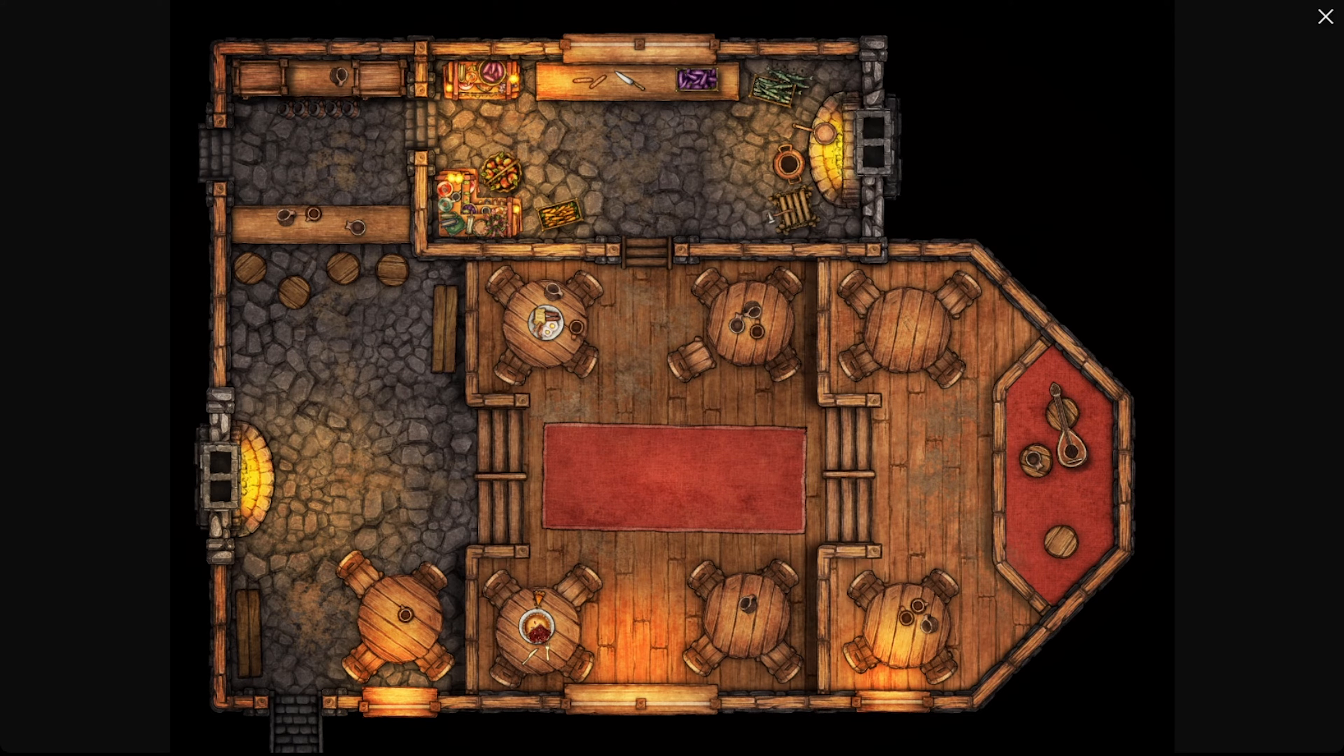
Close the finished tavern preview and start a new map in the Fantasy Battlemaps style
left_click(204, 135)
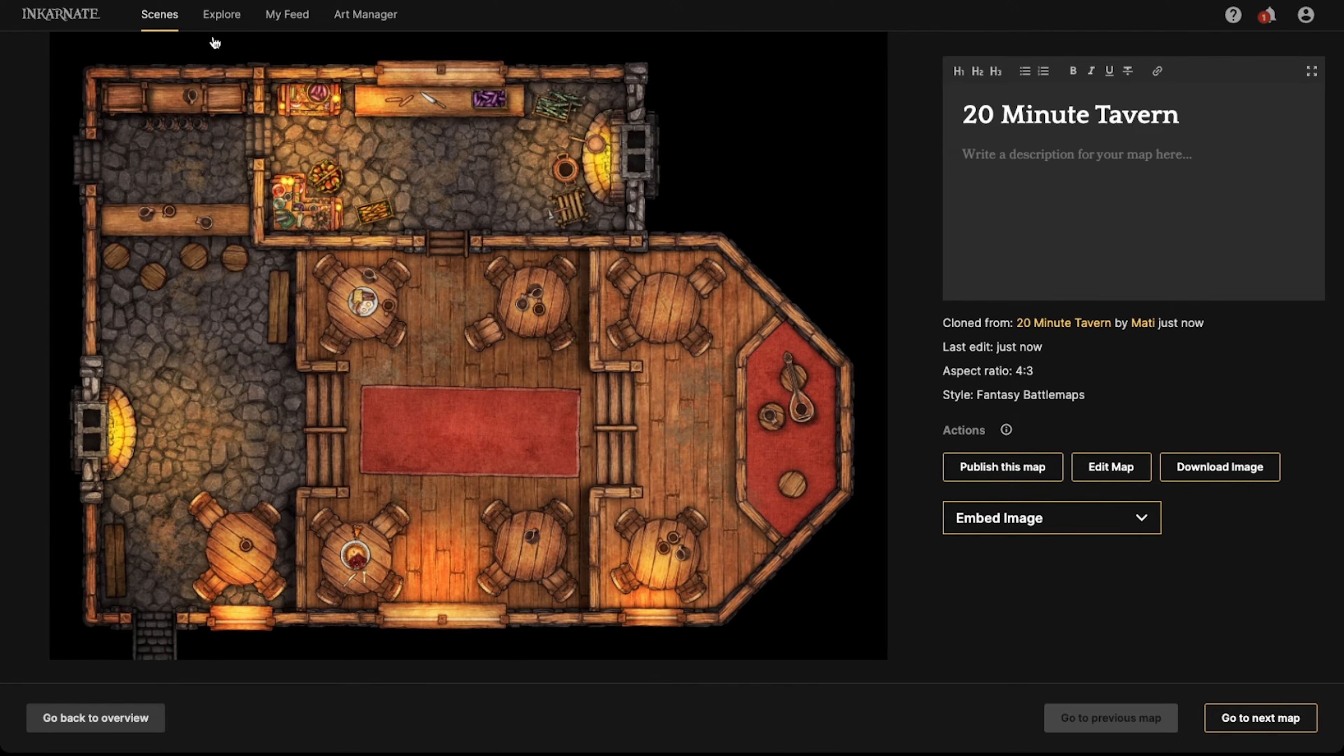
left_click(145, 26)
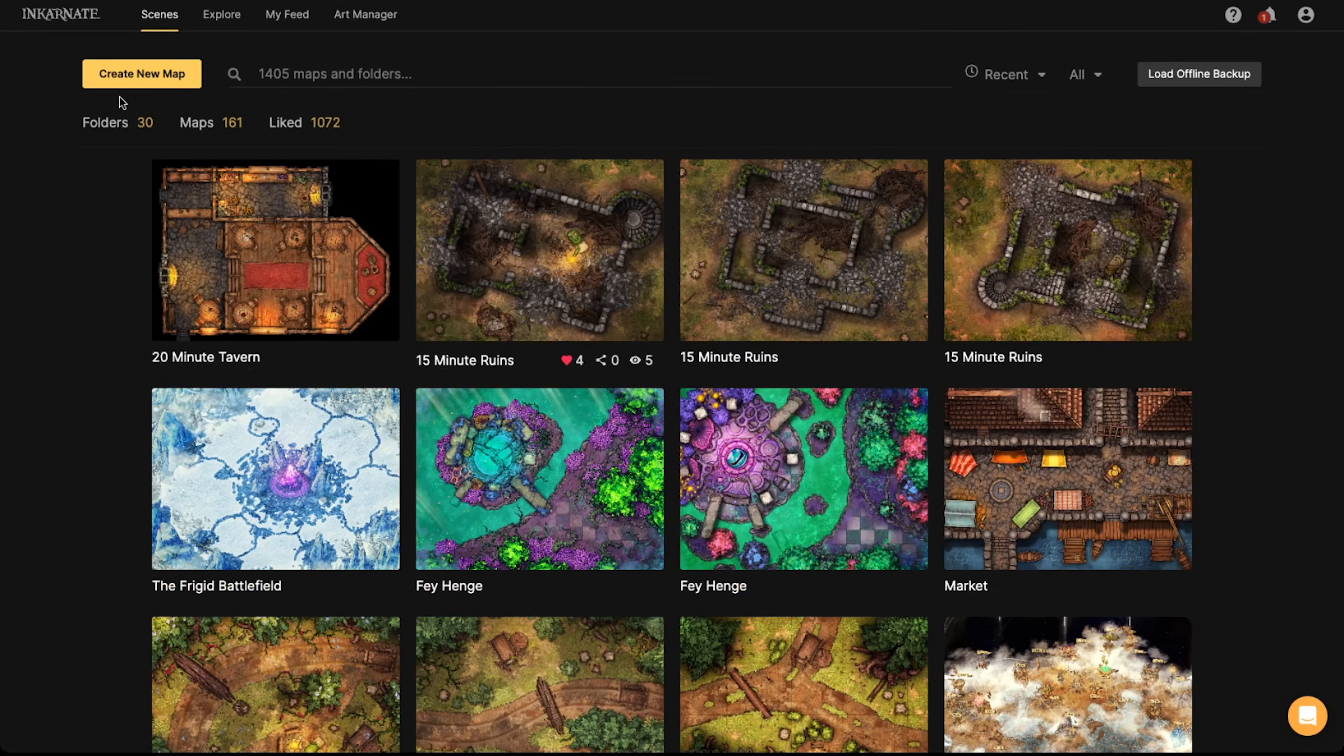
left_click(123, 85)
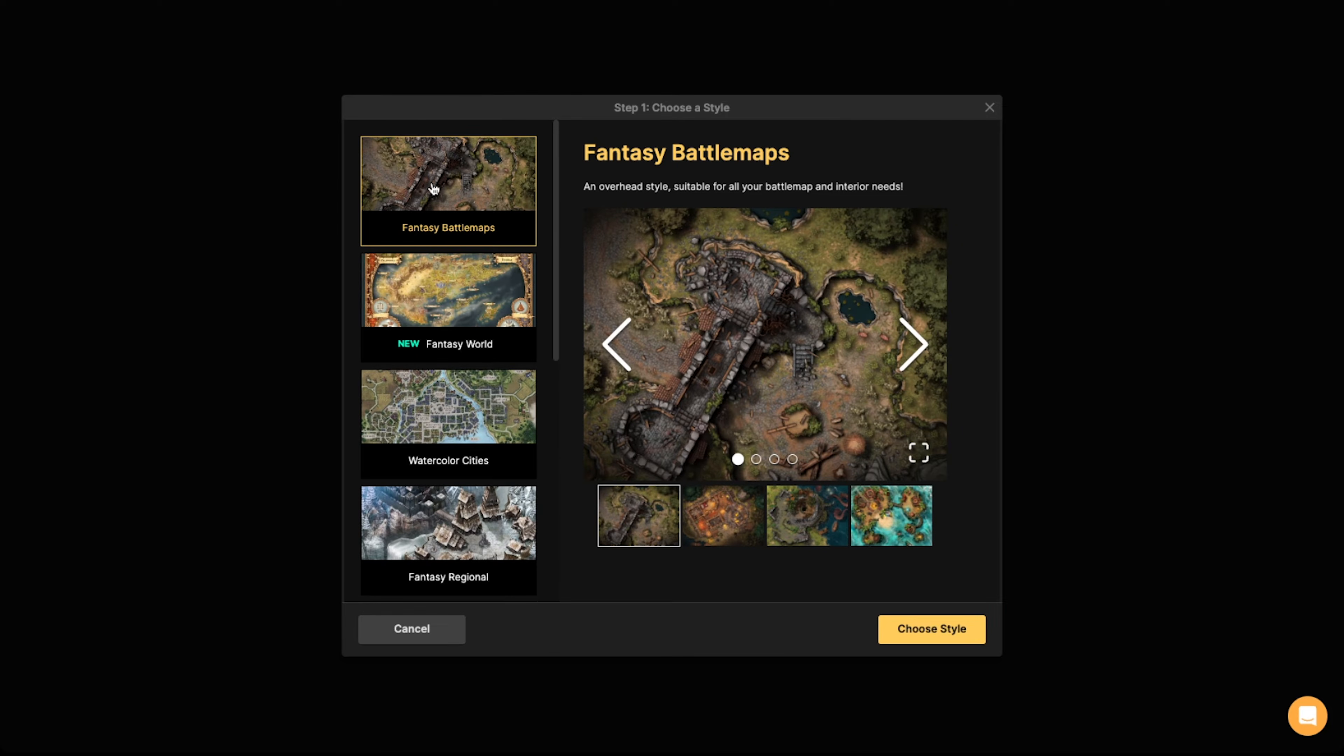
left_click(960, 632)
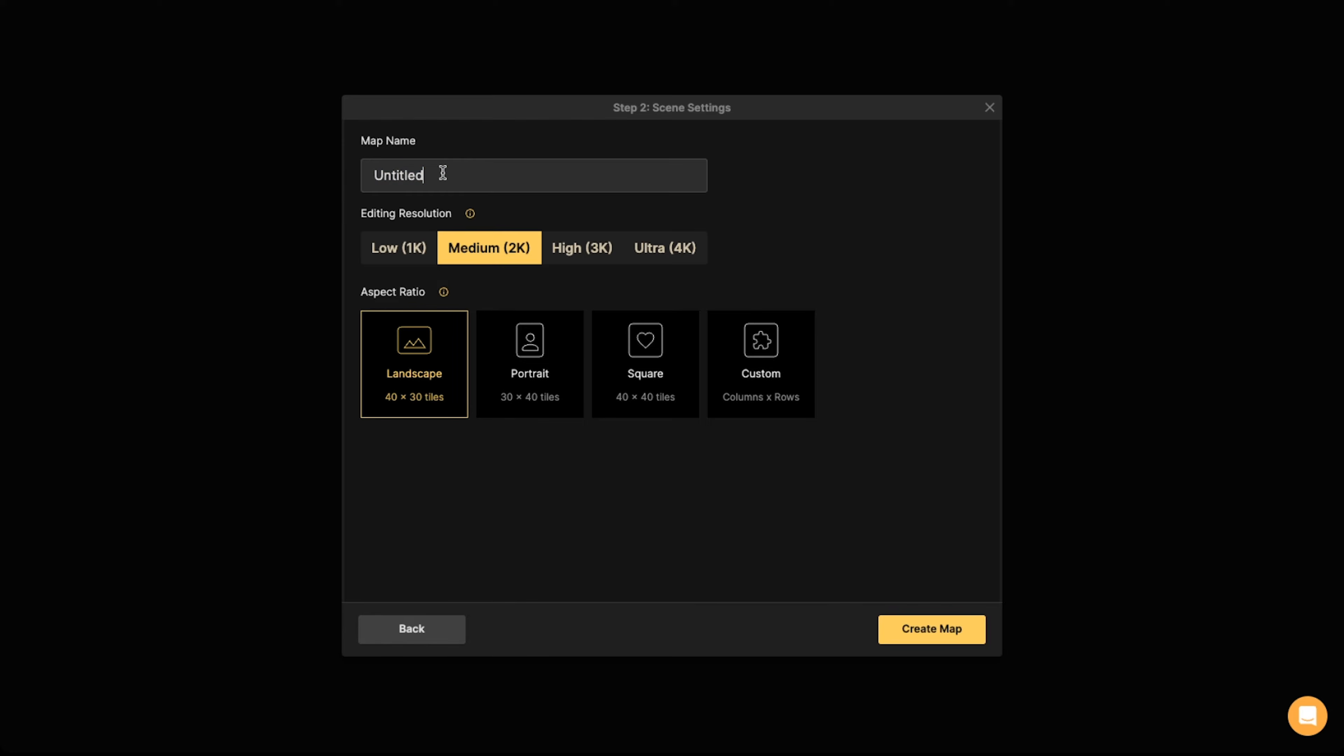
Name the map 20 Minute Tavern and set the editing resolution to Ultra (4K)
left_click_drag(443, 171, 358, 172)
type("20 Minute Tavern")
left_click(650, 258)
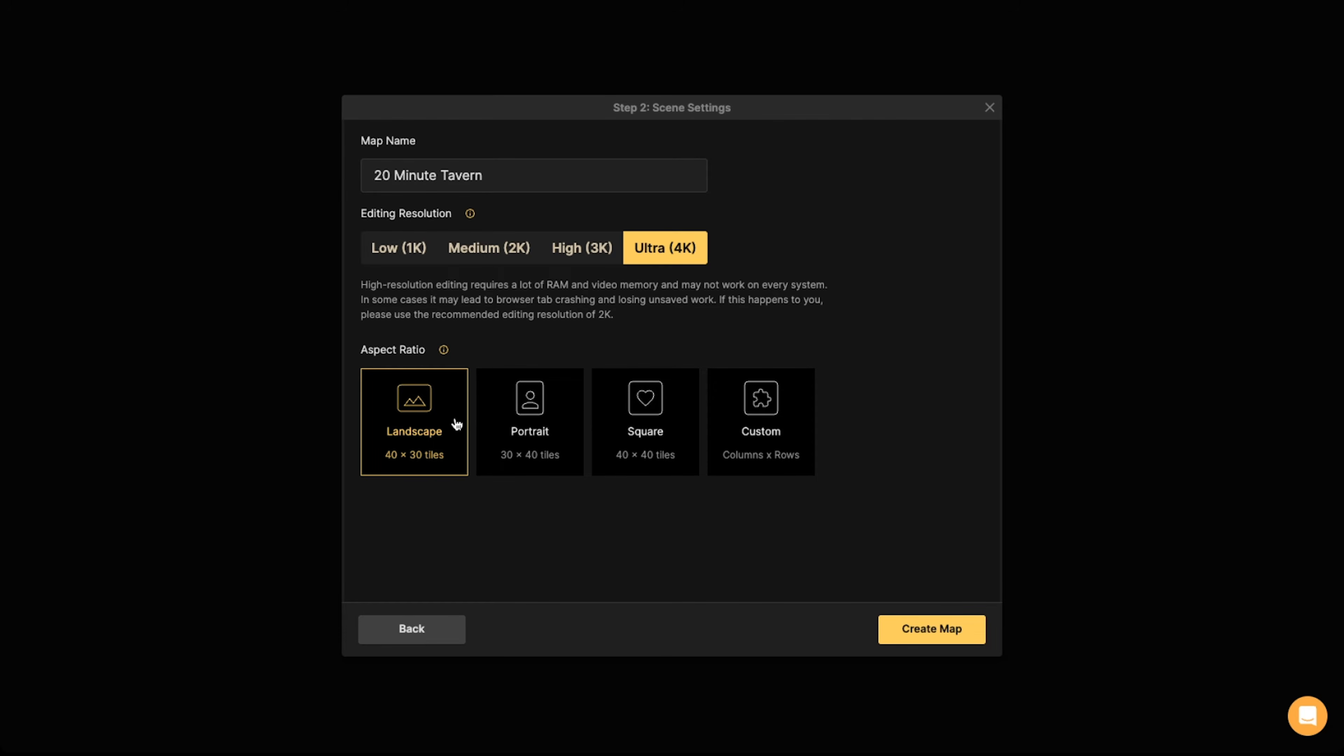
Give the map a custom size of 20 columns by 15 rows and create it
left_click(725, 434)
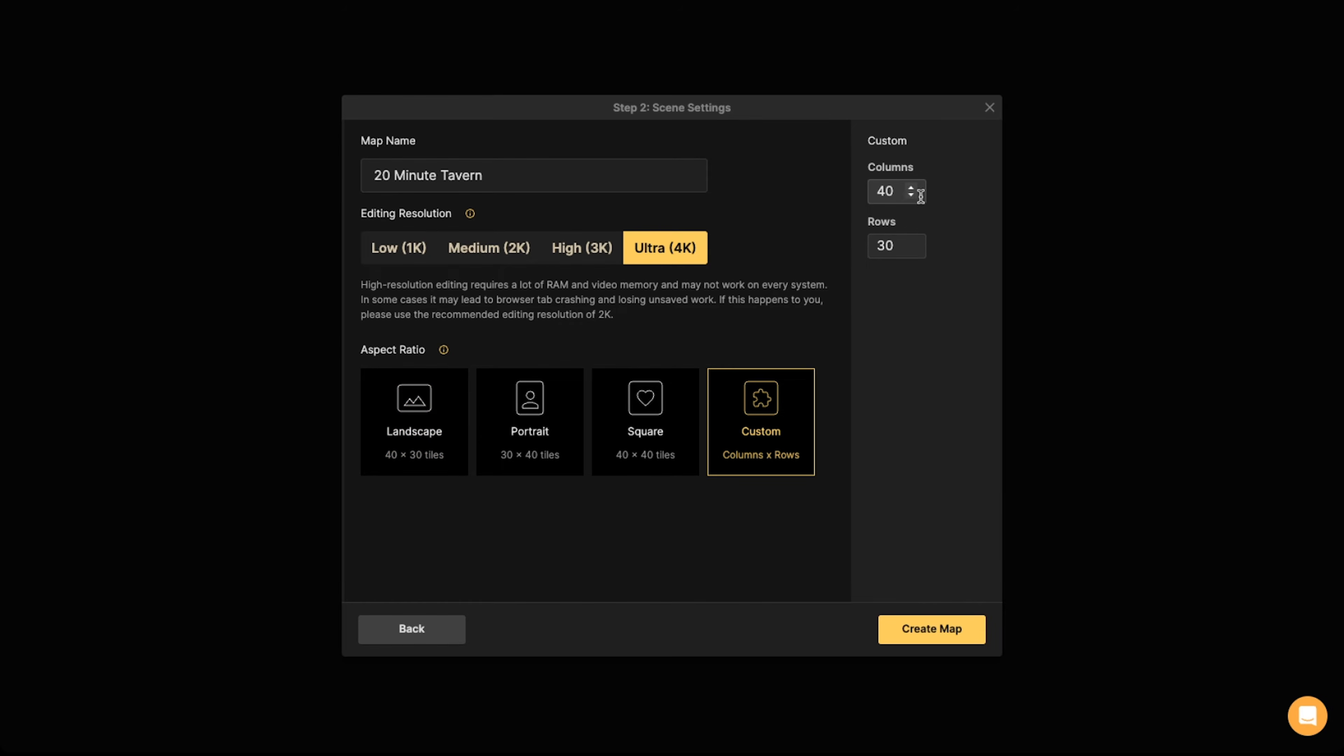
left_click_drag(894, 189, 877, 189)
type("20")
left_click_drag(895, 244, 877, 243)
type("15")
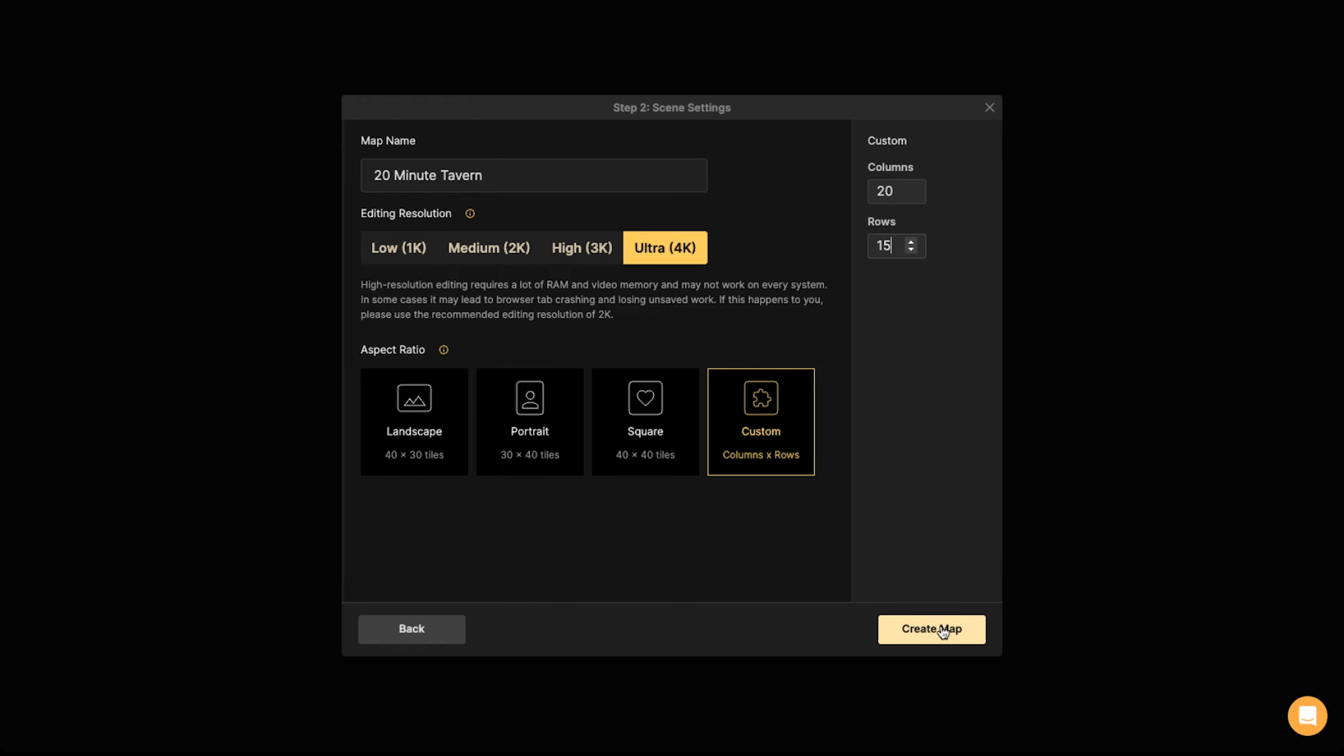
left_click(913, 638)
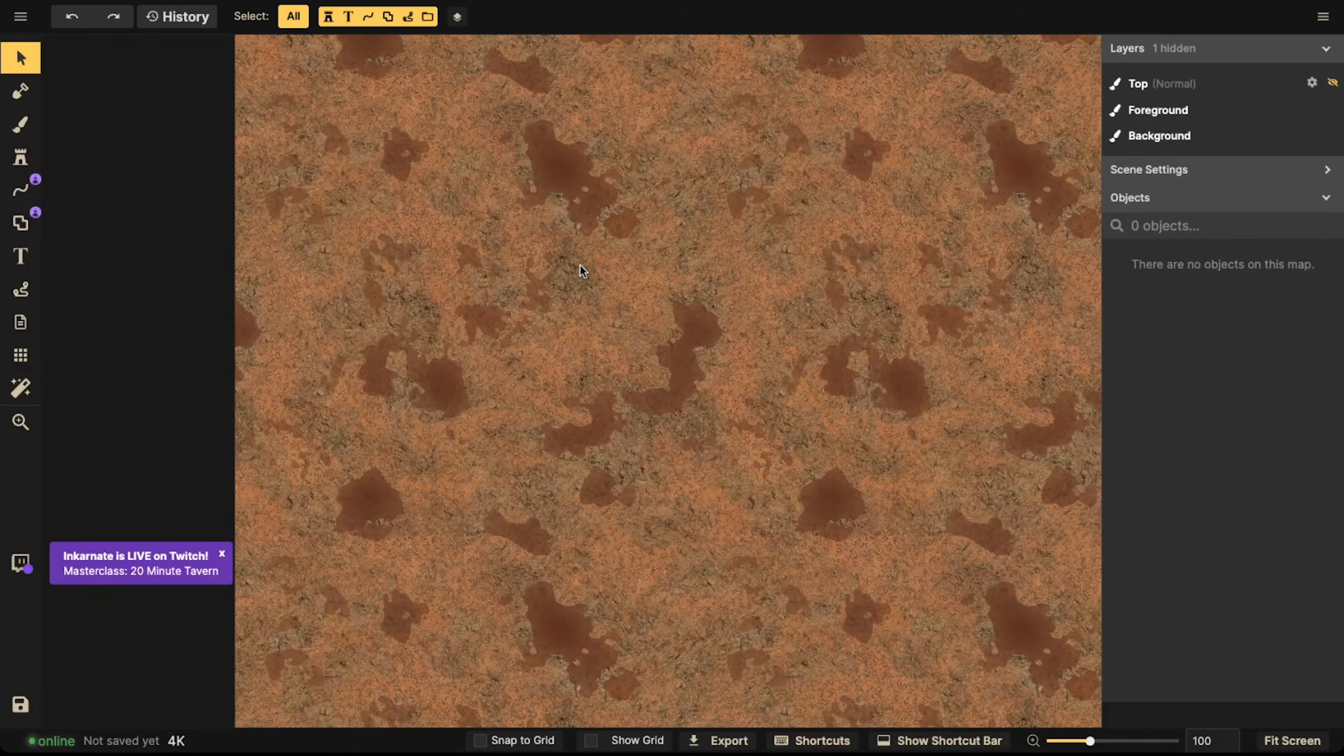
Dismiss the live-stream notice and show the grid over the map
left_click(222, 553)
scroll(659, 387, "down", 2)
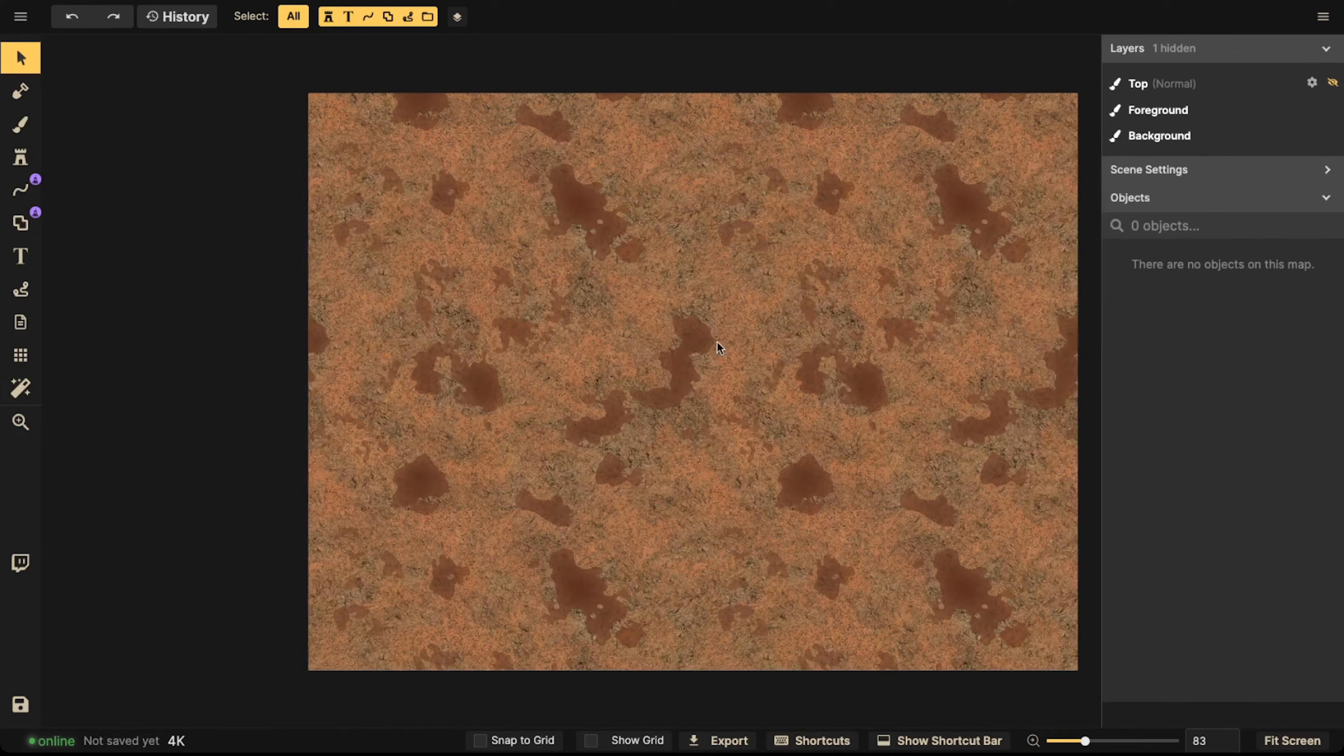
key("space")
left_click_drag(720, 325, 604, 320)
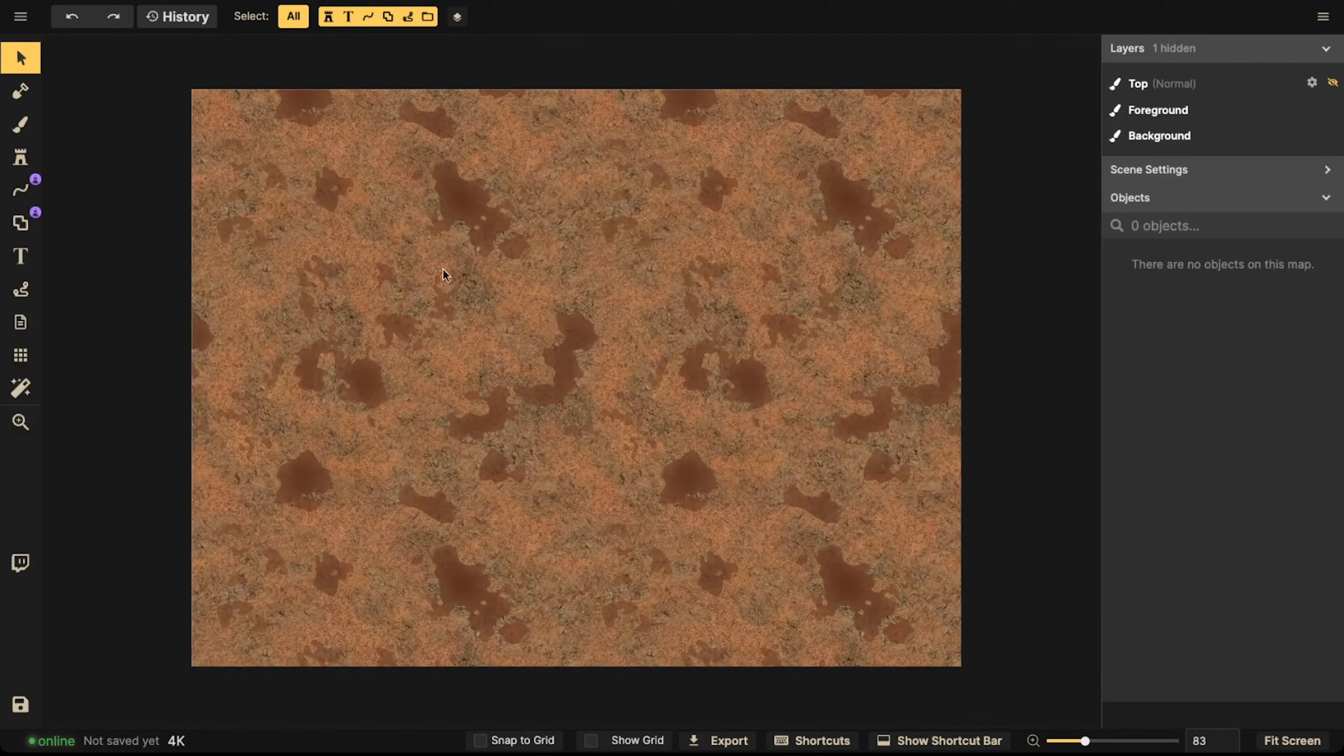
scroll(460, 274, "up", 1)
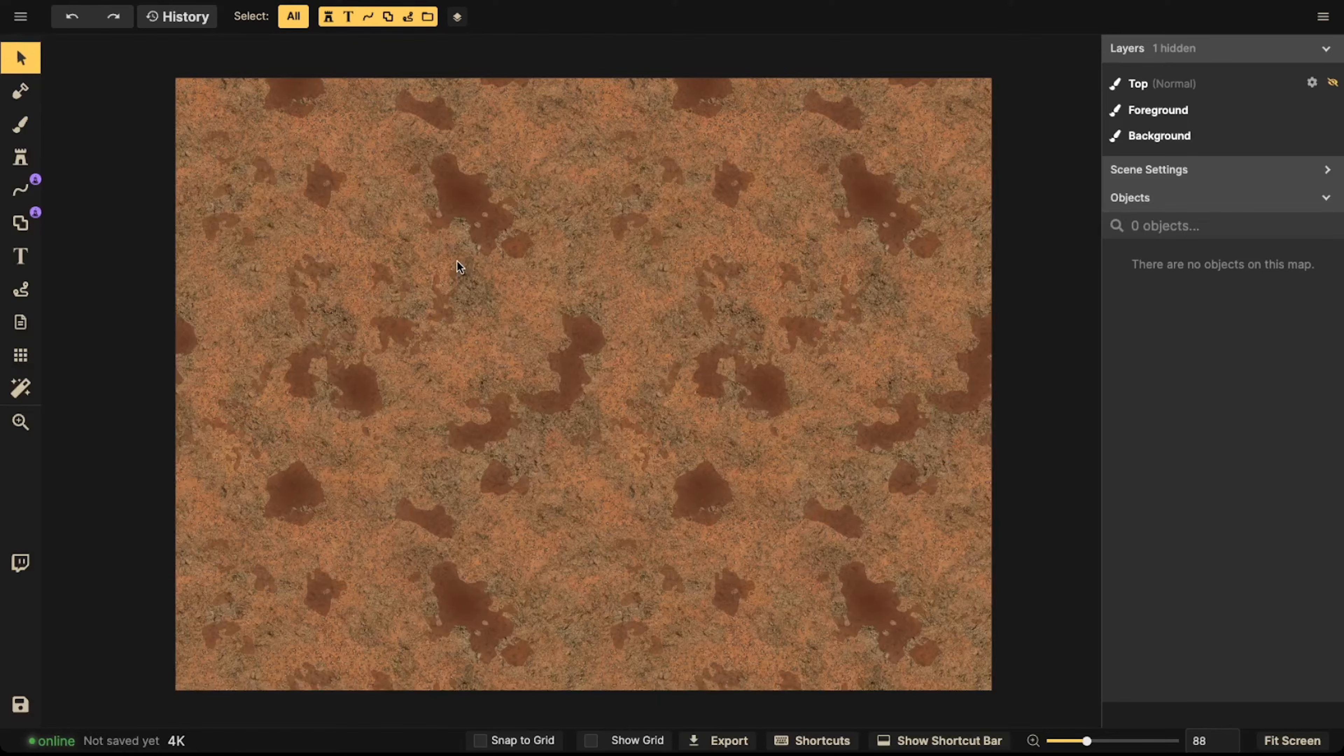
scroll(462, 262, "down", 1)
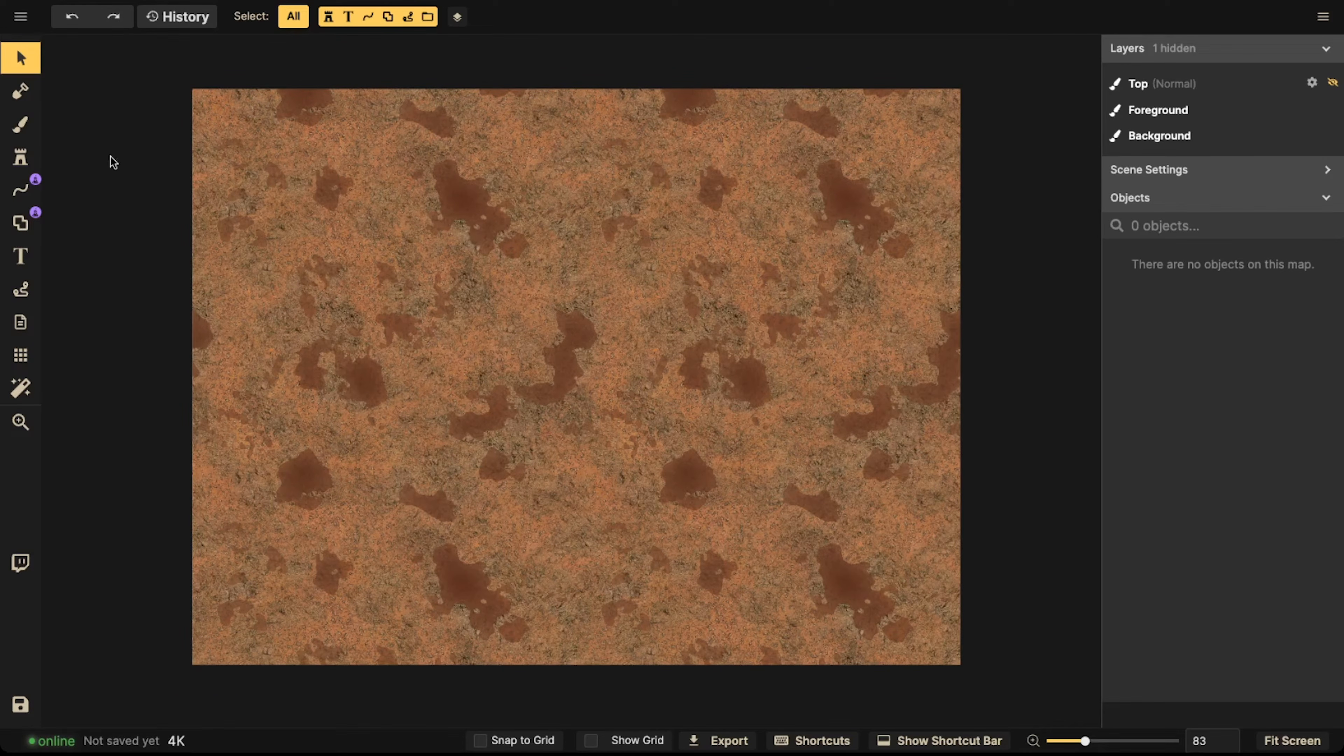
left_click(21, 354)
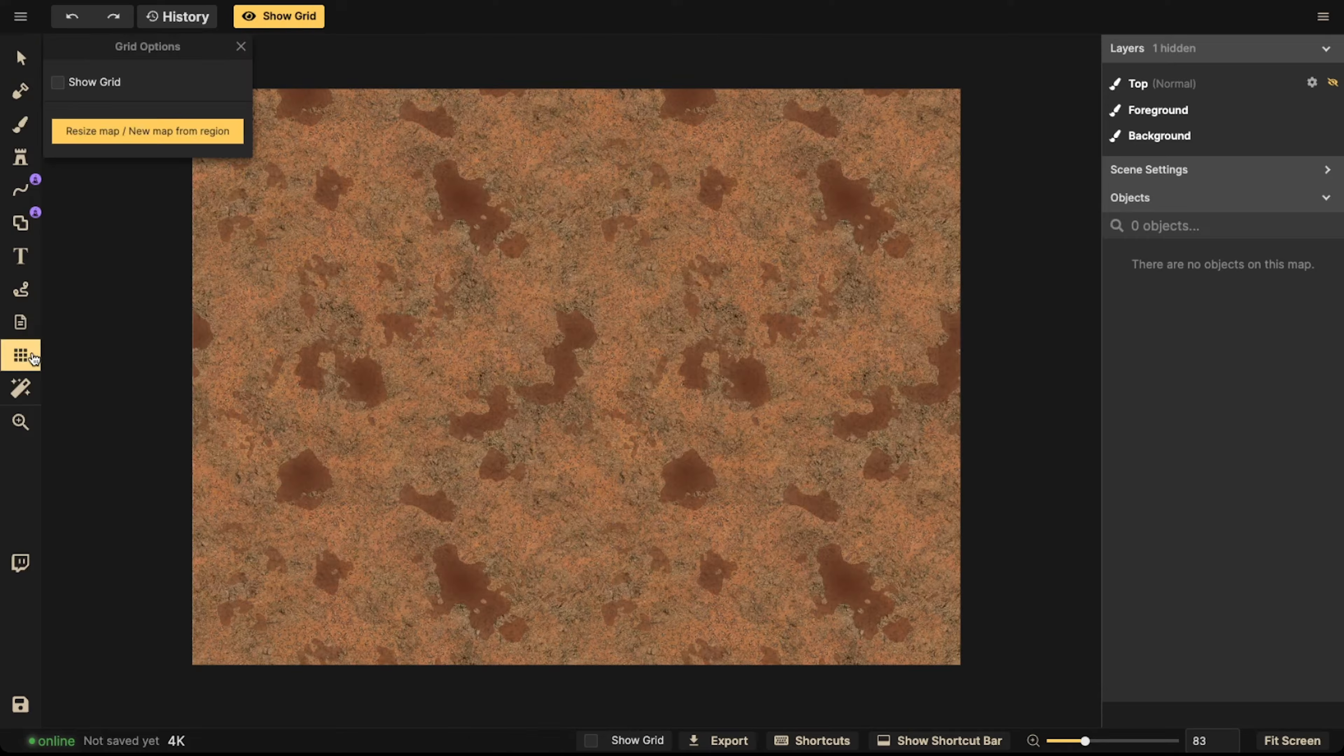
left_click(57, 82)
left_click(21, 58)
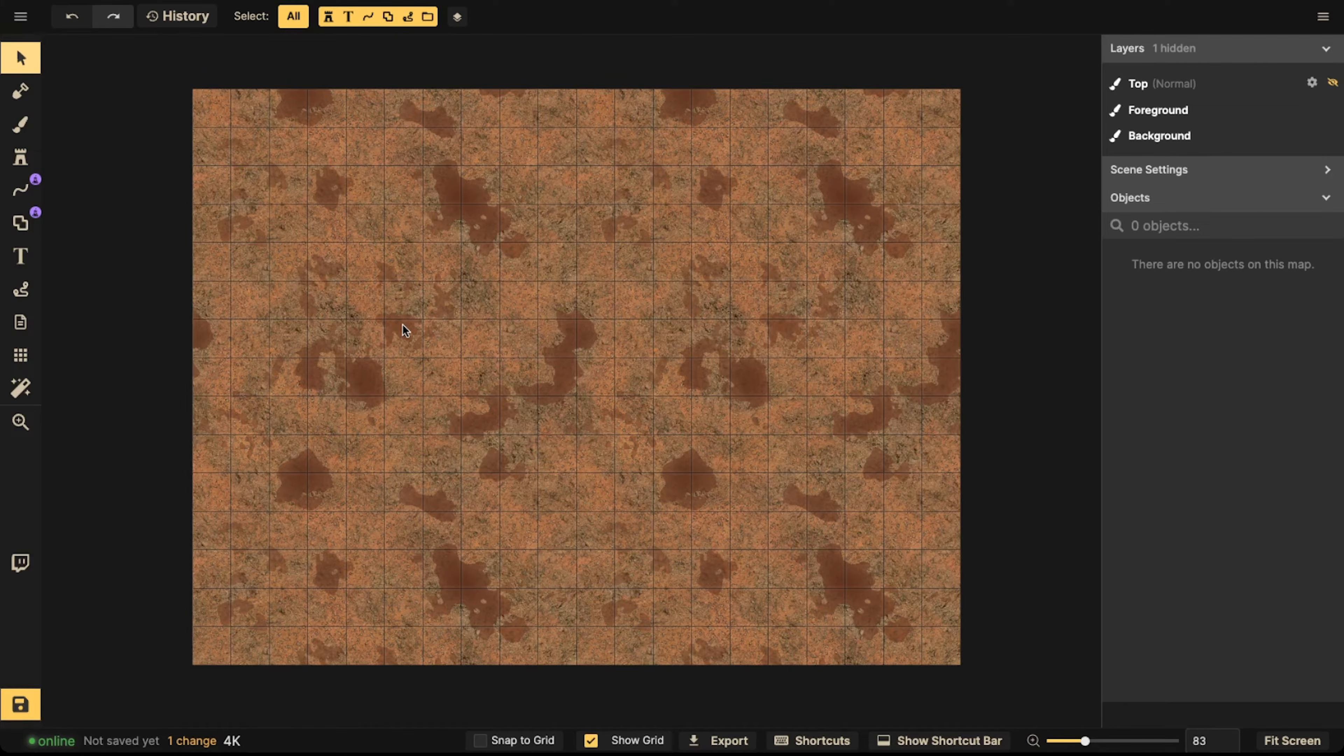
Set the Shape tool's stroke to a solid line with a stroke size of about 200
left_click(20, 223)
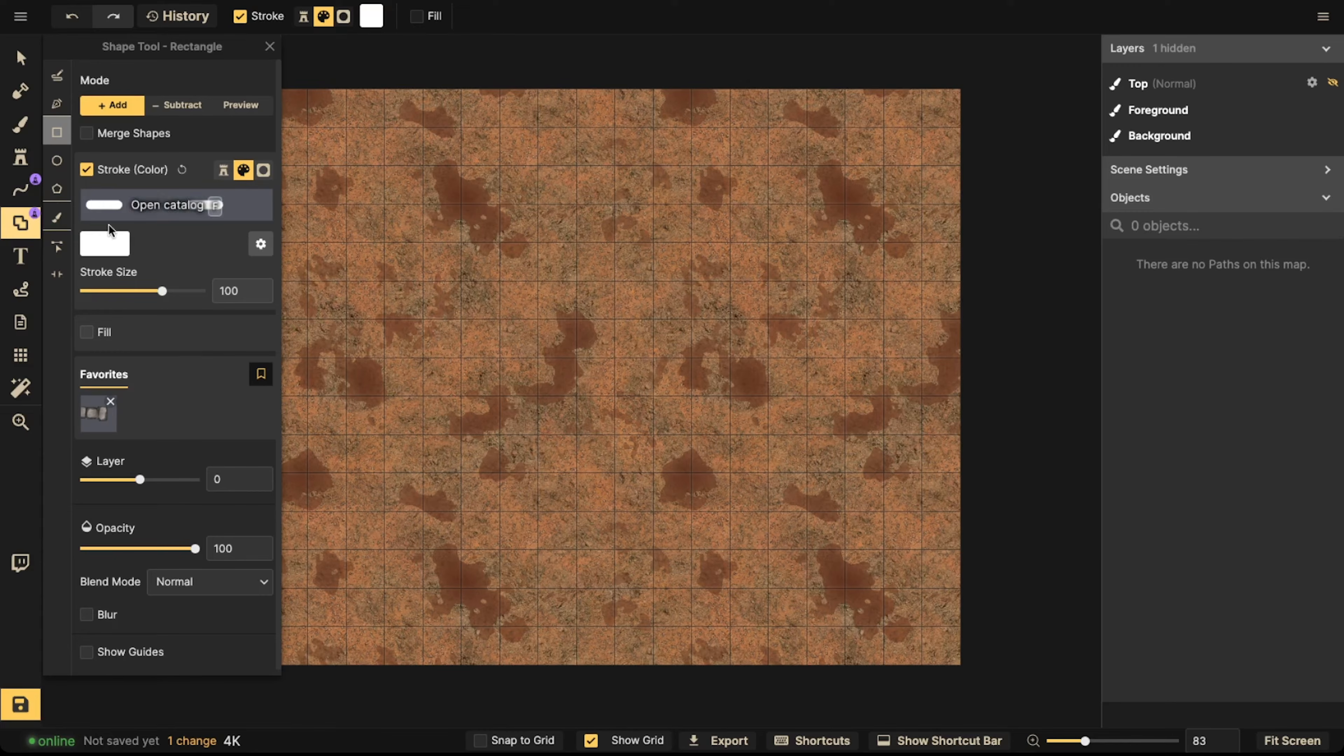
left_click(103, 245)
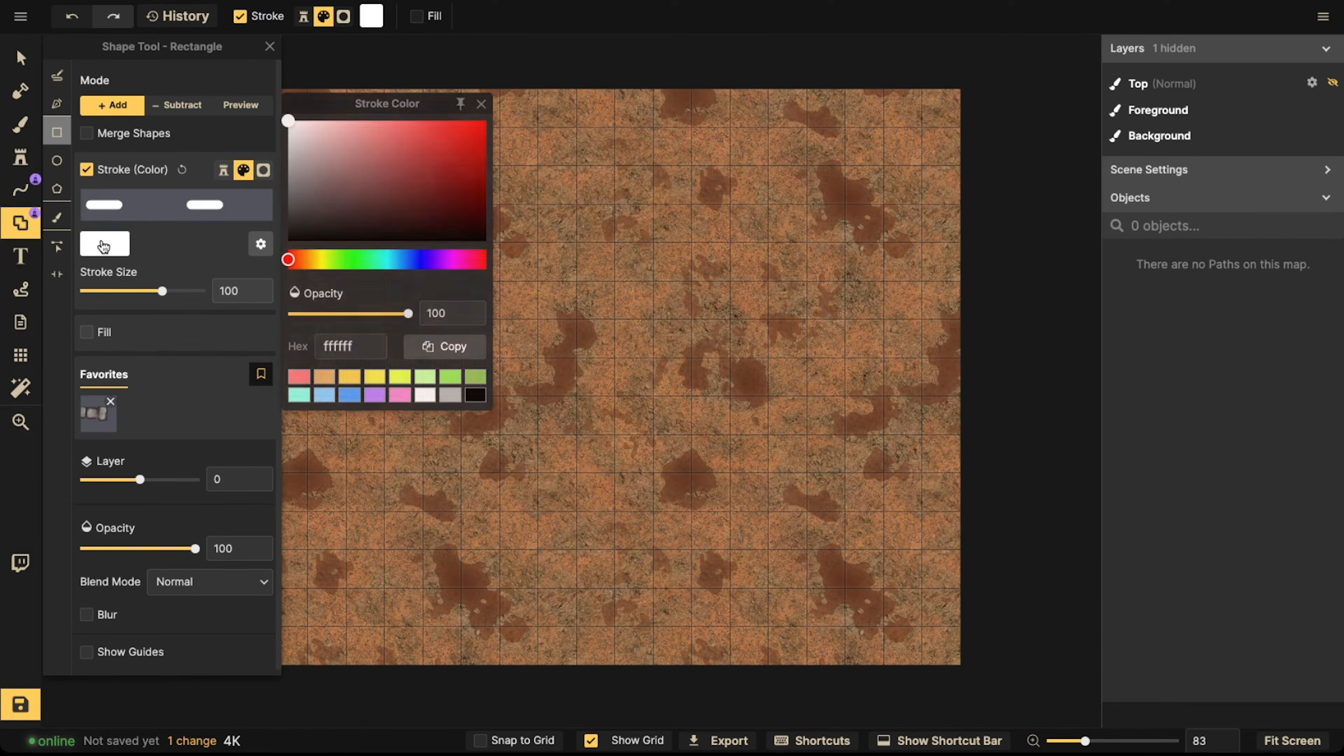
left_click(261, 247)
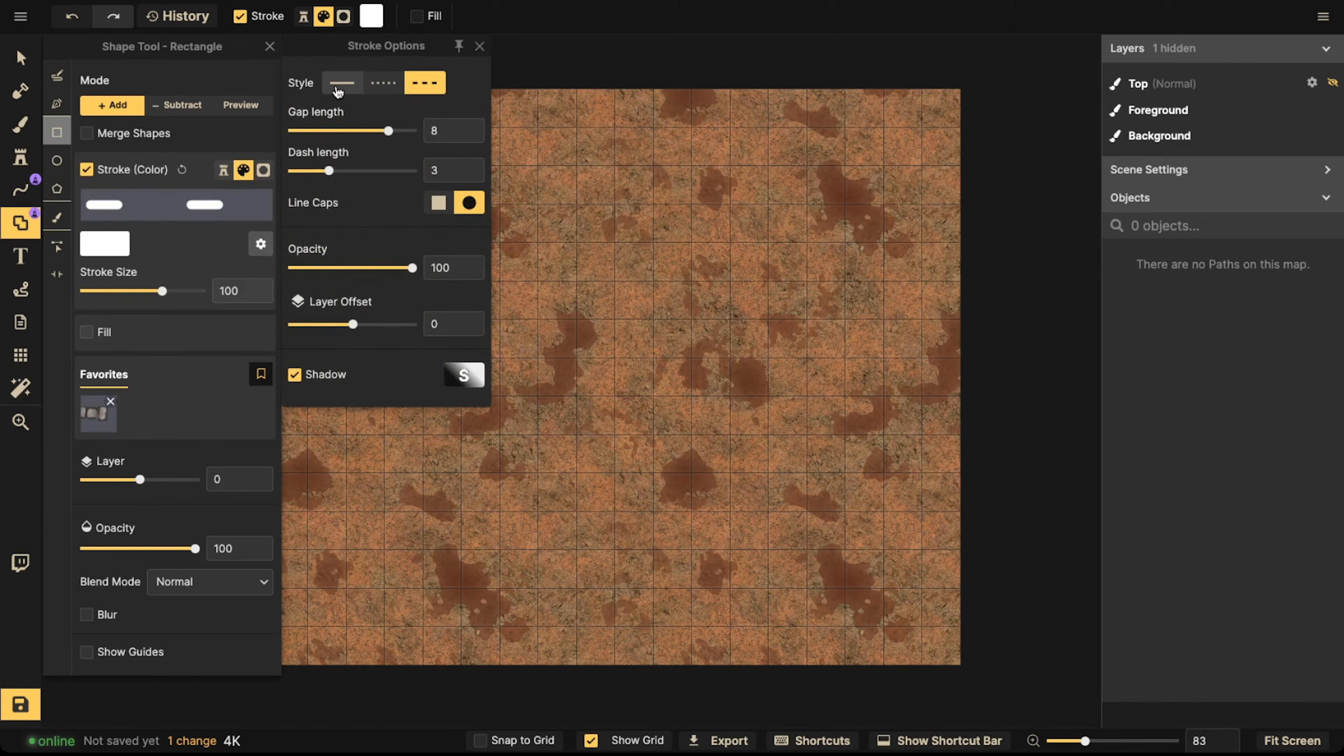
left_click(295, 312)
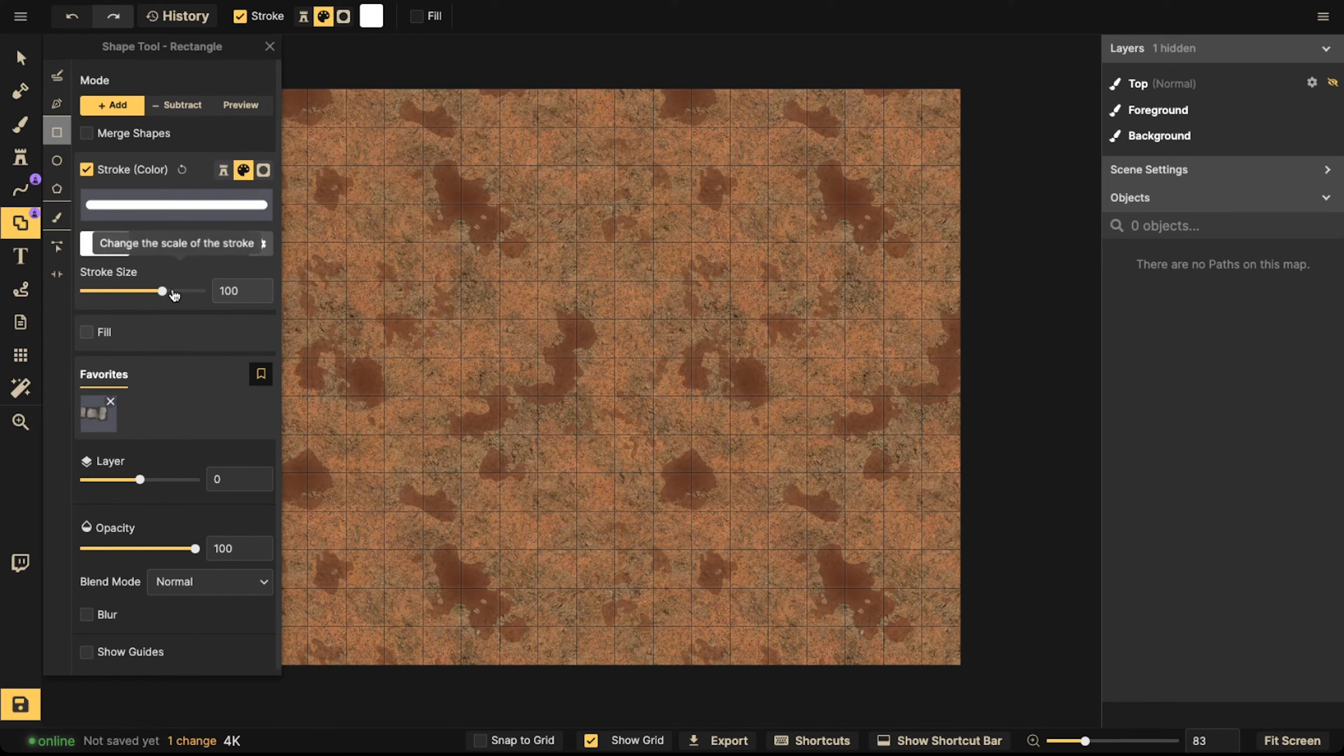
left_click_drag(162, 291, 174, 292)
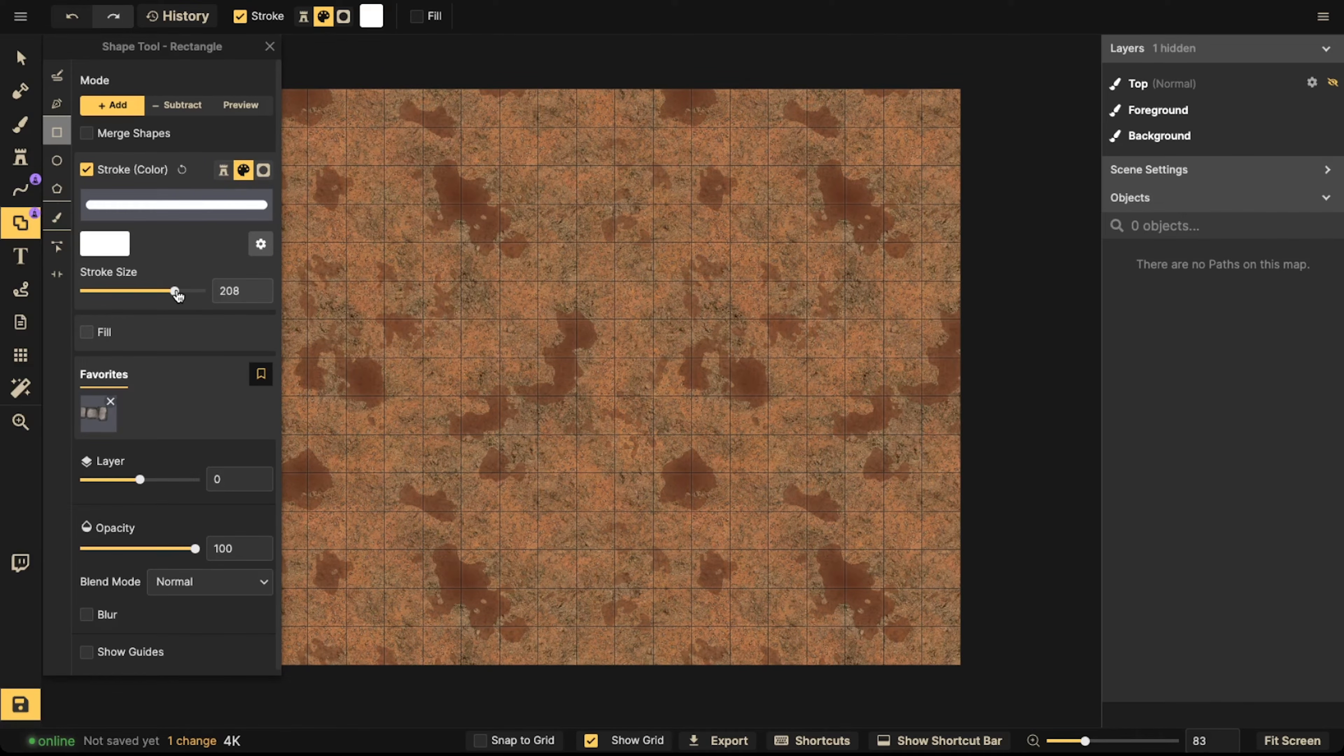
Sketch a free-draw trial shape and raise the stroke size to 413
left_click(57, 103)
left_click(60, 70)
mouse_move(464, 294)
left_mouse_down()
mouse_move(642, 217)
mouse_move(577, 344)
mouse_move(464, 294)
left_mouse_up()
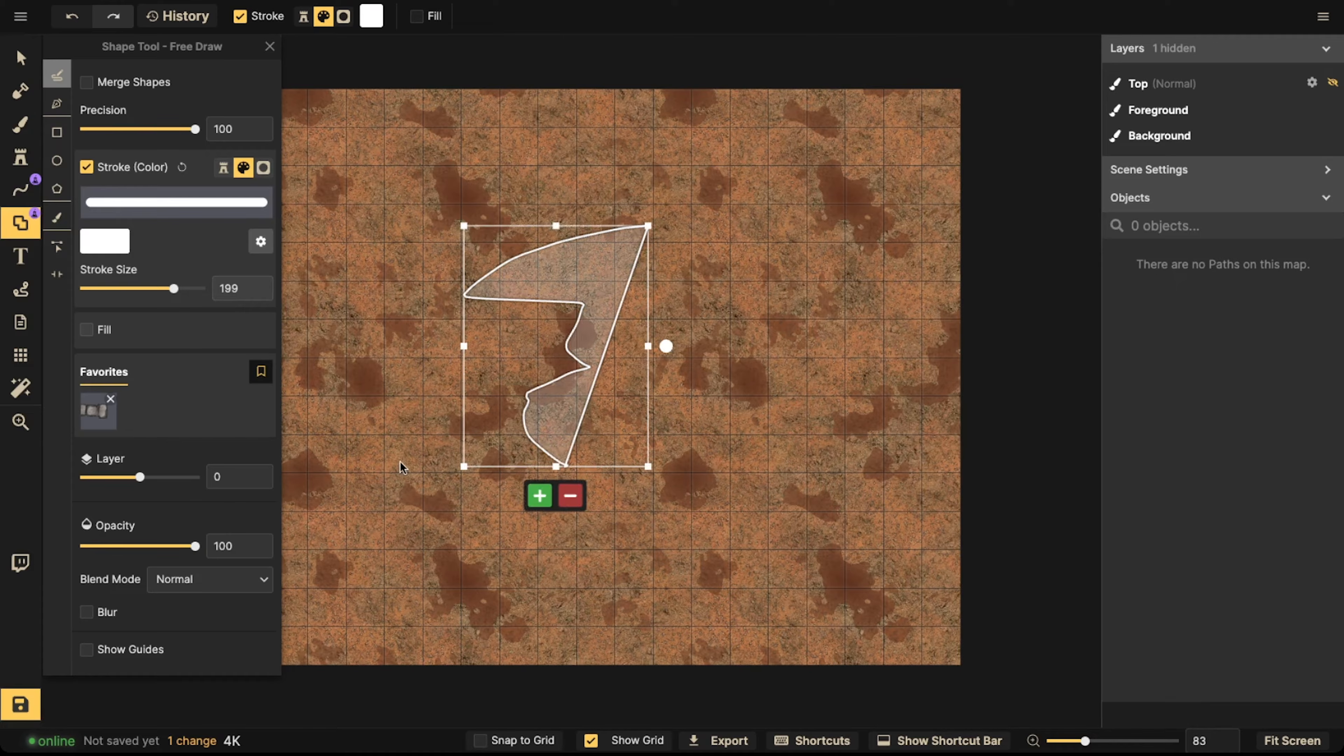
left_click_drag(174, 290, 186, 293)
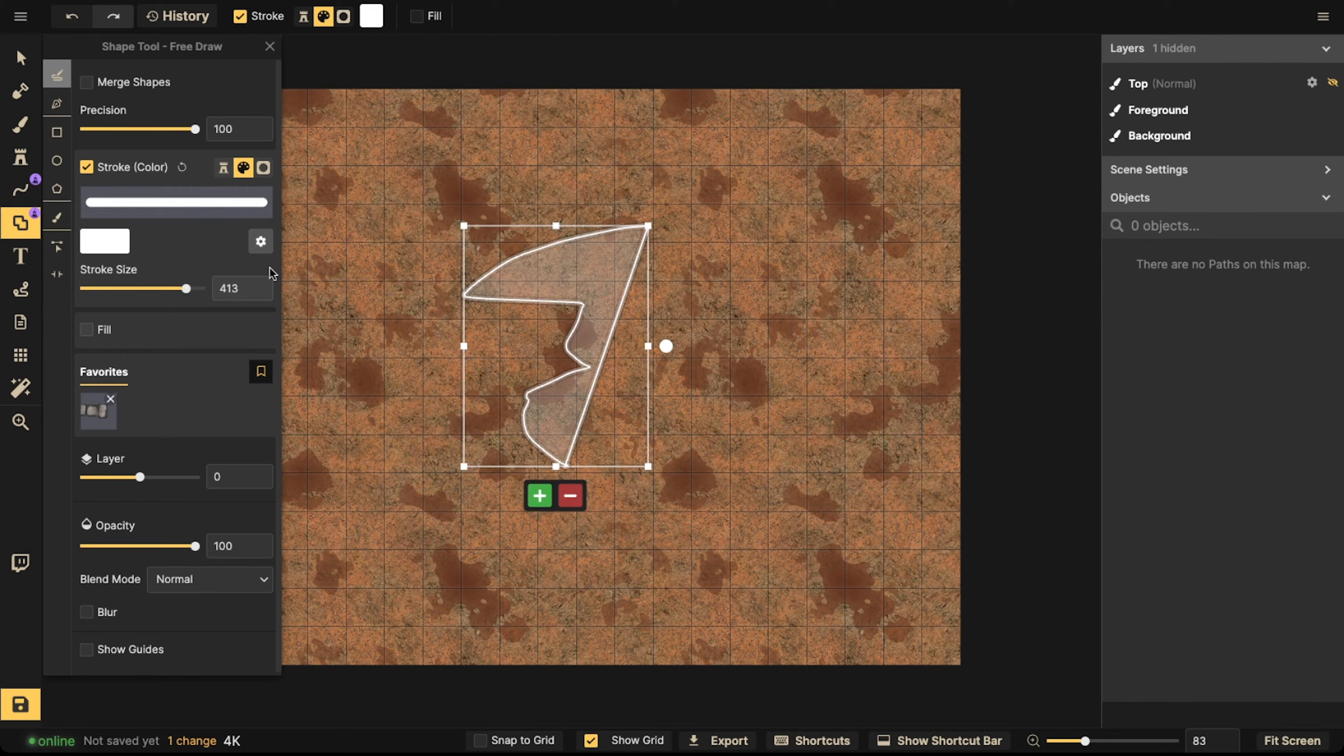
left_click(377, 258)
Turn on Snap to Grid and set the Shape tool to draw rectangles
left_click(20, 58)
scroll(602, 350, "down", 3)
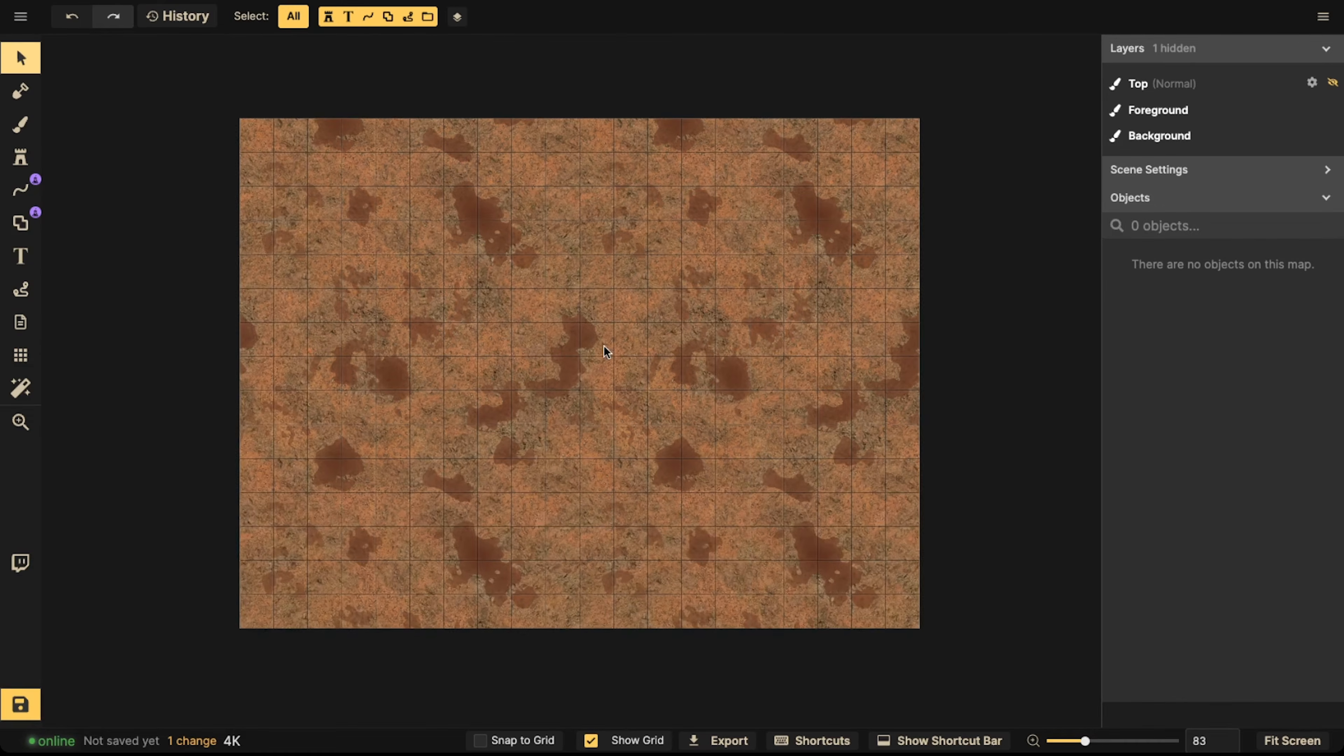
middle_click_drag(601, 350, 600, 299)
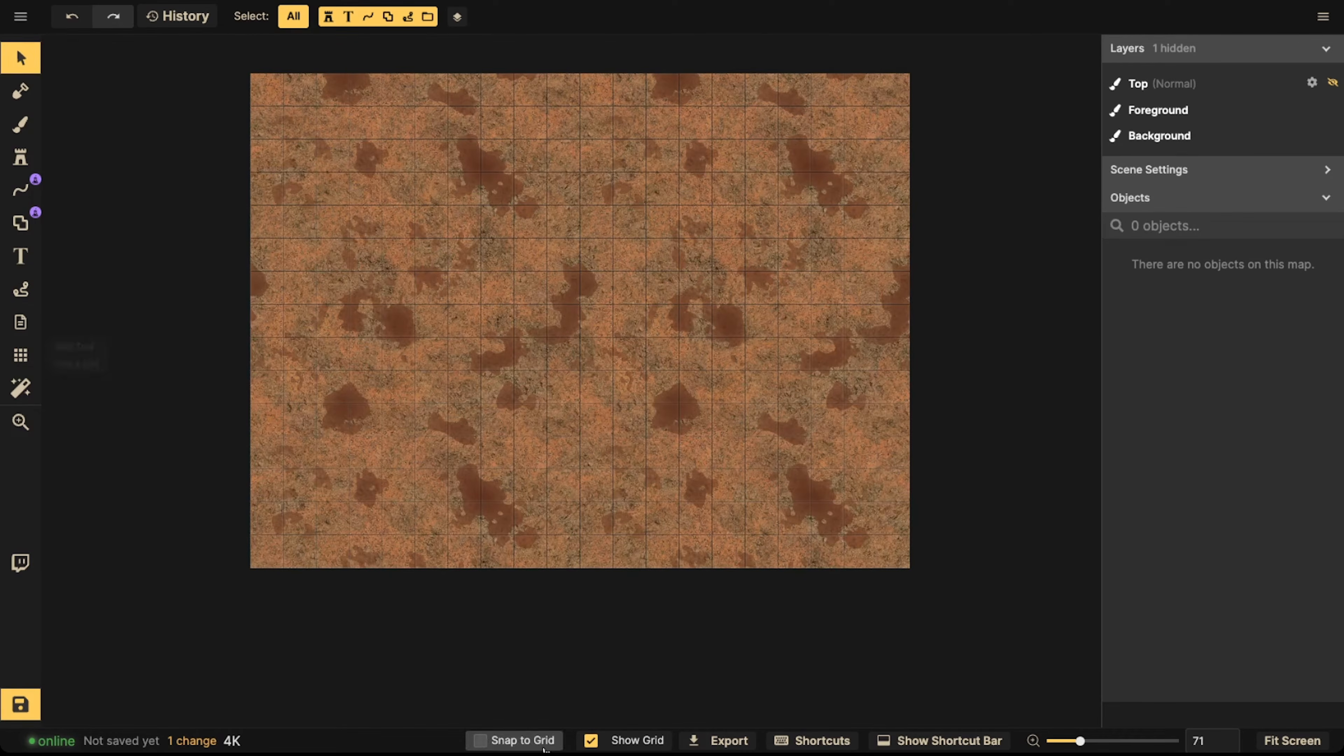
left_click(482, 740)
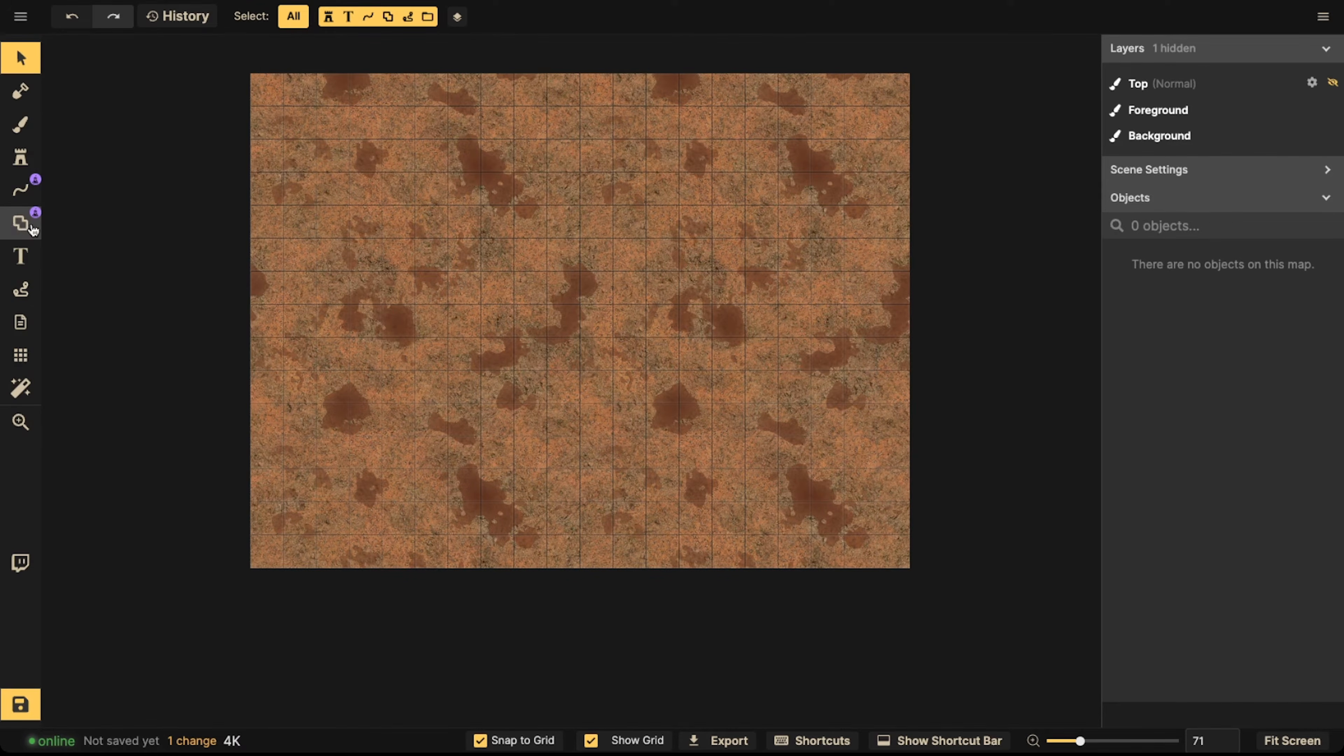
left_click(20, 222)
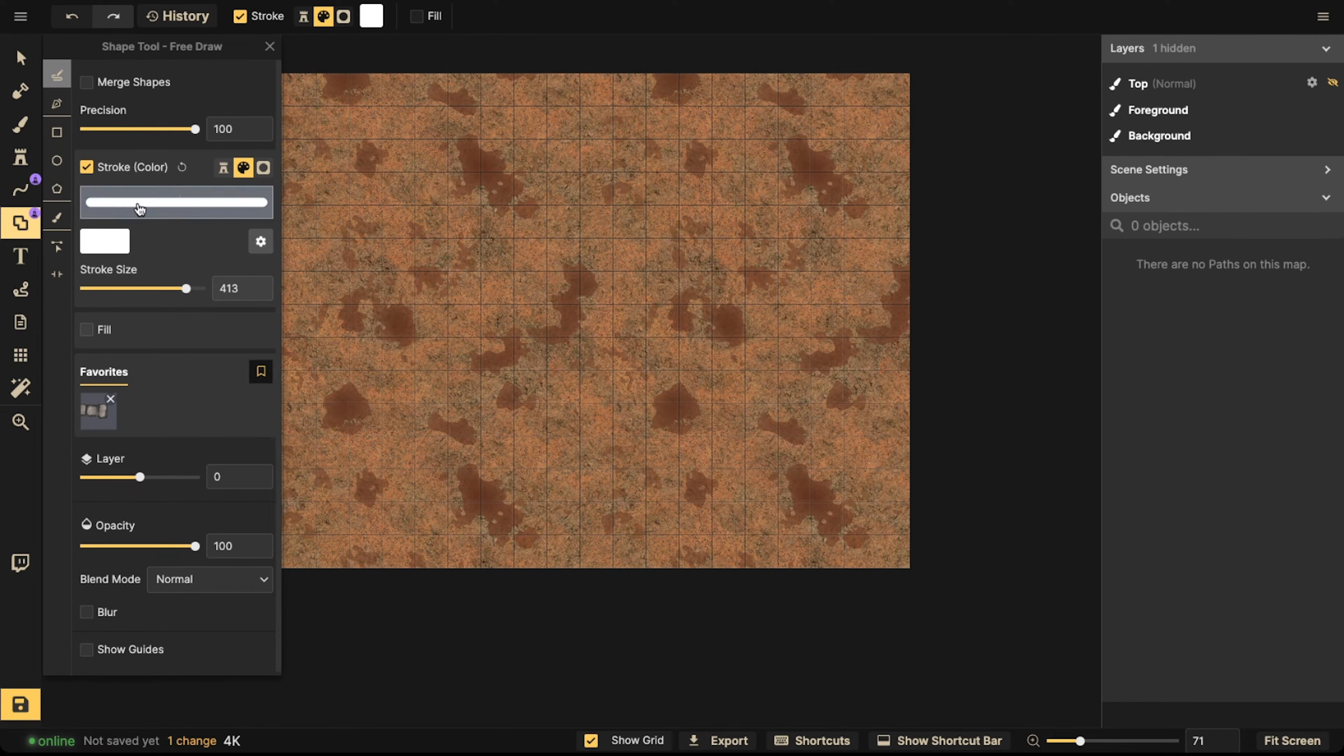
left_click(56, 132)
left_click_drag(415, 205, 644, 413)
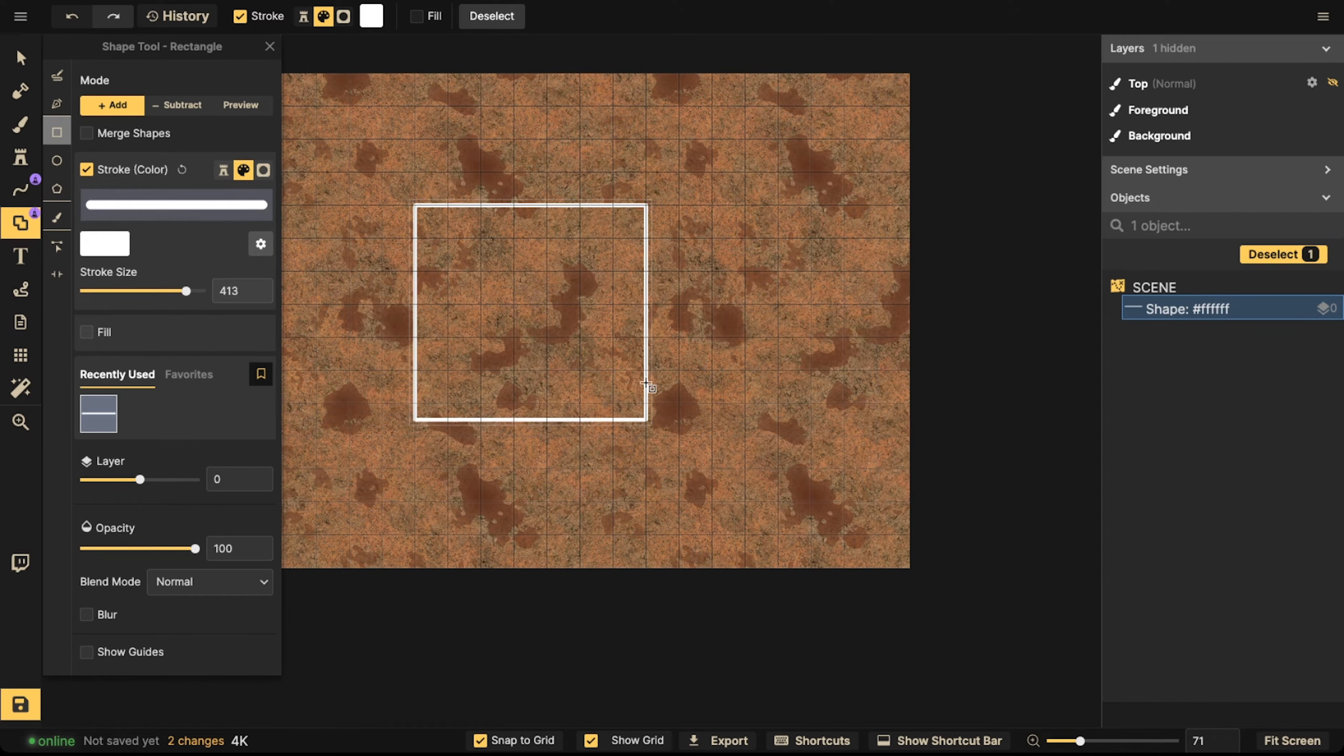
scroll(497, 230, "down", 2)
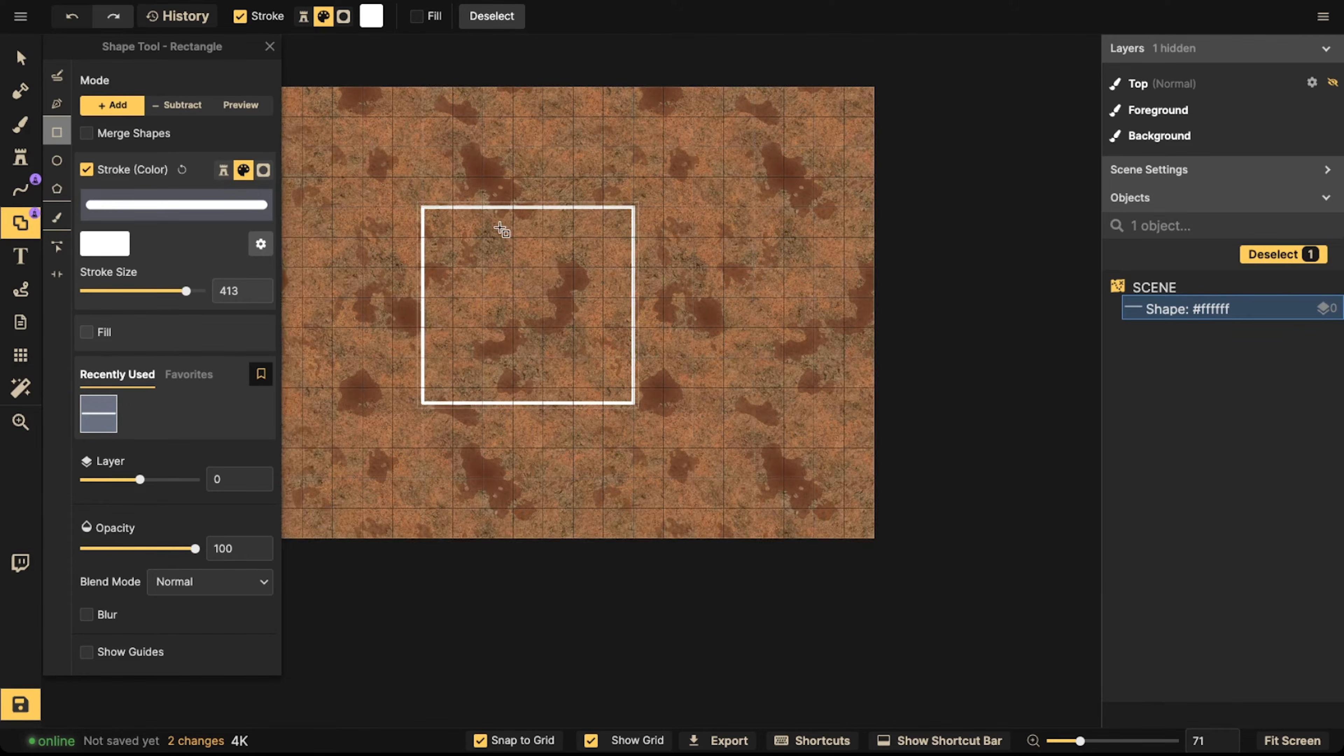
key("ctrl+z")
Draw a 15 by 9 tile rectangle as the tavern outline and merge in a 12-tile-wide rectangle extending 4 tiles above it, aligned left
scroll(431, 235, "down", 1)
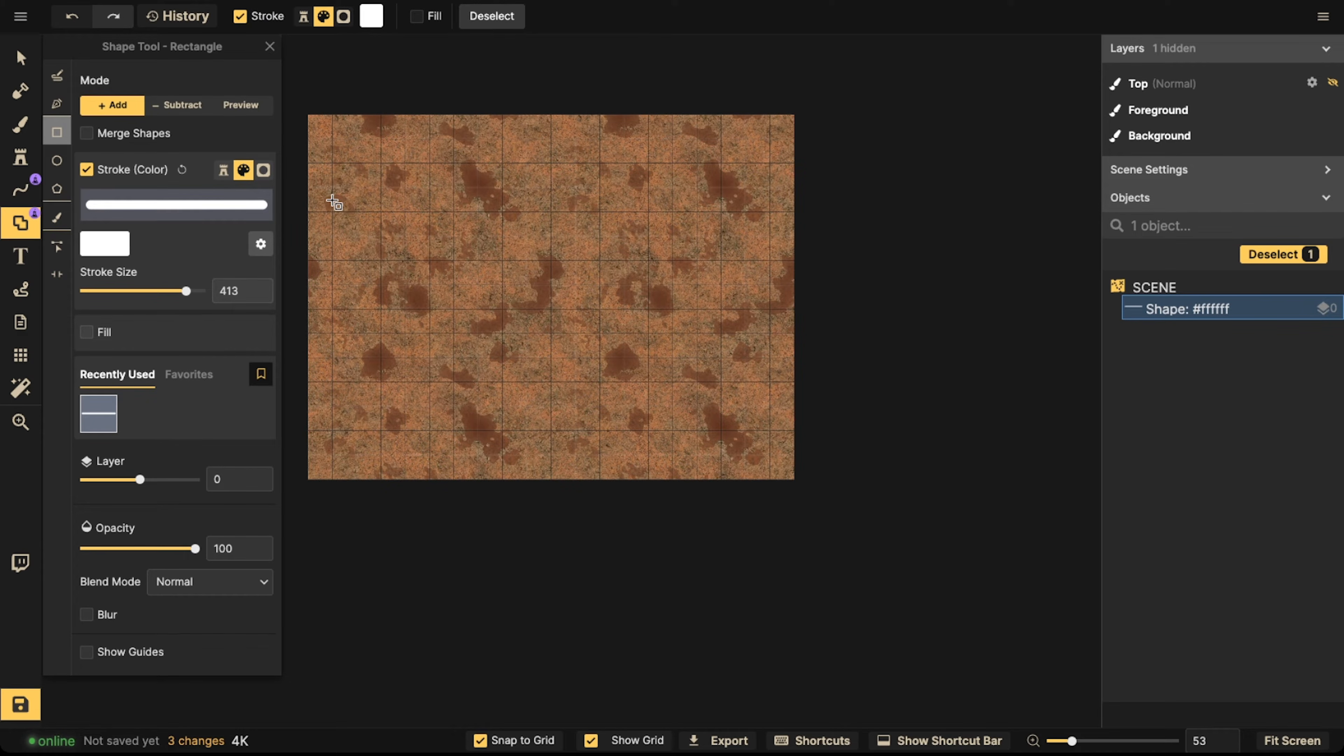
scroll(339, 227, "up", 3)
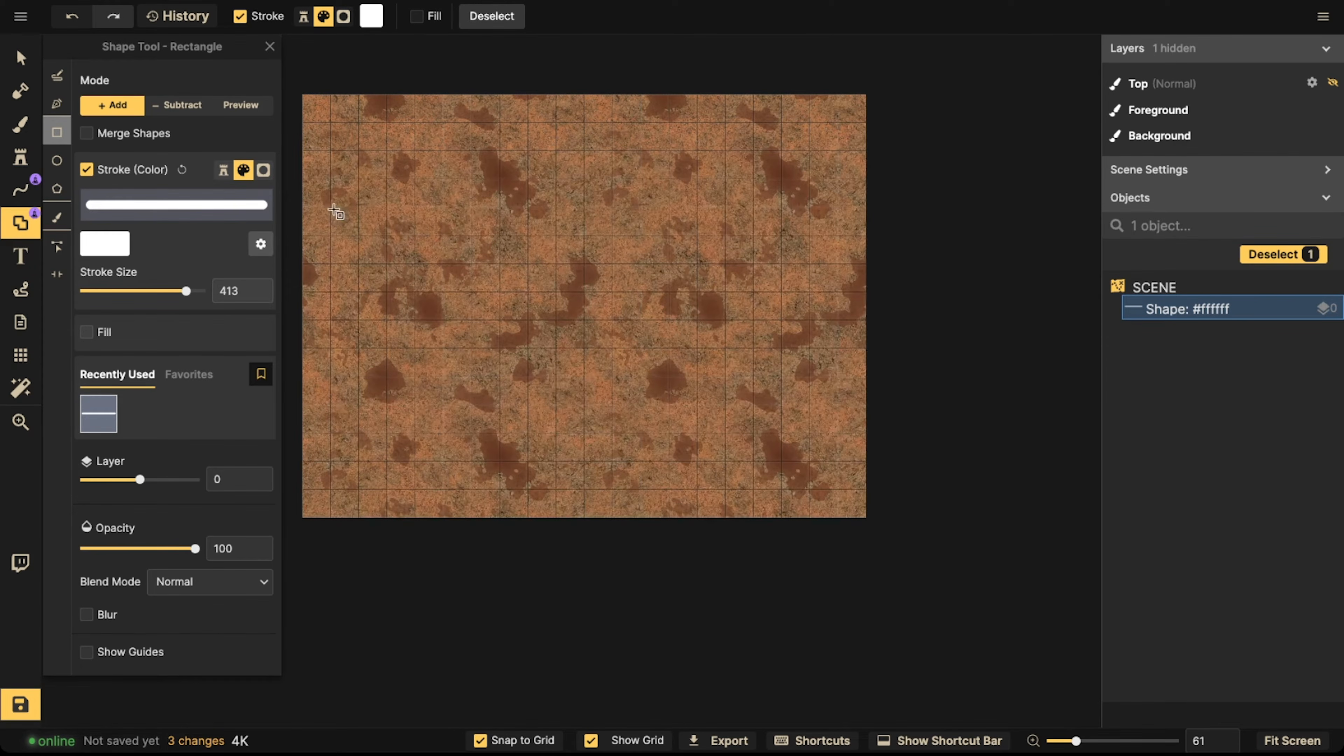
left_click_drag(330, 235, 672, 441)
mouse_move(786, 157)
left_mouse_down()
mouse_move(741, 442)
mouse_move(700, 466)
mouse_move(711, 486)
mouse_move(754, 489)
left_mouse_up()
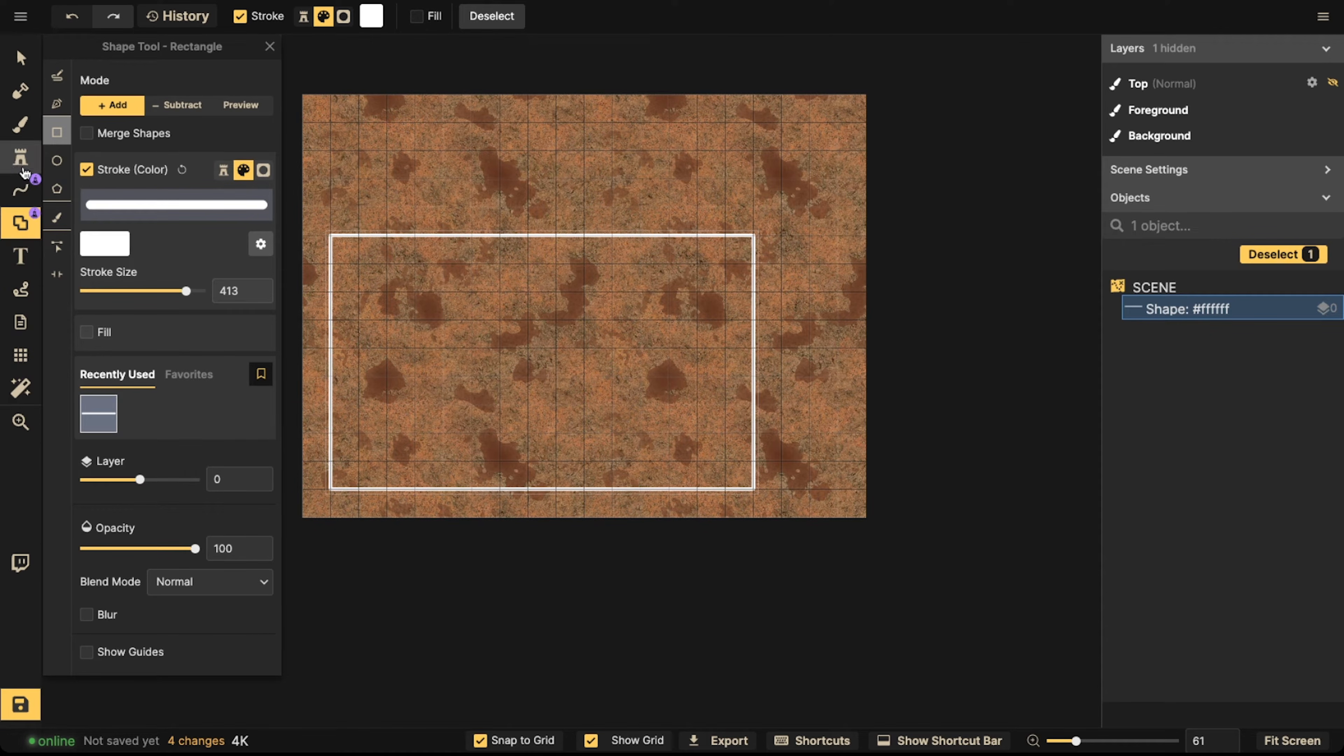
left_click(87, 133)
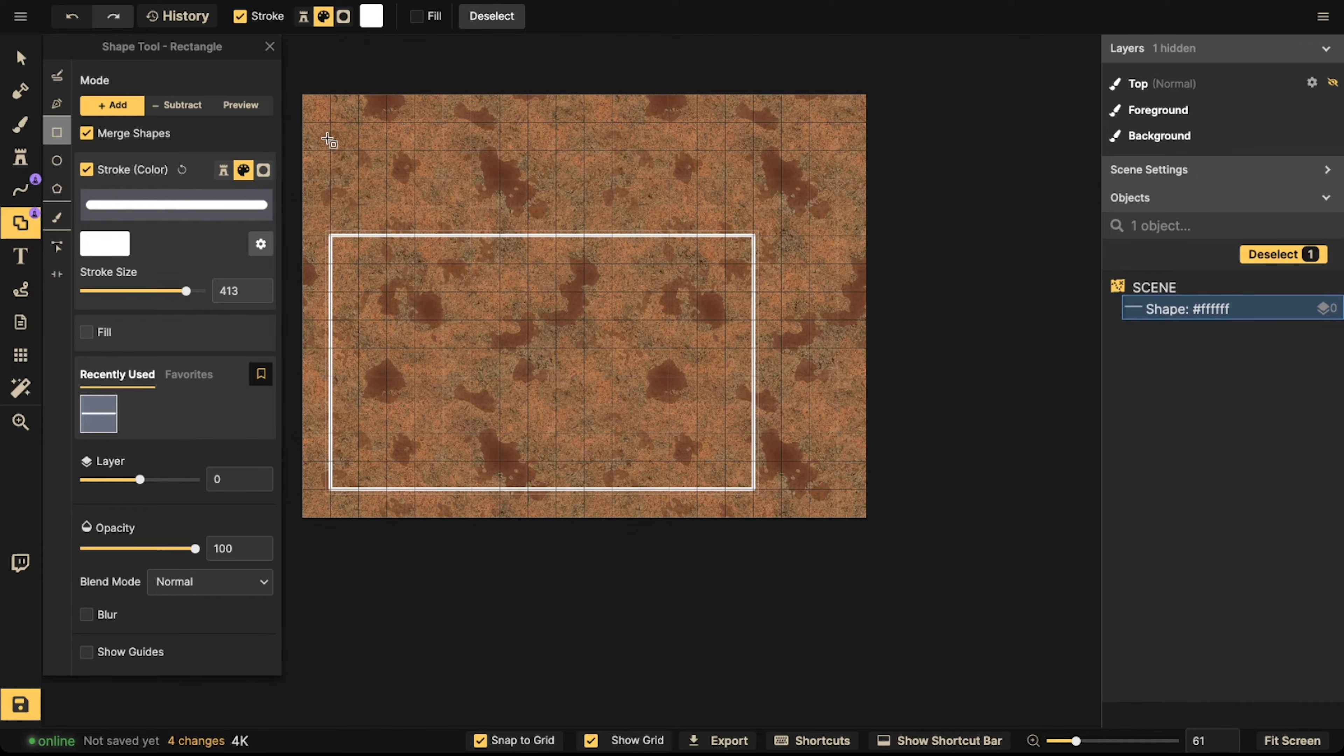
mouse_move(329, 125)
left_mouse_down()
mouse_move(388, 210)
mouse_move(586, 284)
mouse_move(666, 284)
left_mouse_up()
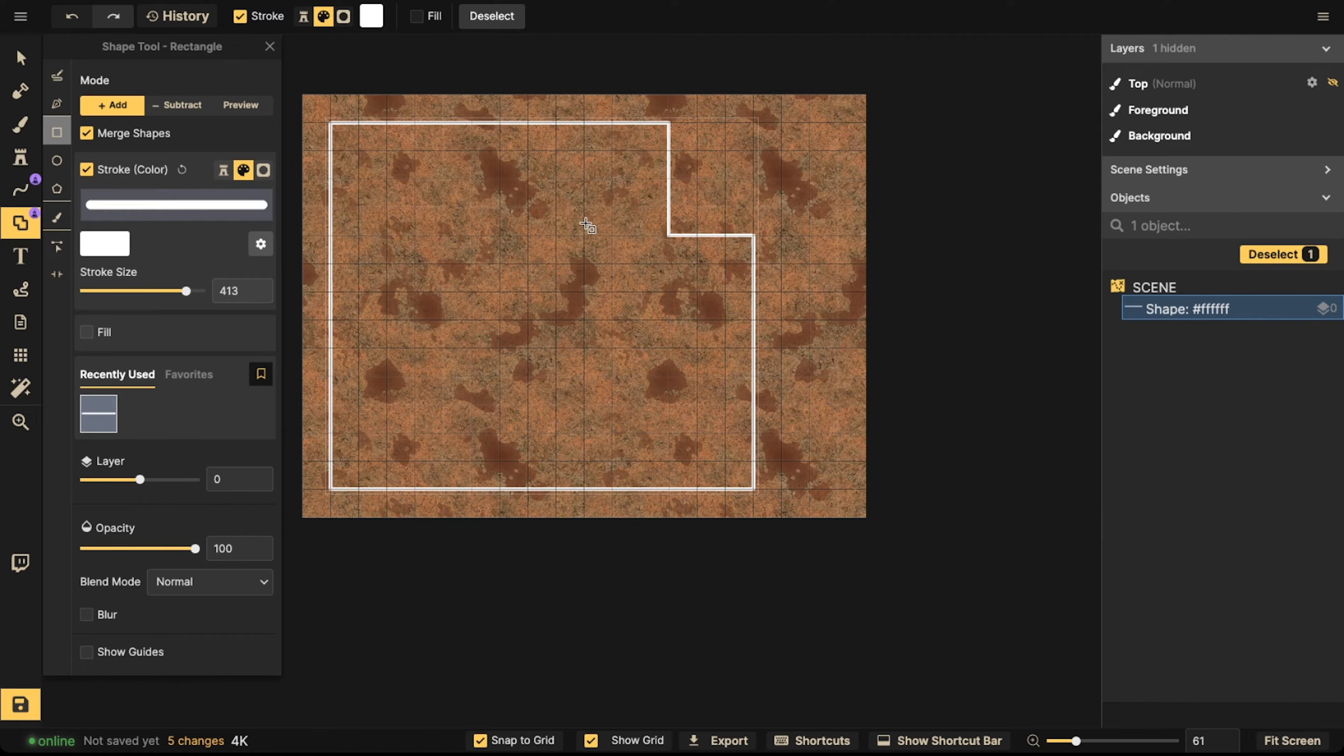
Add two nodes to the tavern outline's right wall, one two tiles below its upper corner and one two tiles above its lower corner
left_click(63, 249)
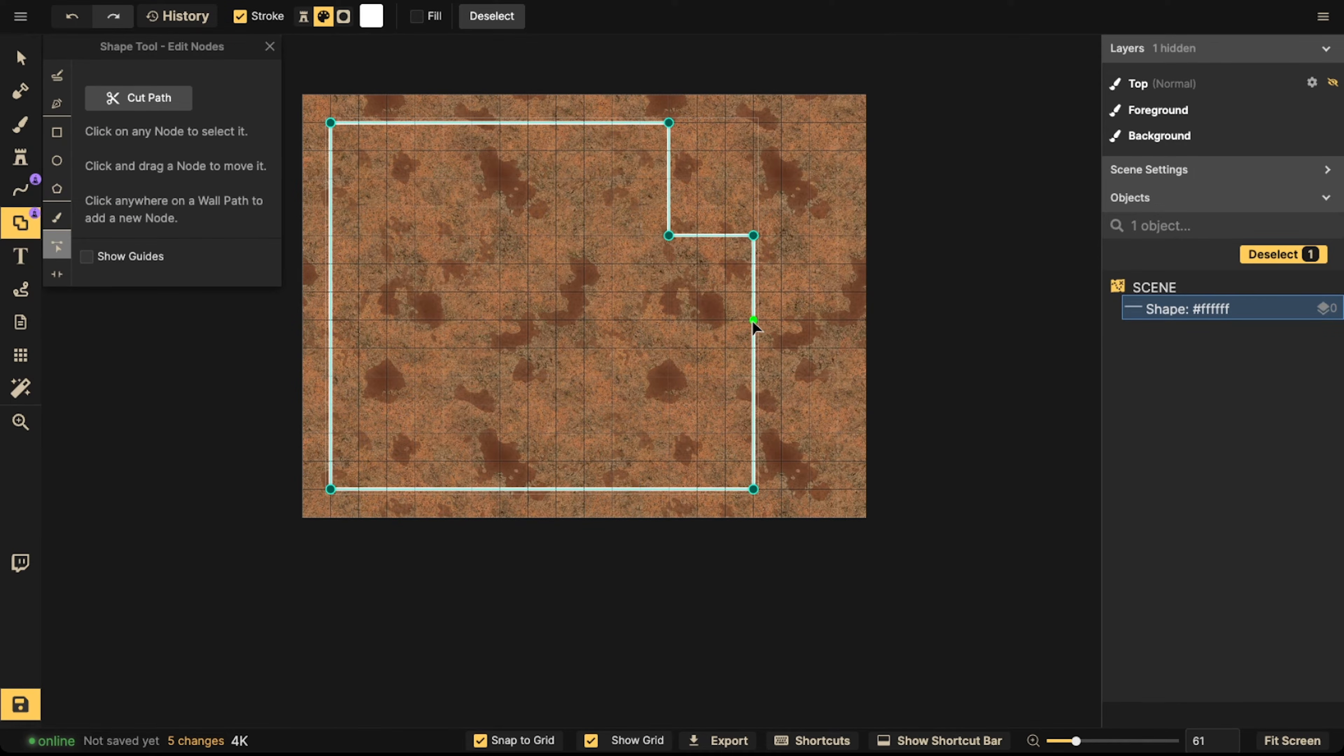
scroll(752, 321, "up", 4)
middle_click_drag(537, 327, 809, 337)
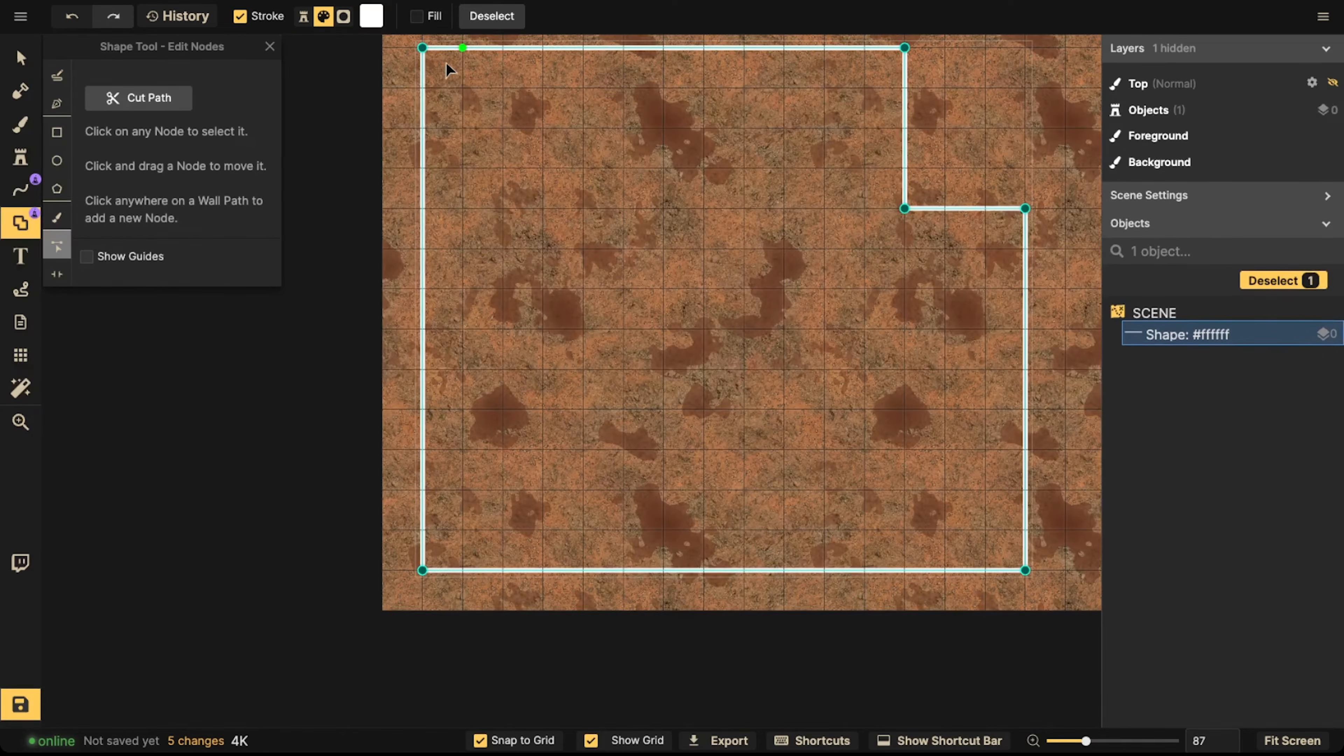
middle_click_drag(1003, 499, 858, 526)
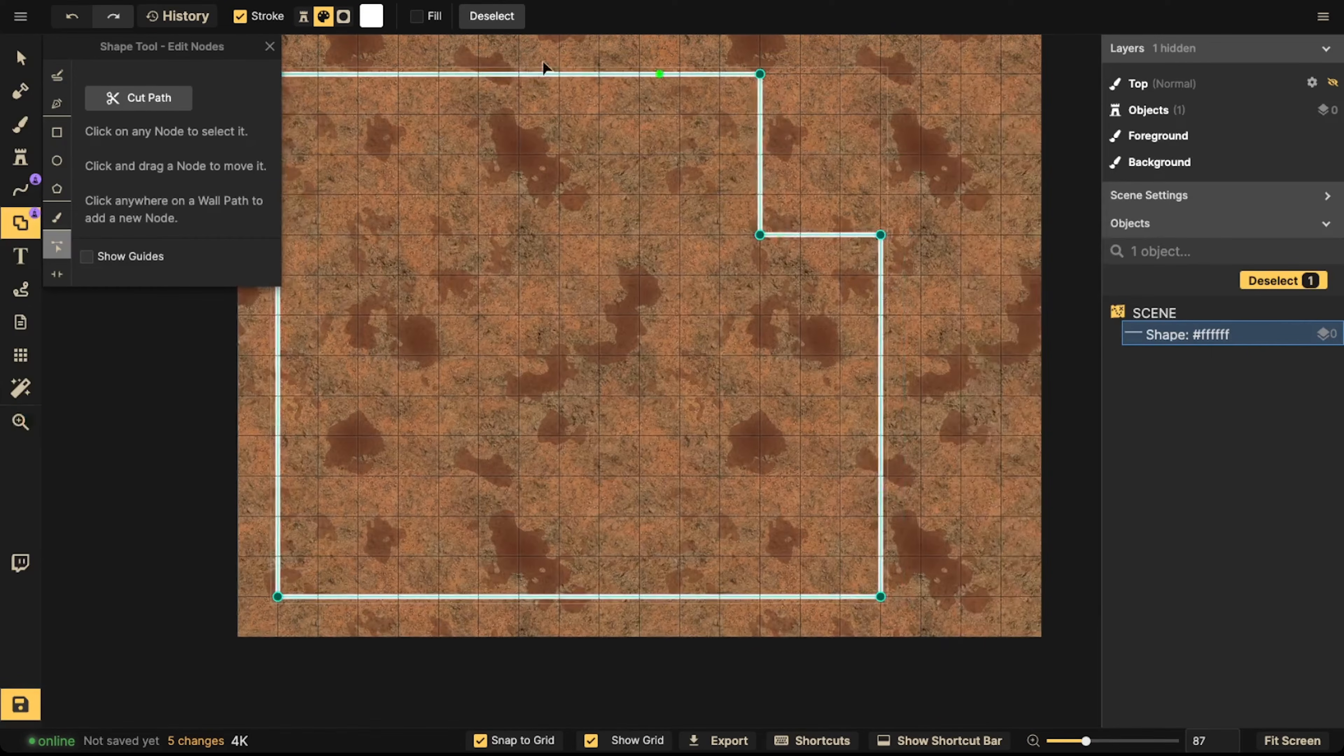
middle_click_drag(472, 181, 509, 176)
middle_click_drag(468, 371, 529, 365)
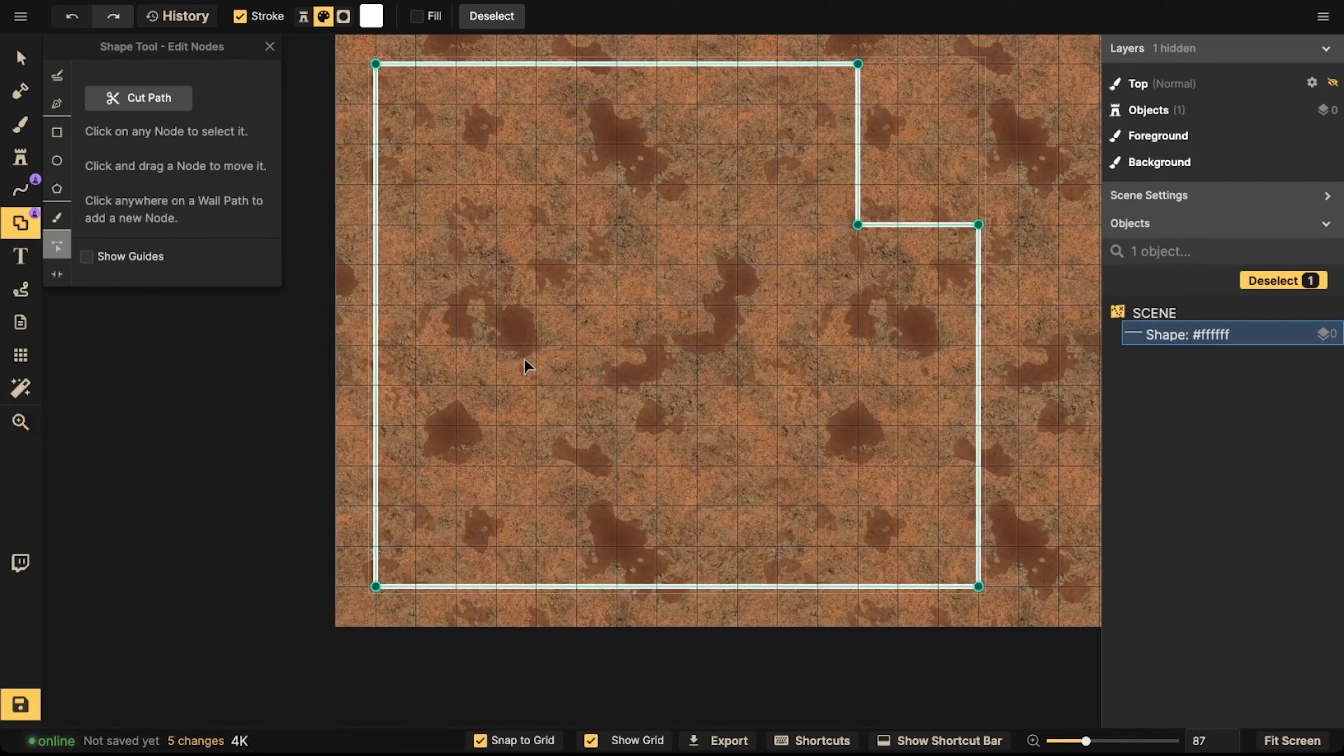
middle_click_drag(732, 304, 625, 312)
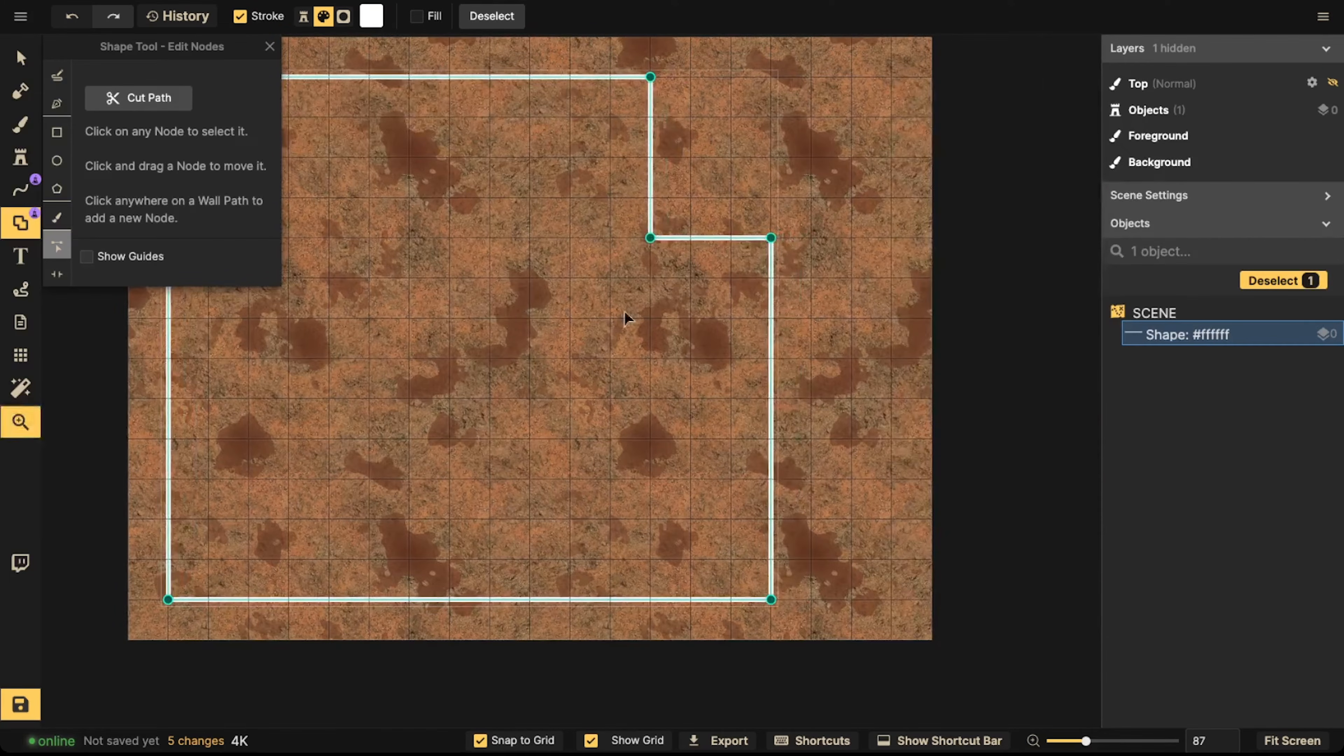
left_click(771, 318)
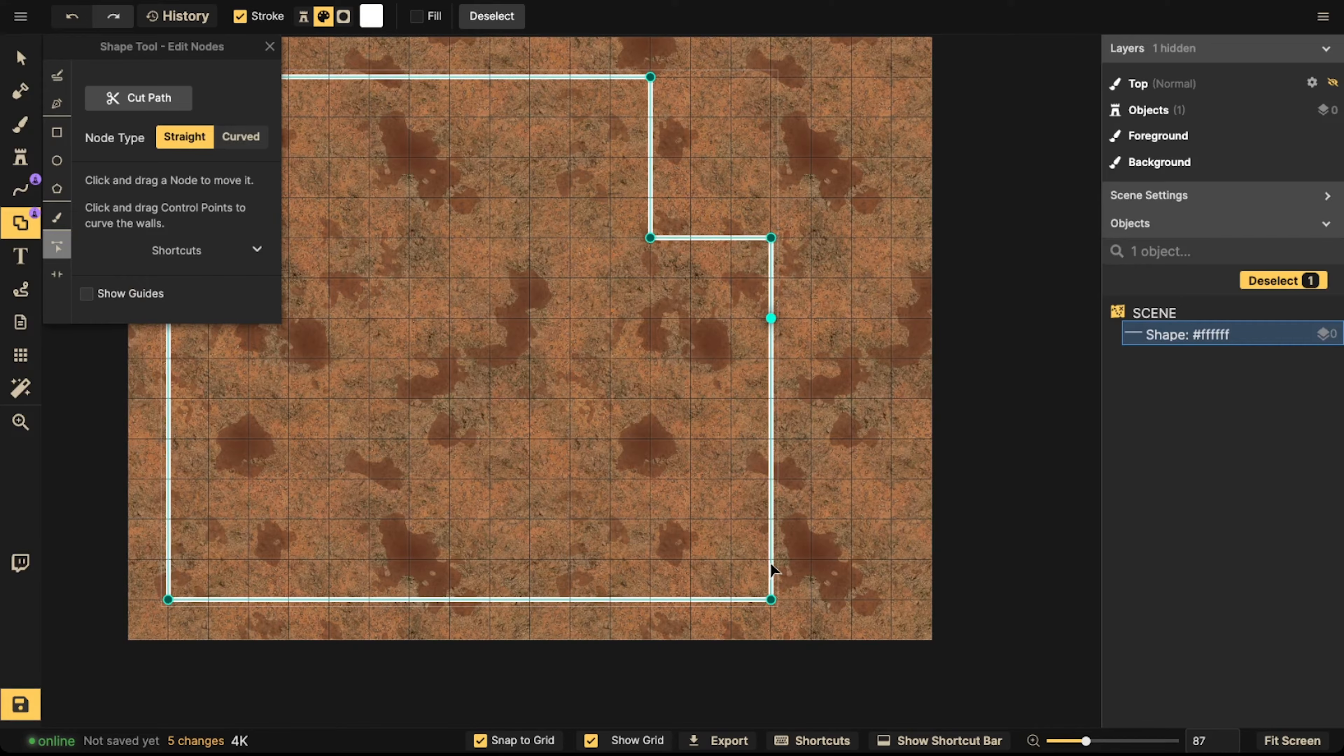
left_click(771, 519)
left_click(771, 520)
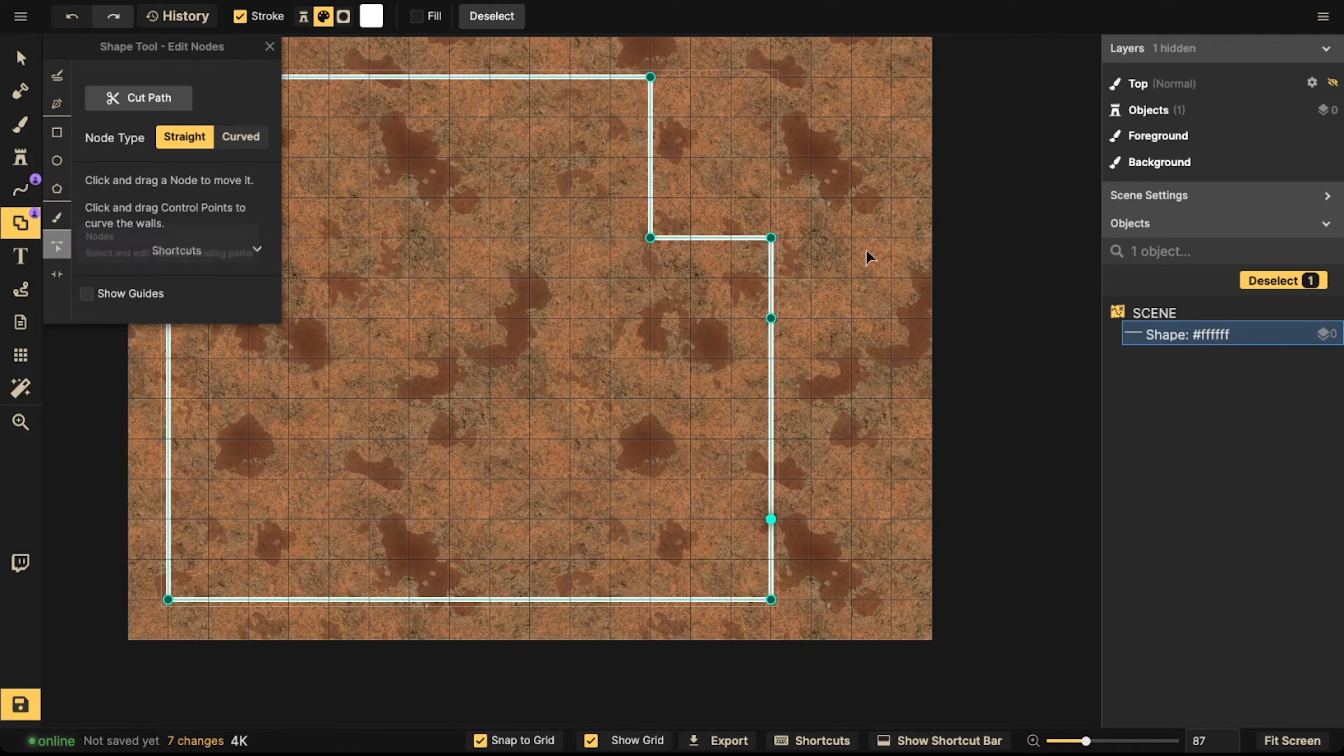
Move both new right-wall nodes 3 tiles outward to form a bay with angled sides, and deselect the outline
left_click_drag(771, 318, 891, 318)
left_click_drag(771, 519, 892, 519)
scroll(659, 285, "down", 3)
key("Escape")
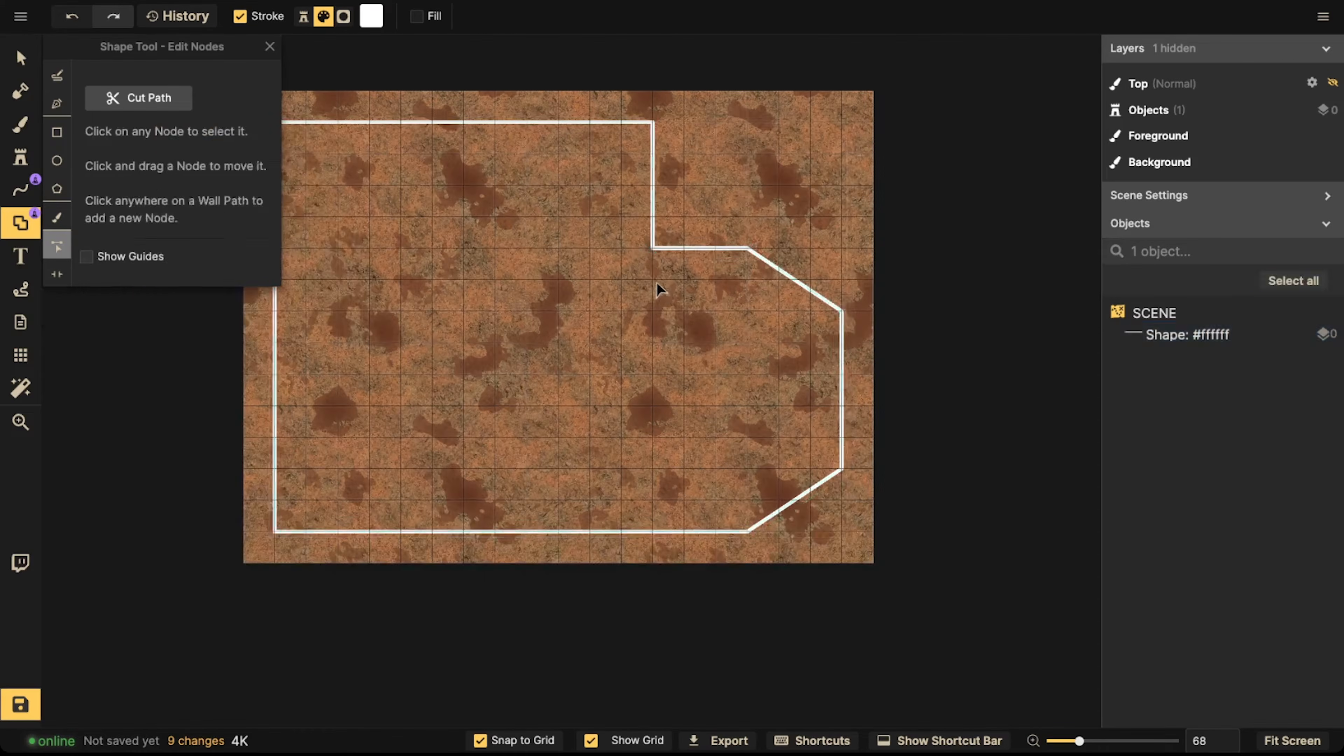
left_click(269, 46)
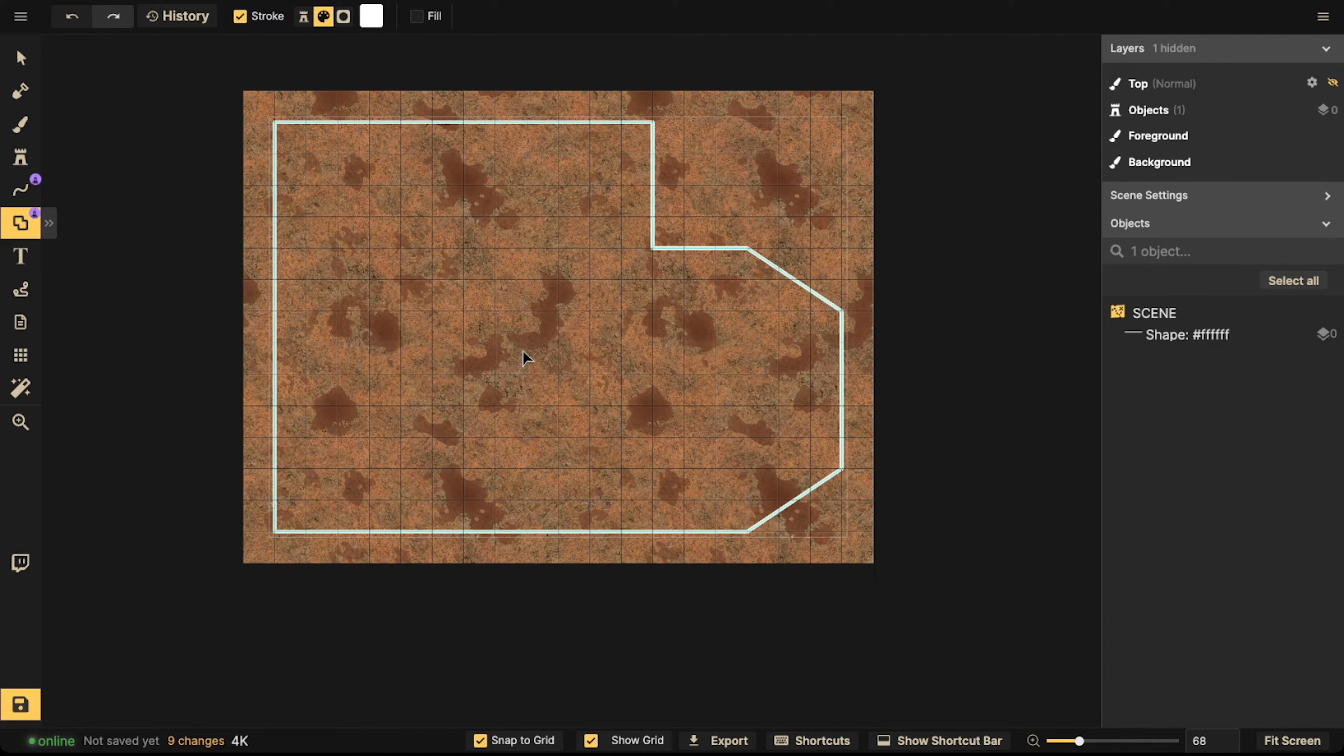
left_click(220, 139)
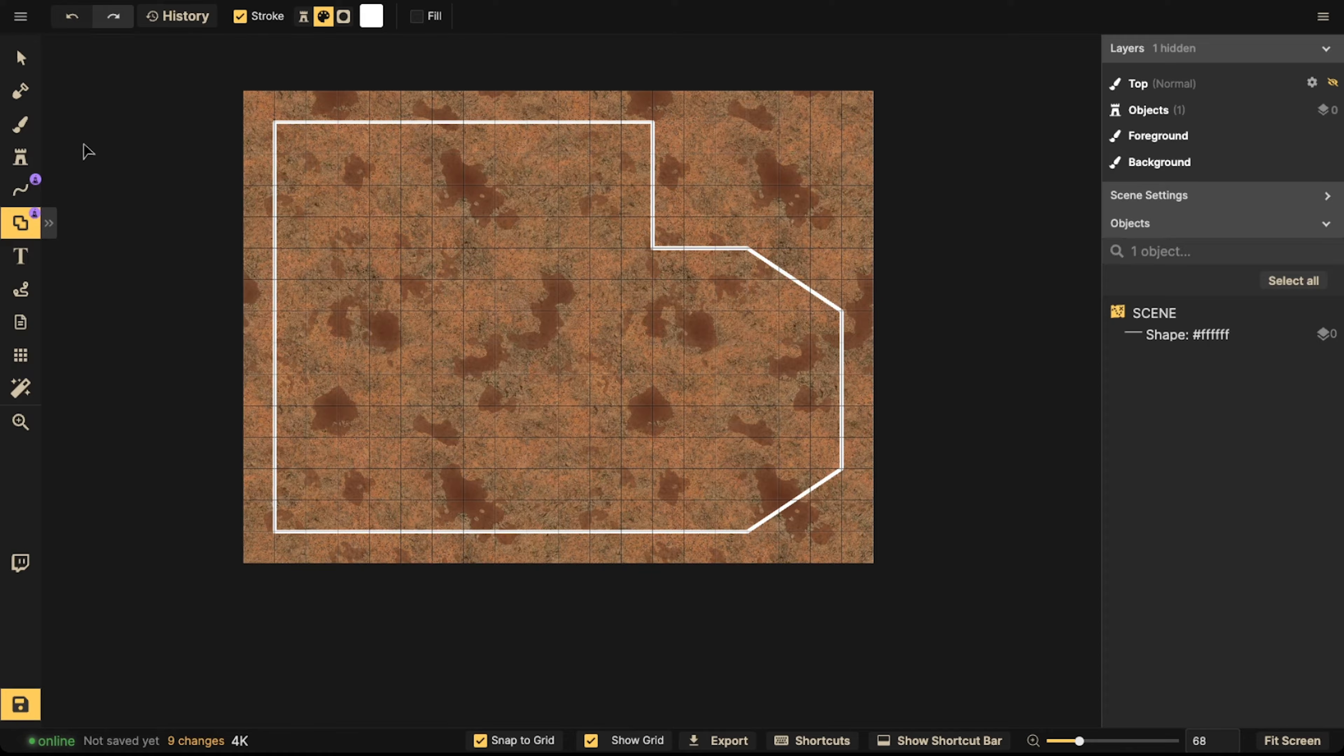
Draw an interior wall with the Line tool's Pen from the outline's inner corner, 8 tiles left and 4 tiles up to the top wall
left_click(21, 191)
left_click(57, 103)
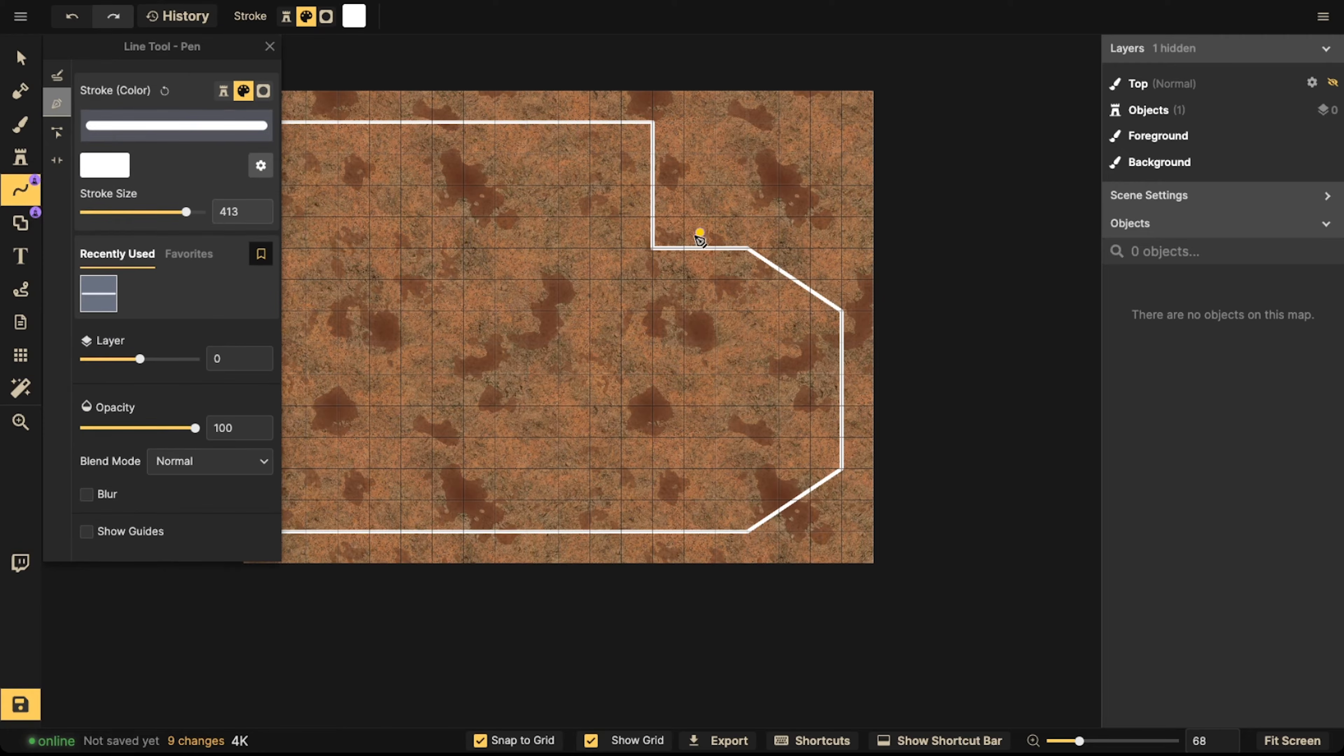
scroll(449, 277, "down", 2)
middle_click_drag(449, 278, 613, 310)
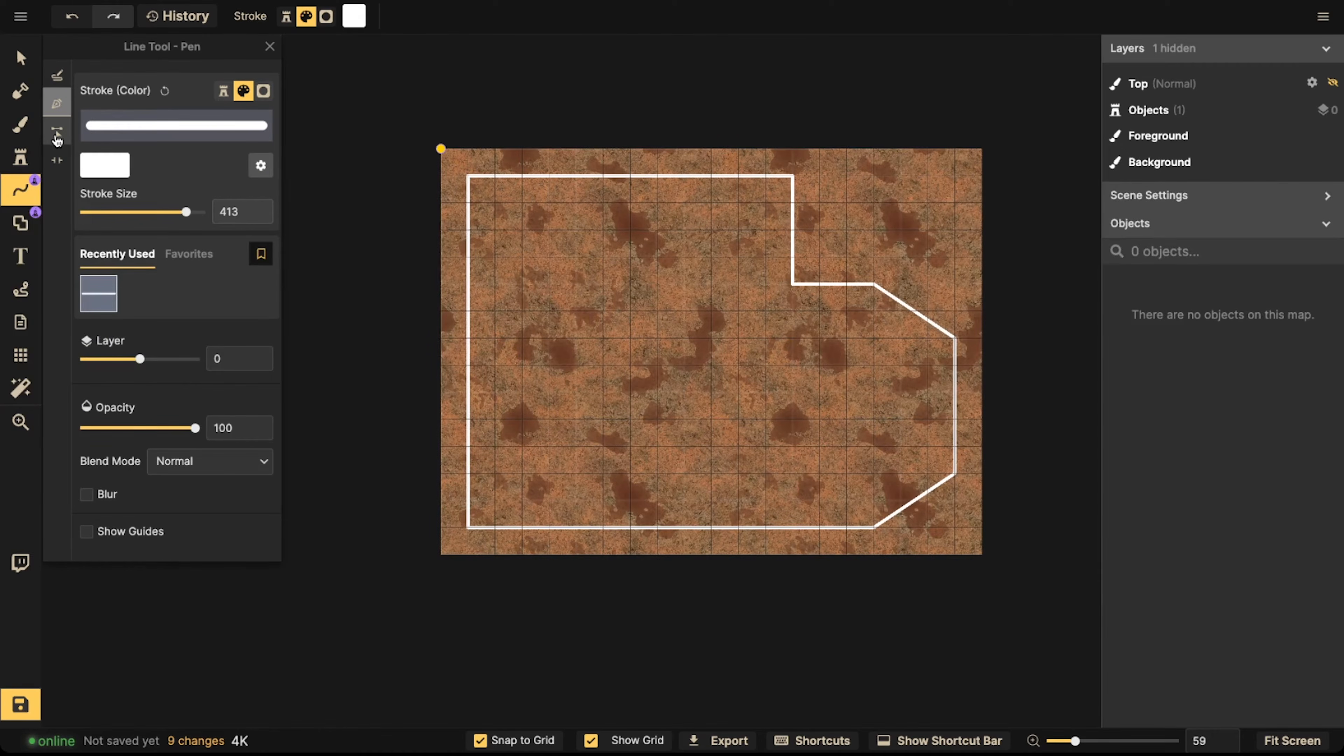
scroll(761, 288, "up", 2)
left_click(800, 283)
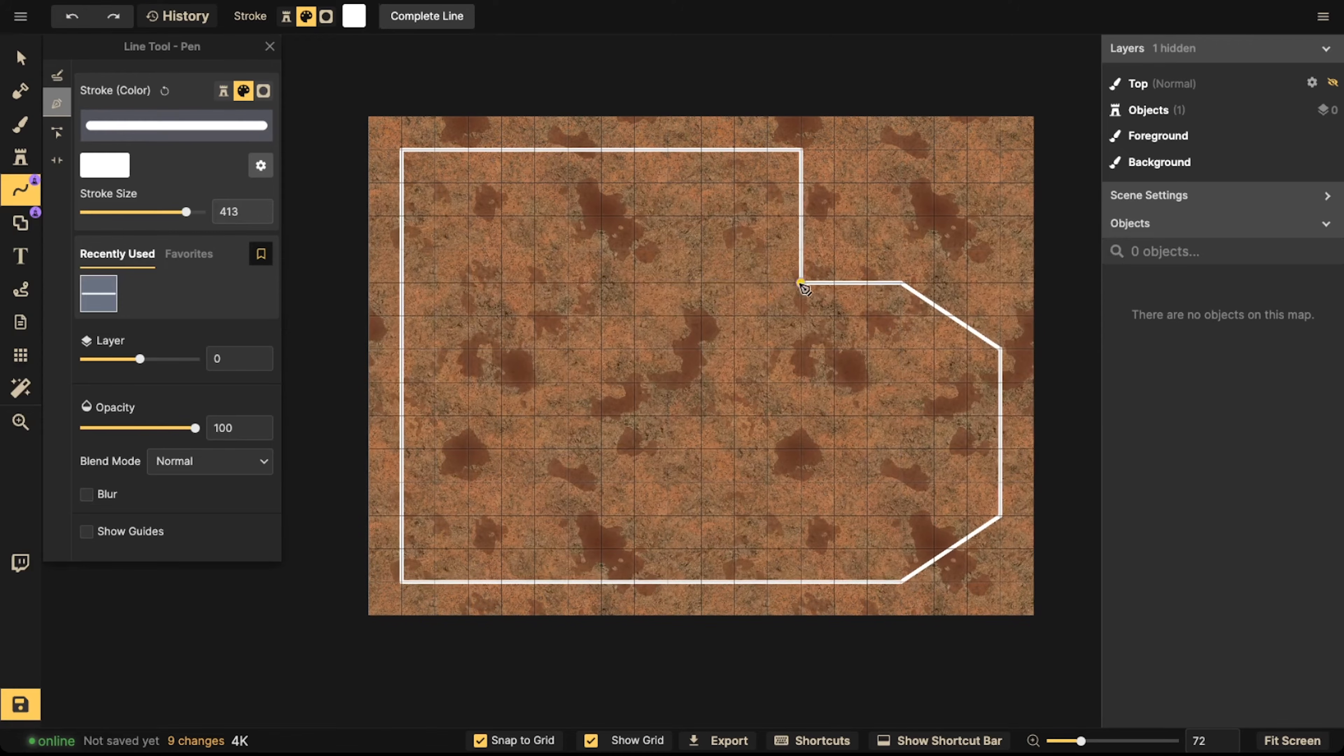
left_click(534, 282)
double_click(534, 150)
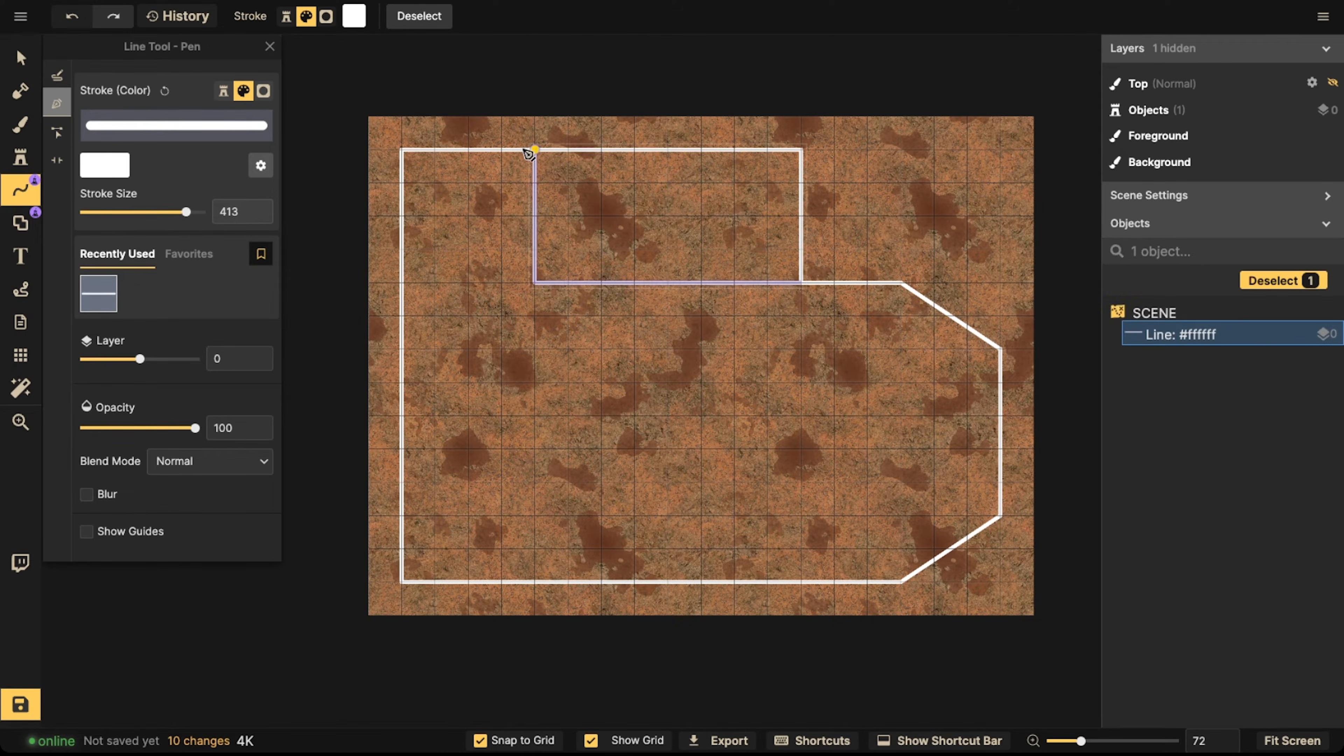
Circle the upper-middle room, the upper-left area and the large main room using the Line tool's Free Draw mode
left_click(57, 76)
mouse_move(662, 183)
left_mouse_down()
mouse_move(620, 211)
mouse_move(635, 183)
left_mouse_up()
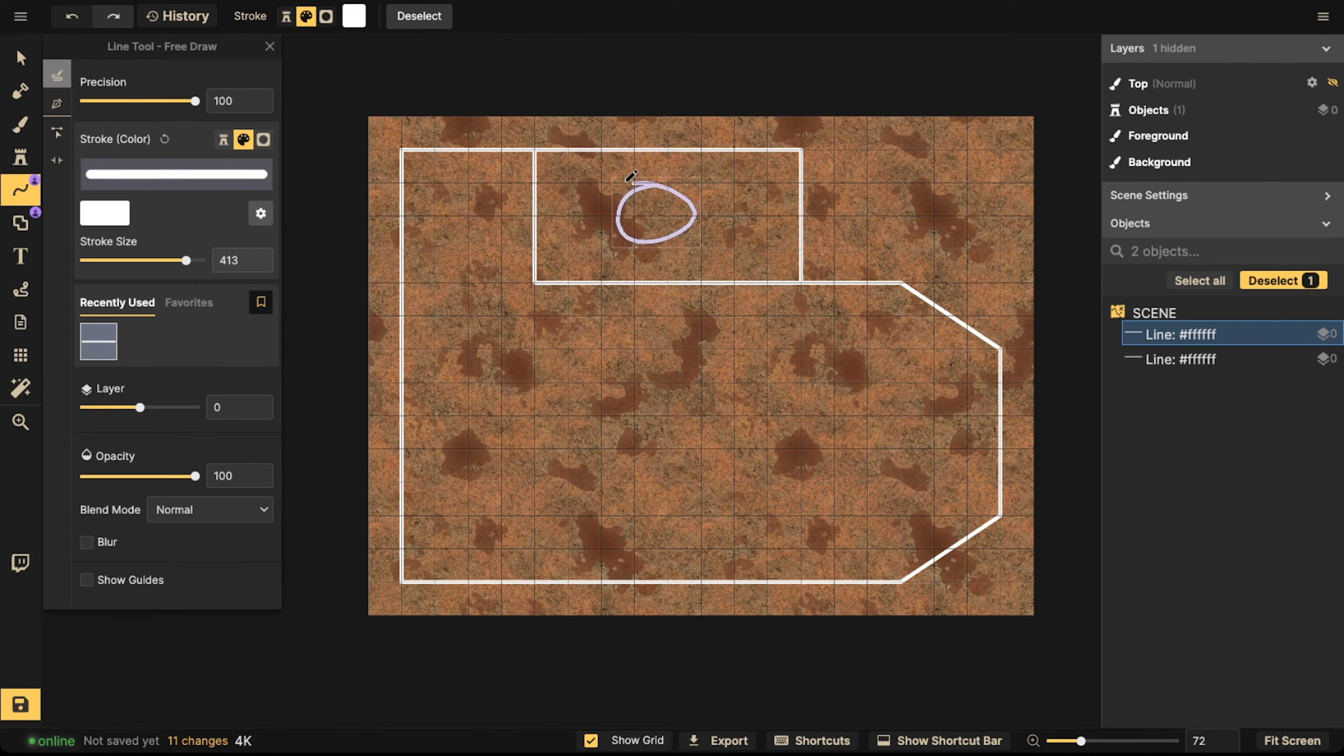
mouse_move(464, 185)
left_mouse_down()
mouse_move(483, 204)
mouse_move(435, 201)
left_mouse_up()
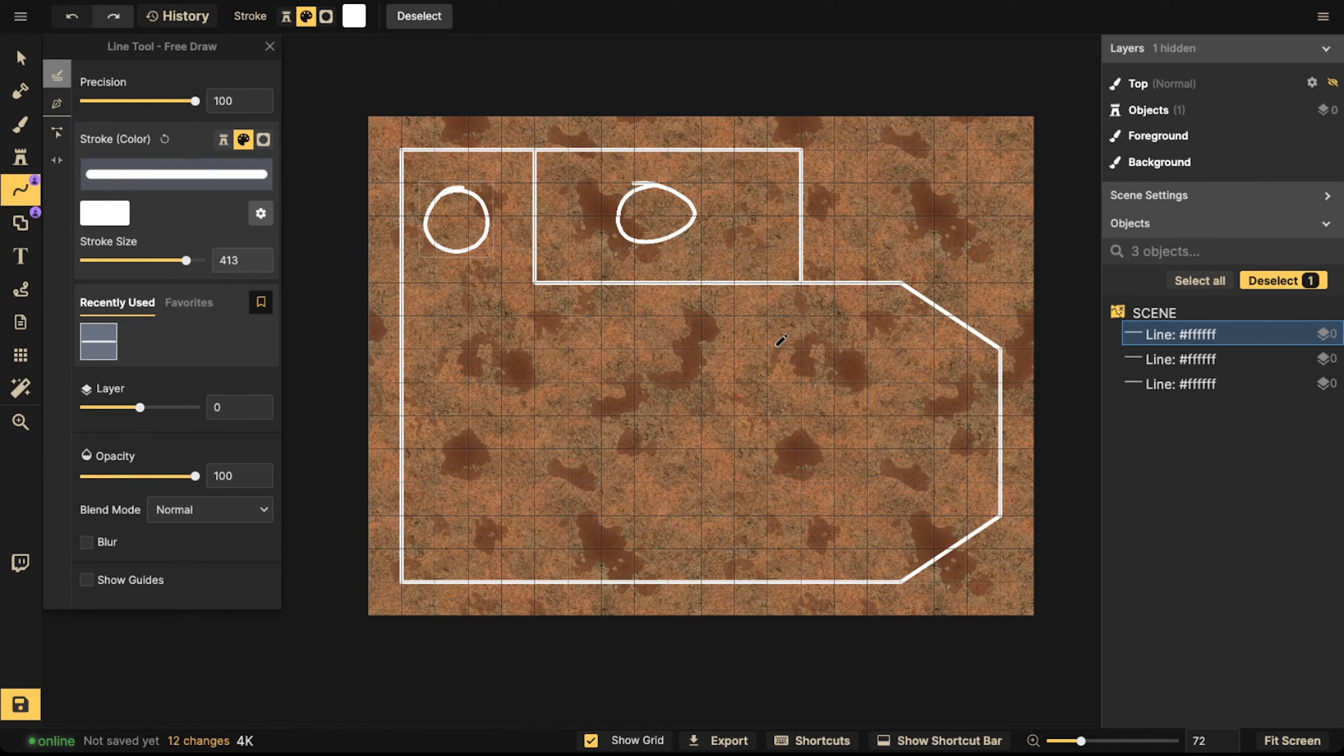
mouse_move(881, 331)
left_mouse_down()
mouse_move(841, 324)
mouse_move(426, 447)
mouse_move(851, 493)
mouse_move(772, 307)
left_mouse_up()
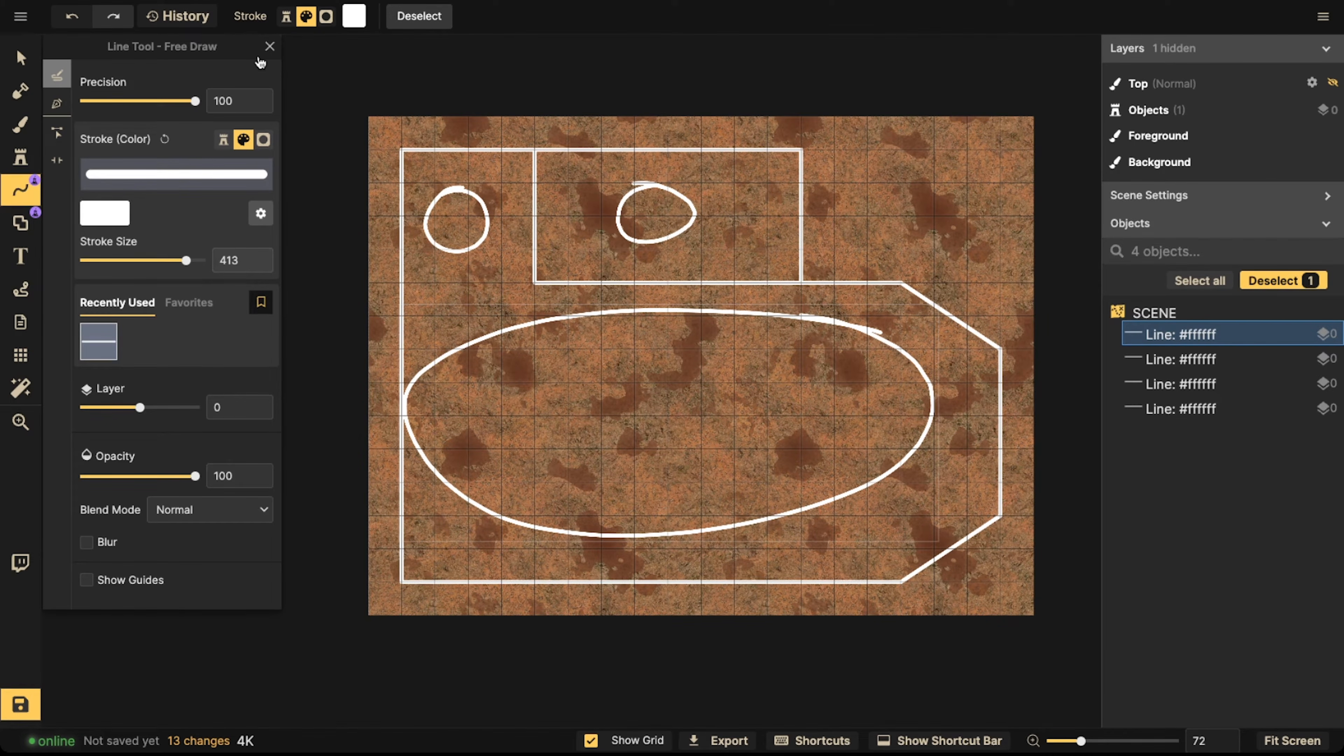
Delete the three freehand circles, keeping the tavern outline and the interior wall
left_click(21, 57)
key("Delete")
left_click(481, 239)
key("Delete")
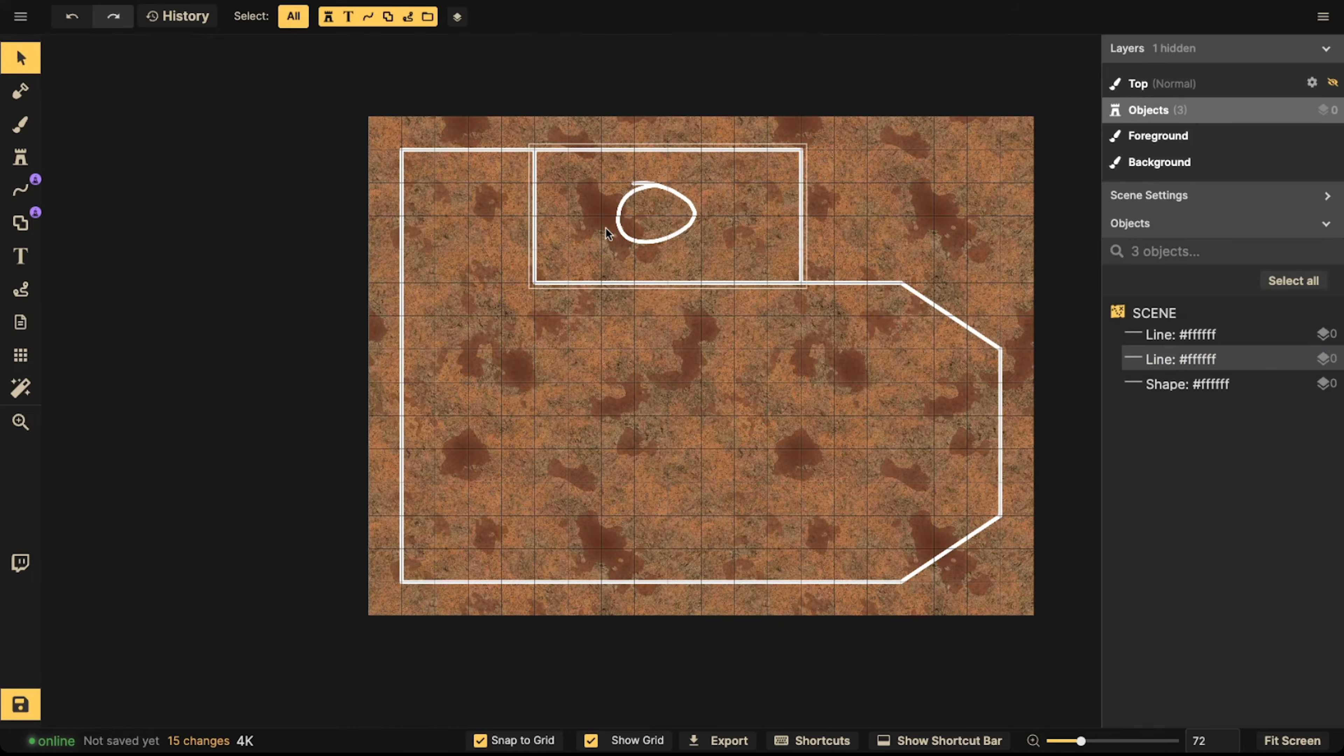
left_click(621, 231)
key("Delete")
Add a portal of width 1 to the outline's bottom wall as a doorway, one tile in from the lower-left corner
left_click(463, 346)
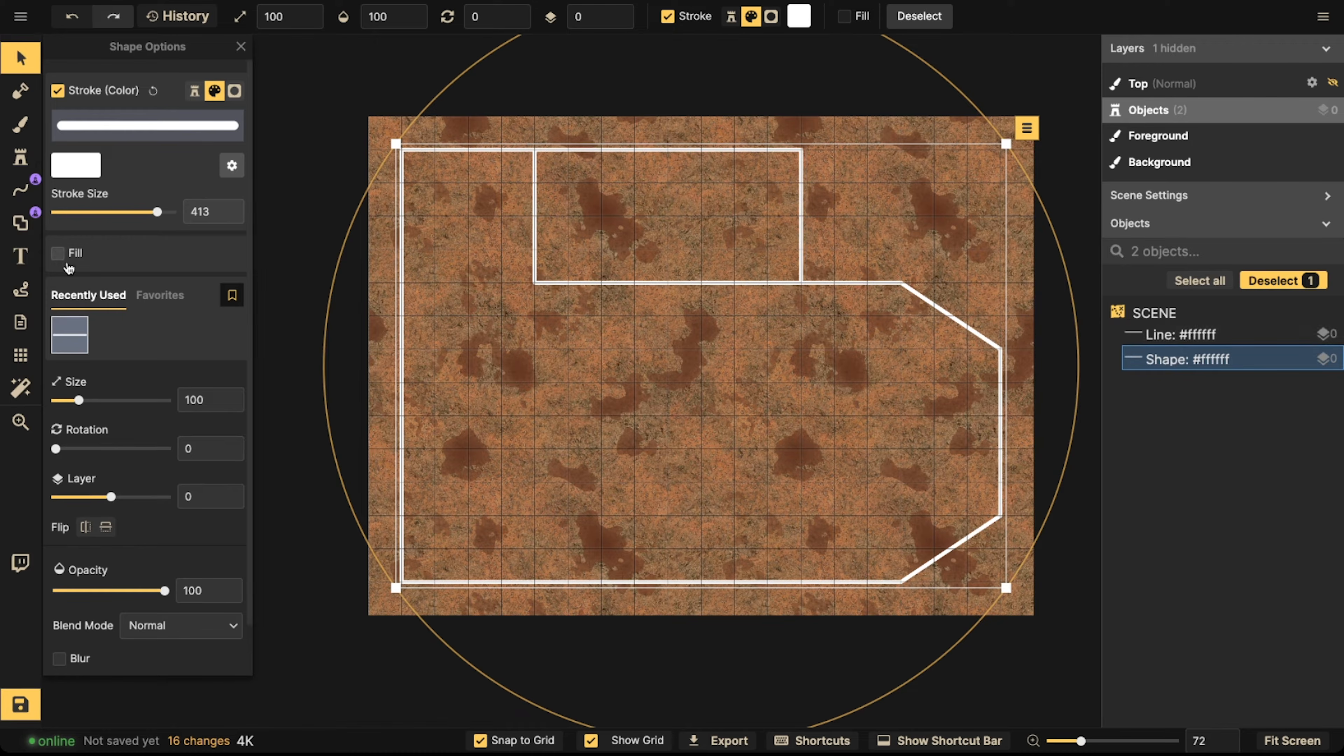
left_click(21, 354)
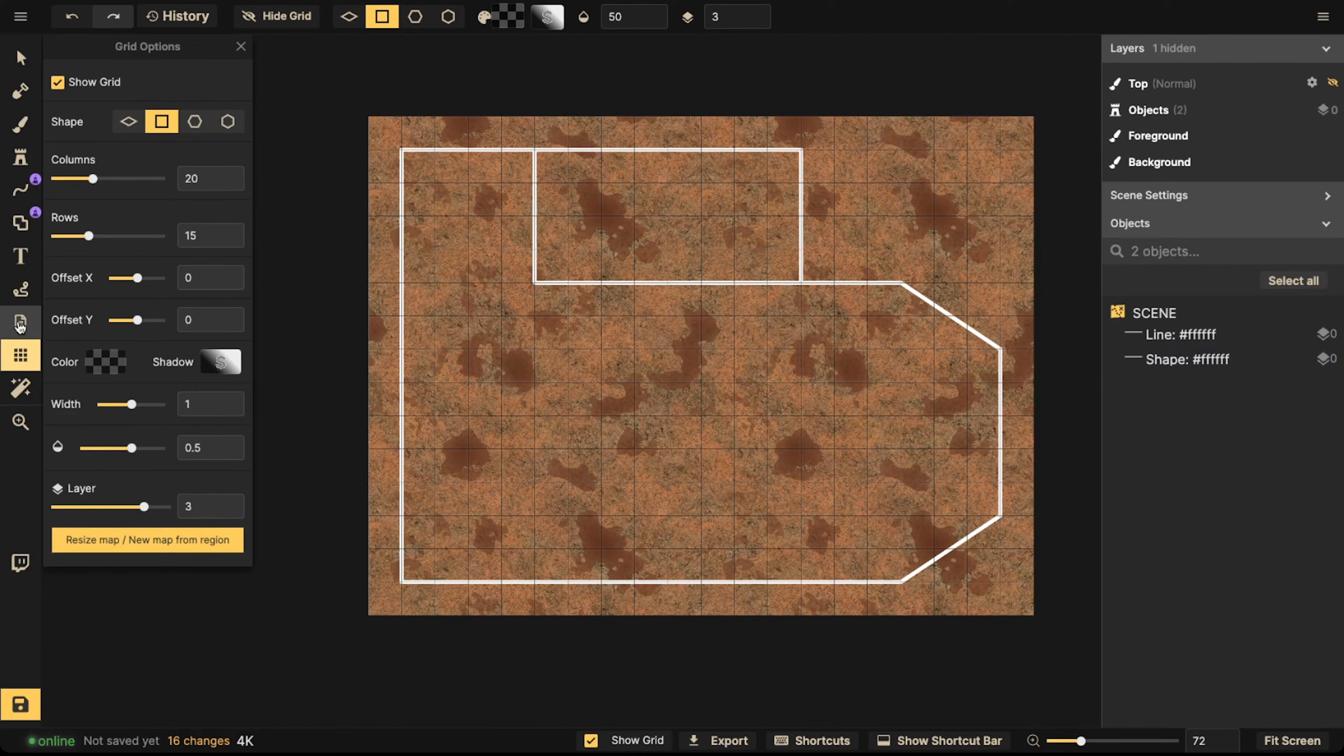
left_click(20, 222)
left_click(57, 270)
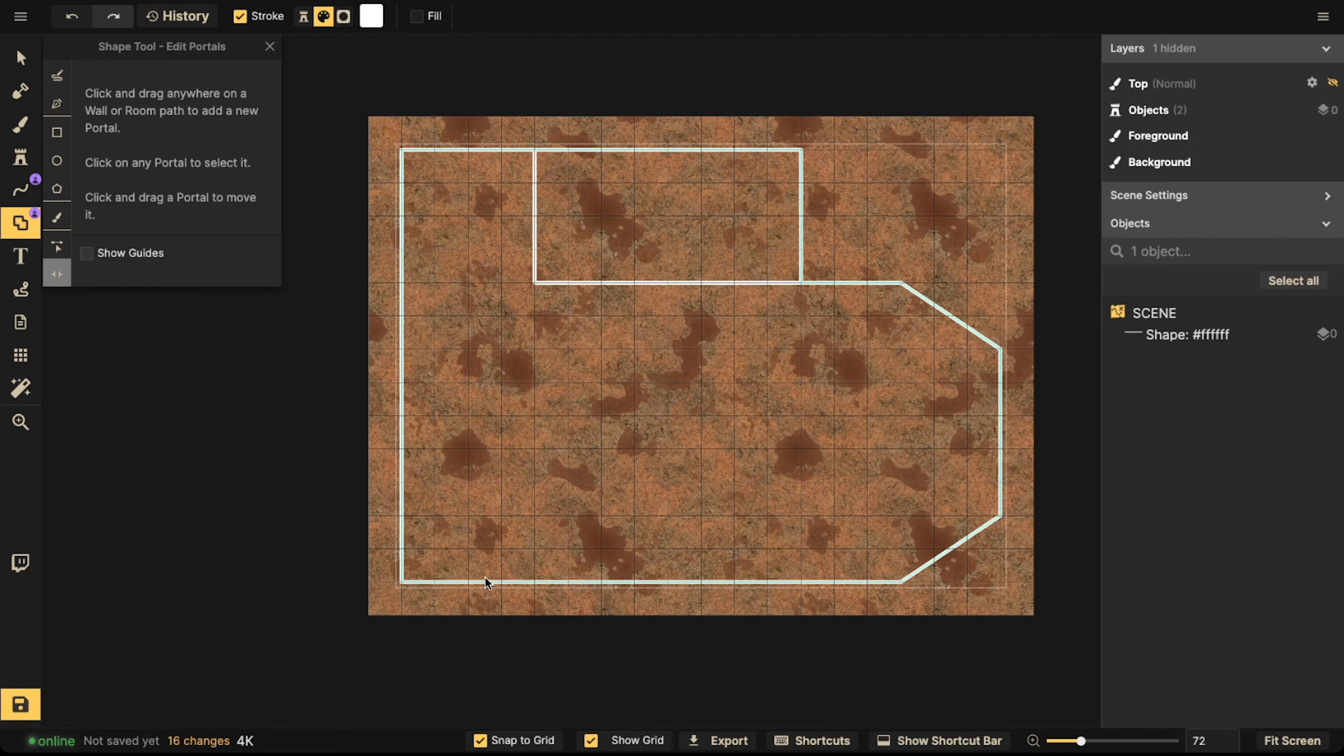
left_click_drag(485, 580, 452, 578)
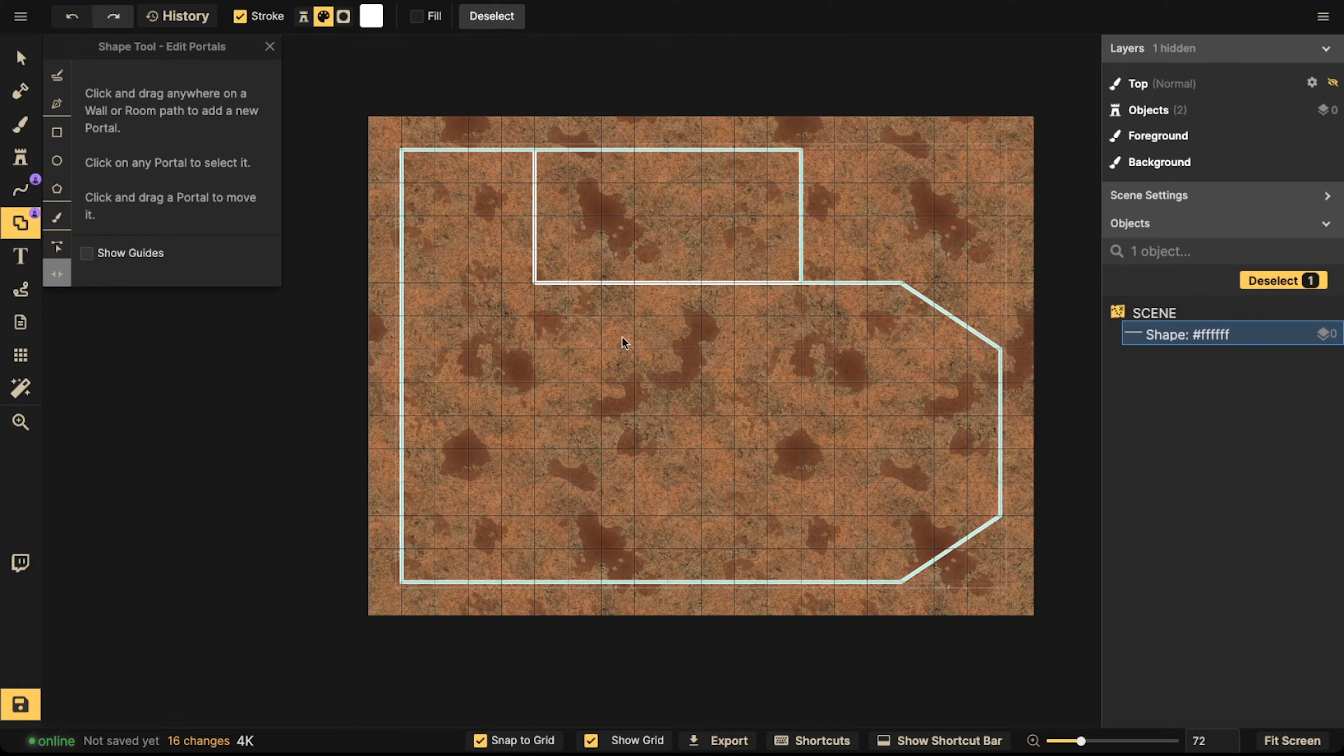
left_click(450, 581)
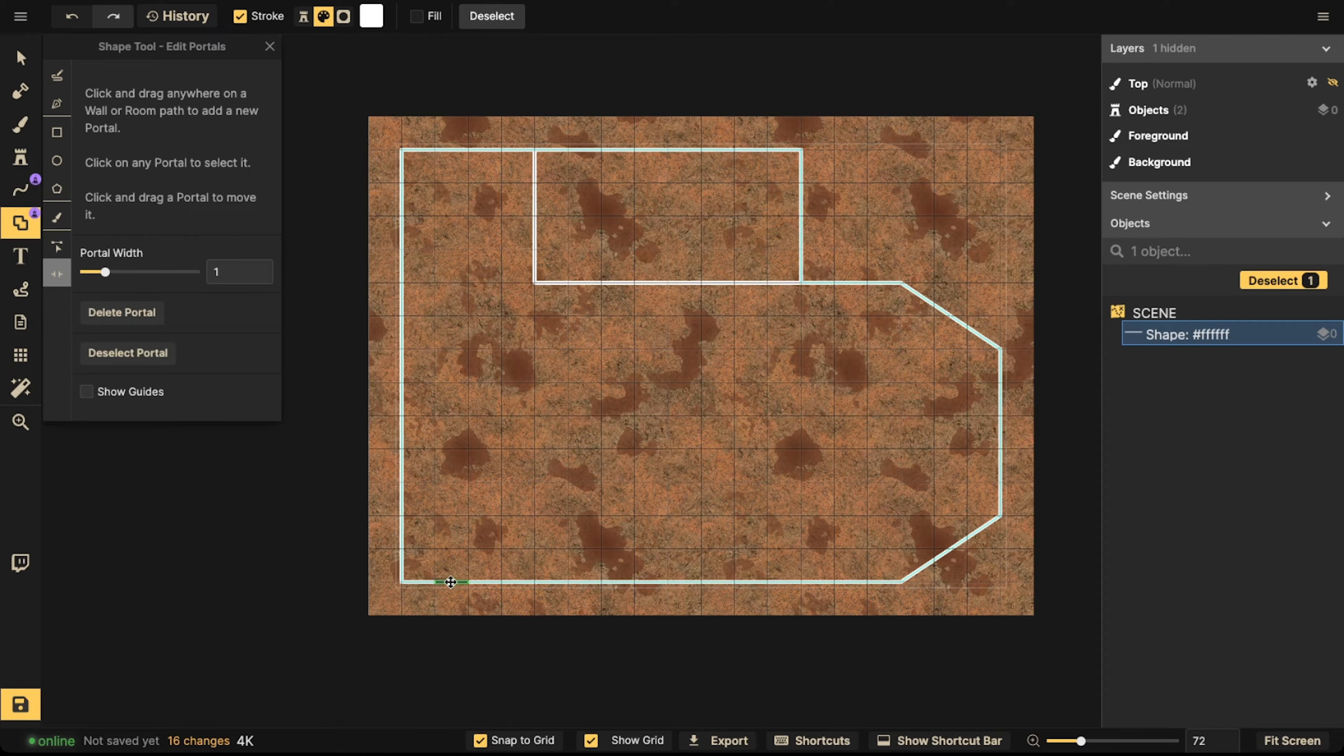
left_click(16, 56)
scroll(435, 591, "up", 5)
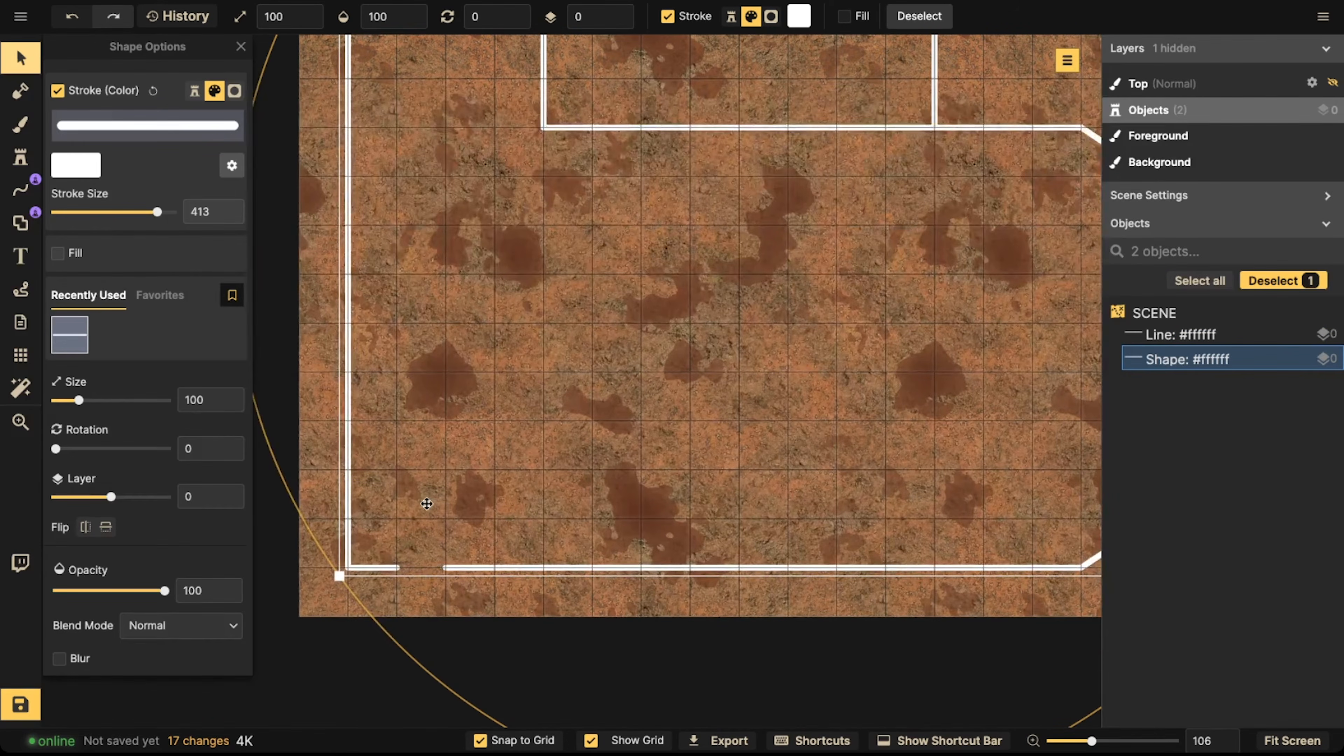
scroll(434, 591, "down", 3)
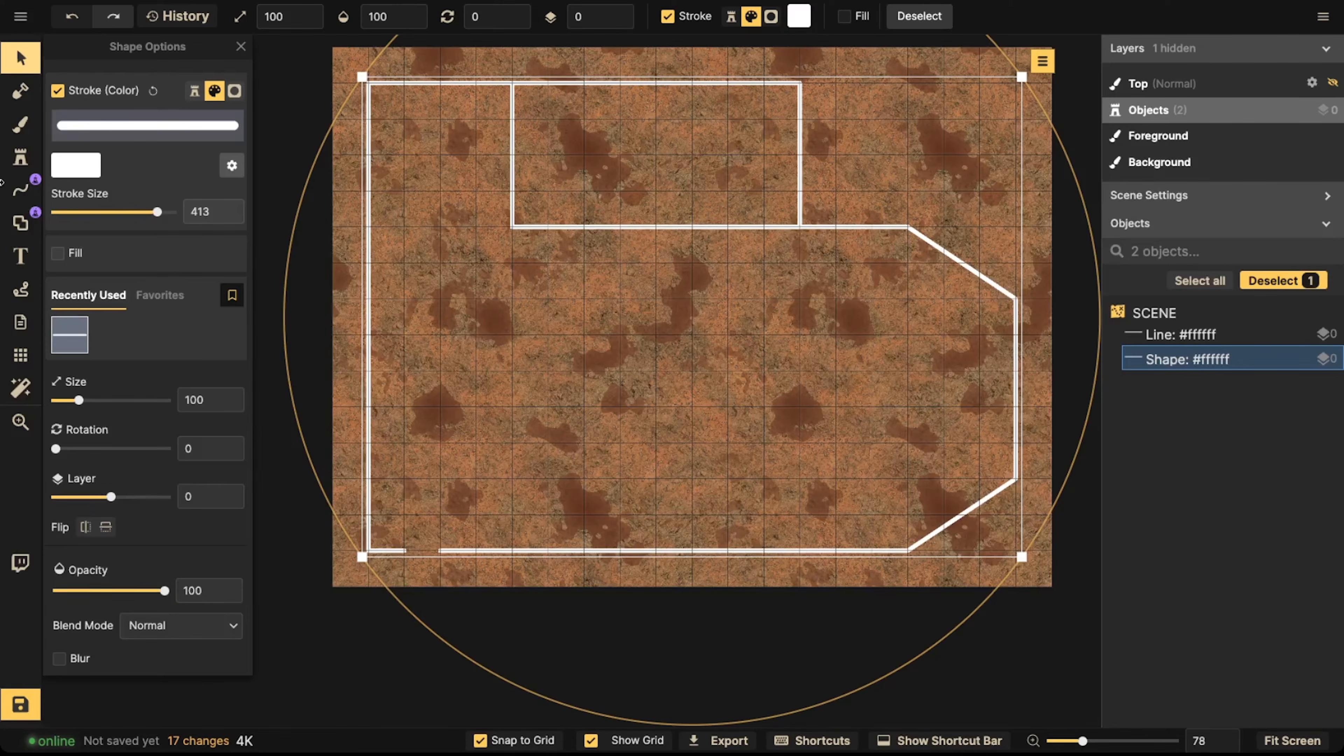
Add a second portal of width 1 to the outline's left wall, one tile below the upper-left corner, and deselect the outline
left_click(21, 223)
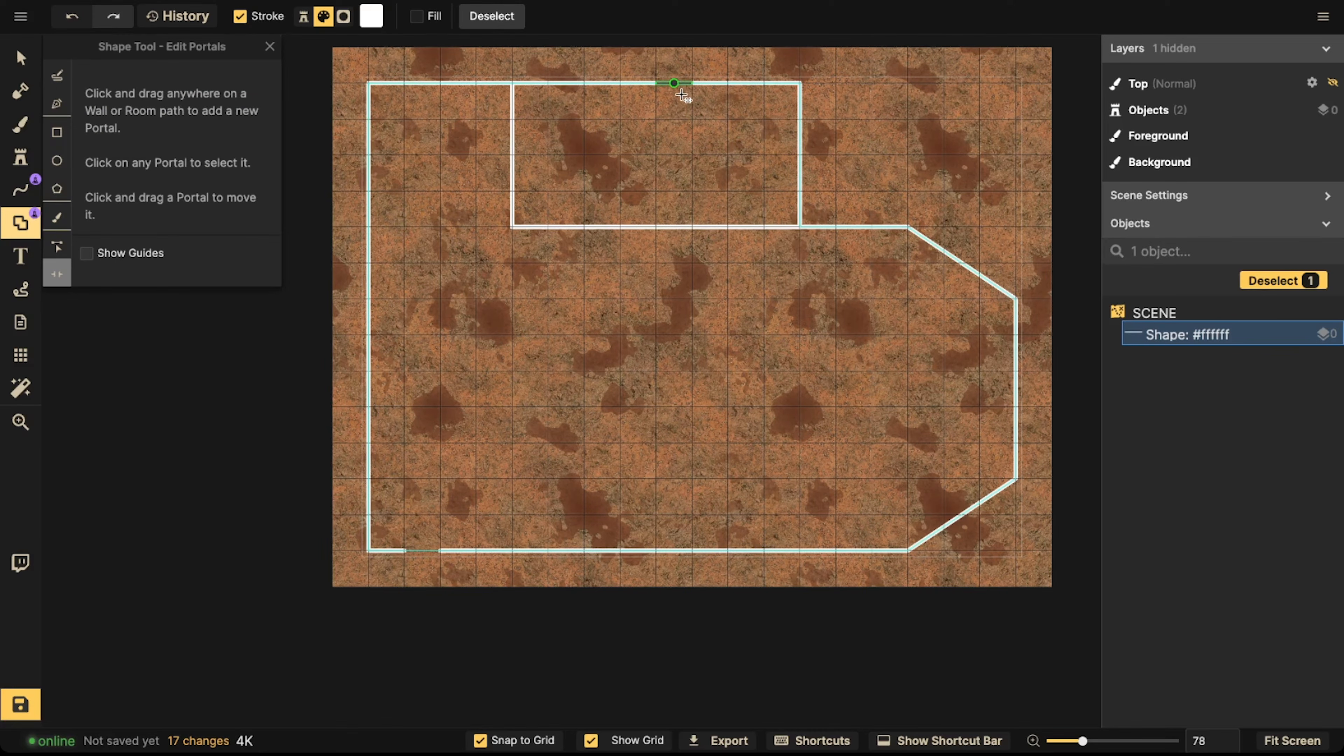
left_click(369, 136)
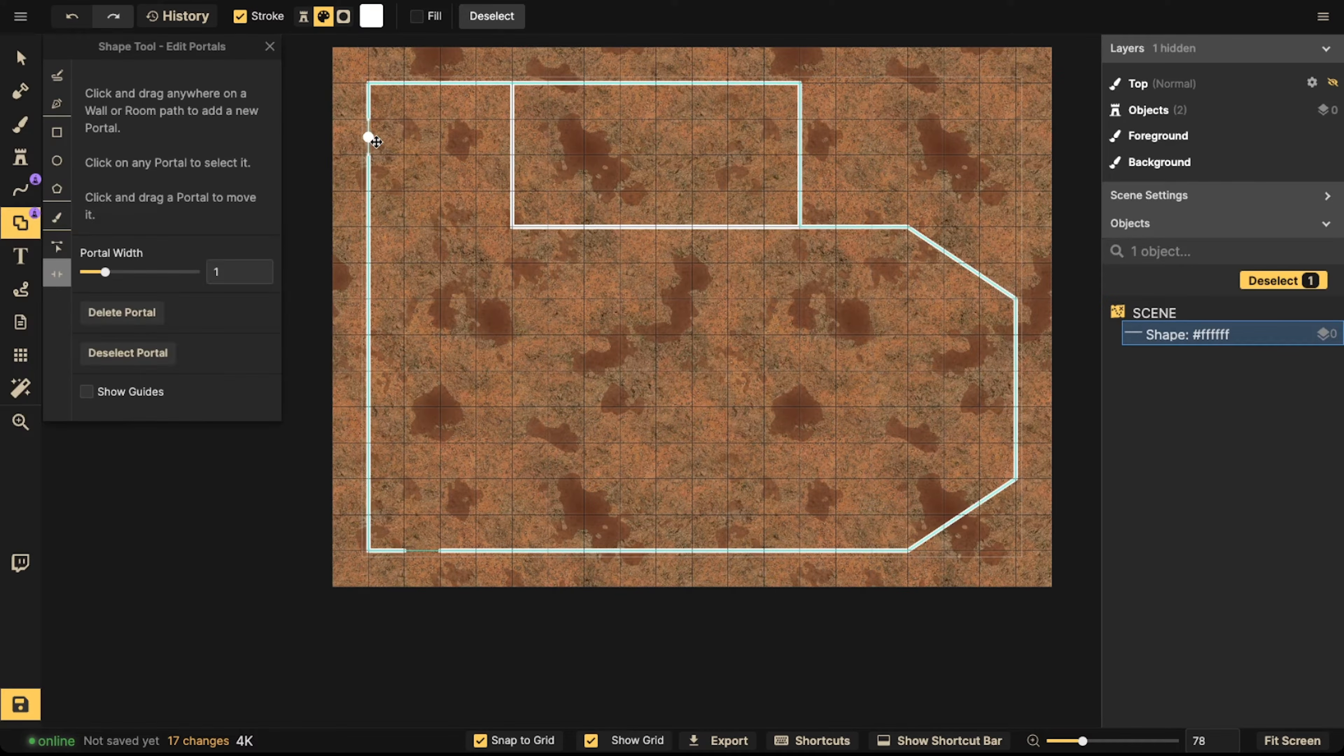
left_click(32, 63)
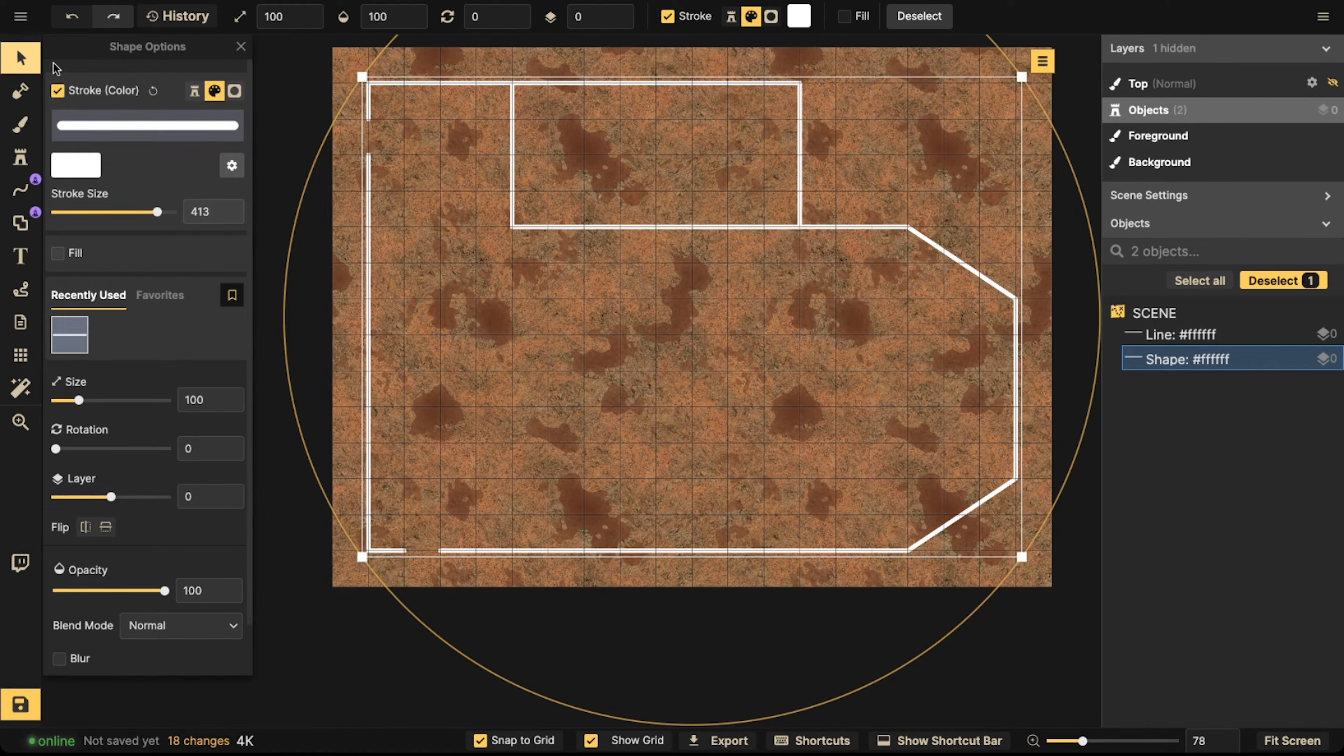
left_click(23, 61)
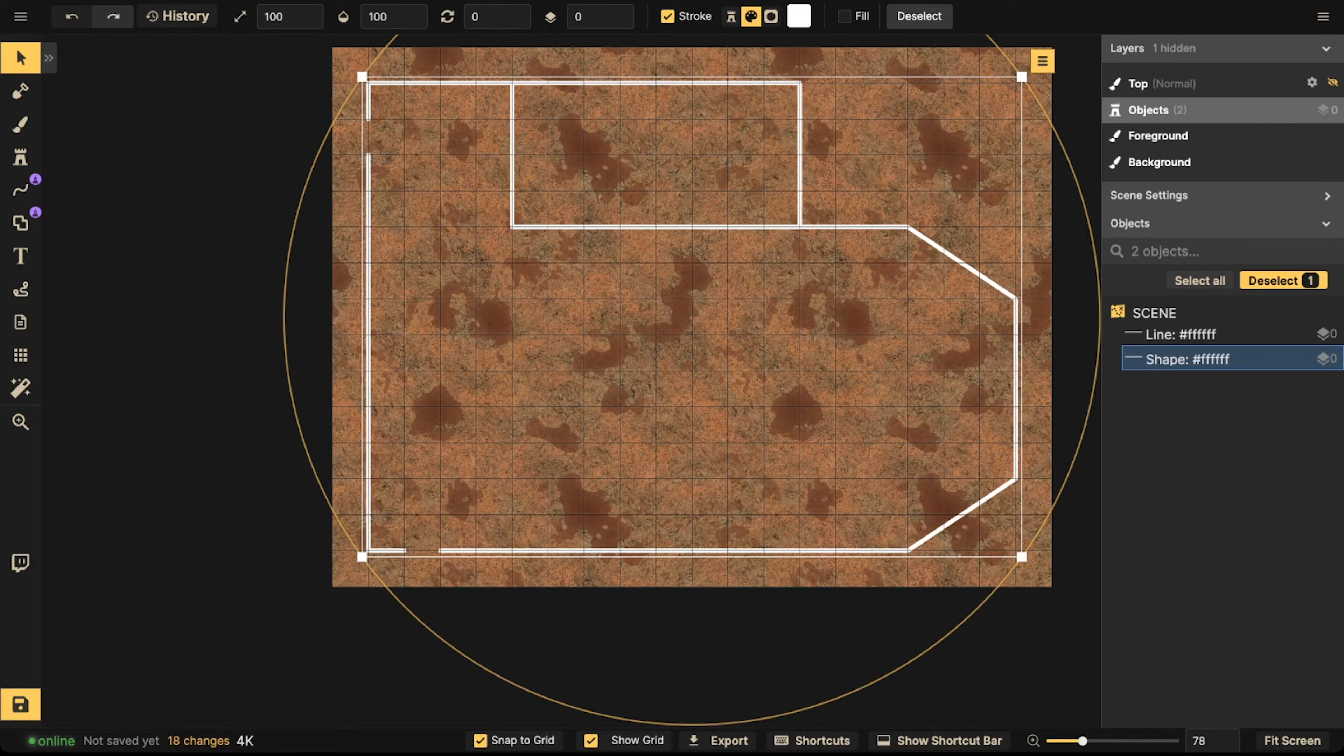
left_click(444, 232)
scroll(445, 232, "down", 5)
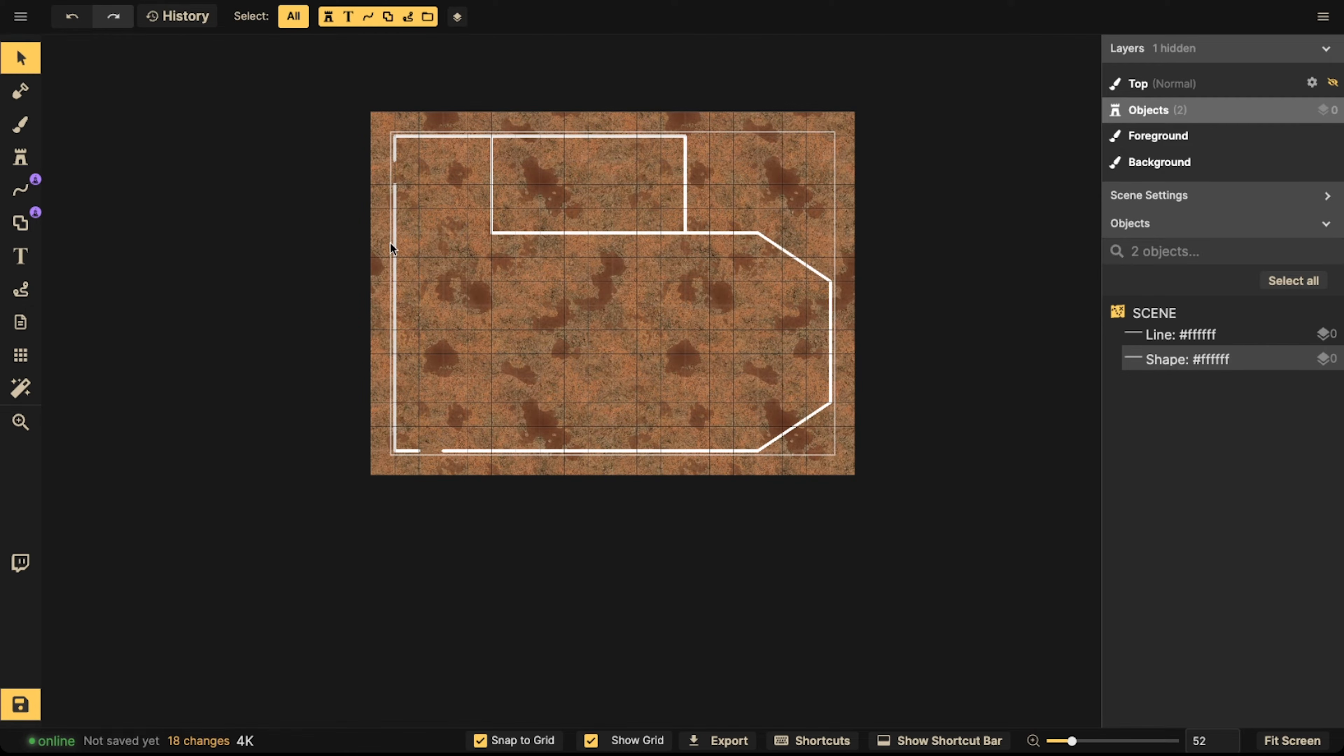
left_click(586, 217)
left_click(573, 351)
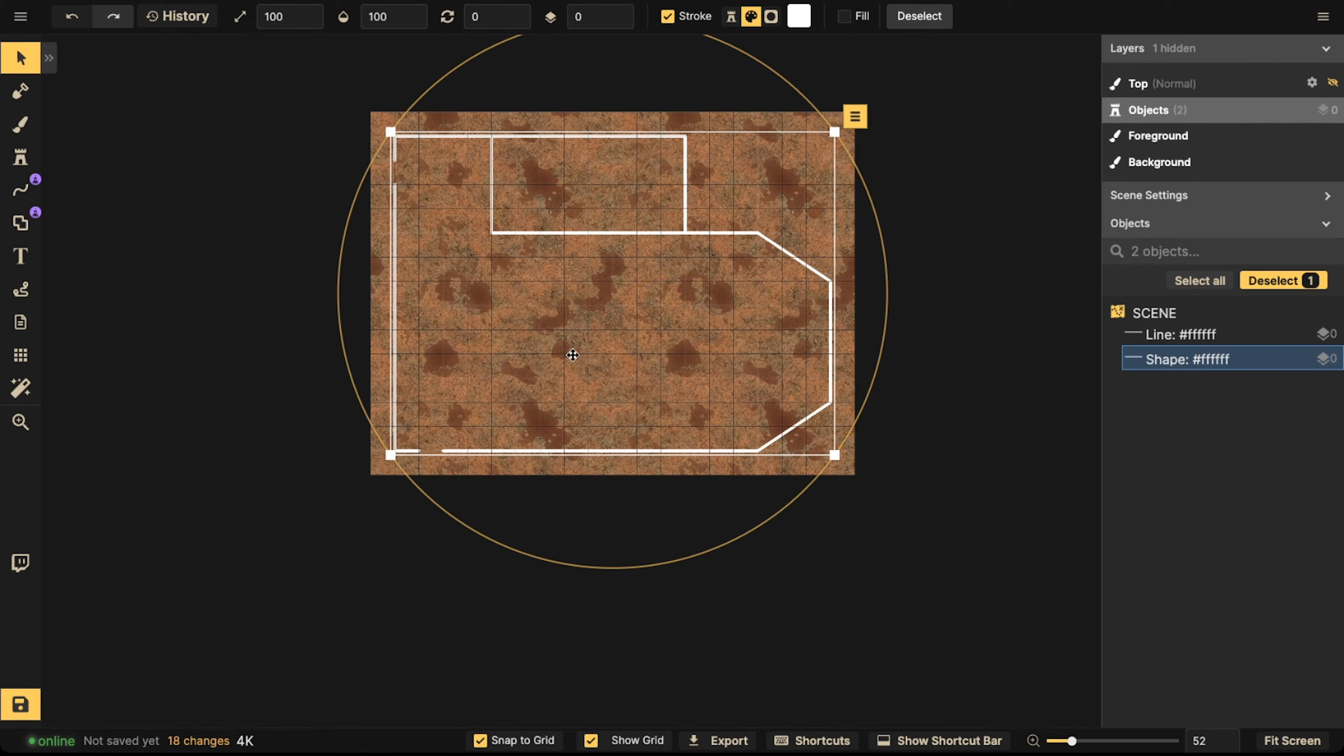
left_click_drag(240, 91, 914, 512)
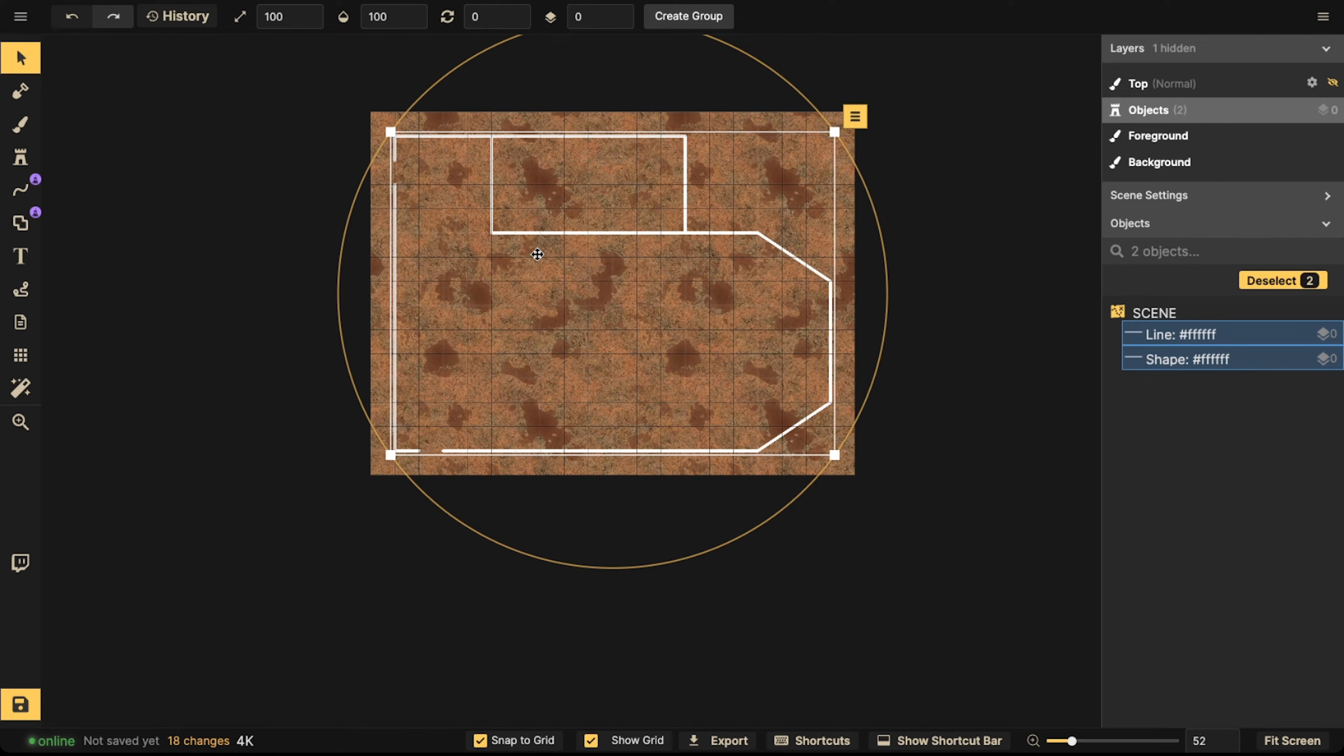
Switch to the Line tool's Pen mode for adding another interior wall
left_click(20, 189)
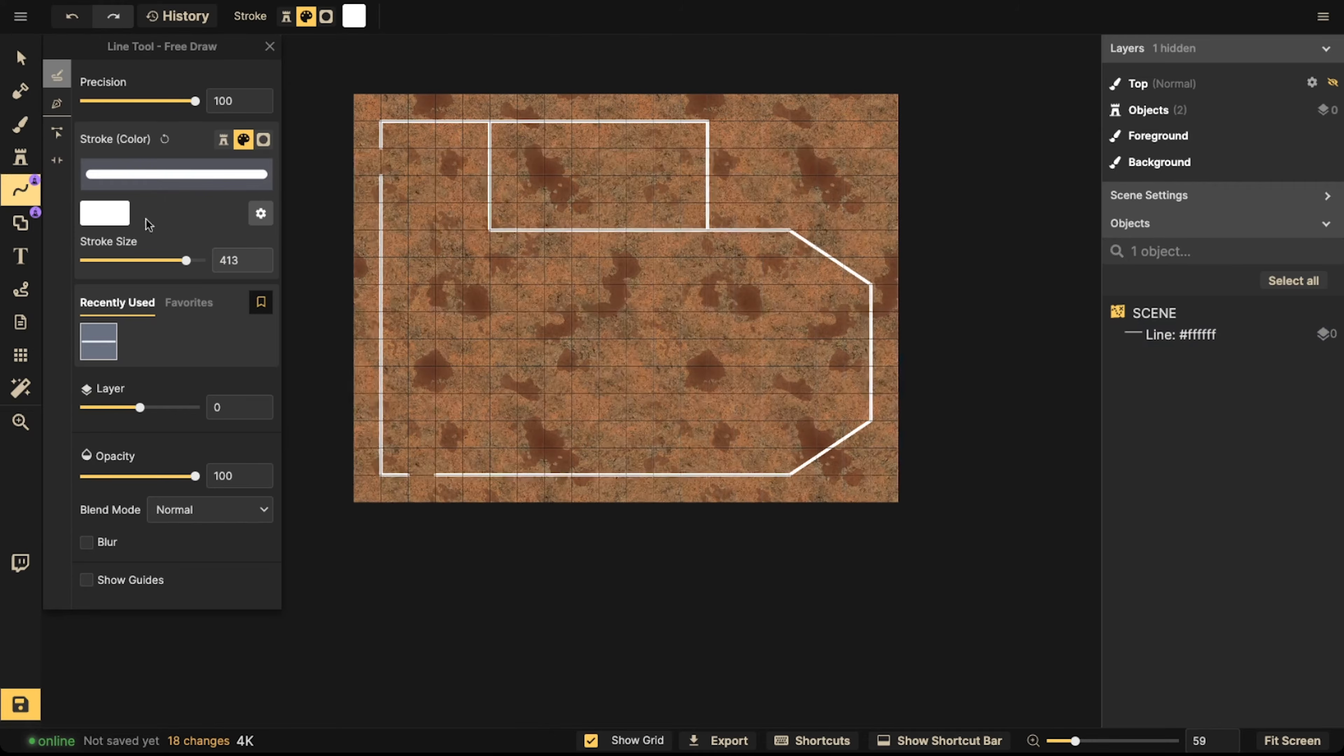
left_click(57, 103)
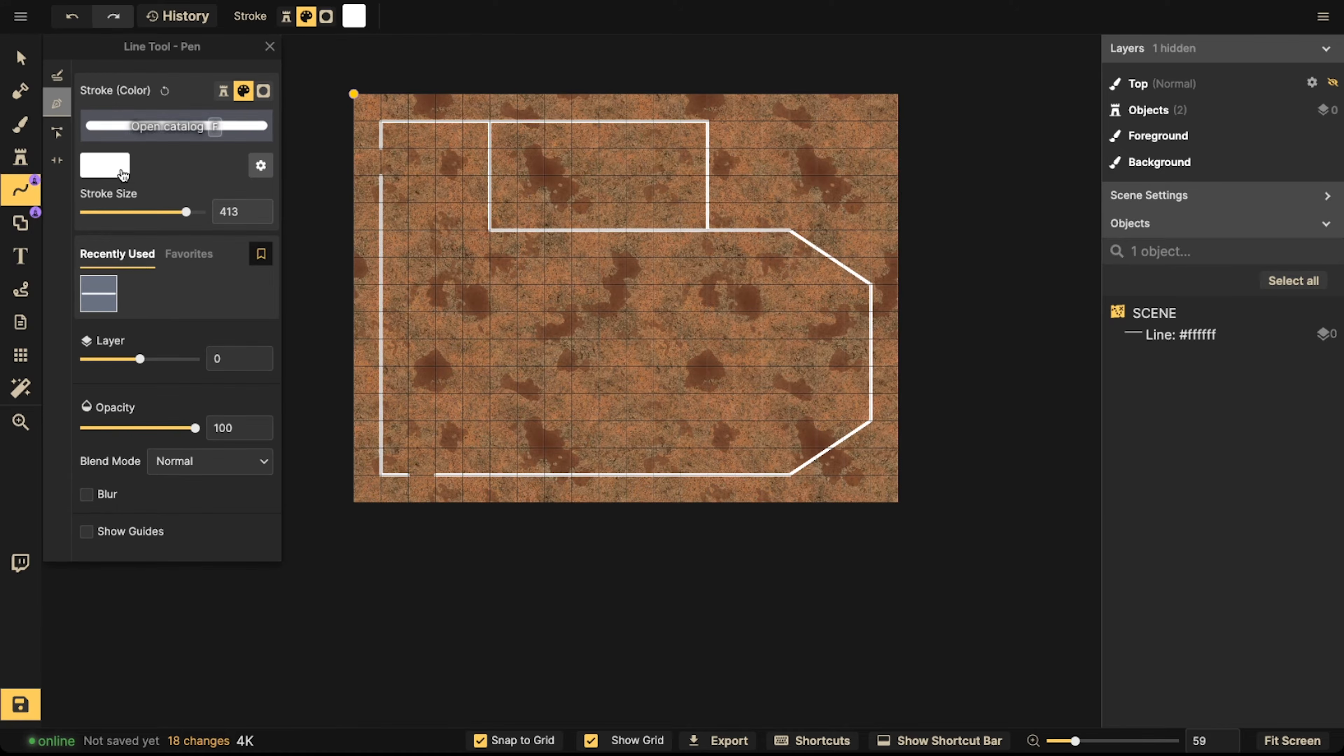
left_click(585, 230)
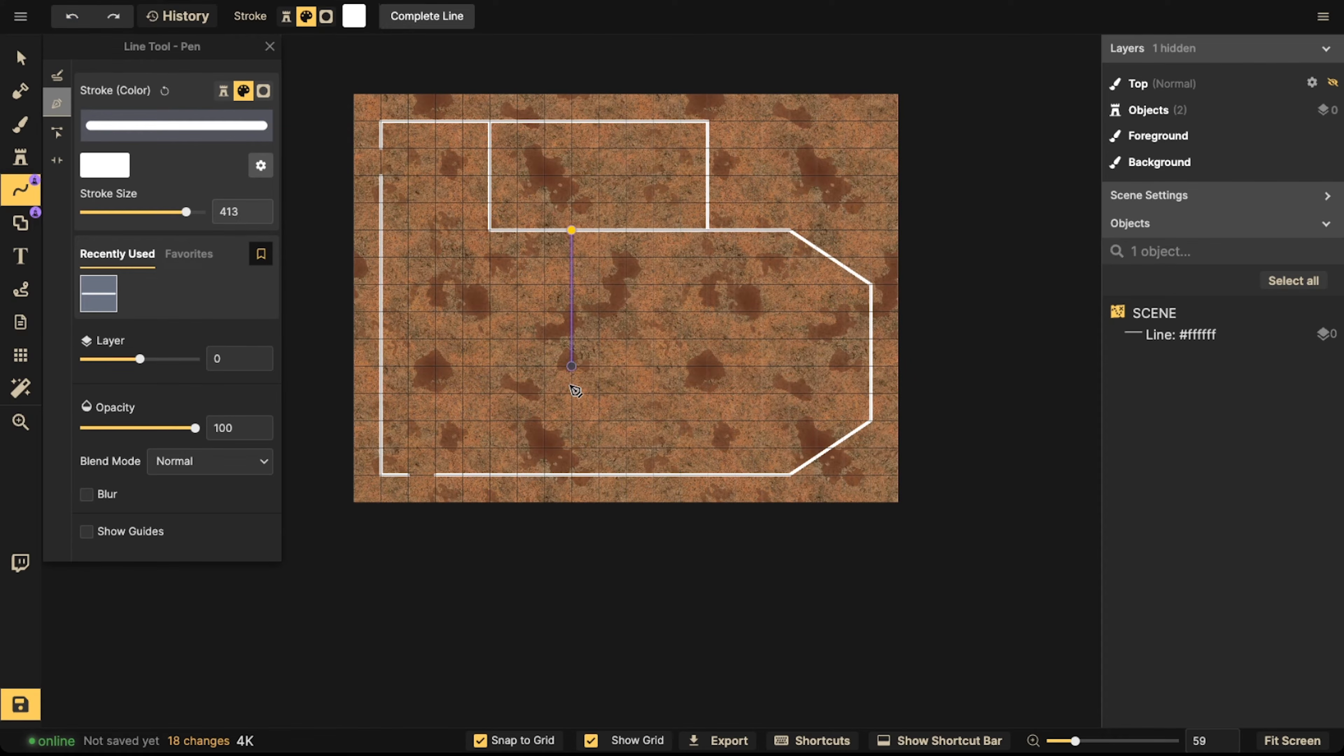
key("Escape")
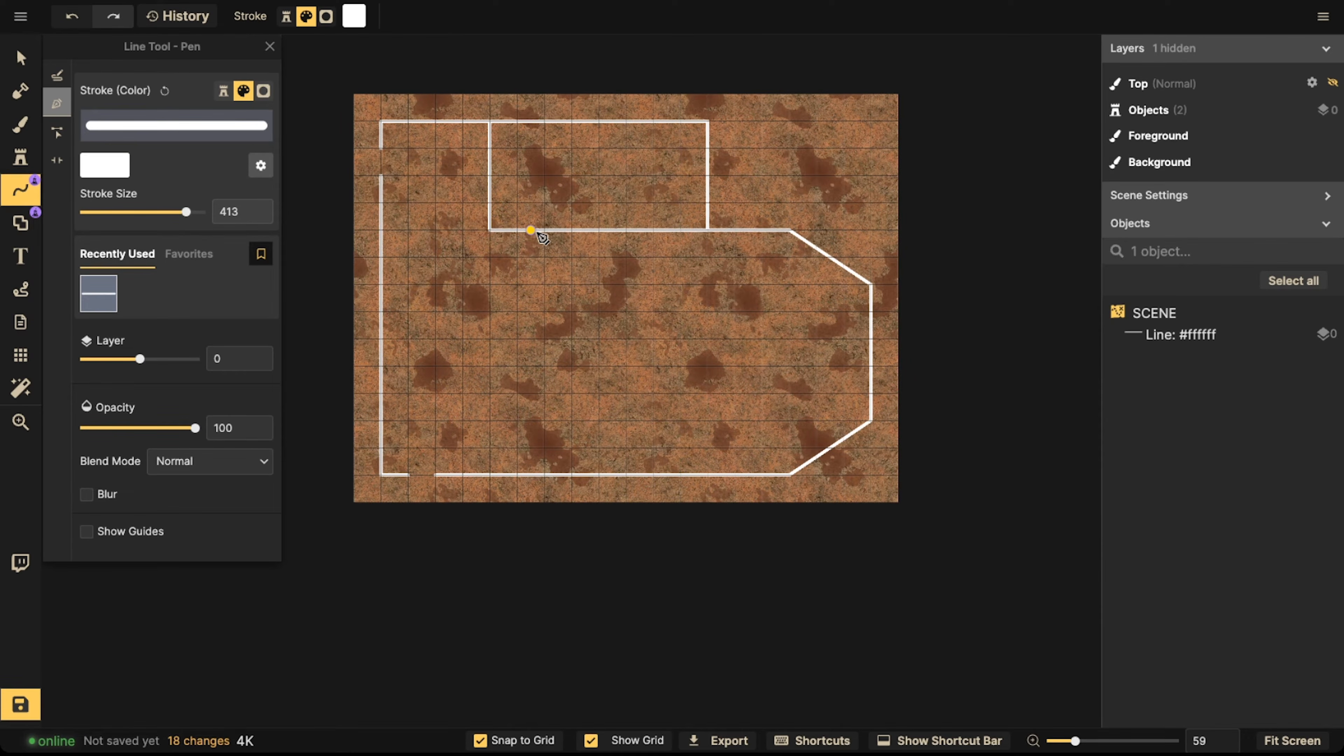
left_click(531, 231)
key("Escape")
Try a straight vertical wall from the upper room's bottom wall to the outline's bottom wall, and undo it
left_click(517, 230)
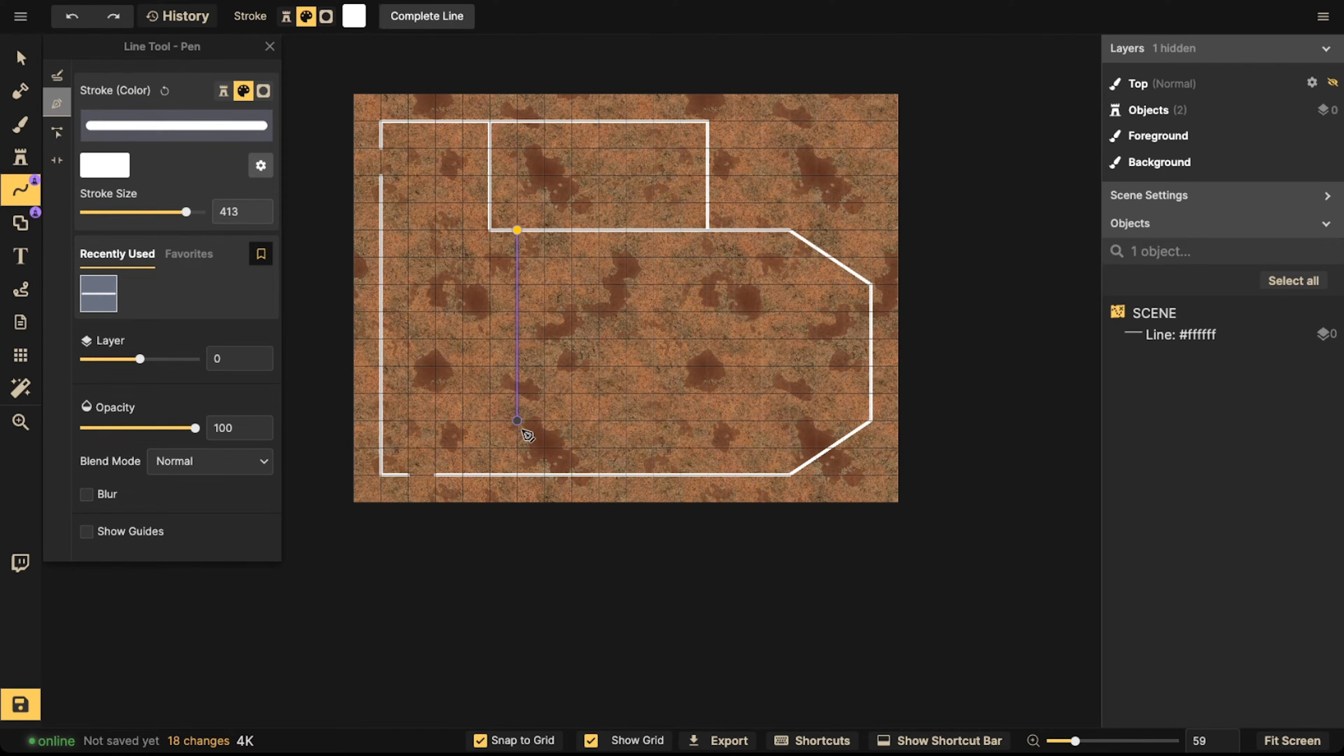
double_click(516, 475)
key("ctrl+z")
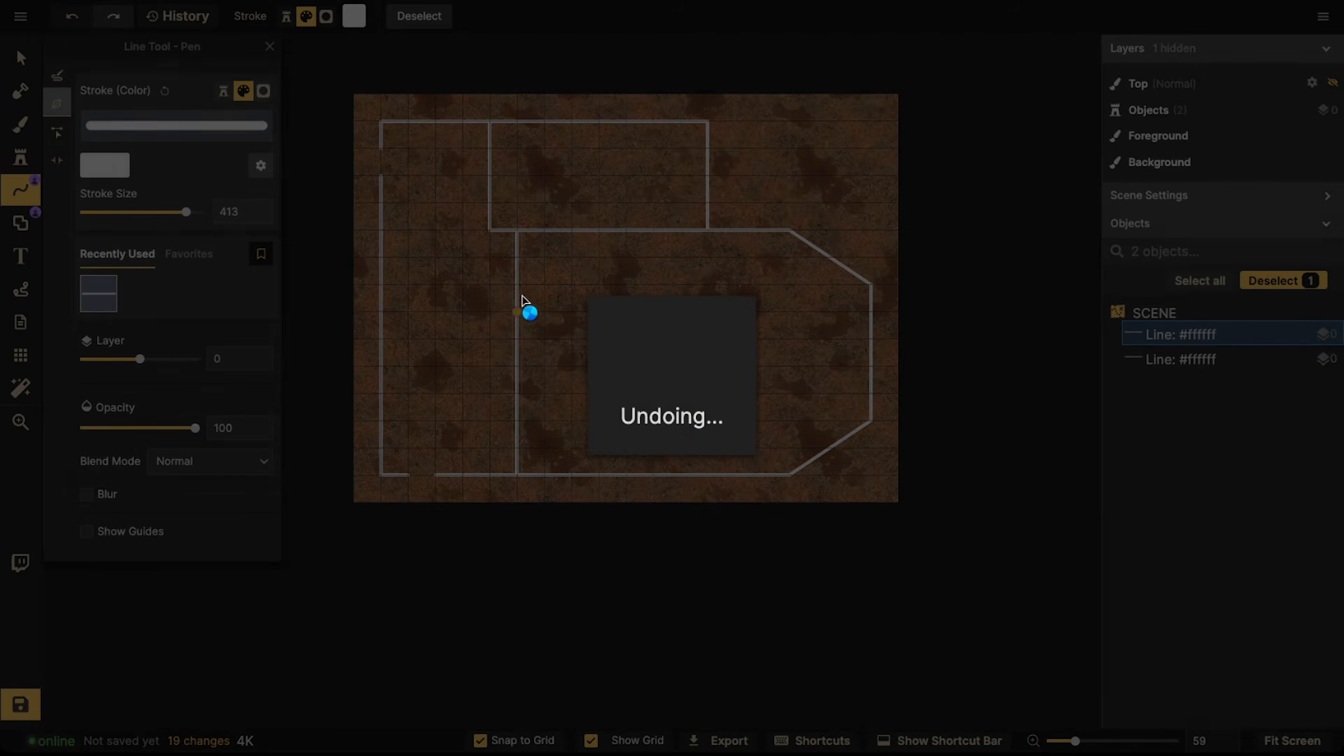
scroll(524, 281, "up", 1)
scroll(523, 267, "up", 2)
left_click(516, 217)
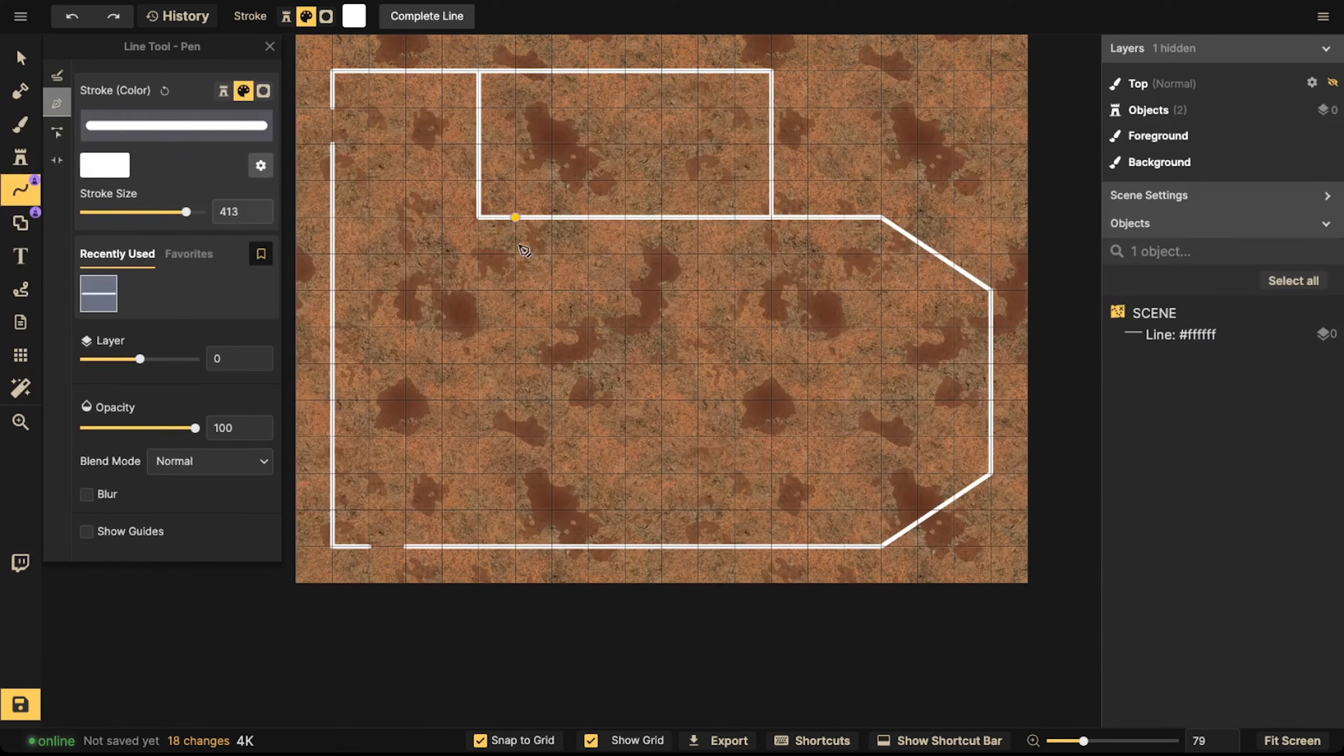
left_click(515, 290)
key("Escape")
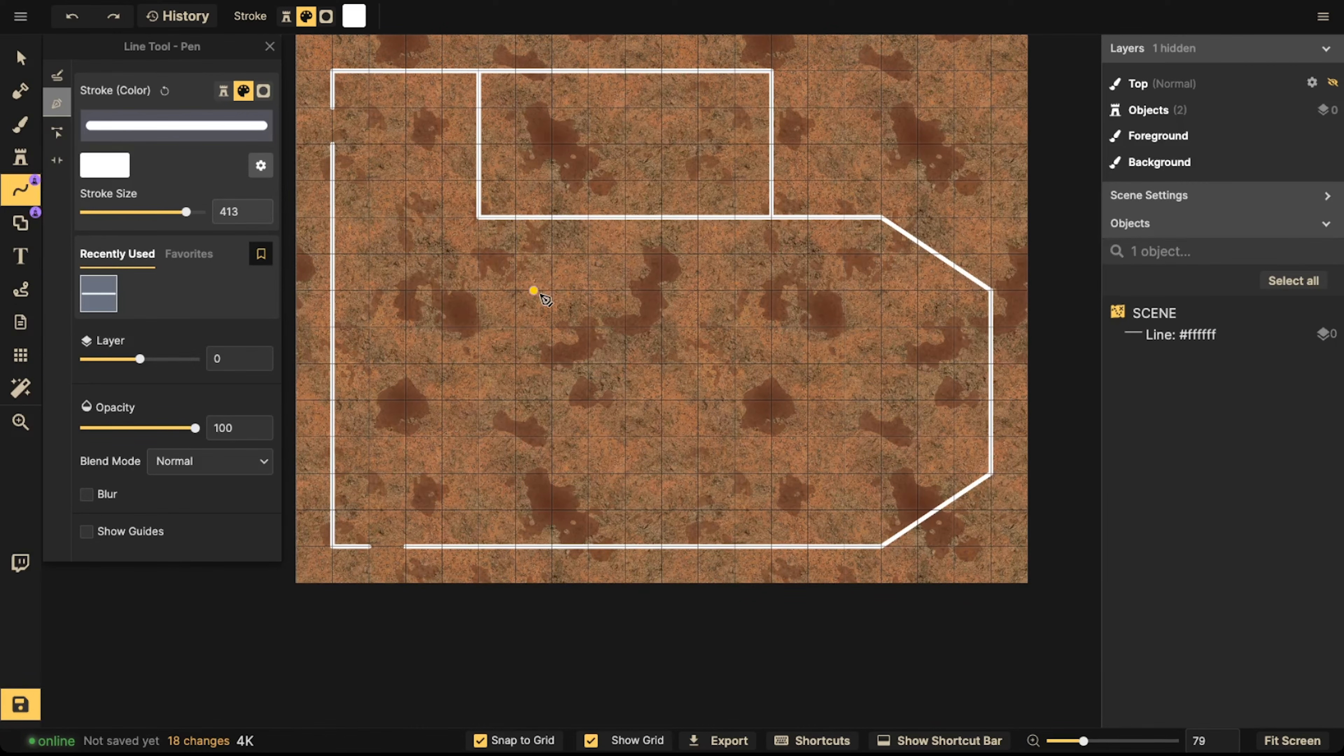
left_click(519, 222)
left_click(516, 327)
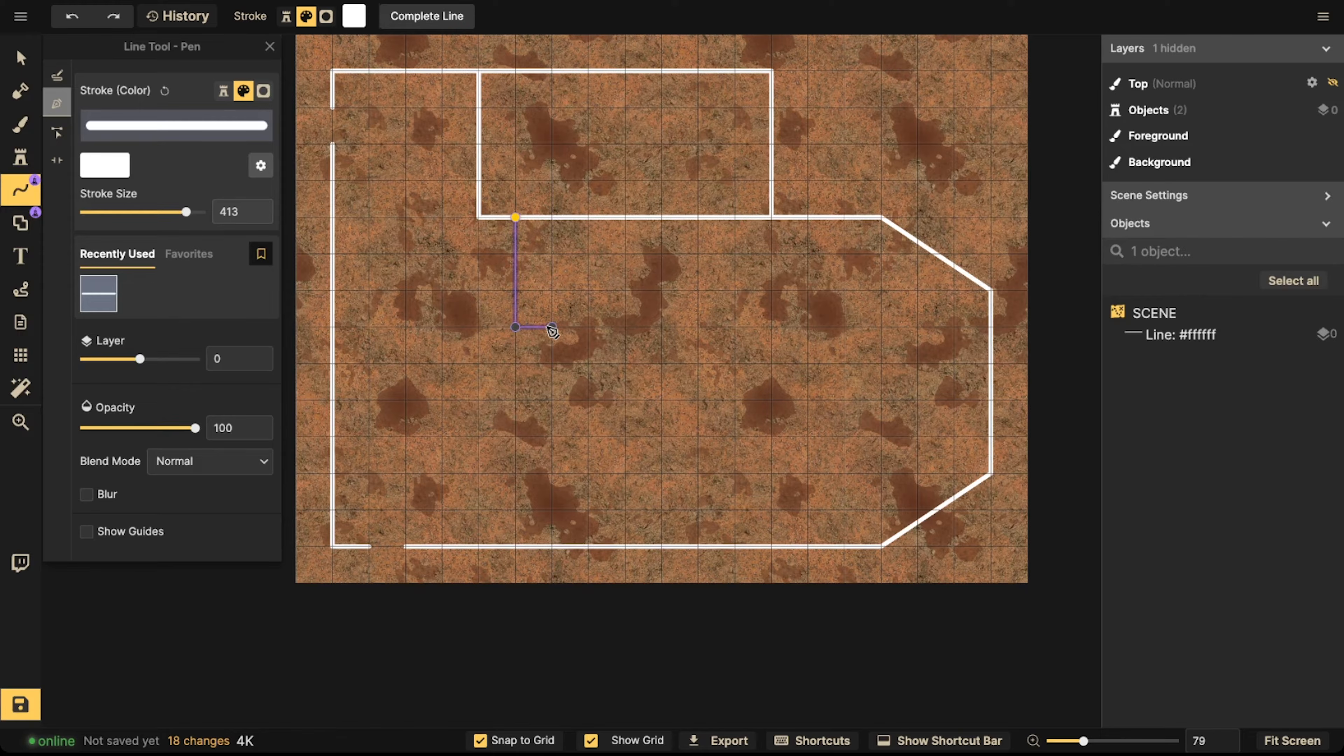
left_click(551, 327)
left_click(551, 400)
left_click(516, 400)
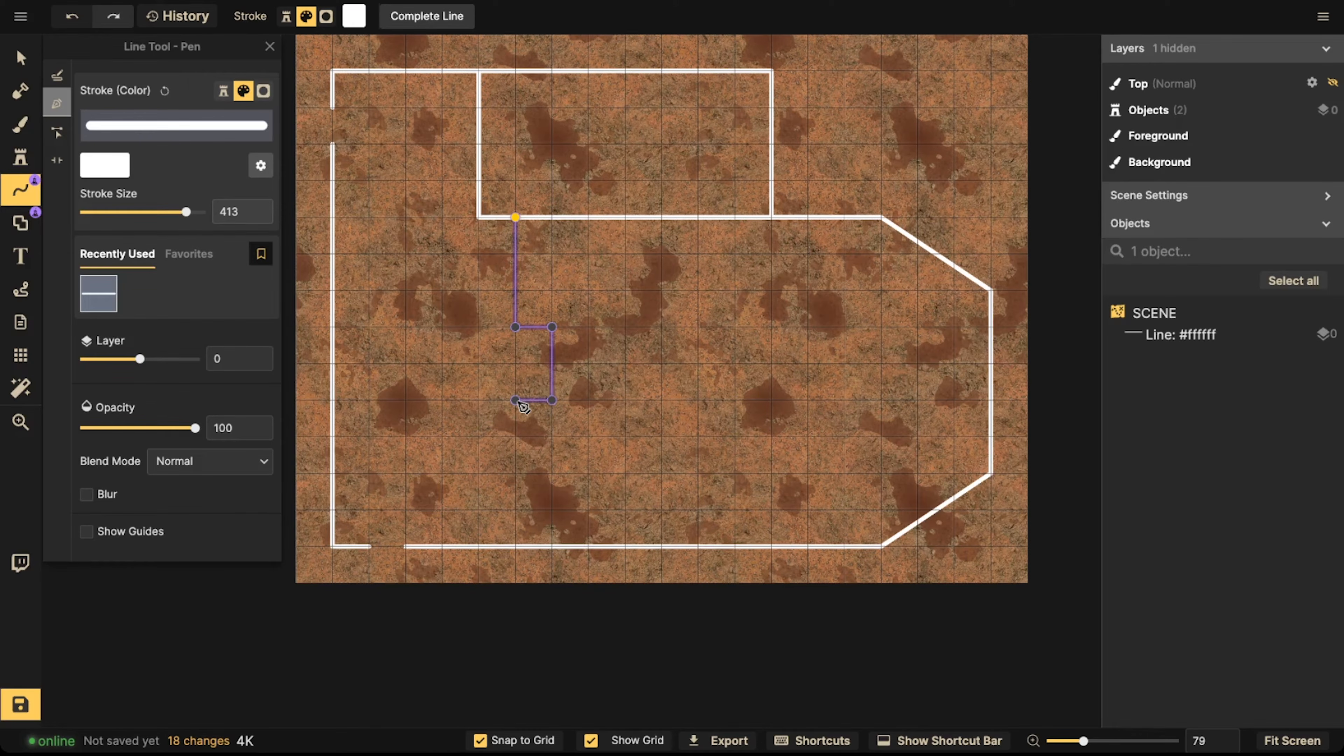
key("Escape")
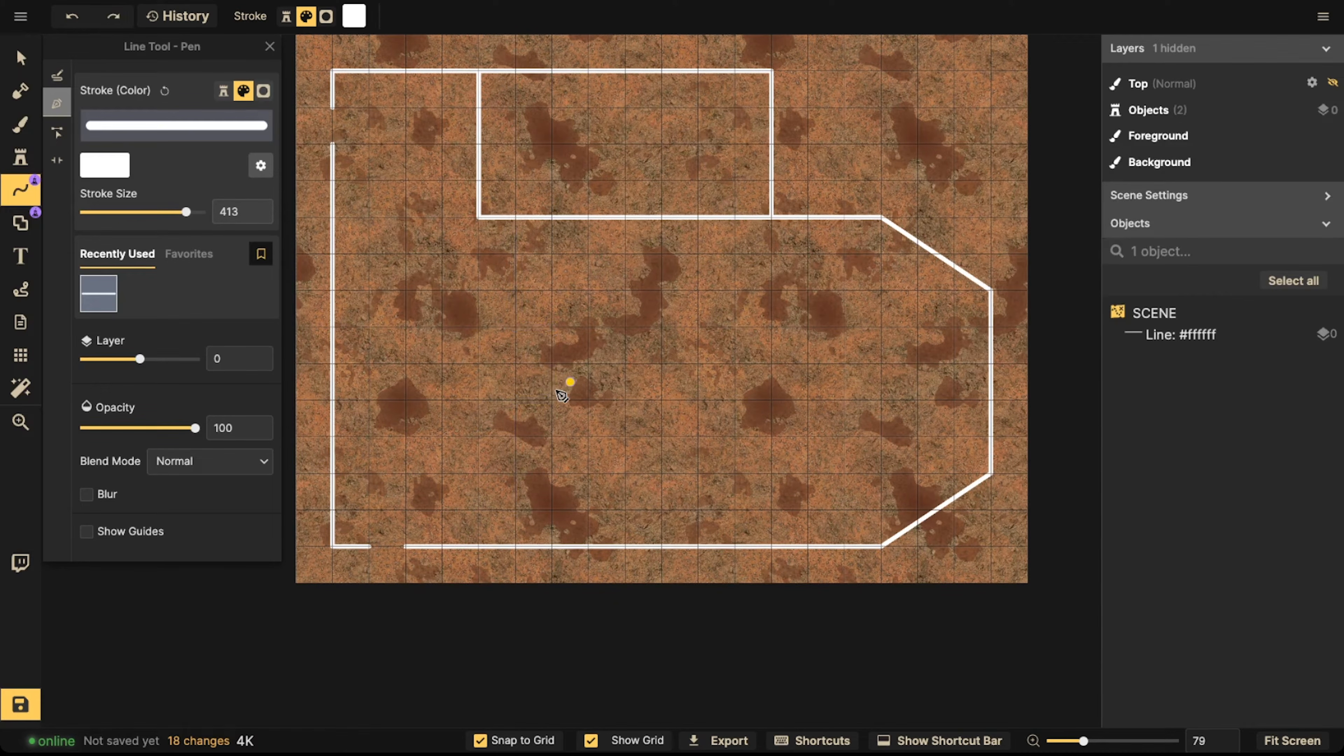
Draw a stepped wall from one tile right of the upper room's lower-left corner to the bottom wall, its middle three tiles offset one tile right
left_click(515, 217)
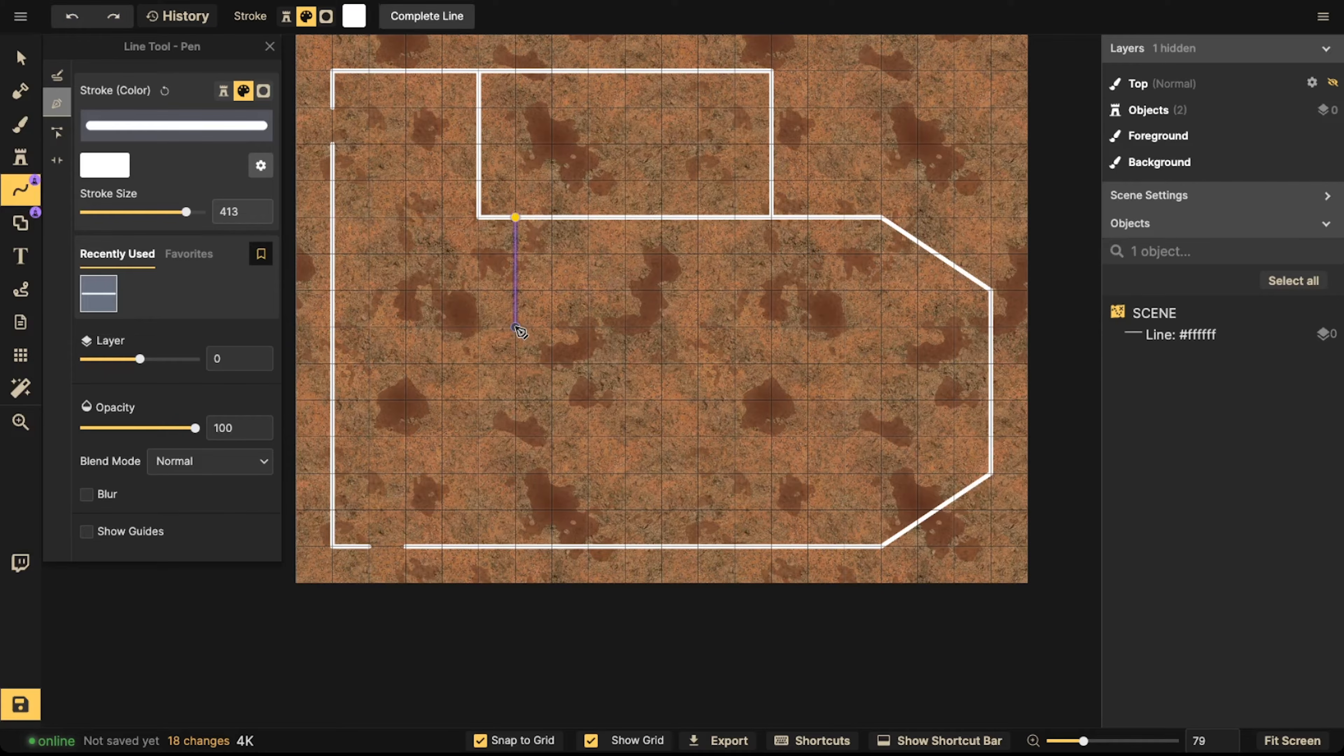
left_click(516, 327)
left_click(552, 326)
left_click(552, 436)
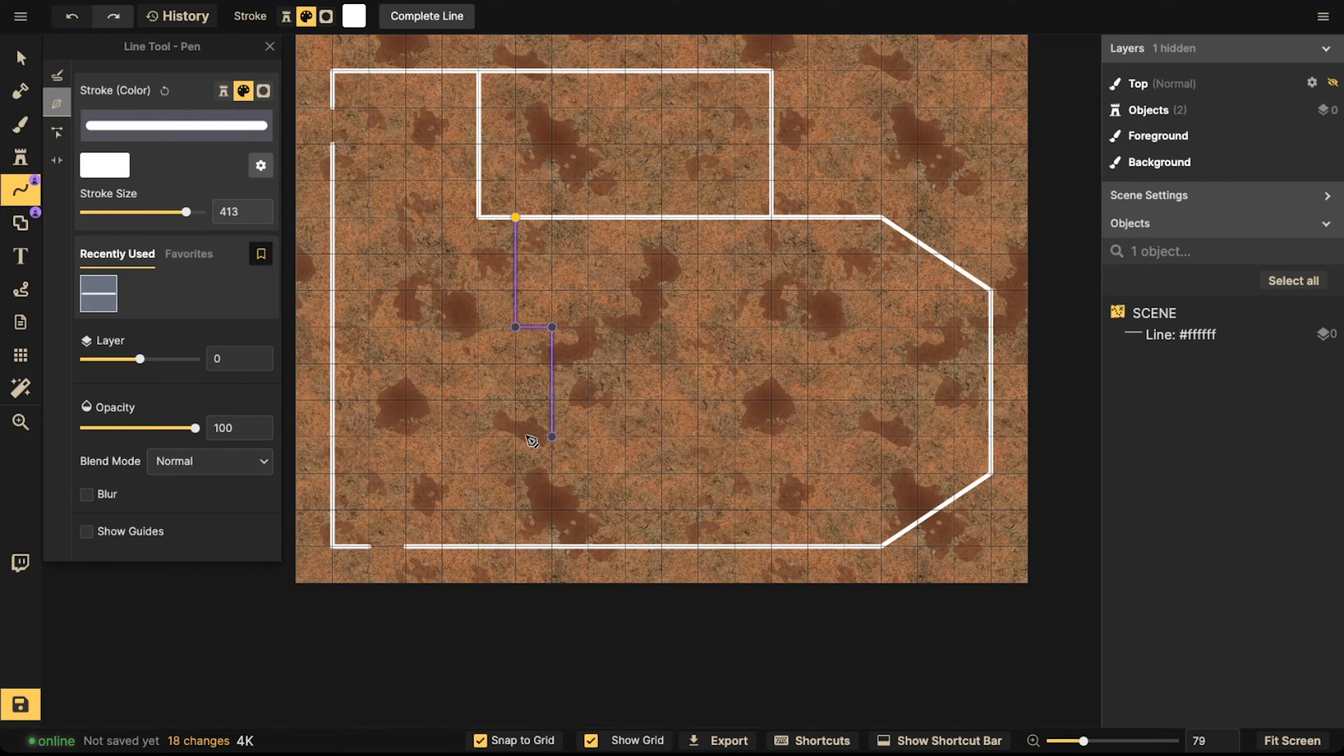
left_click(515, 437)
left_click(515, 546)
left_click(517, 547)
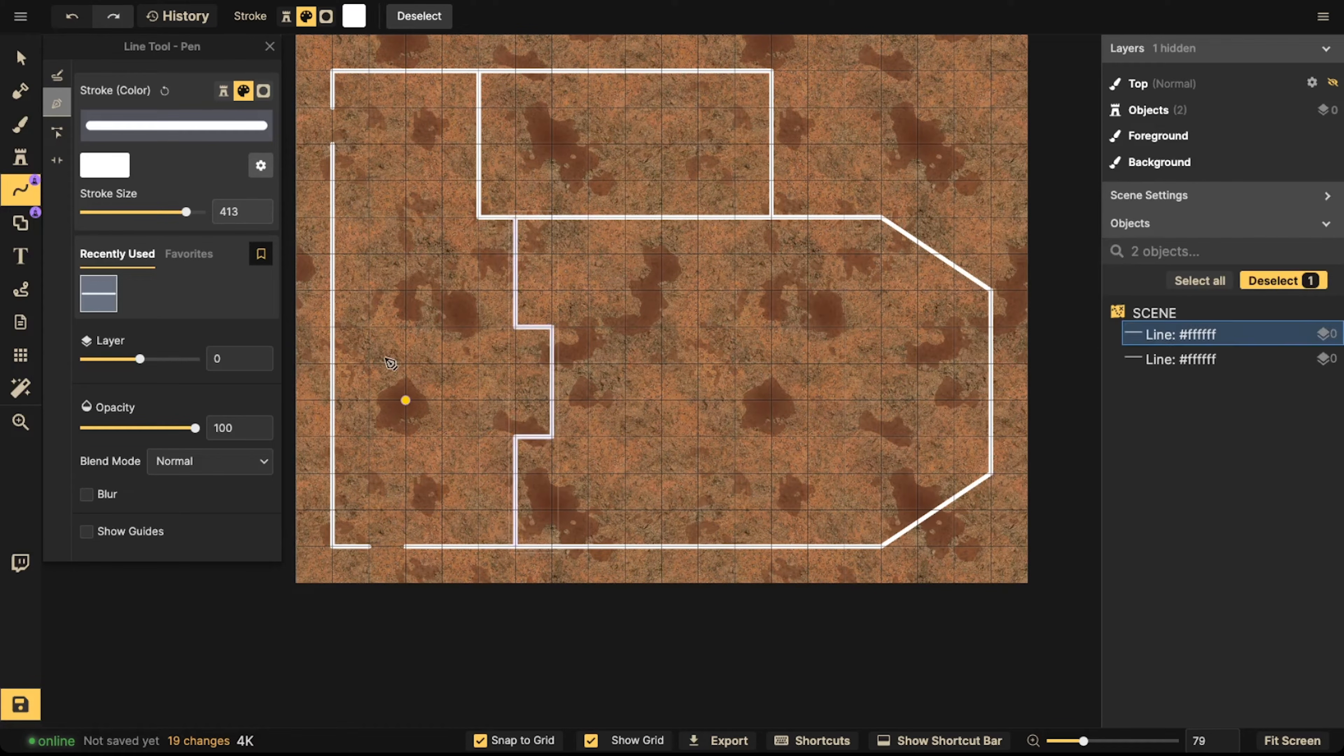
Duplicate the stepped interior wall and place the copy seven tiles to the right, in line with the upper room's right wall
left_click(20, 57)
scroll(529, 378, "up", 5)
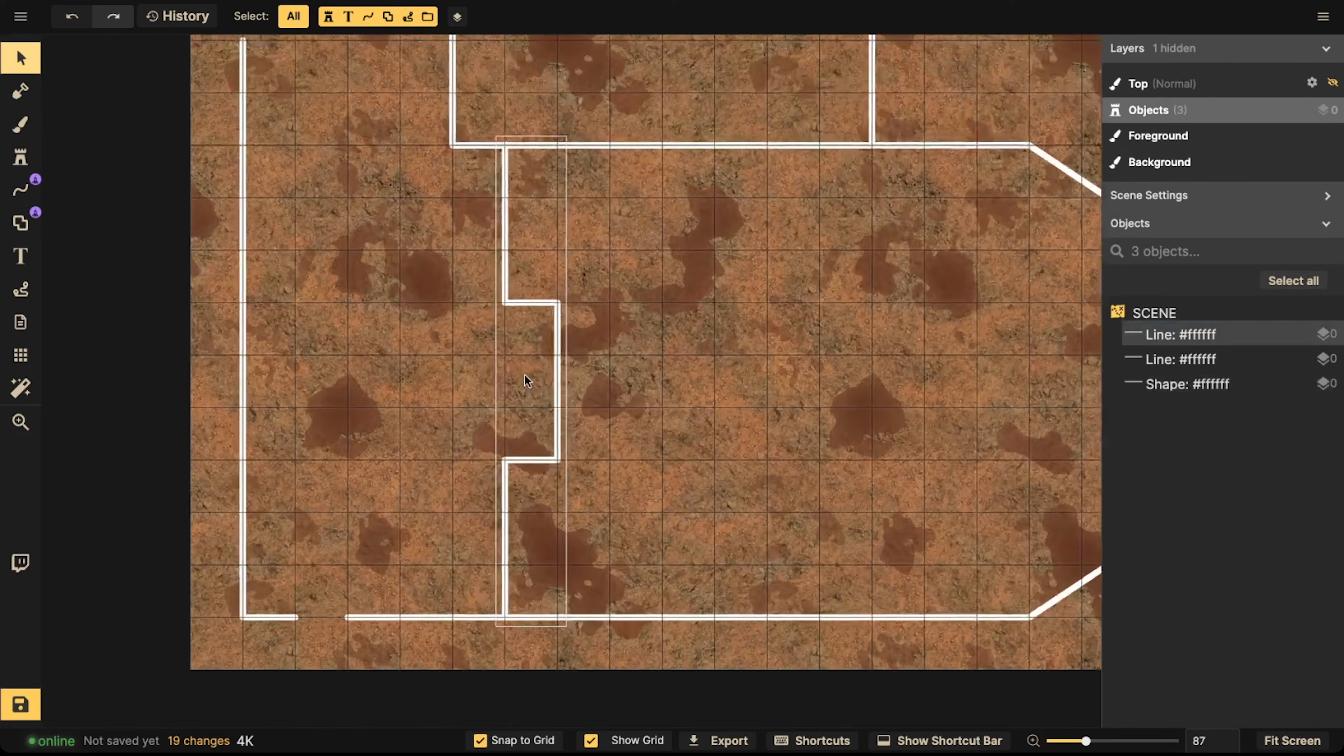
scroll(555, 433, "down", 5)
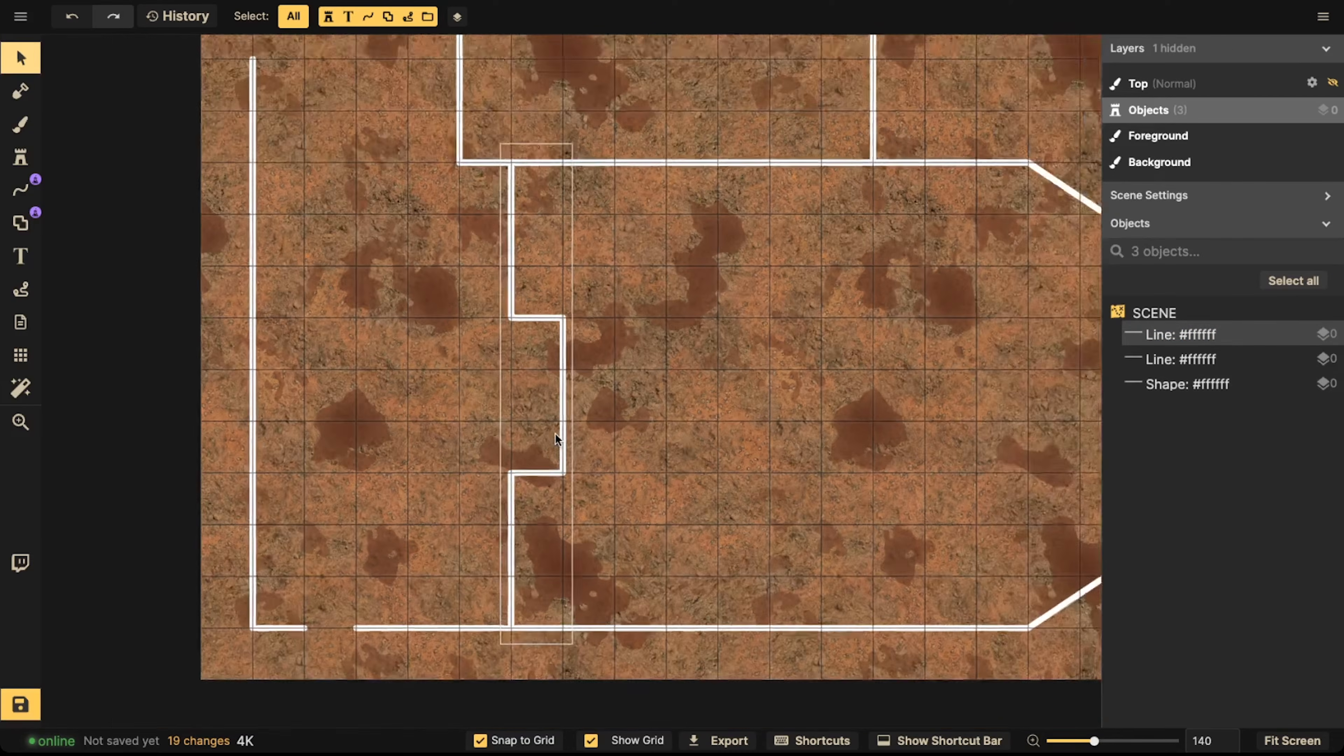
left_click(546, 382)
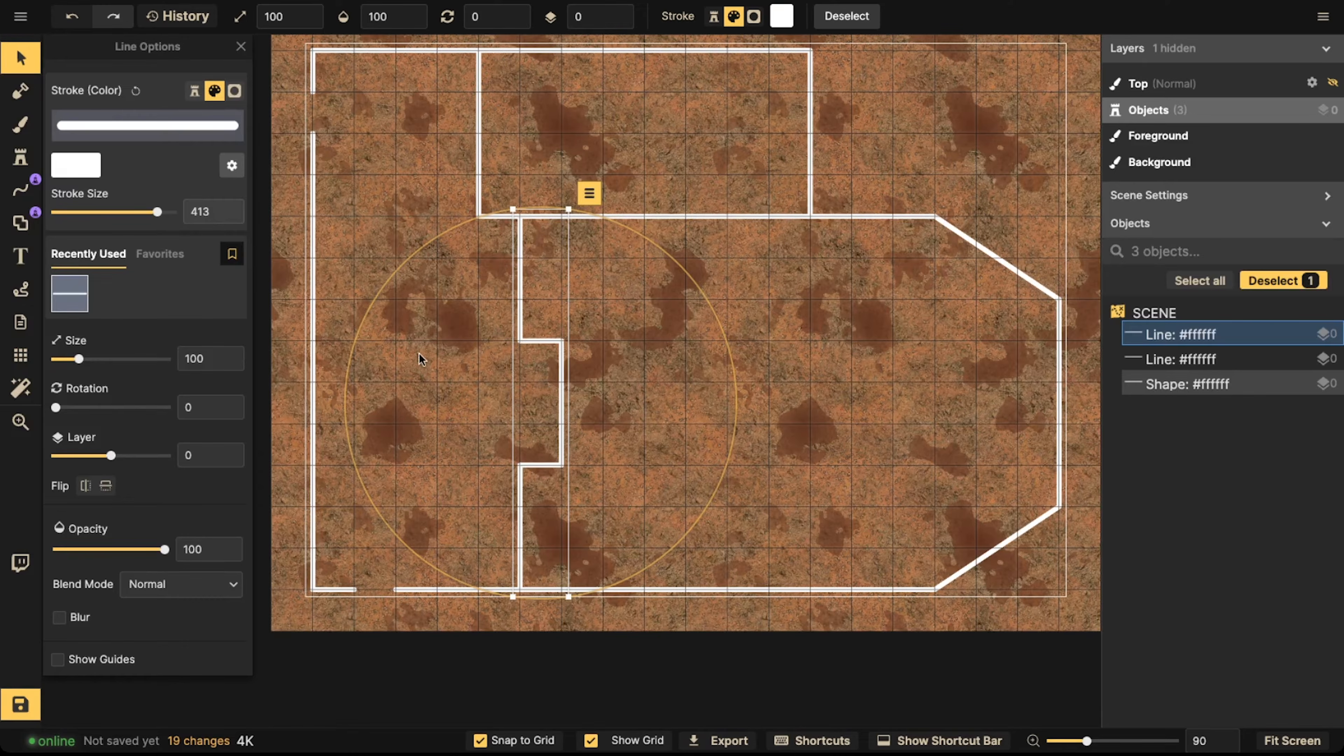
left_click(388, 231)
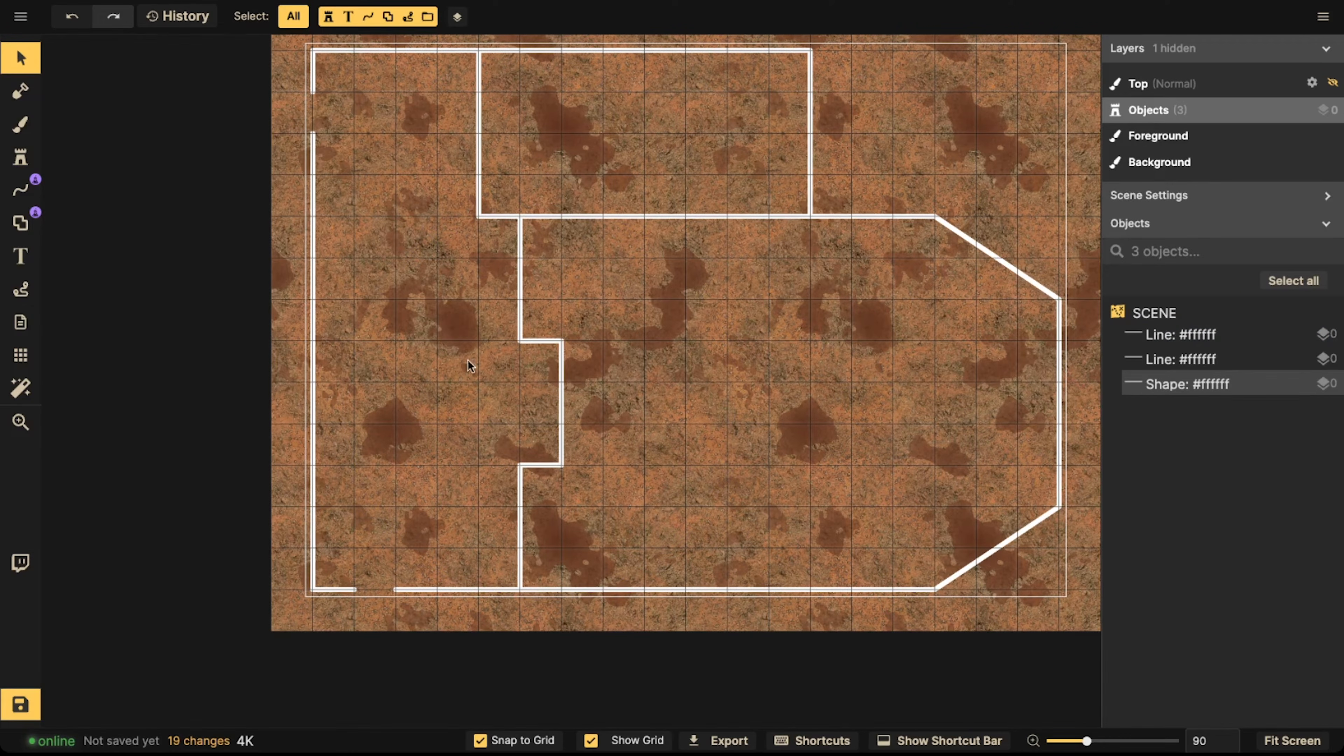
left_click(554, 389)
key("ctrl+v")
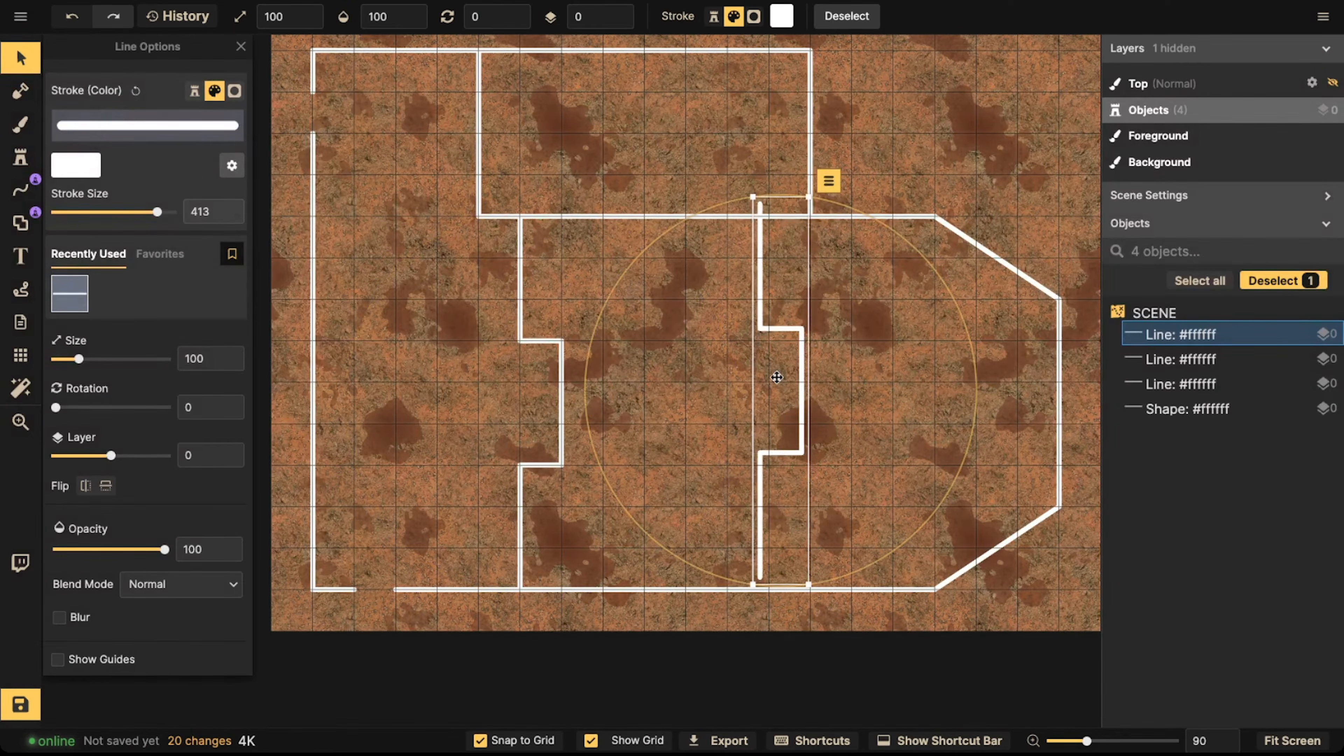
left_click_drag(778, 389, 834, 352)
scroll(731, 344, "down", 1)
left_click(732, 338)
left_click(836, 352)
left_click(642, 317)
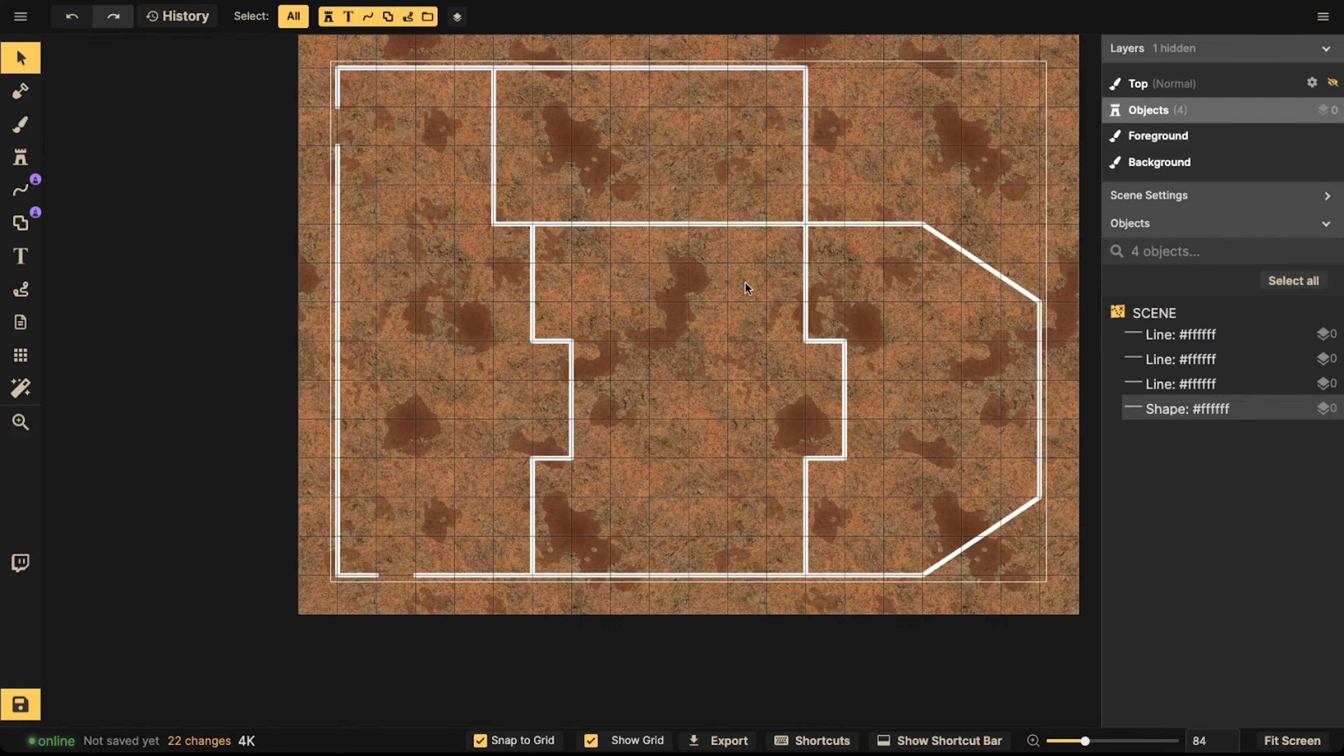
scroll(529, 323, "down", 1)
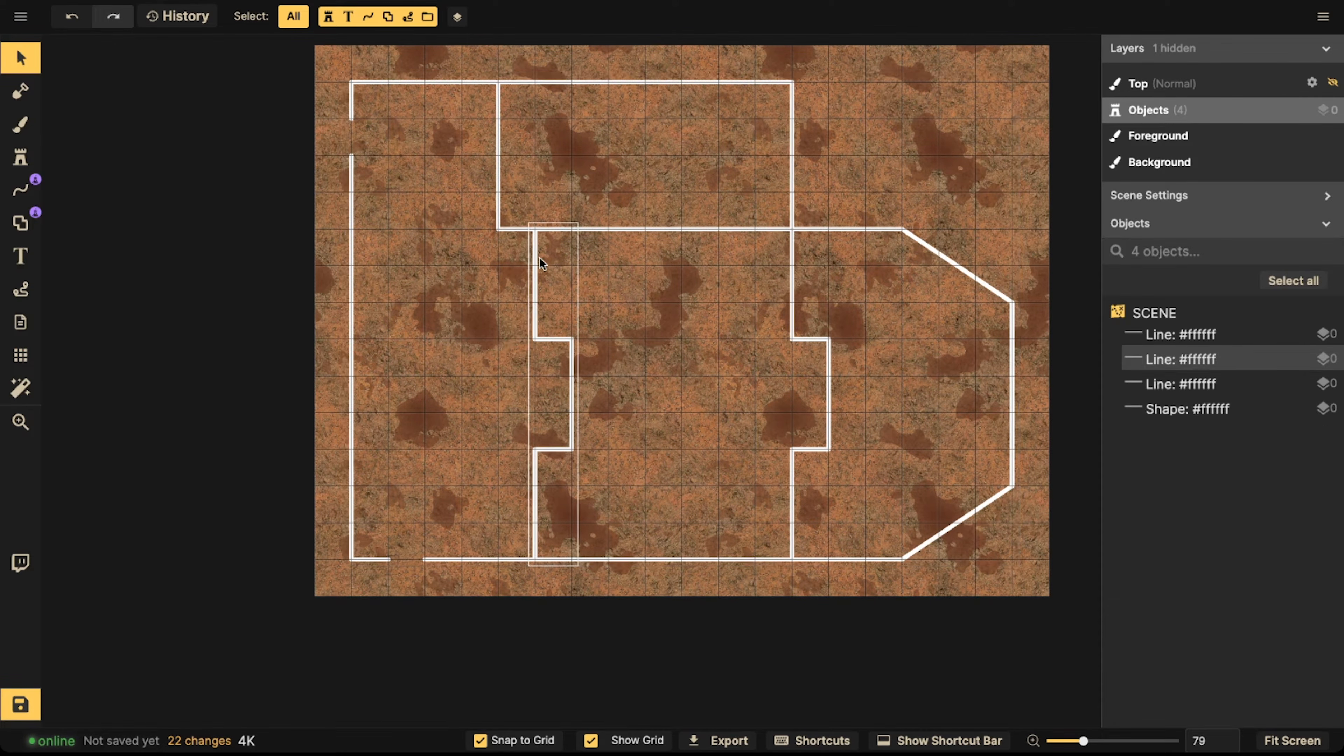
left_click_drag(261, 69, 1119, 704)
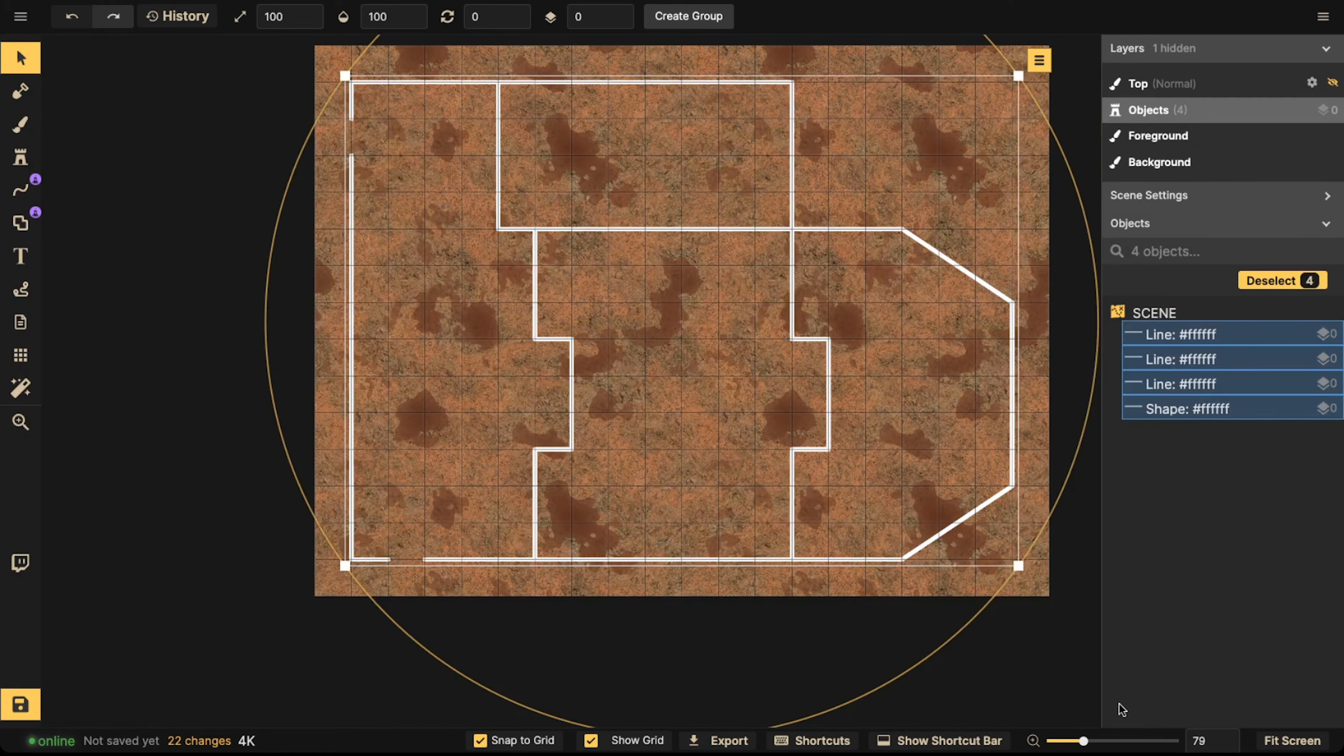
left_click(154, 251)
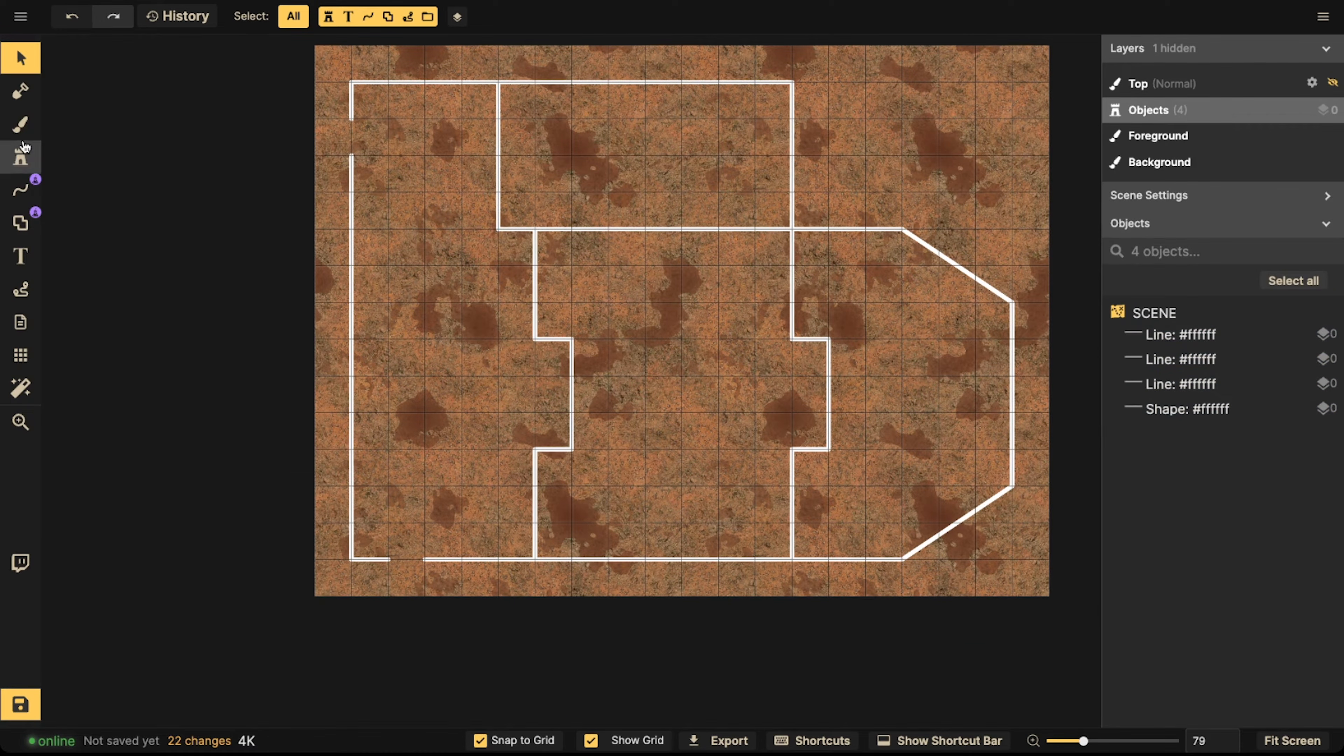
Fill the entire background layer with solid black (000000) using the Brush tool's color fill
left_click(20, 124)
left_click(114, 150)
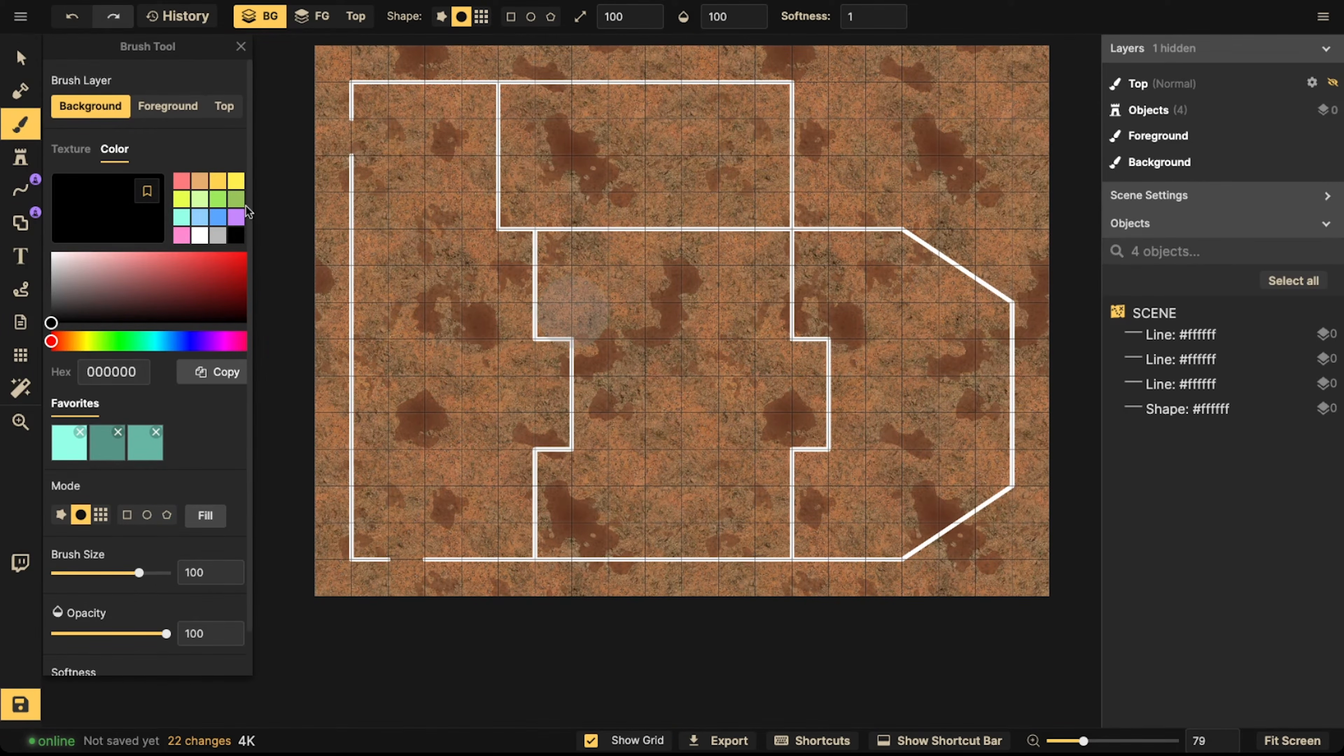
left_click(205, 515)
Select the building outline shape and change its stroke from a plain color to the Stone Wall stamp
left_click(20, 57)
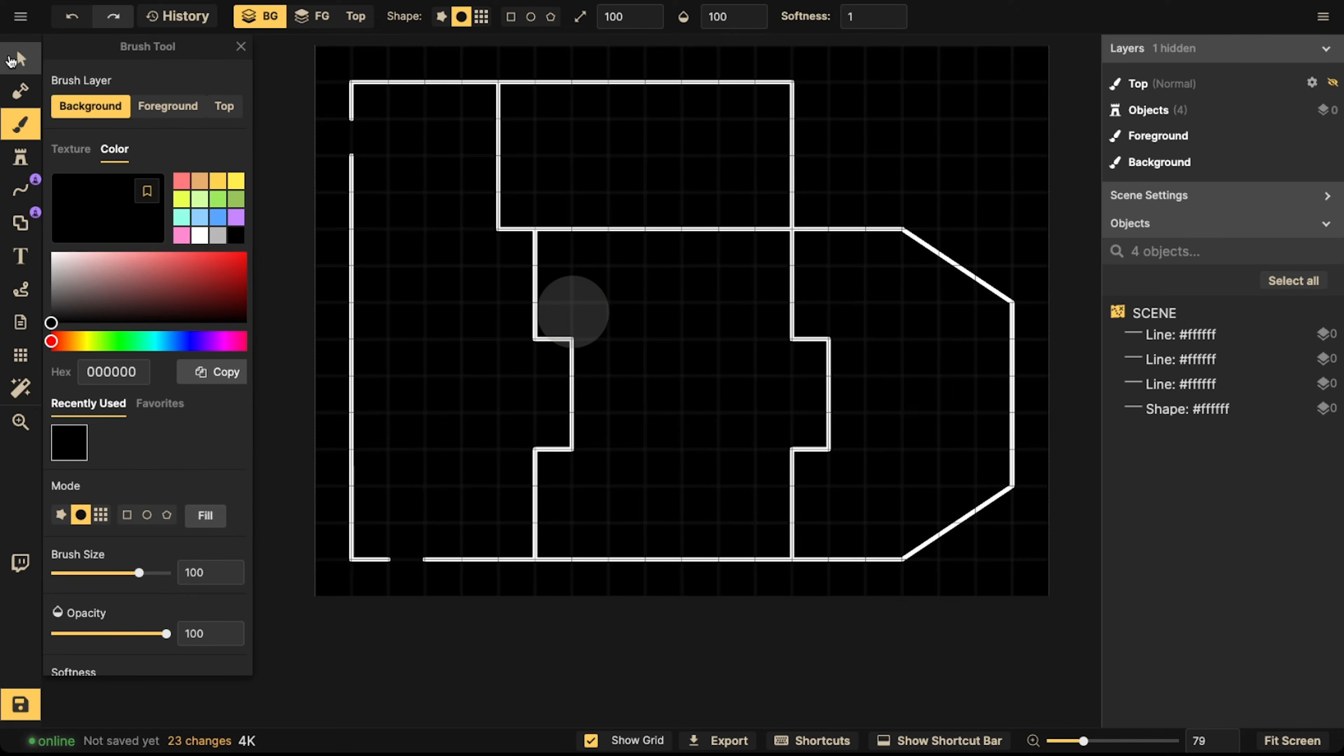
left_click(385, 245)
left_click(283, 137)
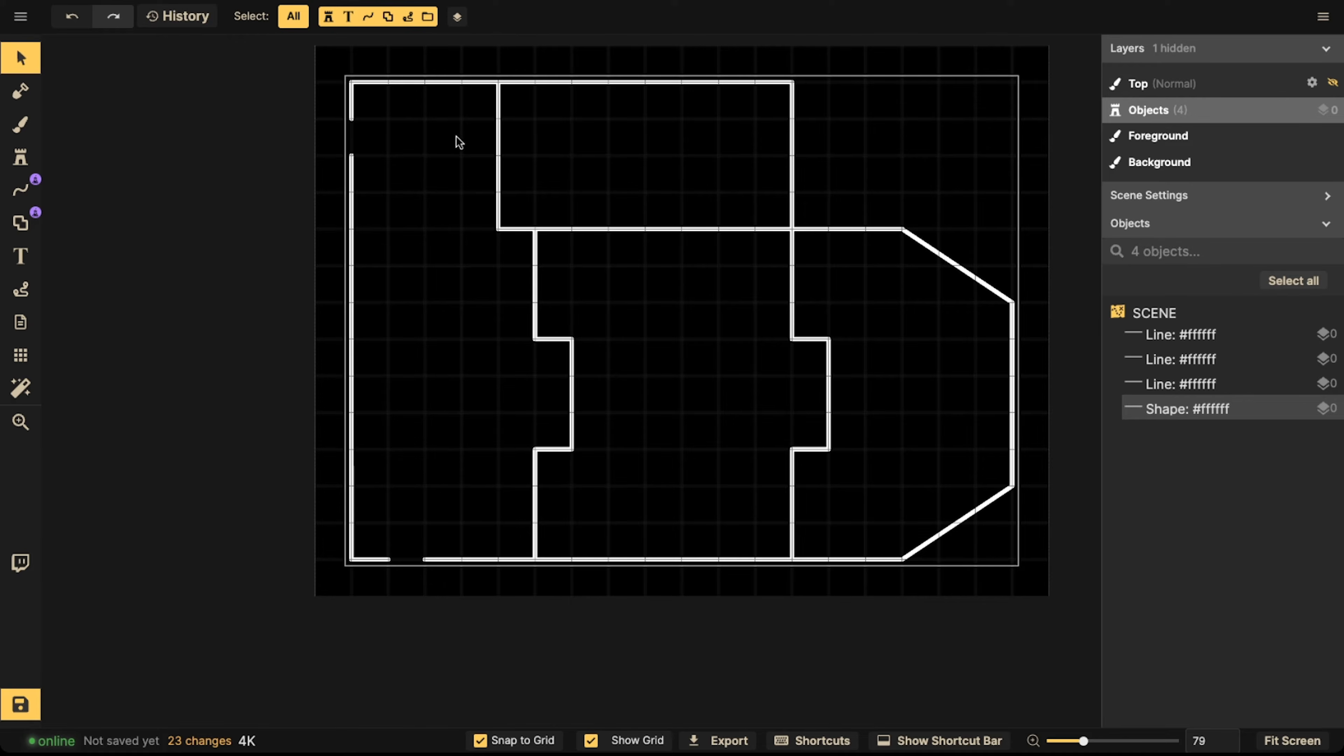
left_click(401, 259)
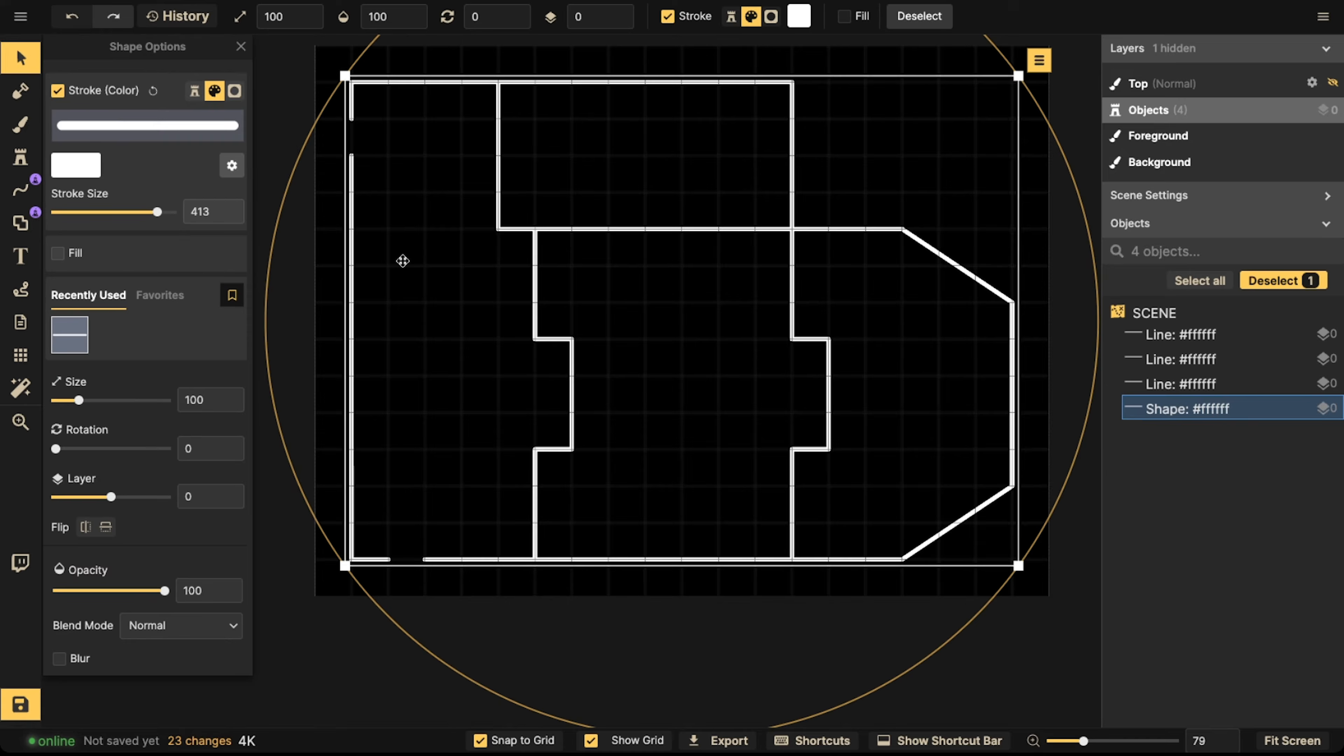
left_click(194, 91)
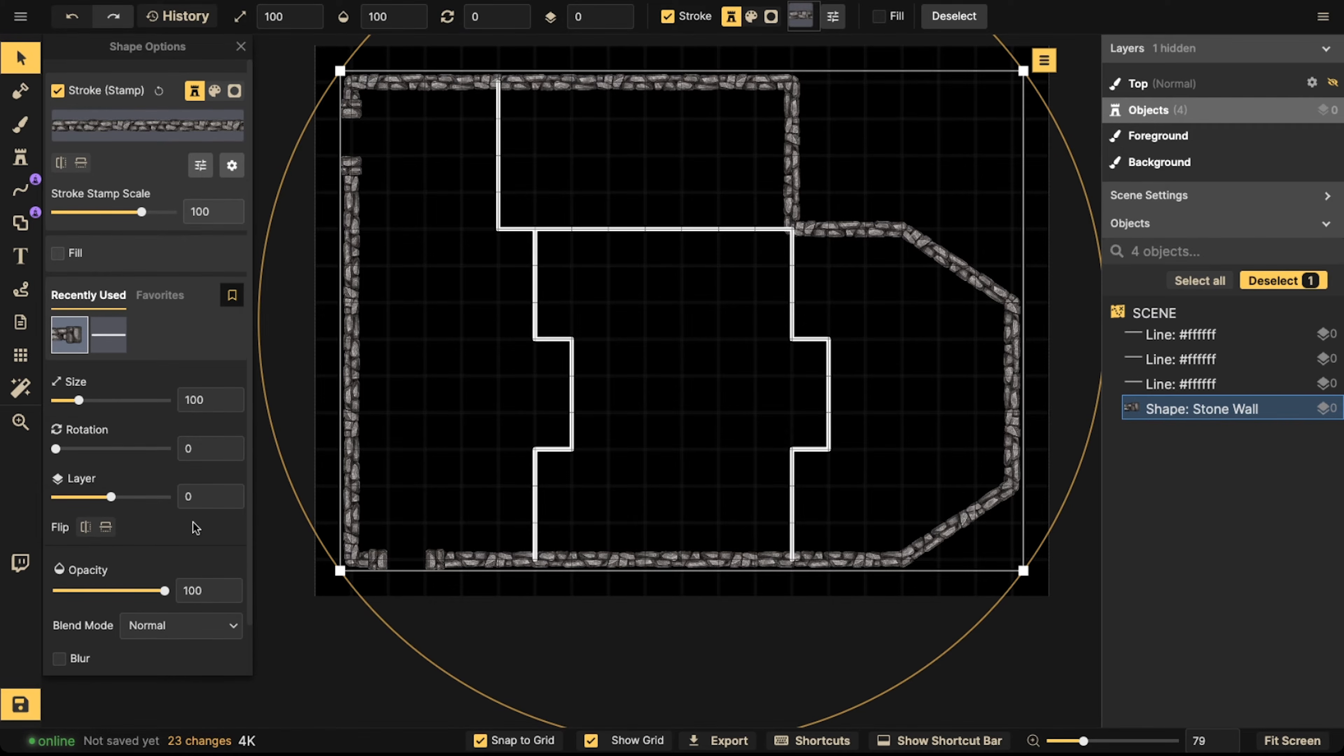
Raise the stone wall outline's layer value to 4
scroll(197, 528, "down", 1)
scroll(186, 348, "up", 1)
scroll(130, 532, "down", 1)
scroll(133, 277, "up", 1)
scroll(135, 296, "down", 1)
scroll(137, 350, "up", 1)
left_click(619, 12)
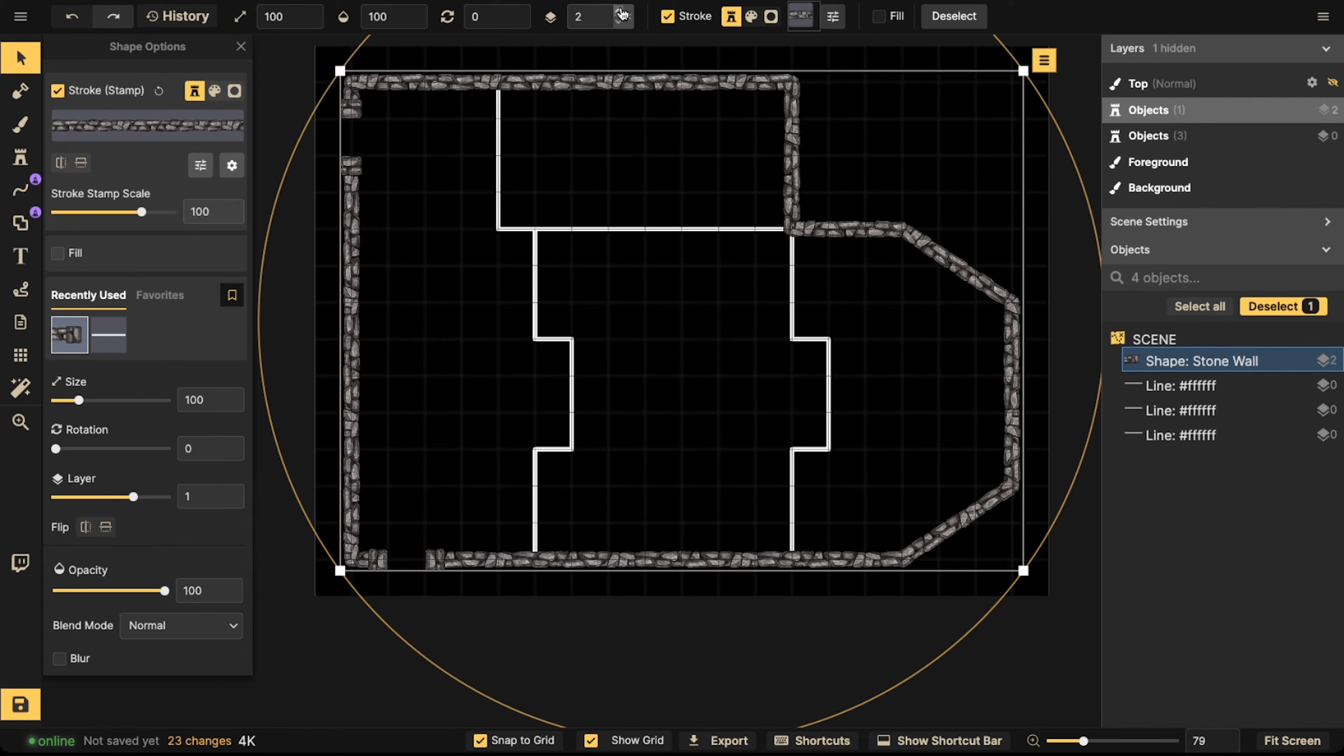
left_click(619, 11)
left_click(619, 12)
left_click(619, 11)
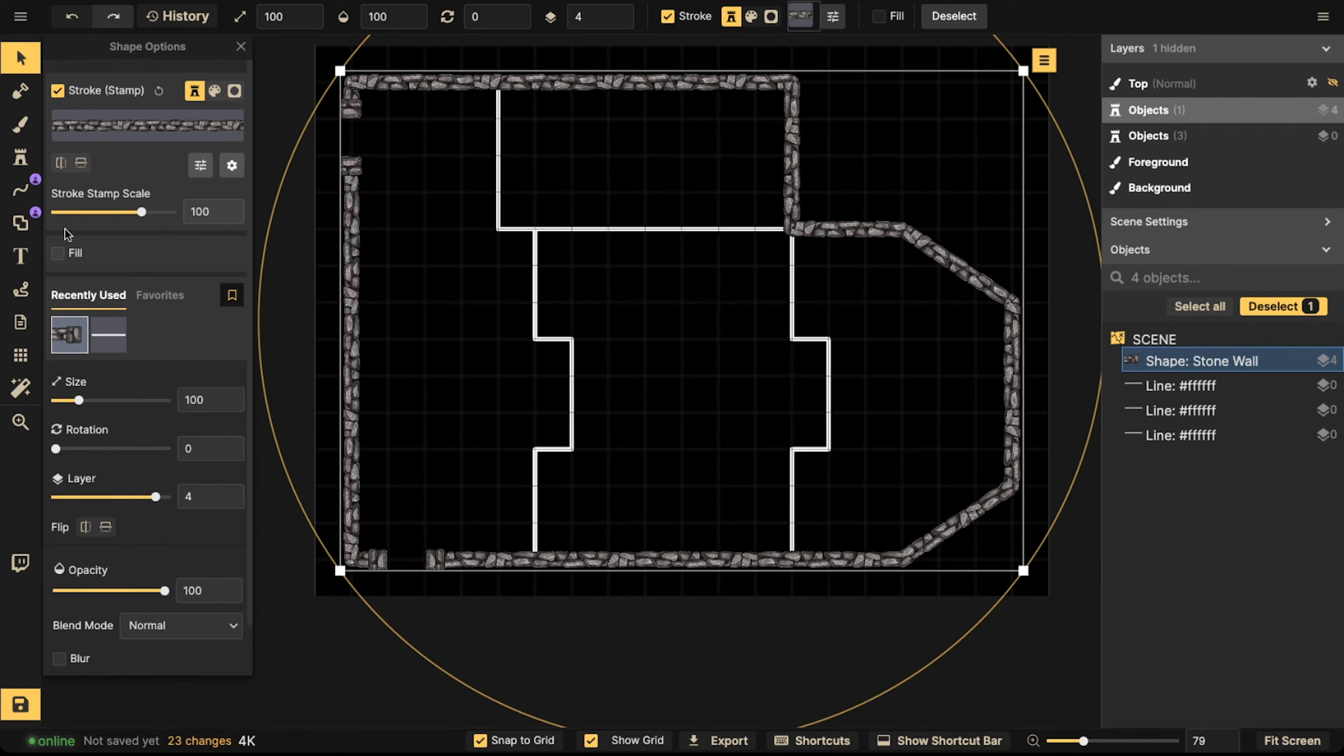
Enable the stone wall outline's fill as a clip mask, and set the shape's layer to -2 beneath the interior walls
left_click(61, 255)
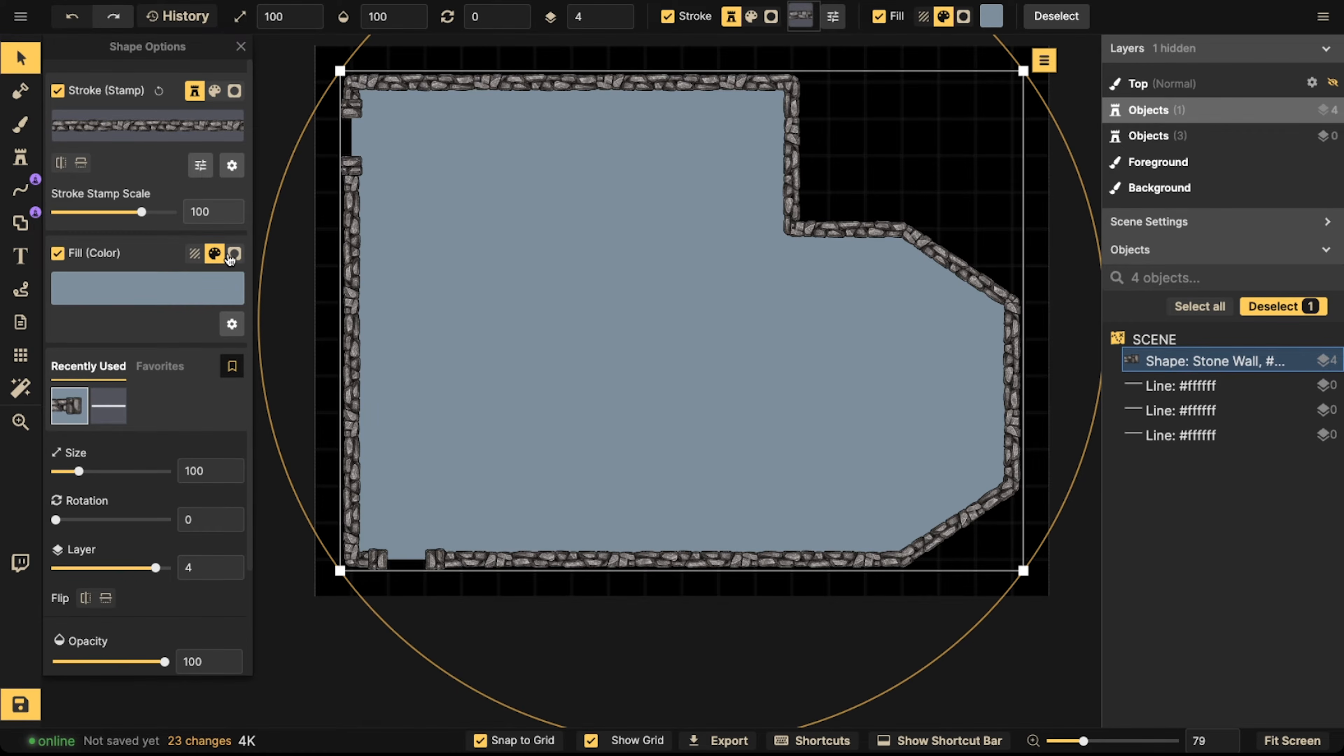
left_click(234, 254)
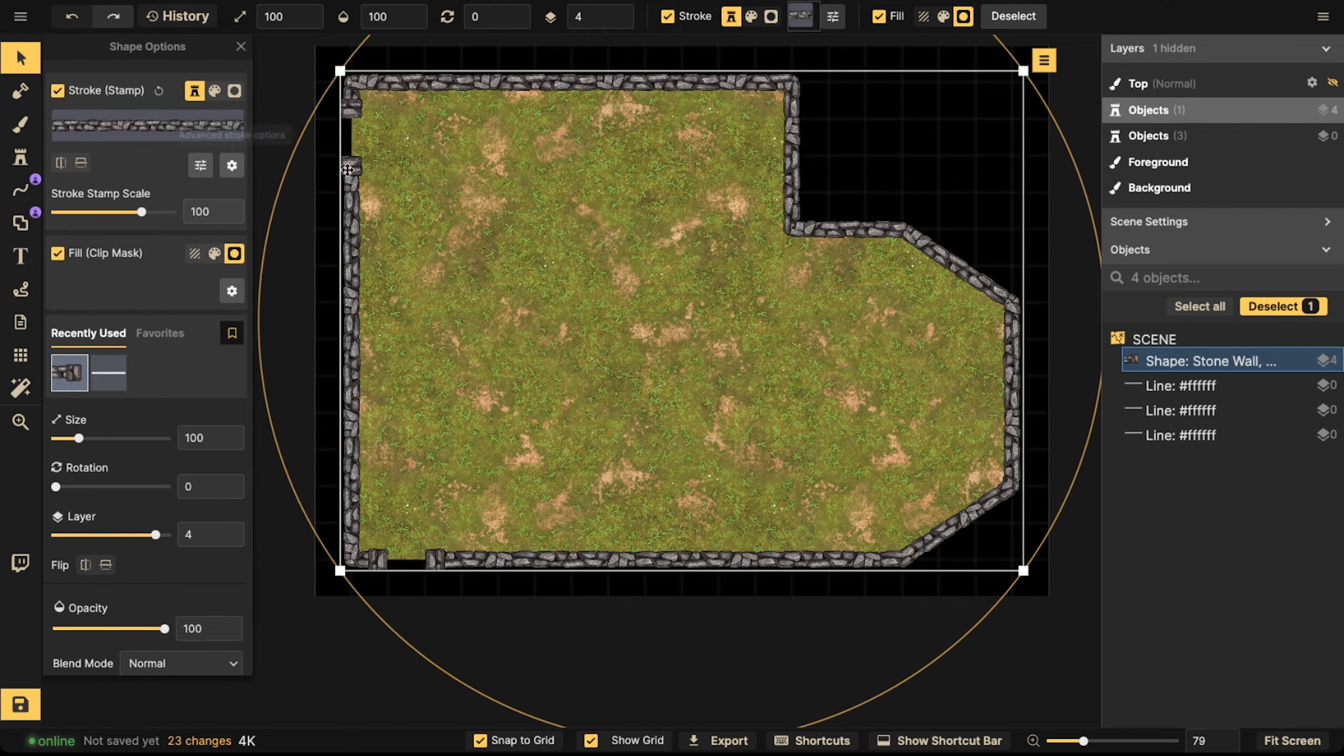
scroll(89, 450, "down", 2)
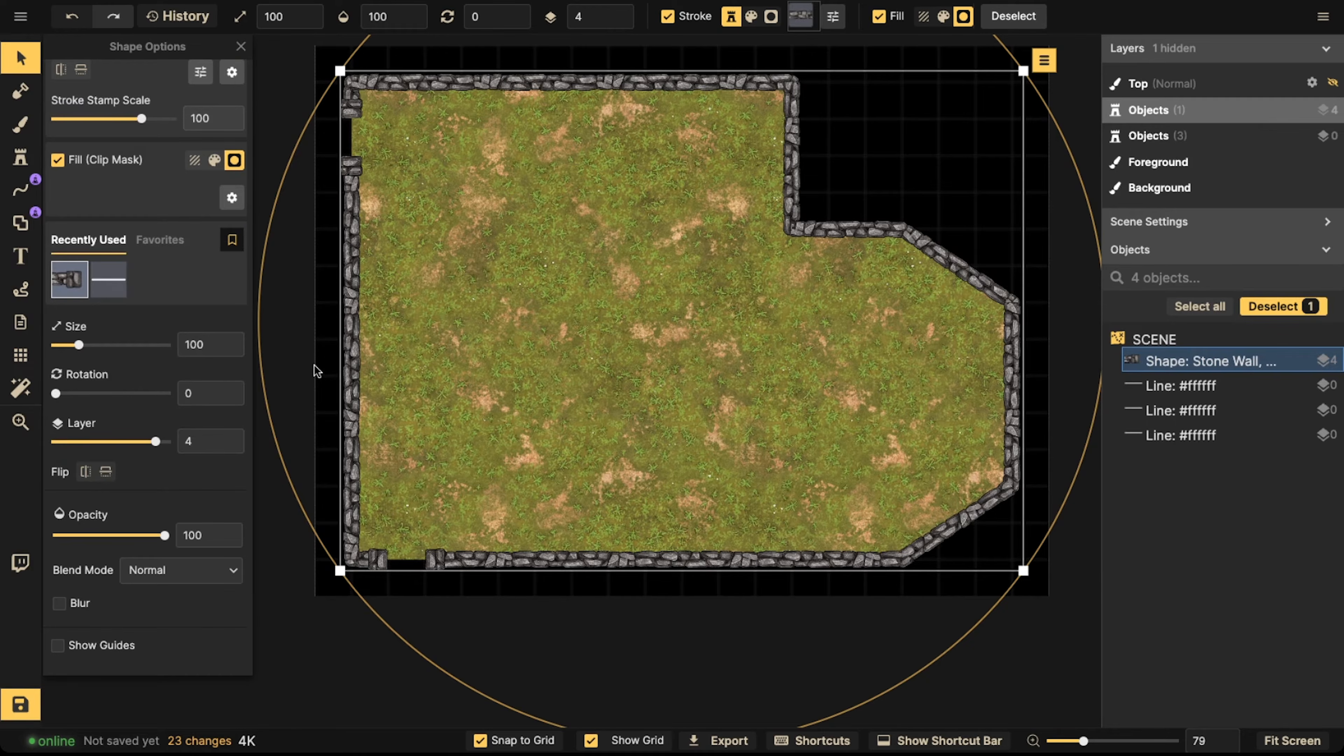
scroll(542, 306, "up", 1)
scroll(139, 391, "up", 2)
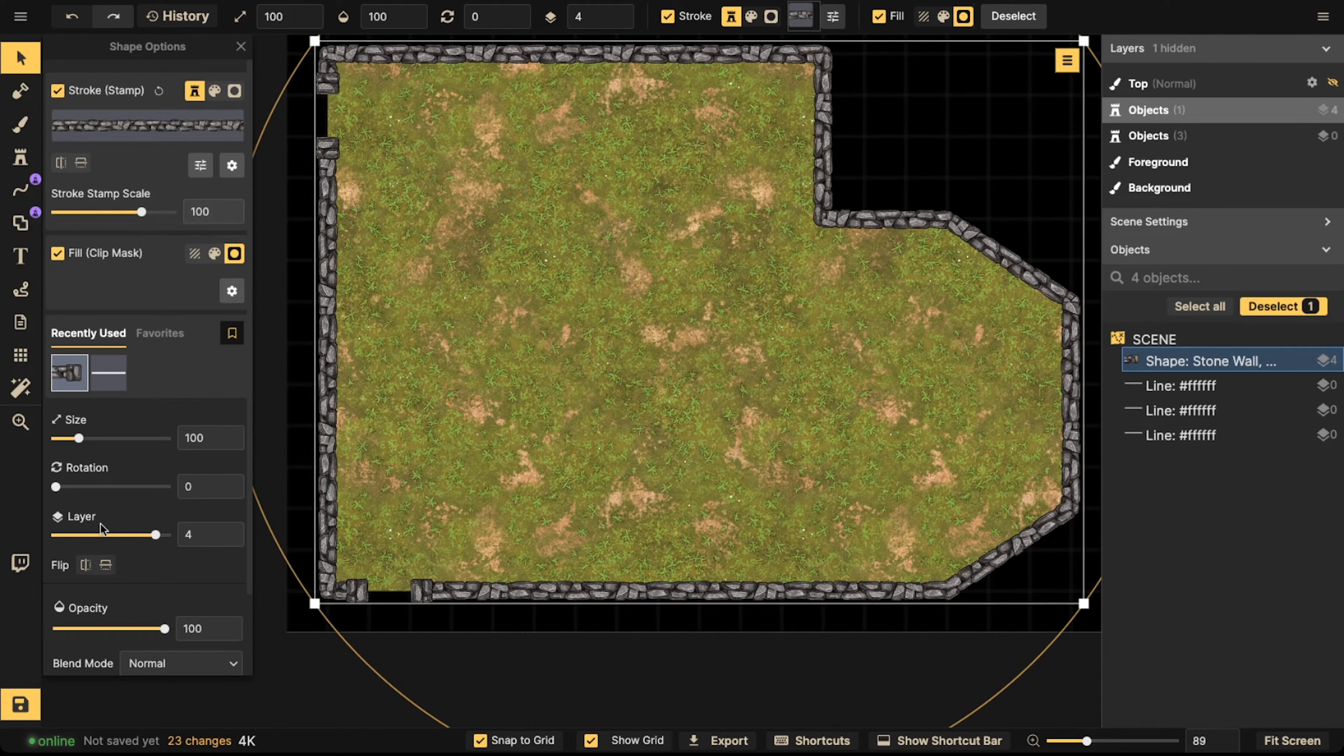
left_click_drag(155, 534, 104, 537)
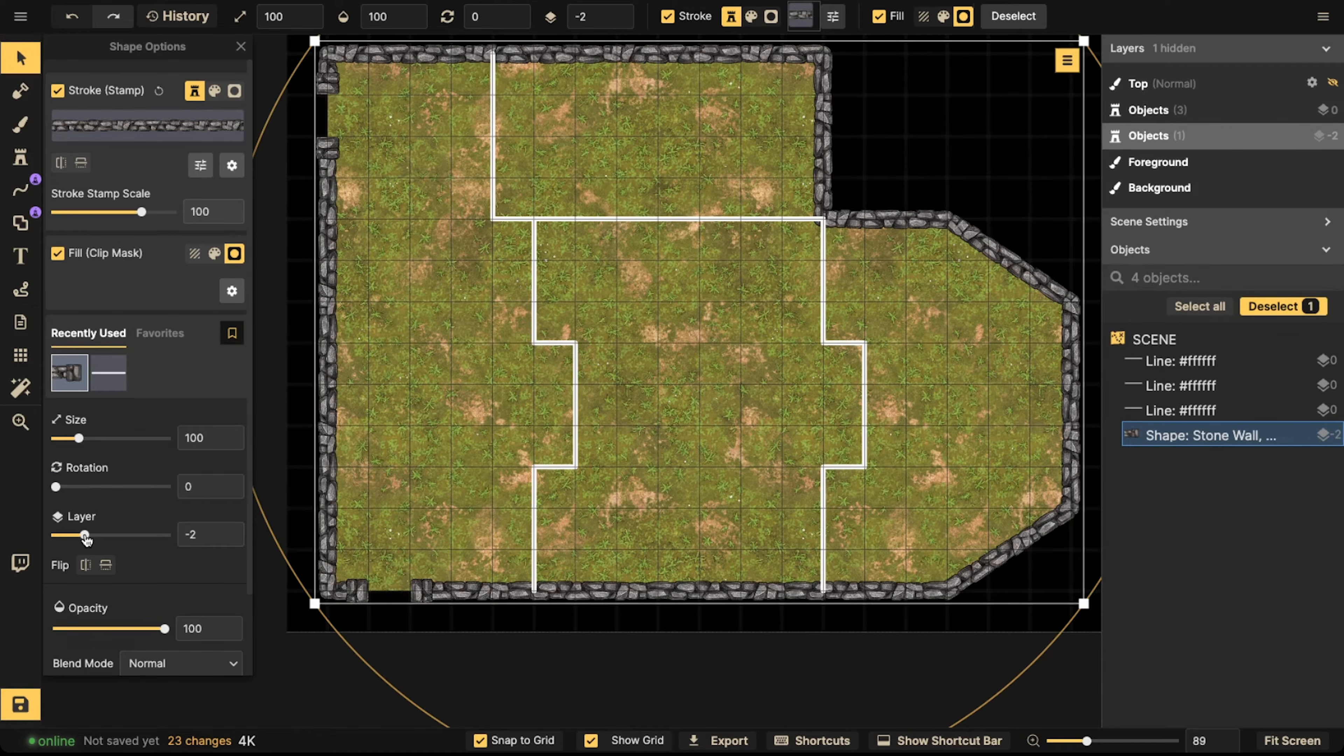
Set the stone wall outline's layer value to -5 and deselect the shape
left_click_drag(85, 536, 24, 538)
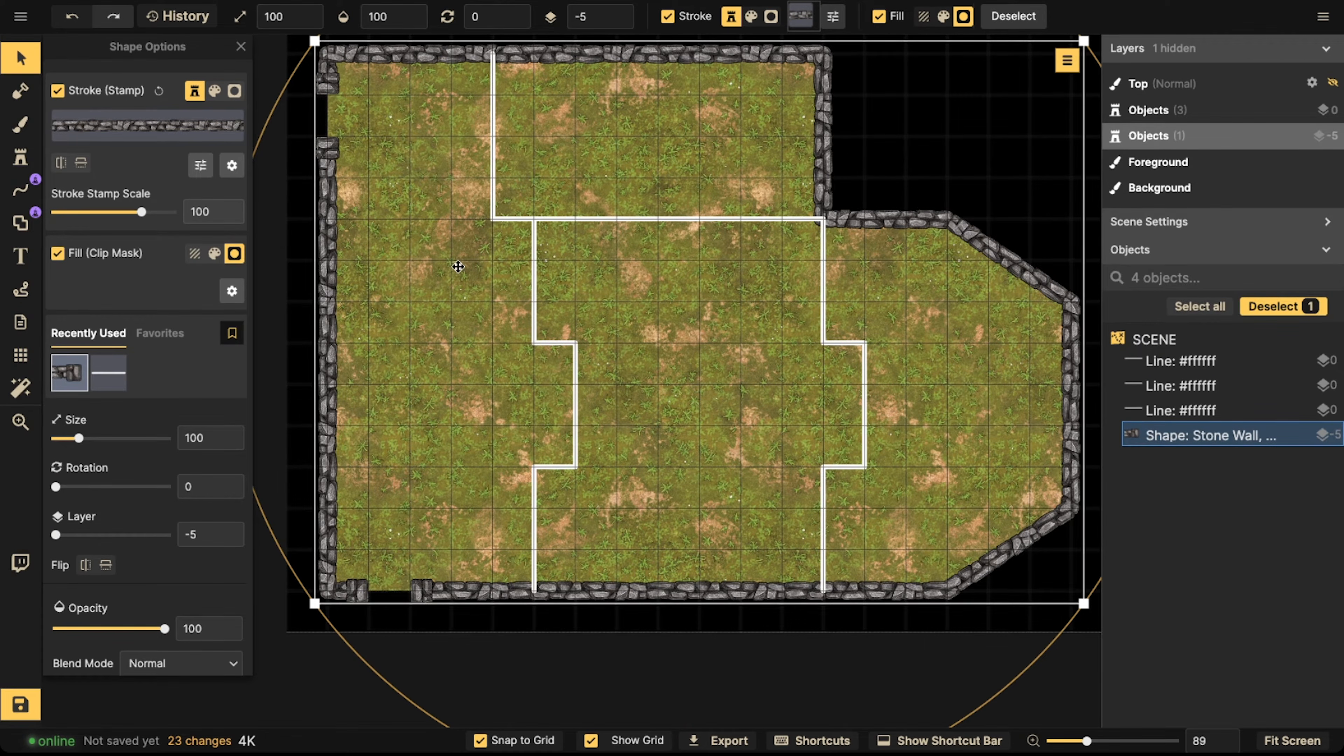
scroll(458, 266, "down", 1)
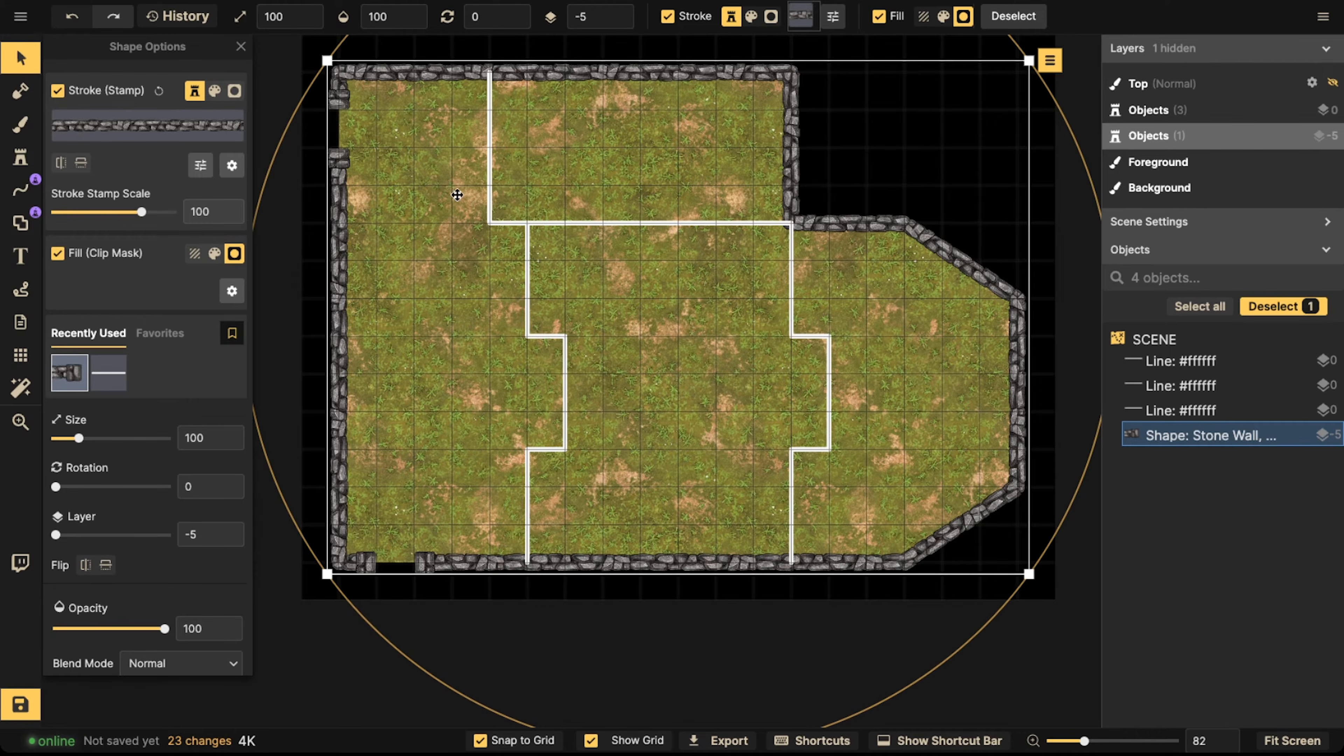
scroll(487, 166, "down", 3)
key("Escape")
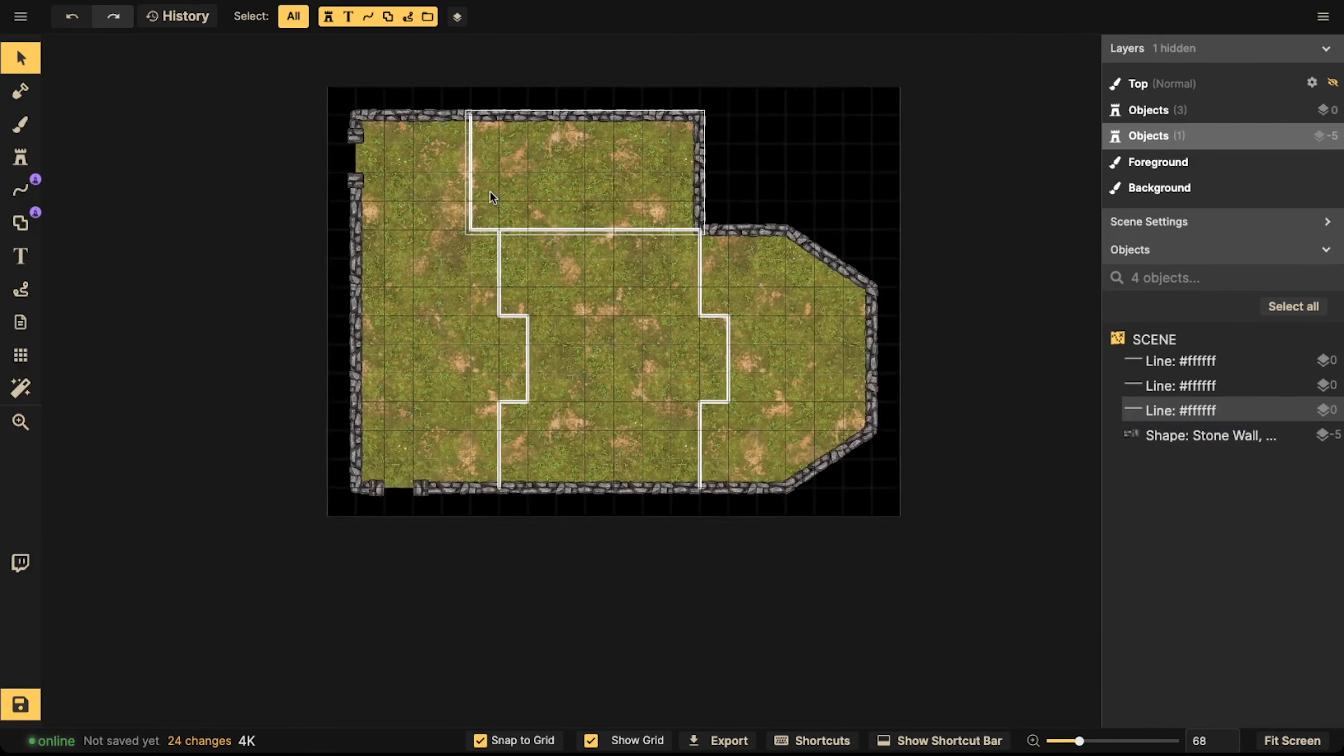
scroll(498, 244, "up", 3)
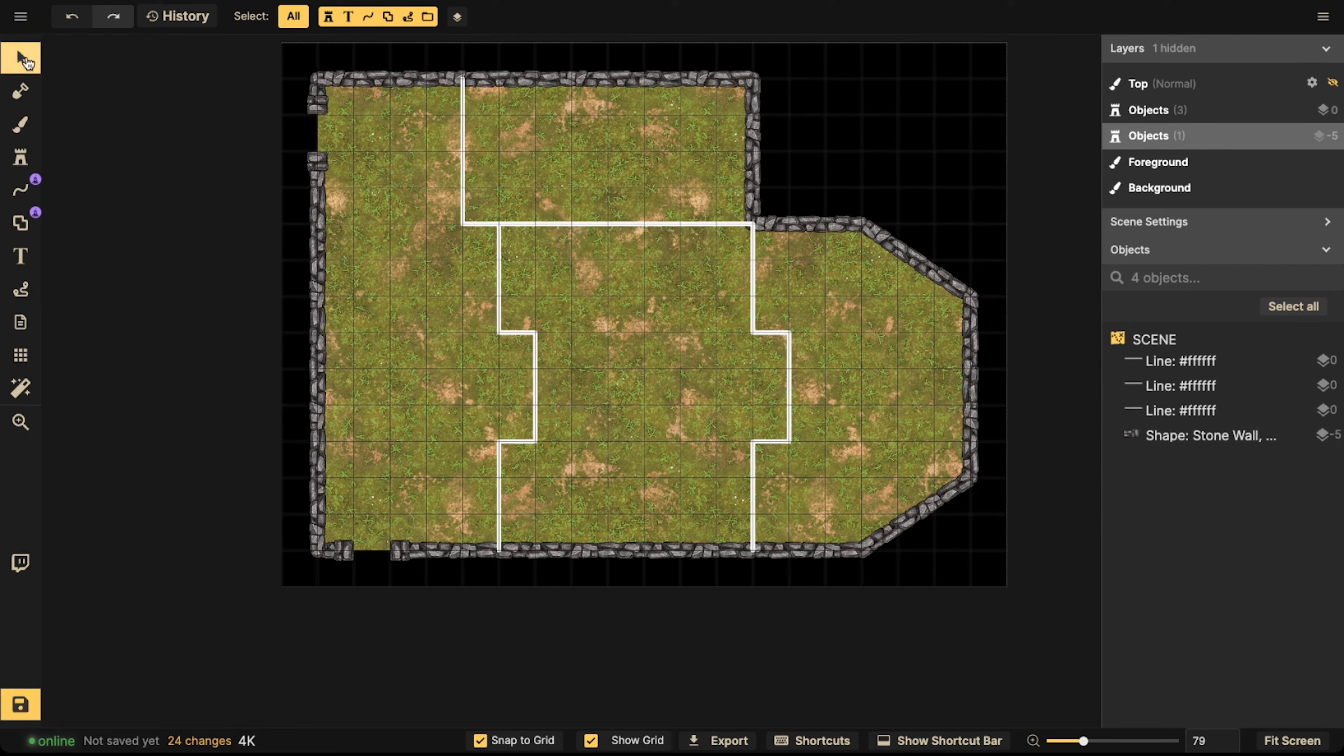
Delete the old favorite from the Shape tool and save the outline's Stone Wall style with clip mask fill as a favorite
left_click(320, 157)
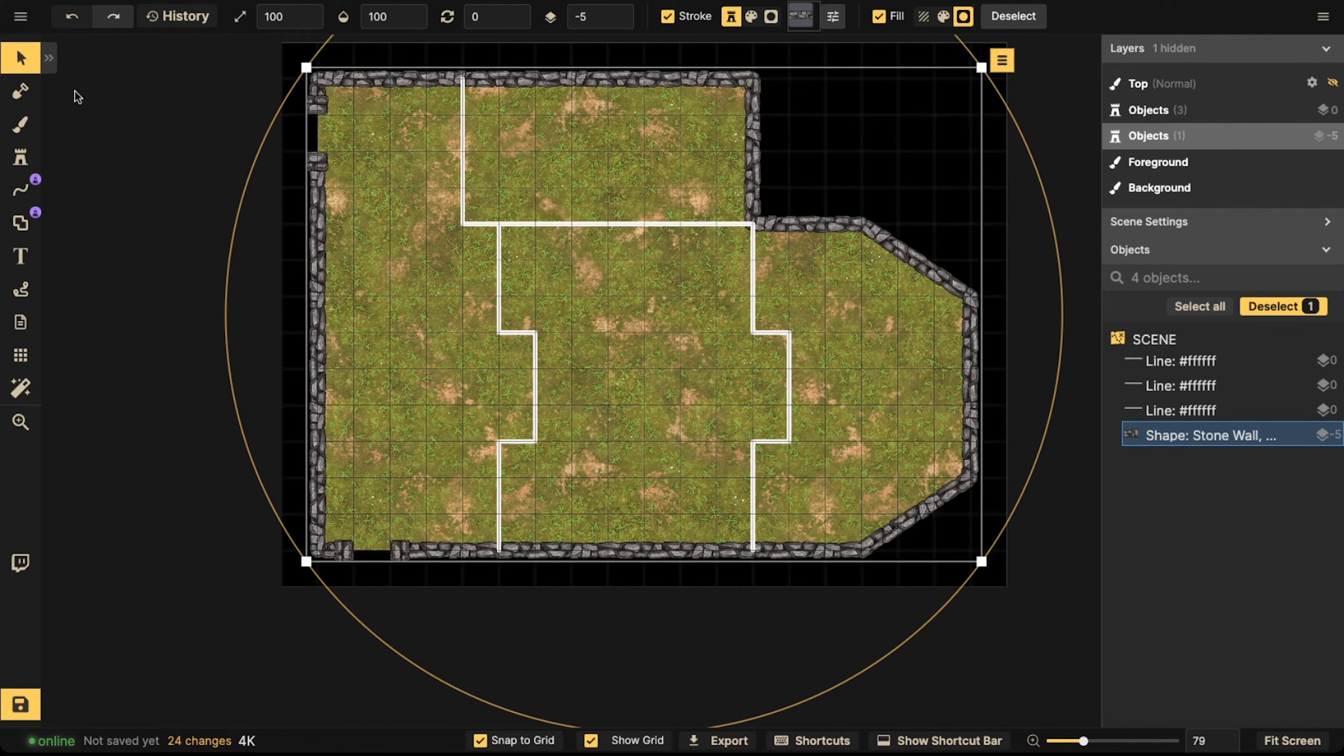
left_click(21, 223)
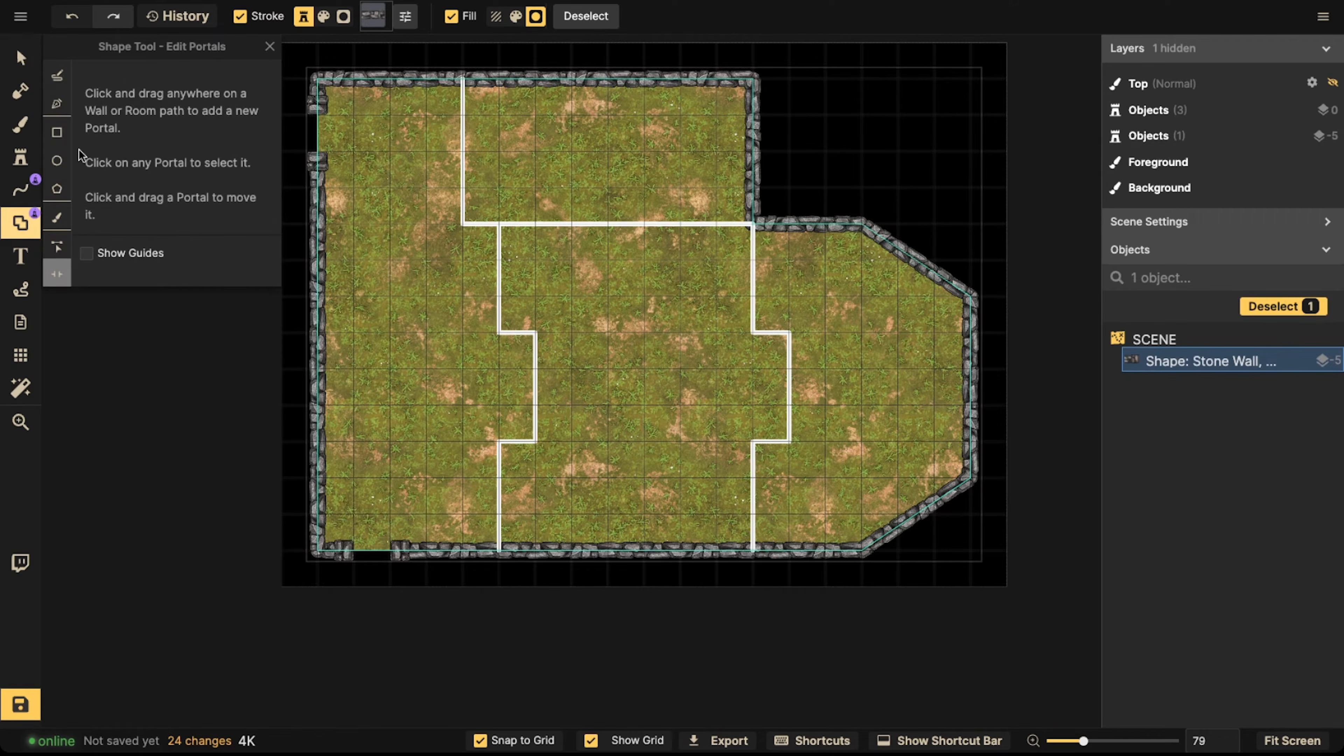
left_click(56, 133)
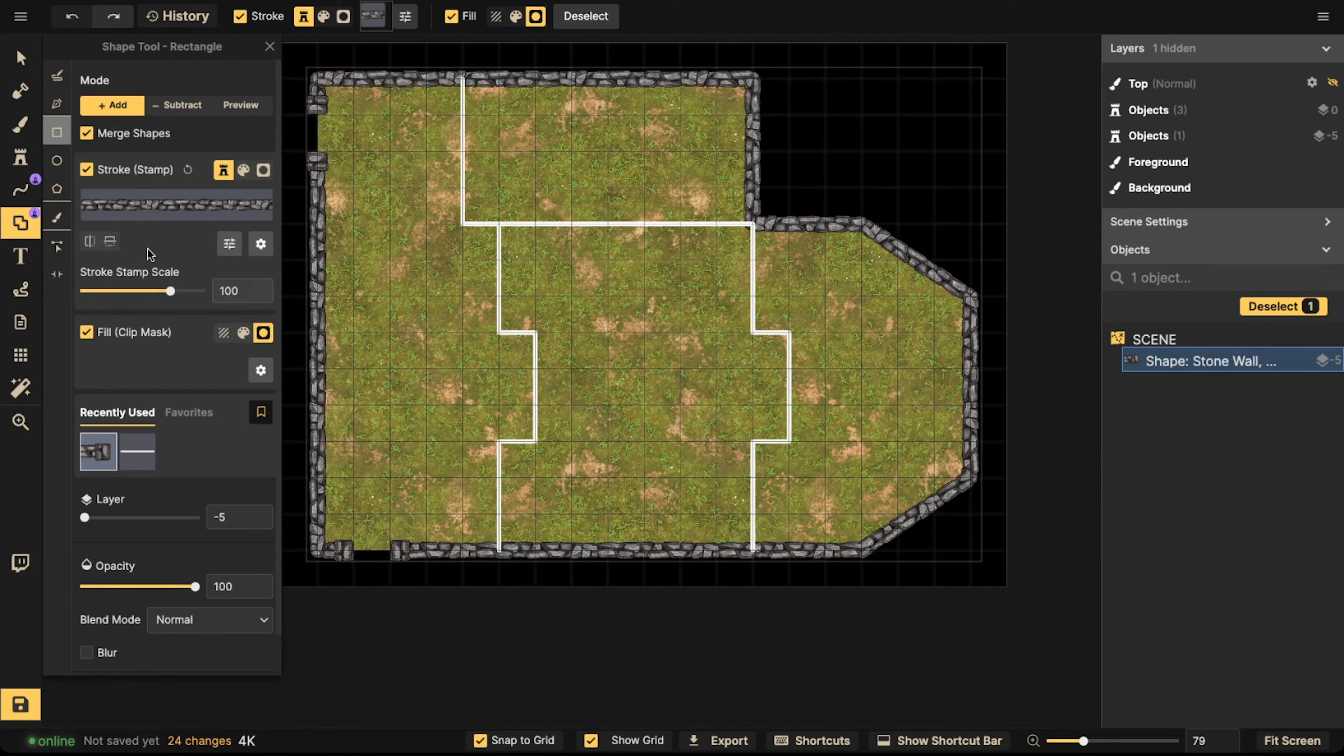
left_click(173, 418)
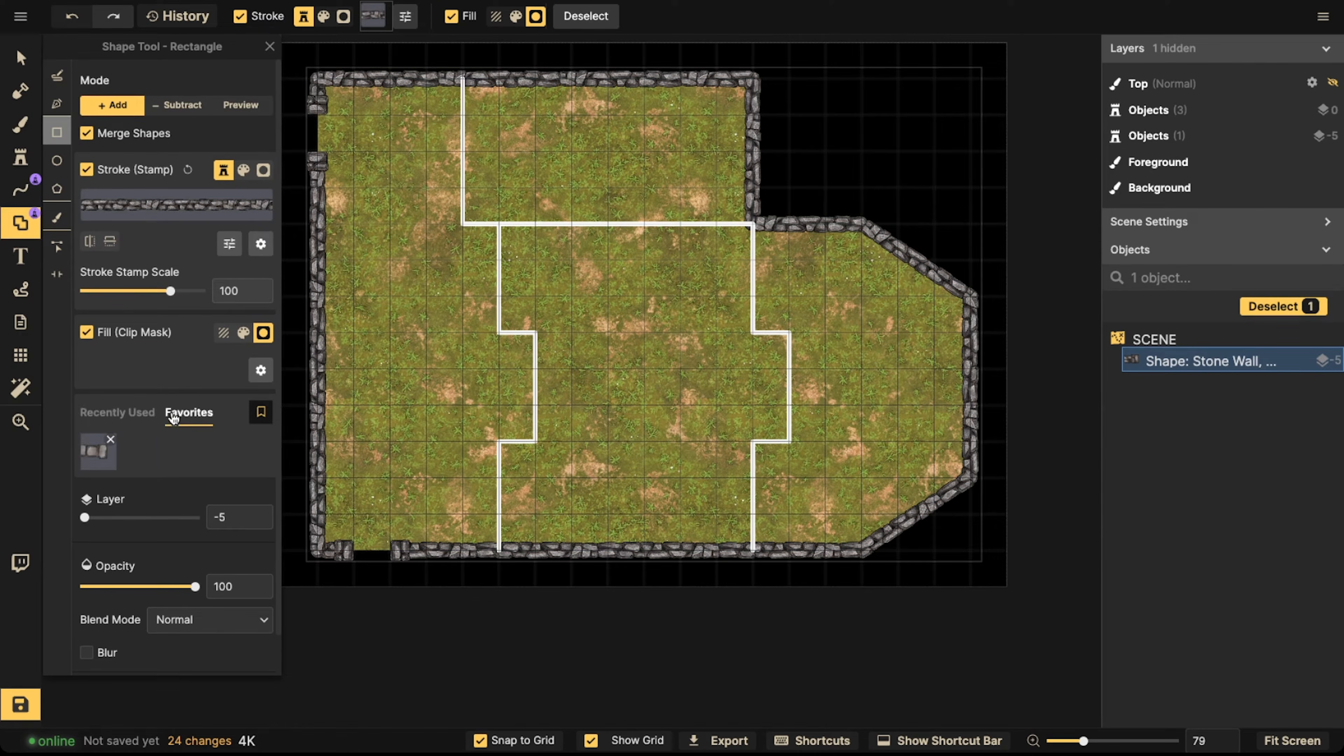
left_click(110, 439)
left_click(734, 414)
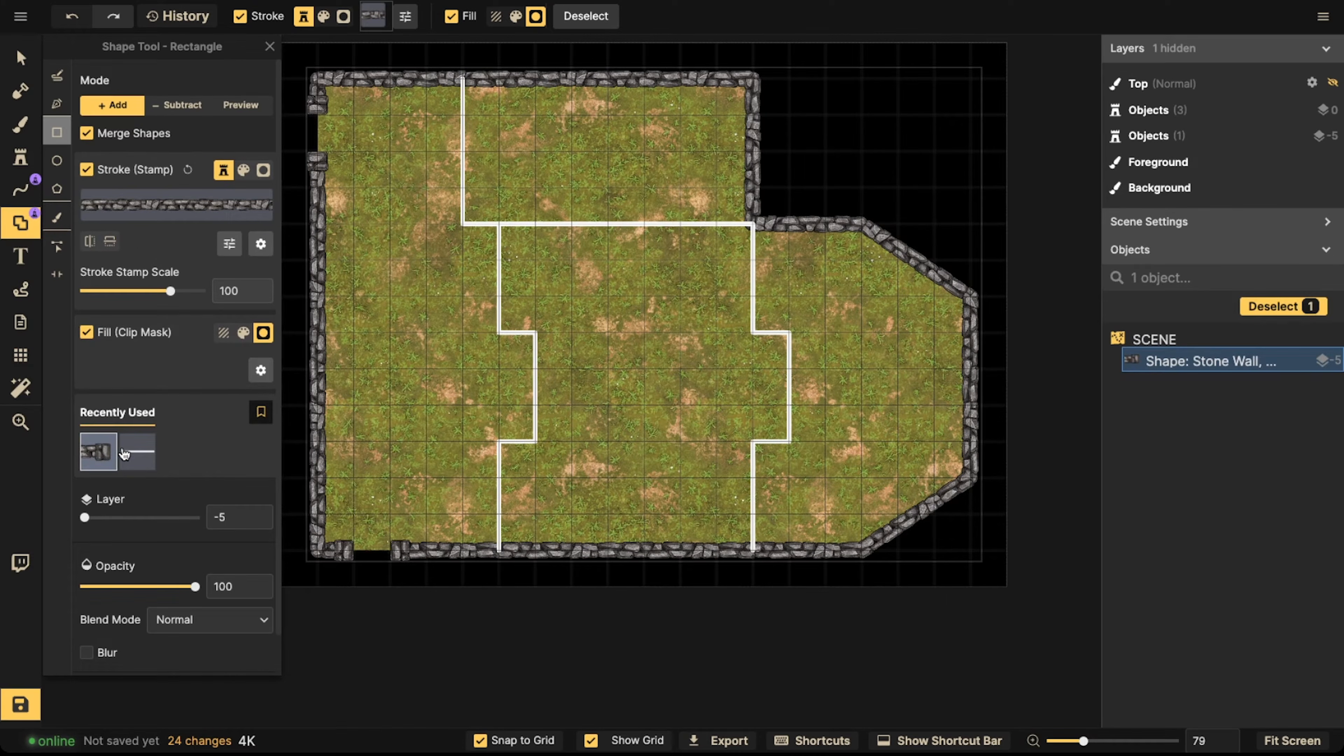
left_click(261, 412)
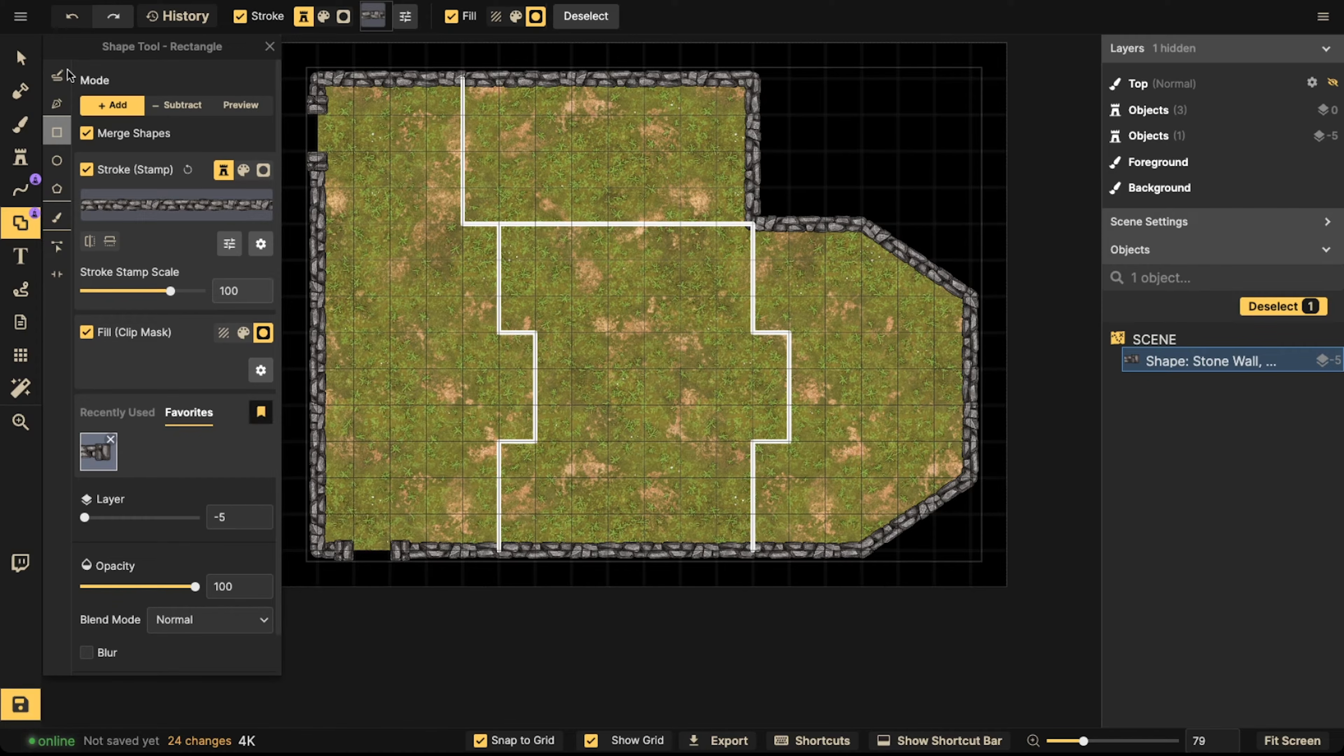
Select the white line around the upper room and change its stroke from color to the Stone Wall stamp
key("v")
left_click(468, 182)
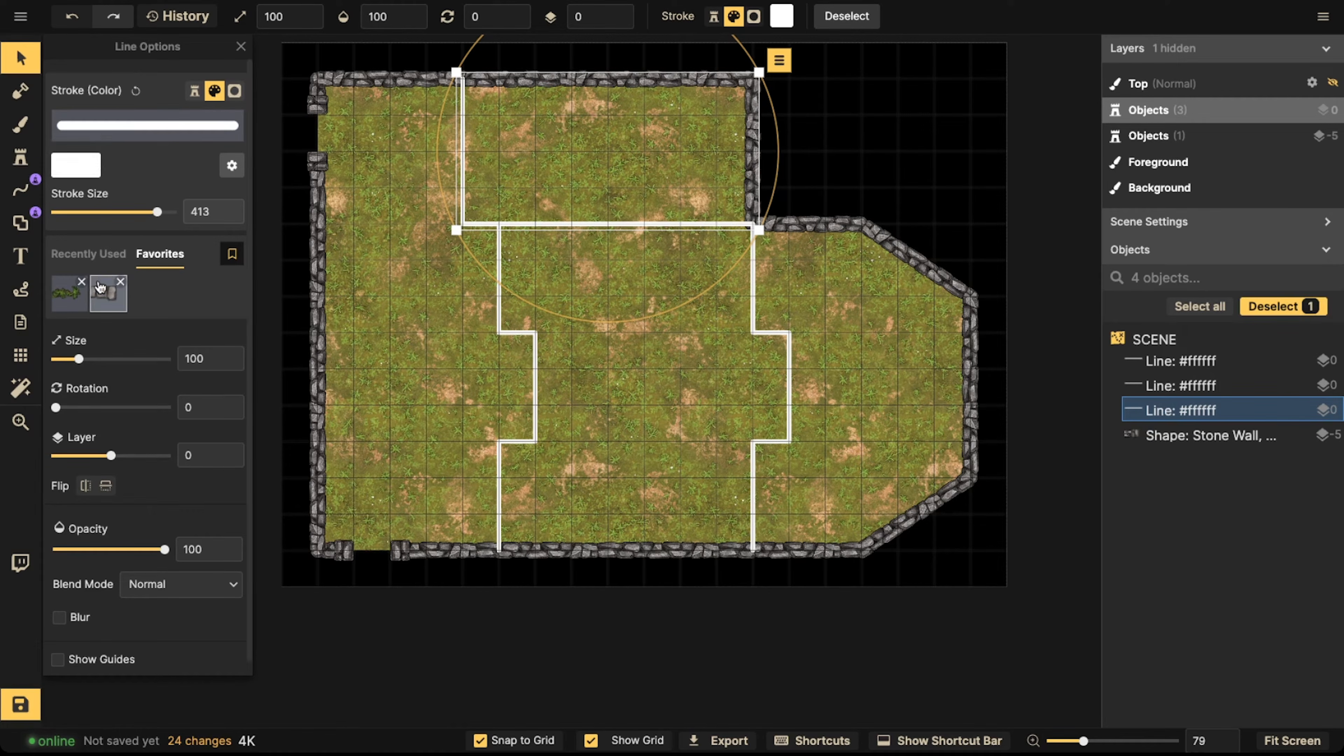
left_click(22, 189)
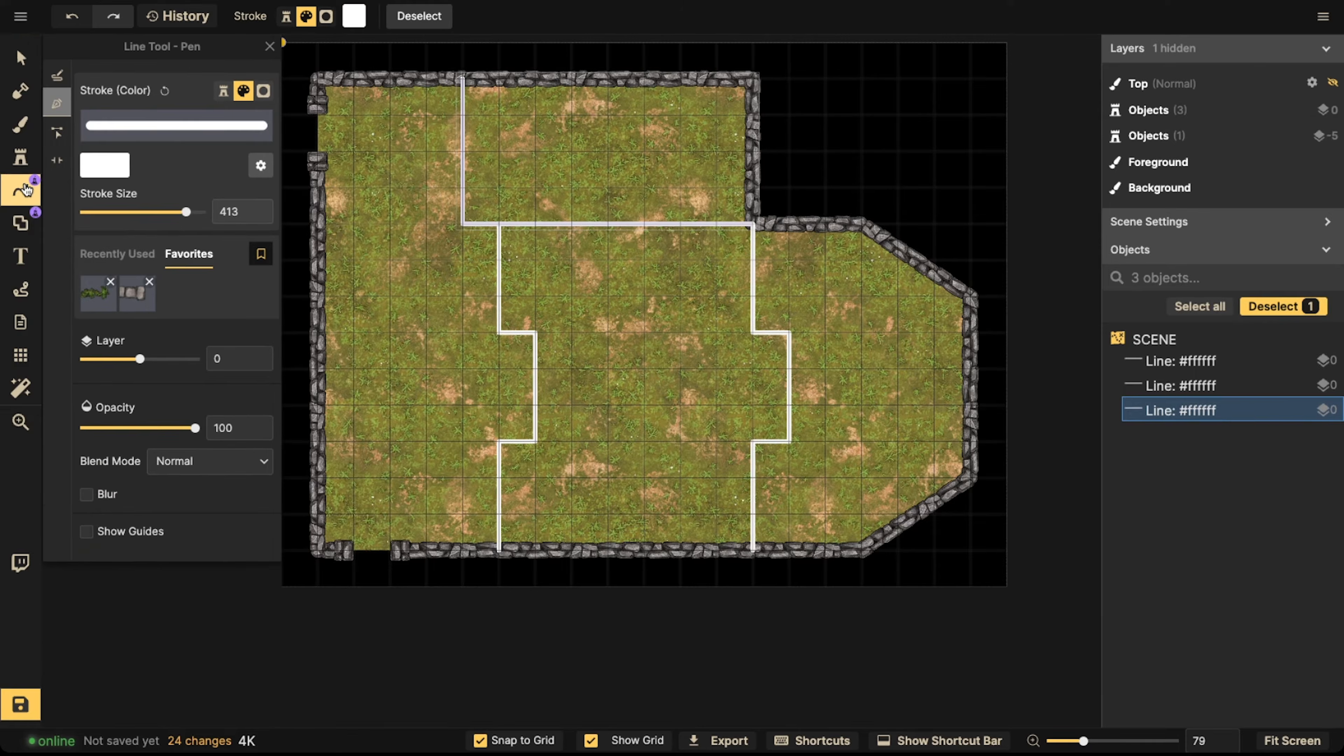
left_click(21, 57)
left_click(413, 169)
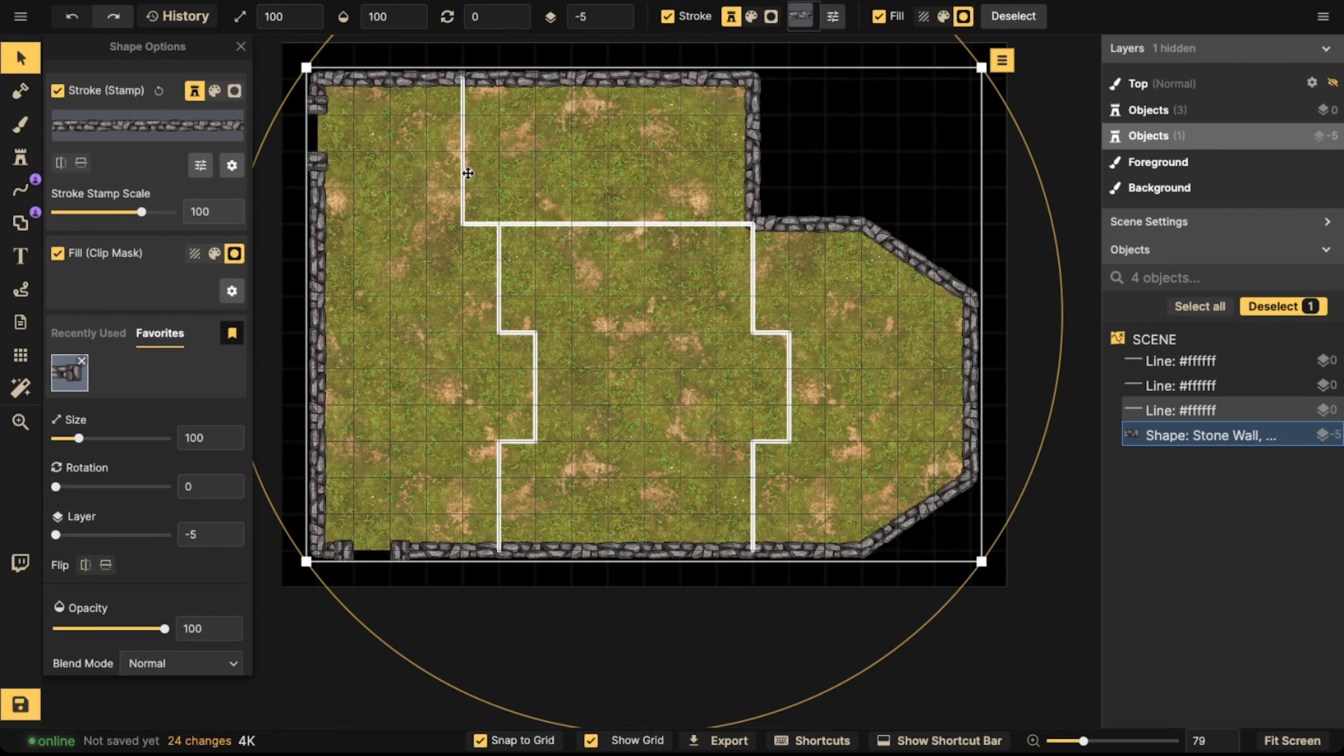
left_click(465, 173)
left_click(232, 166)
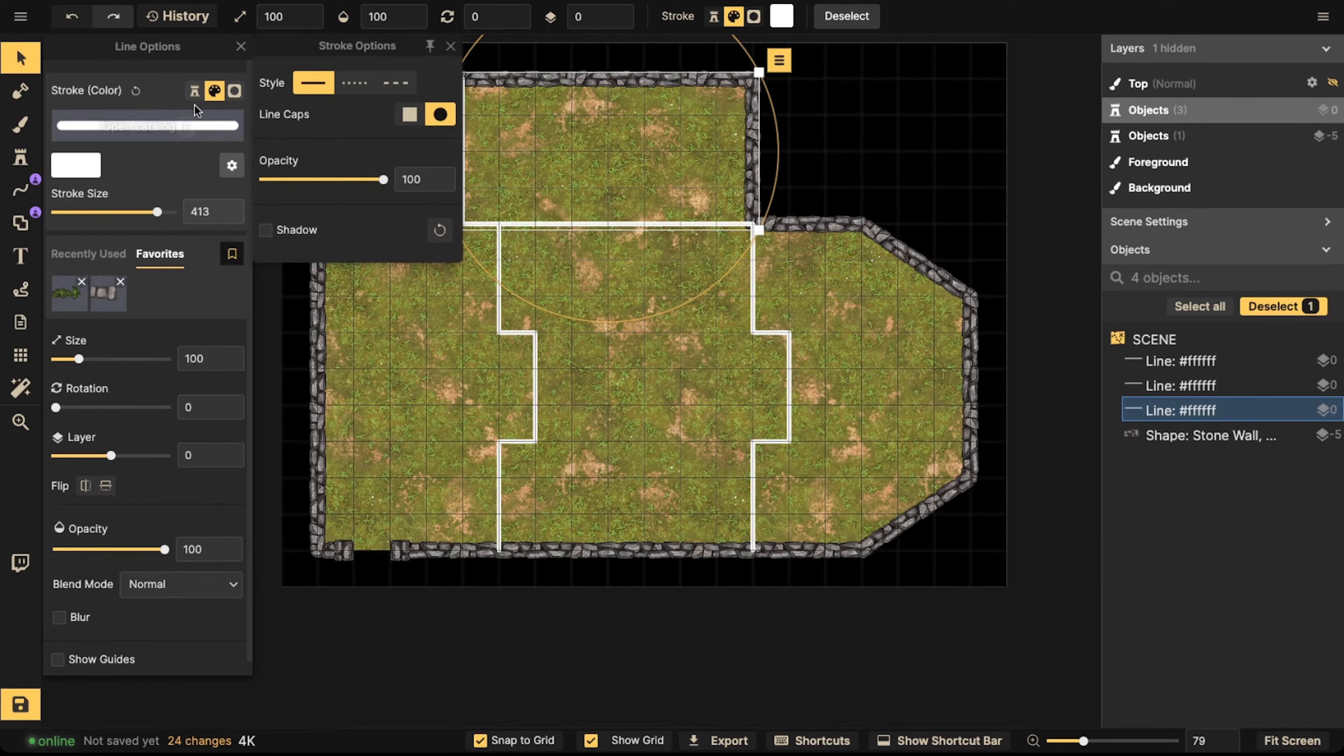
left_click(194, 91)
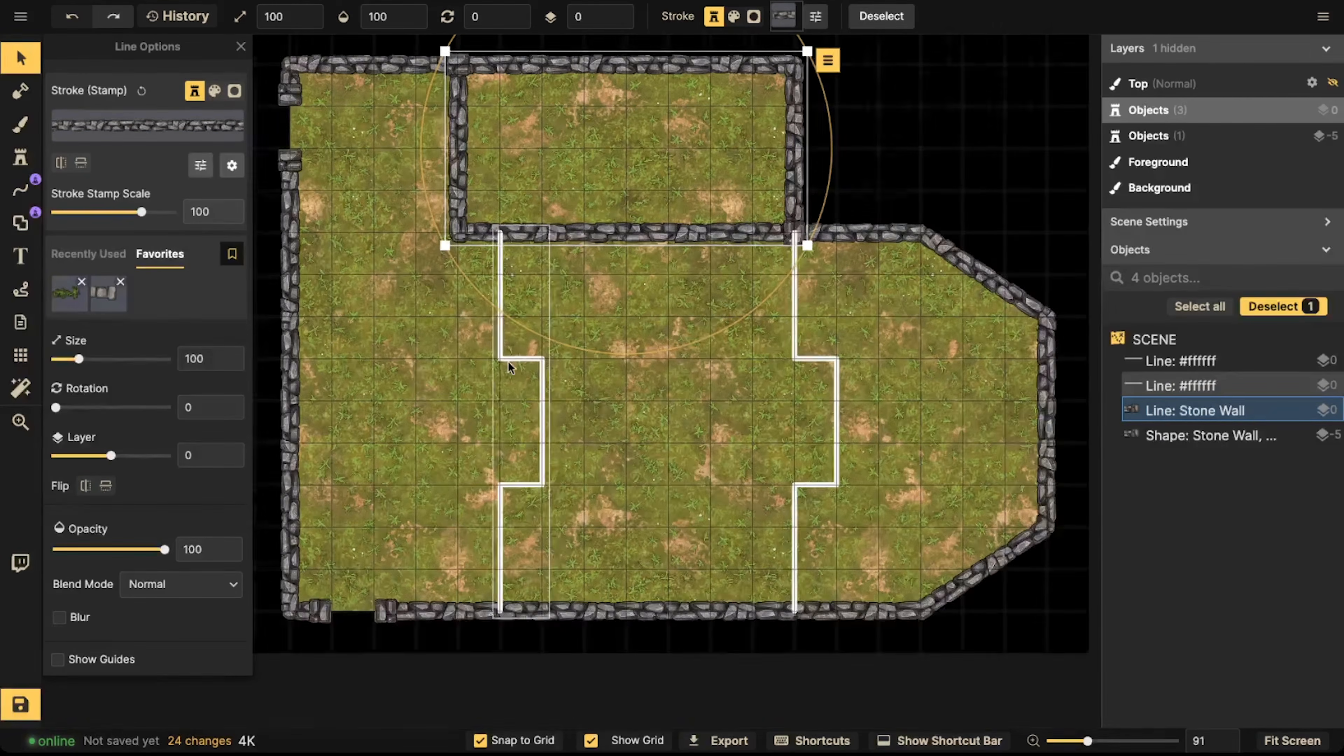
Delete both old line-style favorites while the upper room's stone wall line is selected
left_click(499, 286)
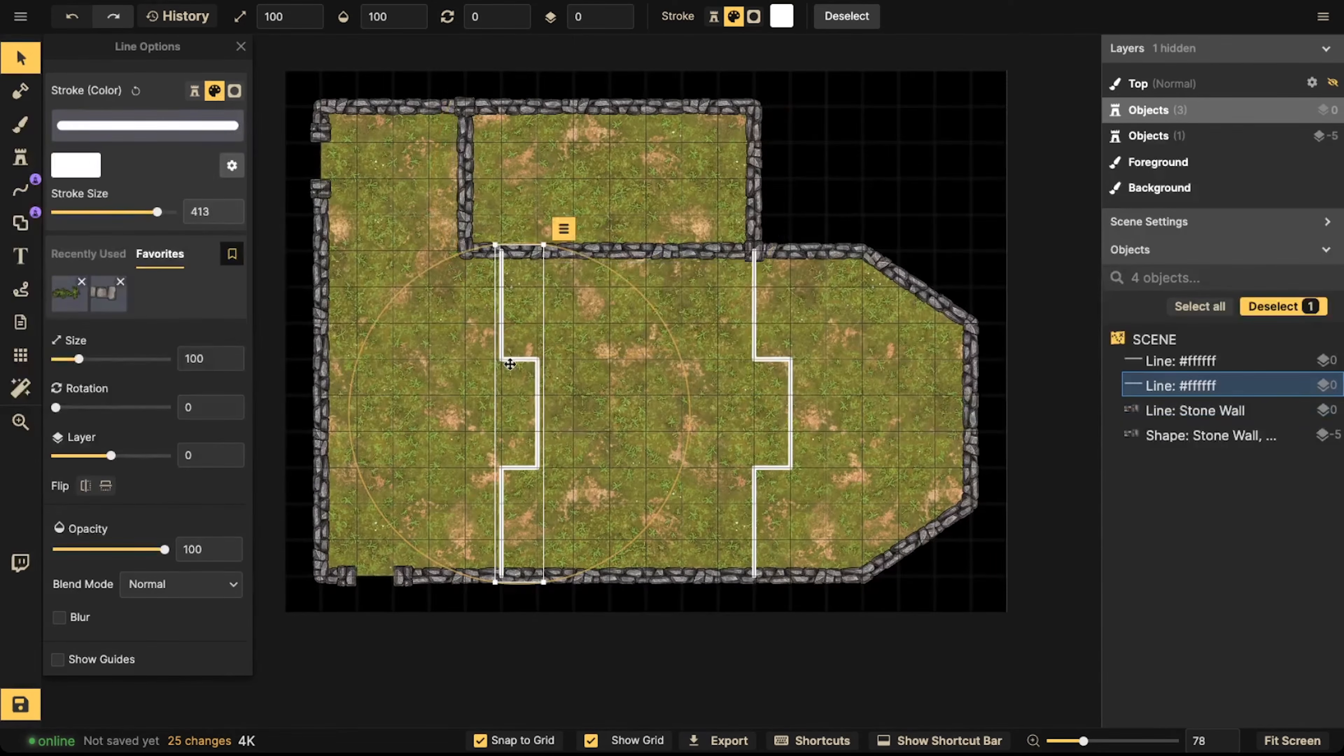
left_click(757, 396, "shift")
left_click(465, 182)
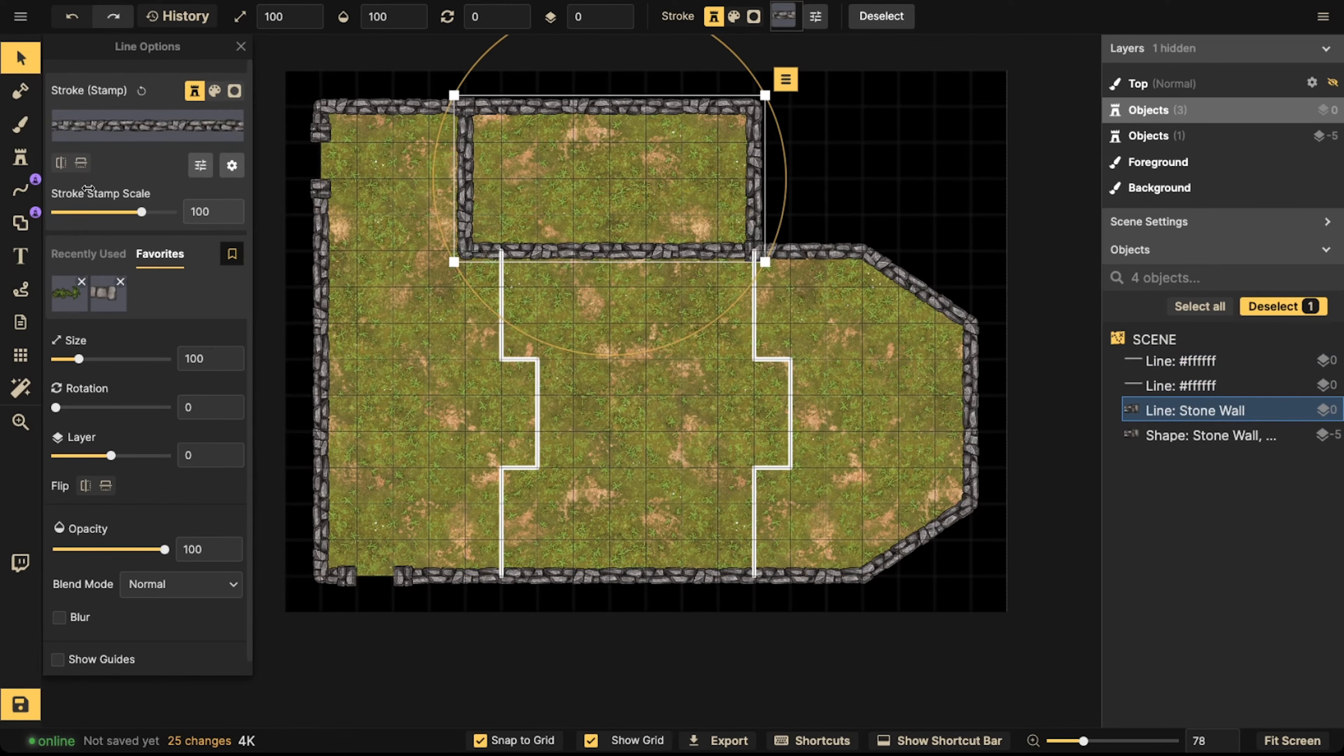
left_click(119, 279)
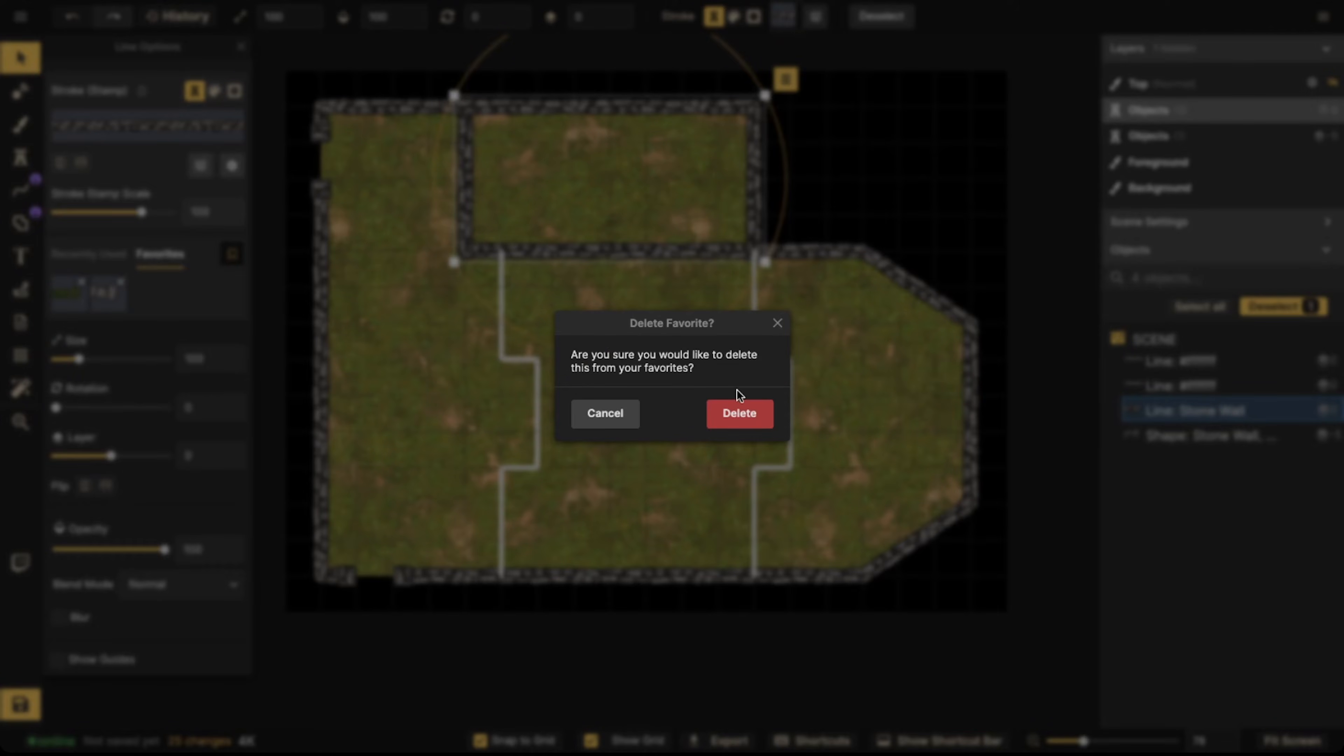
left_click(738, 412)
left_click(82, 282)
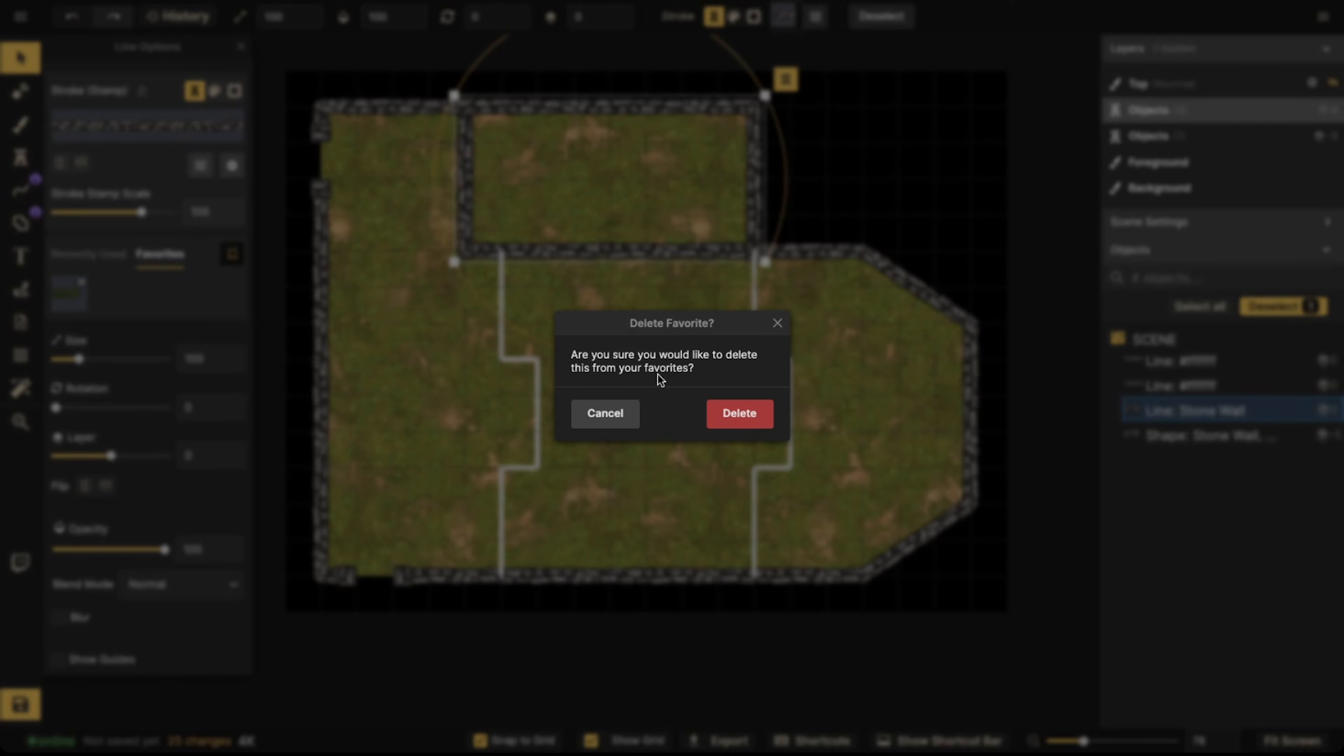
left_click(730, 418)
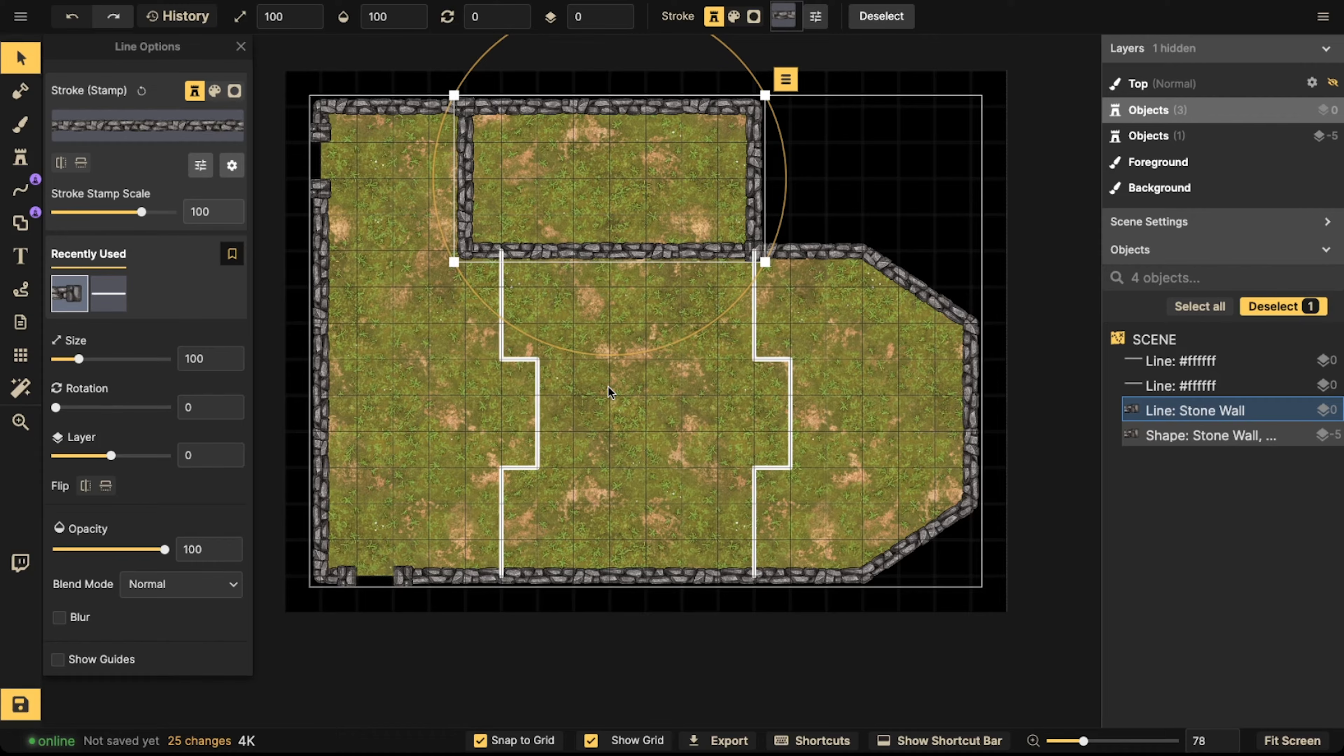
Save the upper room's Stone Wall line style as a favorite and deselect the line
scroll(624, 349, "down", 3)
left_click(540, 350)
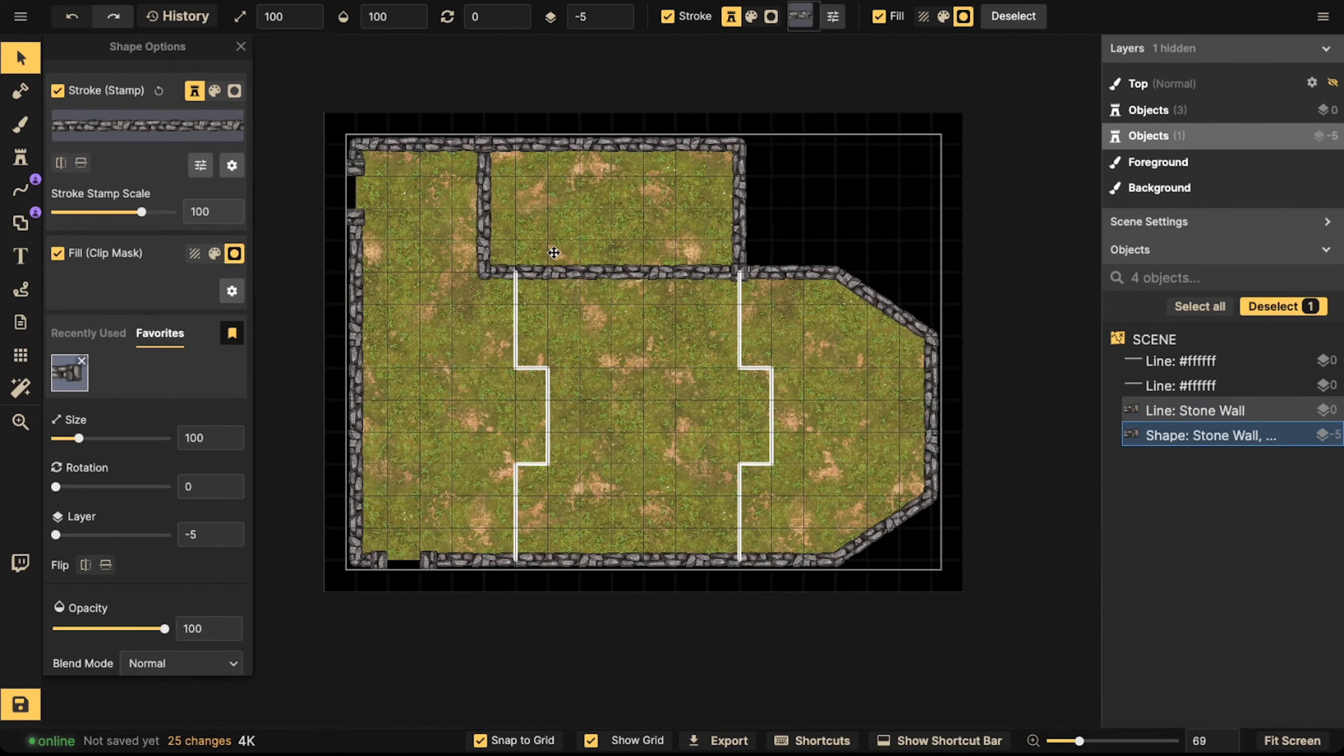
left_click(508, 272)
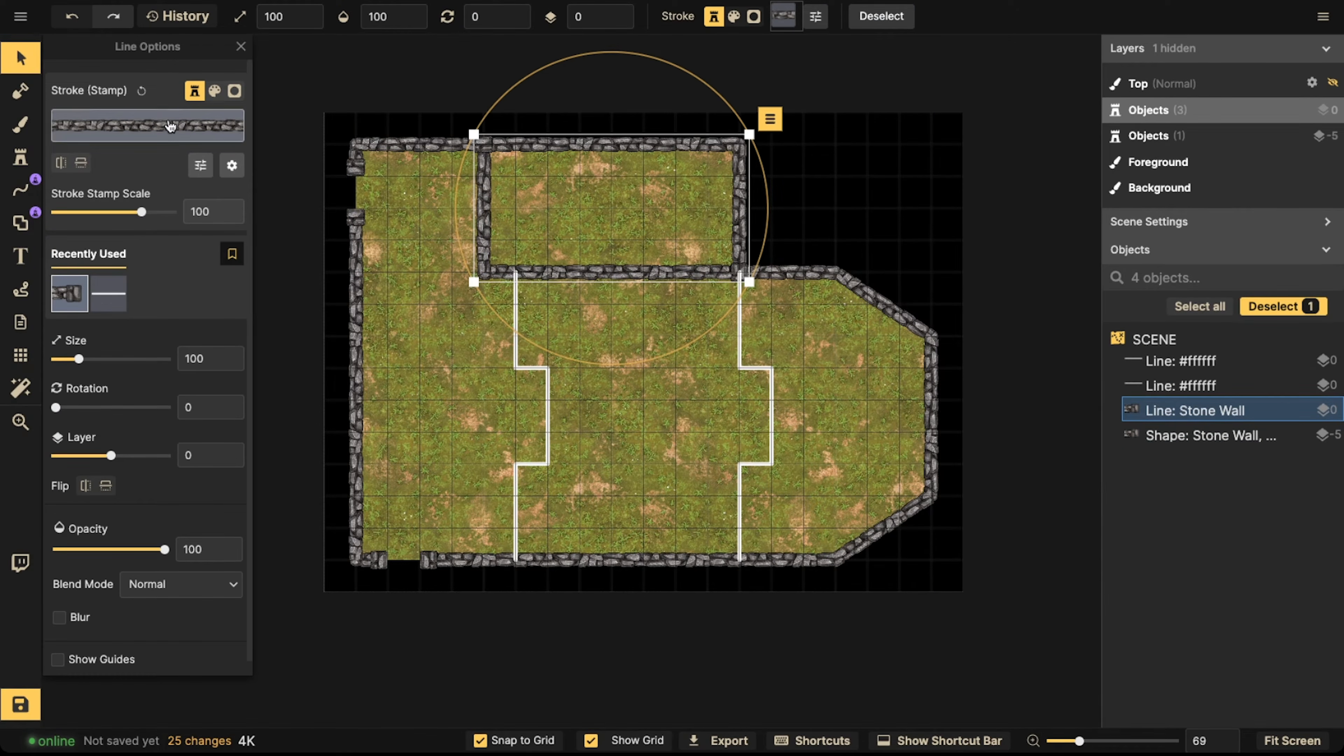
left_click(232, 254)
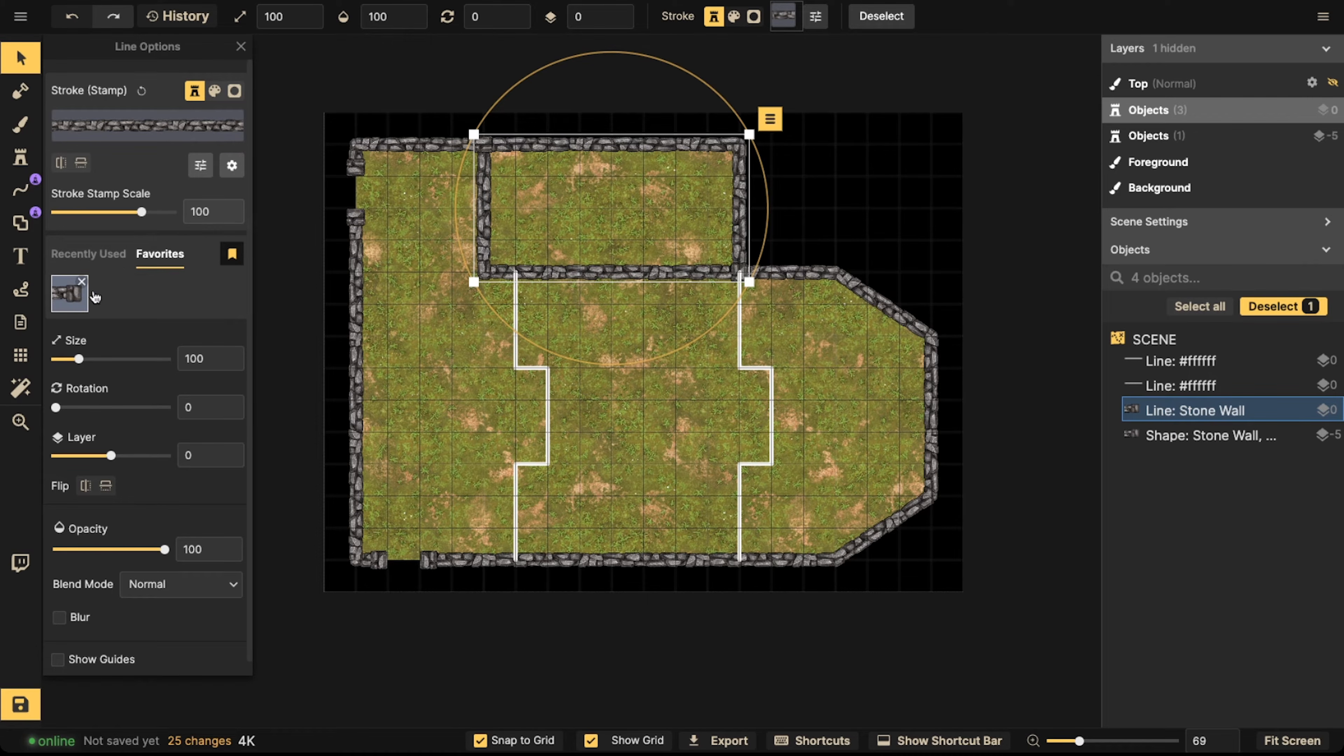
key("Escape")
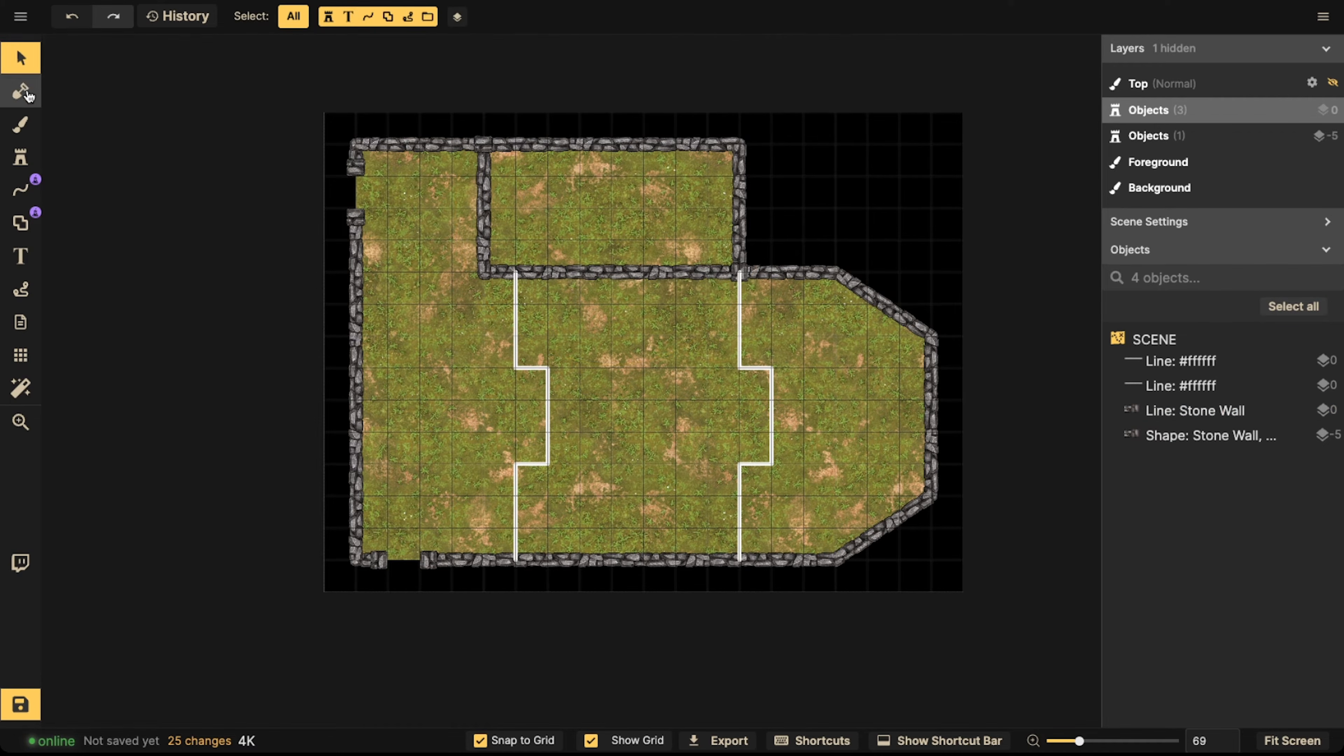
Select the outer Stone Wall shape and lock it against selection and editing
left_click(543, 398)
key("Escape")
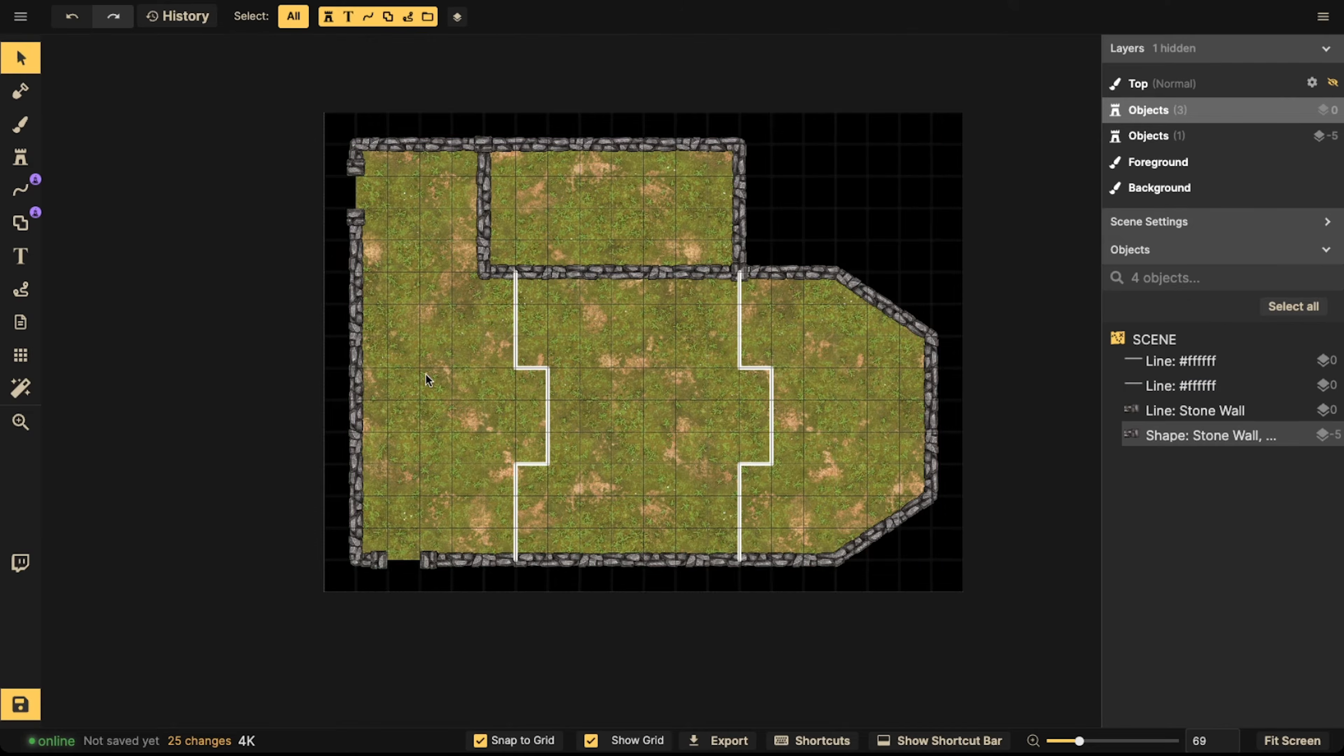
left_click(425, 374)
key("l")
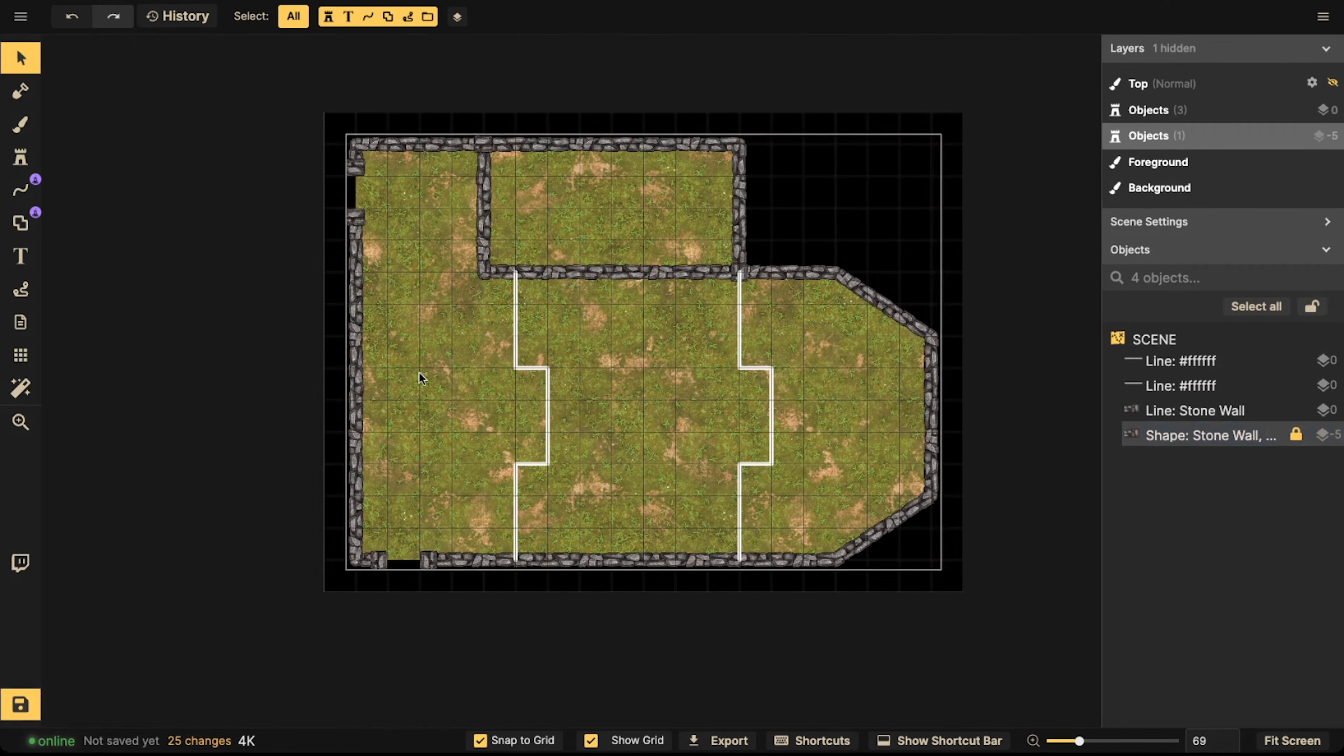
Select the two remaining white interior lines and change their stroke to the Wooden Wall stamp from the Fantasy Battlemaps catalog
left_click(545, 382)
left_click(743, 379, "shift")
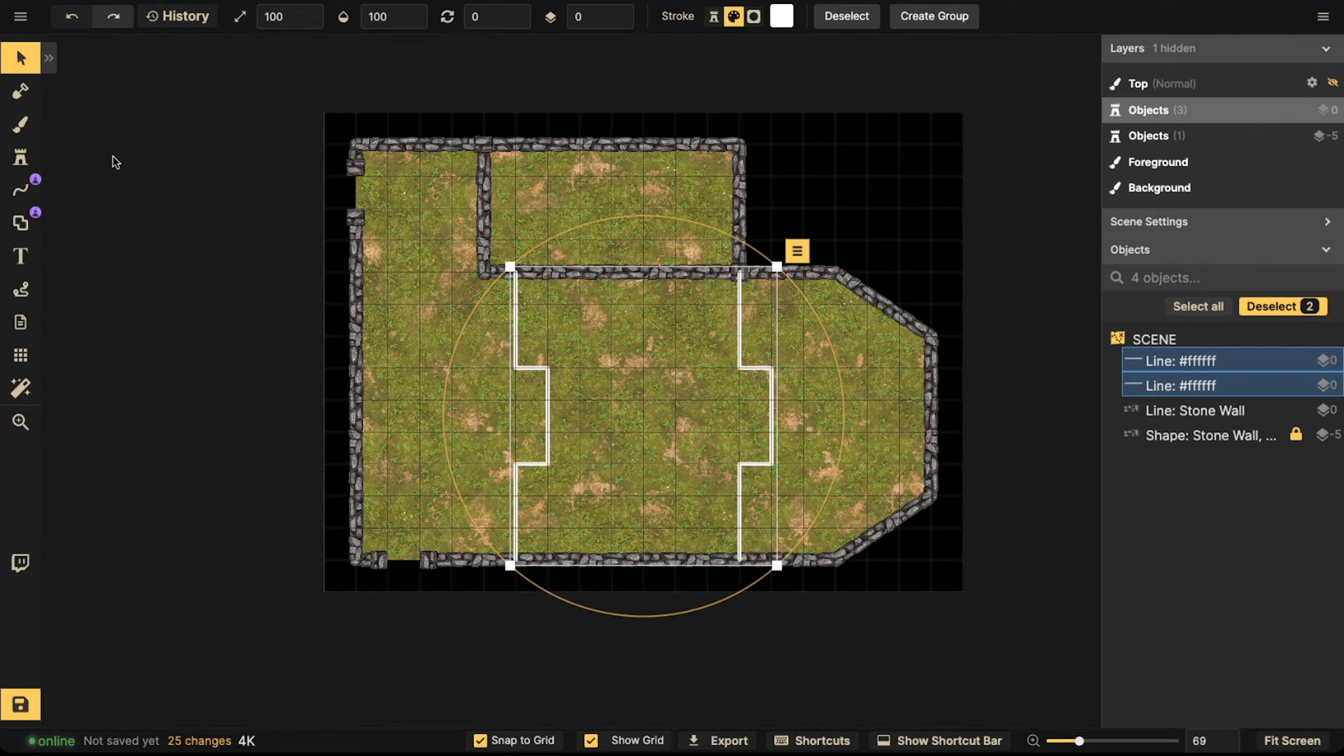
left_click(21, 58)
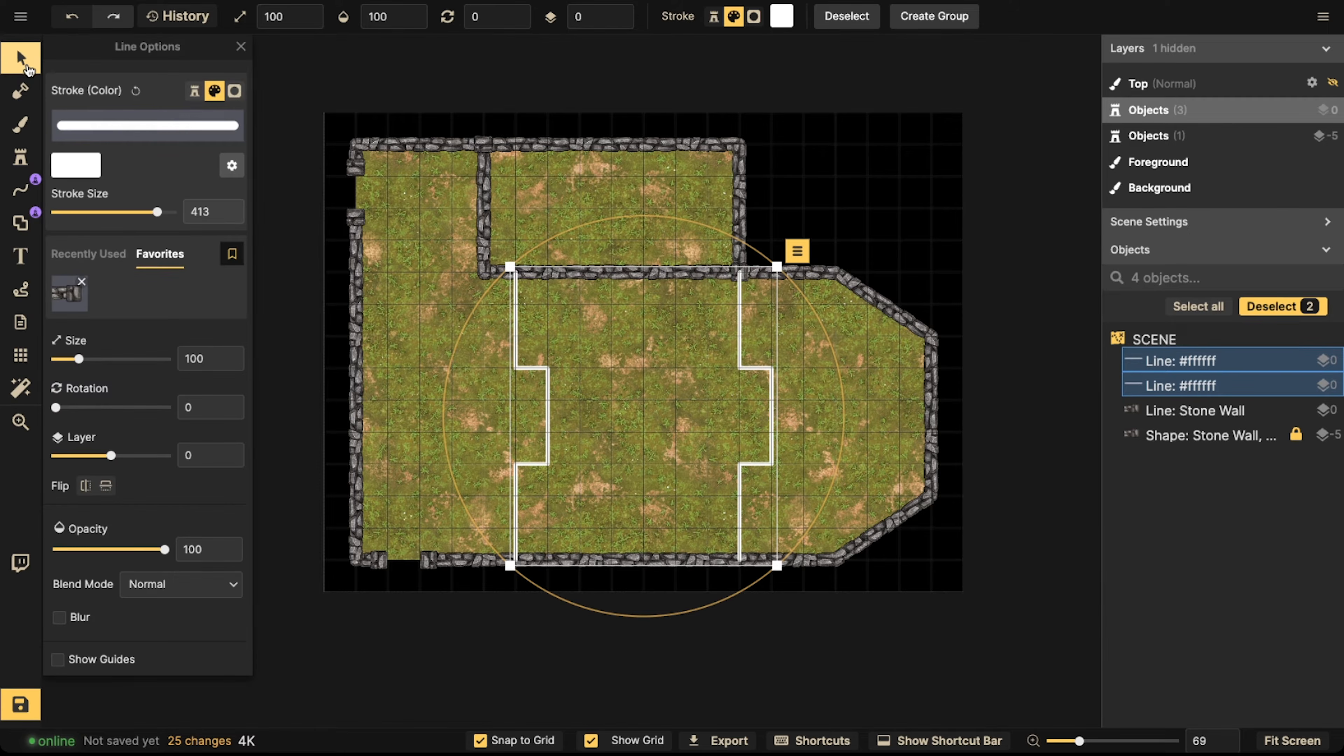
left_click(194, 91)
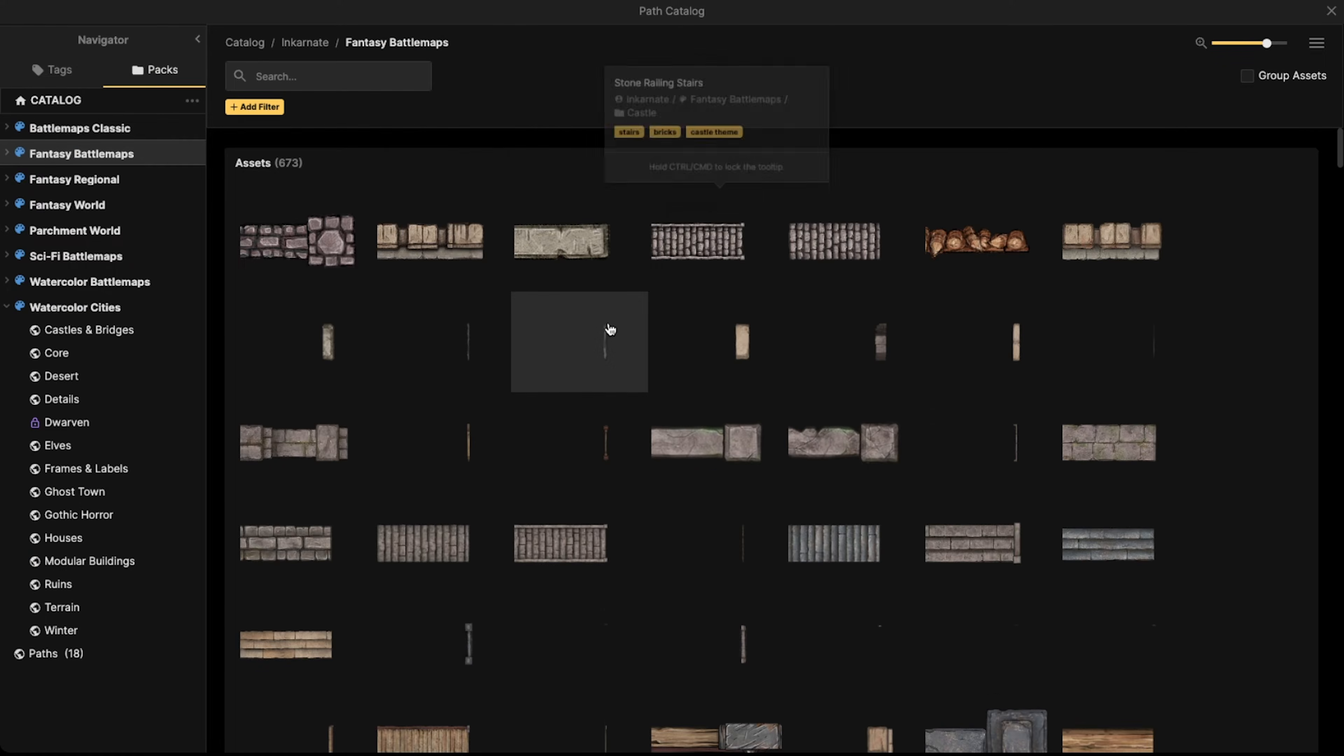
scroll(604, 322, "down", 3)
scroll(960, 384, "down", 7)
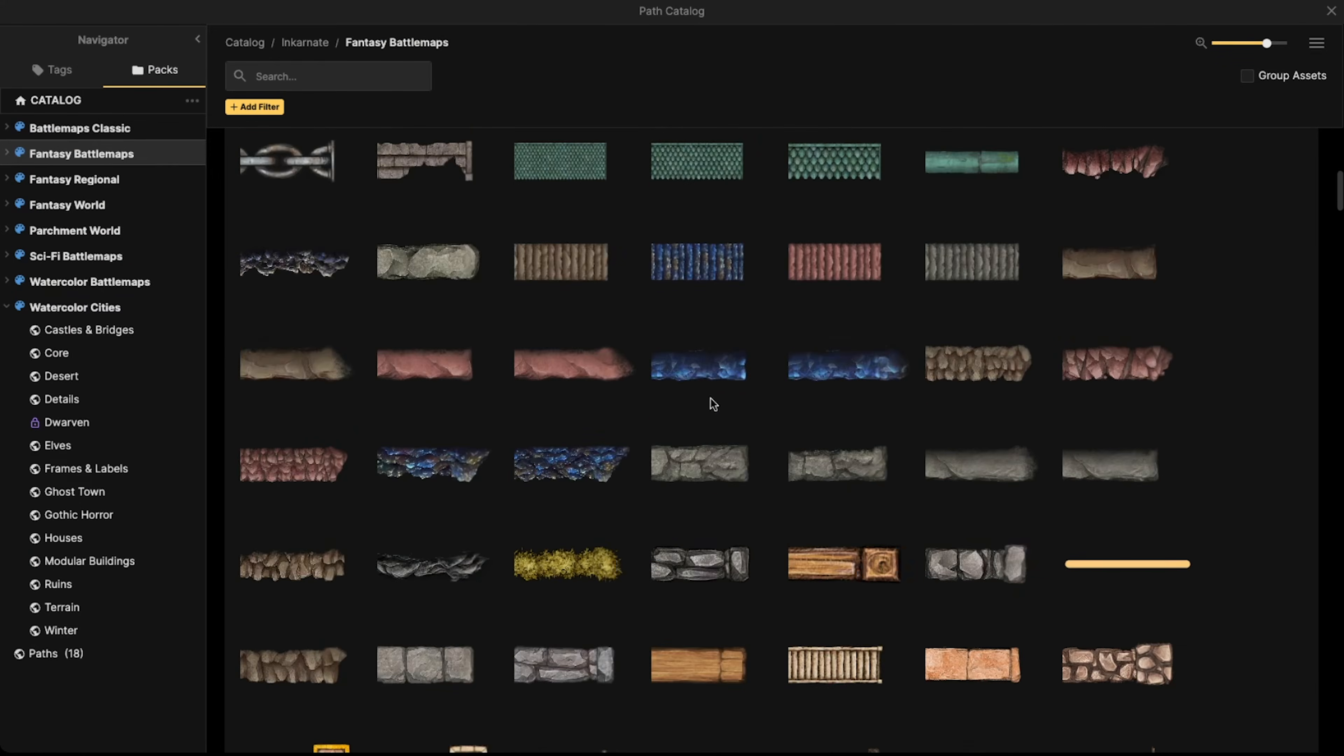
left_click(822, 531)
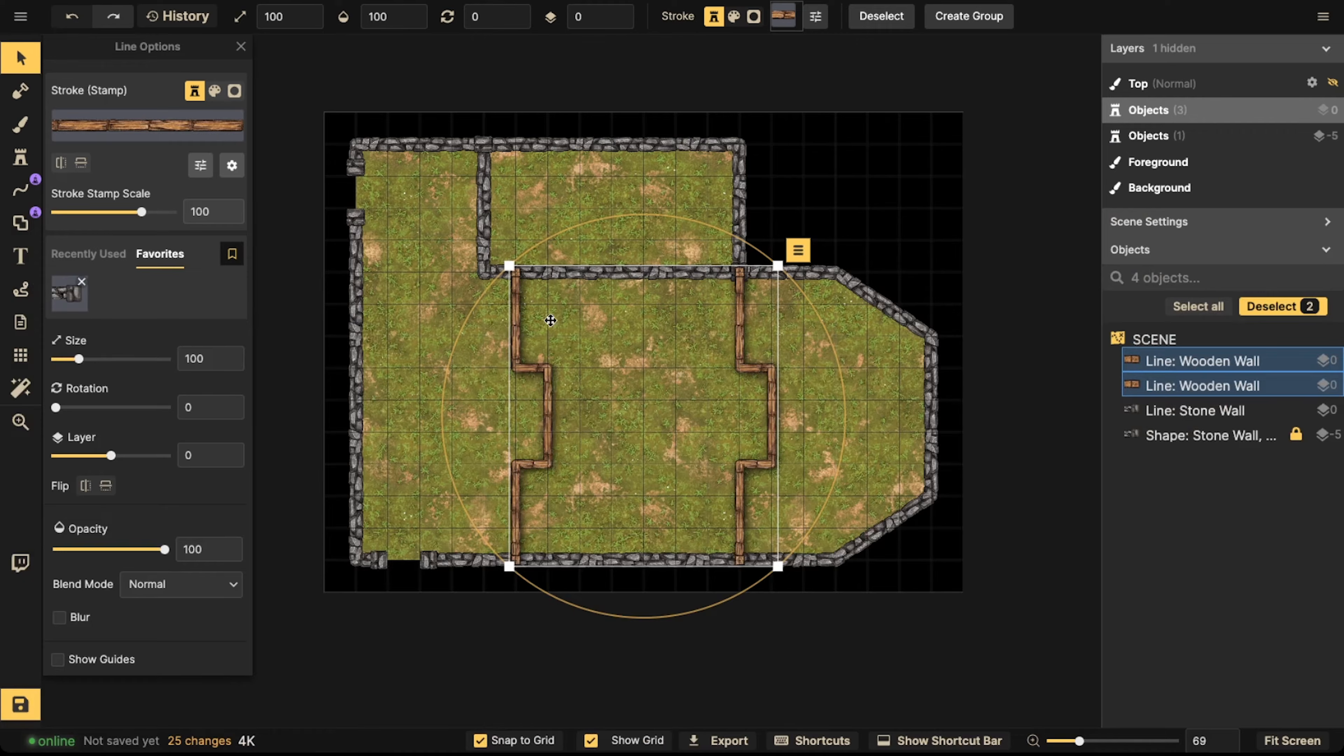
left_click(21, 58)
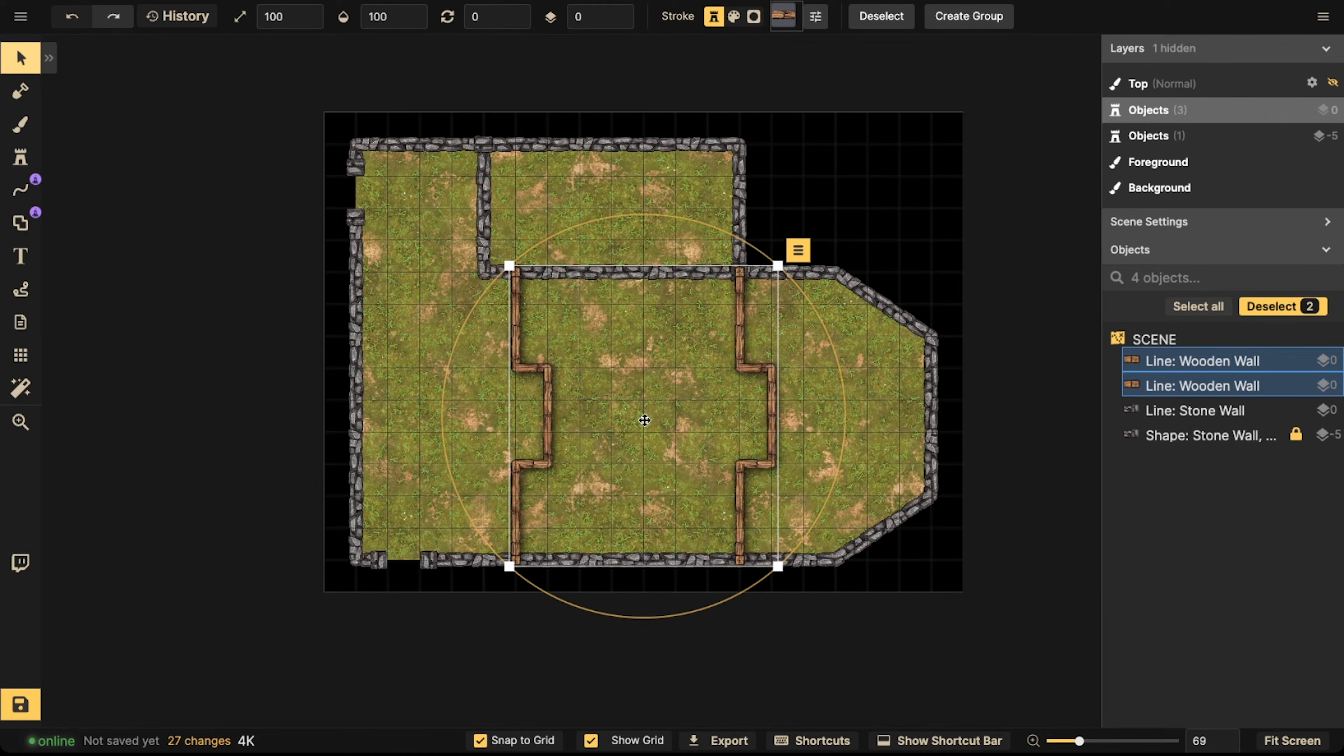
left_click(767, 416)
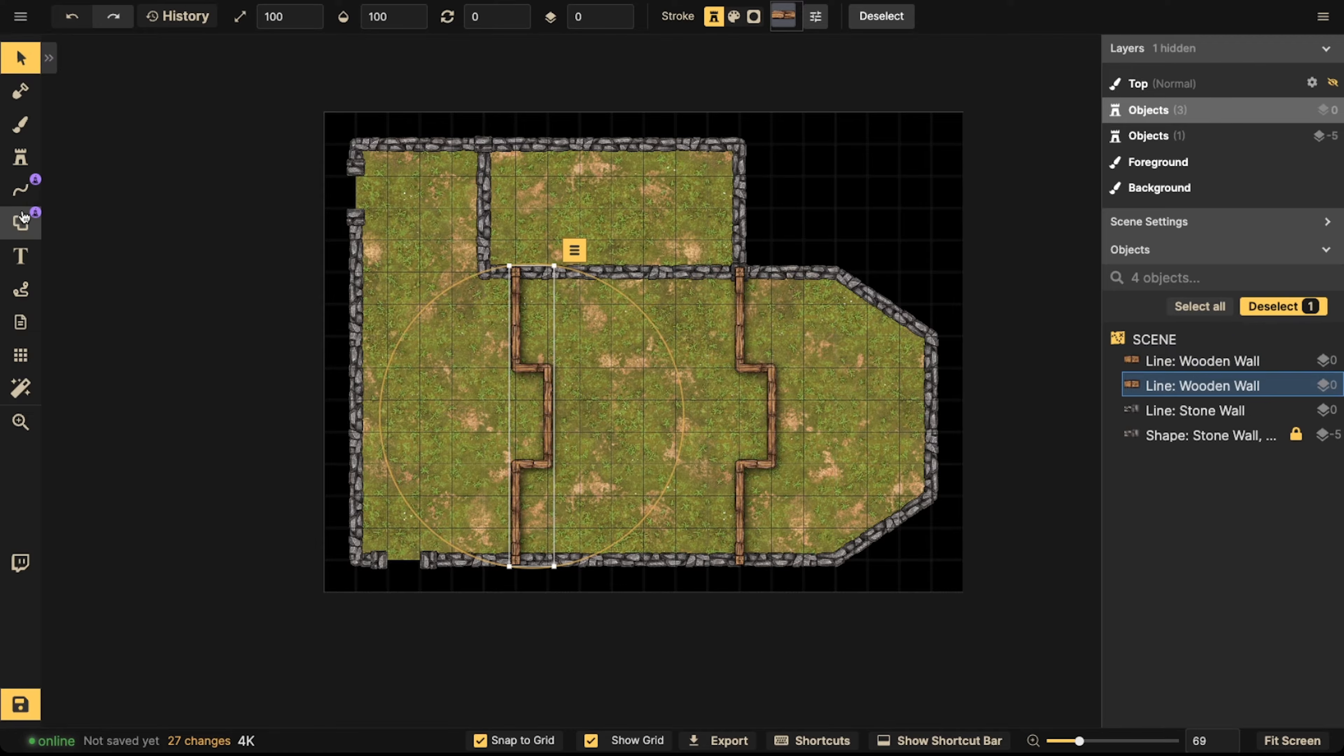
left_click(20, 222)
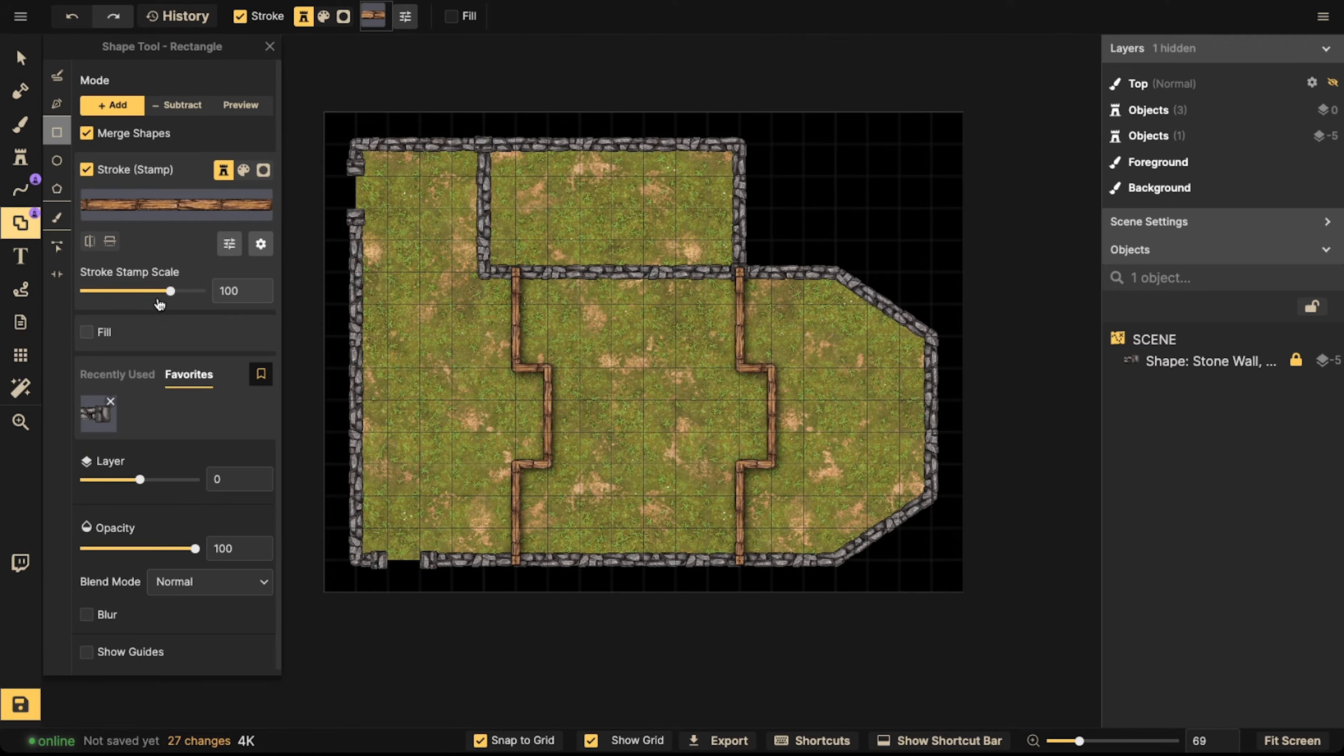
left_click(126, 378)
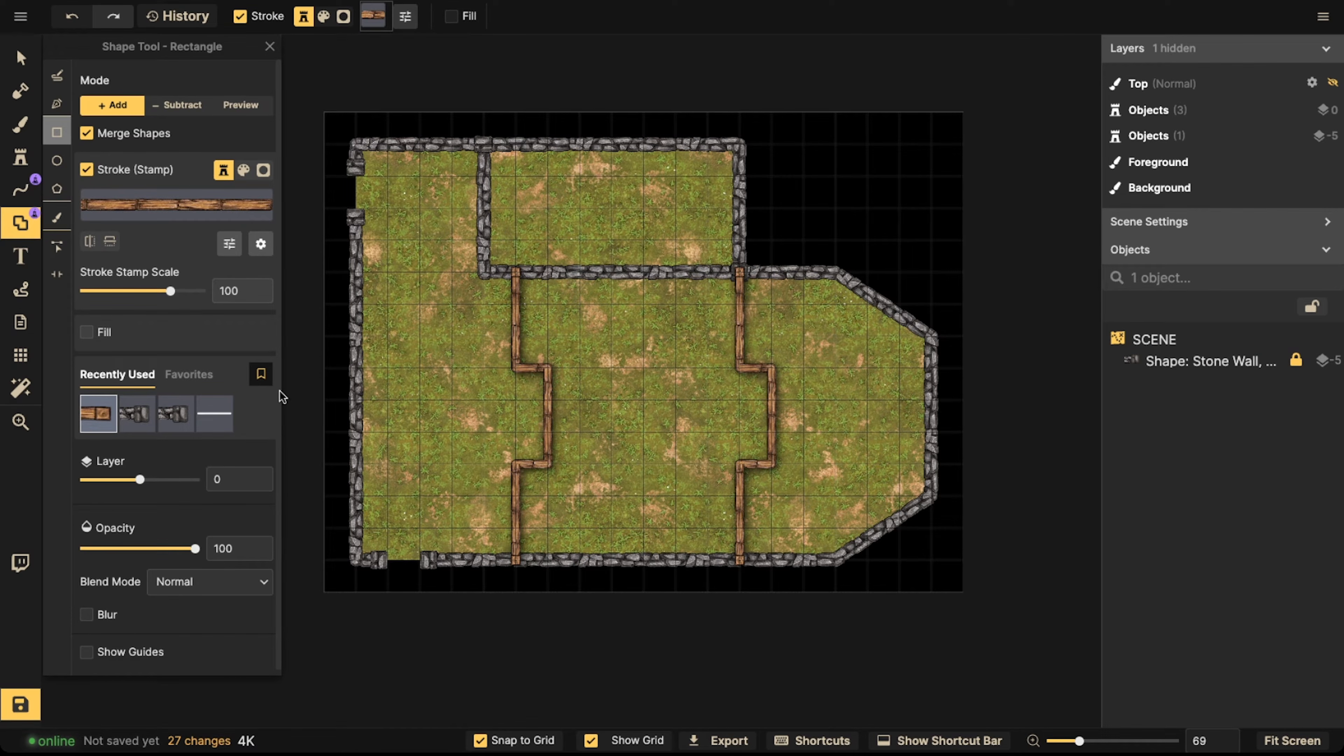
left_click(21, 57)
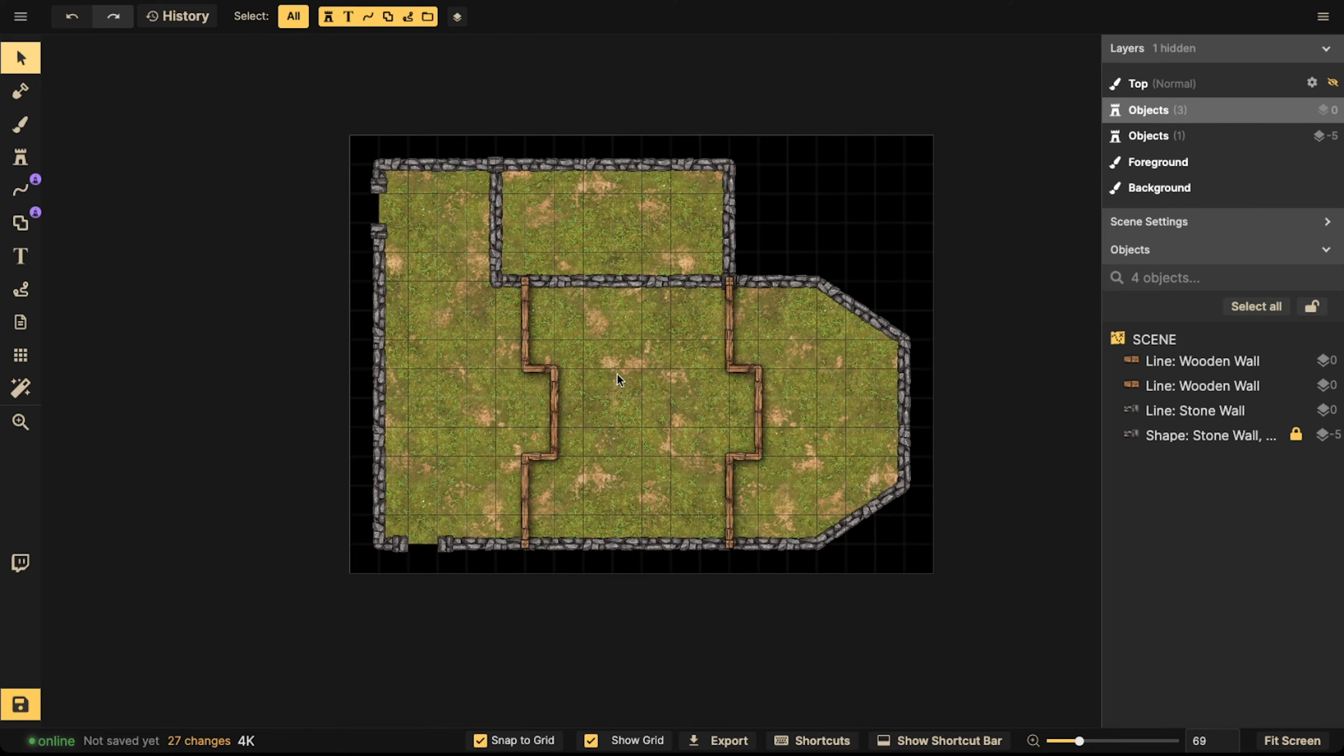
left_click(543, 365)
left_click(729, 371, "shift")
left_click(505, 310)
scroll(507, 306, "down", 2)
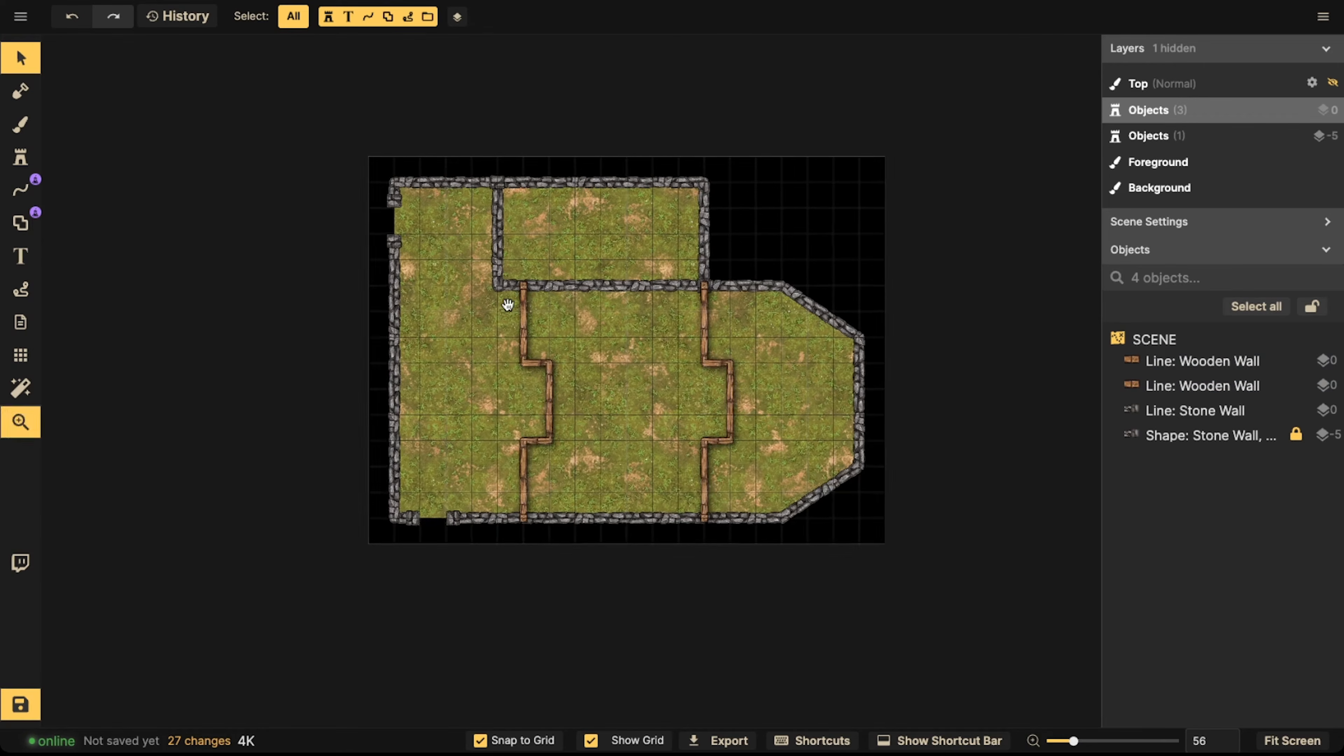
left_click(506, 238)
left_click(545, 260)
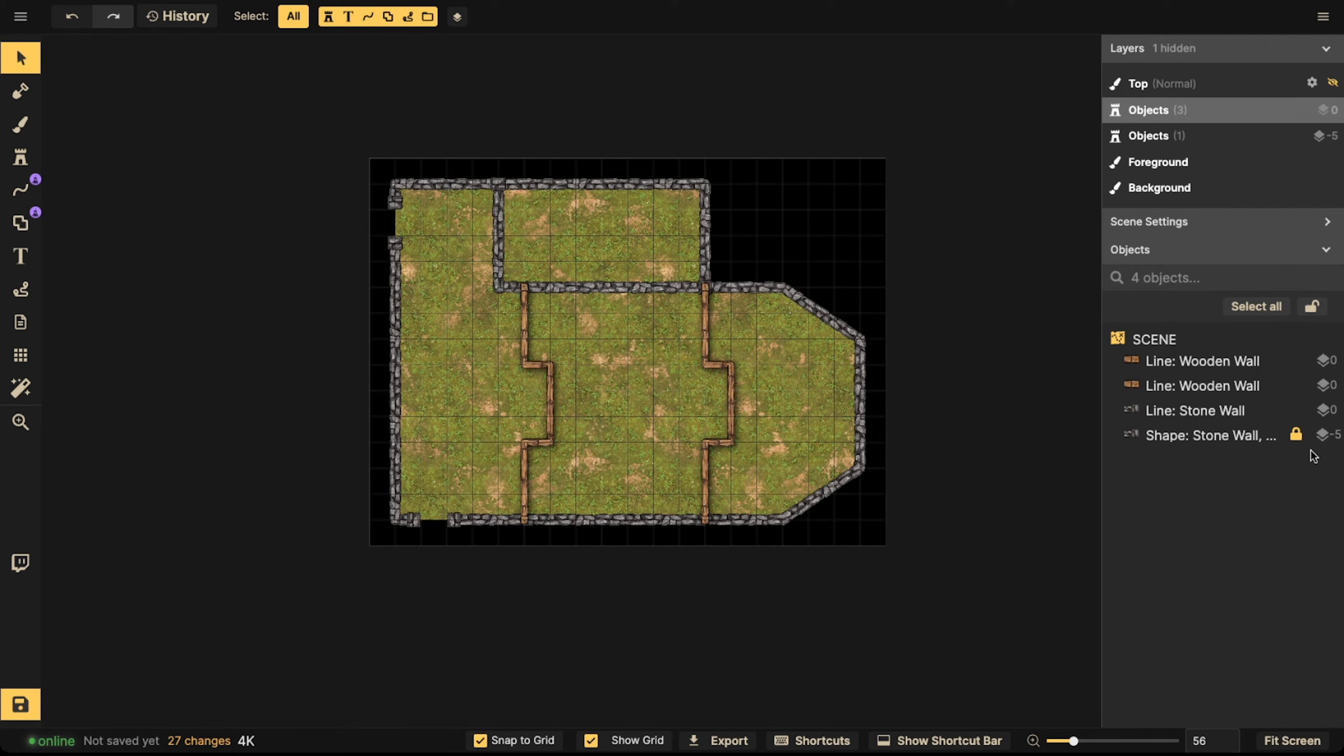
Unlock the outer Stone Wall shape and duplicate it
left_click(1289, 435)
left_click(382, 376)
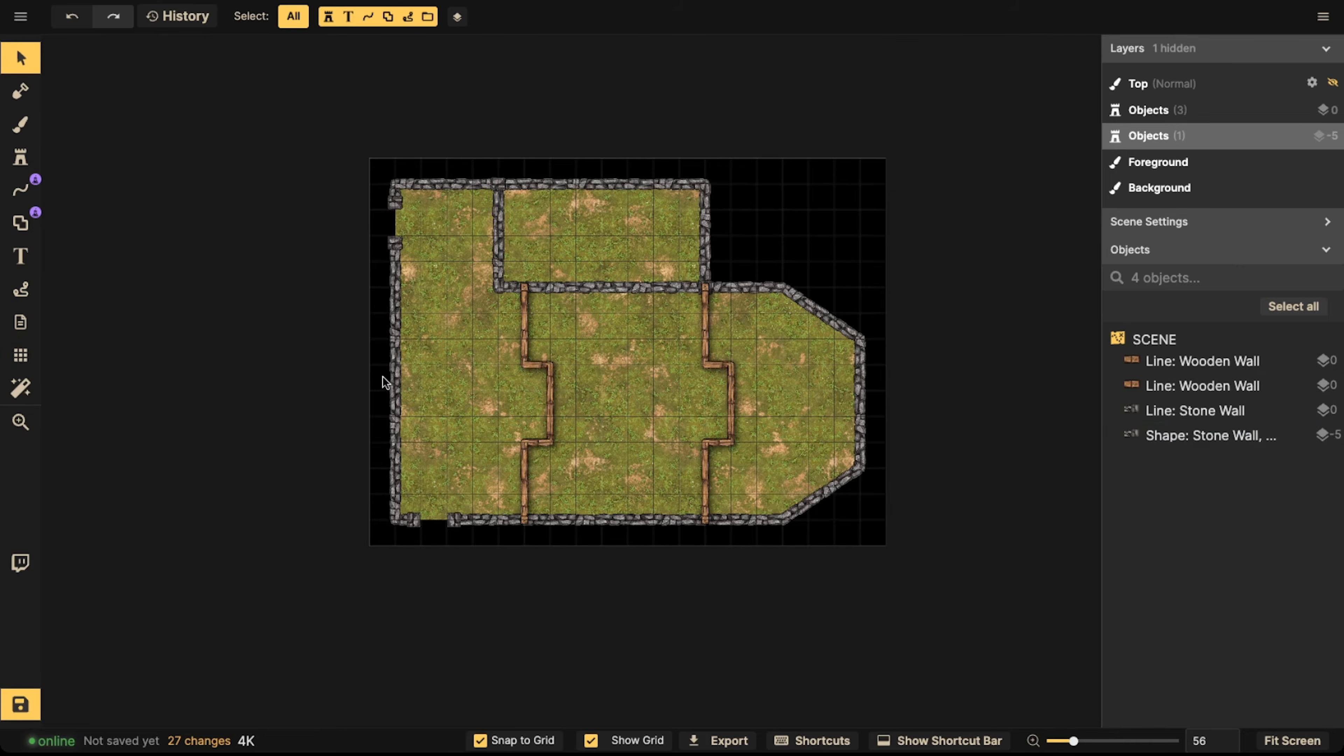
left_click(394, 375)
key("ctrl+c")
key("ctrl+v")
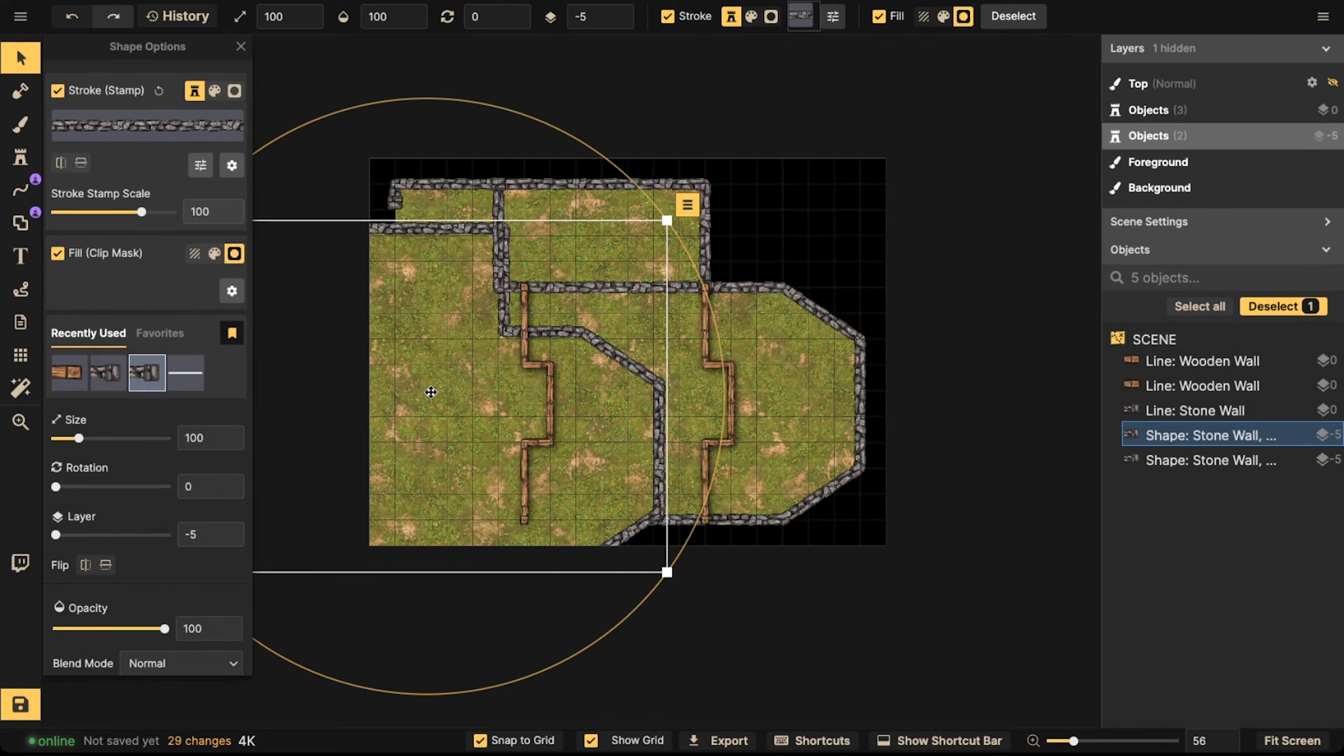
Remove the fill from the duplicated outer shape, change its stroke to Wooden Wall, and align it over the original outer wall
left_click(59, 257)
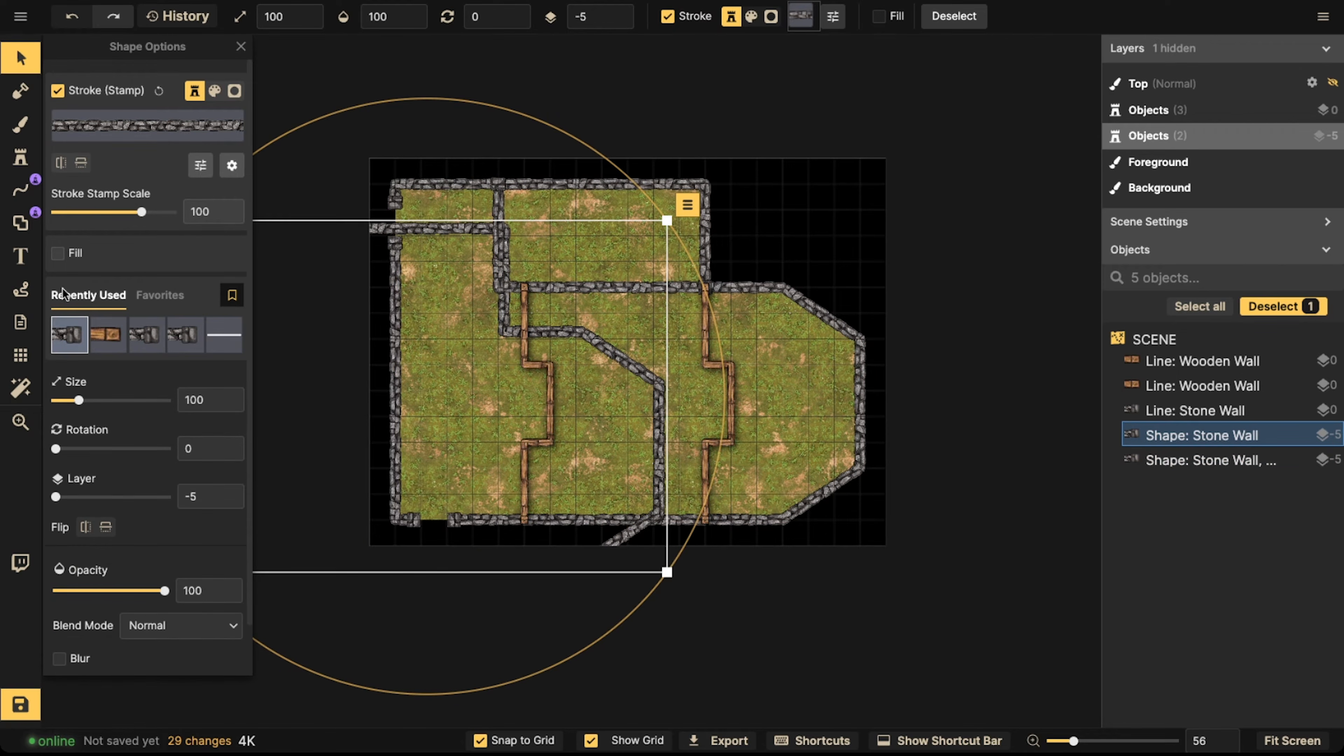
left_click(106, 334)
left_click_drag(441, 340, 630, 298)
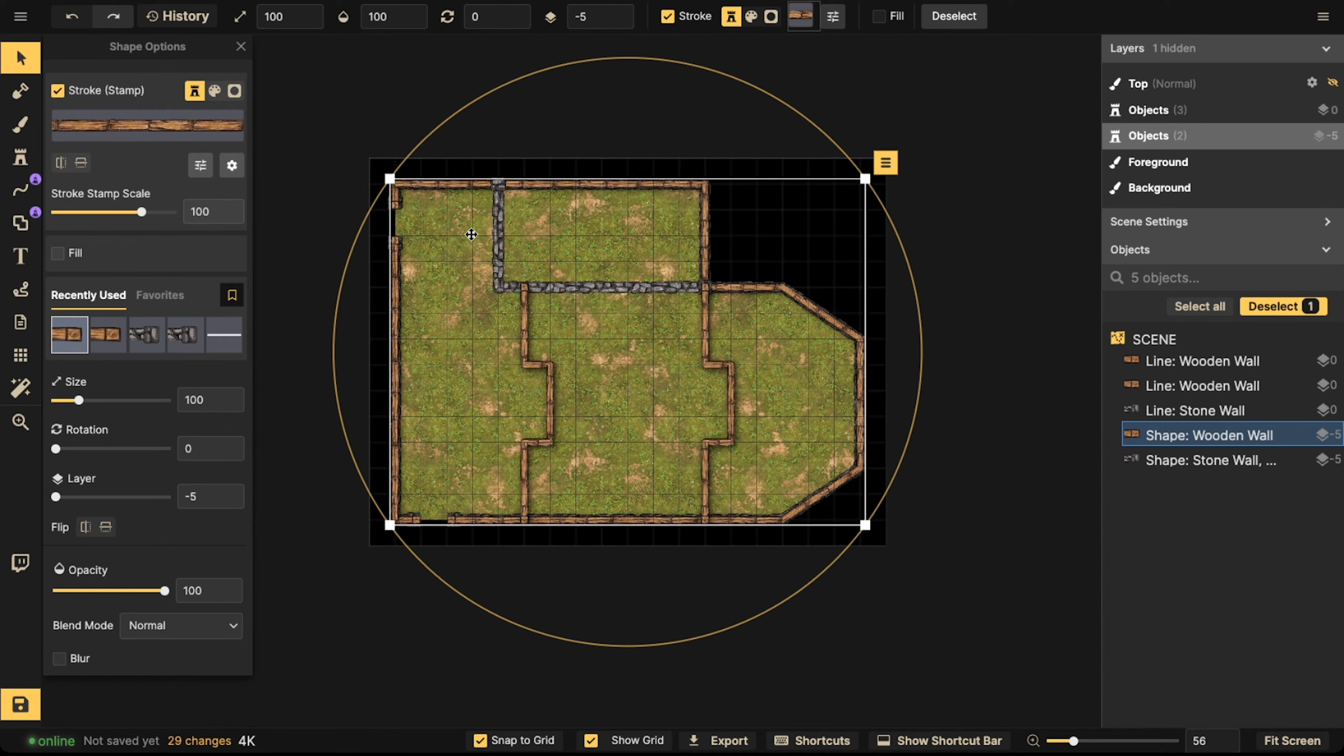
Select the original outer Stone Wall shape beneath the wooden one and set its stroke stamp scale to 136
left_click(1212, 460)
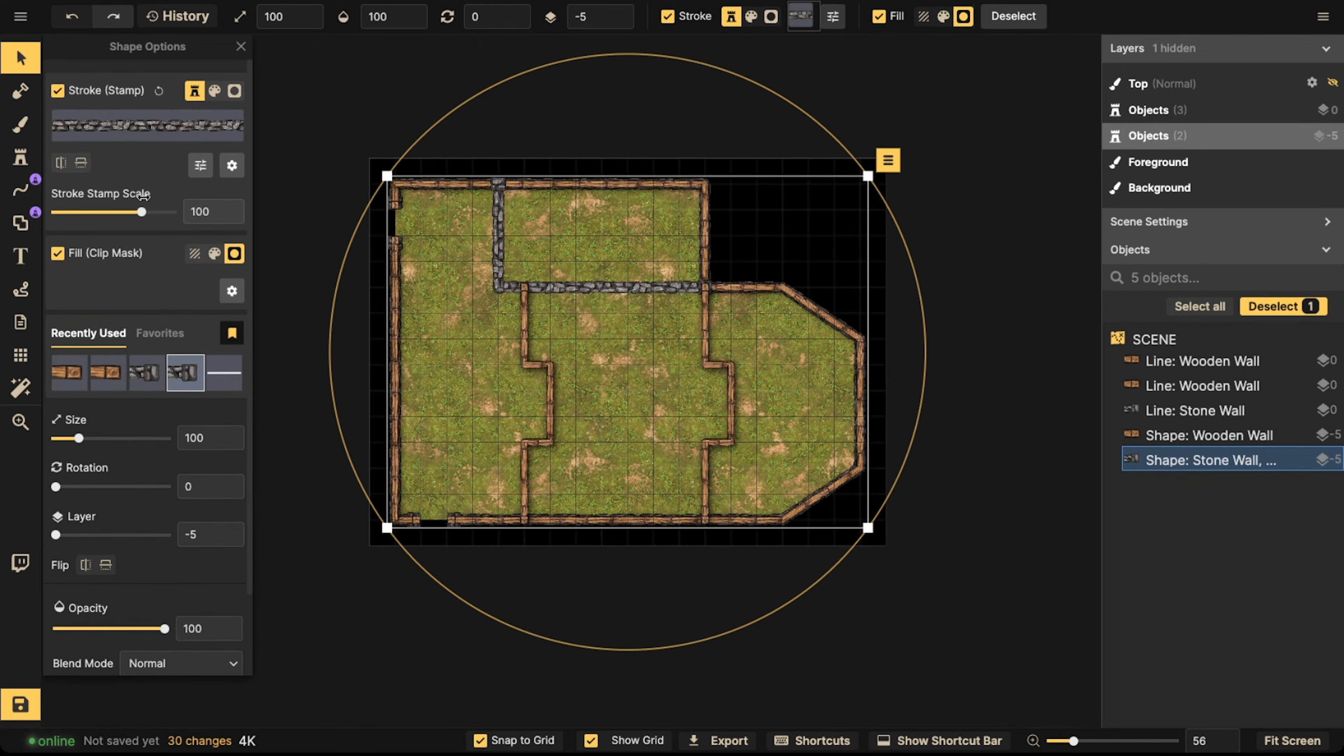
left_click_drag(142, 212, 151, 216)
scroll(370, 259, "up", 6)
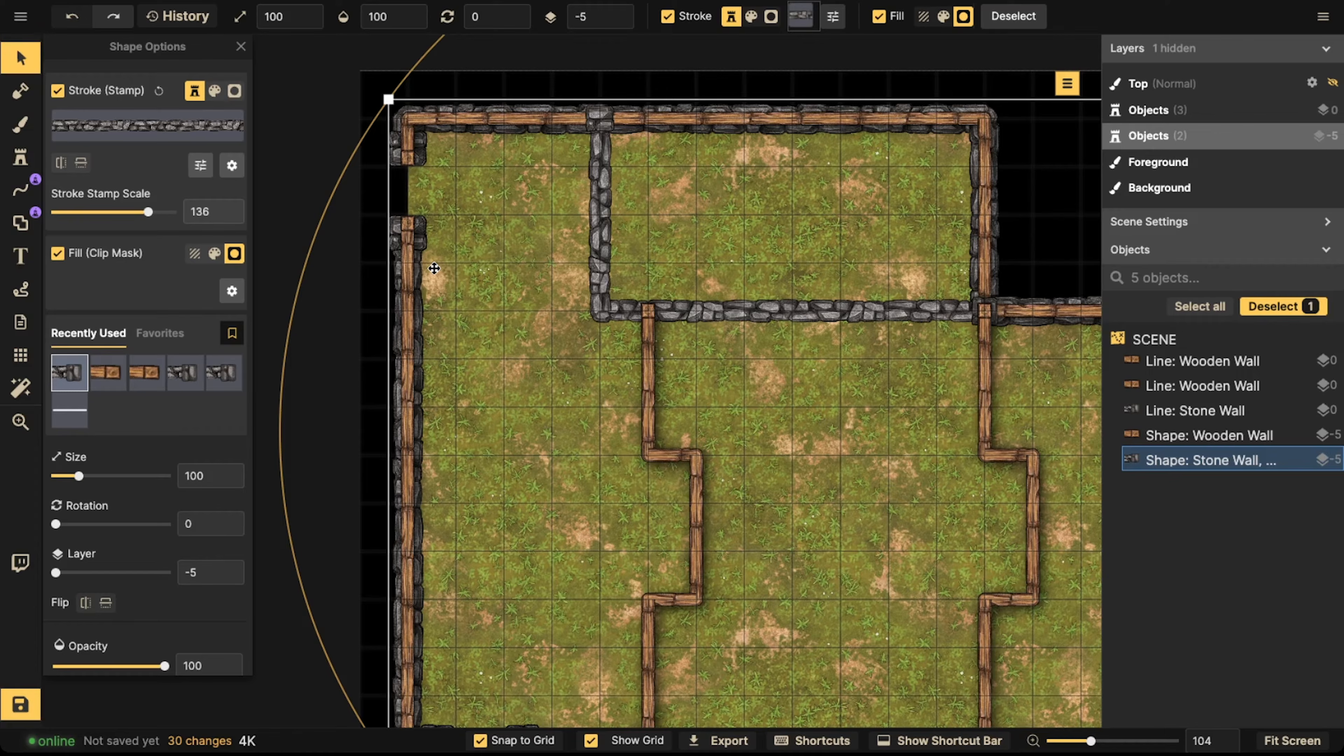
scroll(434, 268, "down", 3)
Duplicate the upper room's Stone Wall line and change the copy's stroke to Wooden Wall
left_click(599, 243)
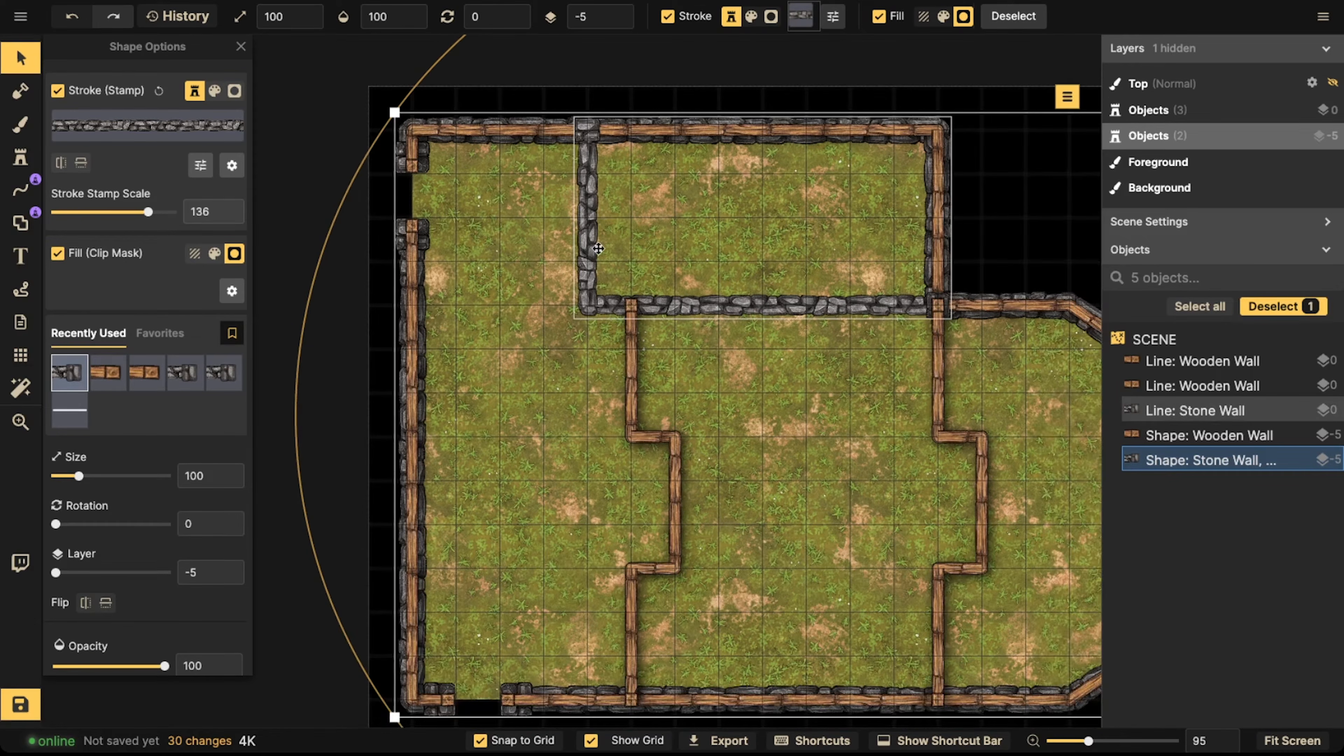
scroll(602, 244, "up", 2)
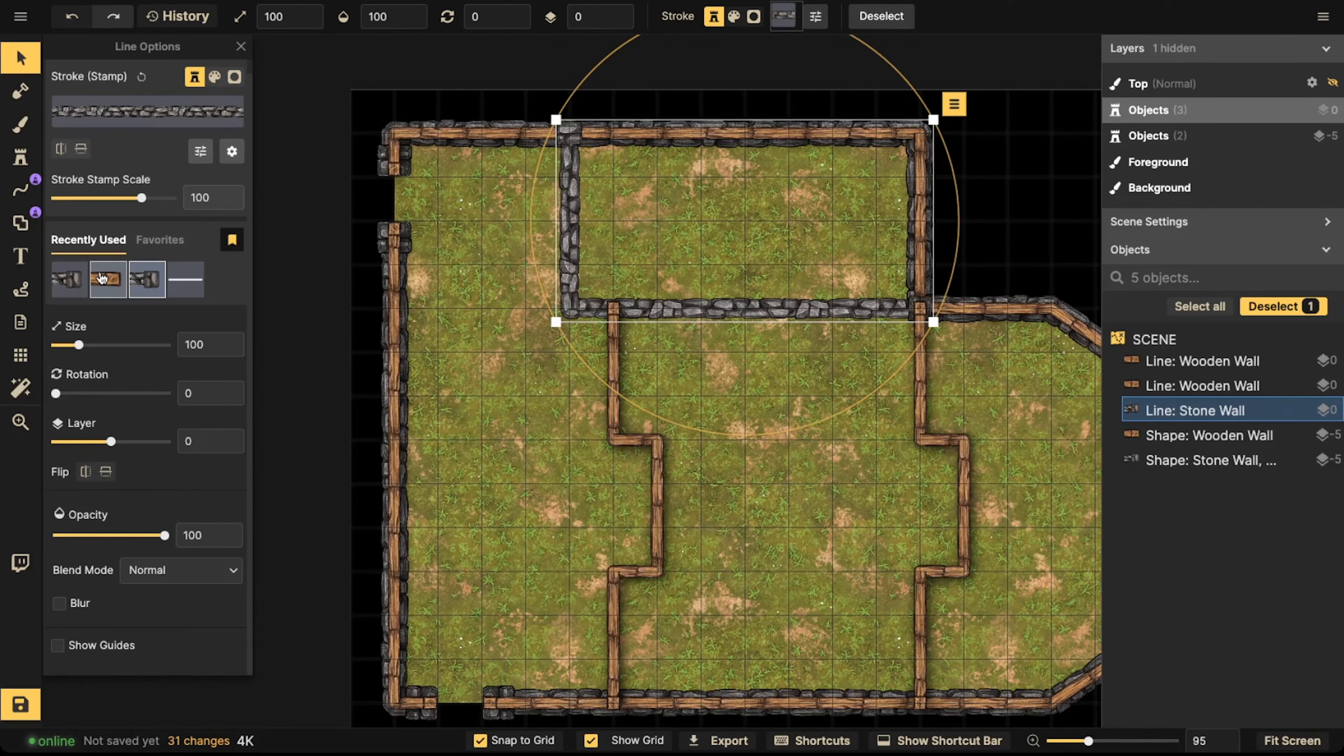
key("ctrl+v")
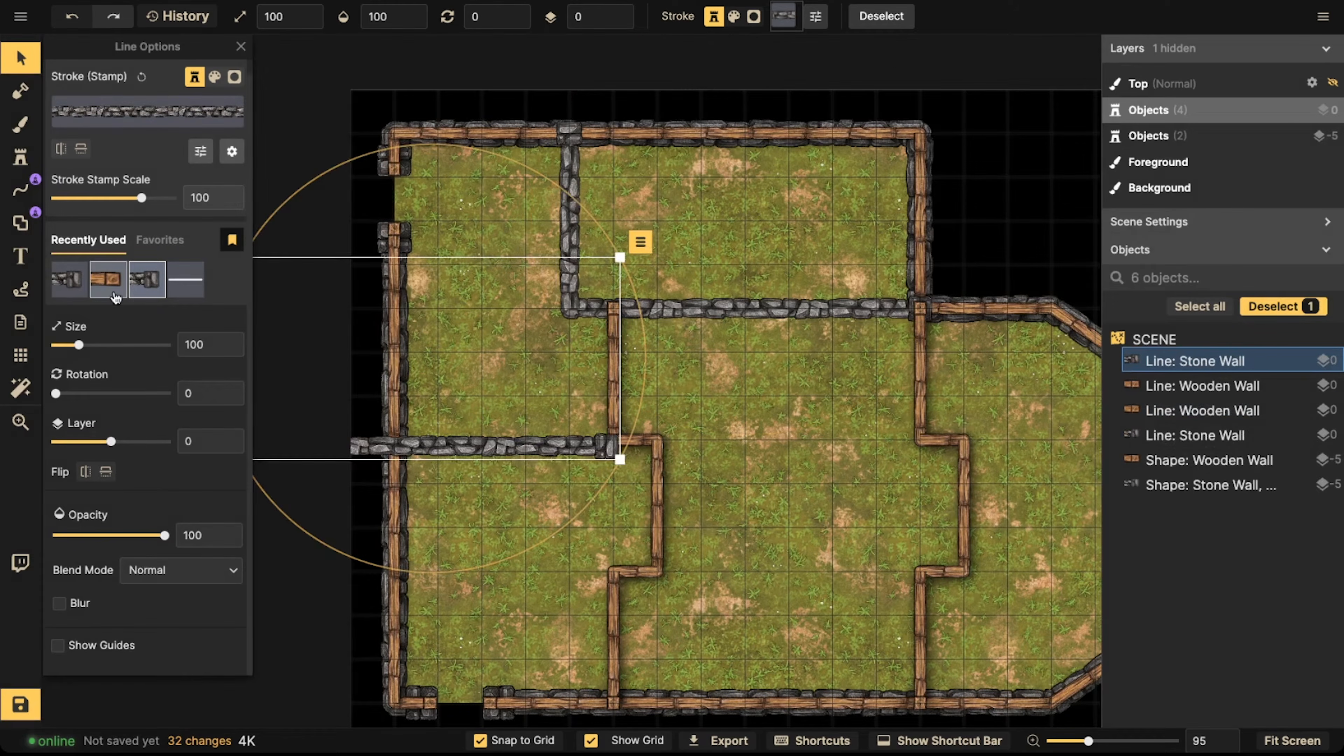
left_click(114, 292)
left_click_drag(493, 402, 698, 396)
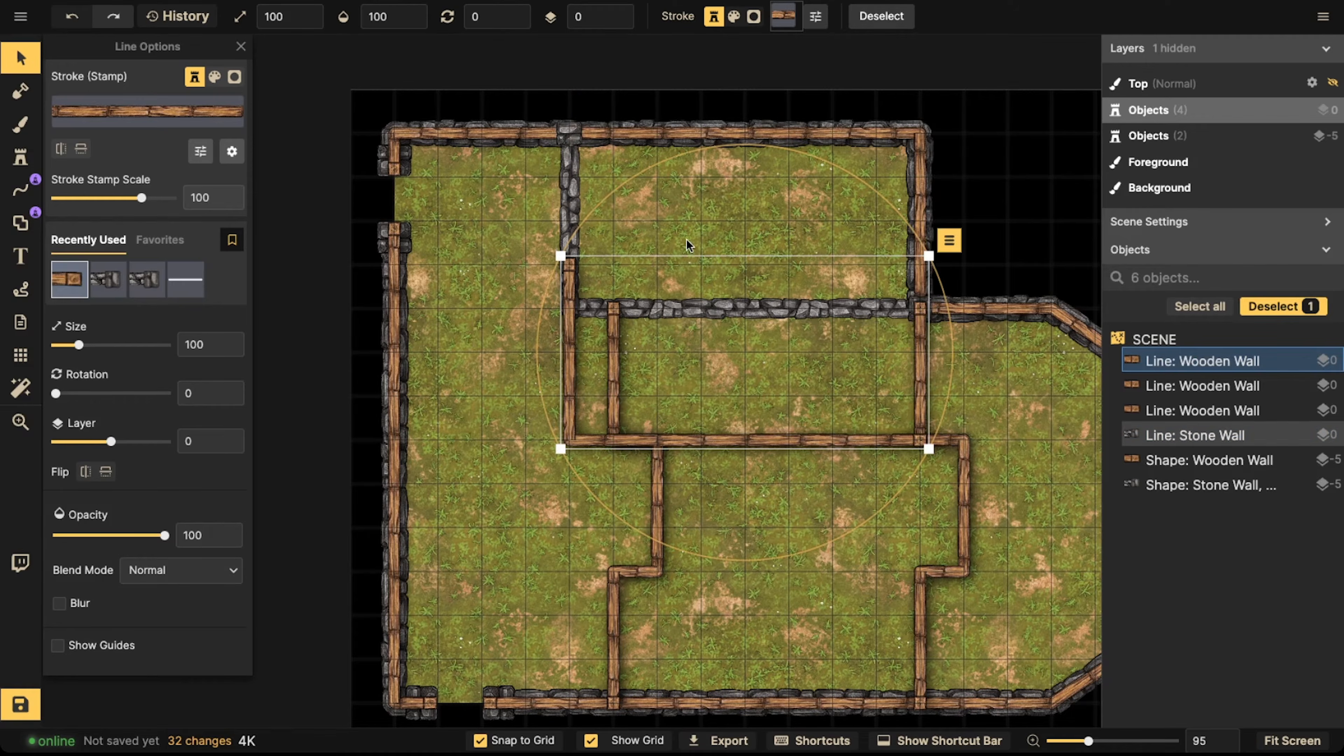
Set the upper room's Stone Wall line stamp scale to 136 and align the wooden copy over it
left_click(687, 245)
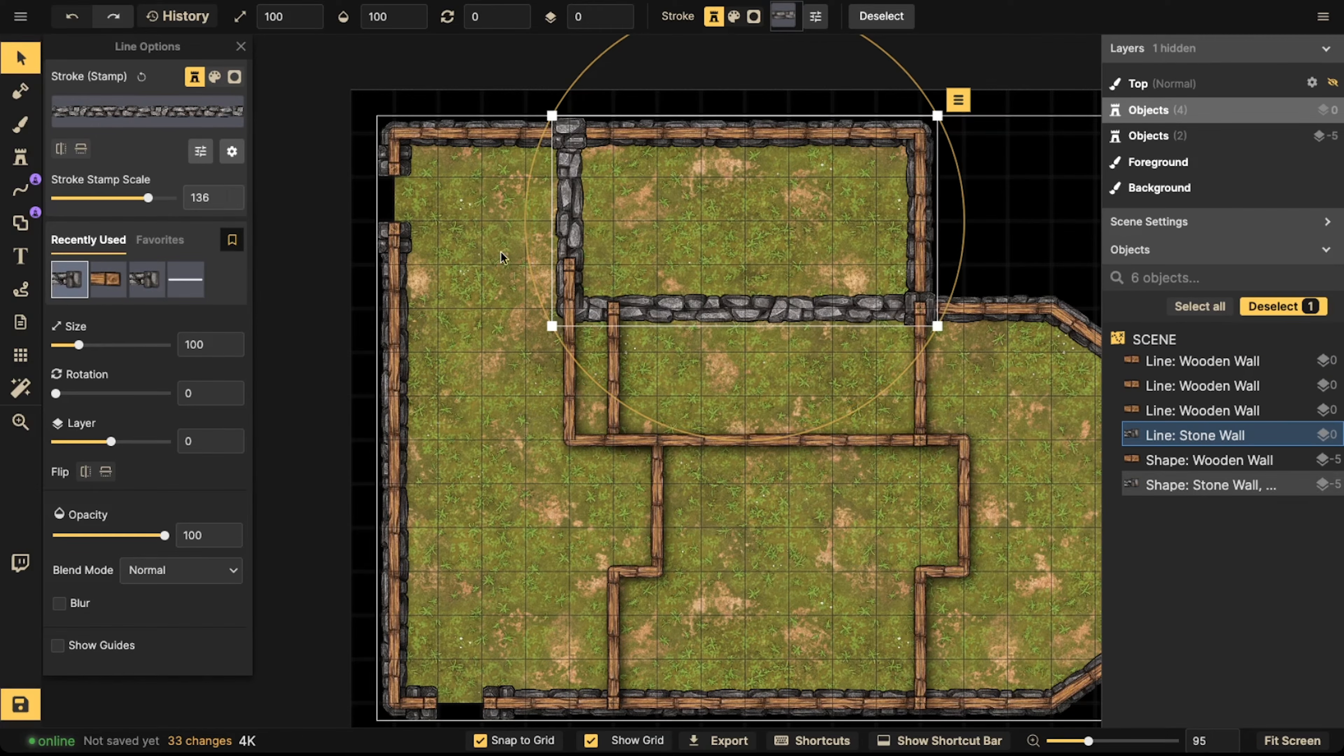
left_click_drag(702, 402, 700, 261)
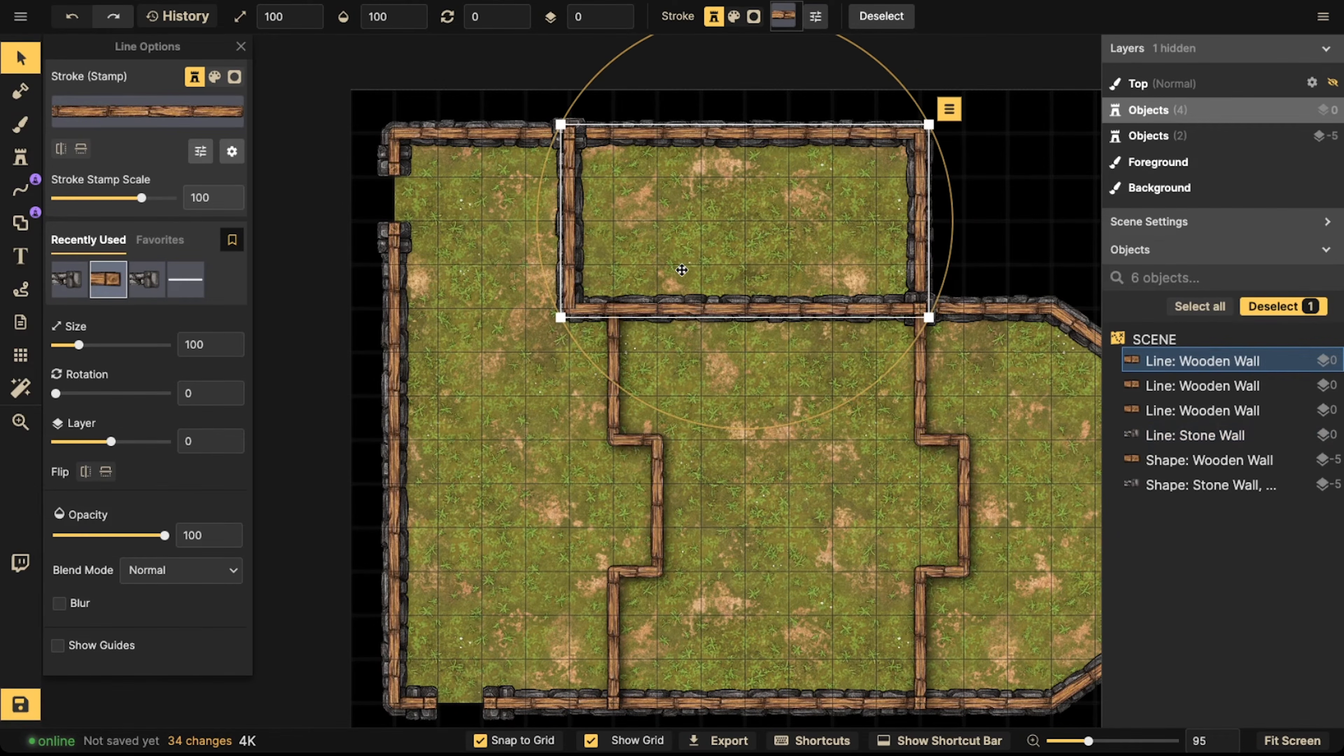
scroll(580, 270, "down", 1)
scroll(581, 270, "down", 1)
left_click(330, 324)
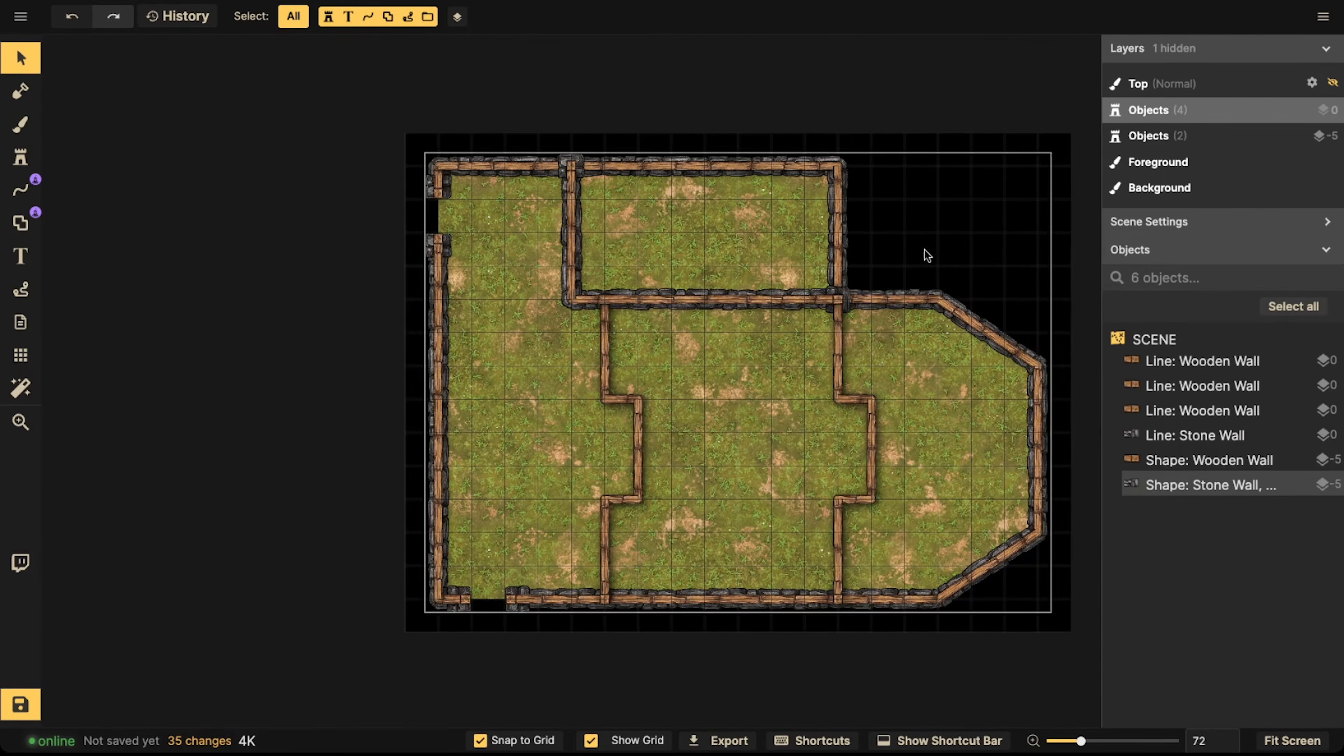
left_click(626, 379)
scroll(513, 241, "down", 1)
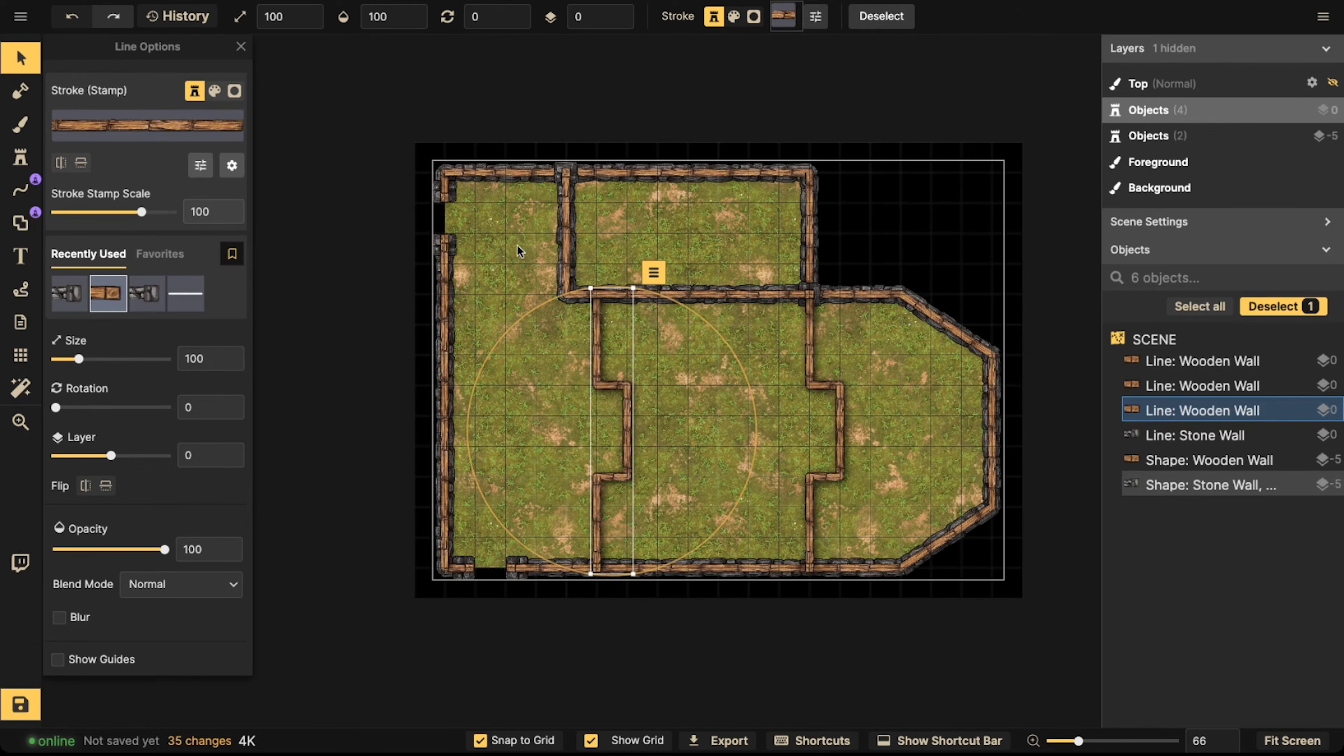
left_click(528, 240)
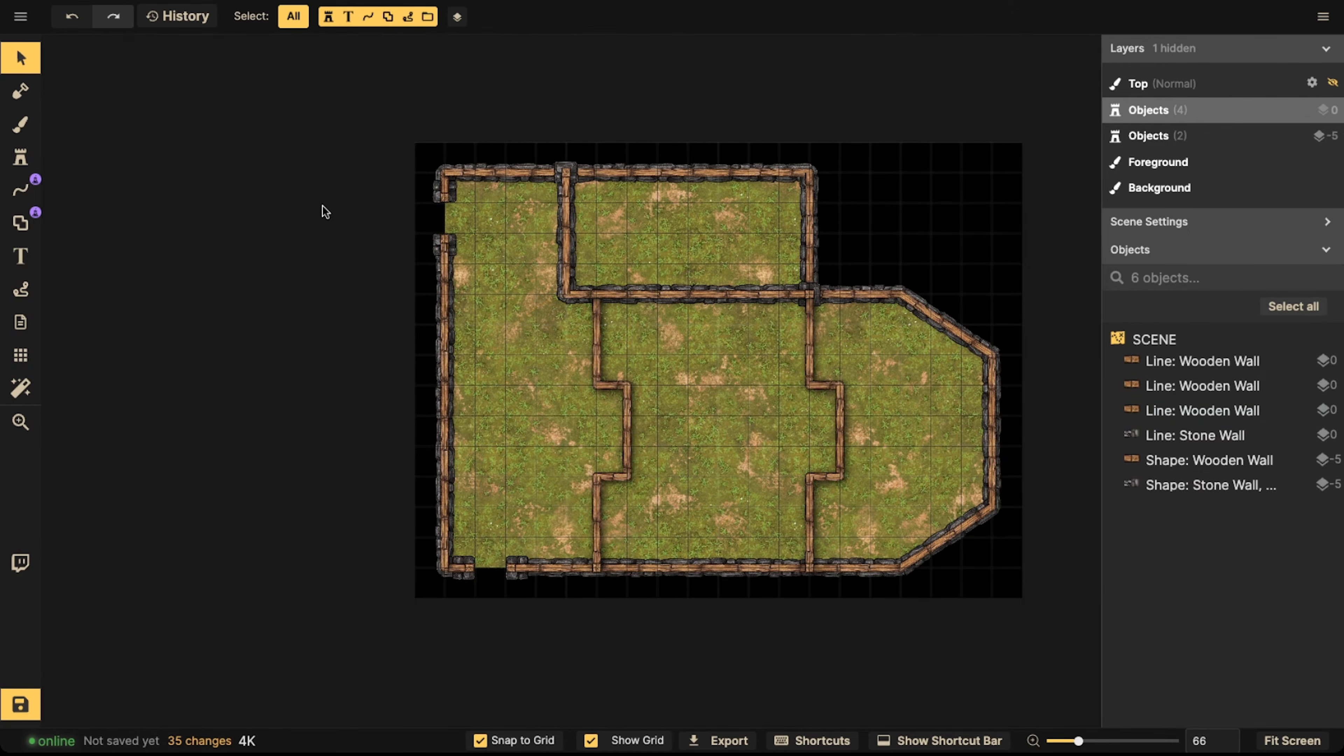
Move the wooden copy off the upper room's walls and delete it
left_click(776, 263)
left_click_drag(772, 262, 696, 415)
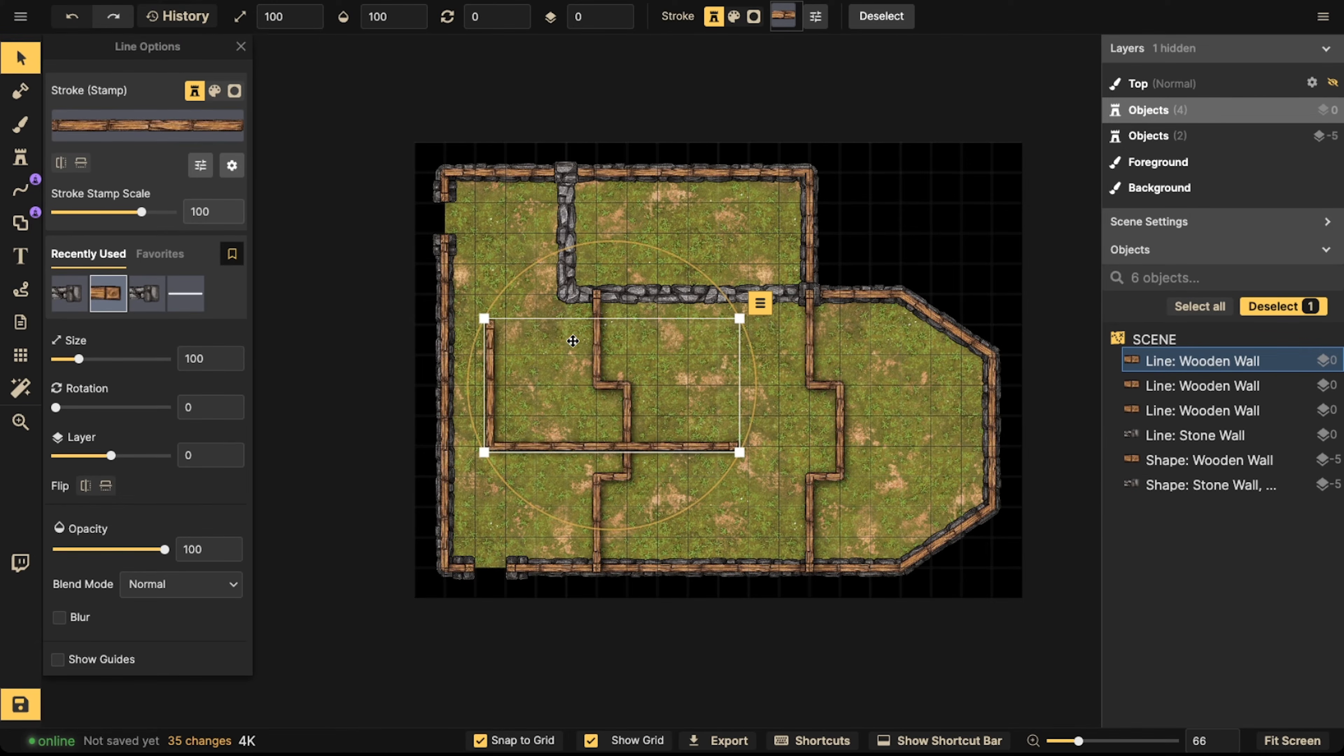
key("Delete")
Add a portal opening of width 1 to the west wall and another to the south wall of the upper room's stone line
scroll(568, 217, "up", 5)
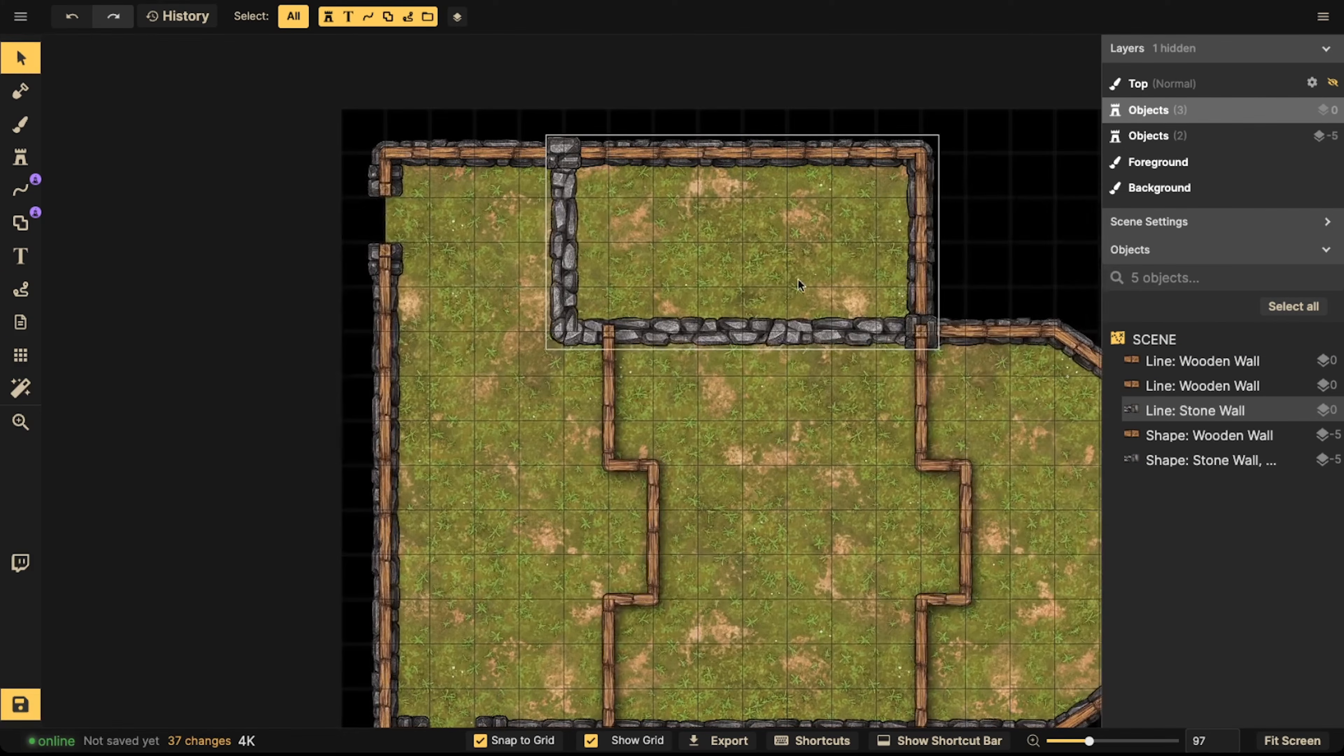
left_click(20, 189)
left_click(57, 160)
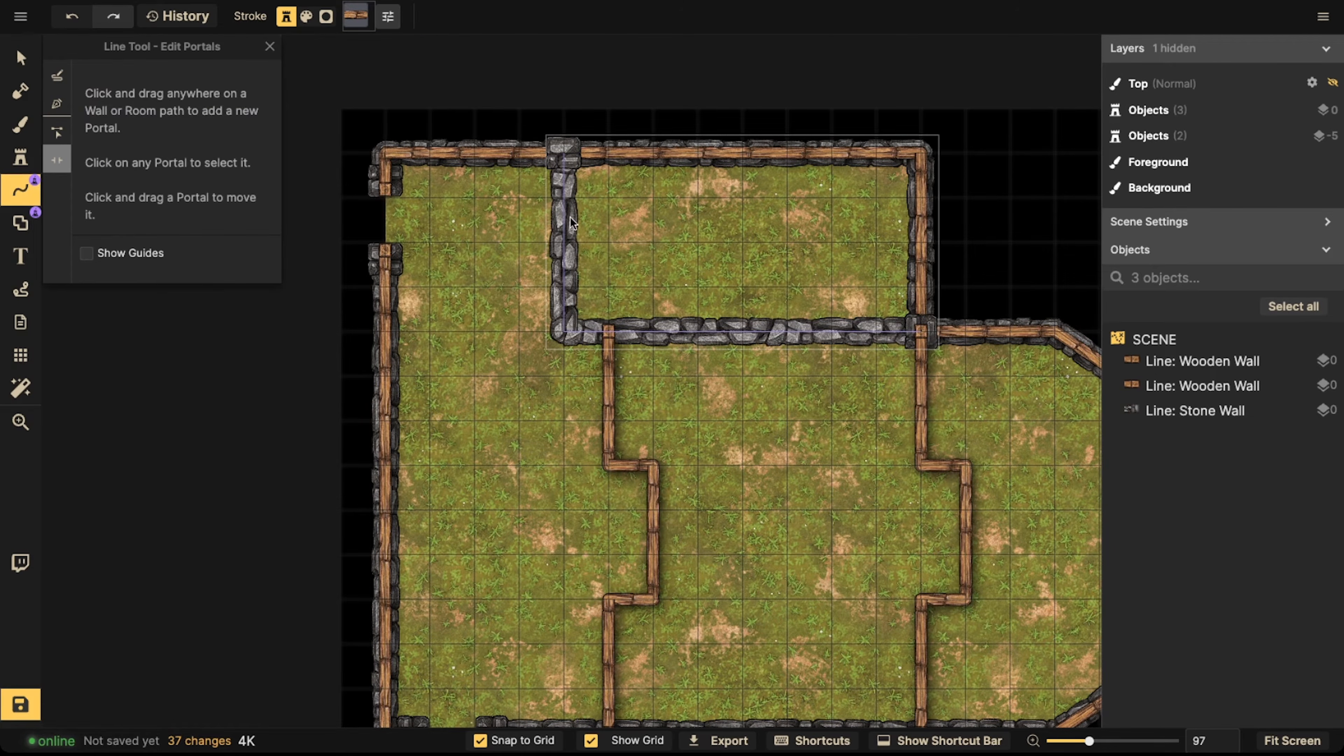
left_click(565, 221)
left_click(565, 221)
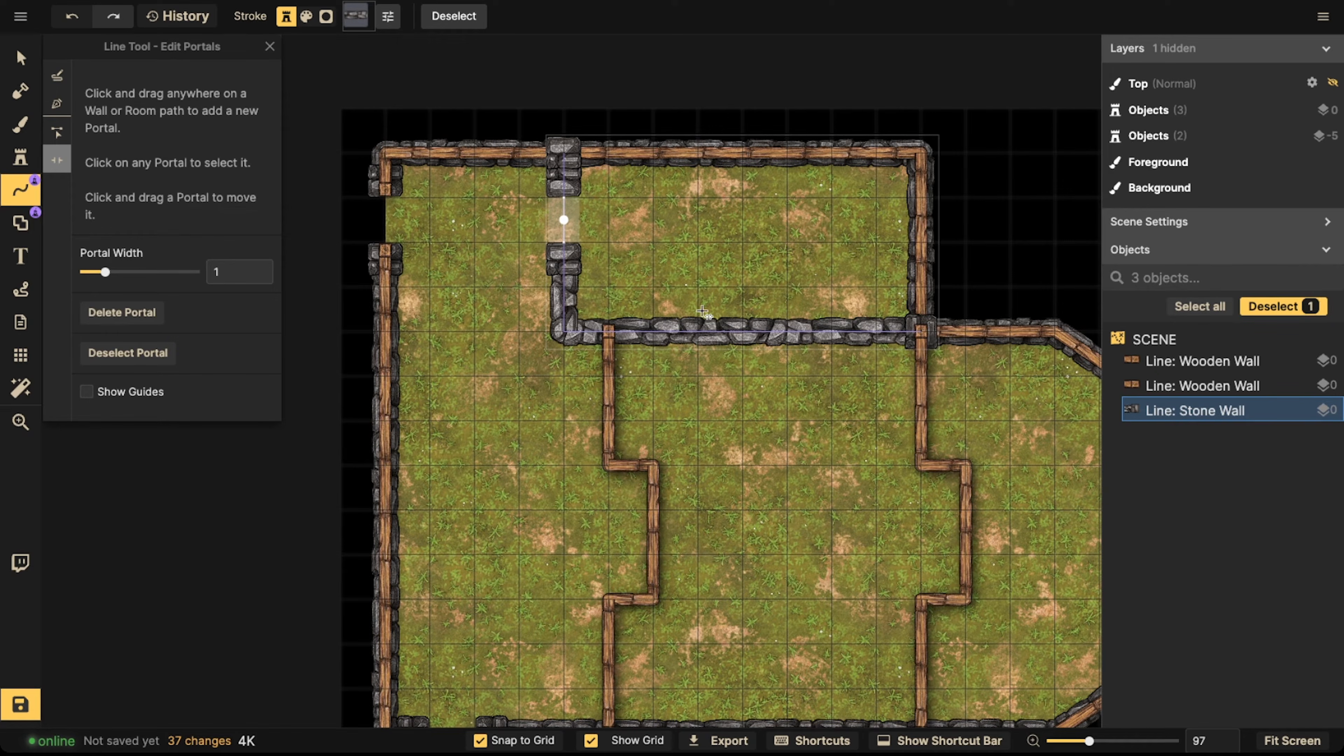
left_click(772, 322)
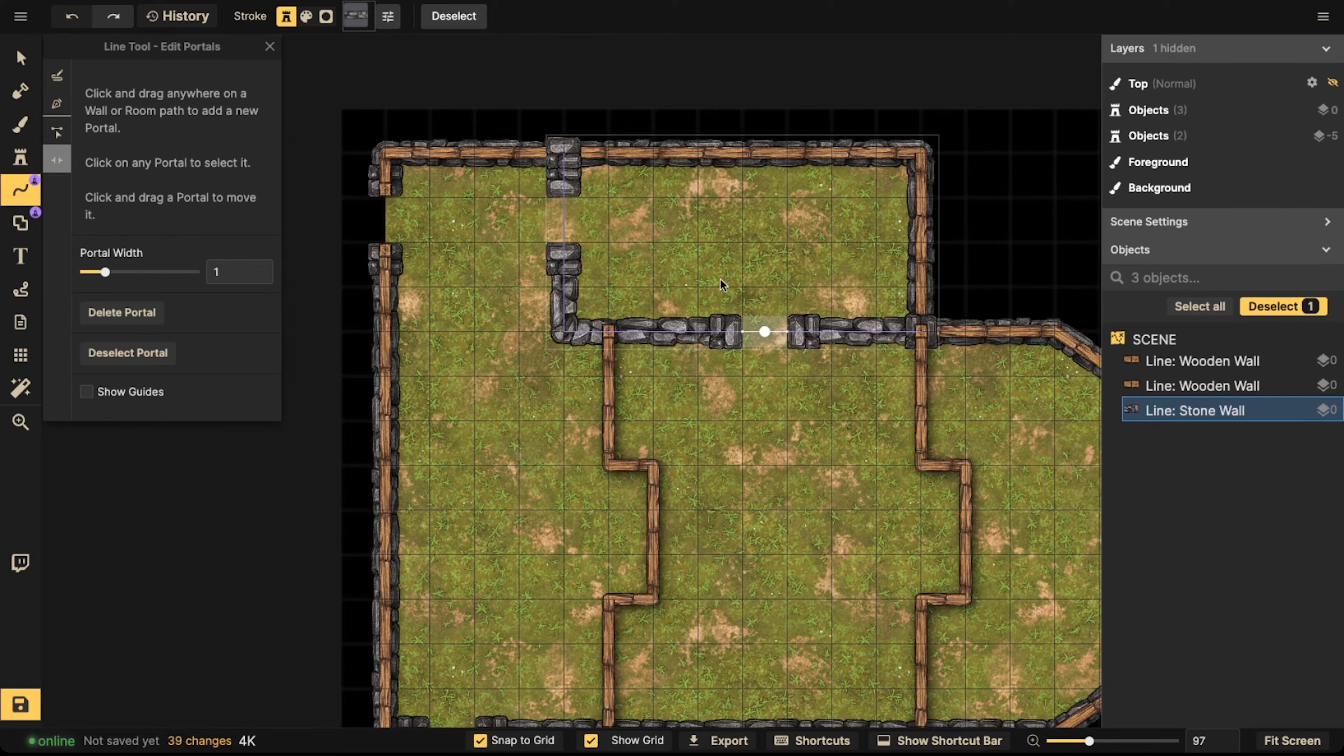
left_click(21, 57)
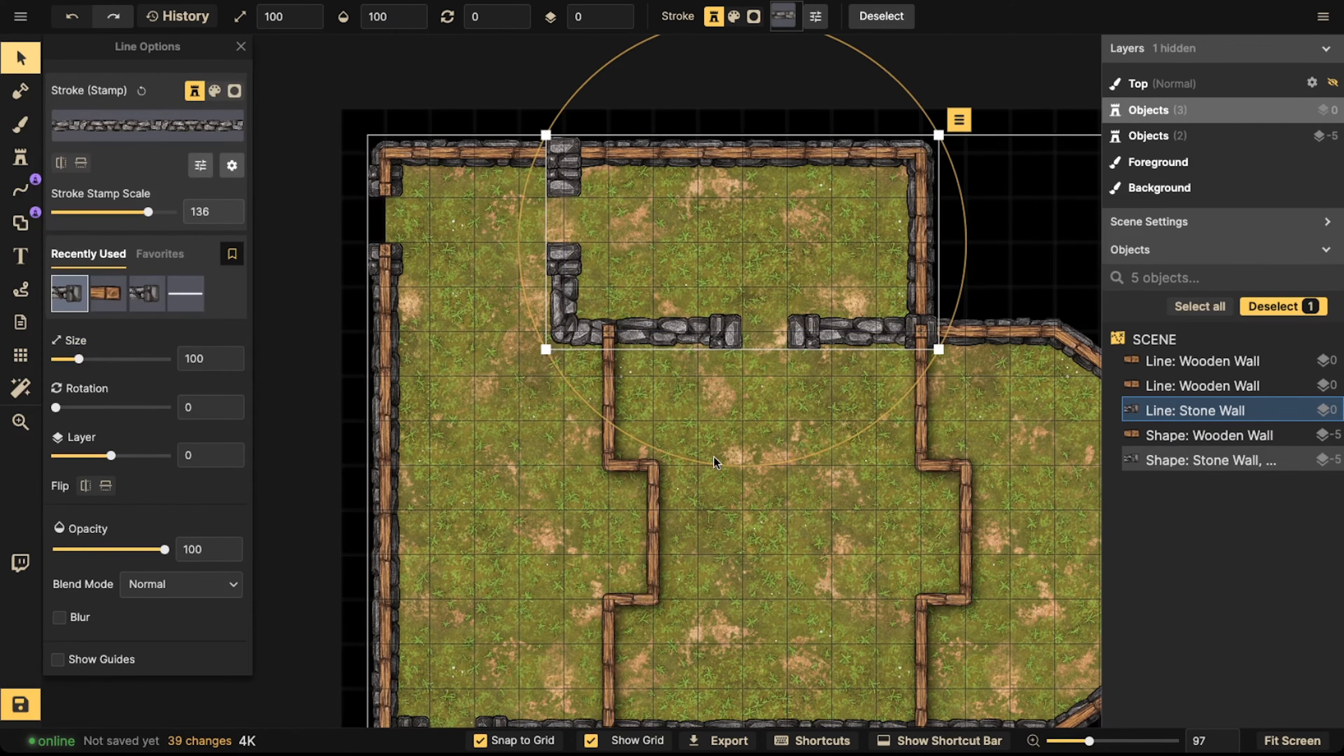
Set the upper room's Stone Wall line stamp scale to 96 and duplicate the line with its portals
scroll(515, 486, "down", 3)
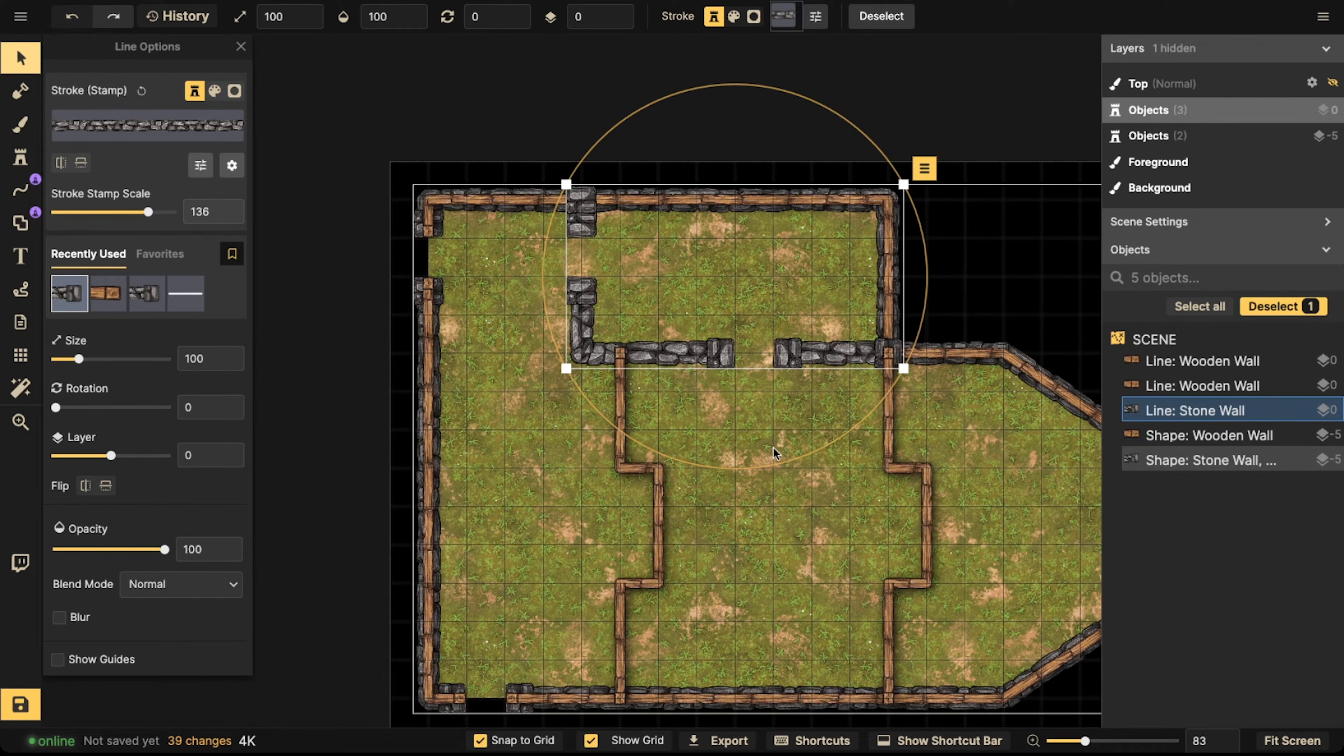
scroll(772, 391, "up", 2)
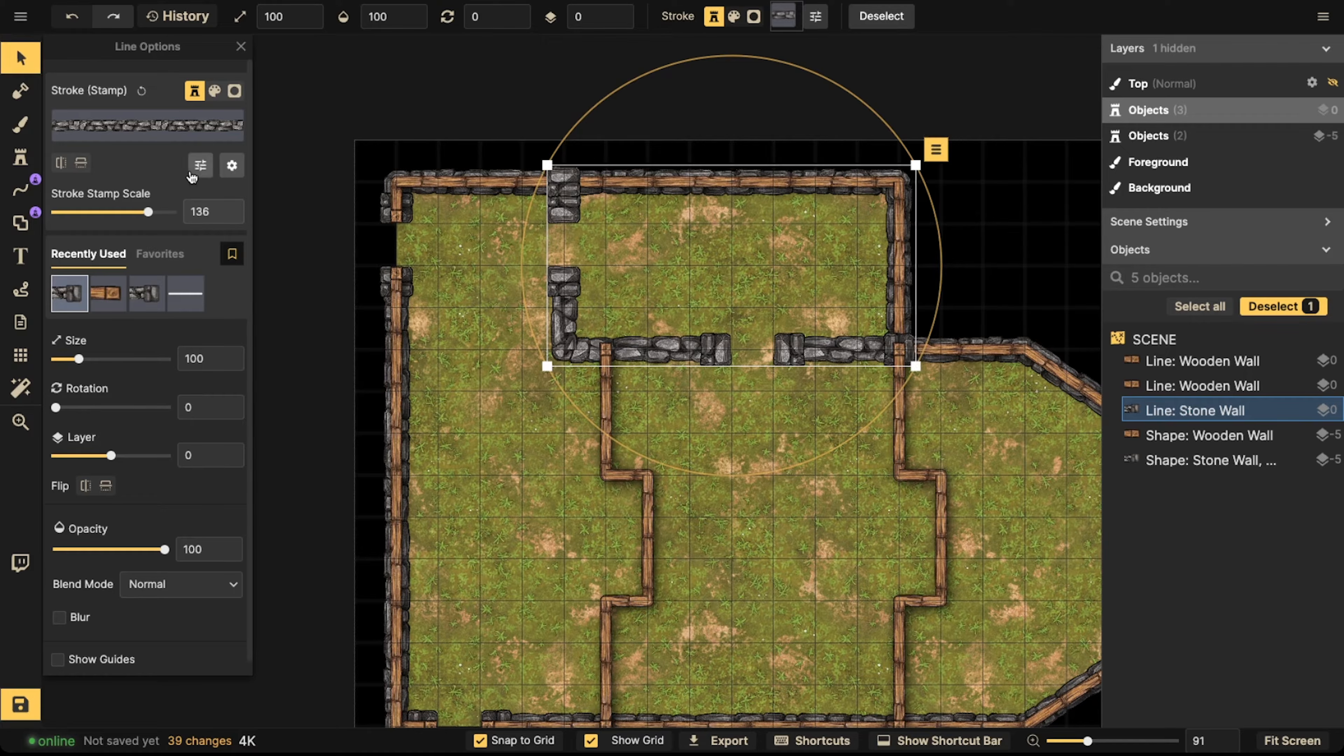
left_click_drag(147, 212, 140, 214)
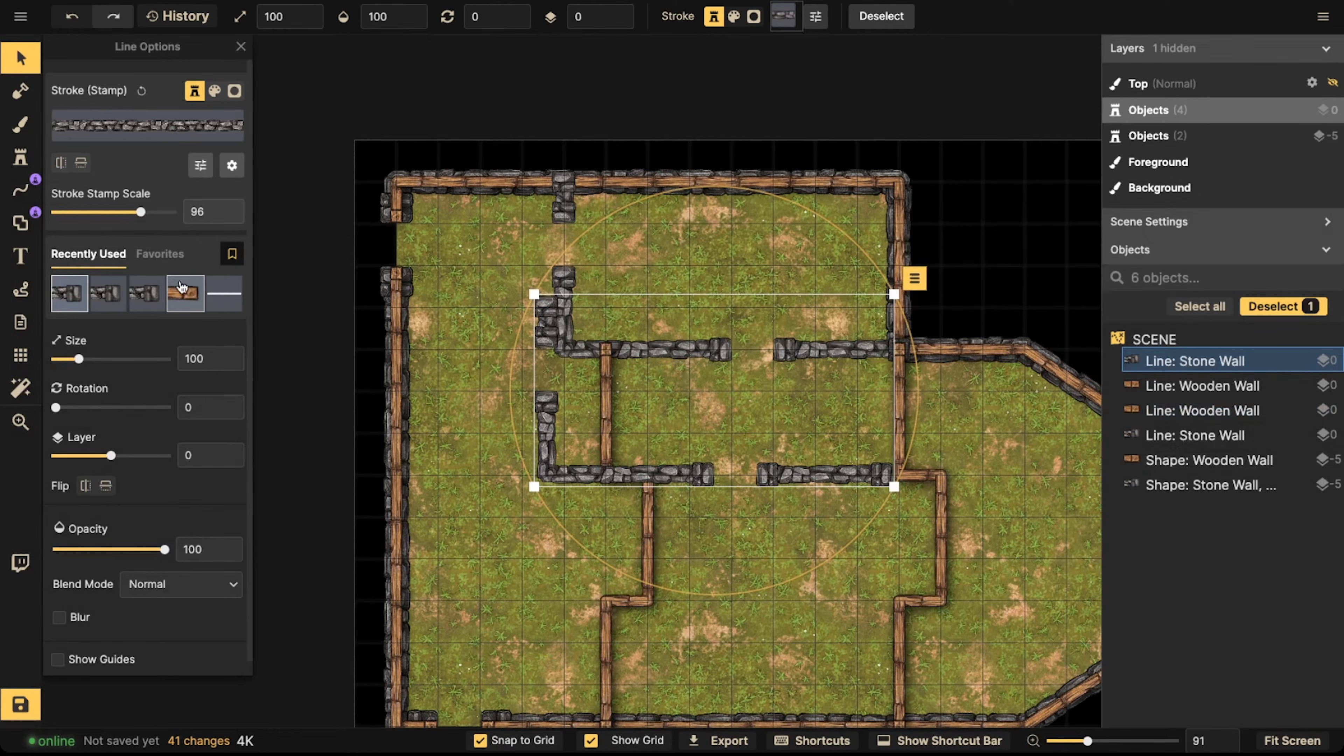
Change the duplicated line's stroke to Wooden Wall, align it over the upper room's stone line, and deselect it
left_click(183, 293)
left_click_drag(704, 468, 716, 345)
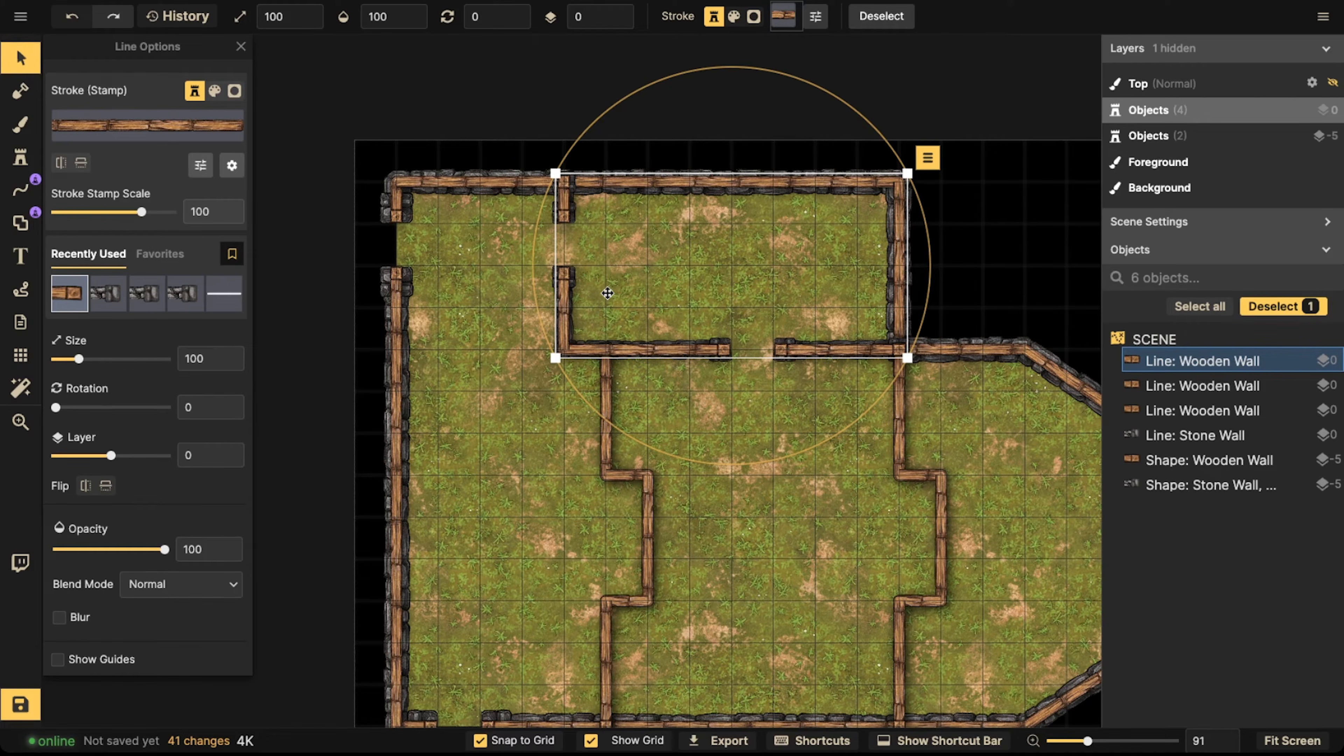
scroll(776, 311, "down", 3)
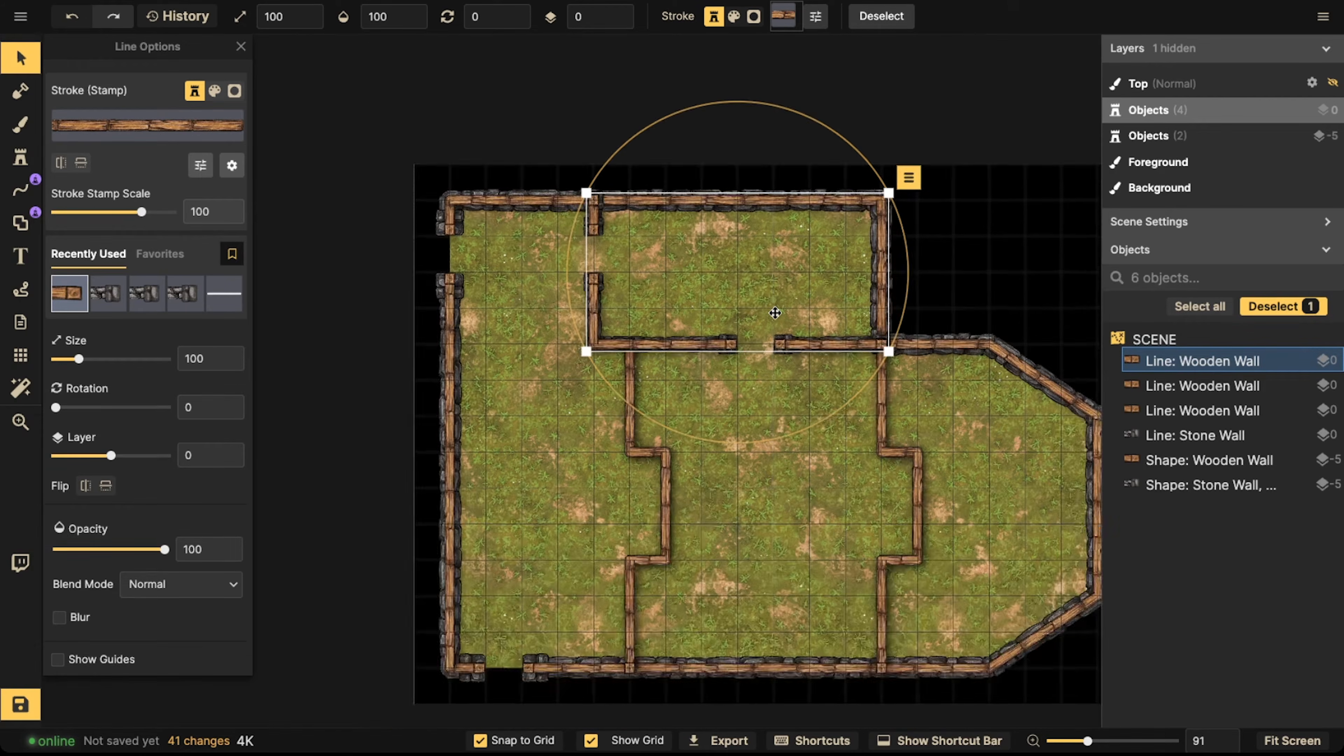
key("Escape")
Delete all six saved brush texture favorites: Stone Rubble, Dirt, Ground Cracked, Mossy Rocks, Tall Grass and Grass
key("space")
left_click_drag(719, 332, 626, 349)
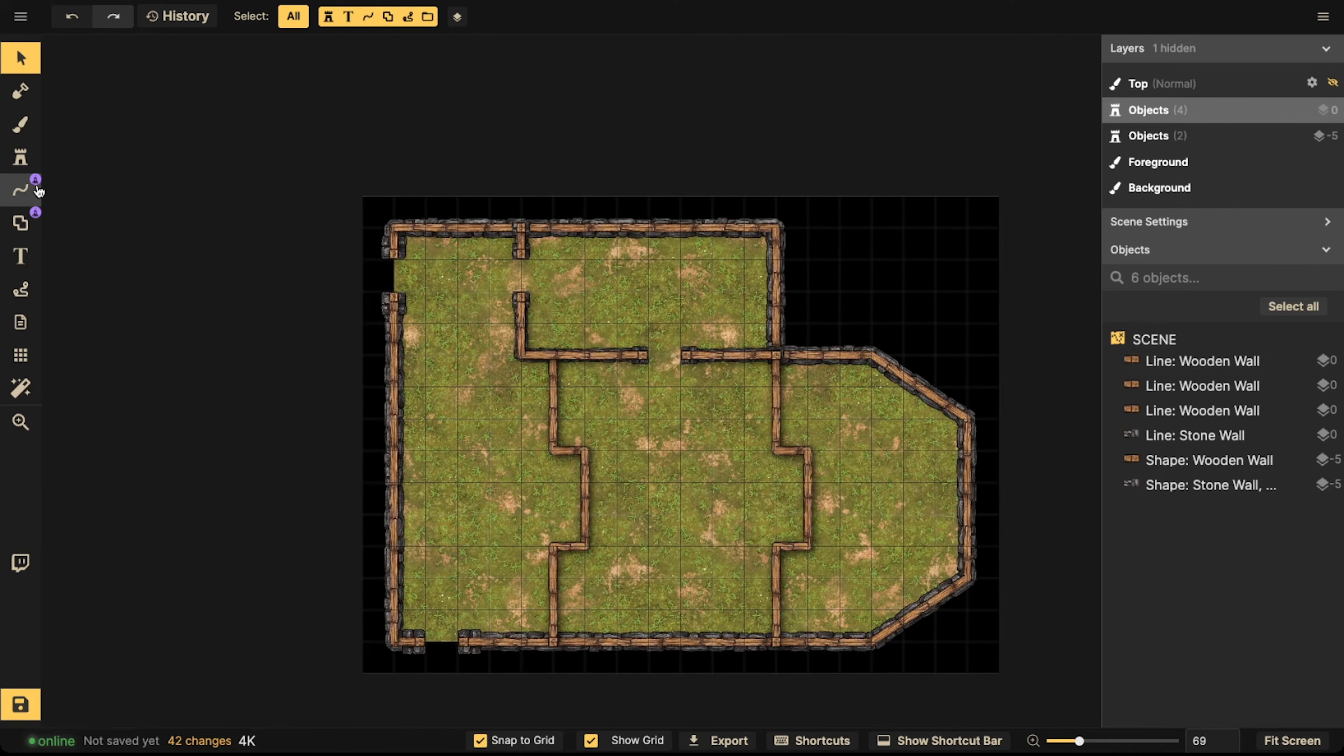
left_click(32, 126)
left_click(71, 149)
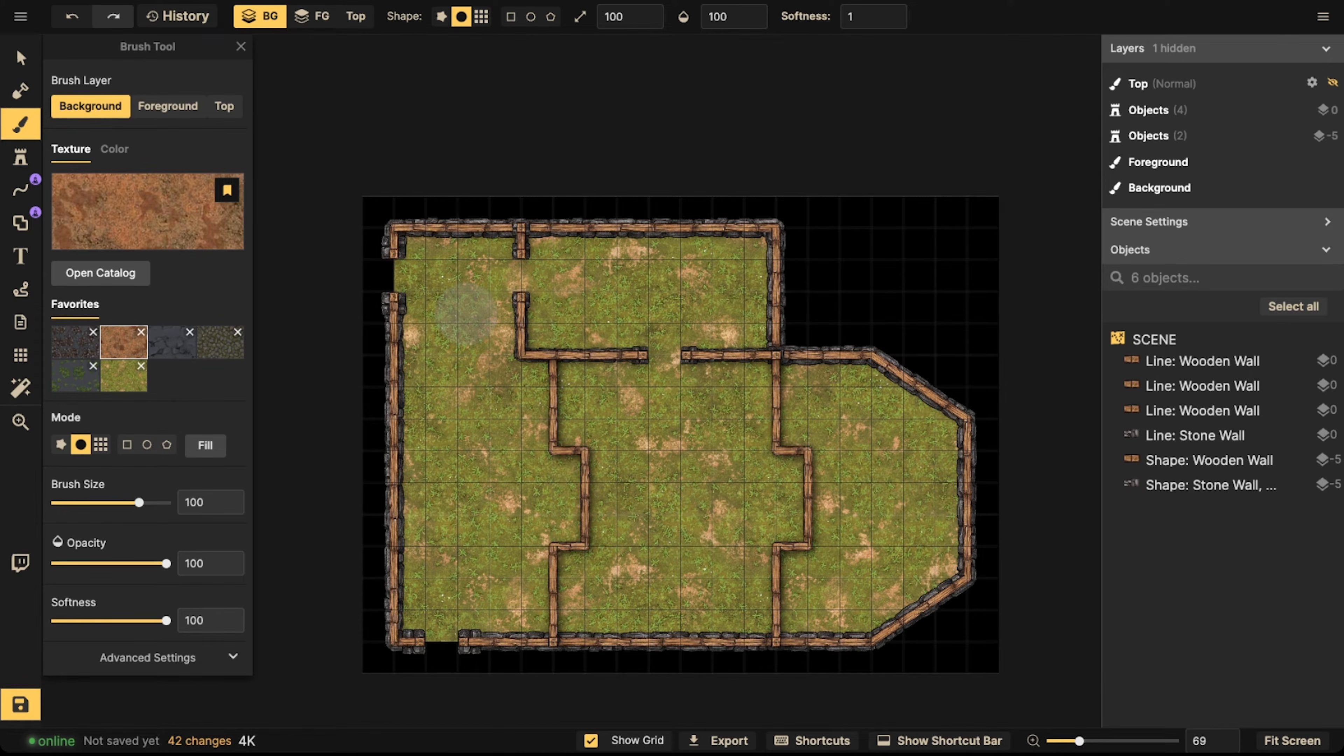
left_click(93, 332)
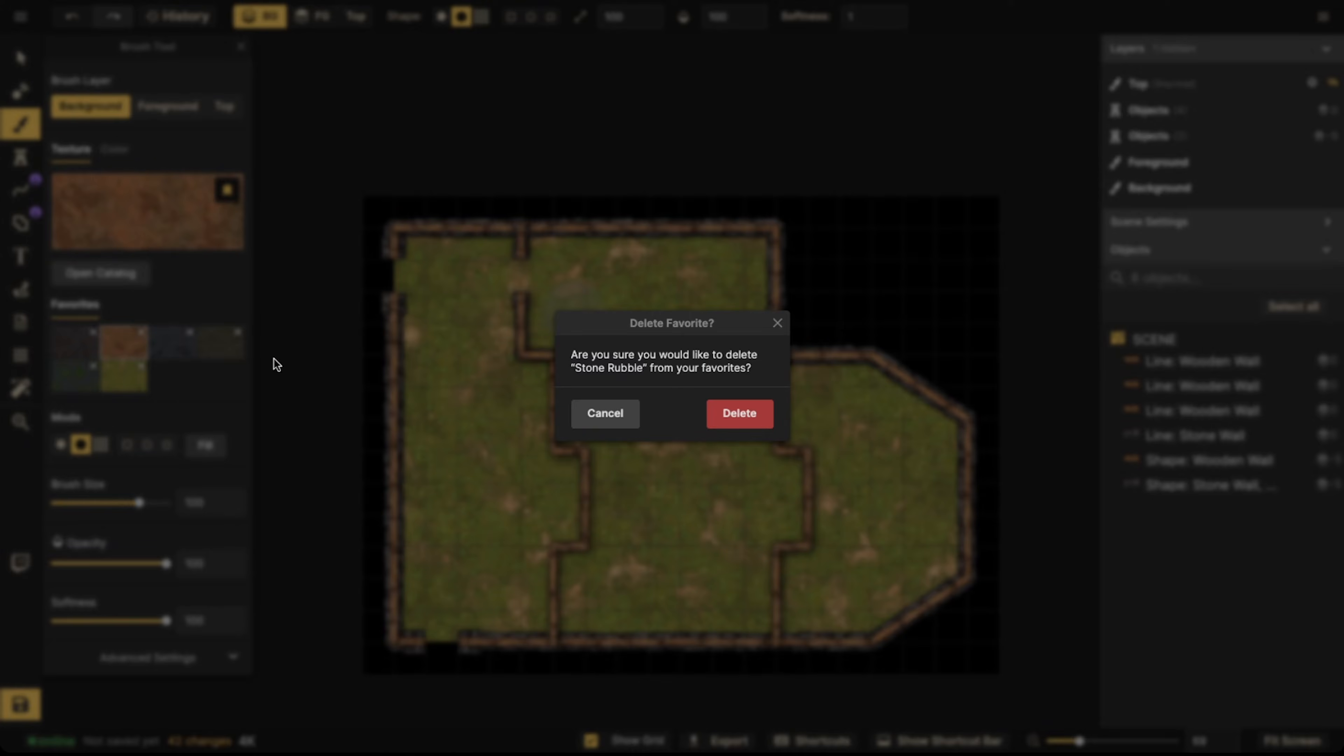
left_click(762, 422)
left_click(93, 332)
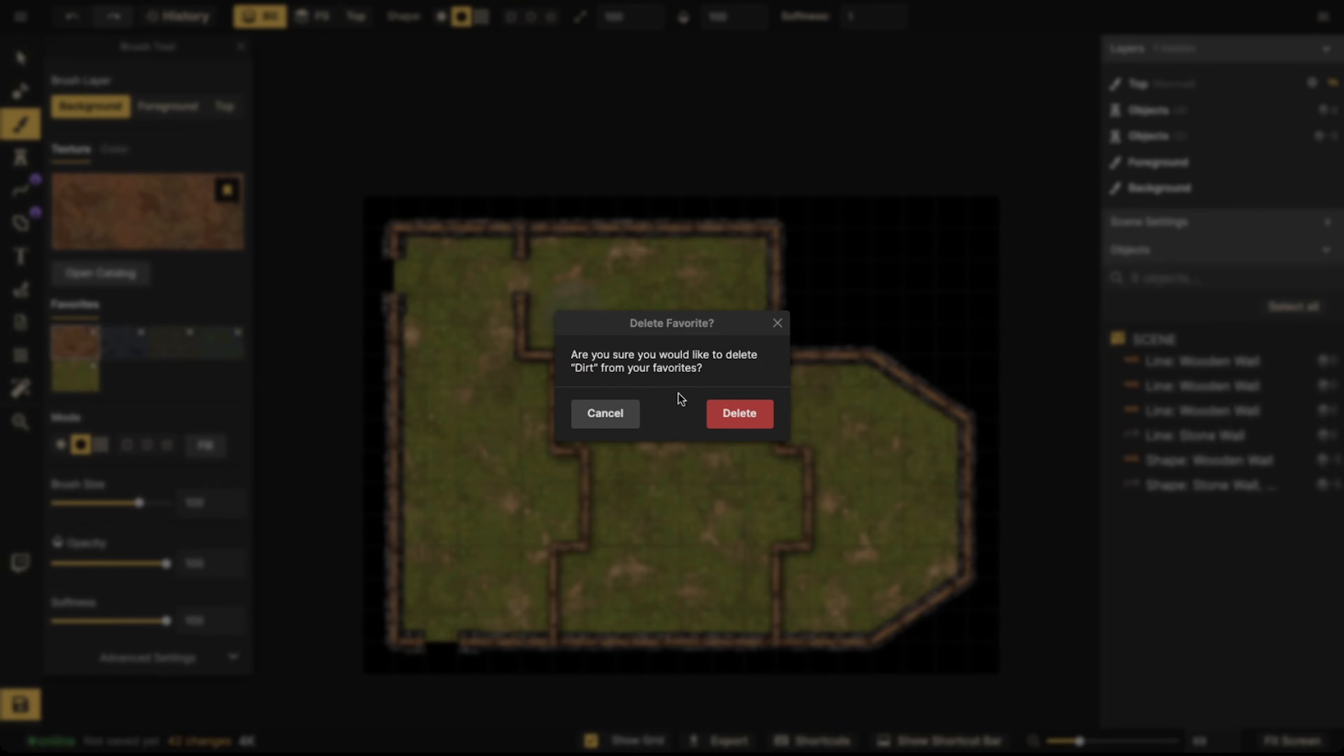
left_click(739, 412)
left_click(93, 331)
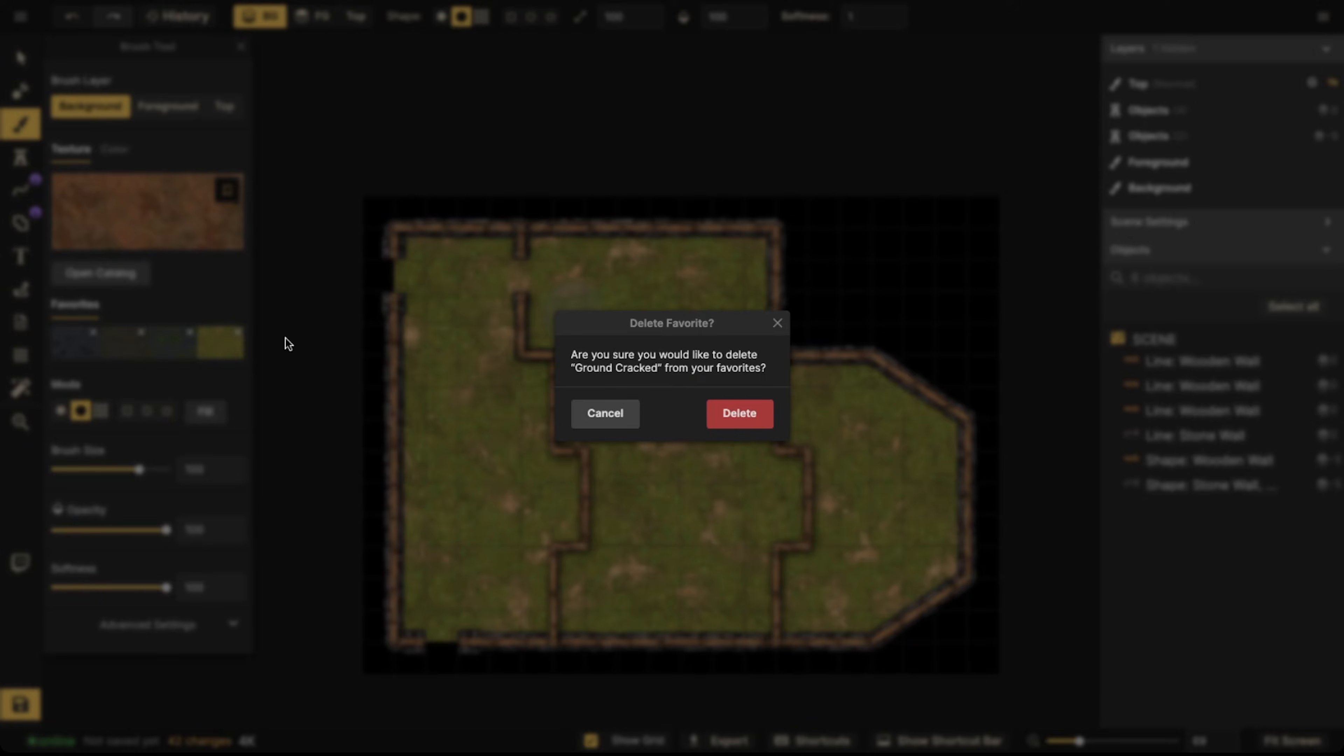
left_click(712, 413)
left_click(93, 332)
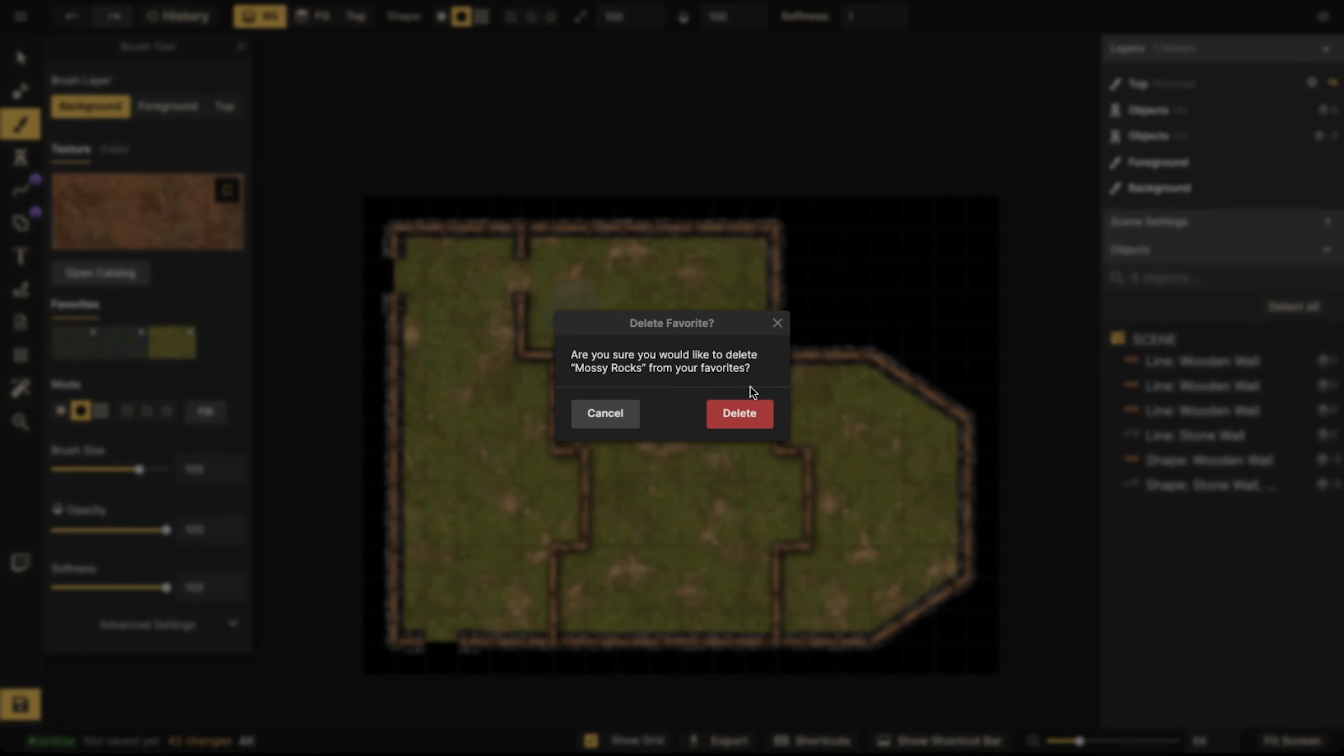
left_click(743, 413)
left_click(94, 332)
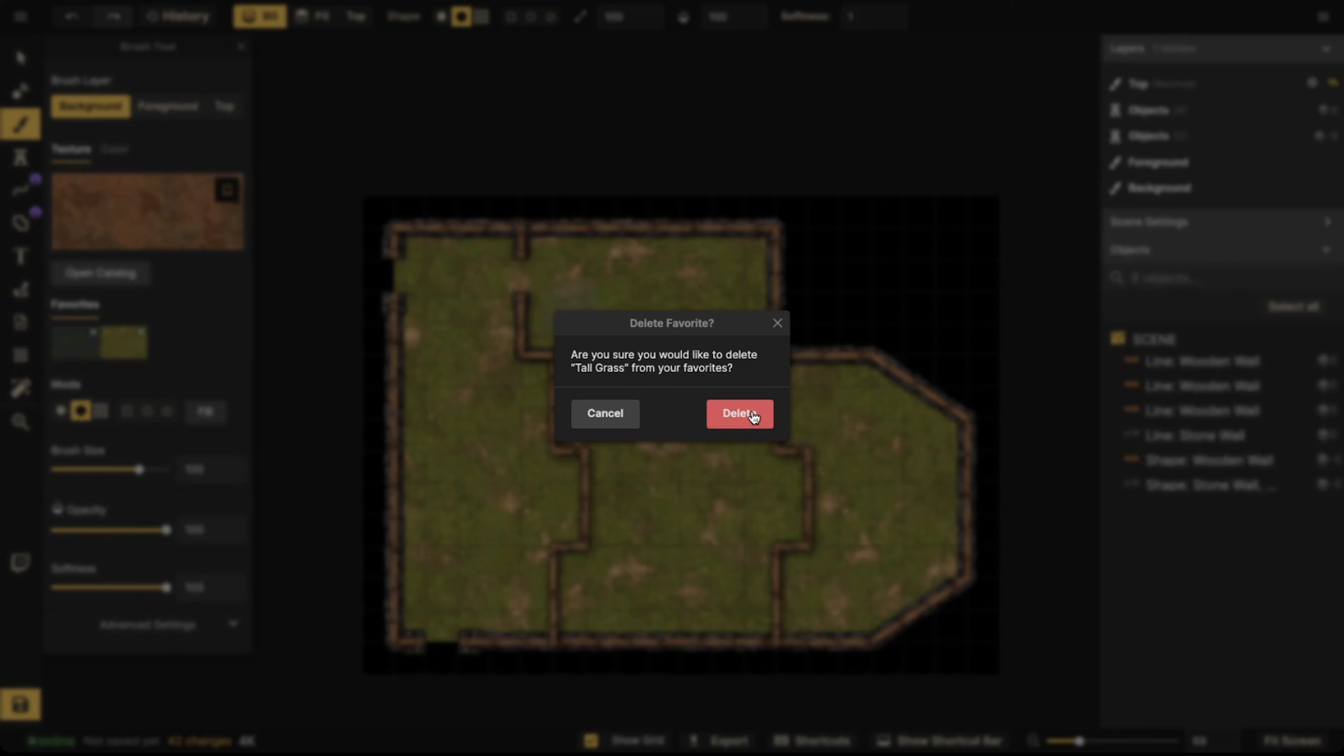
left_click(751, 414)
left_click(92, 333)
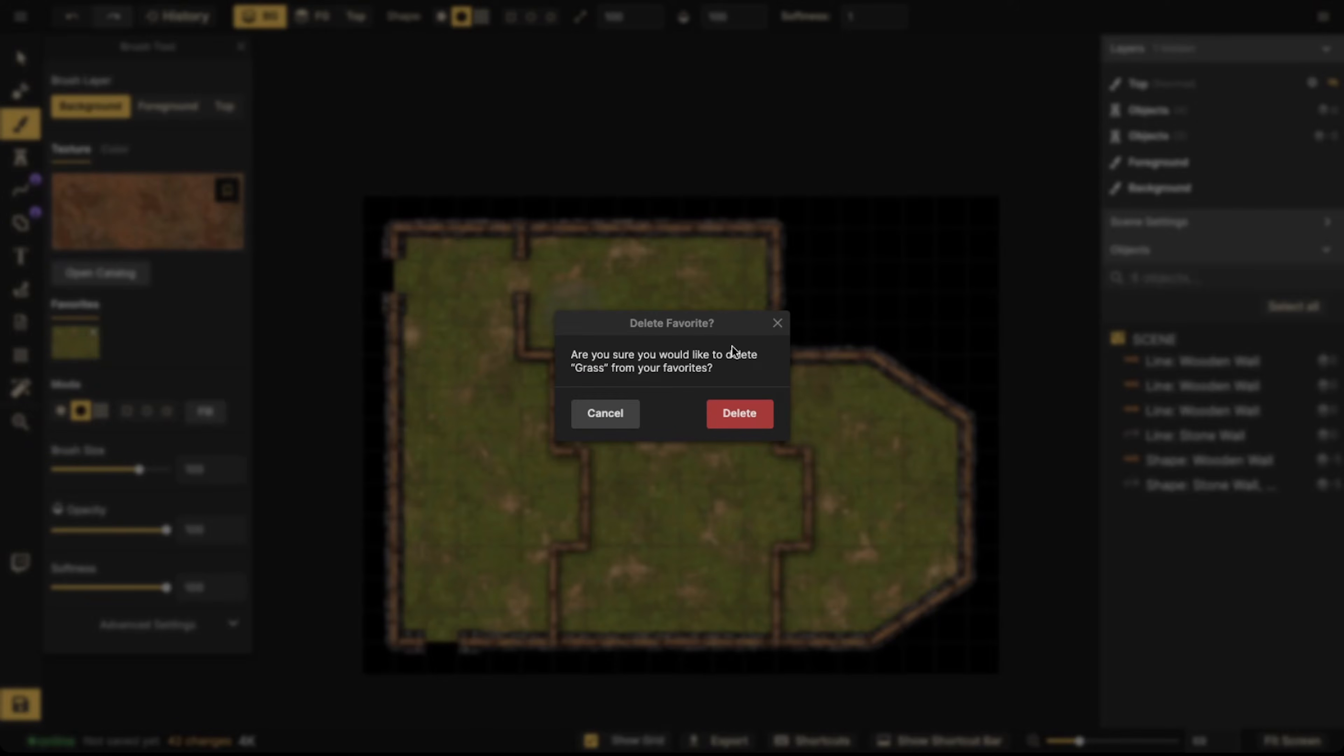
left_click(765, 413)
Choose the grey cobblestone texture from the Fantasy Battlemaps textures and set the brush to the Foreground layer
left_click(158, 216)
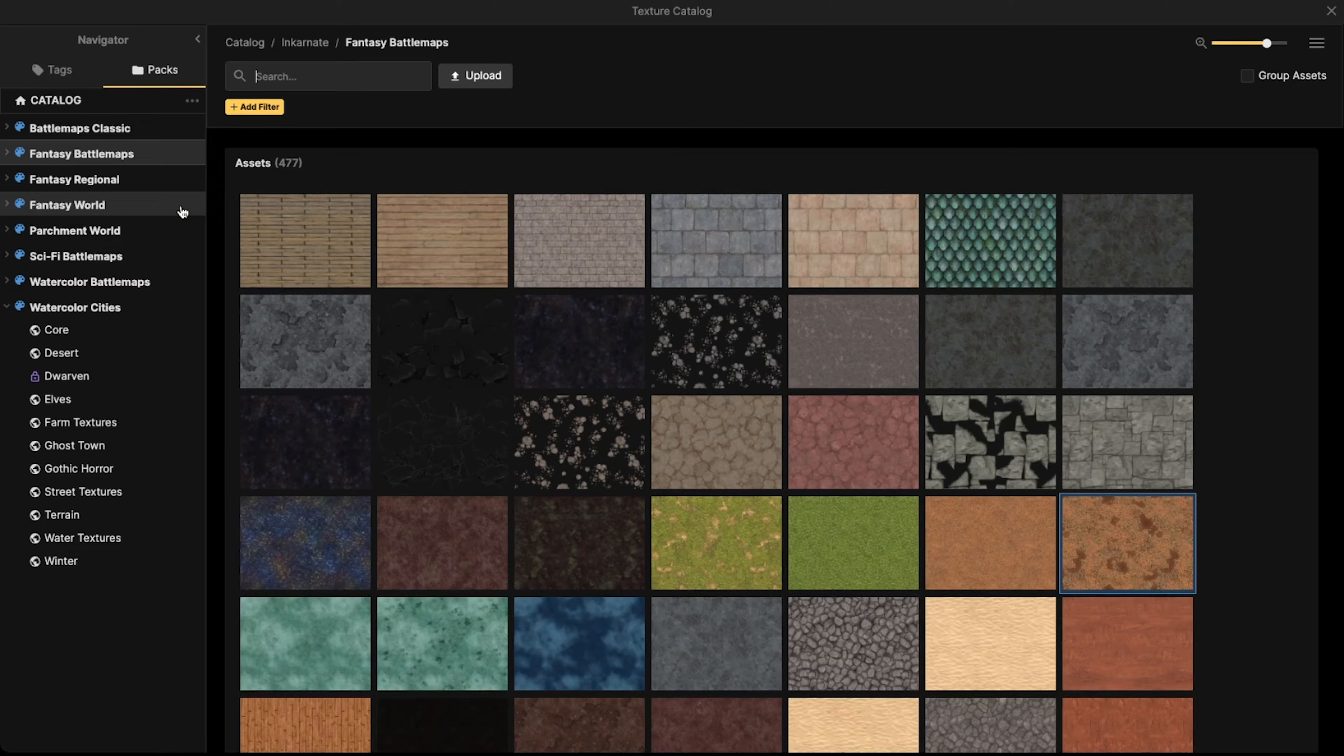
left_click(840, 647)
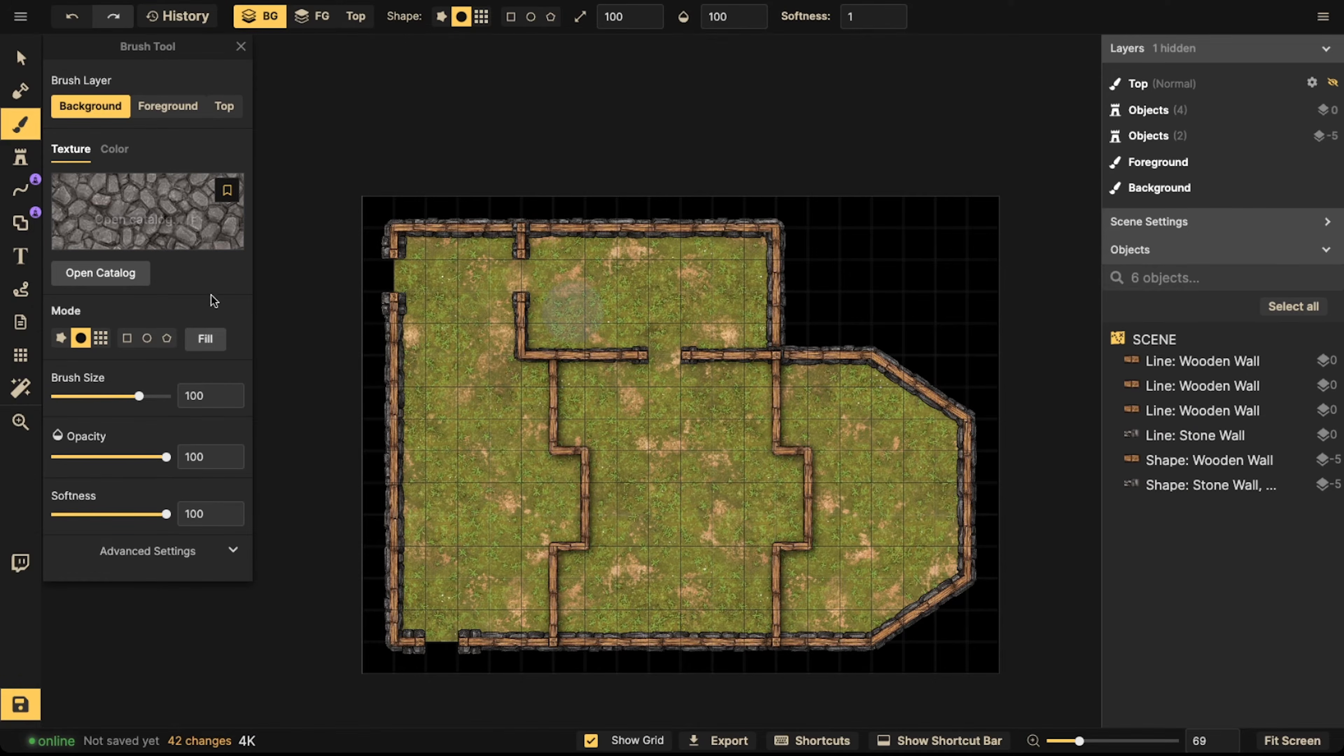
left_click(167, 106)
Try painting cobblestone in the northwest corner with the soft round brush, and undo the stroke
scroll(385, 301, "up", 4)
mouse_move(391, 257)
left_mouse_down()
mouse_move(418, 312)
mouse_move(476, 212)
mouse_move(550, 227)
mouse_move(545, 328)
mouse_move(450, 391)
left_mouse_up()
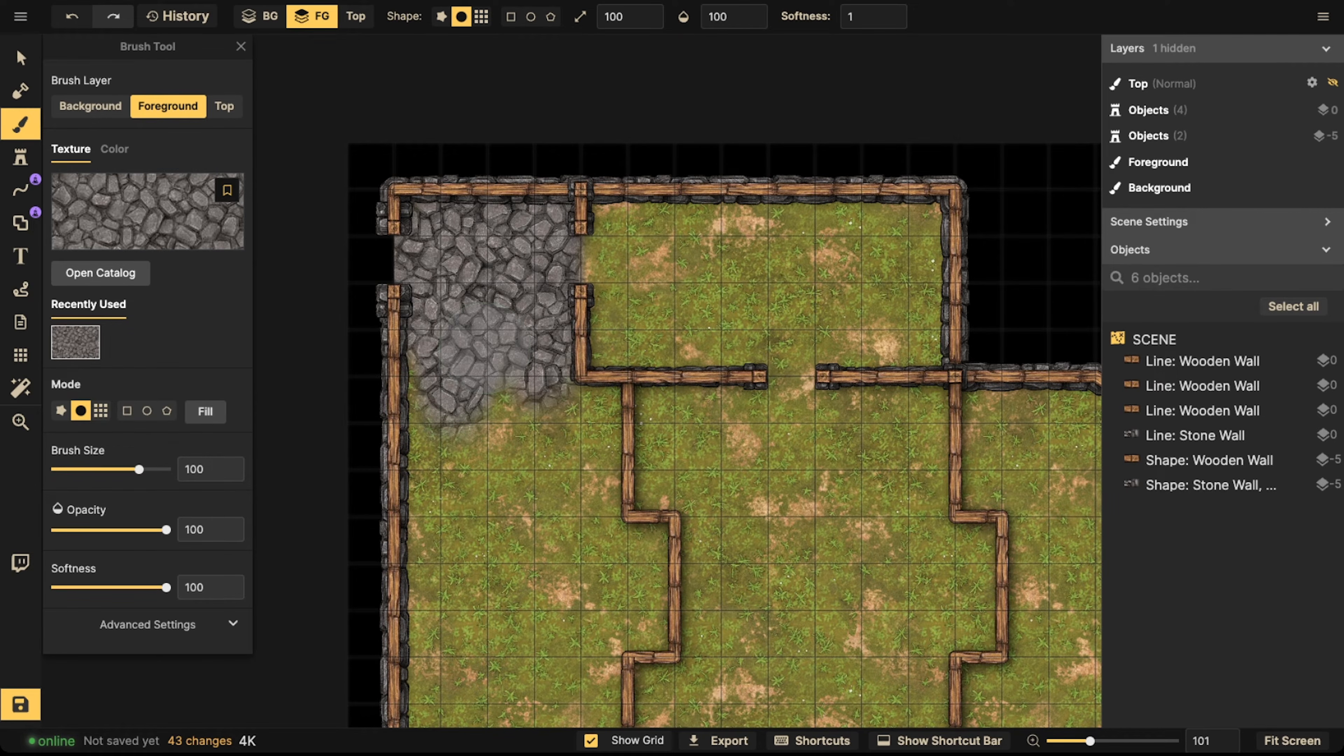
key("ctrl+z")
Set the cobblestone brush texture's brightness to 65
scroll(390, 255, "down", 1)
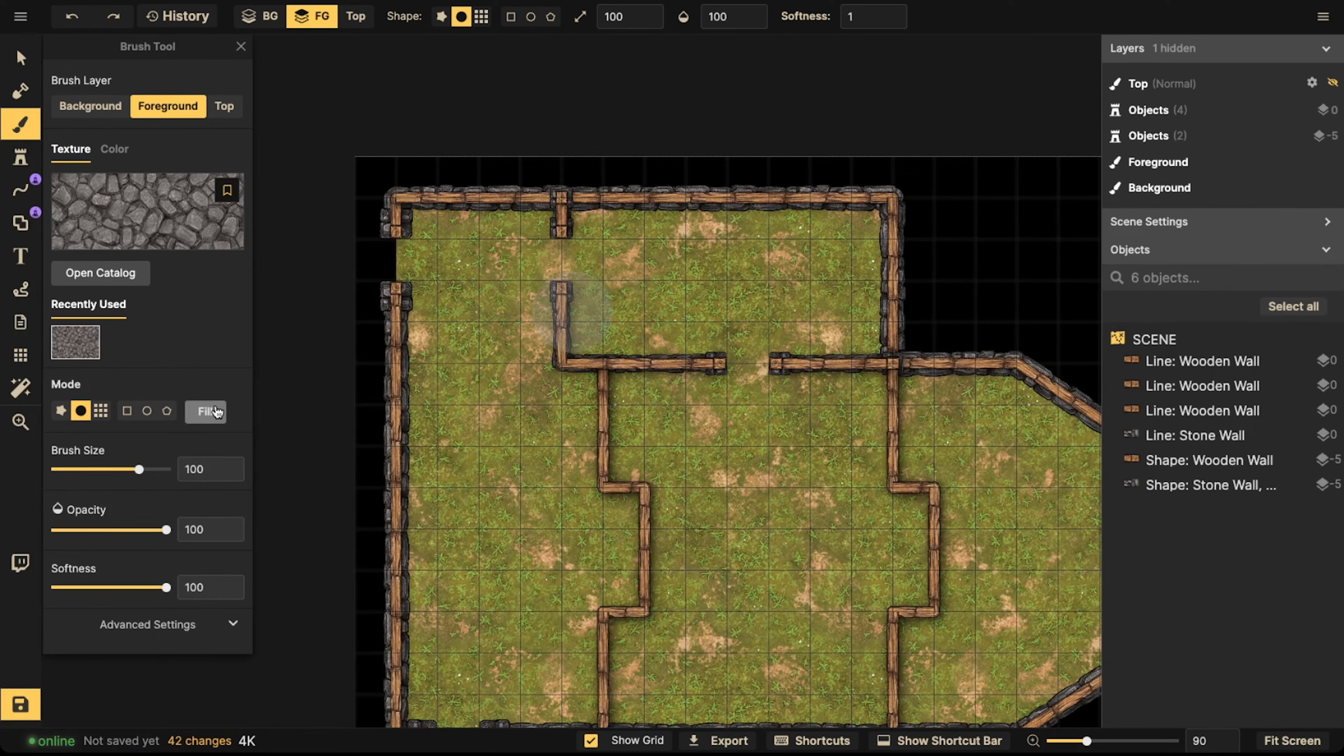
left_click(153, 623)
scroll(131, 425, "down", 4)
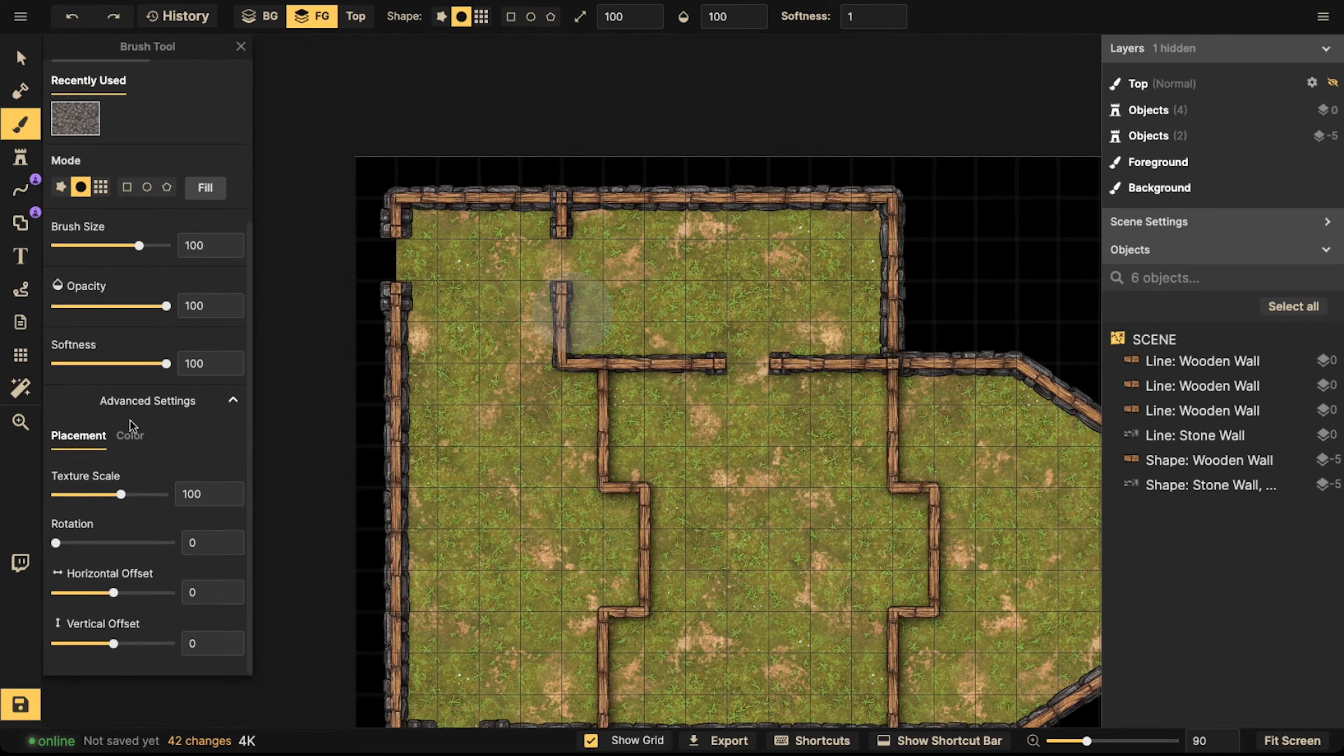
left_click(127, 436)
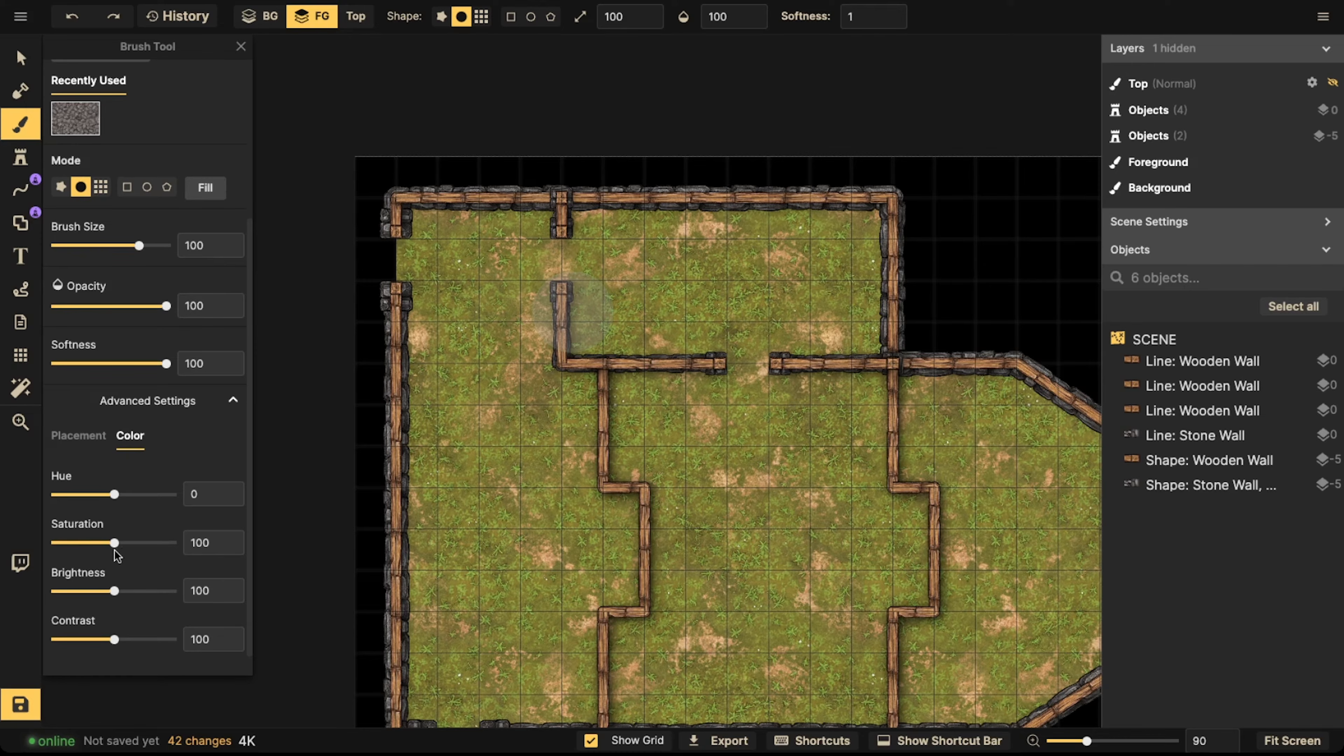
left_click(100, 591)
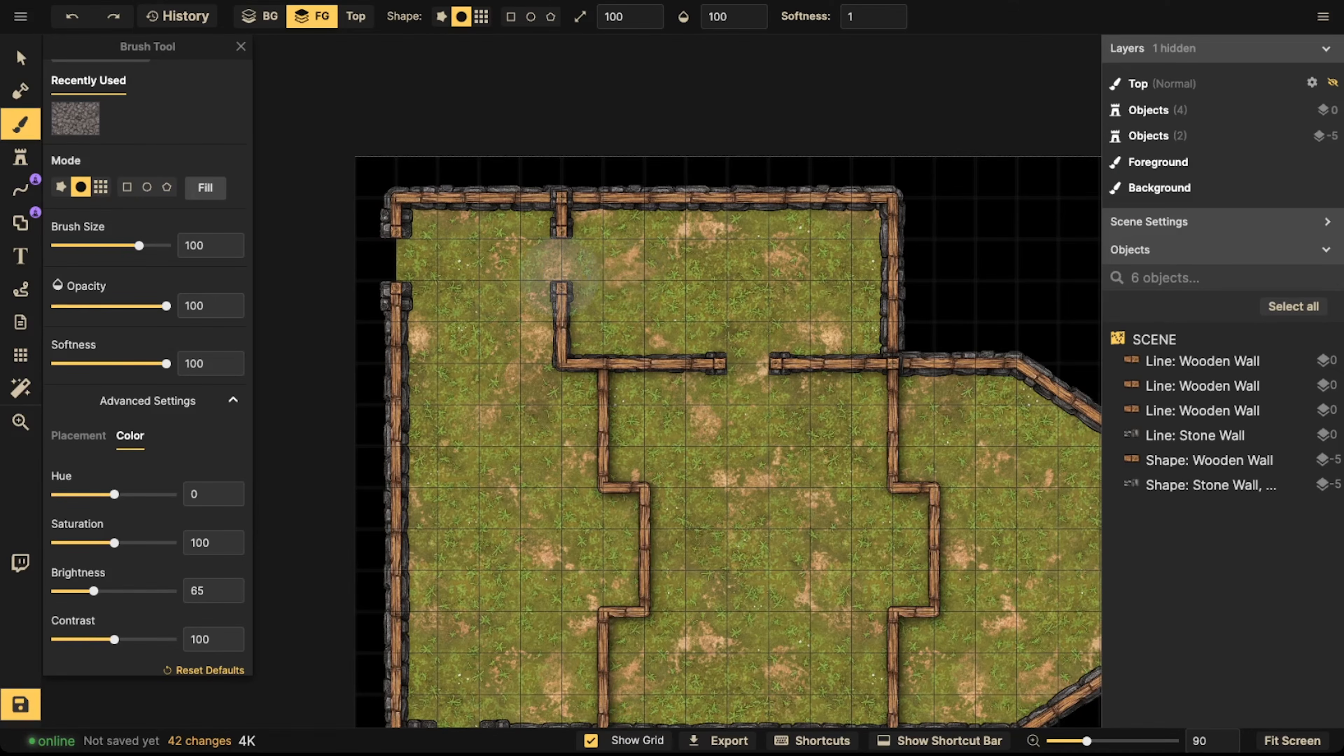
Paint the darkened cobblestone over the floors of the western room and the upper room in grid brush mode
scroll(418, 302, "down", 4)
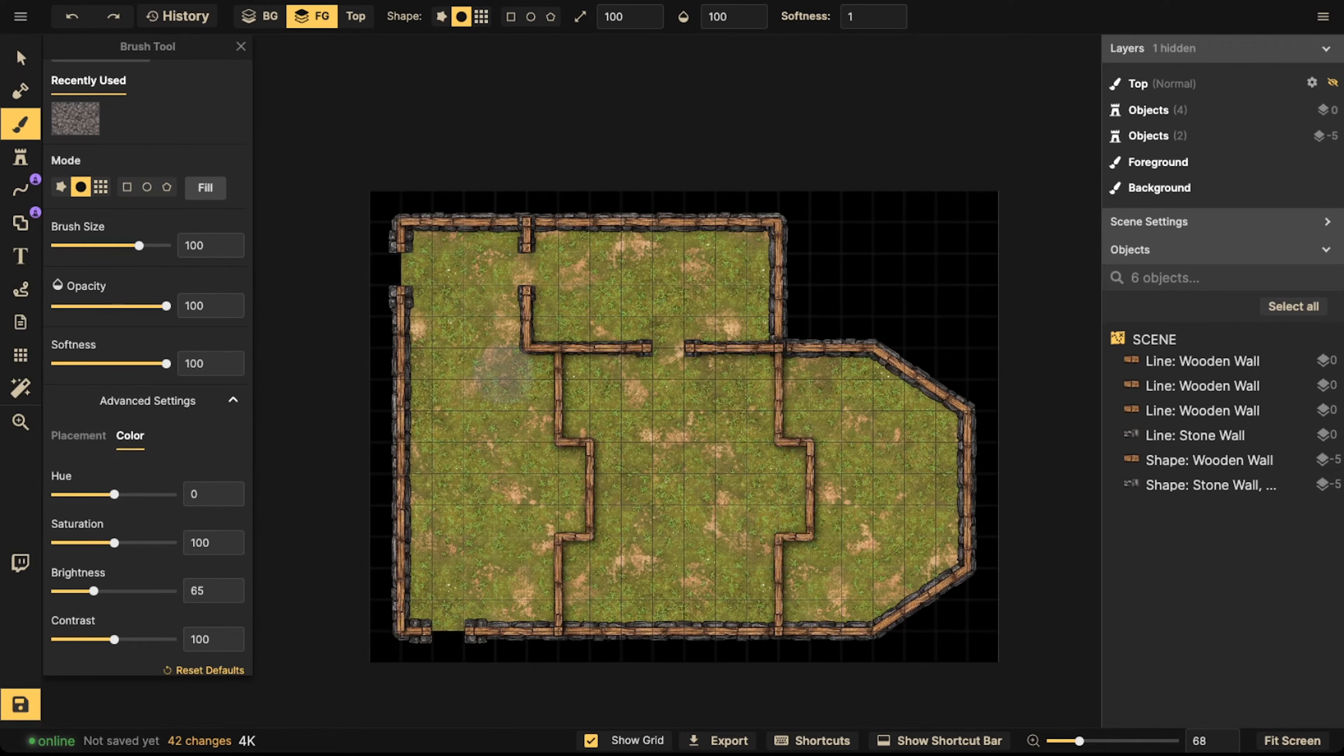
left_click(101, 186)
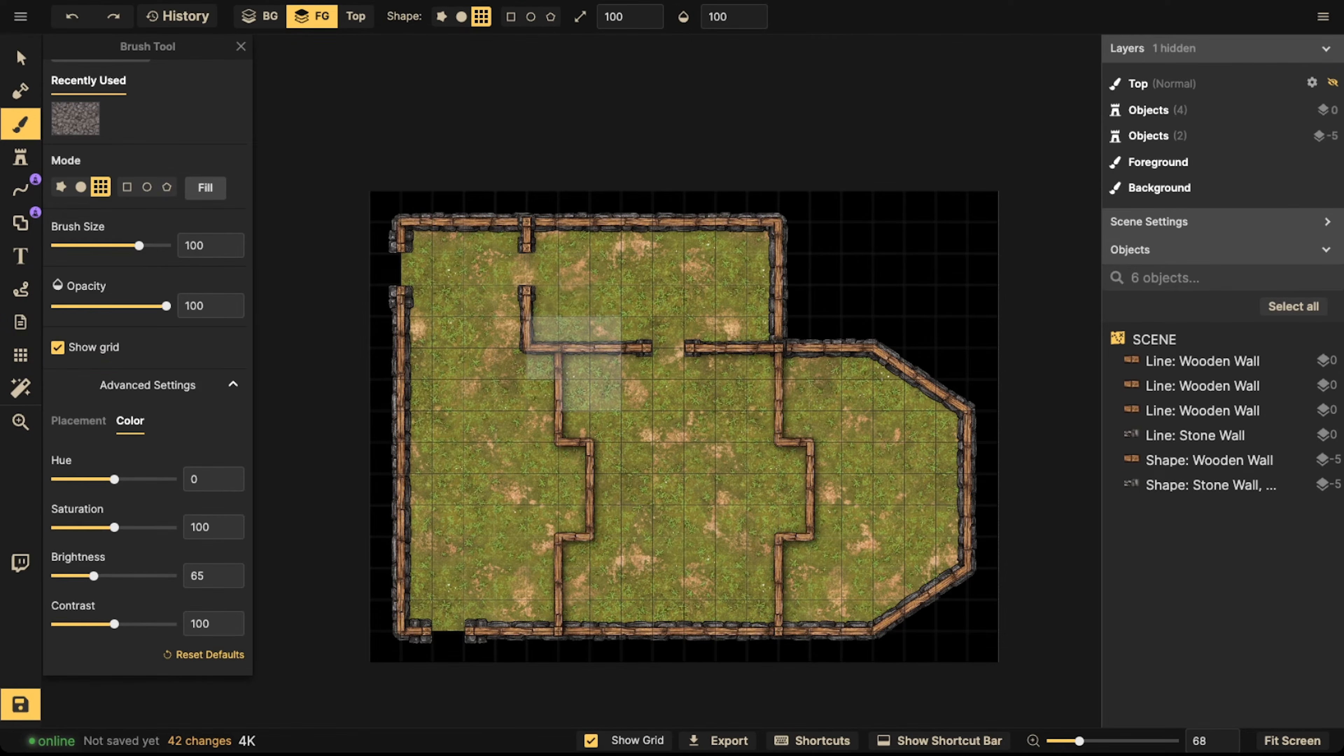
left_click(433, 270)
mouse_move(480, 270)
left_mouse_down()
mouse_move(788, 244)
mouse_move(693, 302)
mouse_move(461, 302)
mouse_move(479, 405)
mouse_move(511, 379)
mouse_move(495, 413)
mouse_move(511, 395)
mouse_move(511, 489)
mouse_move(543, 489)
mouse_move(471, 450)
mouse_move(453, 463)
mouse_move(480, 583)
mouse_move(417, 616)
left_mouse_up()
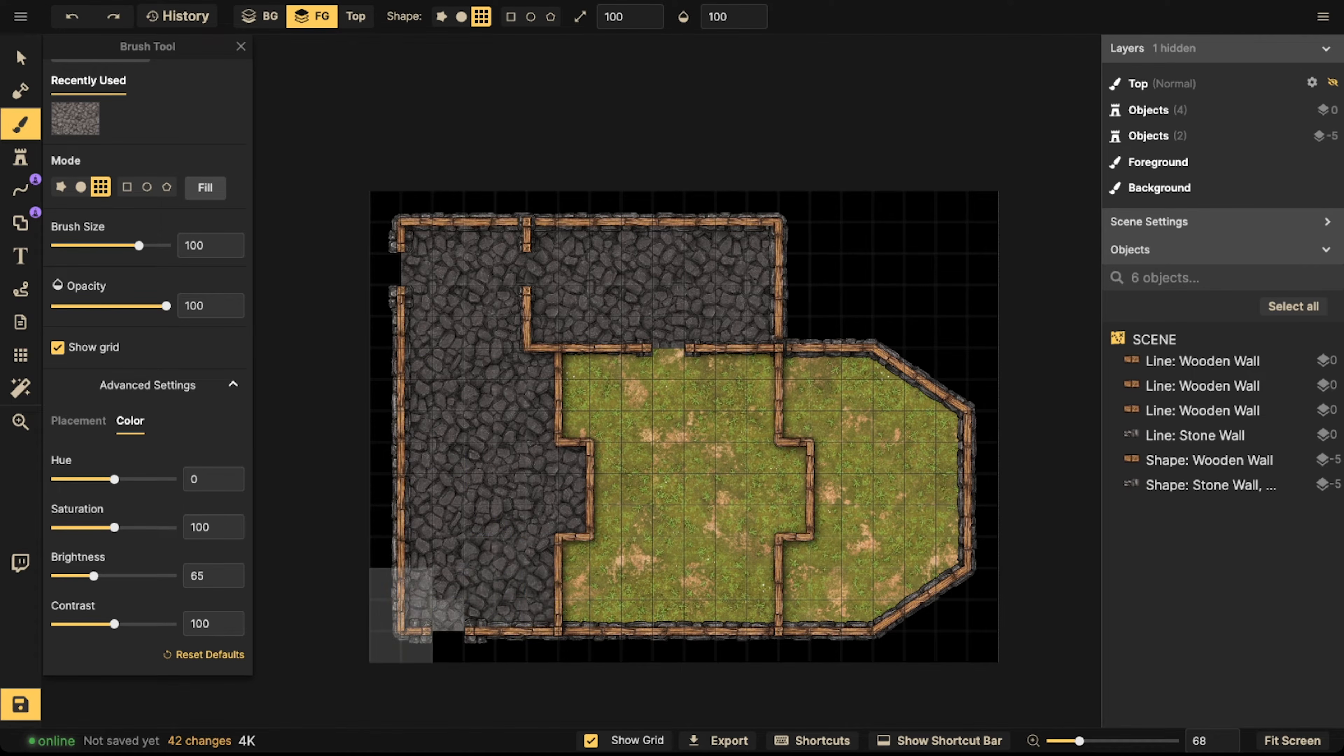
Save the darkened cobblestone texture to the brush favorites
scroll(134, 372, "up", 5)
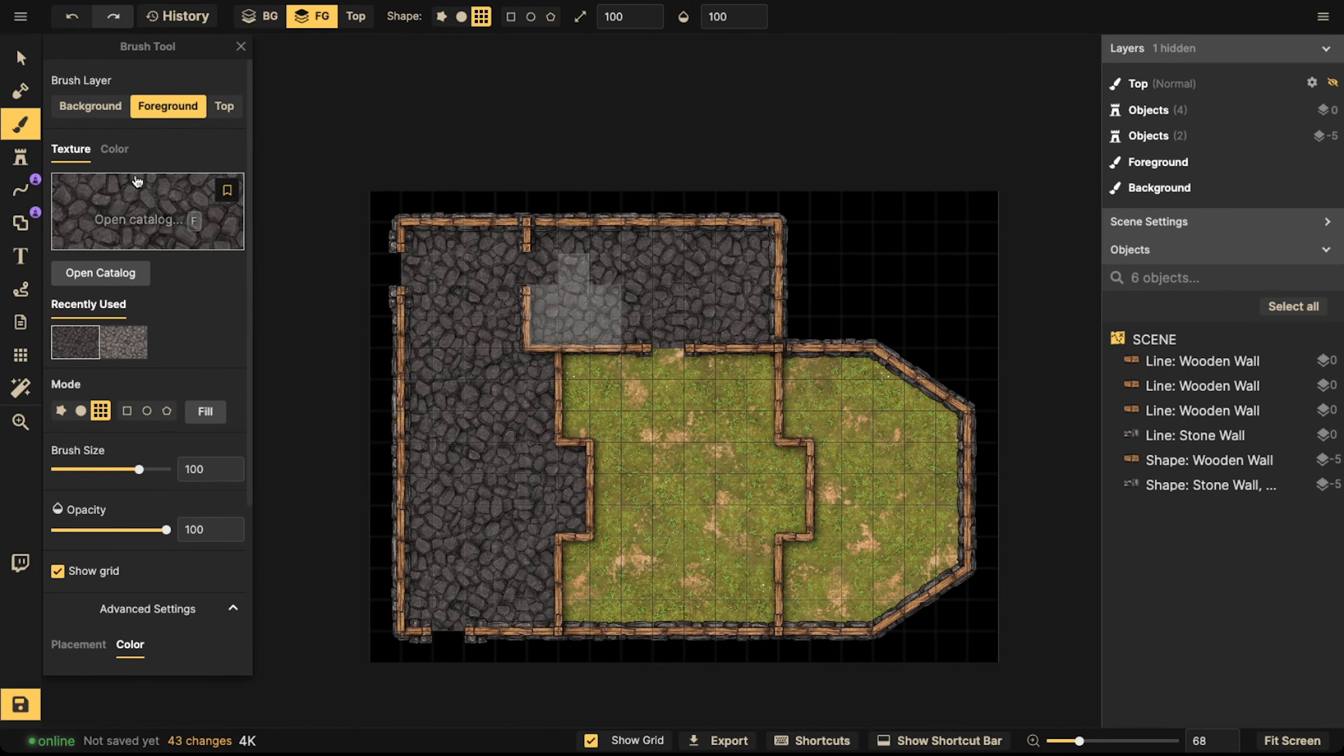
left_click(221, 189)
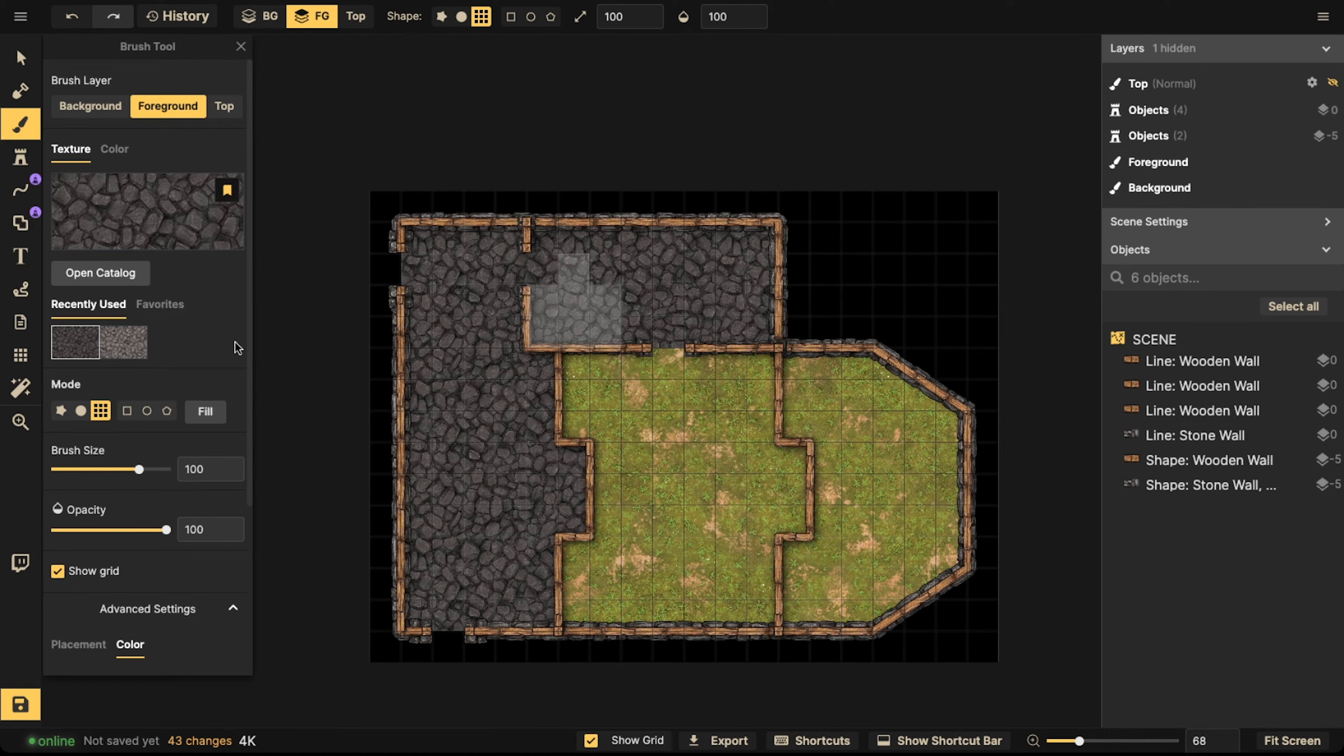
left_click(188, 308)
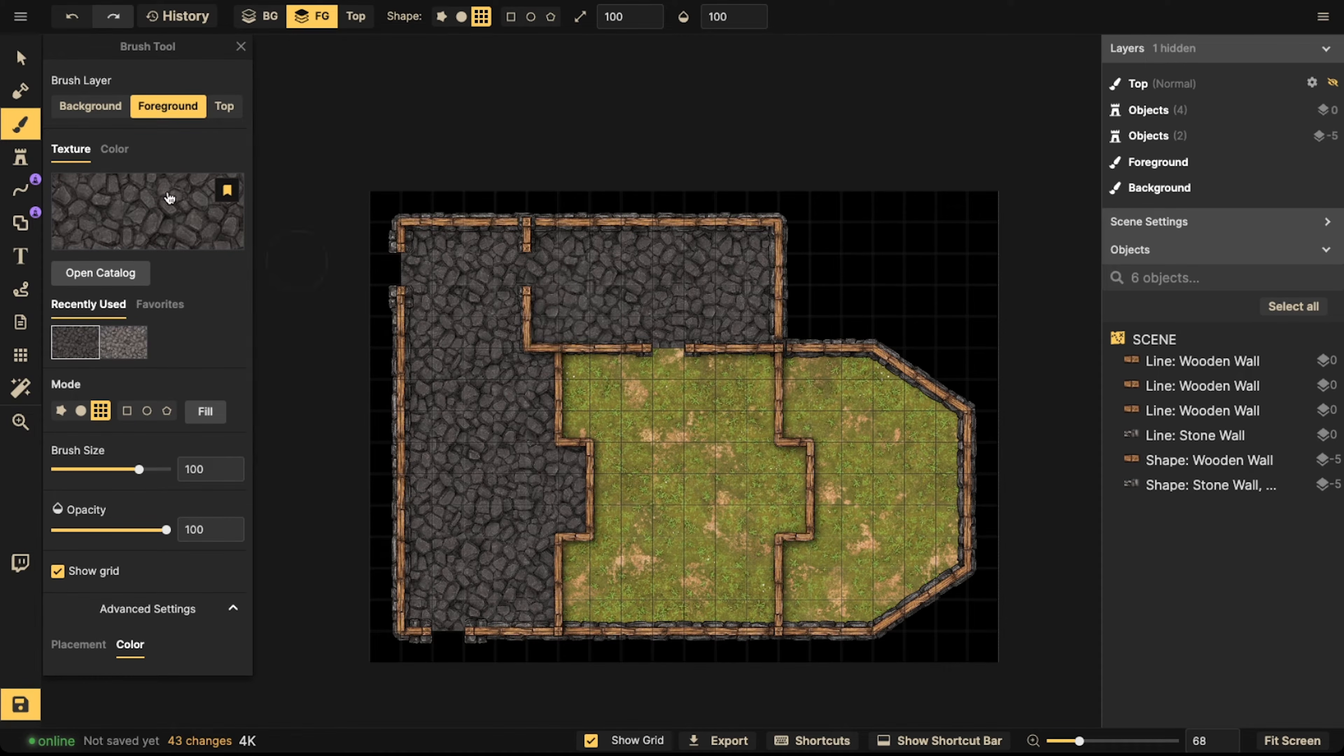
Search the texture catalog for "wood" and choose the orange floor texture with vertical planks
left_click(88, 193)
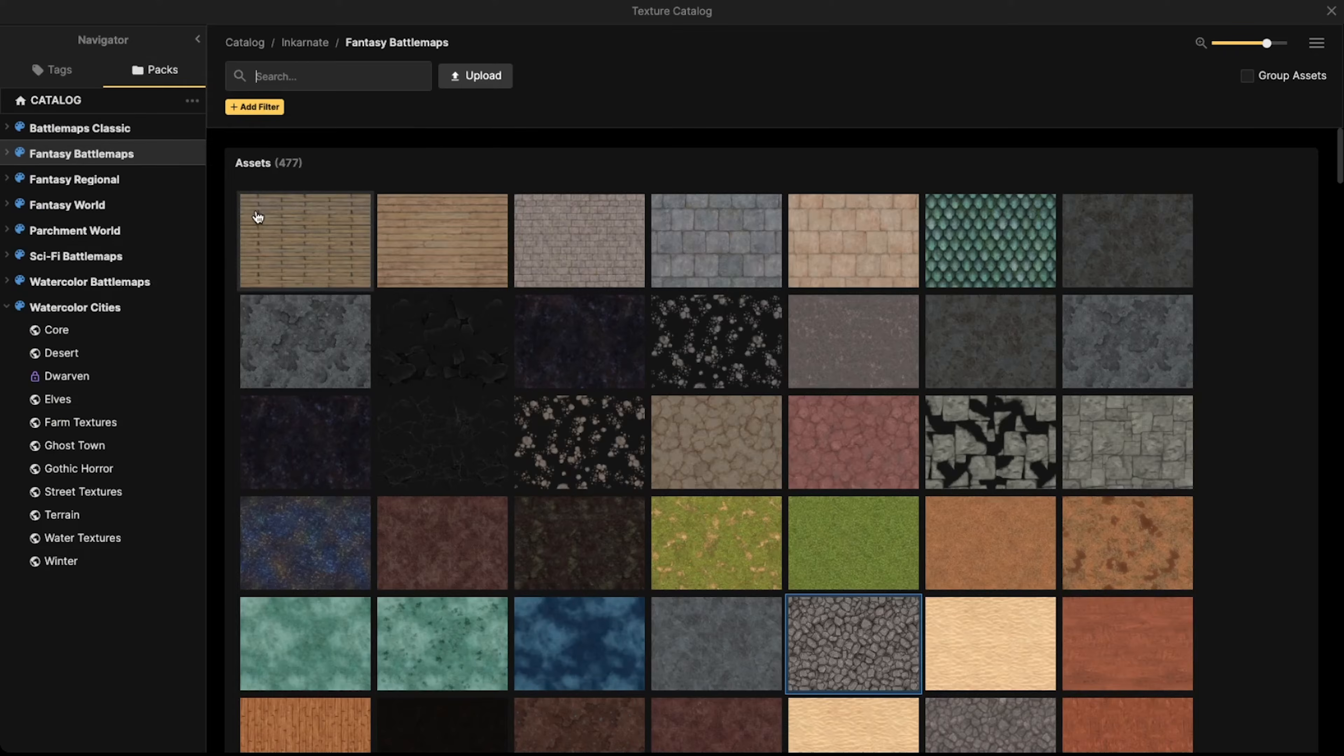
left_click(314, 77)
type("wood")
key("Return")
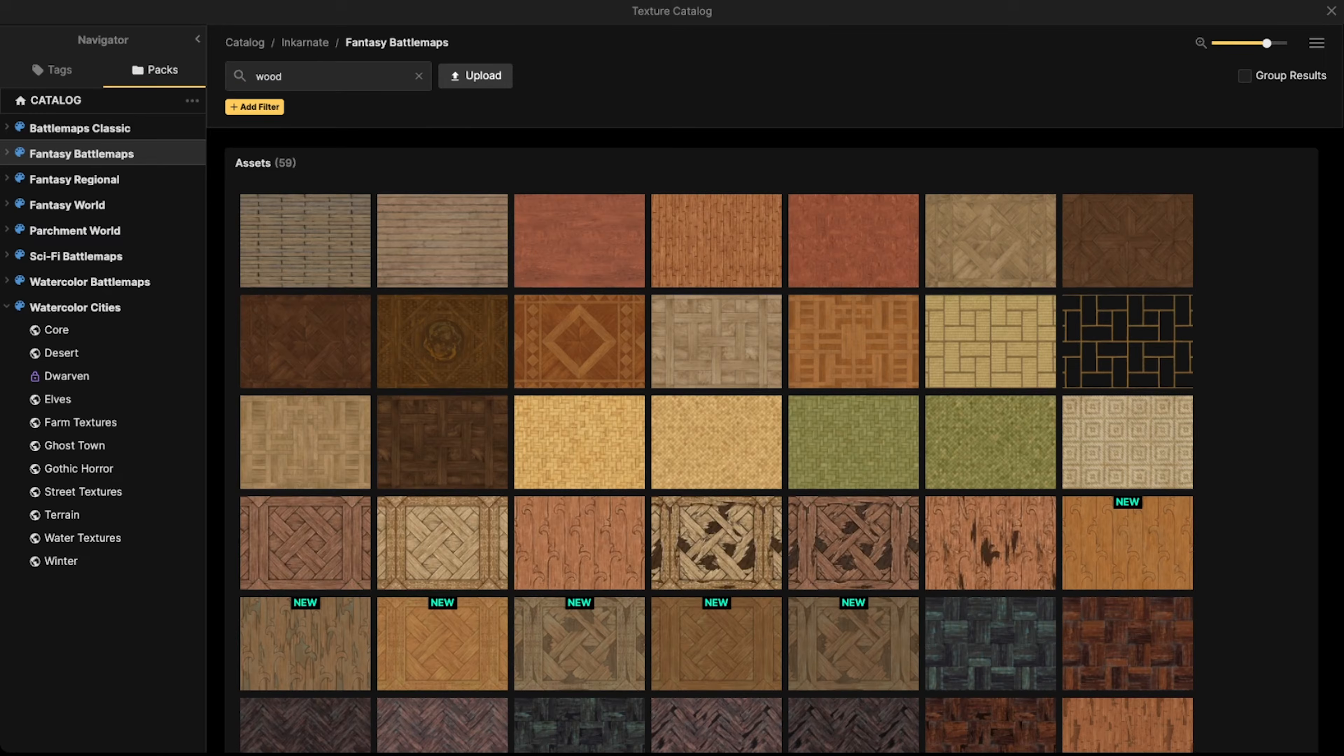
scroll(710, 408, "down", 3)
scroll(682, 410, "up", 3)
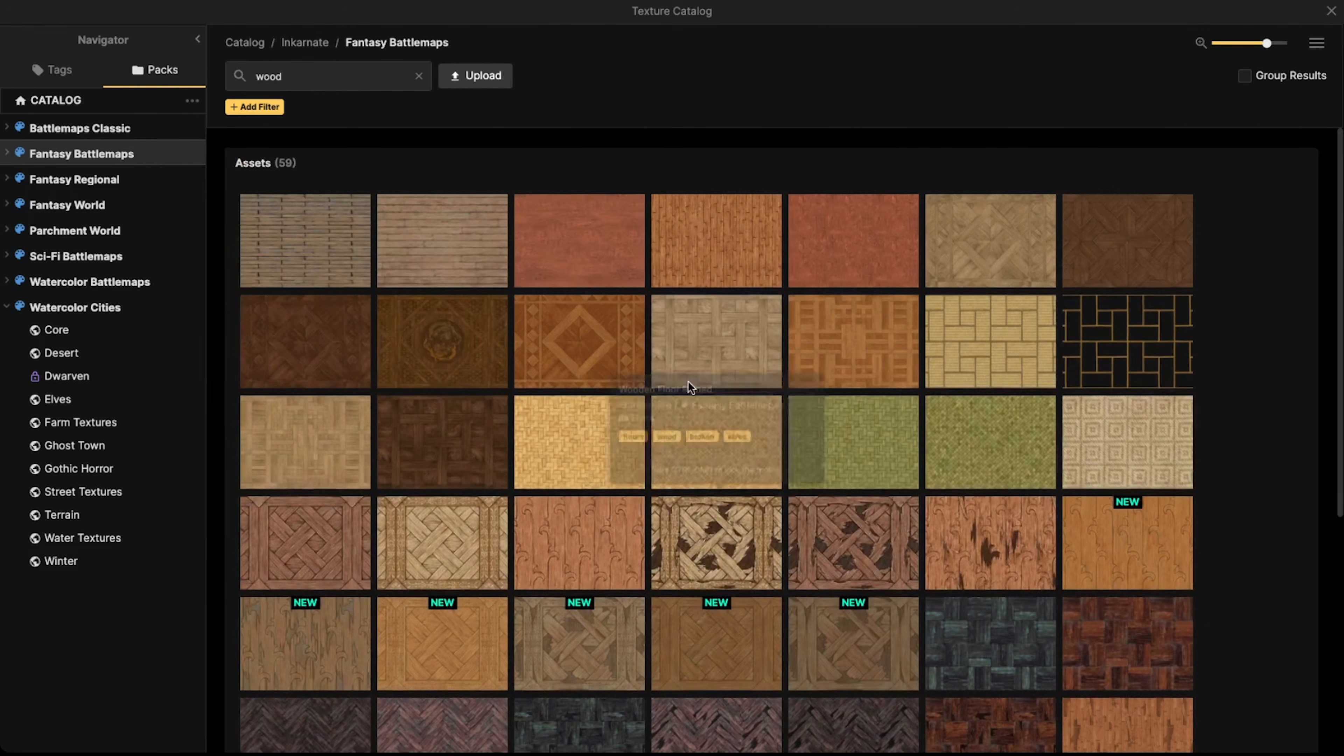
left_click(704, 277)
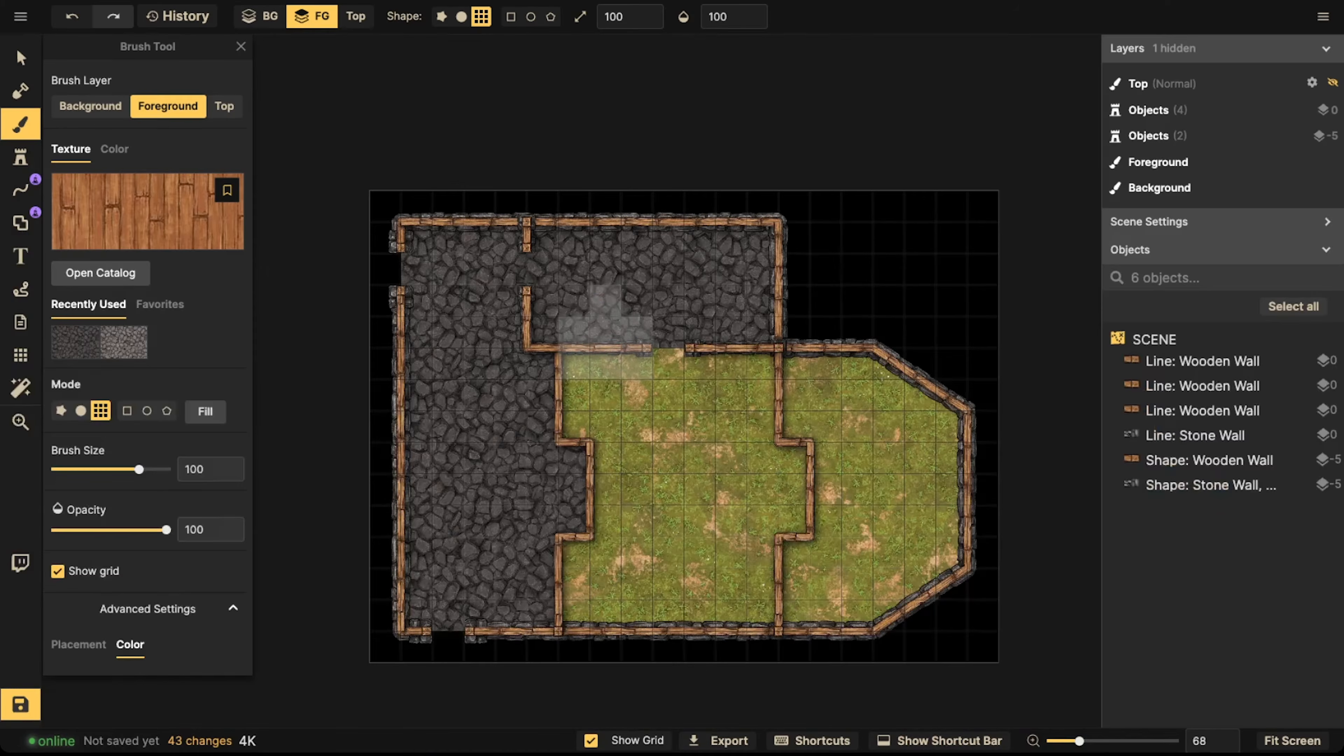
Try painting the vertical wood planks over the central and eastern room floors, and undo the strokes
mouse_move(607, 381)
left_mouse_down()
mouse_move(606, 405)
mouse_move(952, 396)
mouse_move(651, 489)
mouse_move(638, 413)
mouse_move(600, 410)
mouse_move(661, 452)
mouse_move(635, 513)
mouse_move(633, 588)
mouse_move(588, 588)
mouse_move(867, 582)
mouse_move(945, 442)
mouse_move(995, 550)
left_mouse_up()
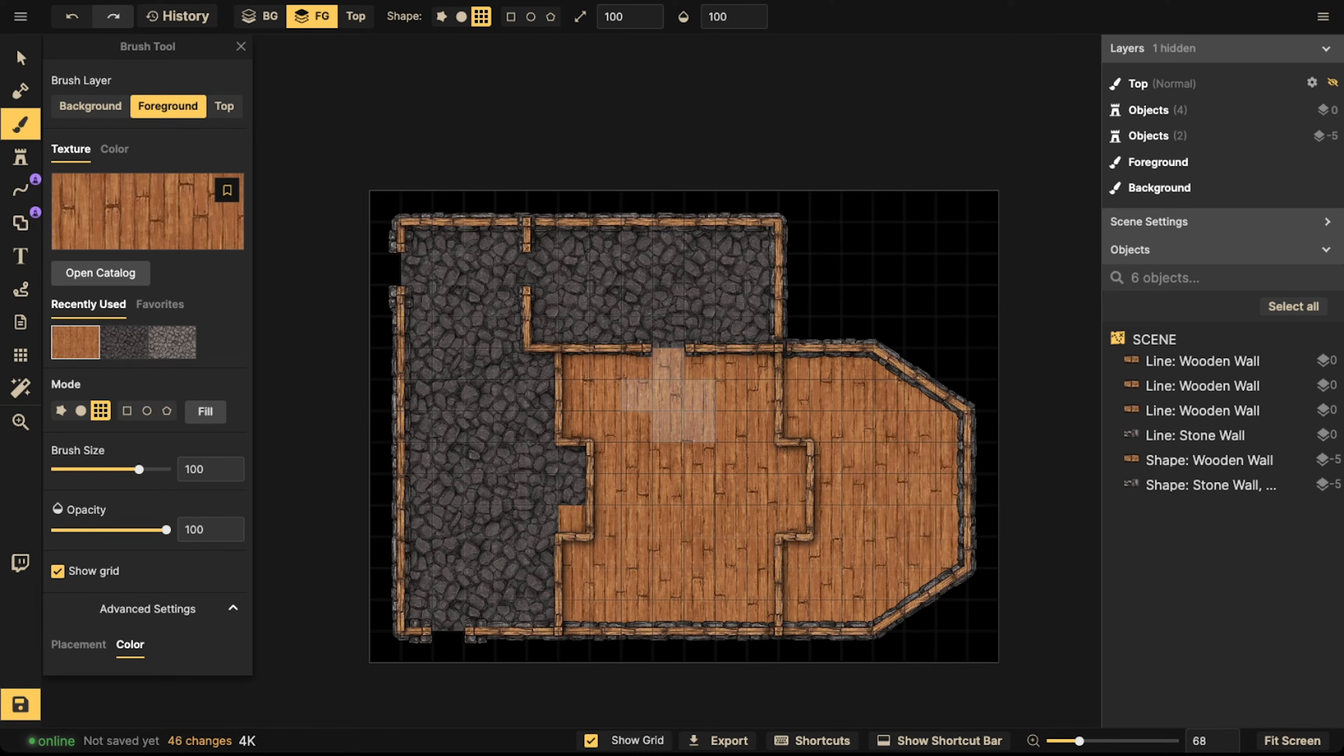
key("ctrl+z")
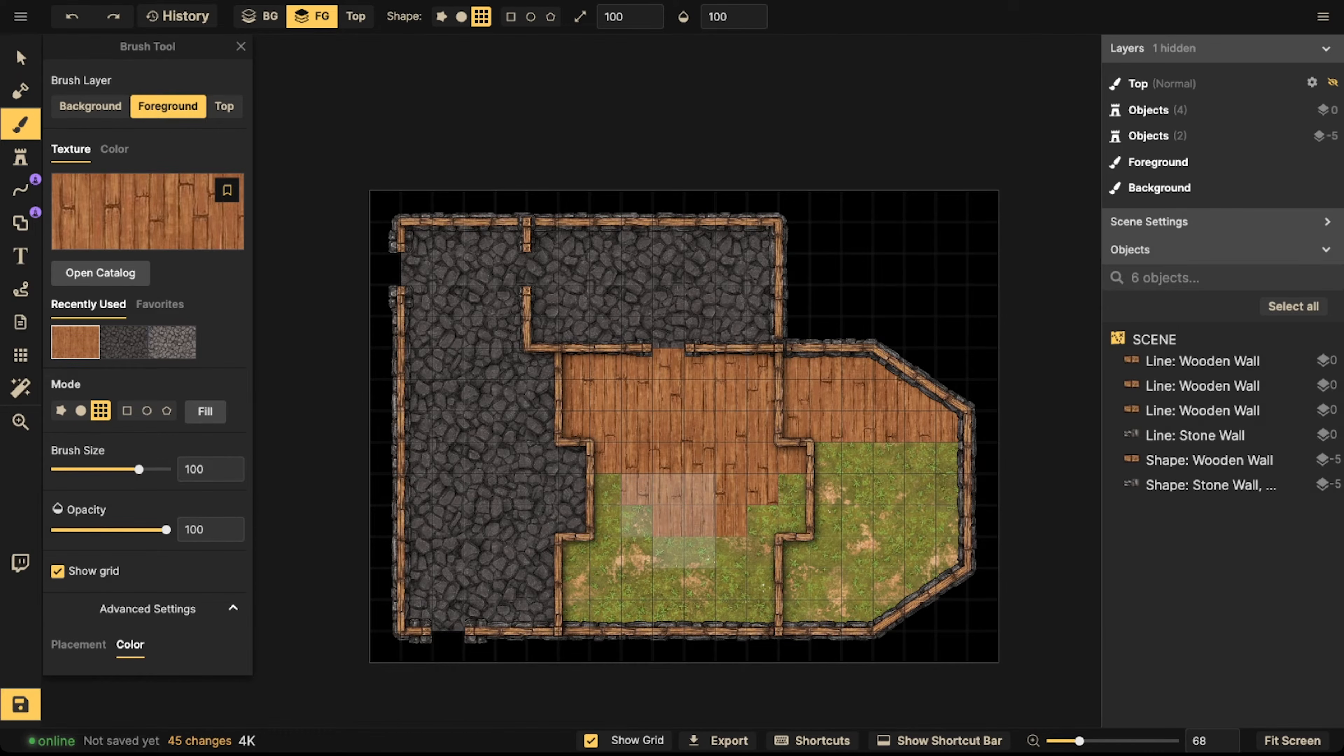
key("ctrl+z")
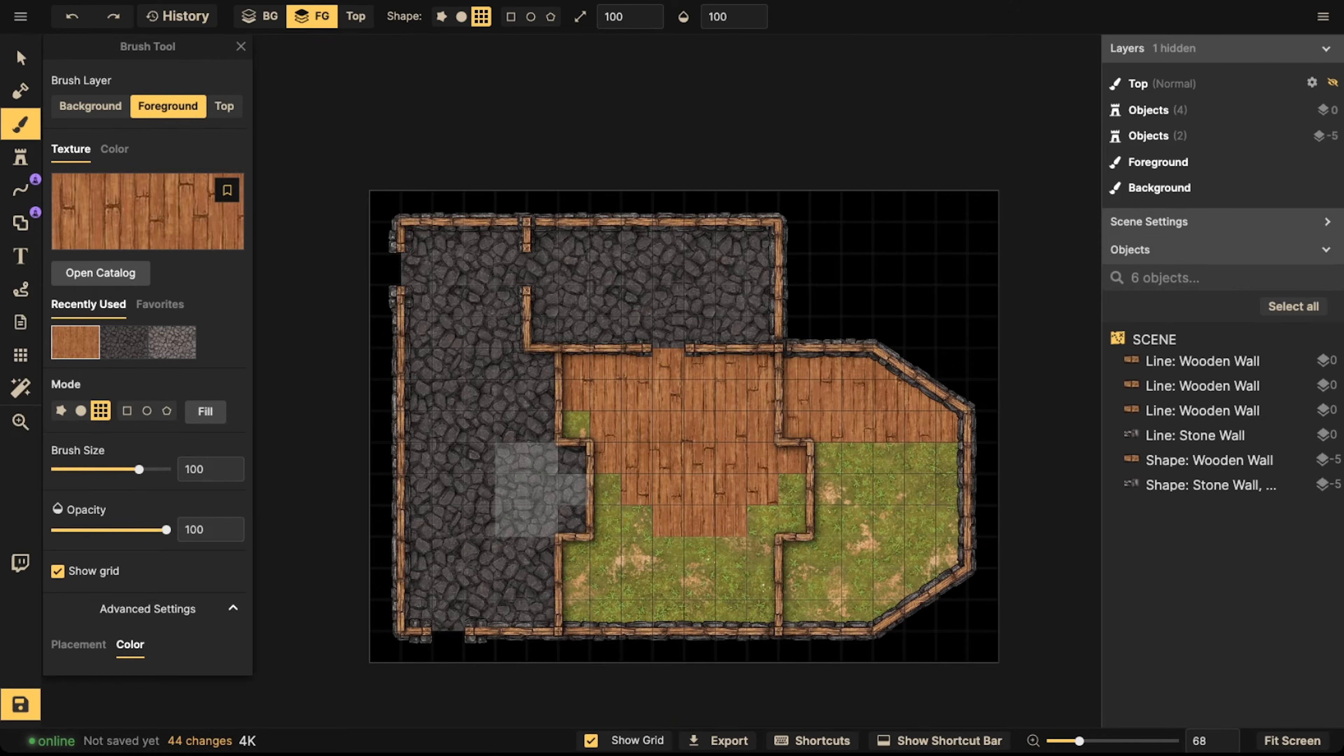
key("ctrl+z")
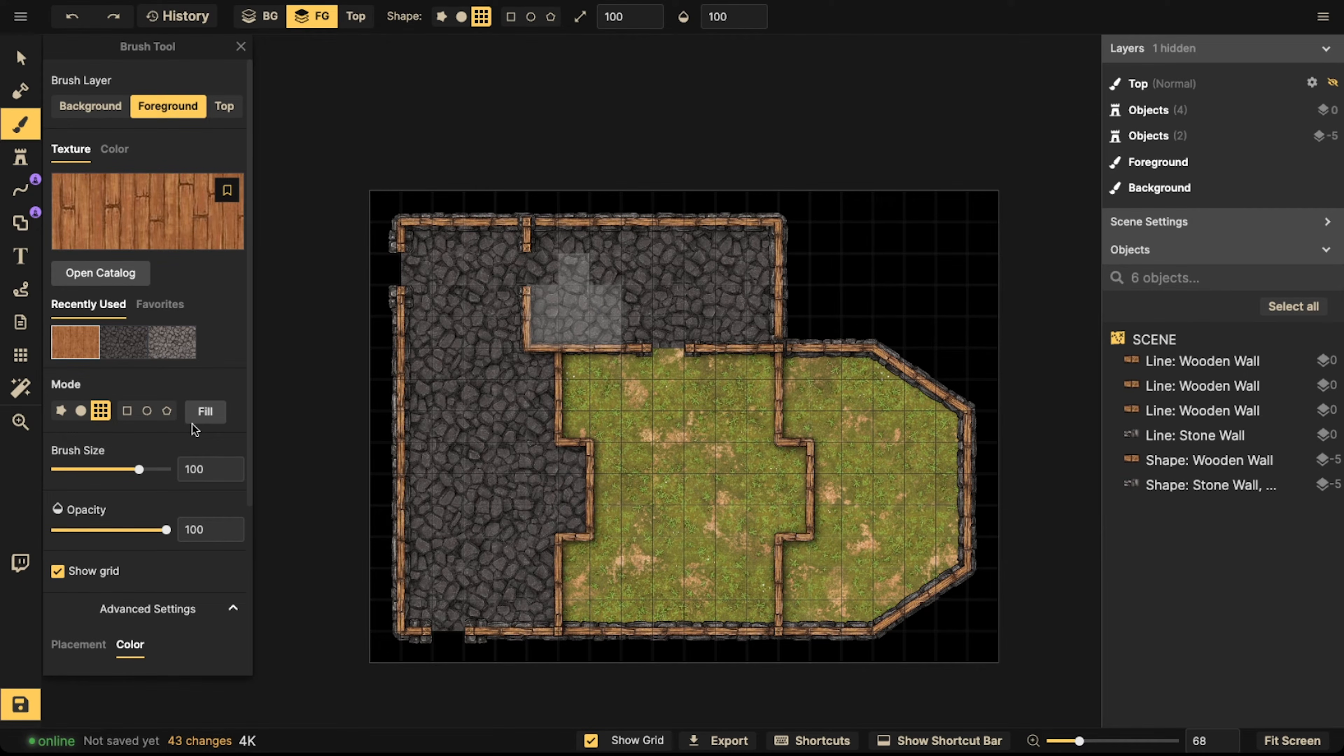
Set the wood plank brush texture's rotation to 90
scroll(94, 614, "down", 4)
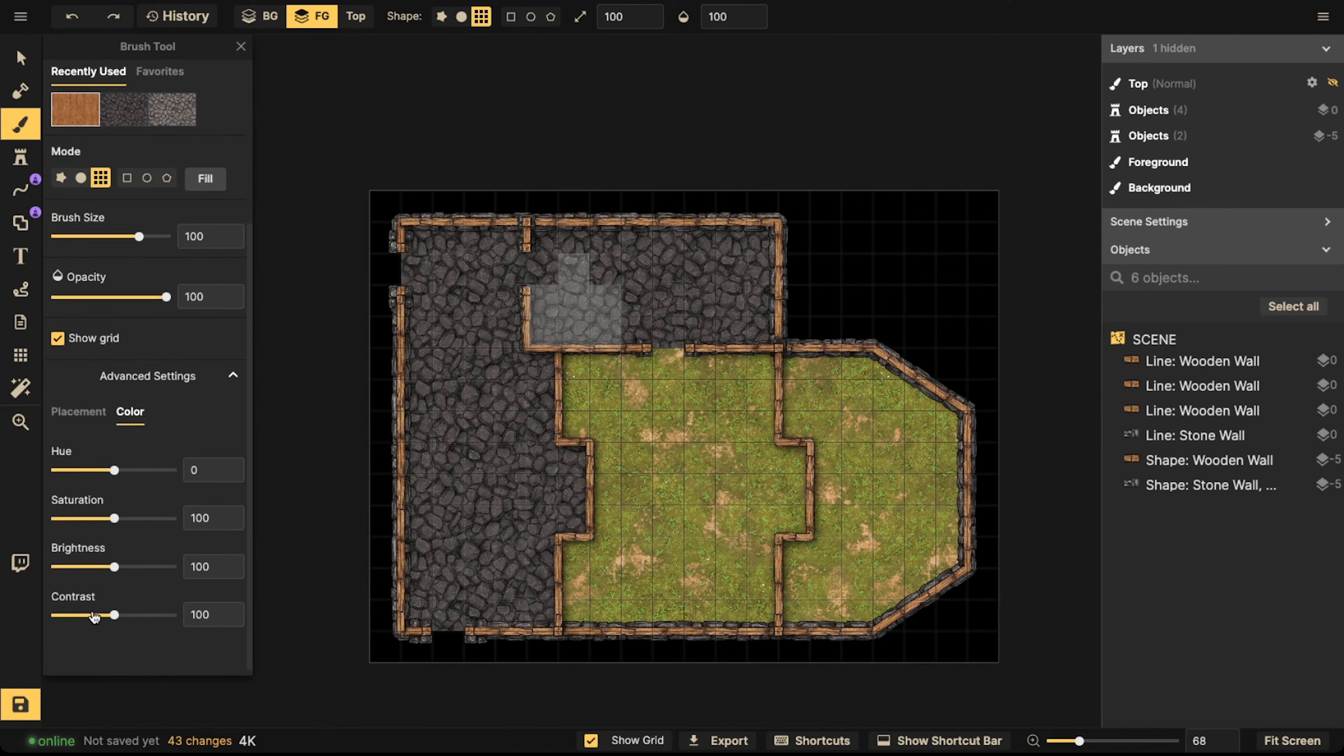
left_click(78, 412)
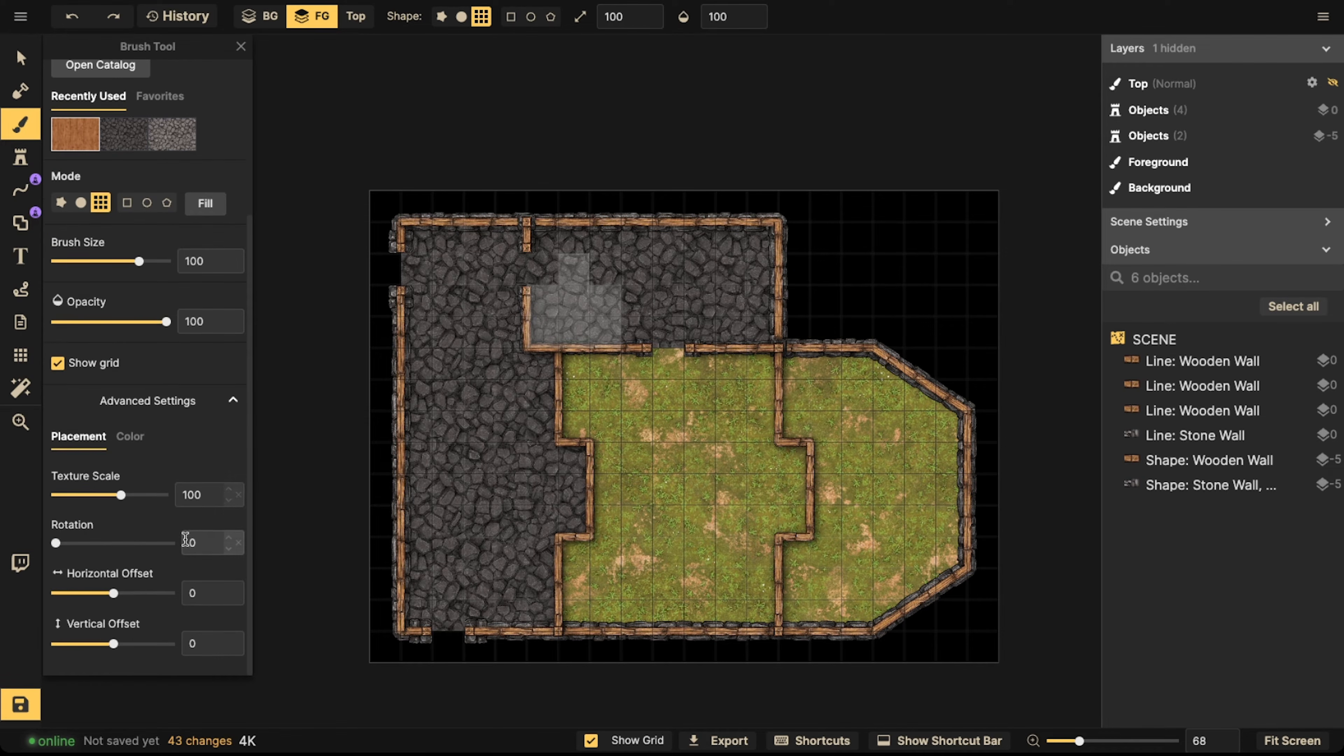
left_click_drag(142, 540, 175, 540)
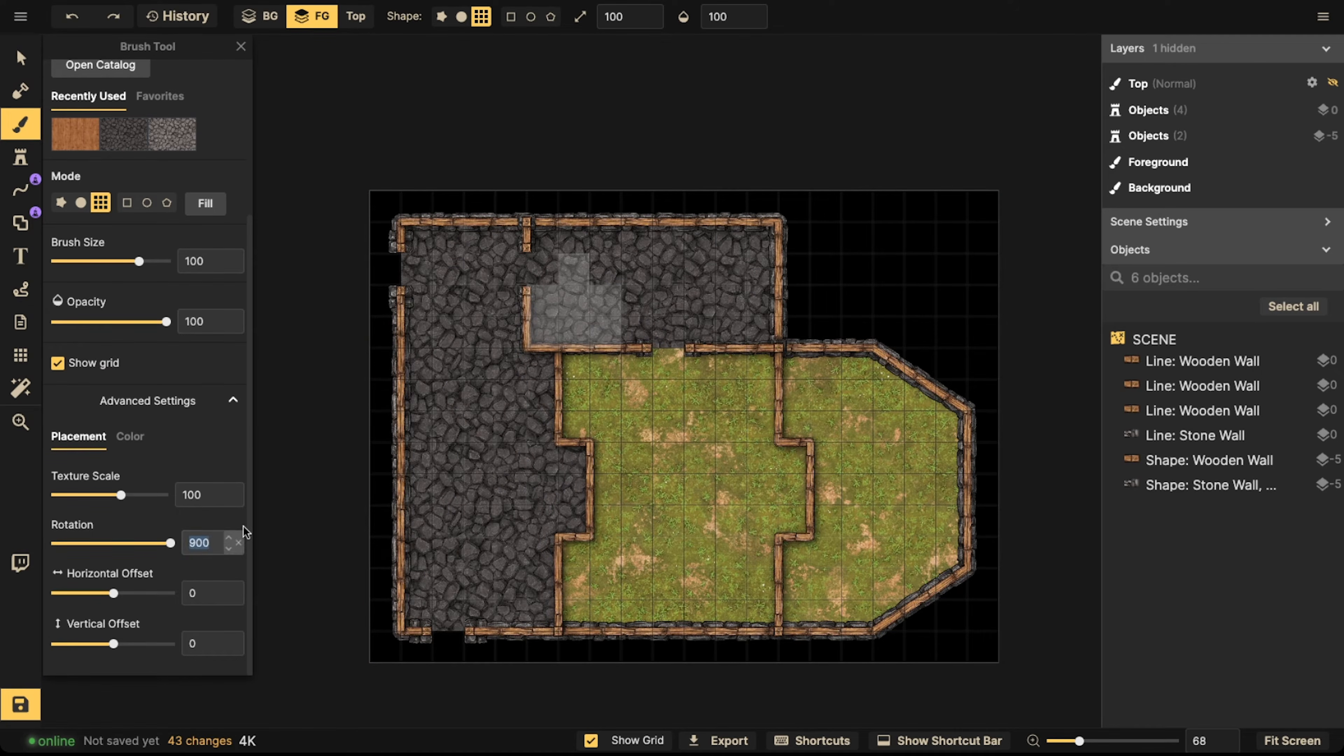
key("BackSpace")
type("90")
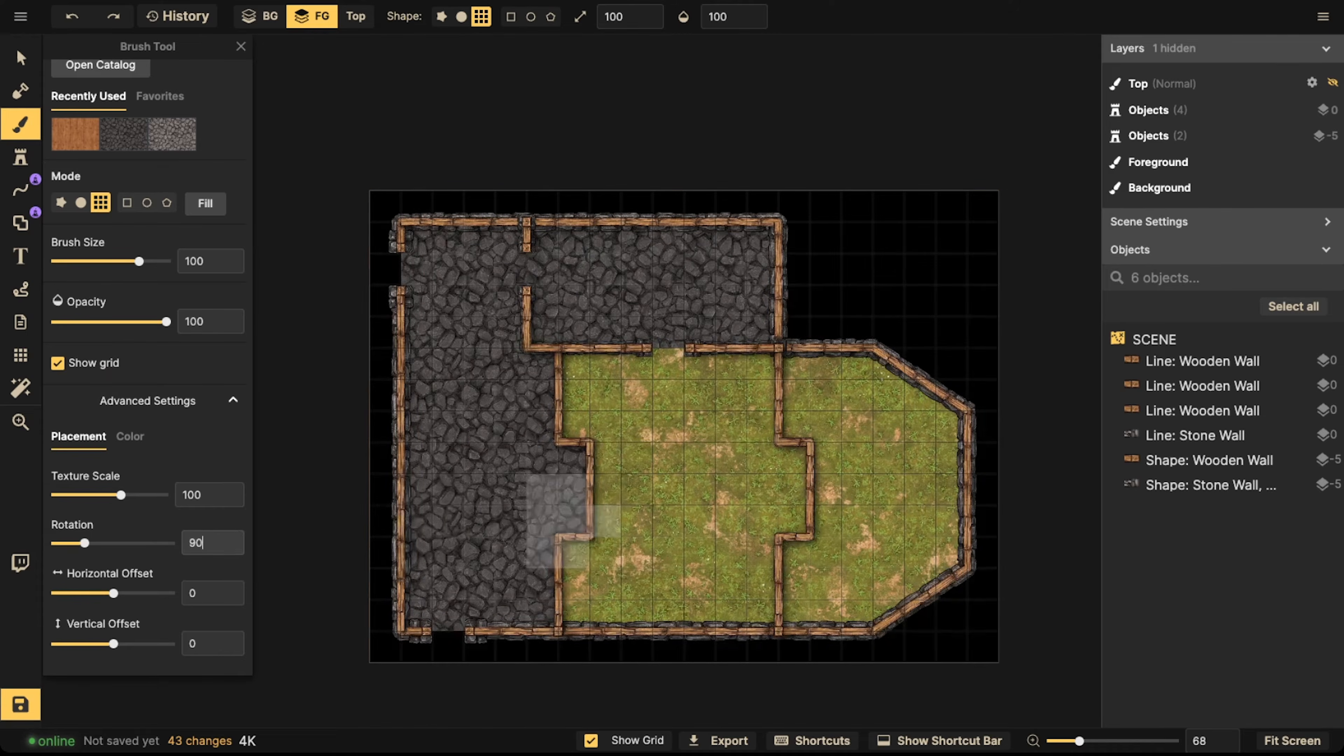
Paint the rotated wood planks over the floors of the central and eastern rooms
left_click(604, 395)
mouse_move(668, 394)
left_mouse_down()
mouse_move(873, 476)
mouse_move(635, 476)
mouse_move(608, 577)
mouse_move(899, 445)
mouse_move(947, 551)
mouse_move(731, 536)
left_mouse_up()
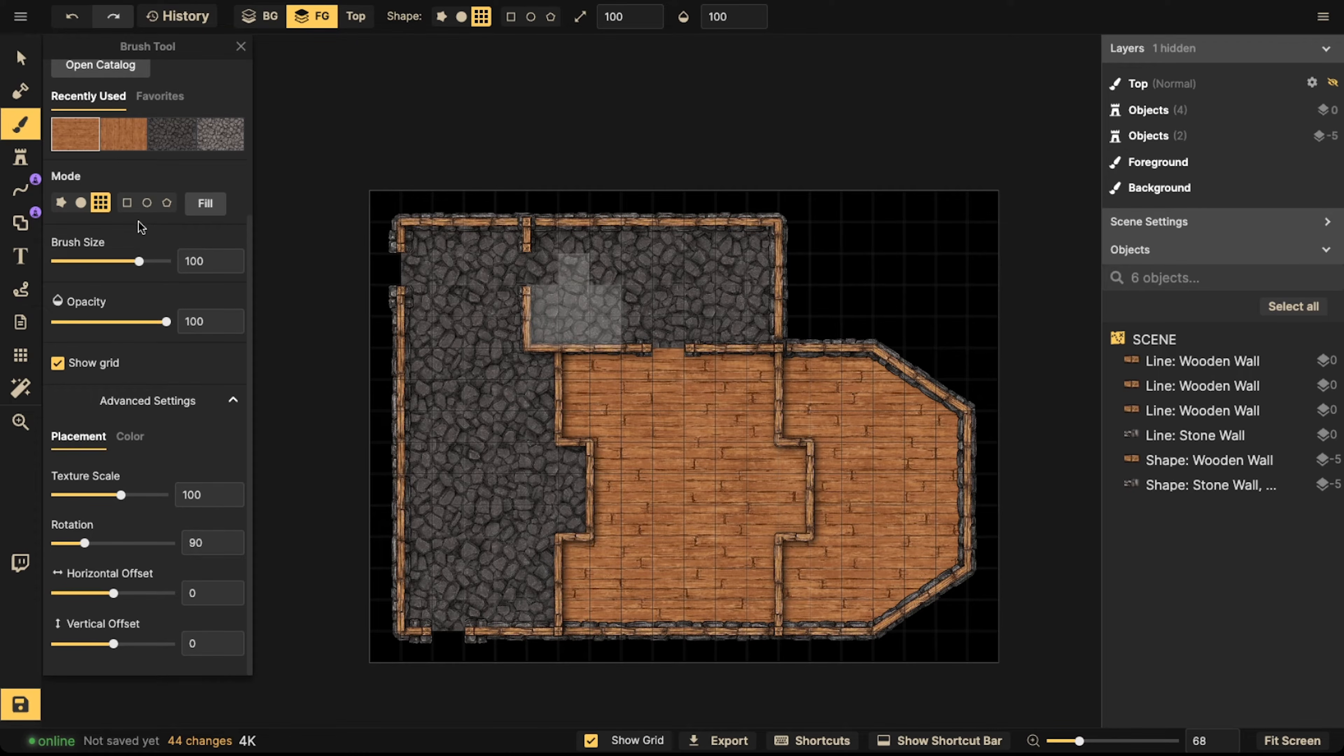
scroll(158, 169, "up", 3)
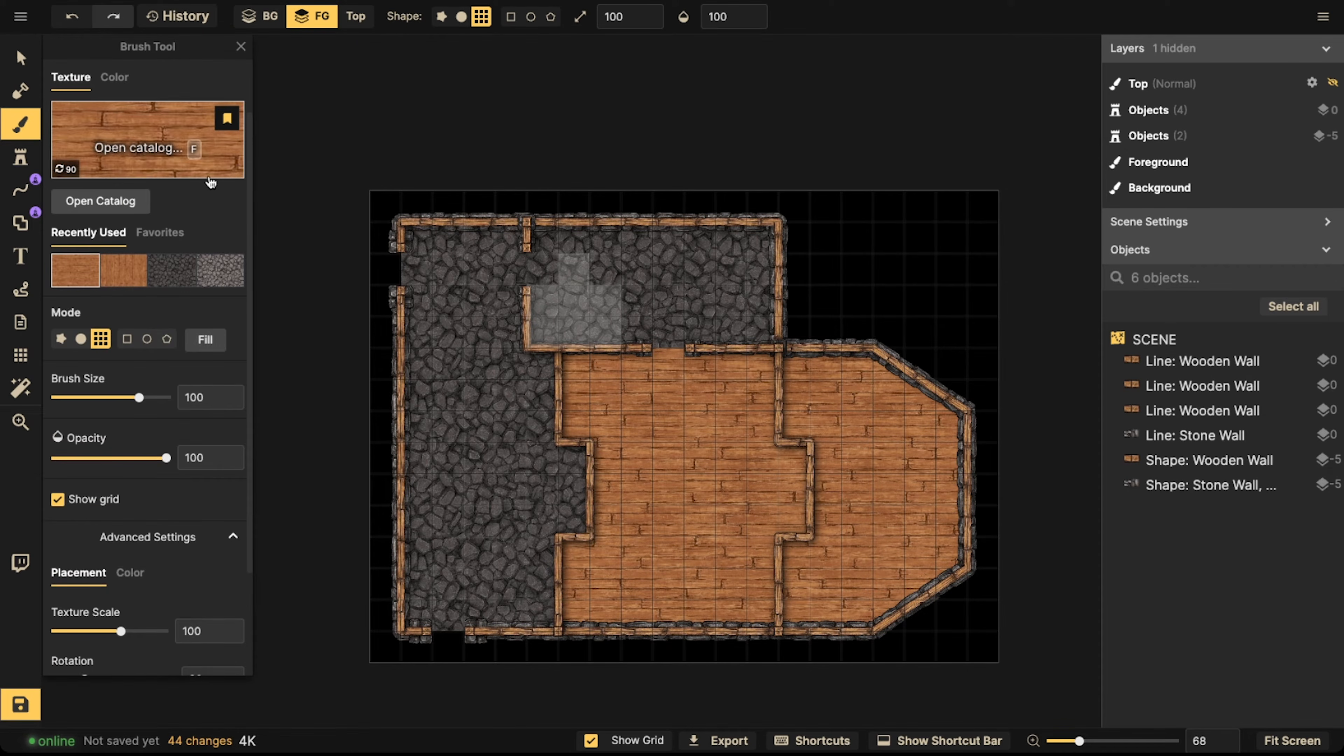
Set the wood plank brush texture's brightness to 78 and paint the darker planks over the central room's floor
scroll(188, 301, "down", 3)
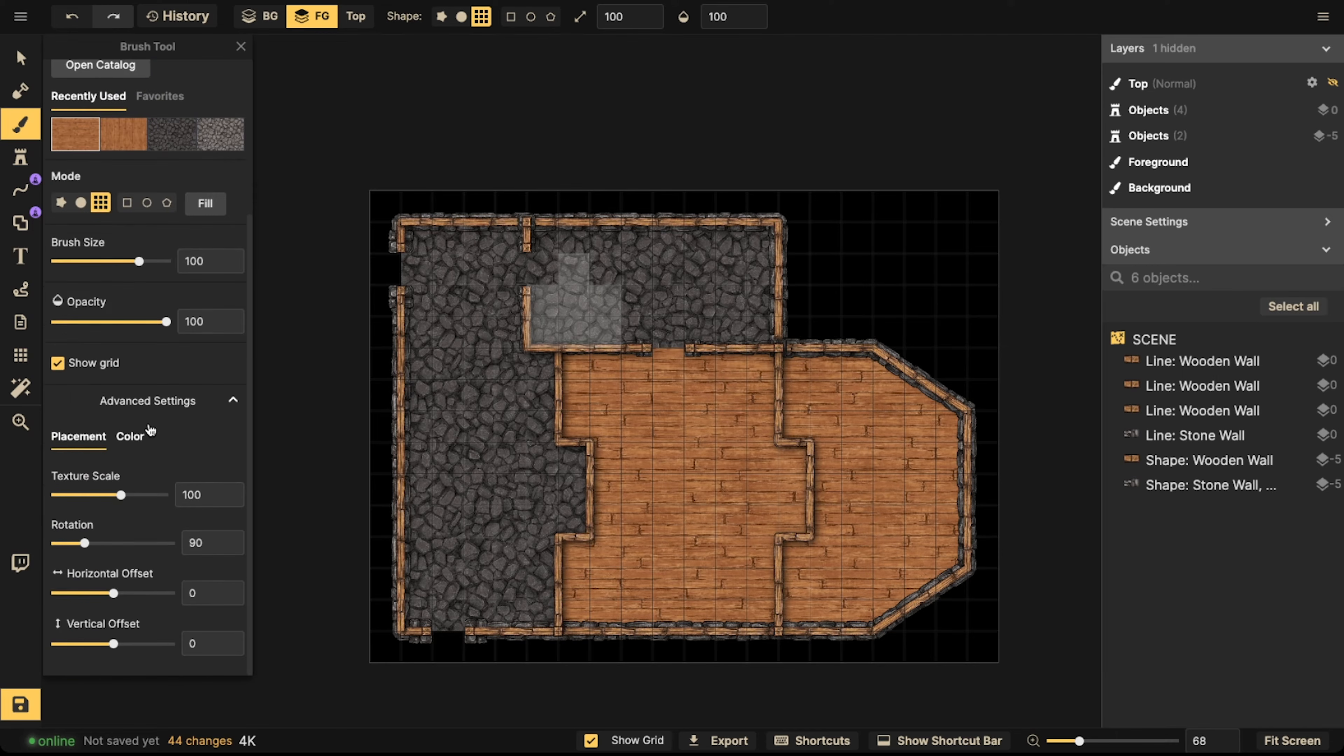
left_click(130, 435)
left_click(106, 593)
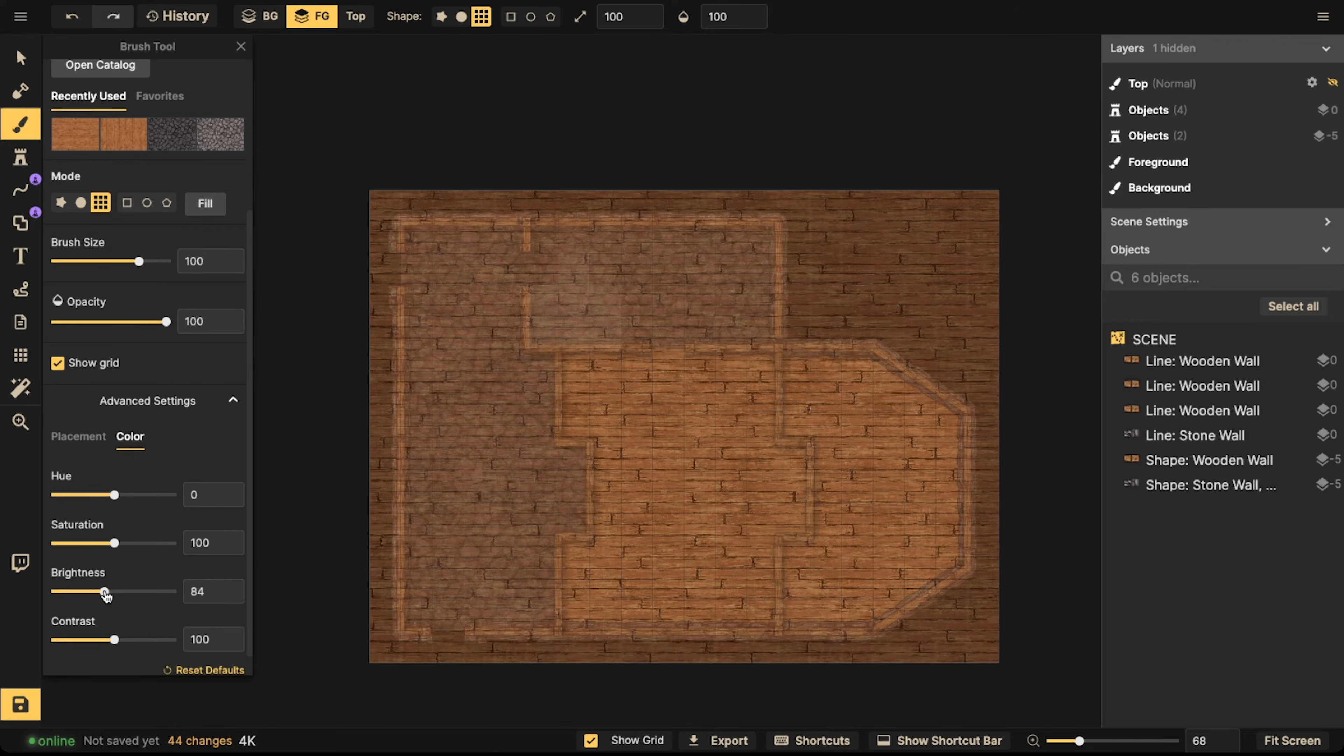
left_click_drag(102, 594, 101, 593)
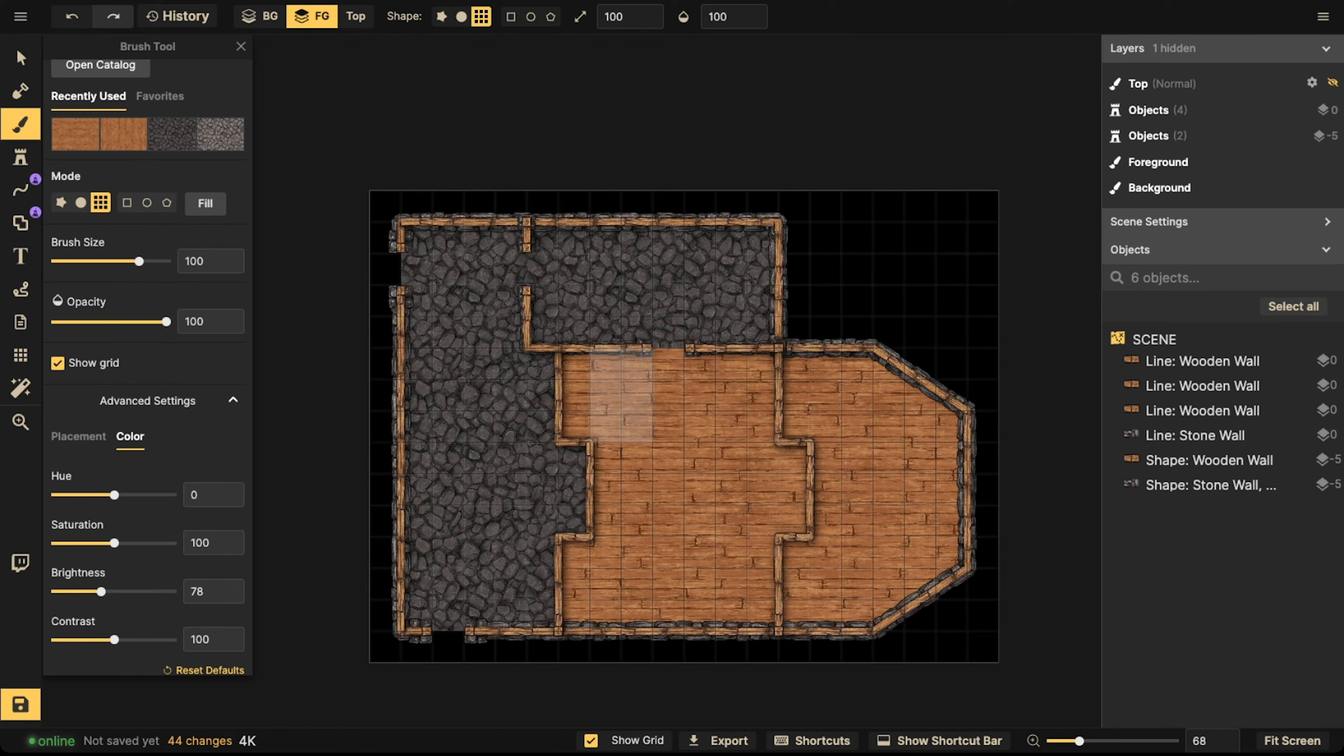
mouse_move(620, 395)
left_mouse_down()
mouse_move(607, 385)
mouse_move(707, 395)
mouse_move(715, 423)
mouse_move(730, 408)
mouse_move(765, 427)
mouse_move(741, 624)
mouse_move(622, 505)
mouse_move(604, 426)
mouse_move(631, 584)
mouse_move(638, 554)
mouse_move(621, 614)
mouse_move(634, 603)
left_mouse_up()
Reduce the brush size to 20 and repaint the lighter planks on the overpainted tiles along the eastern room's dividing wall
key("bracketleft")
key("bracketleft")
key("bracketleft")
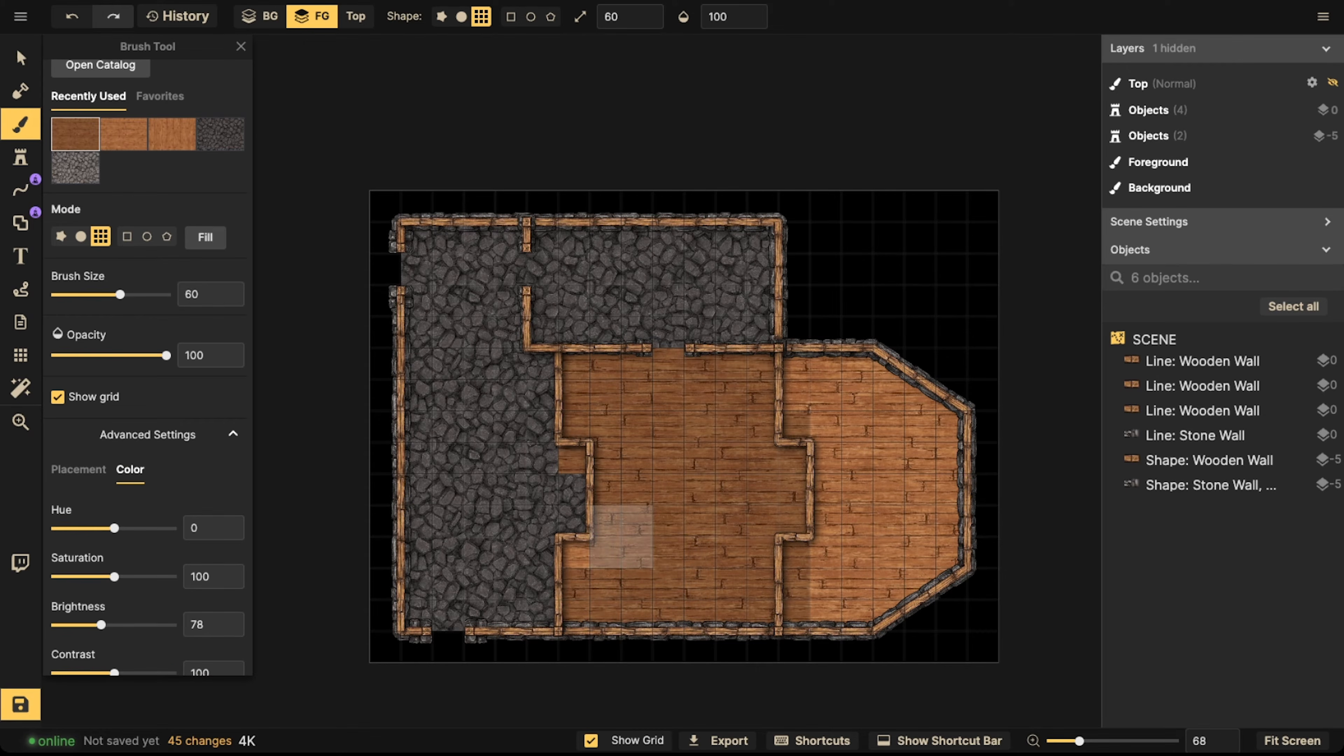
key("bracketleft")
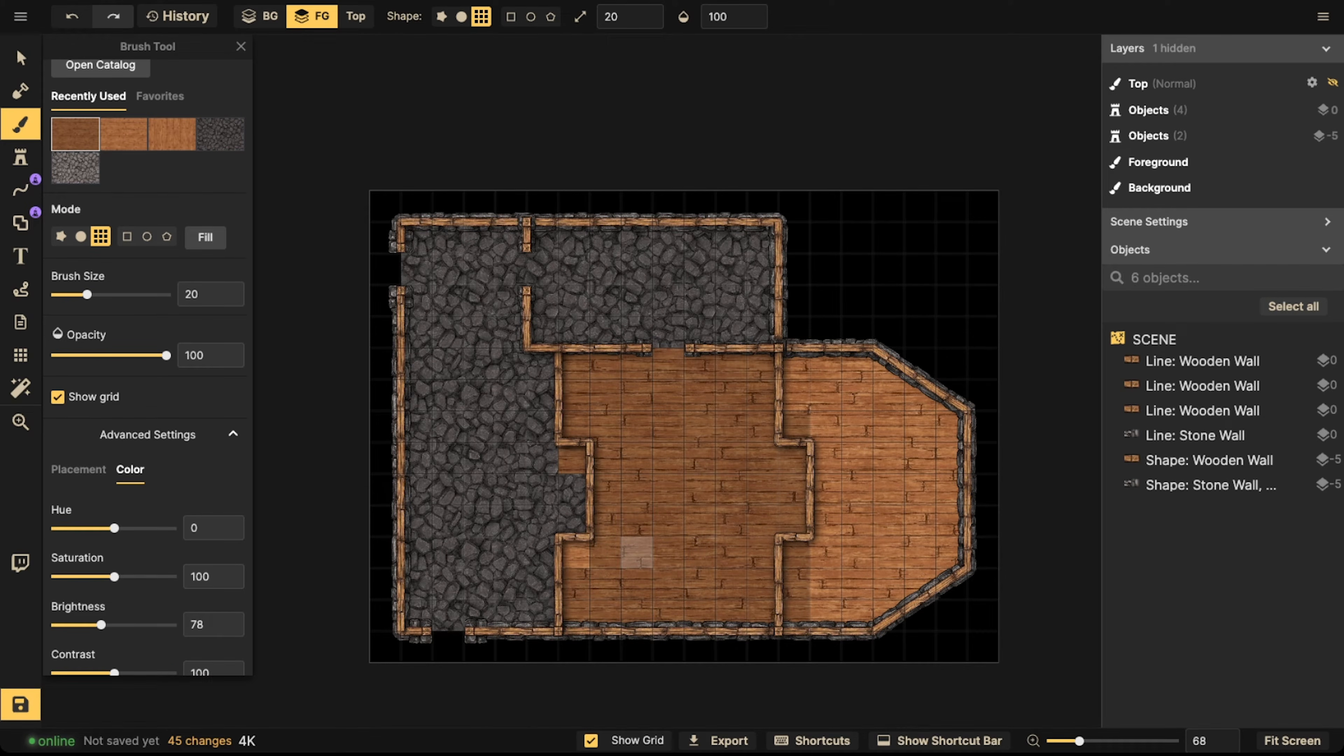
left_click(123, 134)
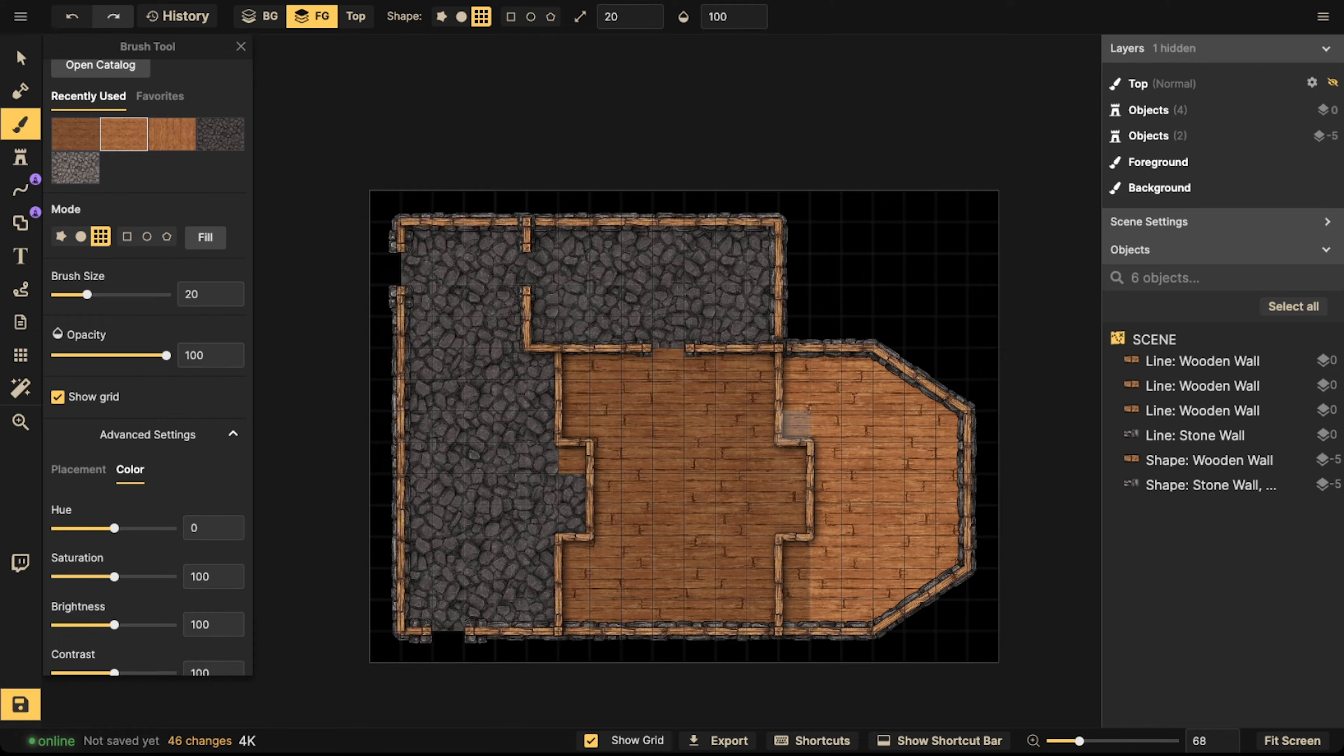
left_click(794, 426)
left_click_drag(794, 553, 793, 614)
Repaint the misplaced plank tile beside the western room's dividing wall with the dark cobblestone texture
left_click(219, 138)
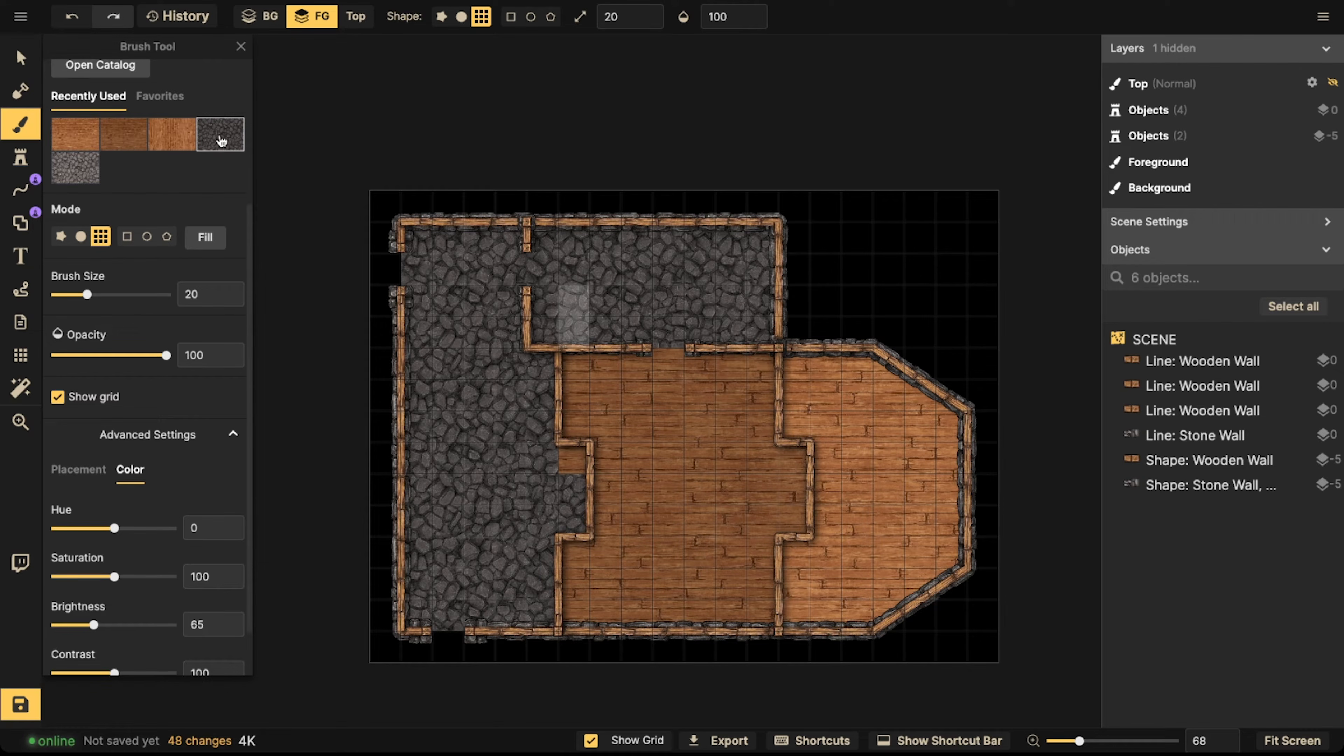
left_click(573, 459)
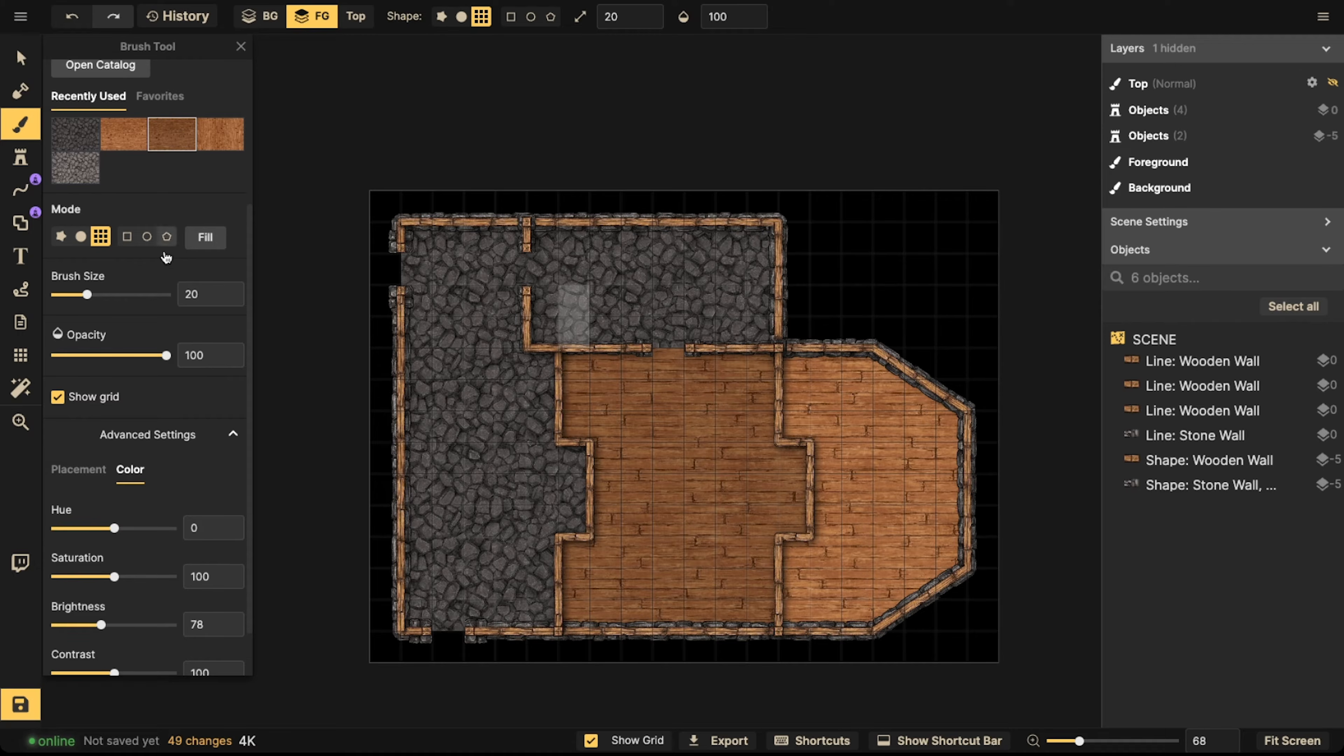
scroll(143, 357, "down", 2)
scroll(176, 338, "up", 7)
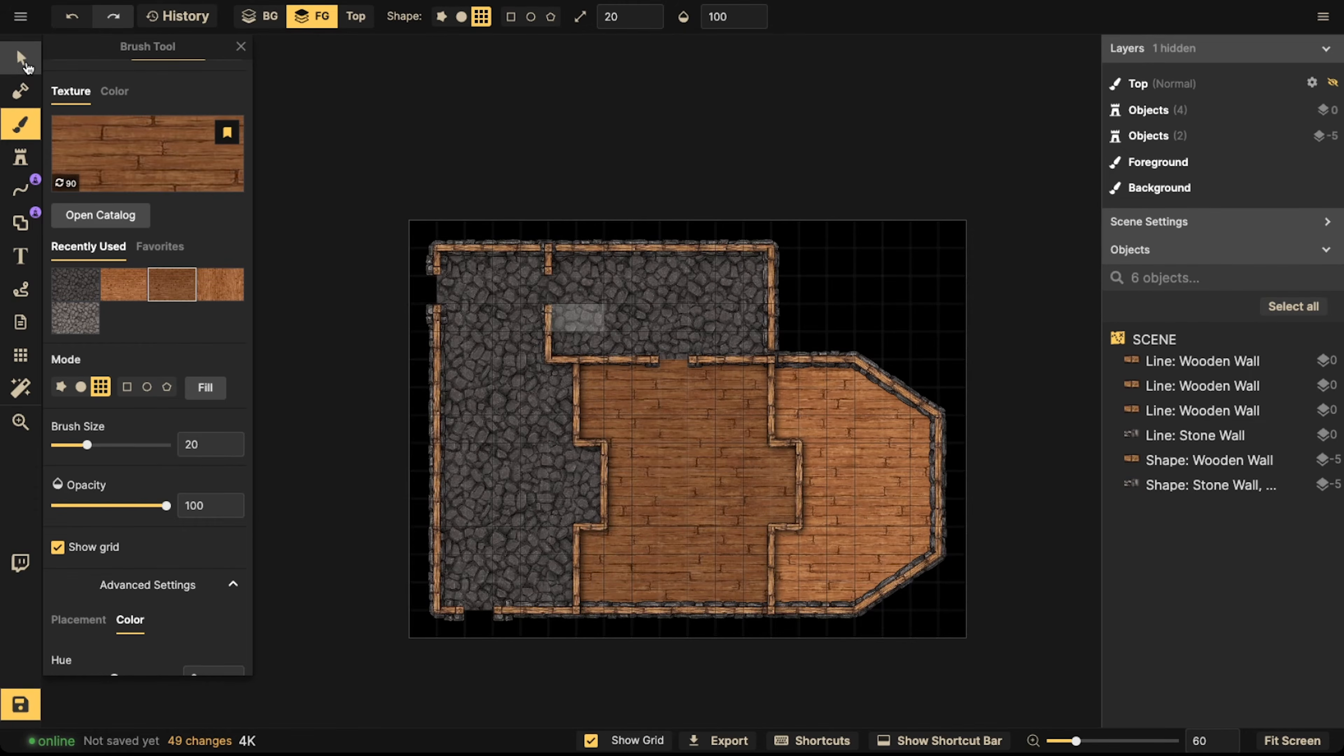
Set the stroke brightness of the wooden wall between the western and central rooms to 81
left_click(21, 57)
left_click(596, 447)
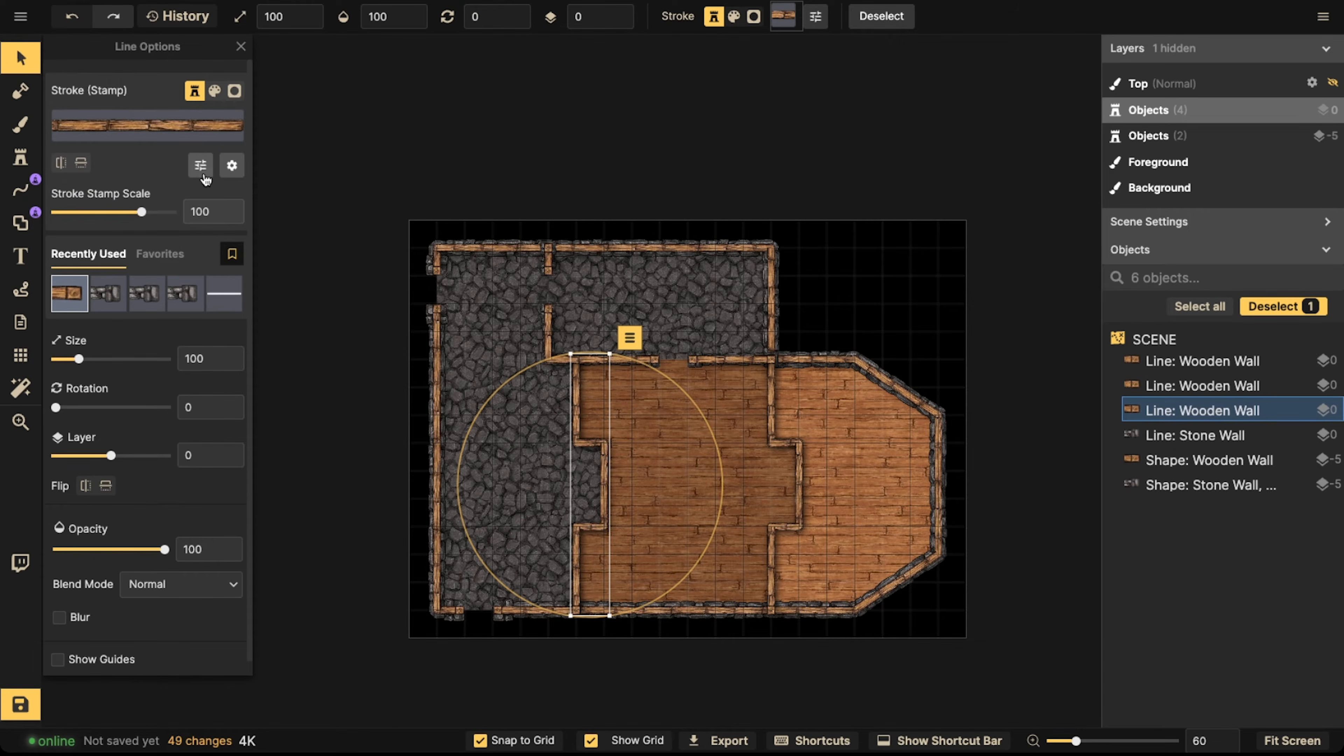
left_click(200, 165)
left_click(315, 188)
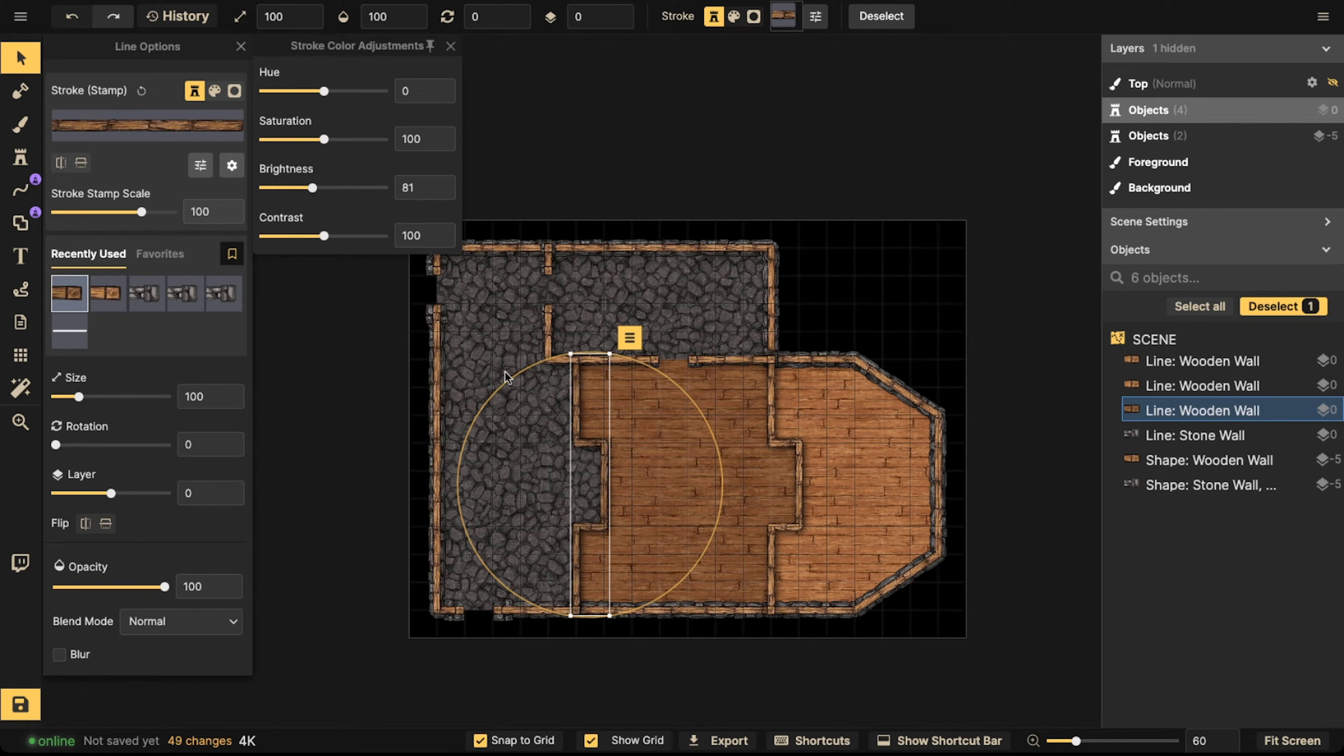
left_click(591, 480)
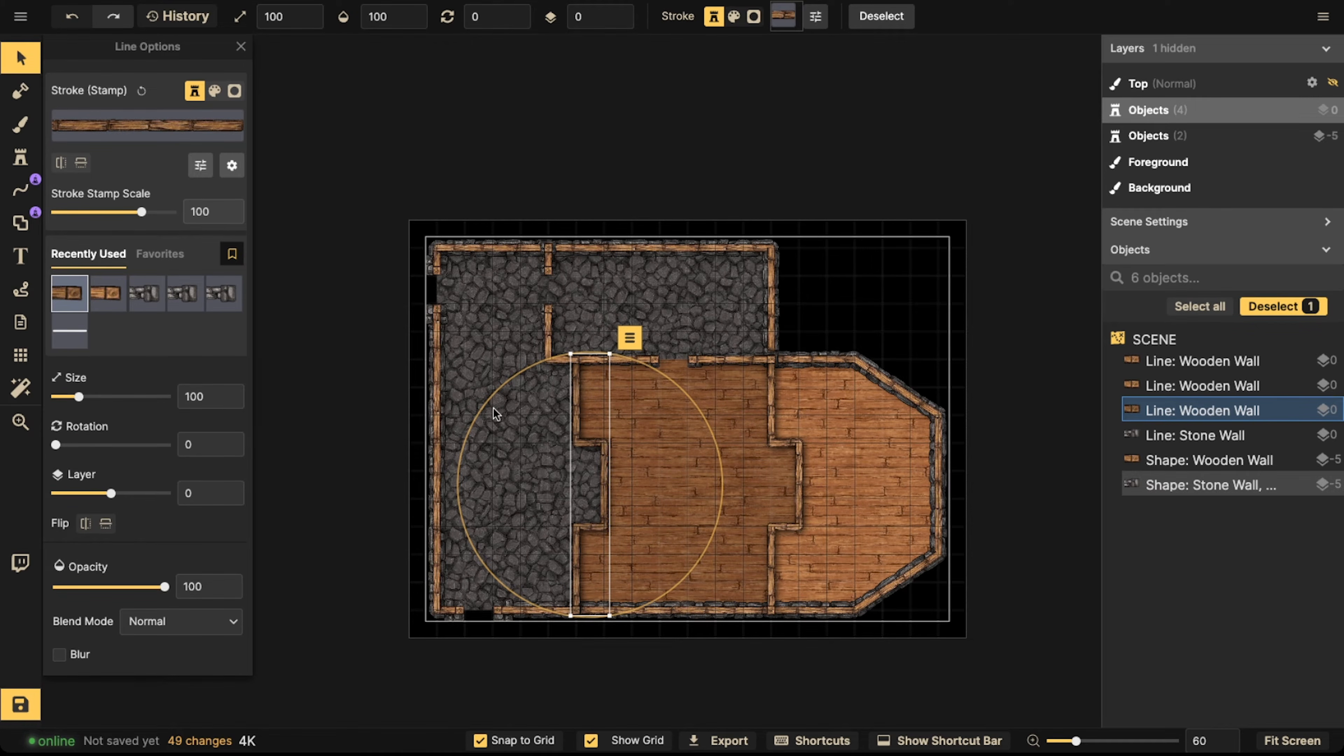
left_click(781, 482, "shift")
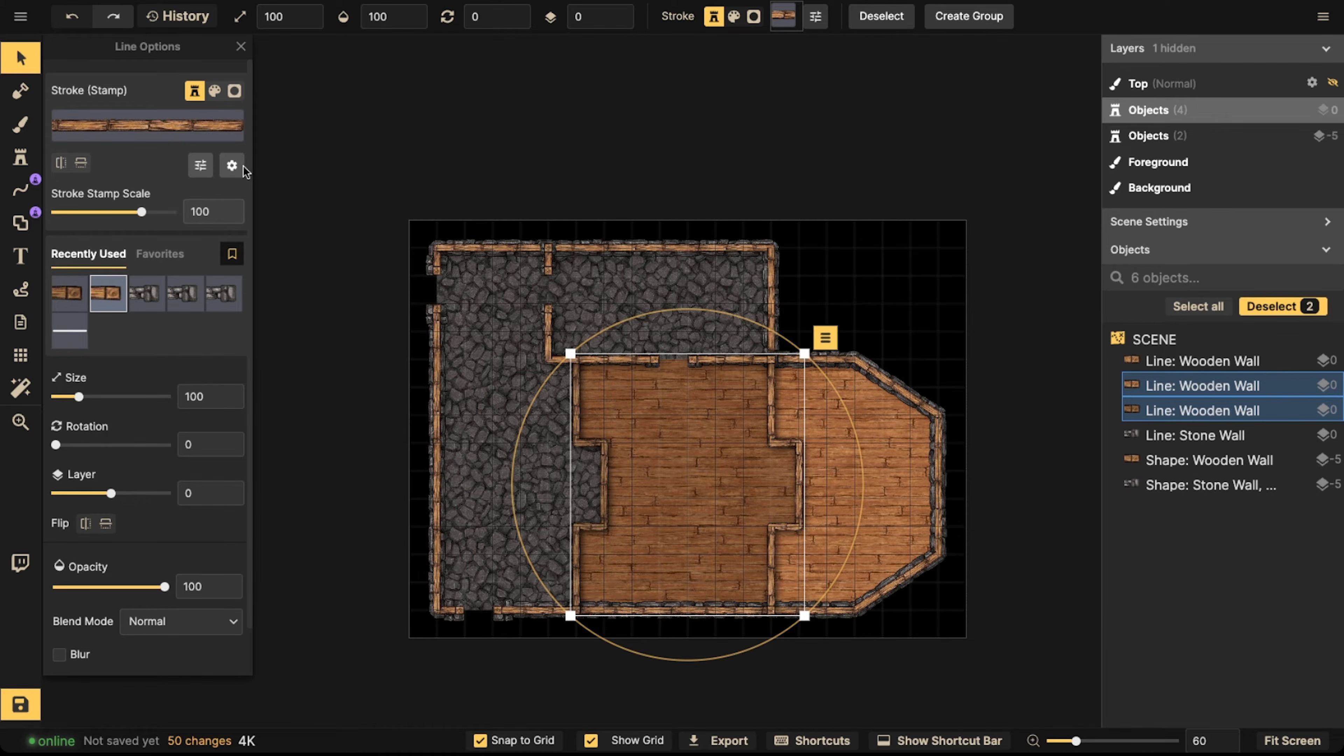
left_click(232, 166)
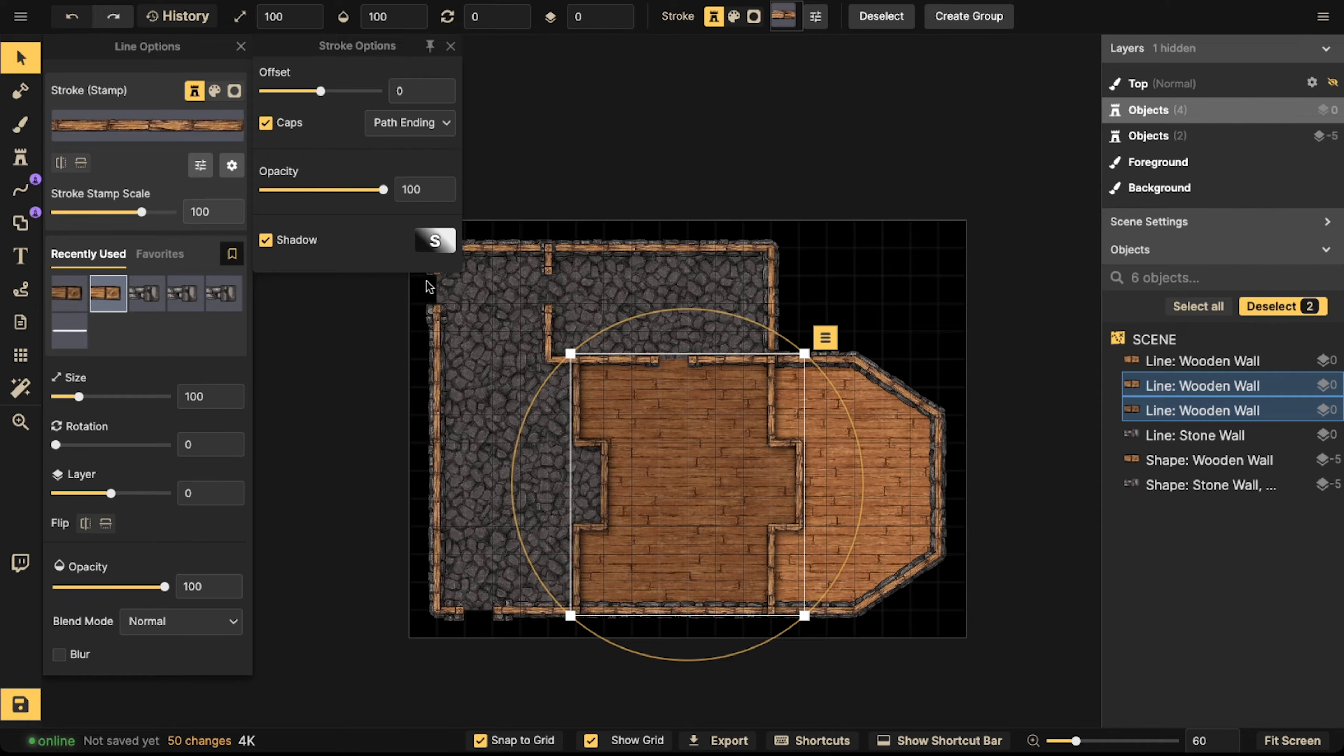
left_click(435, 271)
middle_click_drag(464, 280, 606, 292)
For both wooden walls flanking the central room, set the stroke shadow's vertical offset to 0 and horizontal offset to -14.6
left_click(724, 458)
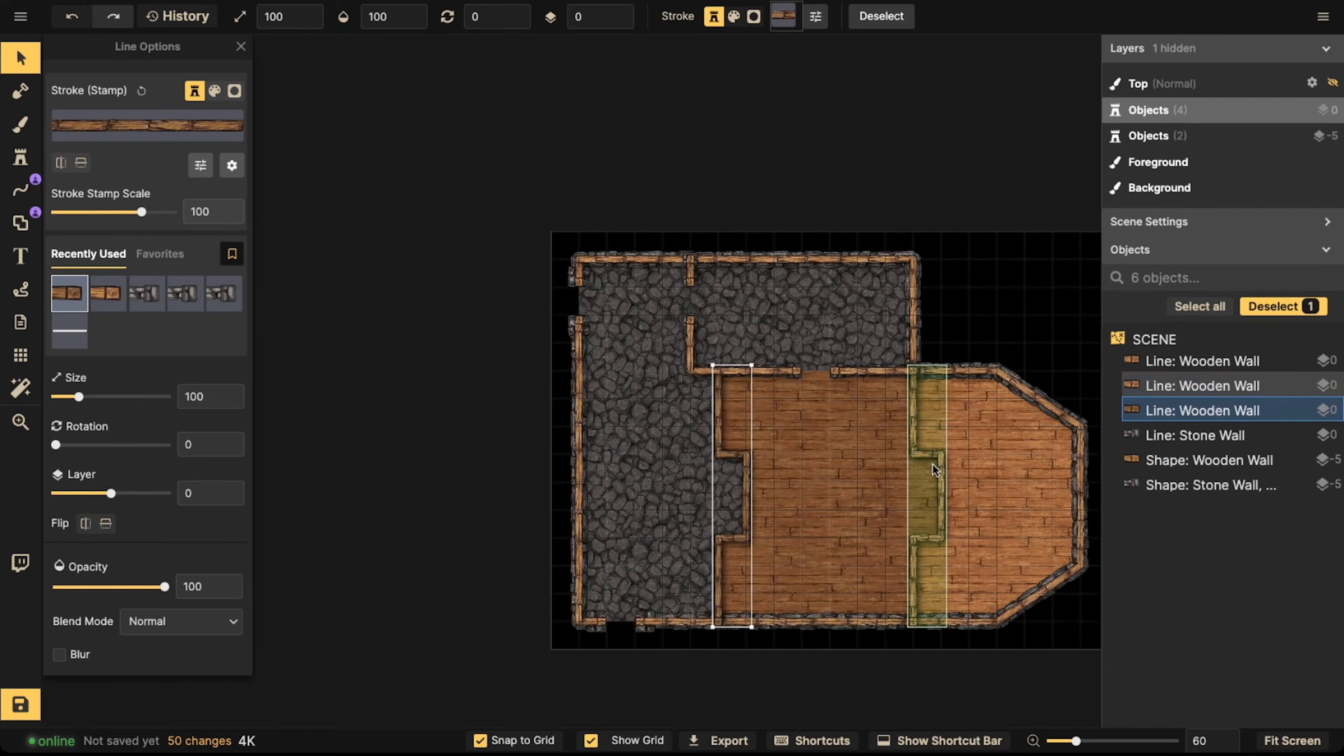
left_click(935, 469, "shift")
left_click(232, 165)
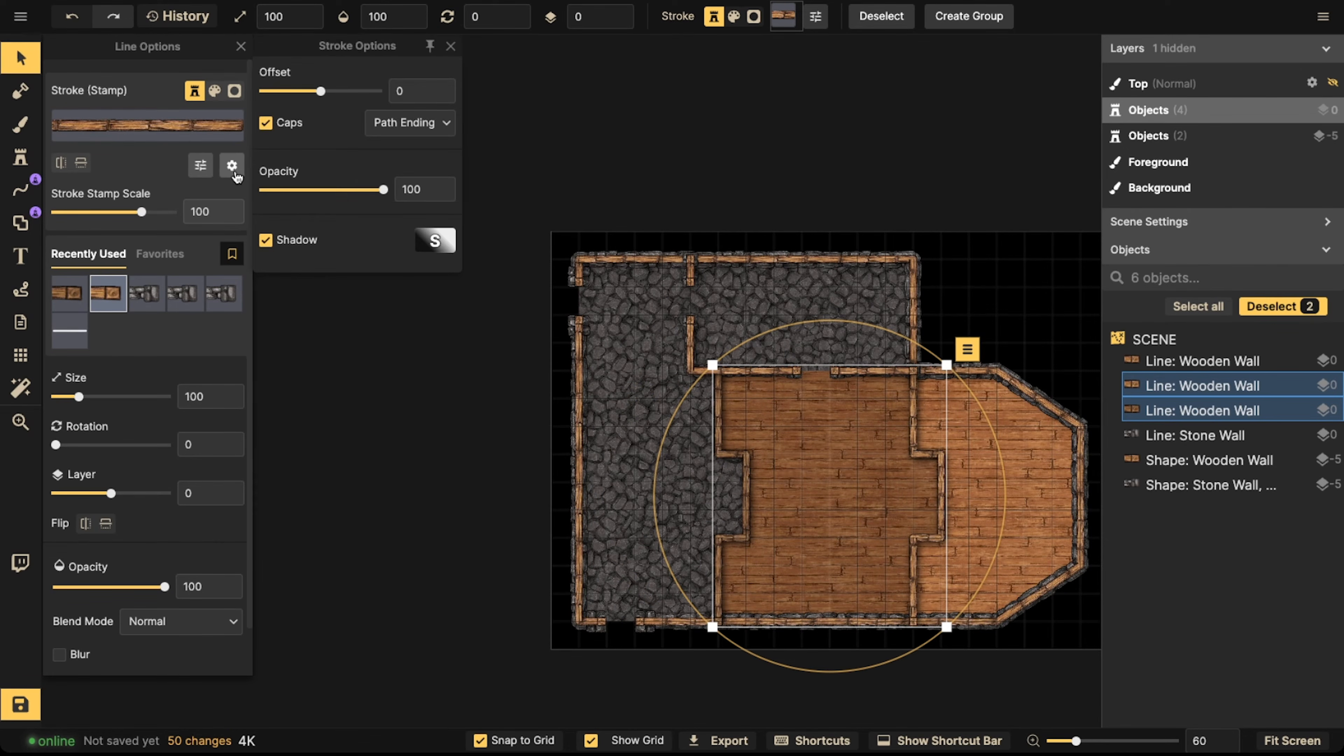
left_click(435, 242)
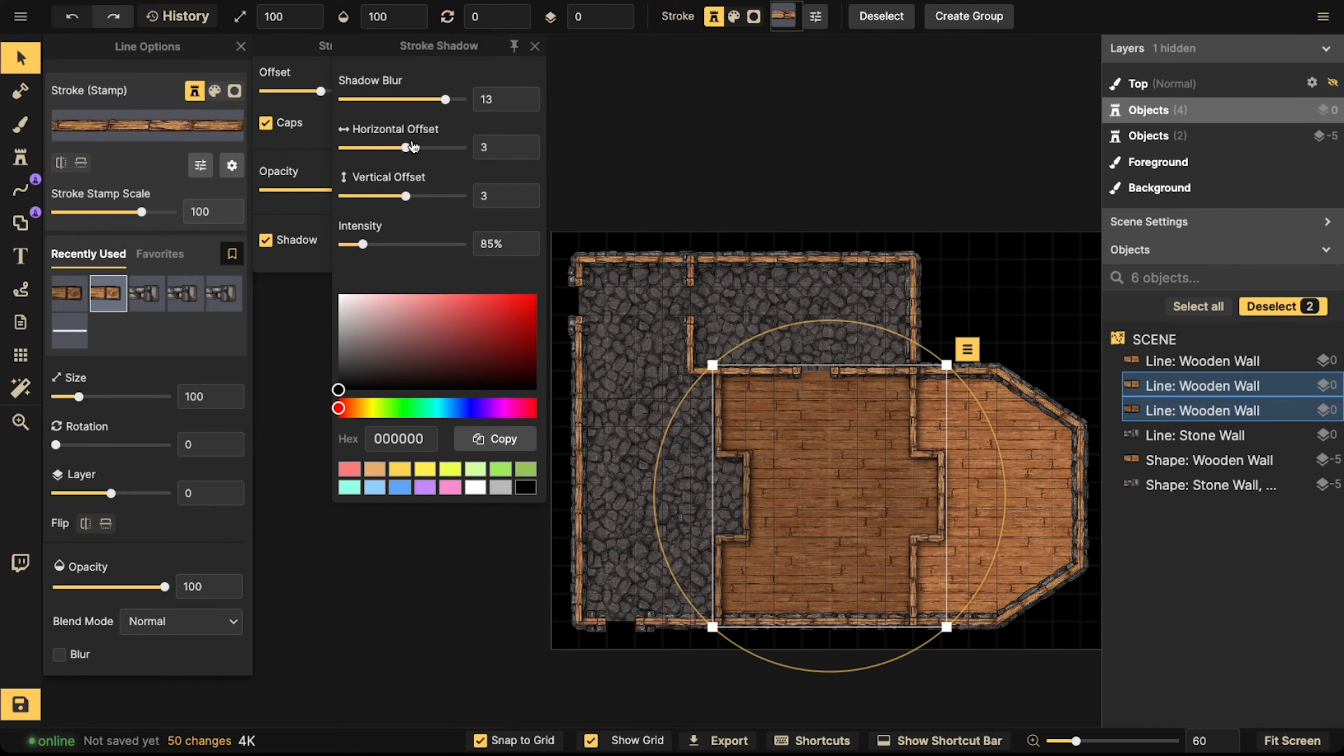
type("0")
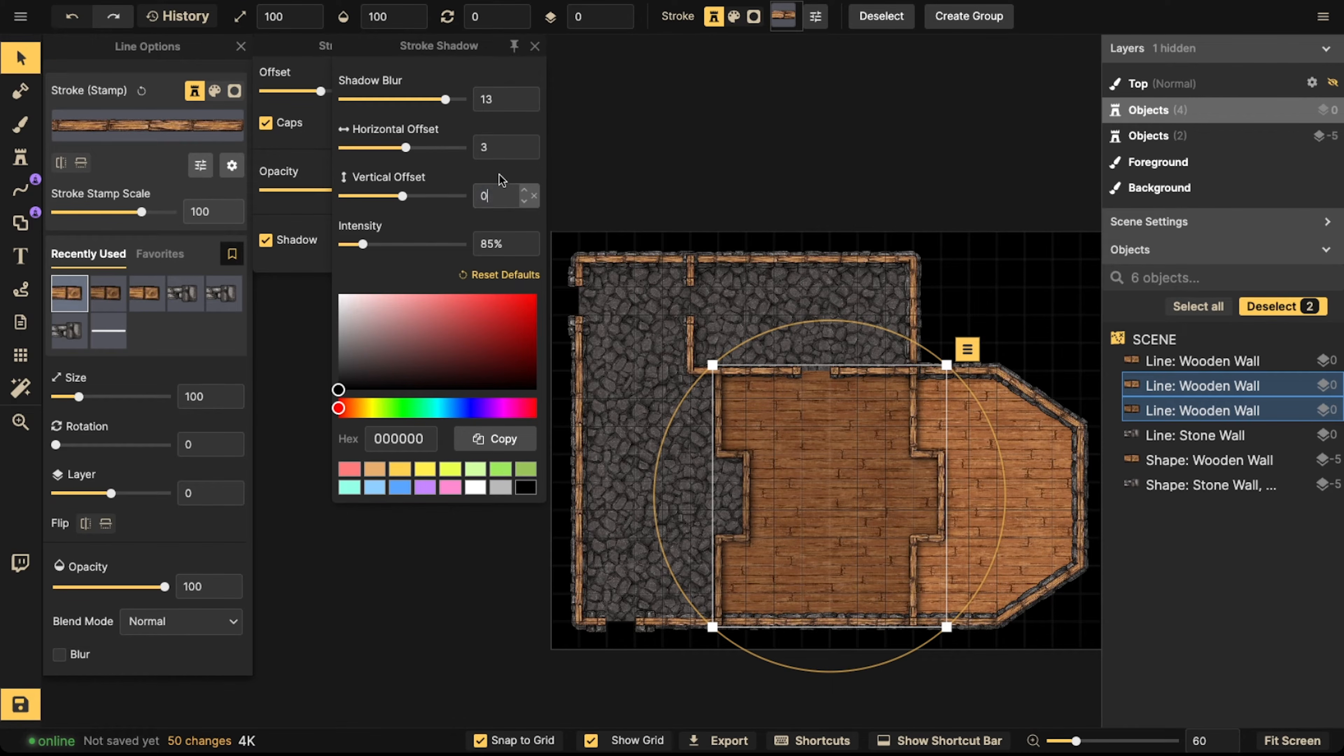
left_click(484, 145)
key("BackSpace")
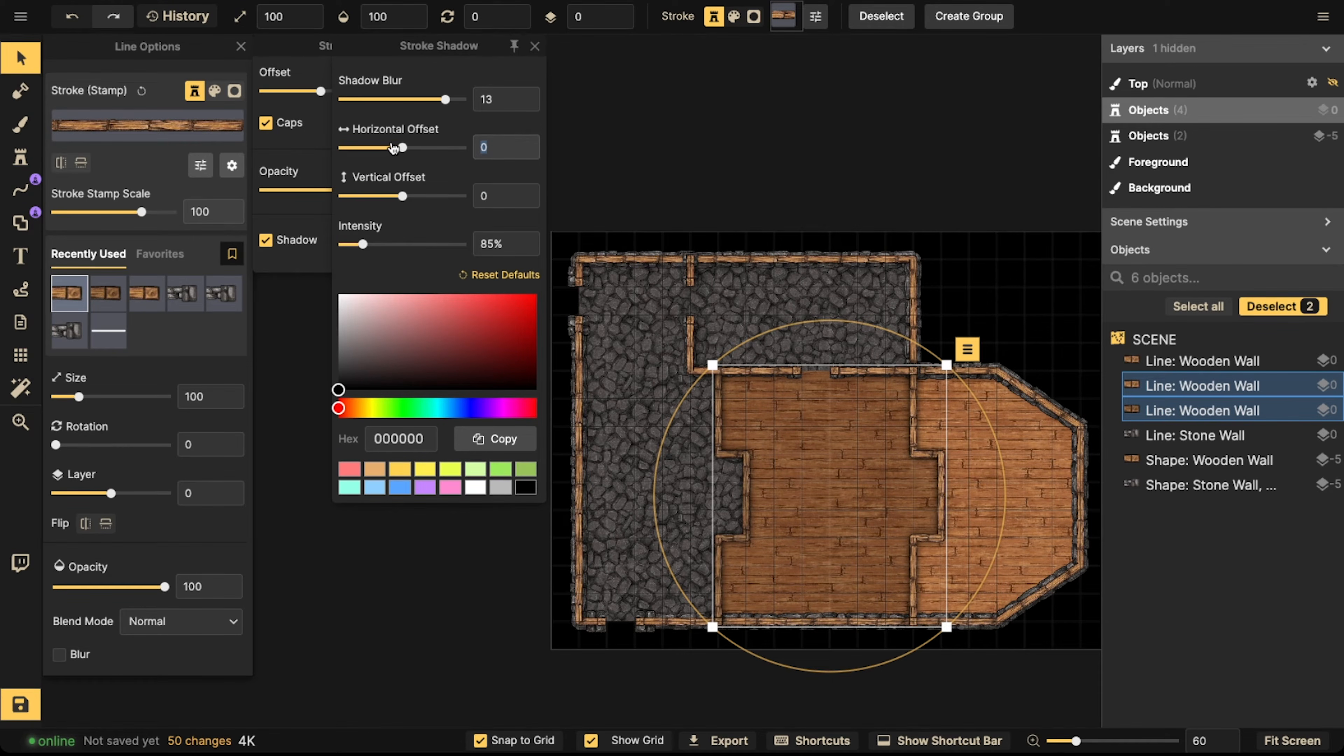
type("1")
left_click_drag(401, 149, 394, 148)
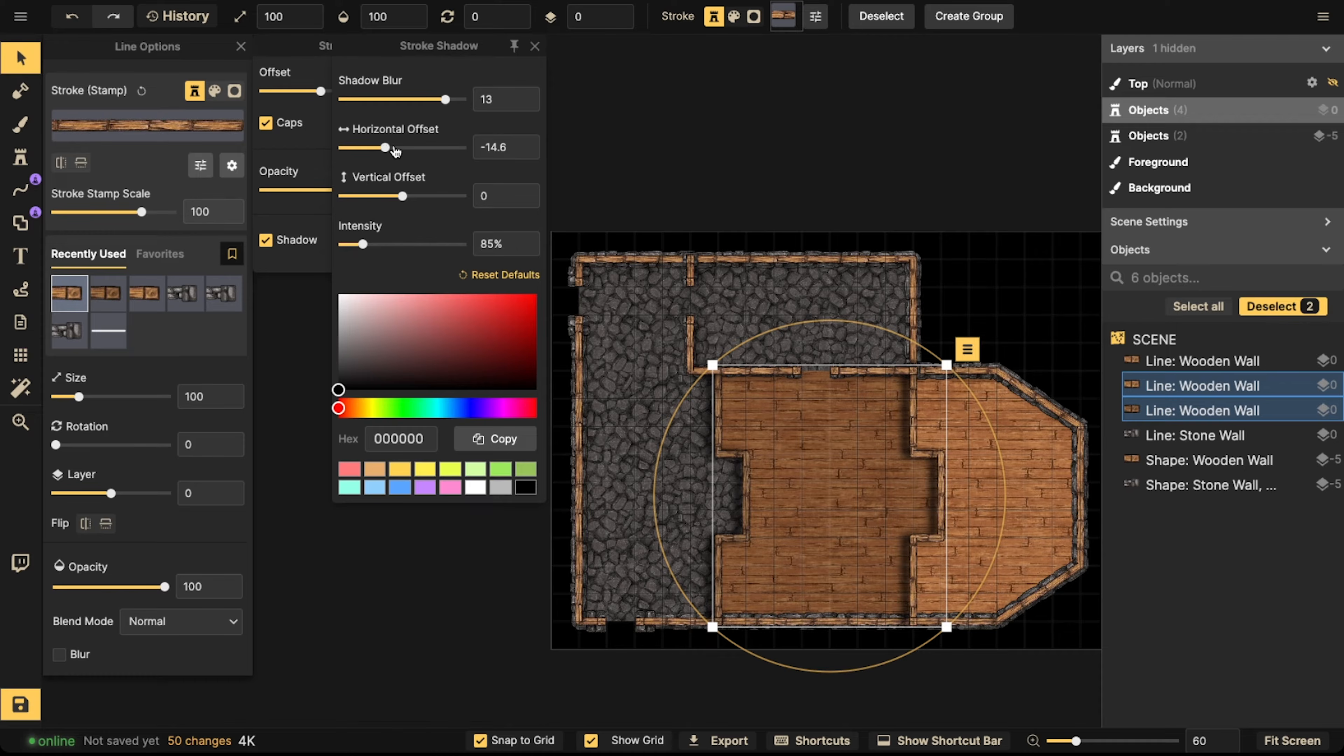
key("Escape")
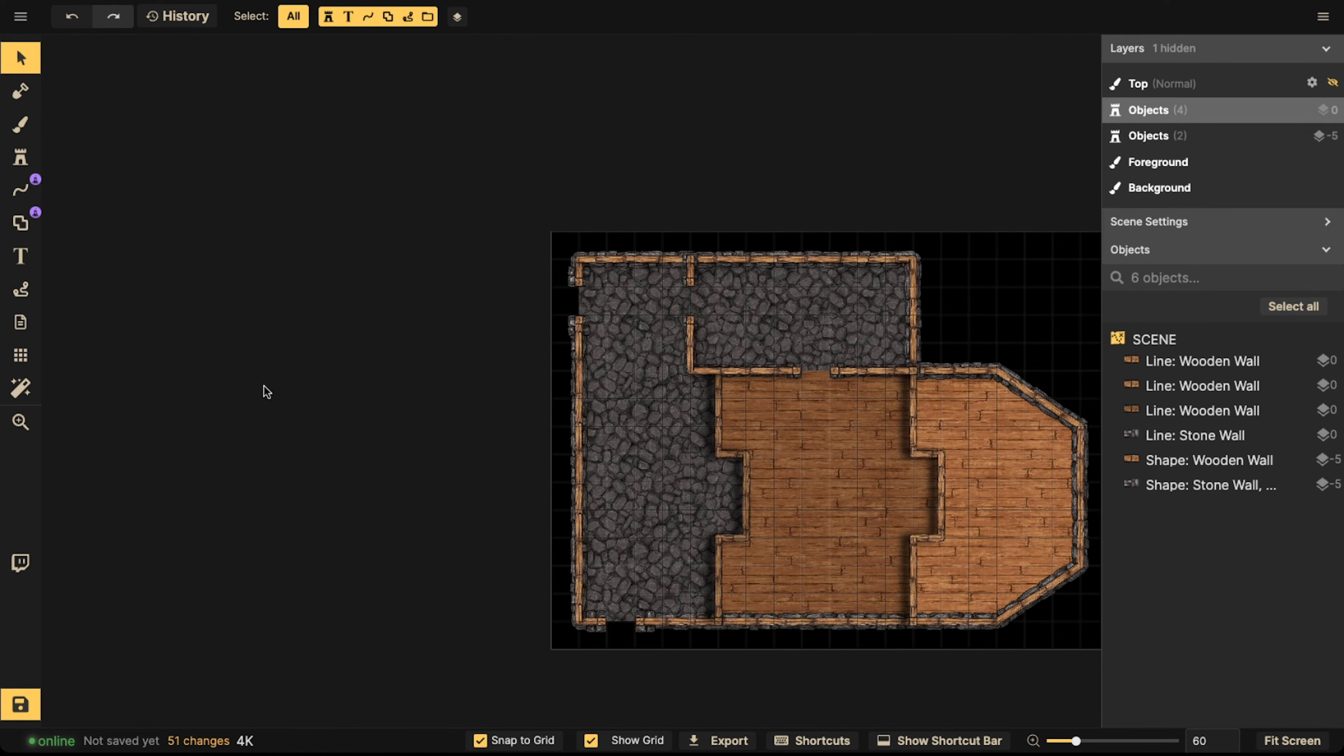
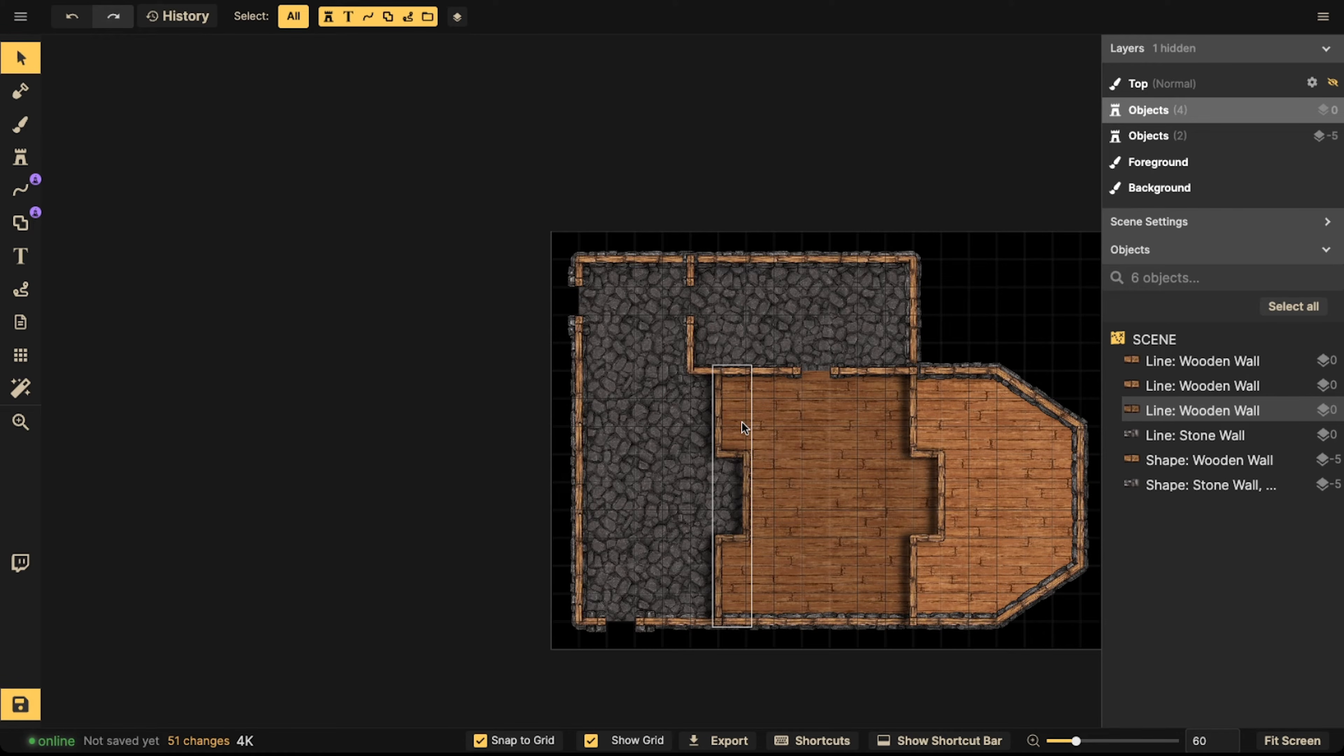
scroll(739, 277, "up", 1)
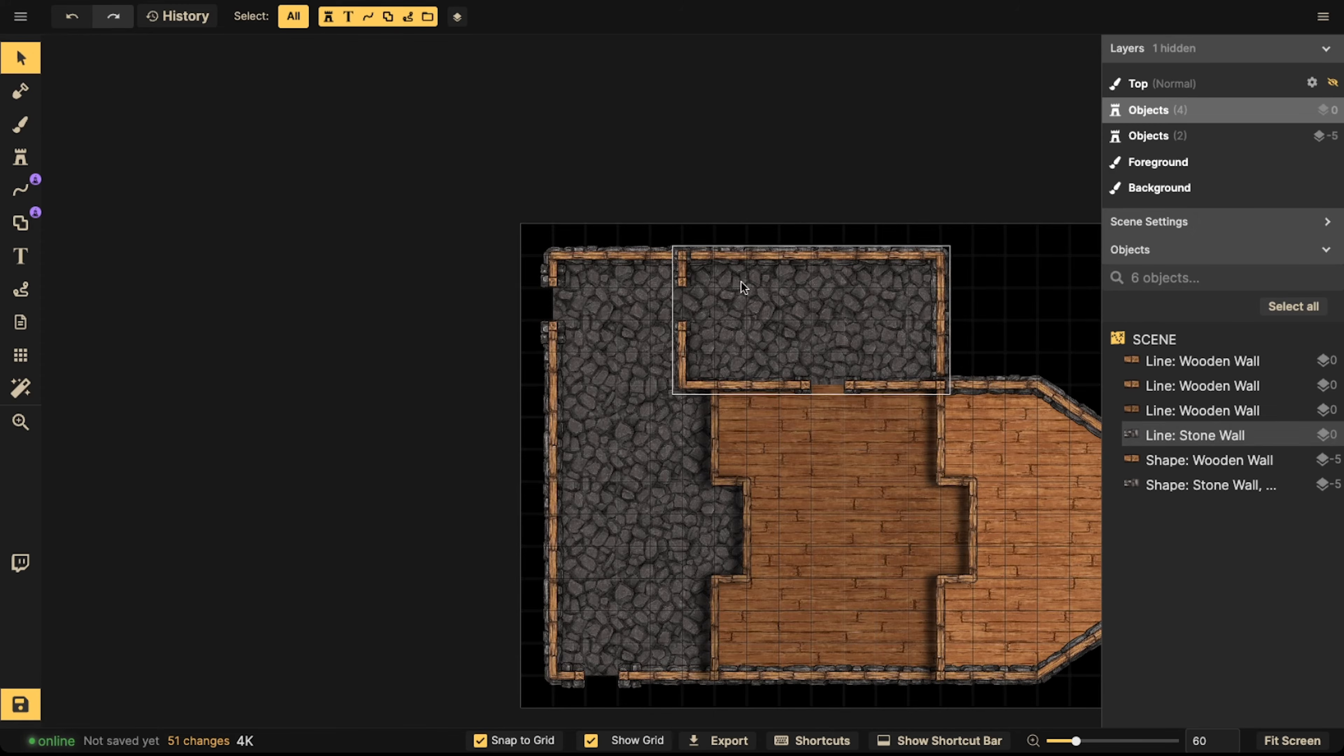
middle_click_drag(924, 298, 573, 240)
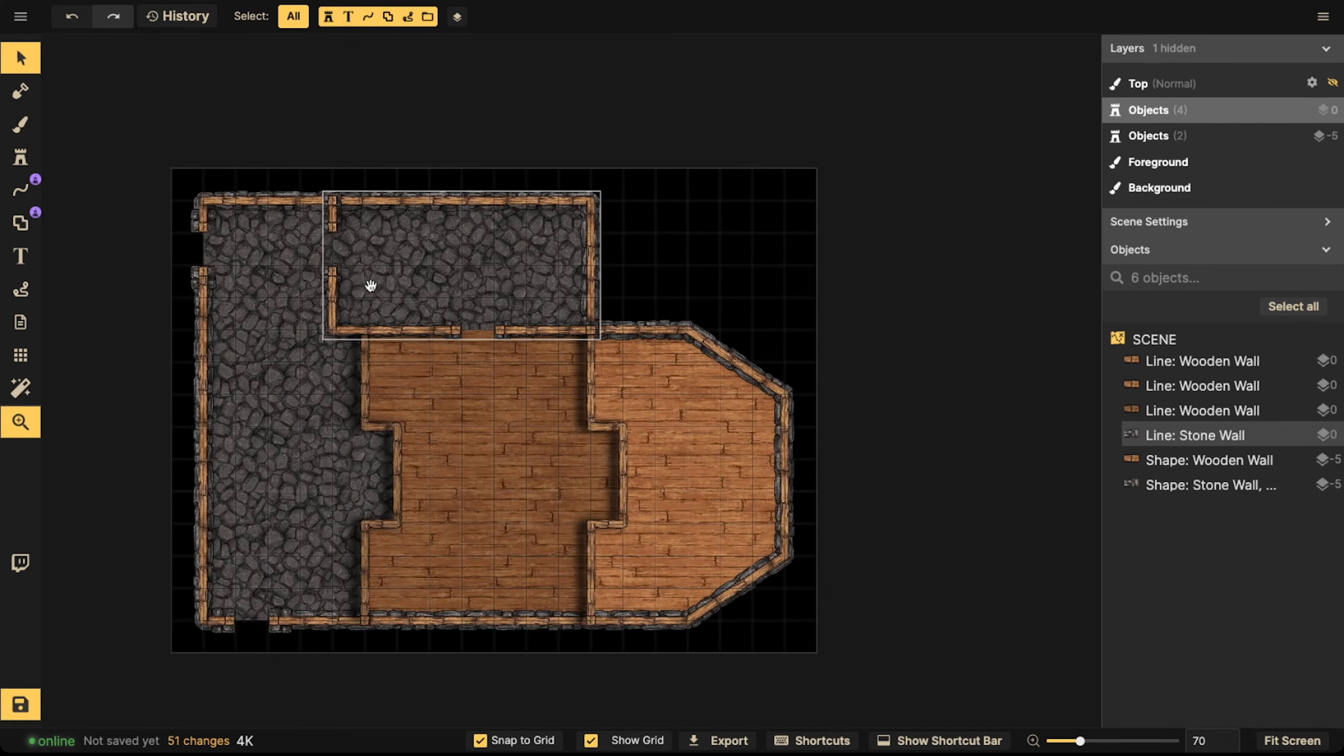
middle_click_drag(368, 285, 492, 279)
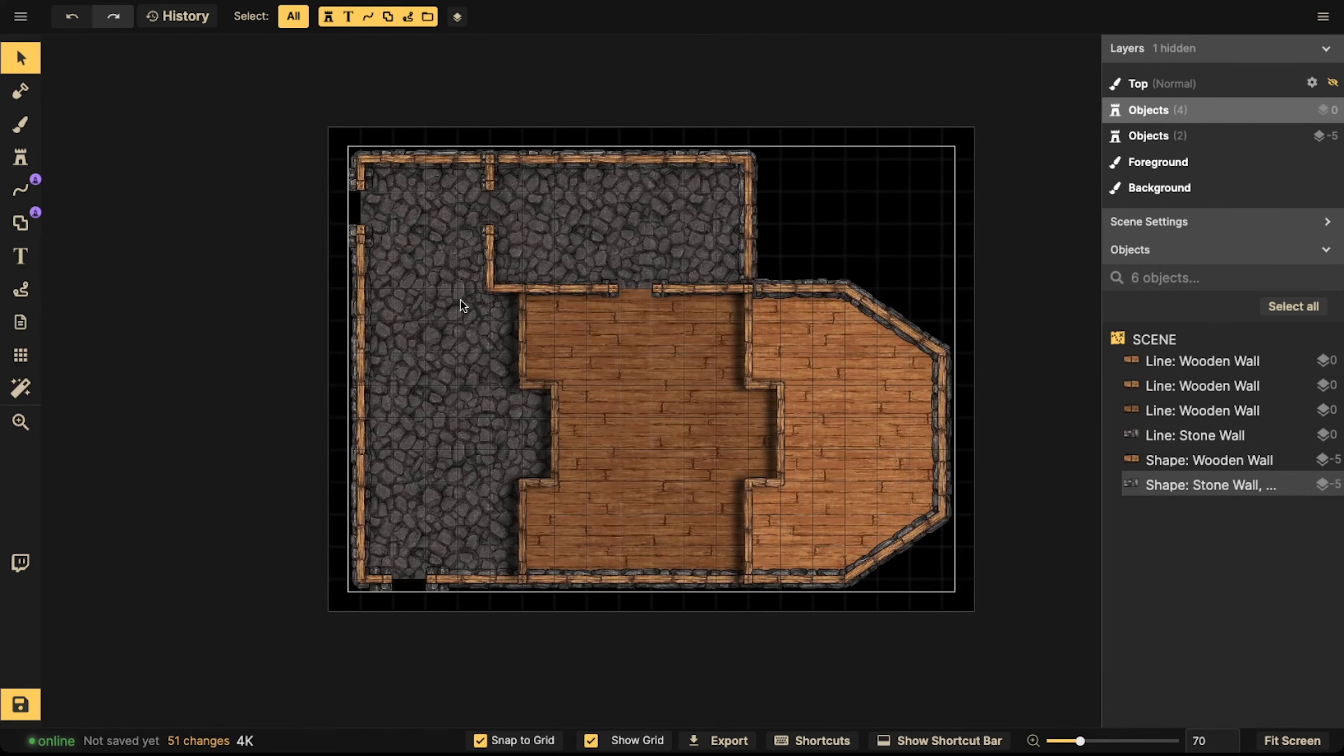
scroll(460, 299, "up", 3)
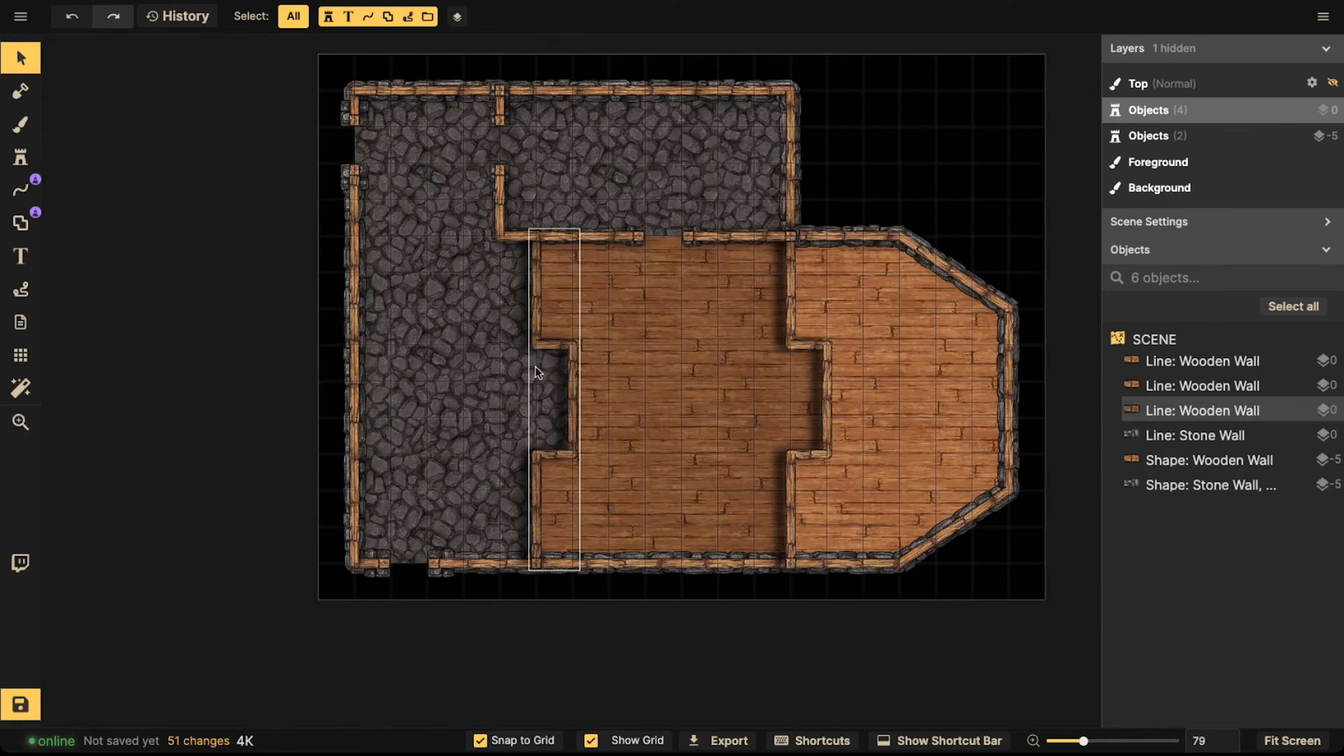
left_click(536, 370)
left_click(537, 373)
left_click(536, 391)
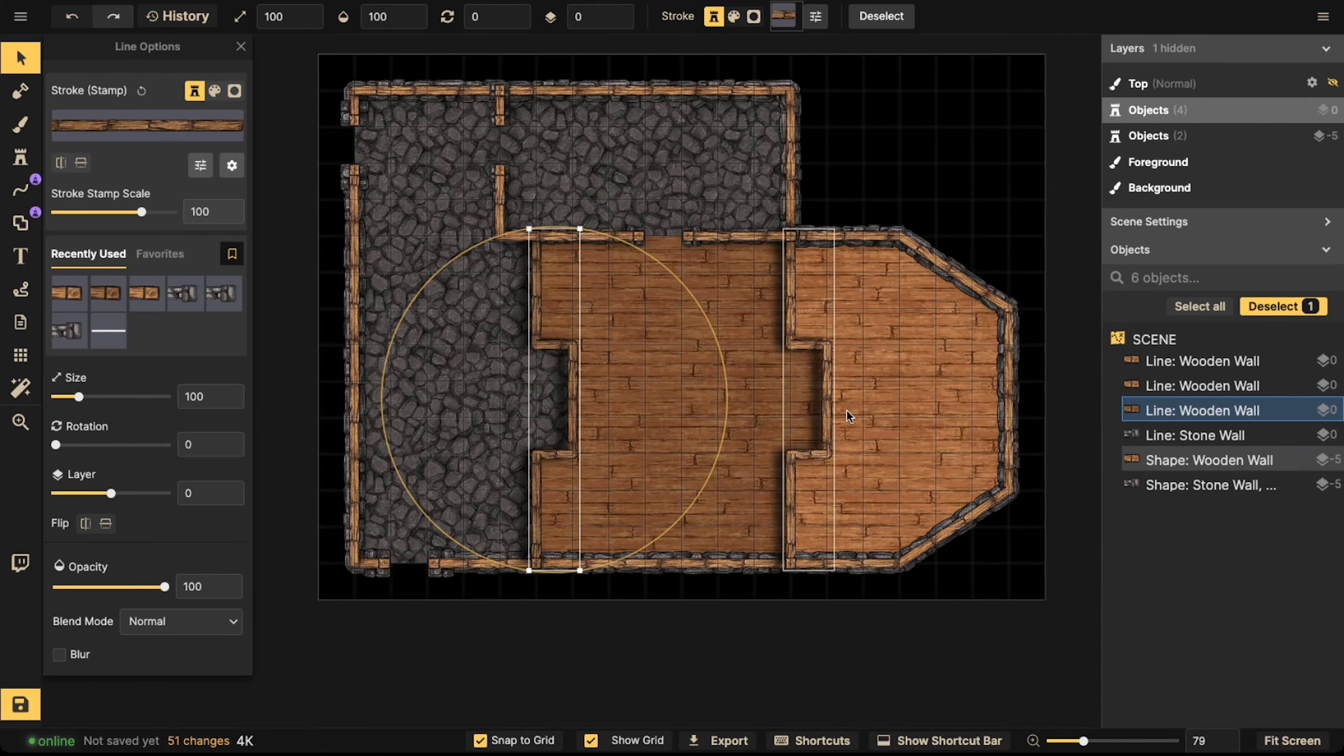
key("Escape")
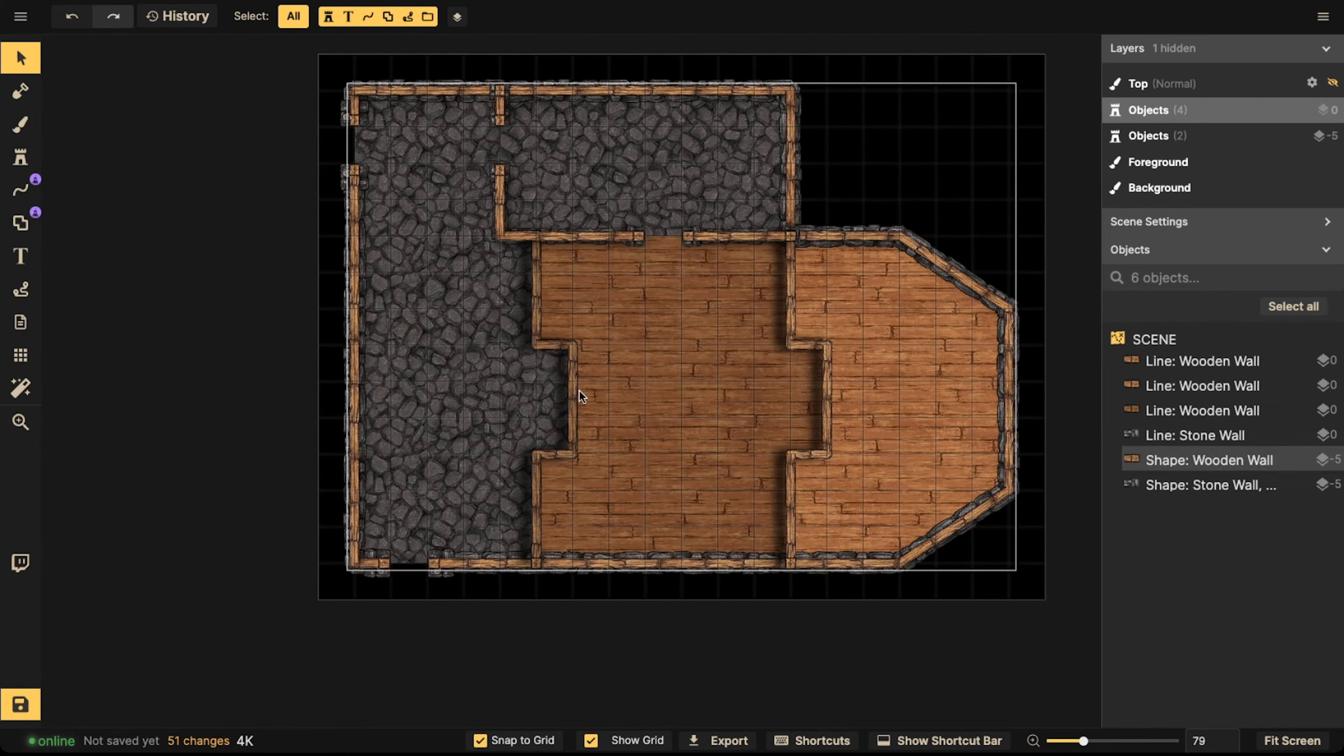
left_click(20, 222)
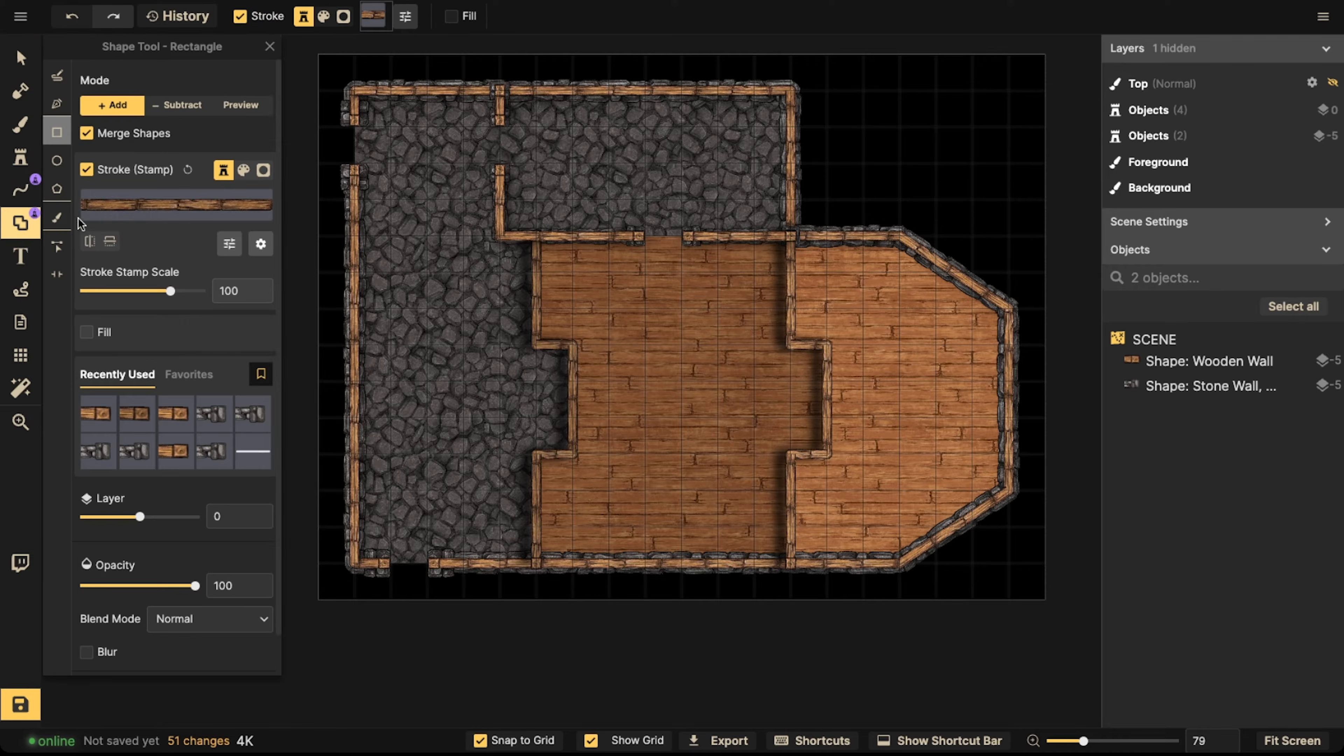
left_click(57, 274)
left_click(571, 403)
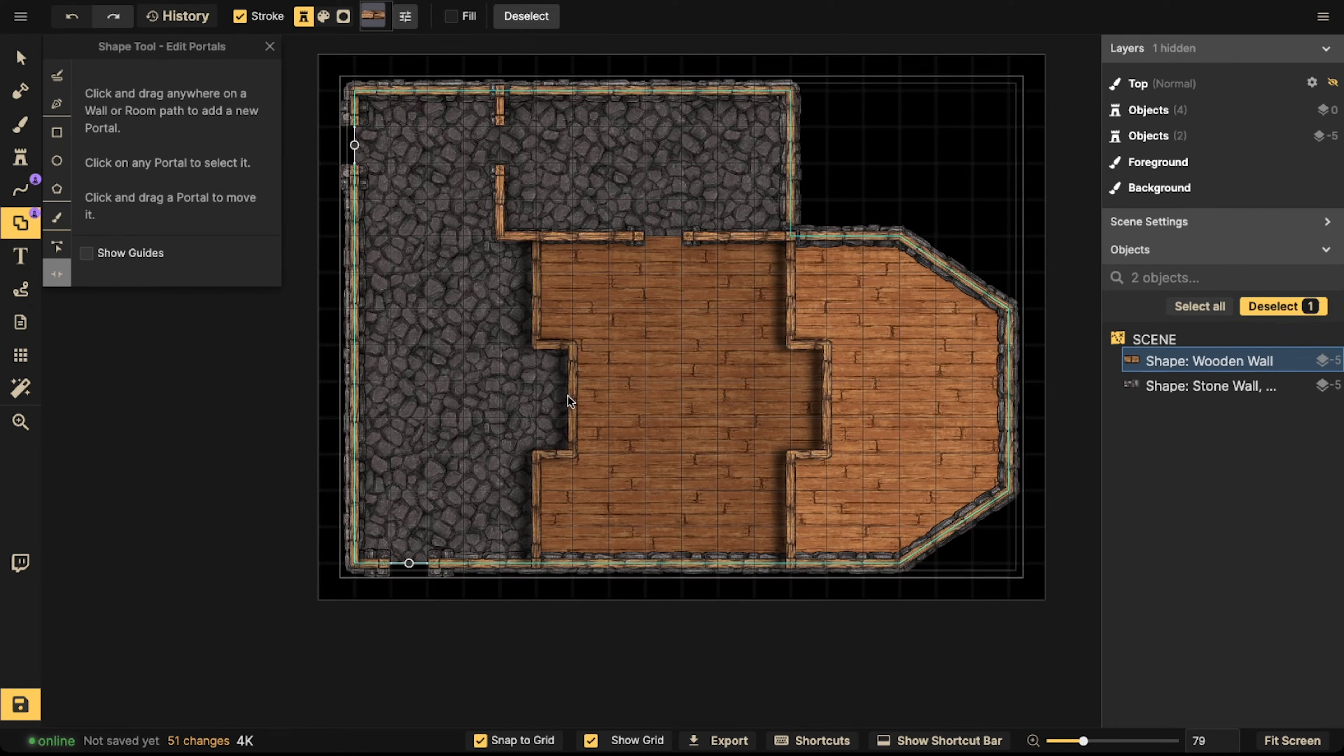
left_click(20, 190)
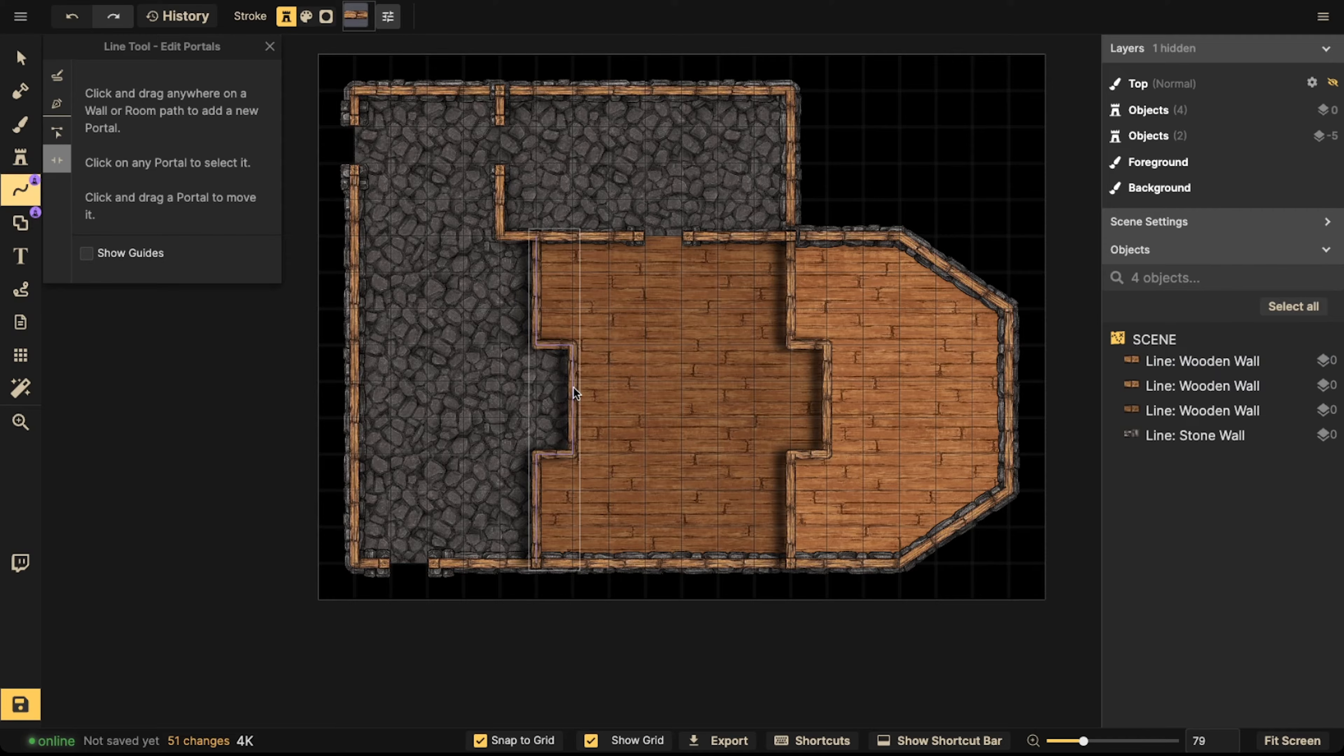
left_click(19, 124)
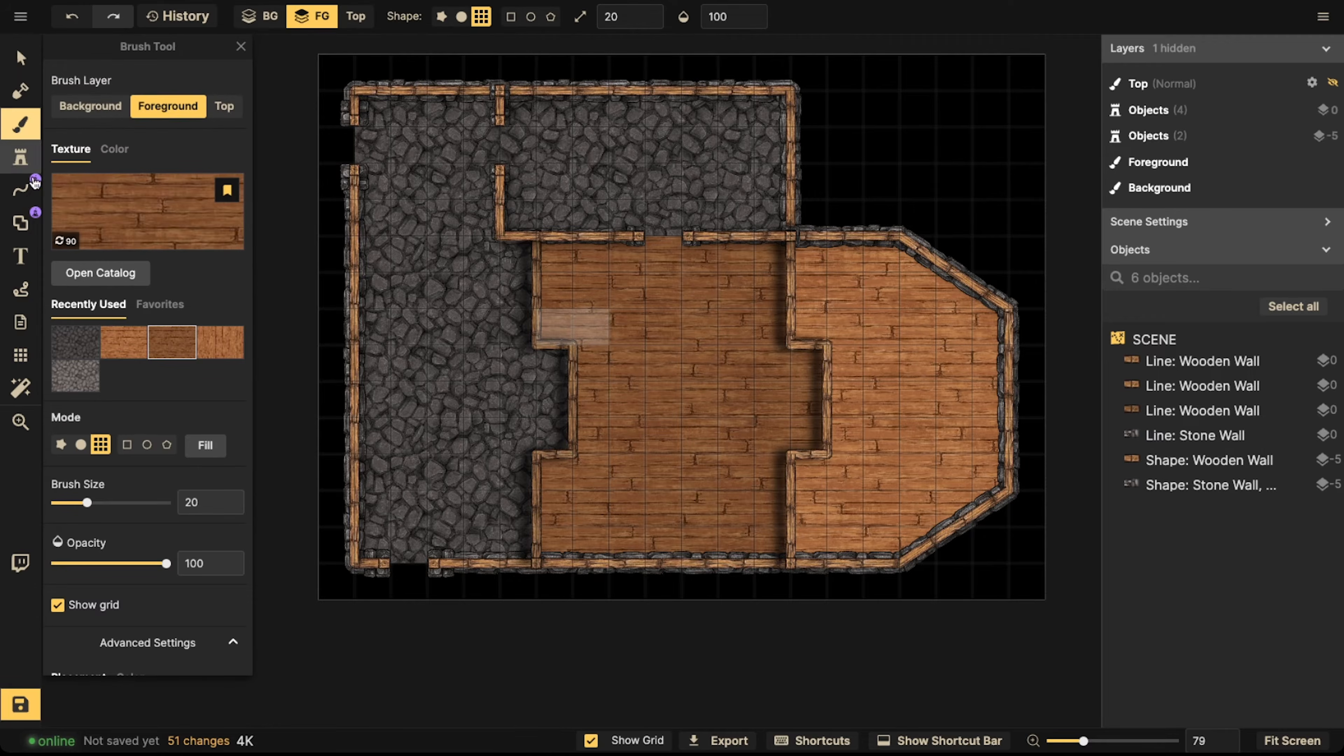
Add a portal to the protruding segment of each wooden wall flanking the central room, widening each across the full segment
left_click(21, 195)
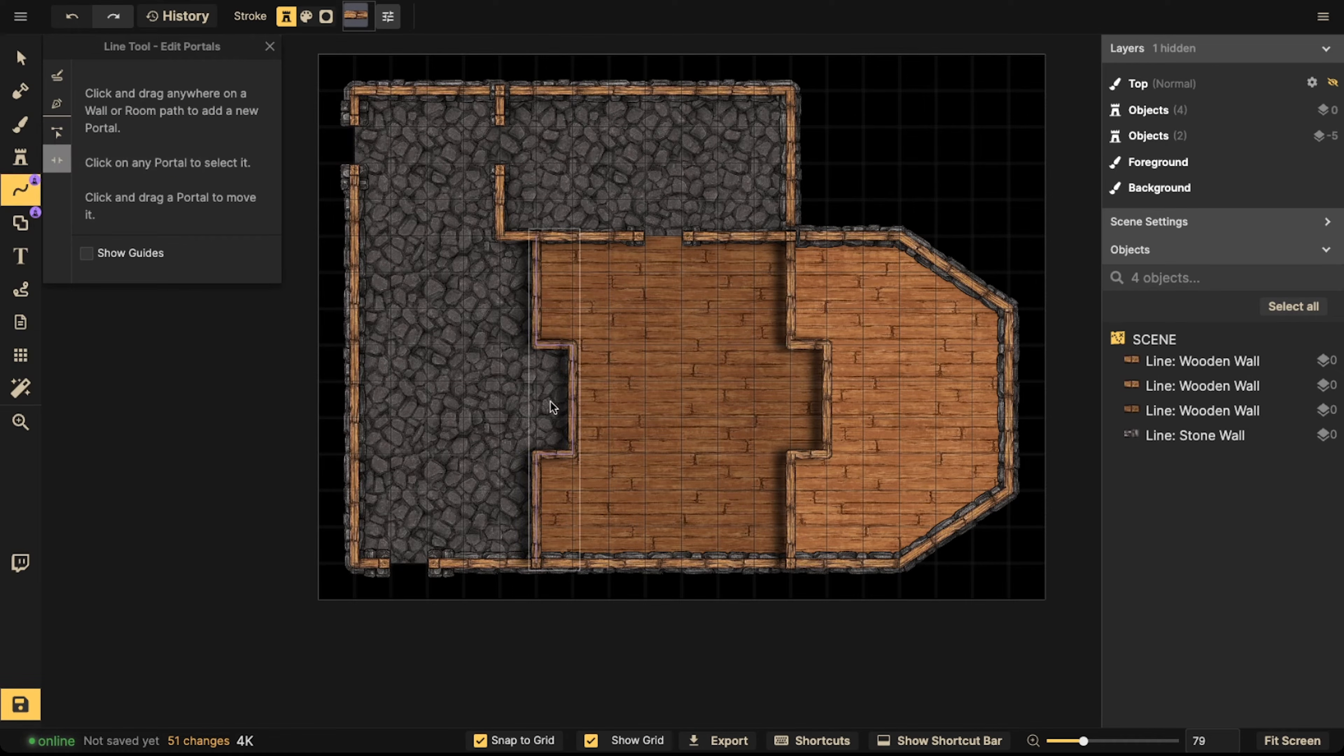
left_click(573, 401)
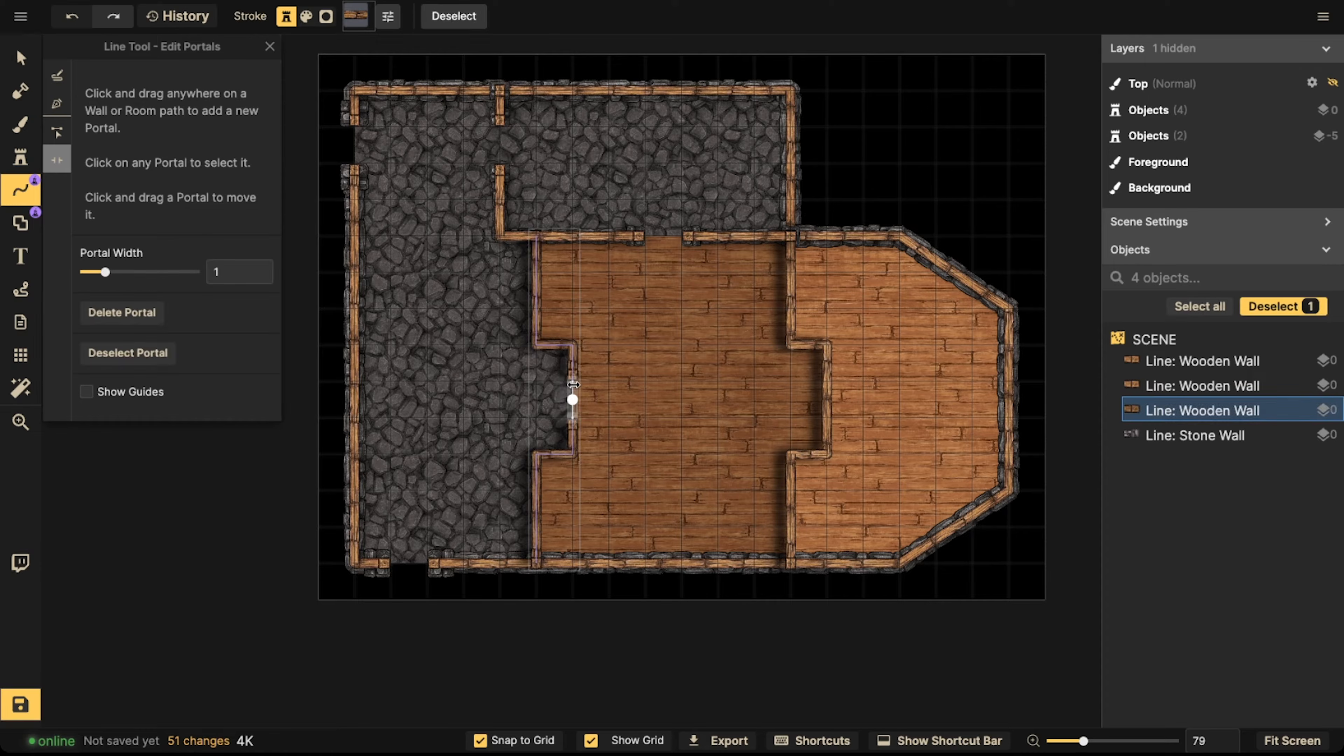
left_click(828, 397)
left_click(828, 397)
left_click_drag(827, 375, 827, 347)
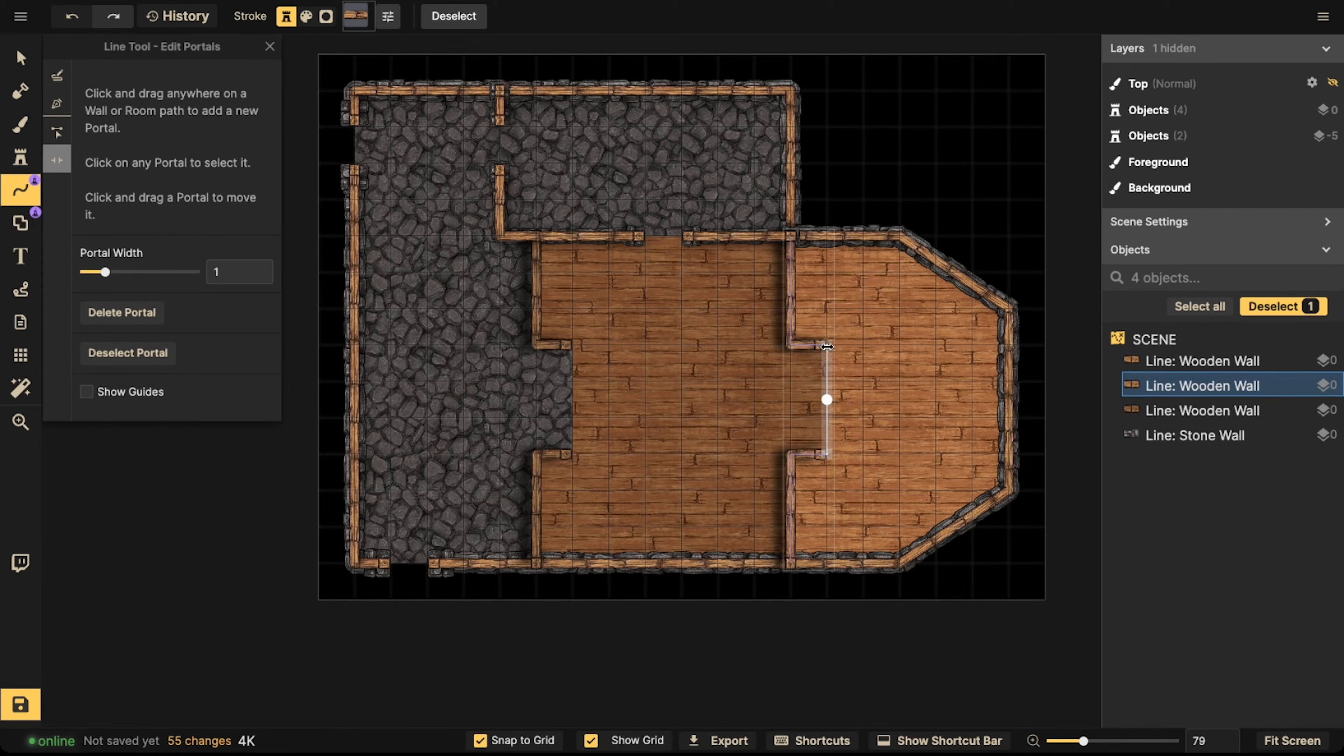
Search the Fantasy Battlemaps stamp catalog for "stair" and choose the second Rustic Wooden Stairs variant for stamping
left_click(624, 430)
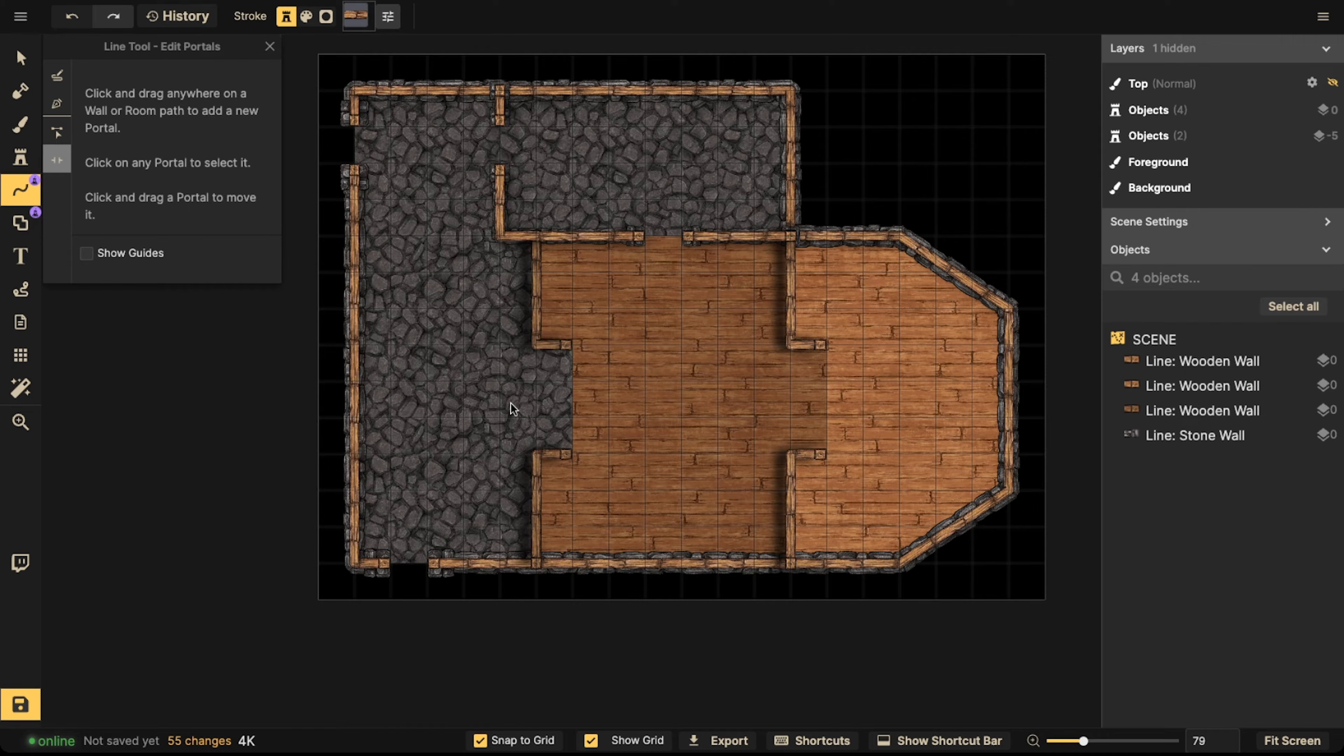
left_click(20, 157)
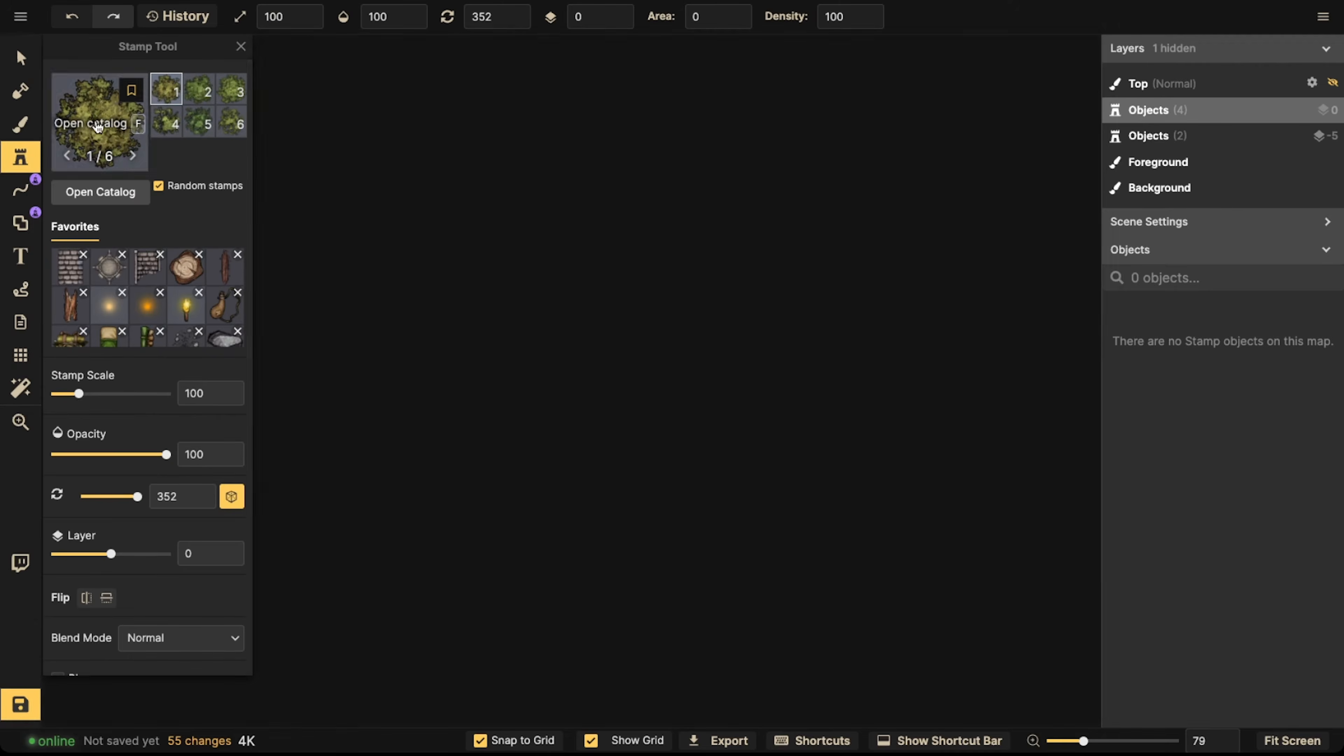
left_click(97, 127)
type("stai")
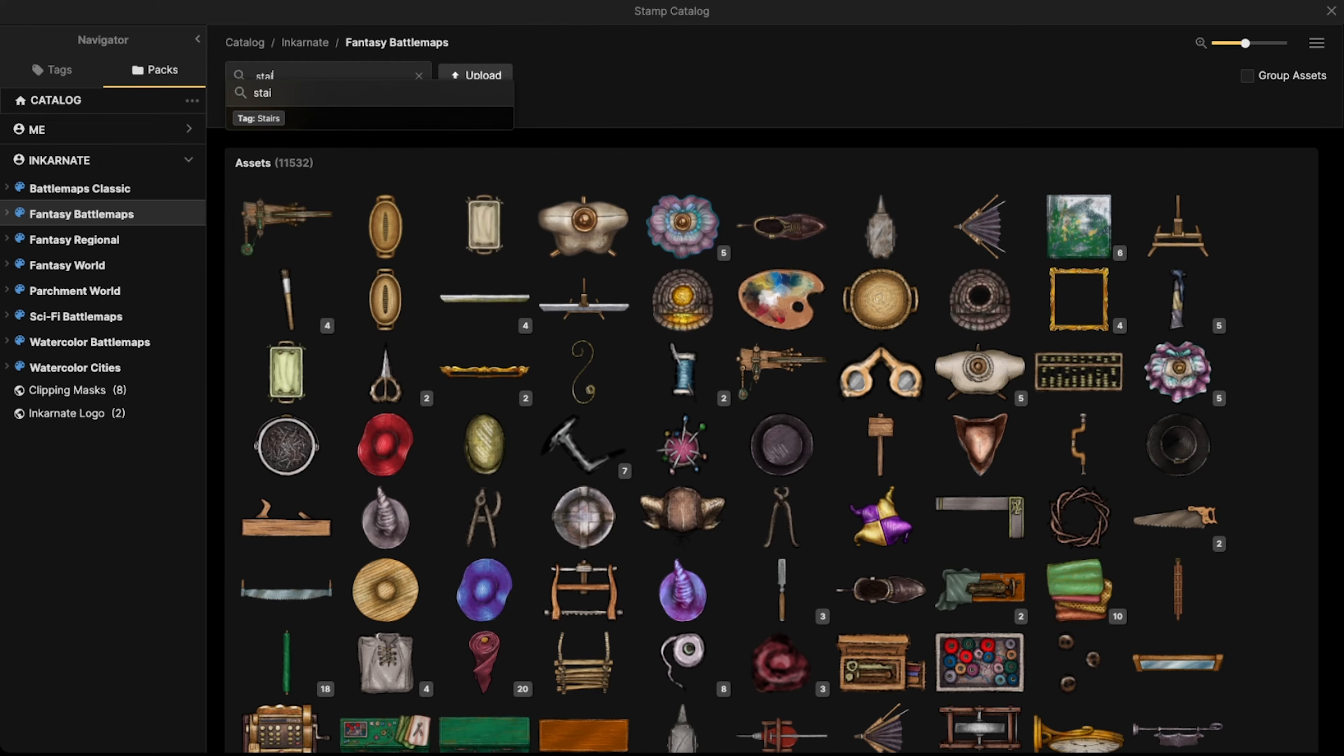
type("r")
key("Return")
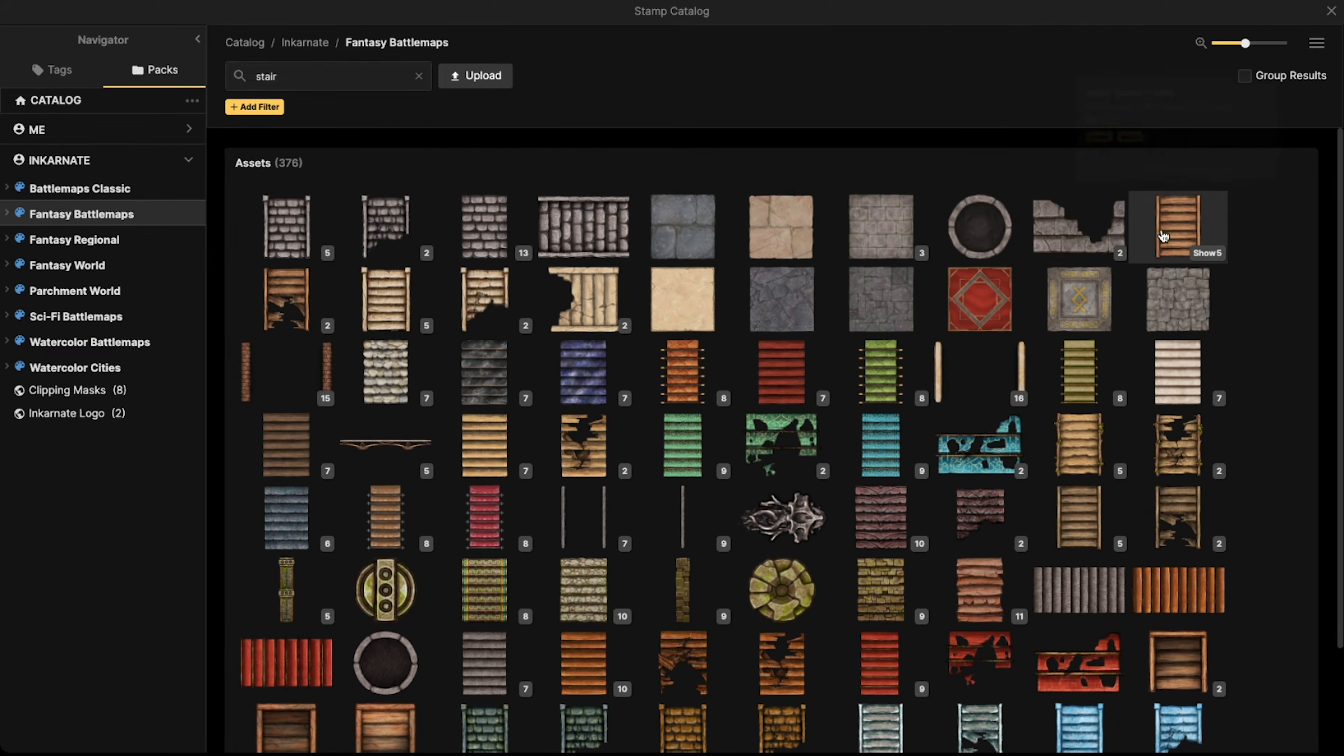
left_click(1177, 228)
left_click(195, 91)
With grid snapping off, stamp two stairs at scale 80 and rotation 90 end to end in the opening between the central and eastern rooms
scroll(733, 381, "up", 4)
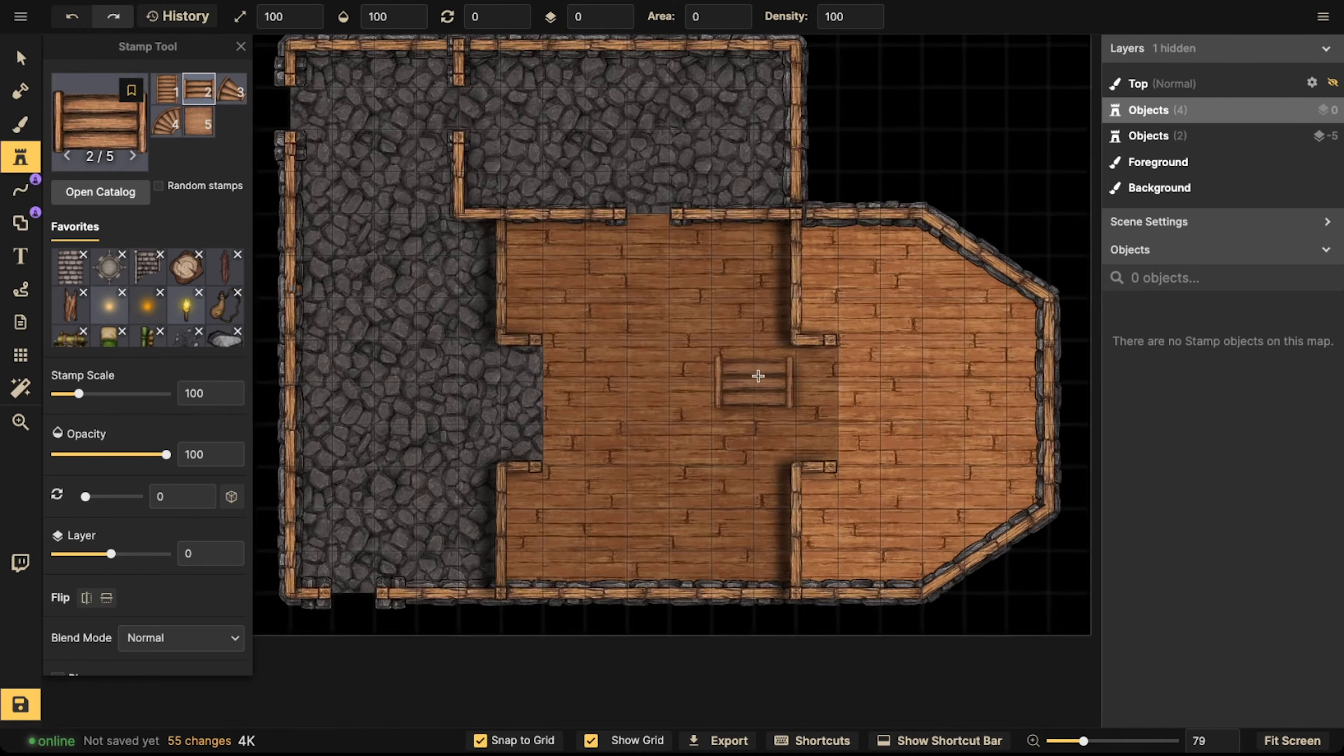
scroll(557, 360, "down", 2, "ctrl")
scroll(681, 358, "up", 6, "shift")
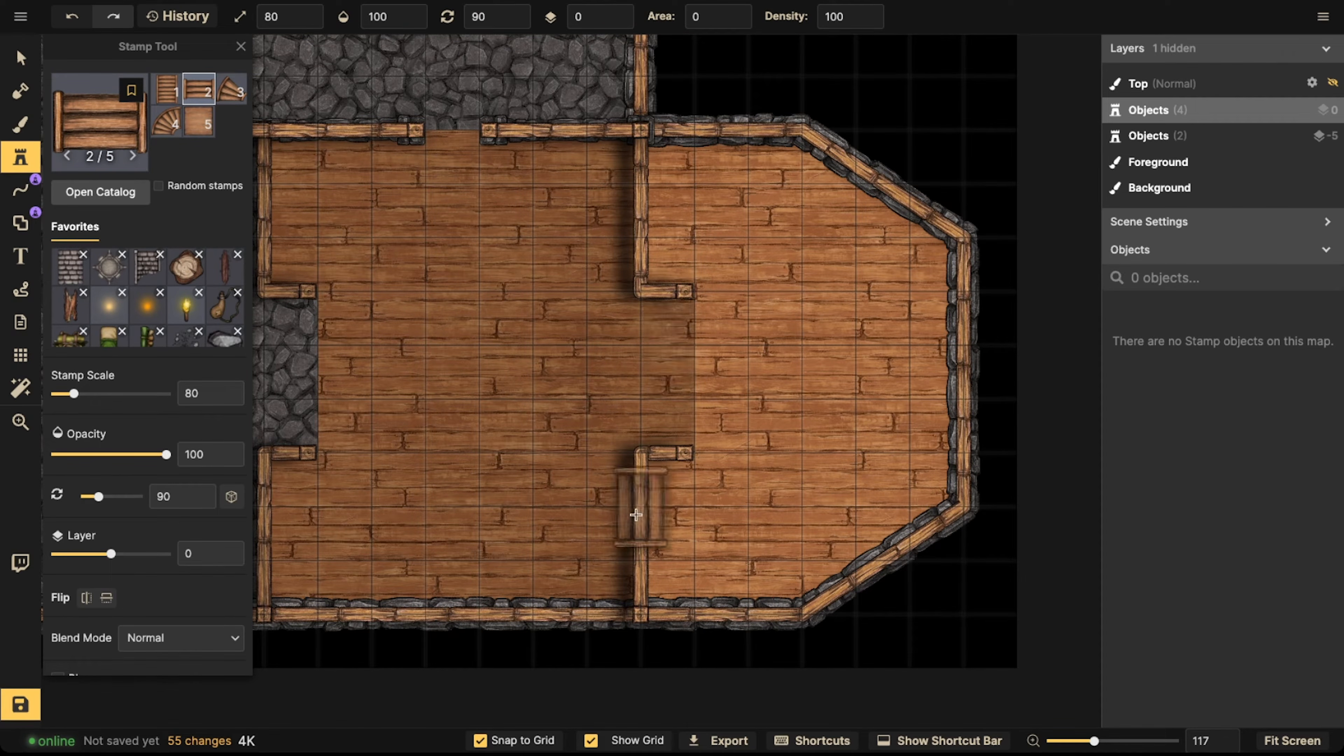
left_click(480, 741)
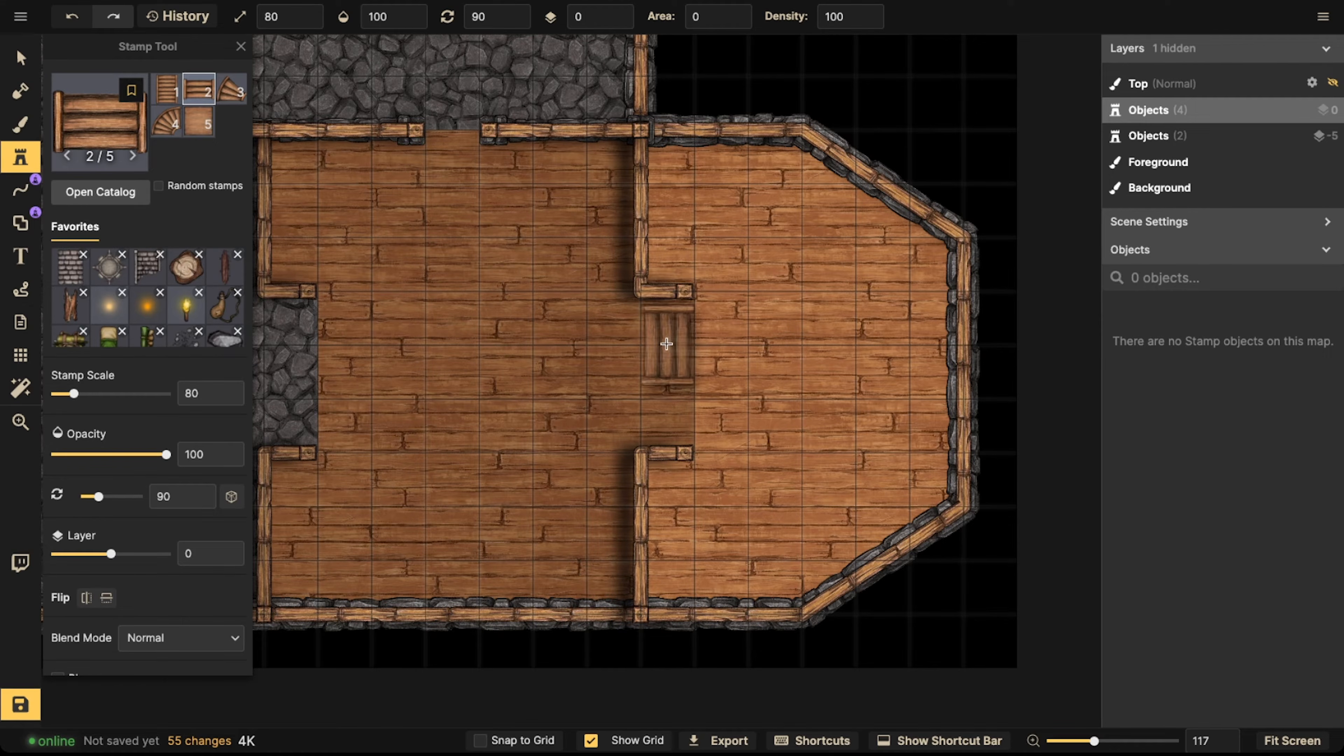
left_click(672, 398)
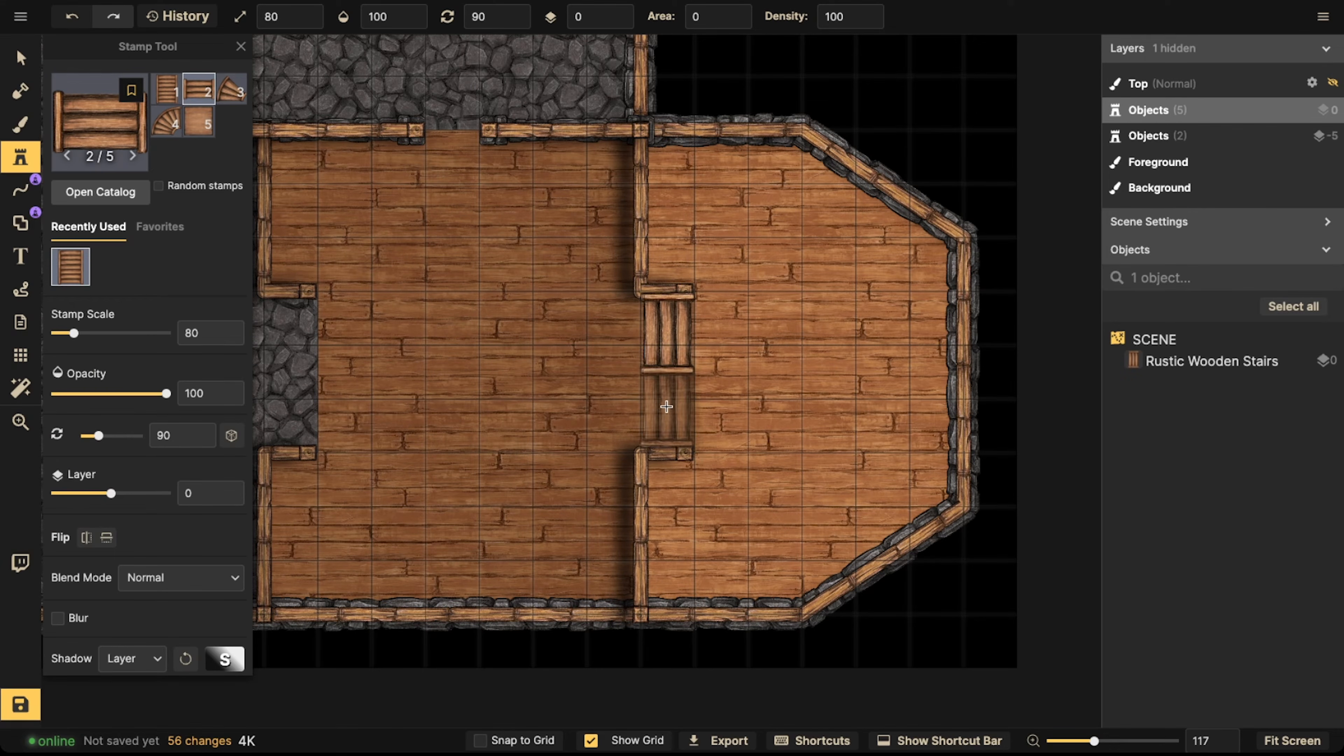
left_click(671, 416)
Move both wooden stairs stamps in the eastern opening to layer -4
left_click(15, 64)
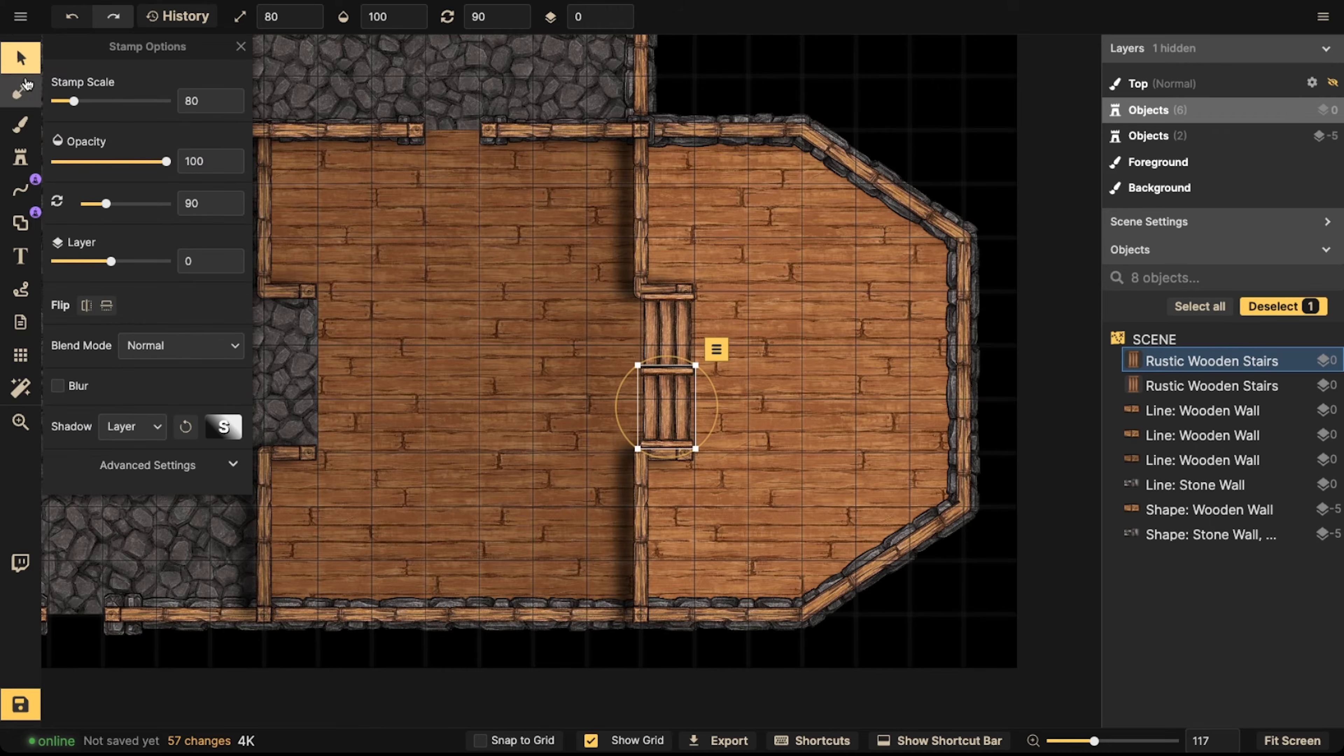
left_click(675, 346, "shift")
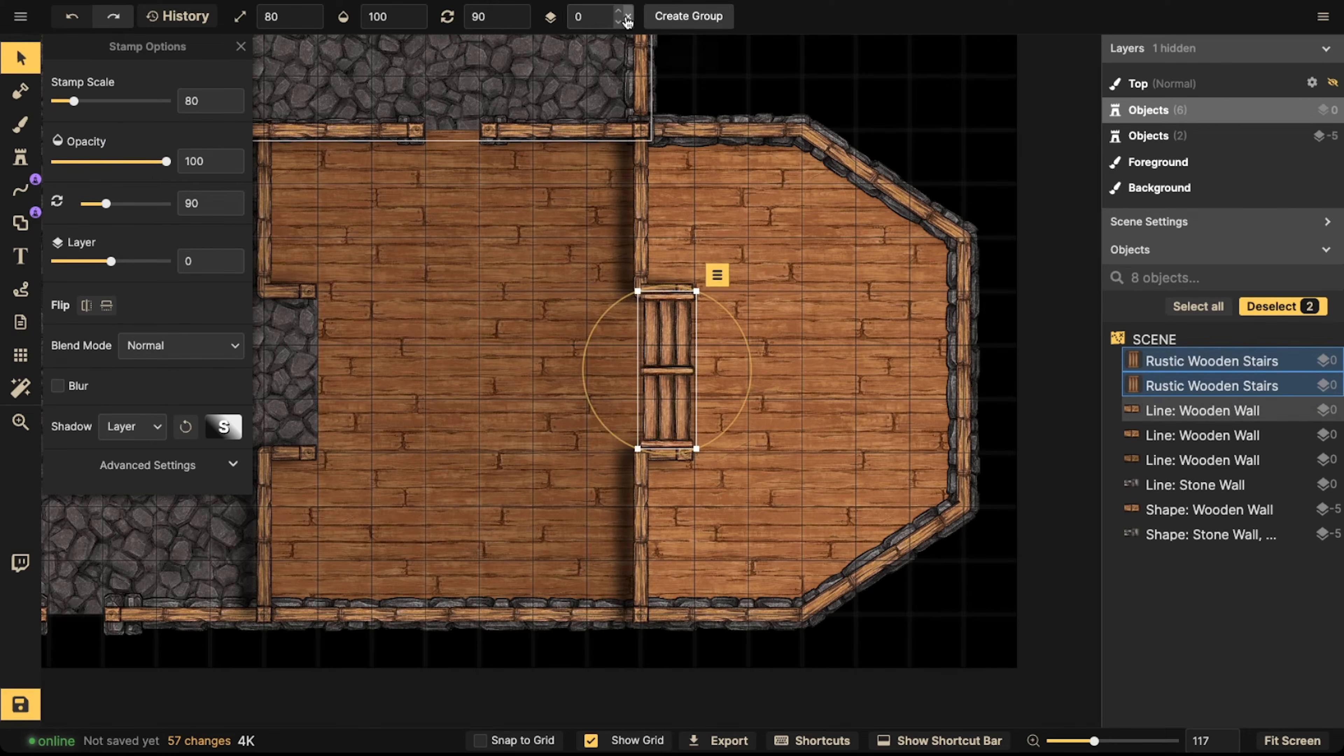
left_click(620, 23)
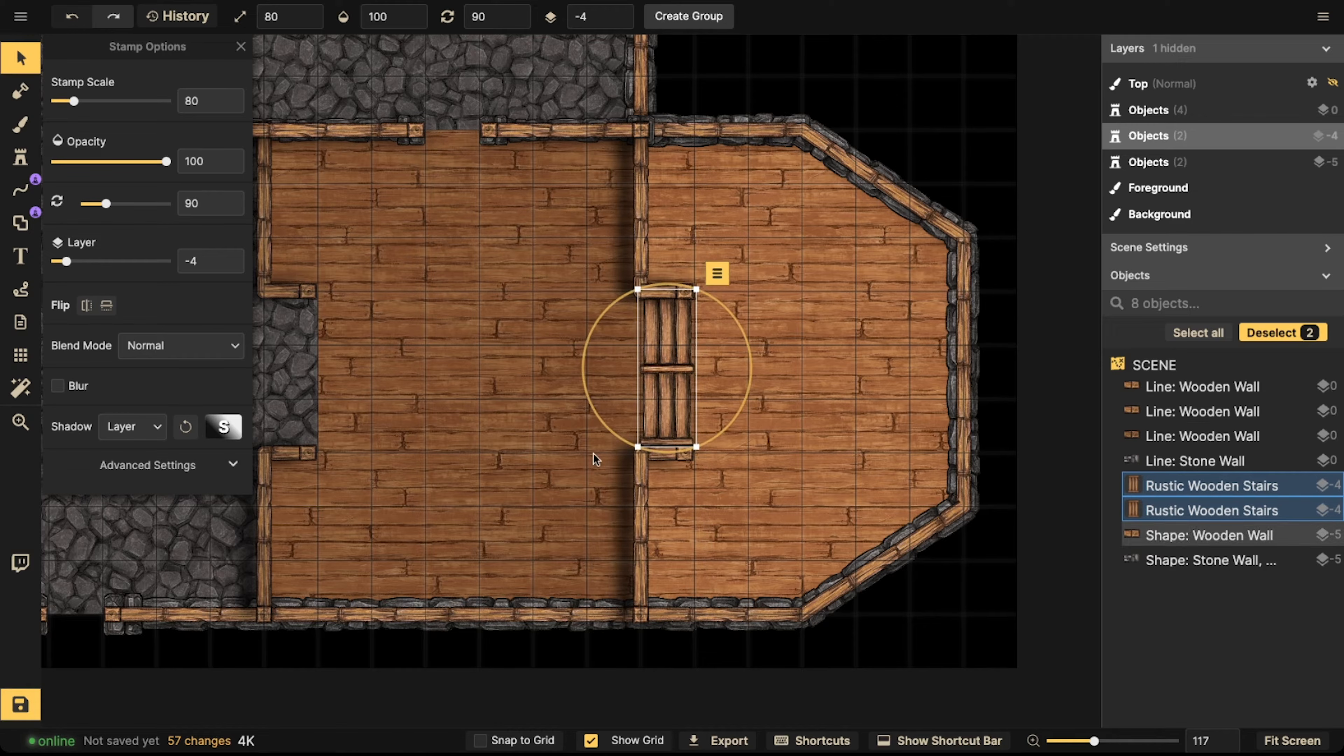
Set the transform width of both stairs to 110 and reposition the lower stairs flush within the wall opening
left_click(159, 465)
left_click(130, 511)
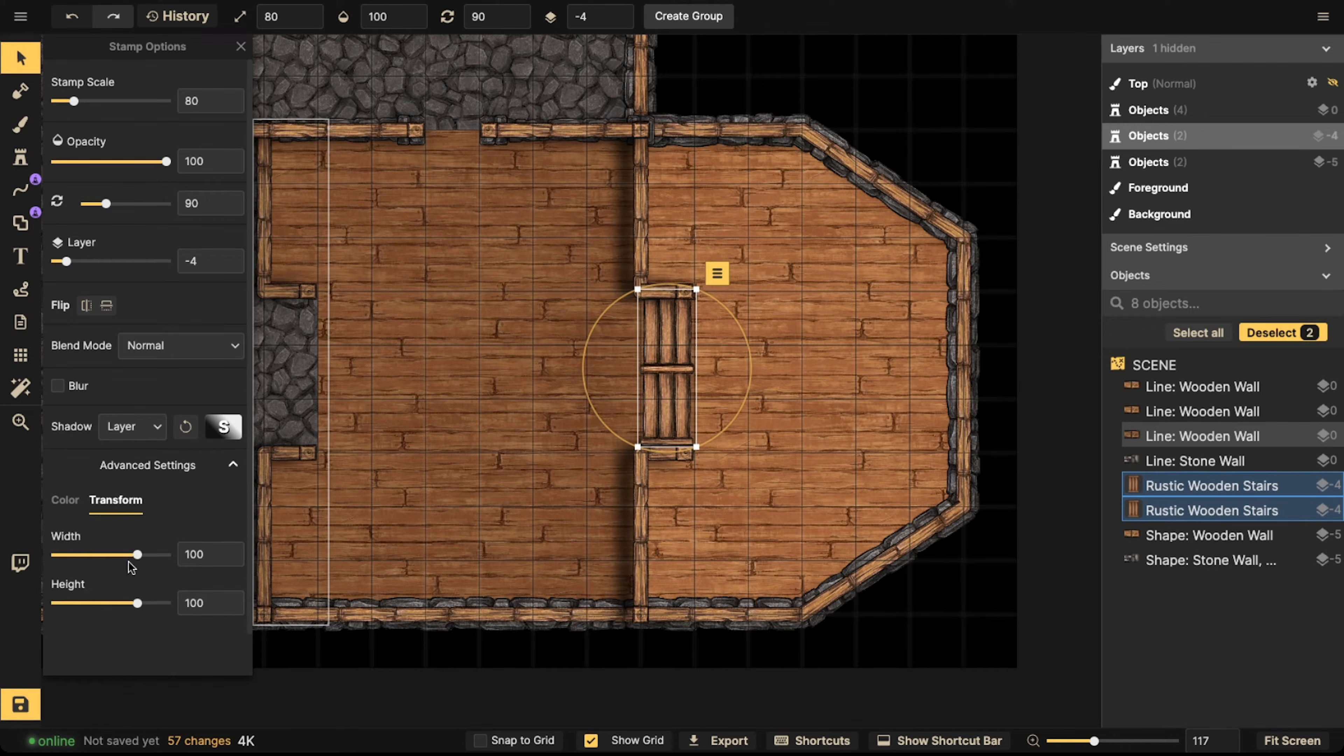
left_click_drag(137, 556, 139, 556)
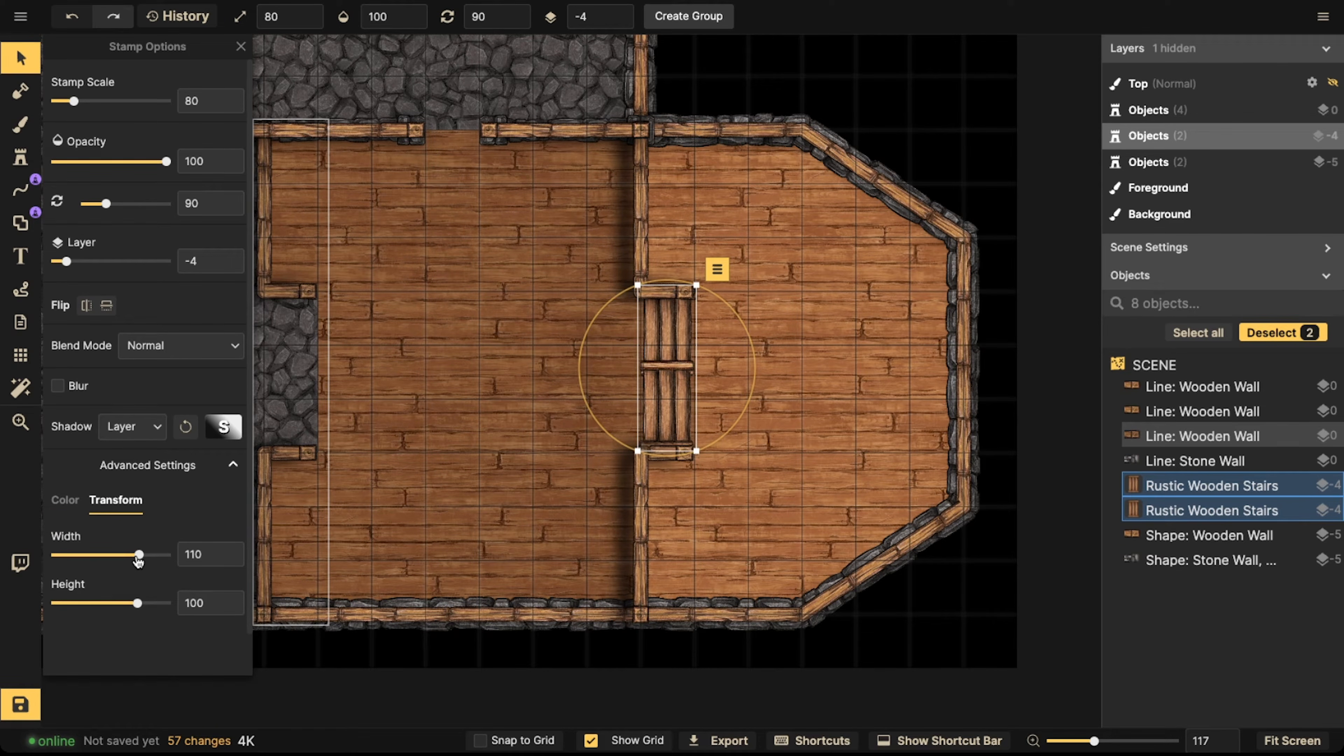
left_click(681, 389)
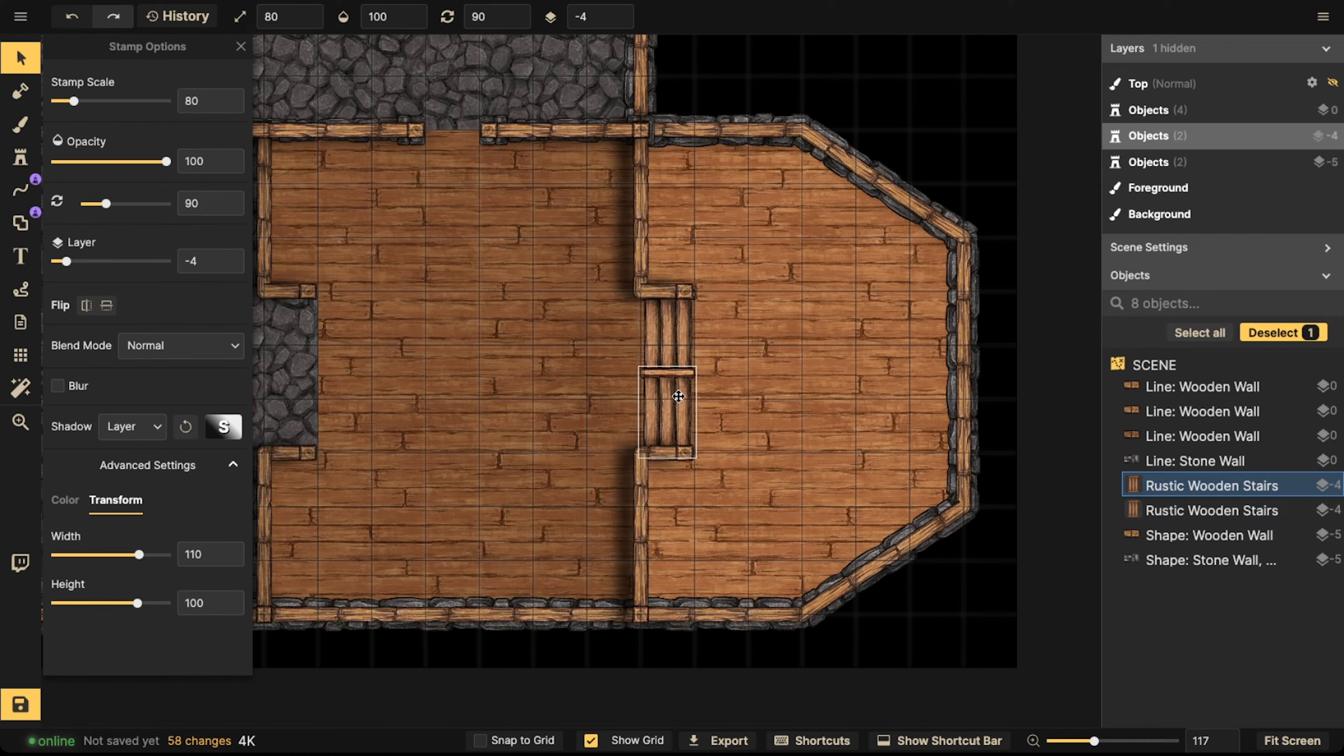
Duplicate the pair of stairs and place the copy in the opening between the western and central rooms
left_click(678, 343, "shift")
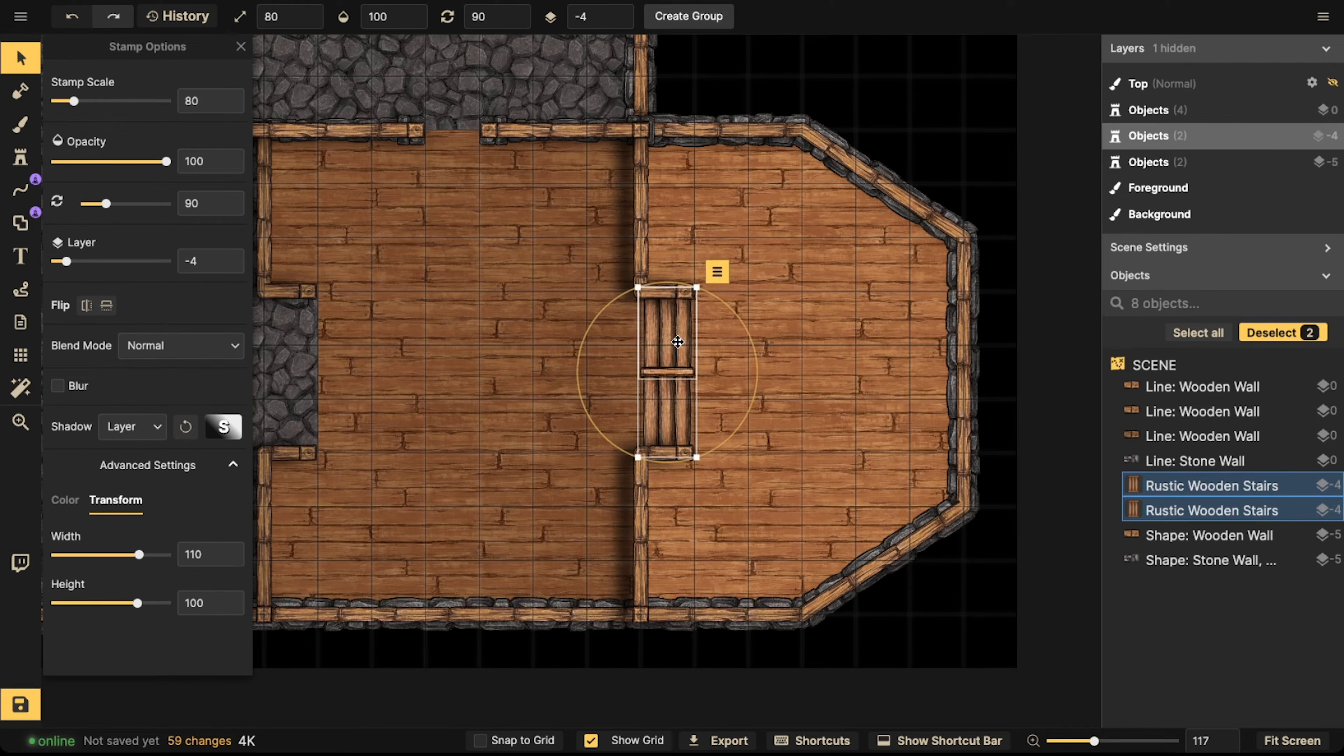
scroll(656, 347, "down", 3)
middle_click_drag(425, 469, 615, 457)
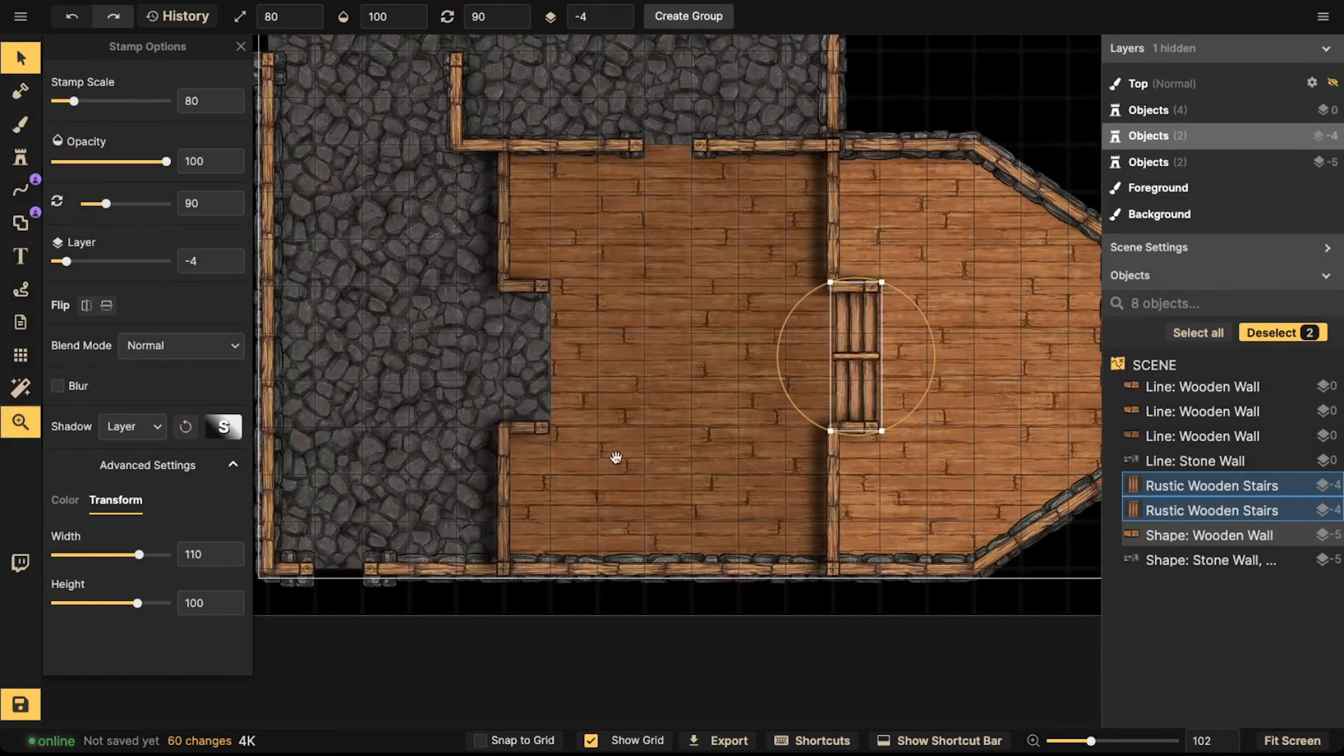
key("super+v")
left_click_drag(567, 402, 524, 310)
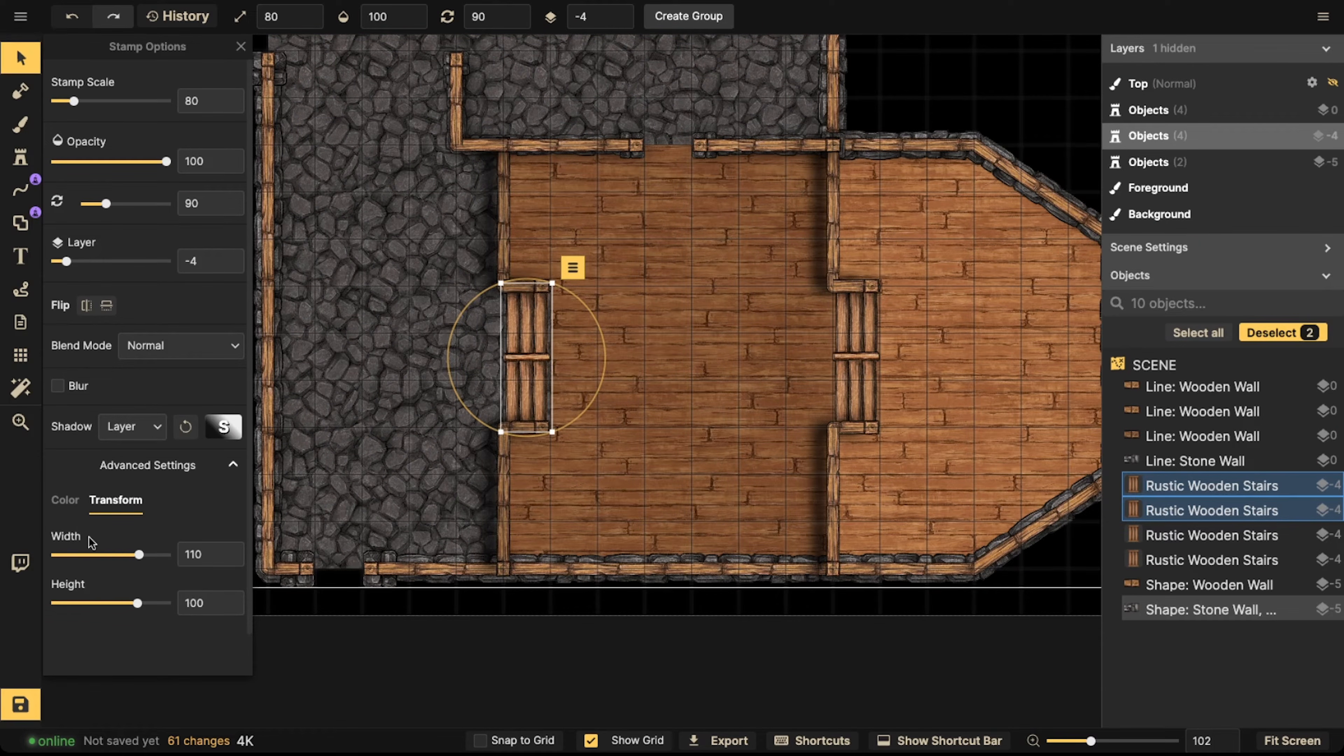
Set the brightness of the western pair of stairs to 73 and nudge the pair slightly into line with the opening
left_click(74, 506)
left_click(100, 651)
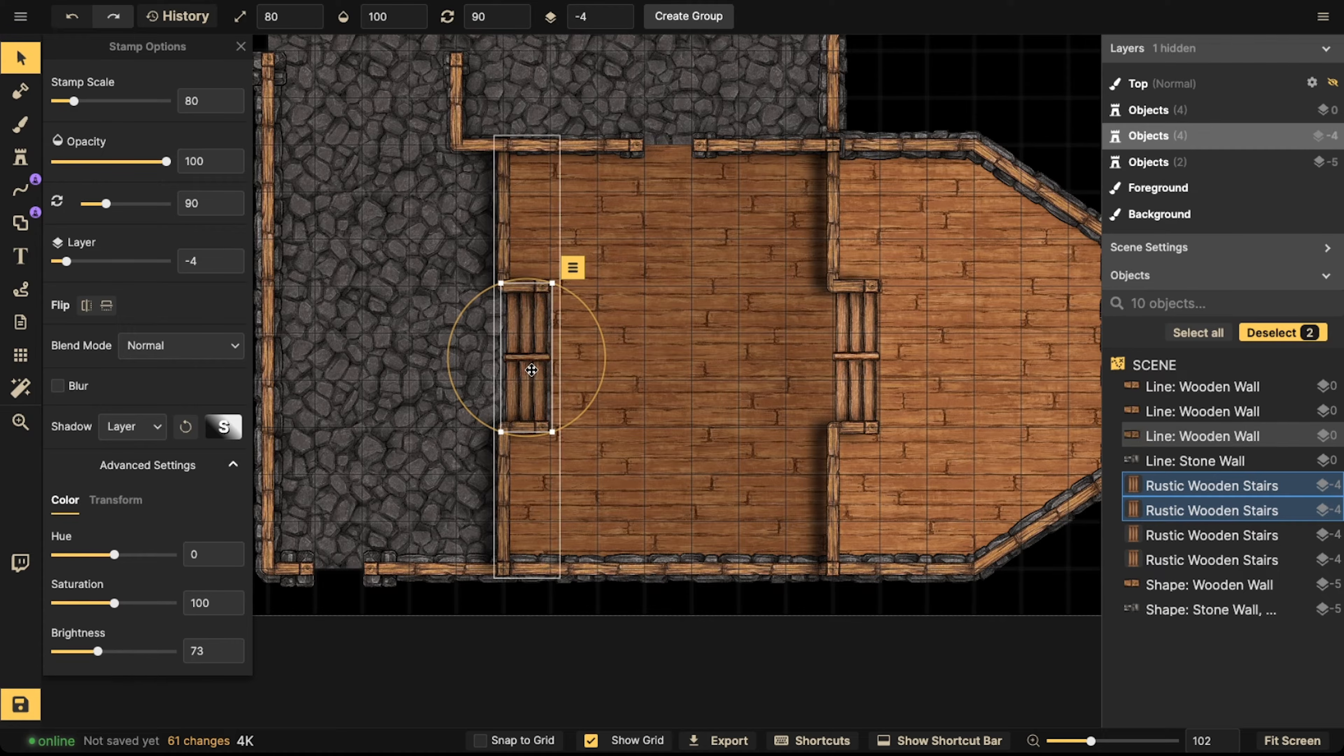
left_click_drag(534, 370, 532, 372)
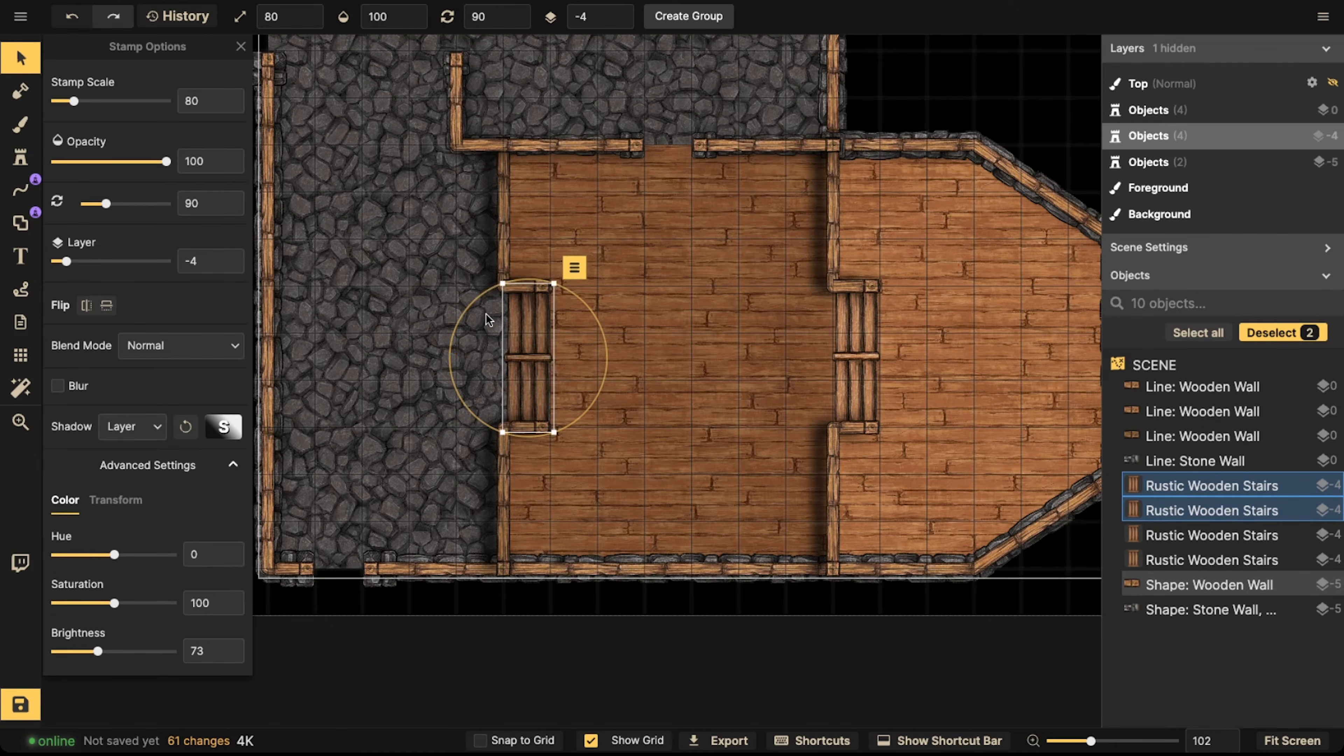
key("Escape")
Hide the map's grid and return to selecting objects
scroll(489, 283, "down", 3)
left_click(20, 354)
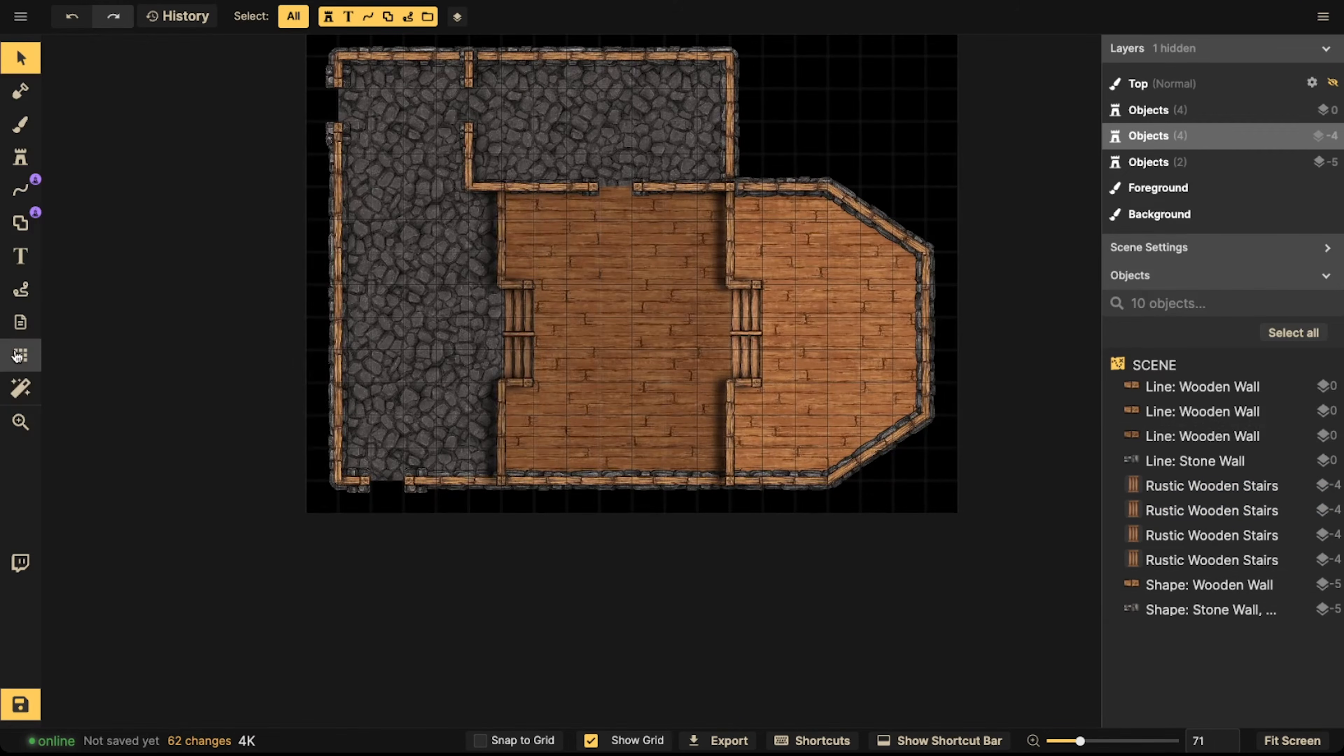
left_click(21, 59)
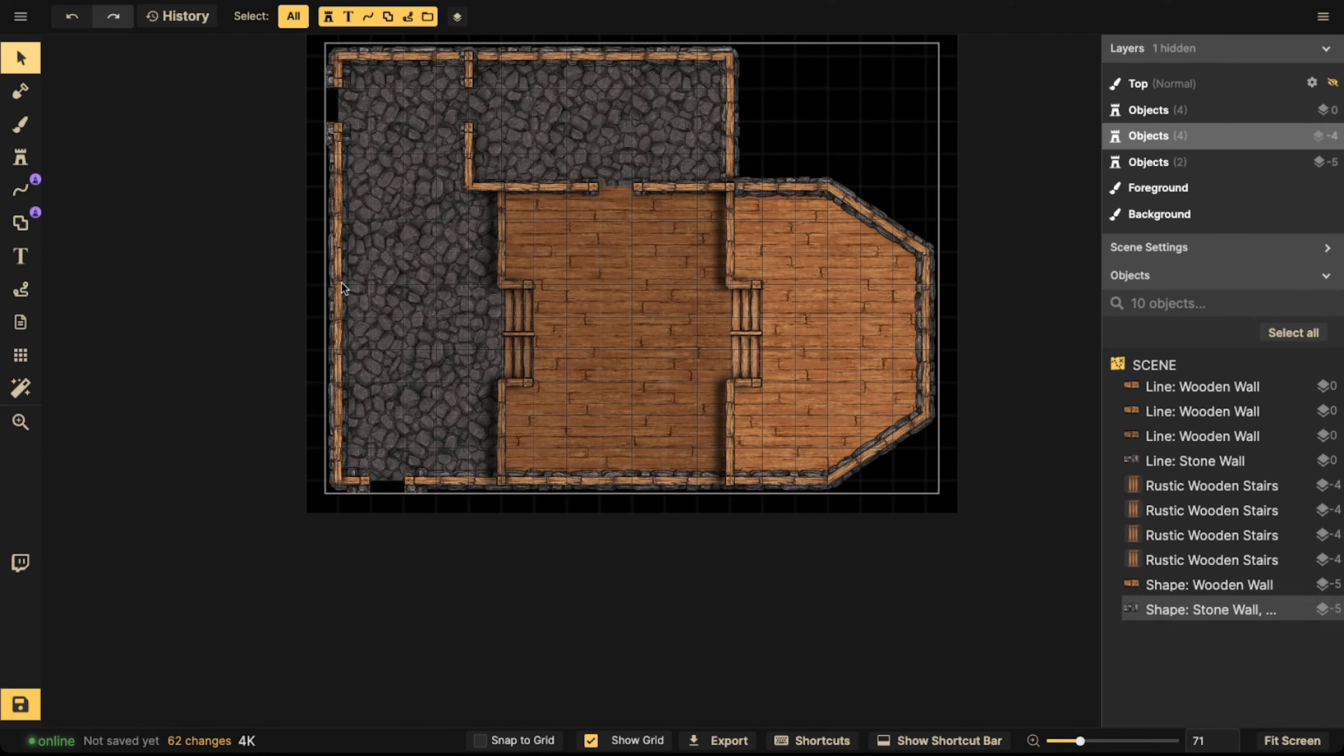
left_click(19, 350)
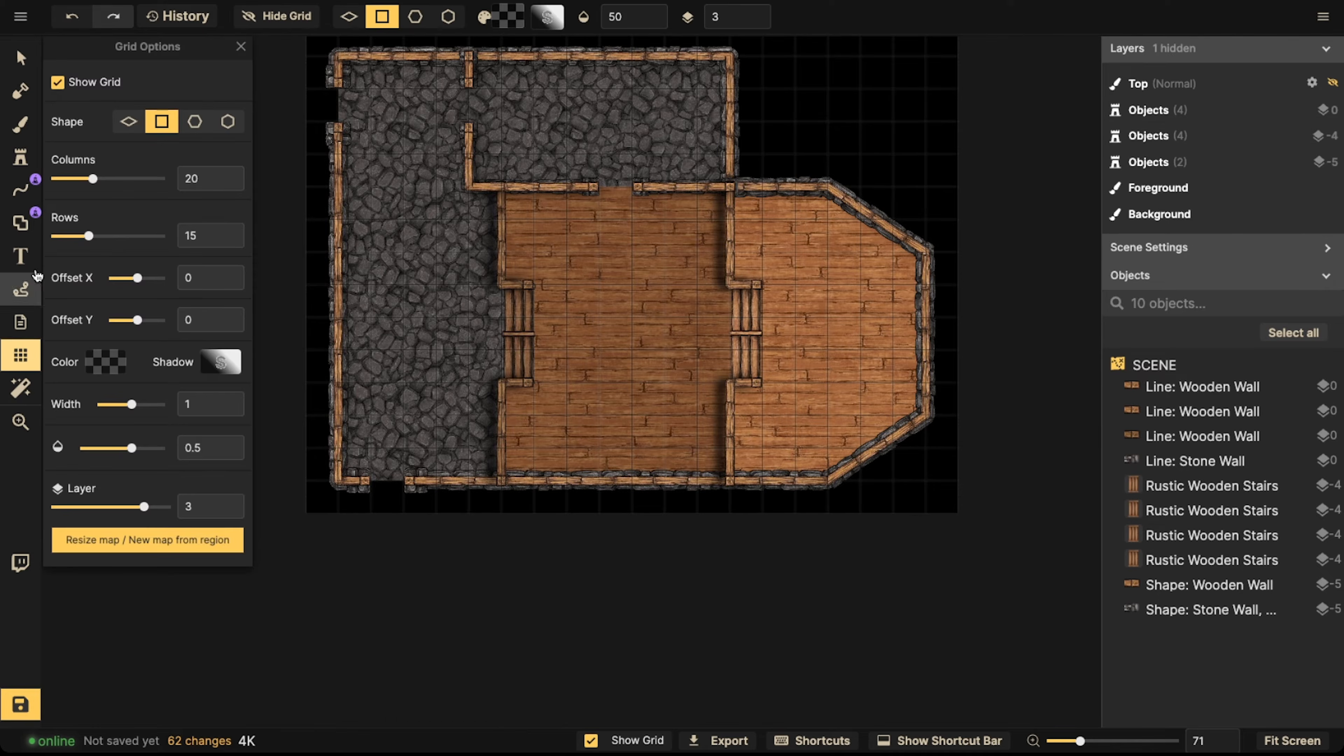
left_click(57, 85)
left_click(19, 57)
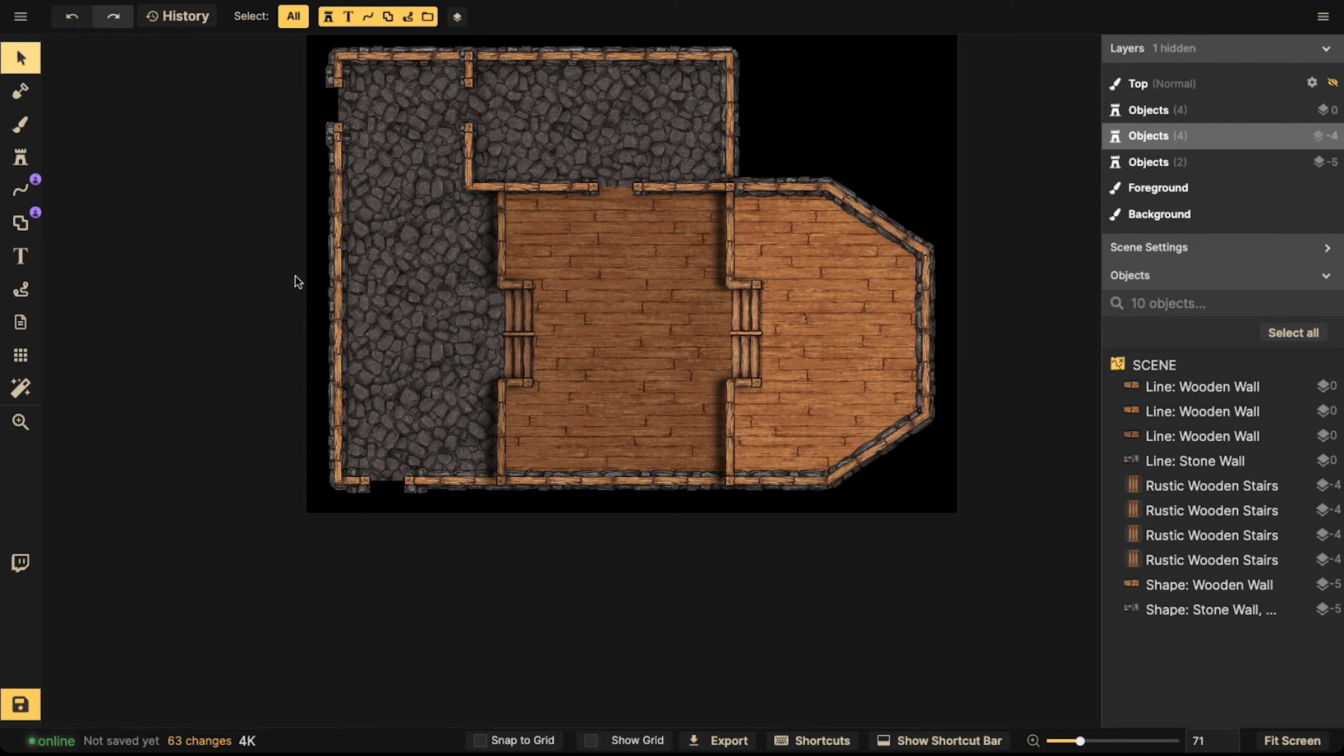
Enable a stroke shadow on the outer stone wall shape with intensity 228% and blur 20
left_click(423, 240)
left_click(231, 165)
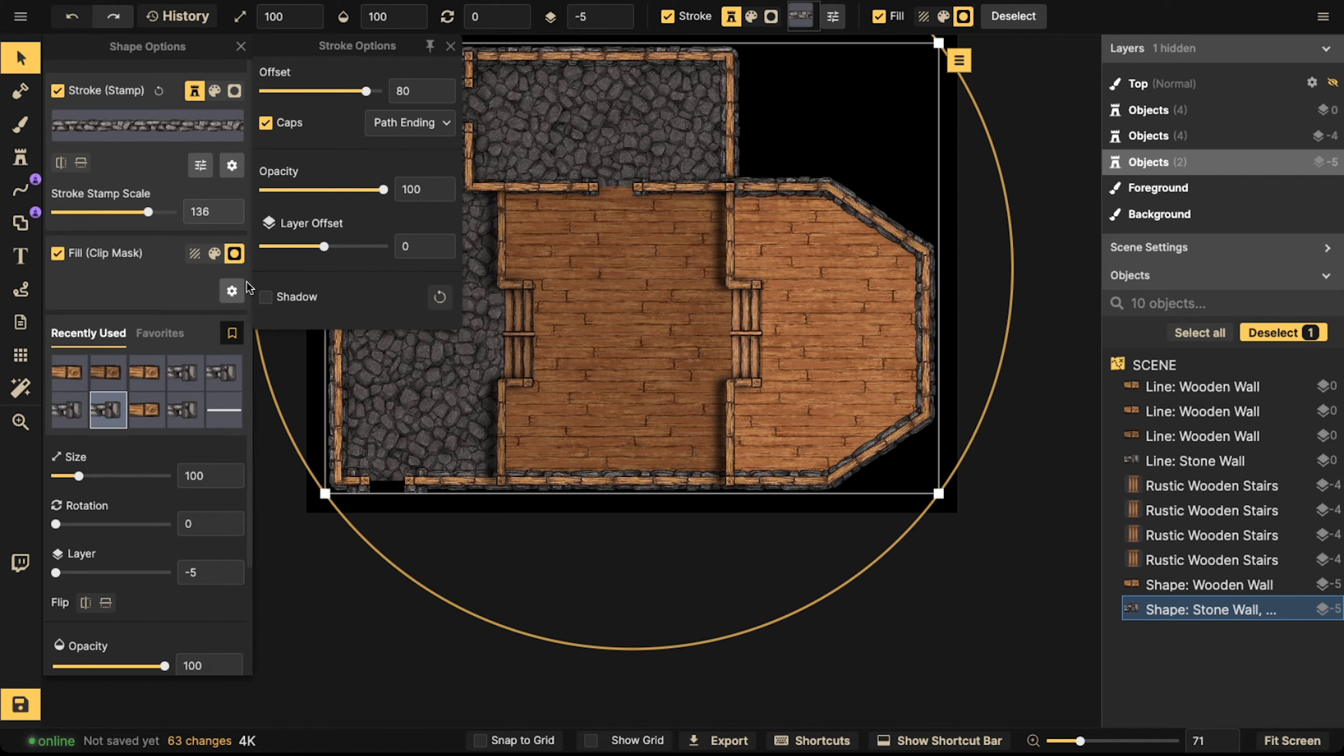
left_click(264, 297)
left_click(435, 296)
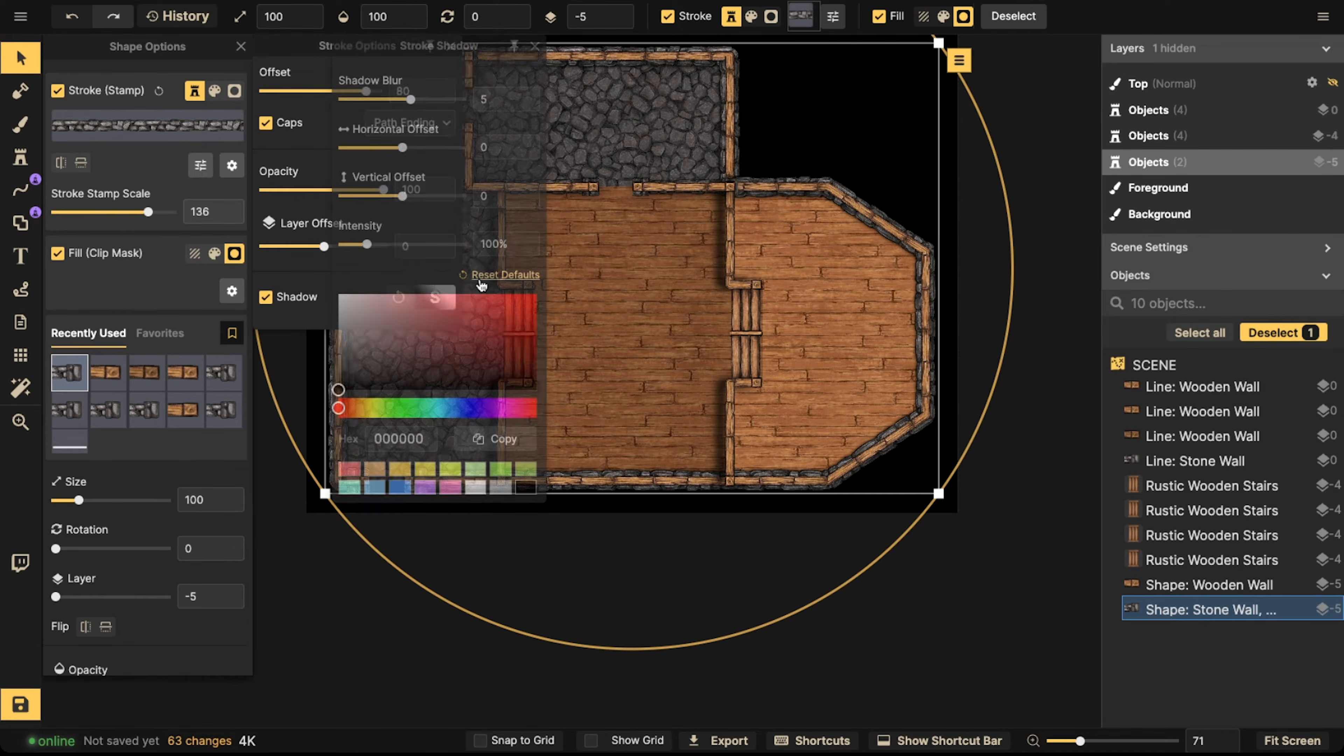
left_click(400, 246)
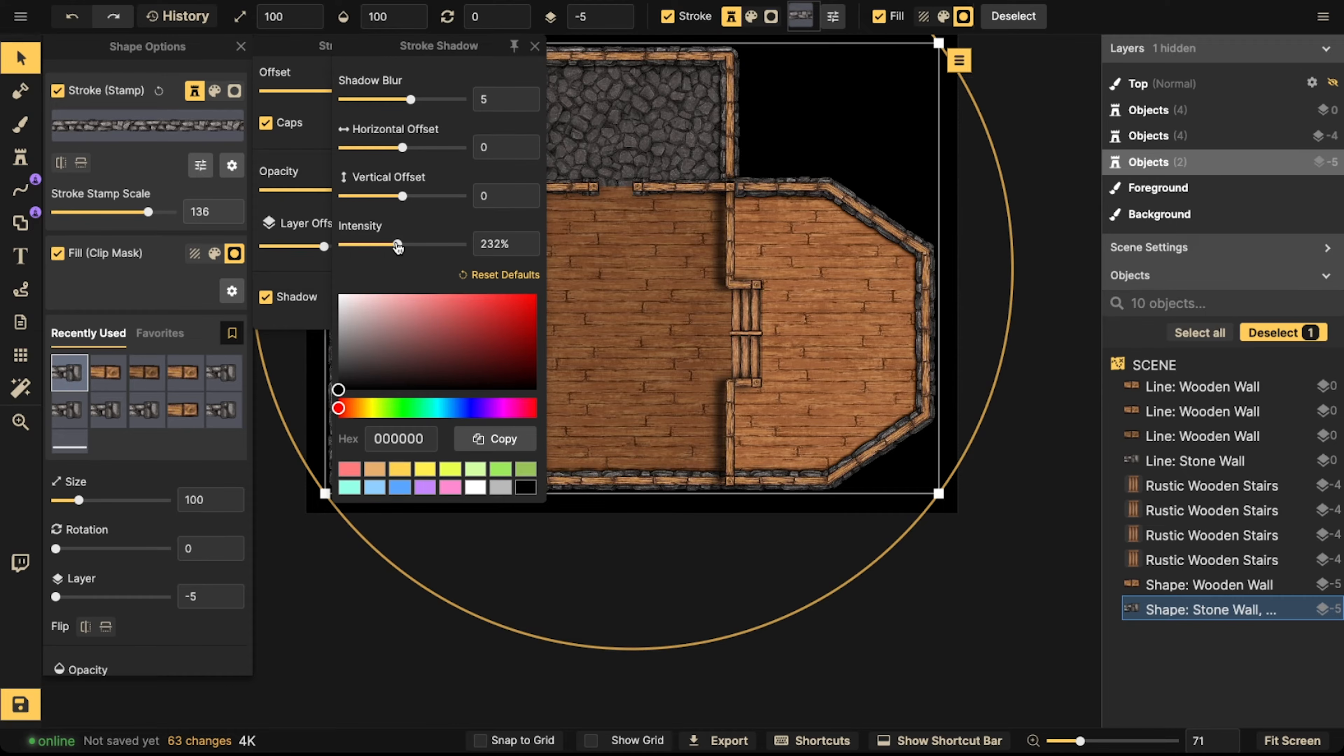
left_click_drag(434, 100, 507, 100)
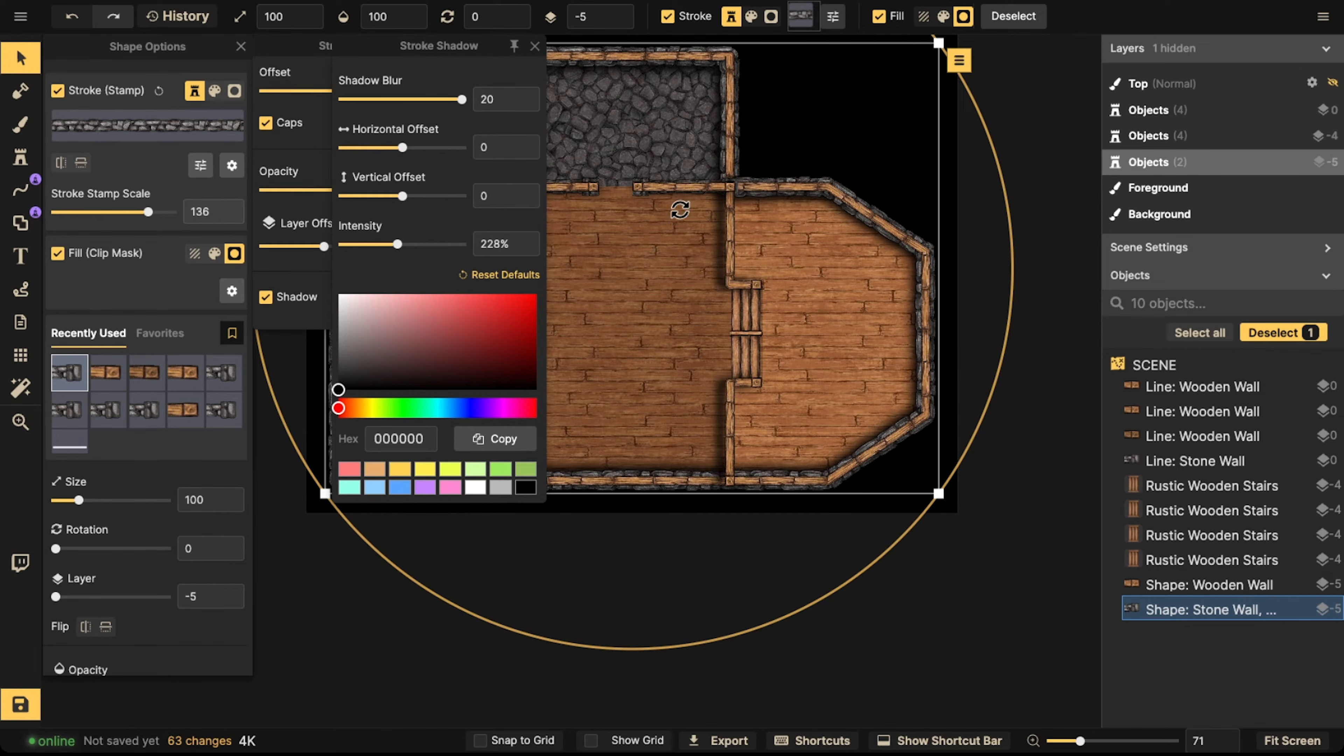
left_click(534, 46)
key("Escape")
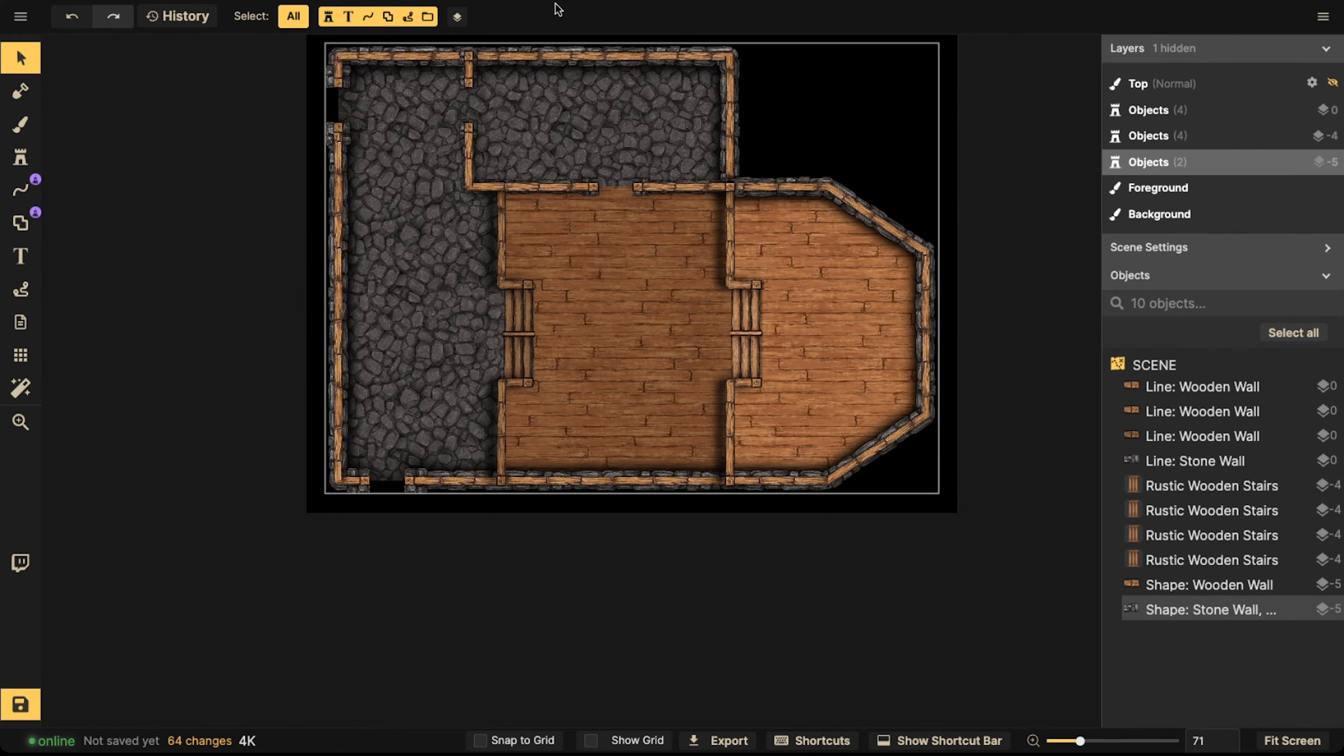
Enable a stroke shadow on the northern room's stone wall line with blur 20 and intensity 159%
left_click(555, 90)
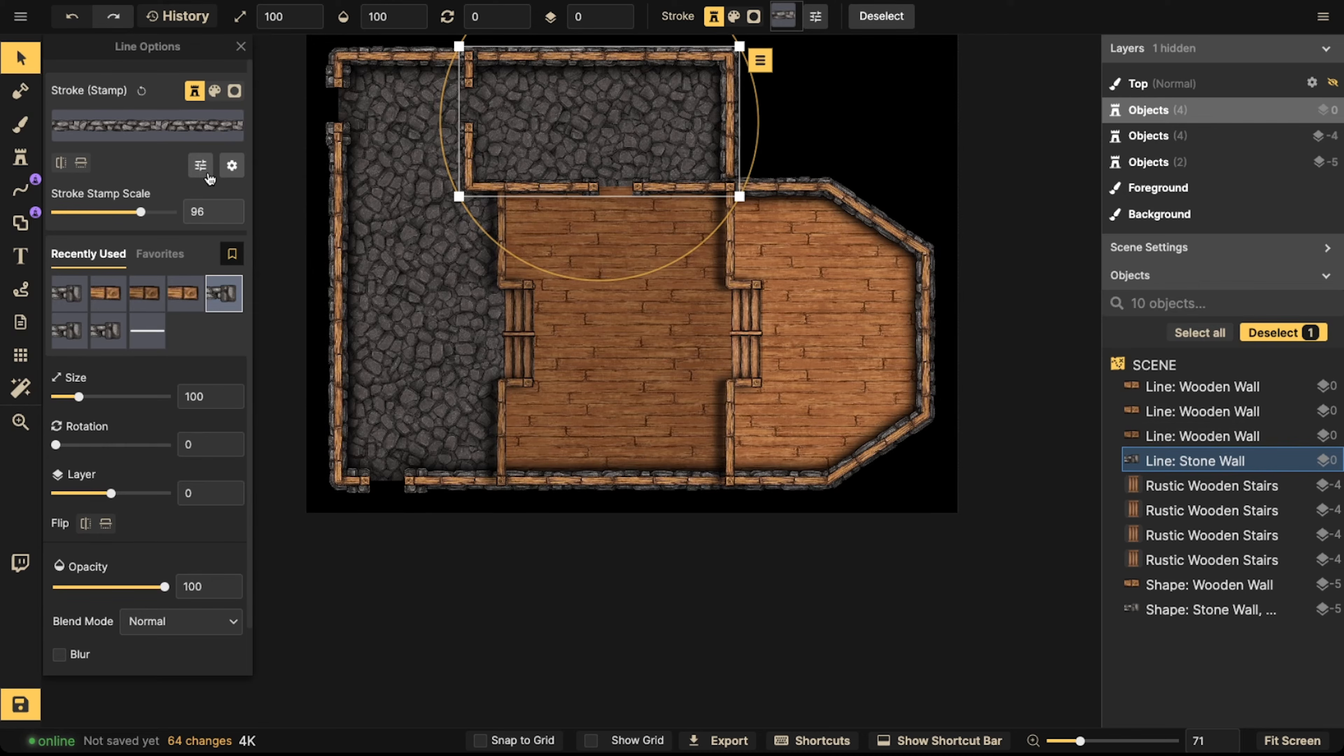
left_click(231, 165)
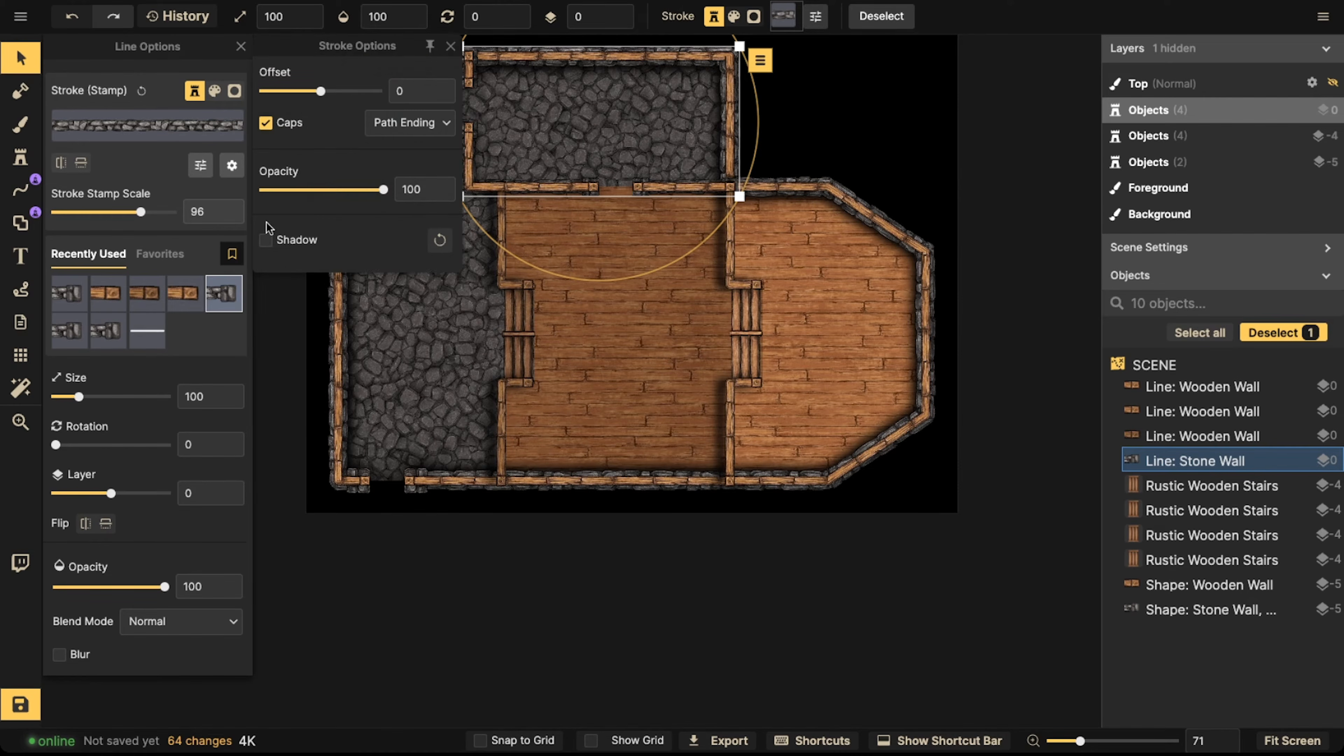
left_click(448, 239)
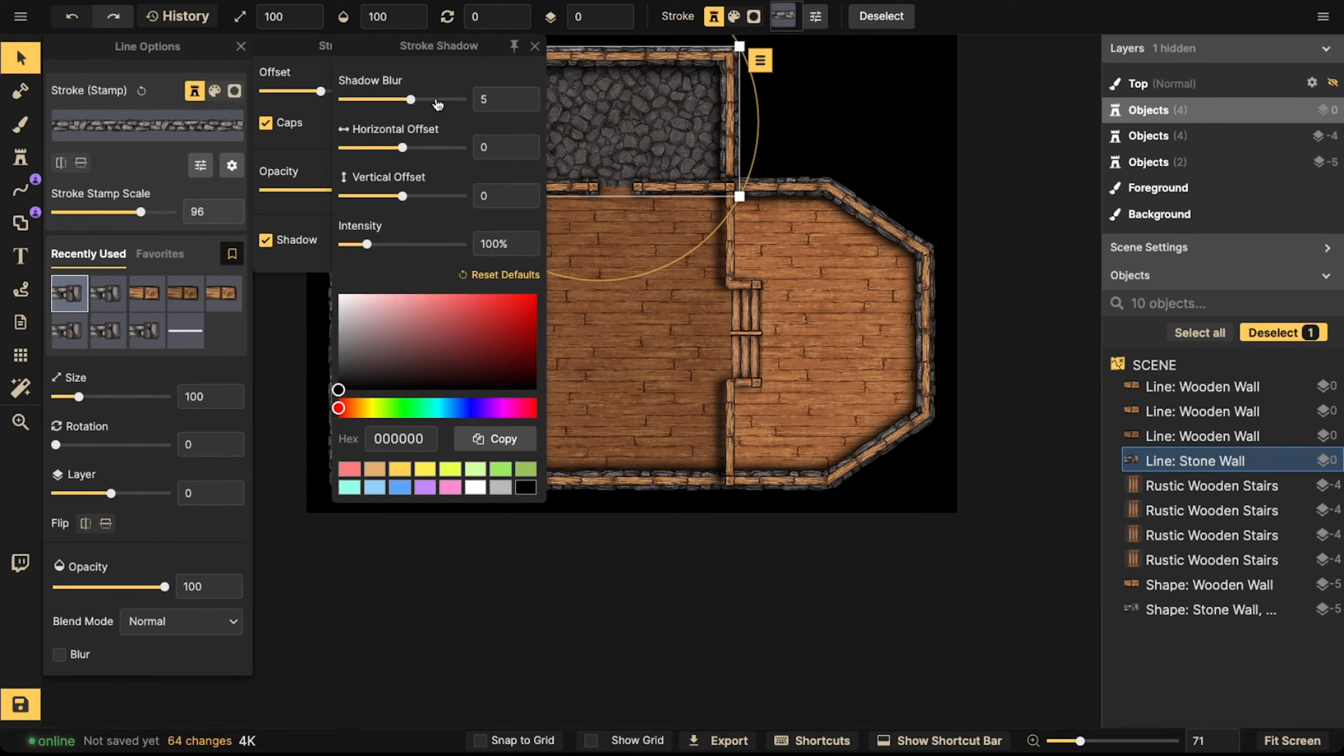
left_click_drag(437, 100, 462, 100)
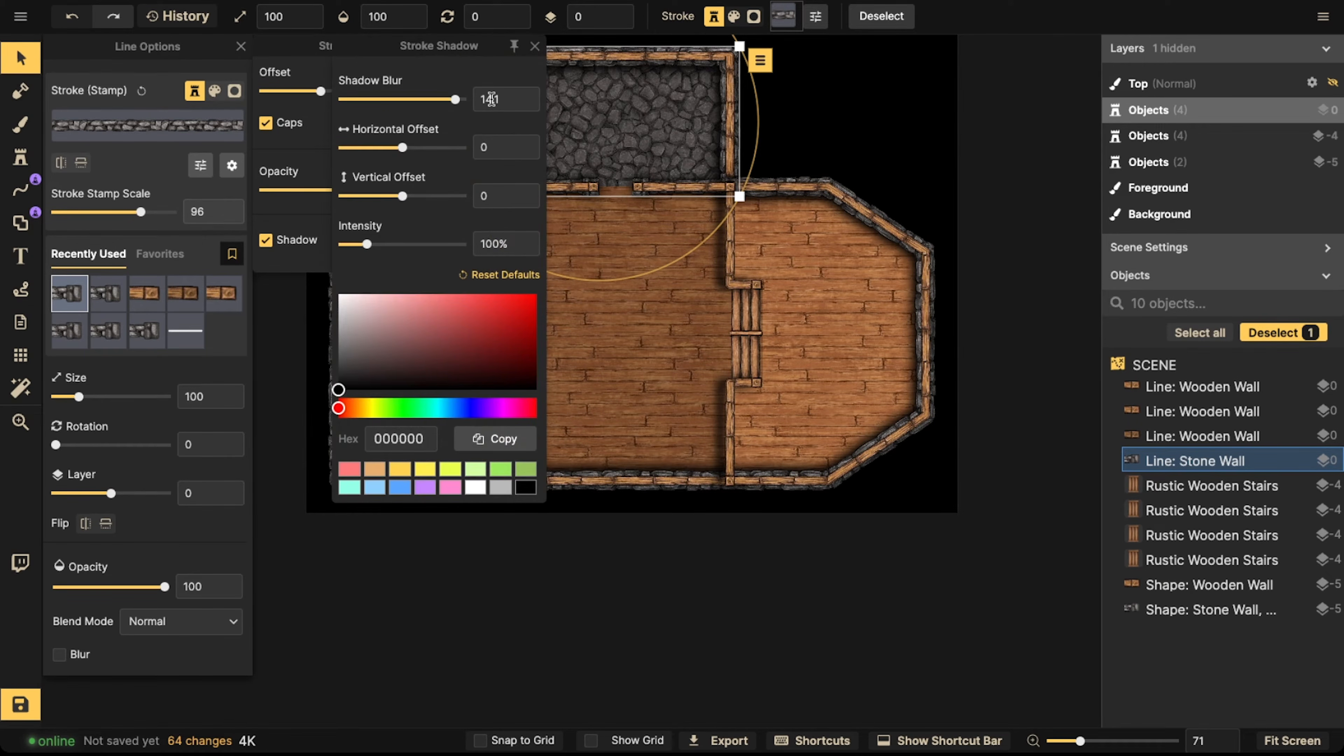
left_click(376, 245)
left_click_drag(379, 244, 381, 245)
key("Escape")
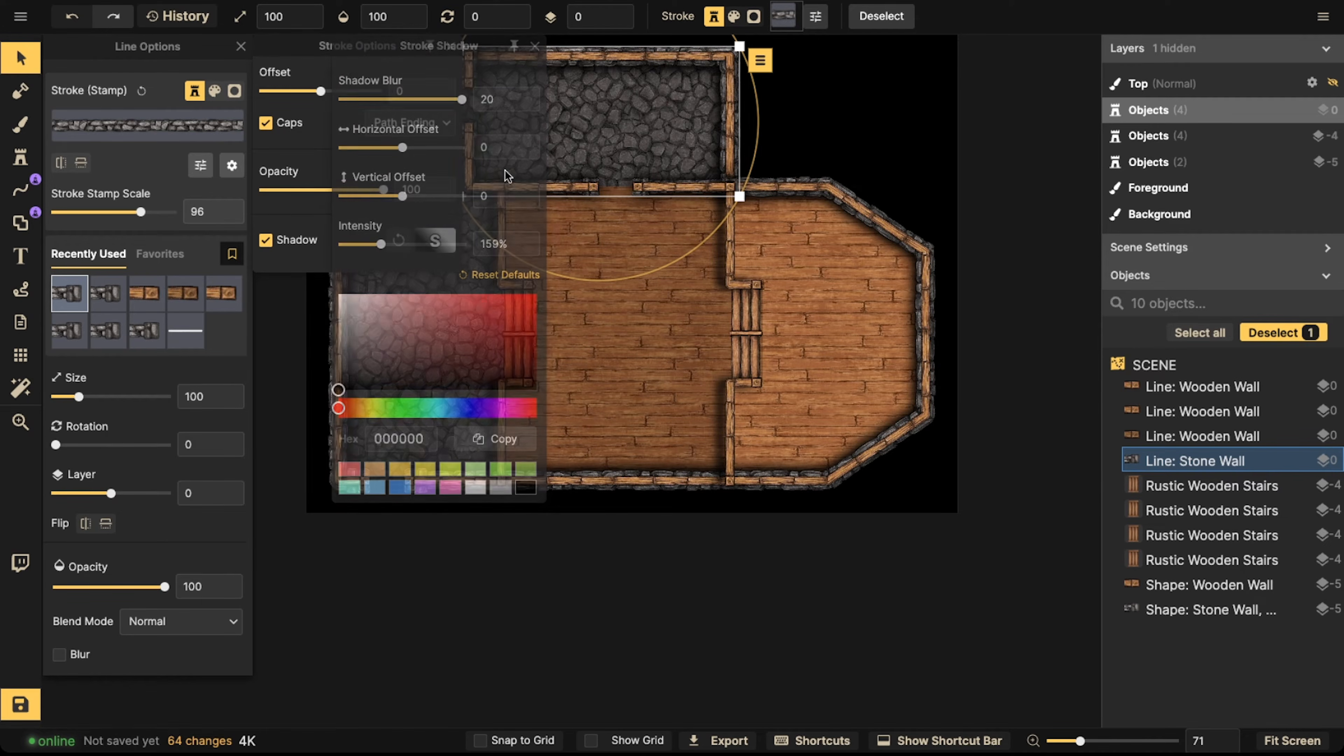
scroll(630, 275, "down", 1)
scroll(658, 276, "down", 1)
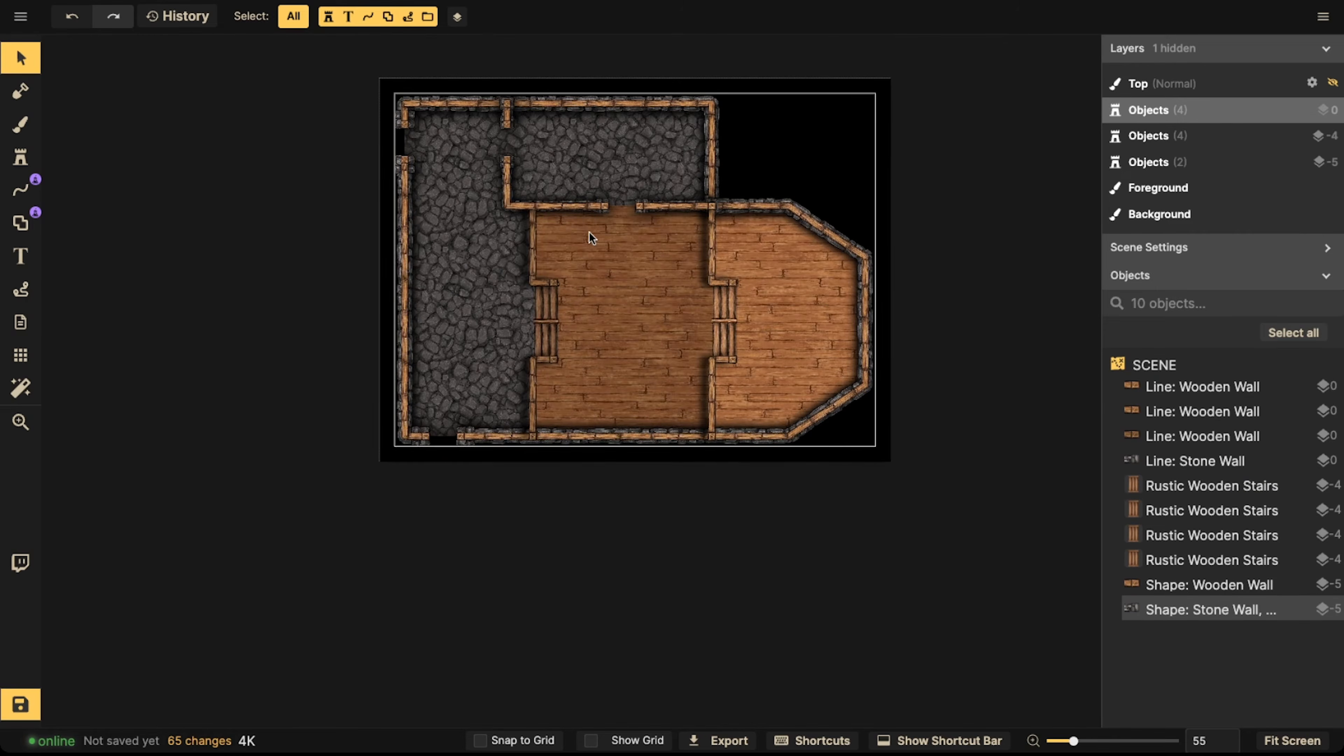
scroll(529, 120, "up", 1)
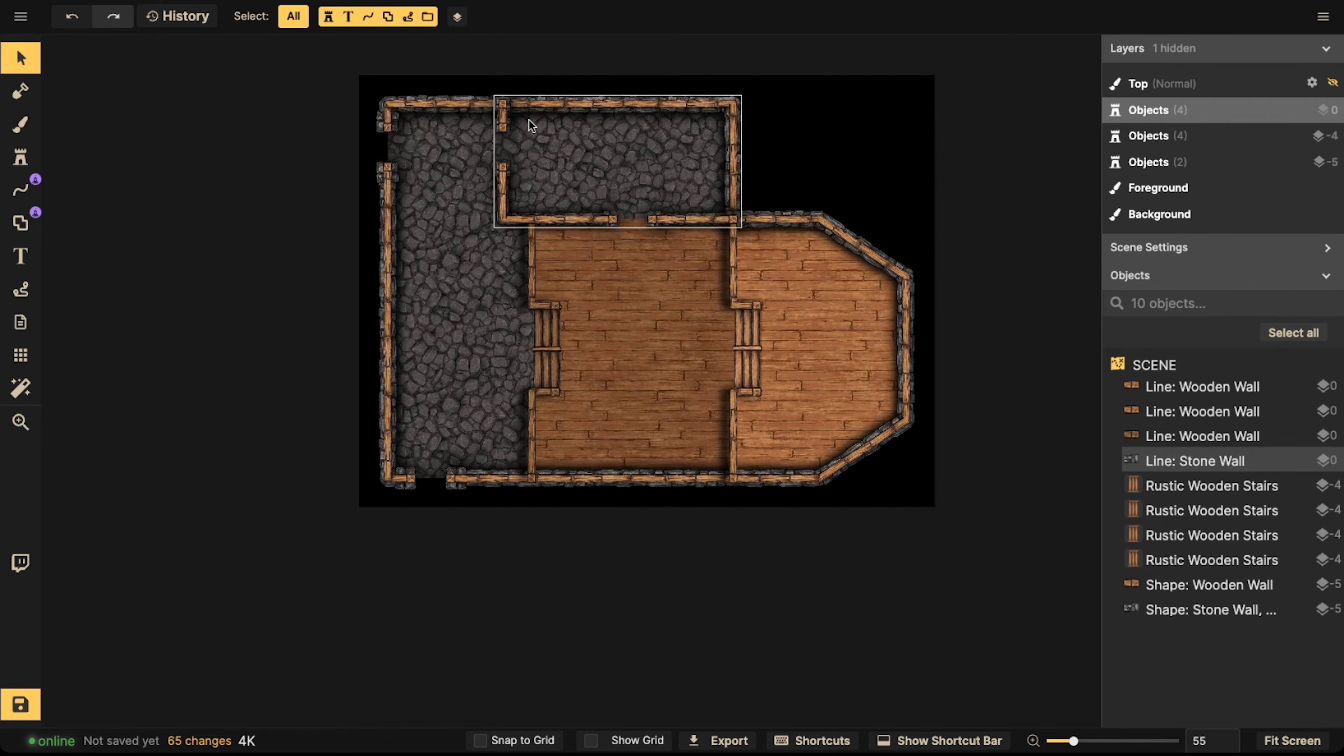
left_click(550, 329)
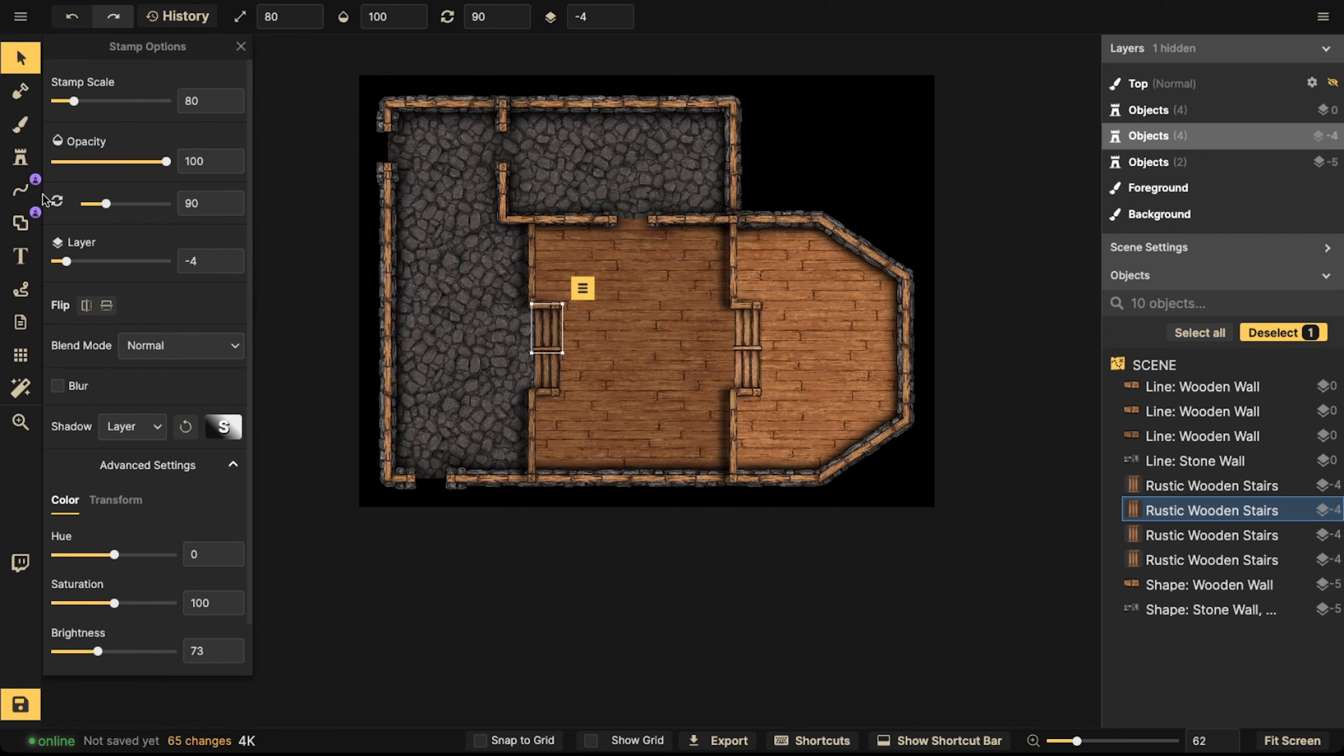
left_click(20, 157)
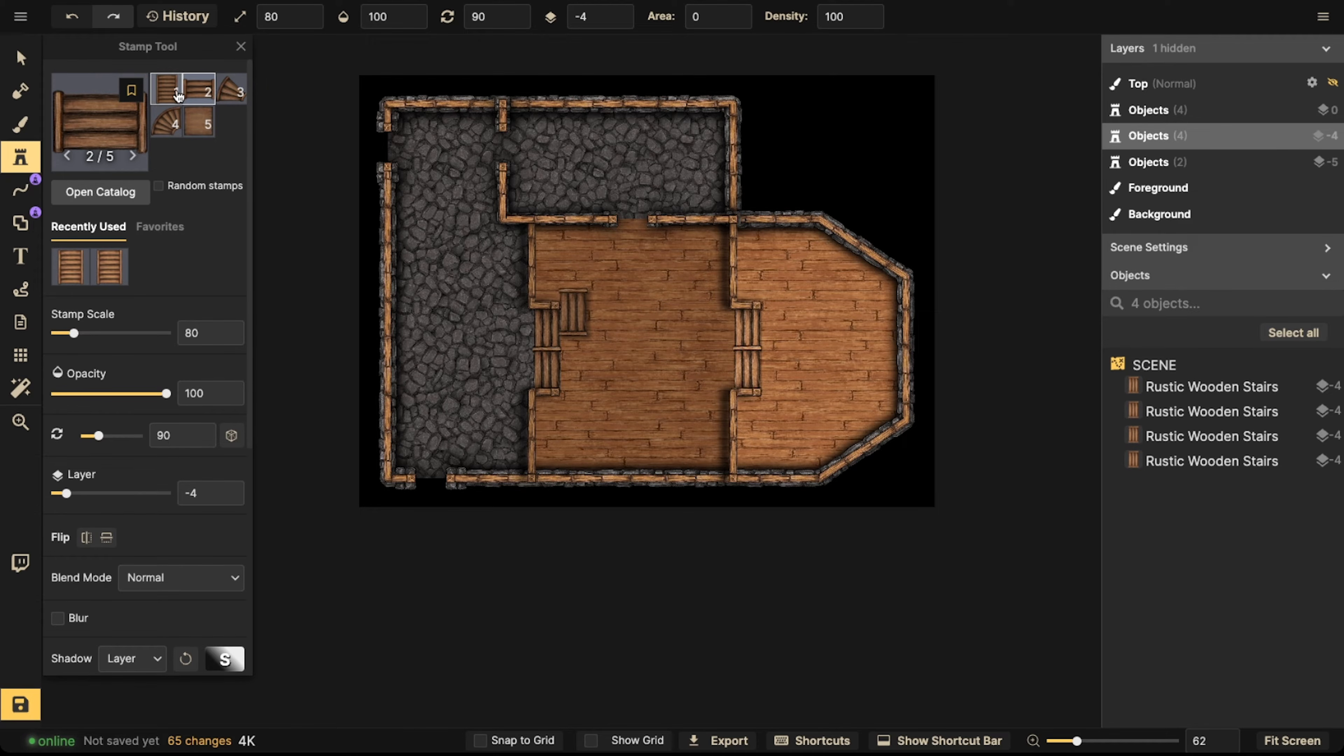
left_click(21, 58)
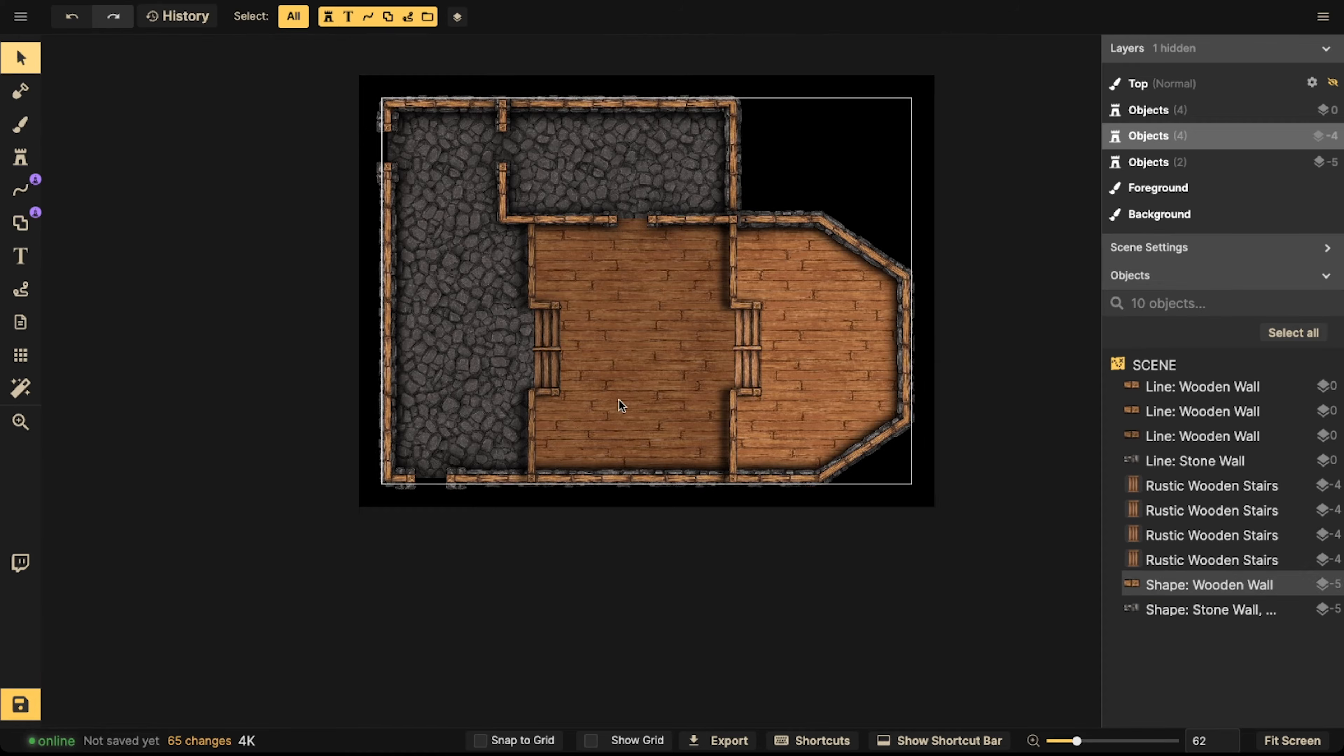
scroll(619, 399, "up", 3)
scroll(517, 344, "down", 2)
middle_click_drag(642, 336, 637, 340)
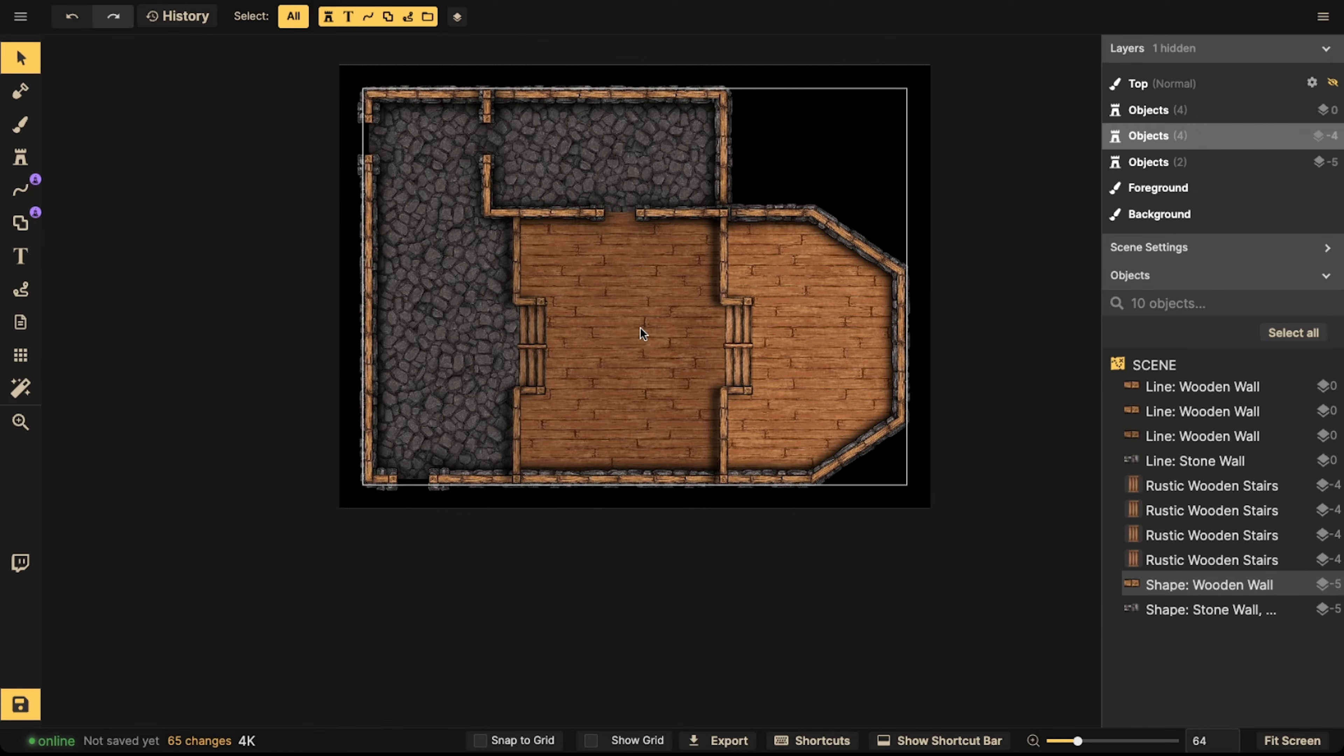
middle_click_drag(619, 315, 622, 330)
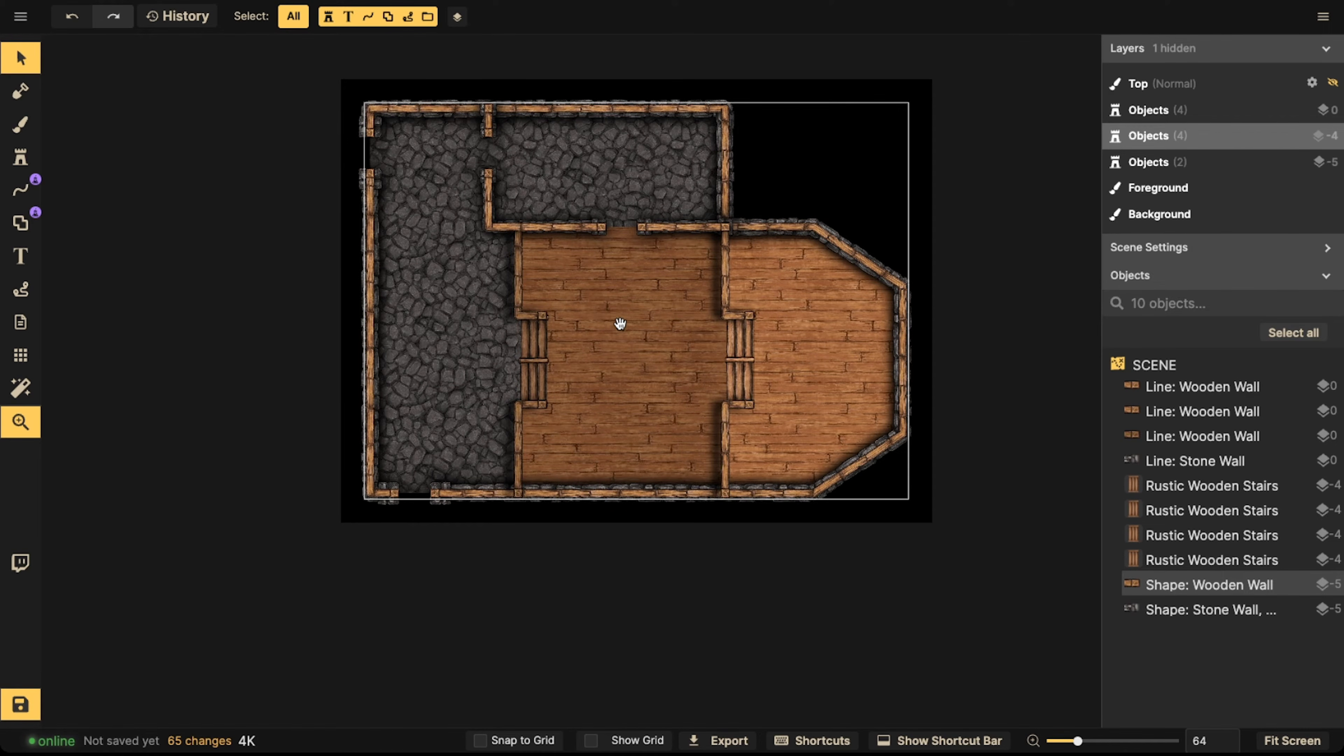
middle_click_drag(655, 322, 653, 336)
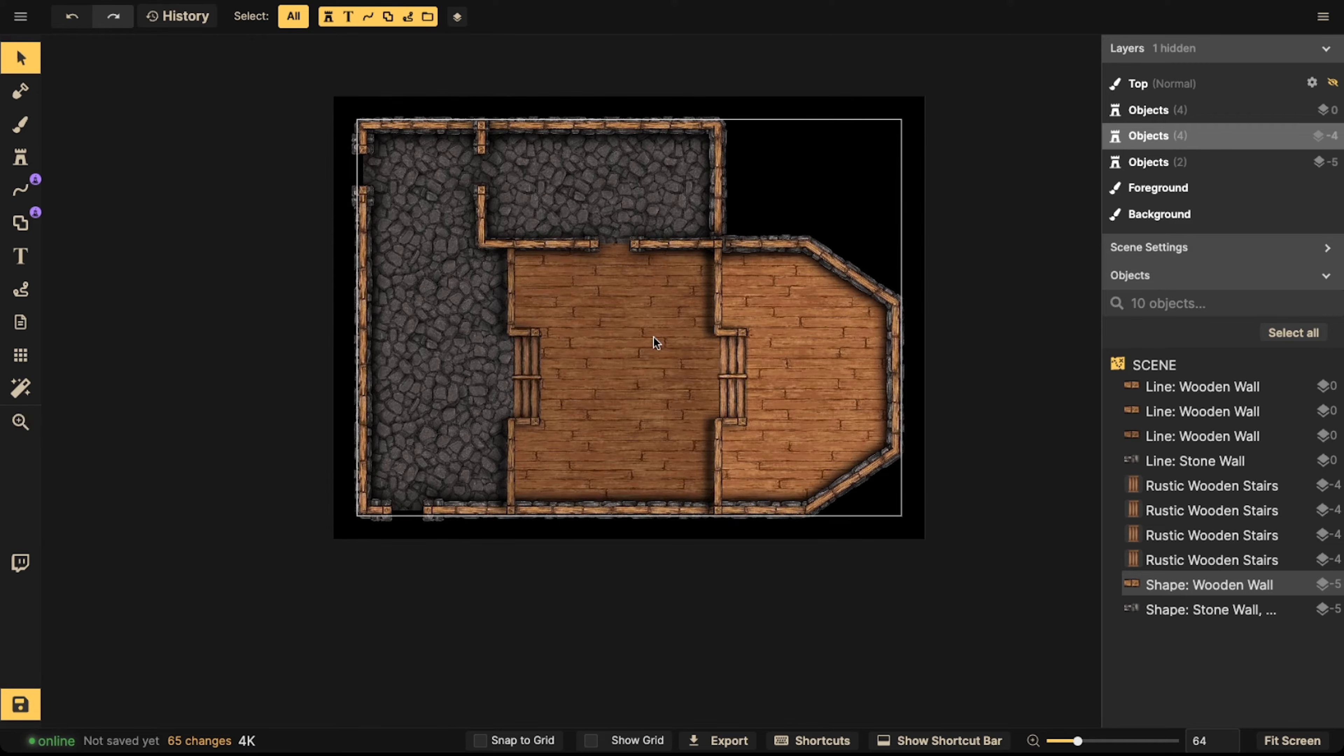
scroll(551, 363, "up", 2)
scroll(551, 364, "up", 2)
middle_click_drag(558, 423, 559, 432)
scroll(556, 418, "down", 3)
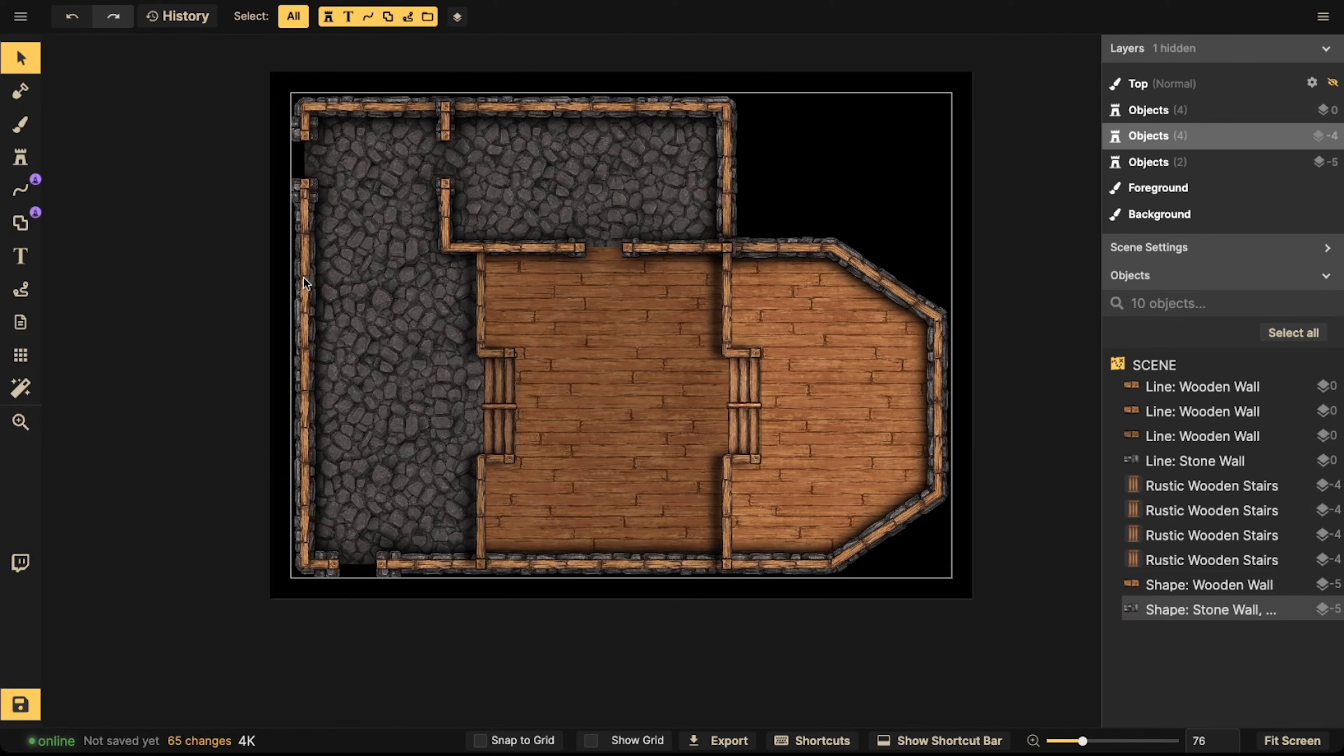
Search the path catalog for "bar" and pick the Bar Table path as the stroke for a new pen line
left_click(15, 193)
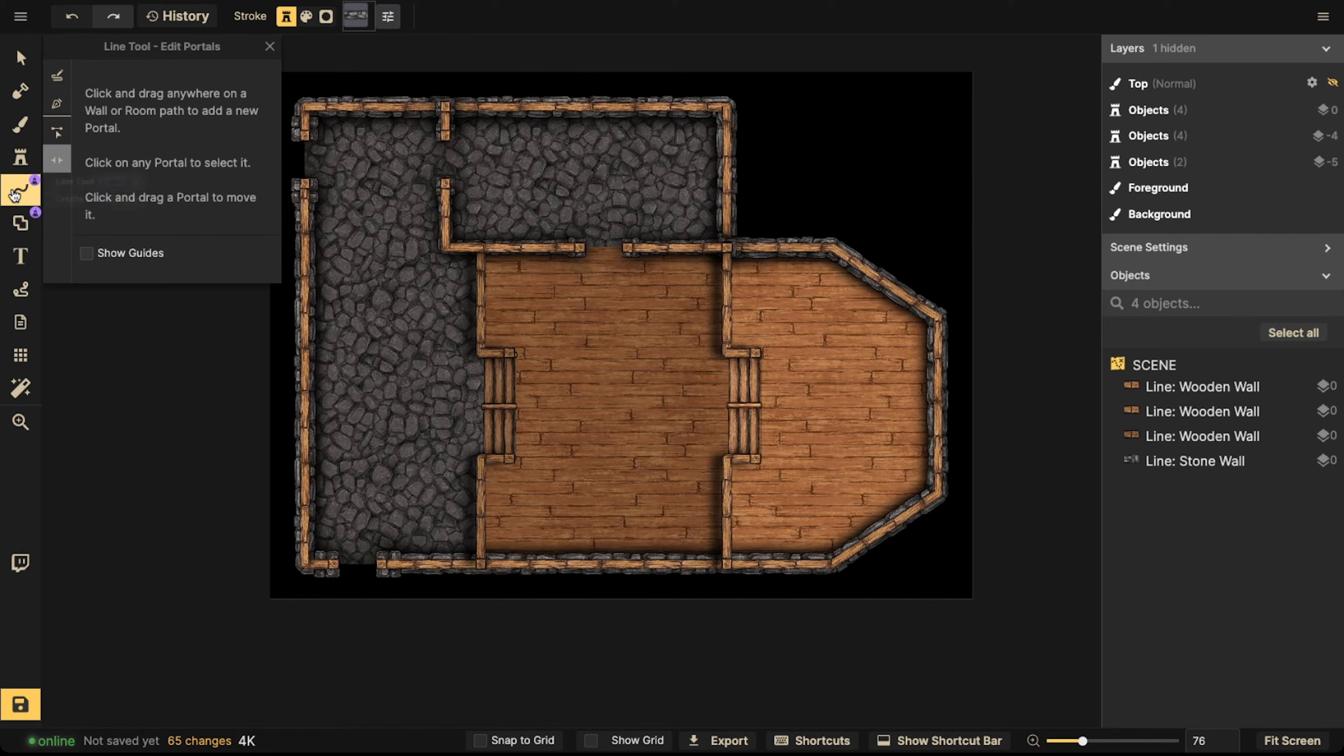
left_click(57, 104)
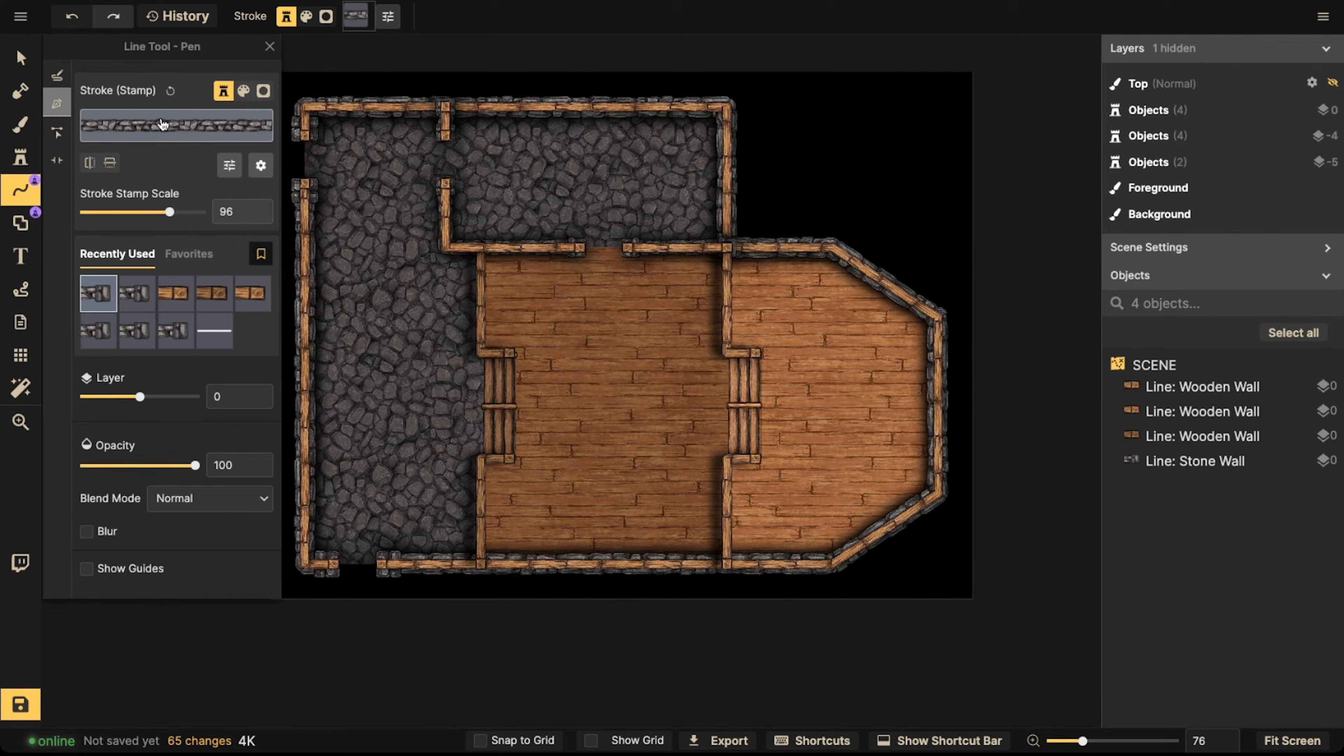
left_click(179, 127)
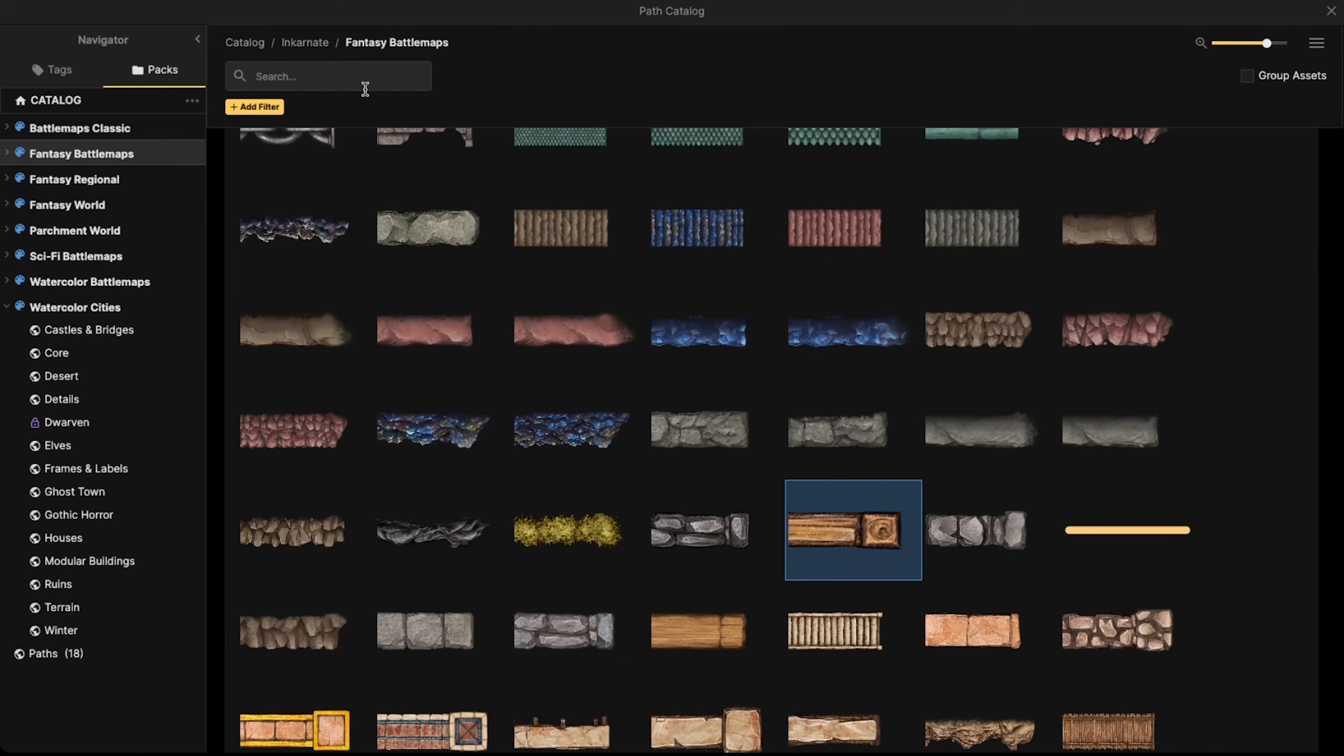
left_click(365, 85)
type("bar")
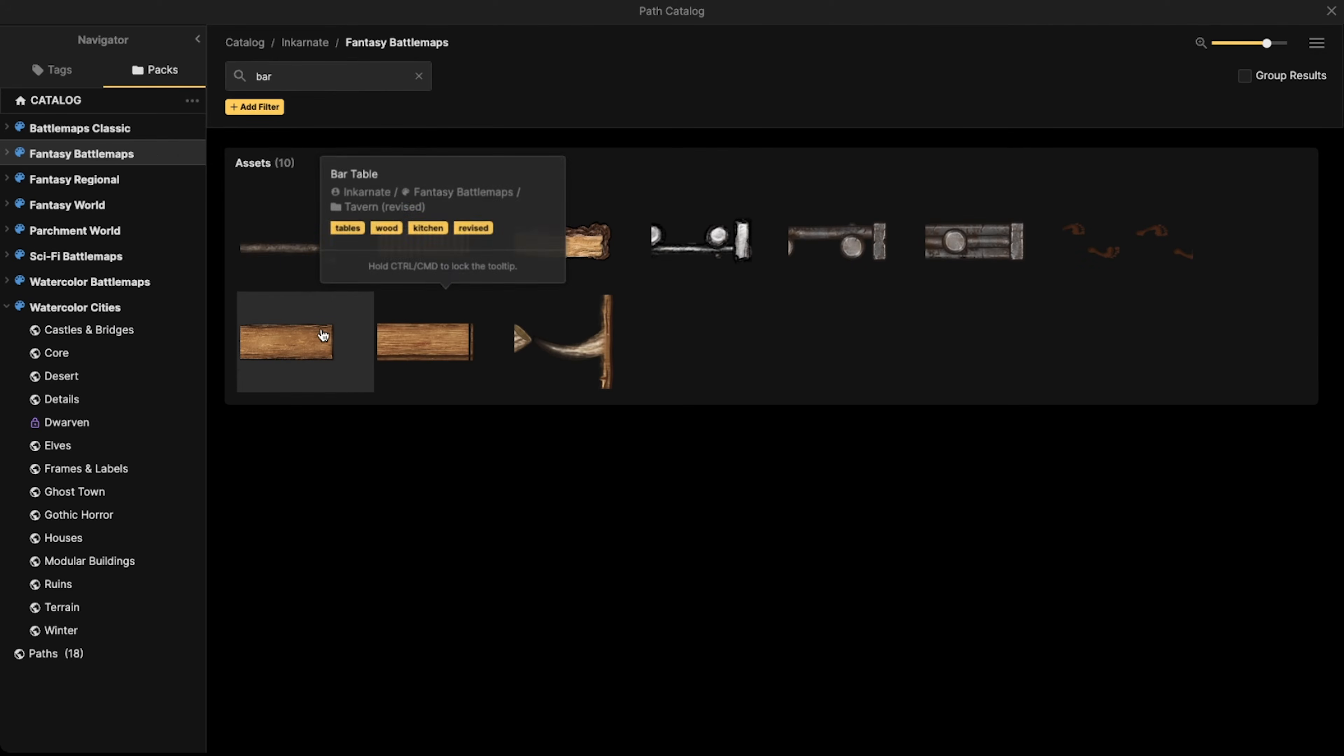
left_click(287, 365)
Draw a straight horizontal bar table line across the western corridor, from the outer west wall to the northern room's wall
left_click(310, 230)
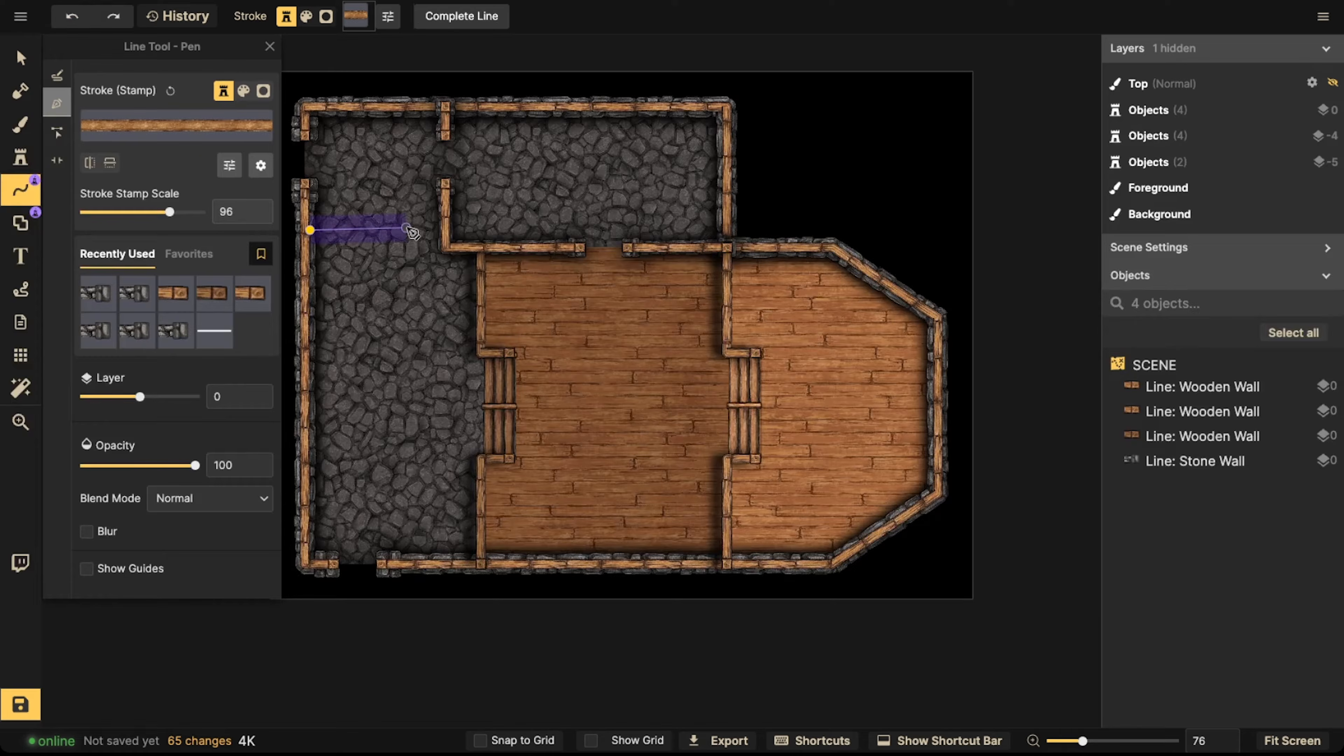
key("Escape")
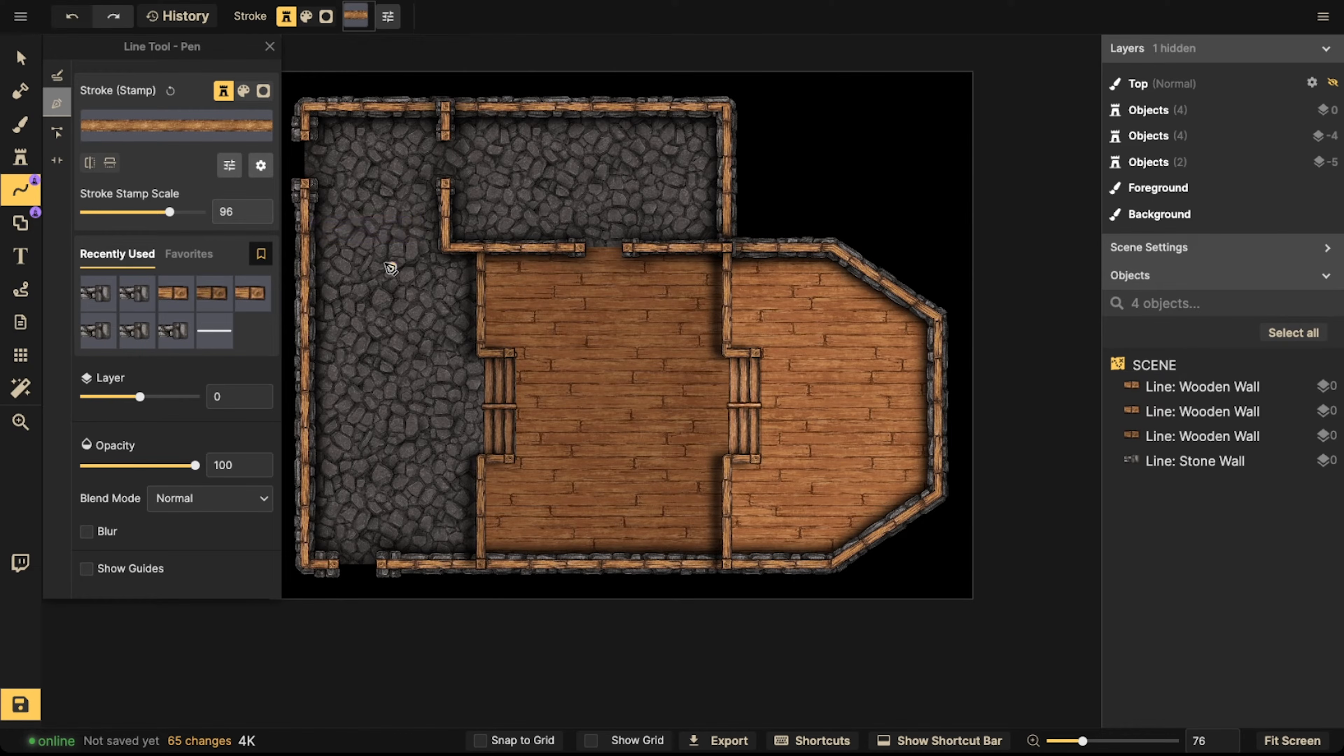
left_click(311, 221)
left_click(439, 221)
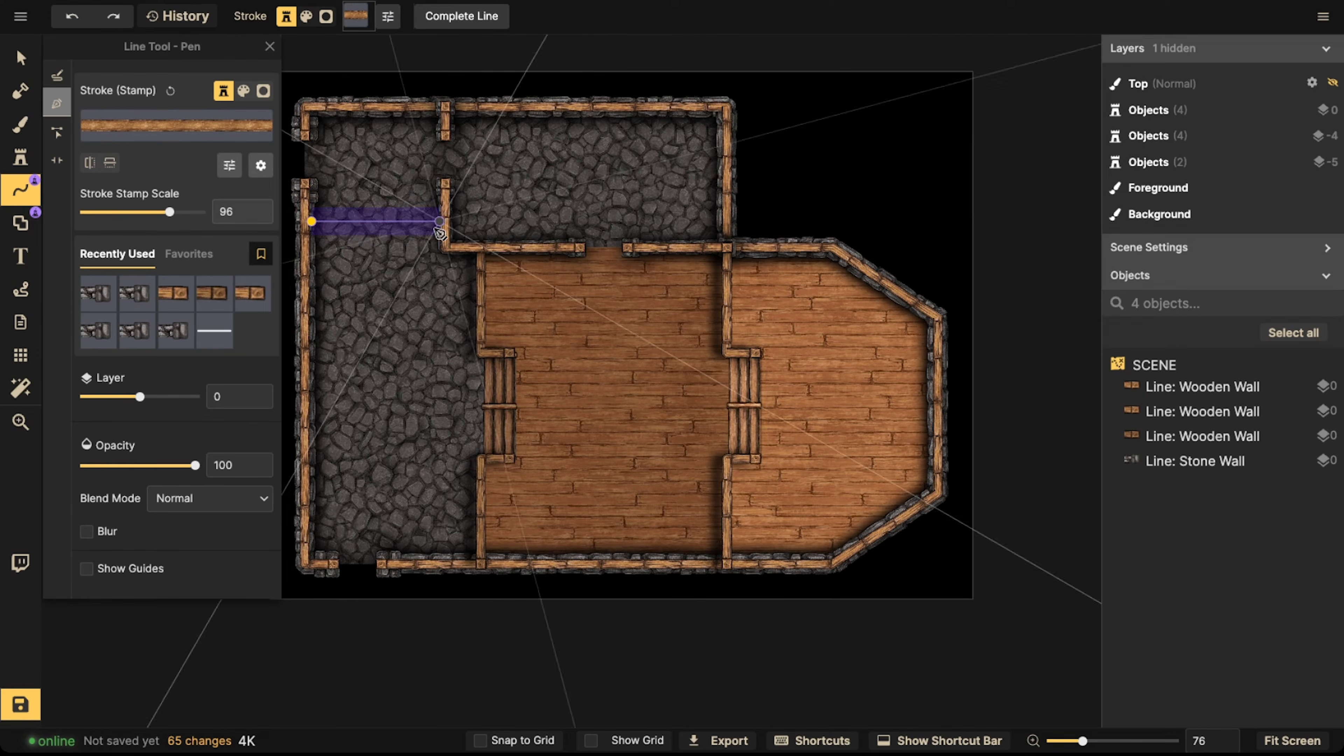
key("Return")
Lower the bar table line to layer -5 and move it slightly south-west within the corridor
left_click(20, 57)
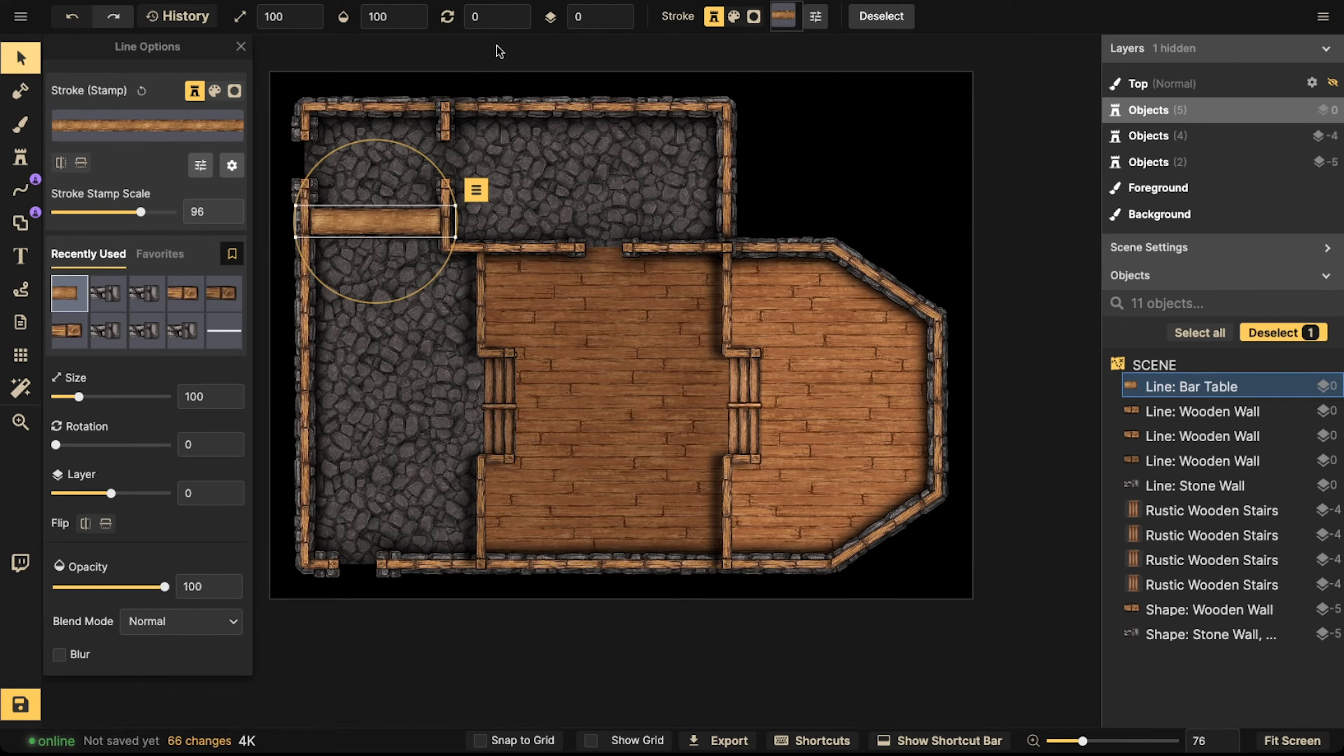
left_click(618, 22)
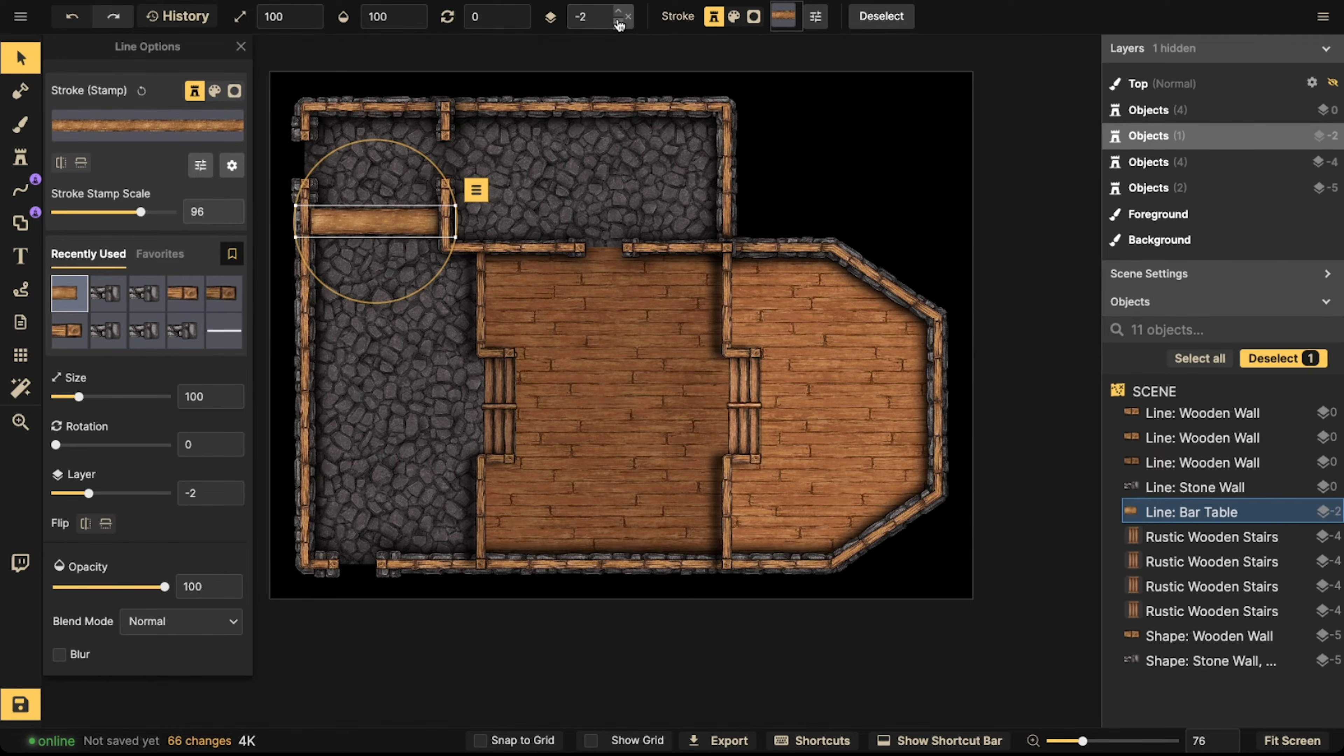
left_click(619, 24)
left_click(619, 23)
left_click(619, 23)
left_click_drag(369, 228, 390, 258)
Set the stroke layer offset of the outer stone wall shape to 3
left_click(410, 374)
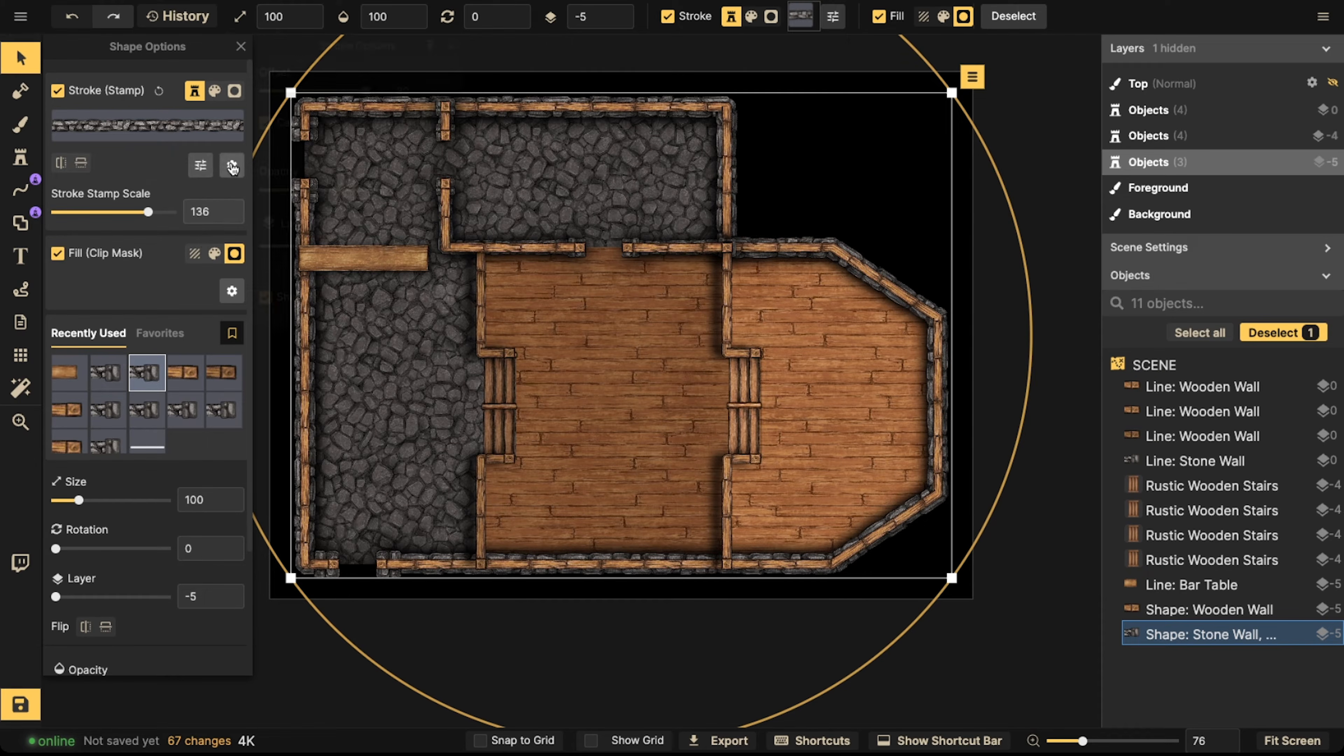
left_click(231, 166)
left_click_drag(323, 246, 482, 250)
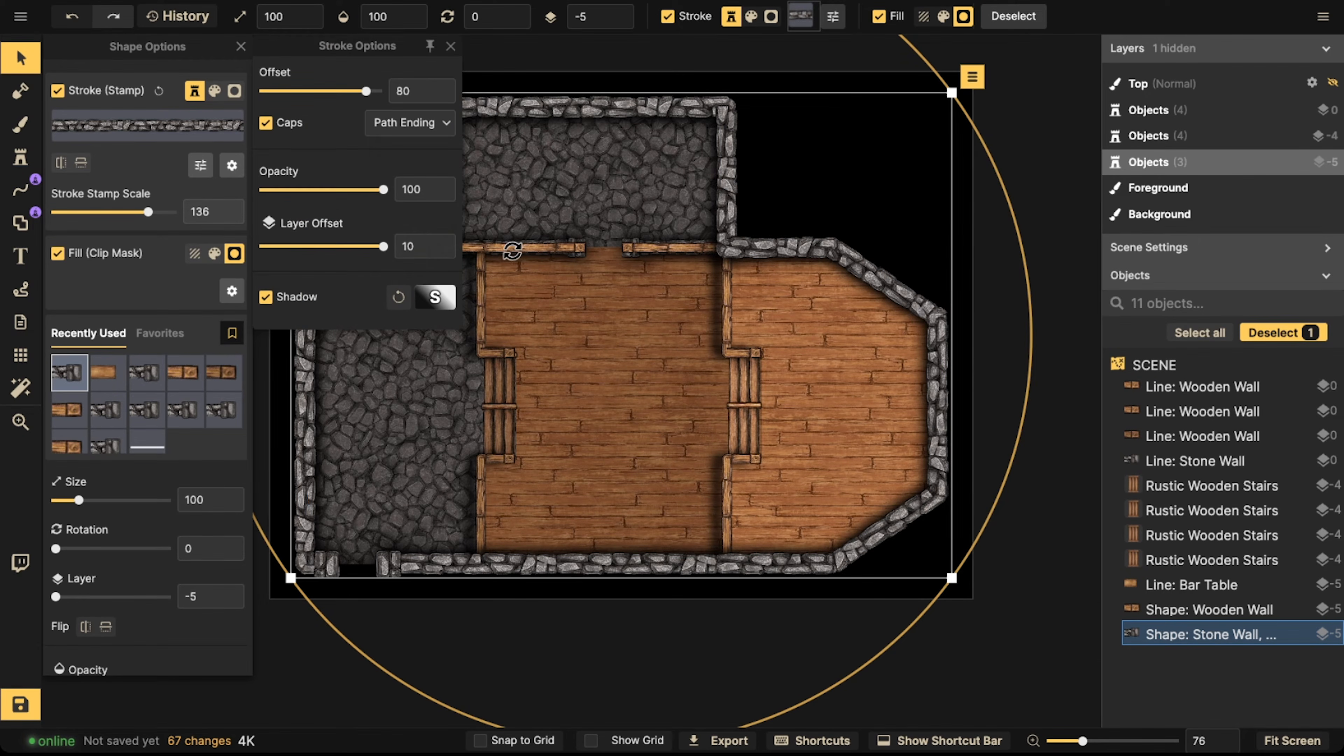
left_click(439, 253)
left_click(439, 253)
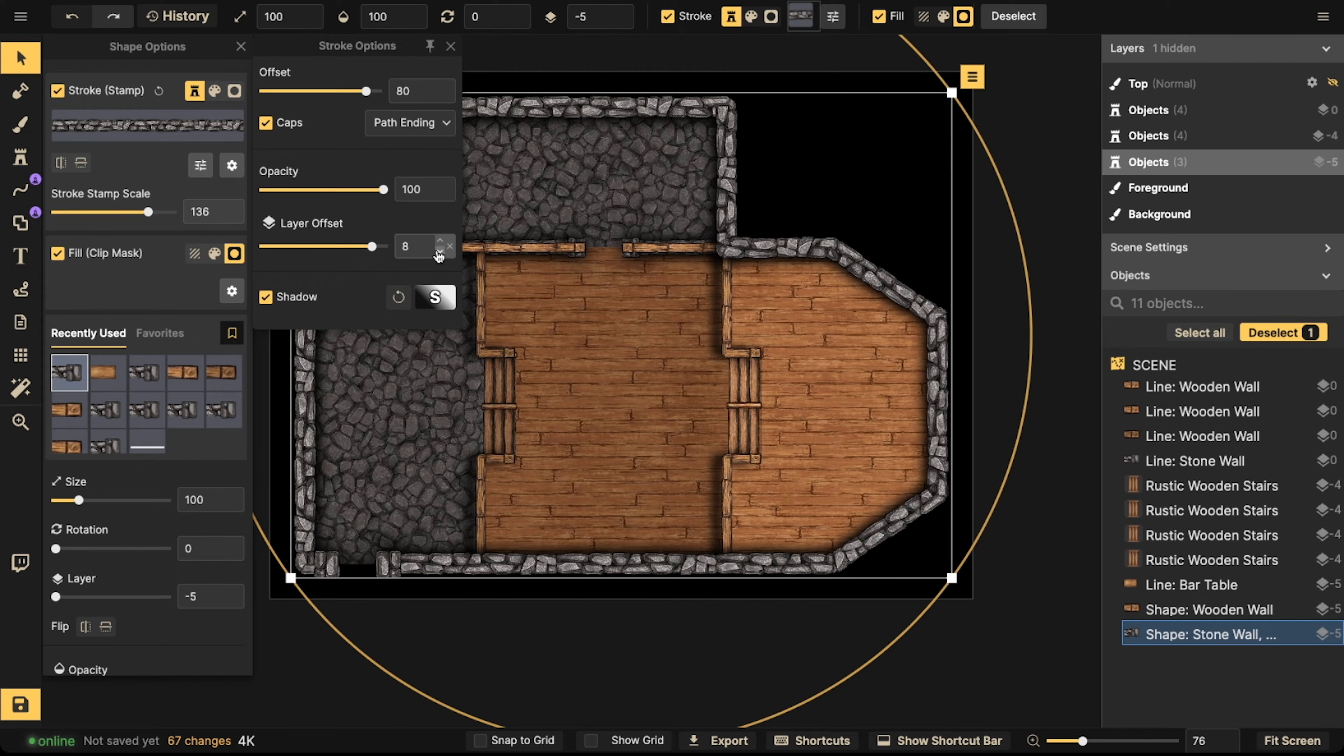
left_click(439, 253)
left_click(439, 252)
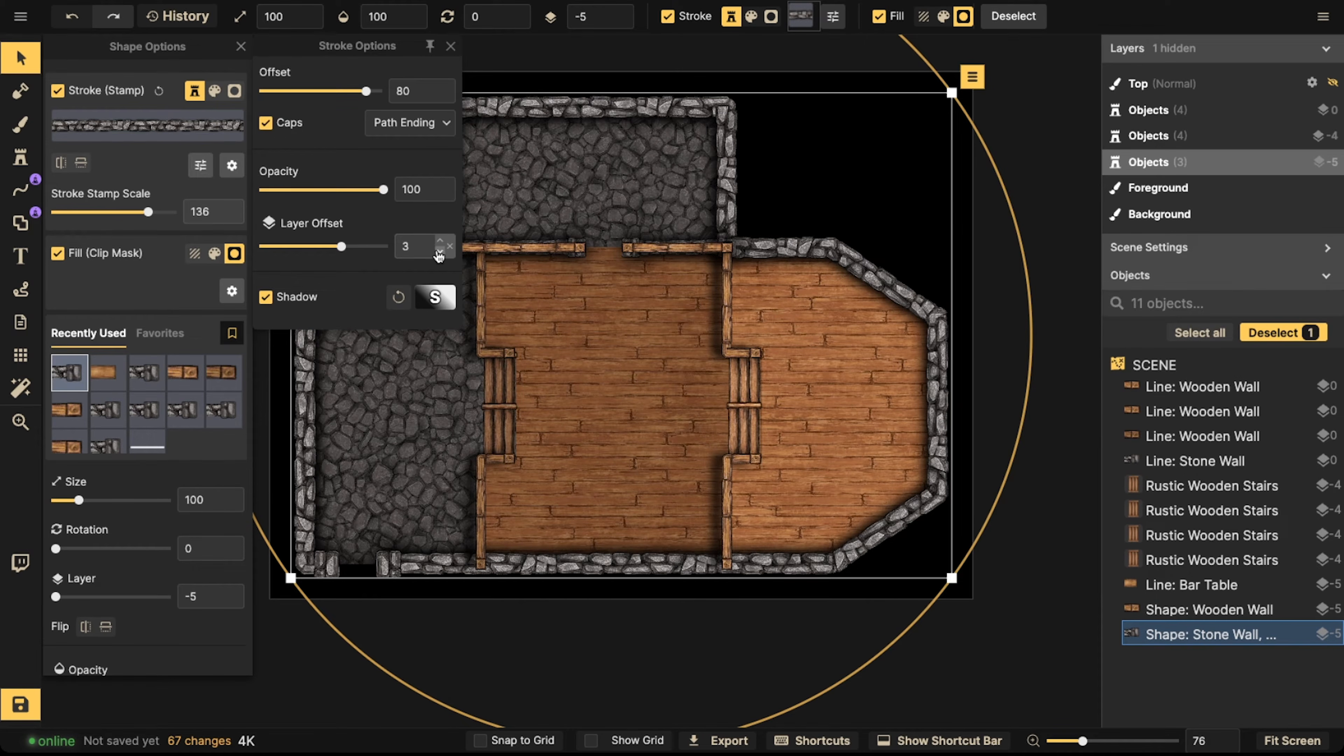
left_click(440, 252)
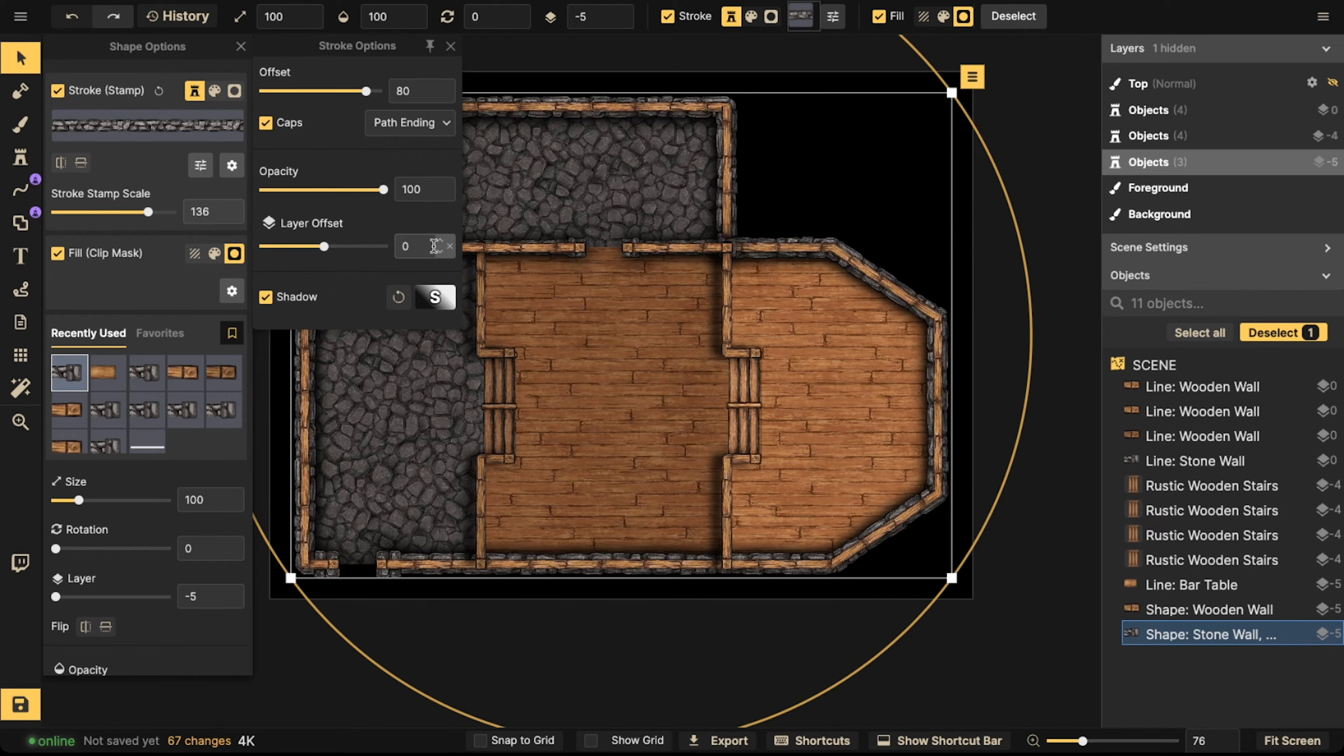
left_click(439, 242)
left_click(439, 242)
left_click(439, 241)
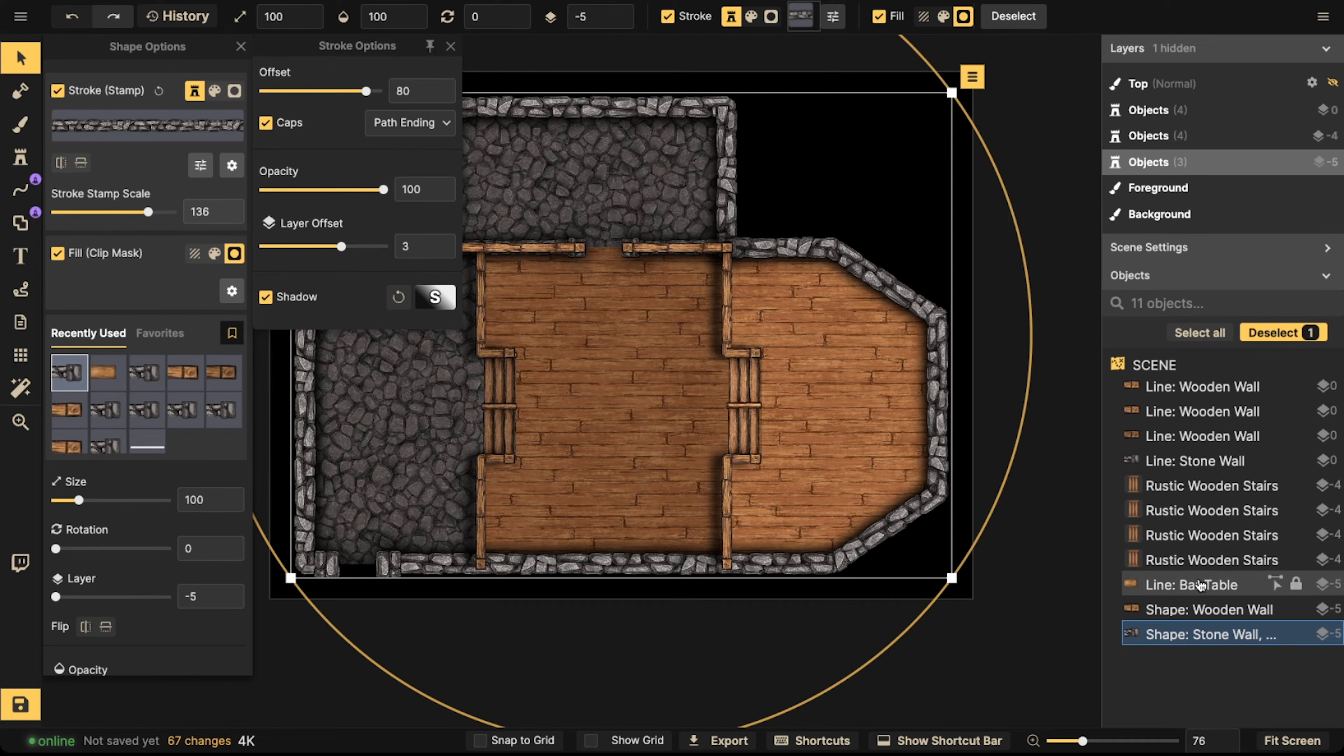
Raise the outer wooden wall shape to layer 4 so it sits above the stone wall
left_click(1198, 609)
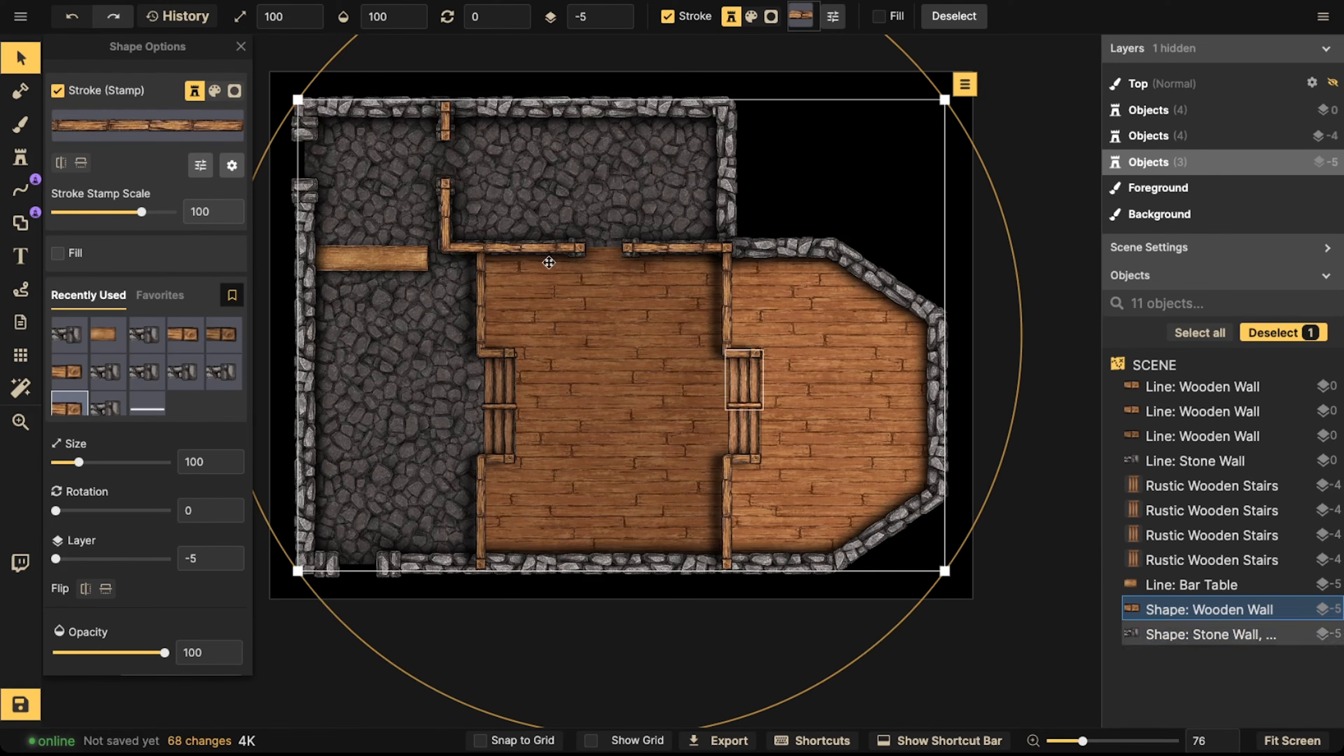
left_click(619, 11)
left_click(619, 11)
left_click(619, 11)
left_click(619, 11)
left_click(619, 12)
left_click(619, 11)
left_click(619, 11)
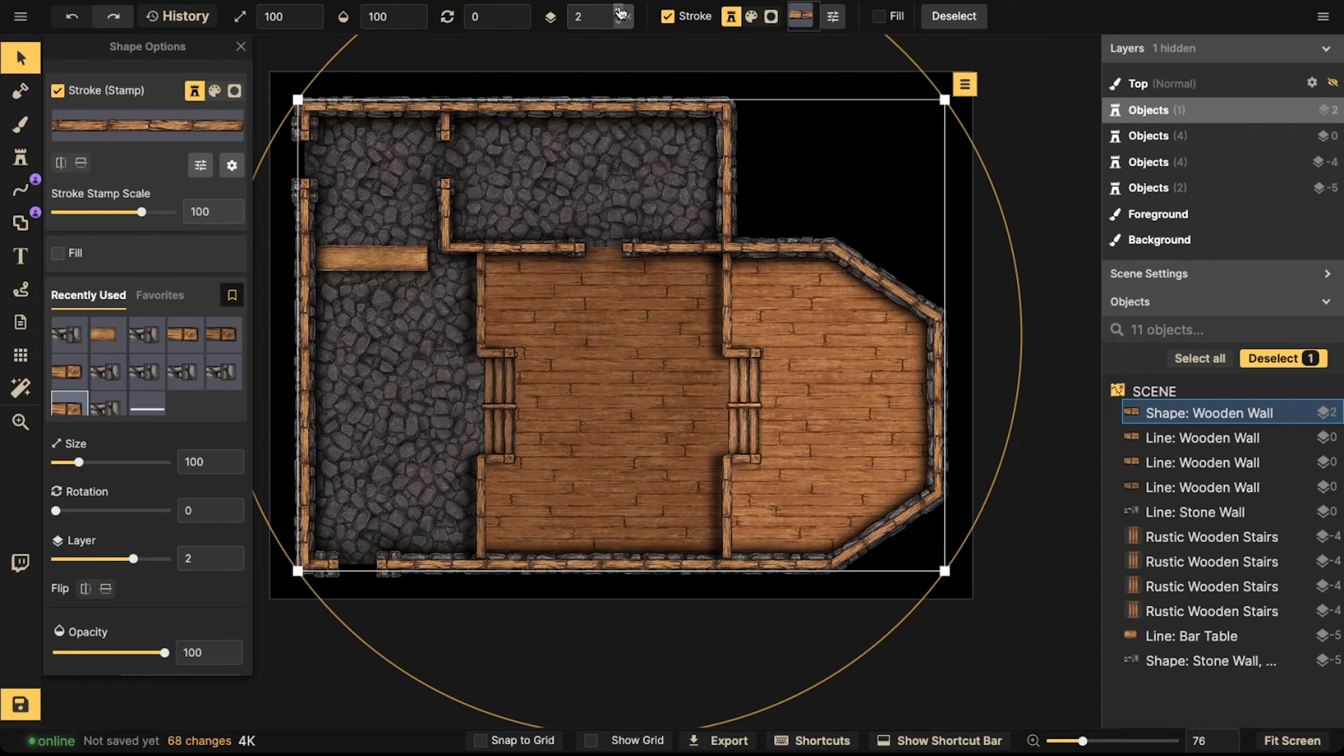
left_click(619, 11)
left_click(619, 11)
Move the bar table slightly north so it spans the corridor between the two walls, and clear the selection
left_click(378, 248)
left_click_drag(378, 247, 373, 230)
scroll(375, 230, "up", 3)
key("Escape")
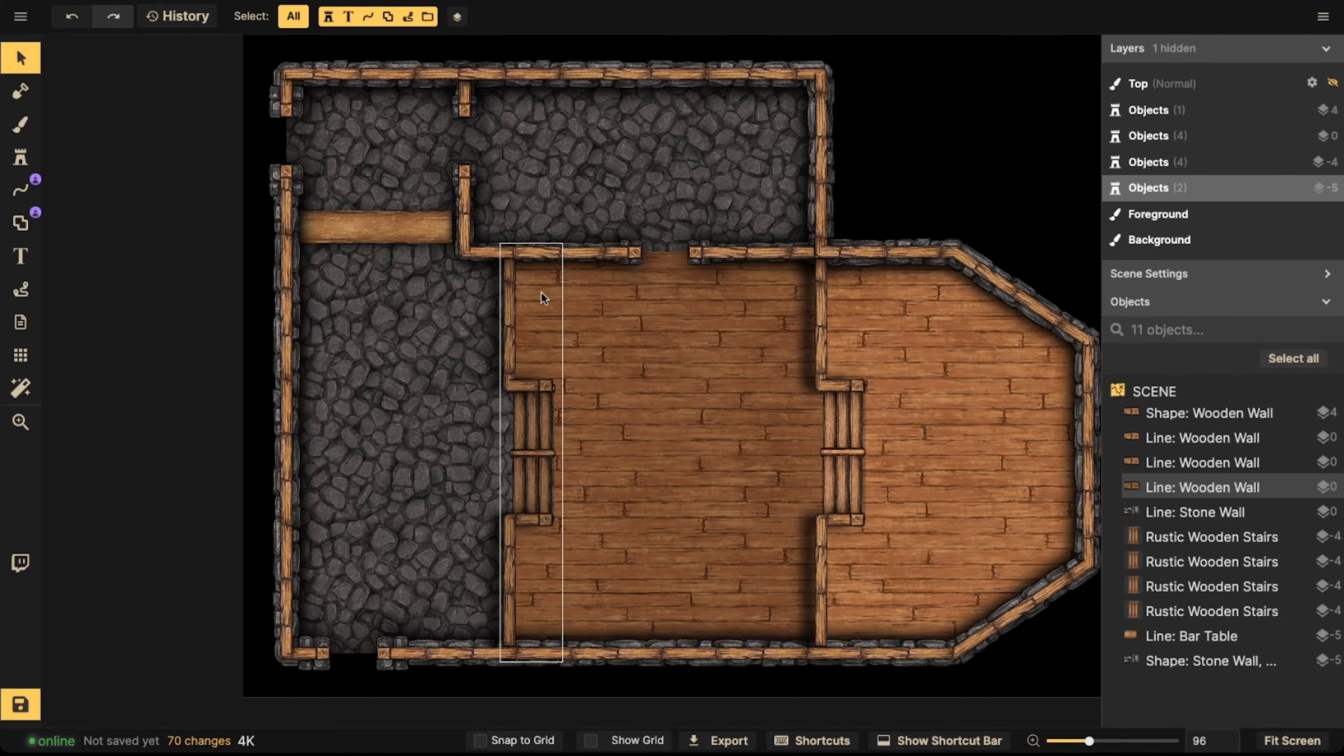
Choose the second variant of the Brick Railings Stairs stamp from the stamp catalog
left_click(528, 416)
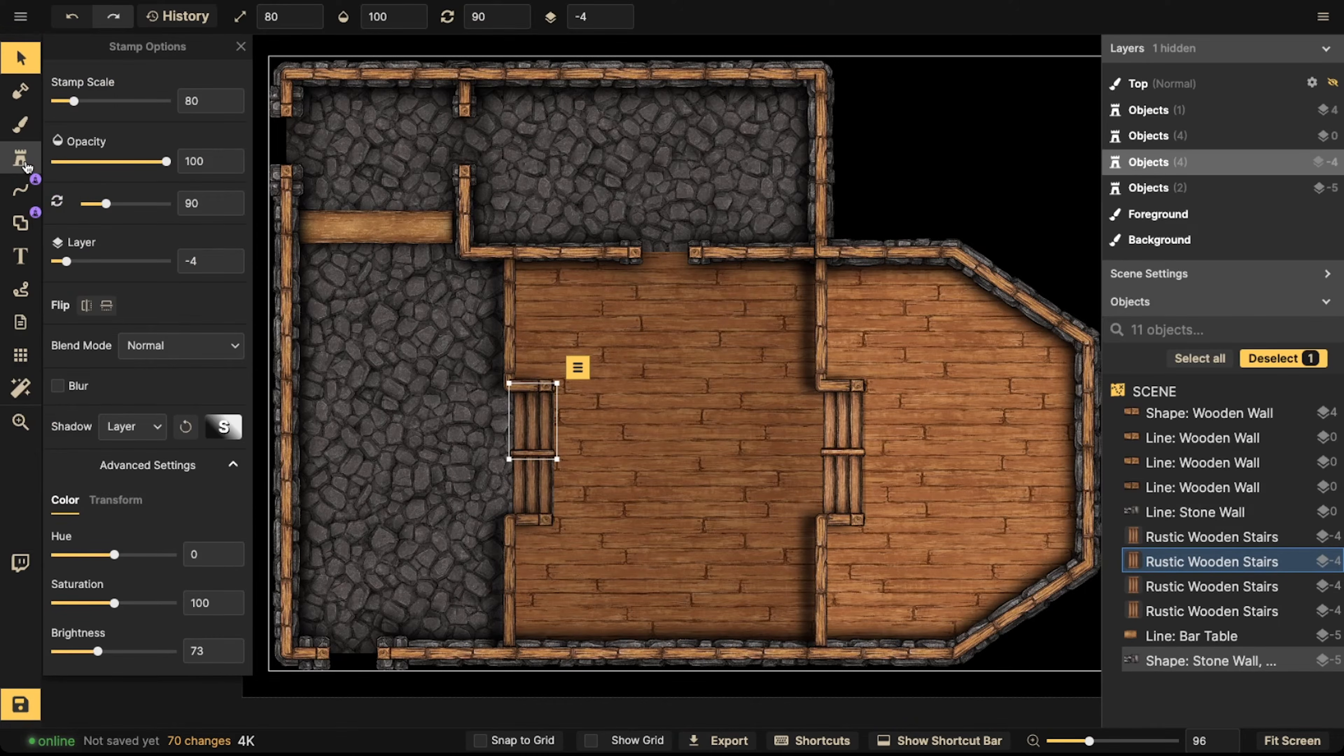
left_click(20, 158)
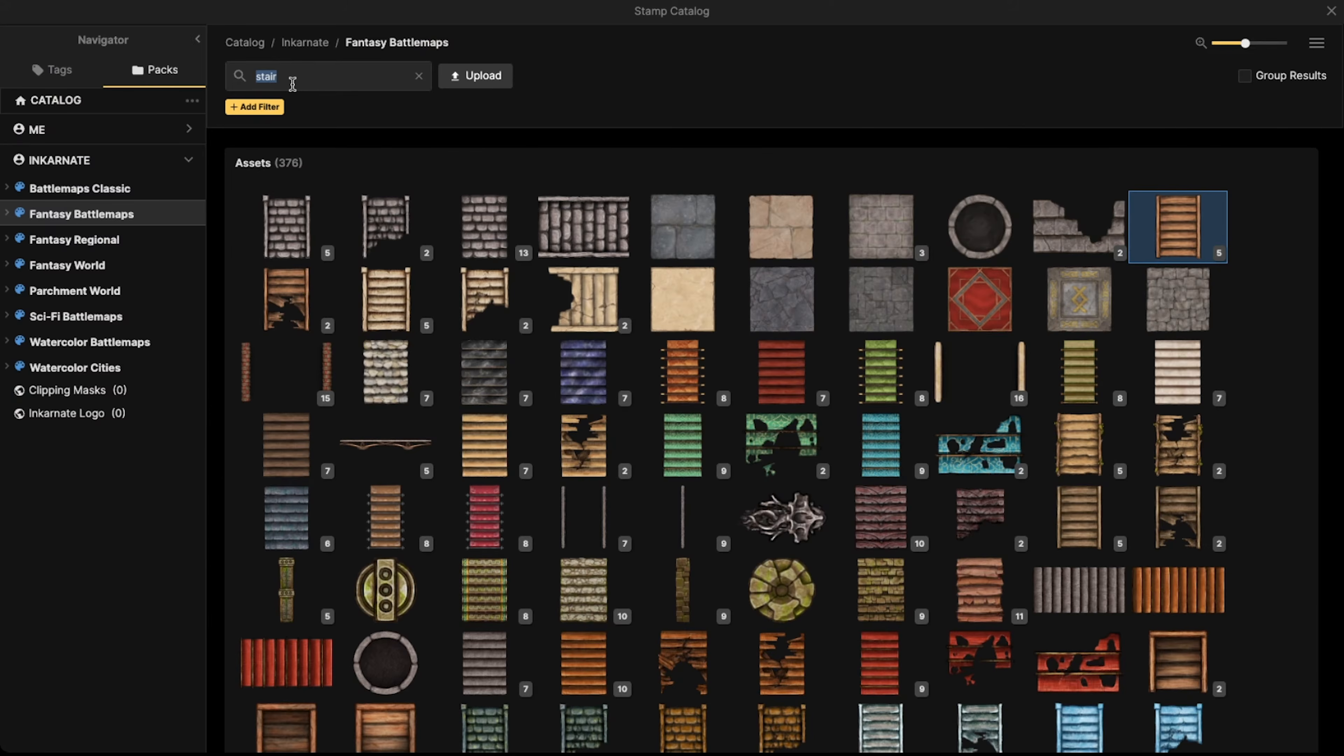
left_click(279, 219)
left_click(196, 89)
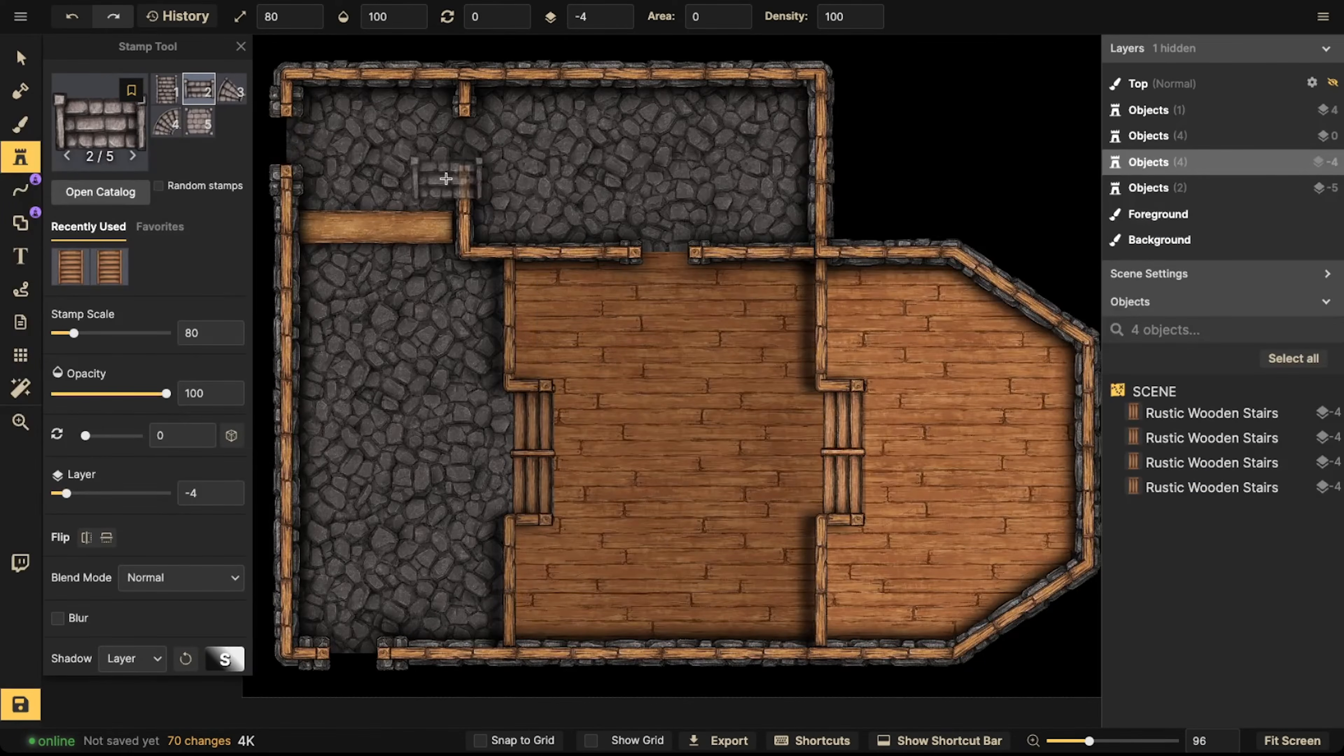
Place the brick stairs at scale 60, rotated 90 degrees, in the northern room's west doorway and set their brightness to 66
scroll(454, 154, "up", 5)
scroll(470, 128, "up", 6, "shift")
scroll(470, 128, "down", 4, "ctrl")
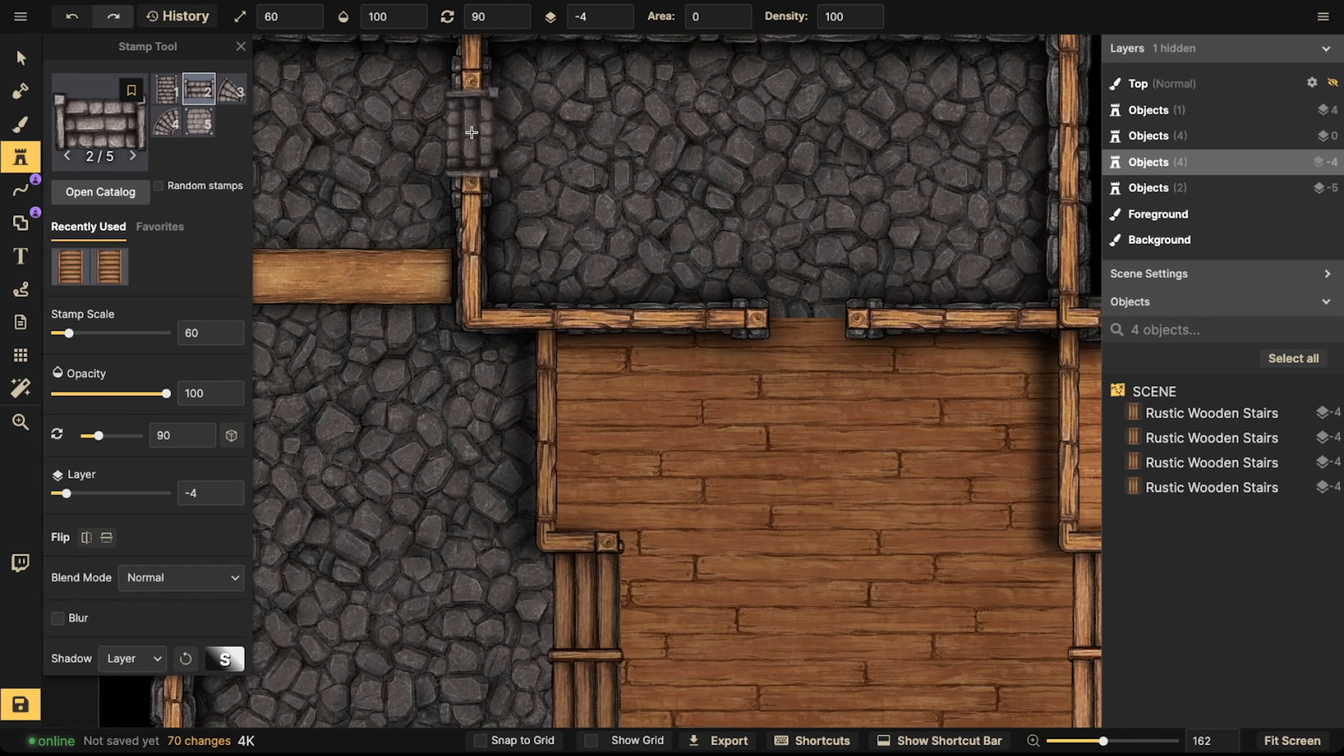
left_click(572, 313)
left_click(22, 58)
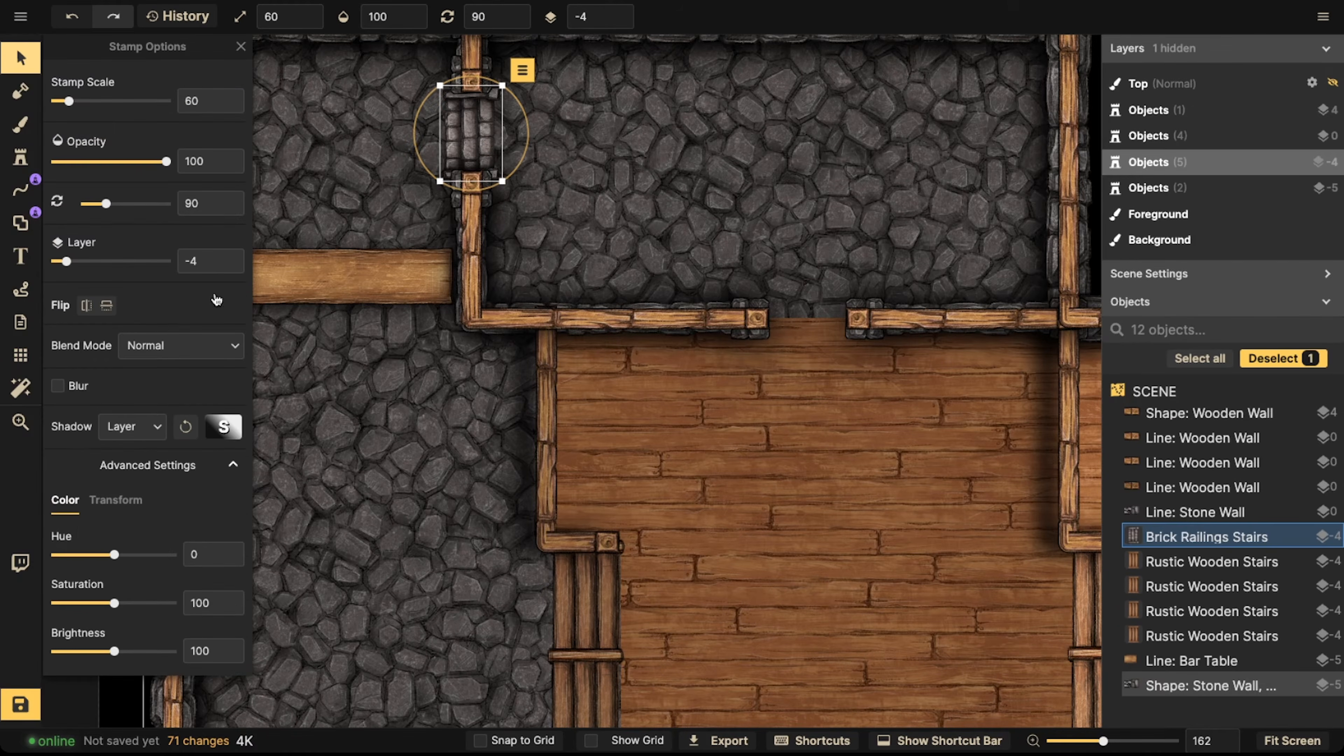
left_click_drag(100, 655, 98, 655)
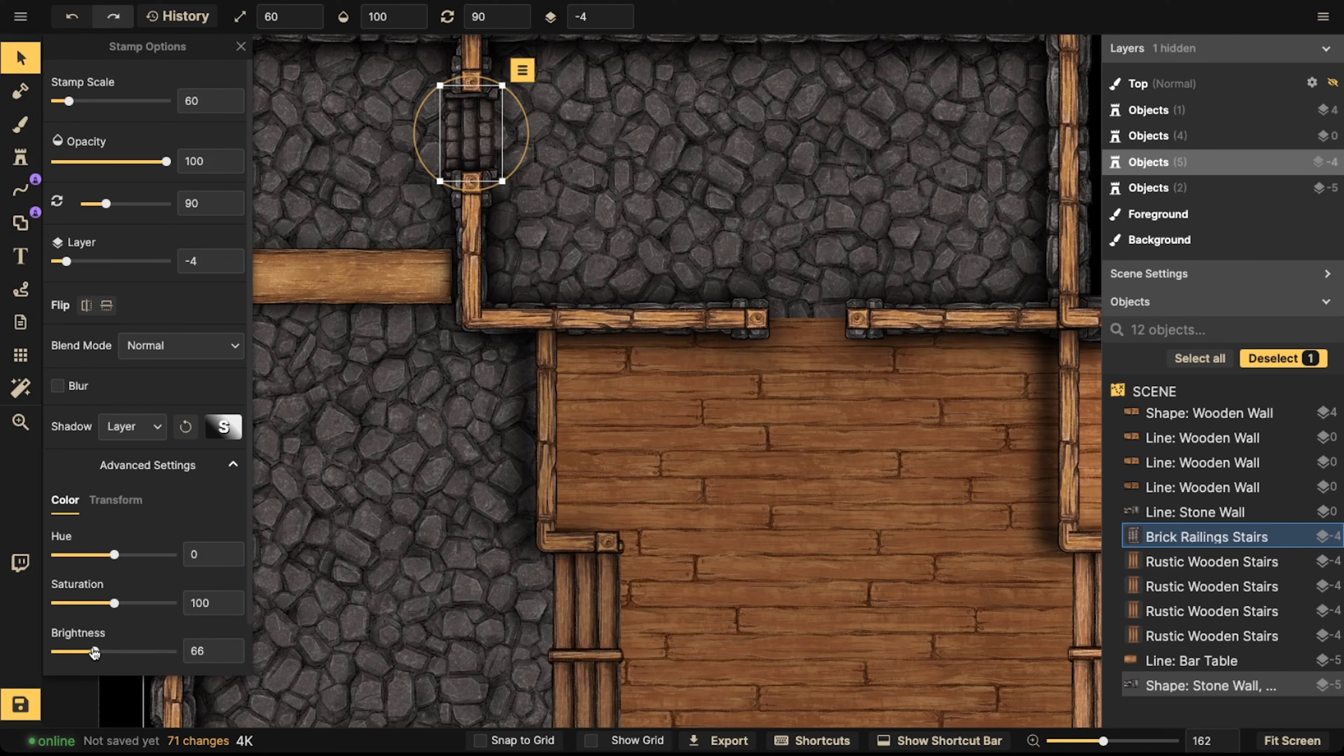
Place Rustic Wooden Stairs at scale 60 and rotation 180 in the northern room's south doorway, and return to an empty selection
scroll(413, 132, "down", 2)
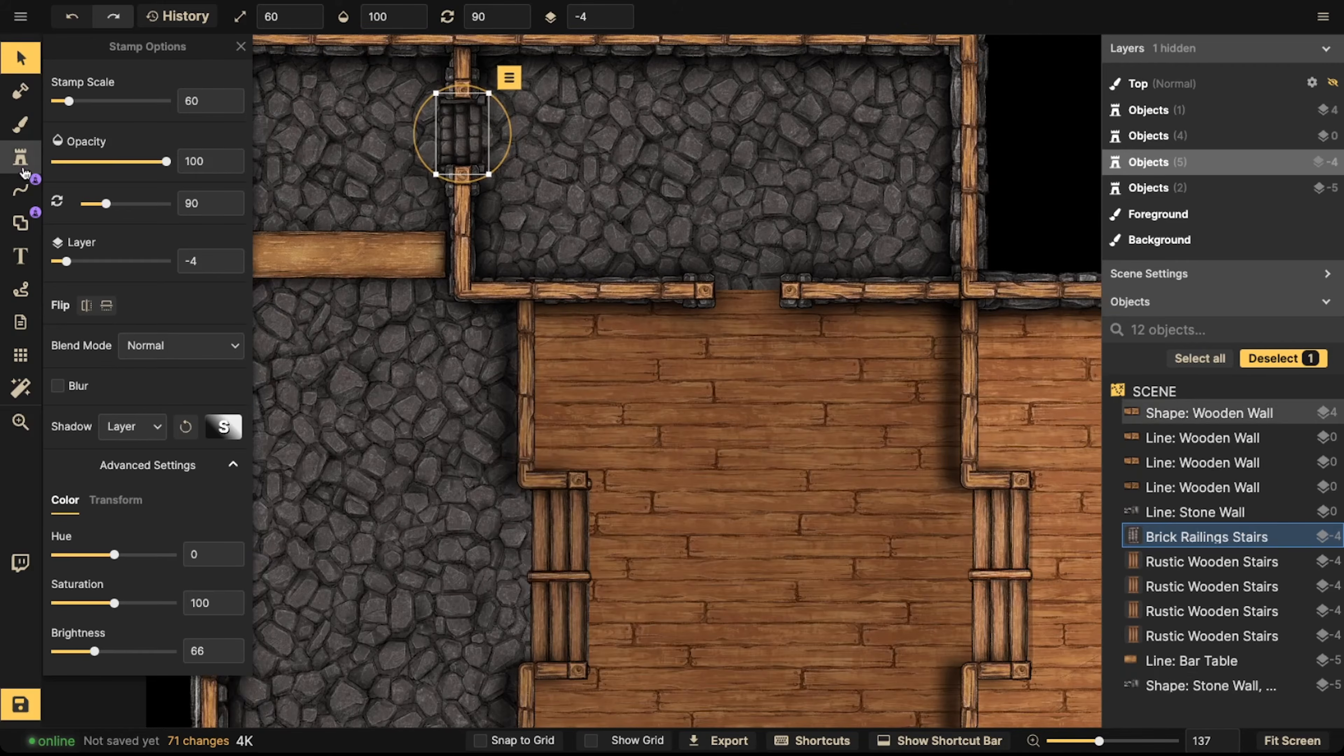
left_click(20, 157)
left_click(109, 266)
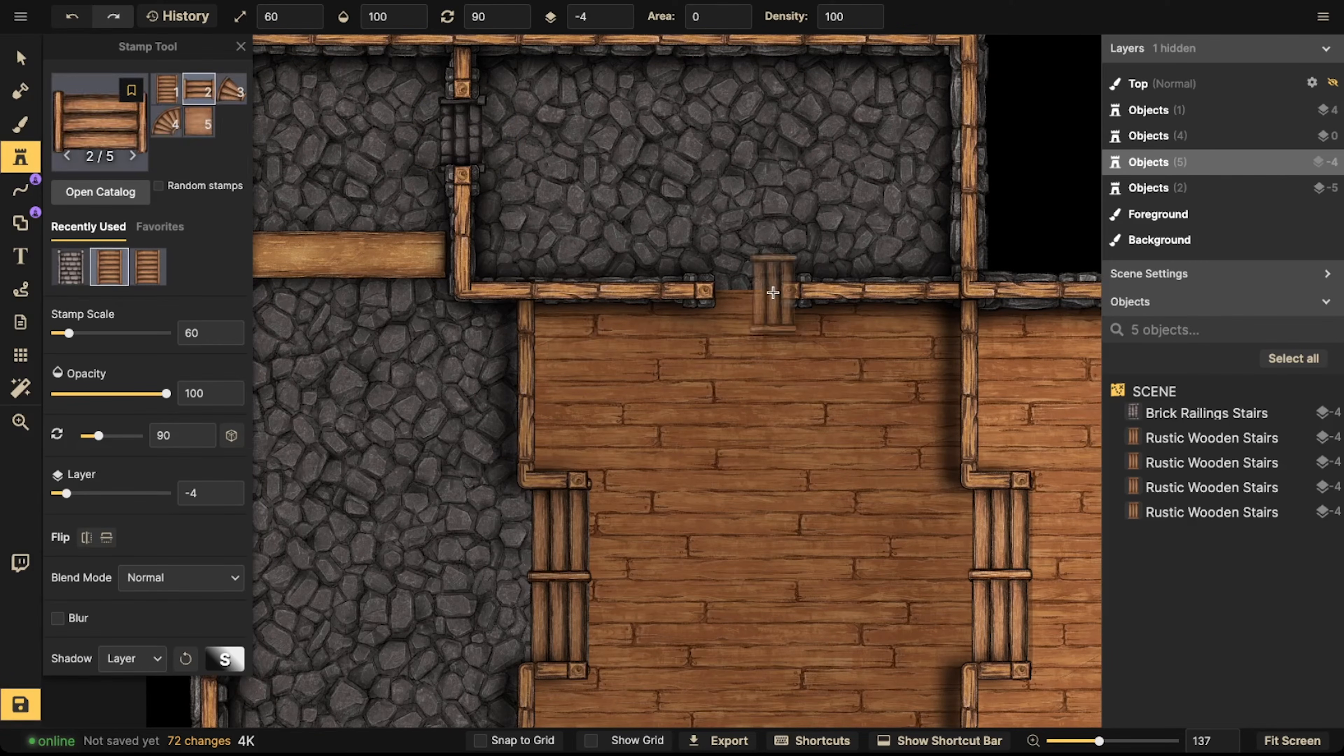
scroll(772, 293, "down", 6, "alt")
left_click(748, 292)
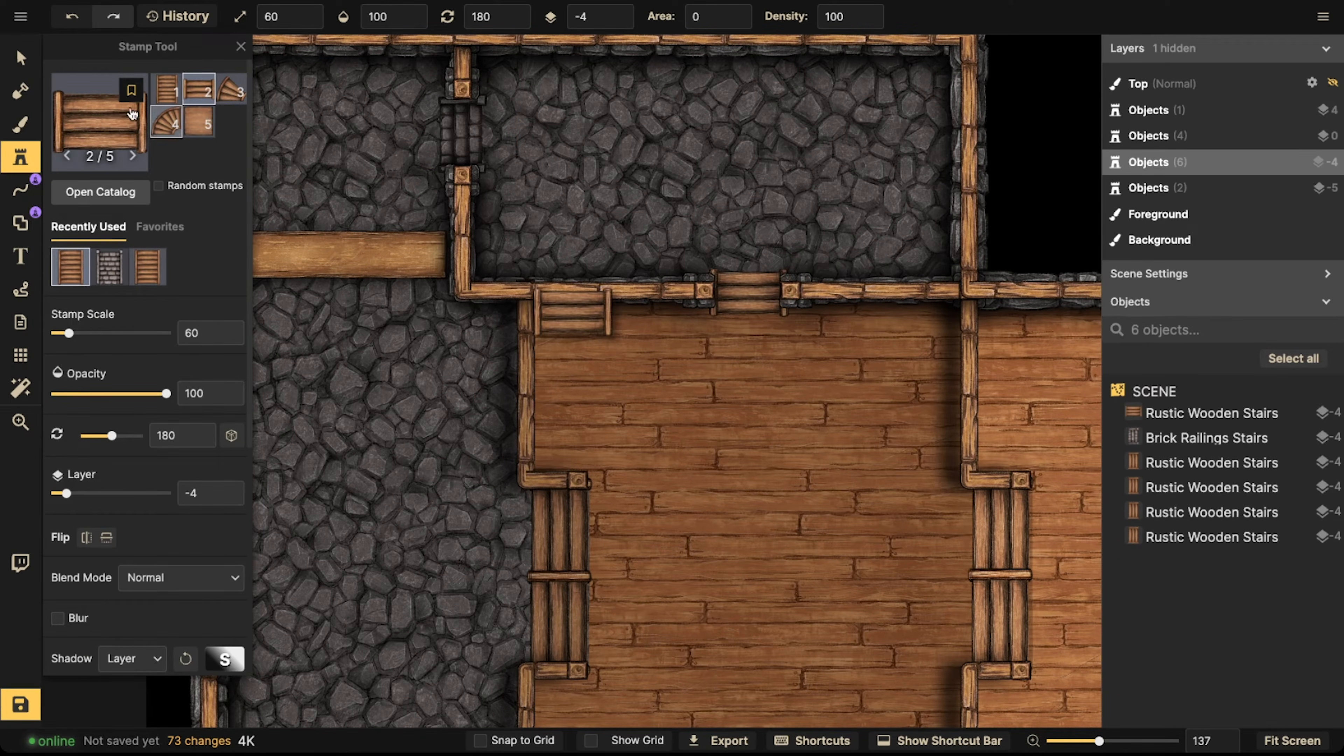
left_click(21, 57)
left_click(559, 247)
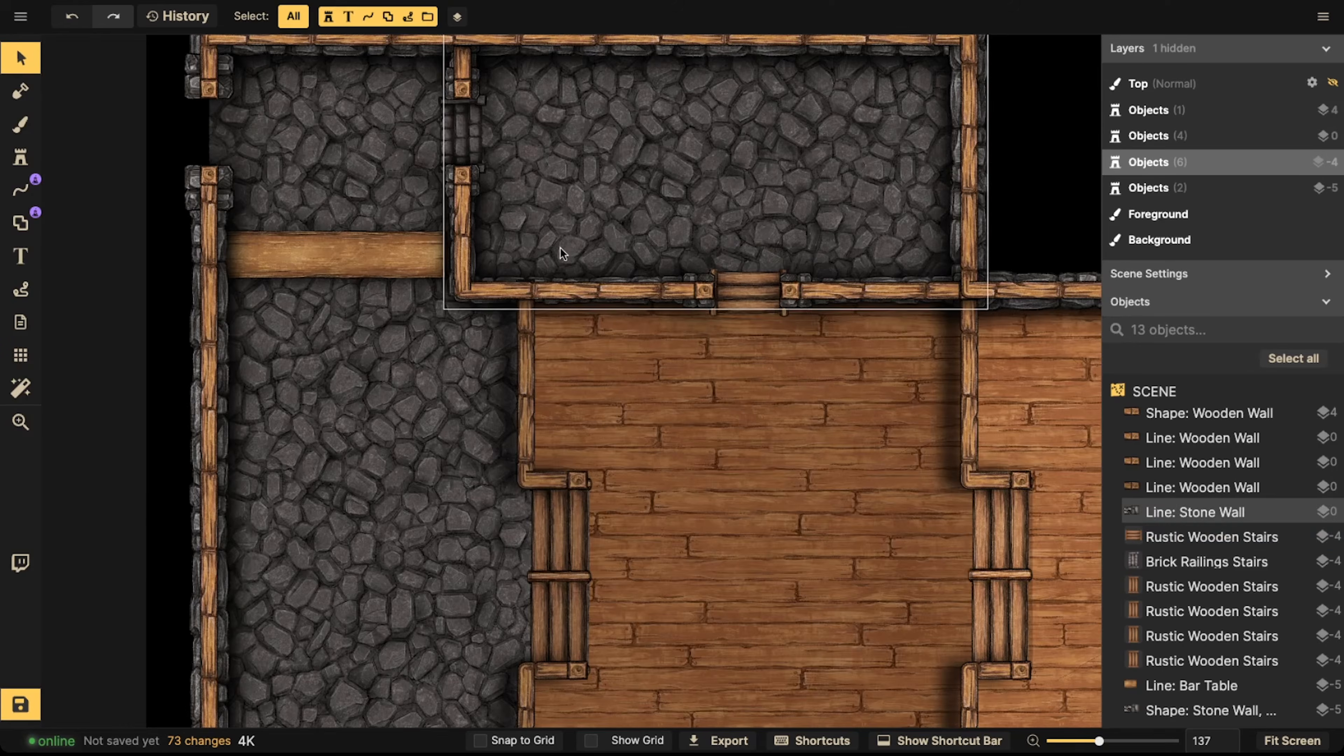
Set the brightness of the wooden stairs in the northern room's south doorway to 82 and clear the selection
scroll(559, 247, "down", 3)
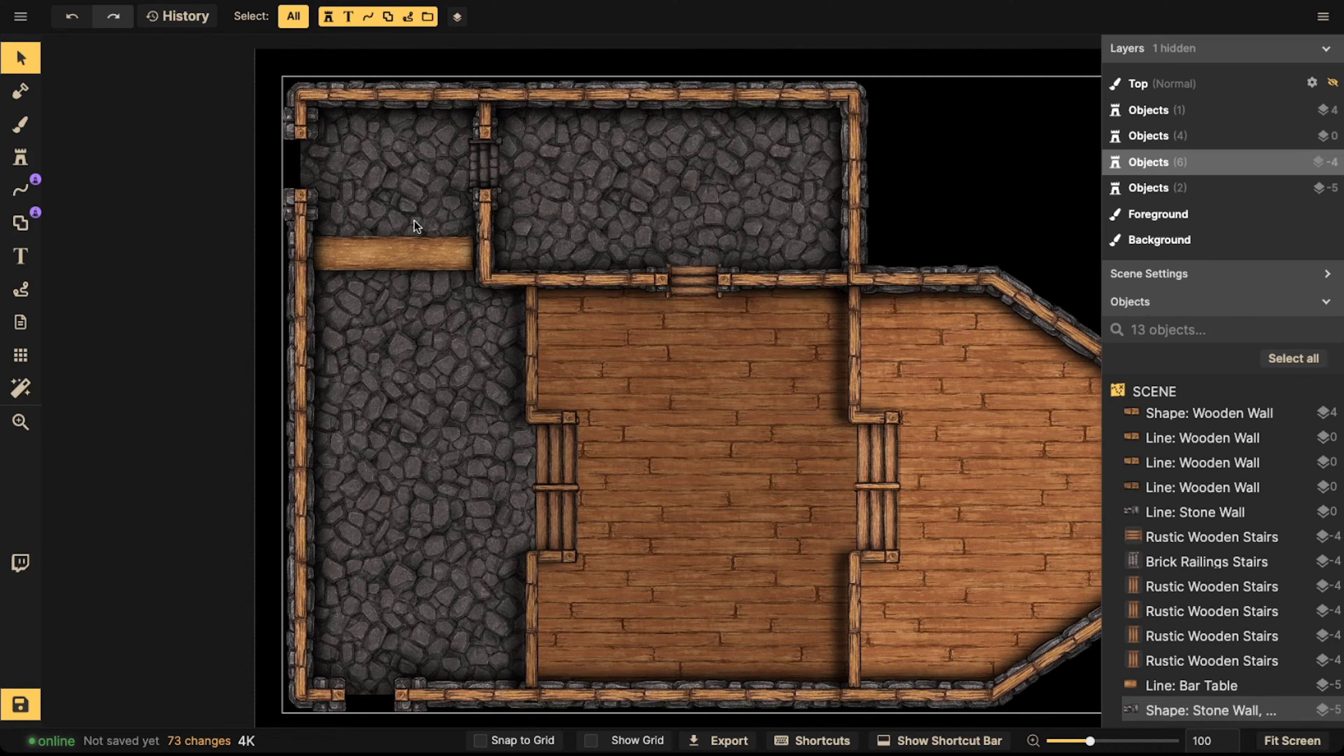
scroll(291, 142, "up", 4)
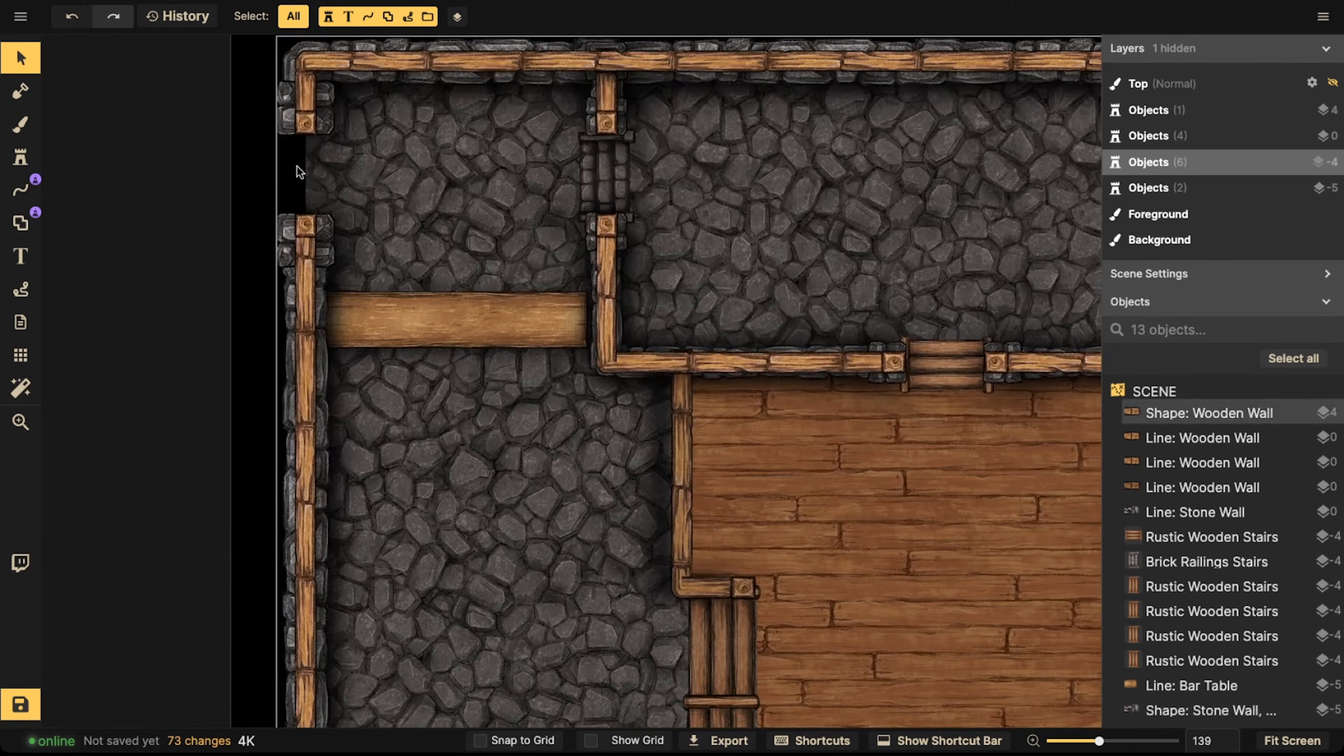
scroll(389, 180, "up", 3)
middle_click_drag(698, 168, 240, 177)
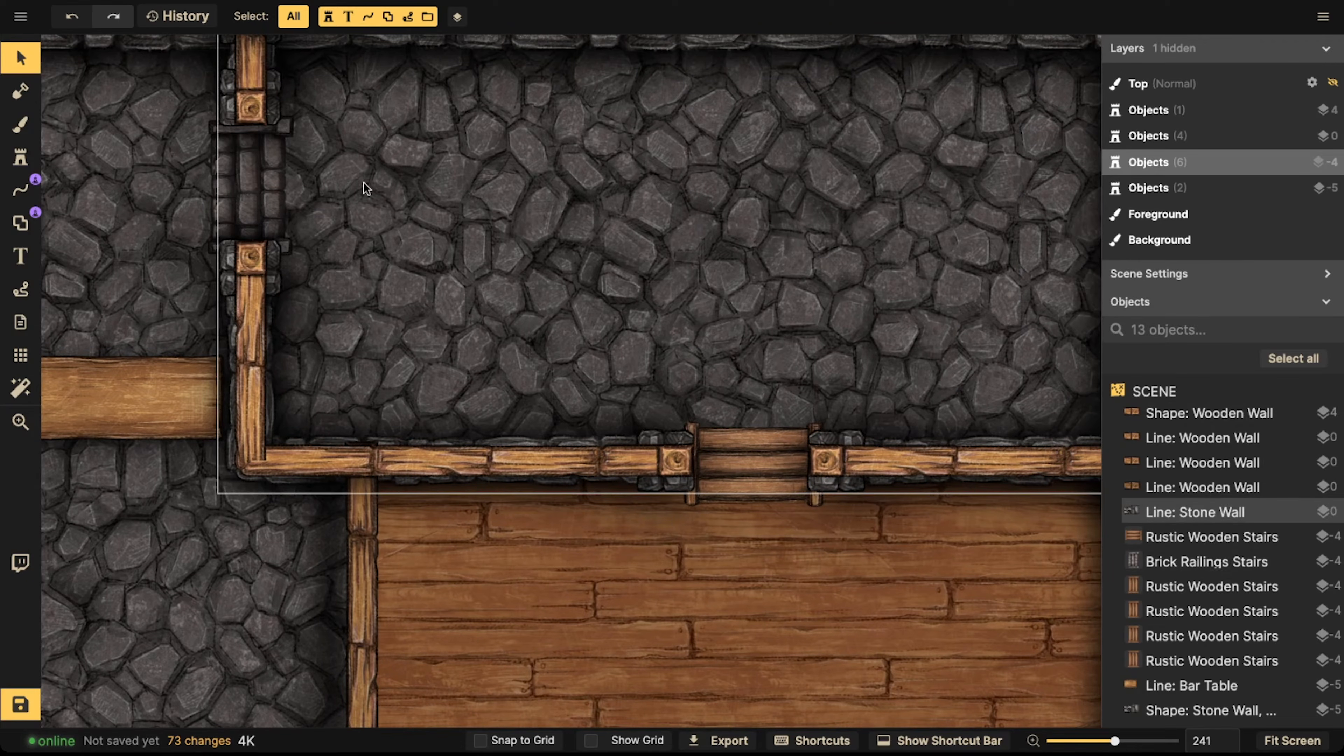
scroll(452, 178, "down", 3)
middle_click_drag(606, 189, 459, 81)
scroll(487, 80, "down", 3)
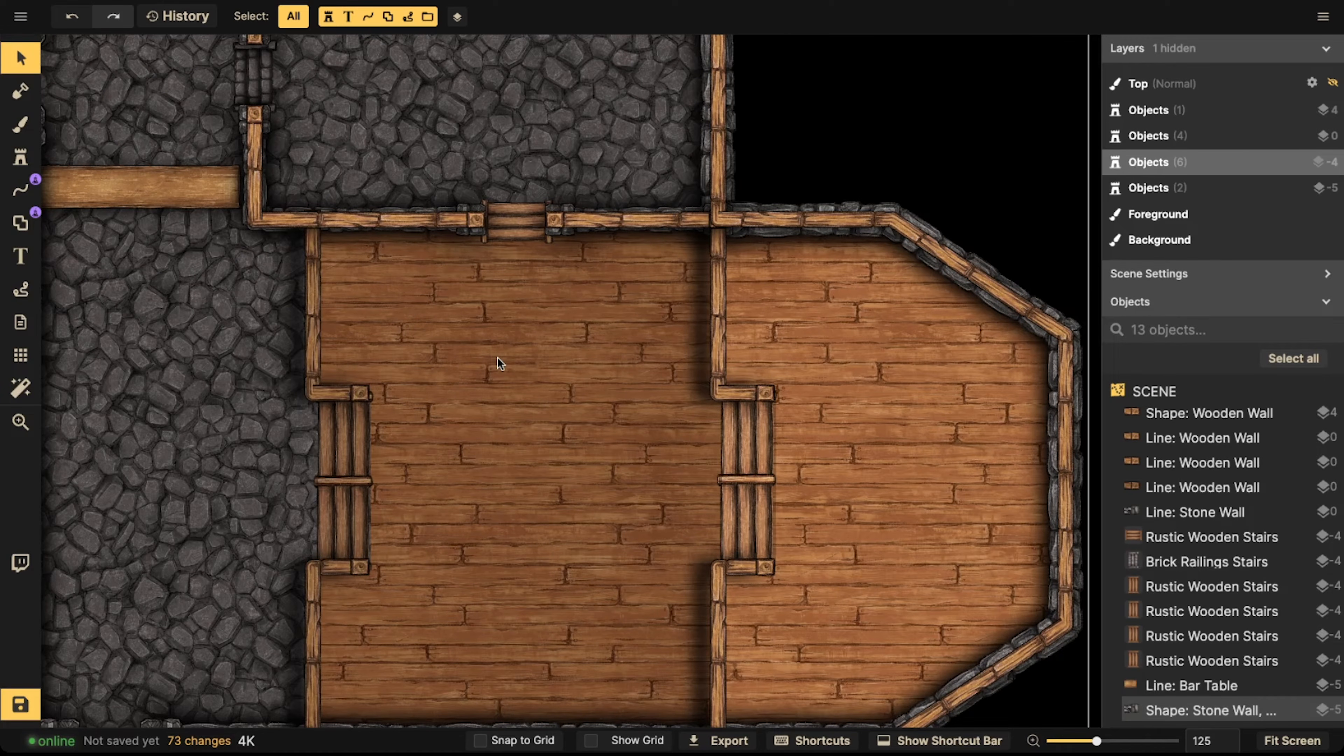
left_click(492, 220)
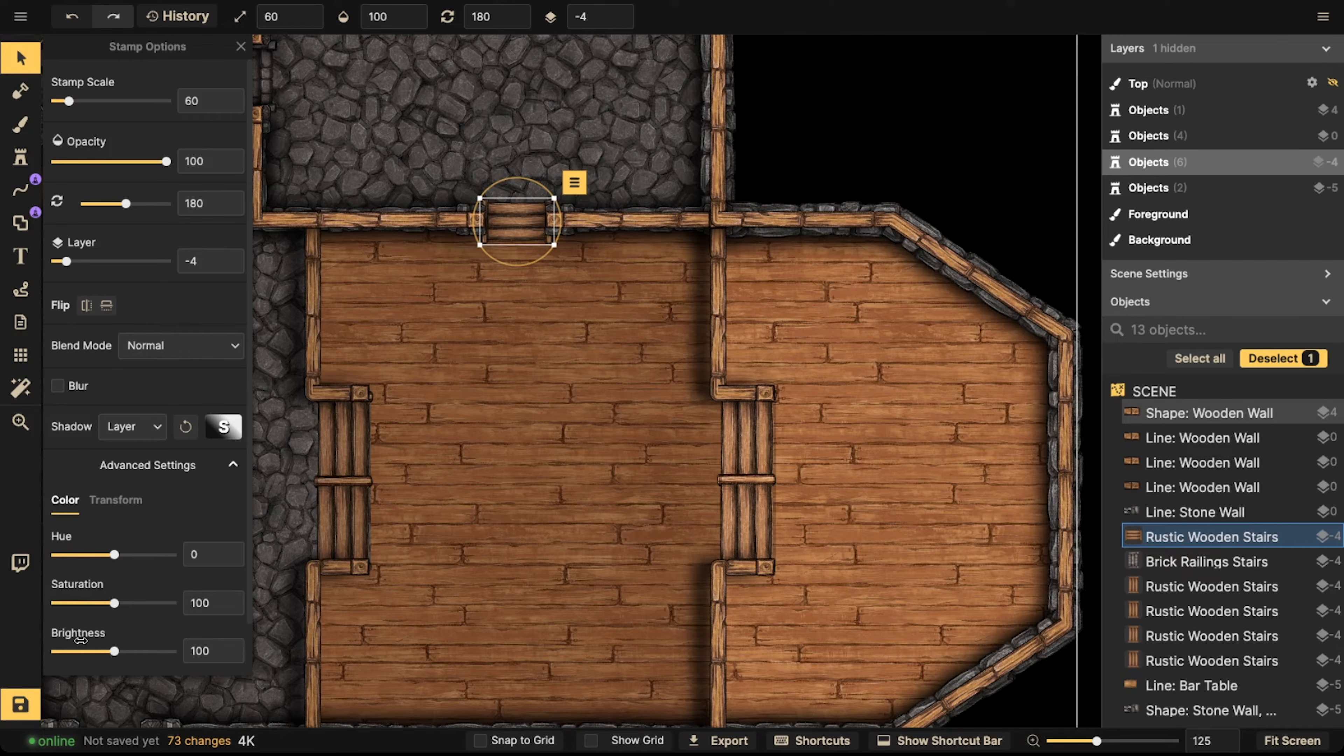
left_click_drag(99, 656, 102, 655)
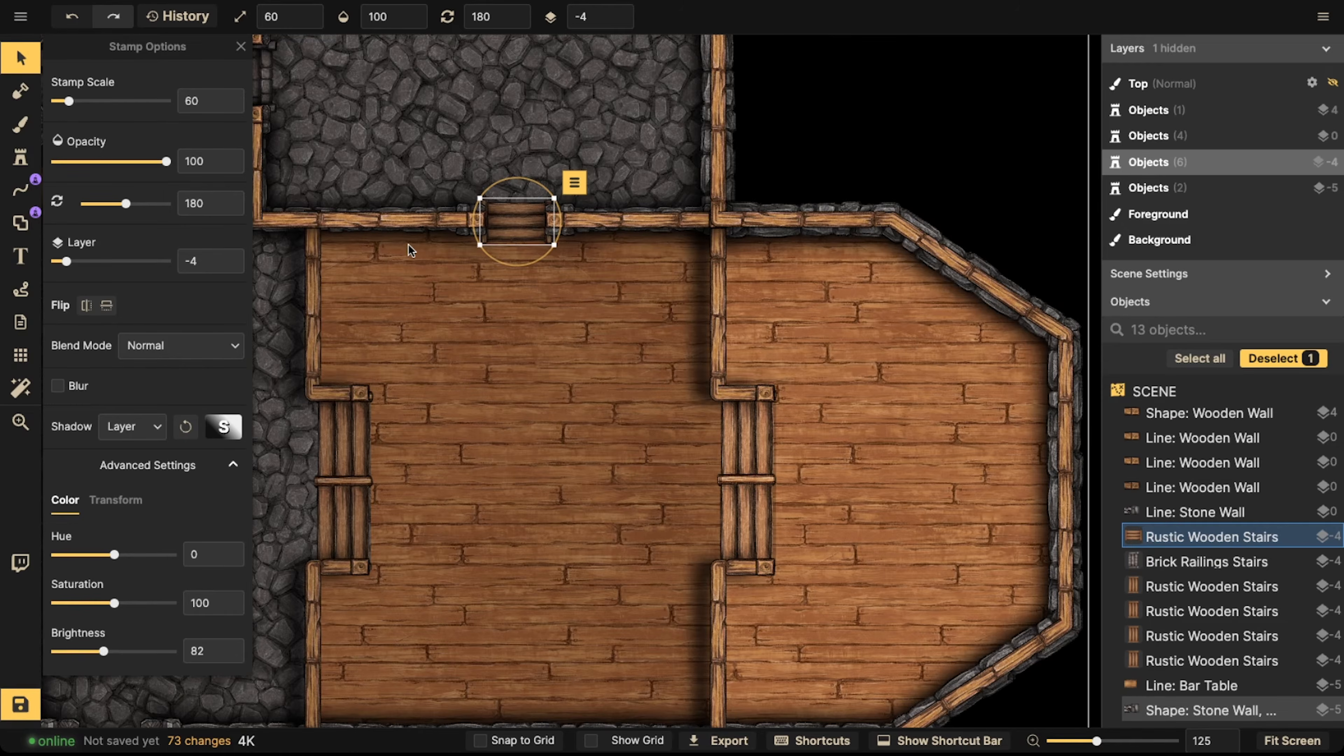
scroll(545, 292, "down", 3)
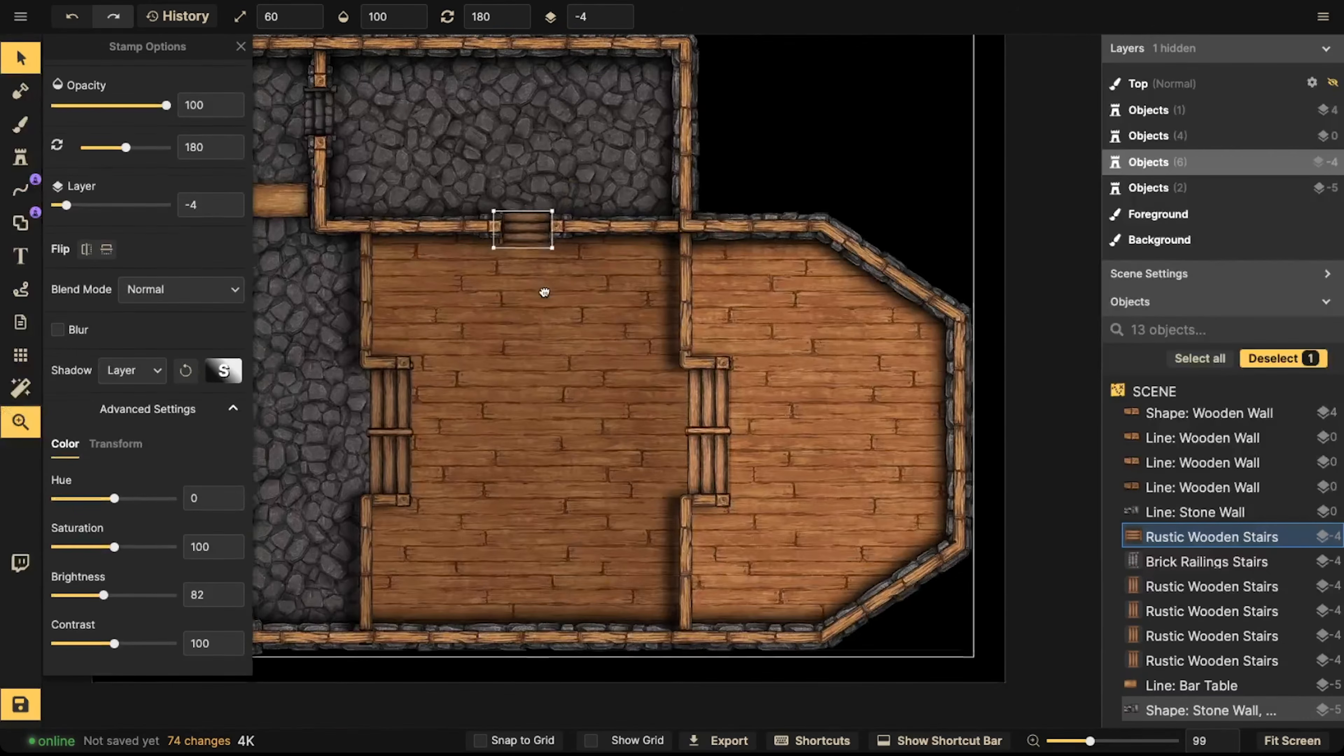
left_click_drag(545, 292, 579, 284)
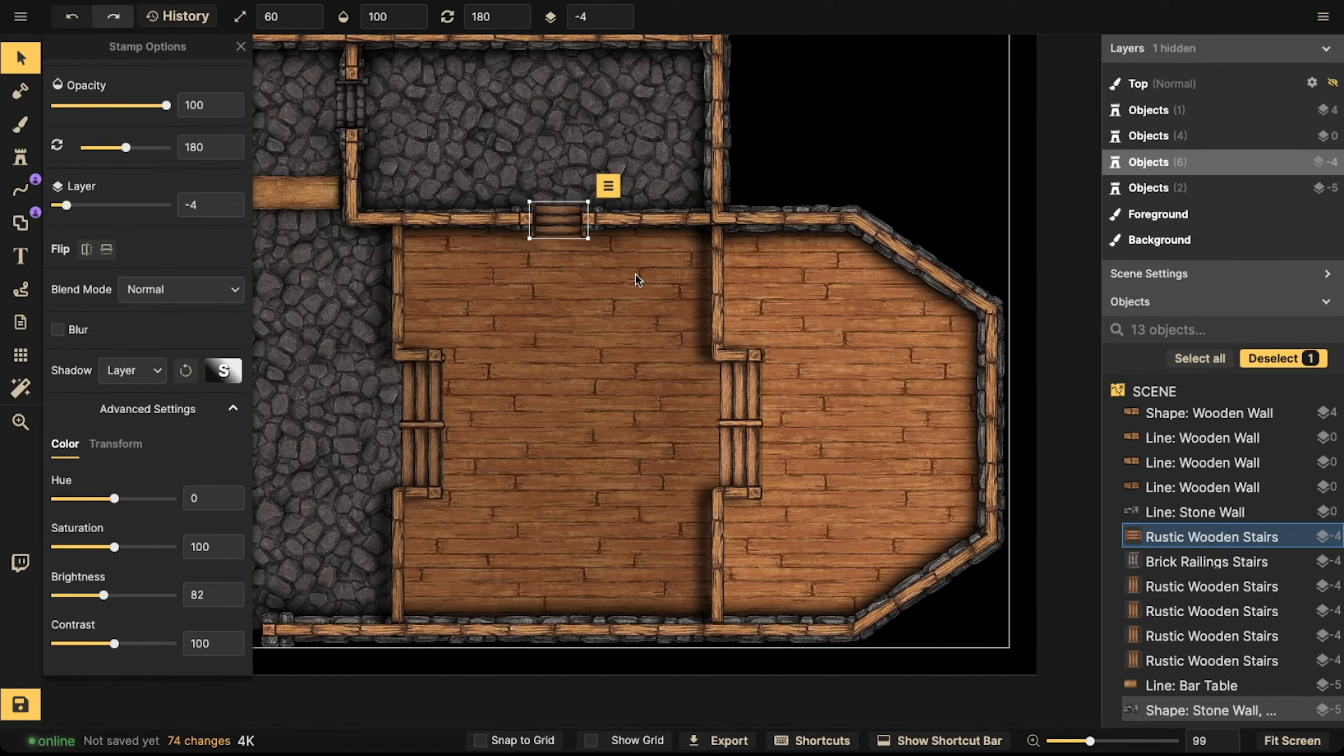
left_click_drag(635, 276, 644, 271)
key("Escape")
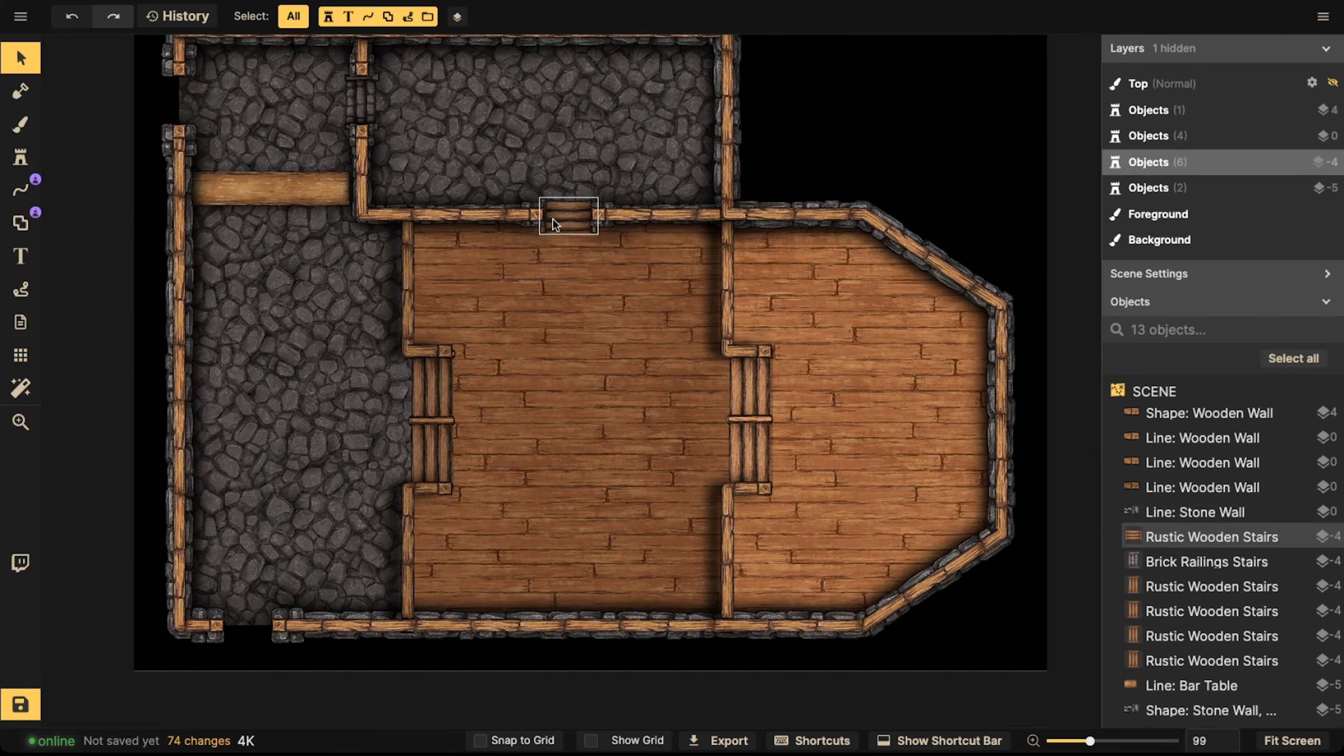
Reuse the Brick Railings Stairs stamp in its first variant and place it at scale 60, rotation 0, in the stone corridor's south doorway
left_click_drag(505, 265, 493, 262)
scroll(469, 440, "up", 1)
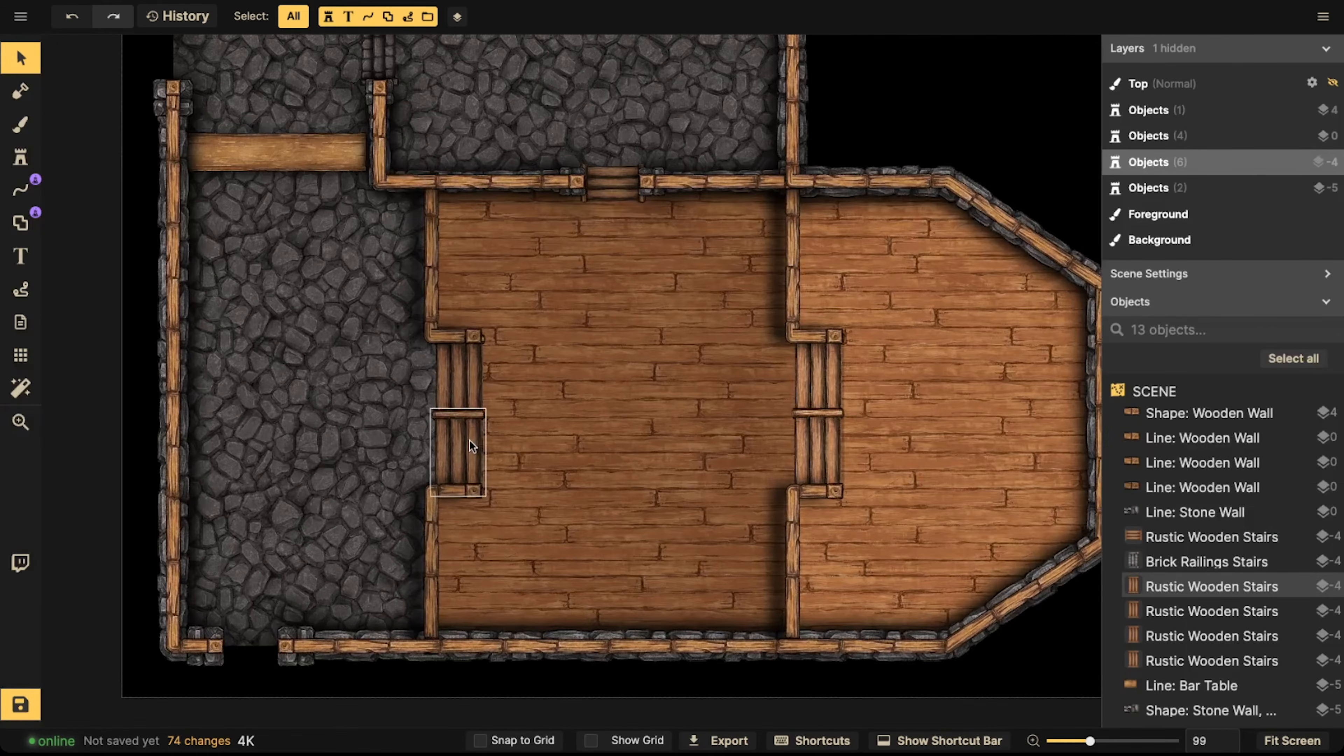
left_click_drag(468, 455, 522, 368)
left_click_drag(464, 179, 548, 359)
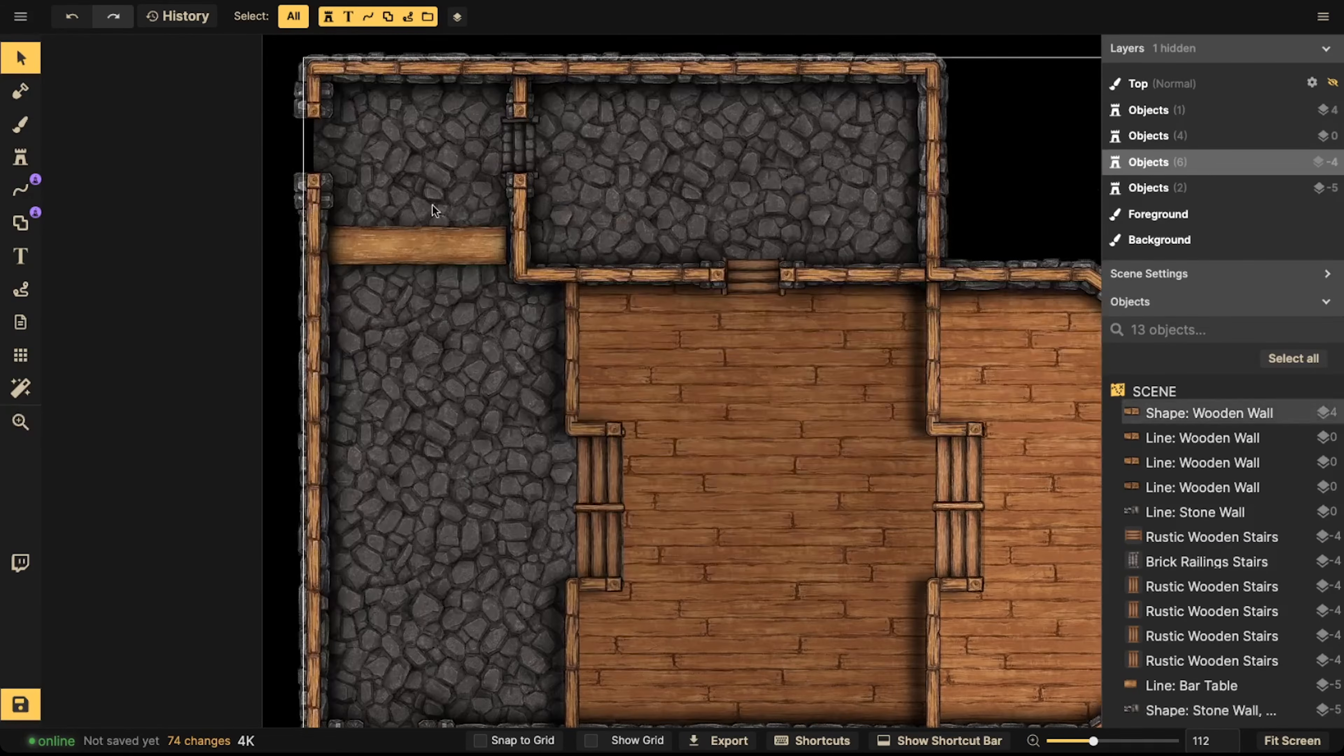
left_click(500, 150)
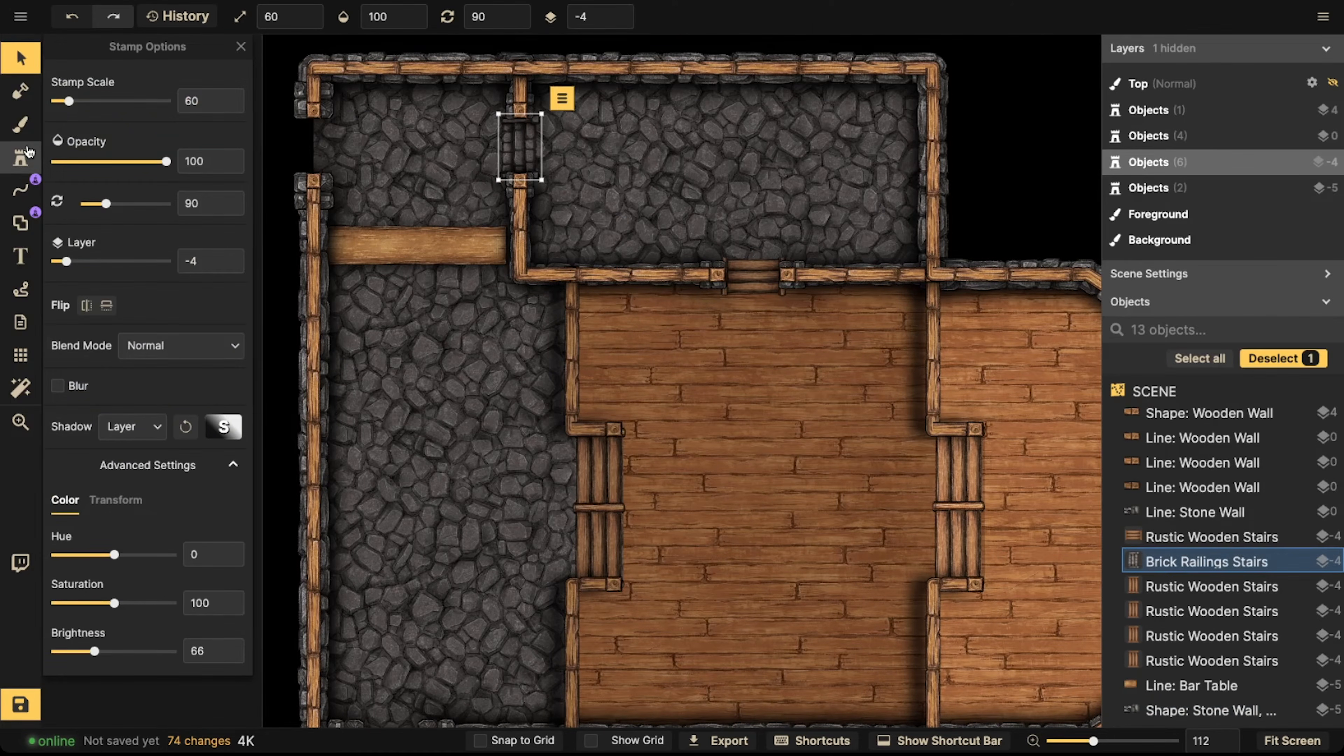
left_click(20, 157)
key("1")
left_click_drag(423, 387, 462, 277)
scroll(423, 394, "down", 18)
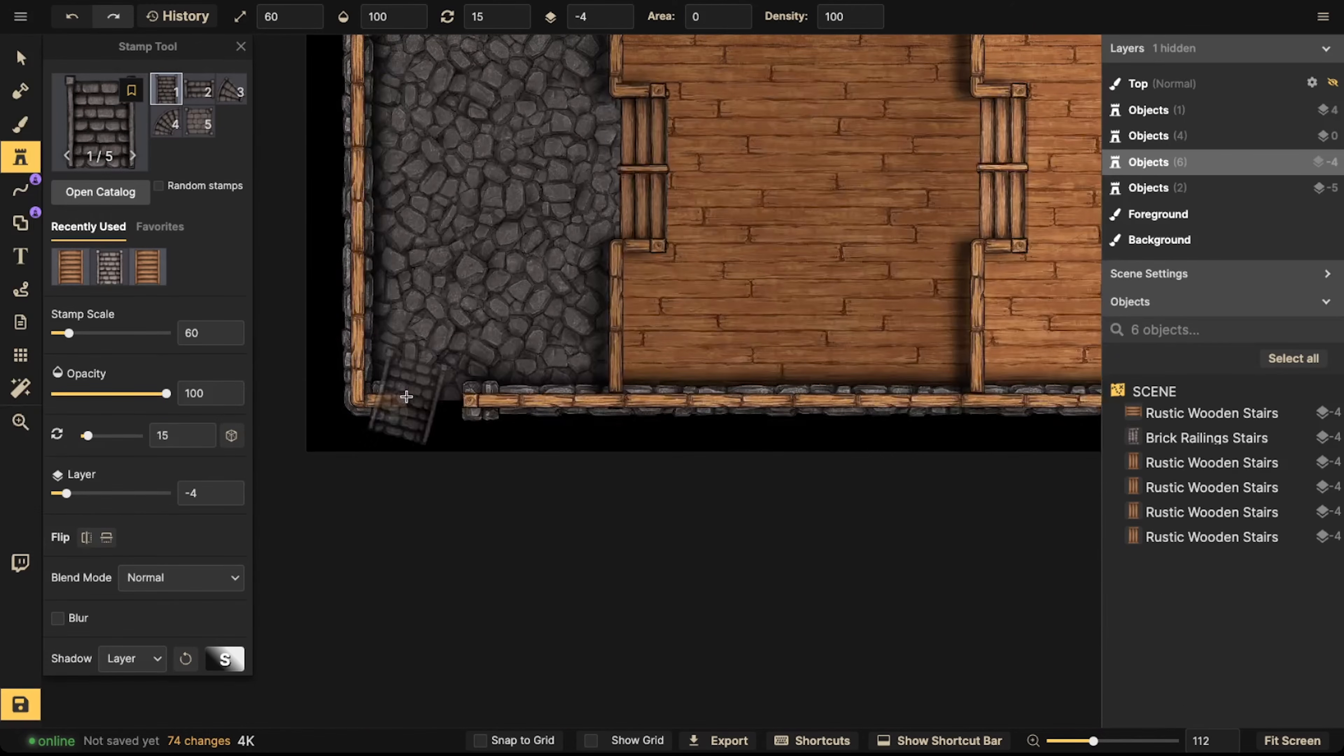
left_click(431, 416)
Place the same brick stairs rotated 90 degrees in the outer west doorway near the map's northwest corner
right_click_drag(311, 196, 369, 588)
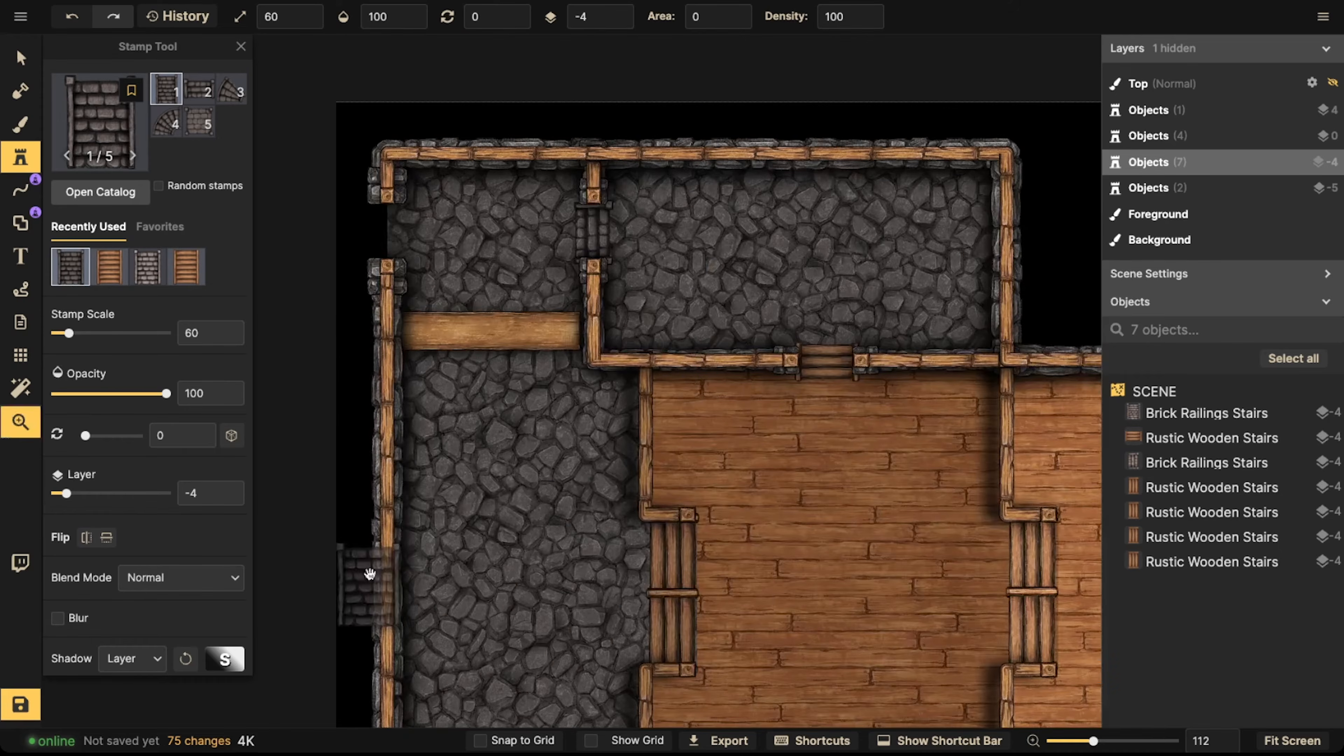
scroll(367, 225, "up", 6)
left_click(367, 225)
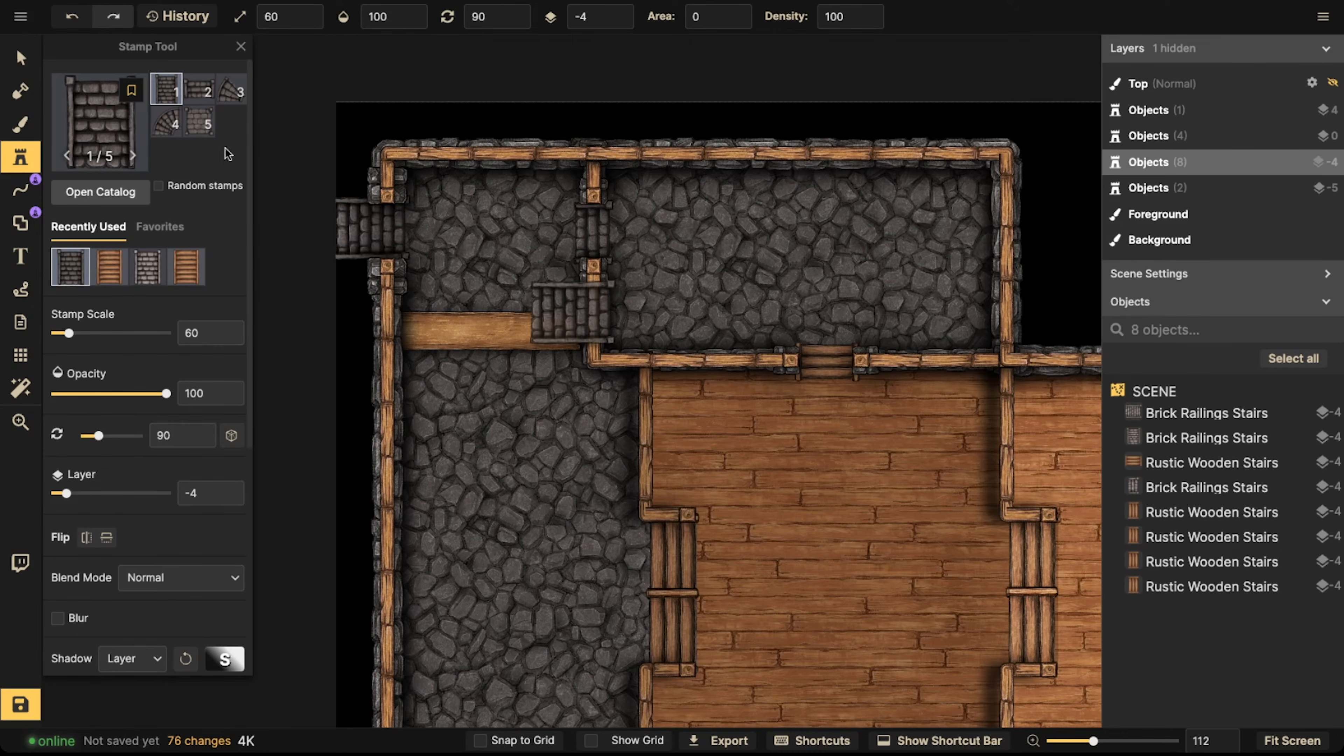
left_click(19, 57)
scroll(370, 254, "down", 3)
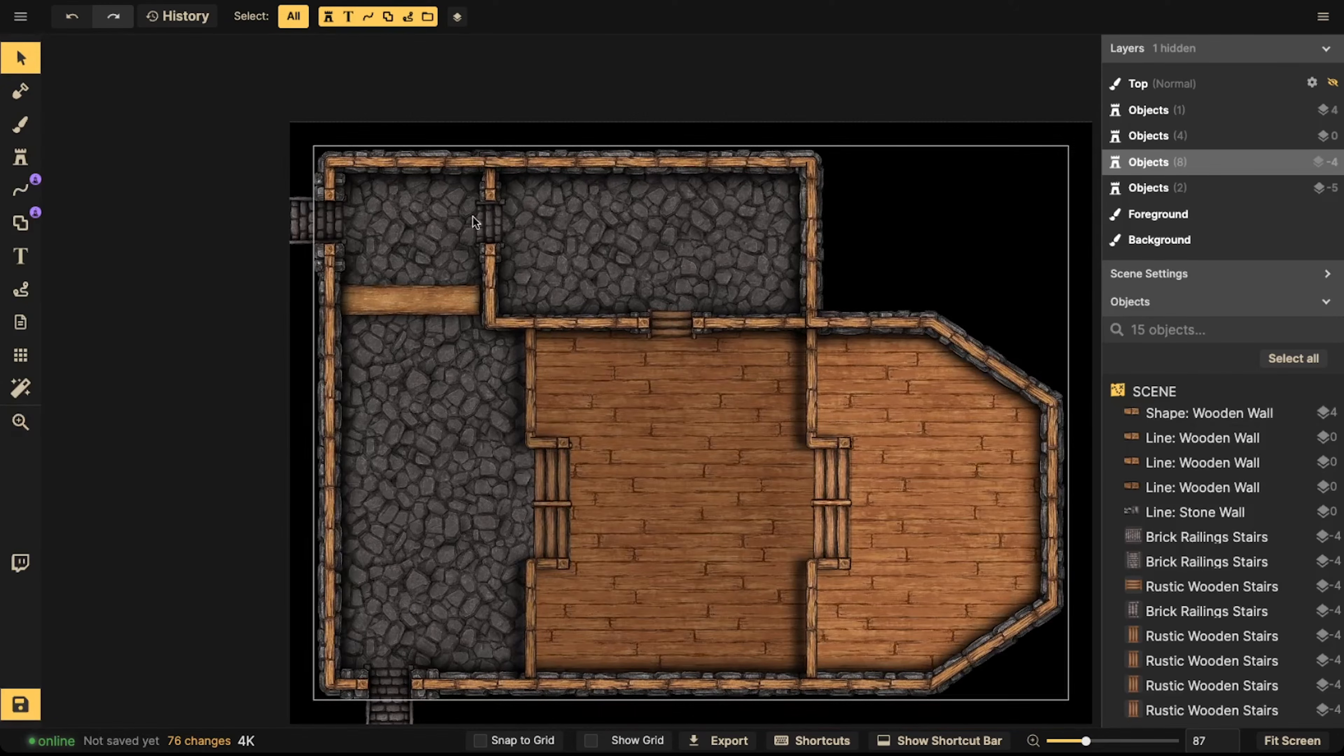
left_click(475, 218)
left_click(28, 163)
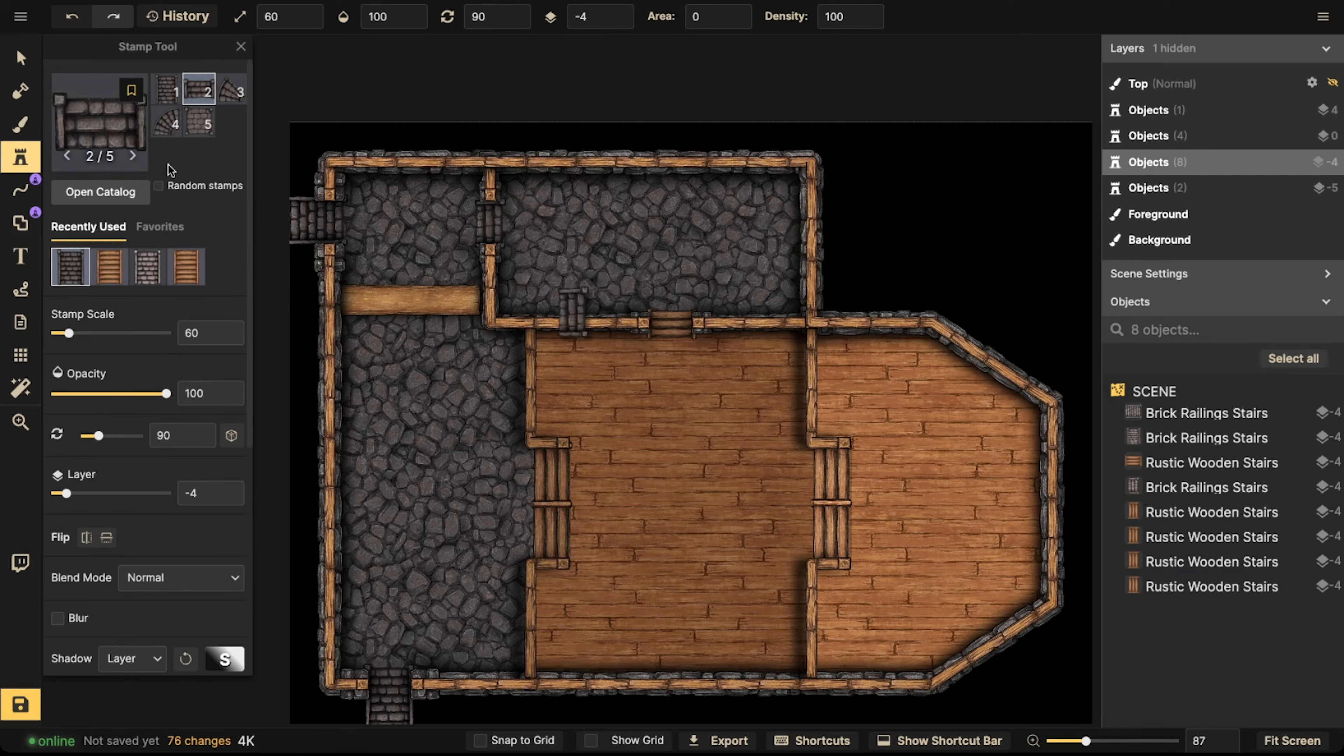
left_click(109, 266)
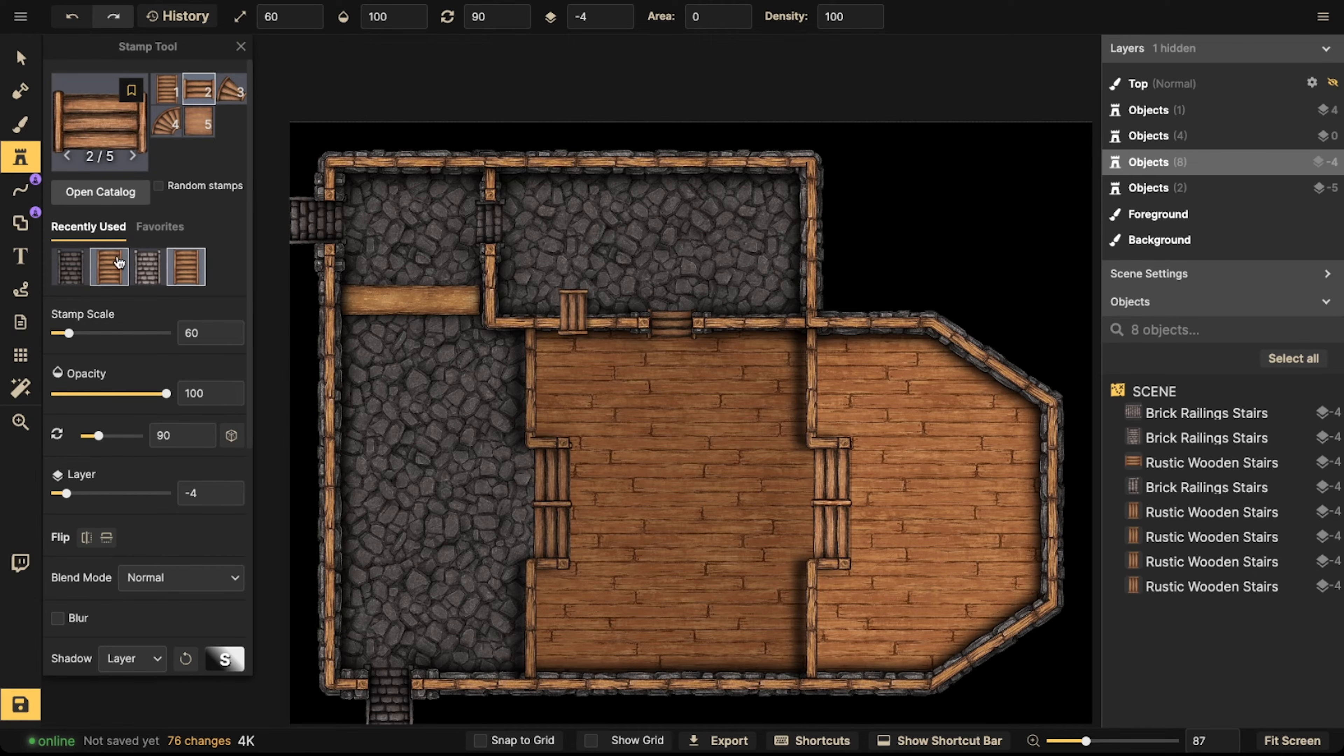
left_click(132, 91)
scroll(444, 378, "down", 3)
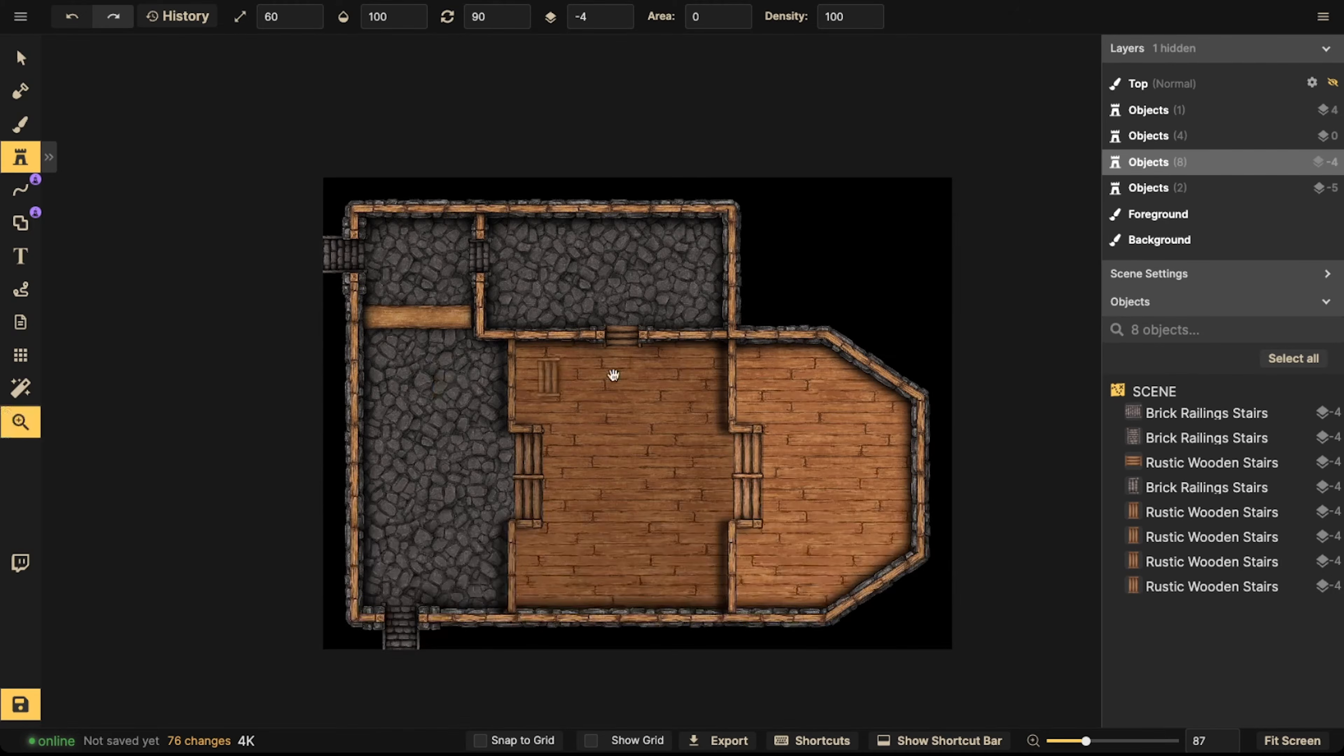
left_click_drag(613, 375, 609, 332)
left_click(21, 58)
scroll(447, 327, "down", 1)
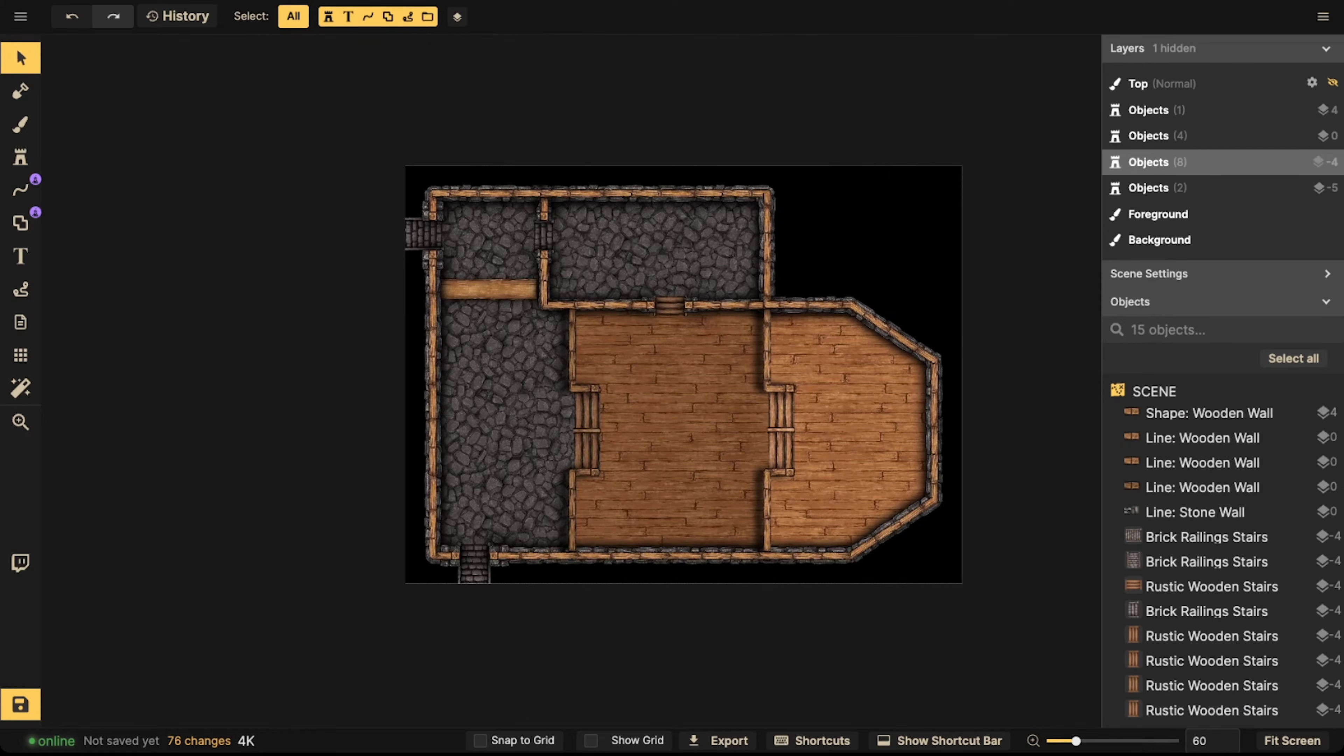
Copy the bar table, set the duplicate against the northern room's north wall, and clear the selection
scroll(548, 329, "up", 5)
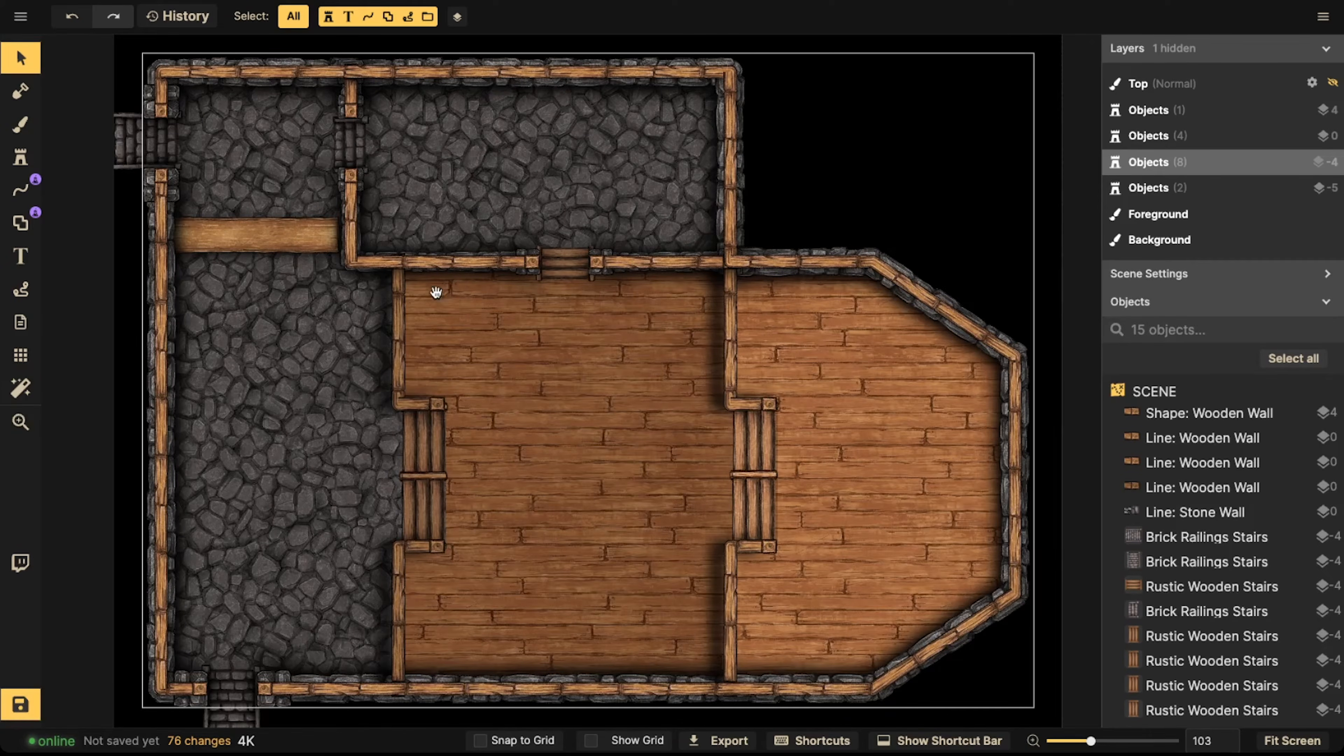
left_click_drag(436, 292, 506, 328)
scroll(498, 258, "down", 2)
left_click(377, 295)
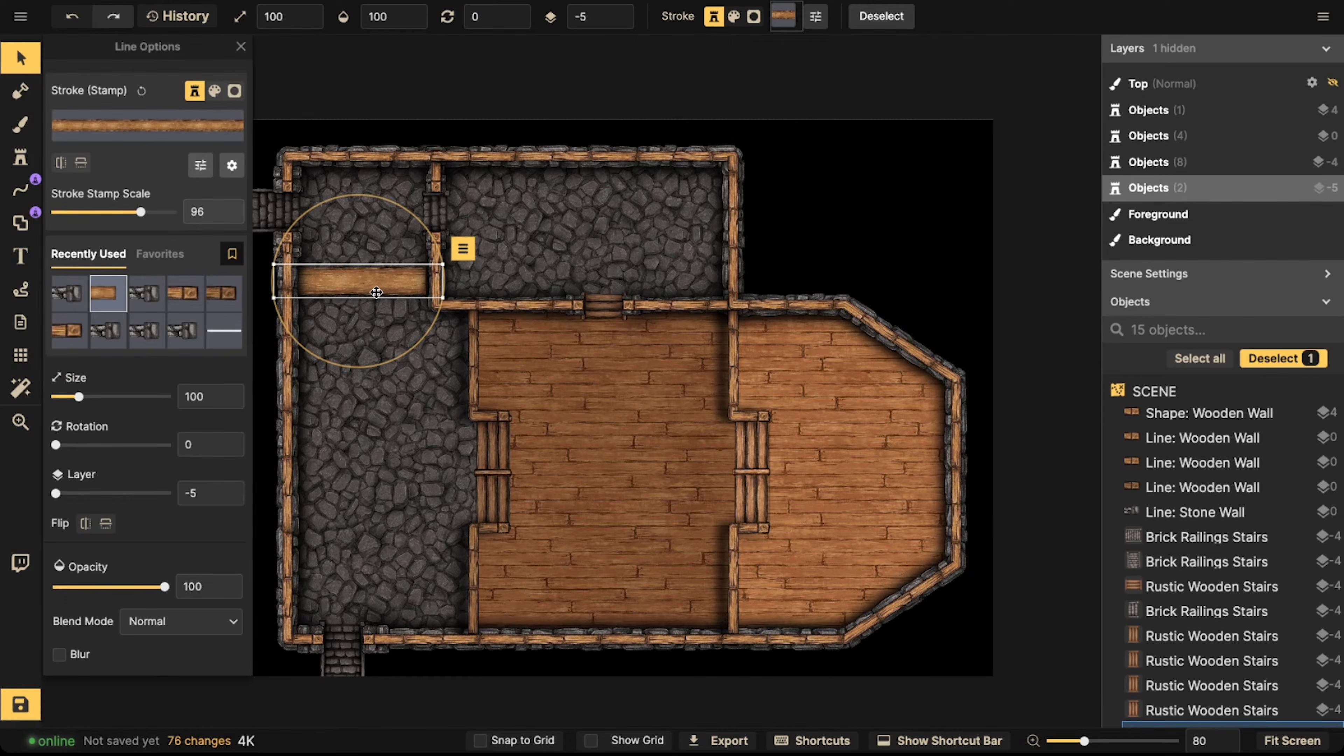
key("ctrl+c")
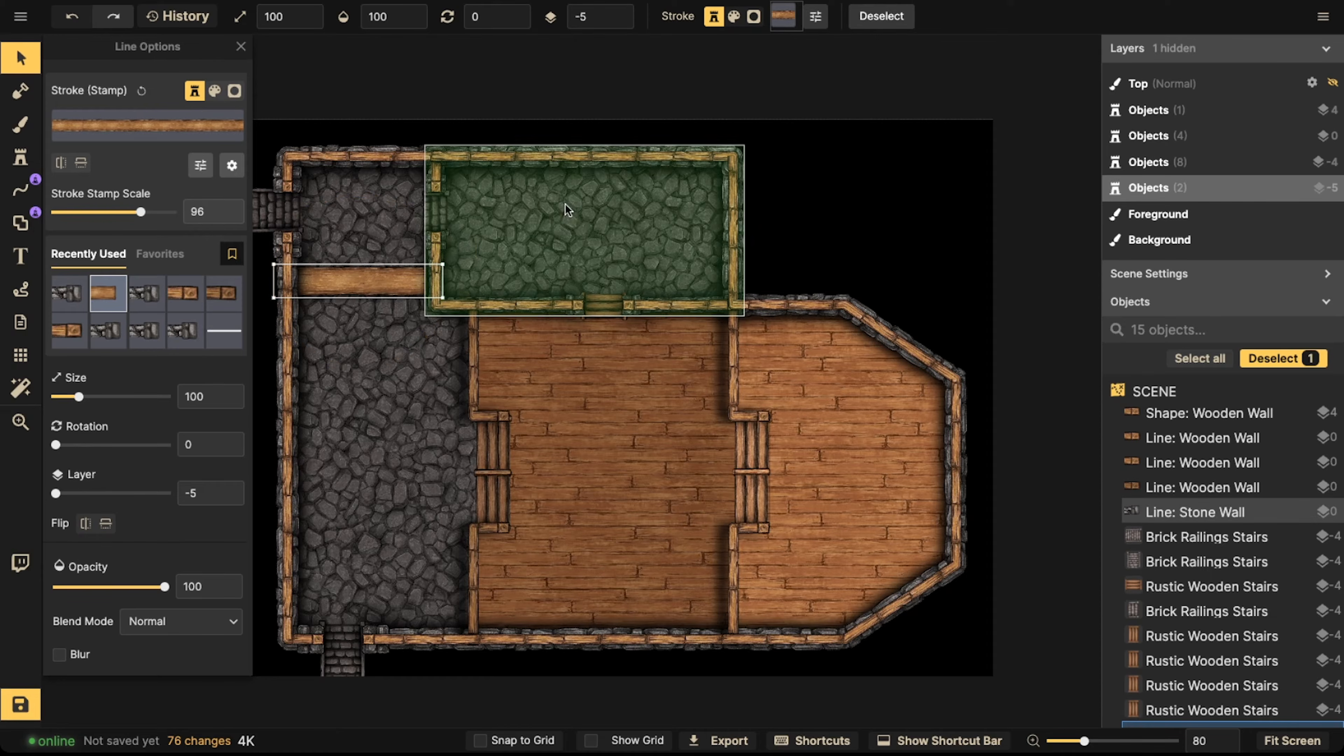
key("ctrl+v")
left_click_drag(564, 204, 582, 182)
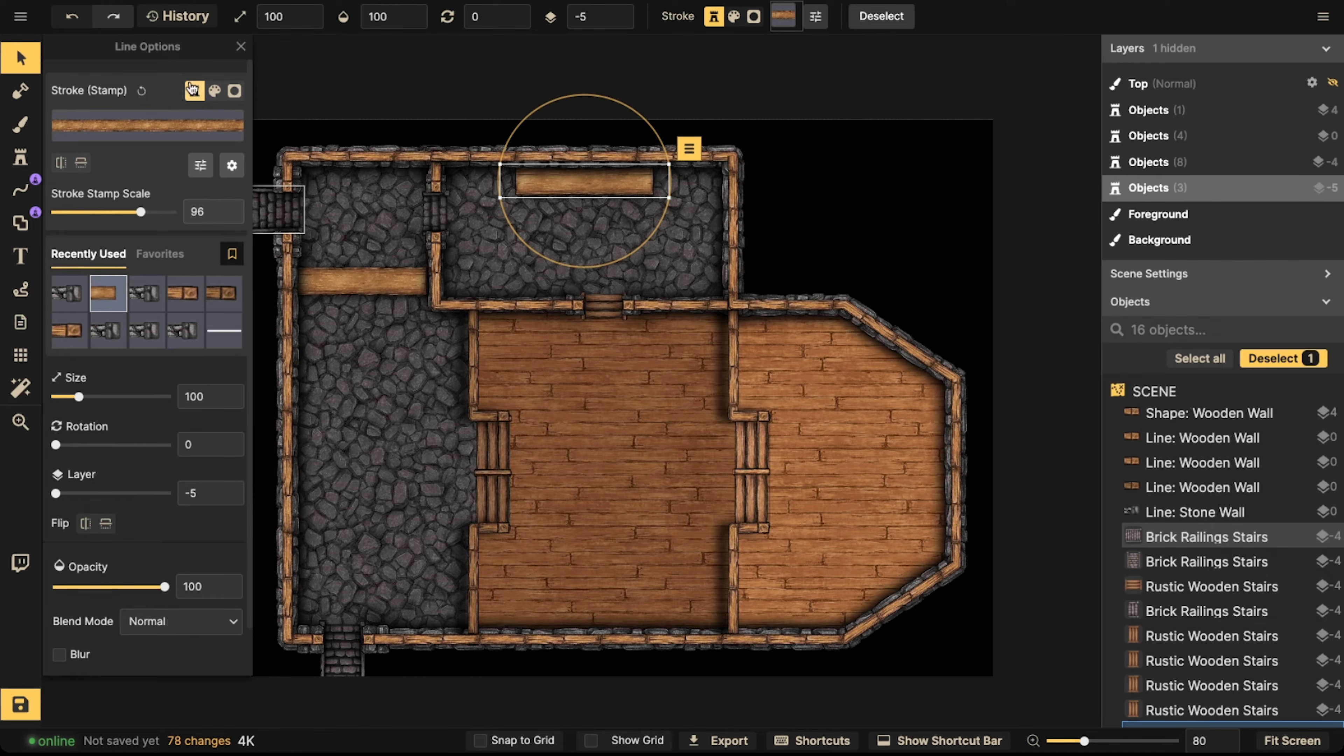
left_click(484, 212)
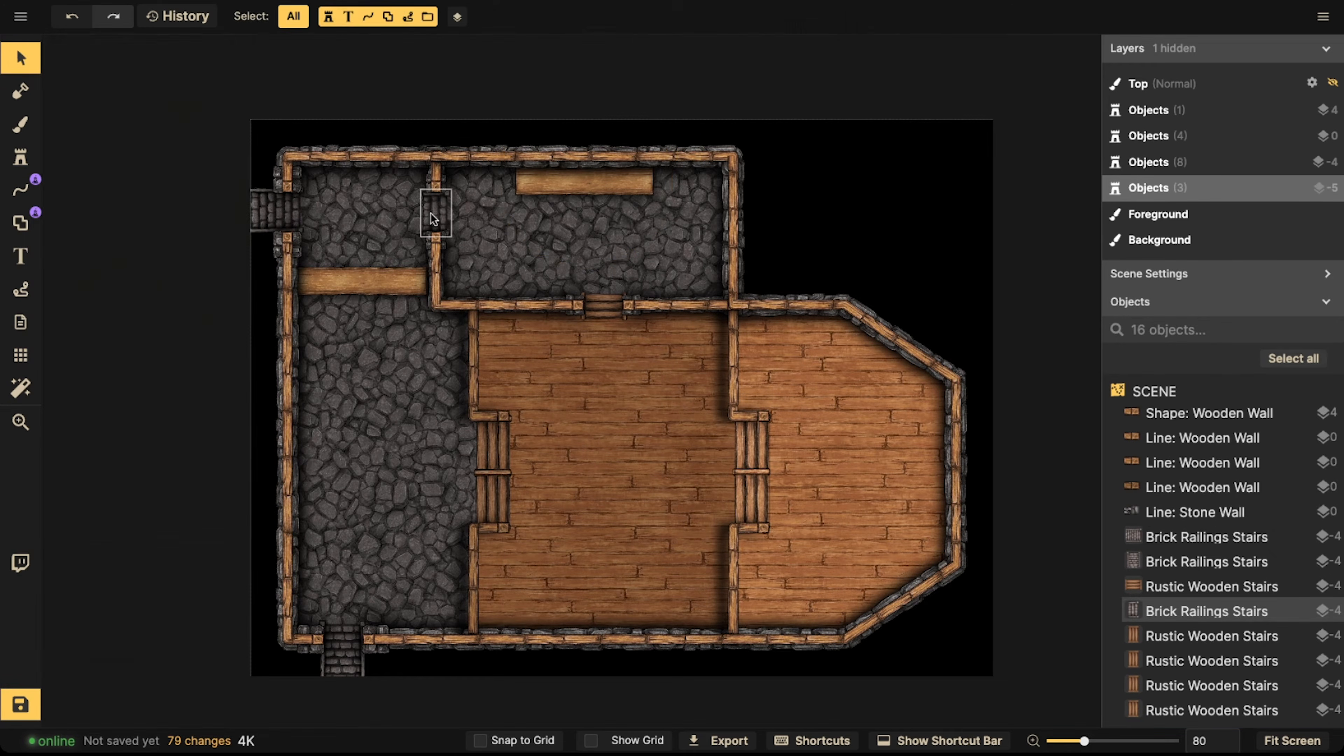
Search the stamp catalog for "Fireplace" and choose the curved brick Fireplace Lit stamp
left_click(20, 157)
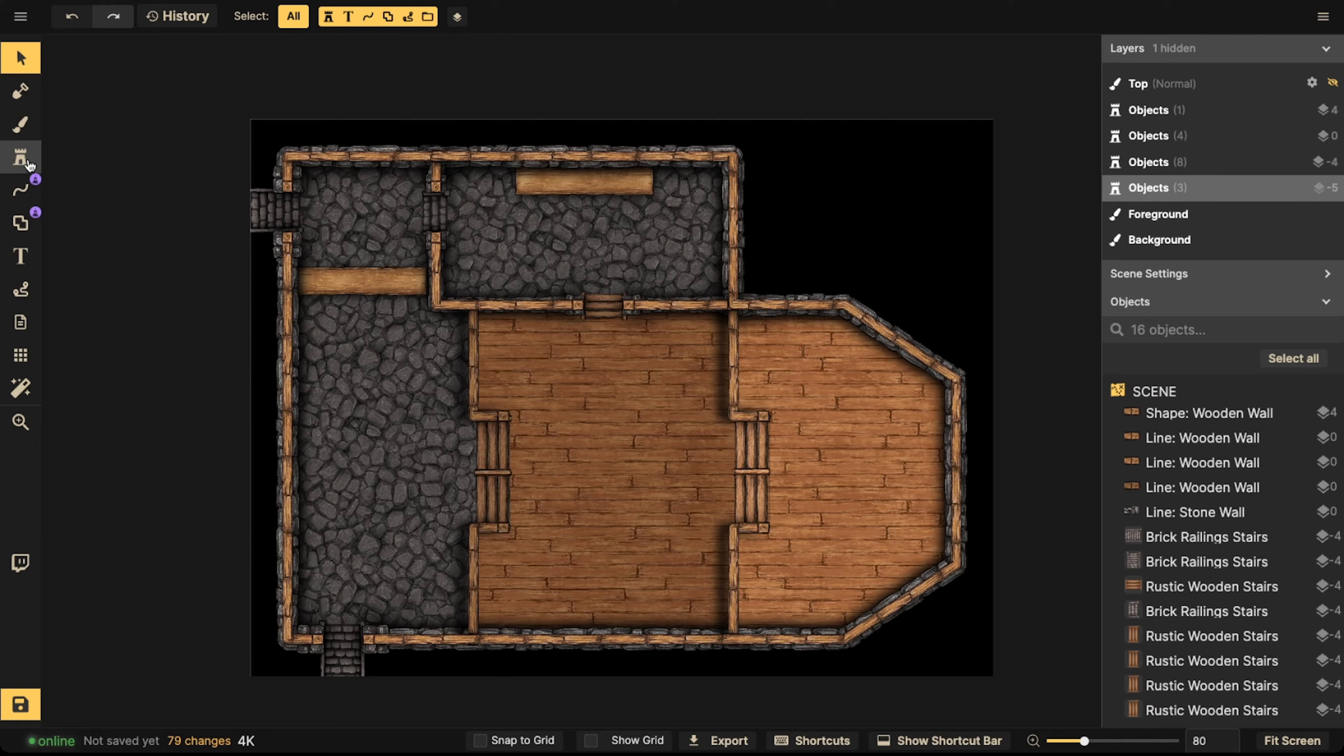
key("f")
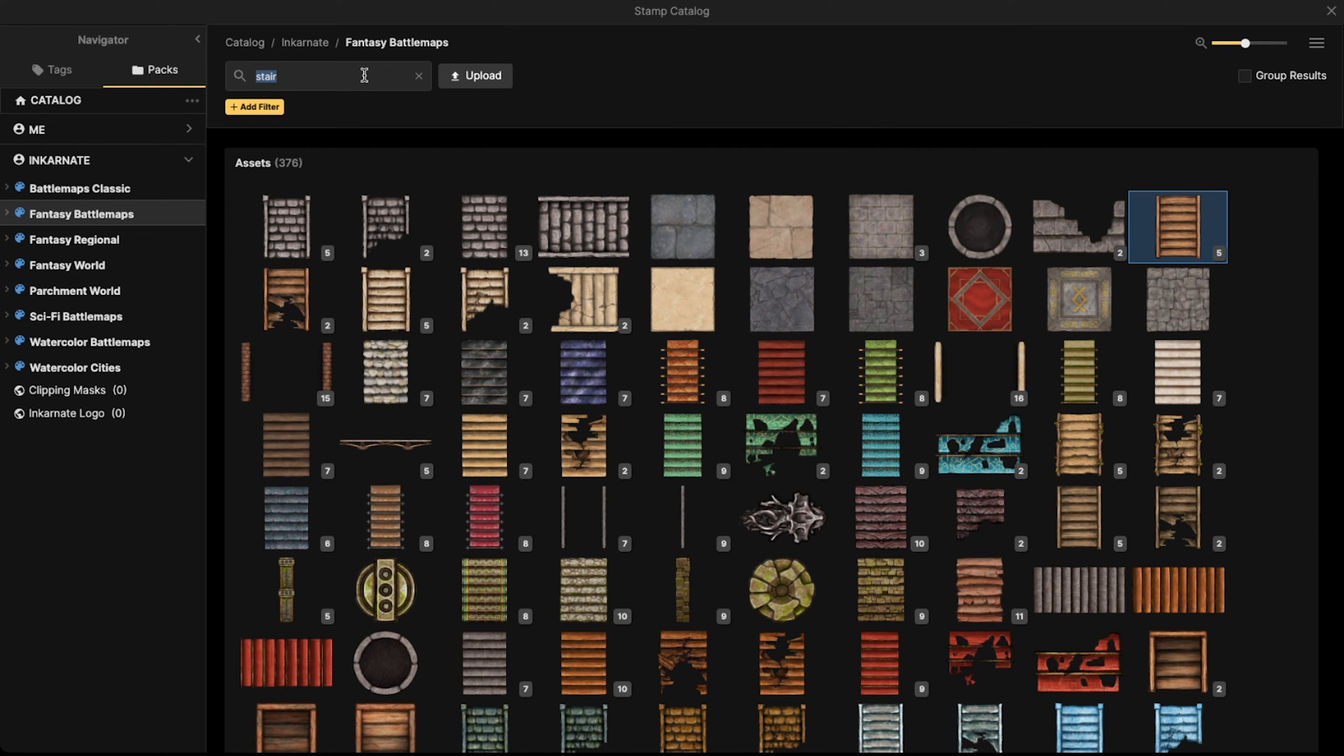
type("Firep")
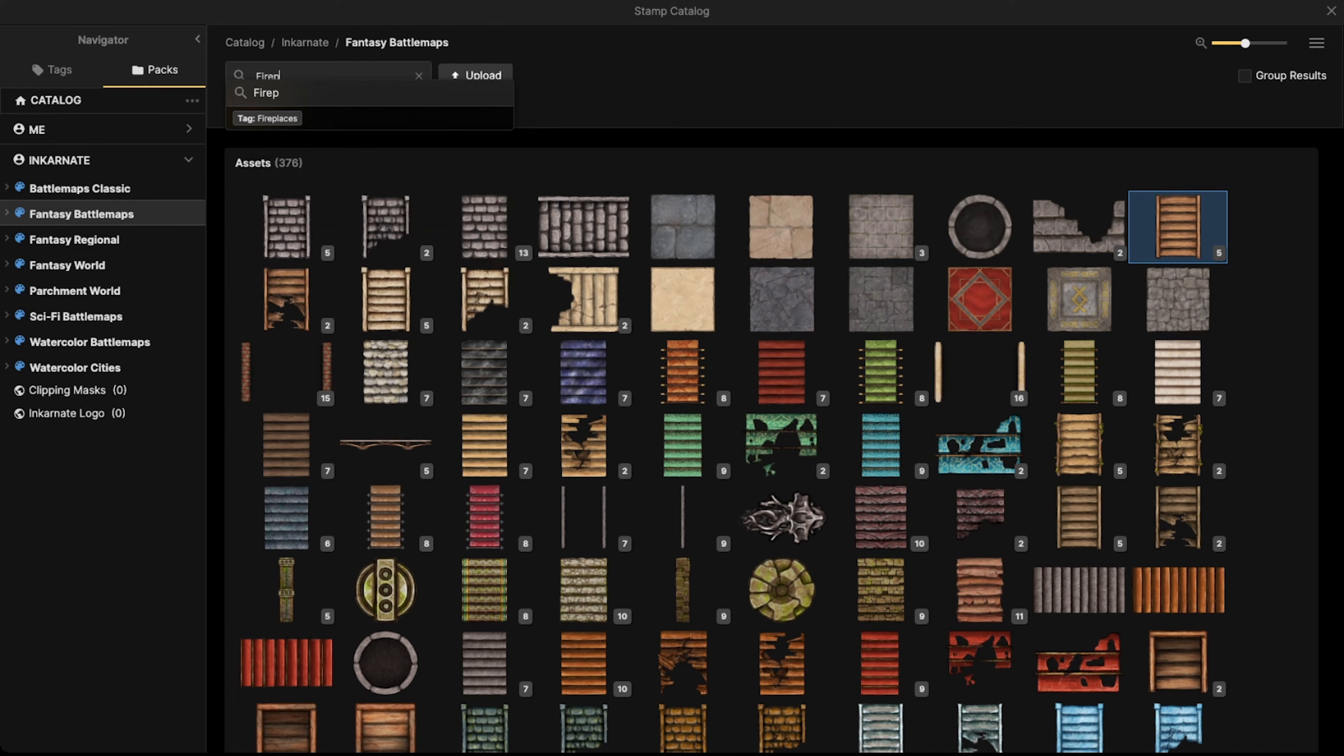
type("lace")
key("Return")
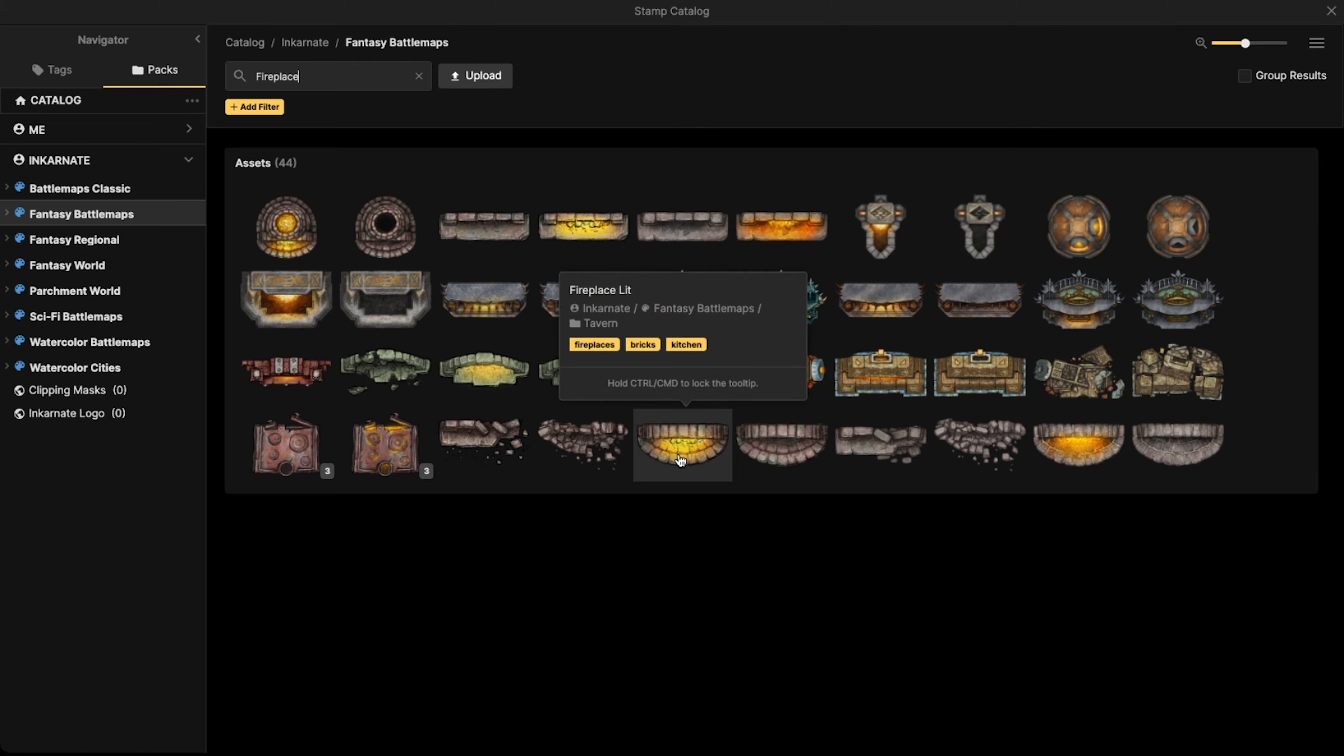
left_click(680, 460)
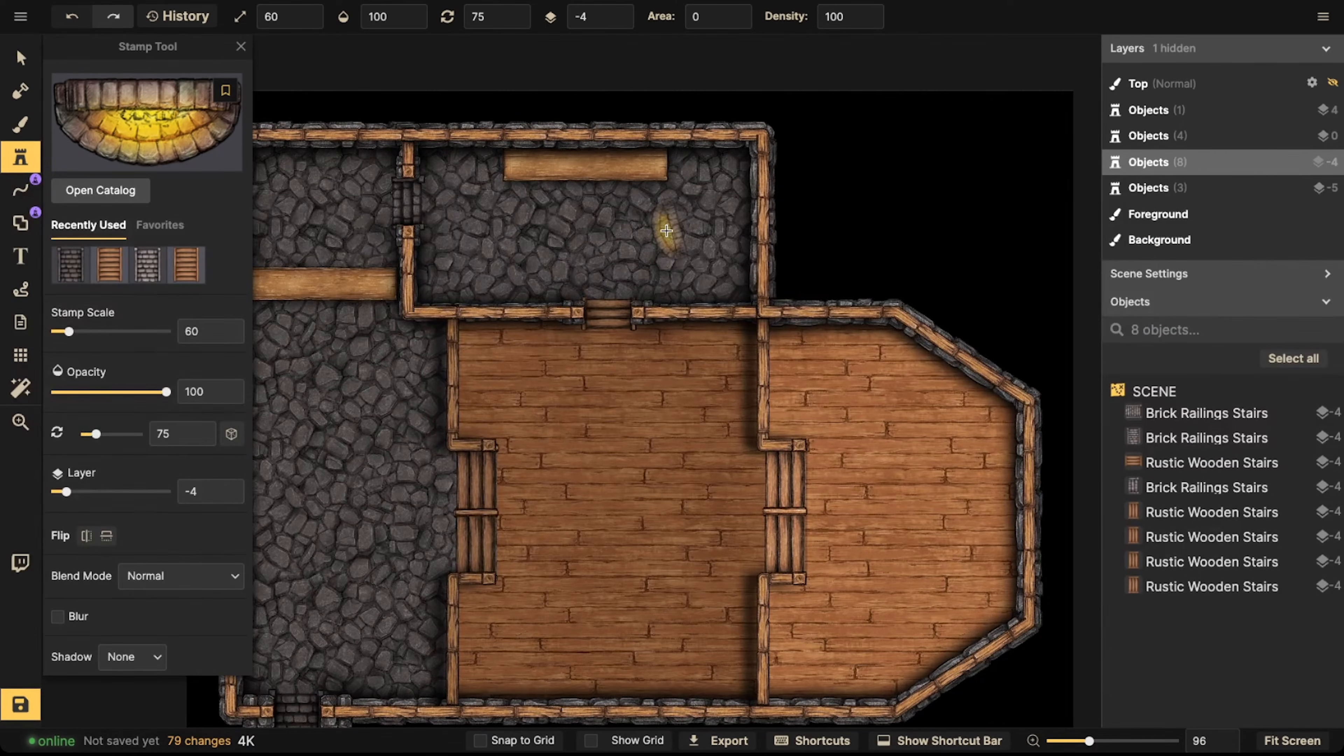
Place the lit fireplace at scale 100, rotated 90 degrees, against the northern room's east wall
scroll(667, 230, "up", 5)
scroll(716, 230, "down", 1)
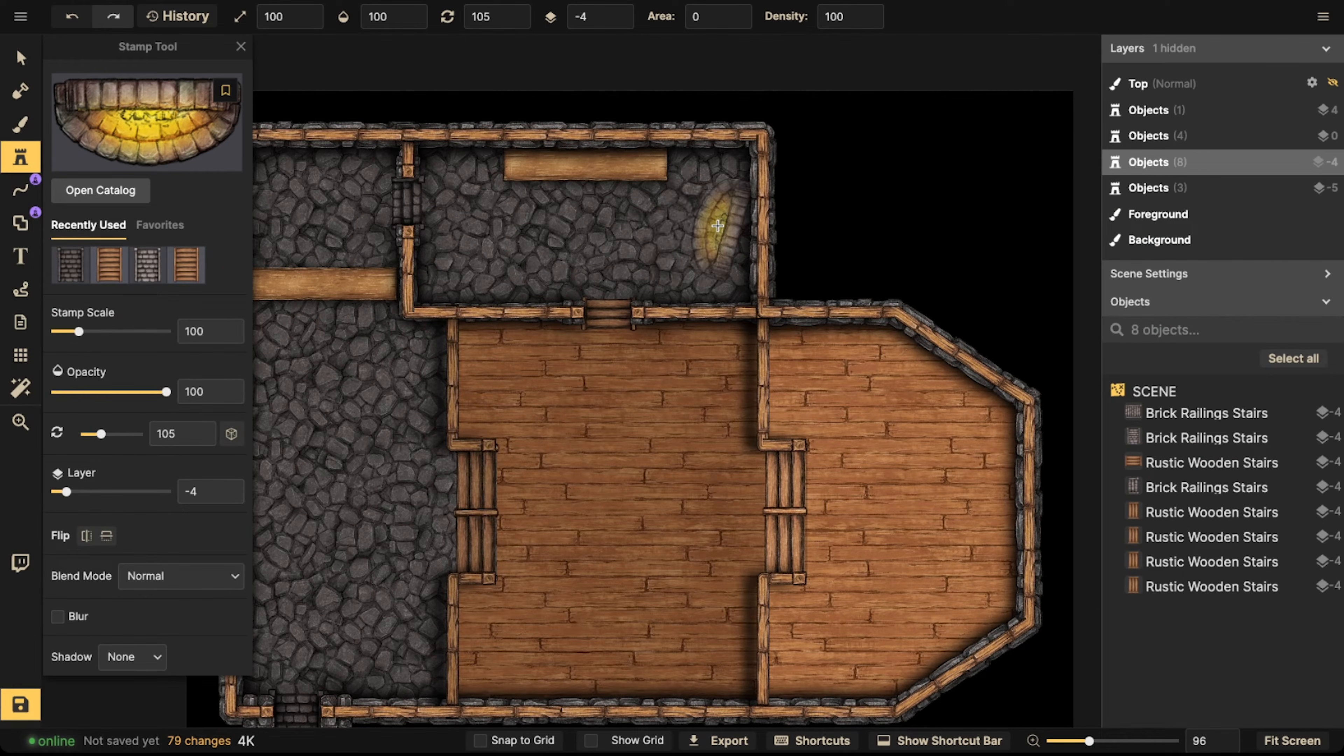
scroll(722, 226, "down", 2, "shift")
scroll(730, 225, "up", 1, "shift")
left_click(745, 222)
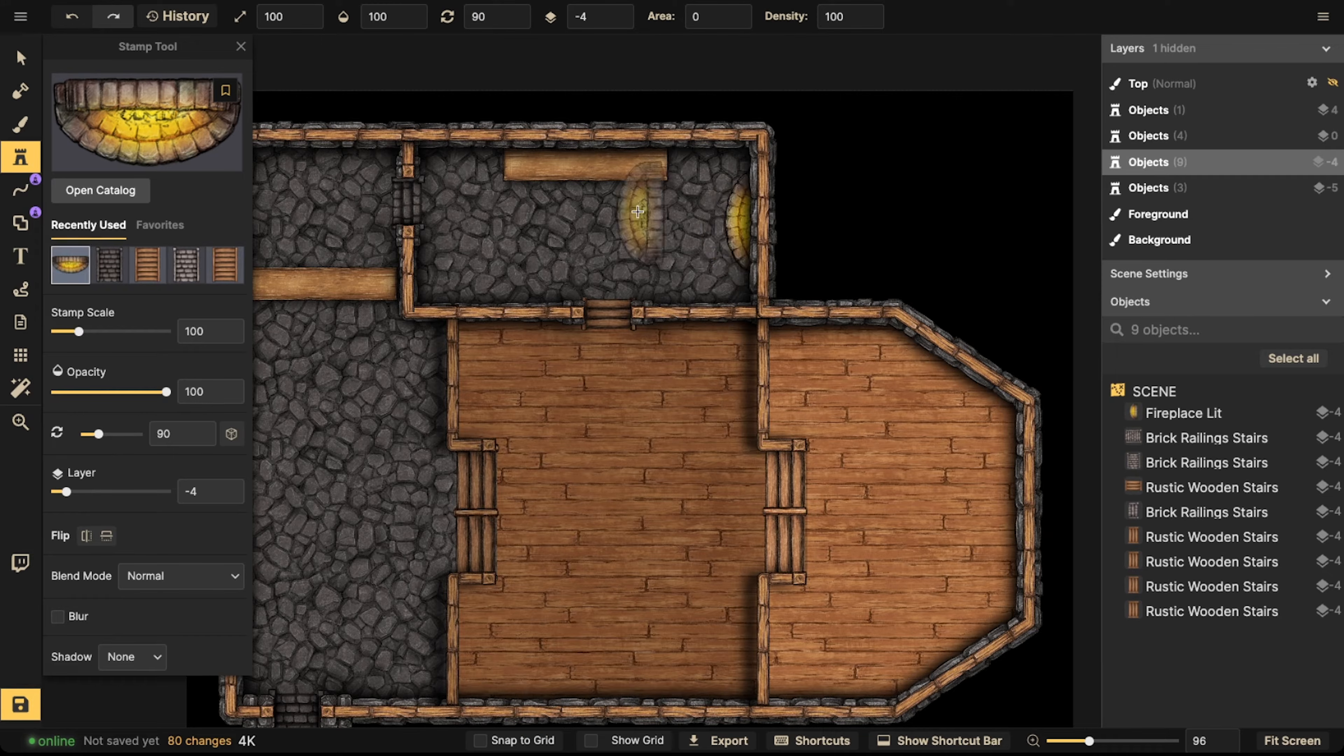
Enlarge the fireplace to scale 110, raise it to layer 0, and shift it slightly west along the room's east wall
left_click(21, 58)
scroll(666, 167, "up", 1)
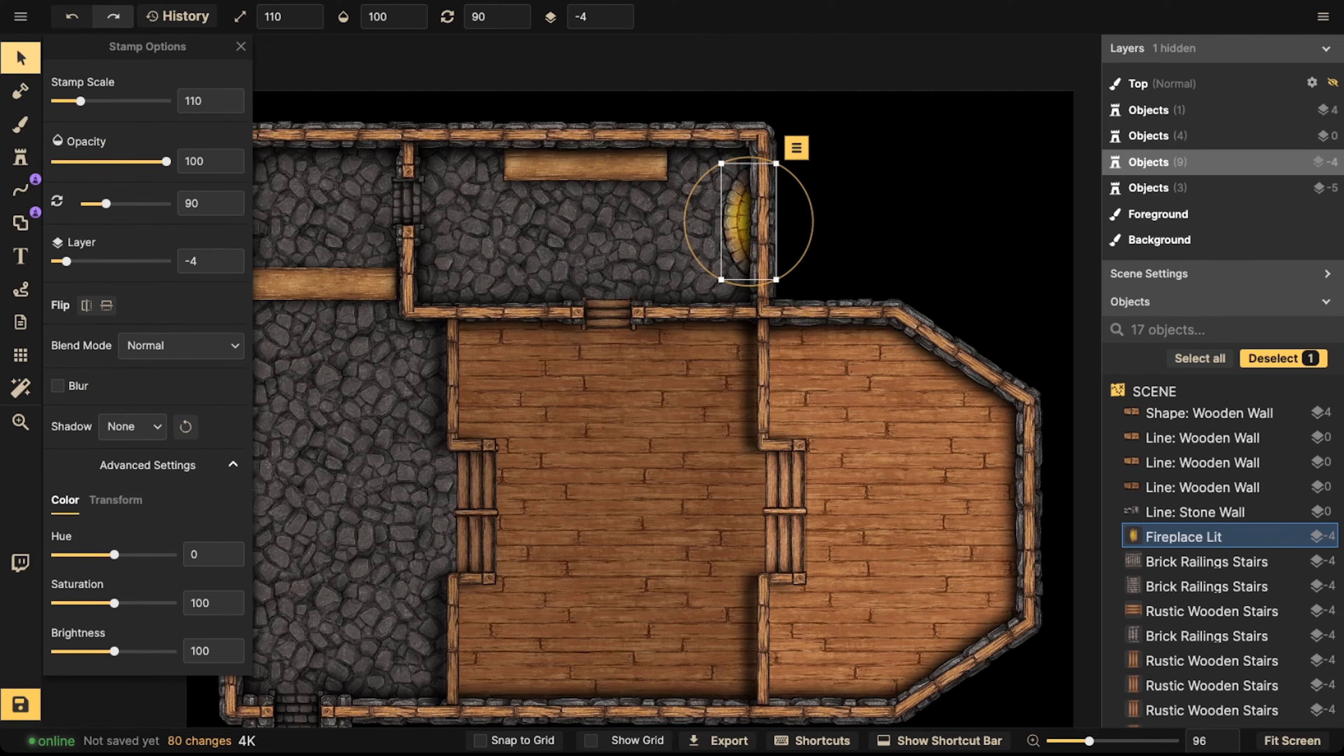
left_click(630, 17)
left_click_drag(744, 207, 729, 212)
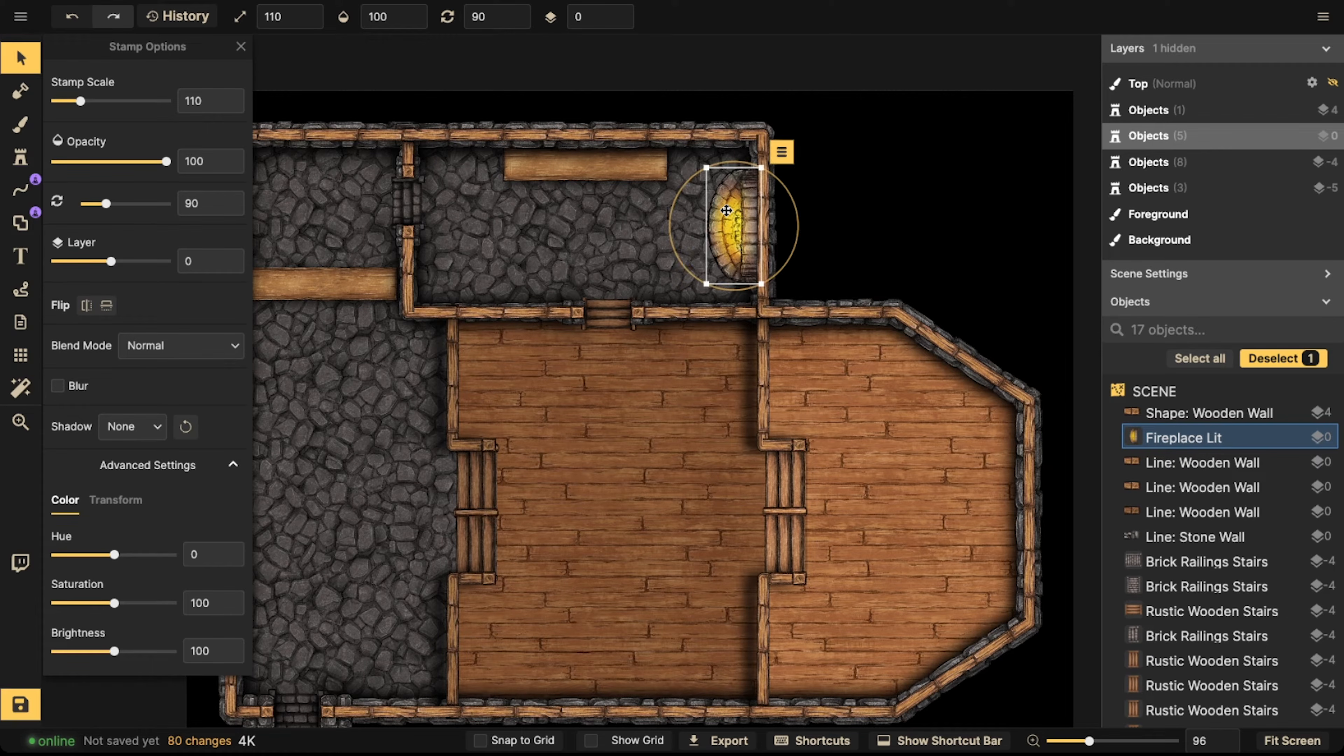
Search the stamp catalog for "chimney" and choose the narrow blue Moonlit Chimney stamp with two flues
left_click(16, 158)
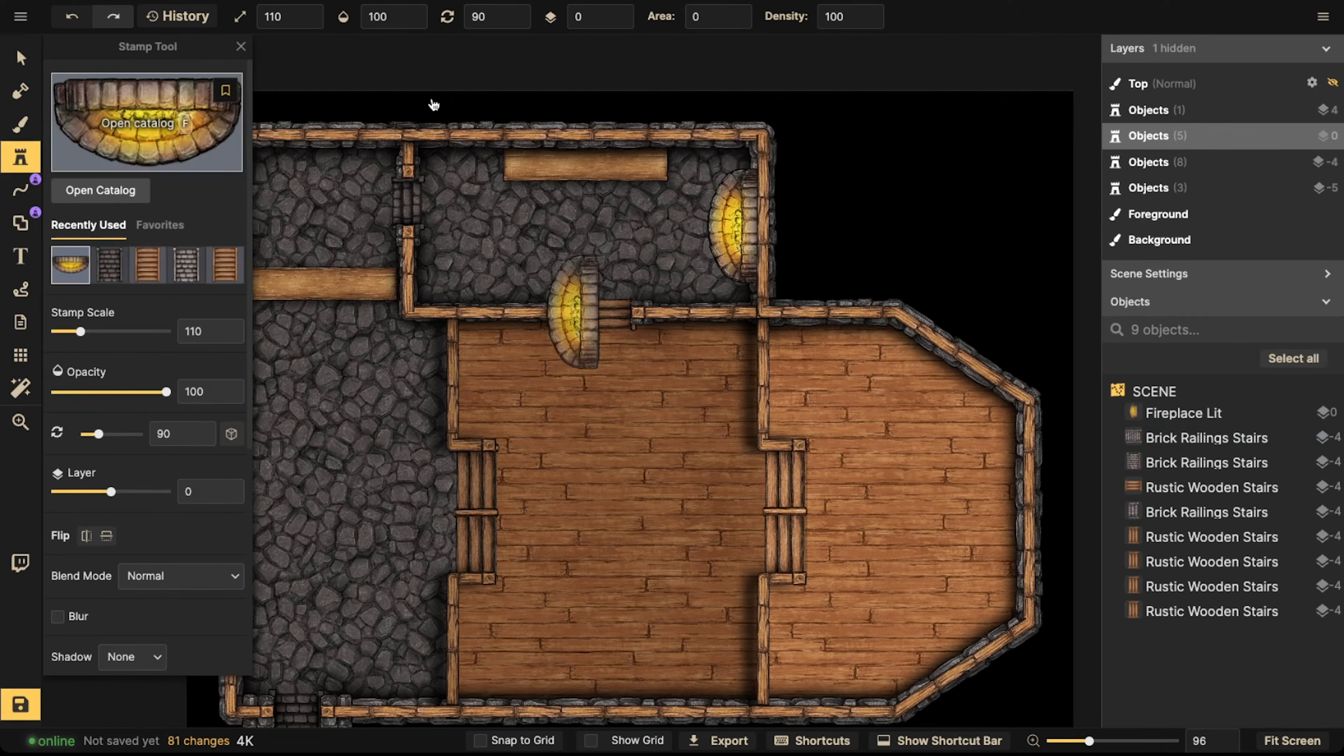
type("fchimney")
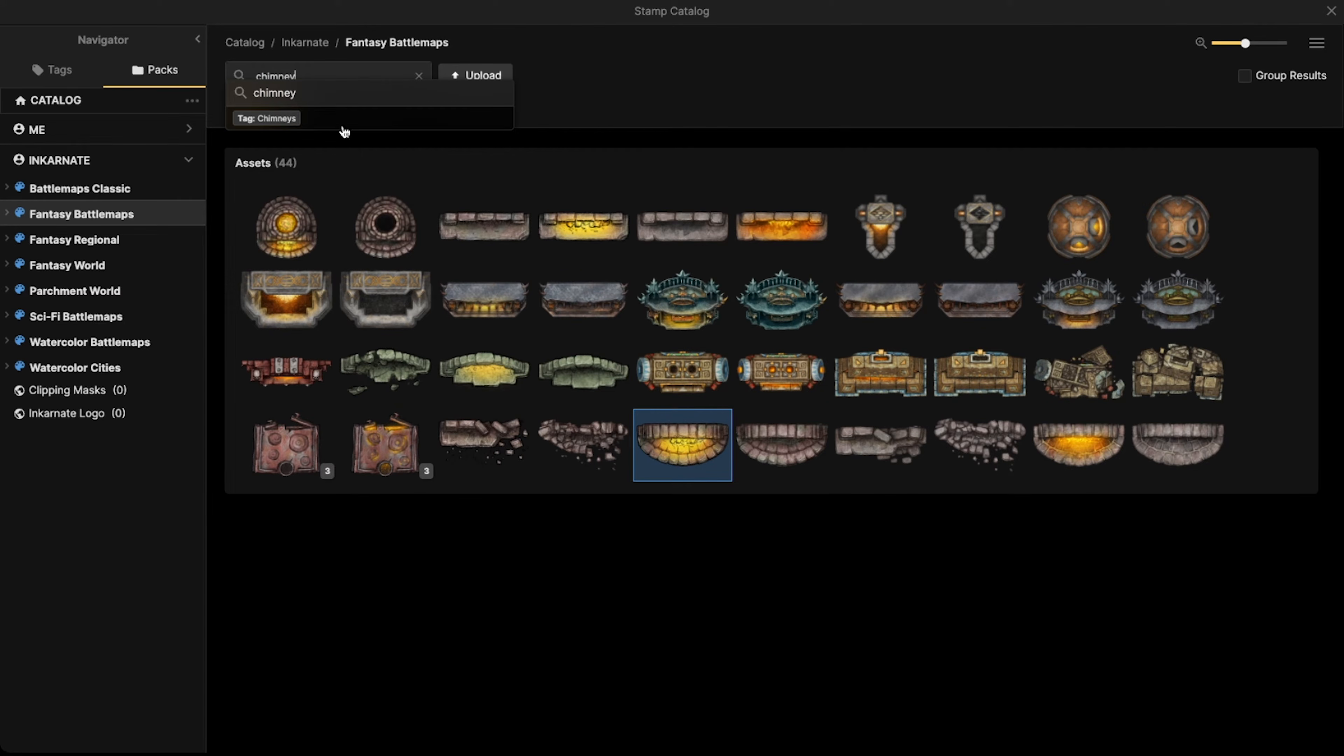
key("Return")
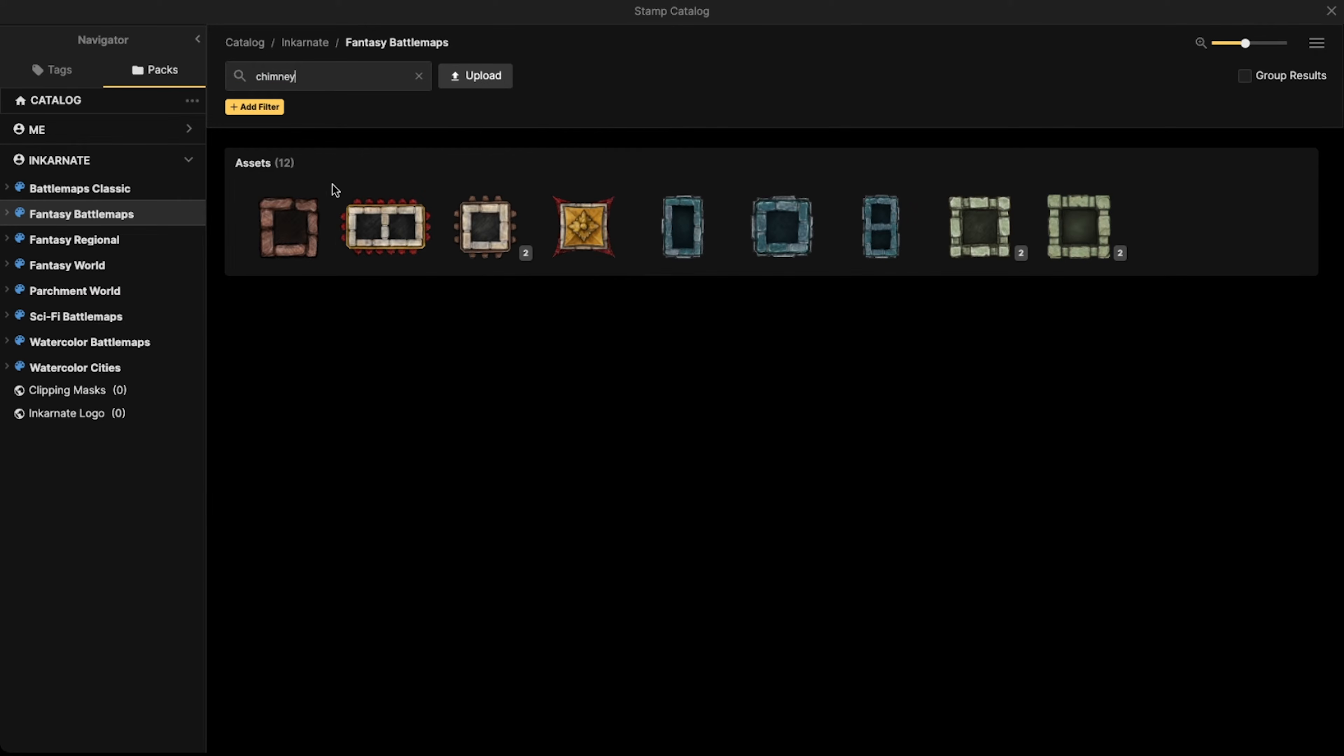
left_click(881, 226)
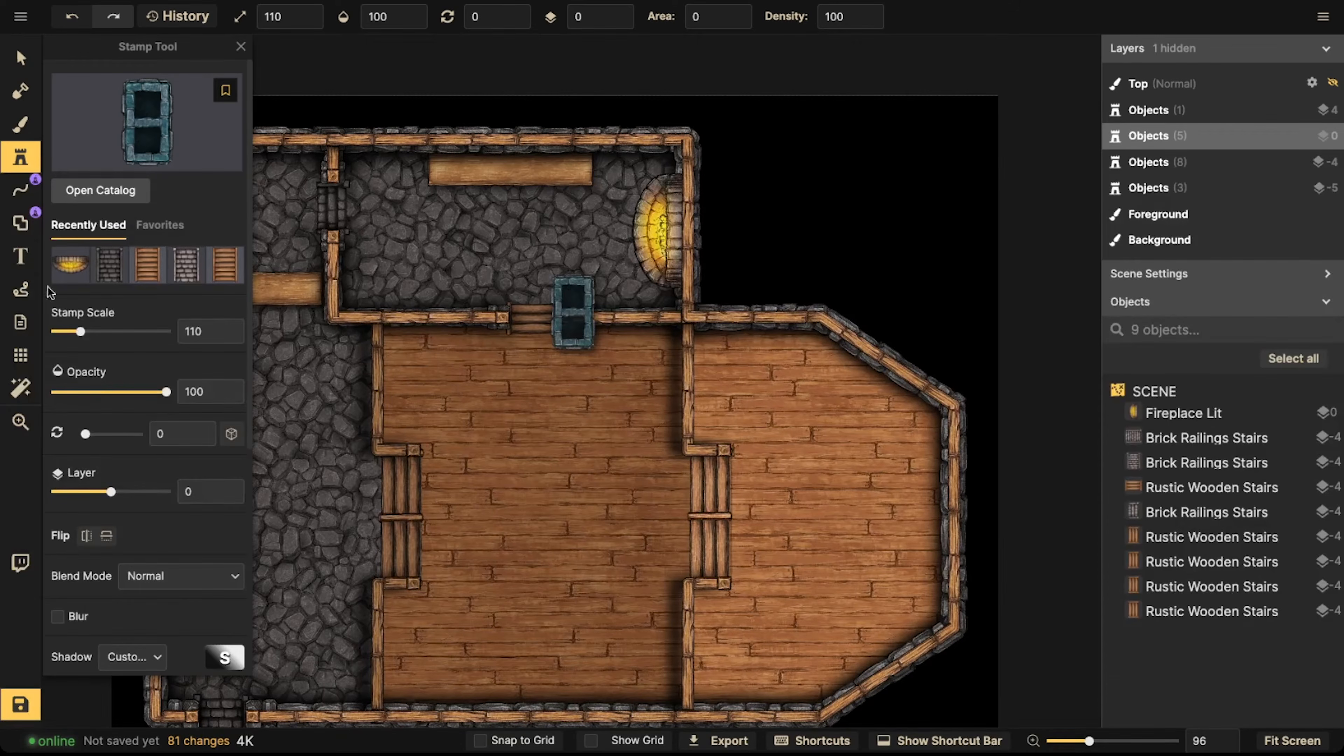
Place the chimney at saturation 0 on the northern room's east wall behind the fireplace, and raise it to layer 5
scroll(85, 495, "down", 5)
left_click_drag(87, 553, 54, 547)
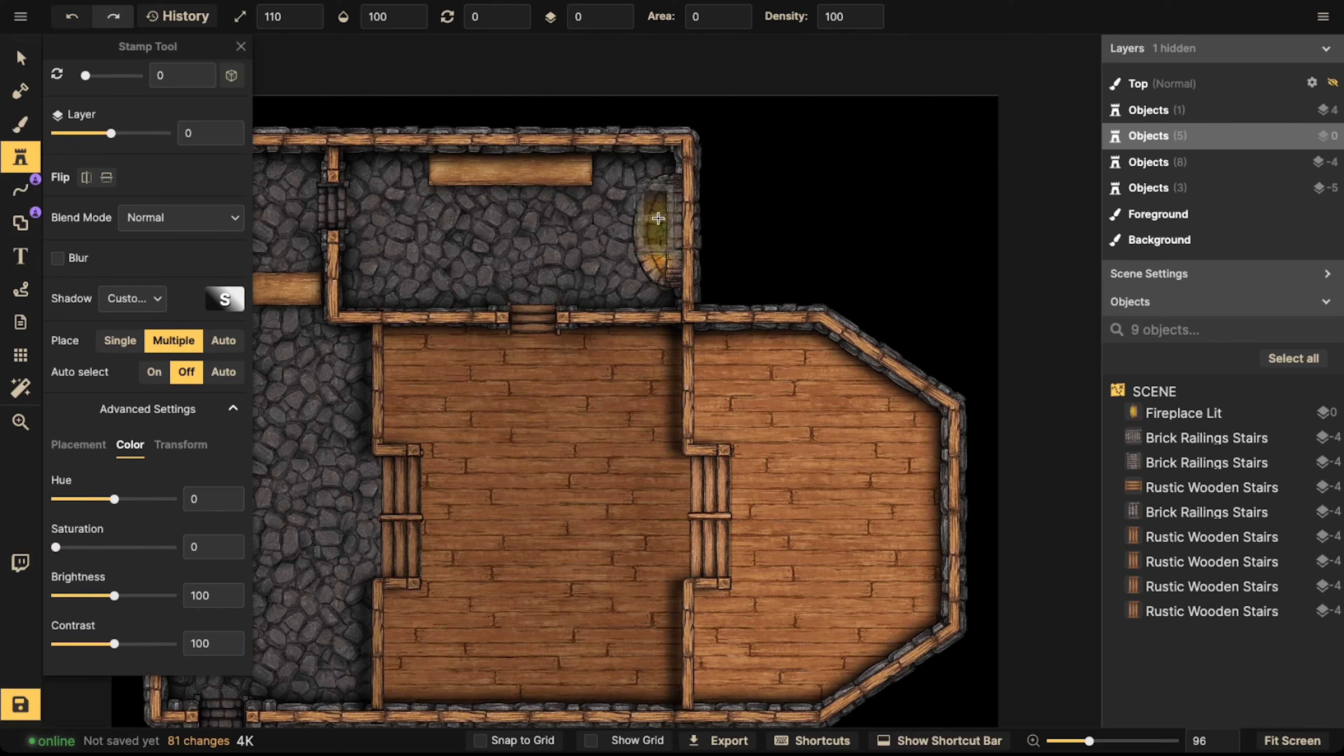
left_click(686, 222)
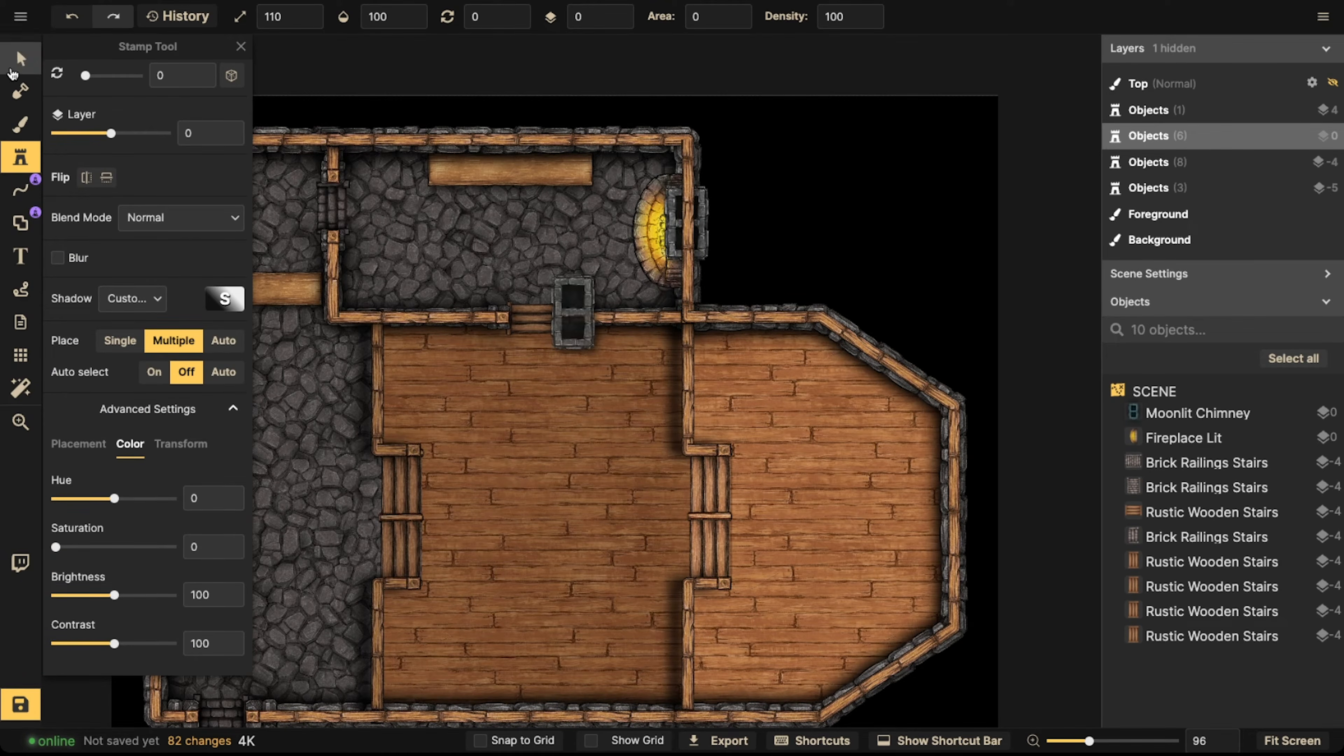
left_click(13, 71)
left_click(622, 16)
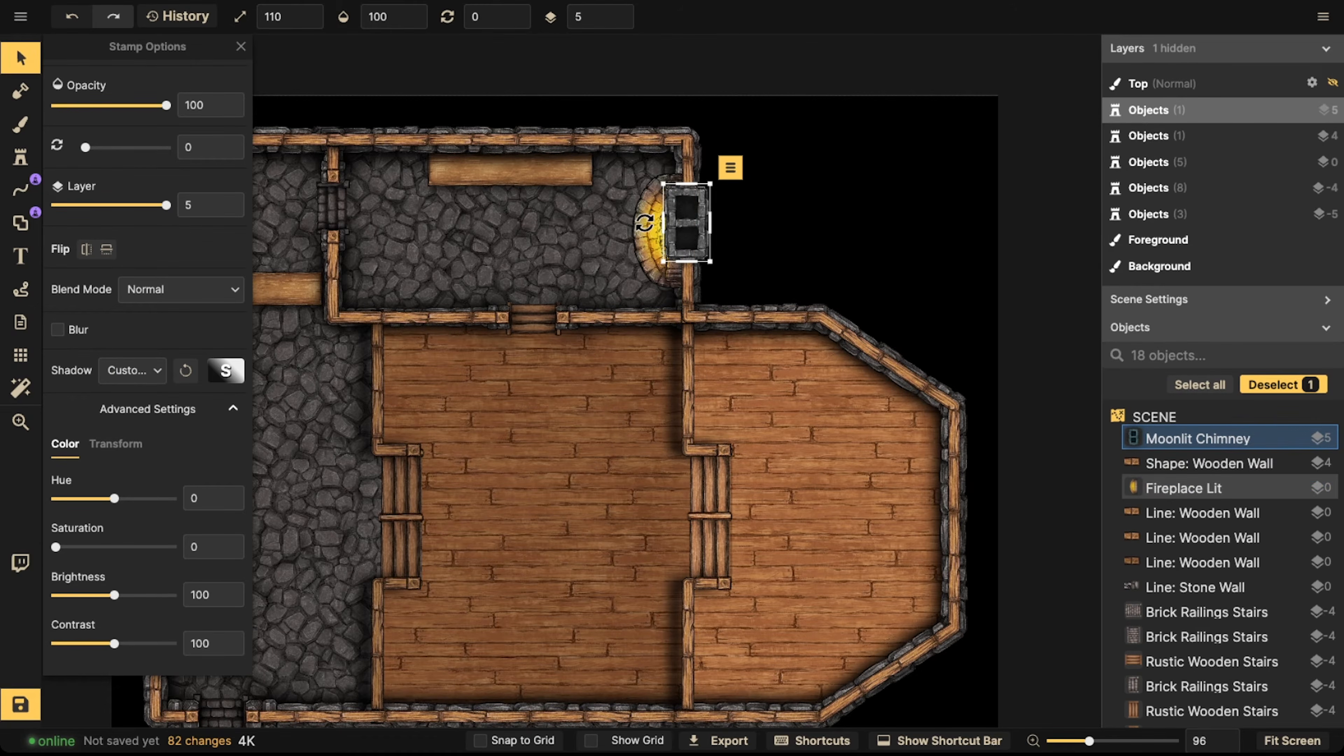
Nudge the chimney outward over the wall and paste a copy of it with its fireplace into the western stone room
left_click_drag(696, 232, 699, 232)
left_click(654, 233, "shift")
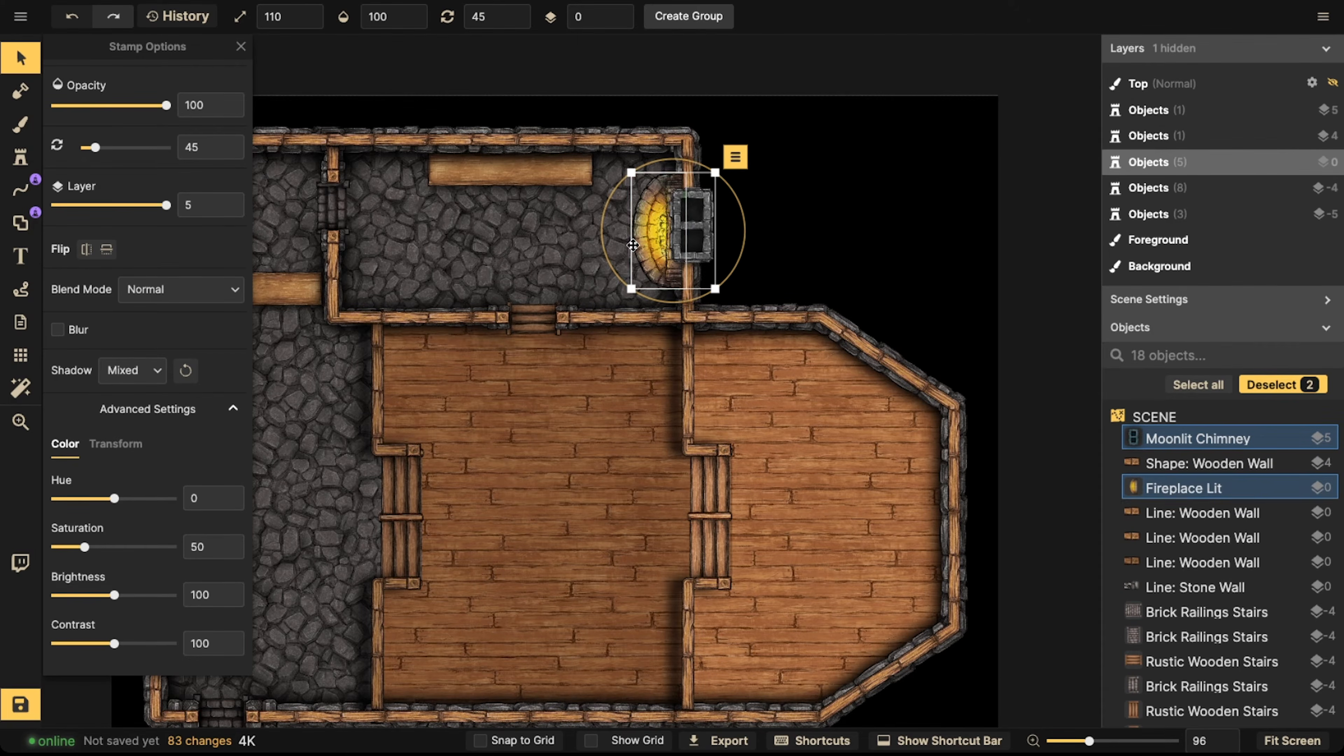
scroll(563, 335, "down", 1)
middle_click_drag(489, 356, 829, 222)
key("ctrl+v")
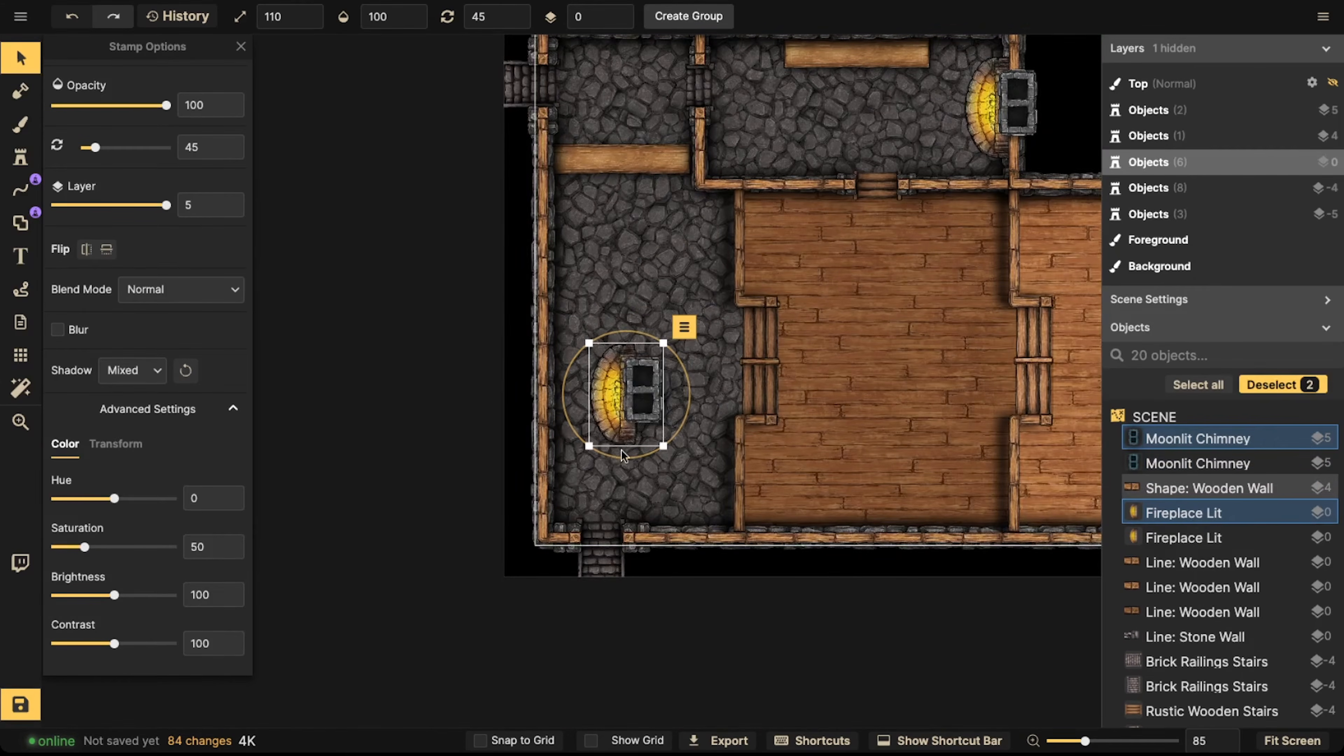
Rotate the copied fireplace and chimney to 225 degrees and seat them against the stone room's west wall
left_click_drag(626, 461, 645, 289)
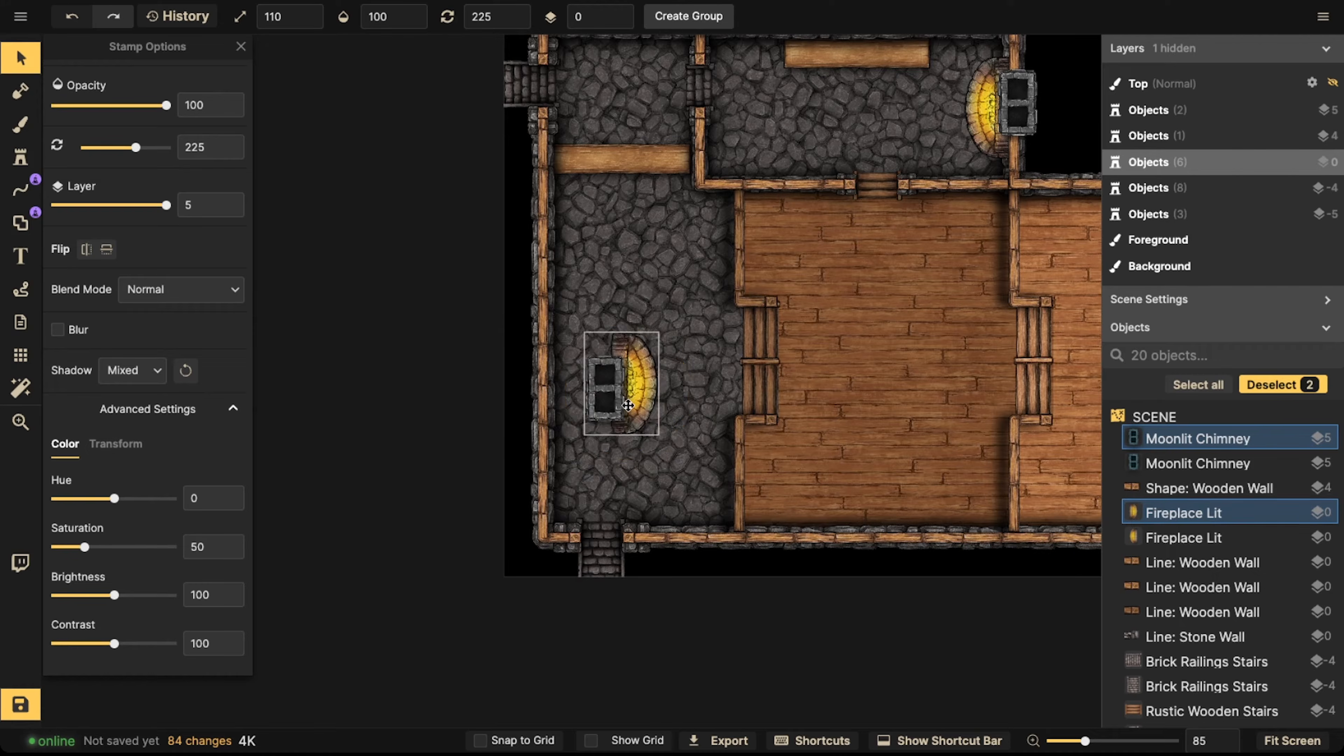
left_click_drag(632, 406, 575, 392)
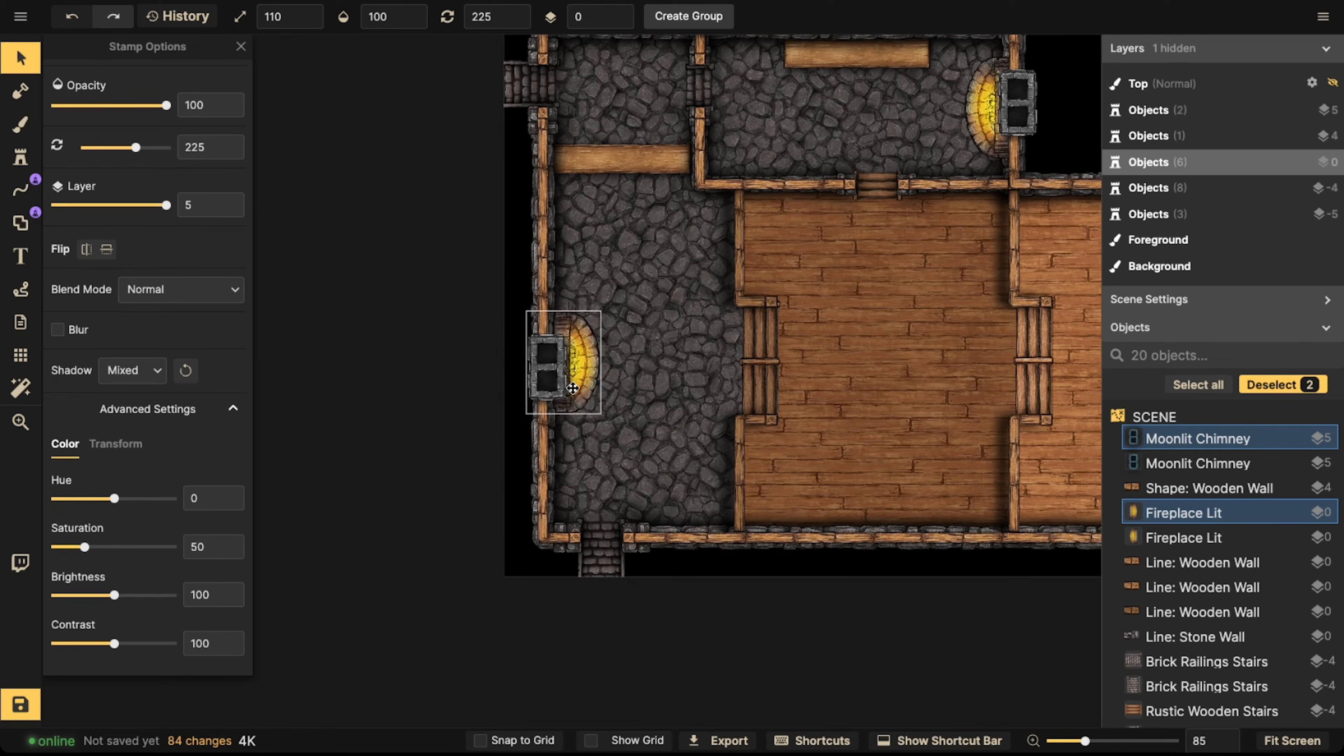
left_click(559, 373)
left_click(713, 368)
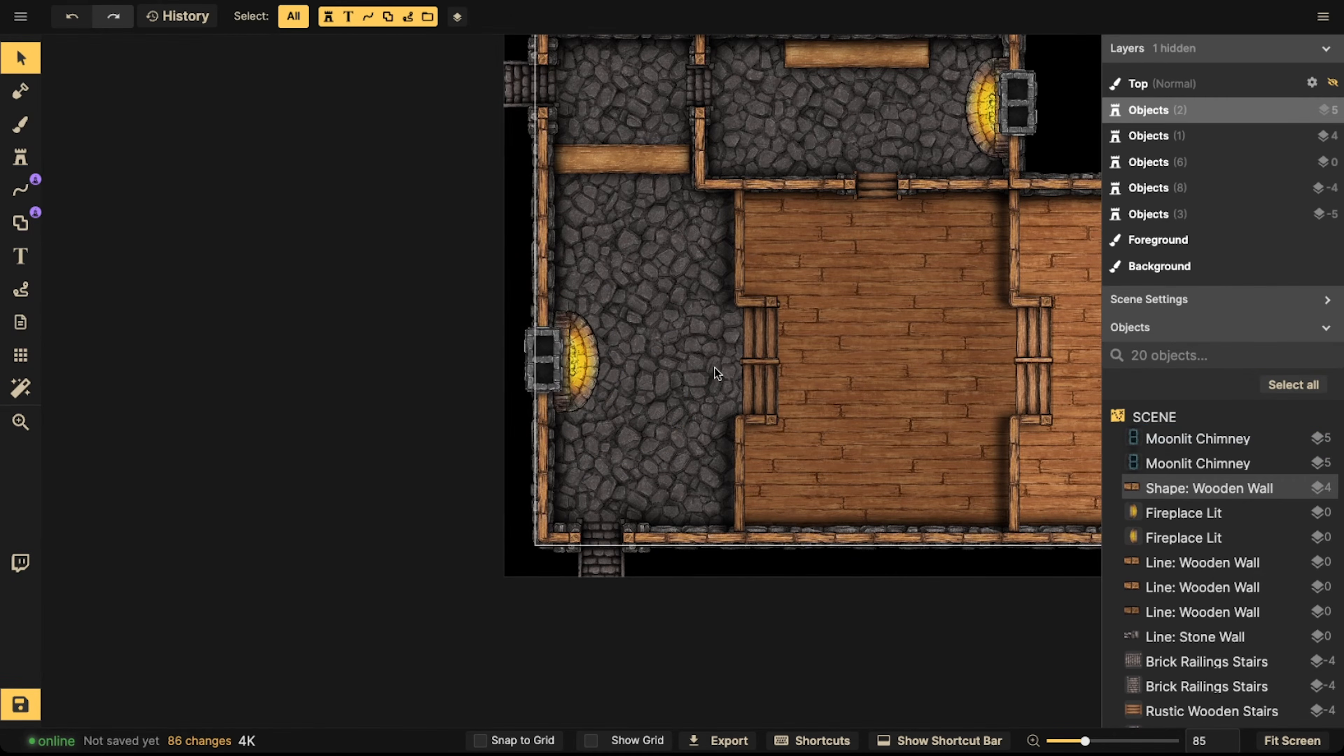
scroll(714, 368, "down", 2)
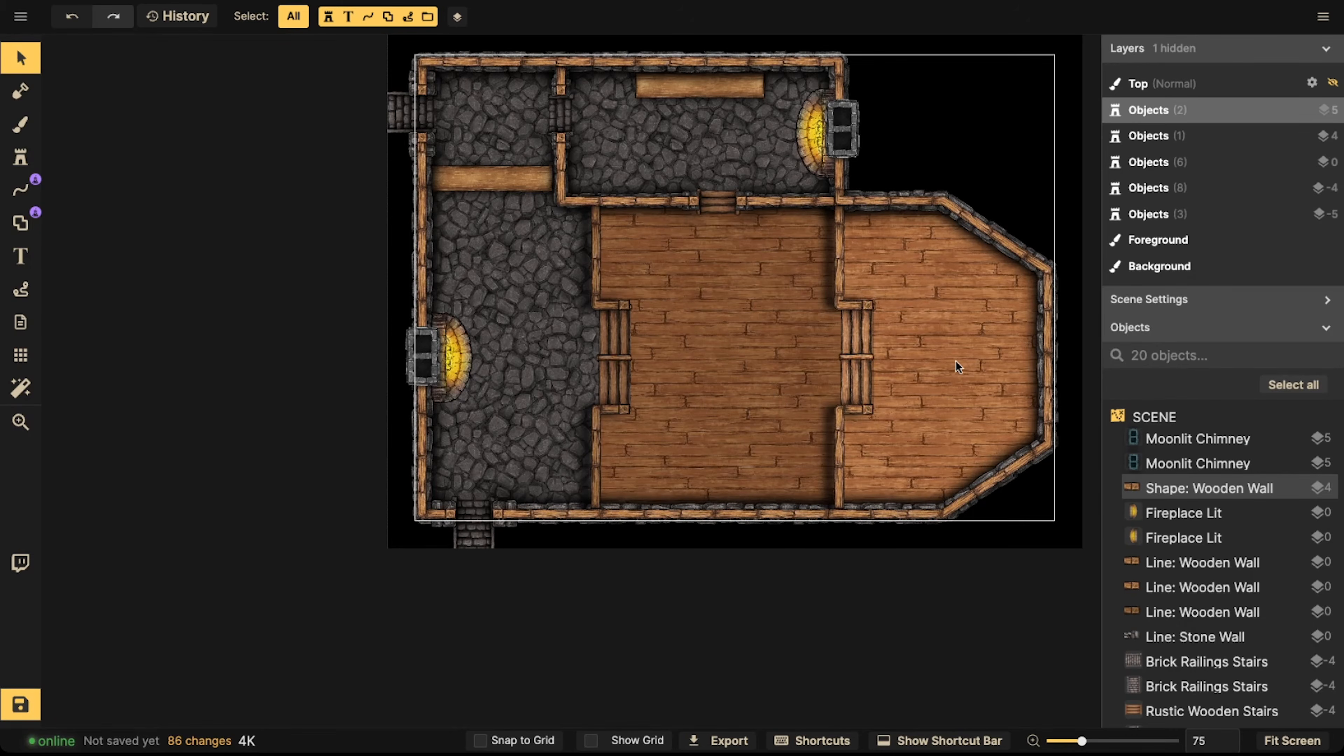
left_click(423, 356)
left_click_drag(472, 361, 473, 358)
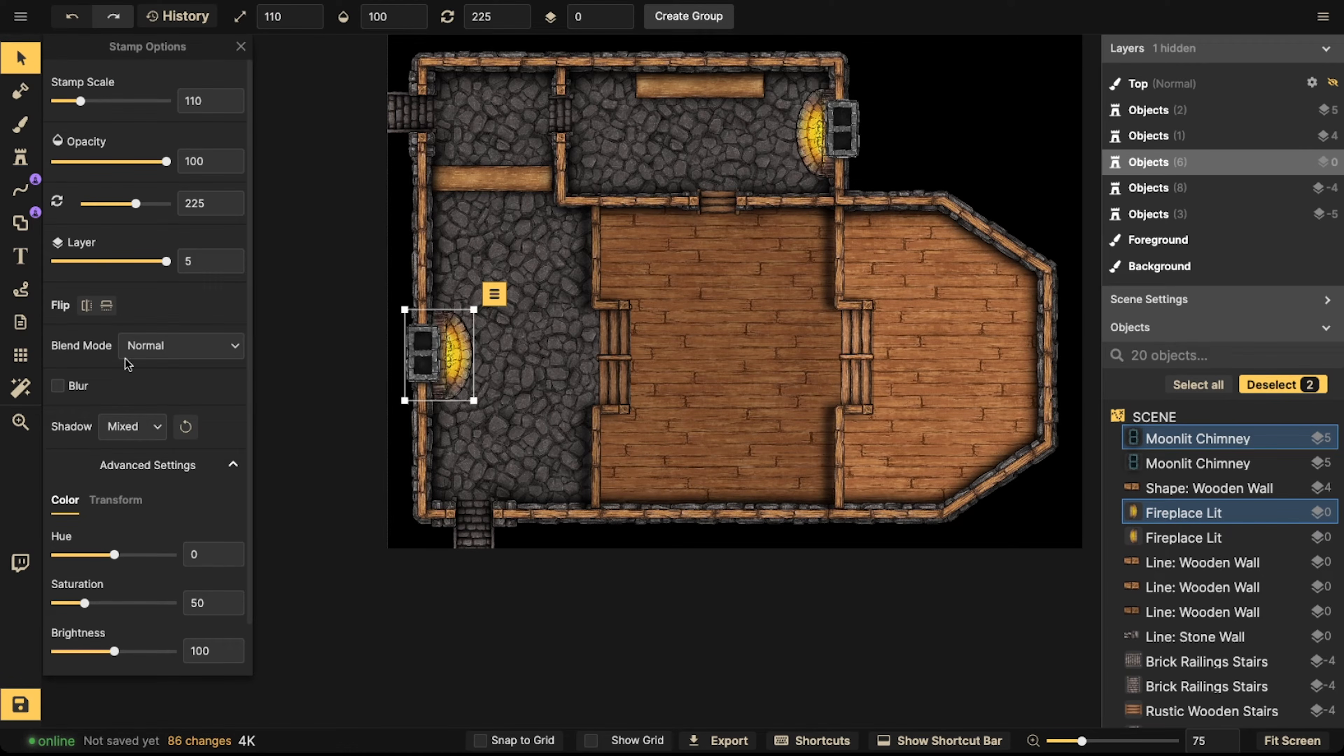
key("Escape")
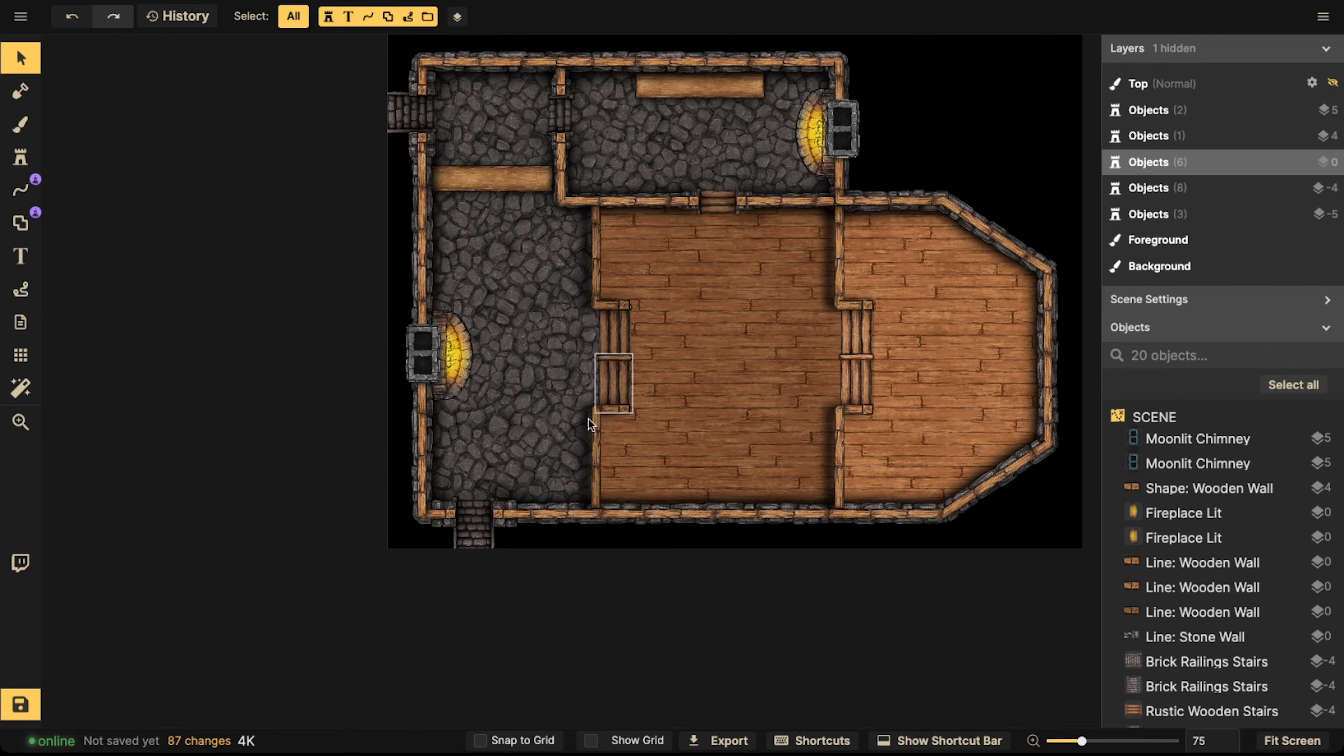
key("space")
left_click_drag(617, 441, 630, 451)
left_click_drag(699, 375, 687, 389)
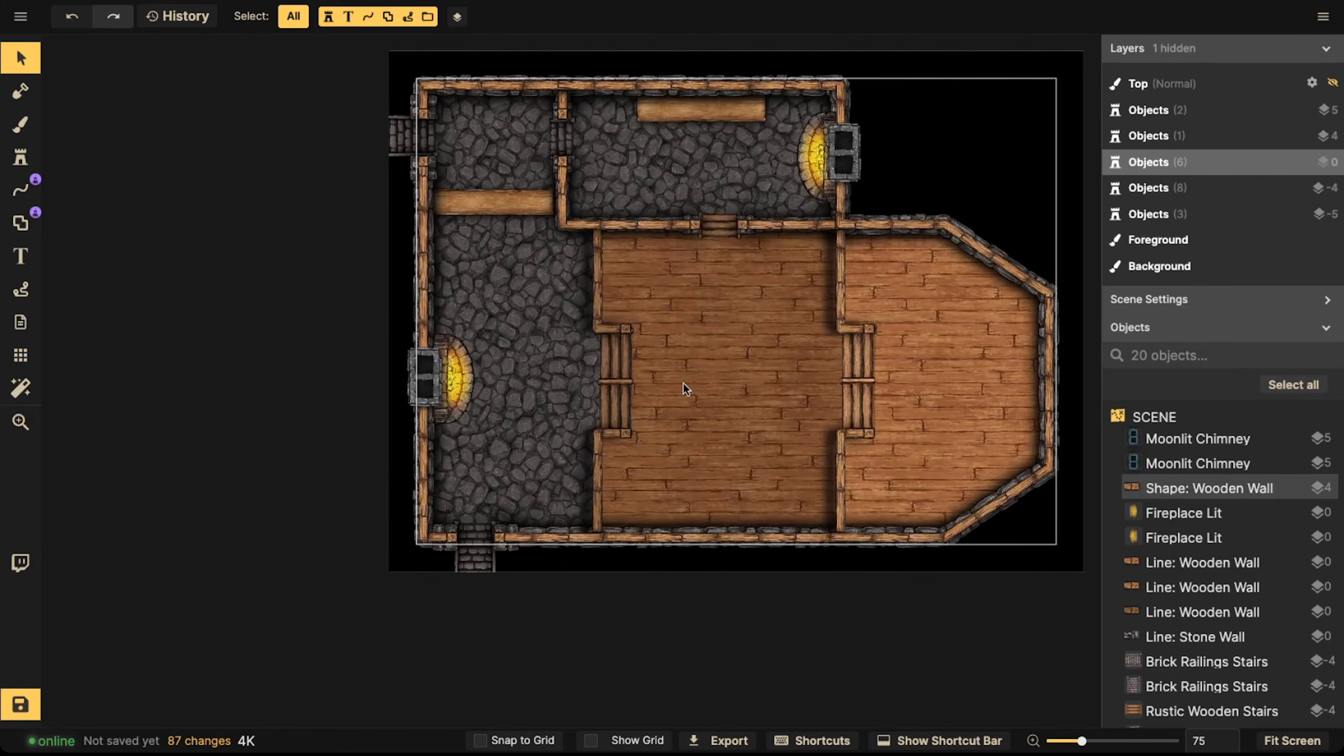
scroll(679, 349, "down", 1)
key("space")
left_click_drag(701, 343, 705, 372)
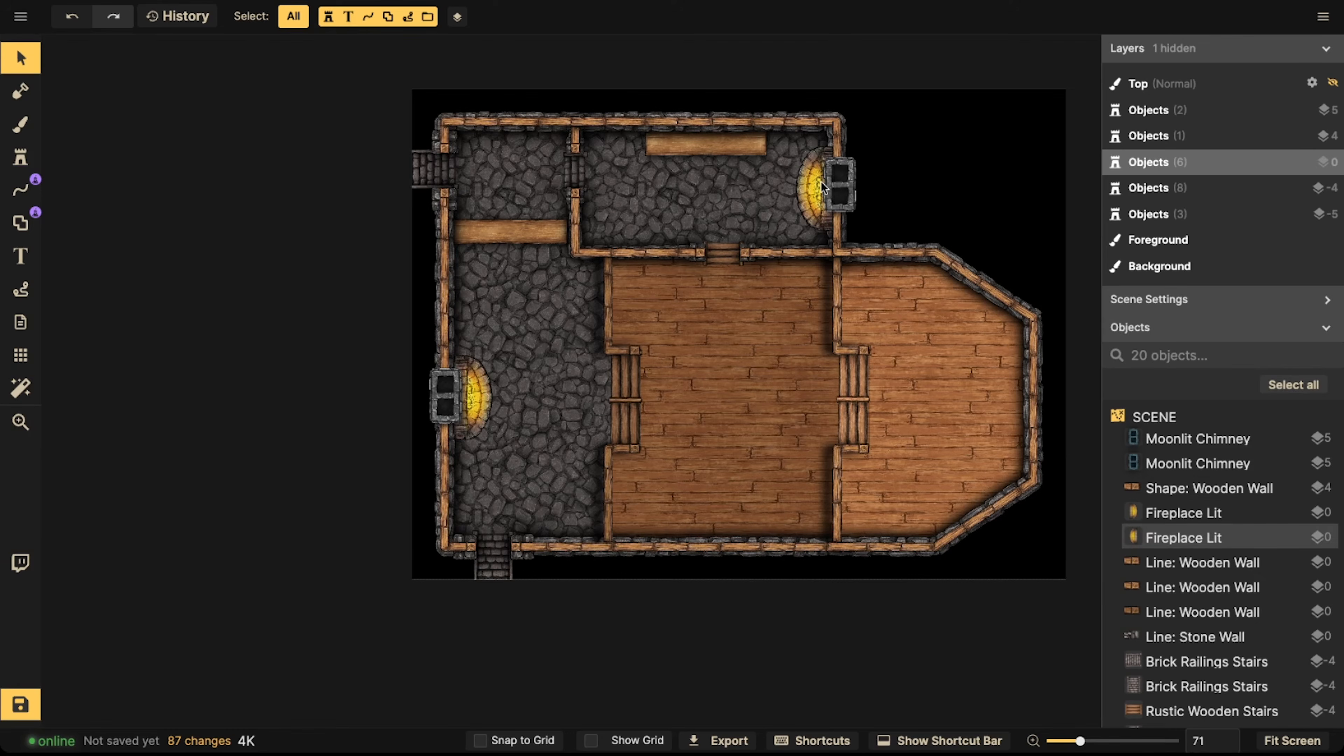
Bookmark the chimney and lit fireplace stamps as favorites
left_click(834, 190)
left_click(20, 157)
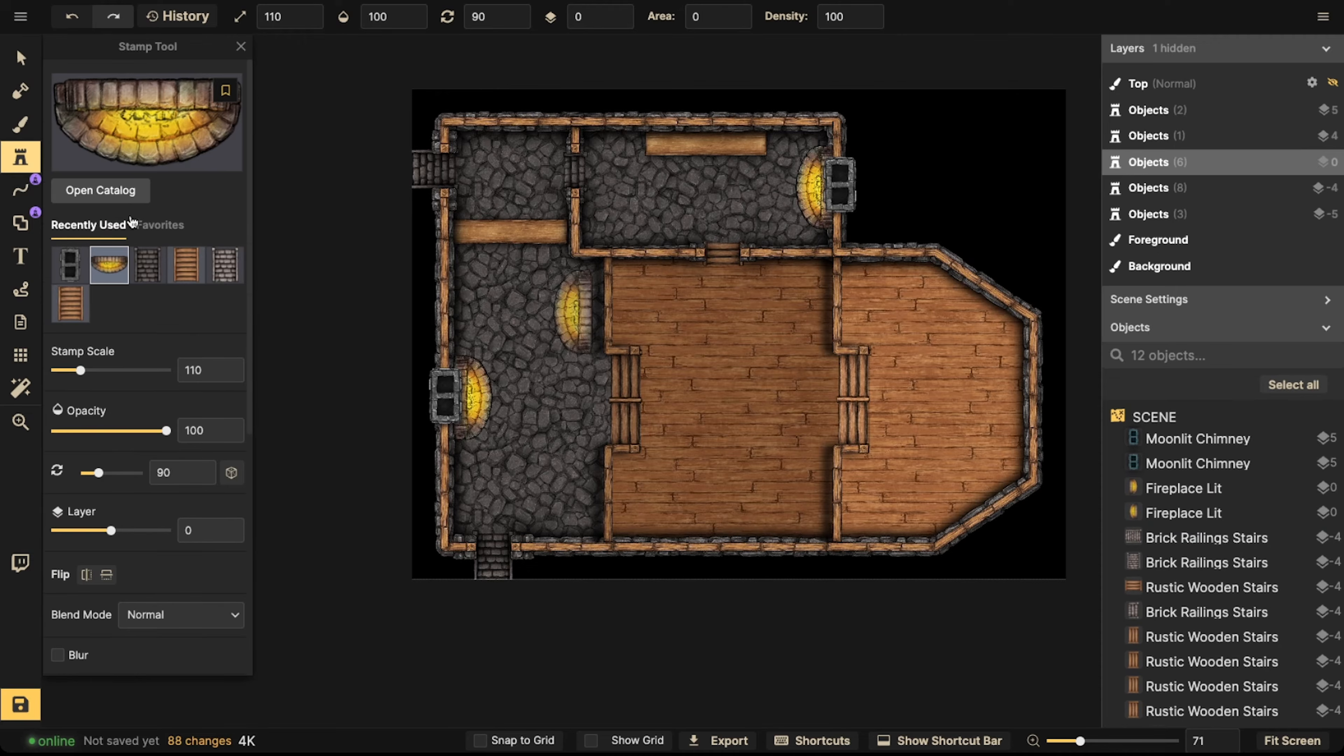
left_click(87, 261)
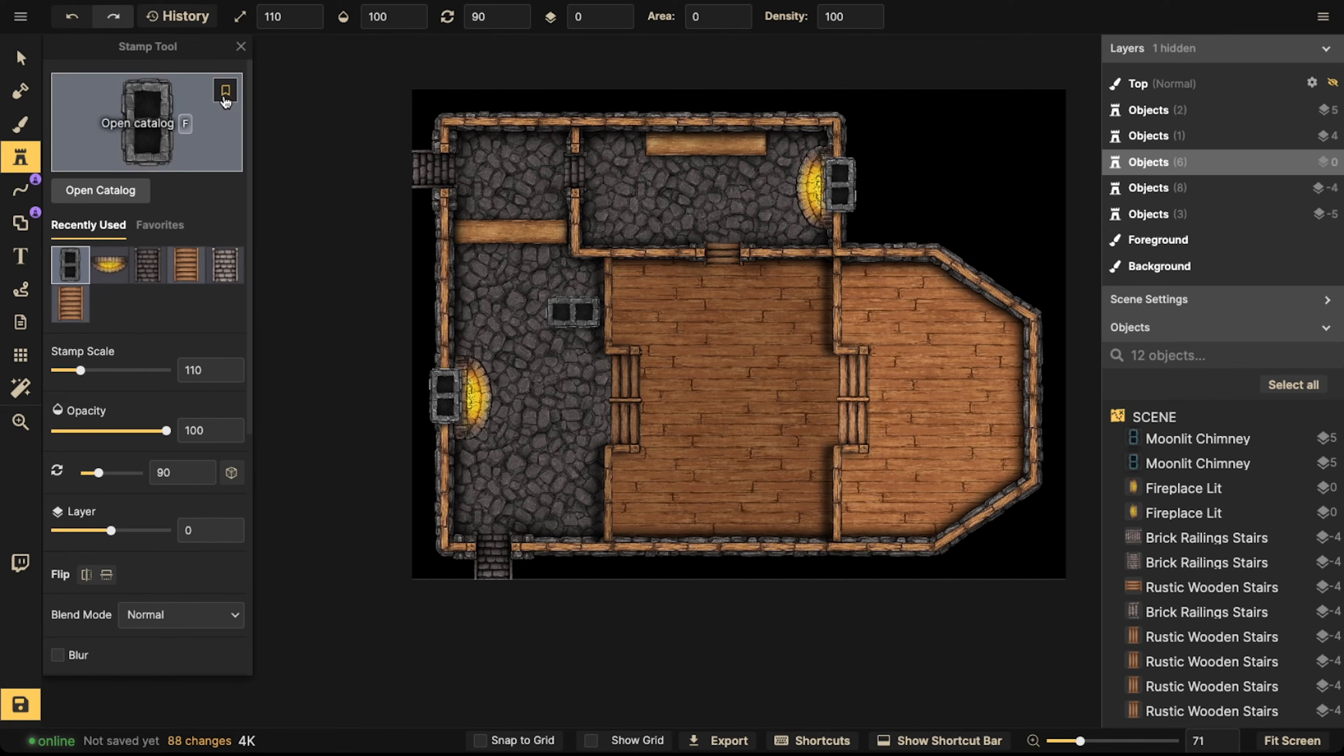
left_click(109, 264)
key("Escape")
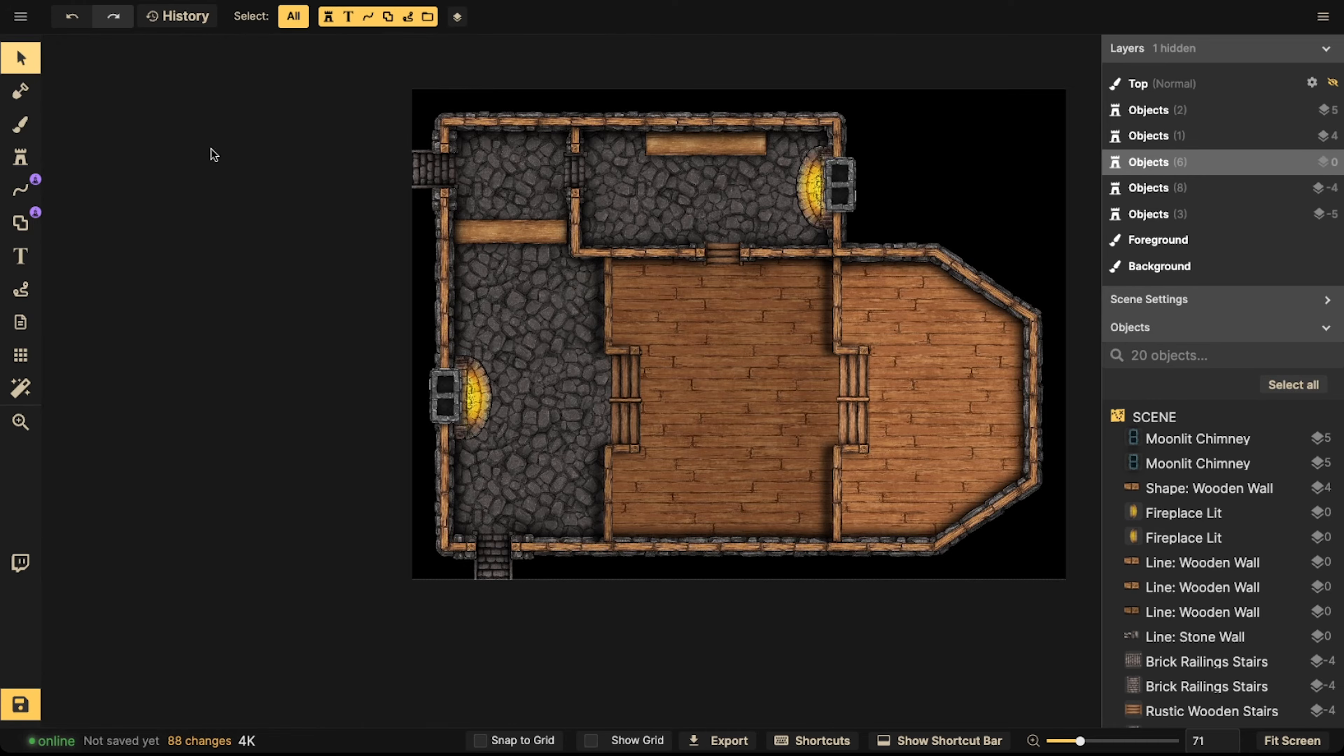
Search the stamp catalog for "table" and choose the round wooden table
scroll(436, 266, "down", 3)
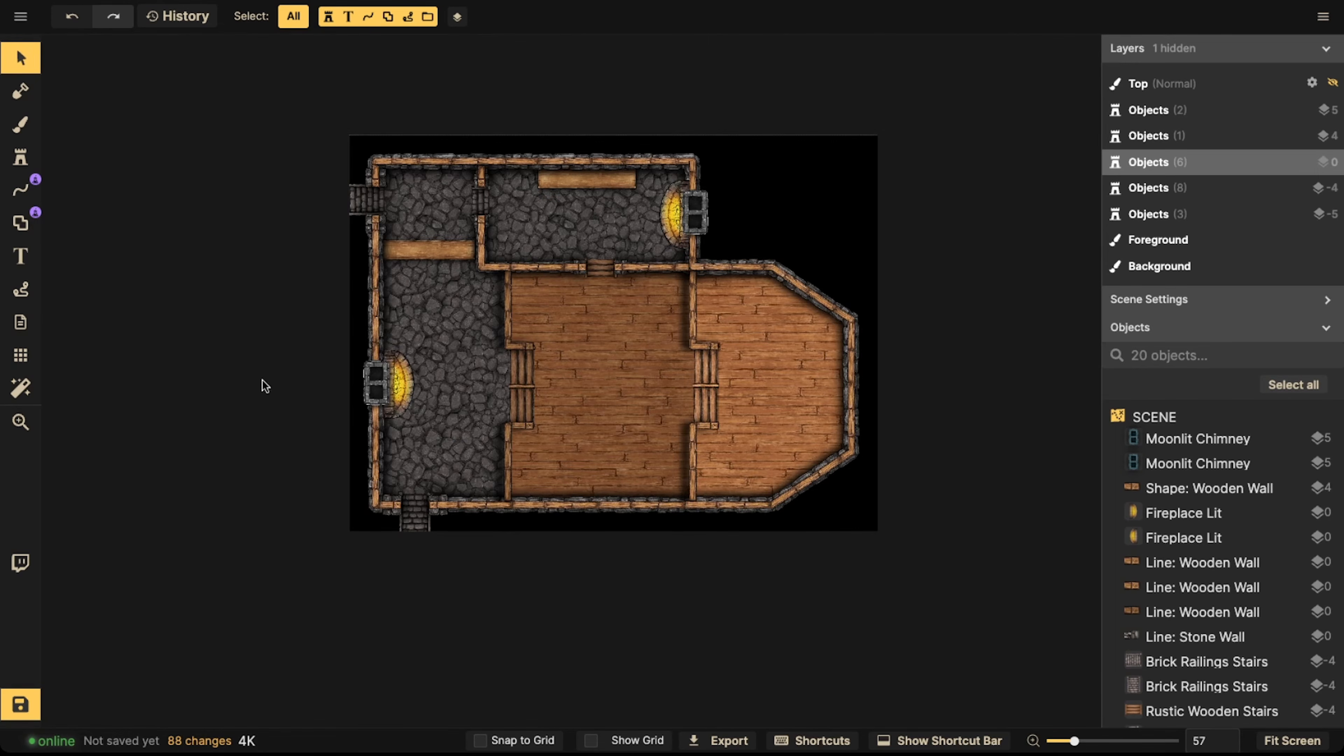
middle_click_drag(400, 386, 440, 352)
middle_click_drag(624, 378, 520, 324)
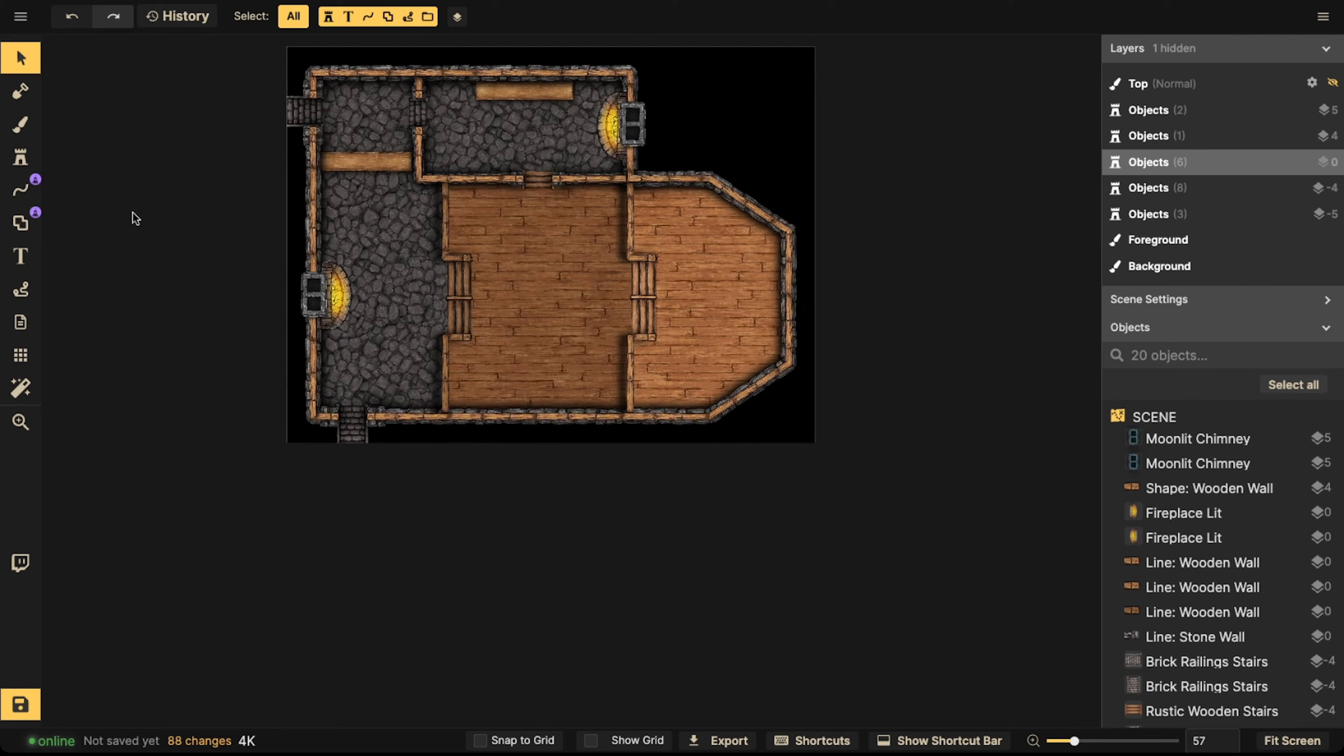
left_click(21, 158)
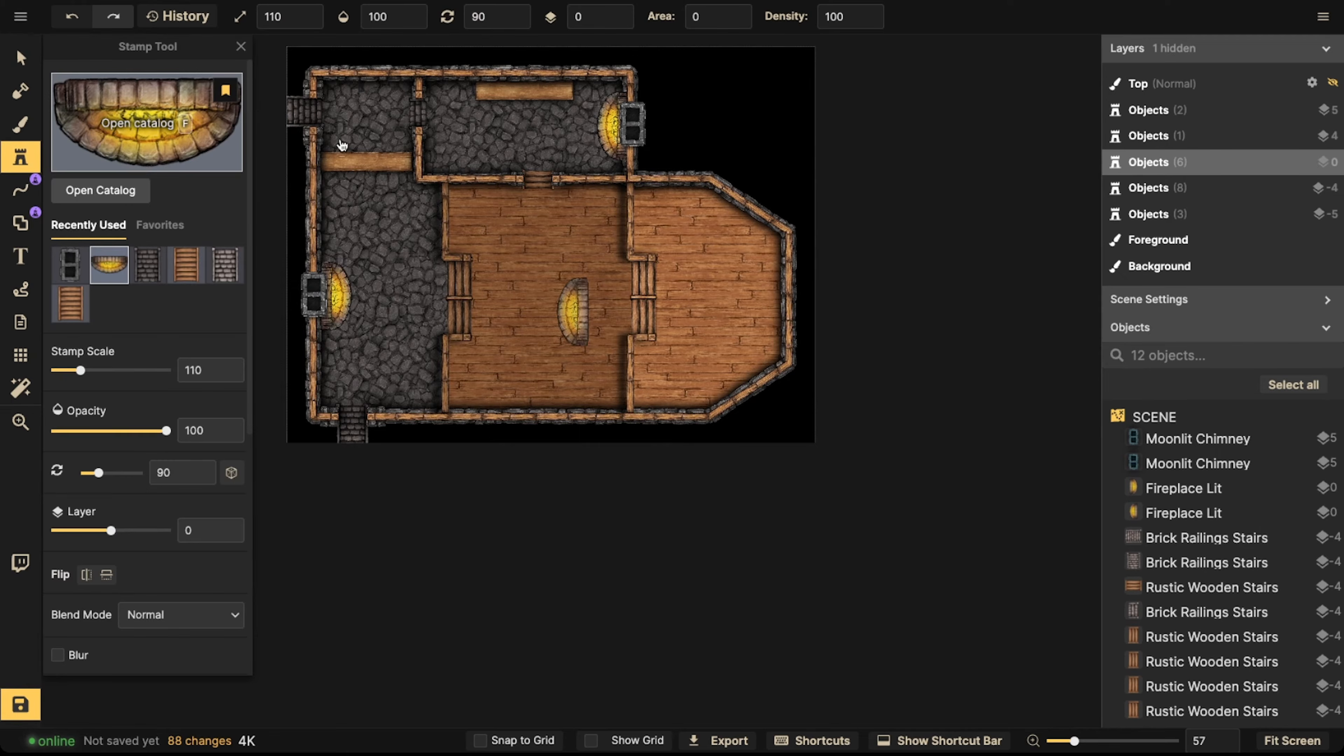
type("f")
type("table")
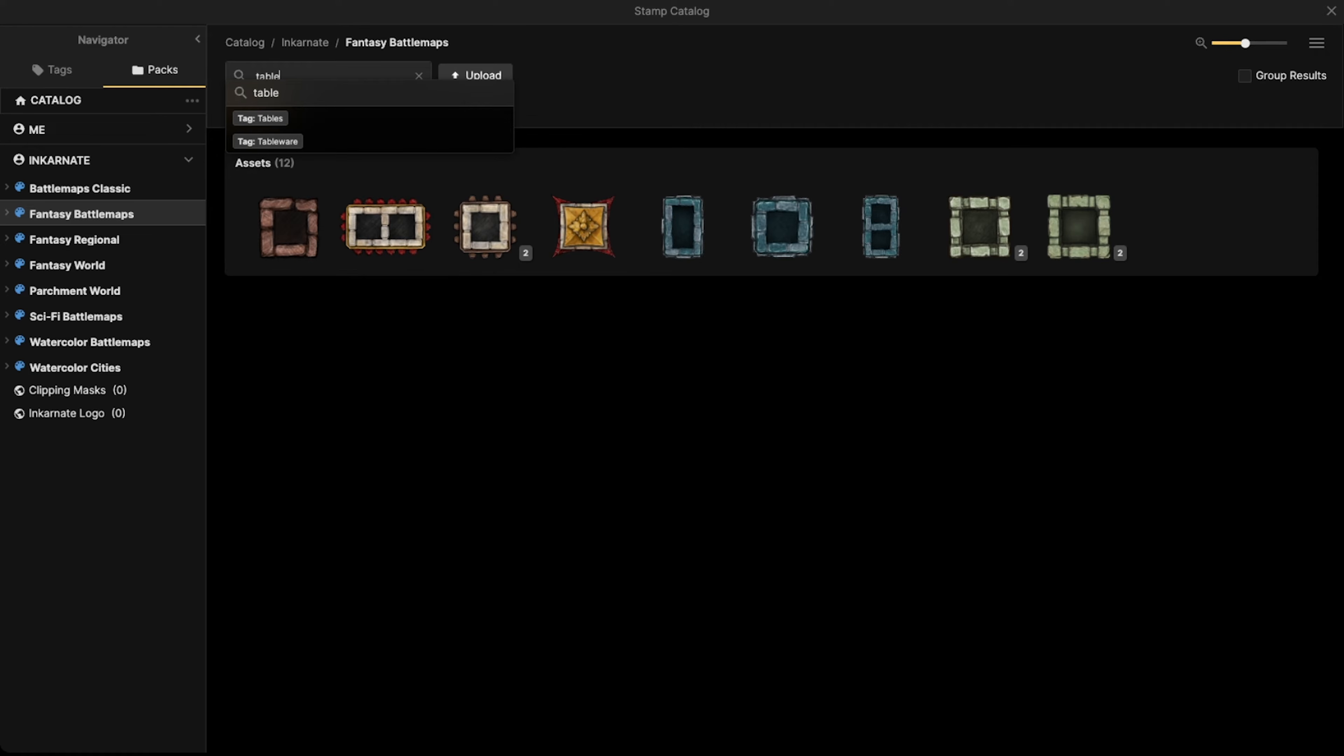
left_click(310, 93)
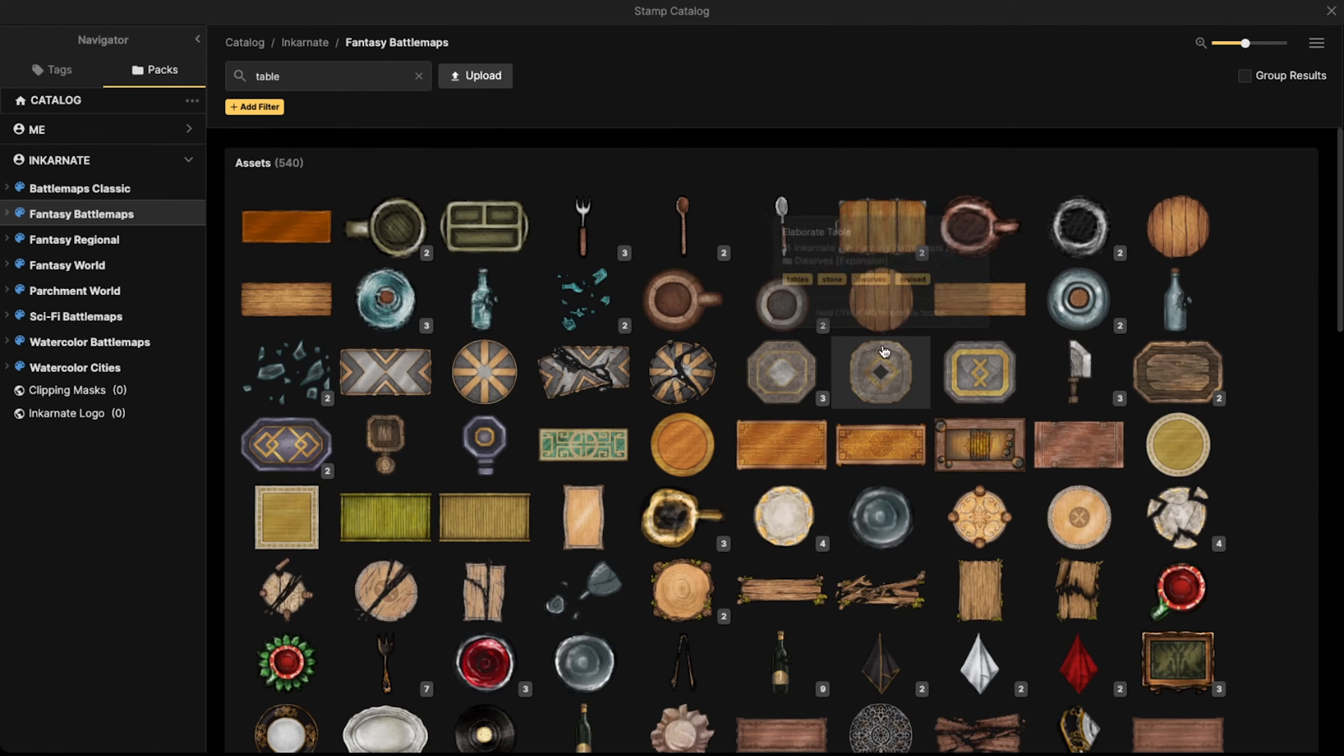
left_click(1148, 244)
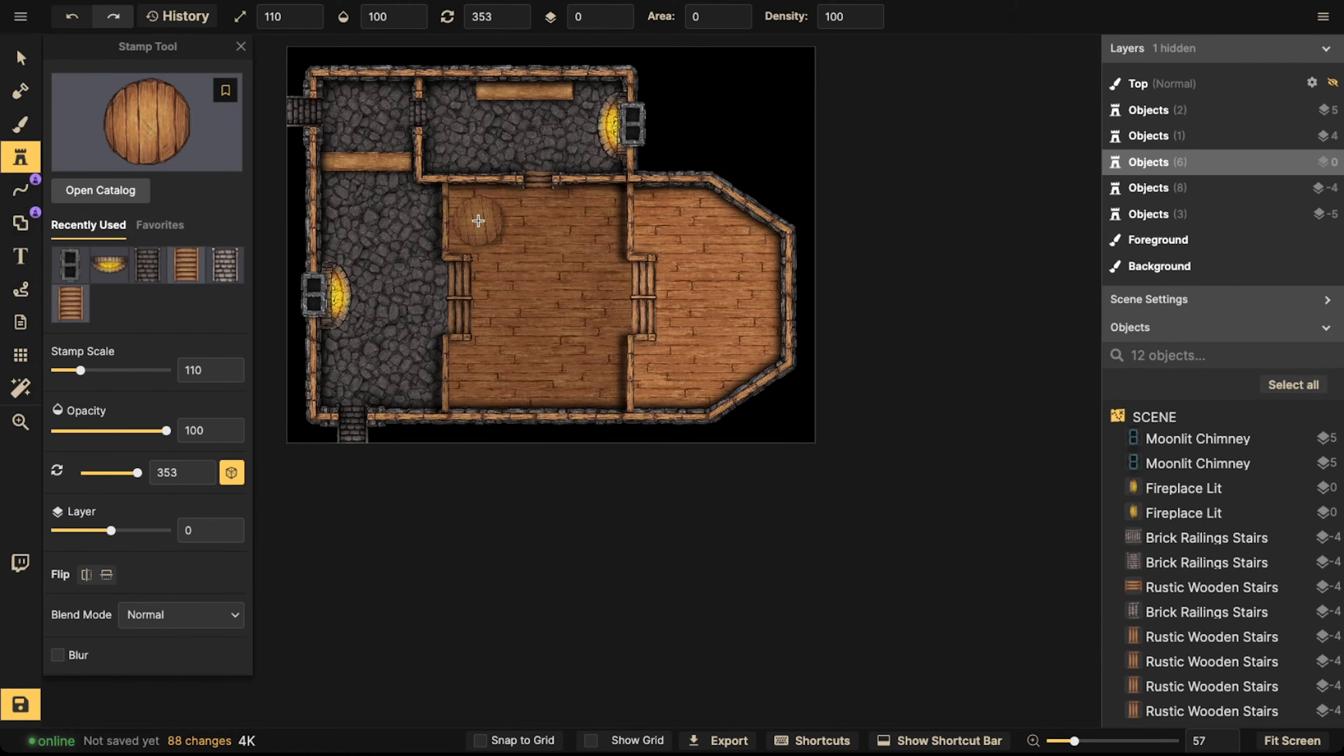
Place the round table at scale 100 in the northwest corner of the middle wood-floored room
scroll(478, 221, "up", 2)
scroll(458, 227, "down", 2)
middle_click_drag(456, 228, 519, 271)
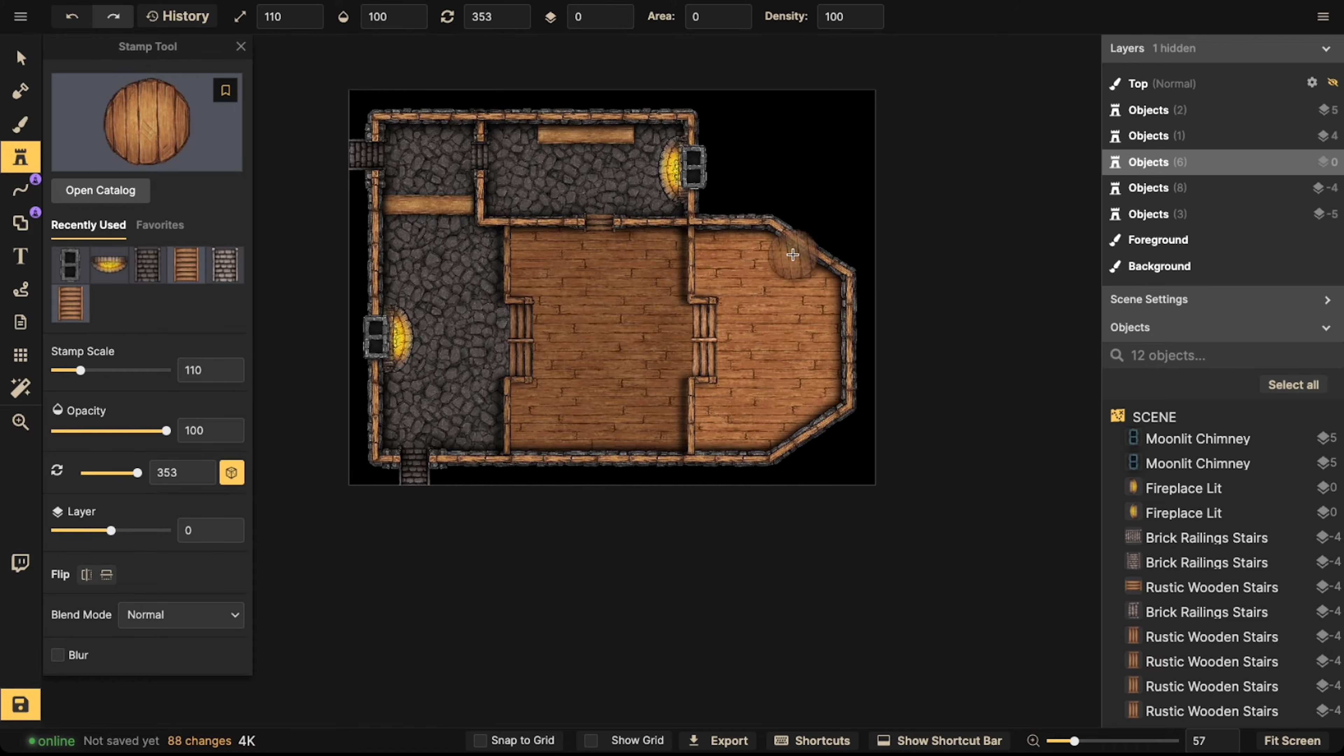
scroll(383, 342, "up", 3)
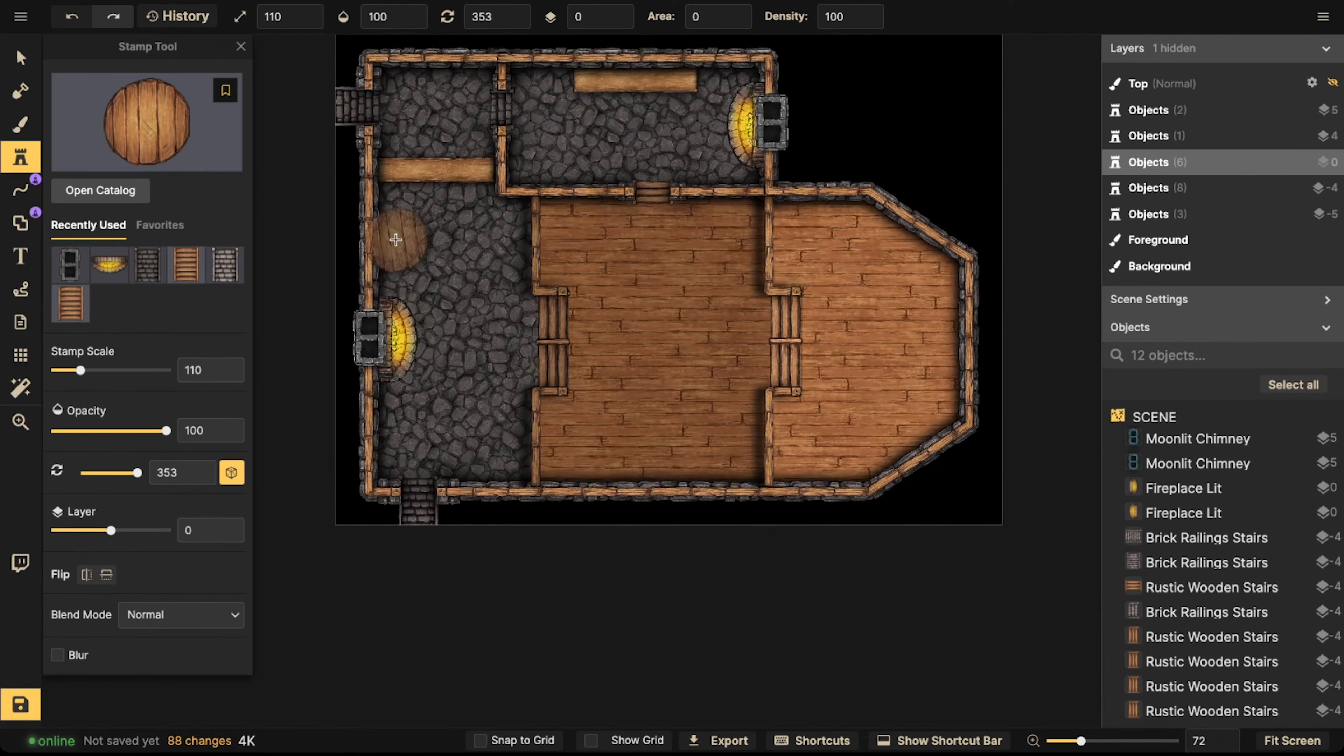
key("space")
left_click_drag(611, 269, 537, 283)
scroll(542, 273, "up", 1)
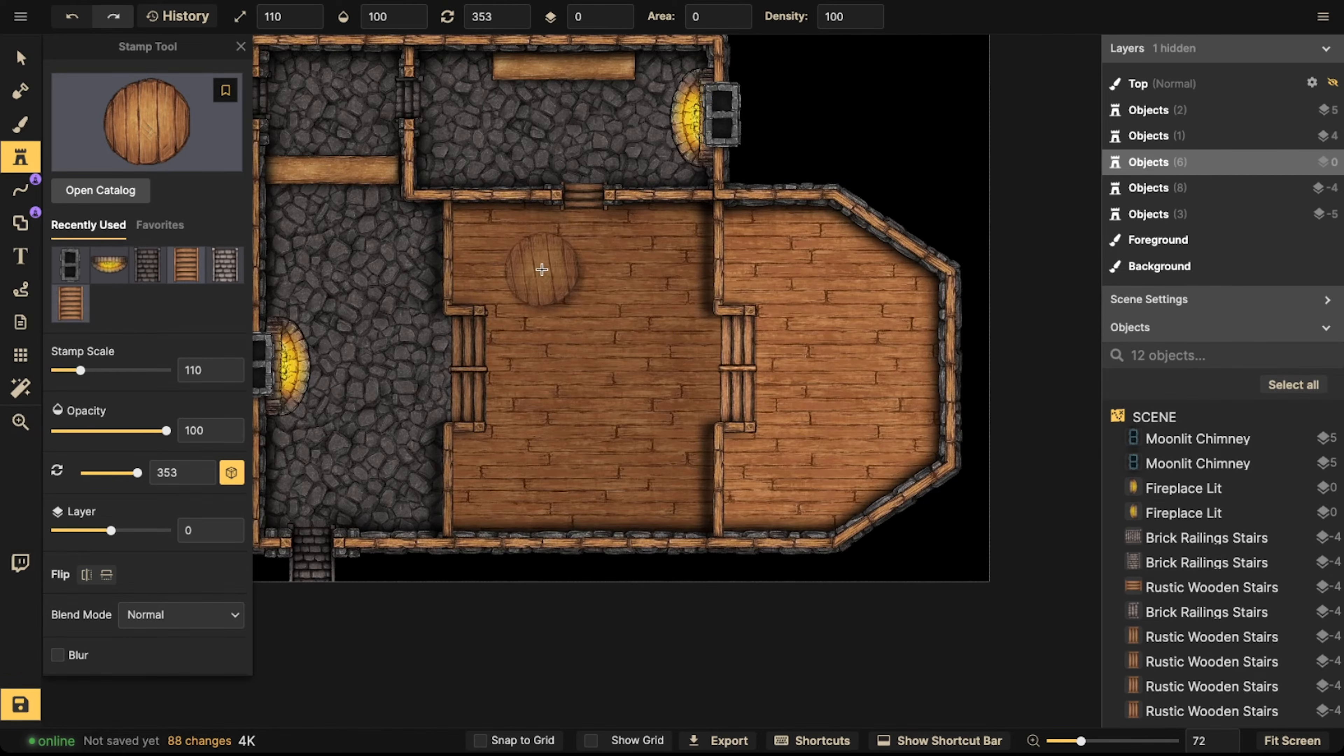
scroll(539, 271, "up", 3, "shift")
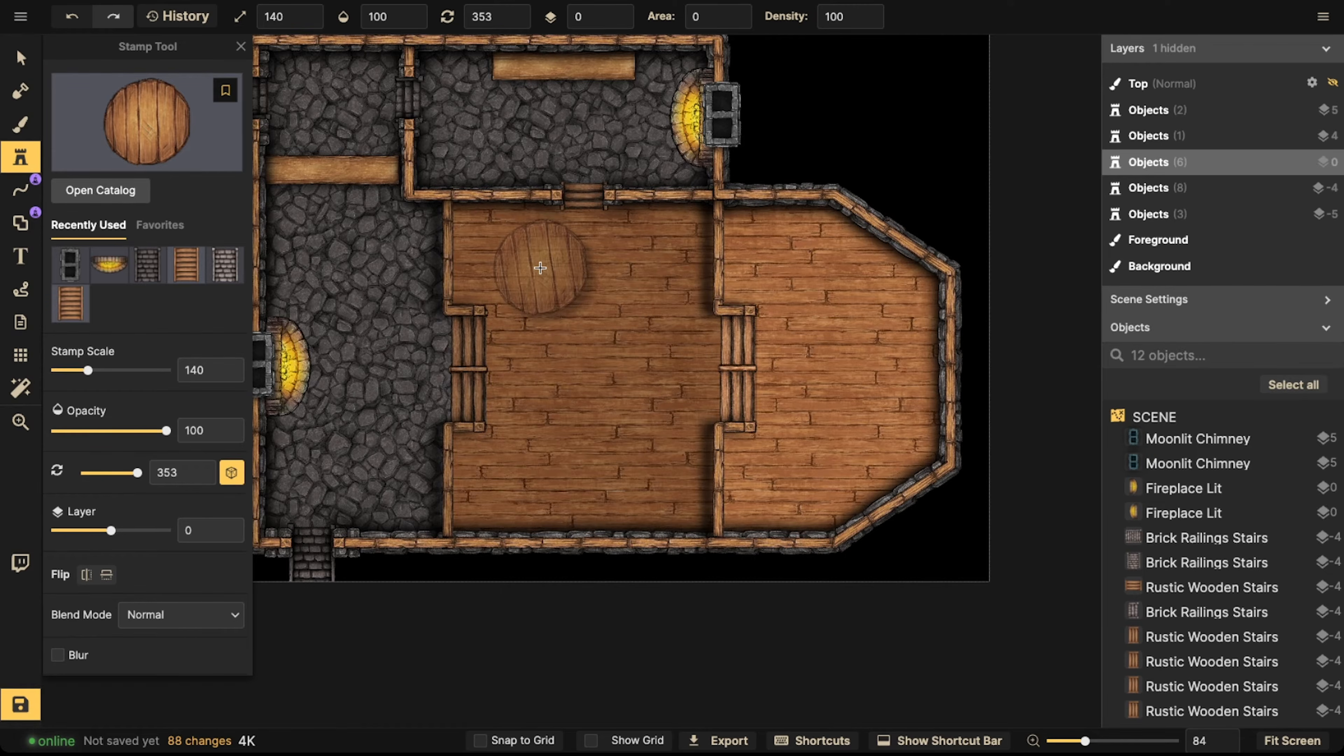
scroll(540, 268, "down", 1)
scroll(530, 269, "down", 2, "shift")
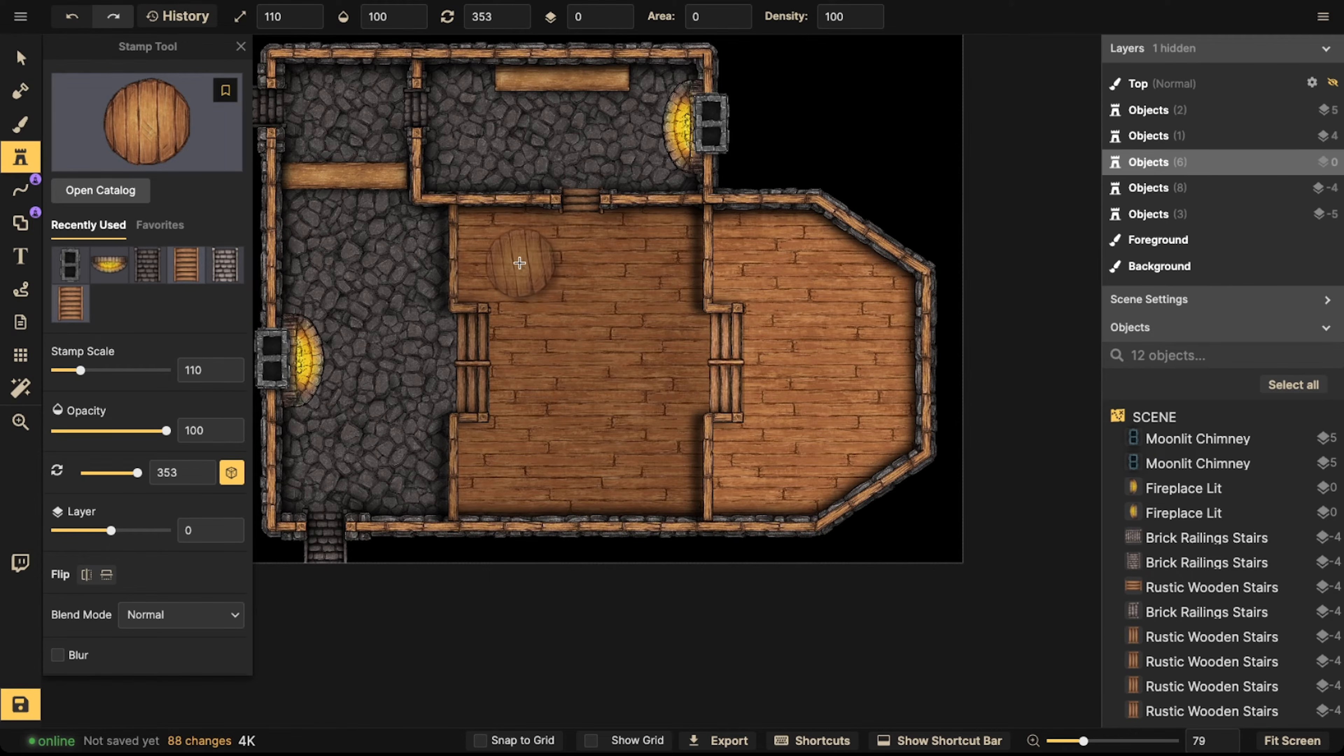
left_click(499, 256)
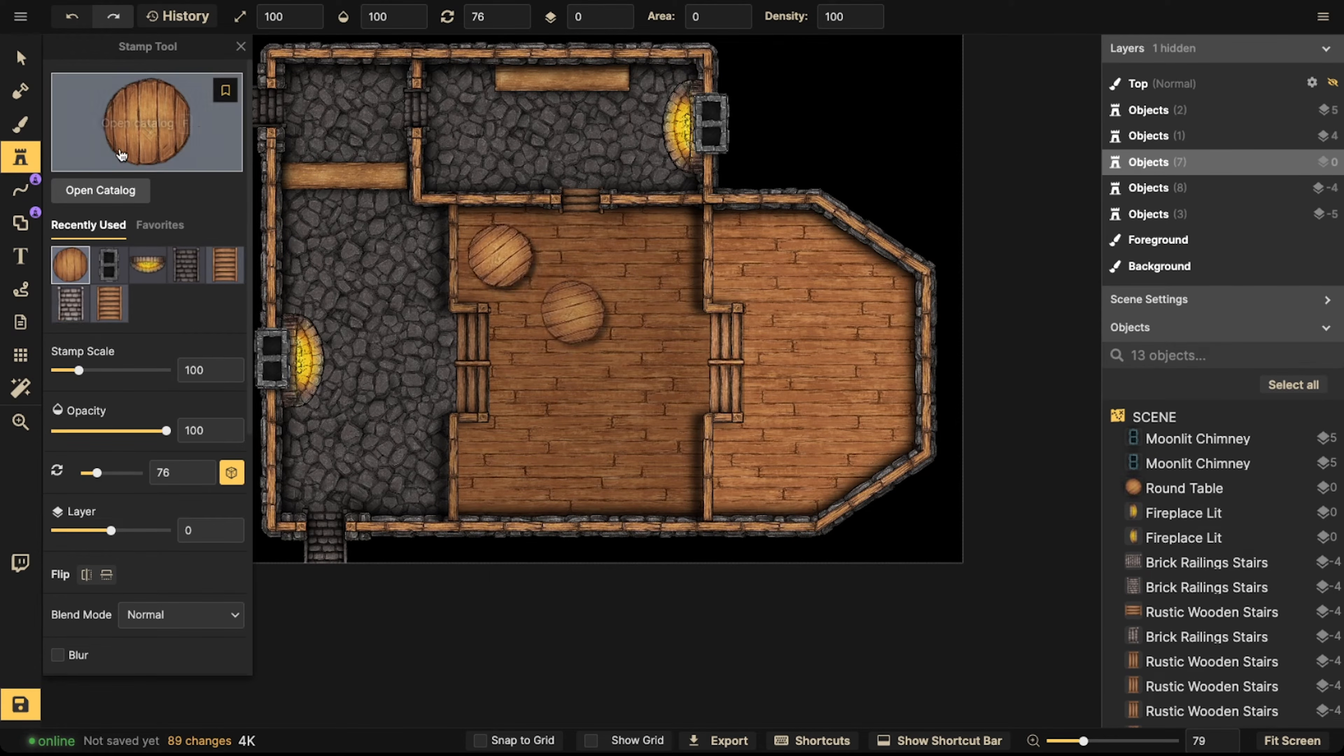
Select the placed round table and nudge it slightly away from the room's corner
left_click(20, 58)
left_click(499, 278)
scroll(499, 278, "up", 3)
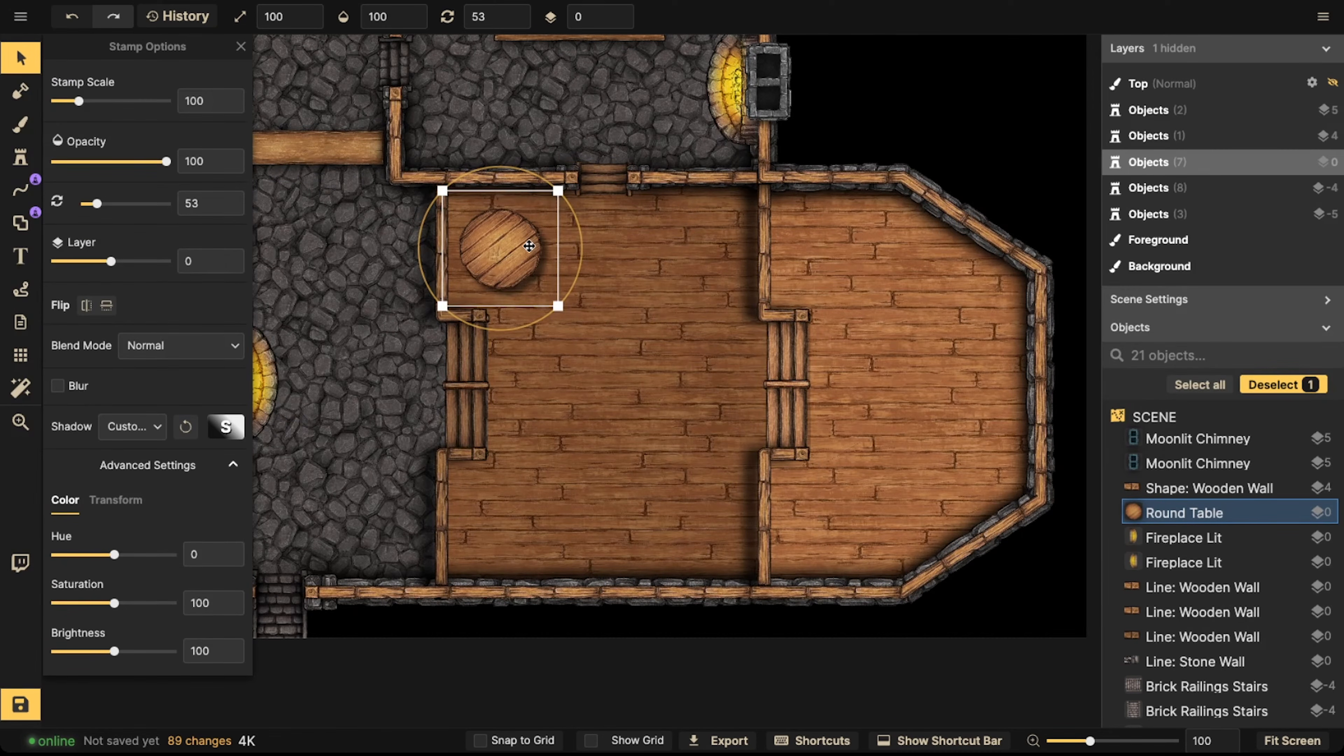
left_click_drag(529, 246, 536, 249)
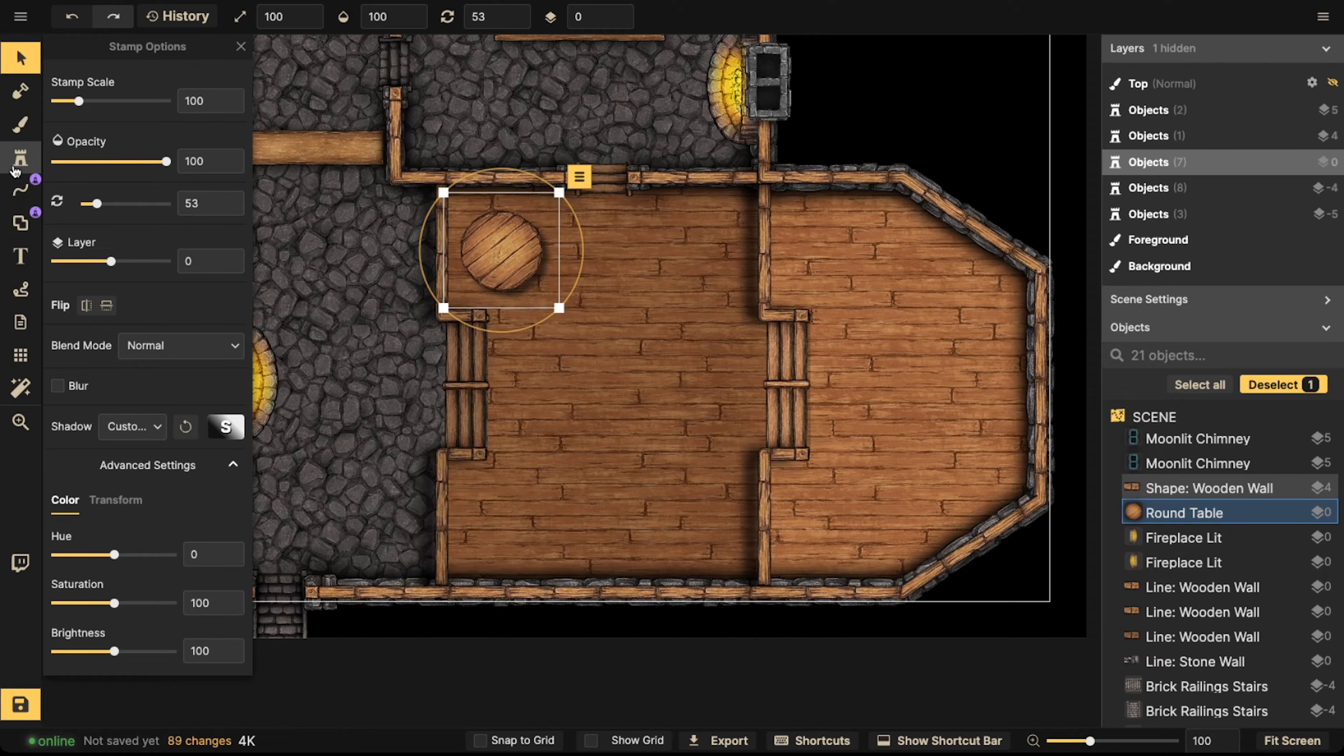
Find the wooden chair by searching the catalog for "CHAIR" and place it at 45 degrees on the table's northeast side
left_click(20, 157)
type("f")
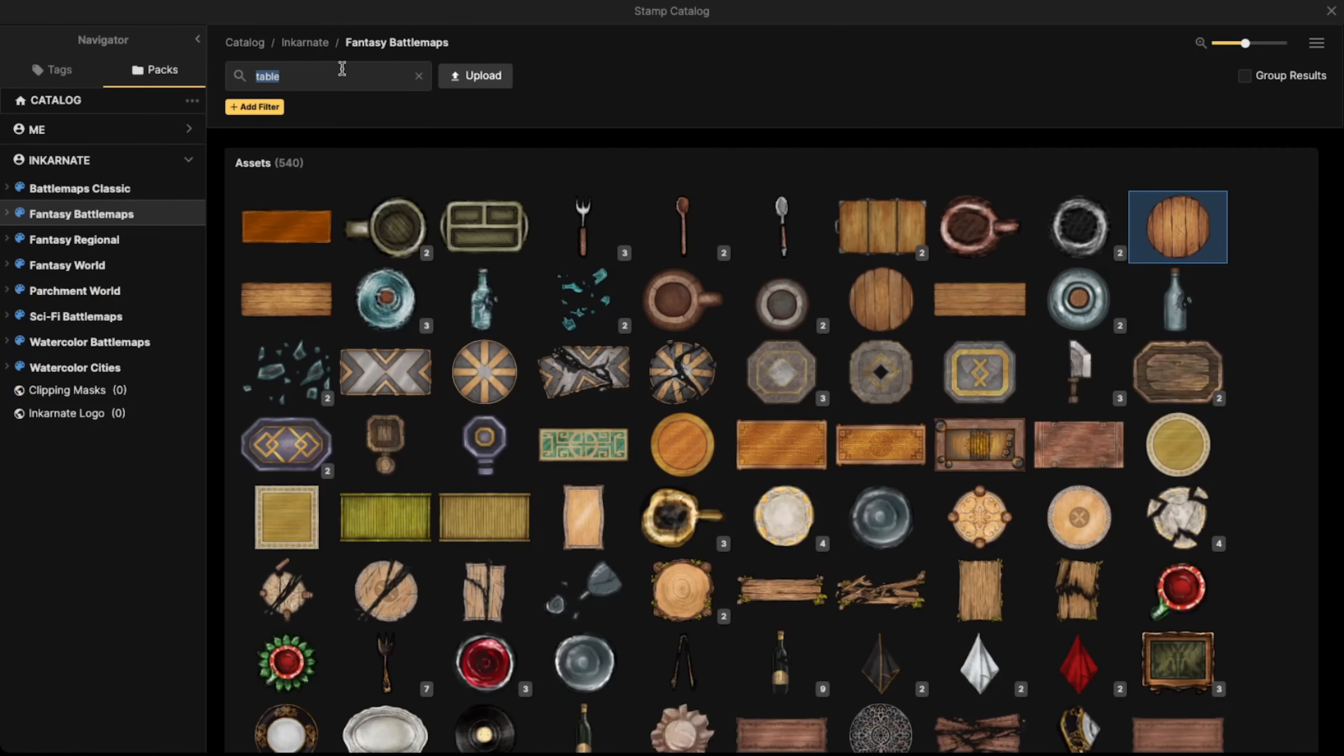
type("CHAIR")
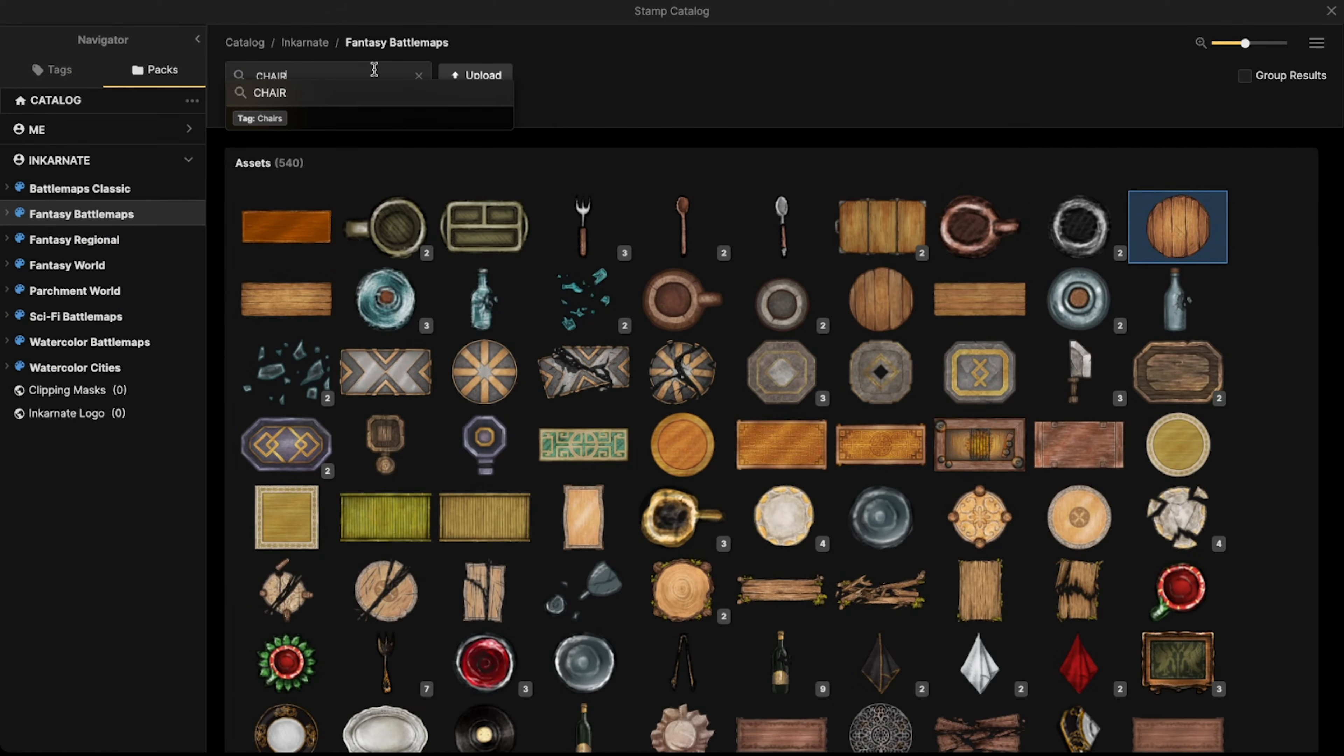
key("Return")
left_click(286, 230)
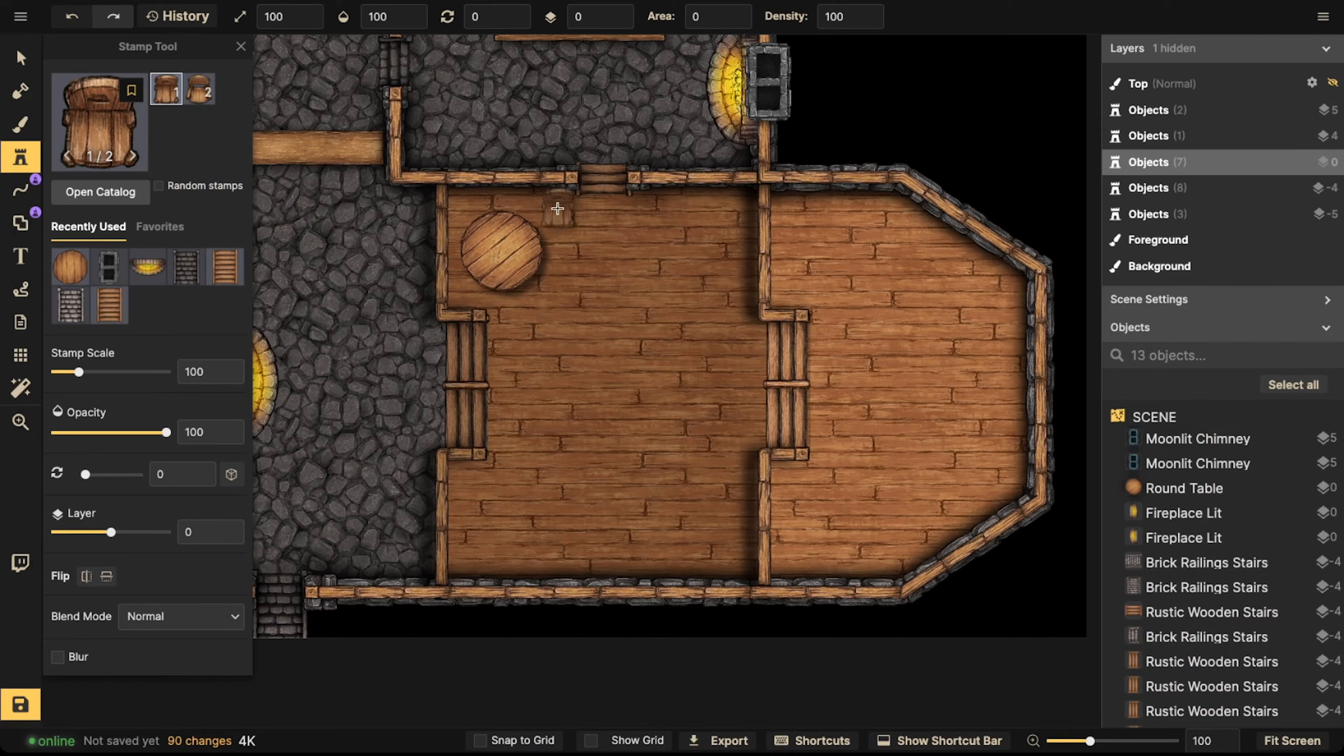
left_click(536, 221)
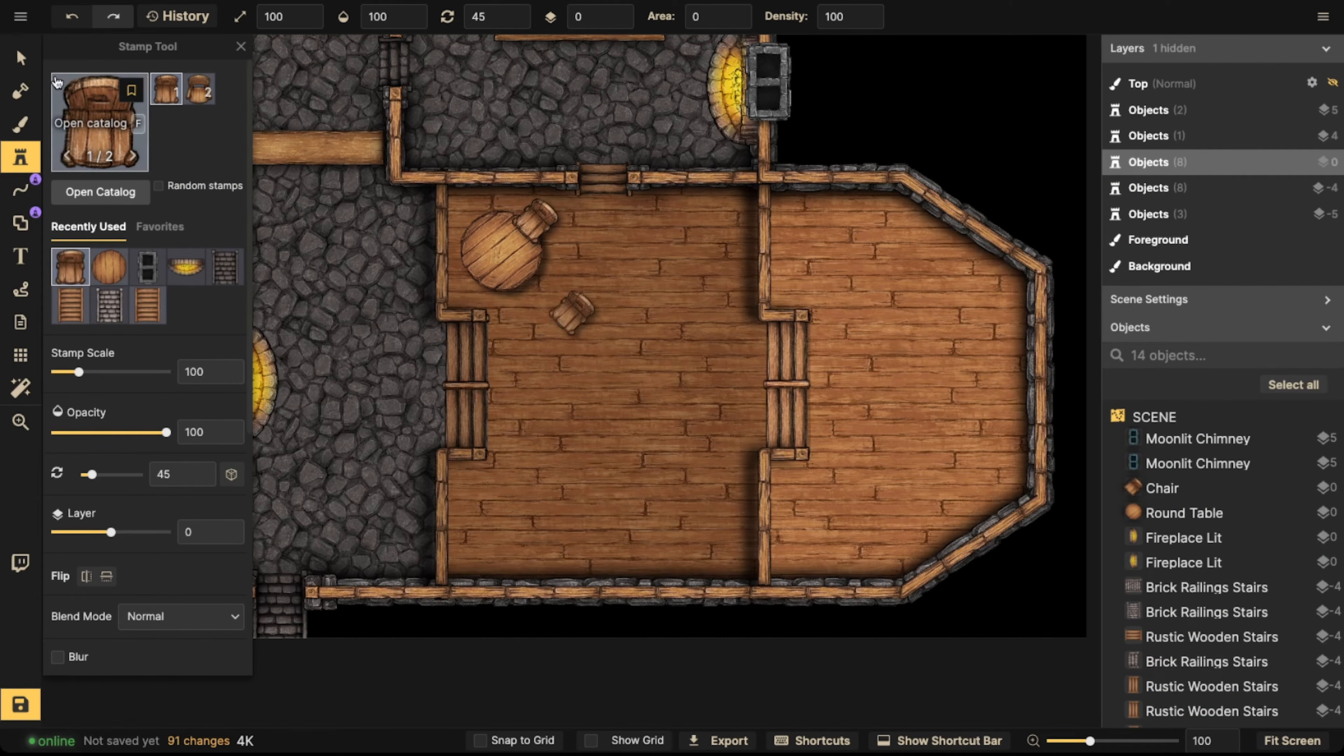
Raise the round table to layer 1 so it overlaps the chair, and shift the chair slightly outward
key("v")
left_click(497, 257)
left_click(553, 291)
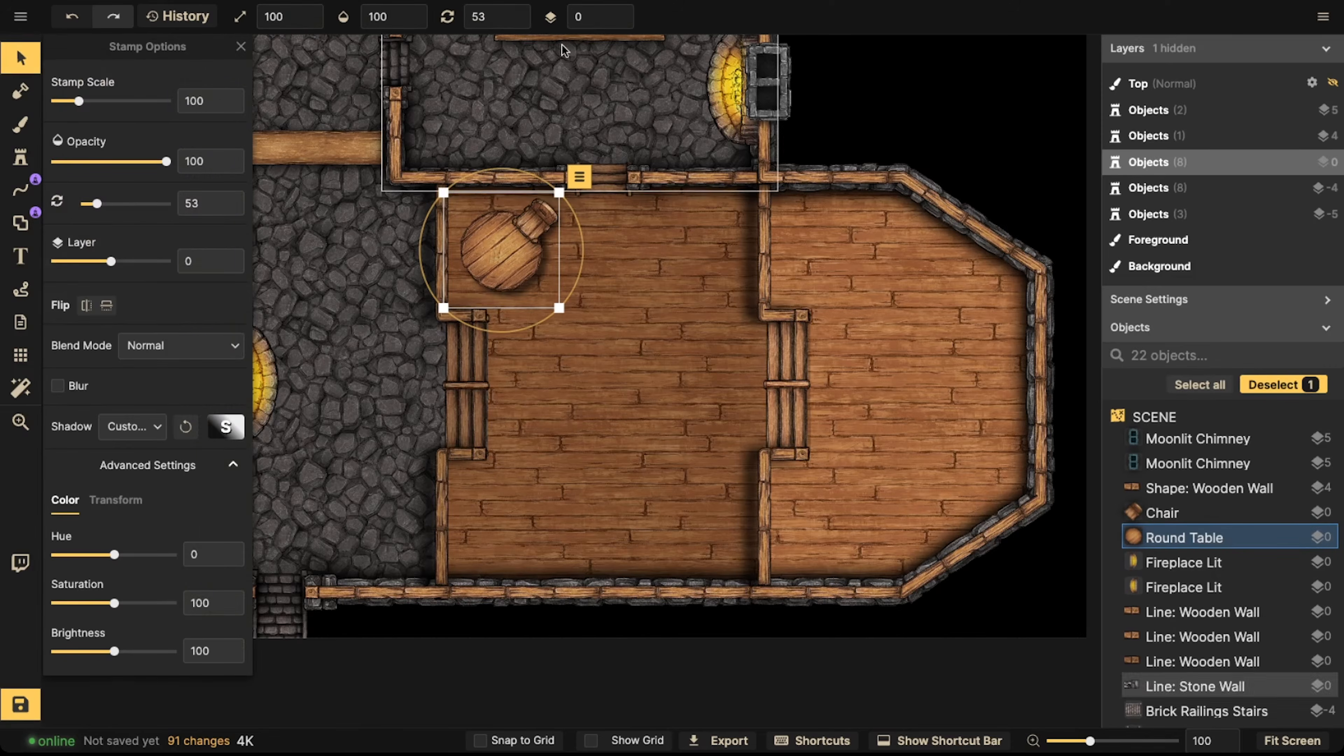
left_click(610, 11)
key("Escape")
left_click(545, 212)
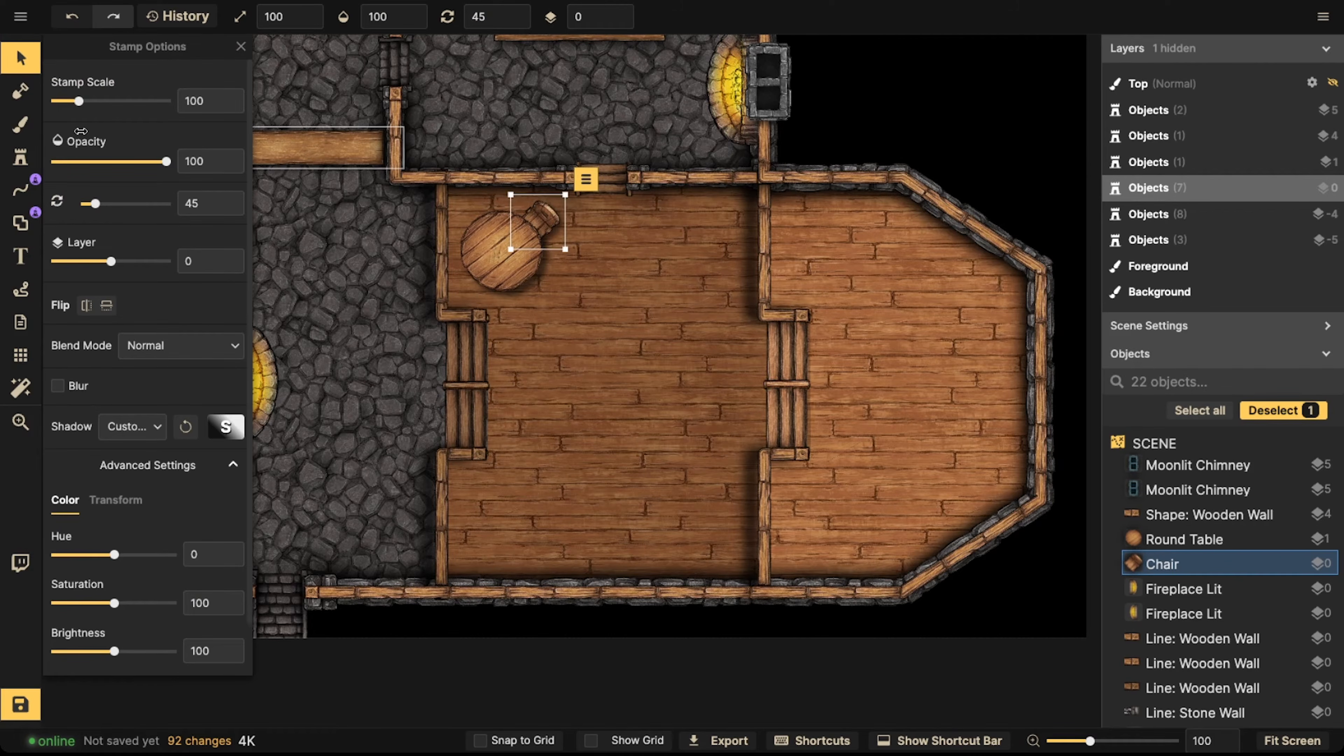
Place three more wooden chairs around the round table on its northwest, southwest and southeast sides, each turned to face it
left_click(20, 157)
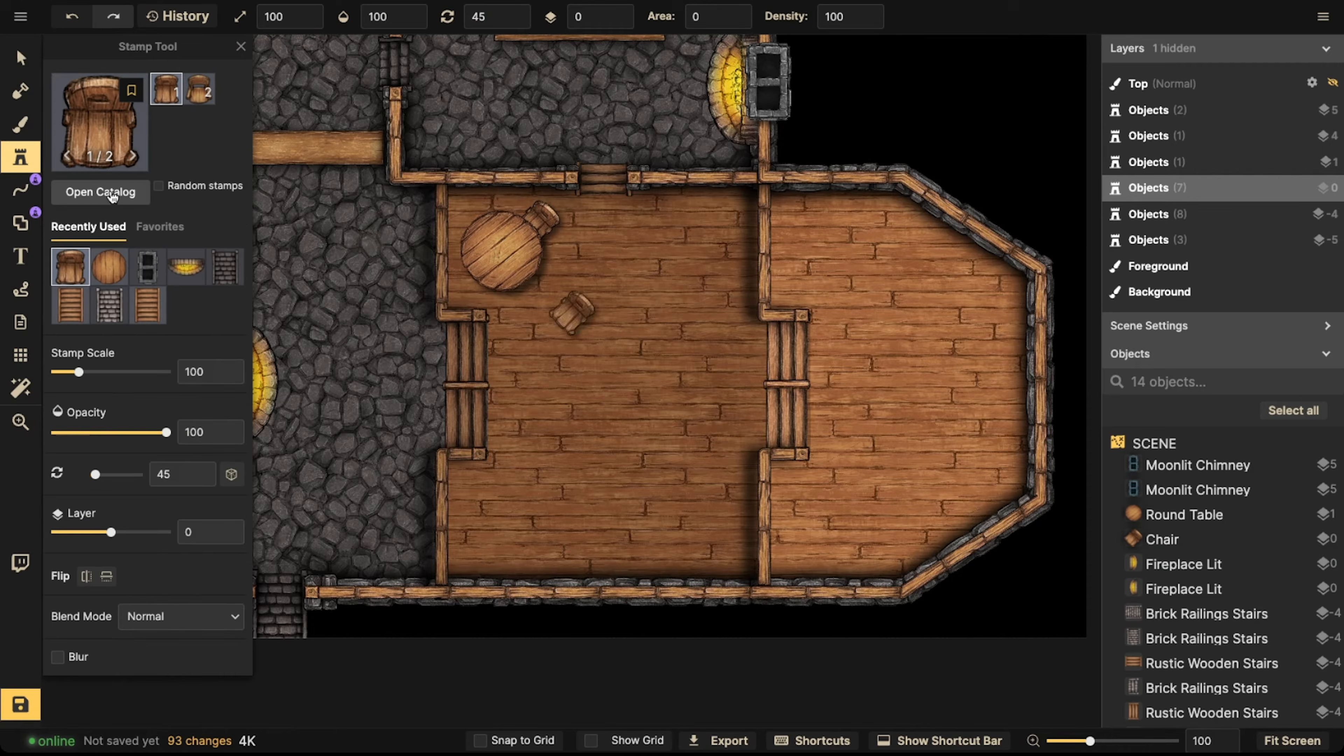
left_click(474, 214)
scroll(469, 272, "down", 2, "shift")
left_click(468, 280)
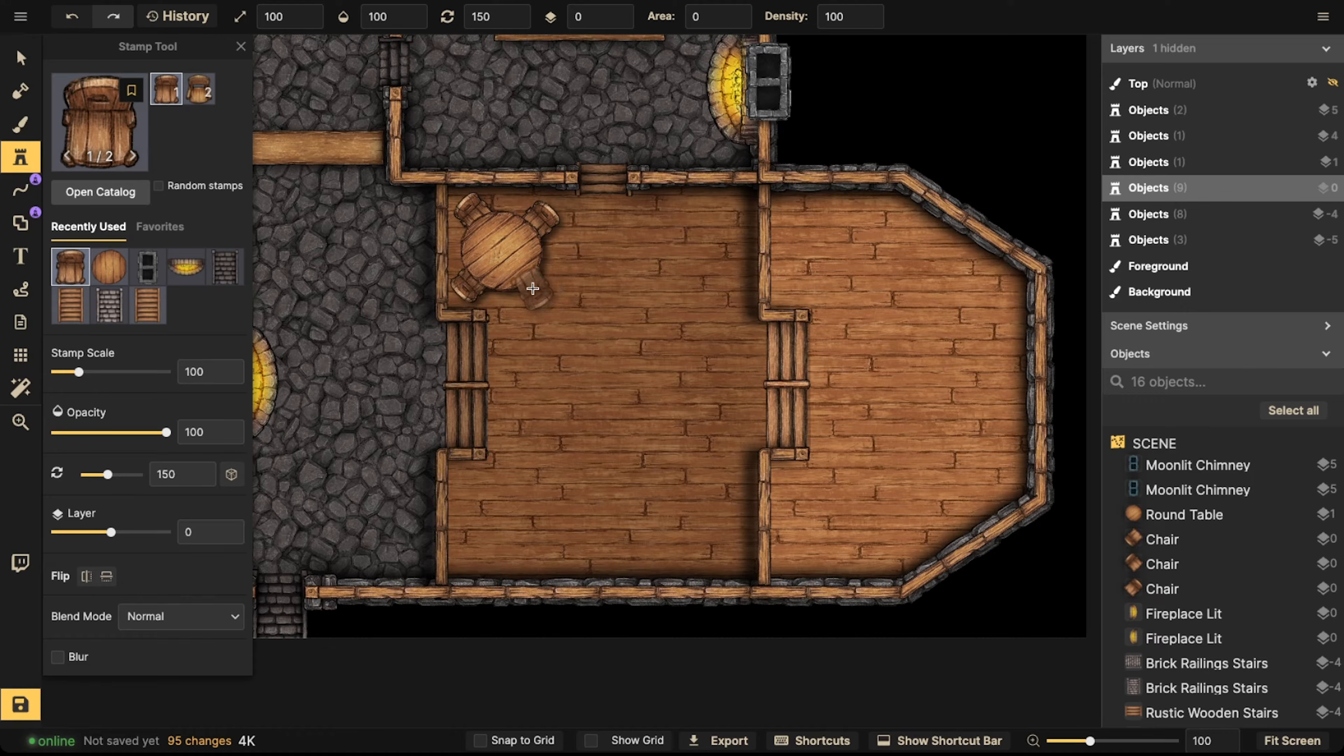
left_click(571, 312)
Duplicate the round table with its four chairs into the northeast corner of the middle wood-floored room
left_click(19, 56)
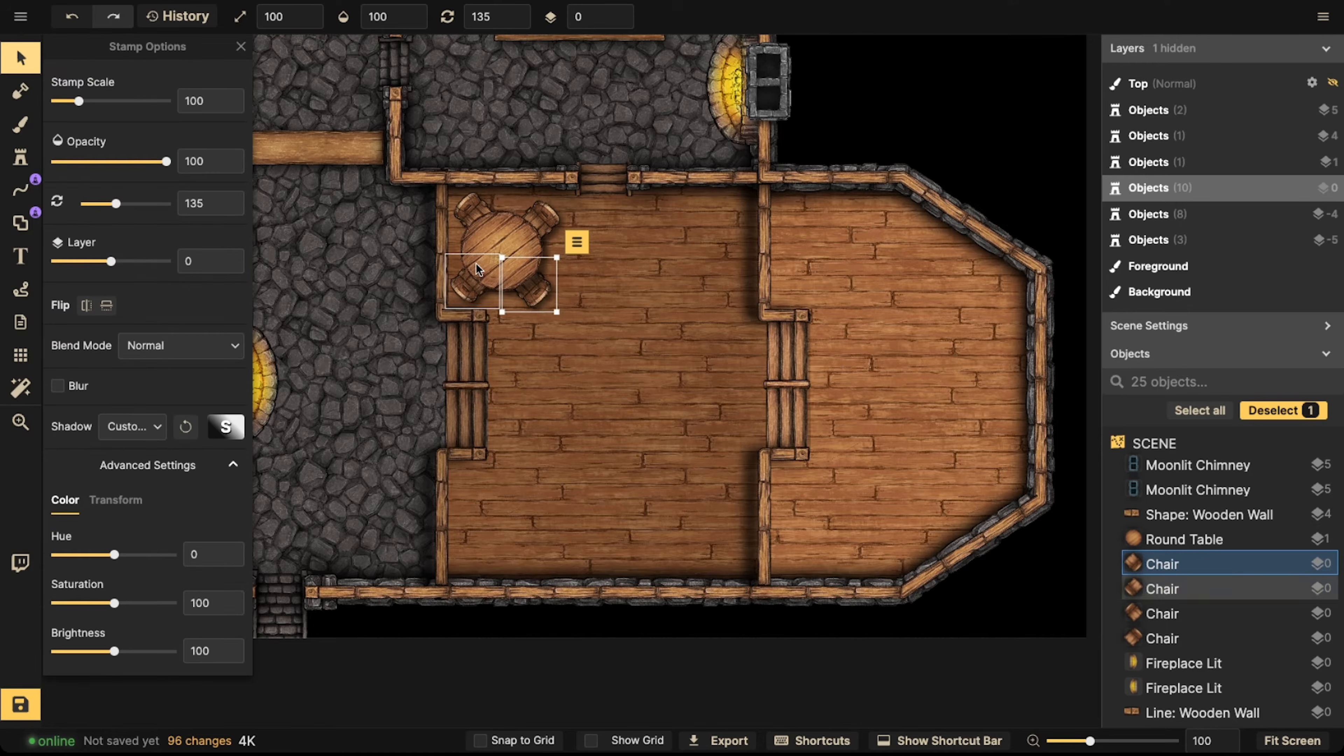
left_click(491, 247)
left_click(472, 280, "shift")
left_click(527, 286, "shift")
left_click(535, 224, "shift")
left_click(472, 212, "shift")
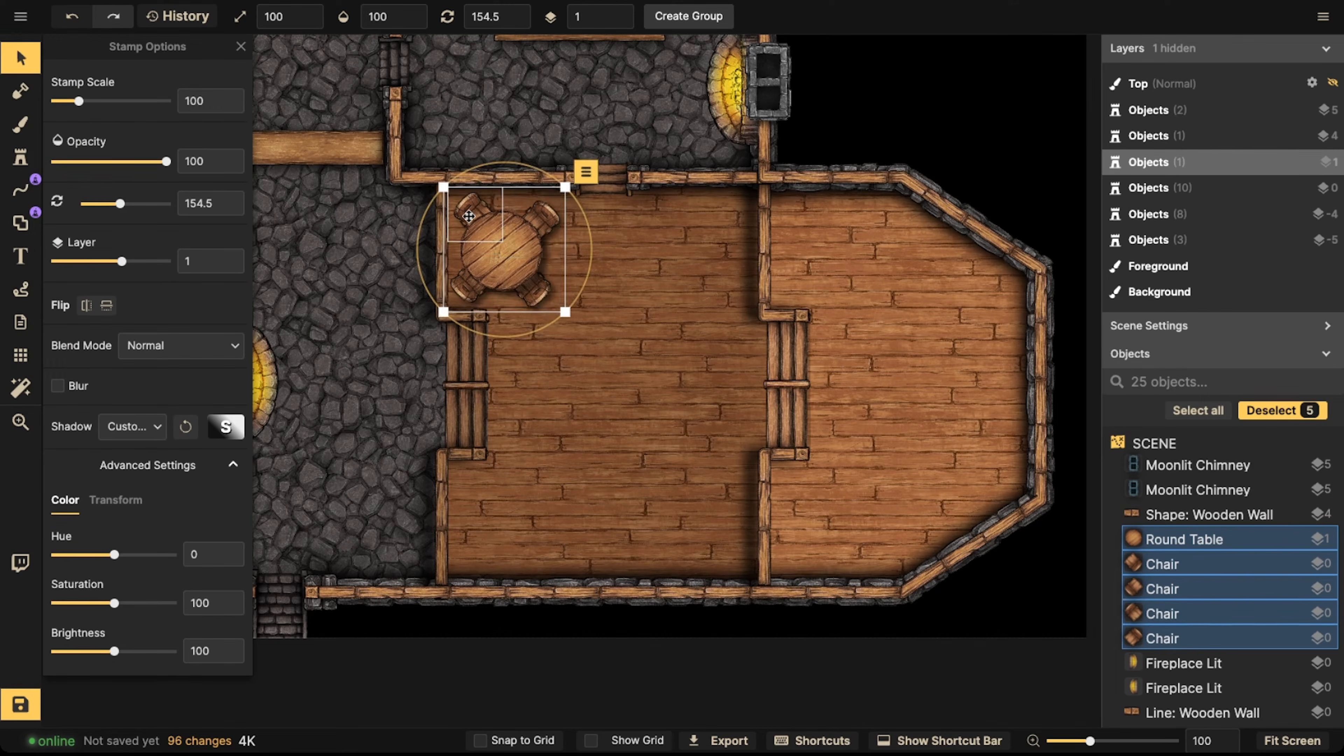
key("ctrl+c")
key("ctrl+v")
left_click_drag(680, 250, 680, 251)
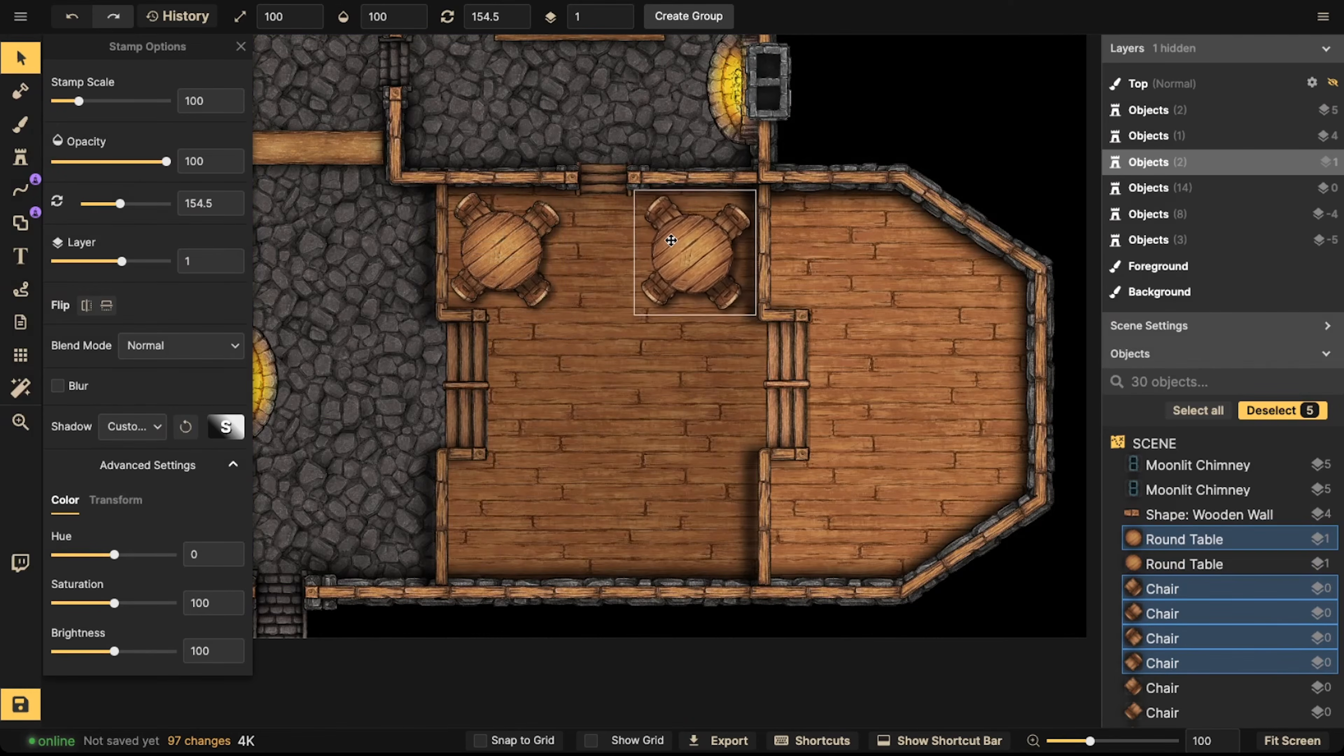
Add copies of the table-and-chairs set to the southwest and southeast corners of the middle wood-floored room
left_click(669, 240)
key("ctrl+v")
left_click_drag(482, 484, 478, 482)
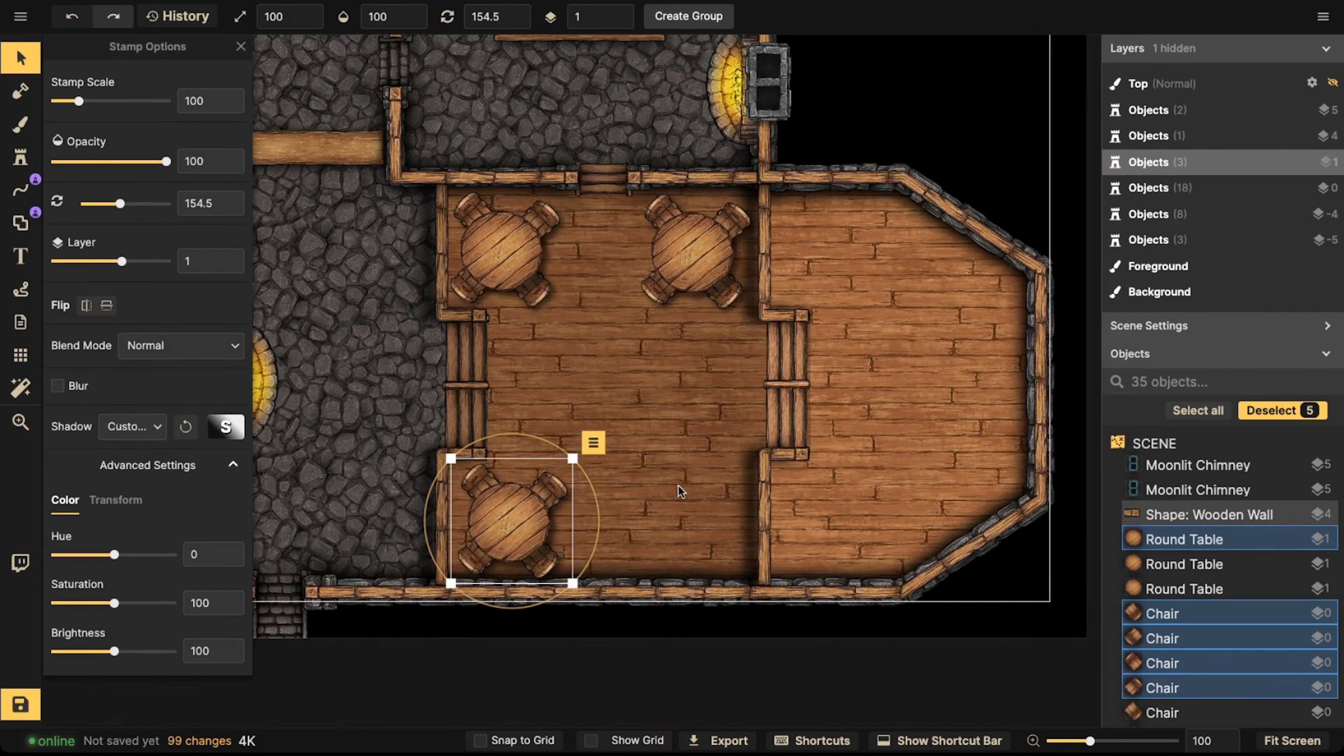
key("ctrl+v")
left_click_drag(687, 489, 670, 481)
Add two copies of the table-and-chairs set to the eastern room, in its northwest and southwest corners
key("space")
left_click_drag(816, 449, 602, 513)
key("ctrl+v")
left_click(599, 249)
key("ctrl+v")
Place another copy of the table-and-chairs set in the southeast corner of the western stone-floored room and deselect it
key("space")
left_click_drag(345, 406, 758, 387)
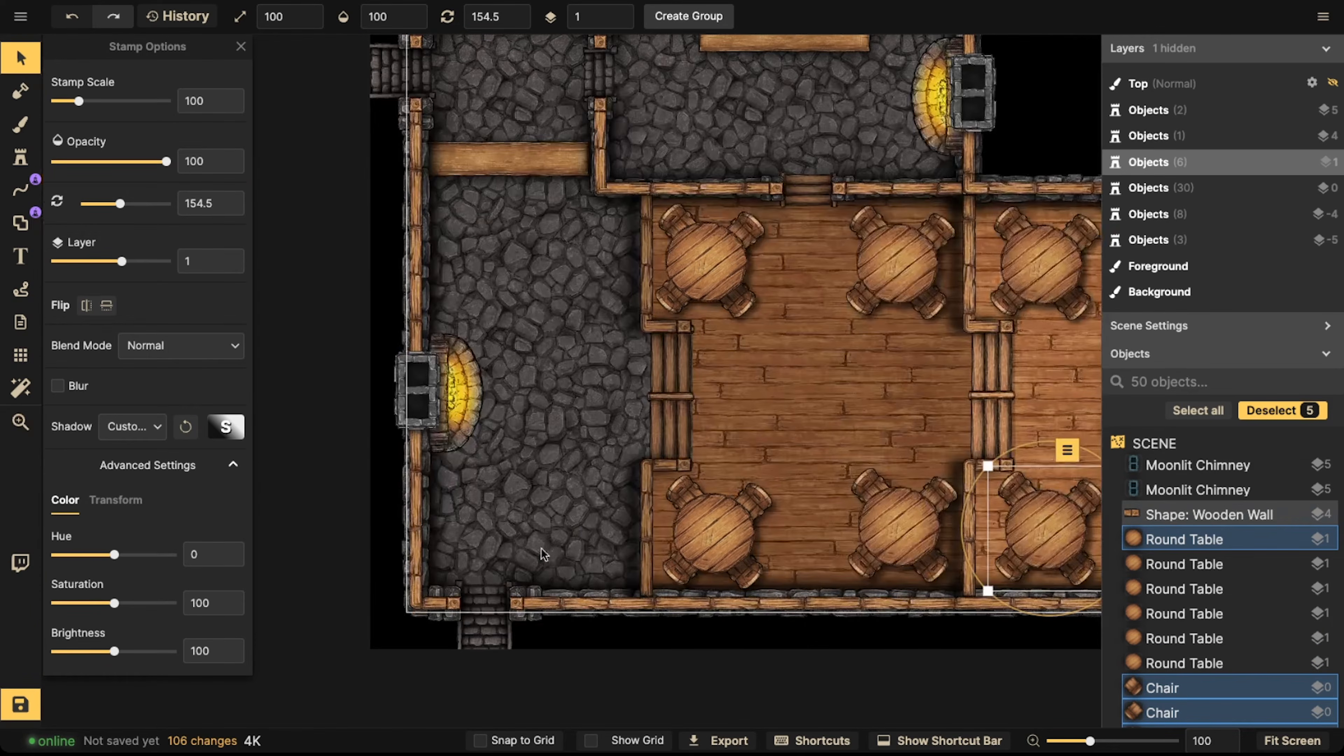
key("ctrl+v")
left_click_drag(578, 534, 551, 511)
scroll(689, 384, "down", 5)
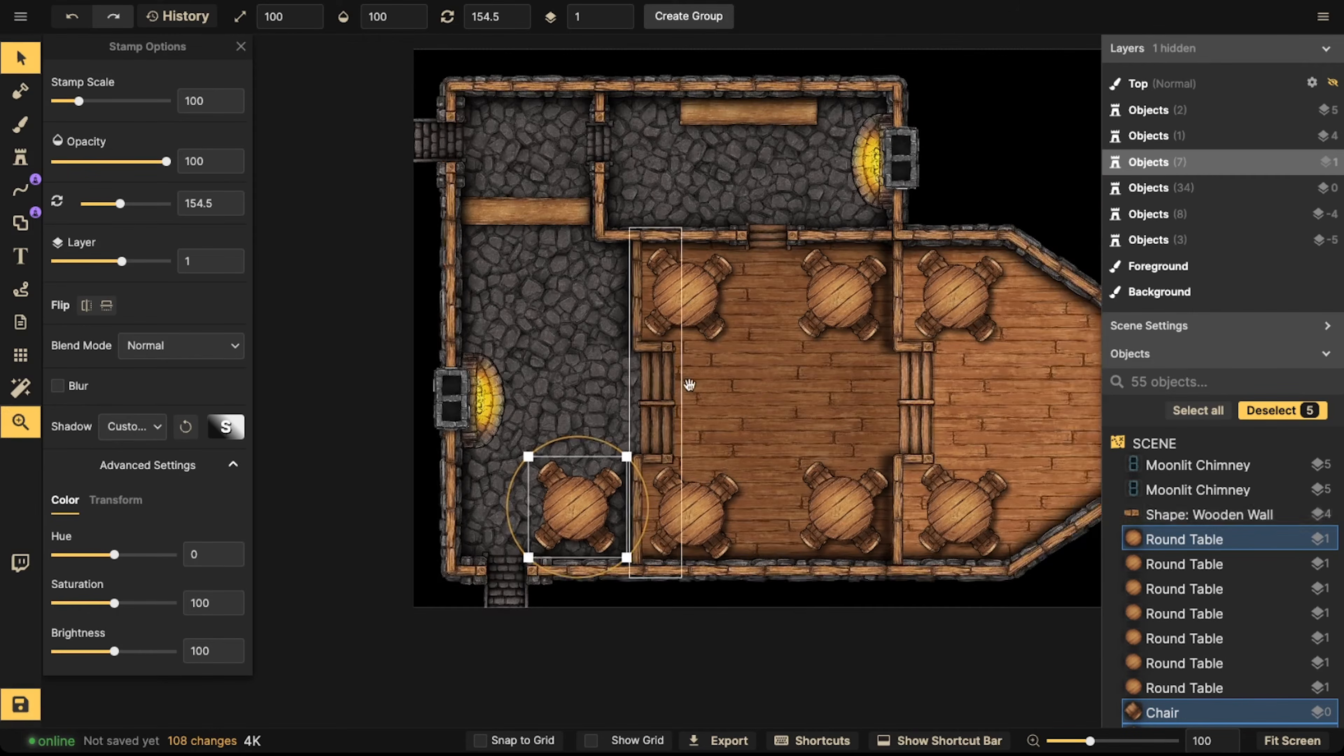
left_click(603, 351)
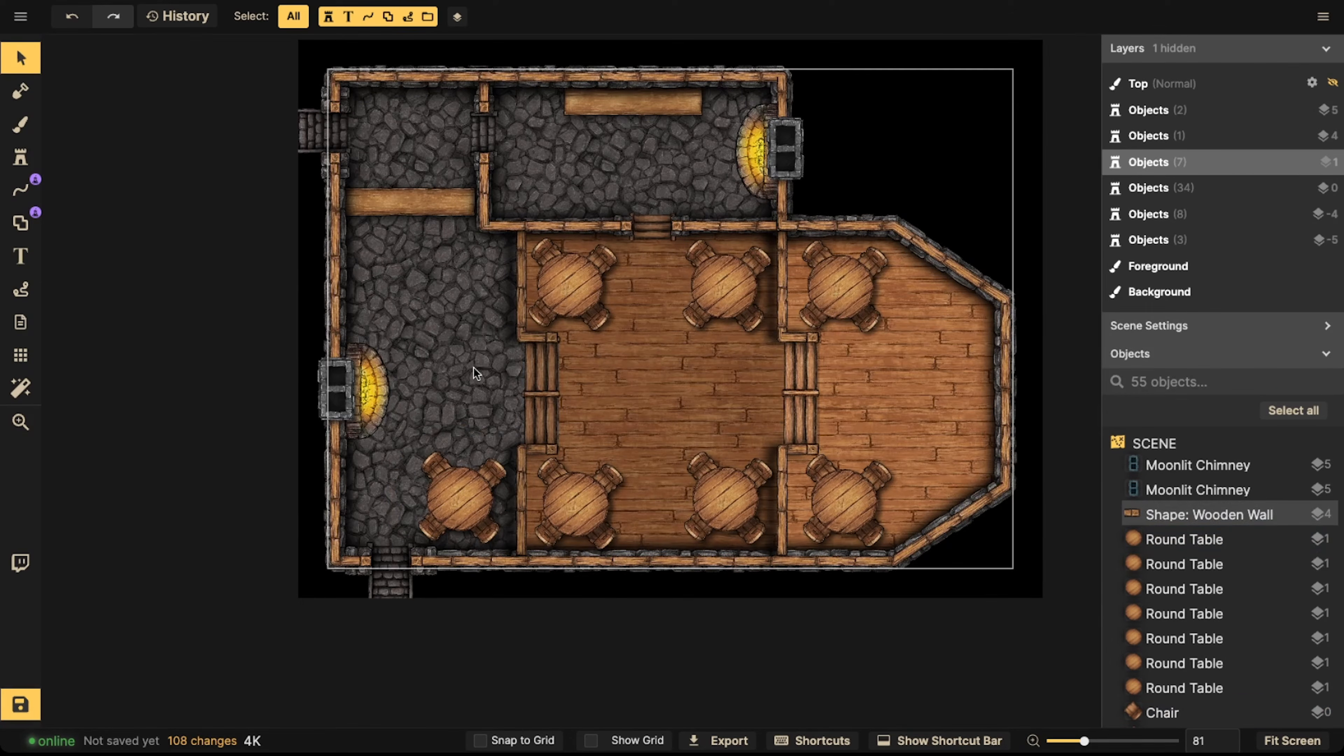
Lock the building's outer wooden wall shape together with the outer stone wall shape
left_click_drag(433, 451, 472, 501)
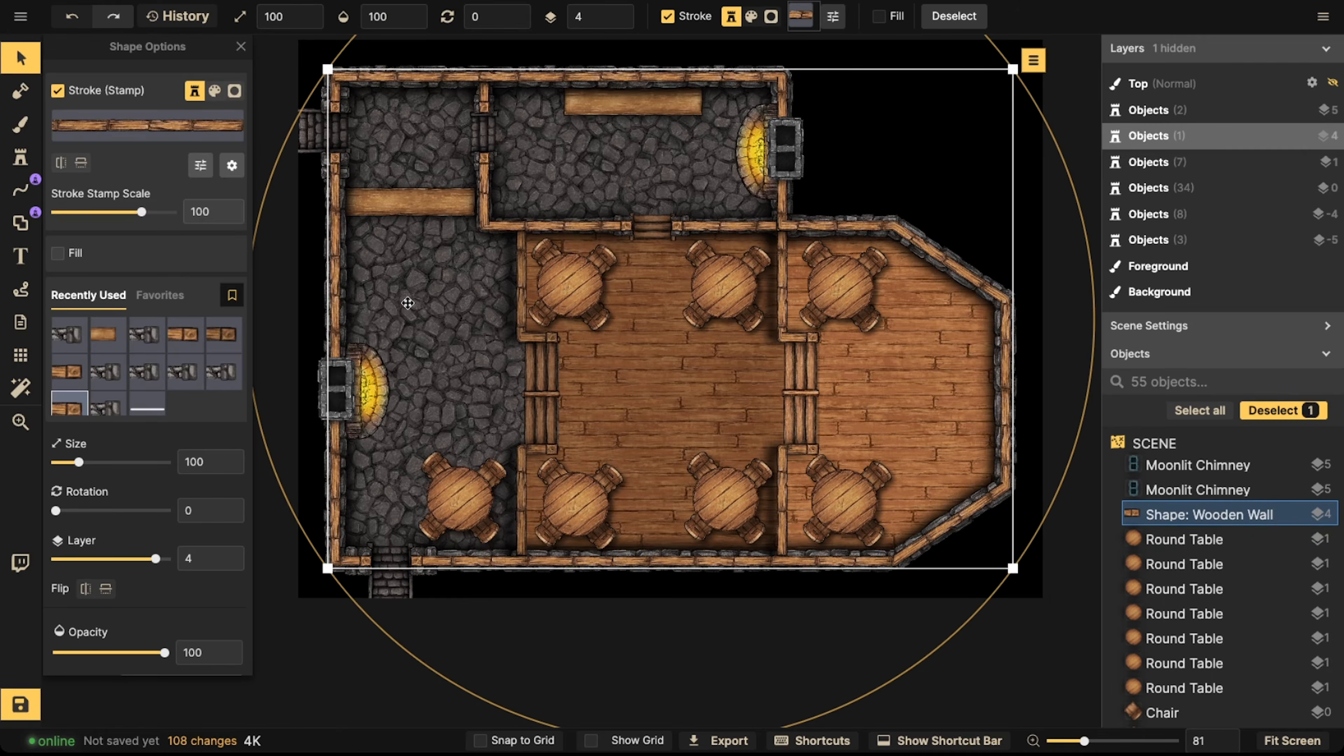
left_click(309, 271)
left_click_drag(272, 277, 344, 296)
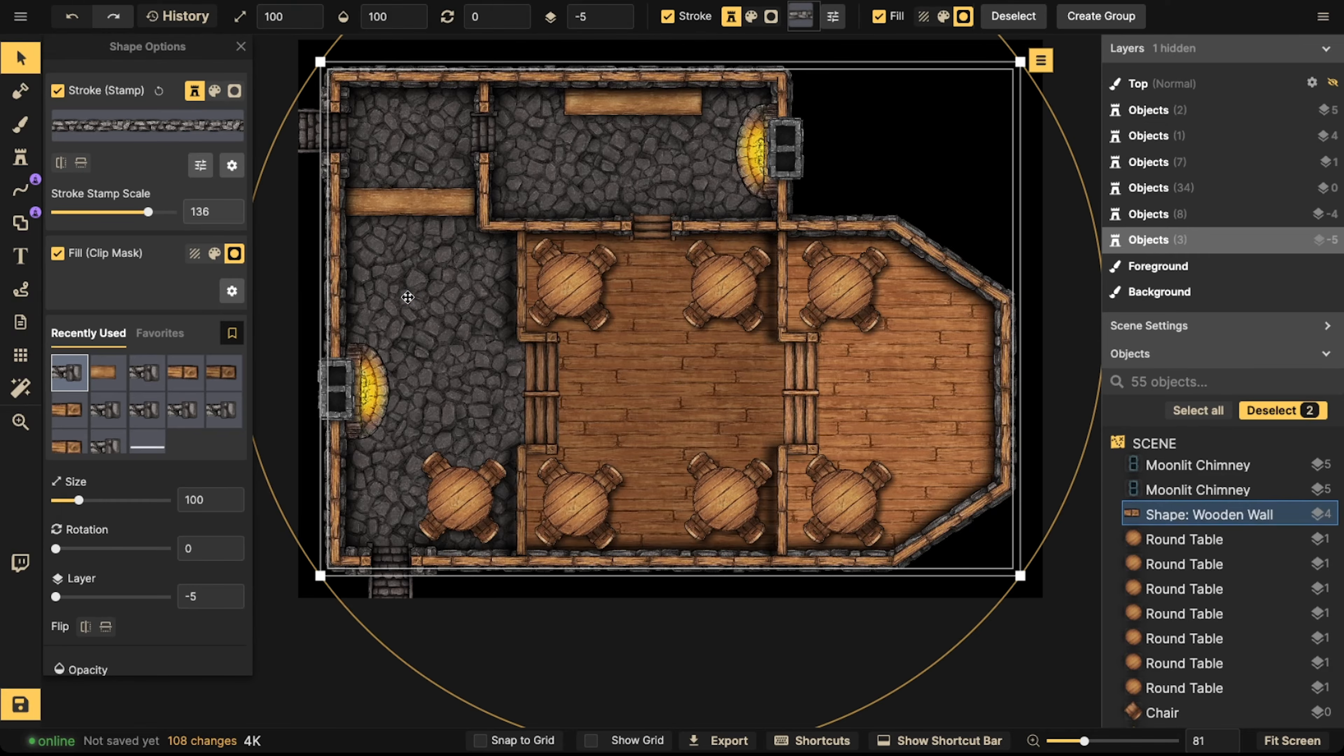
key("l")
left_click(406, 296)
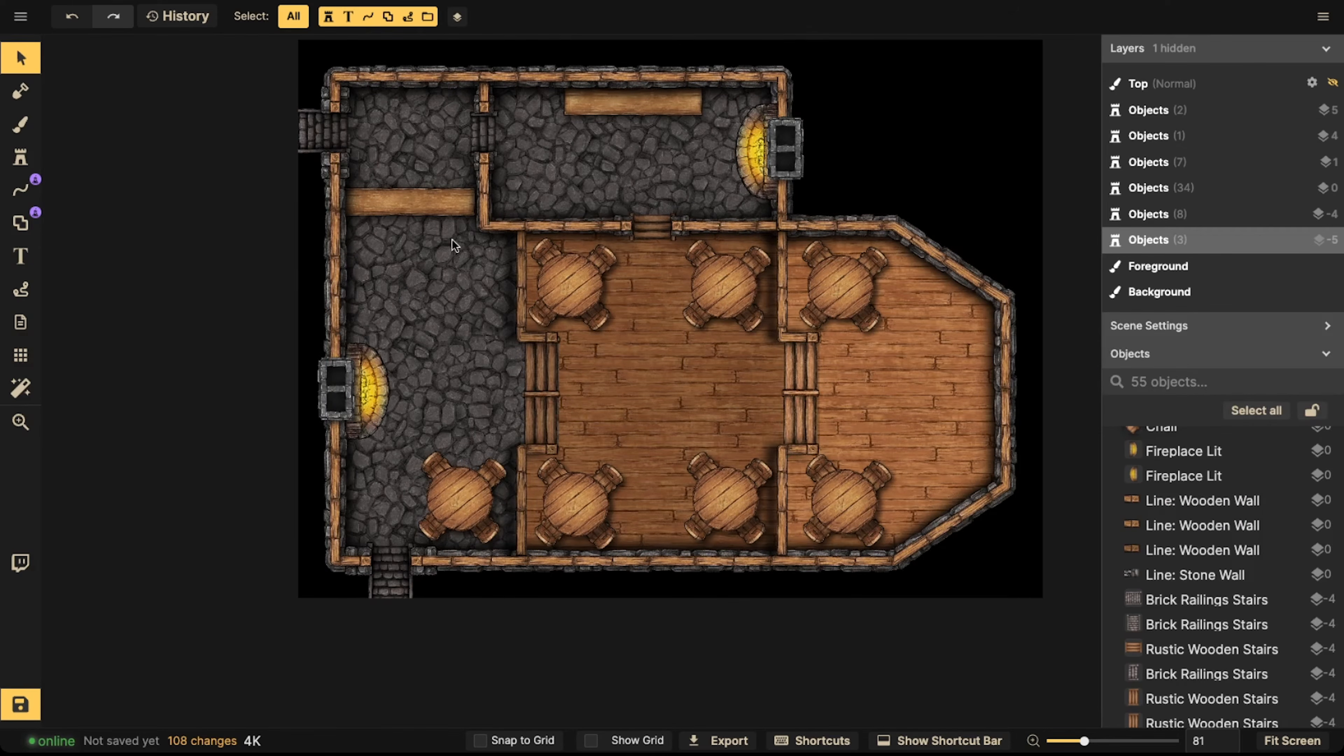
Lock the stone and wooden wall lines of the north room and the two wooden partition walls beside the middle room
left_click(623, 179)
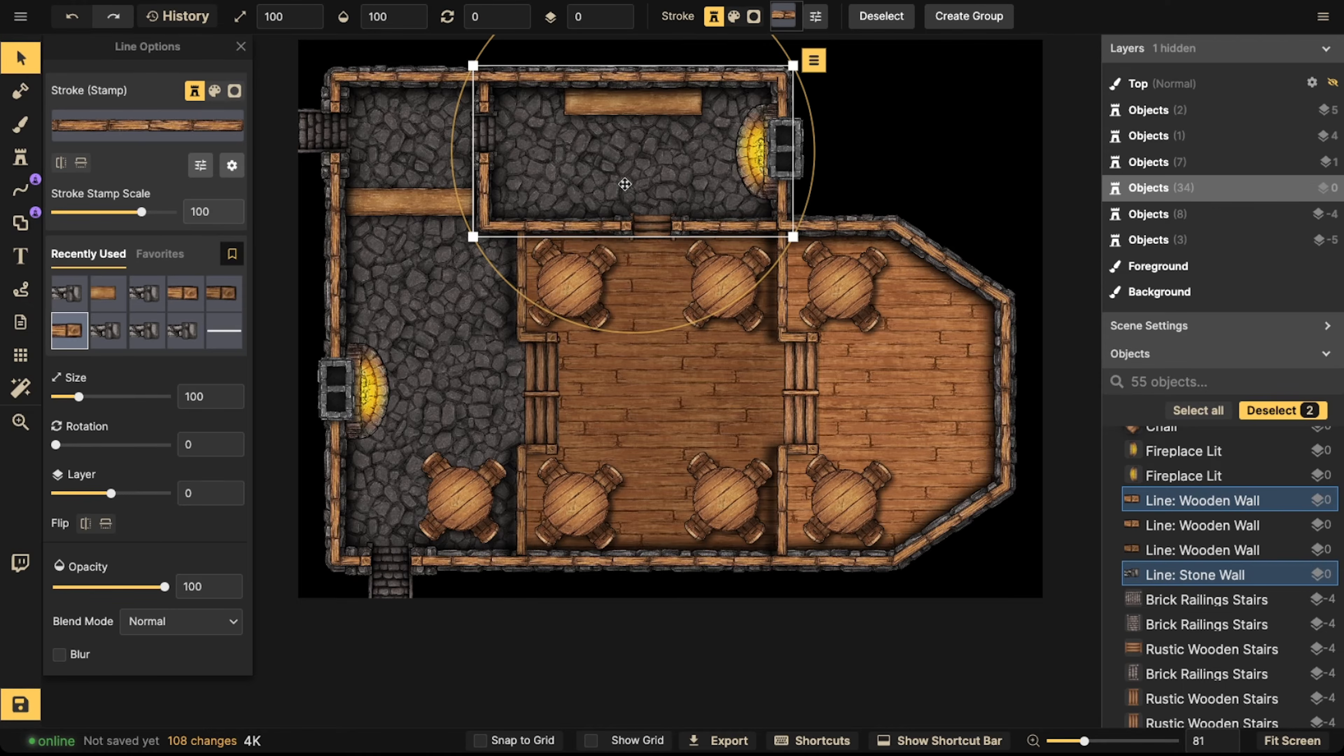
key("l")
left_click(631, 297)
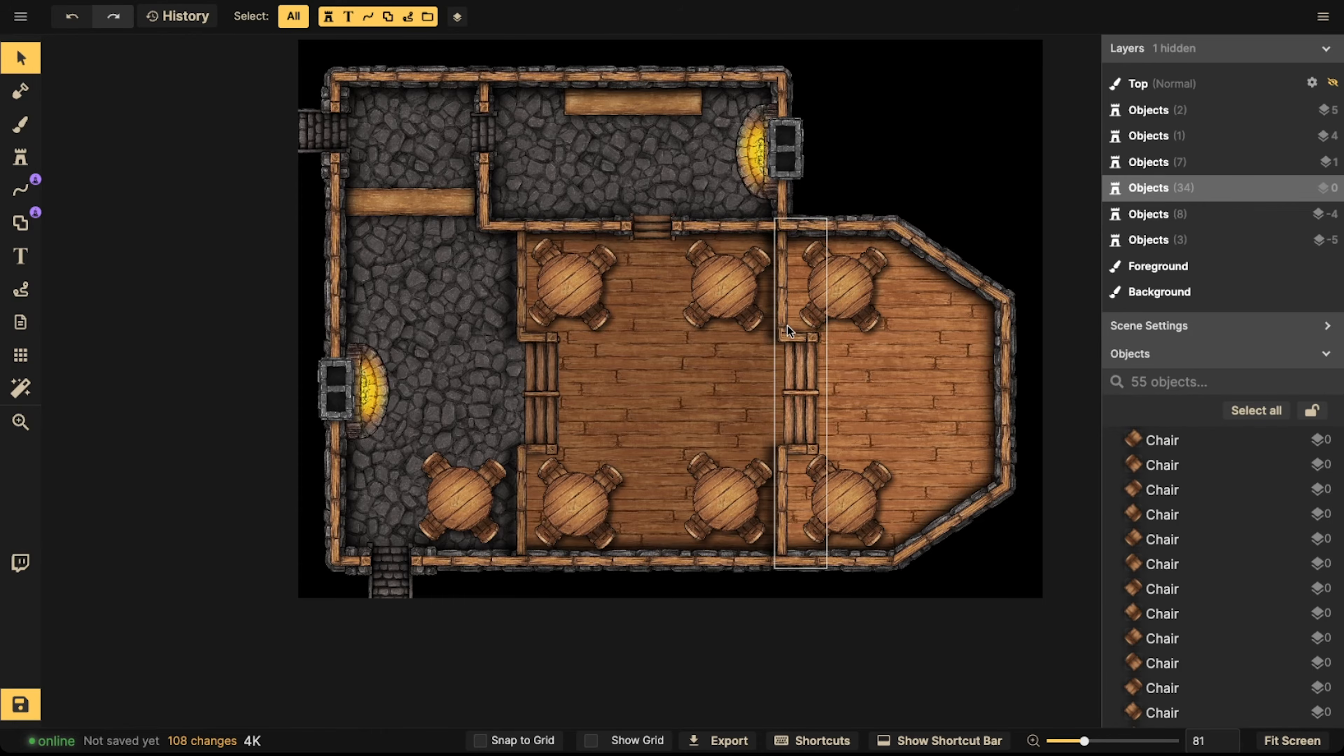
left_click(797, 337)
left_click(522, 331, "shift")
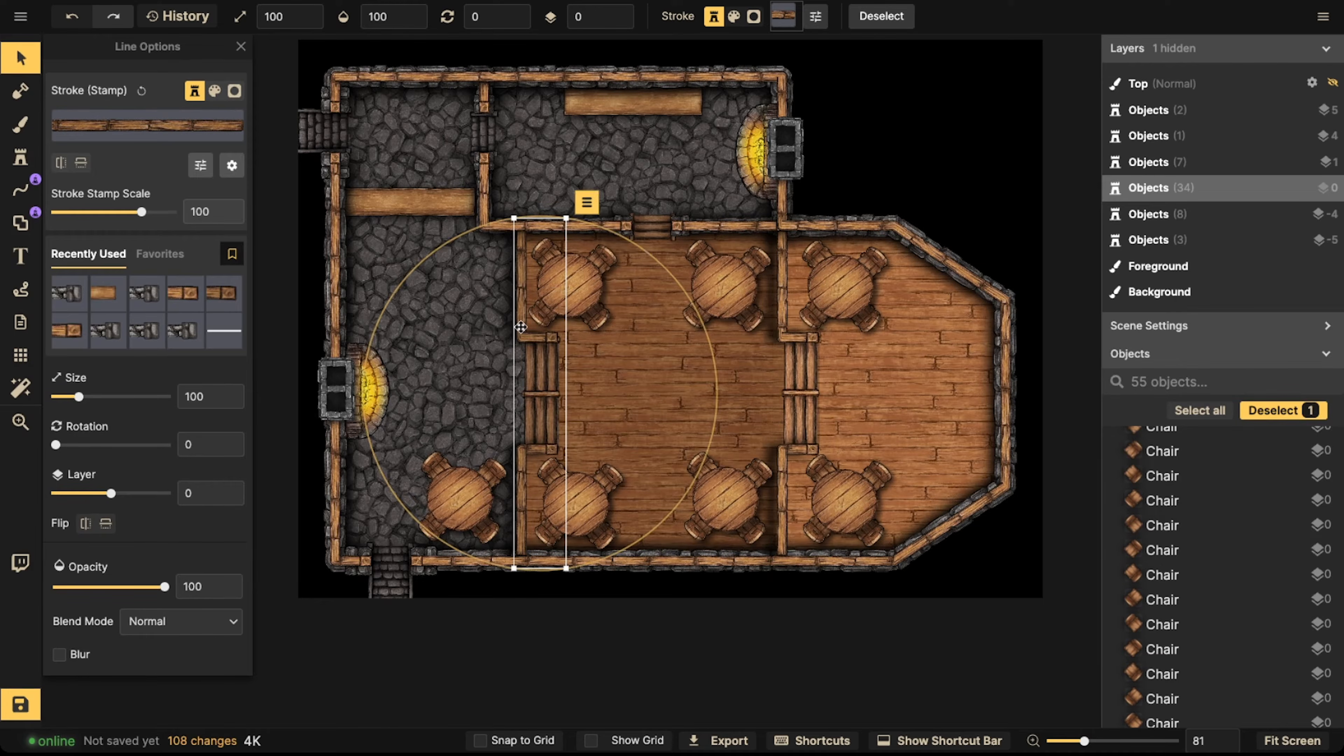
key("Escape")
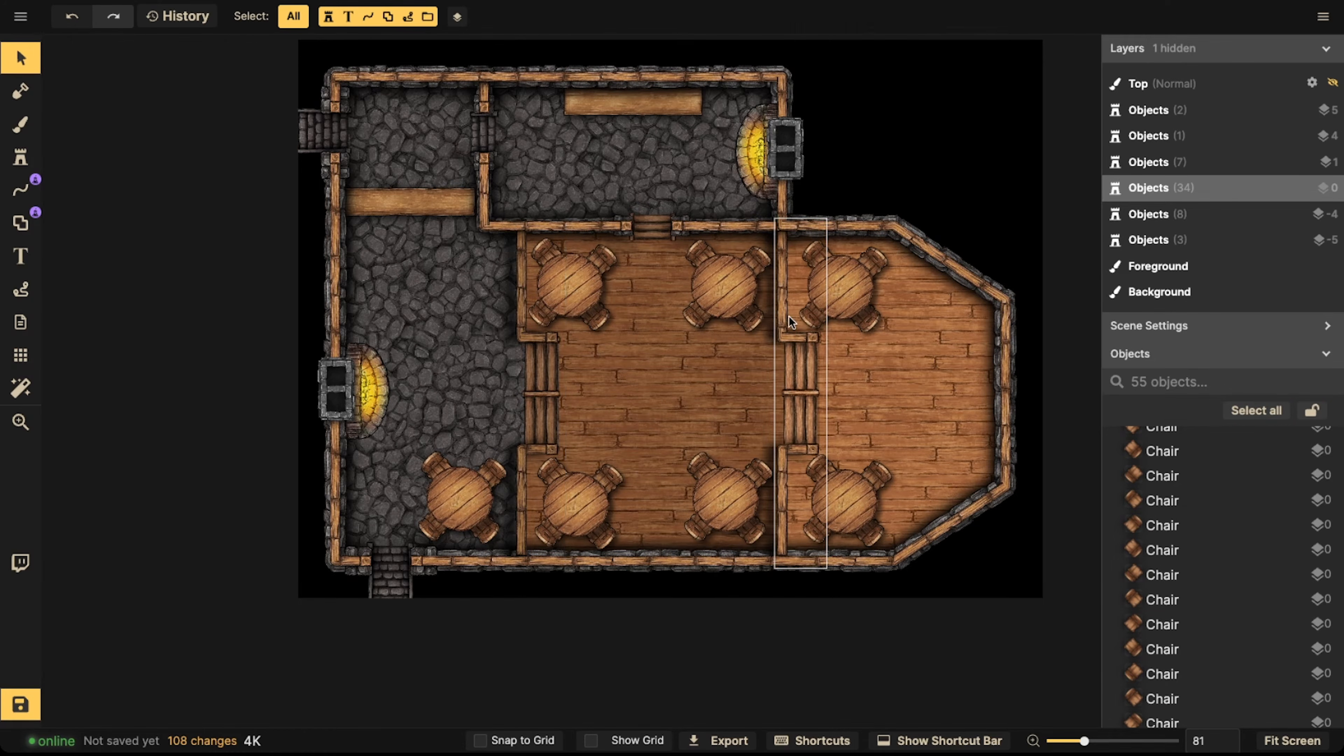
Duplicate the north room's wooden counter and place the copy against the north wall of the small northwest room
scroll(649, 193, "down", 2)
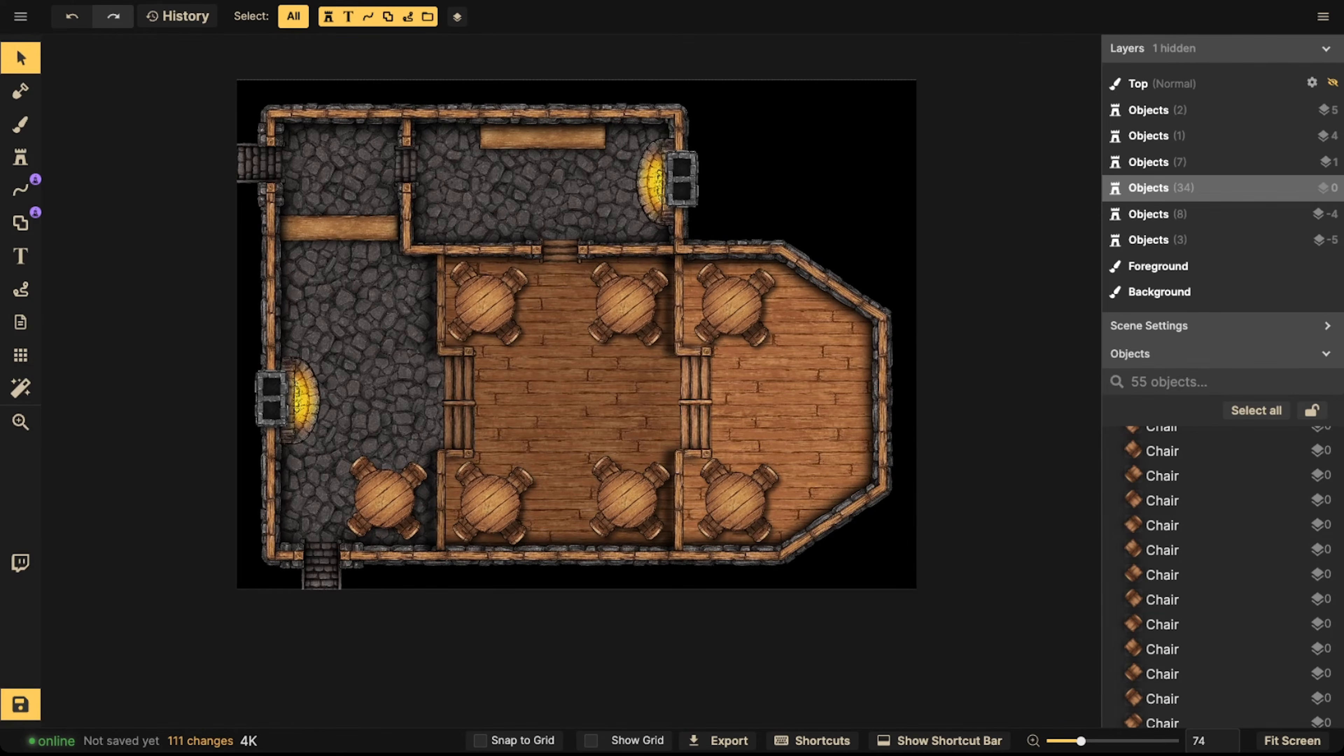
scroll(485, 259, "up", 4)
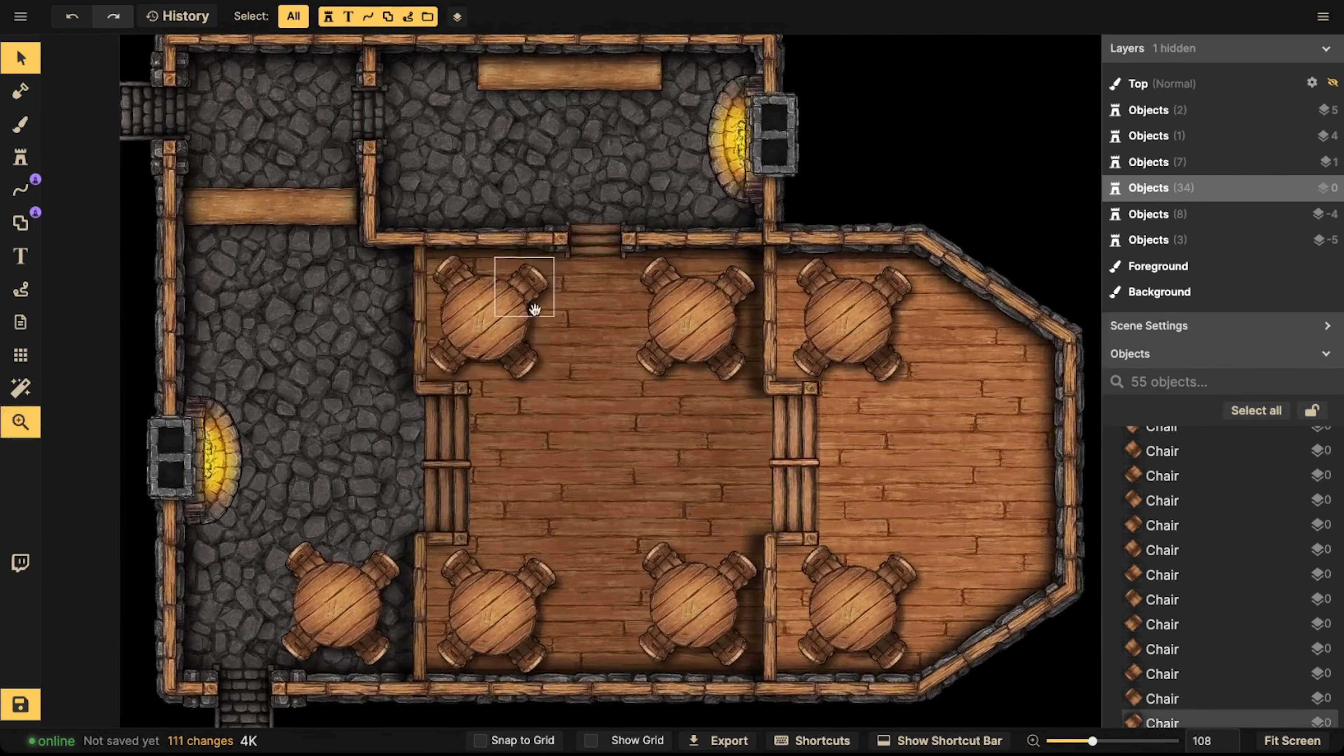
scroll(512, 328, "down", 3)
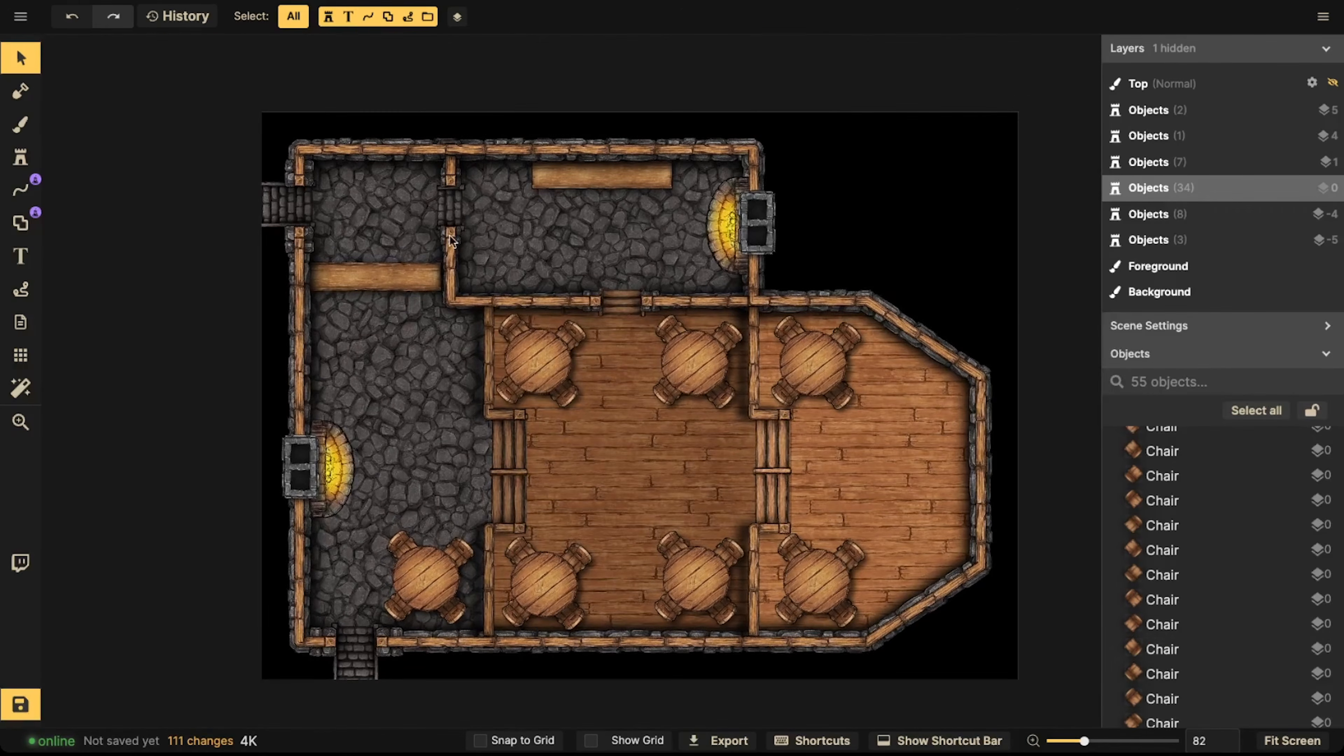
scroll(532, 193, "up", 3)
left_click(567, 182)
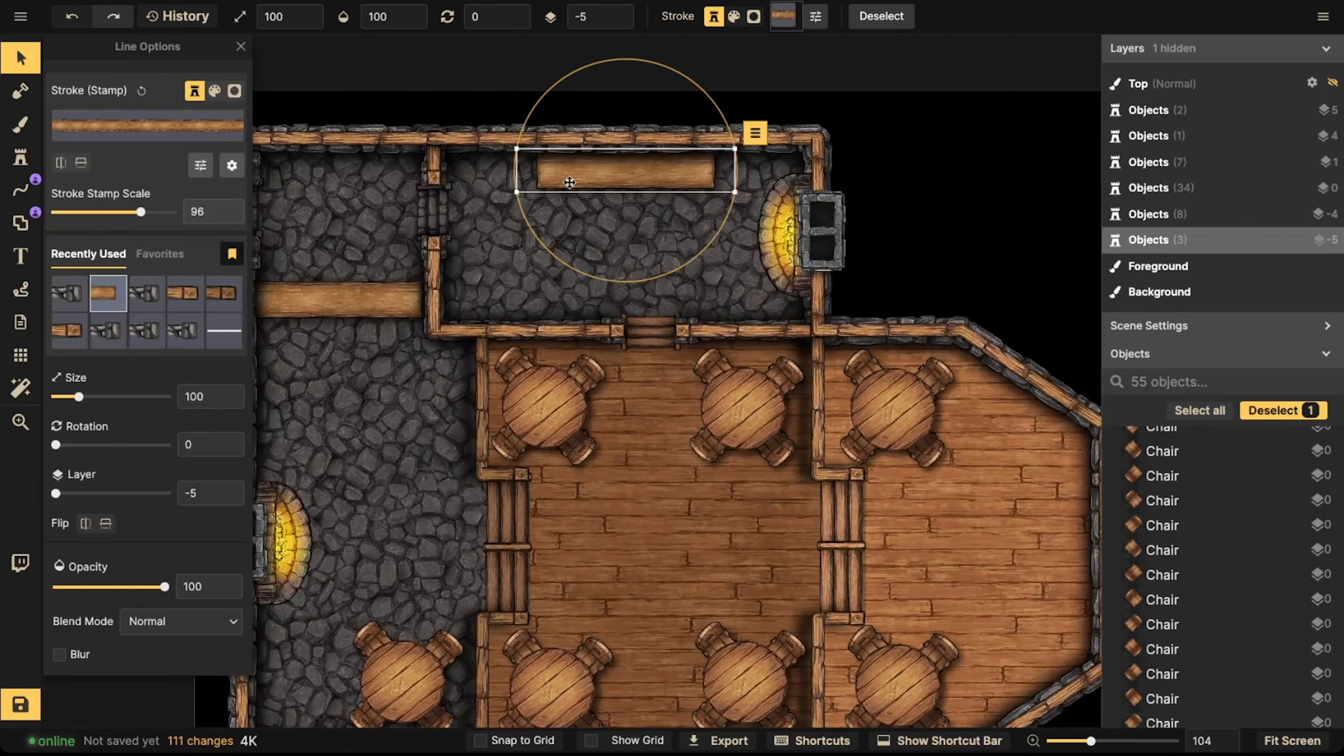
middle_click_drag(432, 203, 643, 295)
key("ctrl+v")
left_click_drag(512, 292, 543, 264)
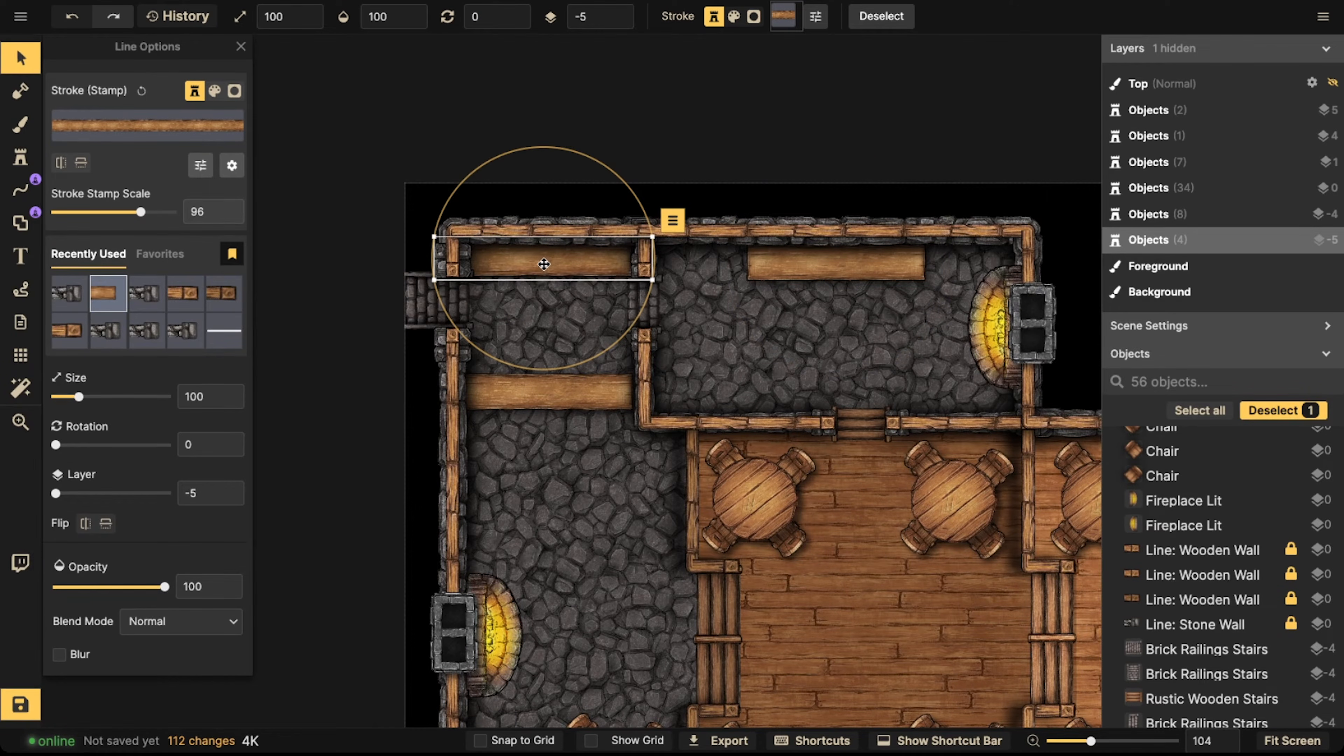
left_click(133, 116)
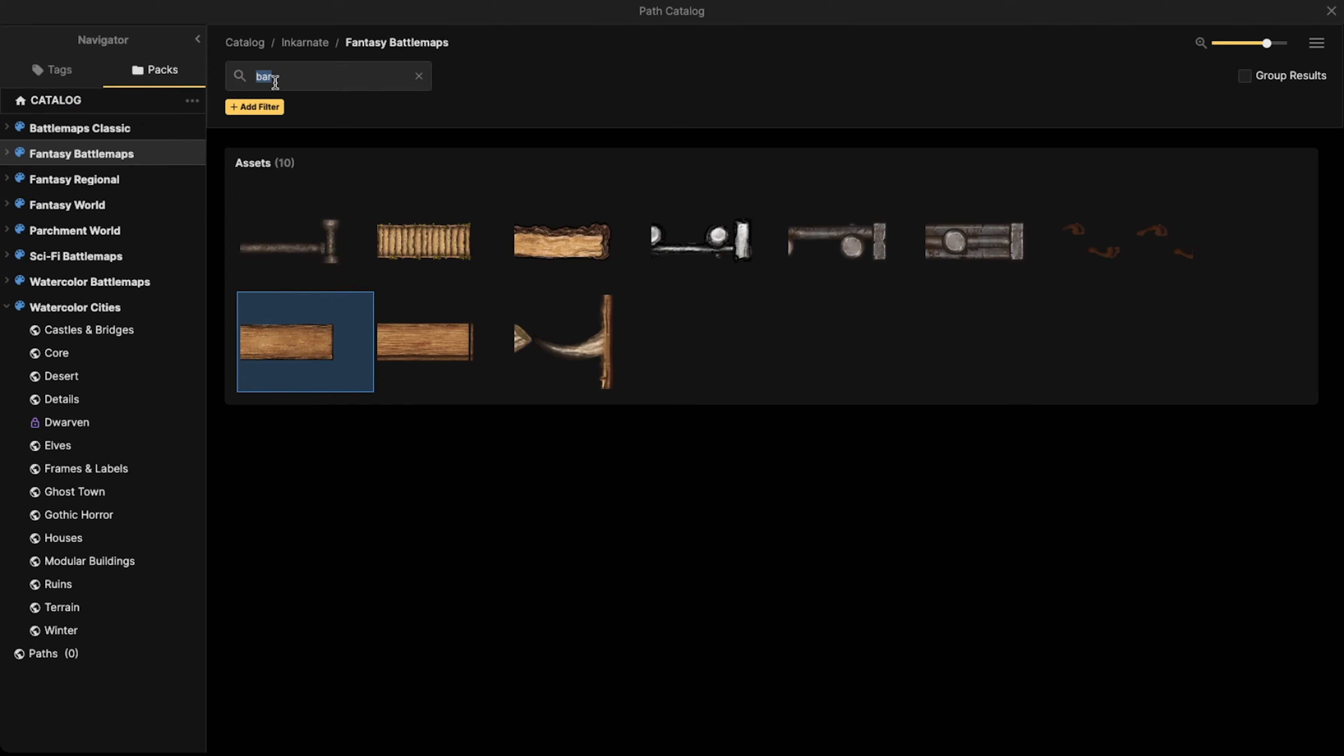
type("DRESSER")
key("Return")
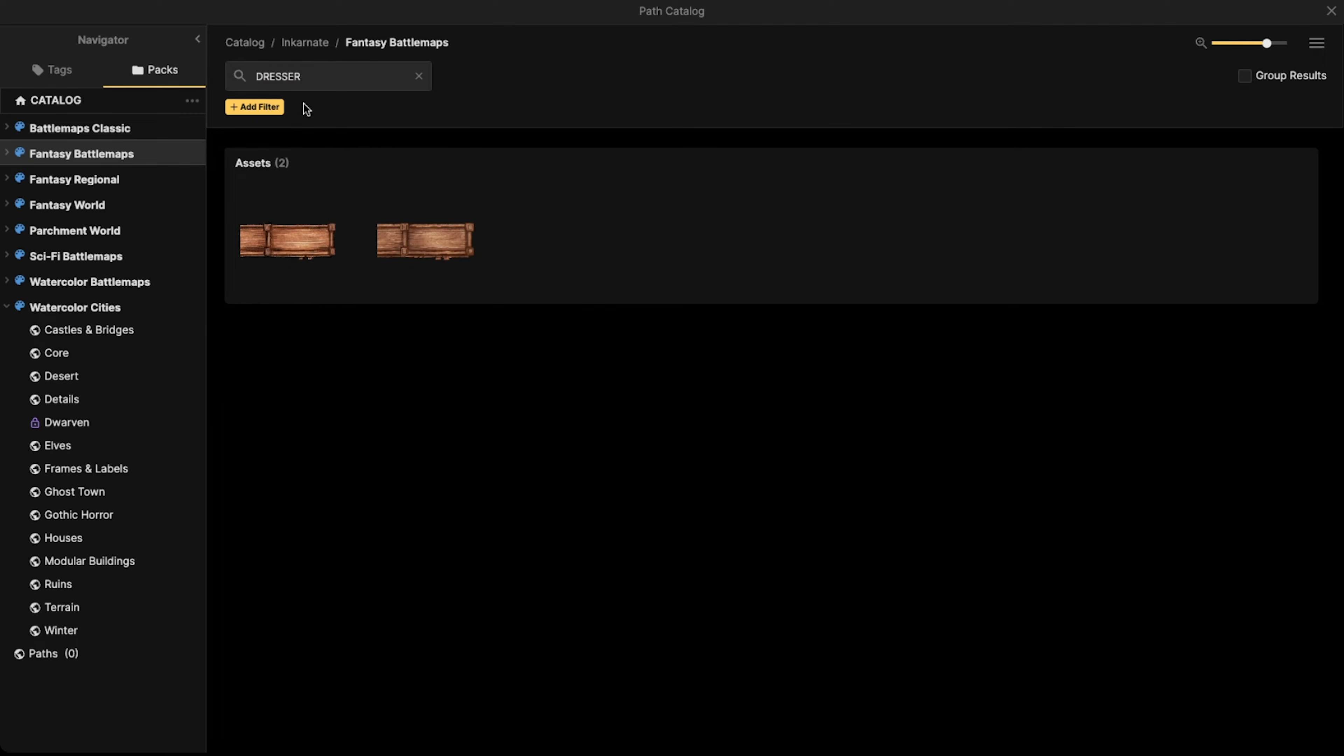
key("Escape")
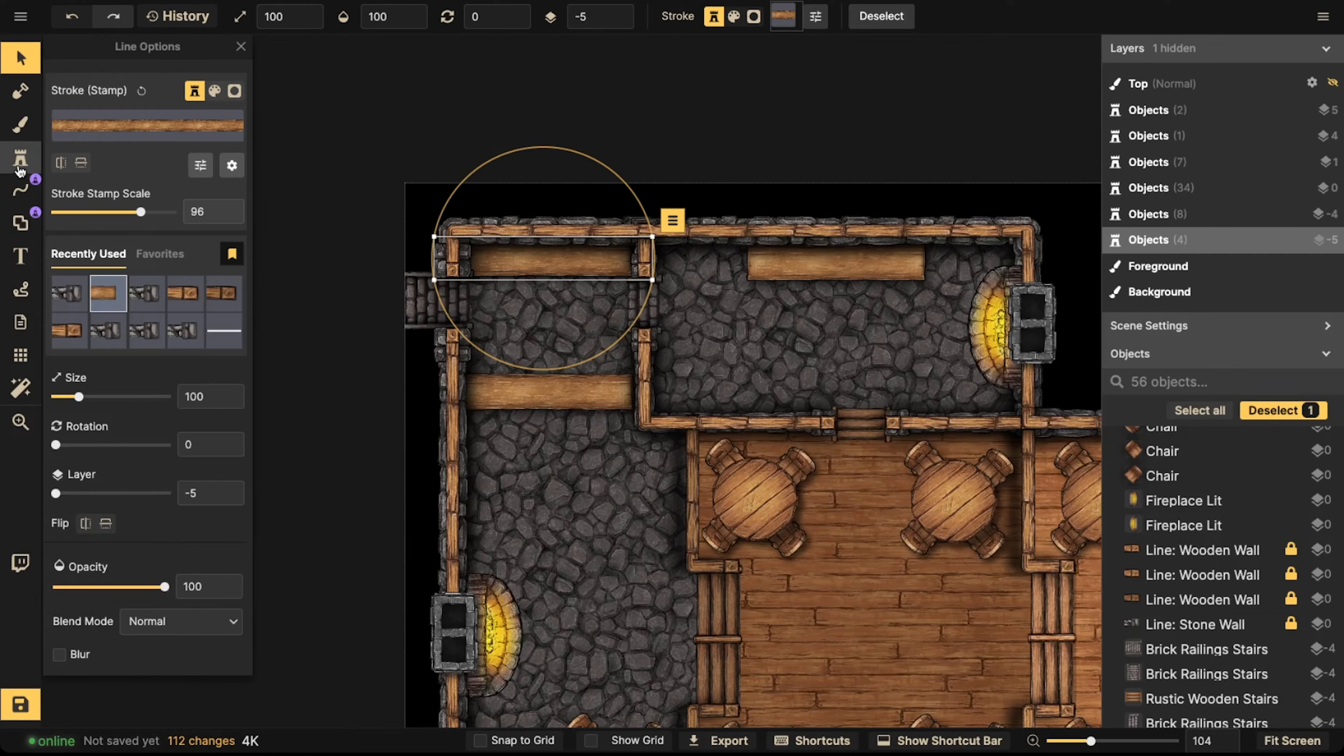
Search the stamp catalog for "DRESSER"
left_click(18, 165)
type("f")
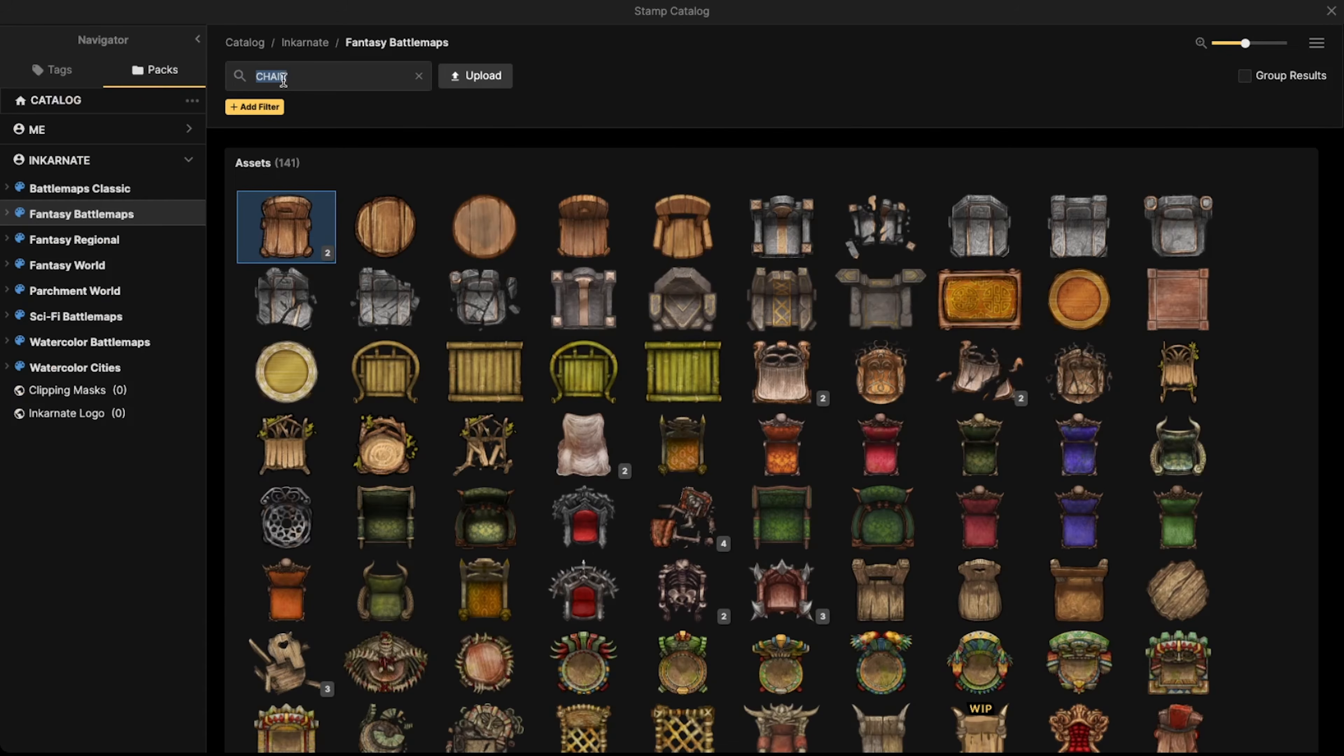
type("DRSSER")
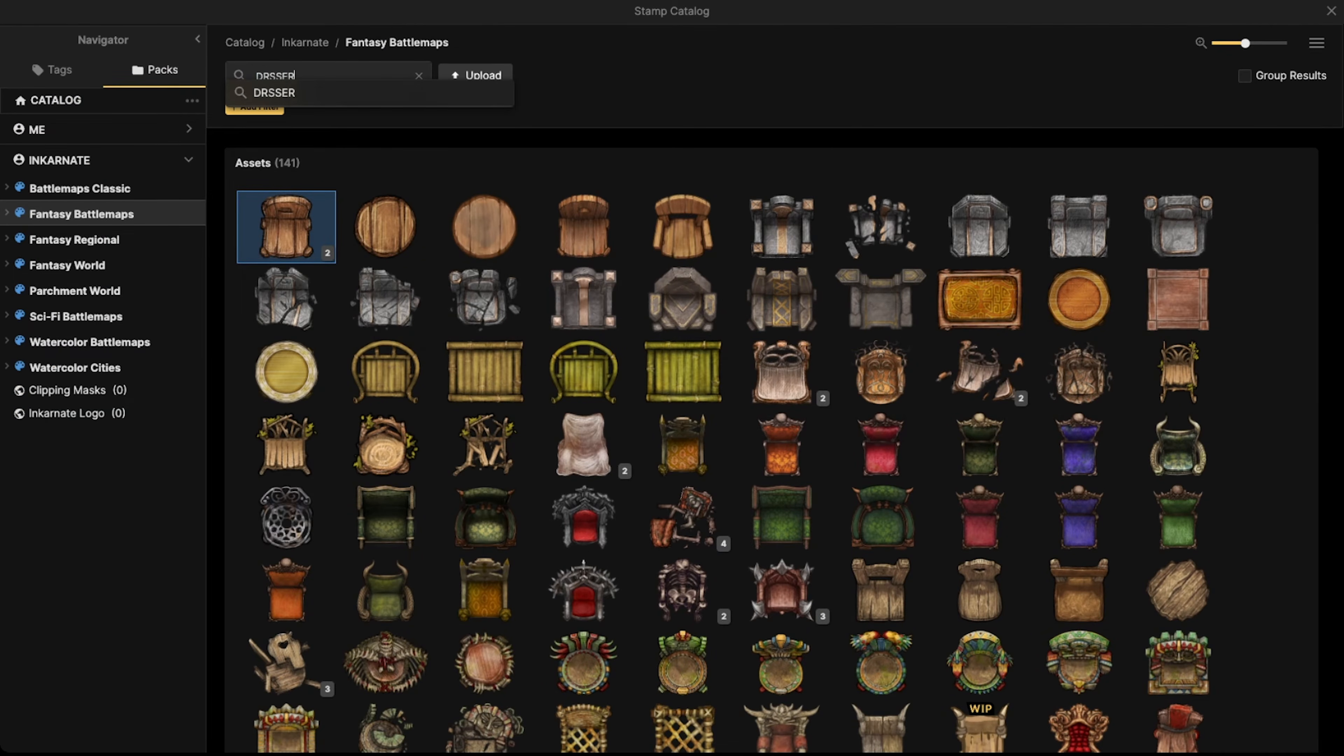
key("Return")
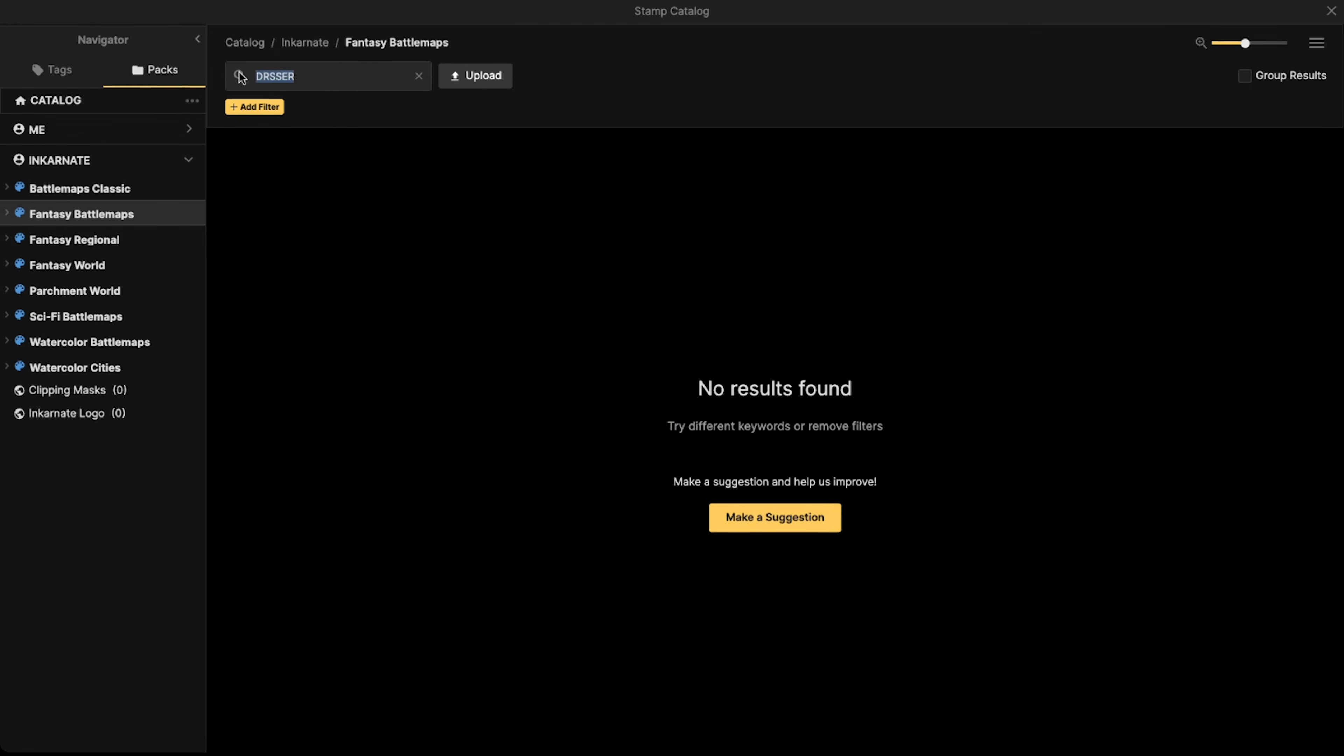
type("DR")
key("BackSpace")
type("R")
key("BackSpace")
key("BackSpace")
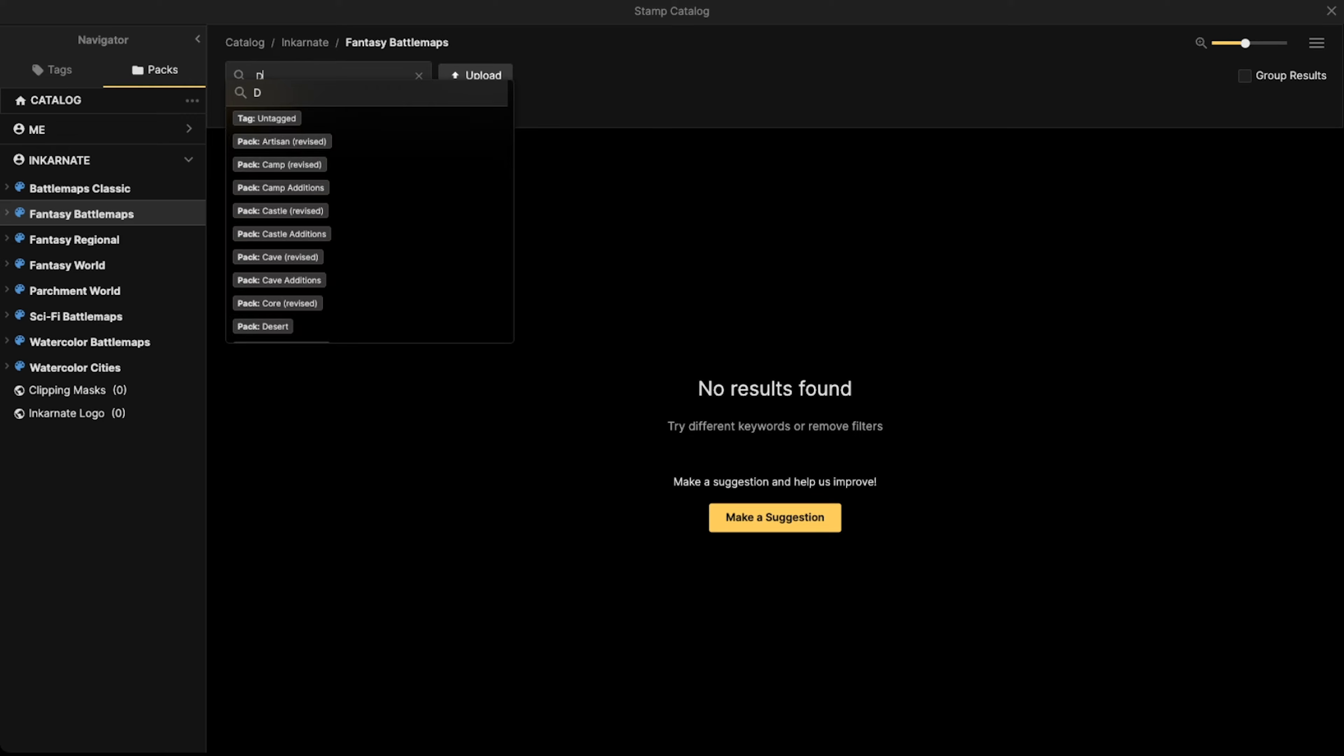
type("DRESSER")
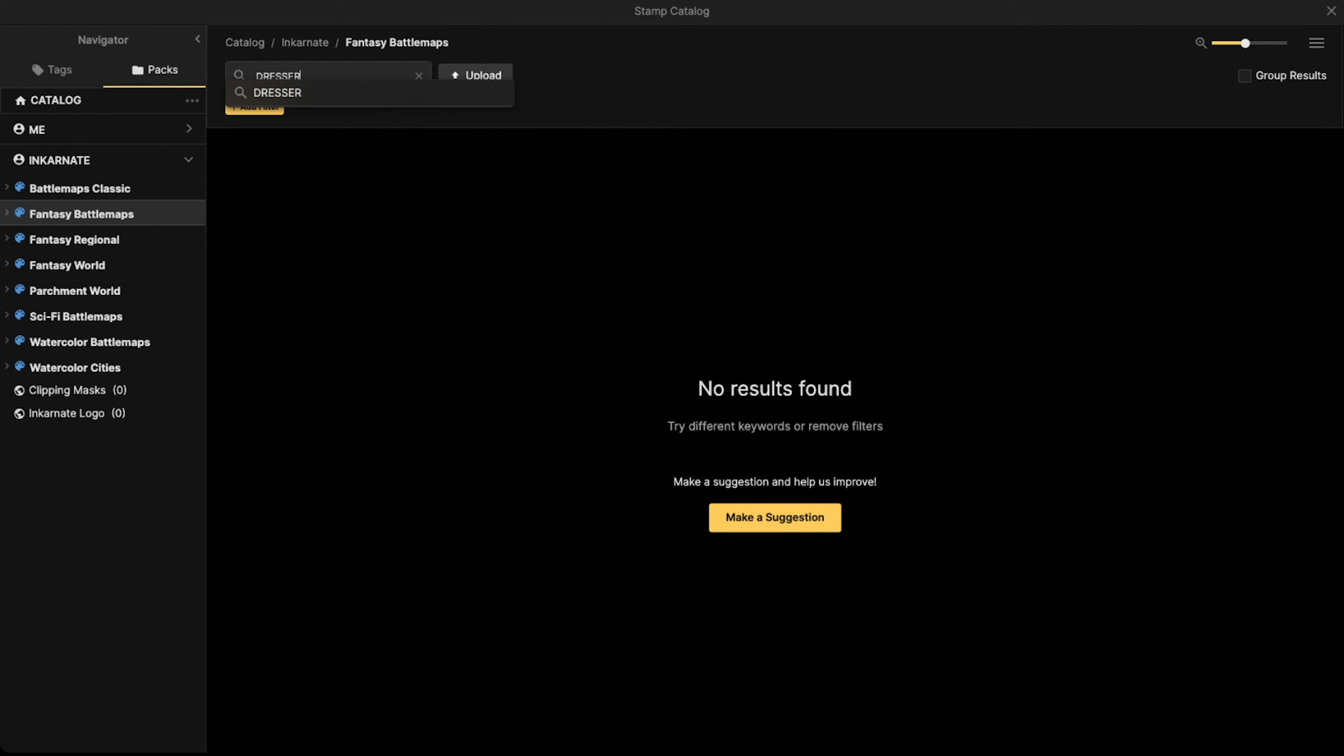
key("Return")
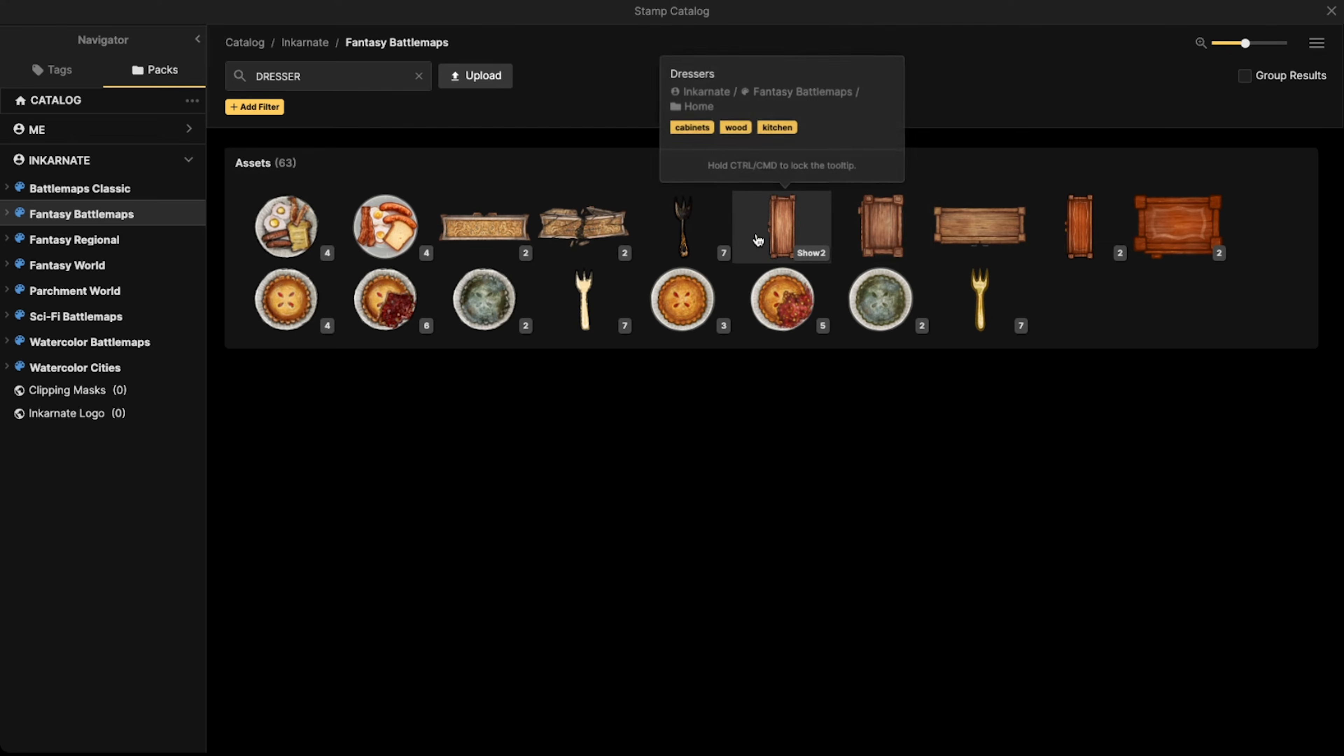
Place the second Dressers stamp variant at scale 90 and rotation 270 on both ends of the northwest room's north counter
left_click(785, 233)
left_click(199, 90)
scroll(501, 294, "up", 3)
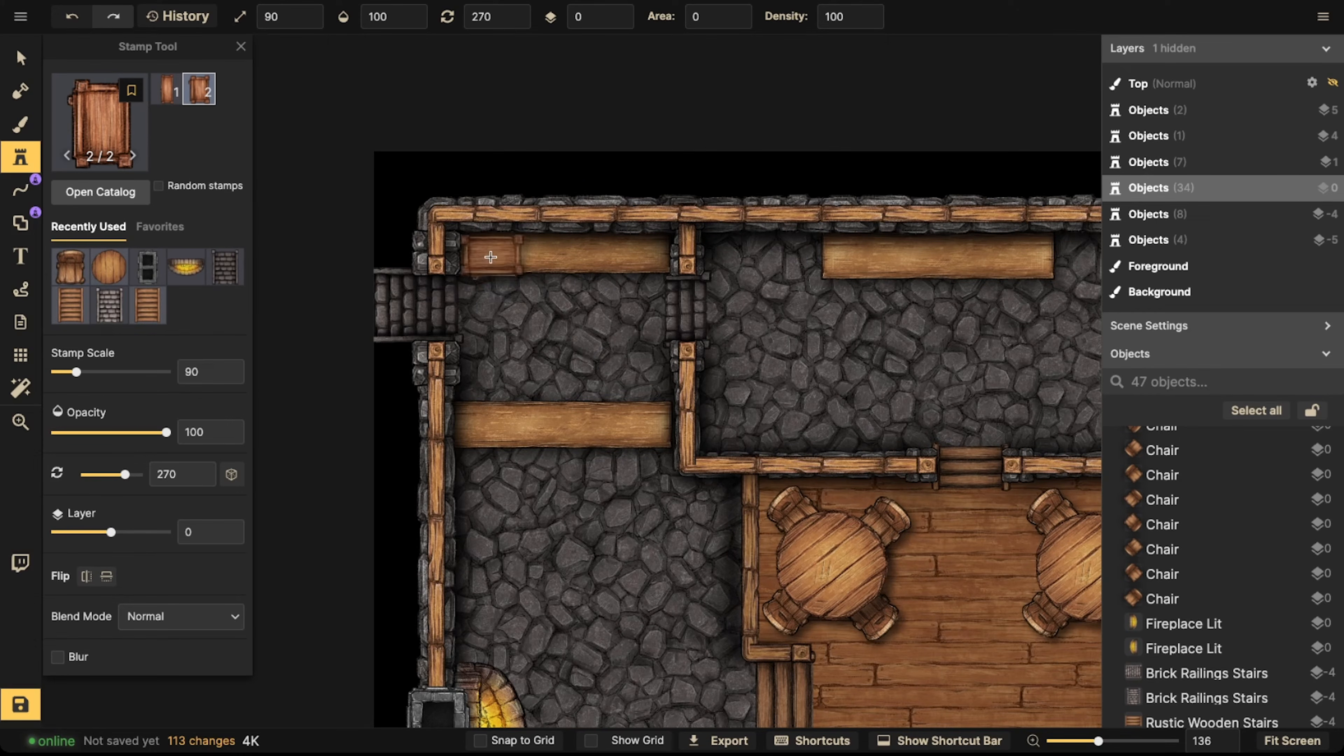
left_click(490, 254)
left_click(636, 255)
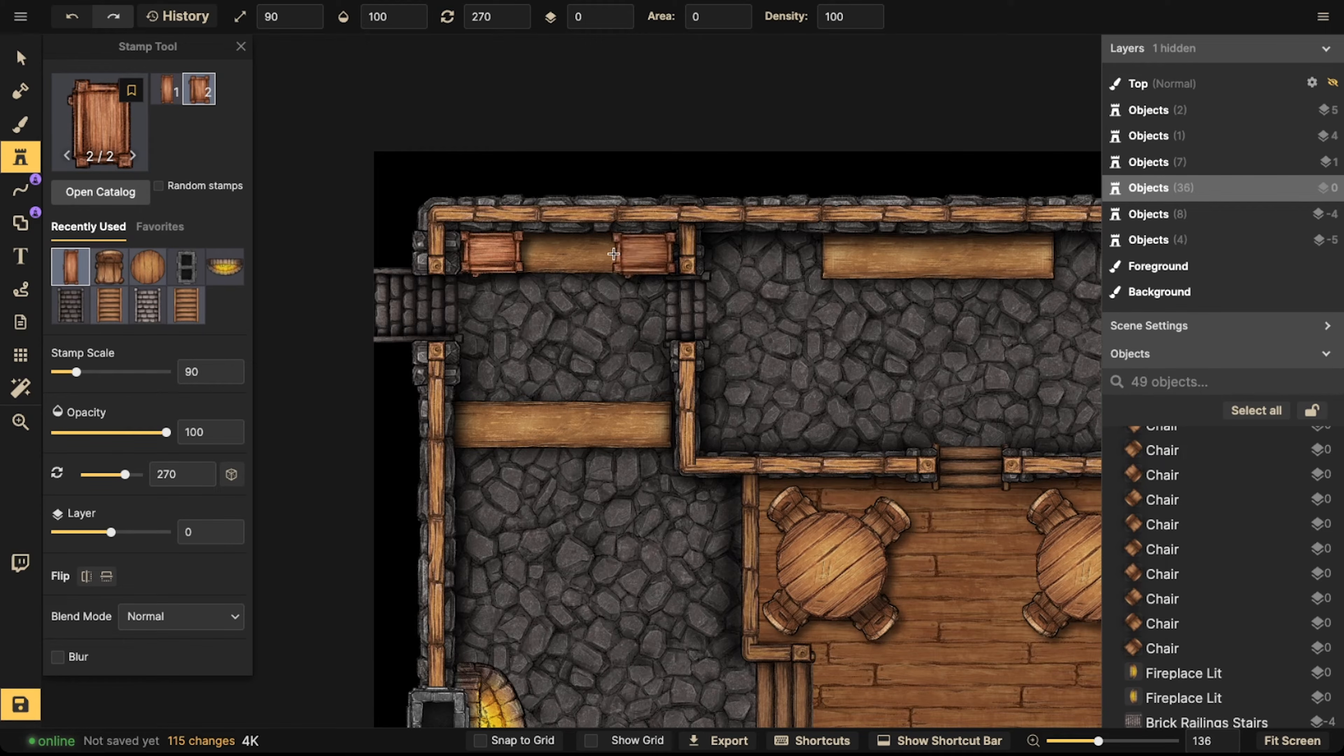
Move both dressers to layer -2 and shift the west one slightly closer to the west wall
key("Escape")
left_click(471, 268, "shift")
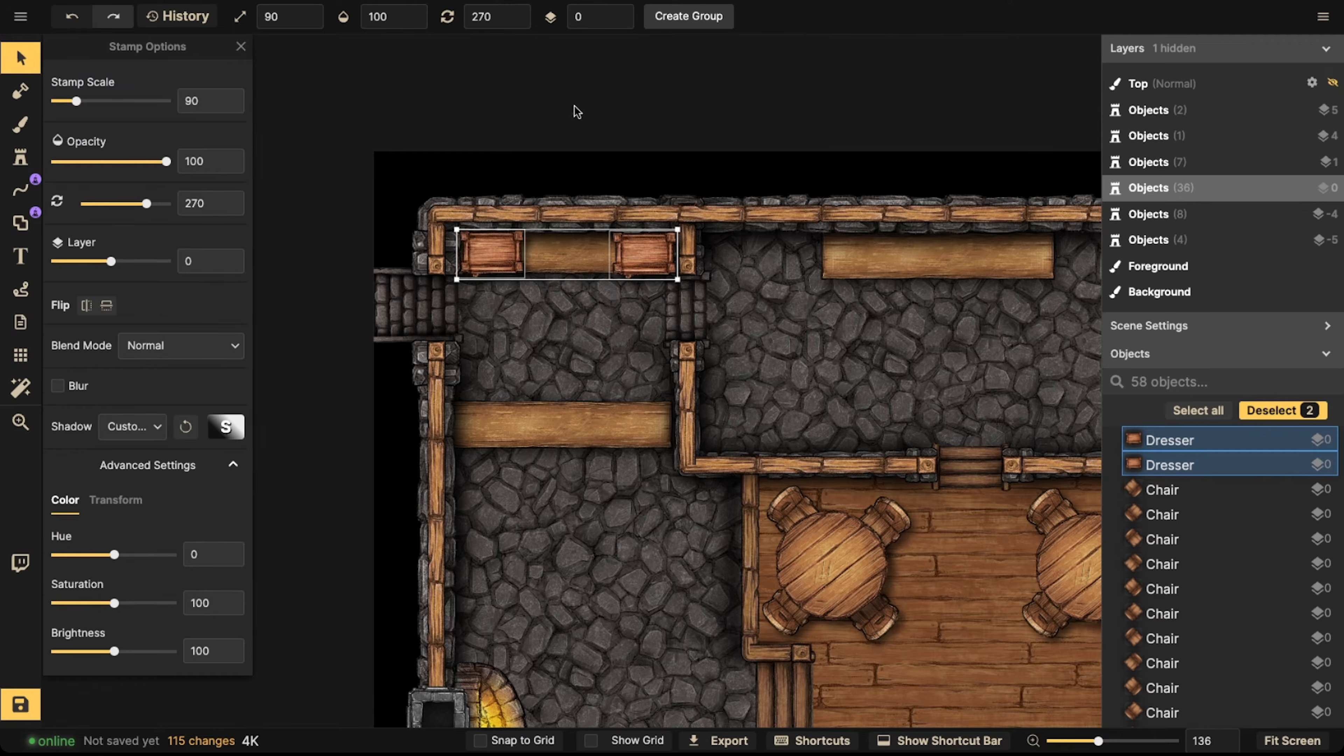
left_click(618, 22)
key("Escape")
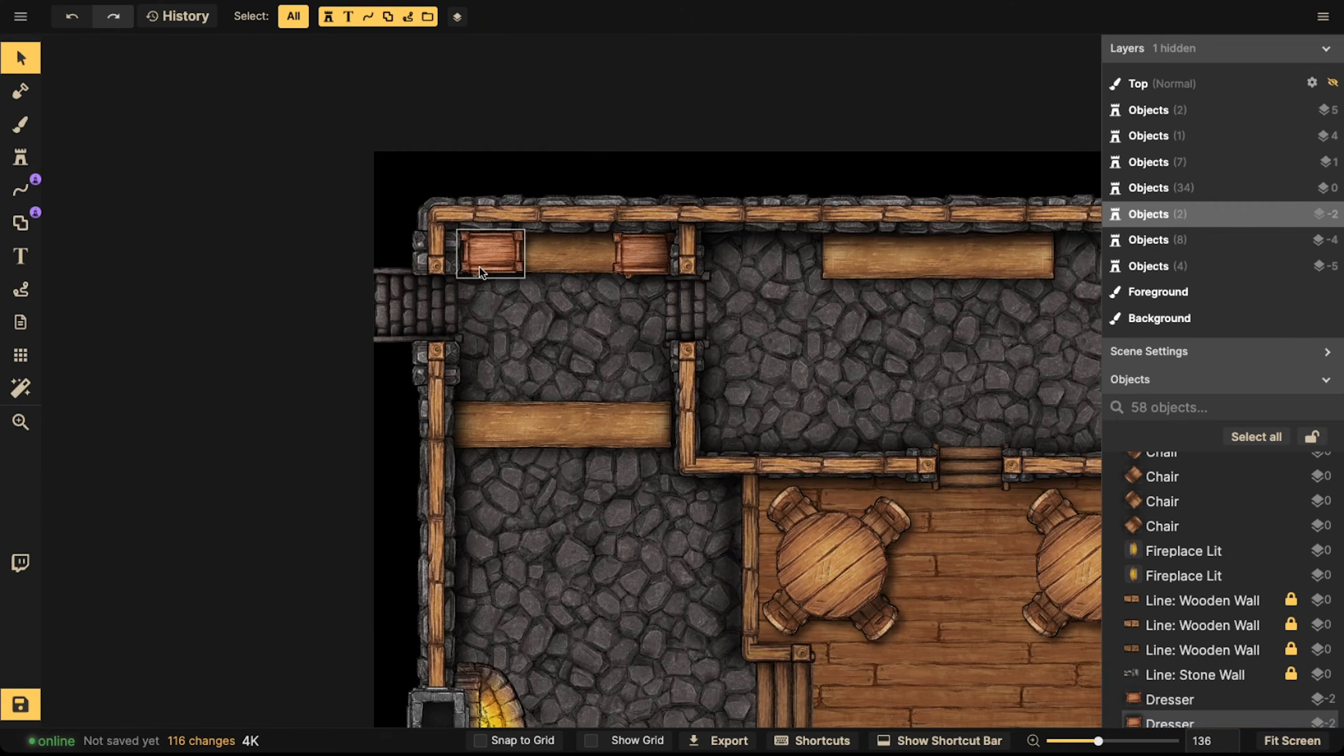
left_click(483, 265)
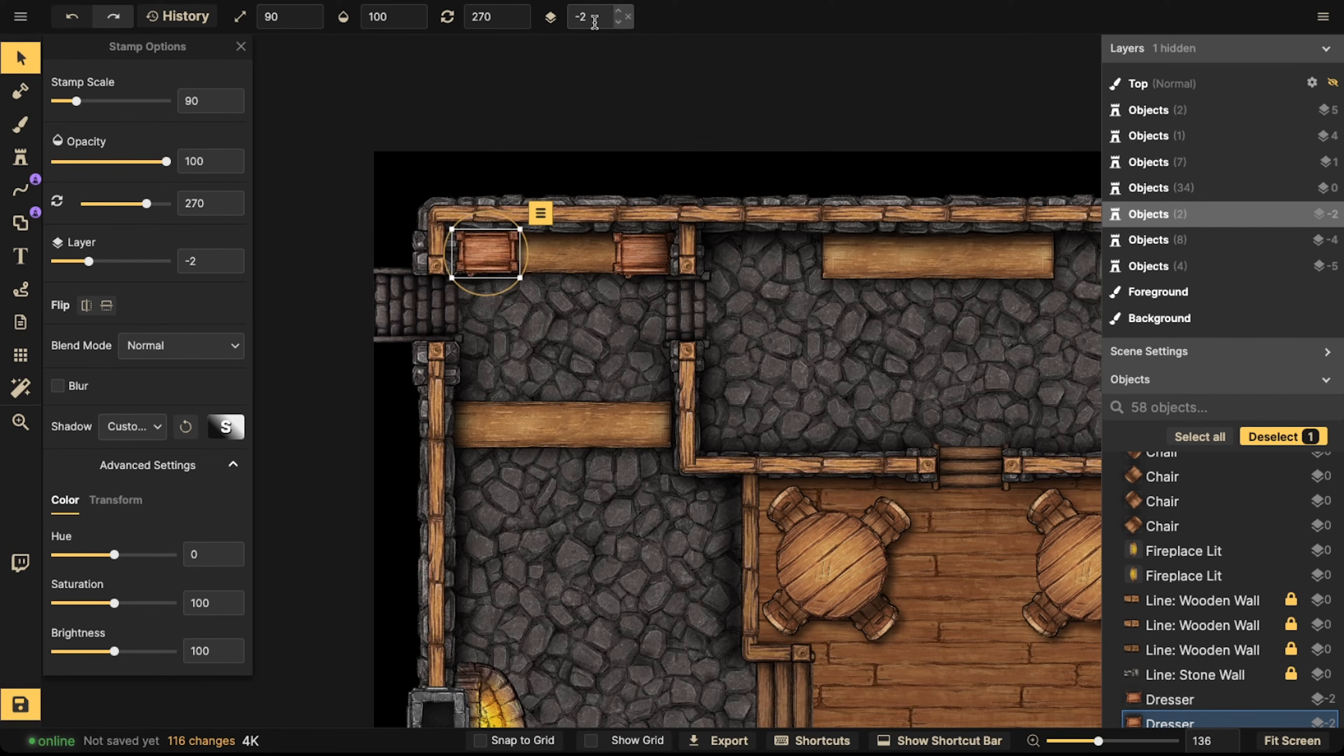
Move both dressers in the small northwest room to layer -3
left_click(617, 22)
left_click(647, 259)
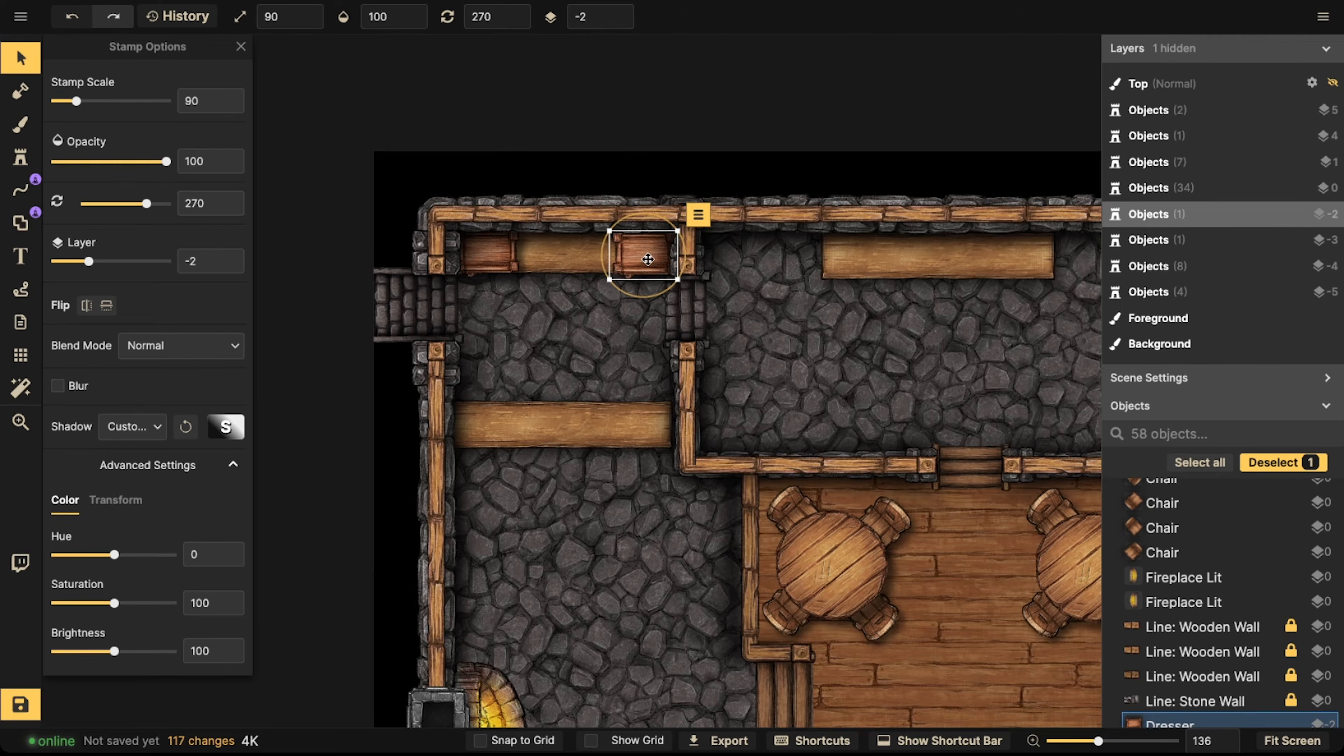
left_click(617, 26)
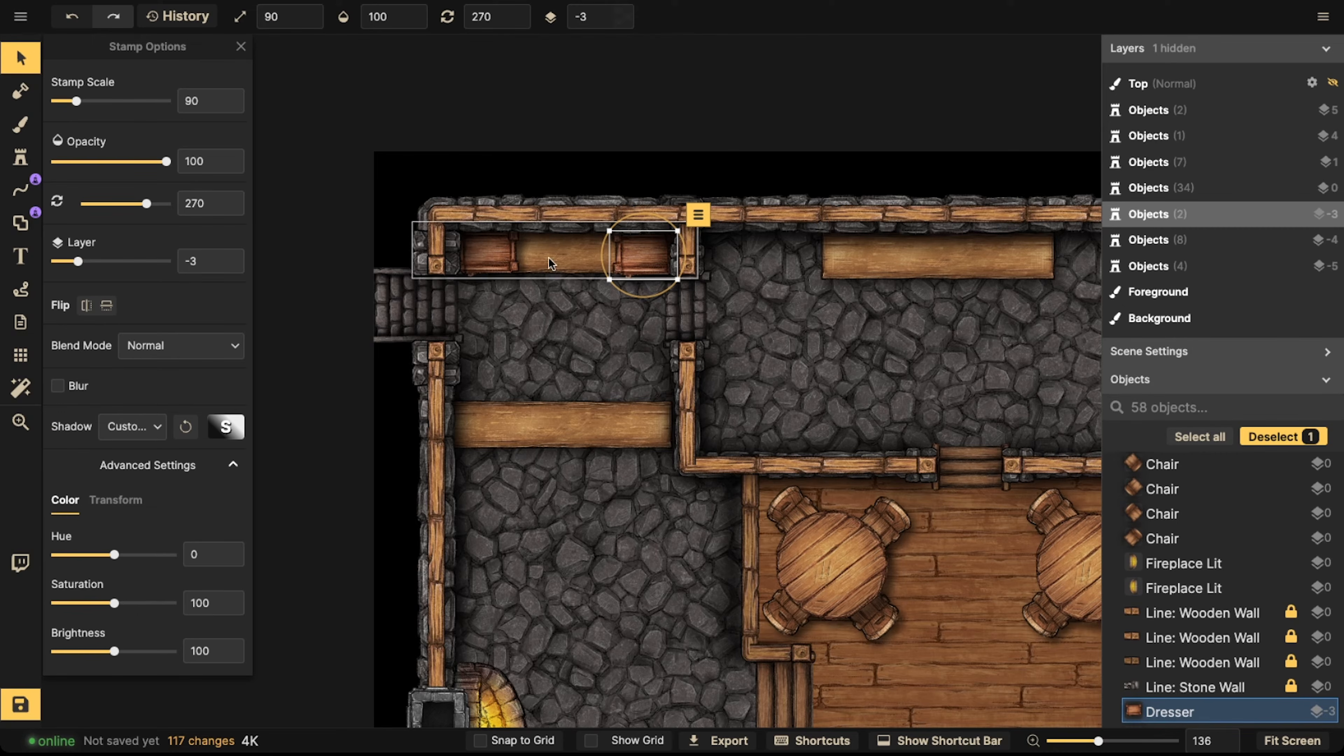
Set the hue of both northwest room dressers to 8
left_click(485, 271, "shift")
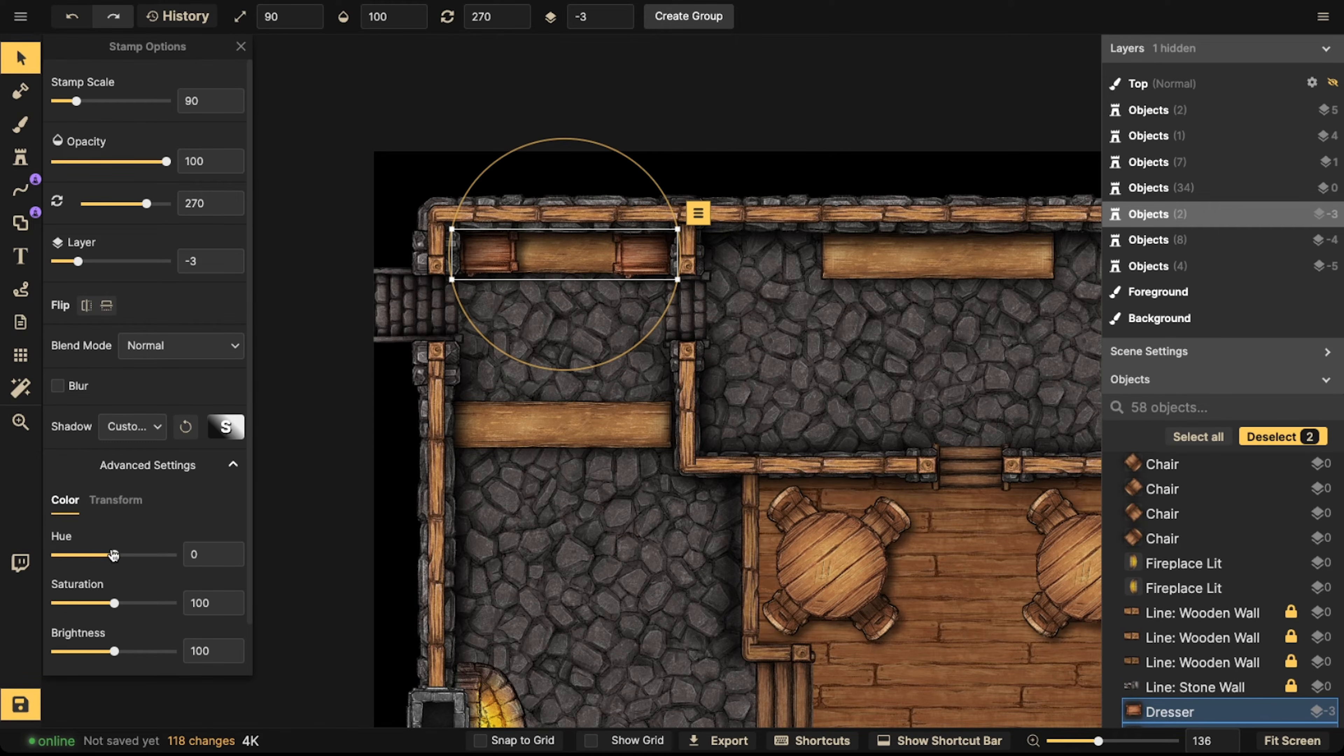
left_click(211, 435)
left_click(477, 259)
left_click(576, 251)
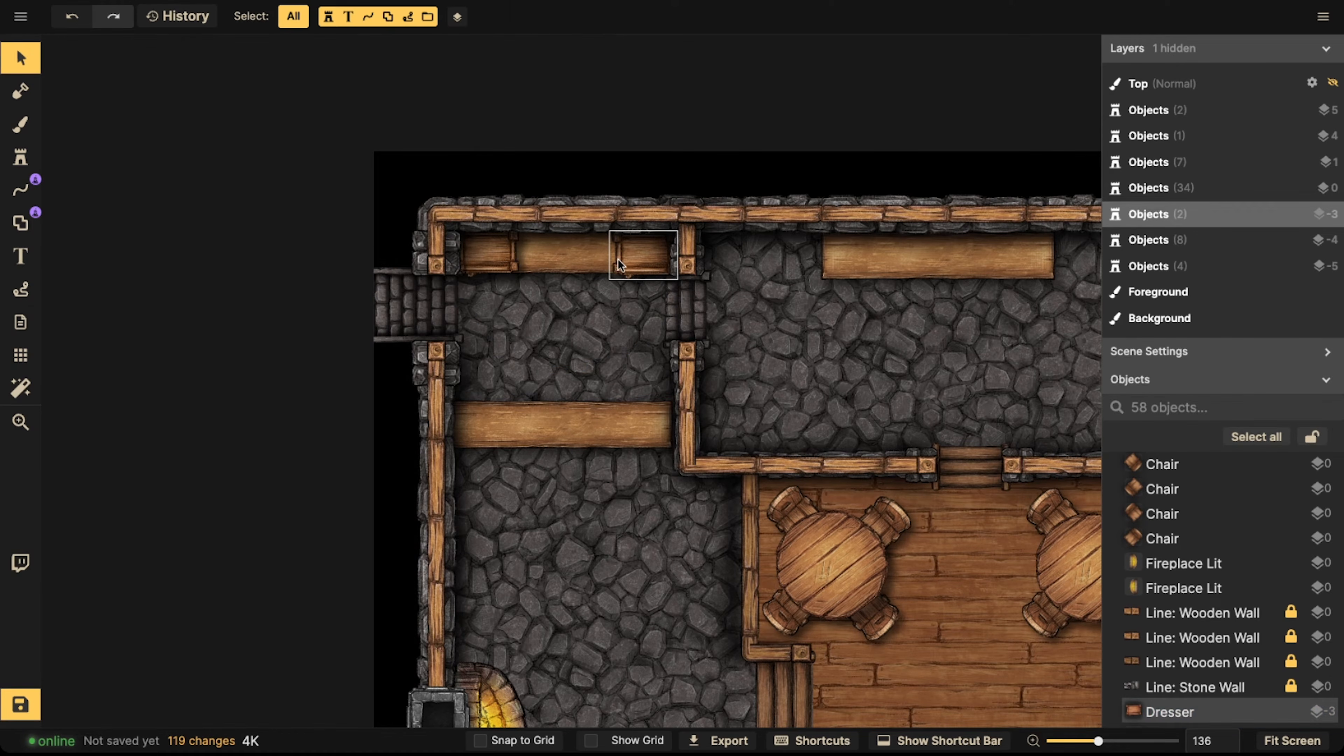
Flip the east dresser in the northwest room and rotate it to 90
left_click(618, 255)
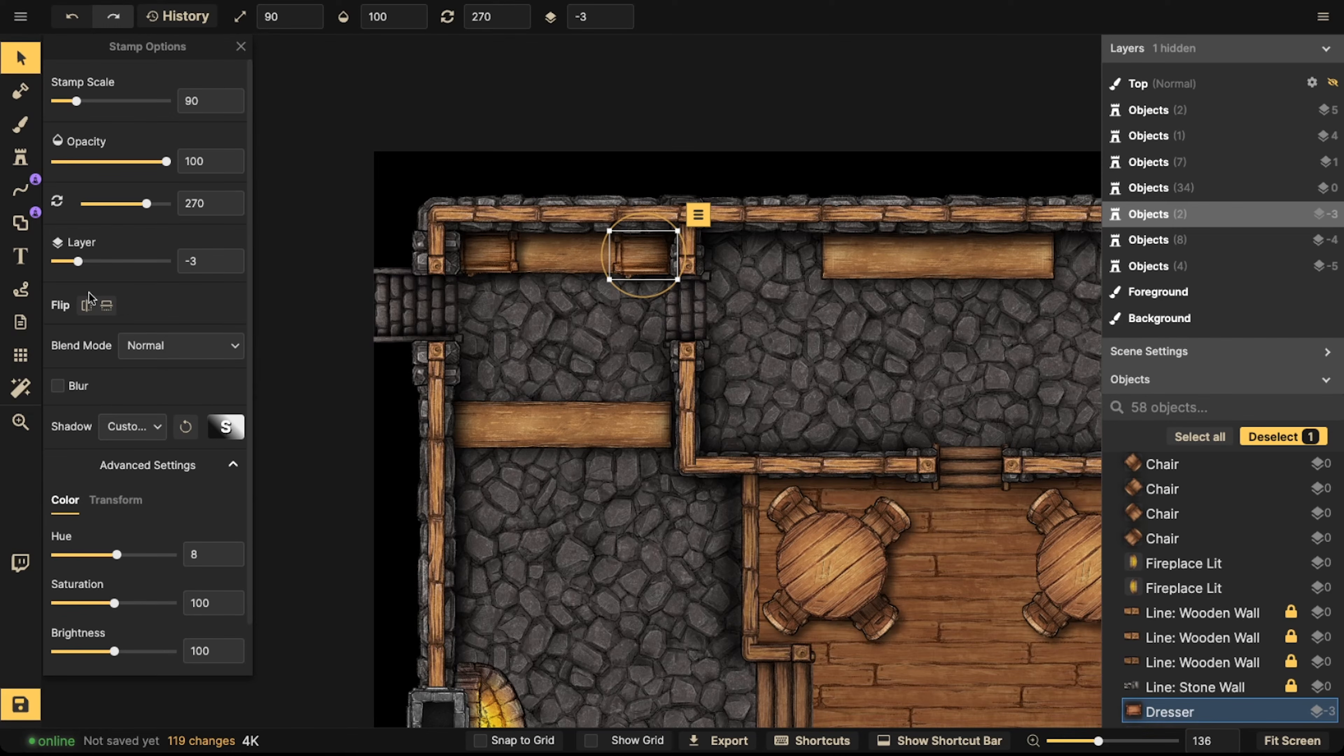
scroll(634, 260, "down", 18, "shift")
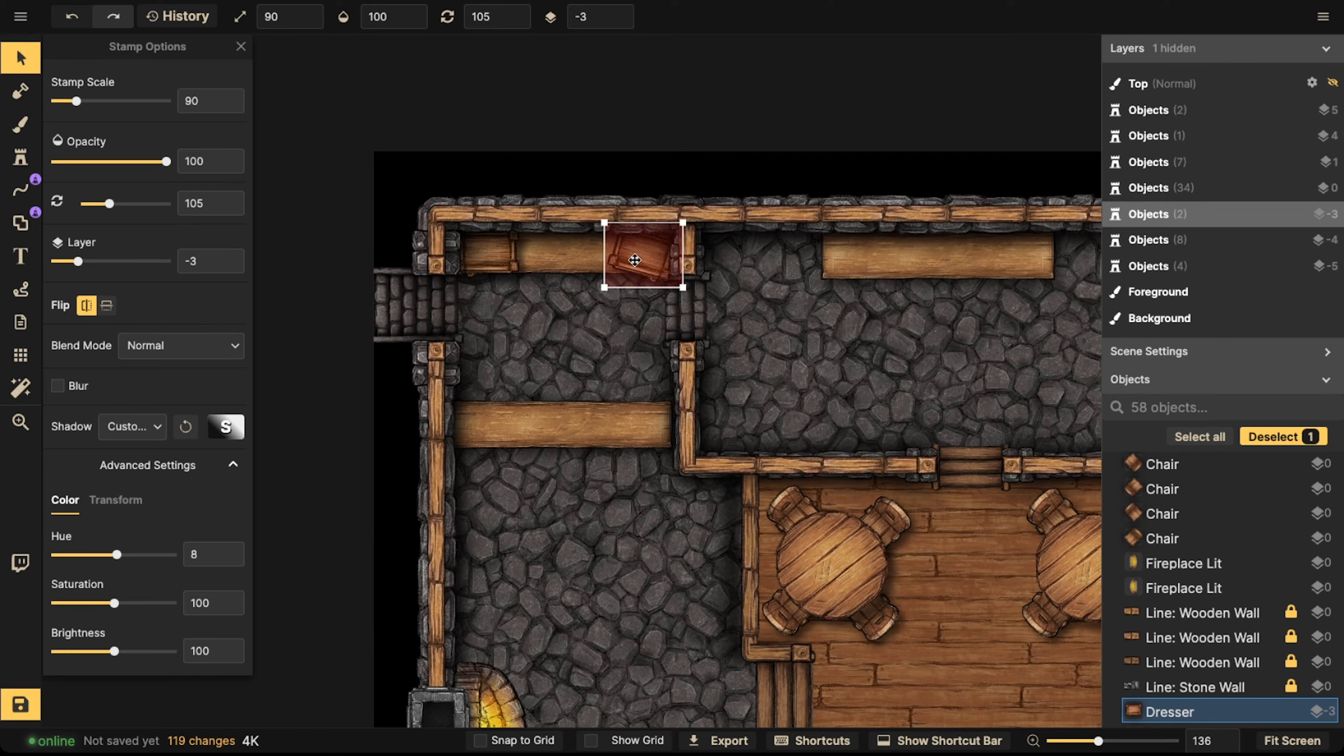
scroll(634, 260, "down", 5)
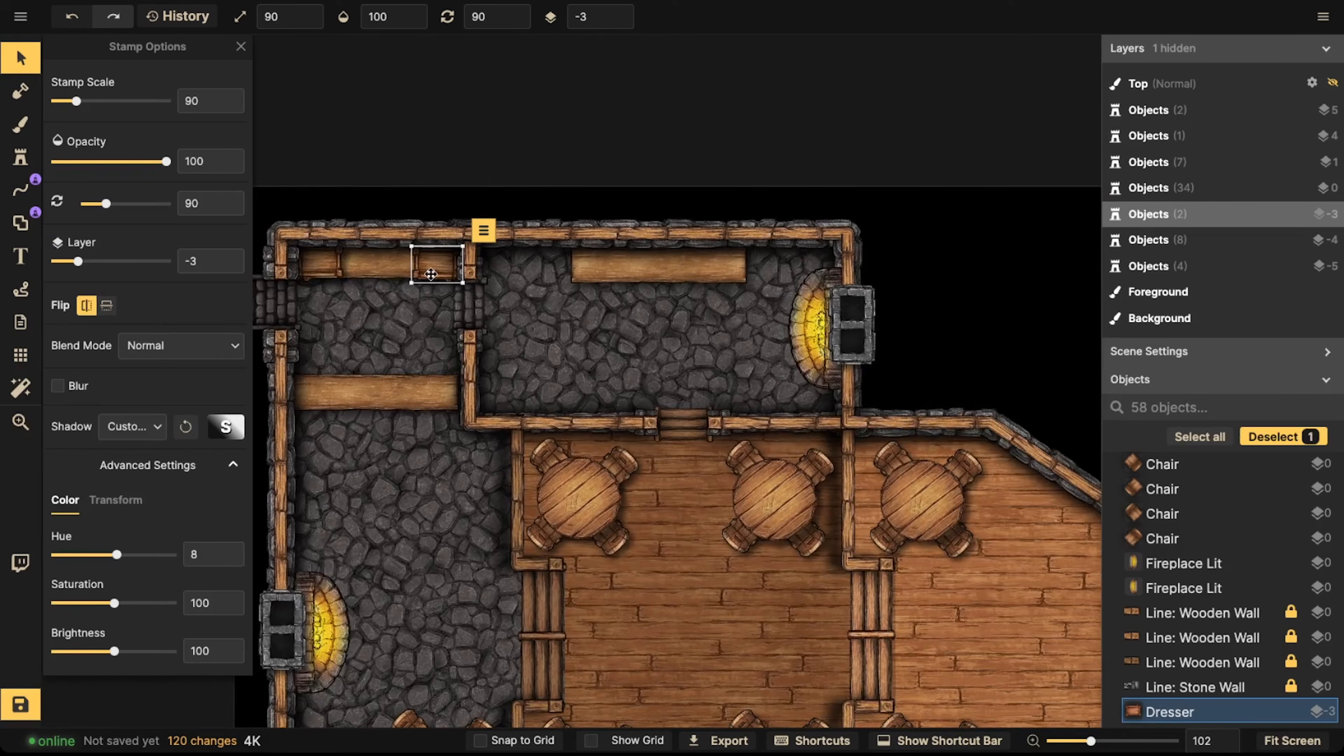
scroll(556, 334, "down", 2)
scroll(331, 390, "down", 6)
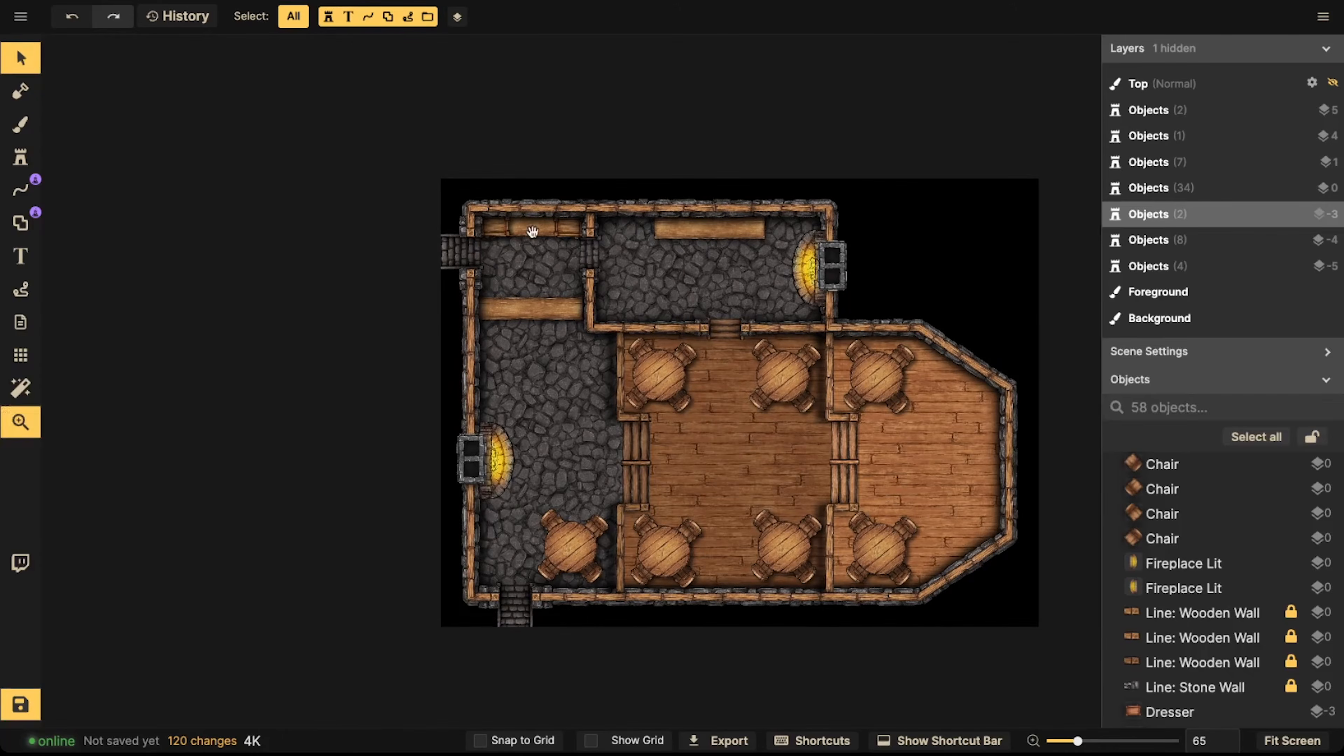
left_click(500, 228)
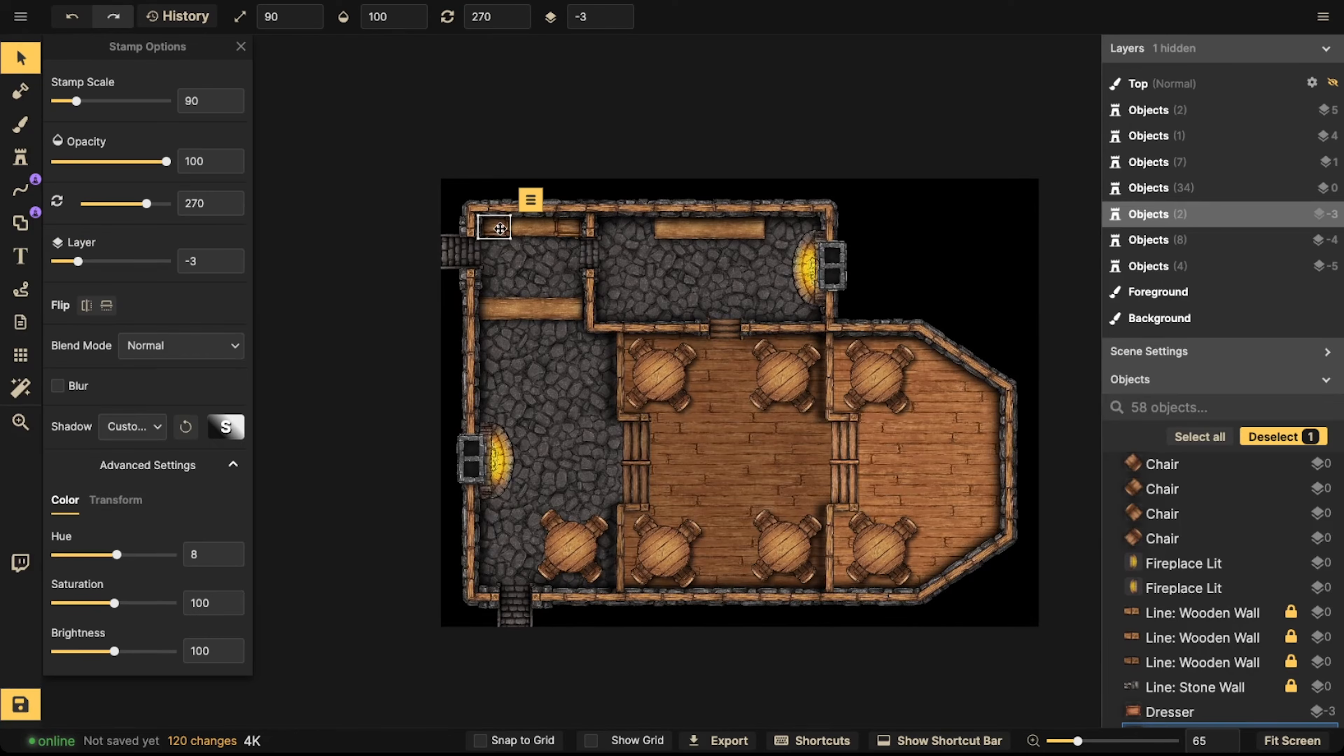
left_click(26, 155)
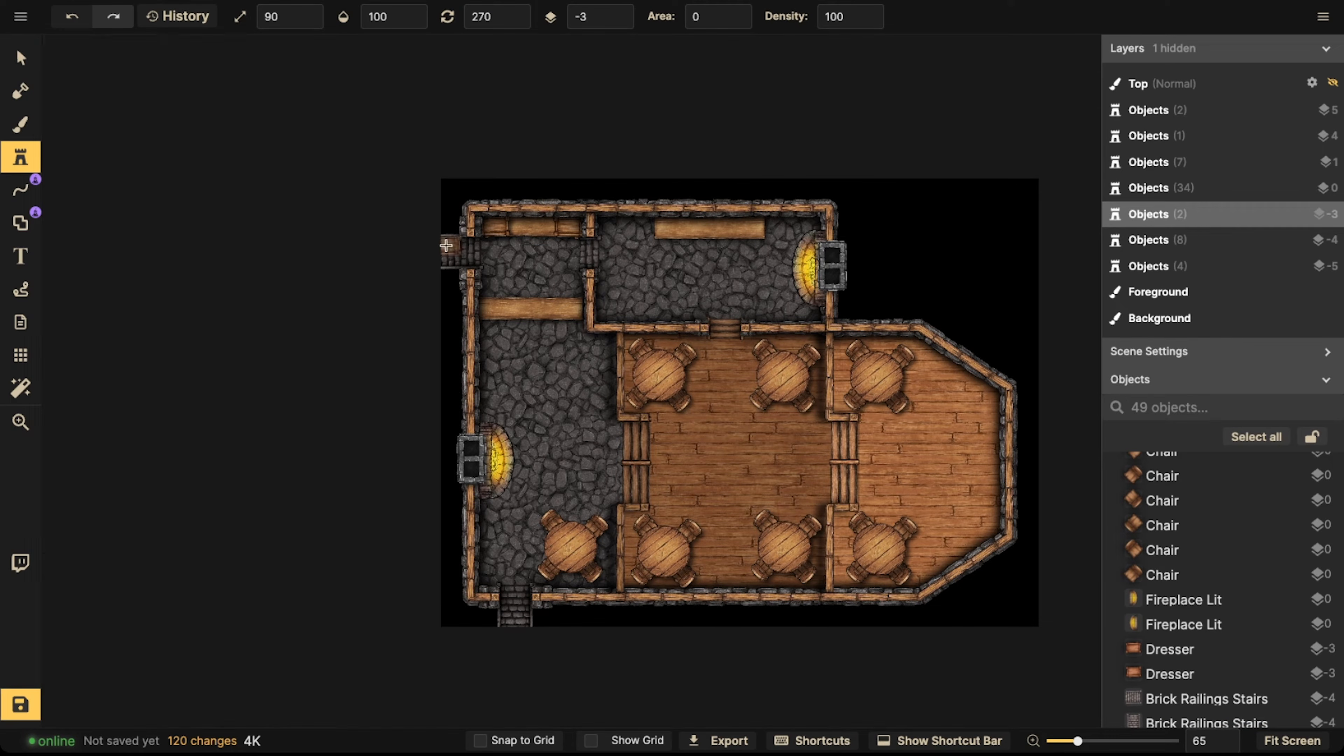
scroll(469, 247, "down", 2)
middle_click_drag(534, 255, 435, 270)
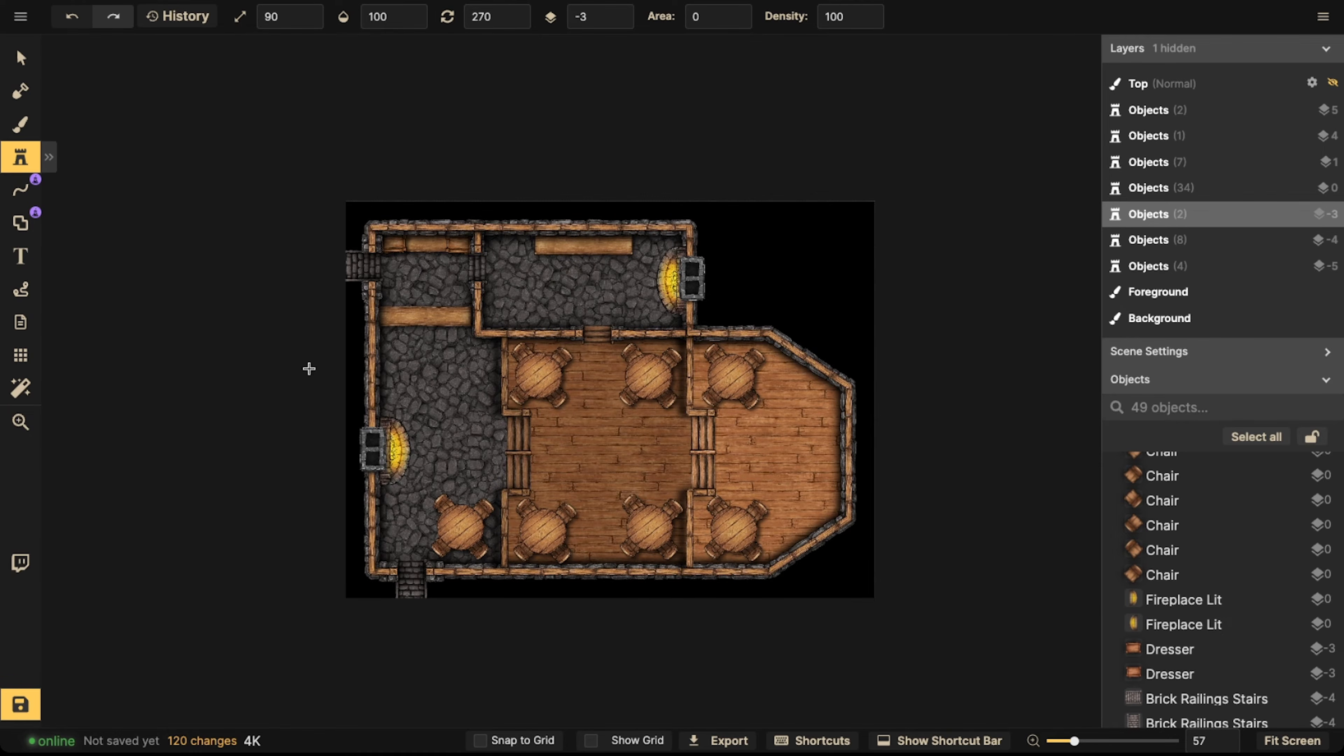
scroll(420, 381, "up", 5)
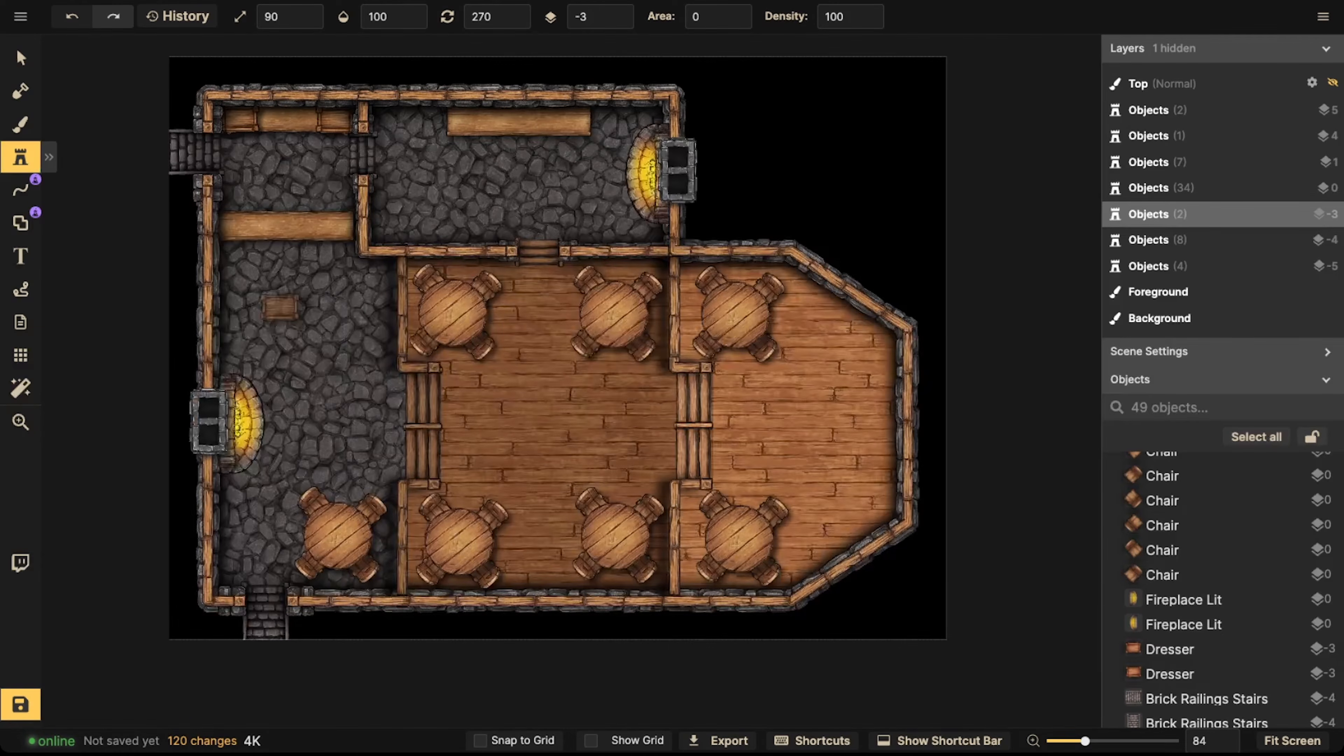
Set up a round foreground brush with the dark stone texture at texture scale 56.5, brush size 70 and opacity 100
left_click(37, 135)
left_click(79, 375)
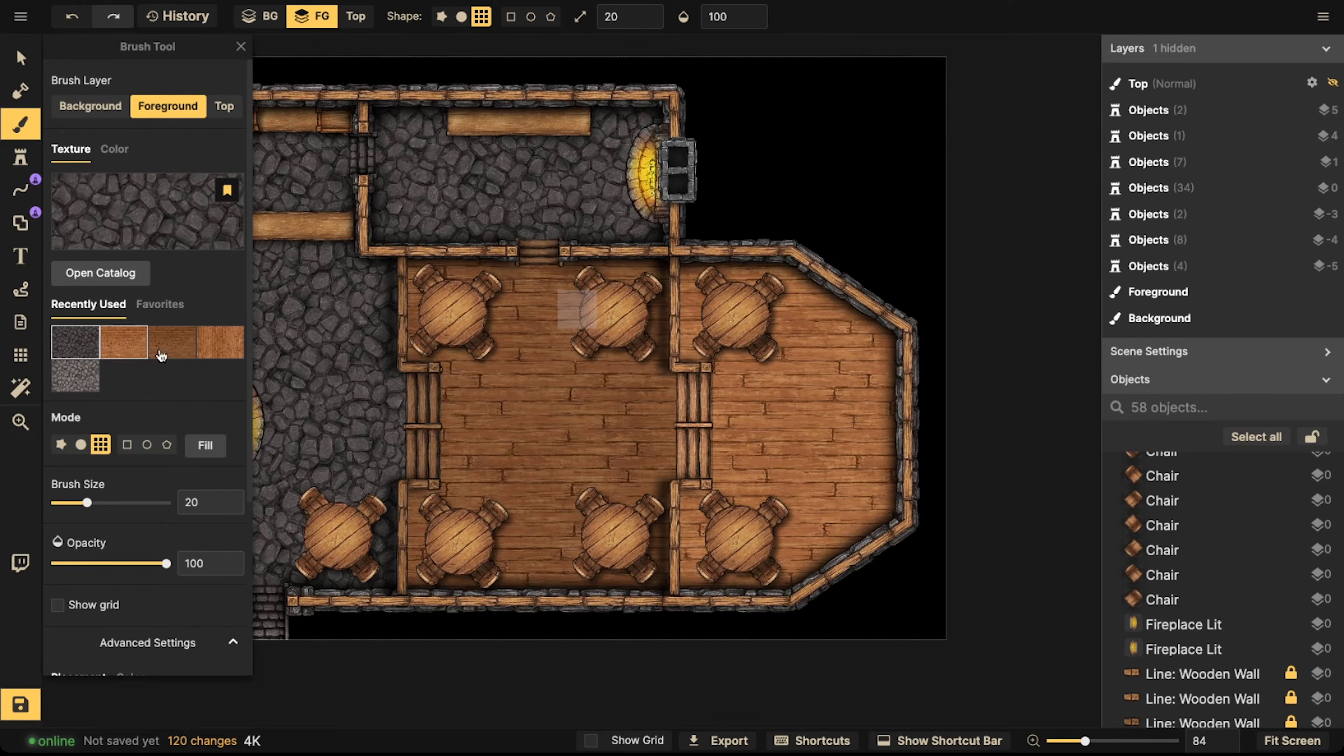
middle_click_drag(306, 230, 421, 241)
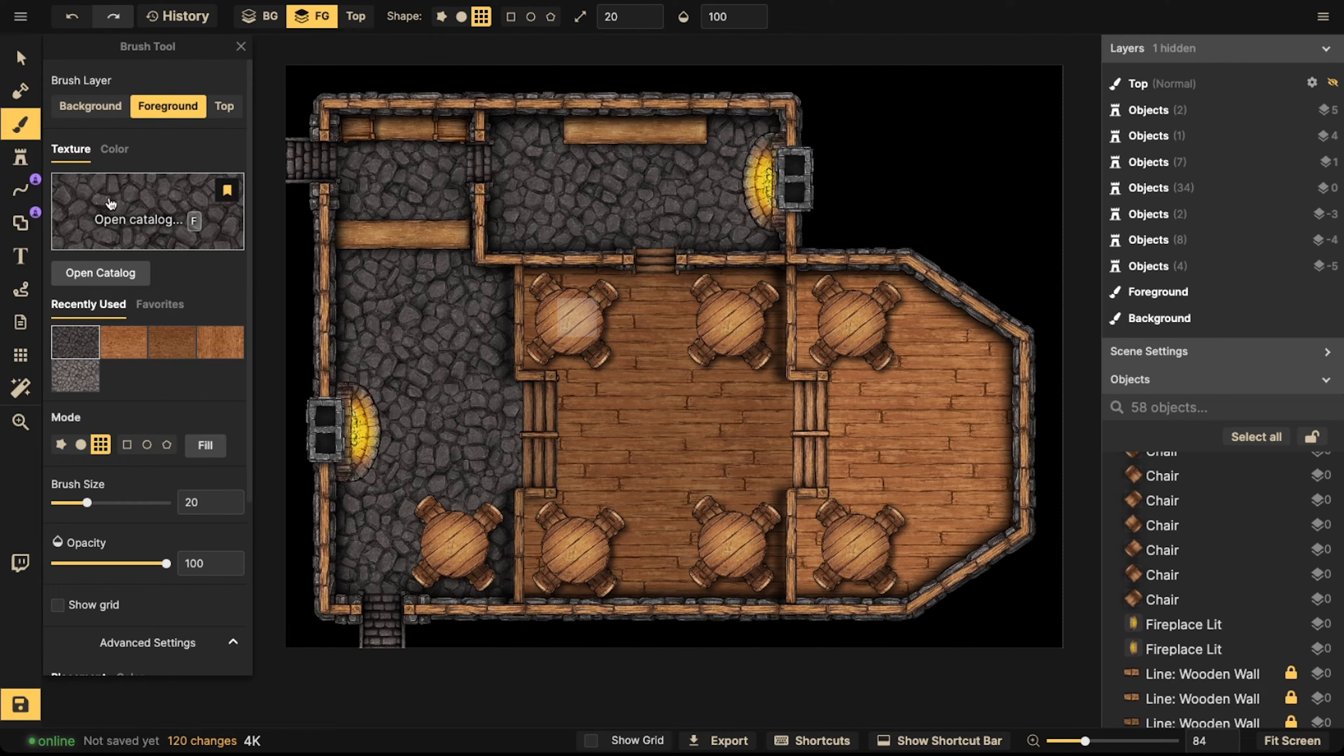
scroll(134, 476, "down", 3)
left_click(107, 582)
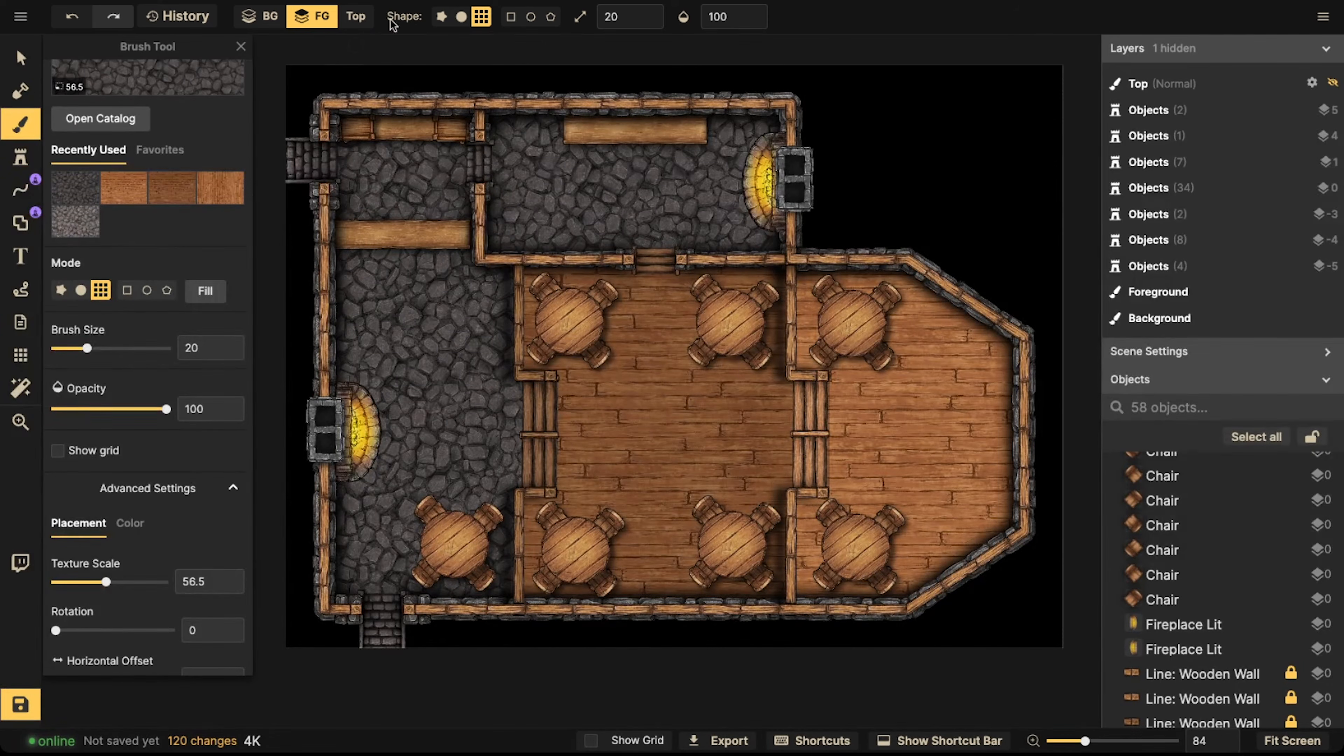
left_click(461, 17)
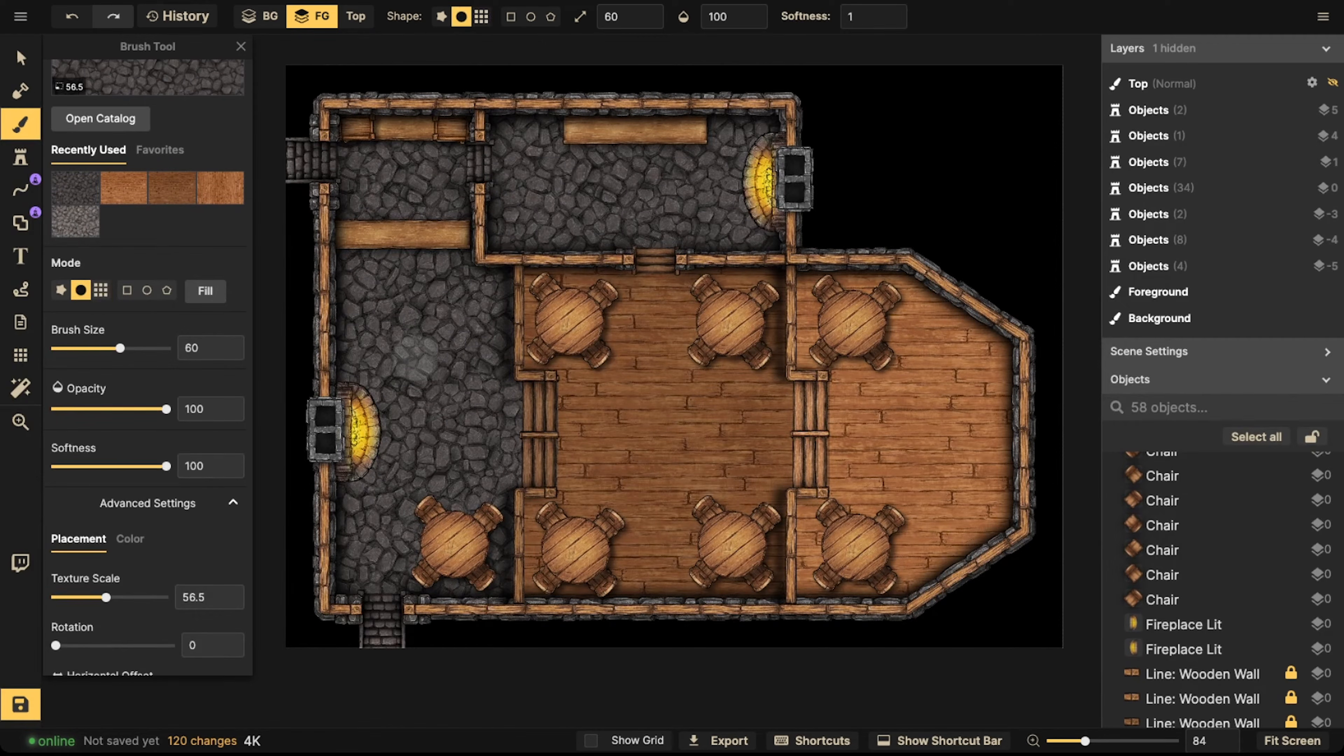
key("]")
left_click(721, 17)
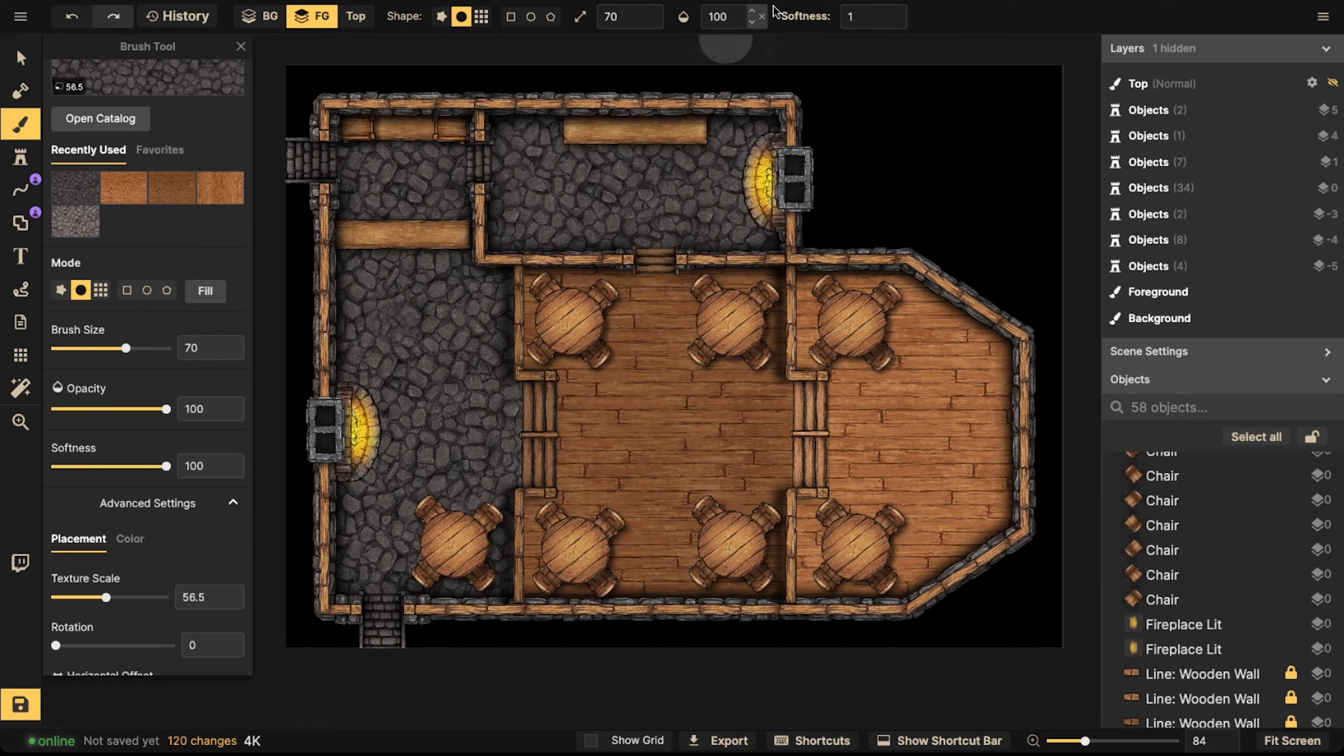
Paint soft patches of the smaller-scale stone texture across the west room's floor, from its north part down to the south entrance
left_click(392, 332)
left_click(375, 358)
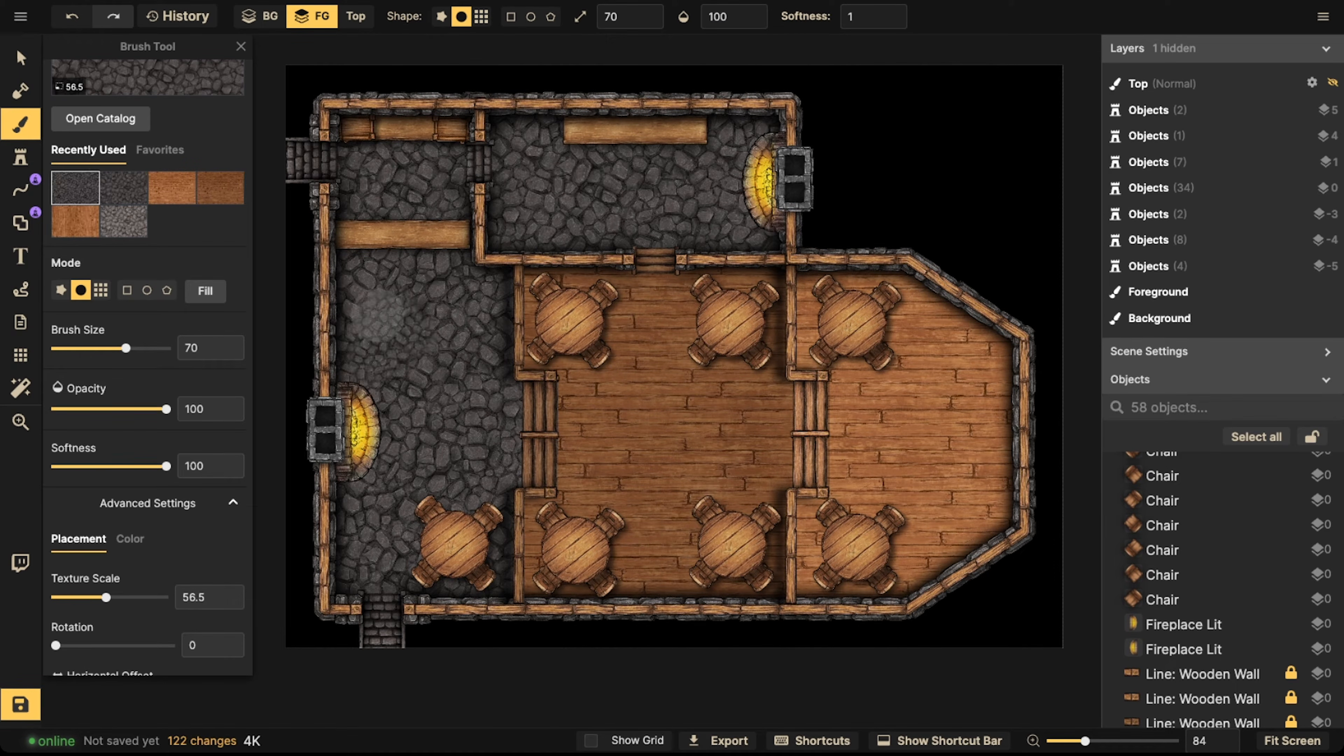
left_click_drag(386, 372, 403, 402)
left_click(477, 420)
left_click(378, 513)
left_click(354, 479)
left_click(342, 534)
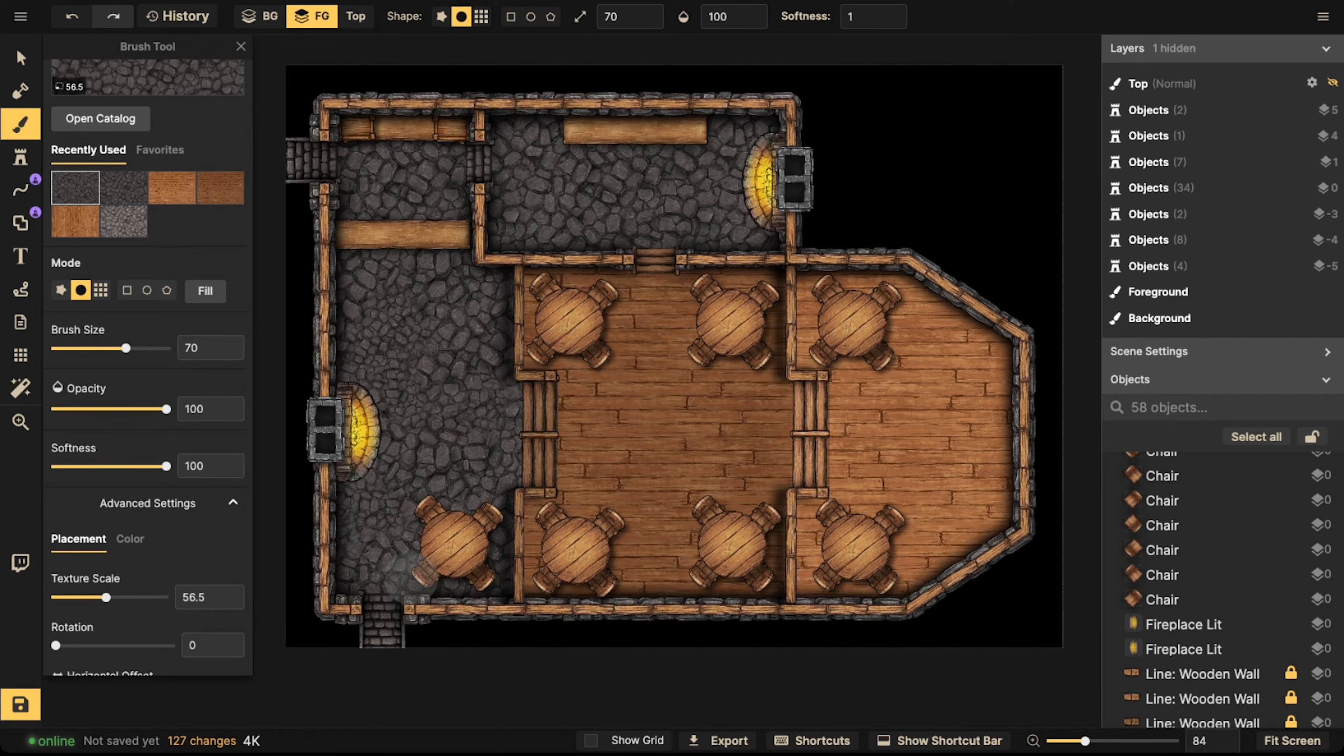
left_click(410, 577)
Paint soft patches of the smaller-scale stone texture on the floors of the north room and the small northwest room
left_click(501, 196)
left_click(711, 165)
left_click(737, 124)
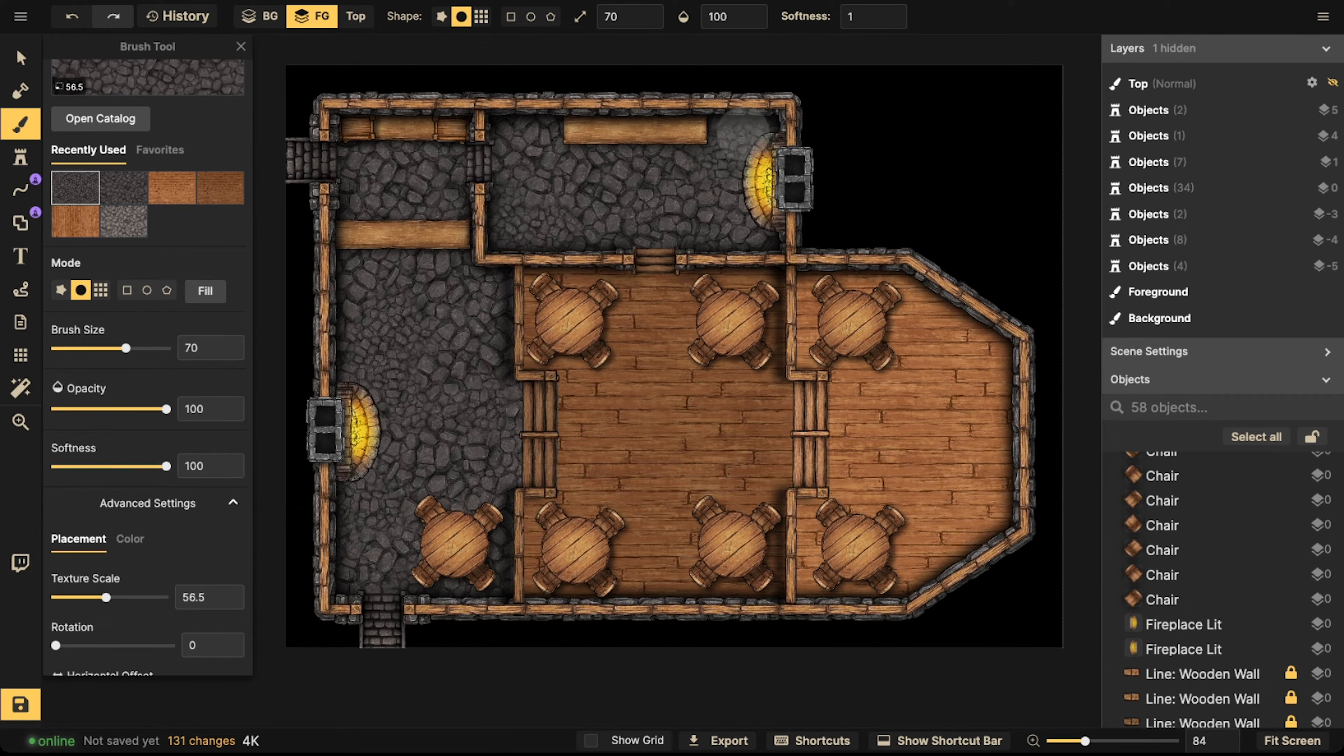
left_click(419, 166)
left_click(450, 134)
left_click(353, 203)
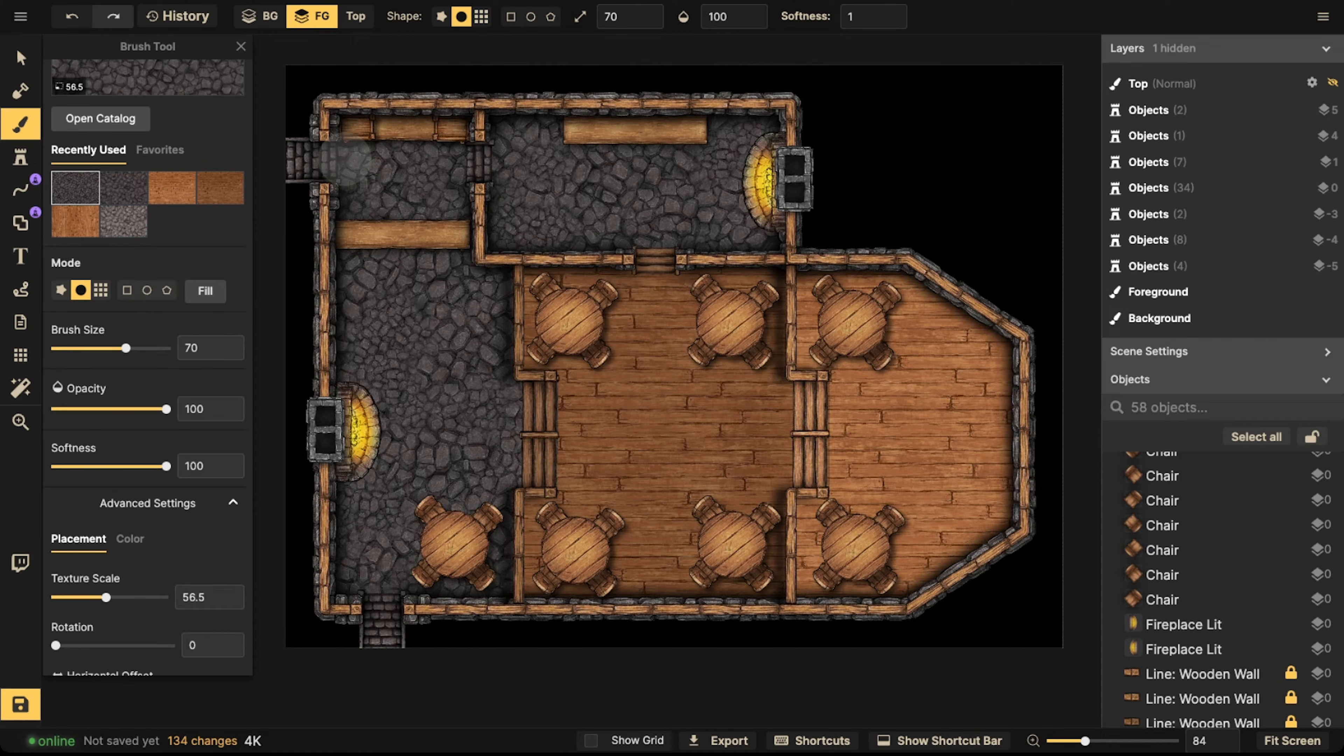
Shift and rotate the southeast chair of the middle hall's southwest table and the northwest chair of its southeast table
key("v")
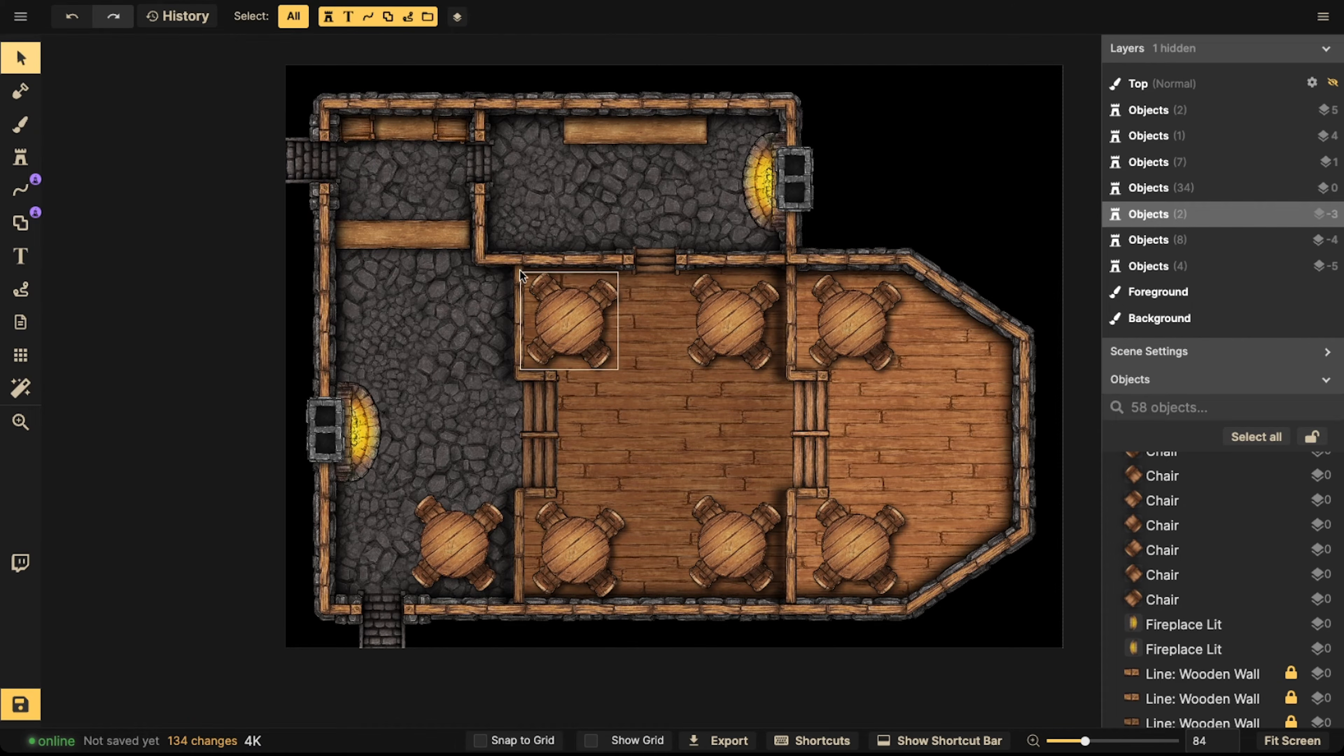
scroll(514, 271, "down", 3)
key("space")
left_click_drag(637, 274, 575, 298)
left_click_drag(571, 350, 570, 331)
left_click(544, 495)
left_click_drag(544, 495, 548, 492)
left_click_drag(525, 543, 547, 534)
left_click_drag(610, 482, 603, 477)
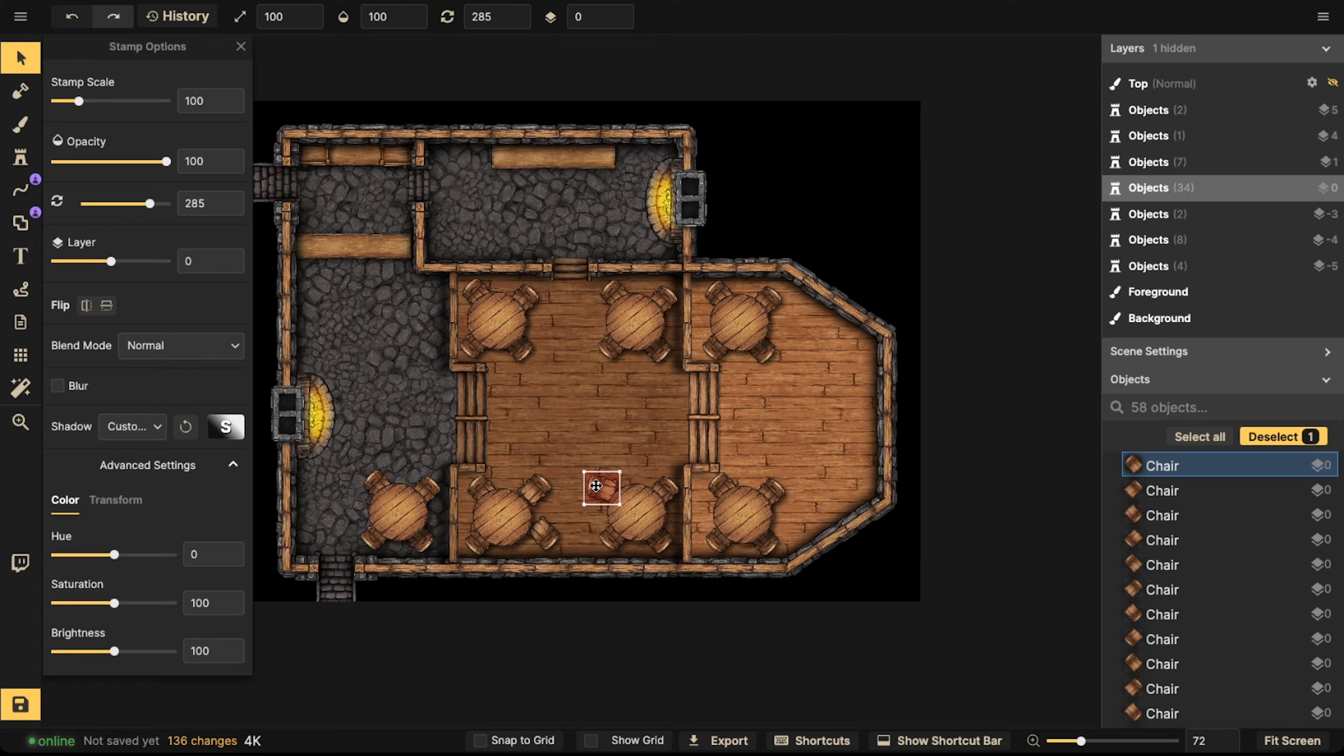
Reposition and turn the chairs around the south table in the east room to break up their regular arrangement
left_click(736, 483)
left_click_drag(737, 482, 776, 495)
left_click(740, 477)
left_click(767, 493)
scroll(767, 493, "down", 2)
left_click(784, 517)
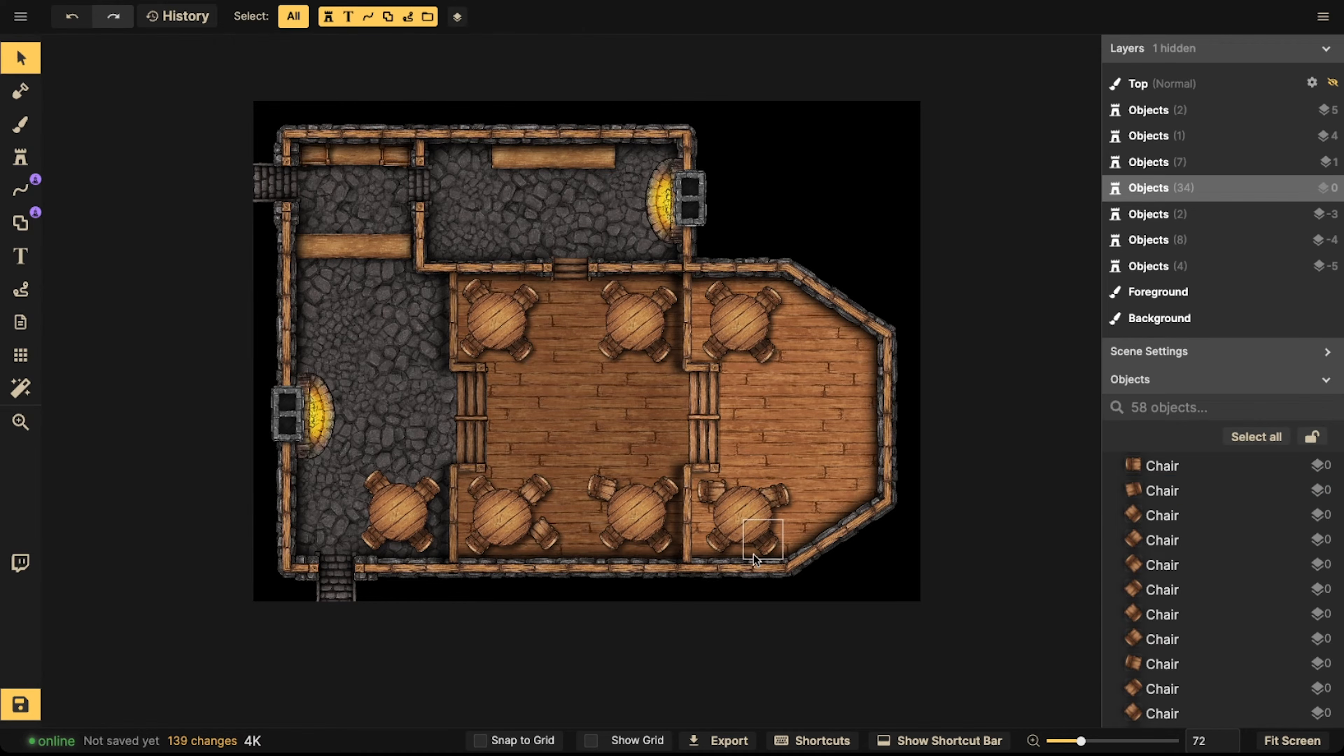
left_click_drag(719, 546, 711, 547)
left_click(728, 511)
Adjust the chairs around the middle hall's southwest table so they sit less evenly
left_click(515, 512)
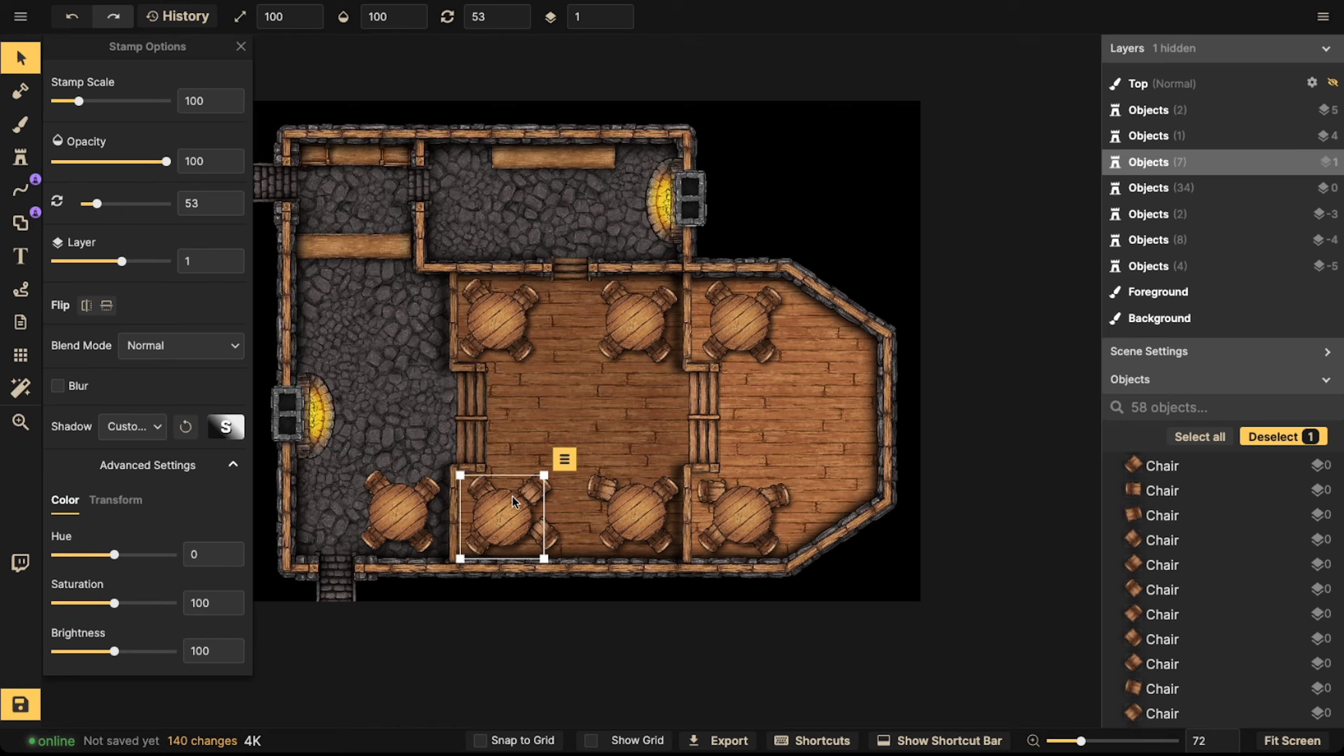
left_click_drag(478, 490, 465, 489)
left_click(509, 559)
left_click(540, 541)
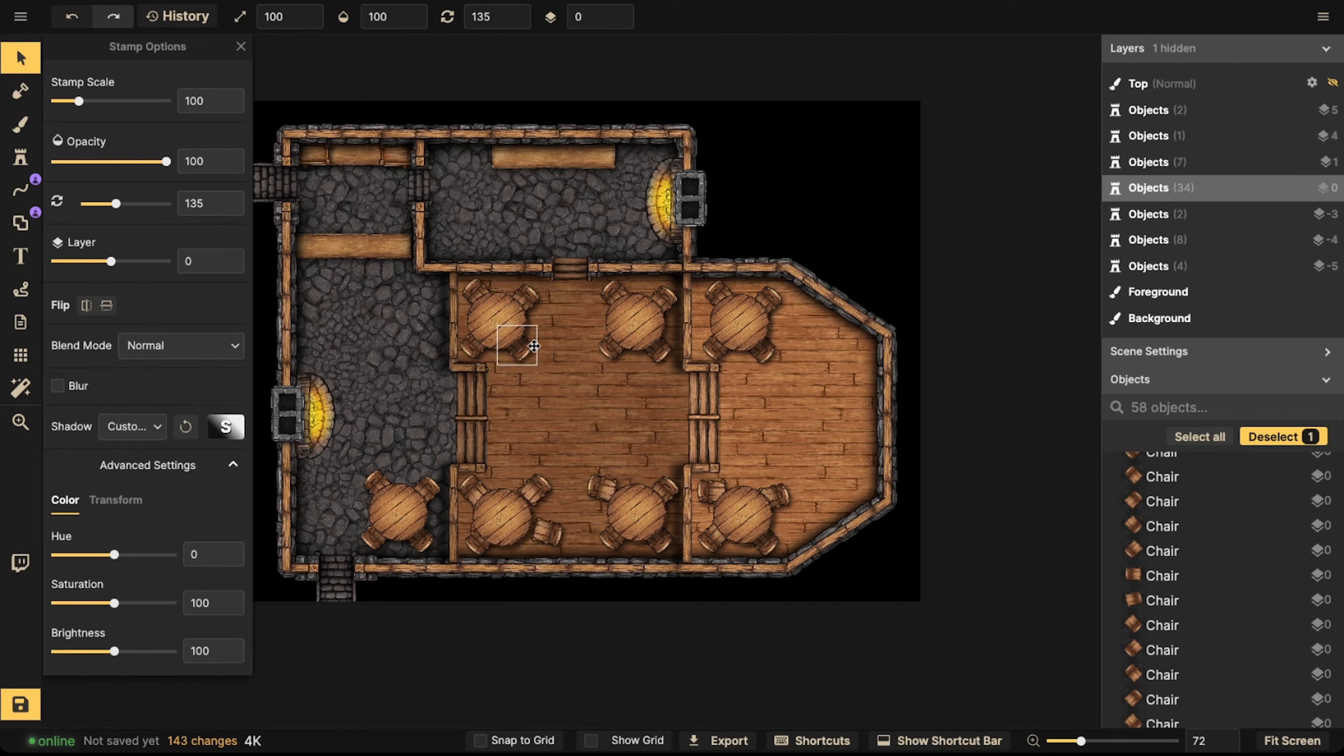
Shift chairs at the northern tables and at the west room's table for a more irregular seating layout
left_click_drag(534, 346, 531, 345)
left_click(478, 476)
left_click_drag(413, 488, 381, 531)
left_click_drag(612, 299, 602, 304)
left_click_drag(760, 351, 765, 348)
scroll(612, 347, "down", 2)
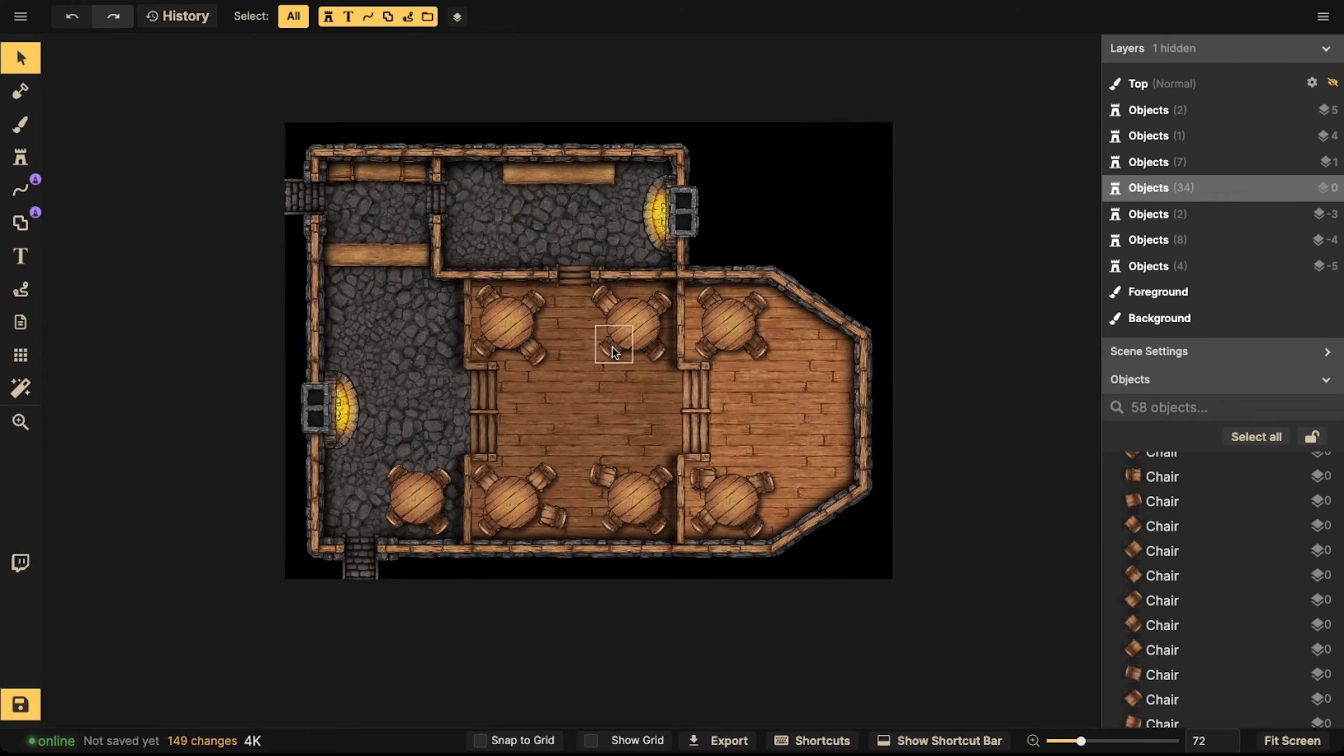
Draw a wooden wall line at stroke scale 100 on layer -5, enclosing the east room's far end between its two diagonal walls
middle_click_drag(660, 353, 448, 337)
scroll(143, 294, "up", 3)
left_click(20, 189)
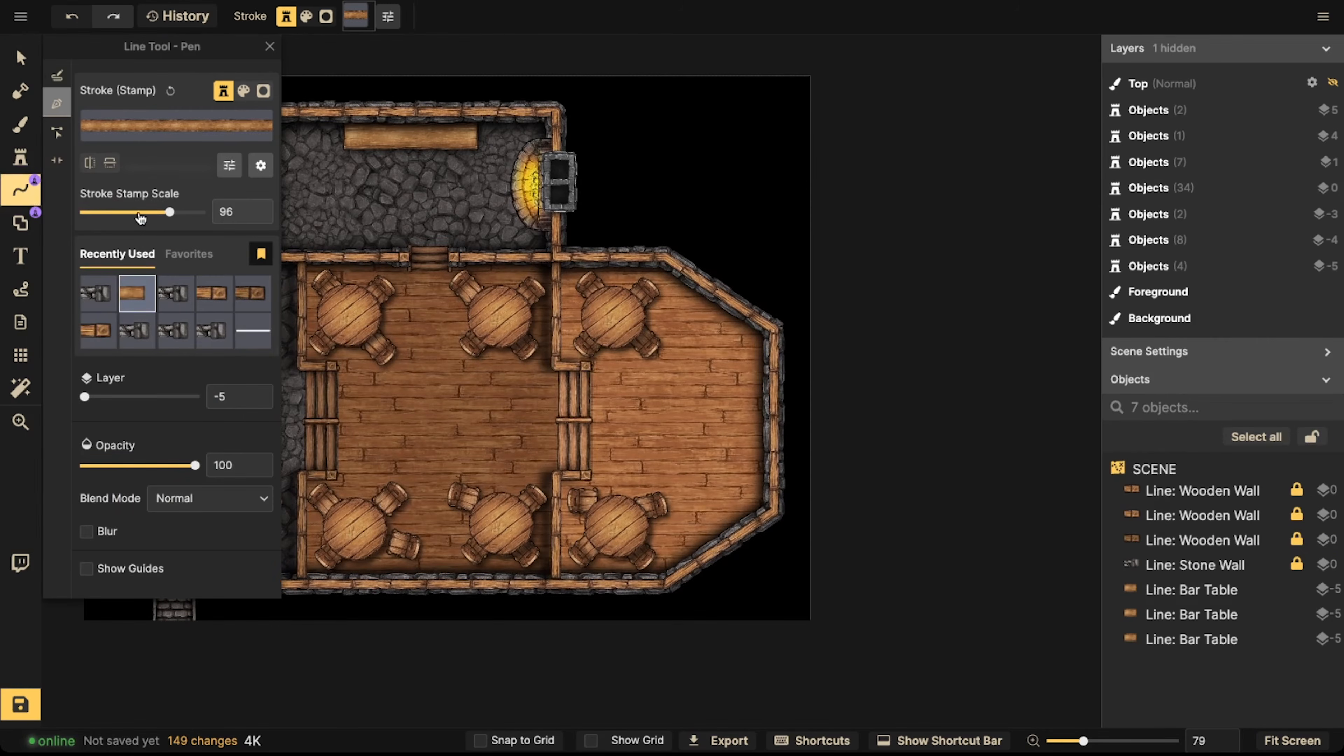
left_click(20, 58)
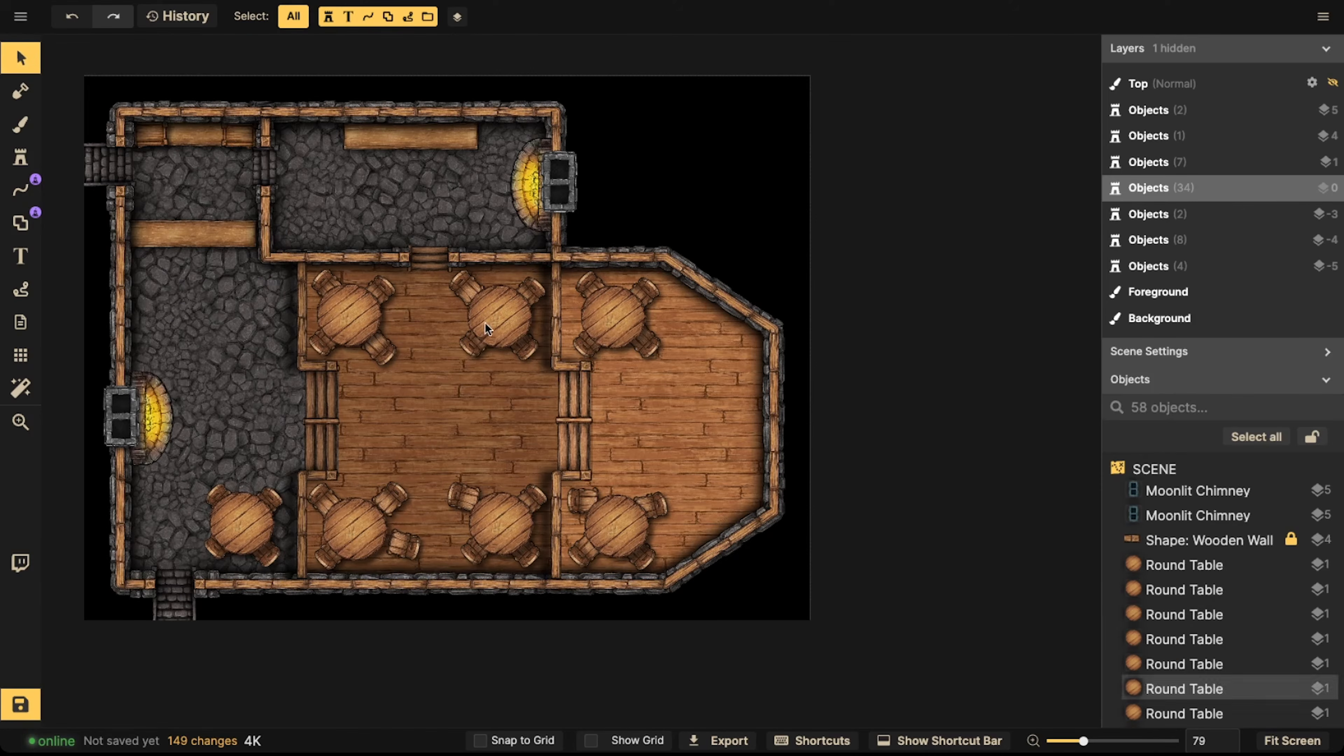
left_click(21, 192)
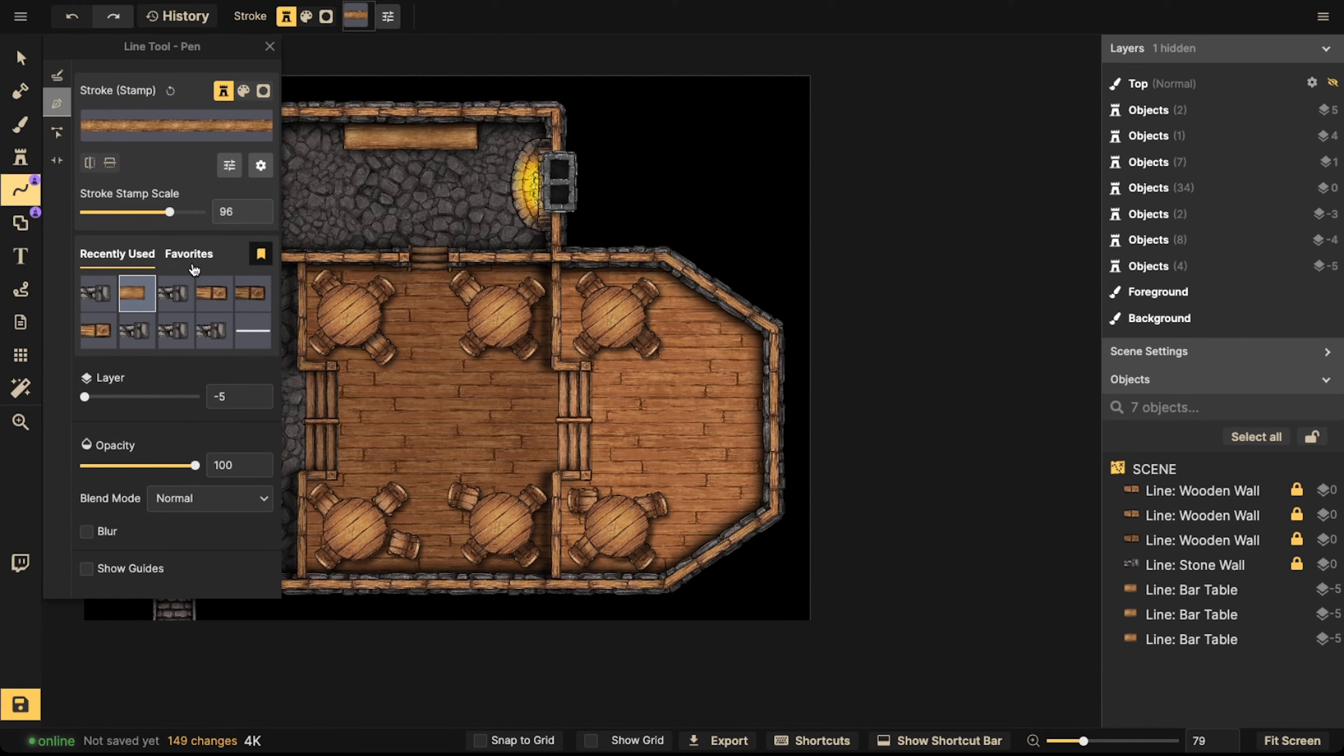
left_click(220, 292)
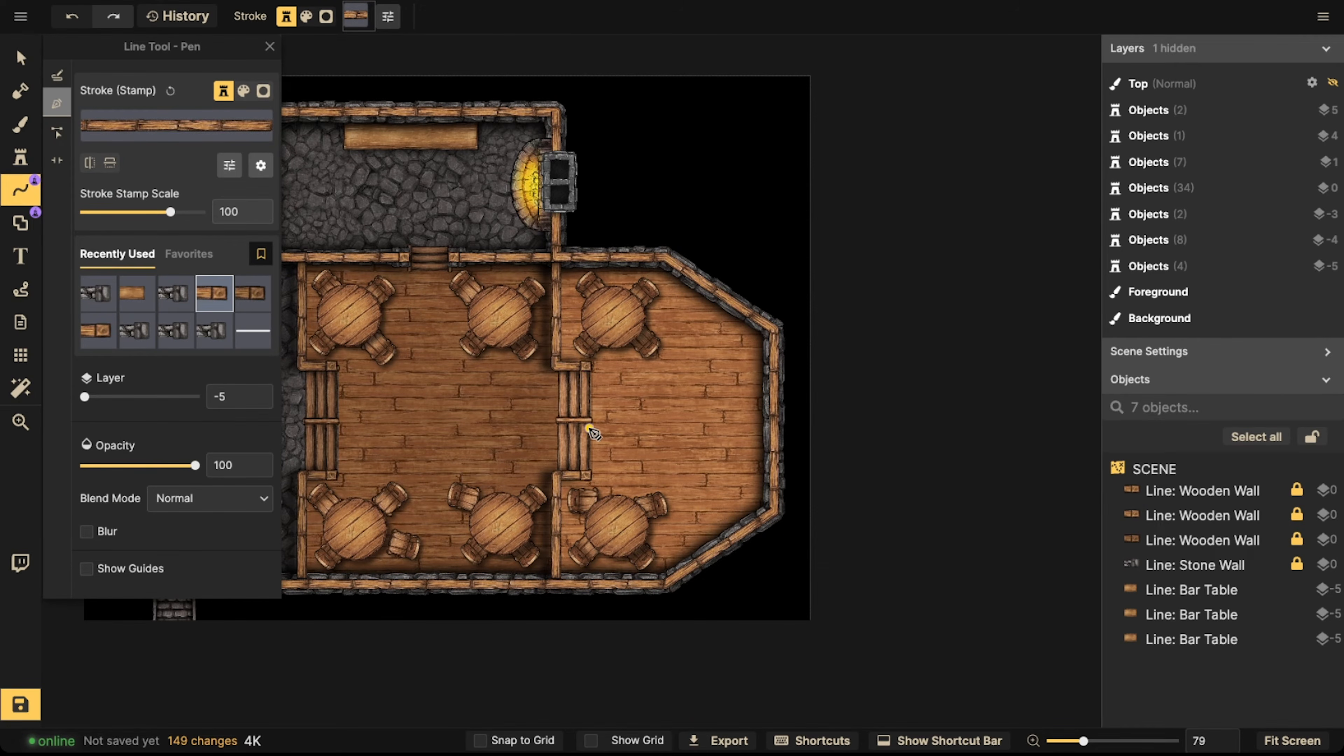
scroll(593, 433, "down", 1)
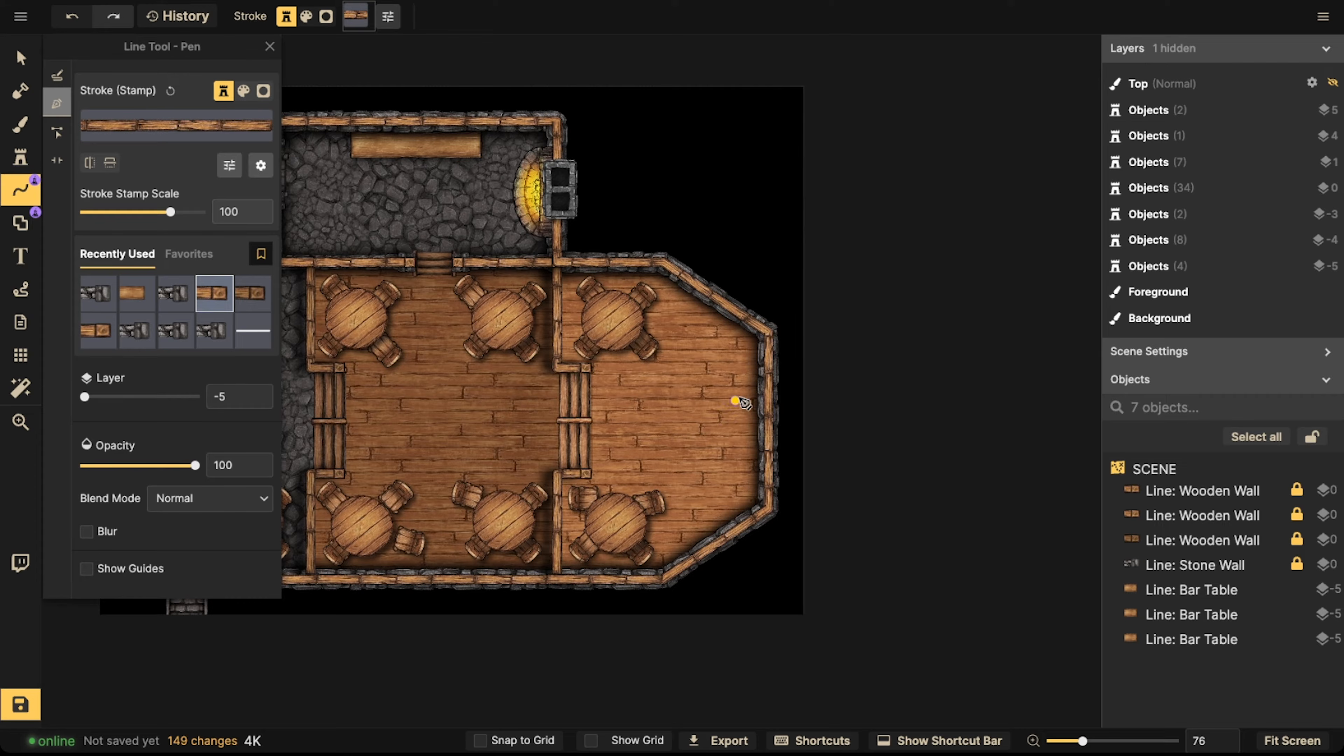
left_click(735, 310)
left_click(696, 348)
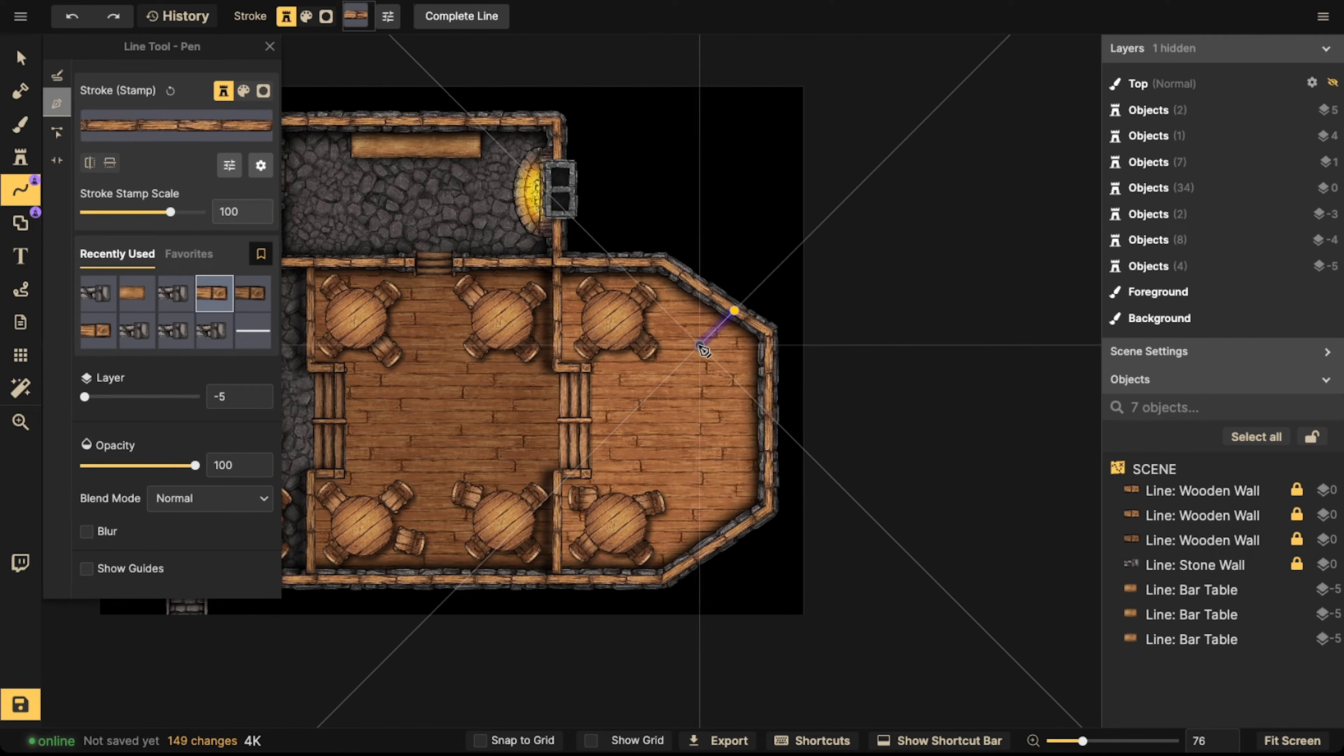
left_click(697, 494)
left_click(731, 529)
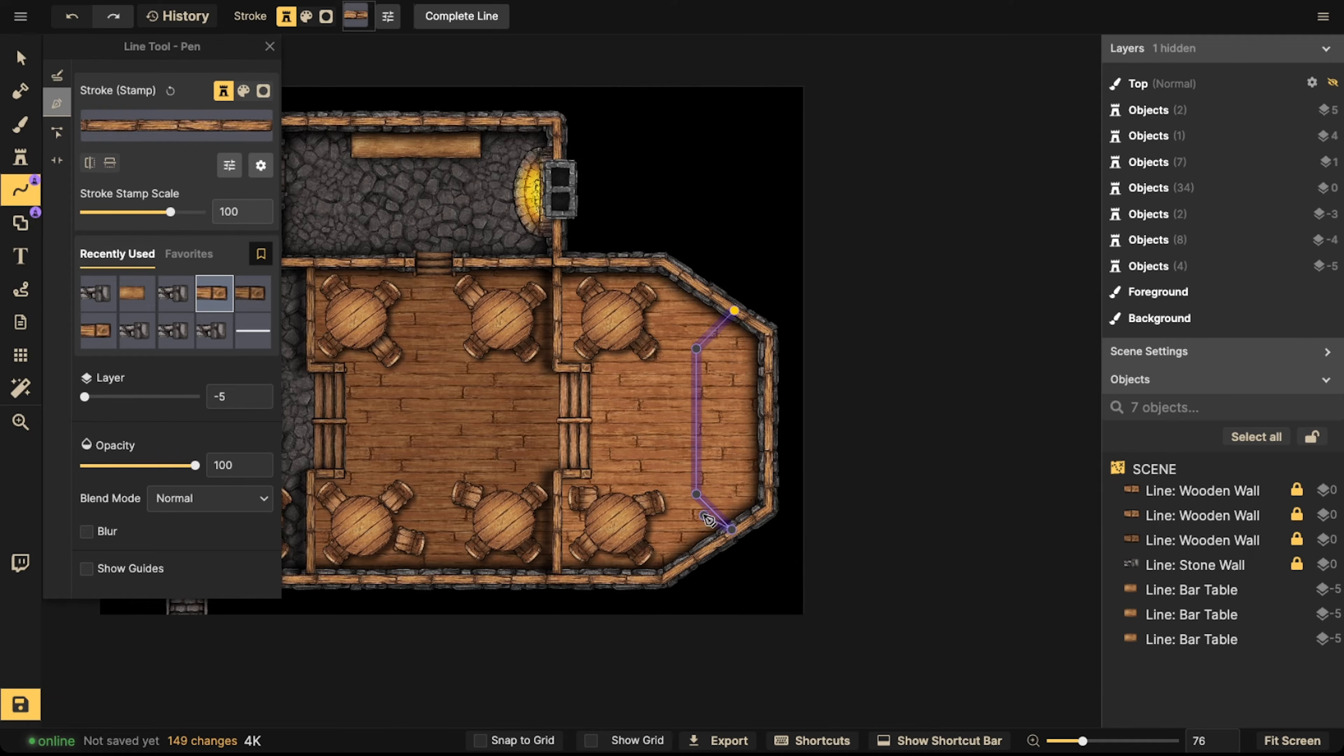
key("Return")
left_click(20, 57)
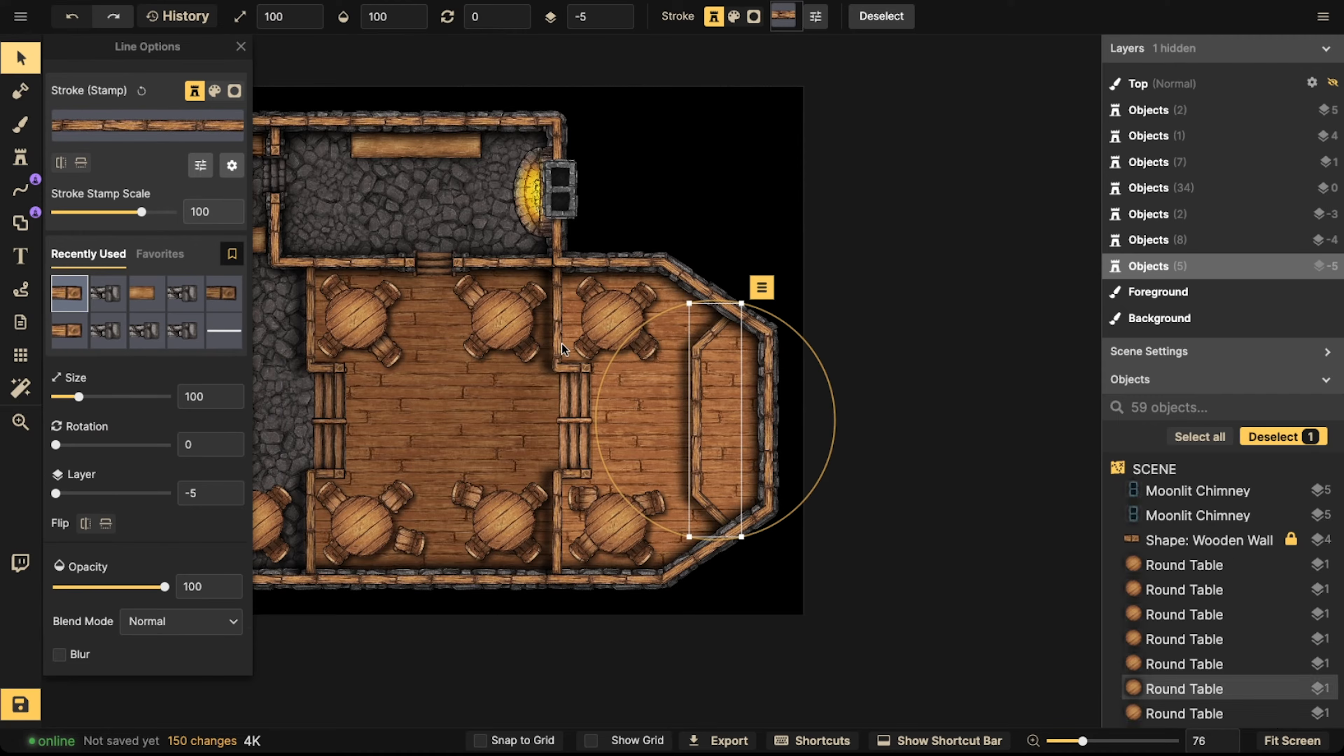
Shift the wooden partition in the east room slightly westward to widen the enclosed area at the far end
left_click_drag(738, 412, 695, 383)
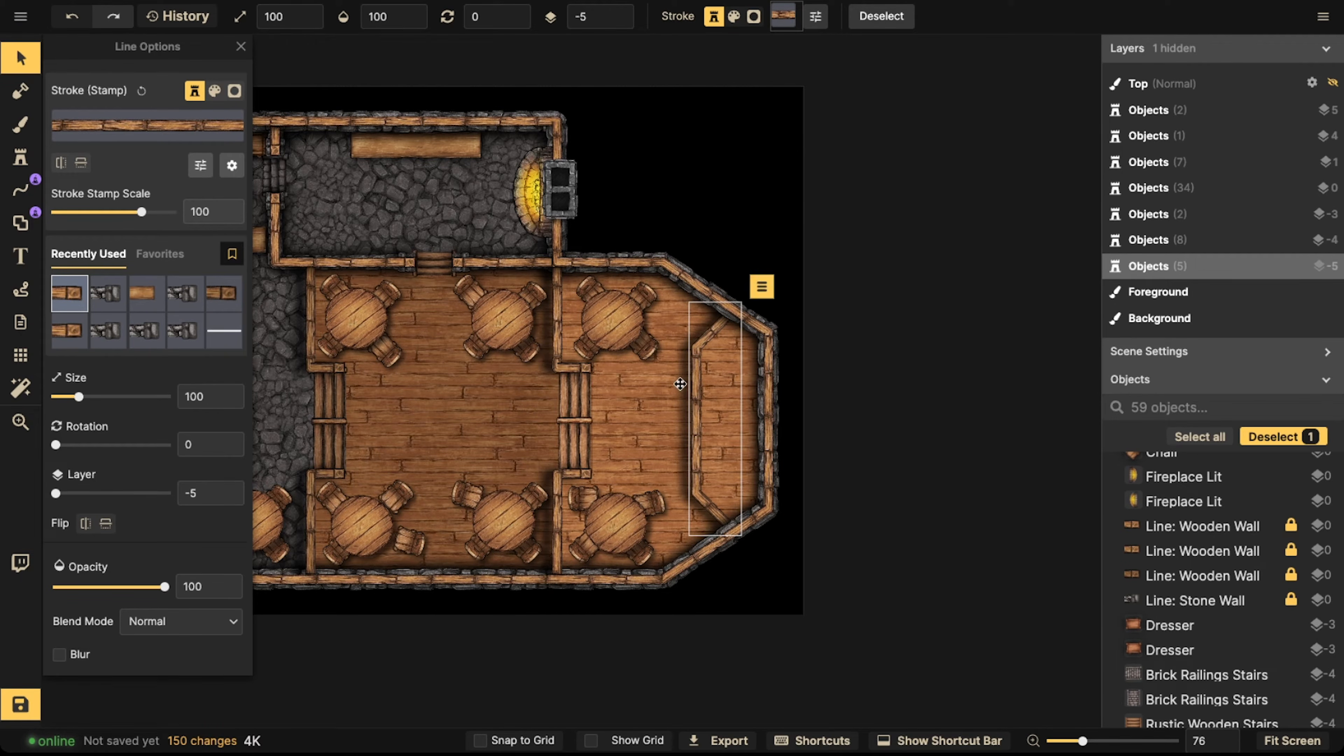
left_click_drag(719, 400, 712, 399)
key("Escape")
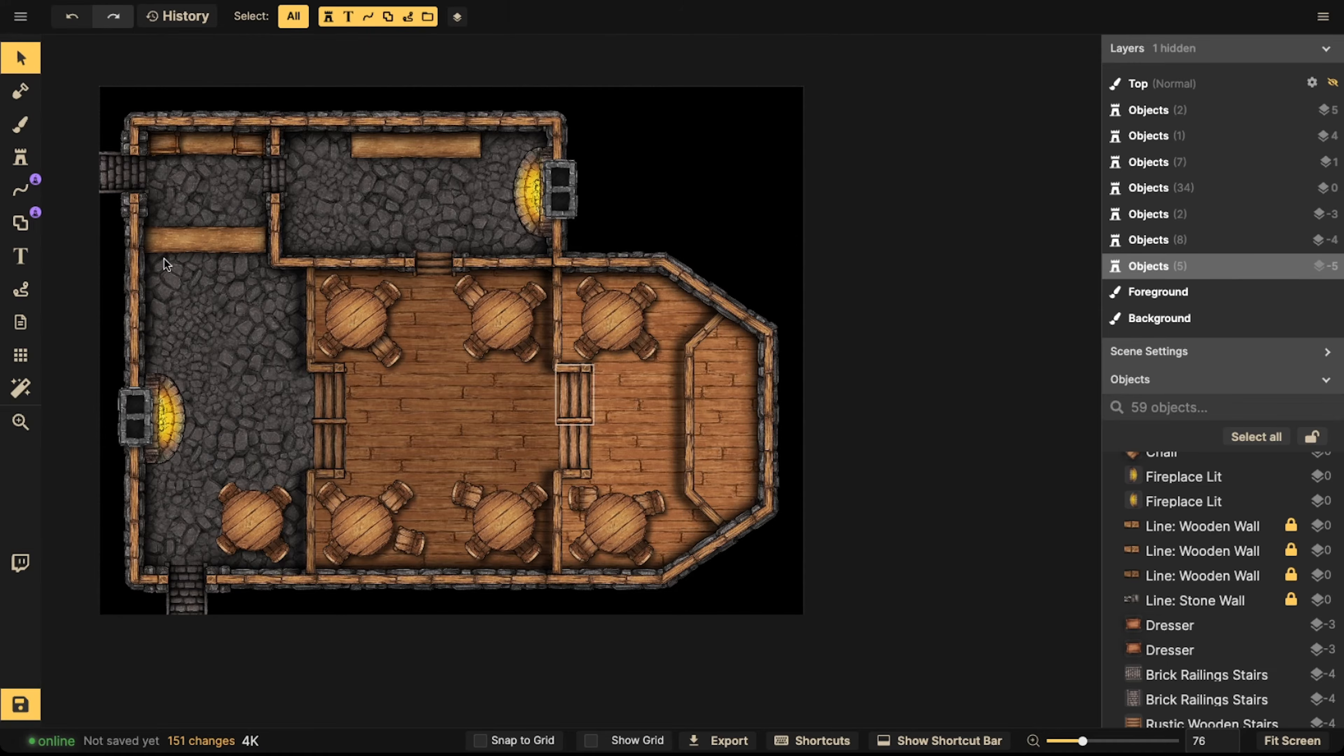
Search the Fantasy Battlemaps brush textures for "carpet" and choose the red carpet texture
left_click(20, 123)
left_click(135, 203)
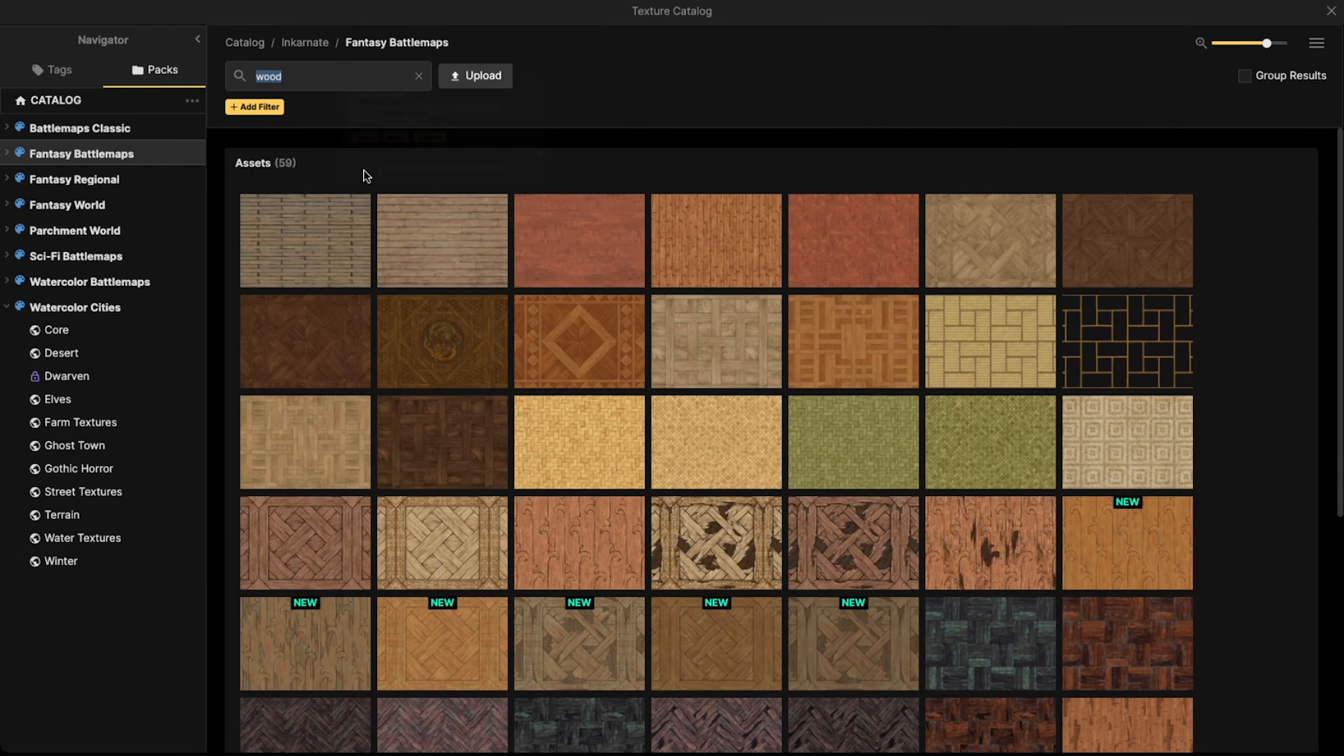
type("car")
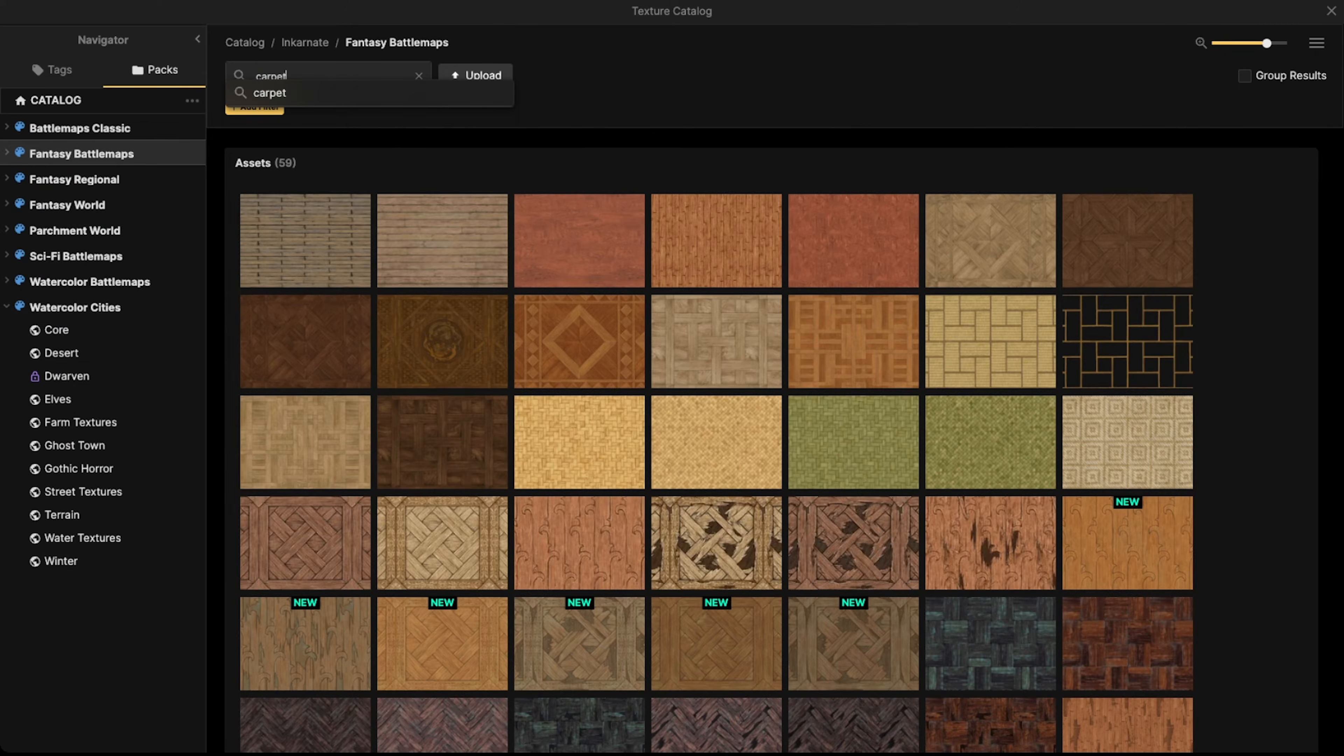
type("pet")
key("Return")
left_click(550, 343)
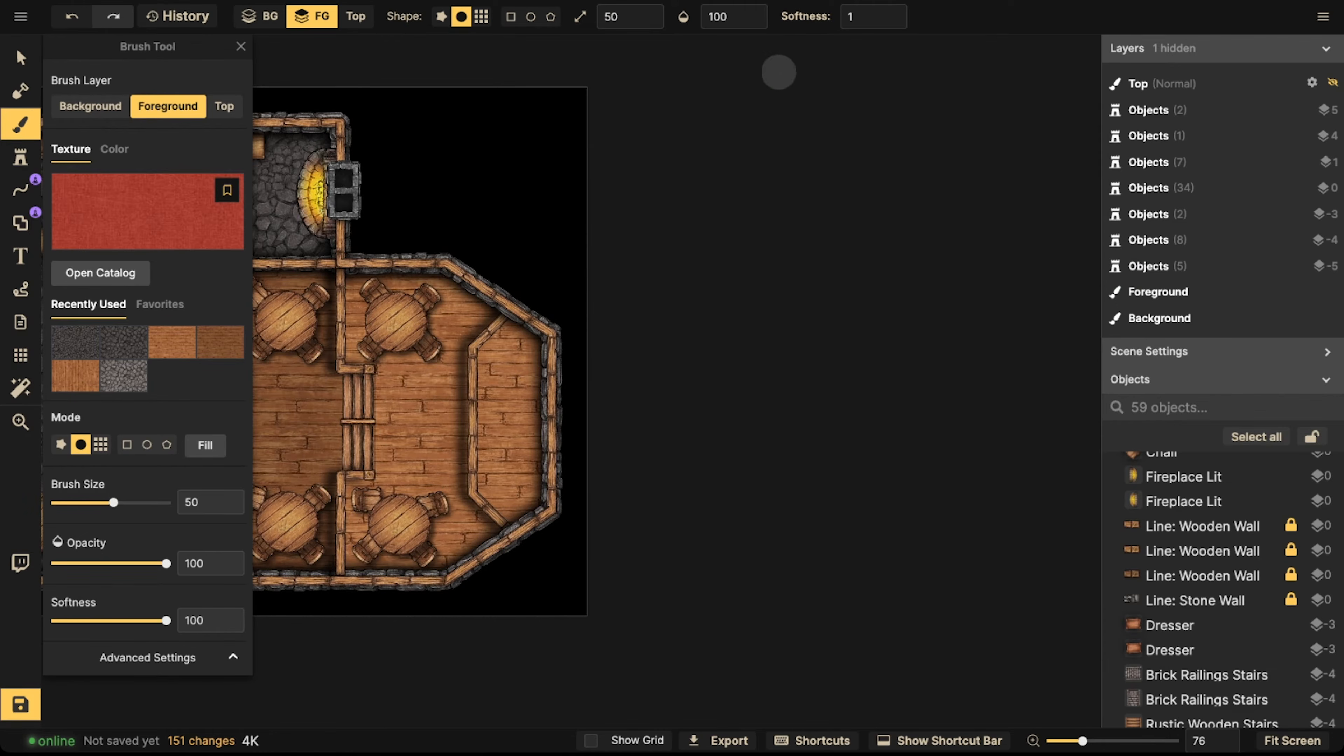
Set the brush softness to 0 and paint red carpet over the floor enclosed by the east room's partition on the foreground
left_click(857, 16)
type("0")
key("Return")
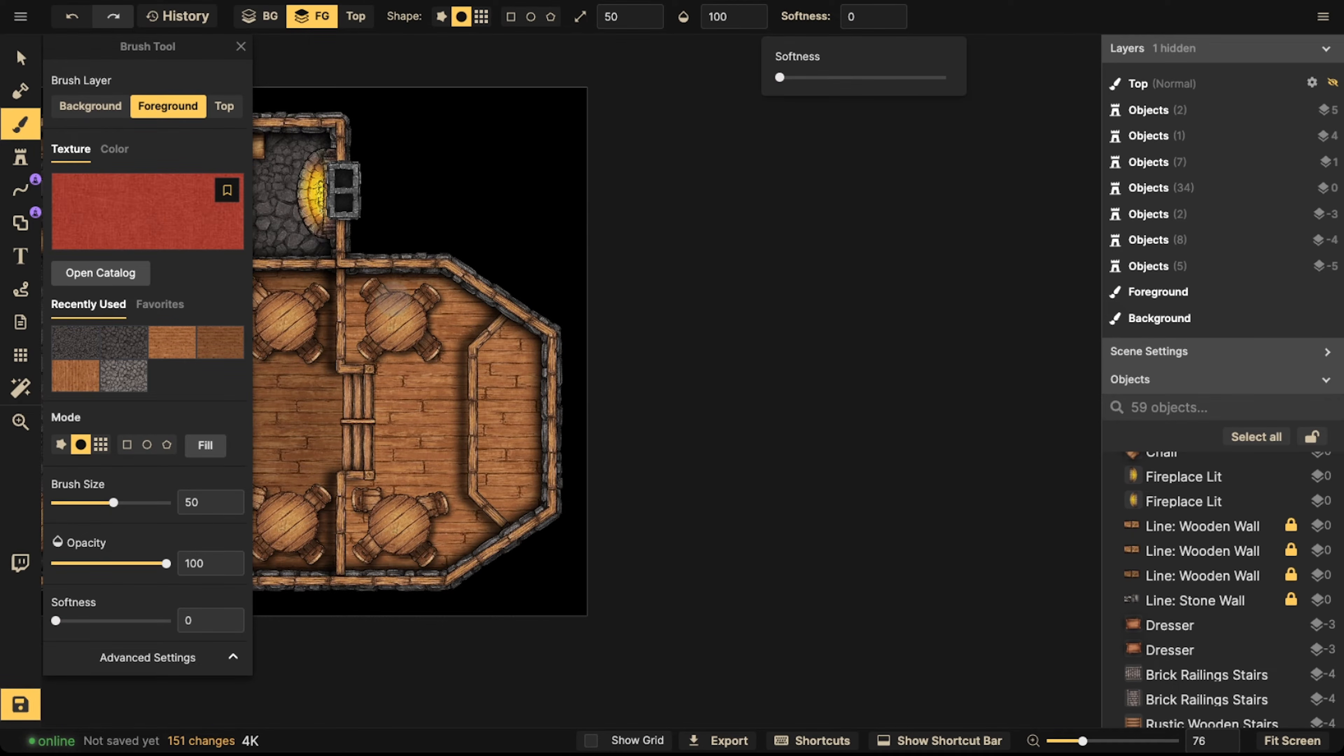
left_click(512, 337)
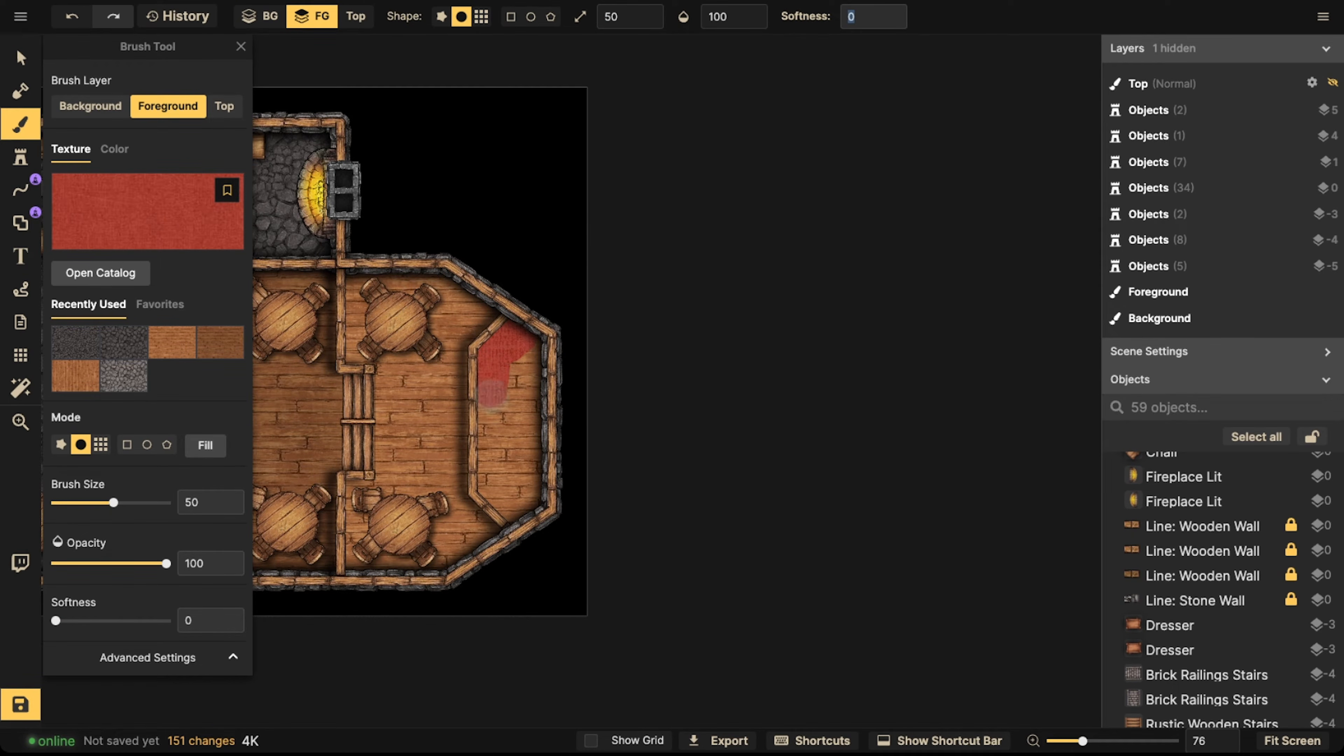
left_click_drag(511, 504, 524, 374)
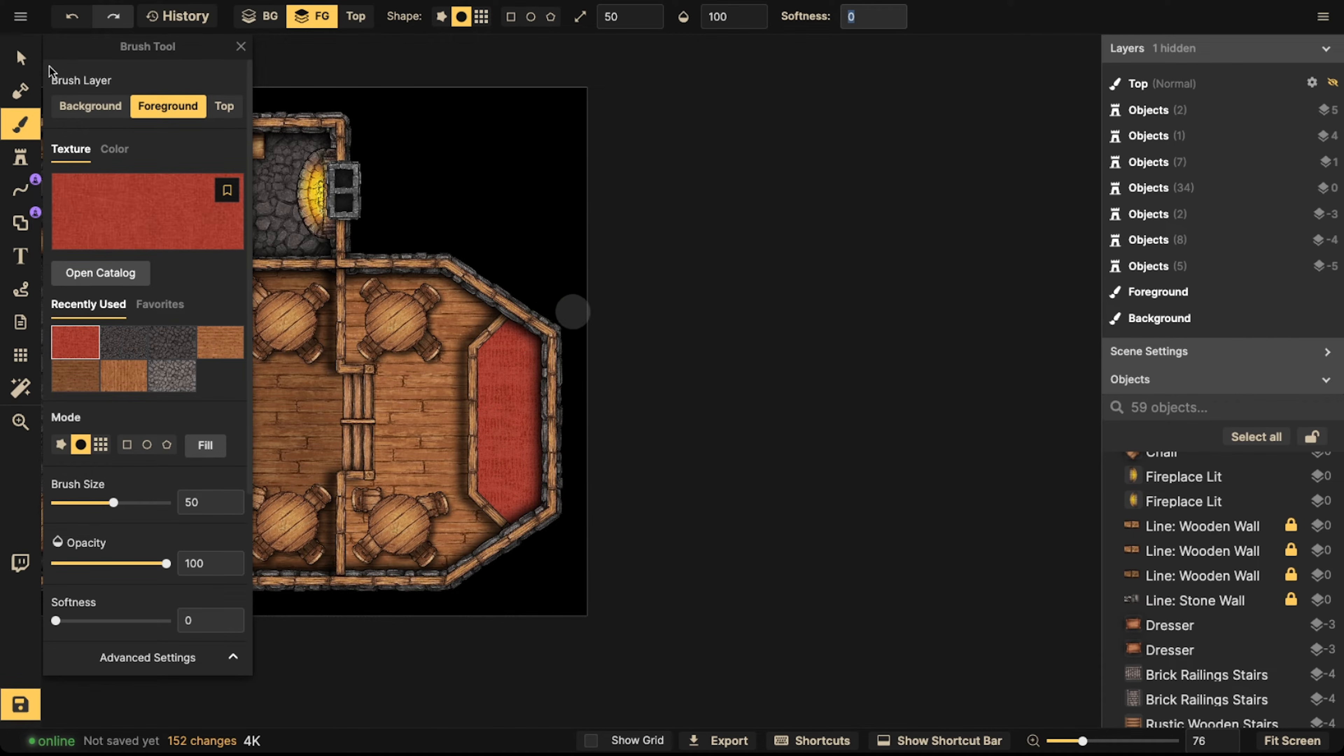
Search the stamps for "stools" and place a round wooden stool at the south edge of the west room's bar table
left_click(22, 60)
scroll(379, 356, "down", 2)
middle_click_drag(386, 367, 680, 359)
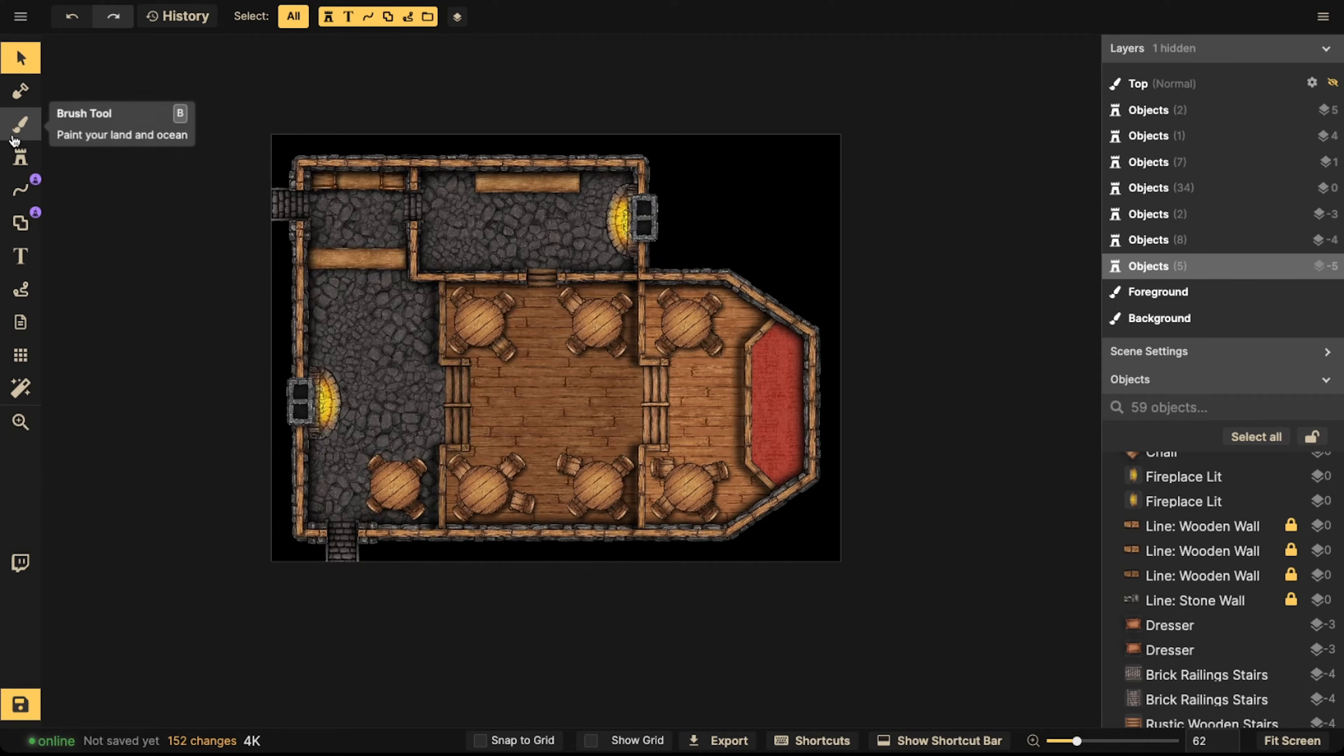
left_click(11, 131)
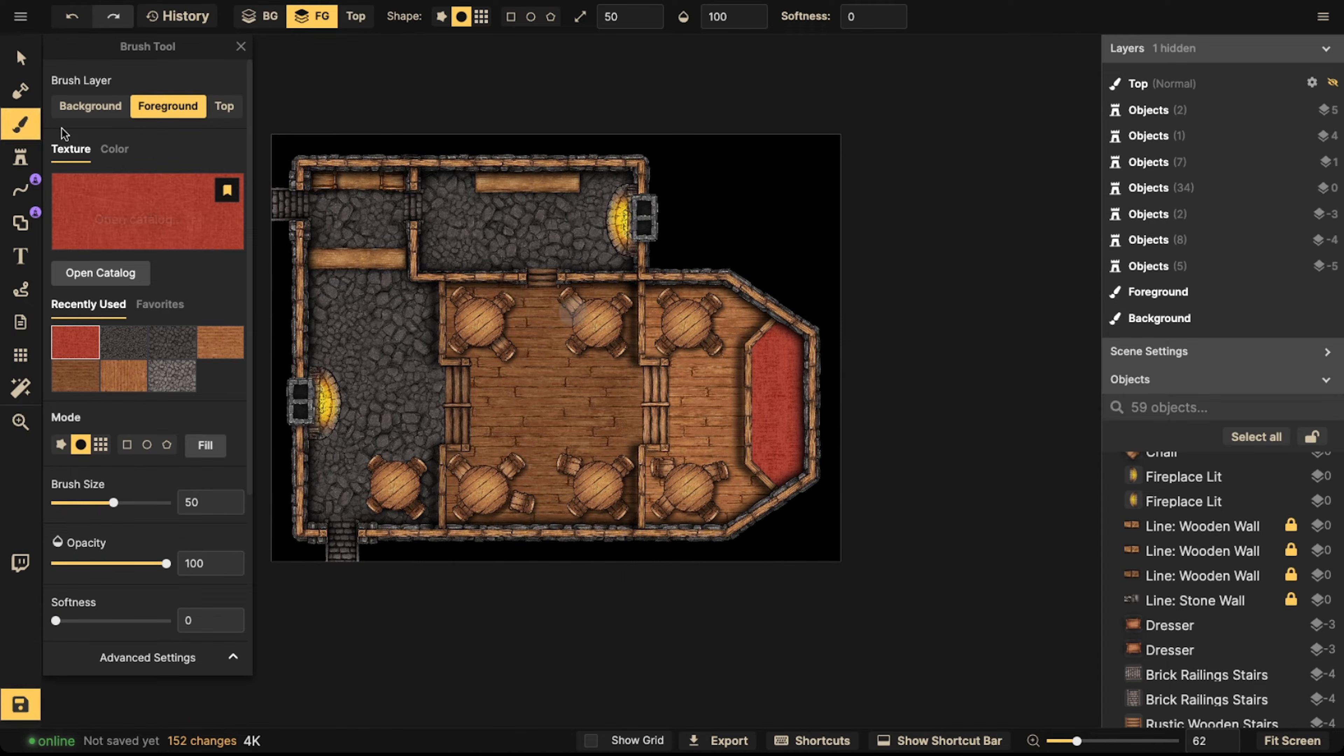
left_click(20, 157)
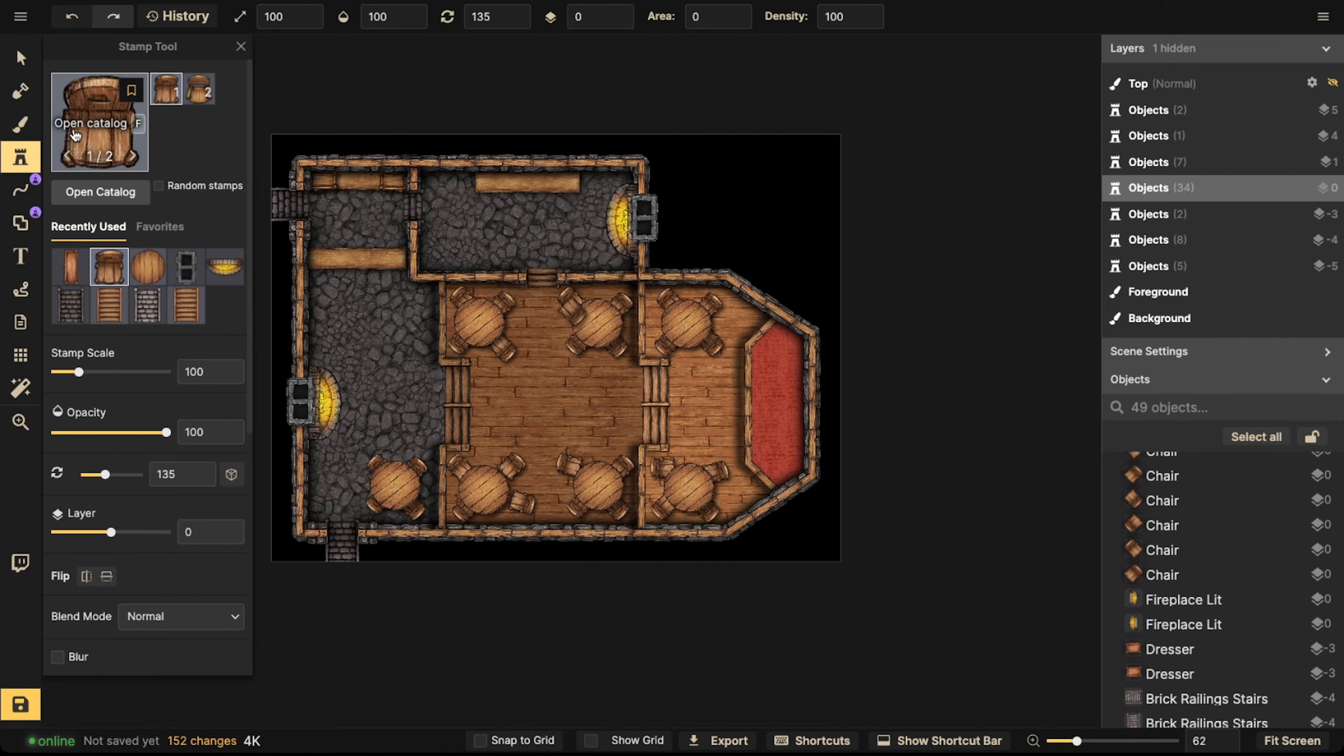
type("f")
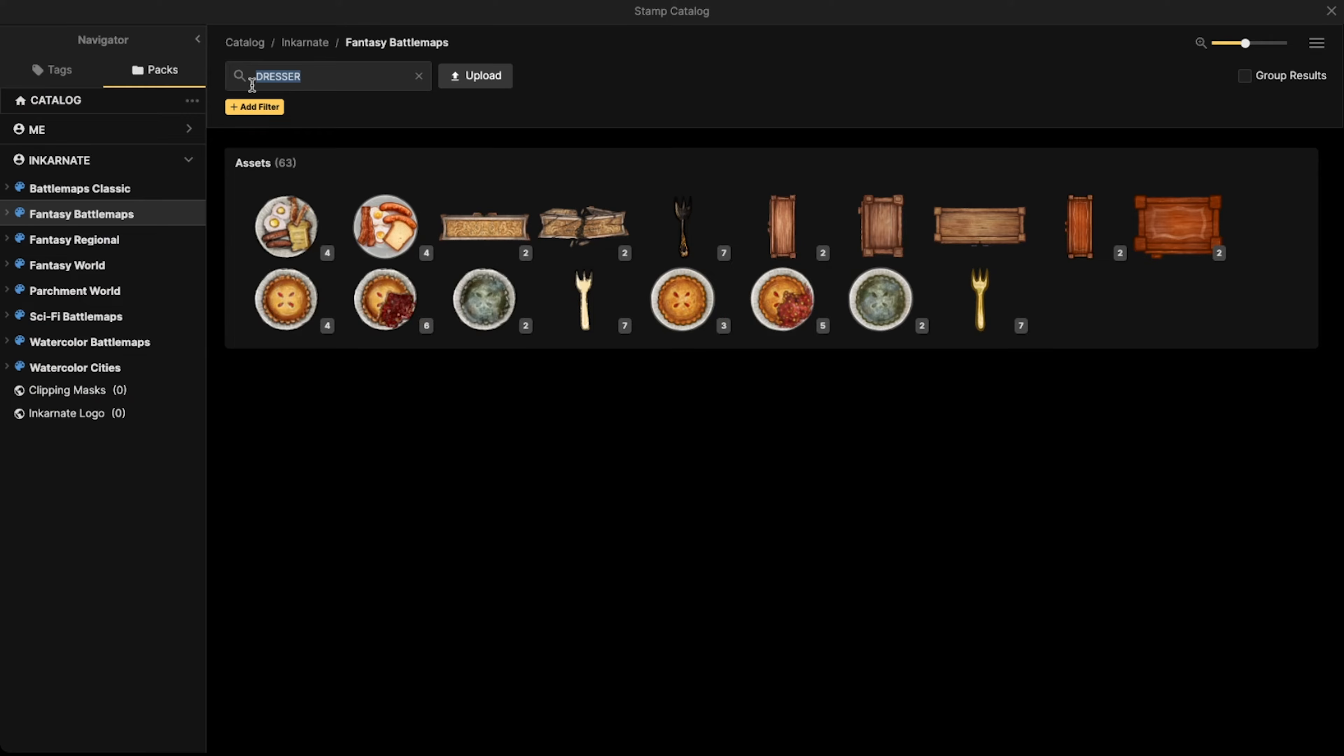
type("stools")
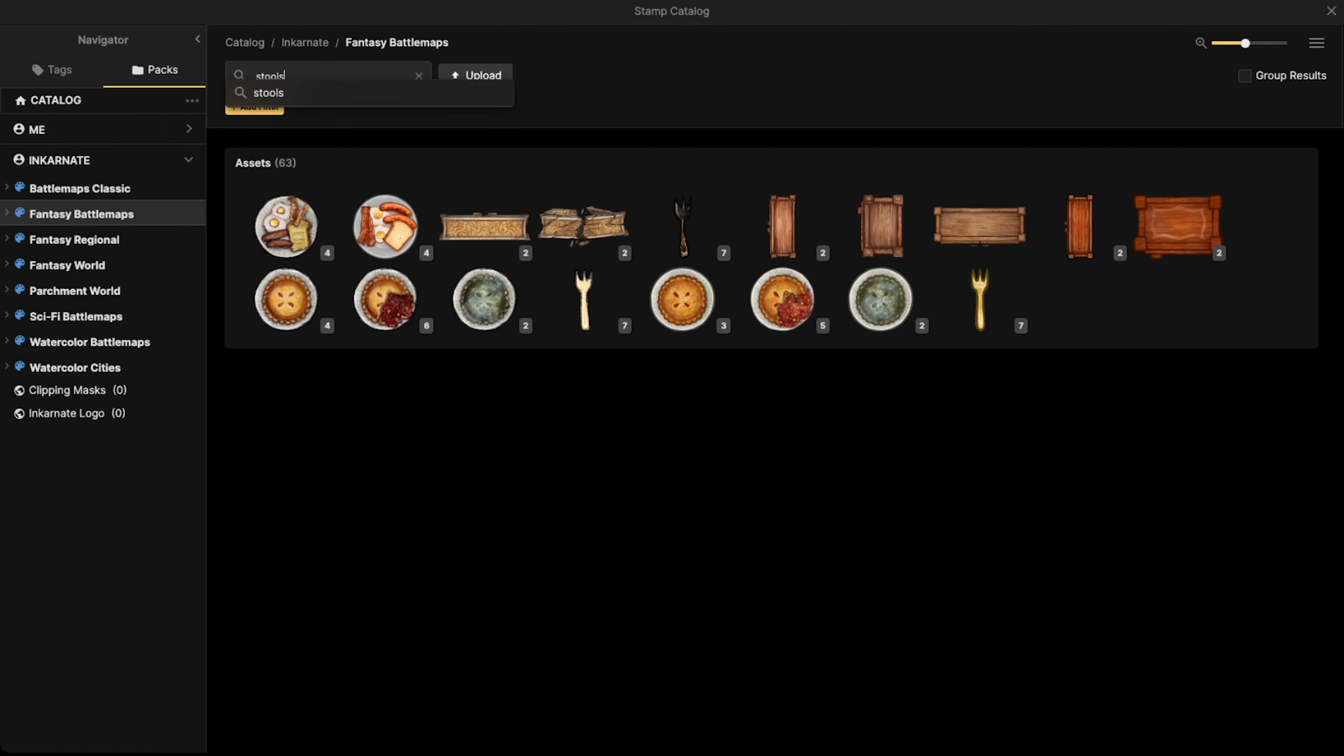
key("Return")
left_click(325, 228)
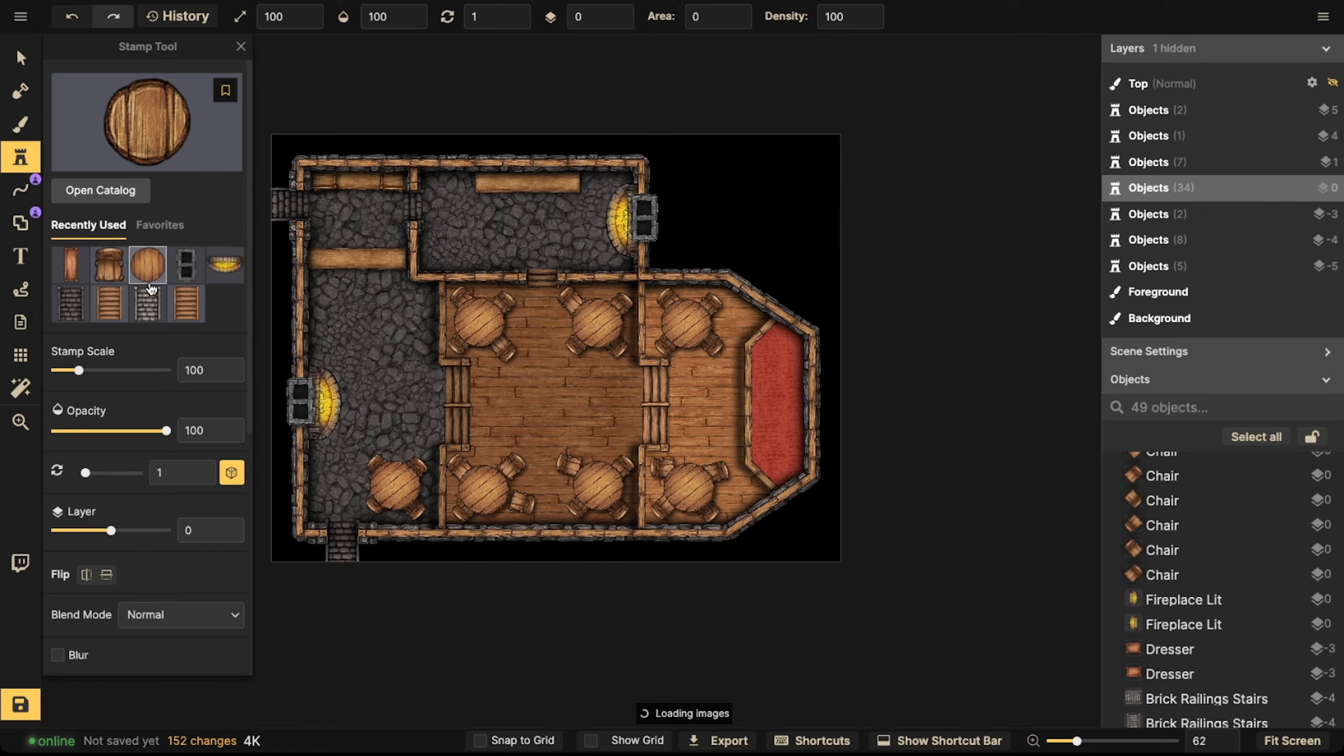
scroll(336, 269, "up", 5)
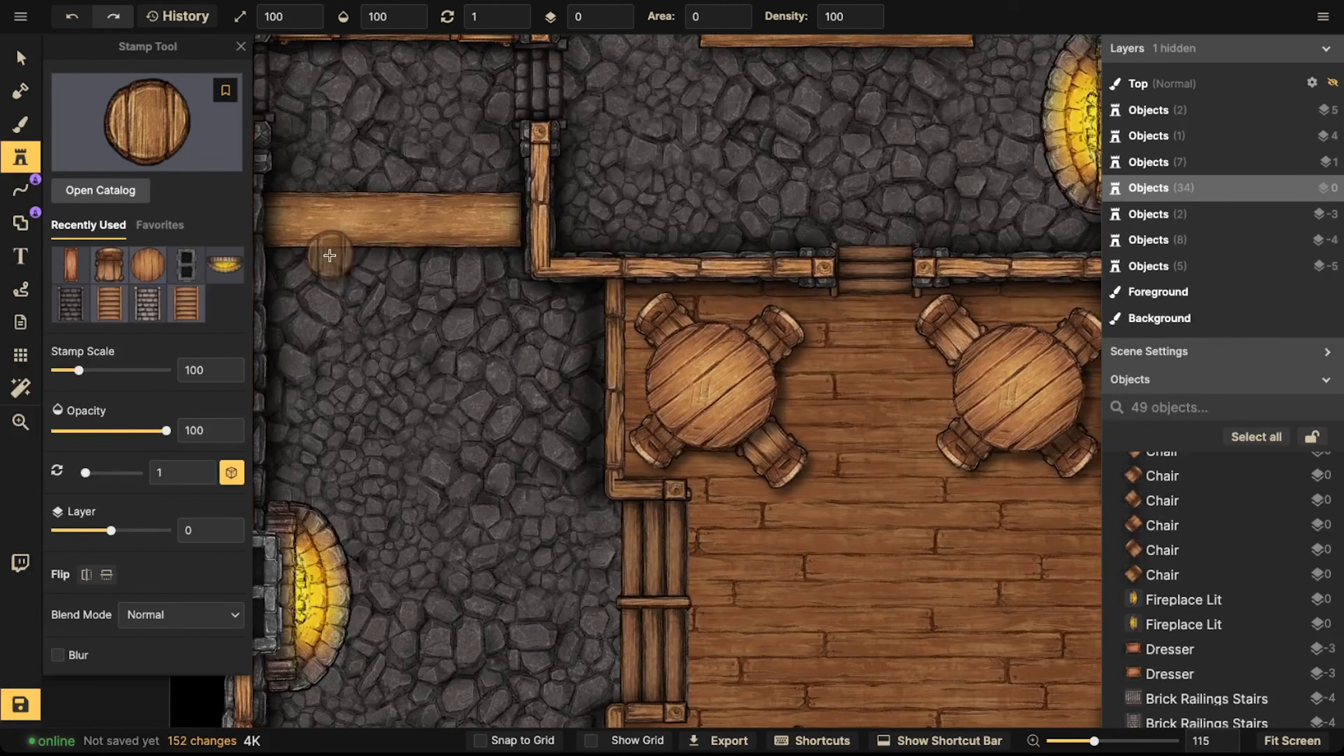
left_click(330, 255)
Put the stool on layer -5 and raise the west room's bar table to layer -4
left_click(20, 57)
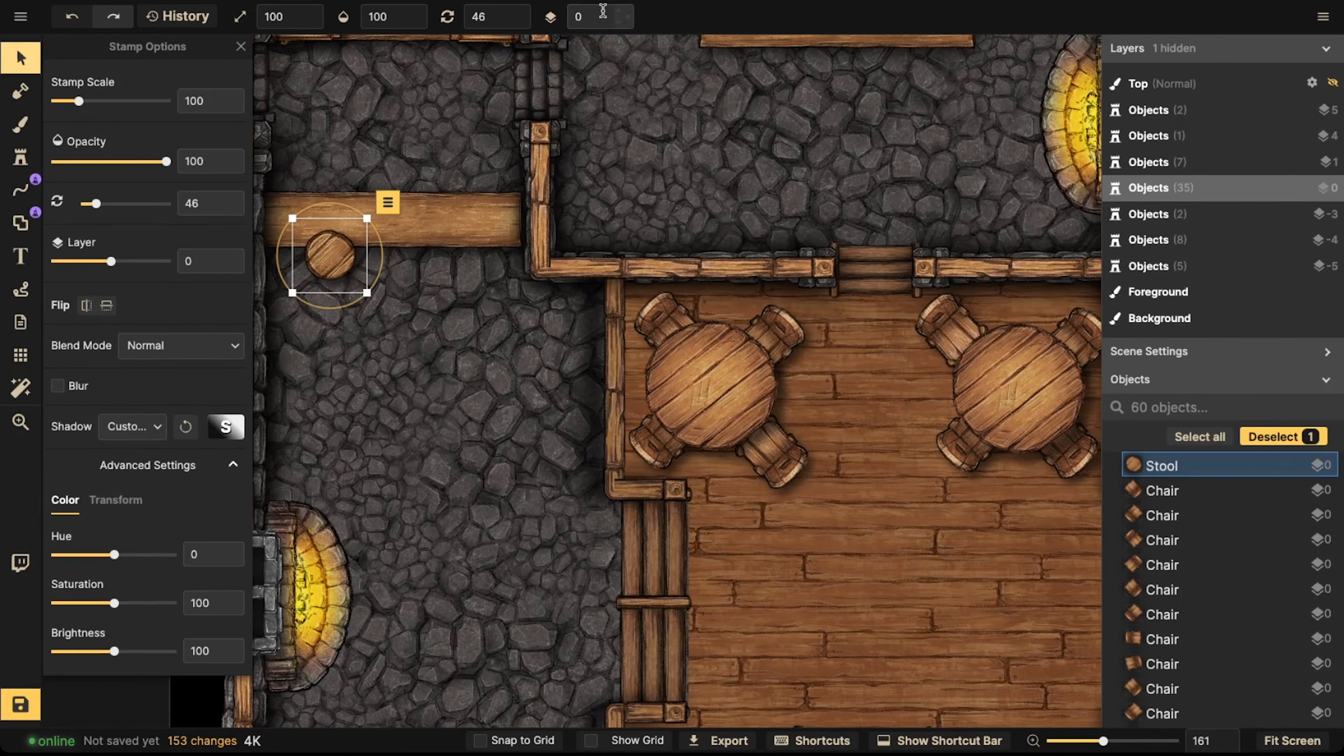
left_click(617, 23)
left_click(616, 23)
left_click(617, 24)
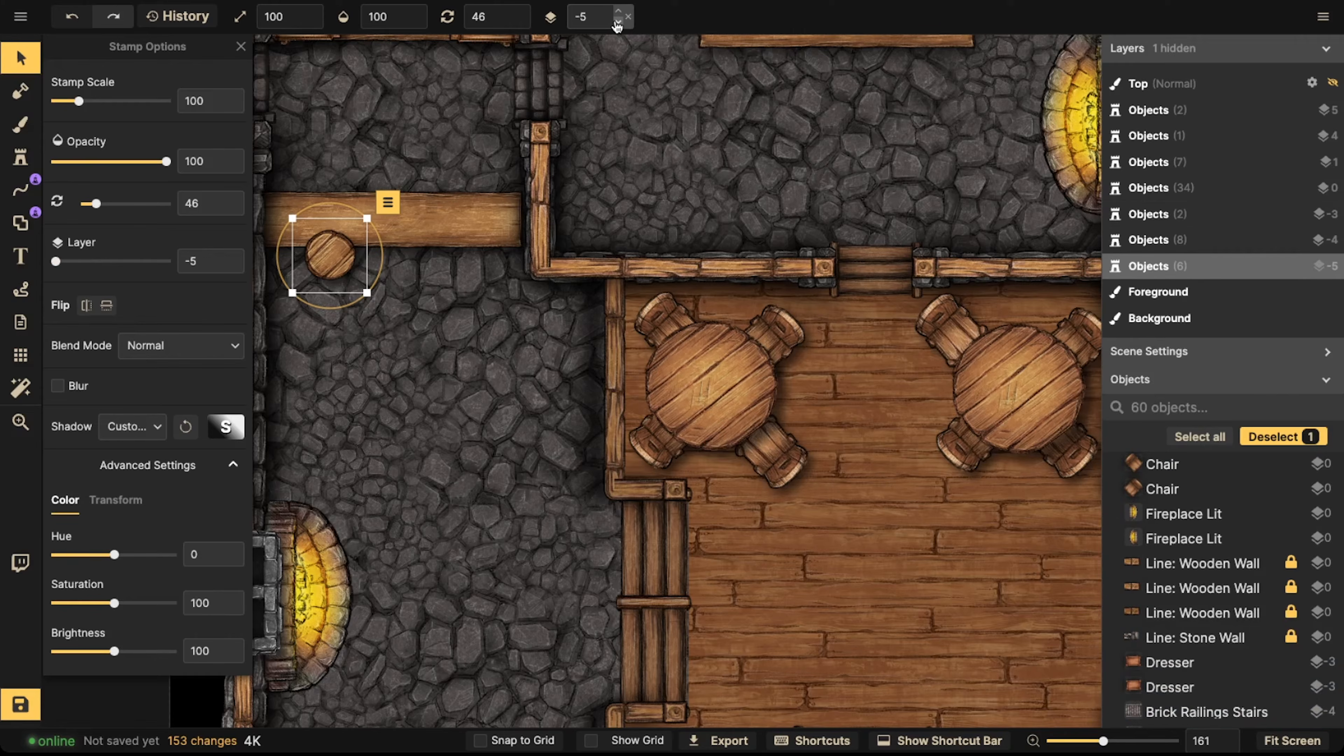
left_click(258, 347)
left_click(363, 230)
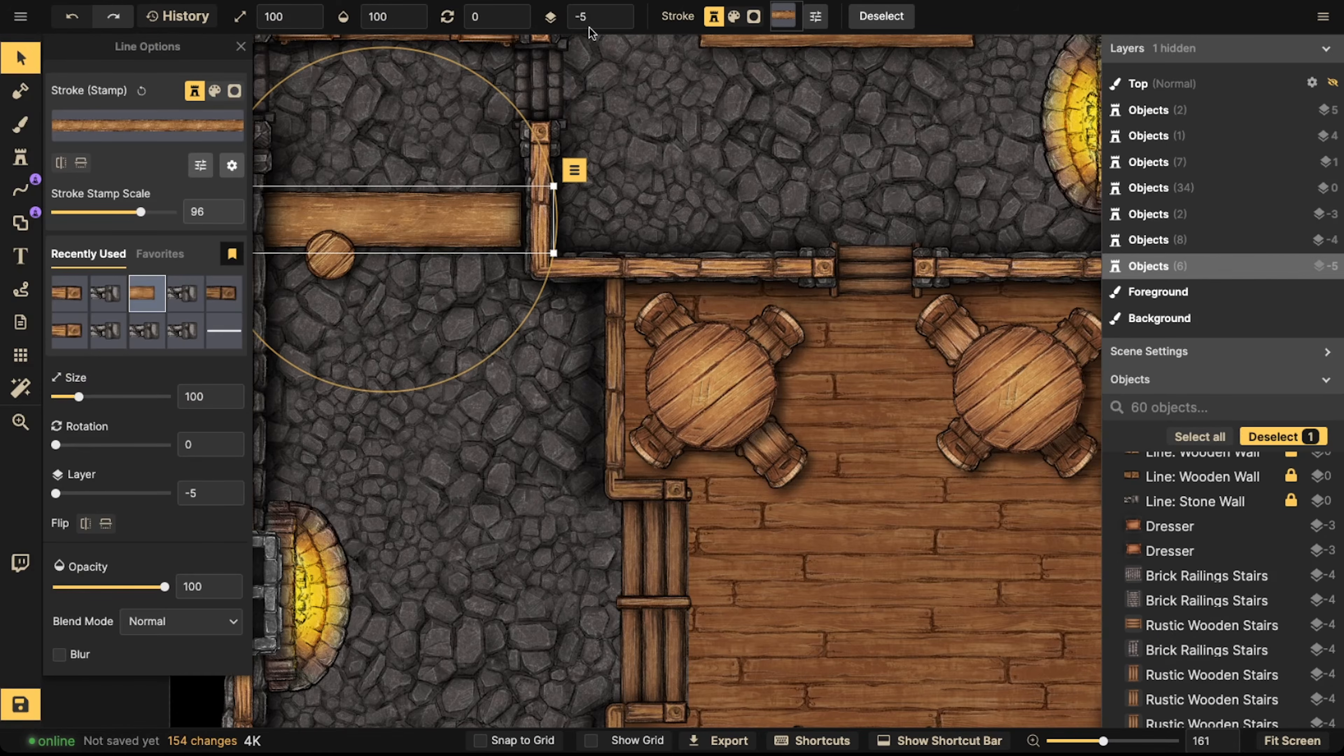
left_click(617, 12)
Tuck the stool partly under the bar table near its west end and rotate it to 76 degrees
left_click(340, 252)
left_click(338, 255)
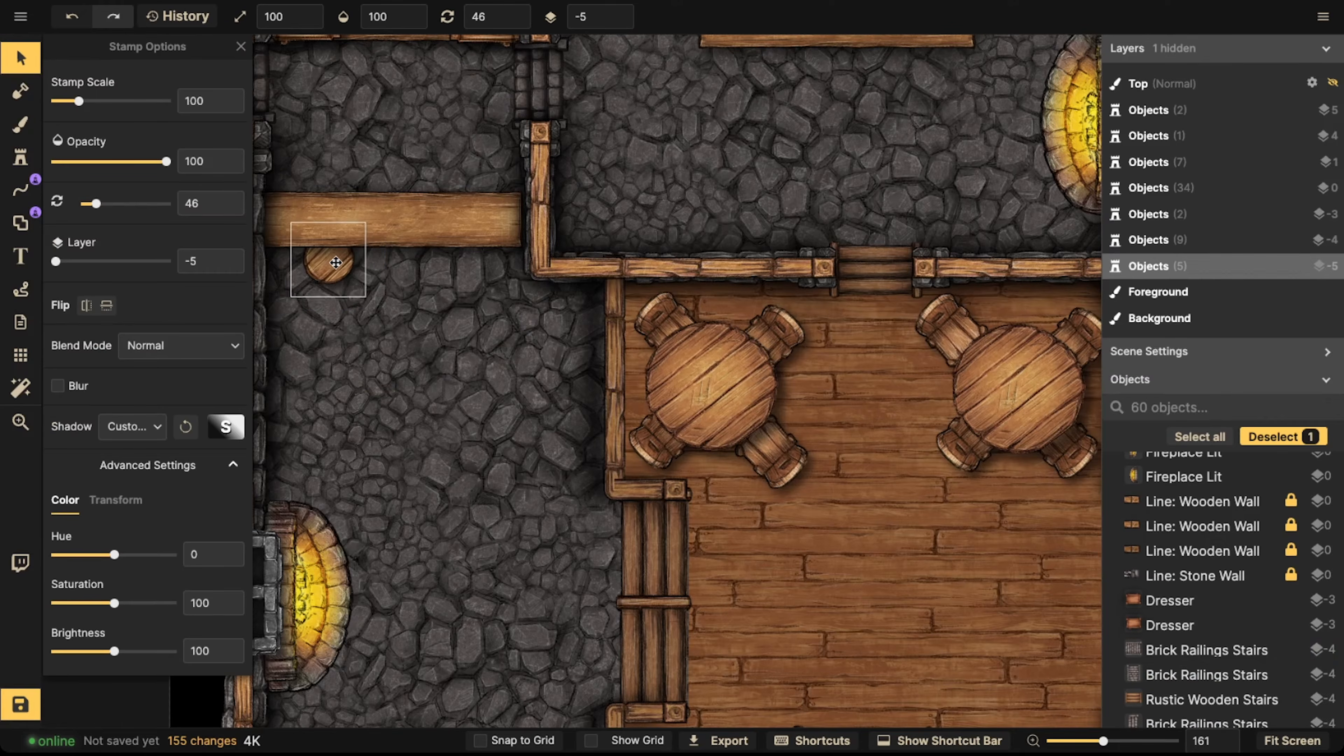
left_click_drag(339, 254, 320, 267)
scroll(325, 269, "up", 2)
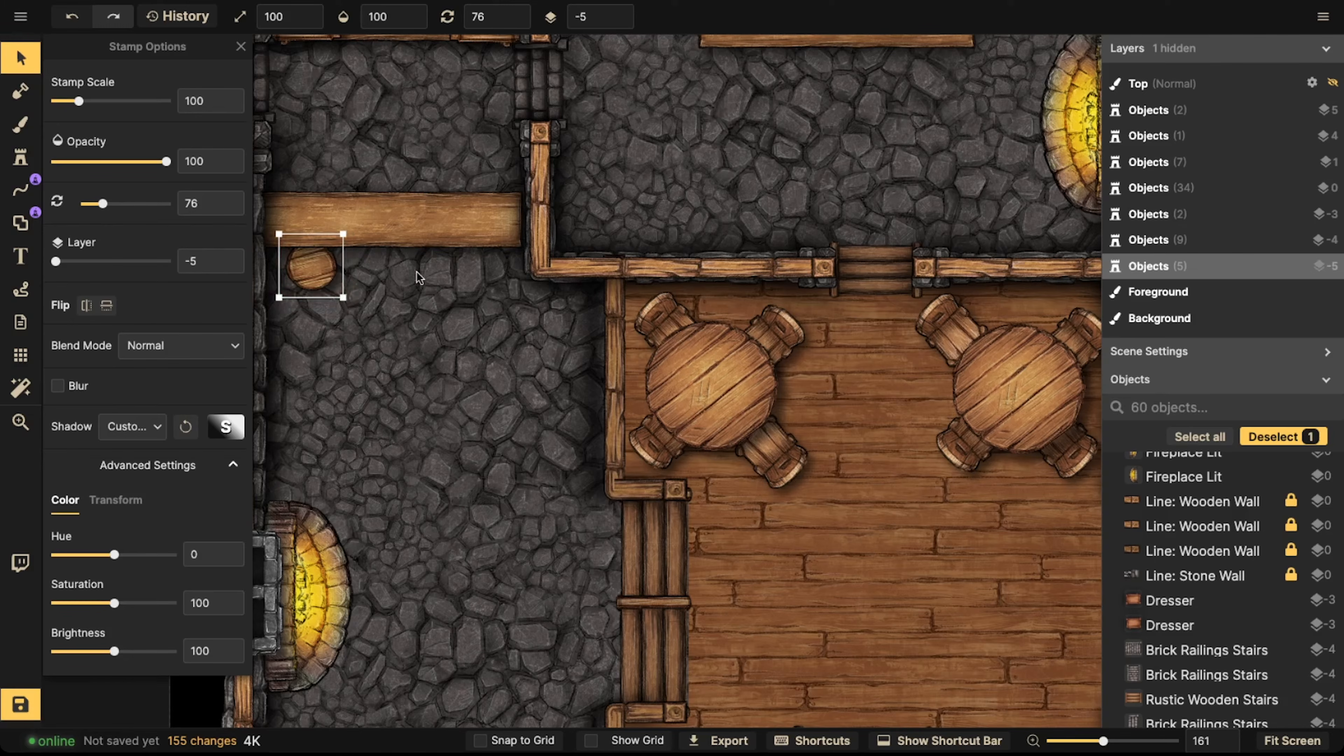
Paste two more stools along the bar table's south edge, rotated to 316 and 211 degrees
key("ctrl+v")
scroll(417, 269, "down", 8)
left_click_drag(417, 270, 388, 269)
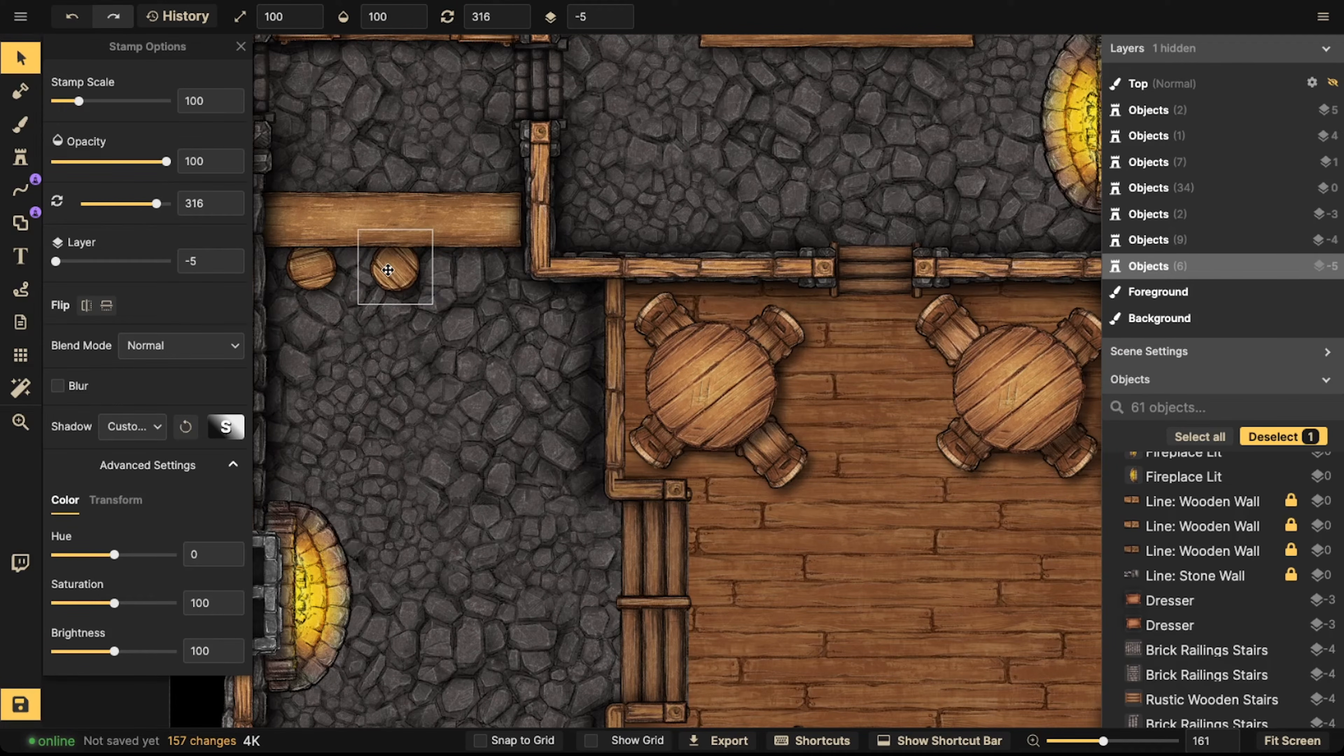
key("ctrl+v")
scroll(471, 263, "down", 7)
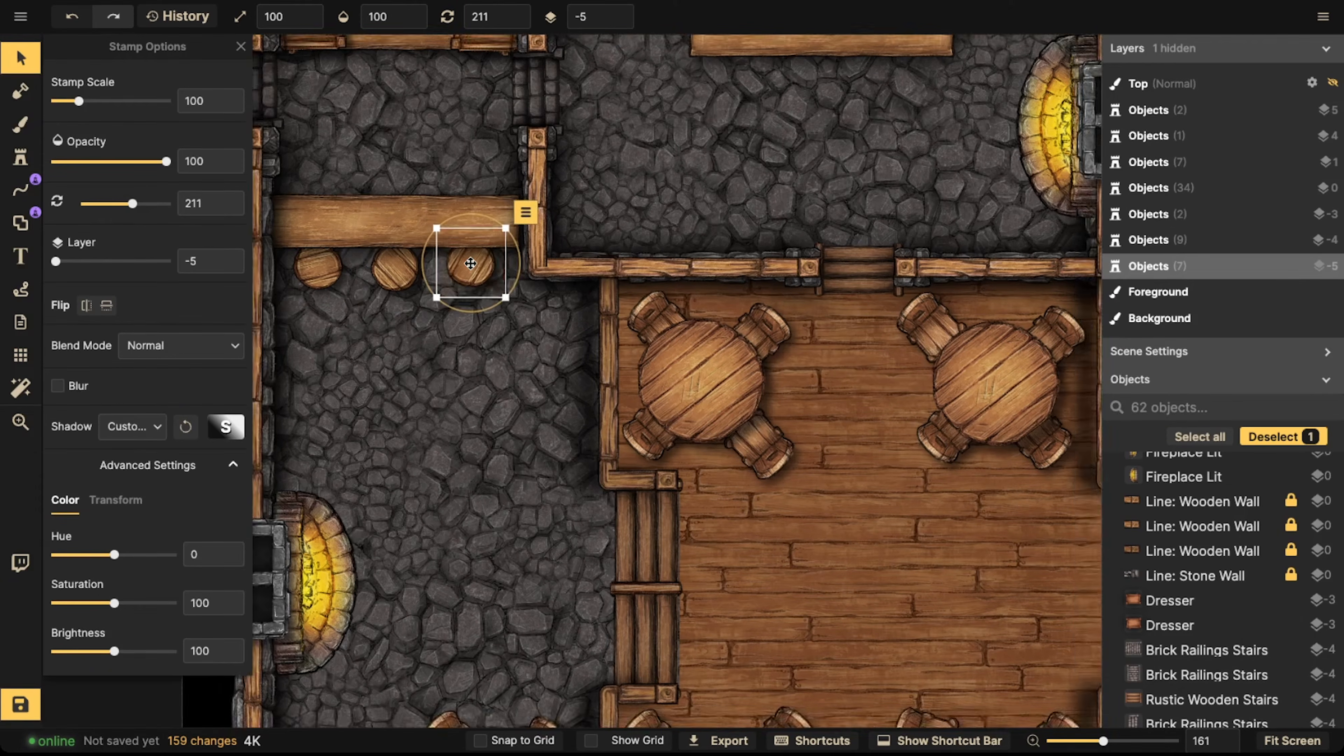
Paste three stools onto the red carpet behind the east room's partition
scroll(471, 263, "down", 3)
middle_click_drag(835, 331, 435, 244)
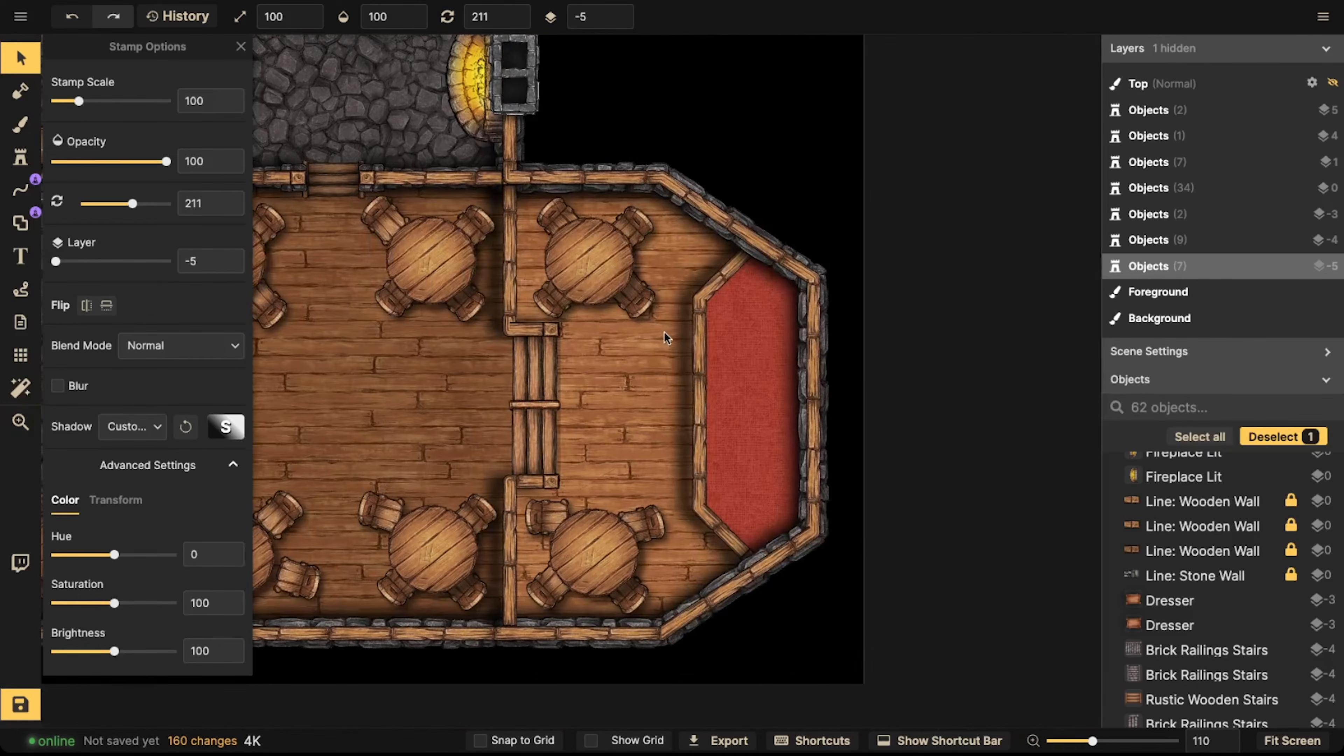
key("ctrl+v")
key("ctrl+v")
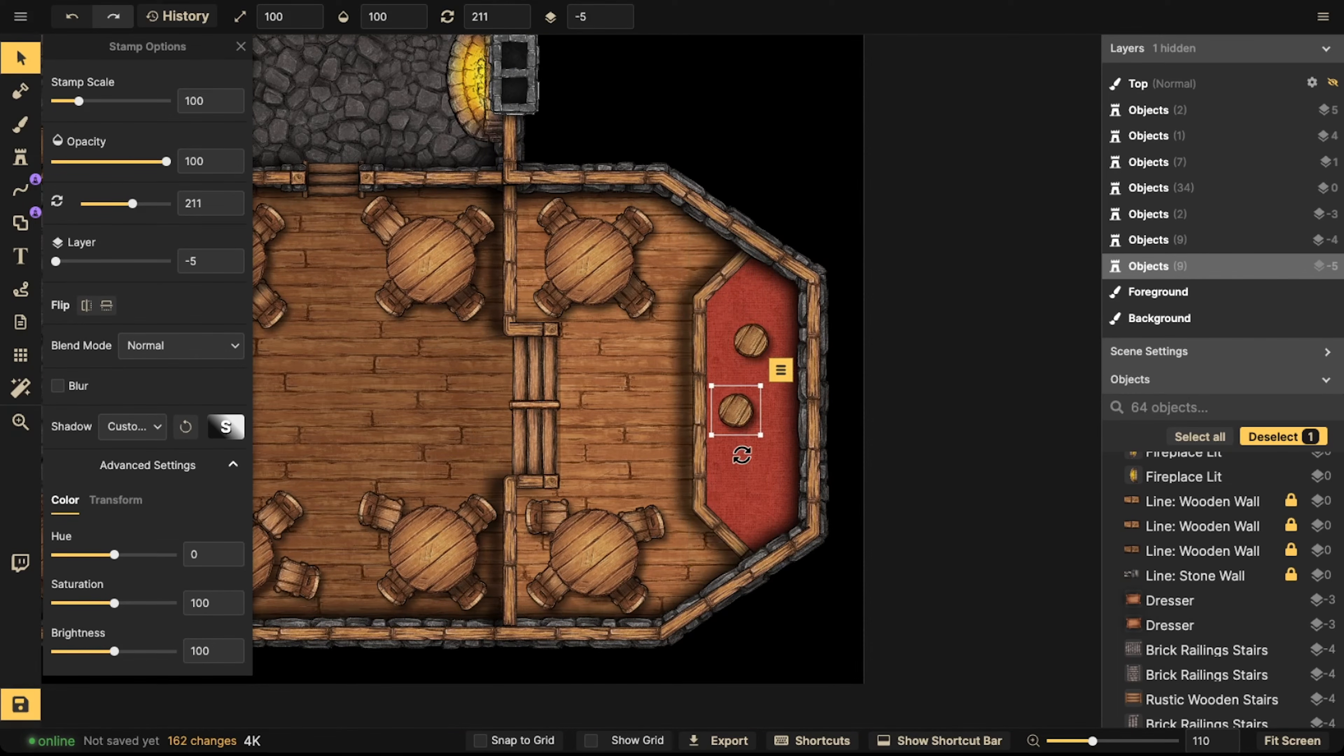
key("ctrl+v")
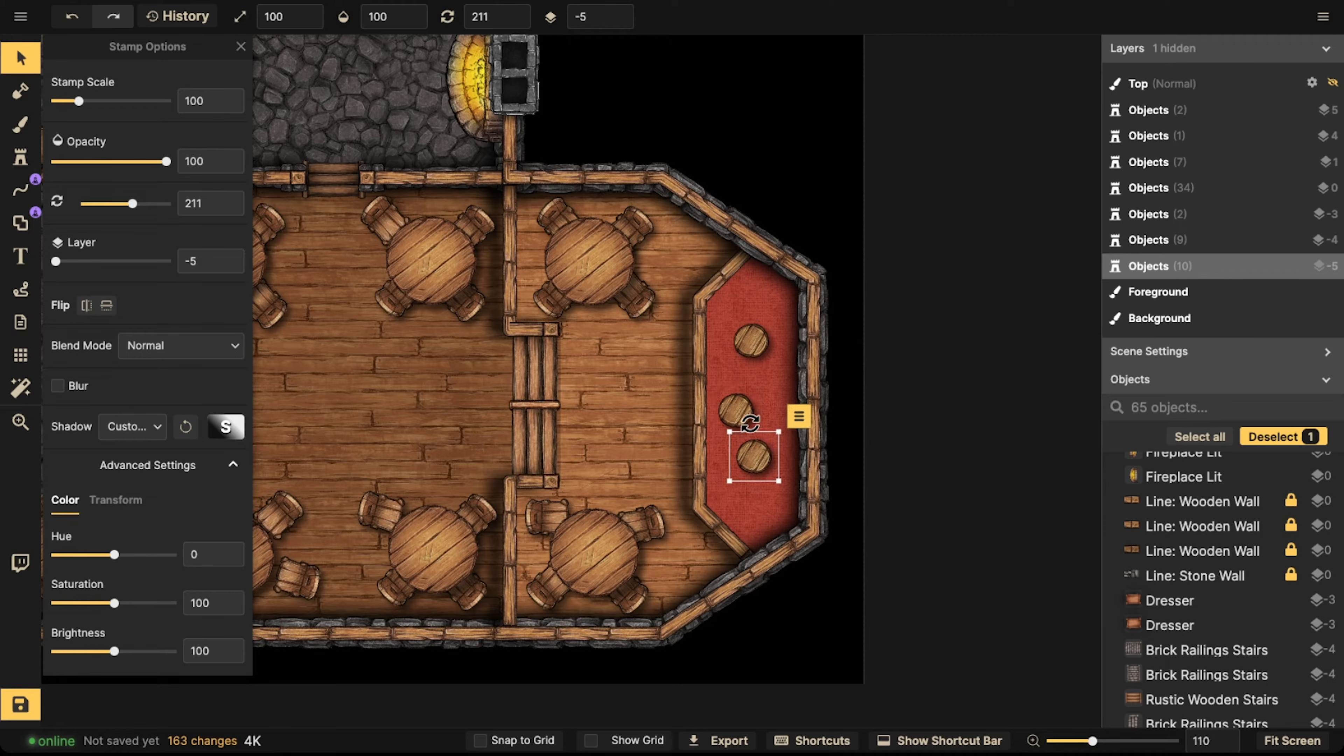
Rotate and nudge the upper and middle stools on the red carpet for an irregular arrangement
left_click(745, 418)
scroll(745, 417, "down", 5, "shift")
left_click_drag(752, 342, 750, 333)
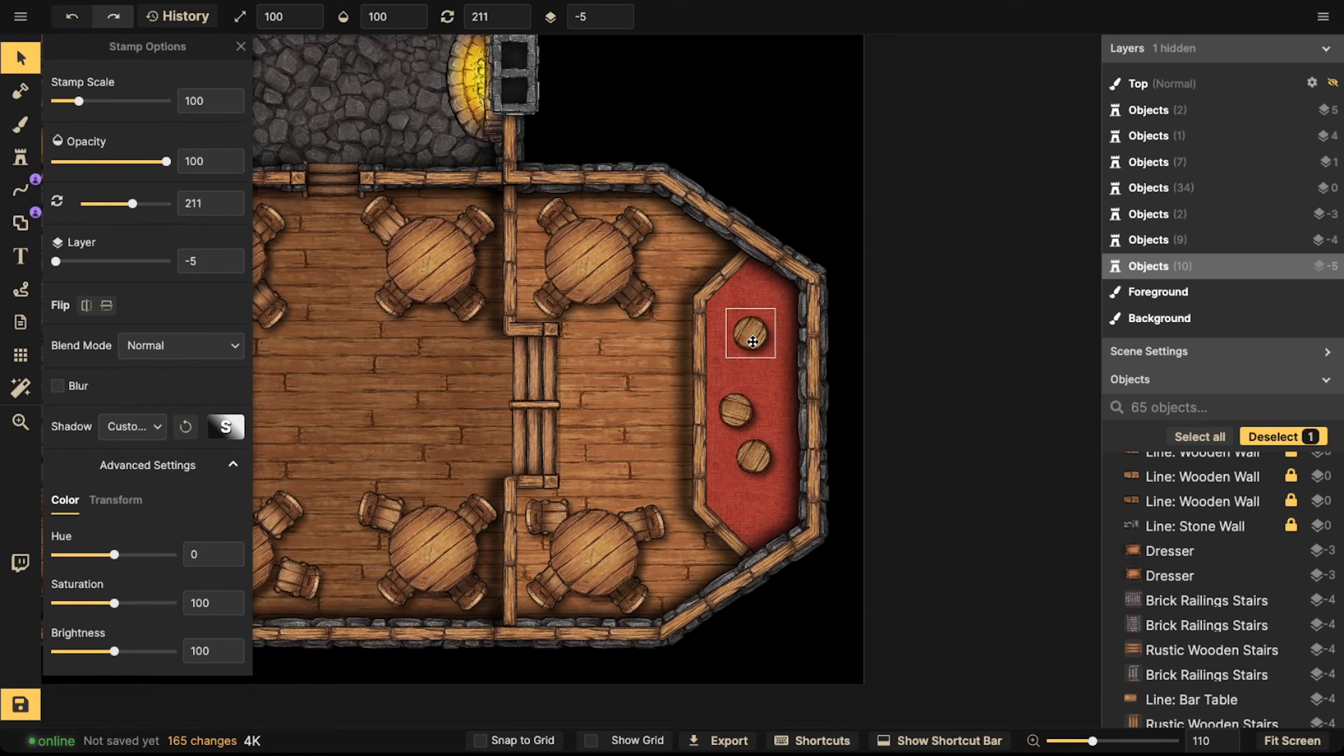
scroll(750, 333, "up", 3, "shift")
left_click(744, 429)
left_click_drag(739, 406, 744, 396)
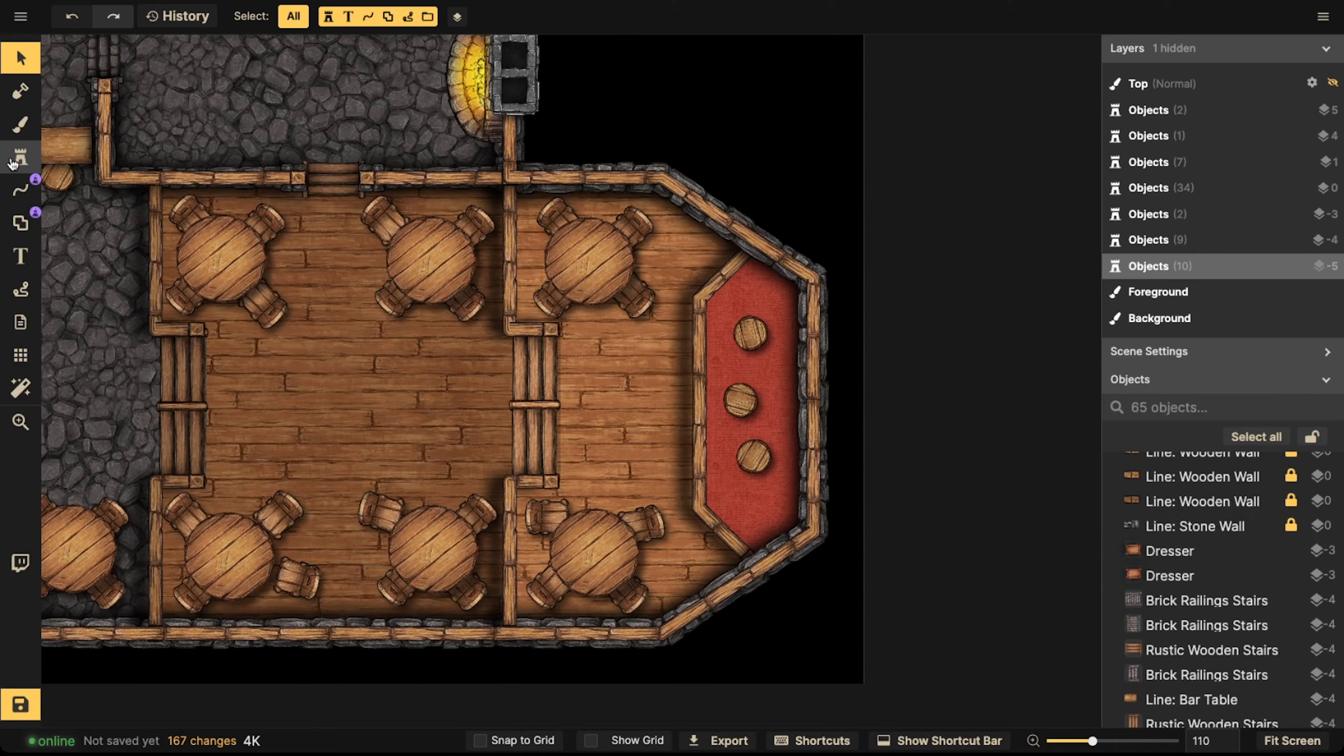
left_click(21, 158)
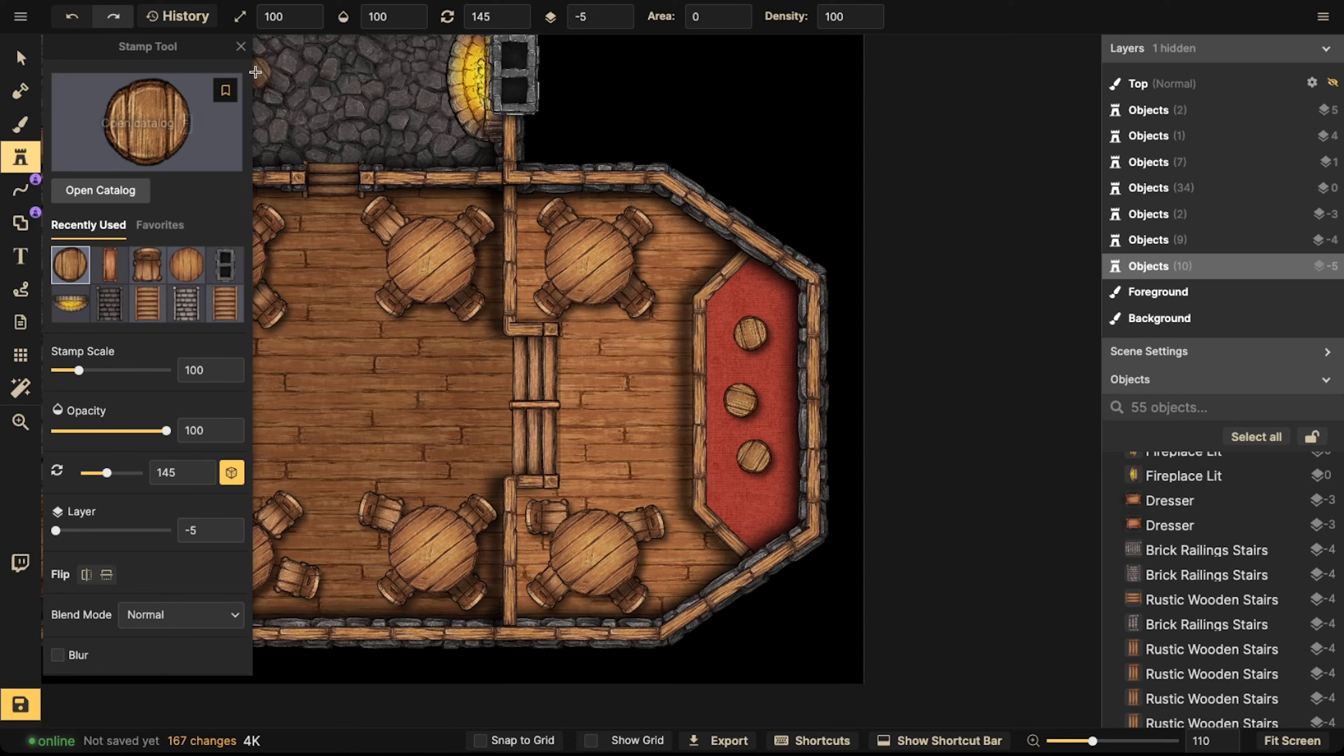
left_click(22, 59)
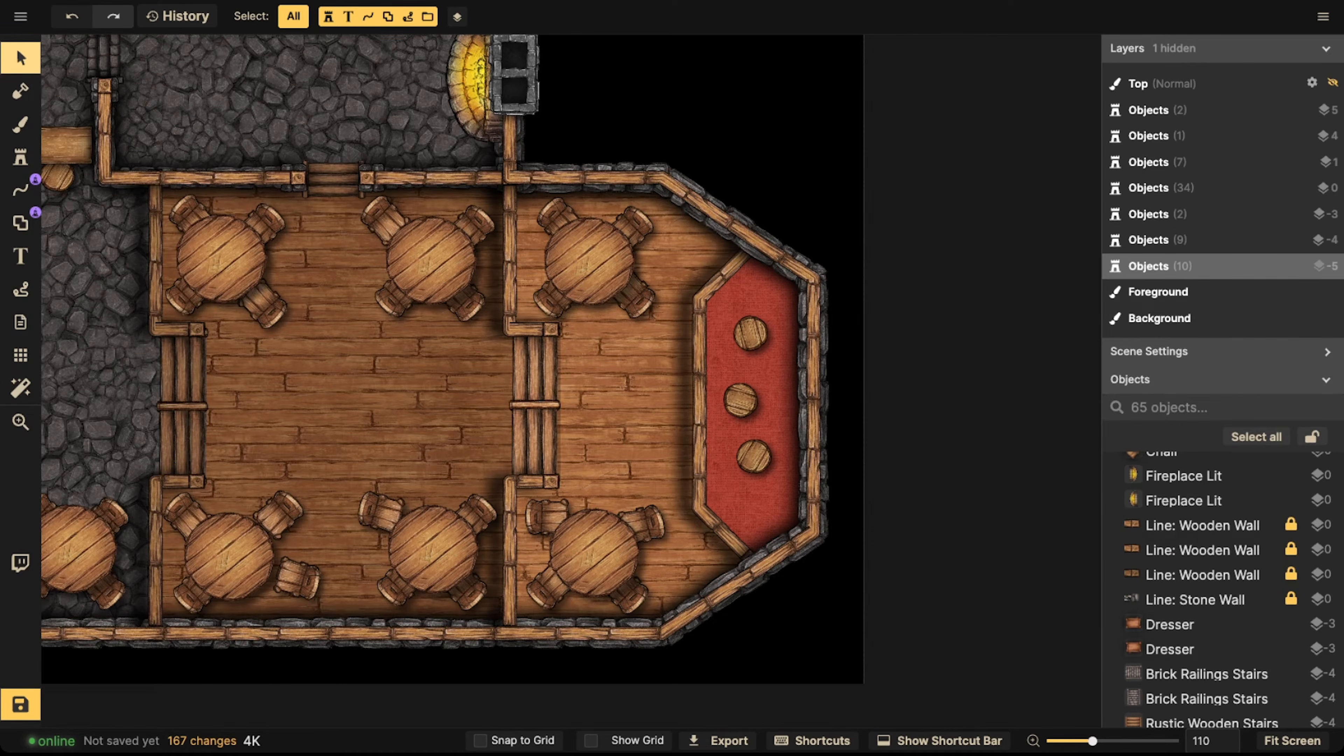
scroll(460, 315, "down", 5)
middle_click_drag(460, 315, 633, 315)
scroll(458, 254, "down", 1)
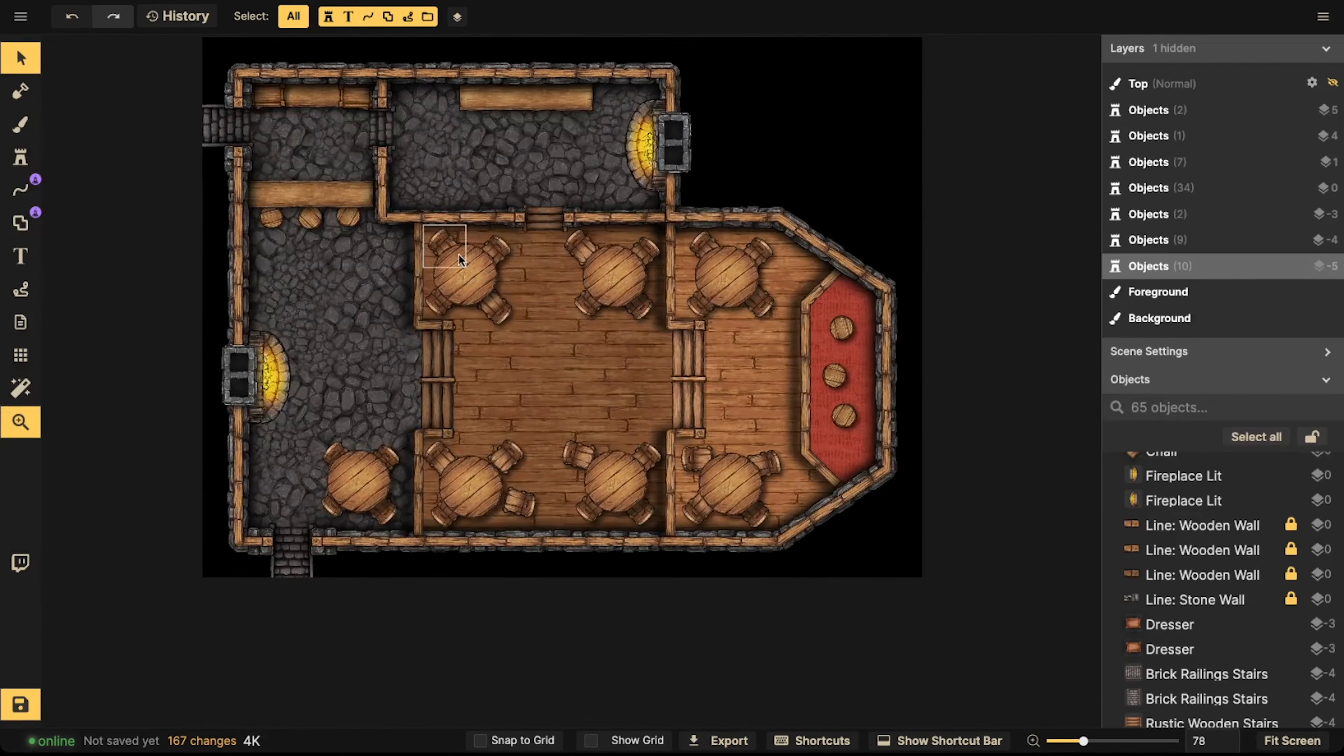
middle_click_drag(459, 254, 429, 364)
scroll(648, 296, "up", 5)
left_click(647, 299)
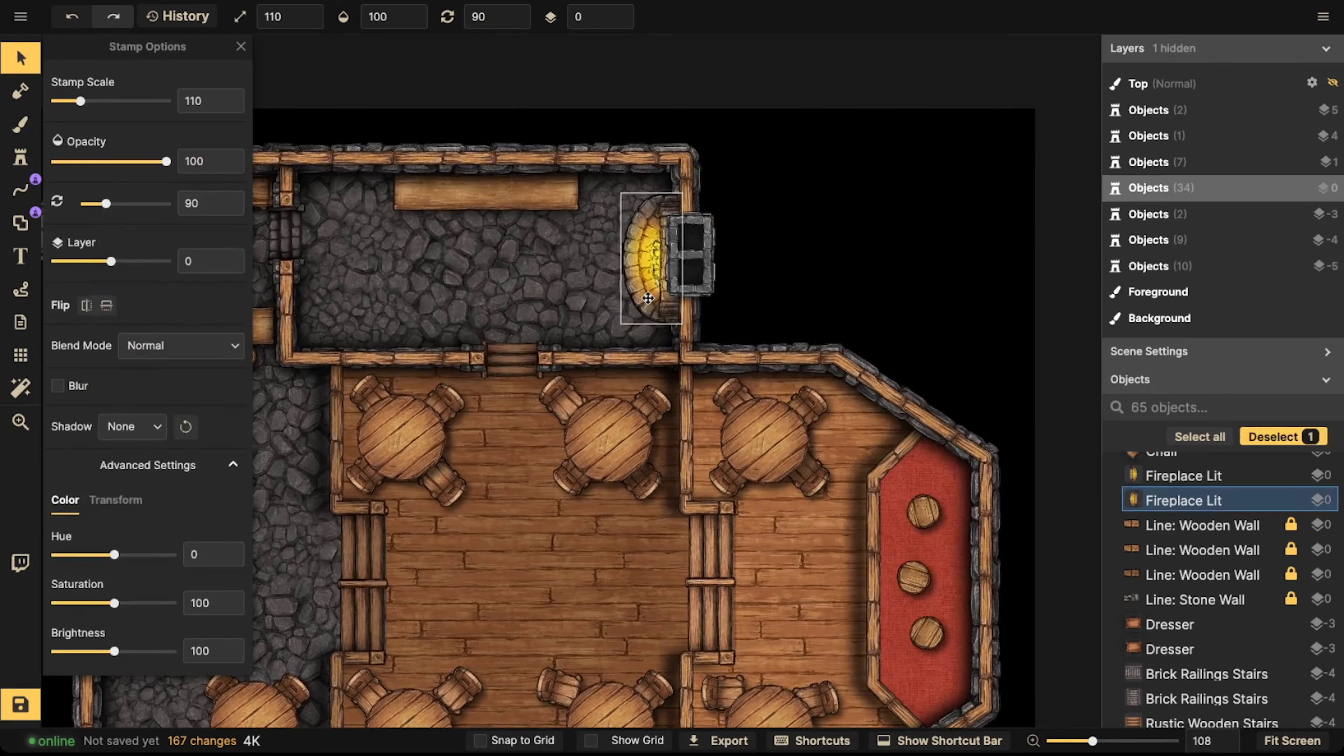
left_click(473, 263)
scroll(473, 262, "down", 3)
middle_click_drag(473, 263, 564, 219)
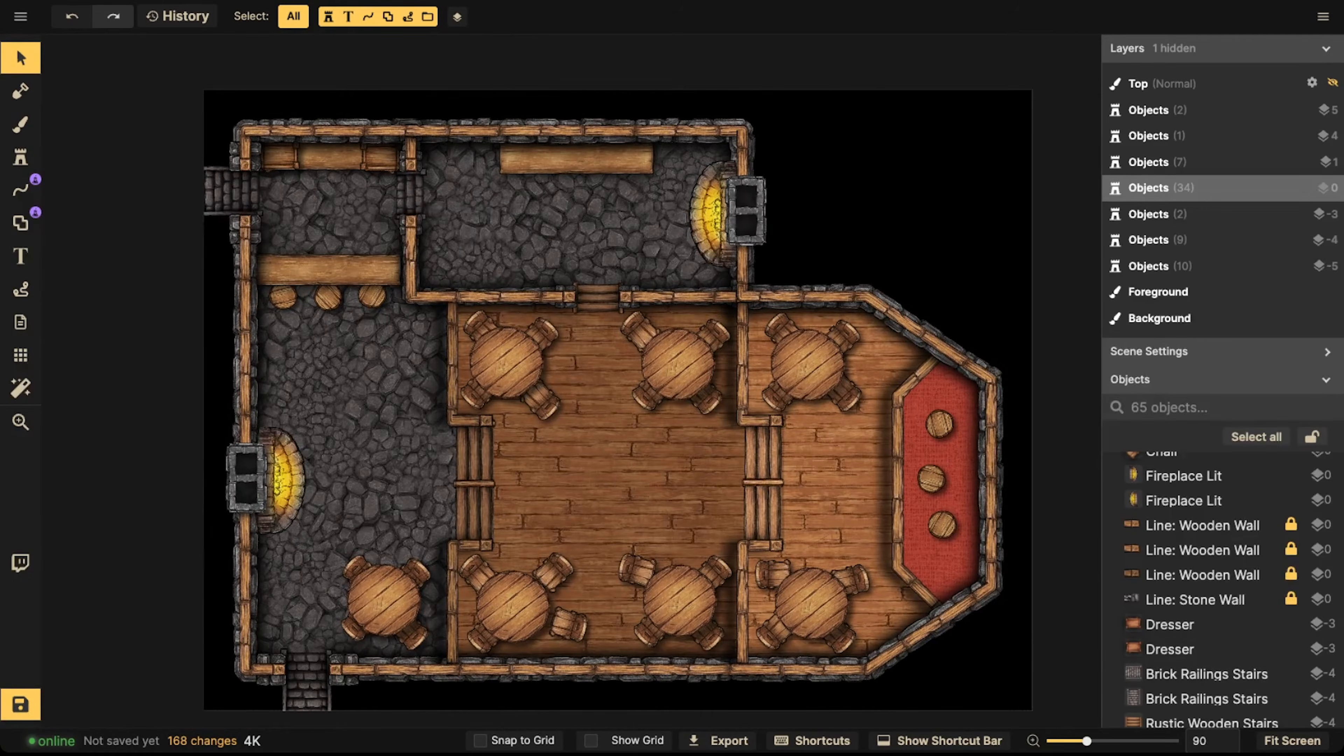
Search the stamp catalog's Fantasy Battlemaps pack for rug
left_click(21, 157)
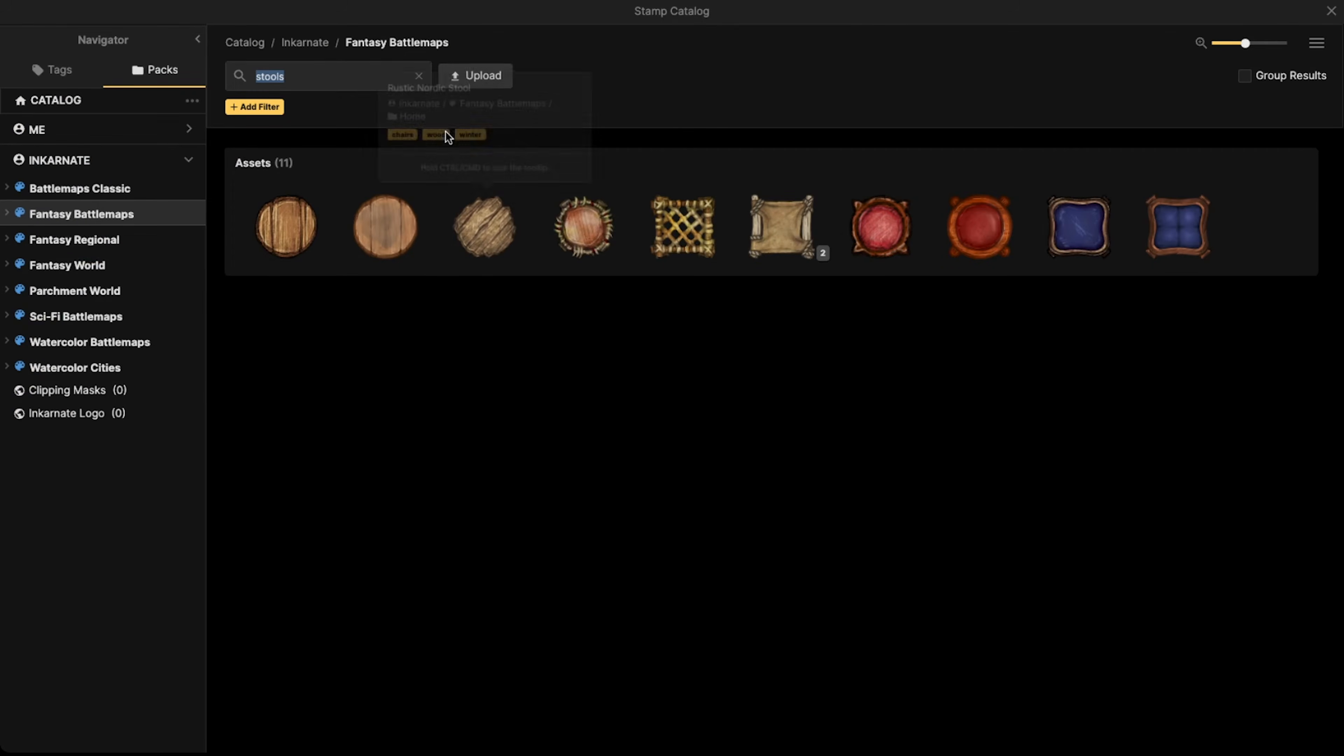
key("Escape")
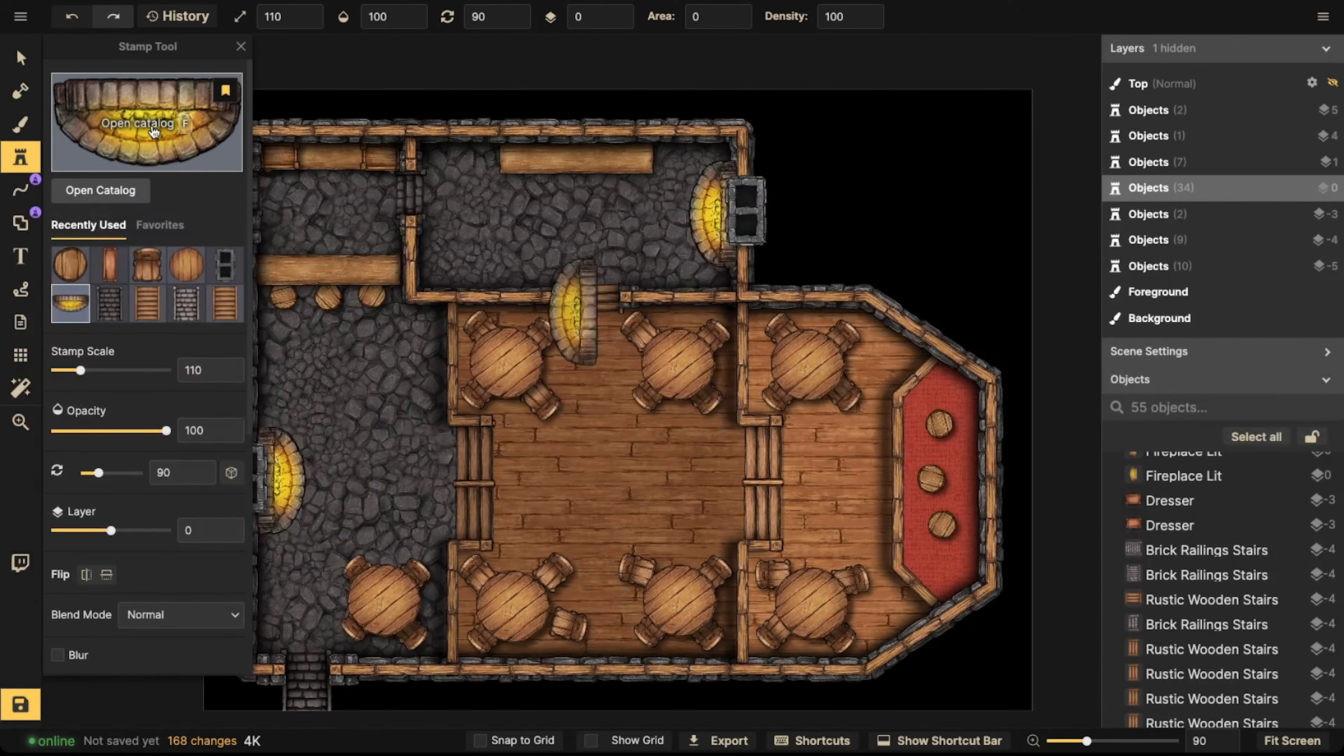
type("frug")
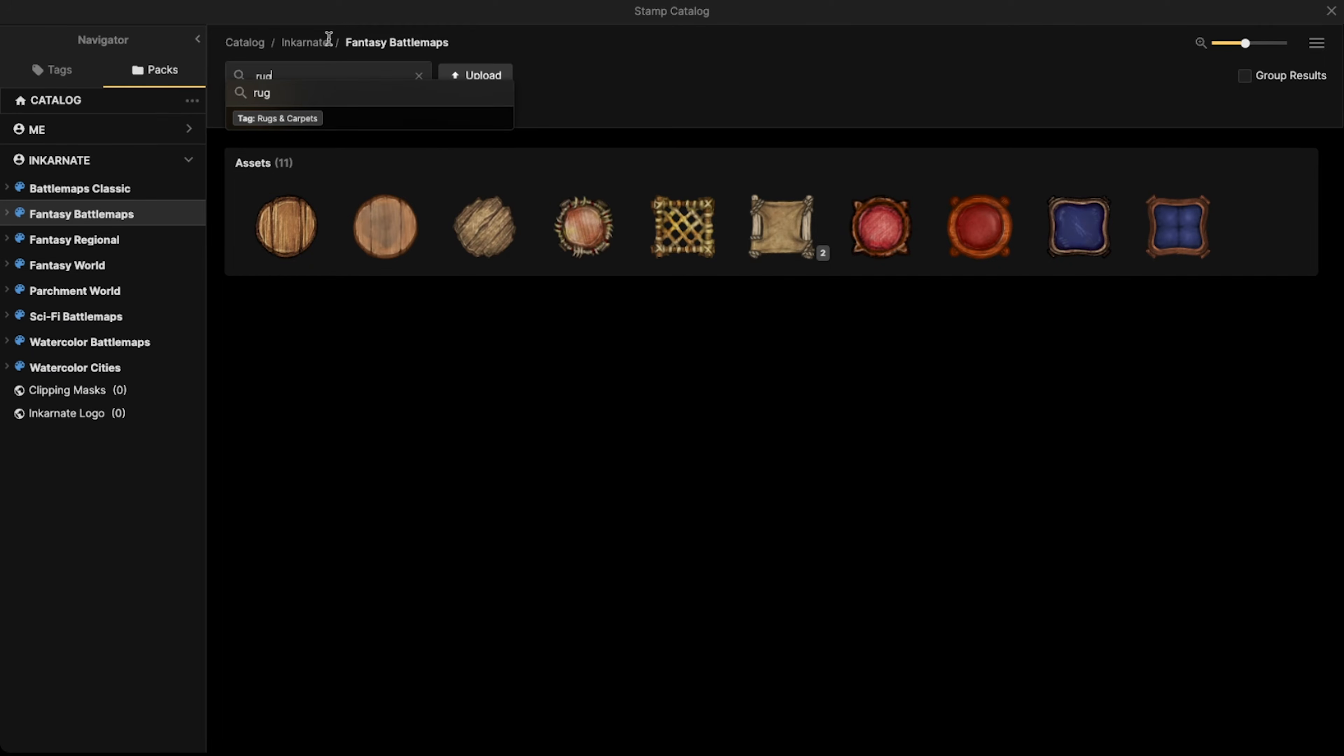
key("Return")
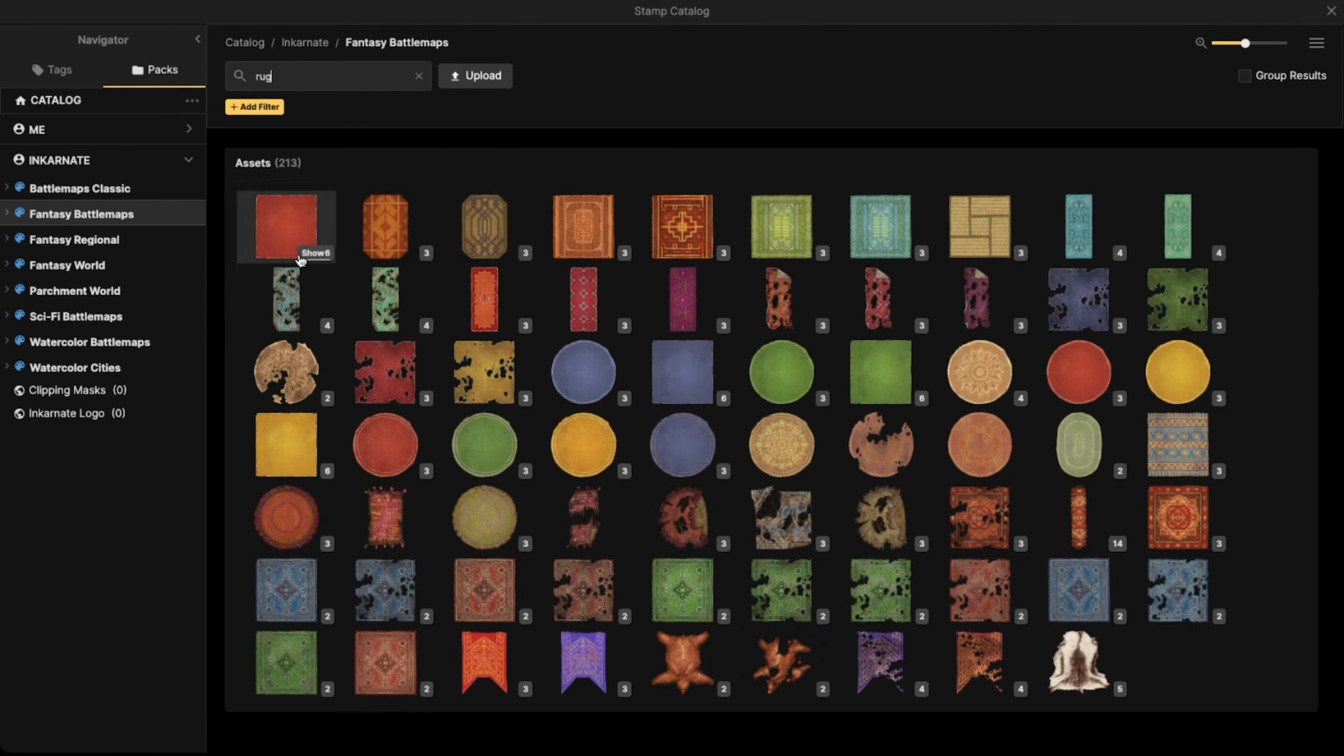
Place red rug variant 3 at scale 140 and rotation 90 in the middle of the central wooden-floored room
left_click(297, 233)
left_click(231, 90)
scroll(596, 465, "up", 4, "alt")
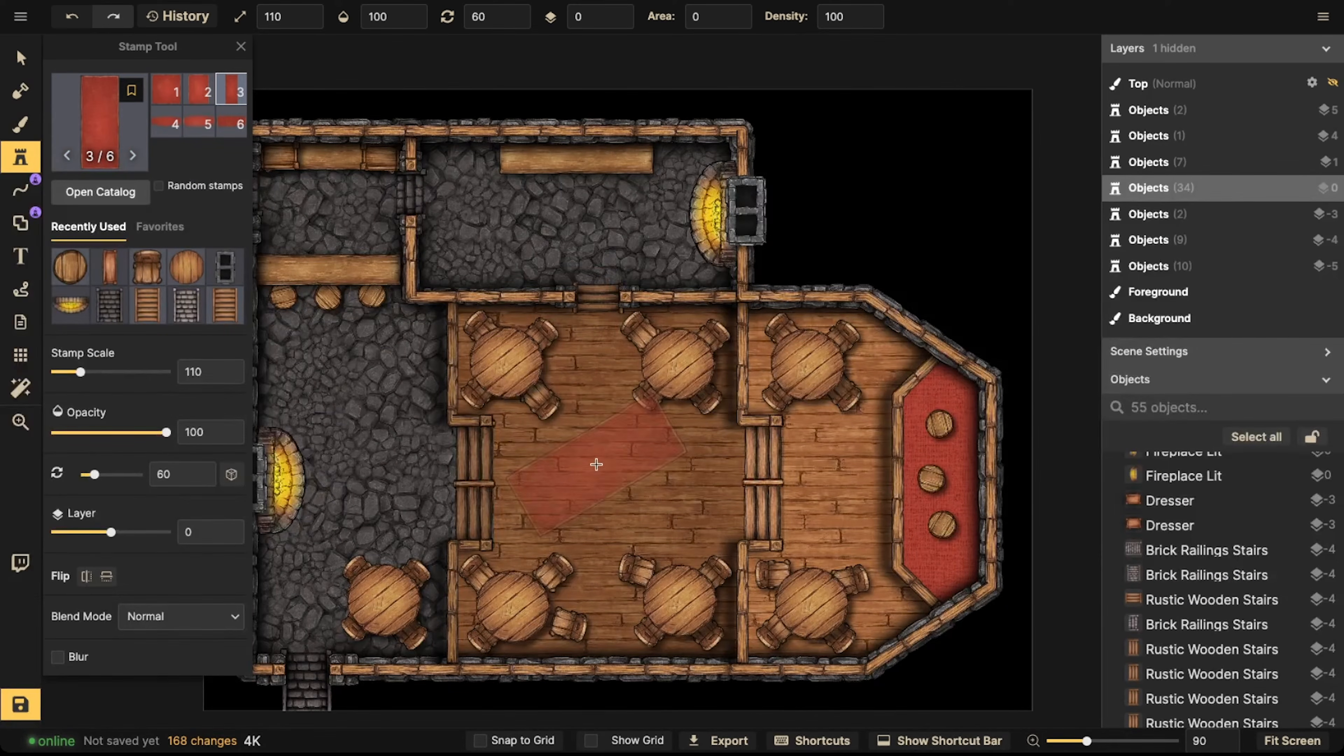
scroll(617, 479, "up", 1, "shift")
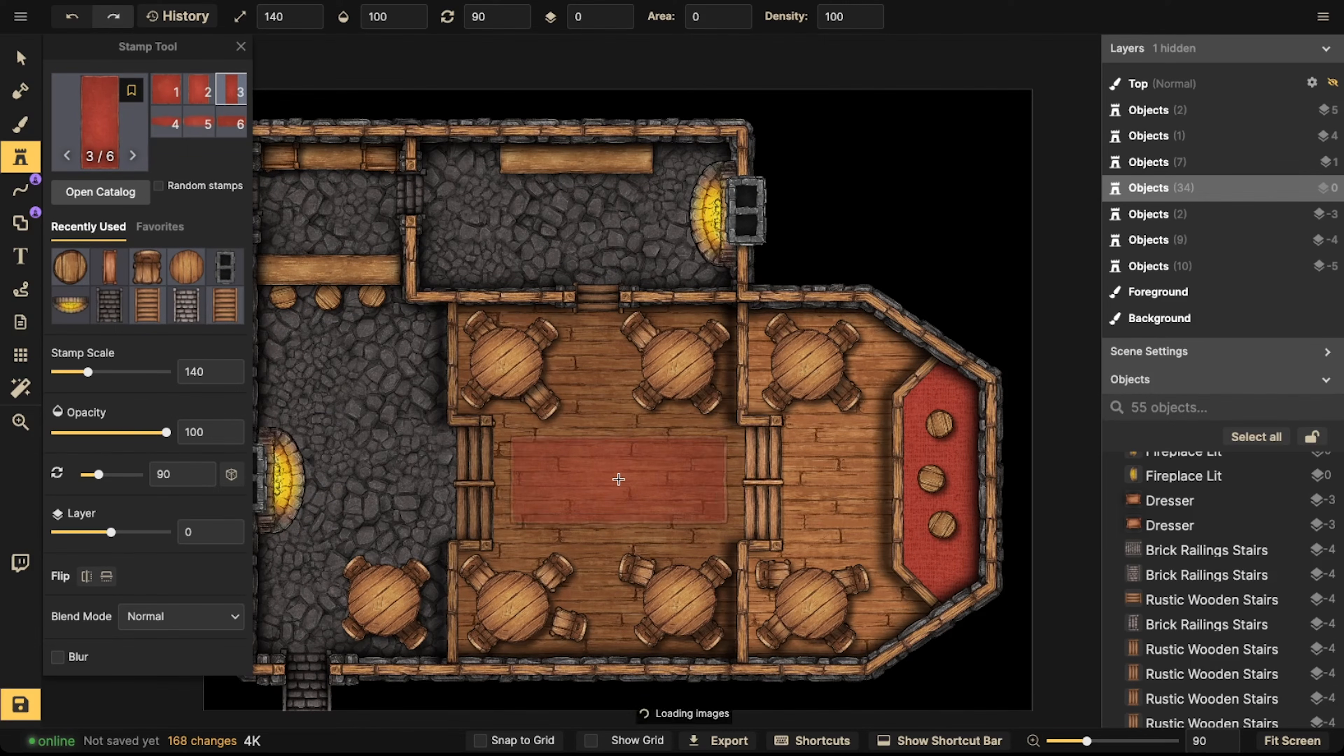
left_click(617, 479)
Rotate the central room's red rug slightly askew to 91 degrees
left_click(20, 57)
left_click(510, 524)
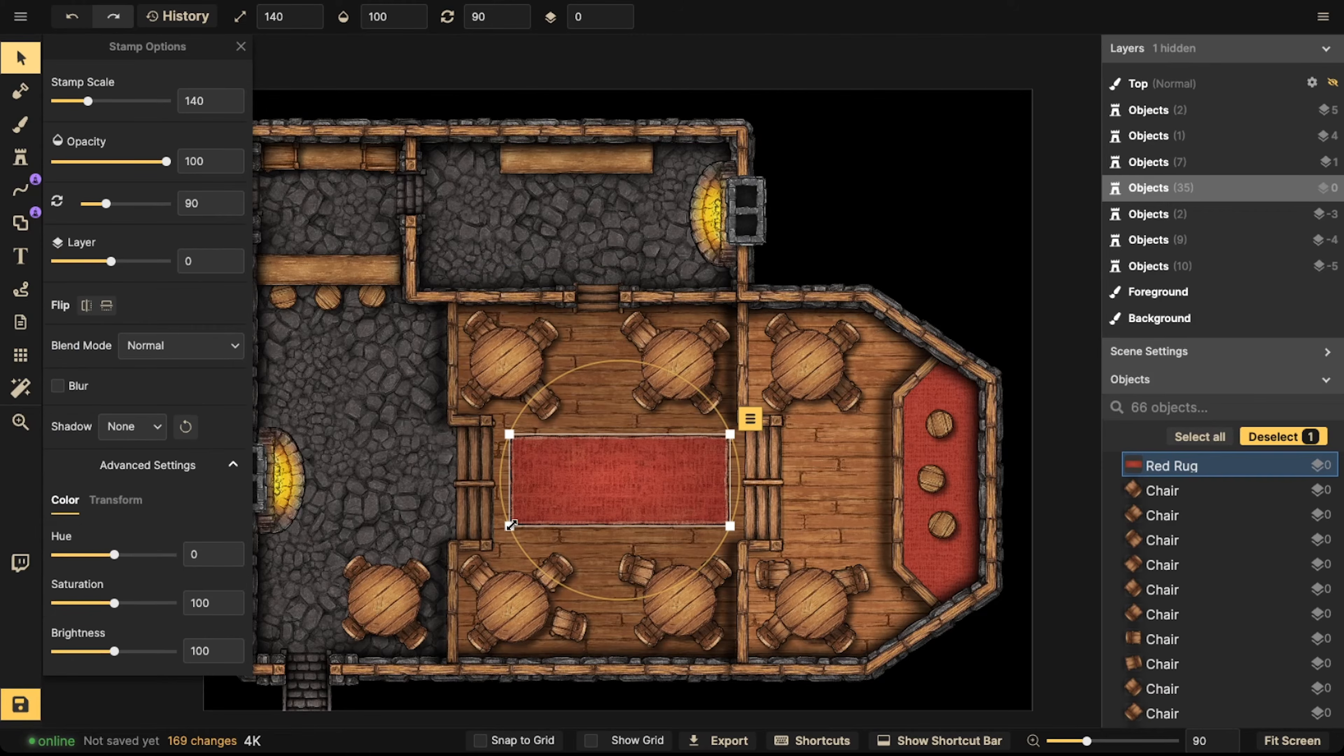
left_click_drag(540, 563, 534, 560)
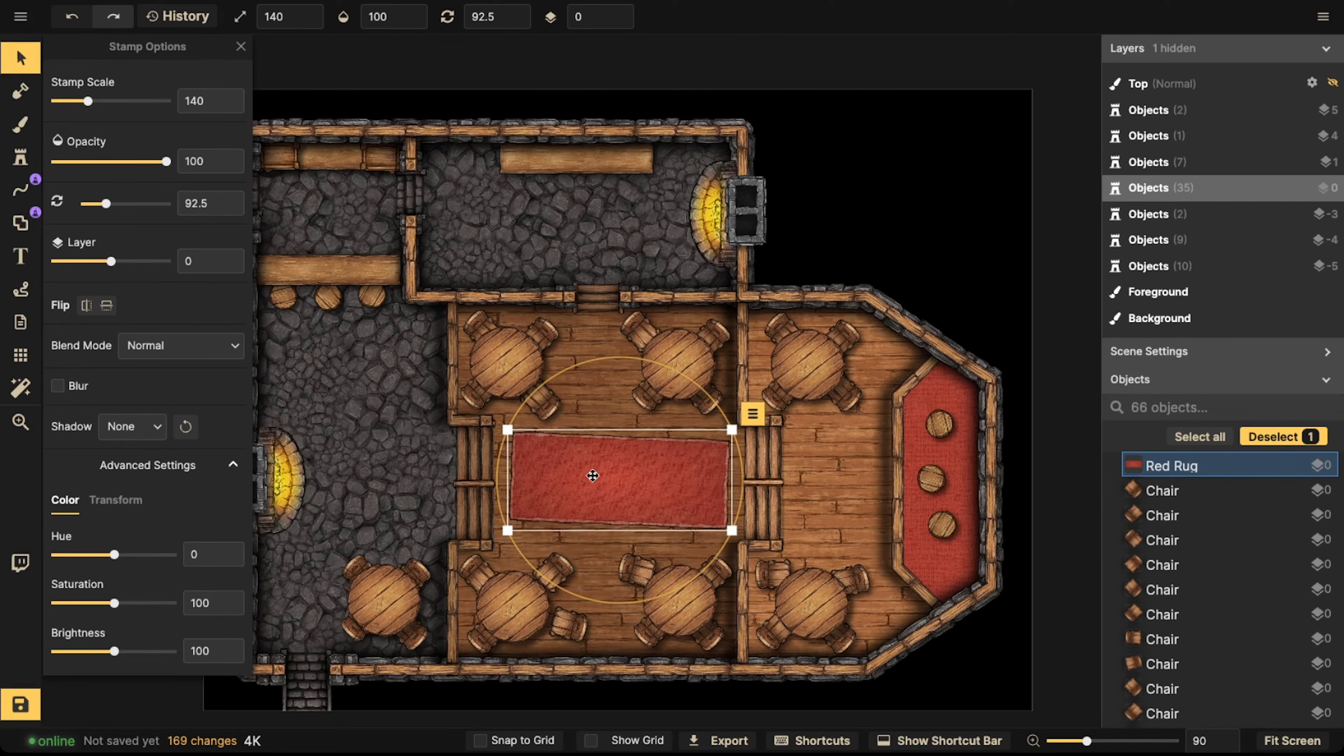
left_click(495, 456)
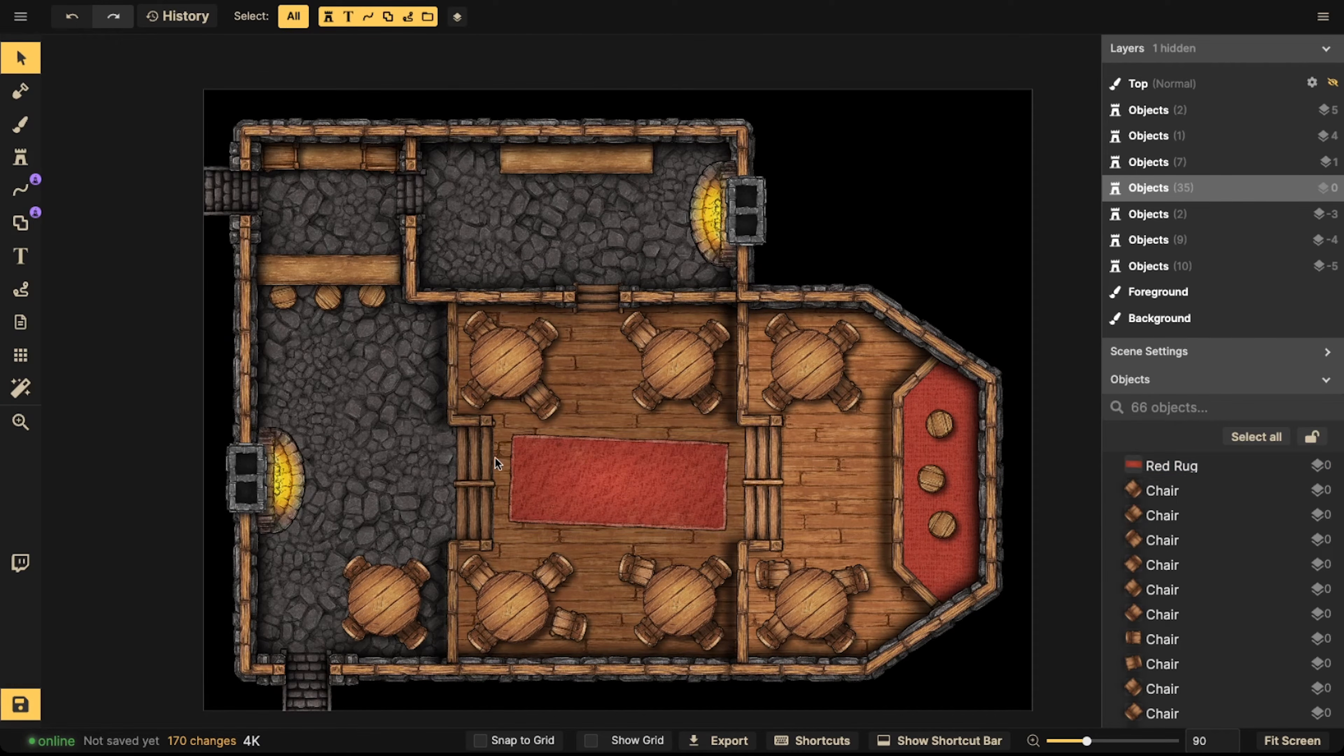
left_click(585, 490)
left_click_drag(526, 558, 530, 555)
key("Escape")
Place red rug variant 2 at scale 110 and rotation 1 in the east room, between the stairs and the partition
scroll(587, 435, "down", 2)
middle_click_drag(692, 437, 525, 433)
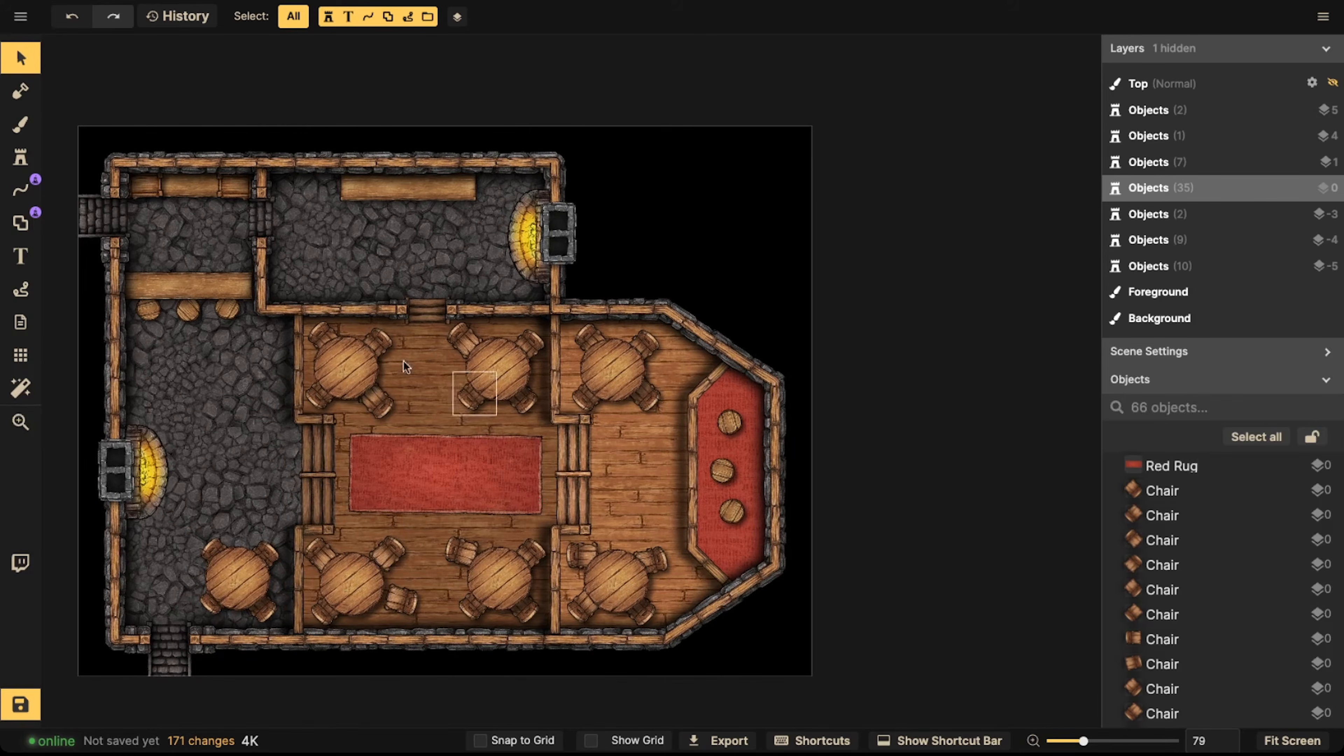
left_click(21, 157)
scroll(648, 498, "up", 1)
key("2")
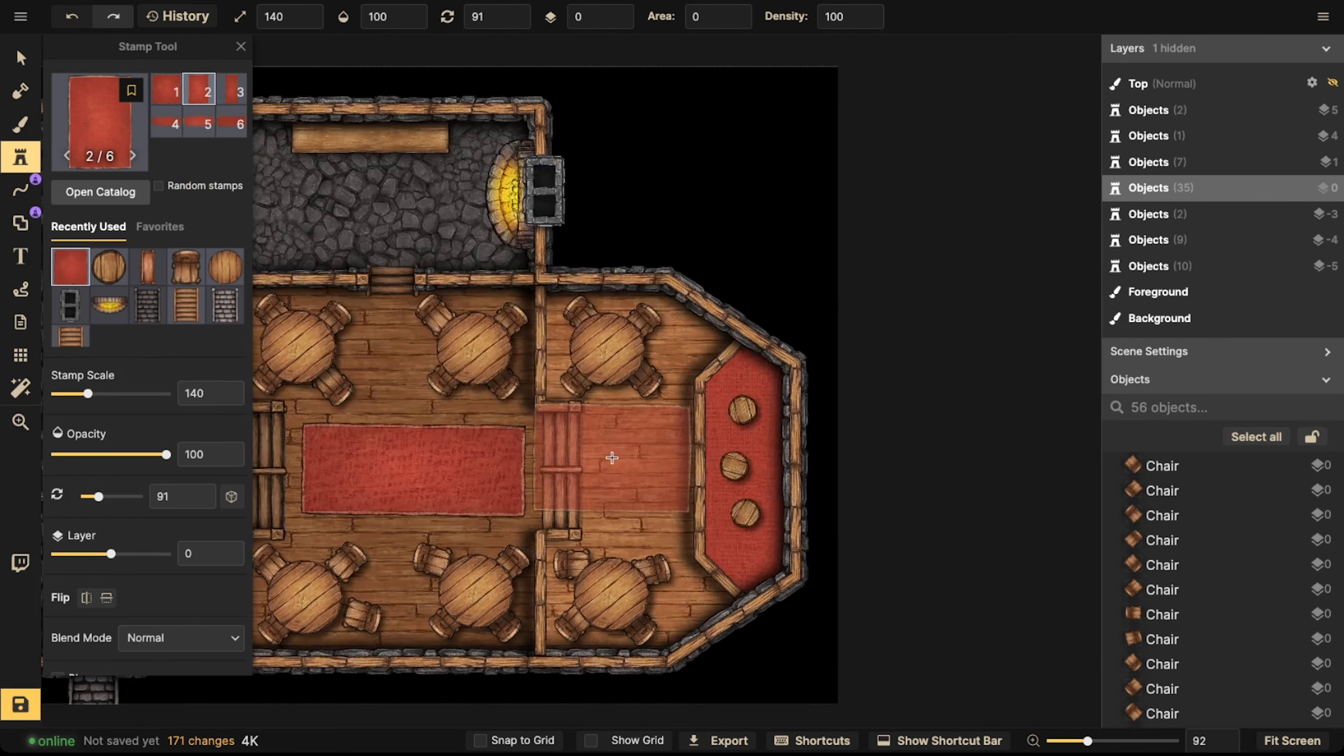
scroll(612, 465, "up", 2)
scroll(616, 469, "down", 2, "shift")
scroll(616, 470, "down", 1, "shift")
scroll(619, 471, "down", 6, "alt")
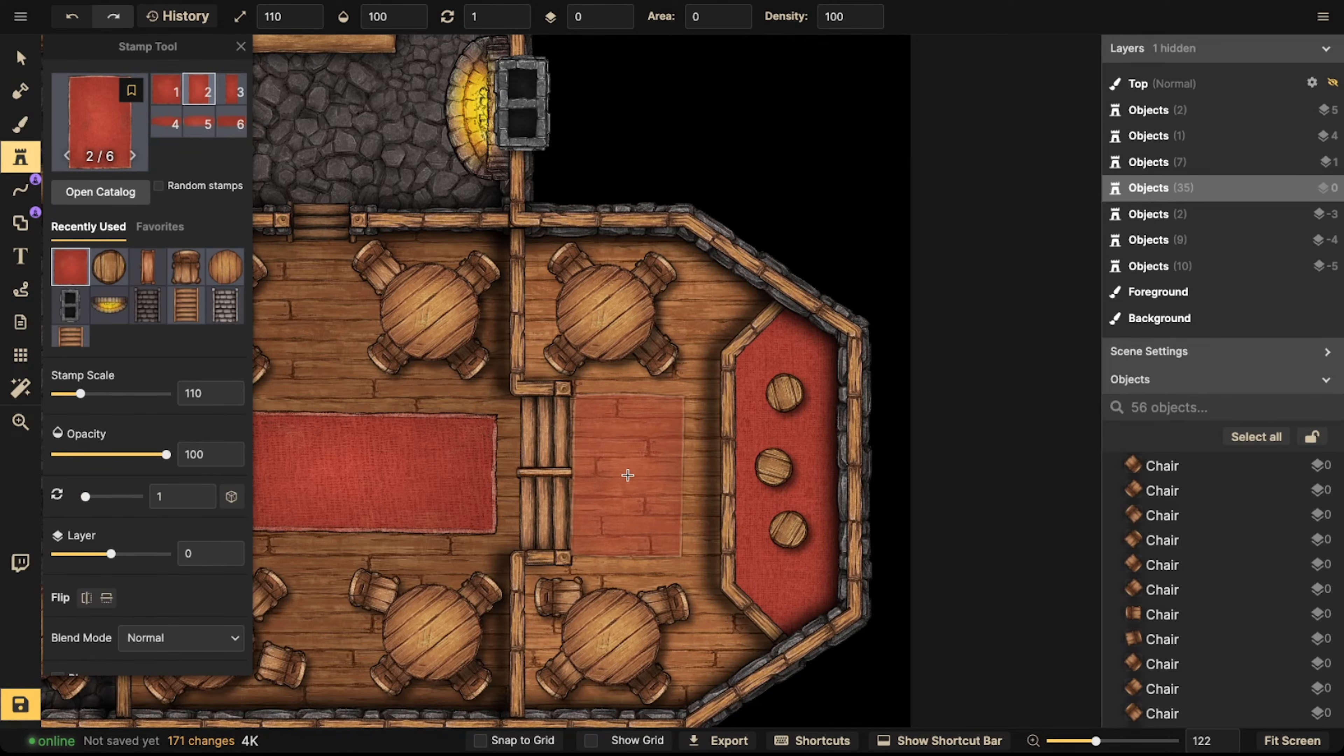
left_click(649, 472)
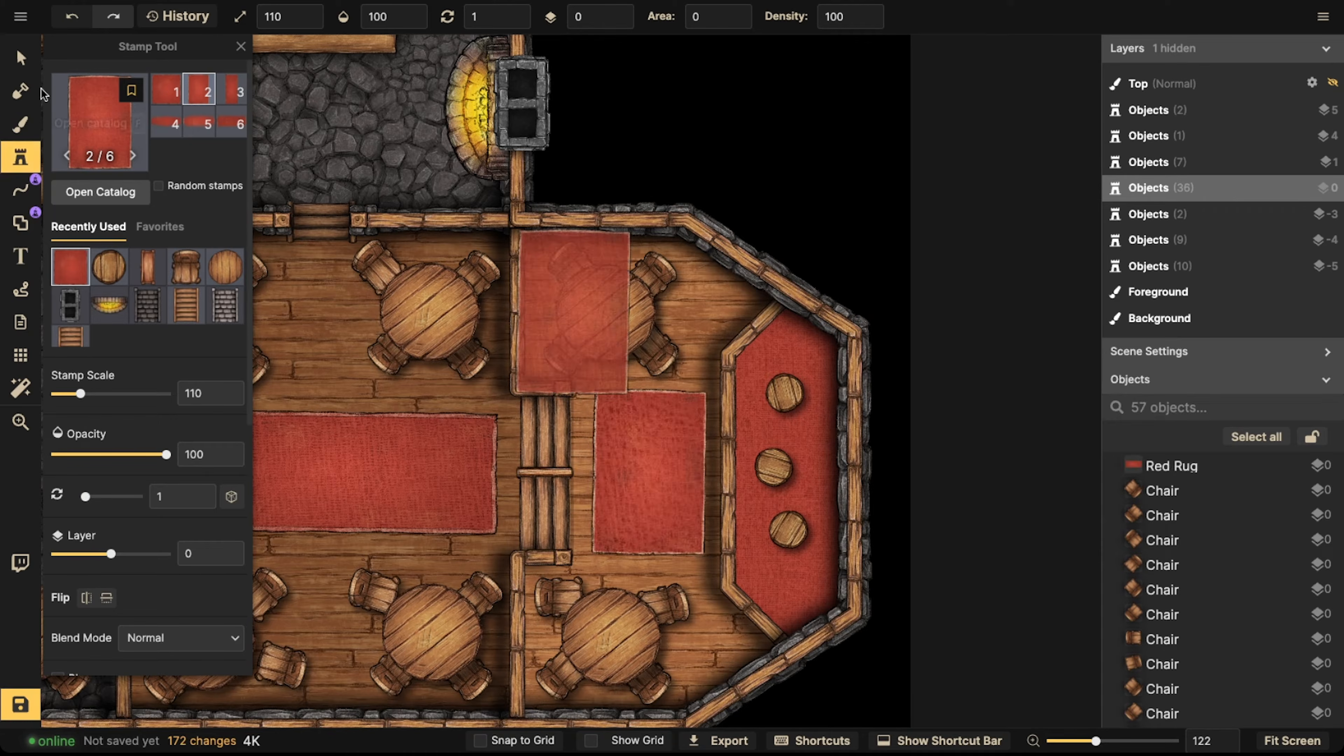
Rotate the east room's rug to 359.5 degrees and shift it slightly toward the partition
left_click(20, 57)
left_click_drag(647, 575, 645, 574)
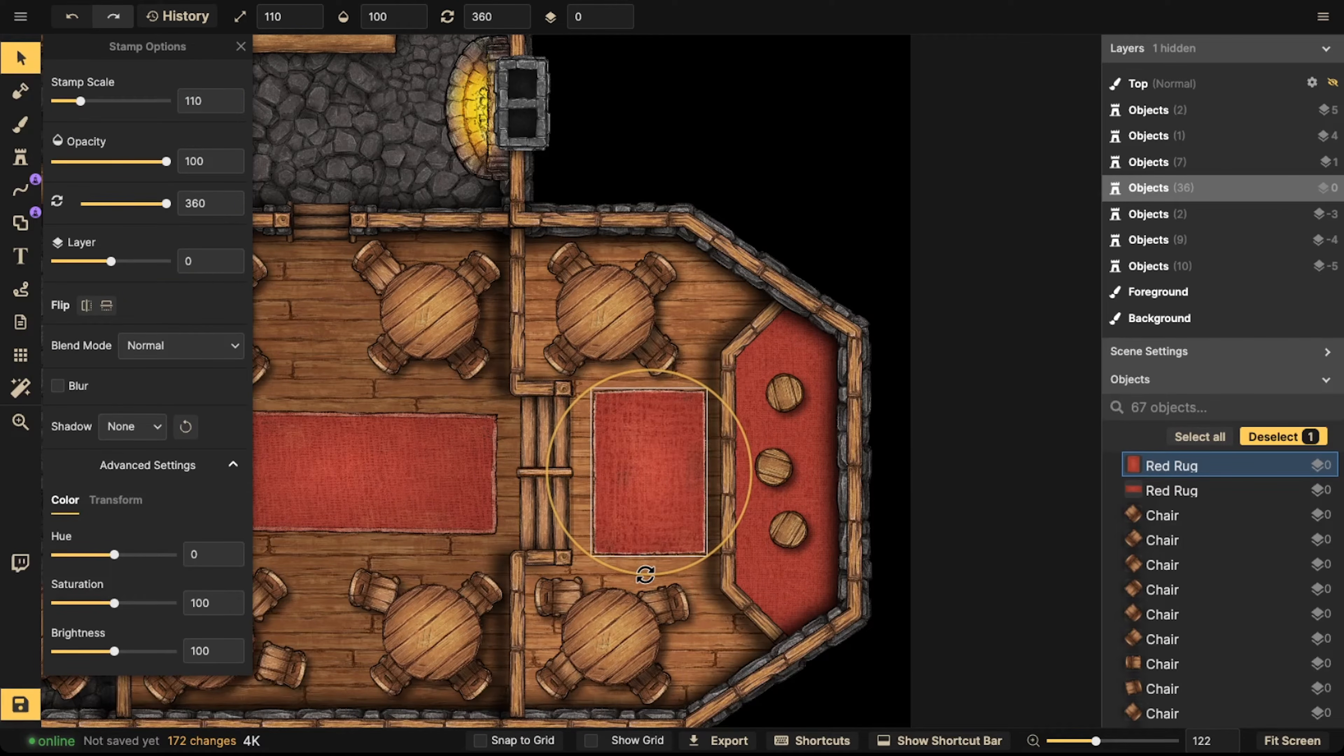
left_click_drag(650, 486, 660, 485)
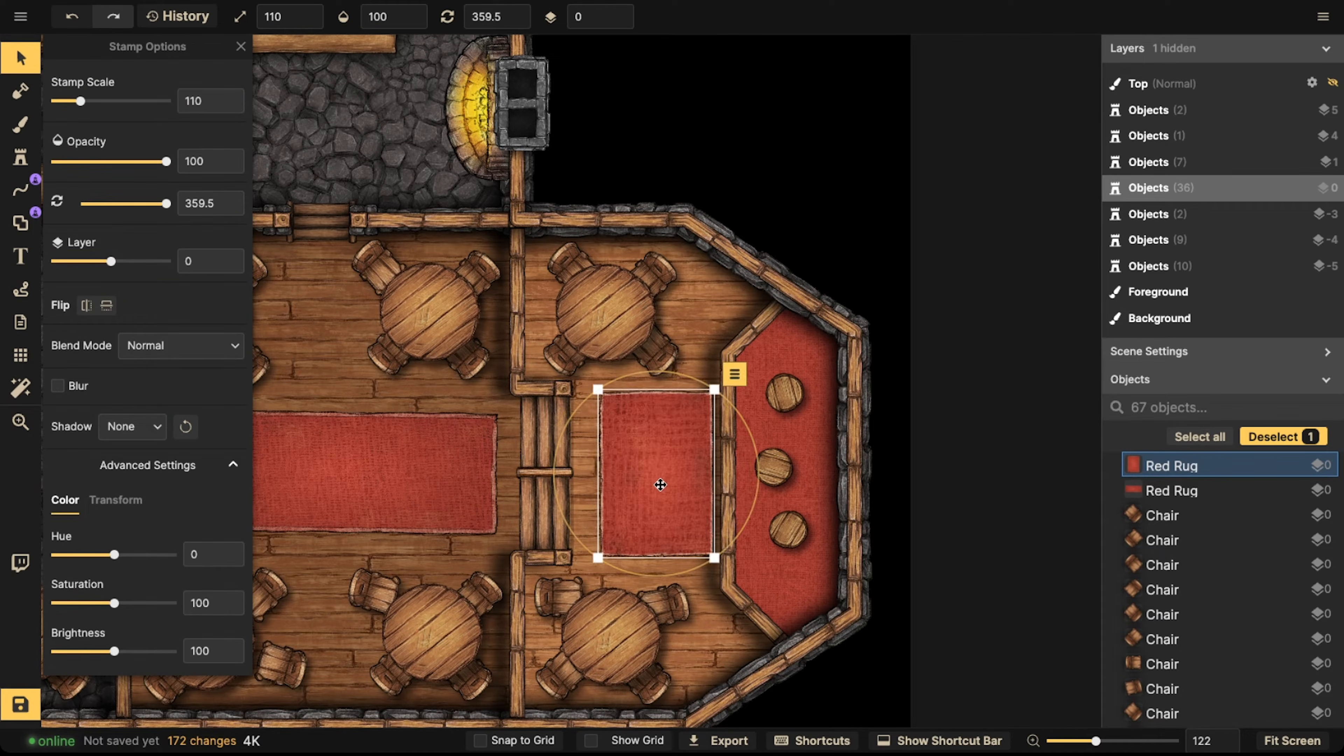
Set the east room rug's layer to -5 and nudge it against the partition
left_click(619, 22)
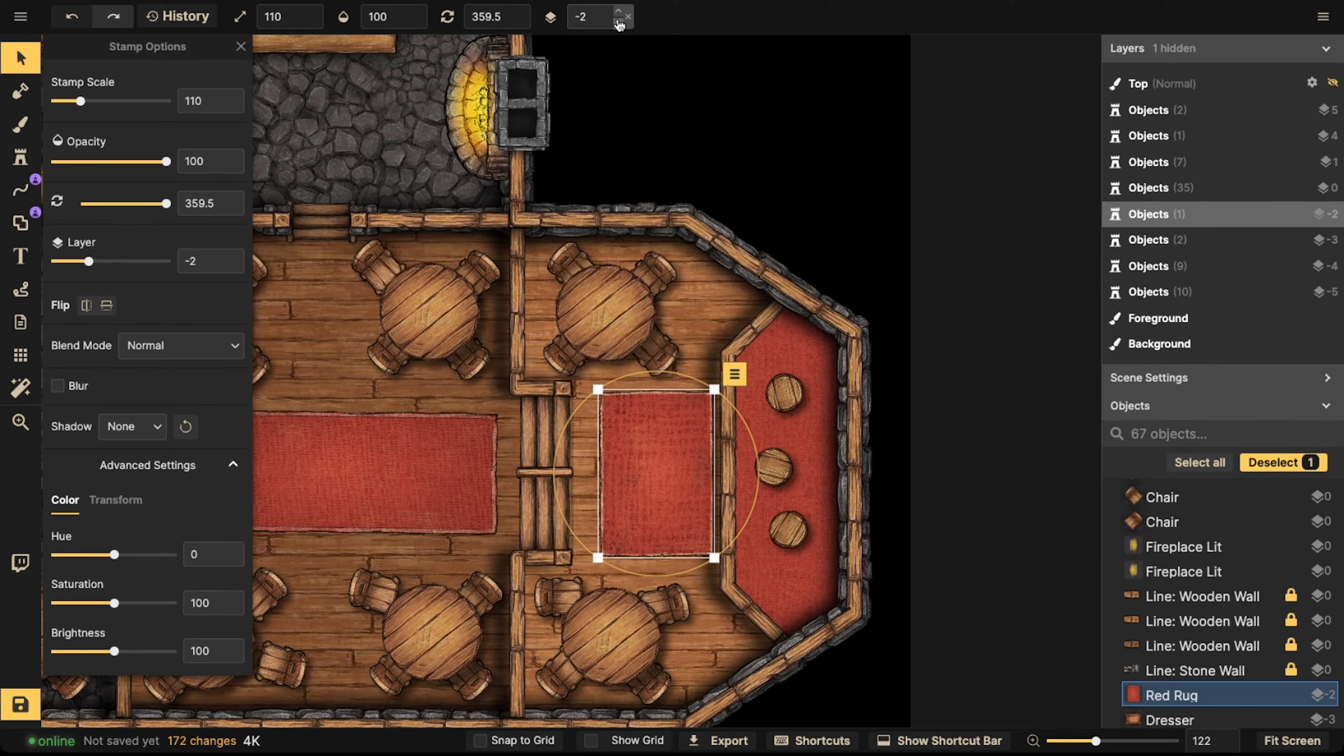
left_click(618, 22)
left_click(619, 23)
left_click(618, 22)
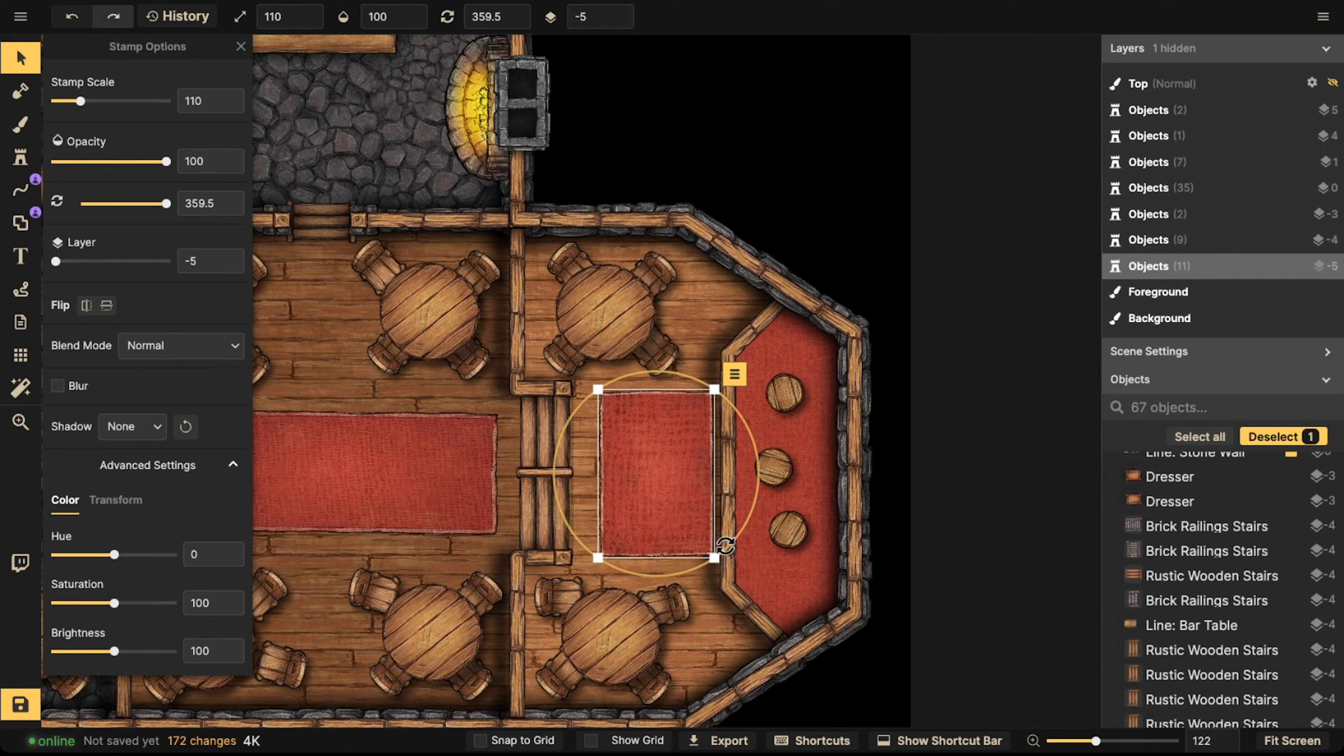
left_click_drag(681, 492, 687, 495)
Set the wooden partition wall's layer to -4 and move the east room's rug back west, clear of the partition
left_click(756, 319)
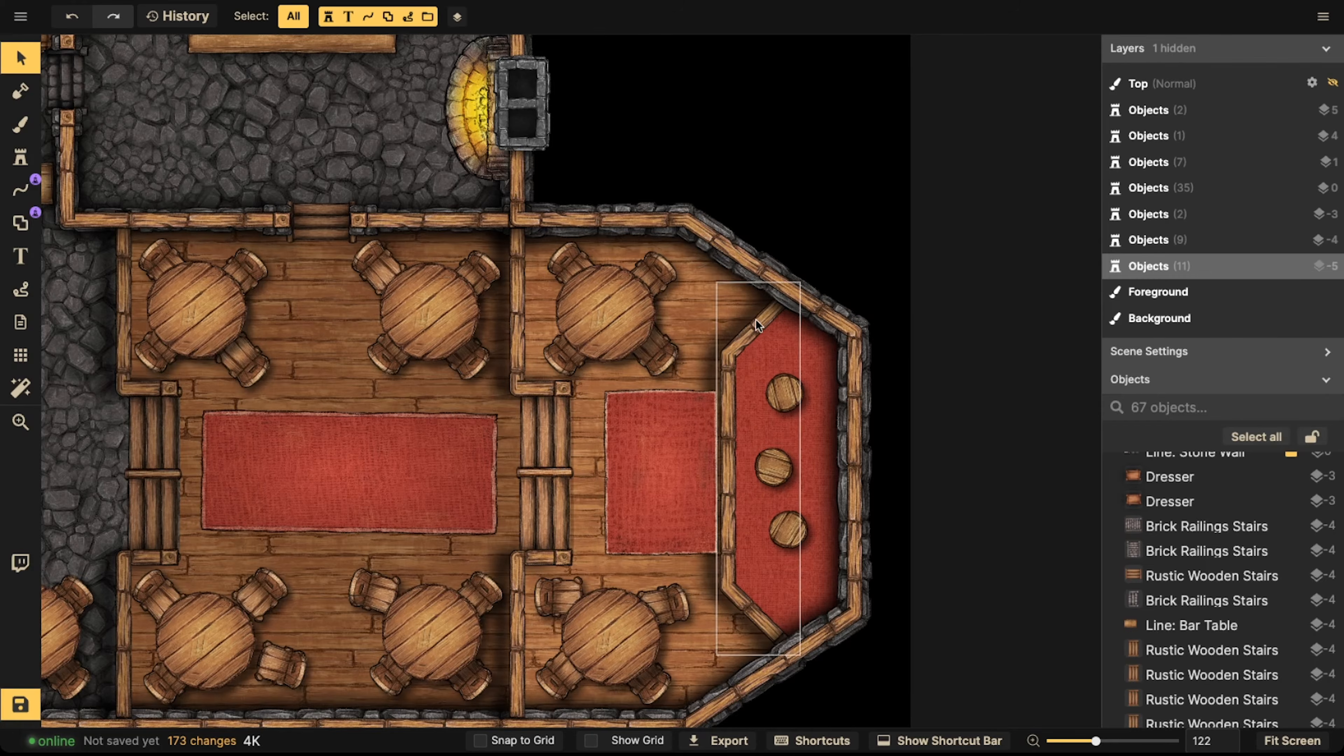
left_click(756, 319)
left_click(616, 11)
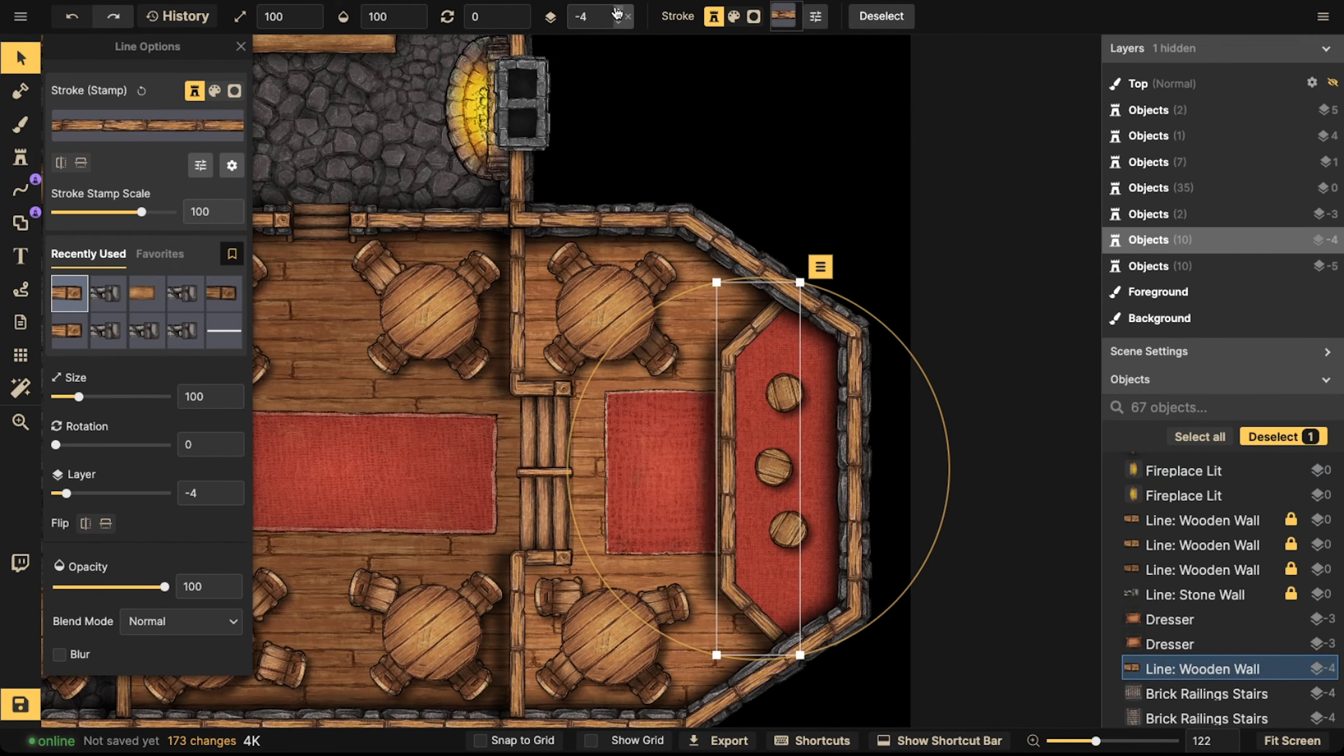
left_click(656, 506)
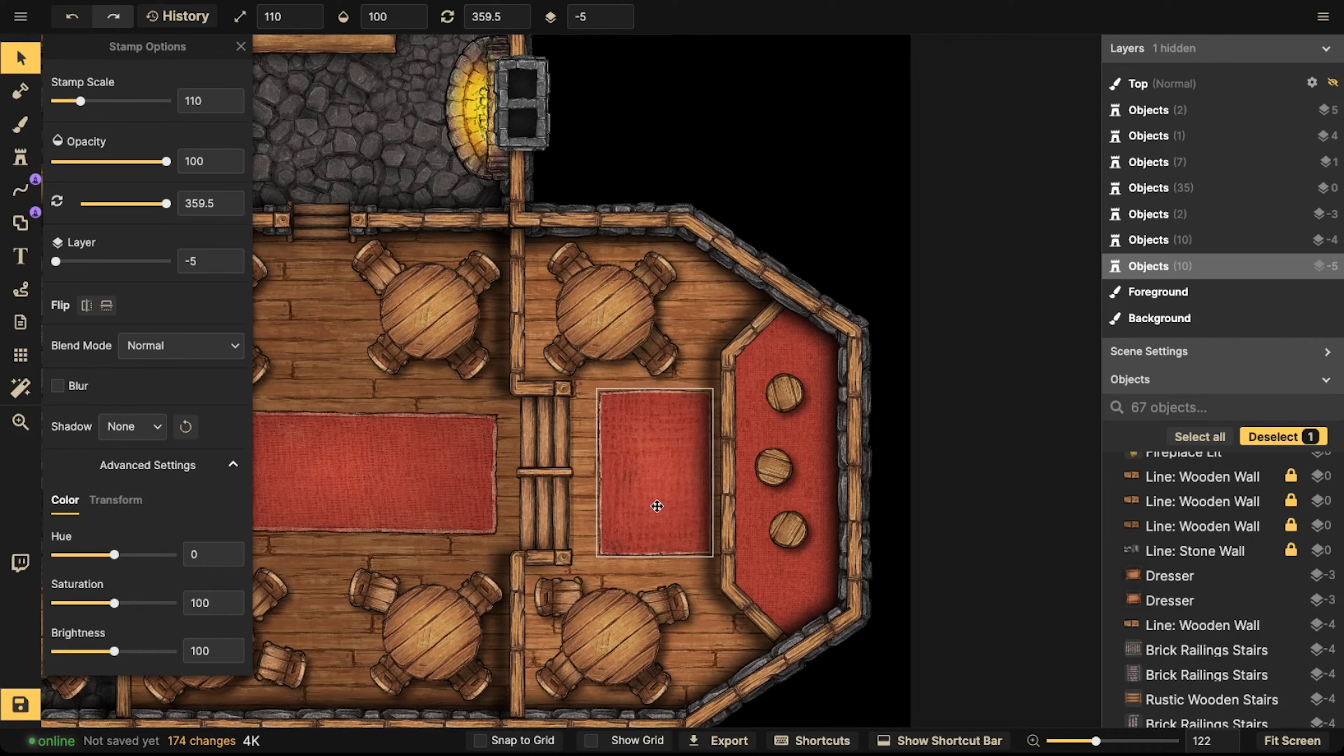
left_click_drag(657, 506, 650, 506)
left_click(507, 364)
Load the central room's long red rug as the active stamp and bookmark it as a favorite
scroll(507, 364, "down", 2)
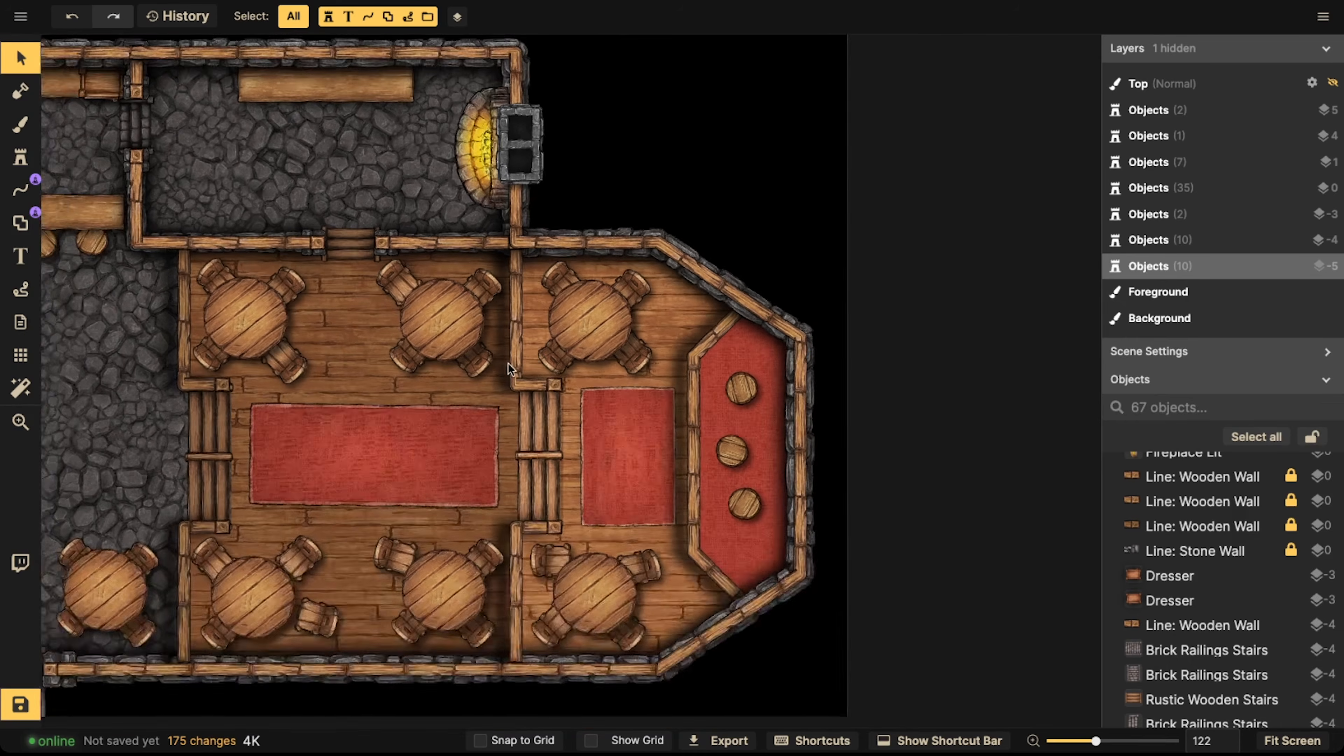
scroll(507, 364, "down", 2)
left_click_drag(371, 386, 418, 390)
left_click(416, 444)
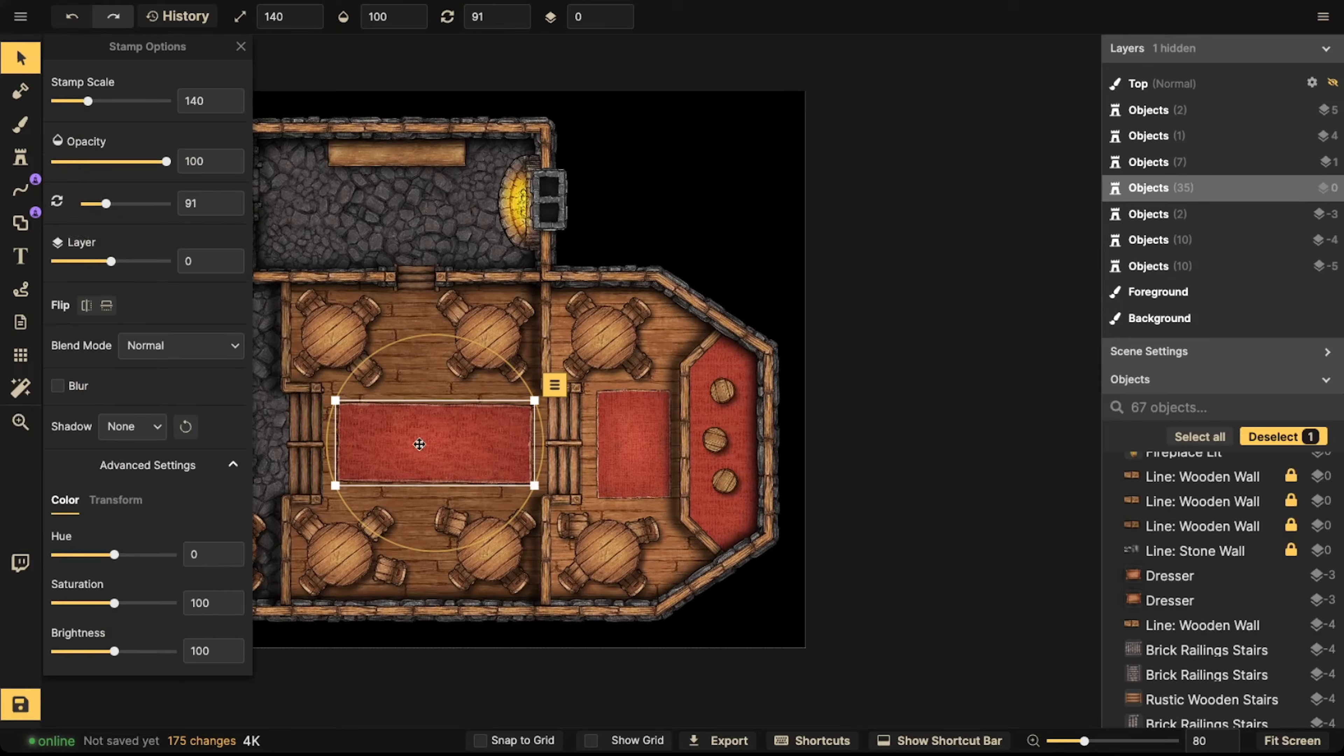
left_click(22, 158)
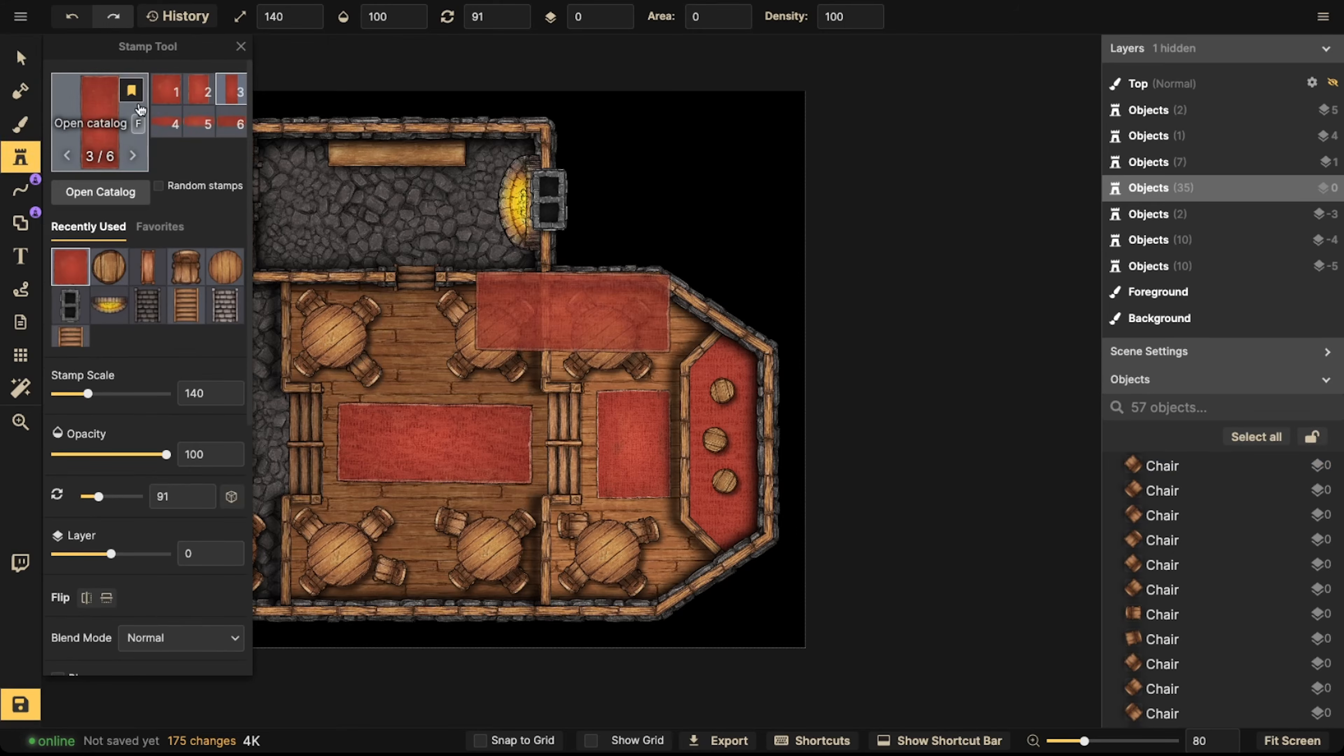
scroll(380, 295, "down", 1)
middle_click_drag(381, 296, 621, 290)
left_click(19, 68)
Search the stamp catalog for tavern
scroll(539, 286, "up", 1)
scroll(621, 290, "up", 4)
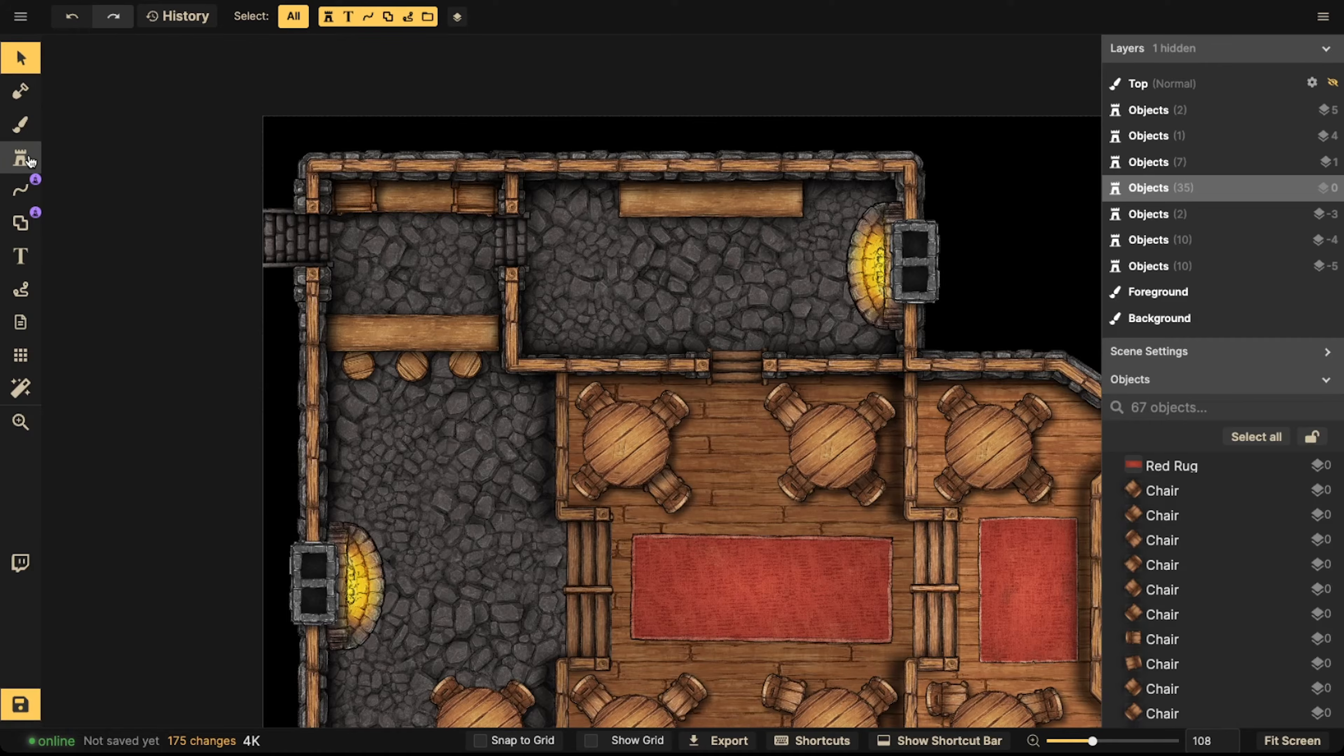
left_click(28, 158)
left_click(100, 121)
left_click(350, 77)
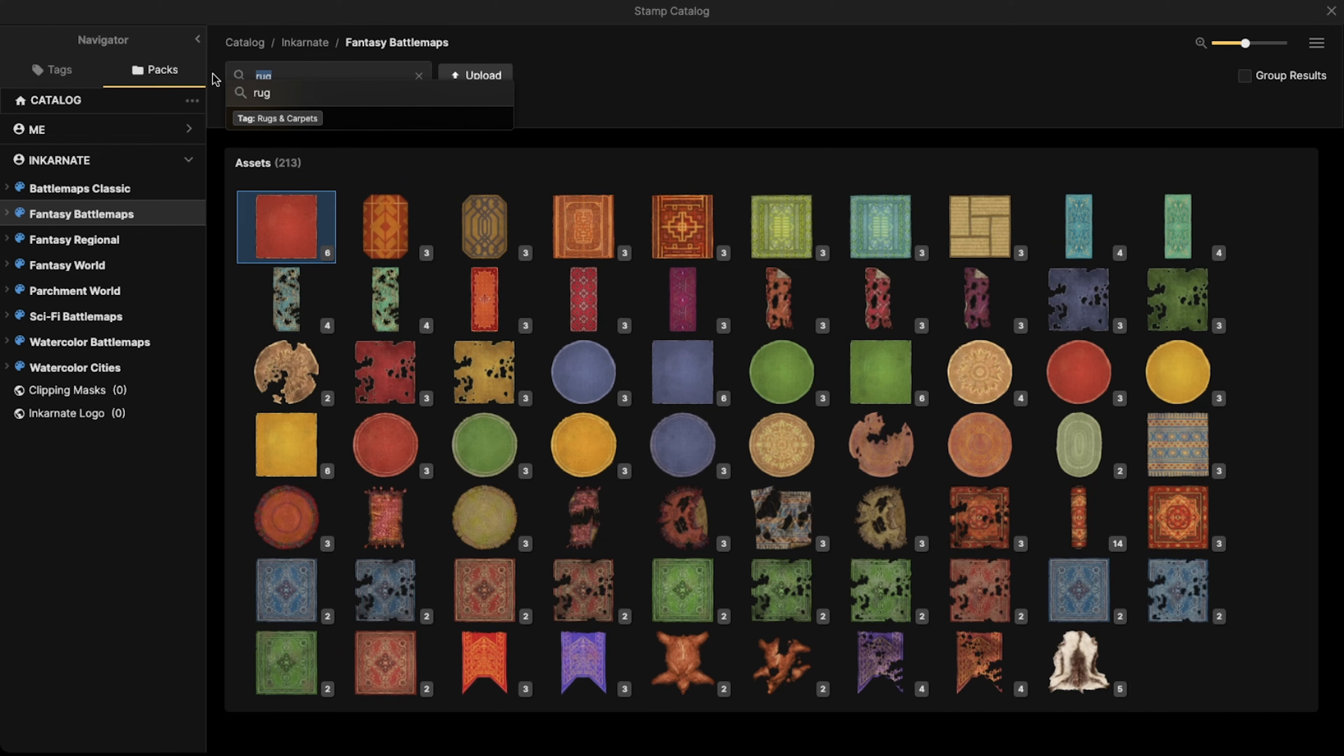
type("tavern")
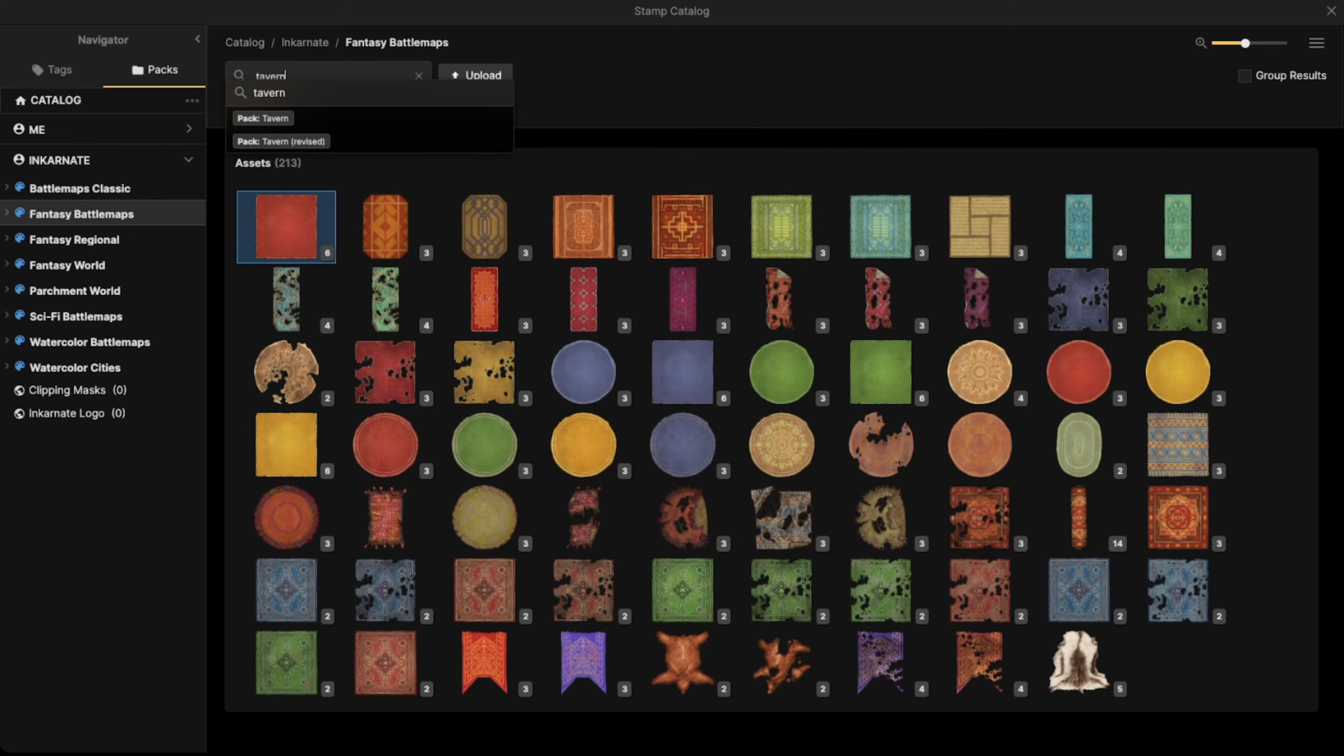
key("Return")
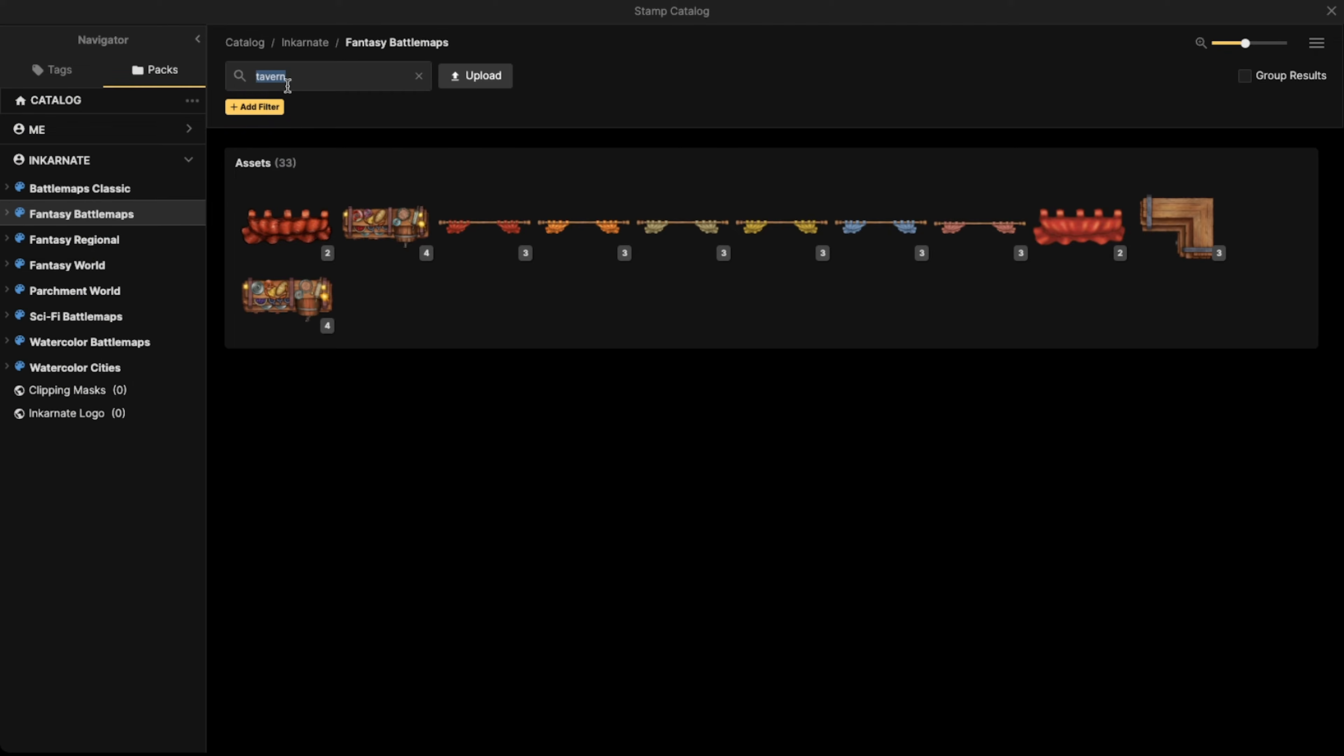
Clear the catalog search, search for tavern again, and close the catalog
left_click(418, 75)
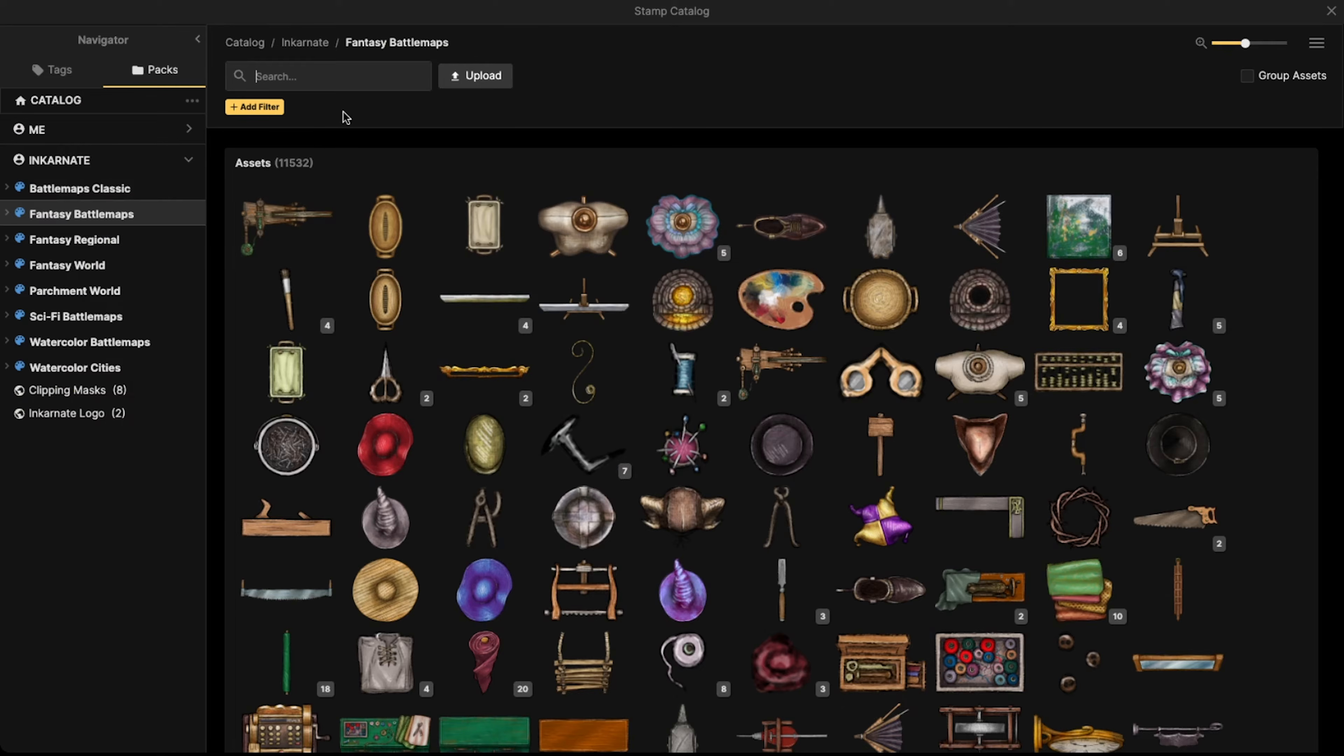
left_click(342, 81)
type("tavern")
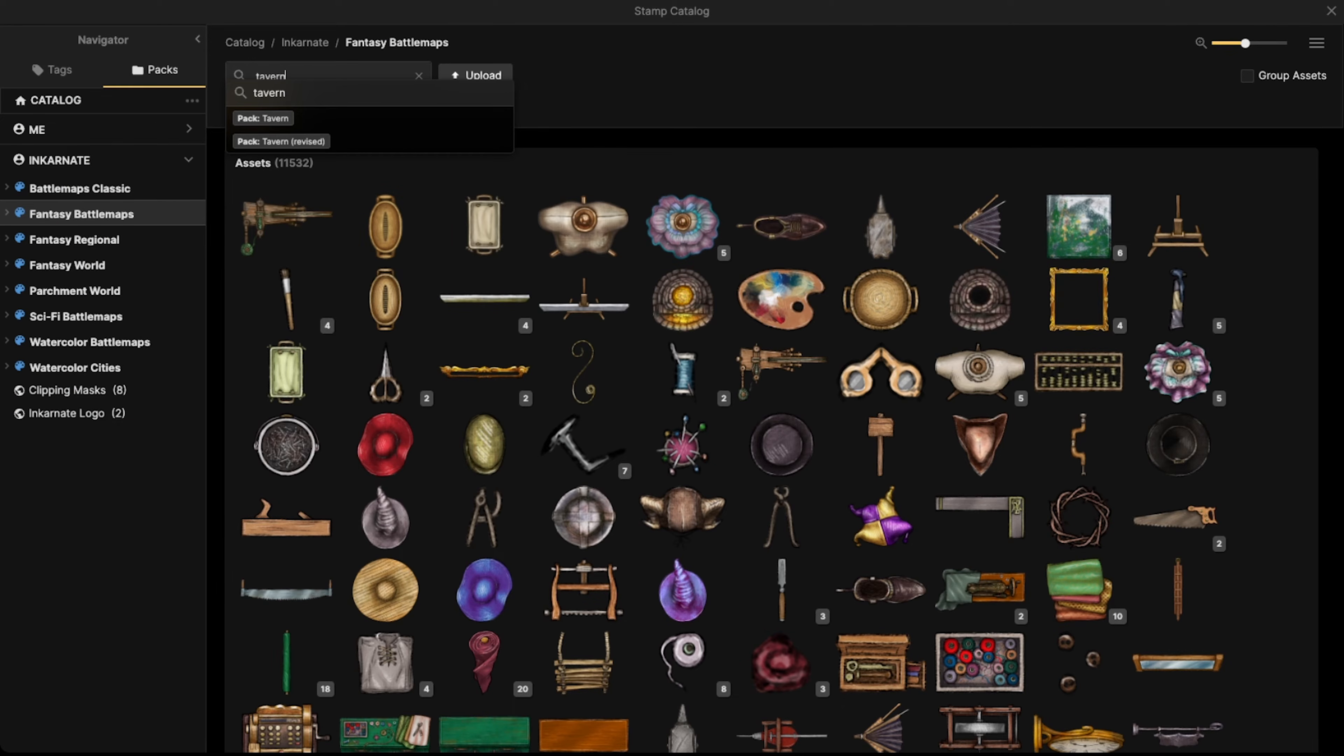
key("Return")
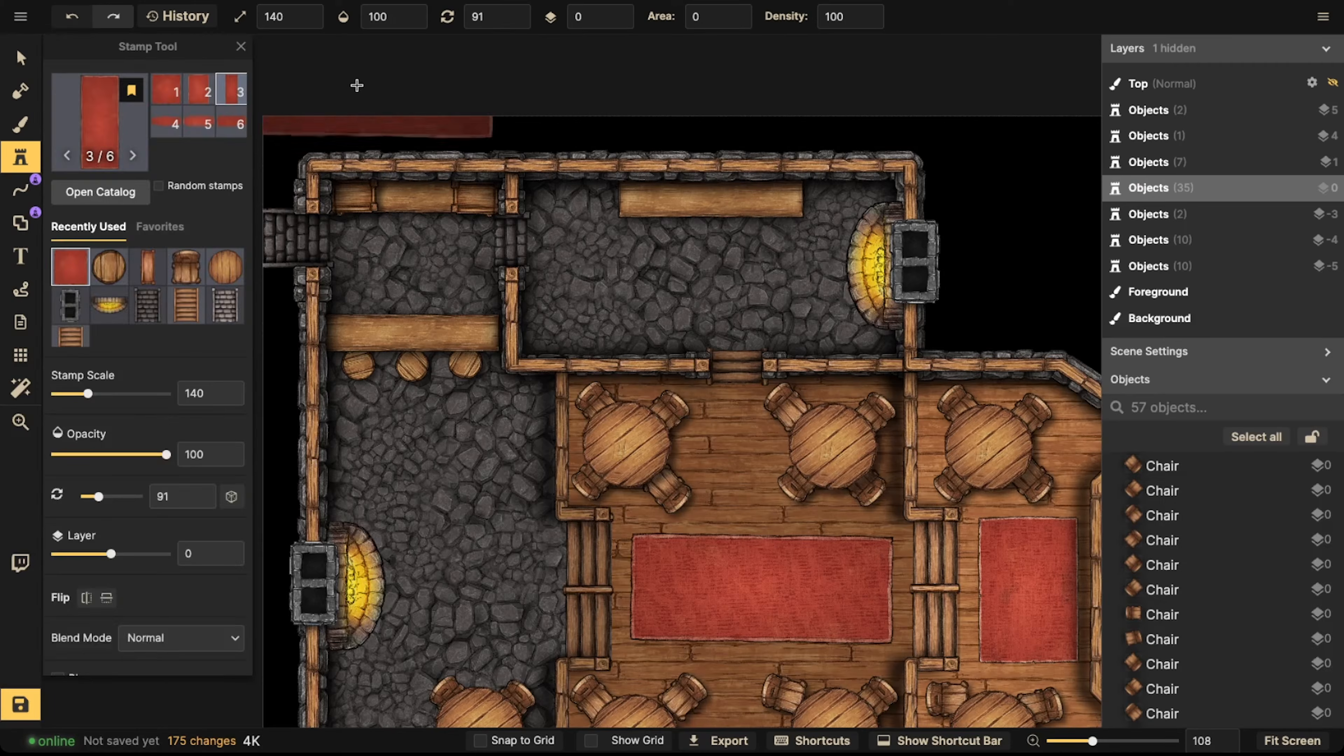
key("Escape")
Leave the Stamp tool and save the map
left_click(21, 57)
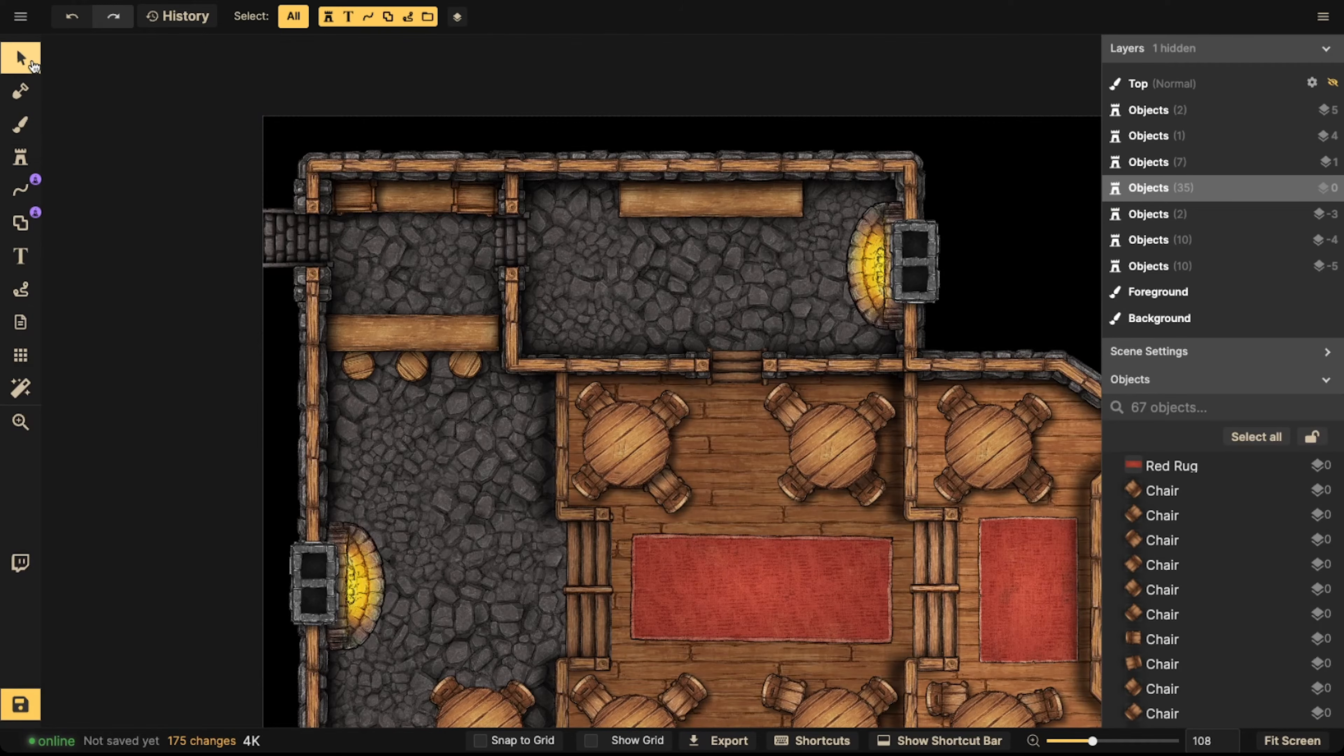
left_click(19, 704)
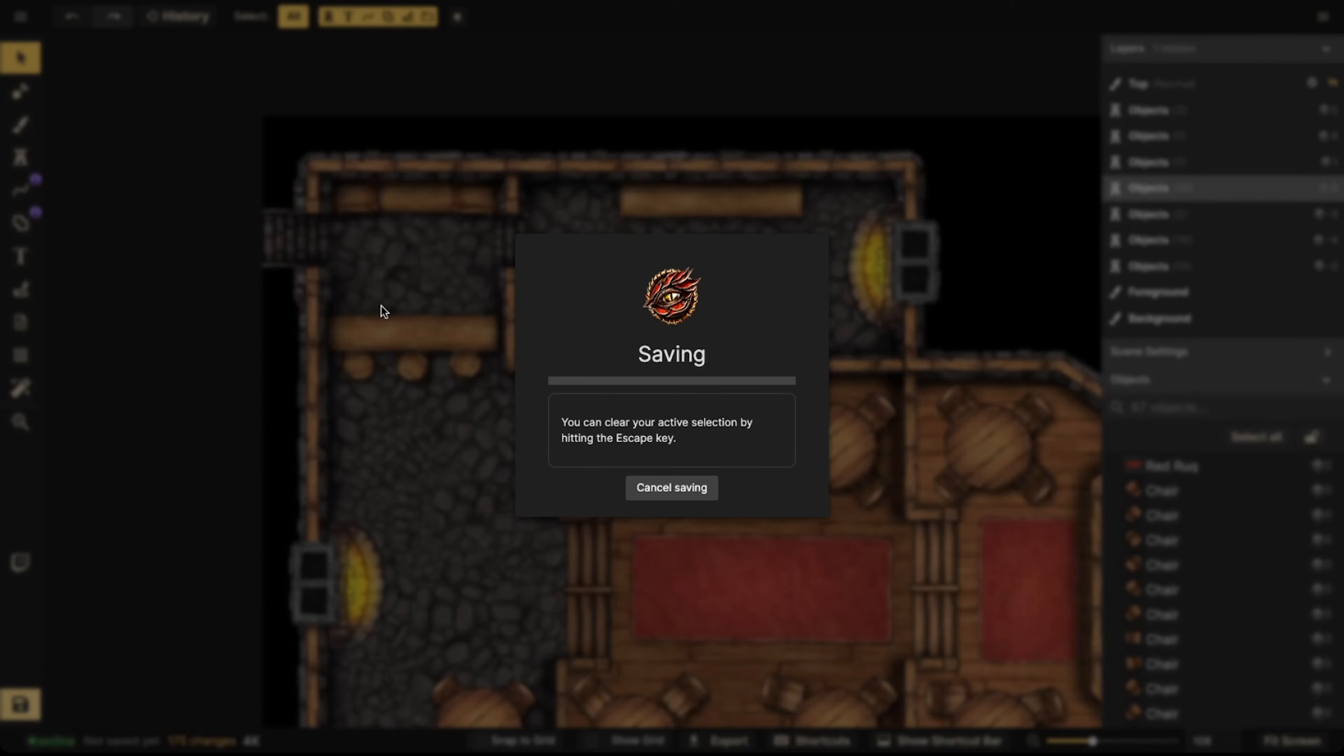
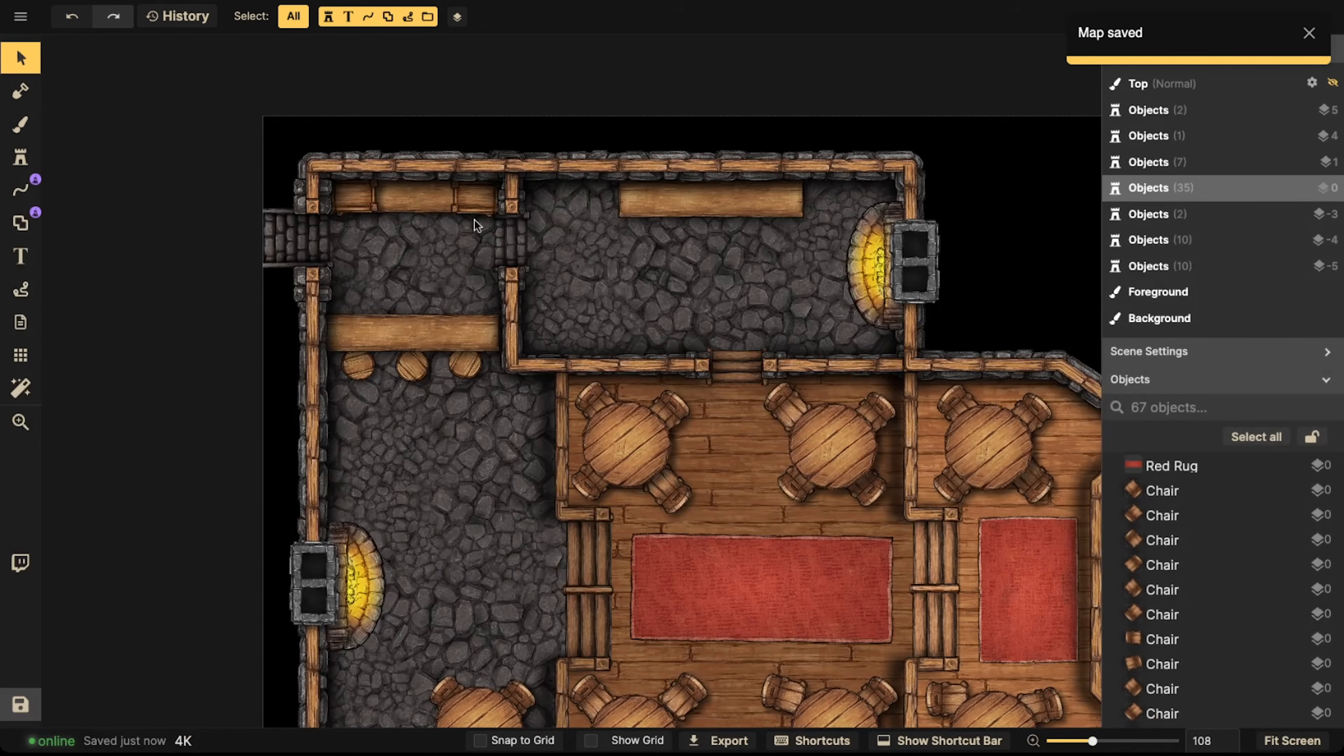
scroll(412, 238, "down", 2)
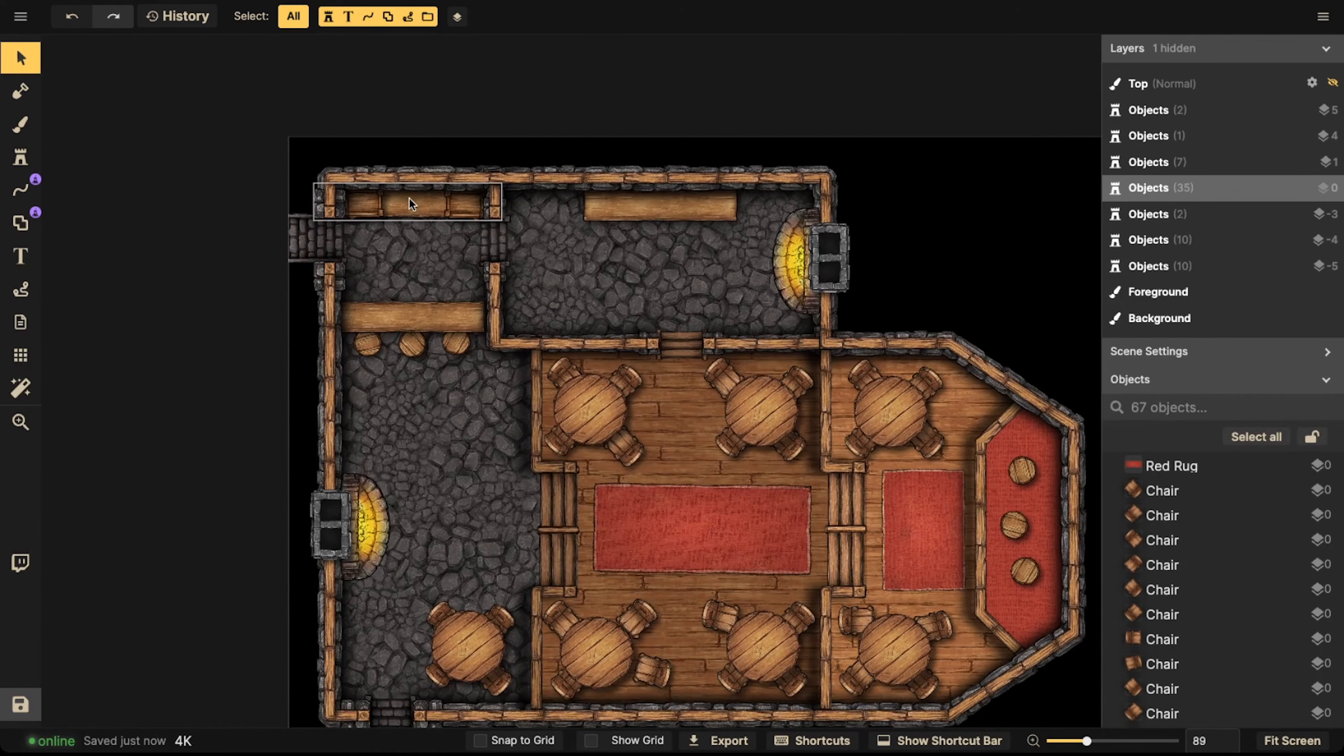
left_click(20, 157)
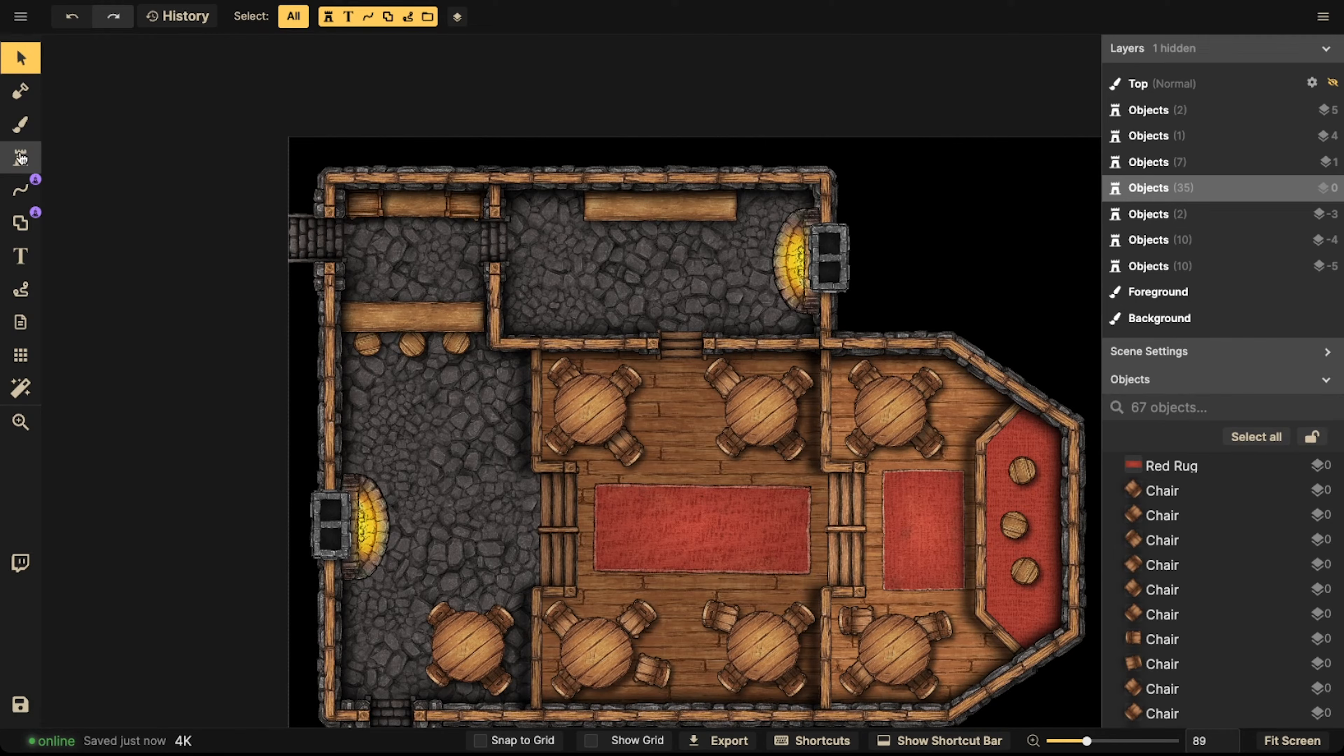
key("f")
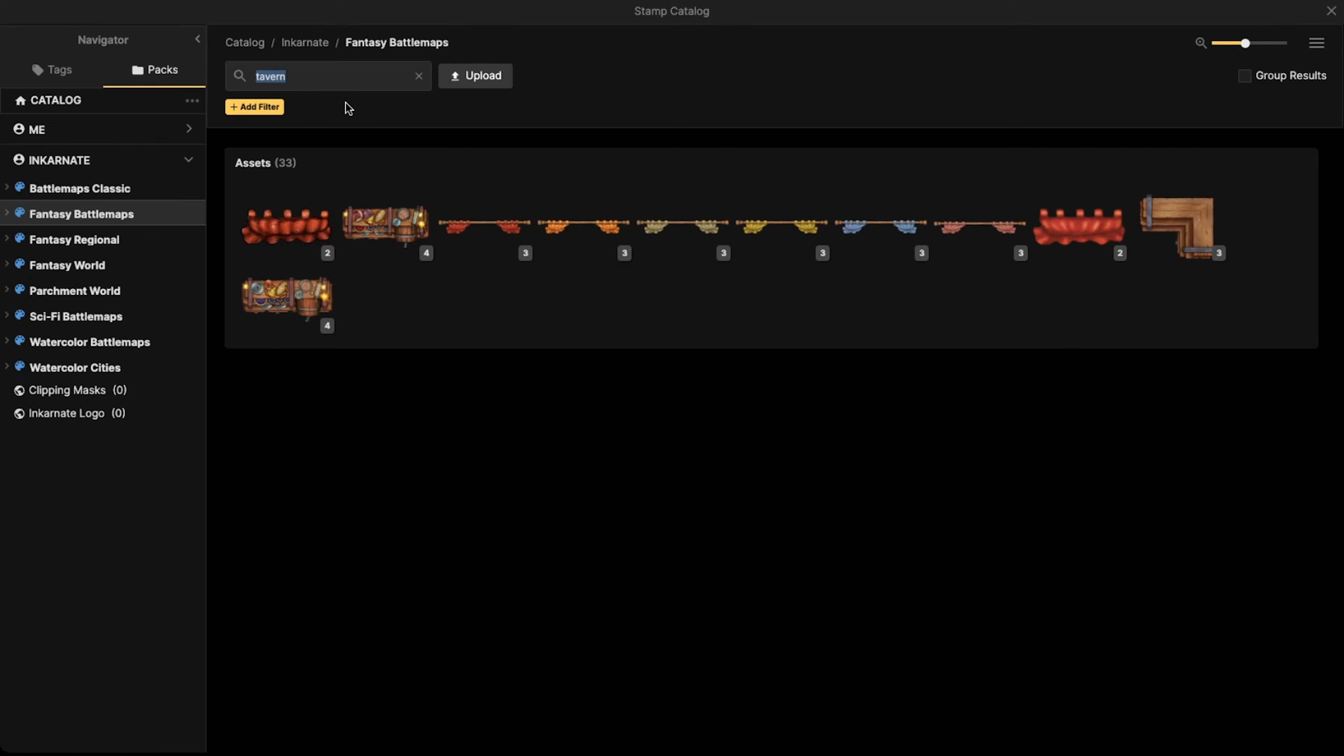
key("Escape")
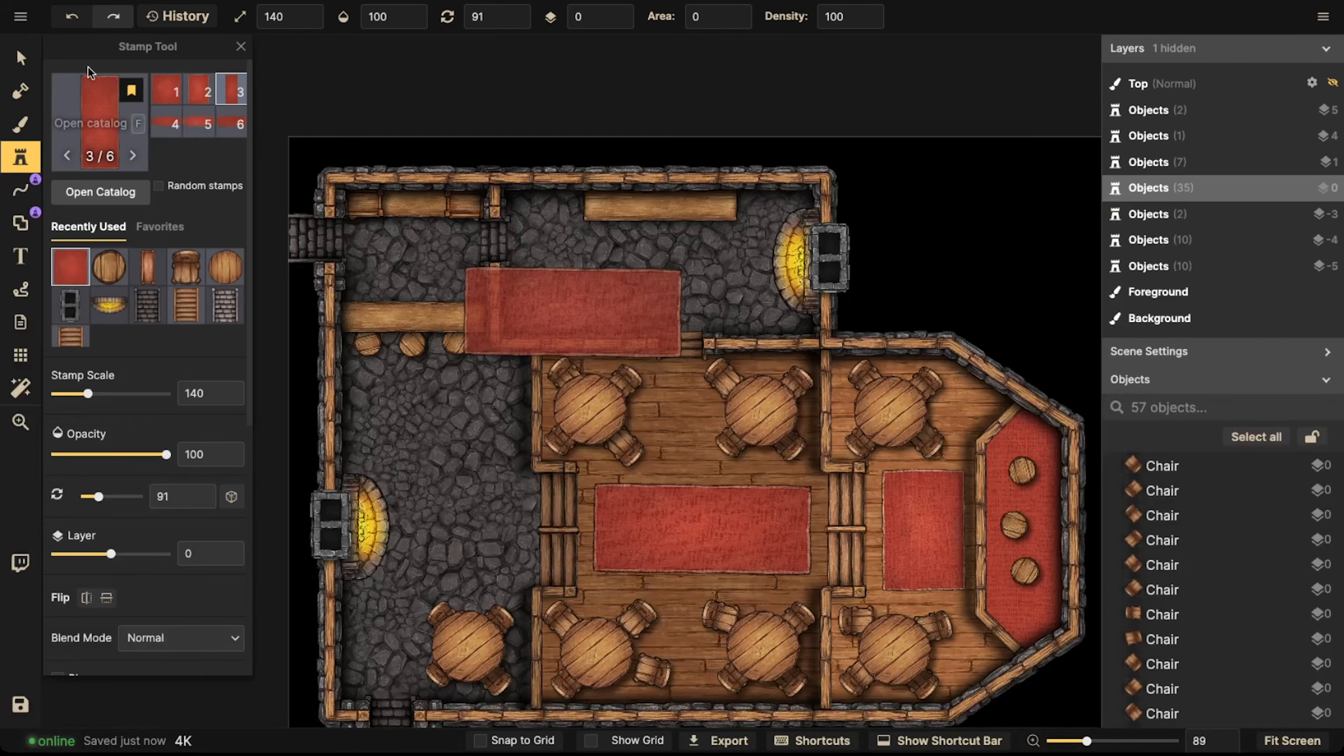
left_click(21, 64)
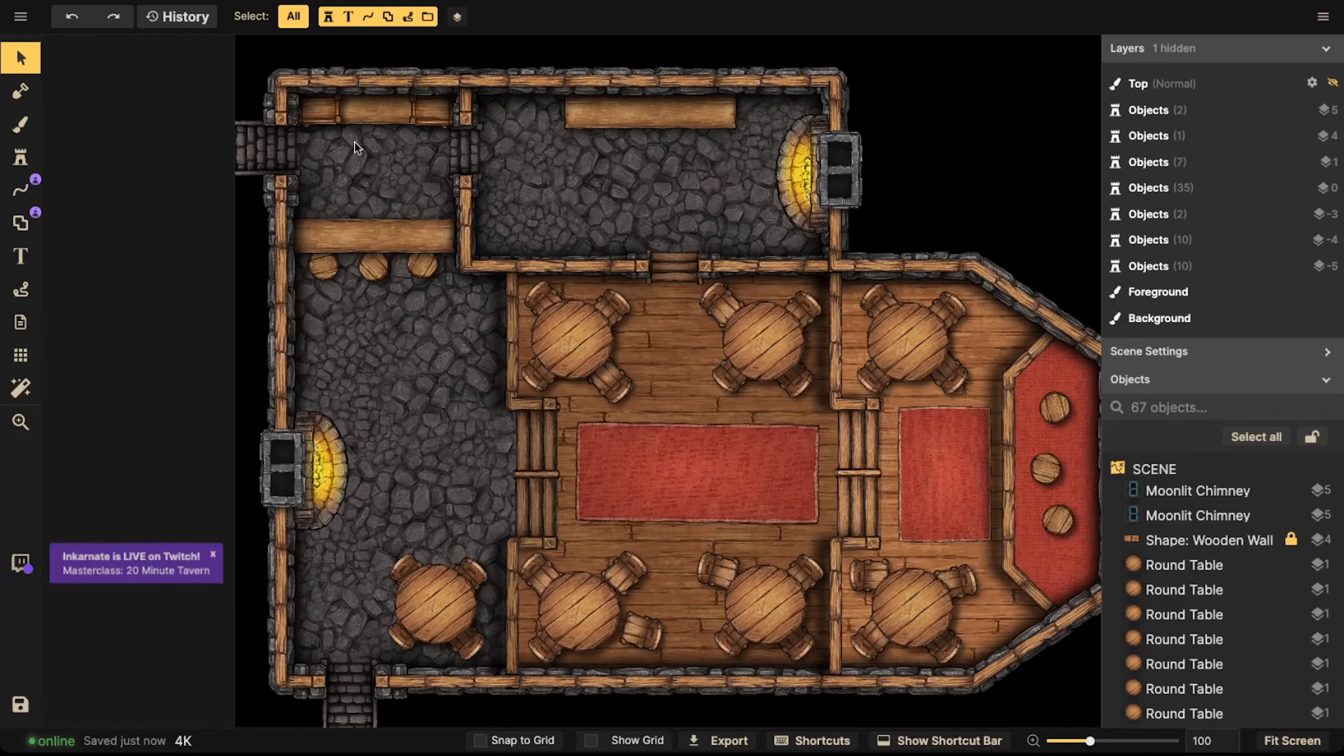
Search the Fantasy Battlemaps stamp catalog for tavern and clear the search
left_click(20, 157)
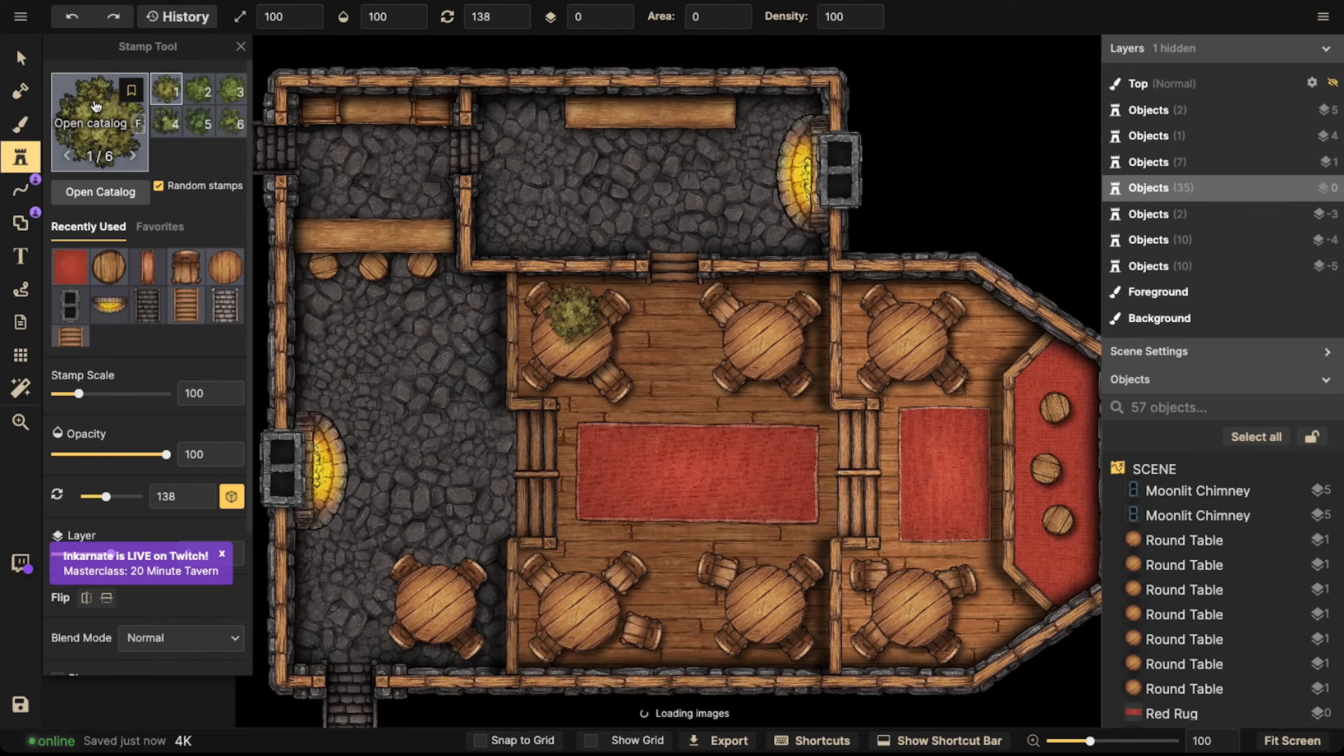
left_click(103, 189)
left_click(294, 77)
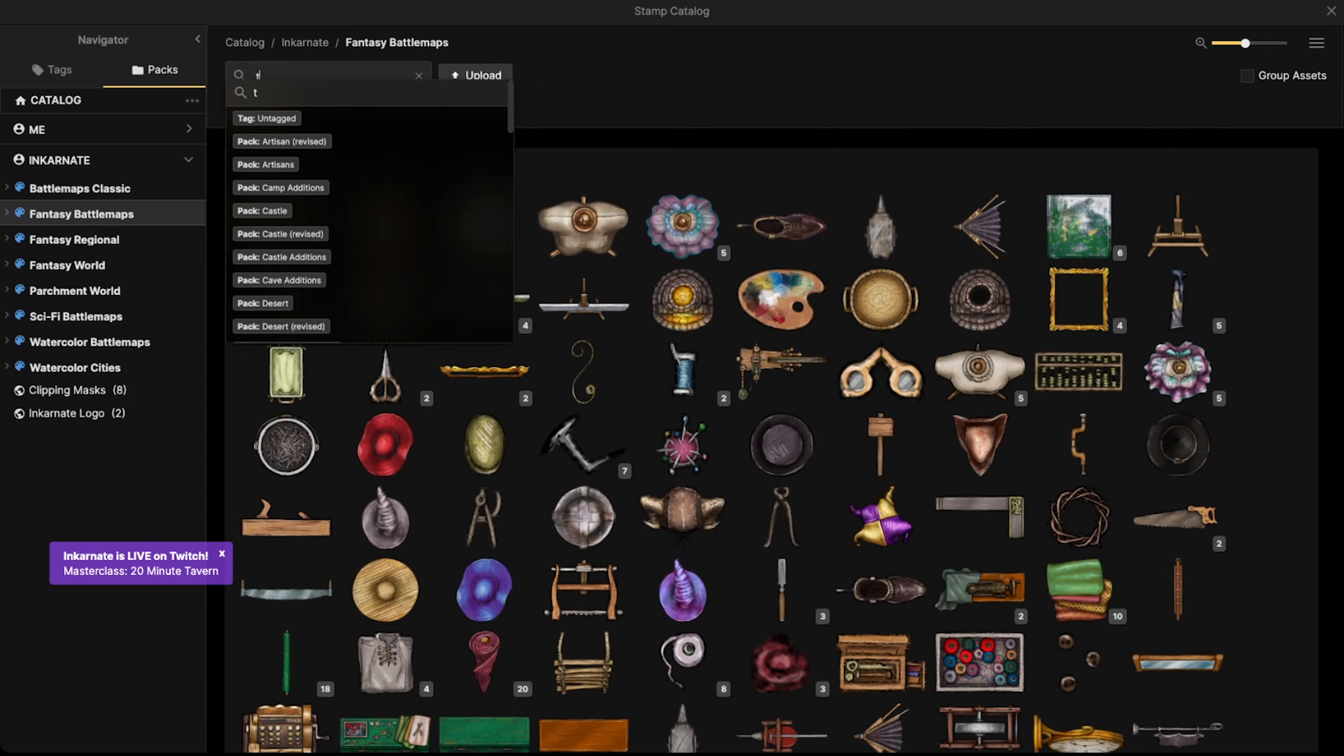
type("tavern")
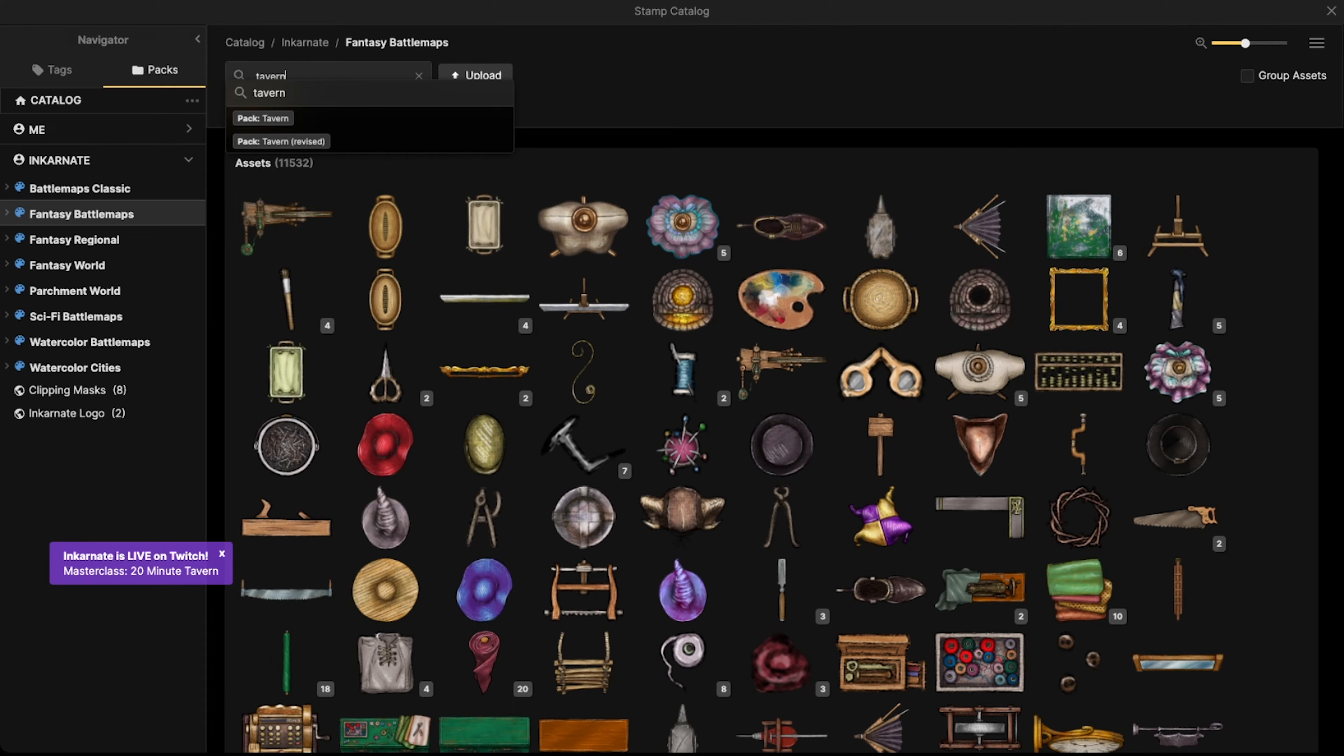
key("Return")
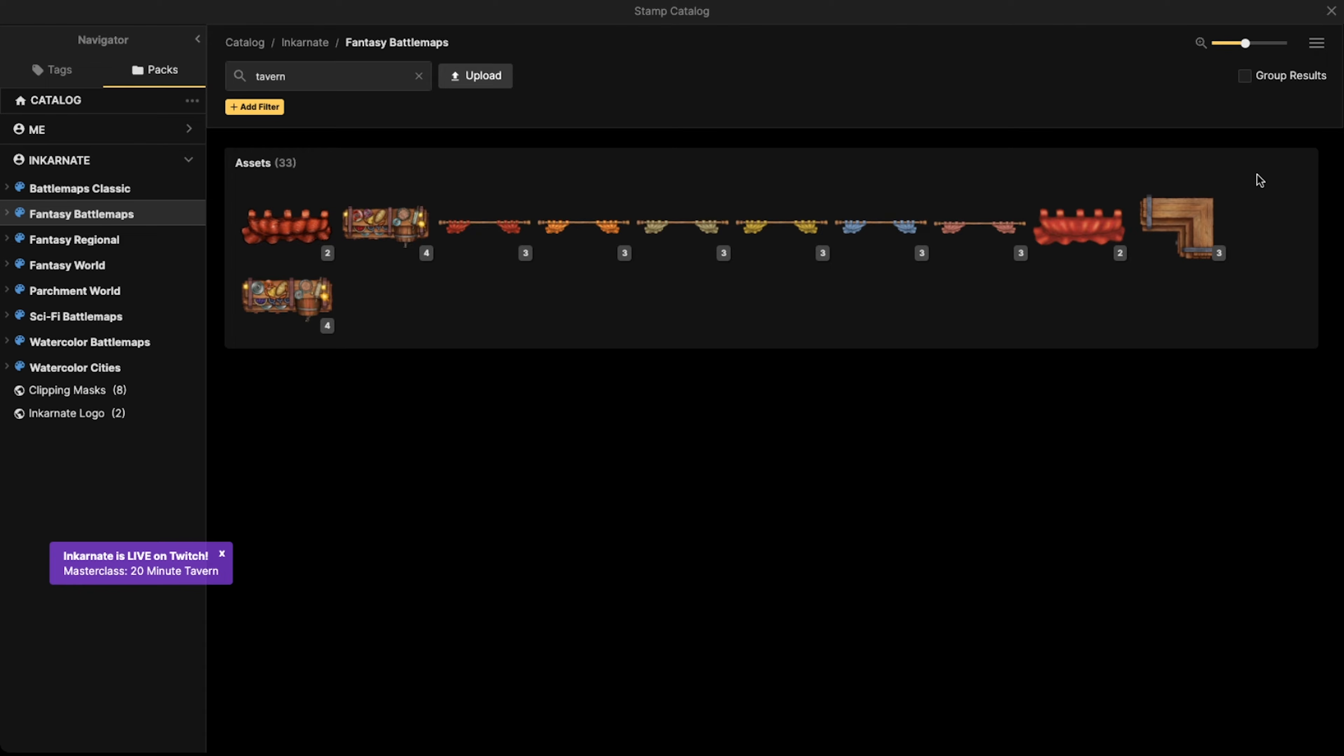
left_click(421, 76)
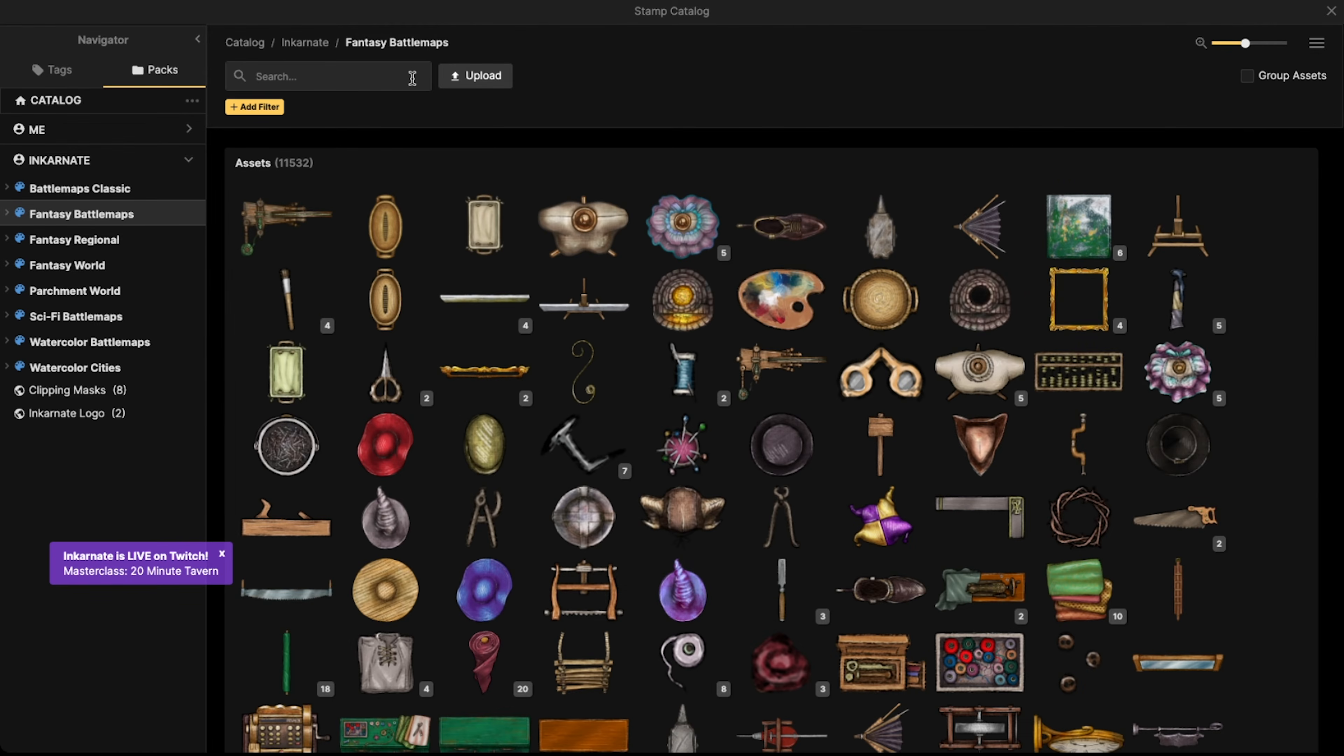
Search the stamp catalog for bar and clear the search
type("bar")
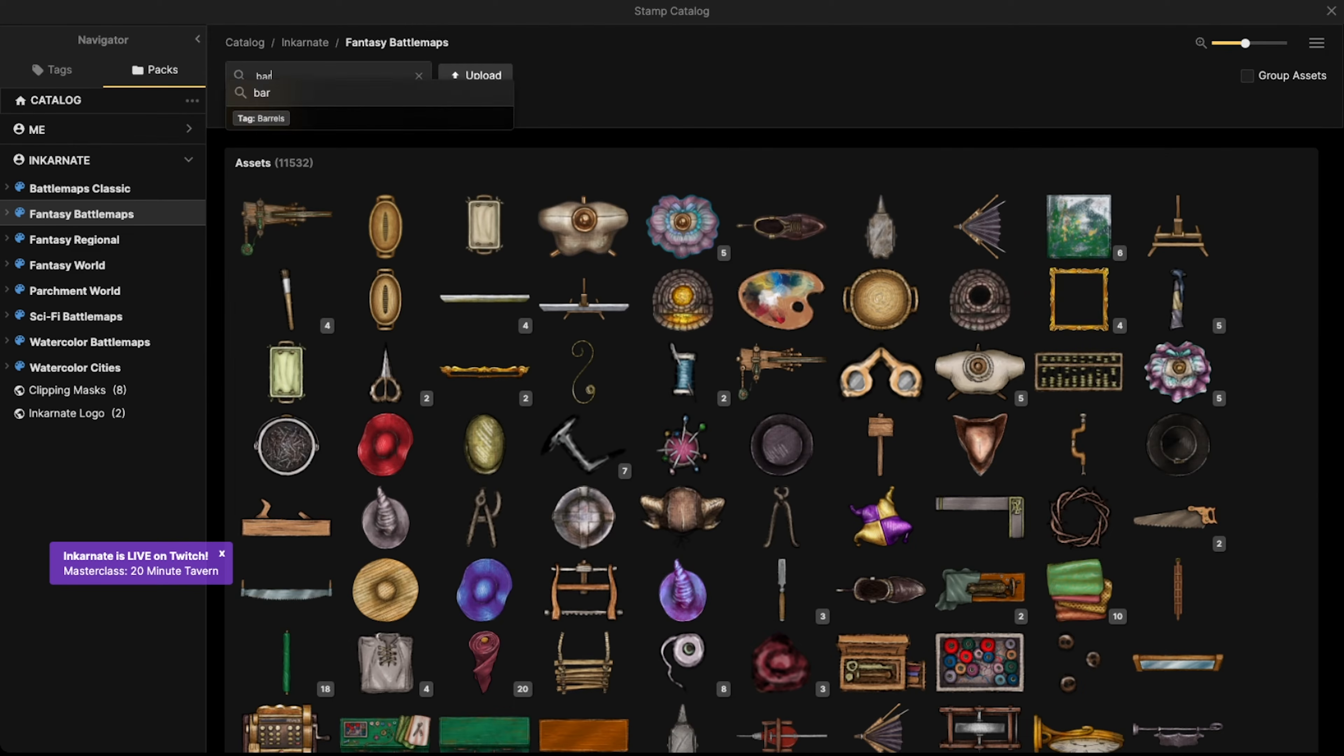
key("Return")
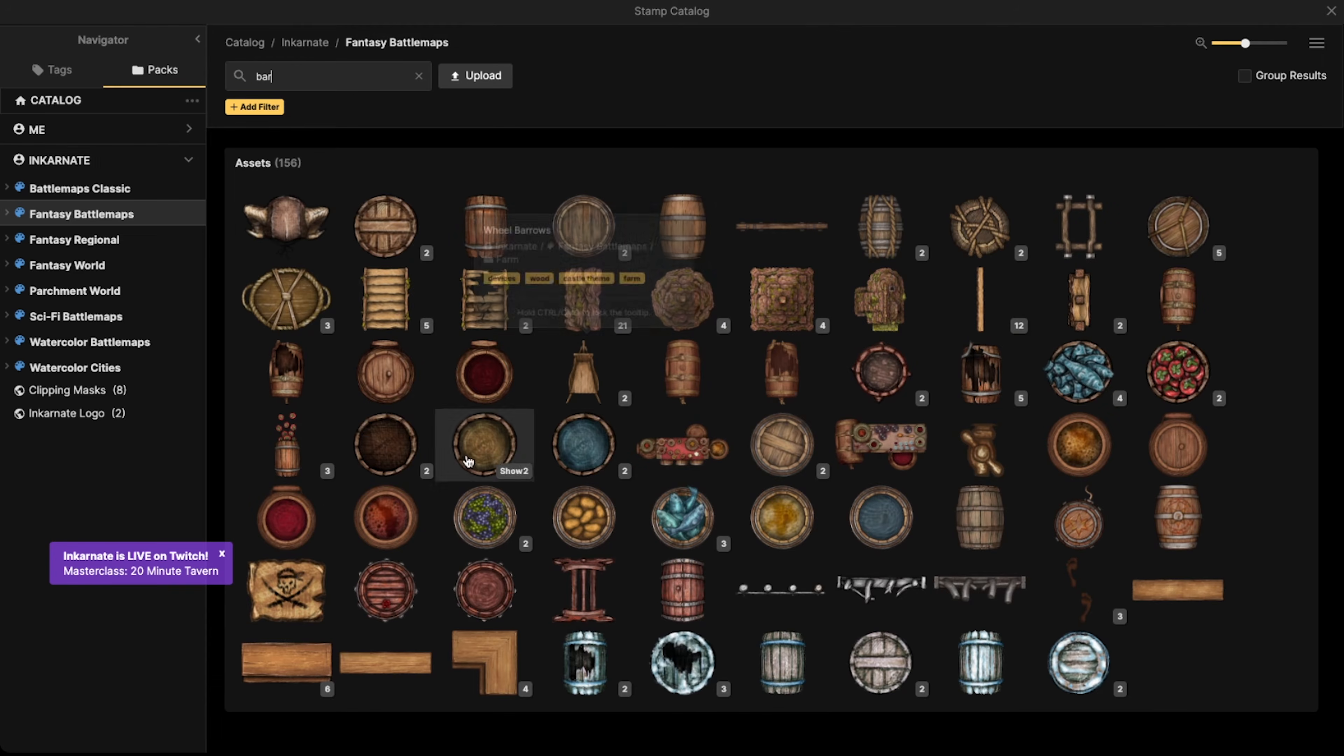
left_click(1320, 45)
left_click(325, 87)
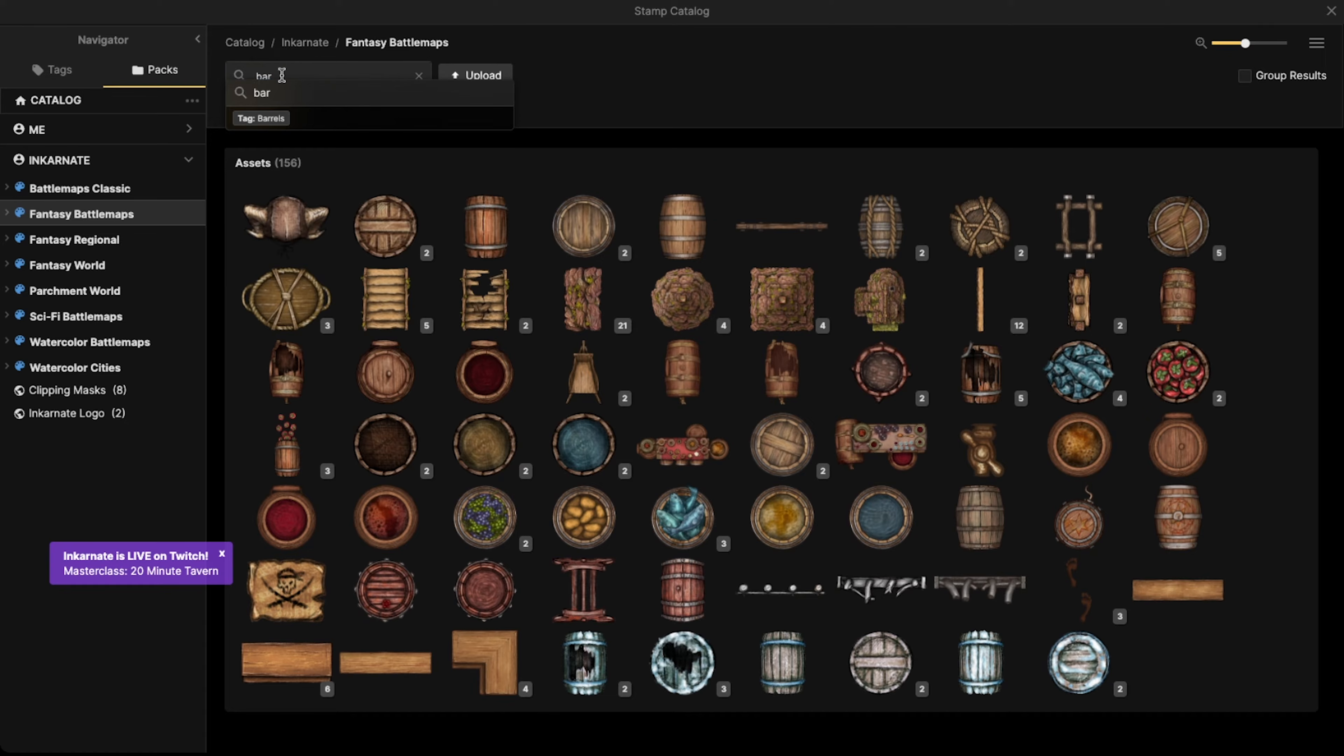
left_click(418, 77)
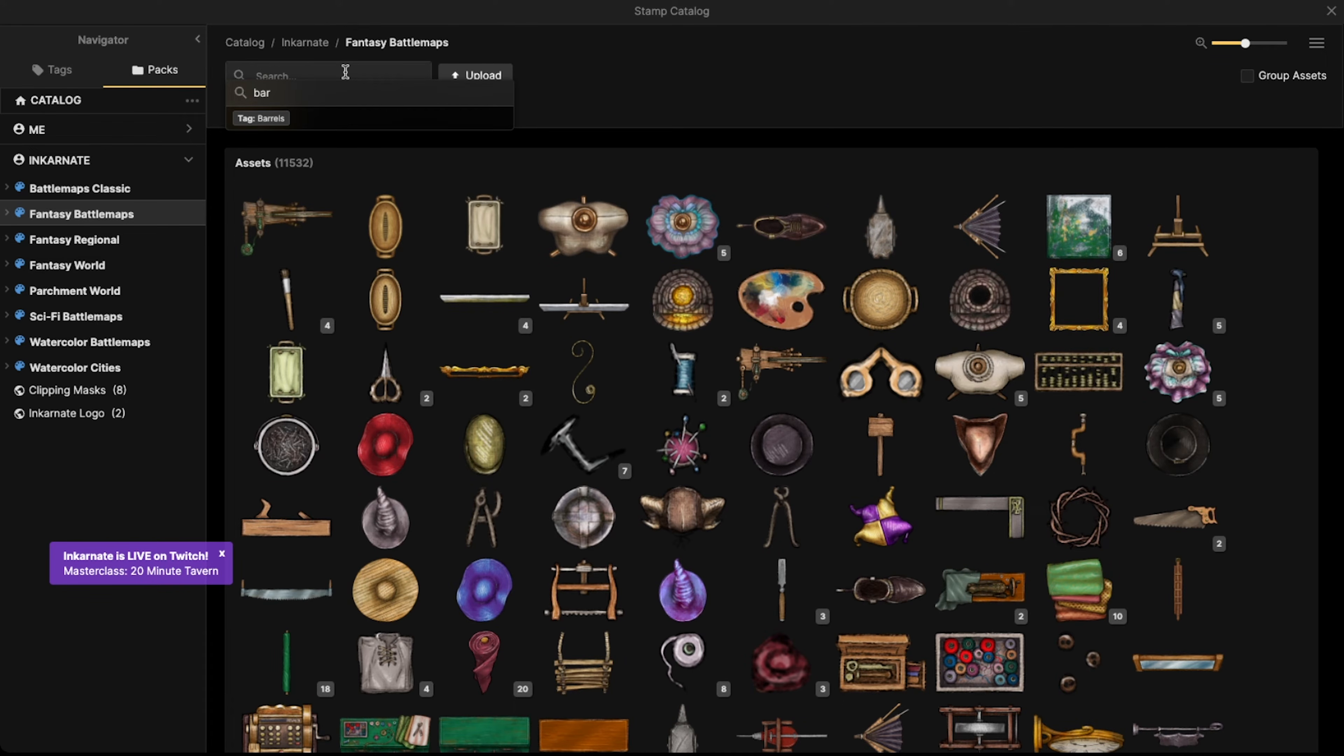
Search the stamp catalog for food and load Unfinished Breakfast Dishes as the active stamp
type("food")
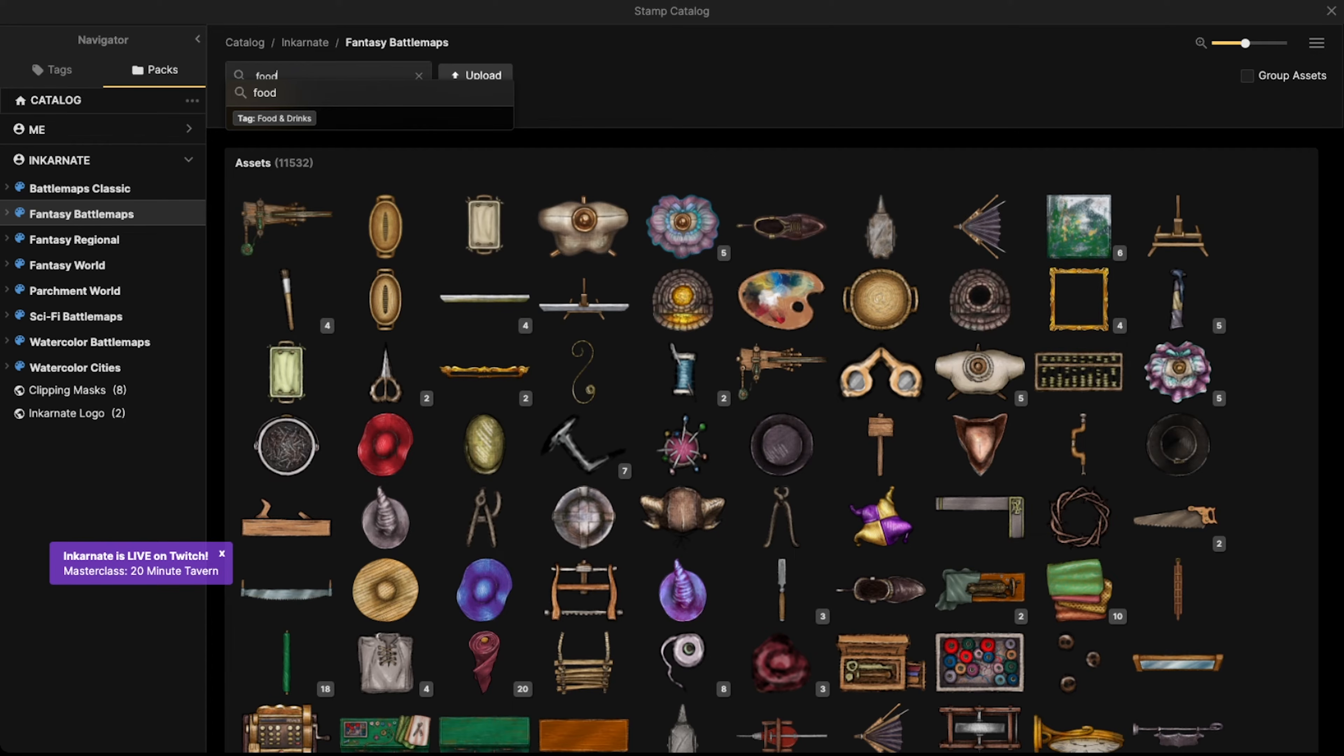
key("Return")
scroll(431, 401, "down", 10)
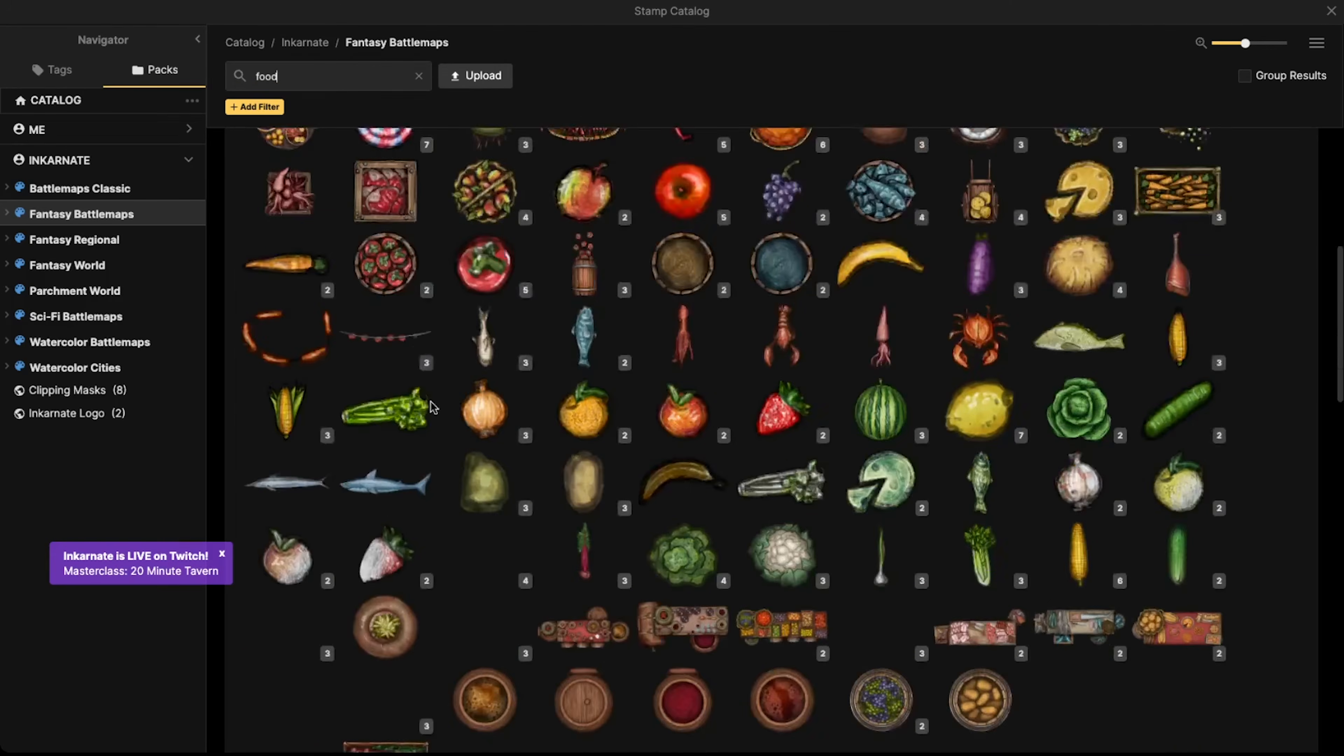
scroll(491, 401, "down", 15)
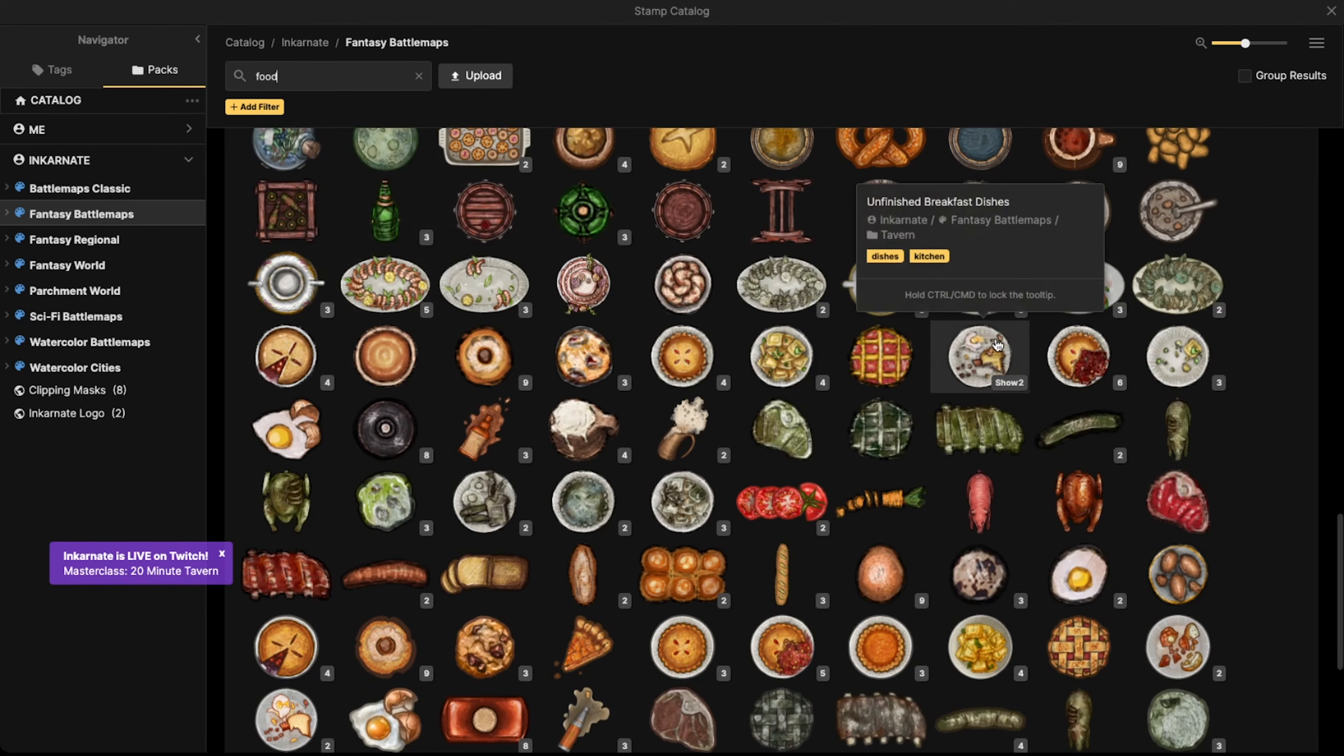
left_click(990, 347)
Place a breakfast plate at scale 70 on the central room's upper-left round table and set its layer to 3
scroll(693, 342, "up", 2)
scroll(550, 352, "up", 5)
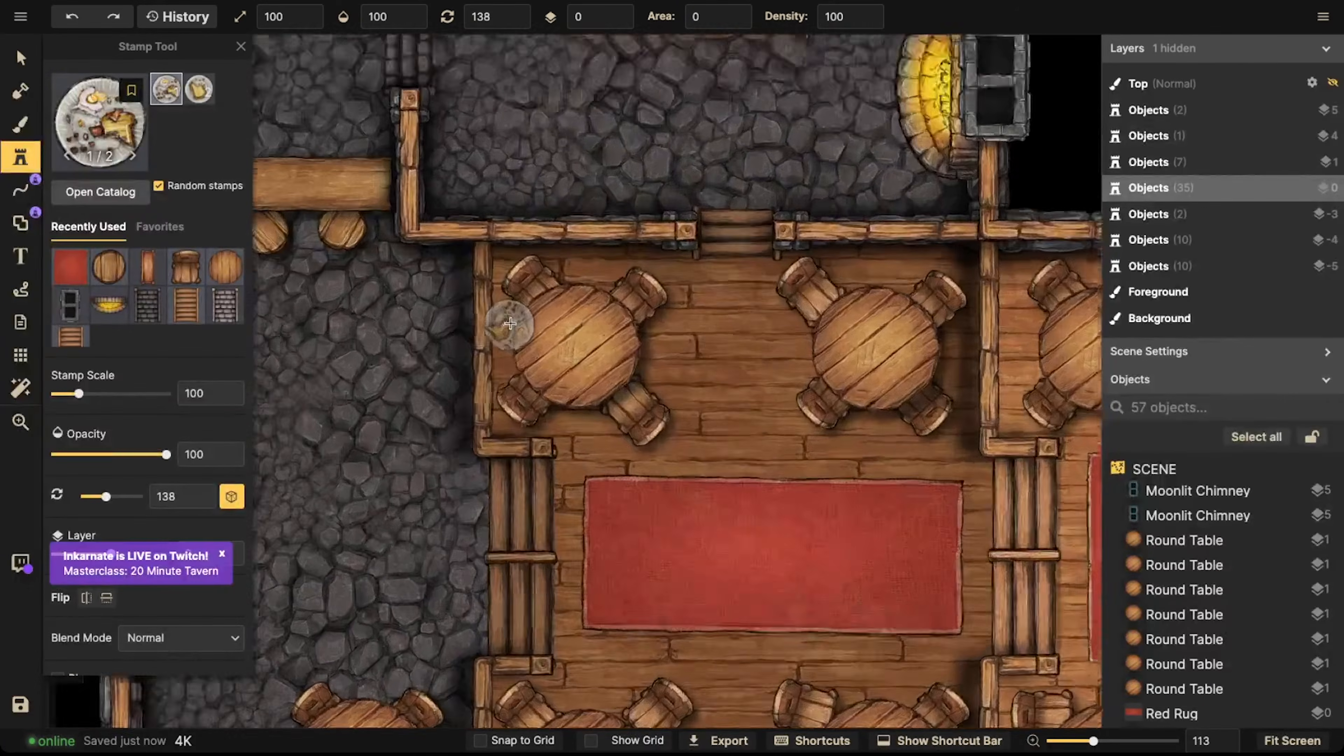
scroll(560, 354, "down", 3, "ctrl")
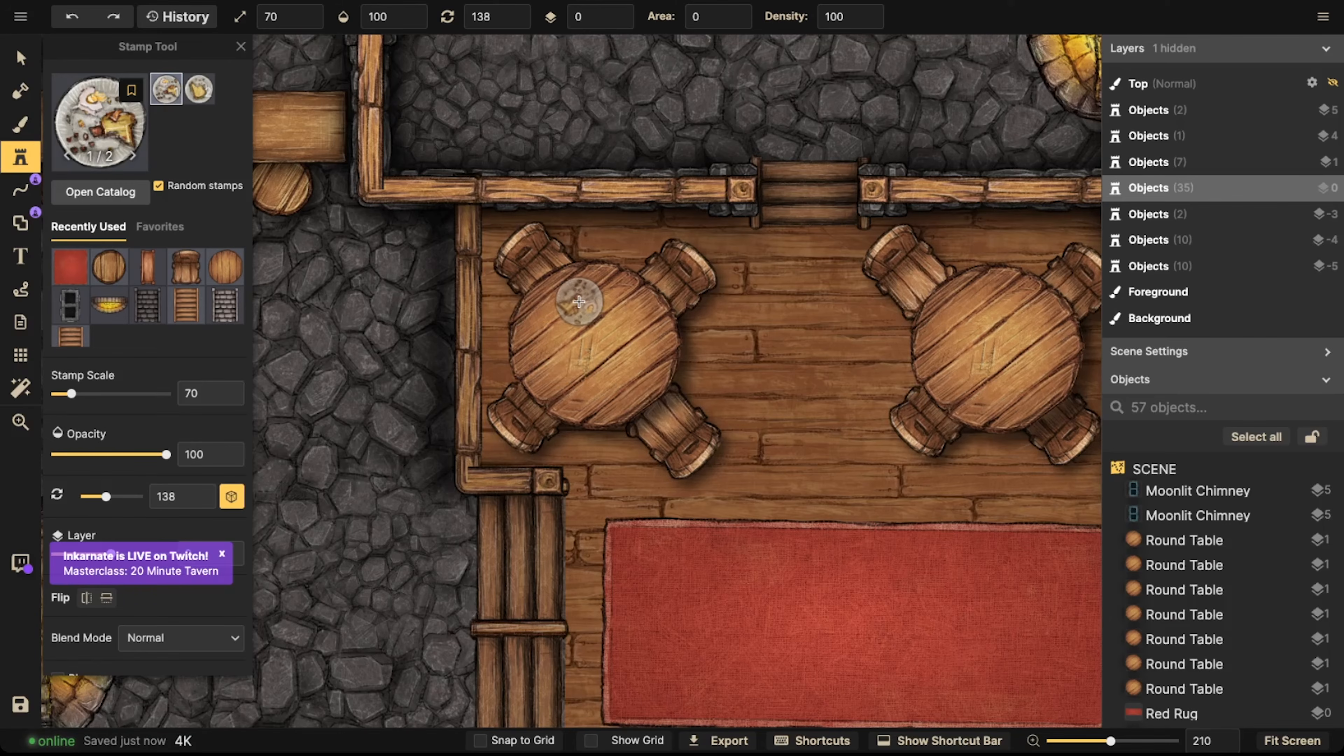
left_click(573, 304)
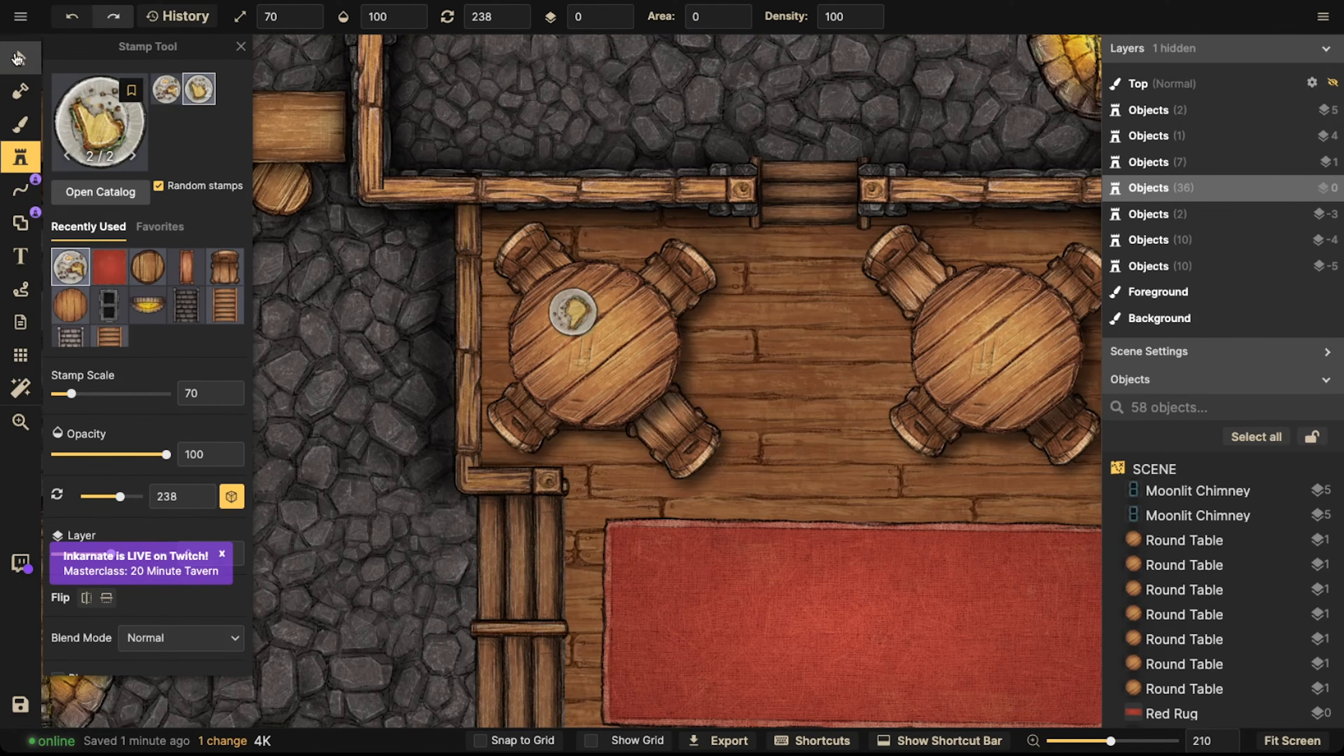
left_click(21, 58)
type("3")
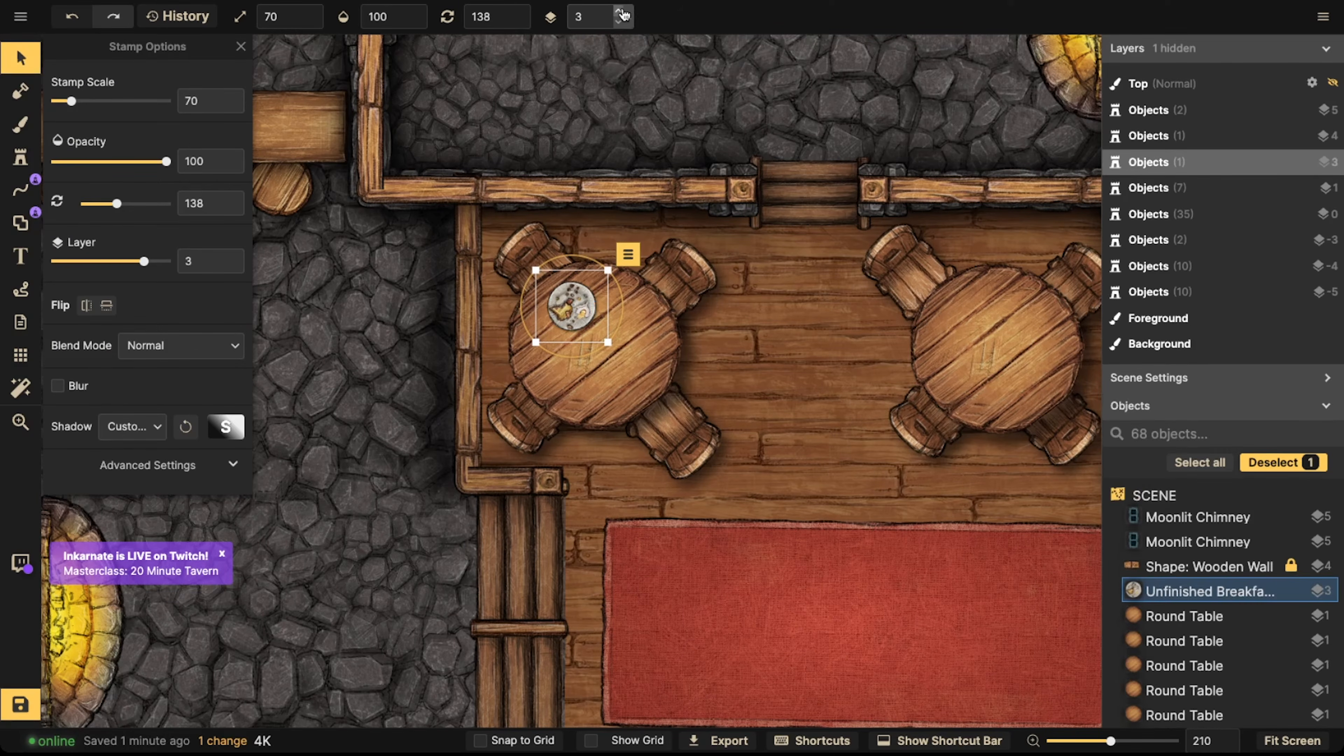
Add a second breakfast plate on layer 3 to the same round table, below the first plate
left_click(20, 157)
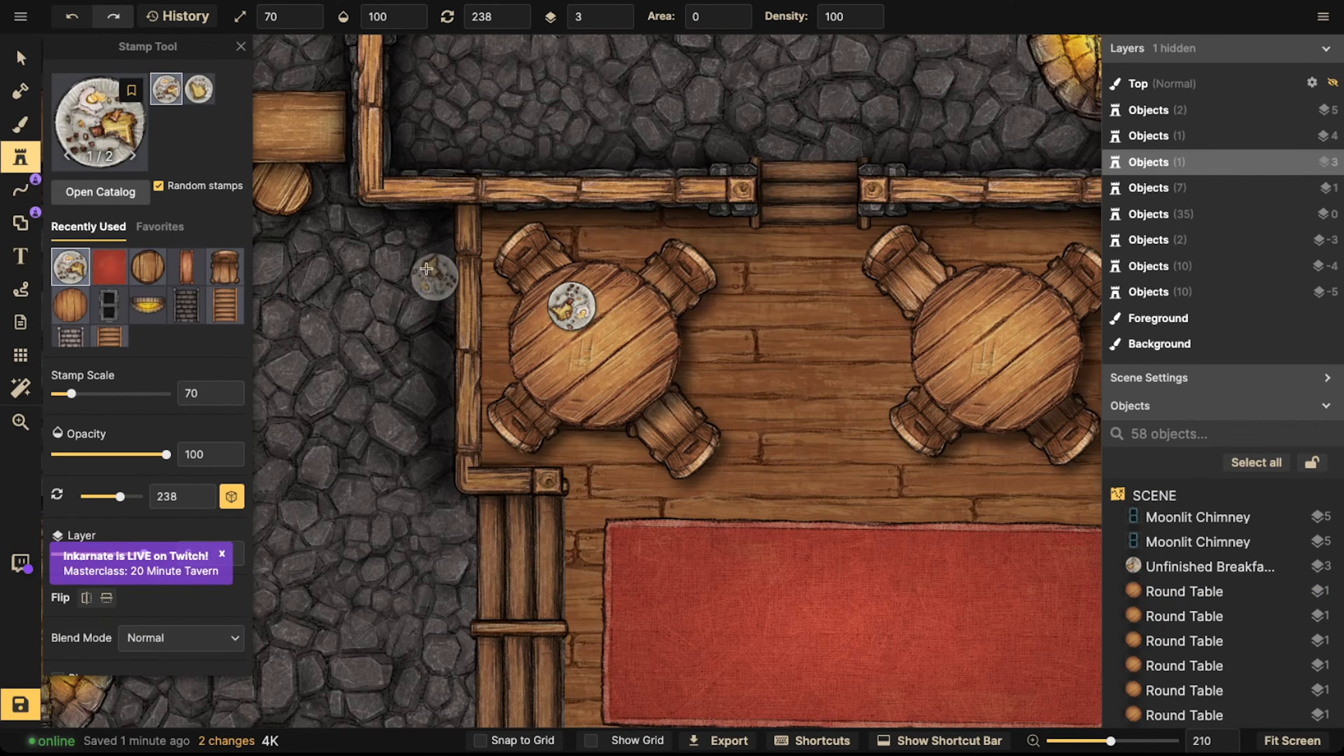
scroll(633, 298, "down", 3)
scroll(635, 295, "down", 2)
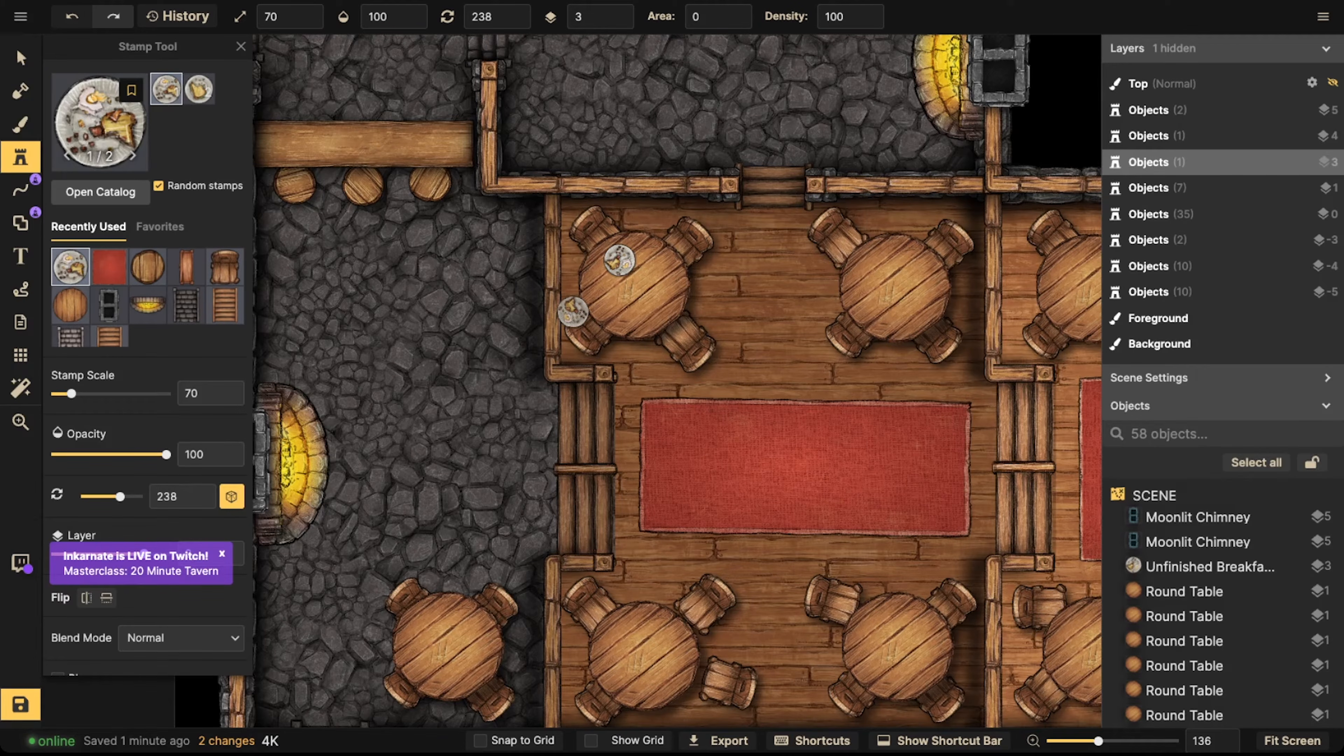
scroll(693, 293, "up", 2)
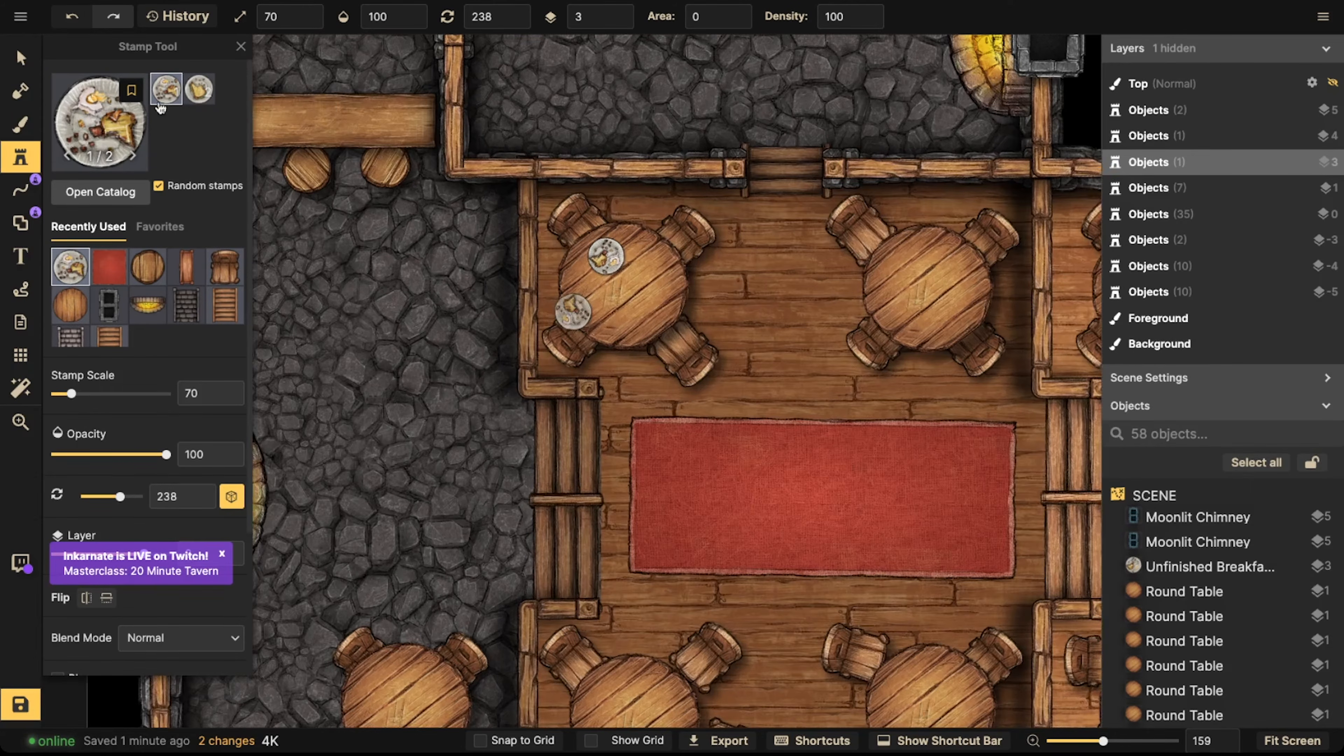
left_click(588, 310)
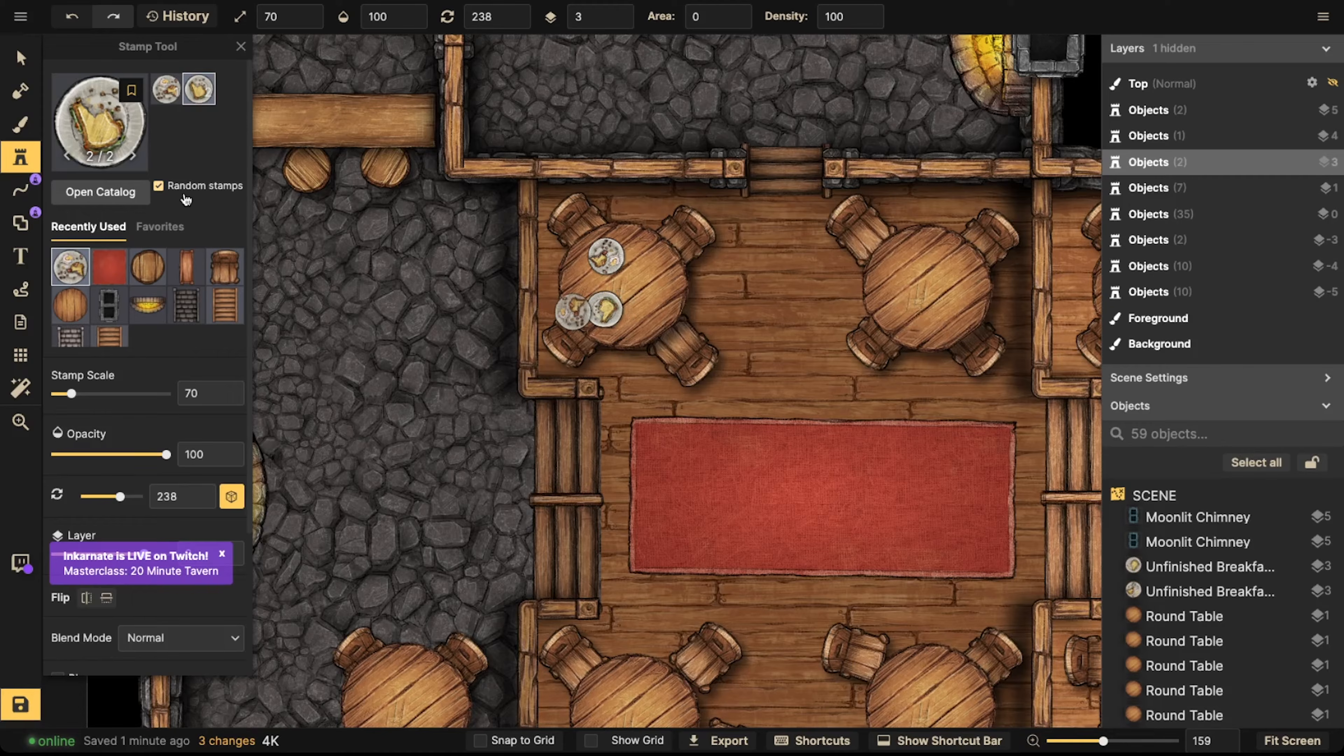
Load the Mug of Beer stamp from the catalog and place three mugs beside the breakfast plates
key("f")
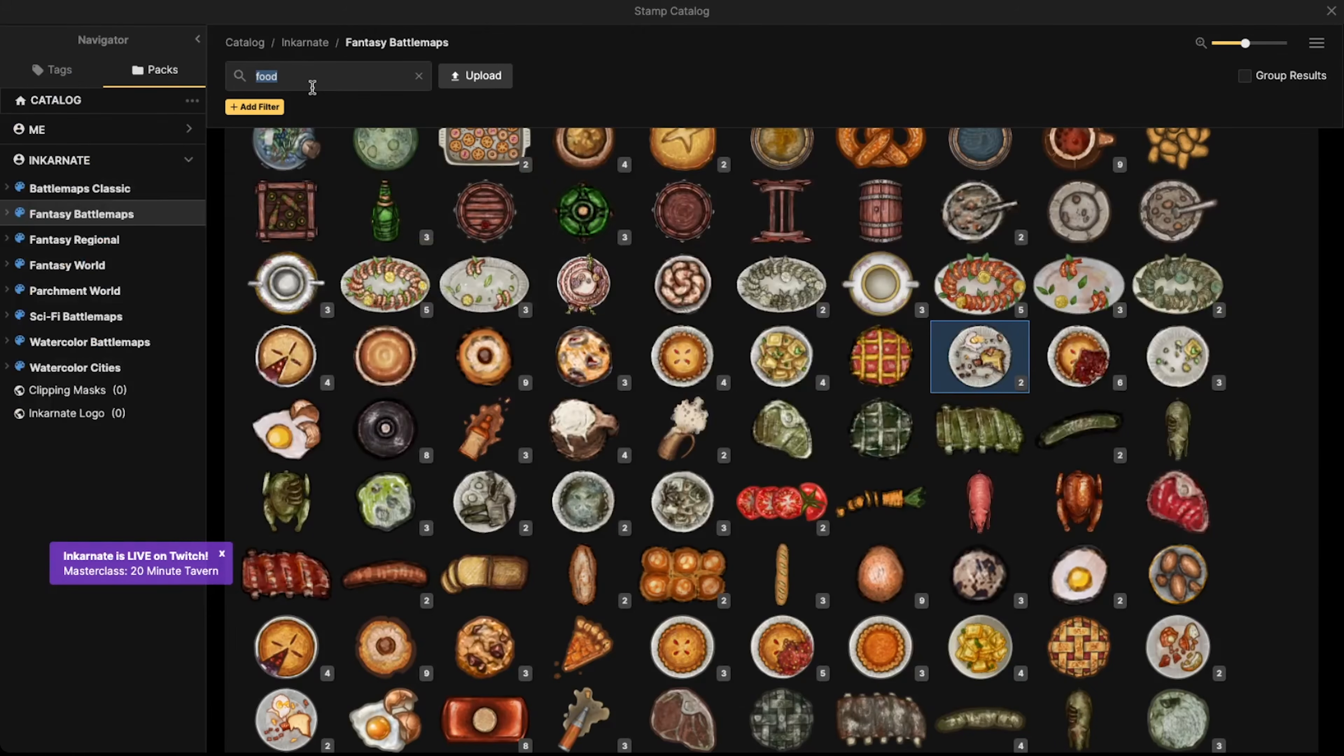
left_click(582, 428)
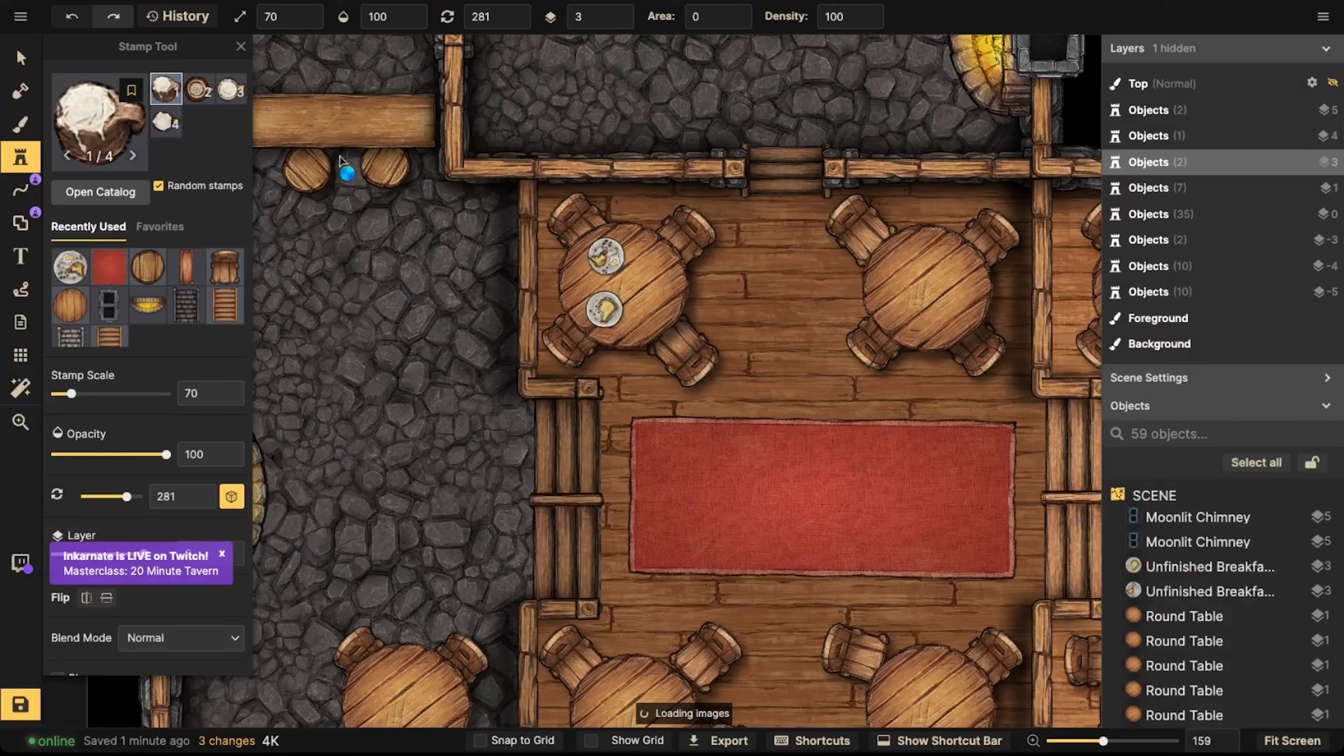
left_click(652, 268)
left_click(636, 283)
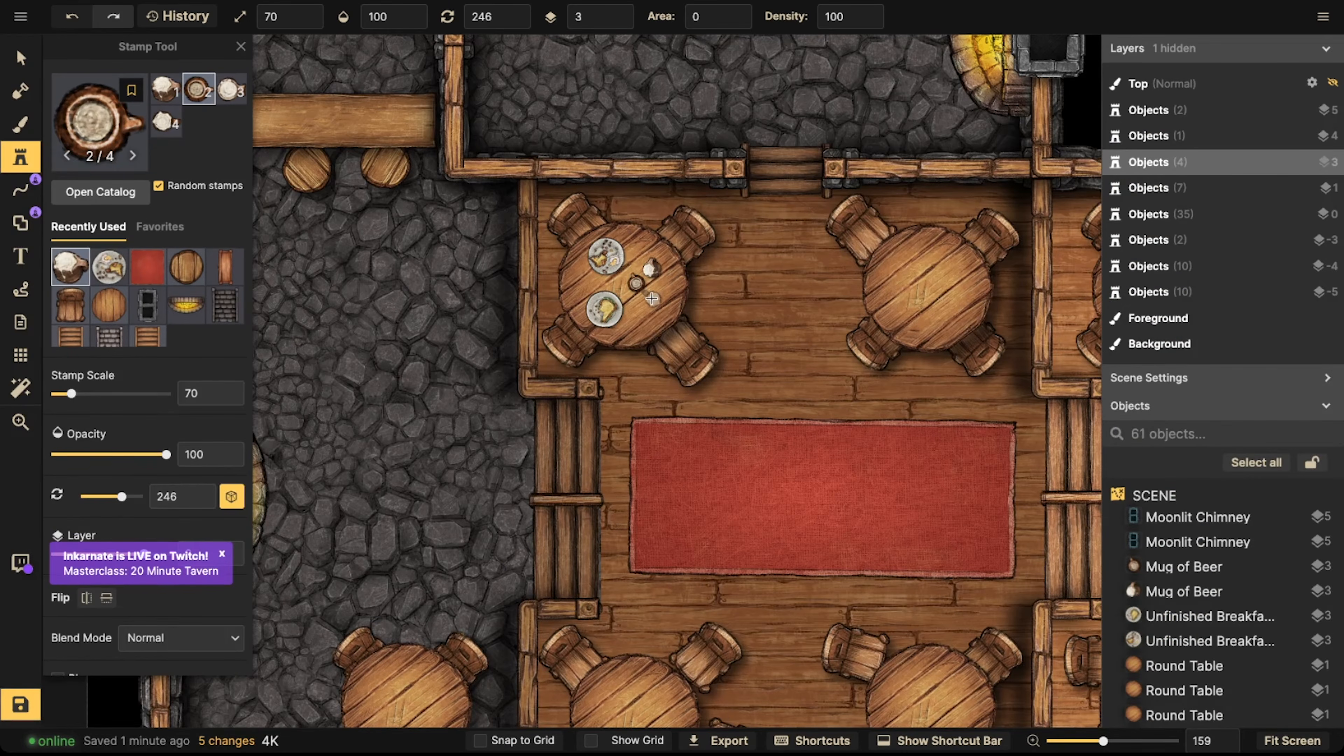
left_click(653, 299)
Place three beer mugs along the wooden bar counter above the stools
left_click_drag(406, 195, 619, 204)
left_click(497, 135)
left_click(522, 126)
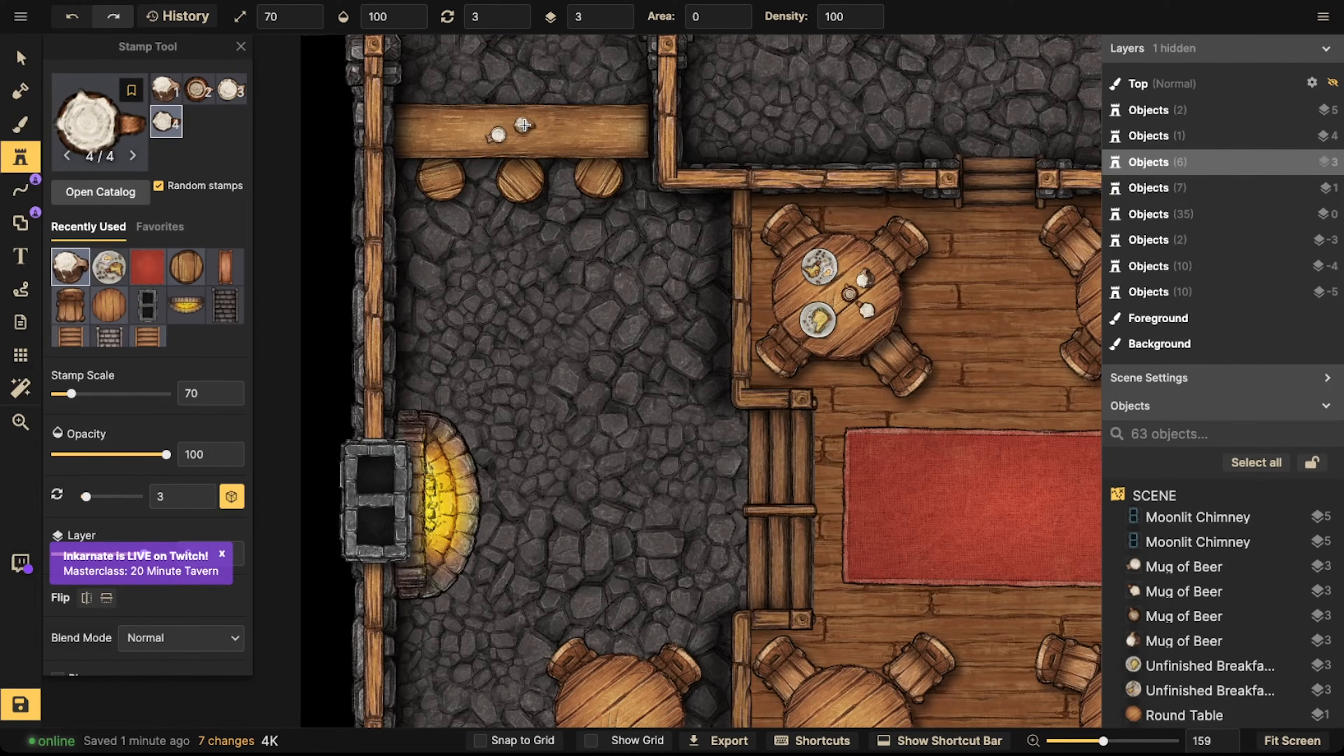
left_click(615, 137)
Place one beer mug on the central room's upper-right table and two on the upper table in the stage room
left_click_drag(1032, 437, 648, 327)
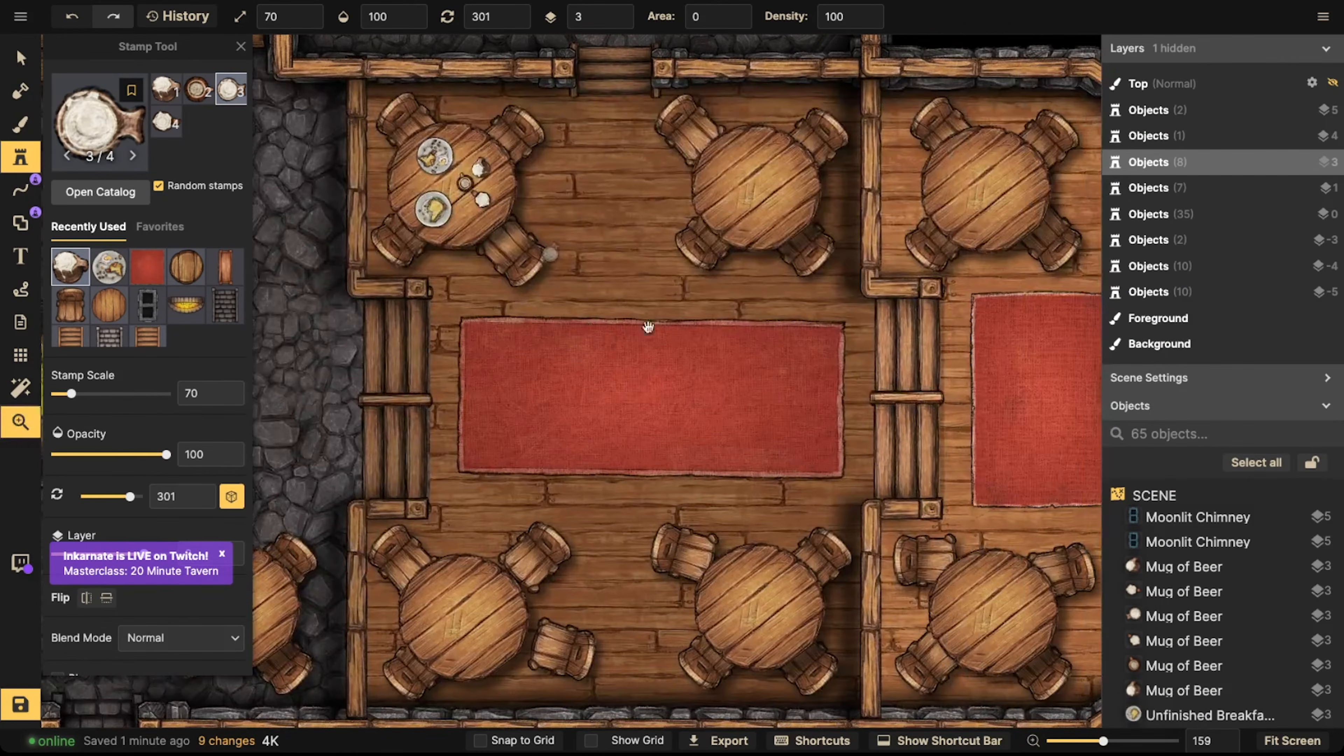
left_click(774, 186)
left_click(994, 195)
left_click_drag(855, 368, 877, 198)
left_click_drag(1044, 88, 994, 208)
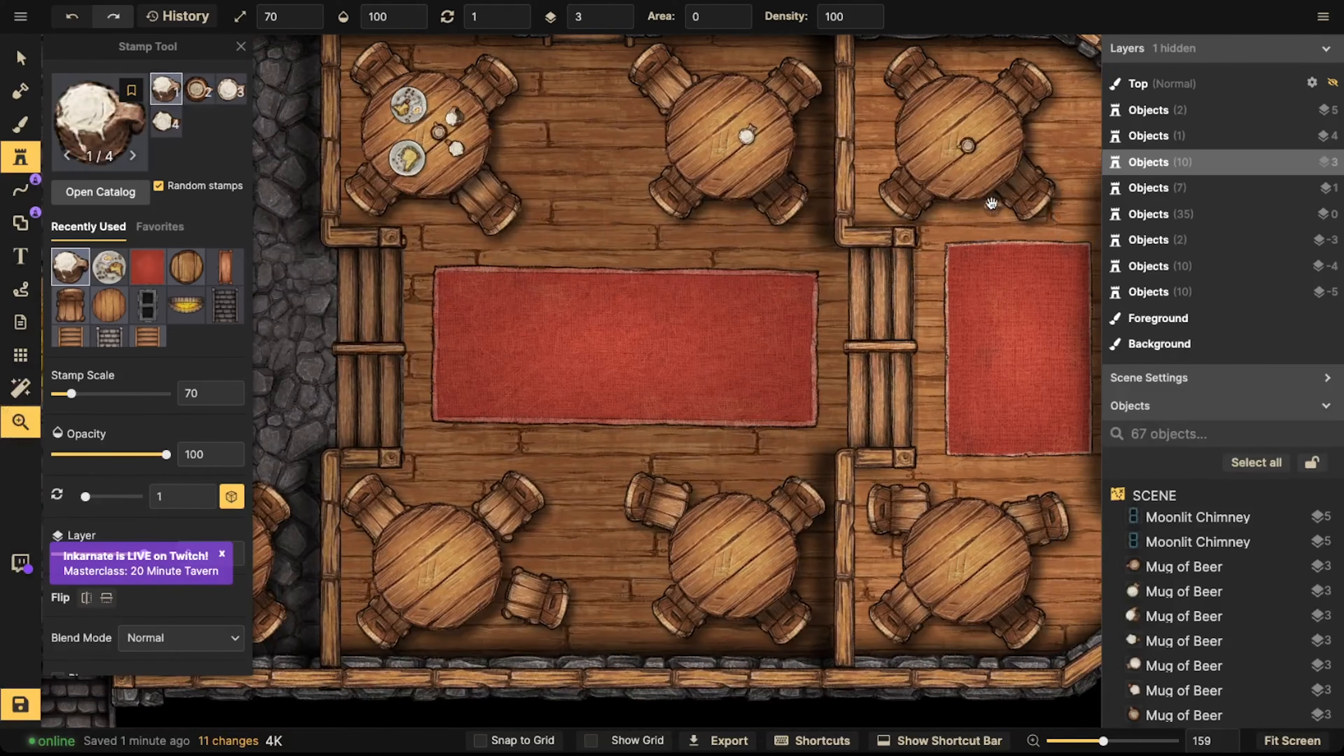
left_click(955, 164)
Place three beer mugs on the central room's lower-right table, one on the stage room's lower table, and one on the pulled-out chair
left_click(713, 531)
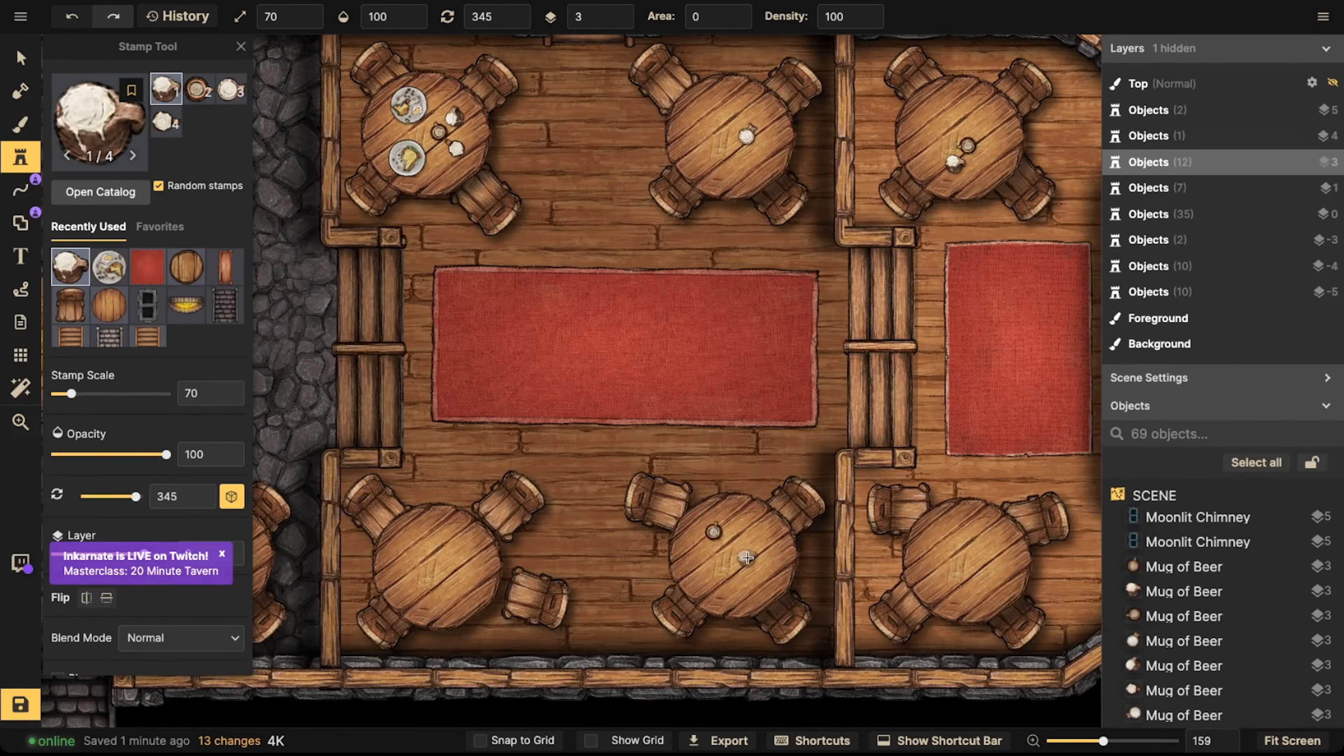
left_click(746, 557)
left_click(723, 567)
left_click(971, 593)
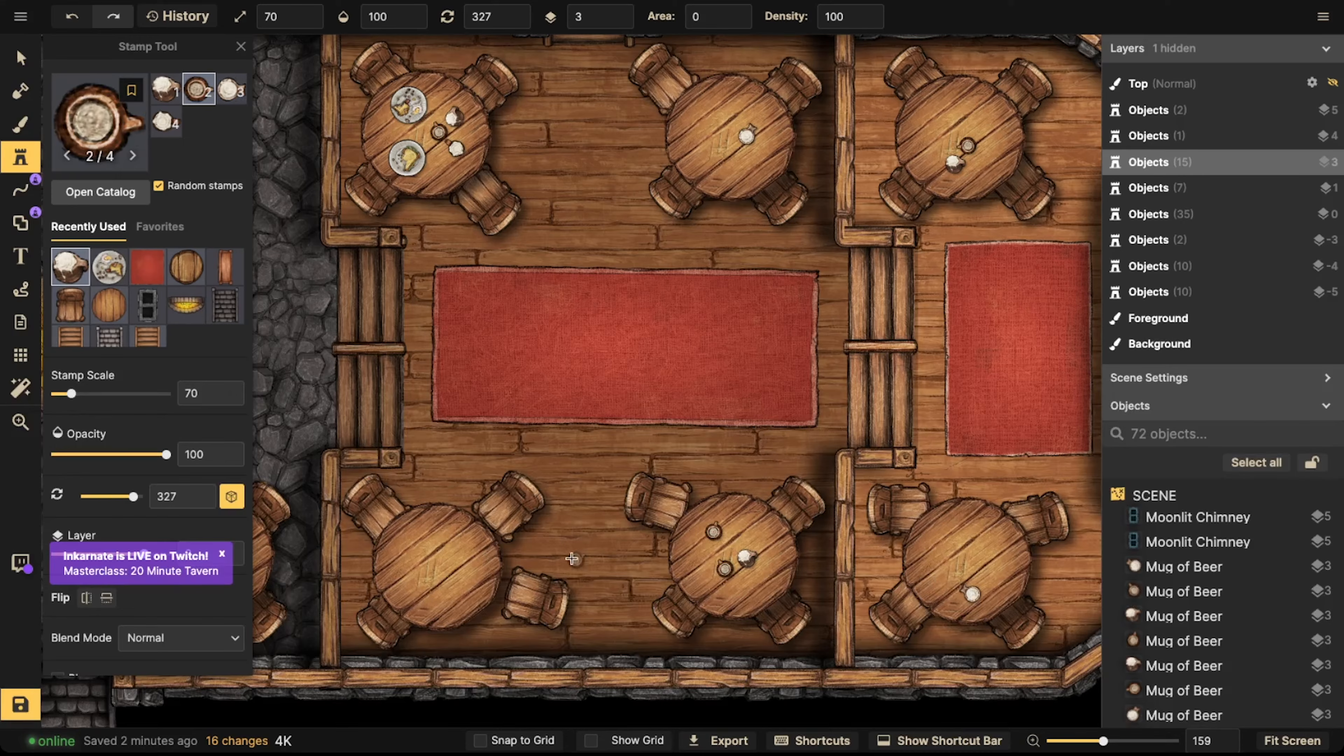
left_click(529, 595)
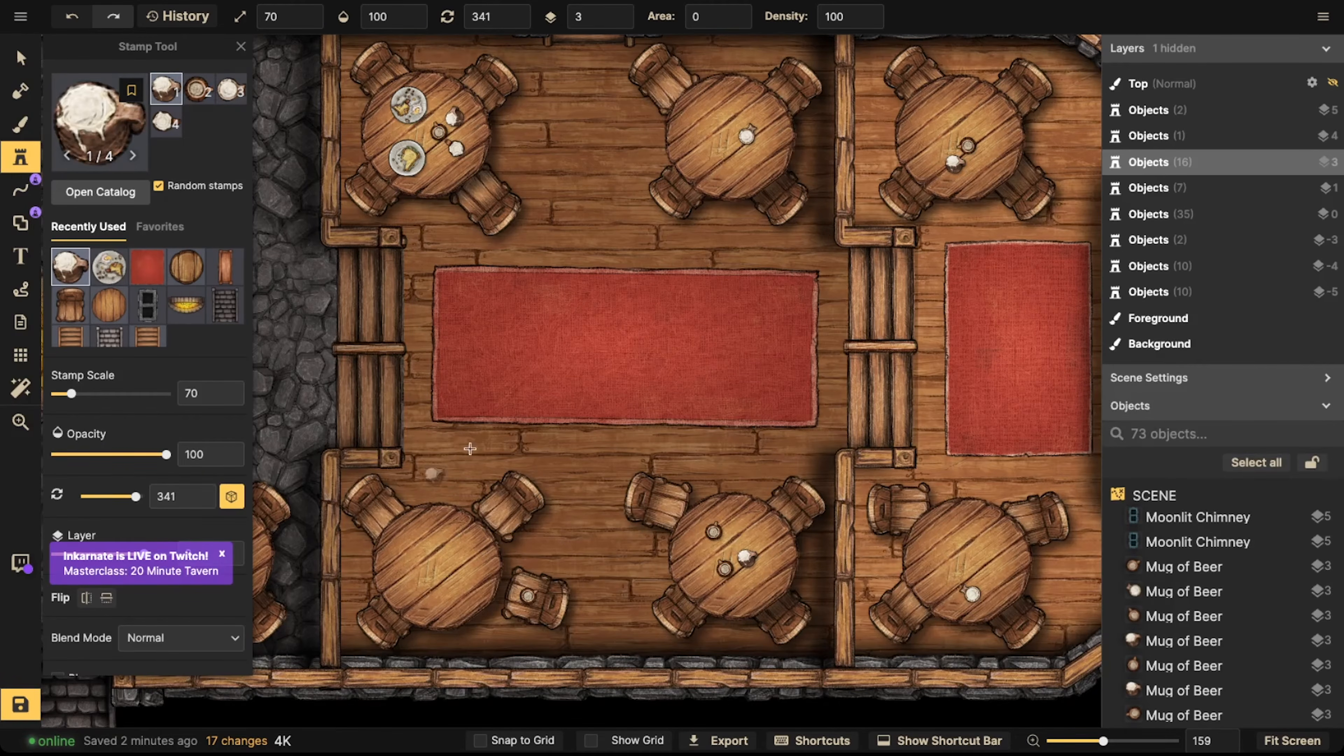
Place a beer mug on the round table in the stone-floored room near the lower entrance
scroll(407, 400, "down", 2)
left_click_drag(407, 400, 576, 392)
left_click(465, 512)
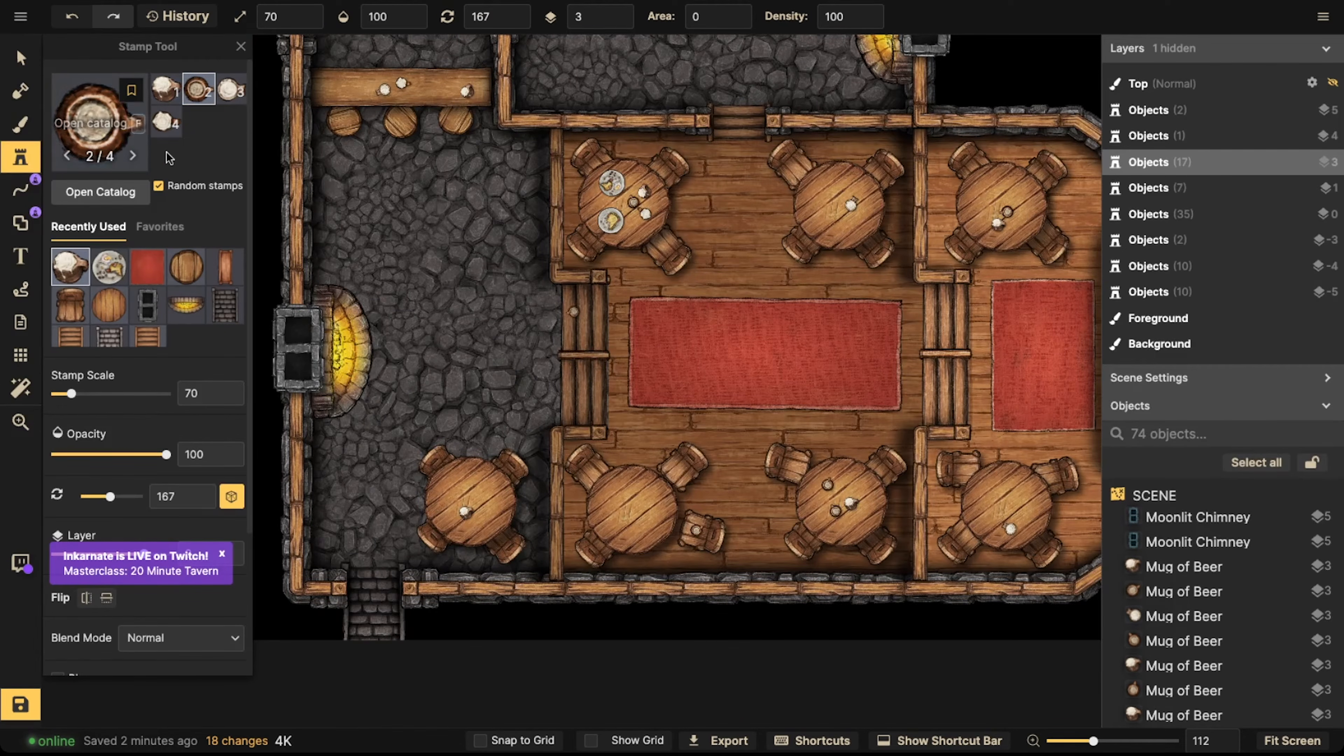
Search the stamp catalog for "mug" and choose the Empty Mug stamp
key("f")
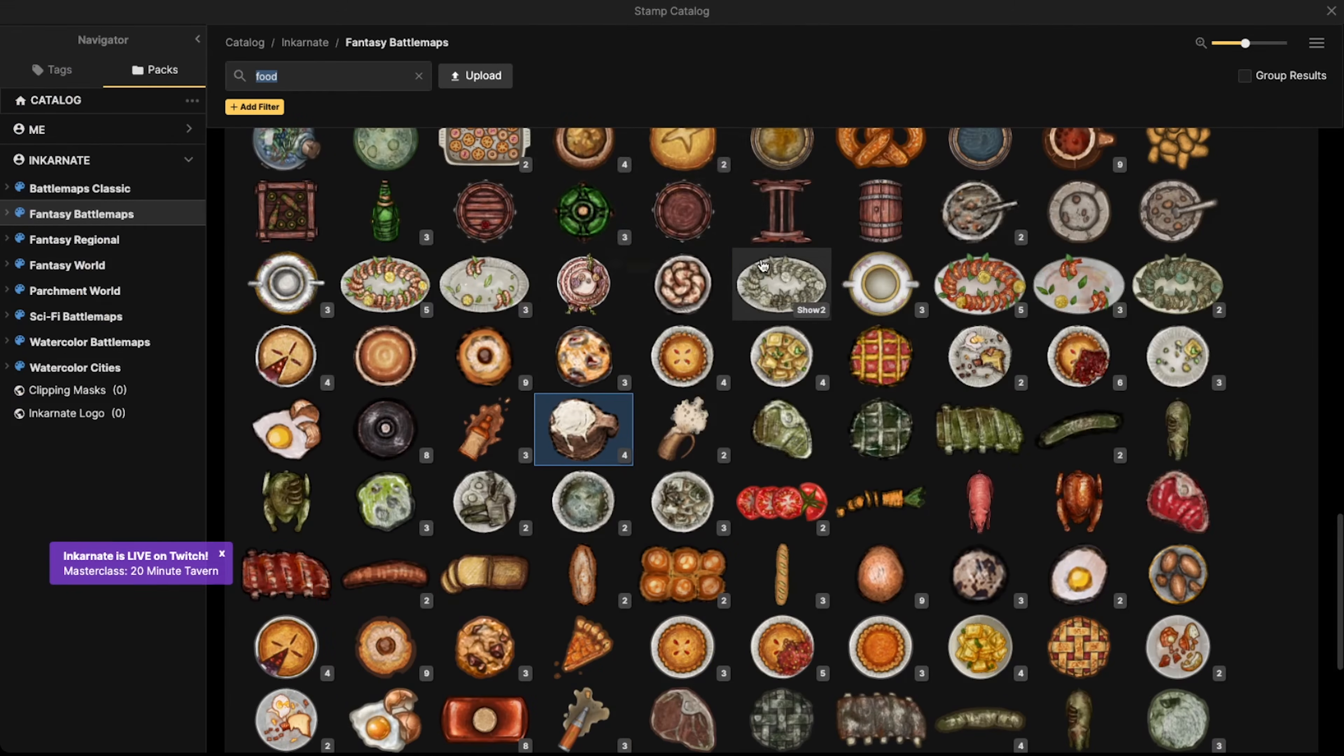
scroll(774, 267, "up", 1)
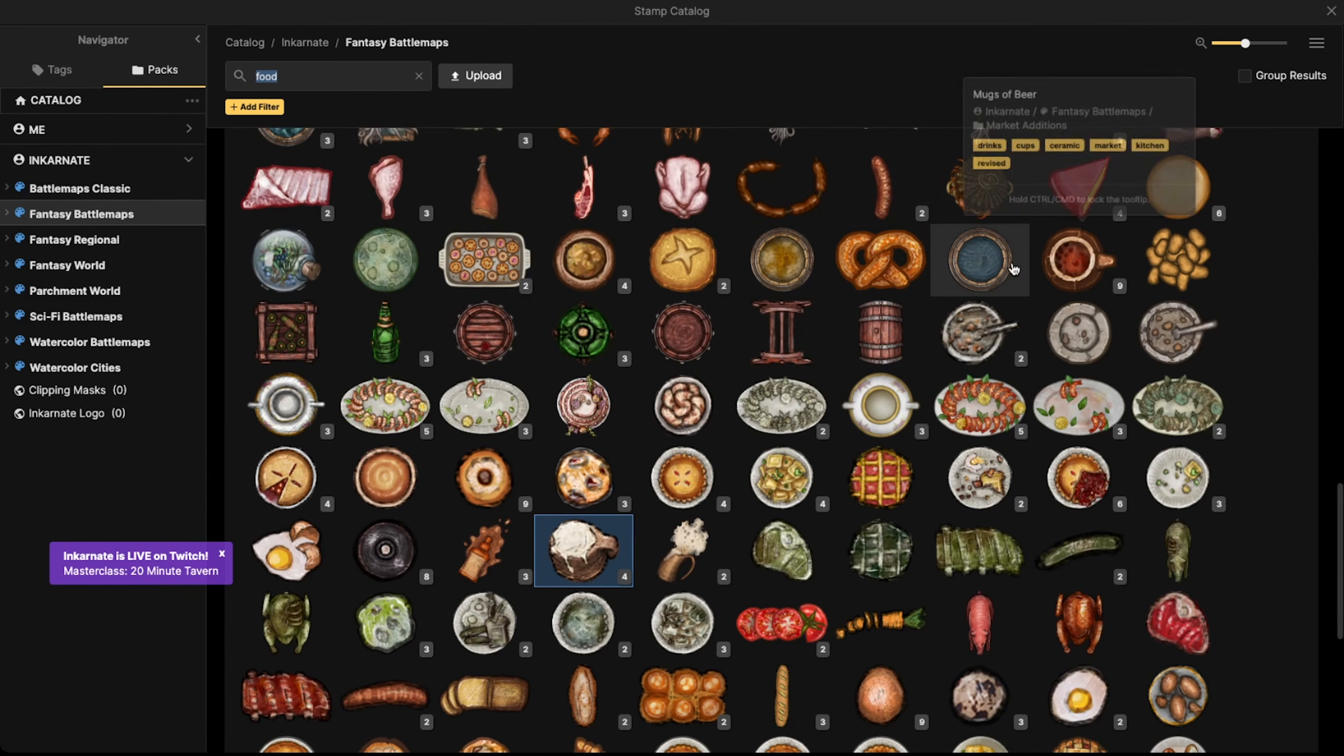
scroll(689, 289, "up", 1)
scroll(690, 292, "up", 10)
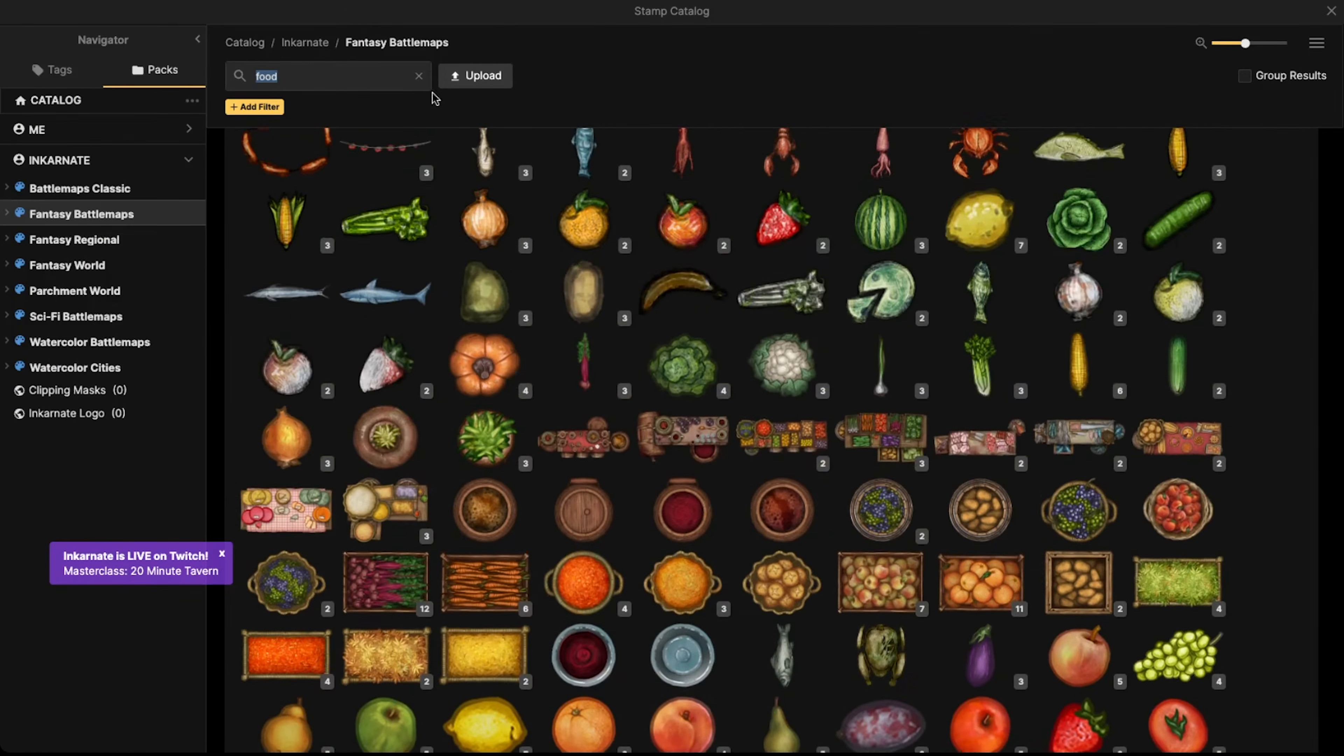
left_click(308, 80)
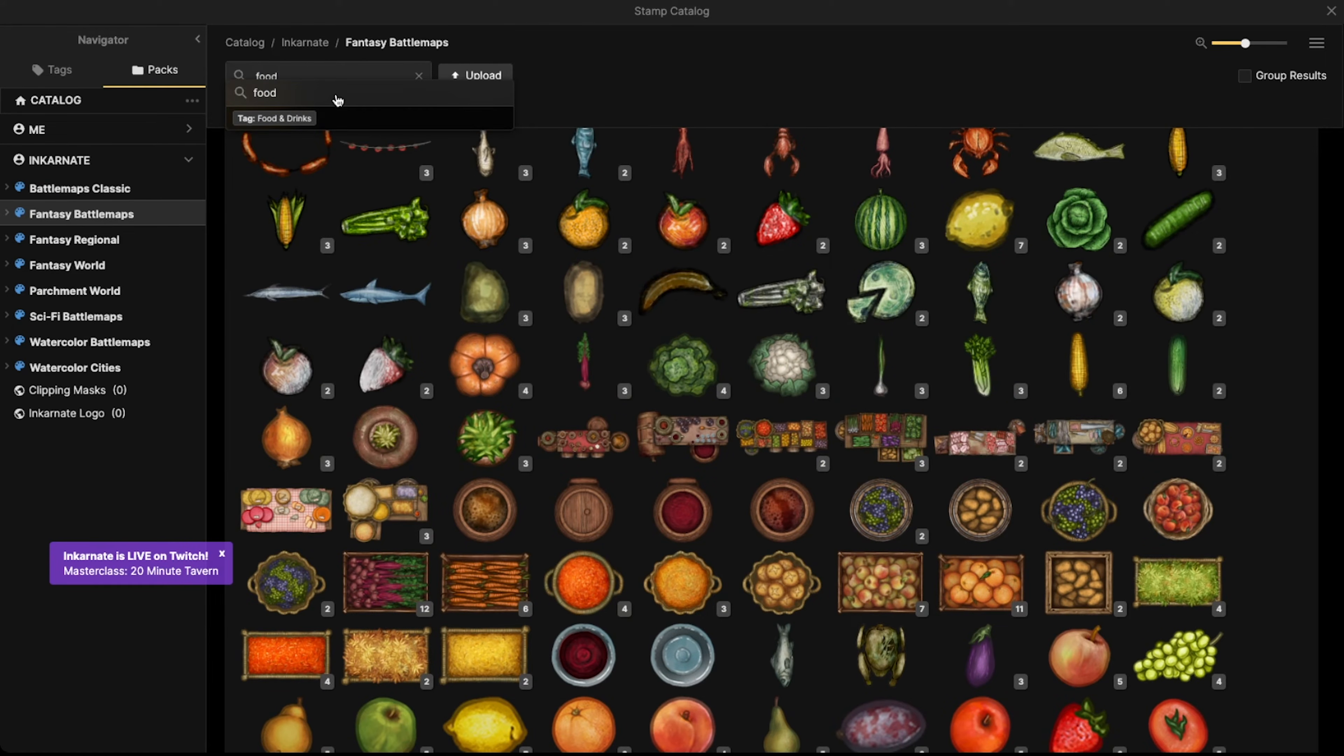
key("BackSpace")
key("BackSpace")
key("BackSpace")
key("BackSpace")
type("mug")
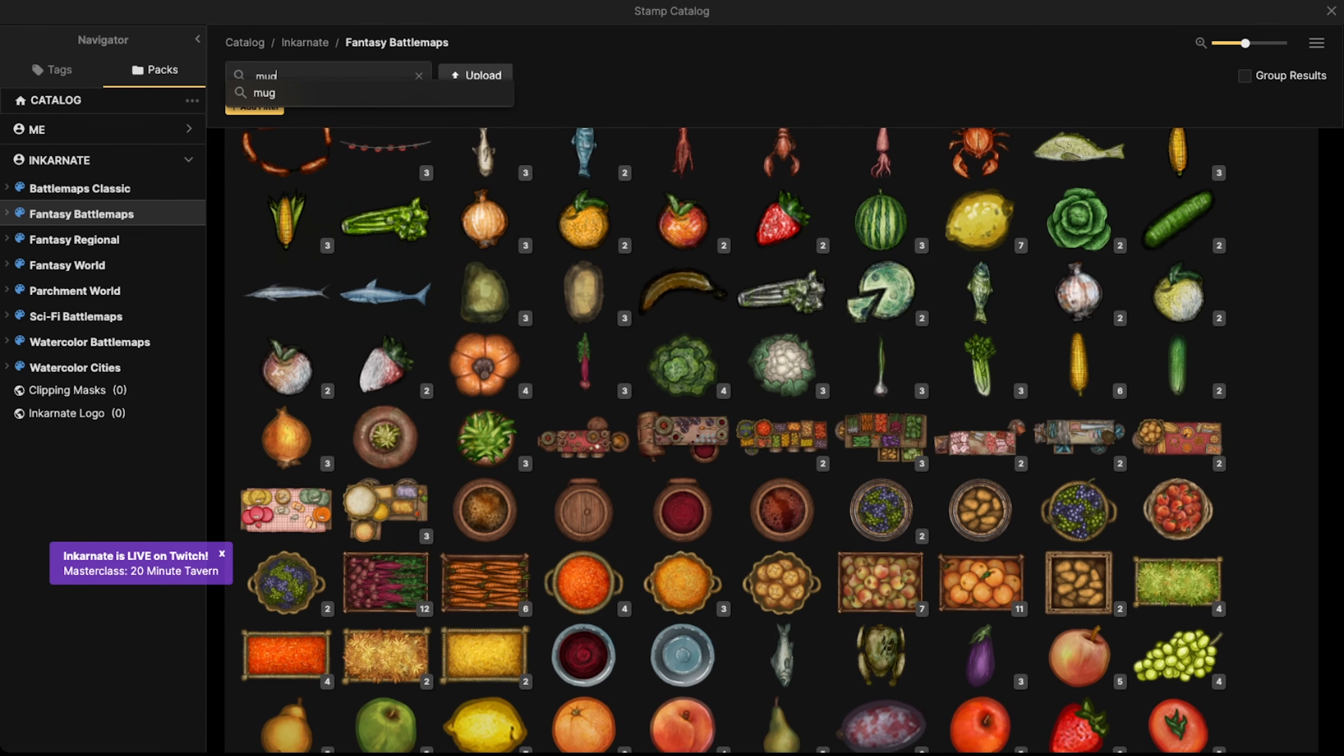
key("Return")
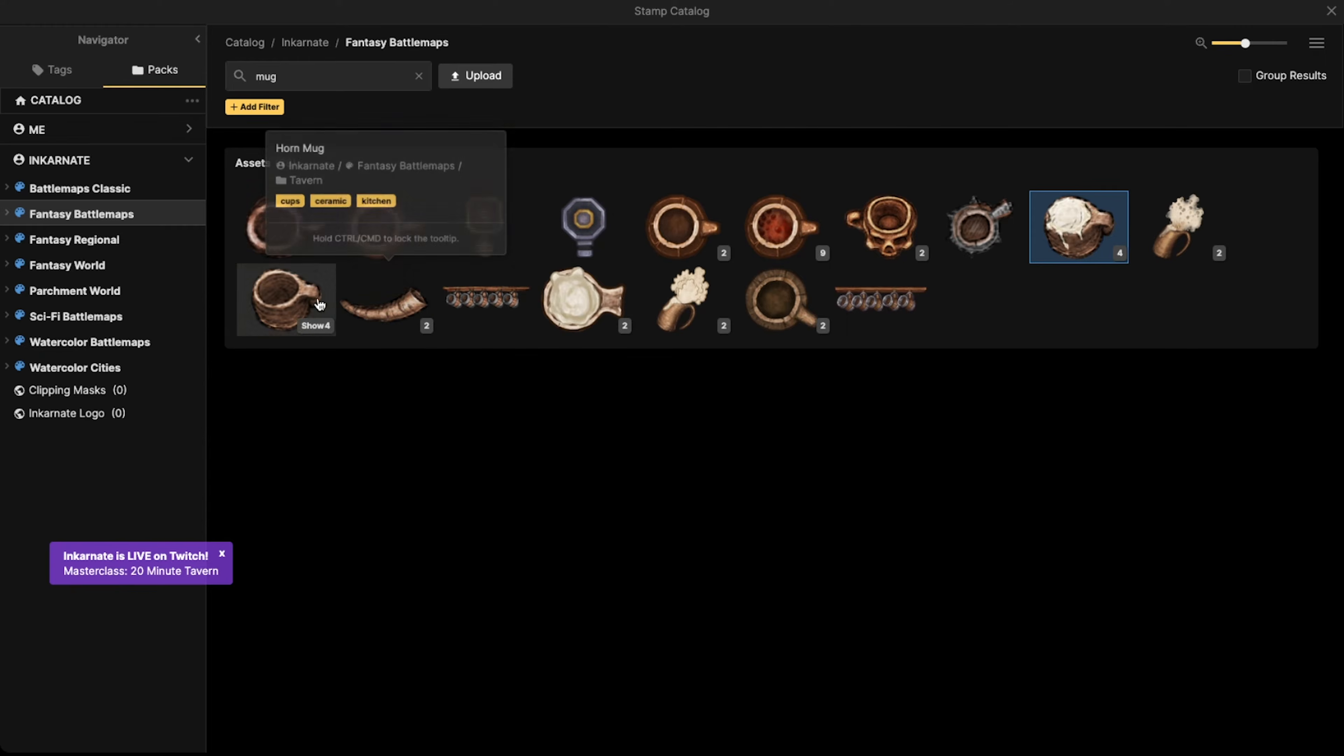
left_click(291, 292)
Place one empty mug on the bar counter, two on the shelf behind it, and one on the central room's upper-left table
middle_click_drag(508, 305, 558, 452)
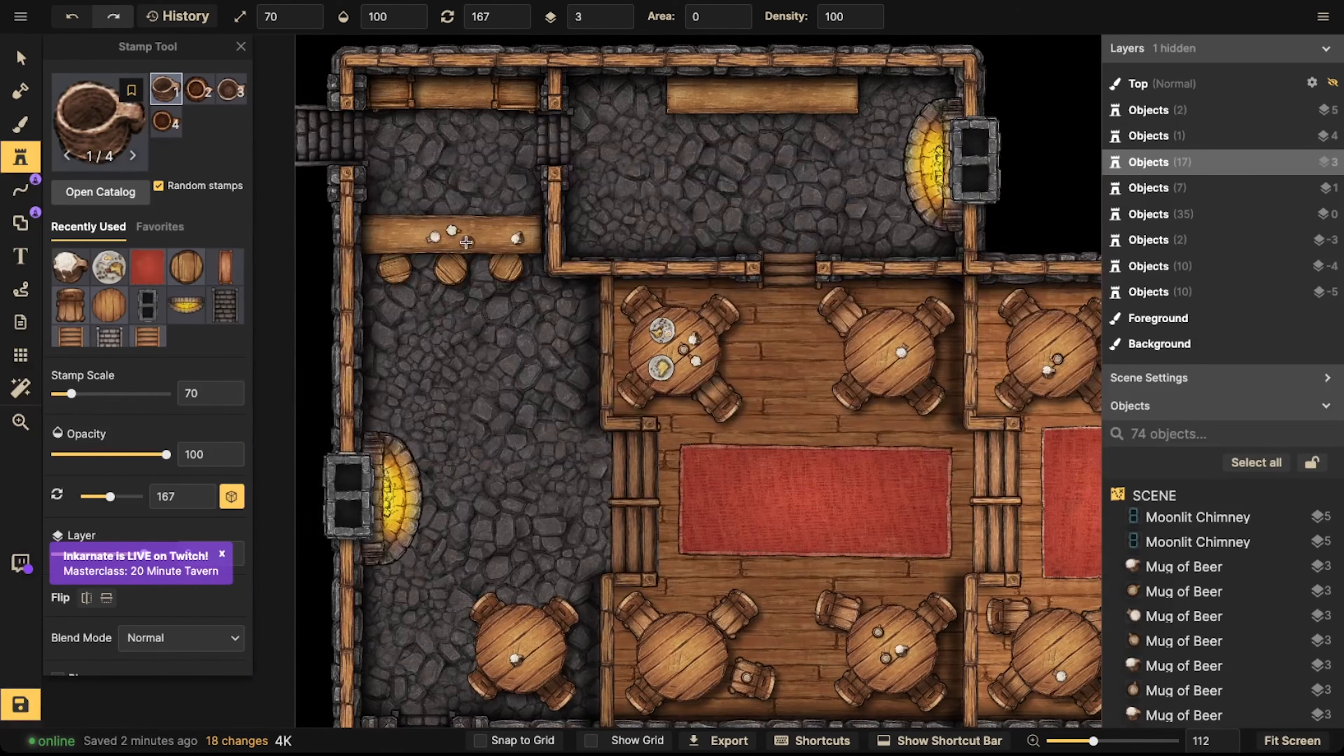
left_click(465, 241)
scroll(460, 138, "up", 5)
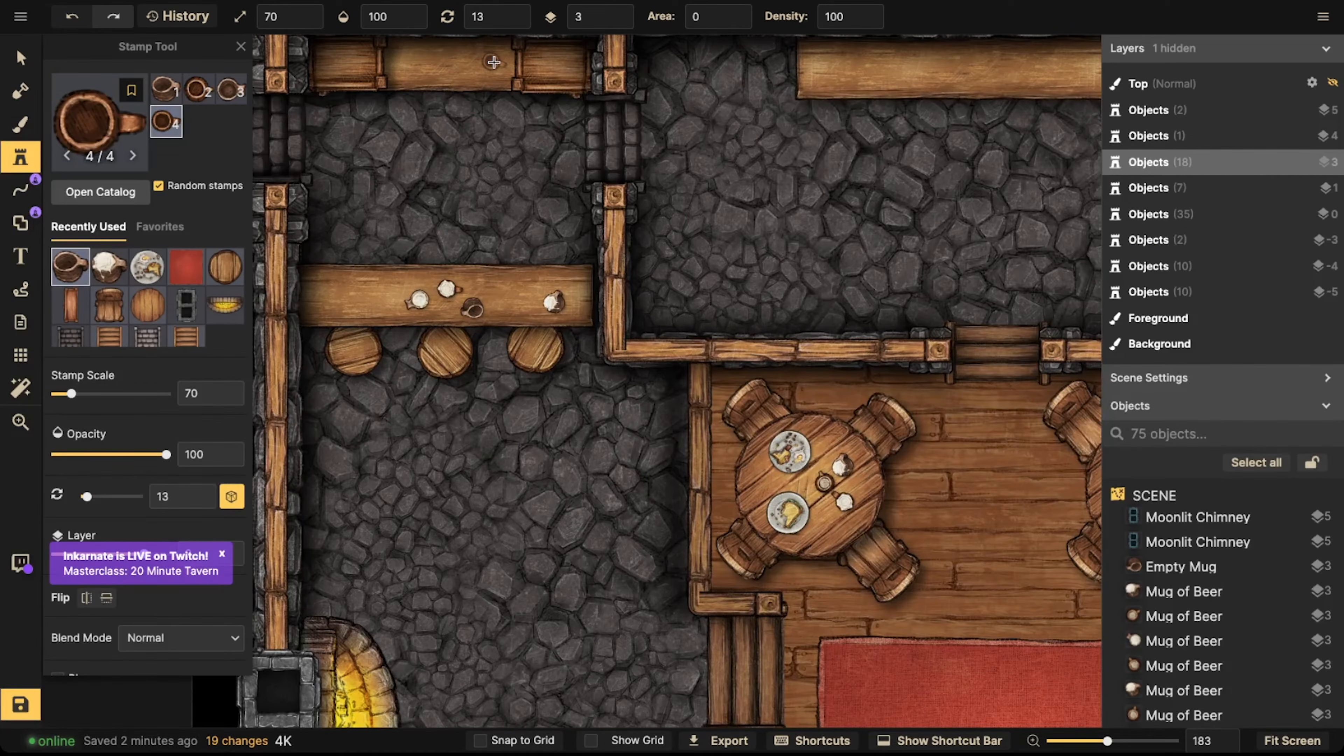
left_click(494, 61)
left_click(472, 69)
middle_click_drag(874, 507, 826, 394)
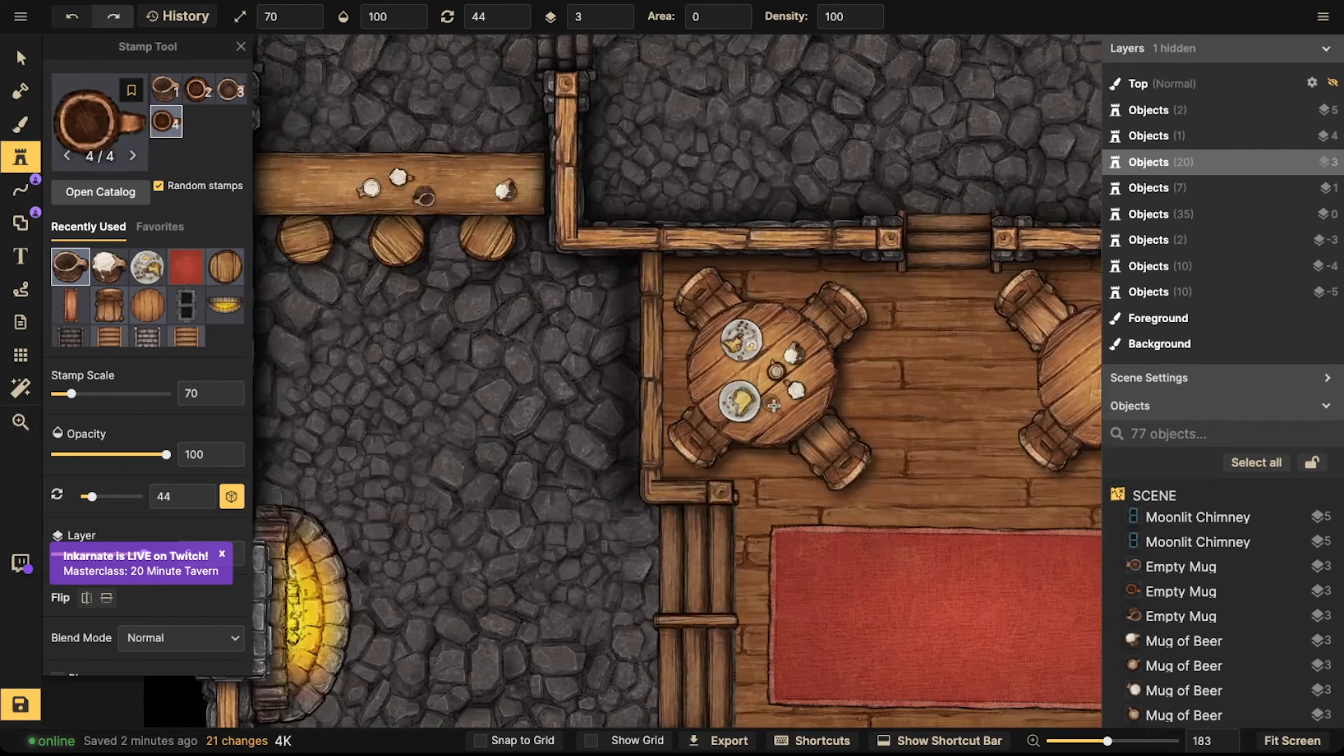
left_click(774, 405)
Scatter empty mugs on the floor at layer -2, two beside the stone-floored room's round table and one below the central room's lower-left table
middle_click_drag(774, 516, 734, 420)
middle_click_drag(635, 609, 642, 414)
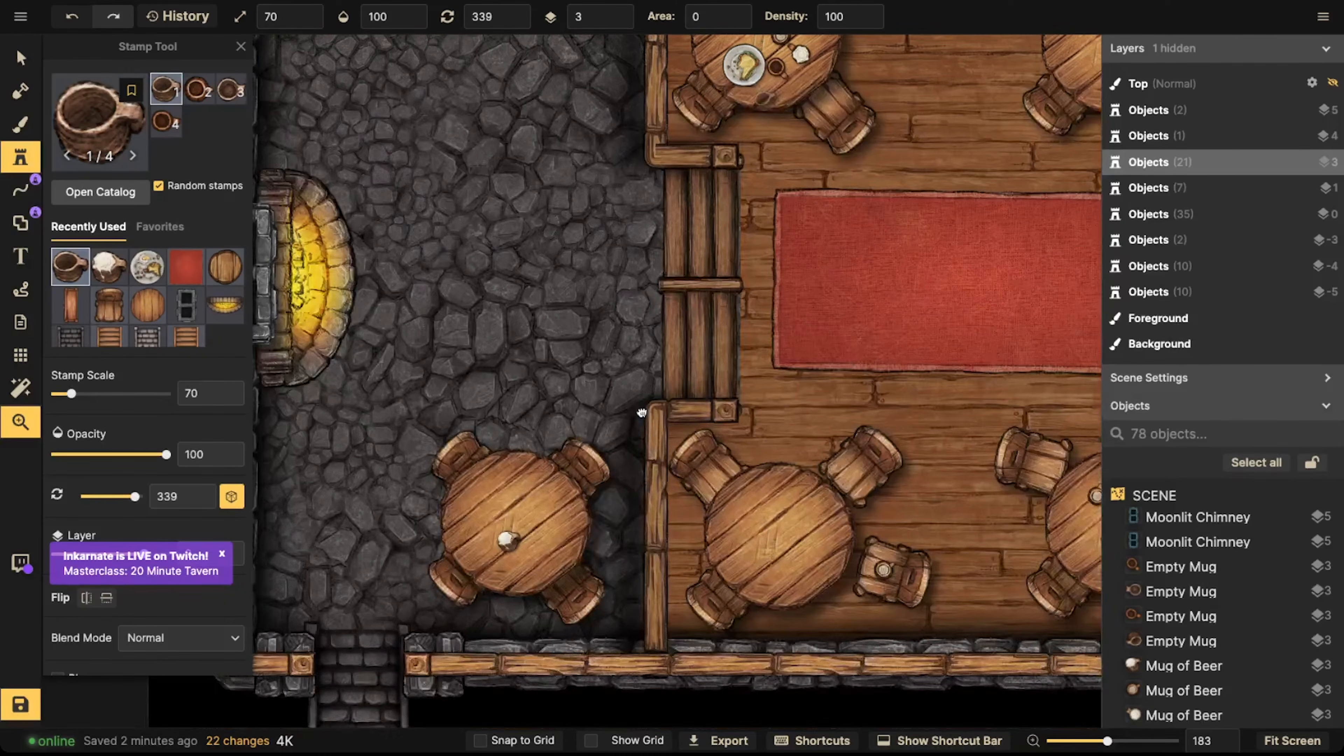
left_click(613, 519)
left_click(624, 504)
key("ctrl+z")
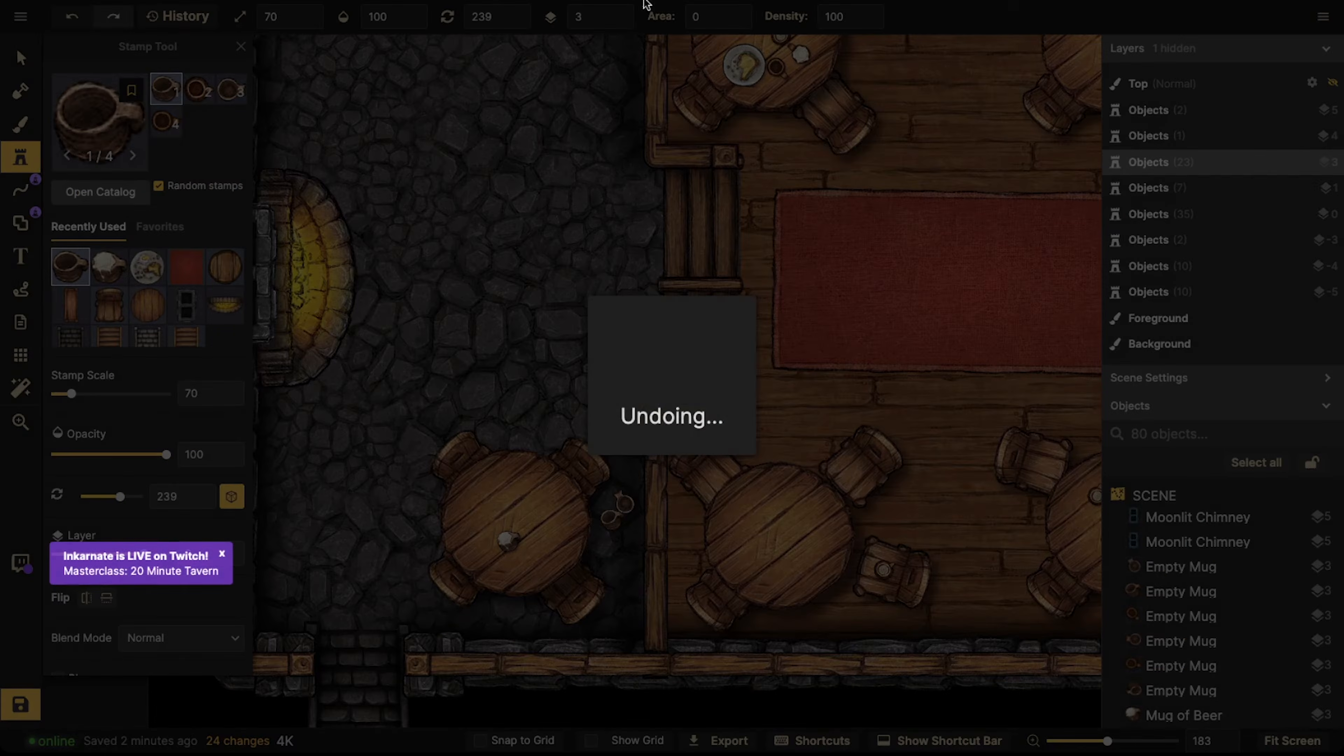
scroll(621, 16, "down", 5)
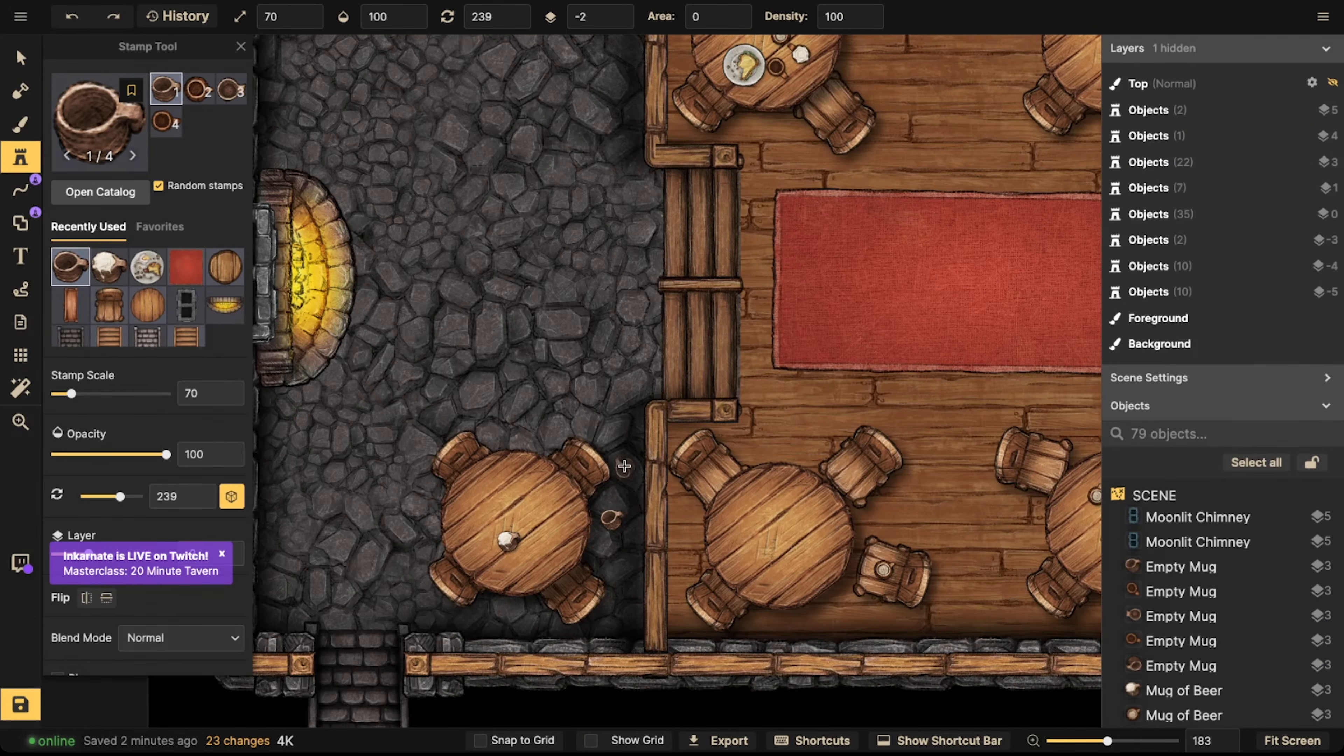
key("ctrl+z")
left_click(620, 511)
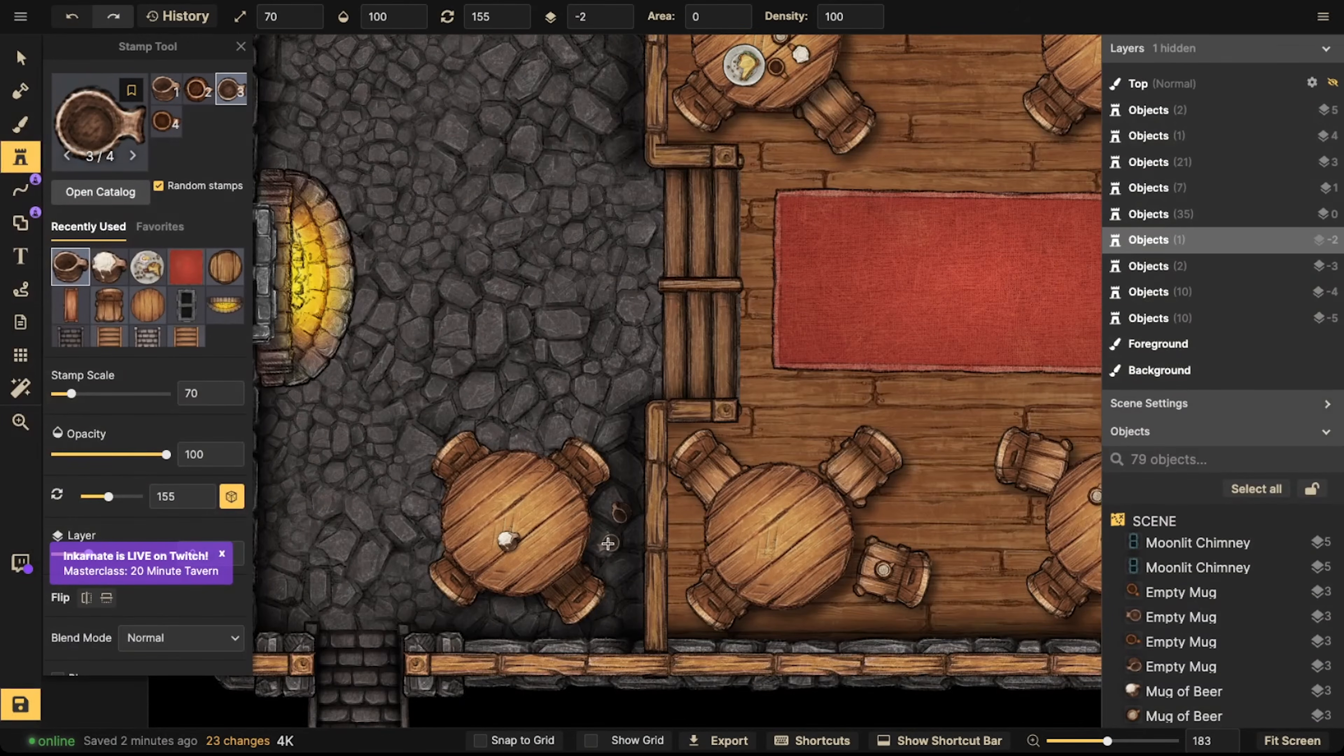
left_click(607, 541)
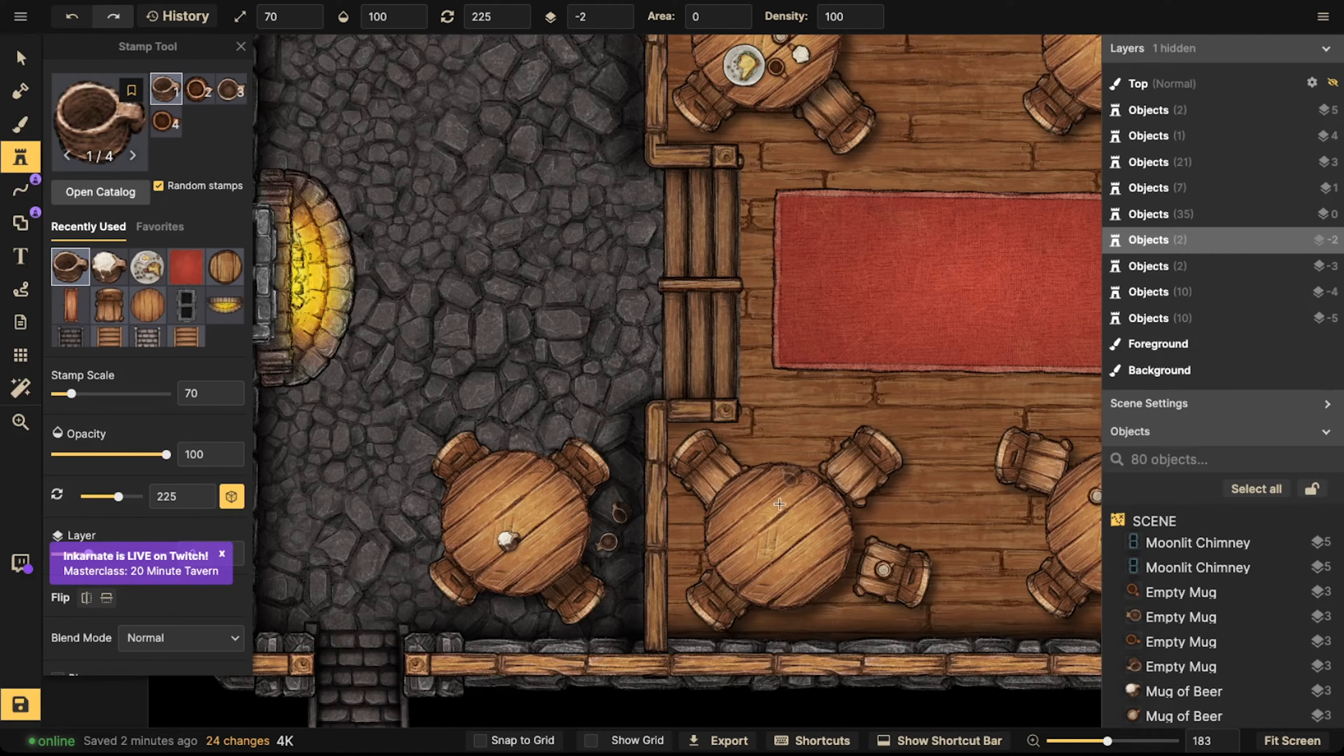
scroll(629, 450, "down", 5)
Add the Mug of Beer and Empty Mug stamps to the favorites
key("space")
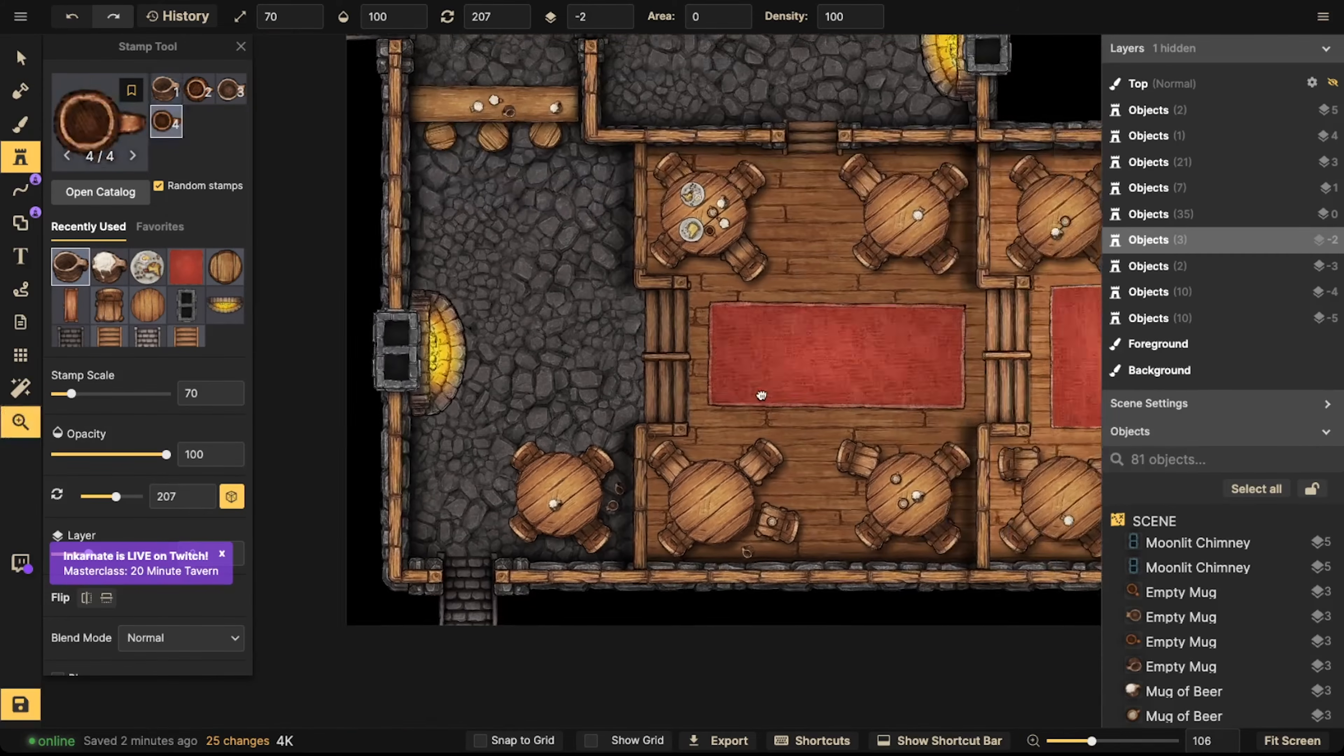
left_click_drag(761, 393, 671, 389)
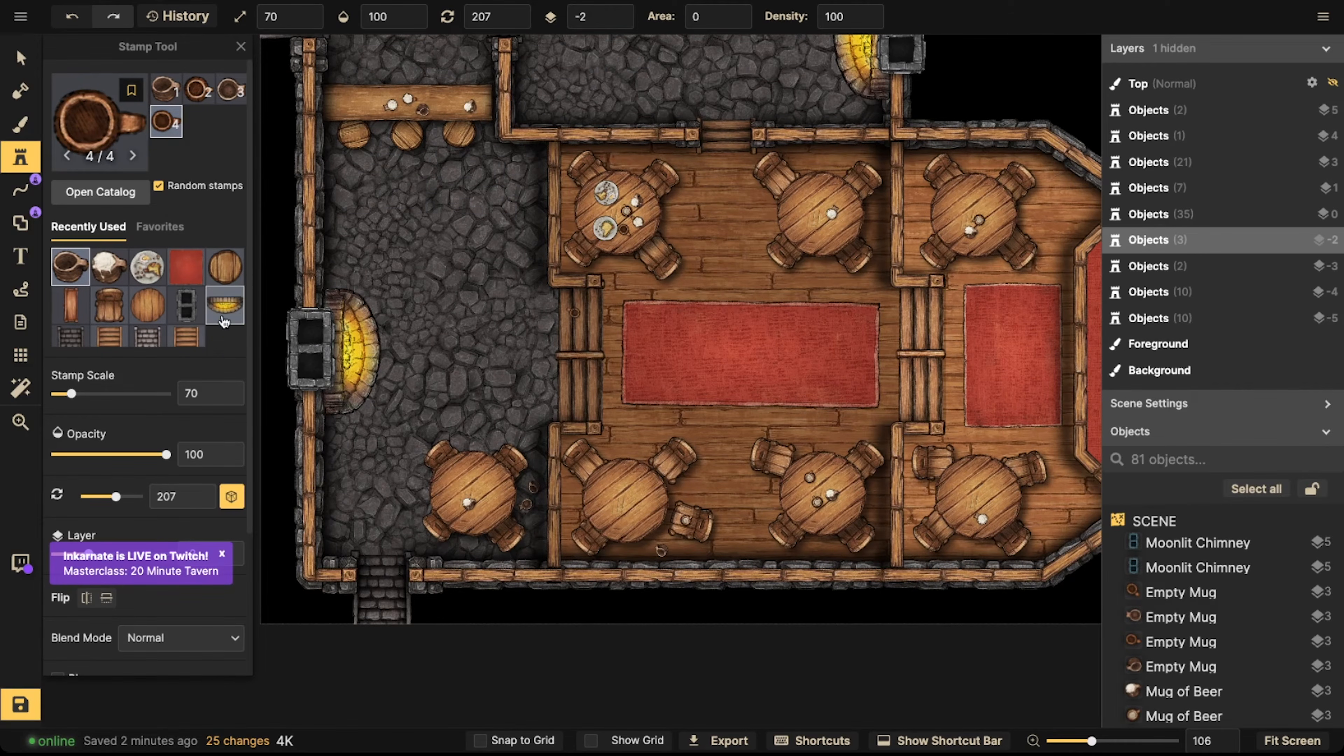
left_click(114, 271)
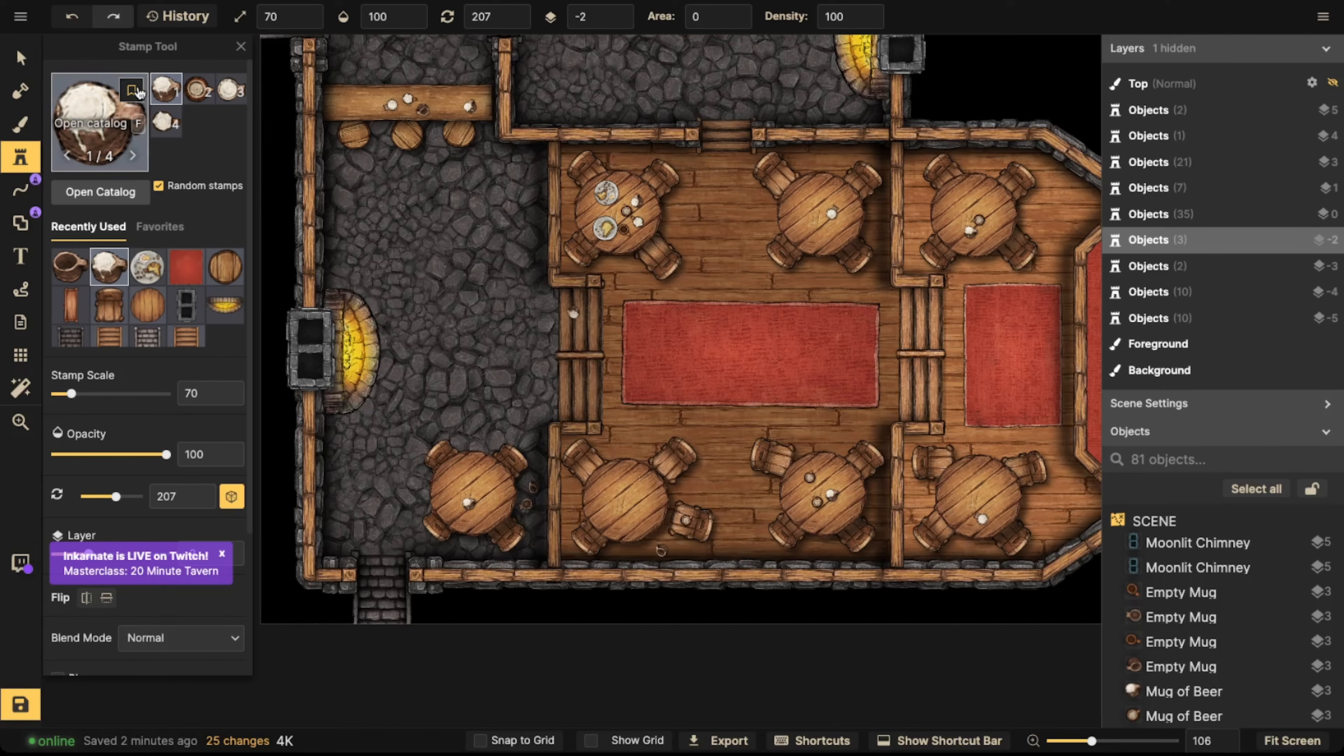
left_click(64, 280)
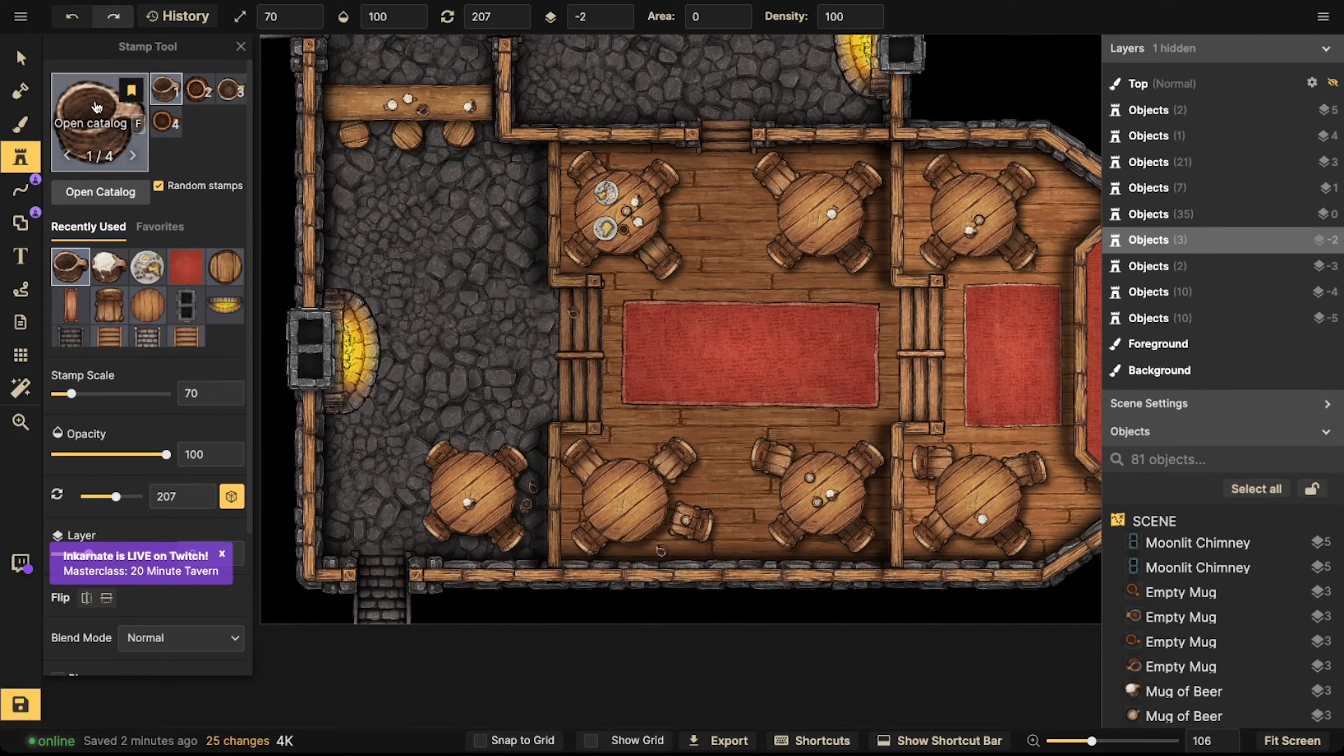
Place two Hanging Mugs stamps at scale 90, one below the back shelf and one rotated 180 degrees behind the bar counter
key("f")
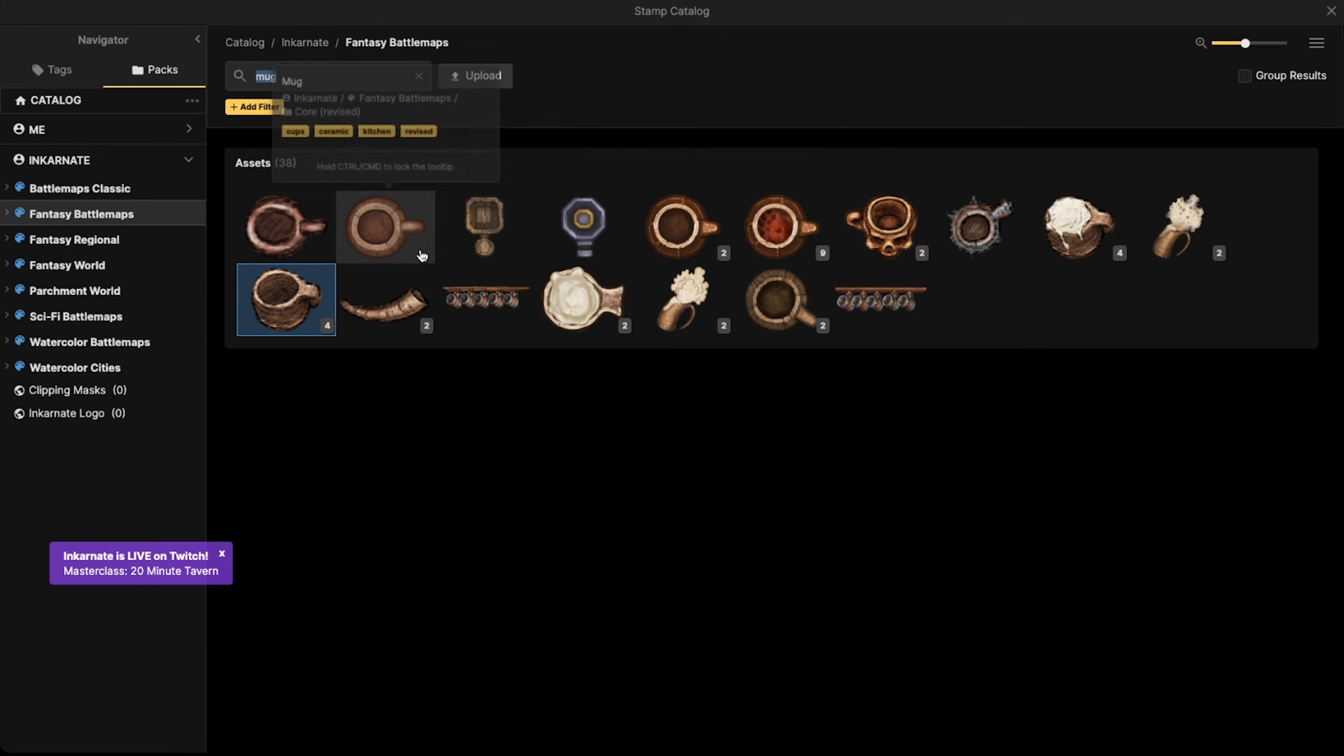
left_click(471, 302)
middle_click_drag(416, 211, 471, 246)
scroll(490, 93, "up", 4)
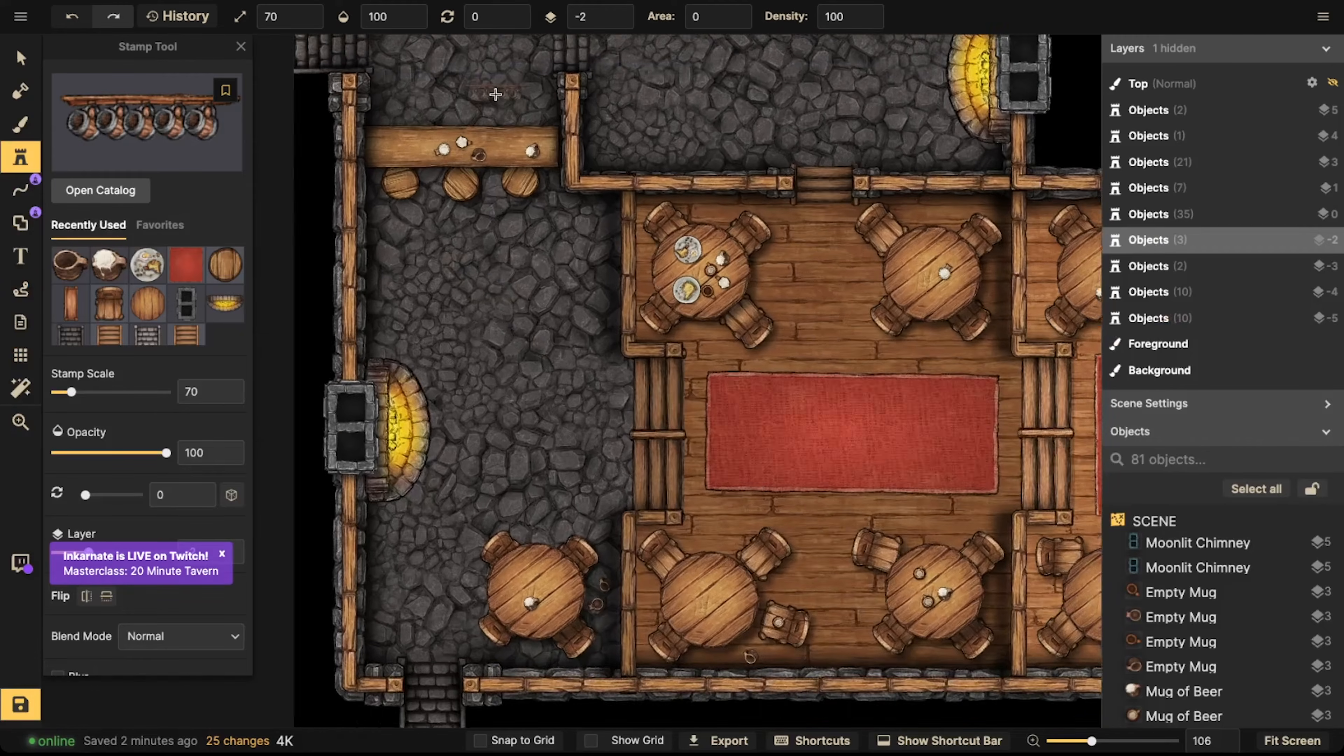
key("bracketright")
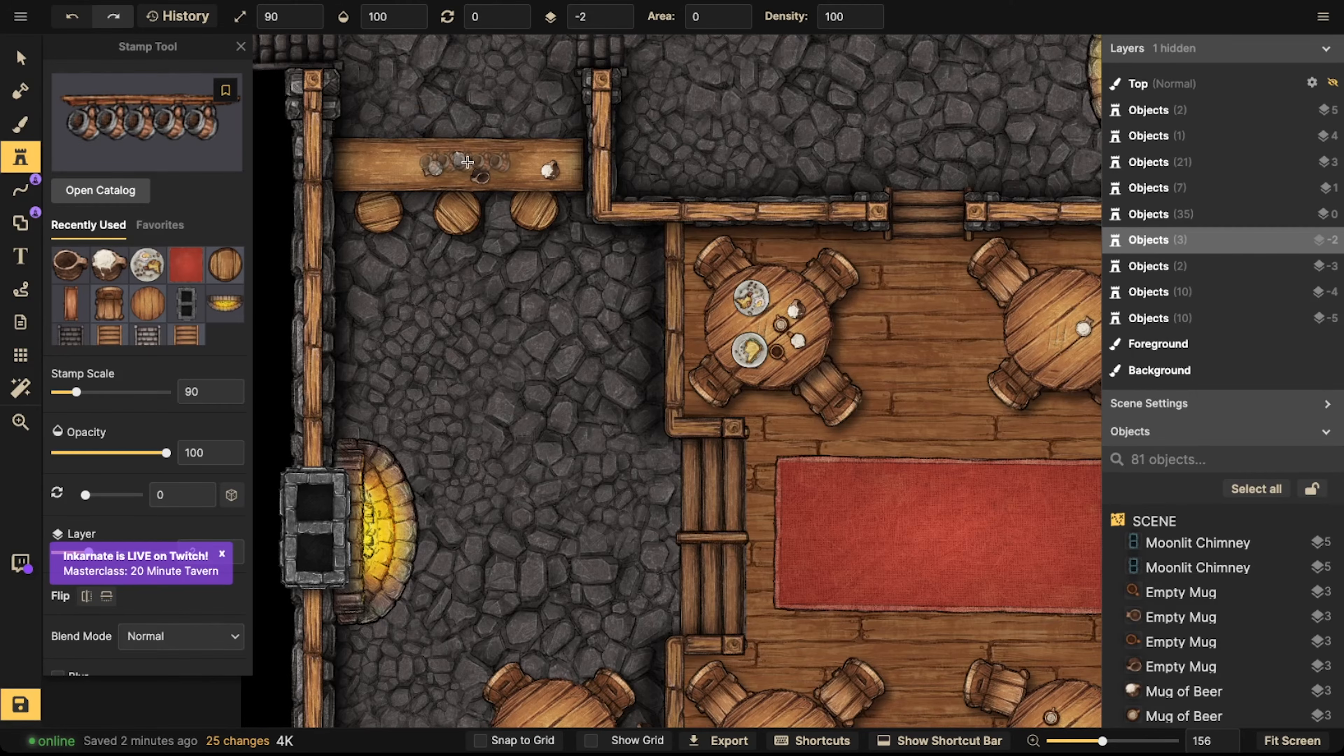
middle_click_drag(467, 162, 499, 302)
scroll(491, 222, "down", 9, "shift")
scroll(489, 158, "up", 10, "shift")
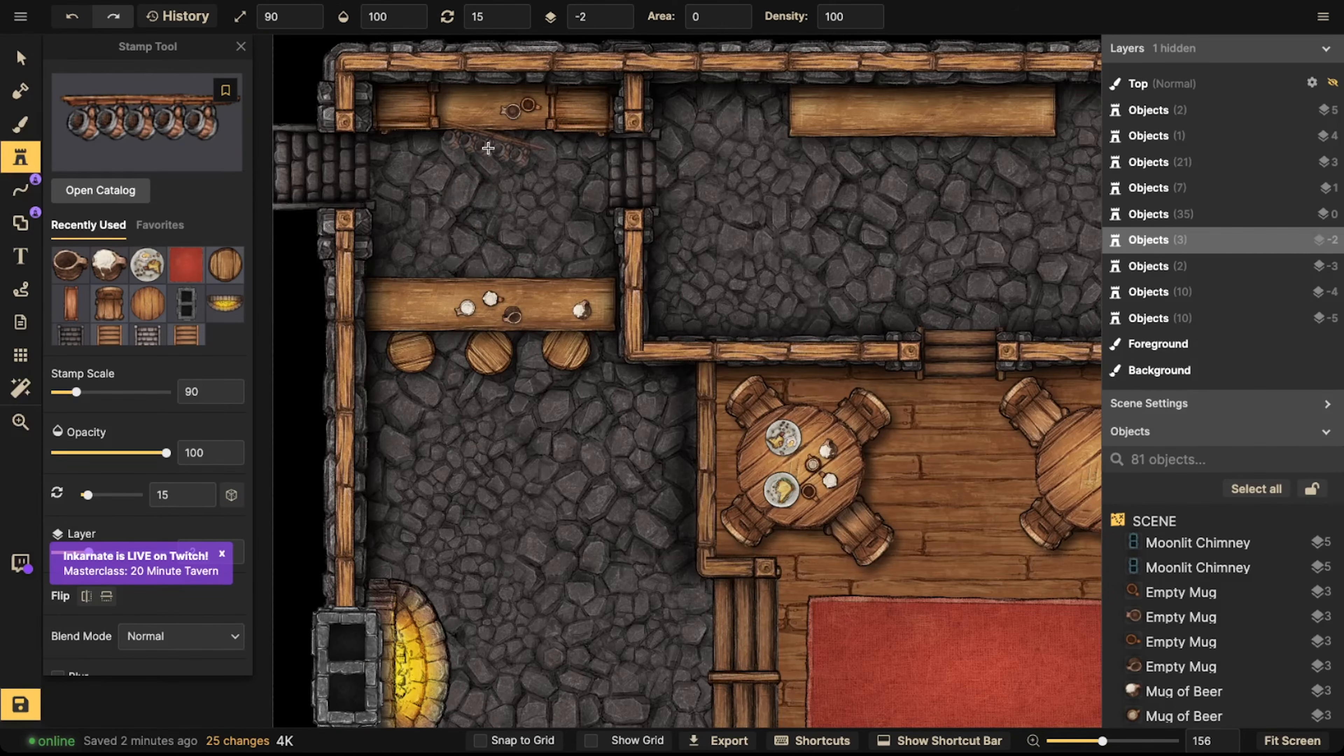
left_click(491, 146)
scroll(439, 249, "down", 12, "shift")
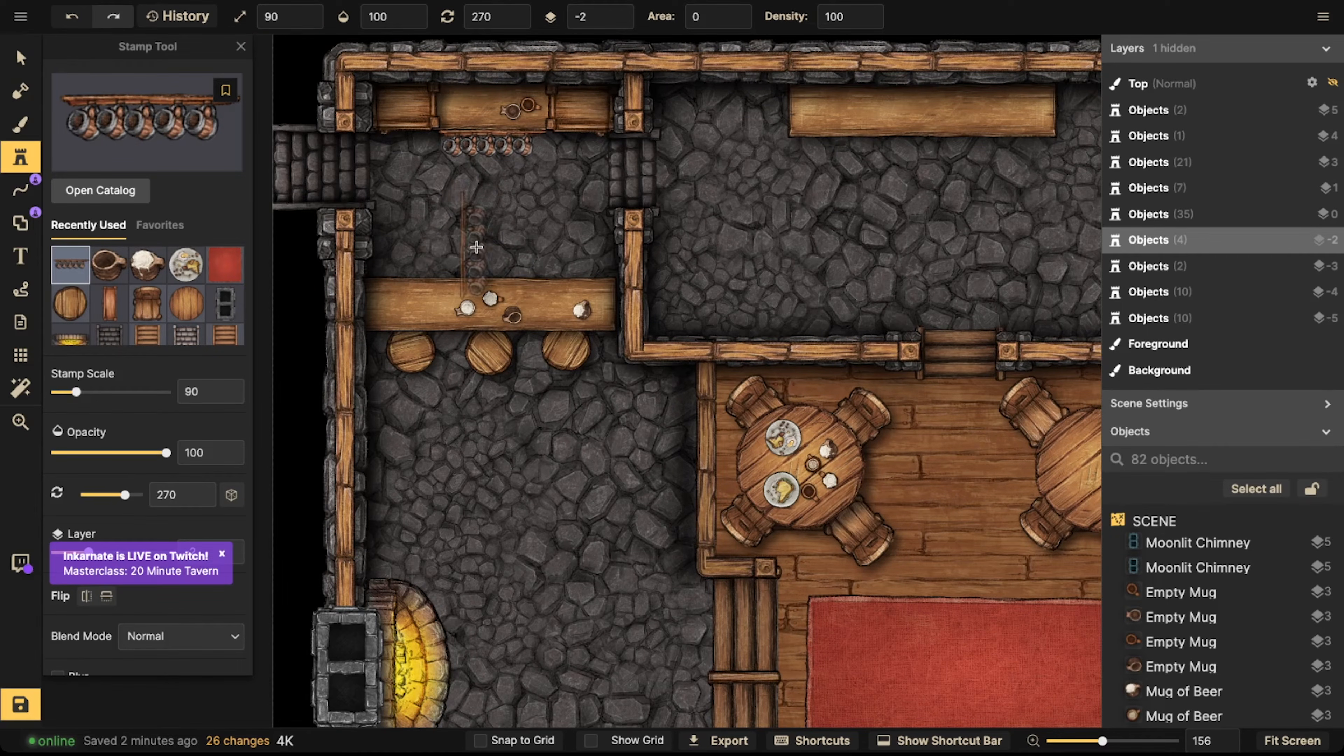
left_click(423, 260)
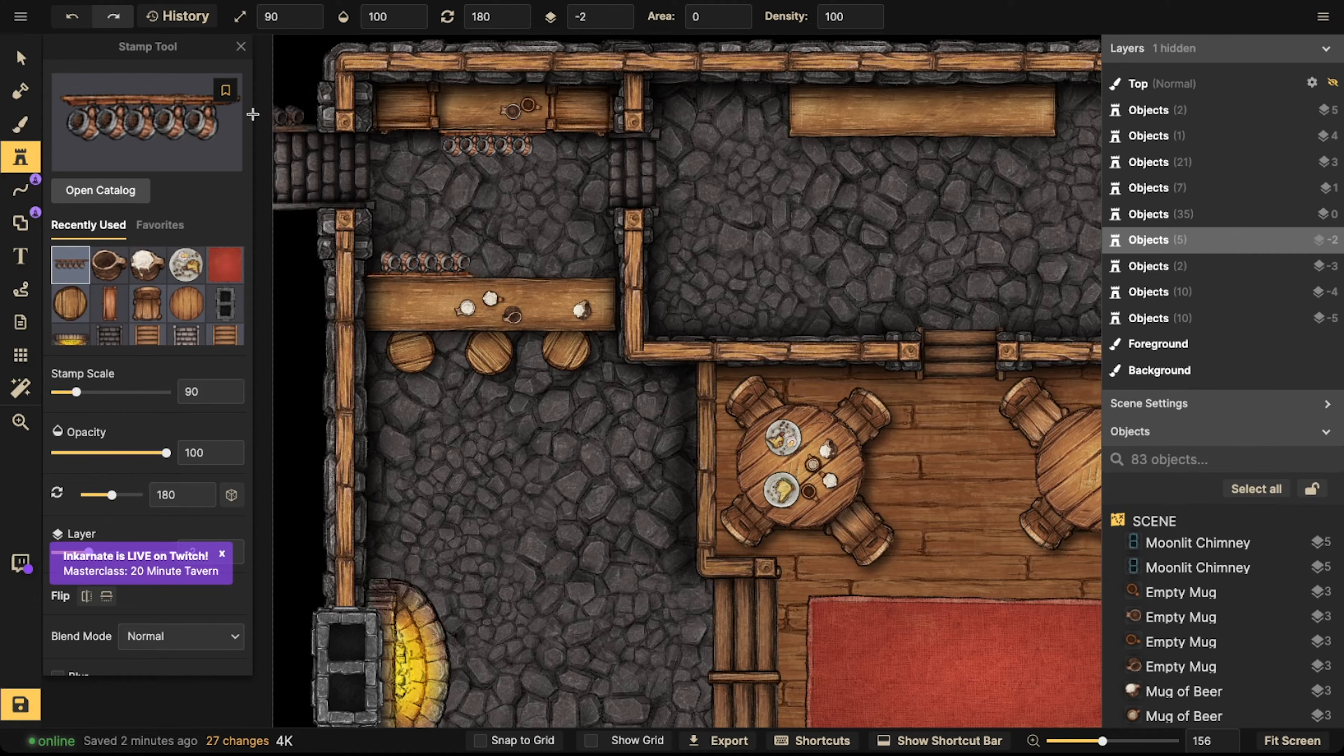
Move both hanging mug racks to layer -4 and reduce their brightness to 77
left_click(22, 59)
left_click_drag(363, 79, 550, 286)
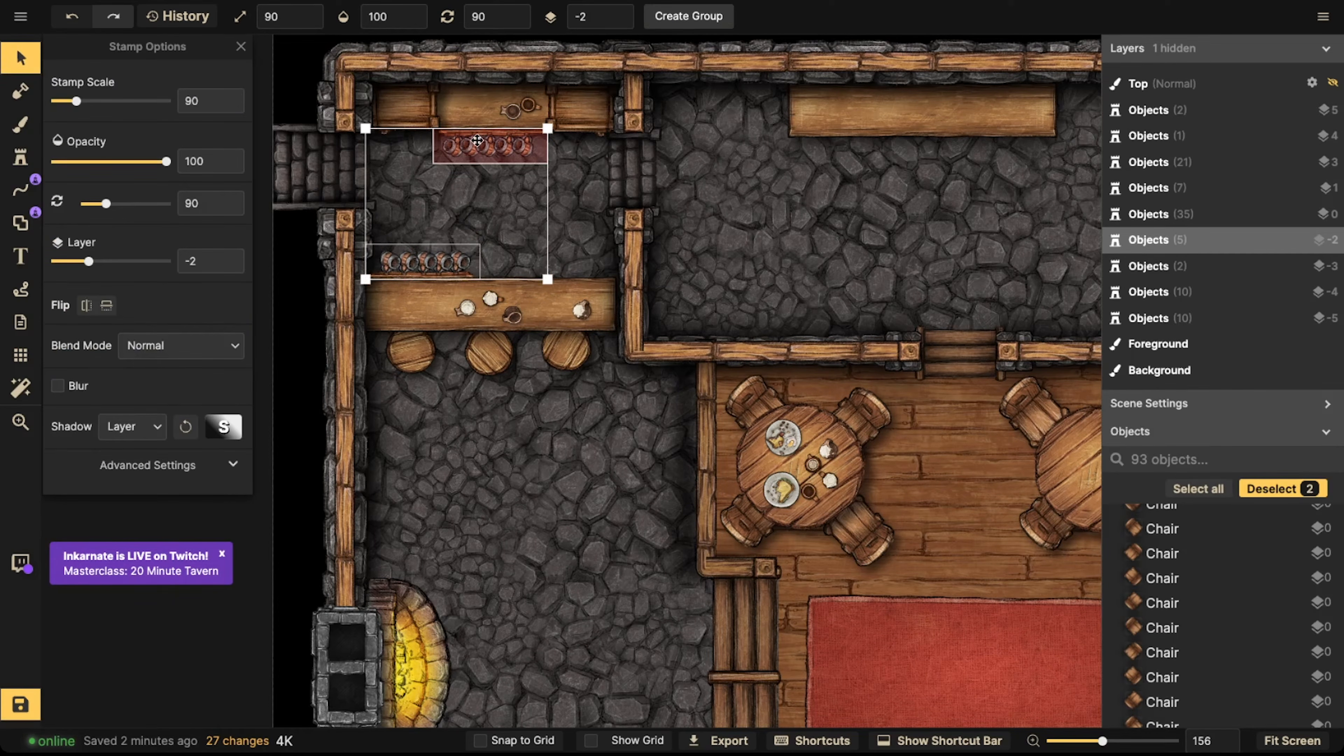
left_click(619, 22)
left_click(619, 22)
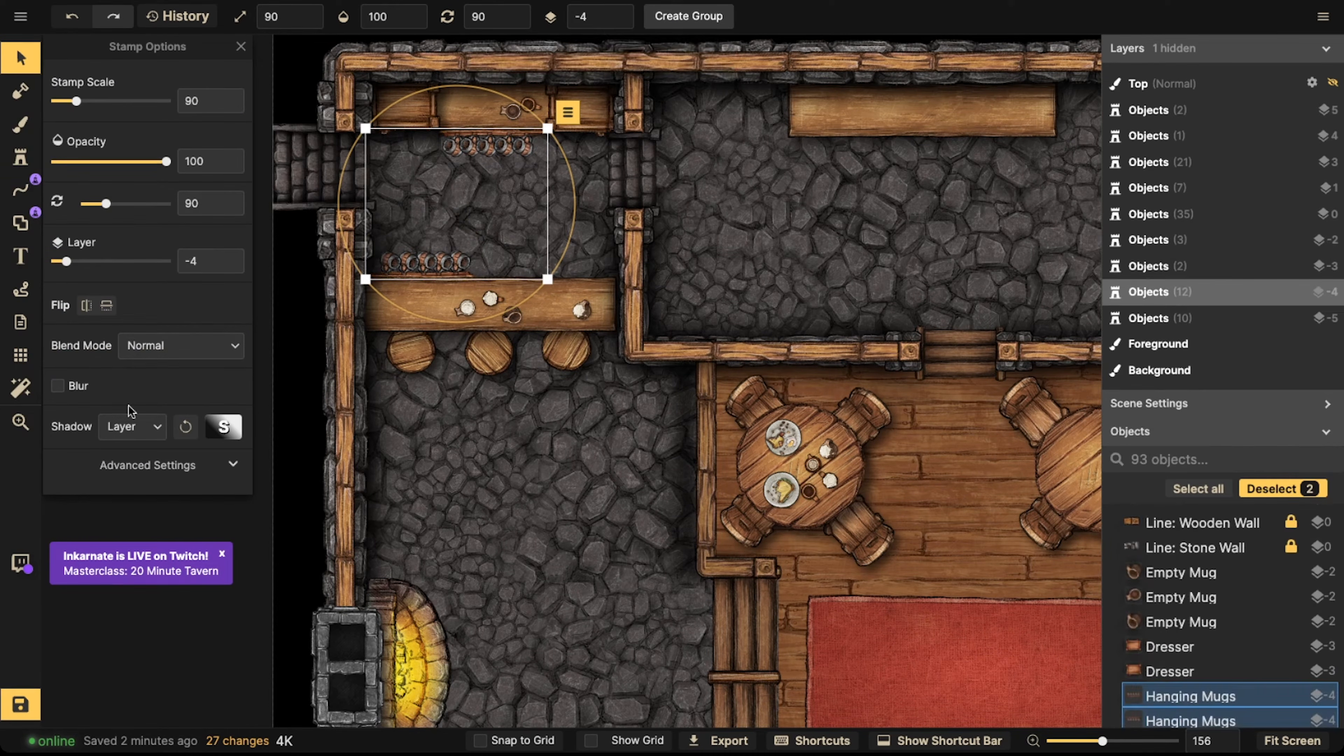
left_click(133, 465)
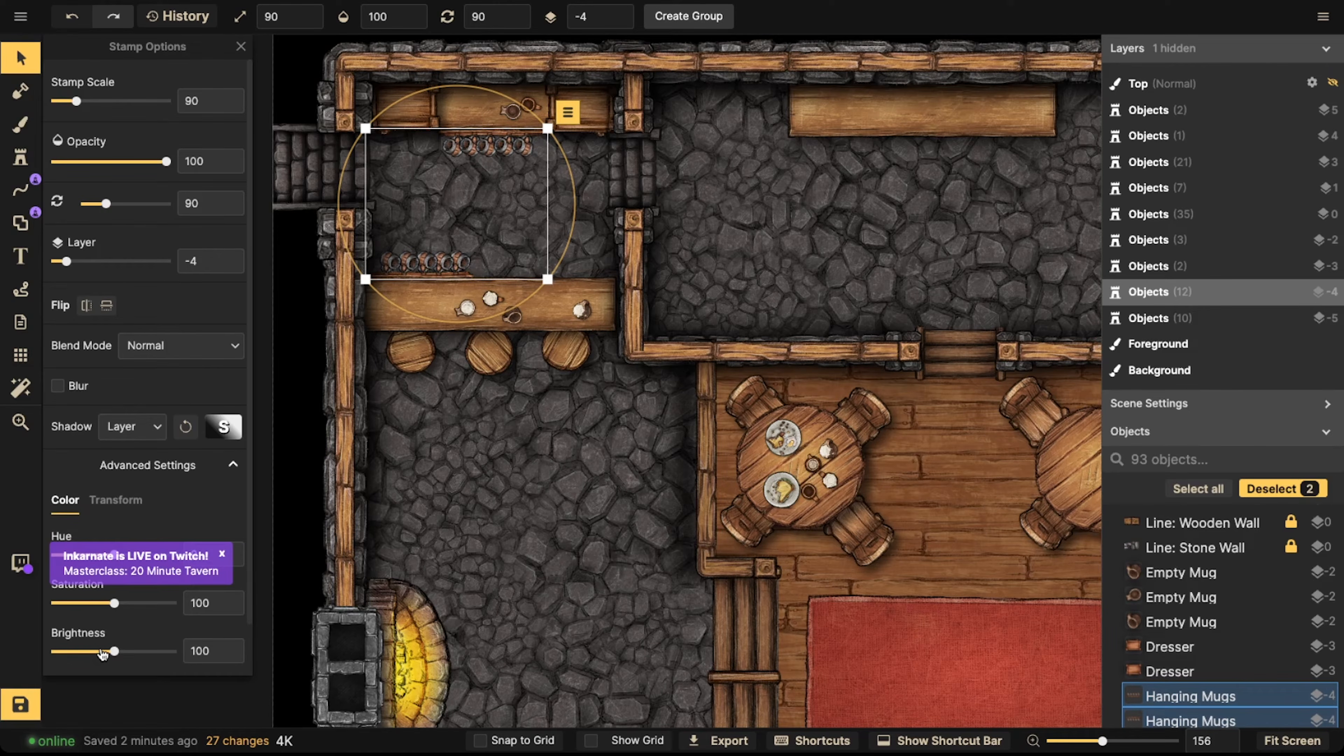
left_click_drag(103, 655, 102, 654)
left_click(421, 231)
Examine the color settings of the hanging mug rack below the back shelf and dismiss the live-stream notification
scroll(423, 234, "down", 3)
left_click_drag(582, 236, 484, 240)
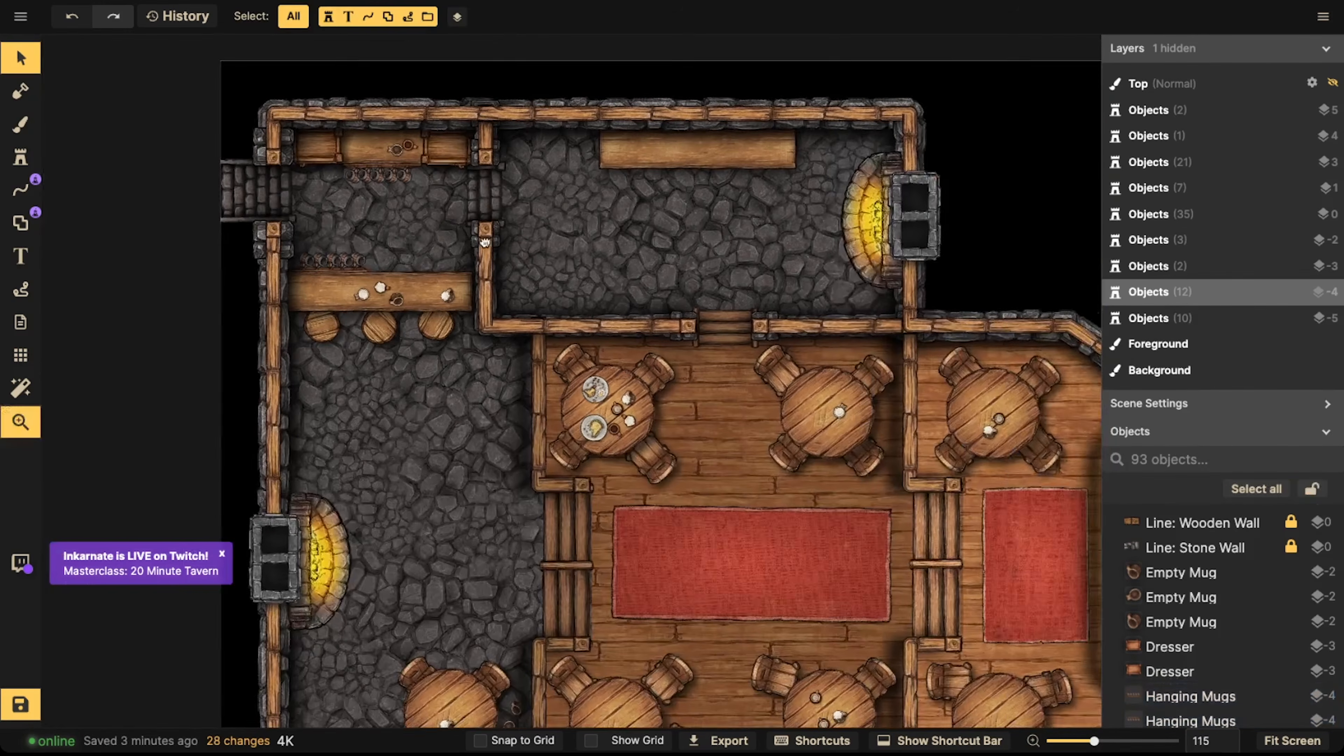
scroll(483, 240, "down", 3)
left_click_drag(625, 183, 558, 178)
key("Escape")
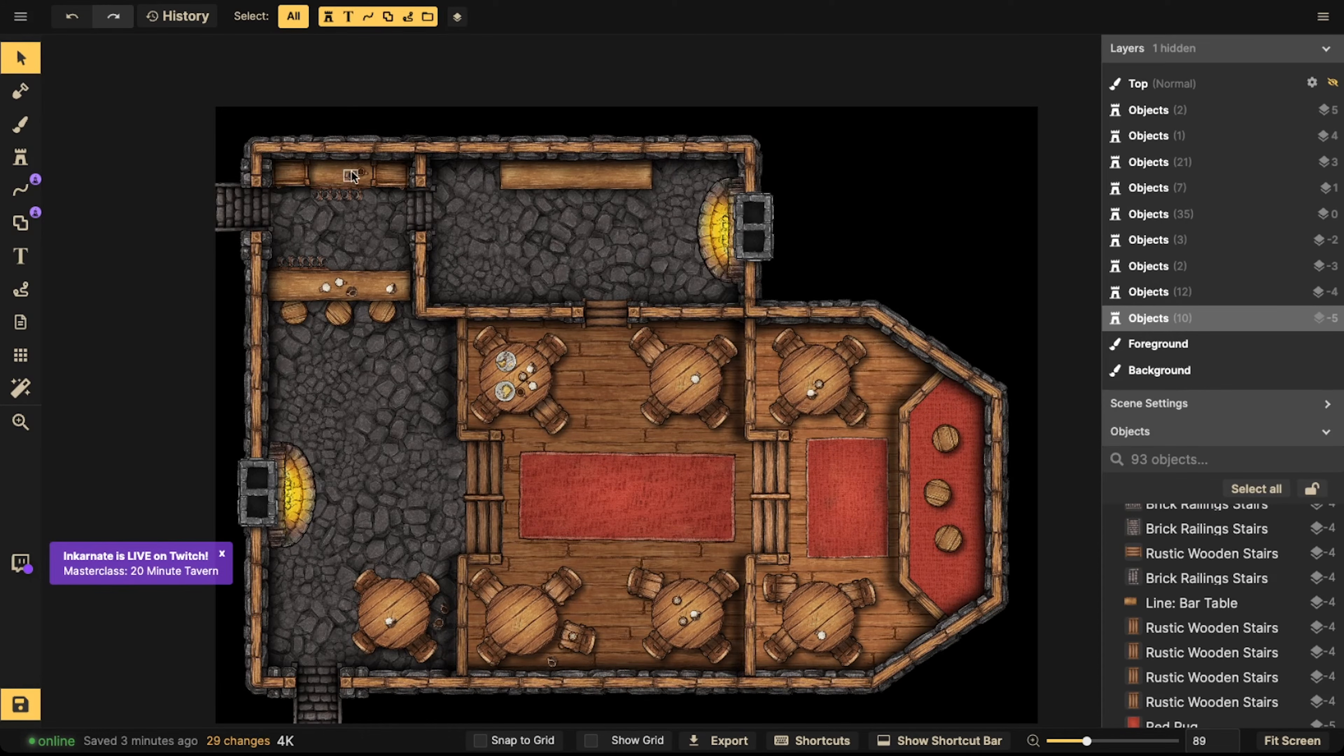
left_click(351, 176)
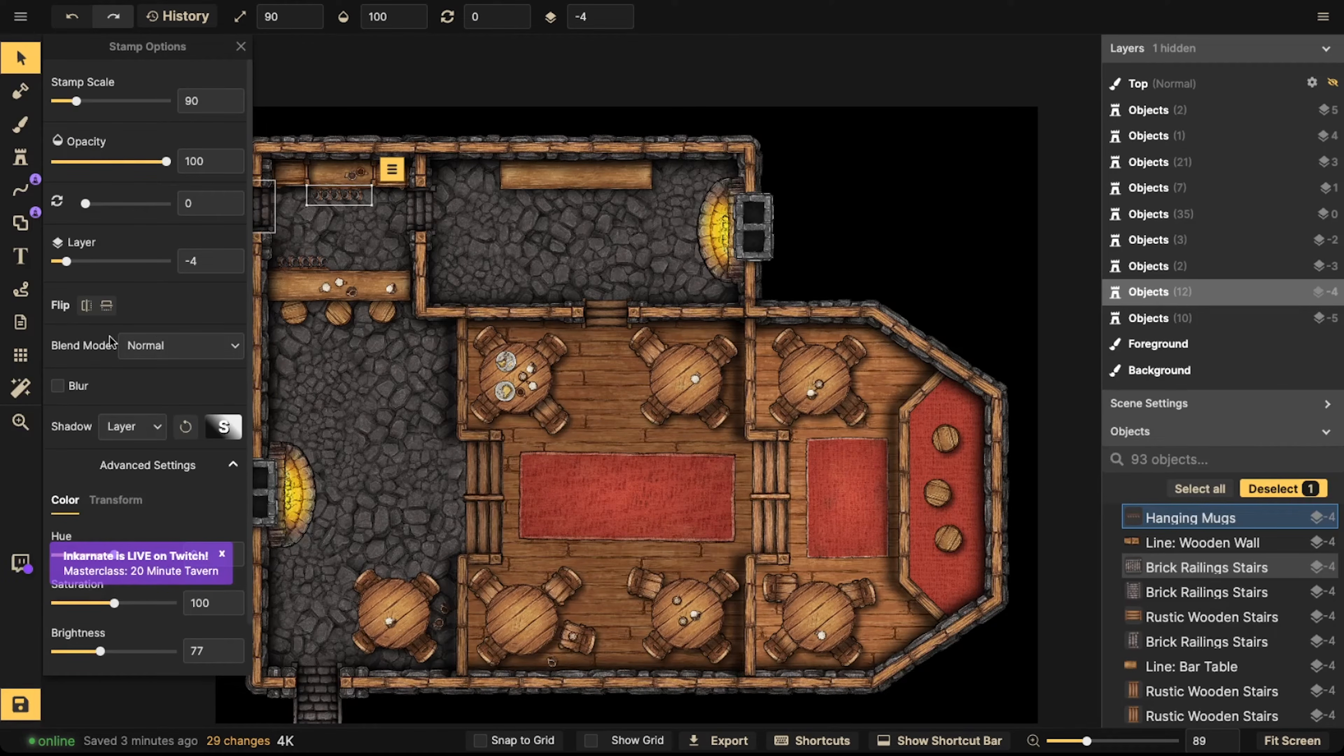
scroll(153, 429, "down", 2)
scroll(158, 407, "up", 2)
left_click(223, 556)
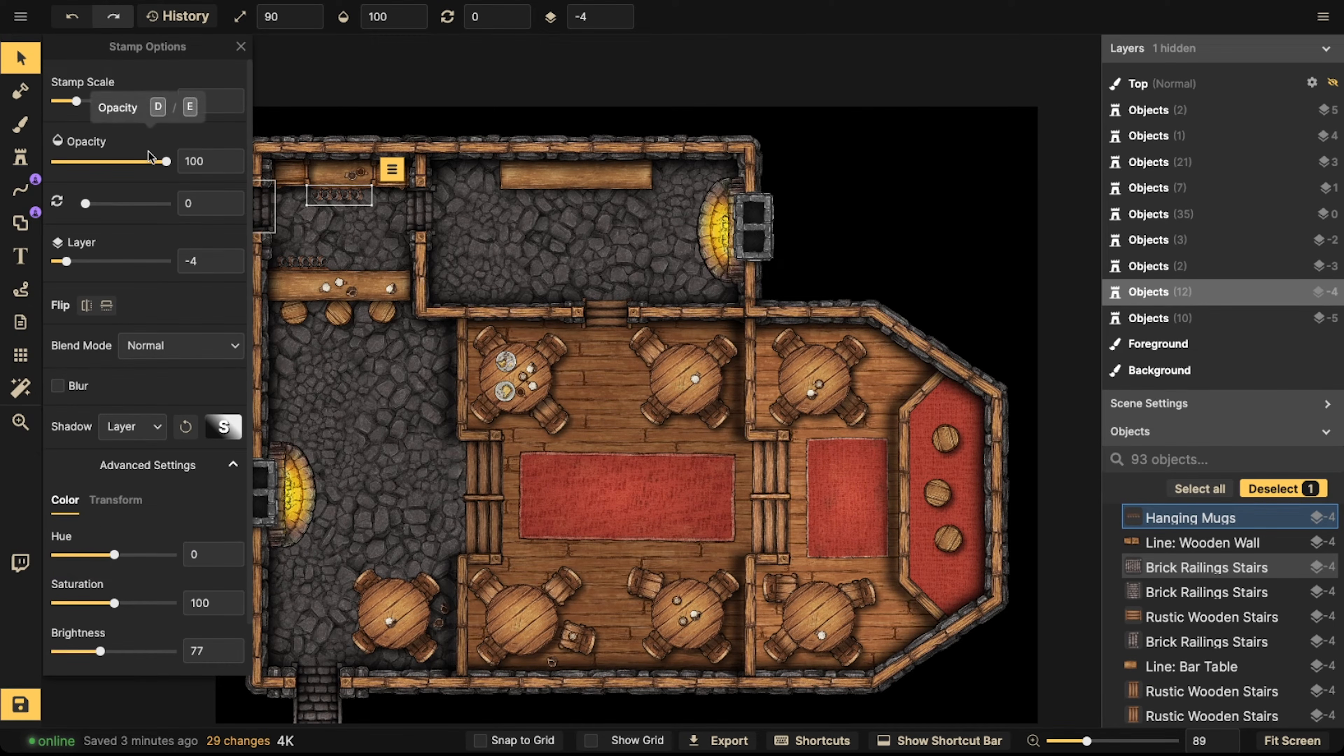
key("Escape")
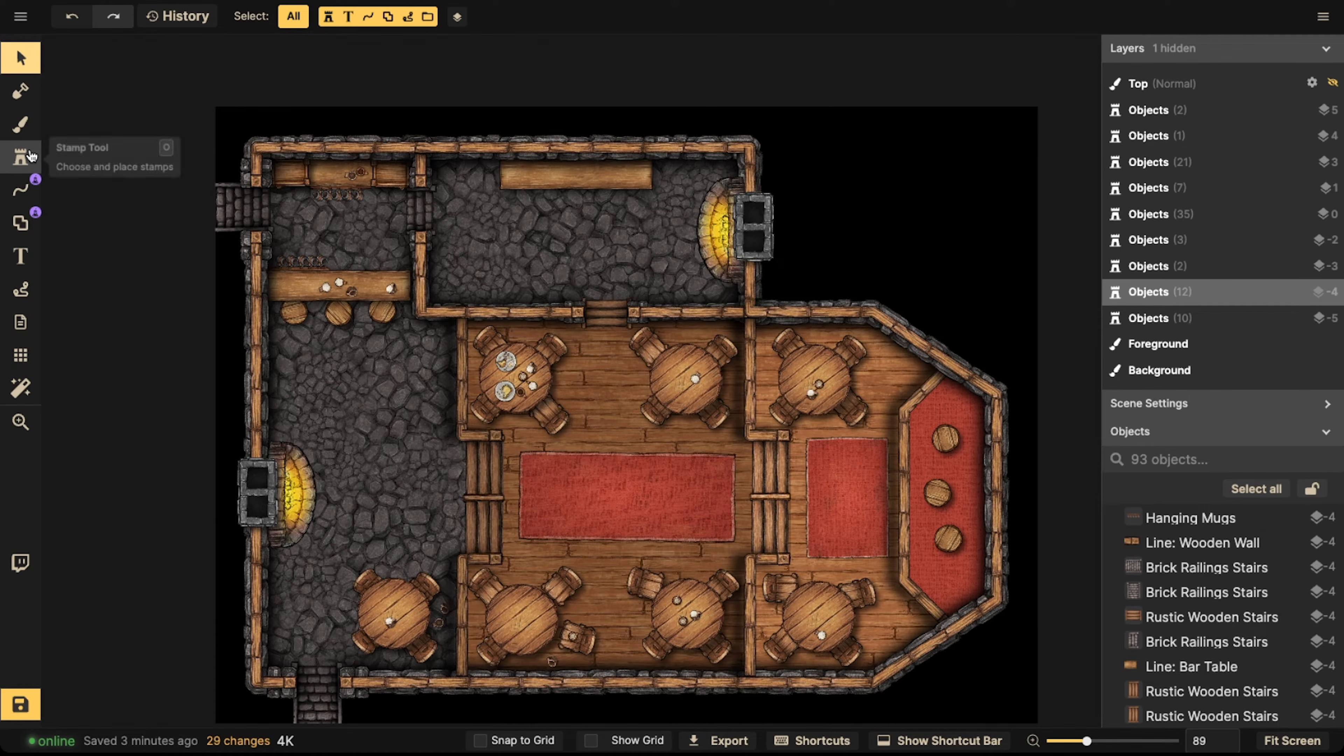
left_click(316, 206)
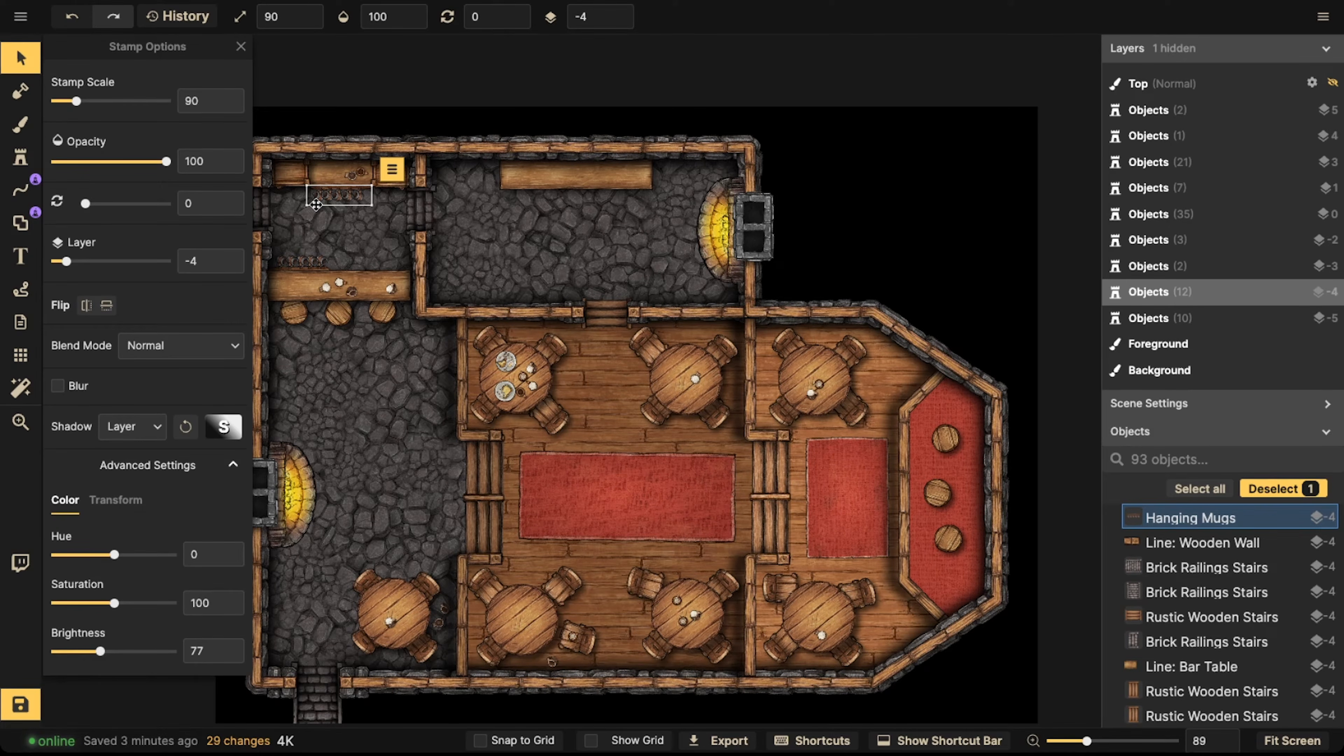
key("Escape")
scroll(296, 204, "down", 3)
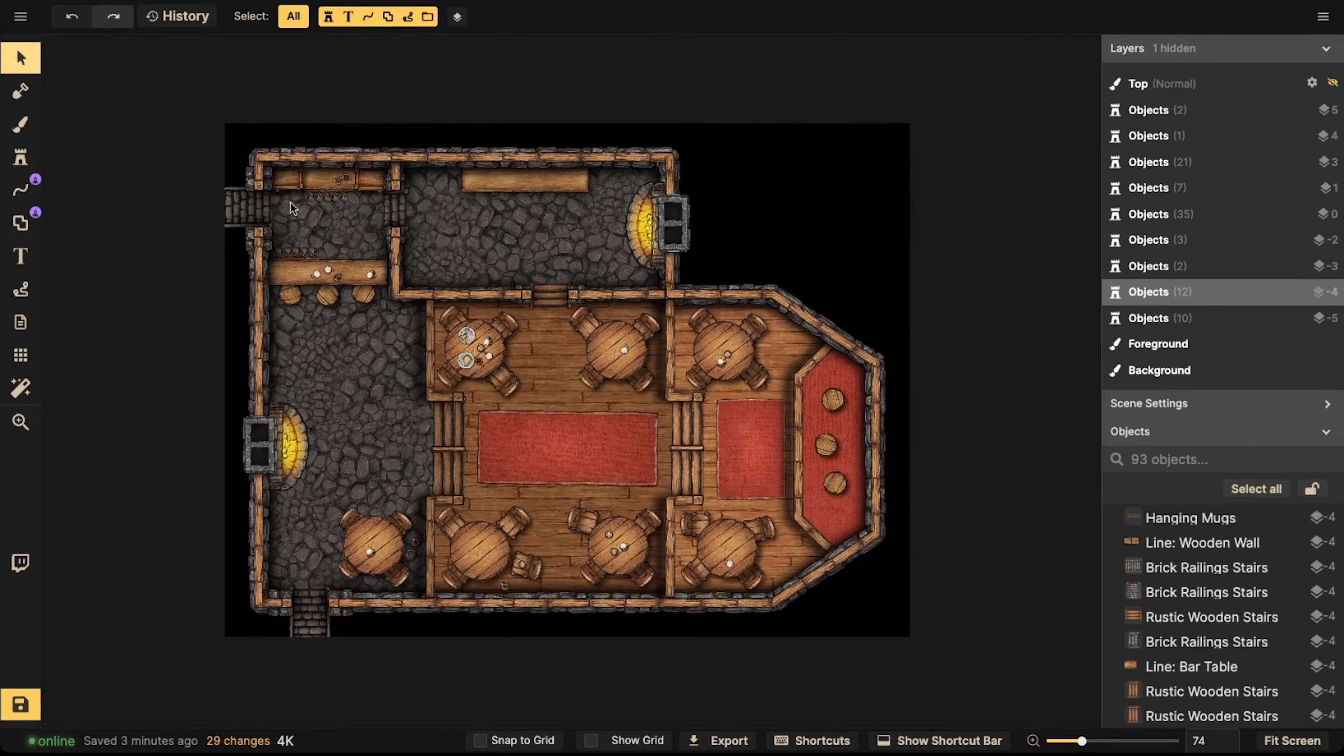
key("space")
left_click_drag(344, 209, 370, 205)
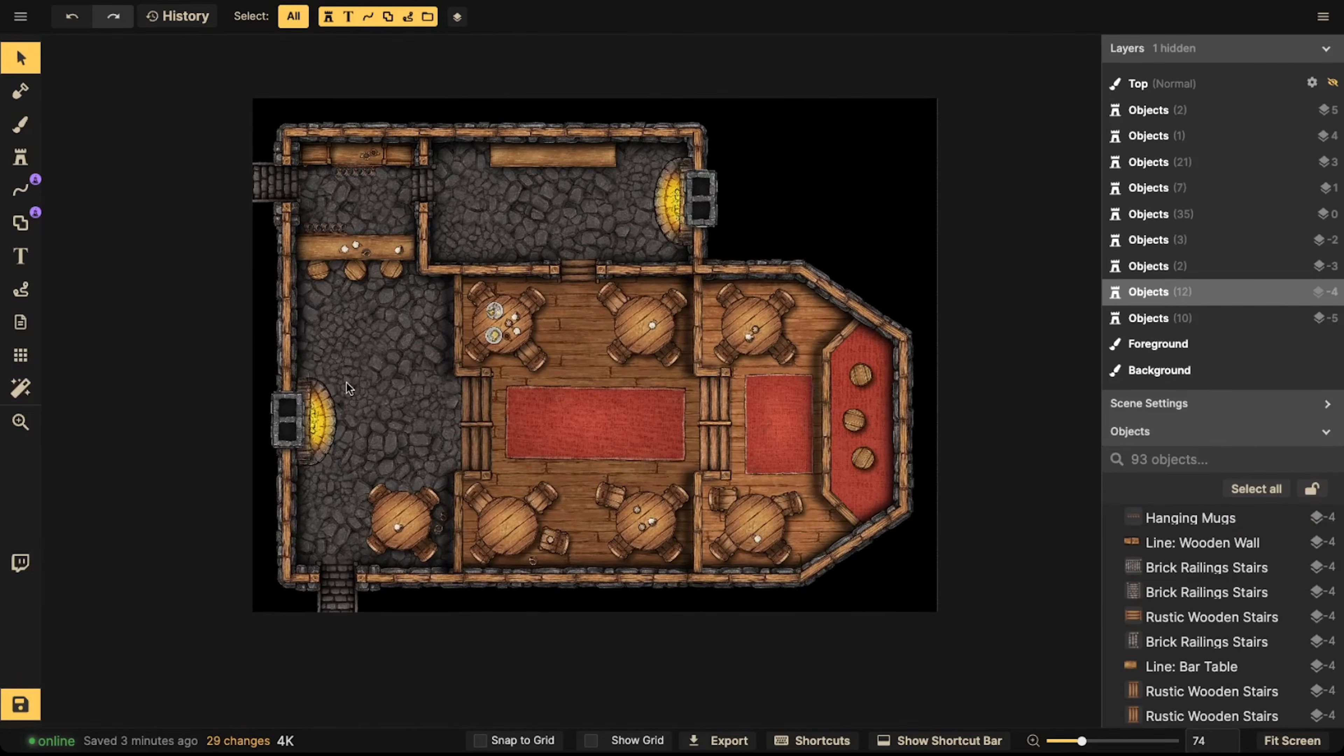
Search the Fantasy Battlemaps stamp catalog for food and look through the results for kitchen props
scroll(351, 400, "up", 5)
key("space")
left_click_drag(596, 255, 625, 340)
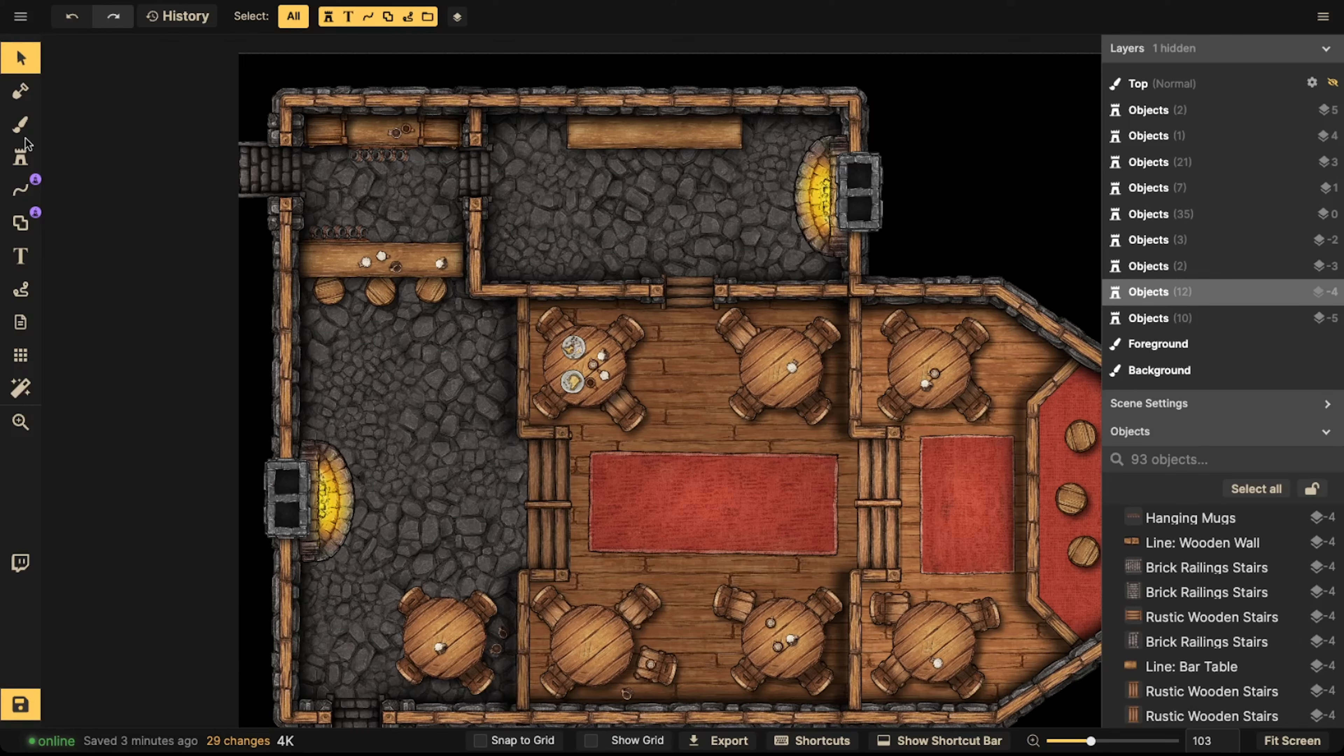
left_click(20, 156)
left_click(217, 90)
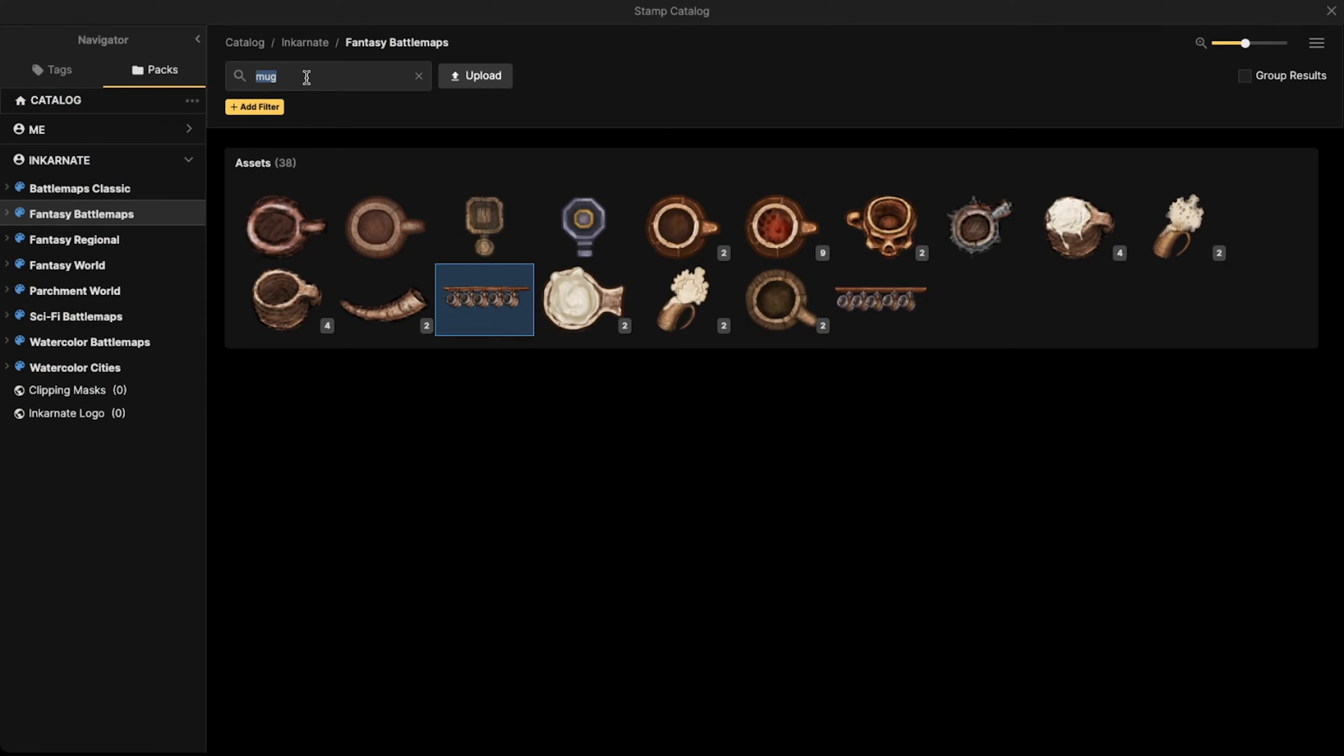
type("food")
key("Return")
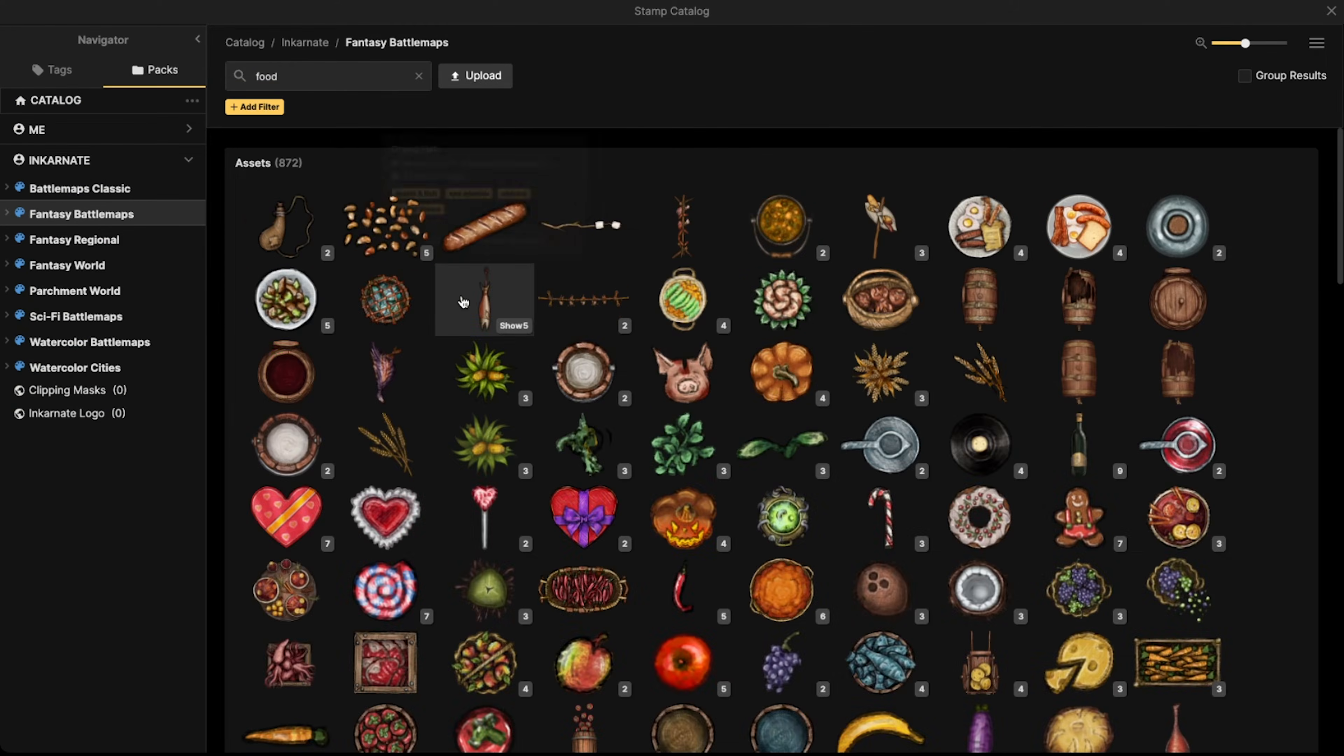
scroll(836, 269, "down", 3)
scroll(732, 356, "down", 20)
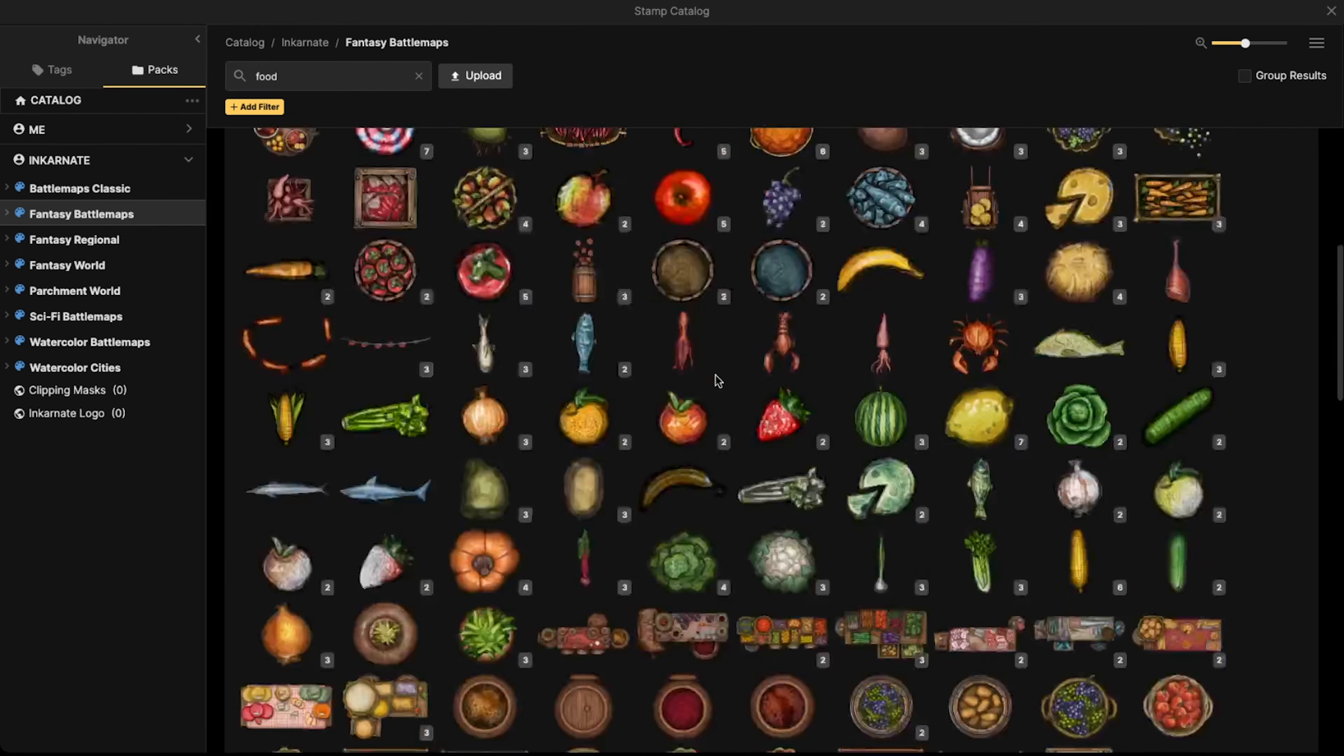
scroll(733, 355, "down", 5)
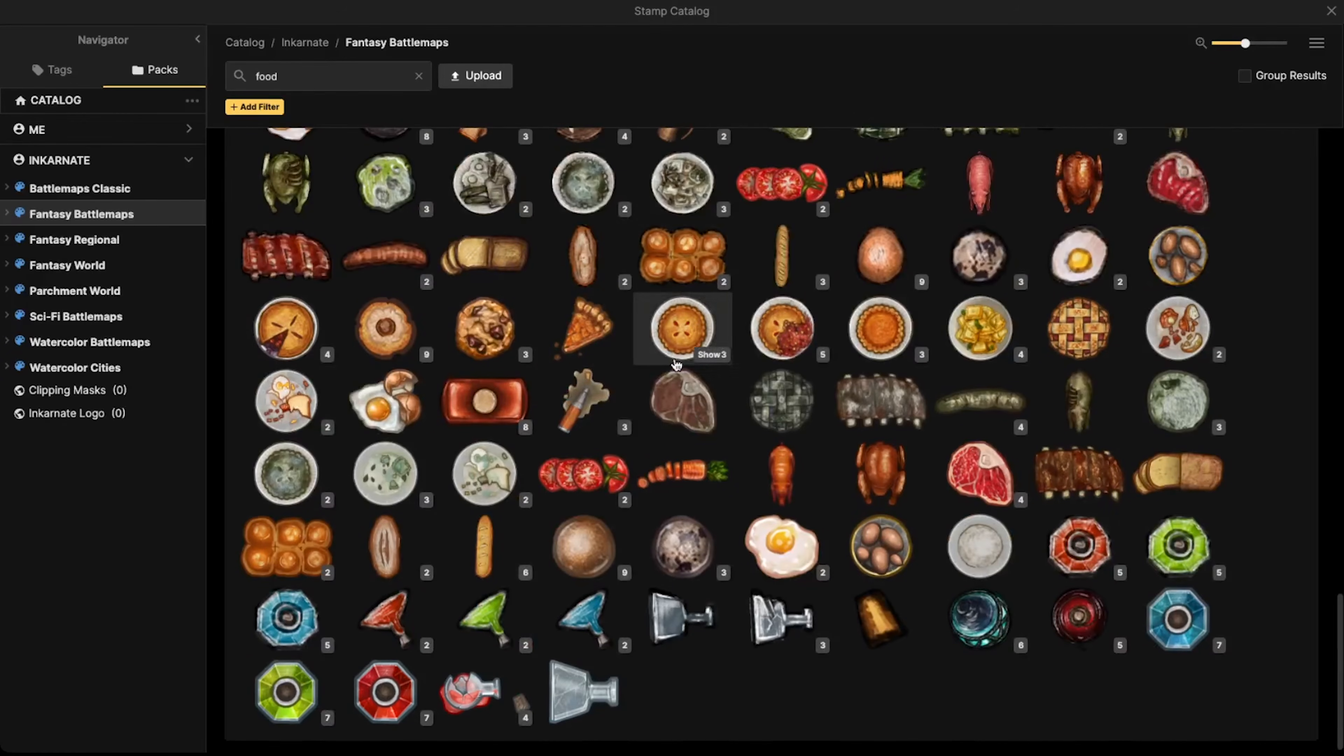
scroll(303, 507, "up", 8)
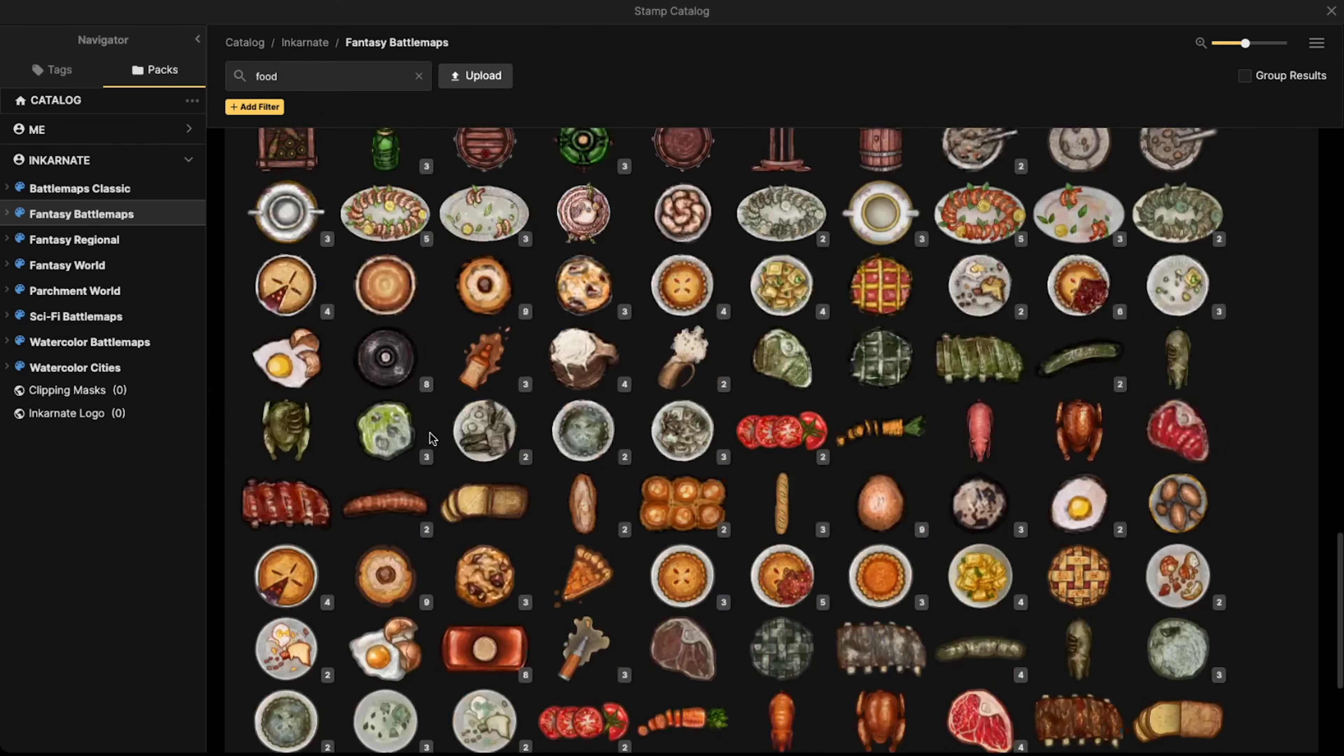
scroll(650, 494, "up", 20)
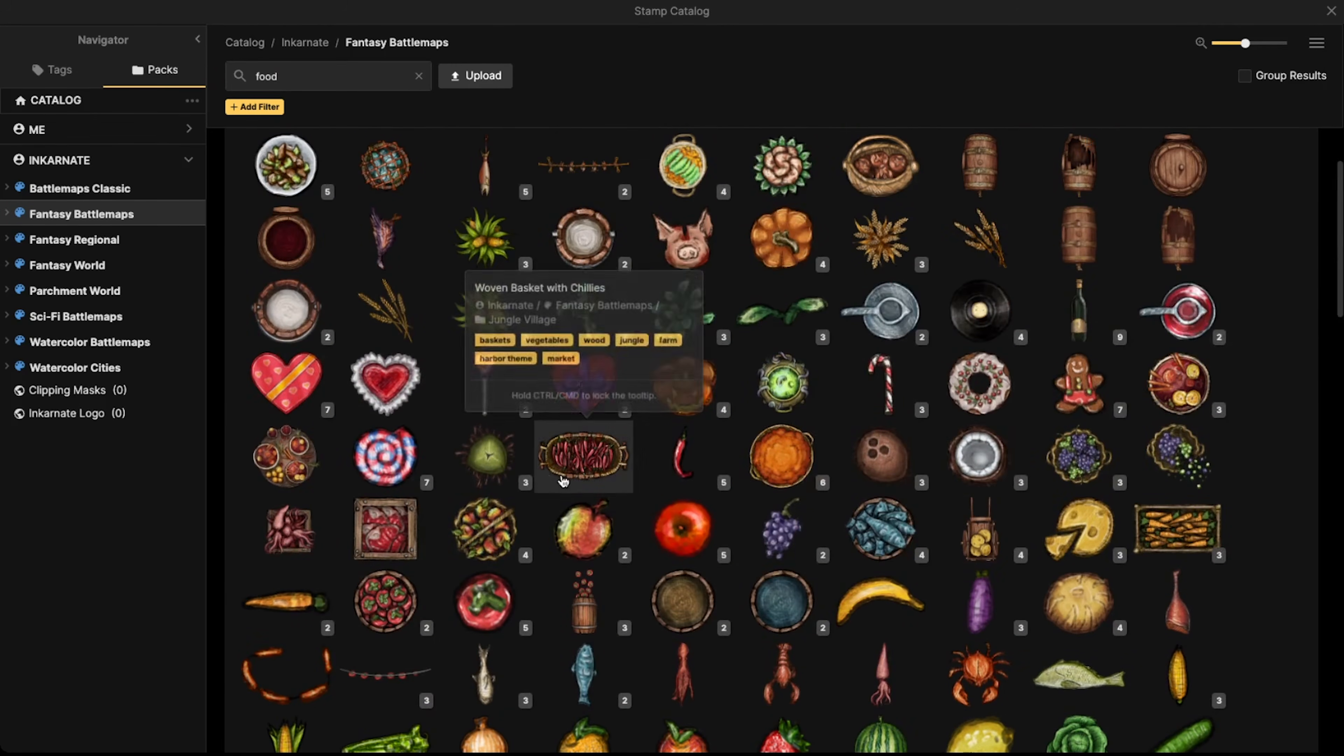
Place a Barrel of Tomatoes stamp at scale 90 on the kitchen floor, at the fireplace end of the counter
left_click(385, 601)
scroll(465, 196, "up", 3)
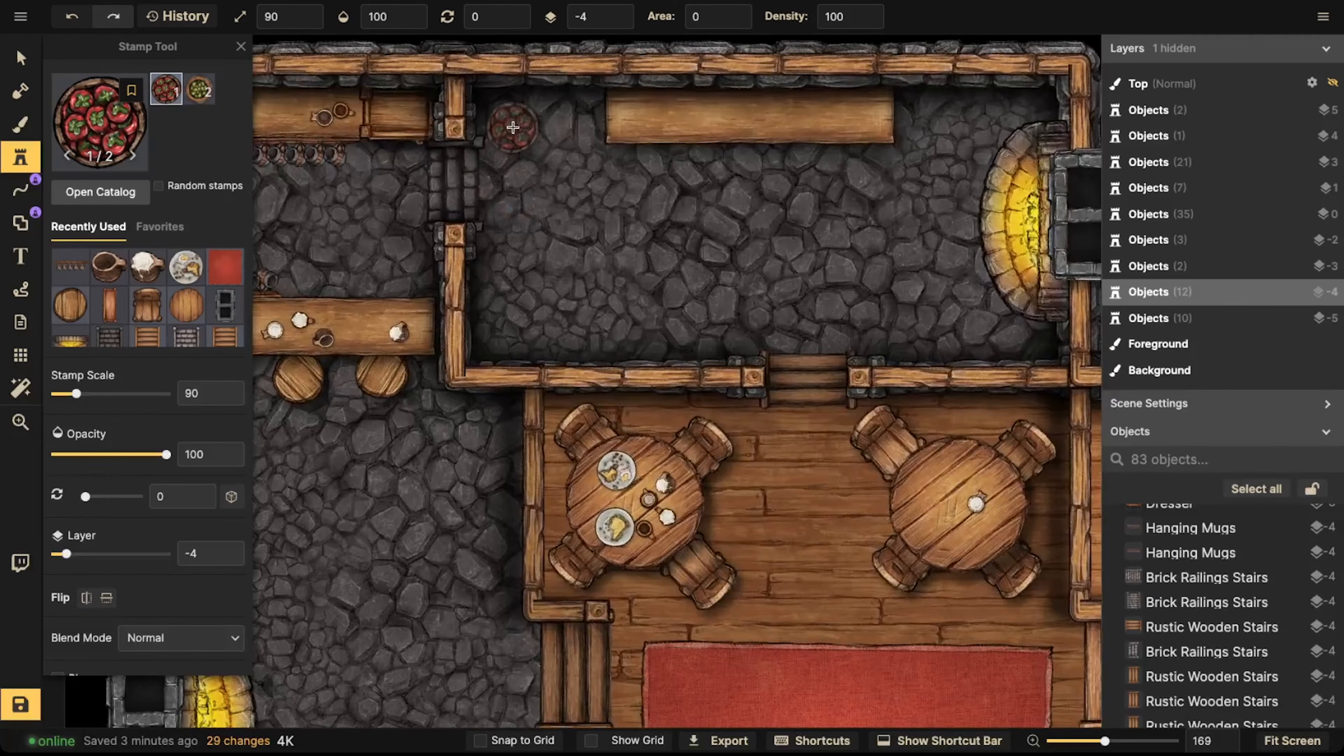
left_click(511, 127)
key("ctrl+z")
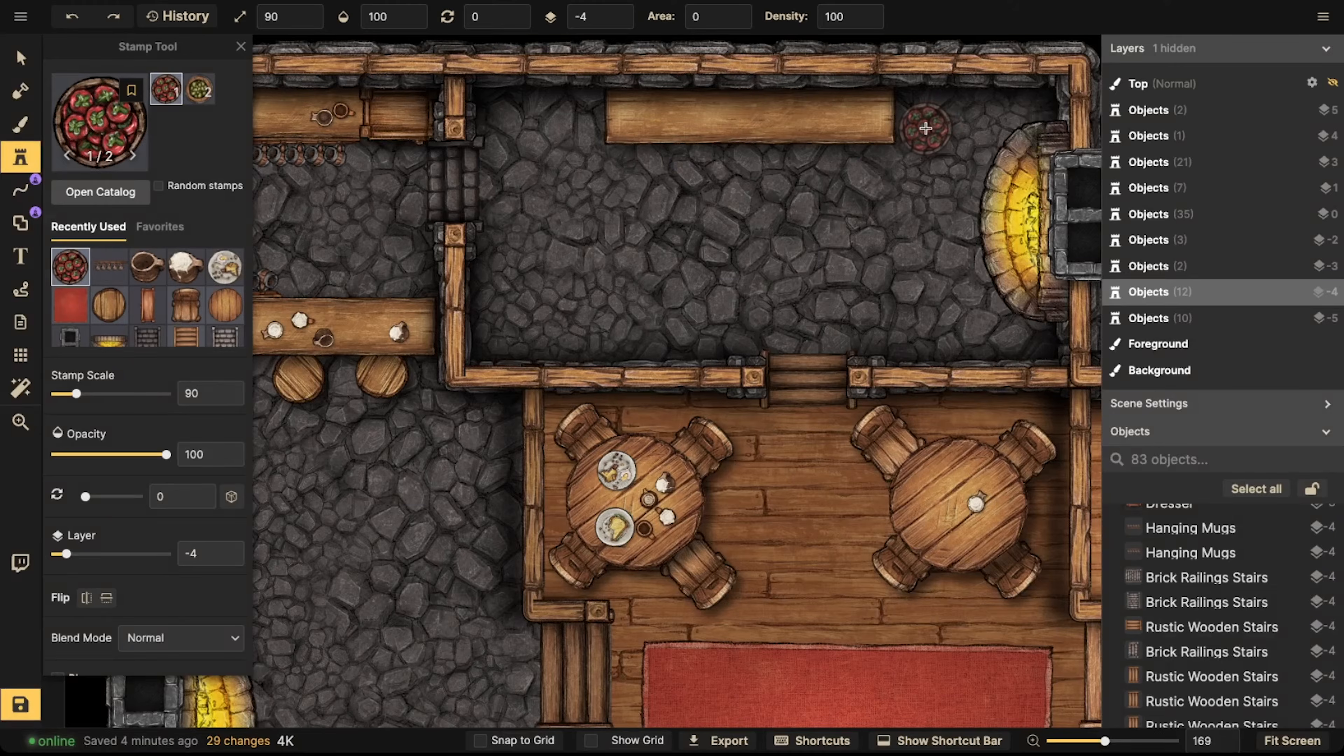
left_click(925, 123)
Reuse the bar's Dresser stamp and place a copy rotated 270 degrees between the kitchen doorway and the counter, on layer -3
left_click(7, 59)
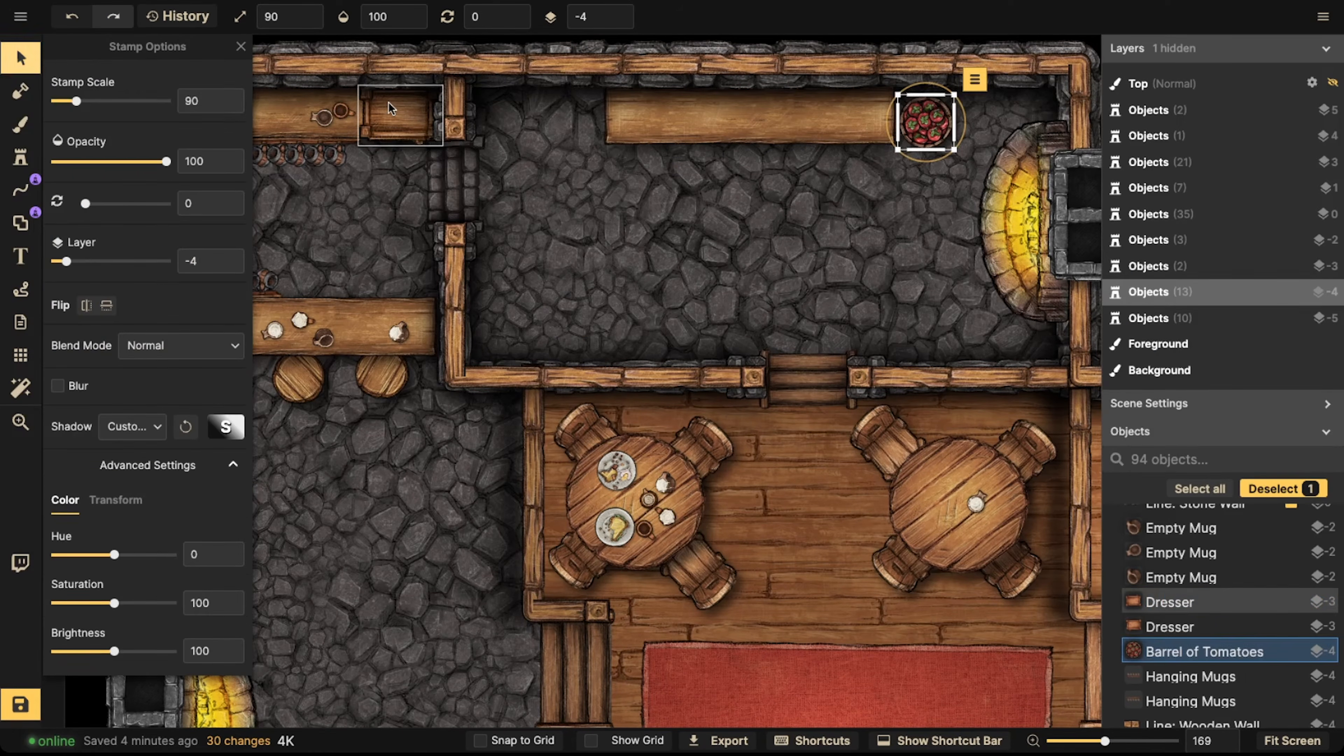
left_click(392, 108)
left_click(22, 162)
key("Left")
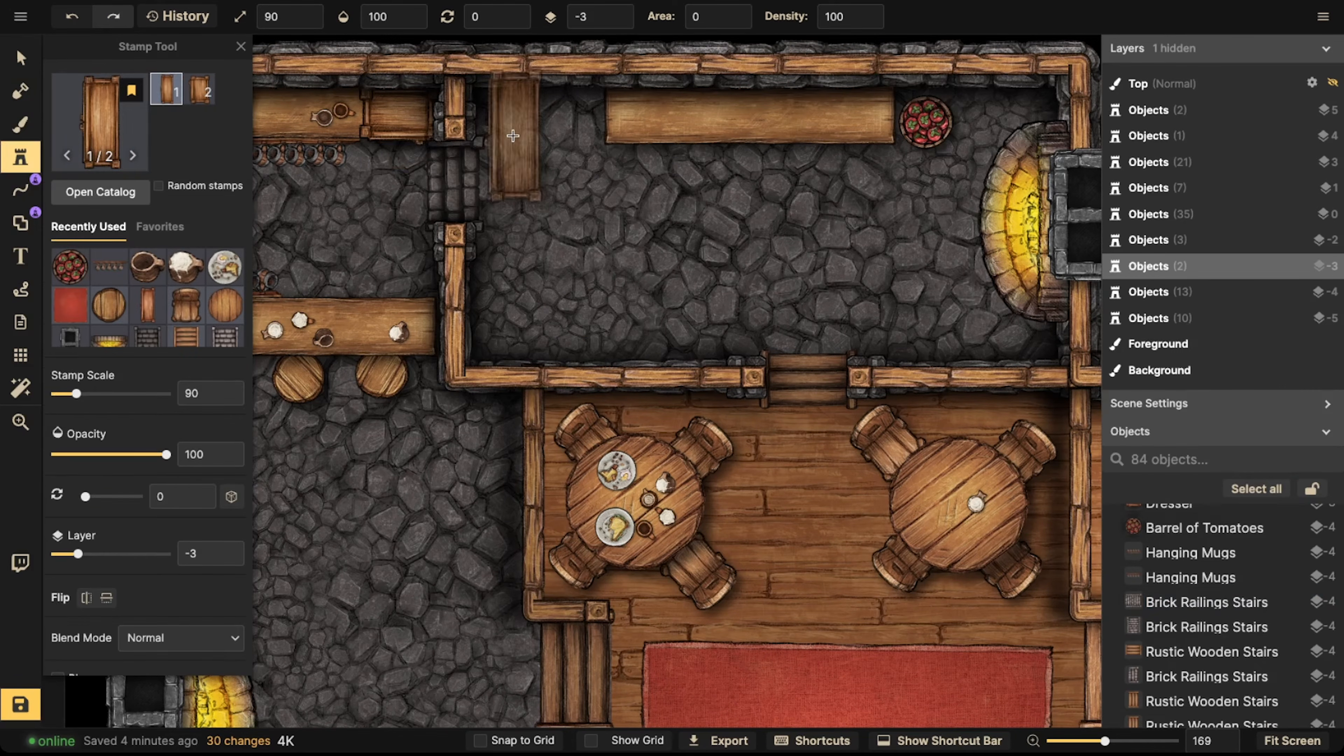
scroll(533, 132, "down", 6, "alt")
left_click(543, 116)
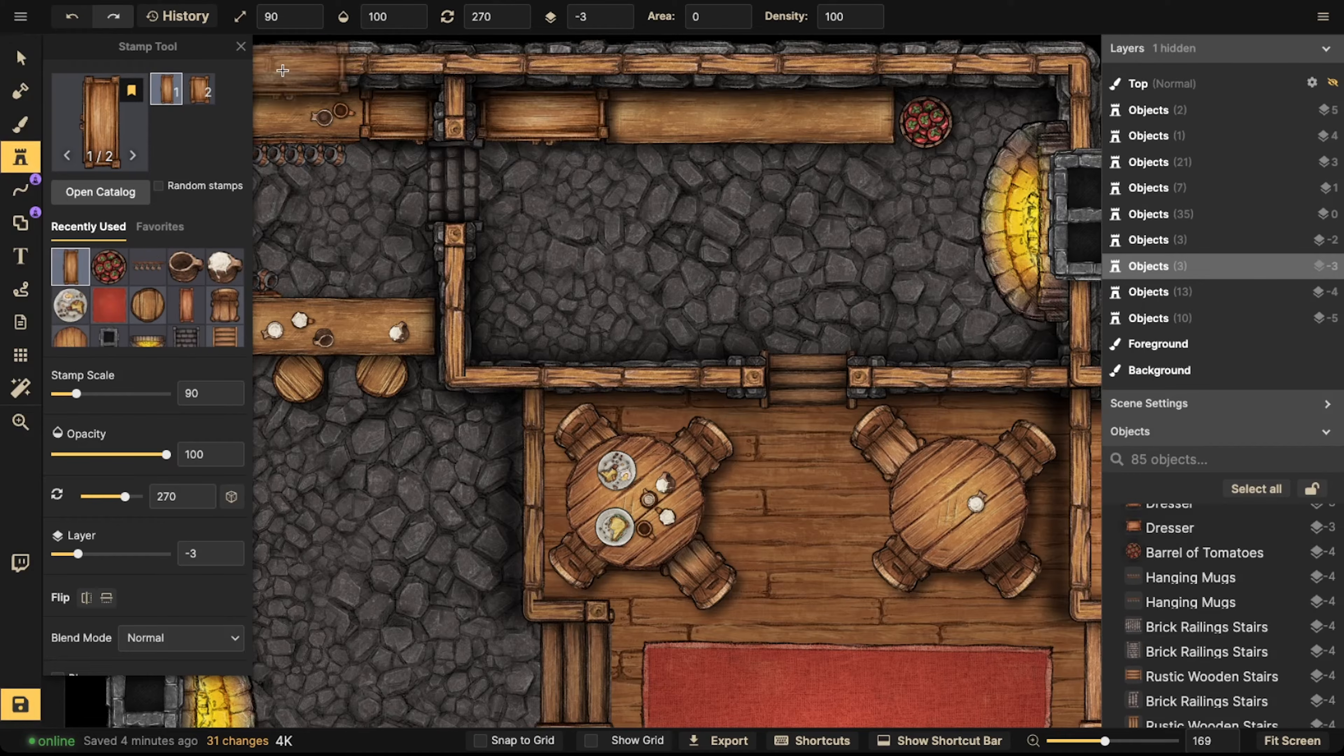
key("Escape")
left_click(810, 130)
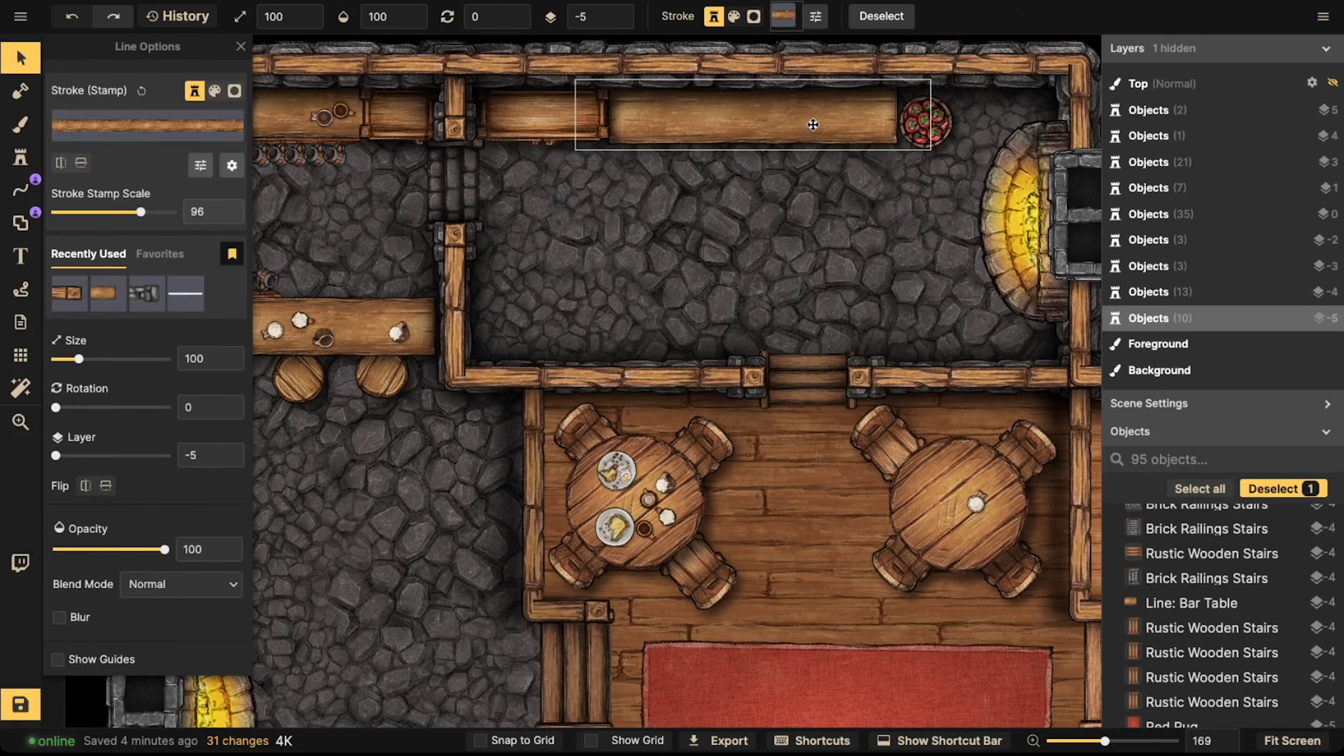
Move the tomato barrel to the kitchen corner behind the bar counter and set its layer to -5
left_click(1004, 132)
left_click_drag(930, 131, 501, 324)
left_click(624, 16)
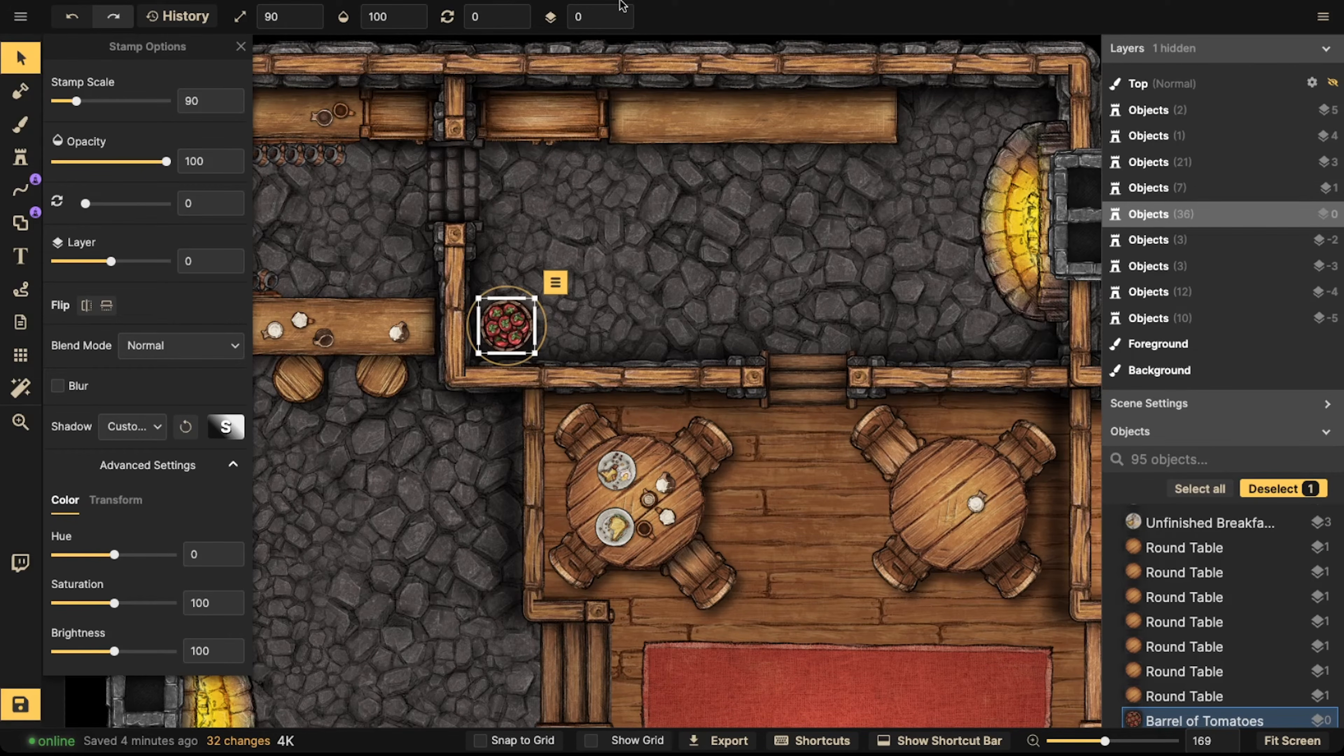
left_click(620, 24)
left_click(620, 24)
left_click(620, 24)
left_click(620, 23)
left_click(620, 24)
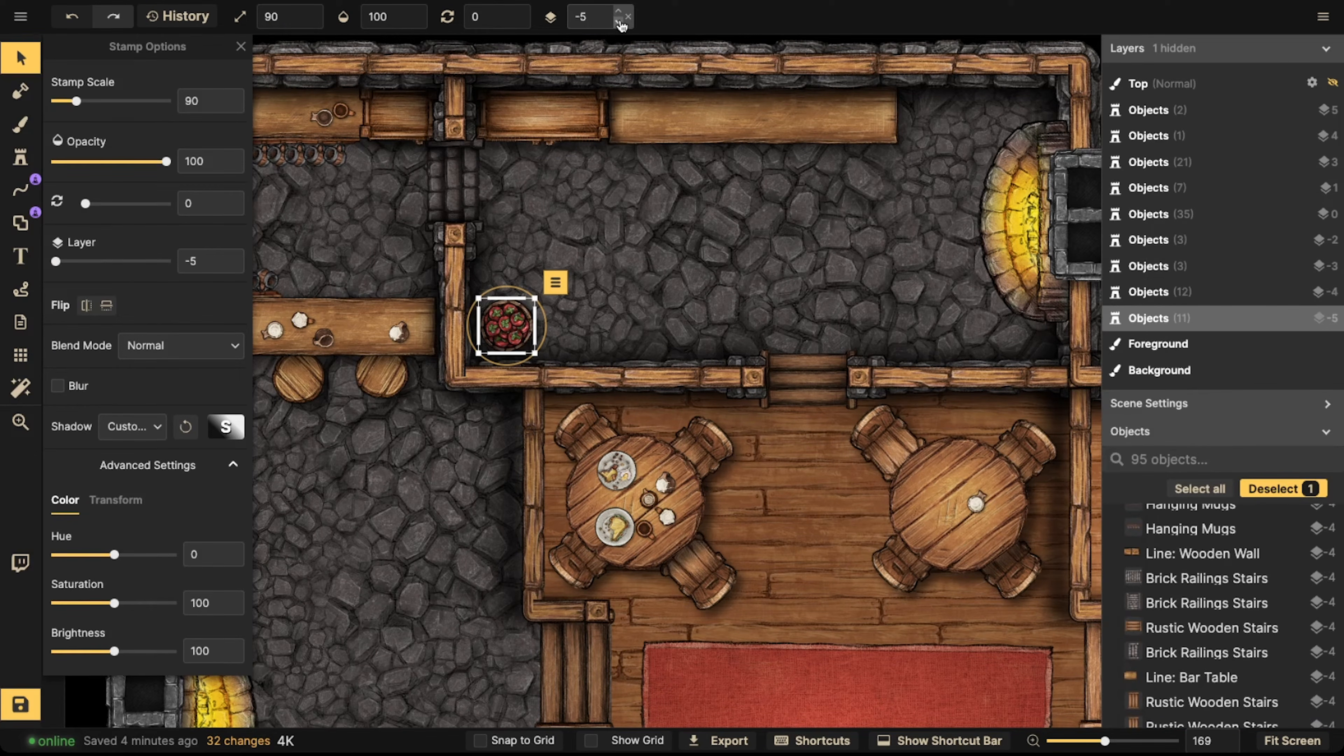
key("Escape")
Find the Campfire Stacks Unlit stamp by searching for wood and place it at scale 50, rotated 60 degrees, beside the kitchen fireplace
left_click(20, 157)
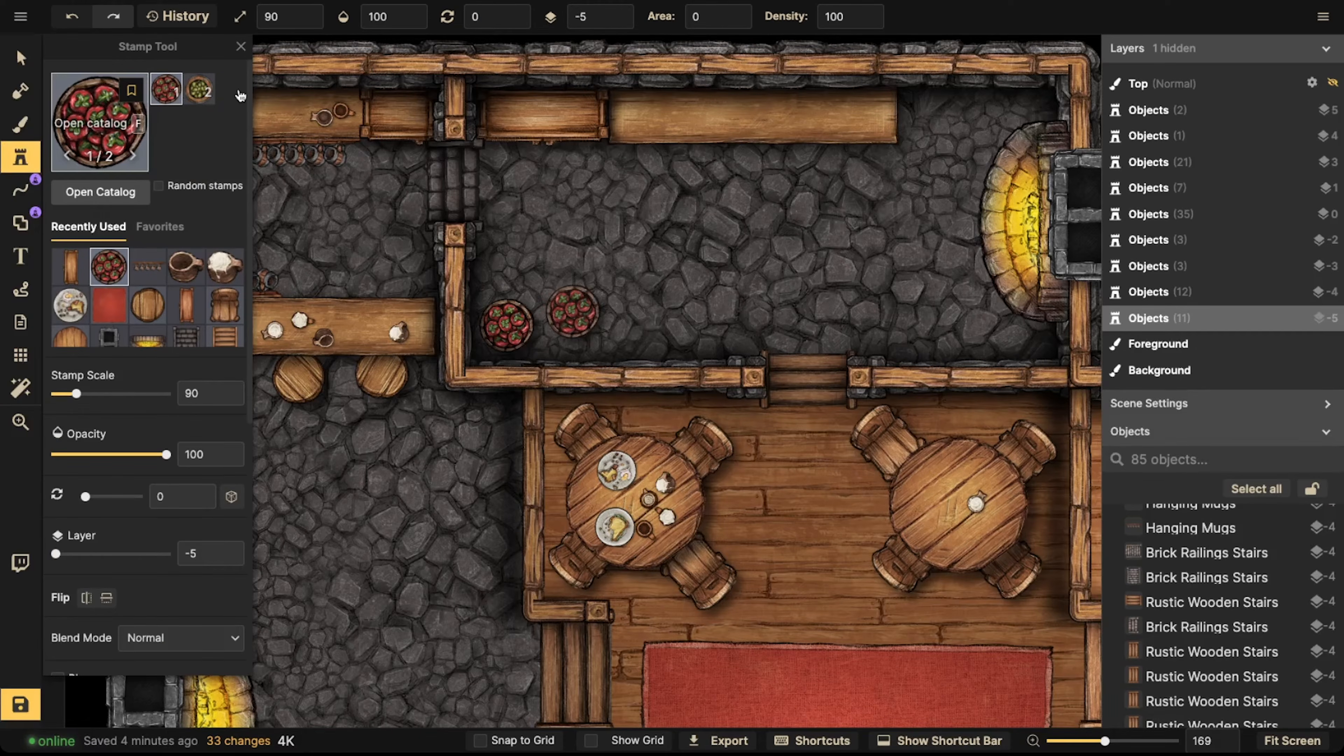
type("f")
type("woo")
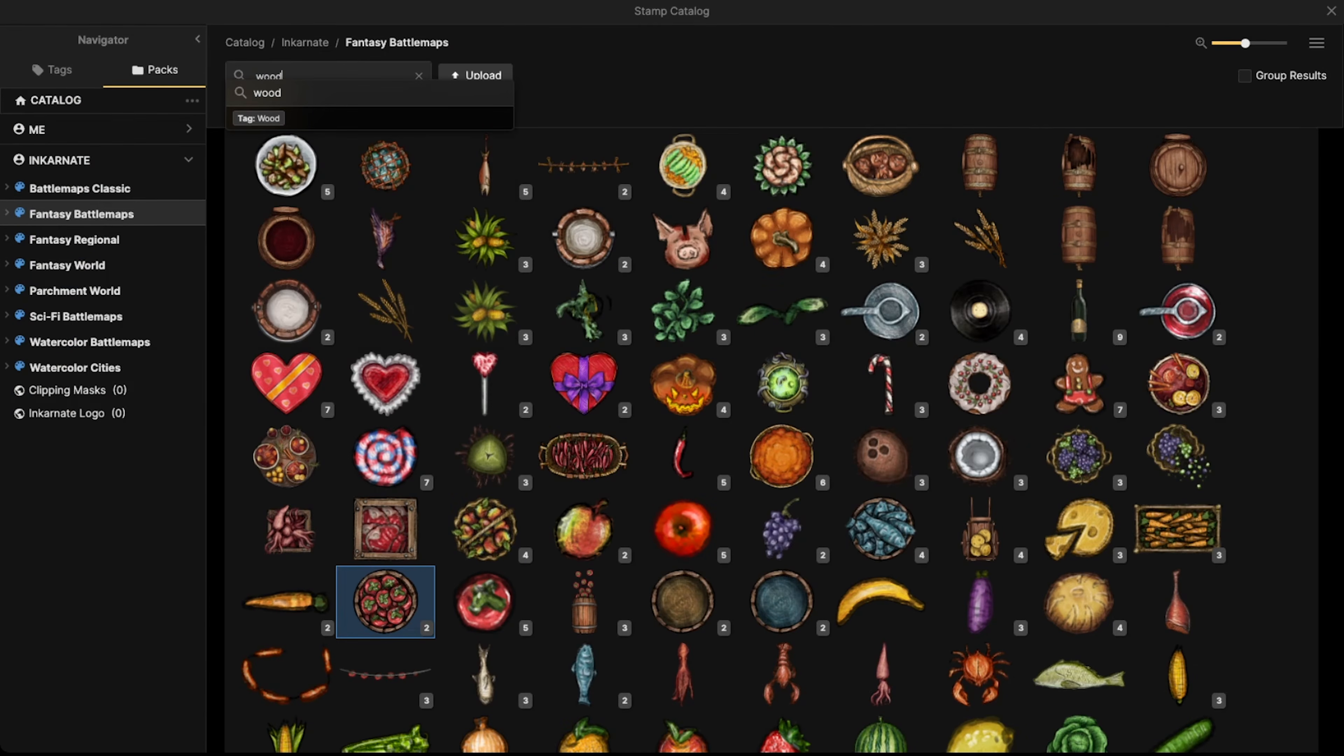
type("d")
key("Return")
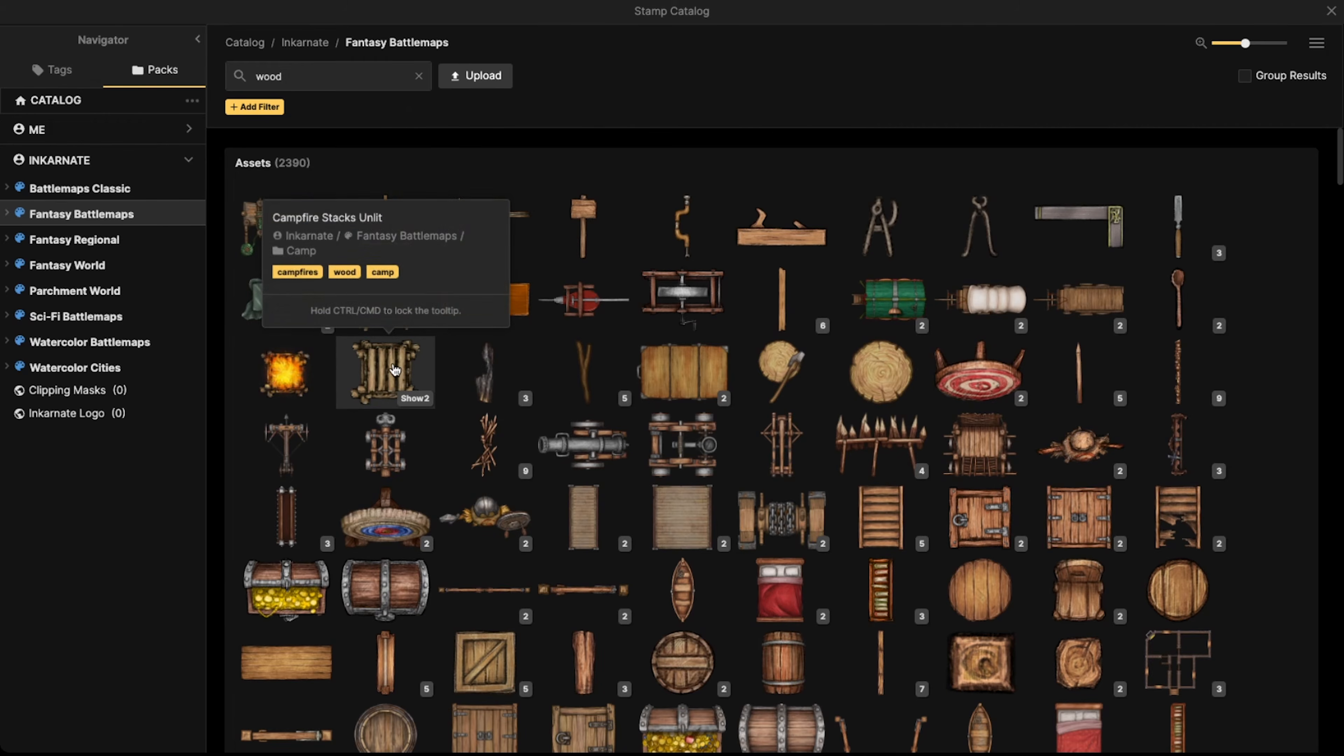
left_click(391, 368)
scroll(486, 323, "down", 6, "alt")
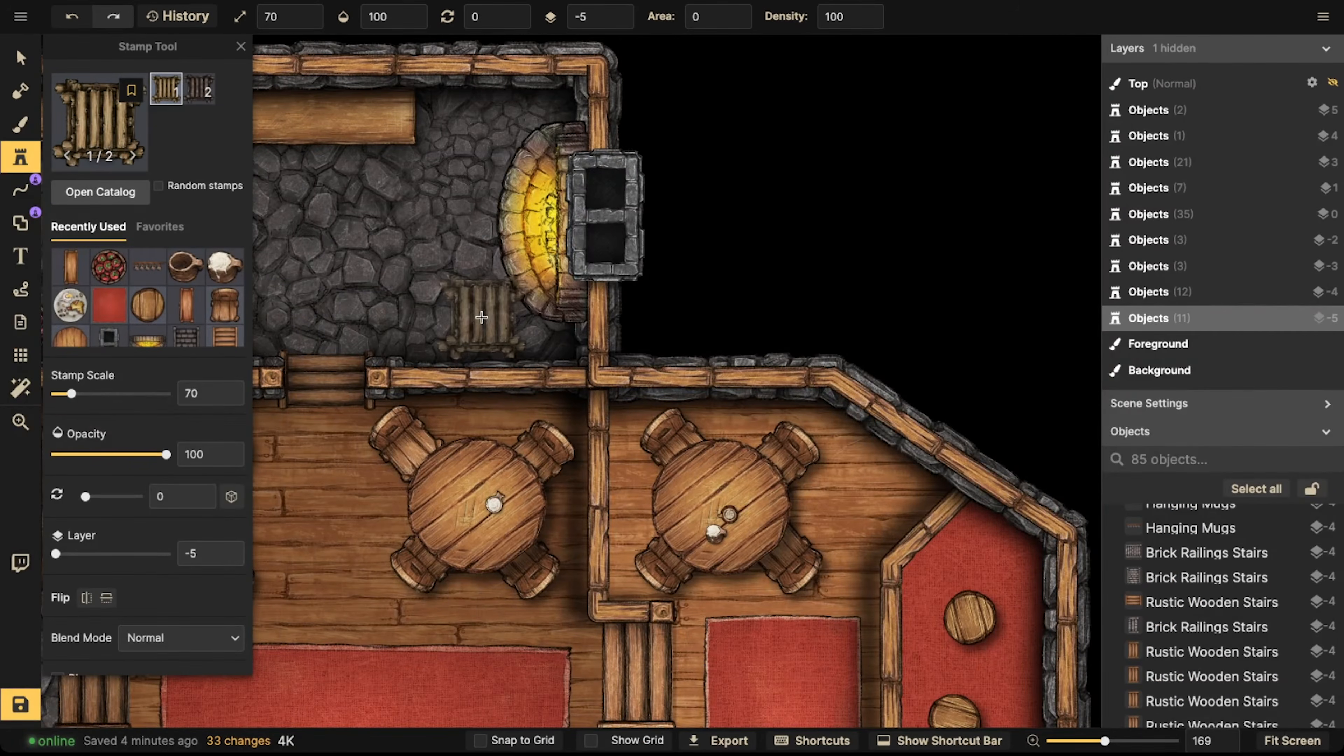
scroll(477, 131, "up", 2, "shift")
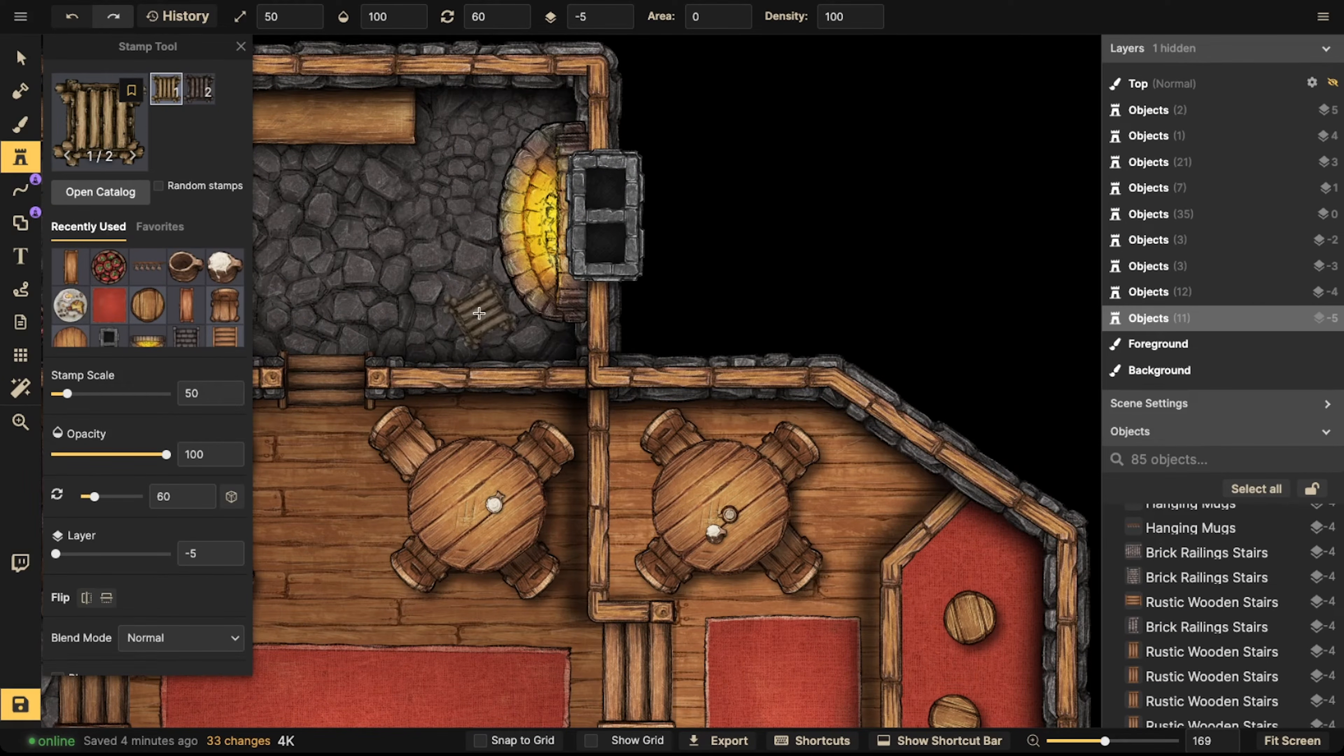
left_click(479, 313)
Find the Axe stamp and place it at scale 110, rotated 330 degrees, against the wood stack by the kitchen fireplace
left_click(87, 97)
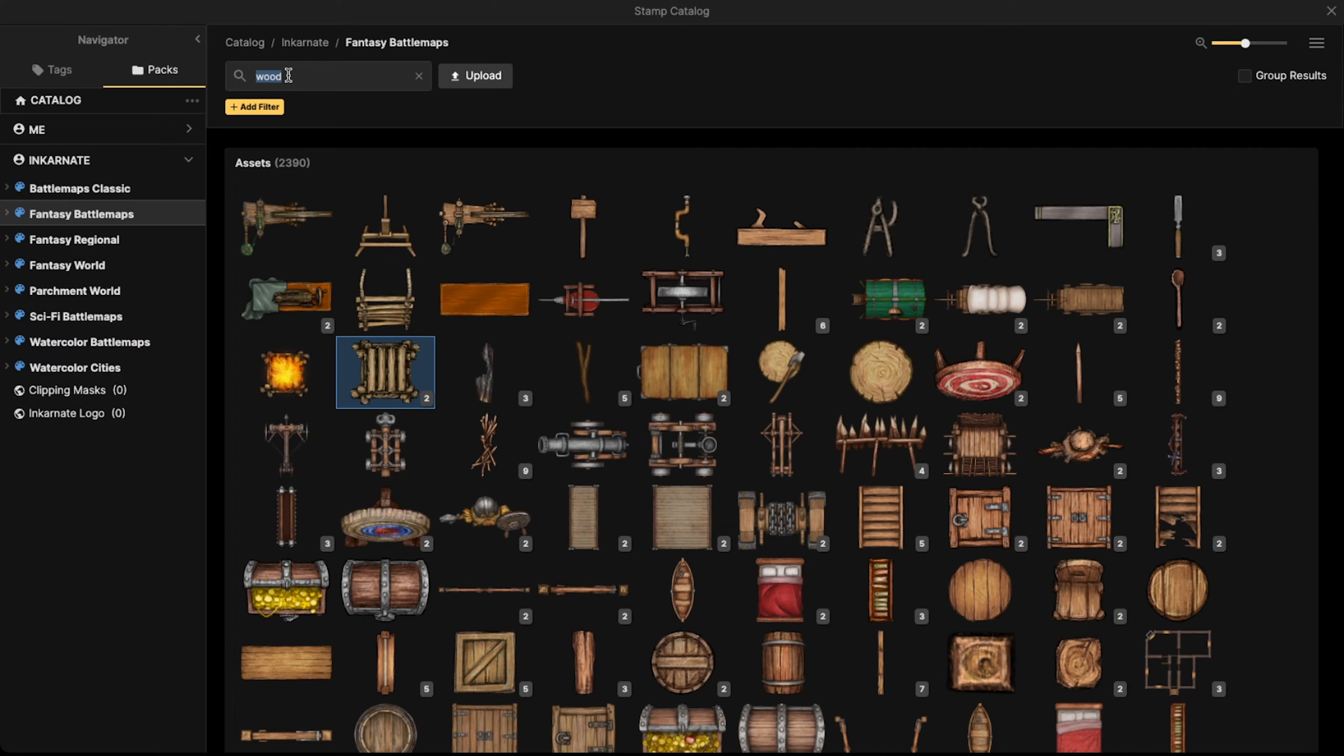
type("axe")
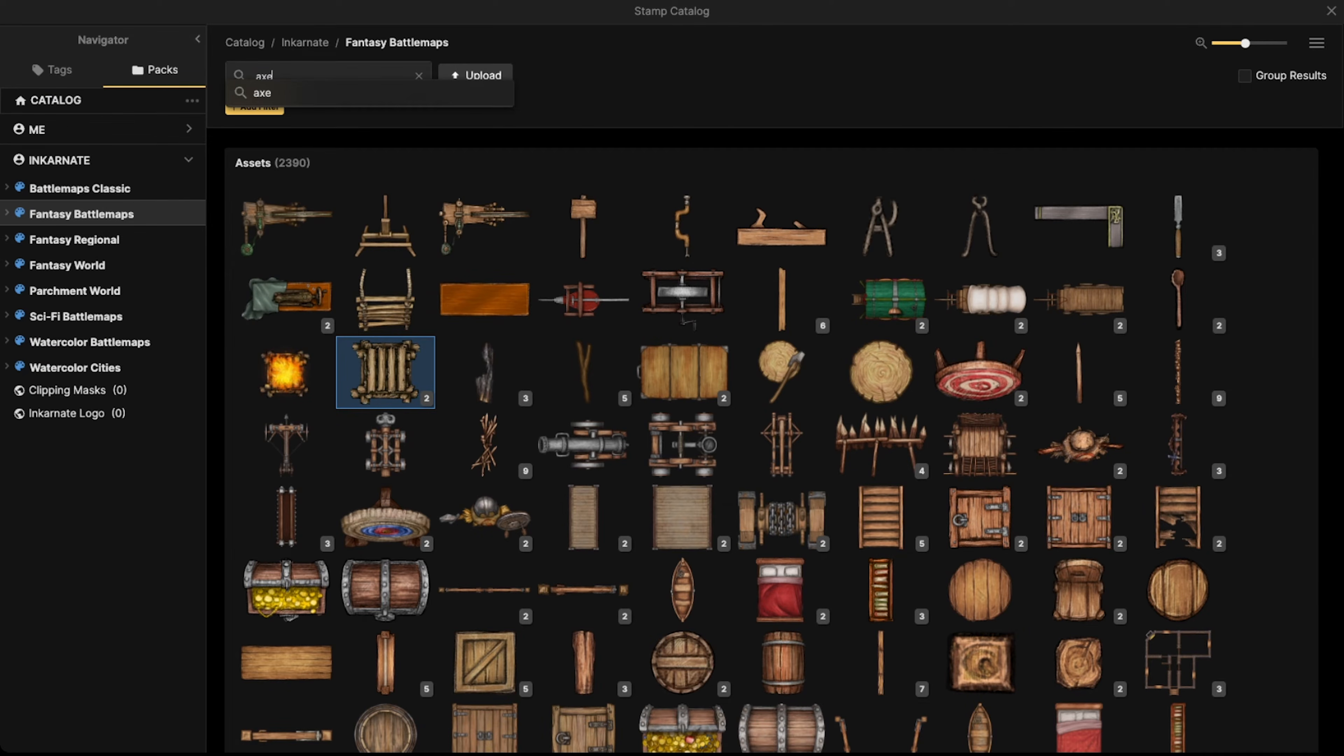
key("Return")
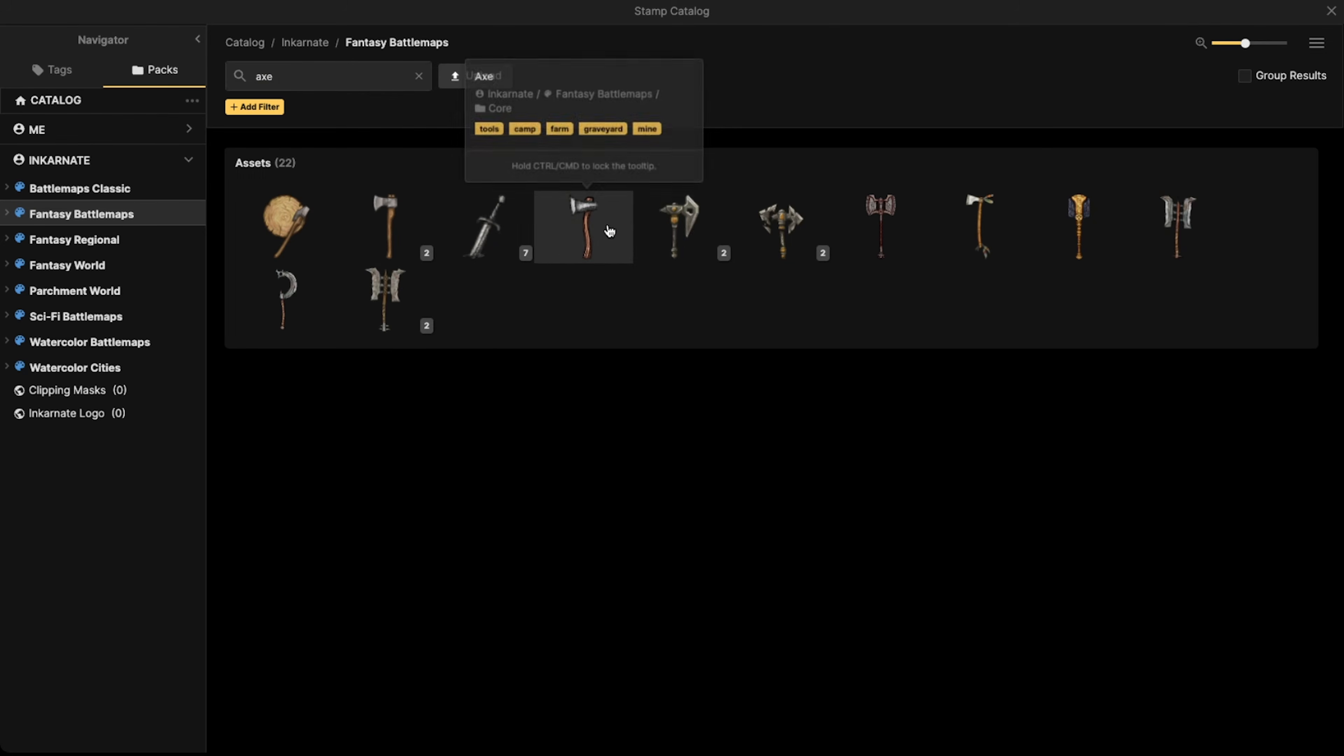
left_click(610, 232)
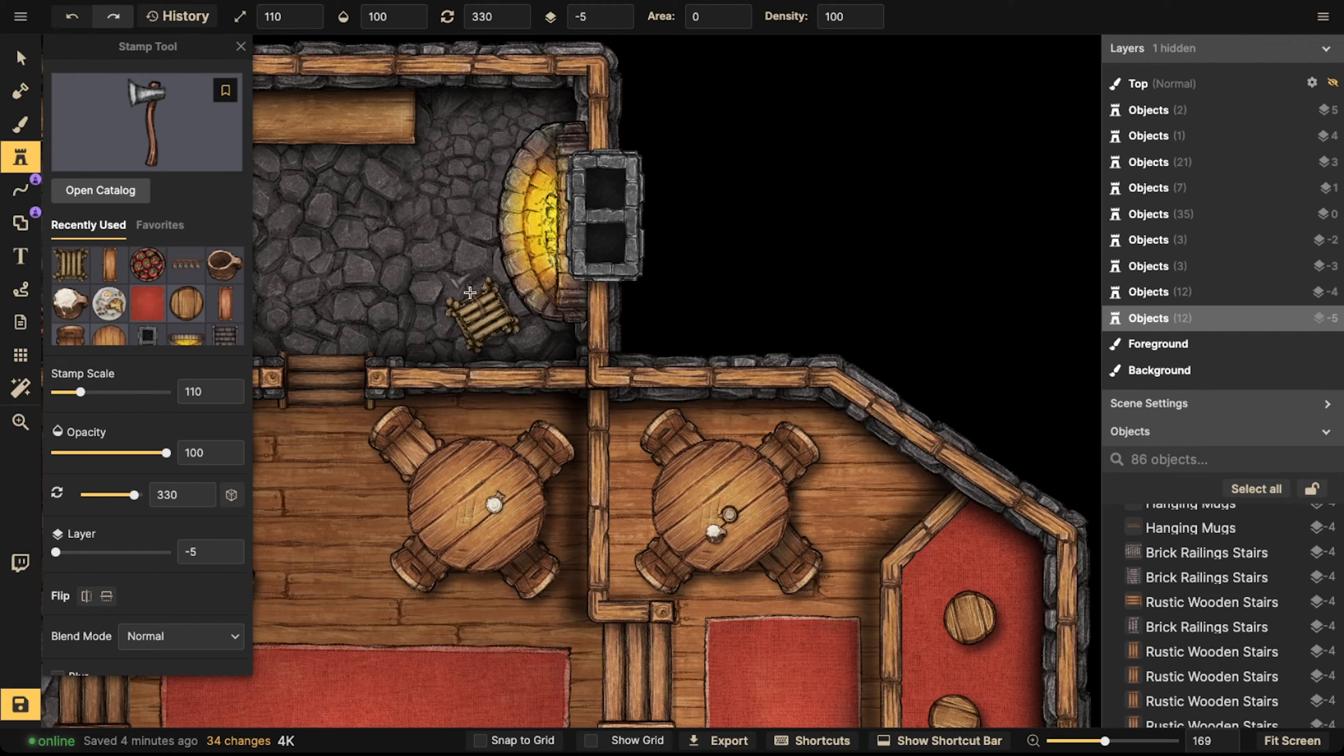
left_click(469, 293)
scroll(192, 205, "down", 1)
key("Tab")
scroll(318, 198, "down", 2)
middle_click_drag(181, 171, 507, 204)
Search the stamp catalog for kitchen and choose the Cooking Pot stamp
left_click(20, 158)
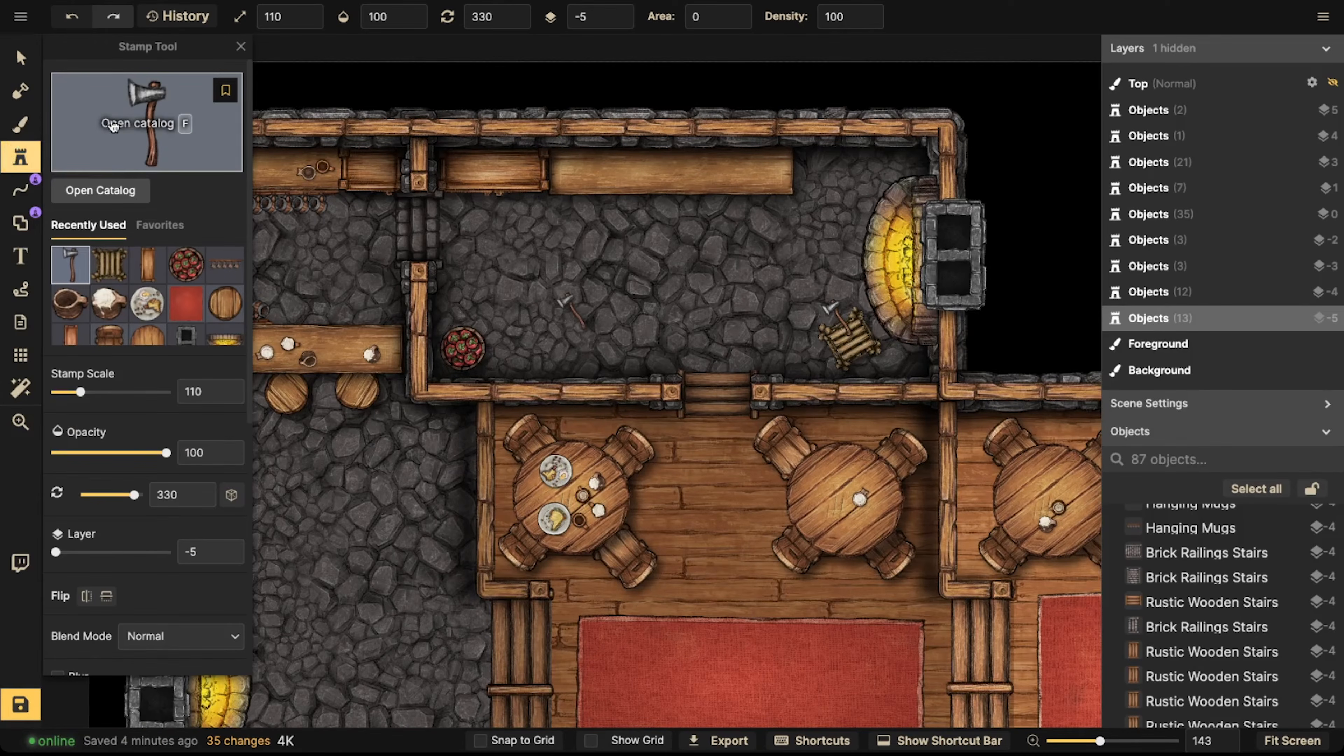
type("fk")
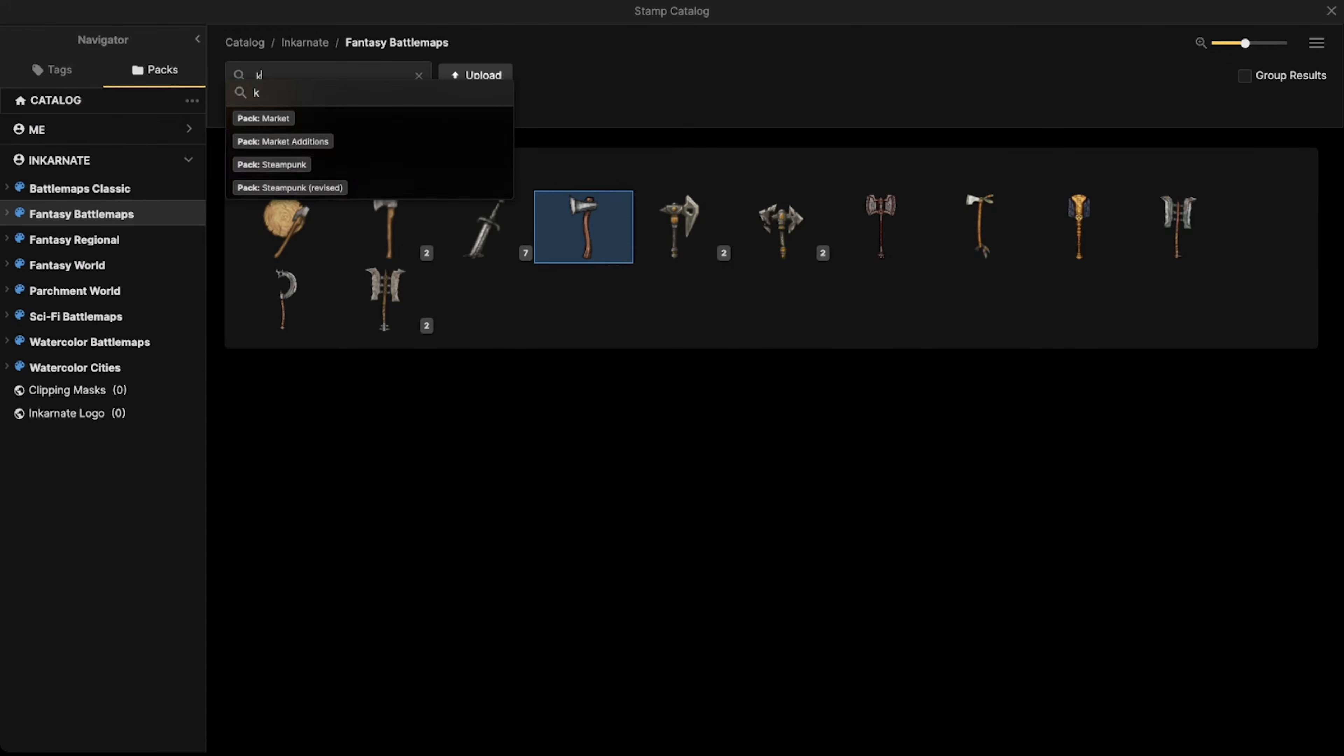
type("itchen")
key("Return")
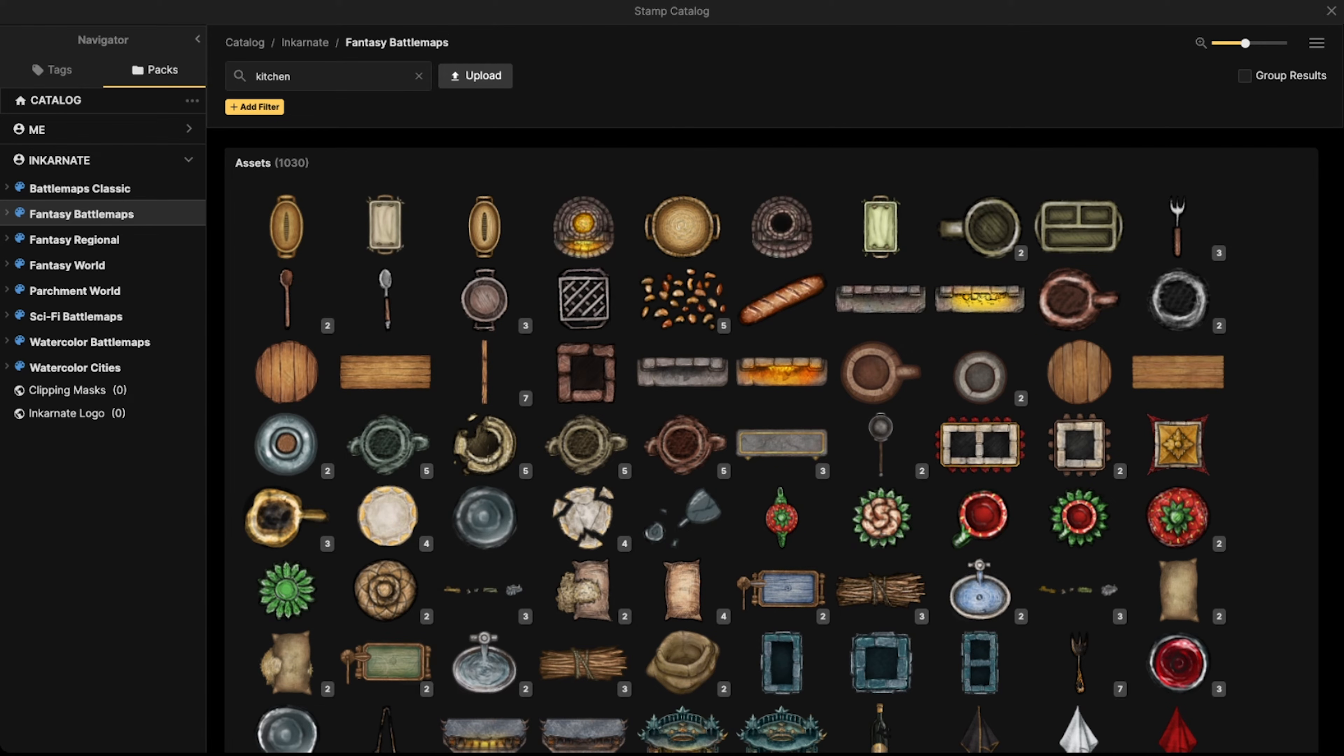
key("super+a")
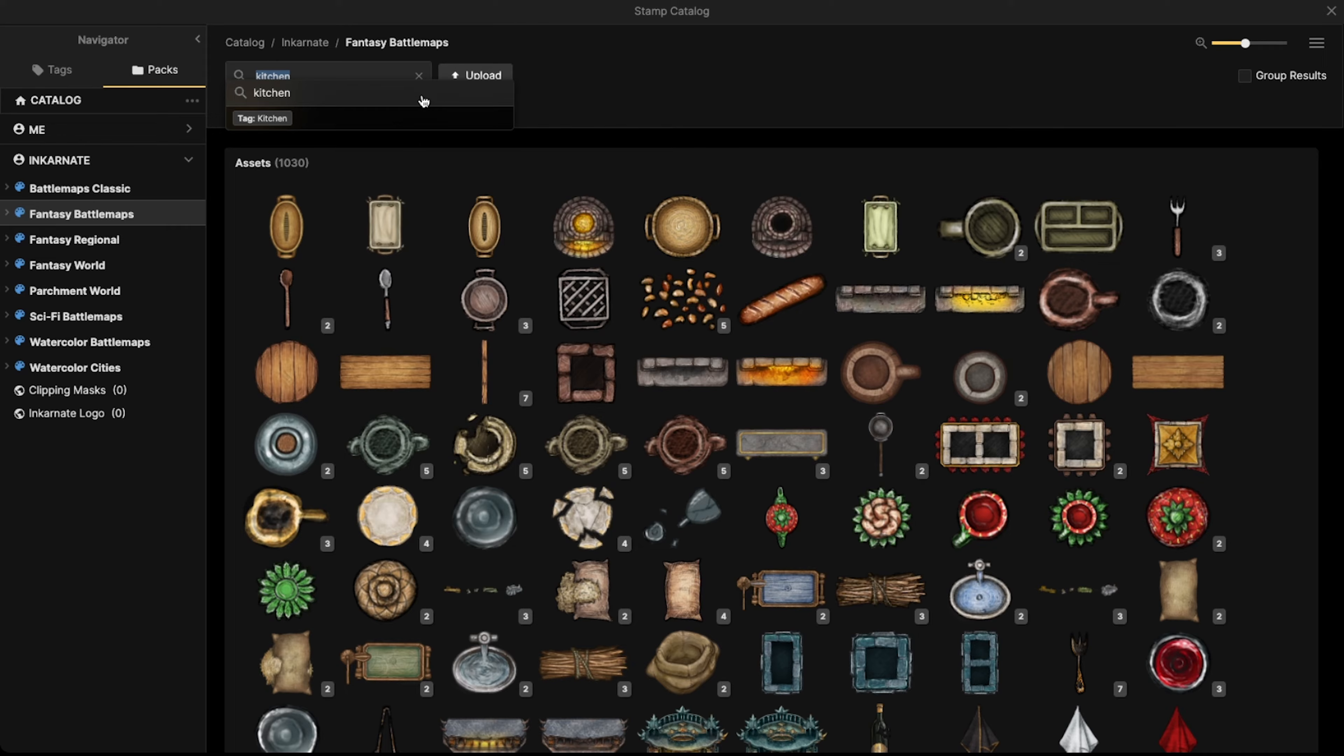
scroll(577, 318, "down", 1)
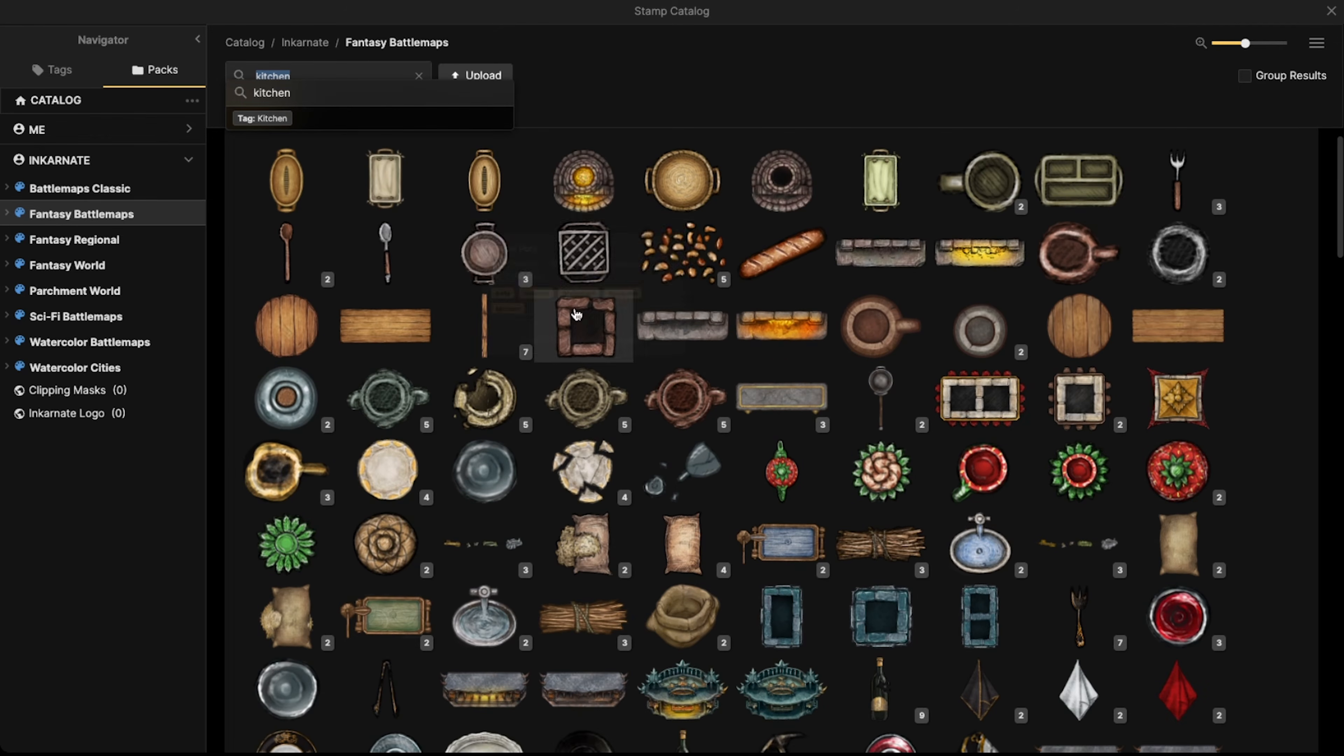
left_click(483, 253)
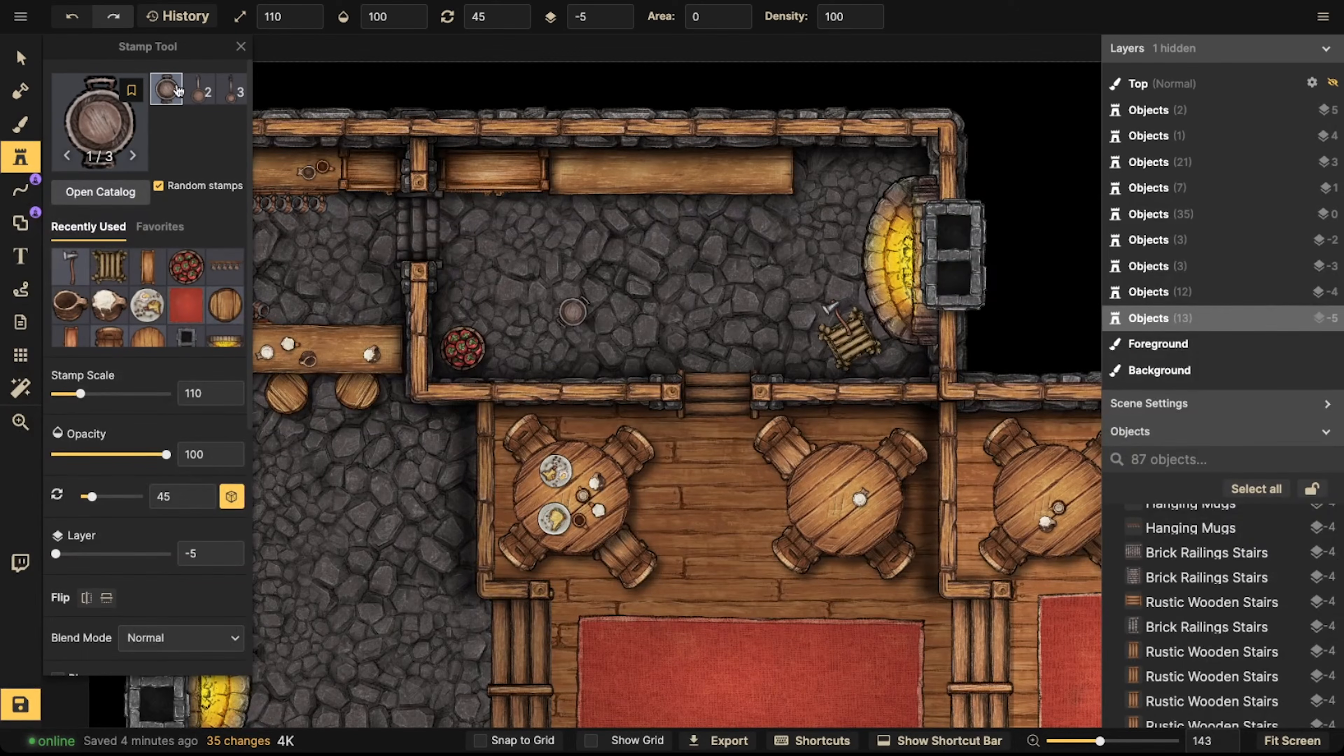
Place the Frying Pan variant at scale 110, rotated 300 degrees, on the edge of the kitchen hearth and set its layer to 0
left_click(199, 88)
scroll(762, 234, "up", 4)
scroll(920, 233, "down", 7, "shift")
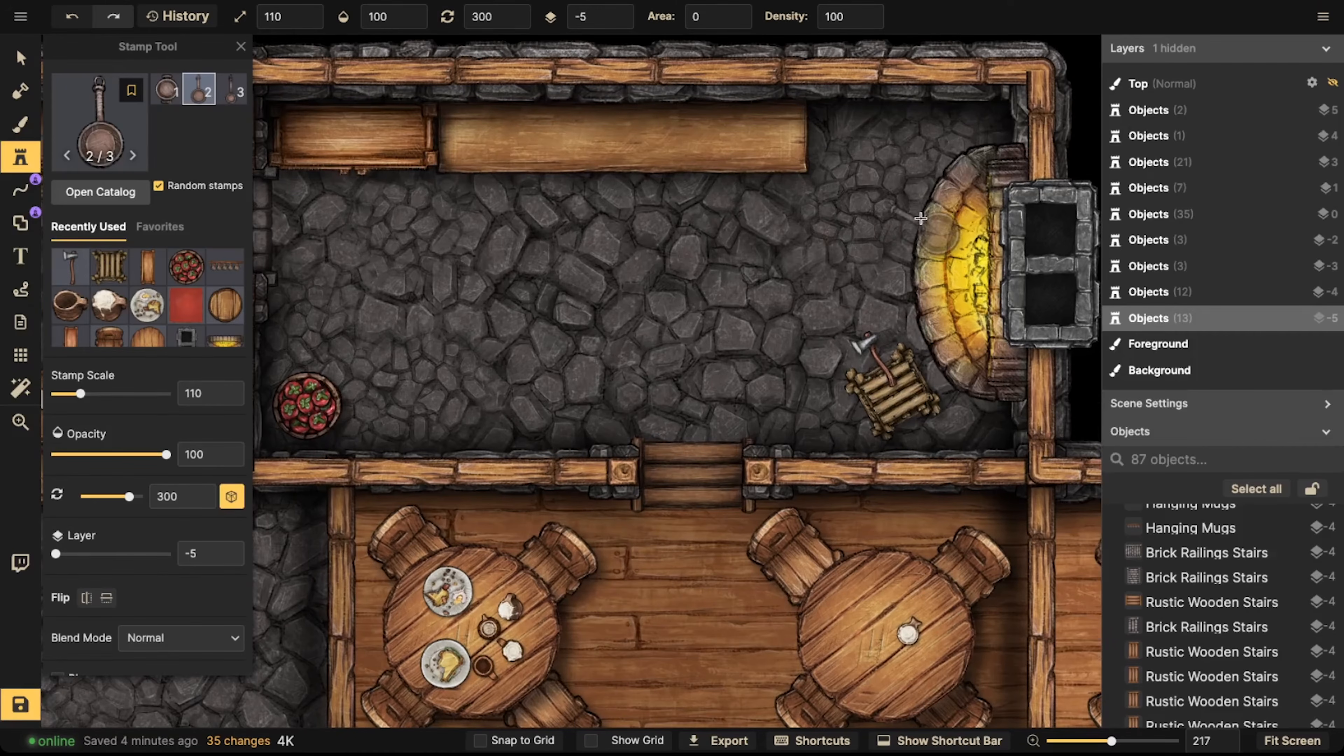
left_click(933, 209)
left_click(20, 57)
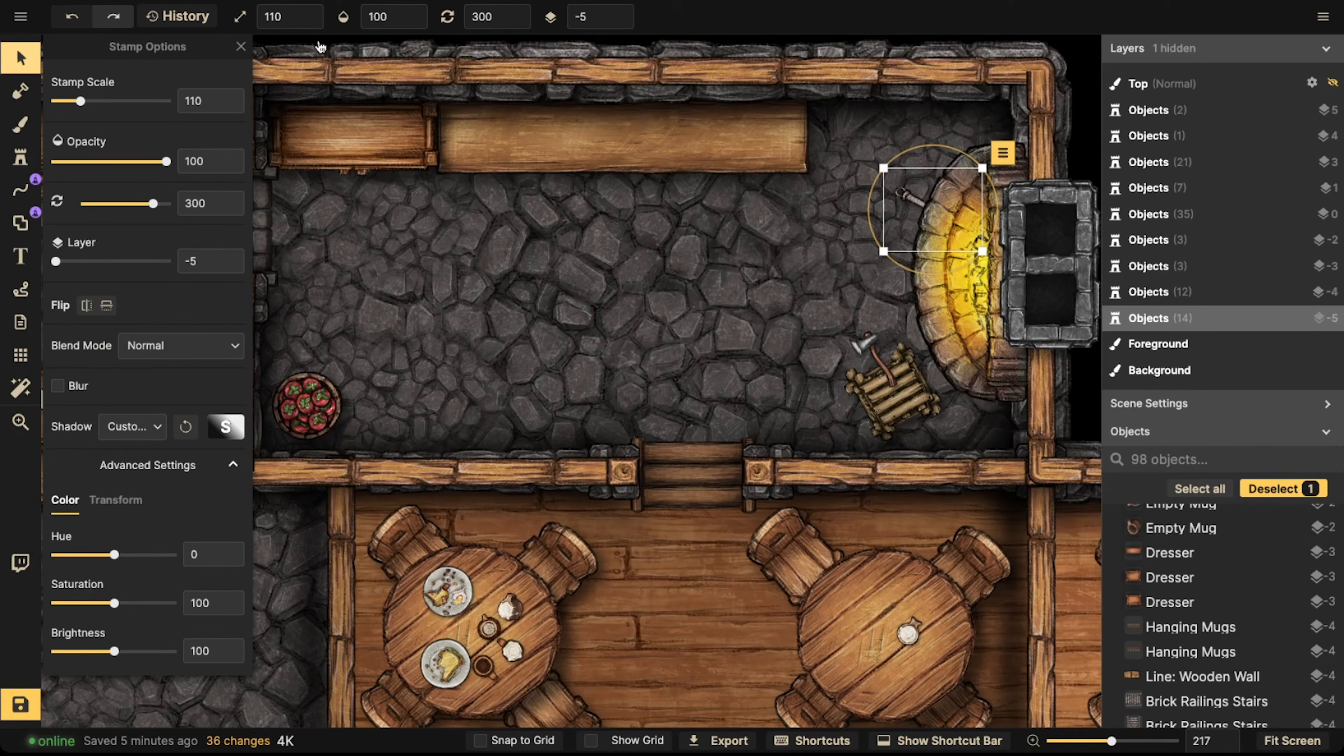
left_click(628, 17)
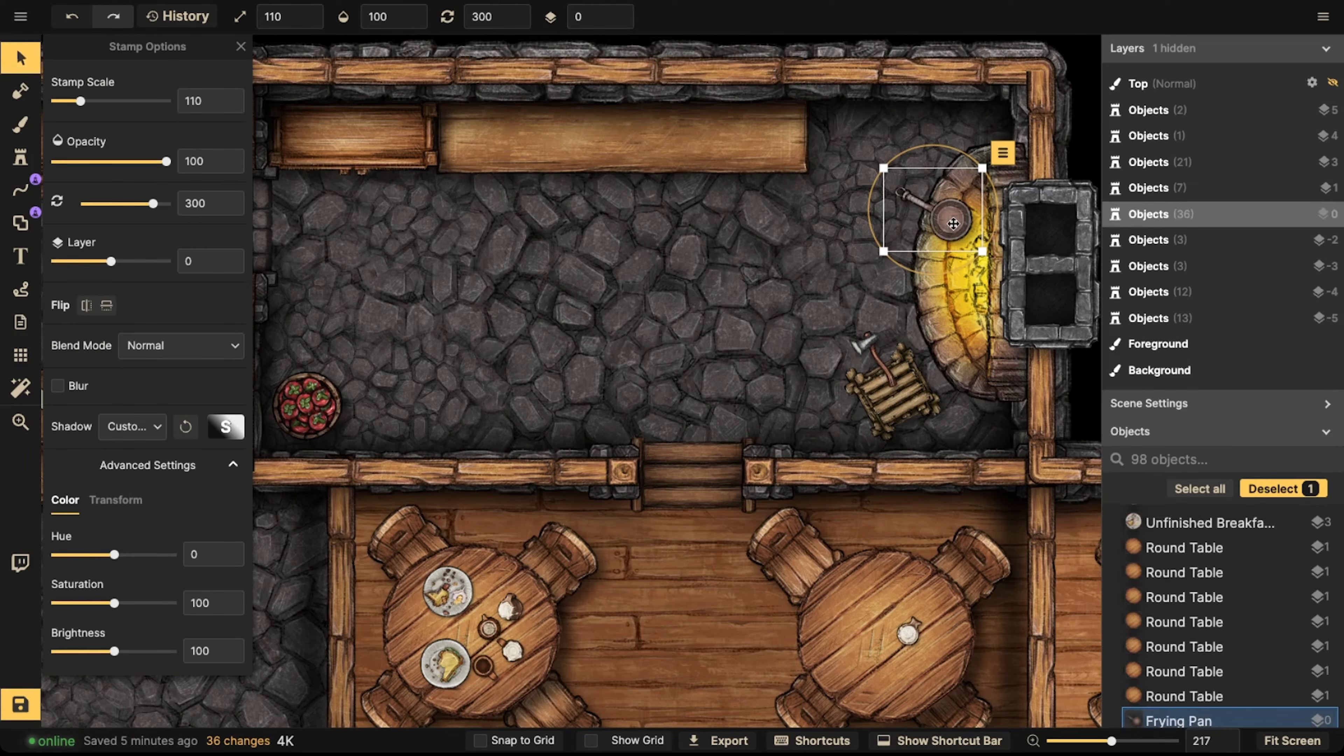
key("Down")
key("Down")
Place a Cooking Pot stamp at scale 110 on layer 0 on the fireplace end of the kitchen counter
left_click(20, 157)
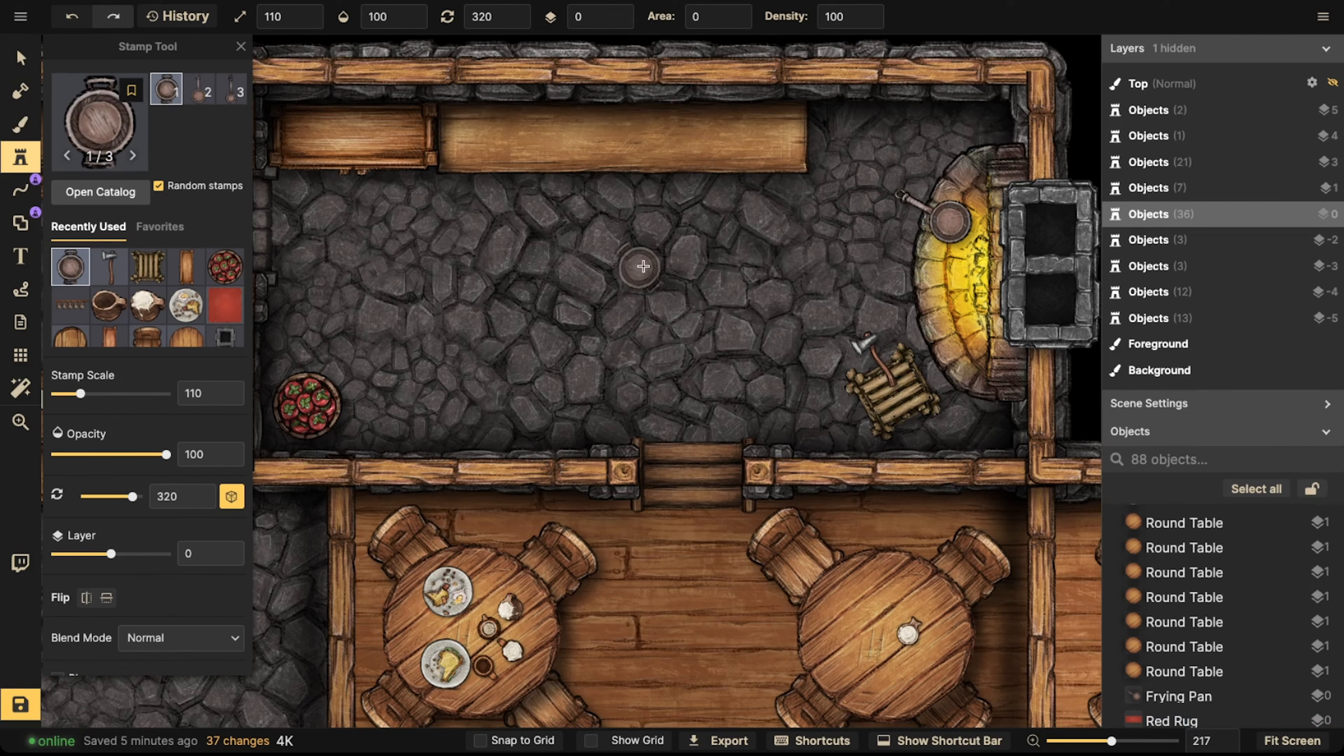
left_click(767, 124)
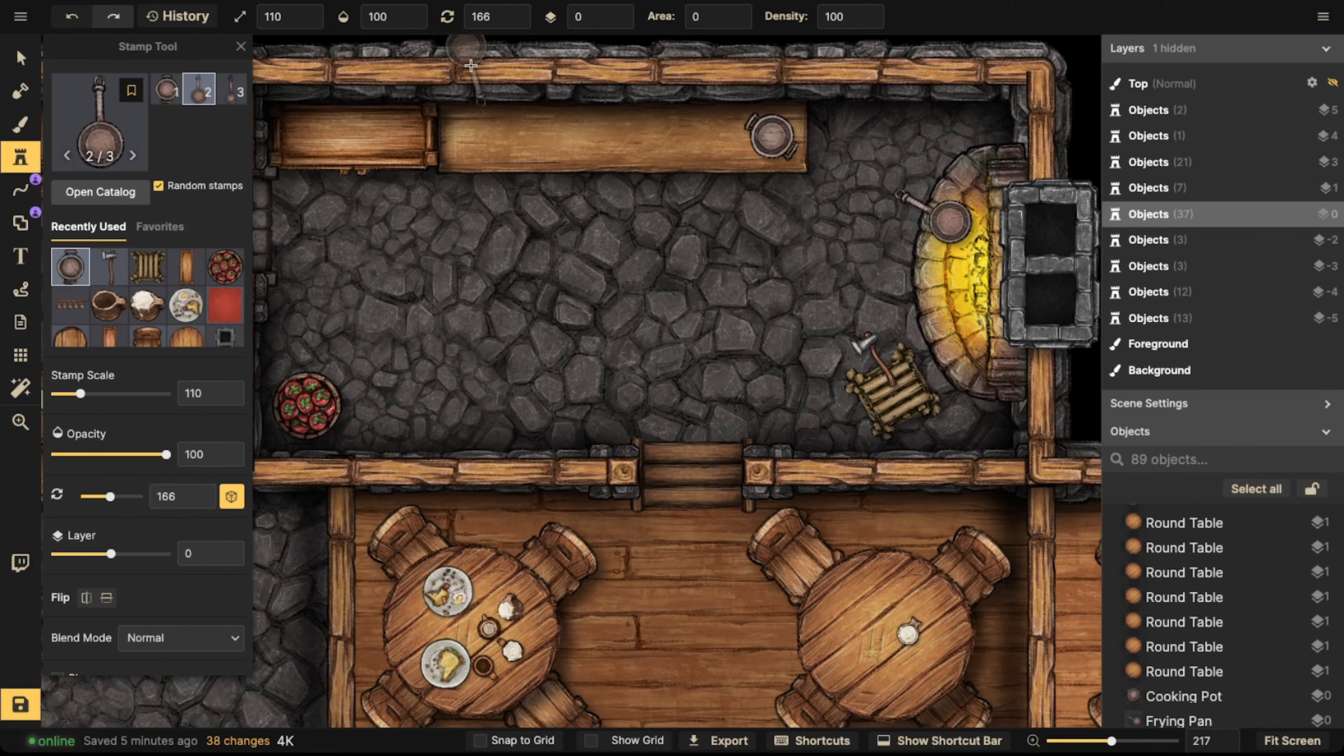
Move the Cooking Pot to the opposite end of the kitchen counter, beside the dresser
left_click(20, 58)
left_click(764, 139)
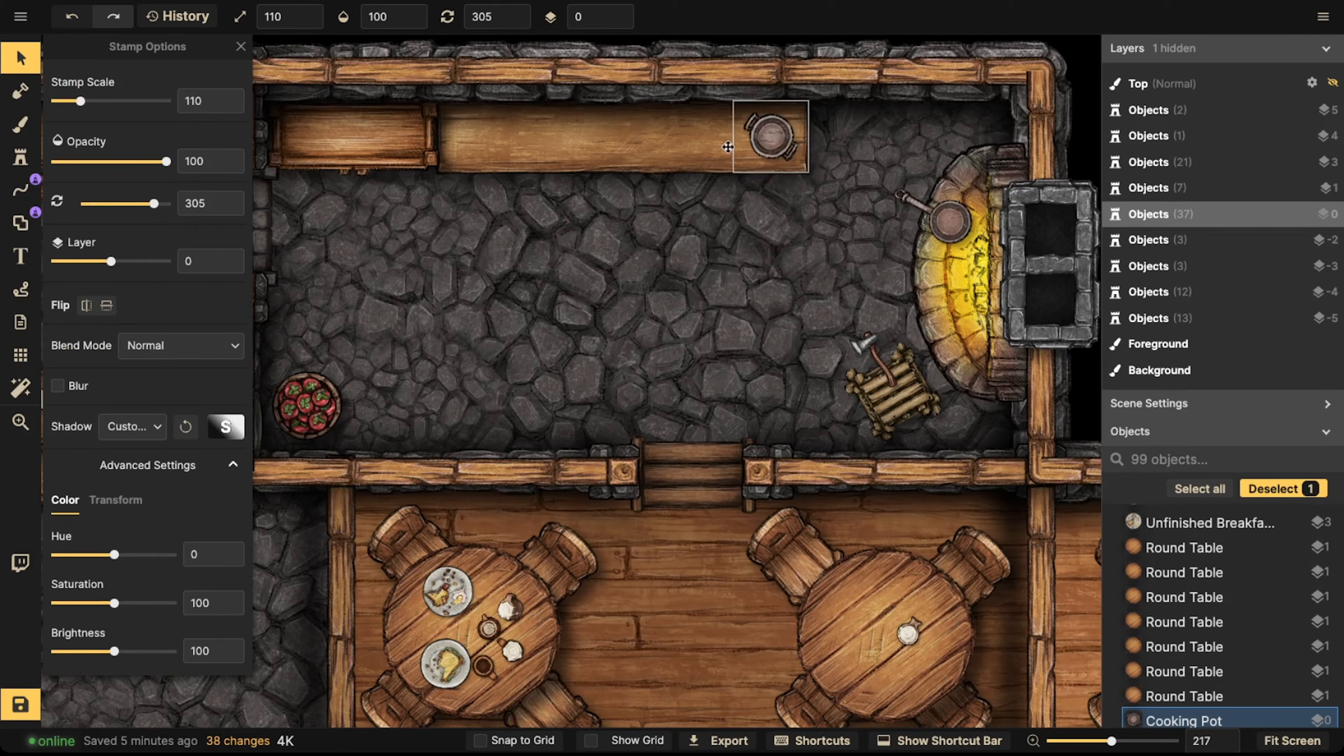
left_click_drag(765, 138, 460, 147)
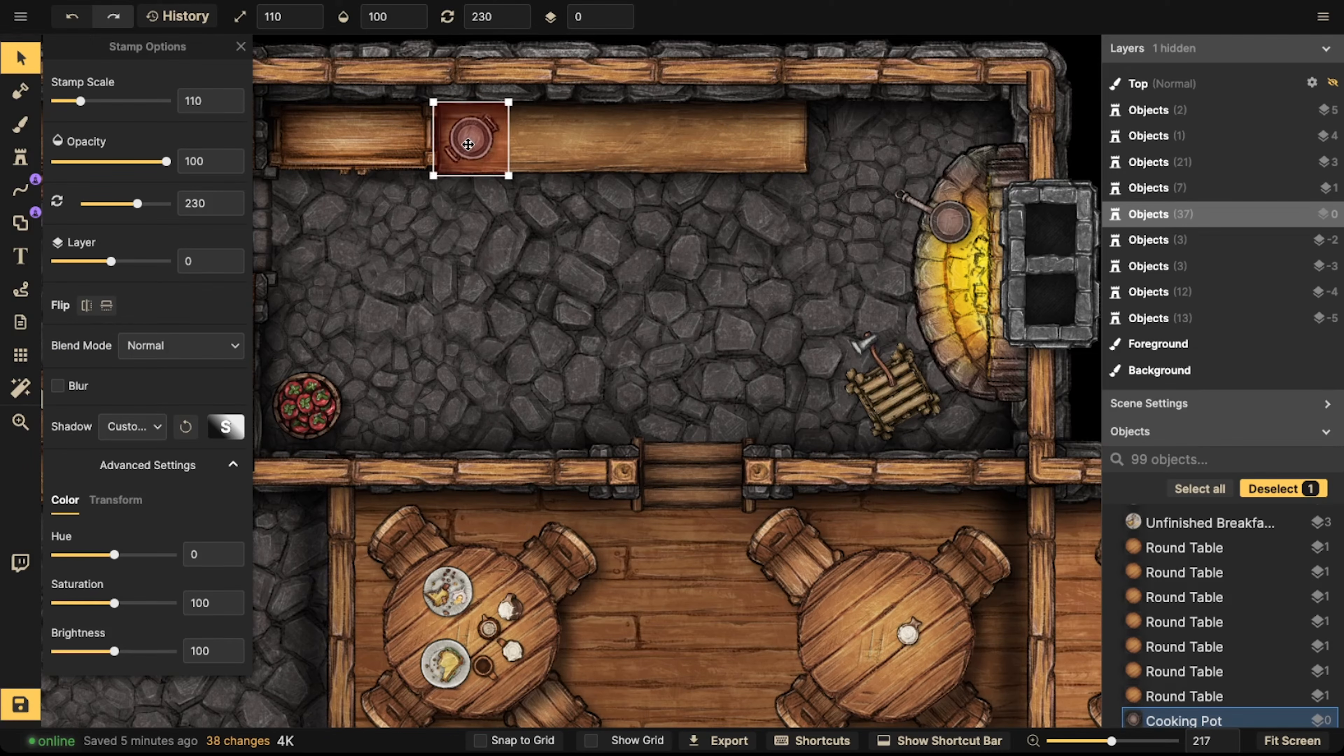
Choose the Sausage stamp from the kitchen results and place it at scale 110 on the counter beside the cooking pot
left_click(20, 156)
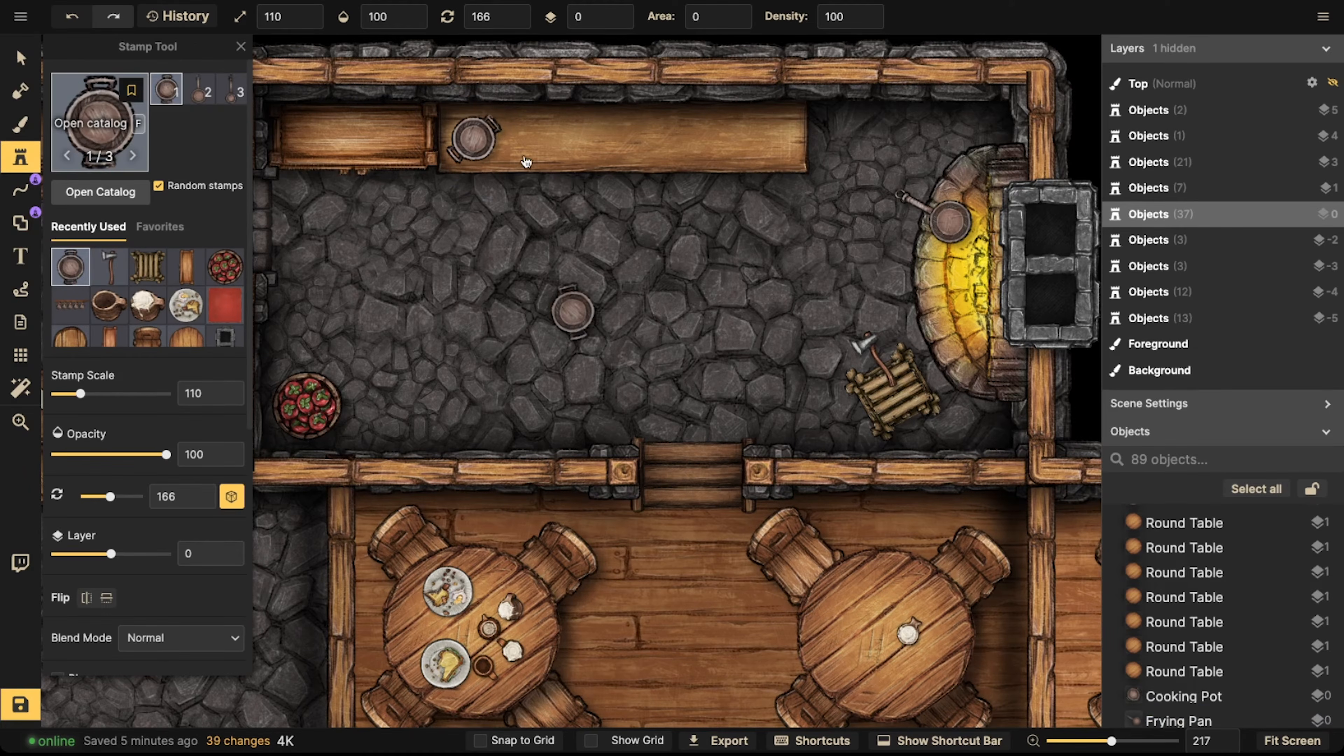
key("f")
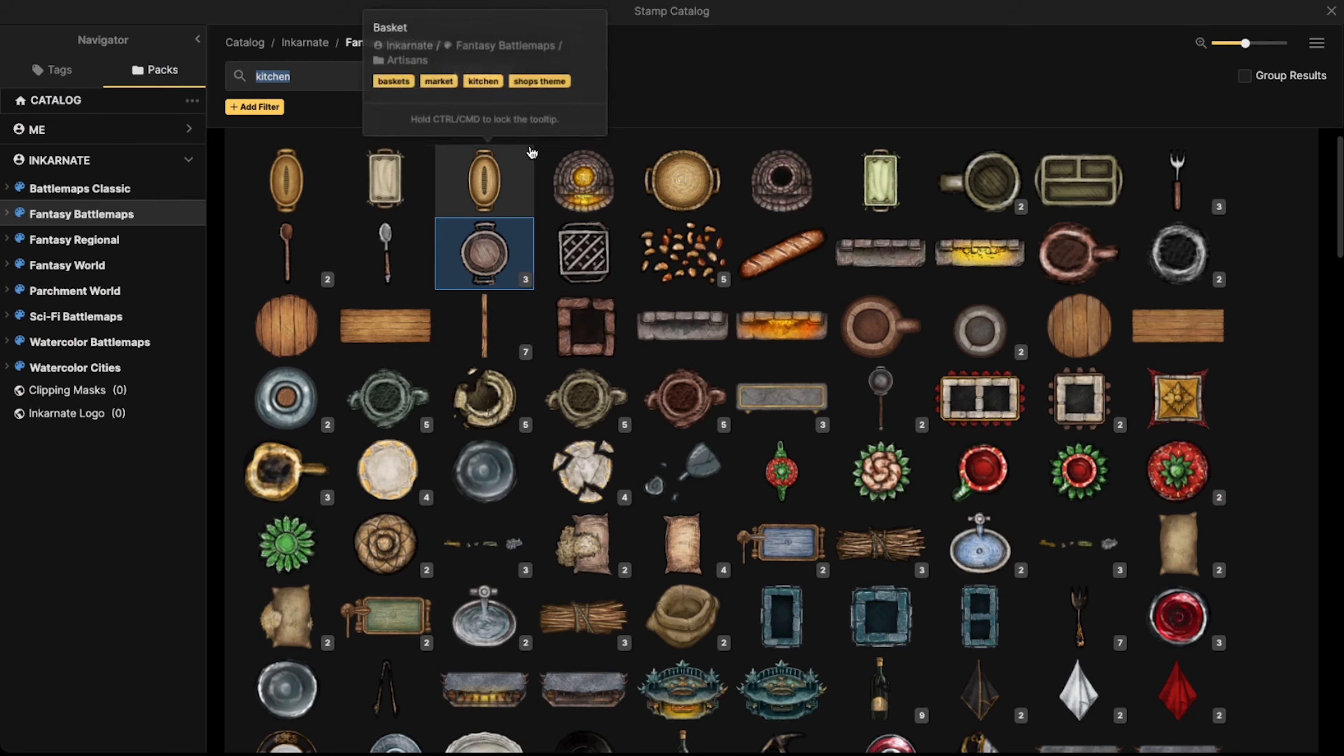
left_click(761, 258)
left_click(541, 125)
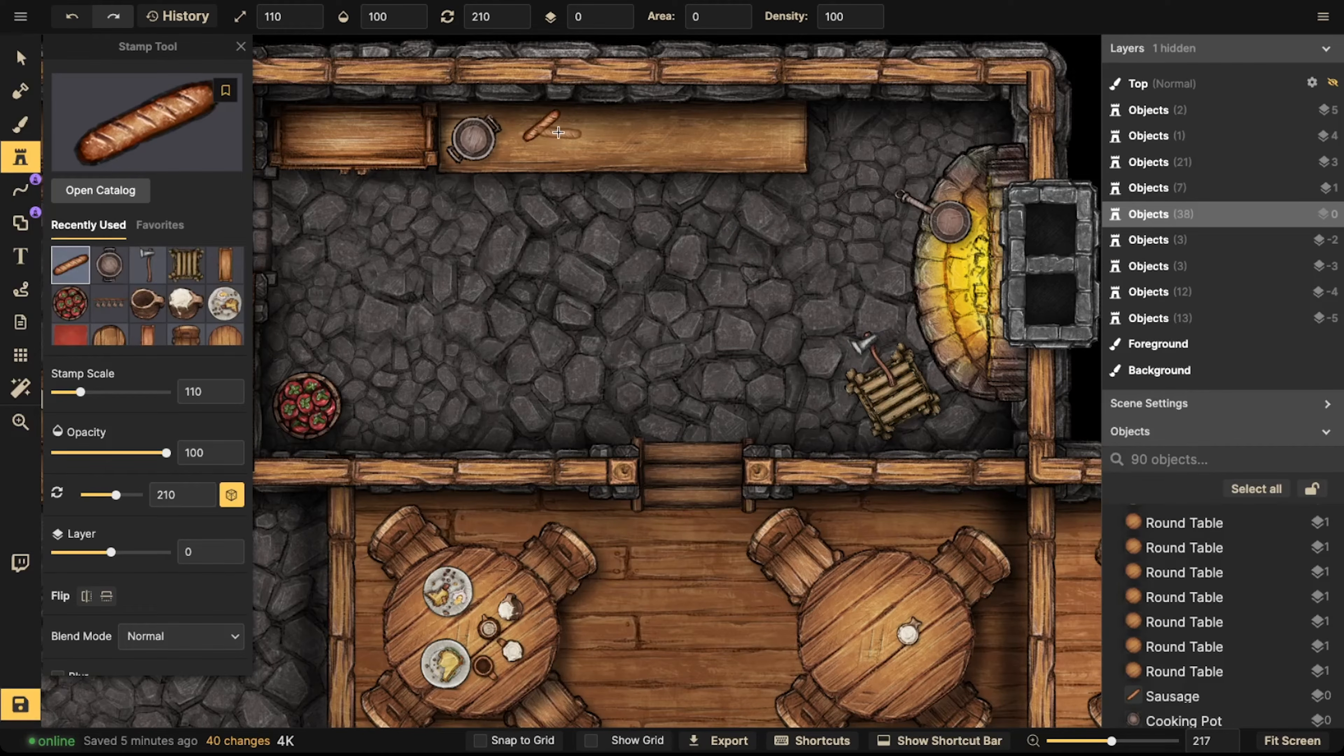
Search the stamp catalog for shelf and choose the Stocked Tavern Shelf stamp, declining the private asset
type("f")
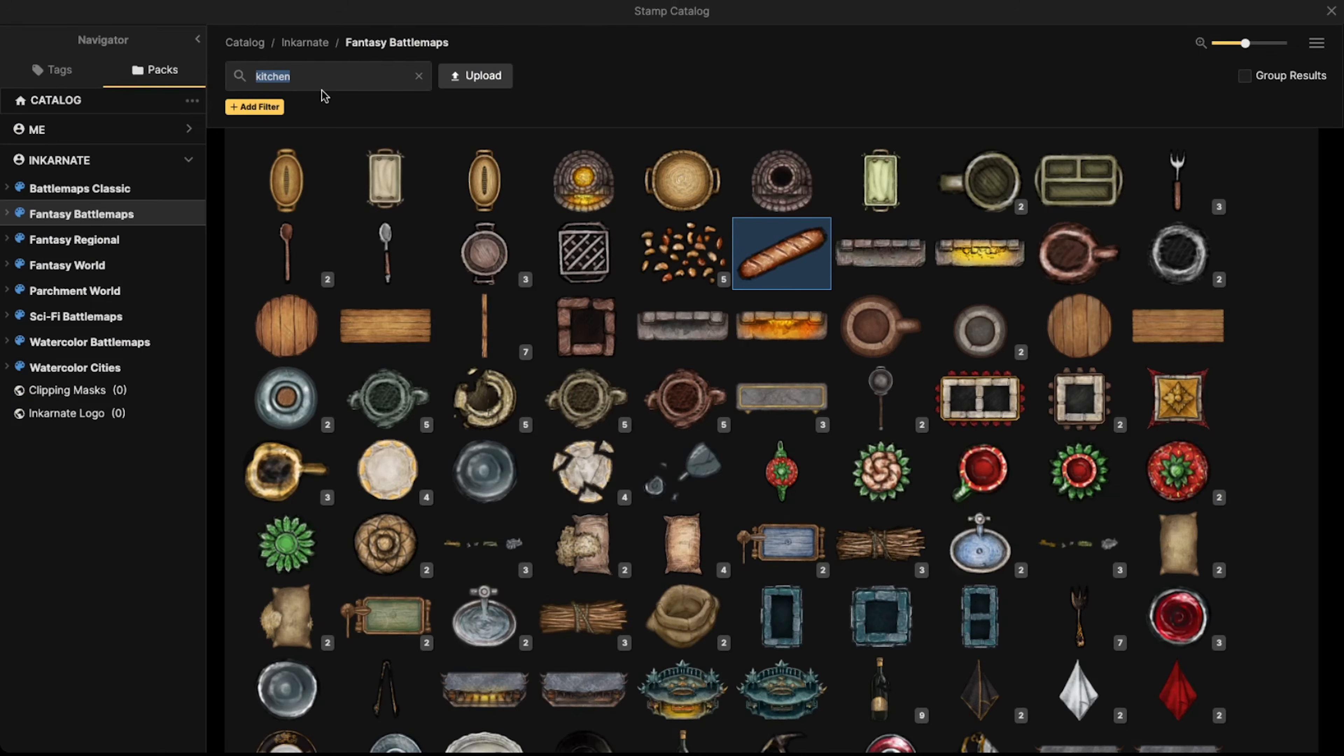
type("shelf")
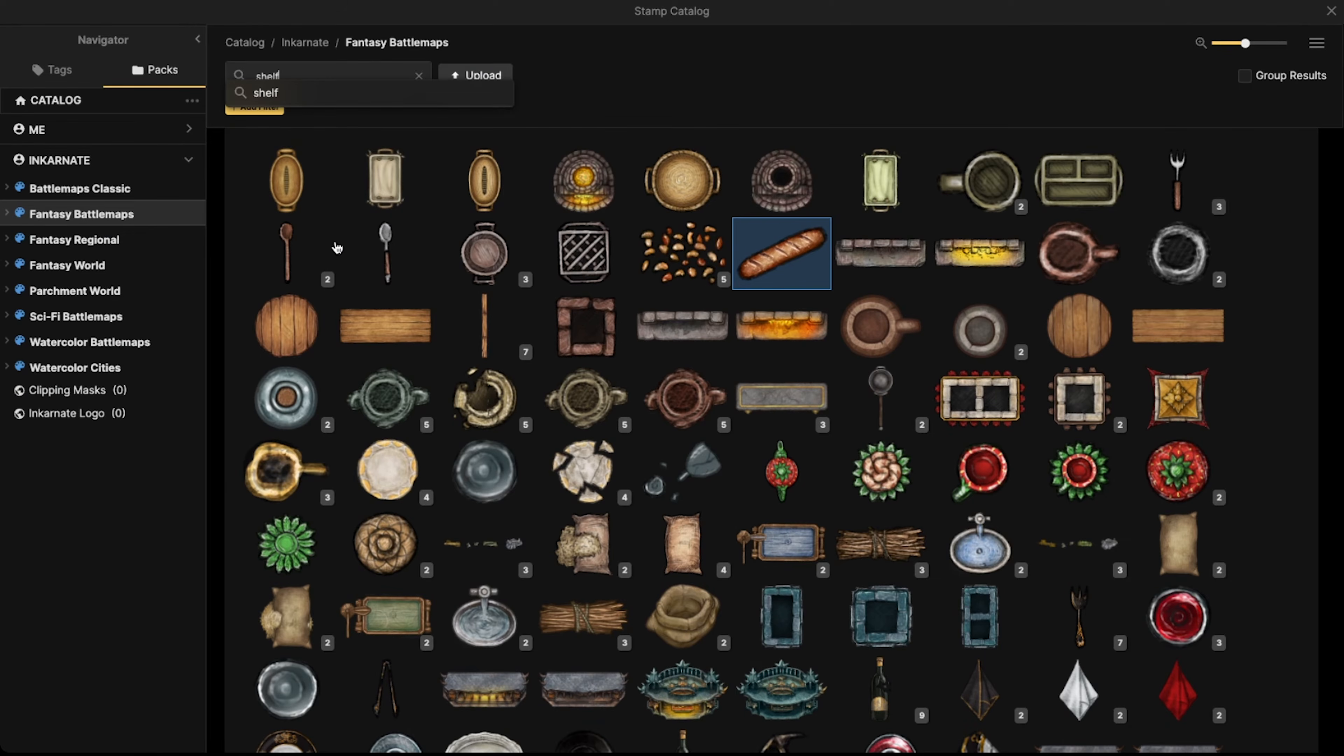
key("Return")
left_click(526, 295)
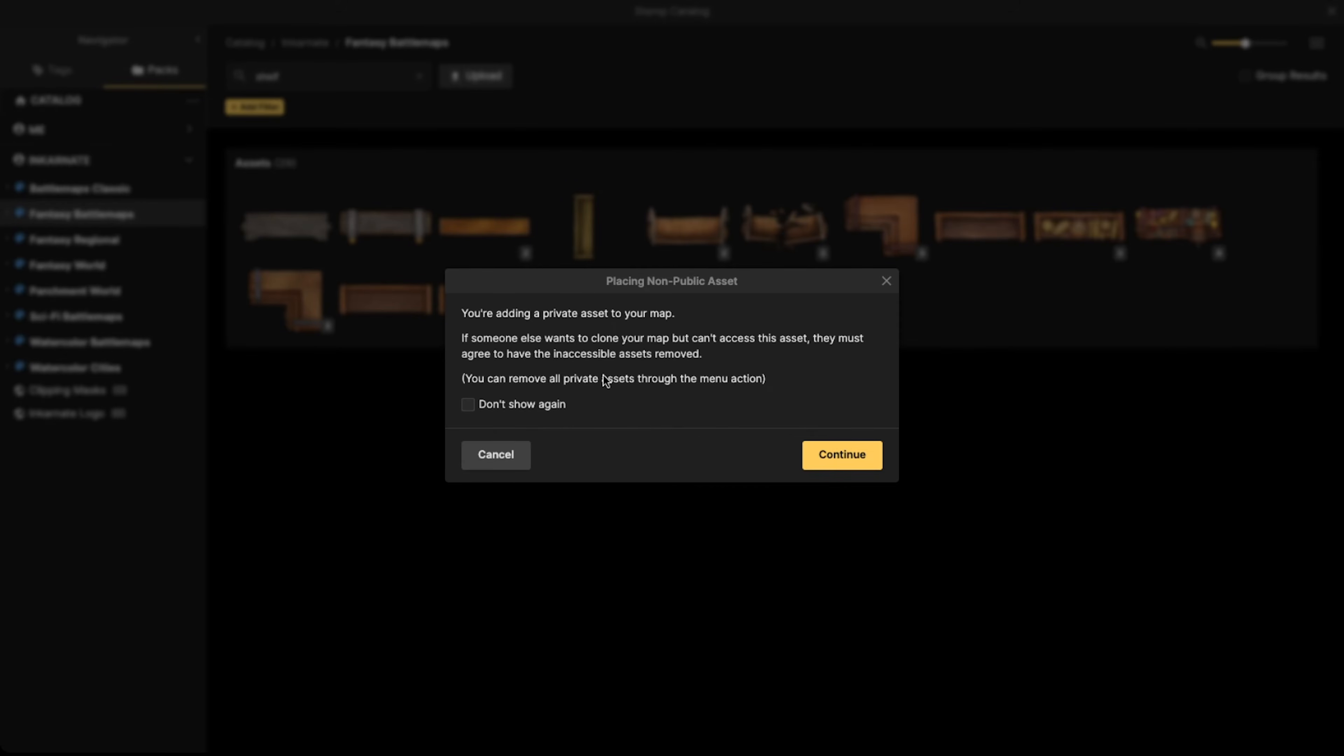
left_click(521, 453)
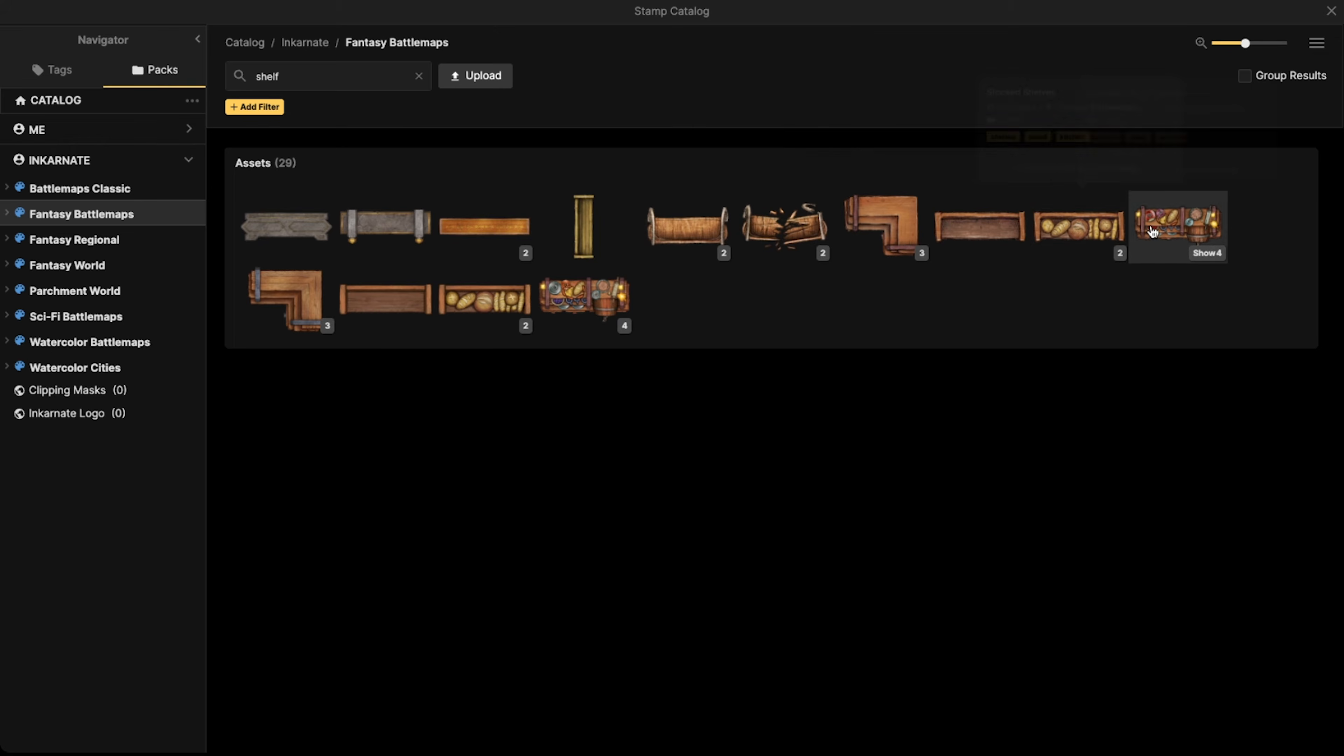
left_click(1179, 225)
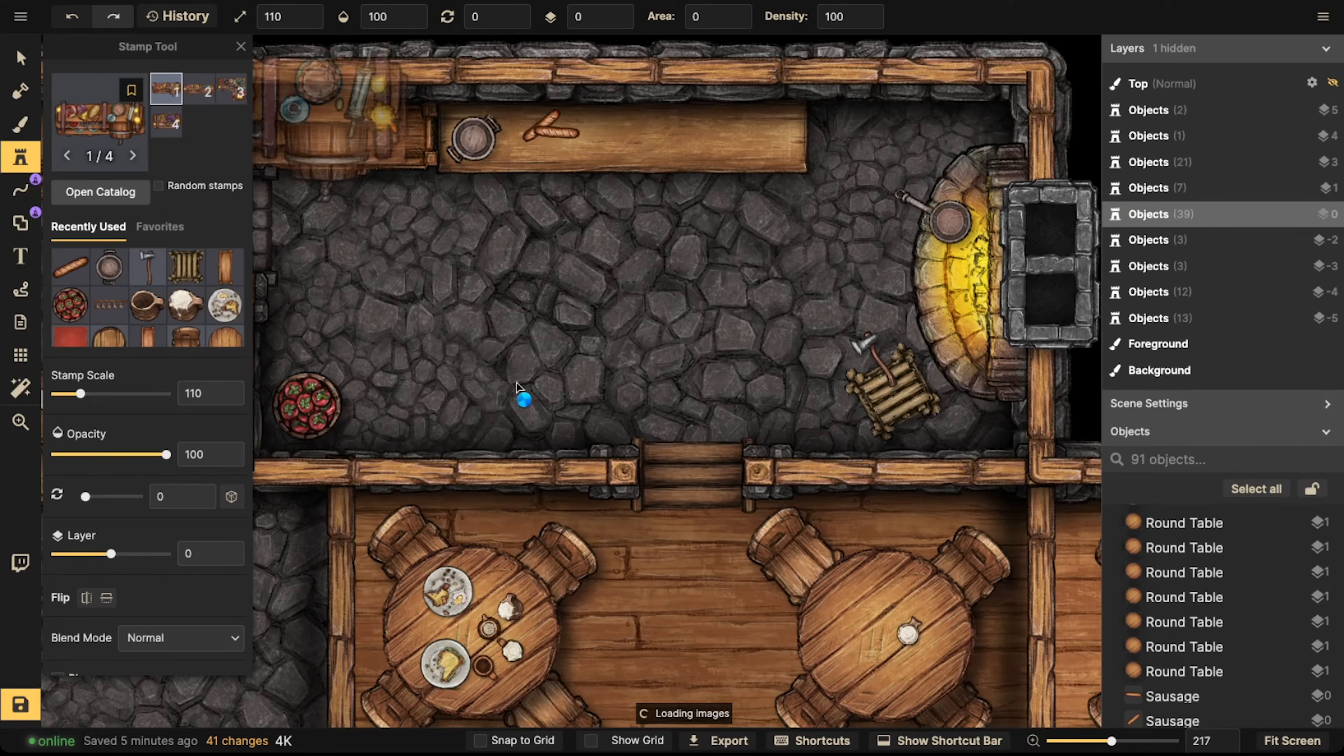
Place the Stocked Tavern Shelf at scale 80, rotated 180 degrees, against the kitchen's lower wall beside the tomato basket and set its layer to -5
scroll(492, 390, "down", 10, "alt")
scroll(467, 397, "down", 3, "shift")
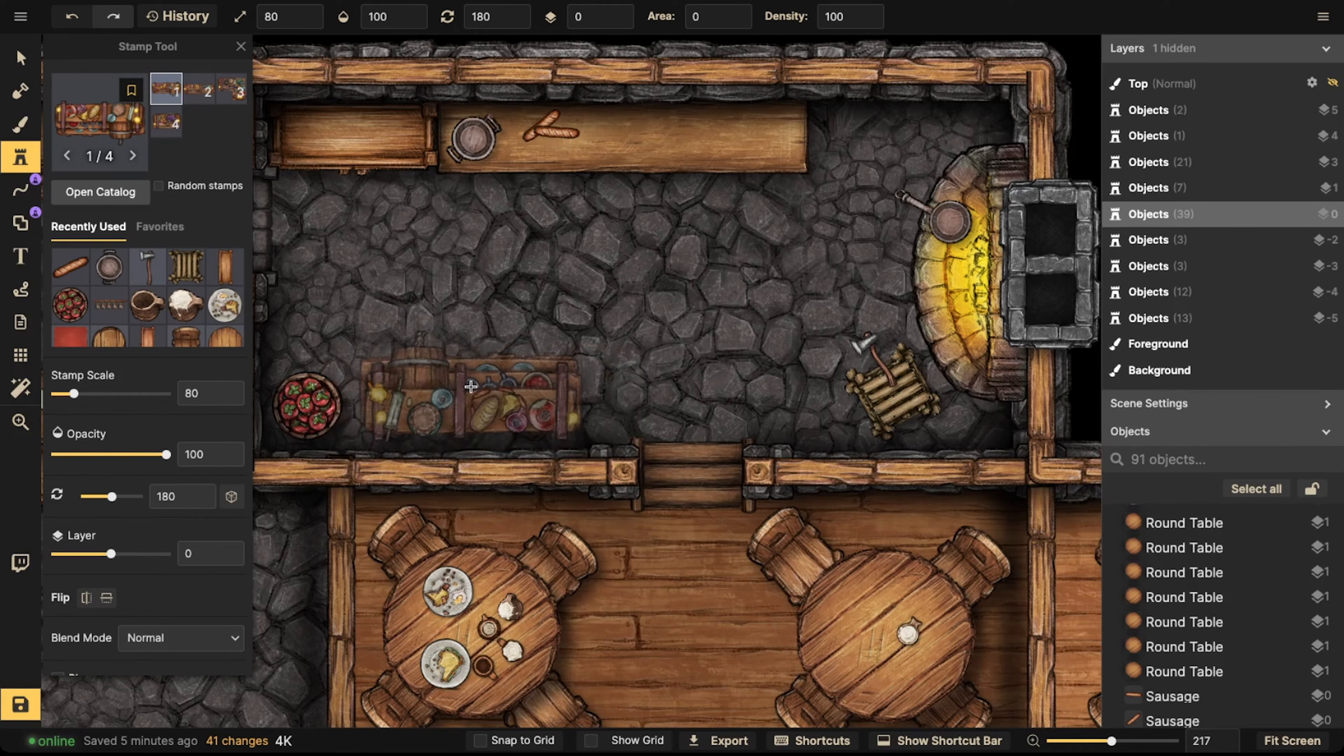
left_click(467, 393)
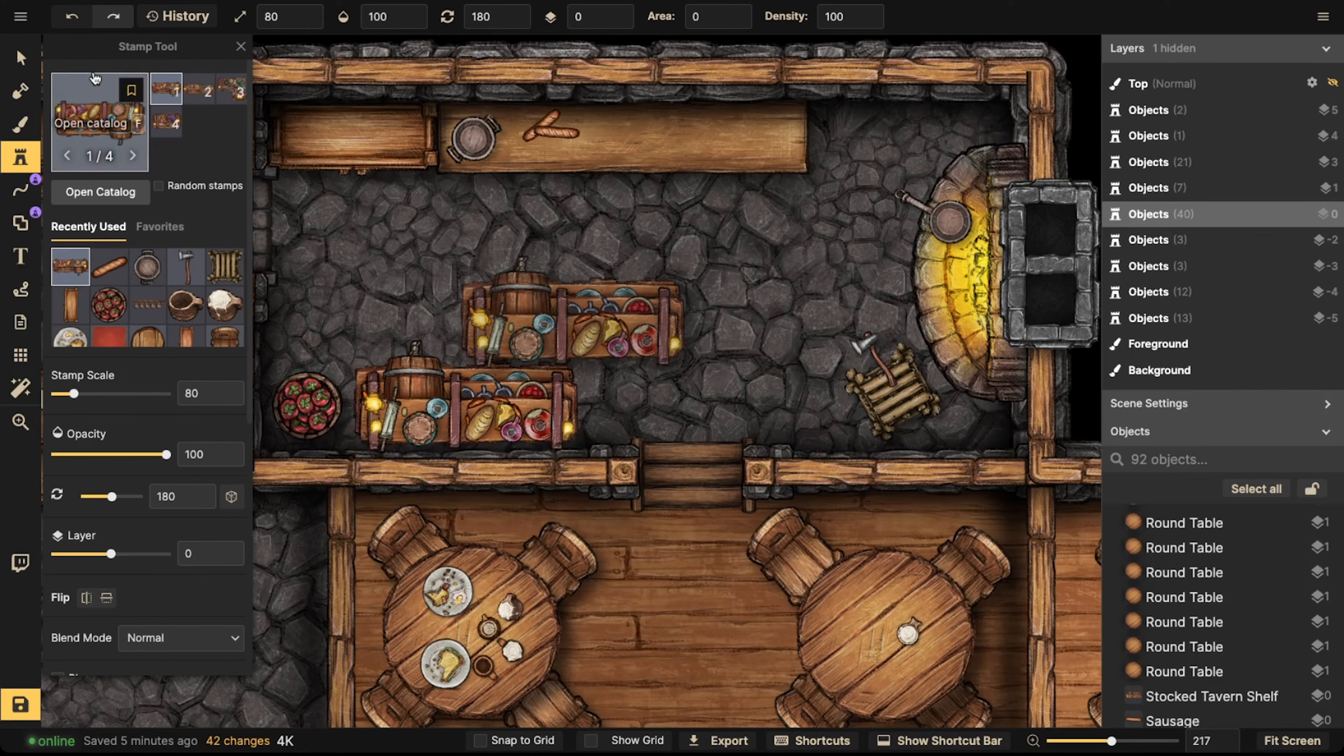
key("Escape")
left_click(617, 24)
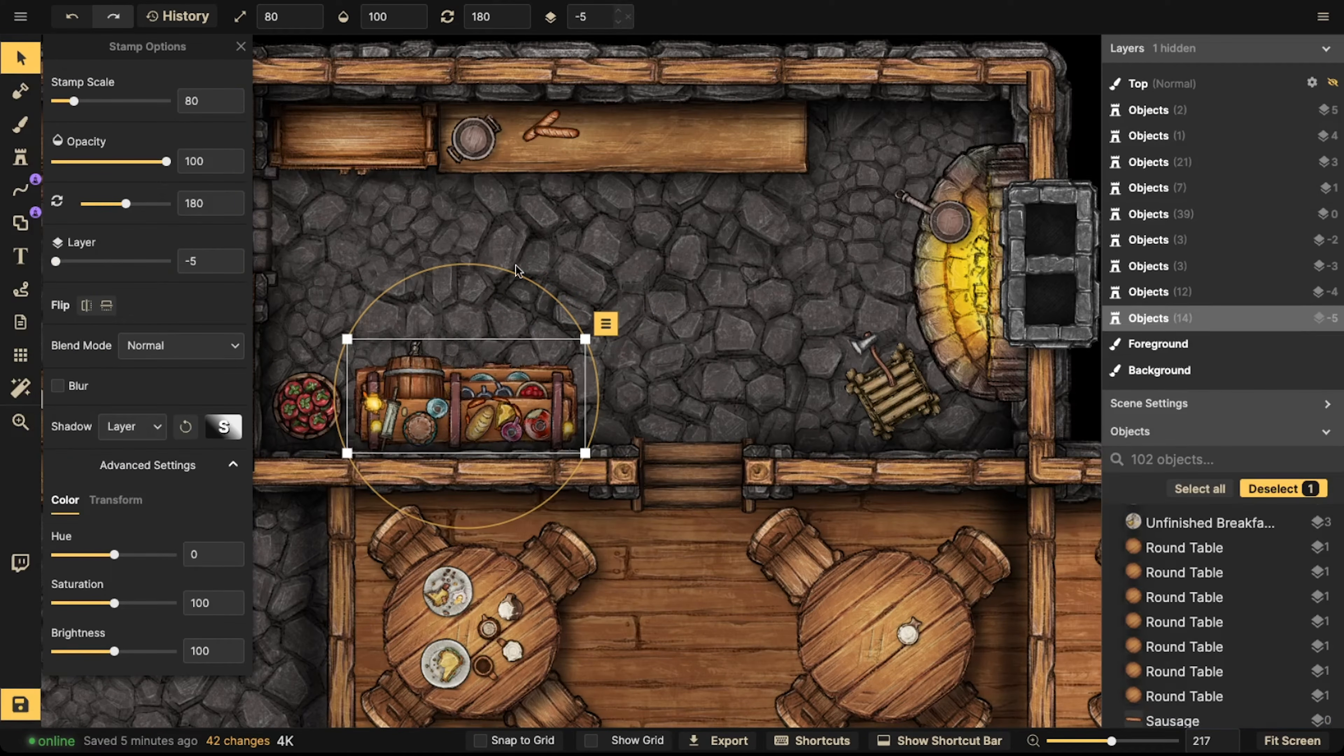
Nudge the stocked shelf and the tomato basket so they sit neatly side by side along the kitchen wall
left_click_drag(445, 396, 443, 394)
left_click(324, 402)
left_click(317, 398)
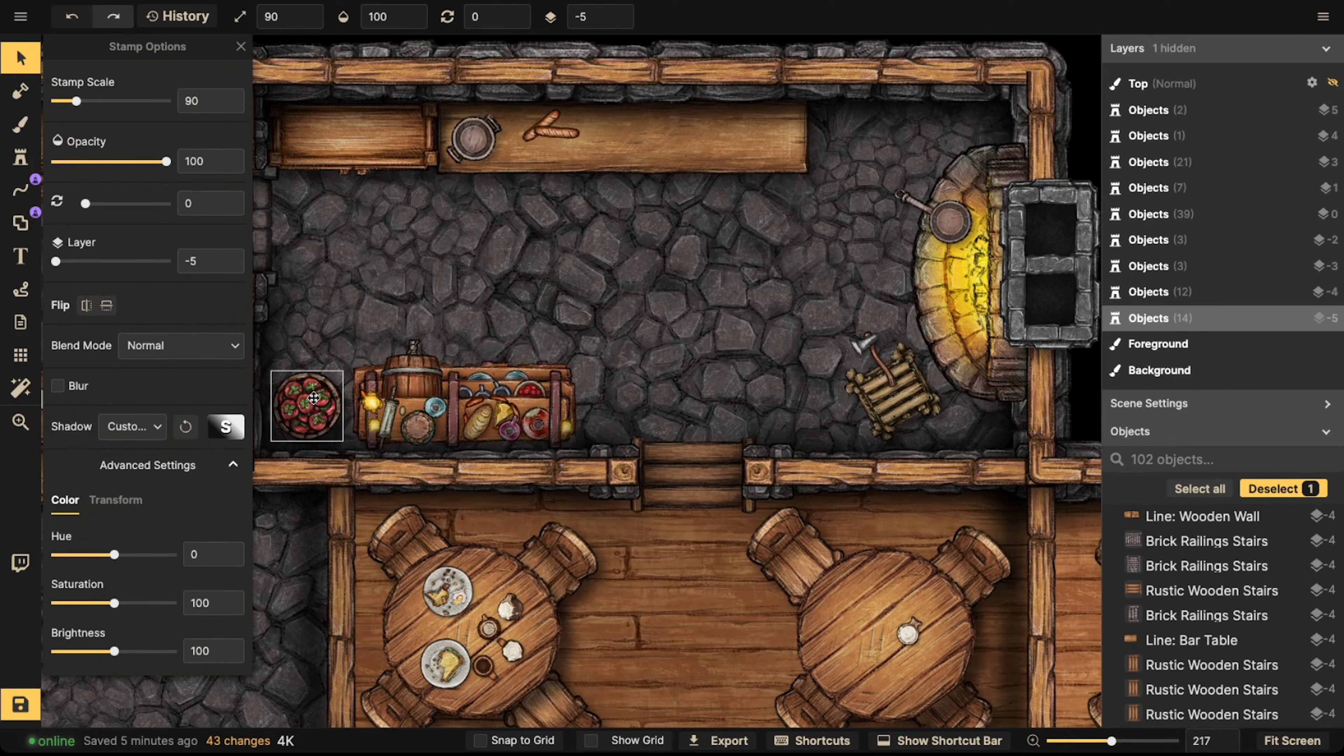
left_click_drag(314, 398, 308, 400)
left_click(430, 413)
left_click(429, 413)
left_click_drag(430, 413, 426, 413)
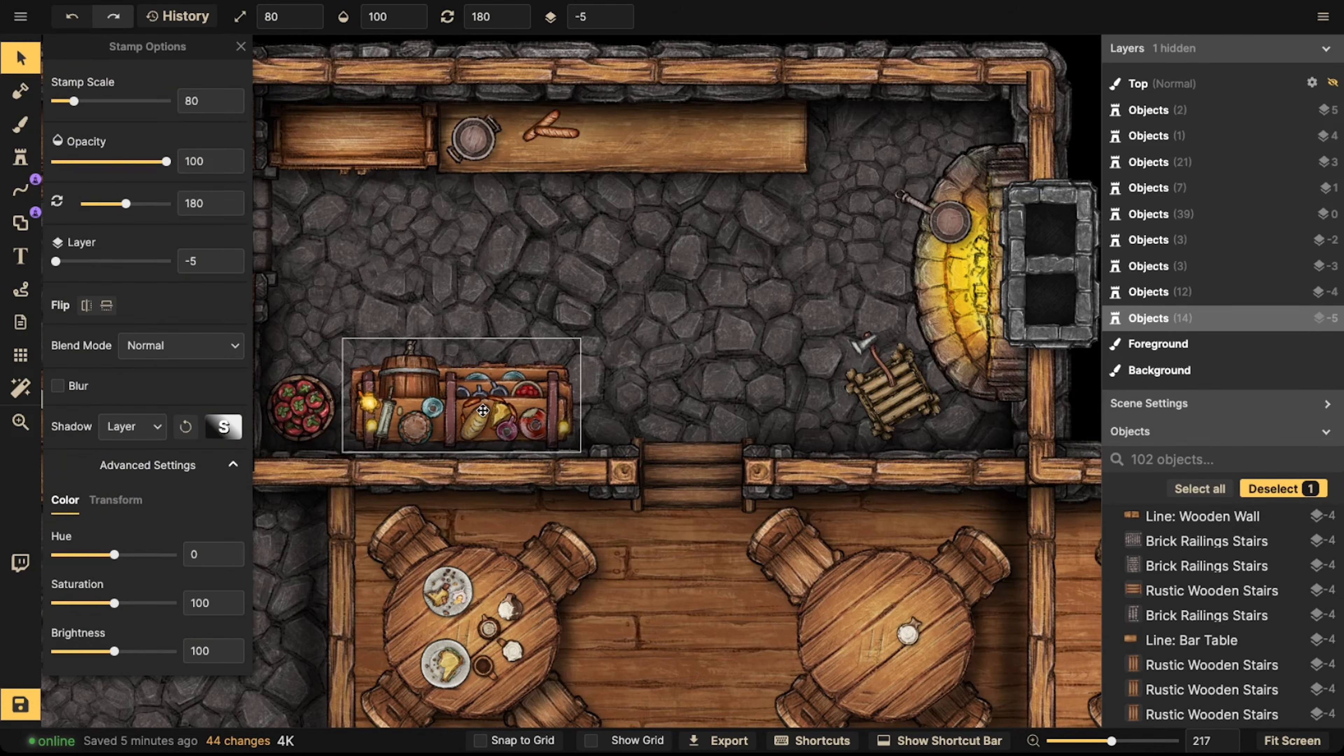
Search the stamp catalog for food and place the Barrel with Fish at scale 80 between the kitchen counter and the fireplace
left_click(452, 321)
scroll(458, 317, "down", 5)
left_click_drag(463, 313, 540, 308)
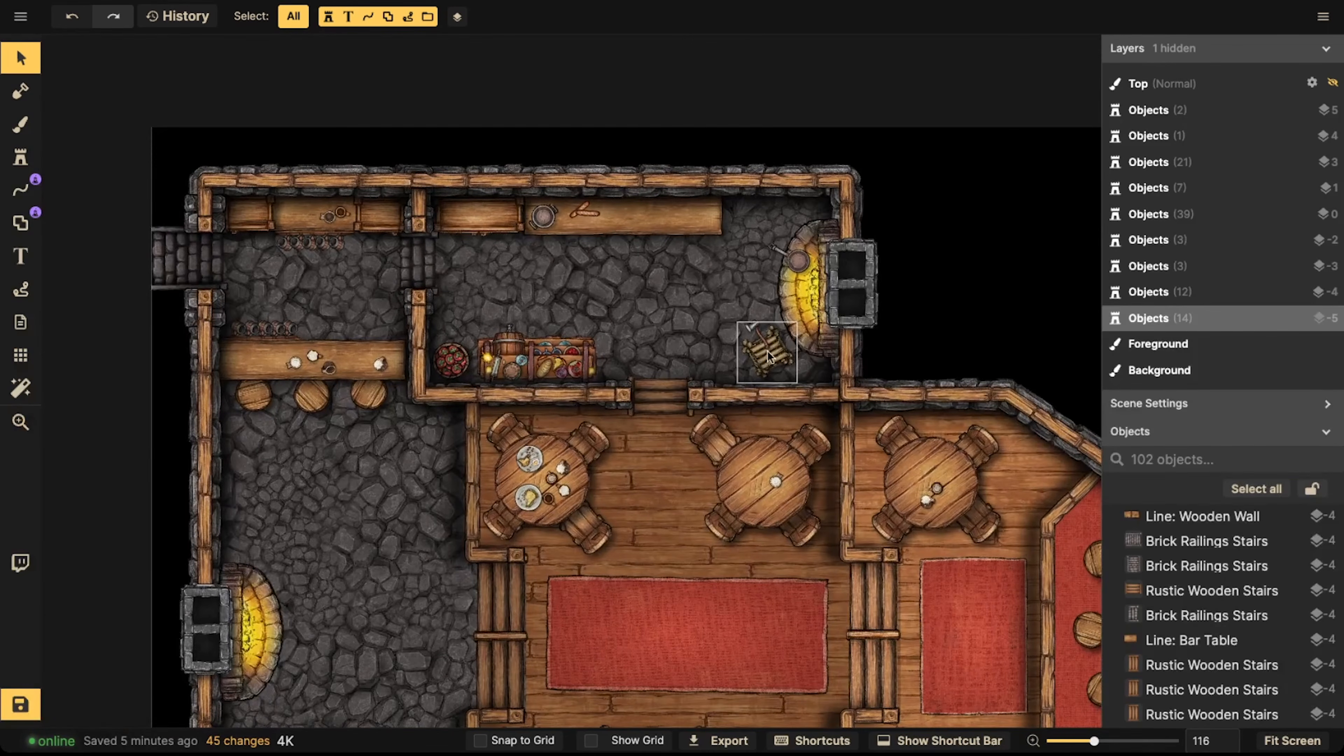
left_click(21, 157)
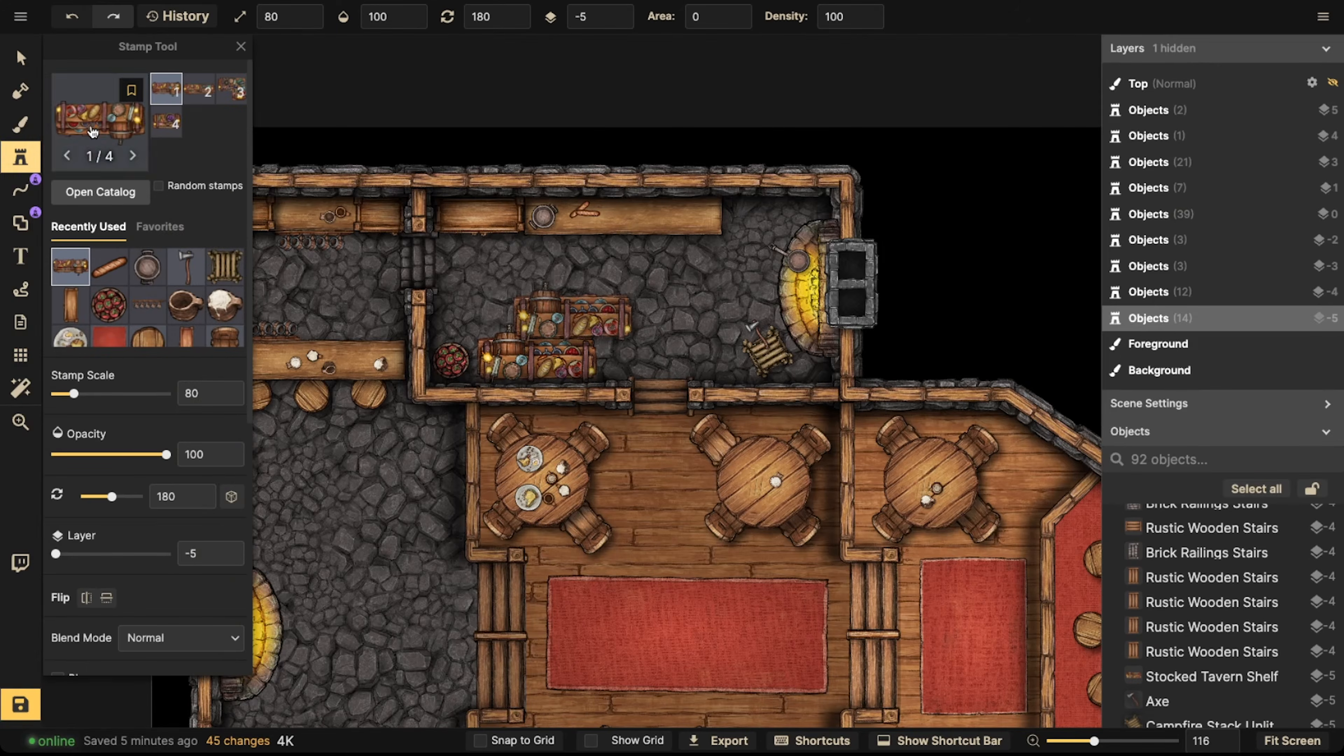
left_click(100, 127)
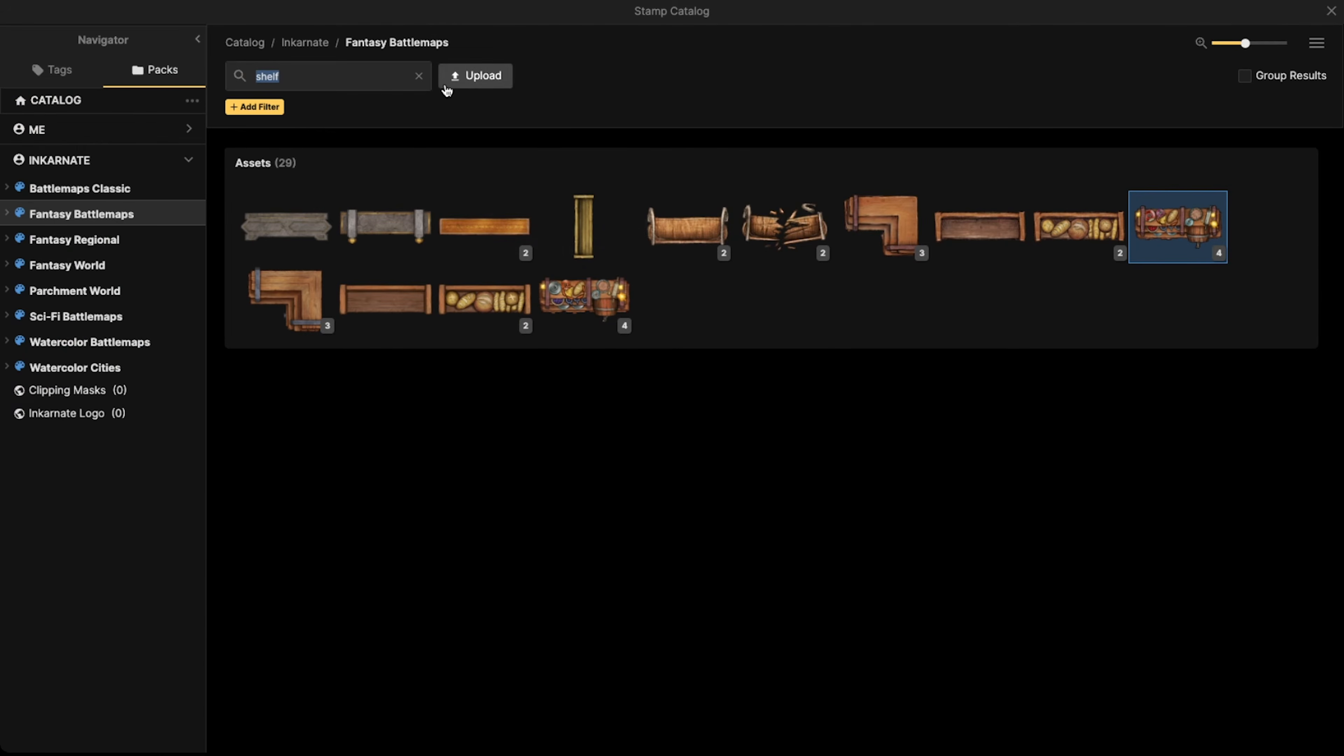
left_click(418, 76)
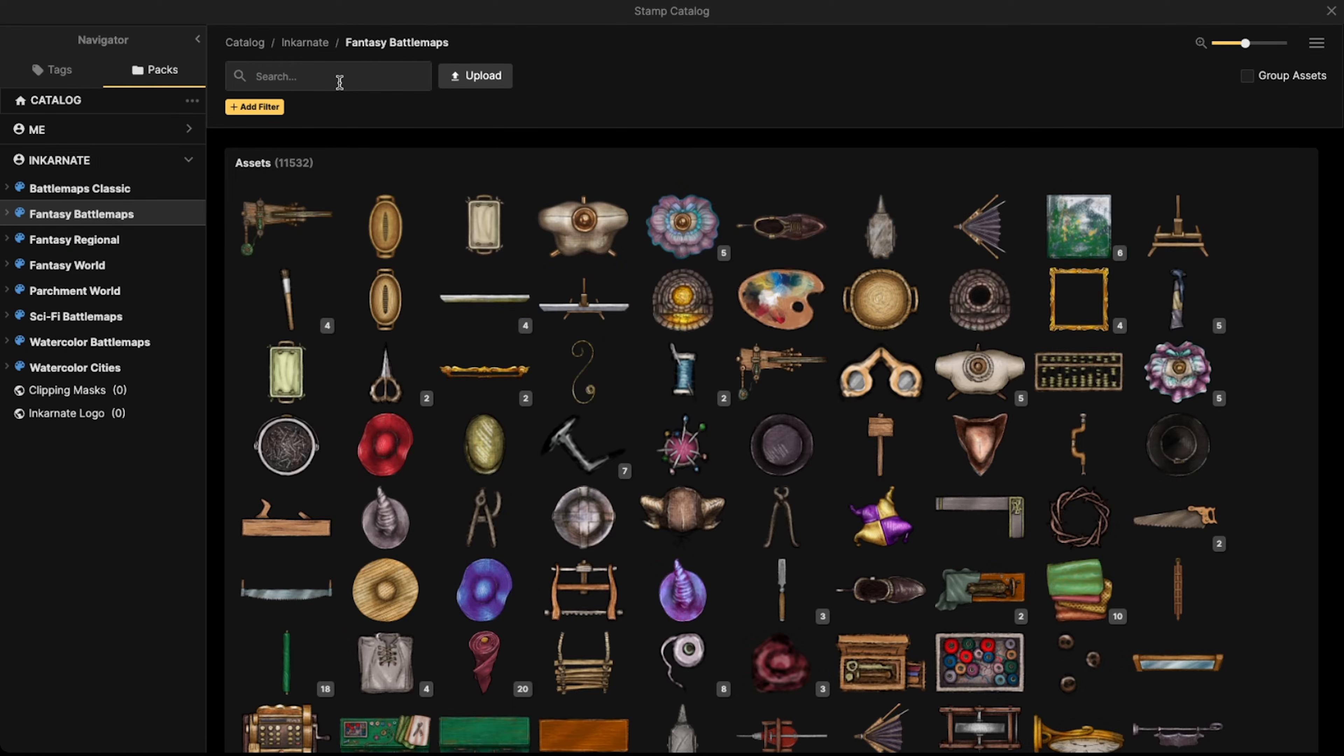
type("food")
key("Return")
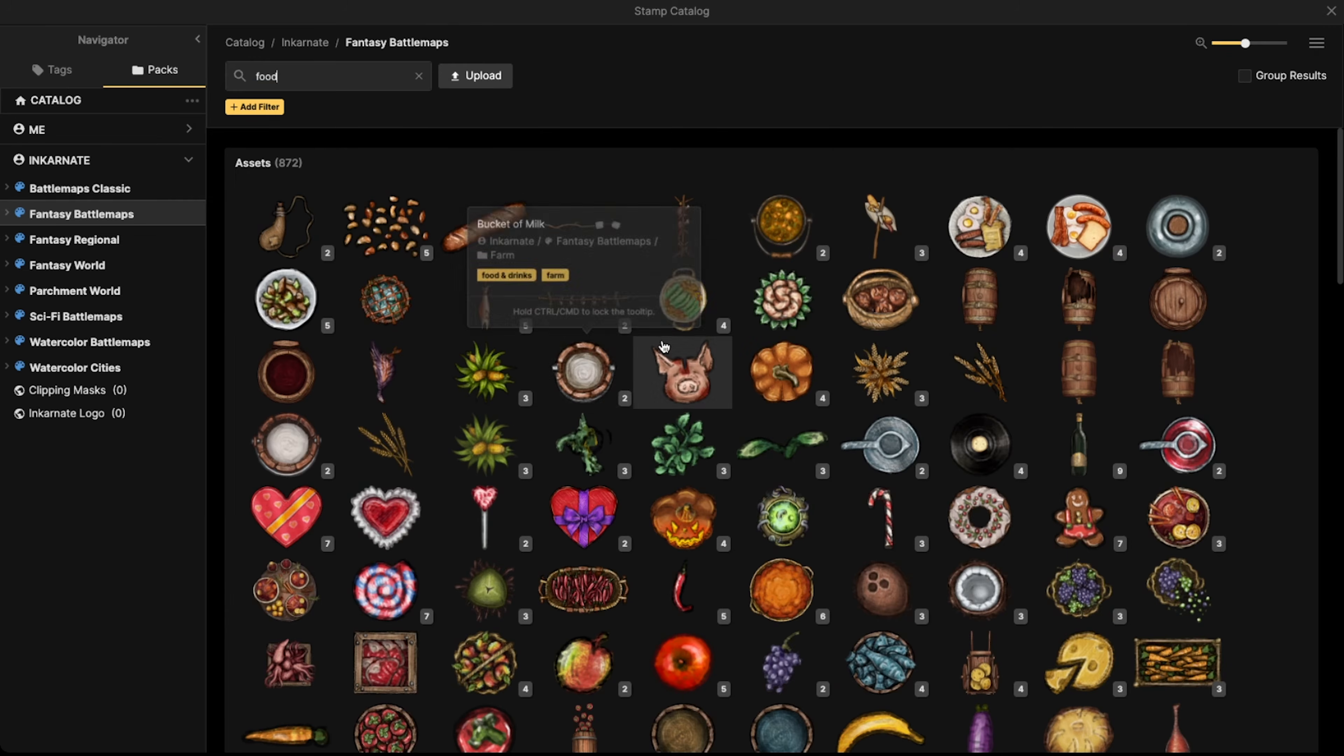
scroll(588, 511, "down", 5)
scroll(816, 441, "down", 3)
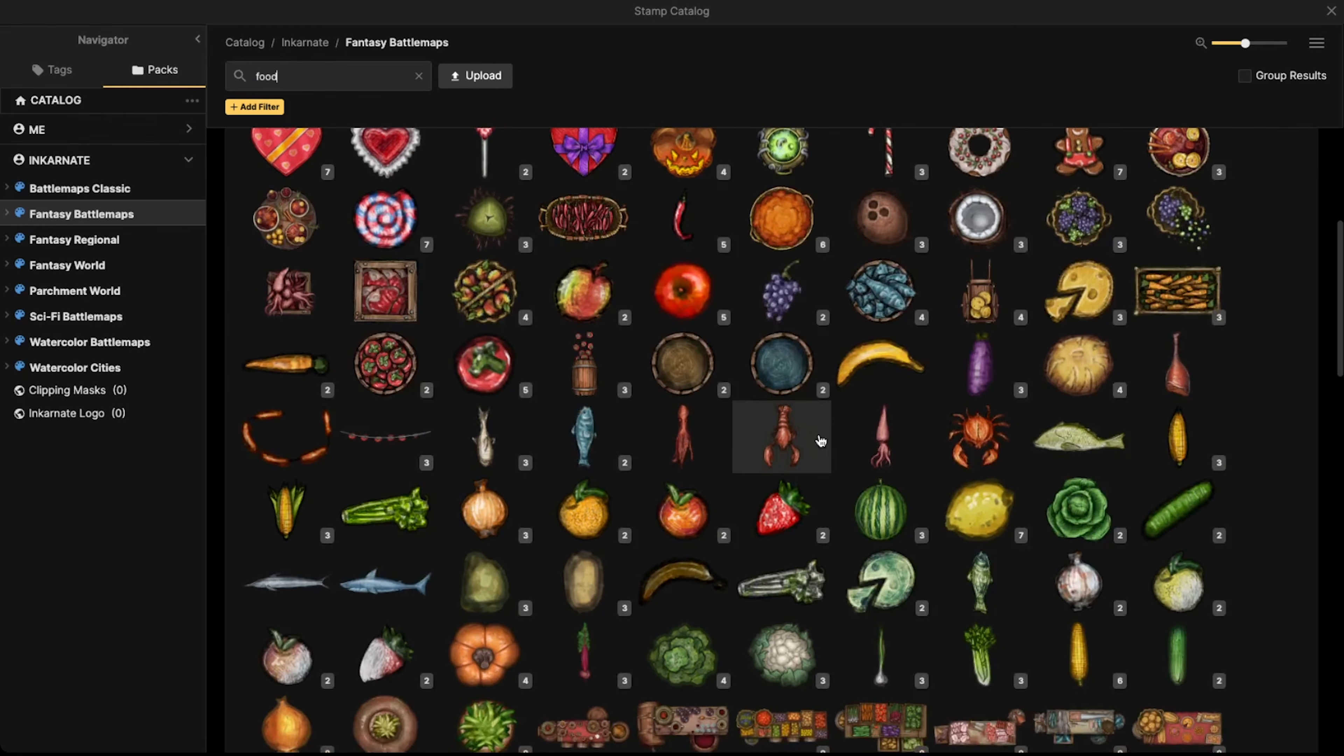
left_click(881, 164)
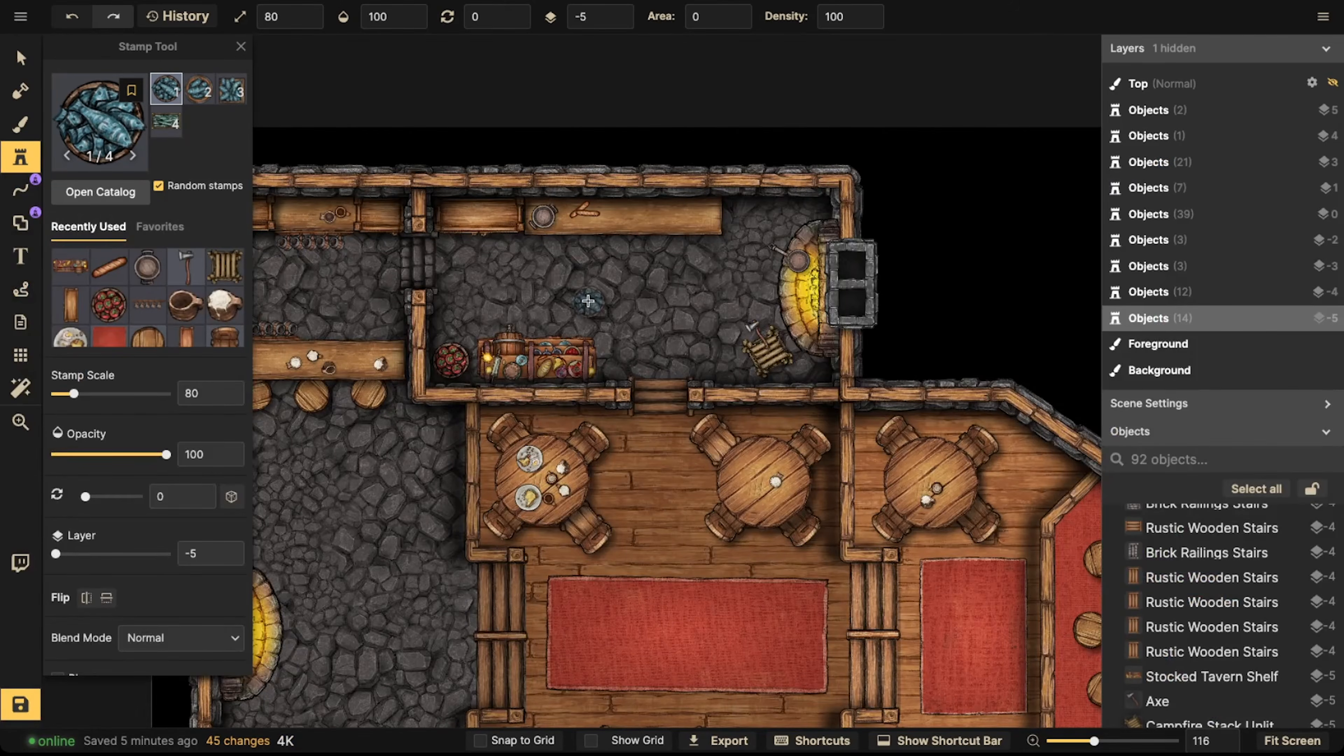
left_click(746, 221)
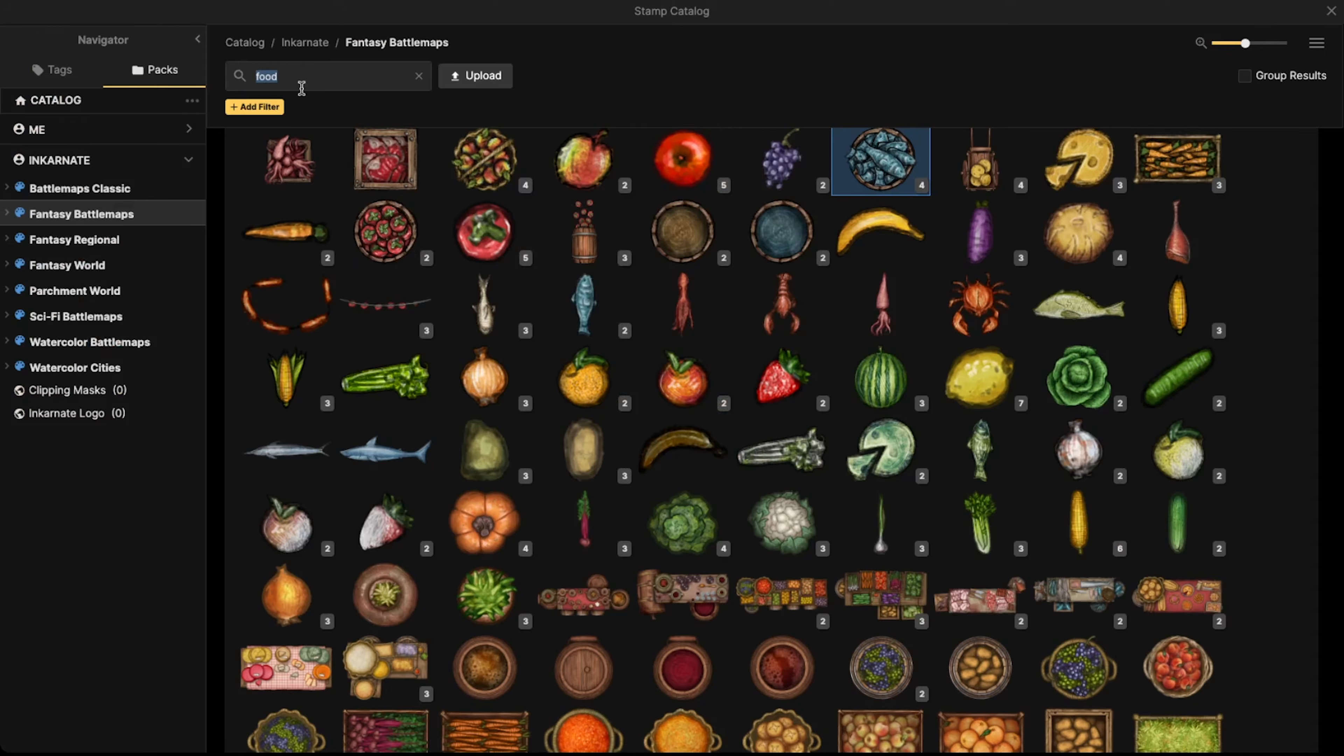
Place Hung Tomatoes at scale 100, rotated 30 degrees, across the kitchen corner above the fireplace, on layer 0
left_click(381, 298)
scroll(815, 334, "up", 3)
scroll(784, 332, "up", 4)
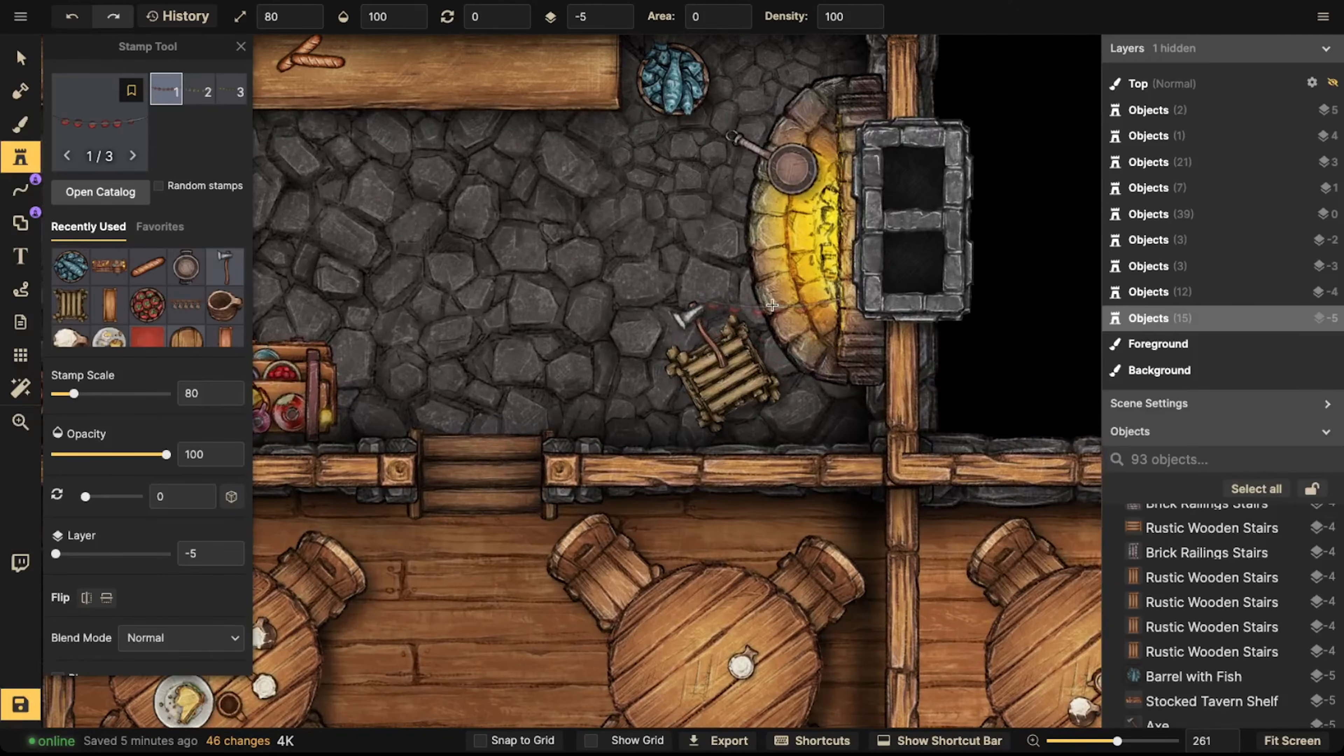
middle_click_drag(786, 104, 781, 246)
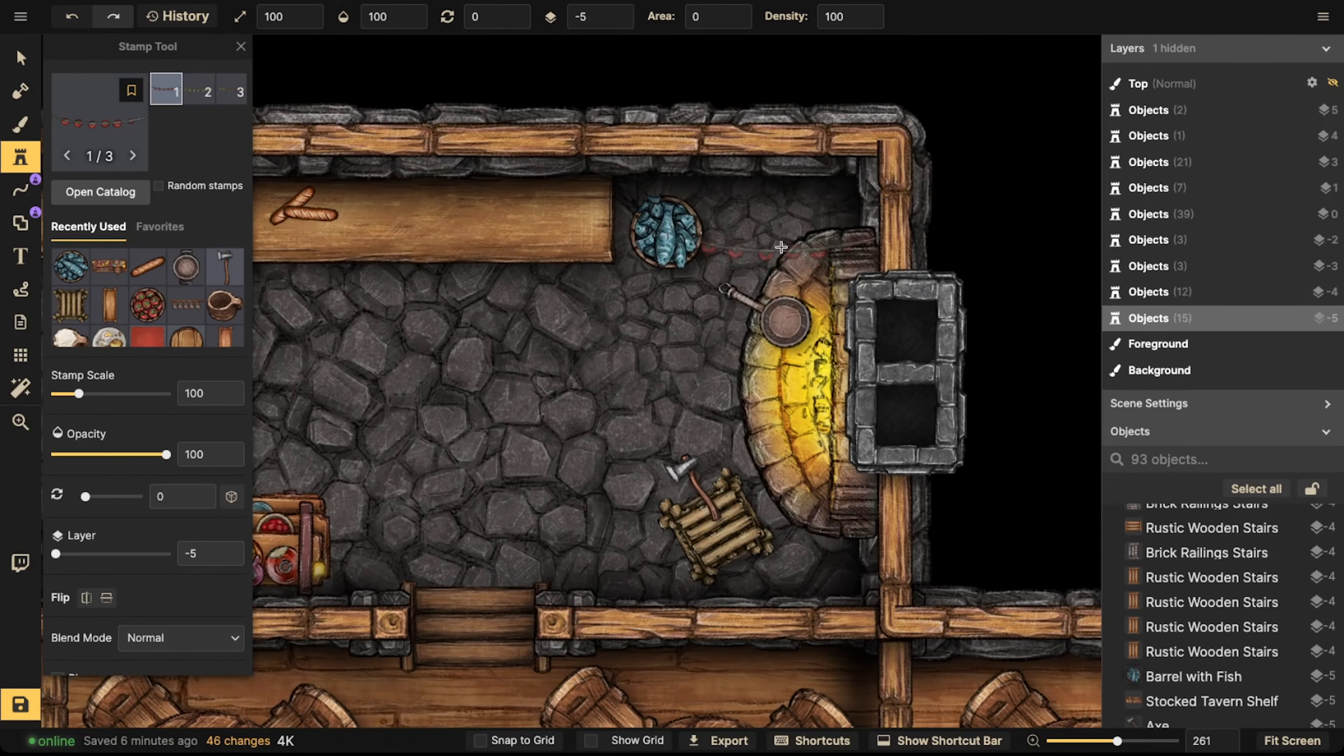
left_click(795, 231)
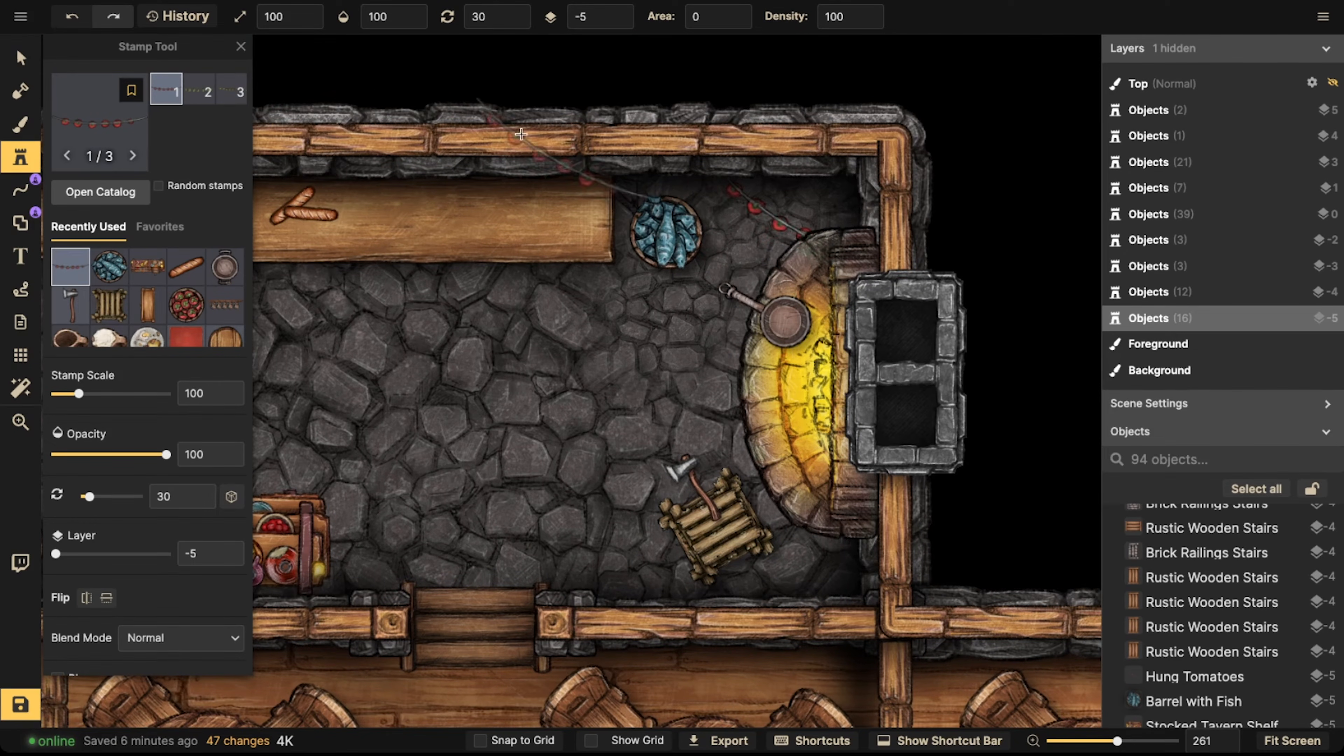
key("Escape")
left_click(627, 15)
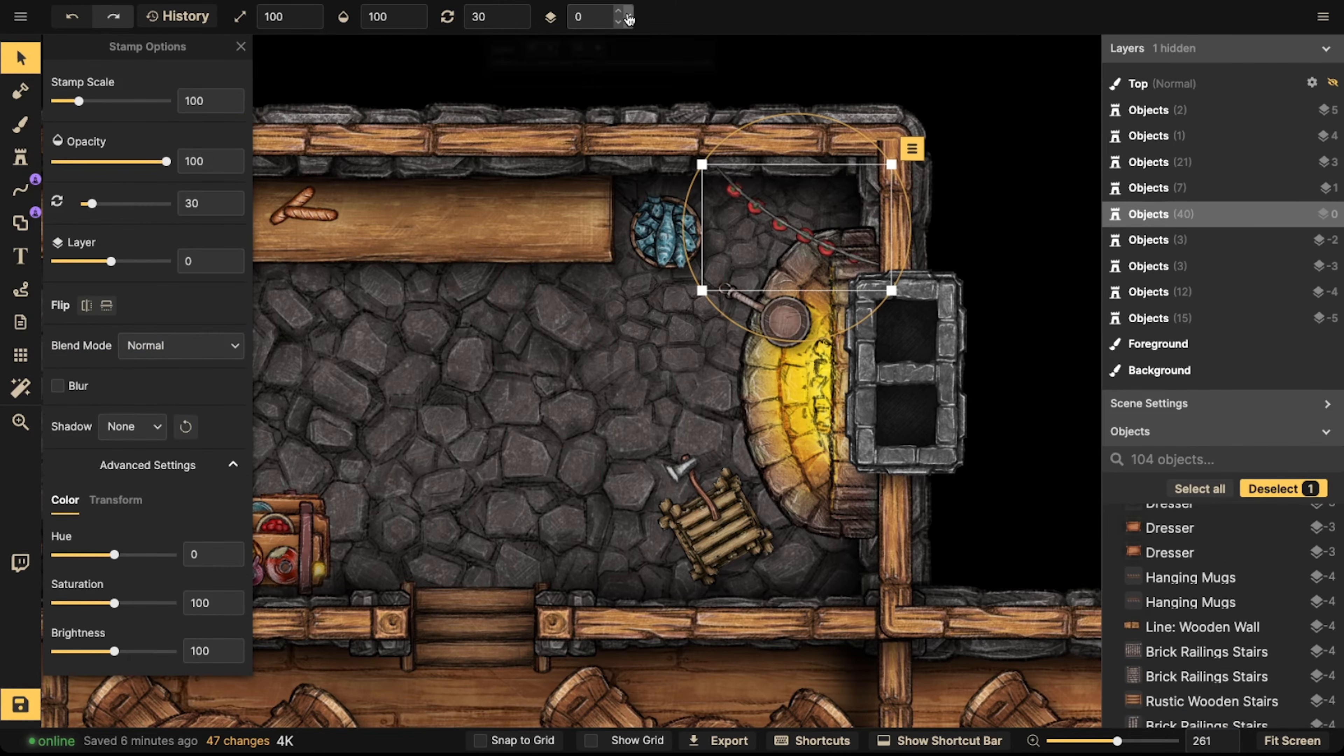
left_click_drag(780, 211, 772, 202)
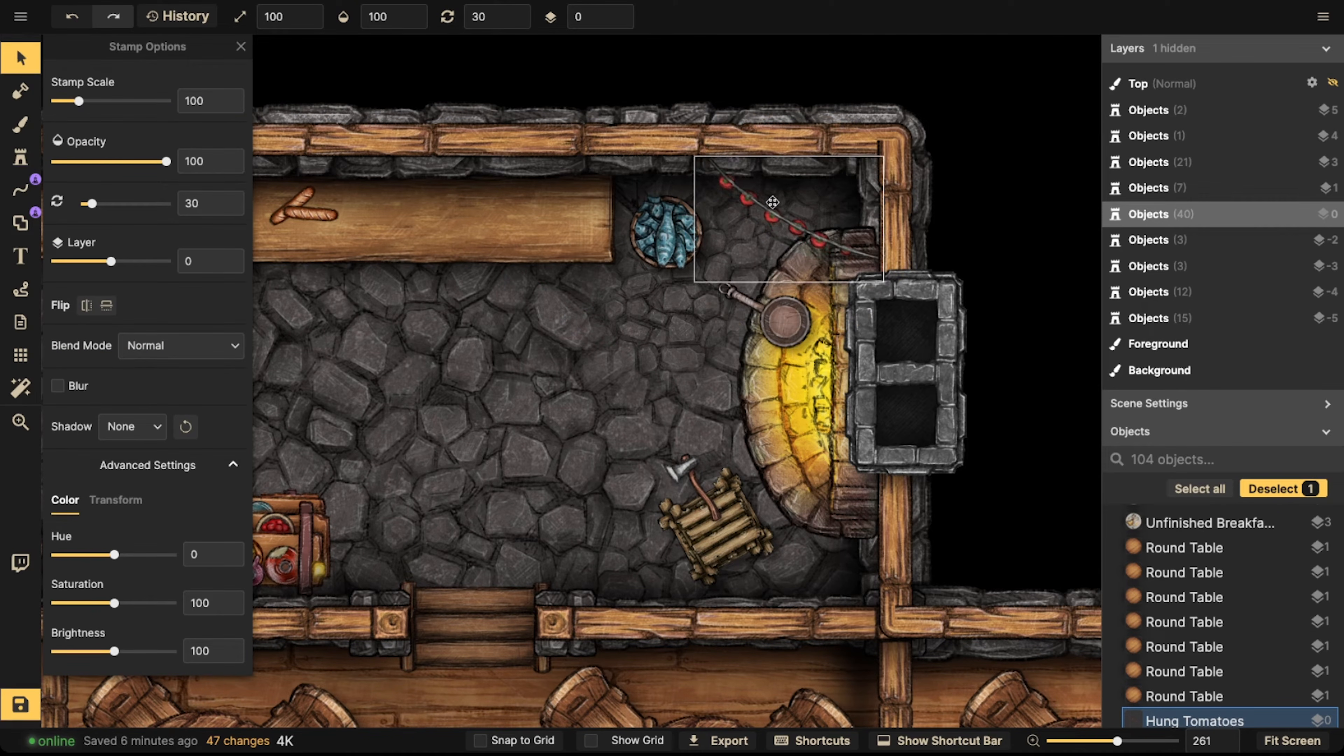
Place Hung Cheese rotated 150 degrees by the wood stack and Hung Herbs rotated 45 degrees beside the hung tomatoes, both at scale 100
left_click(20, 158)
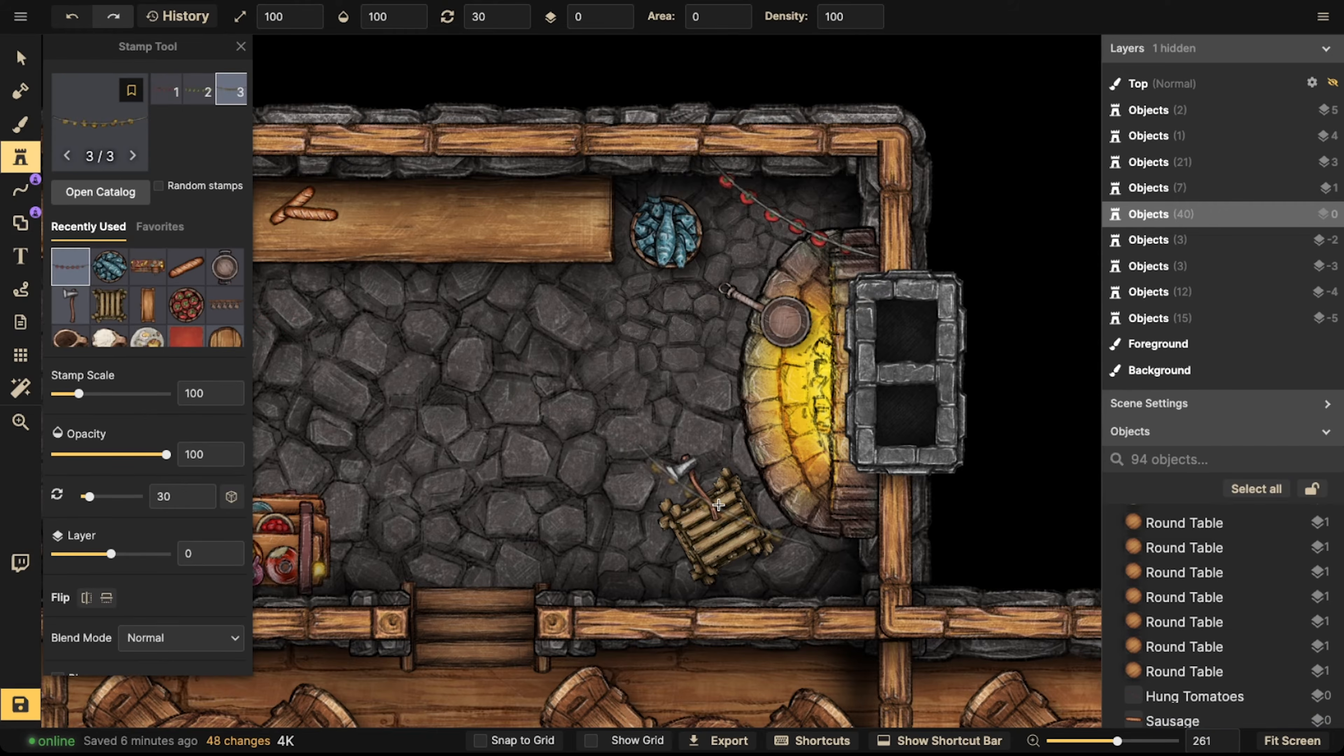
left_click(803, 556)
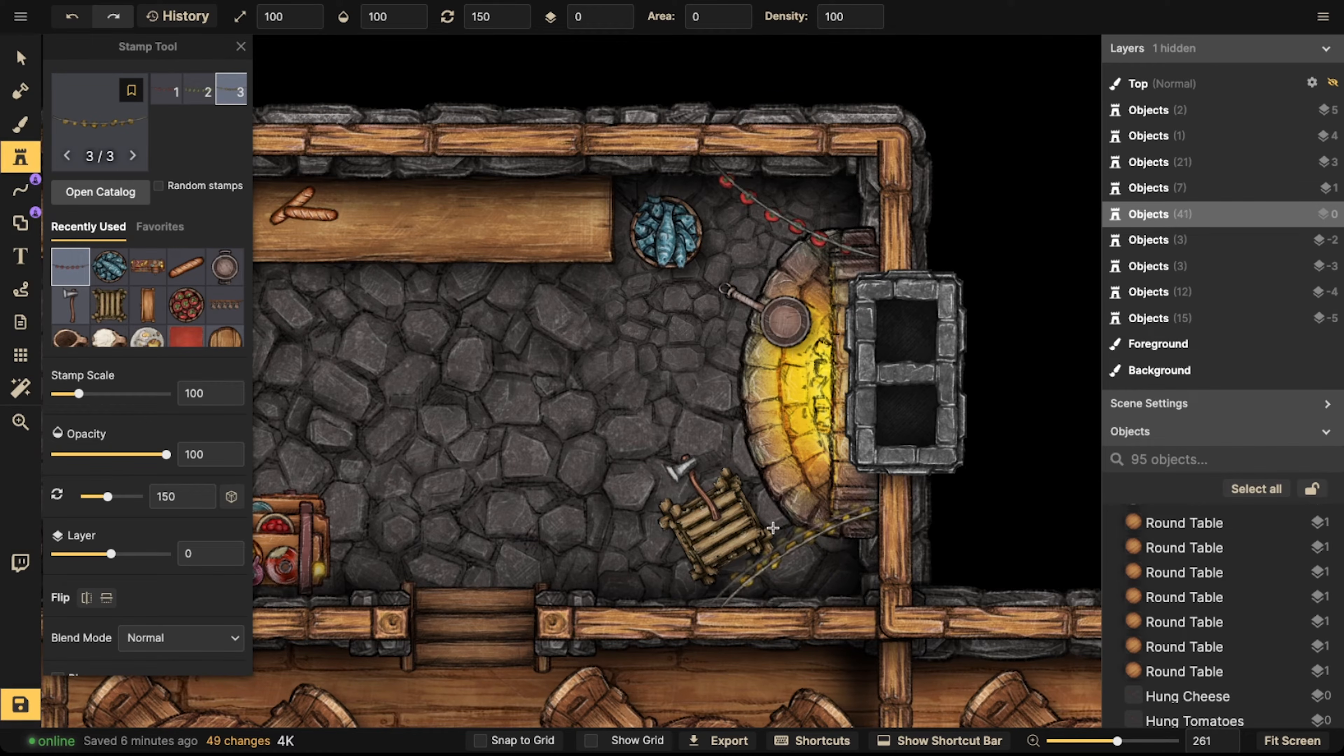
scroll(795, 261, "down", 3)
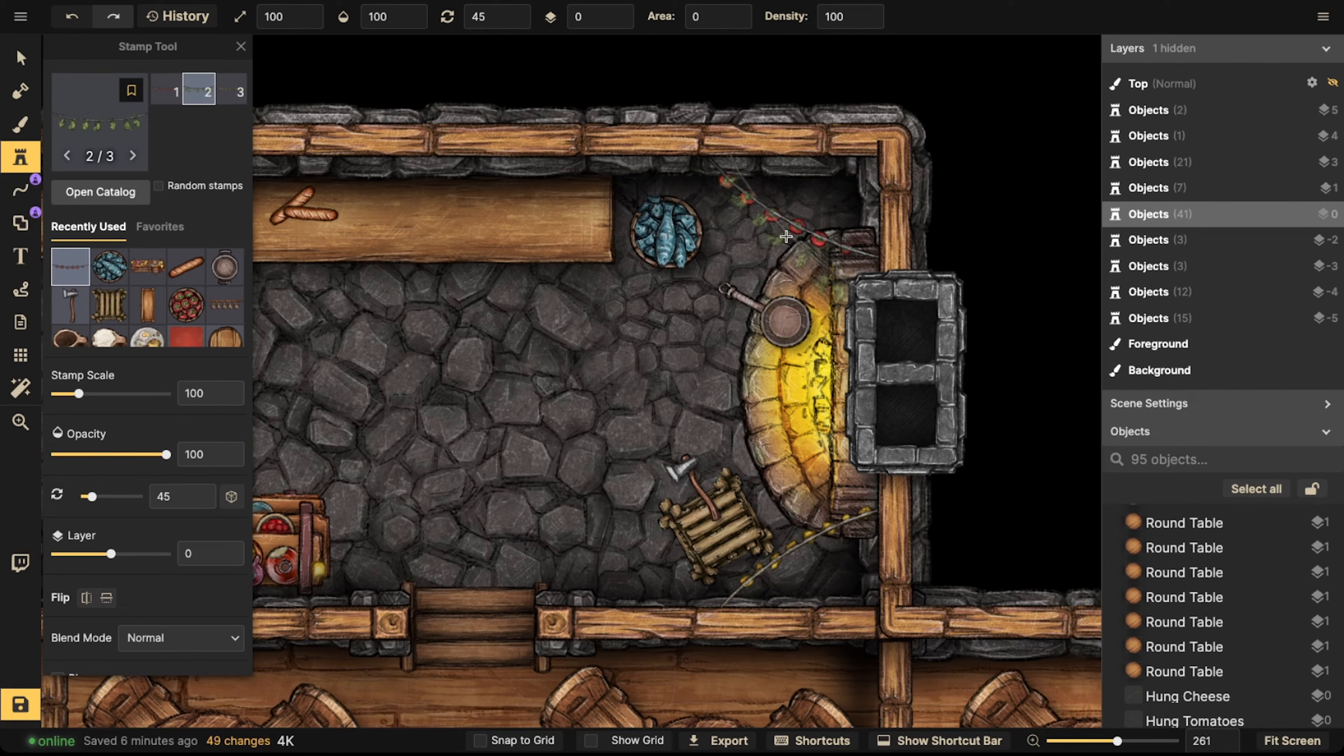
left_click(774, 229)
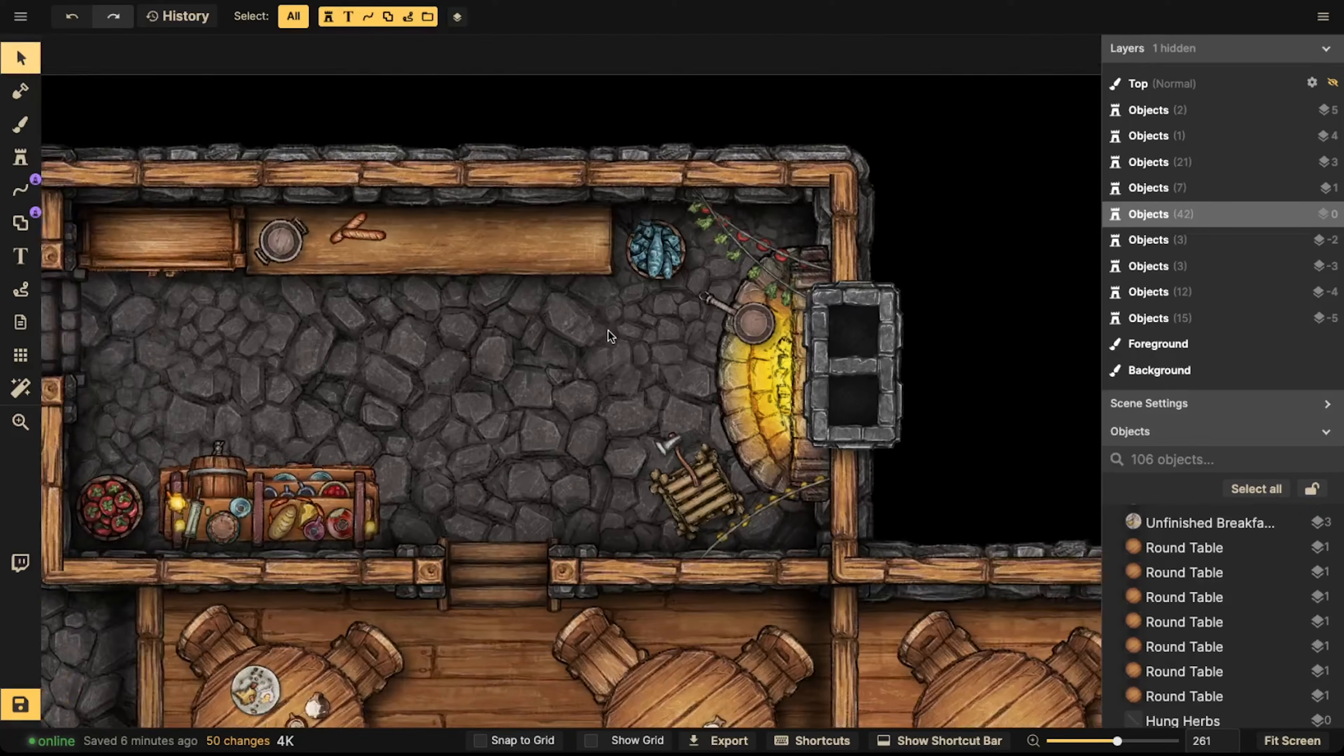
Bring the whole tavern into view and save the map
scroll(608, 335, "down", 8)
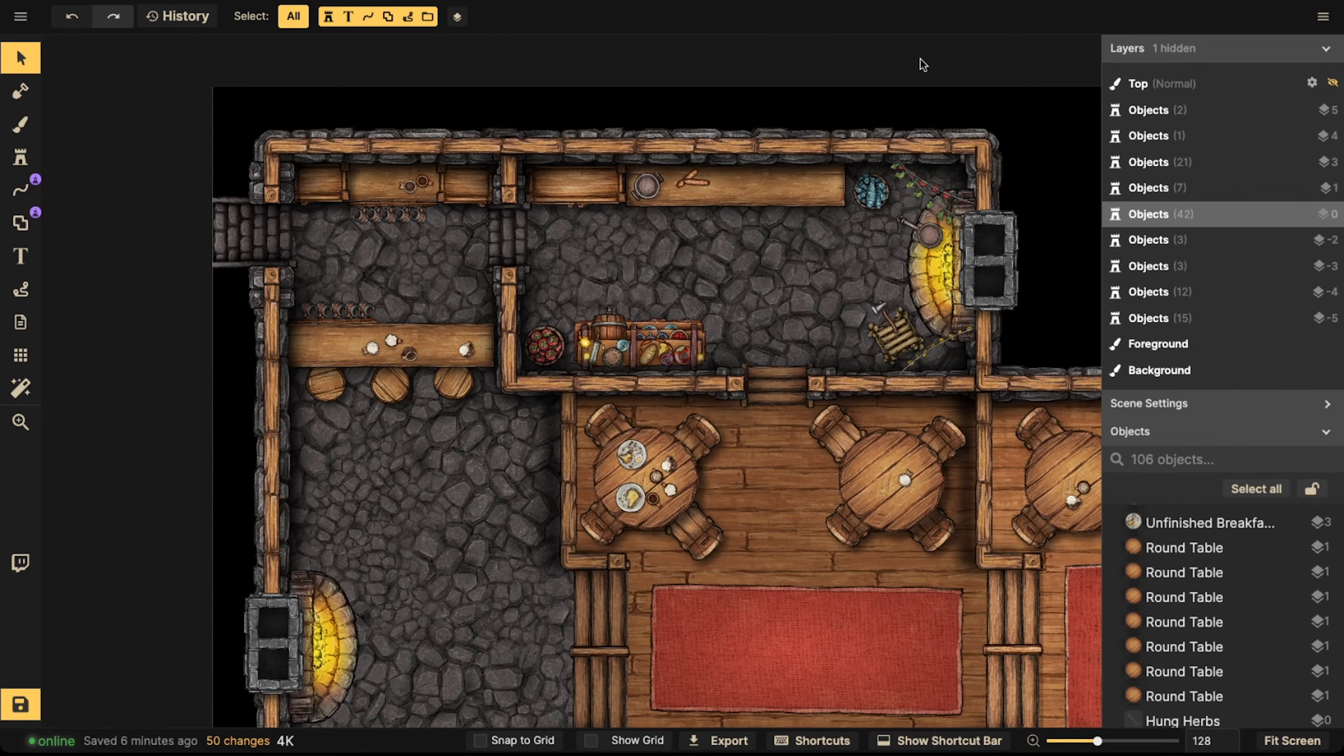
scroll(632, 238, "down", 4)
middle_click_drag(626, 374, 579, 307)
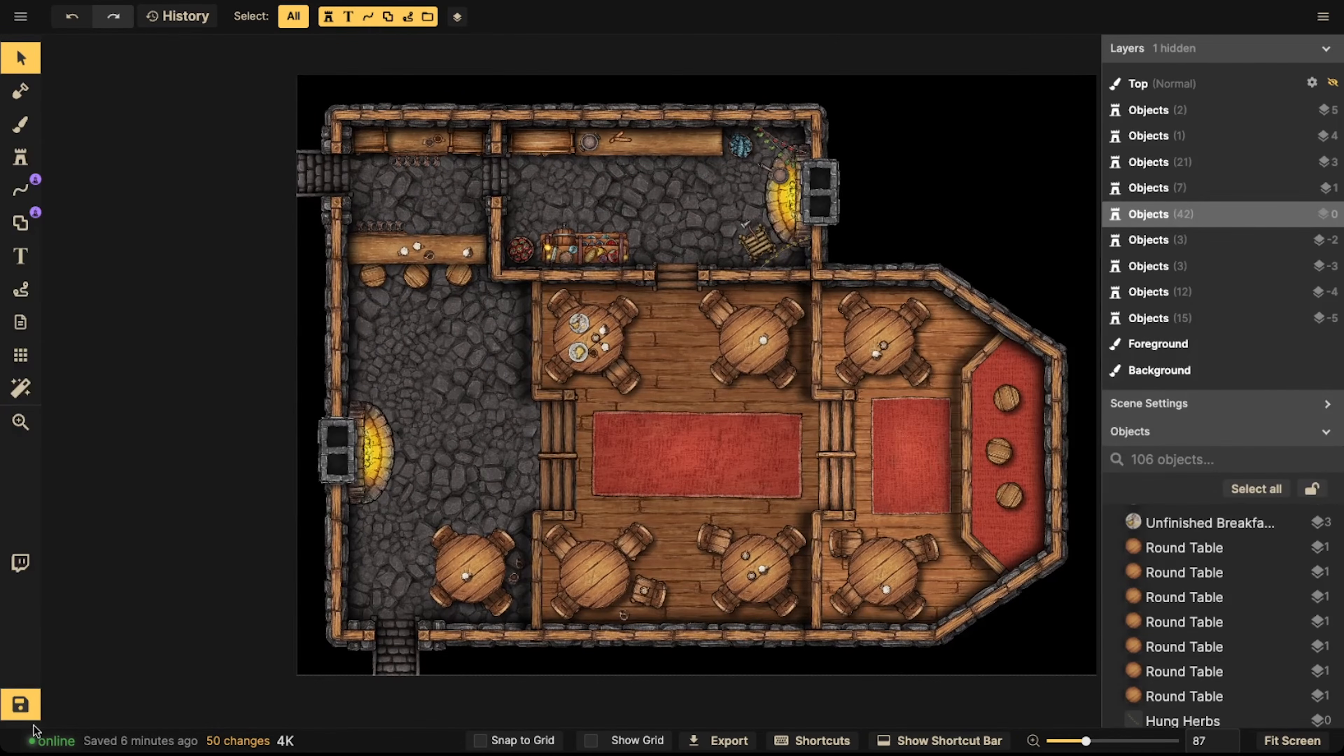
left_click(21, 707)
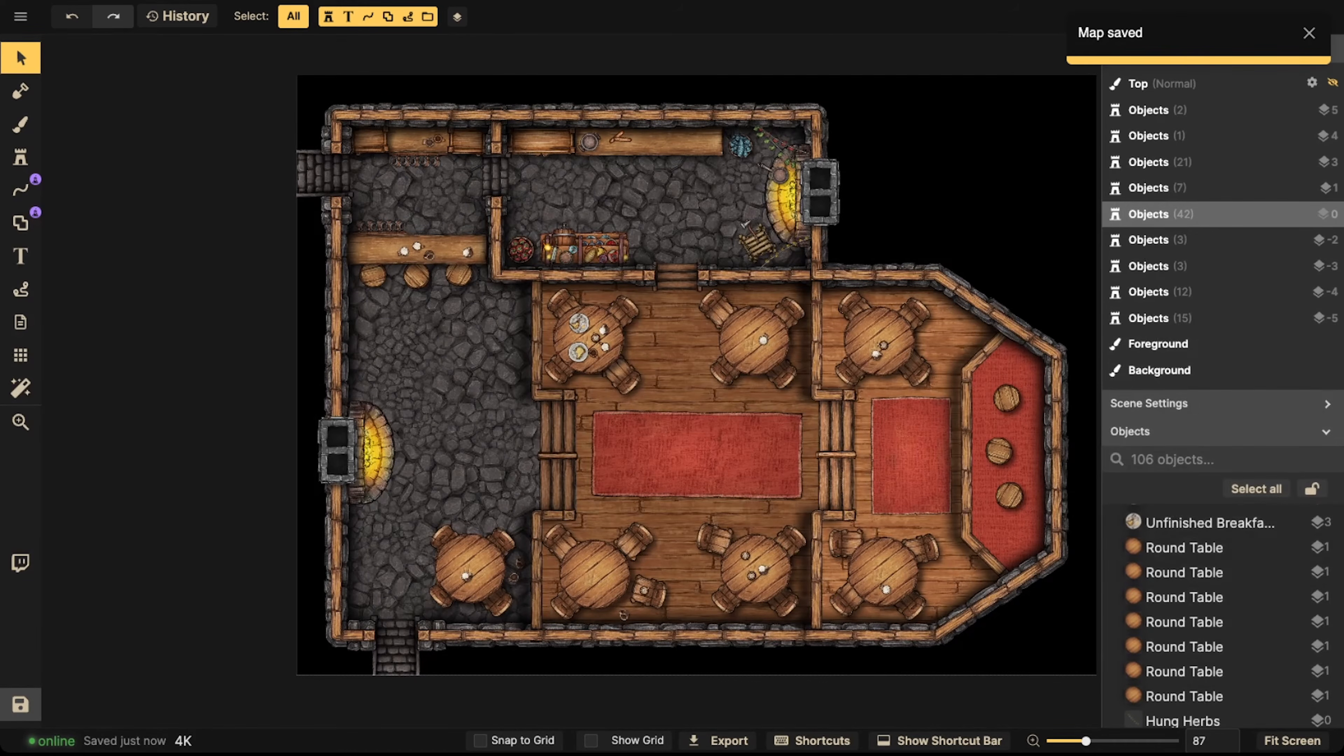
Look over the kitchen, bar and dining rooms for spots that still need detail
scroll(601, 185, "up", 3)
key("space")
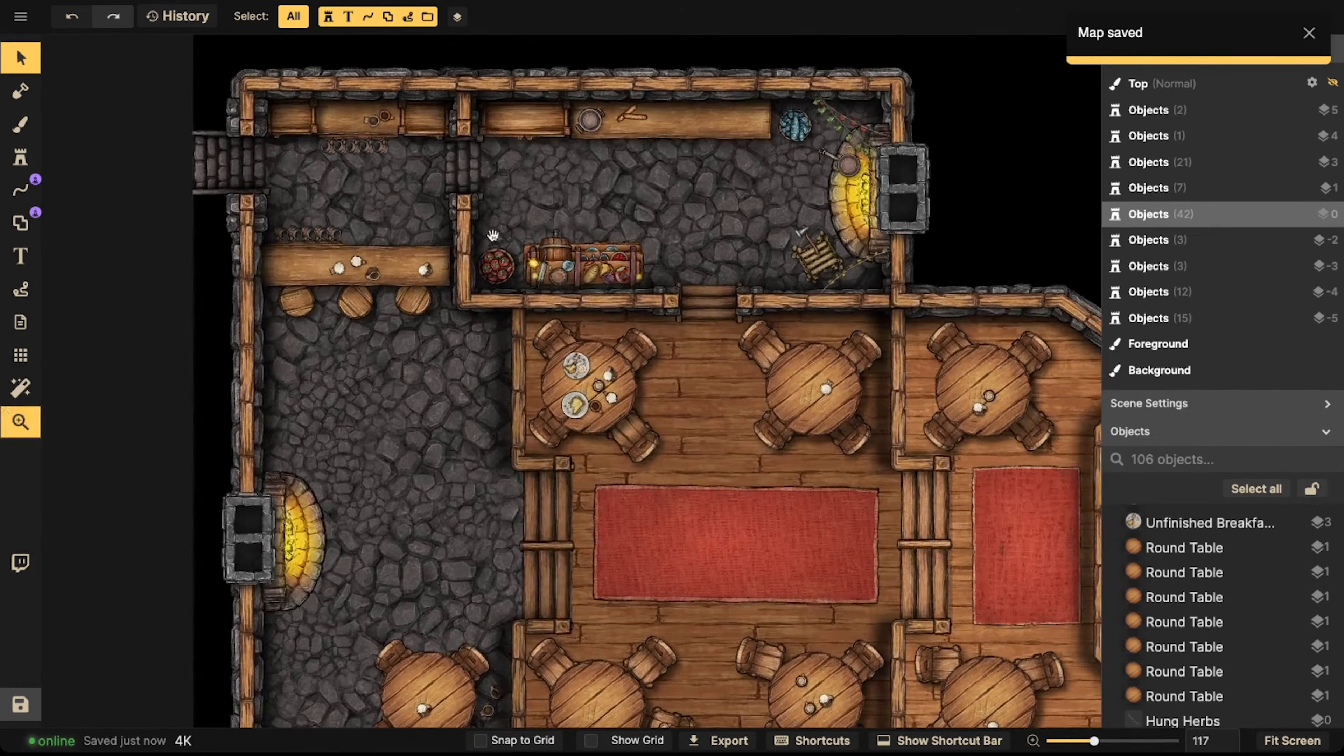
left_click_drag(489, 236, 651, 202)
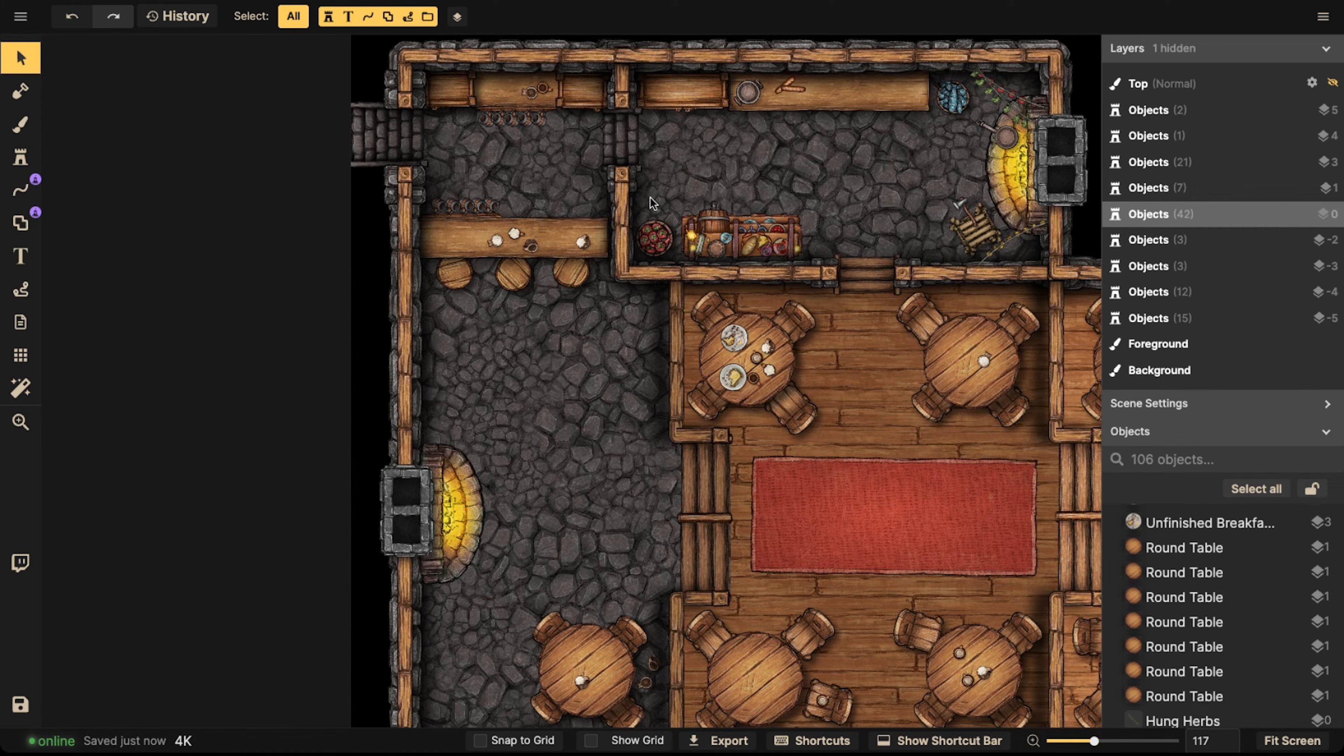
scroll(521, 346, "down", 1)
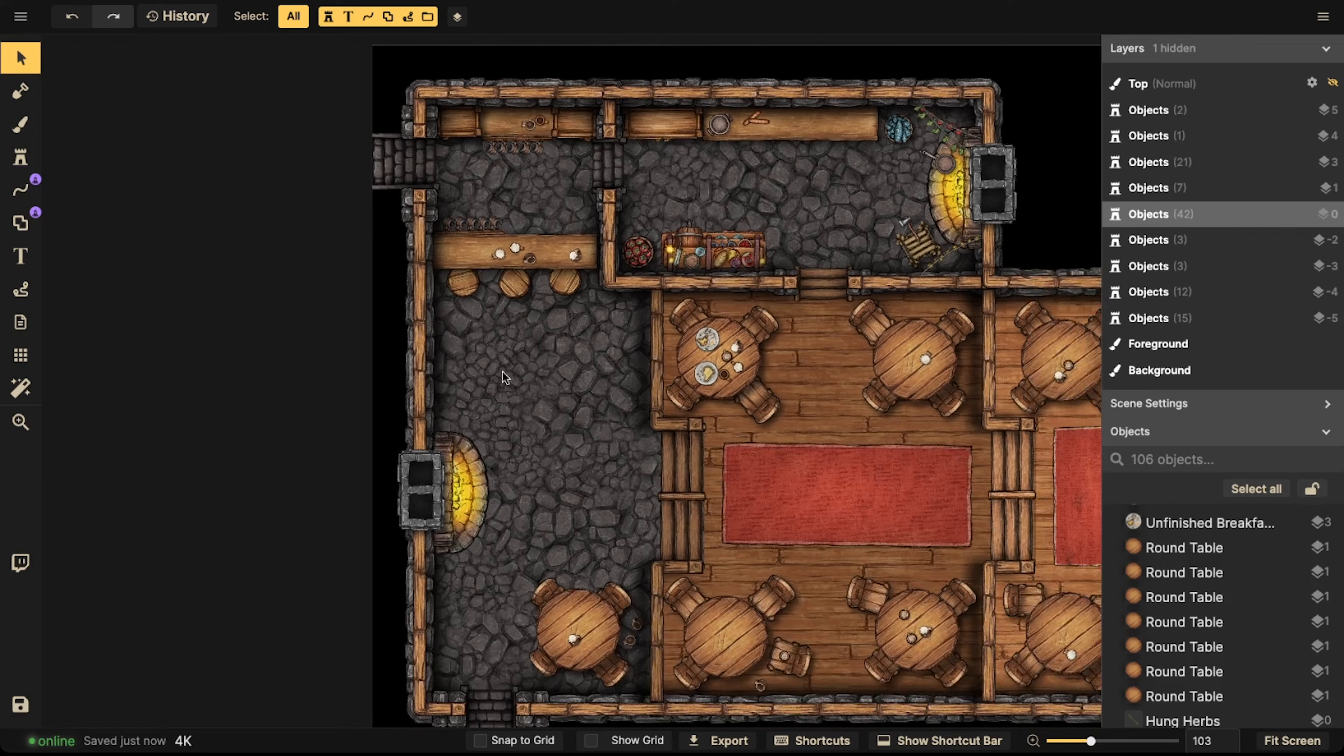
left_click(484, 509)
scroll(481, 485, "down", 3)
key("Escape")
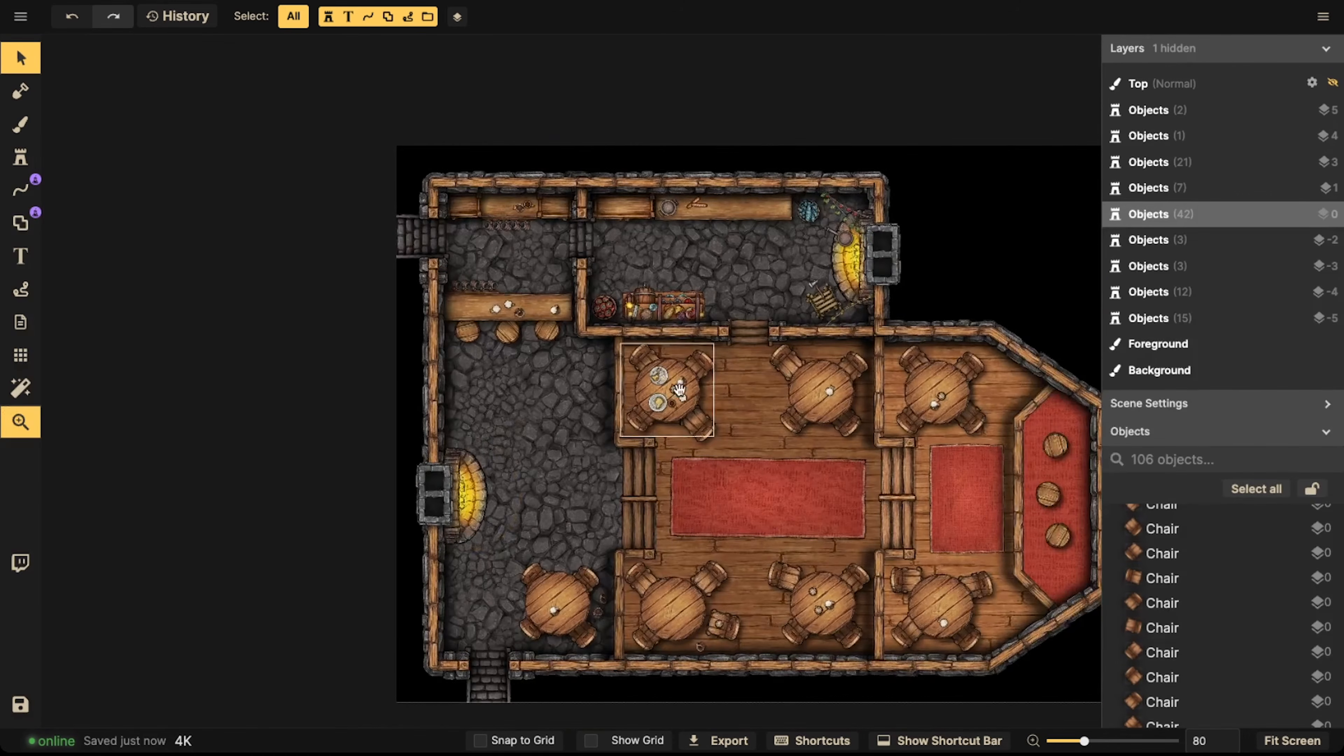
middle_click_drag(509, 278, 430, 205)
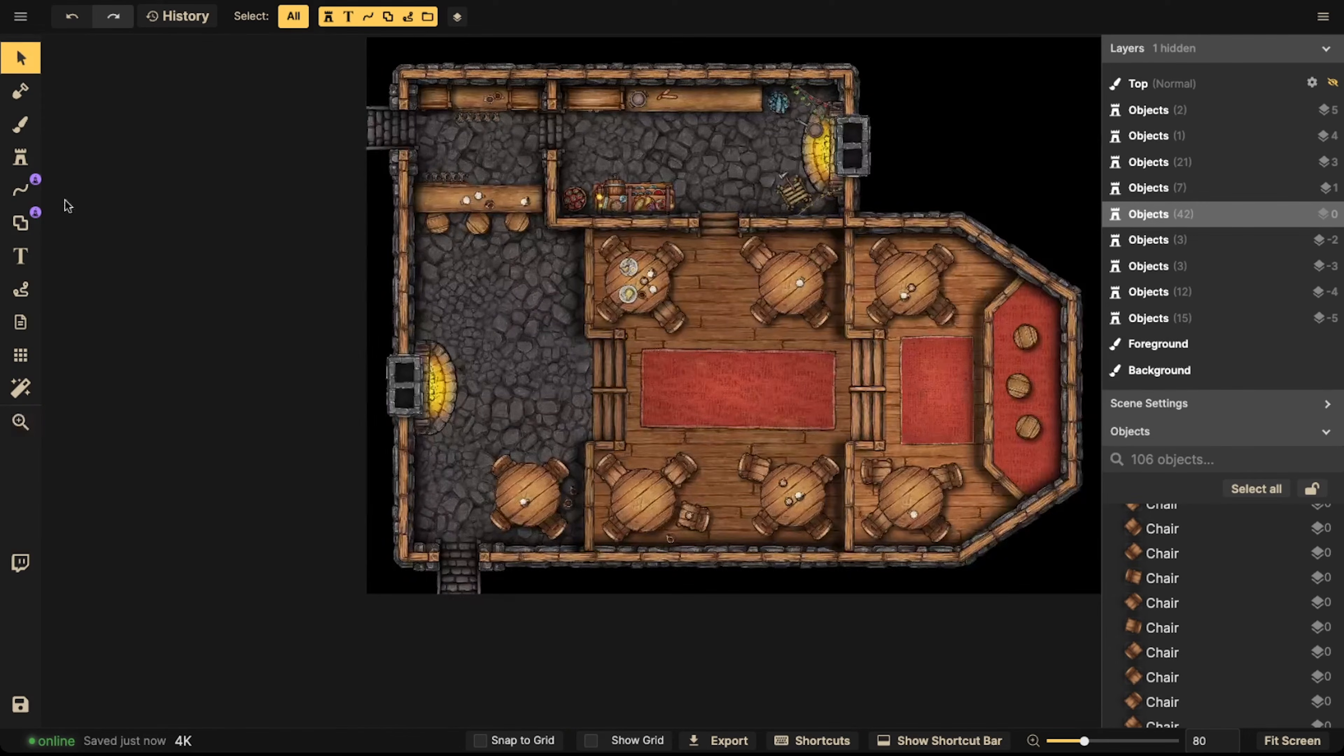
Search the stamp catalog for windows and pick the Wooden Window stamp
left_click(20, 157)
type("food")
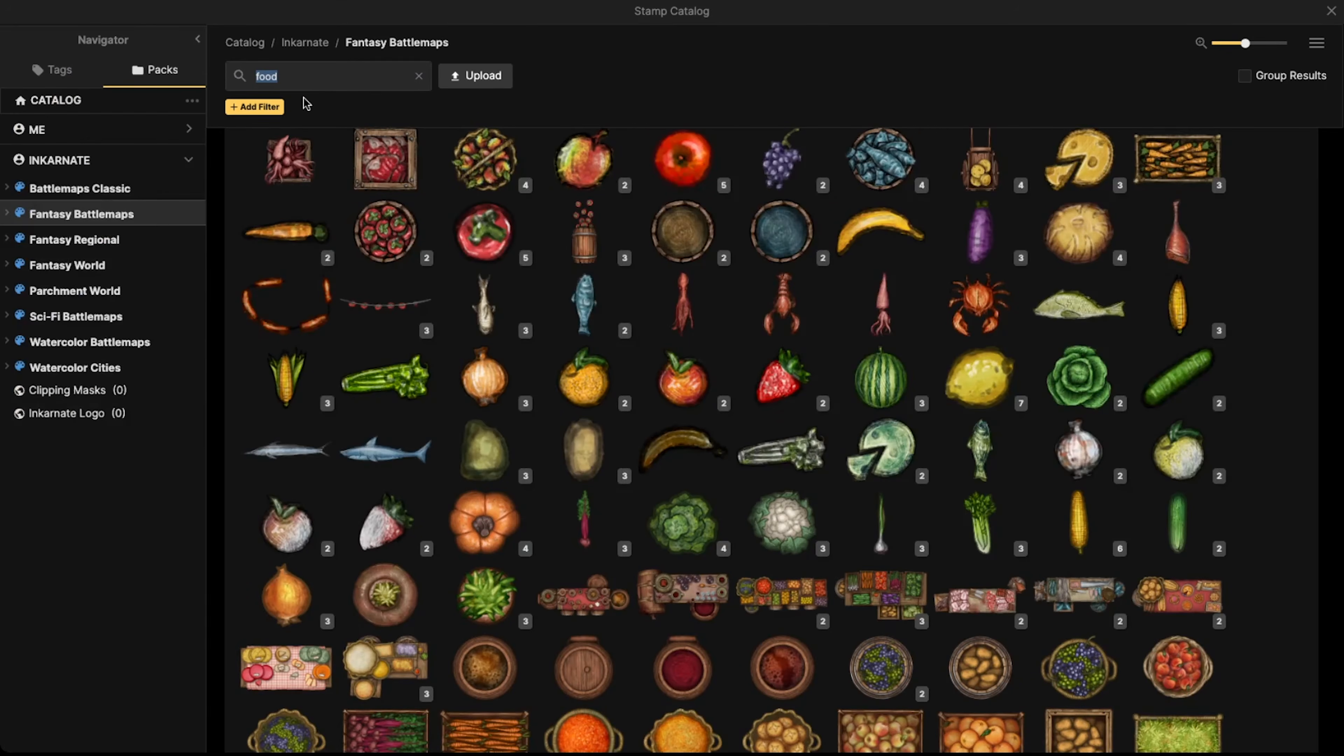
type("windows")
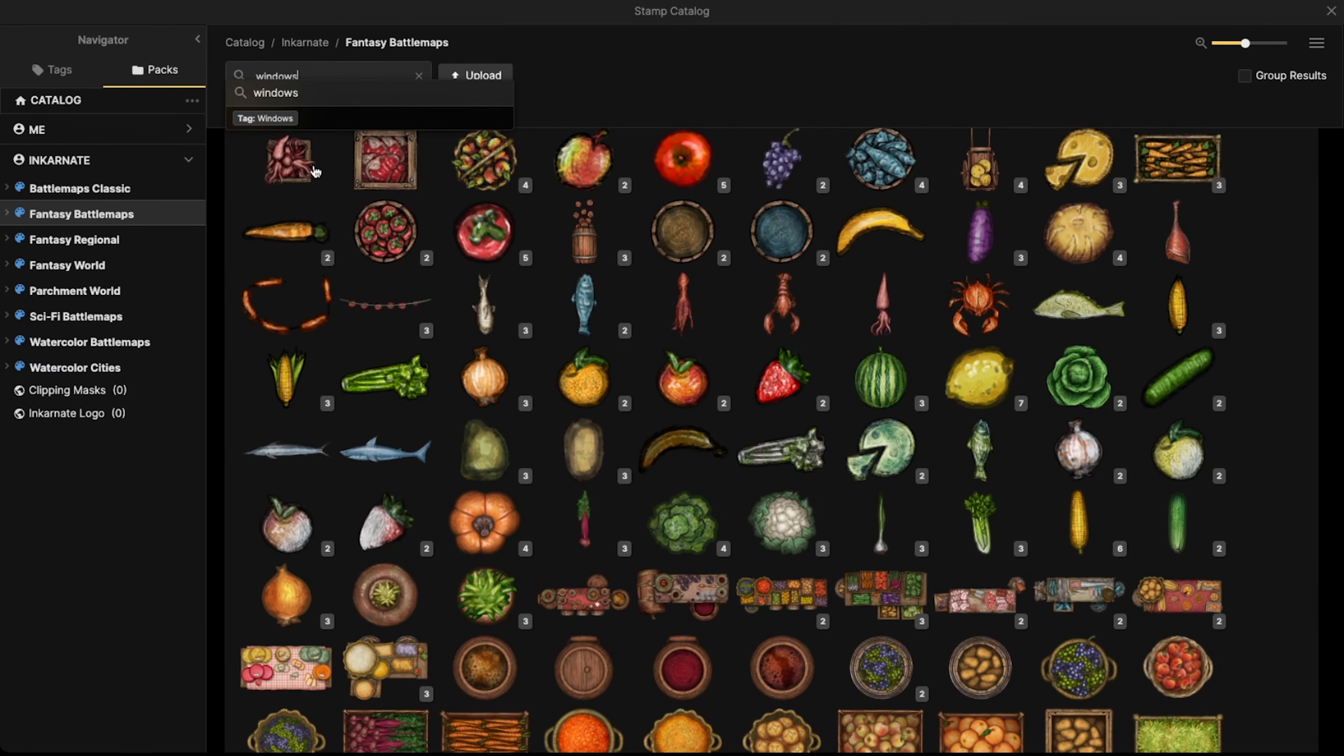
key("Return")
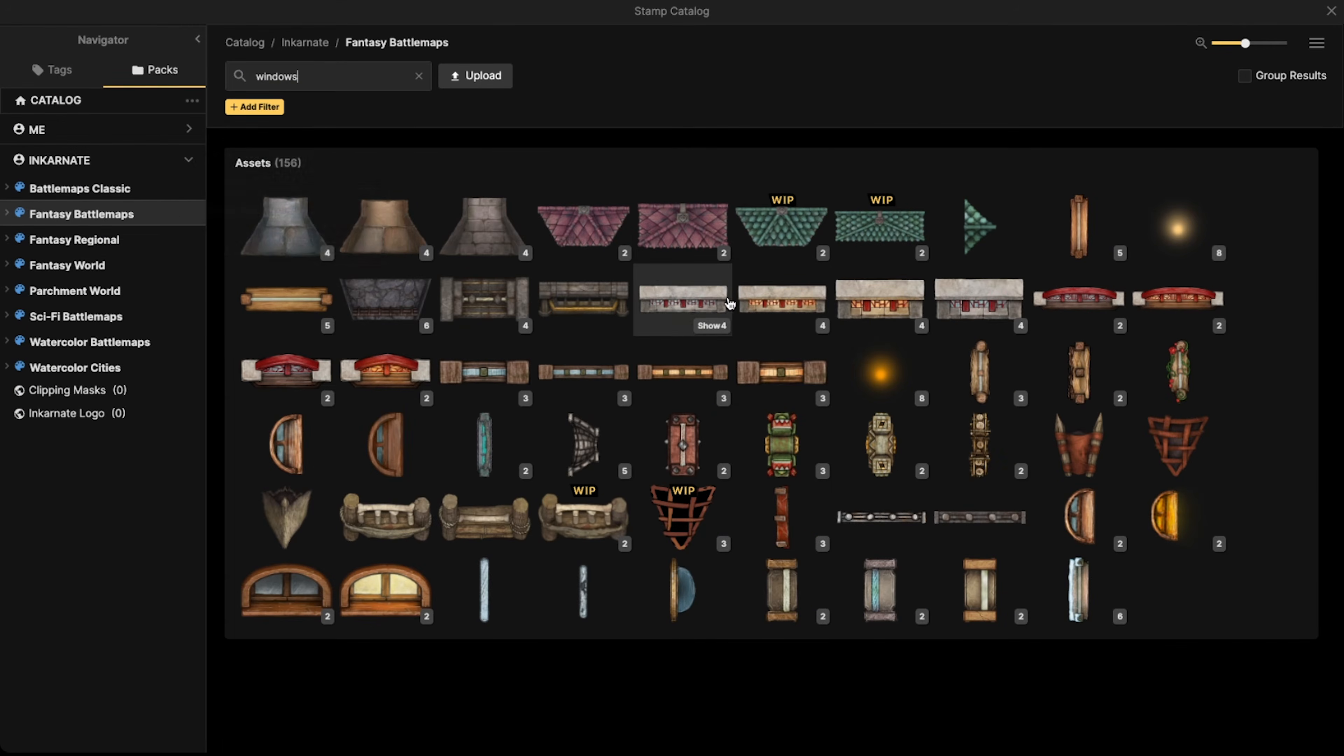
left_click(1079, 227)
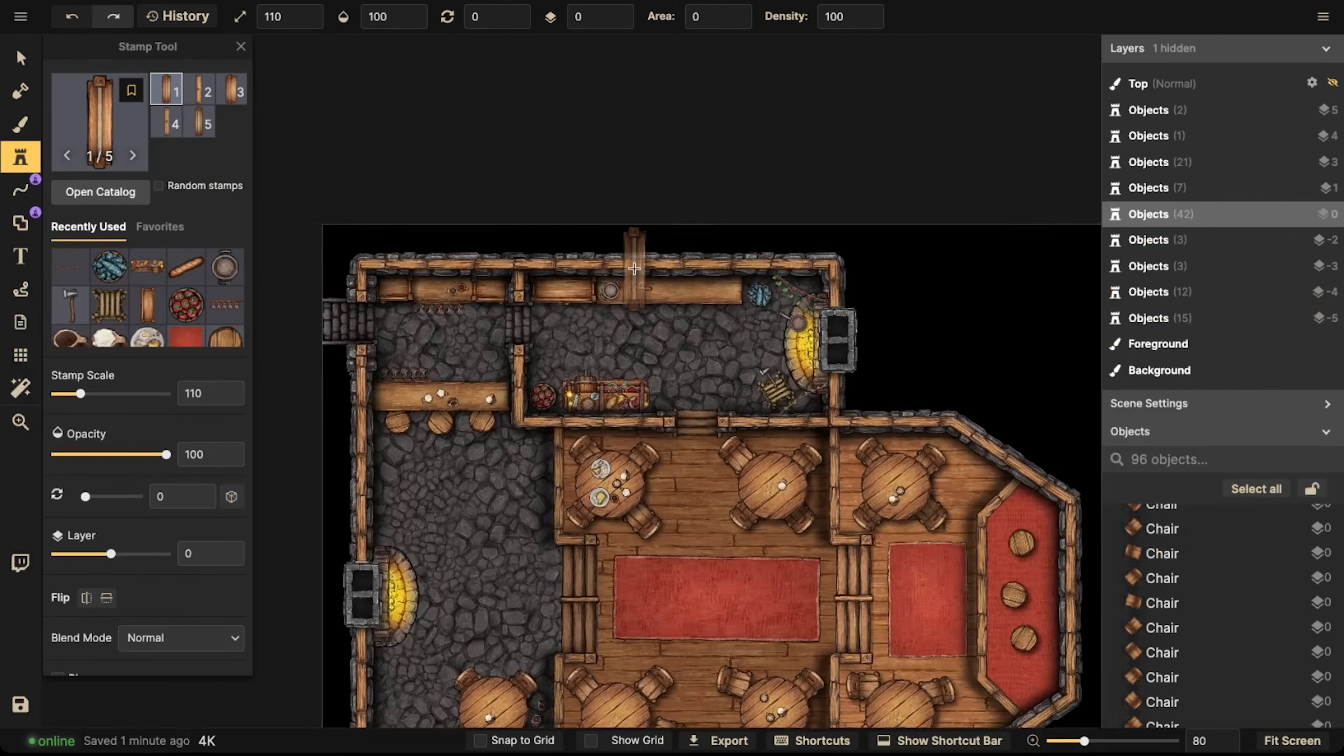
Place the long fourth variant of the Wooden Window at scale 80, rotated 270 degrees, on the outer wall behind the kitchen counter
scroll(634, 268, "up", 6)
key("4")
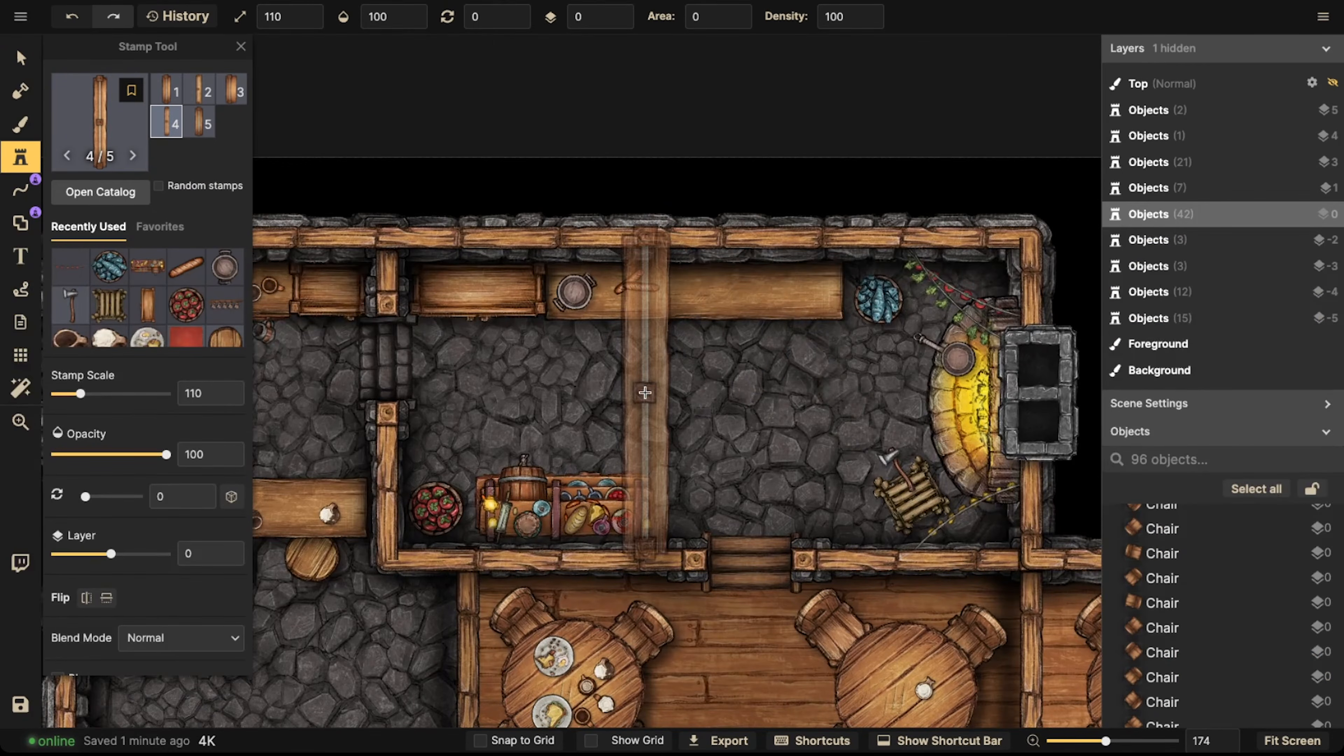
scroll(753, 253, "down", 7, "alt")
scroll(713, 255, "up", 1, "alt")
scroll(698, 247, "down", 3, "shift")
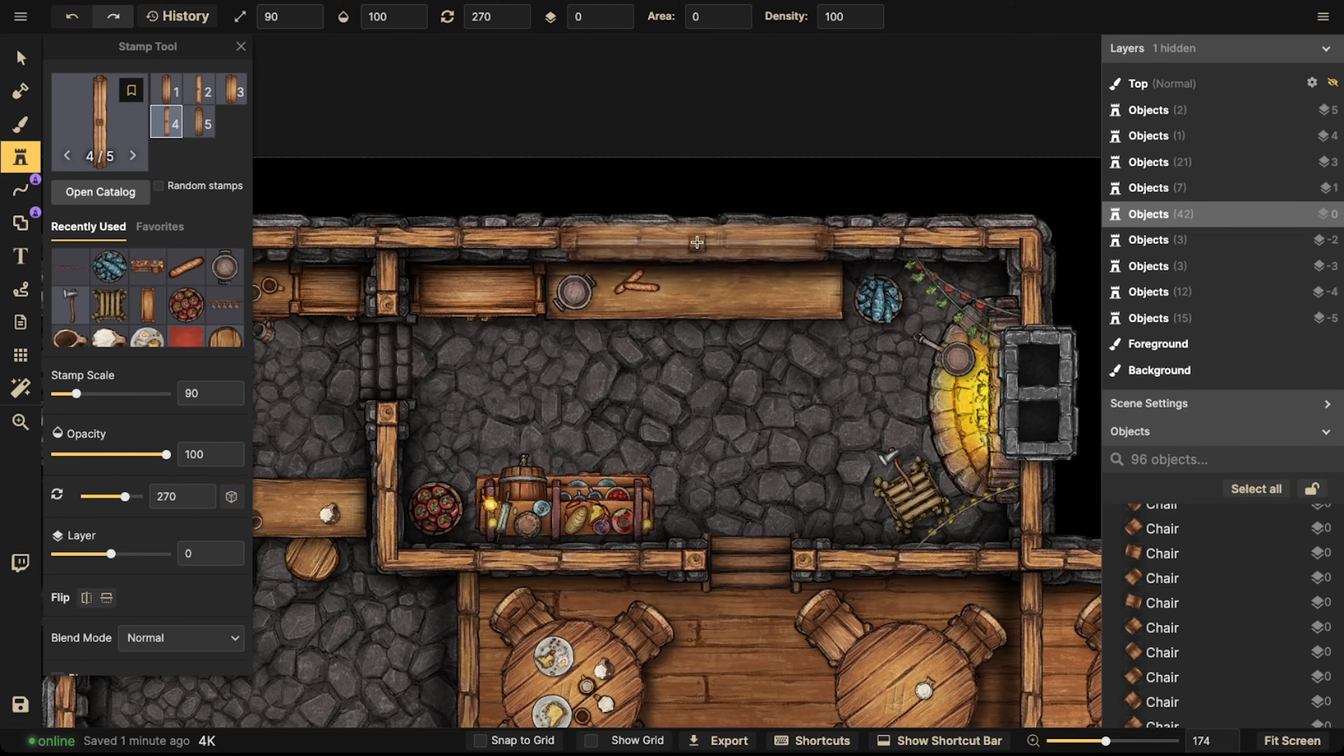
scroll(698, 240, "down", 1, "shift")
left_click(573, 313)
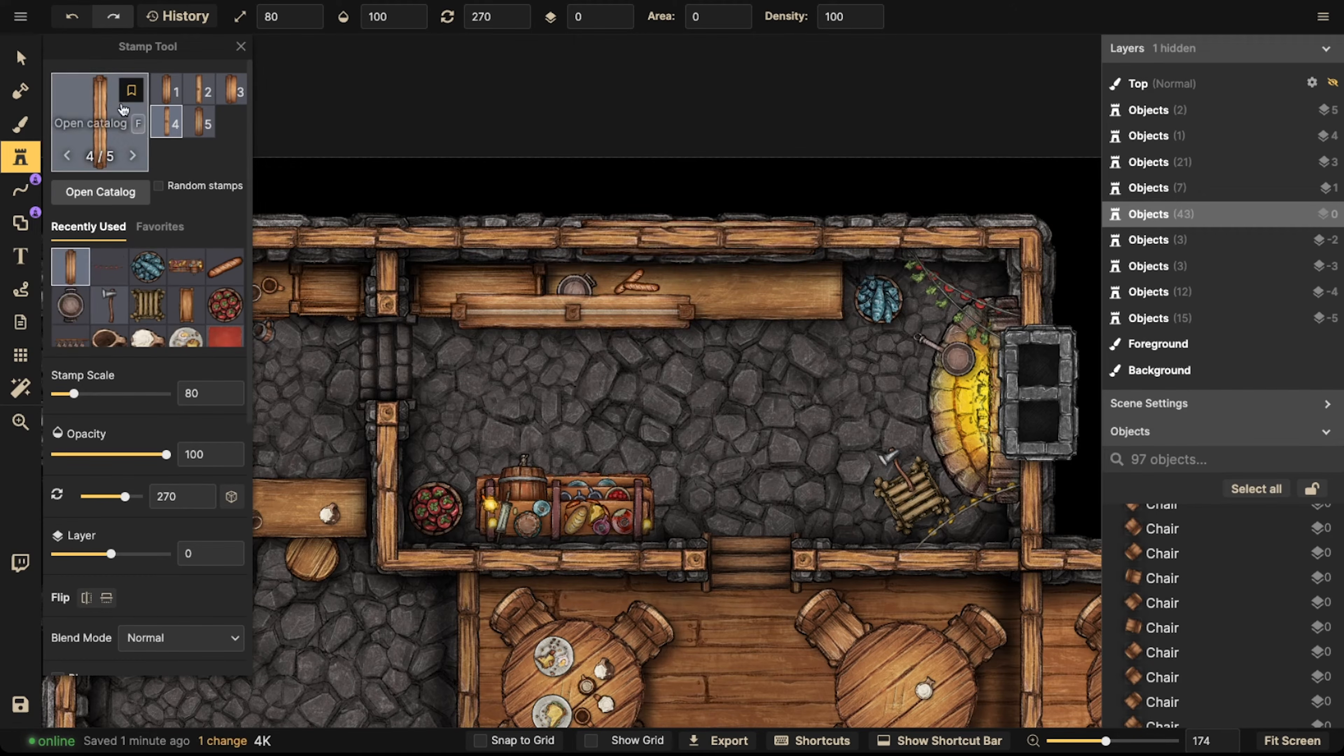
Raise the kitchen window to layer 5, turn it to 90 degrees and align it with the wall
left_click(21, 57)
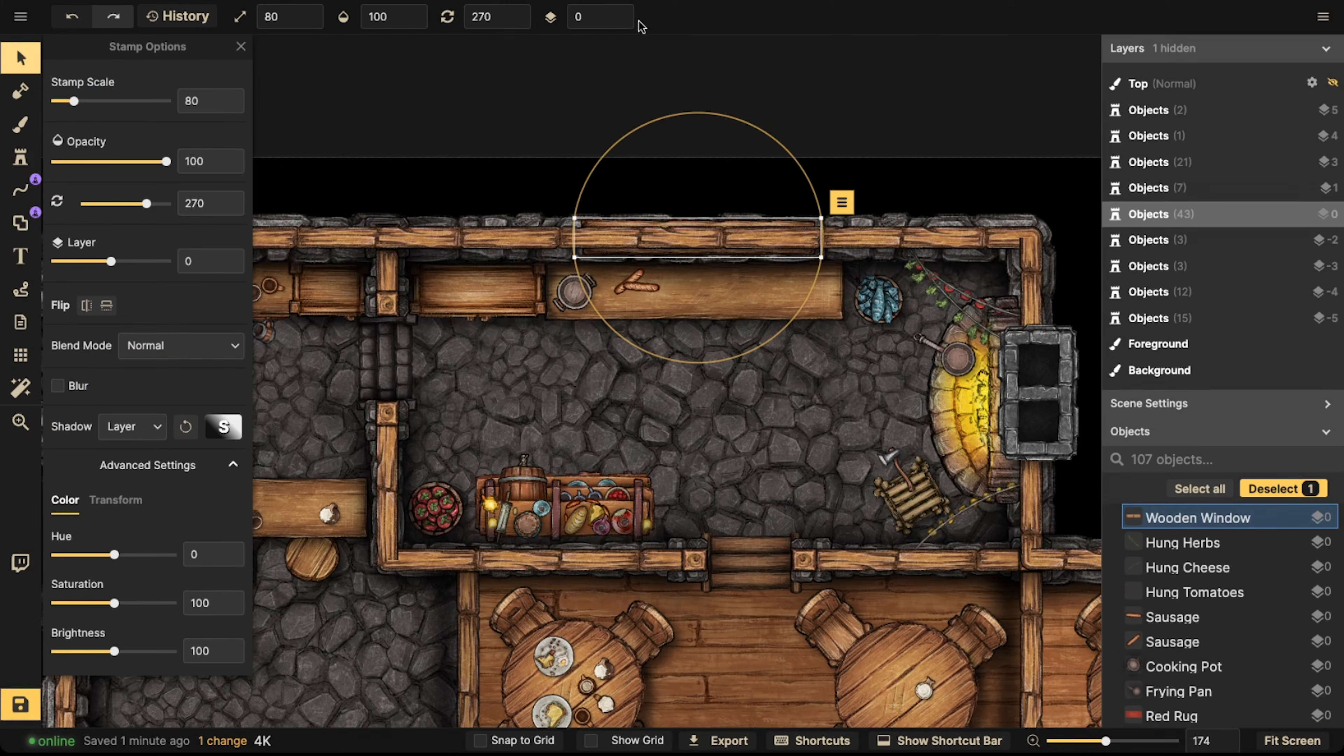
left_click(620, 11)
left_click(620, 12)
left_click(620, 11)
left_click(621, 12)
left_click(620, 12)
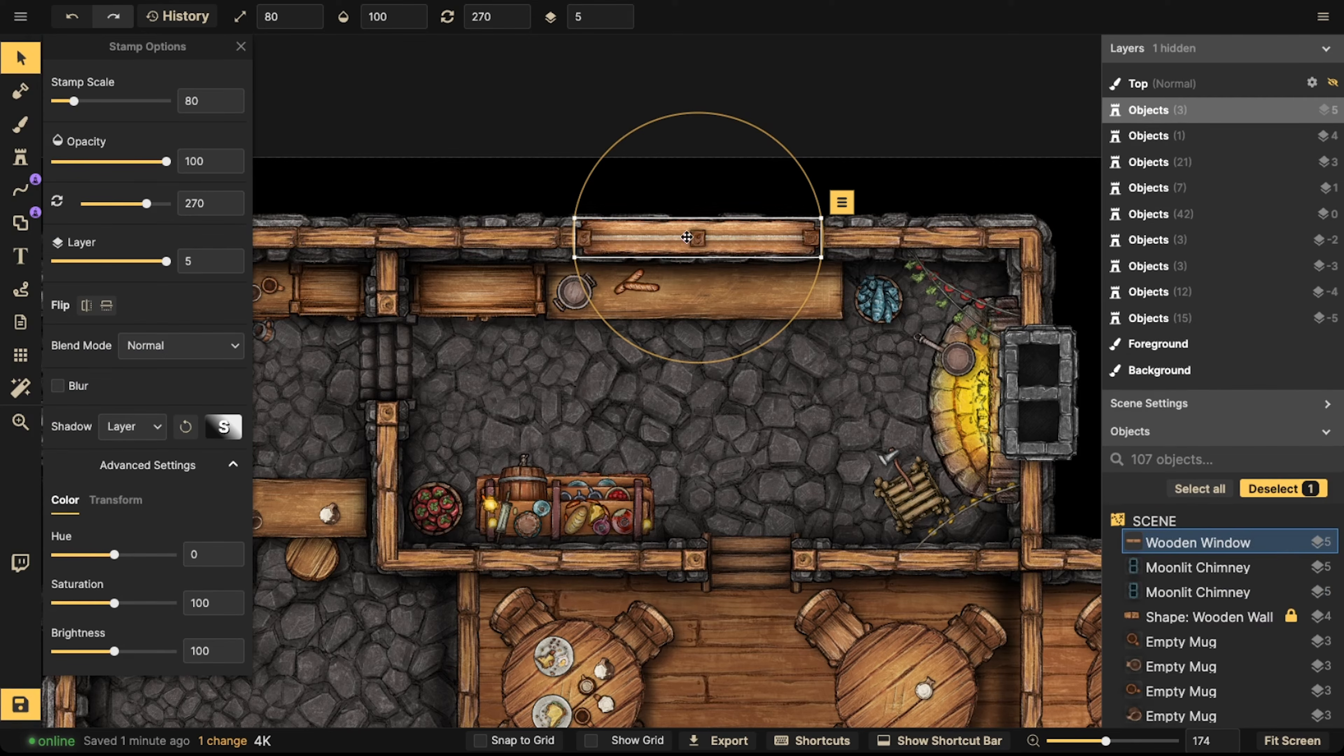
scroll(686, 248, "down", 12, "alt")
left_click_drag(682, 252, 675, 251)
key("Escape")
Place the third Wooden Window variant at scale 80 on the upper diagonal wall near the stage, rotated to 305 degrees
scroll(667, 322, "down", 2)
middle_click_drag(605, 400, 726, 308)
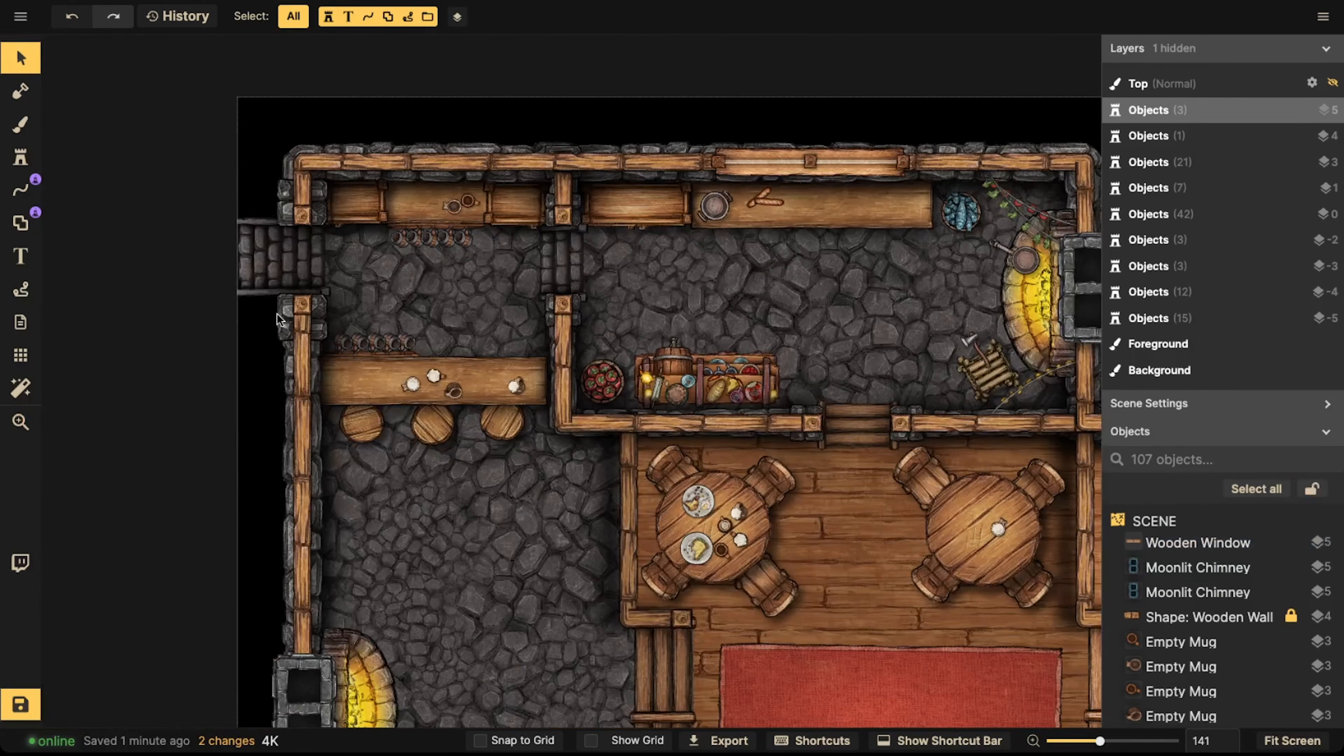
left_click(20, 157)
middle_click_drag(768, 723, 540, 267)
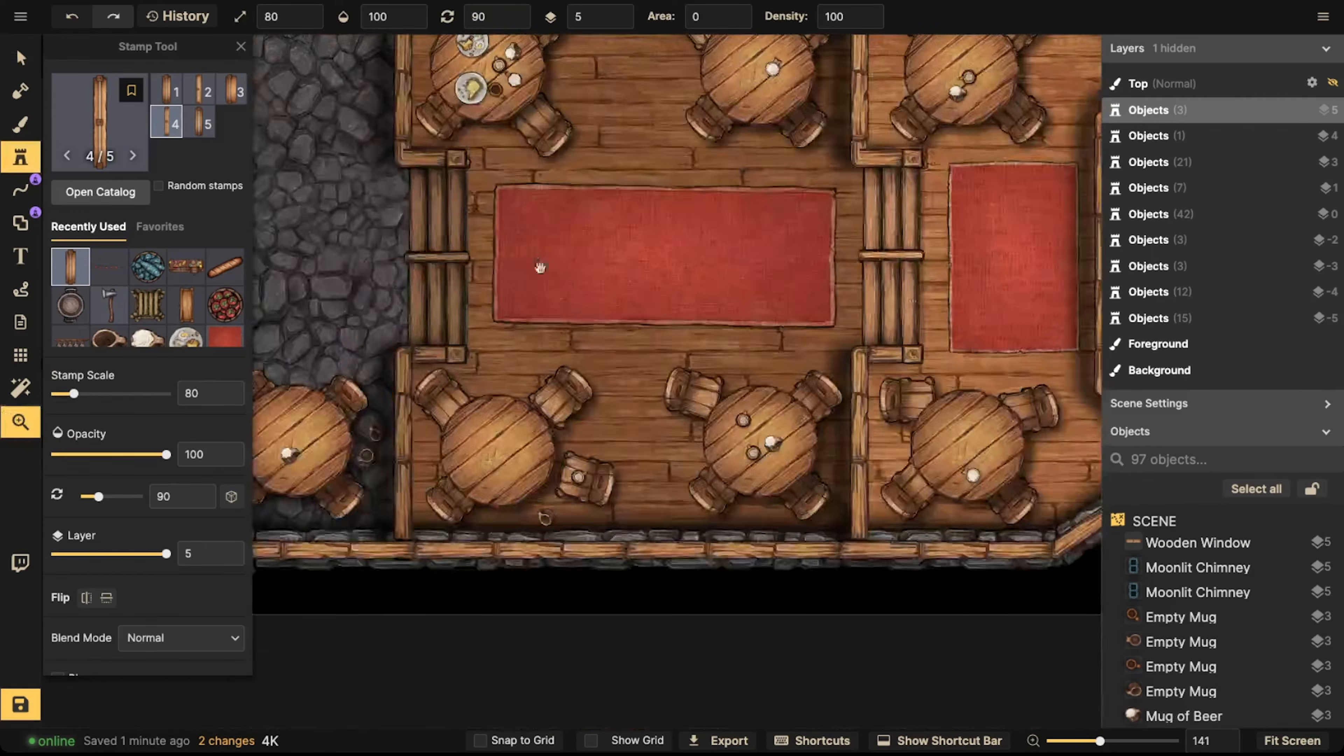
middle_click_drag(993, 275, 700, 351)
key("3")
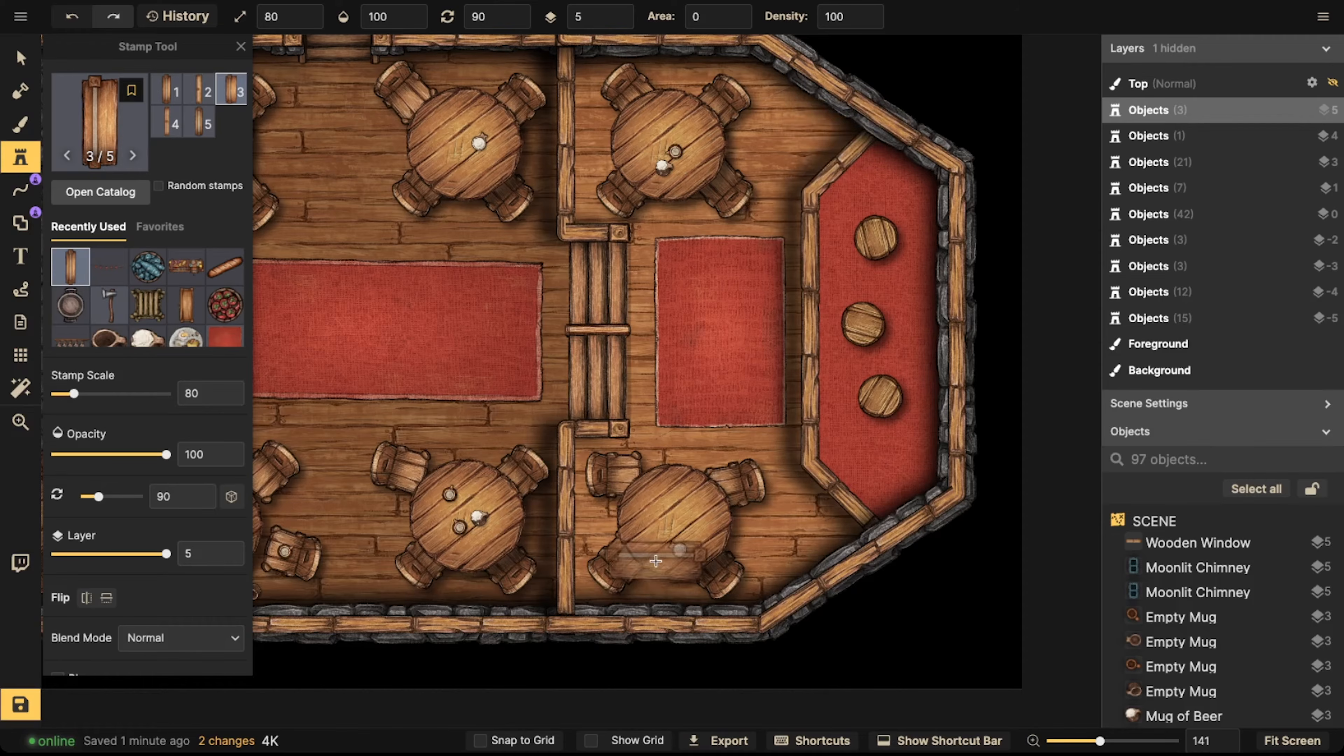
middle_click_drag(899, 113, 896, 207)
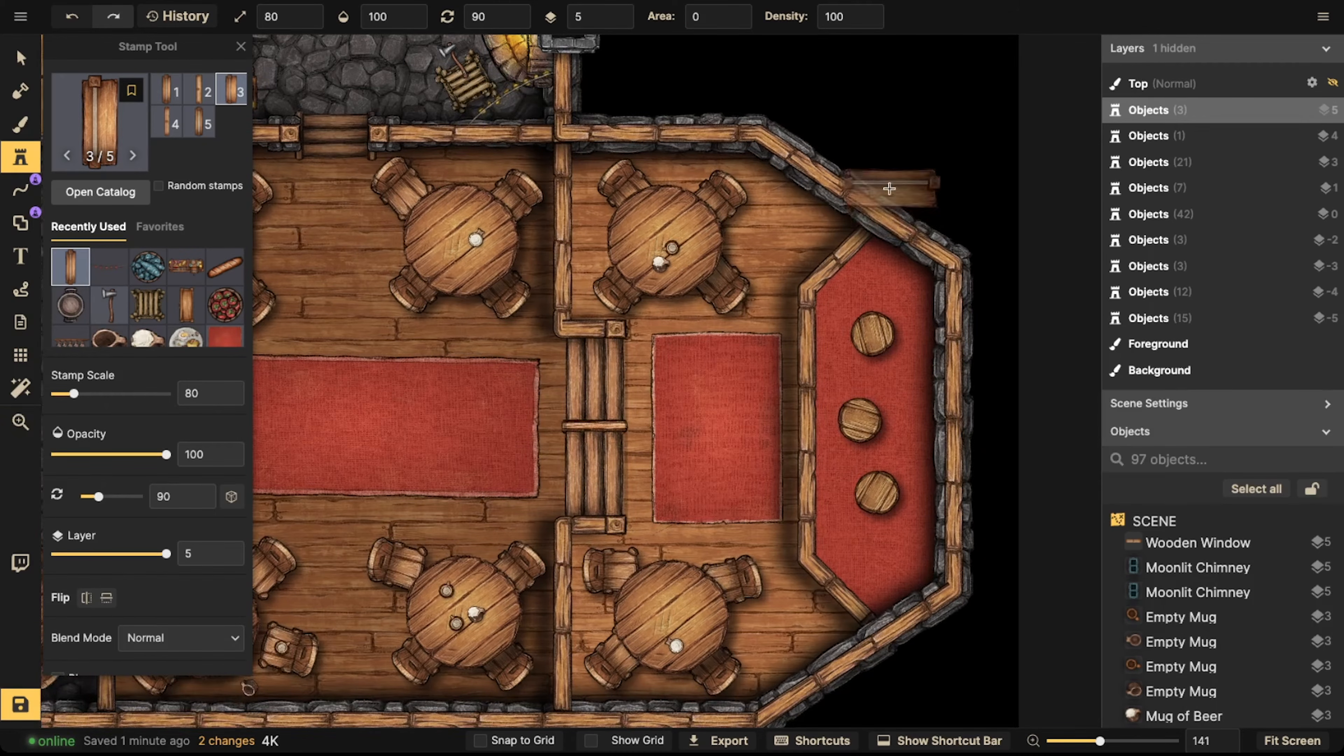
scroll(882, 195, "down", 3, "alt")
scroll(852, 193, "down", 1, "alt")
left_click(847, 191)
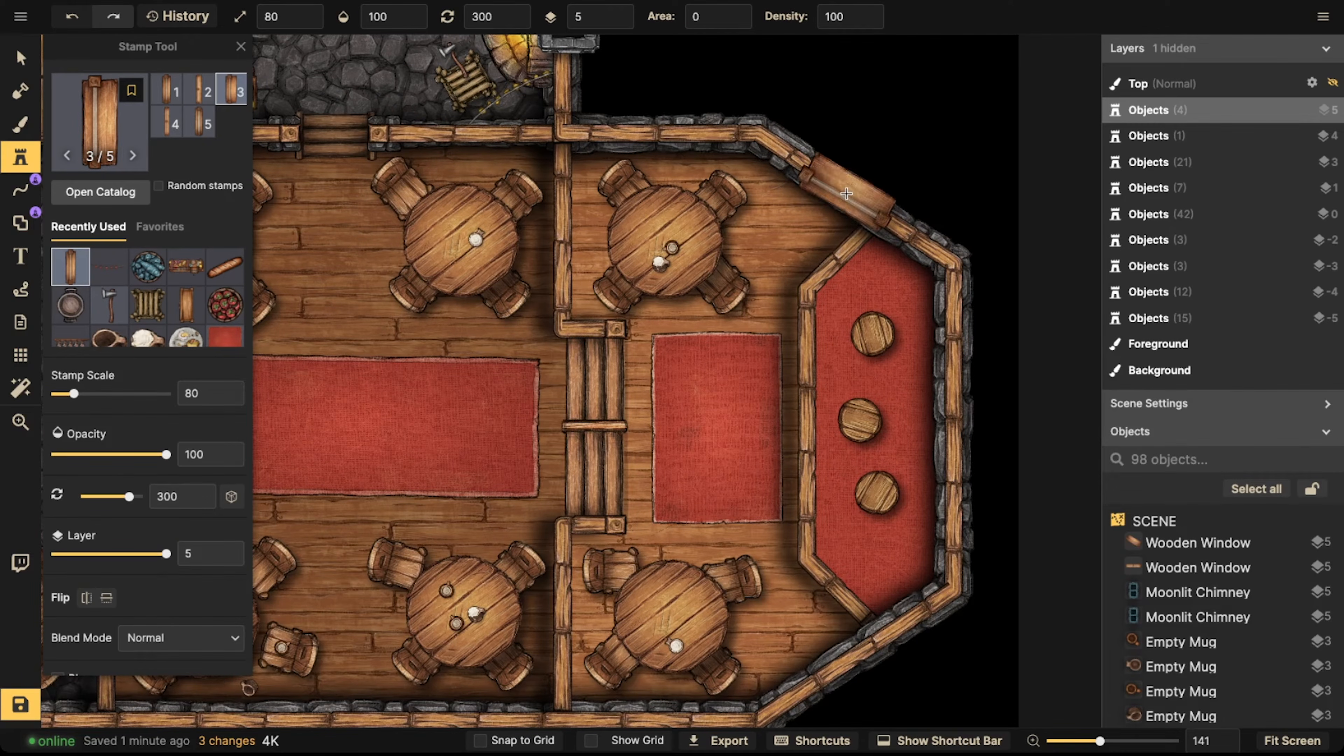
key("v")
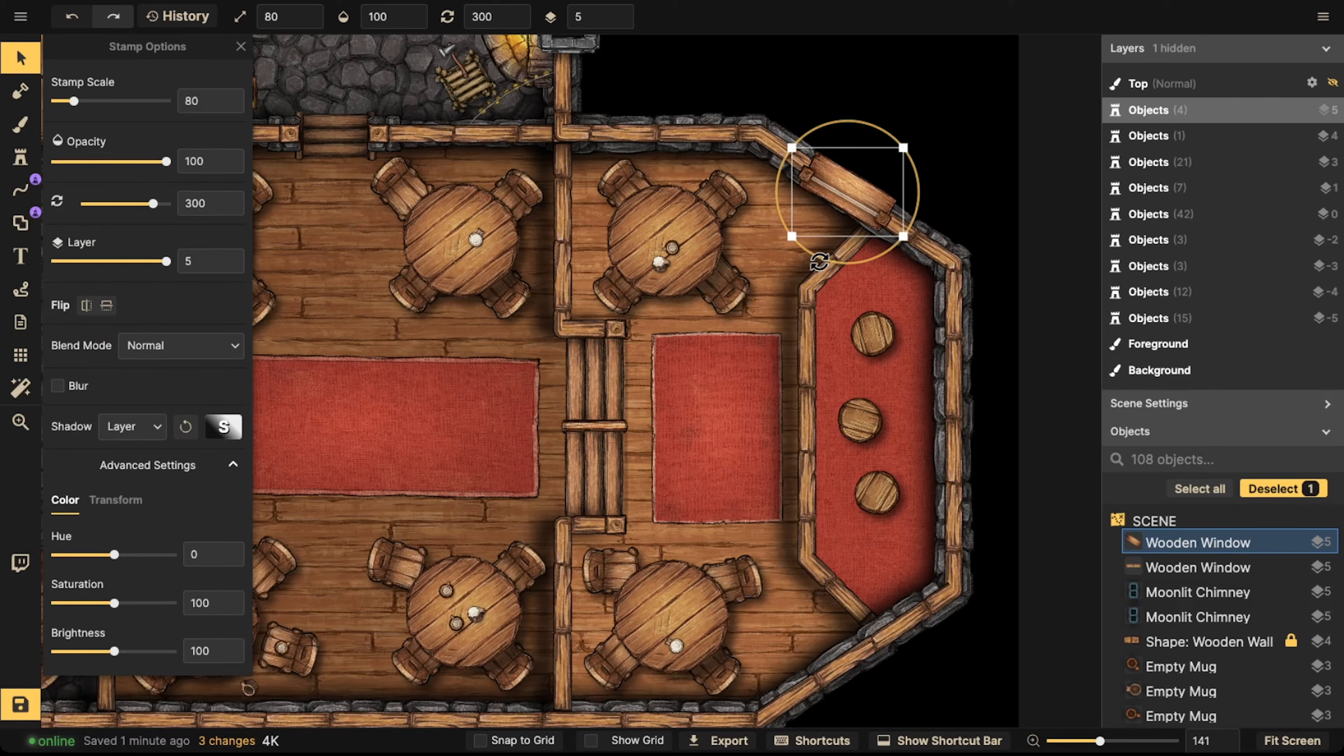
scroll(857, 204, "up", 1, "alt")
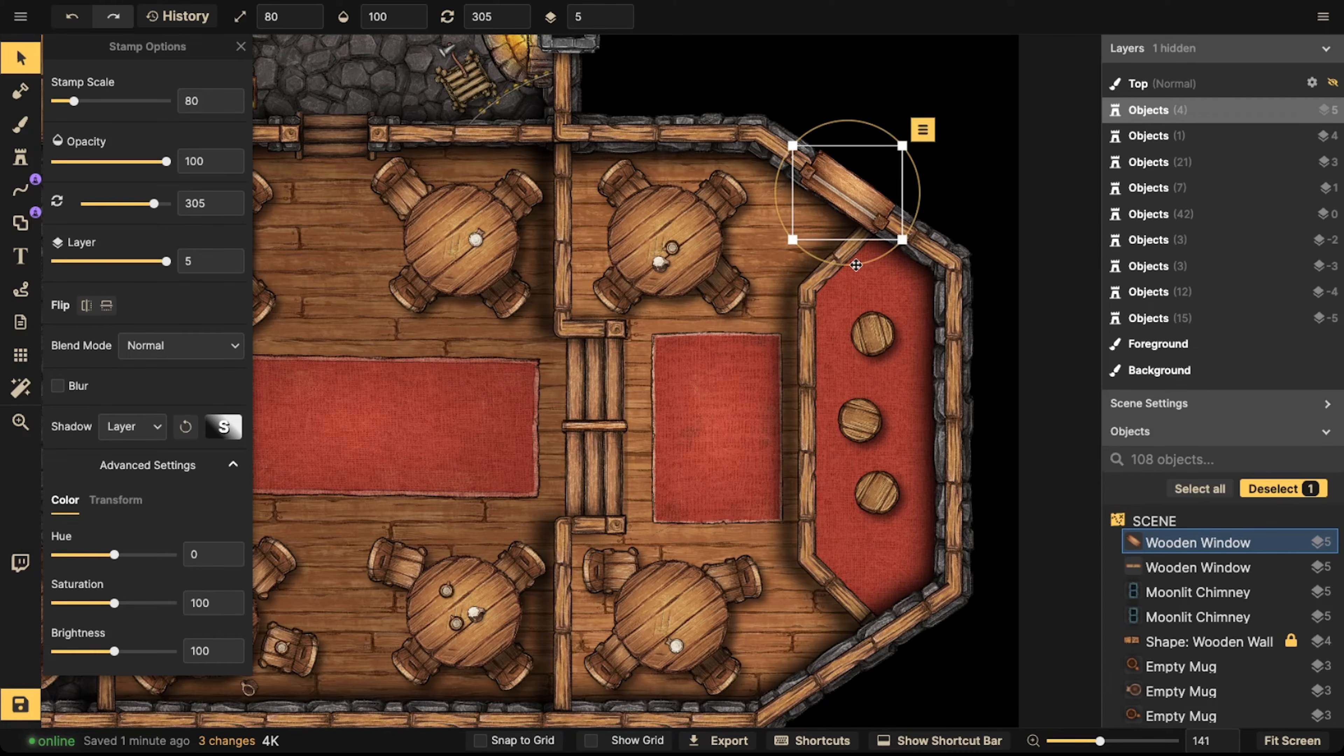
Copy that window onto the lower diagonal wall near the stage, rotate it to 55 degrees and fit it to the wall
key("super+v")
scroll(854, 669, "up", 20, "alt")
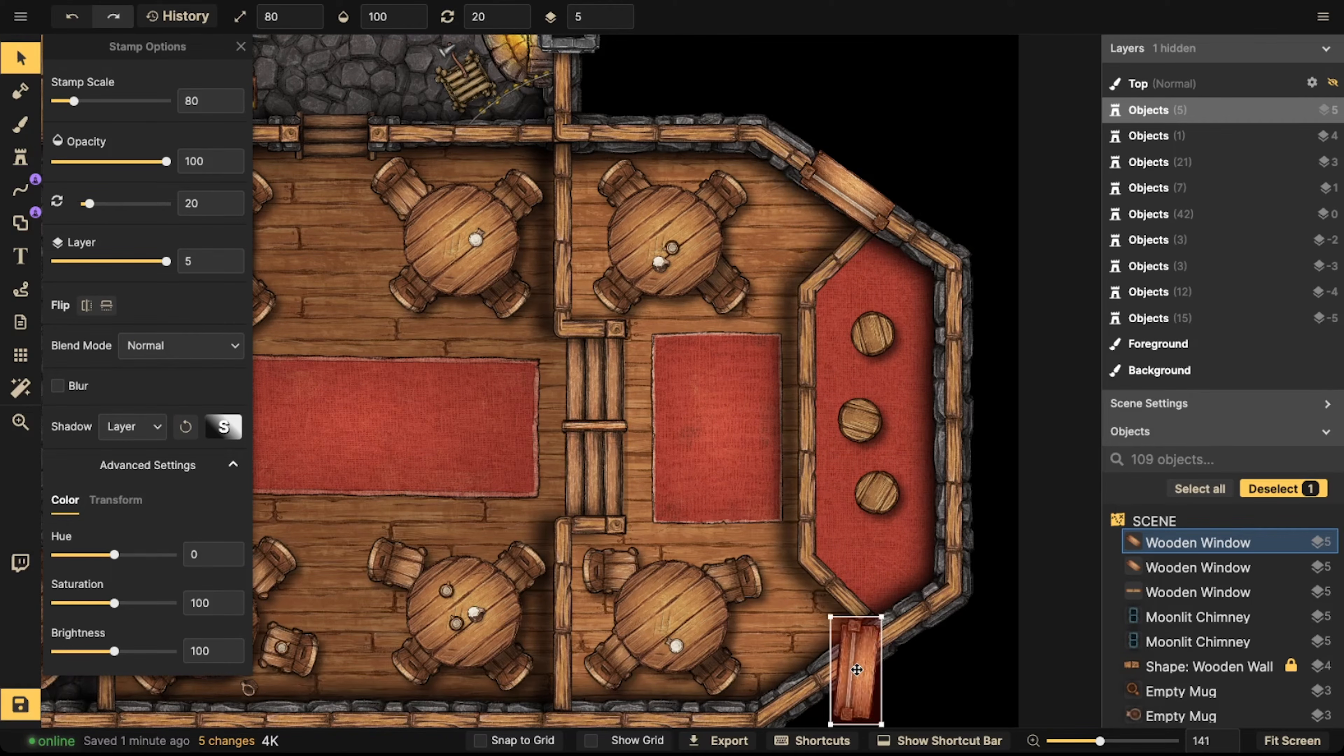
scroll(855, 670, "down", 3, "alt")
left_click_drag(854, 672, 844, 665)
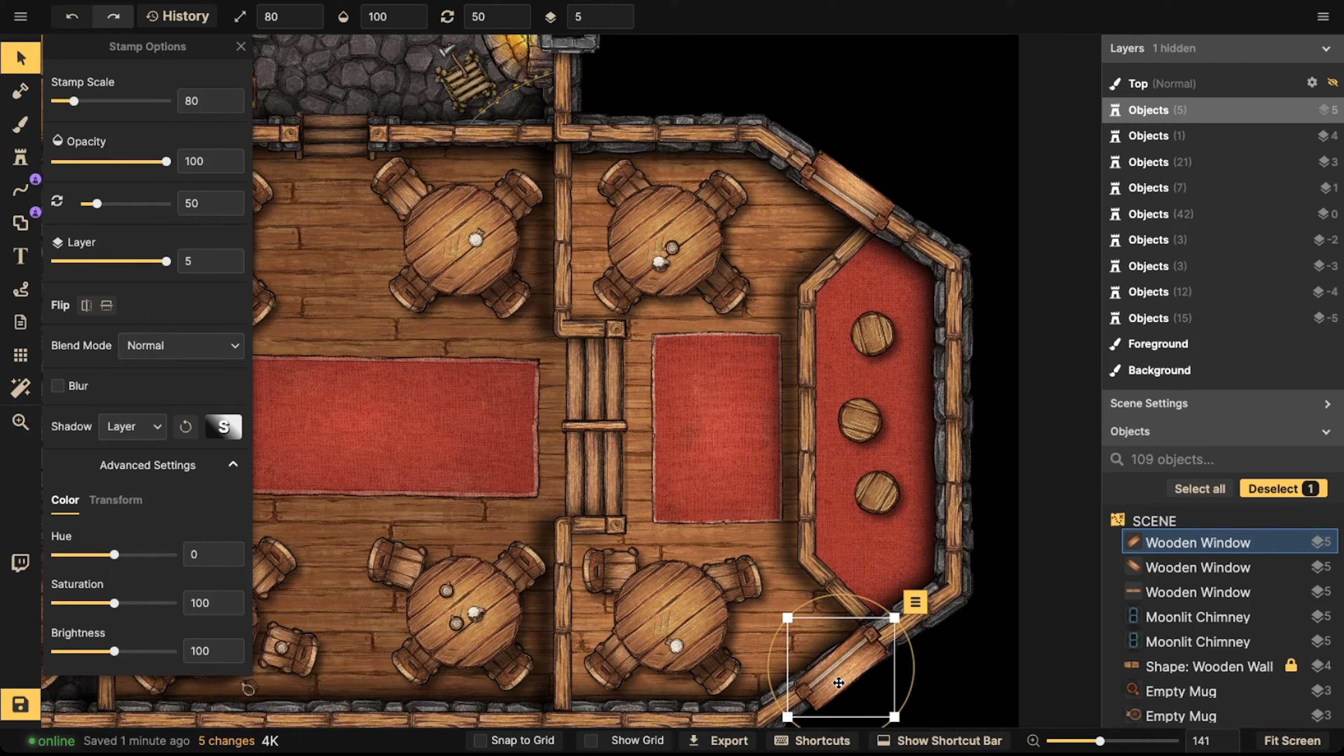
left_click(781, 710)
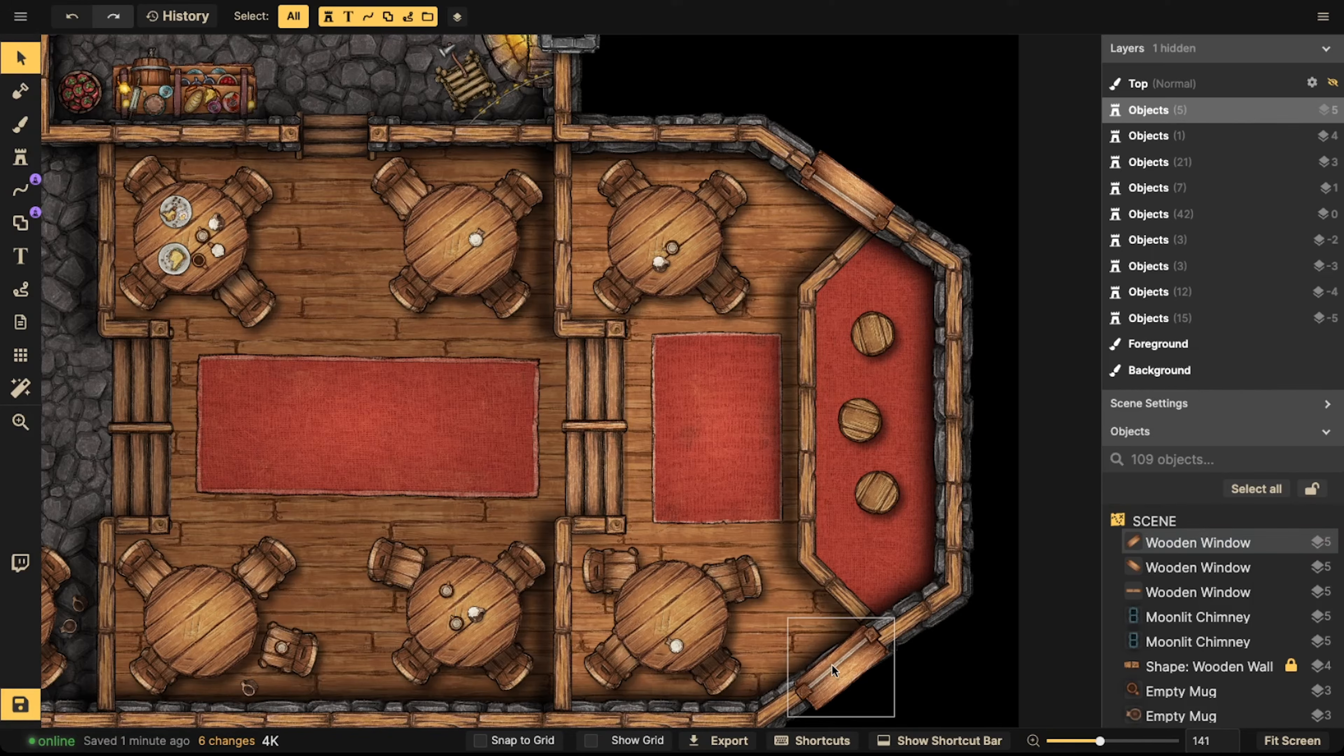
left_click(832, 666)
left_click_drag(765, 673, 769, 666)
left_click_drag(853, 665, 849, 663)
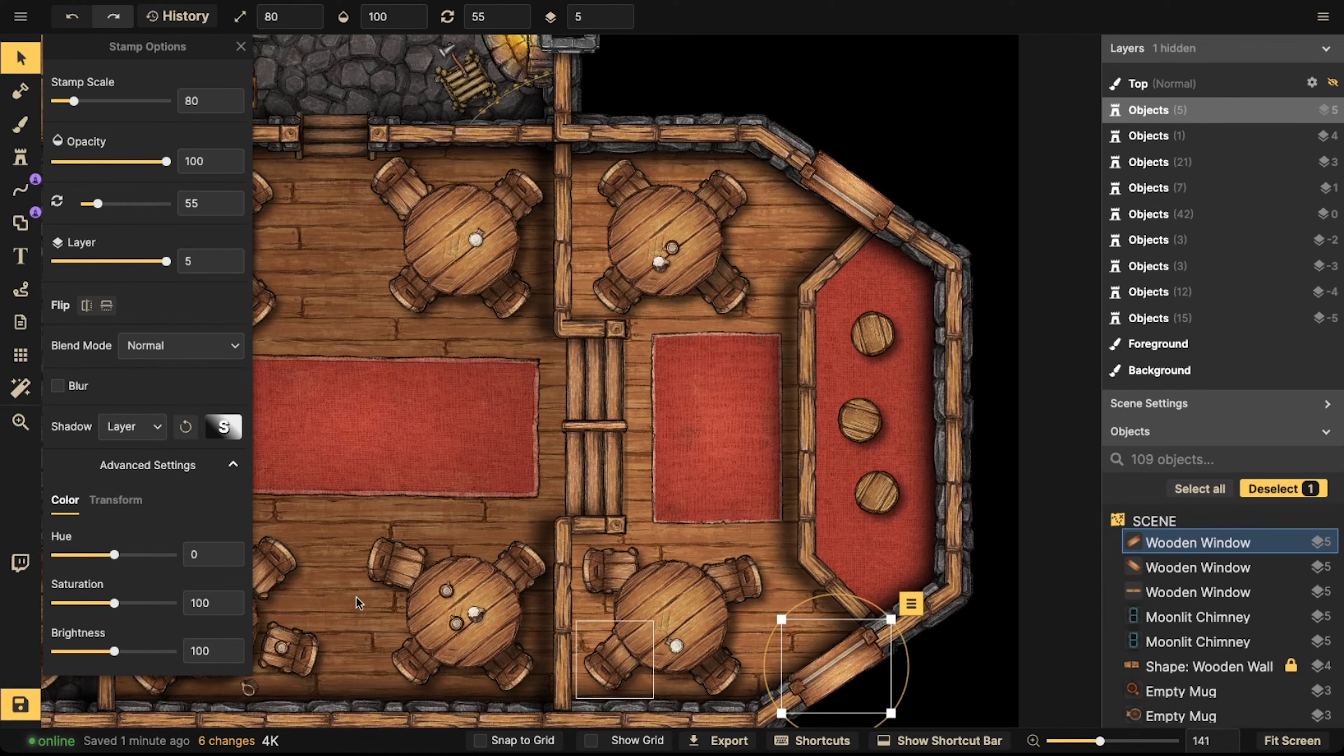
Place another Wooden Window at scale 80 in the bottom wall below the dining hall's lower-left table, rotated to 269 degrees
left_click(34, 158)
middle_click_drag(664, 471, 944, 238)
scroll(481, 485, "down", 5, "alt")
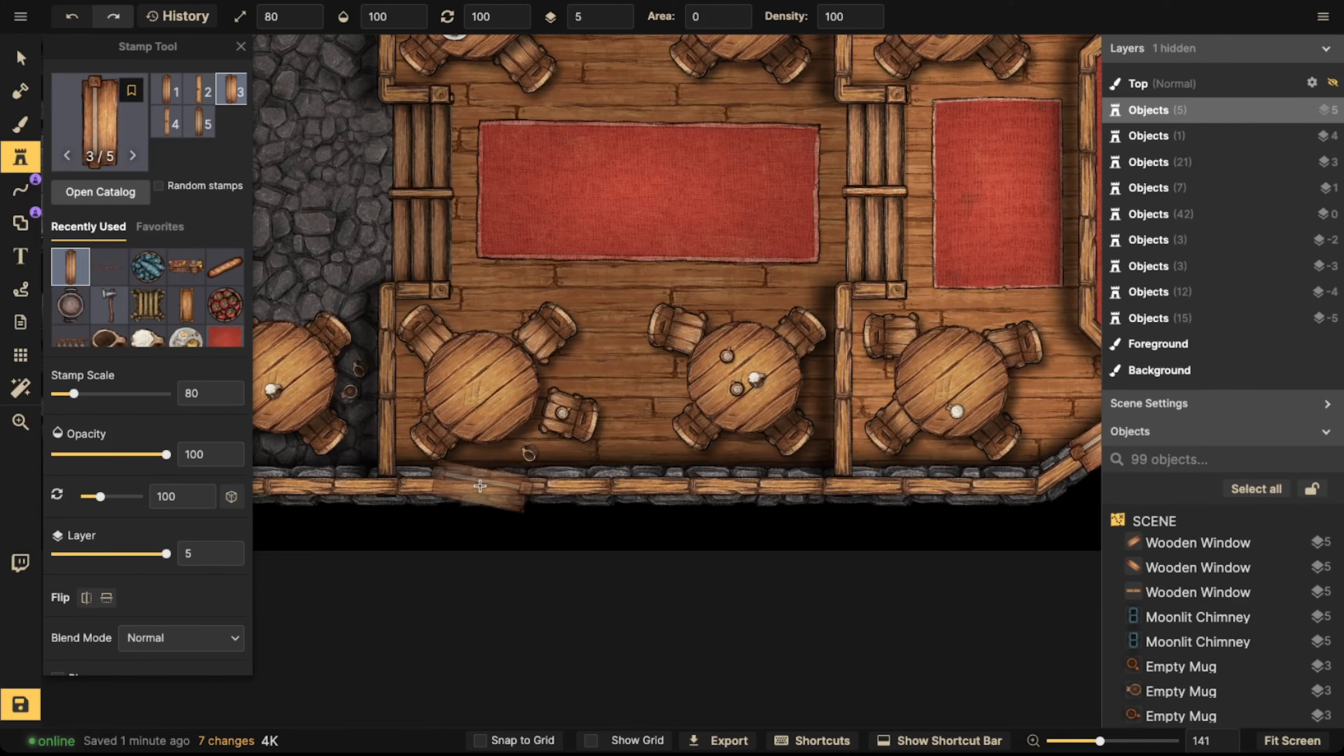
scroll(480, 485, "up", 3, "alt")
left_click(571, 314)
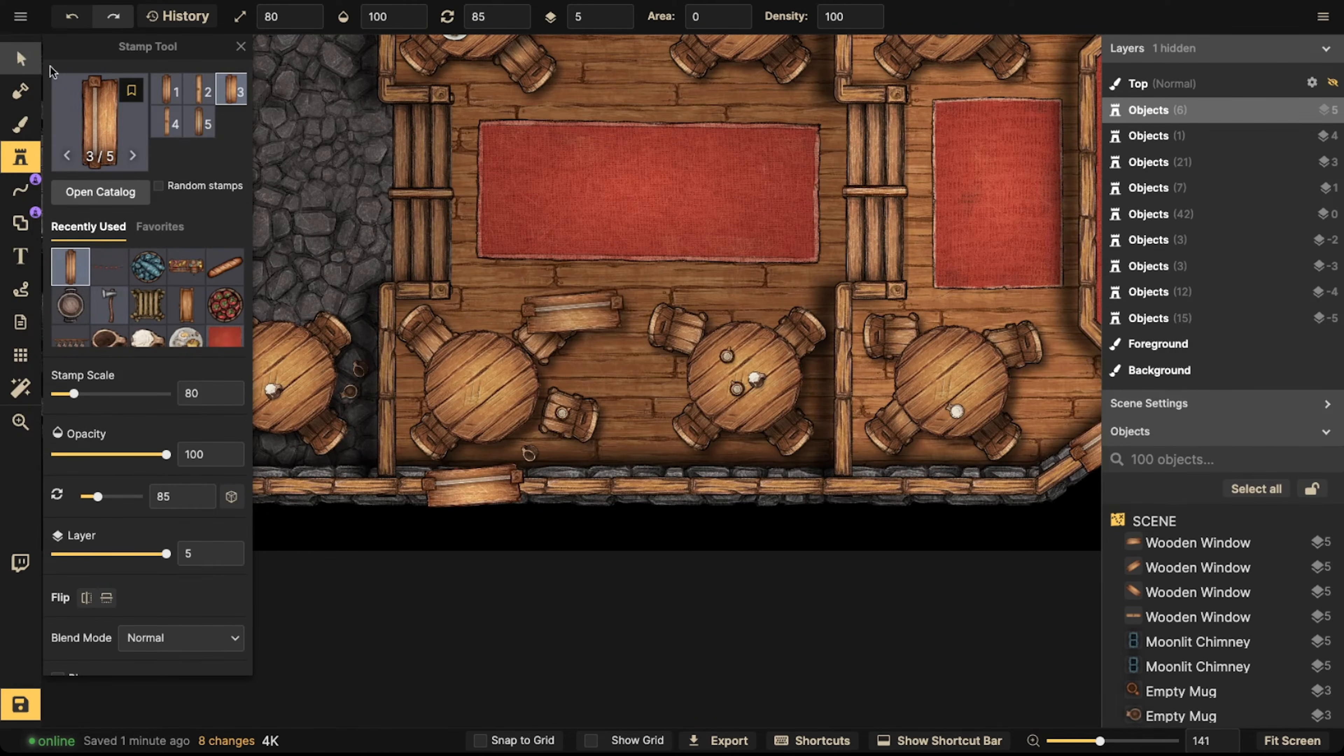
left_click(21, 58)
scroll(435, 440, "up", 12, "alt")
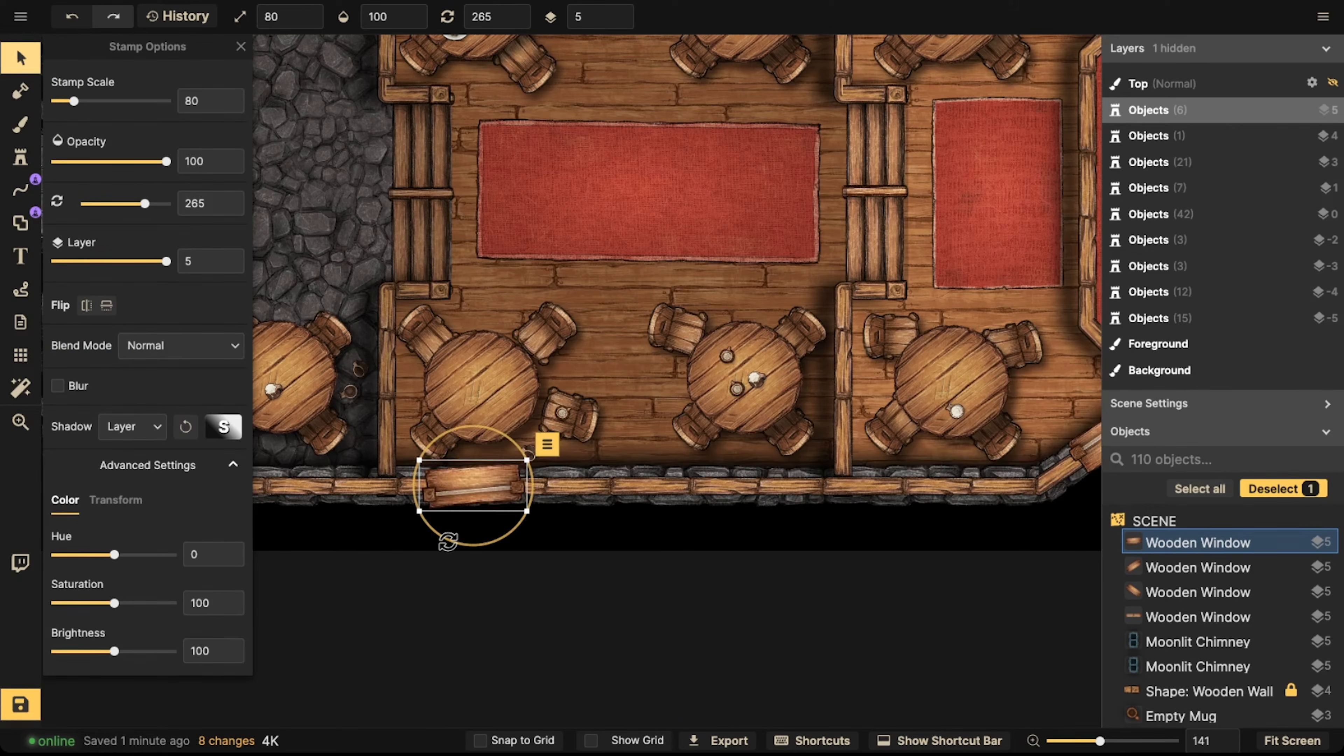
left_click_drag(447, 540, 442, 537)
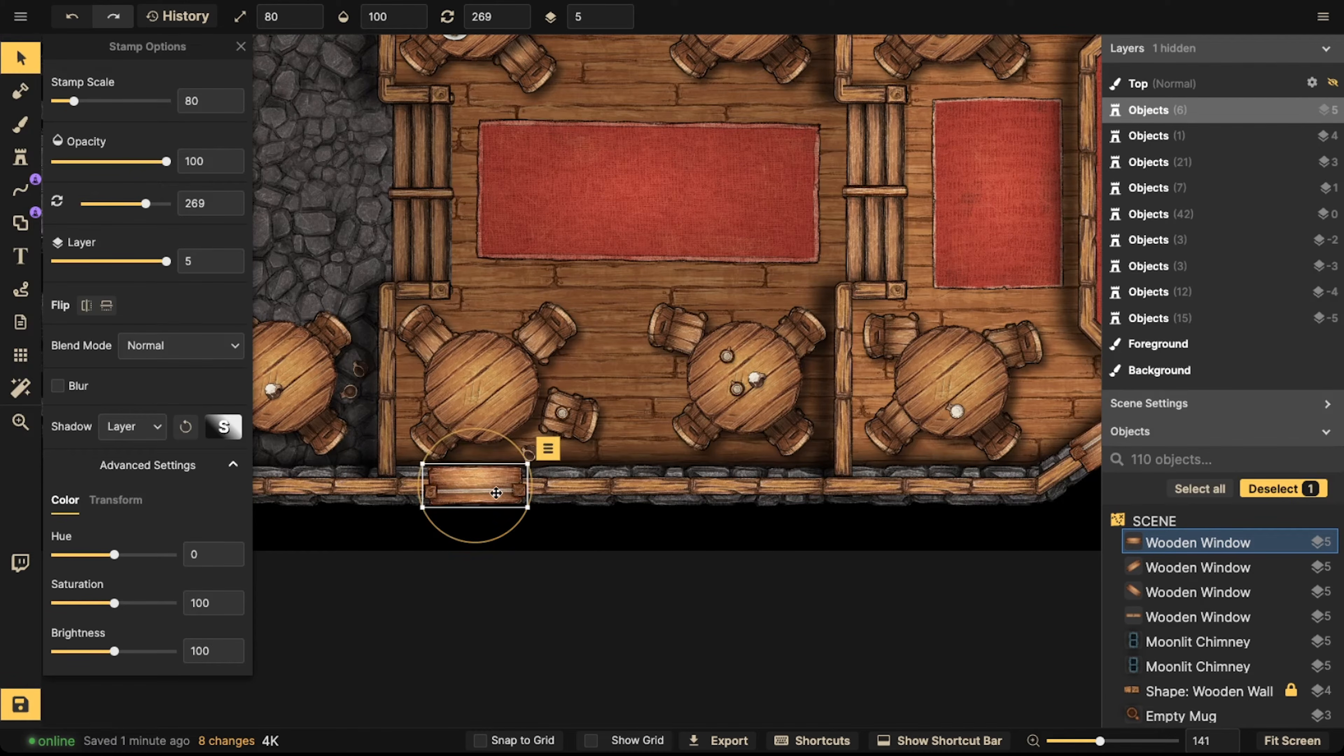
left_click_drag(496, 492, 497, 492)
Duplicate the bottom-wall window and align the copy in the same wall below the dining hall's lower-right table
key("ctrl+c")
key("ctrl+v")
left_click_drag(741, 477, 743, 483)
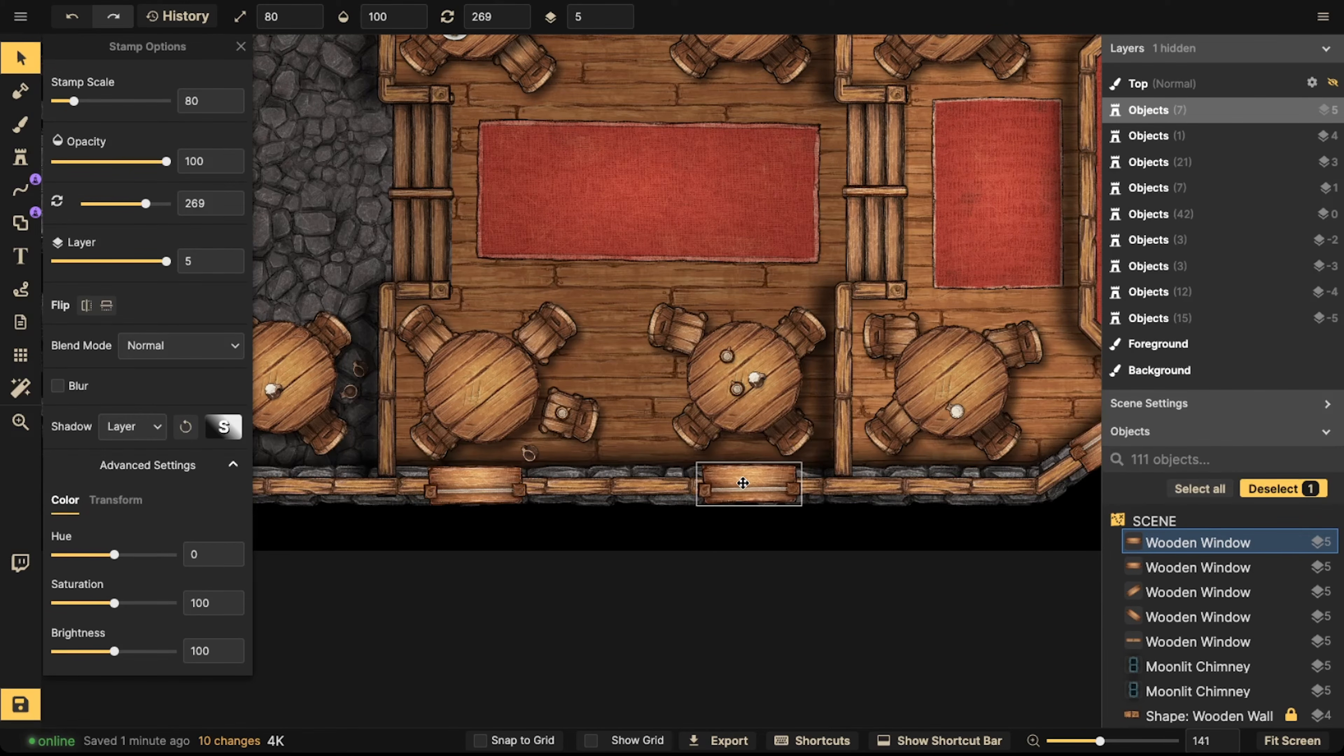
key("Escape")
scroll(523, 294, "down", 6)
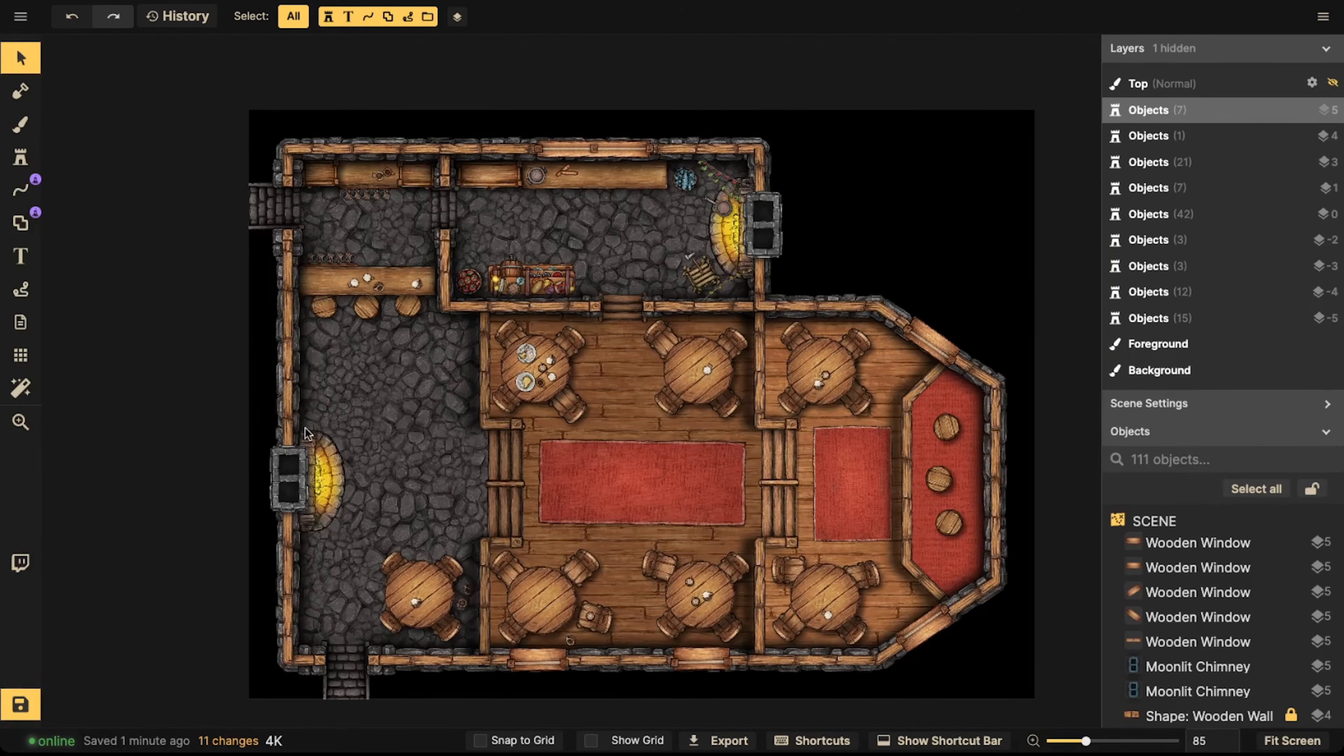
Go through the recently used stamps, selecting the hung food string, the food table and the sausage in turn
middle_click_drag(307, 433, 418, 404)
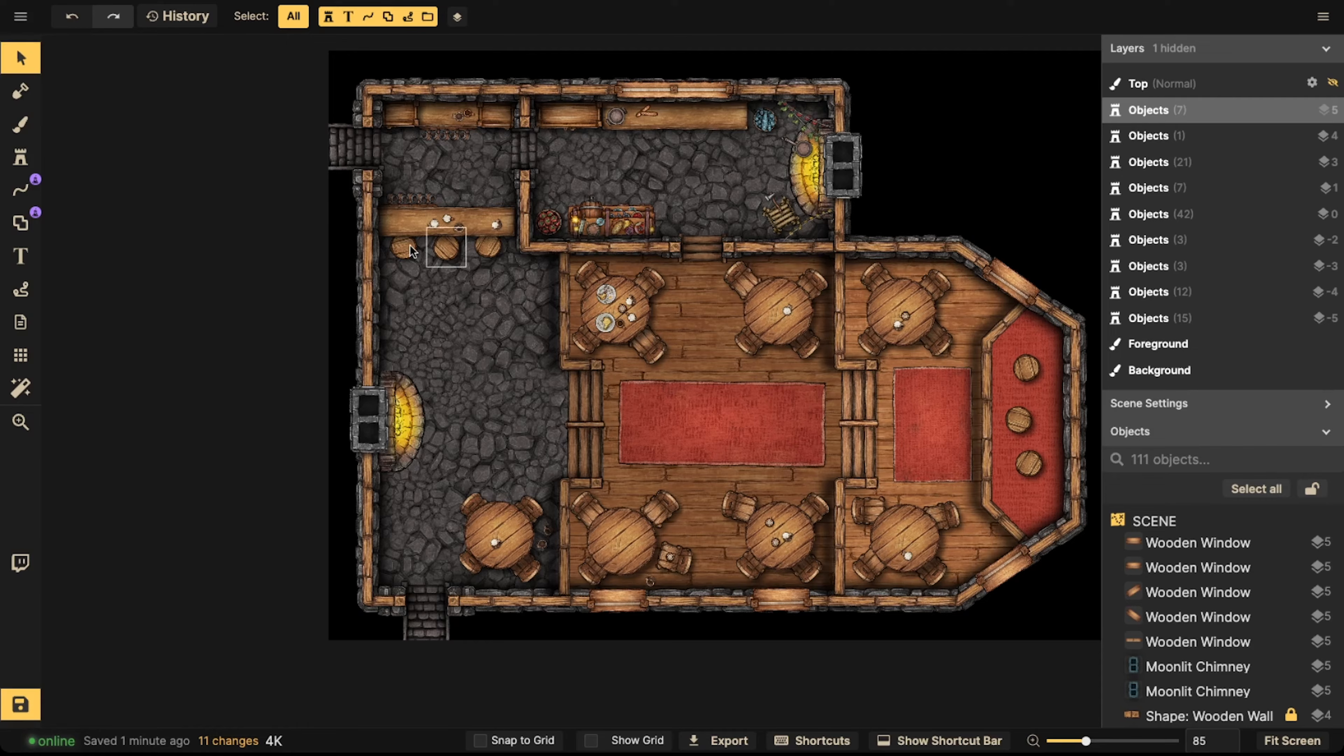
left_click(20, 156)
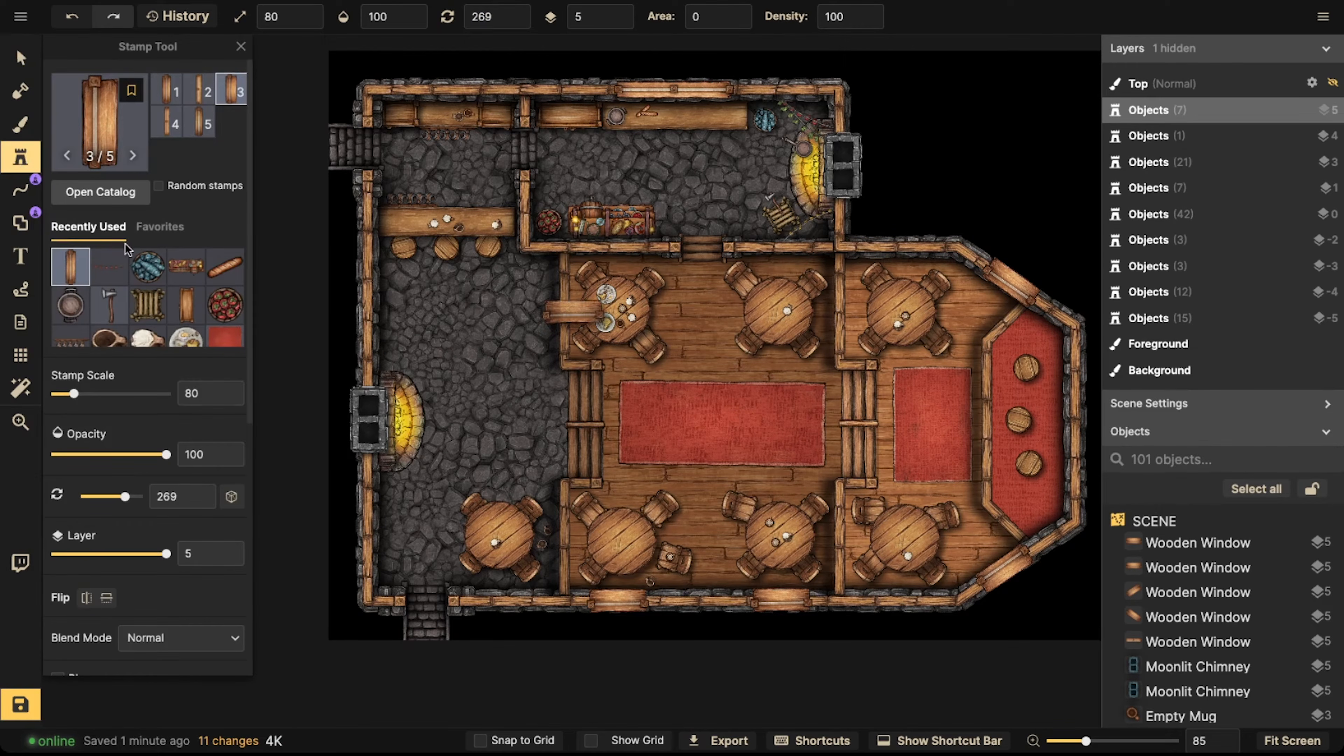
left_click(111, 265)
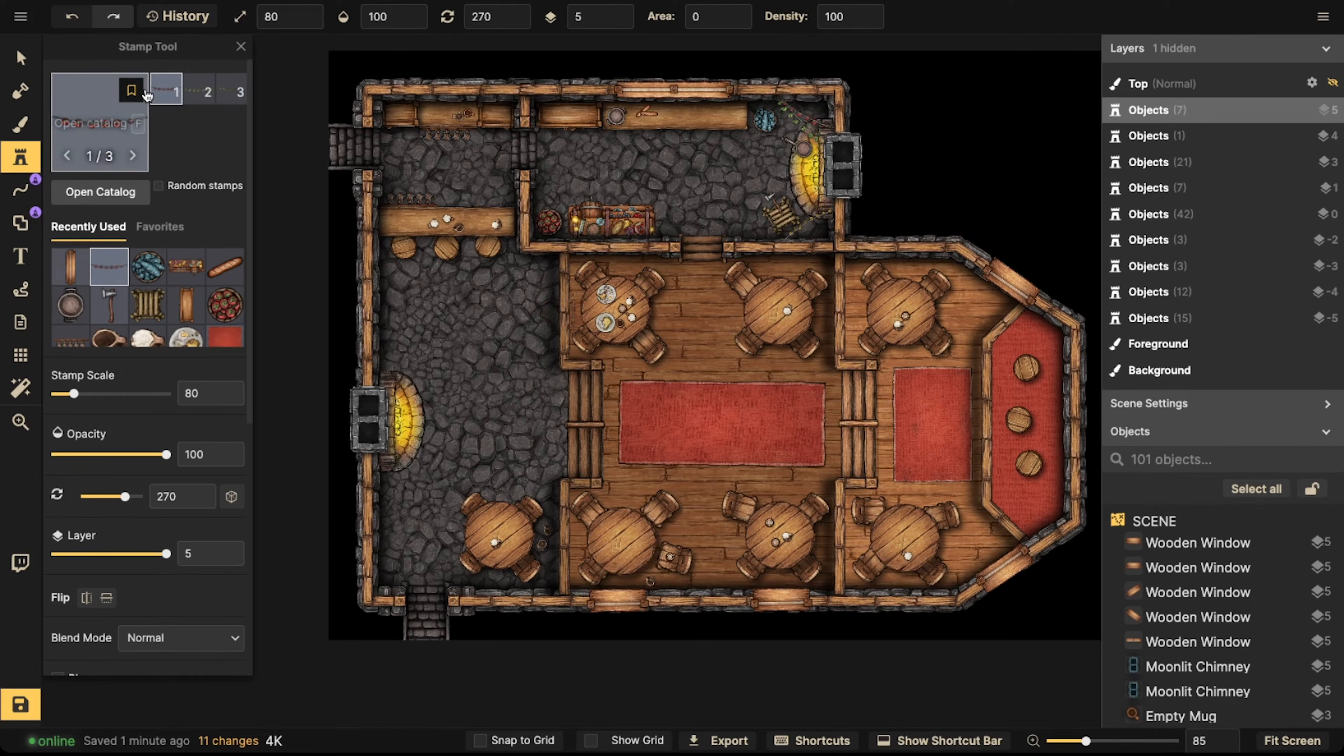
left_click(185, 266)
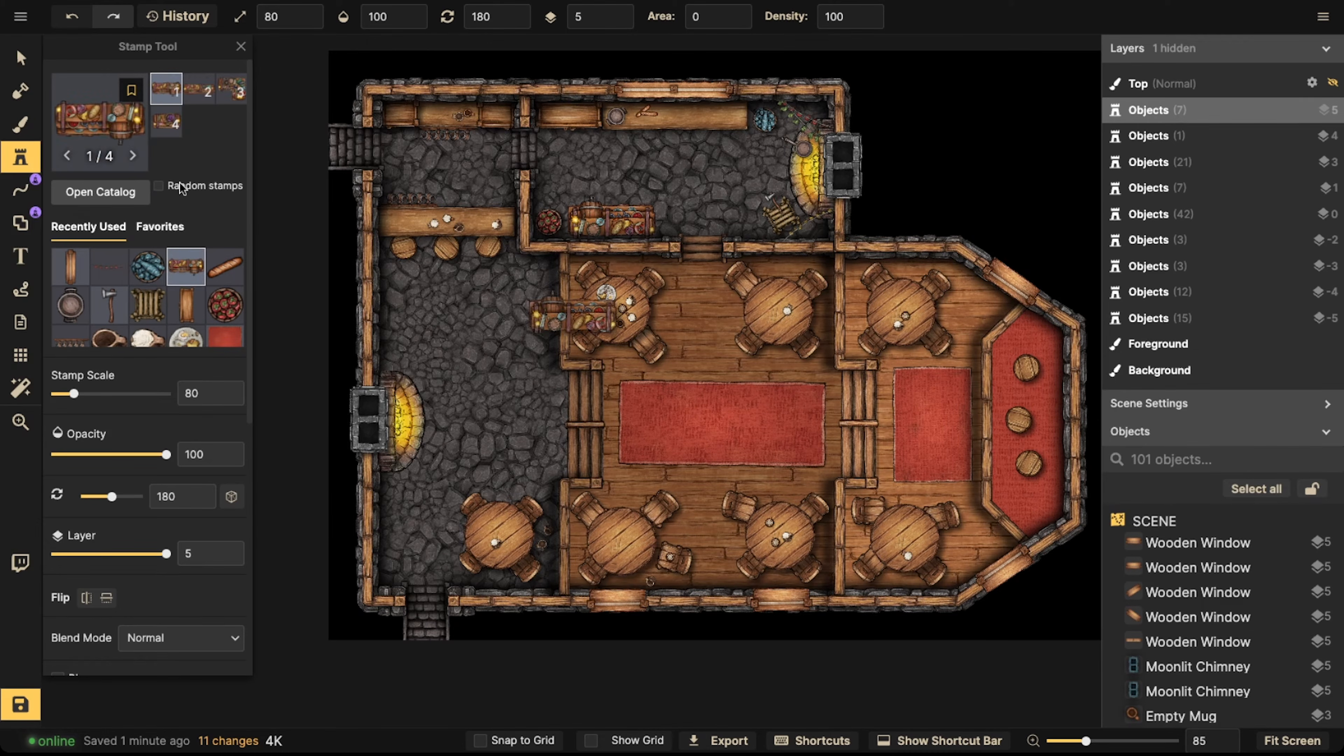
left_click(225, 264)
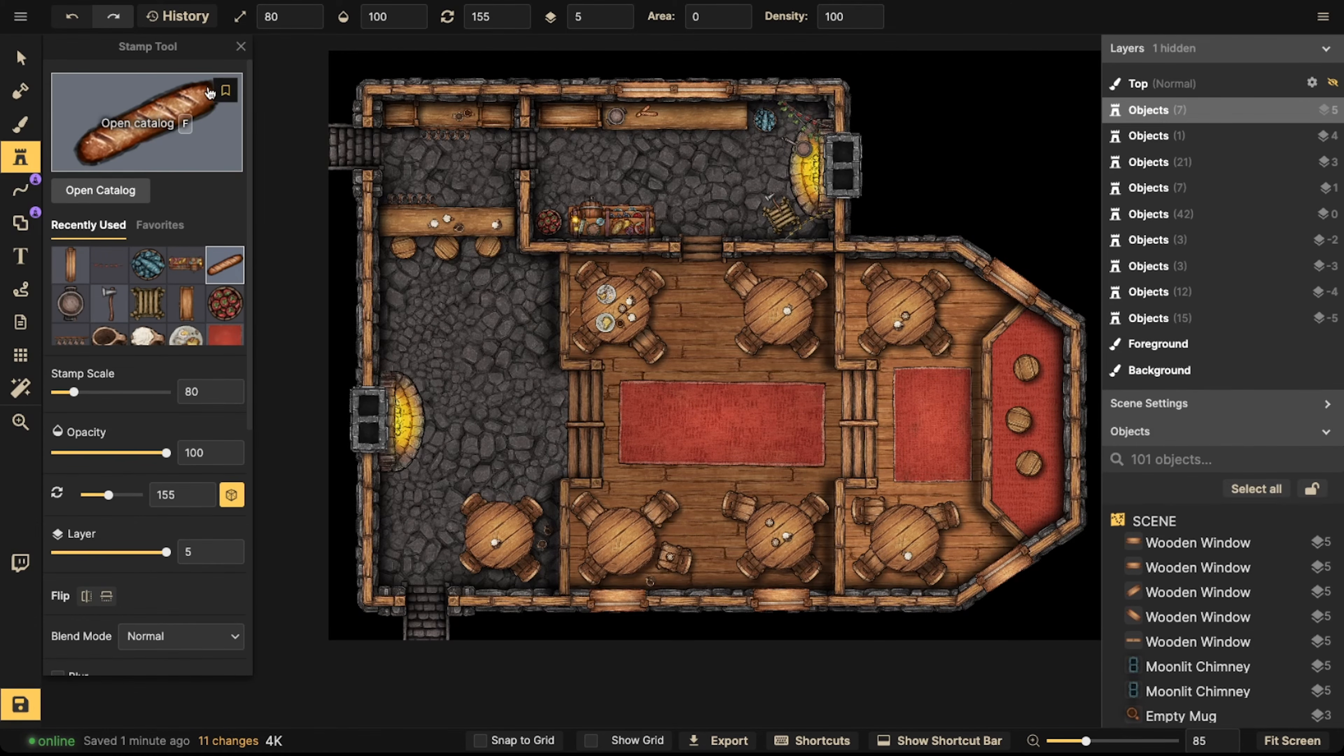
left_click(70, 304)
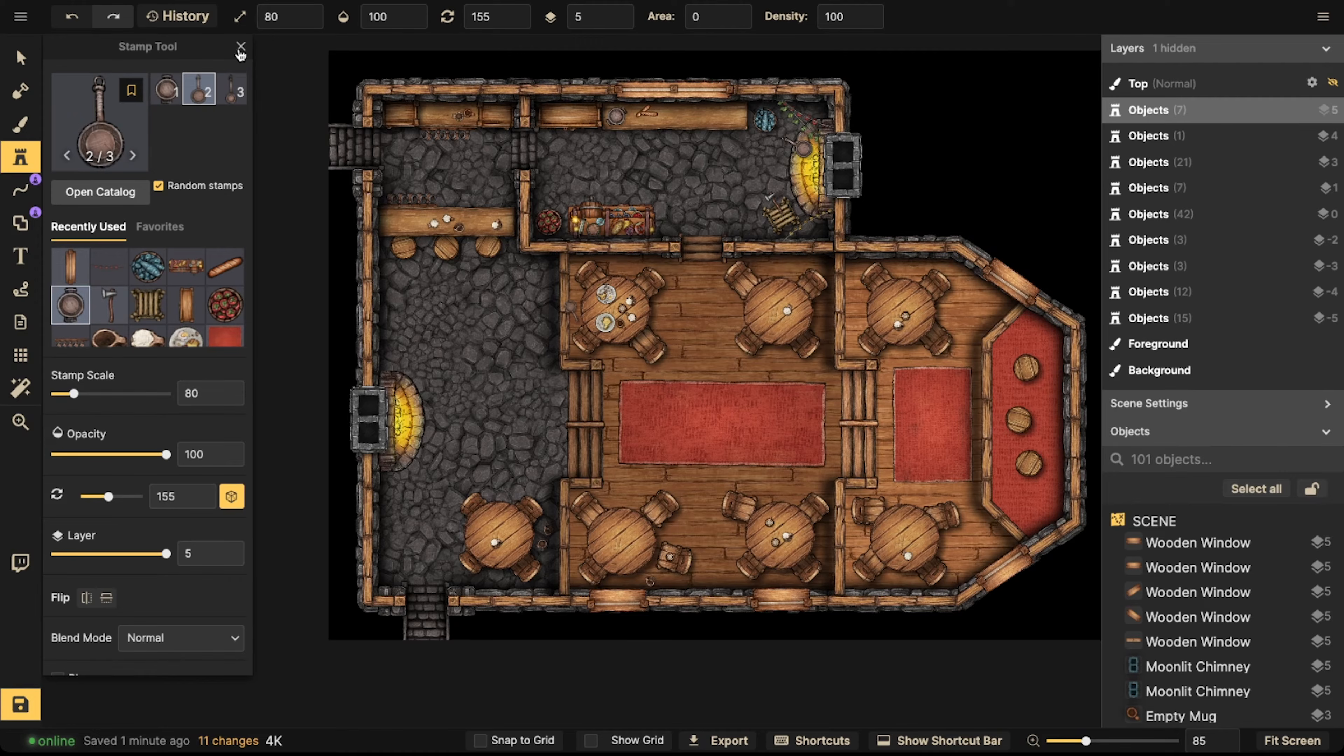
left_click(109, 303)
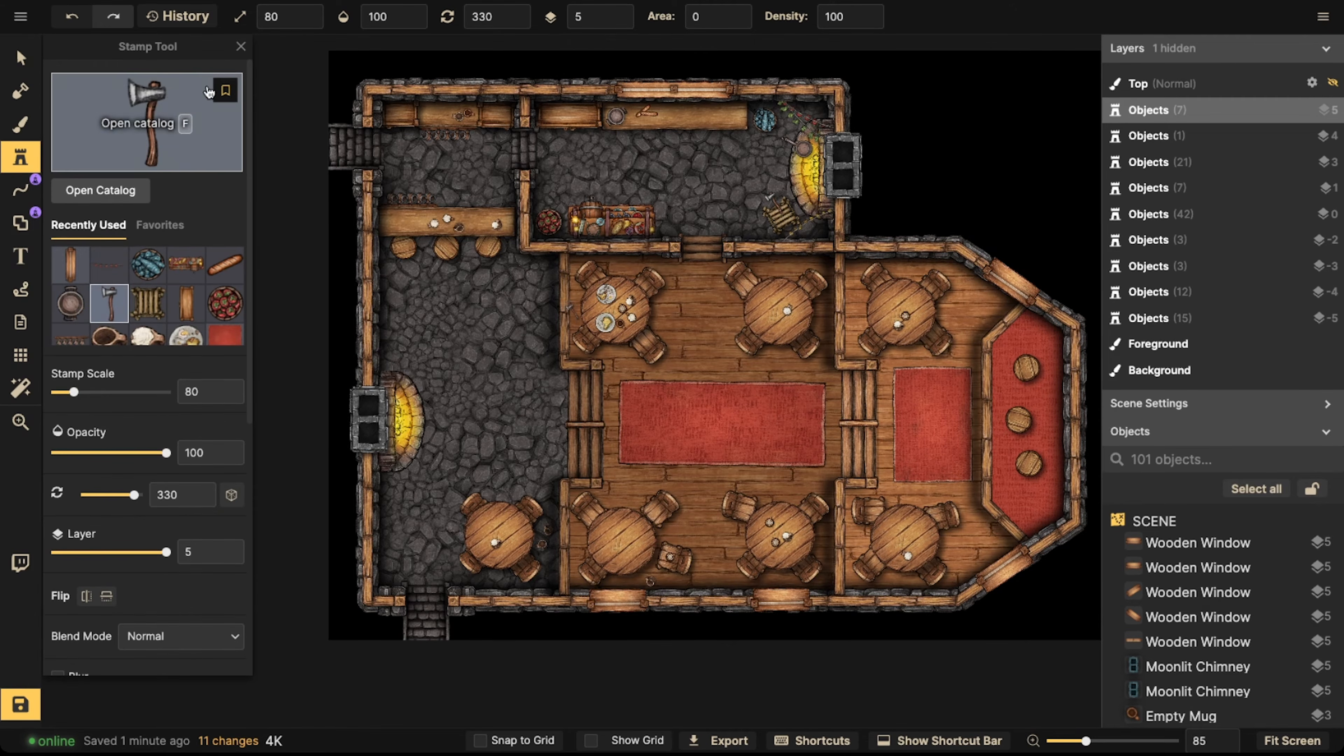
left_click(148, 304)
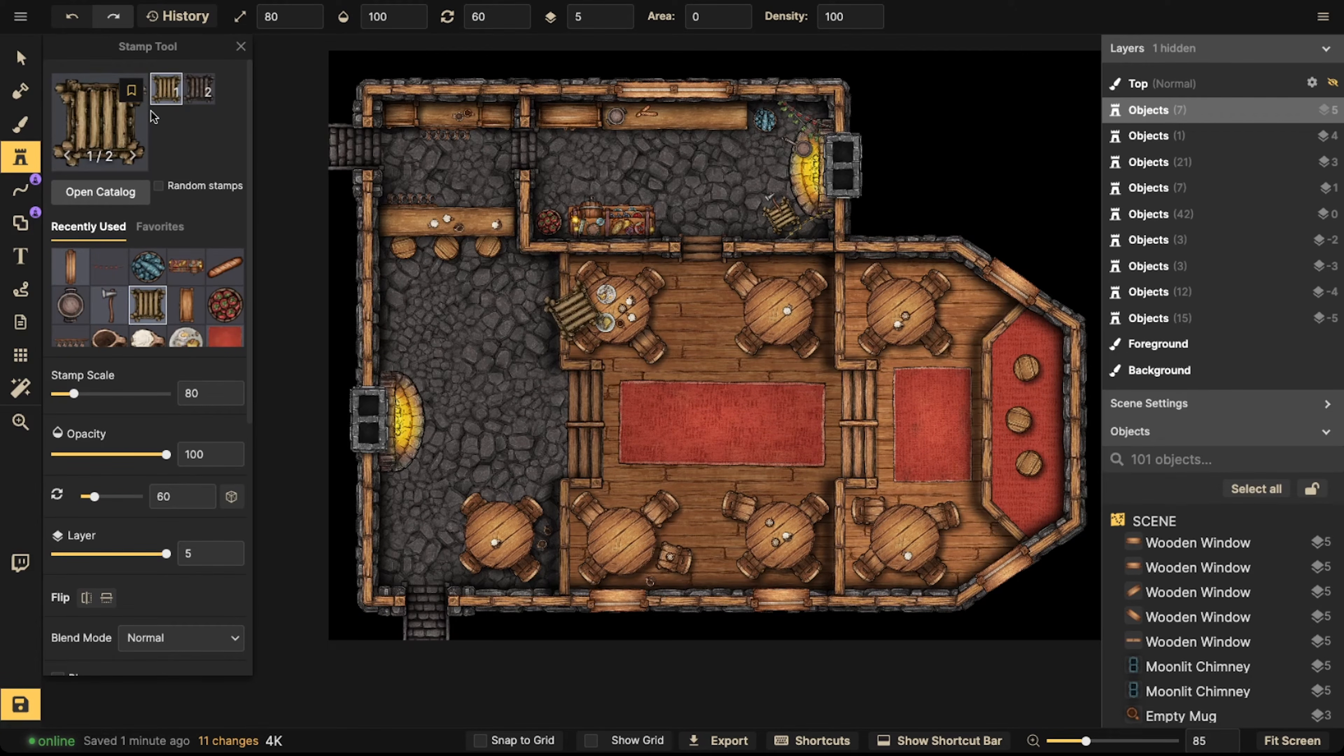
left_click(186, 303)
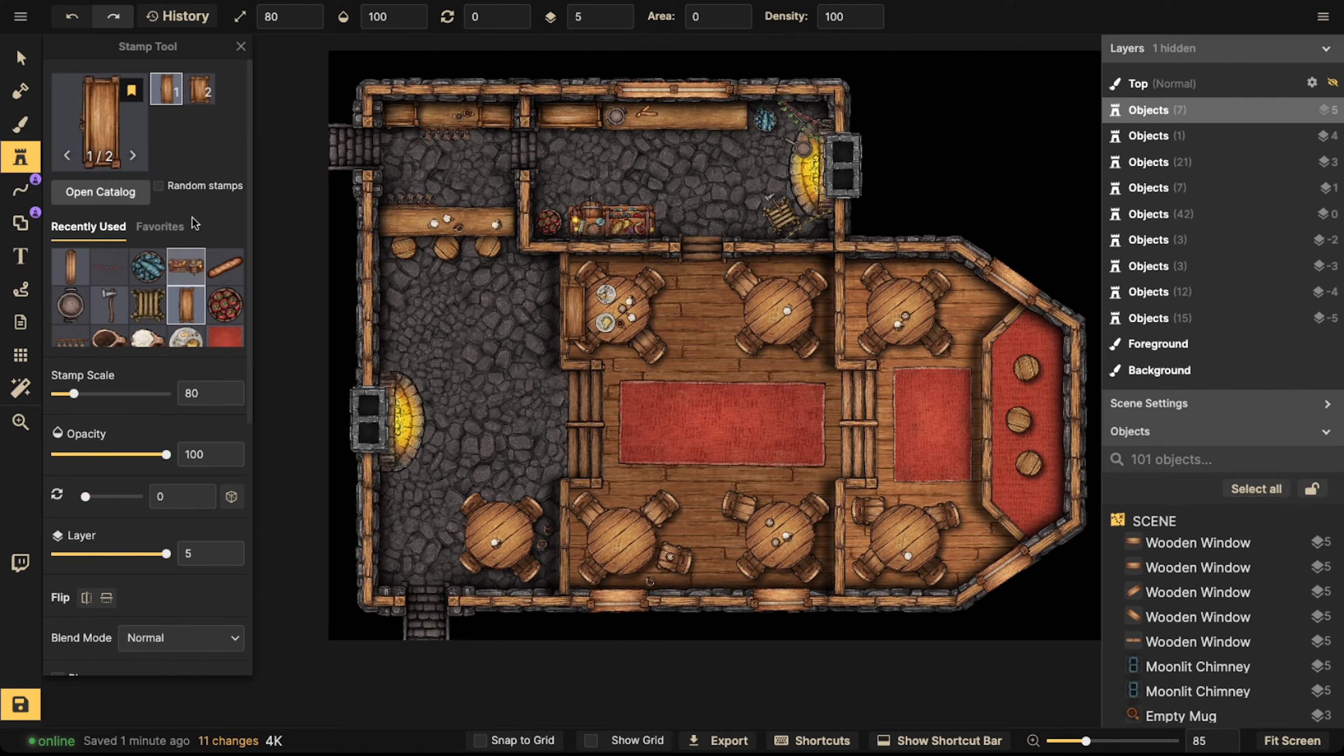
left_click(208, 297)
scroll(105, 286, "down", 1)
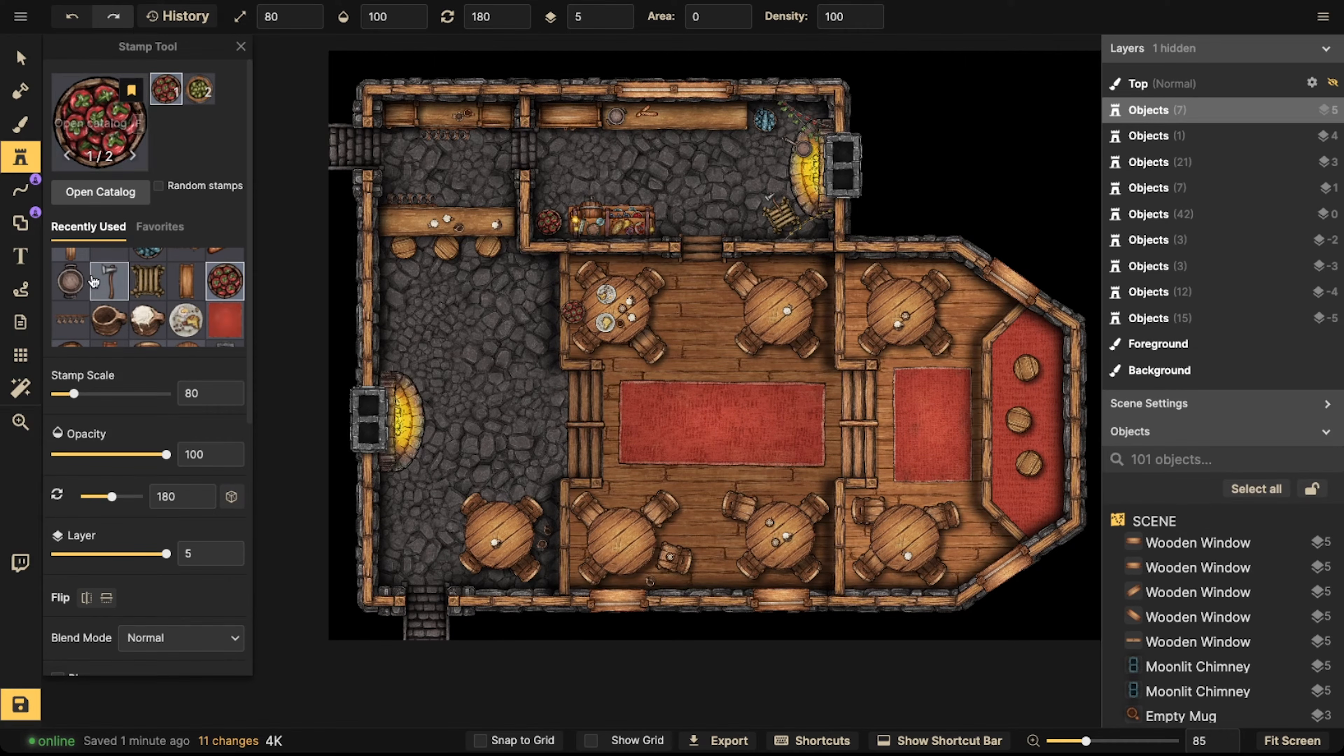
left_click(69, 319)
left_click(108, 319)
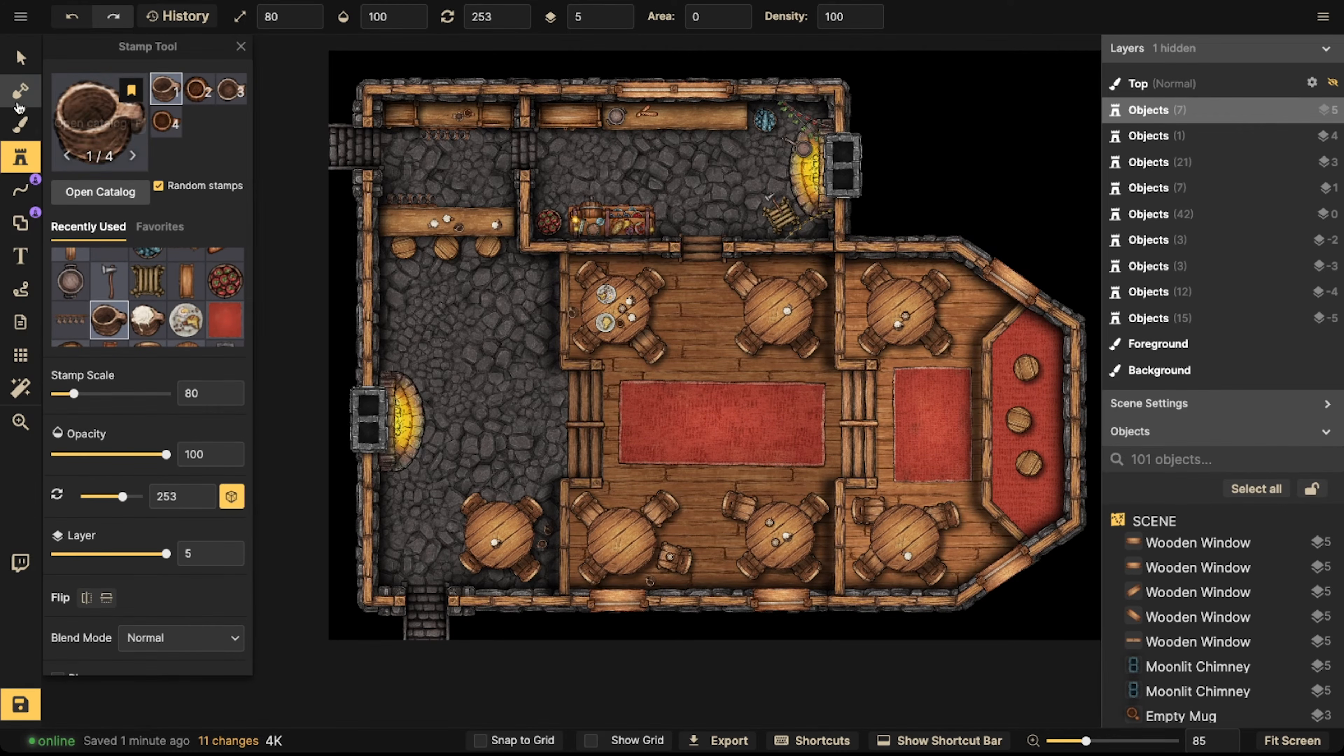
left_click(20, 57)
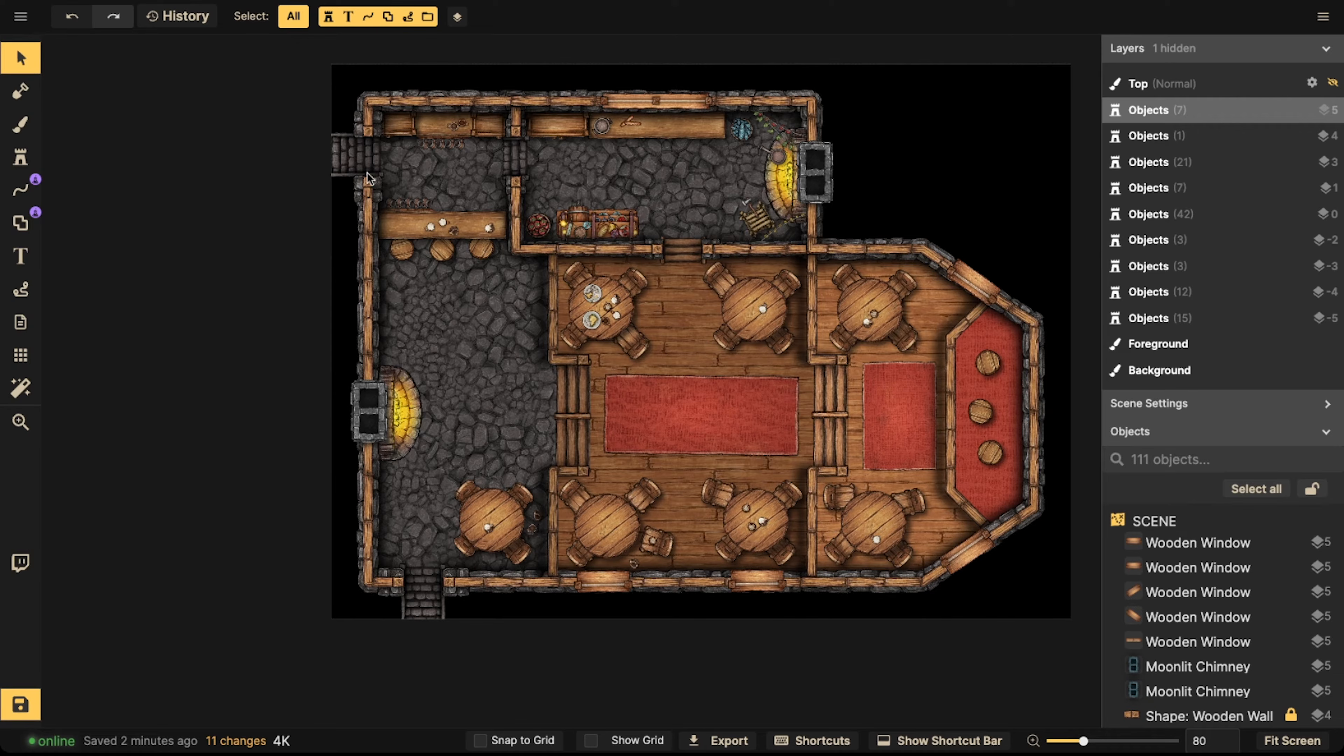
scroll(278, 244, "up", 1)
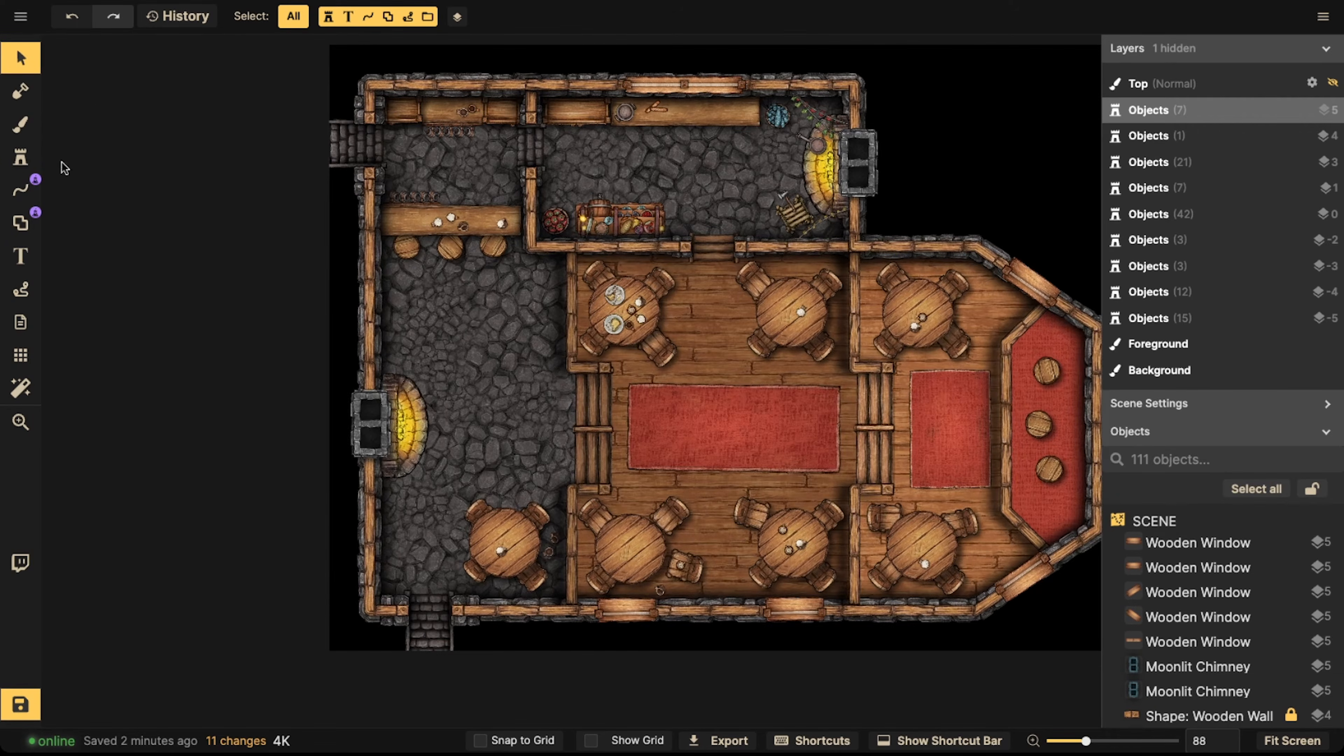
Search the stamp catalog for "light" and choose the soft round glow stamp
left_click(20, 157)
type("f")
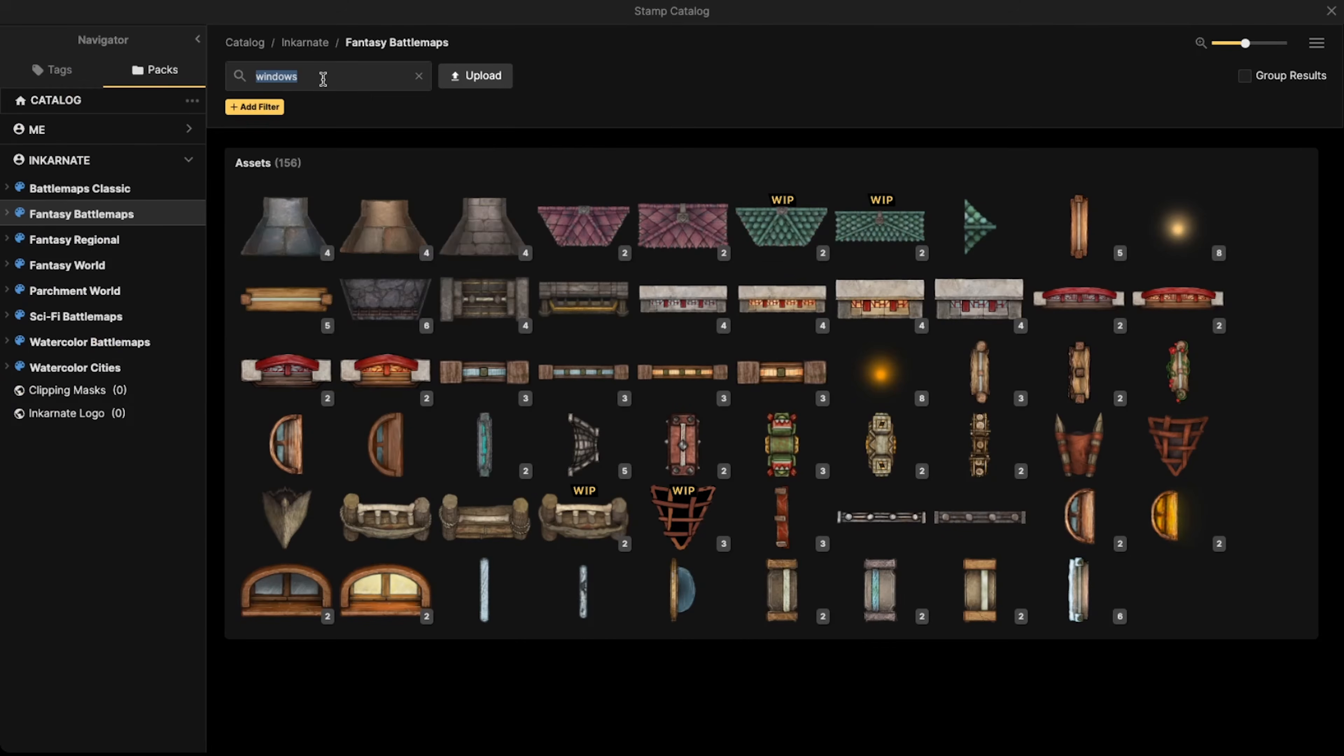
type("light")
key("Return")
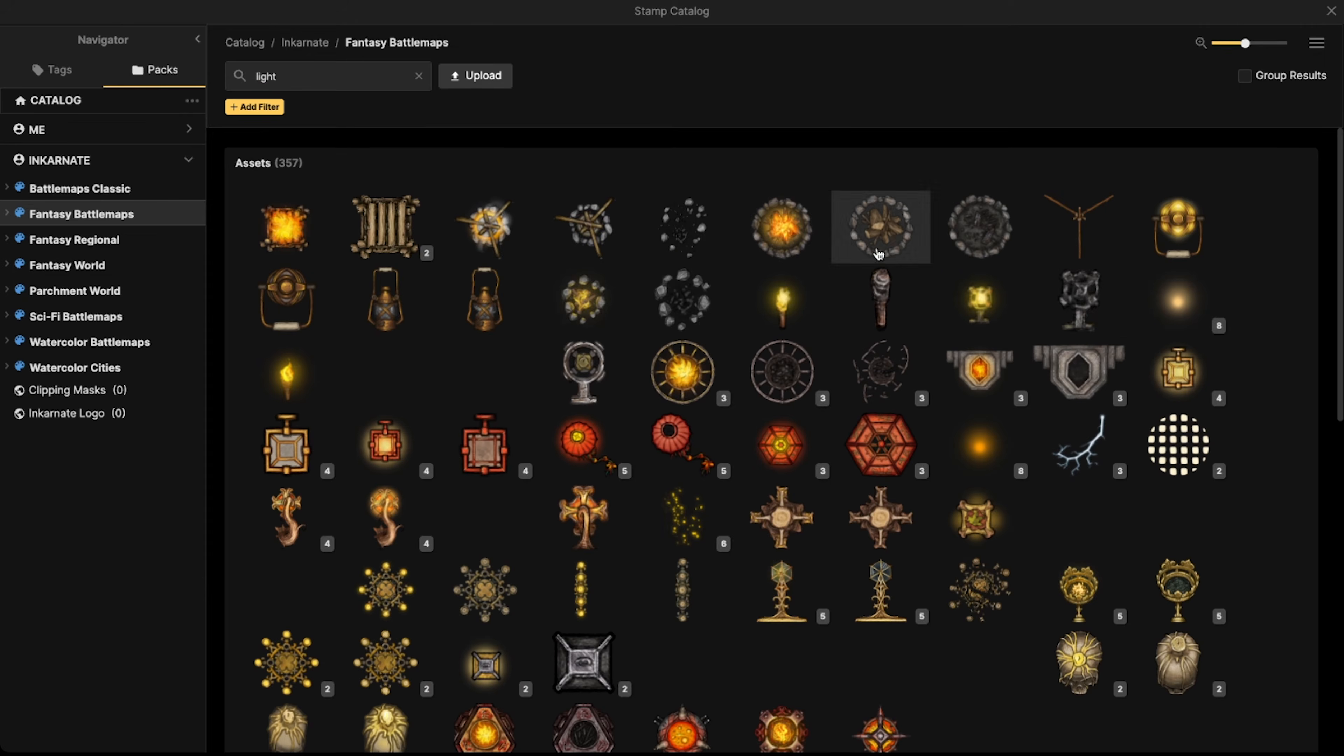
scroll(543, 351, "down", 3)
left_click(964, 333)
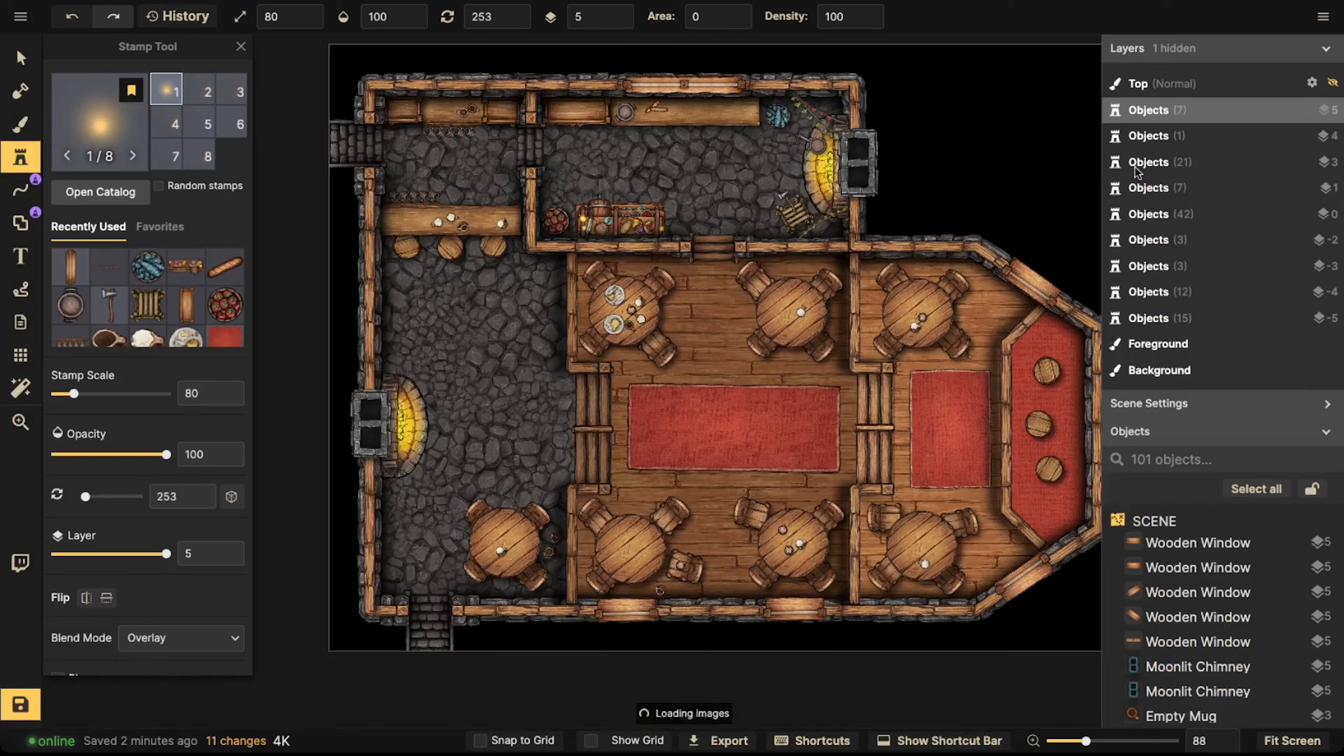
Place the second Round Light variant at scale 150 over the tavern hall fireplace and the kitchen fireplace
left_click(191, 94)
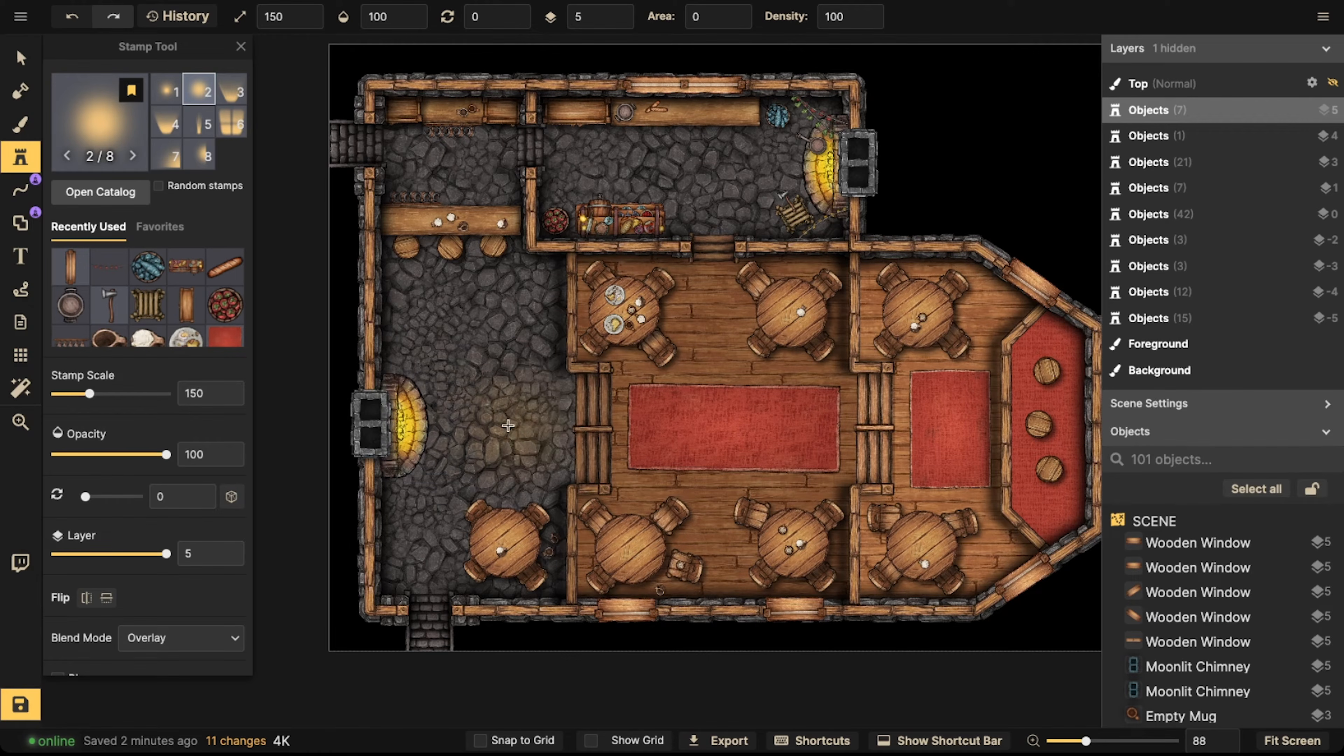
left_click(430, 426)
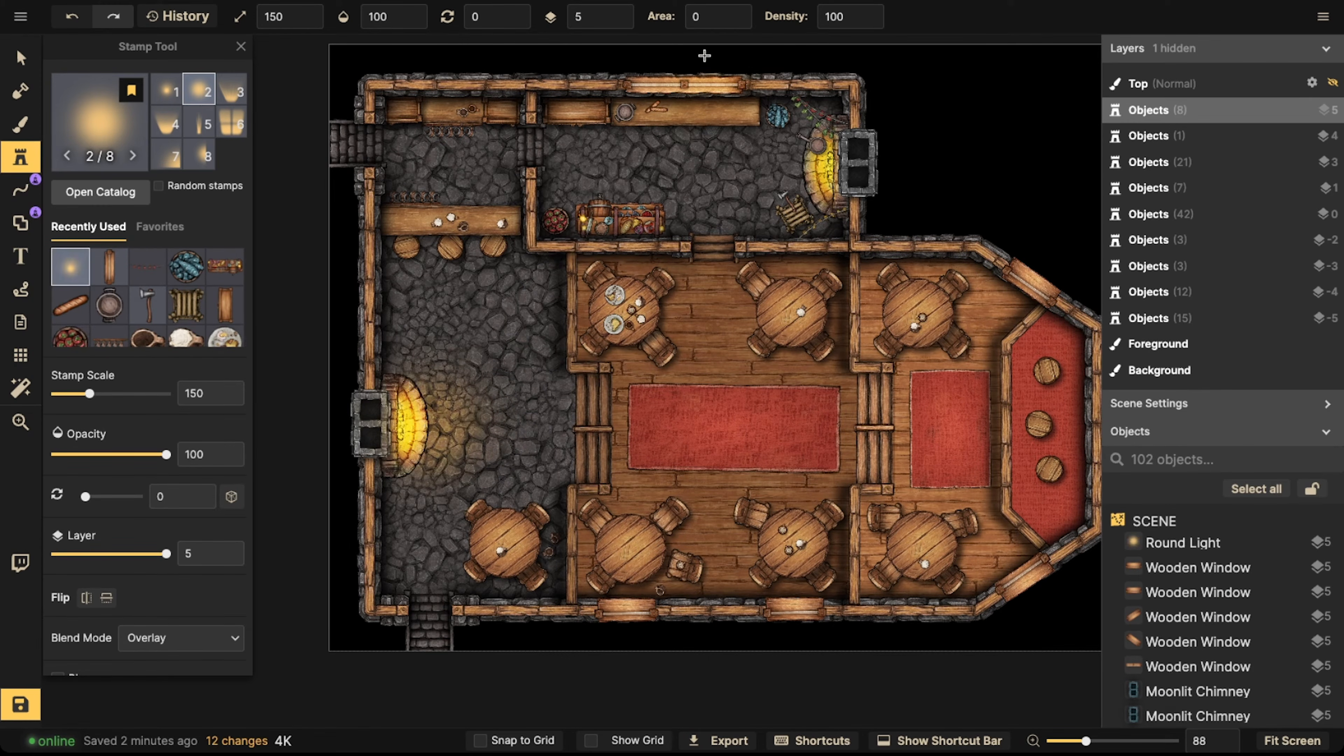
left_click(33, 57)
key("Escape")
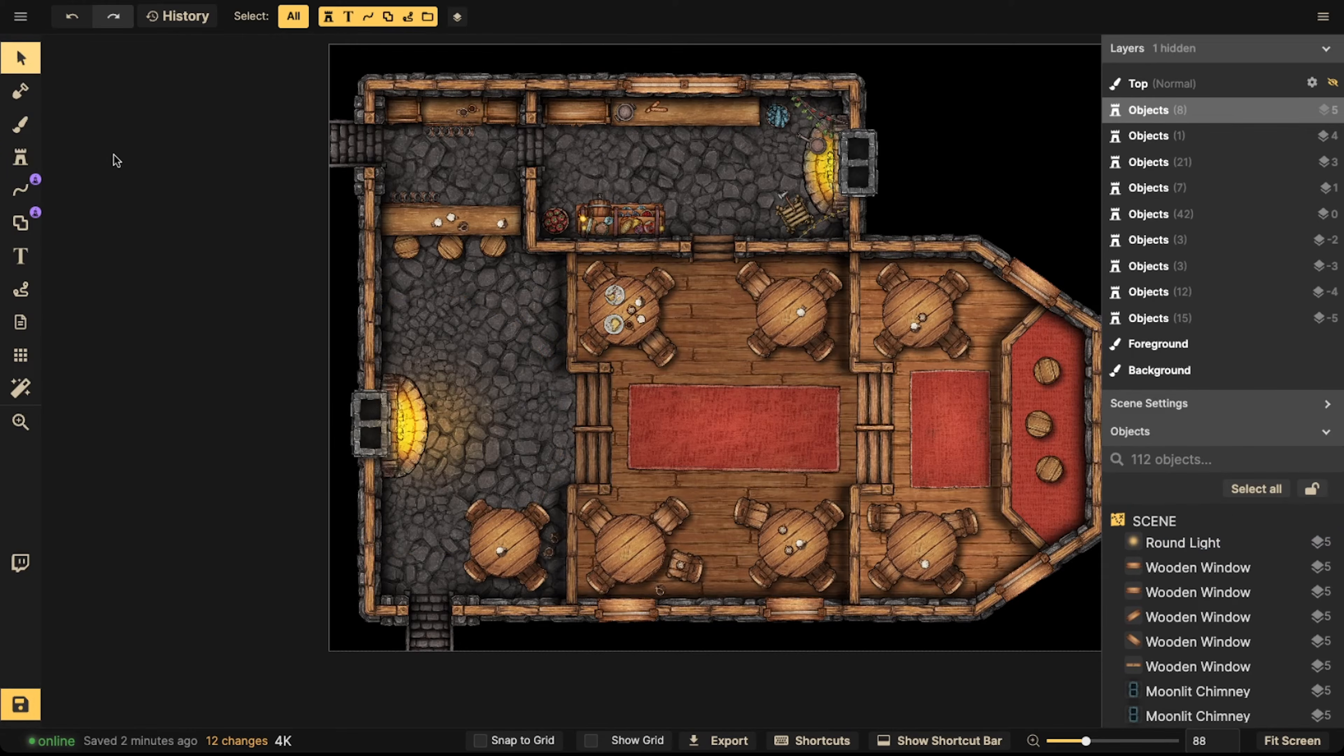
left_click(21, 157)
left_click(790, 165)
scroll(324, 231, "down", 3)
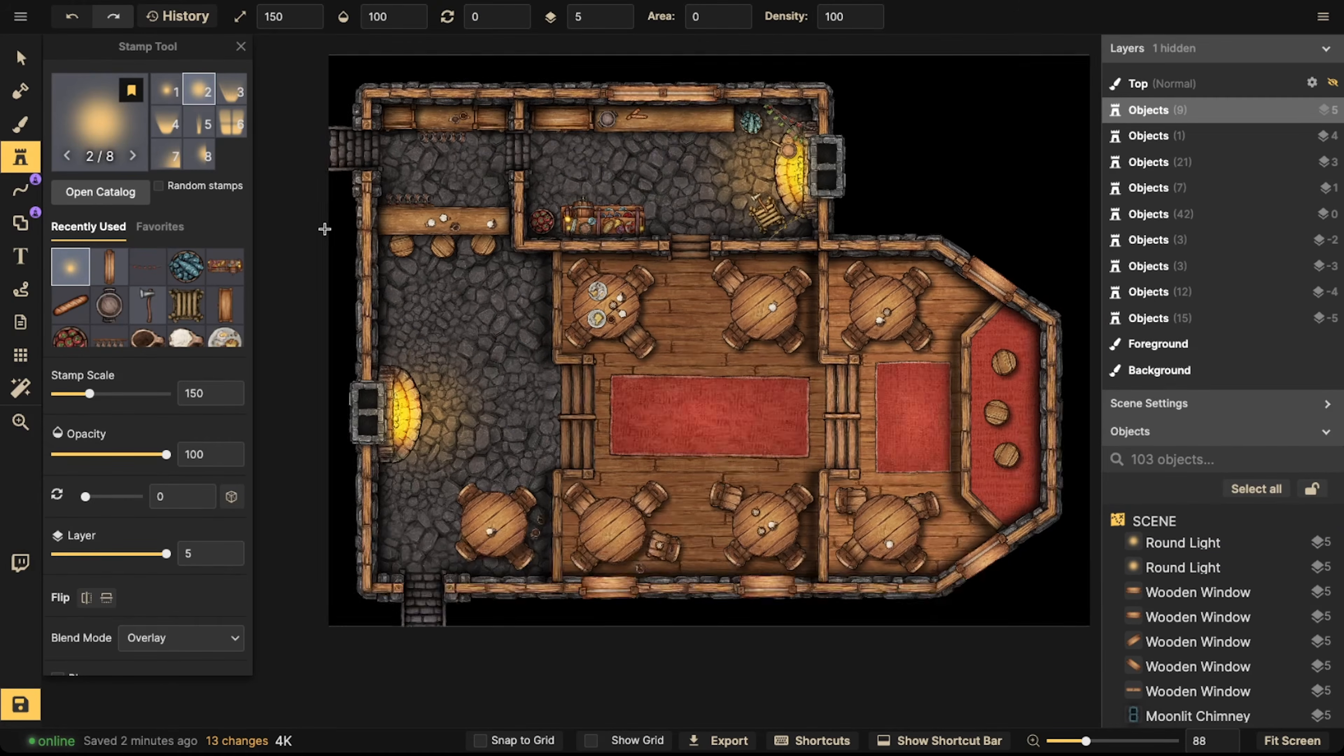
Add Round Lights at scale 110 and opacity 68 inside the two windows of the dining room's lower wall
middle_click_drag(444, 381, 444, 225)
scroll(566, 339, "up", 6)
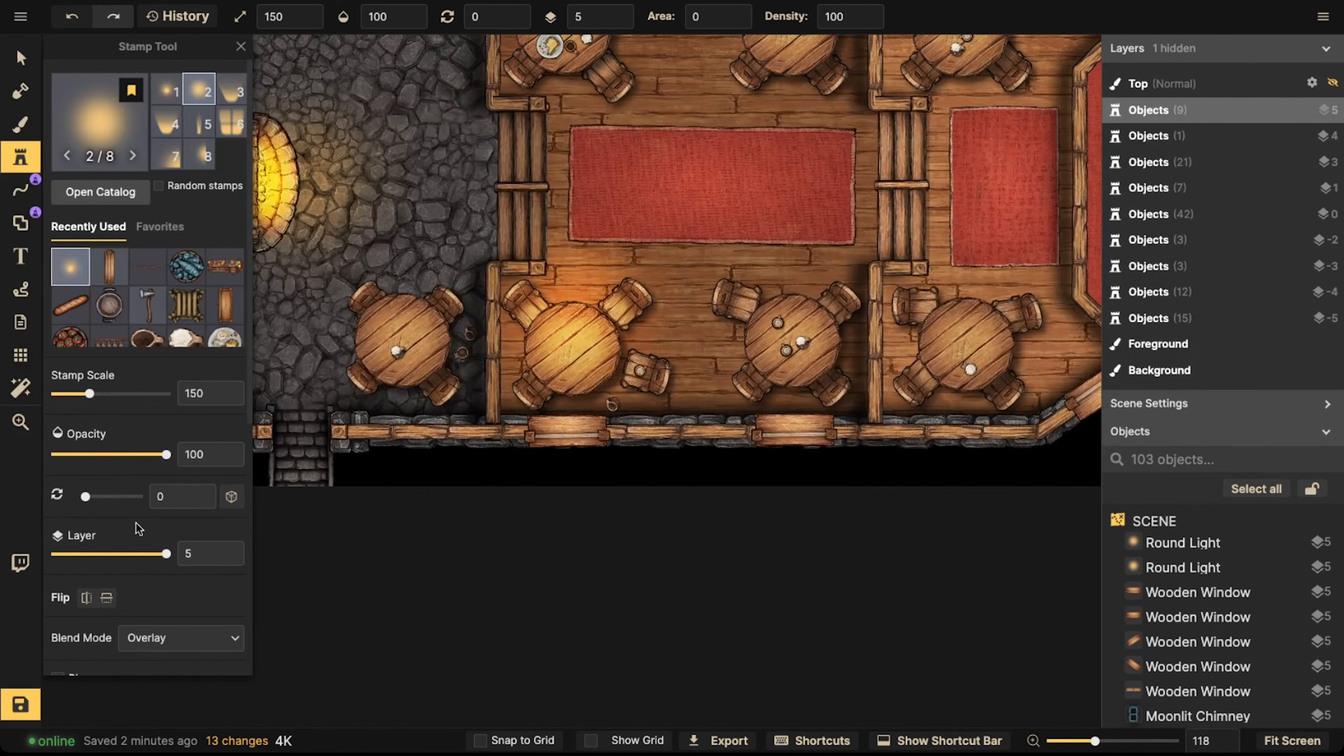
left_click(131, 454)
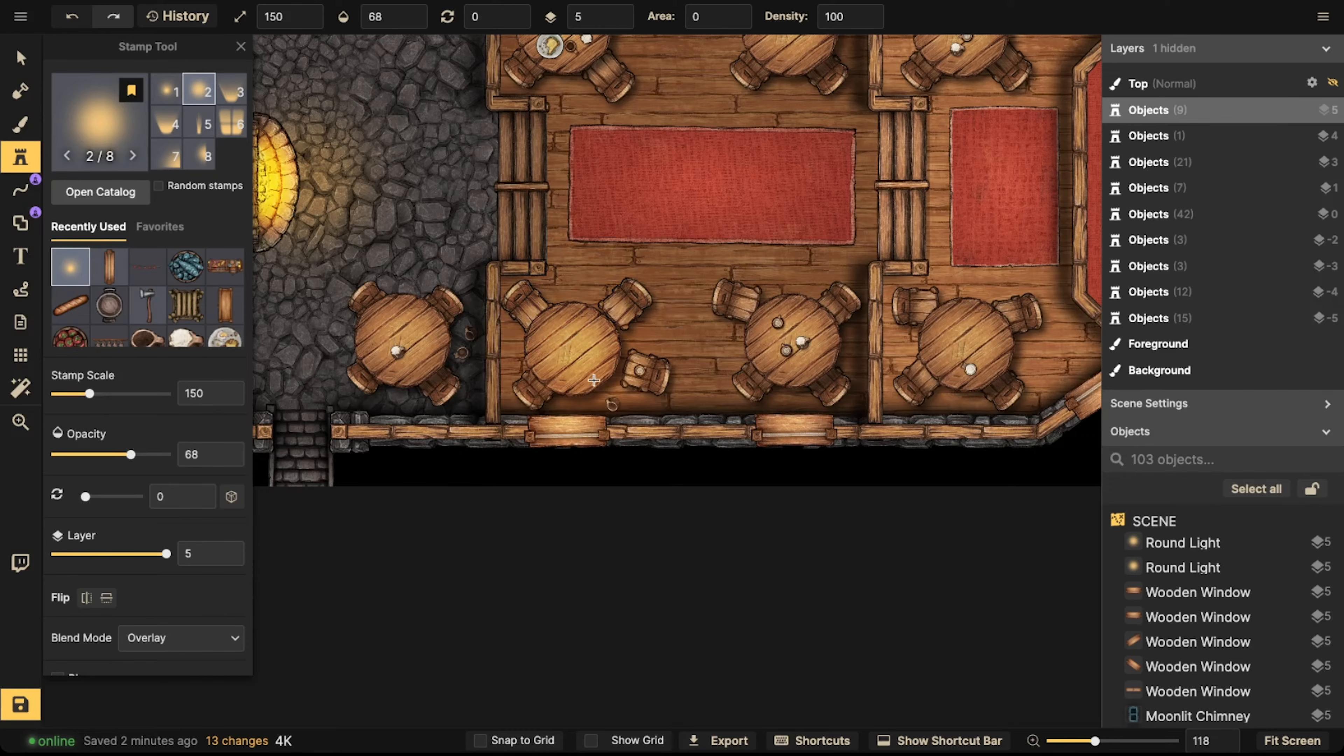
left_click(569, 401)
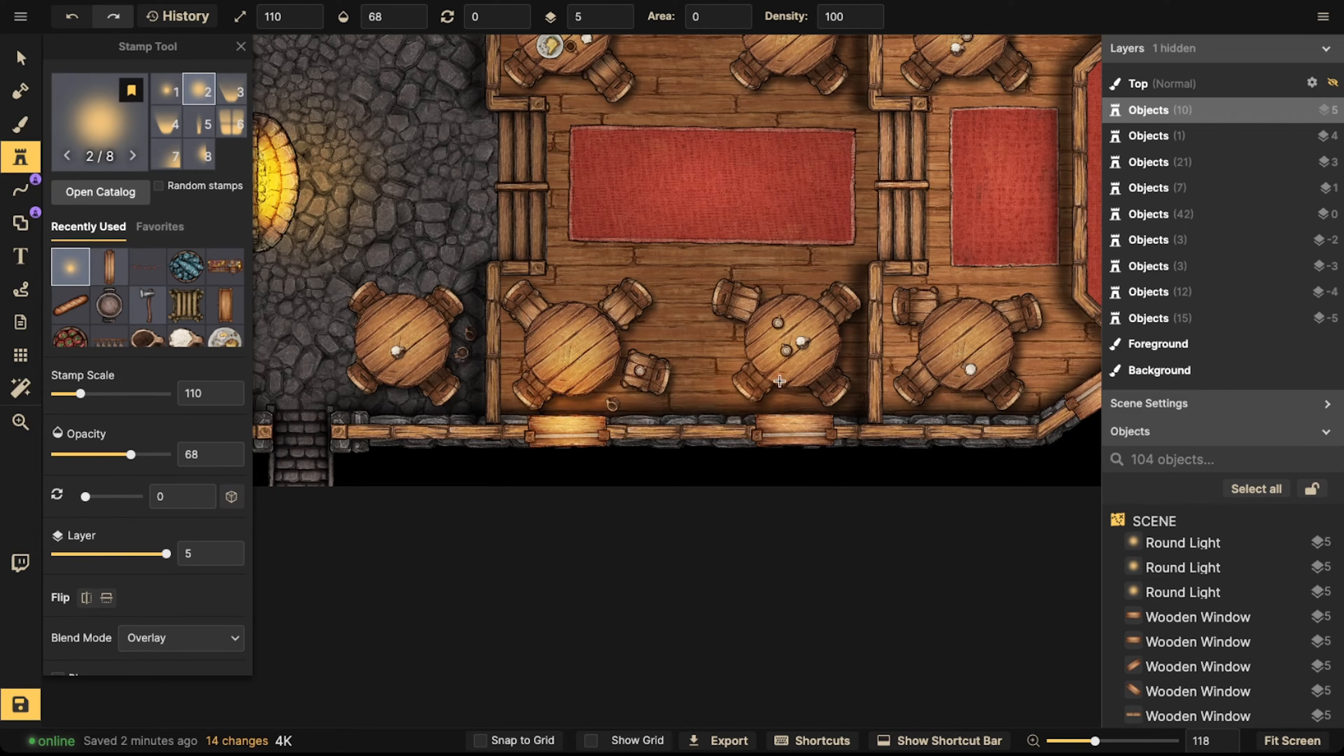
left_click(791, 403)
Add matching Round Lights inside the lower and upper diagonal windows at the building's right end
middle_click_drag(933, 347, 643, 394)
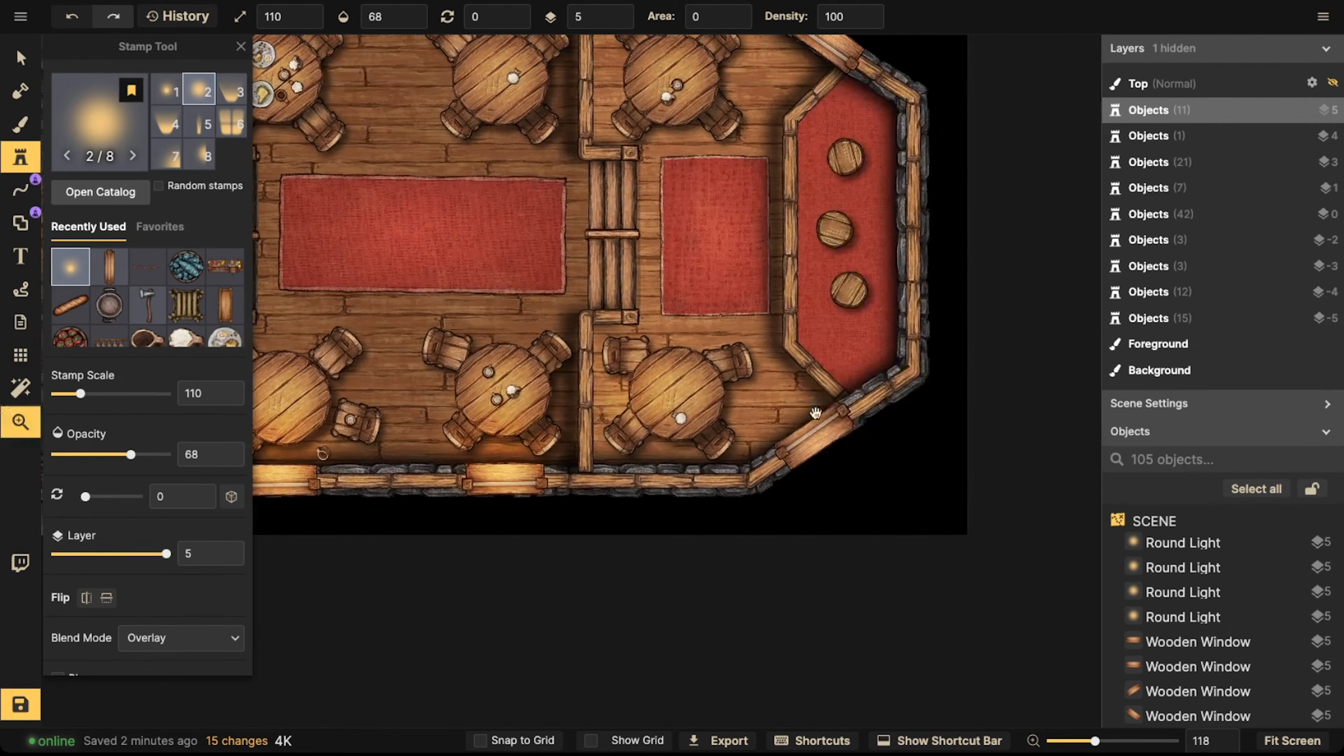
left_click(795, 413)
middle_click_drag(832, 108, 908, 318)
middle_click_drag(509, 625, 581, 447)
scroll(581, 446, "down", 4)
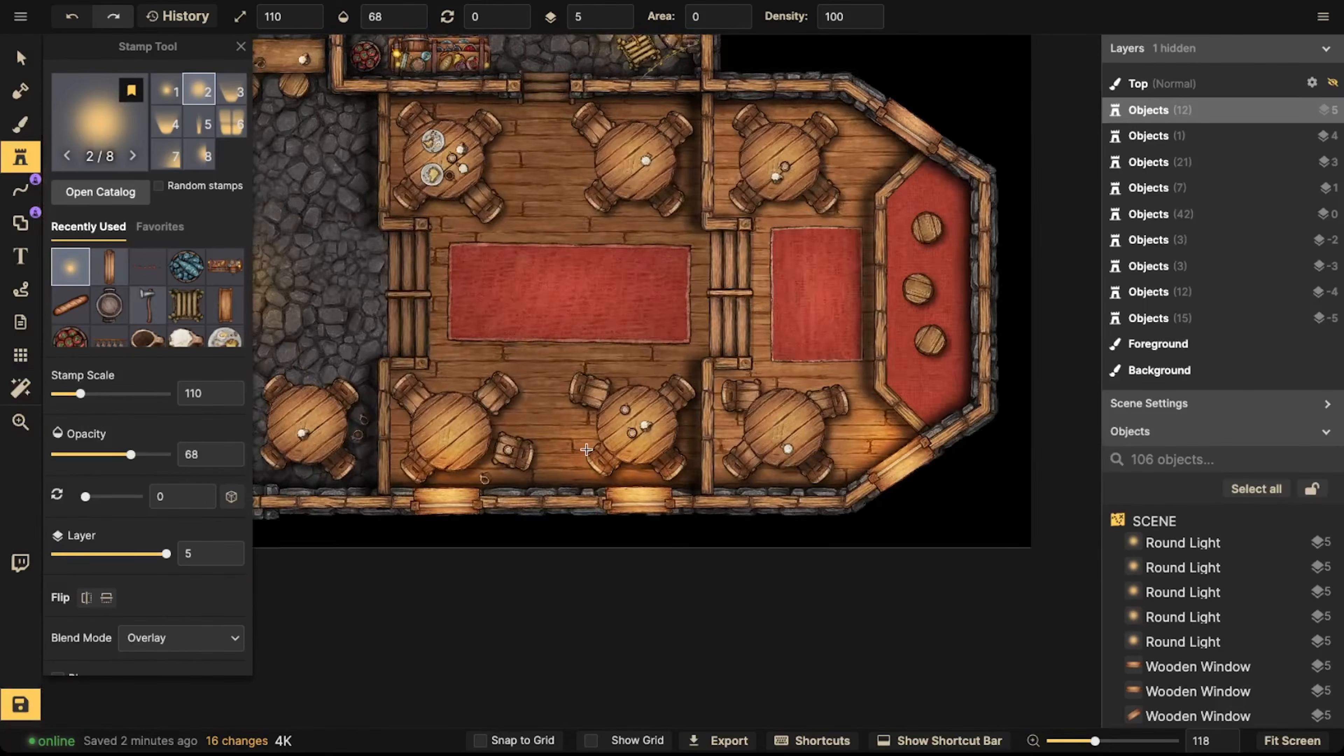
scroll(521, 430, "down", 3)
middle_click_drag(914, 129, 682, 399)
scroll(690, 393, "up", 1)
left_click(707, 370)
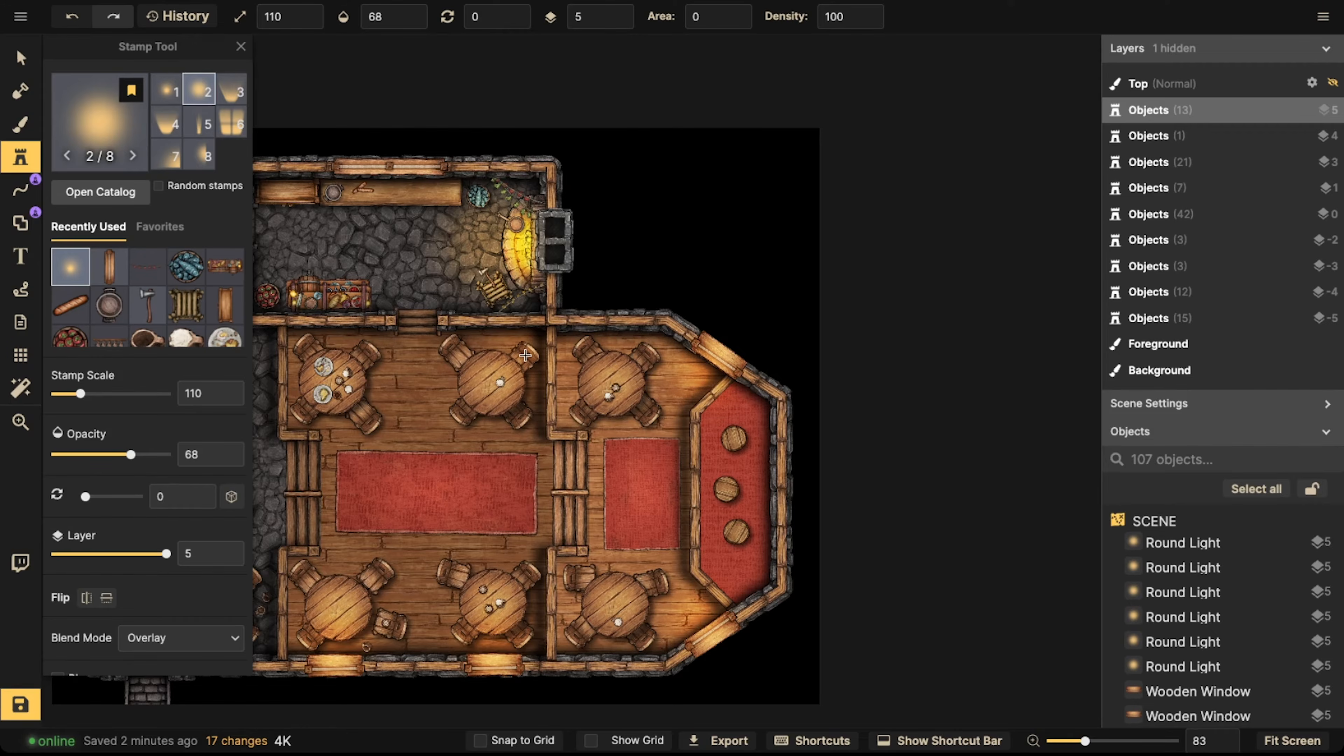
Set the upper diagonal window light's opacity to 59 and rotate that wooden window to 121 degrees
left_click(28, 69)
left_click_drag(131, 162, 122, 168)
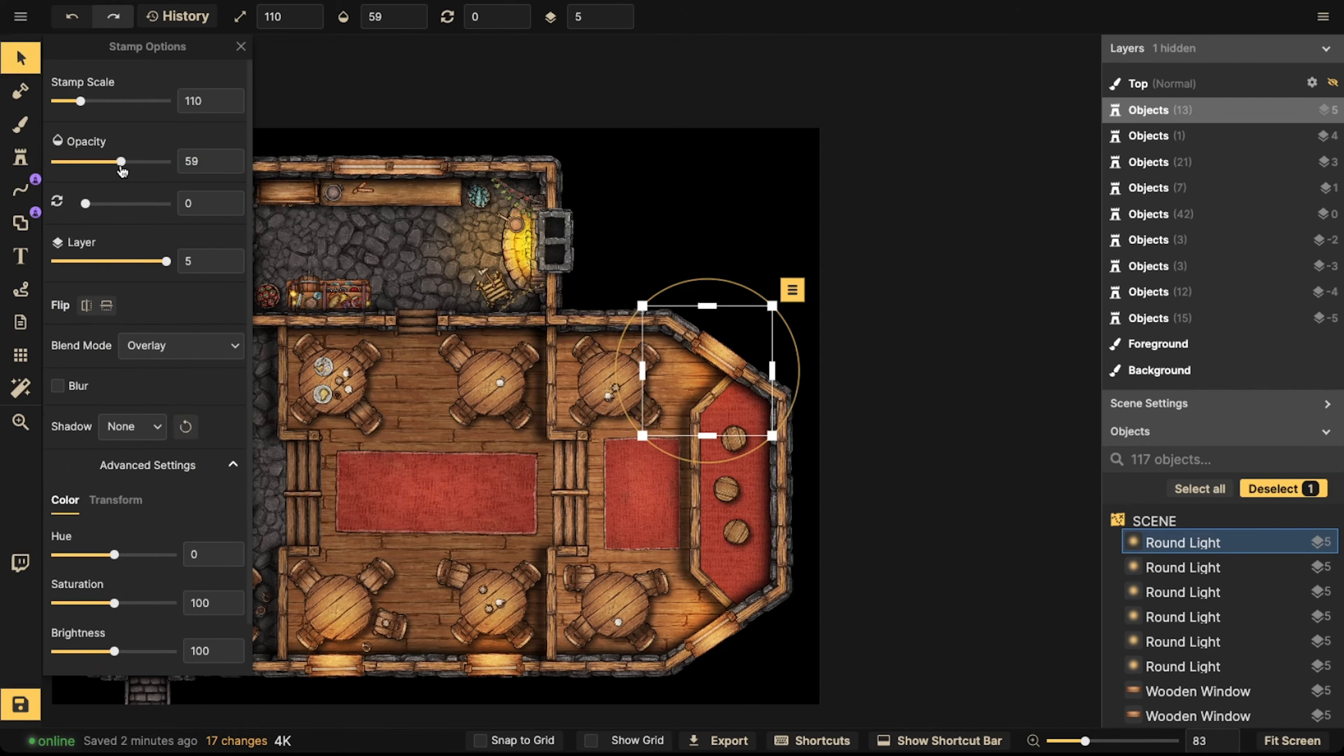
left_click(729, 360)
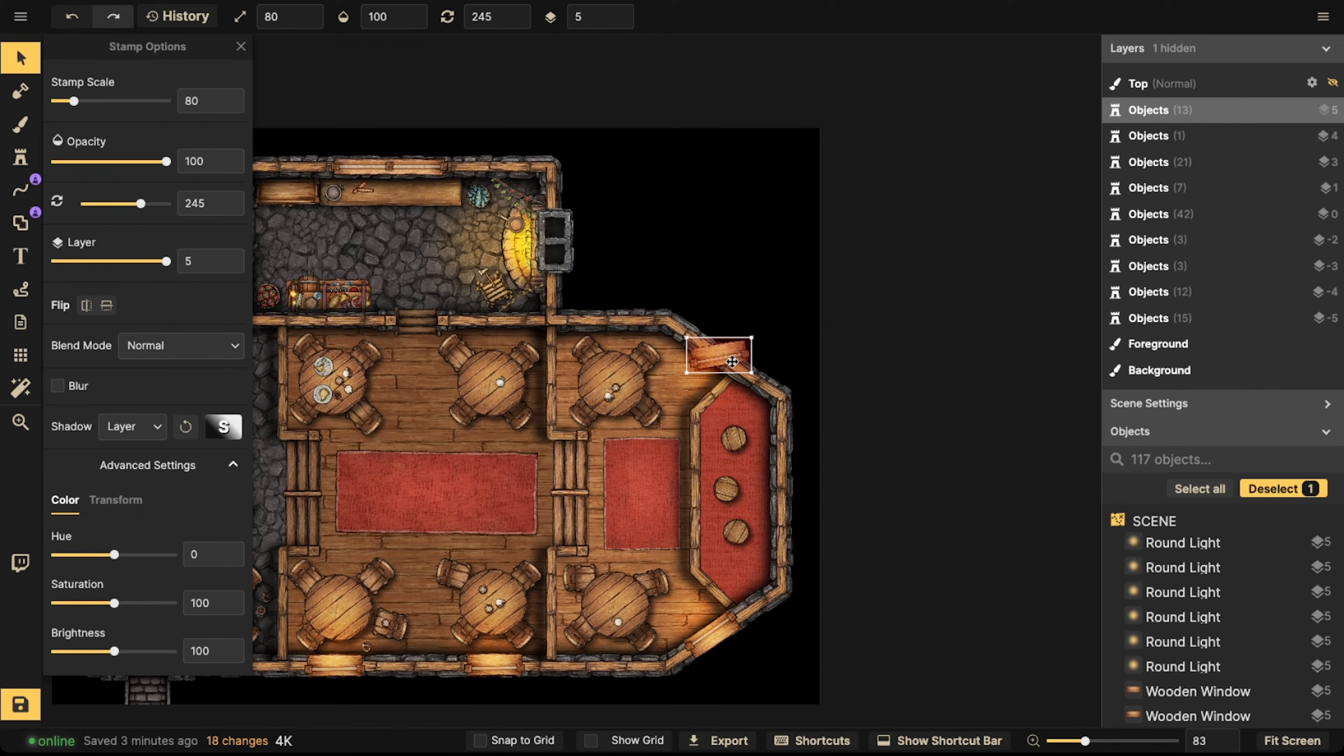
left_click_drag(695, 388, 731, 362)
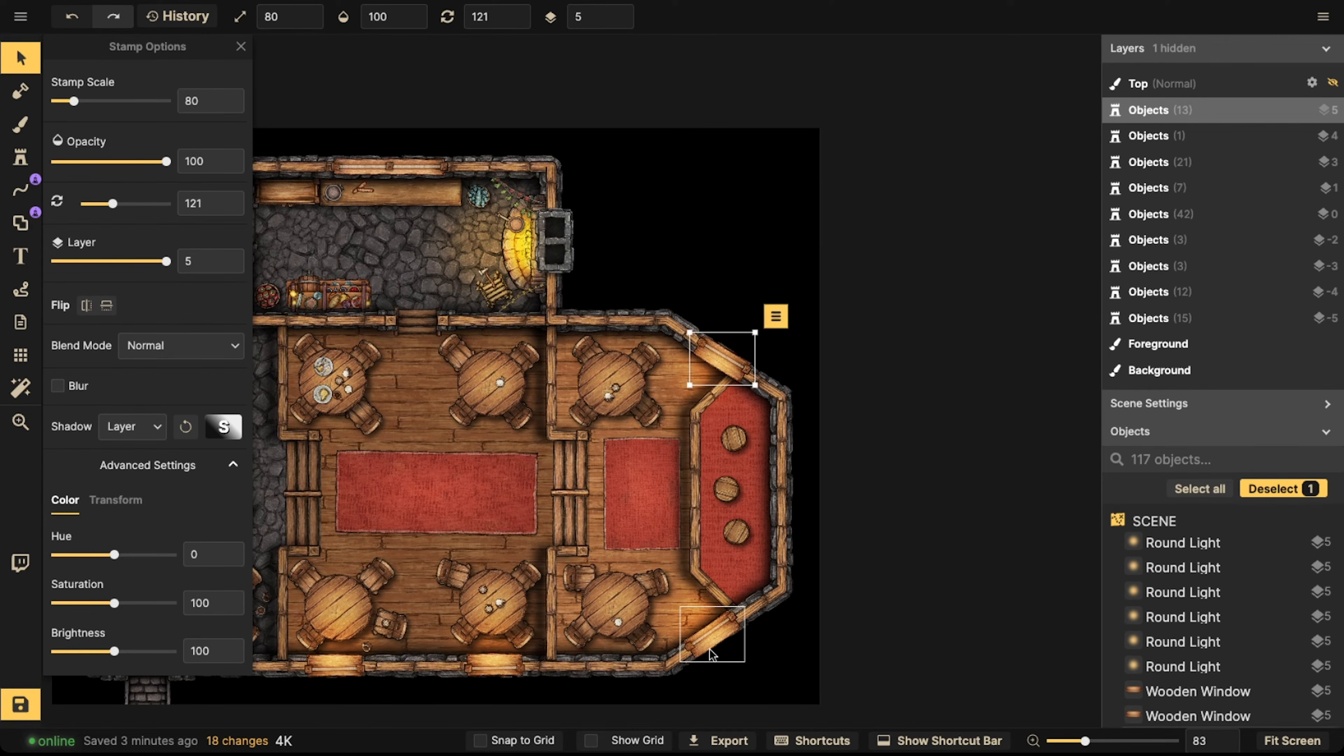
Adjust the lower diagonal wooden window at 235 degrees rotation, then nudge the light beside it slightly
left_click_drag(712, 648, 715, 645)
left_click_drag(752, 600, 683, 658)
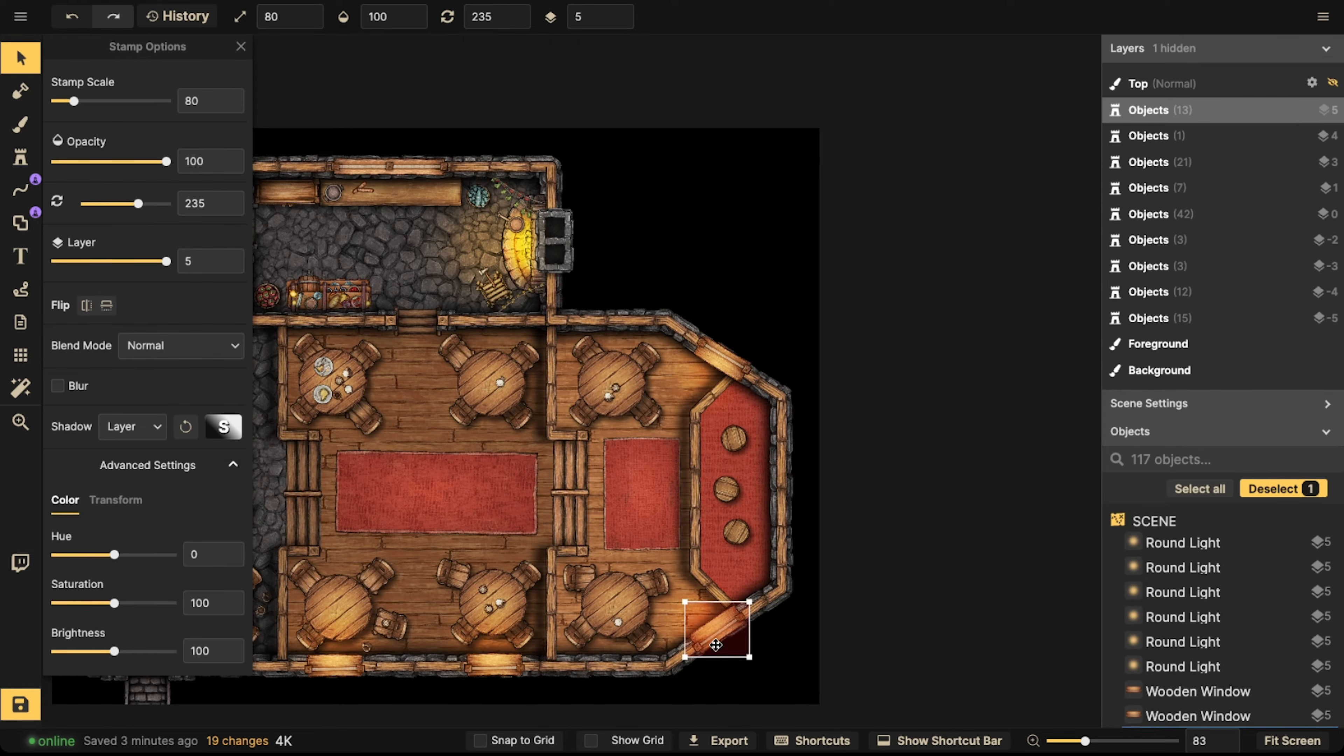
left_click_drag(698, 604, 699, 597)
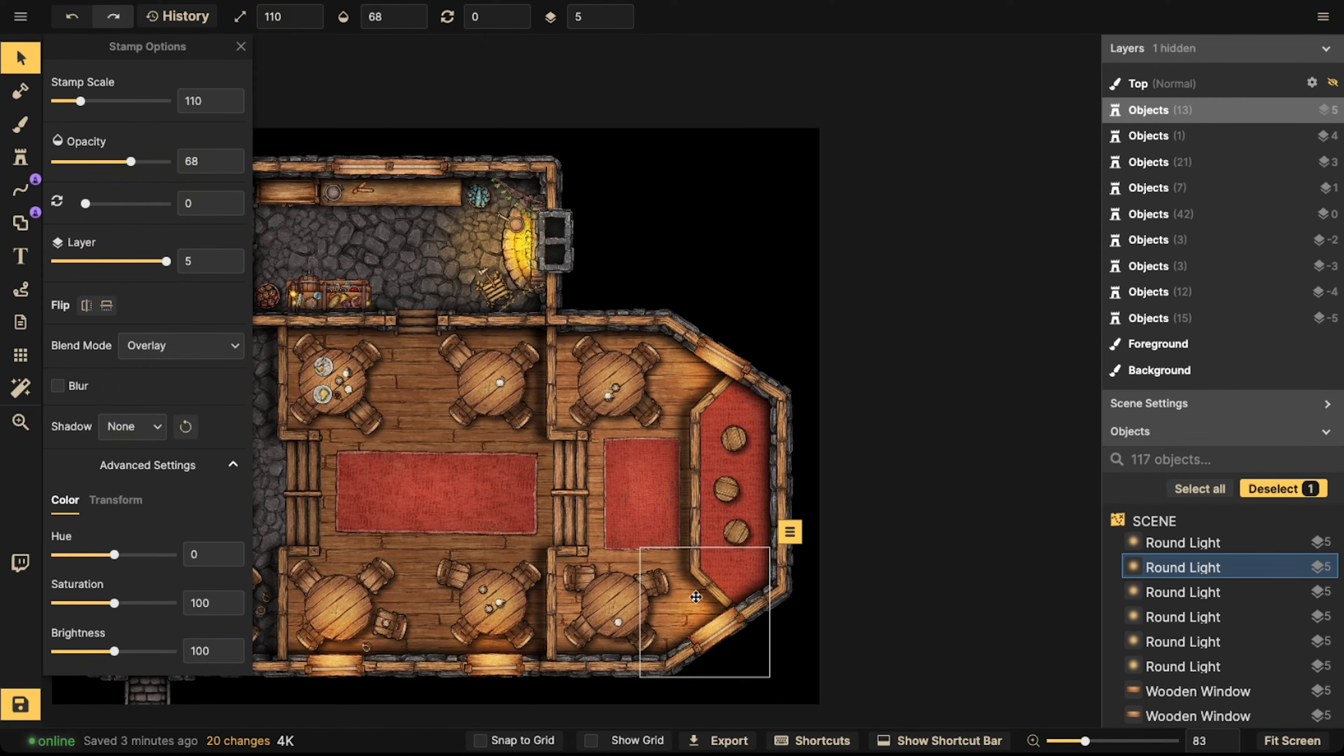
left_click(420, 373)
Place Round Lights at opacity 78 on the kitchen food cart, one at scale 110 on its left end and one at scale 70 on its right
scroll(421, 373, "down", 2)
scroll(314, 310, "up", 3)
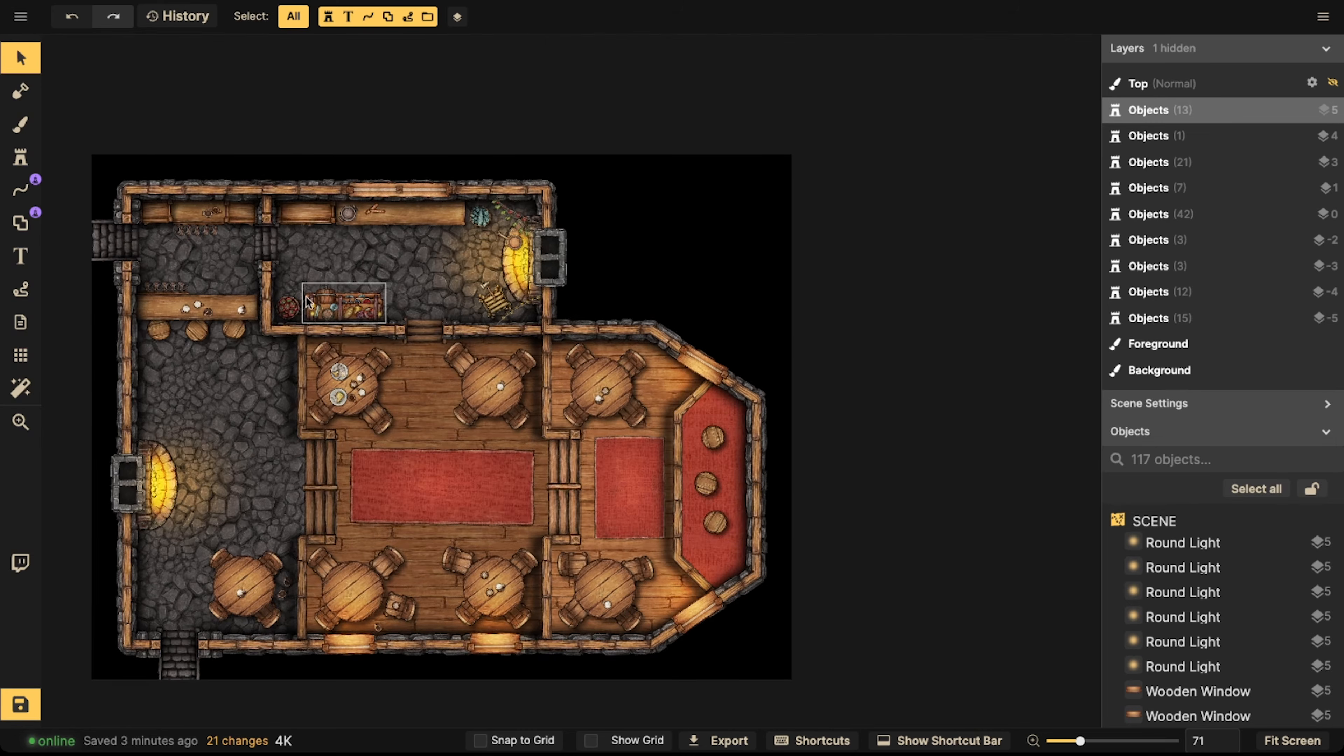
scroll(314, 310, "up", 2)
key("s")
scroll(294, 307, "up", 3)
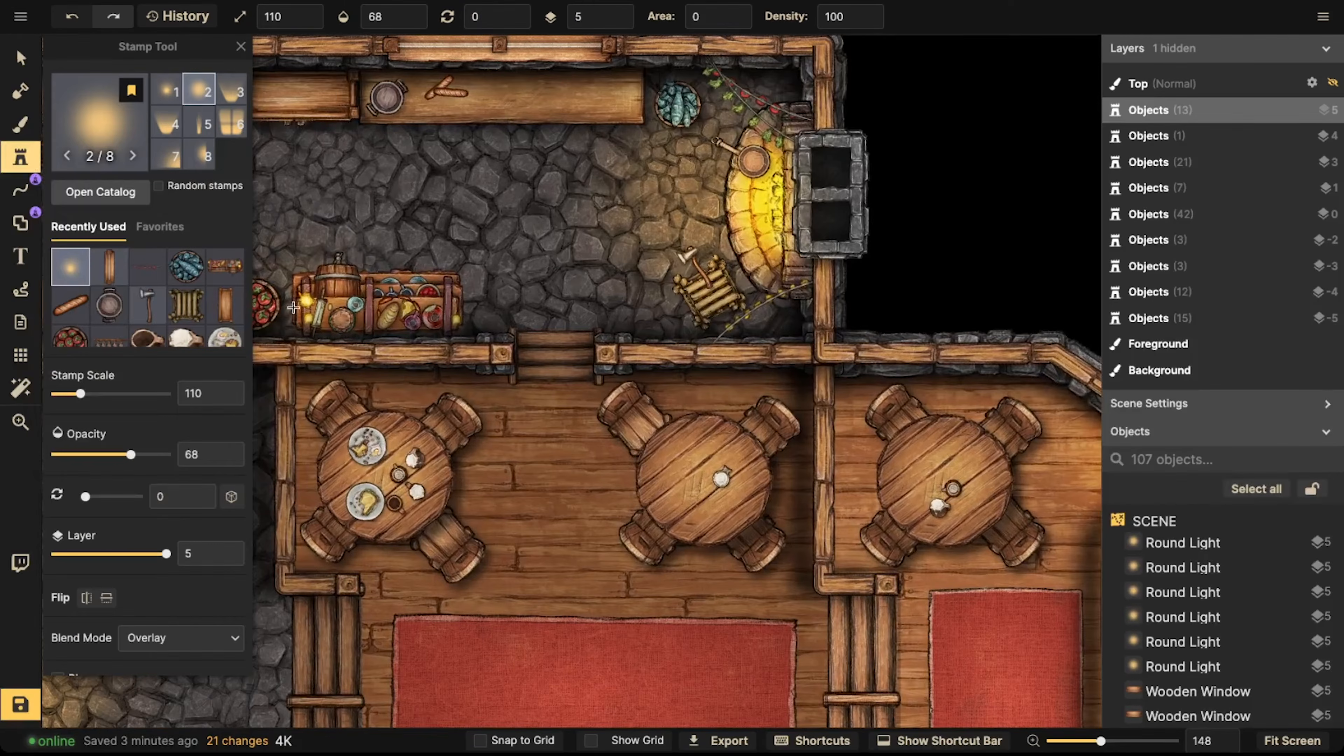
left_click(142, 454)
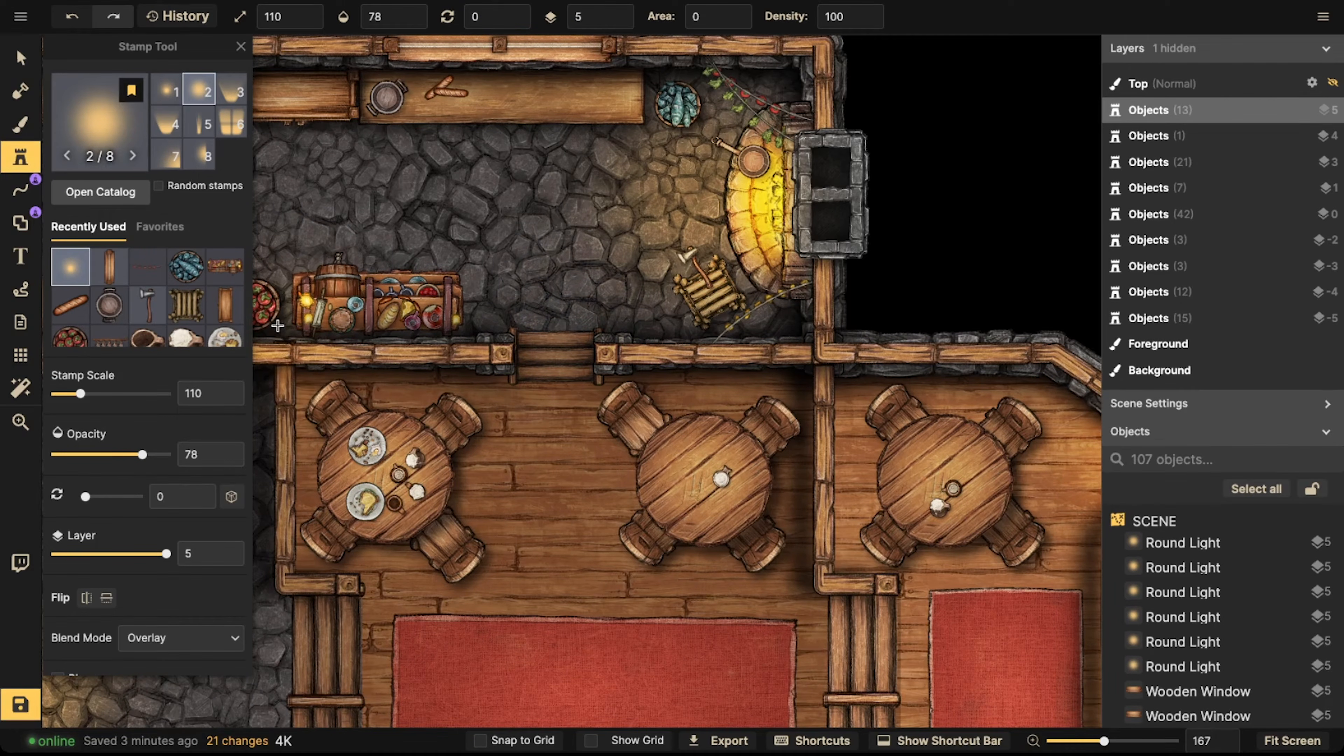
left_click(306, 297)
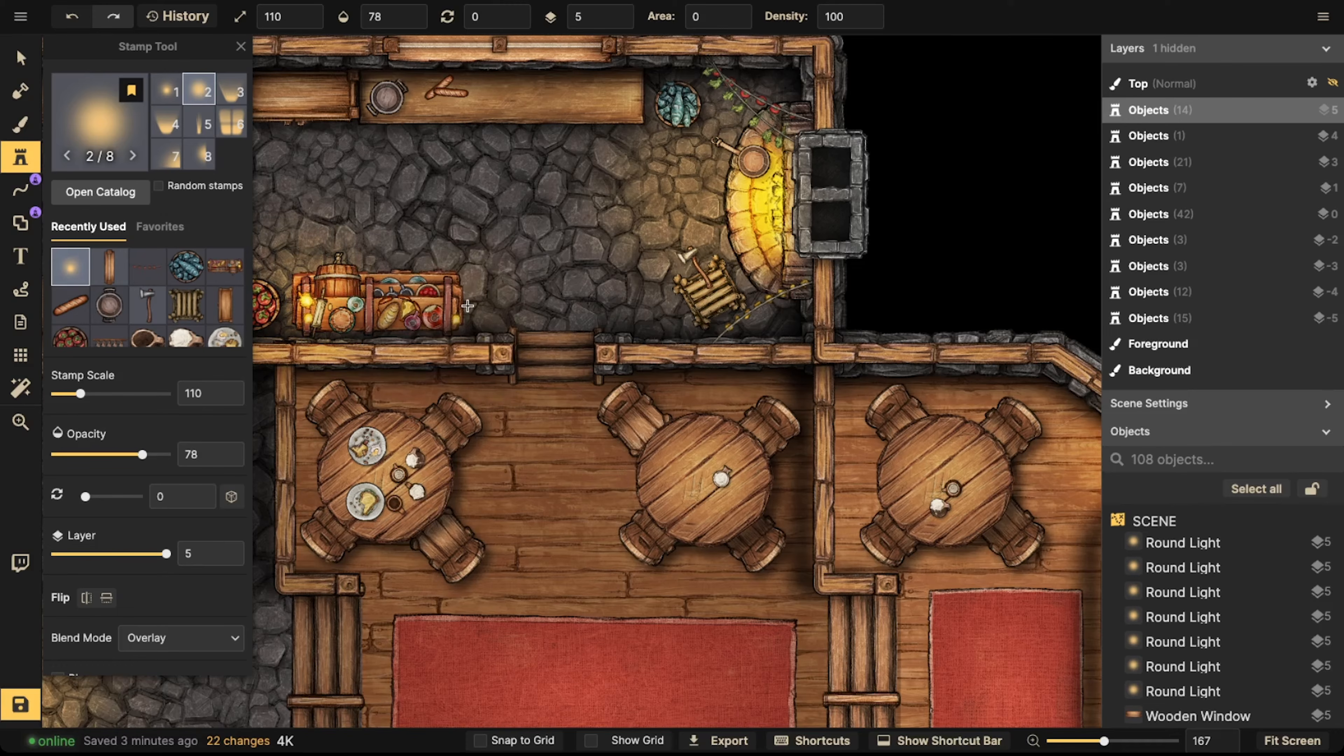
left_click(462, 314)
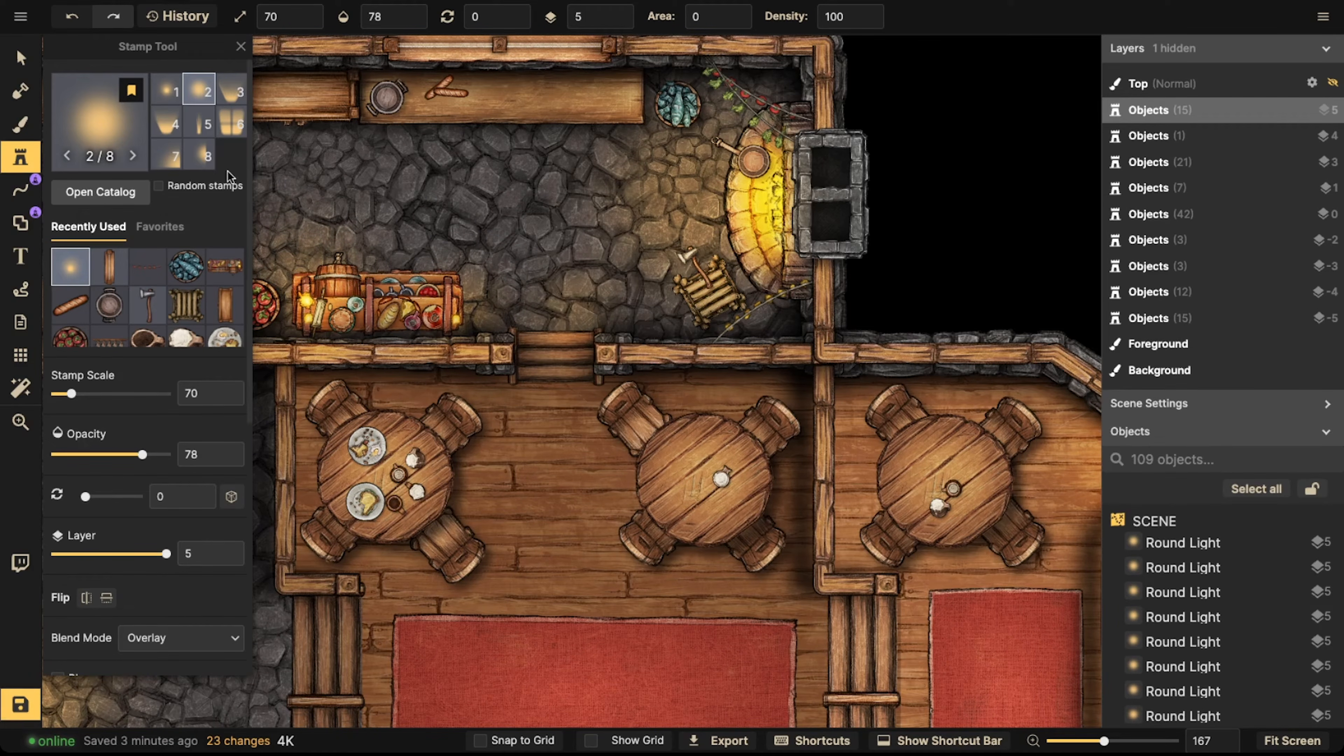
key("v")
scroll(335, 264, "down", 2)
Place the eighth light variant, a half-round glow, at scale 170 and rotation 270 inside the kitchen's upper window
left_click(20, 157)
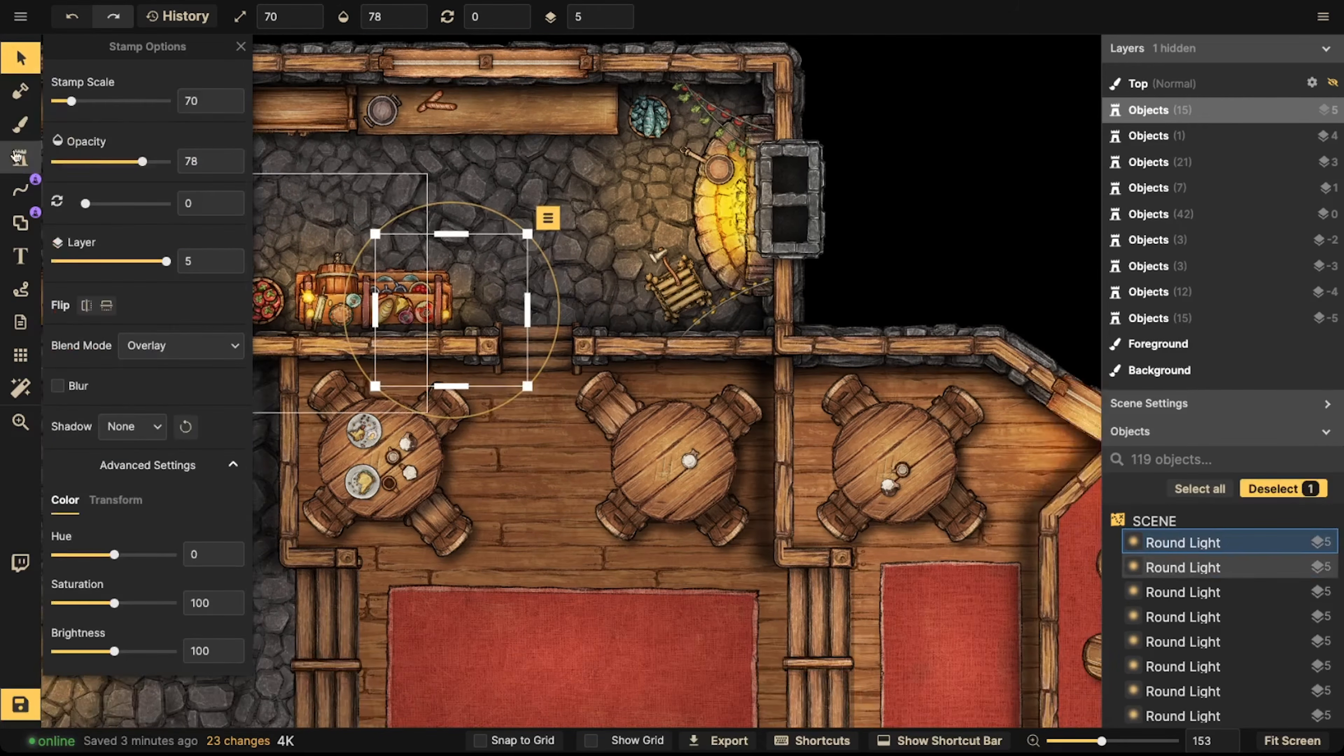
key("space")
left_click_drag(412, 126, 454, 221)
left_click(199, 155)
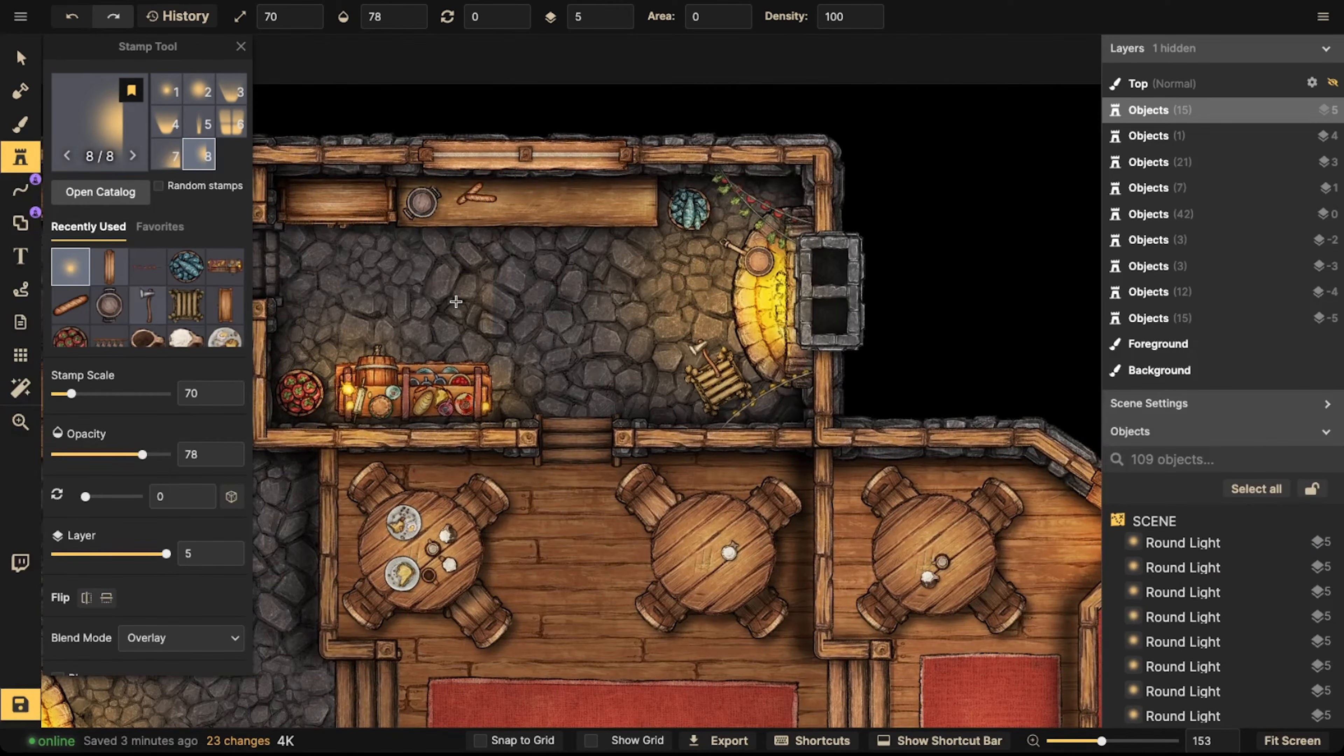
scroll(465, 300, "up", 7, "shift")
scroll(469, 299, "down", 4, "ctrl")
scroll(487, 297, "down", 2, "ctrl")
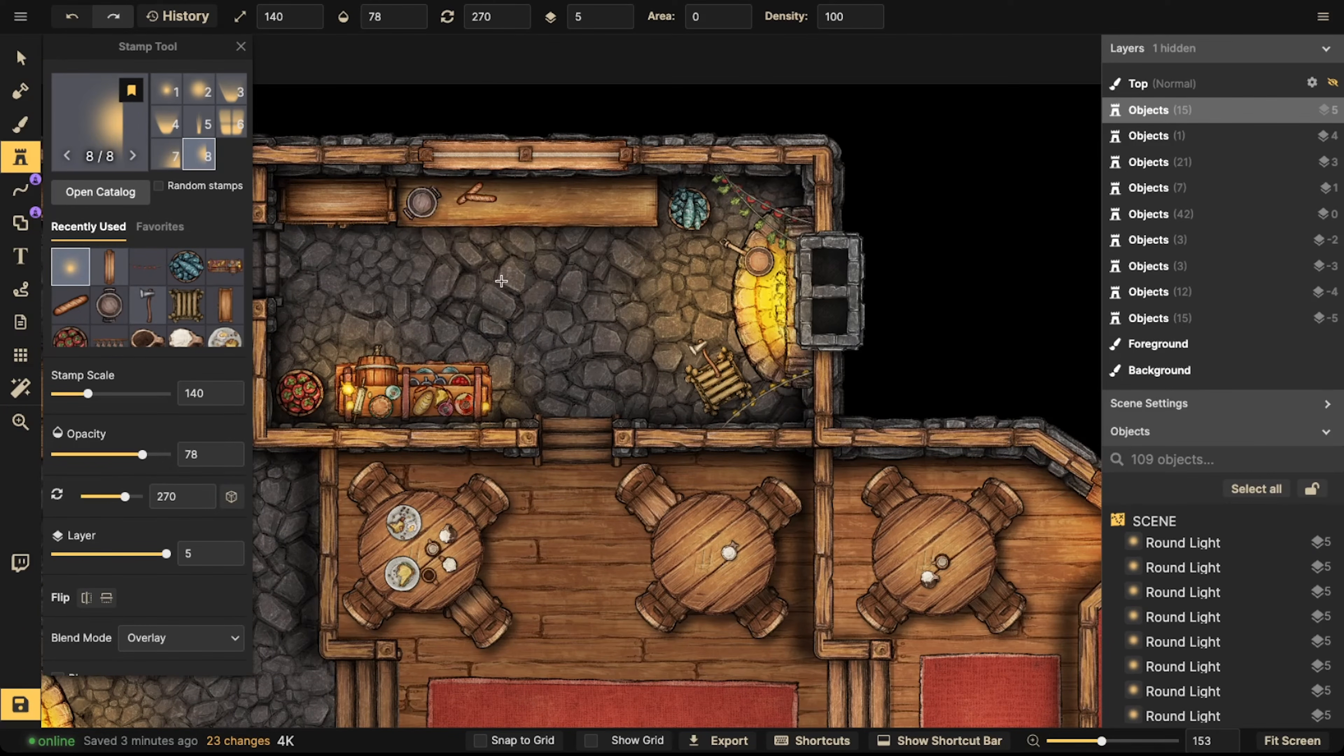
scroll(506, 277, "up", 3, "shift")
left_click(519, 254)
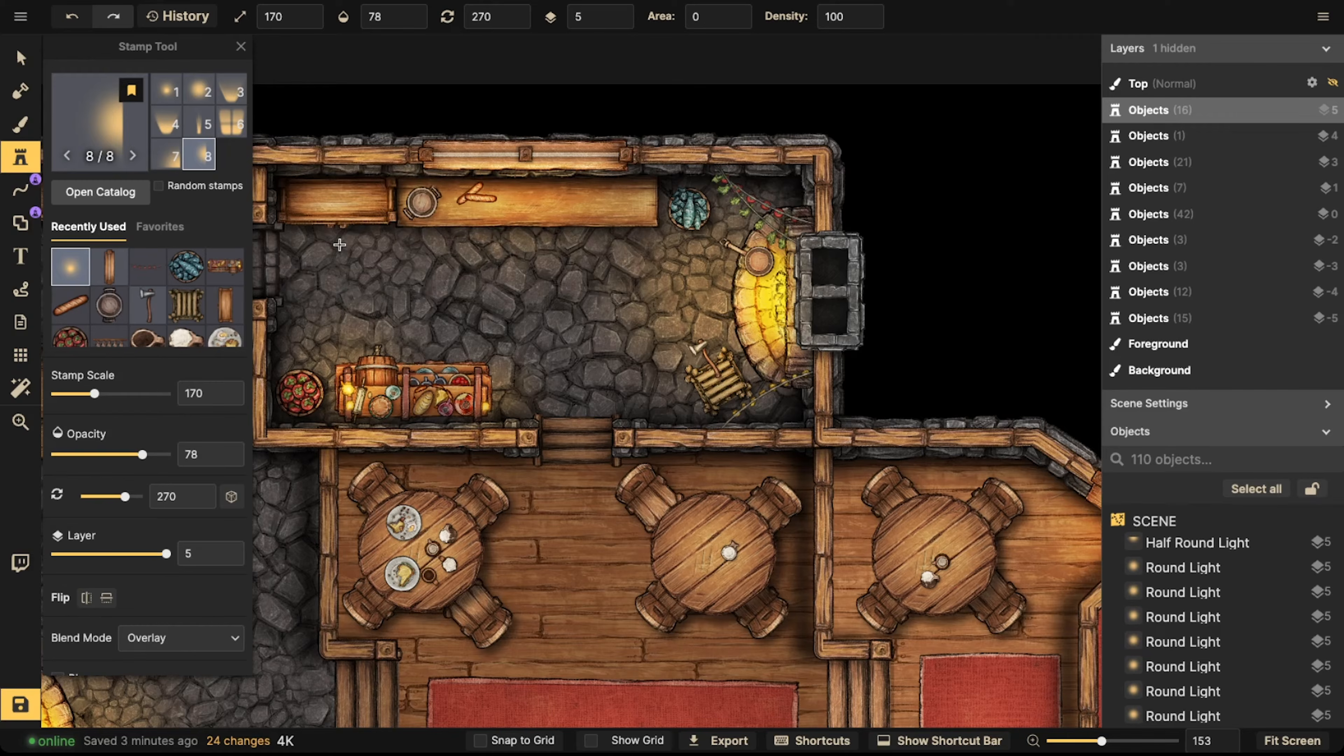
Add the Red Sky color filter to the whole tavern map
left_click(21, 58)
scroll(362, 352, "down", 2)
scroll(361, 352, "down", 4)
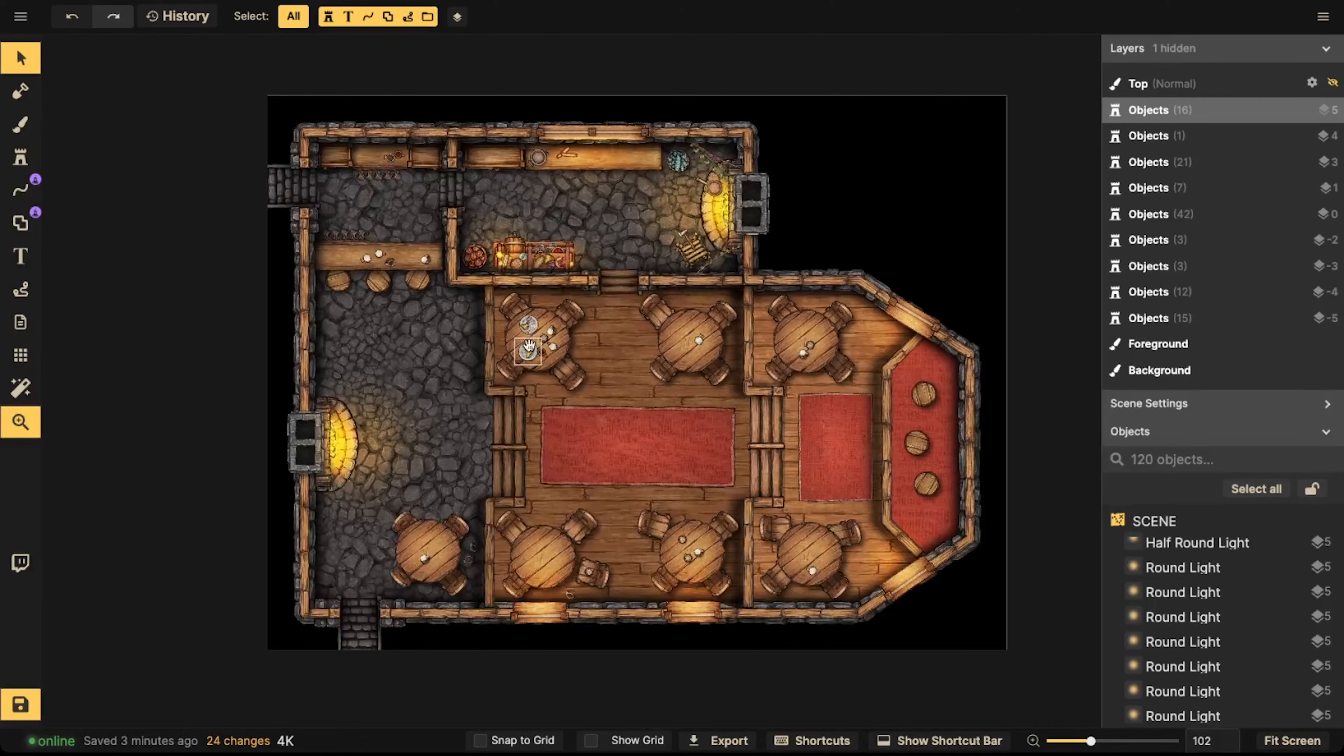
middle_click_drag(529, 345, 564, 385)
left_click(20, 388)
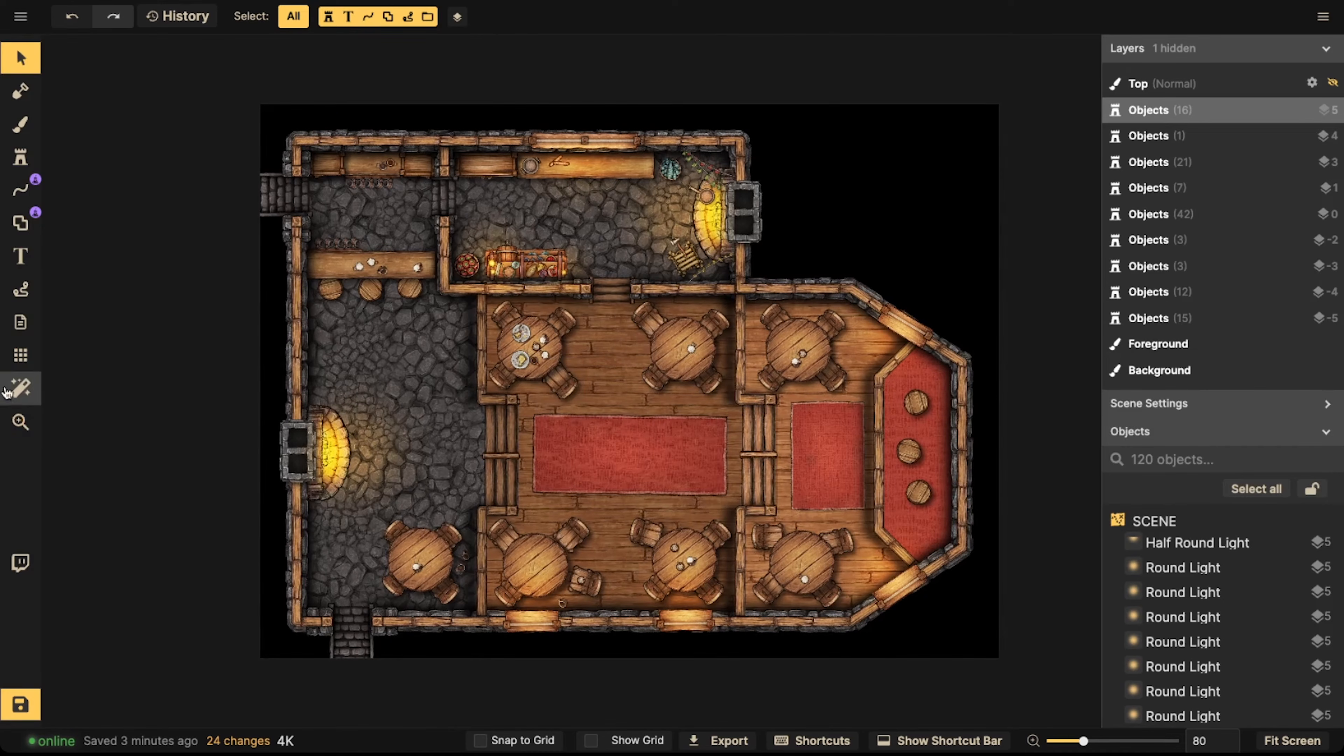
left_click(176, 115)
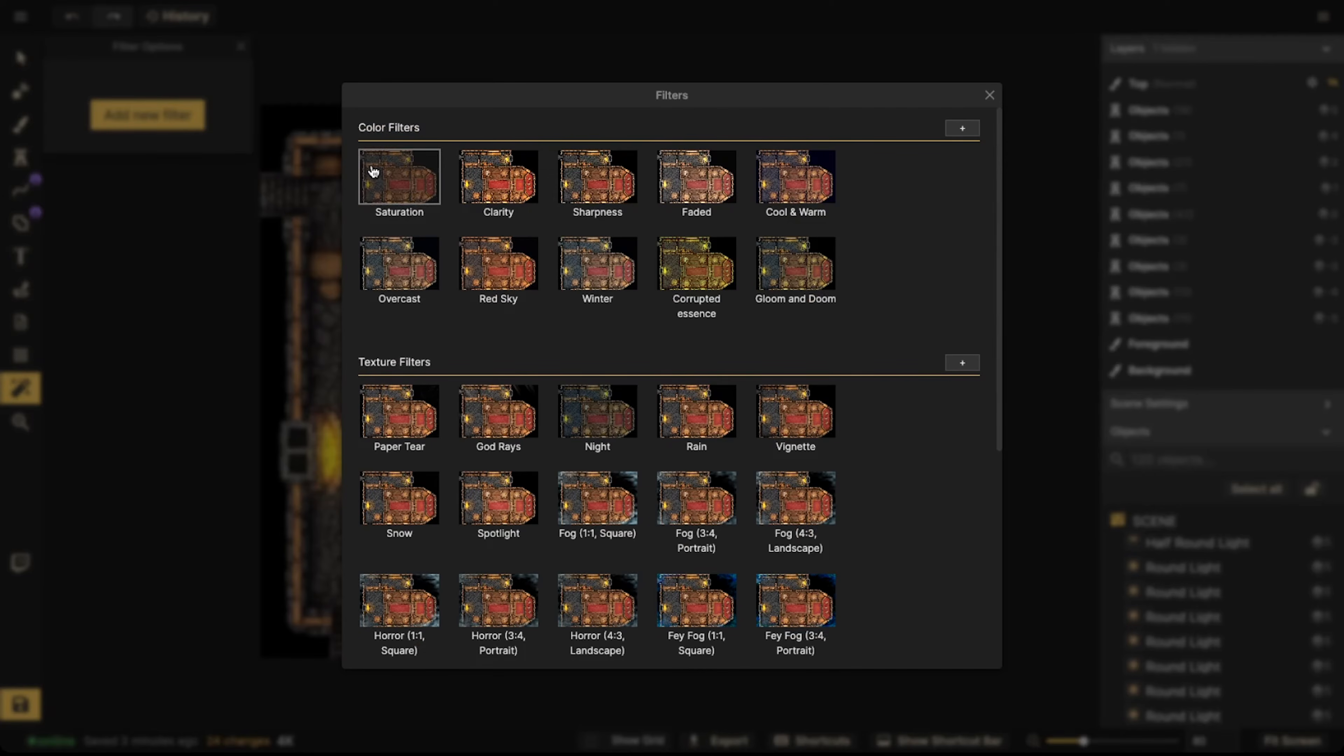
left_click(497, 272)
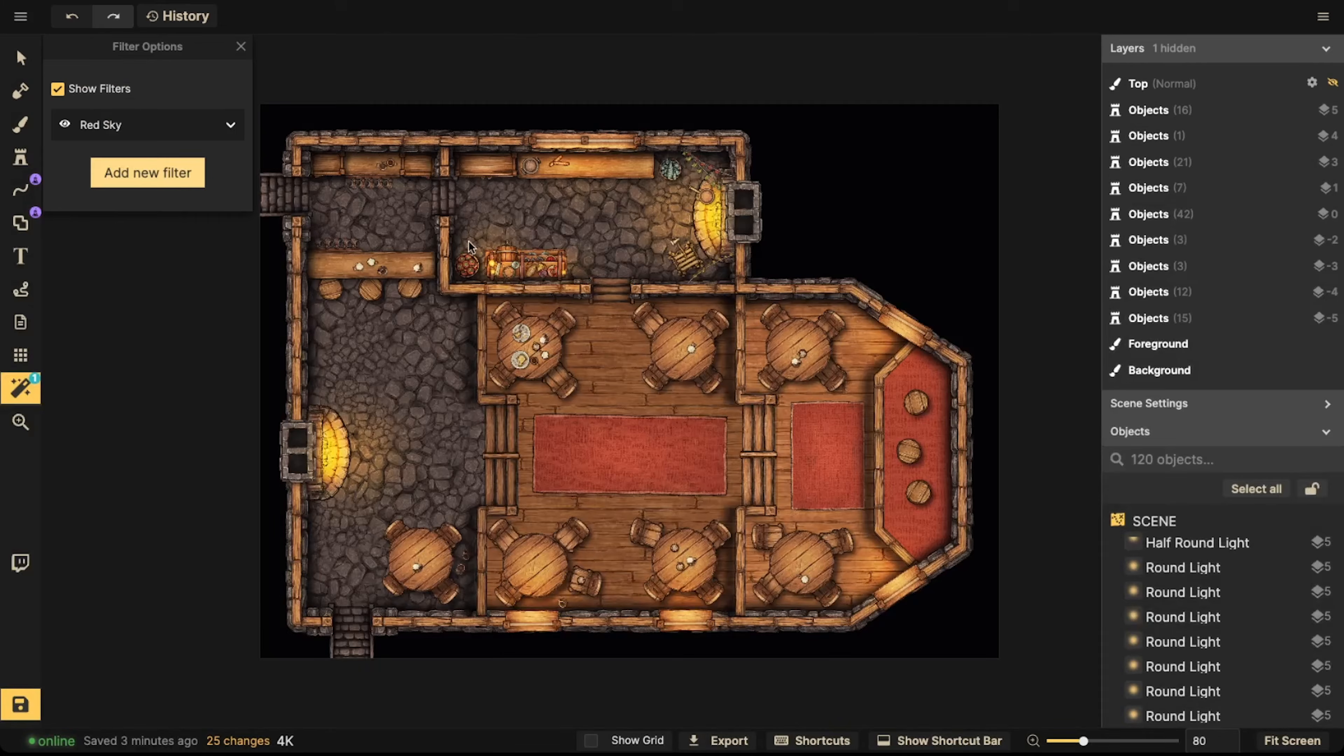
Compare the map with and without the Red Sky filter, and set its opacity to 47
left_click(66, 125)
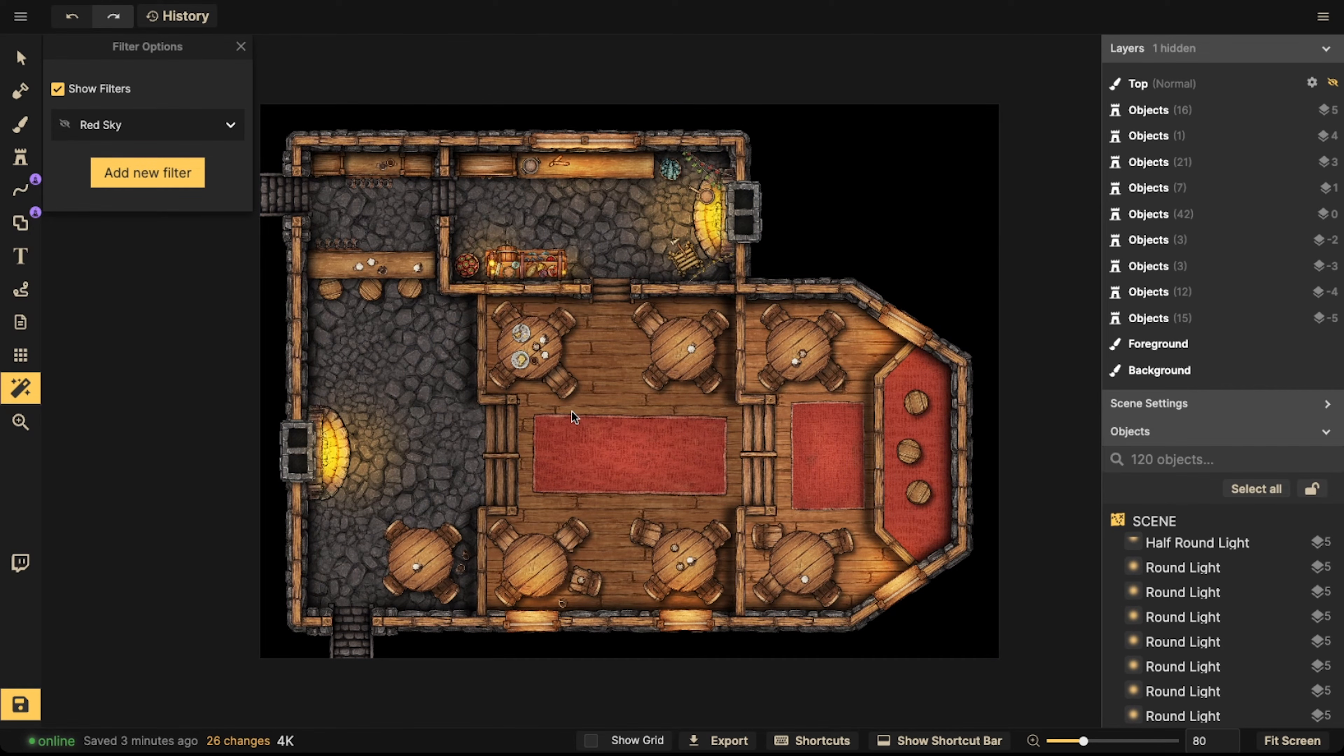
left_click(65, 125)
left_click(147, 127)
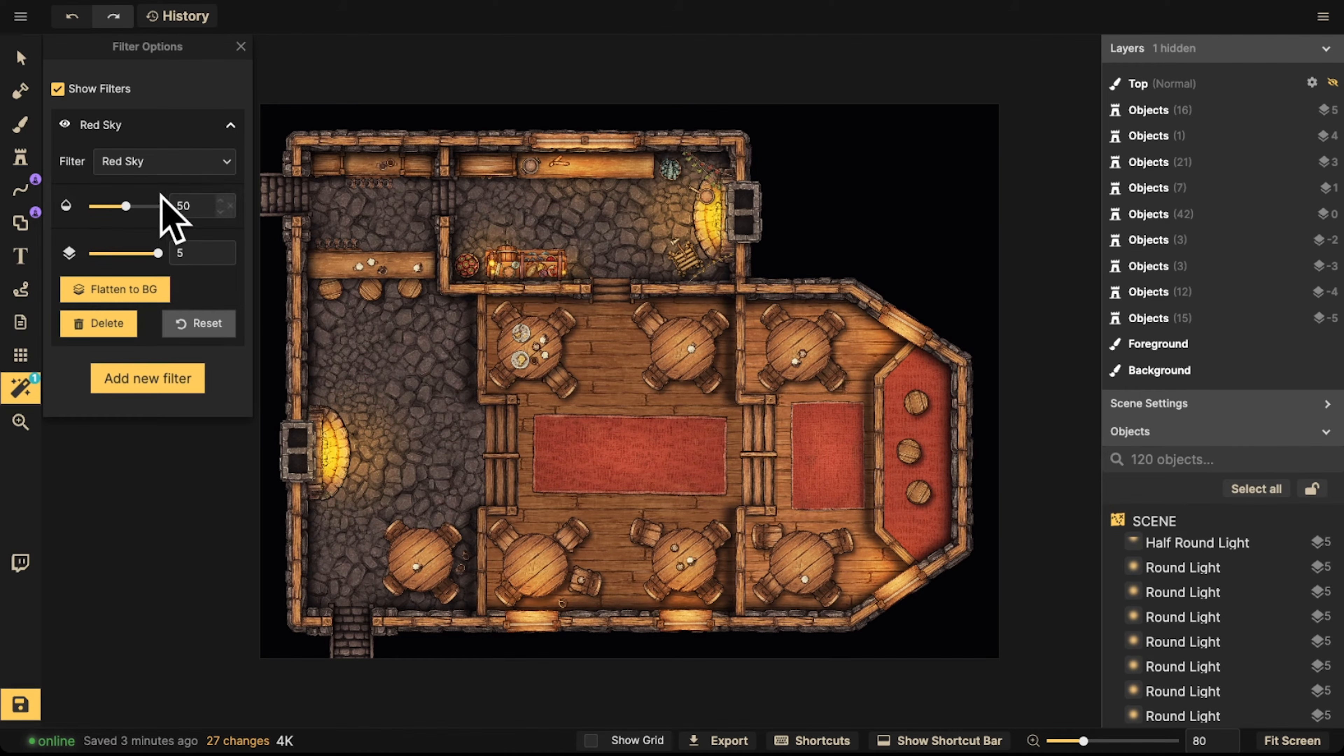
left_click_drag(125, 206, 517, 199)
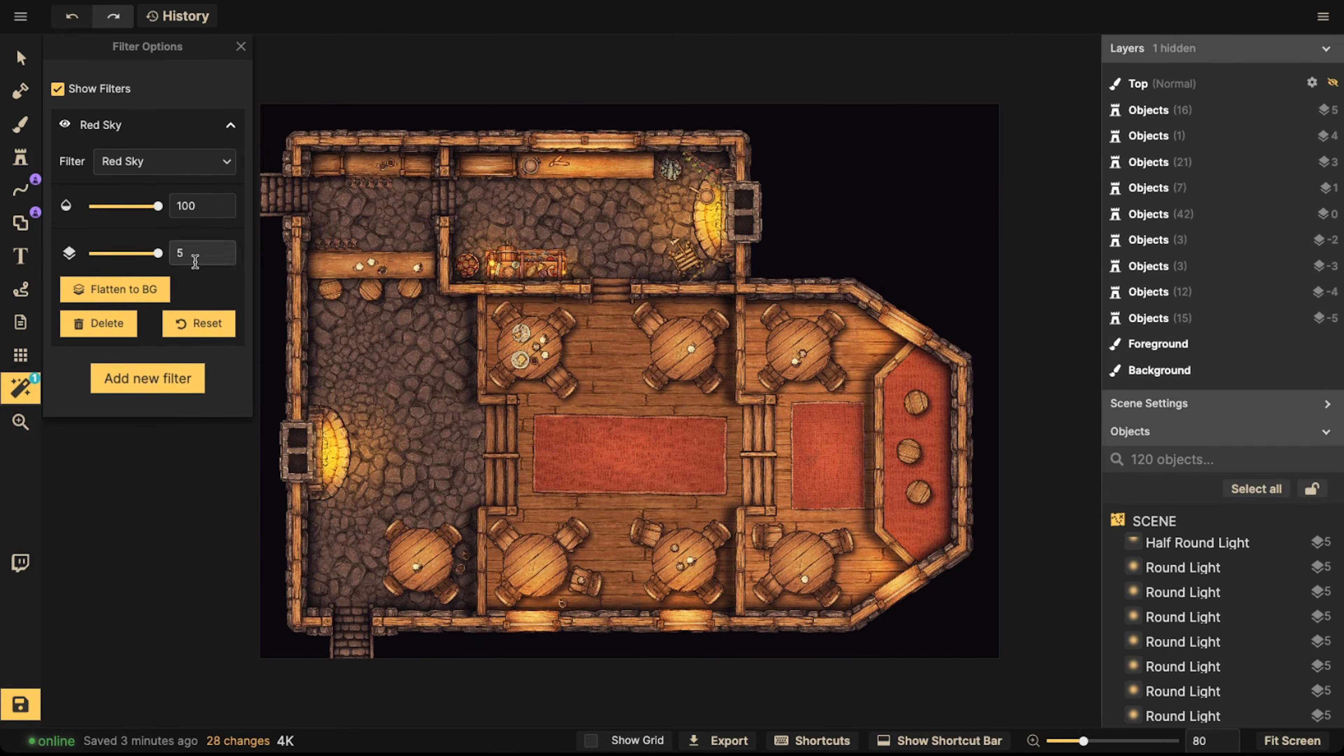
mouse_move(121, 207)
left_mouse_down()
mouse_move(95, 209)
mouse_move(107, 208)
left_mouse_up()
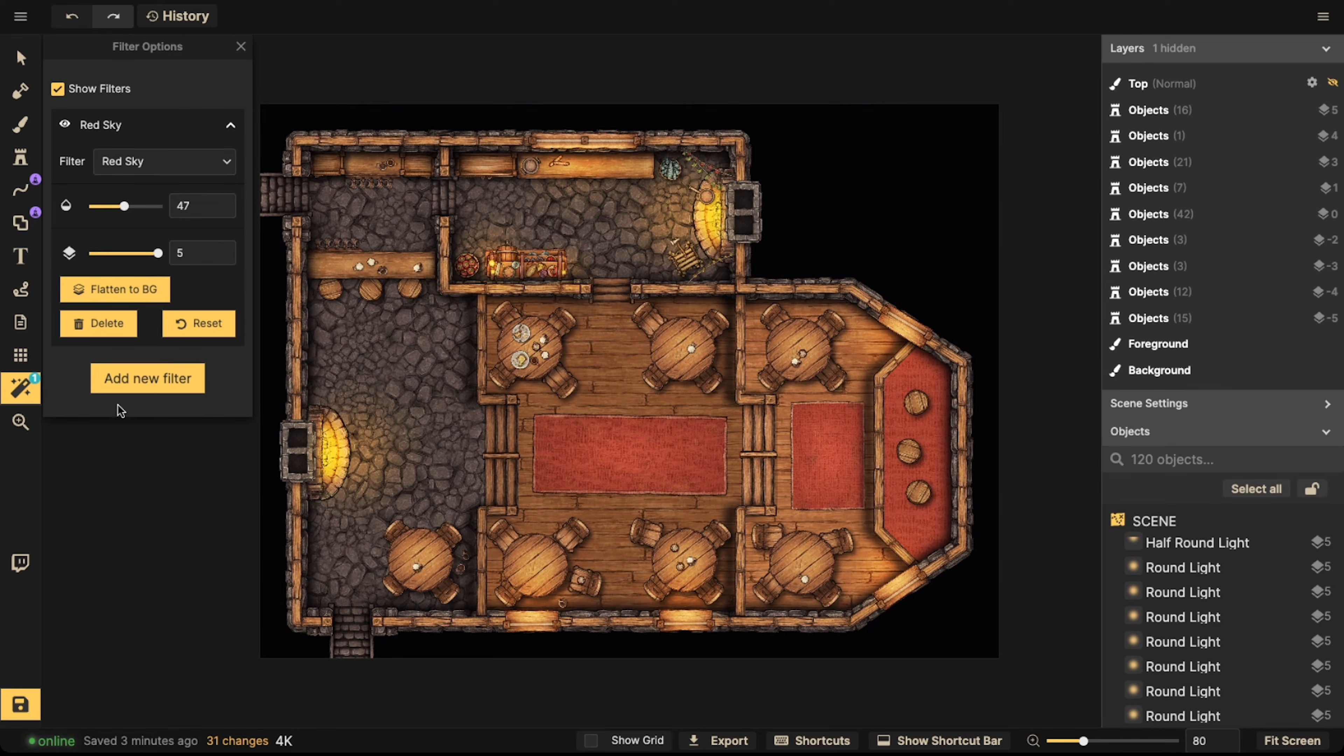
Add the Old Paper texture filter from the Inkarnate catalog and set its blend mode to Overlay
left_click(123, 389)
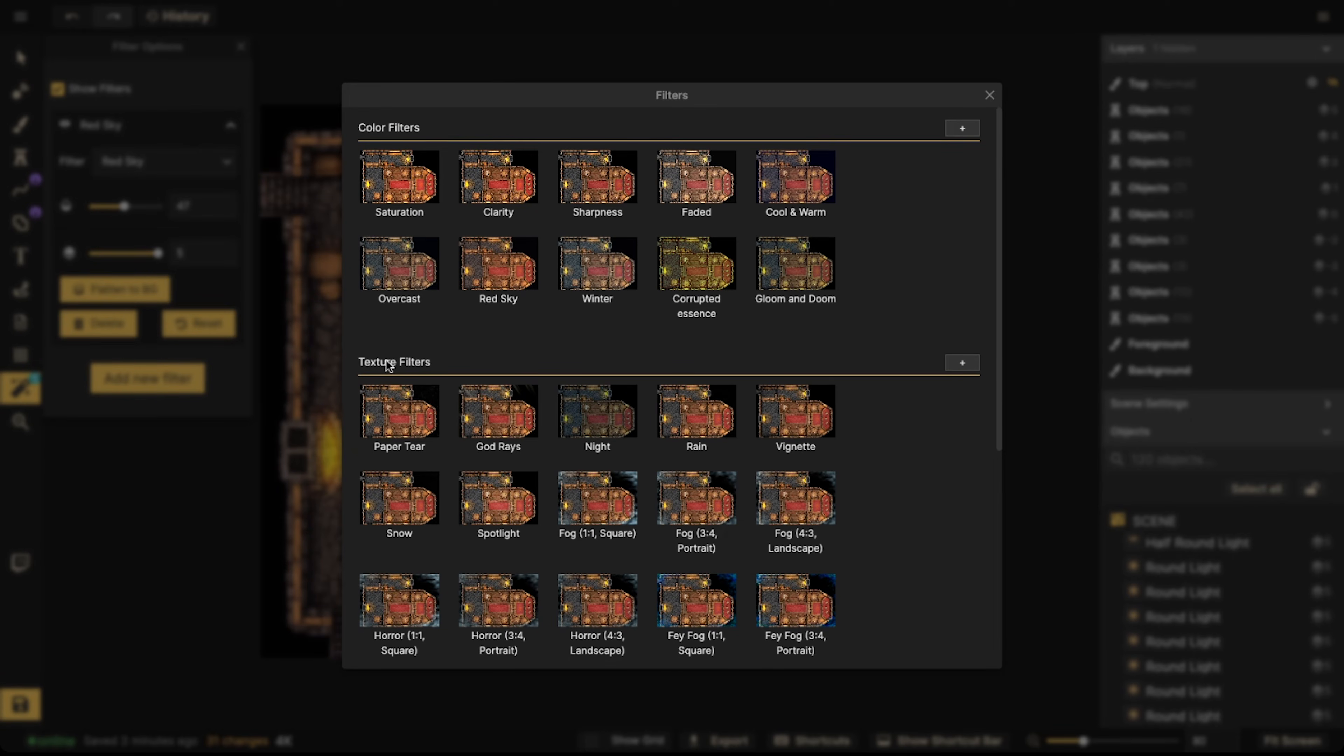
left_click(947, 367)
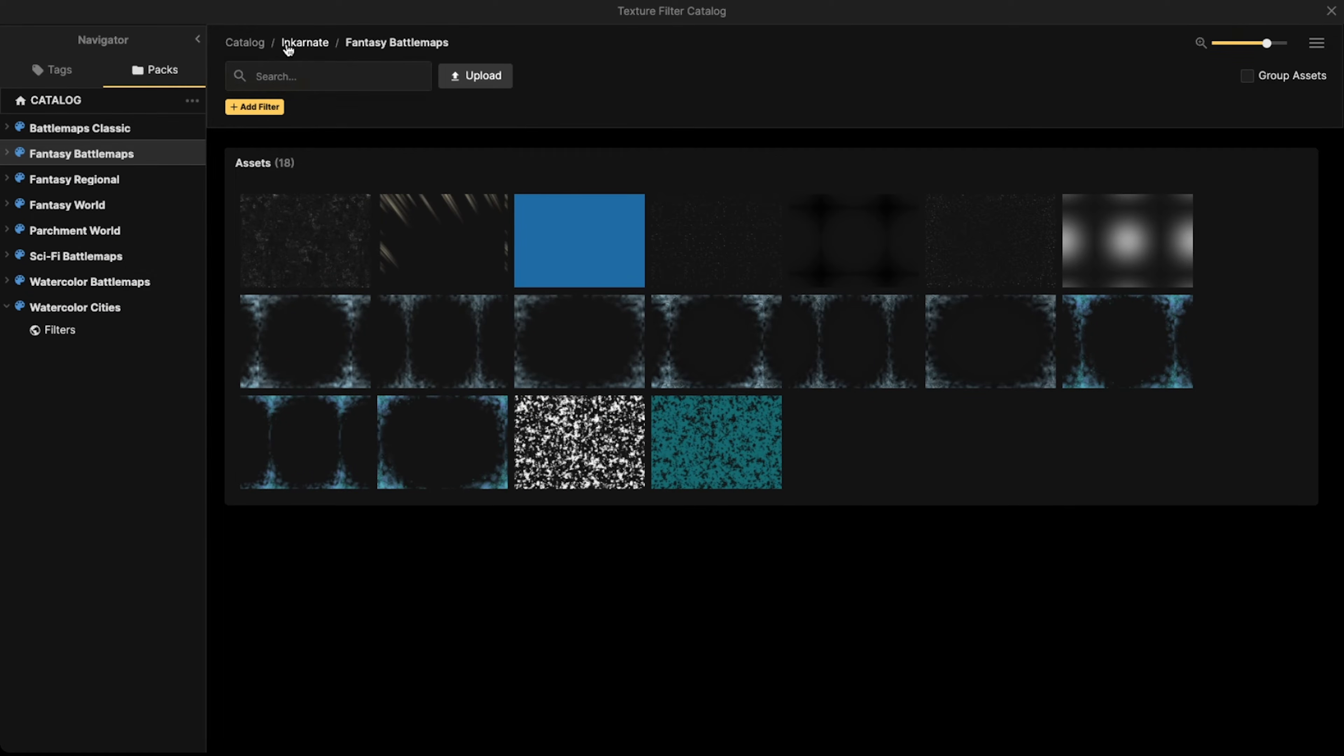
left_click(305, 44)
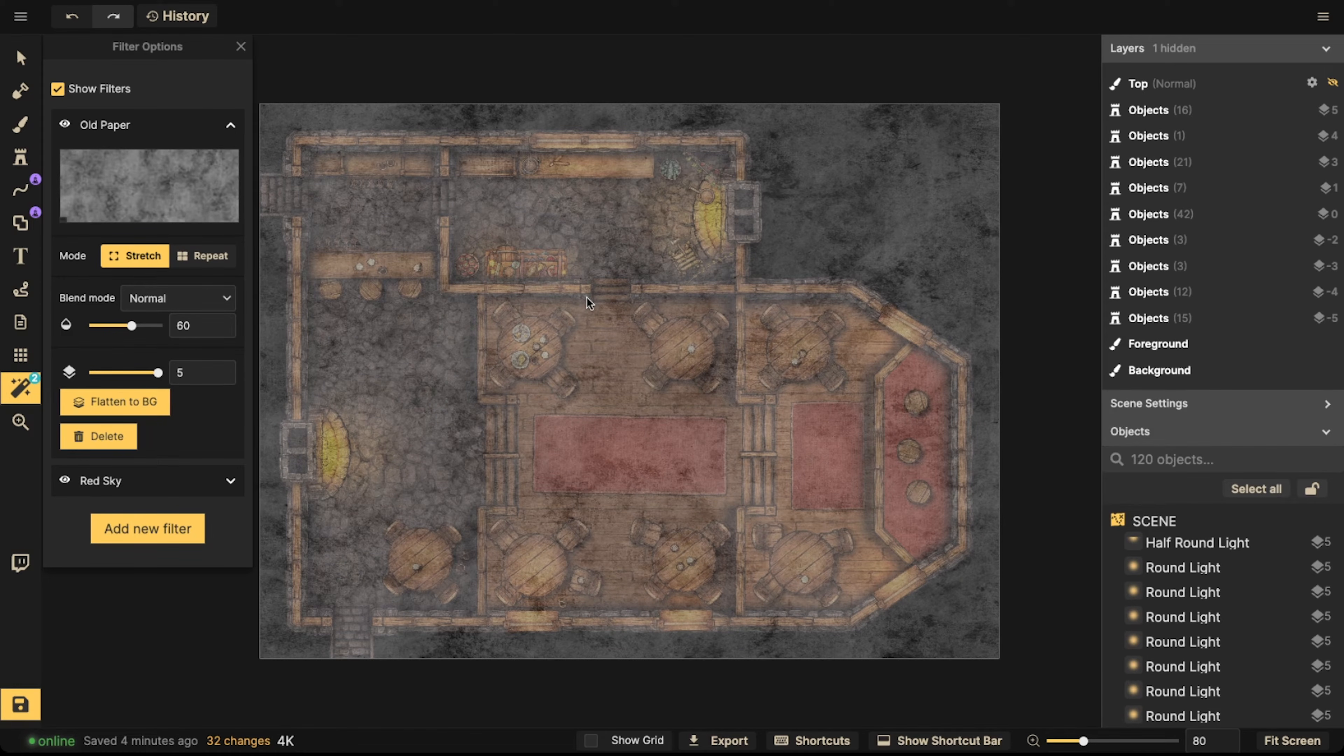
left_click(175, 298)
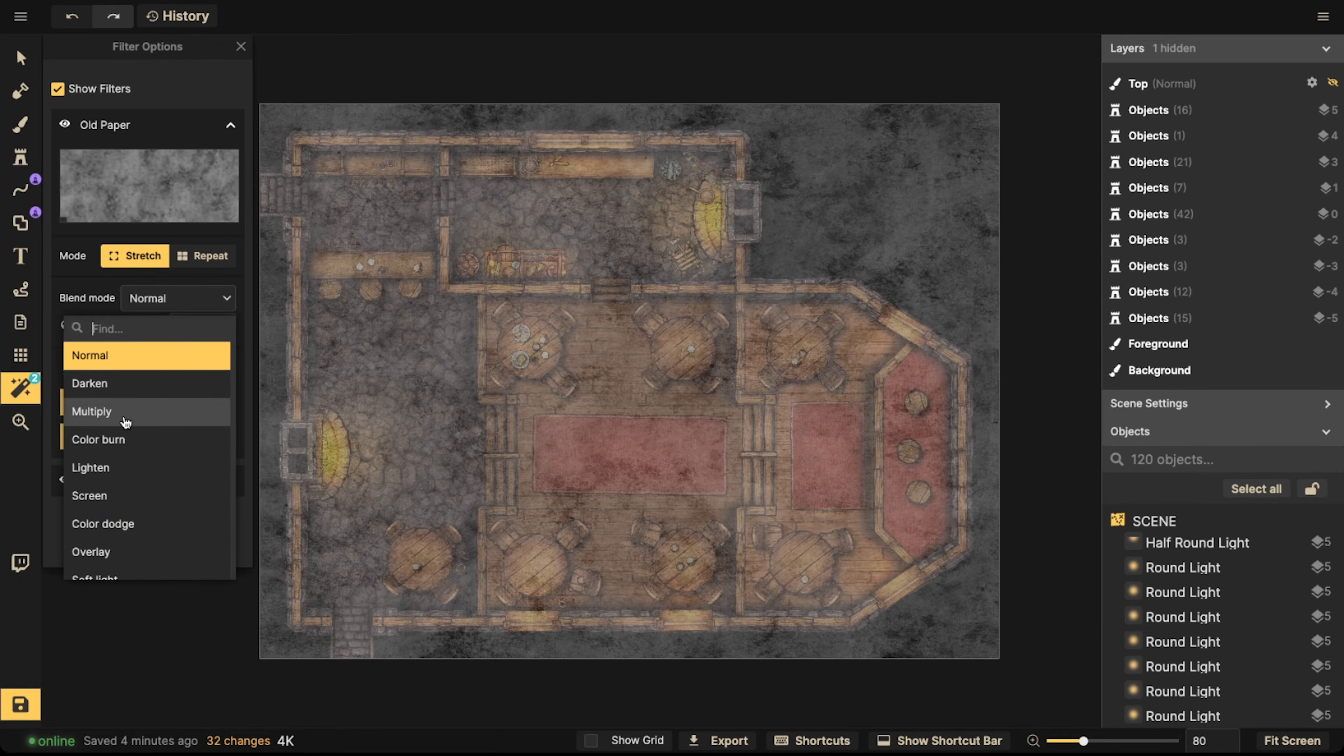
left_click(109, 552)
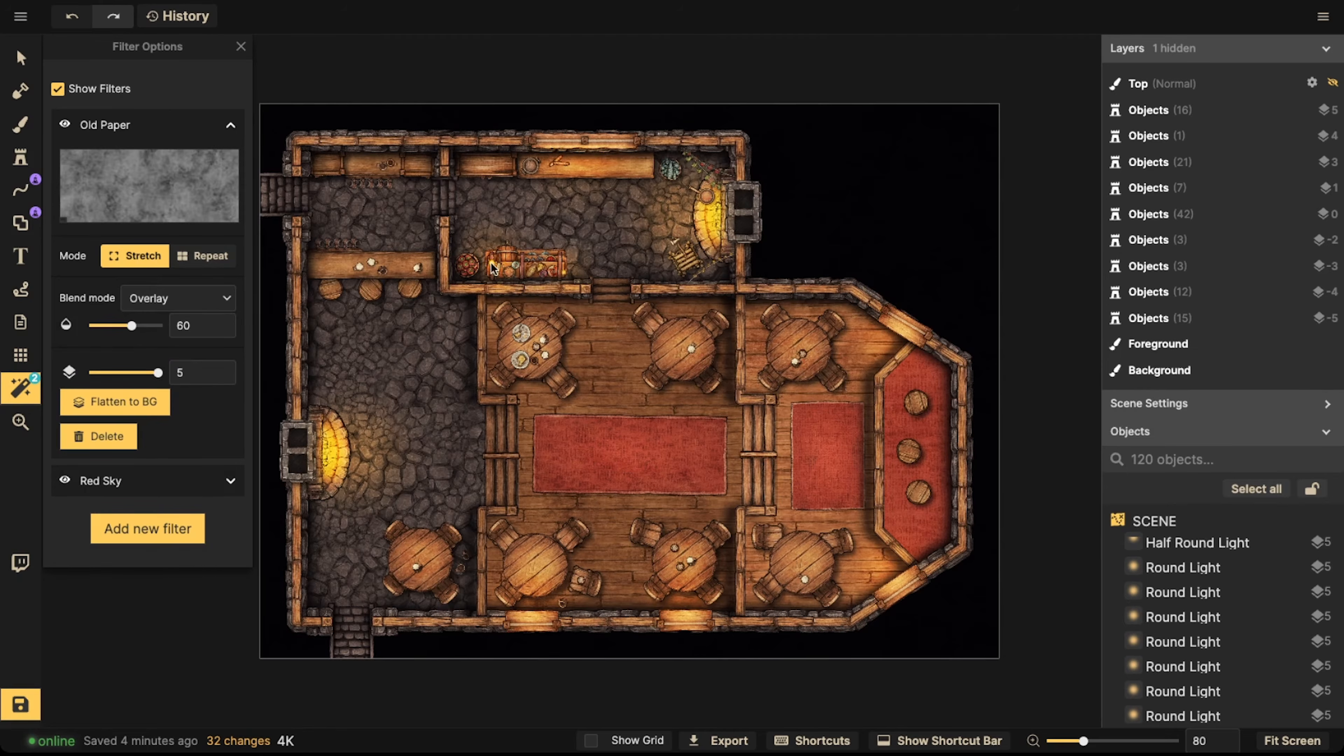
Compare the map with and without the Old Paper filter, and set the filter's layer to 4
left_click(66, 125)
left_click(66, 125)
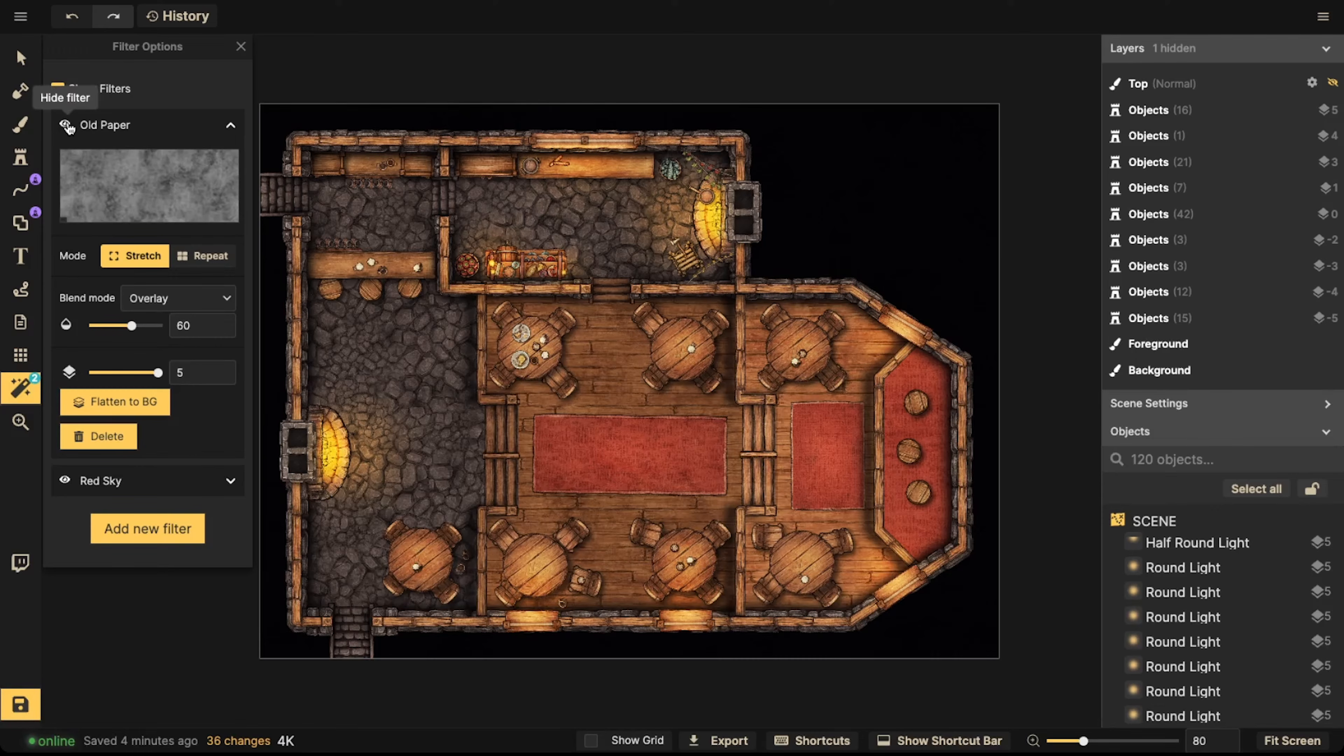
left_click(67, 125)
left_click(67, 125)
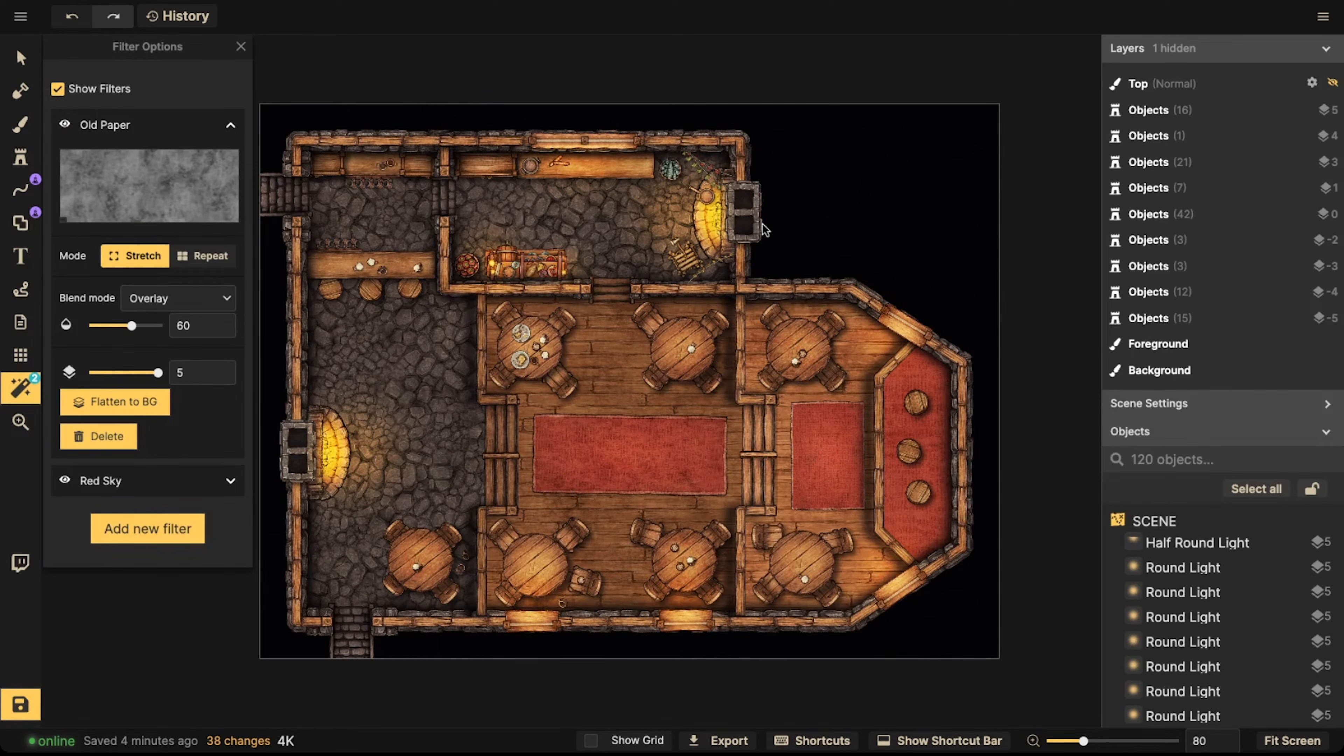
left_click(220, 379)
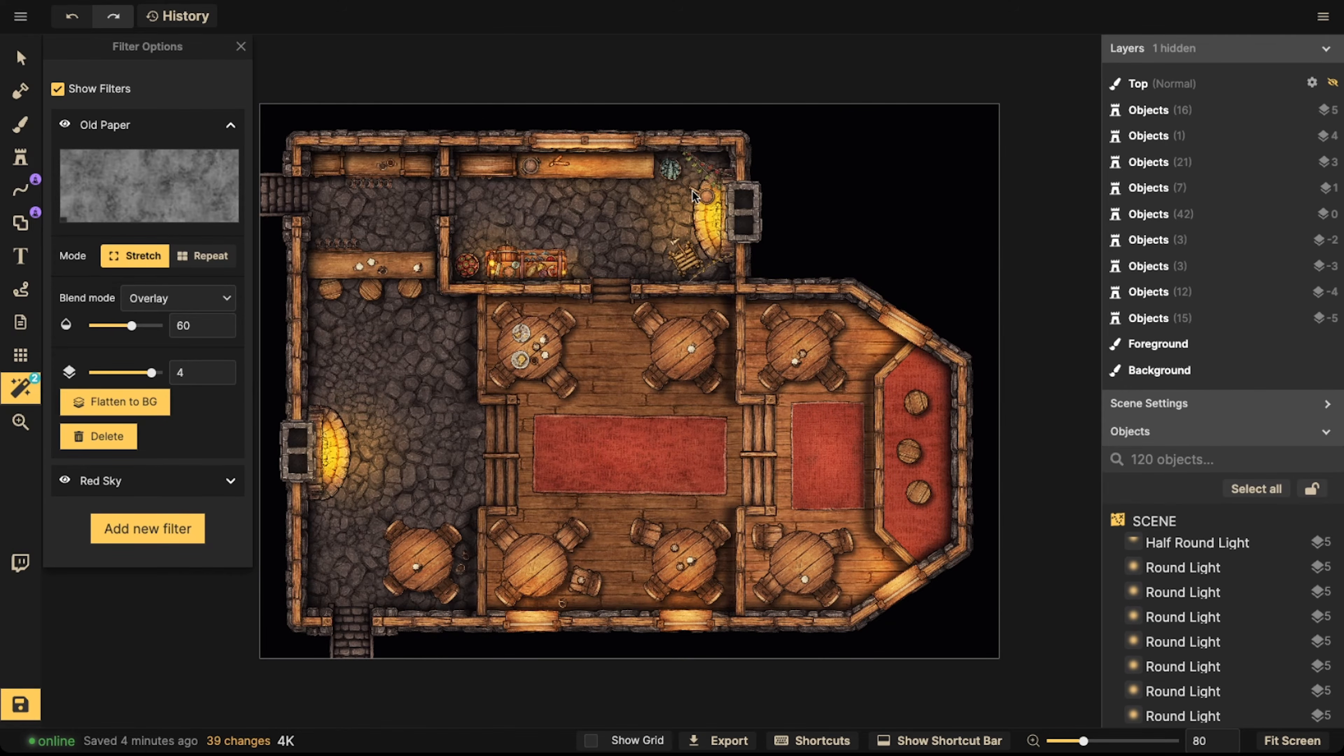
scroll(697, 196, "up", 1)
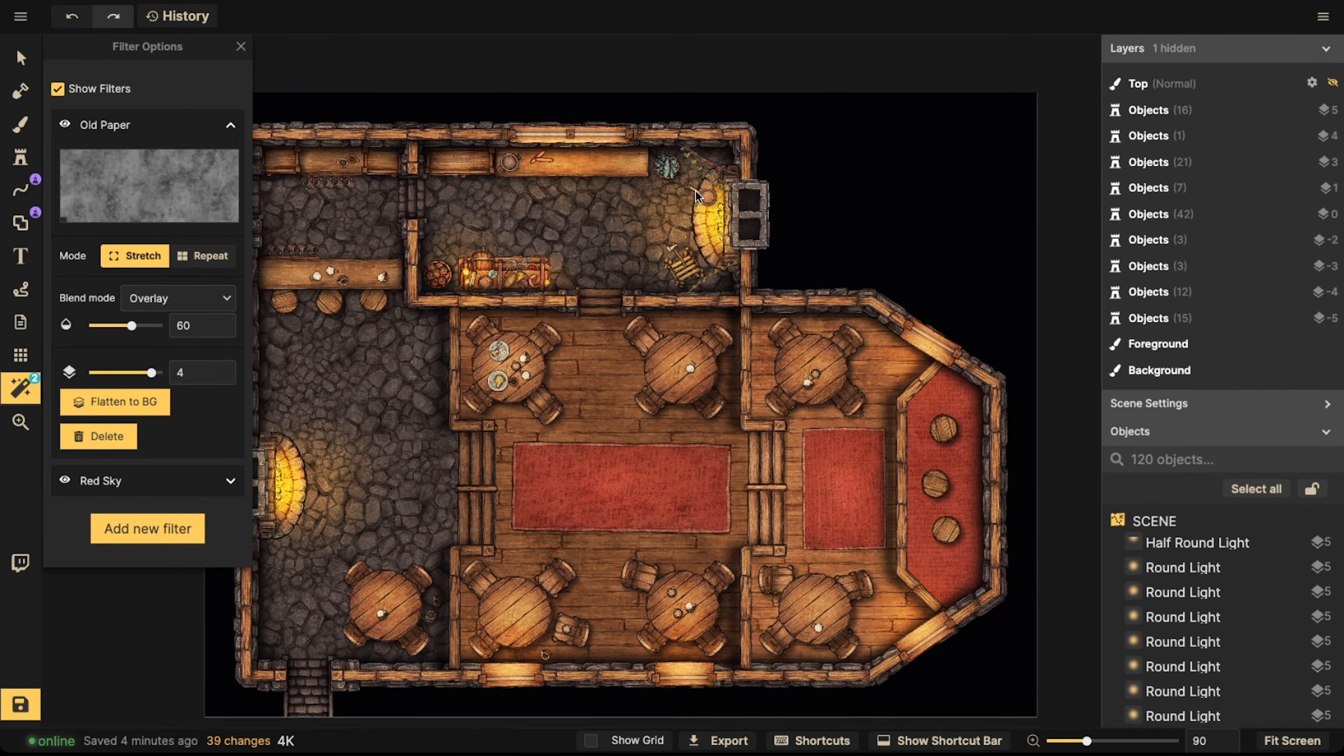
scroll(695, 190, "down", 1)
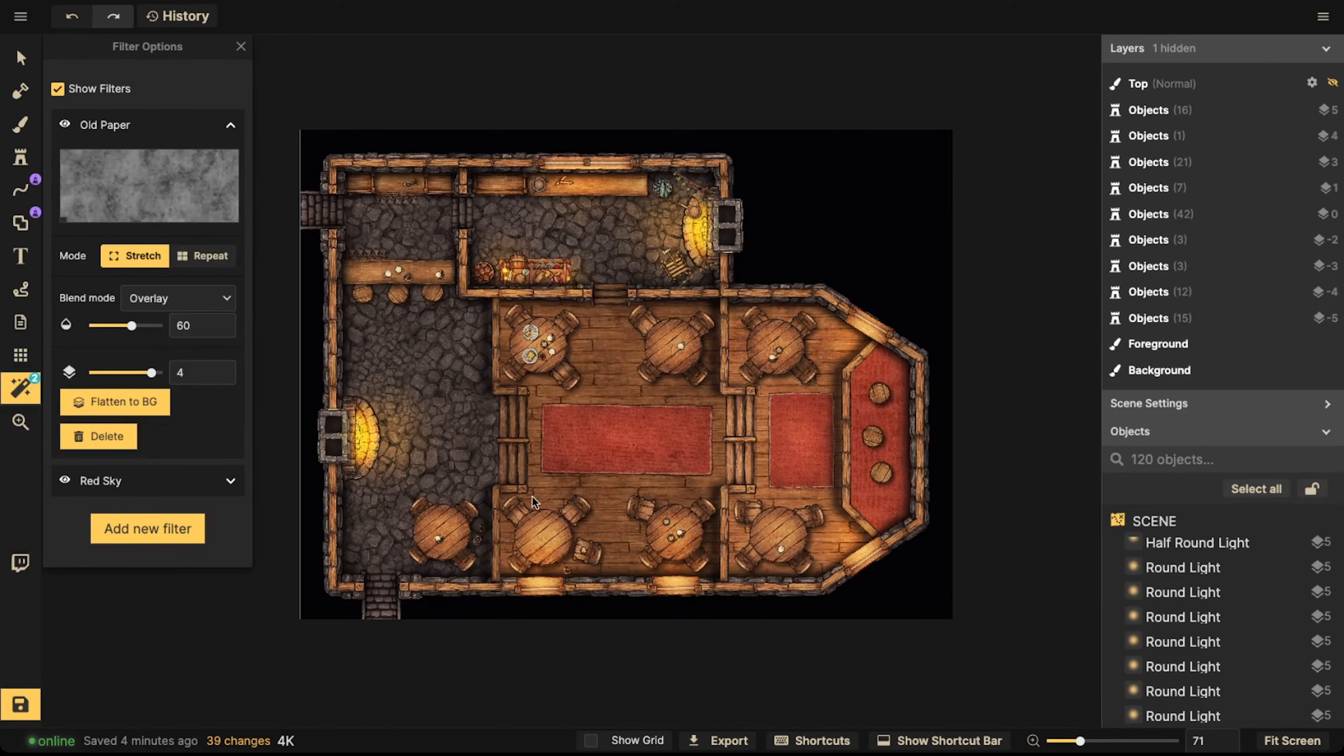
Search the Fantasy Battlemaps textures for "dry grass" and choose the patchy dry grass texture for the brush
left_click(20, 124)
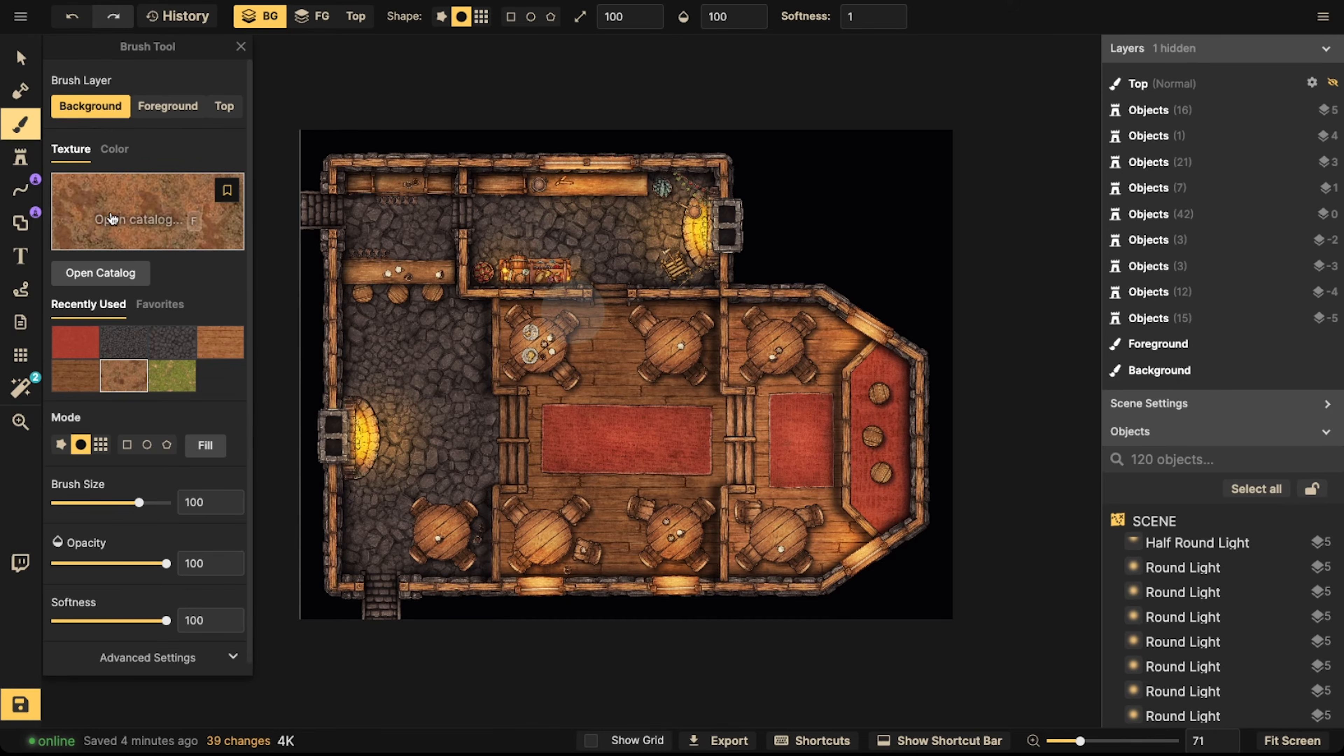
left_click(135, 206)
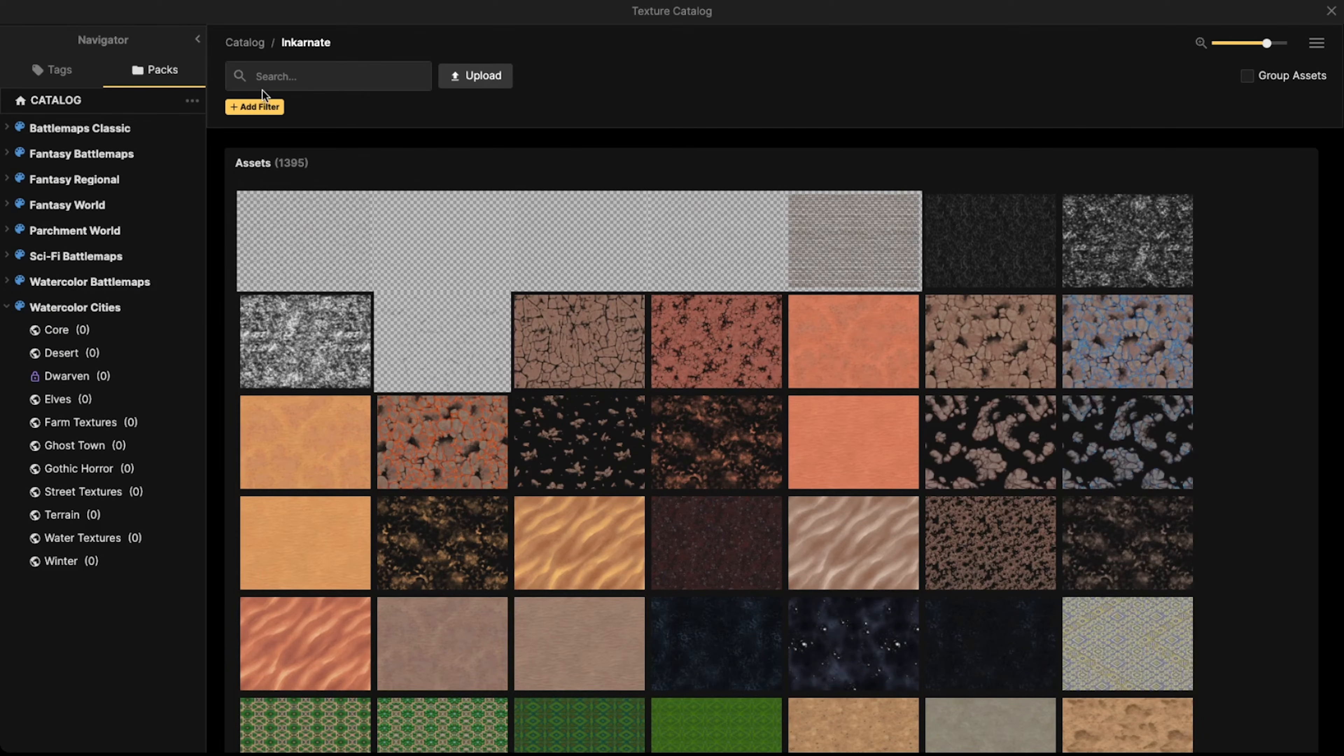
left_click(85, 160)
type("dry grass")
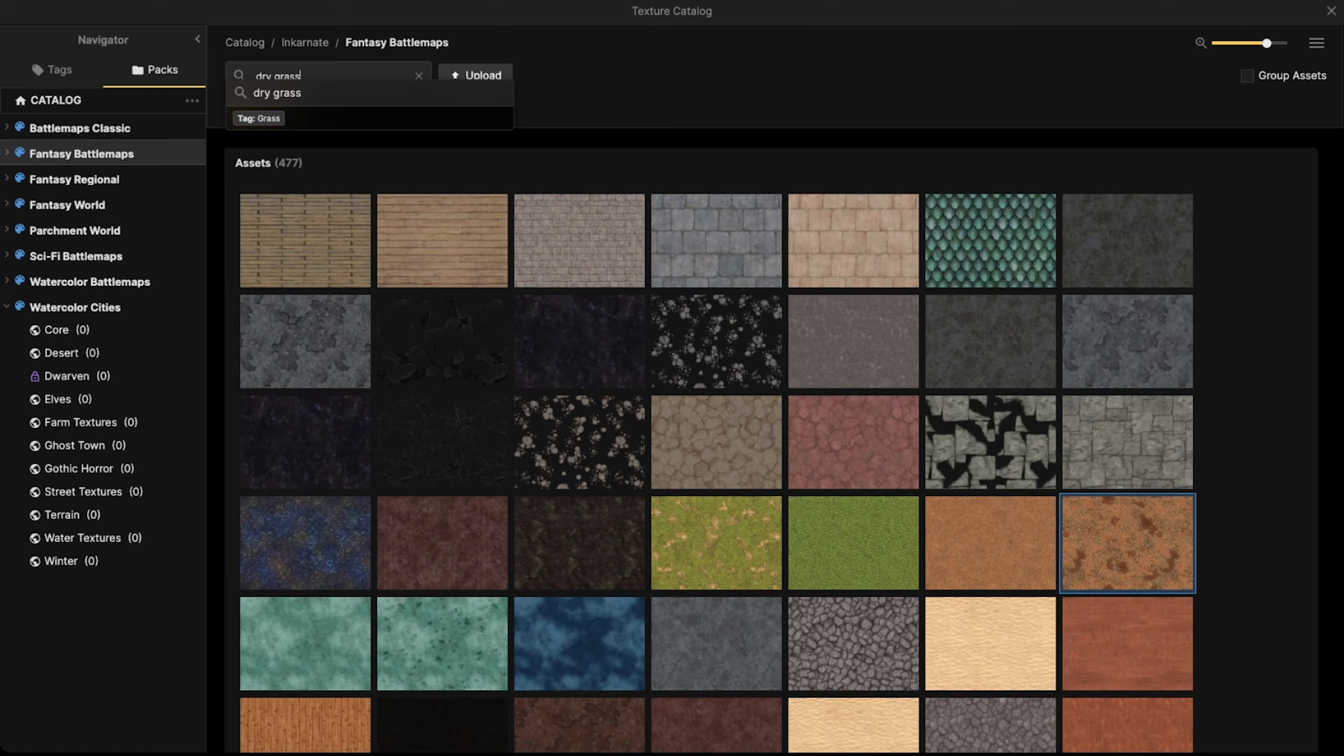
key("Return")
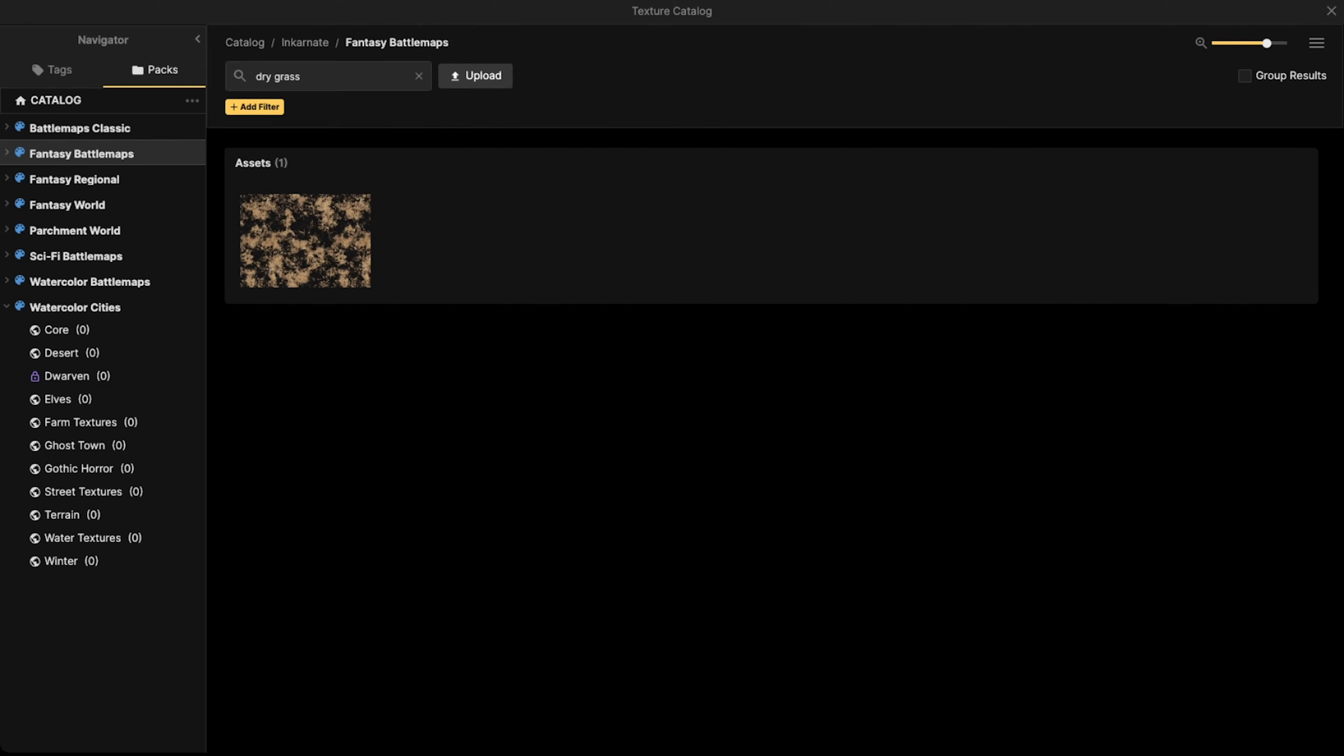
left_click(324, 238)
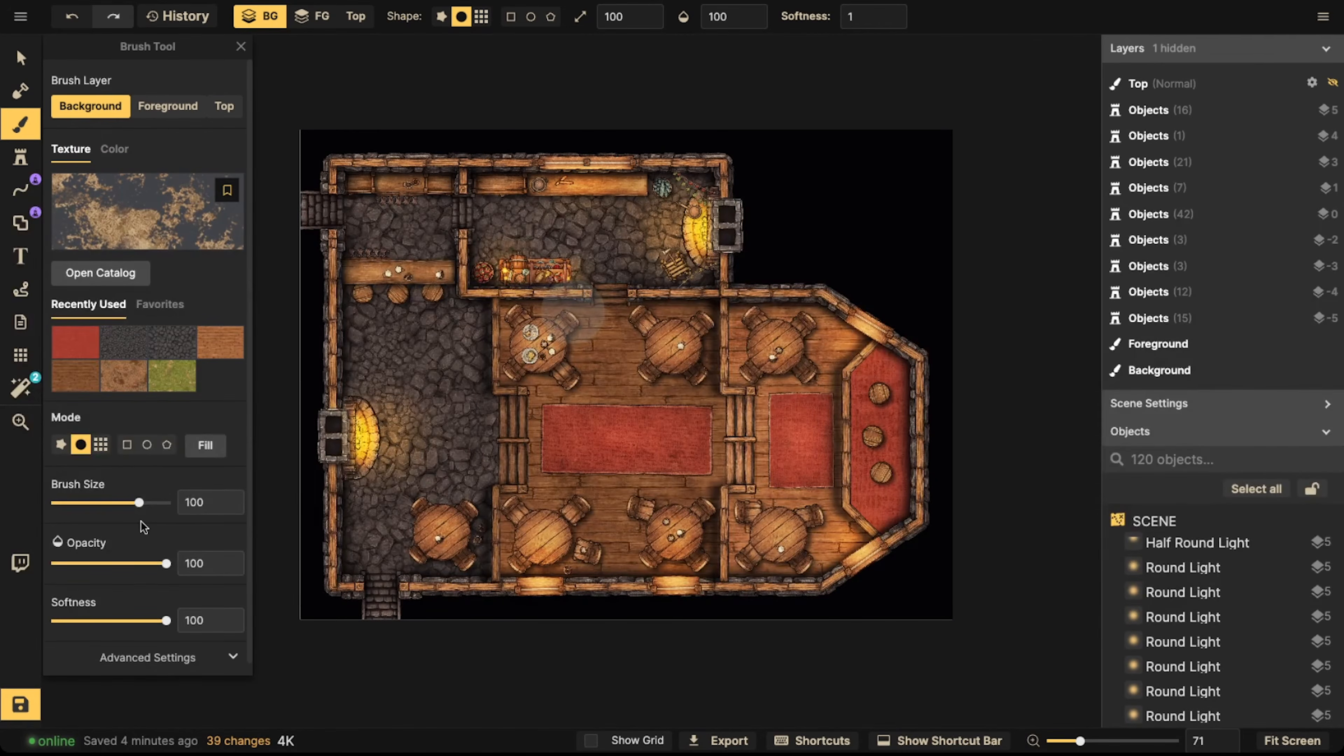
Configure the dry grass brush with texture scale about 55, brightness 71 and opacity 43 on the foreground layer
scroll(149, 534, "down", 1)
left_click_drag(166, 550, 153, 551)
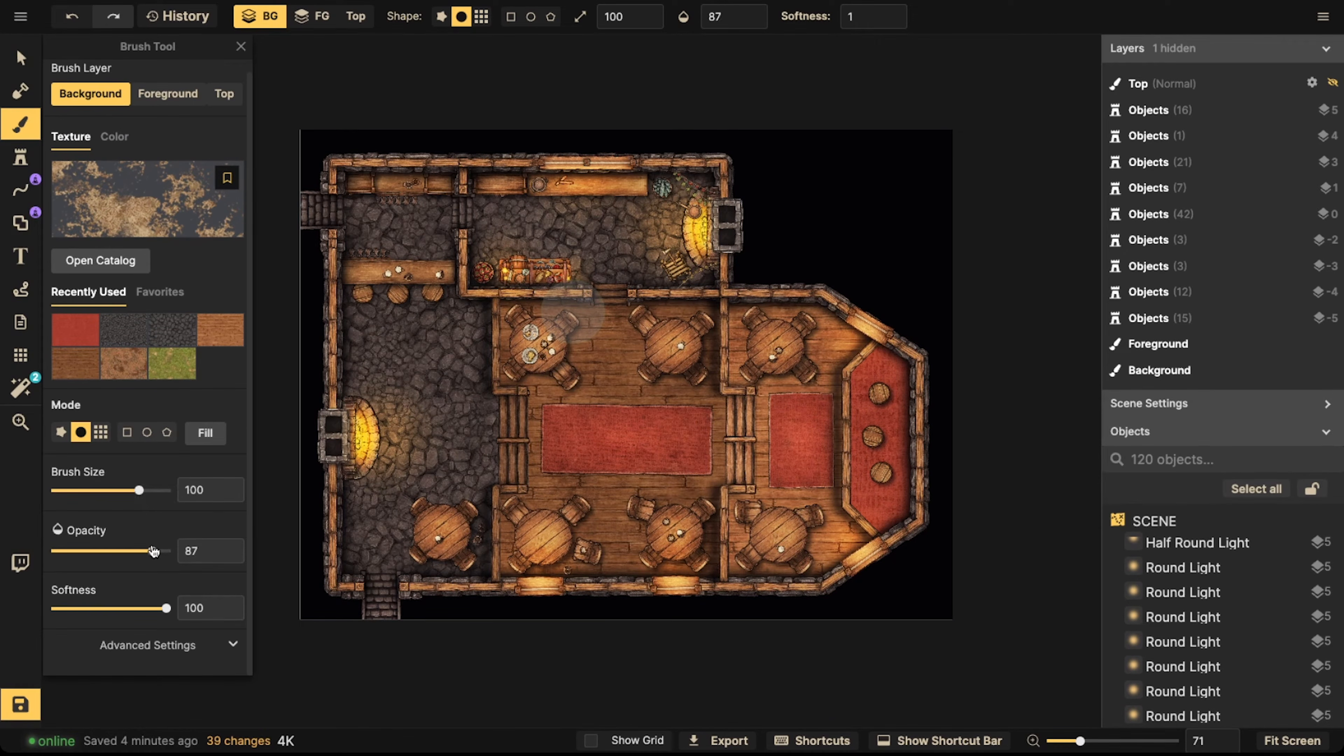
left_click(148, 645)
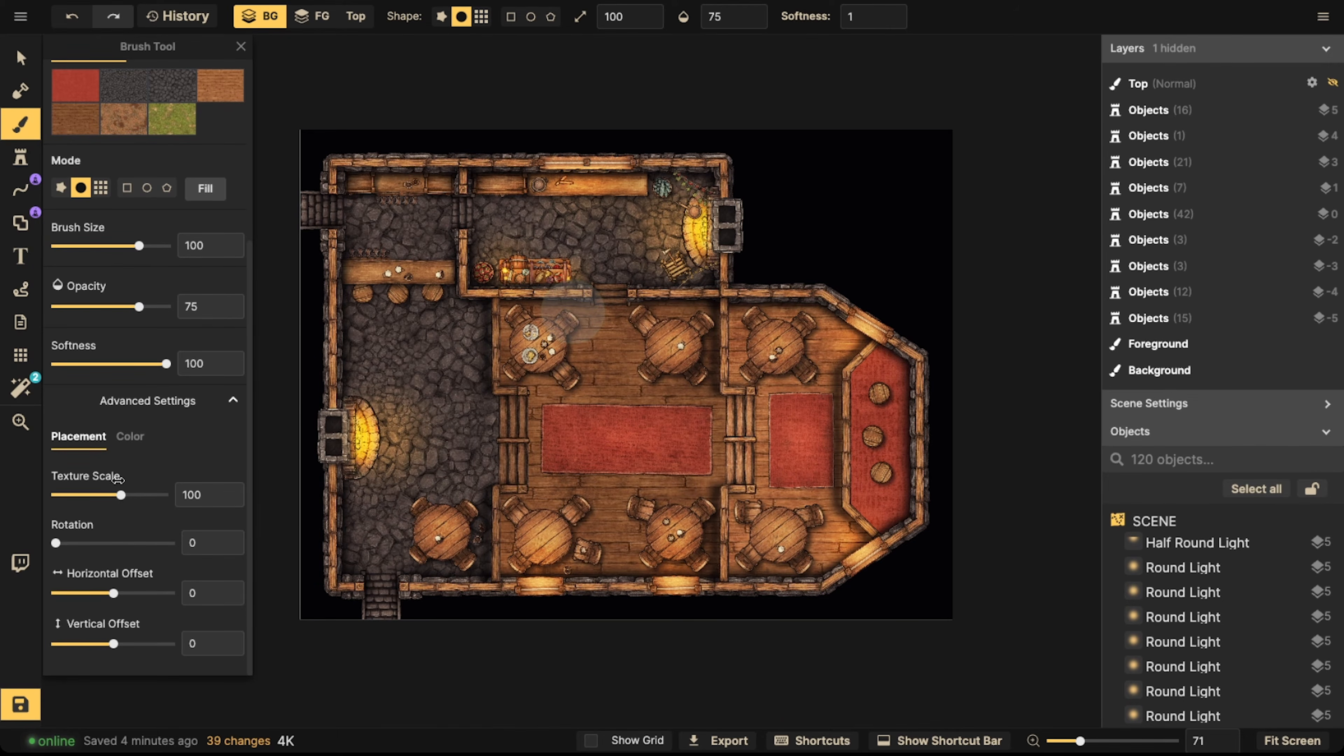
left_click_drag(120, 496, 106, 497)
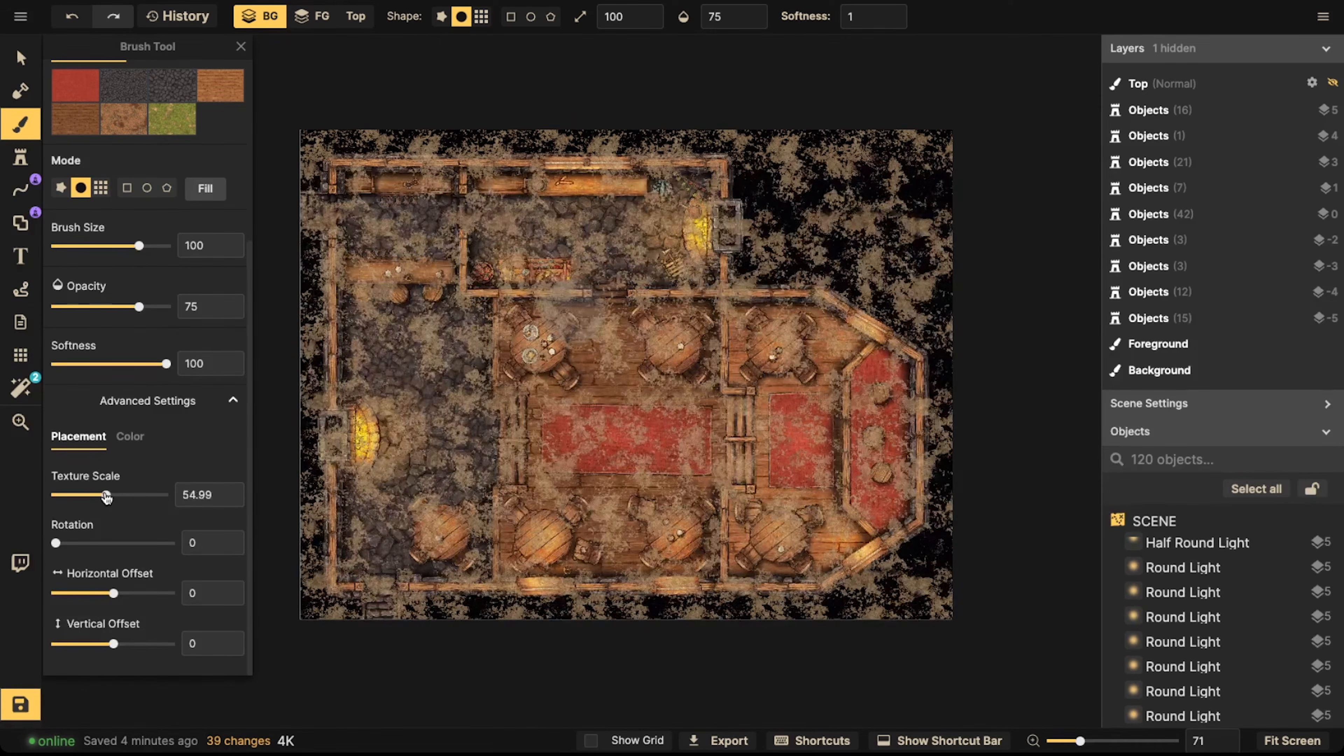
left_click(131, 440)
left_click_drag(104, 591, 98, 593)
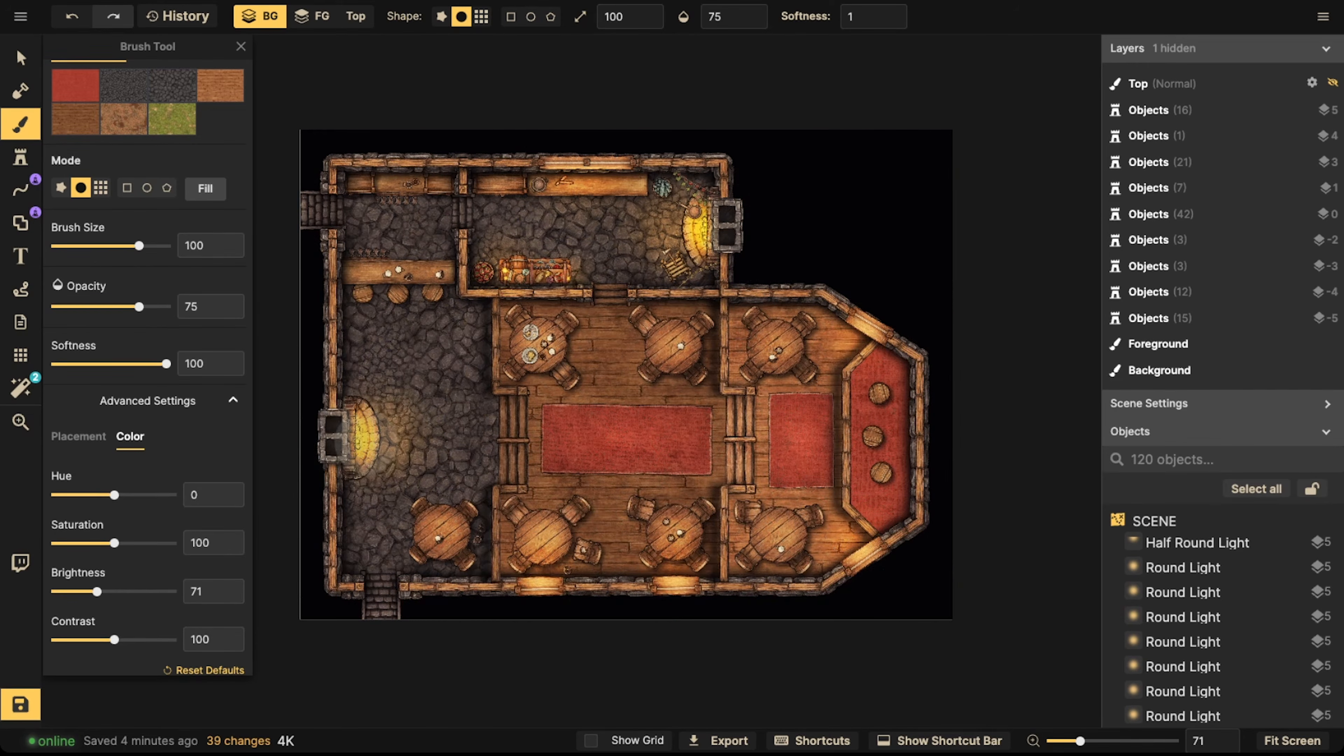
left_click(720, 17)
left_click(710, 79)
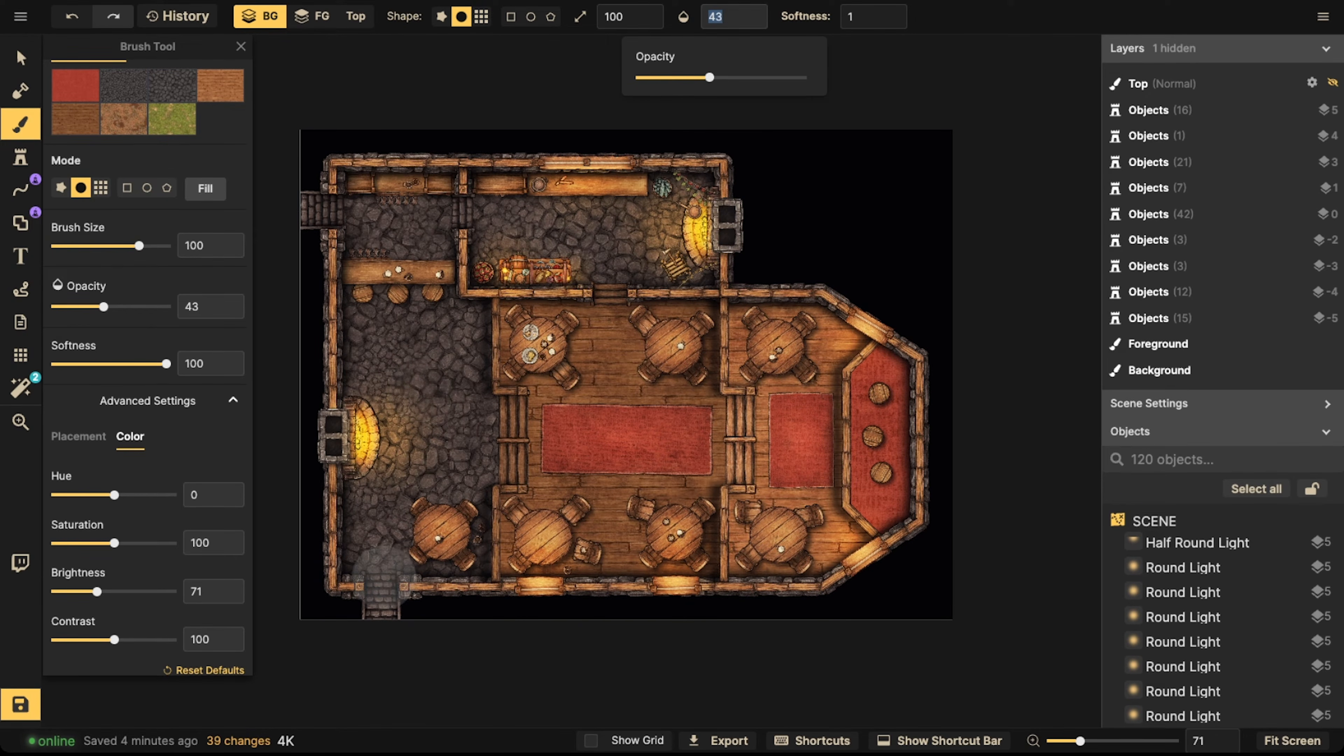
left_click(311, 21)
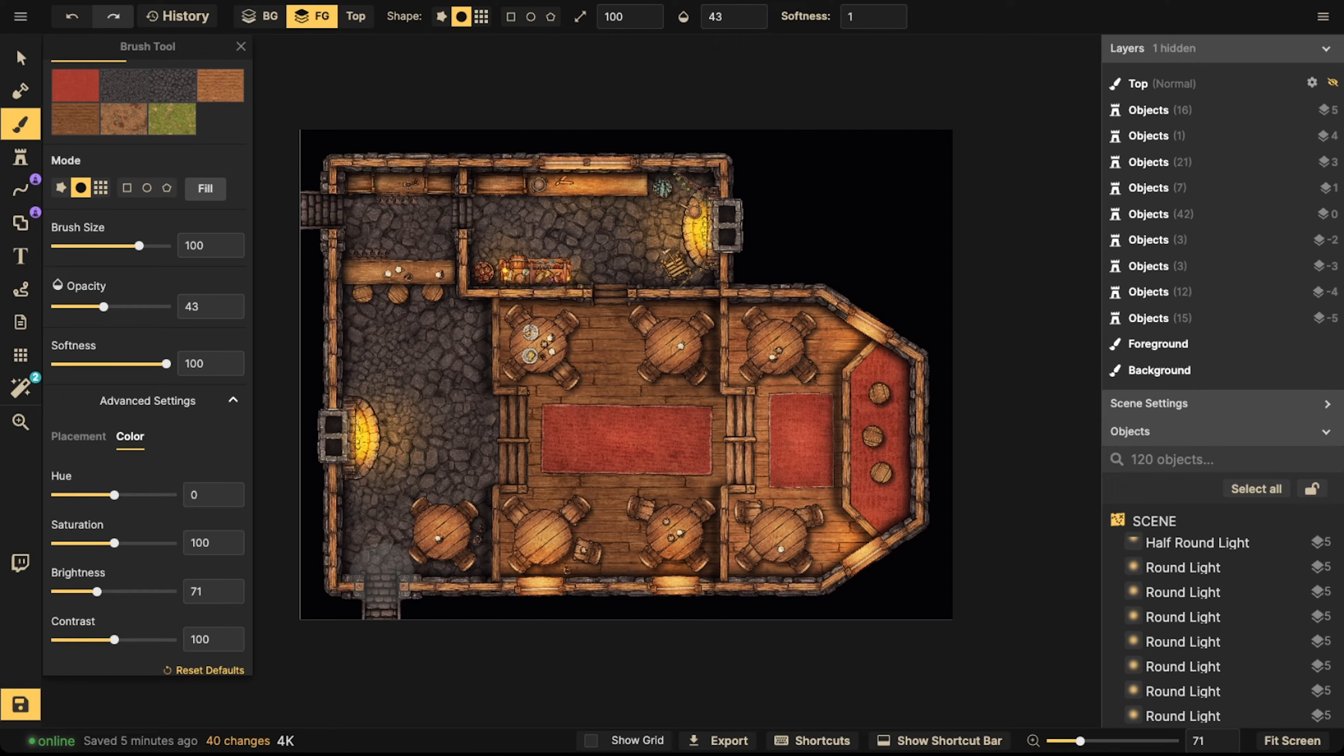
Dab dry grass grime at brush size 100 over the main room's stone floor, from the lower entrance past the fireplace toward the bar
left_click(378, 545)
left_click(383, 524)
left_click(381, 540)
left_click(379, 528)
left_click(389, 476)
left_click(413, 426)
left_click(418, 389)
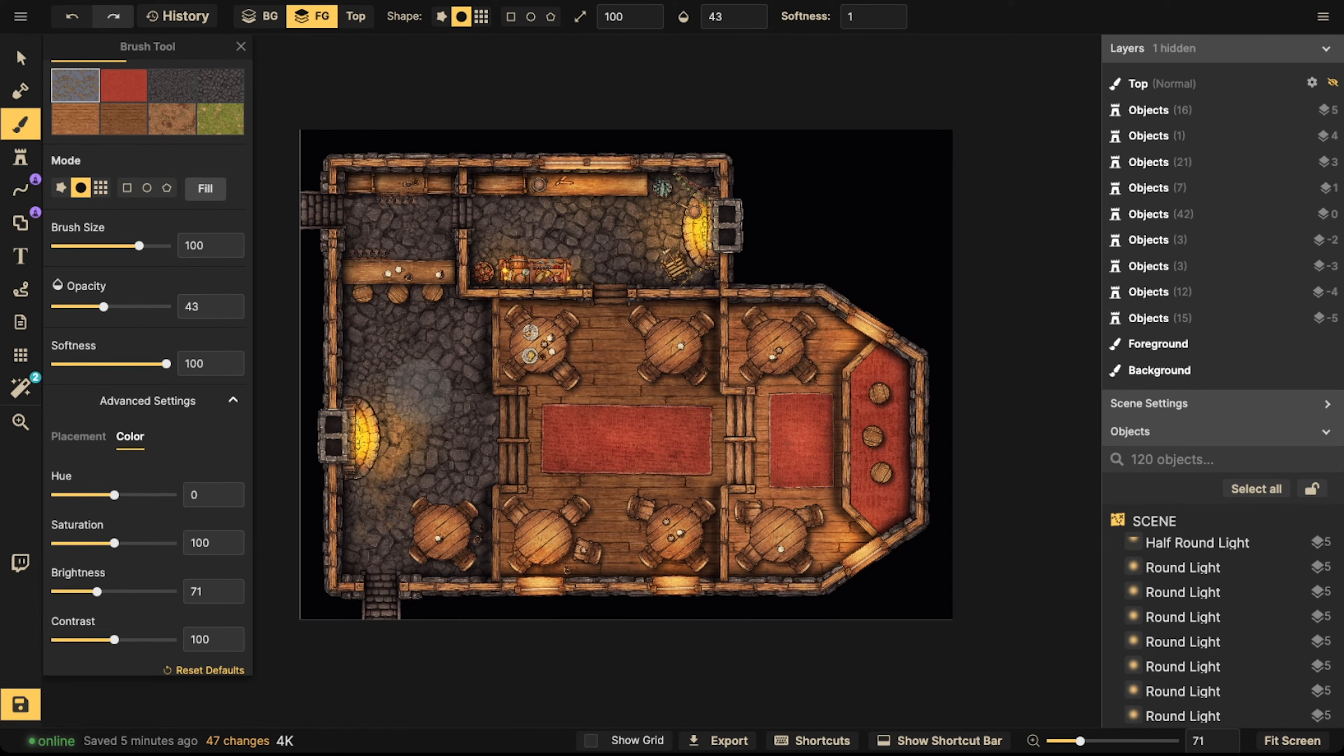
left_click(418, 364)
left_click(405, 318)
left_click(410, 319)
left_click(405, 349)
left_click(393, 348)
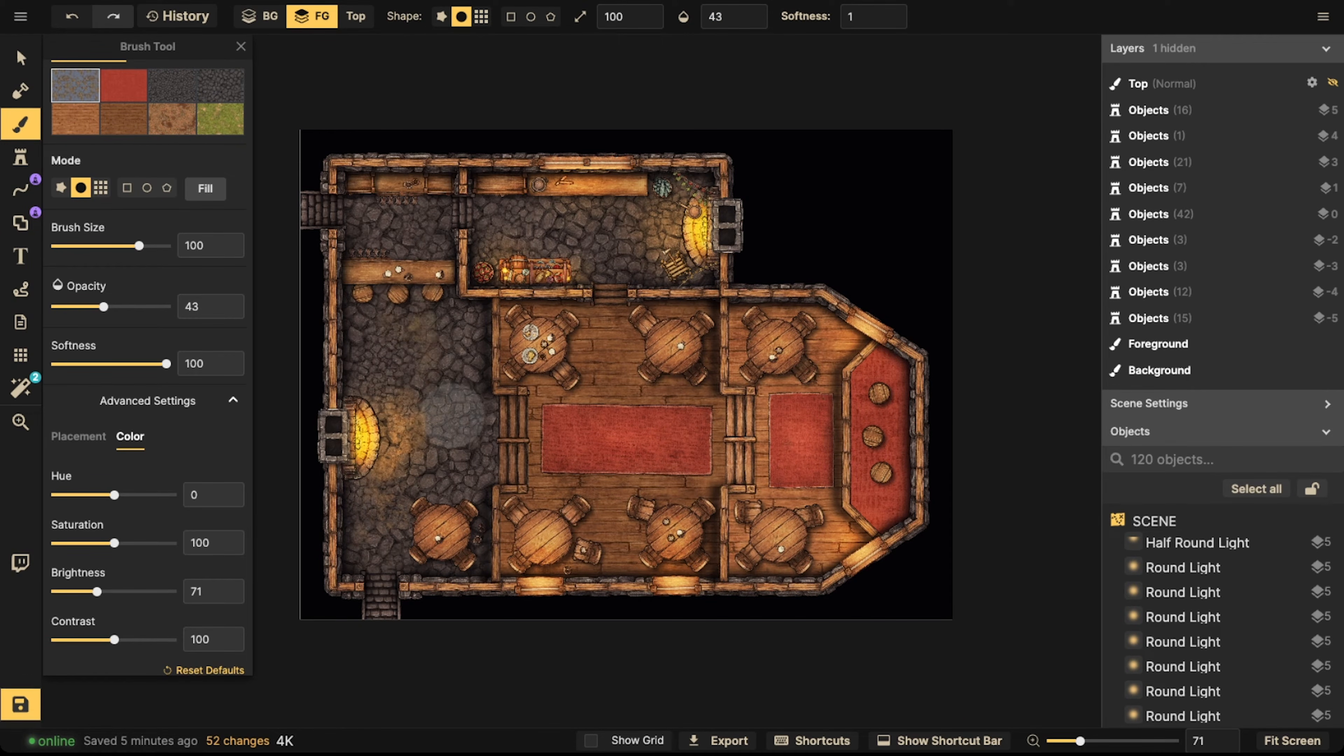
left_click(454, 415)
left_click(461, 444)
left_click(435, 446)
left_click(432, 443)
left_click(432, 442)
Dab the dry grass texture across the stone floors behind the bar and in the kitchen, starting at the side entrance
left_click(341, 214)
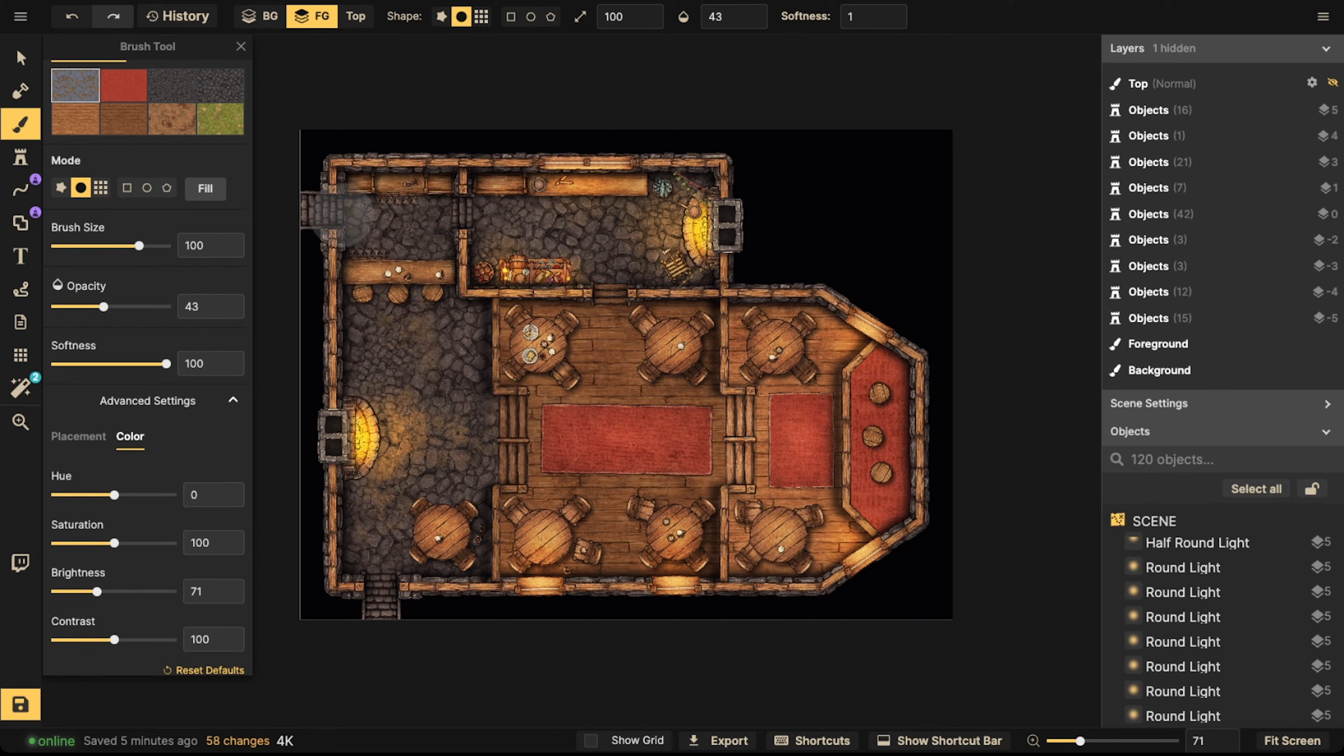
left_click(425, 219)
left_click(415, 229)
left_click(444, 223)
left_click(542, 211)
left_click(575, 217)
Dab dry grass grime on the wooden floor between the two upper tables and above the large red rug
left_click(634, 400)
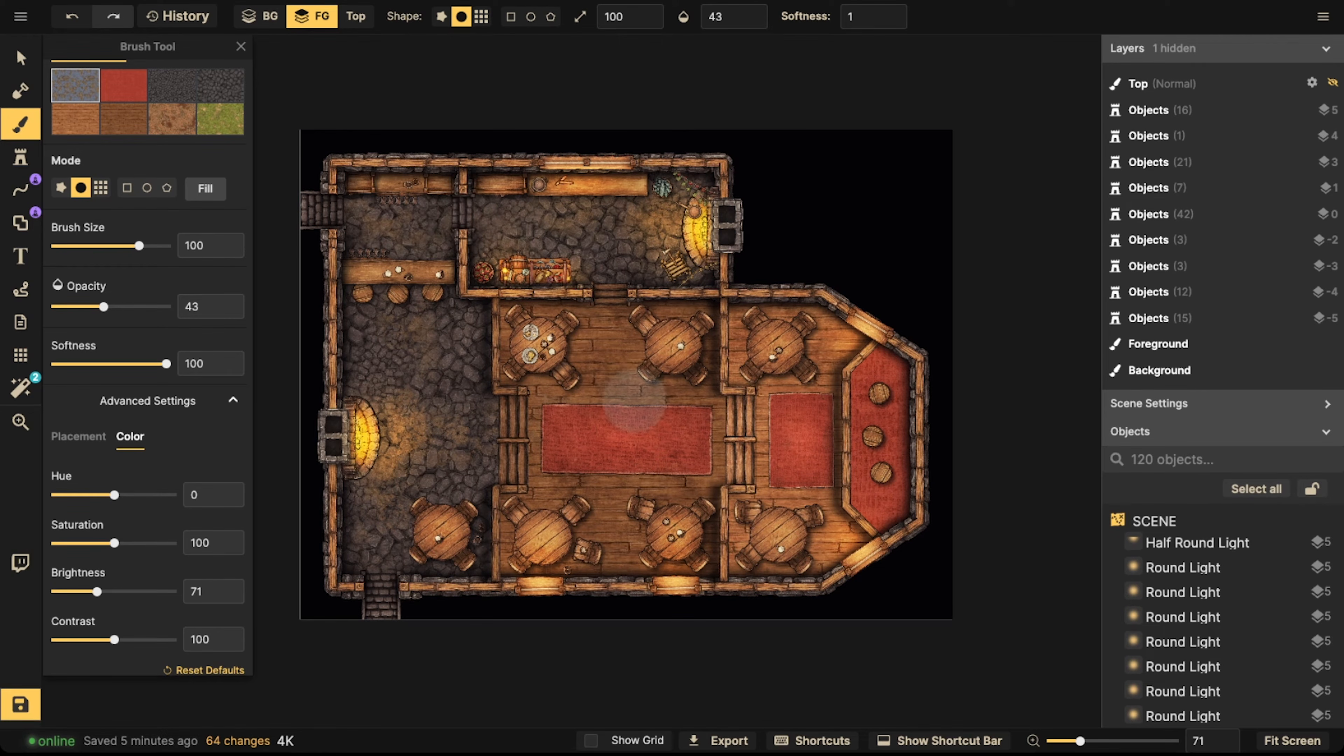
left_click(595, 384)
left_click(624, 310)
left_click(610, 379)
left_click(598, 379)
left_click(622, 339)
left_click(612, 365)
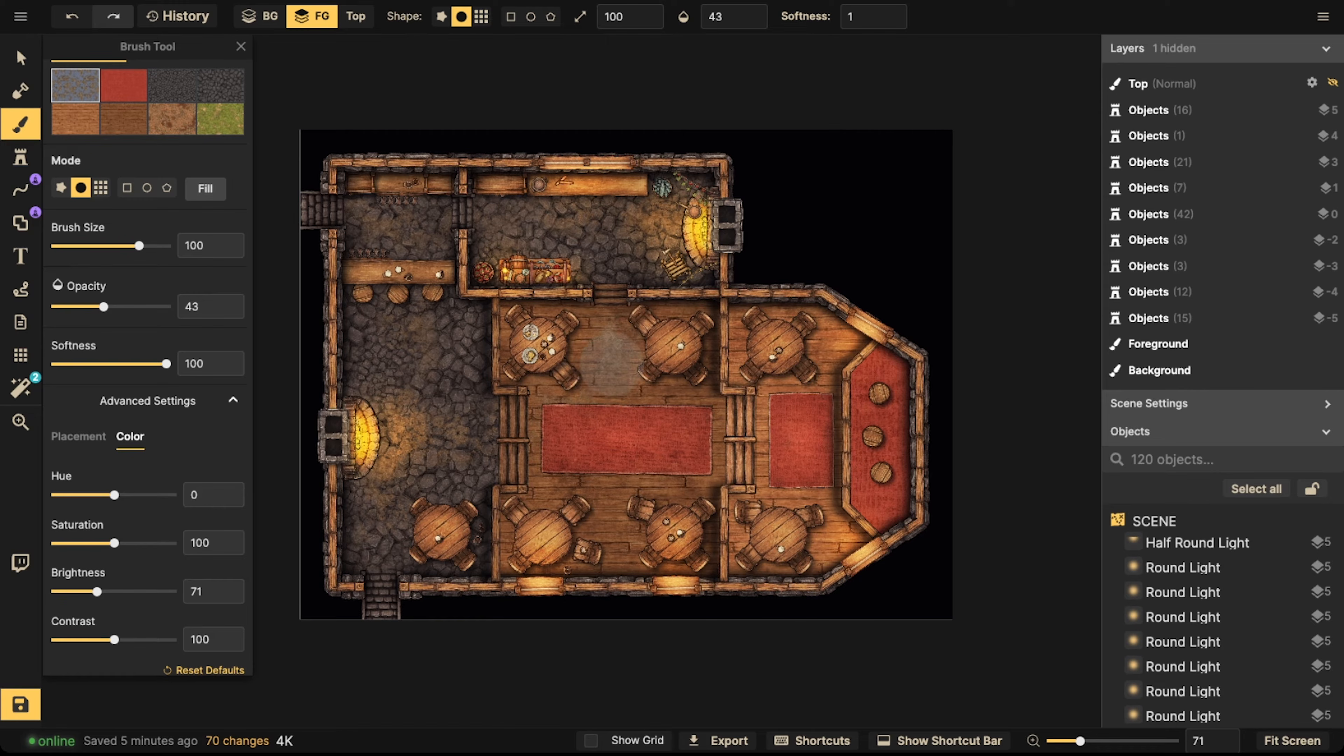
left_click(586, 391)
Dab dry grass grime below the large rug between the lower tables, and beside the smaller rug in the adjoining room
left_click(656, 458)
left_click(602, 485)
left_click(641, 548)
left_click(654, 494)
left_click(761, 453)
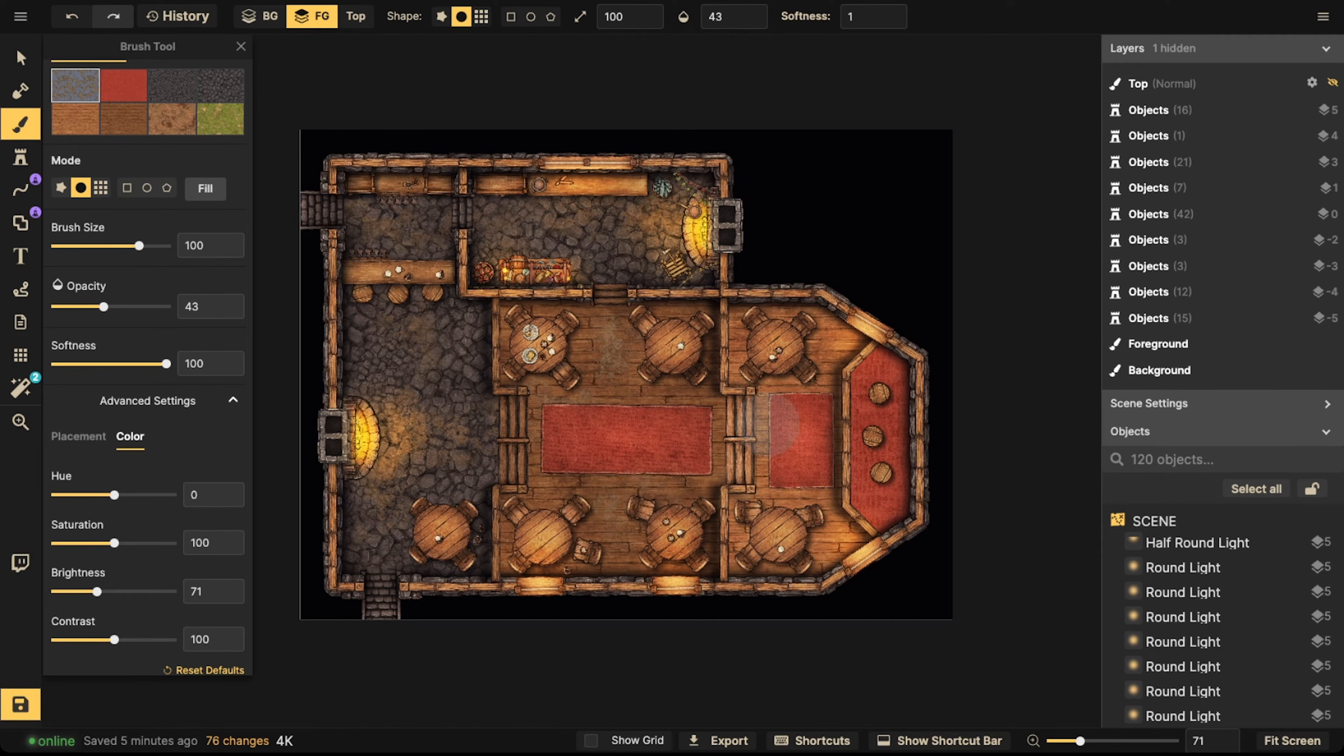
left_click(791, 498)
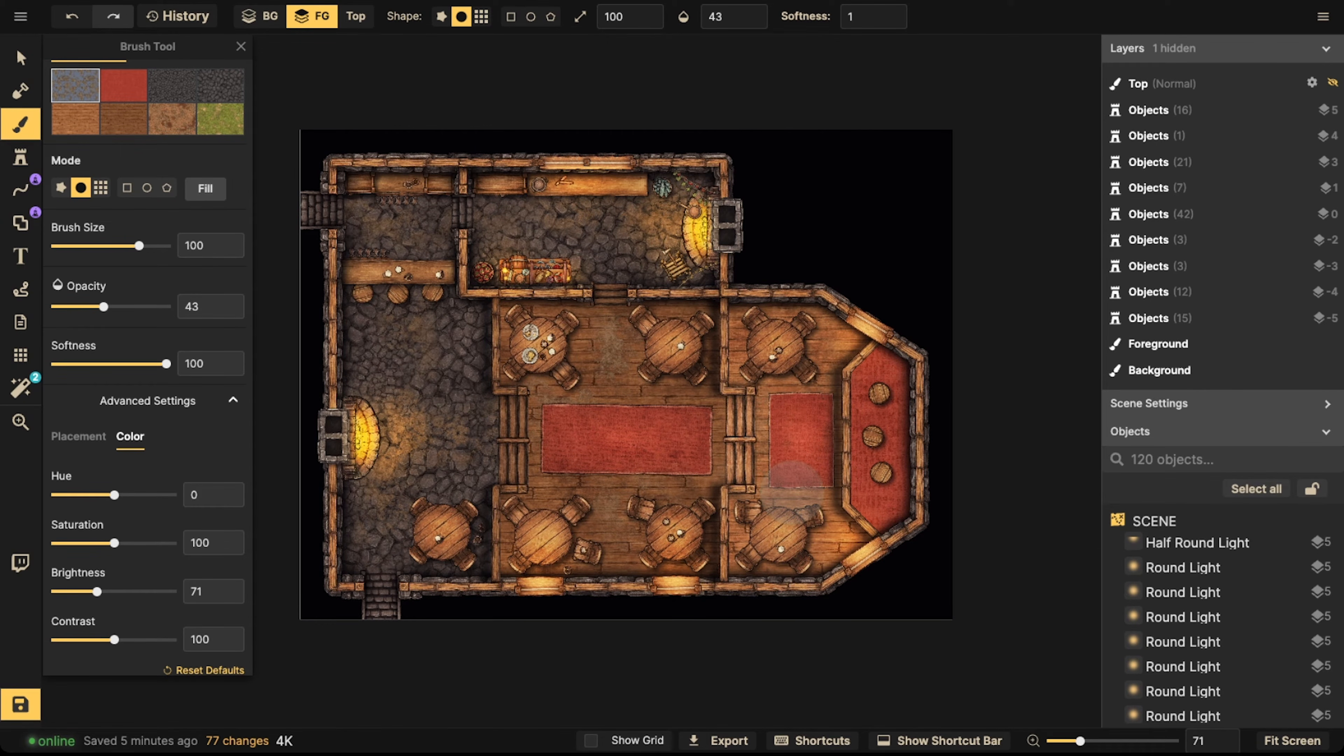
Examine the grime on the stone and wooden floors around the bar, kitchen, fireplace and dining room
key("v")
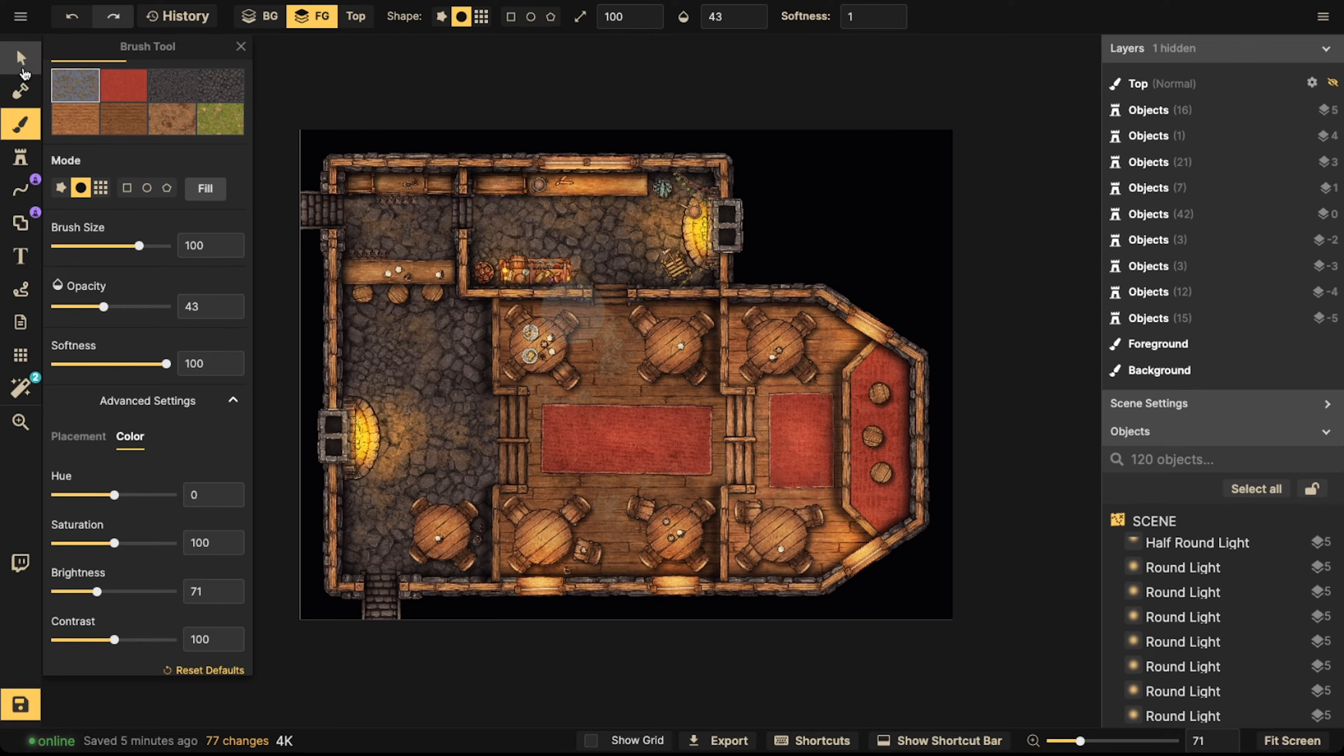
scroll(622, 322, "down", 2)
key("space")
left_click_drag(621, 321, 683, 327)
scroll(660, 323, "up", 4)
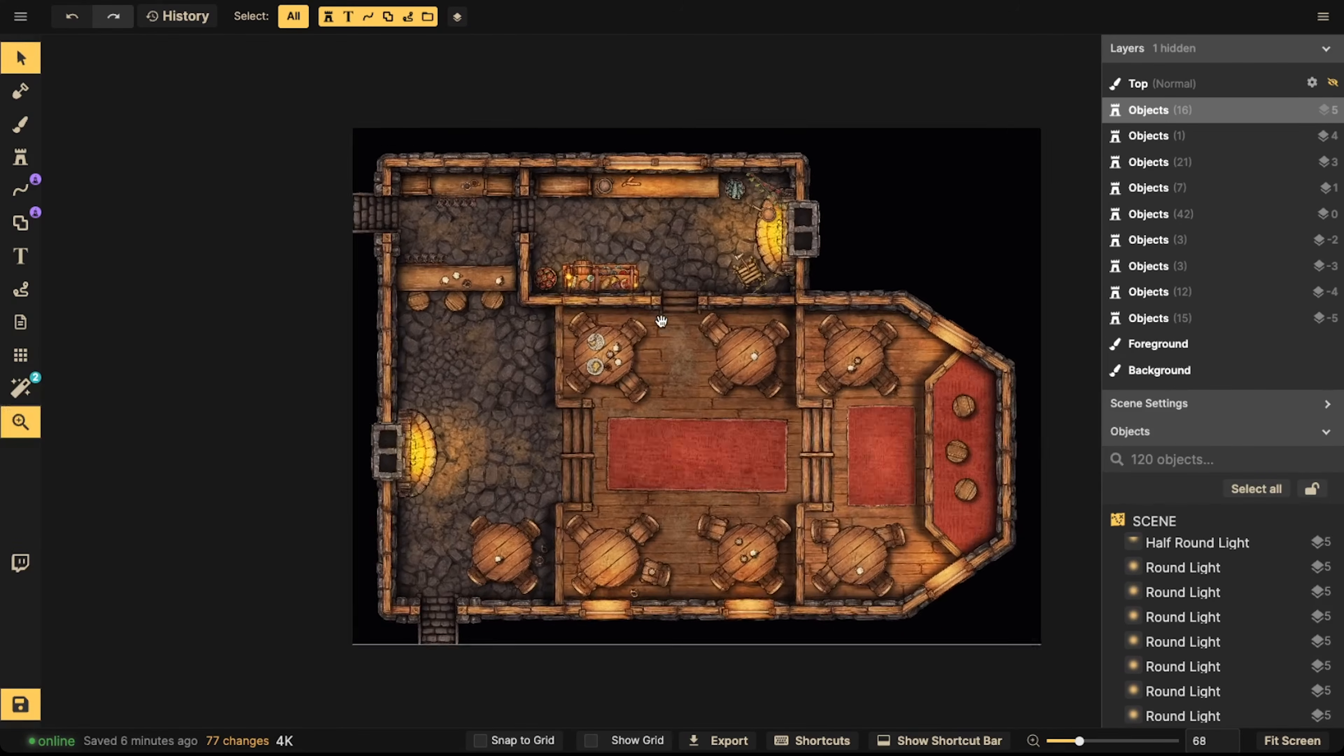
left_click_drag(659, 391, 648, 346)
key("space")
left_click_drag(657, 254, 734, 261)
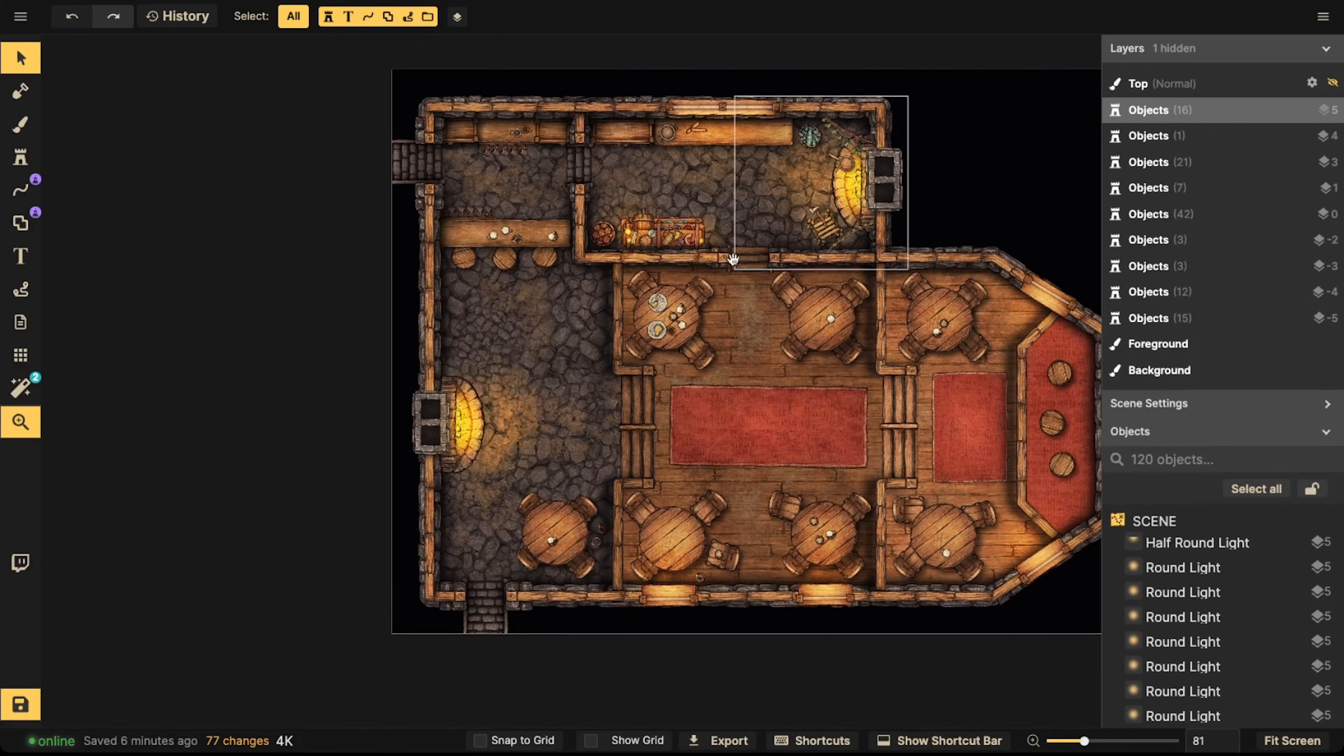
scroll(661, 343, "up", 2)
scroll(662, 342, "up", 1)
left_click_drag(639, 294, 601, 336)
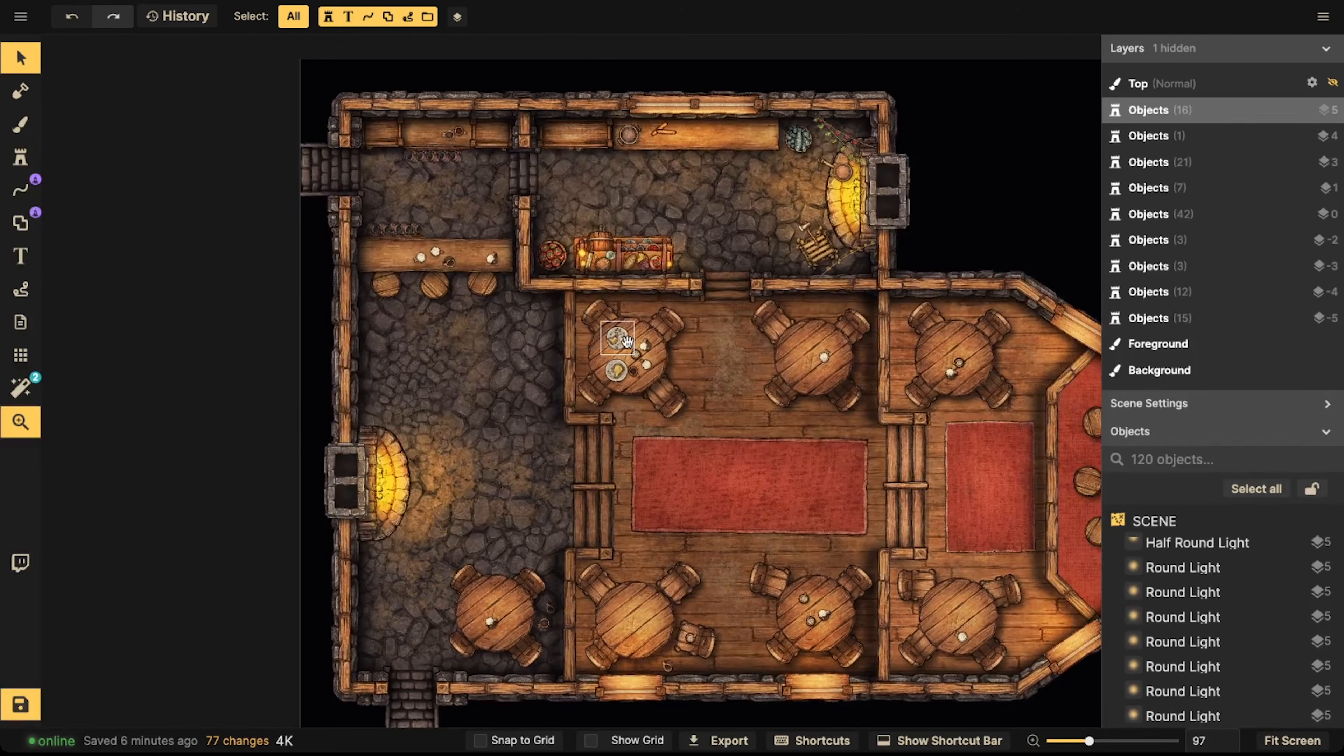
scroll(627, 341, "up", 2)
left_click_drag(617, 386, 630, 279)
key("space")
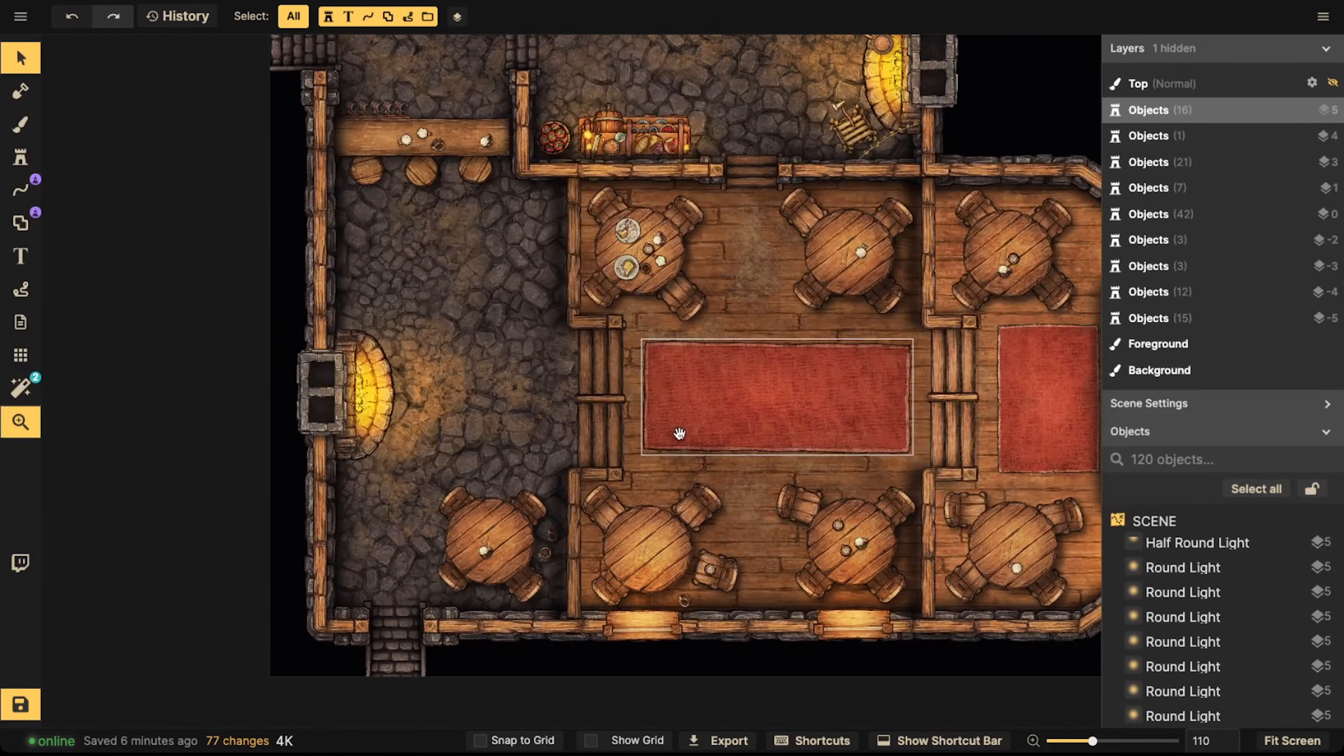
left_click_drag(740, 346, 688, 353)
Rotate the round table at the dining room's upper right and set the adjoining room's upper table rotation to 8
left_click(804, 260)
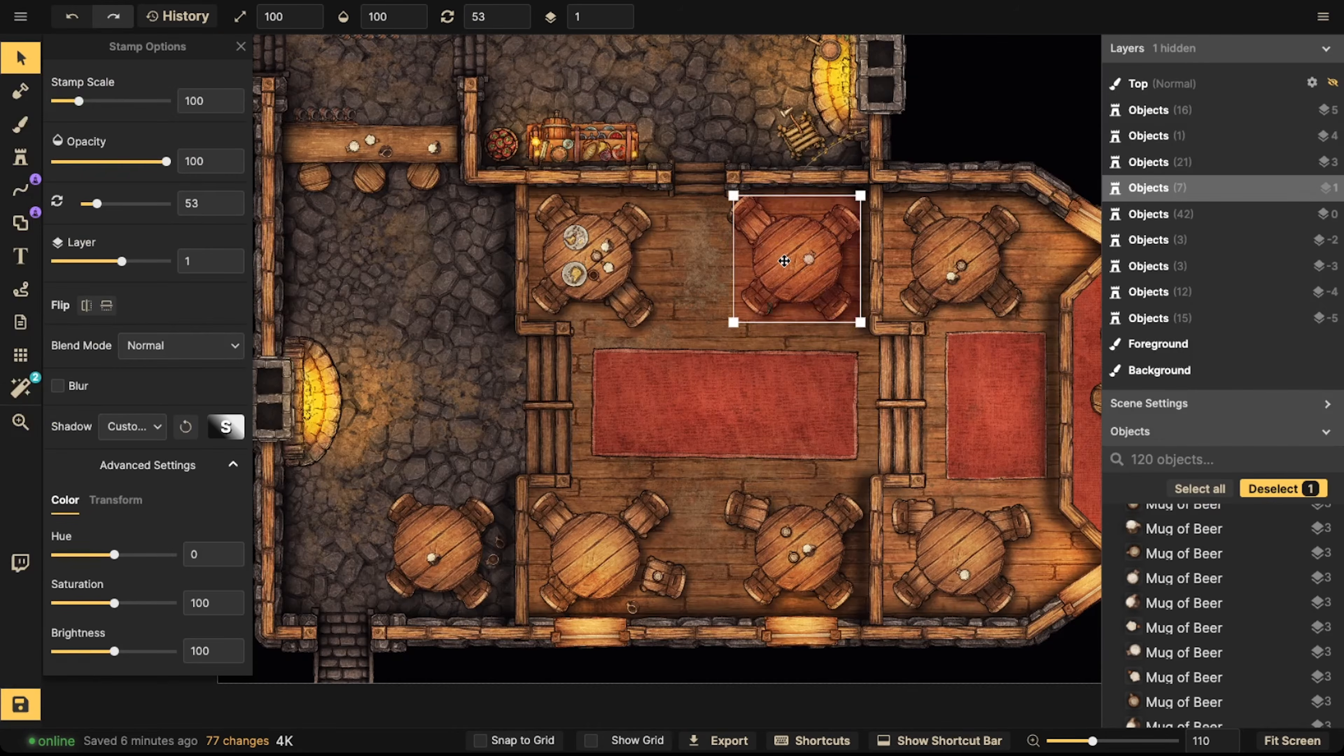
left_click(937, 271)
scroll(938, 270, "down", 3, "shift")
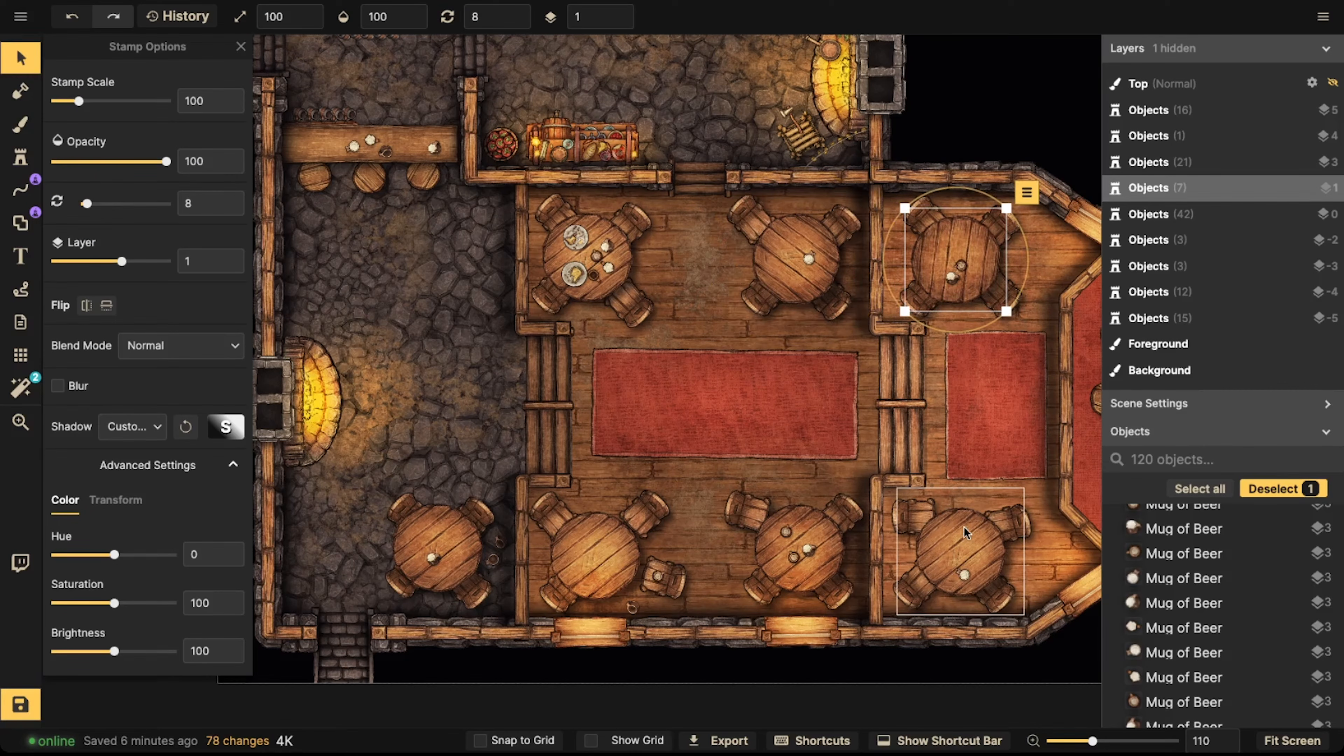
Rotate the three round tables along the lower wall of the wooden-floored rooms so their plank grain differs
left_click(964, 549)
left_click(793, 555)
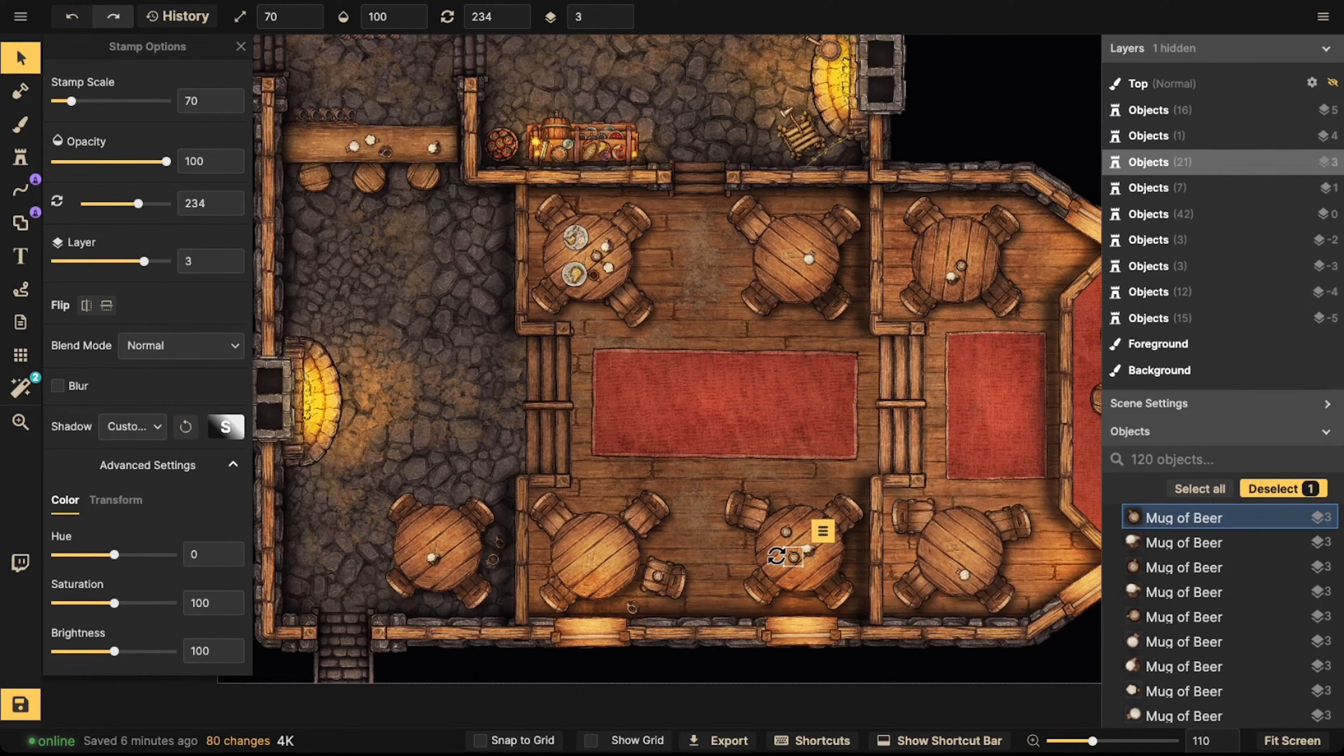
left_click(769, 551)
scroll(769, 551, "down", 3, "shift")
left_click(615, 548)
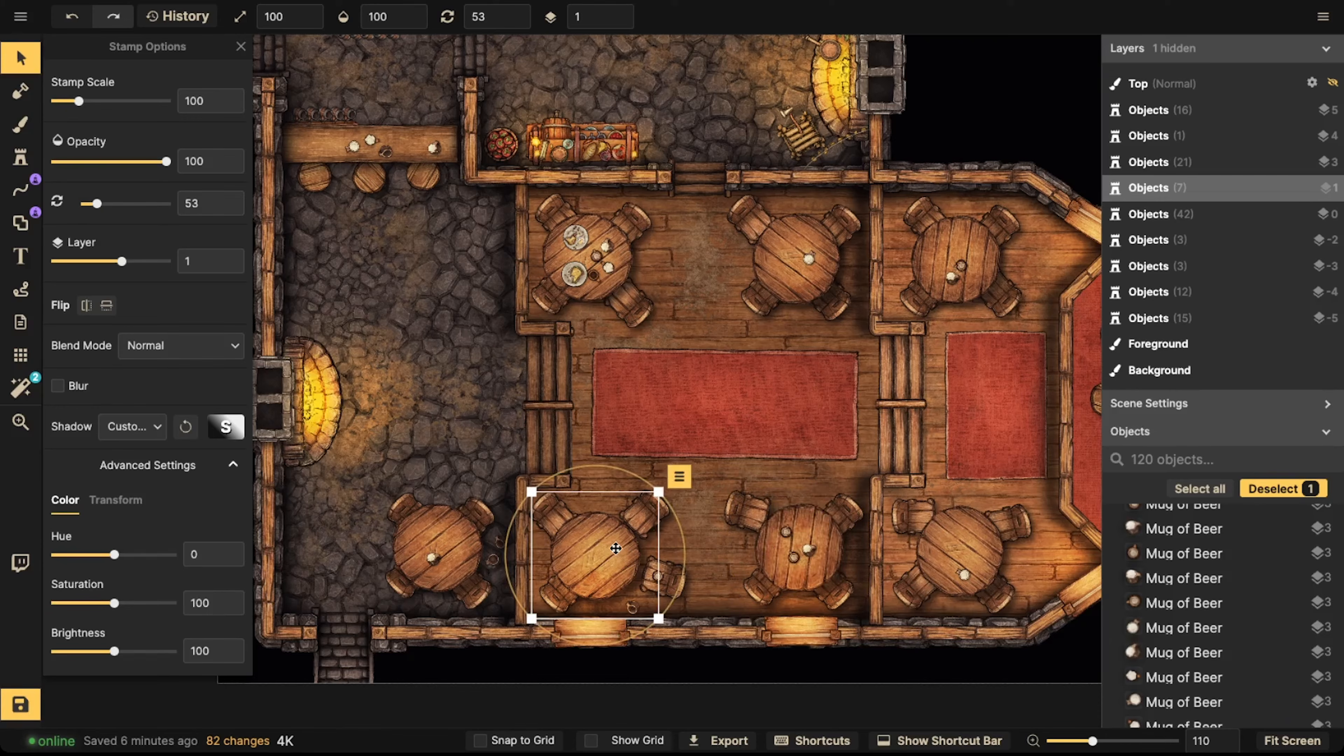
scroll(615, 548, "down", 3, "shift")
scroll(615, 548, "up", 3, "shift")
scroll(381, 206, "down", 2)
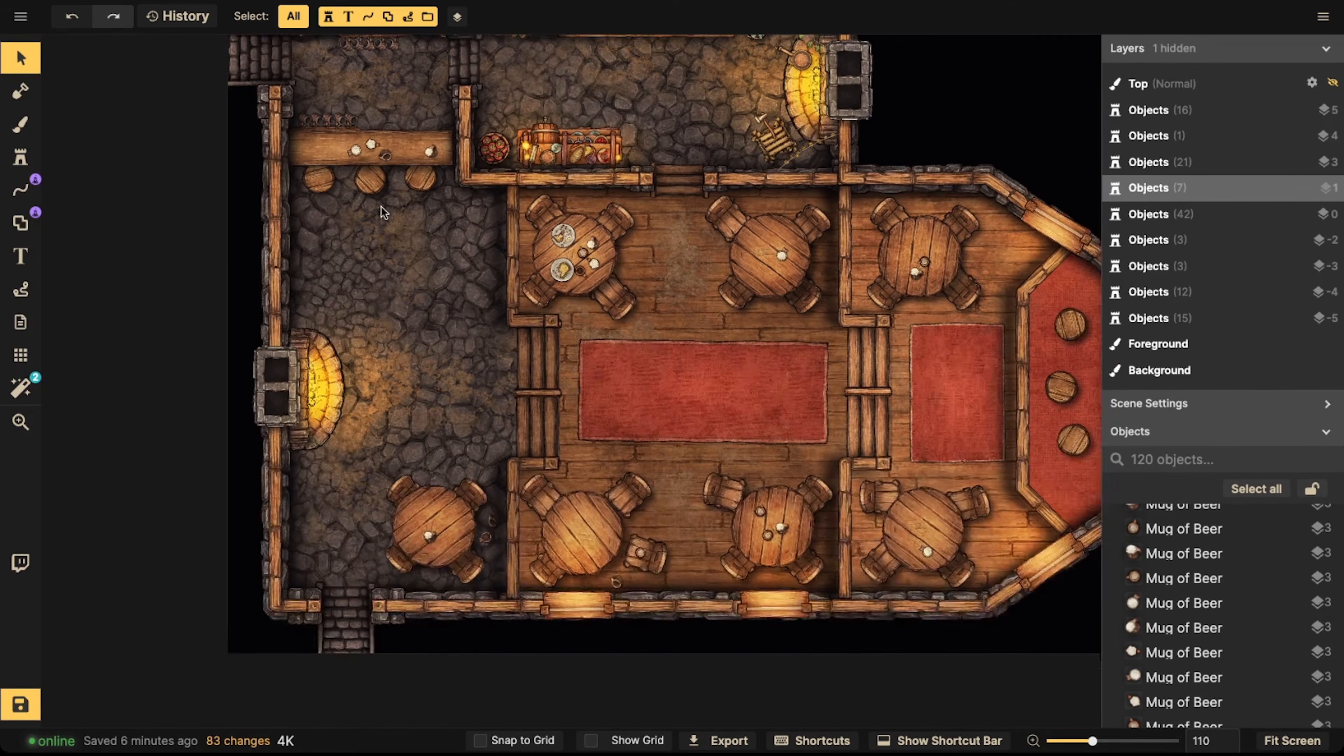
left_click(318, 185)
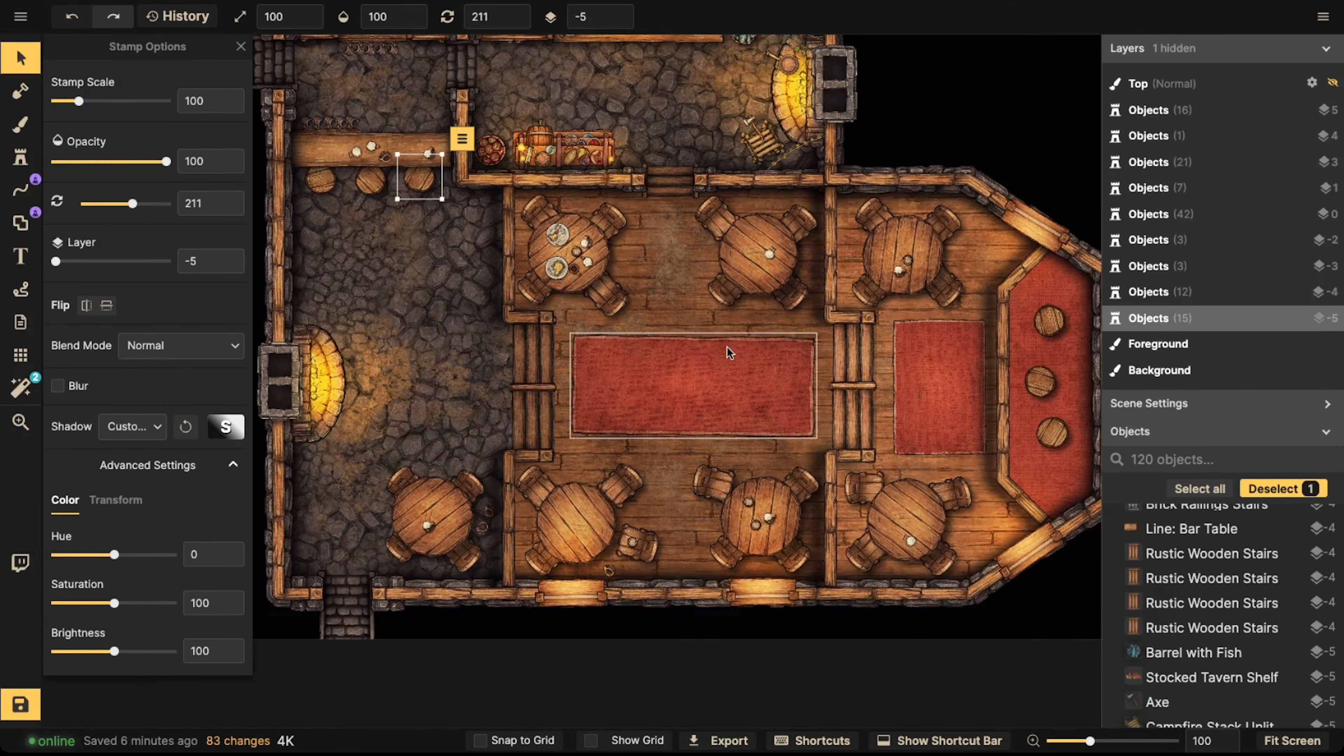
key("Escape")
scroll(594, 318, "down", 1)
scroll(594, 316, "down", 1)
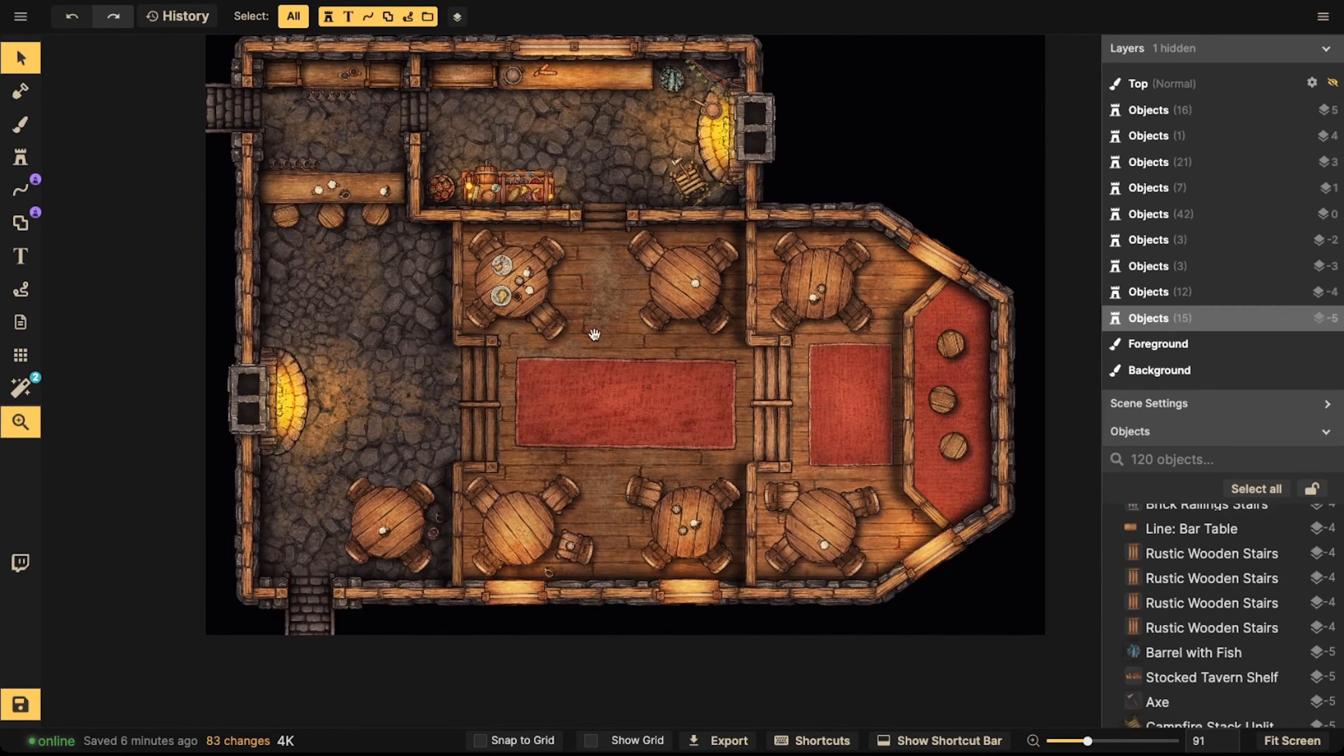
Rotate the round table nearest the kitchen doorway's right side so its planks run at a different angle
scroll(656, 310, "up", 8)
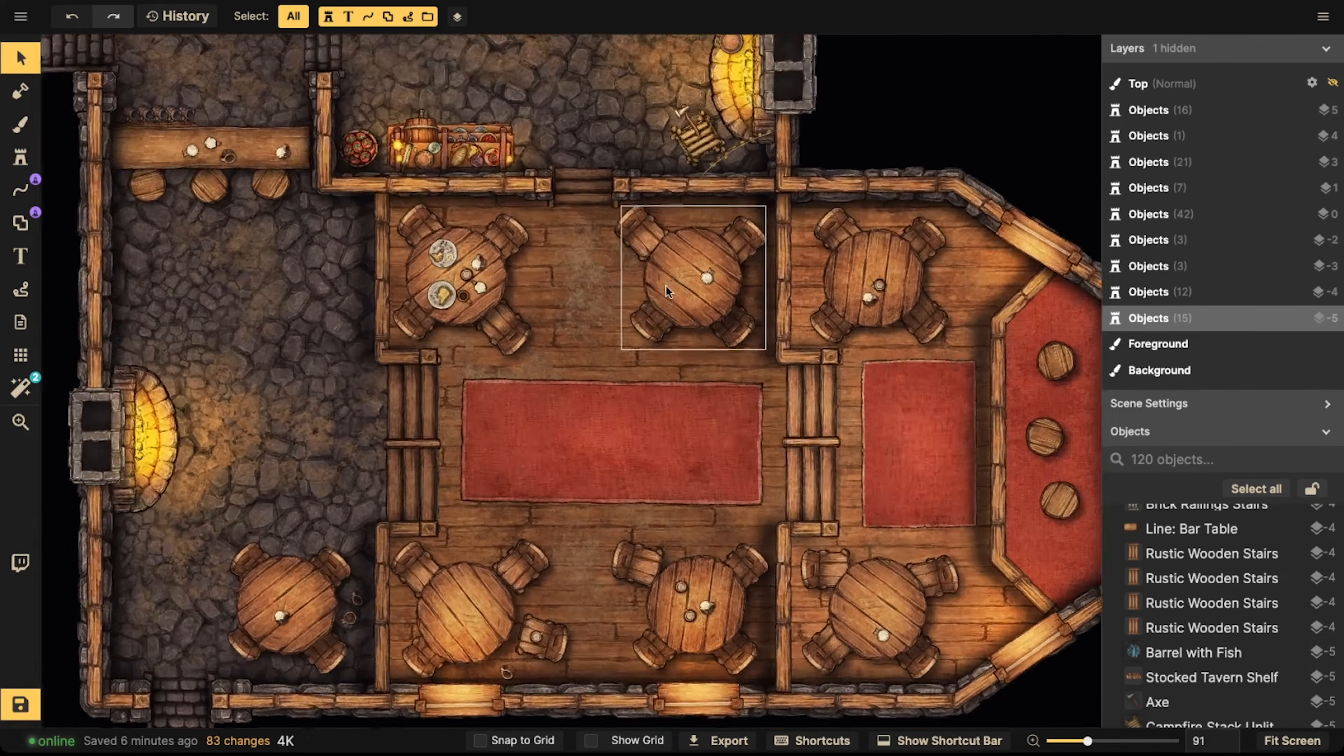
scroll(680, 300, "up", 5)
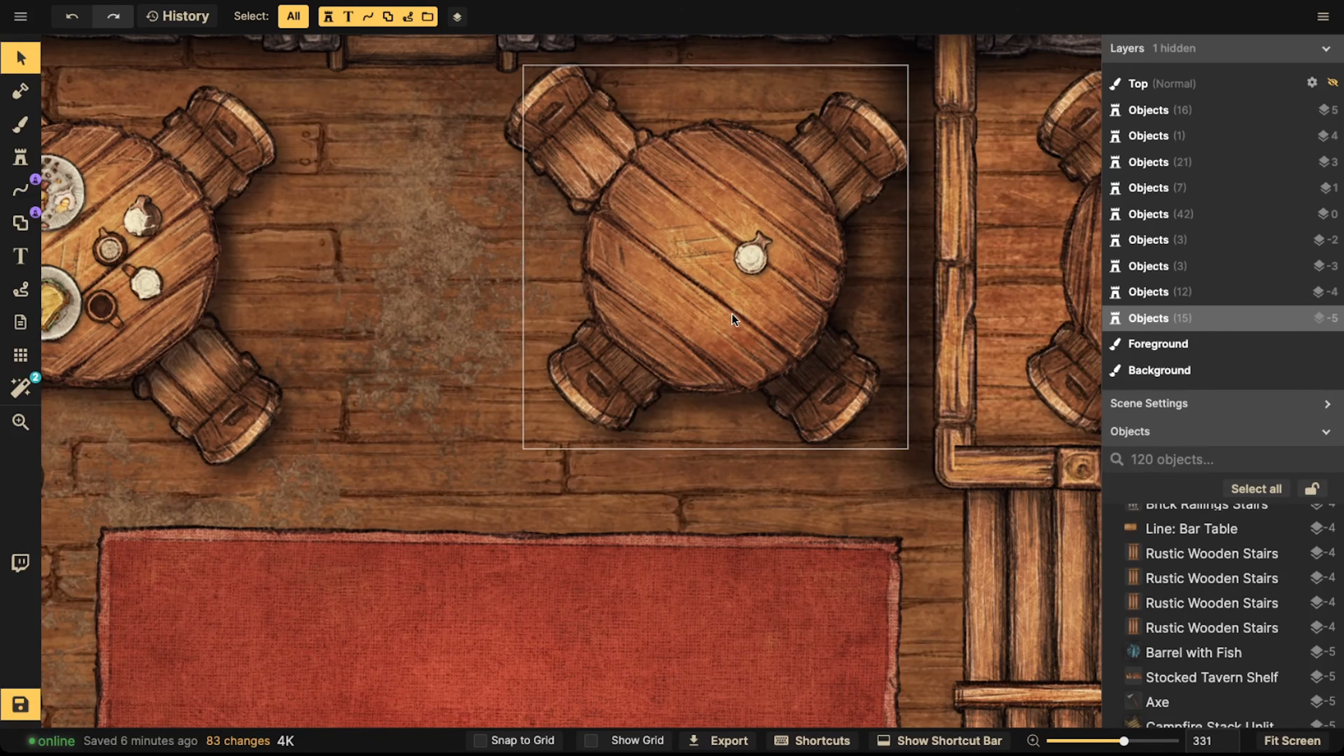
scroll(656, 266, "up", 5)
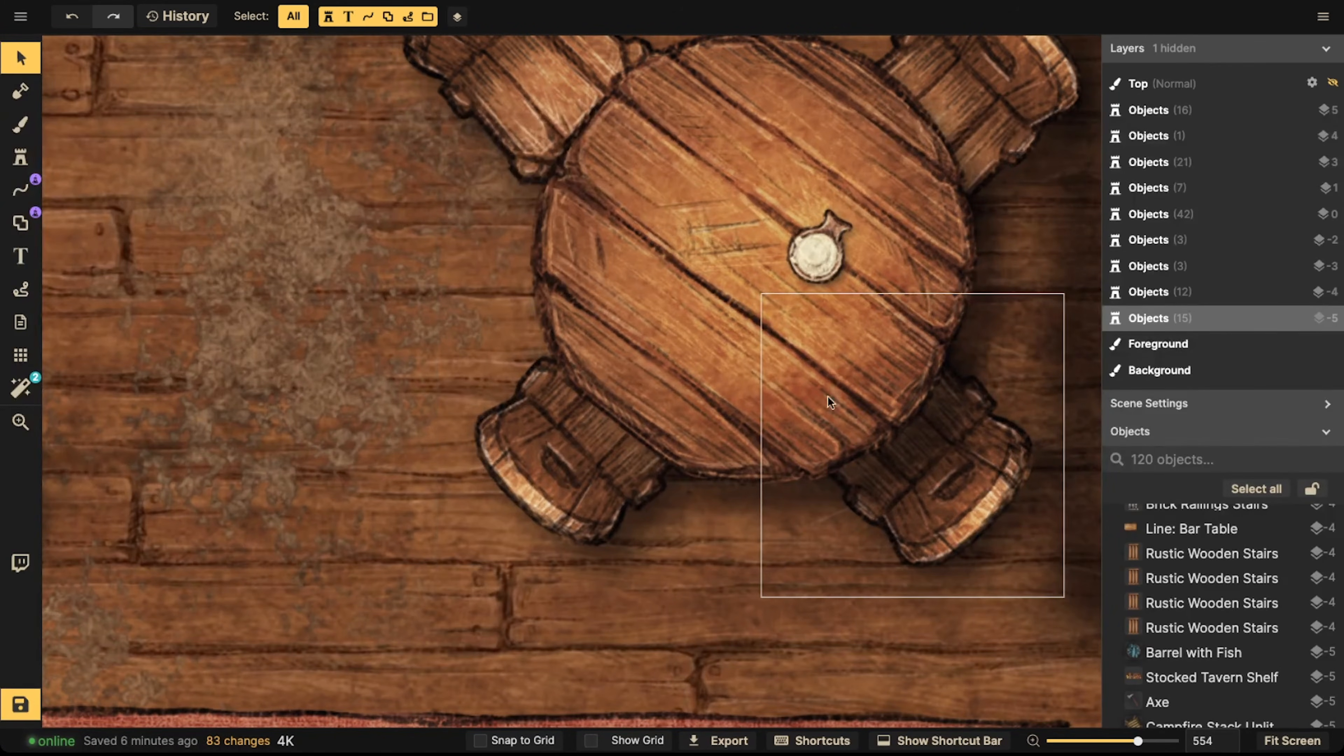
left_click(742, 267)
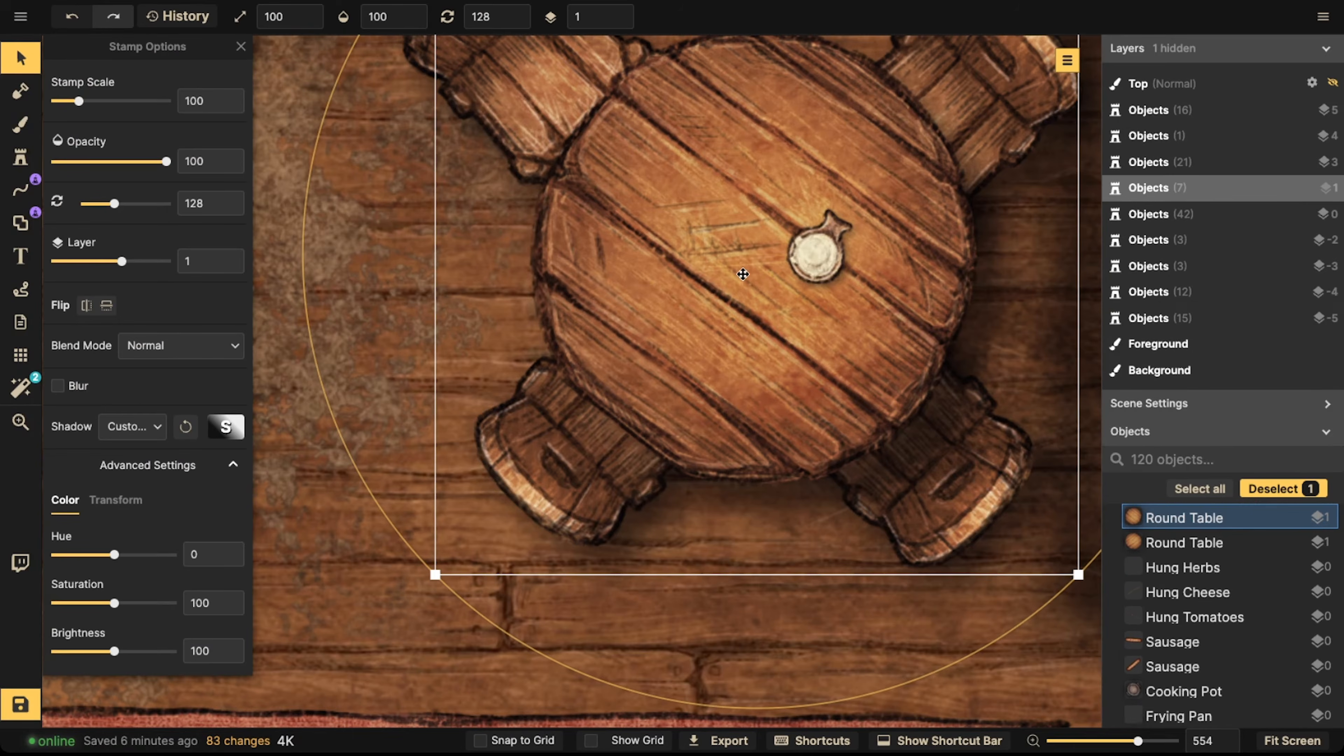
scroll(735, 280, "down", 3)
scroll(730, 282, "down", 17, "shift")
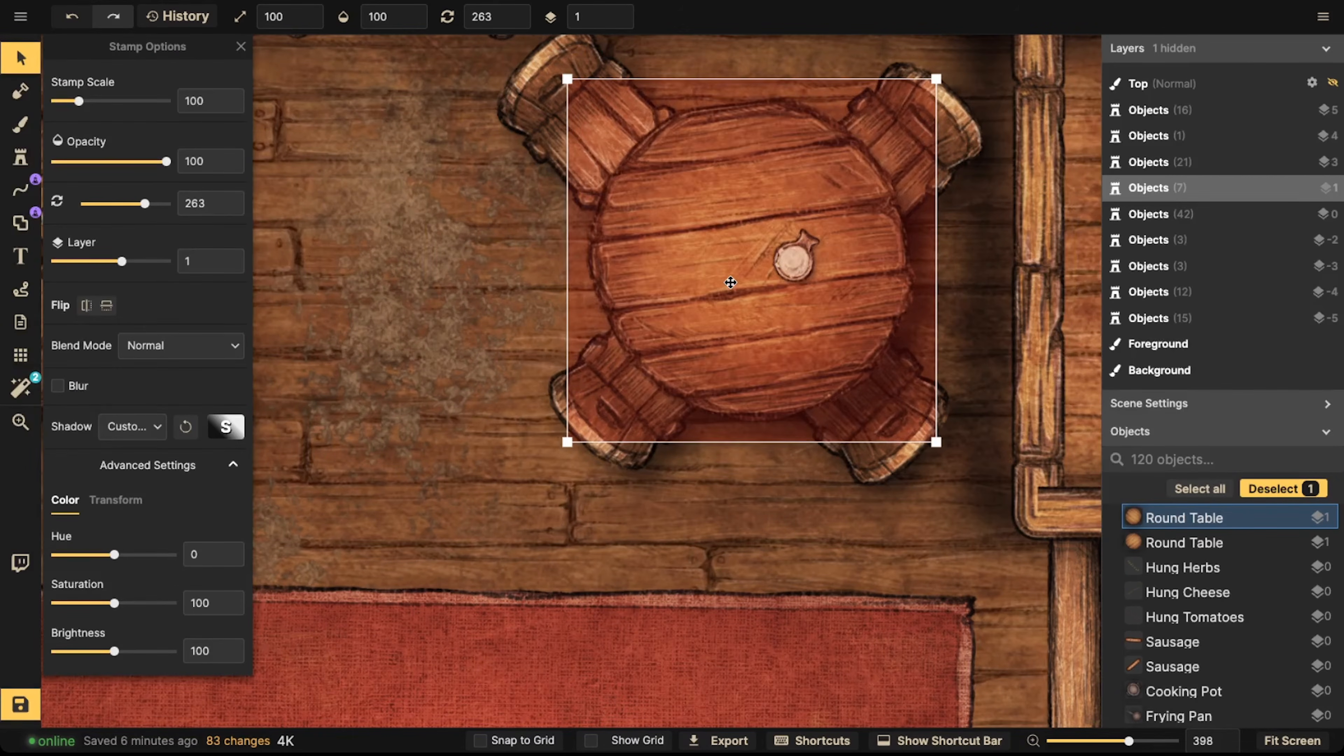
scroll(728, 287, "down", 8)
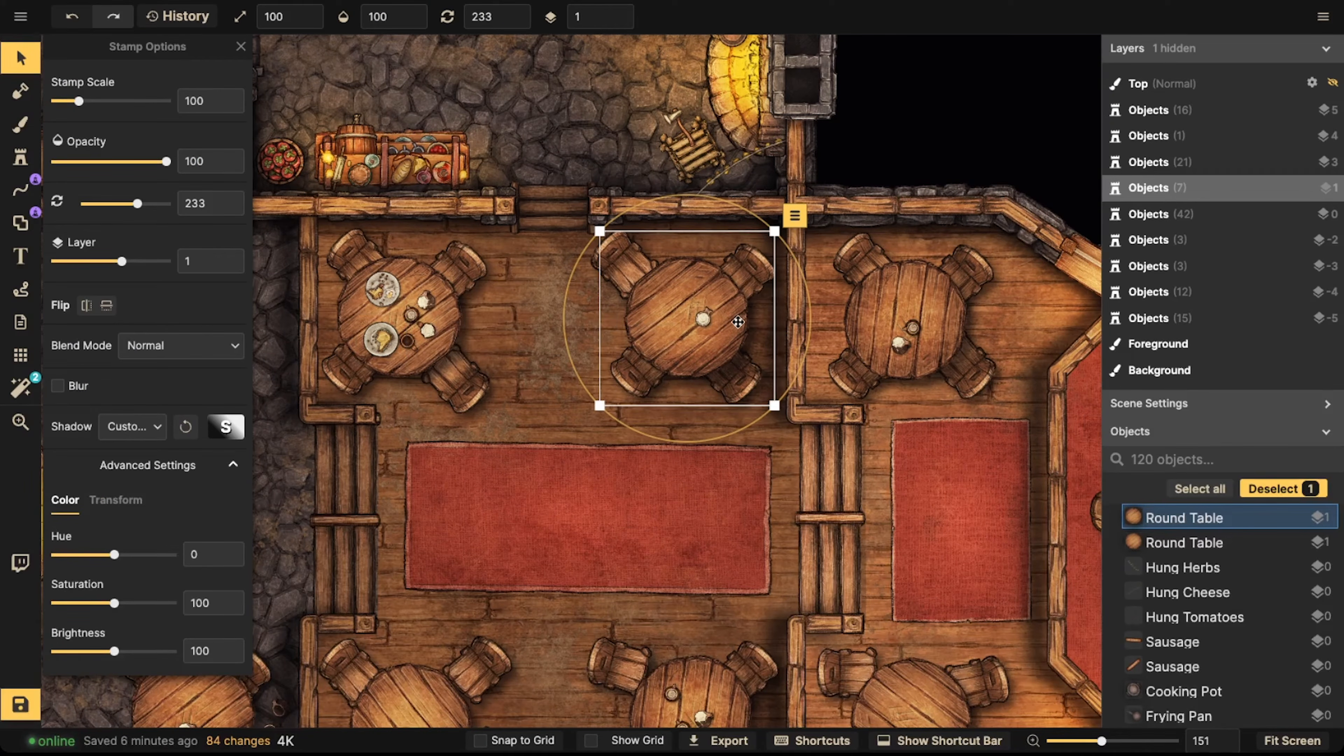
scroll(703, 324, "up", 5, "shift")
scroll(704, 324, "down", 12, "shift")
left_click(537, 335)
scroll(537, 338, "down", 1)
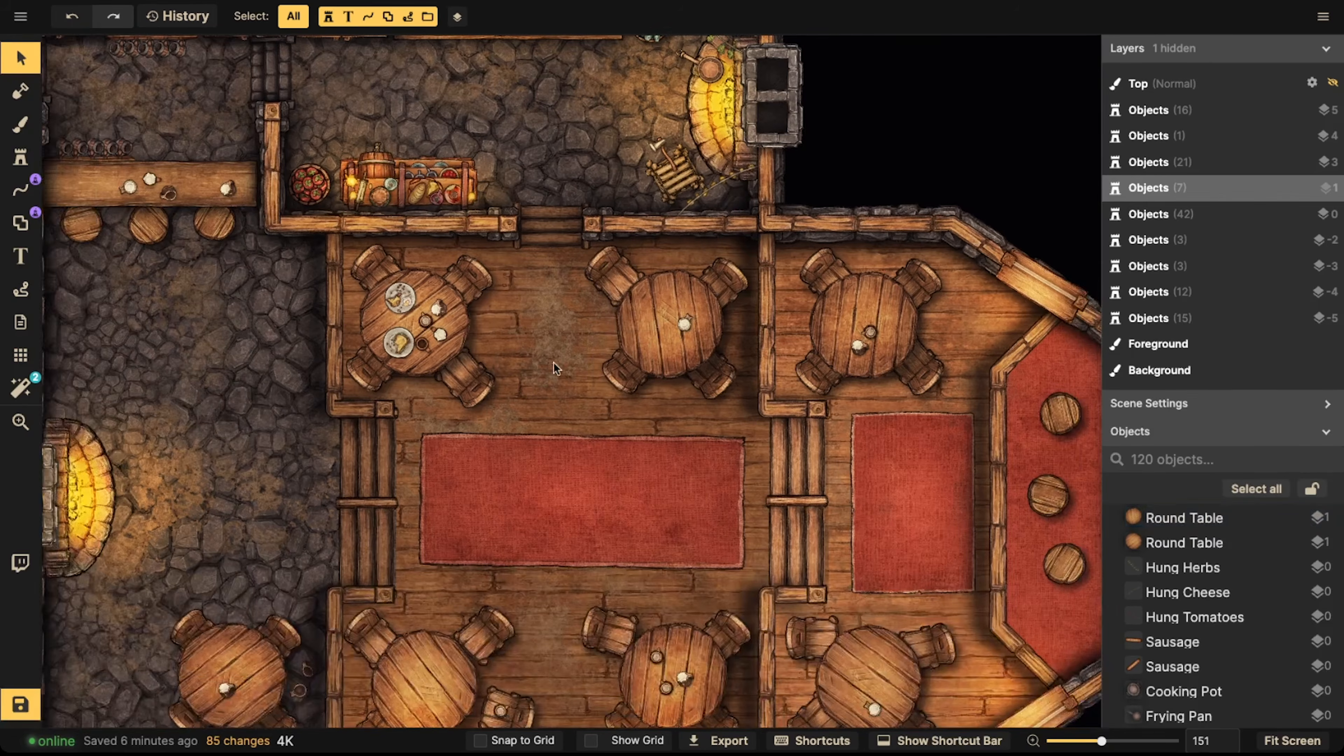
Fine-tune the plank angle of that same upper round table against the neighbouring tables
left_click(641, 330)
left_click(495, 341)
scroll(496, 341, "down", 2)
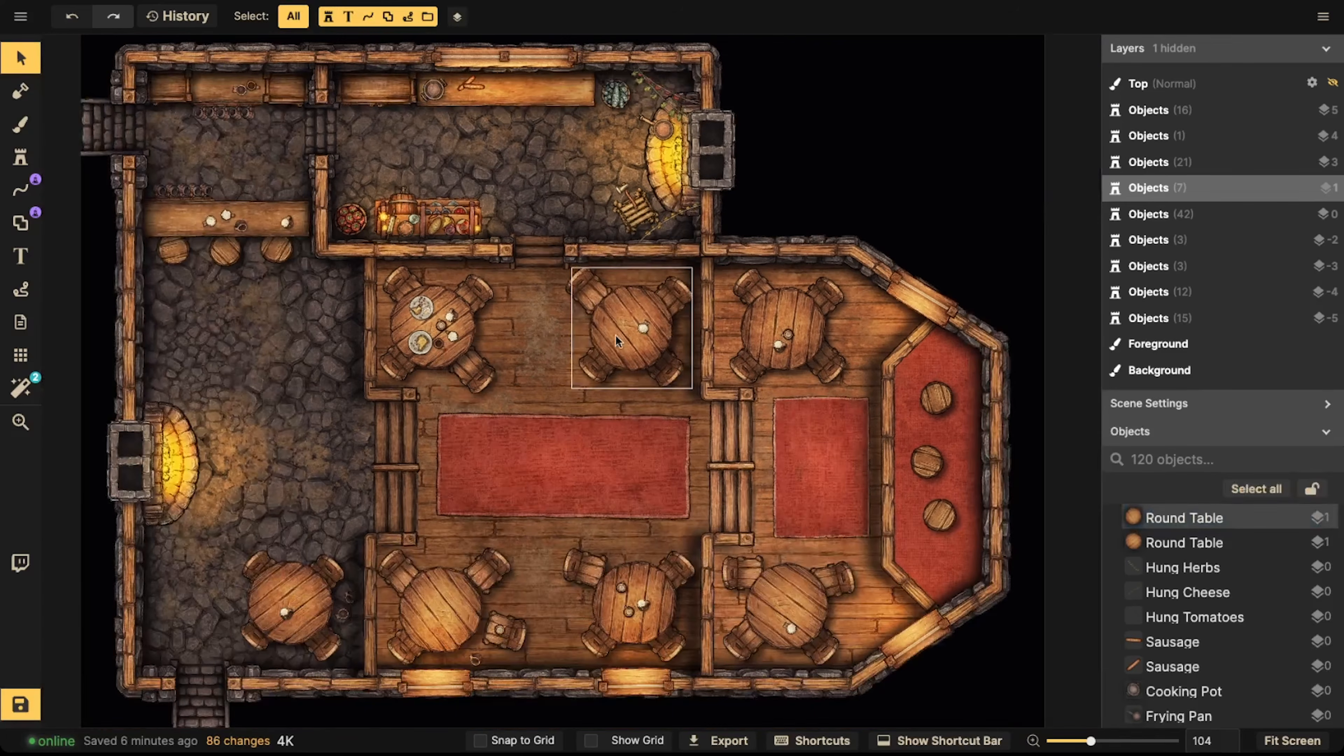
left_click(615, 335)
scroll(615, 334, "down", 2, "shift")
left_click(531, 336)
scroll(531, 336, "down", 1)
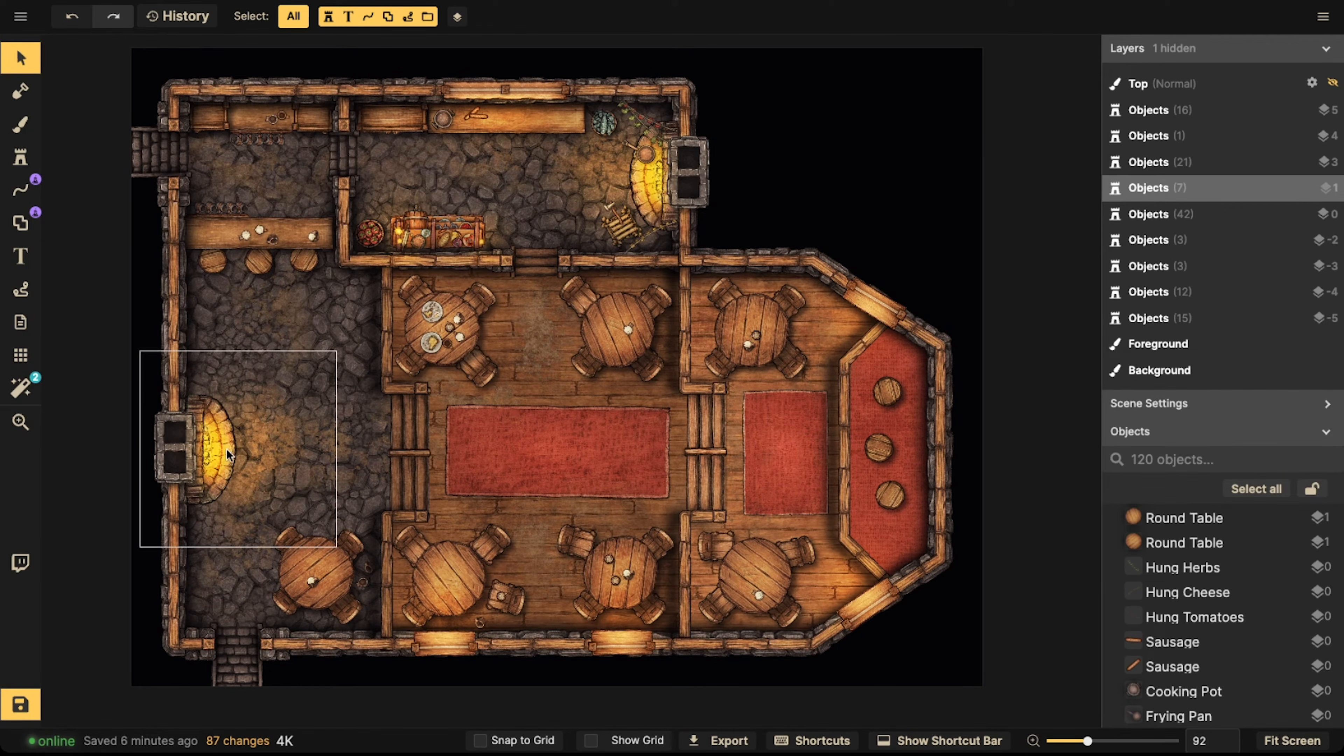
Search the Fantasy Battlemaps stamp catalog for "head"
scroll(127, 436, "up", 2)
scroll(243, 443, "up", 5)
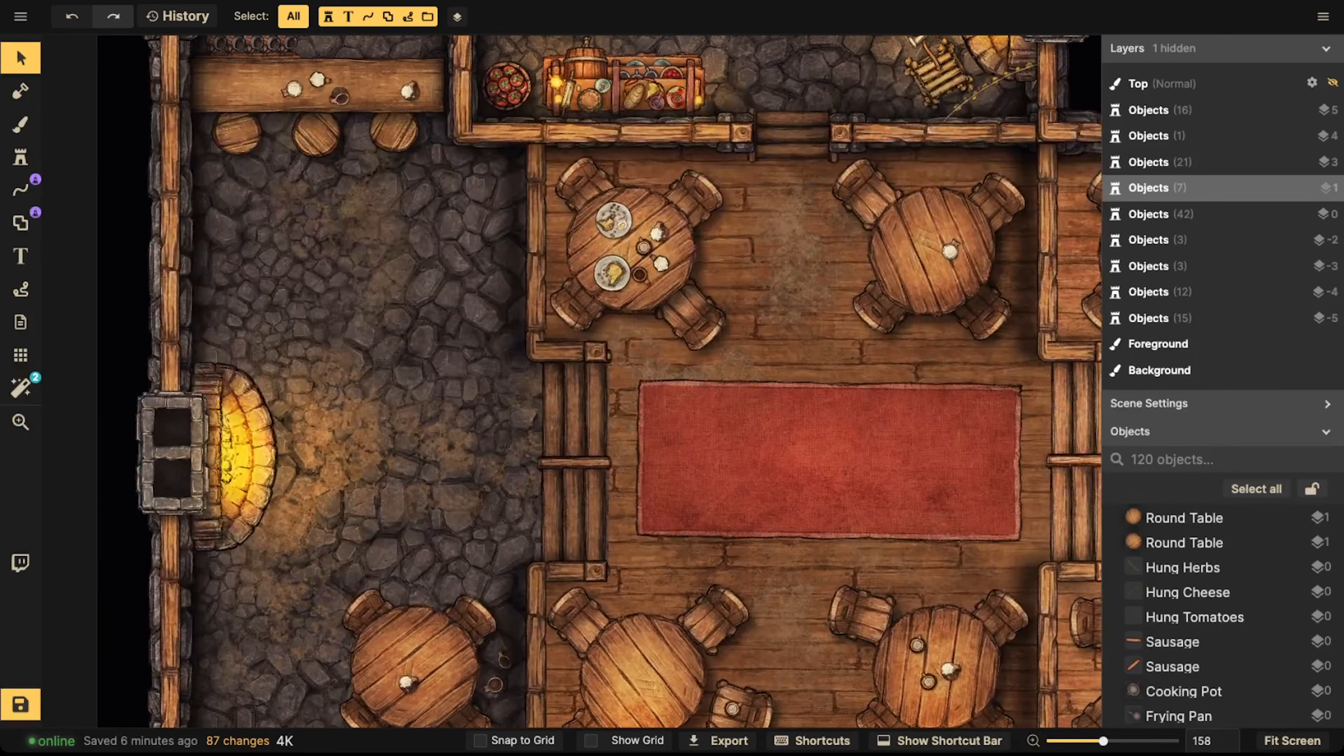
left_click(20, 157)
left_click(96, 129)
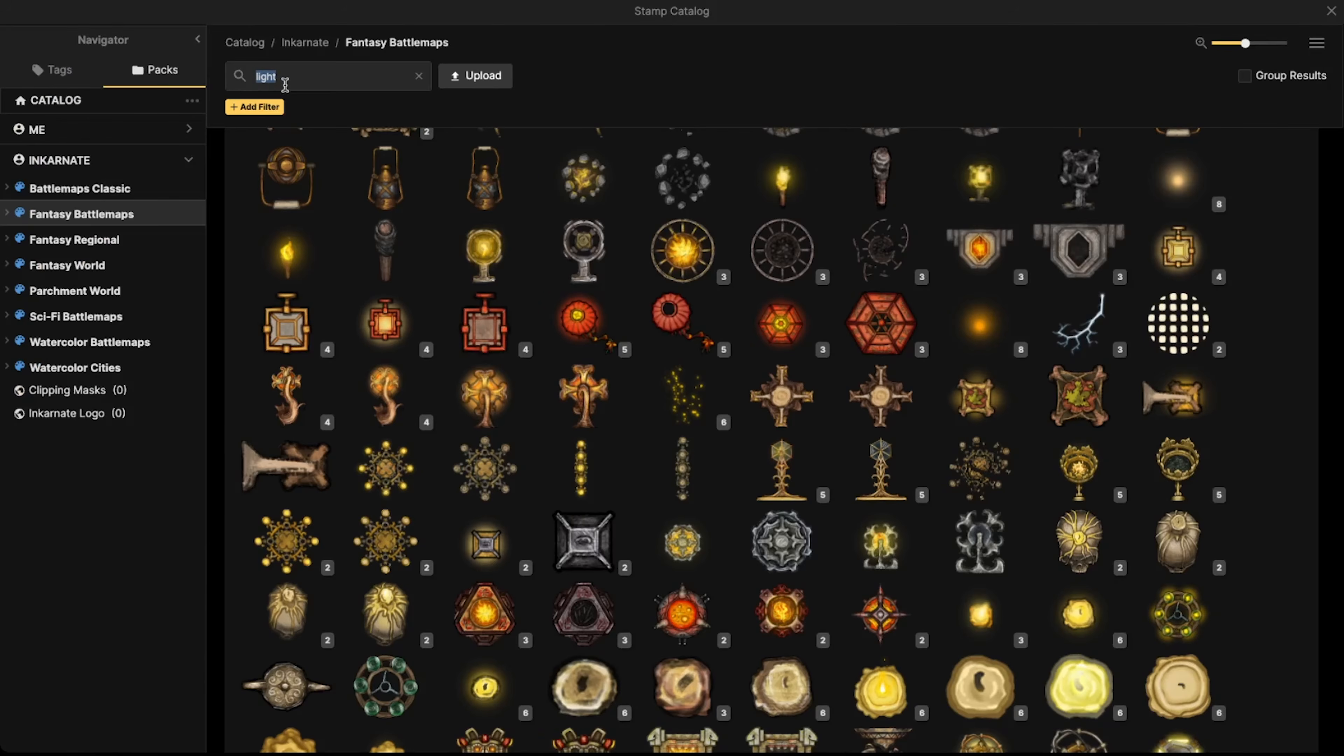
type("head")
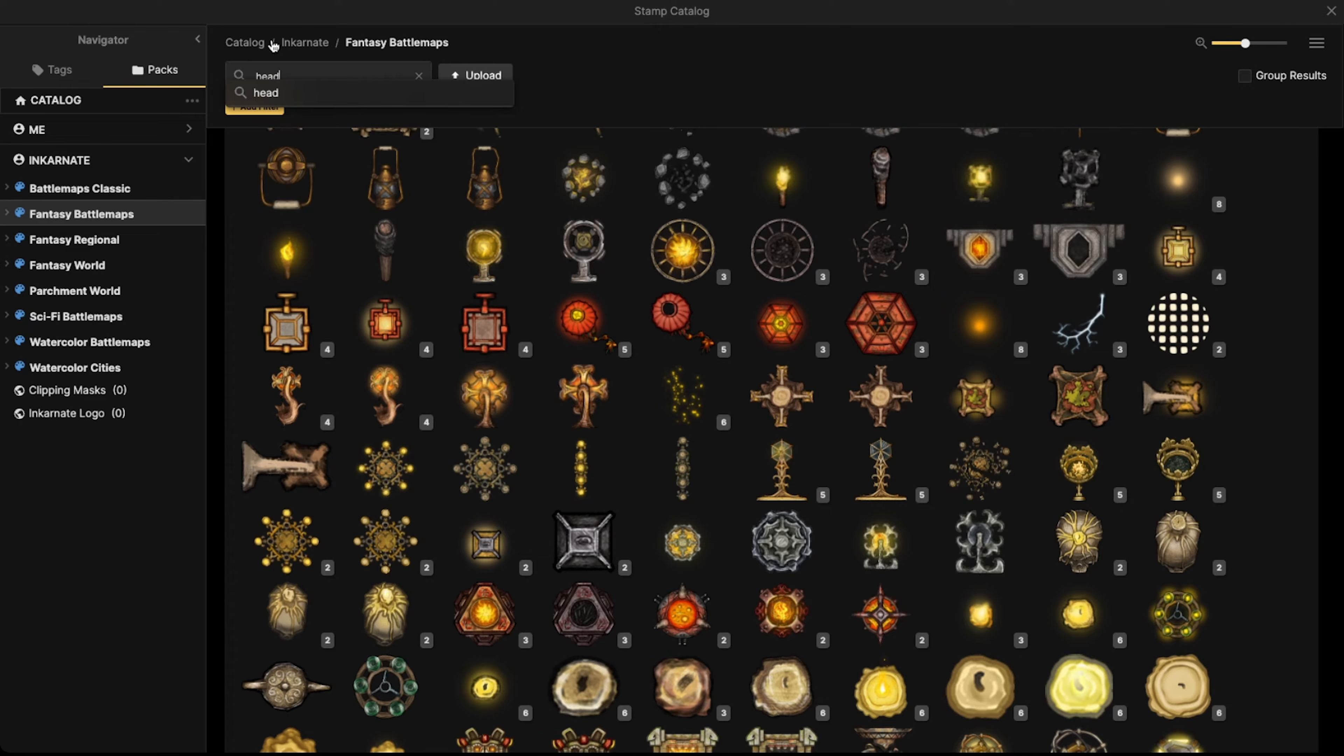
key("Return")
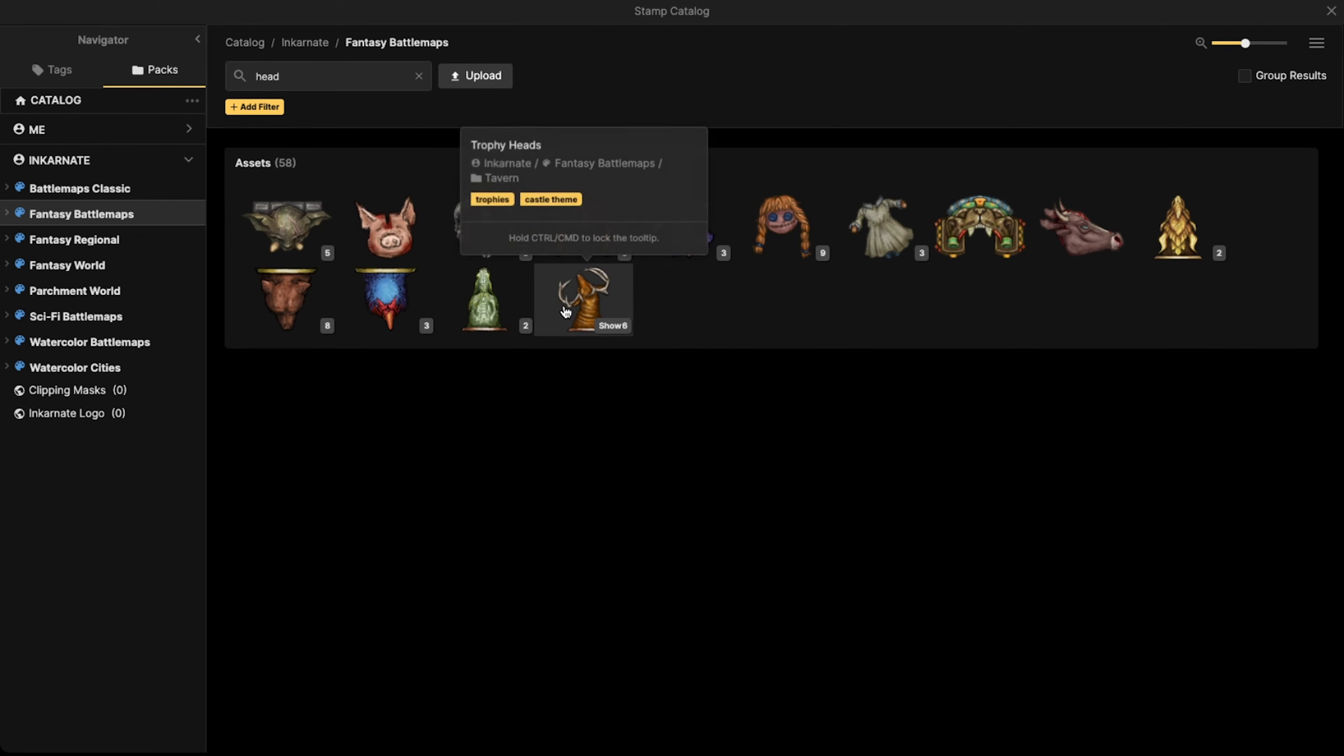
Choose the Trophy Heads stamp set and pick its second variant, the head with wide antlers
left_click(304, 297)
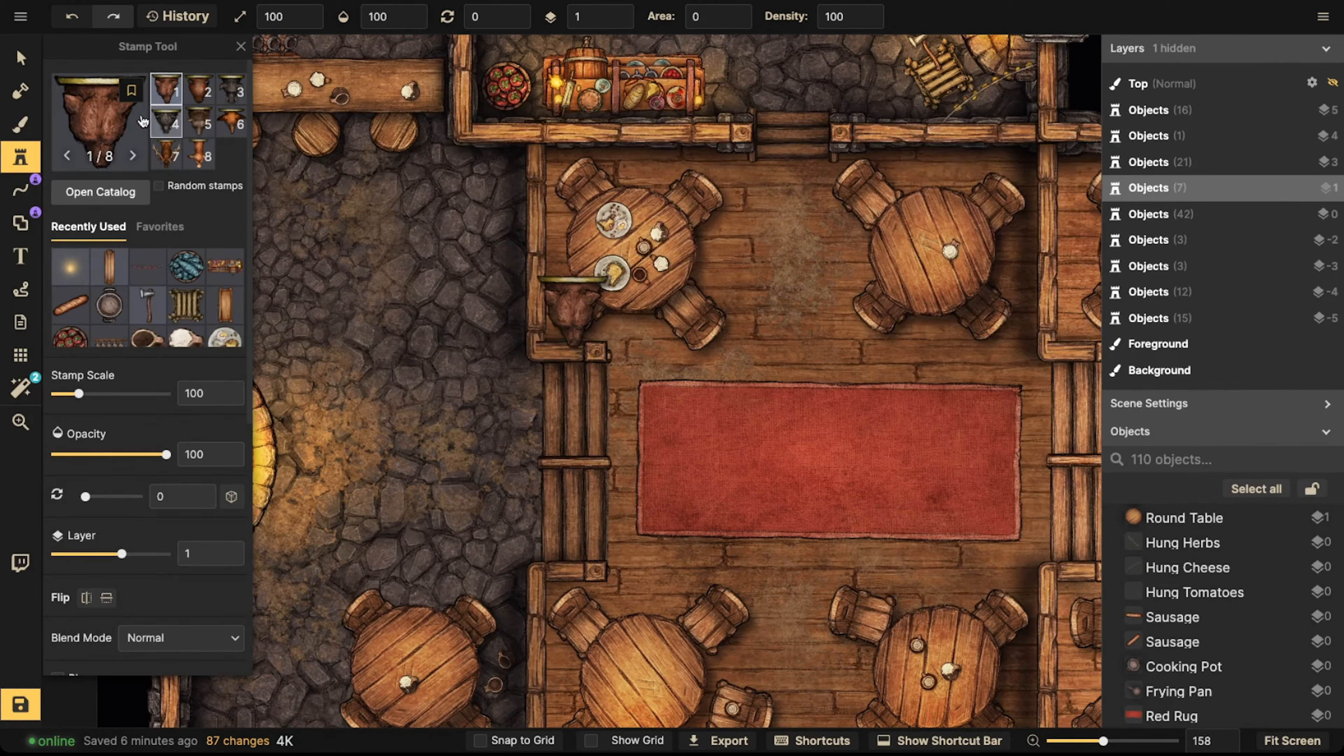
left_click(95, 128)
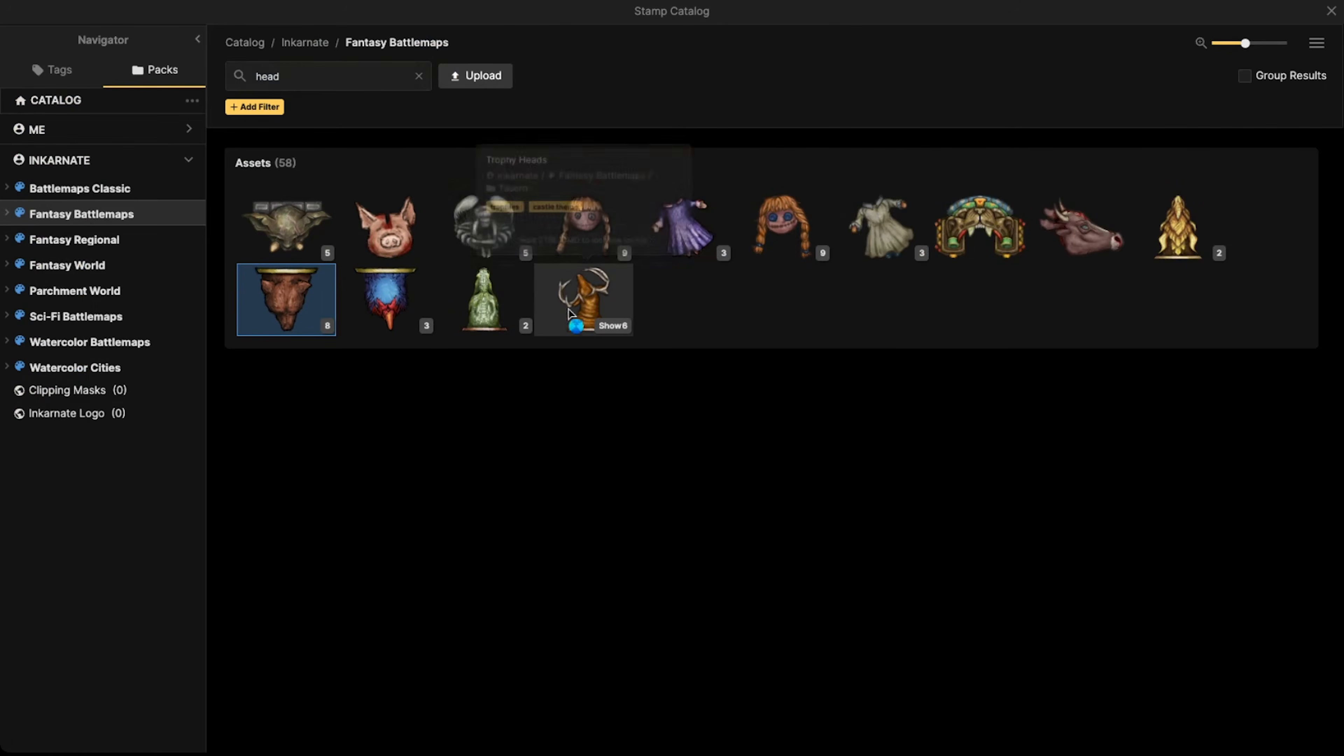
left_click(584, 314)
left_click(201, 102)
Place the antlered trophy head, rotated to 90 degrees, above the main room's fireplace
key("space")
left_click_drag(397, 369, 775, 373)
scroll(616, 453, "down", 6, "shift")
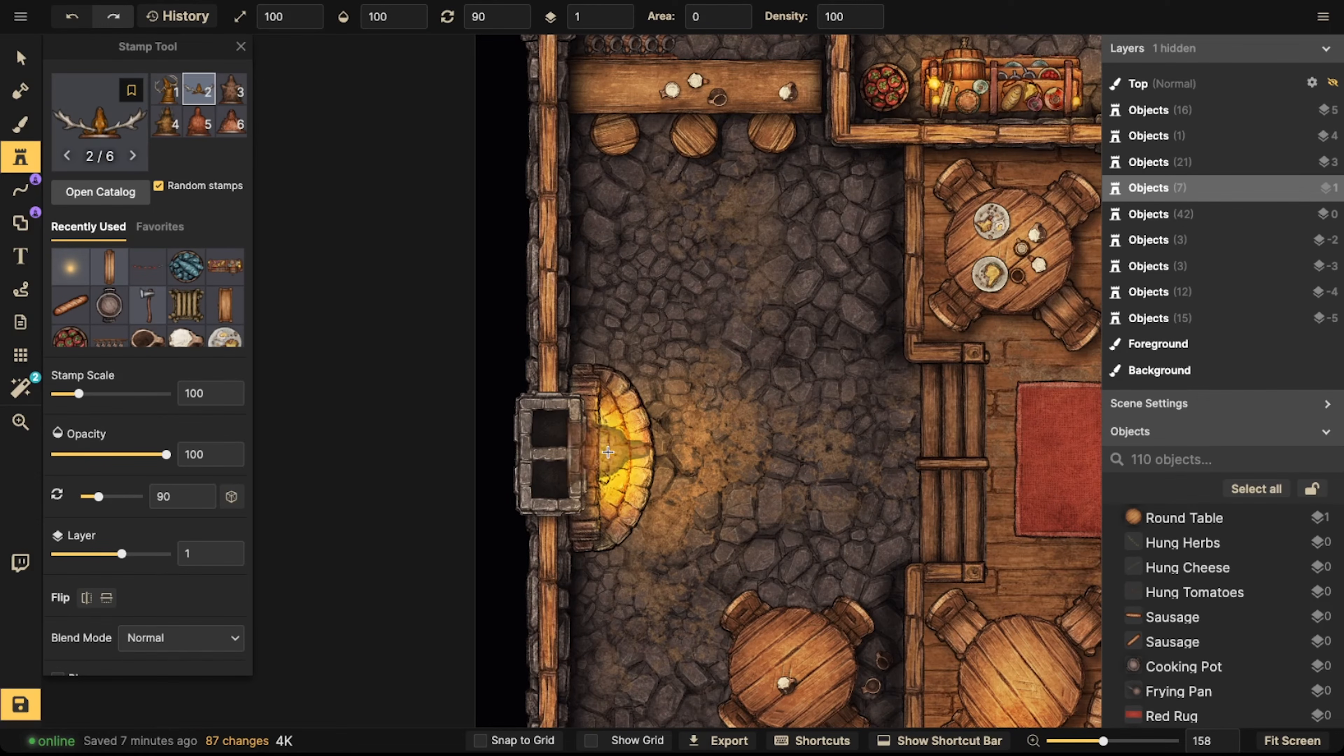
left_click(619, 454)
Darken the placed trophy head by lowering its brightness to 51
key("v")
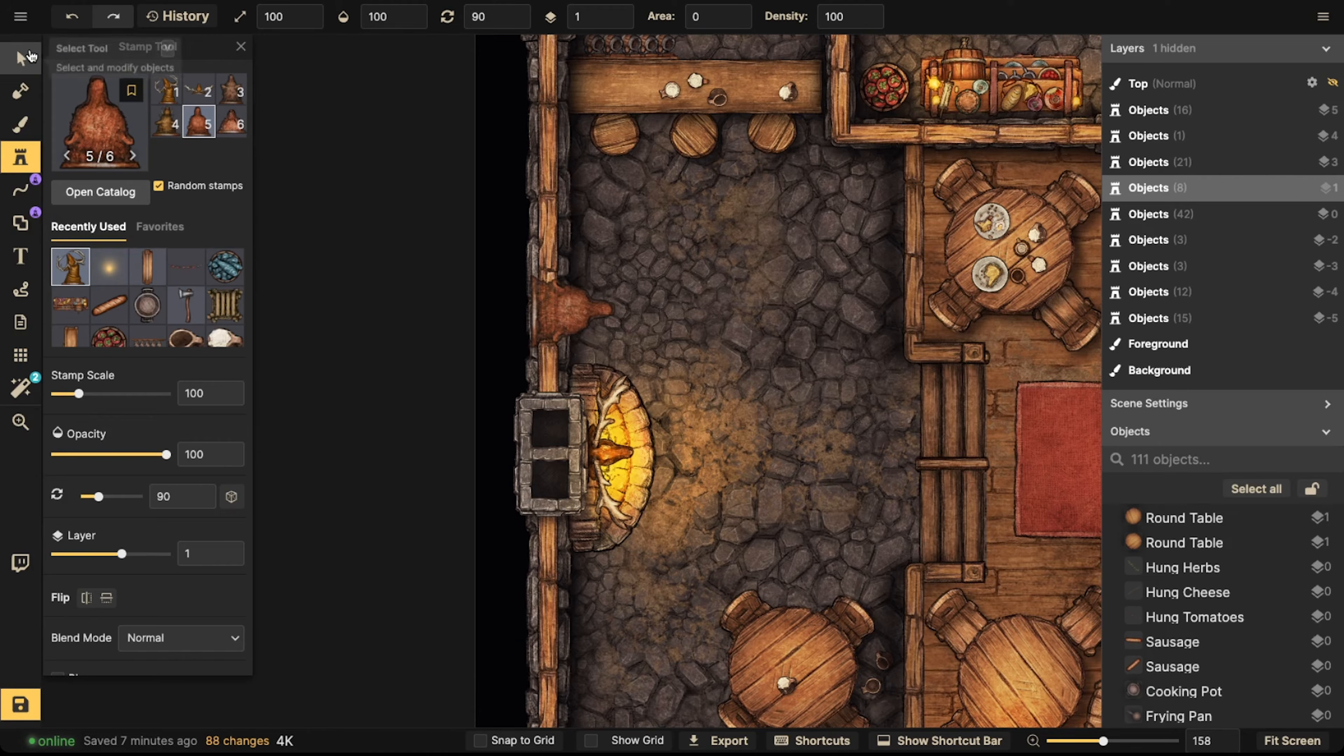
left_click(630, 459)
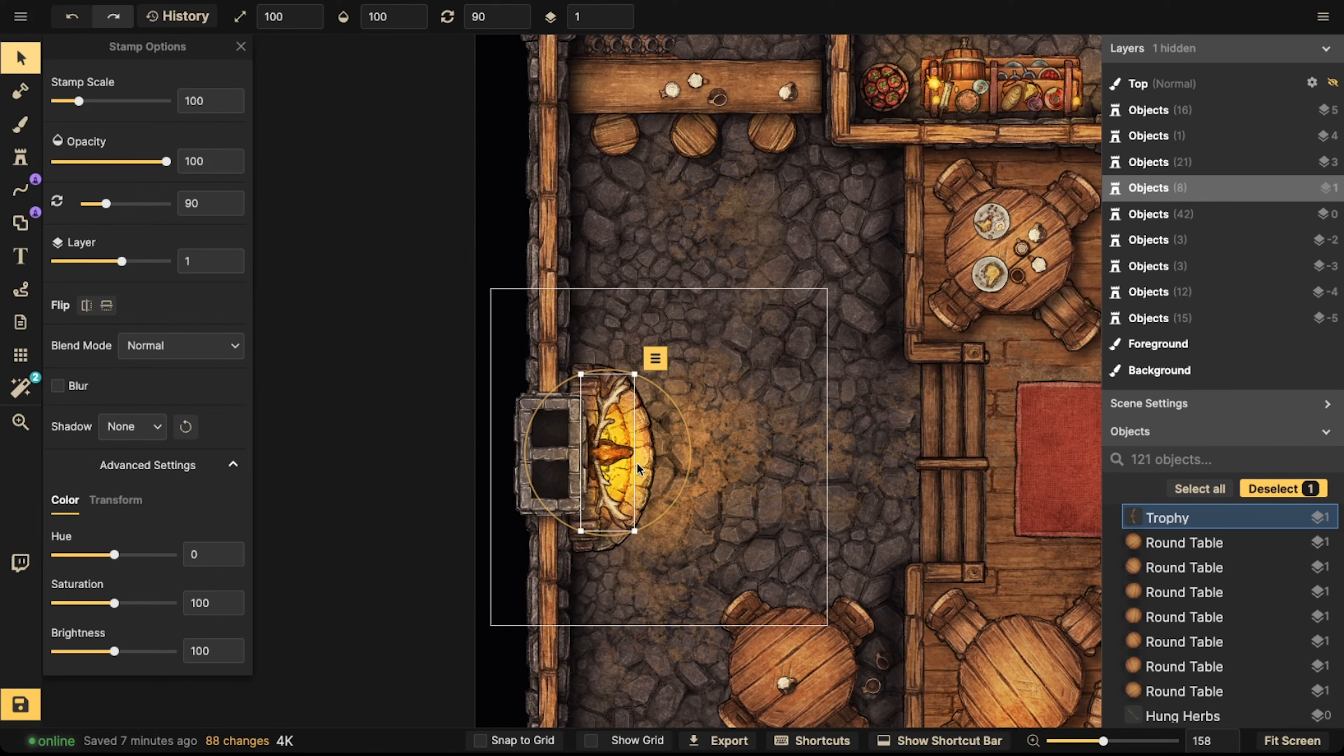
left_click_drag(98, 656, 90, 655)
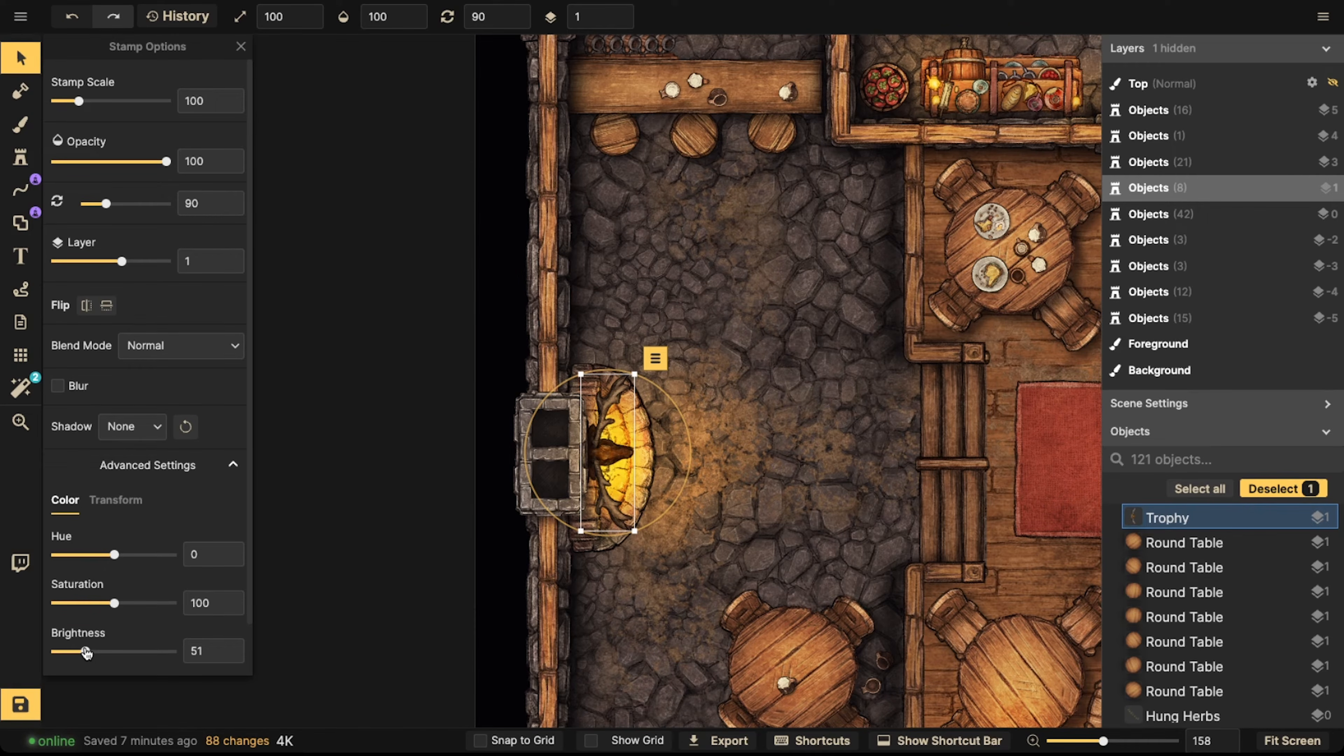
Deselect the trophy head and inspect the whole tavern, from the fireplace room across the dining areas to the carpeted stage
scroll(563, 382, "down", 5)
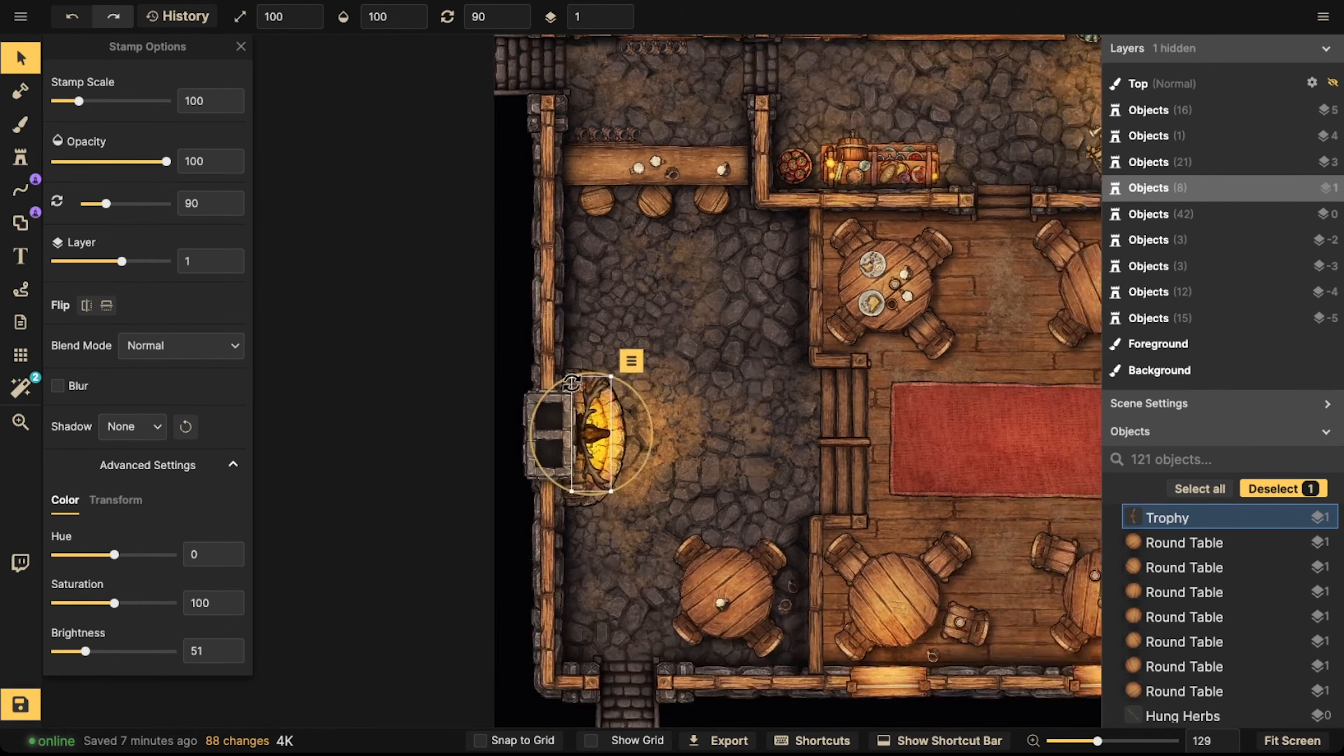
key("space")
left_click_drag(736, 368, 526, 395)
scroll(620, 313, "down", 2)
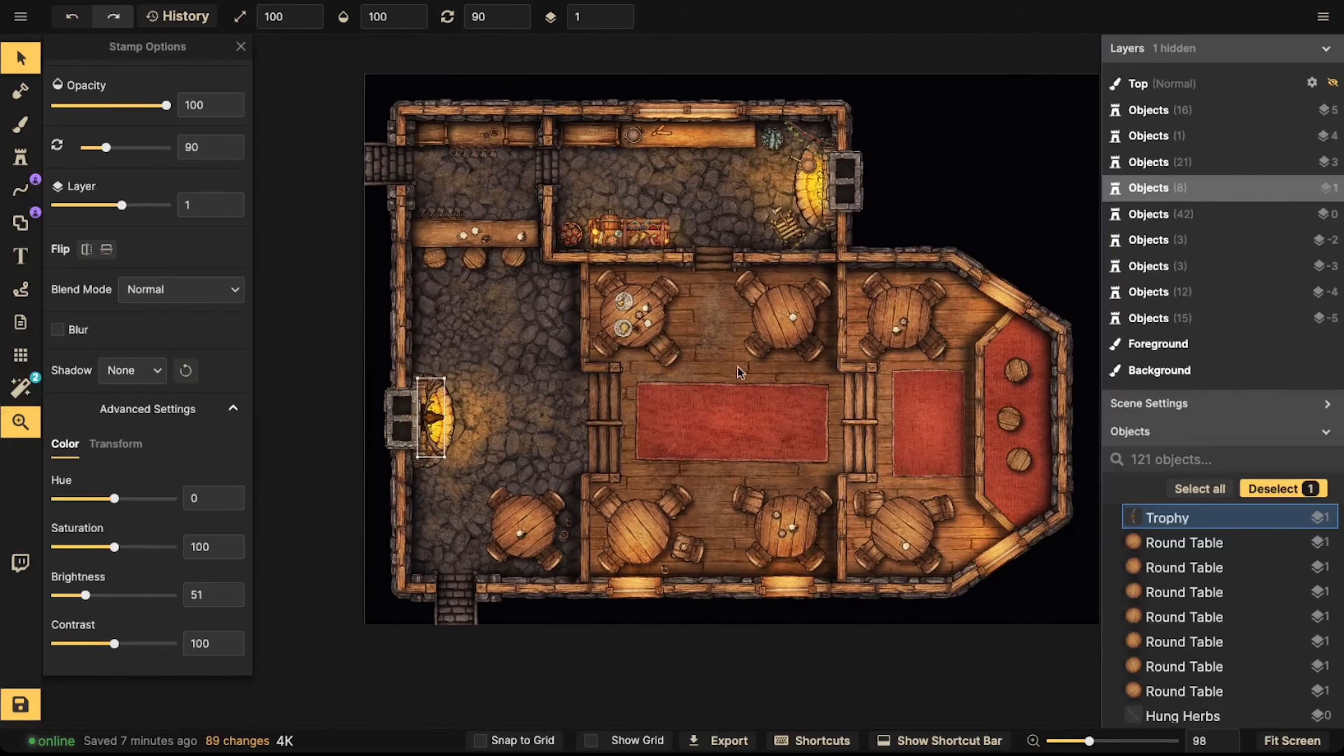
key("Escape")
scroll(533, 284, "down", 2)
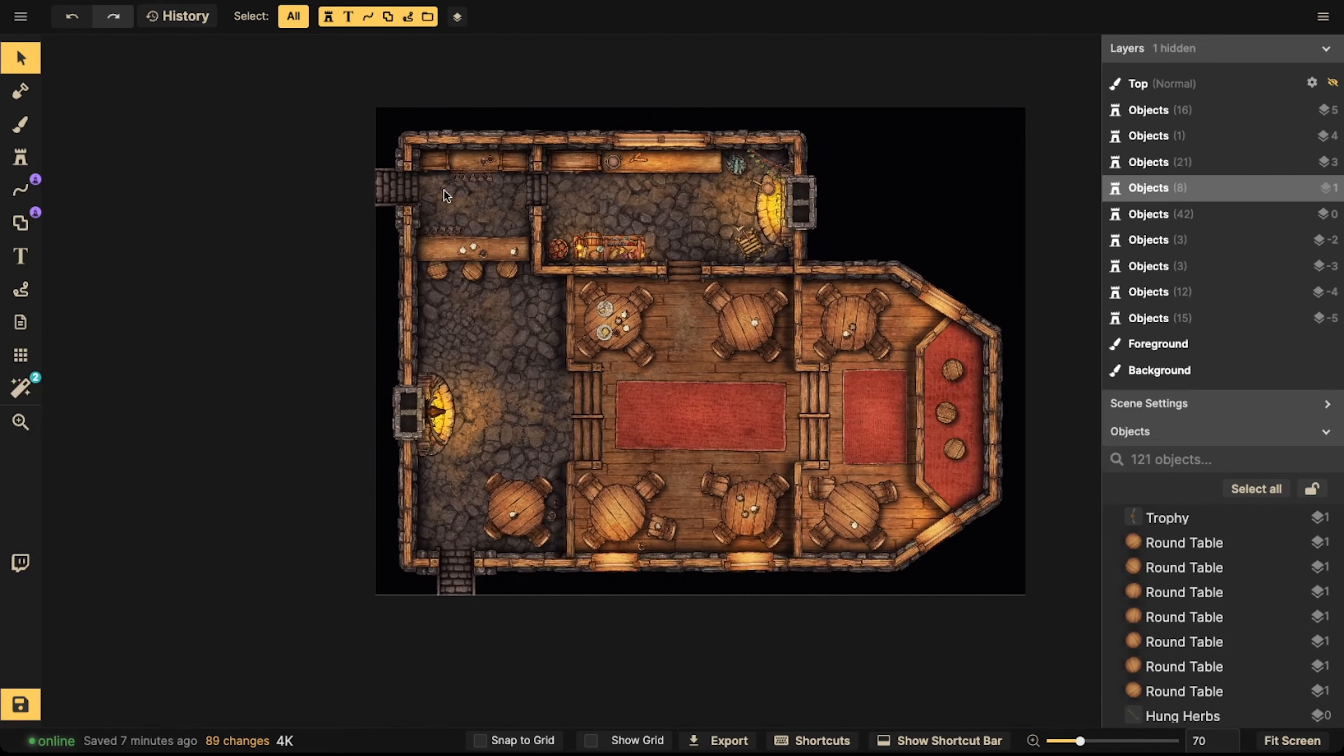
key("super+z")
key("super+shift+z")
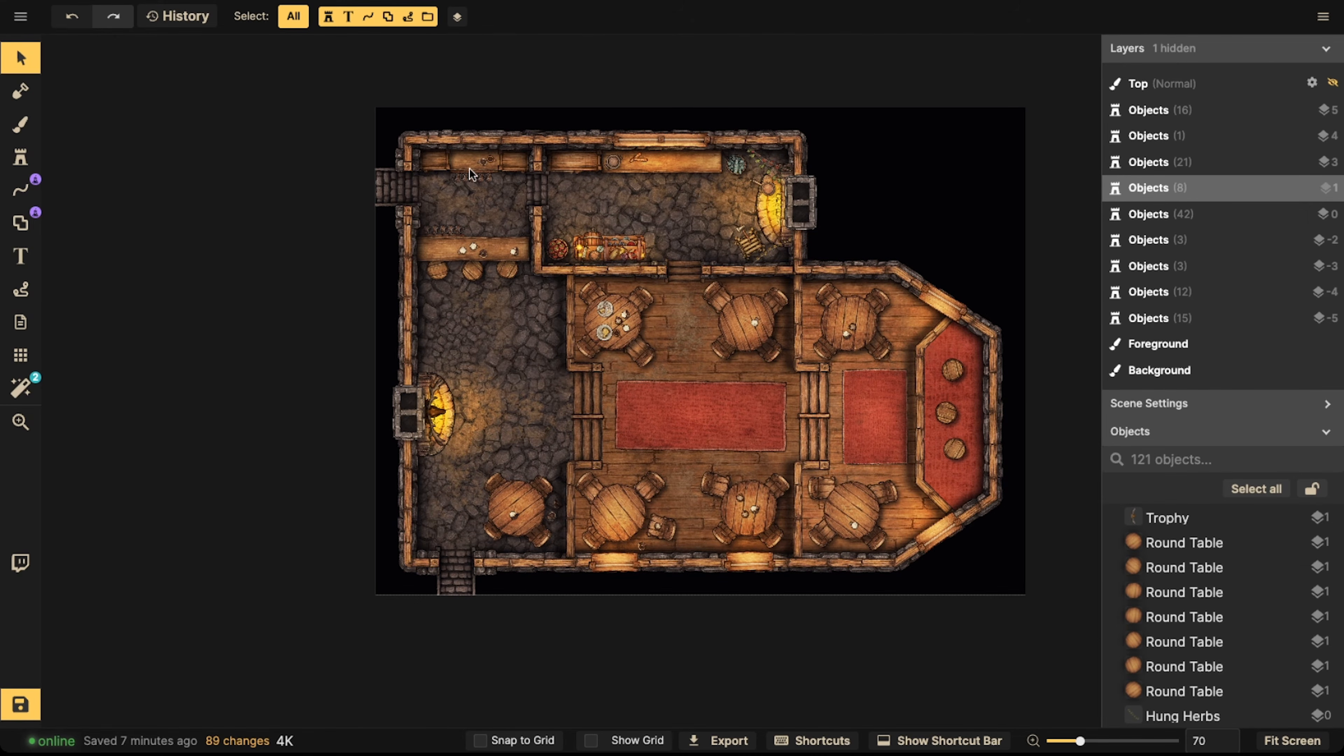
scroll(469, 169, "up", 5)
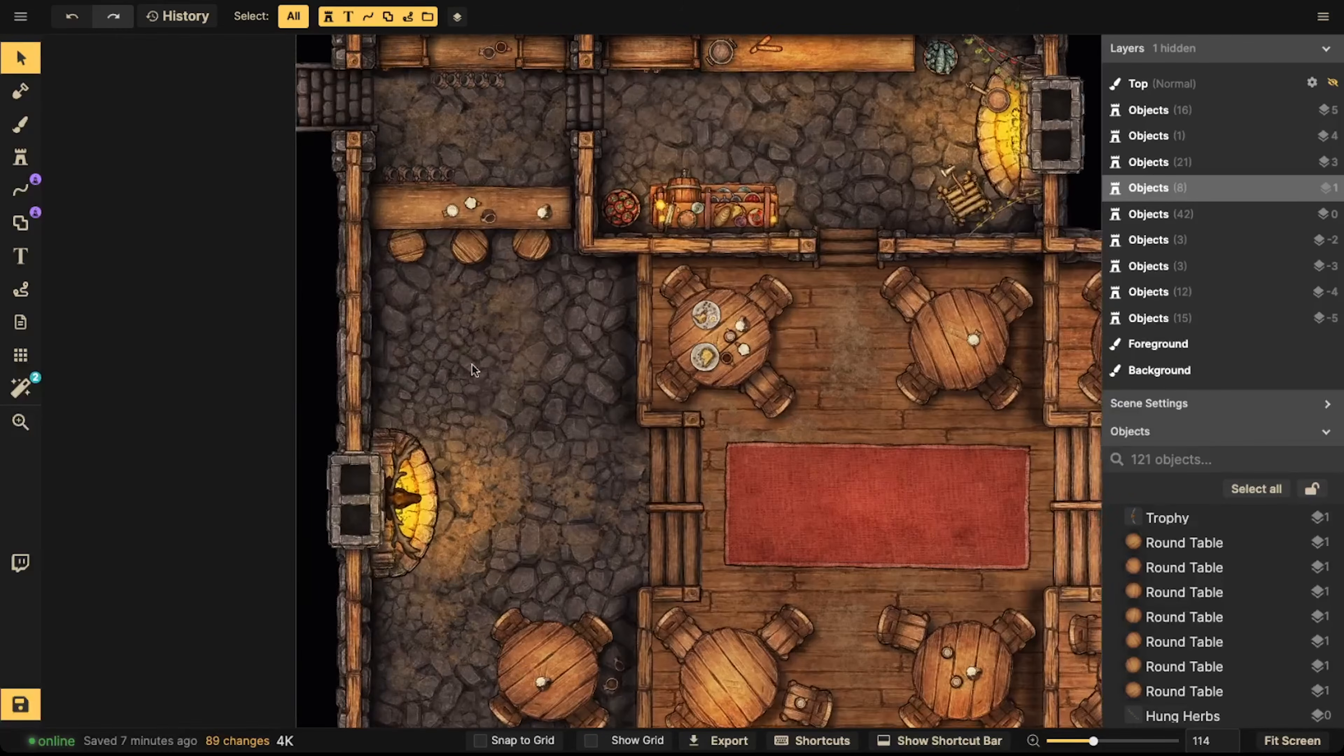
key("space")
mouse_move(475, 377)
left_mouse_down()
mouse_move(479, 218)
mouse_move(478, 389)
left_mouse_up()
left_click_drag(737, 368, 465, 199)
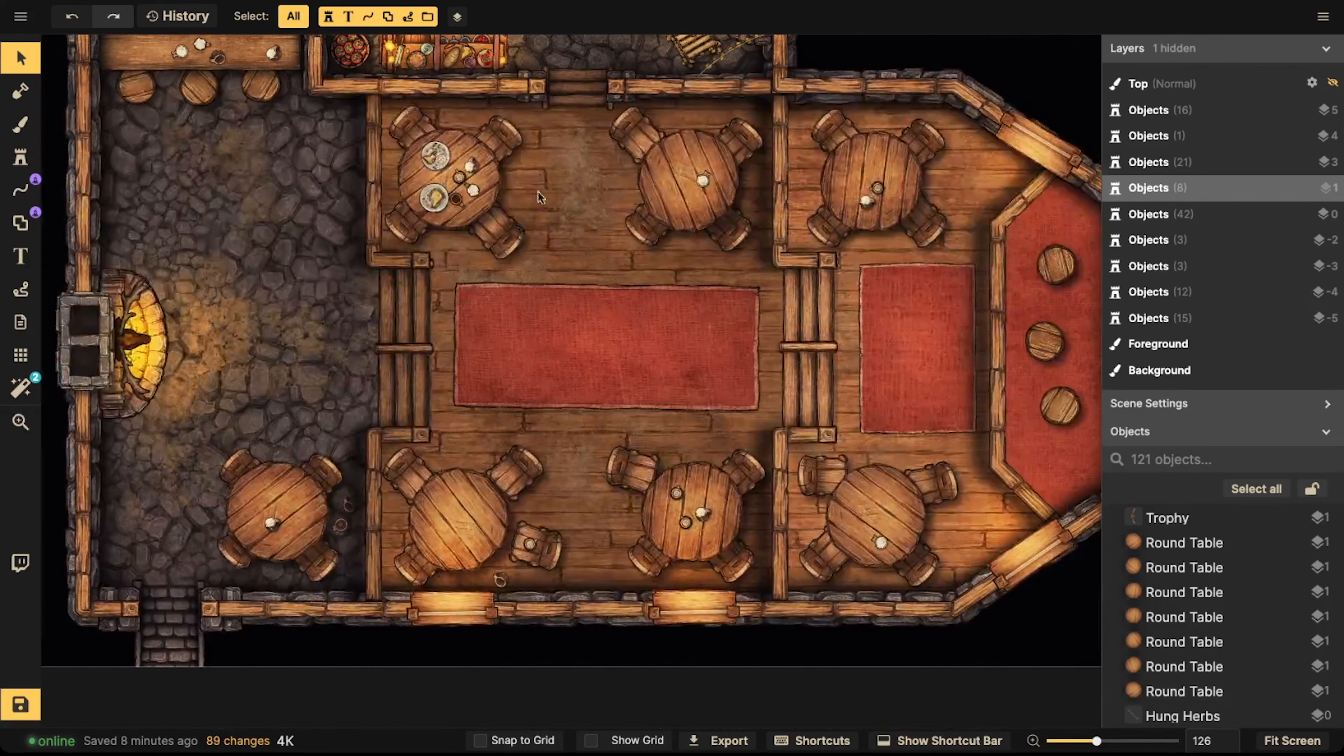
key("space")
left_click_drag(723, 322, 424, 322)
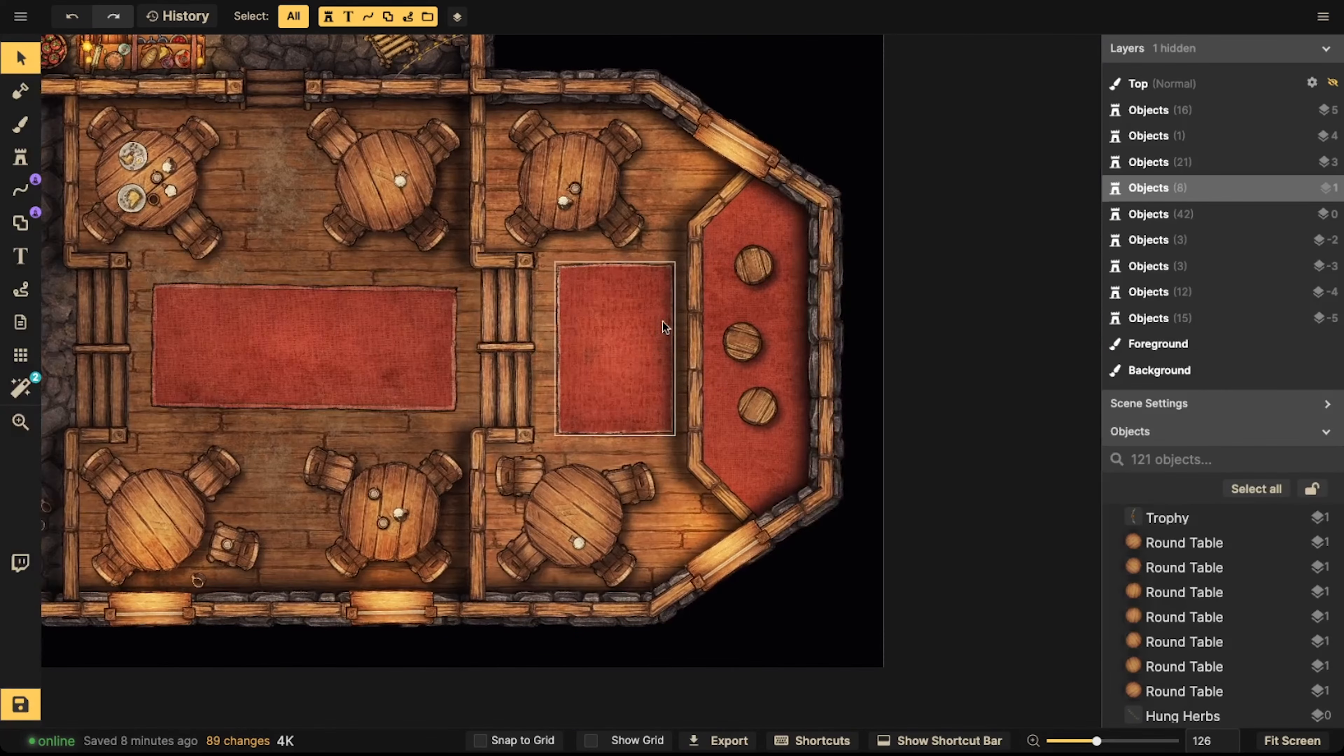
scroll(734, 295, "down", 4)
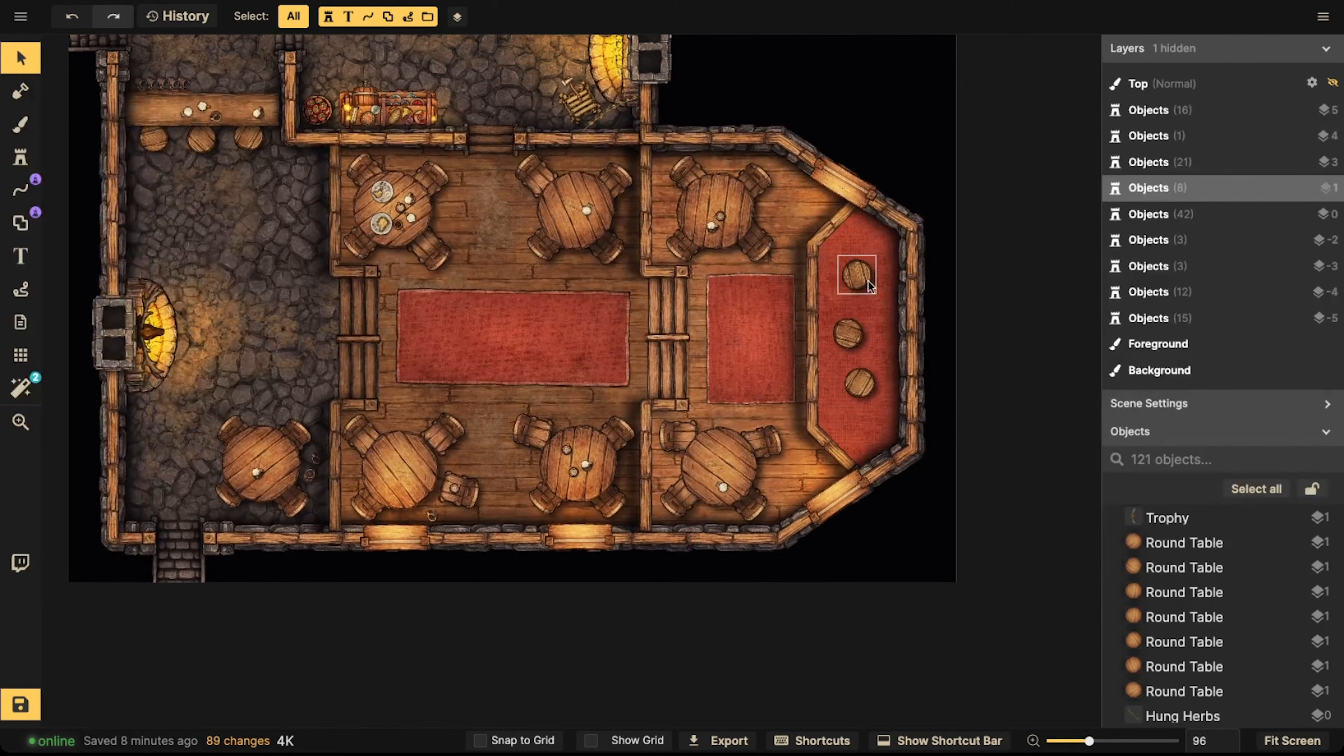
Search the Fantasy Battlemaps stamp catalog for "guitar" and choose the first guitar stamp
left_click(865, 281)
left_click(29, 157)
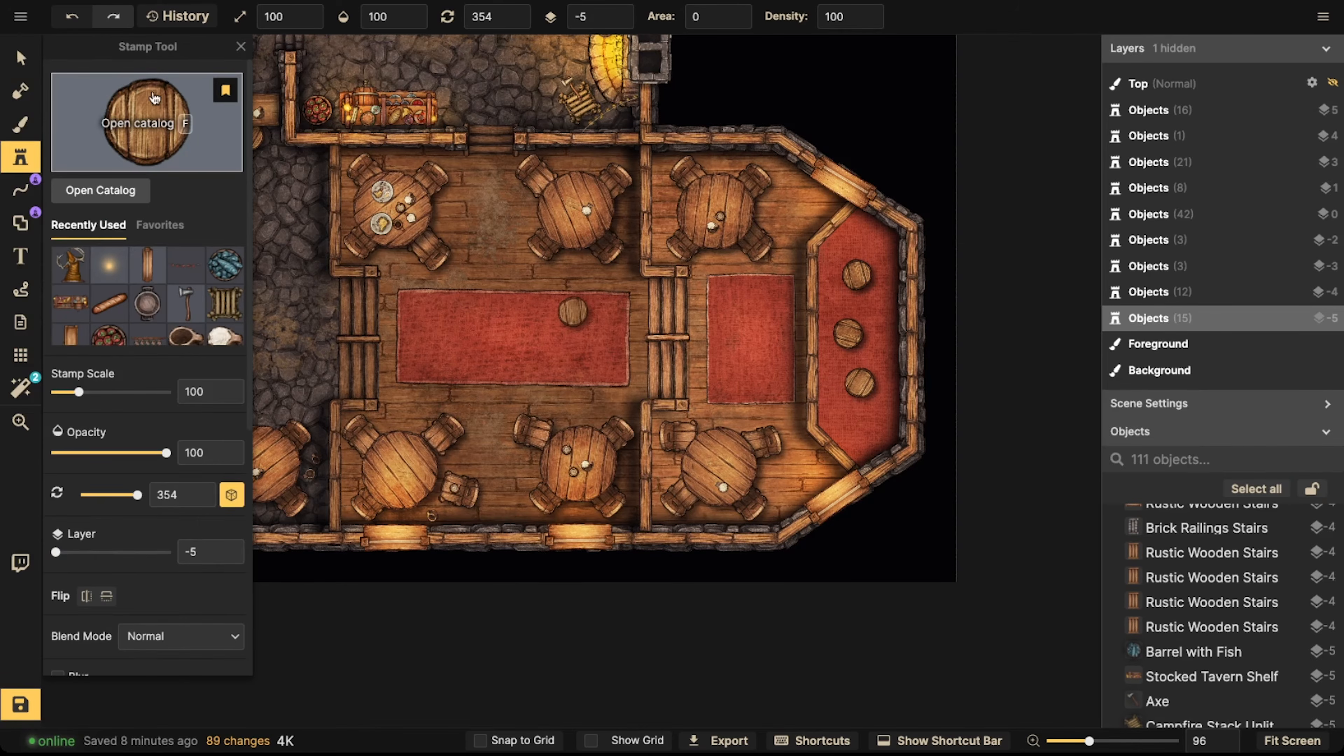
left_click(159, 101)
type("guitar")
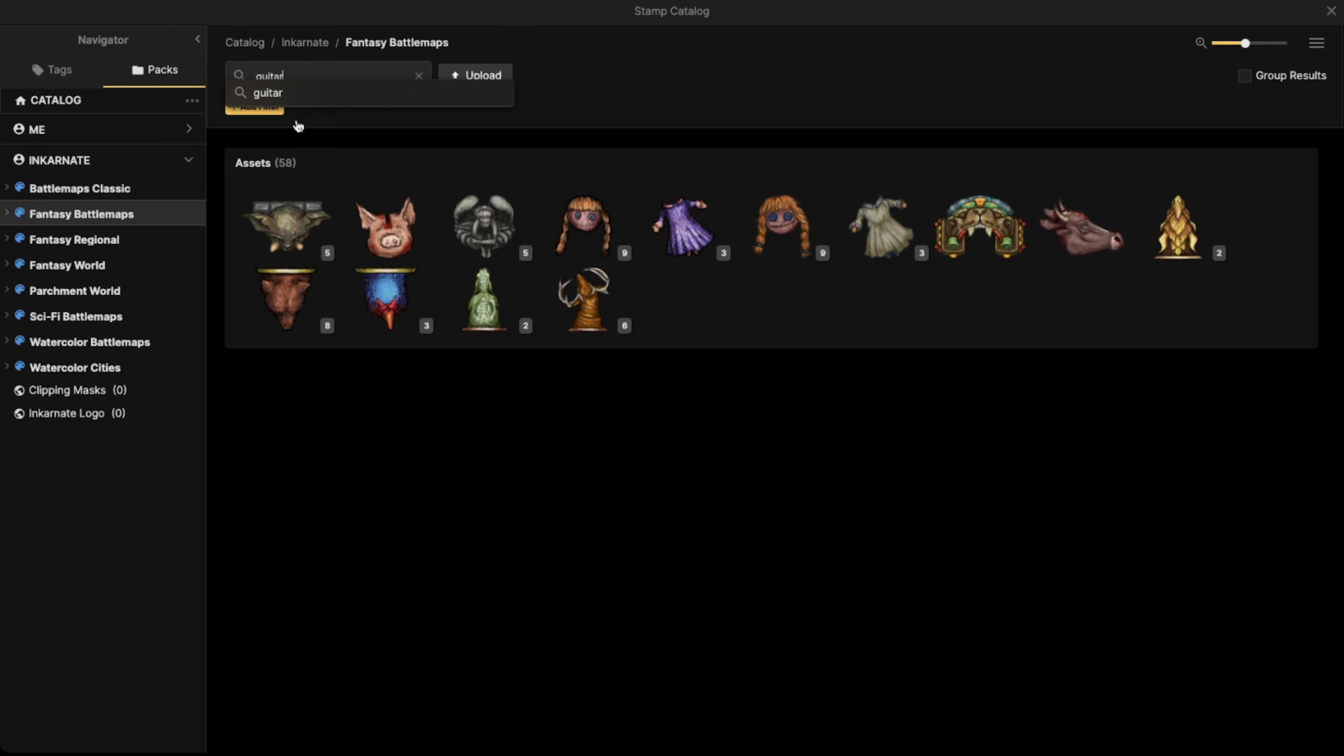
key("Return")
left_click(310, 226)
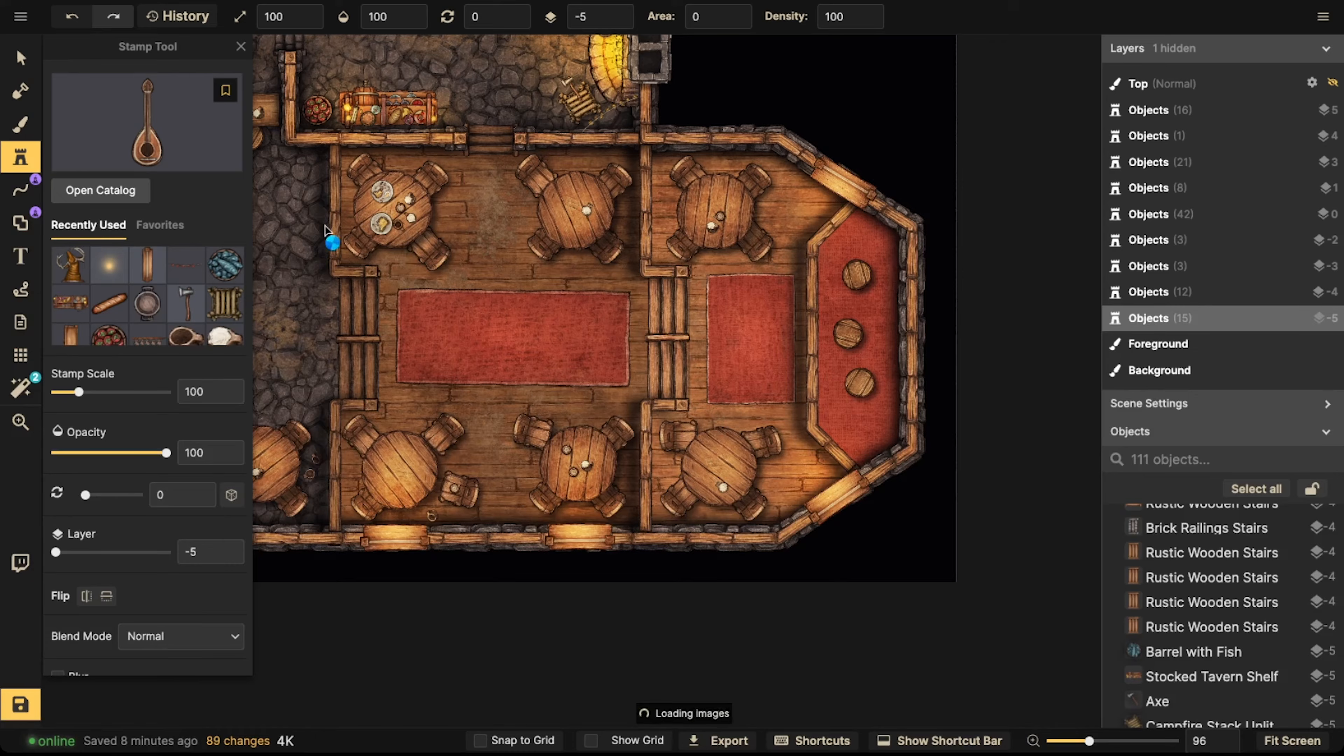
Place the guitar at scale 80 and rotation 330 on layer -5, leaning against the stage's northernmost stool
scroll(870, 287, "down", 2, "alt")
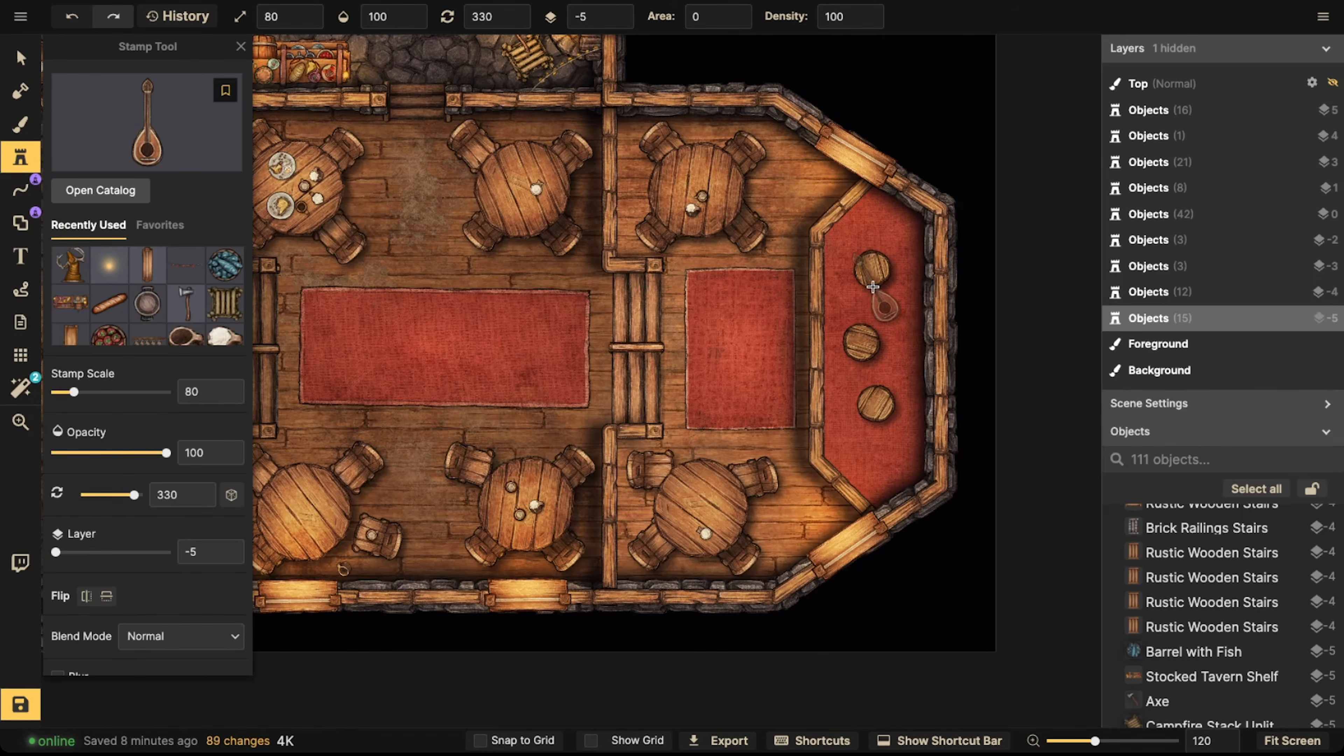
left_click(882, 284)
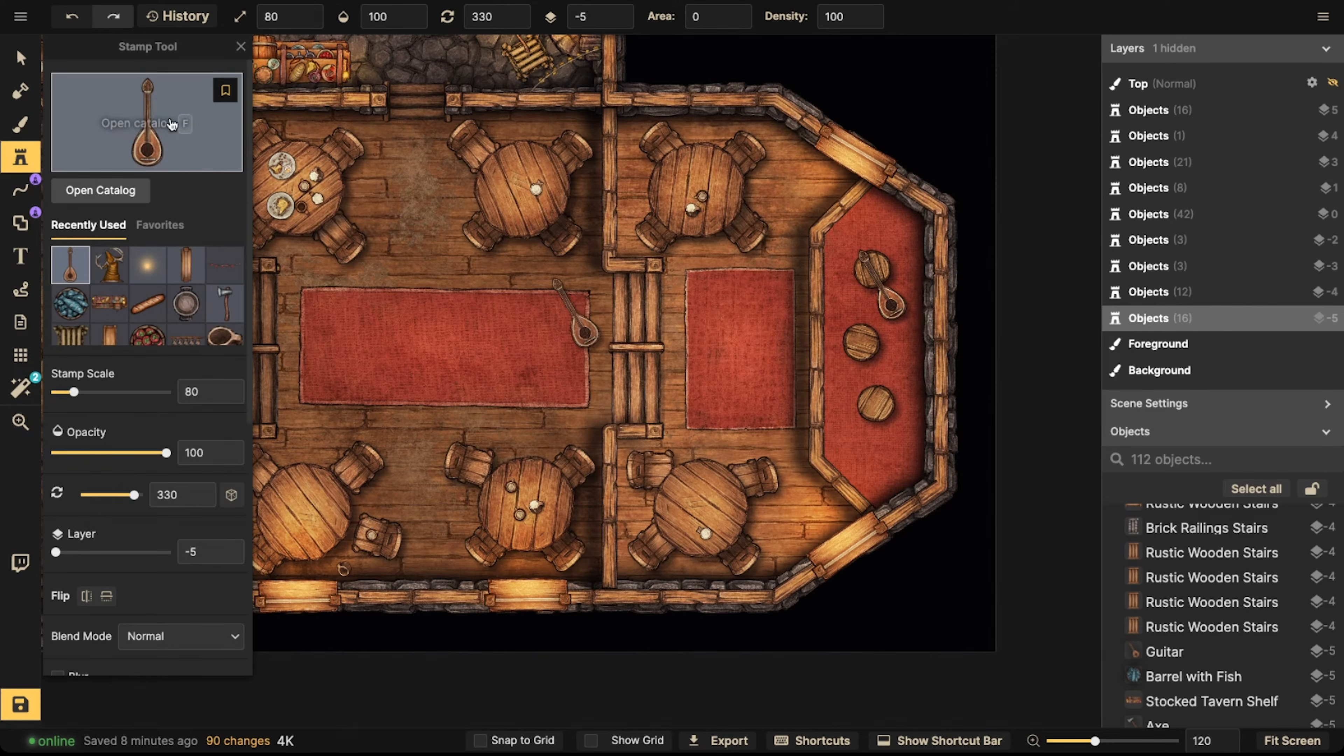
left_click(20, 57)
scroll(678, 315, "down", 2)
middle_click_drag(678, 315, 722, 388)
scroll(828, 331, "down", 1)
left_click(891, 341)
key("Escape")
Search the stamp catalog for "kitchen" and choose the two-variant wooden kitchen sink
scroll(669, 334, "down", 3)
middle_click_drag(582, 388, 721, 389)
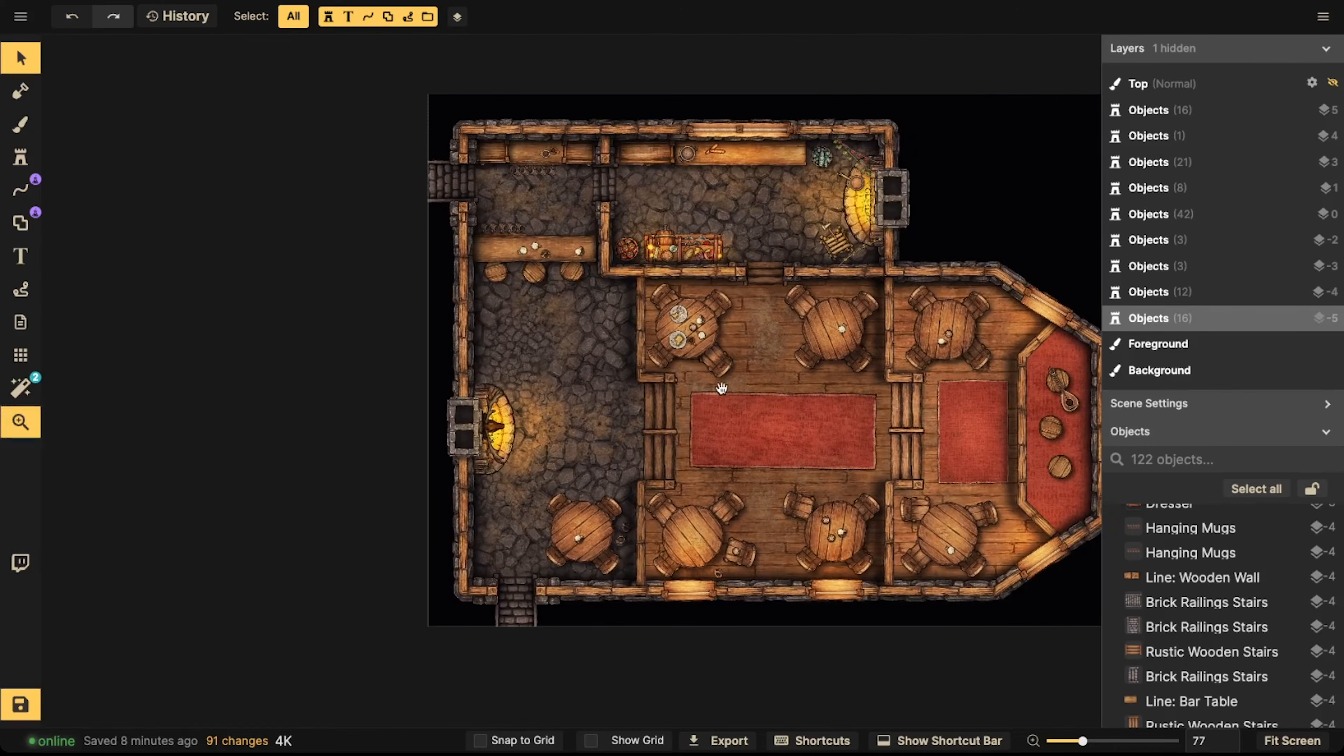
scroll(689, 256, "up", 3)
middle_click_drag(689, 256, 668, 306)
scroll(674, 224, "up", 3)
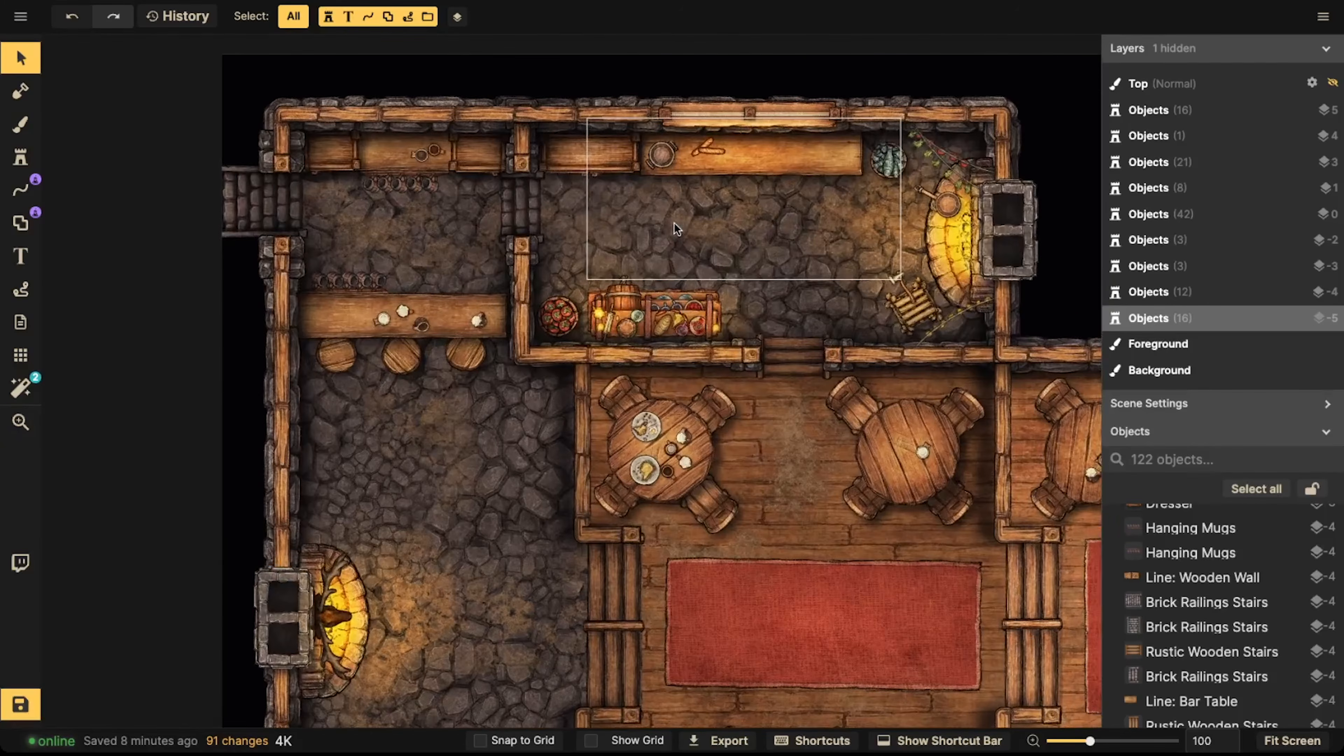
middle_click_drag(674, 223, 647, 249)
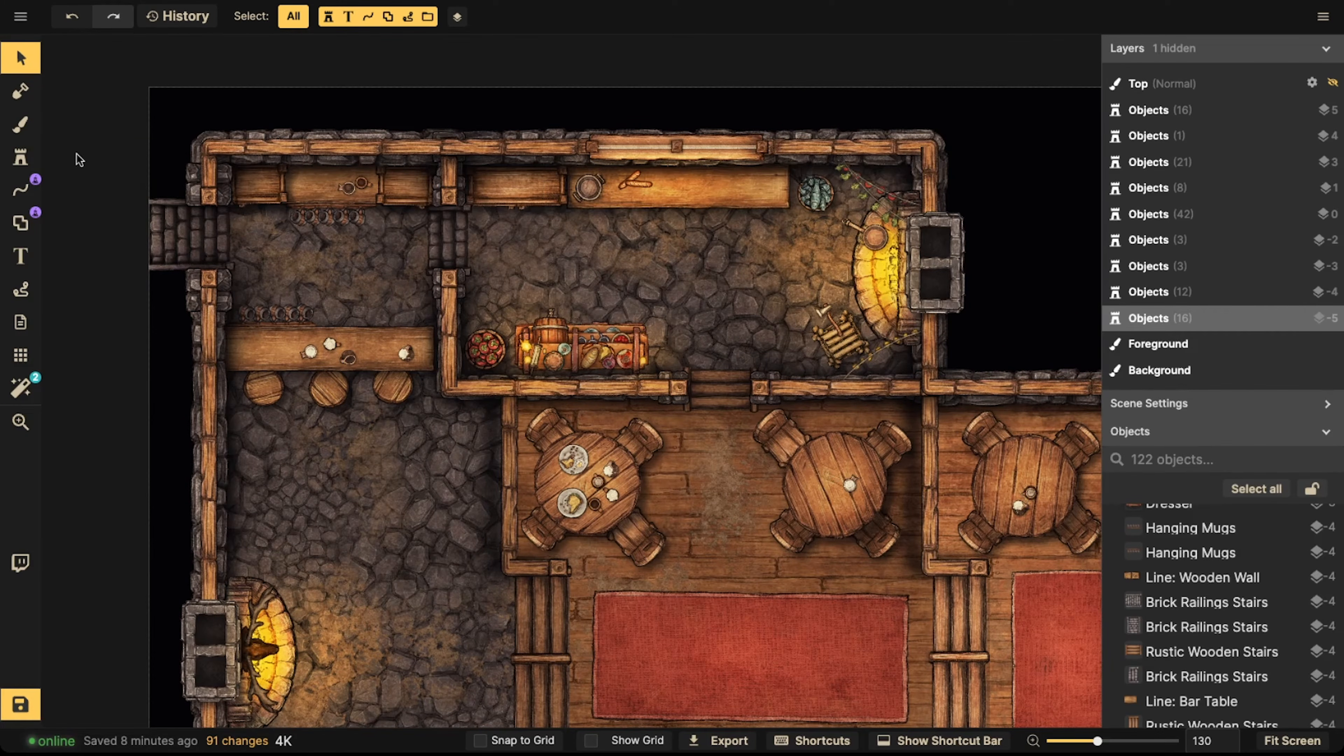
left_click(20, 157)
left_click(87, 136)
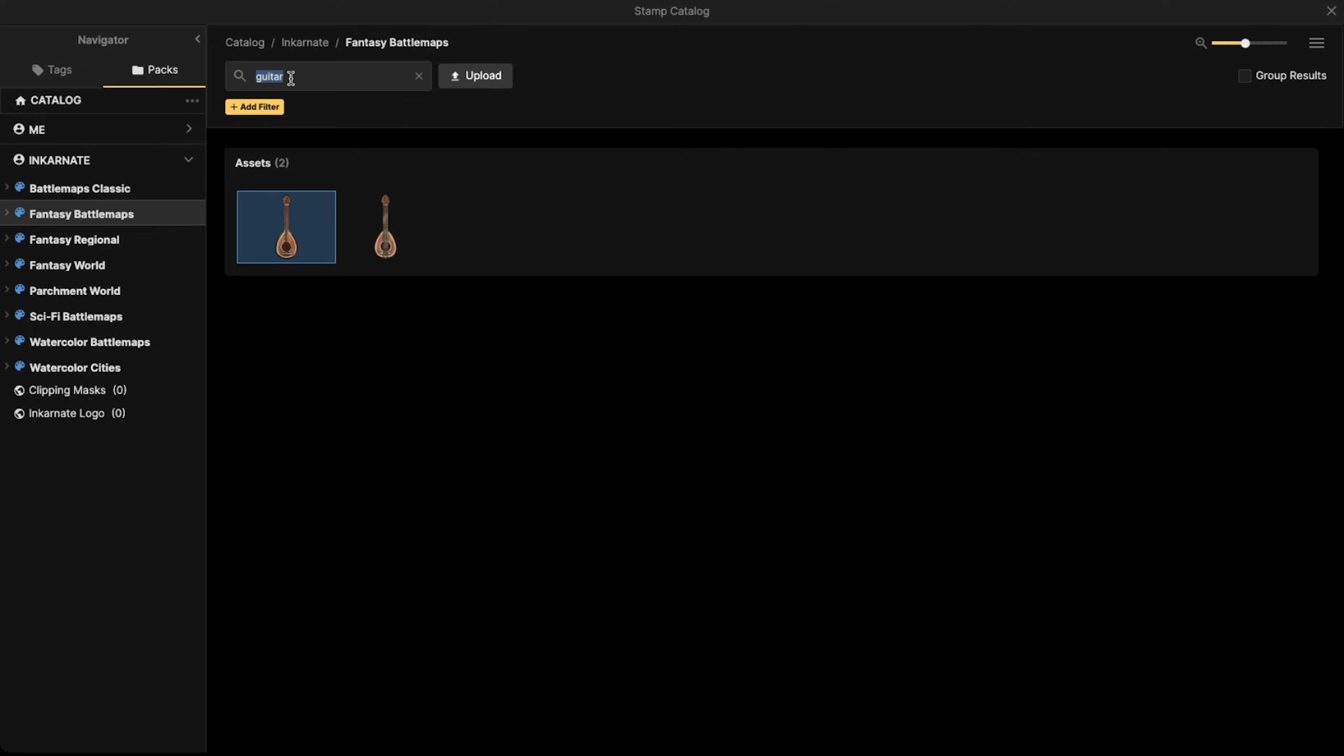
type("ki")
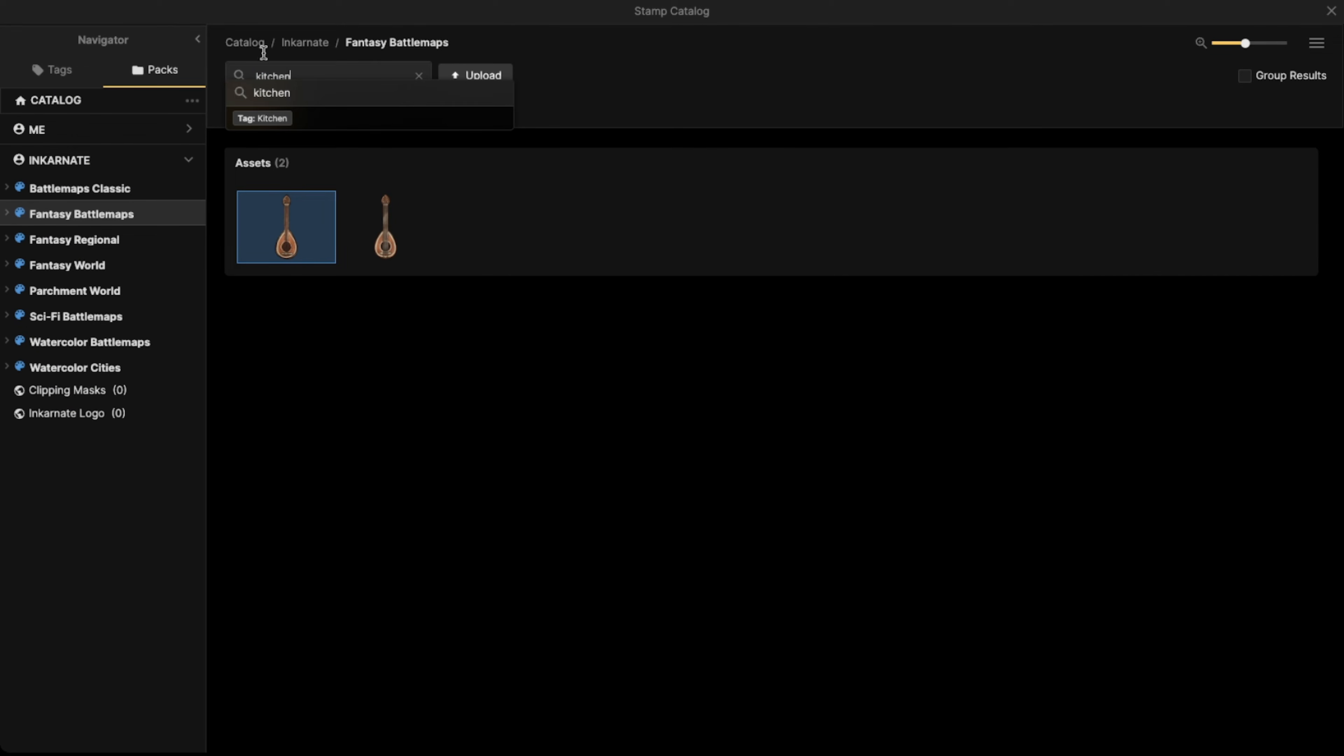
type("tchen")
key("Return")
scroll(711, 501, "down", 1)
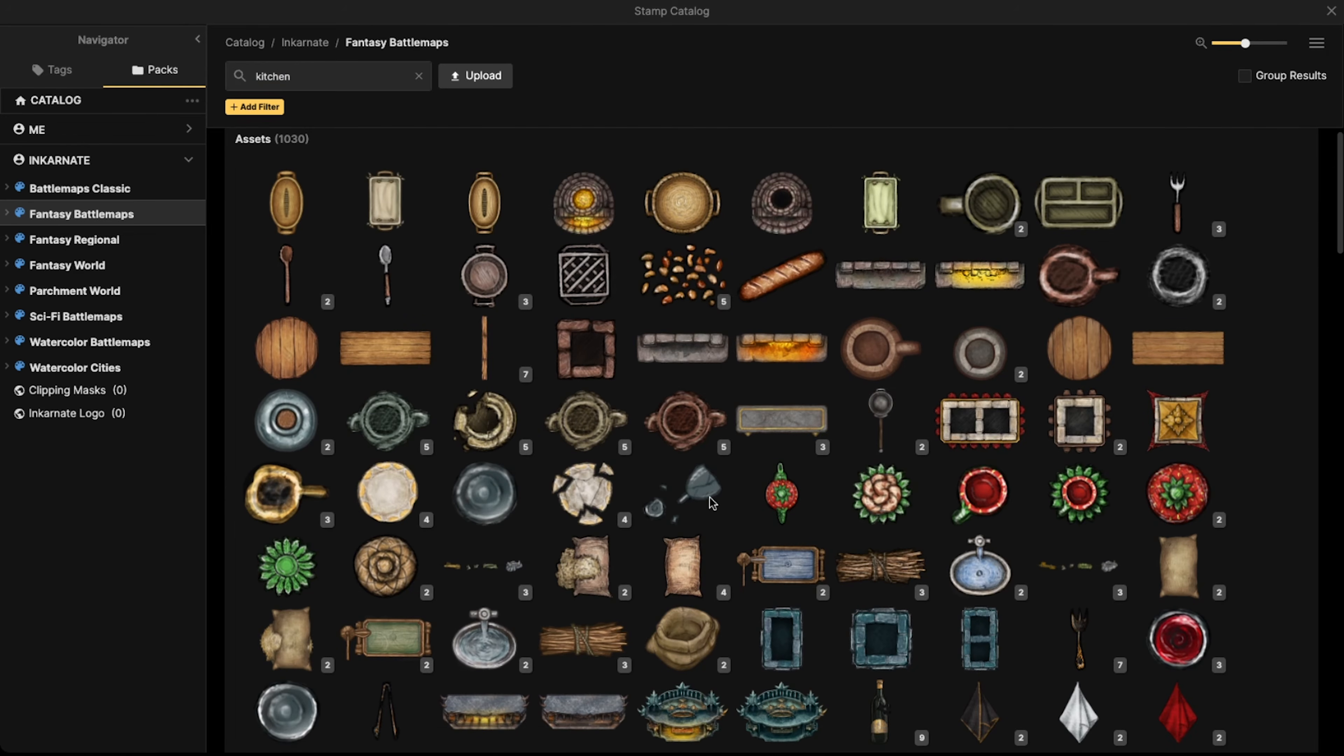
left_click(781, 564)
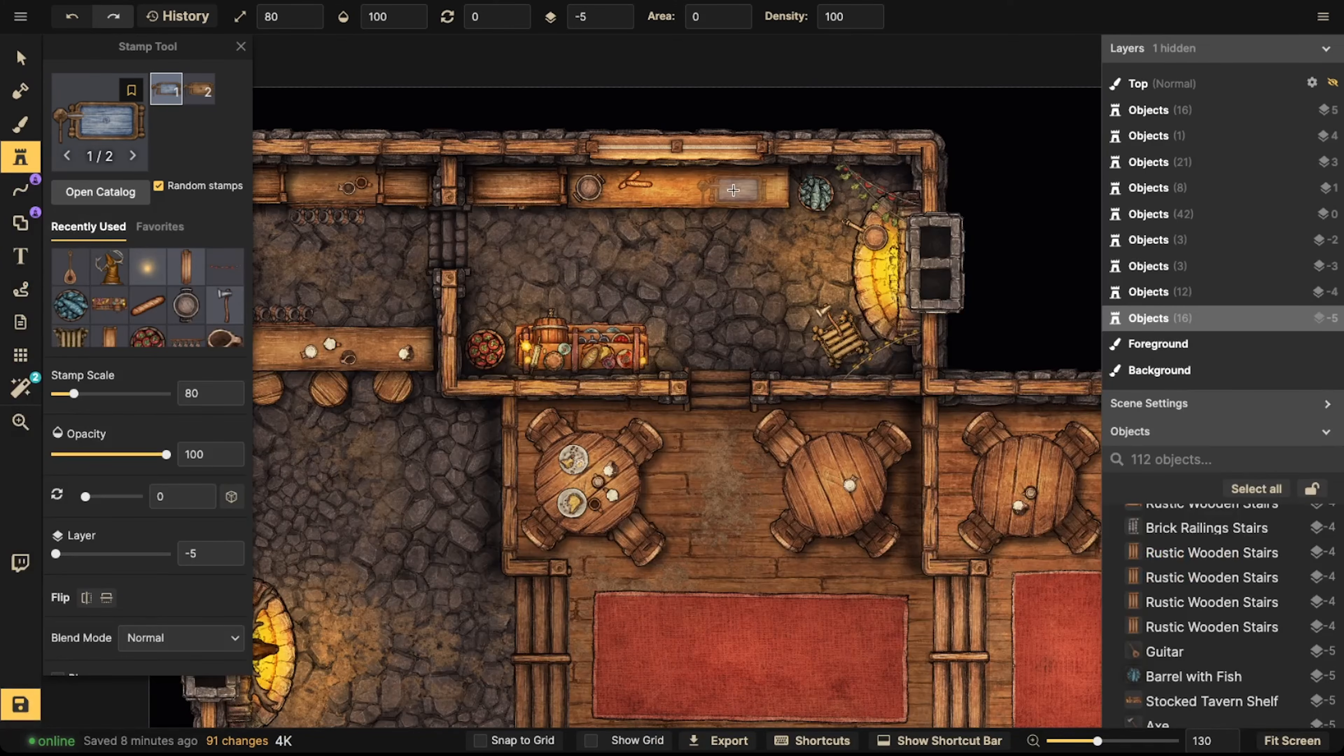
Place the wooden kitchen sink at scale 80 on the kitchen counter's east end, beside the barrel with fish
left_click(741, 188)
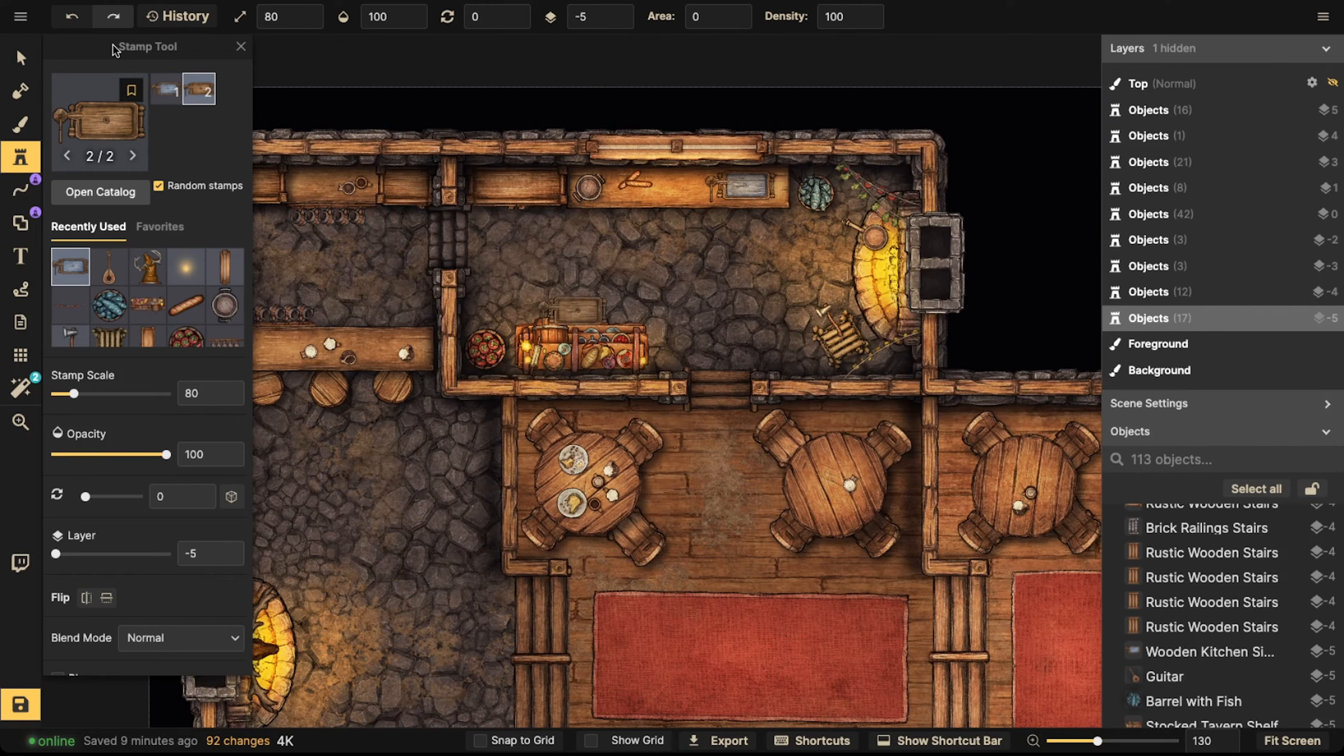
left_click(21, 57)
left_click(741, 190)
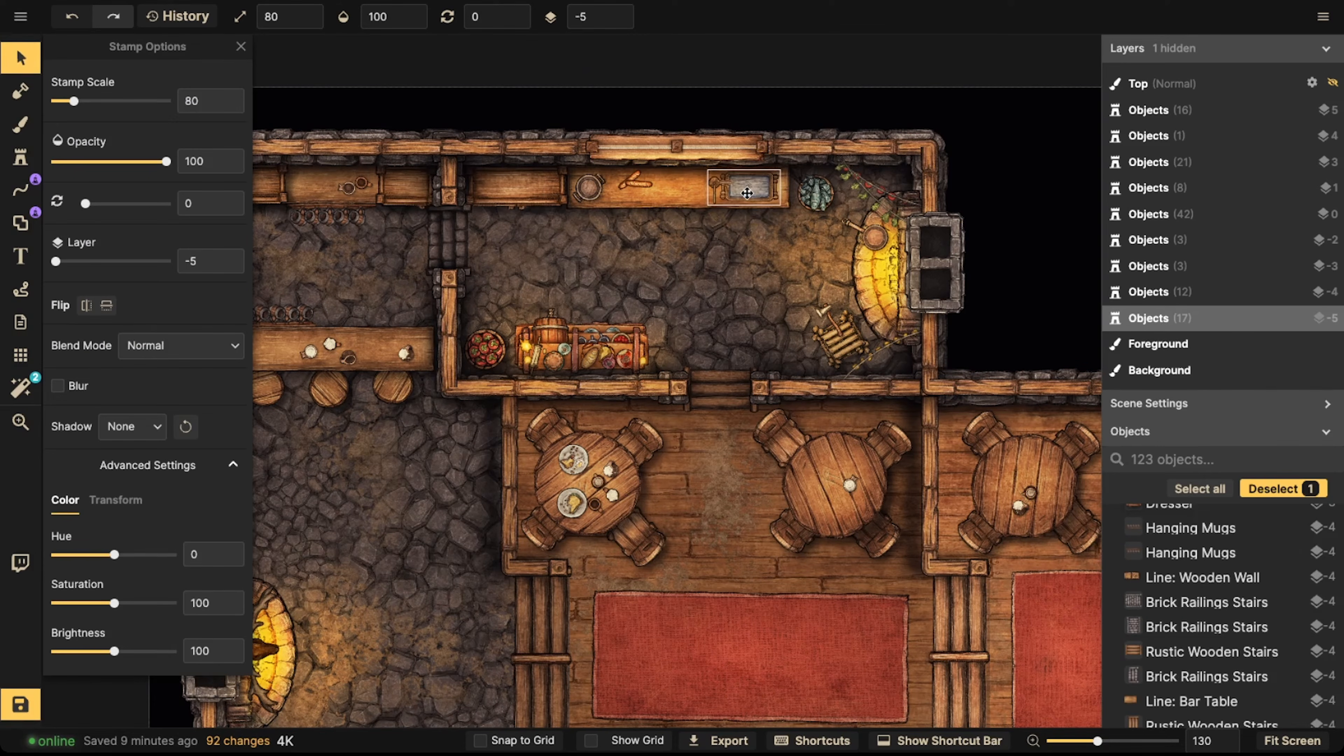
key("Escape")
Search the stamp catalog for "water" and choose the two-variant Barrel of Water
scroll(437, 227, "down", 3)
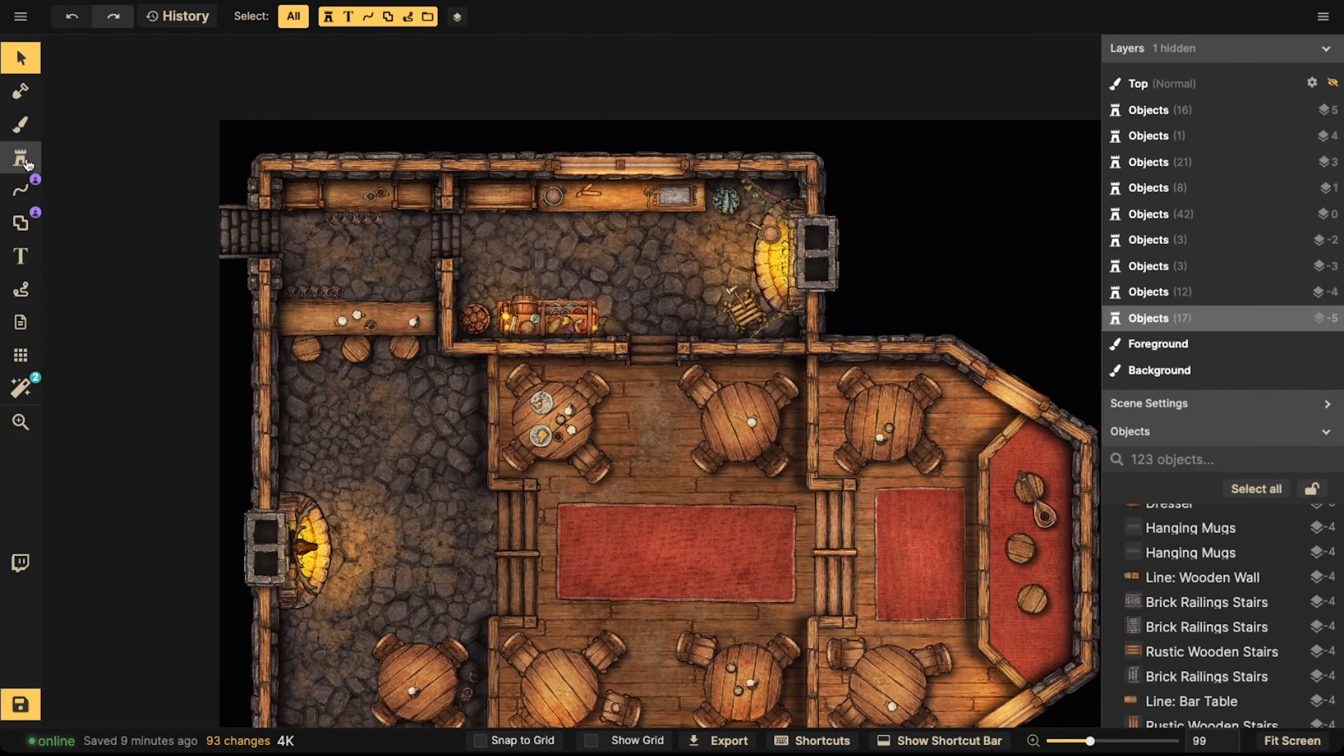
left_click(21, 158)
left_click(239, 100)
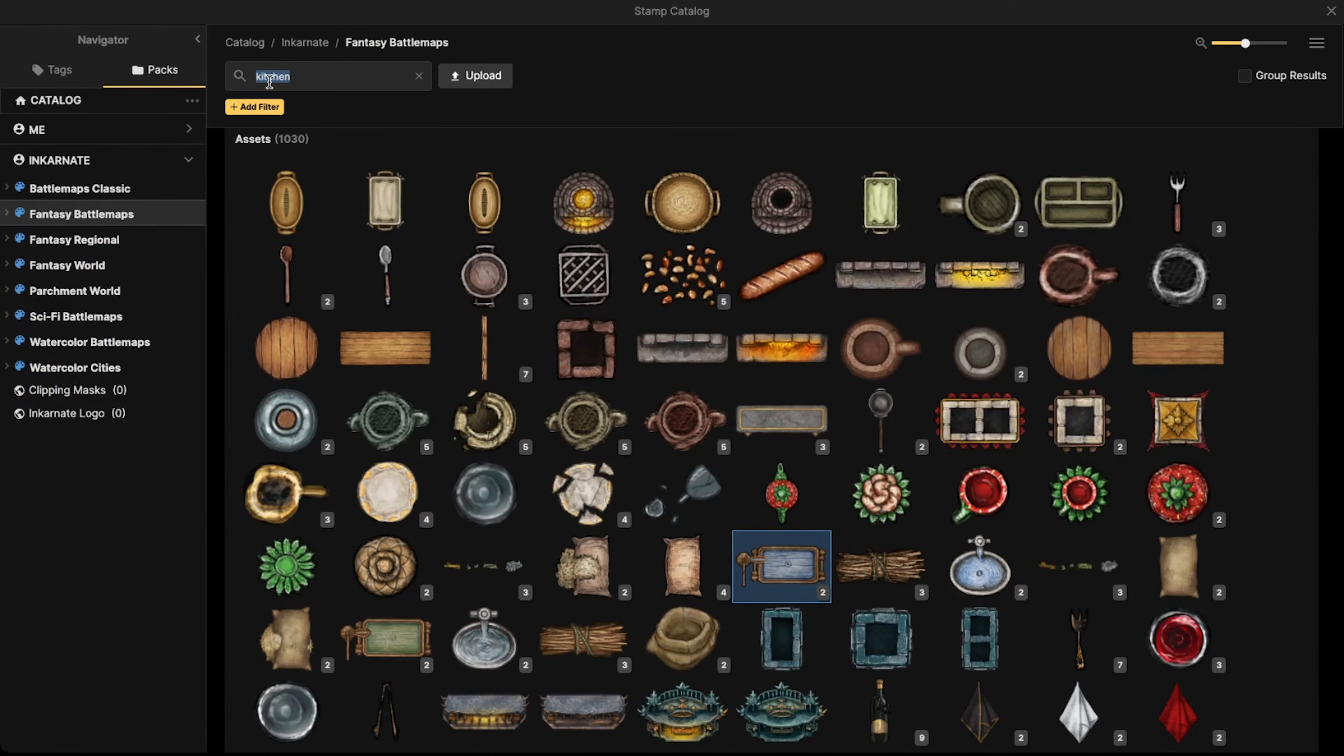
type("water")
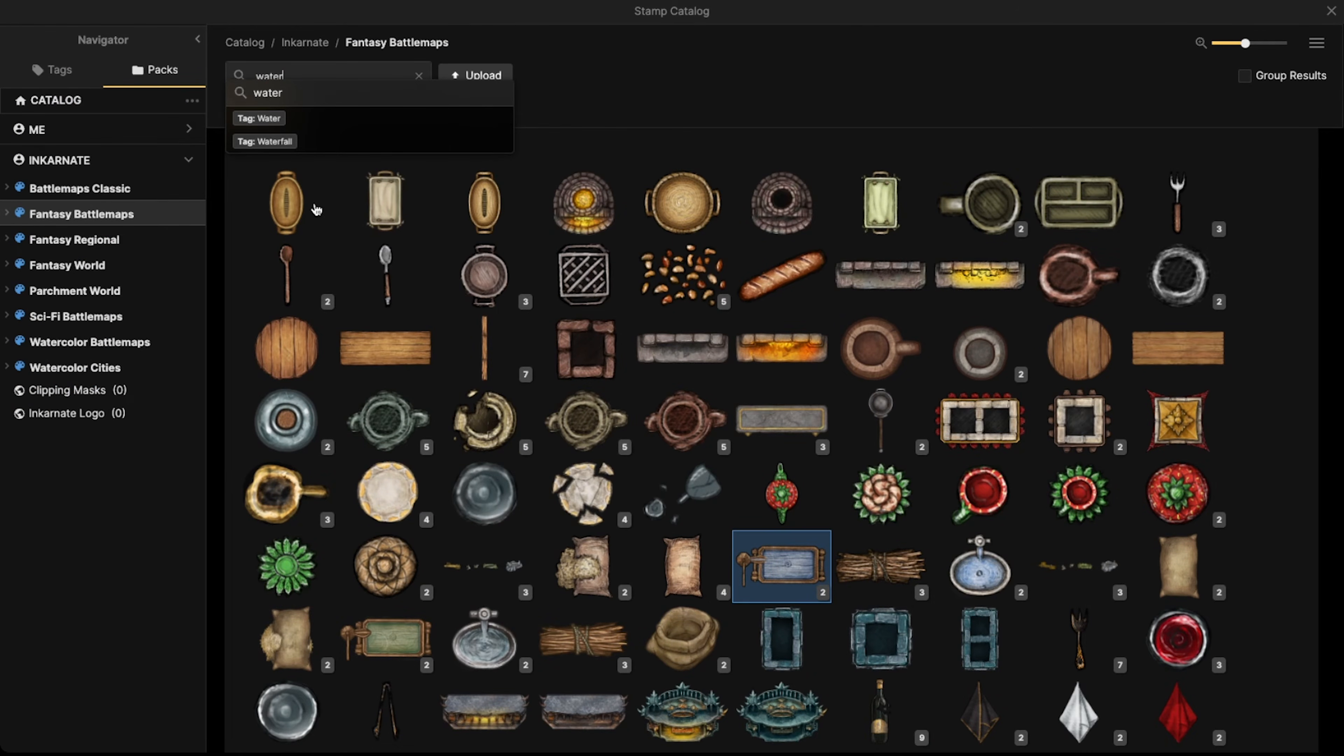
key("Return")
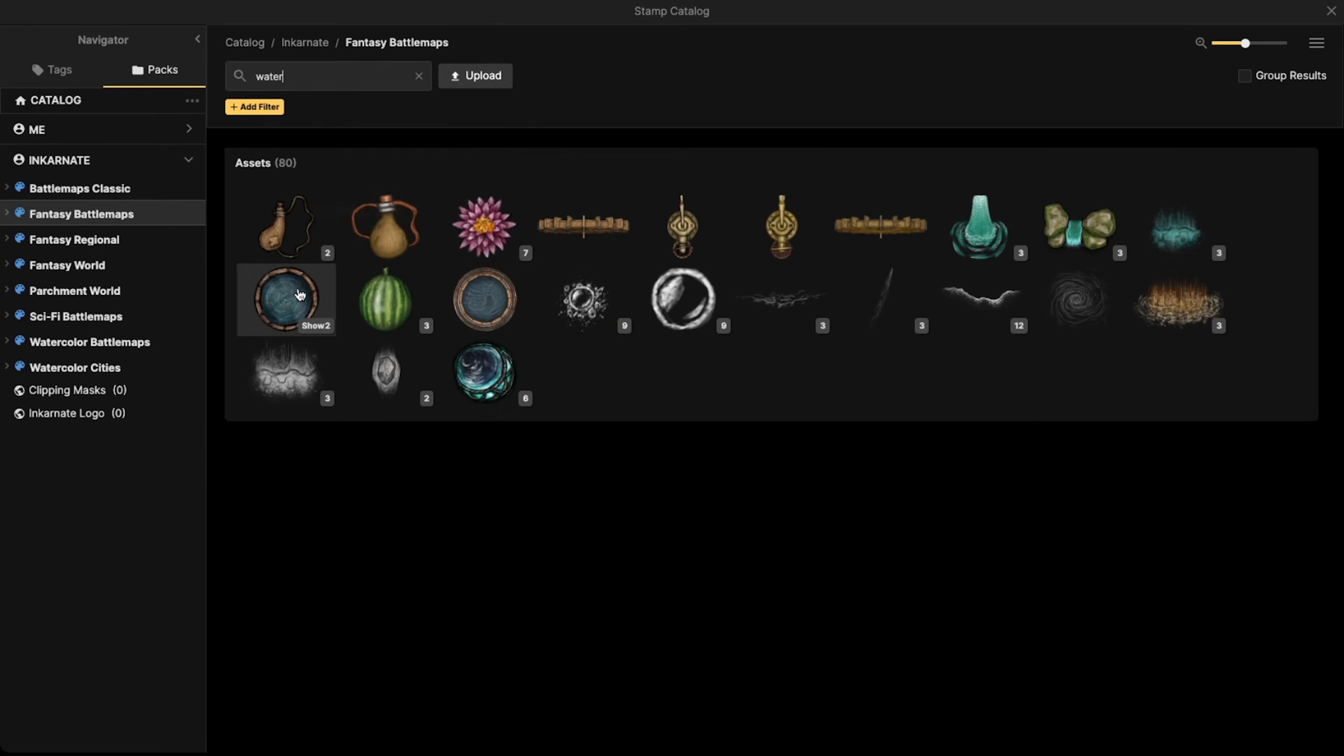
left_click(299, 295)
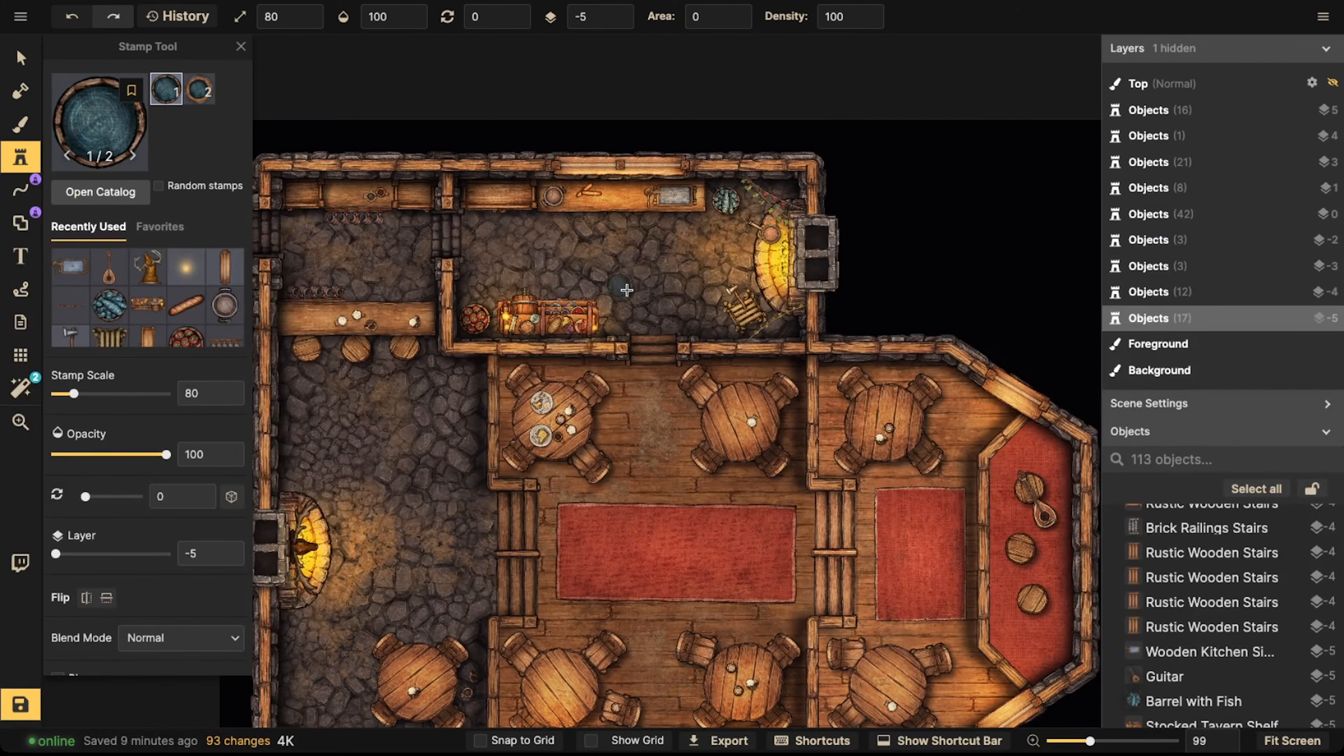
Place the Barrel of Water at scale 80, rotated to 60 degrees, against the east end of the kitchen's stocked tavern shelf
scroll(703, 254, "up", 4, "shift")
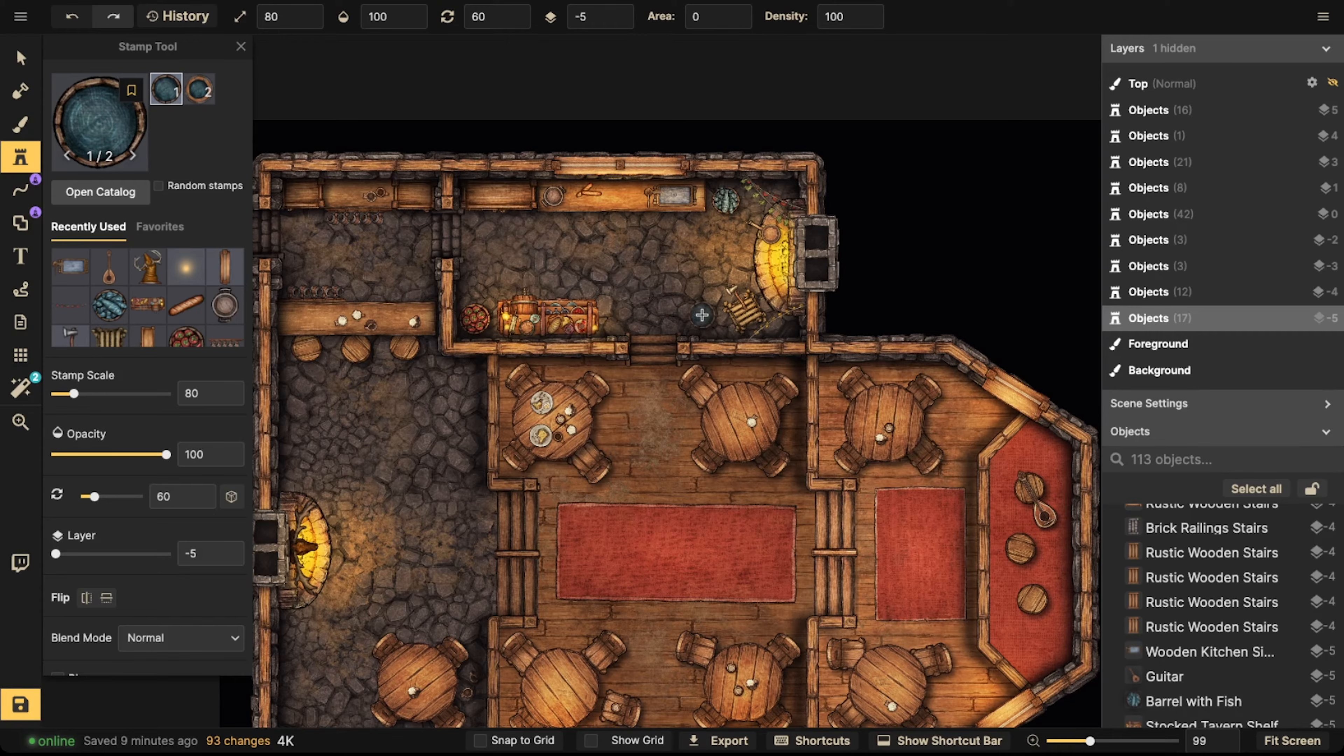
left_click(614, 313)
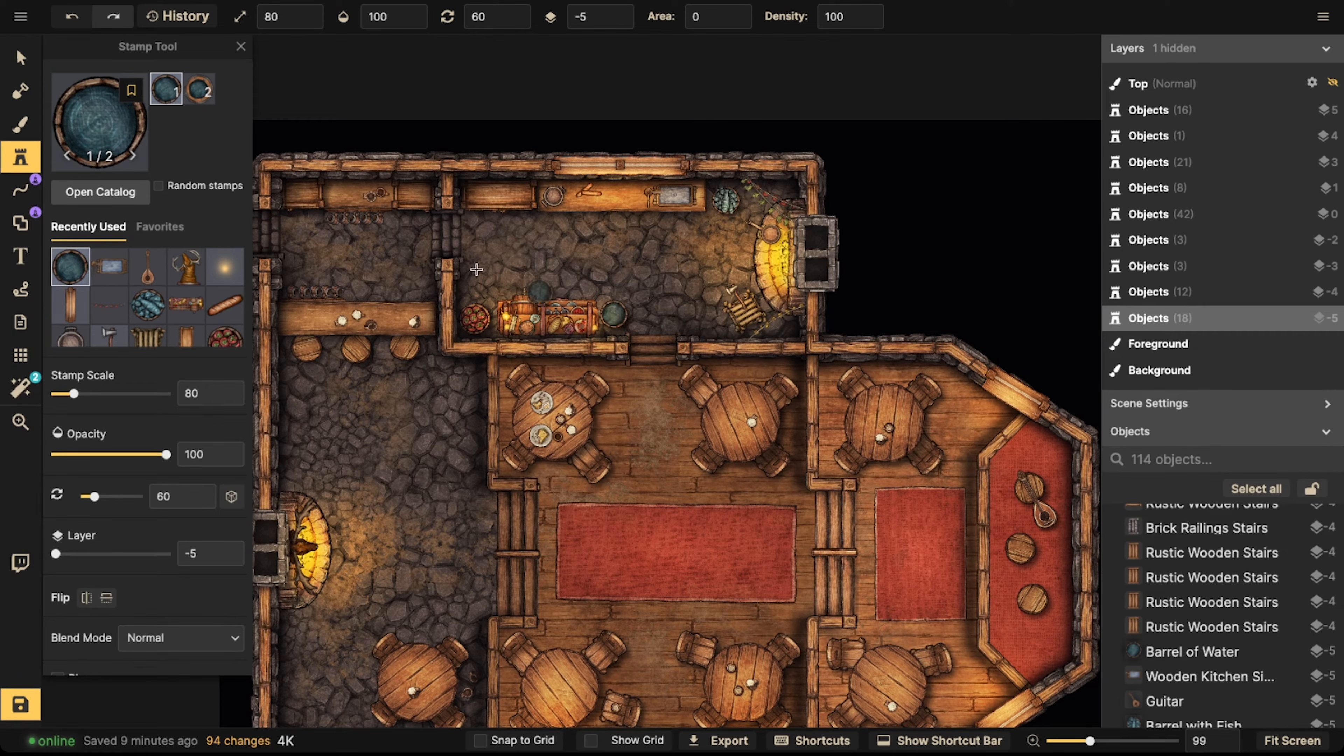
left_click(21, 57)
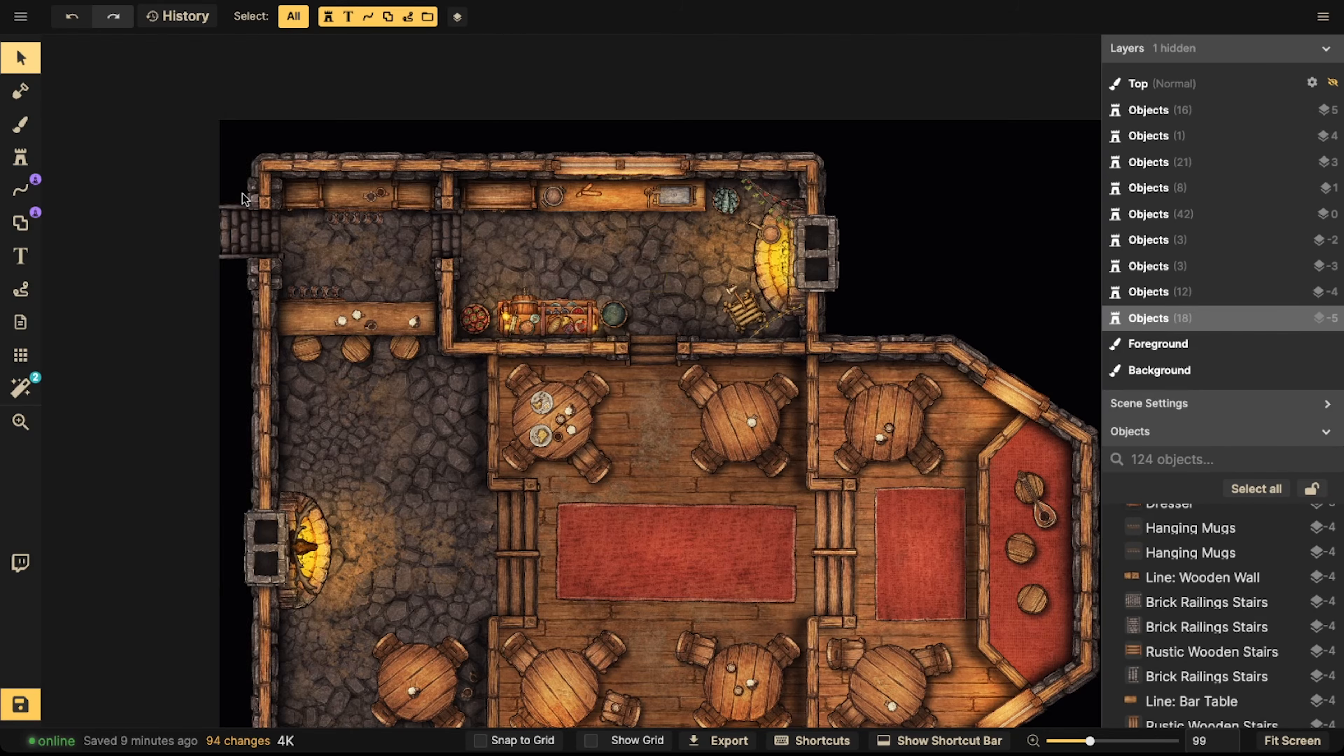
Search the Fantasy Battlemaps stamp catalog for "staff"
scroll(320, 248, "down", 2)
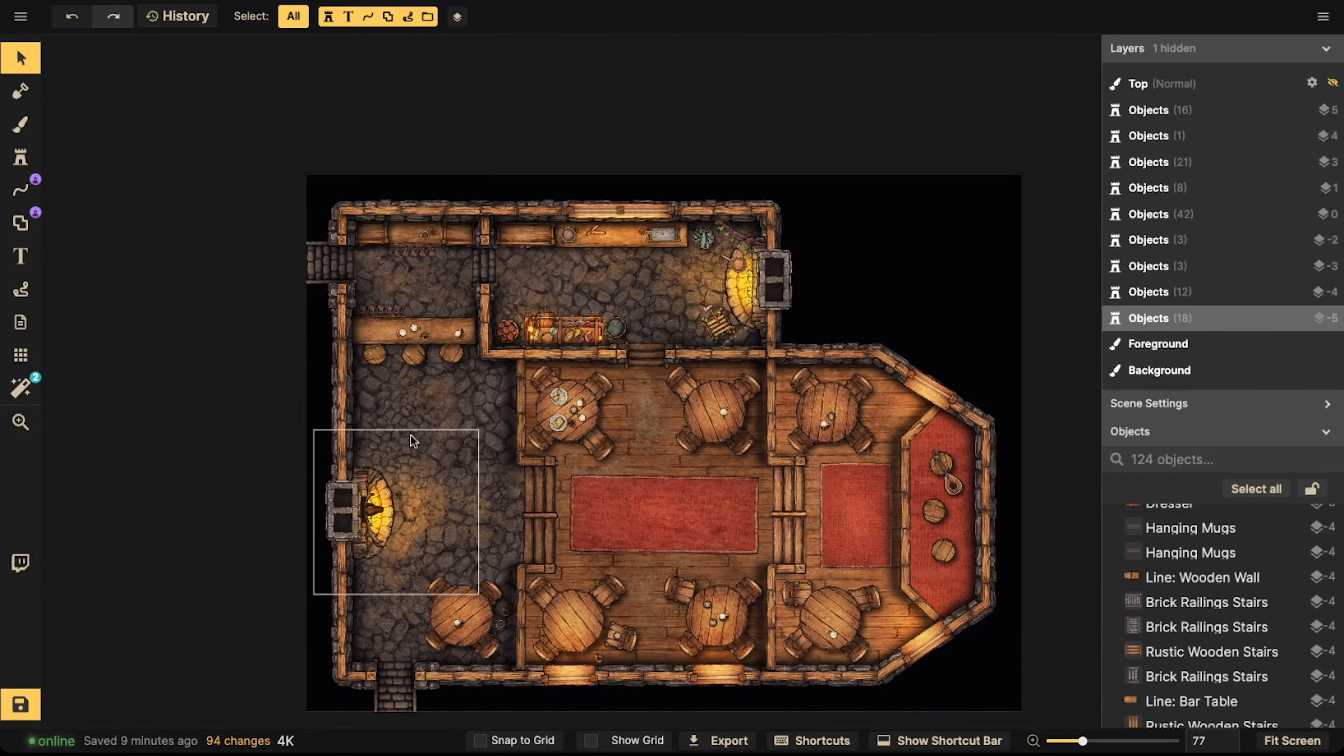
scroll(543, 437, "up", 1)
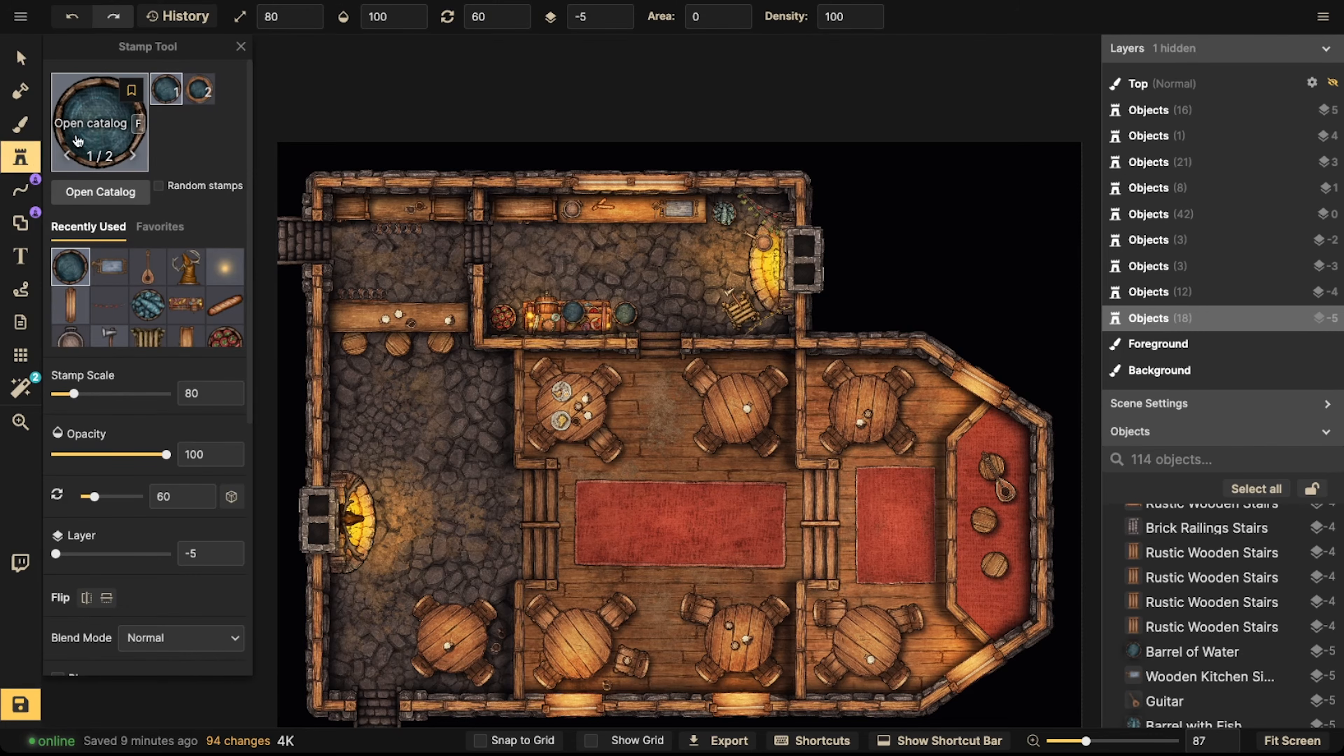
double_click(280, 80)
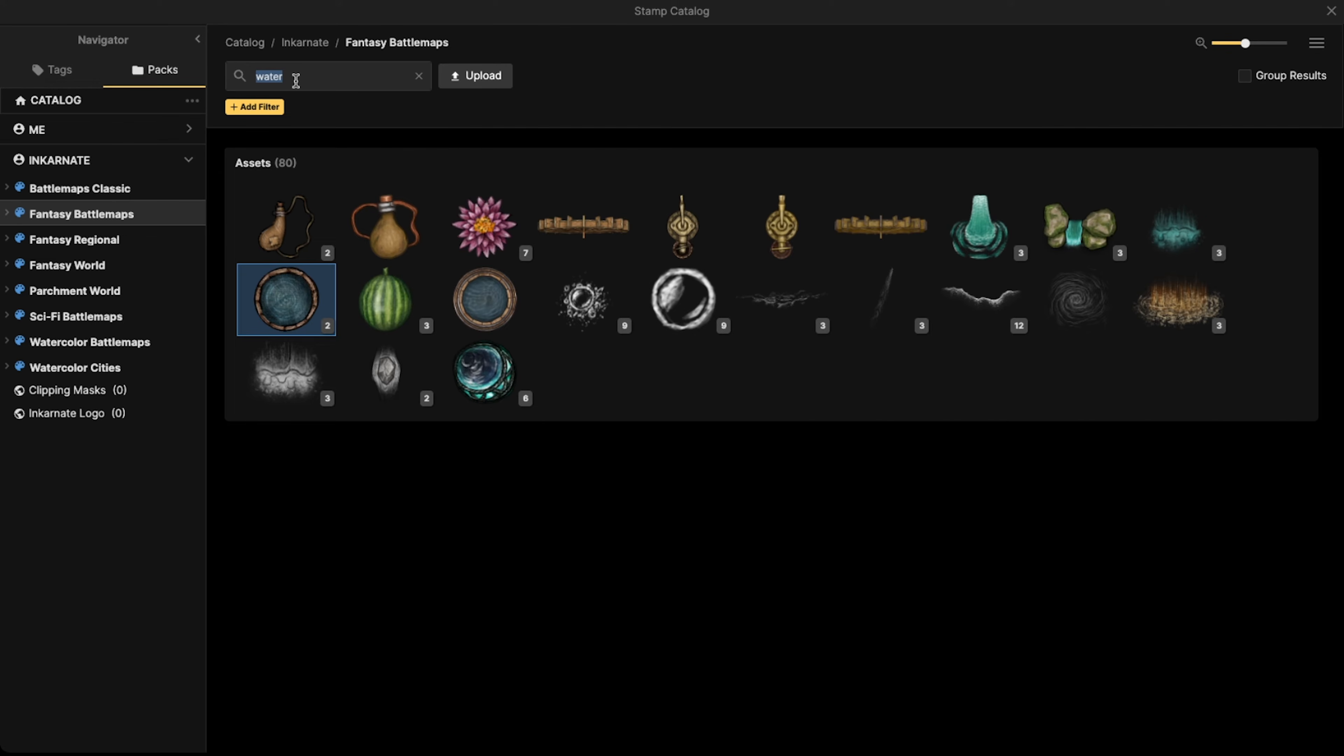
type("staff")
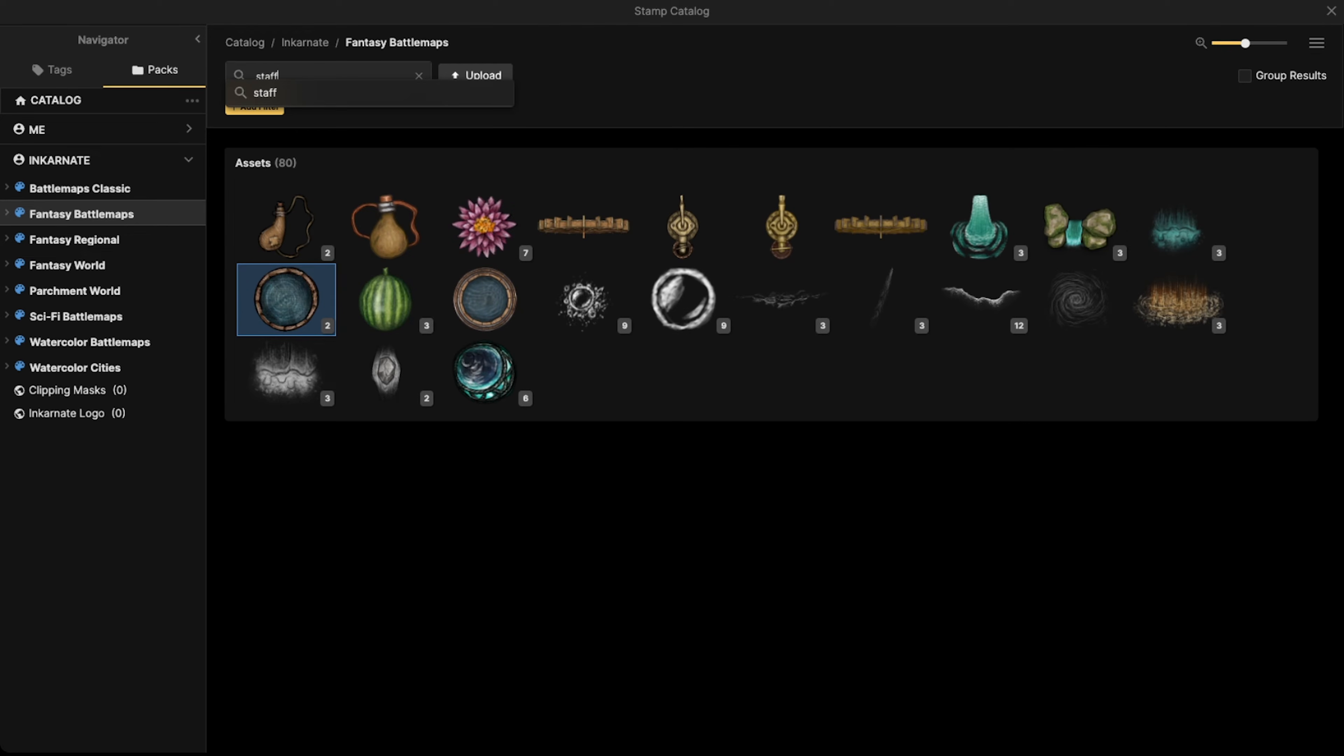
key("Return")
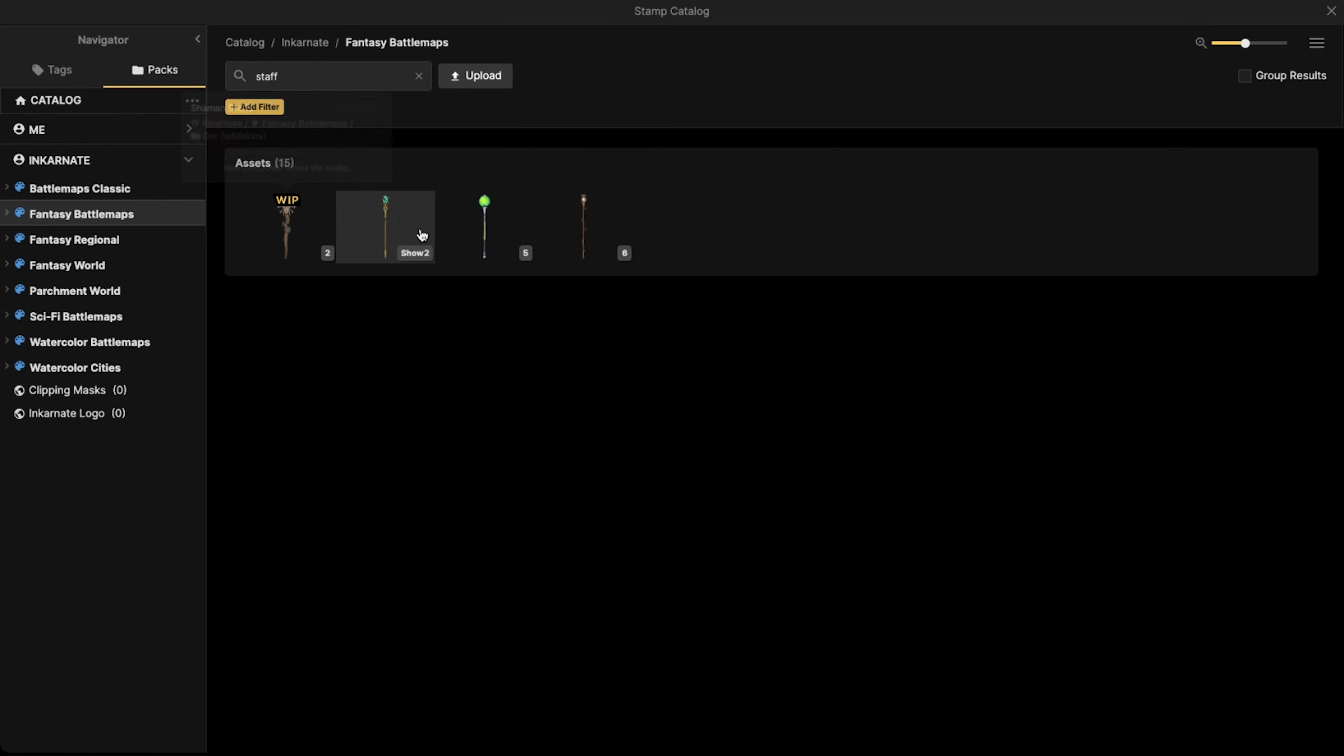
Place the green-orbed Magic Staff at scale 80, rotated to 330 degrees, on the dining hall's northeast table and put it on layer 2
left_click(421, 235)
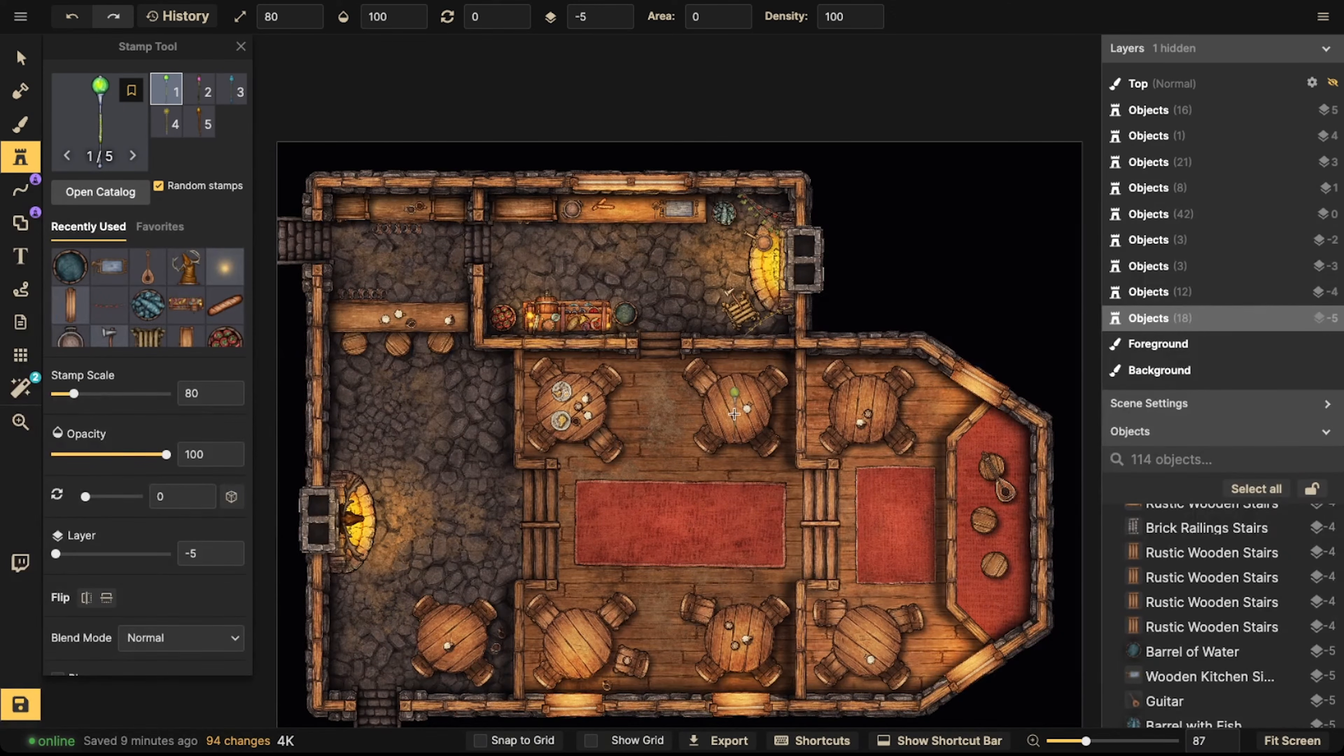
left_click(733, 414)
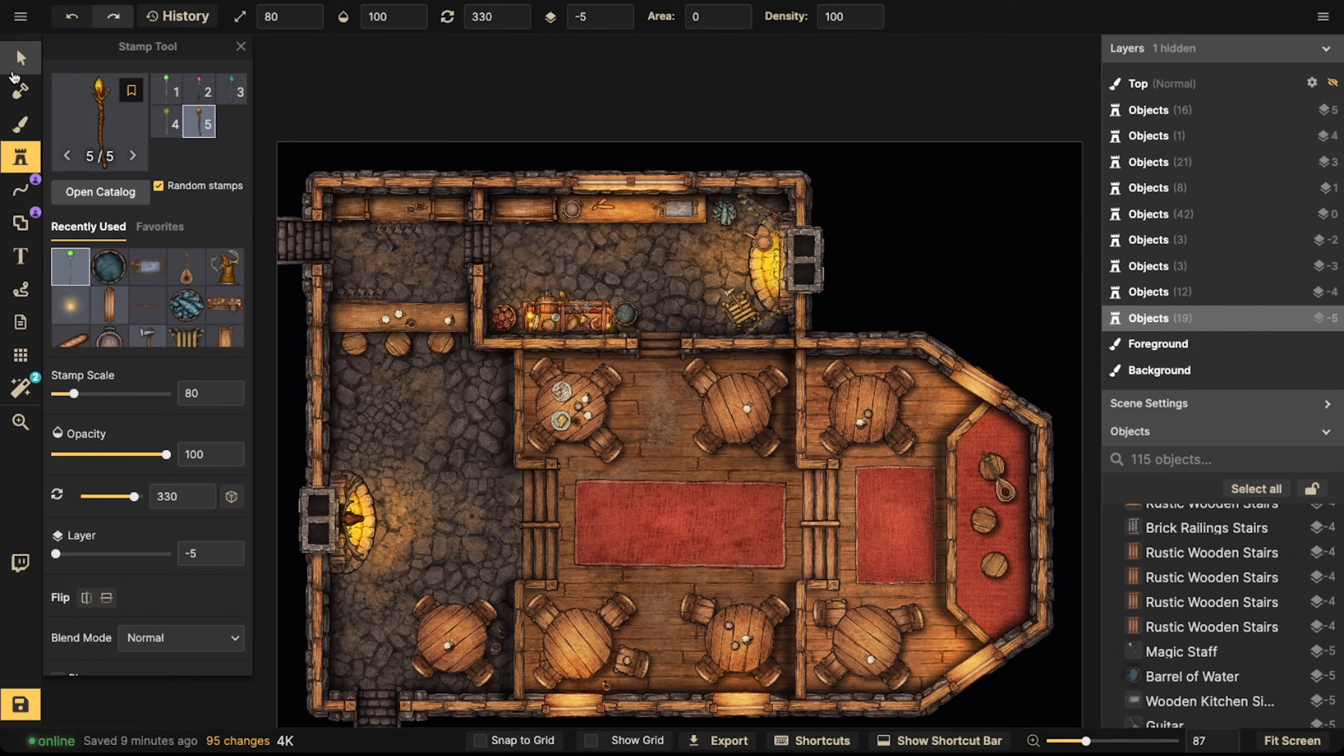
left_click(20, 60)
left_click(627, 17)
left_click(618, 12)
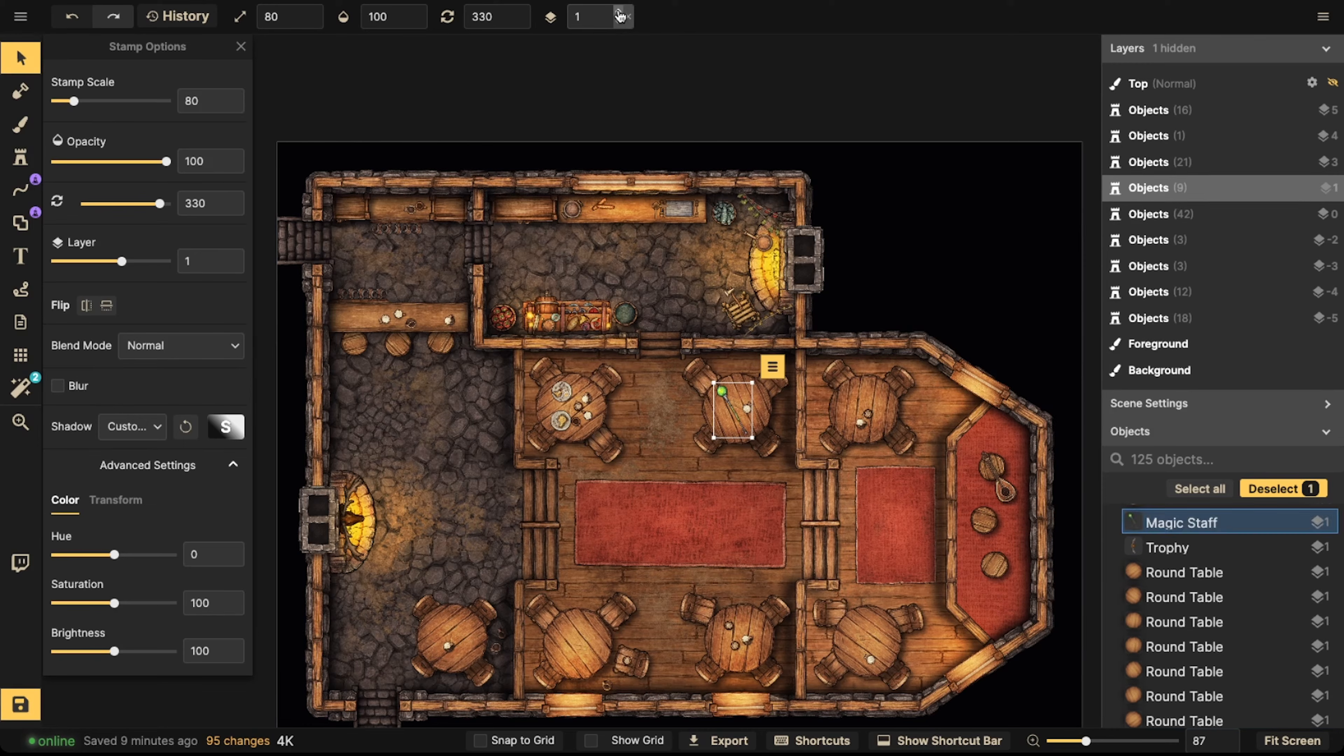
left_click(620, 12)
left_click(600, 93)
Search the stamp catalog for "daggers" and choose the gold-handled Holy Dagger
left_click(19, 157)
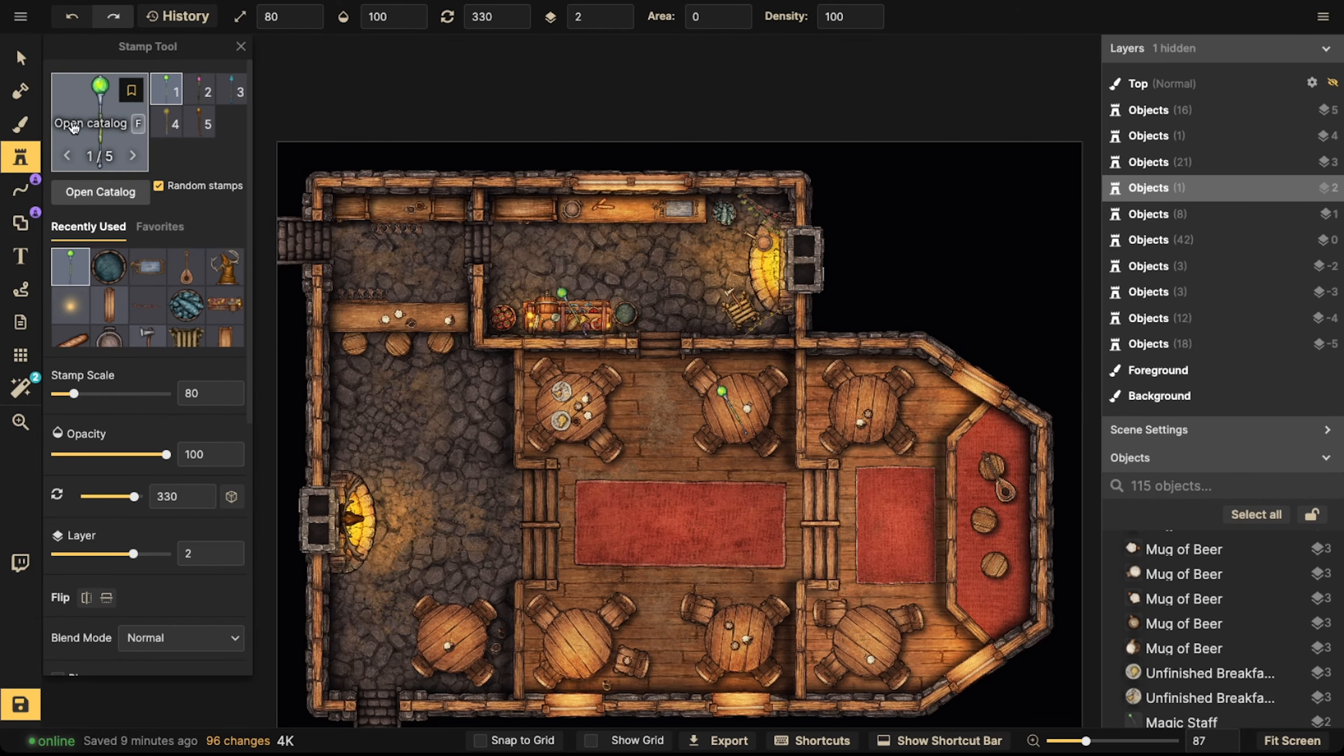
key("f")
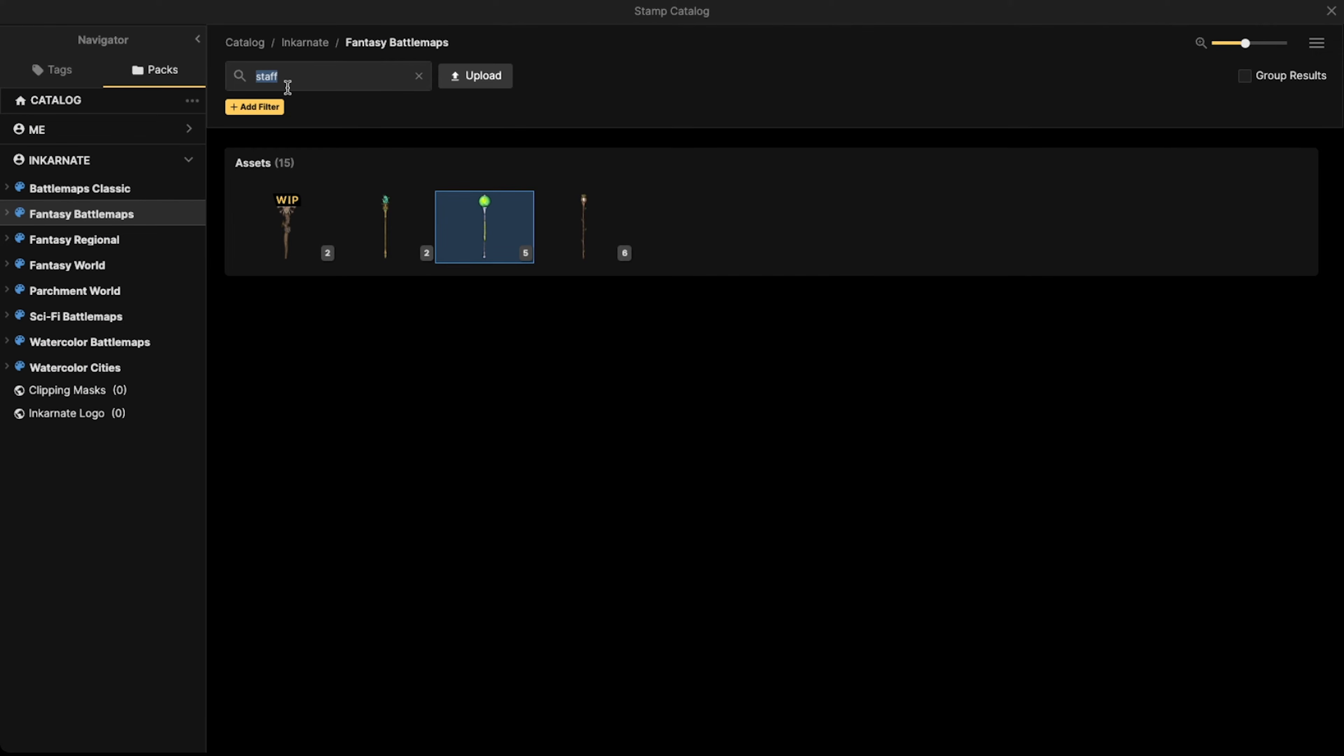
type("daggers")
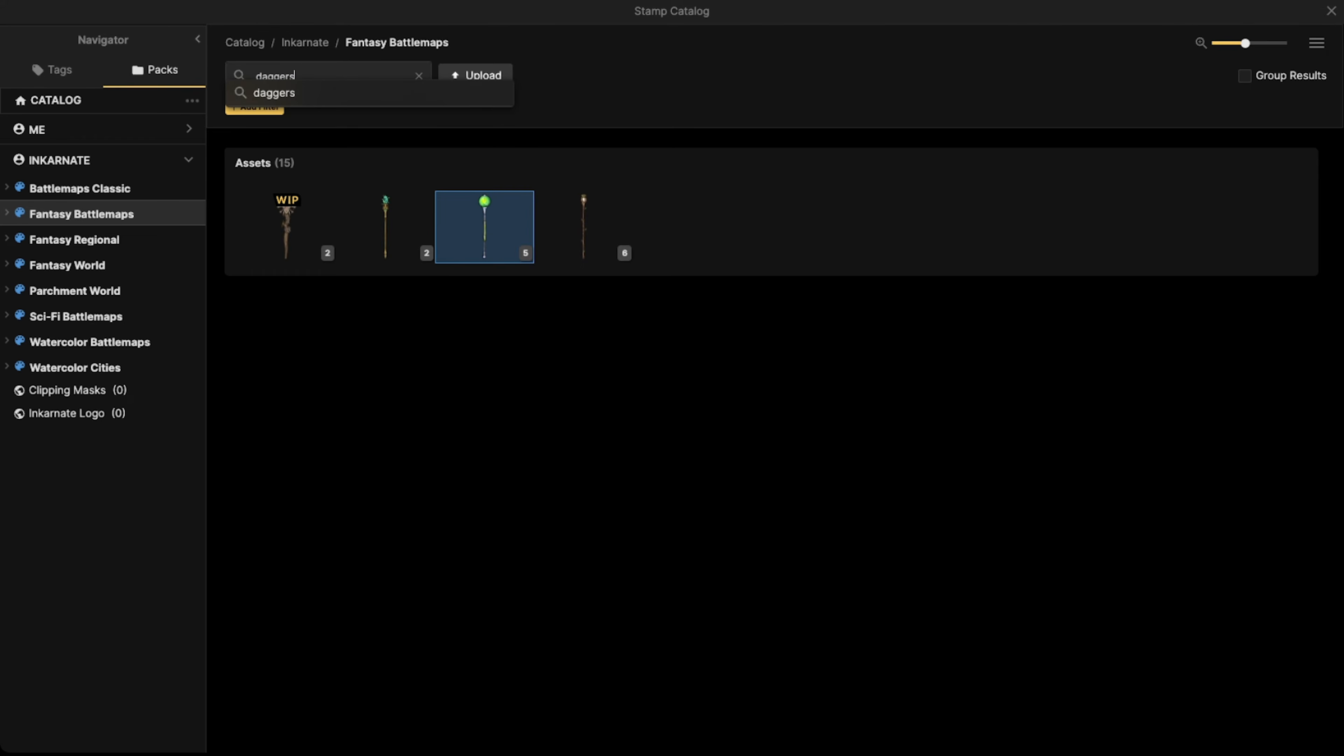
key("Return")
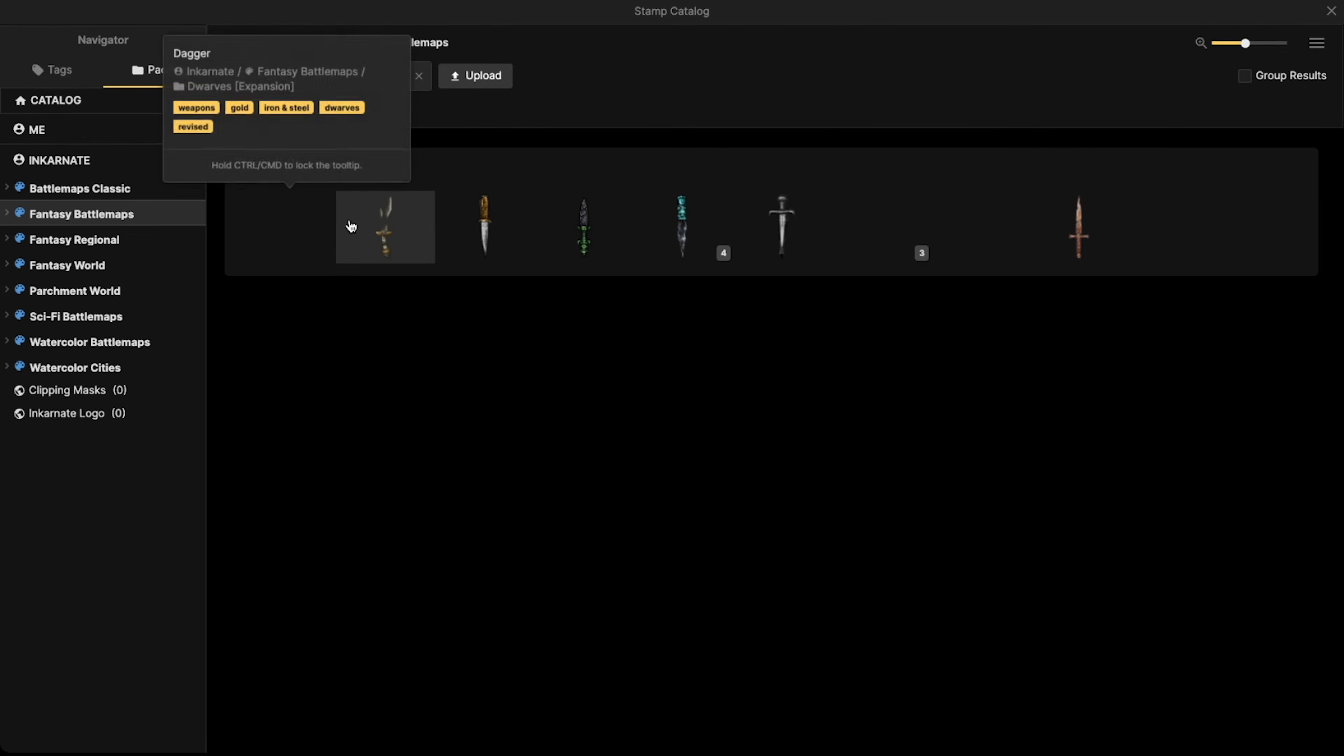
left_click(479, 233)
Place three Holy Daggers at scale 80, each rotated differently, on the round table south of the small red carpet
scroll(842, 492, "up", 5)
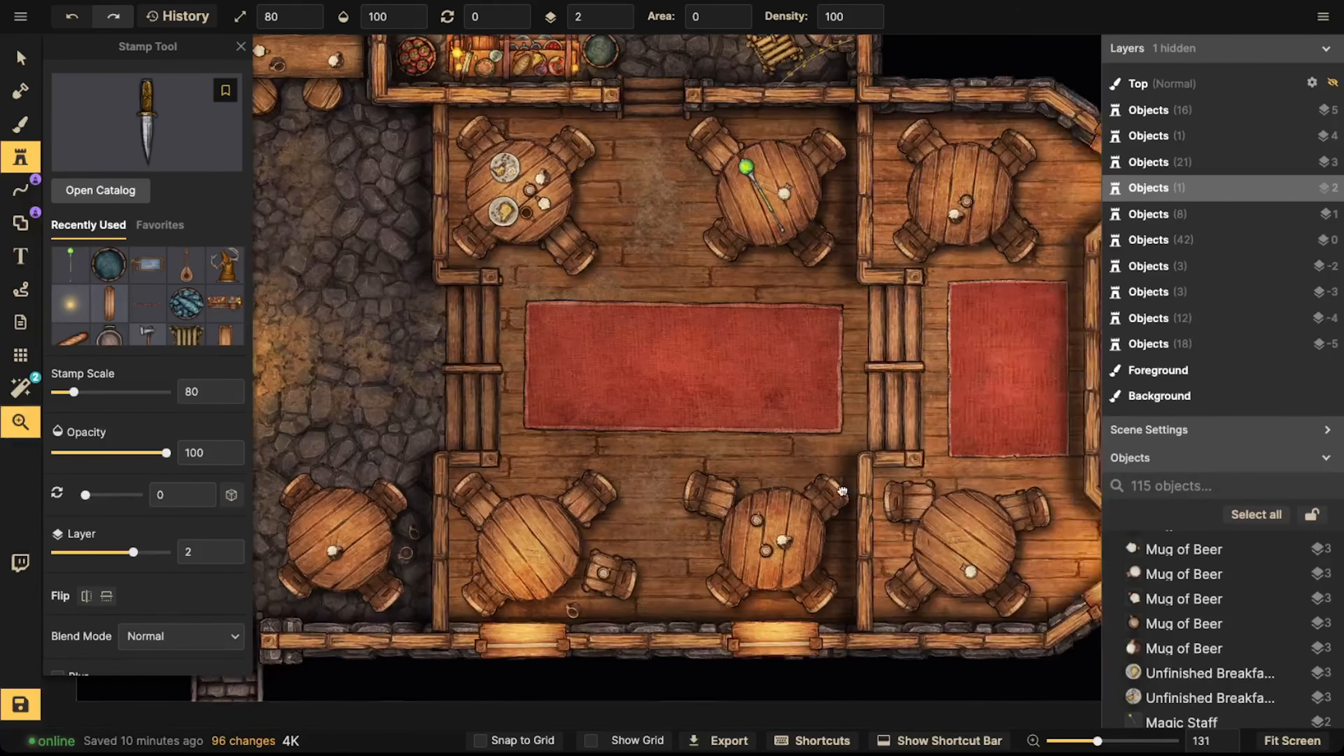
left_click_drag(842, 491, 505, 457)
scroll(600, 493, "down", 1, "shift")
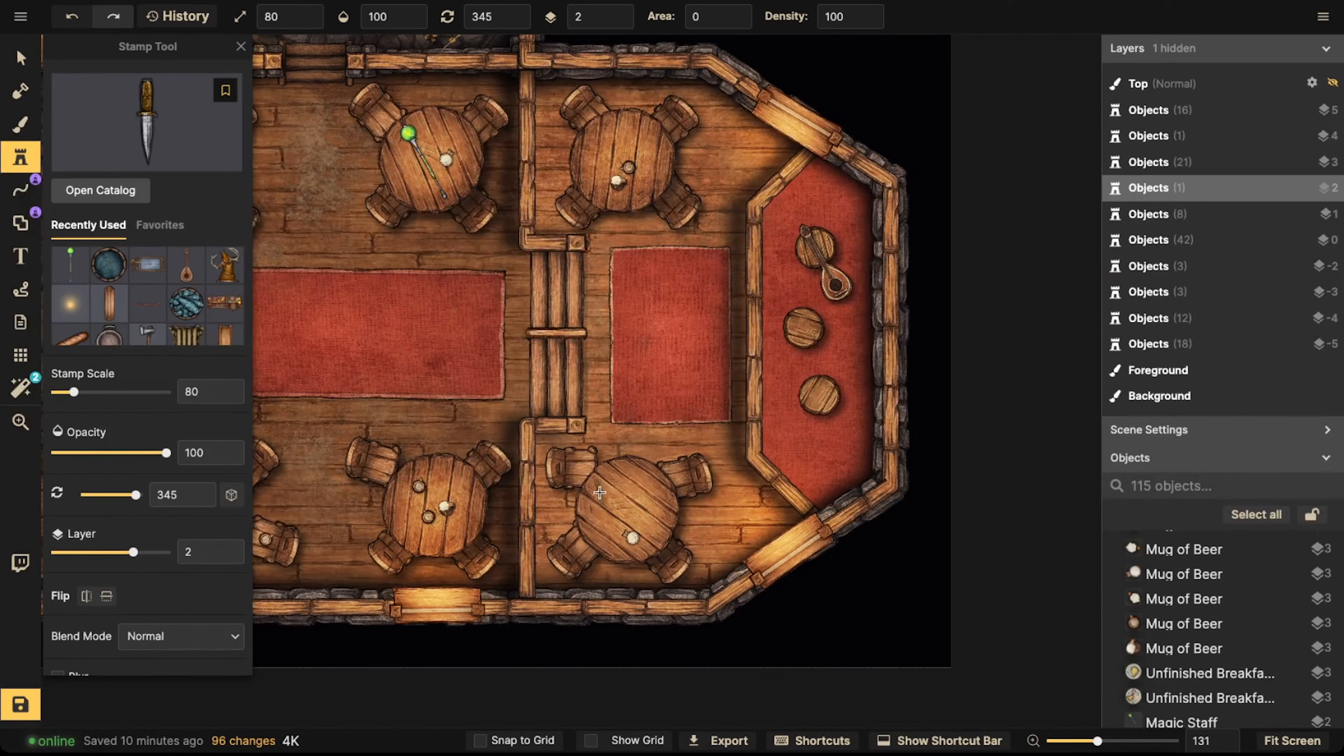
left_click(601, 489)
scroll(615, 484, "down", 2, "shift")
left_click(615, 485)
scroll(616, 484, "down", 5, "shift")
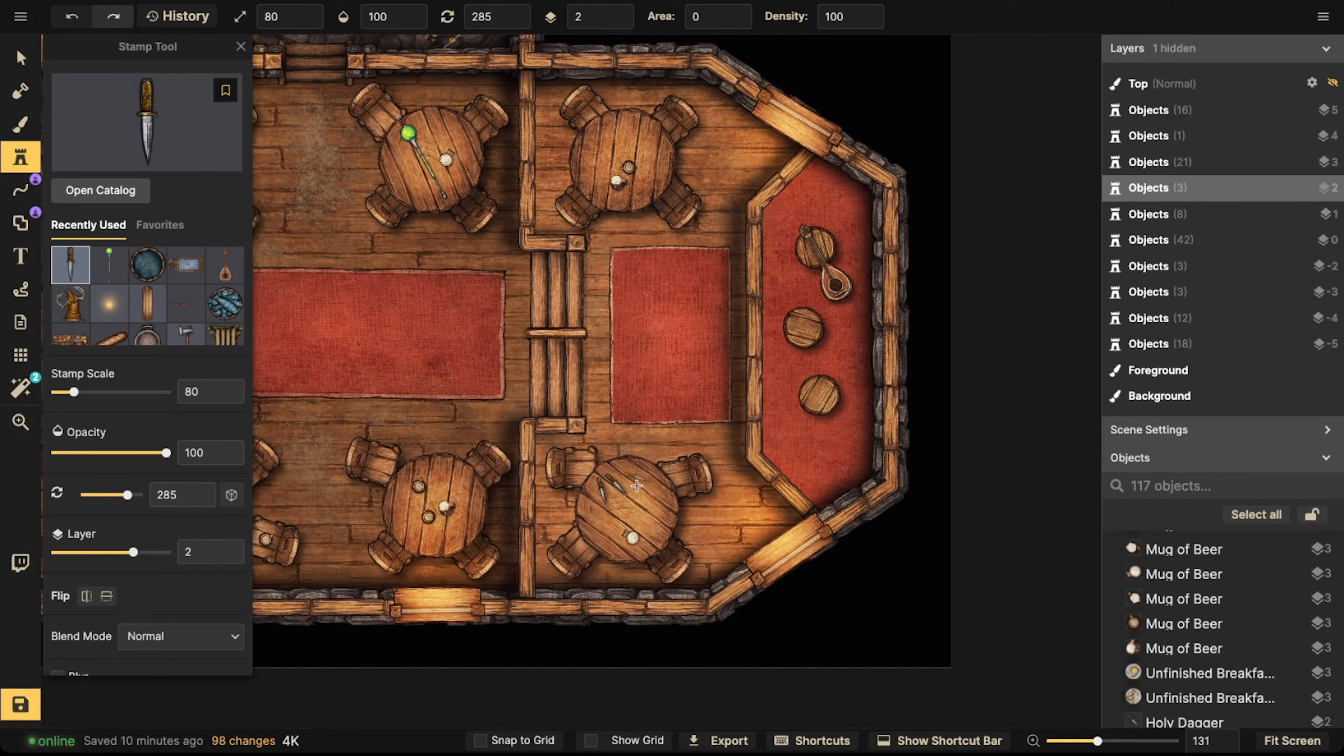
left_click(606, 523)
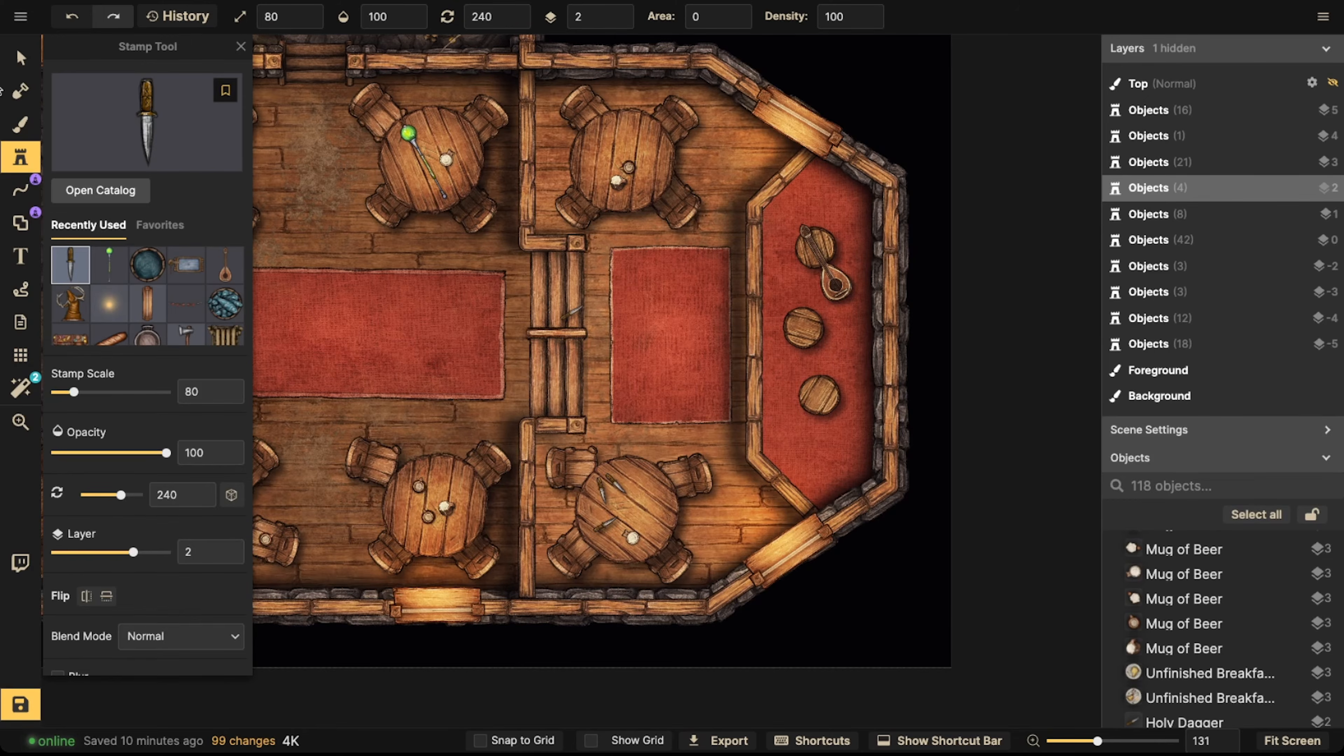
Nudge the two wooden stair sections between the stone floor and the dining hall into line with the wall opening
left_click(20, 58)
scroll(519, 268, "down", 2)
left_click_drag(483, 348, 637, 360)
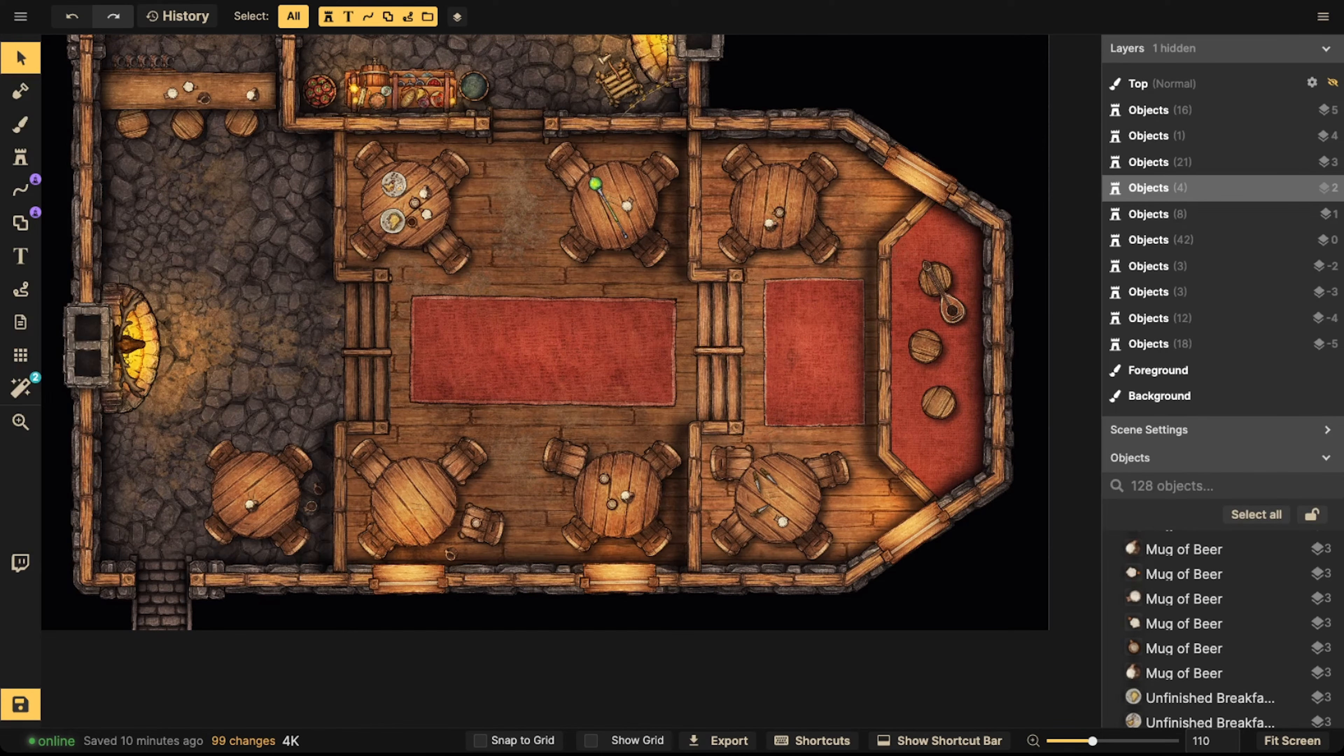
left_click(349, 316)
left_click(349, 372, "shift")
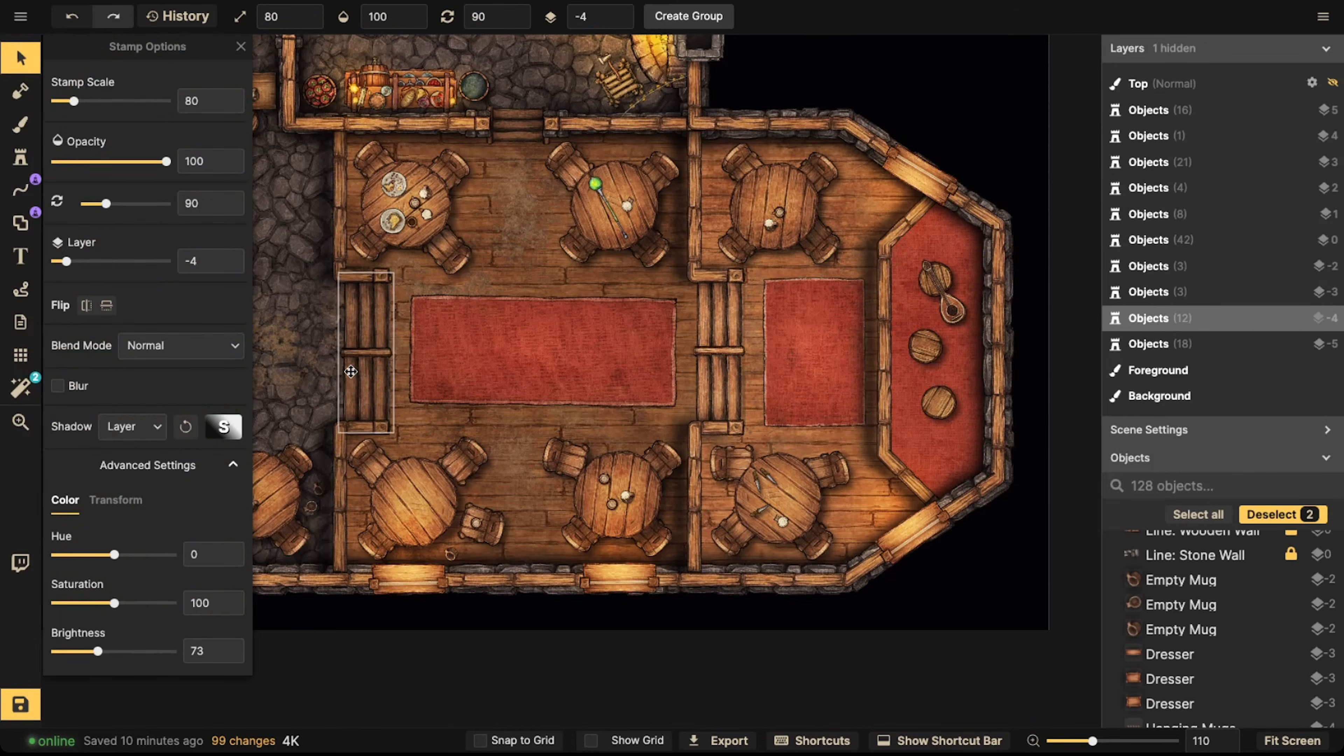
left_click(278, 288)
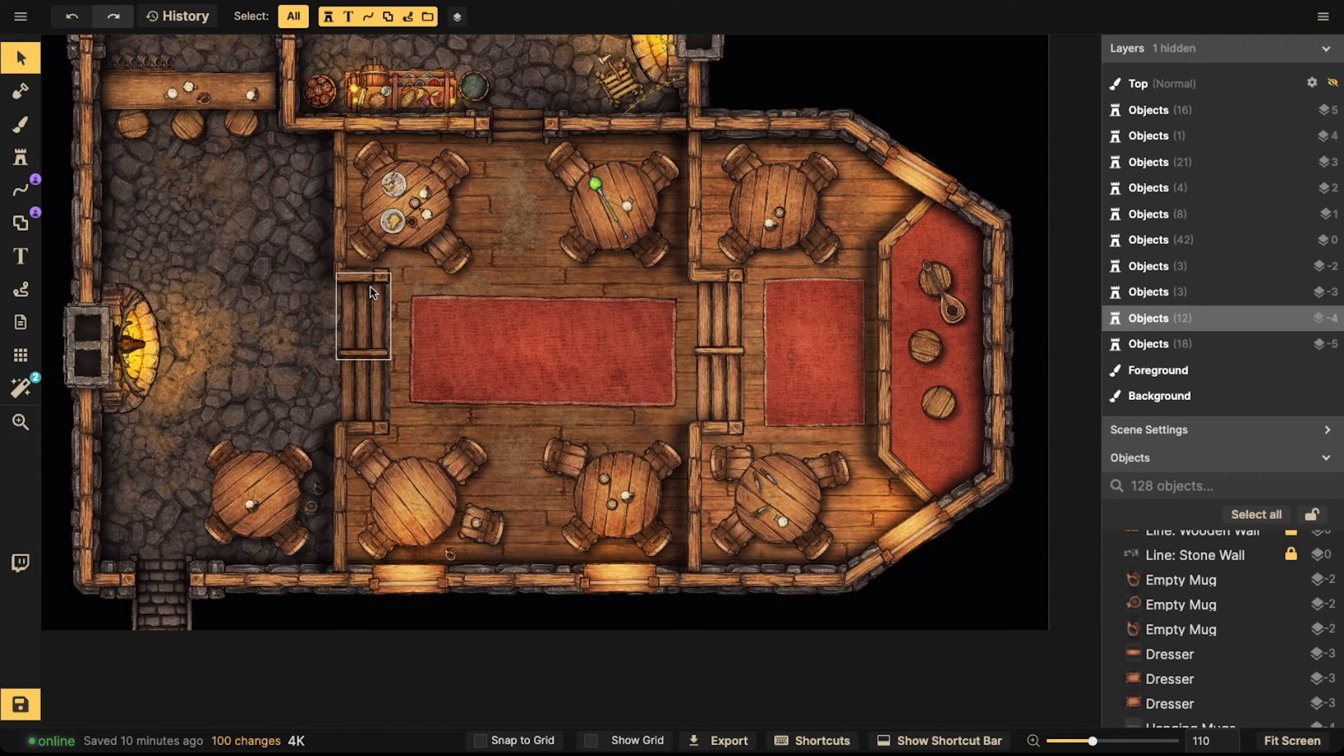
left_click(372, 373)
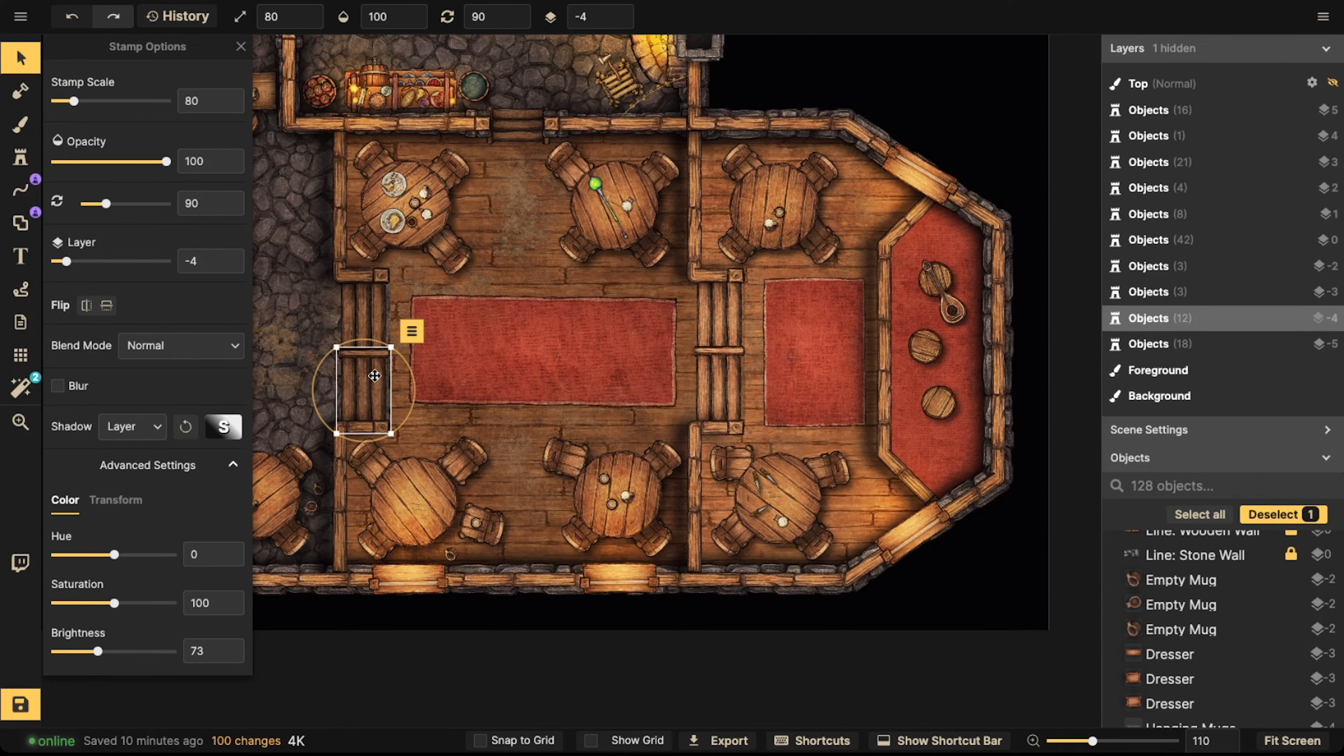
left_click(364, 312, "shift")
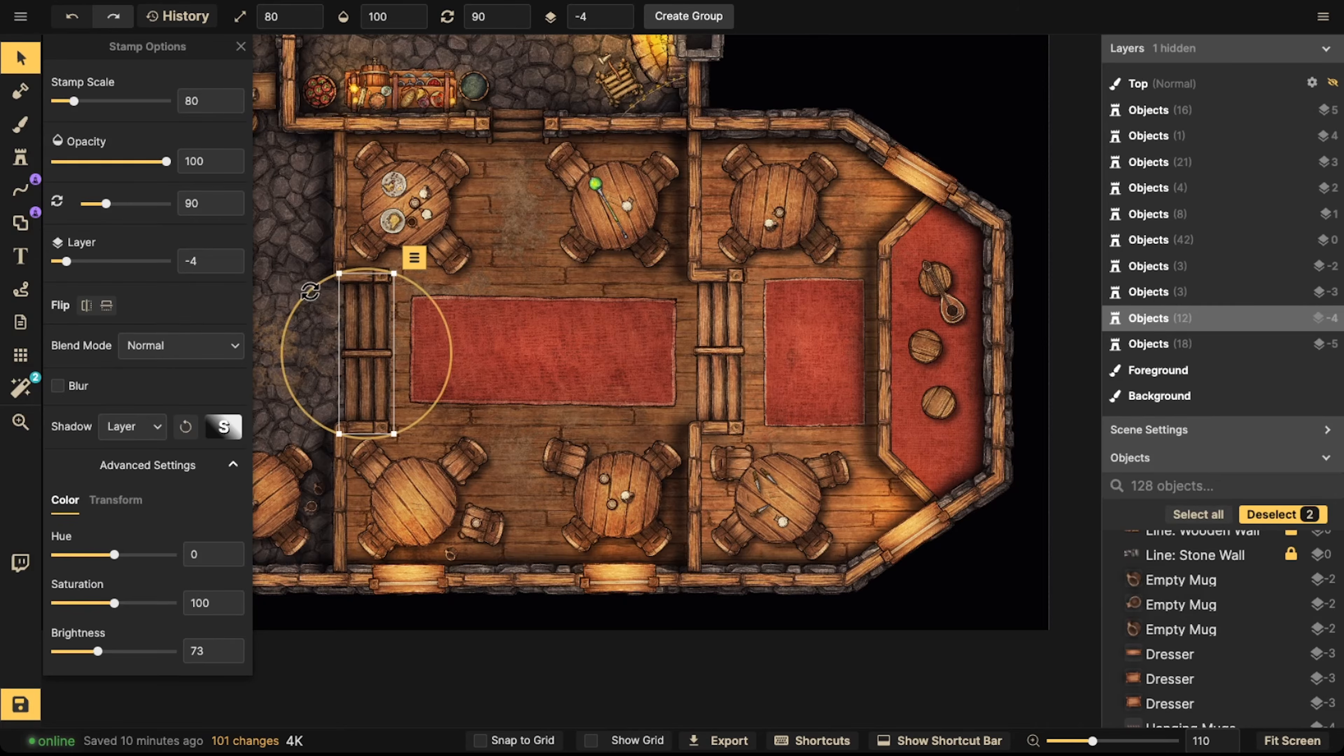
left_click(286, 272)
Unlock all locked objects and duplicate the two interior wooden walls on either side of the dining hall
scroll(286, 272, "down", 1)
middle_click_drag(628, 365, 707, 378)
scroll(621, 359, "down", 2)
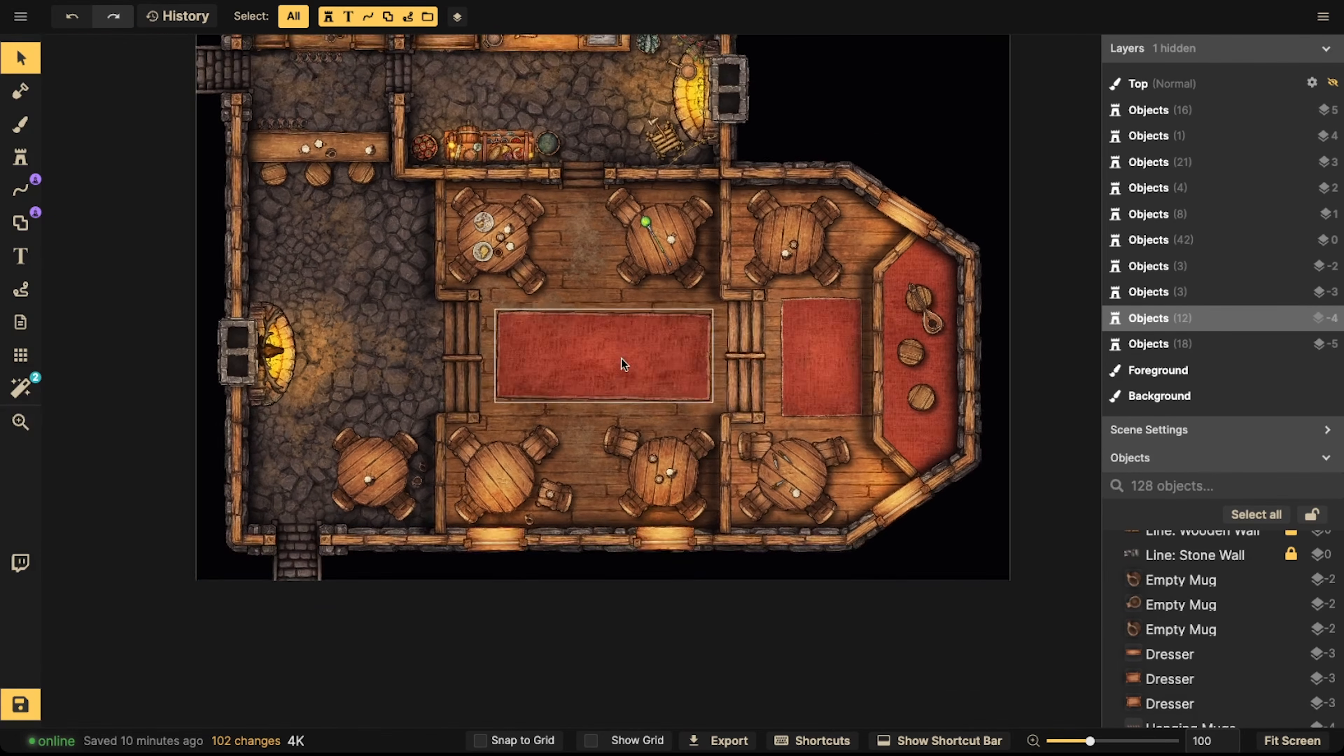
middle_click_drag(621, 359, 700, 397)
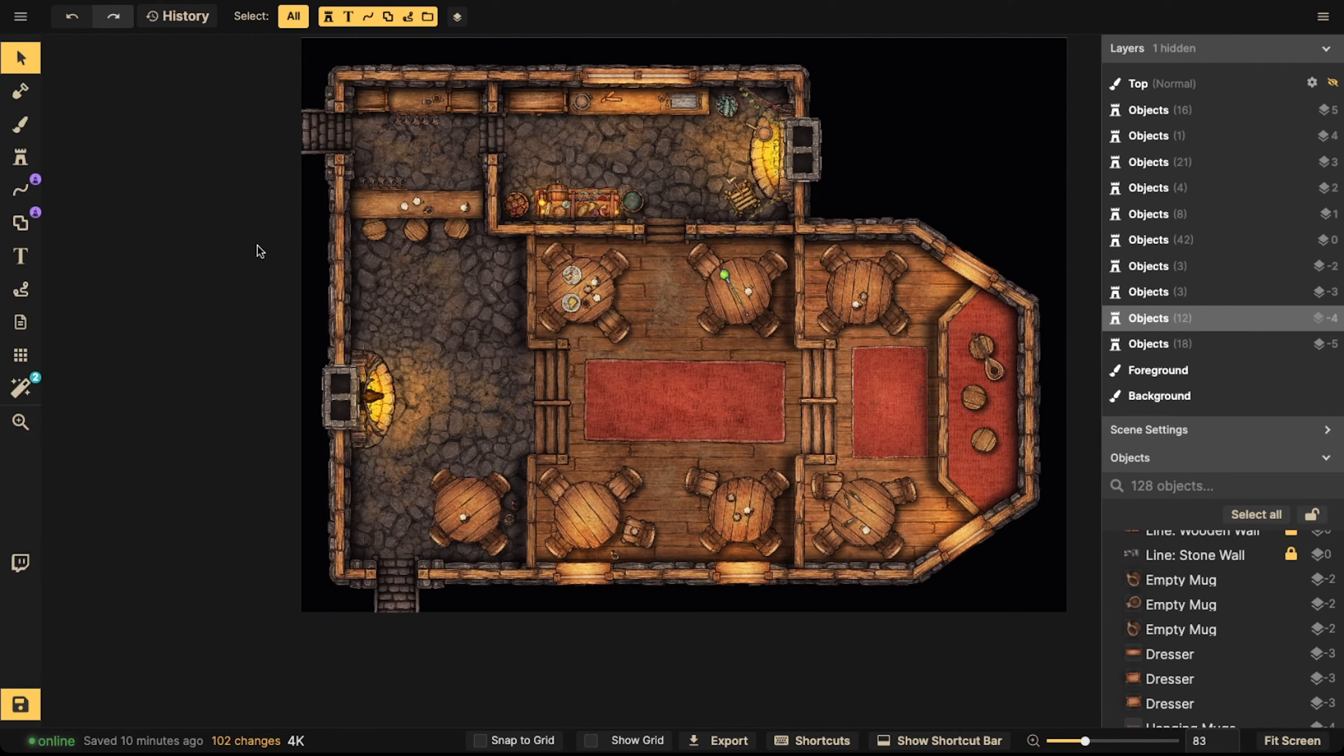
scroll(589, 272, "up", 1)
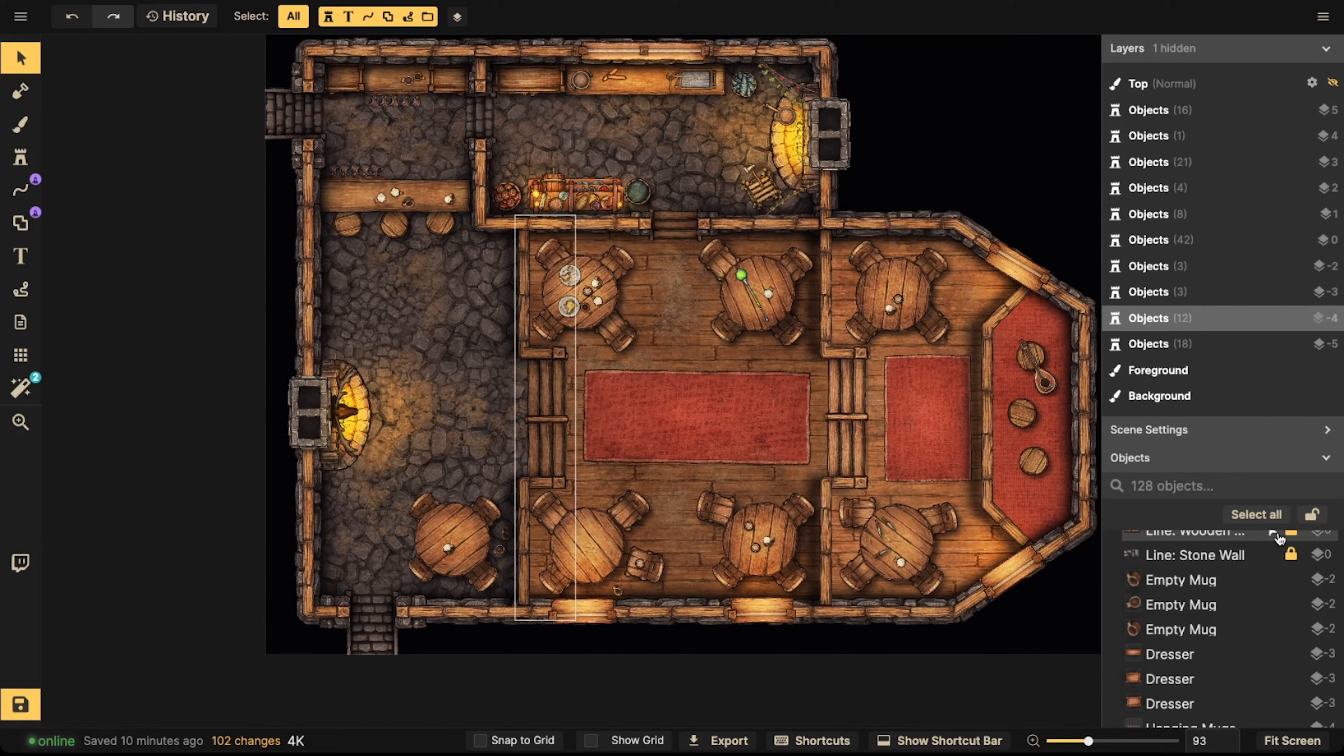
left_click(1310, 516)
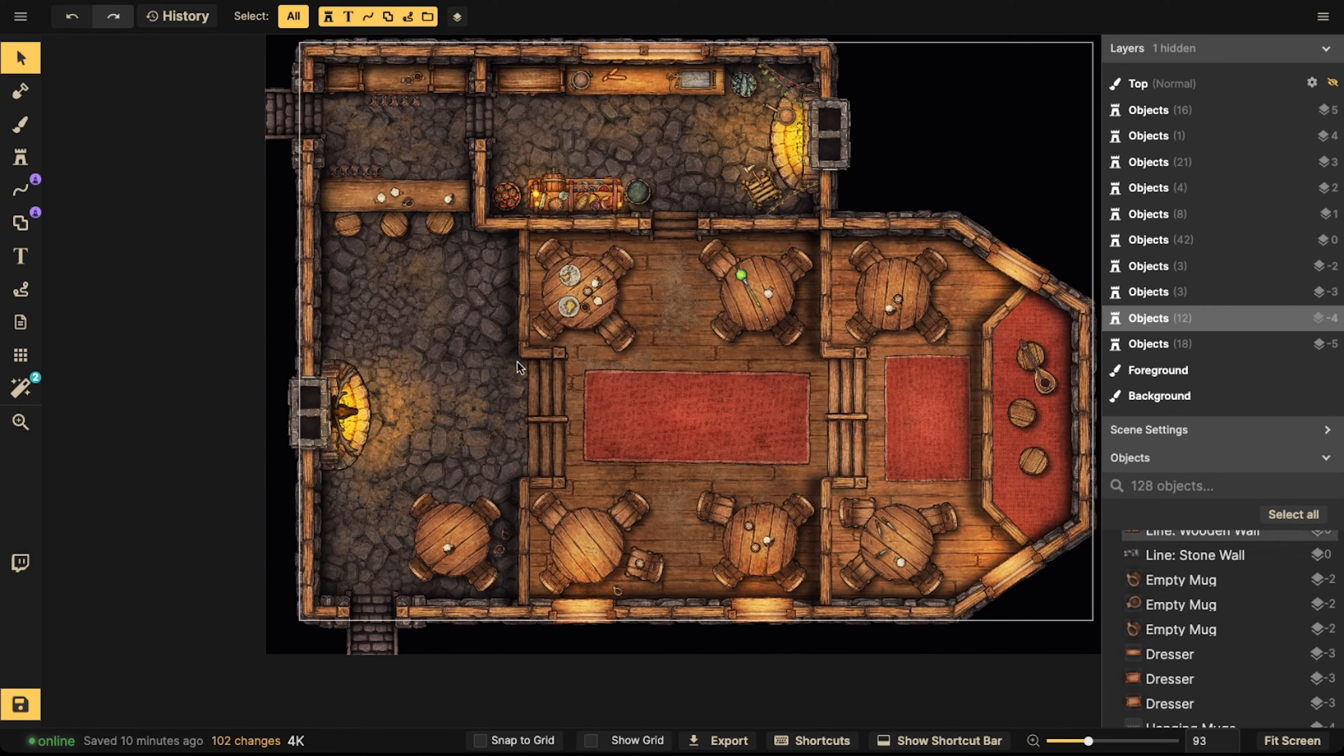
left_click(508, 400)
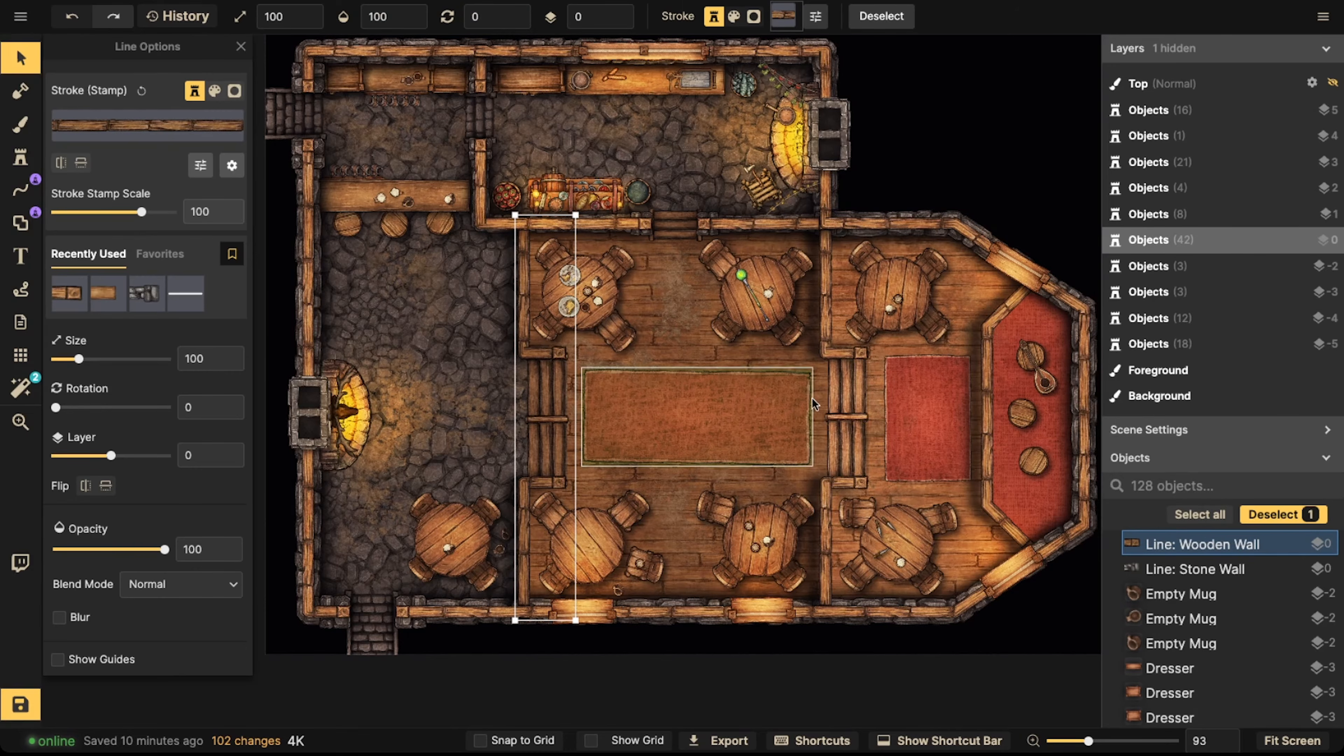
left_click(838, 390, "shift")
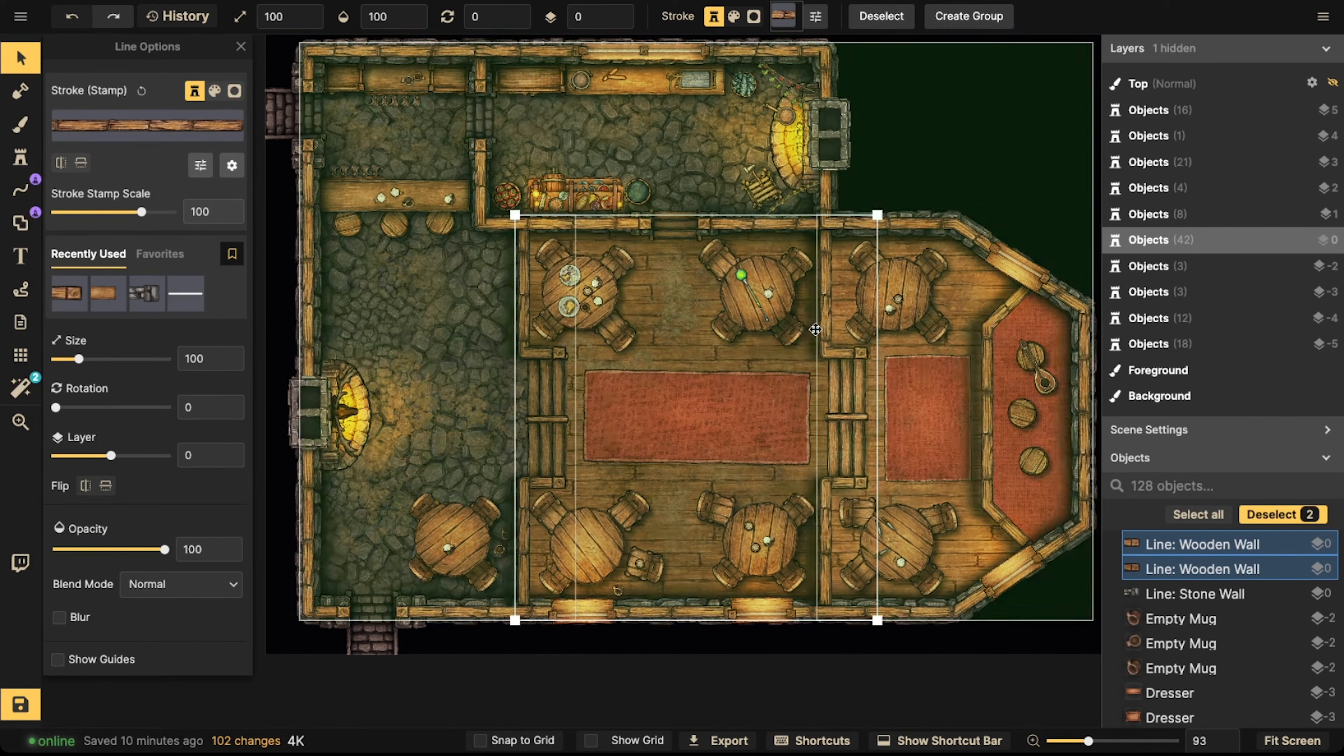
key("super+v")
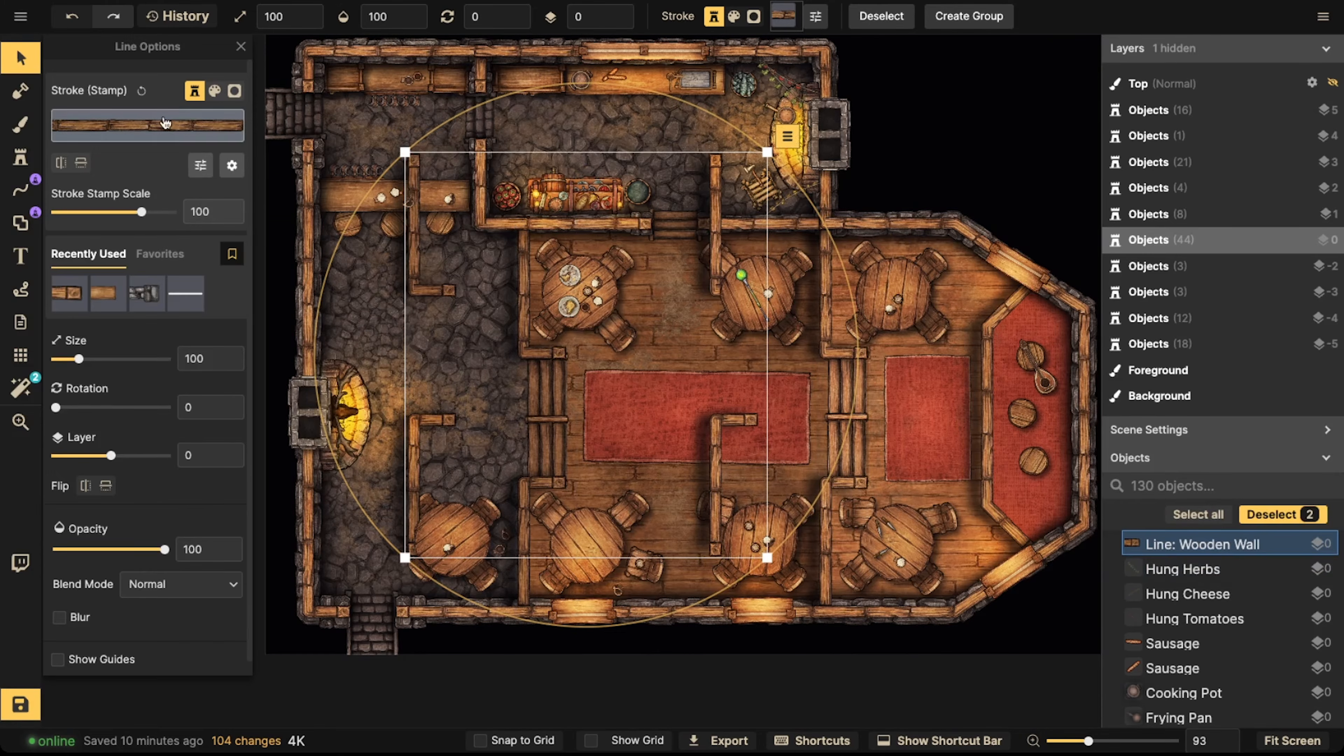
Search the path catalog for "fence" and apply the Rope Fence as the stroke of the duplicated walls
left_click(200, 165)
left_click(148, 125)
type("fence")
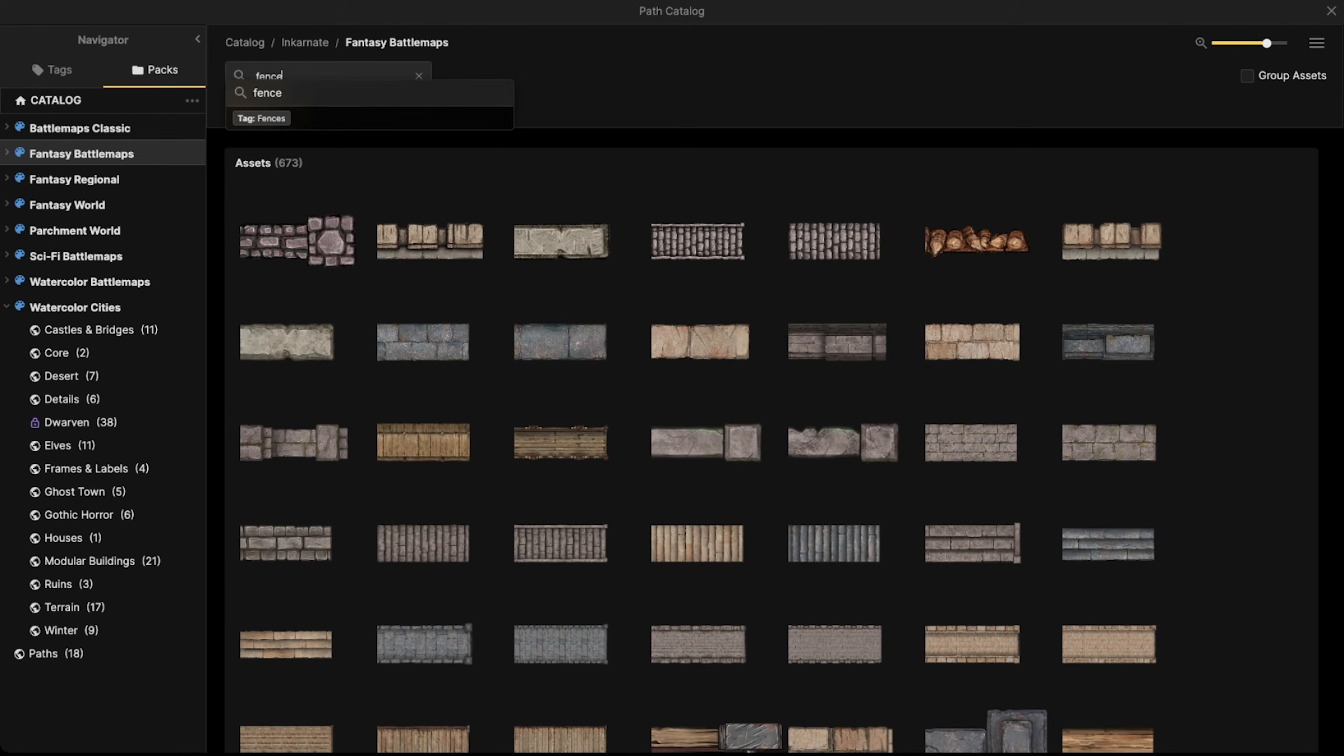
key("Return")
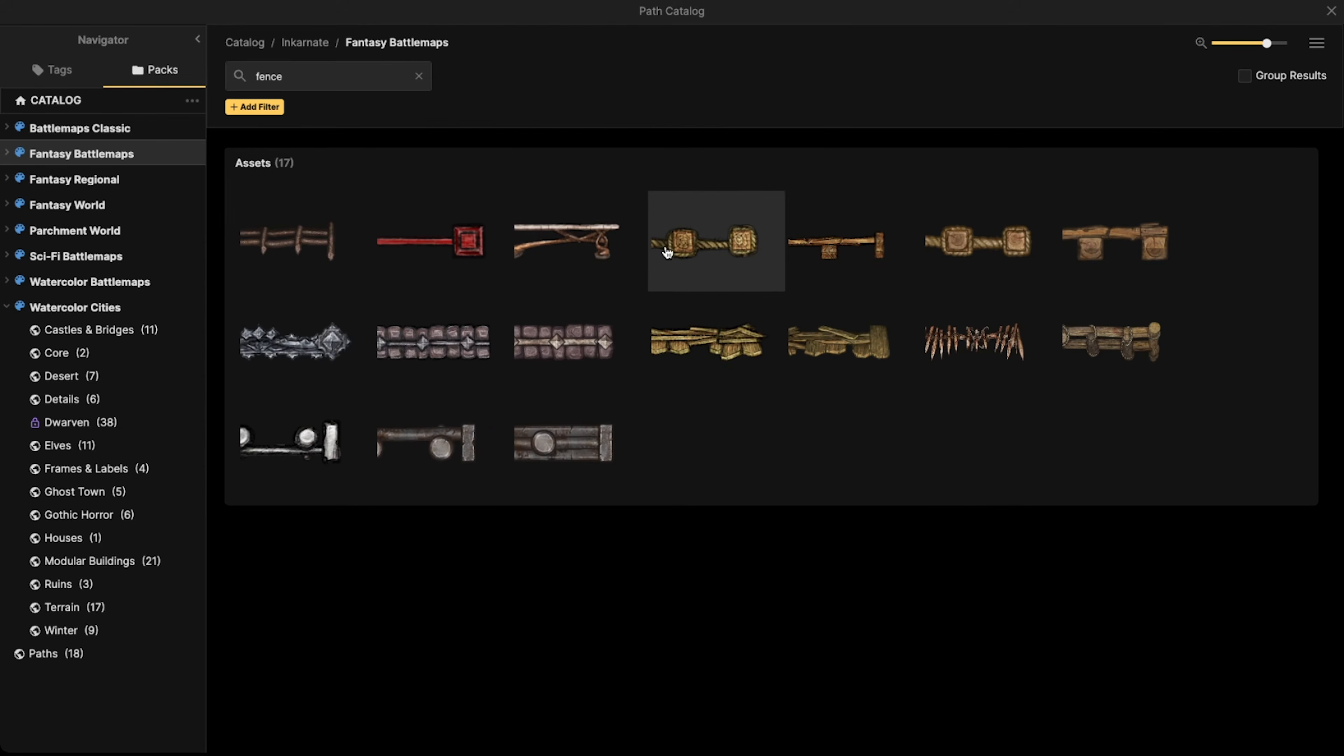
left_click(653, 273)
Align the two rope fences with the interior walls, put them on layer -1, and shift them slightly west
left_click_drag(483, 329, 590, 390)
left_click(620, 22)
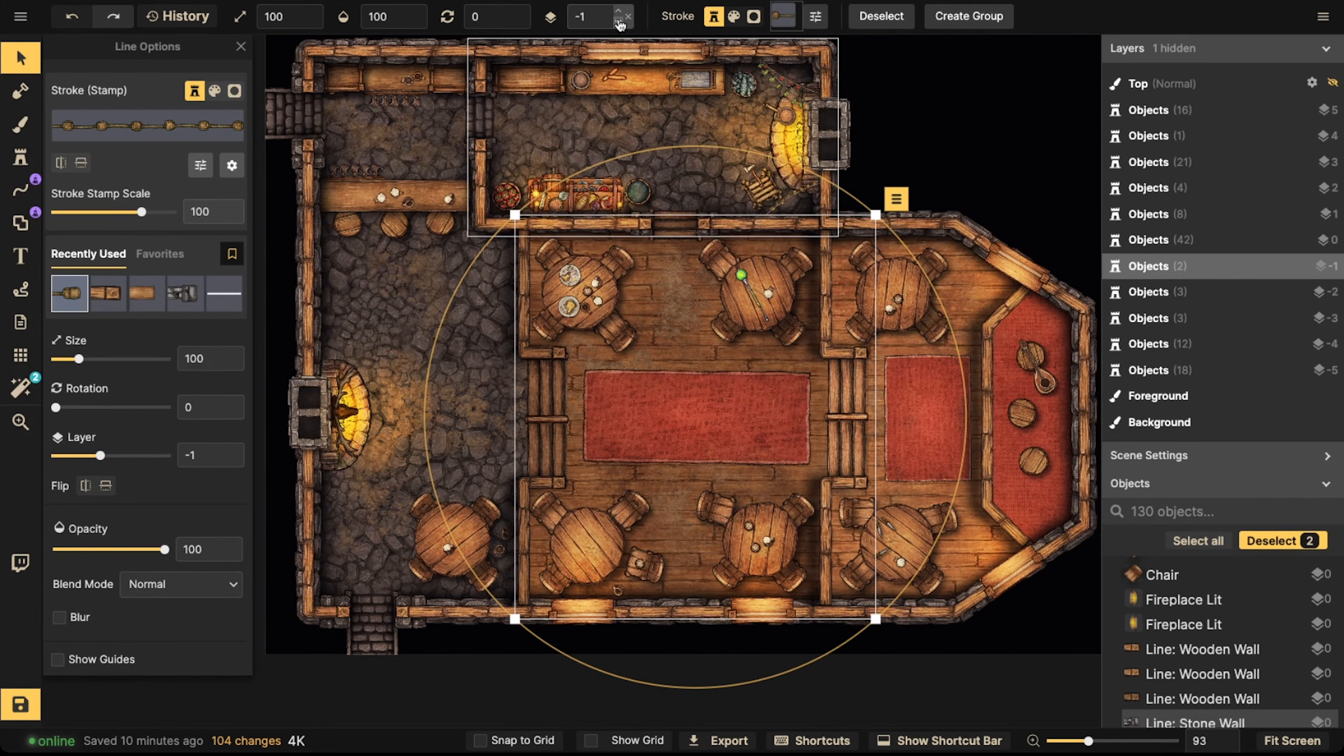
left_click(618, 11)
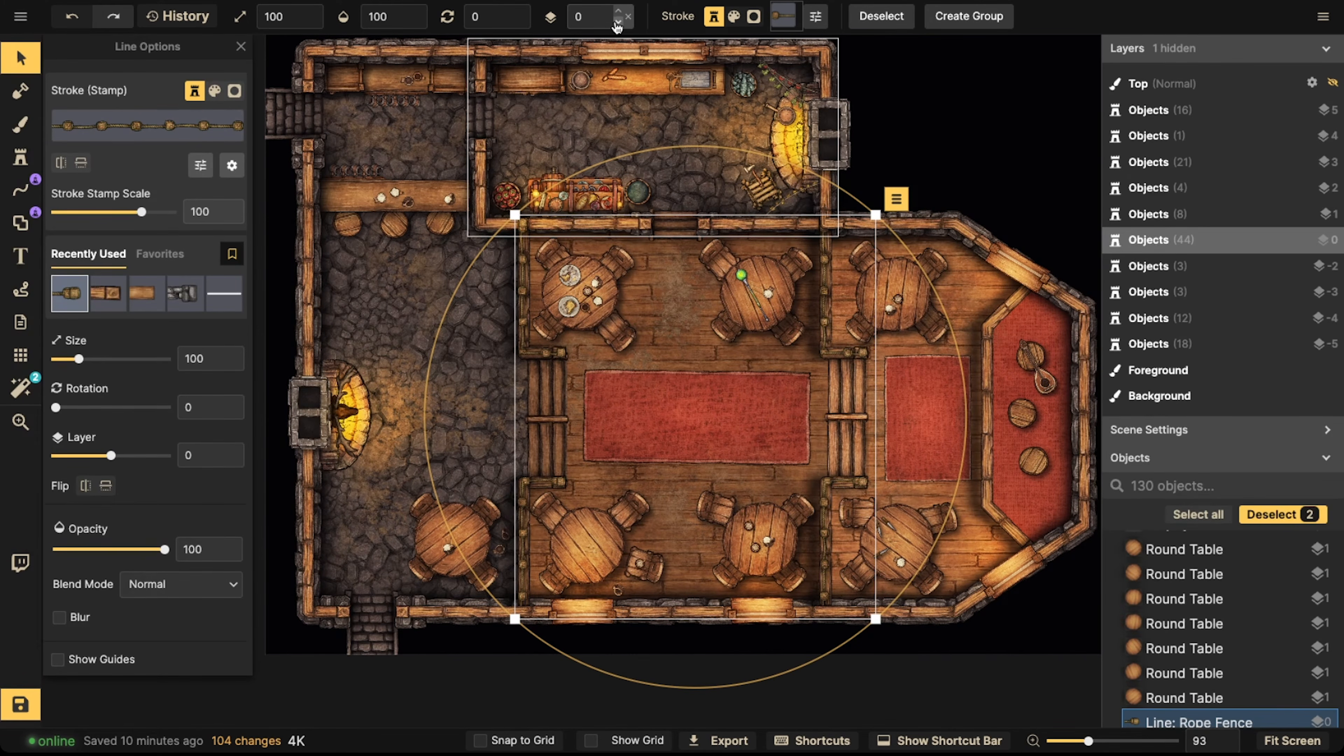
left_click(618, 24)
left_click_drag(545, 373, 500, 373)
key("Escape")
Put the two original interior wooden walls beside the dining hall on layer -1
left_click(524, 291)
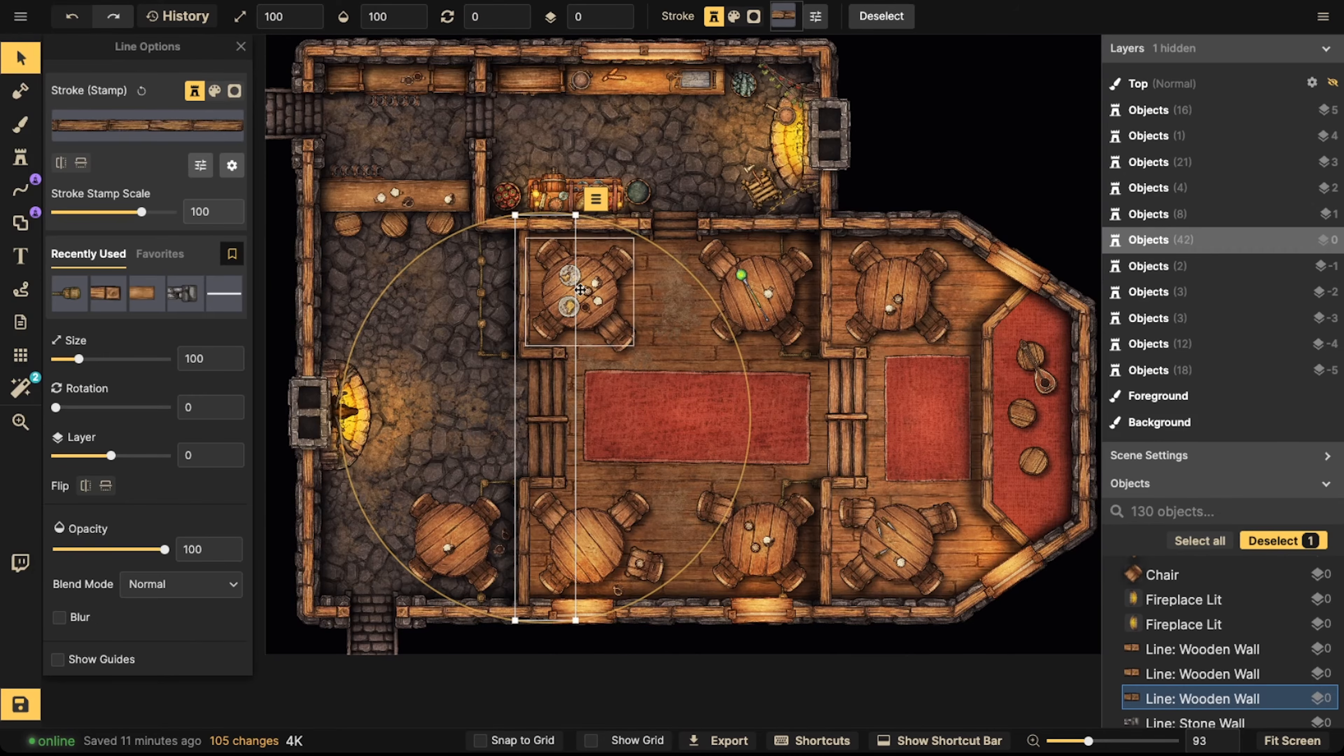
left_click(824, 290, "shift")
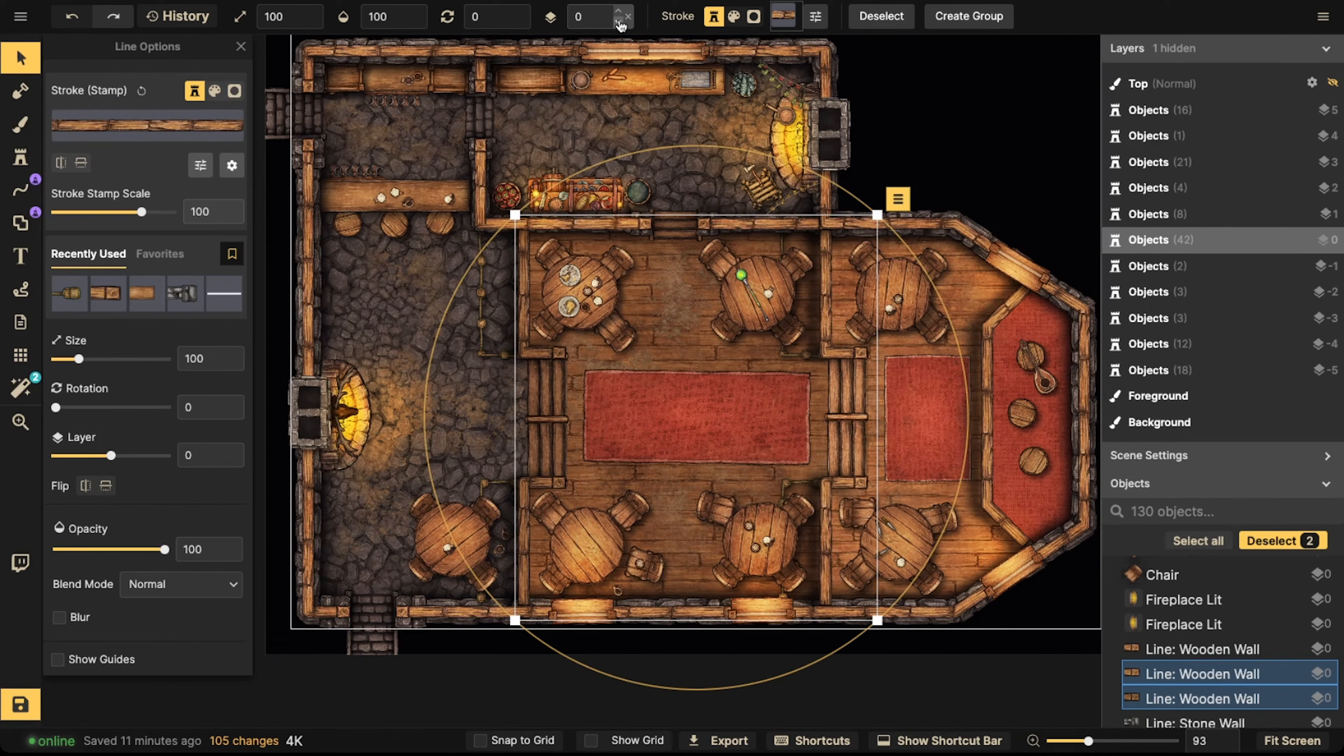
left_click(618, 24)
key("Escape")
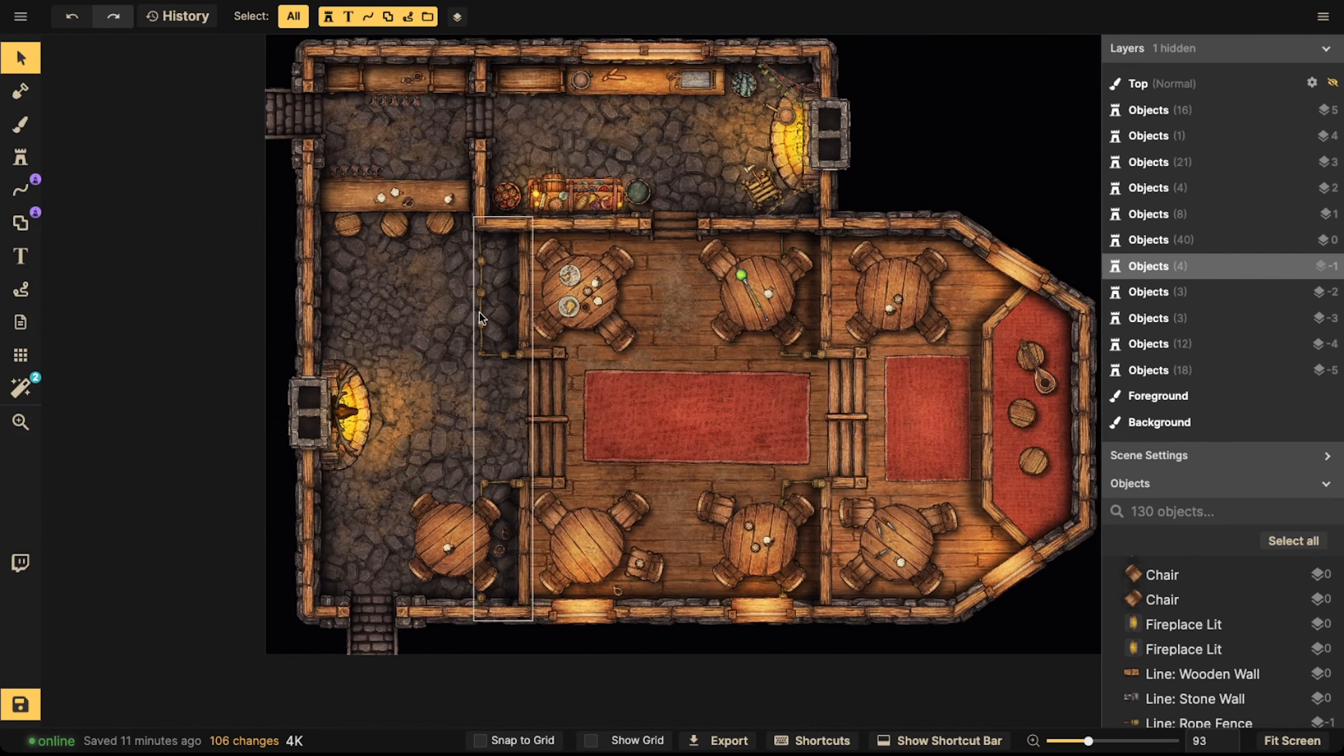
Move both rope fences back over the interior wooden walls and set their stroke brightness to 133
left_click(476, 325)
left_click(818, 368, "shift")
left_click_drag(818, 368, 849, 363)
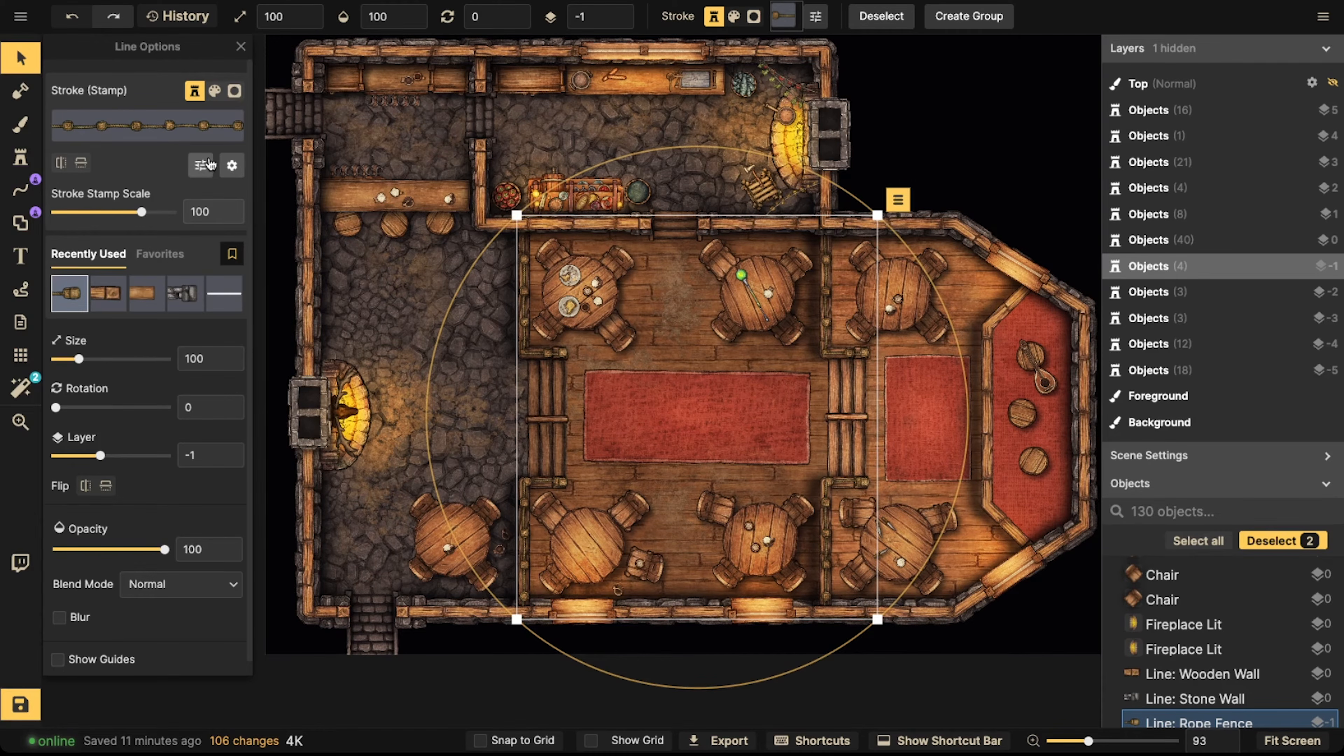
left_click(200, 165)
left_click_drag(327, 195, 345, 192)
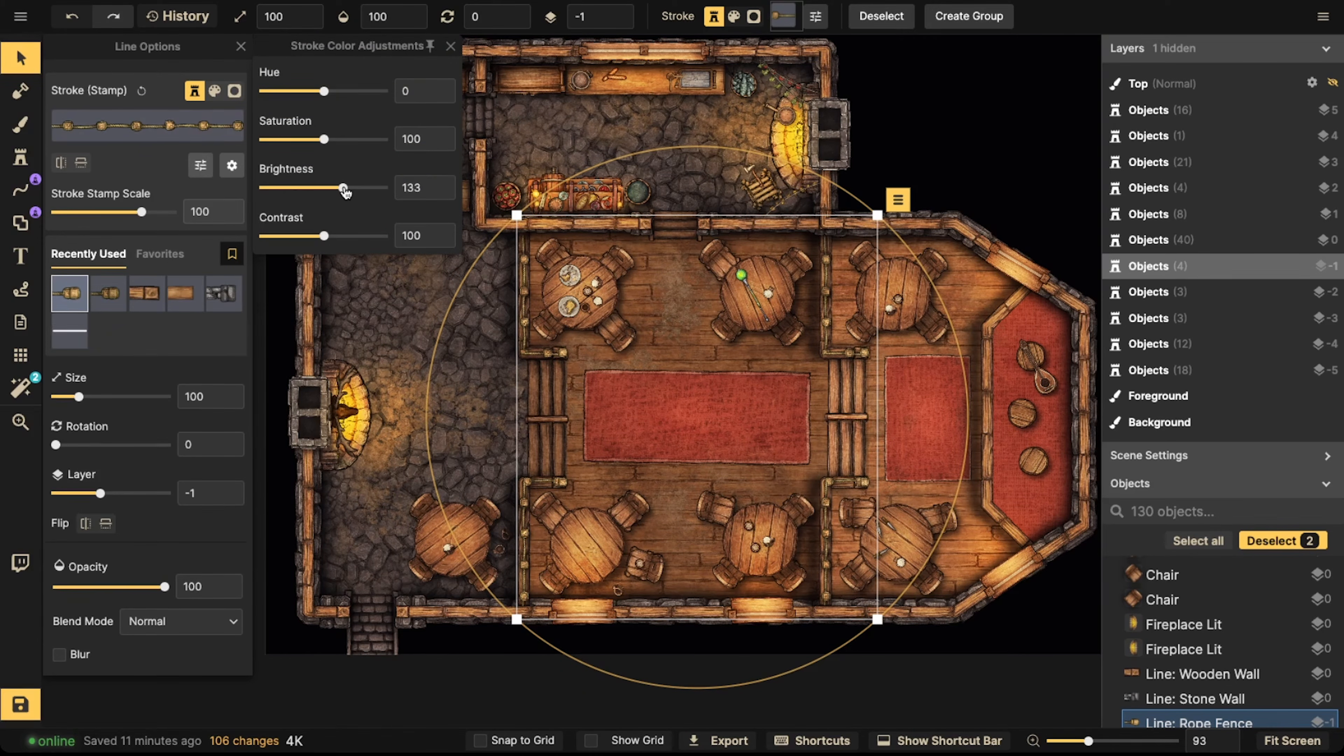
left_click(444, 322)
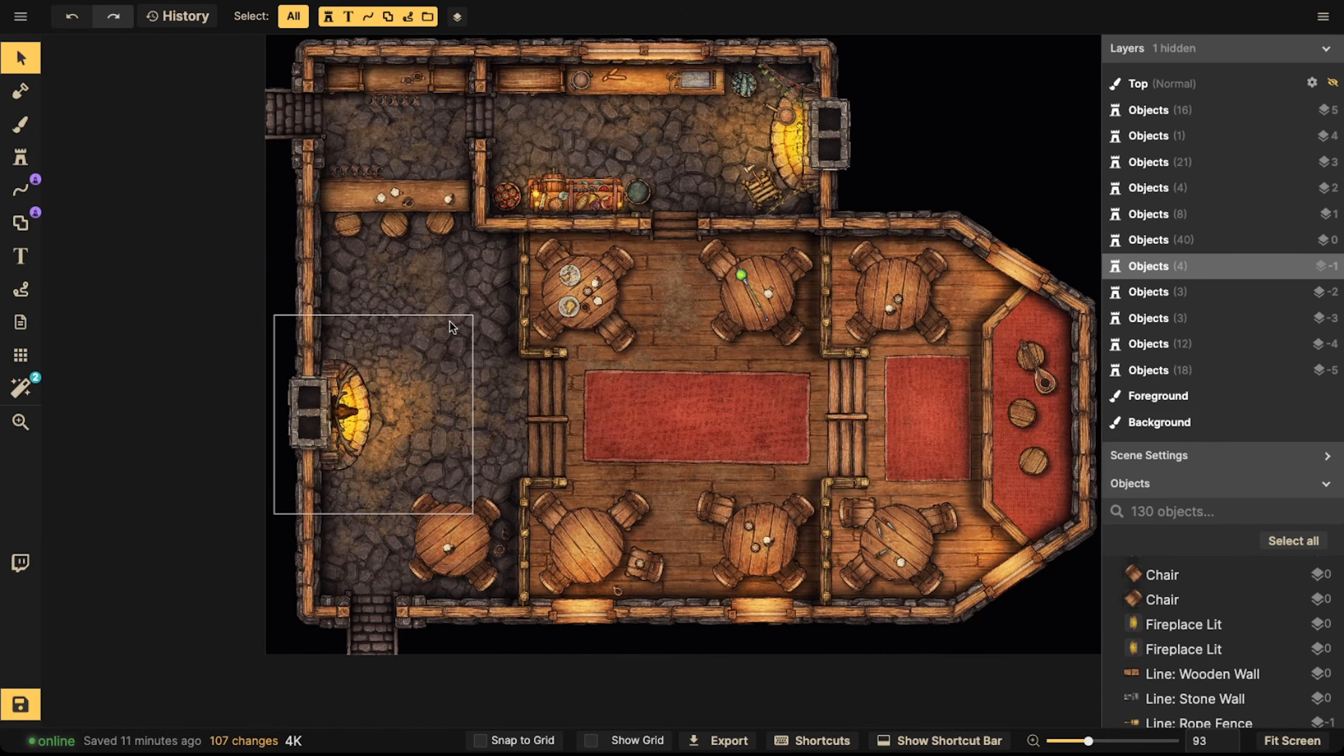
scroll(473, 322, "down", 2)
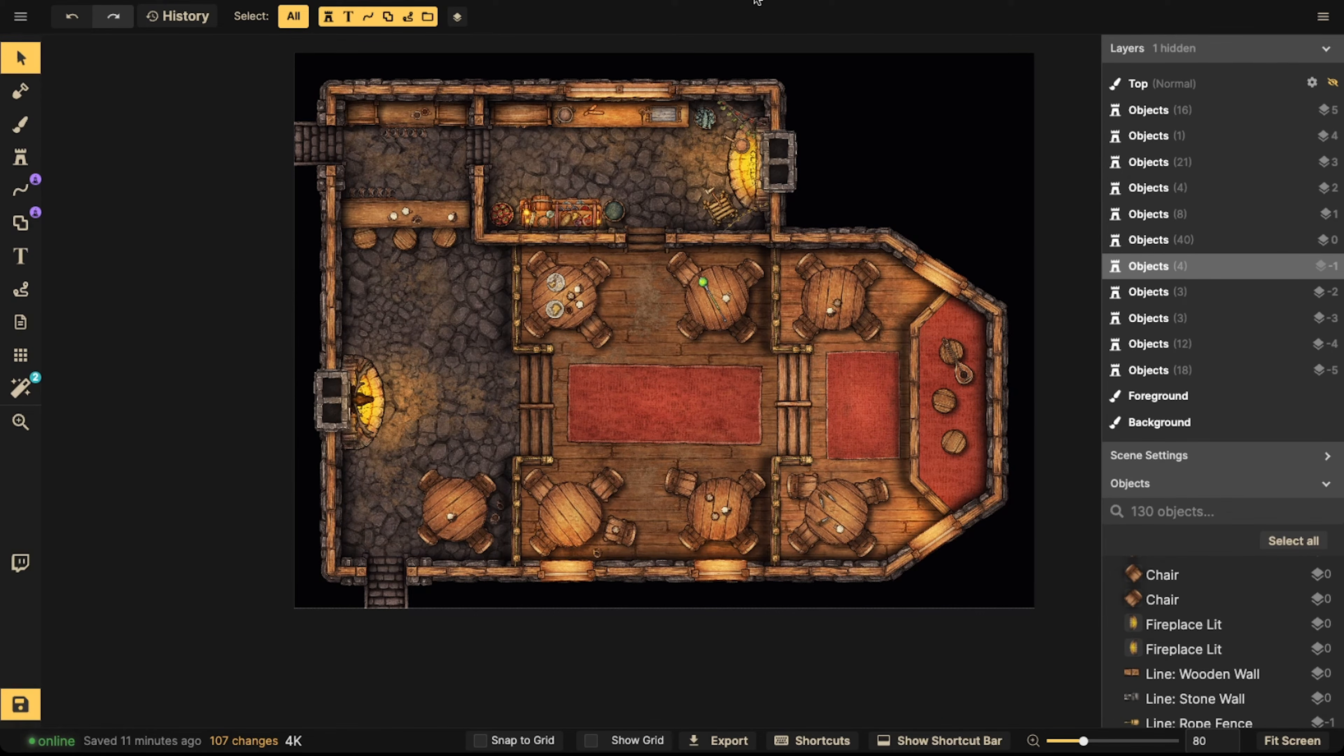
scroll(524, 344, "up", 5)
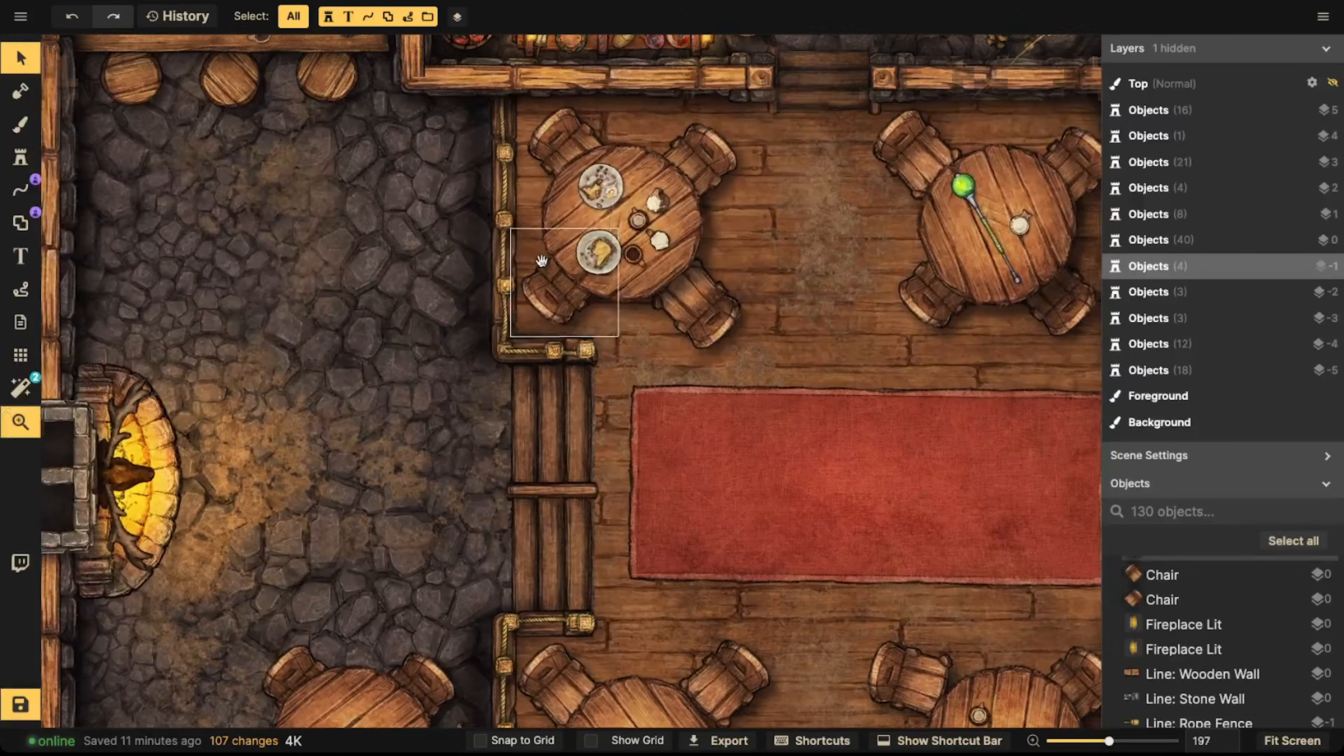
Check the rope-fence railings and furnished rooms across the tavern and save the map
left_click_drag(883, 215, 453, 237)
left_click_drag(624, 441, 731, 242)
left_click_drag(504, 544, 671, 351)
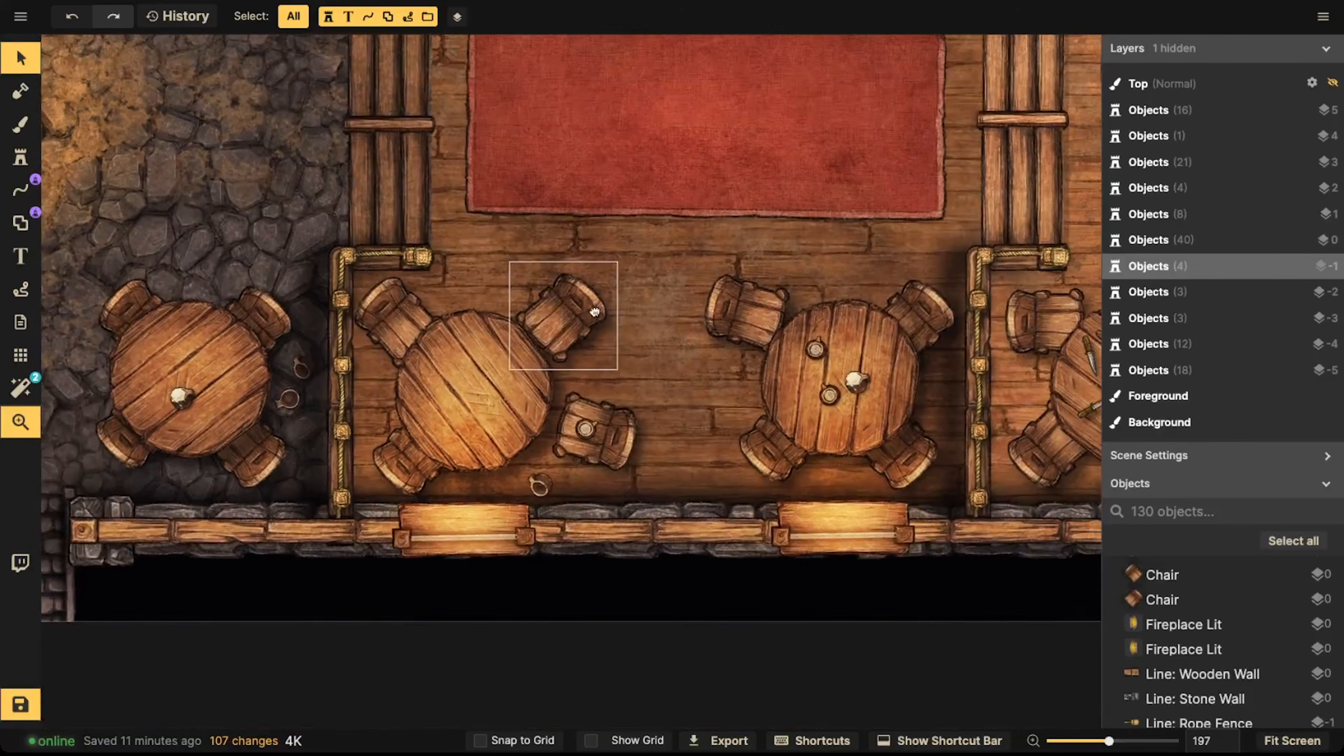
left_click_drag(624, 132, 645, 345)
scroll(641, 239, "down", 3)
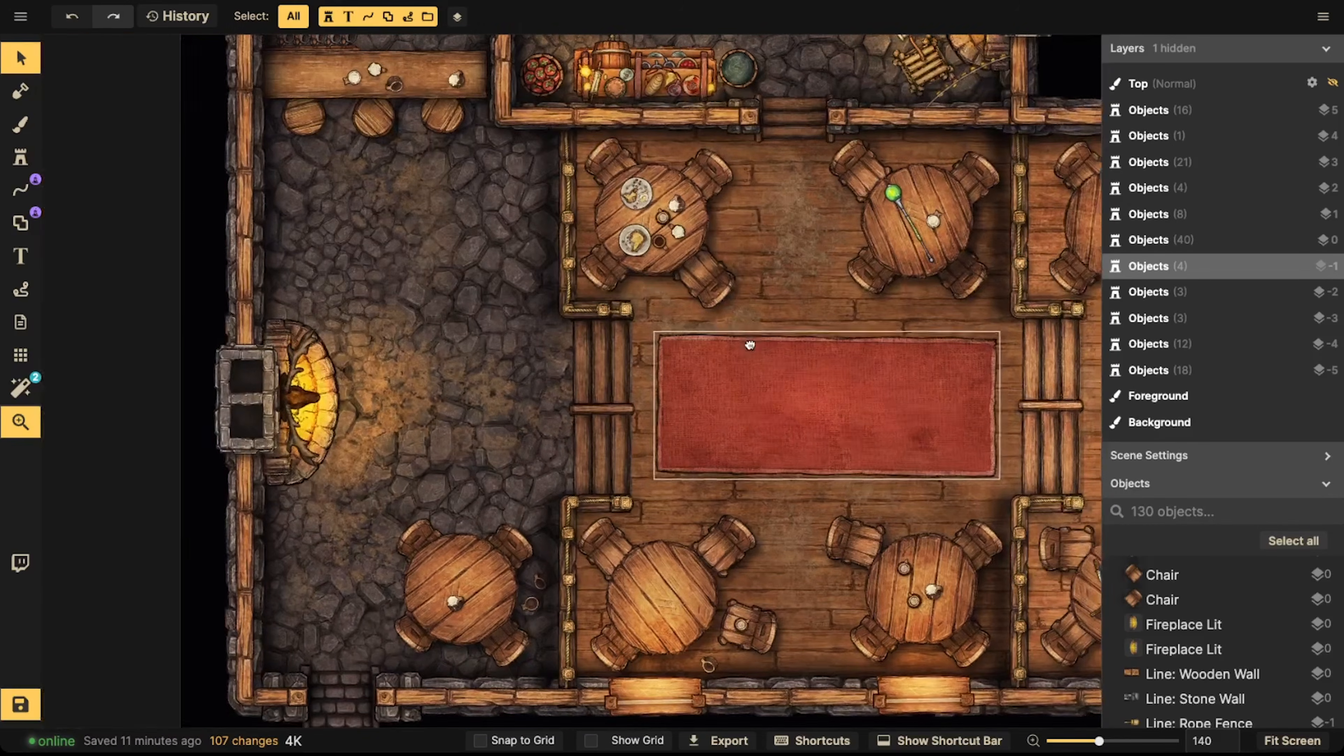
scroll(1046, 295, "down", 3)
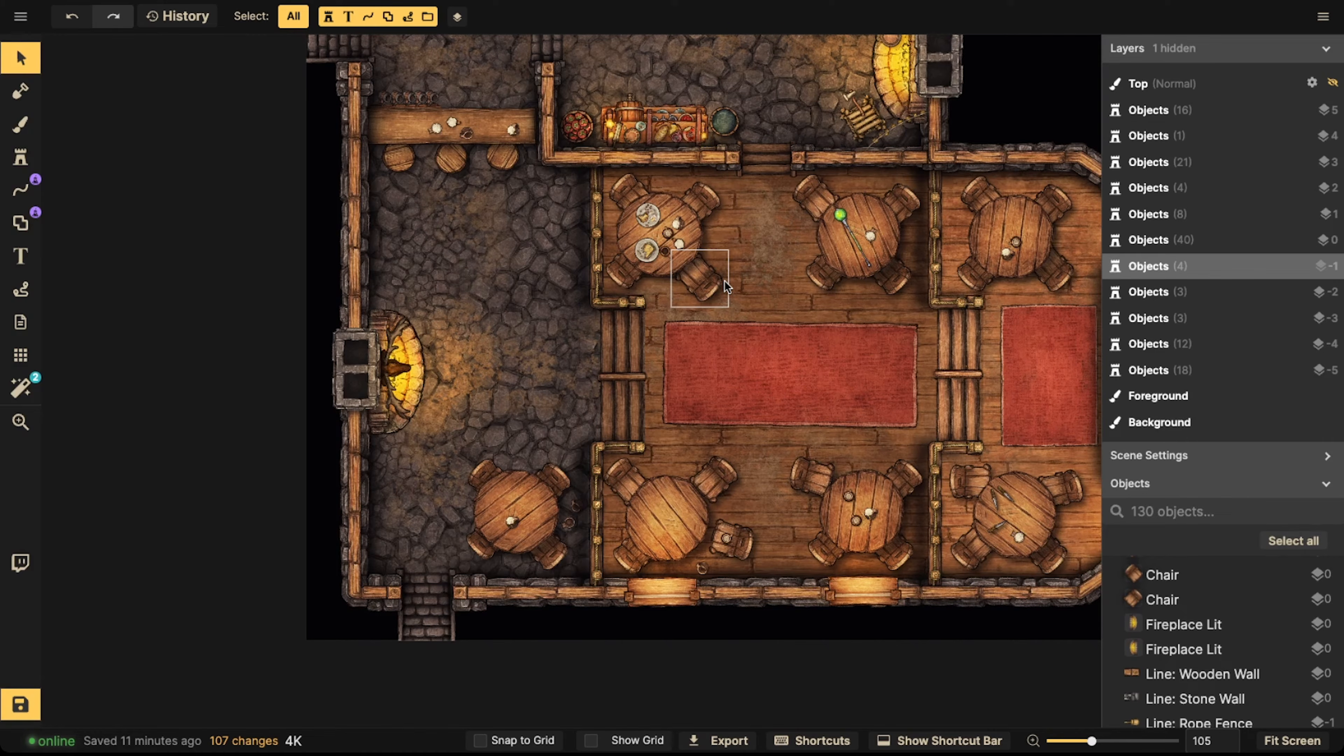
scroll(752, 216, "down", 3)
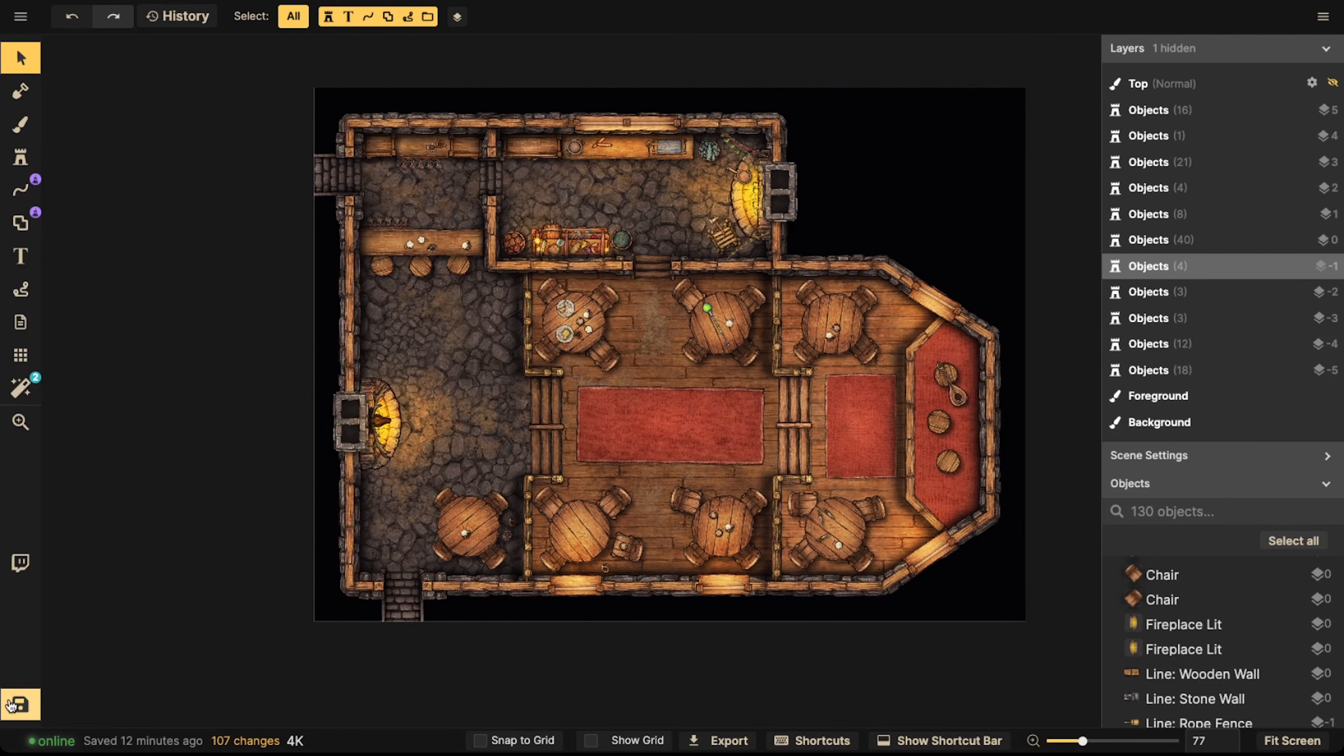
left_click(16, 704)
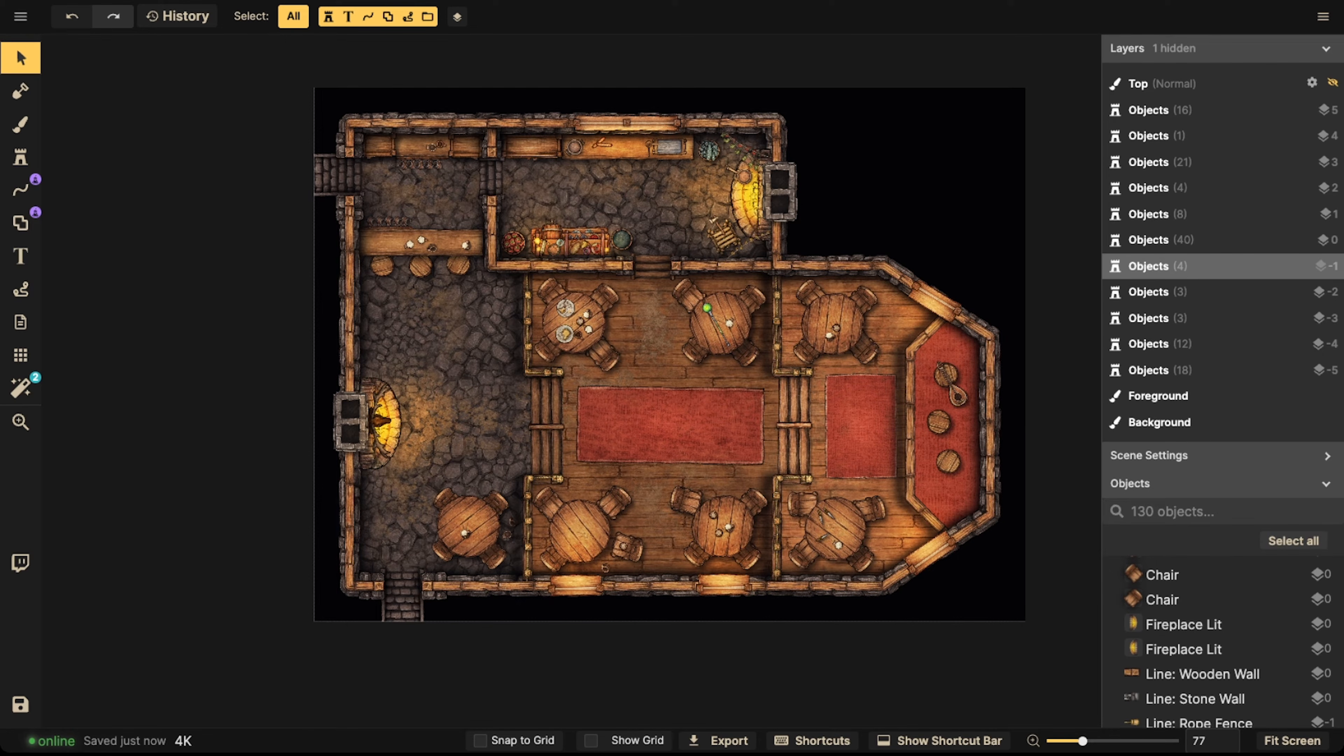
left_click_drag(266, 64, 1040, 656)
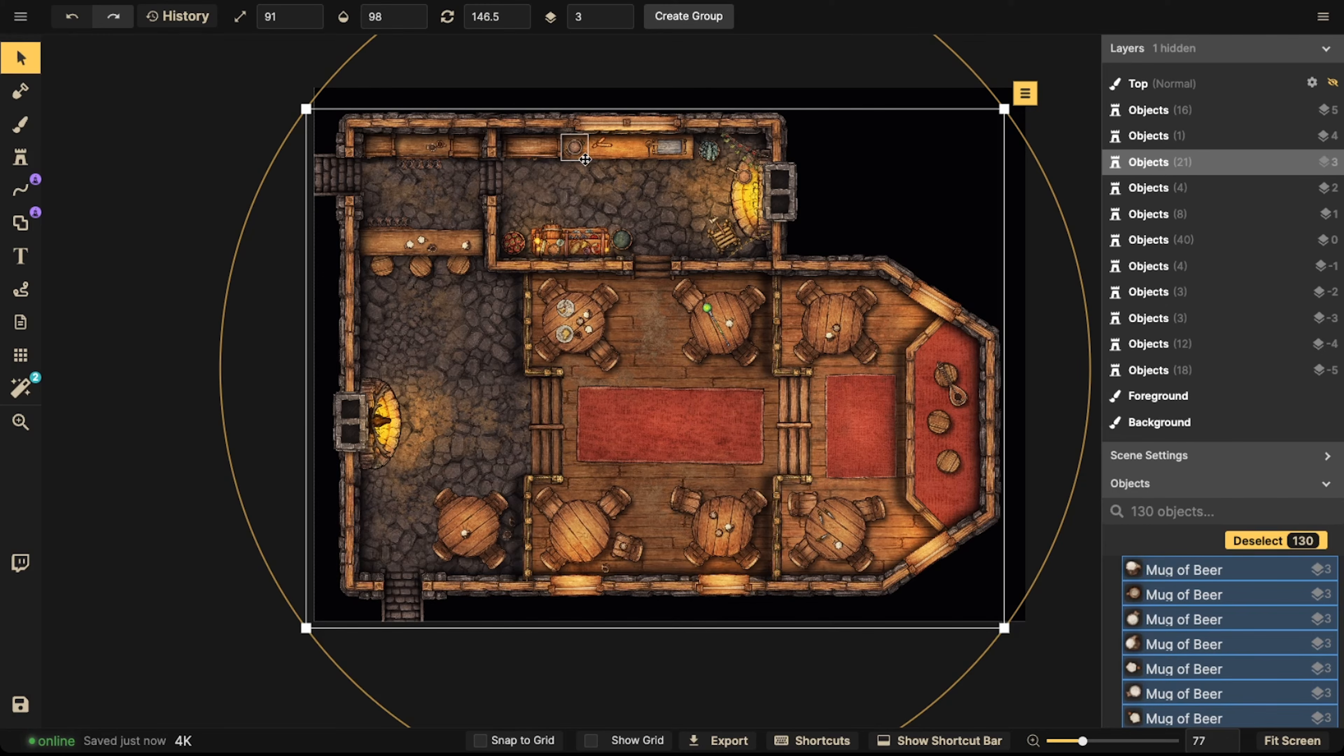
left_click(137, 54)
left_click(32, 22)
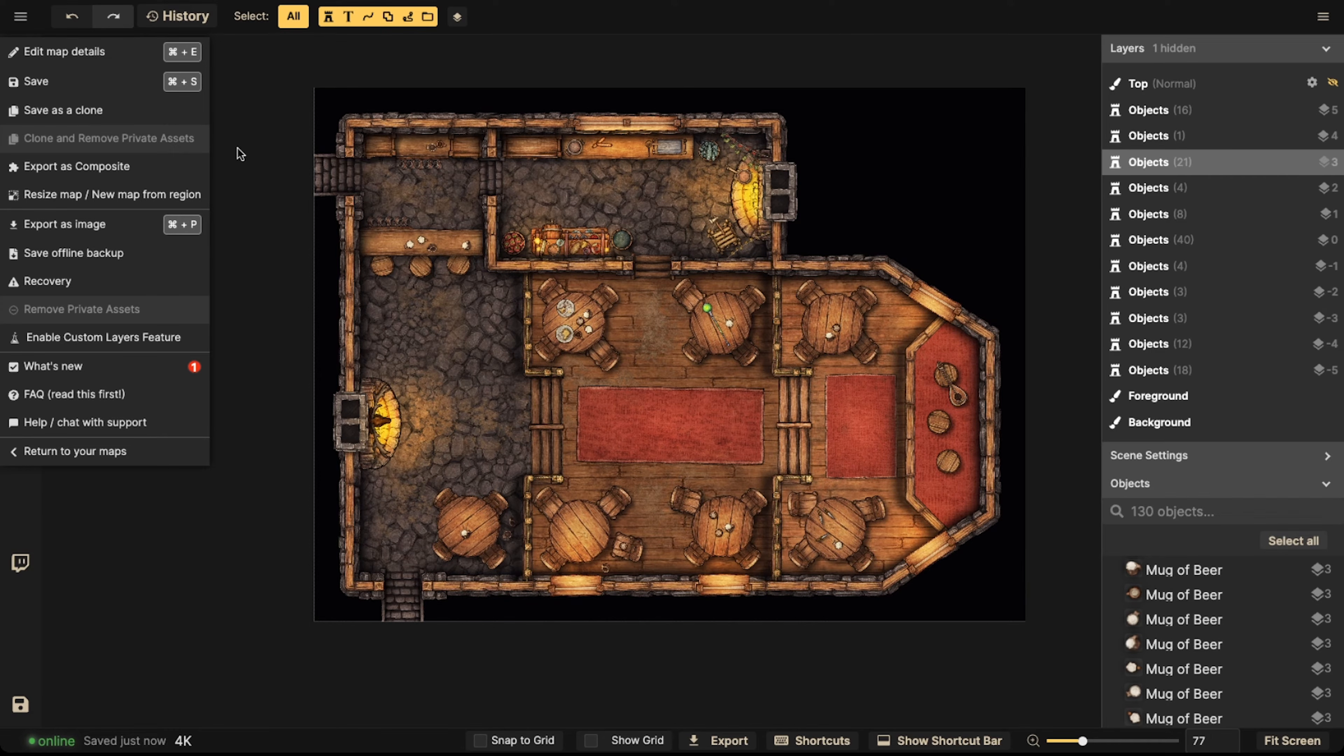
left_click(966, 83)
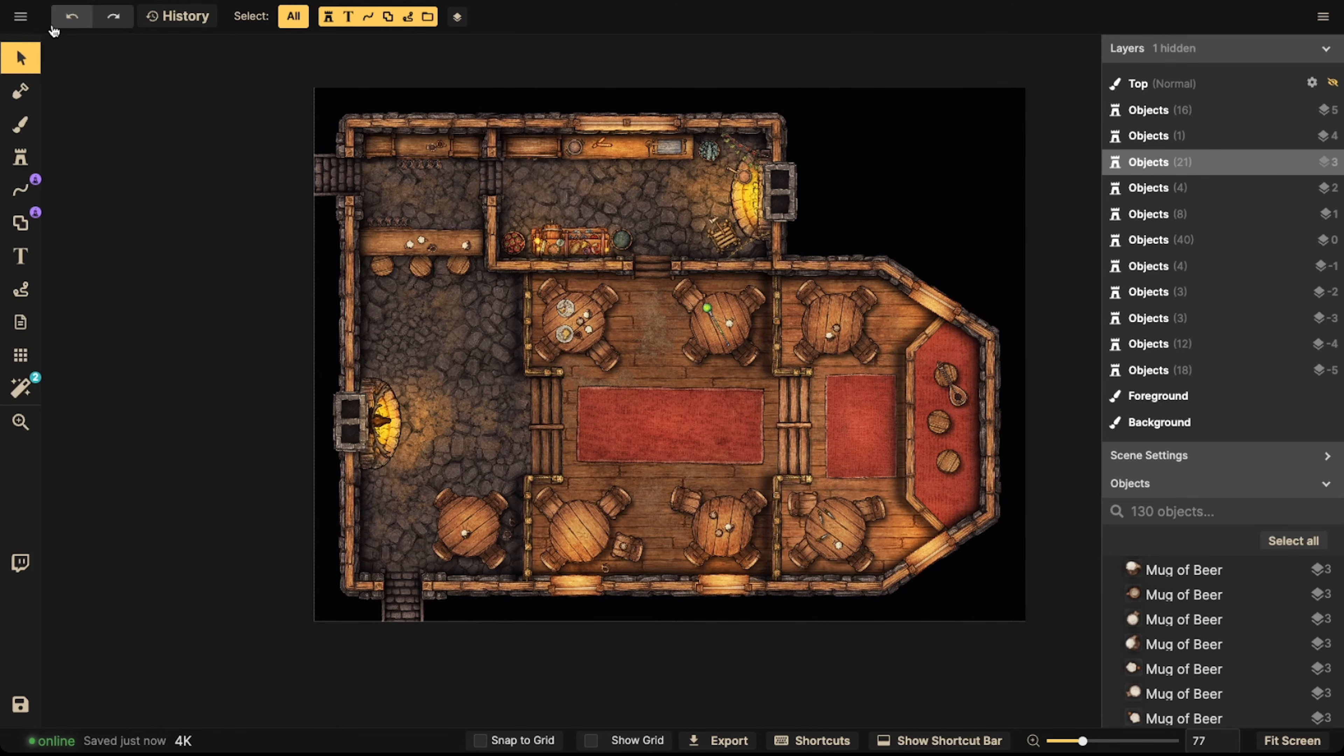
Save the map as a clone with 2 added to the name 20 Minute Tavern and delete every object in the copy
left_click(20, 17)
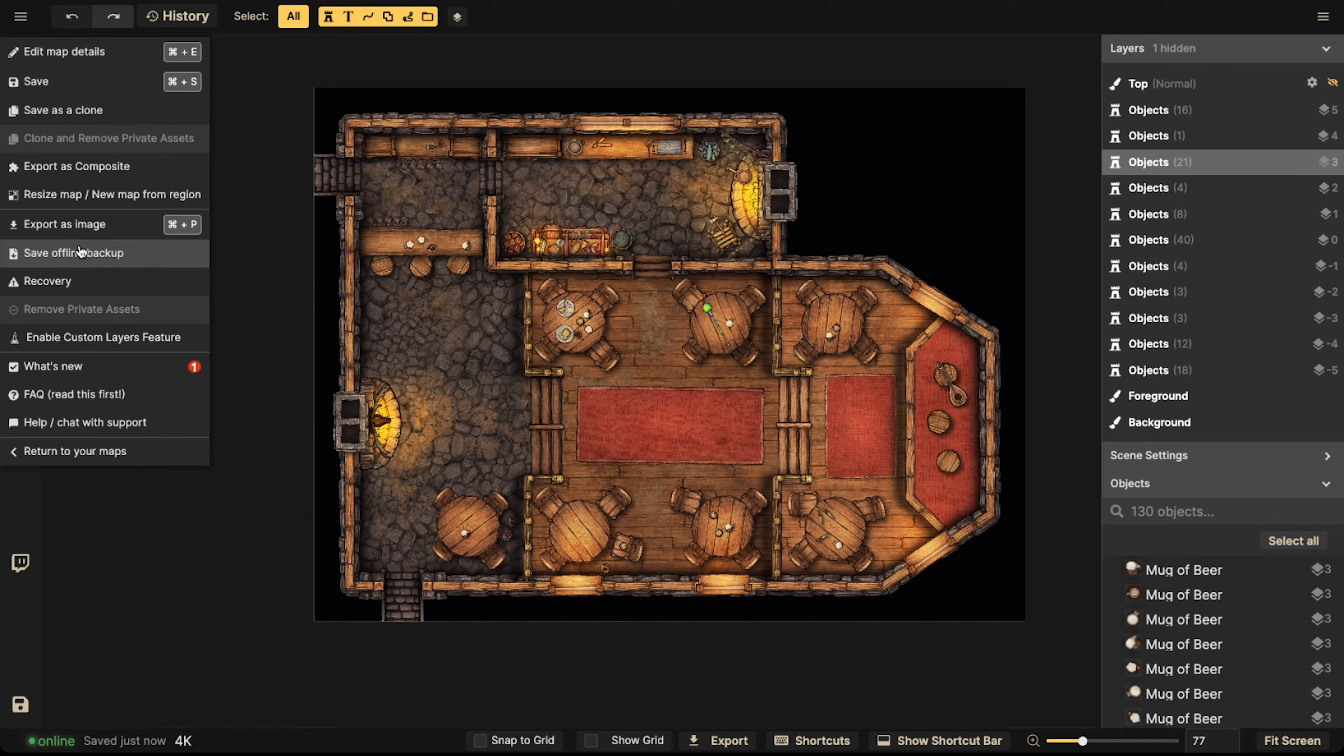
left_click(72, 106)
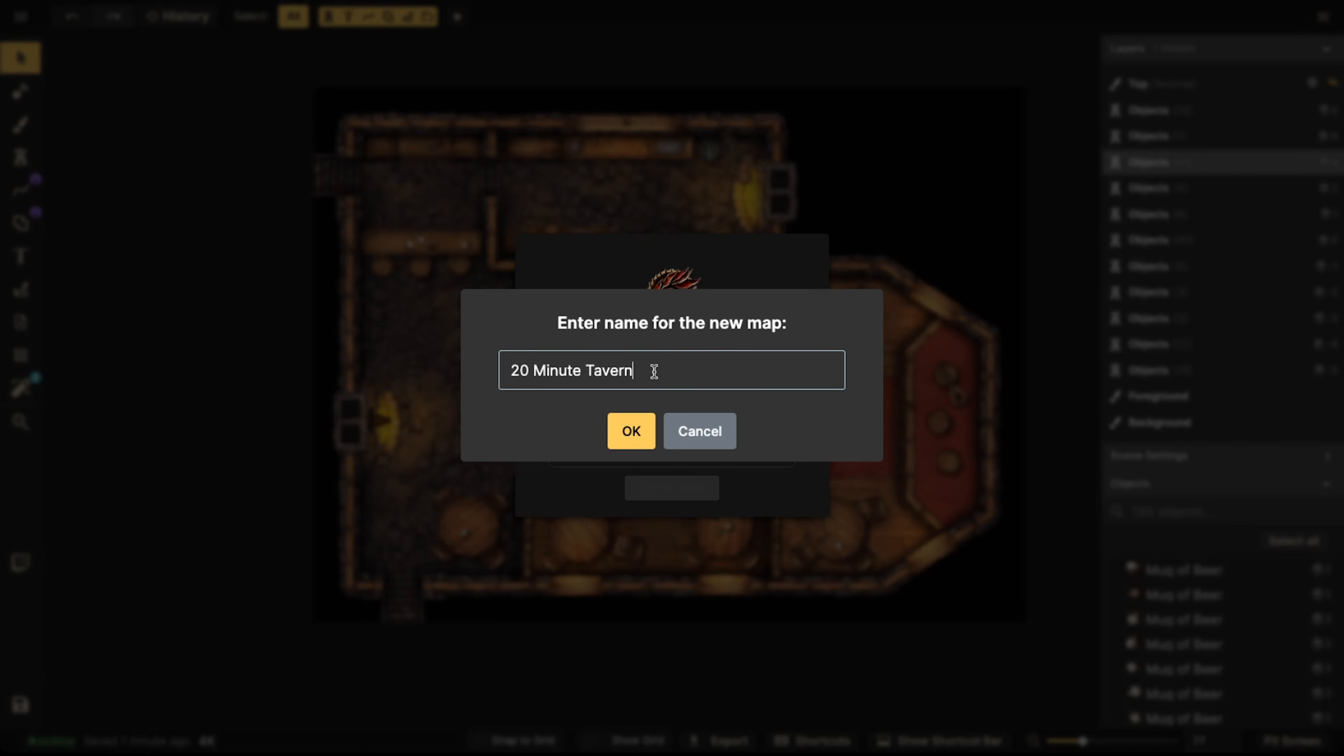
type("2")
left_click(631, 431)
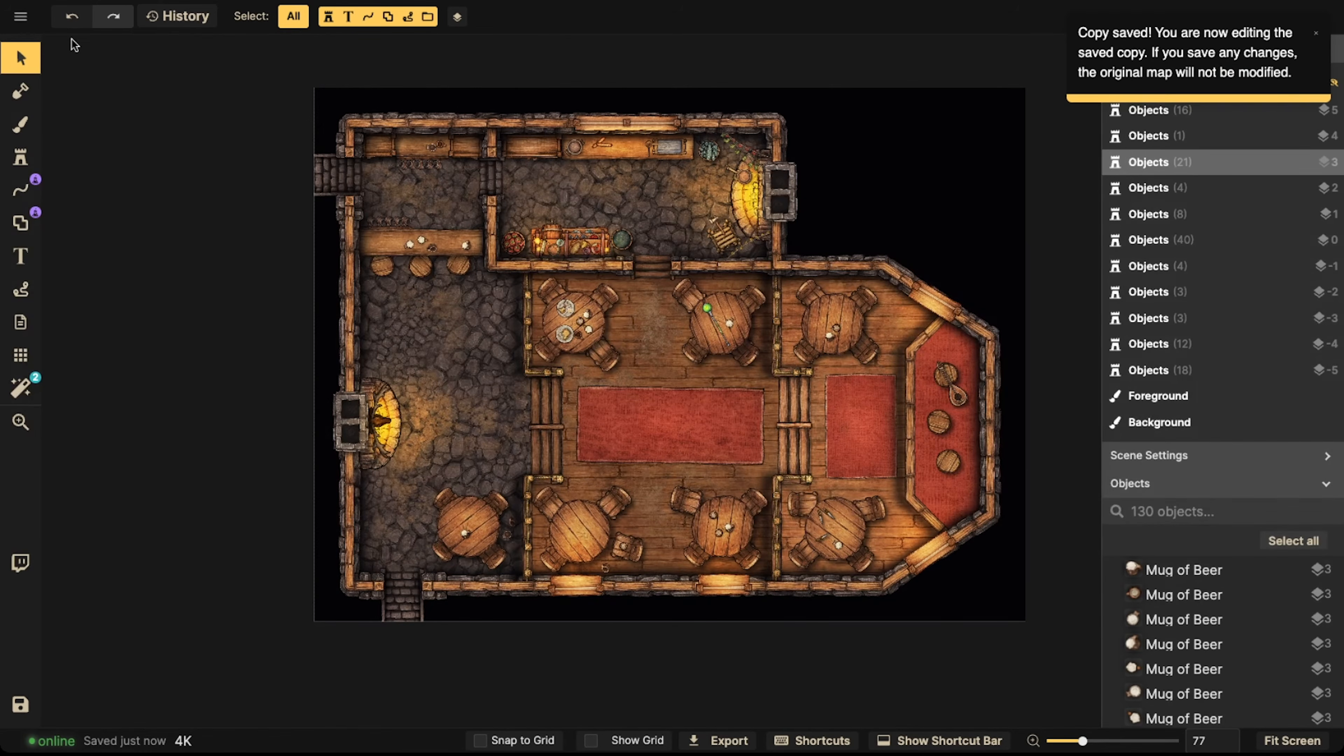
left_click_drag(159, 59, 1164, 664)
key("Delete")
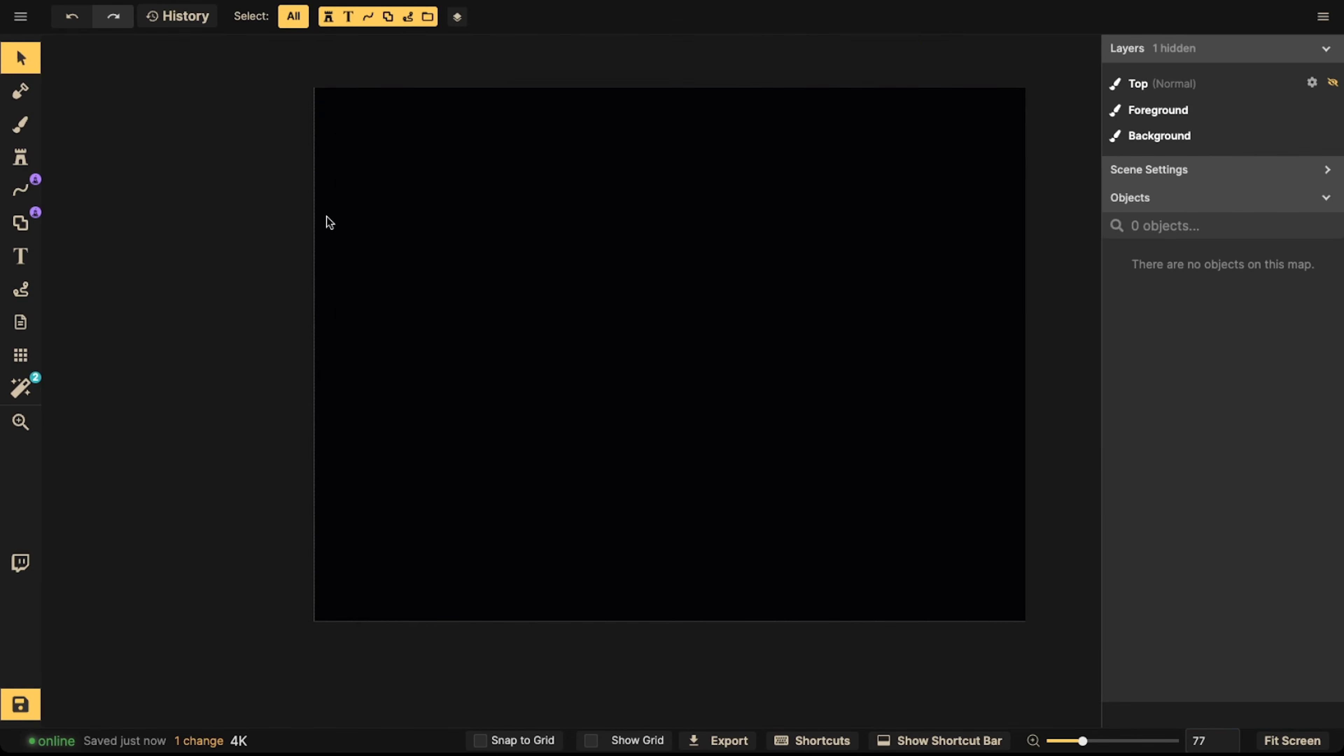
Add recently used stamps such as the round water tub, the lute and the antler decoration to the stamp favorites
left_click(20, 157)
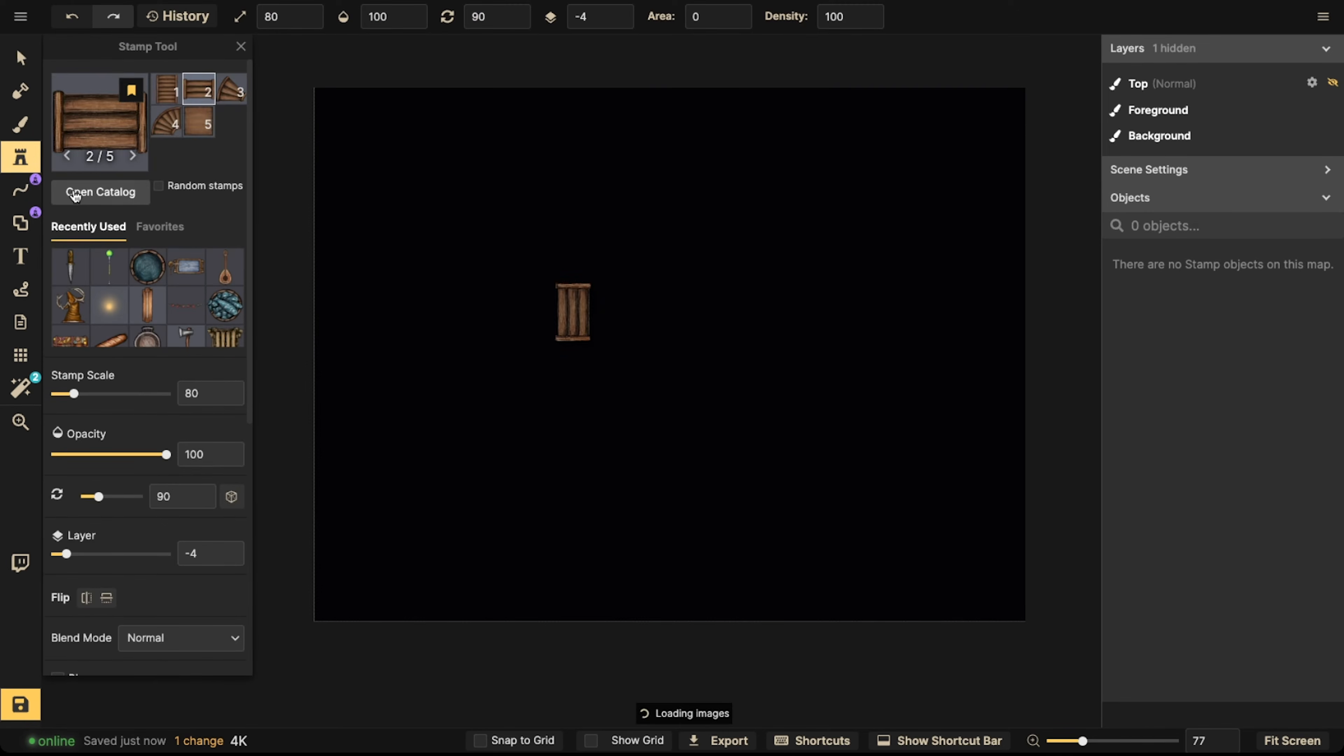
left_click(75, 268)
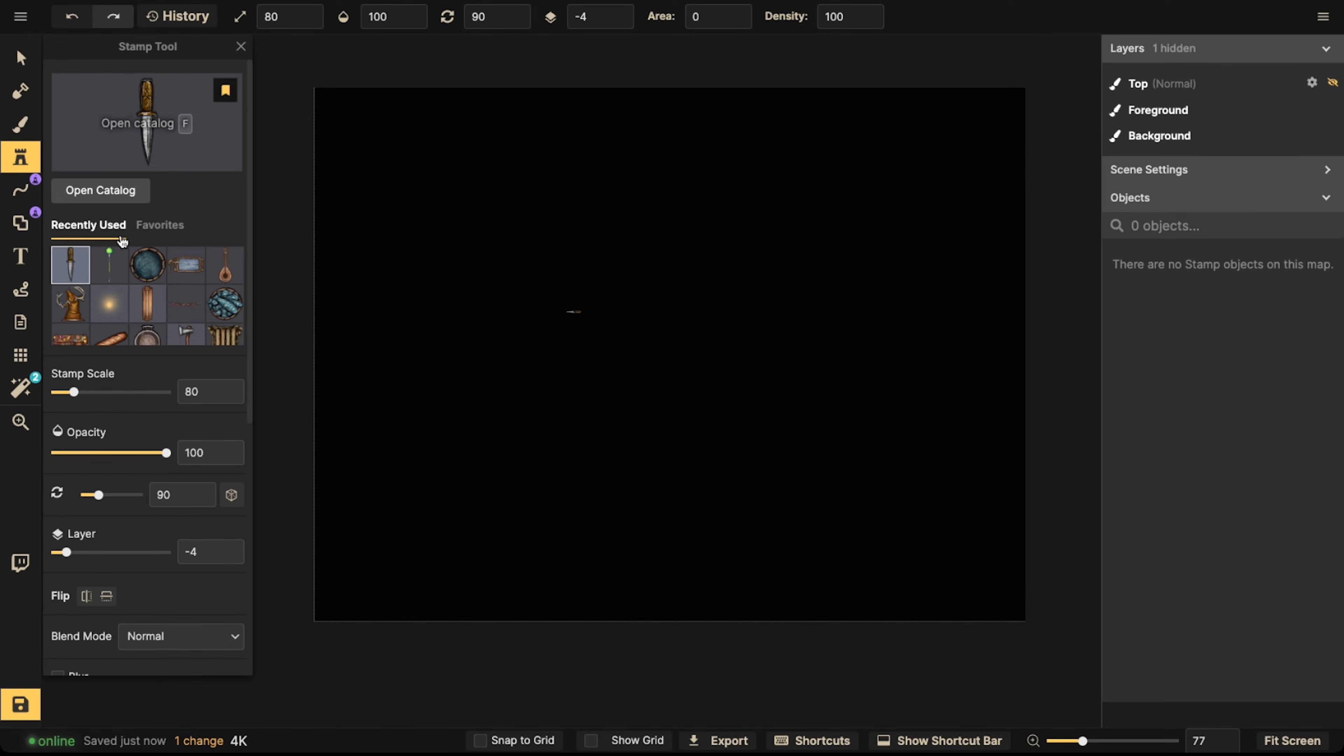
left_click(118, 253)
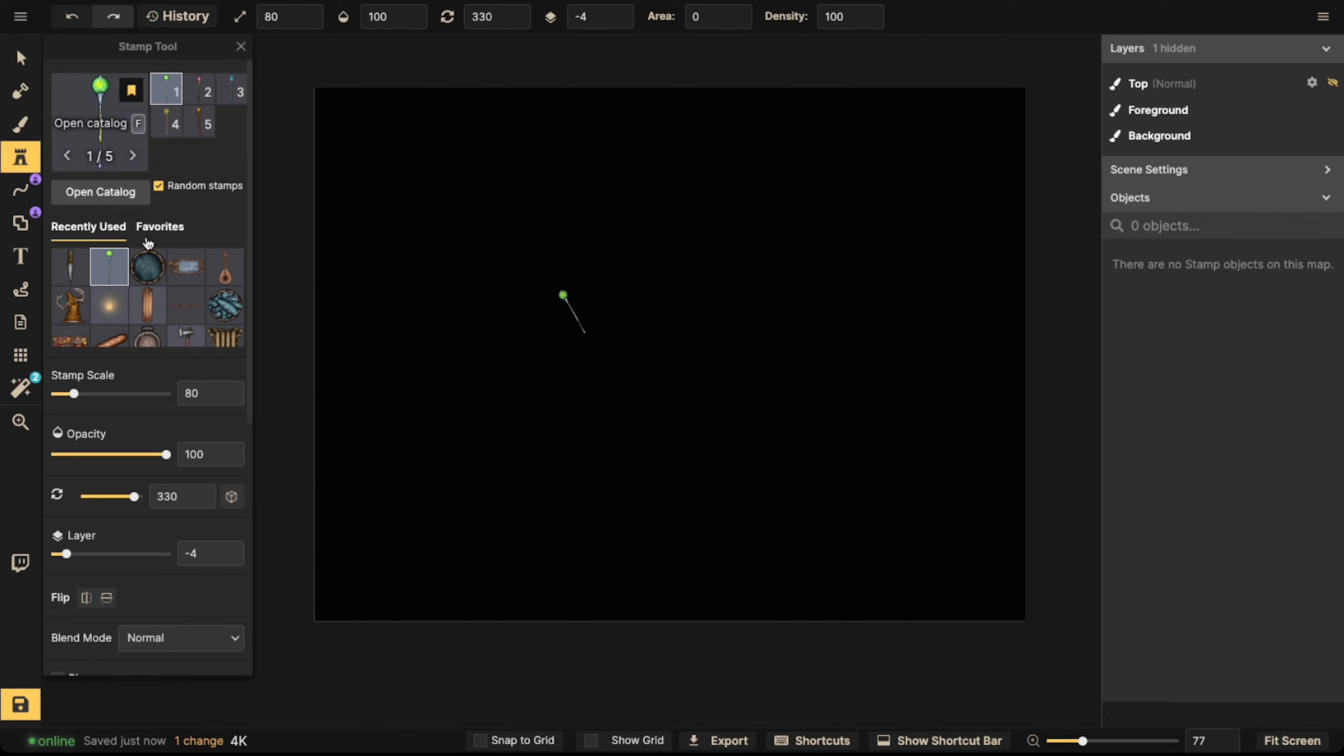
left_click(147, 266)
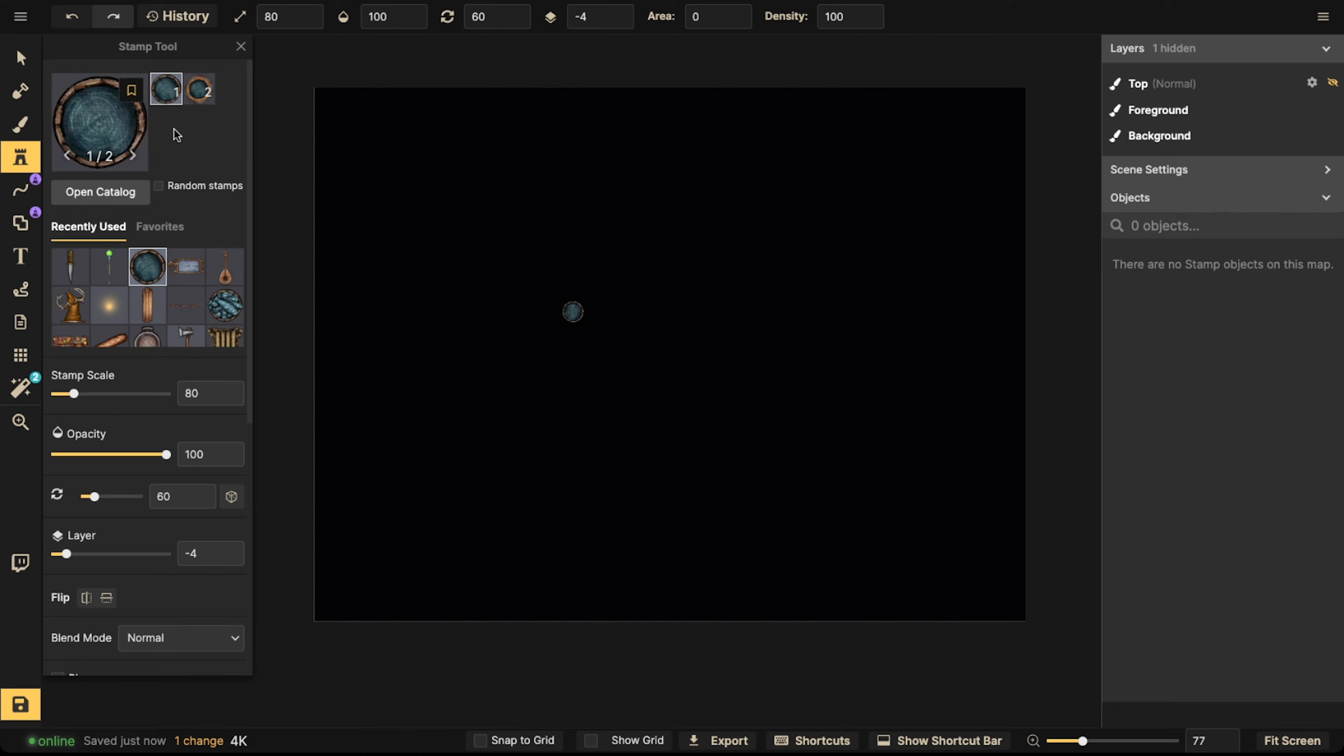
left_click(183, 269)
left_click(225, 266)
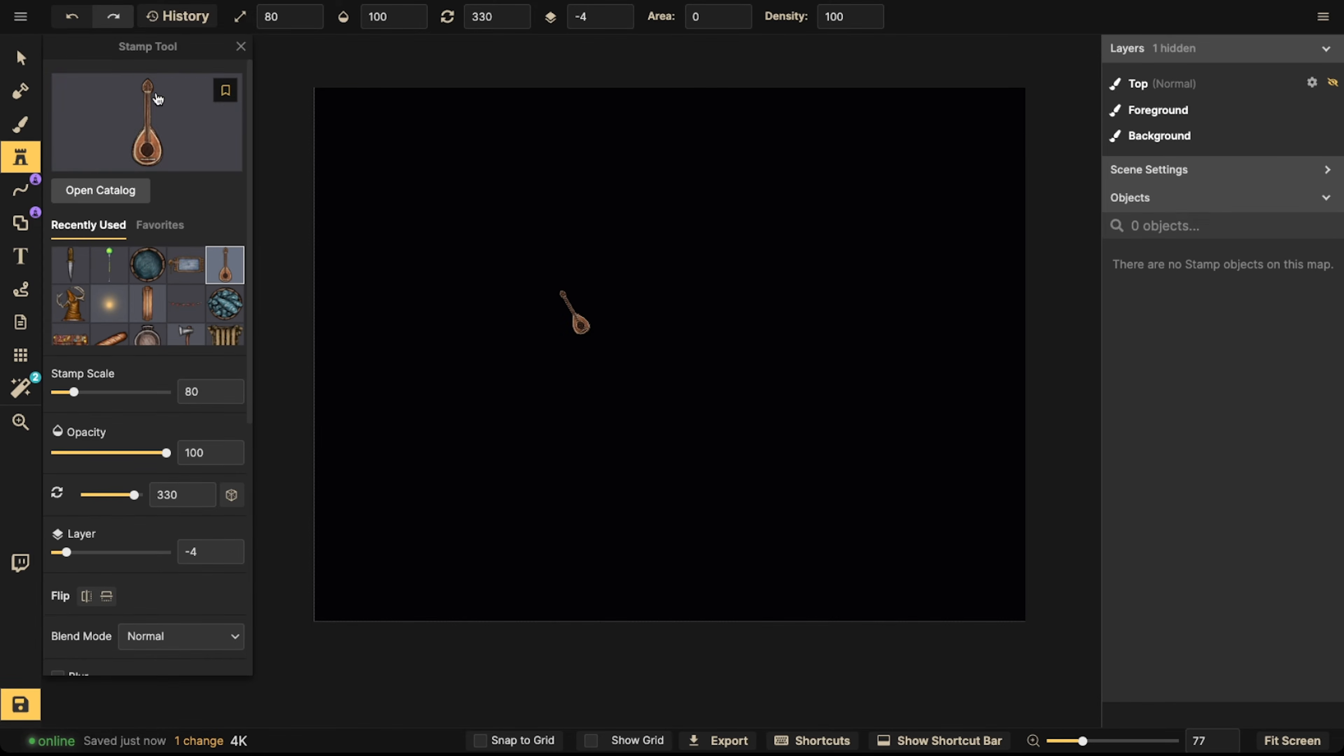
left_click(70, 304)
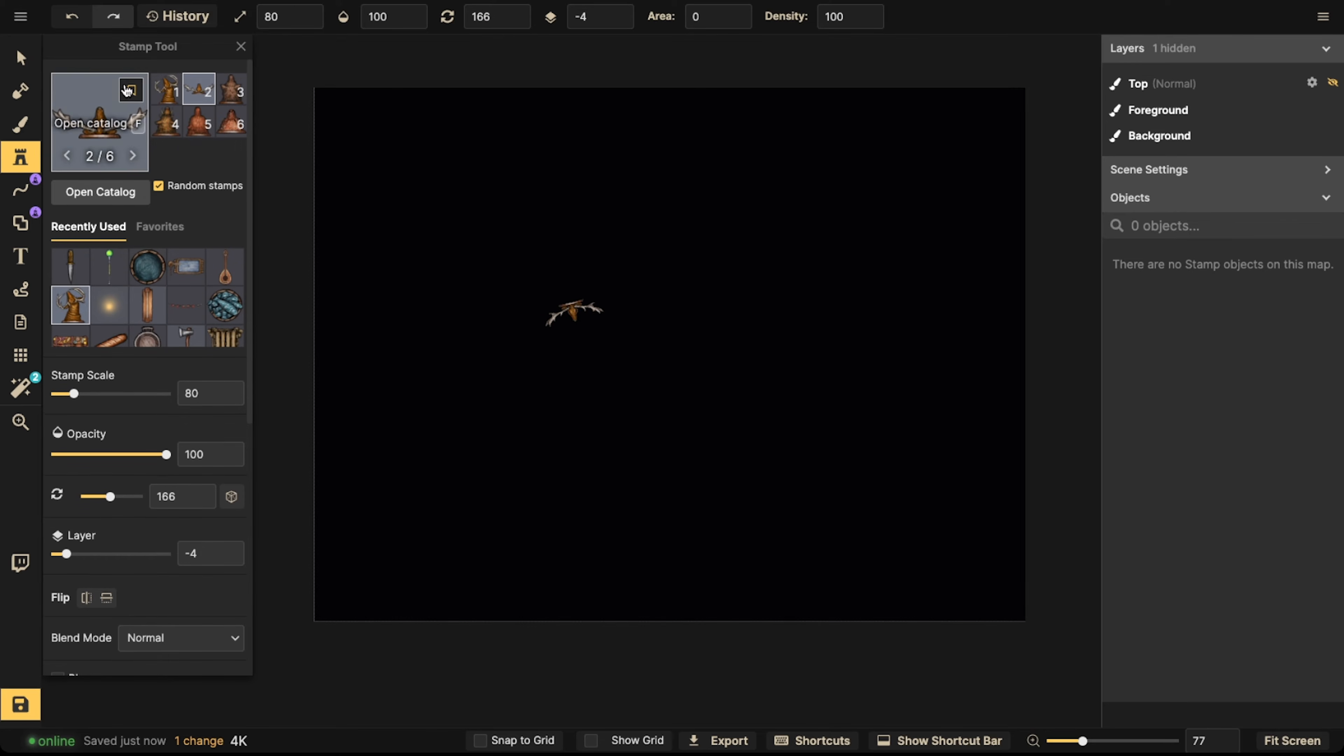
Review the remaining recently used stamps and look through the whole list of favorite stamps
left_click(108, 305)
left_click(153, 309)
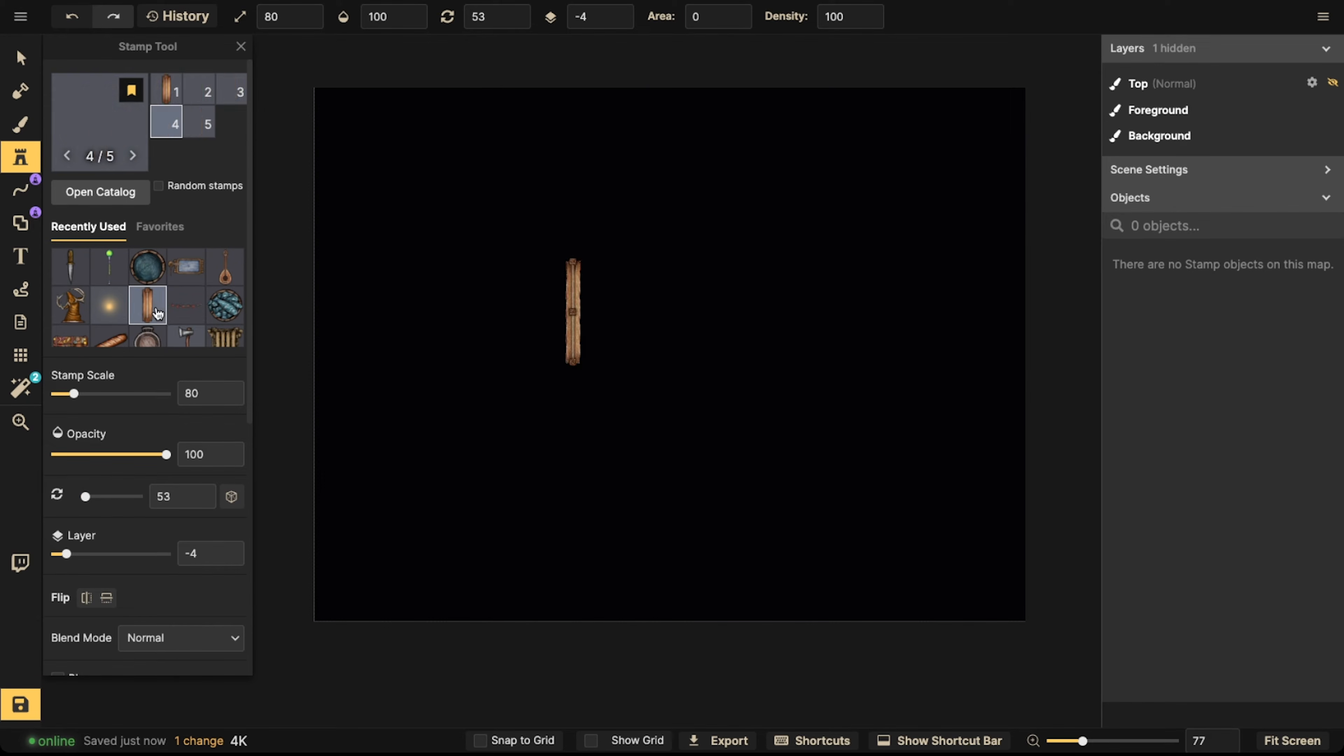
left_click(186, 304)
left_click(225, 305)
scroll(189, 212, "down", 3)
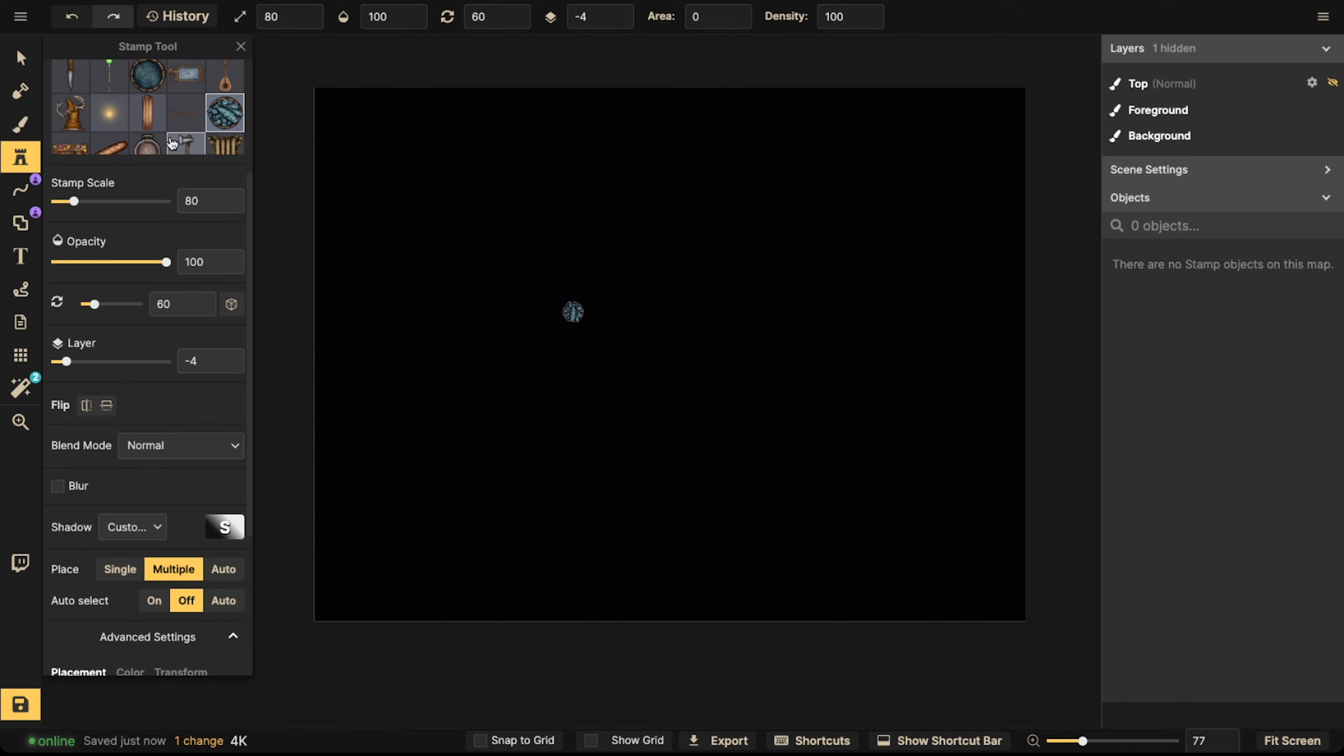
scroll(171, 143, "up", 3)
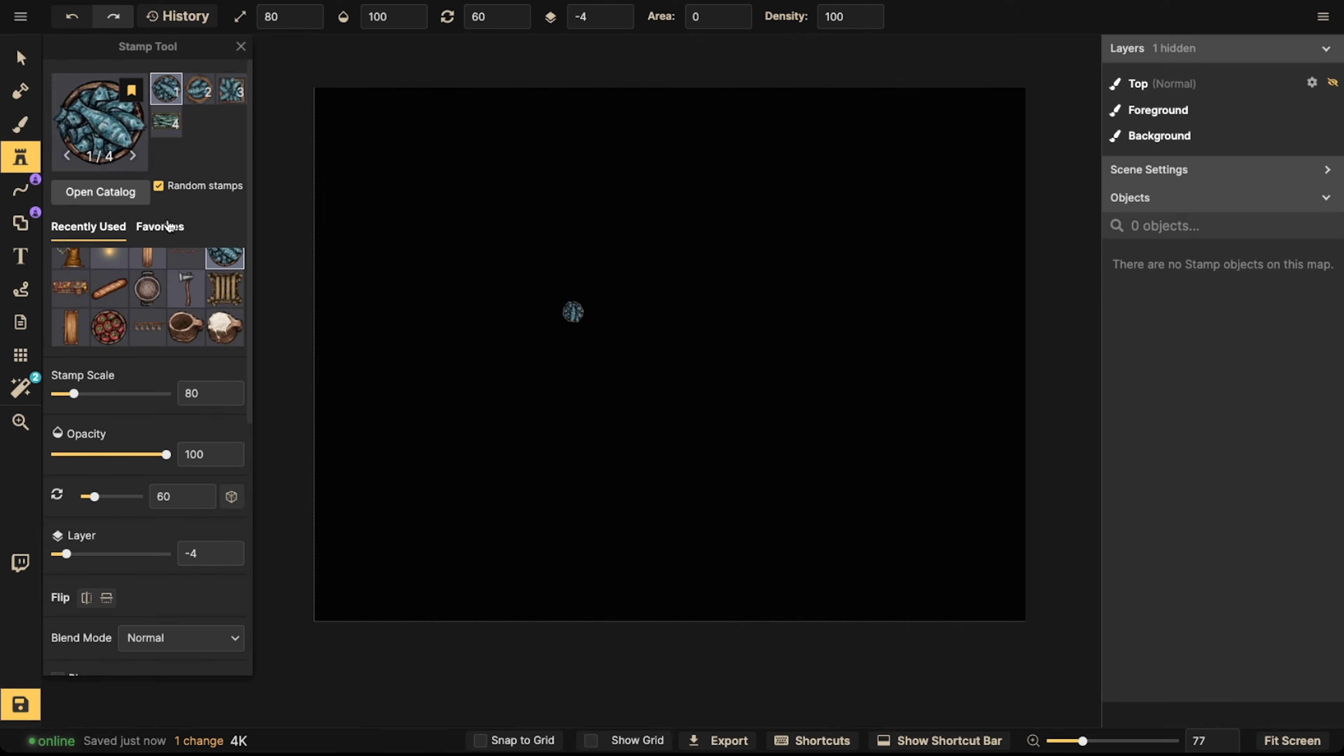
left_click(168, 226)
scroll(171, 155, "down", 5)
scroll(170, 155, "up", 5)
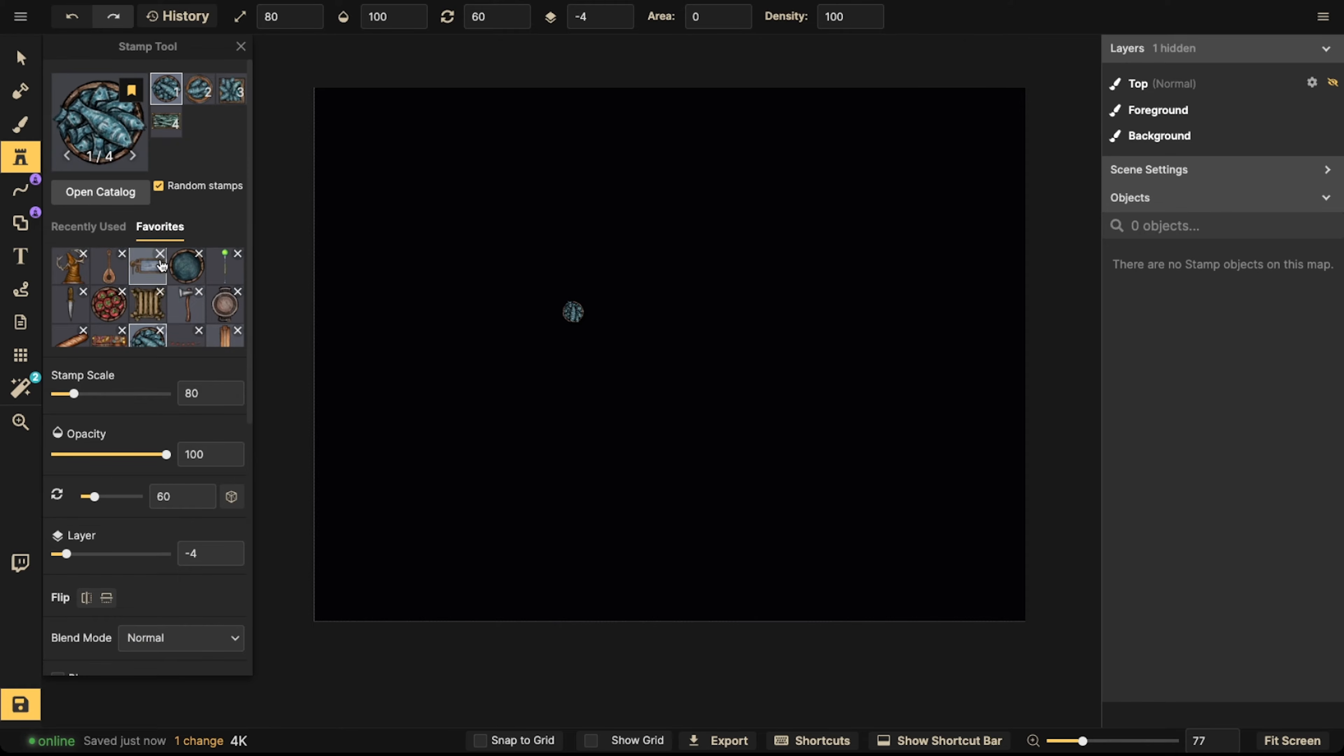
scroll(161, 264, "down", 10)
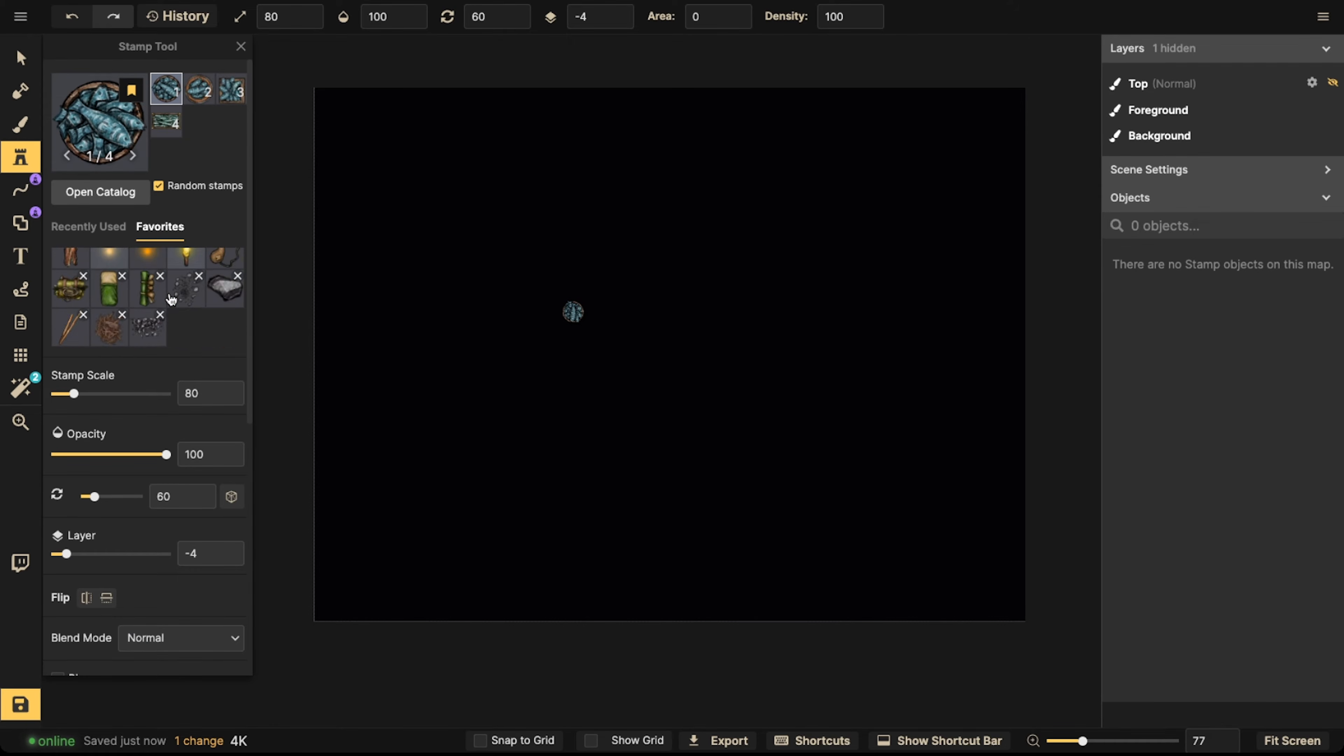
scroll(170, 299, "up", 6)
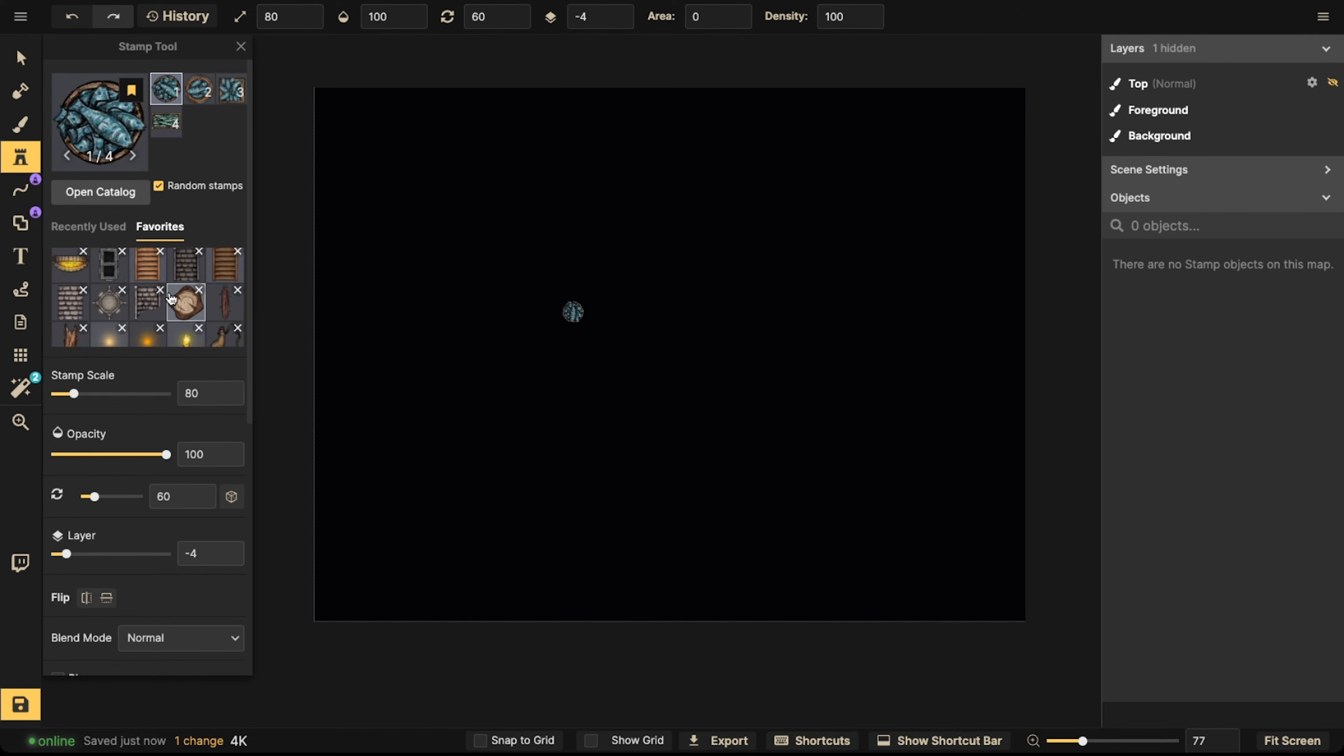
Remove Rubble Piles and the neighbouring debris, stick, rock and green bedroll stamps at the end of the favorites
scroll(171, 299, "down", 3)
left_click(160, 313)
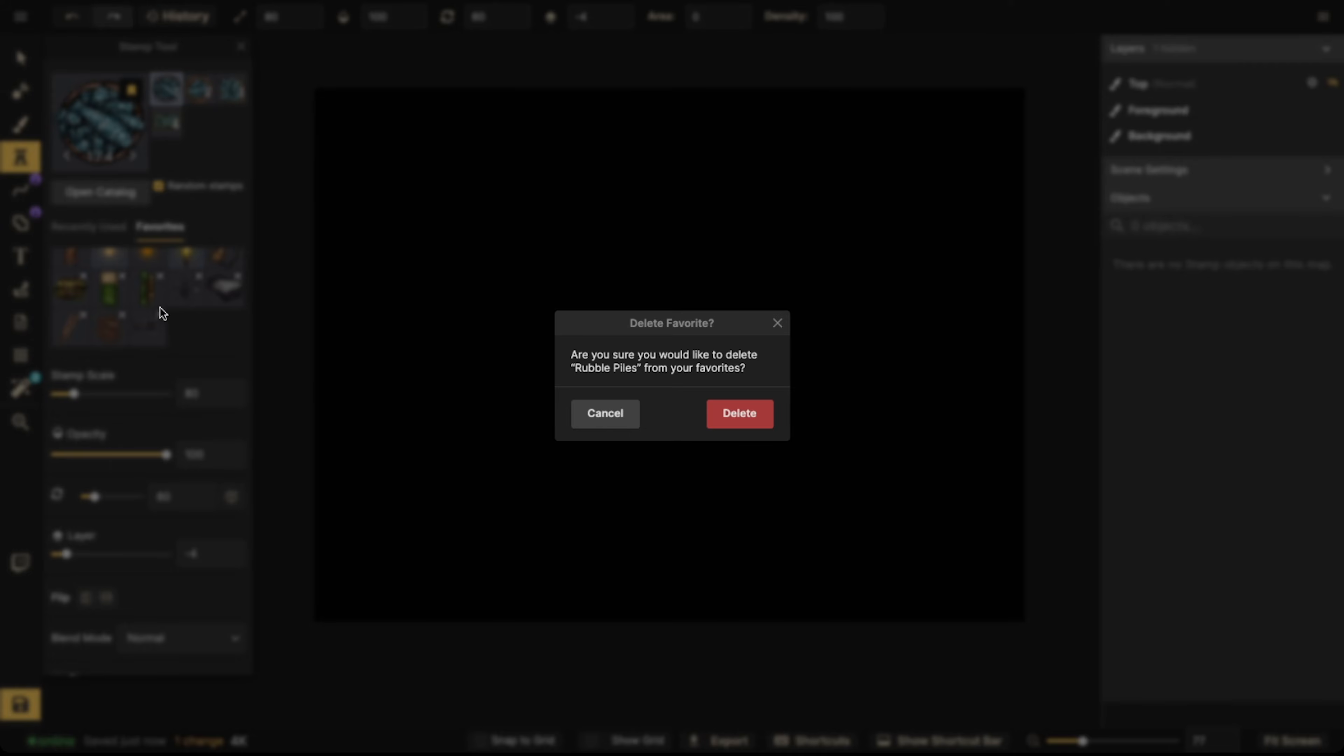
key("Return")
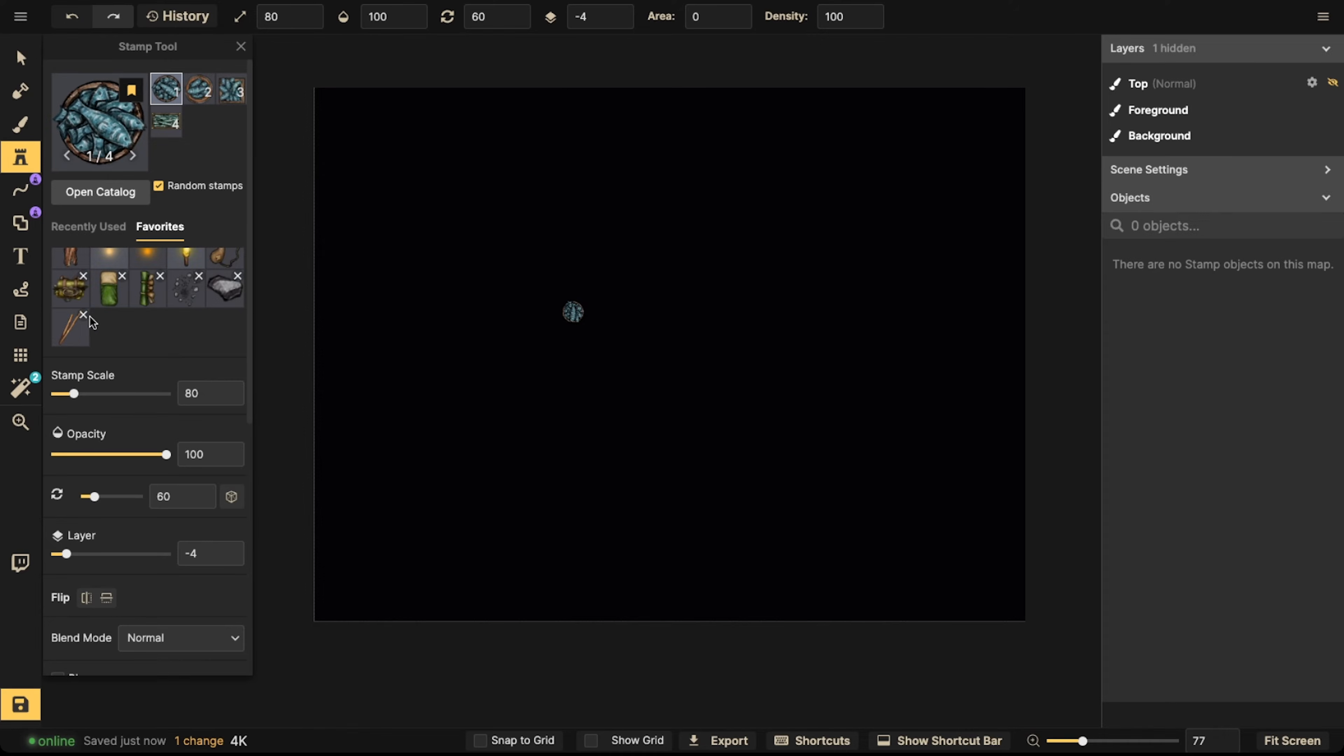
left_click(83, 314)
key("Return")
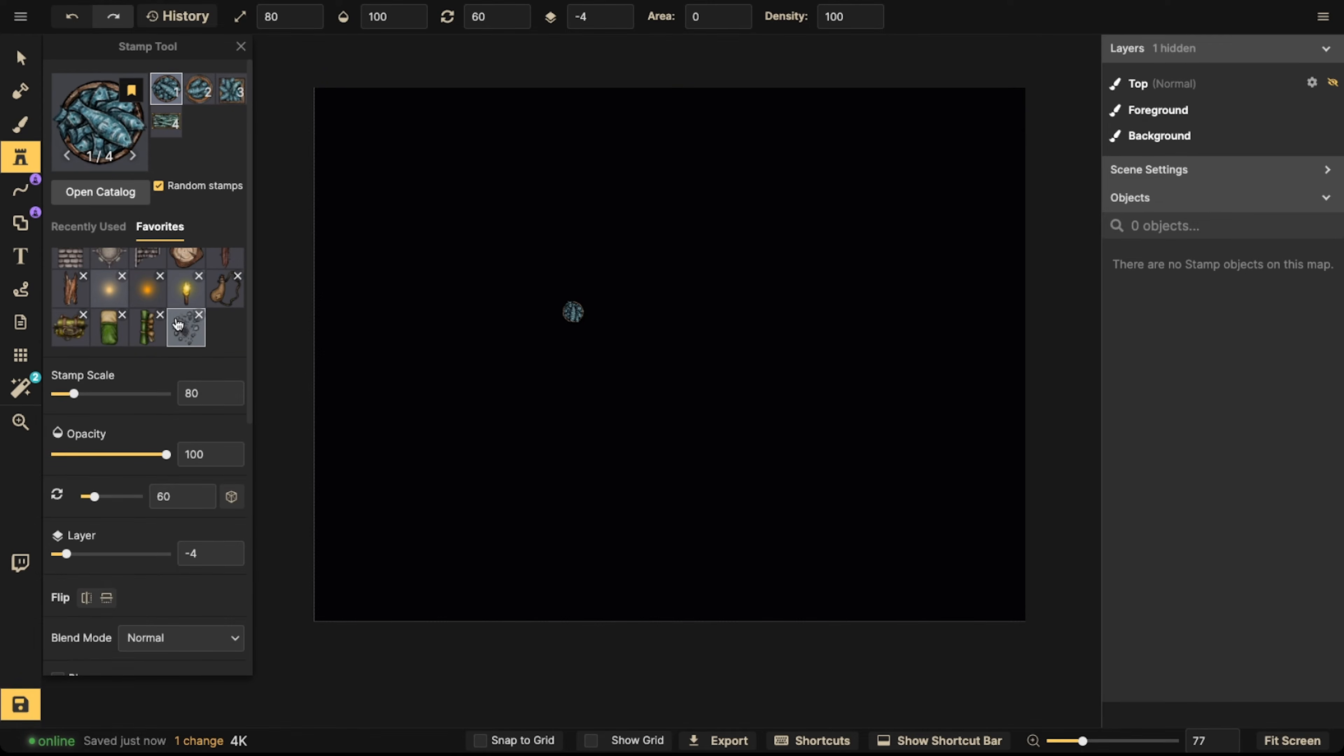
left_click(122, 315)
key("Return")
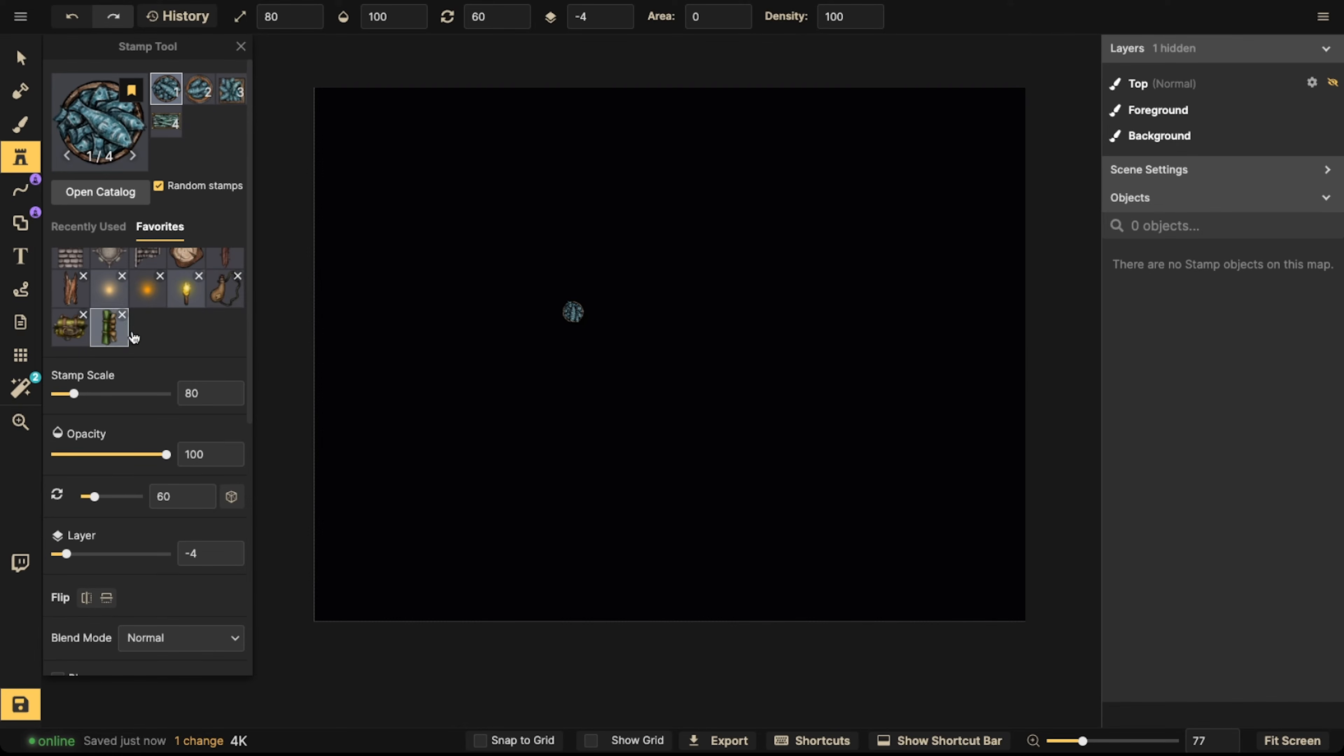
Remove the torch, orange light, tree stump and wooden log stamps from the favorites
left_click(199, 276)
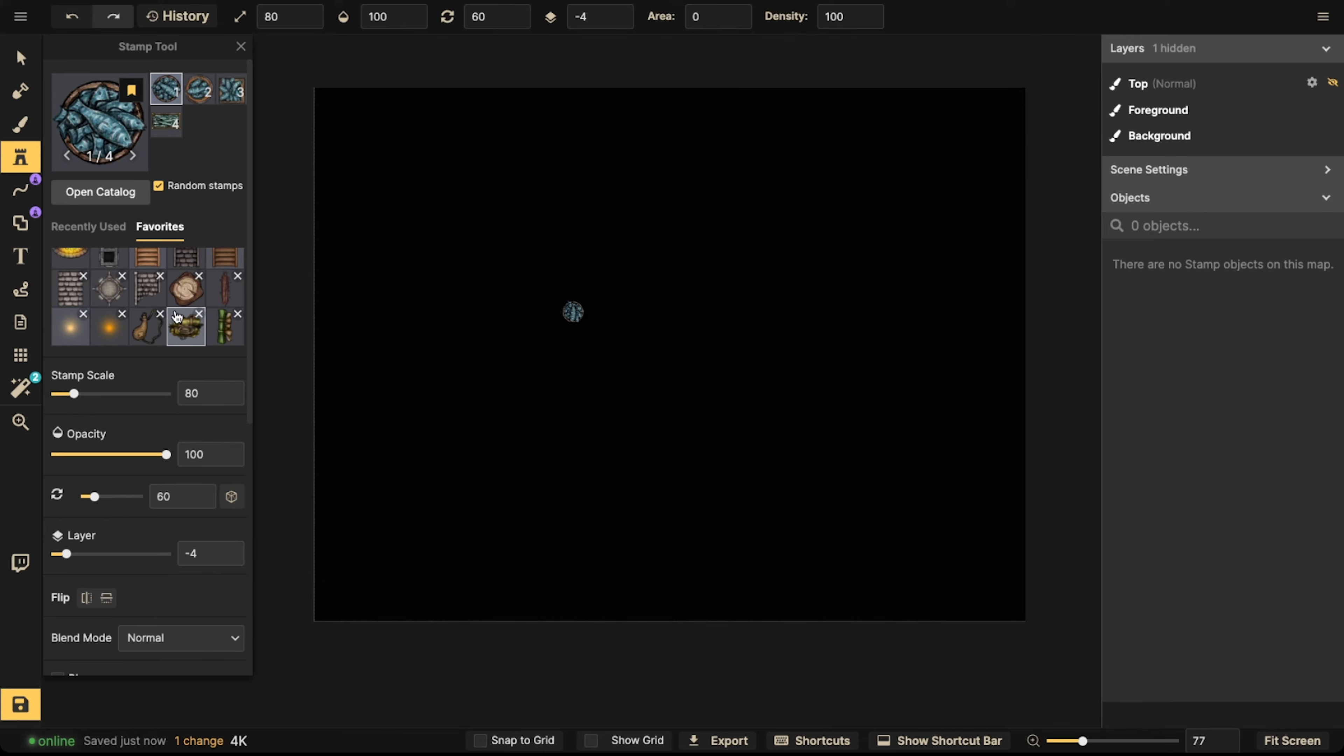
left_click(122, 314)
key("Return")
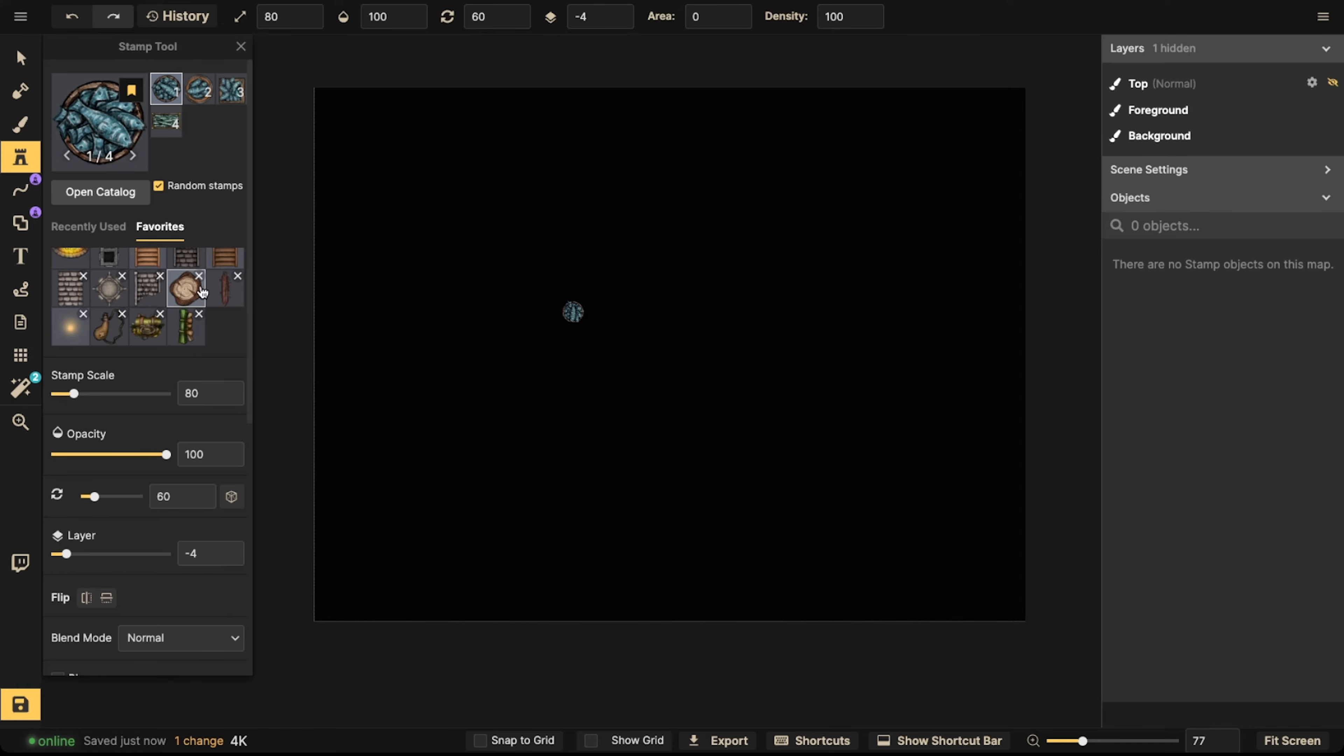
left_click(198, 276)
left_click(199, 276)
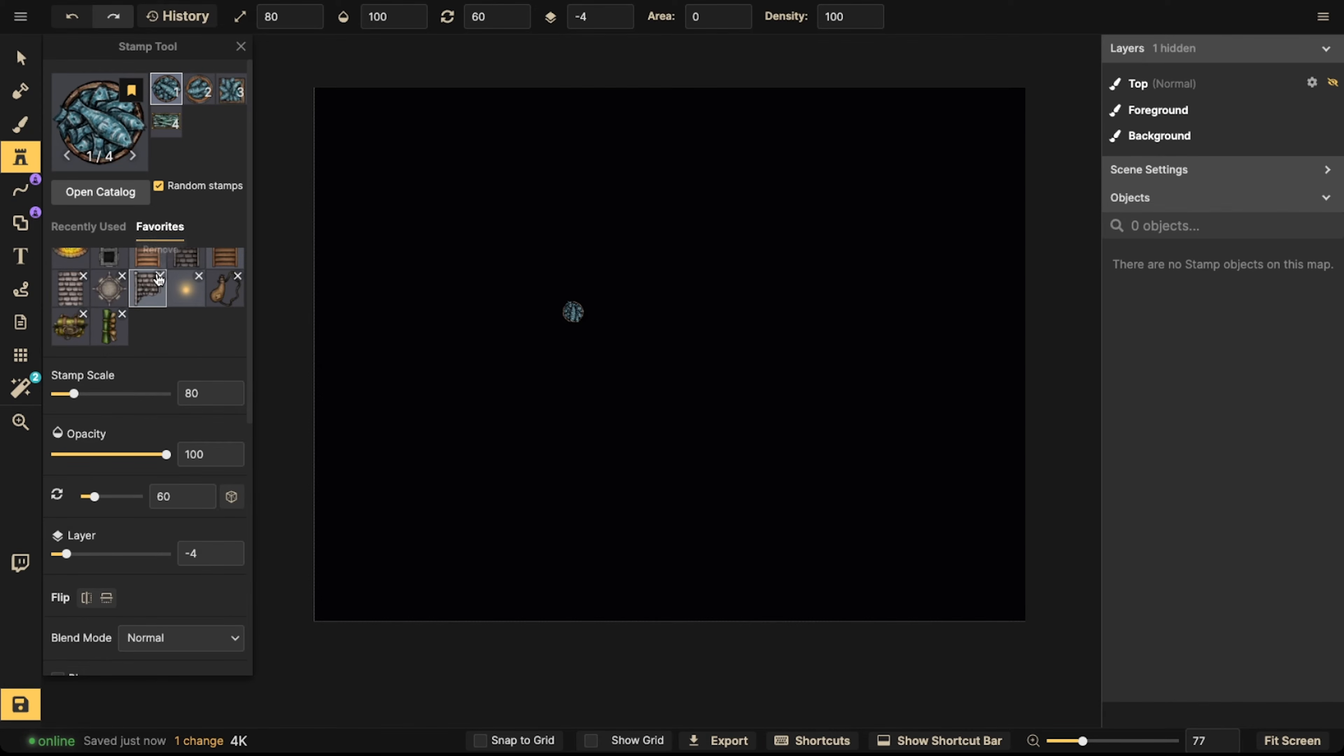
Remove the broken brick, light stone brick and round stone stamps from the favorites
left_click(160, 276)
scroll(90, 286, "up", 1)
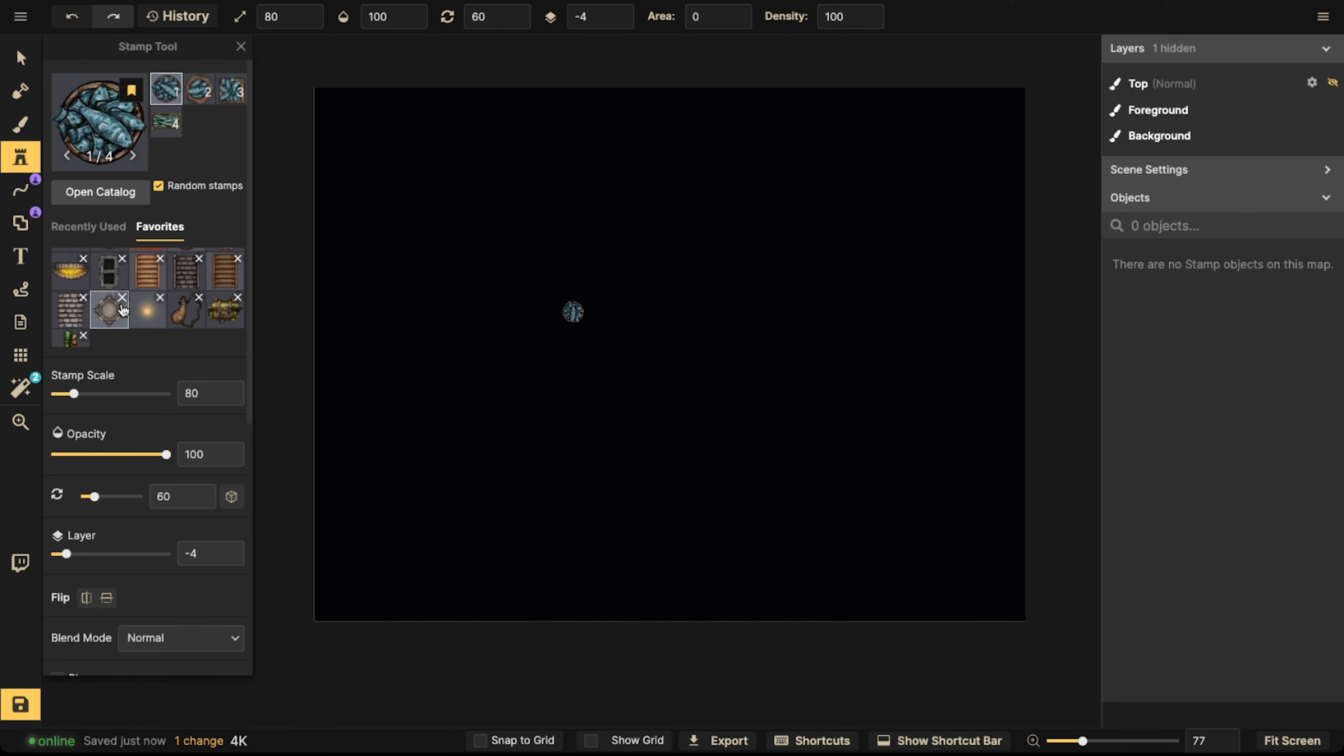
left_click(83, 297)
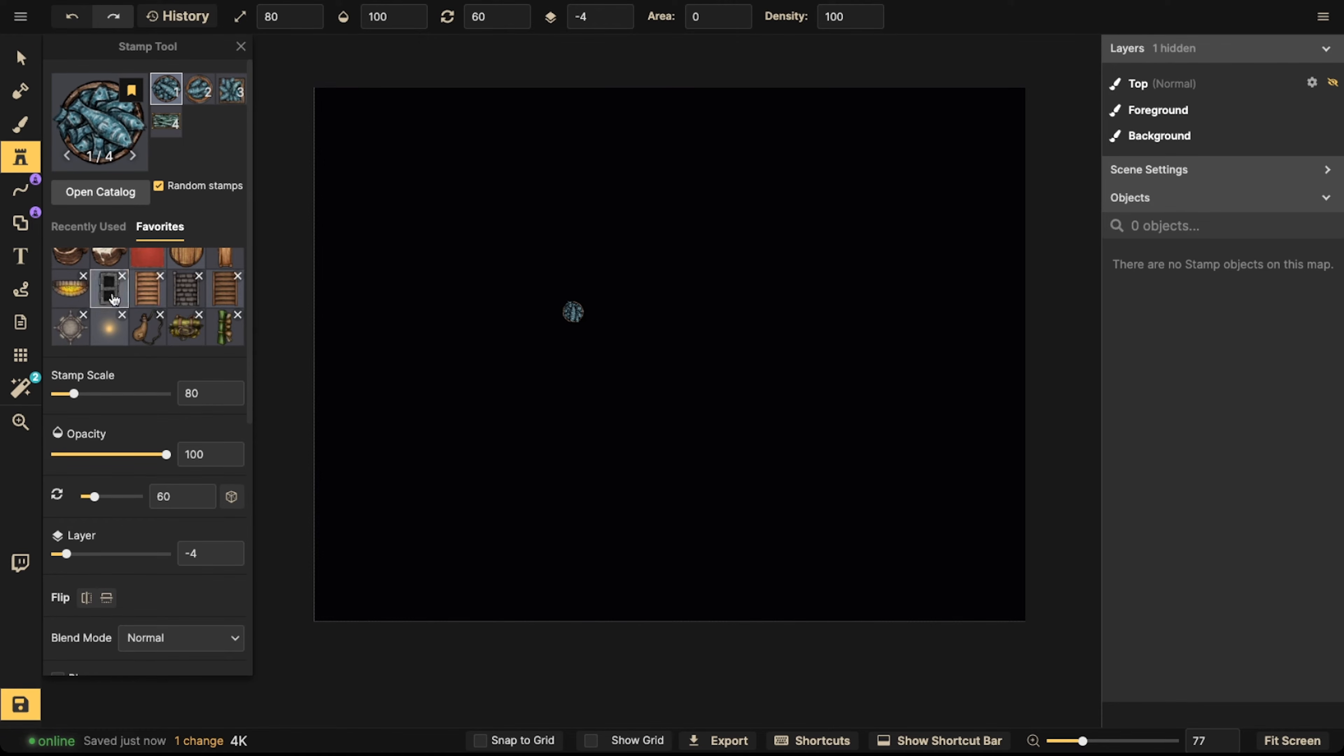
left_click(83, 314)
left_click(714, 413)
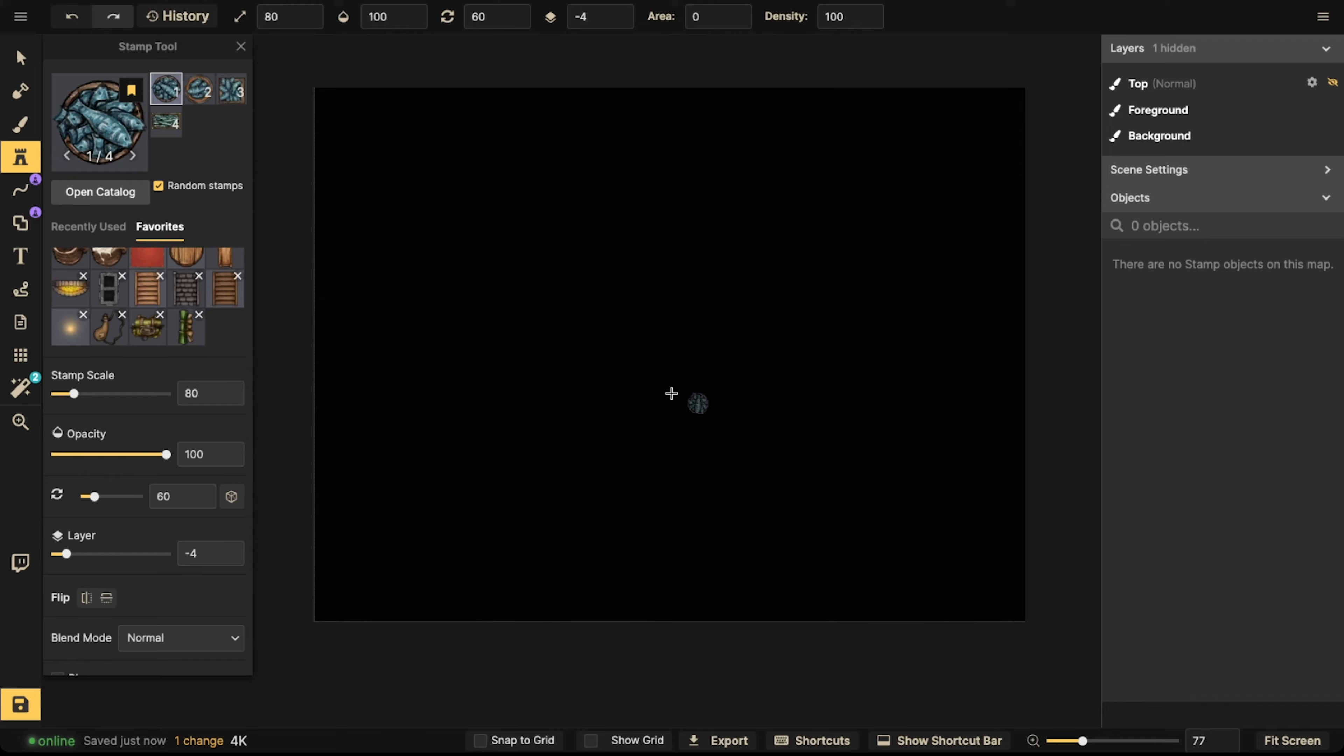
scroll(172, 324, "up", 1)
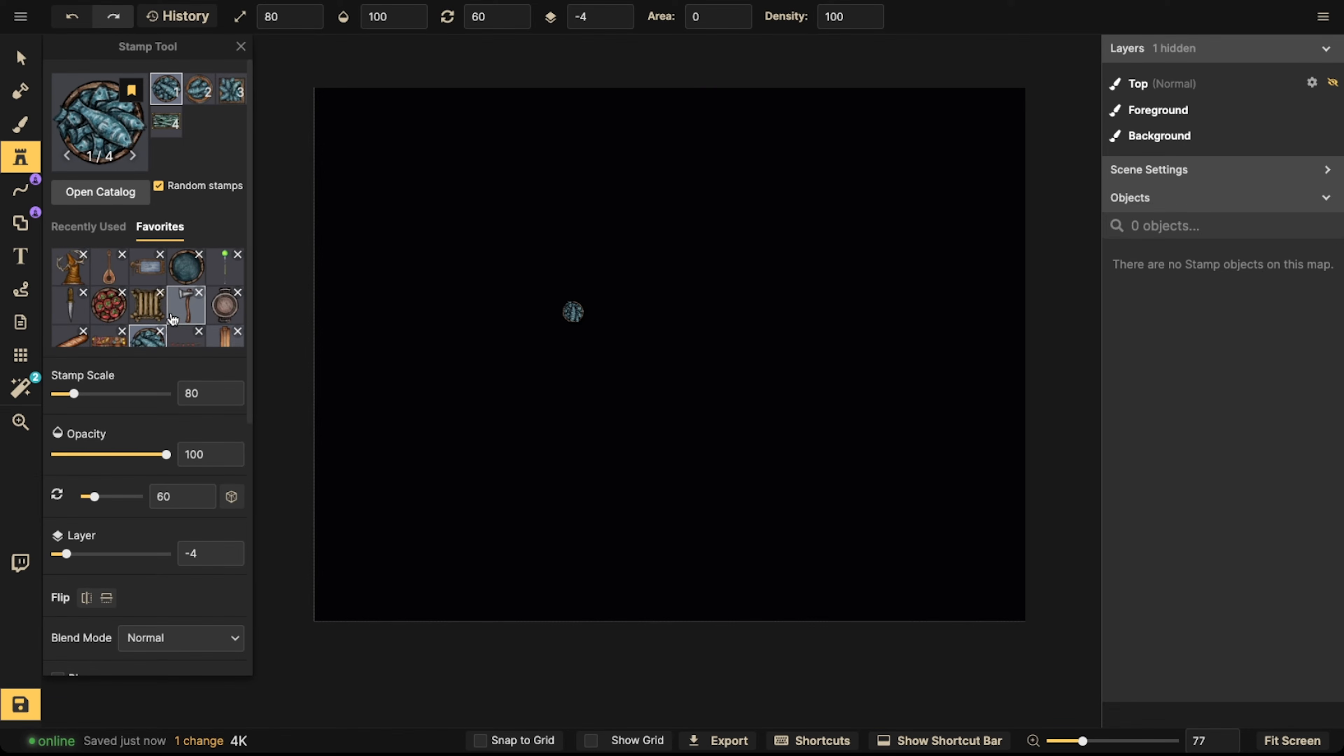
Review the remaining favorite stamps and the recently used stamps
scroll(167, 300, "down", 2)
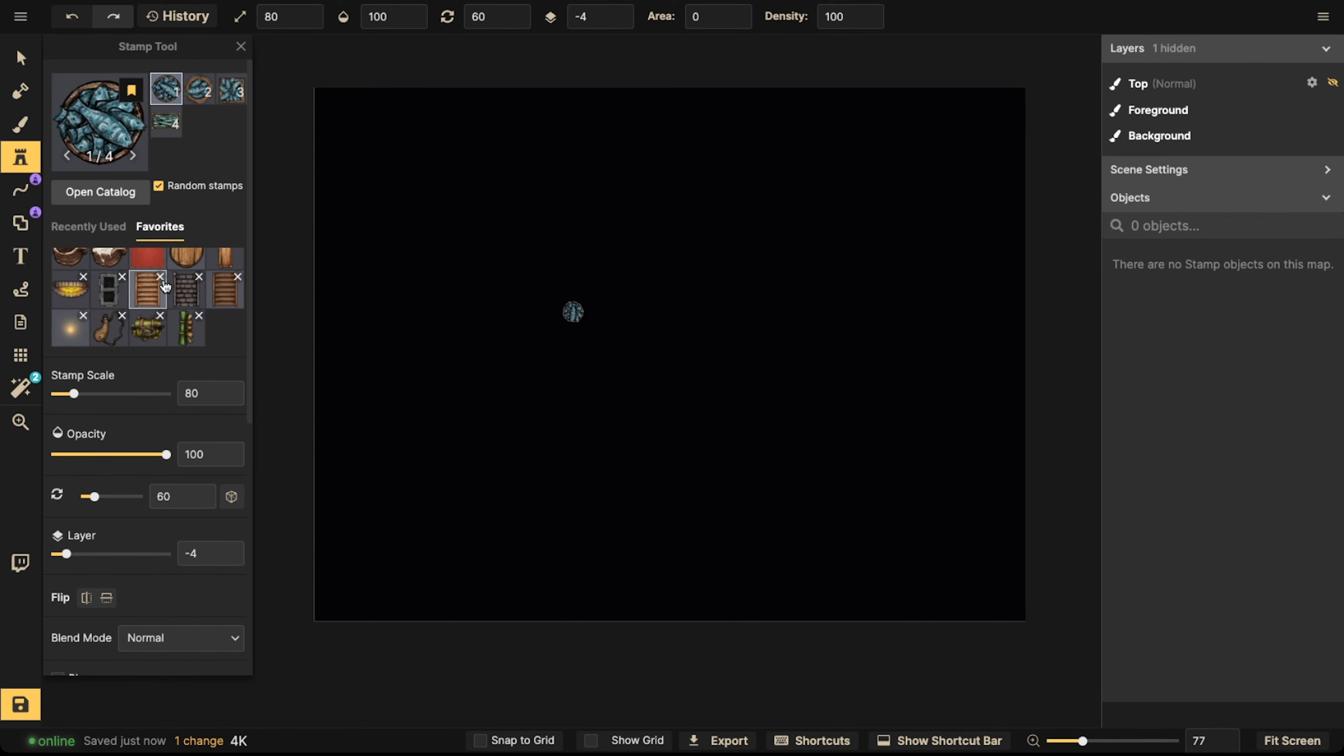
scroll(162, 281, "up", 3)
scroll(171, 287, "down", 3)
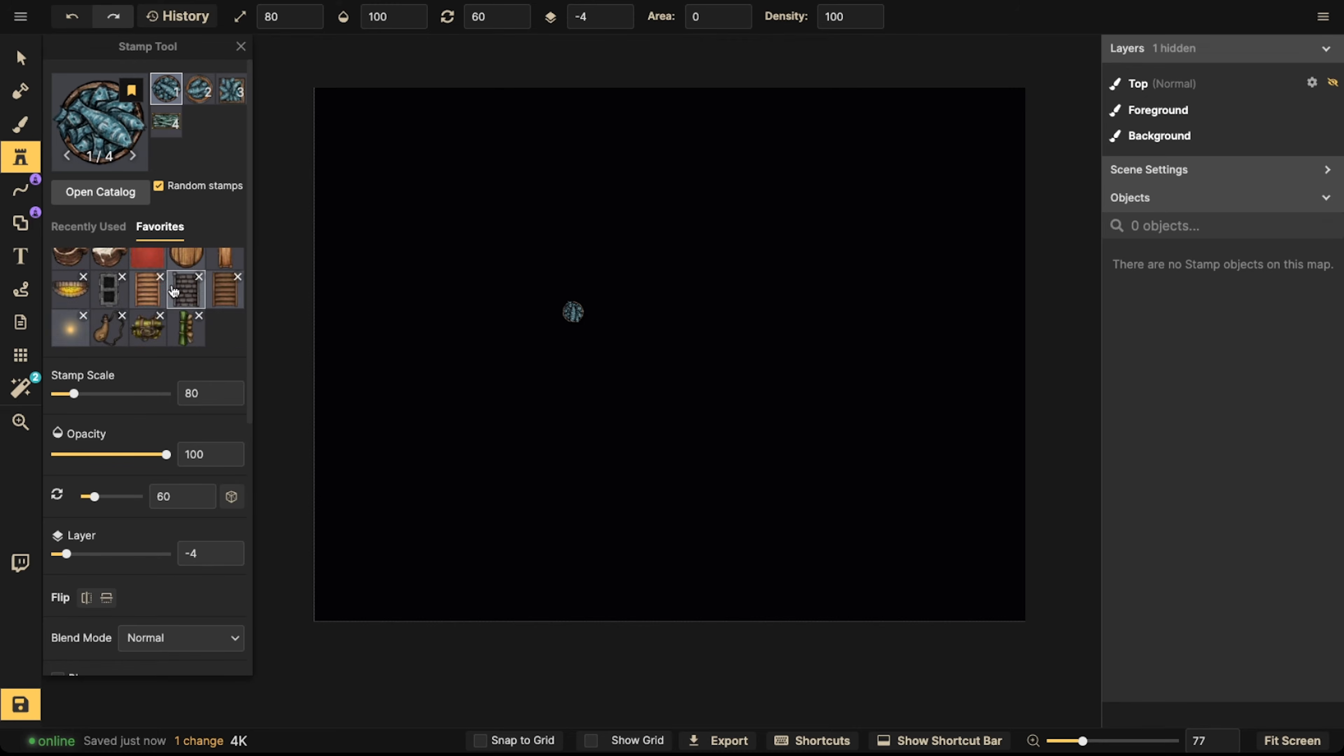
left_click(89, 226)
scroll(133, 290, "down", 2)
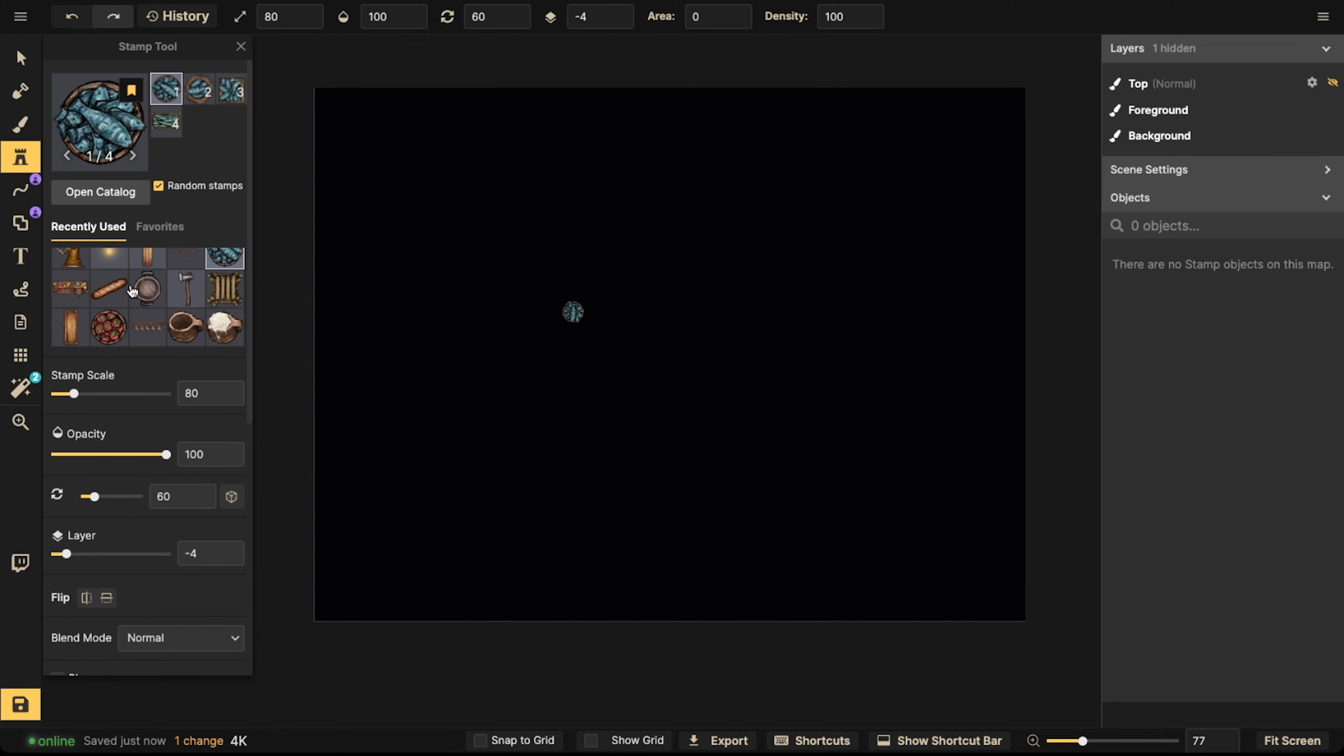
scroll(133, 290, "up", 2)
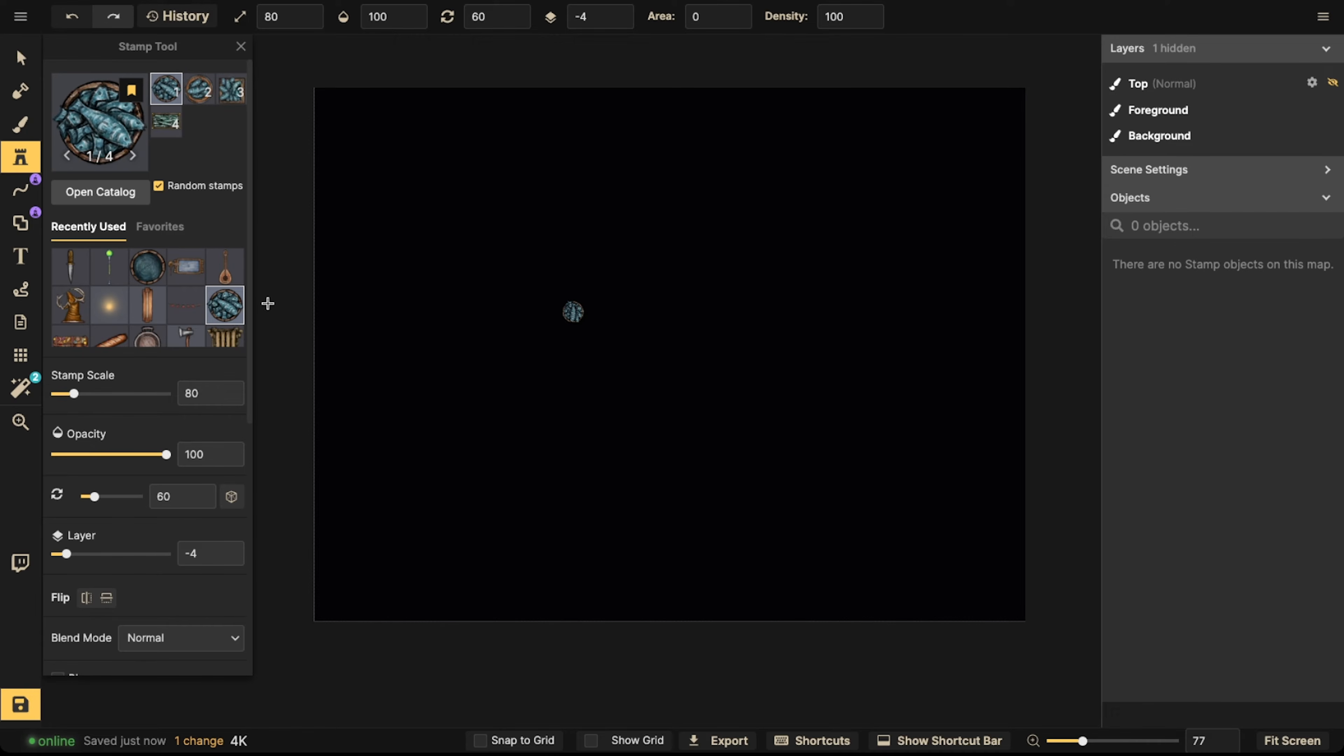
Leave the stamp tool and show the grid on the empty map
left_click(21, 57)
scroll(563, 320, "down", 2)
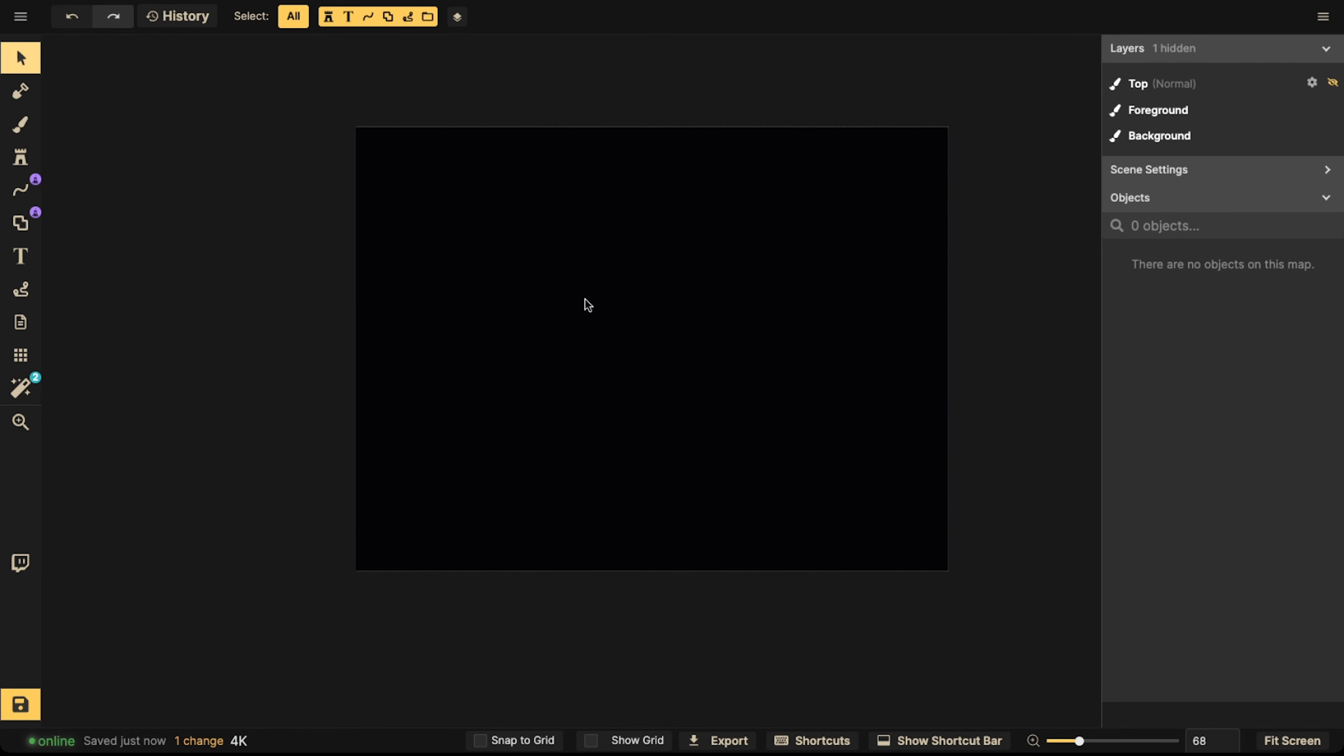
left_click(21, 354)
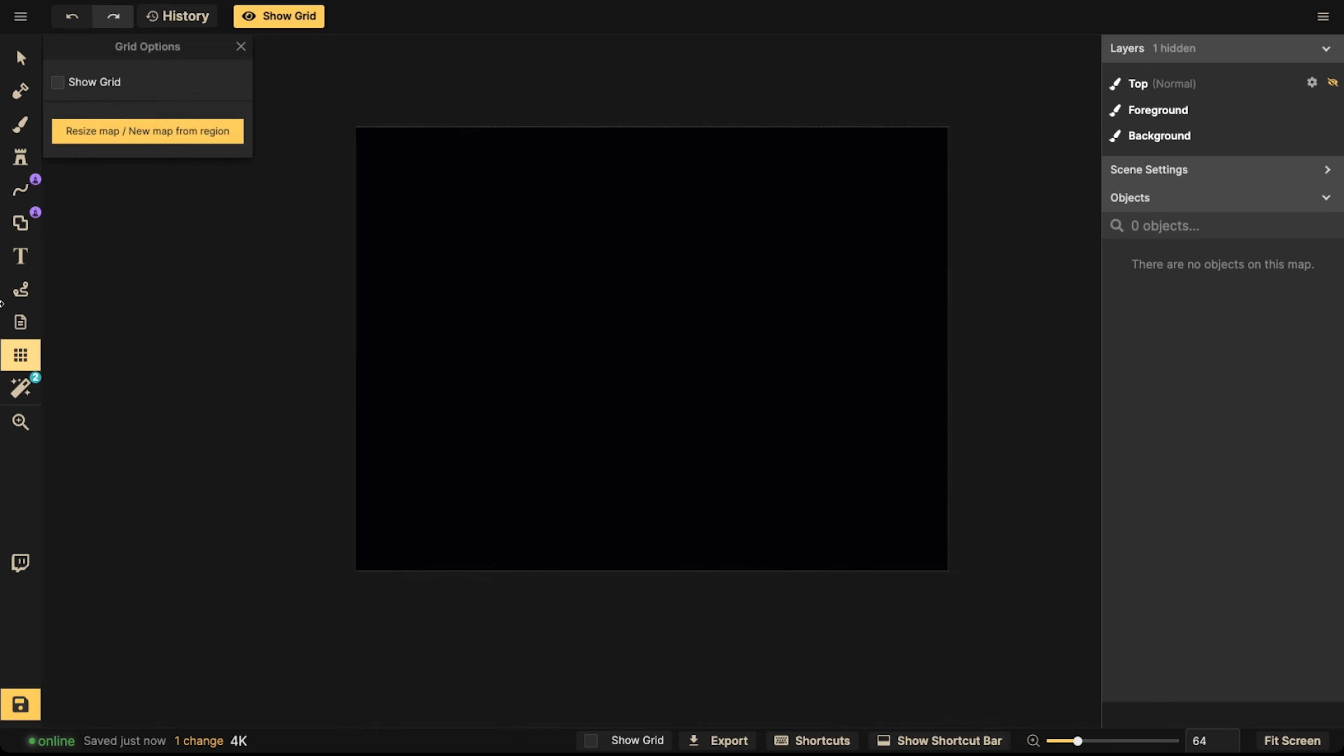
left_click(58, 82)
key("Escape")
scroll(519, 291, "down", 1)
Set up the rectangle shape with the favorite stone wall stroke and its clip mask fill
left_click(21, 223)
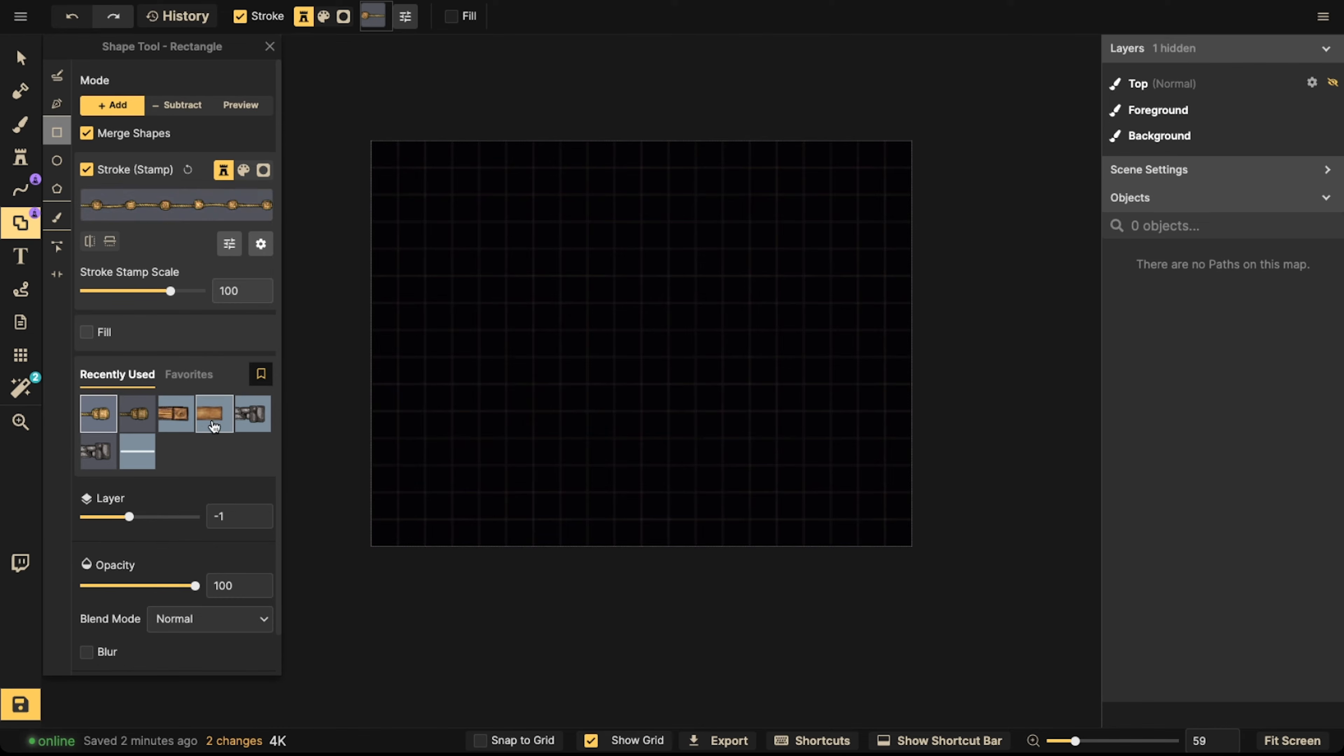
left_click(189, 374)
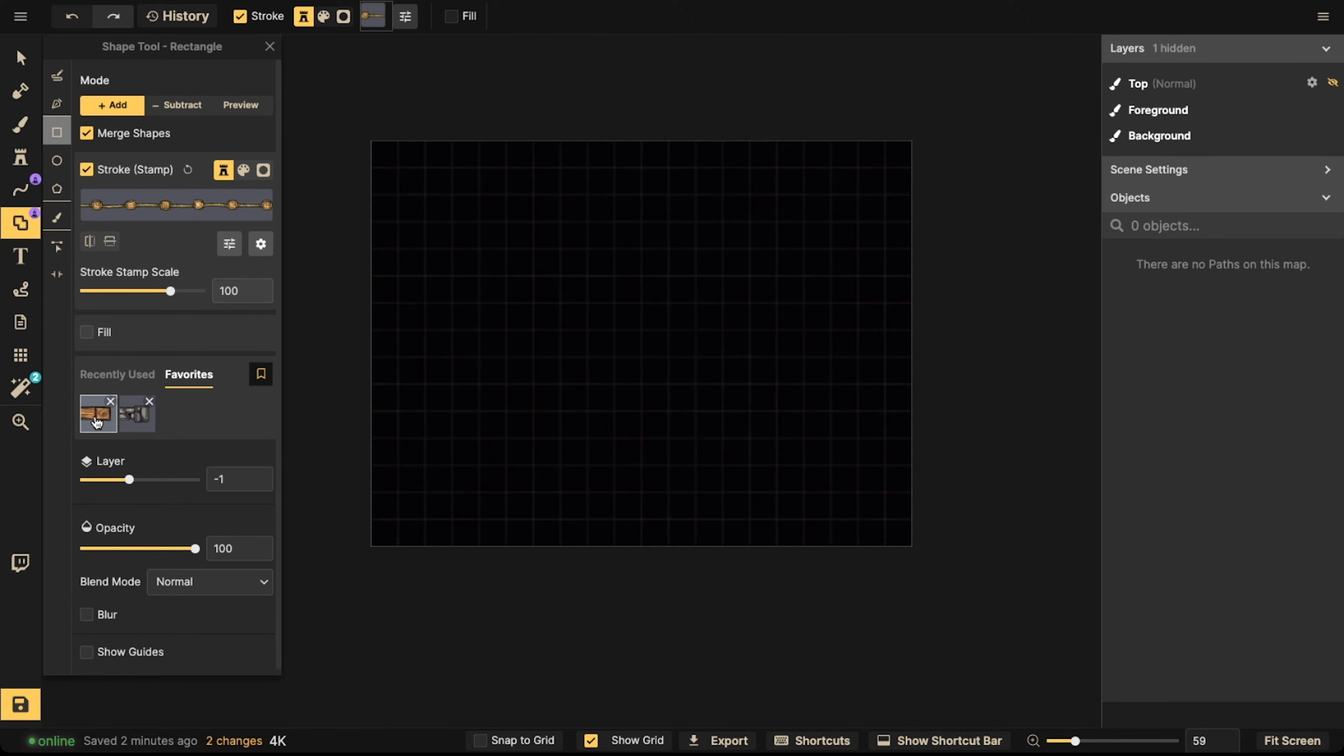
left_click(137, 414)
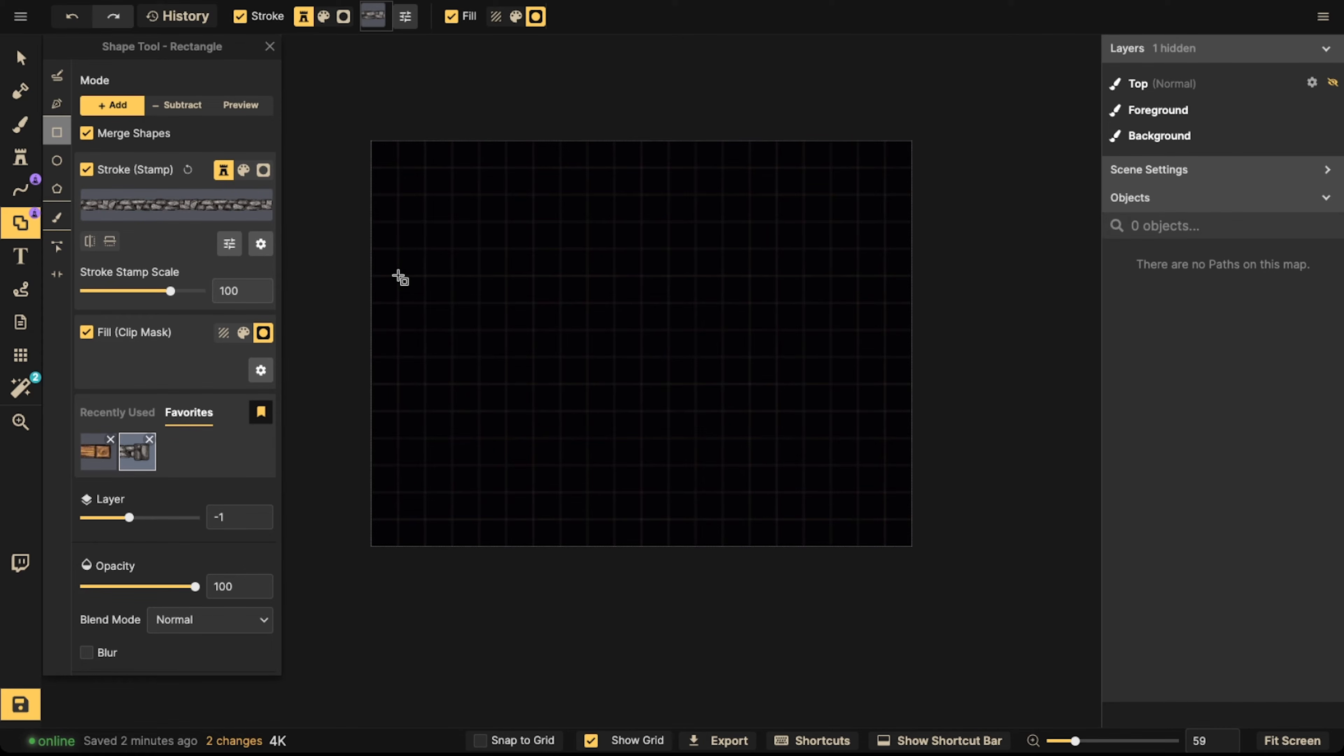
Undo the unsnapped trial rectangle, enable grid snapping, and draw two overlapping rectangles, about 15 by 9 and 12 by 7 squares, as one merged building
left_click_drag(394, 271, 801, 522)
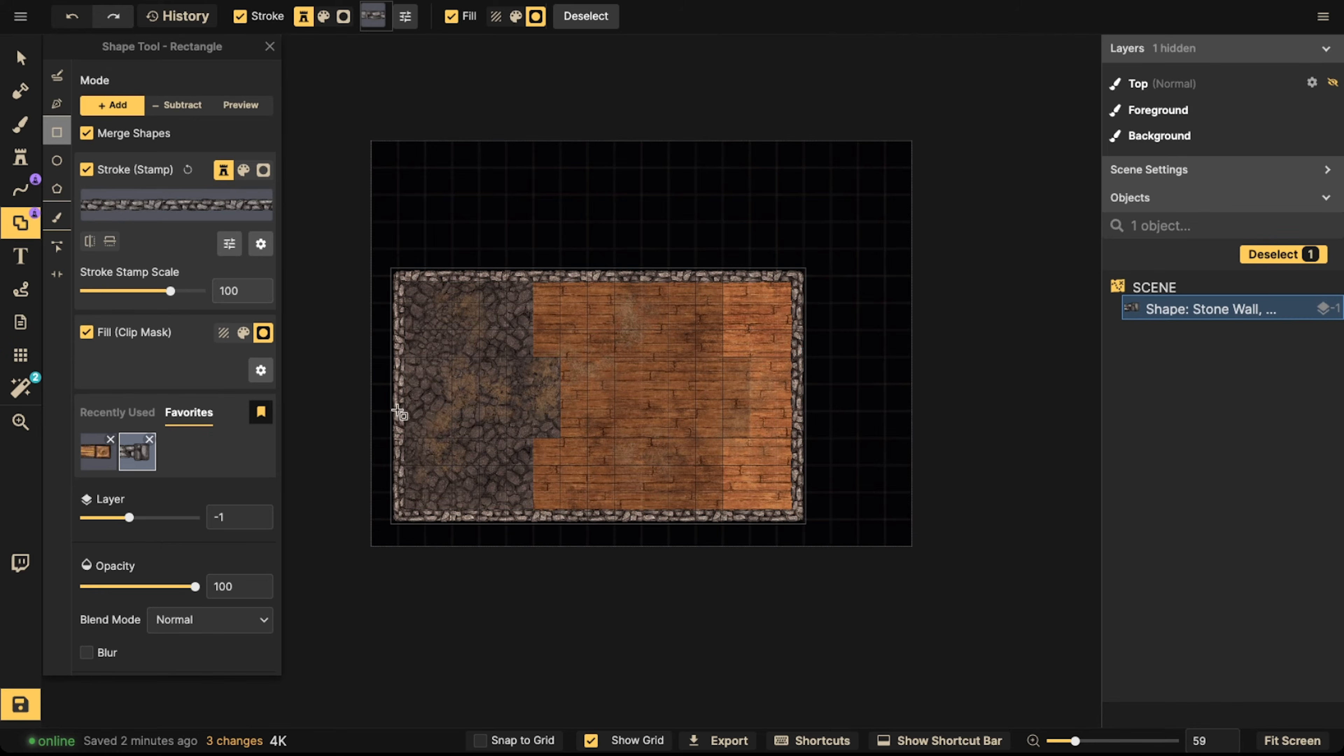
key("ctrl+z")
left_click(480, 740)
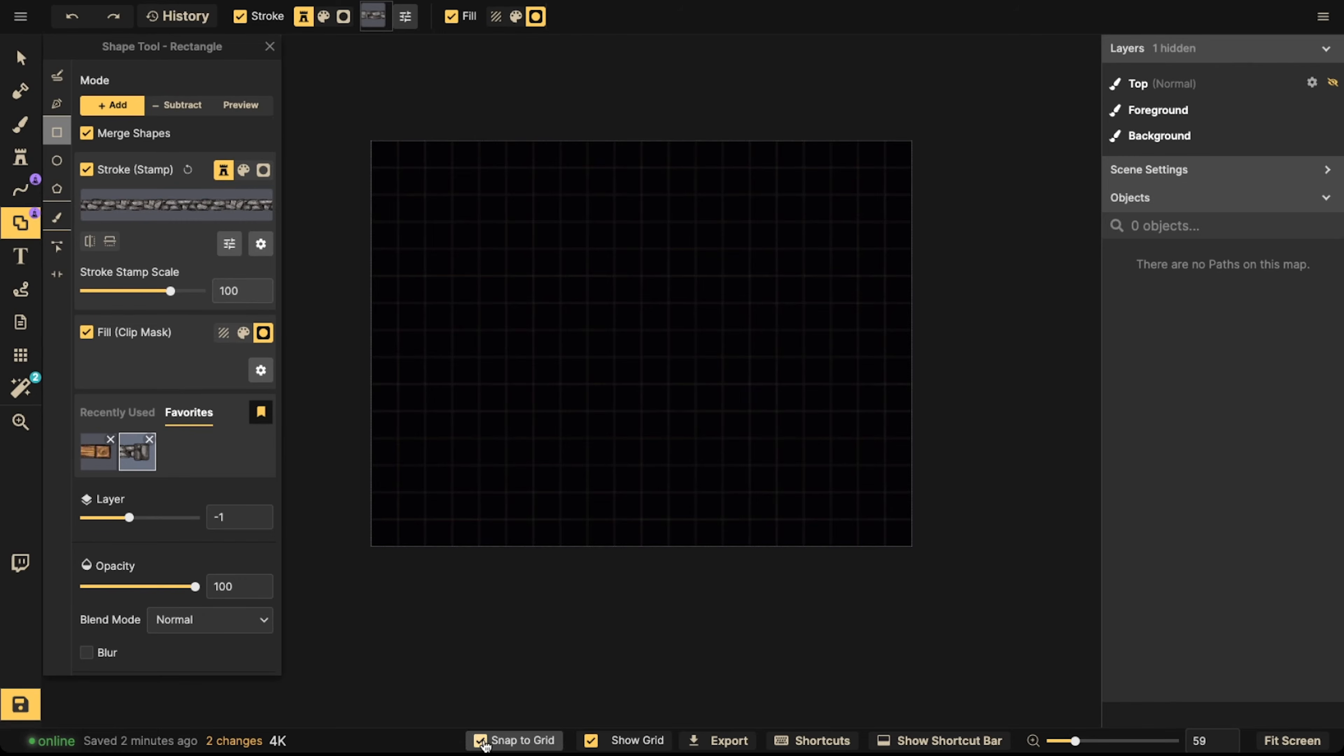
left_click_drag(396, 273, 809, 523)
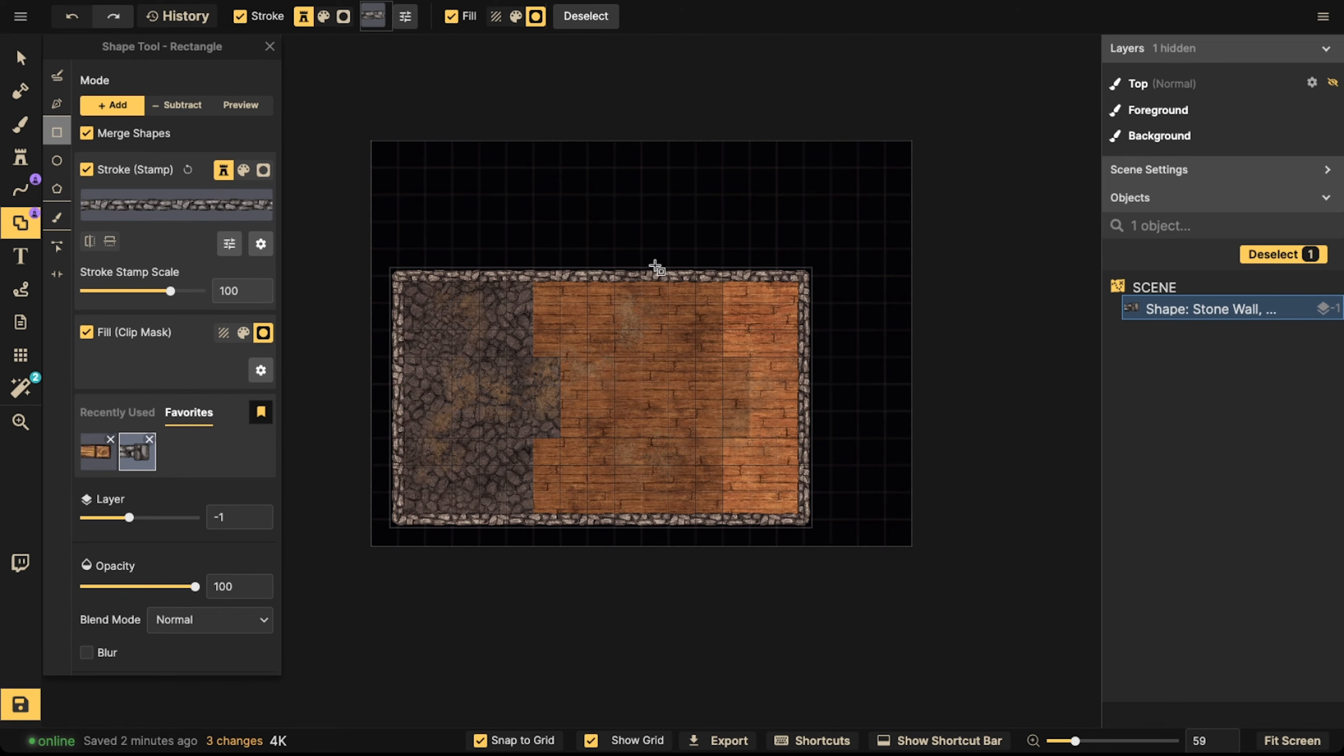
left_click_drag(396, 168, 721, 356)
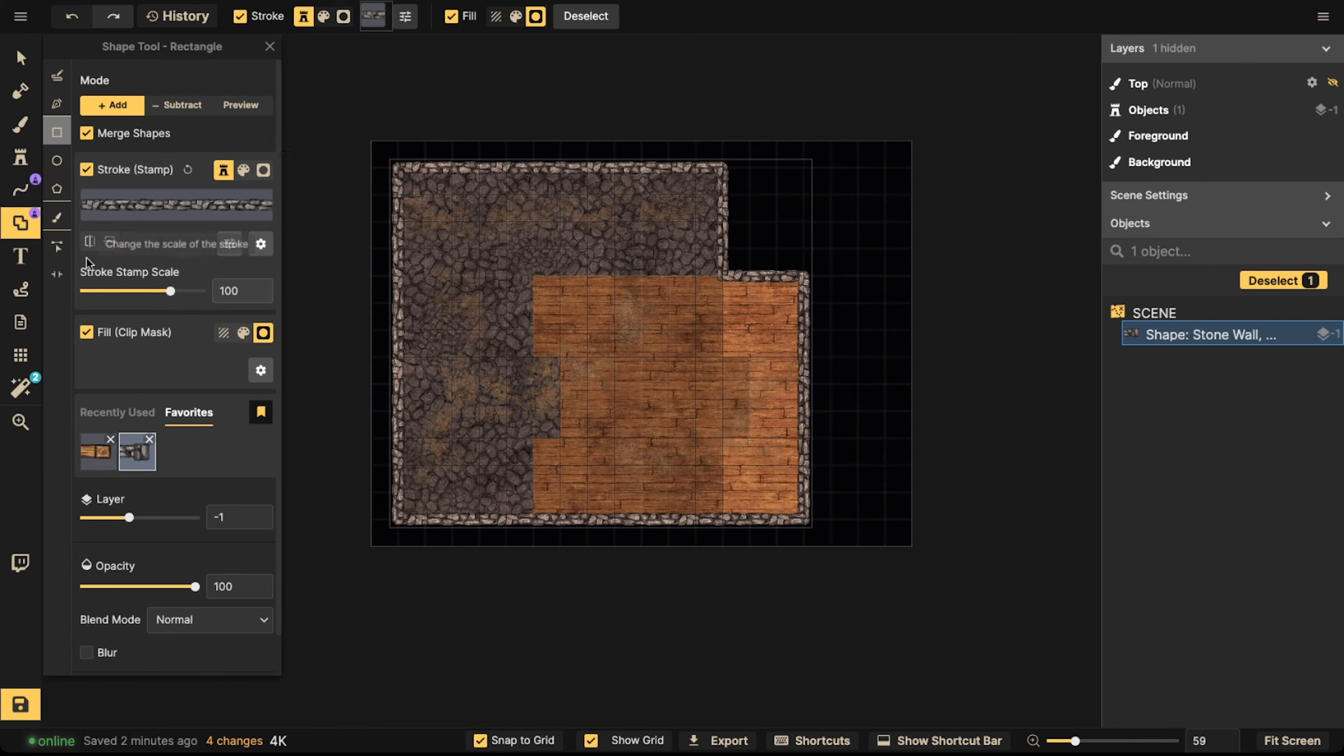
Add a node on the building's east wall, three squares below its upper corner, try pulling it outward, and undo the move
left_click(57, 247)
scroll(941, 378, "up", 2)
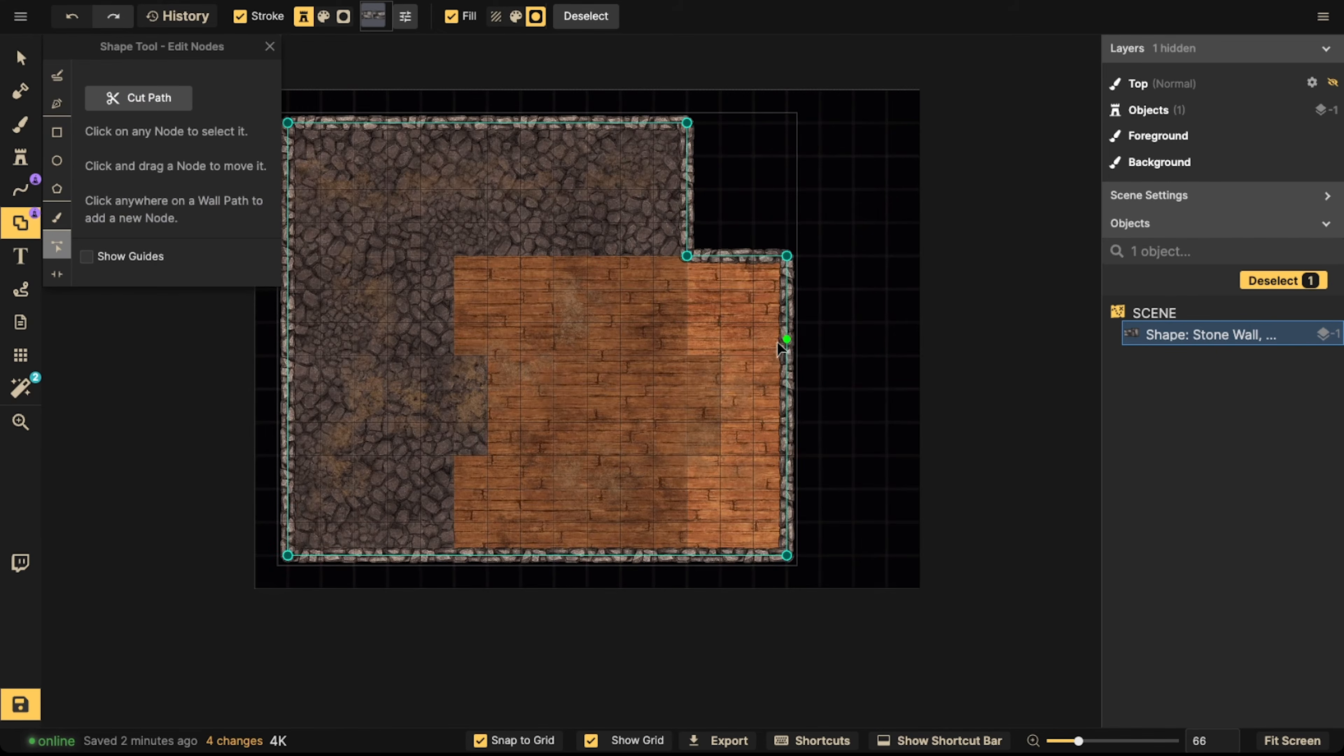
left_click(786, 354)
left_click_drag(786, 355, 886, 356)
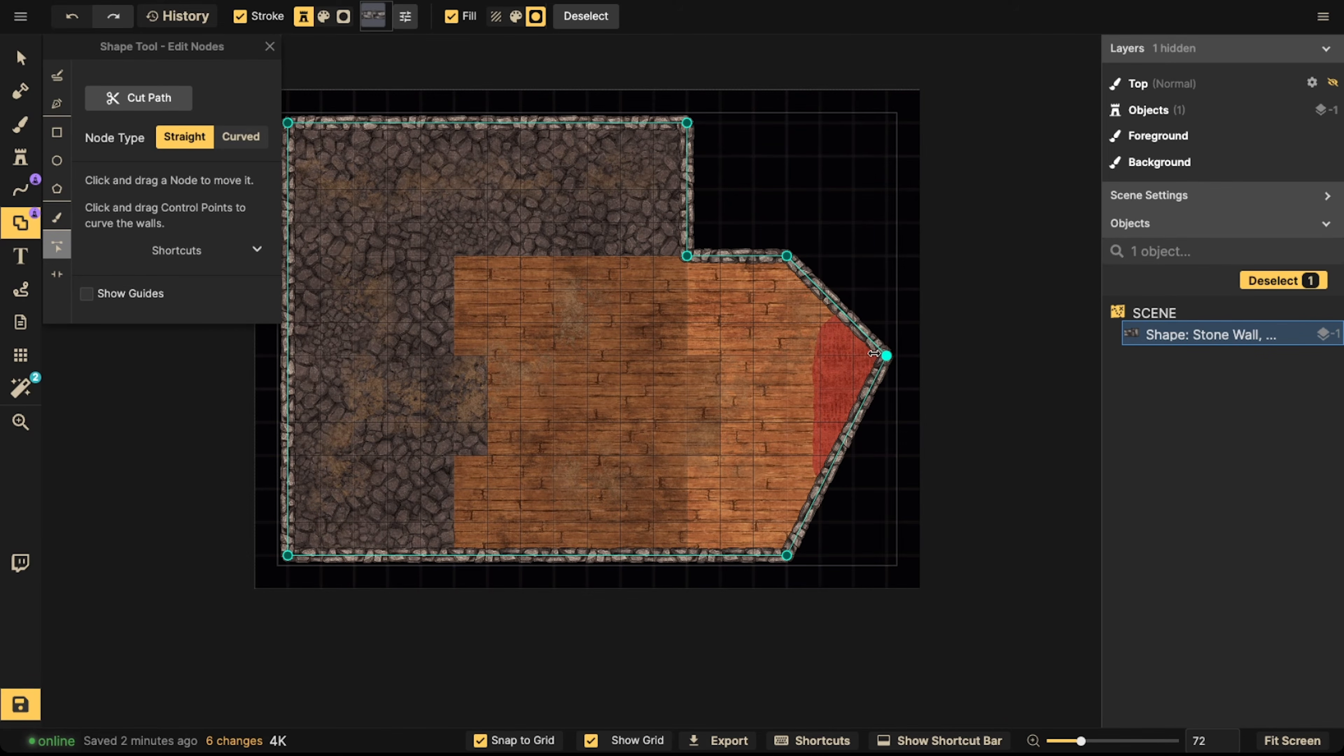
key("ctrl+z")
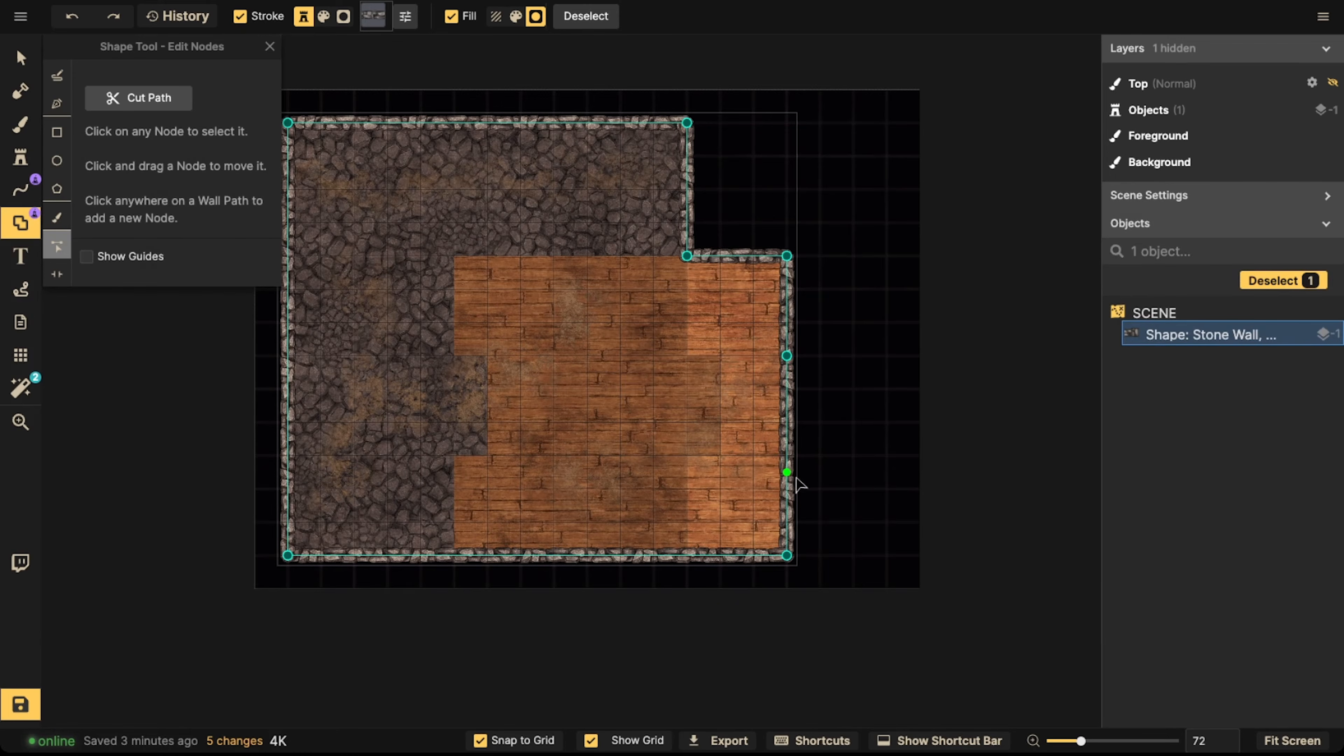
Add a second node three squares below the first and pull both nodes three squares outward to form an angled bay
scroll(777, 344, "up", 3)
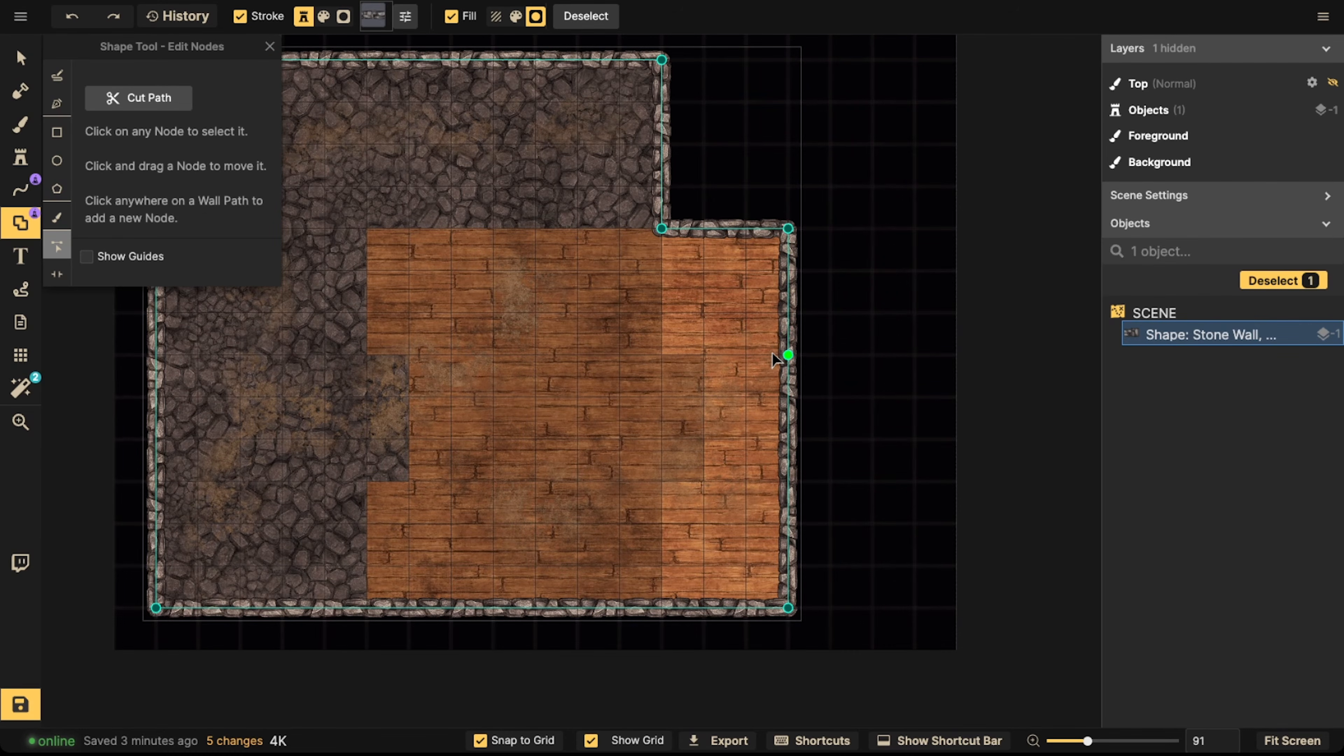
scroll(772, 353, "up", 3)
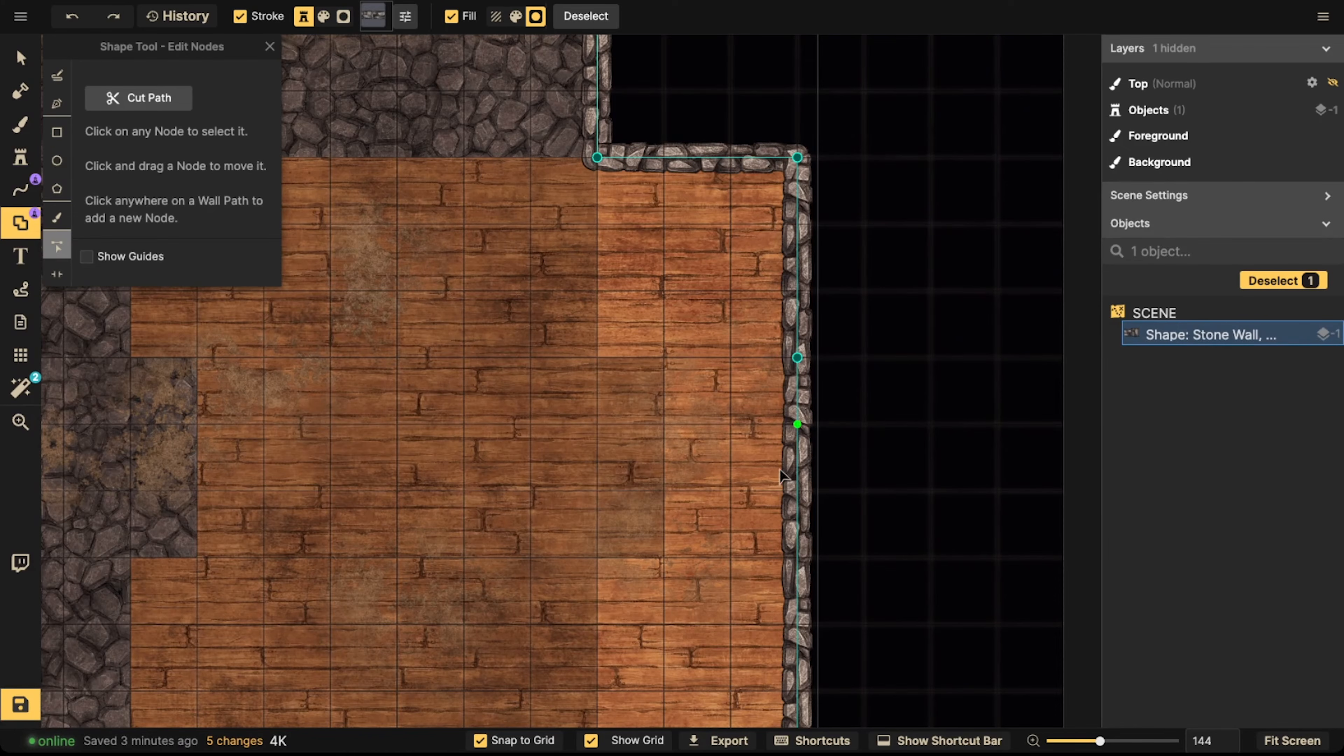
left_click(788, 559)
left_click_drag(797, 357, 997, 357)
left_click_drag(799, 558, 997, 558)
scroll(527, 325, "down", 1)
scroll(524, 323, "down", 4)
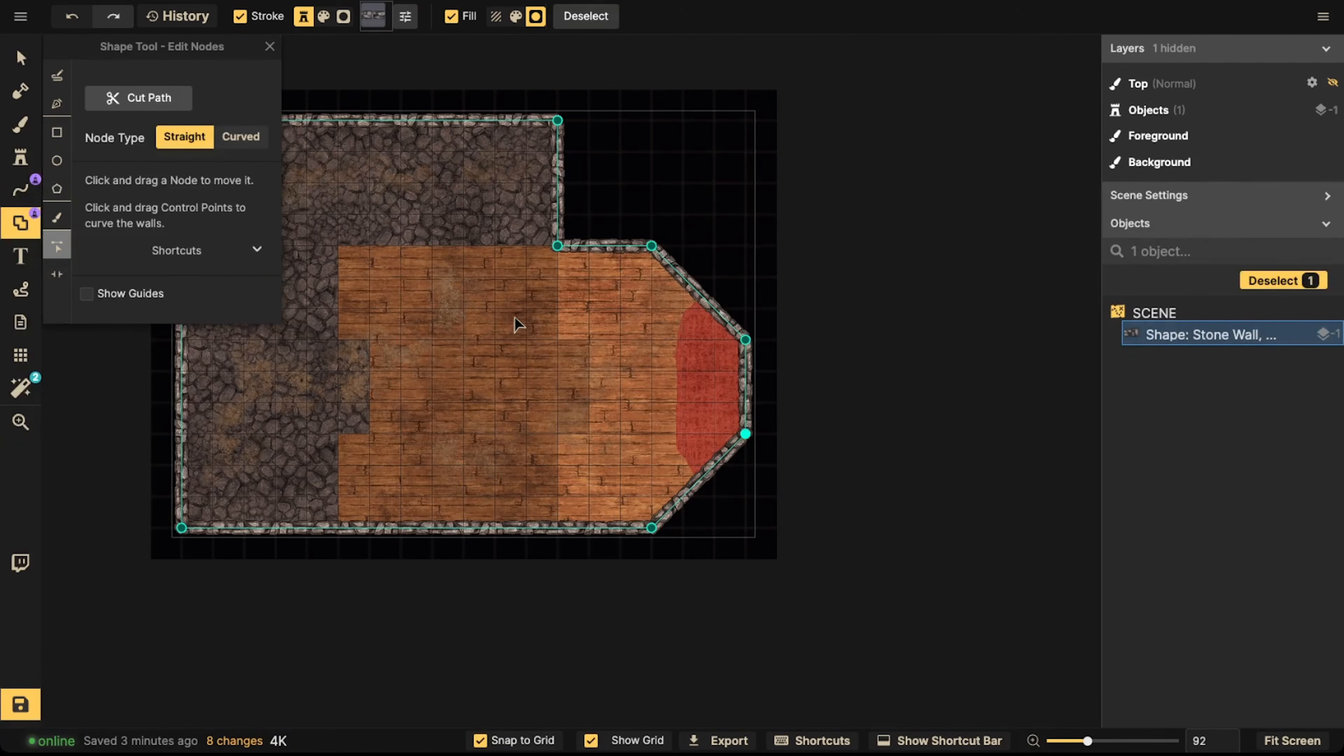
key("Escape")
Add two portals of width 1 to the outer walls, one near the lower-left corner and one near the upper-left corner
left_click(21, 189)
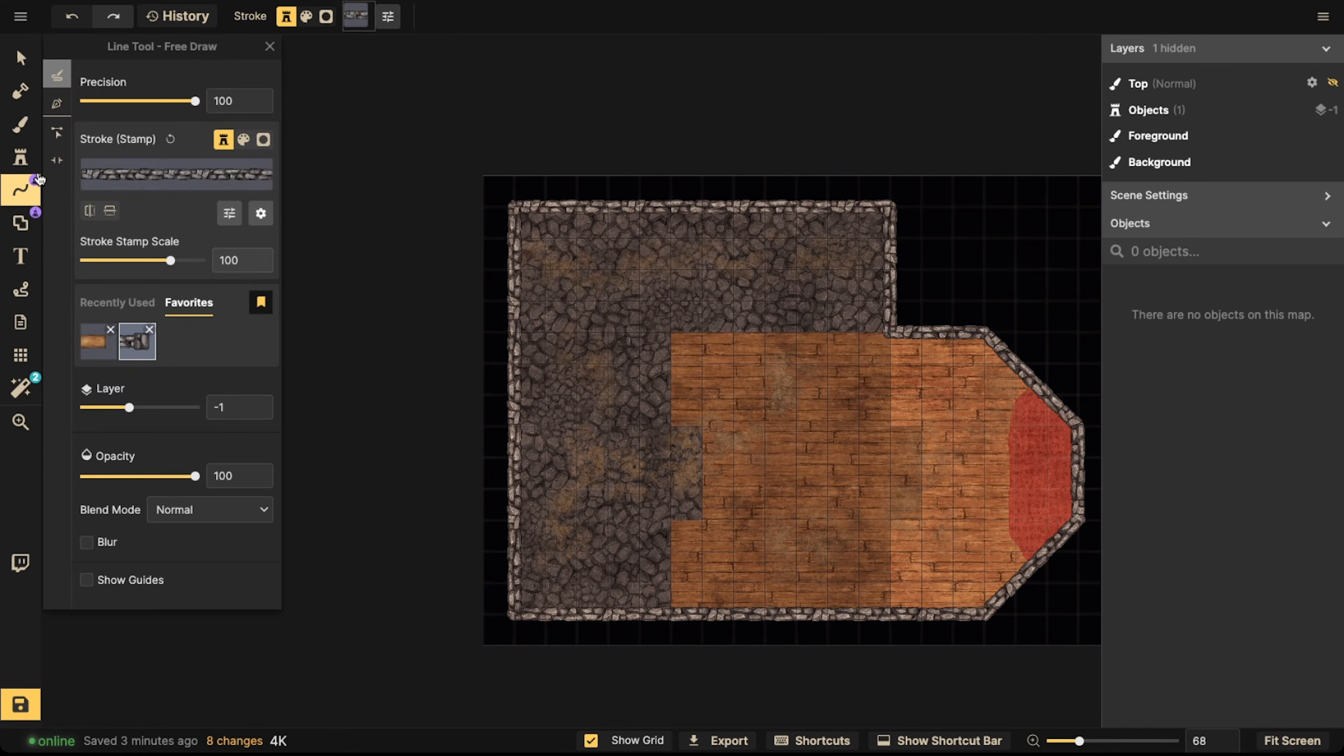
left_click(24, 218)
left_click(57, 274)
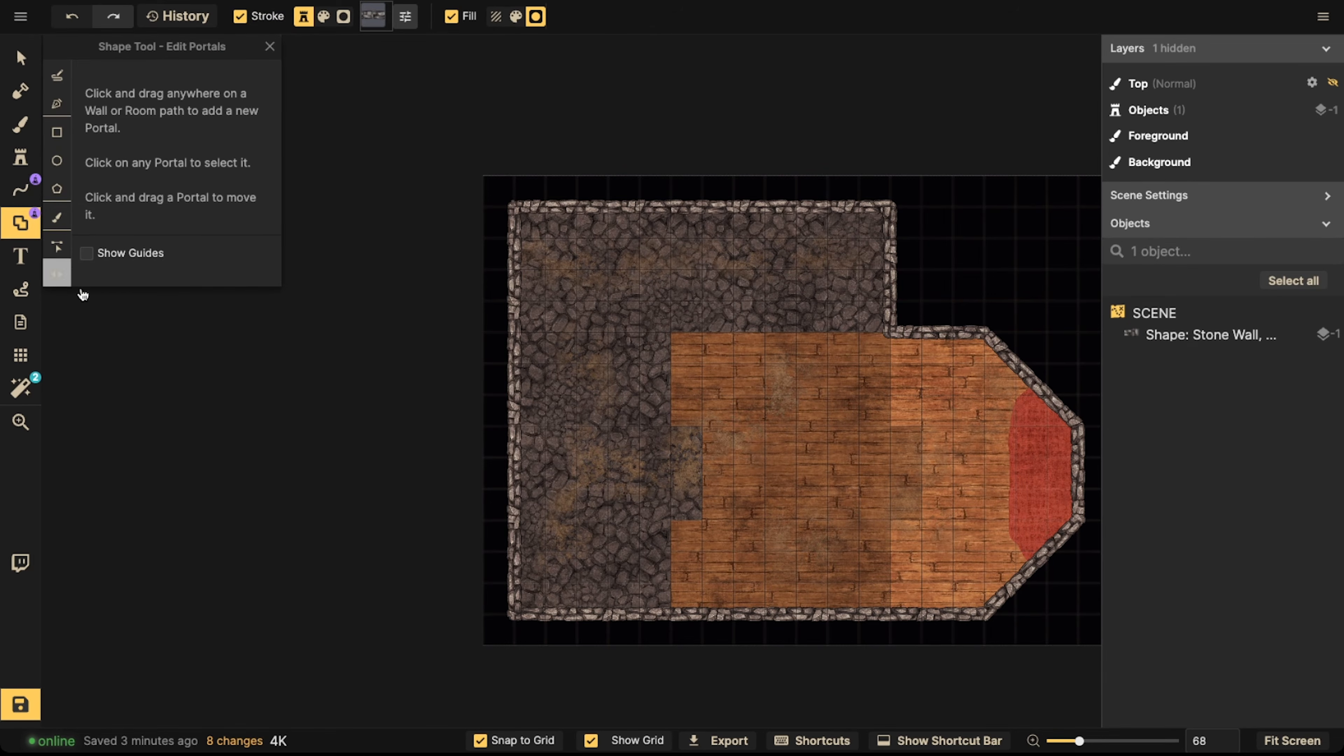
left_click_drag(550, 616, 557, 616)
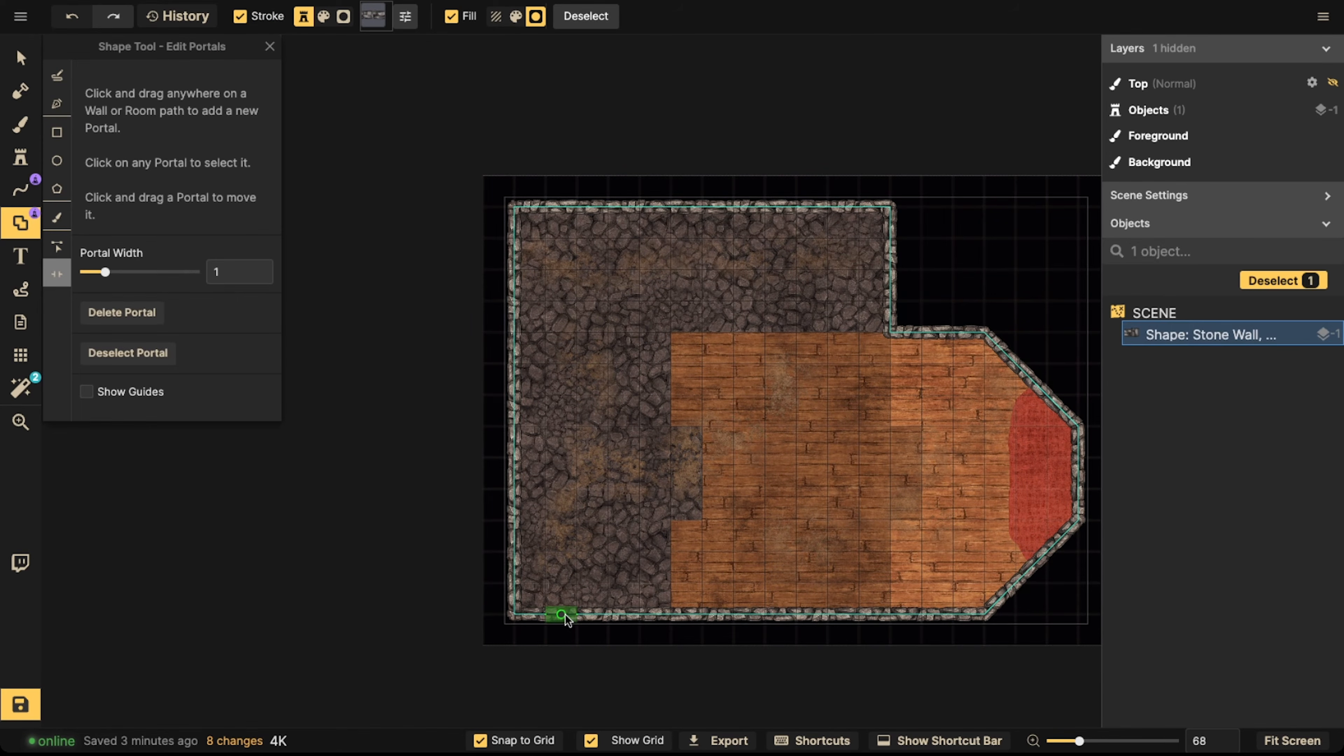
left_click(517, 259)
left_click(403, 246)
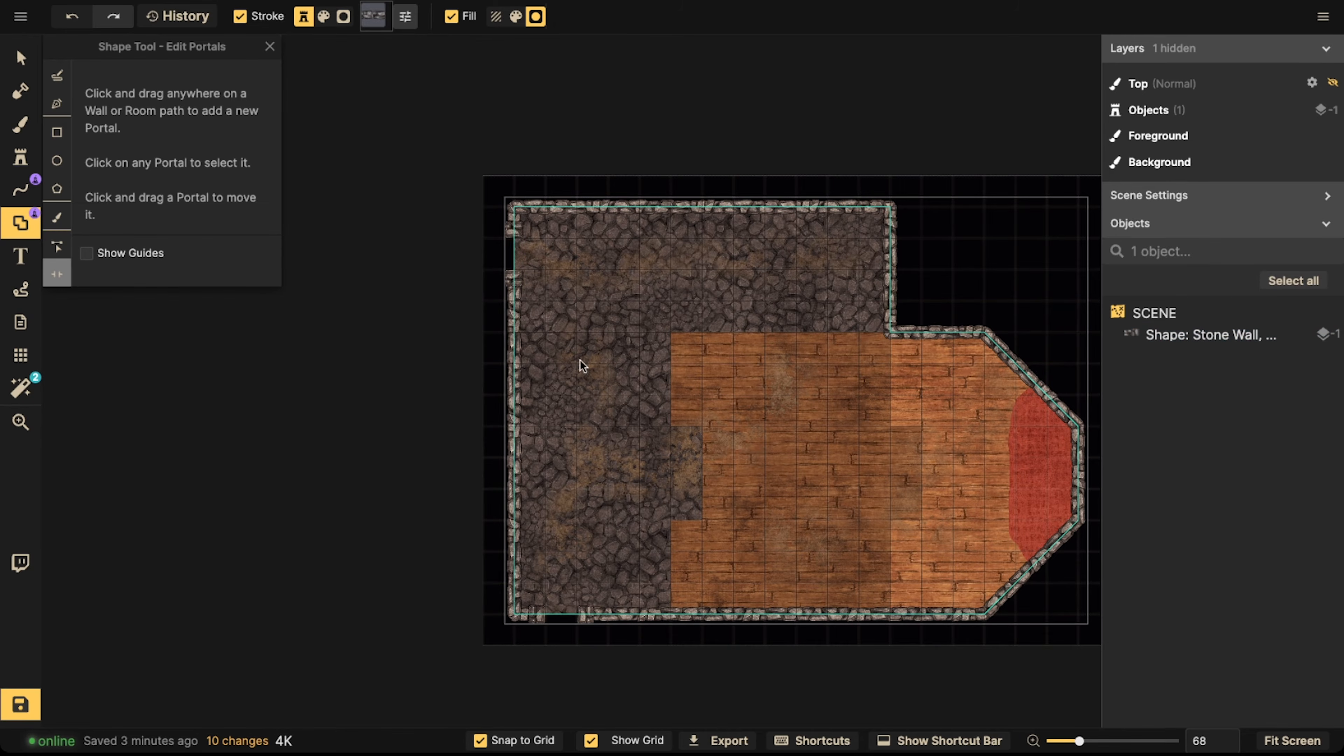
Draw an interior stone wall with the Pen from the notch corner across the building and up to the north wall
middle_click_drag(642, 490, 573, 444)
left_click(20, 189)
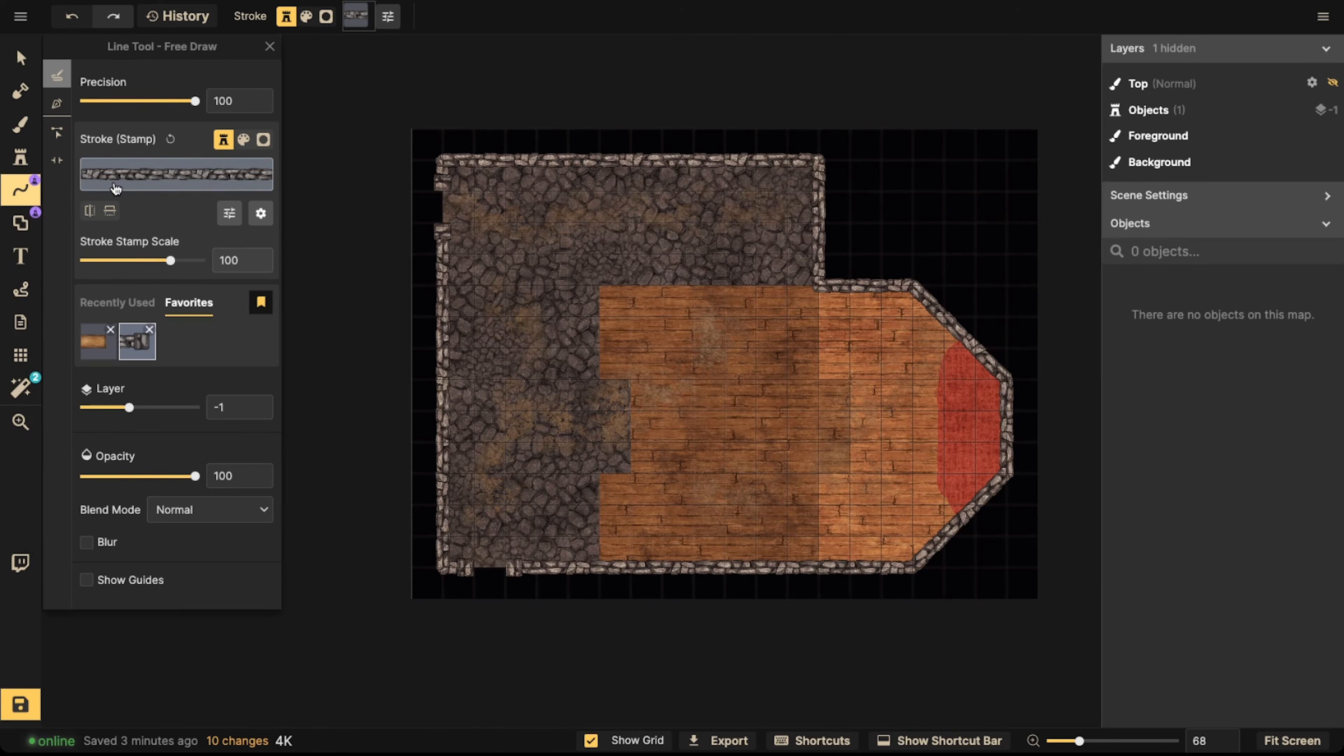
left_click(57, 103)
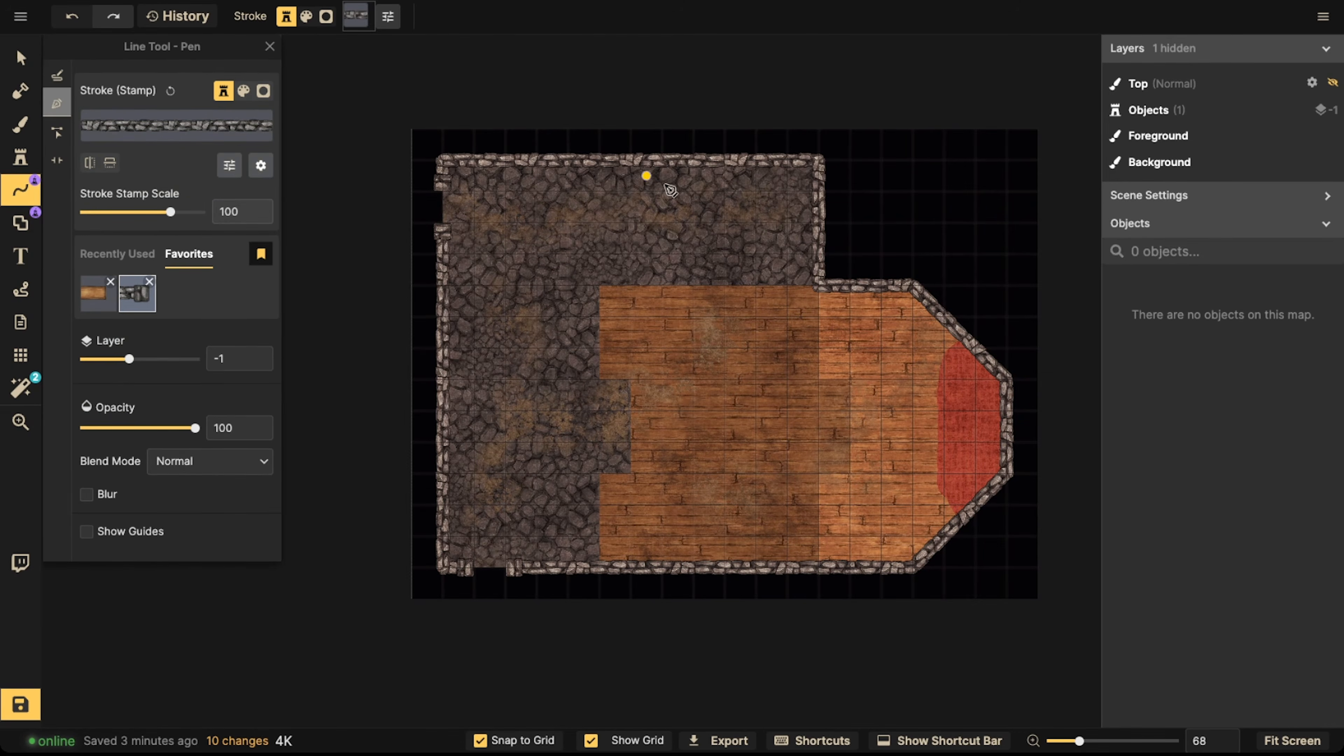
left_click(821, 285)
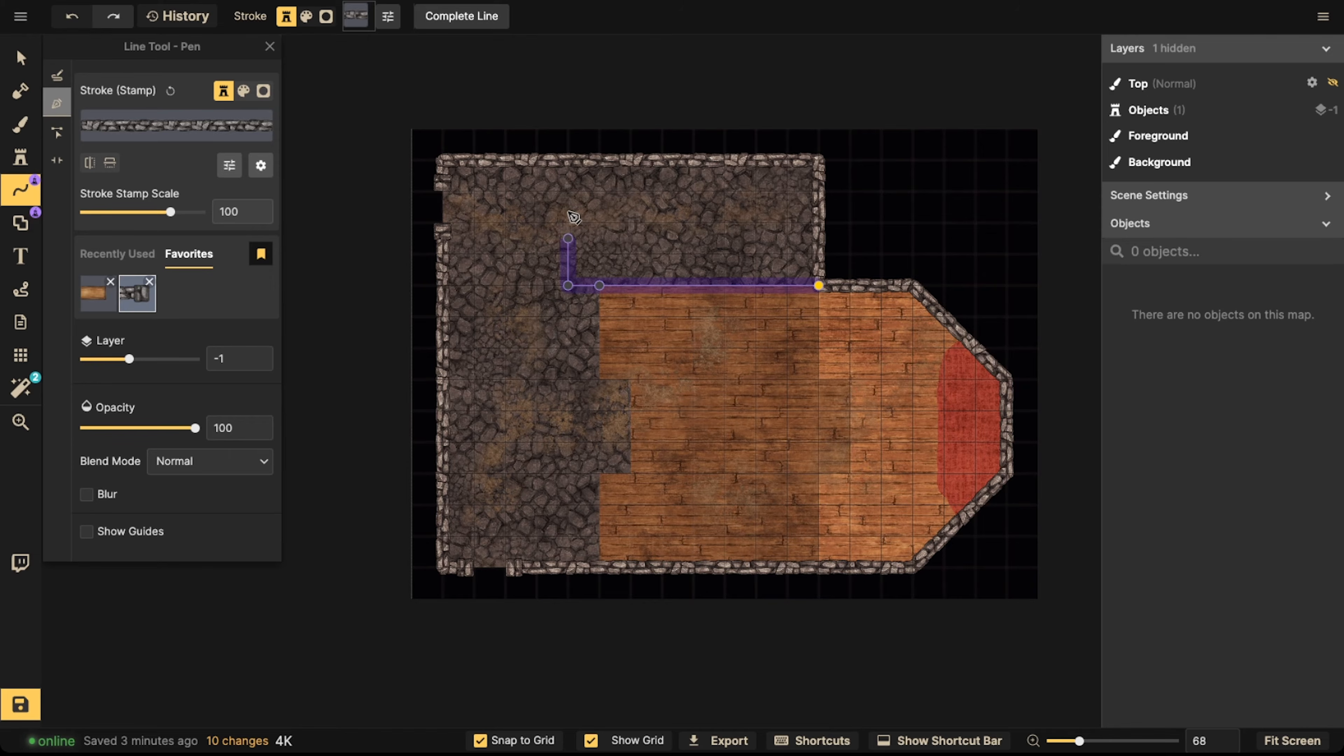
double_click(568, 161)
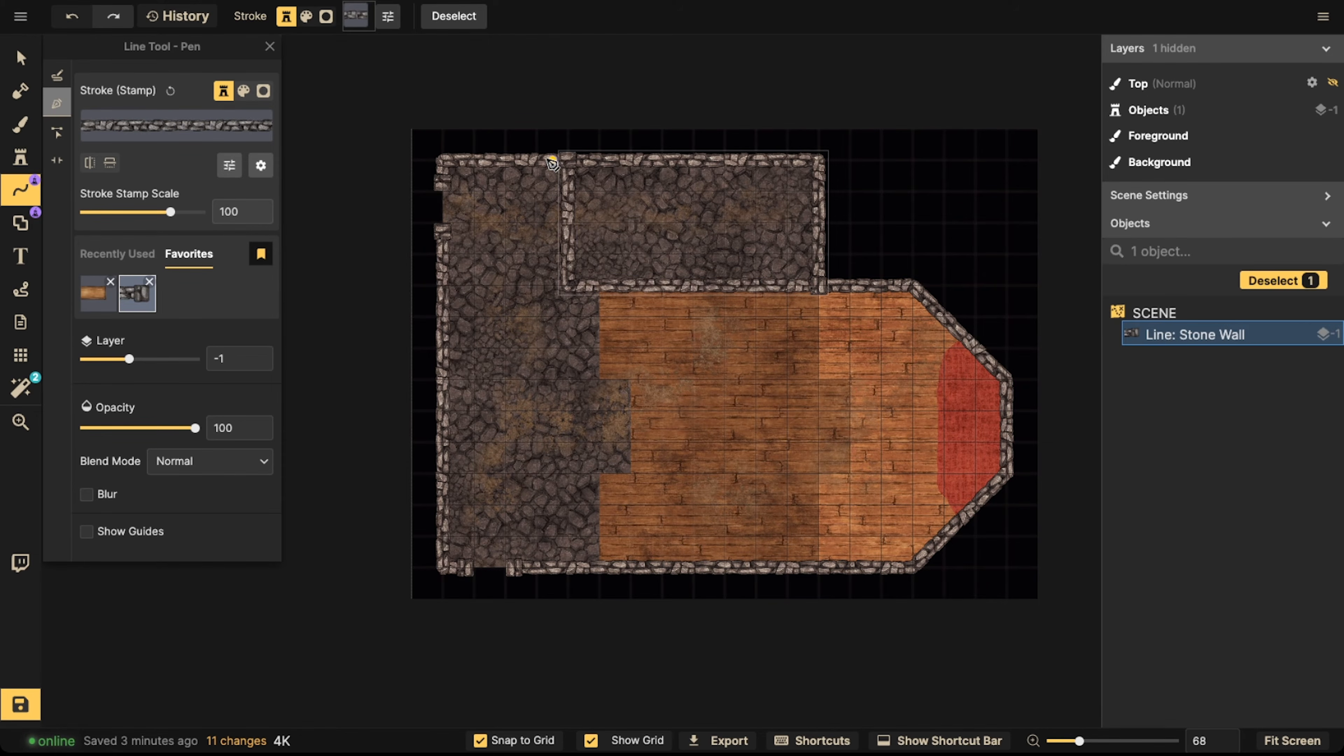
Add one portal to the vertical part and one to the horizontal part of the interior stone wall
left_click(56, 161)
left_click(570, 209)
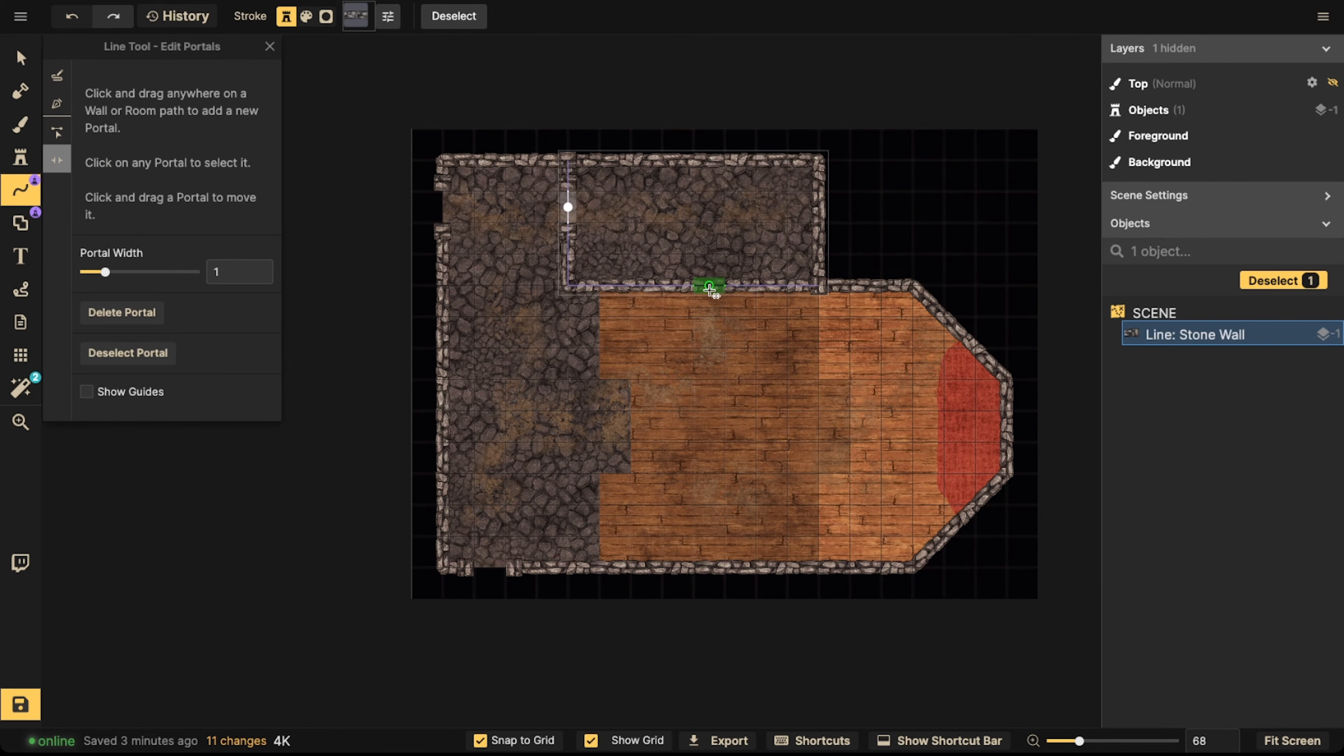
scroll(709, 288, "up", 2)
left_click(708, 284)
scroll(529, 239, "down", 5)
key("Escape")
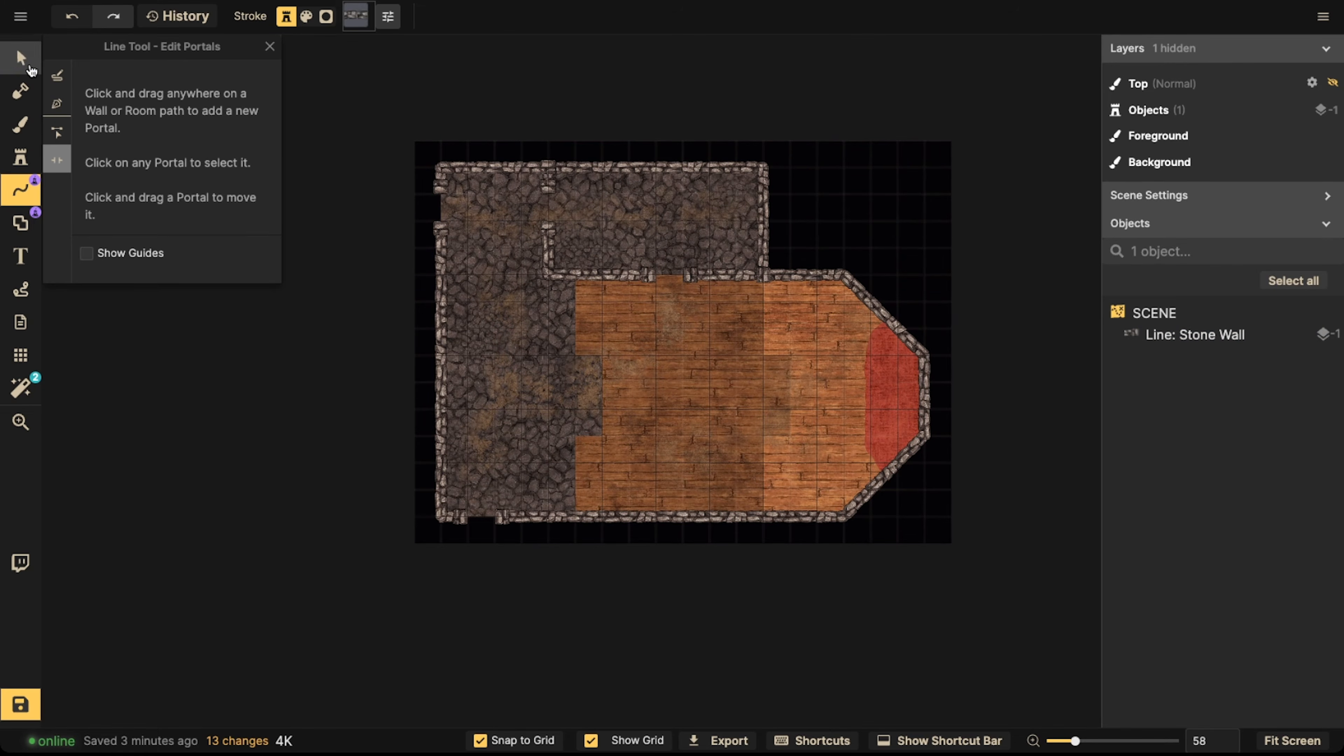
Duplicate the building shape and the interior wall line, and place the copies offset down and to the right over the originals
left_click(20, 57)
left_click_drag(377, 146, 967, 535)
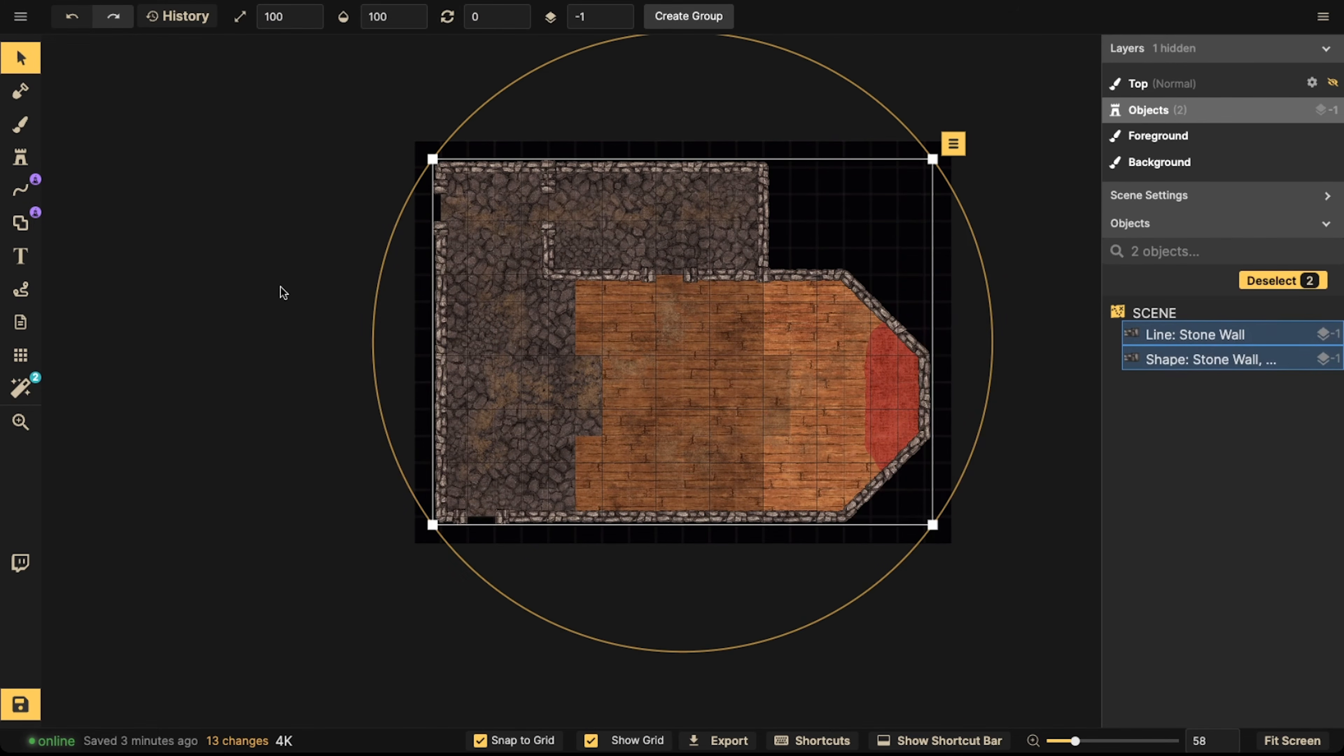
key("ctrl+c")
key("ctrl+v")
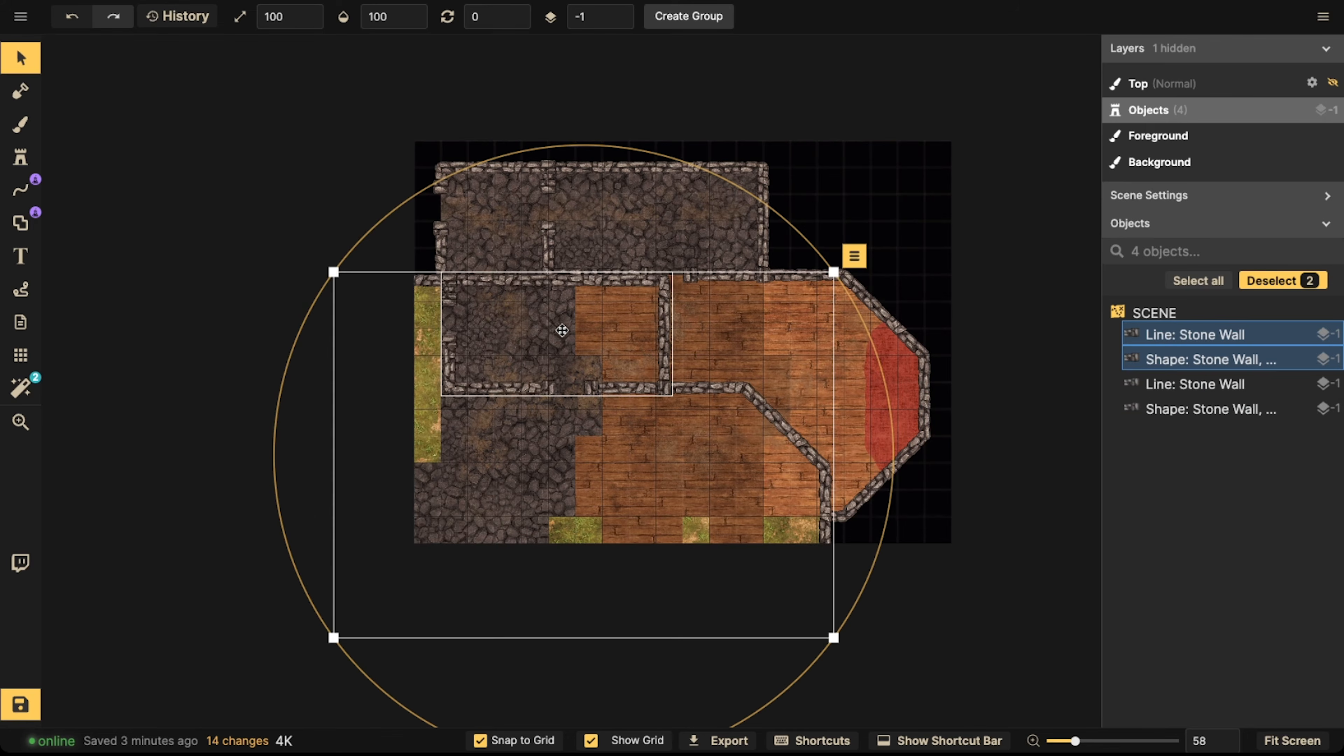
left_click_drag(540, 330, 694, 341)
Change the stroke of the copied building shape and the copied interior line to the wooden wall
left_click(536, 433)
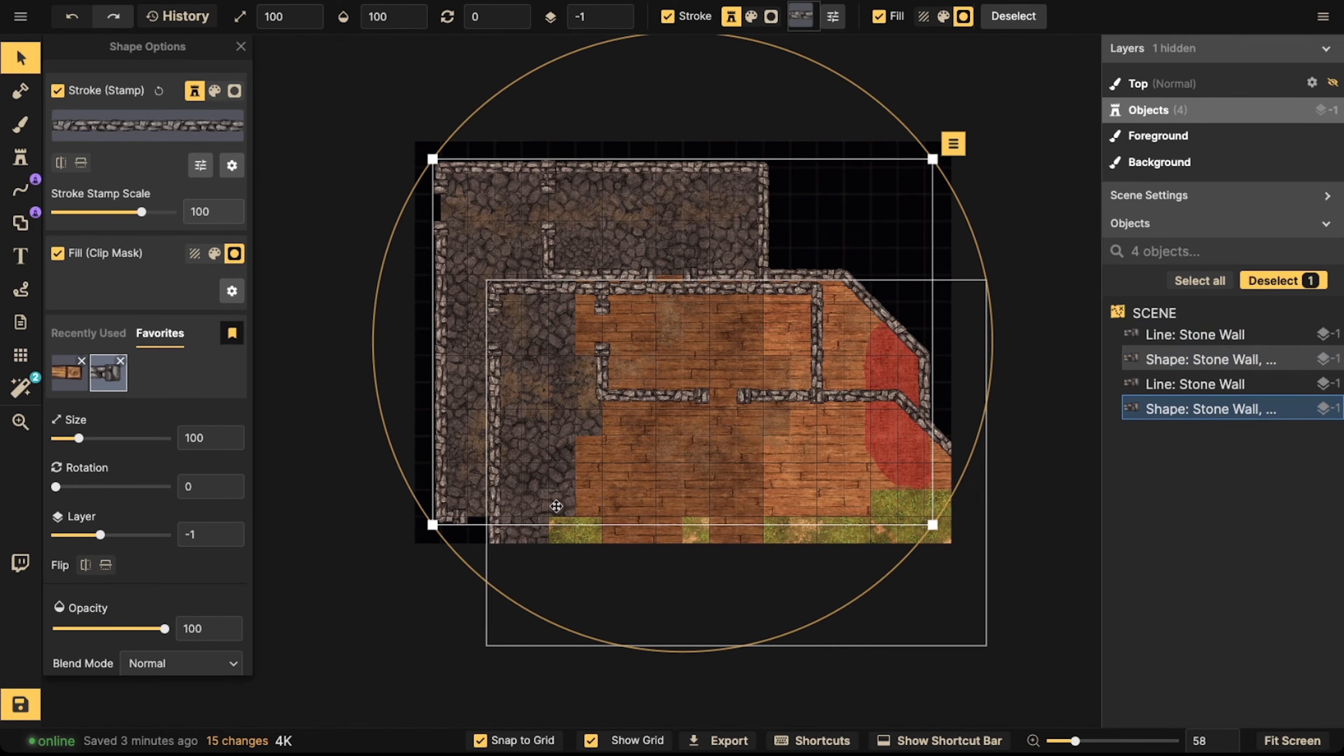
left_click(555, 506)
left_click(66, 372)
left_click(733, 365)
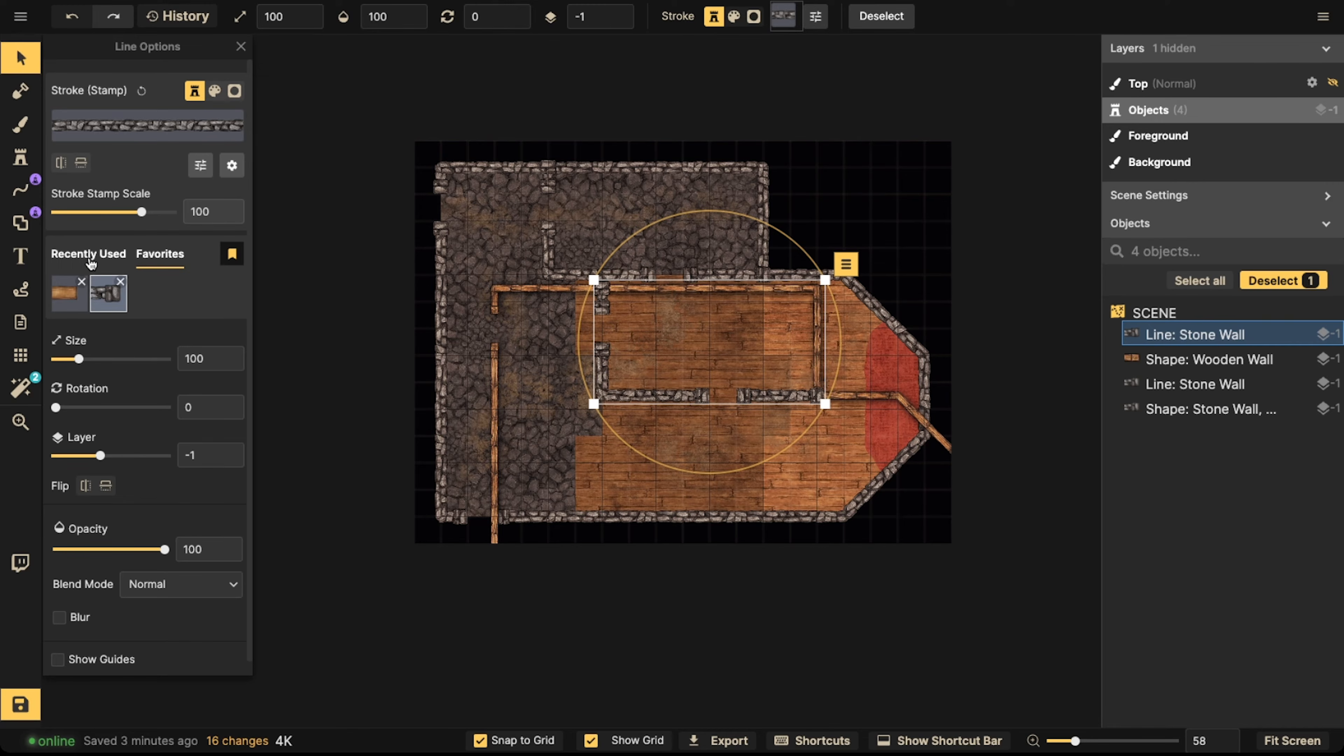
left_click(89, 255)
left_click(76, 295)
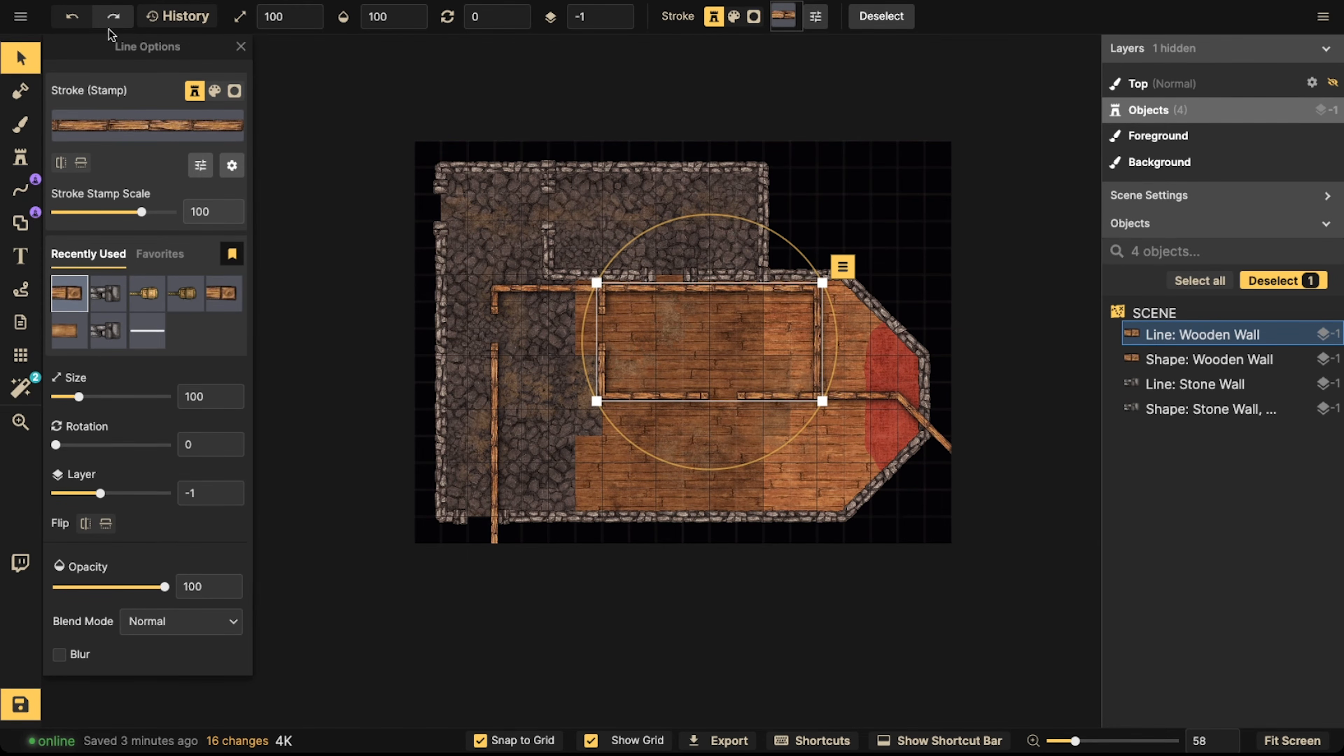
Select the stone building shape together with the interior stone wall line and lock both
left_click(21, 66)
scroll(614, 363, "up", 2)
left_click(414, 271)
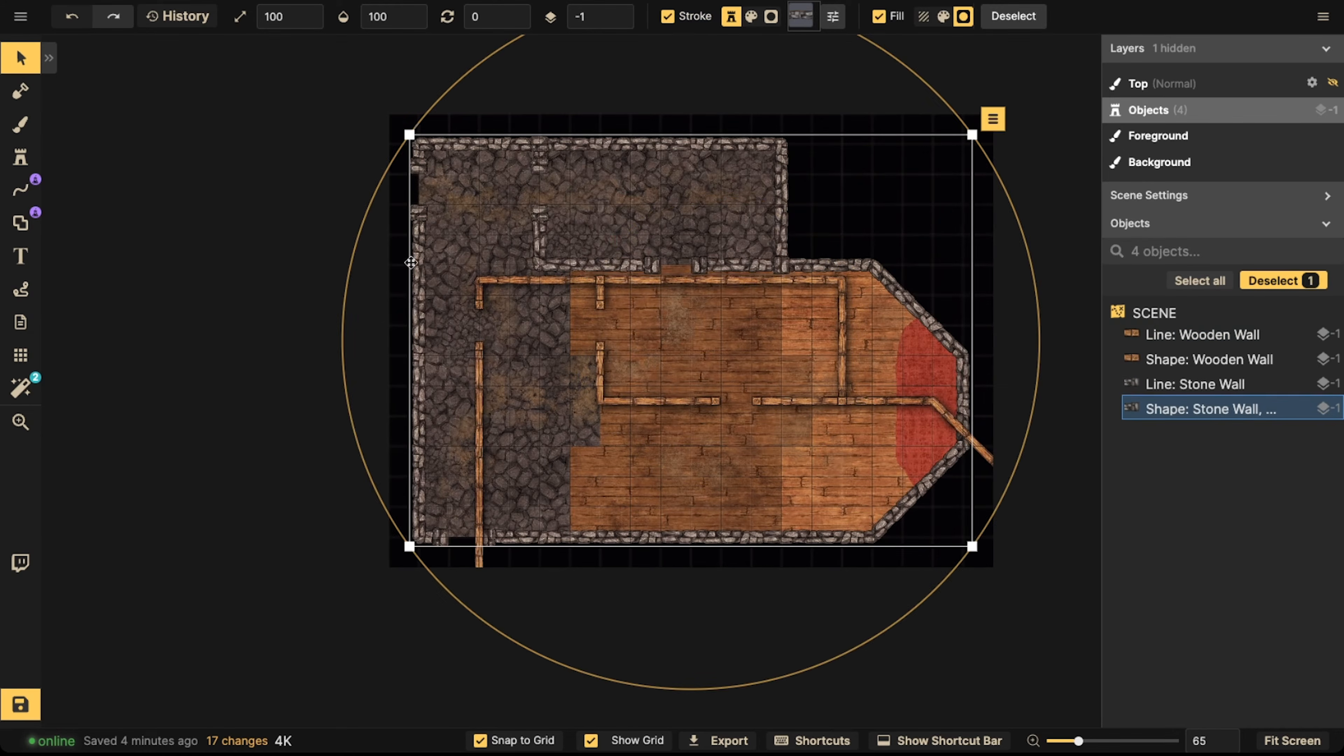
left_click(583, 208, "shift")
key("ctrl+l")
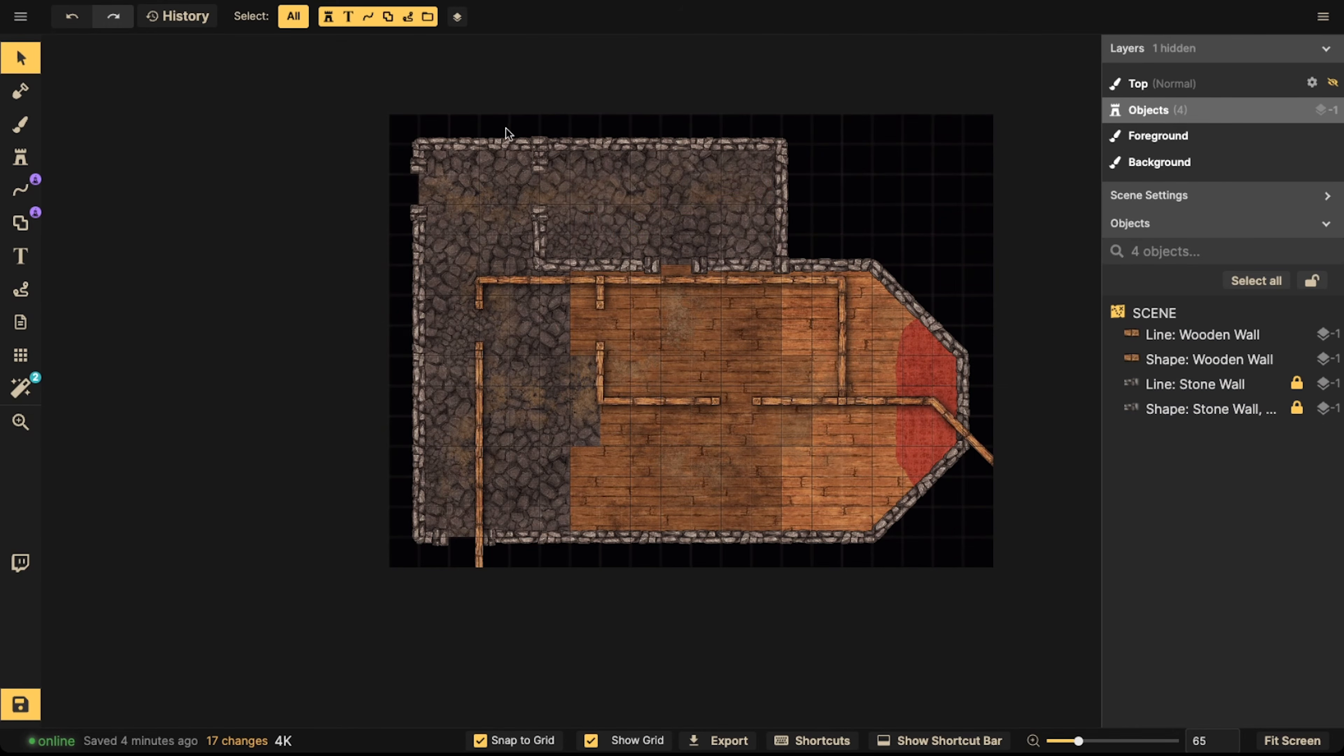
Move the wooden building shape and the wooden interior line exactly over the matching stone walls
left_click(534, 286)
left_click_drag(534, 286, 495, 155)
left_click(751, 377)
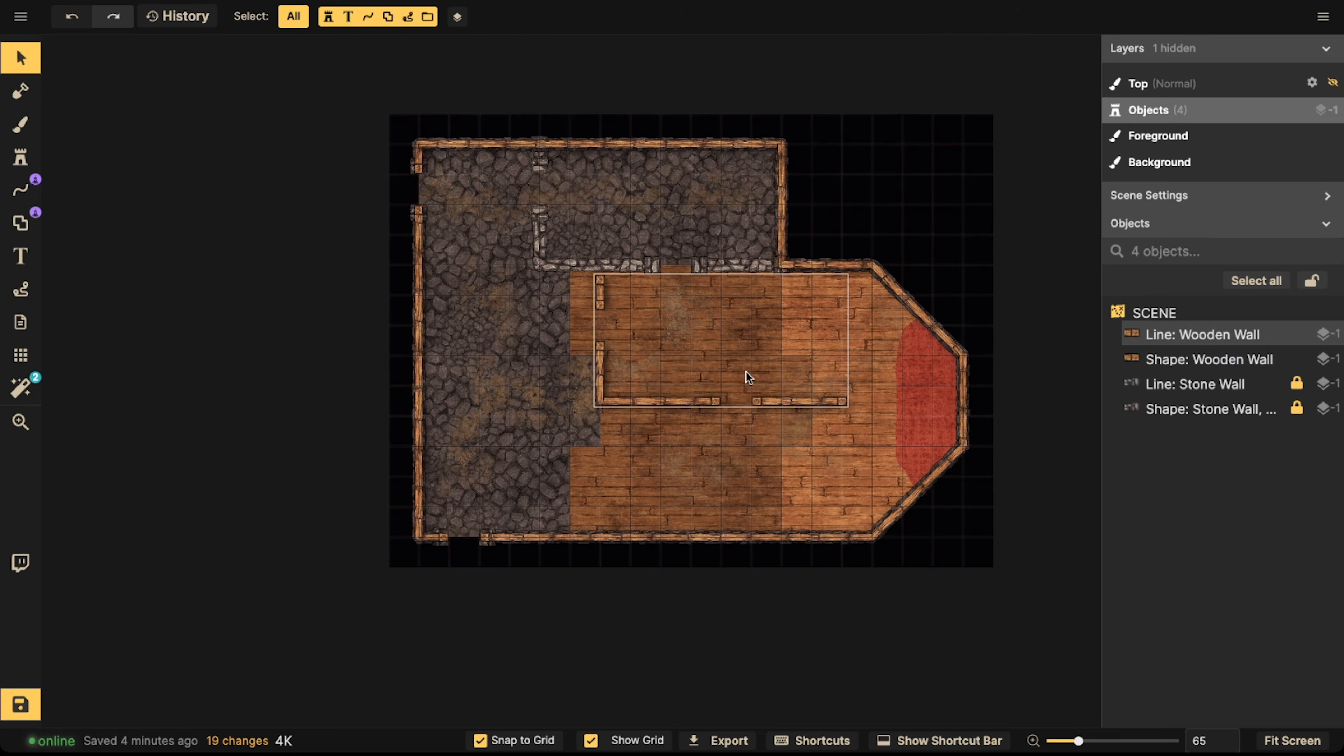
left_click_drag(752, 377, 677, 228)
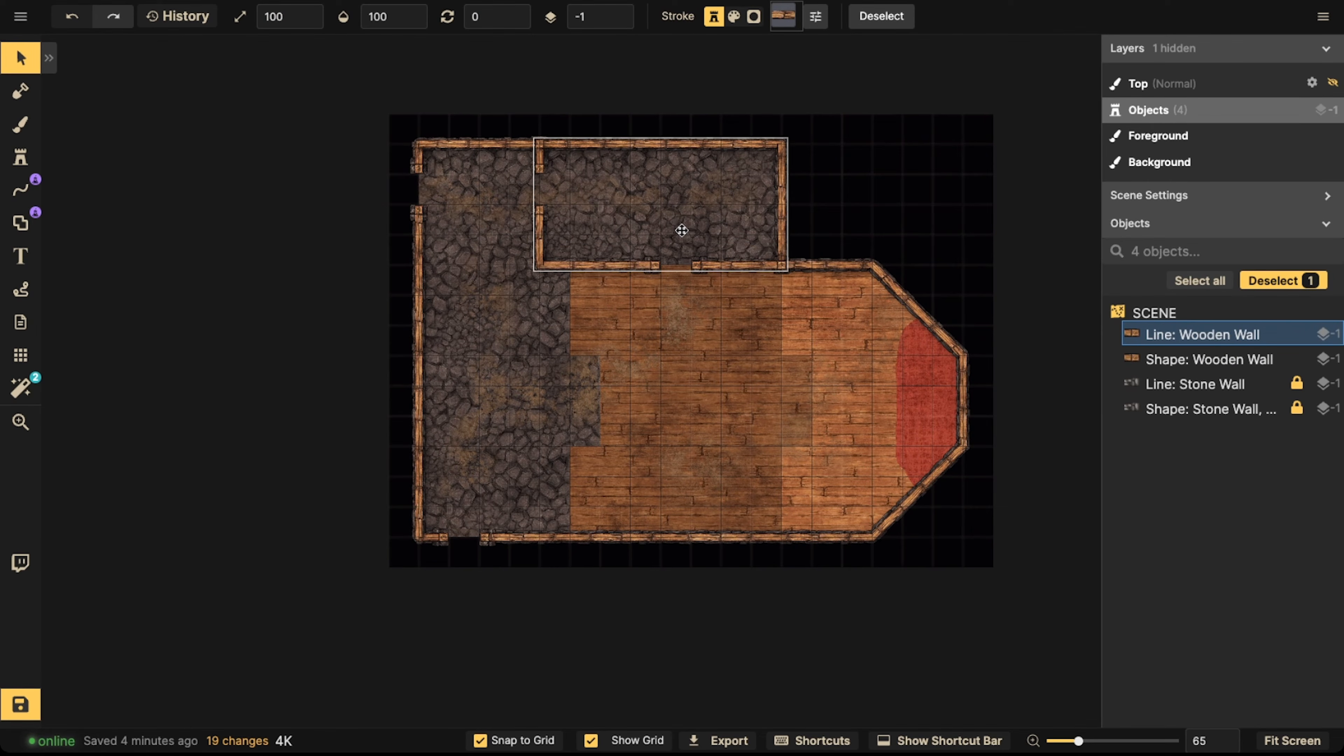
Set the stroke stamp scale of the locked outer stone wall shape to 131
left_click(1177, 410)
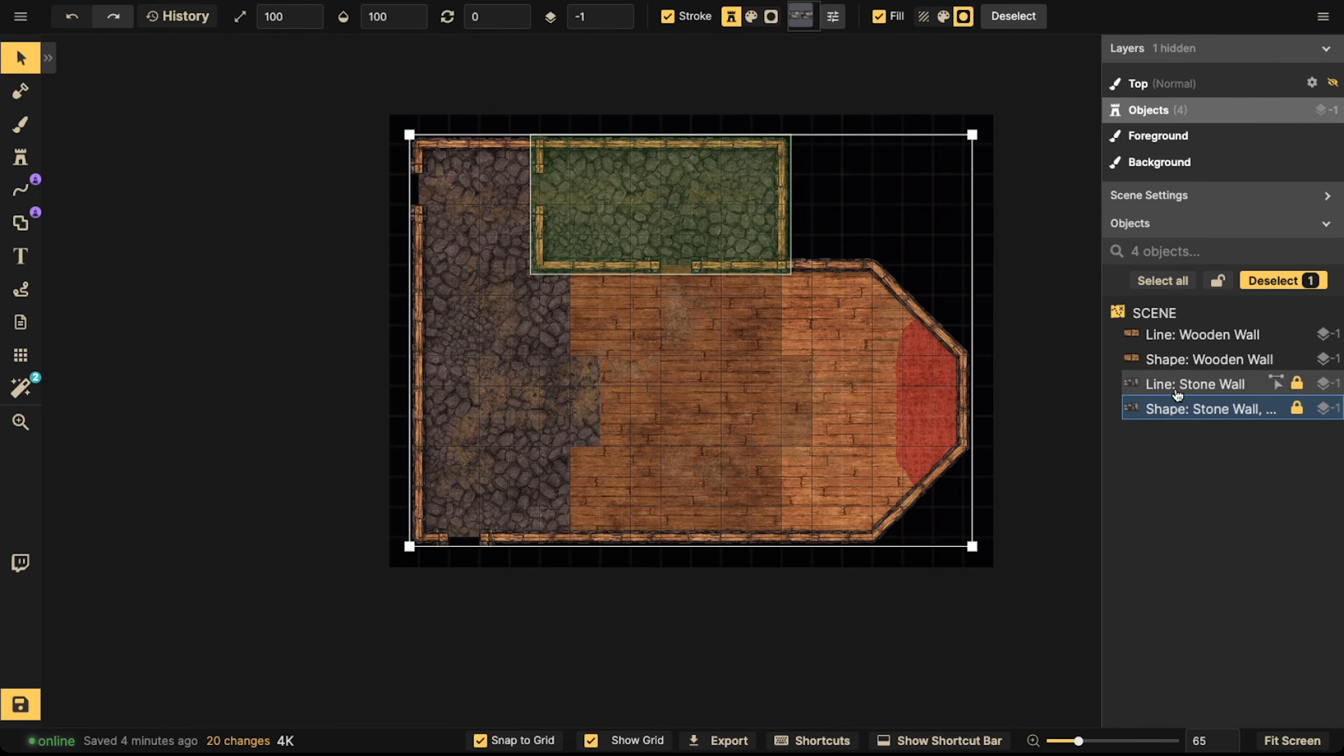
left_click(1177, 385, "shift")
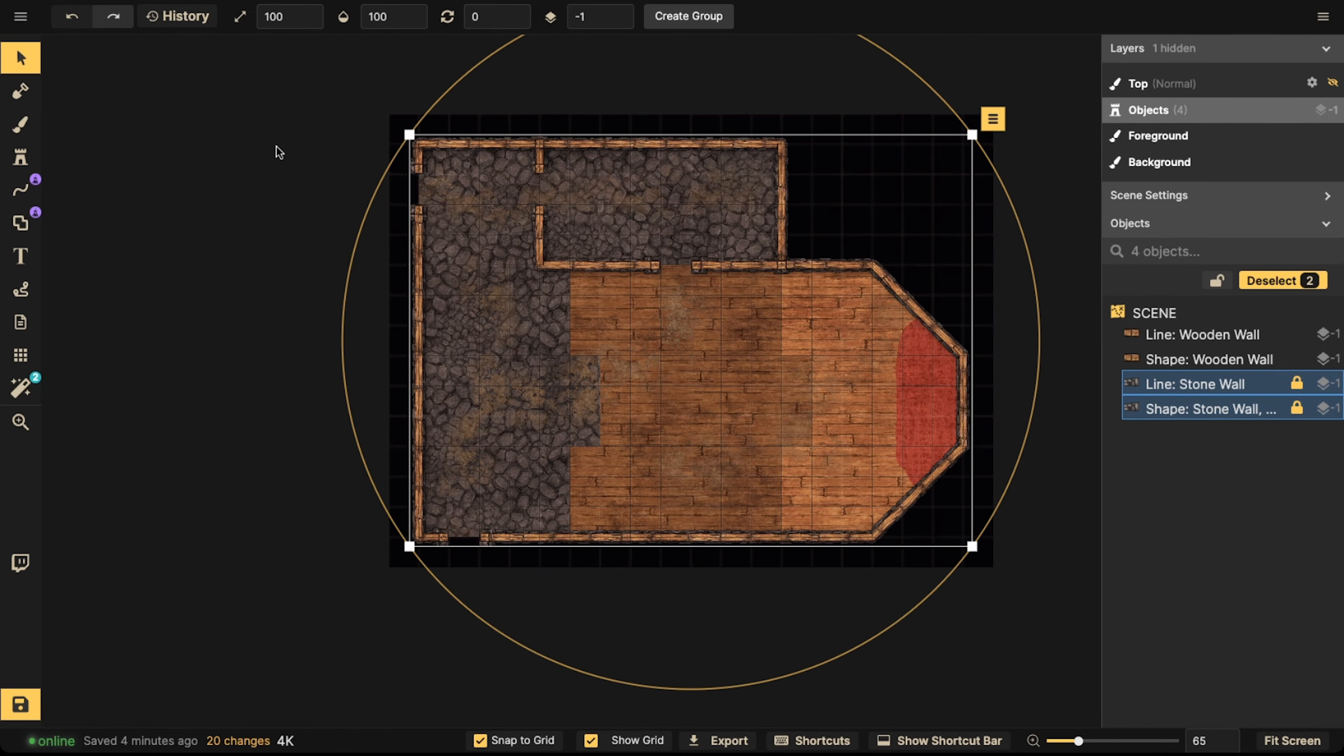
left_click(139, 148)
left_click(644, 362)
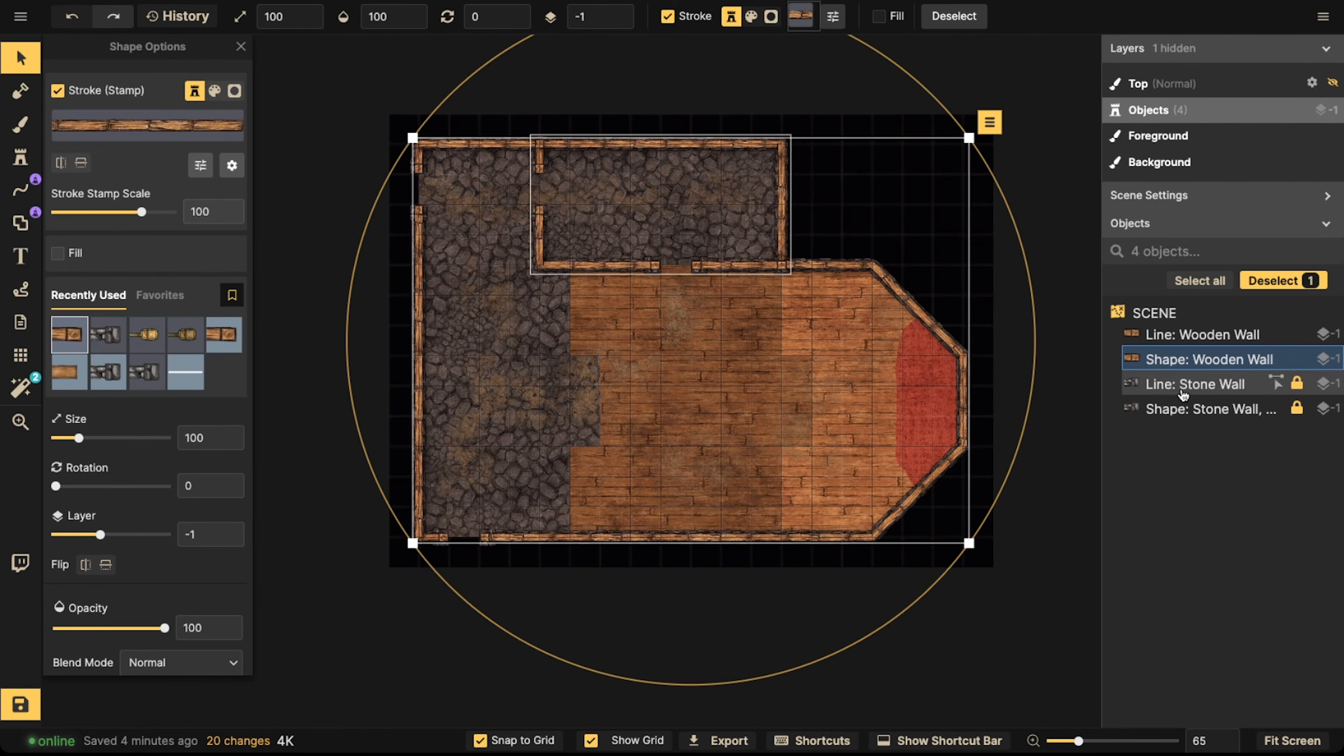
left_click(1206, 409)
left_click_drag(141, 213, 147, 215)
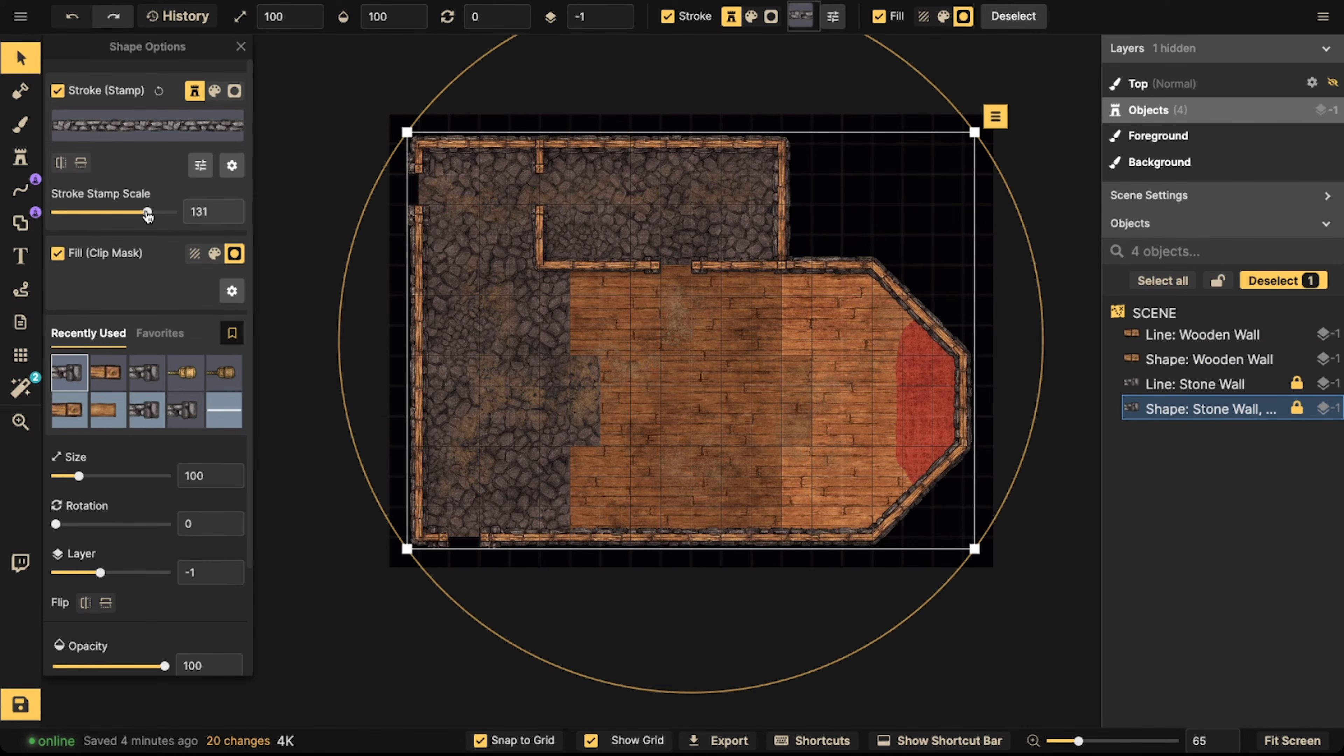
Set the stroke stamp scale of the interior stone wall line to 124
left_click(1194, 384)
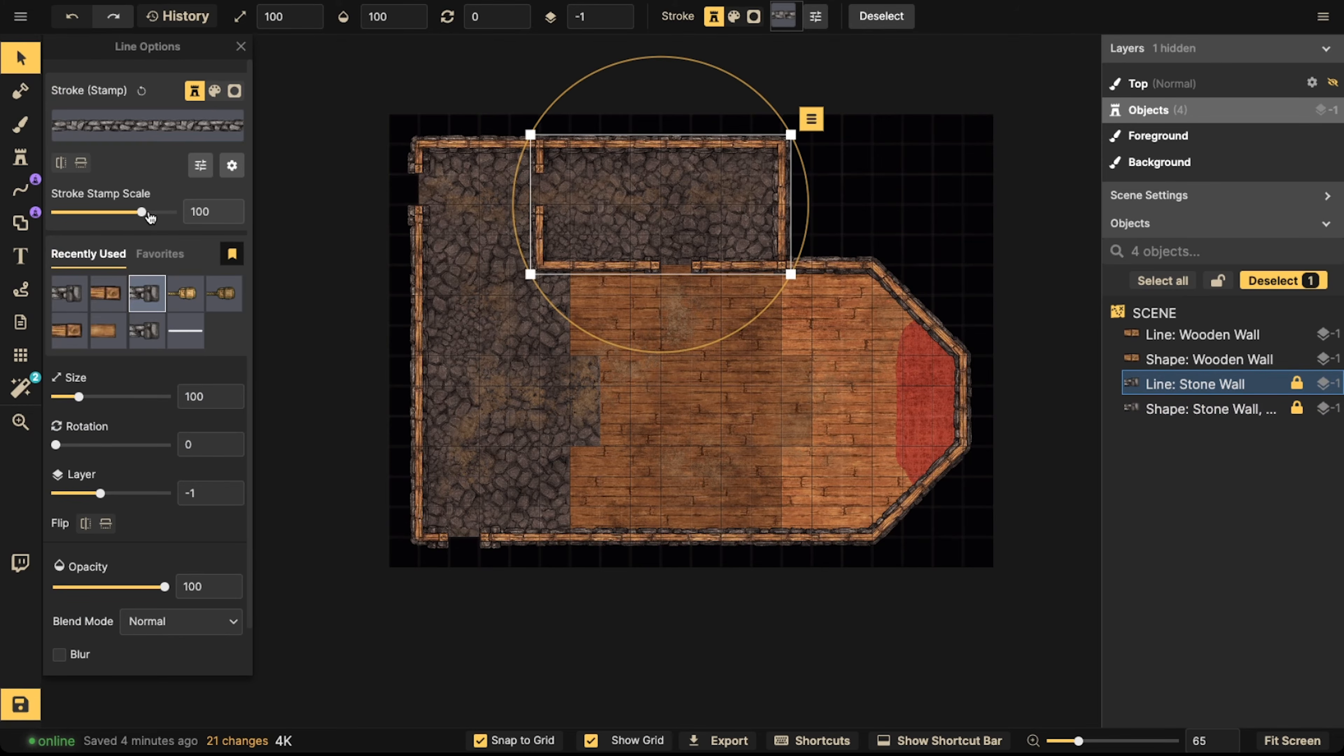
left_click_drag(148, 214, 146, 215)
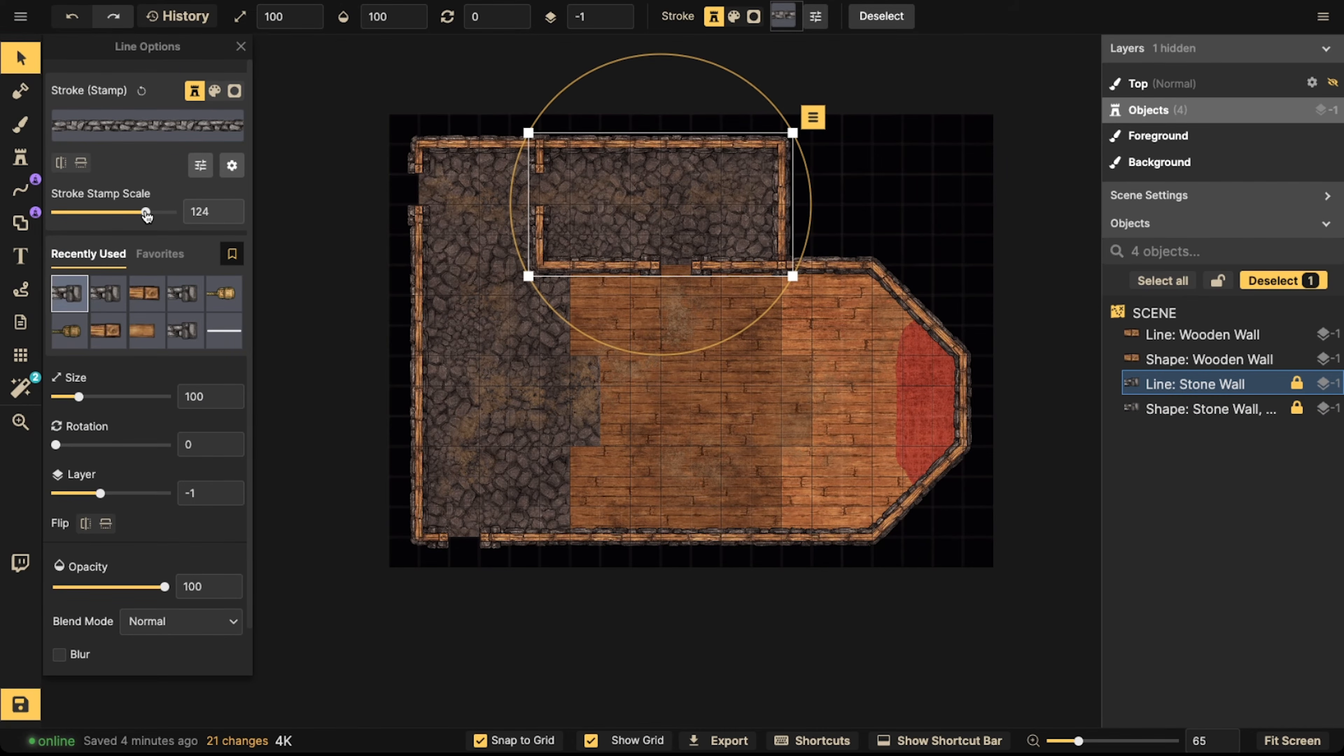
left_click(384, 229)
Draw a wooden wall line with the Pen along the stone and plank floor boundary, from the interior wall to the south wall
scroll(634, 218, "down", 2)
key("space")
left_click_drag(645, 220, 638, 208)
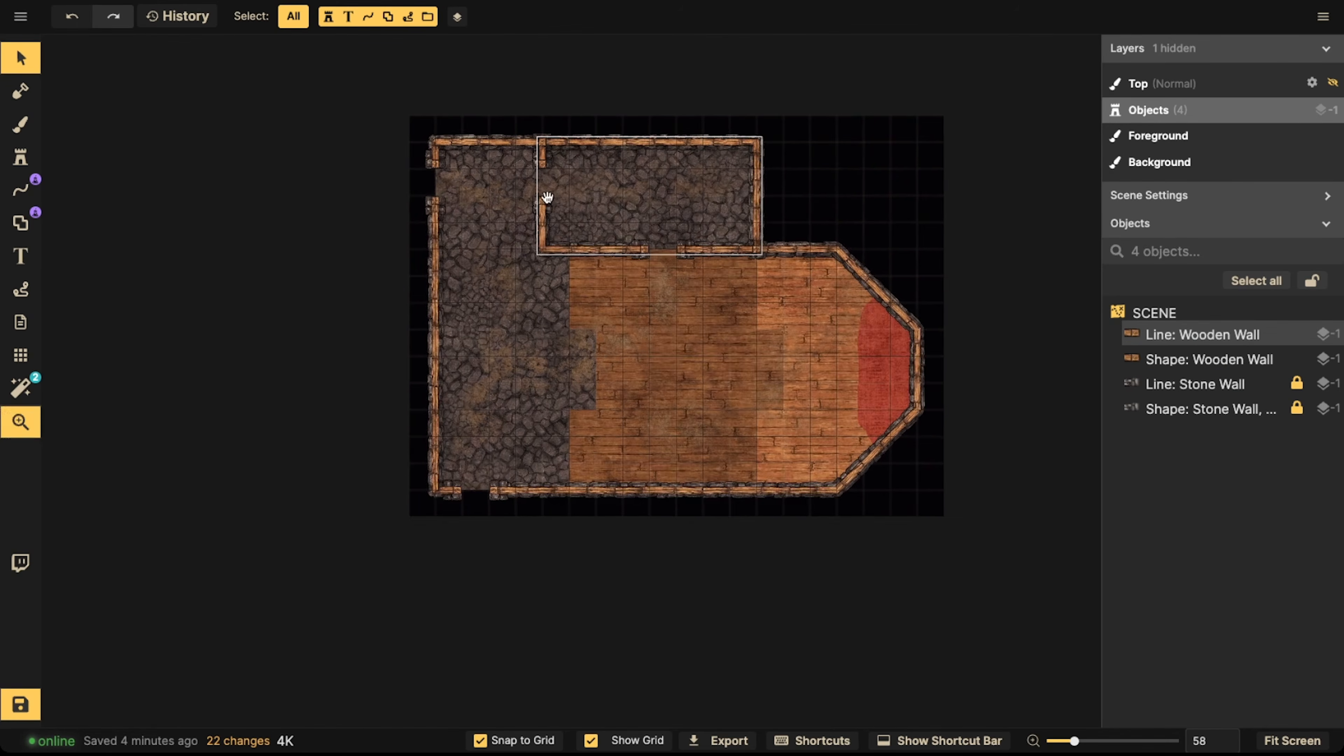
scroll(579, 321, "up", 4)
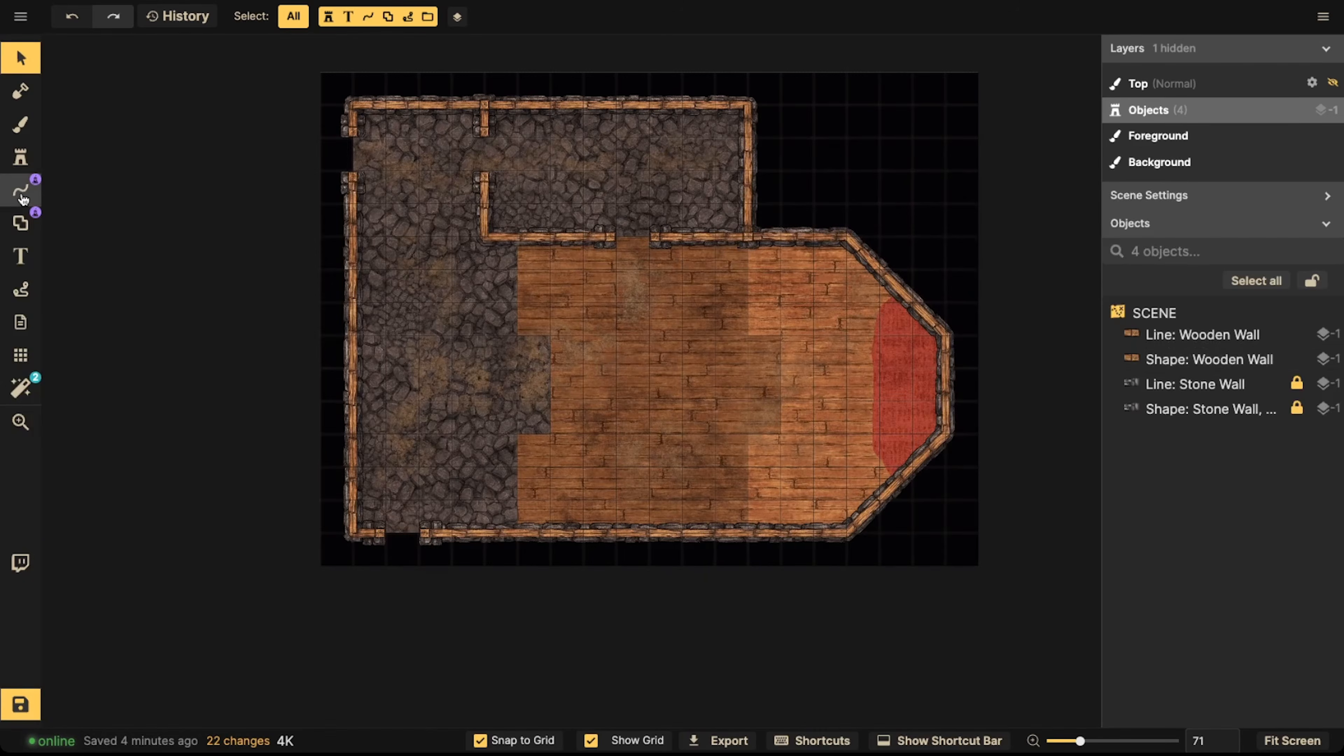
left_click(21, 192)
left_click(58, 103)
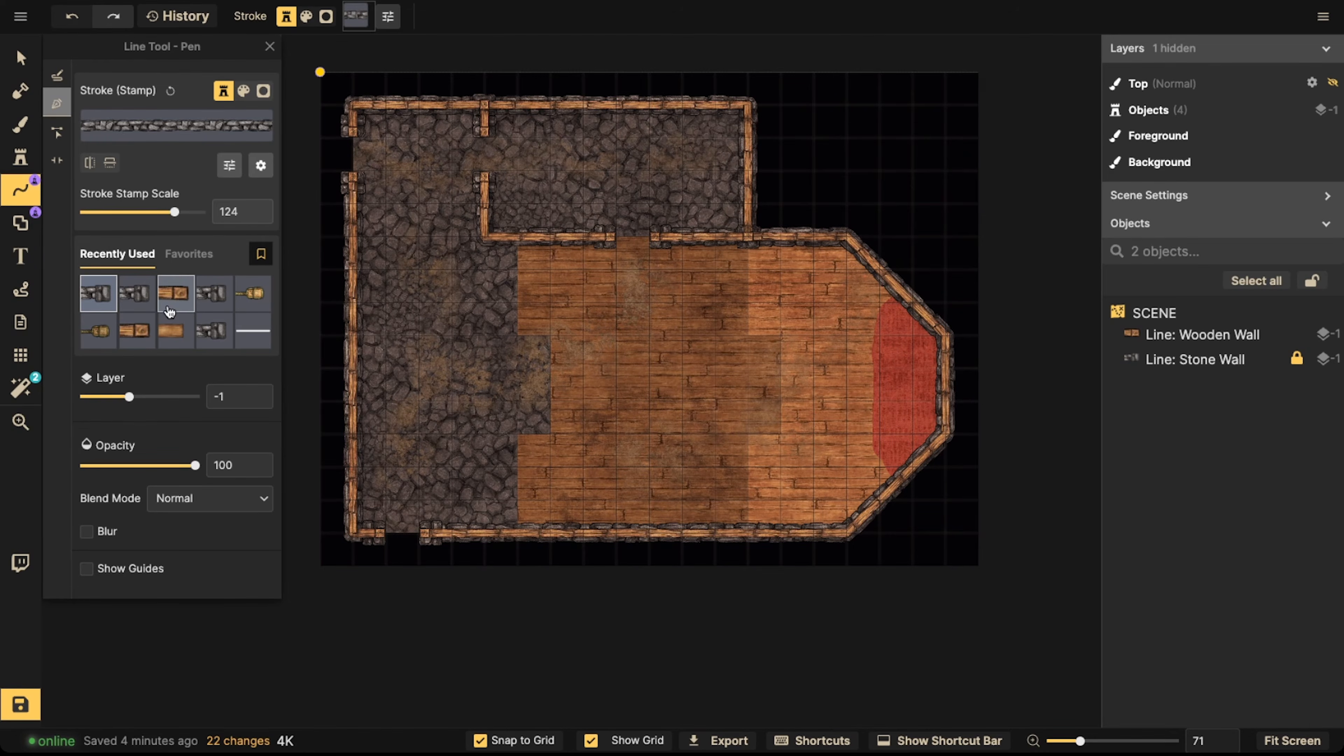
left_click(175, 293)
left_click(518, 237)
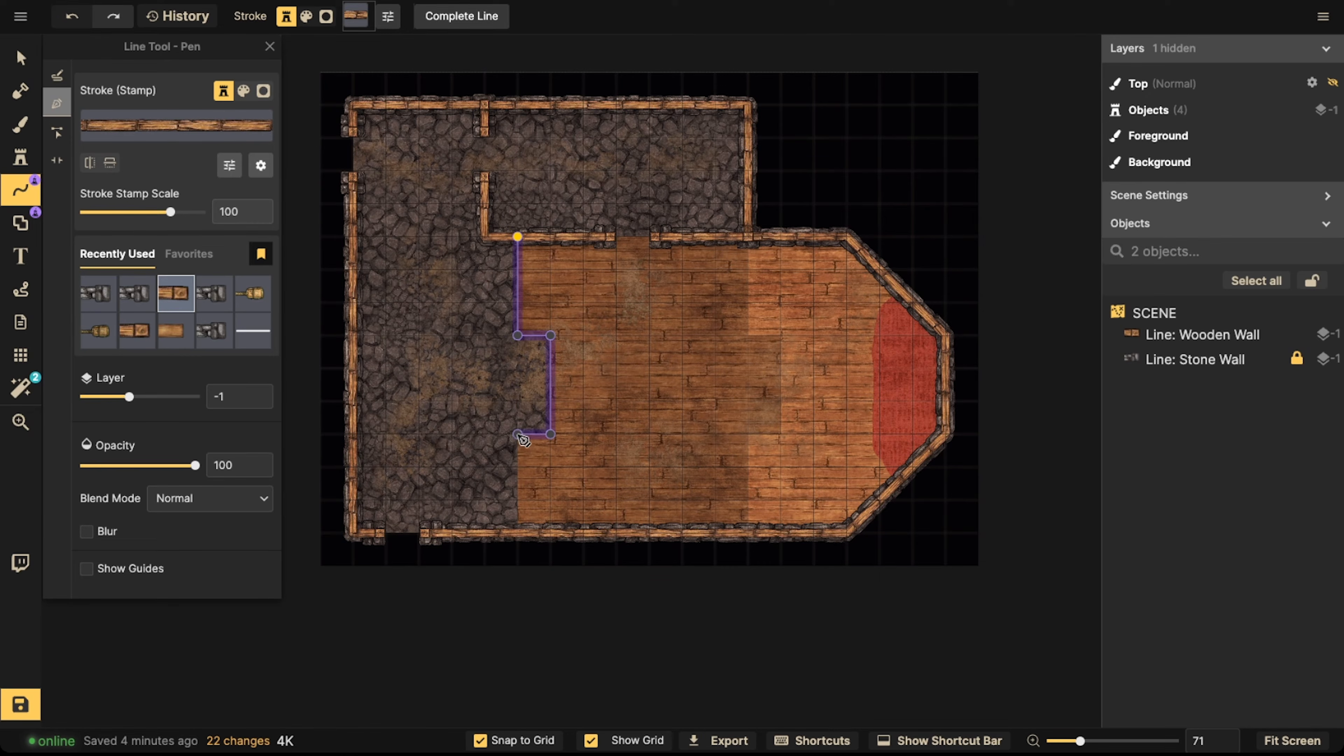
double_click(517, 532)
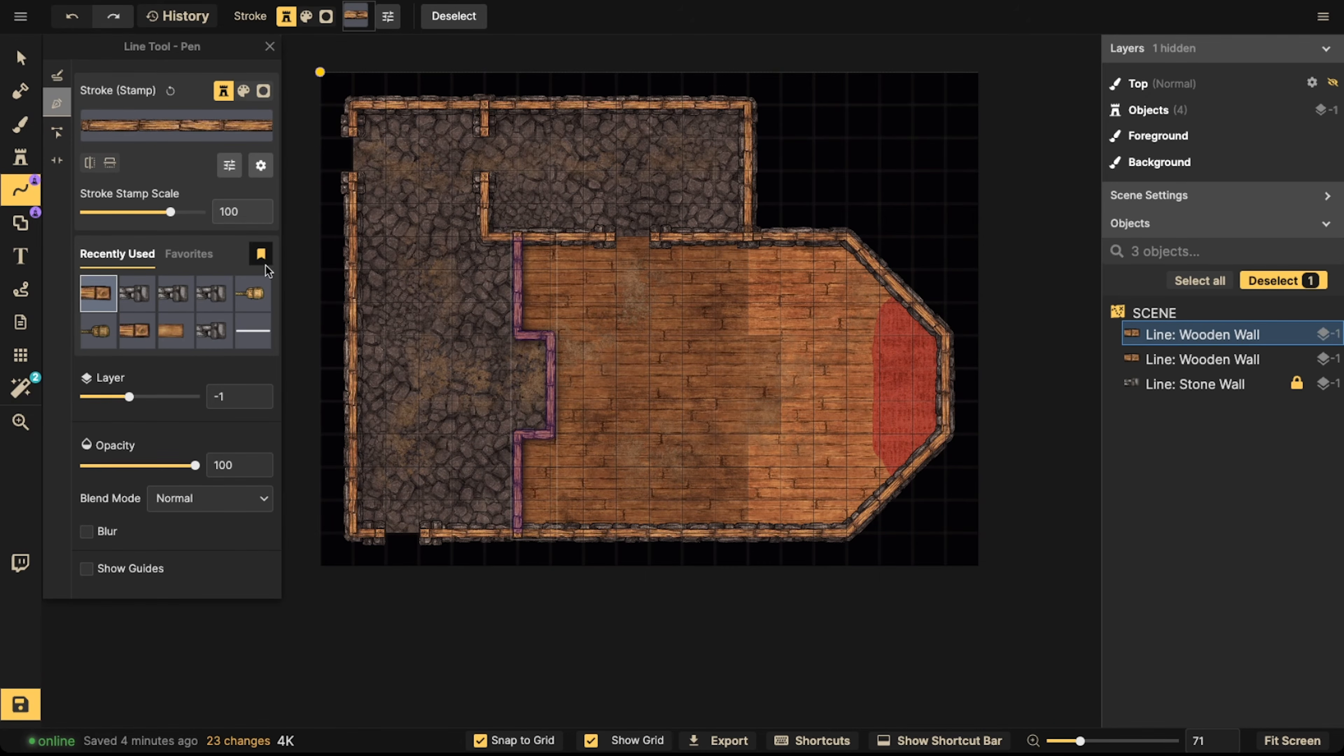
Try a different layer for the new wooden partition line, returning it to -1
left_click(21, 58)
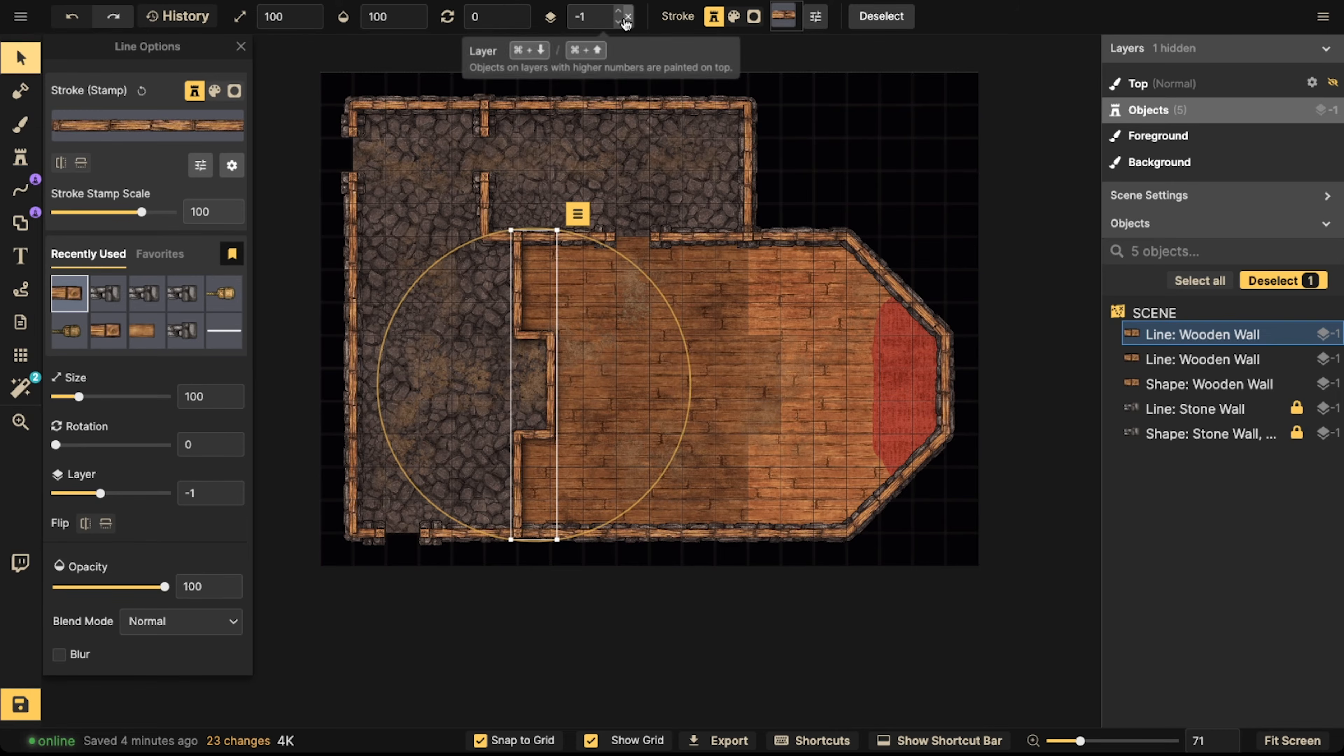
left_click(618, 21)
left_click(618, 12)
left_click(599, 94)
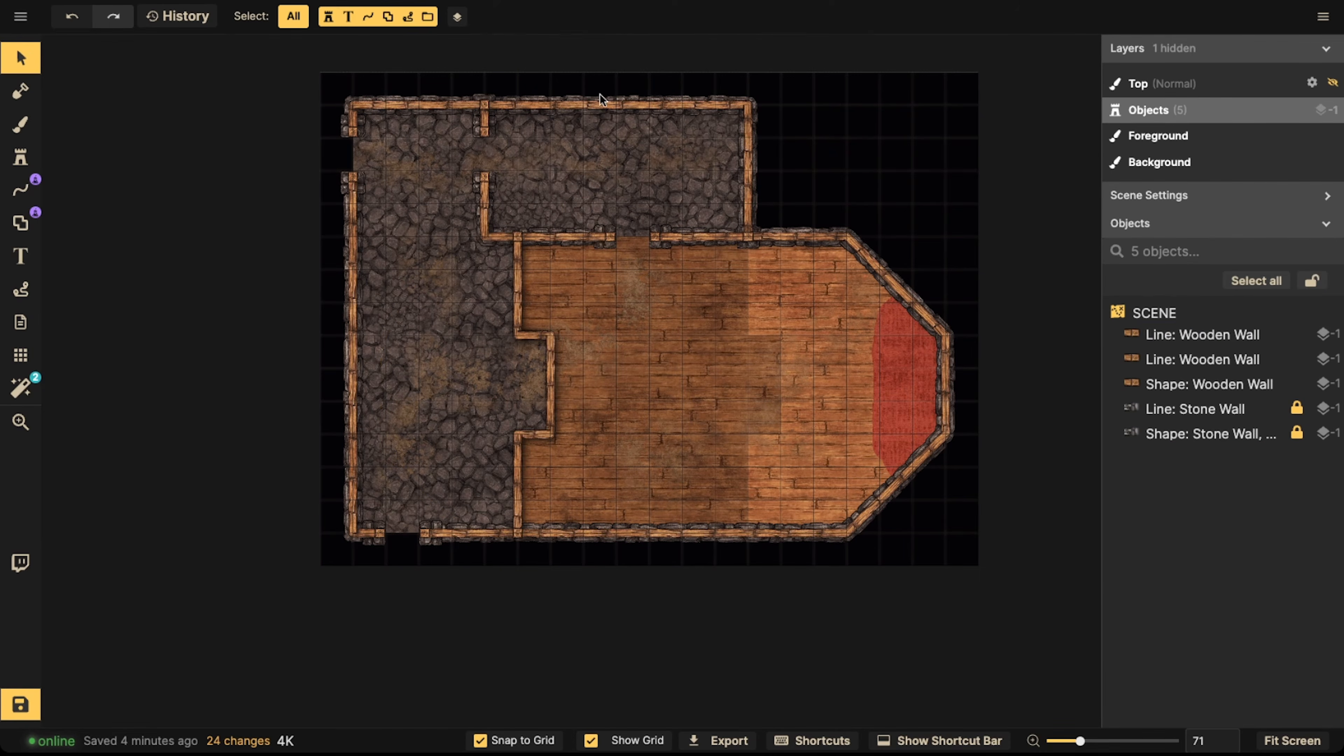
Raise the wooden interior line around the northern stone room to layer 2
left_click(561, 184)
left_click_drag(588, 175, 634, 180)
left_click(380, 214, "shift")
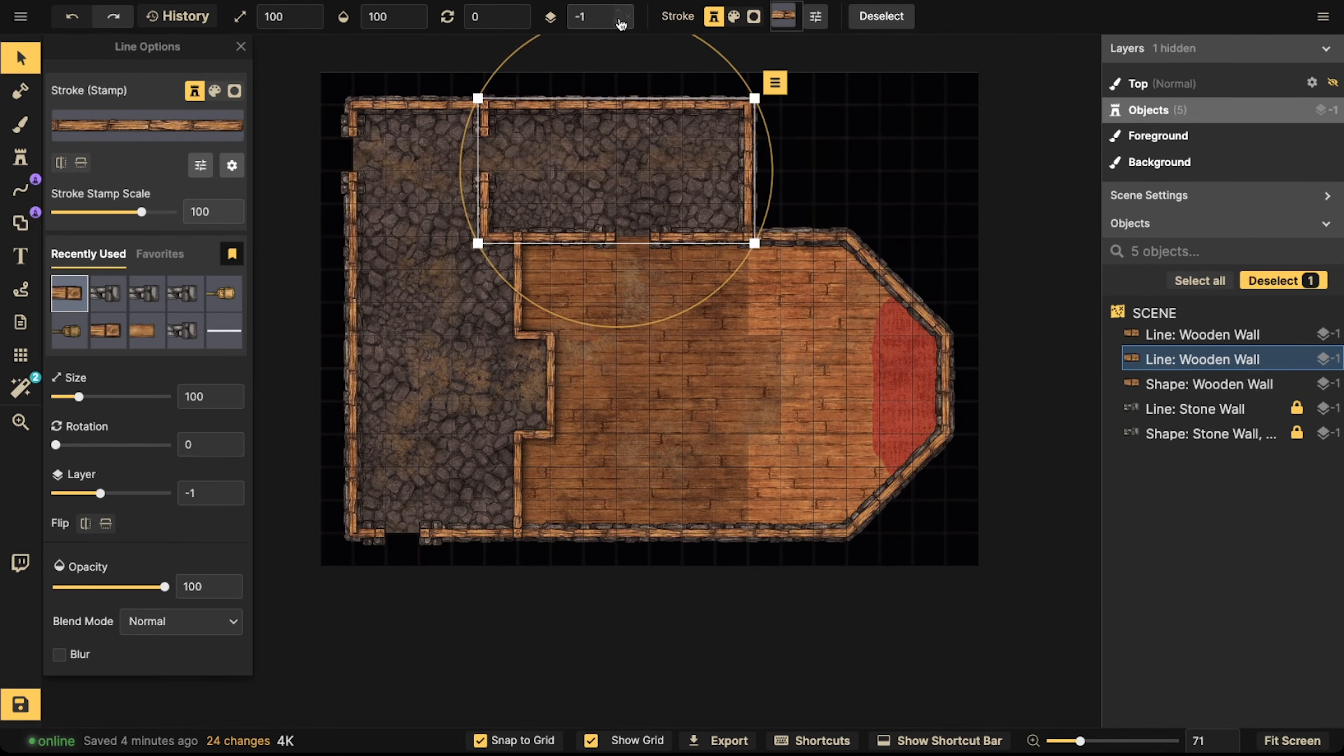
left_click(618, 11)
left_click(618, 11)
left_click(618, 11)
left_click(542, 368)
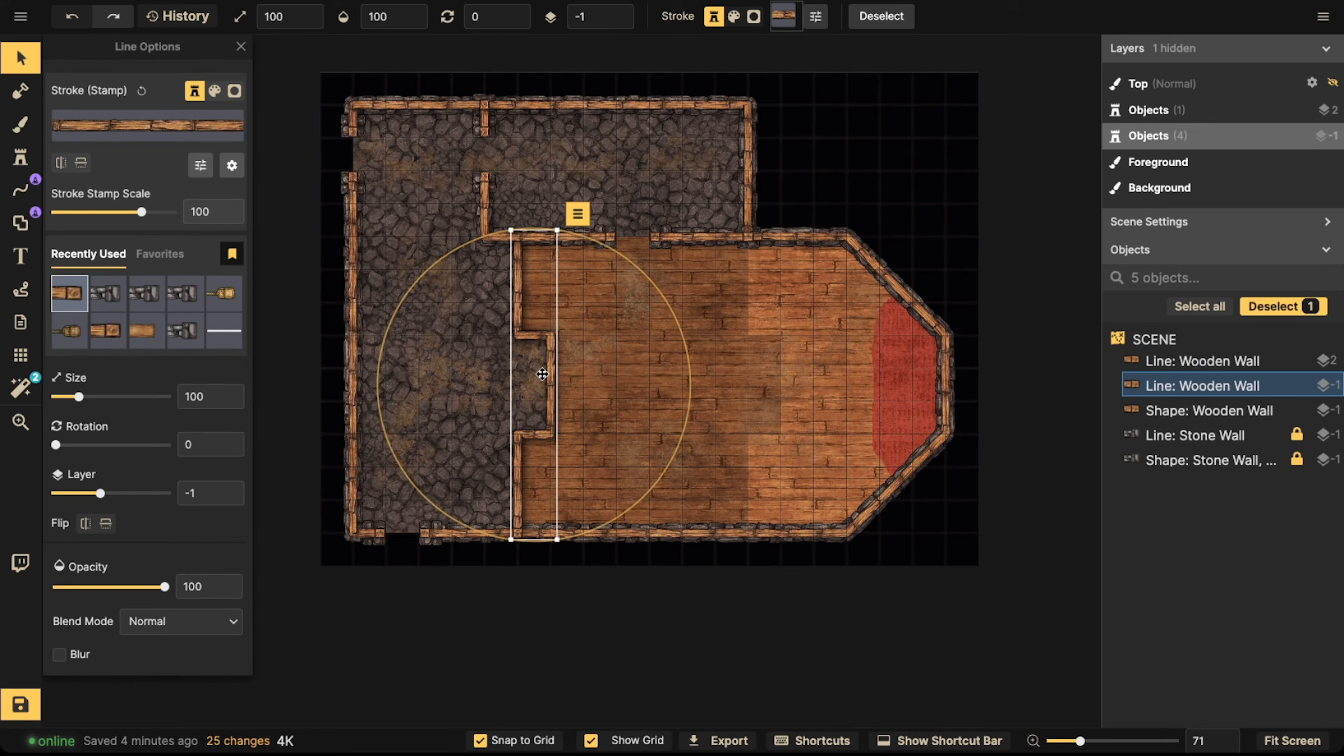
left_click(20, 222)
left_click(57, 244)
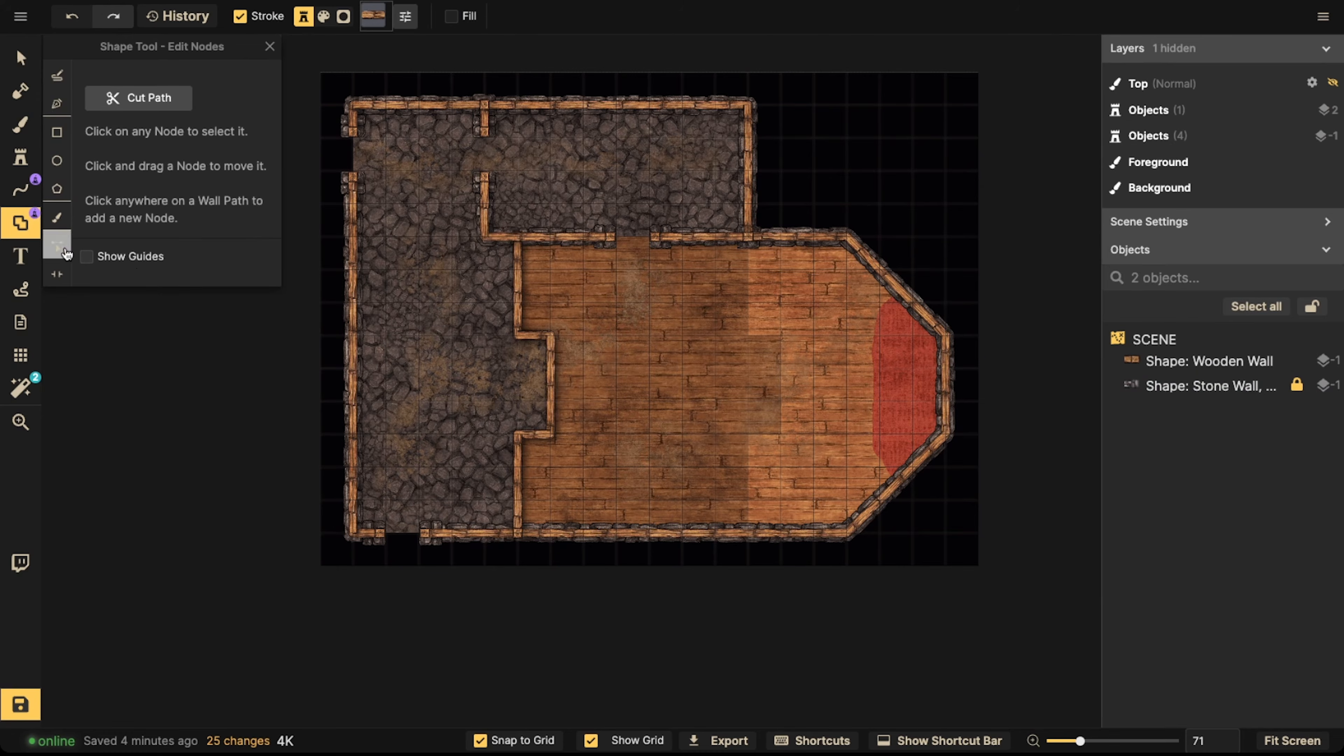
left_click(543, 369)
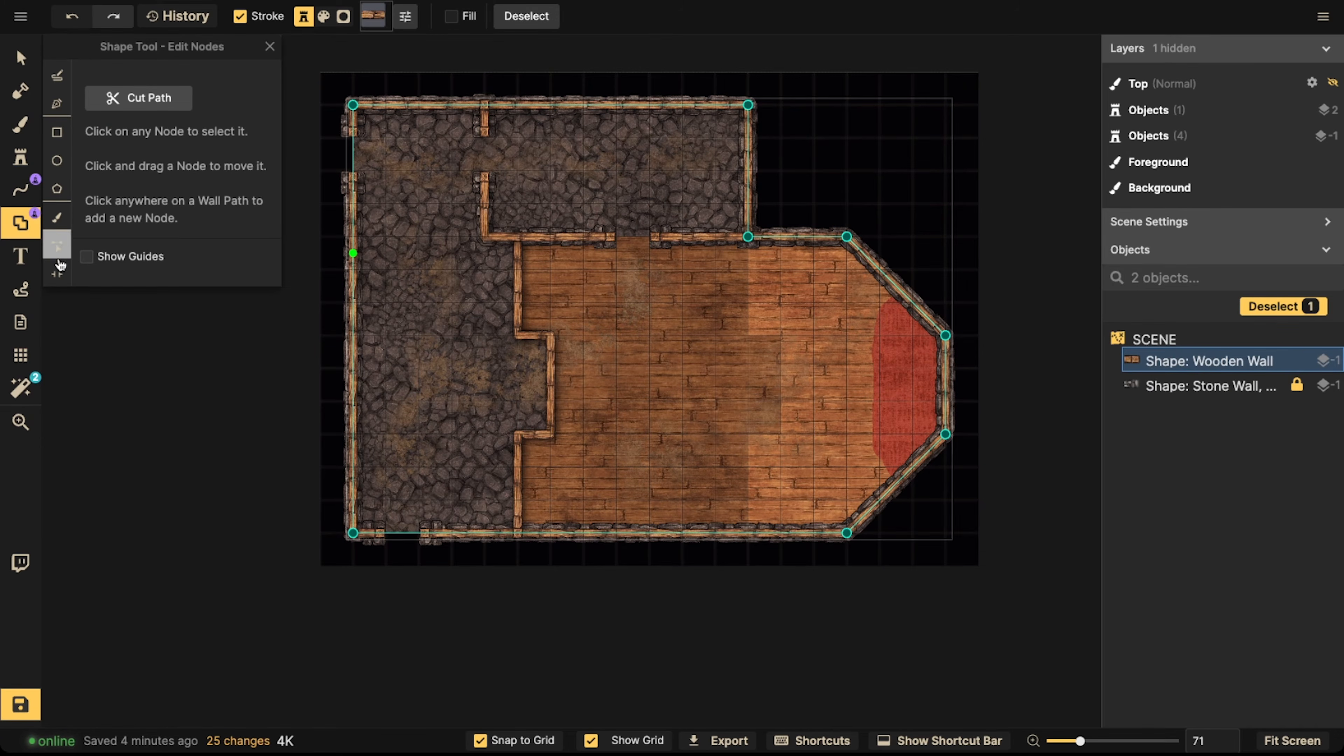
left_click(57, 271)
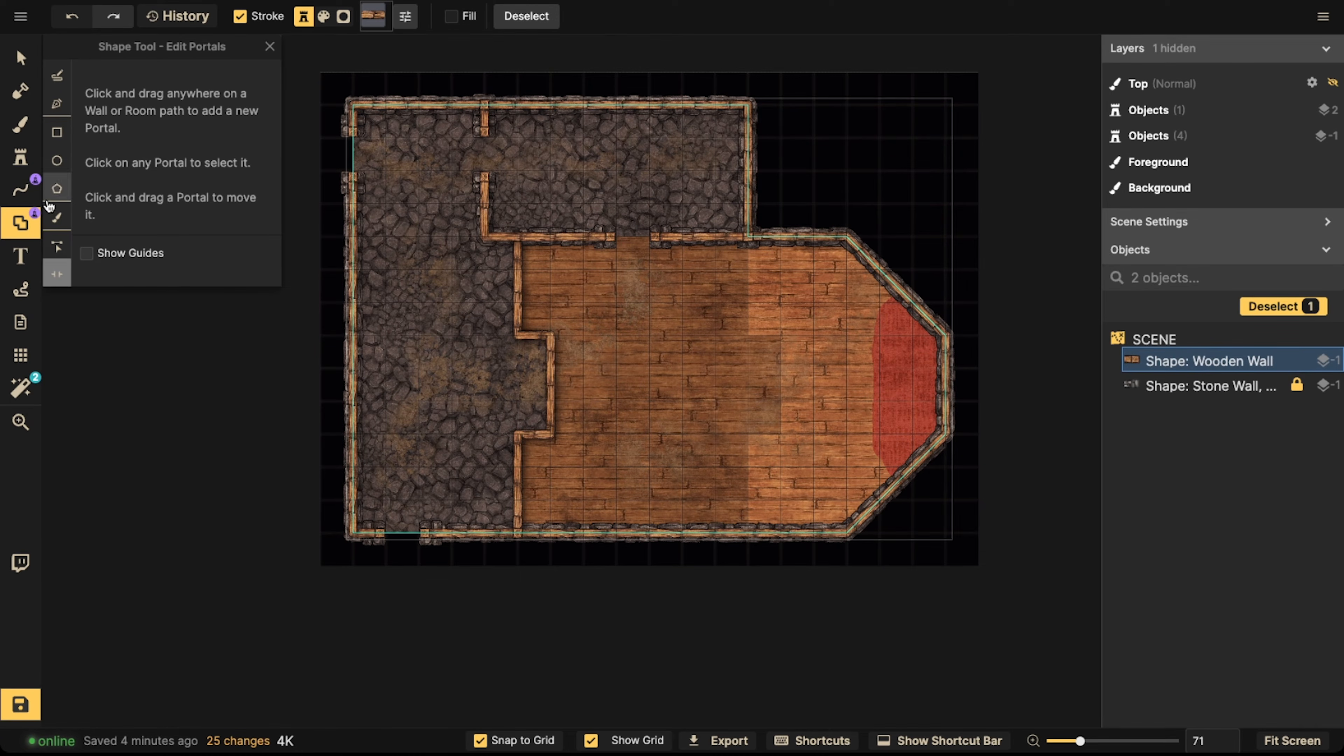
Add a portal to the projecting section of the wooden partition and widen it to span that whole section
left_click(20, 189)
left_click(57, 159)
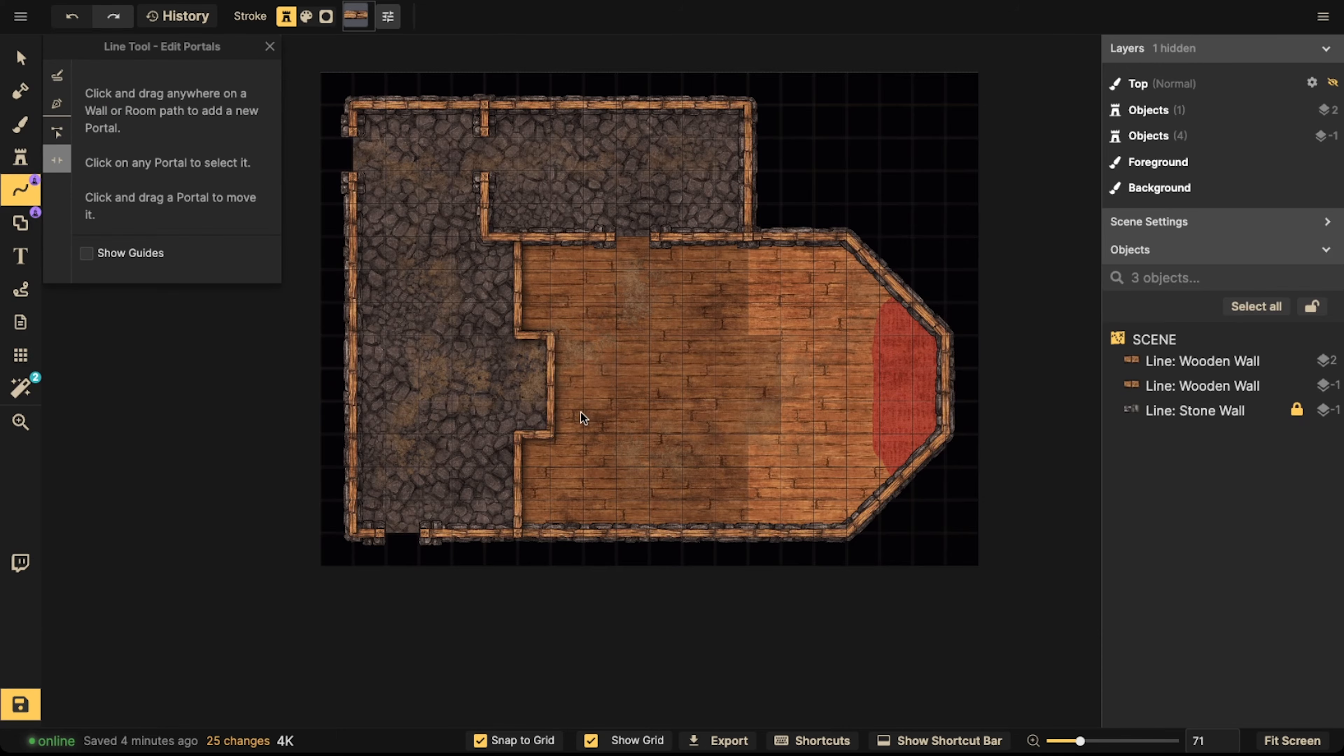
left_click(549, 381)
scroll(551, 382, "up", 3)
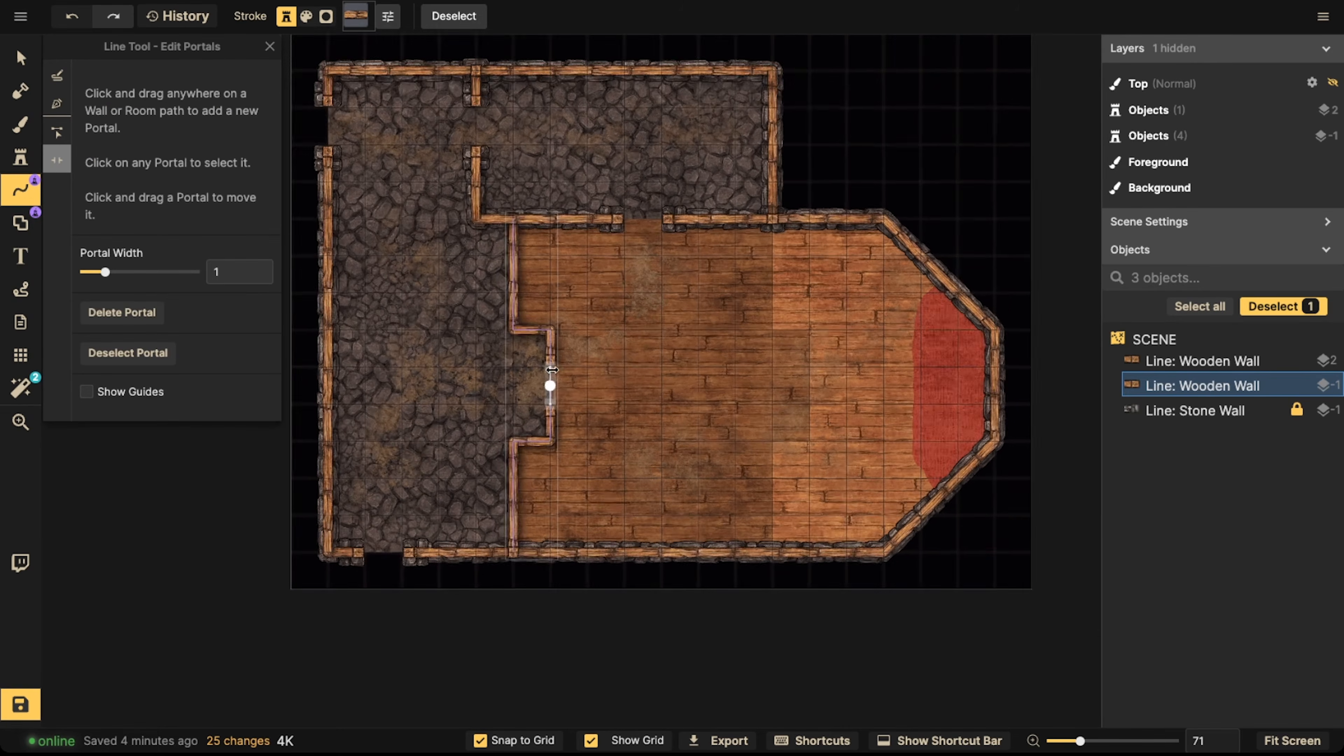
left_click_drag(550, 363, 551, 330)
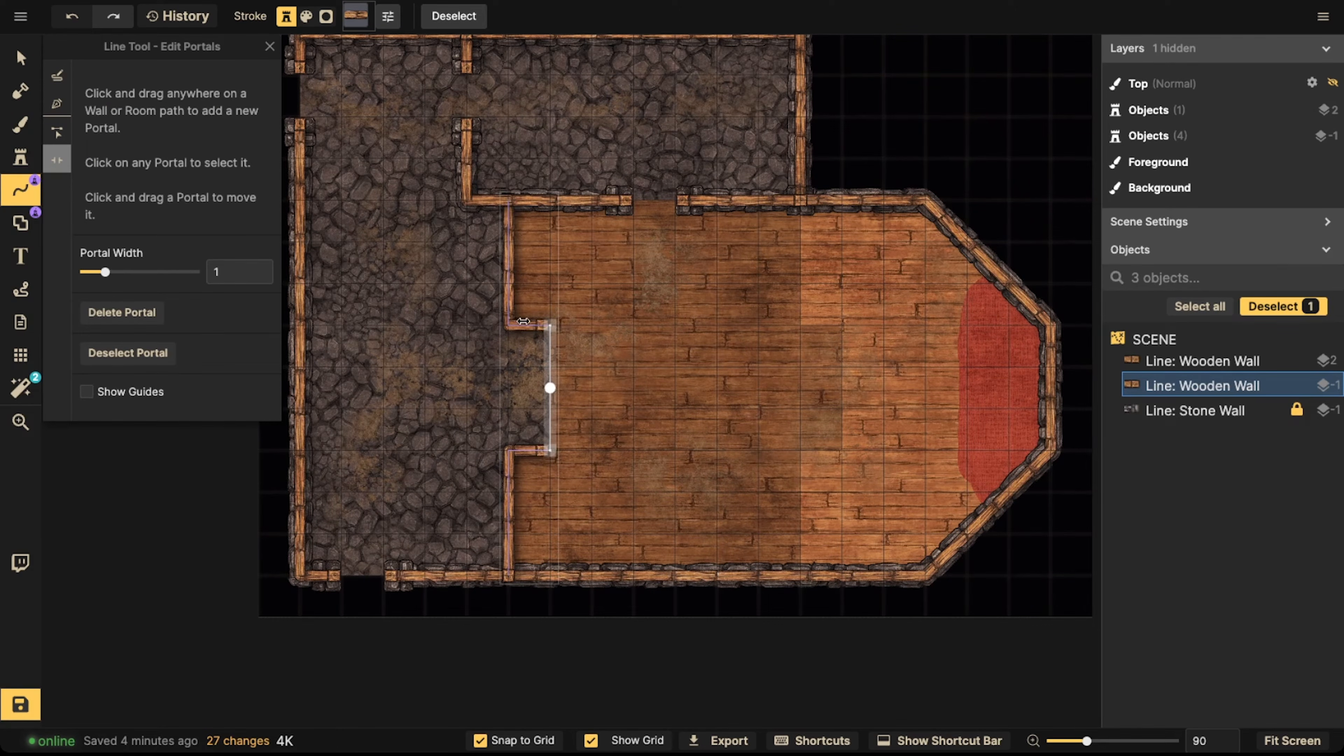
left_click(20, 57)
scroll(606, 409, "down", 1)
left_click(554, 378)
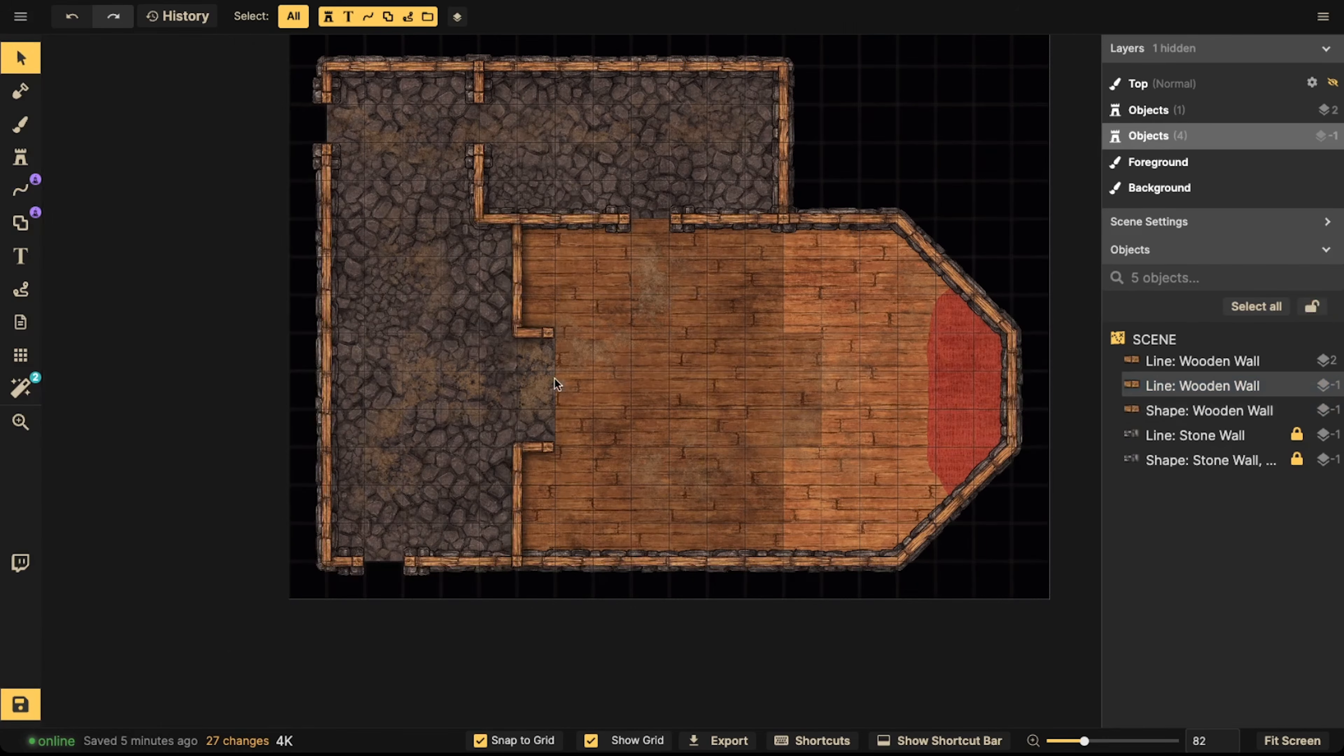
Place two Rustic Wooden Stairs stamps, second variant, at scale 80 and rotation 90 in the partition opening, disabling grid snapping for the second
left_click(26, 168)
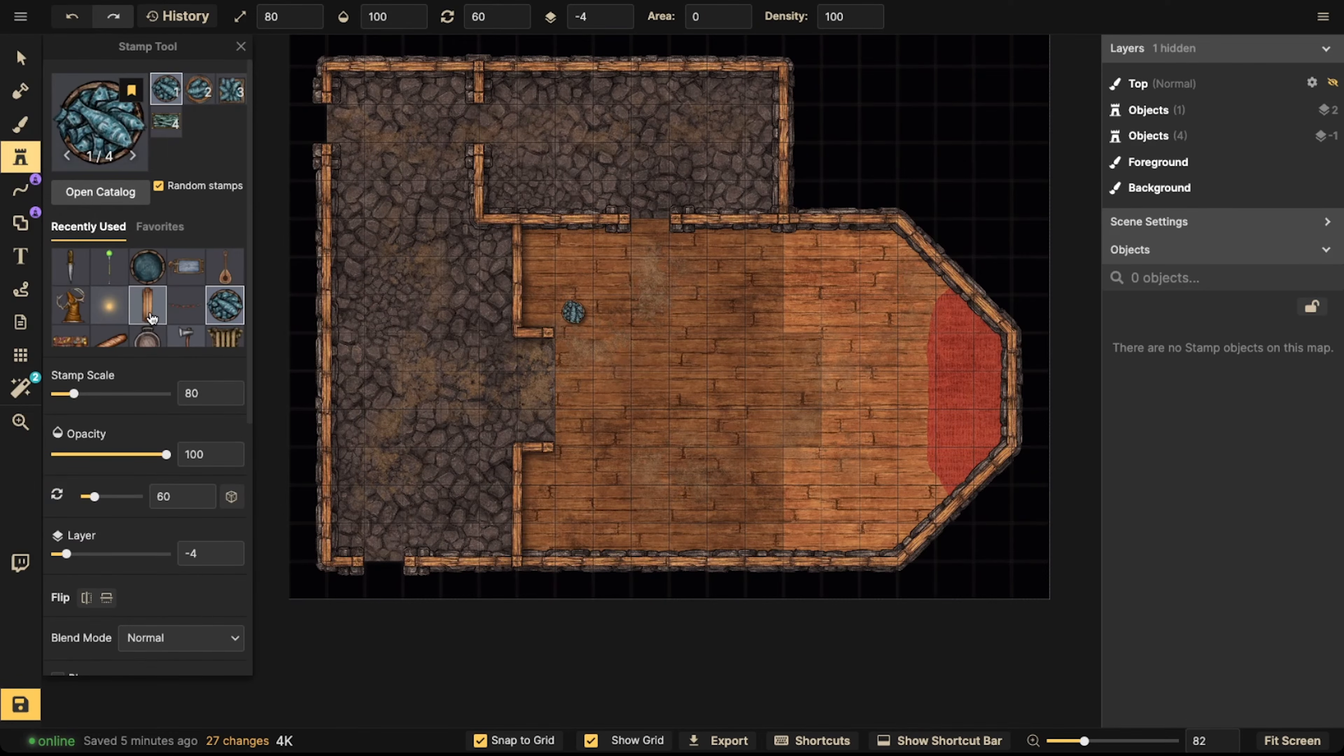
left_click(160, 226)
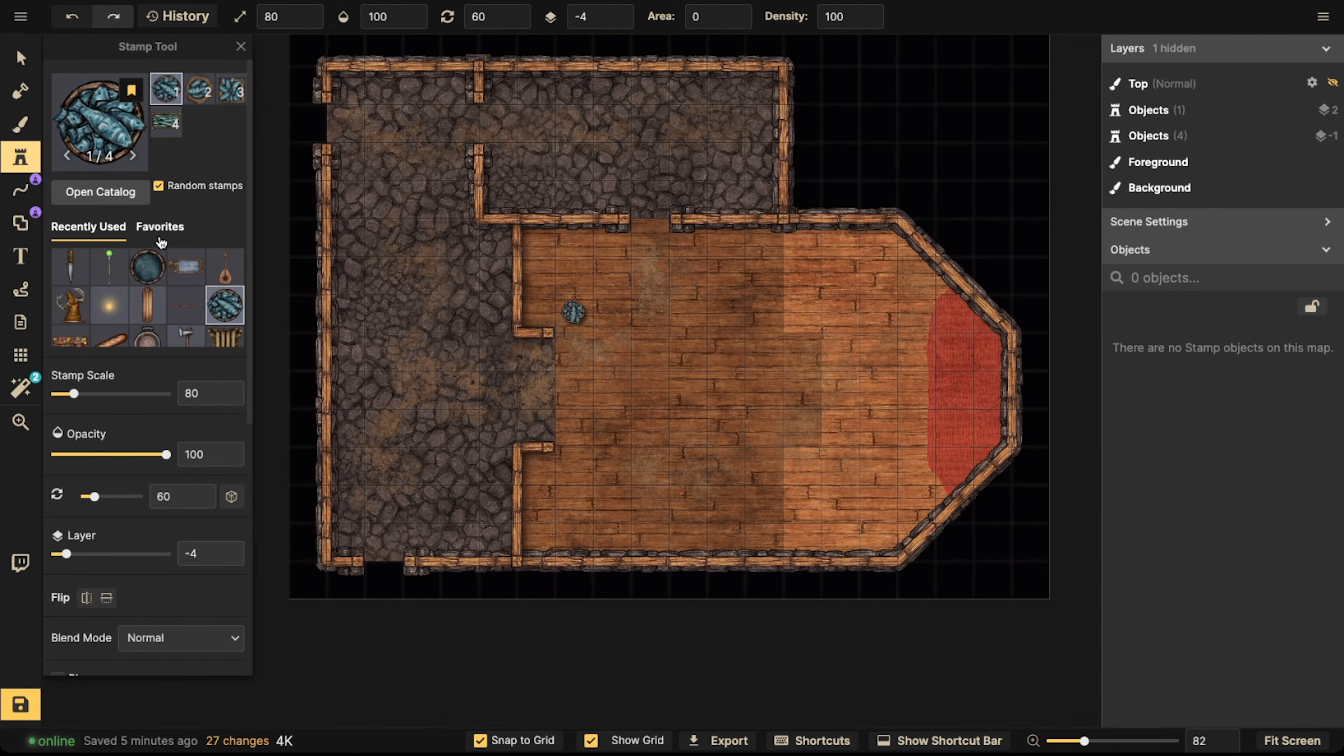
scroll(153, 286, "down", 3)
left_click(148, 289)
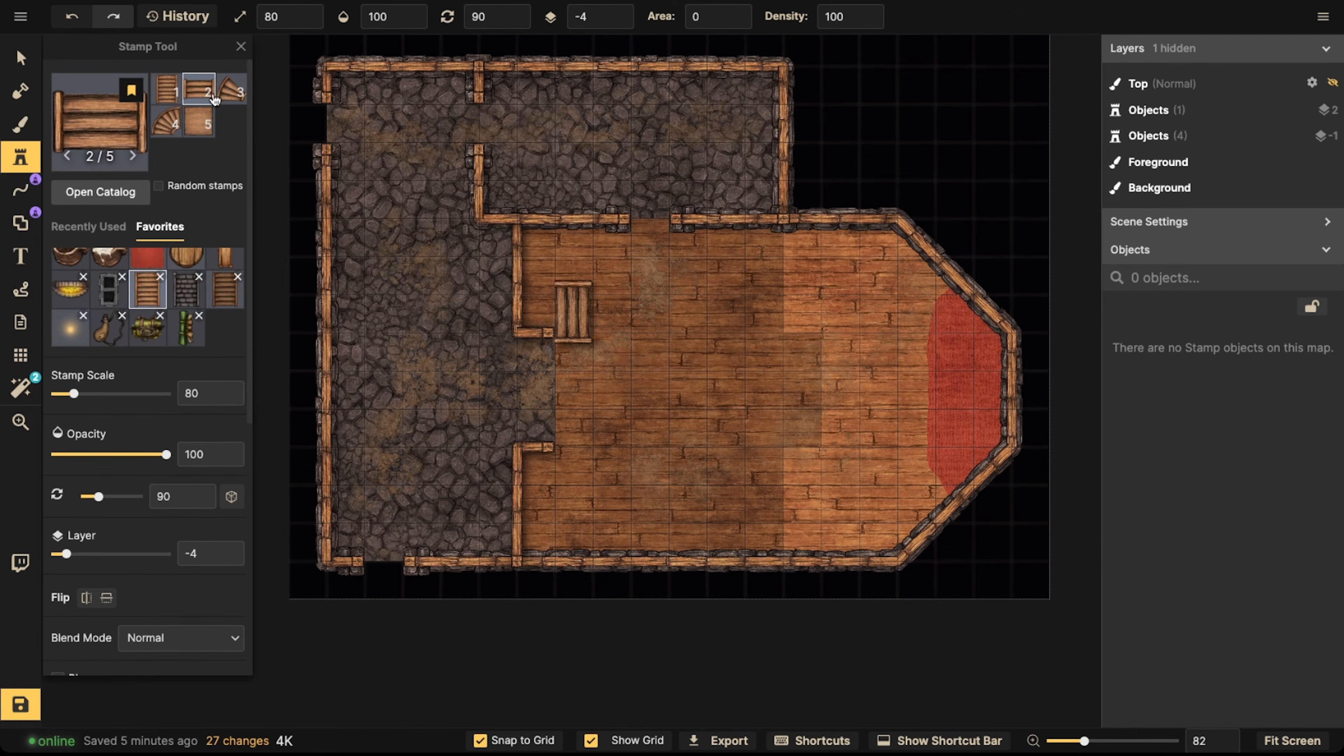
scroll(533, 371, "up", 4)
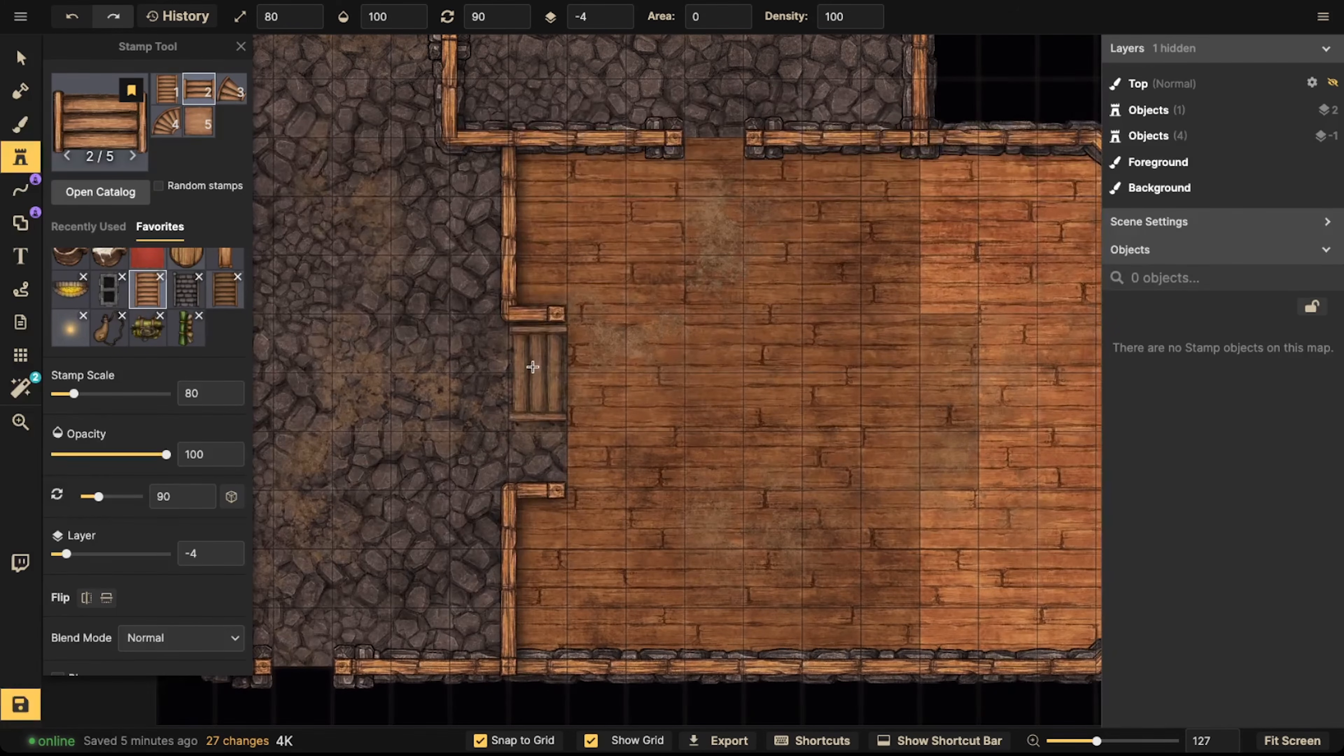
left_click(532, 367)
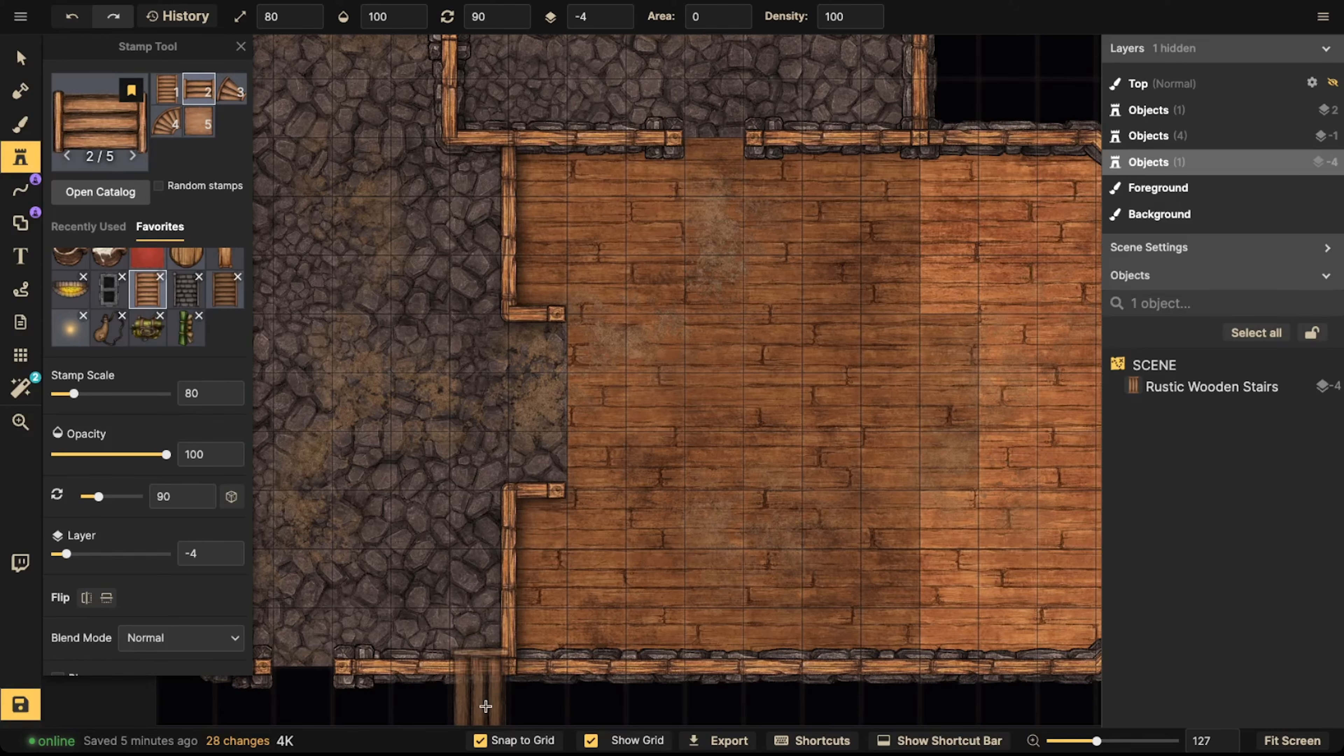
left_click(480, 740)
left_click(537, 416)
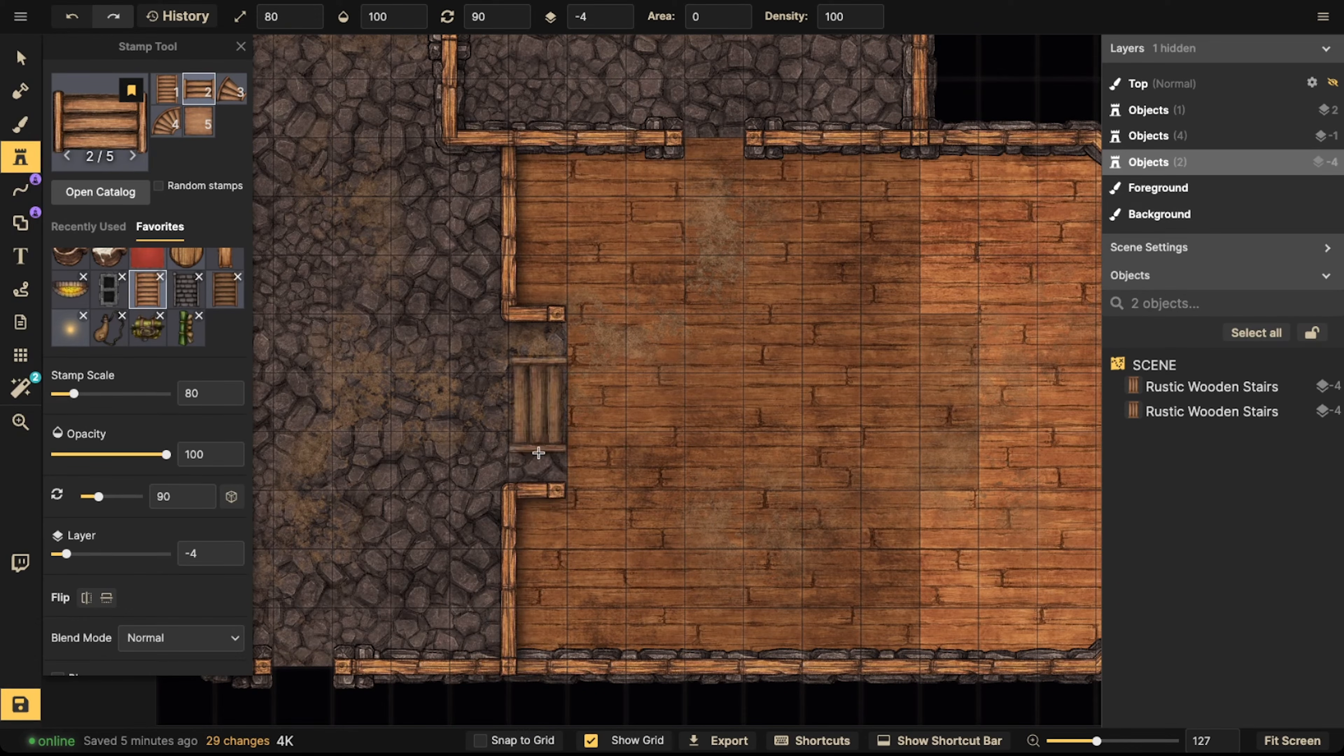
Bring the upper stairs stamp in the partition opening to layer -1 and nudge it slightly upward
left_click(21, 57)
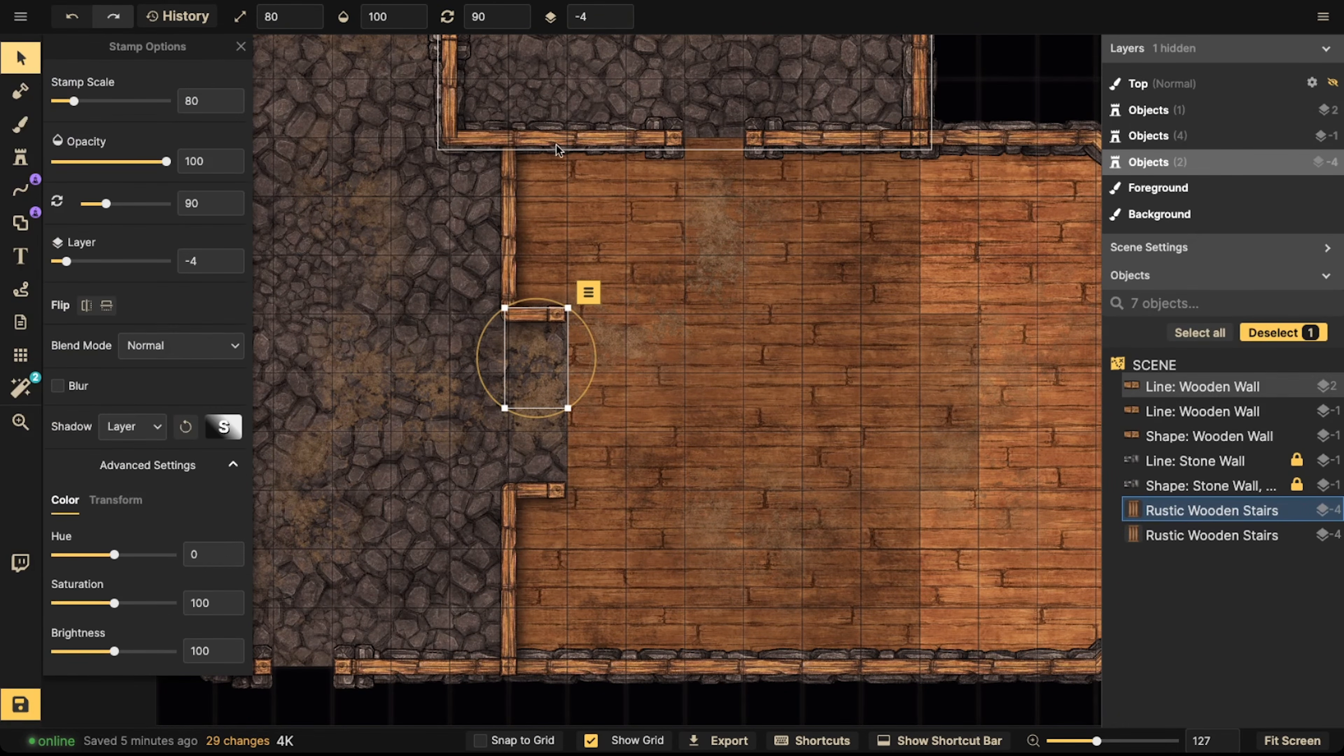
left_click(627, 16)
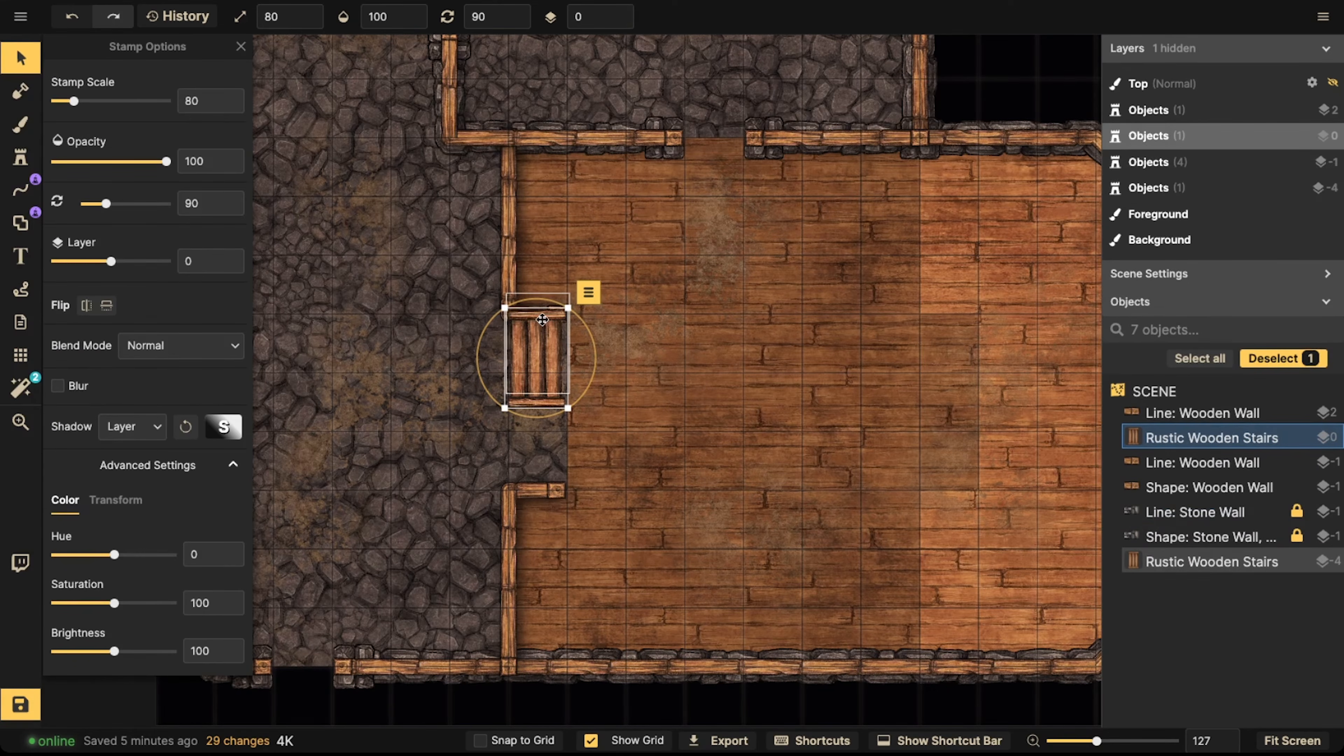
left_click_drag(535, 379, 536, 378)
left_click(618, 21)
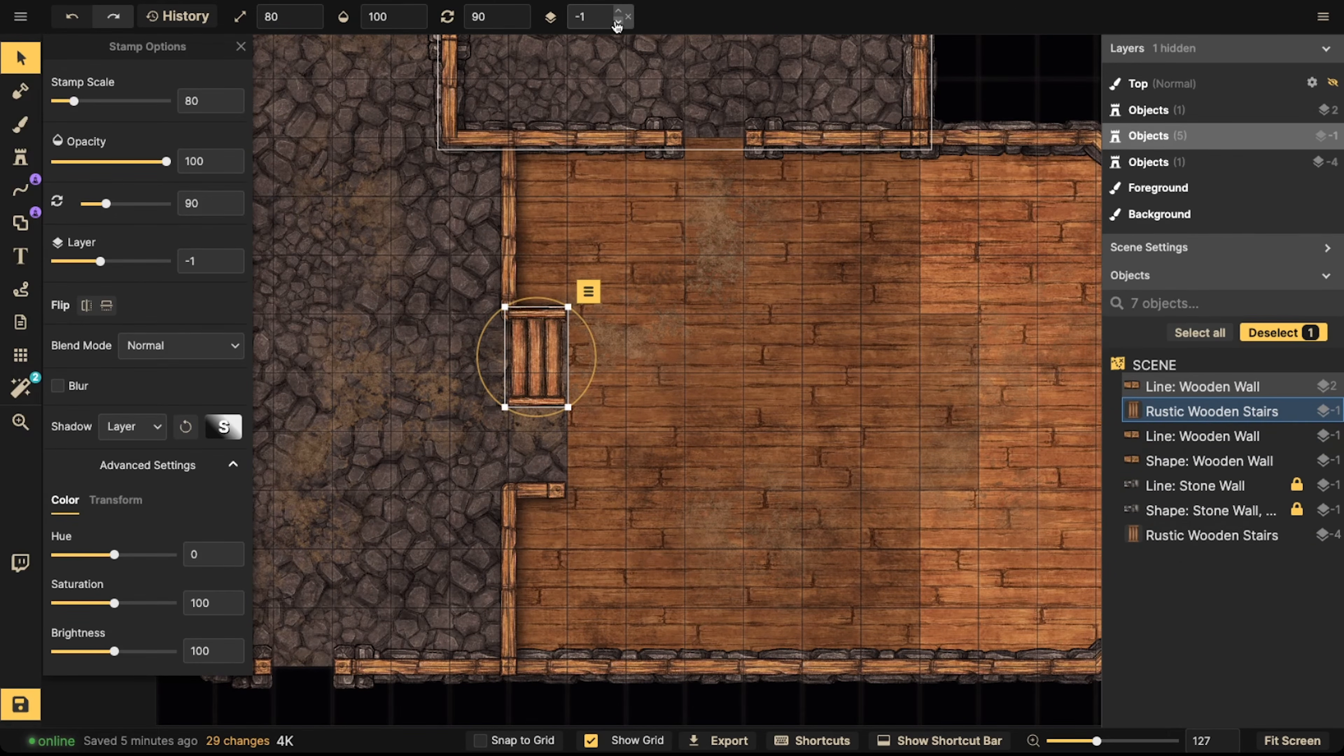
Lower the upper stairs stamp in the partition opening to layer -2 and the stone wall floor shape to layer -3
left_click(618, 21)
left_click(492, 242)
scroll(351, 295, "down", 3)
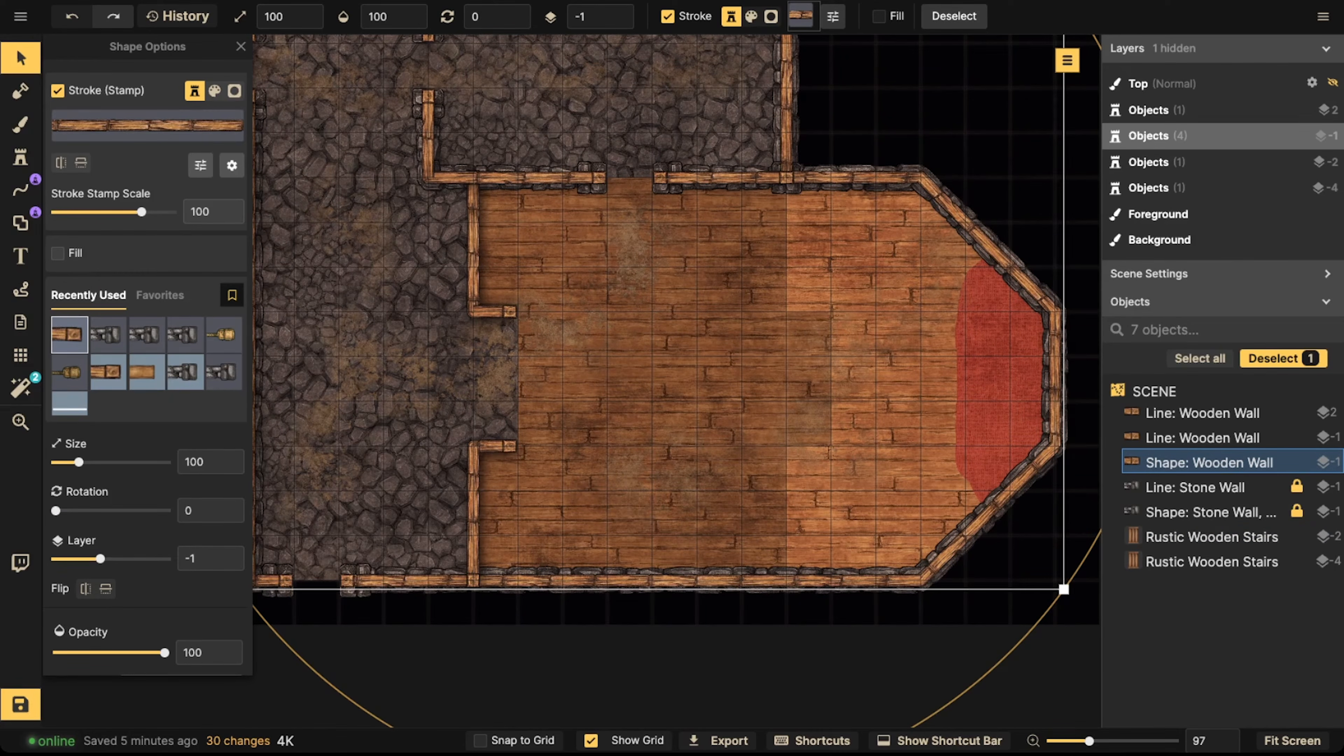
left_click(1018, 478)
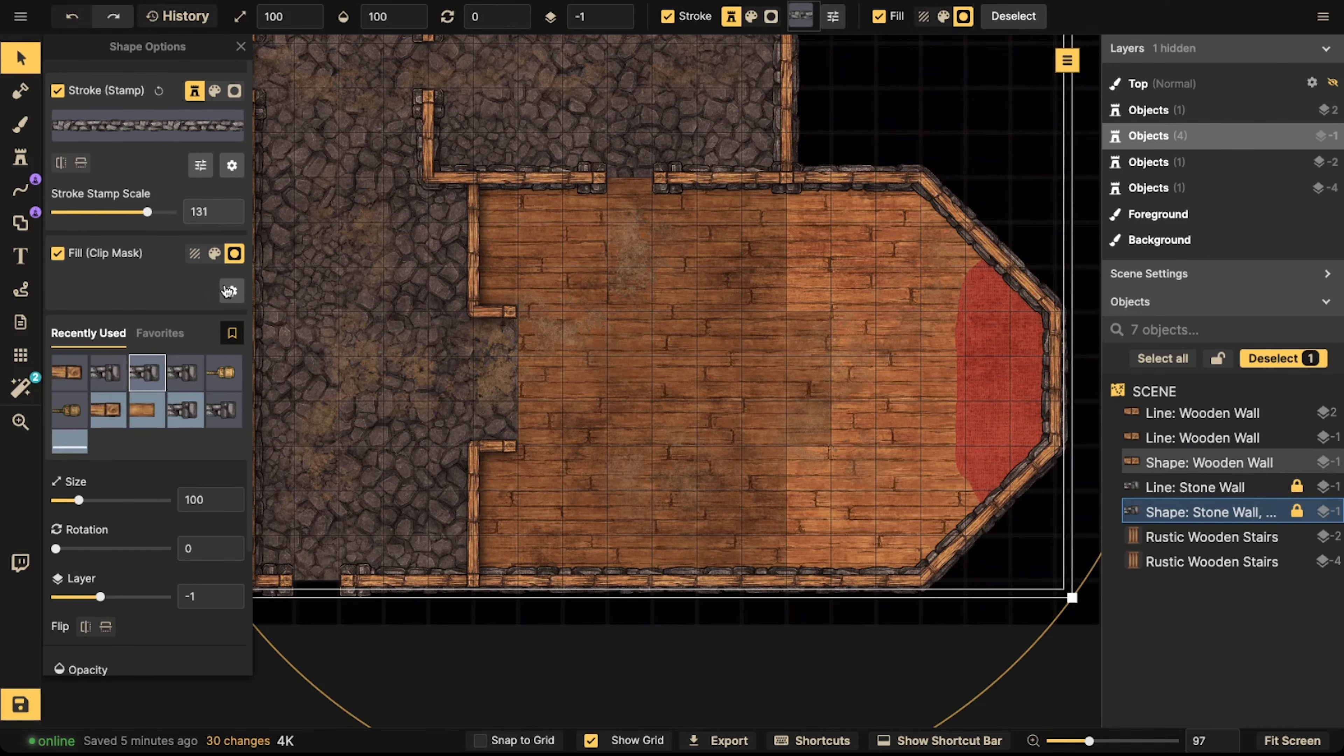
scroll(84, 529, "down", 1)
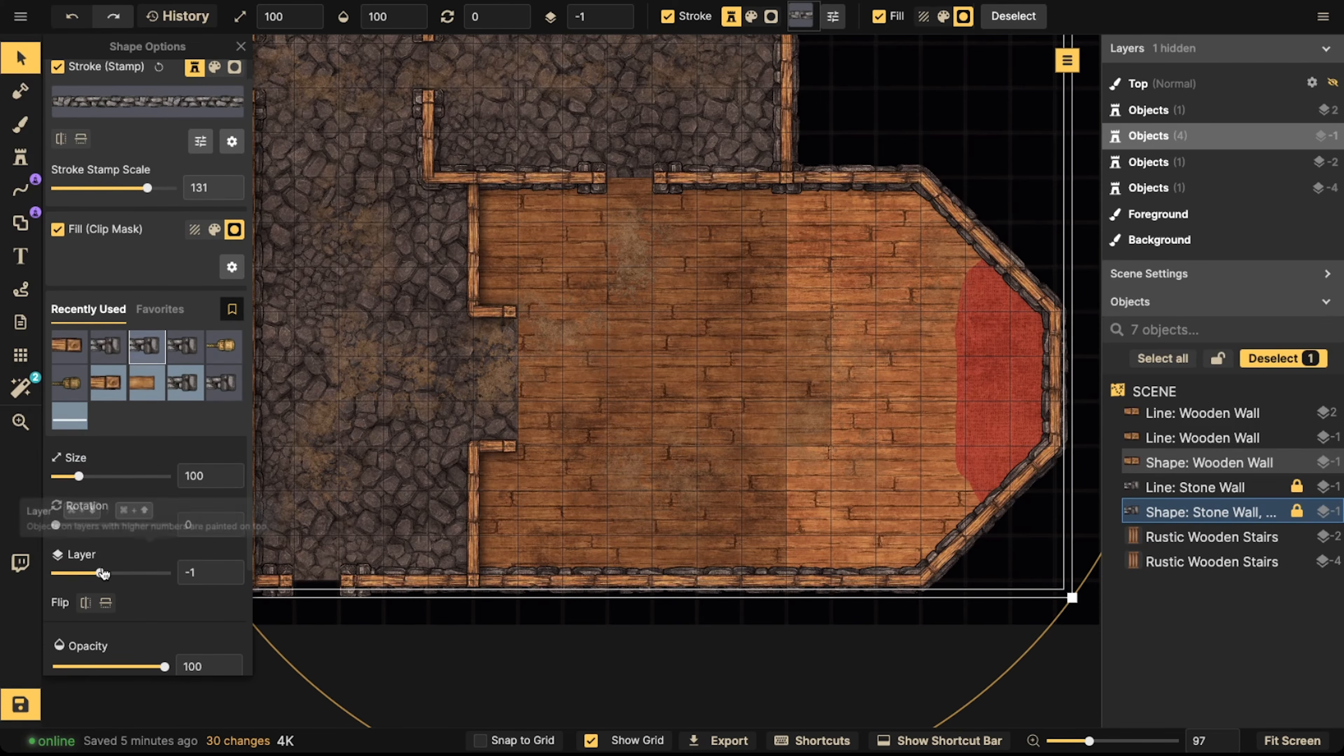
left_click_drag(99, 573, 77, 572)
scroll(571, 381, "up", 3)
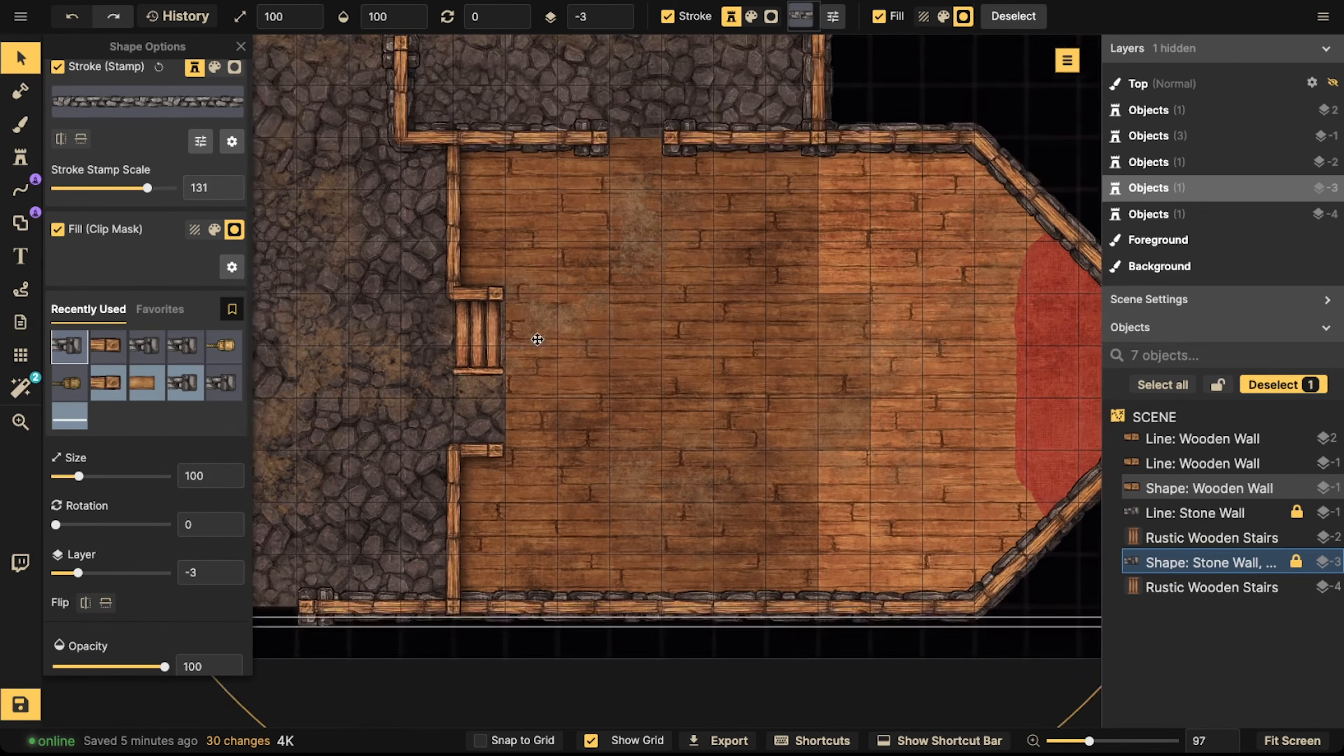
Remove the stamp stroke from the stone wall shape, keeping only its clip mask fill
left_click(57, 67)
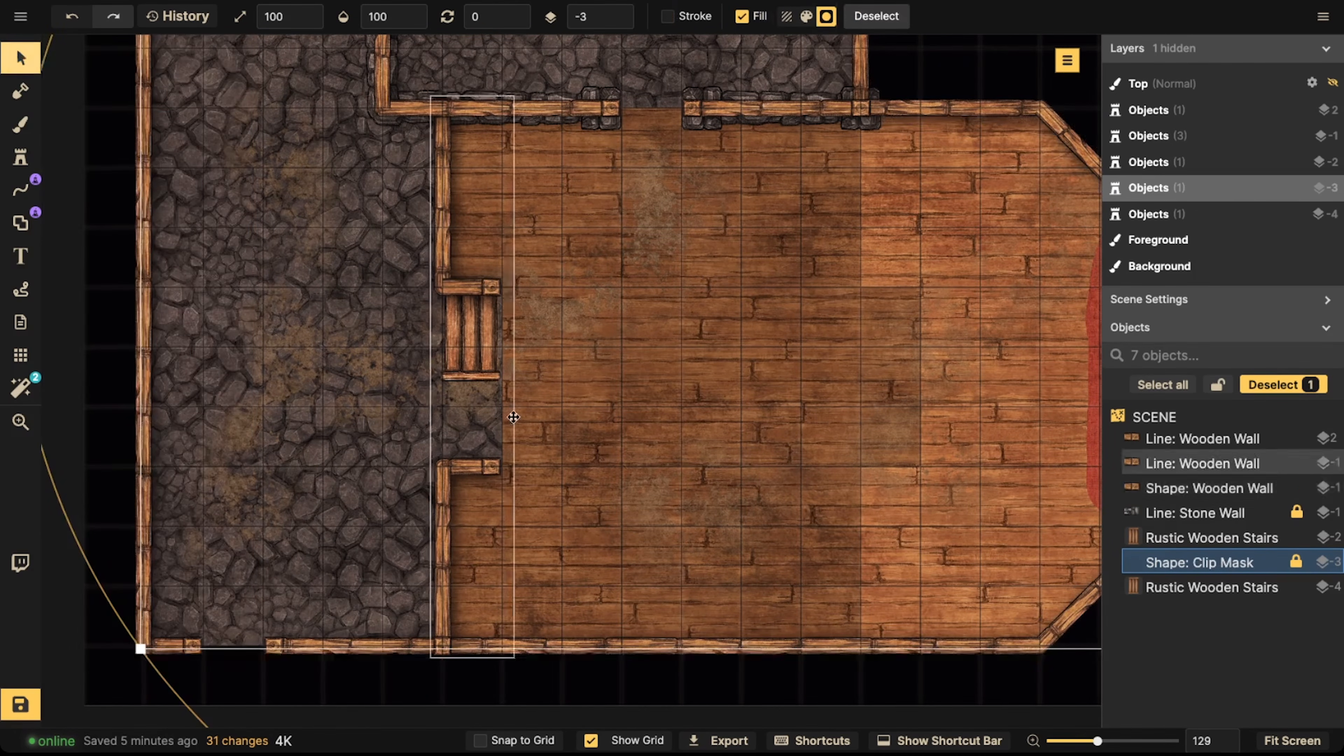
left_click(497, 345)
left_click_drag(219, 291, 299, 400)
Lock the outer wooden wall shape and both wooden wall lines
scroll(300, 339, "down", 3)
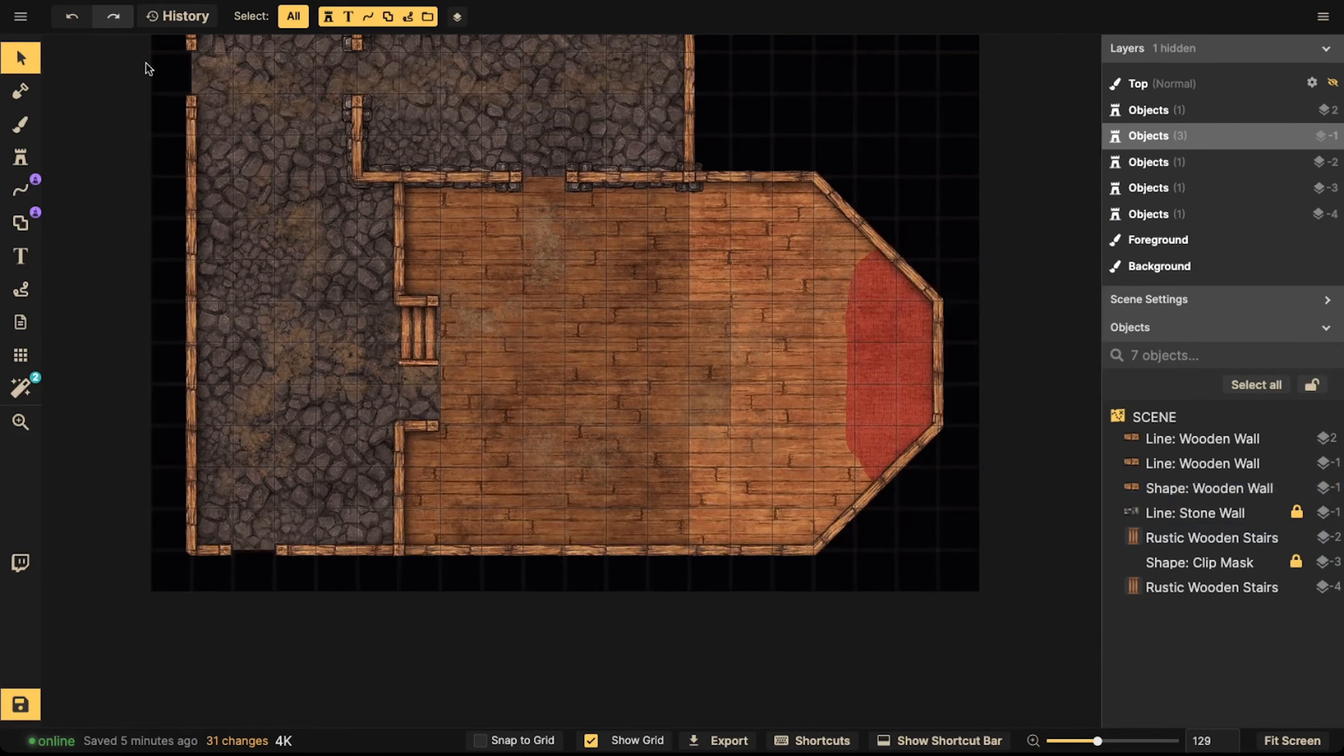
left_click_drag(408, 182, 518, 193)
key("l")
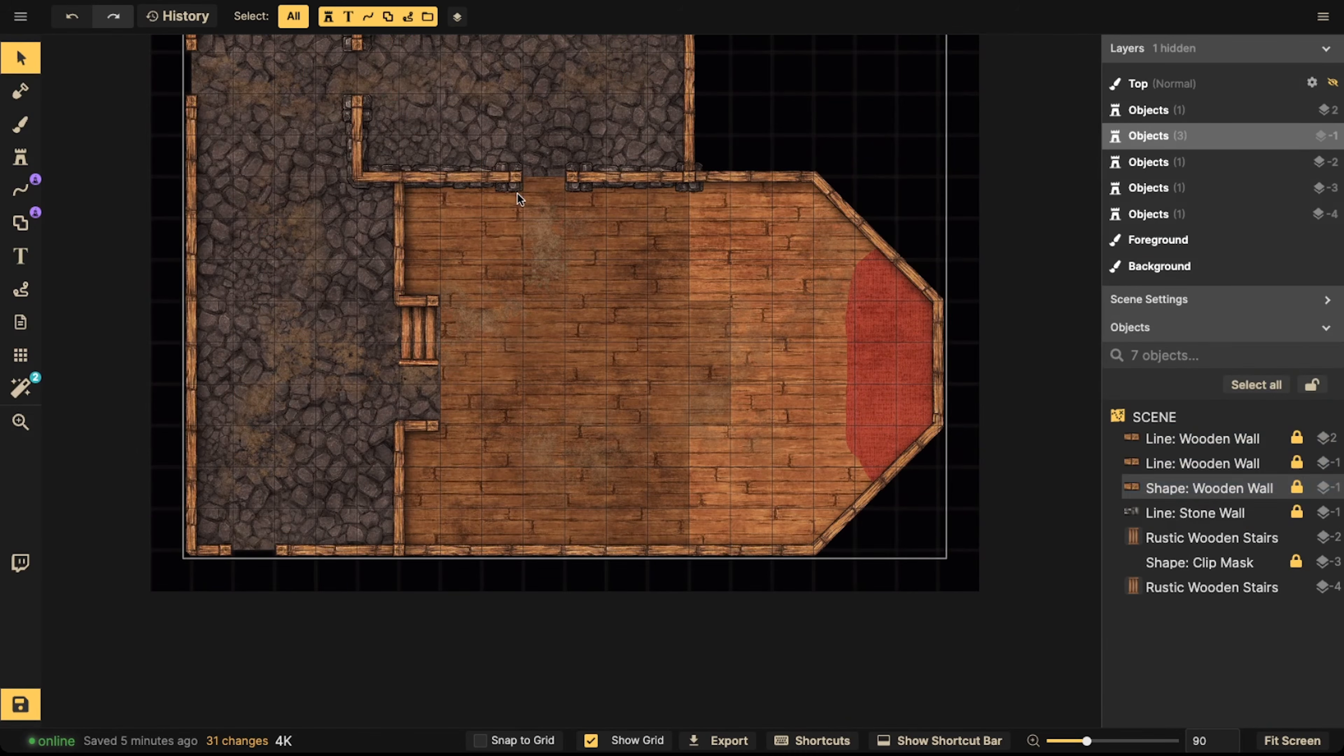
Duplicate the stairs stamp into the lower half of the partition opening and select both stairs stamps together
scroll(423, 318, "up", 3)
left_click(413, 356)
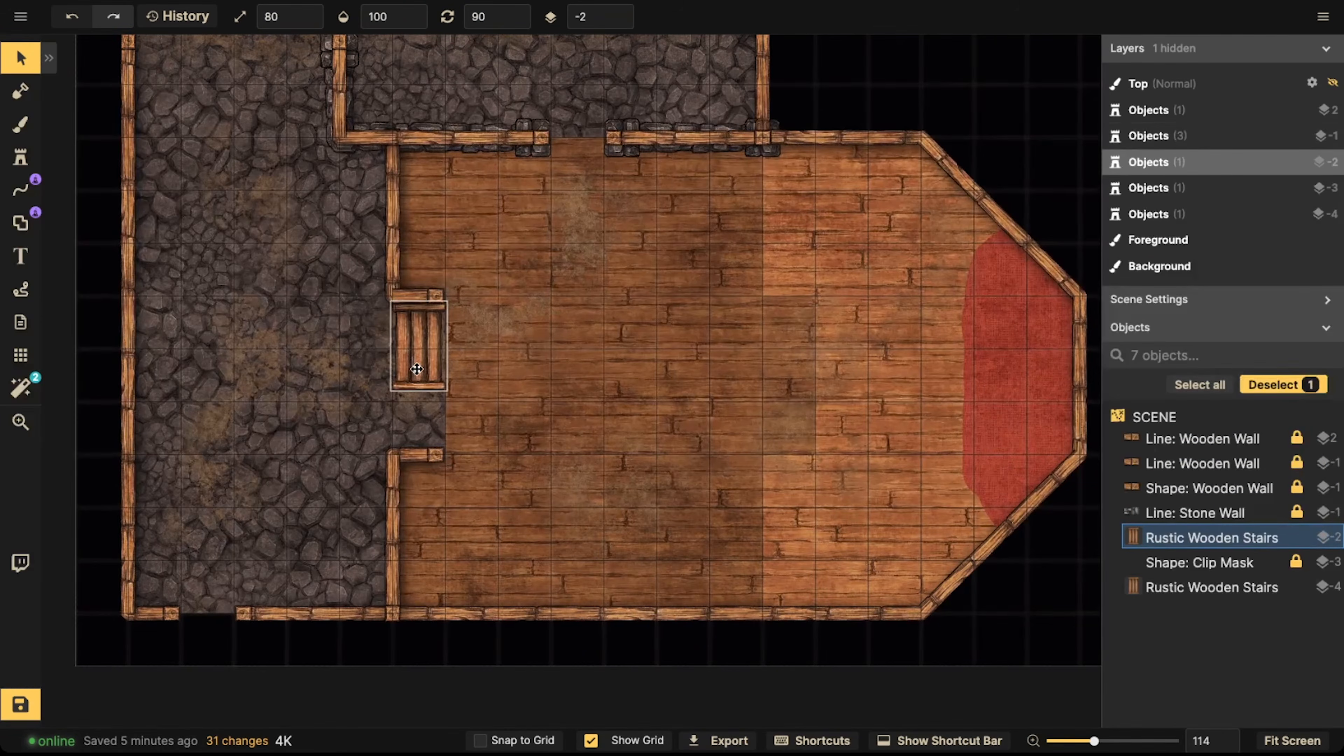
left_click_drag(416, 365, 423, 408)
key("ctrl+v")
left_click(420, 358, "shift")
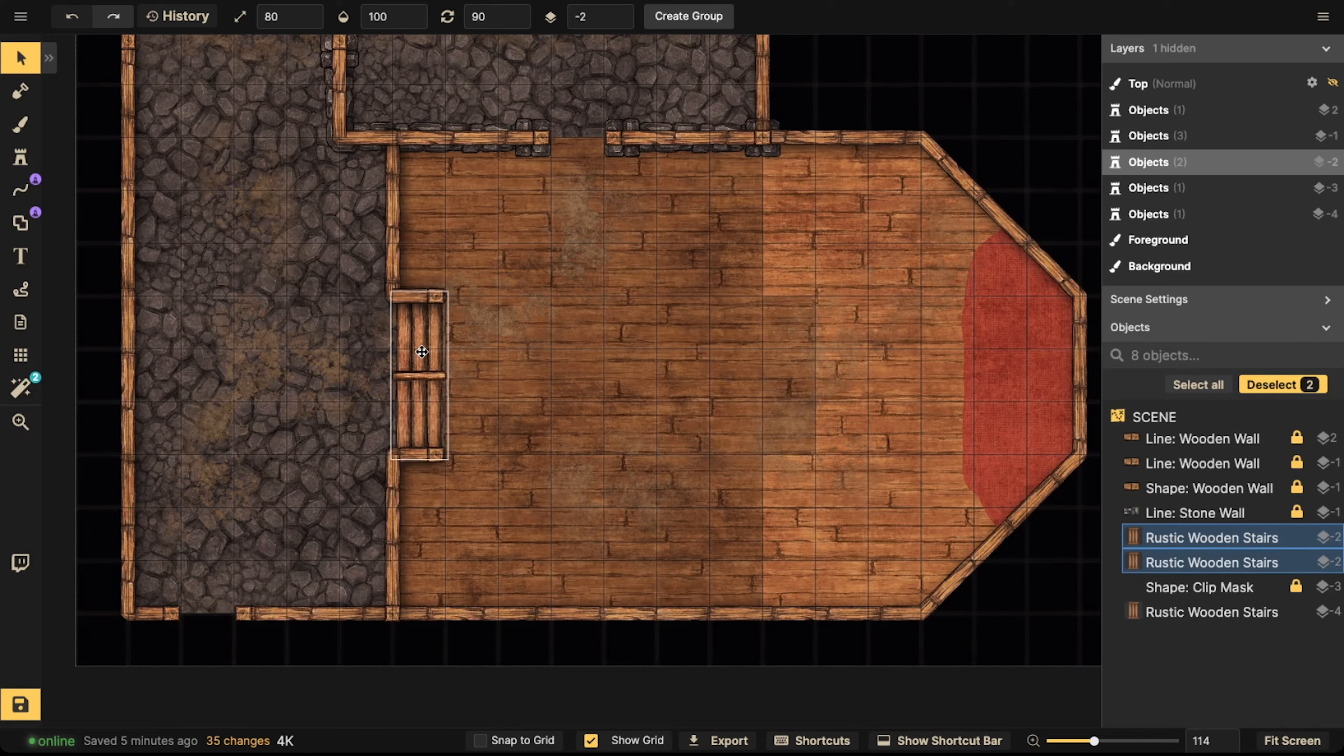
Fit both stairs stamps into the partition opening at scale 75 and reduce their brightness
left_click_drag(422, 351, 421, 347)
left_click_drag(447, 455, 431, 423)
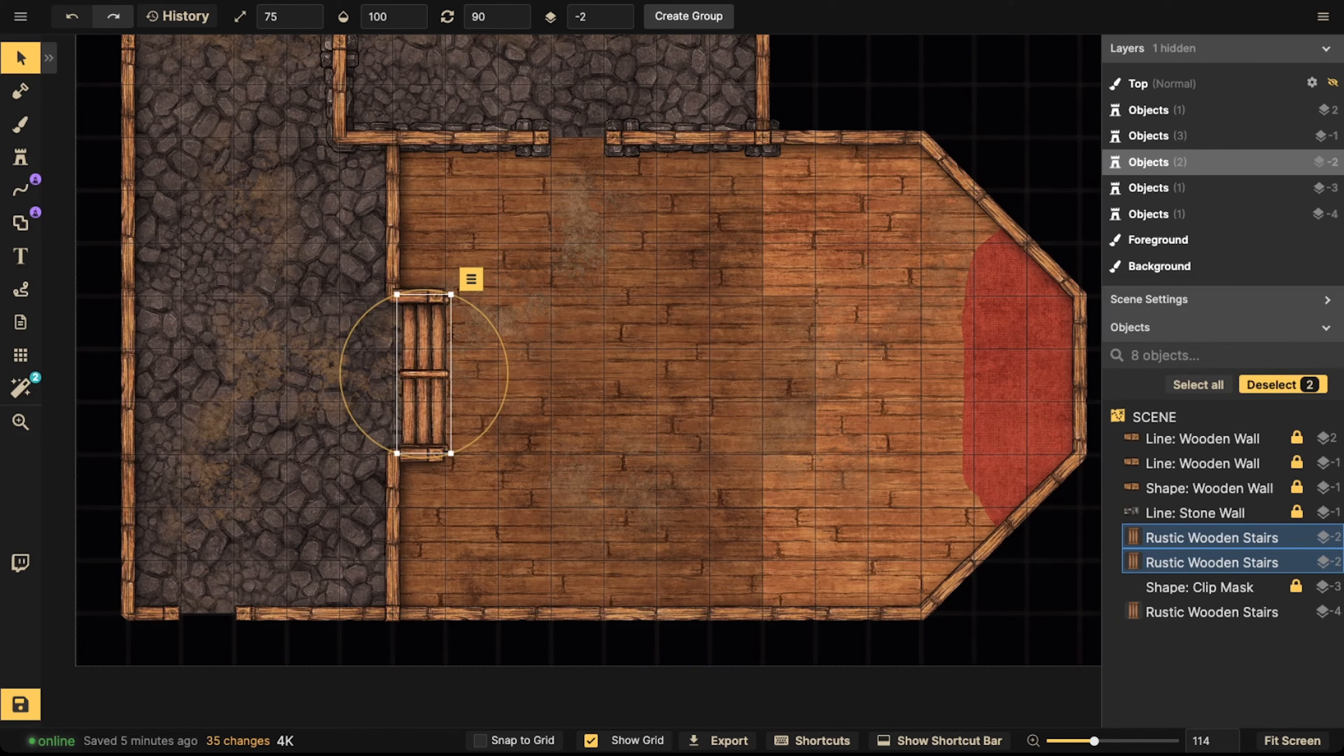
left_click(7, 71)
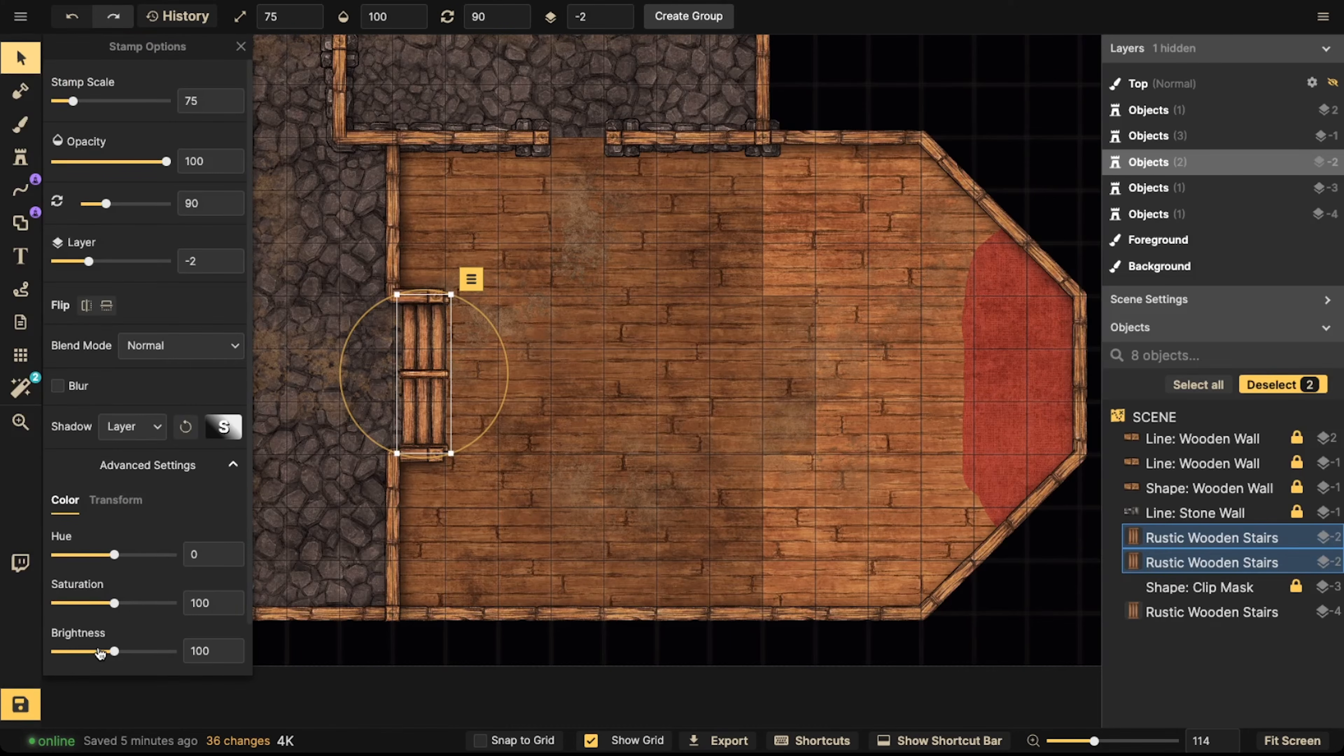
left_click(356, 240)
scroll(367, 246, "down", 2)
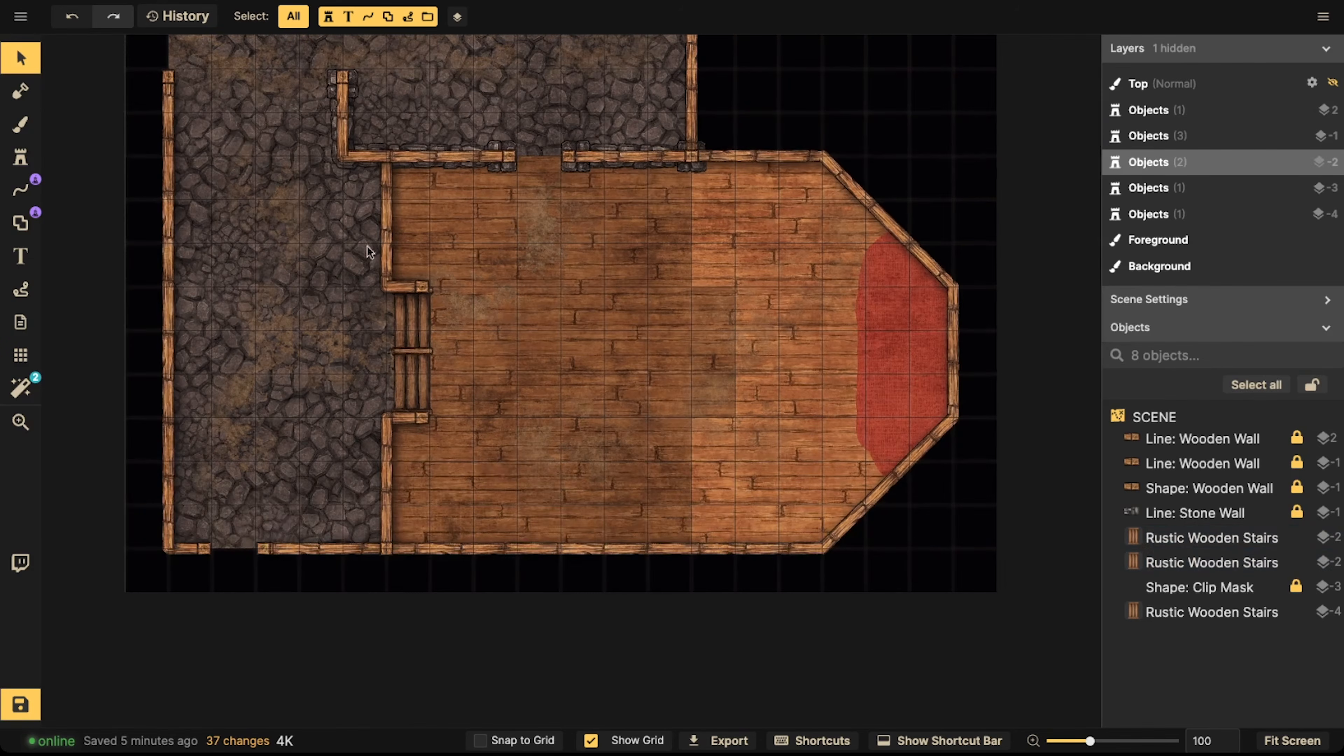
Set the wooden partition's stroke shadow to horizontal offset -10.5, vertical offset 0 and intensity 266%
left_click(1211, 489)
left_click(1208, 456)
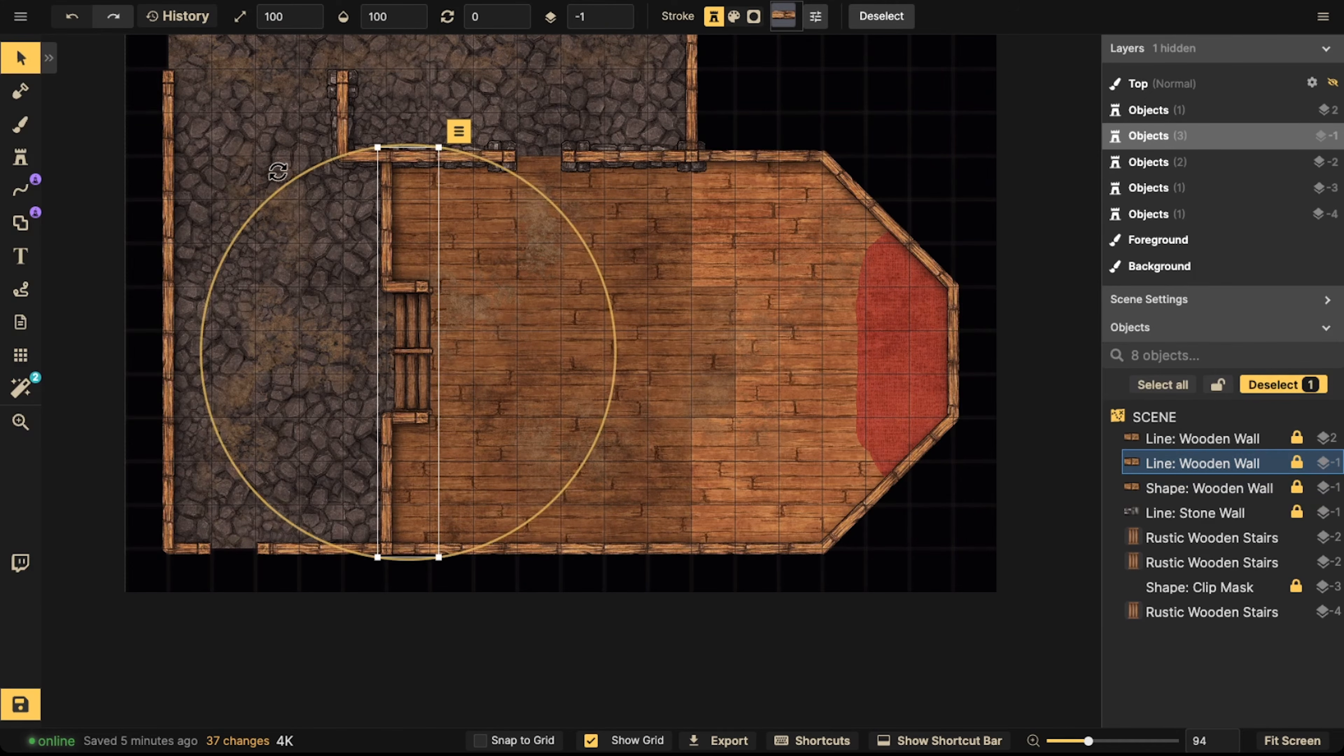
left_click(11, 62)
left_click(232, 165)
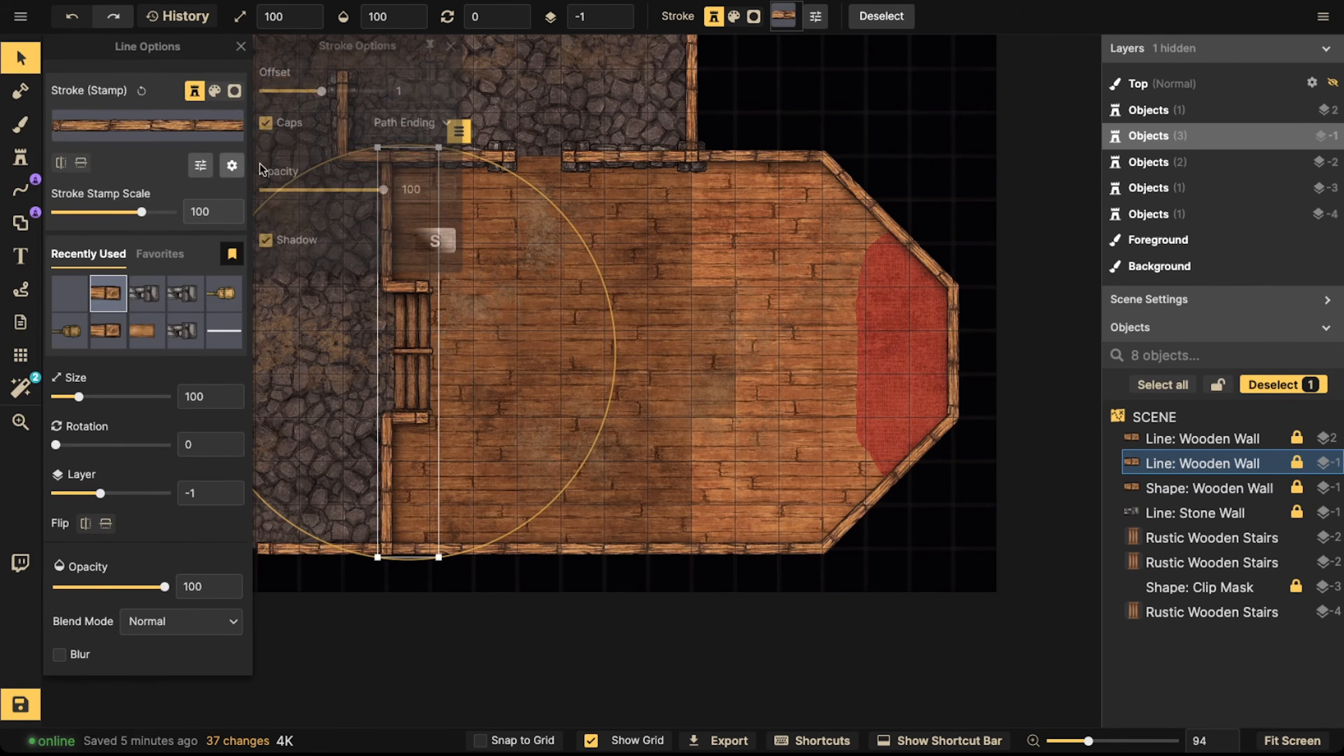
left_click(429, 239)
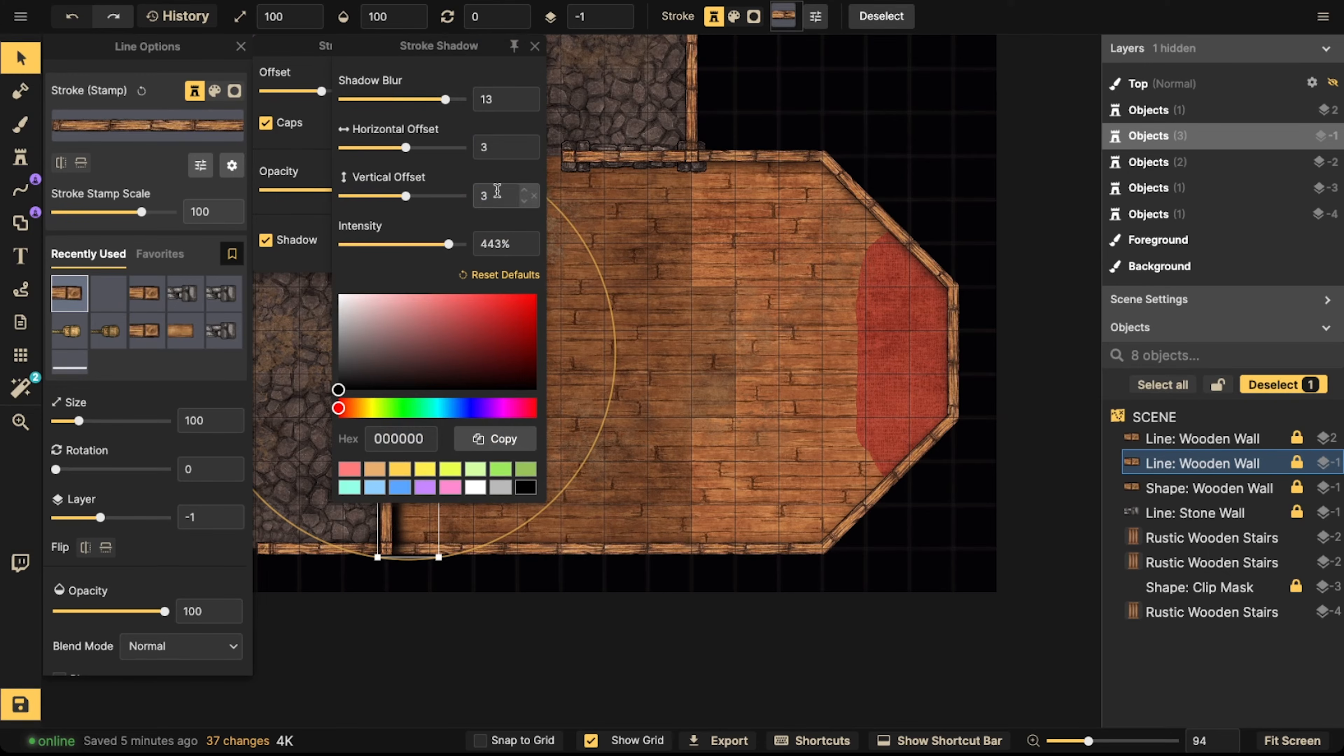
double_click(492, 154)
type("0")
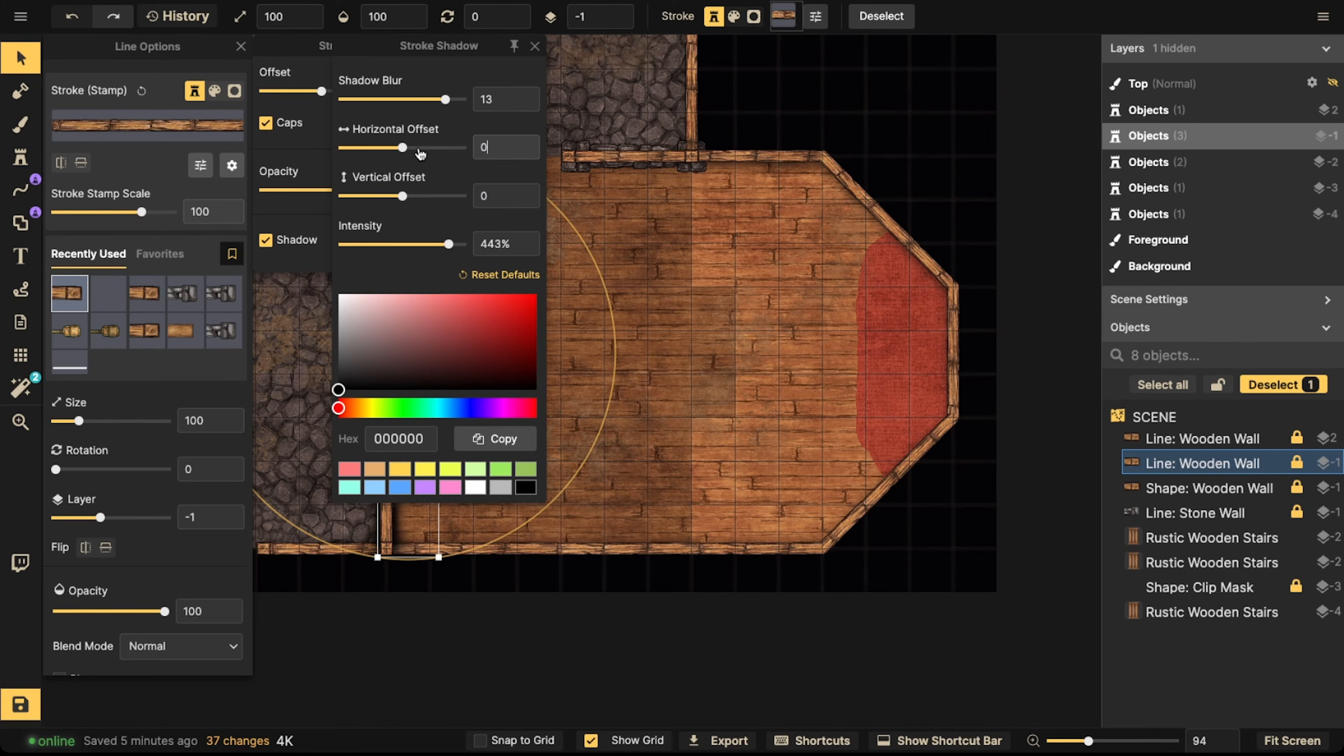
left_click_drag(403, 149, 398, 150)
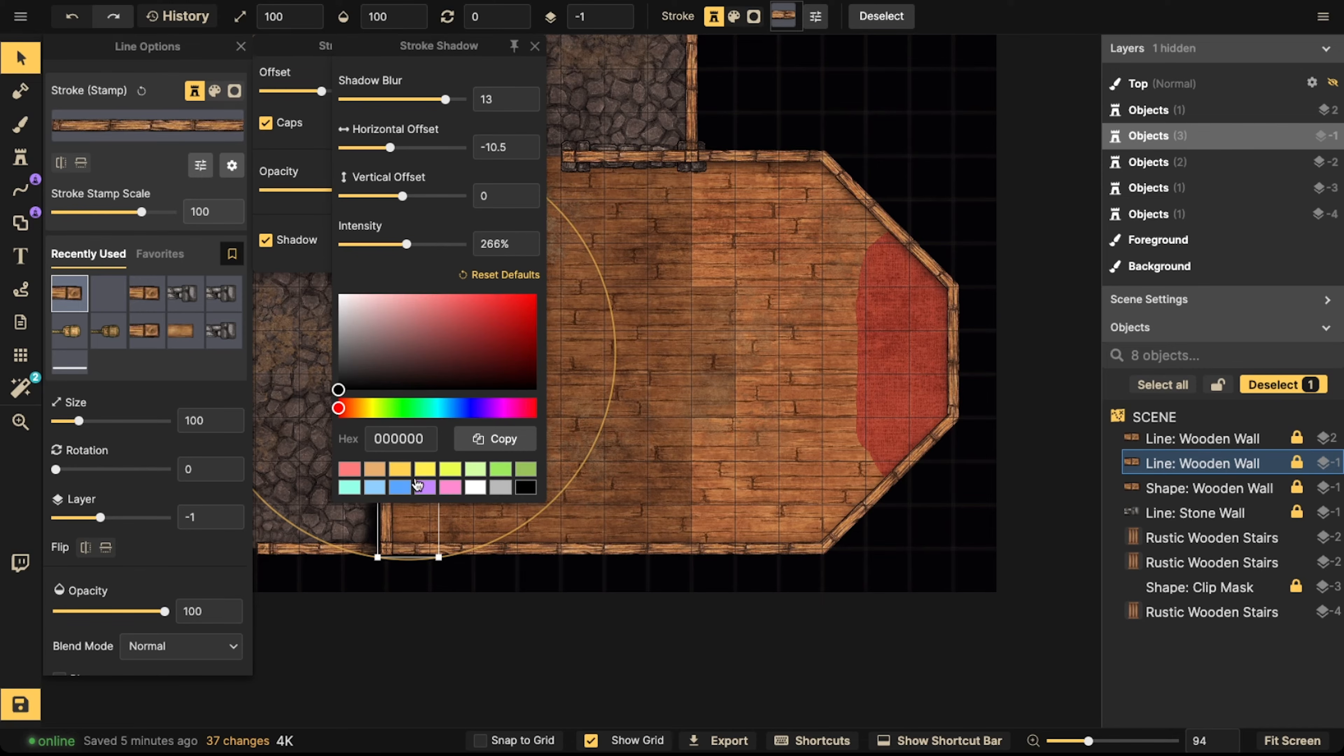
left_click(396, 515)
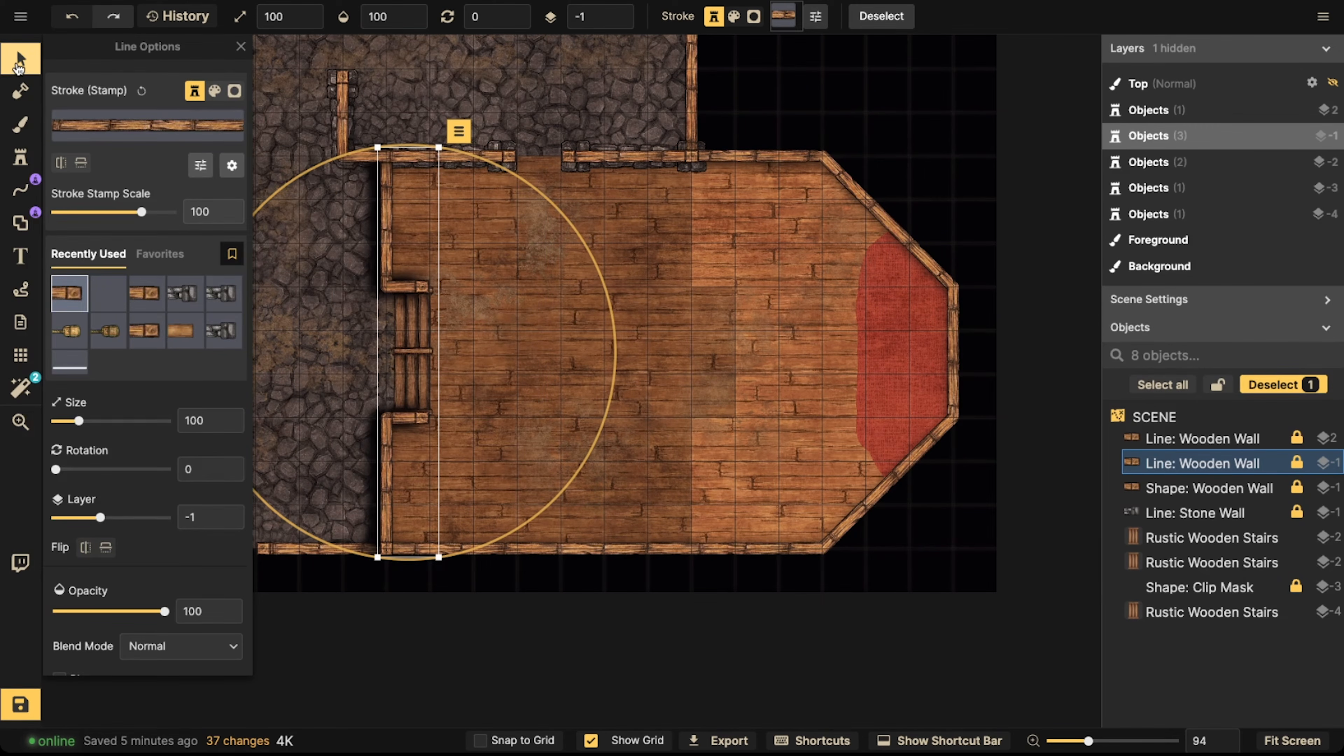
Examine the outer wooden wall shape and the clip mask to compare their options and layer order
left_click(1181, 489)
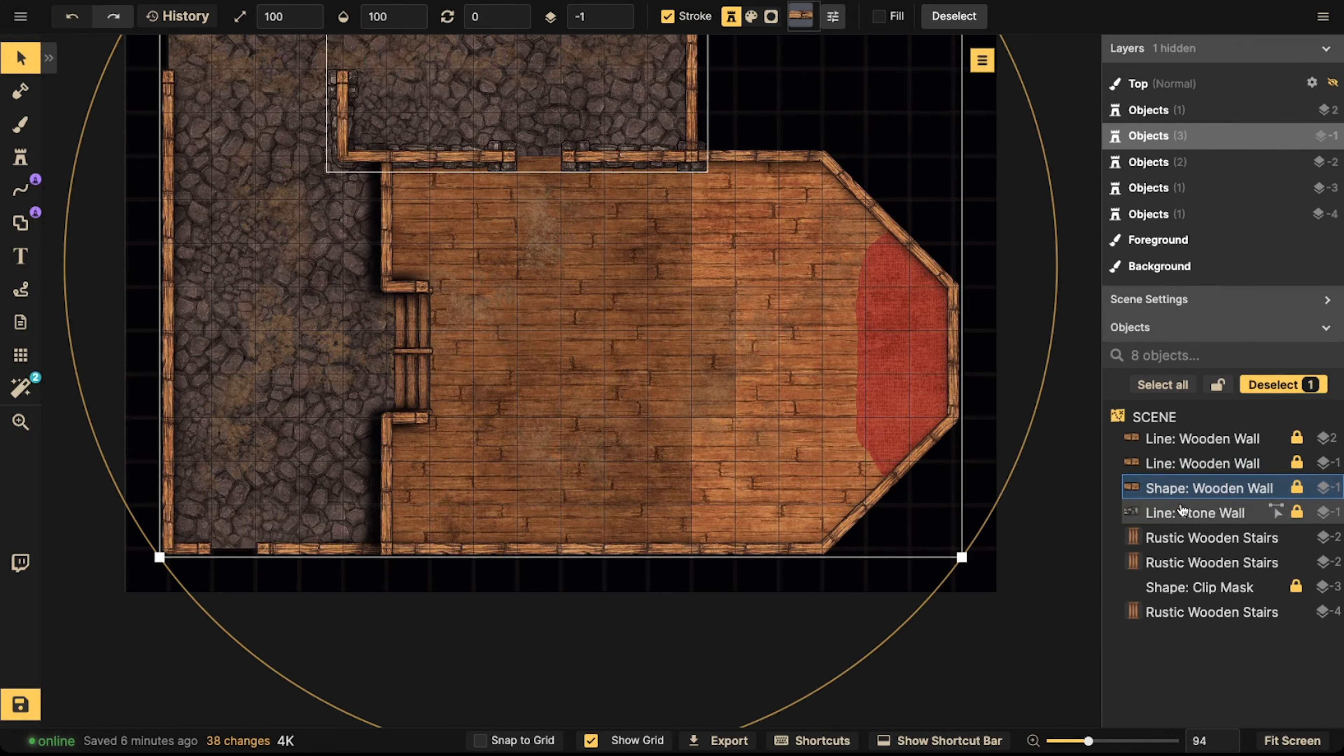
left_click(1190, 588)
left_click(1188, 489, "shift")
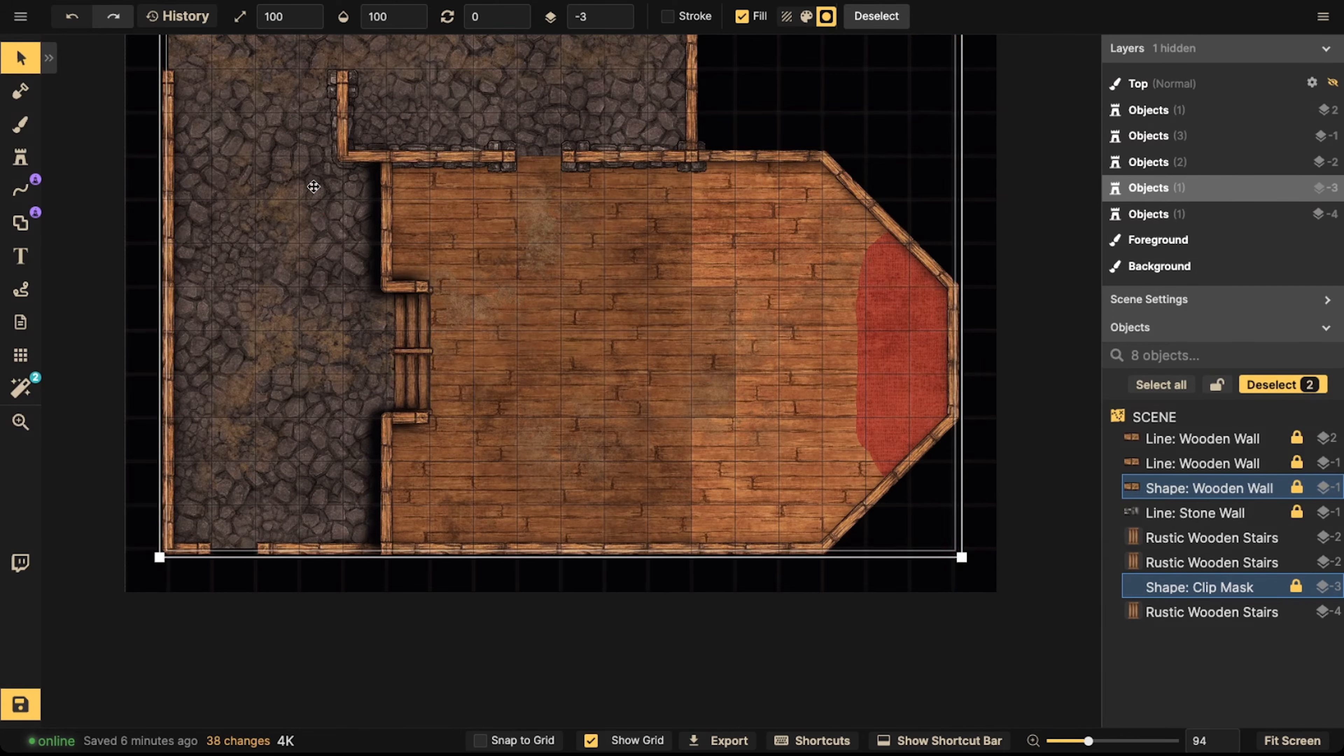
left_click(20, 58)
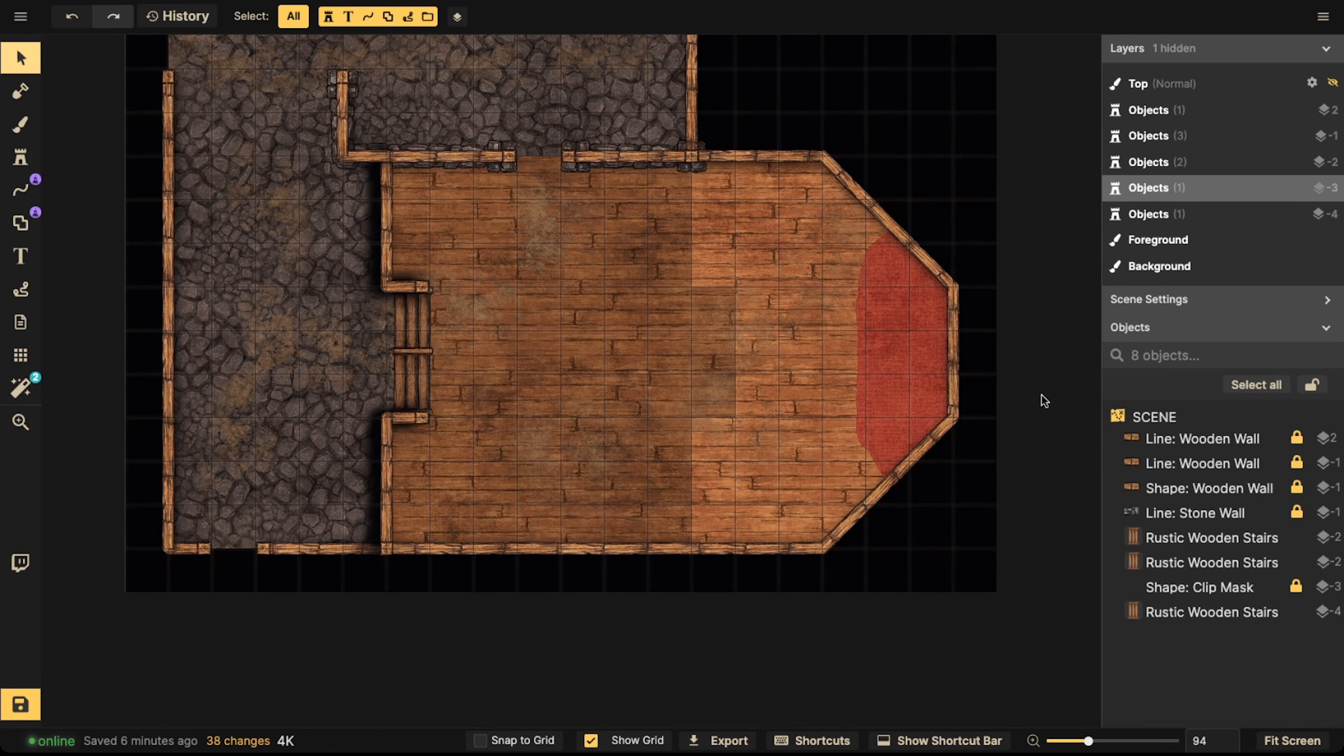
left_click(1230, 586)
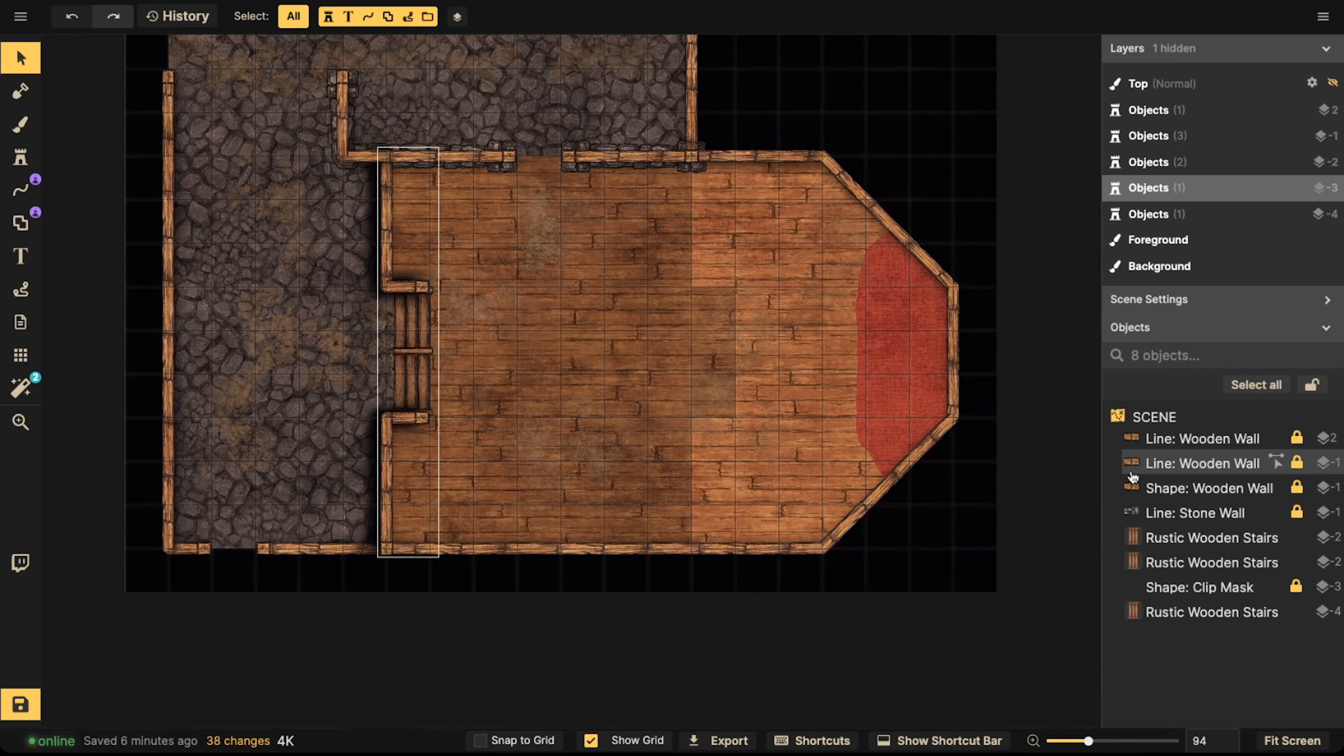
left_click(1178, 489)
scroll(465, 246, "down", 4)
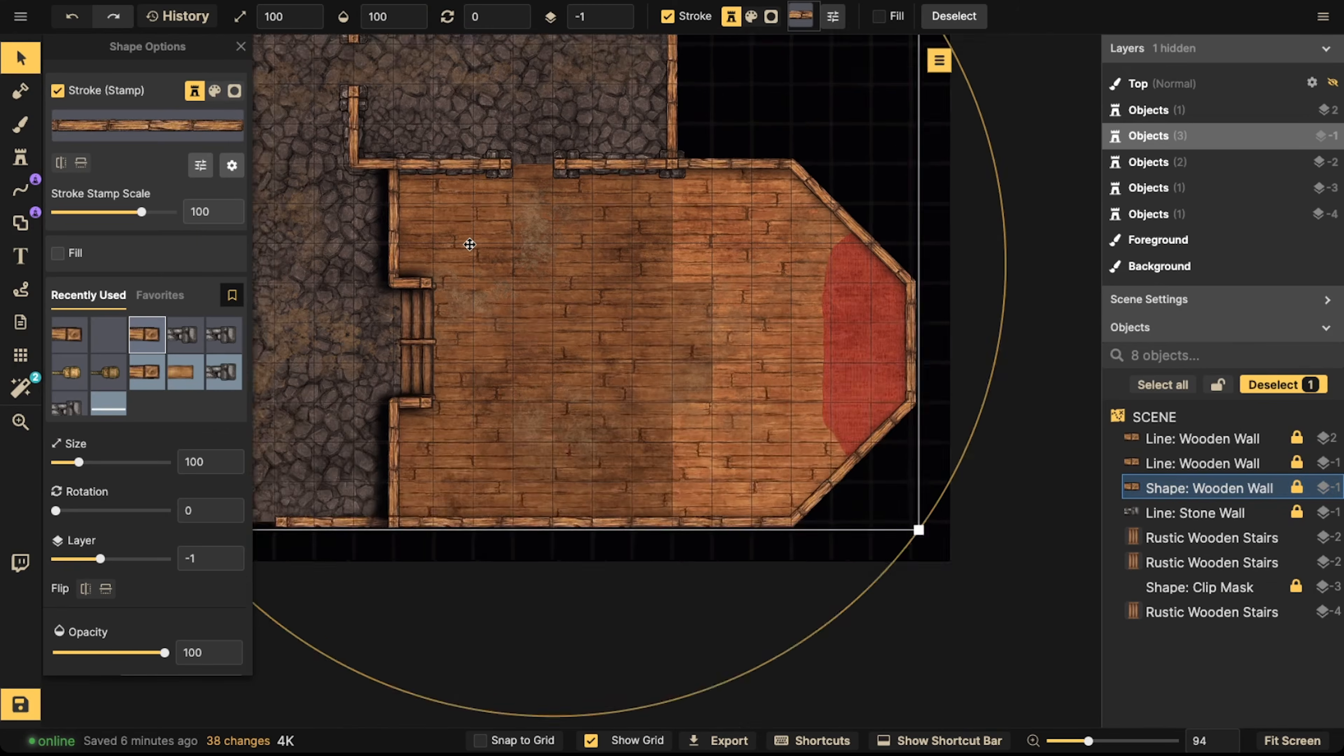
left_click(421, 238)
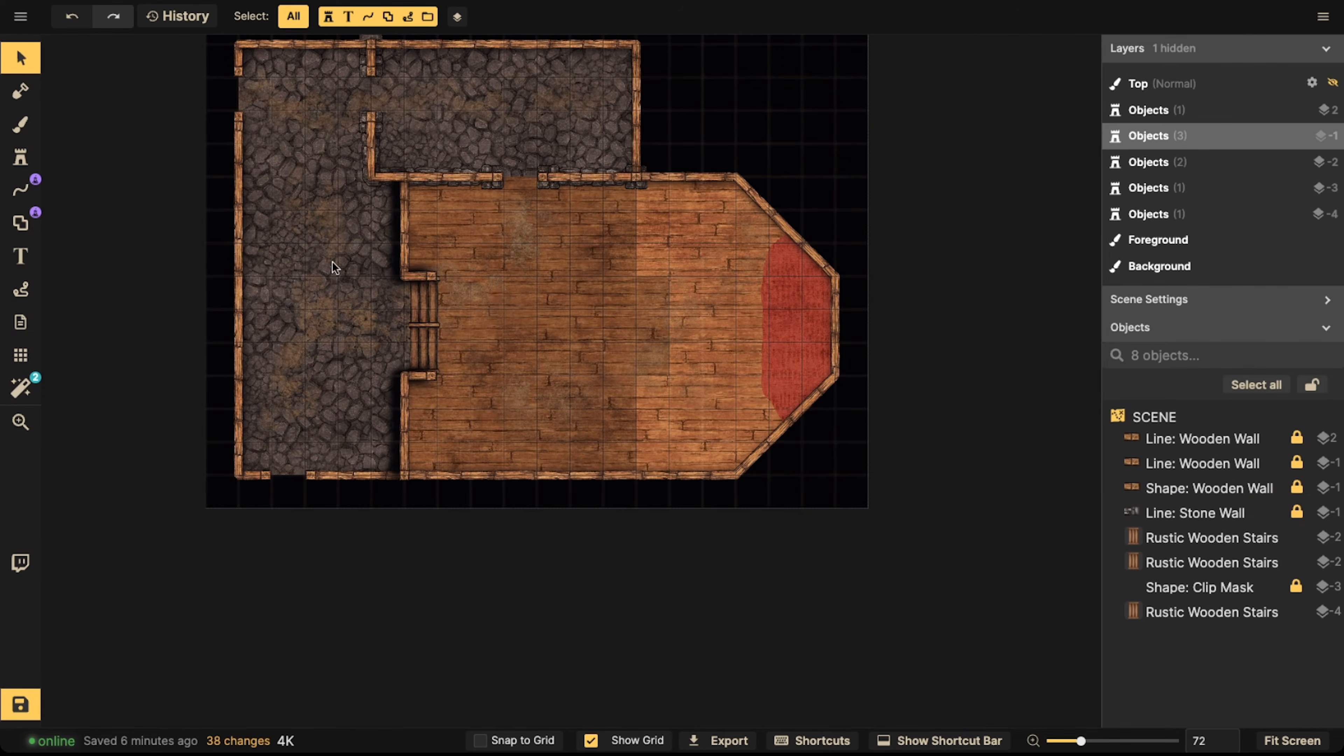
Raise the outer wooden wall shape above the partition line by setting it to layer 0
left_click(1197, 490)
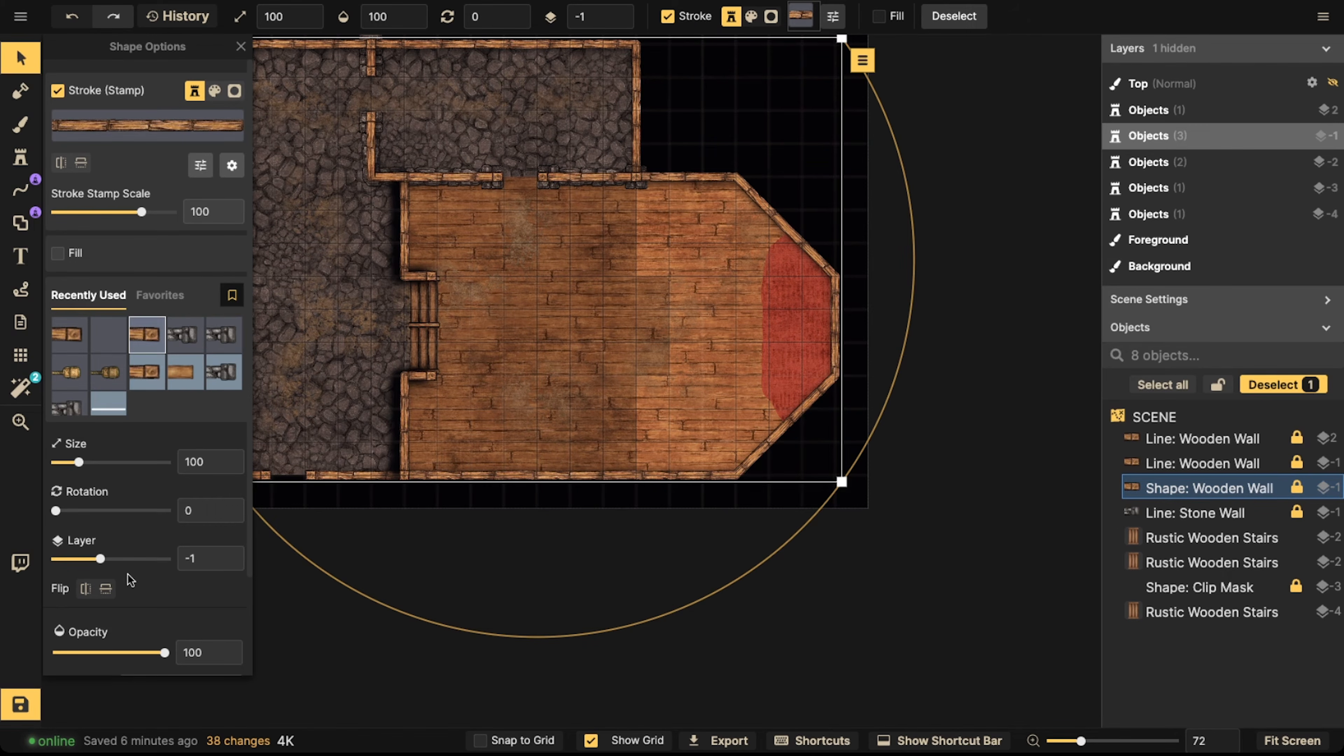
left_click_drag(101, 560, 113, 563)
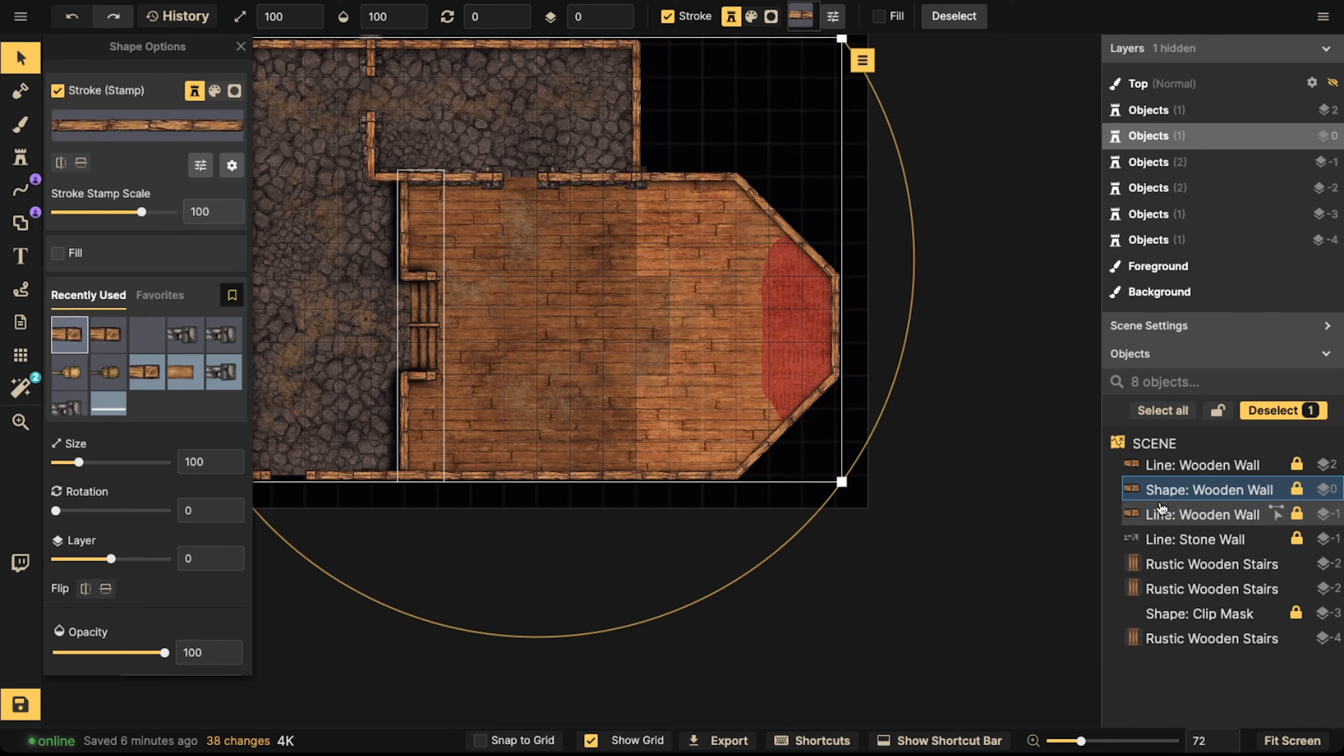
left_click(1168, 468)
left_click(1169, 489)
Reduce the intensity of the wooden partition's stroke shadow
left_click(1172, 514)
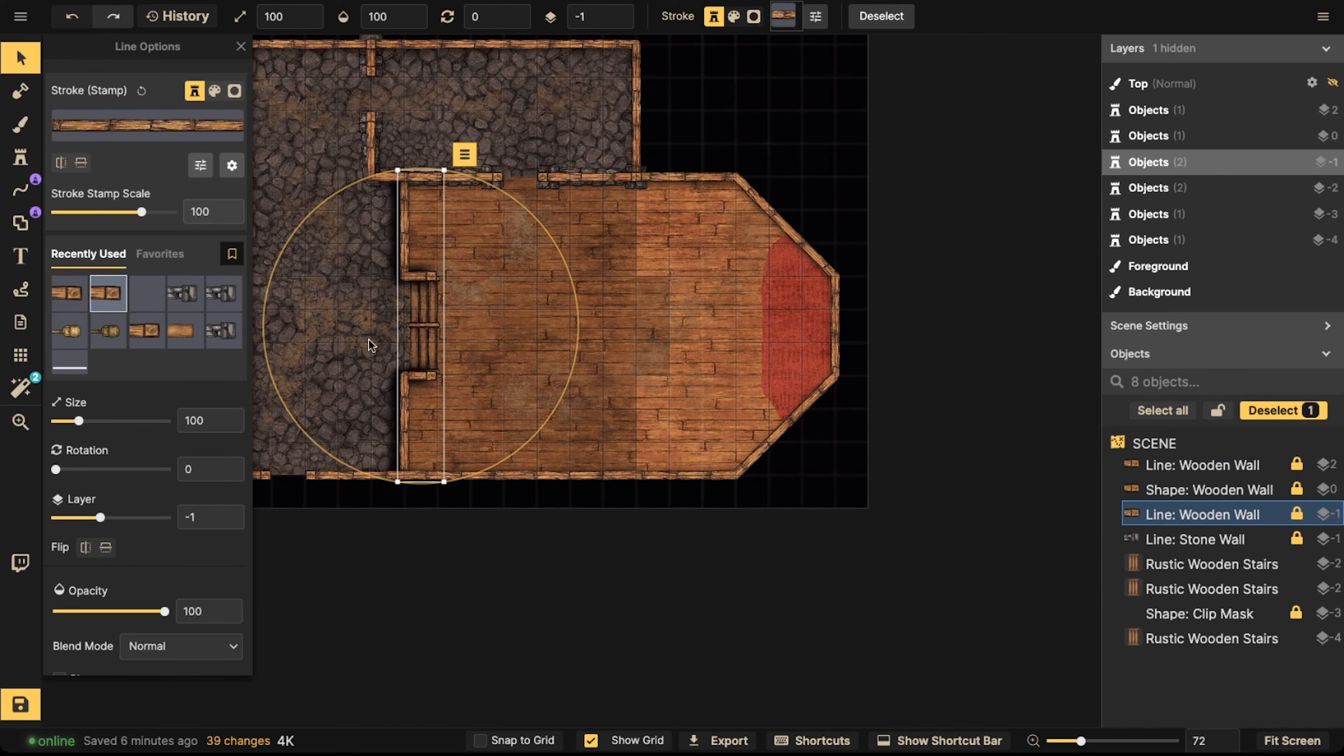
left_click(228, 165)
left_click(435, 241)
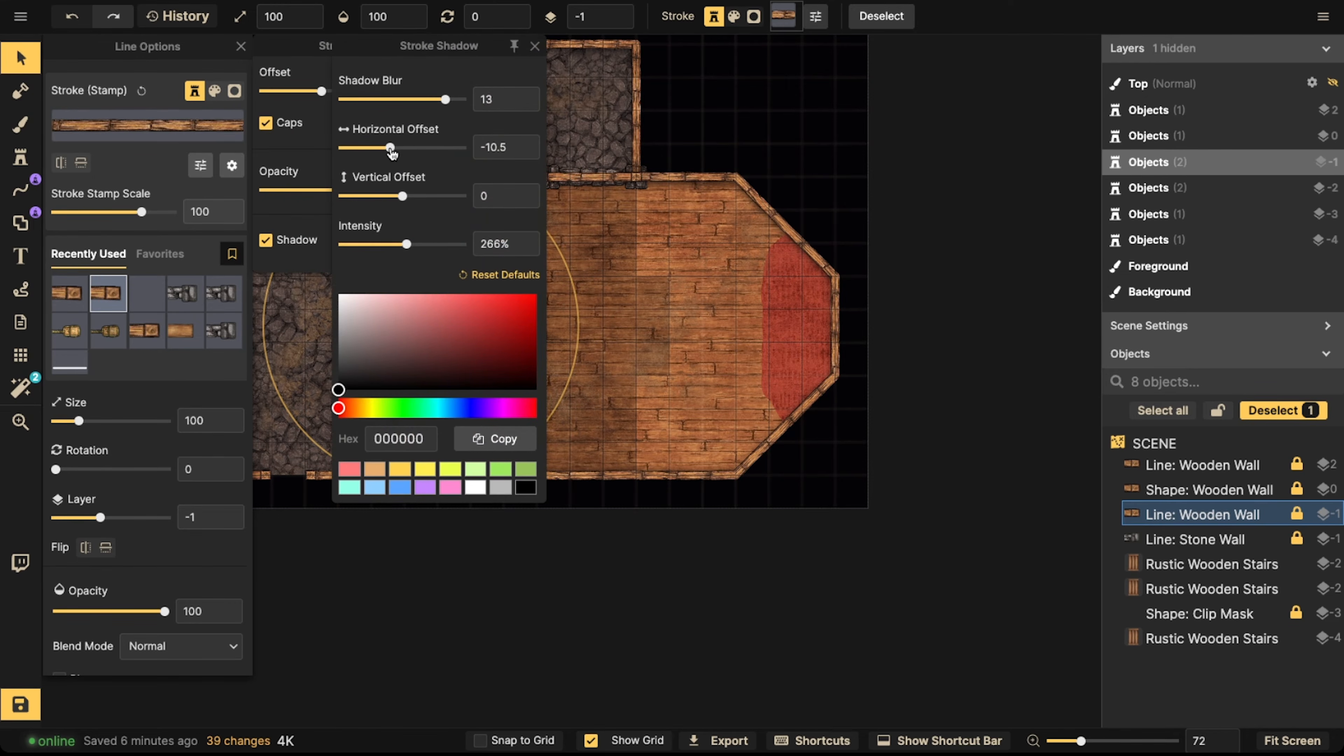
left_click(384, 244)
left_click(367, 348)
scroll(369, 350, "down", 1)
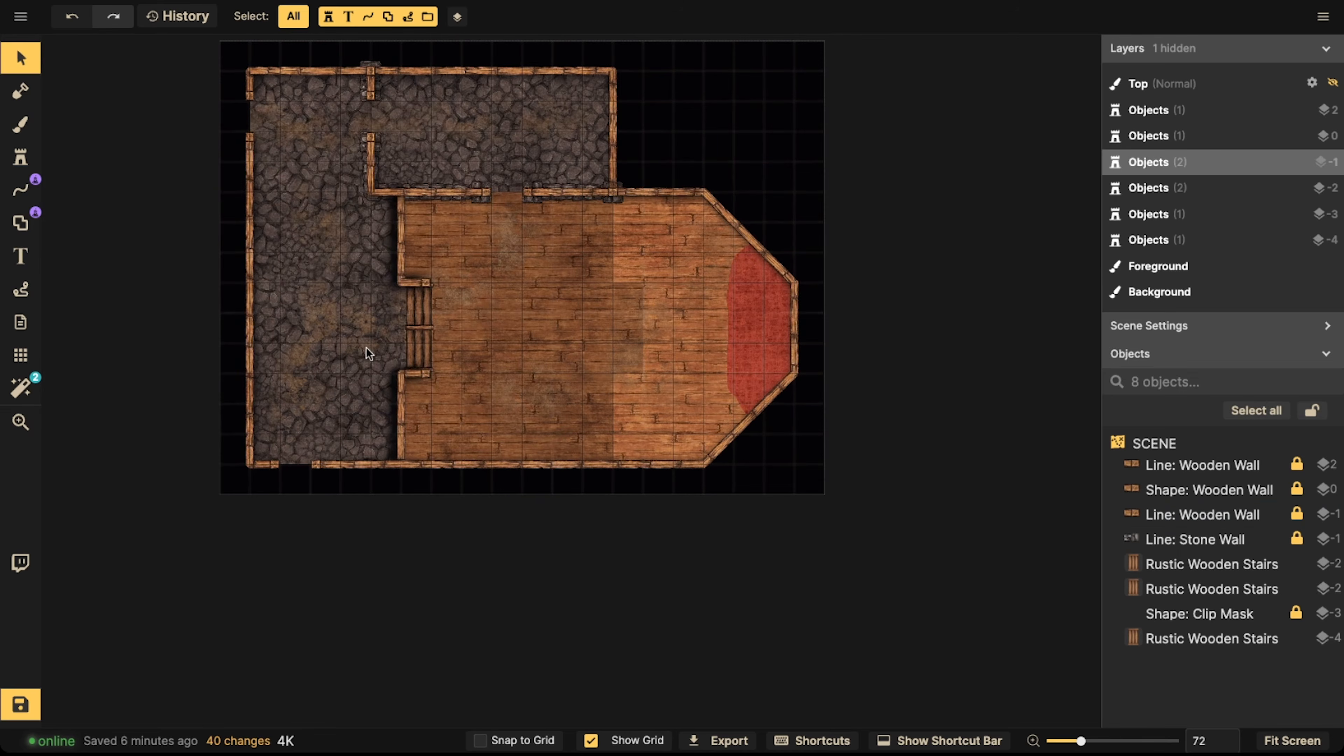
Set the wooden partition's stroke shadow intensity to 103%
middle_click_drag(406, 307, 639, 347)
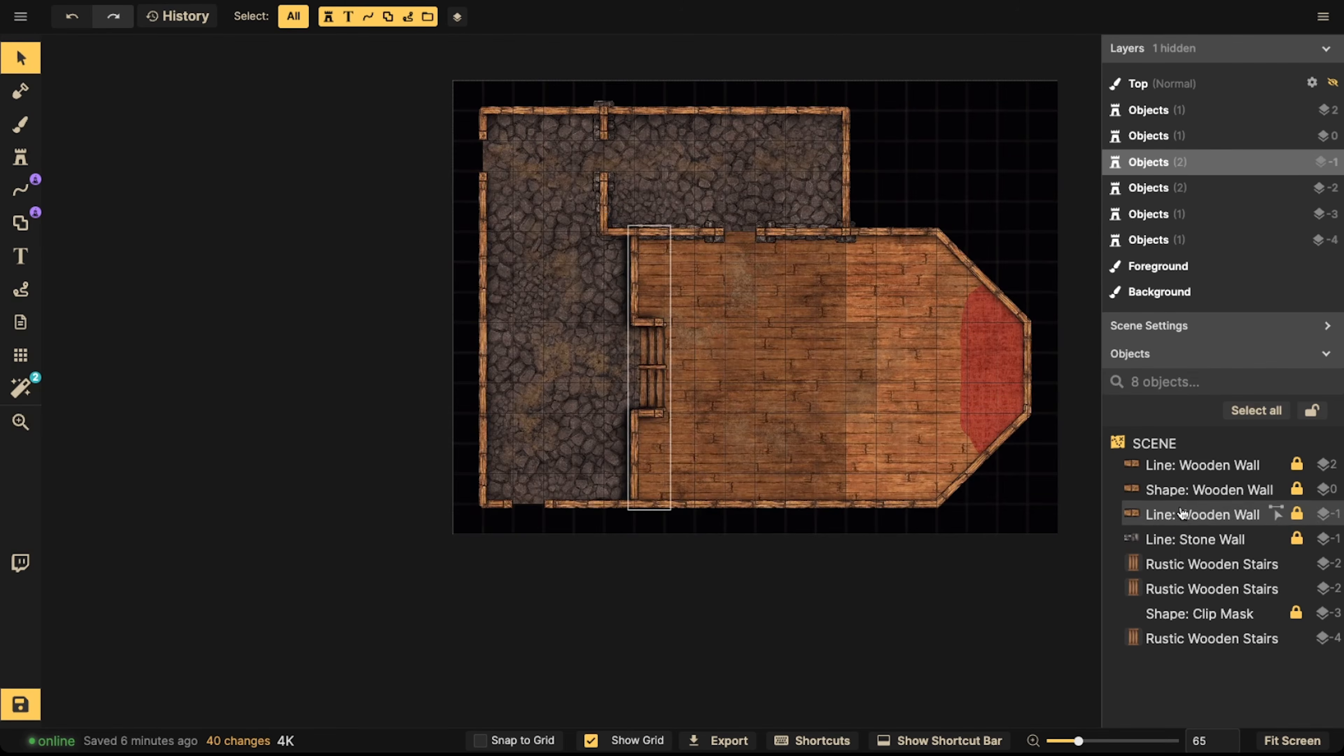
left_click(1178, 488)
left_click(1201, 513)
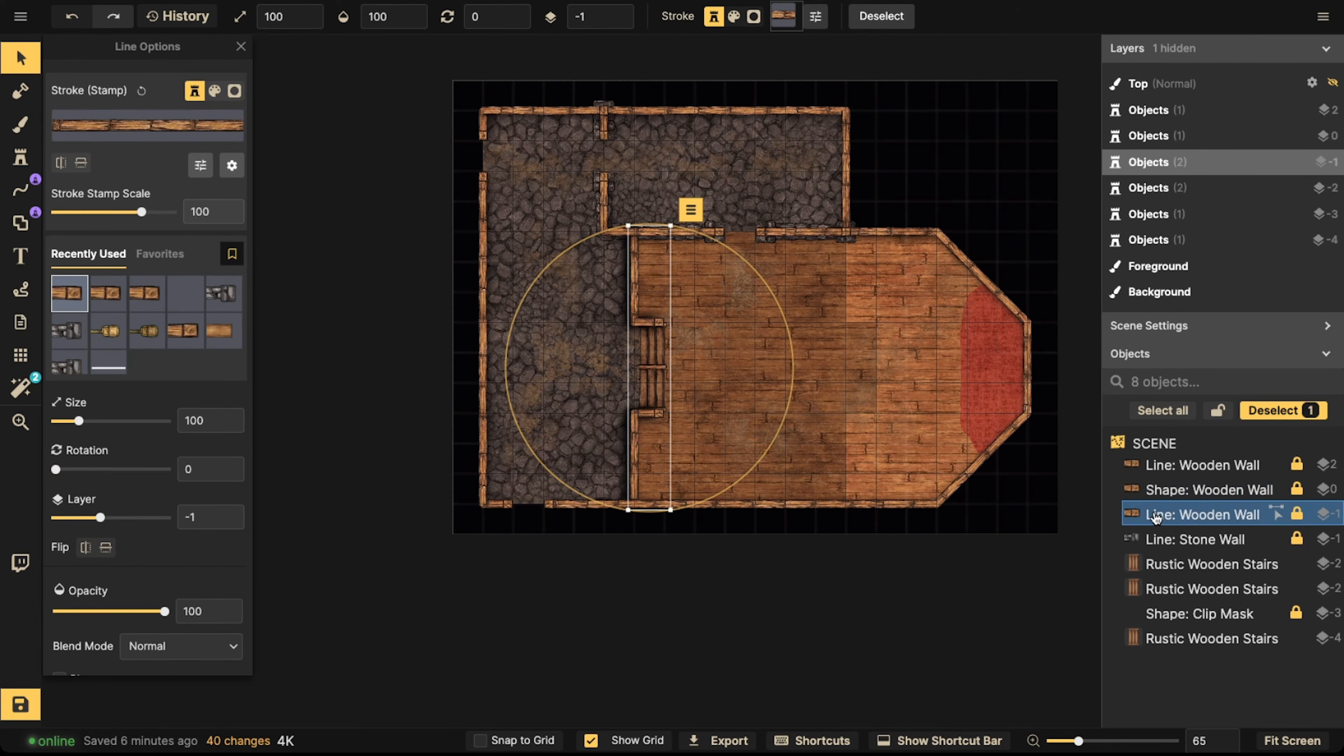
left_click(242, 167)
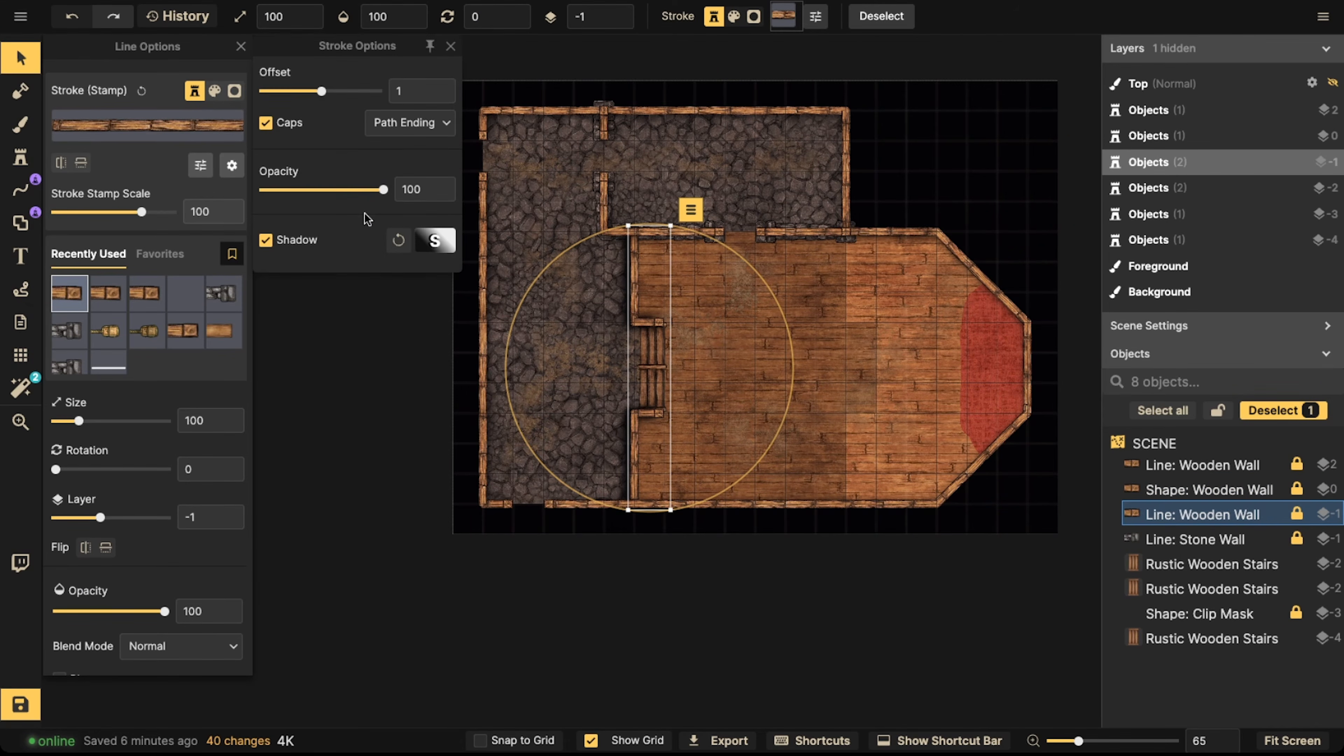
left_click(430, 235)
left_click_drag(385, 242, 369, 247)
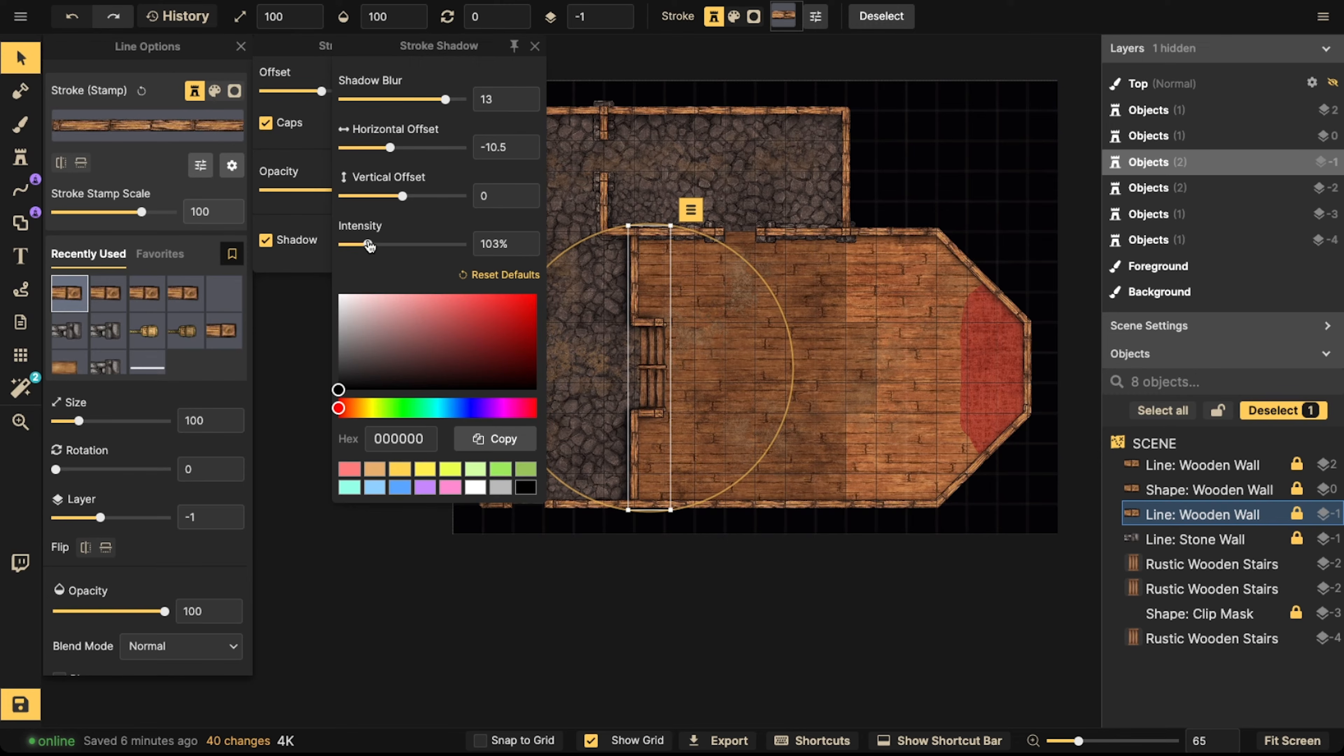
left_click(616, 242)
scroll(602, 290, "down", 1)
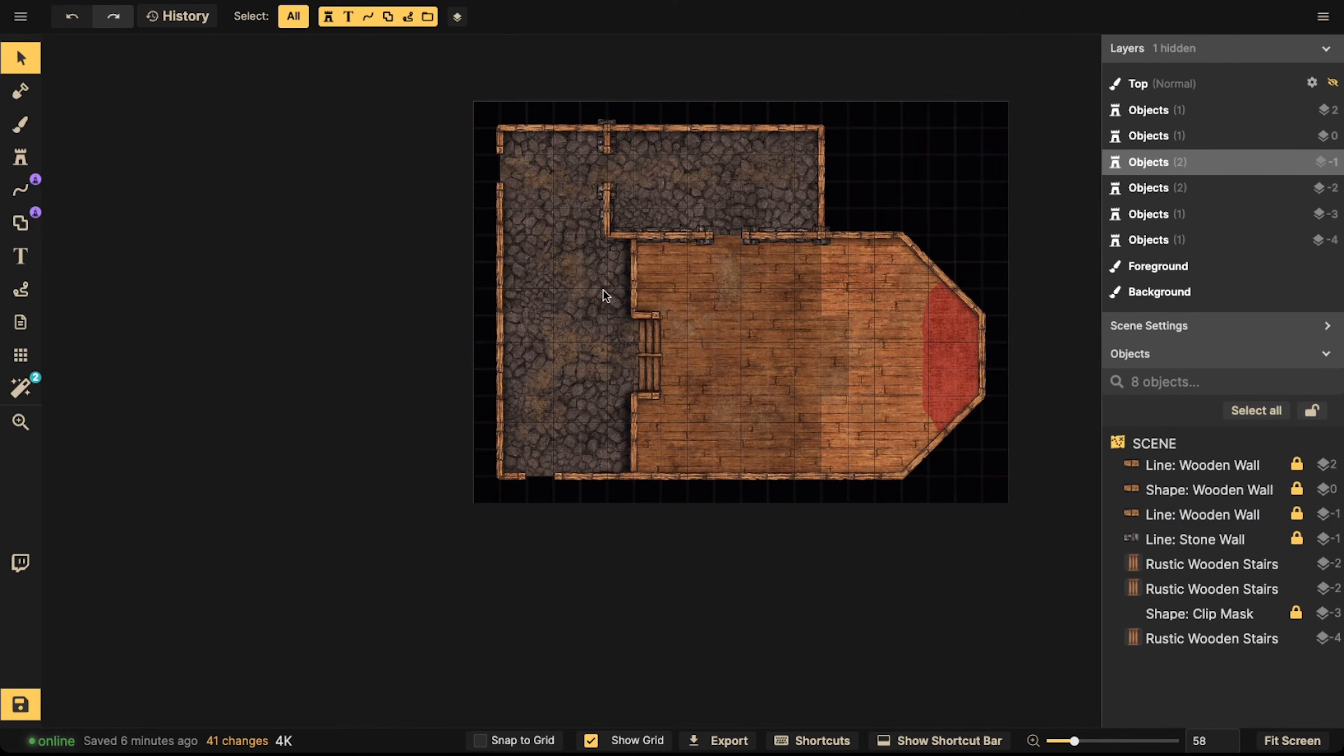
left_click_drag(689, 391, 691, 387)
left_click(695, 380)
middle_click_drag(703, 368, 622, 318)
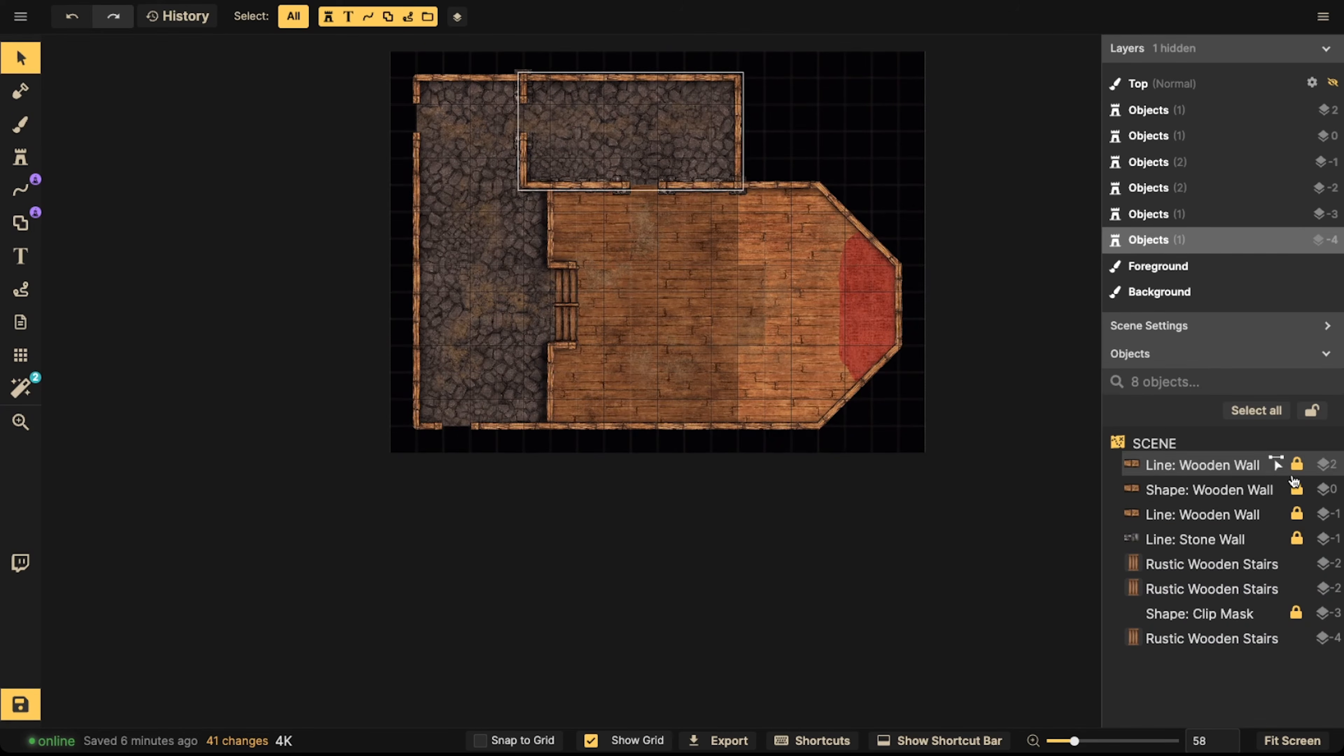
Duplicate the wooden partition together with its two stairs and place the copy where the dark and light wood floors meet
left_click(551, 248)
left_click(564, 307, "shift")
left_click(564, 300, "shift")
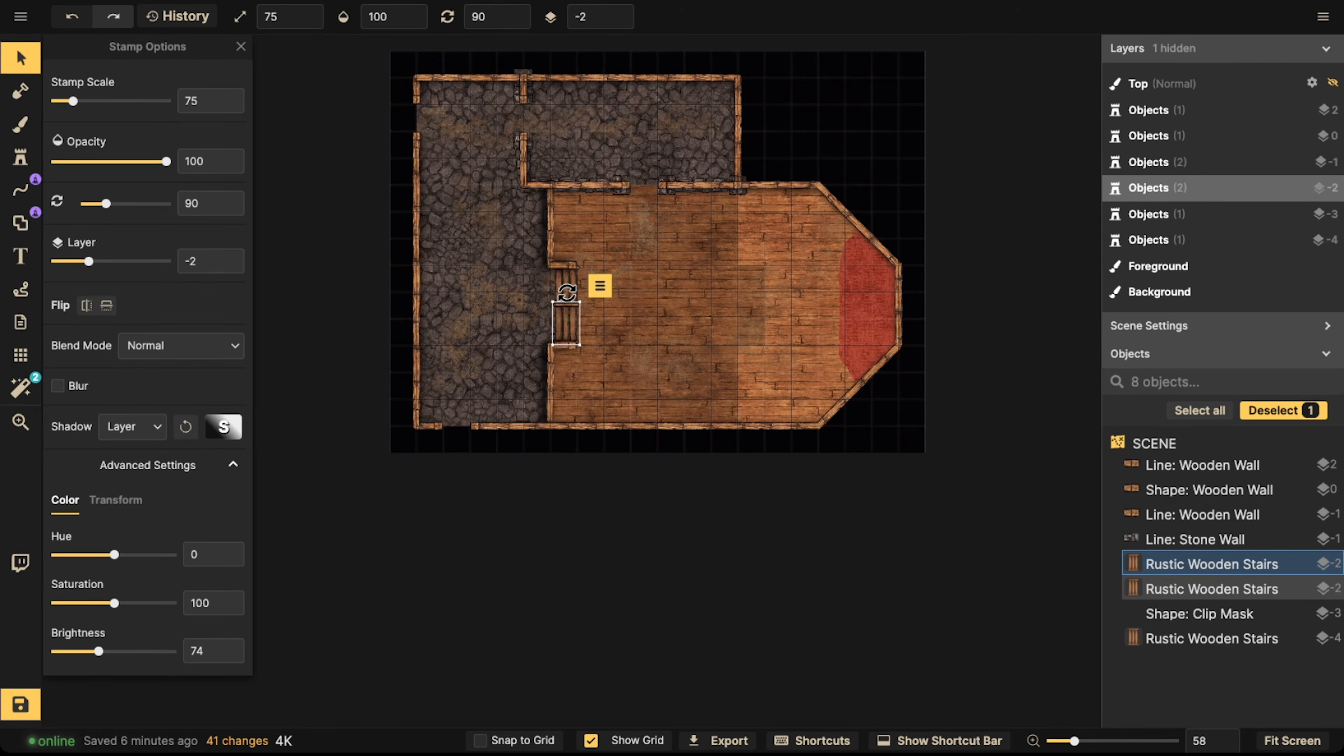
scroll(565, 297, "up", 2)
left_click(549, 266)
left_click(560, 227)
left_click(565, 337, "shift")
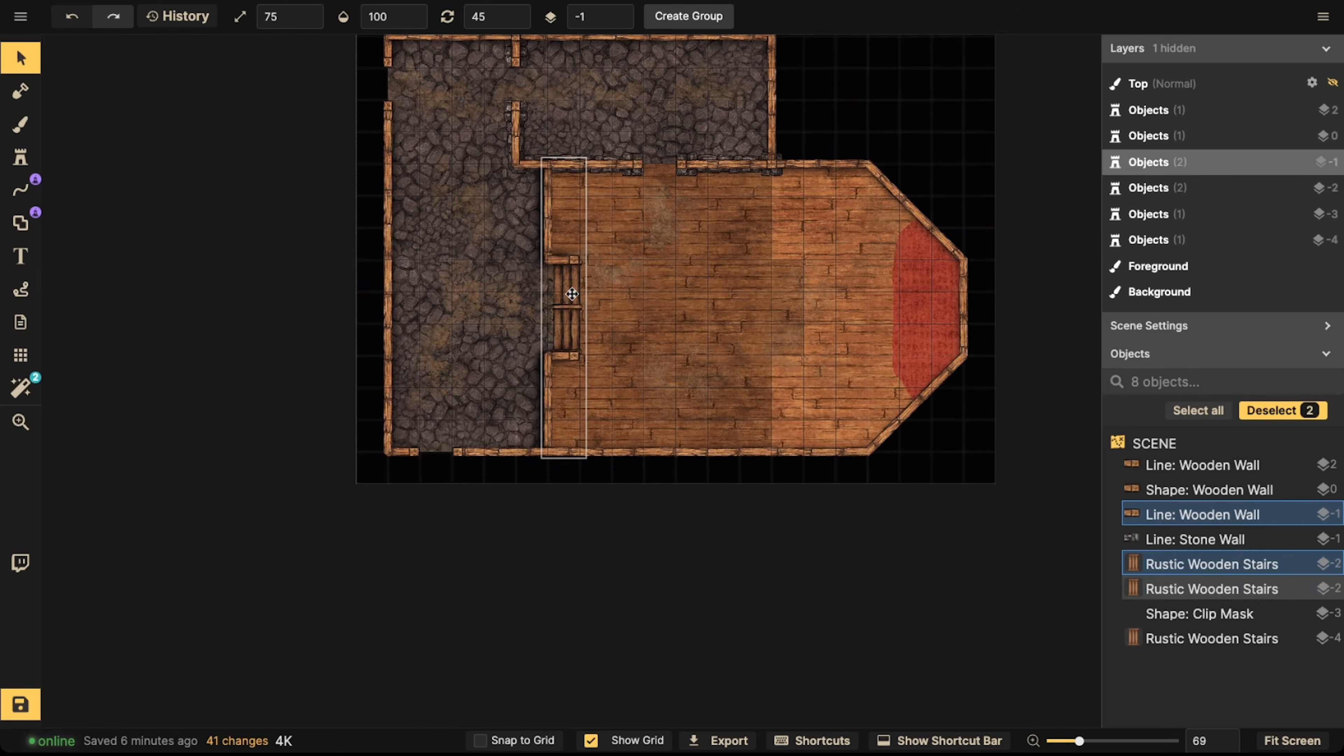
left_click(564, 288, "shift")
key("super+c")
key("super+v")
left_click_drag(783, 299, 790, 285)
key("Escape")
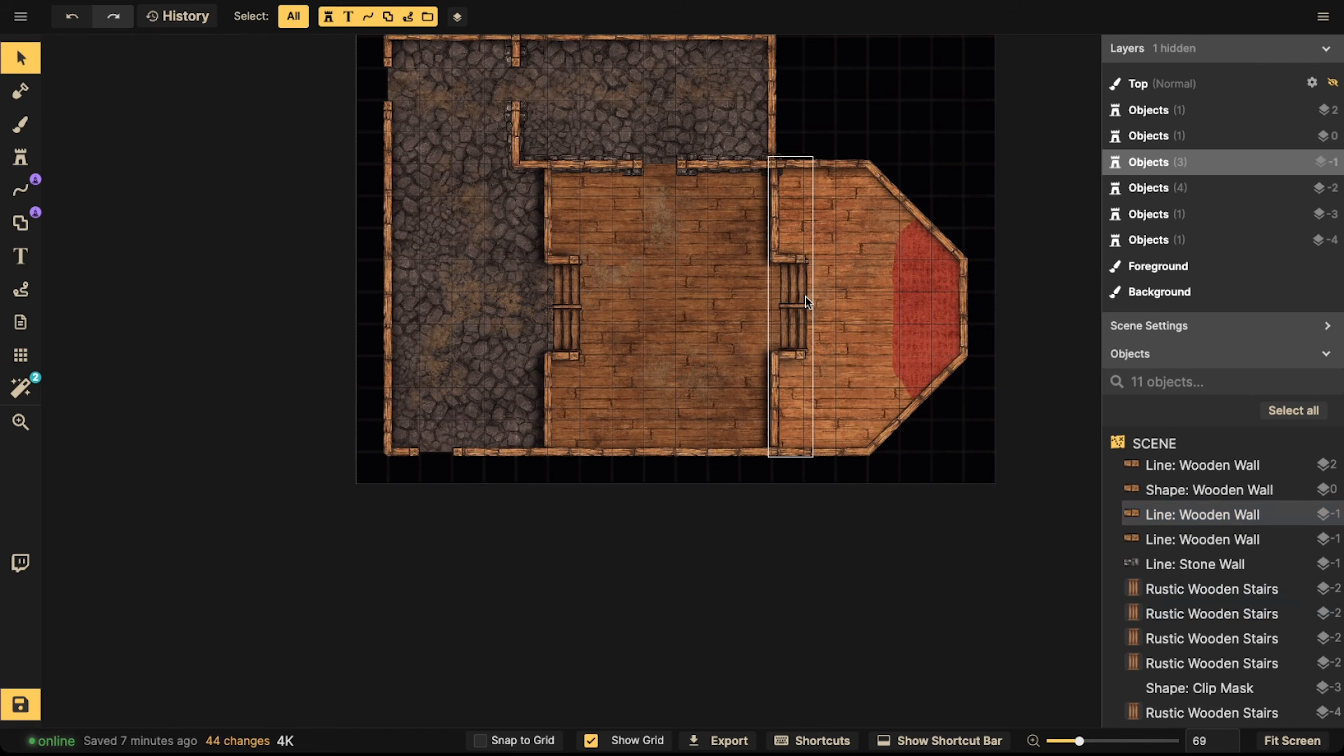
Set the brightness of the two stairs in the copied partition to 91
left_click(796, 289)
left_click(797, 321, "shift")
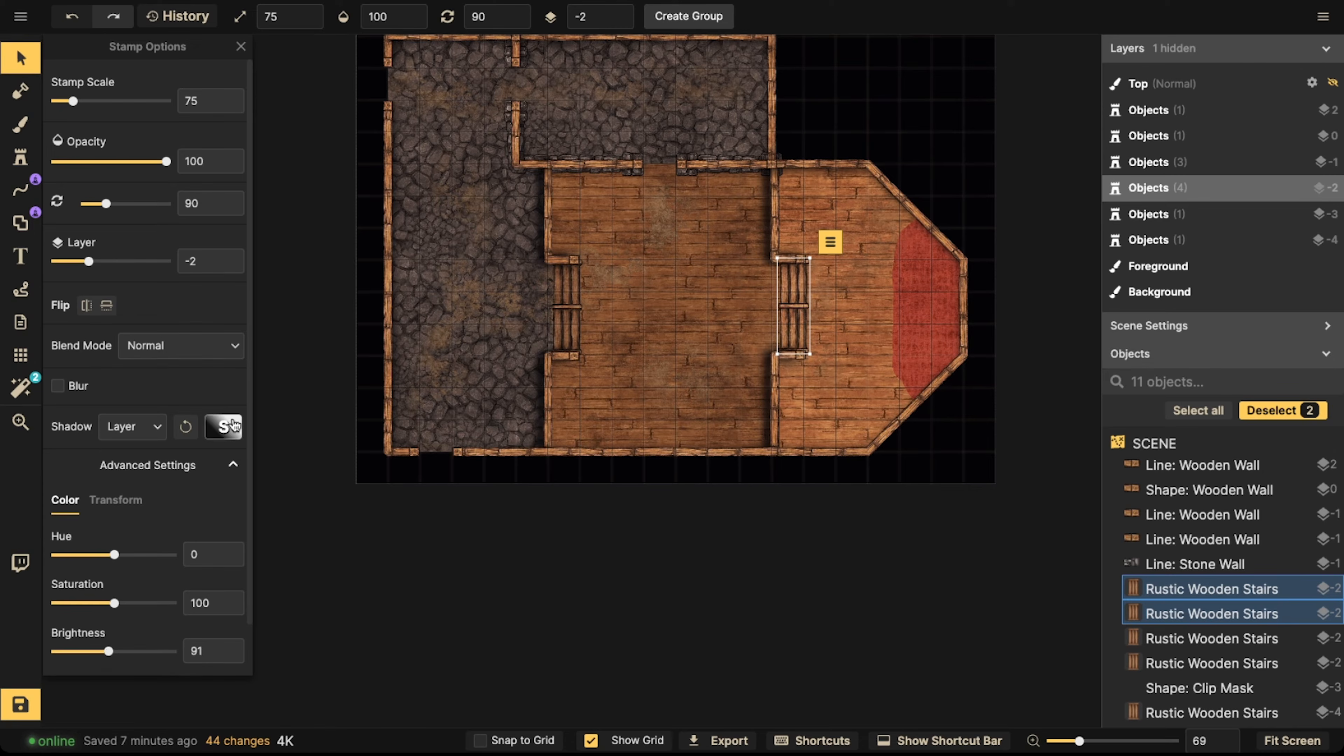
key("Escape")
scroll(608, 352, "down", 1)
middle_click_drag(752, 339, 513, 351)
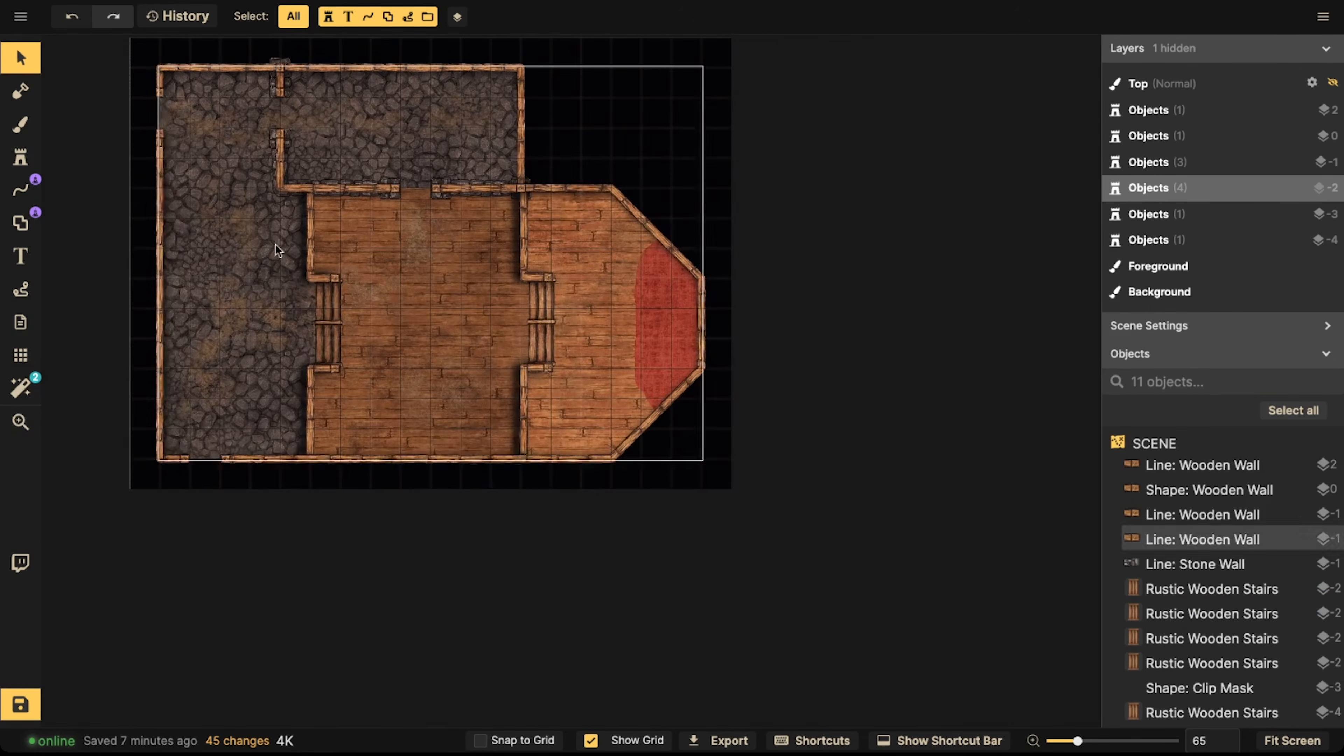
Draw a wooden wall line on layer -1 around the inner edge of the red floor, joining both diagonal outer walls
left_click(33, 191)
scroll(639, 243, "up", 2)
left_click(56, 104)
scroll(519, 262, "up", 3)
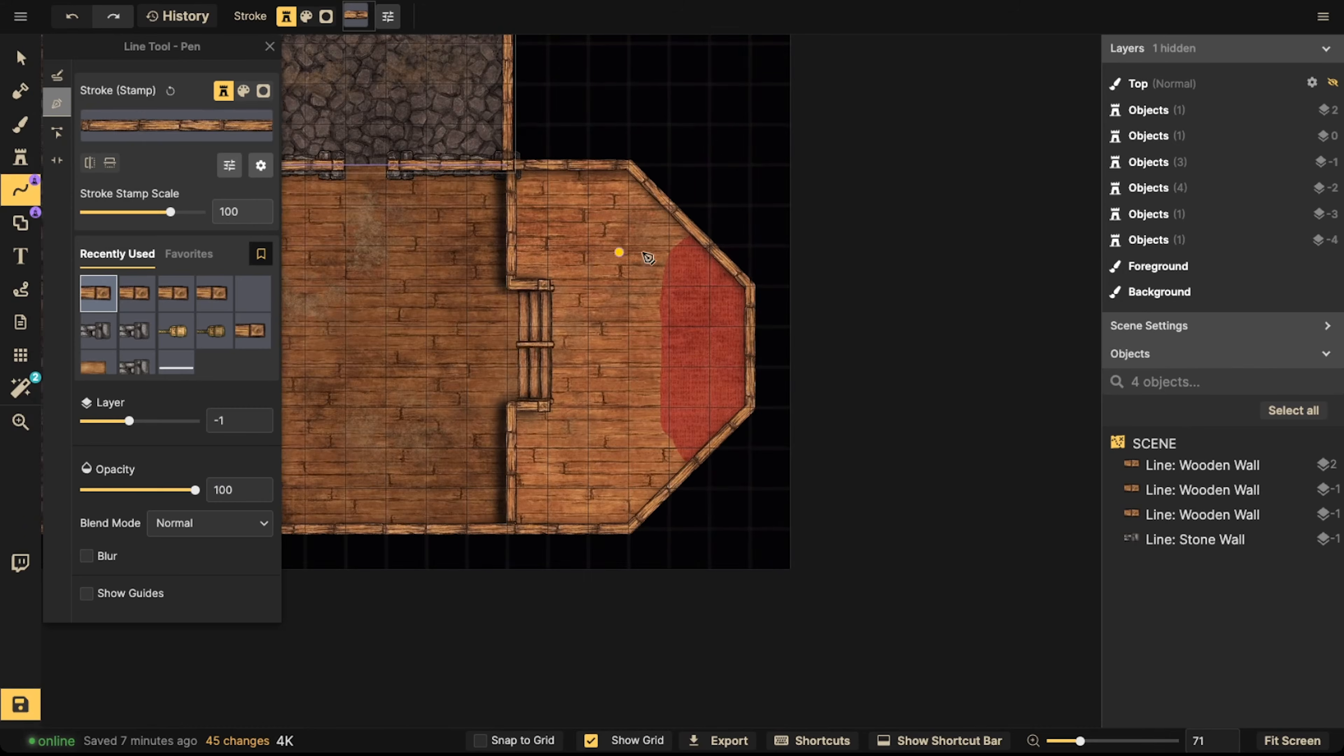
left_click(664, 256)
key("Escape")
left_click(691, 230)
left_click(660, 261)
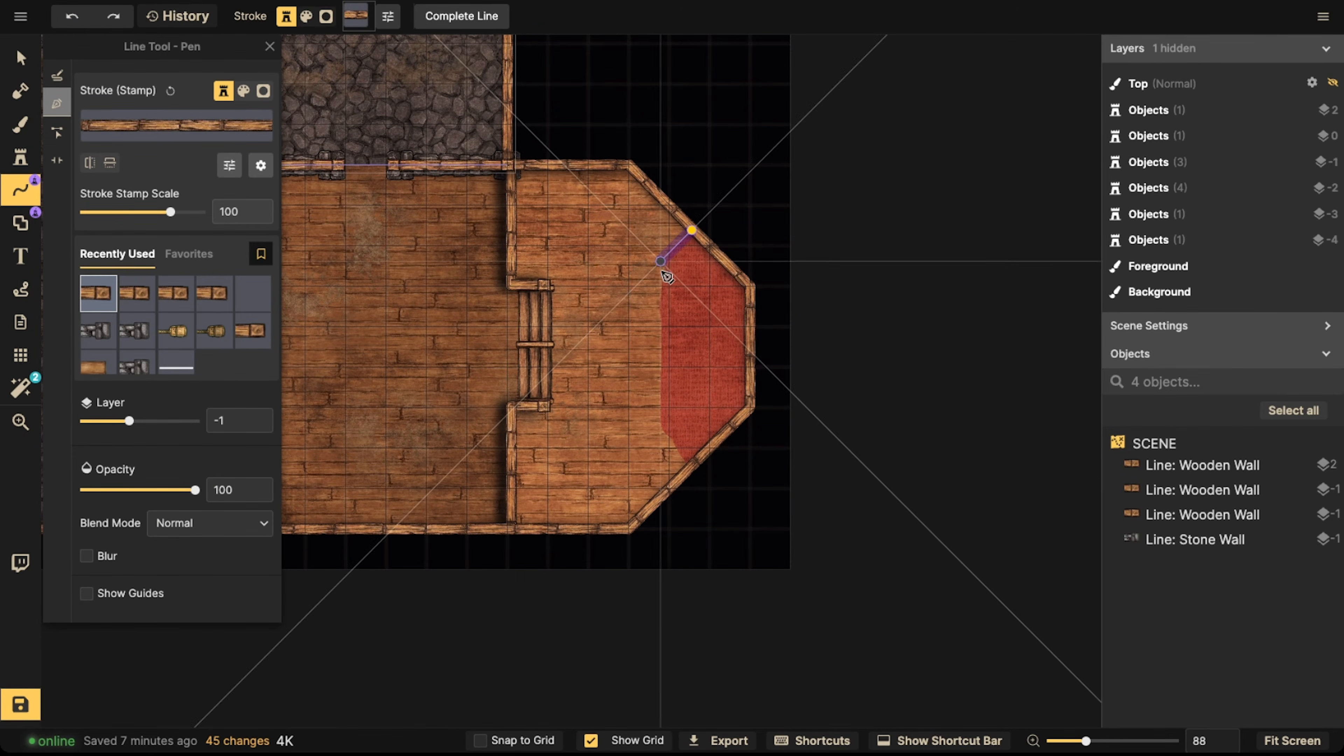
left_click(660, 431)
double_click(690, 462)
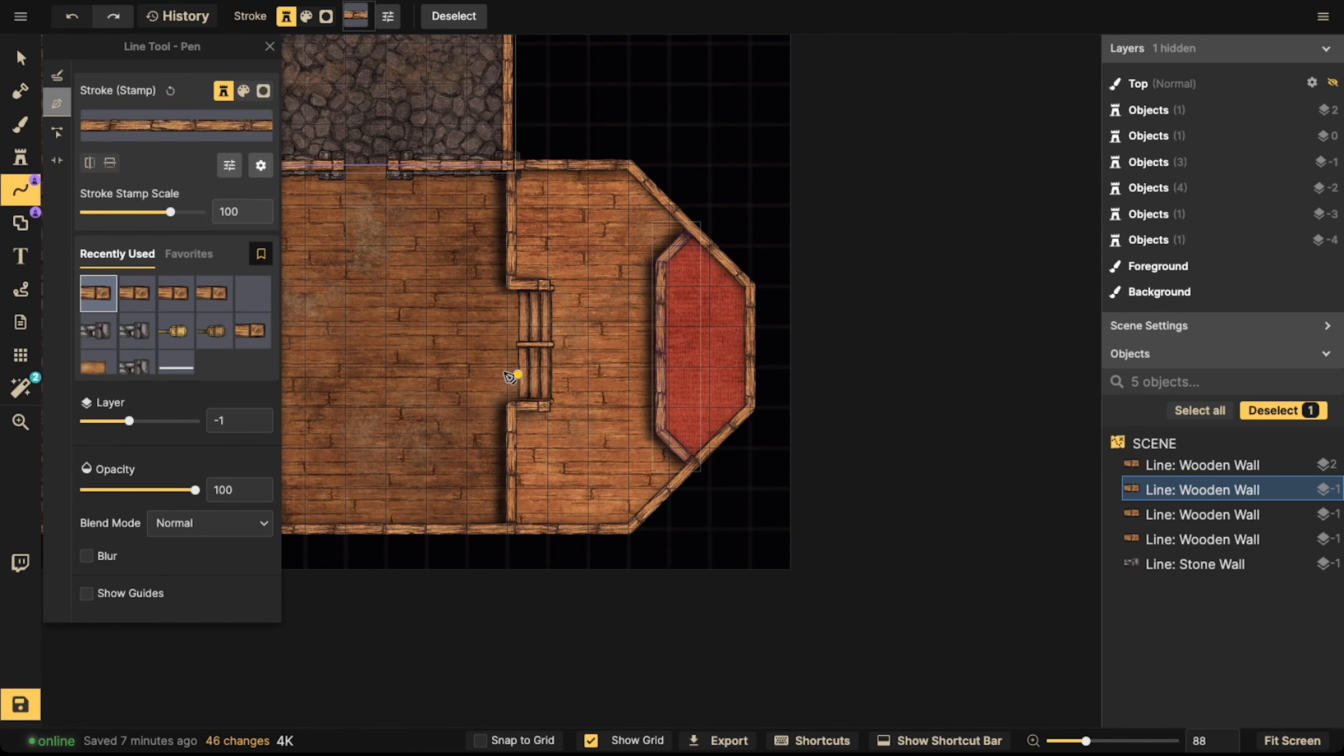
left_click(21, 58)
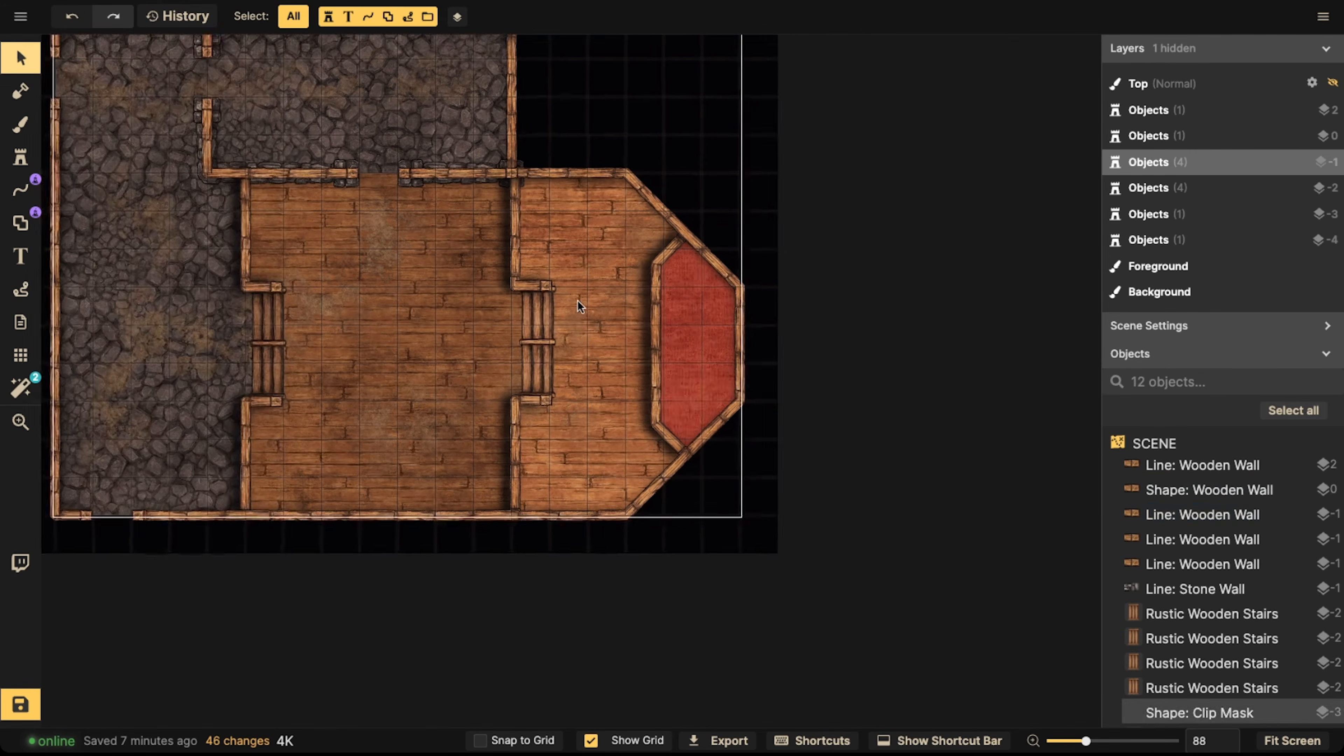
Place variant 2 of the Brick Railings Stairs stamp in the doorway between the stone rooms, at scale 65 and rotation 90
scroll(577, 300, "down", 2)
middle_click_drag(533, 163, 528, 252)
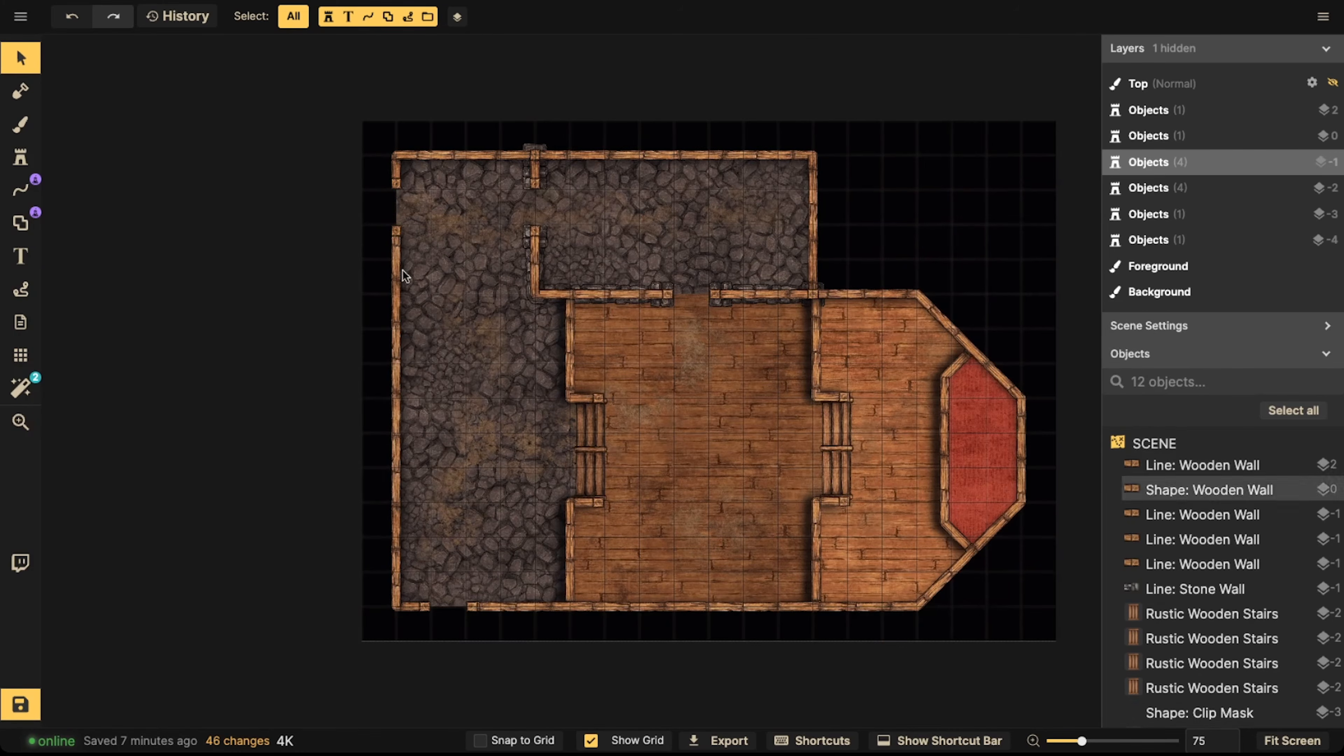
middle_click_drag(585, 390, 489, 303)
scroll(489, 297, "up", 1)
left_click(19, 157)
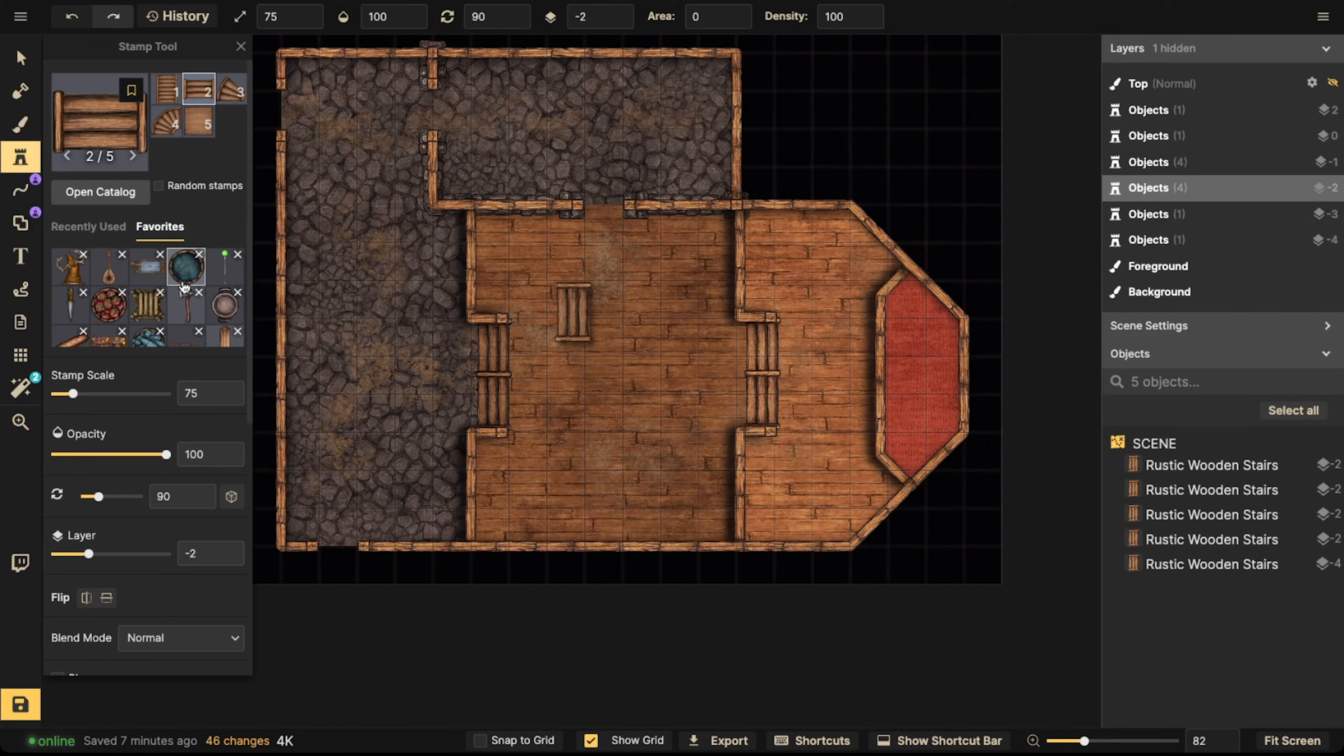
scroll(178, 265, "down", 5)
scroll(177, 290, "up", 5)
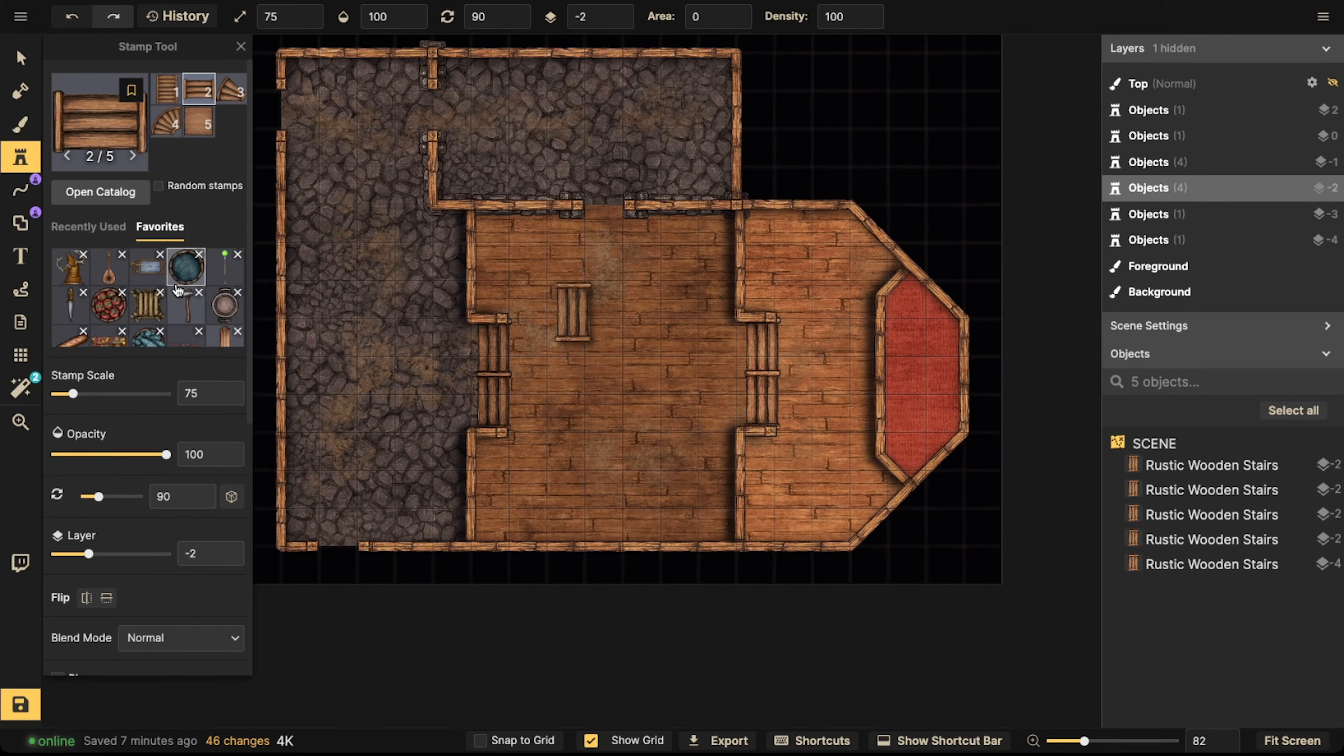
scroll(232, 328, "down", 3)
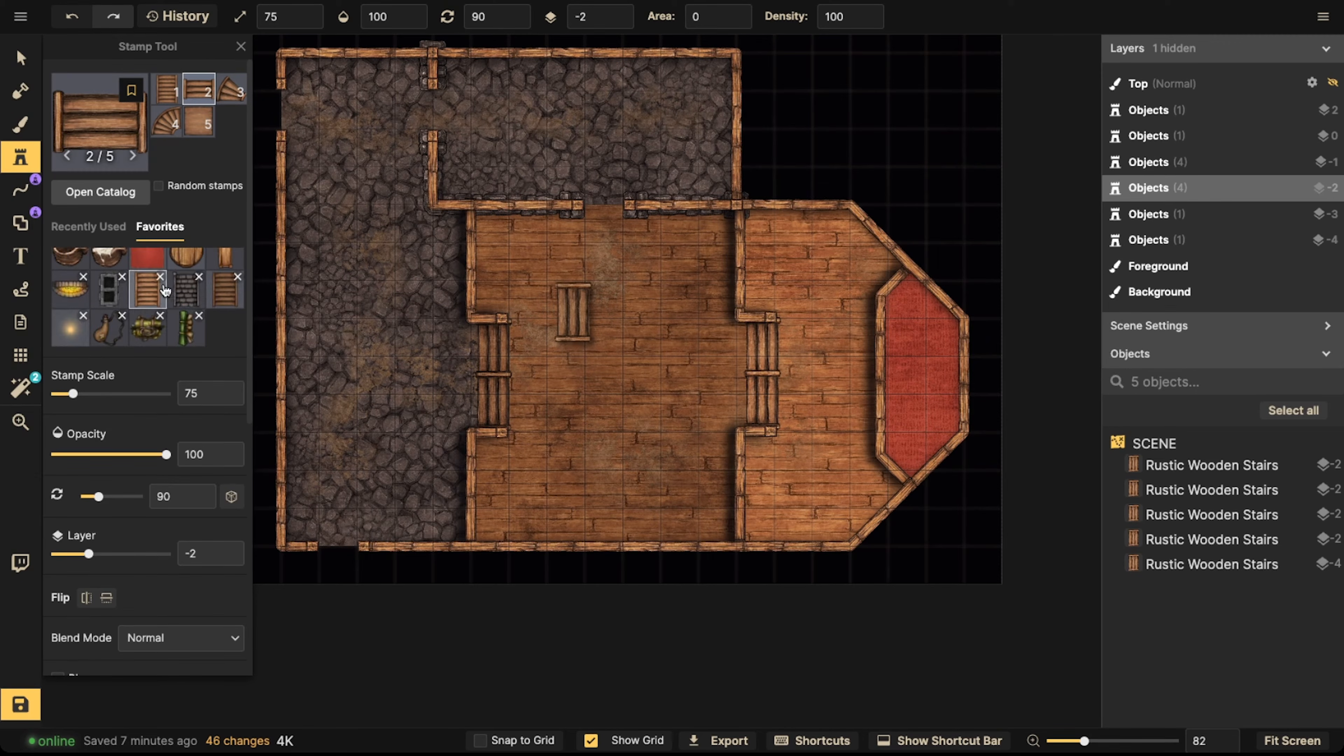
left_click(185, 289)
left_click(198, 91)
scroll(480, 150, "up", 5)
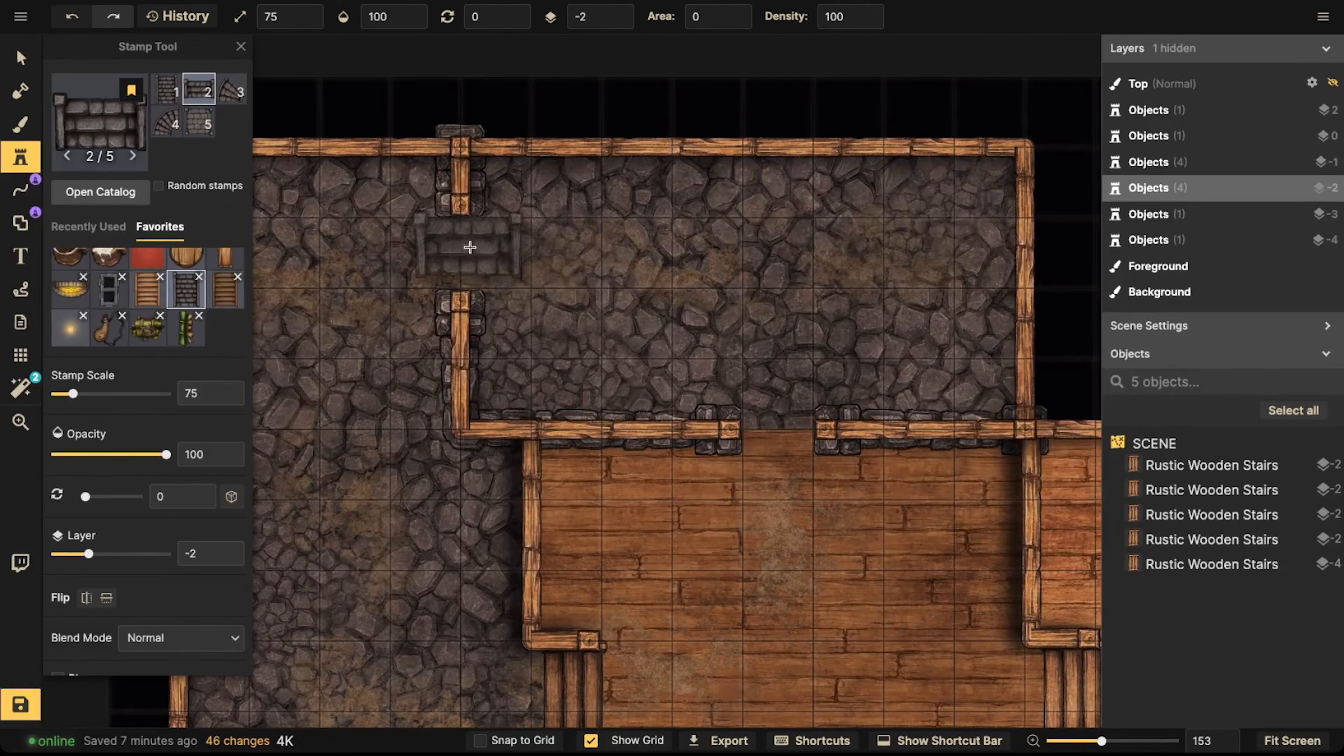
scroll(474, 249, "up", 5, "shift")
scroll(450, 256, "down", 2, "ctrl")
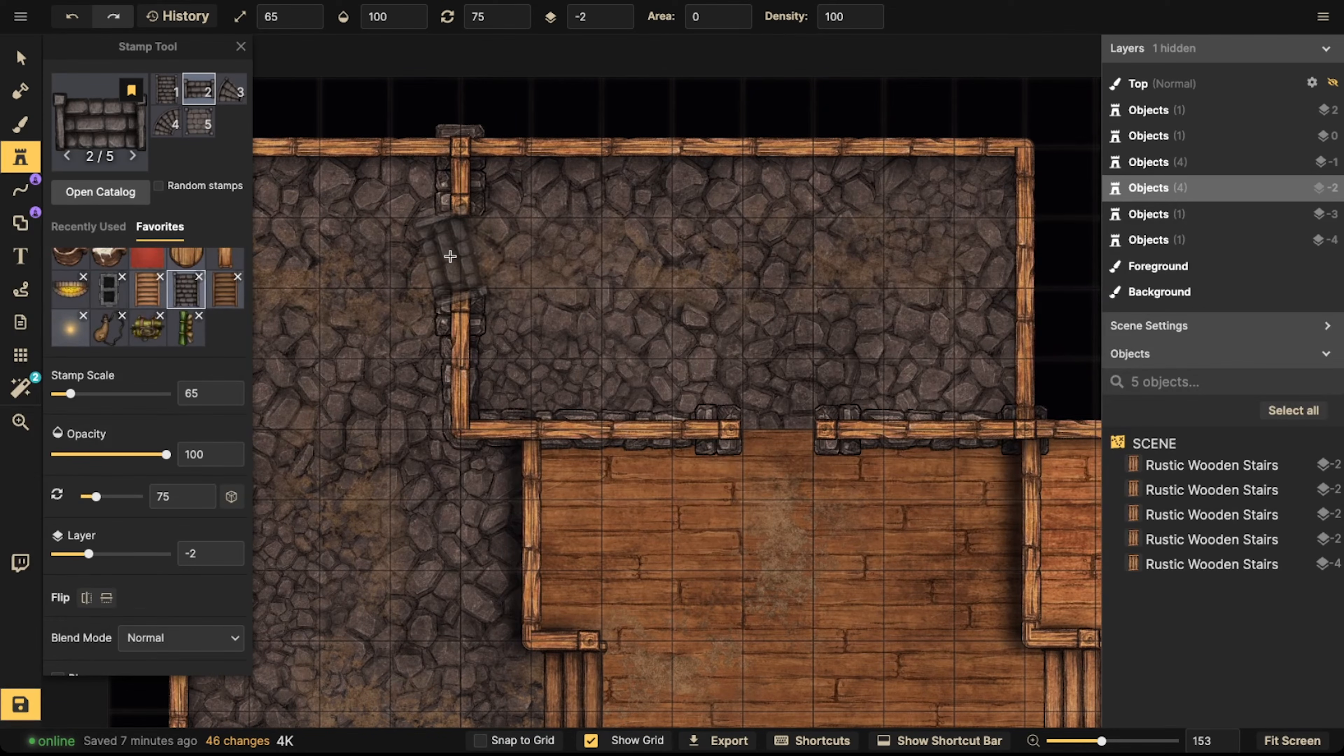
scroll(456, 257, "up", 1, "shift")
left_click(458, 256)
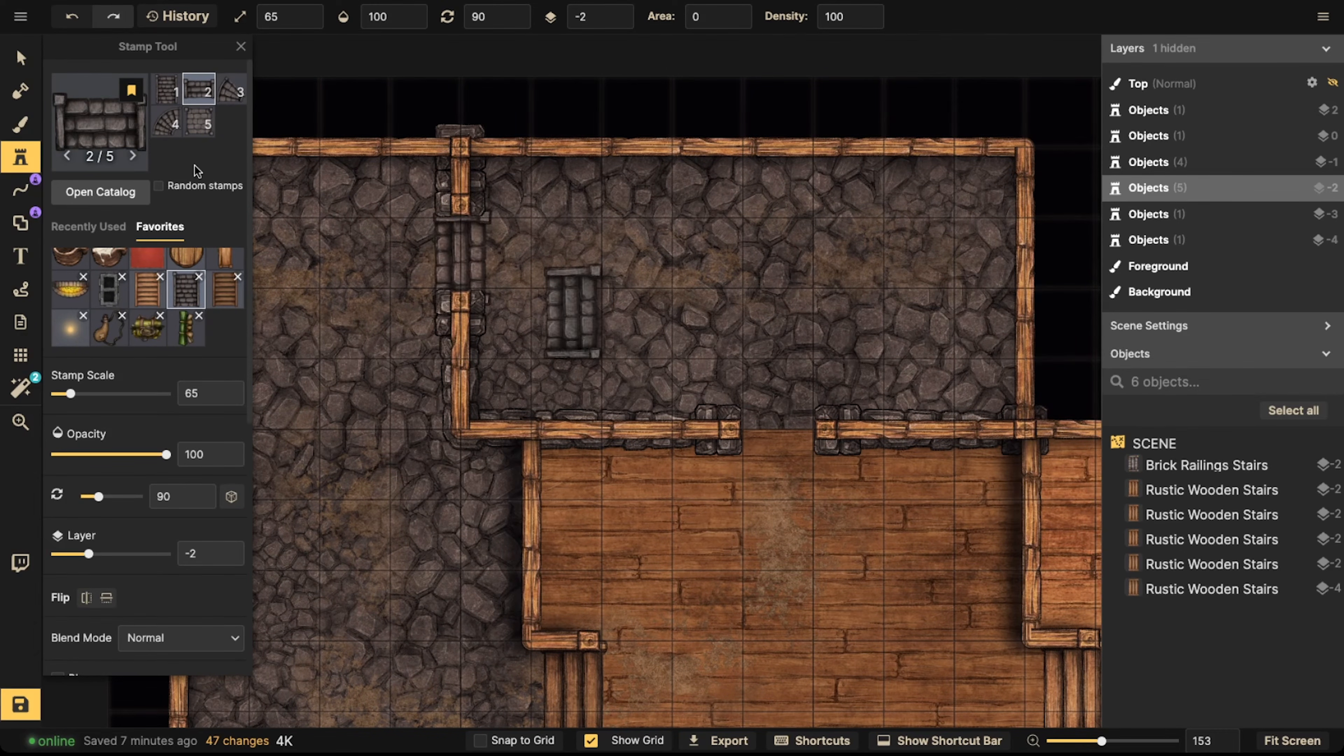
Fine-tune the brick stairs' position in the doorway between the stone rooms and set their brightness to 66
key("v")
left_click(460, 265)
left_click_drag(459, 264, 460, 261)
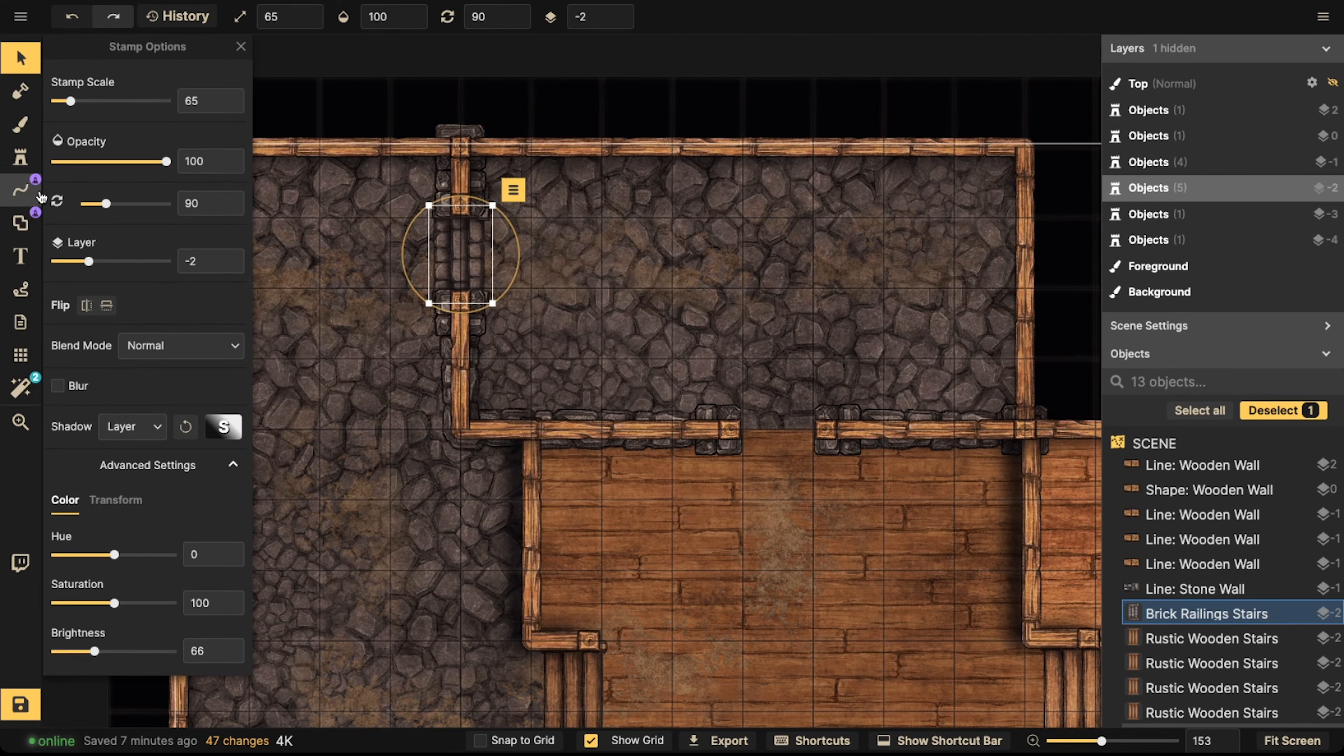
left_click(22, 223)
Place Rustic Wooden Stairs in the doorway between the upper stone room and the wooden hall, at scale 65 and rotation 180
left_click(21, 159)
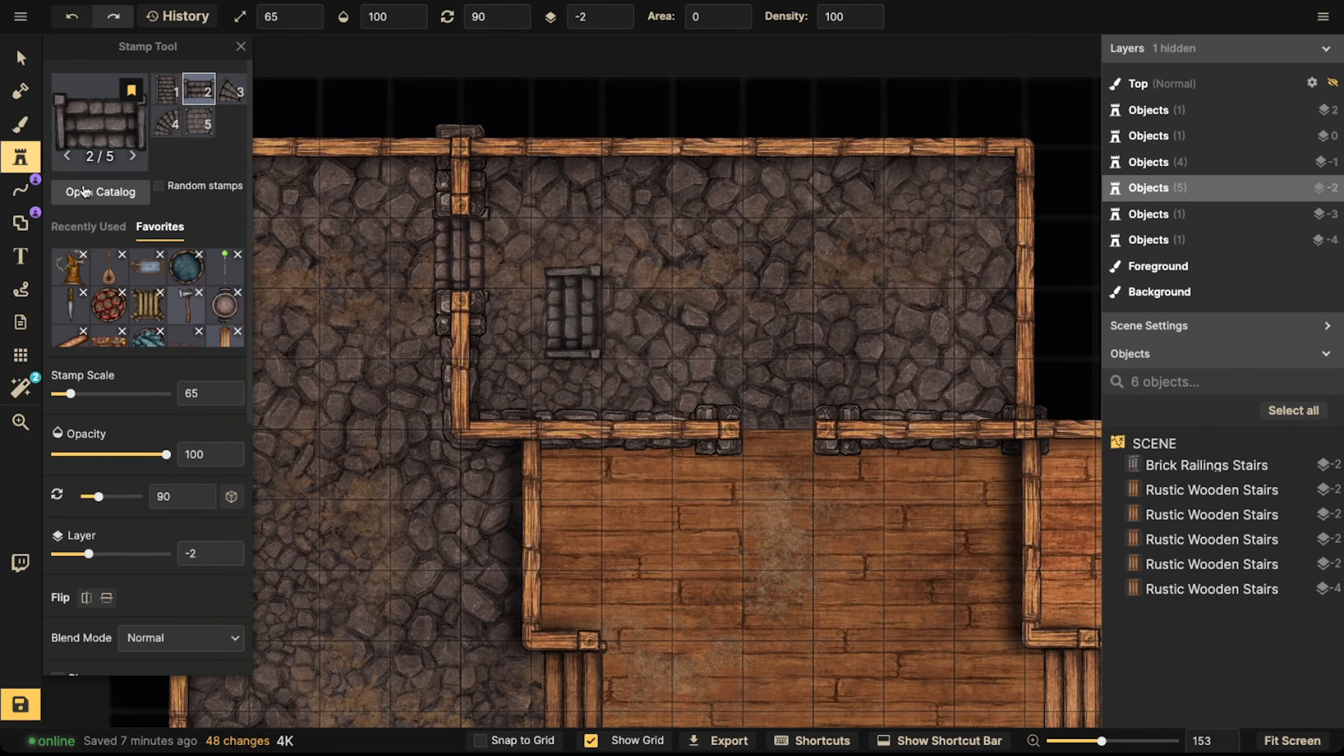
scroll(127, 307, "down", 2)
scroll(188, 305, "down", 3)
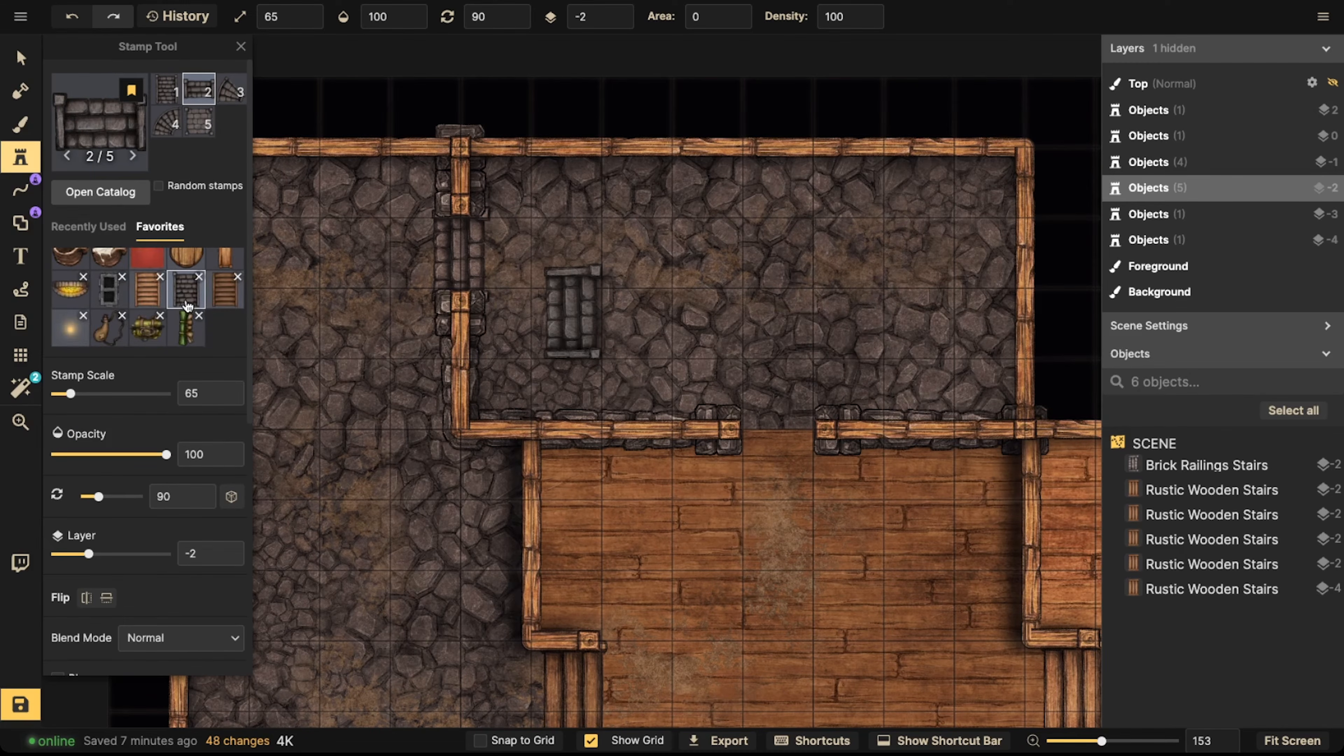
left_click(145, 286)
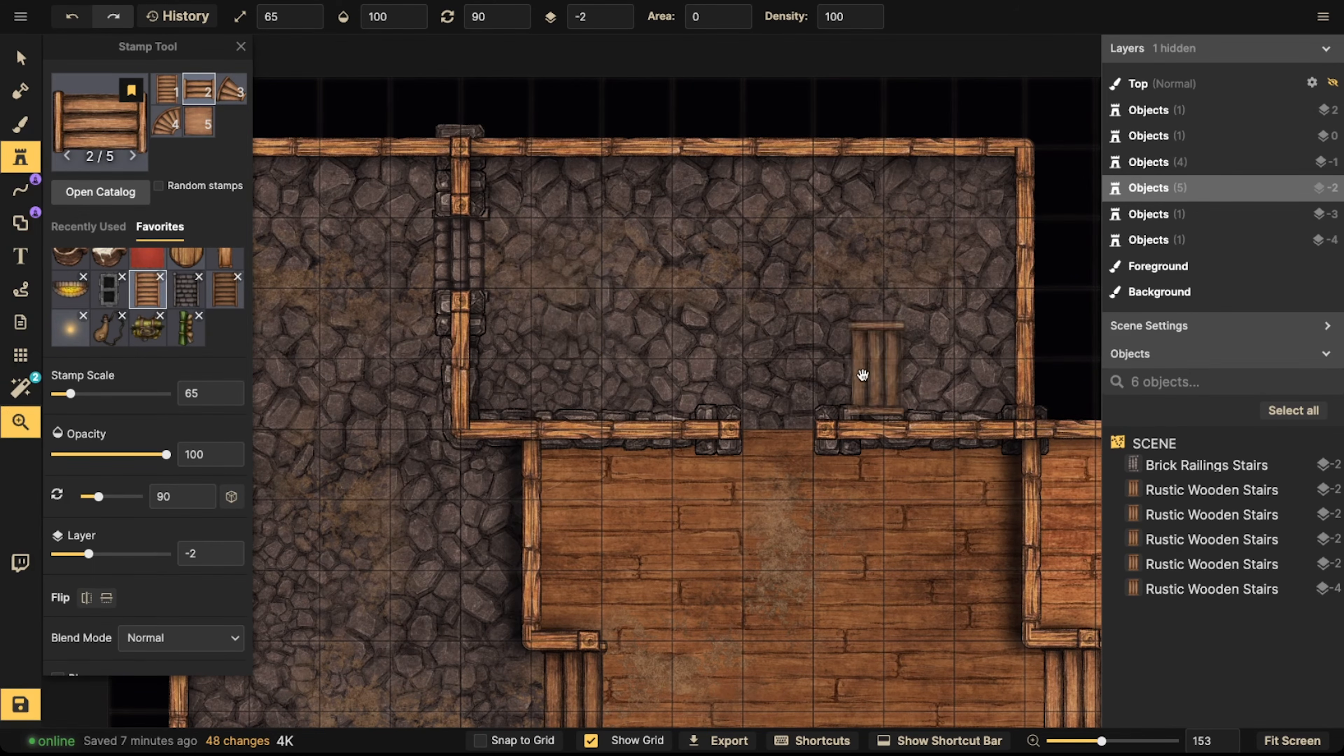
middle_click_drag(875, 373, 697, 323)
scroll(608, 367, "up", 3, "shift")
scroll(608, 367, "up", 3, "shift")
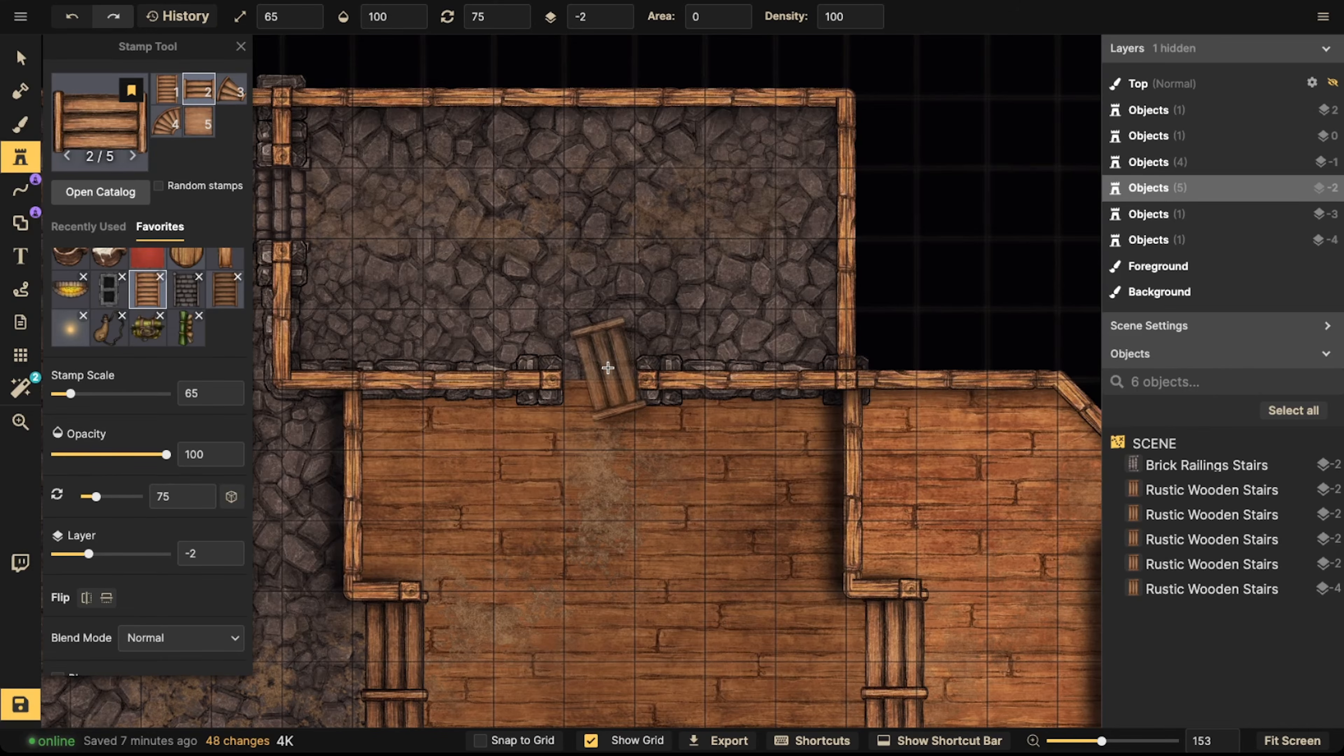
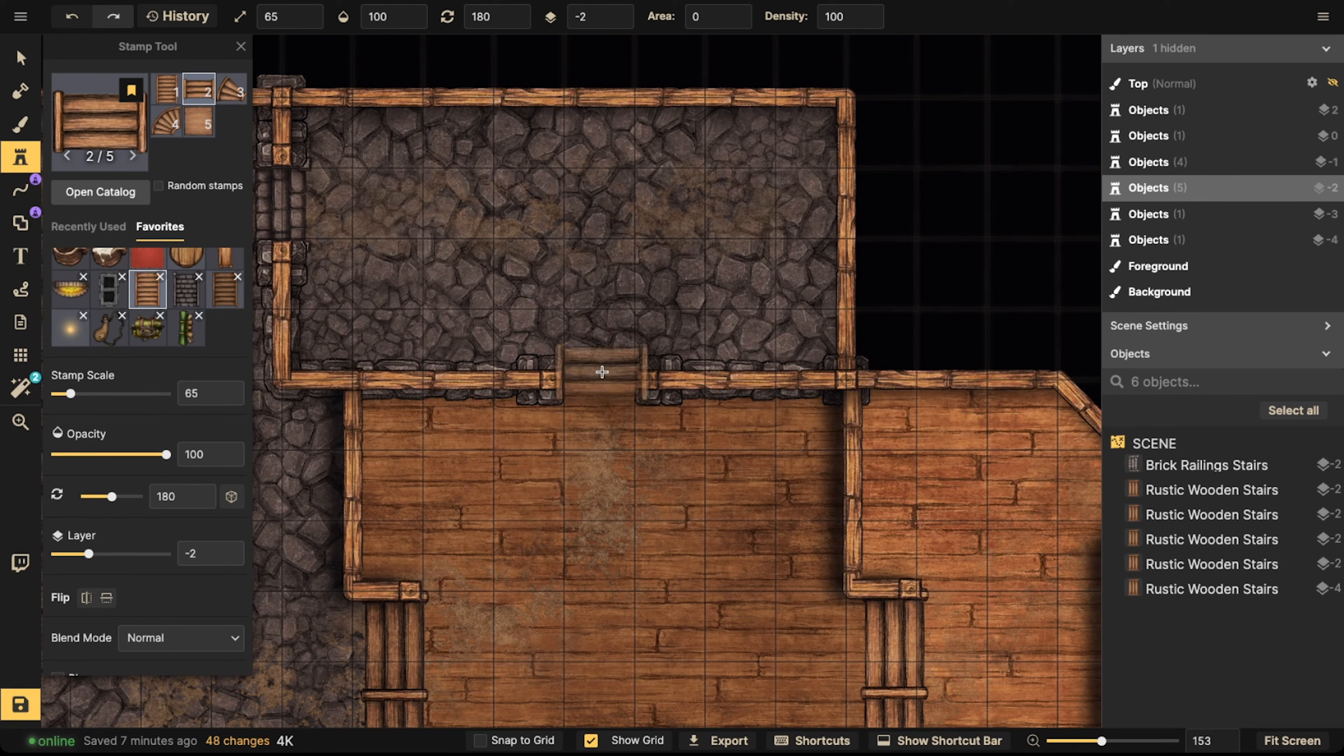
left_click(602, 372)
Set the brightness of the wooden stairs between the stone room and the hall to 83
left_click(21, 57)
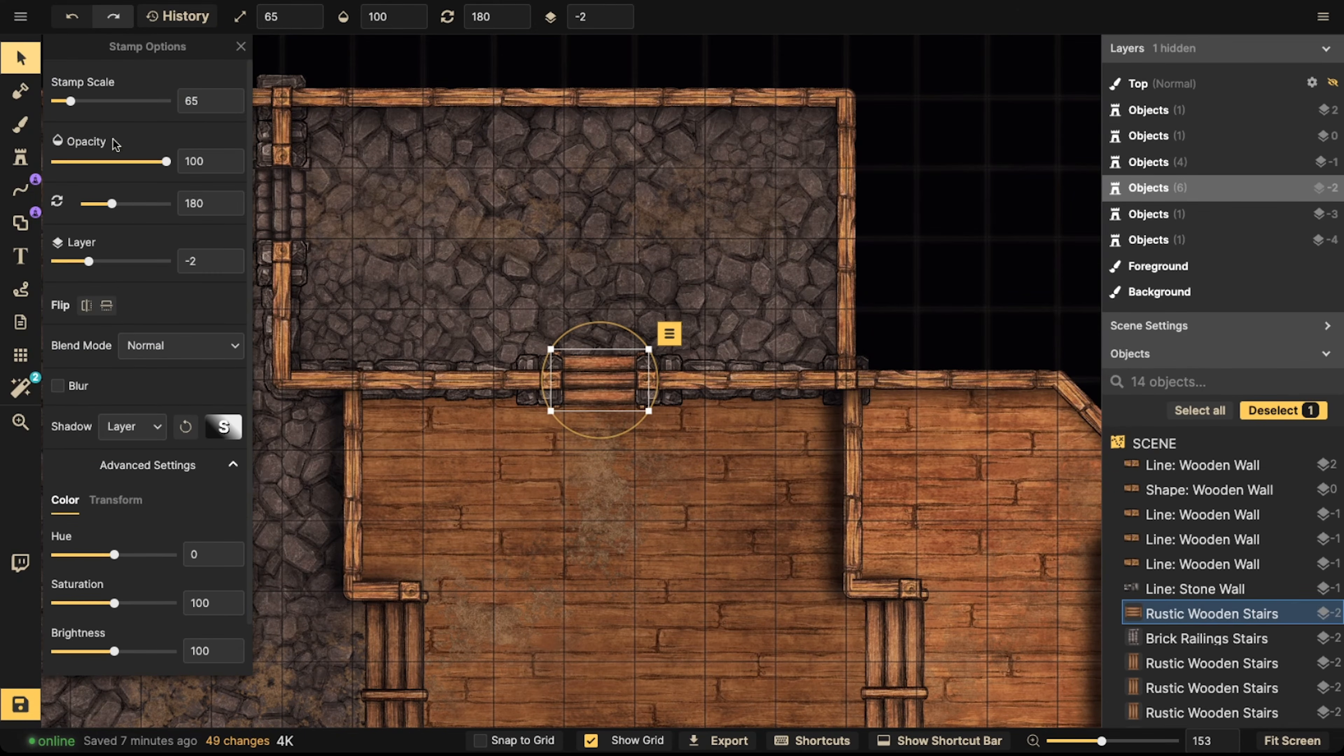
left_click_drag(106, 653, 105, 651)
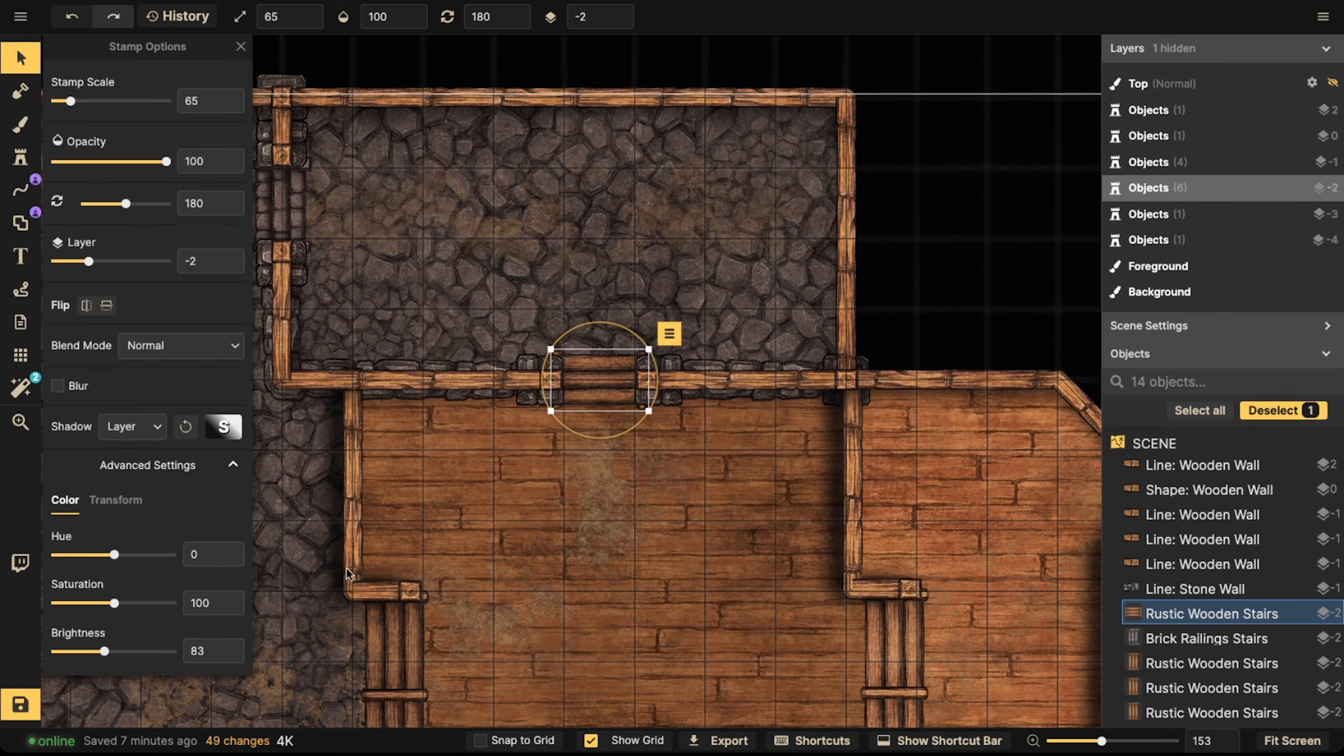
scroll(543, 387, "down", 3)
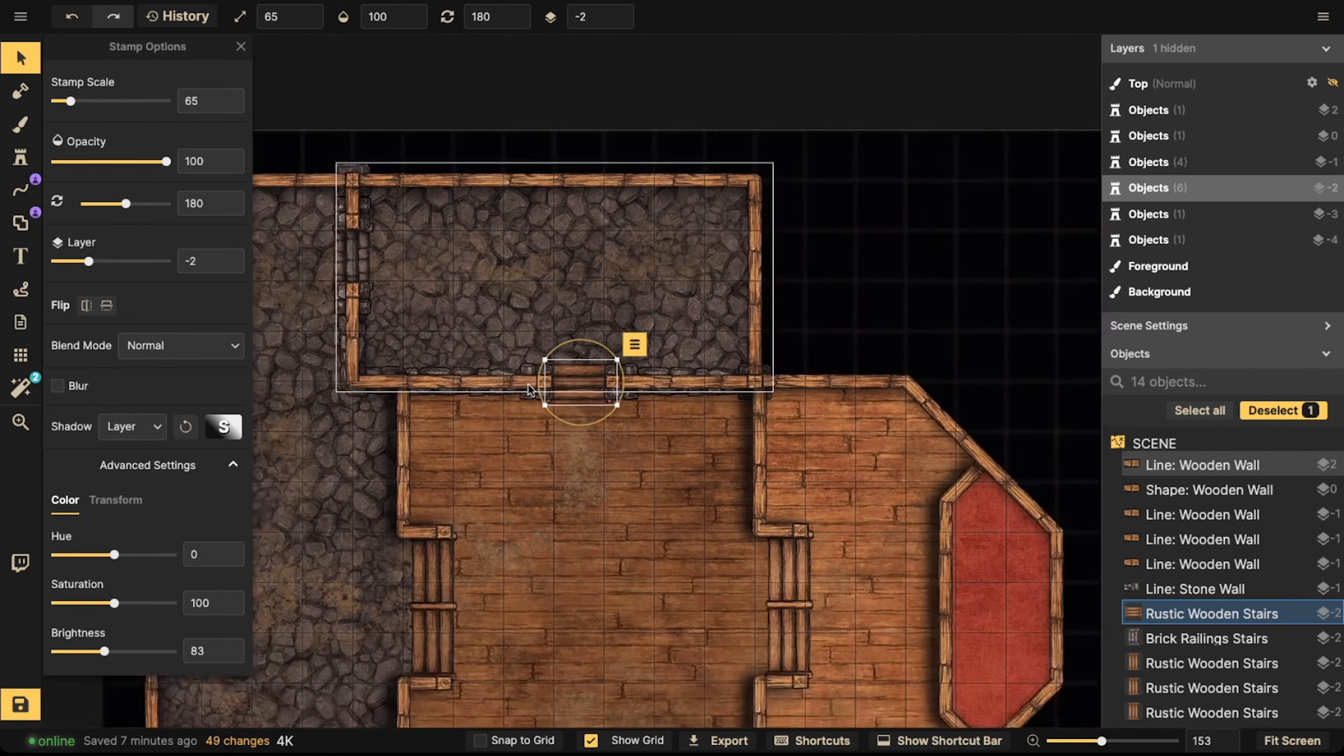
middle_click_drag(534, 386, 632, 371)
key("Escape")
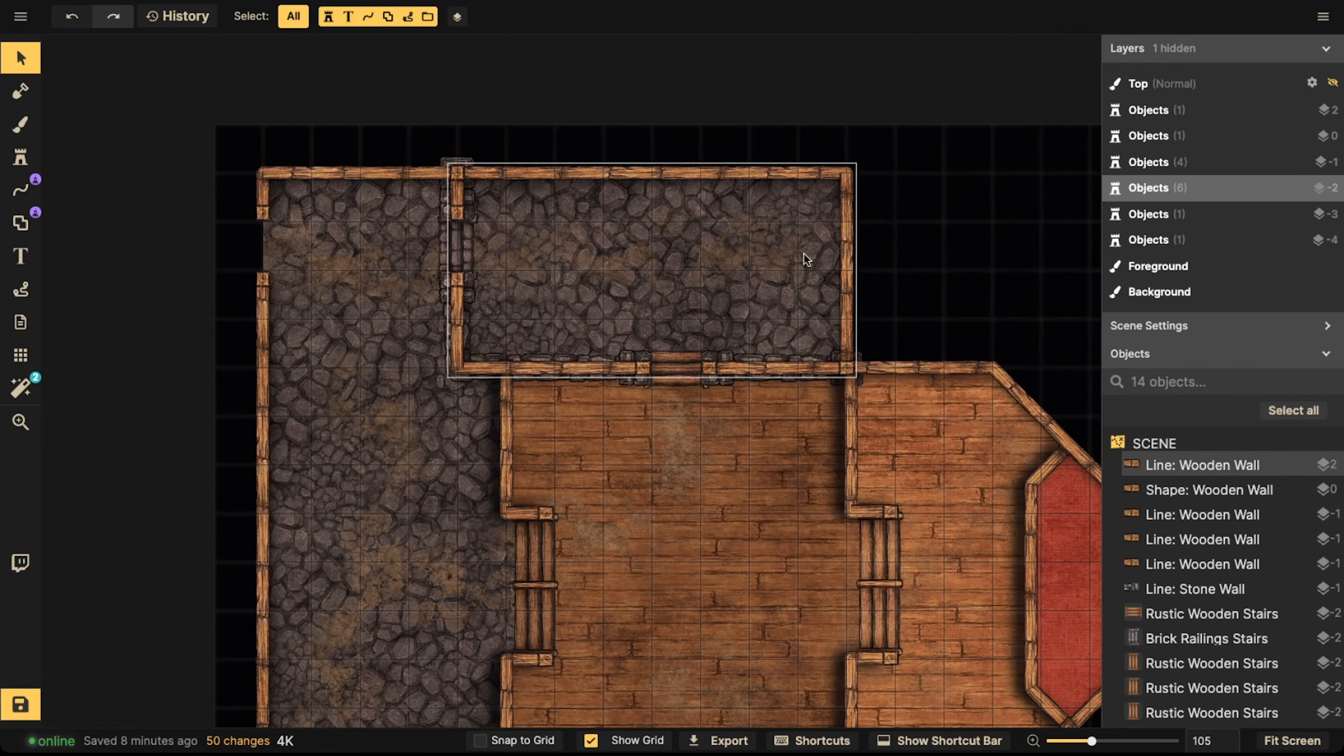
Place variant 1 of the Brick Railings Stairs outside the opening in the lower outer wall, at scale 65 and rotation 0
left_click(20, 157)
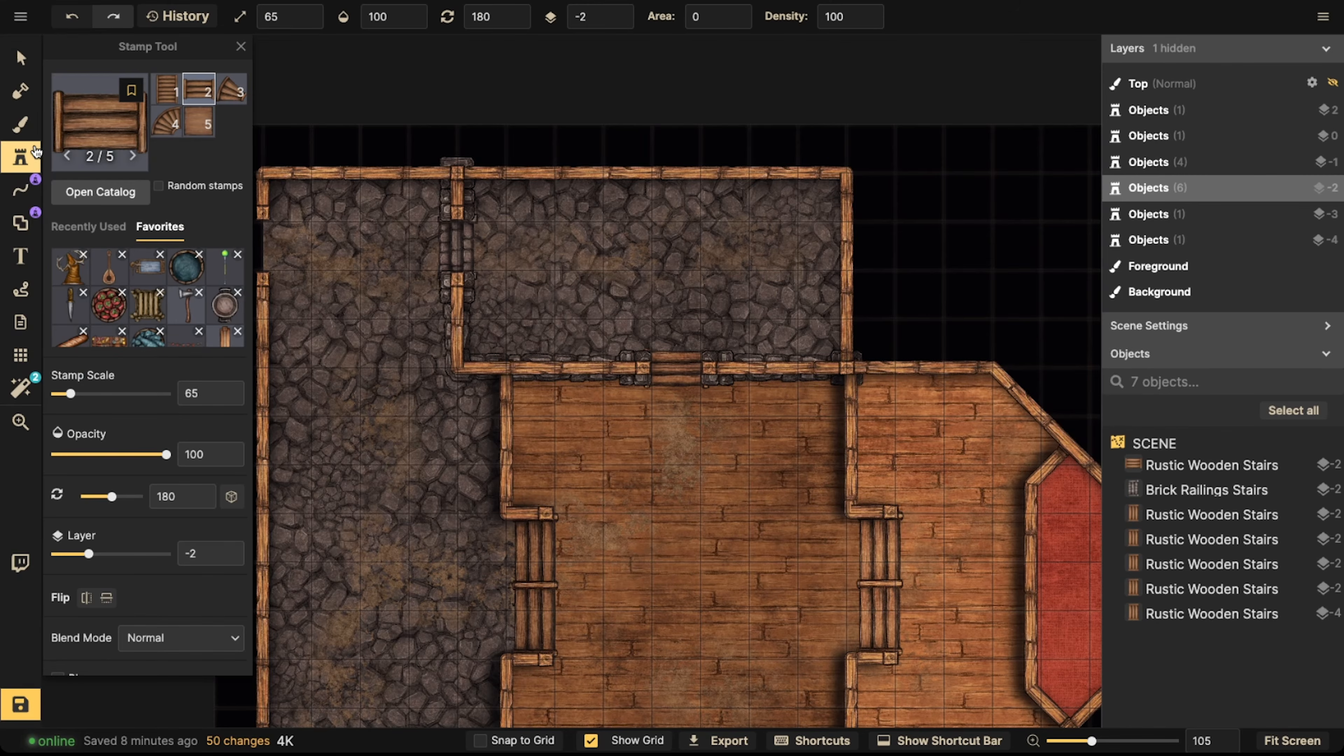
scroll(154, 224, "down", 8)
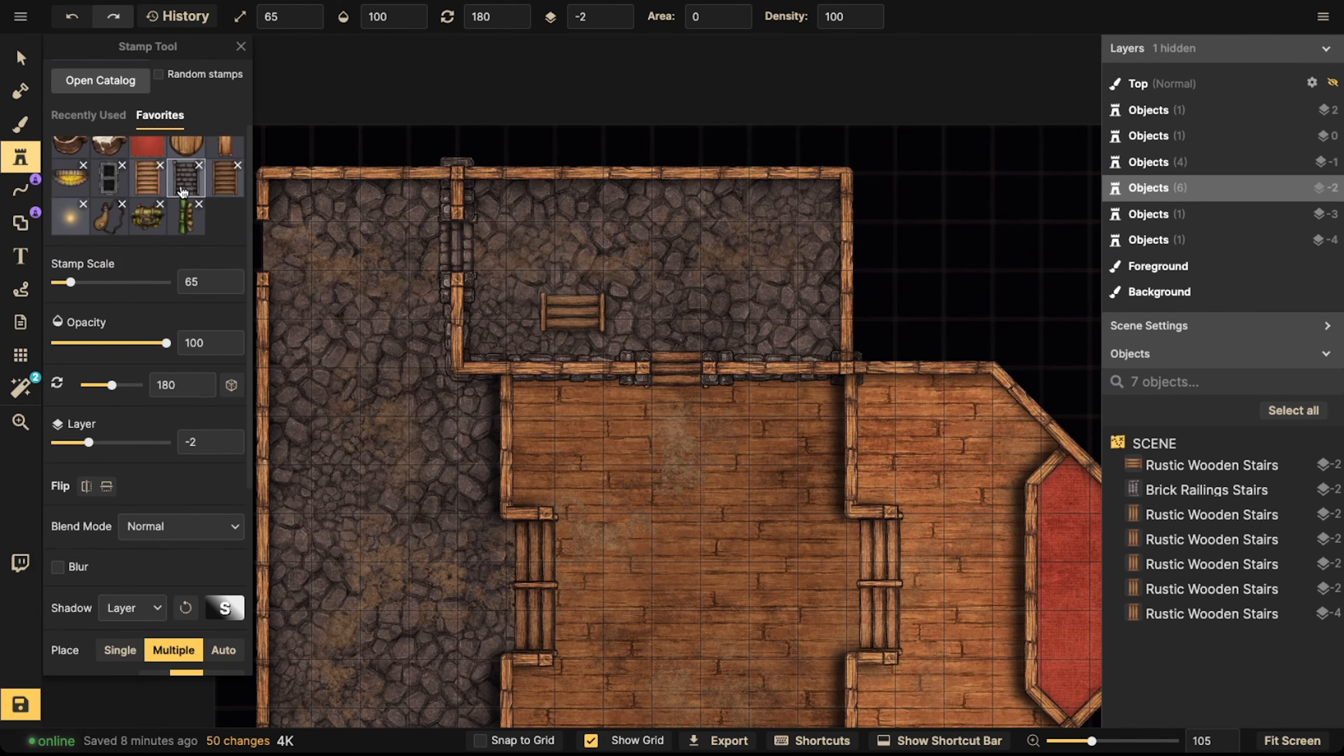
left_click(186, 179)
middle_click_drag(456, 477, 522, 147)
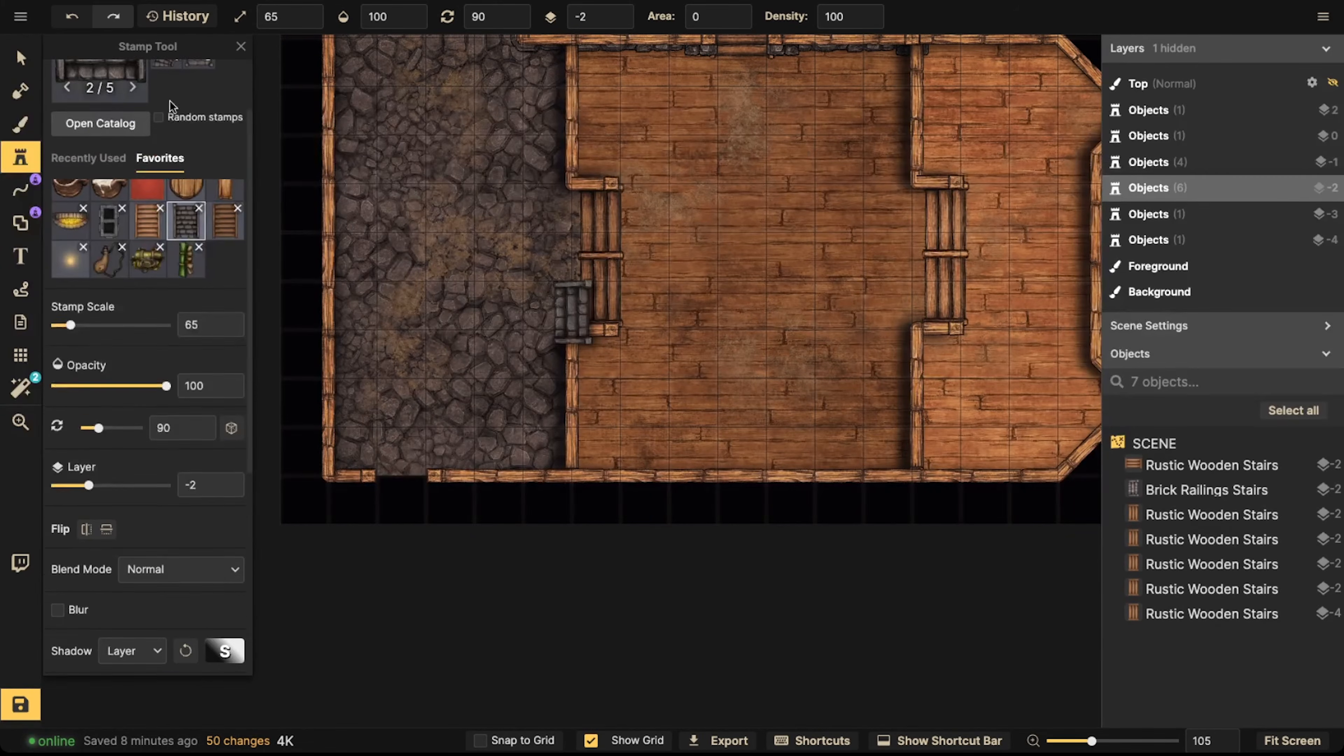
scroll(398, 492, "down", 6)
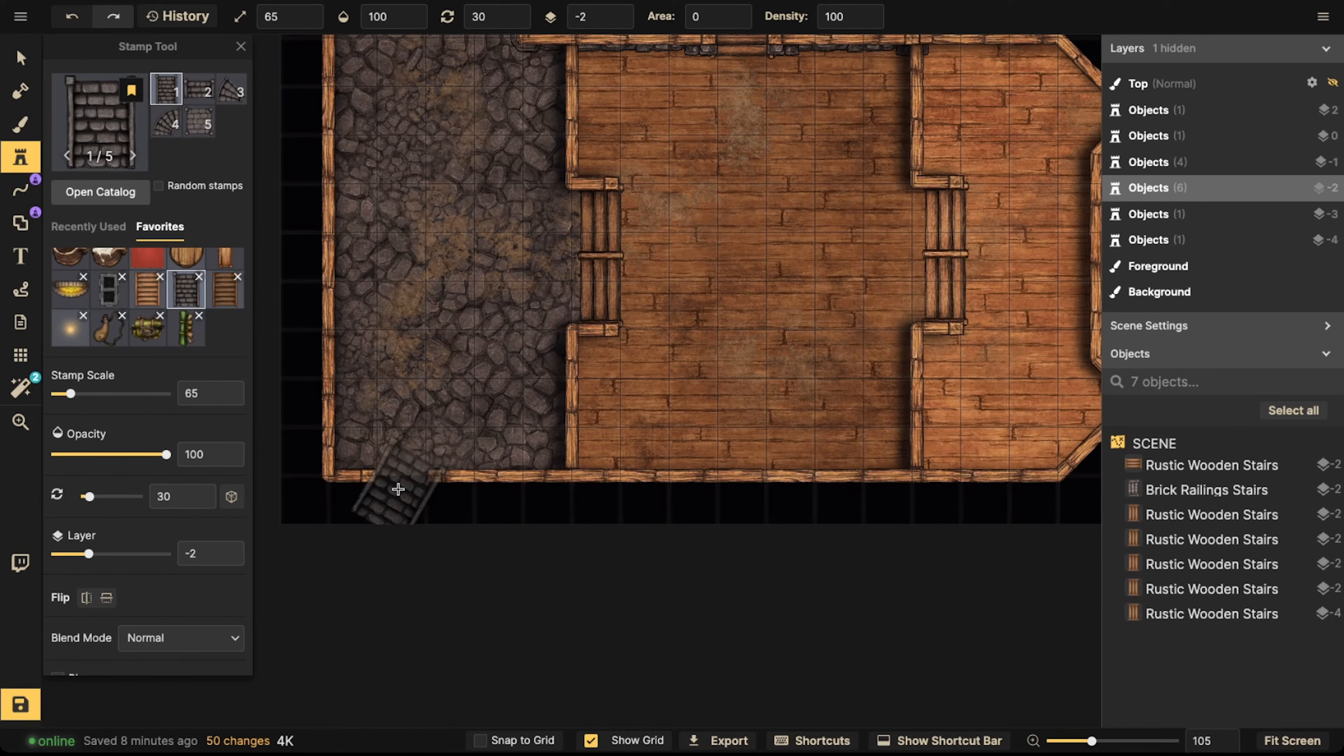
left_click(403, 509)
Place another set of Brick Railings Stairs outside the opening in the west outer wall, rotated to 90
middle_click_drag(381, 333, 482, 561)
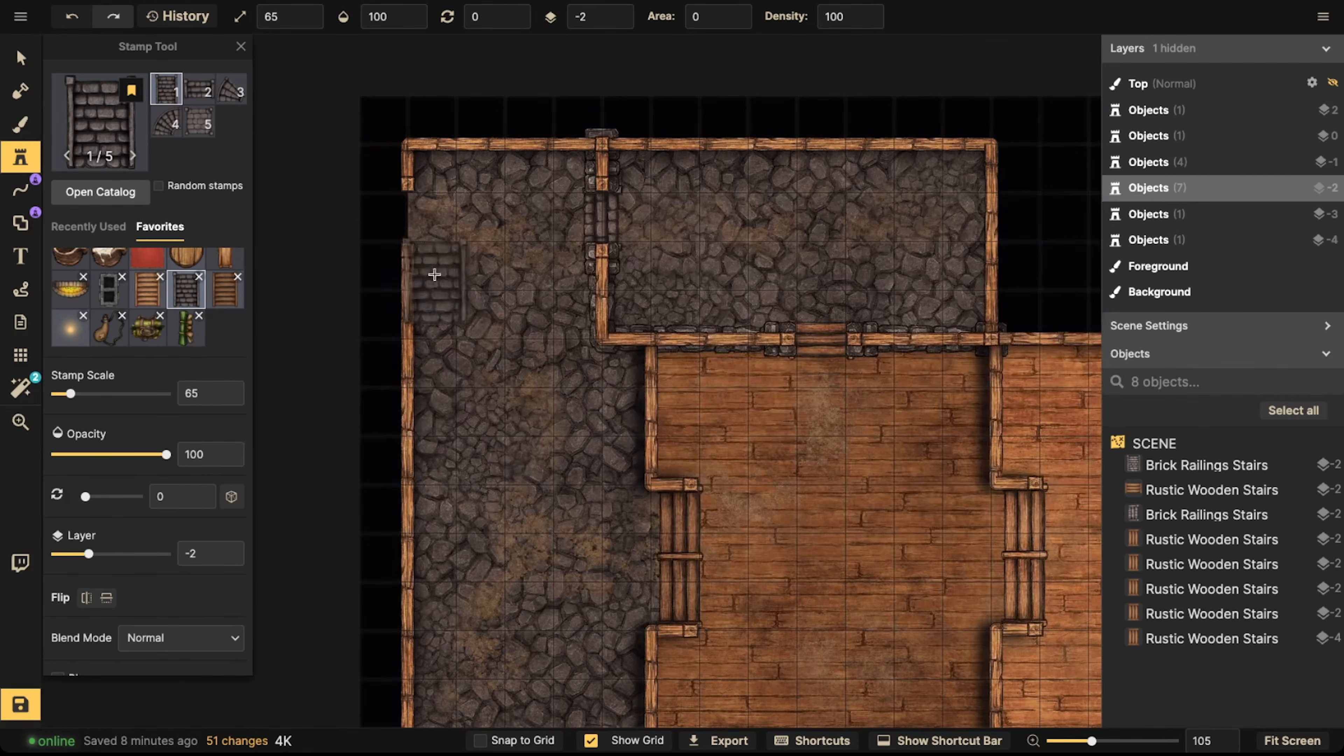
scroll(397, 220, "up", 5)
scroll(398, 220, "up", 1)
left_click(374, 216)
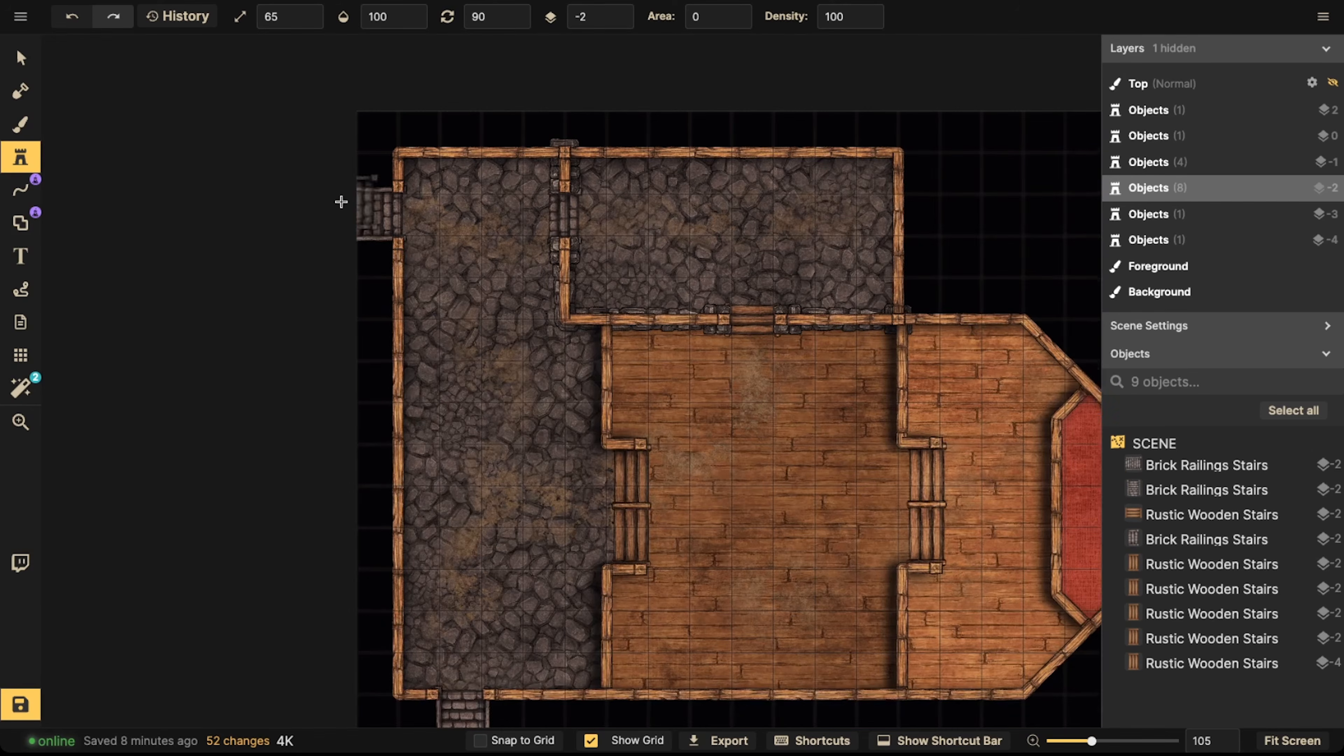
Set up the line pen with the favorite wooden beam stroke at stamp scale 96
left_click(20, 190)
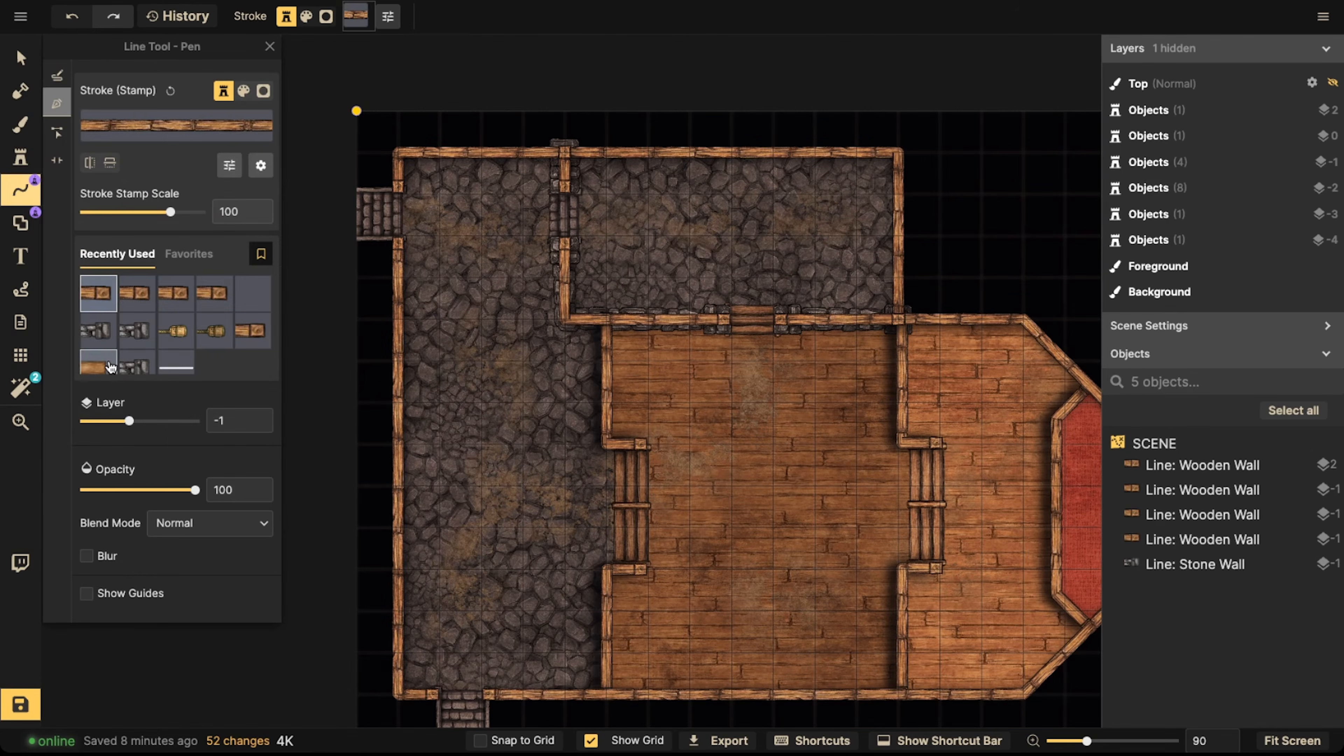
left_click(177, 256)
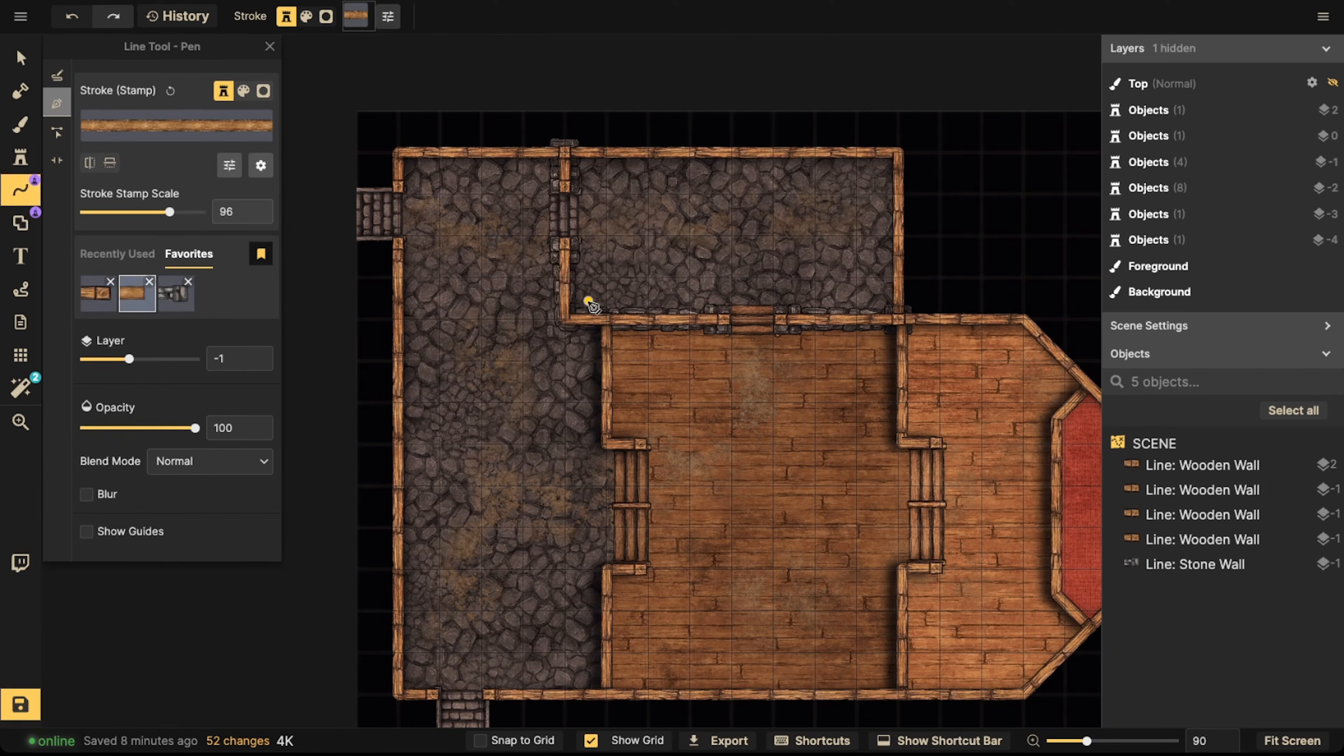
Draw a straight Bar Table line across the stone corridor below the small northwest room and set it to layer -3
left_click(560, 287)
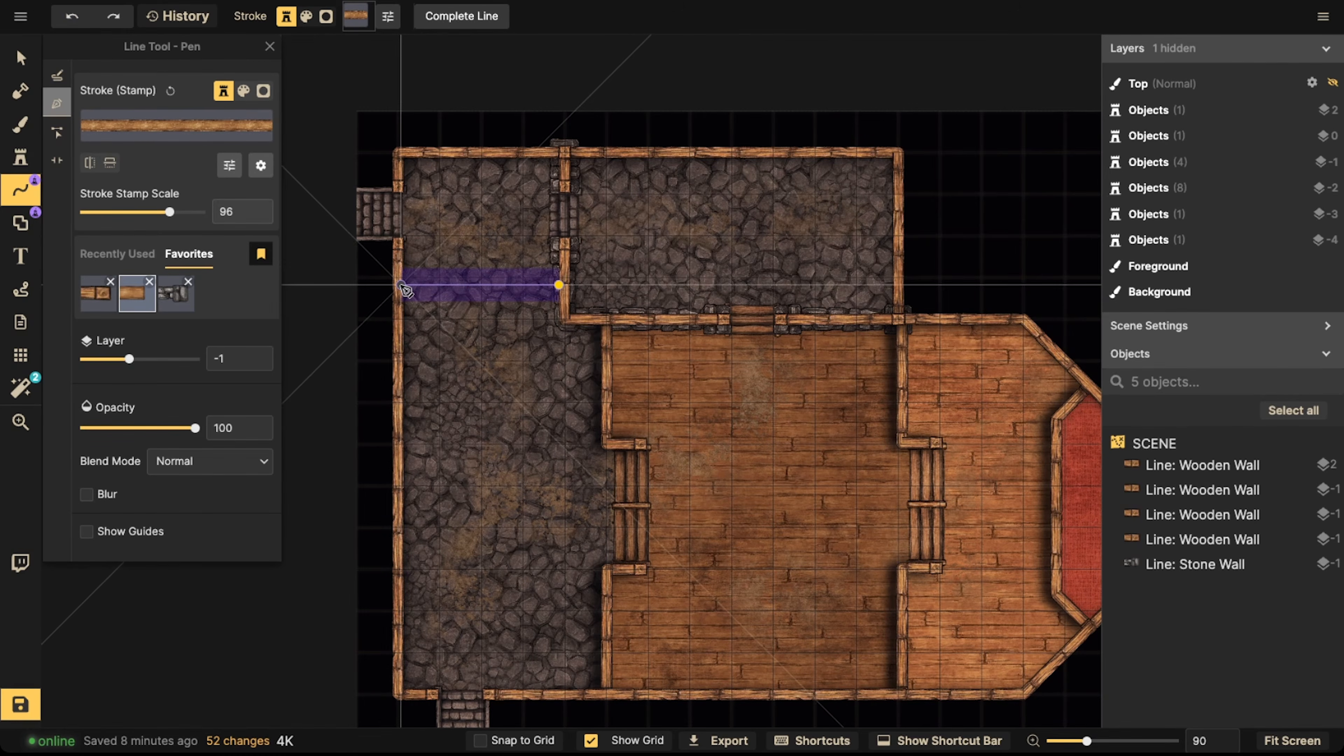
double_click(391, 271)
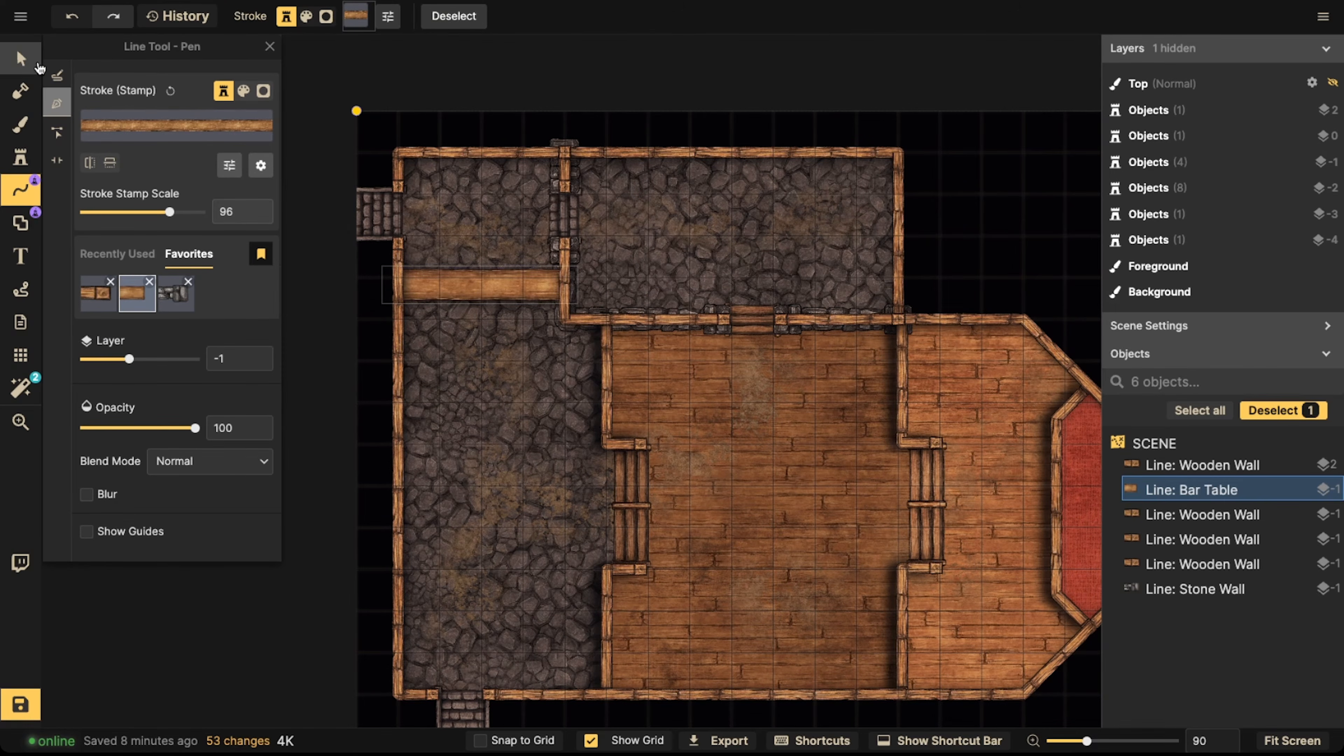
left_click(37, 66)
left_click(620, 22)
left_click(619, 23)
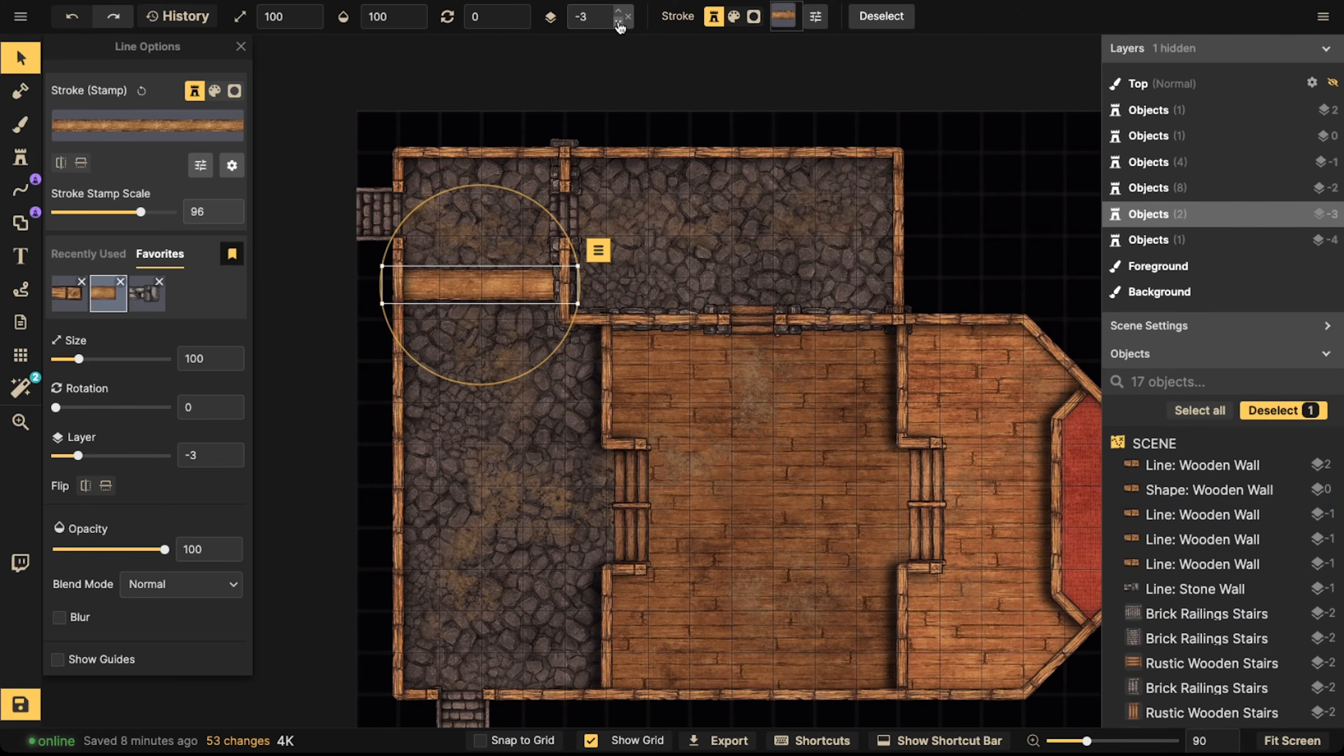
Nudge the new bar table slightly up and to the left between the corridor walls
left_click(585, 80)
left_click(461, 280)
left_click_drag(462, 280, 455, 276)
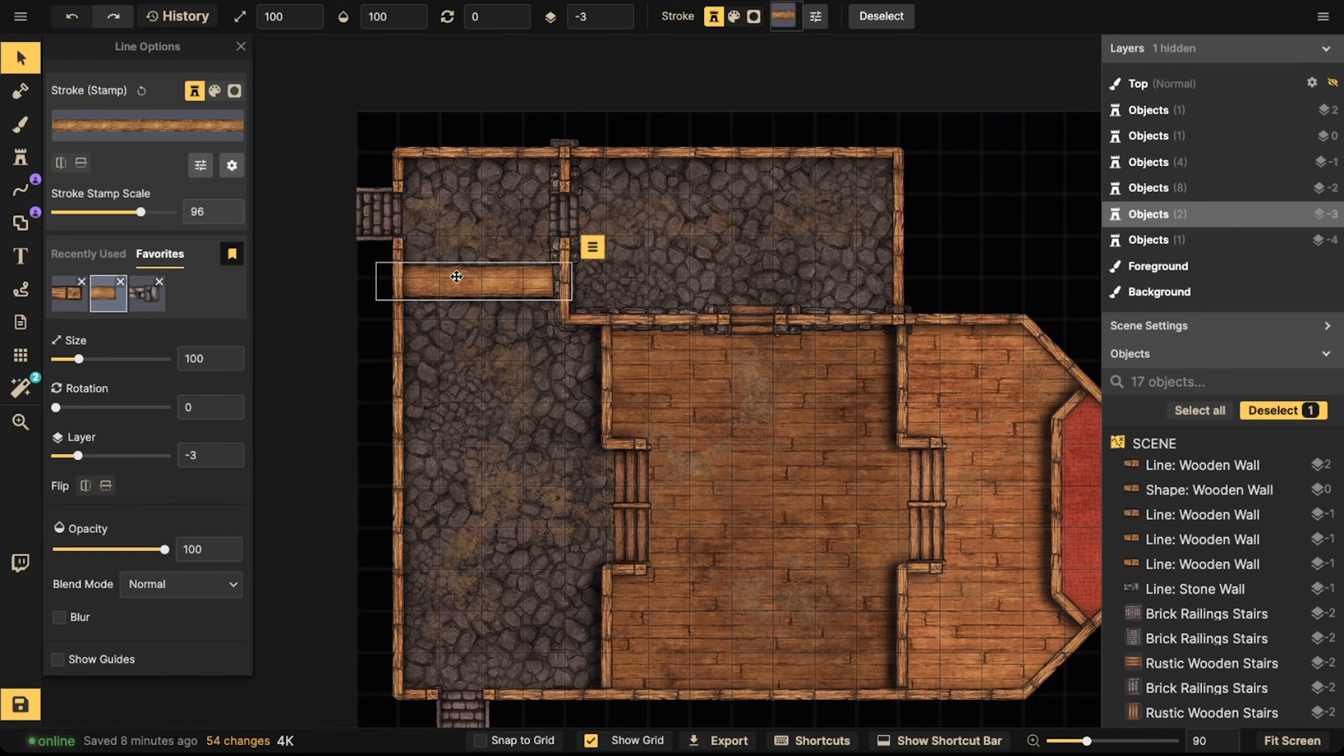
Enable the Stone Wall stroke on the Clip Mask shape that outlines the building
left_click(468, 538)
scroll(1162, 648, "down", 1)
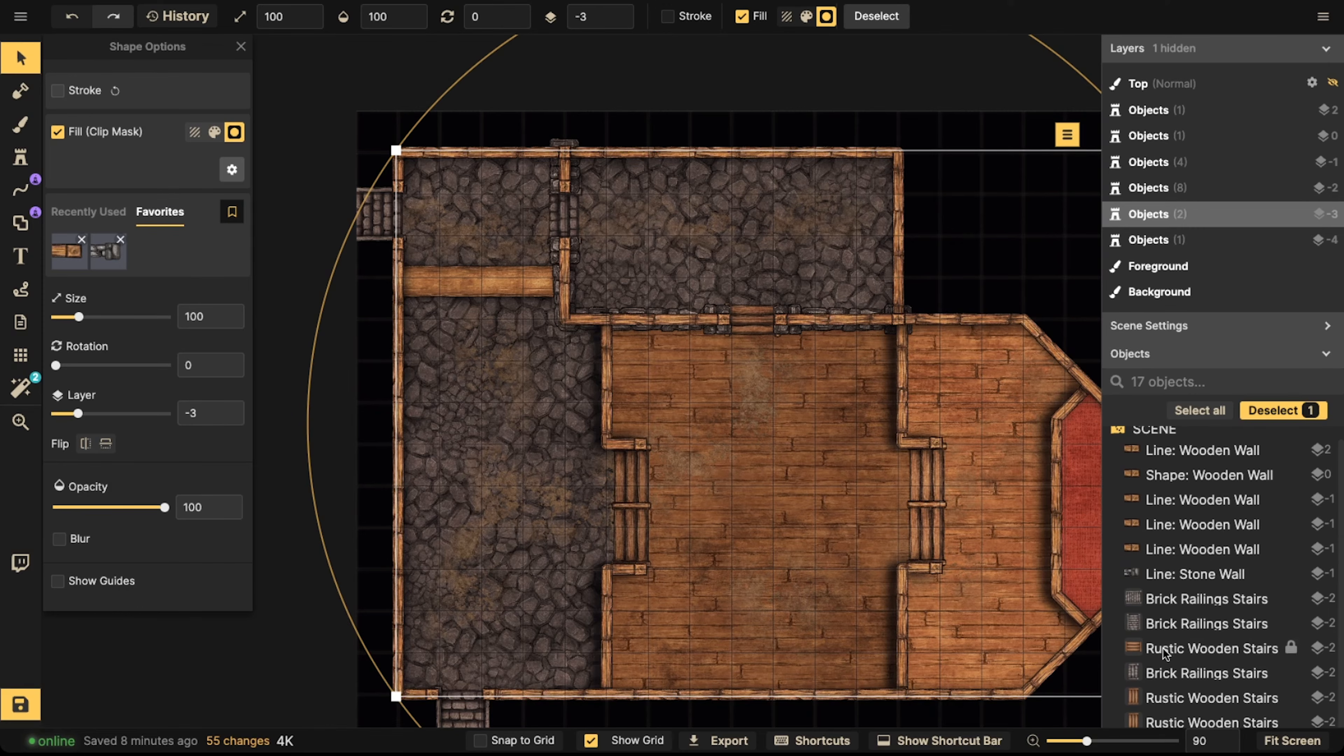
scroll(1162, 647, "down", 4)
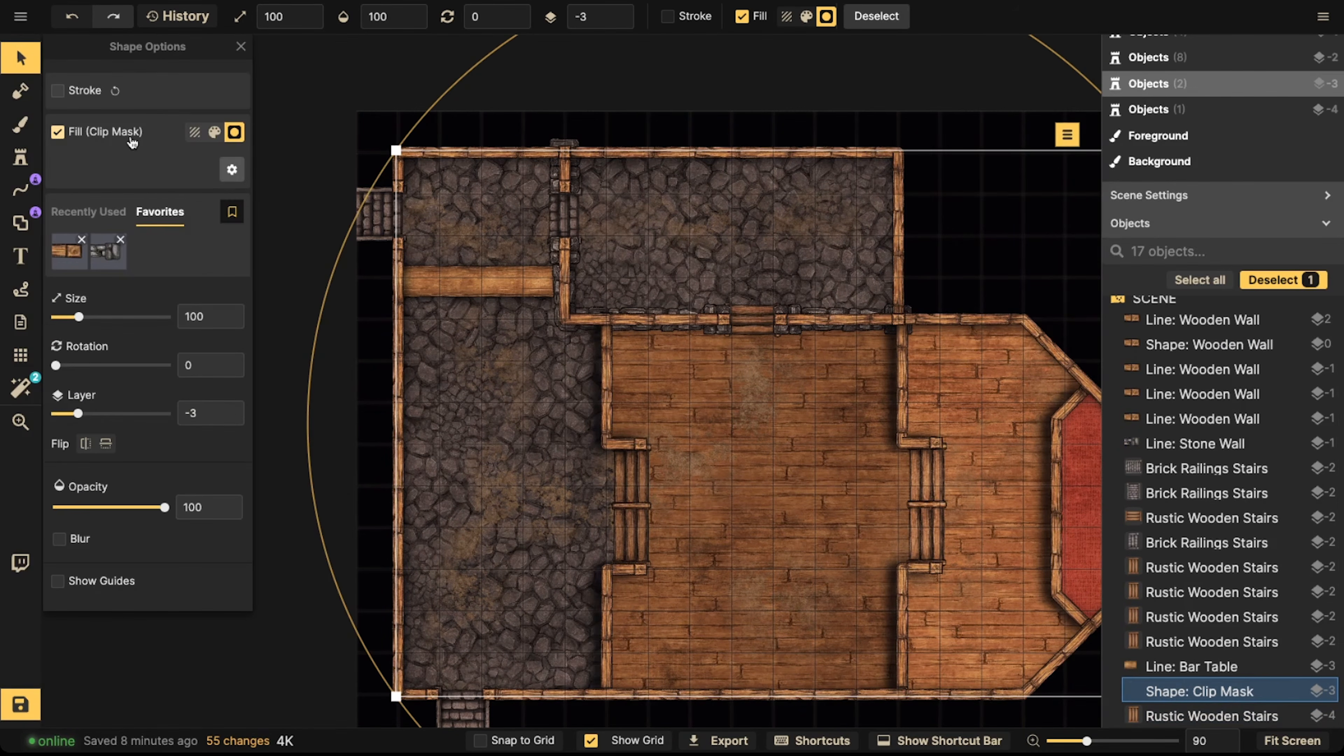
left_click(57, 90)
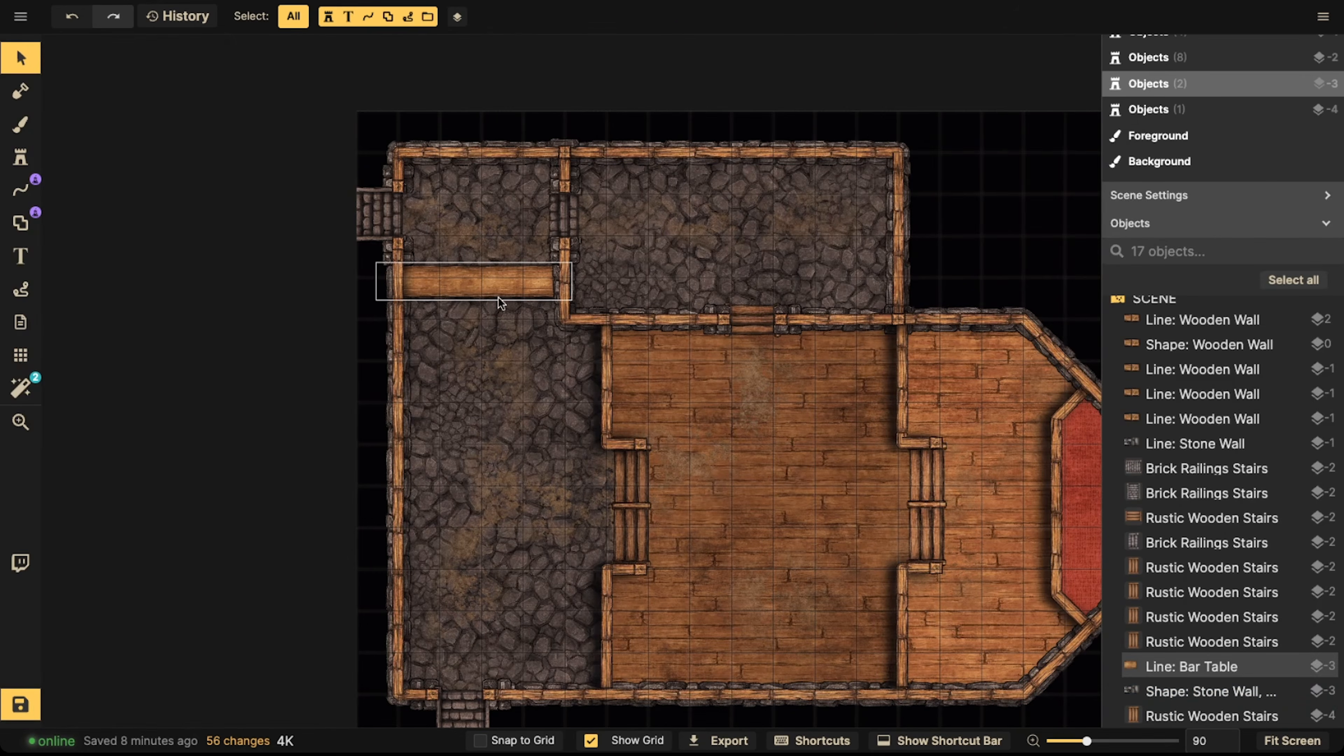
Duplicate the bar table twice, placing one copy along the small room's north wall and one along the adjoining larger stone room's north wall
left_click(465, 291)
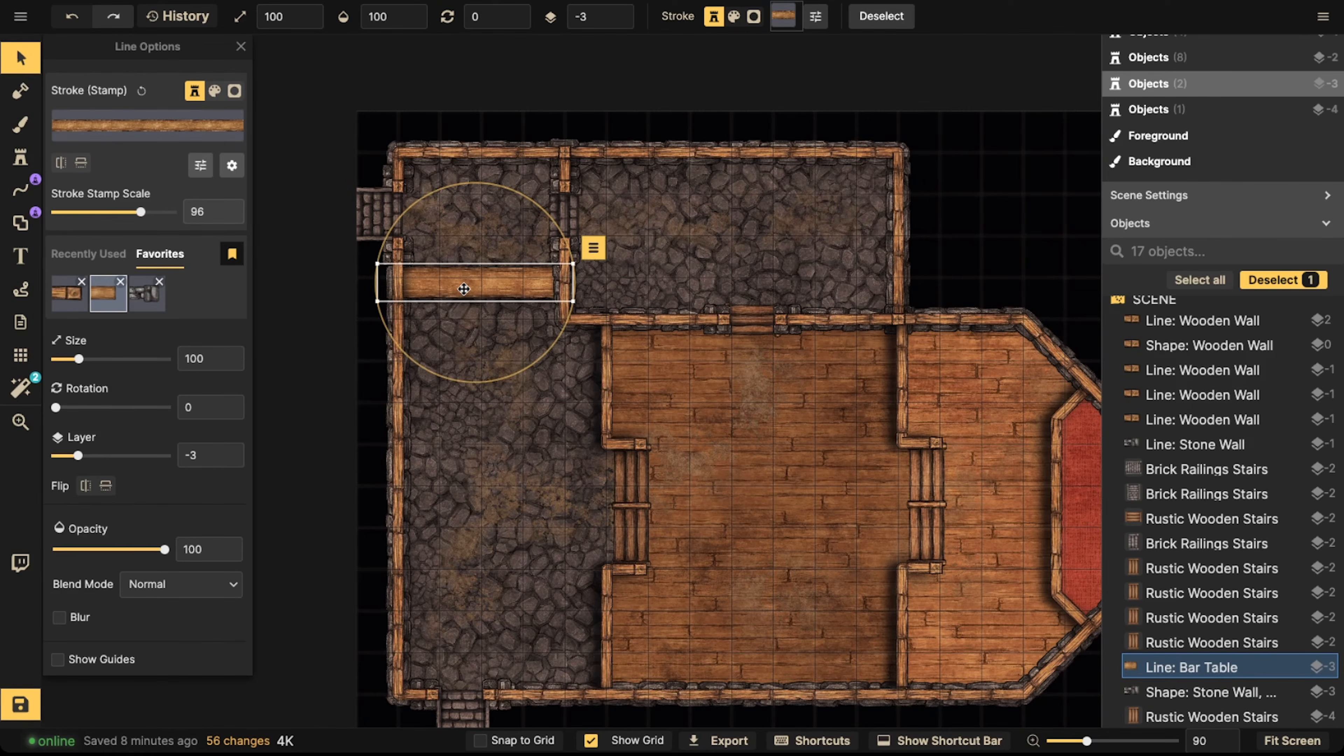
key("ctrl+d")
left_click_drag(464, 288, 478, 172)
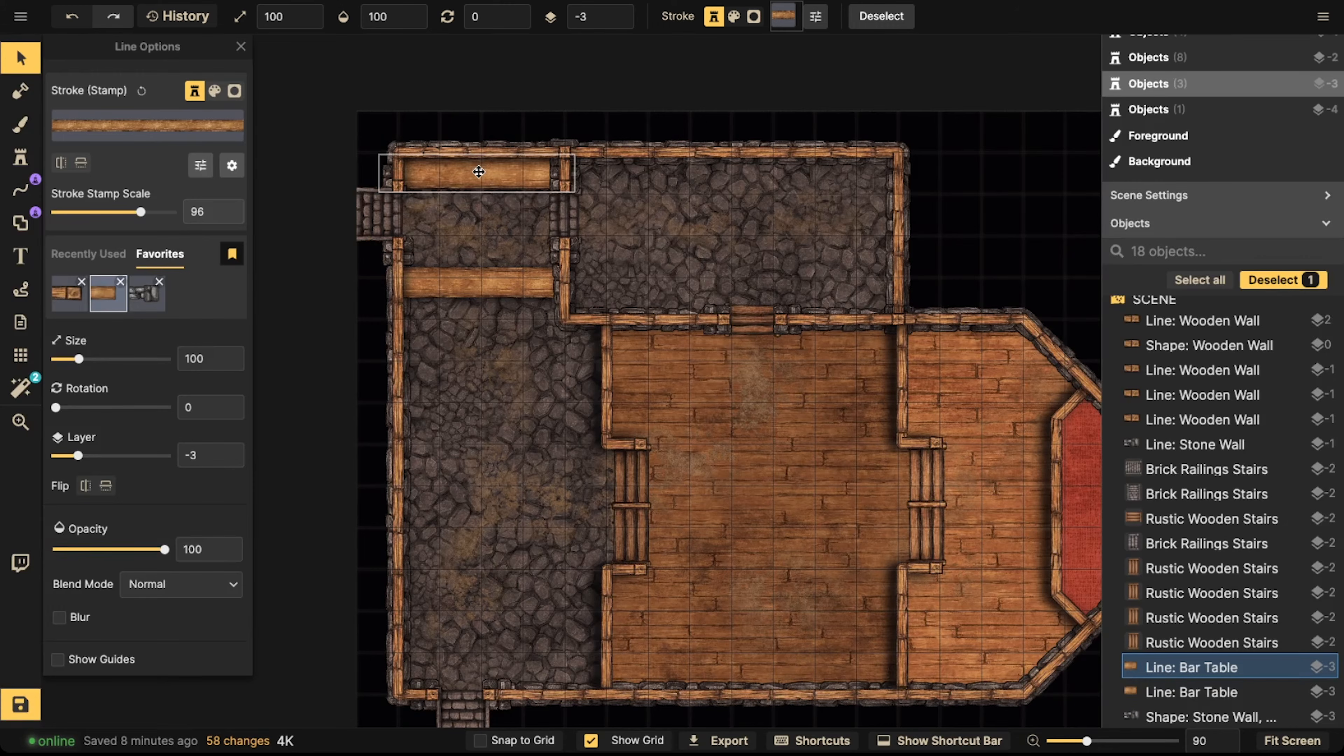
key("ctrl+v")
mouse_move(743, 179)
left_mouse_down()
mouse_move(719, 175)
mouse_move(737, 176)
left_mouse_up()
left_click(846, 133)
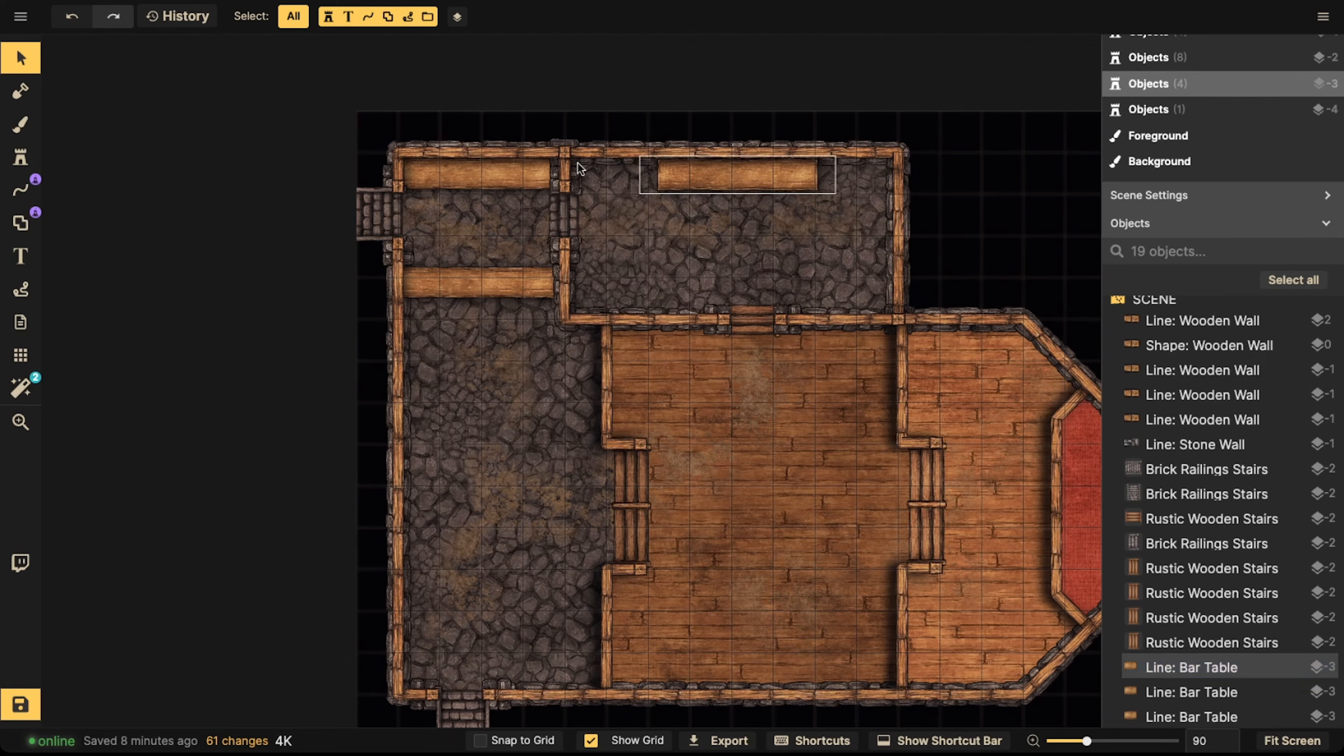
Place a Fireplace Lit stamp rotated 90 degrees against the northern stone room's east wall and set it to layer -2
left_click(15, 166)
scroll(161, 332, "down", 5)
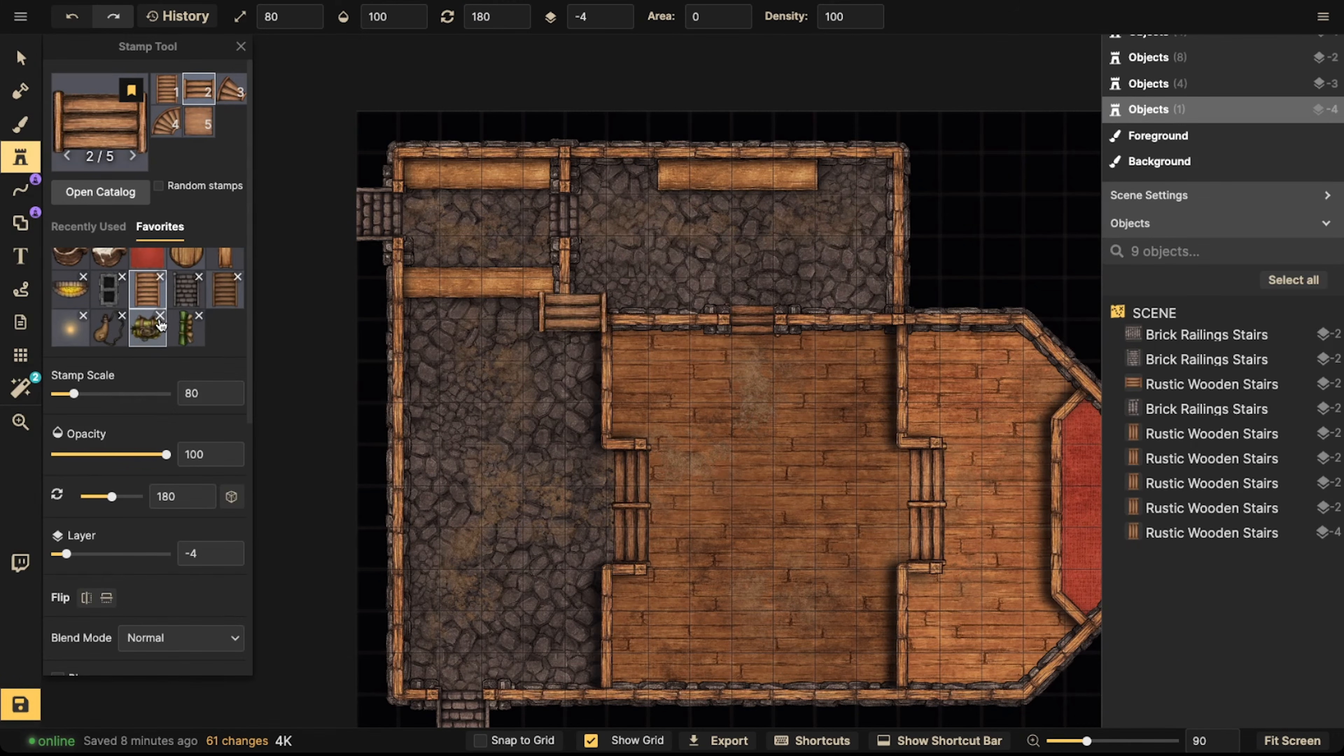
left_click(70, 288)
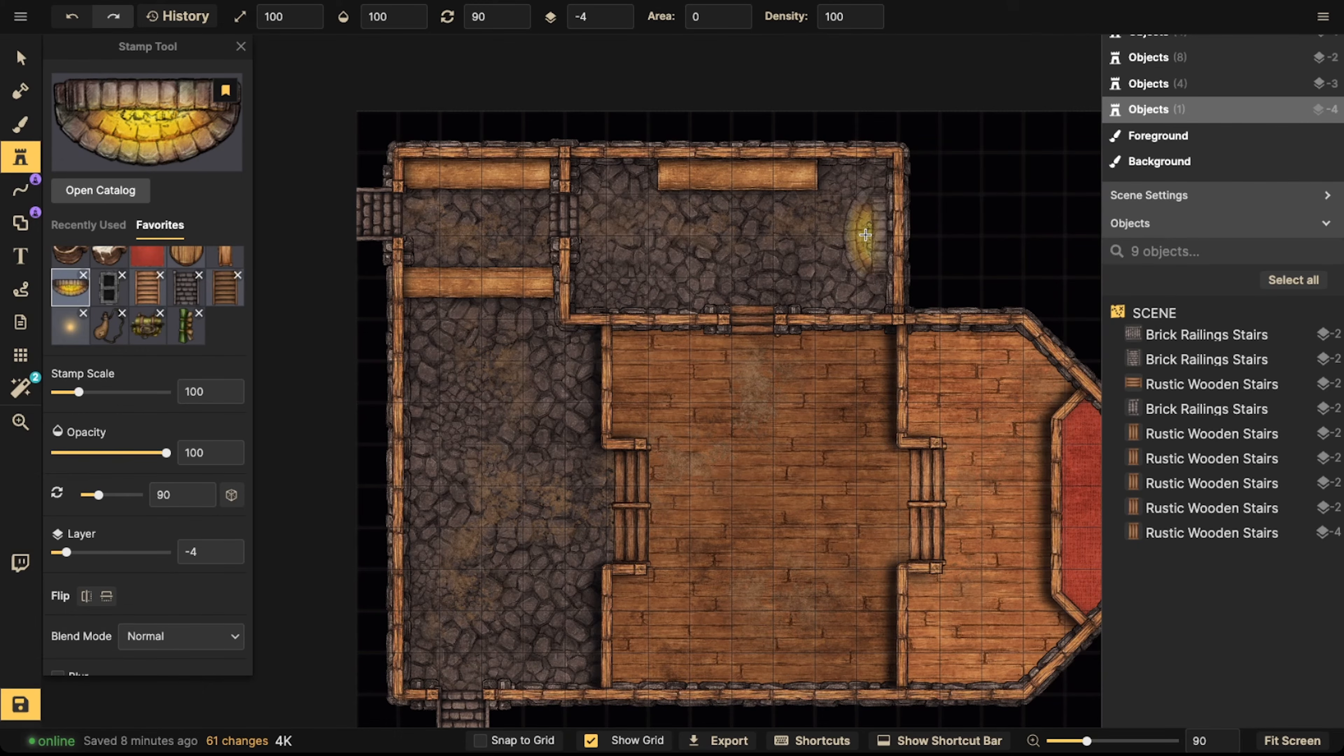
left_click(865, 235)
key("v")
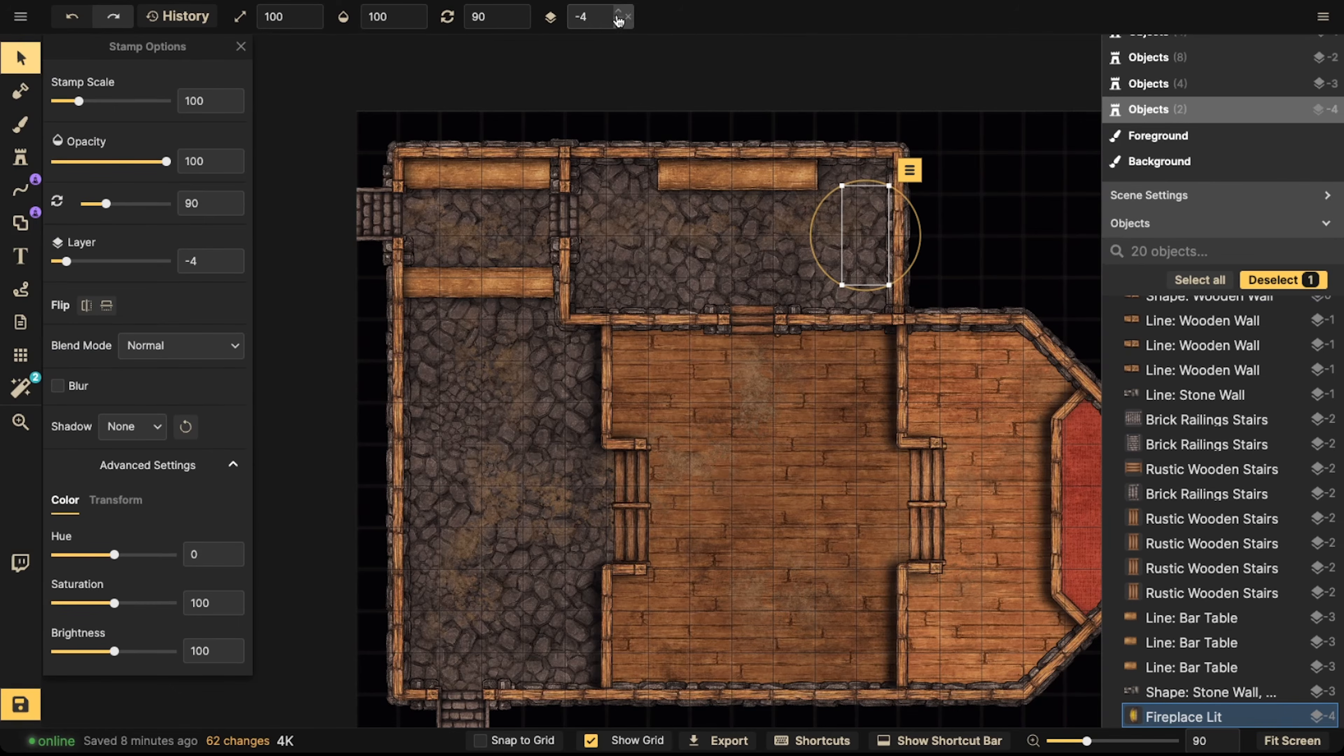
left_click(617, 12)
left_click(617, 11)
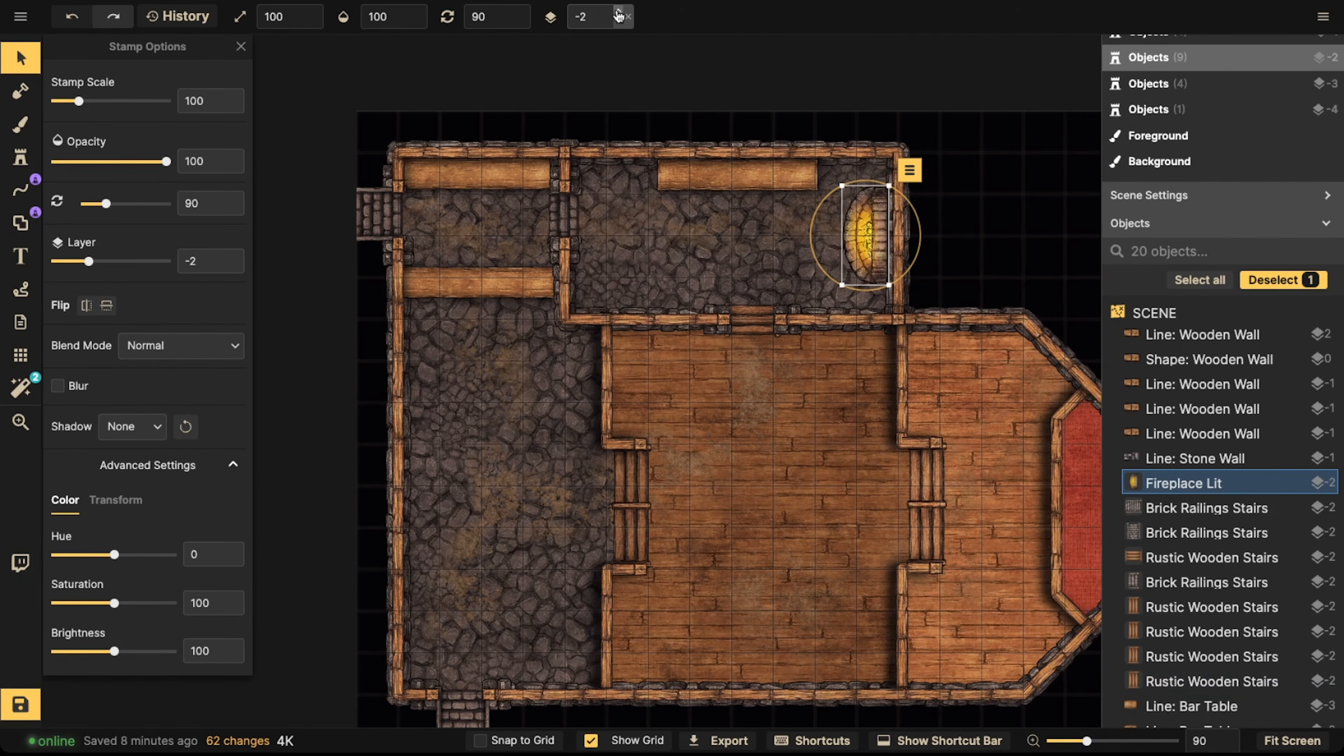
Stamp a Moonlit Chimney on the east wall directly behind the fireplace
left_click(16, 160)
scroll(159, 286, "down", 5)
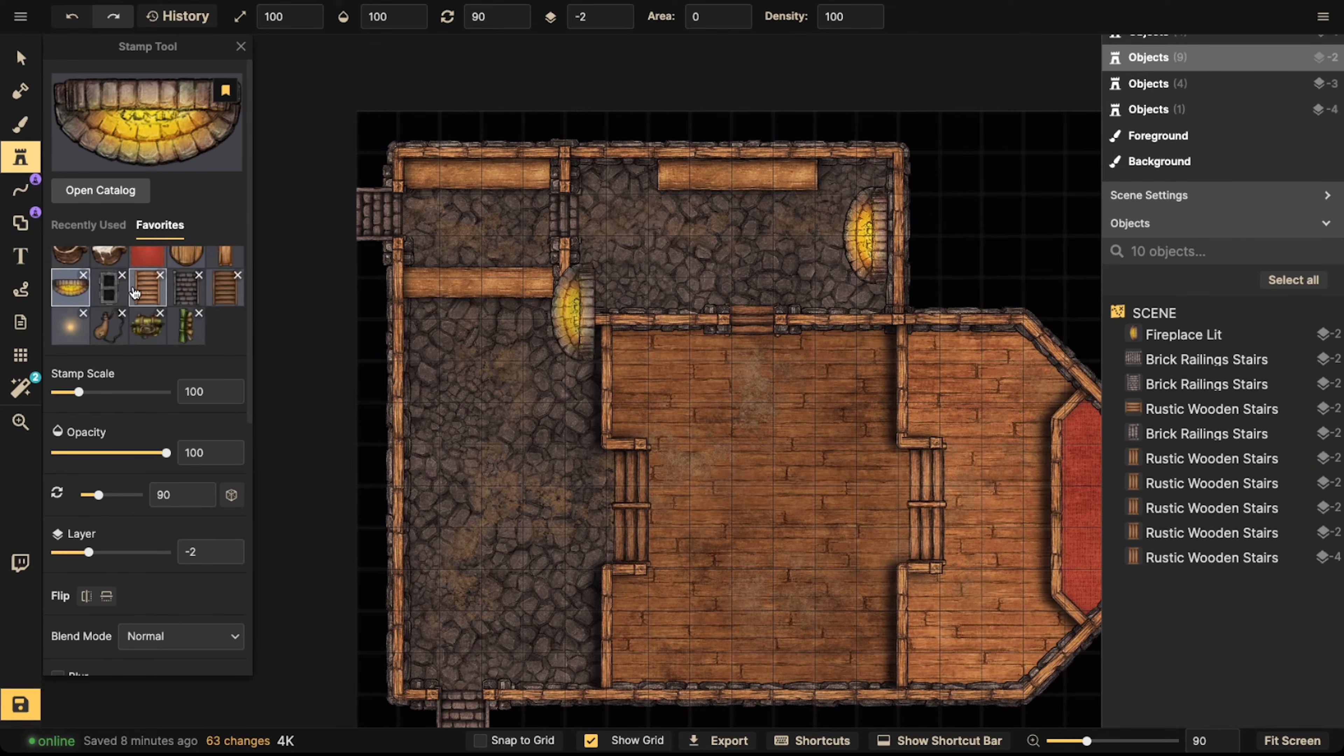
left_click(109, 288)
middle_click_drag(915, 240, 678, 335)
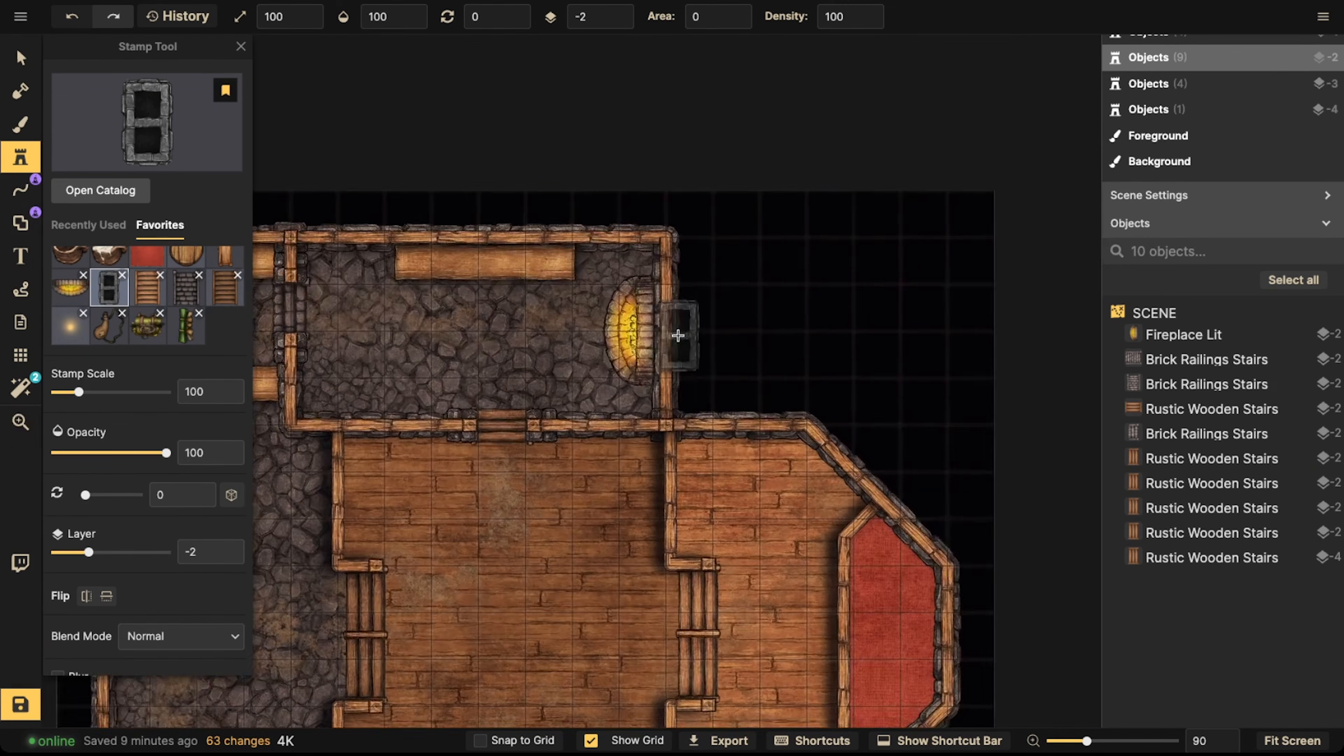
scroll(672, 334, "up", 5)
left_click(572, 313)
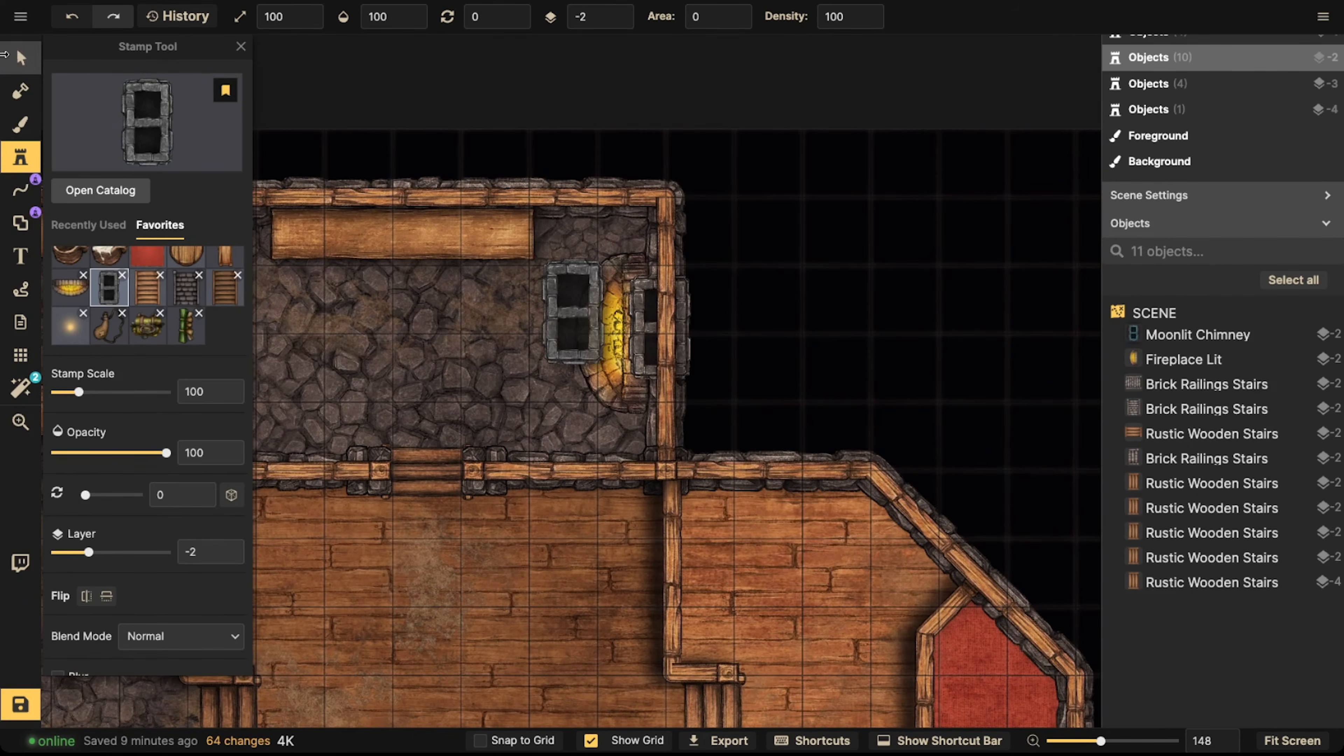
Raise the Moonlit Chimney to layer 1 and align it over the wall behind the fireplace
left_click(10, 56)
left_click(617, 11)
left_click(617, 11)
left_click(617, 12)
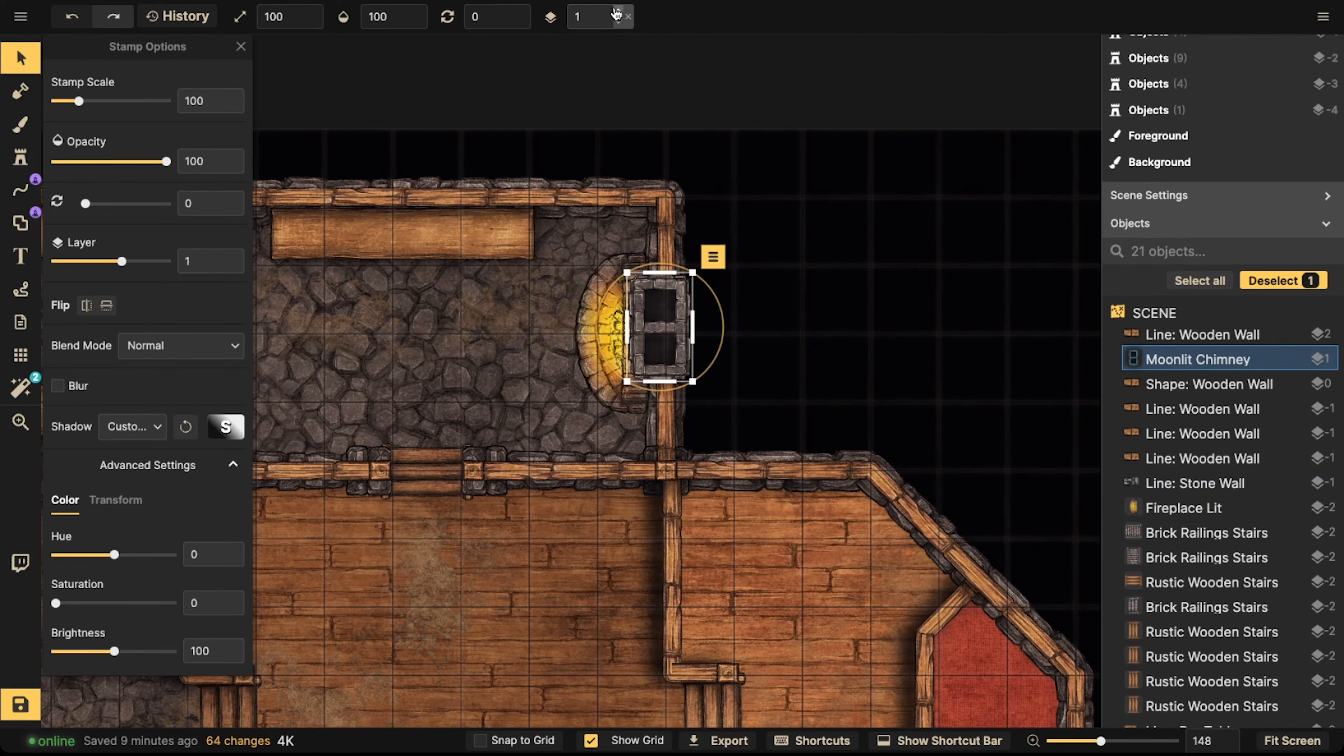
left_click_drag(649, 345, 653, 350)
left_click(484, 333)
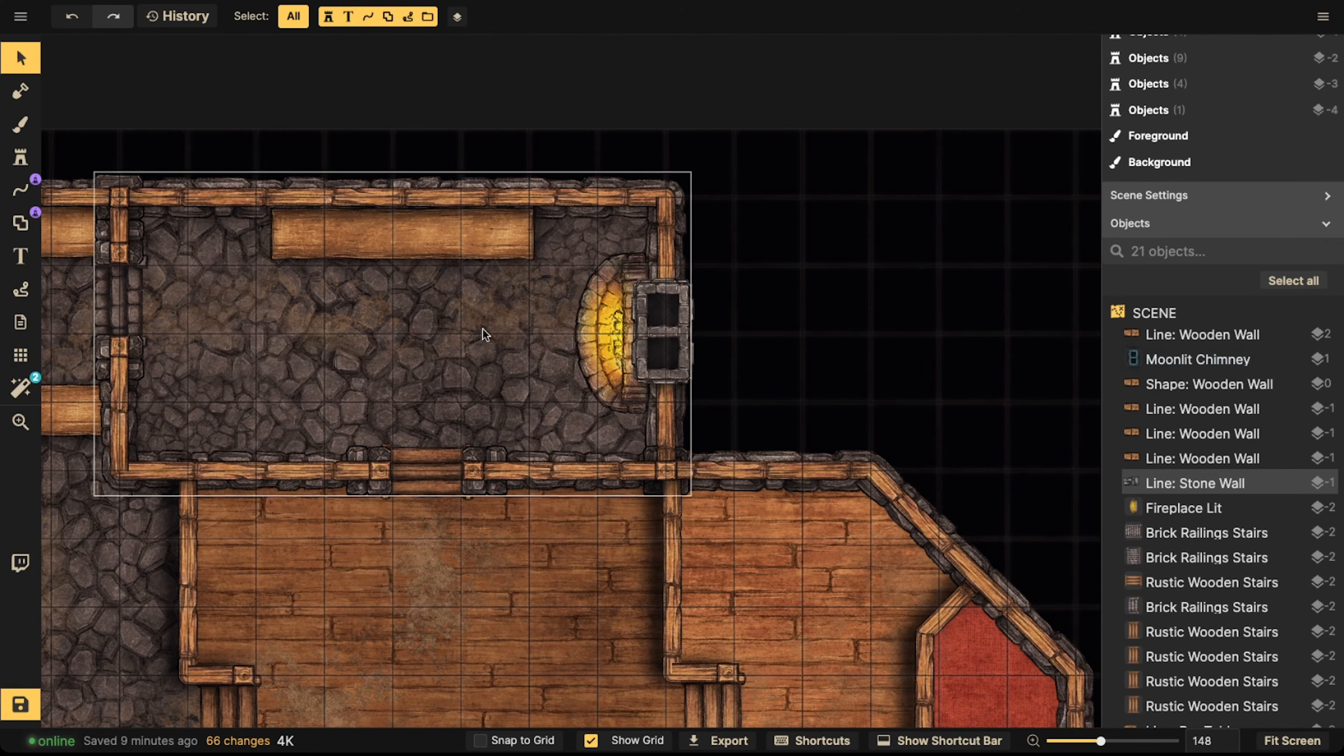
Copy the fireplace and chimney together, rotate the copy 180 degrees and place it against the large stone room's west wall
scroll(497, 331, "down", 1)
middle_click_drag(500, 331, 699, 280)
left_click(772, 284)
left_click(846, 286, "shift")
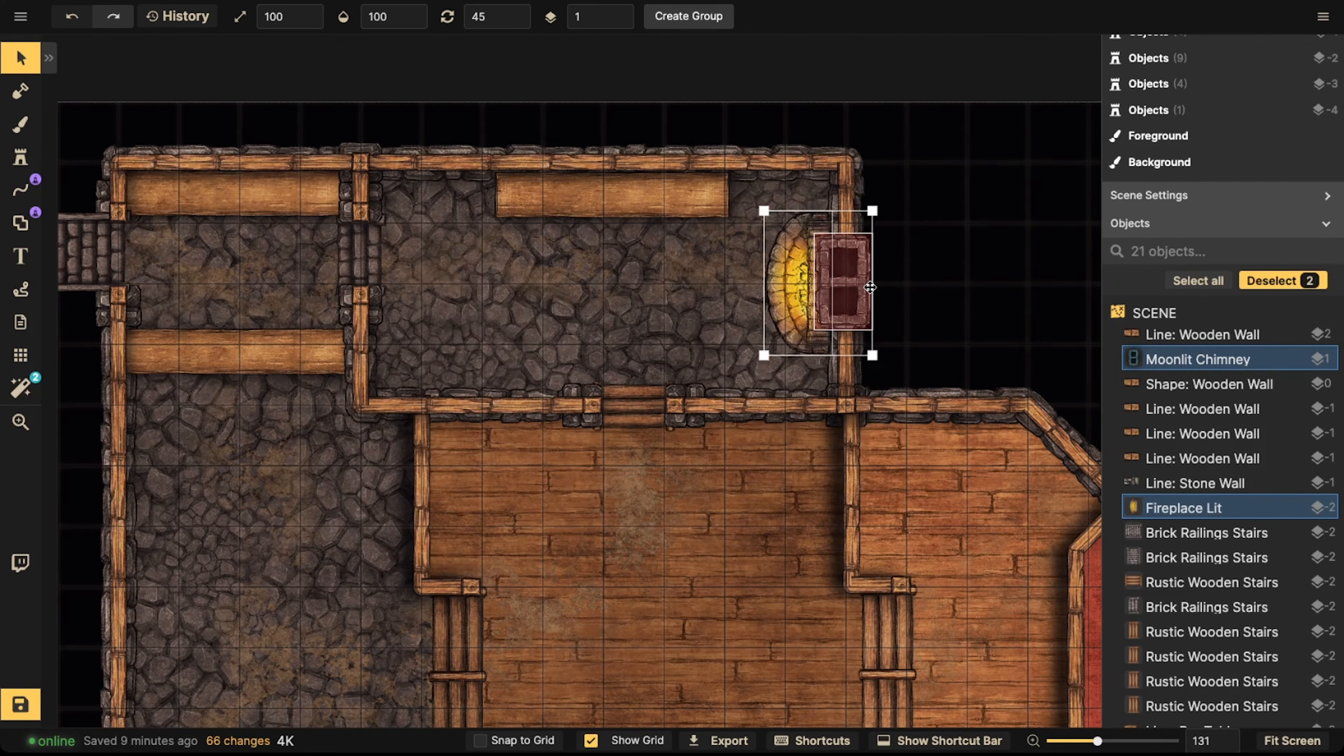
middle_click_drag(166, 525, 369, 347)
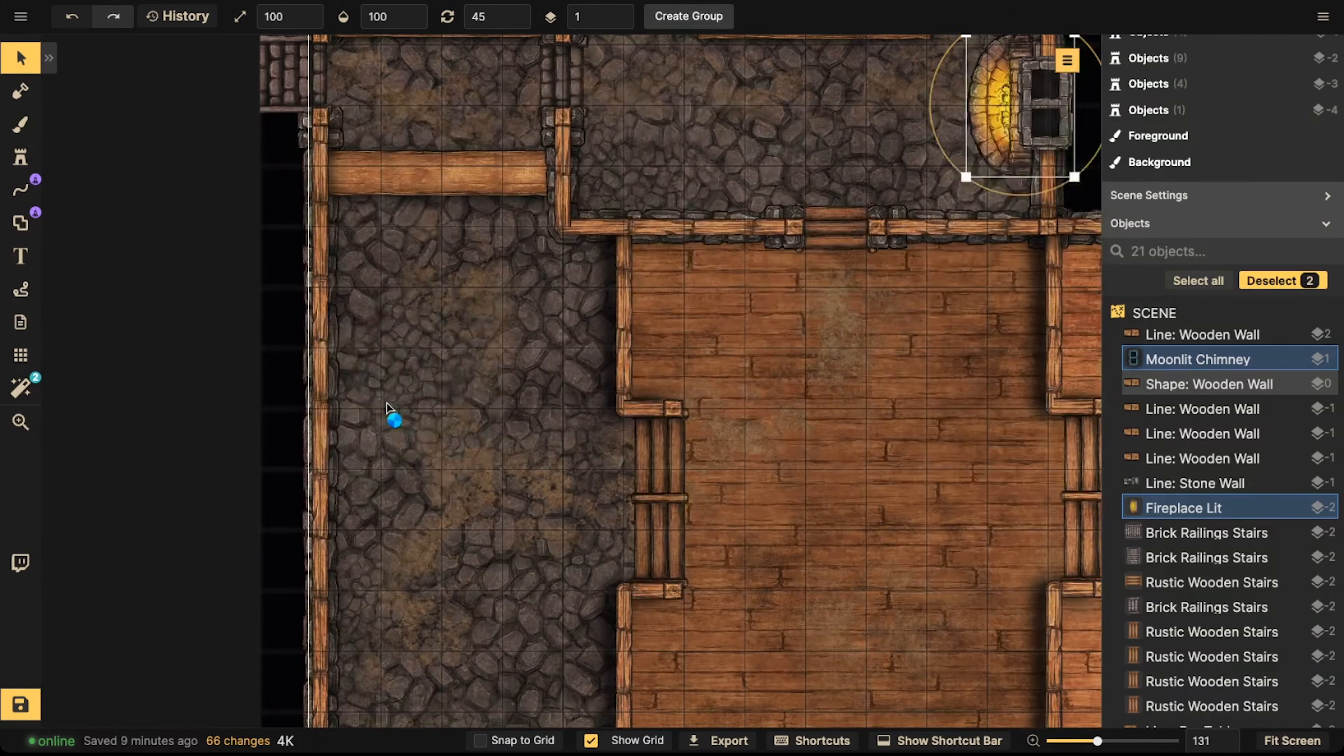
key("ctrl+v")
left_click_drag(382, 500, 424, 299)
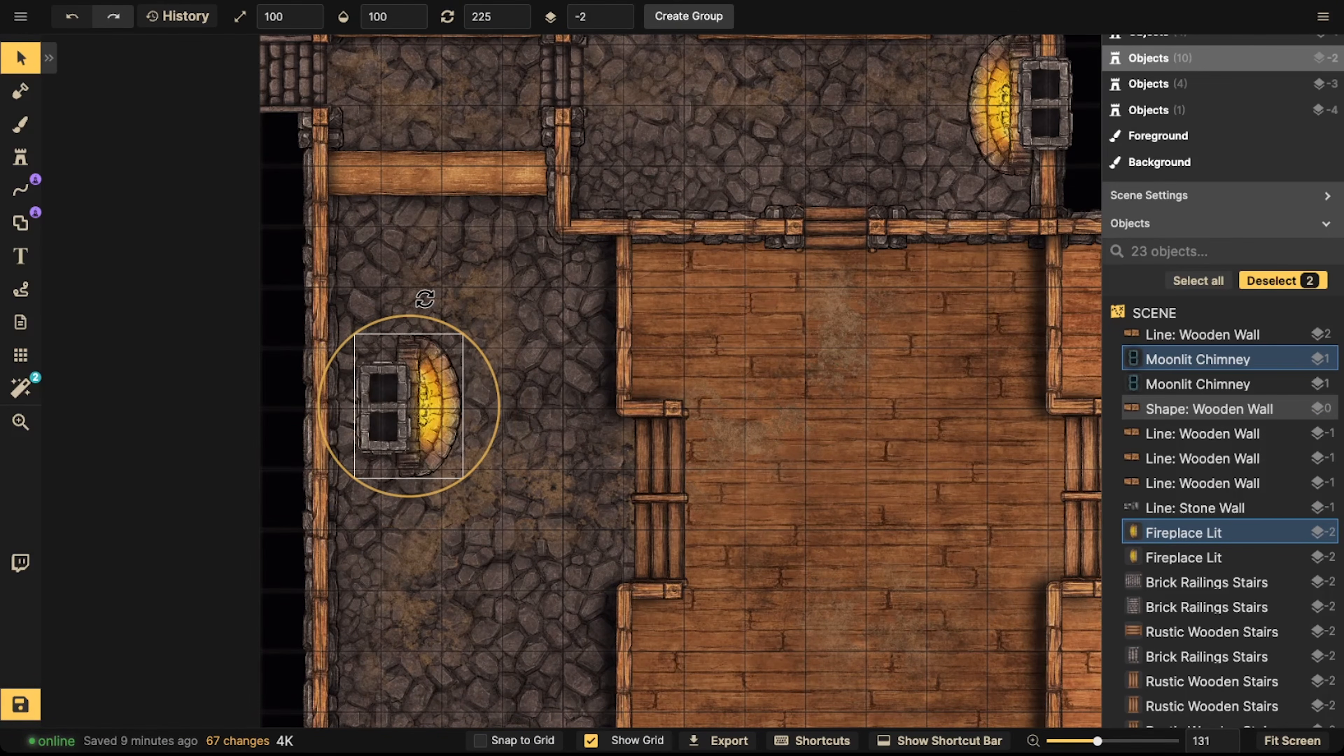
left_click_drag(414, 392, 352, 482)
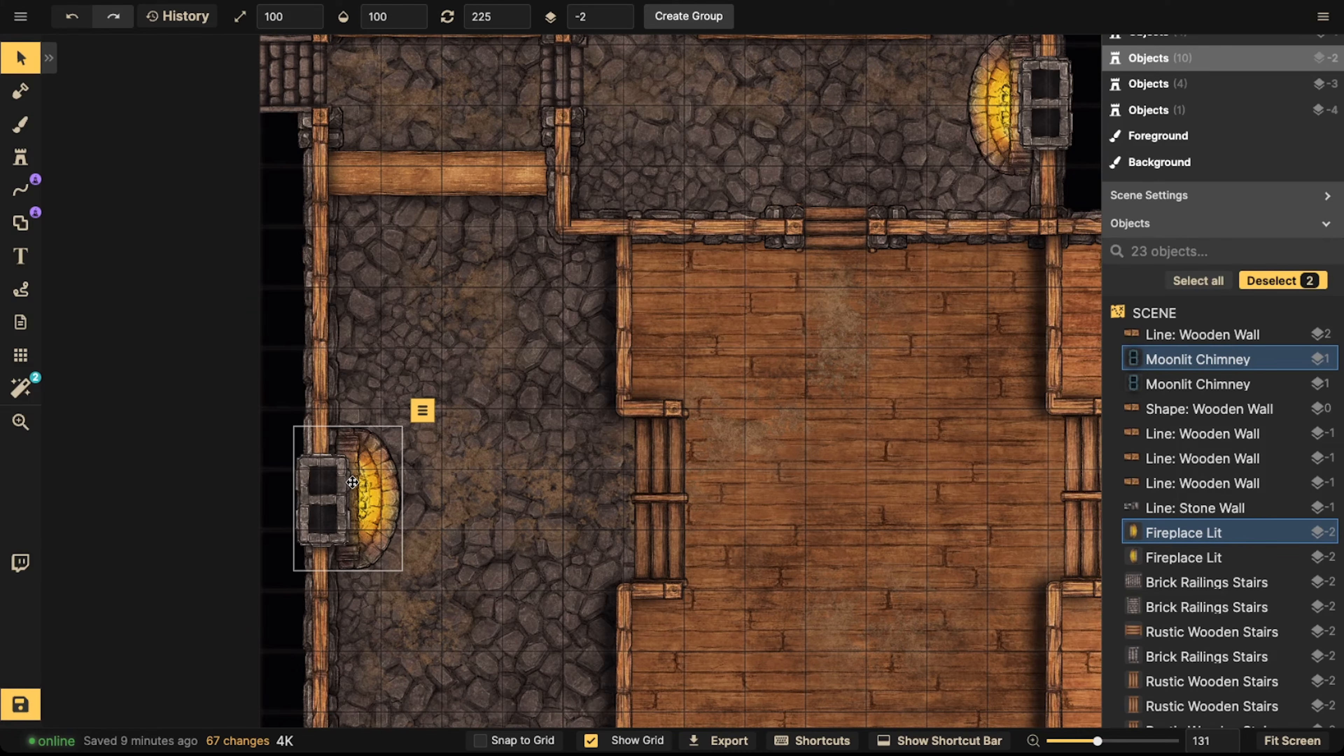
left_click(444, 406)
Shift the bar table in the northern fireplace room slightly to the west along the north wall
scroll(447, 397, "down", 1)
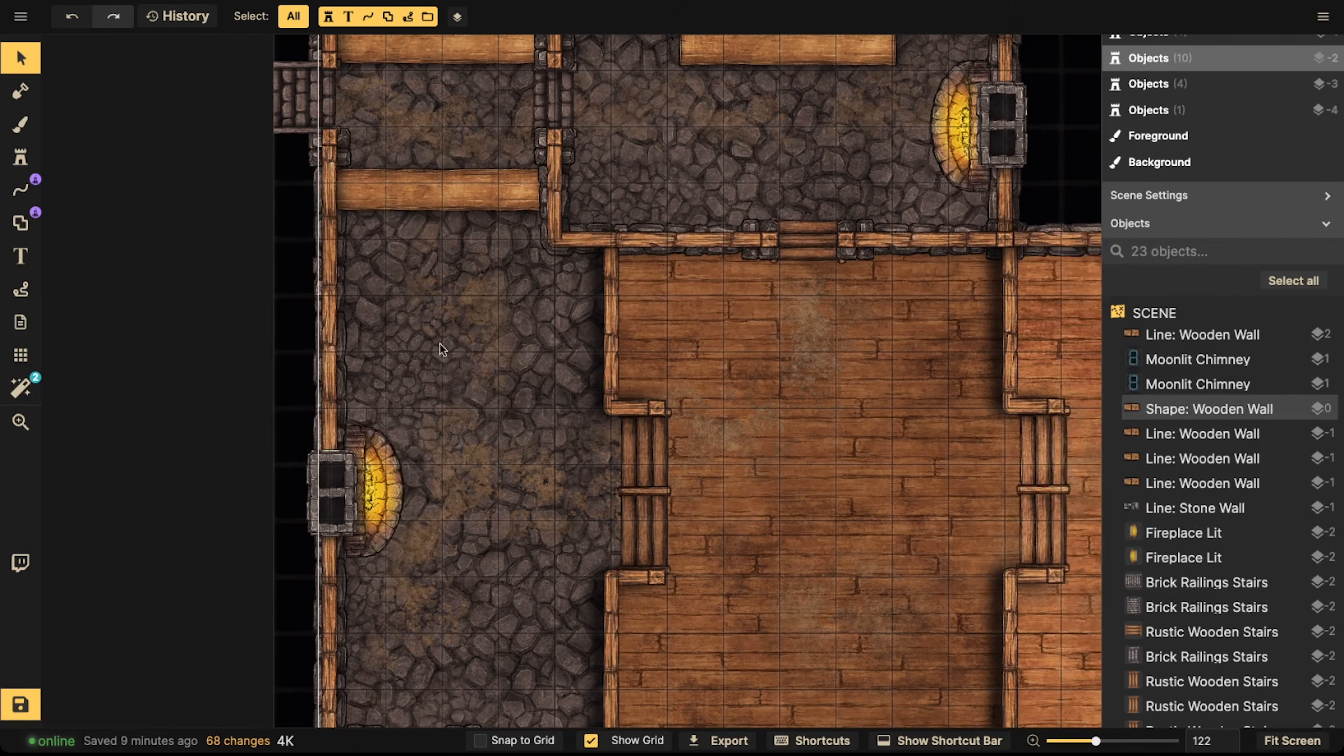
scroll(407, 339, "down", 1)
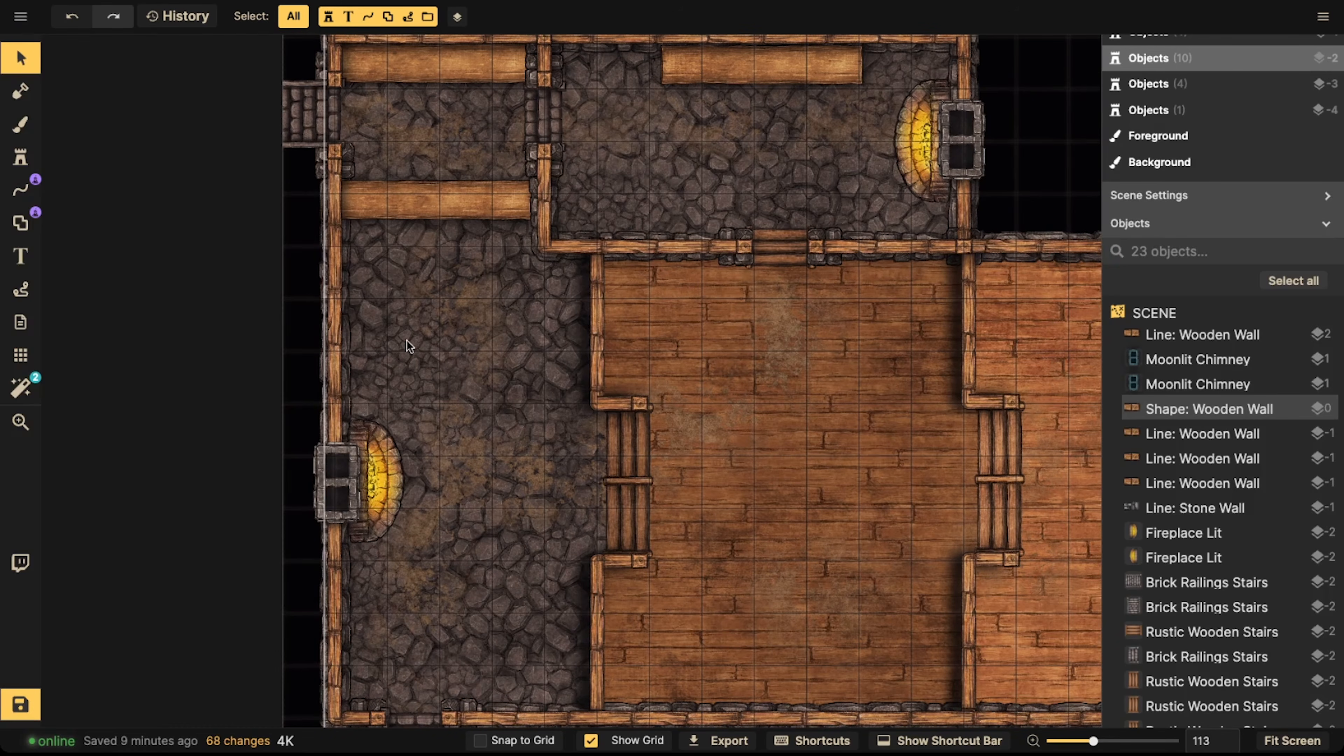
scroll(405, 367, "down", 1)
key("space")
left_click_drag(518, 350, 485, 403)
scroll(583, 409, "down", 3)
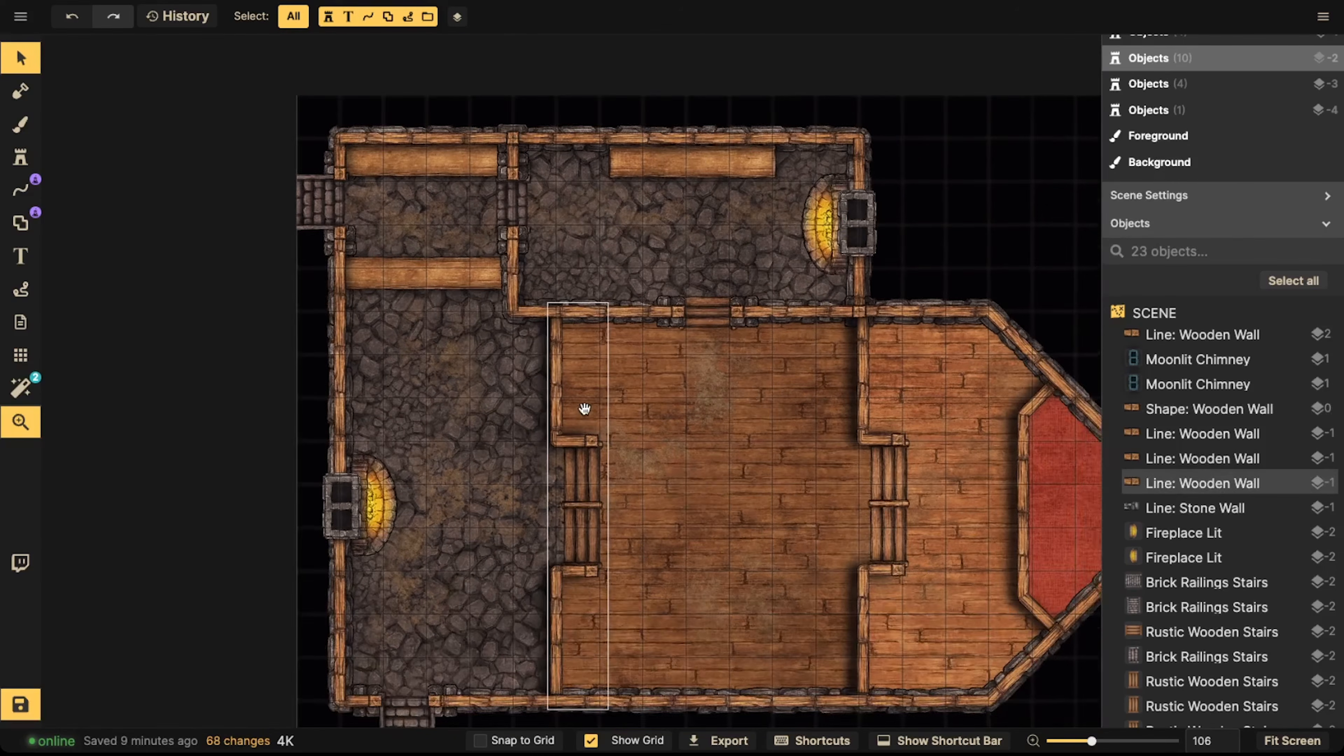
left_click_drag(608, 421, 571, 386)
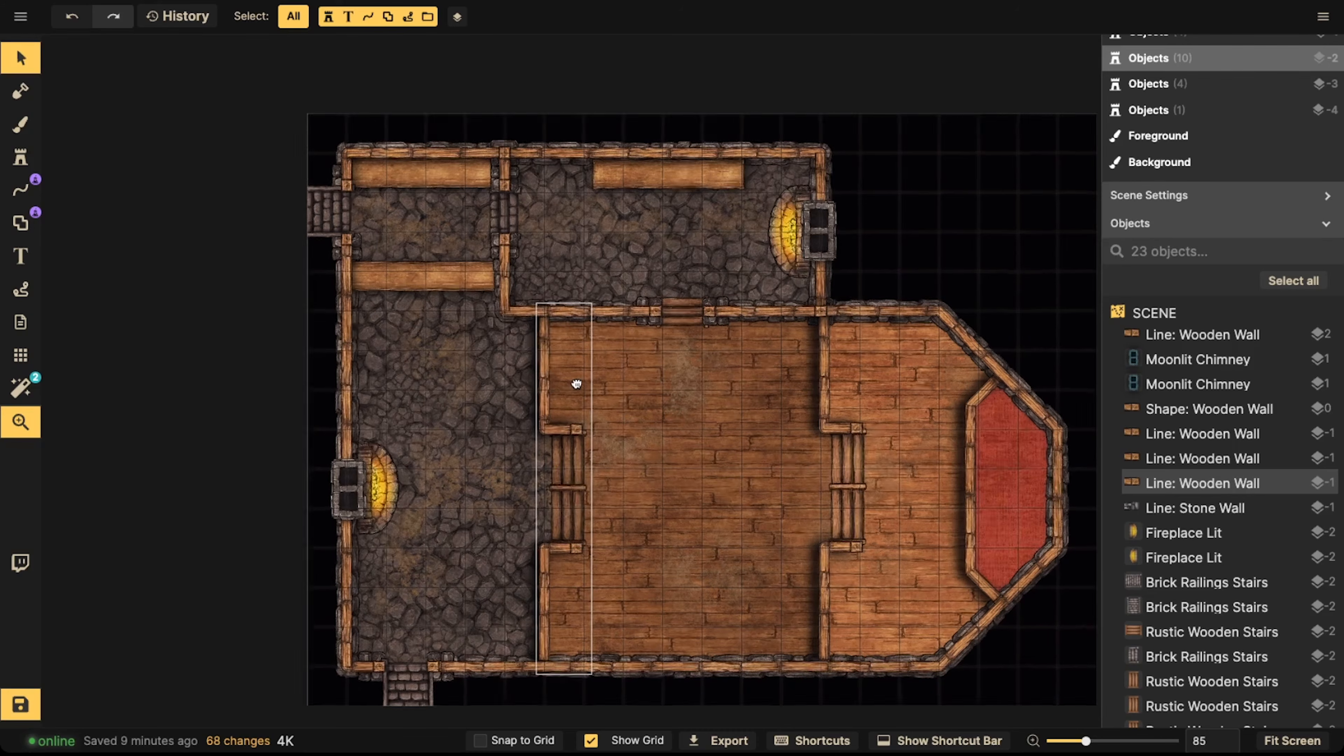
left_click(445, 289)
left_click(619, 176)
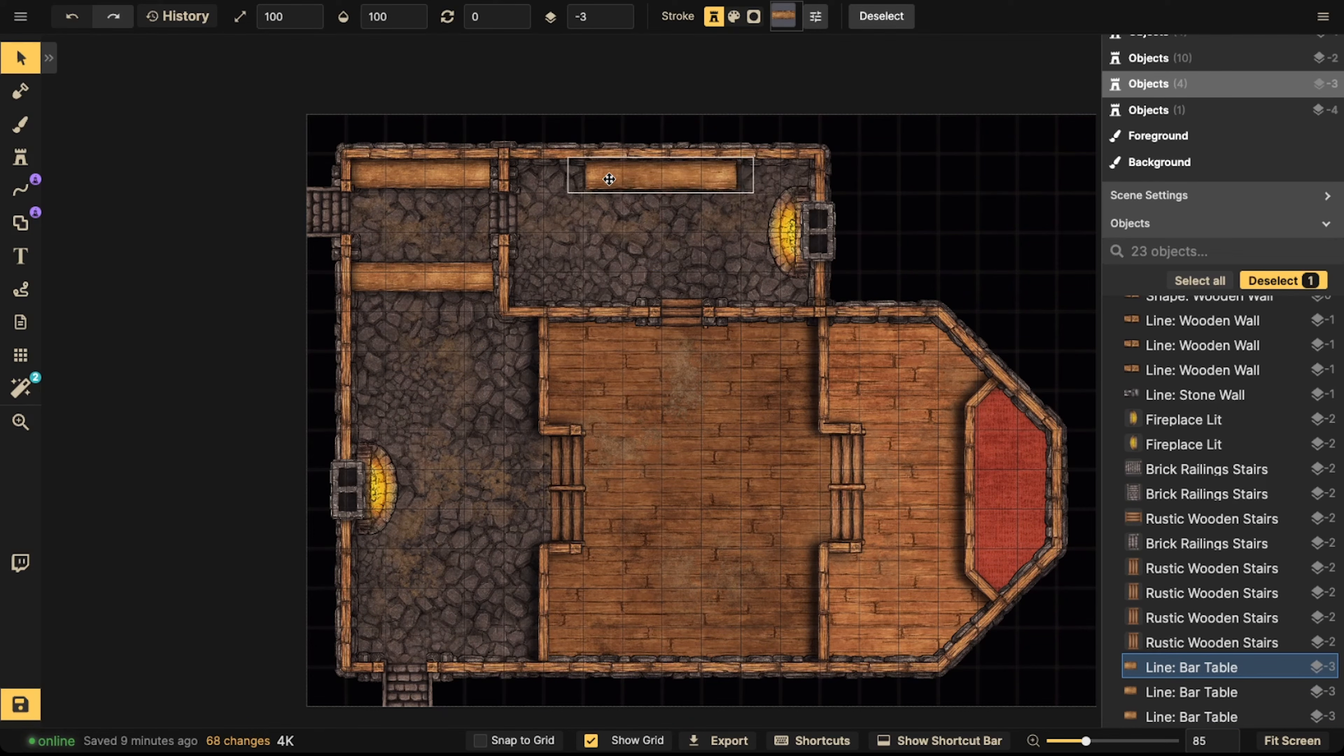
Place a Dresser stamp rotated 270 degrees against the north wall in the northern fireplace room's northwest corner
left_click(20, 157)
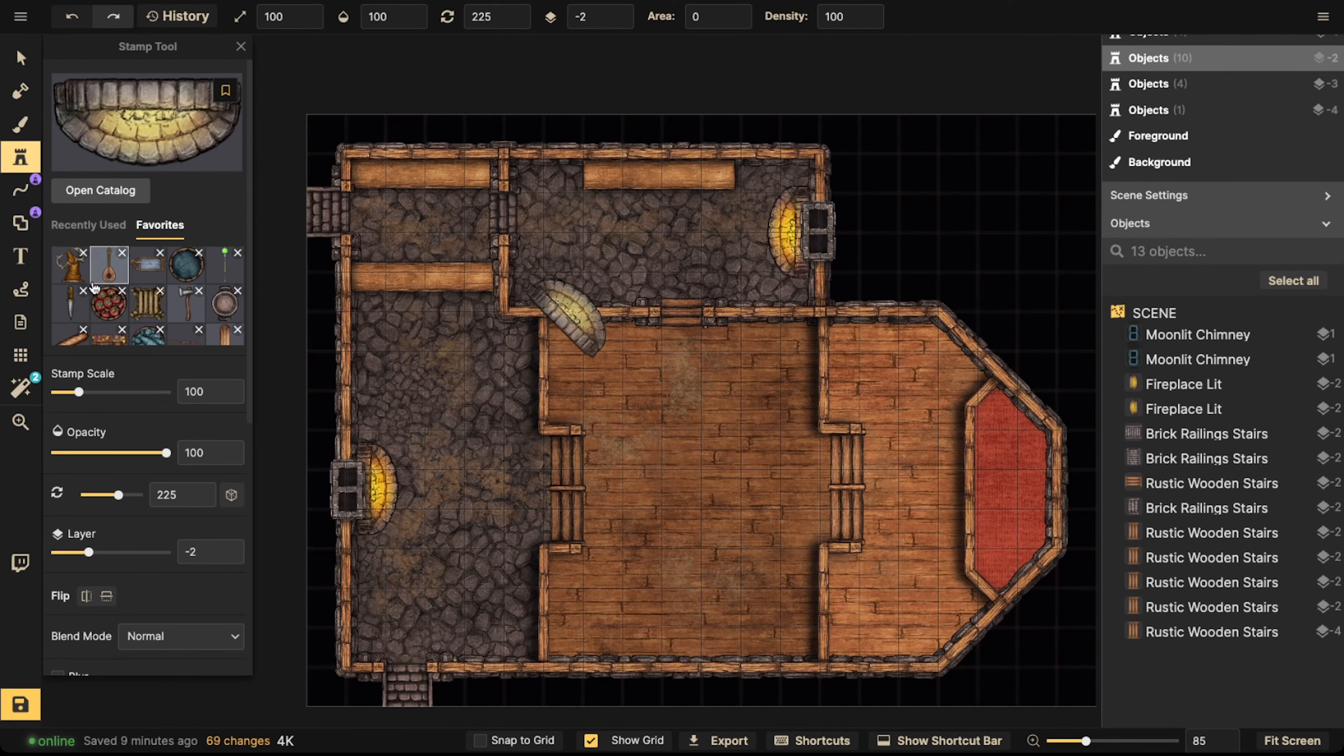
scroll(111, 276, "down", 2)
scroll(231, 334, "down", 3)
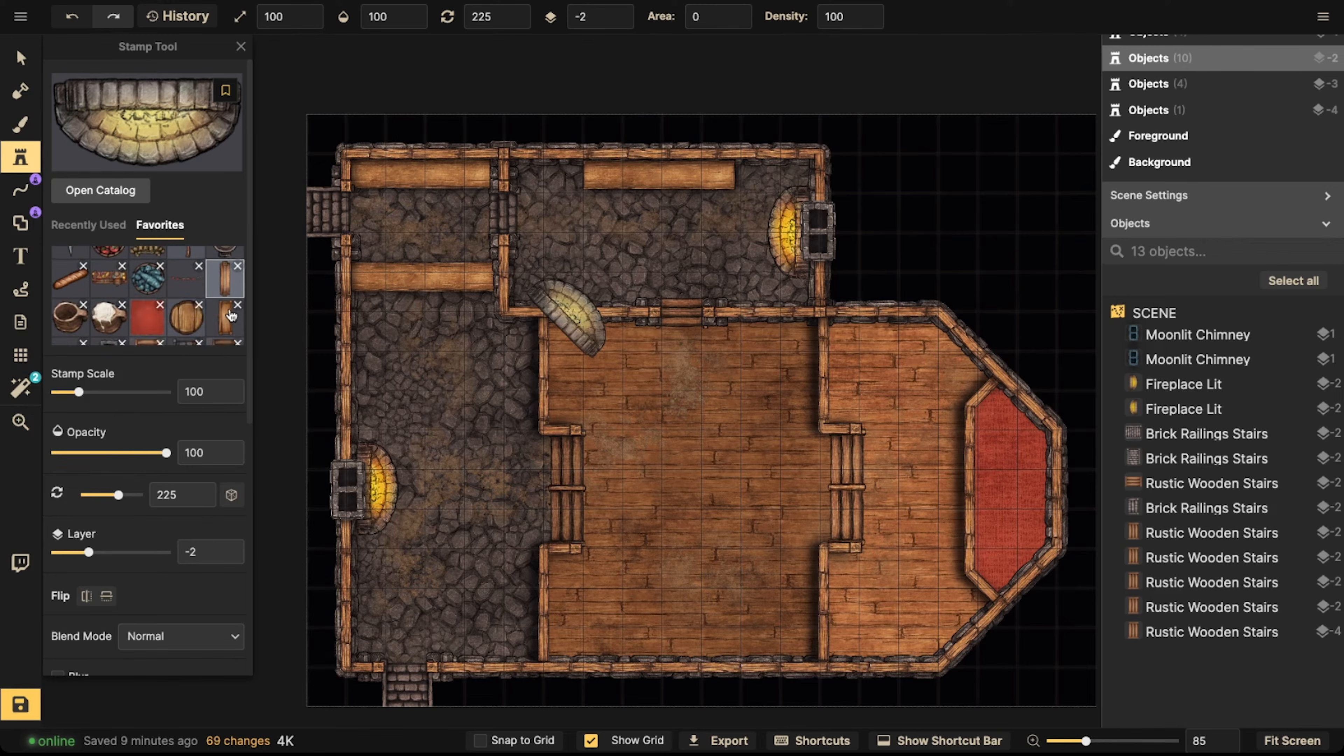
left_click(225, 259)
scroll(549, 179, "up", 2)
scroll(549, 179, "up", 1)
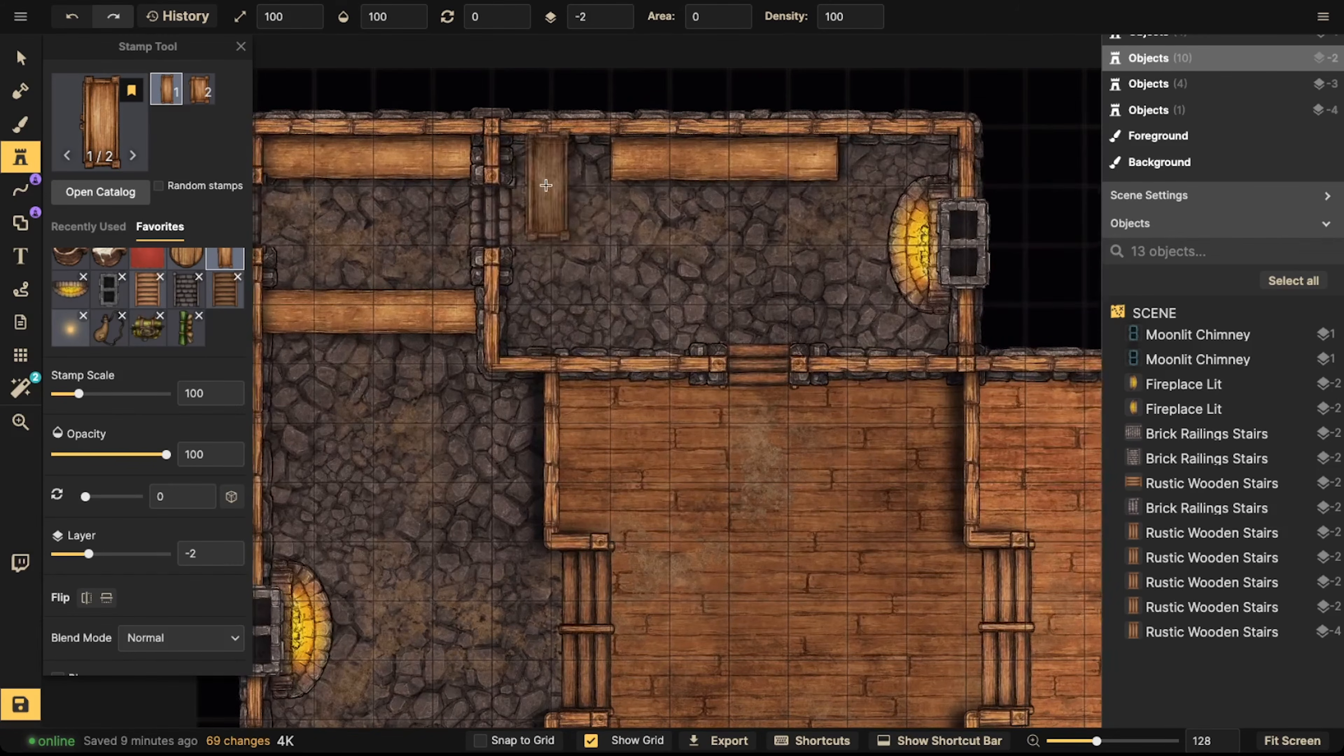
scroll(549, 180, "down", 6, "alt")
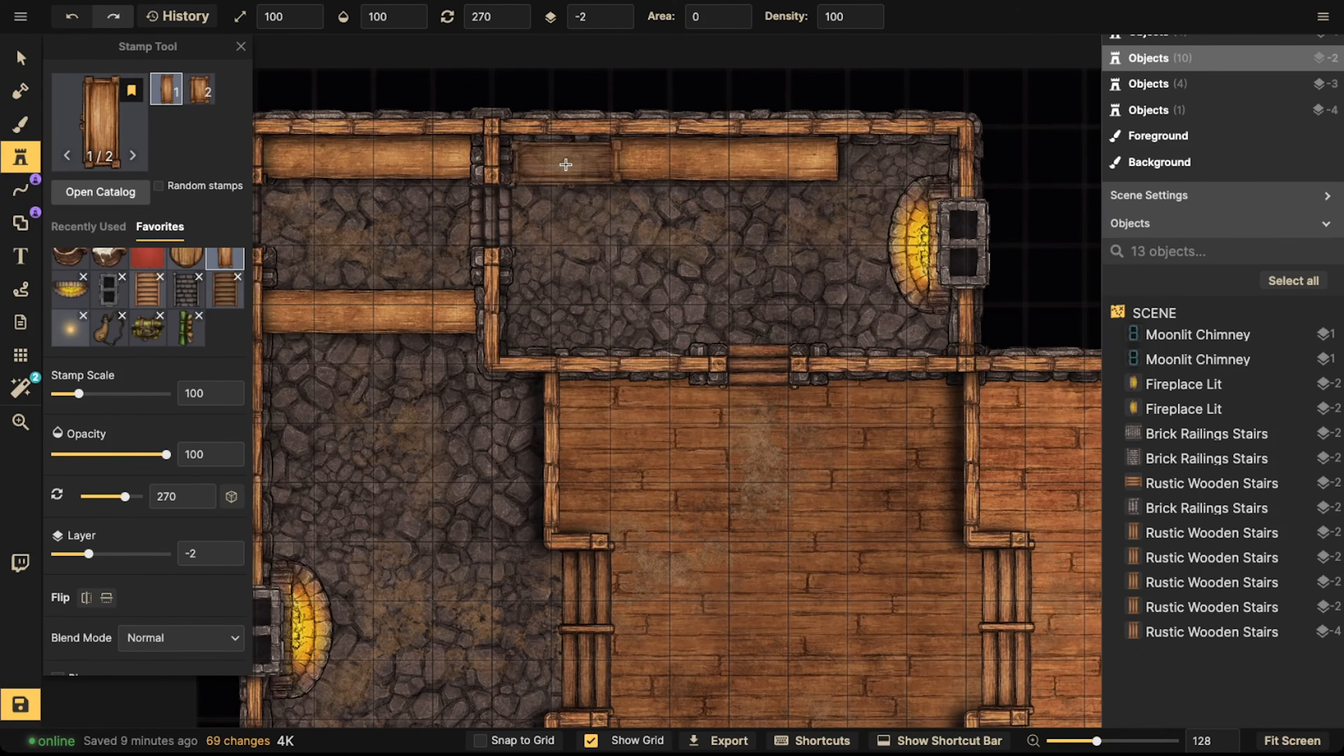
left_click(565, 165)
Set the Dresser to layer 0 and move the neighbouring bar table east, leaving a gap between them
left_click(15, 59)
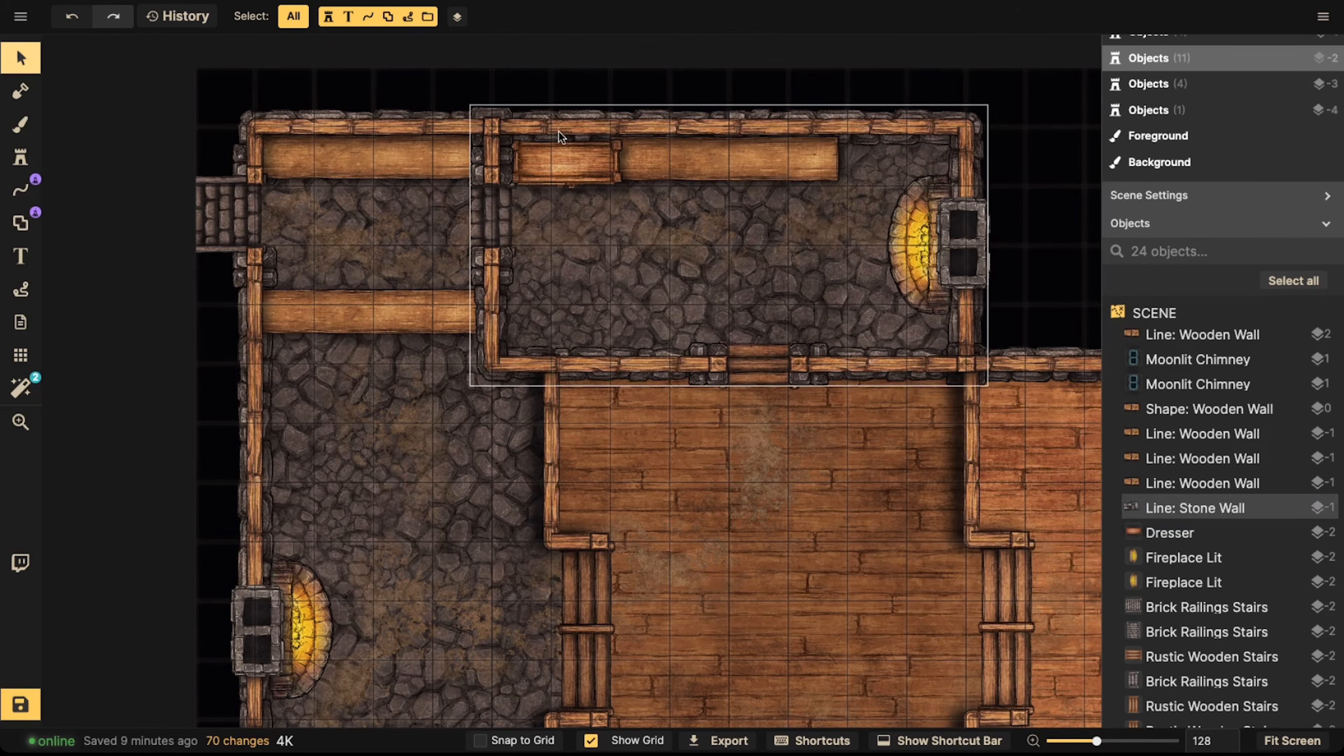
left_click(563, 158)
left_click(621, 20)
left_click(620, 22)
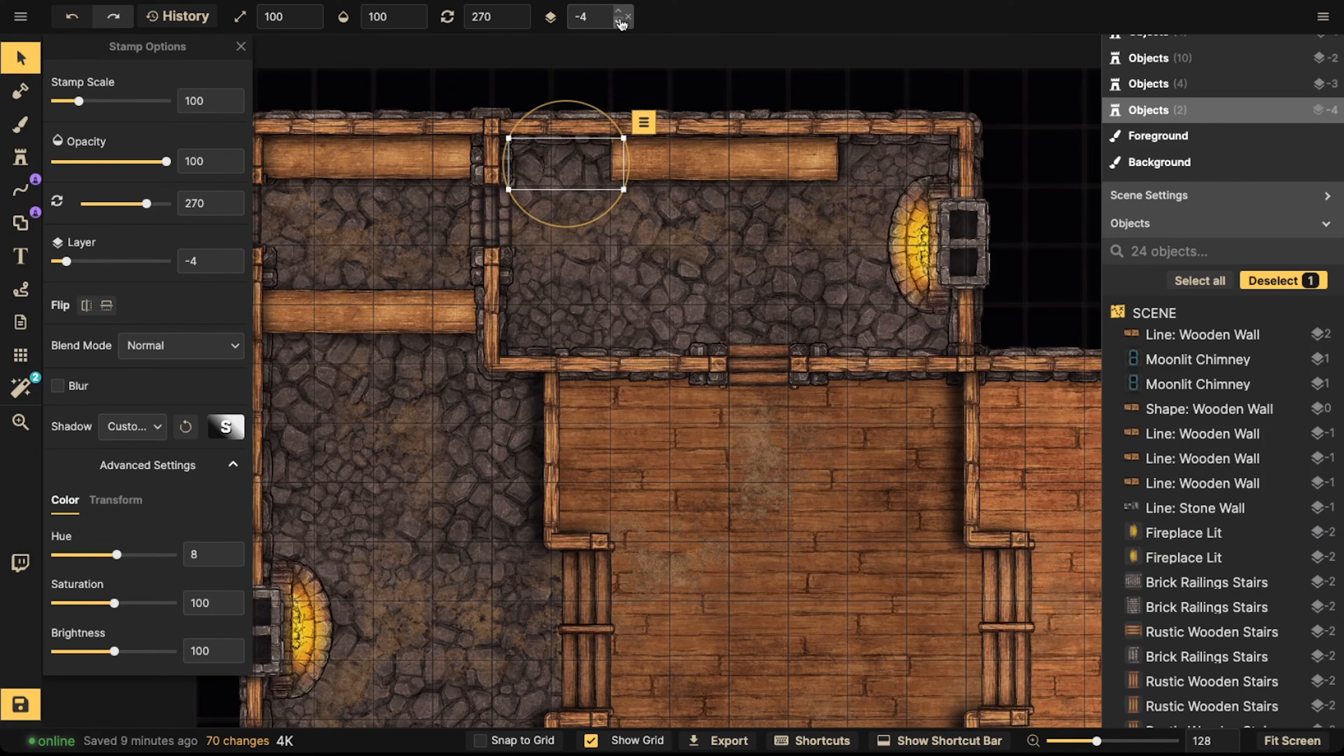
left_click(671, 162)
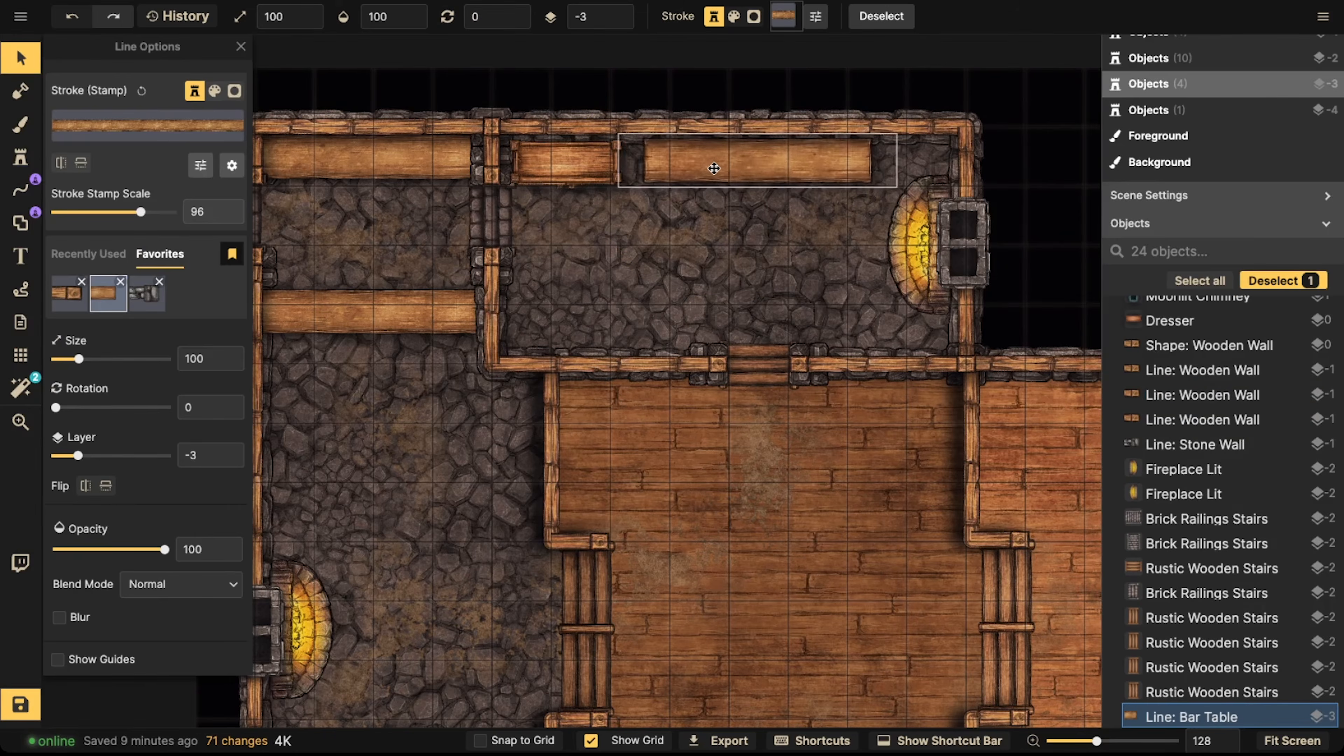
Place two Dresser stamps, second variant rotated 270 degrees, over the west and east ends of the northwest room's north bar table
left_click(534, 166)
left_click(21, 157)
key("2")
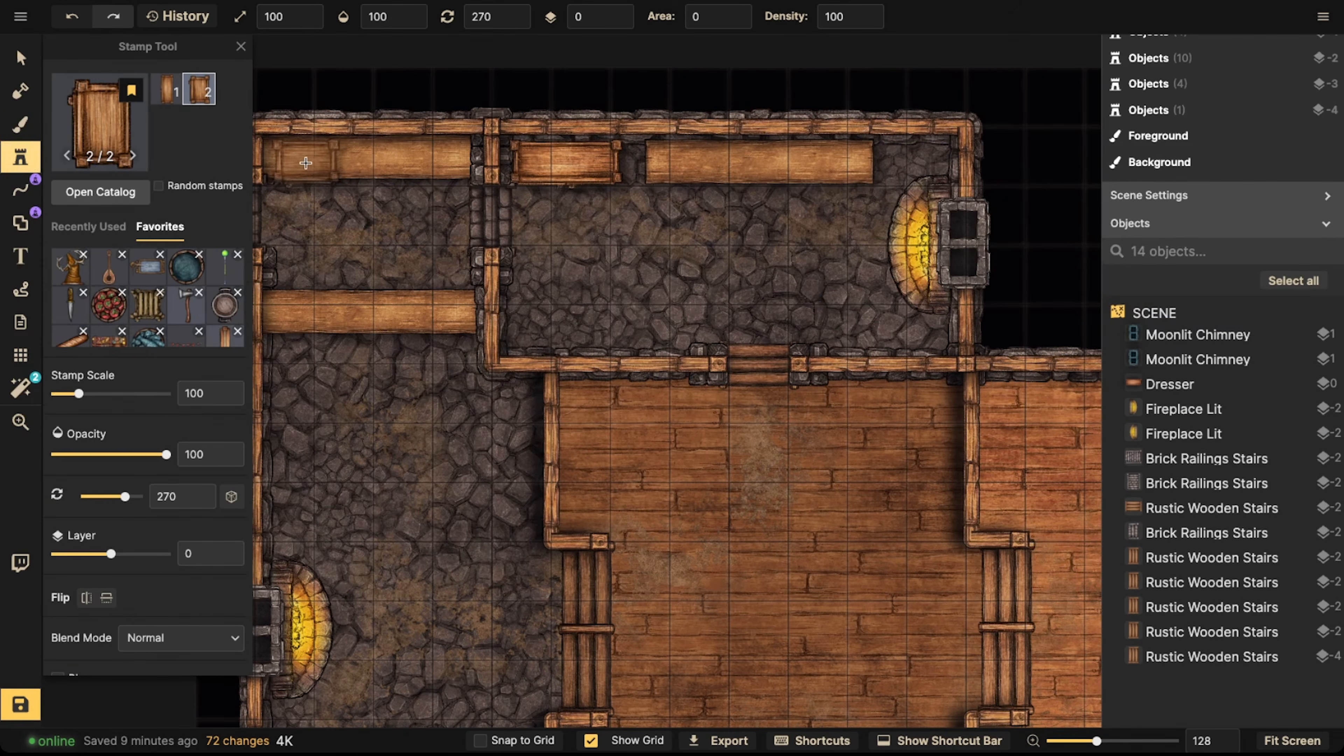
middle_click_drag(302, 161, 395, 161)
left_click(530, 161)
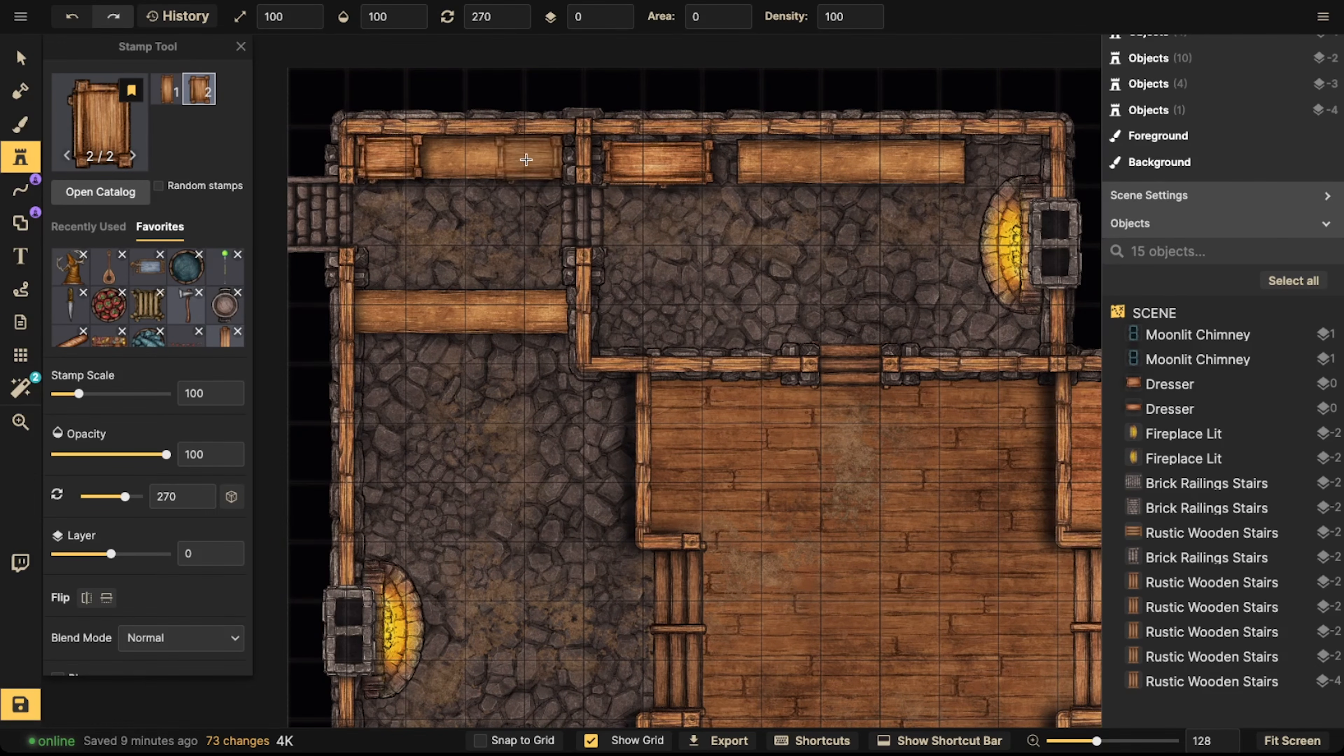
left_click(572, 314)
left_click(38, 57)
scroll(549, 89, "down", 2)
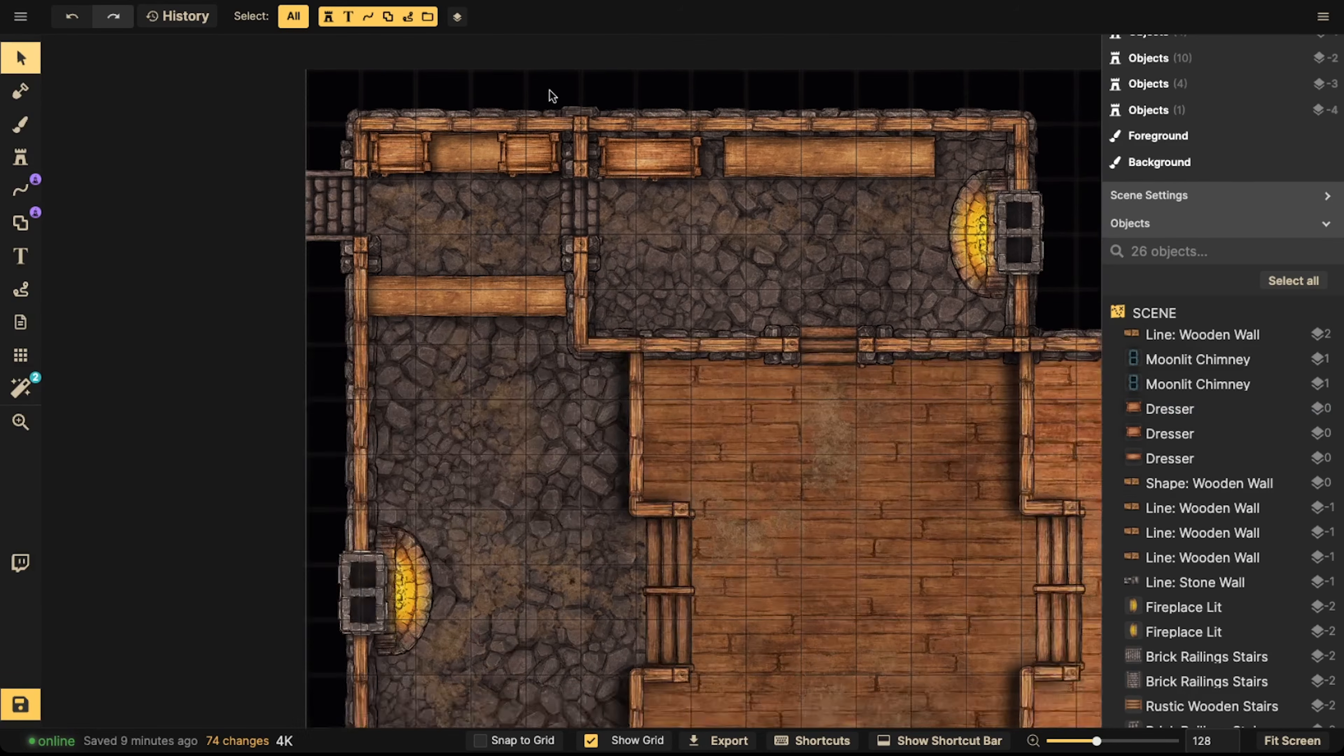
Try to raise the outer wooden wall shape to layer 5
left_click(522, 106)
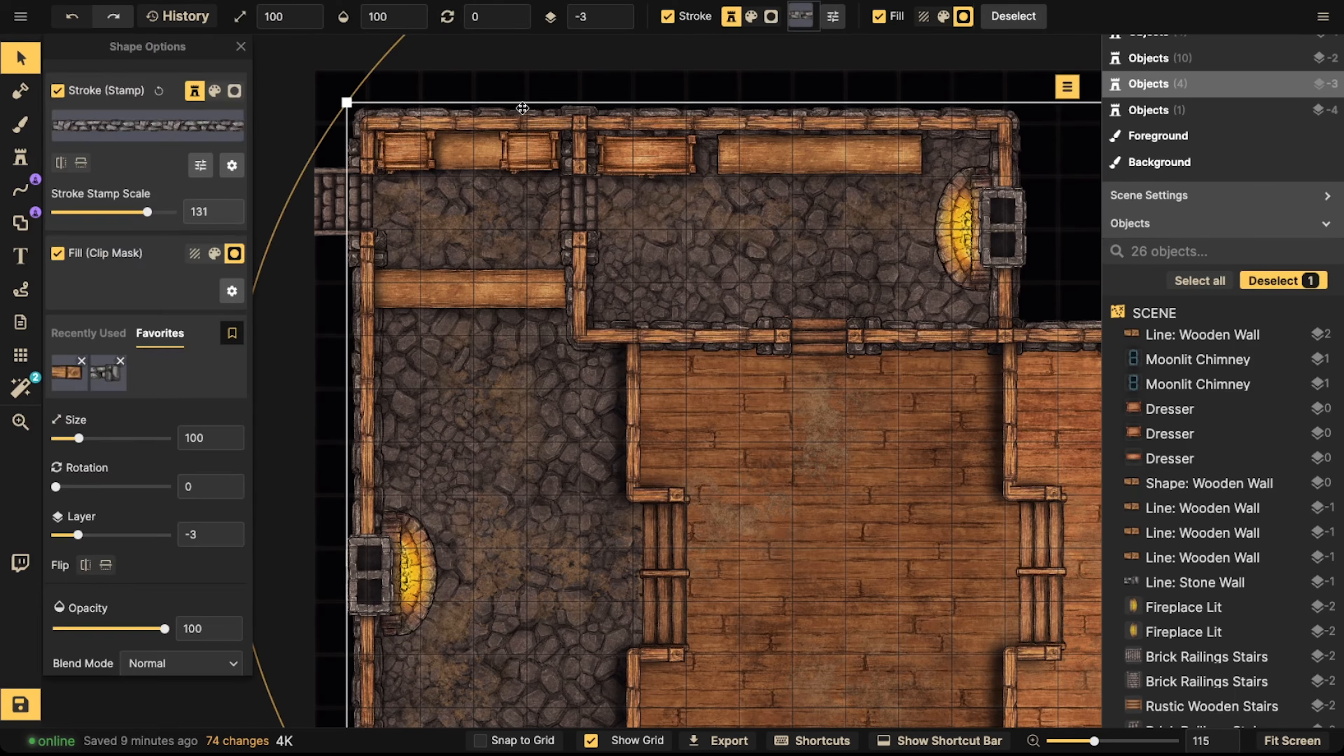
key("Escape")
left_click(507, 122)
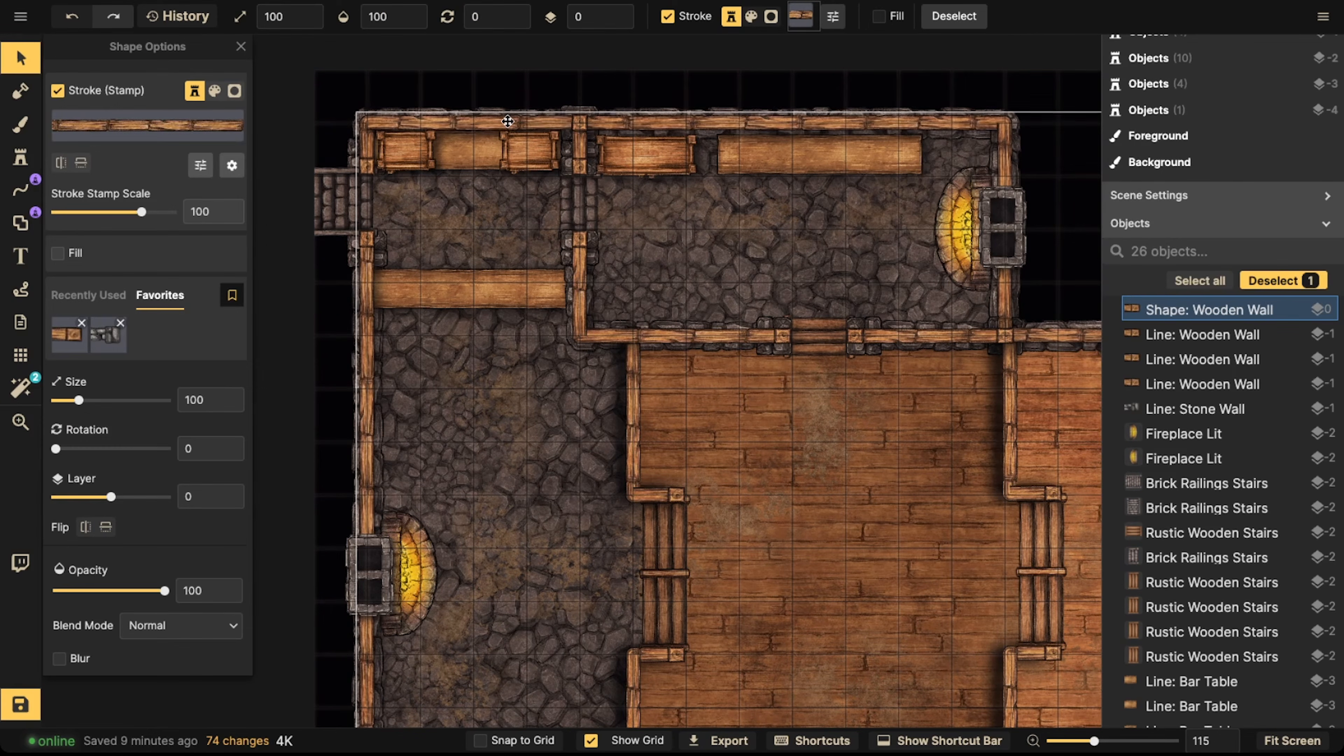
left_click(618, 11)
left_click(618, 10)
left_click(618, 10)
left_click(618, 10)
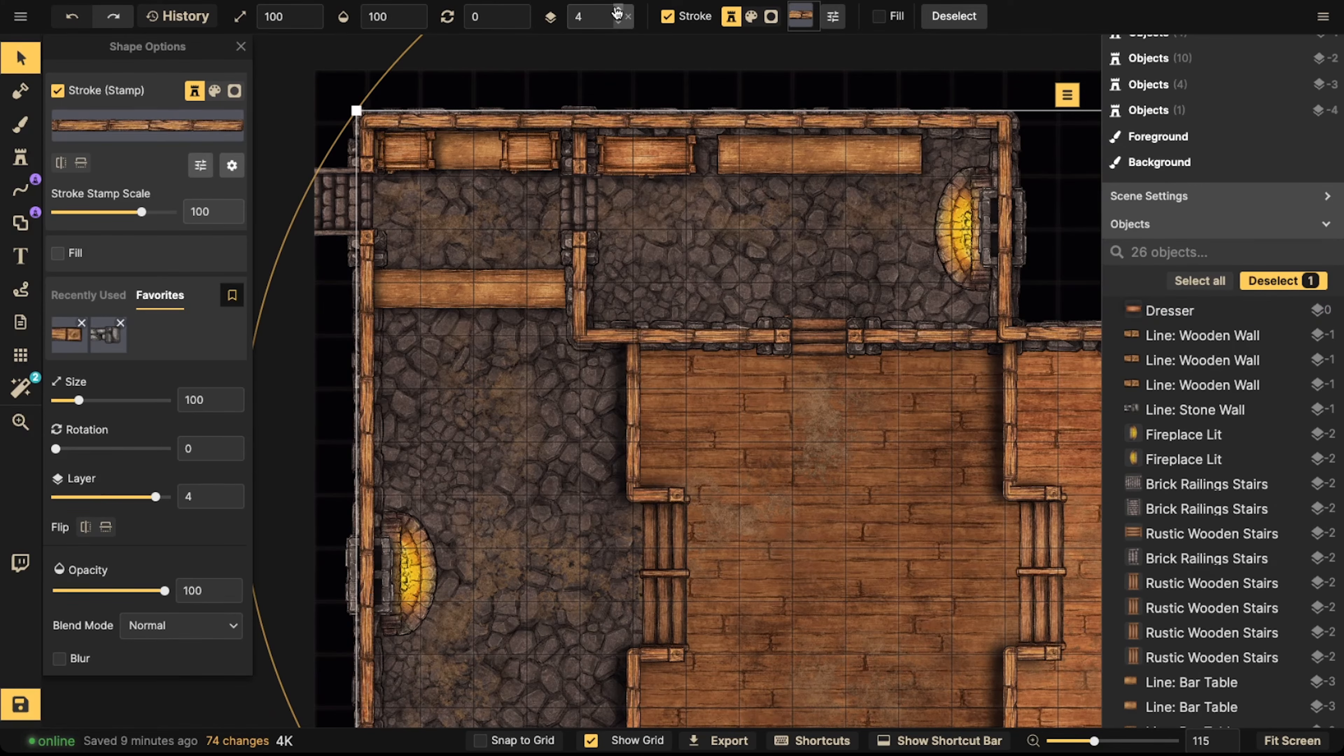
left_click(618, 11)
key("Escape")
scroll(561, 120, "down", 3)
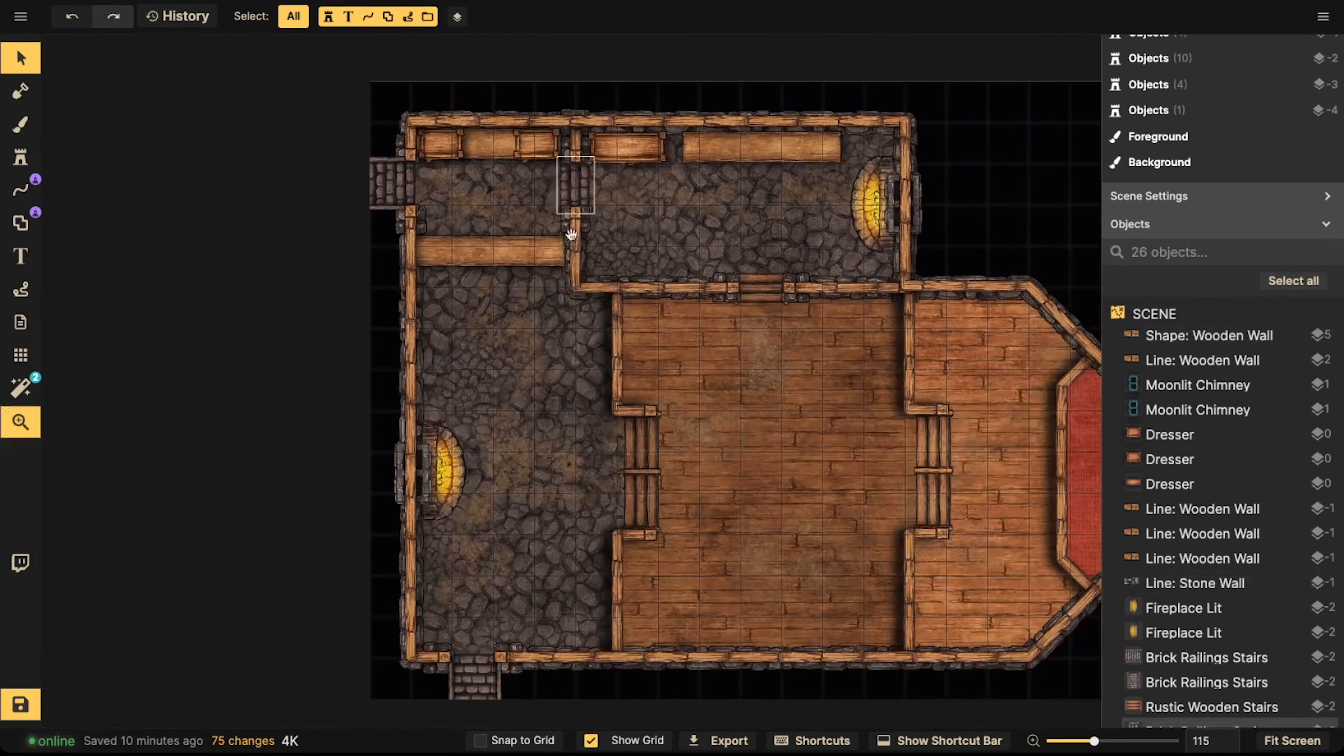
middle_click_drag(573, 234, 518, 223)
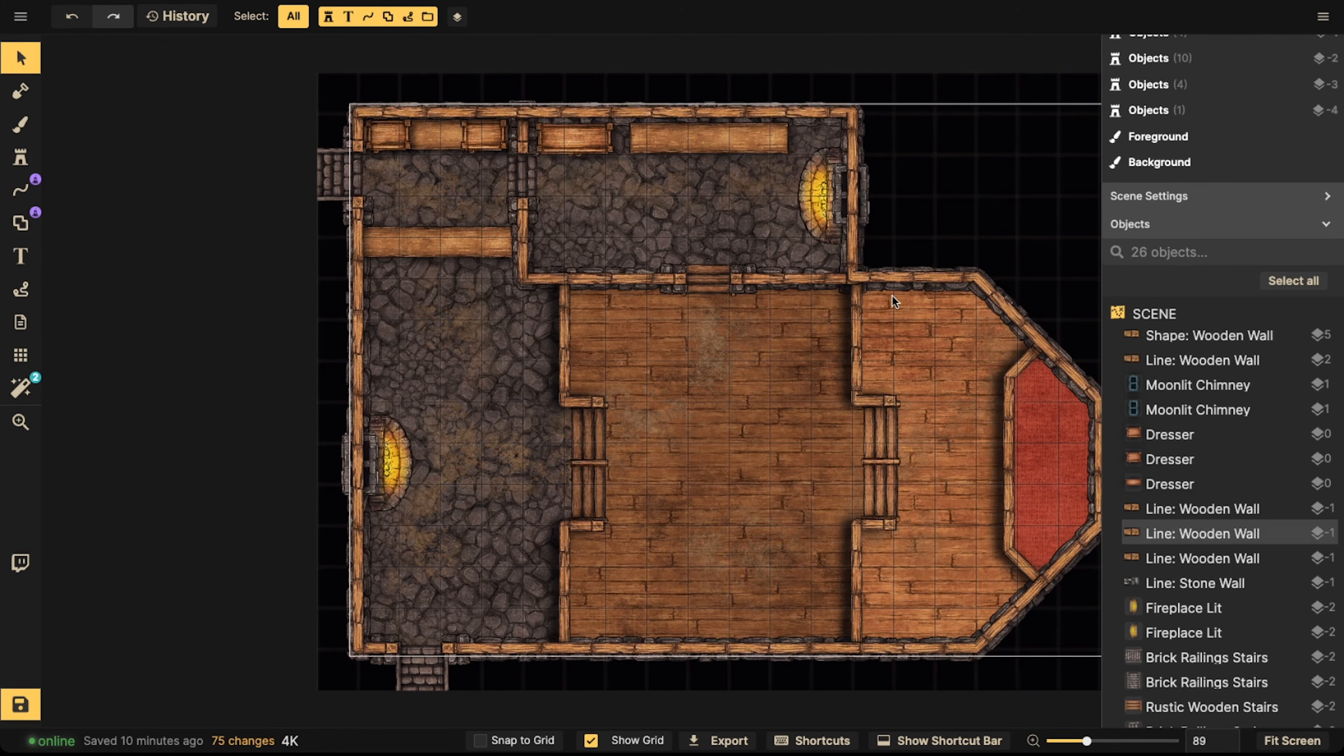
key("ctrl+z")
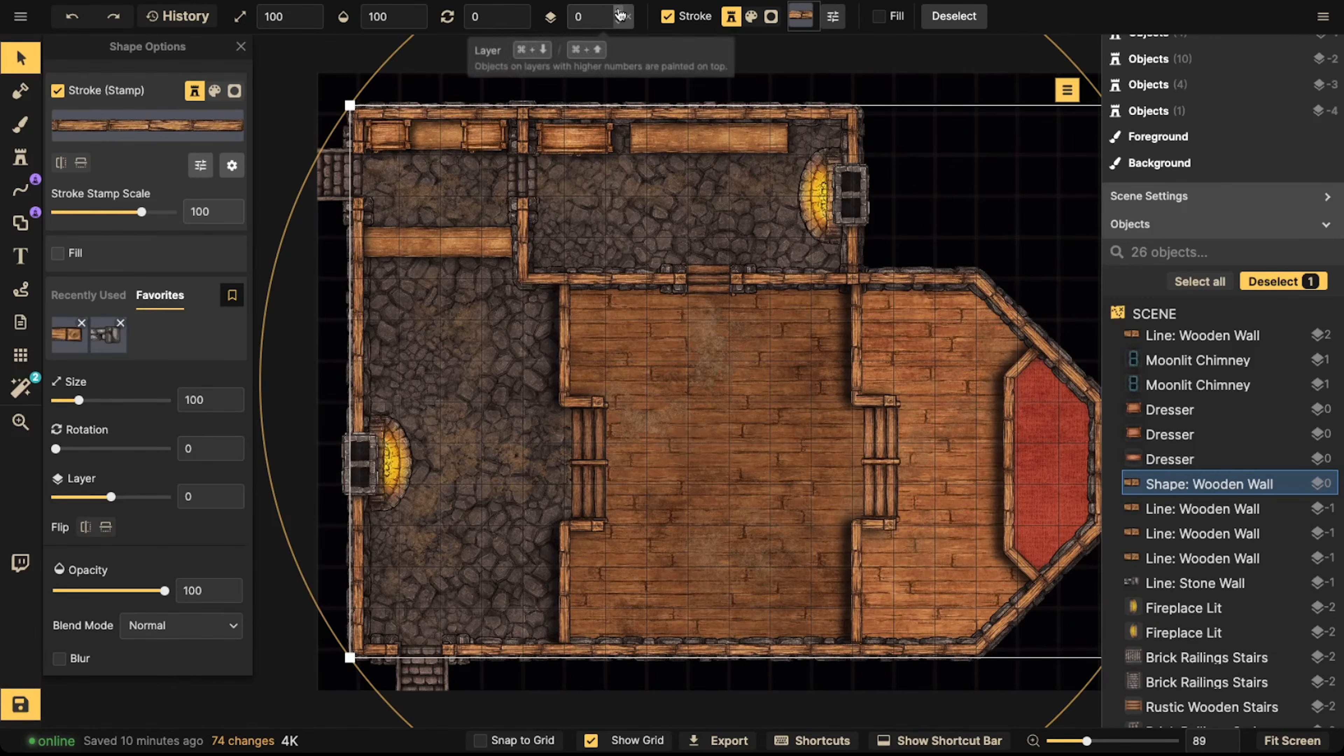
Raise the outer wooden wall shape to layer 2
left_click(618, 13)
left_click(618, 13)
left_click(894, 211)
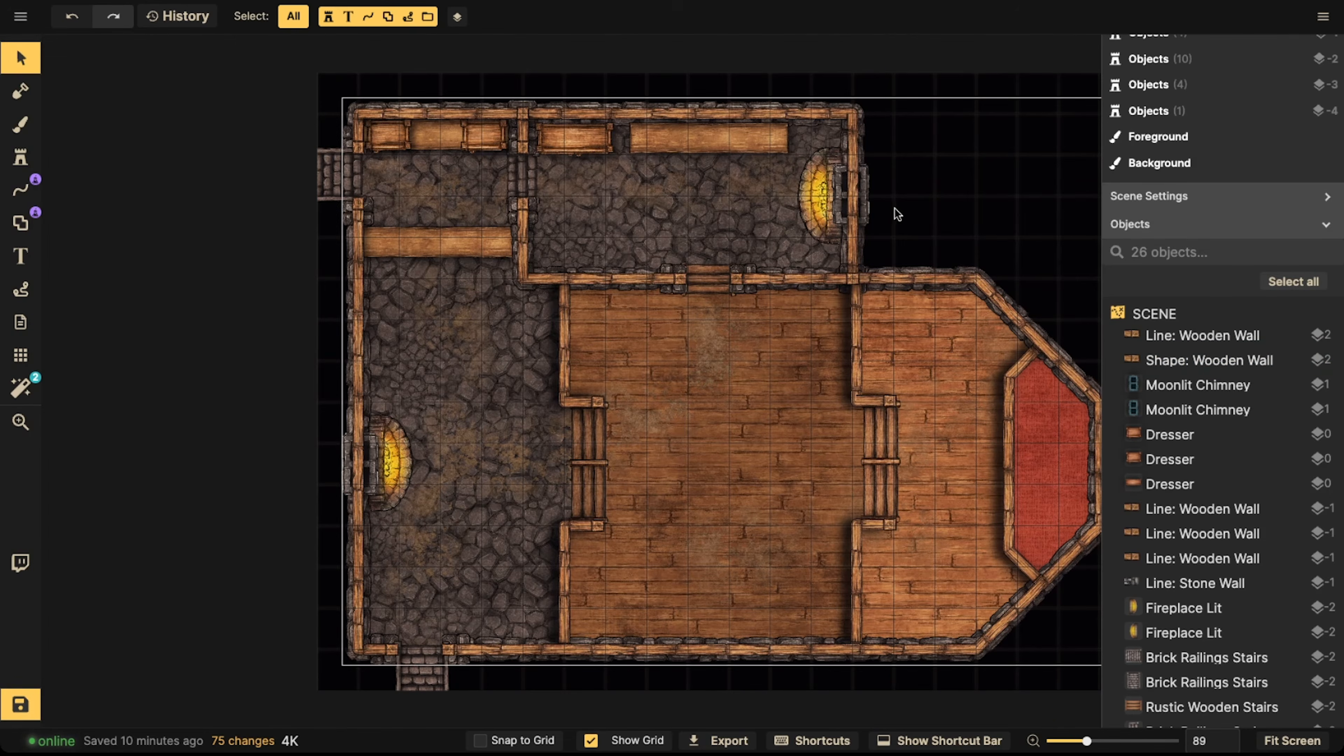
Raise both Moonlit Chimney stamps to layer 3, above the outer wooden wall
left_click(844, 180)
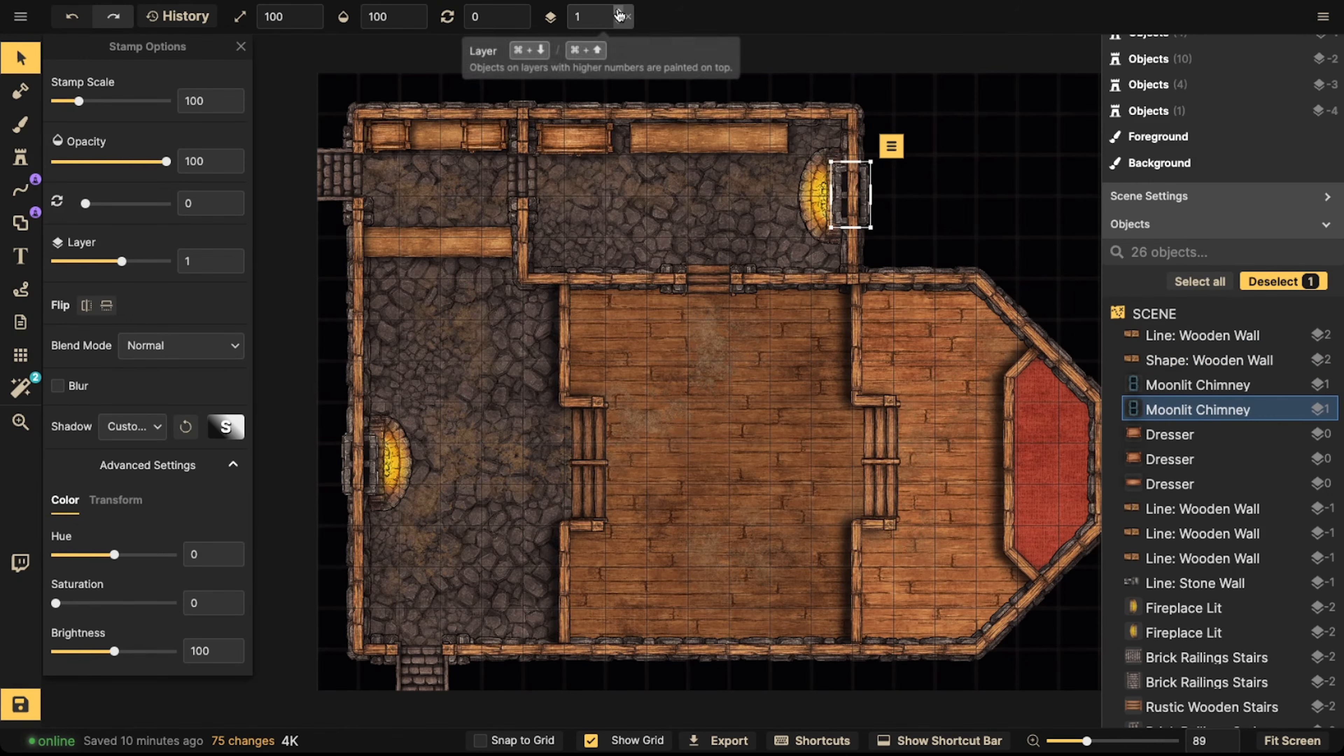
left_click(619, 12)
left_click(619, 13)
left_click(598, 59)
left_click(358, 477)
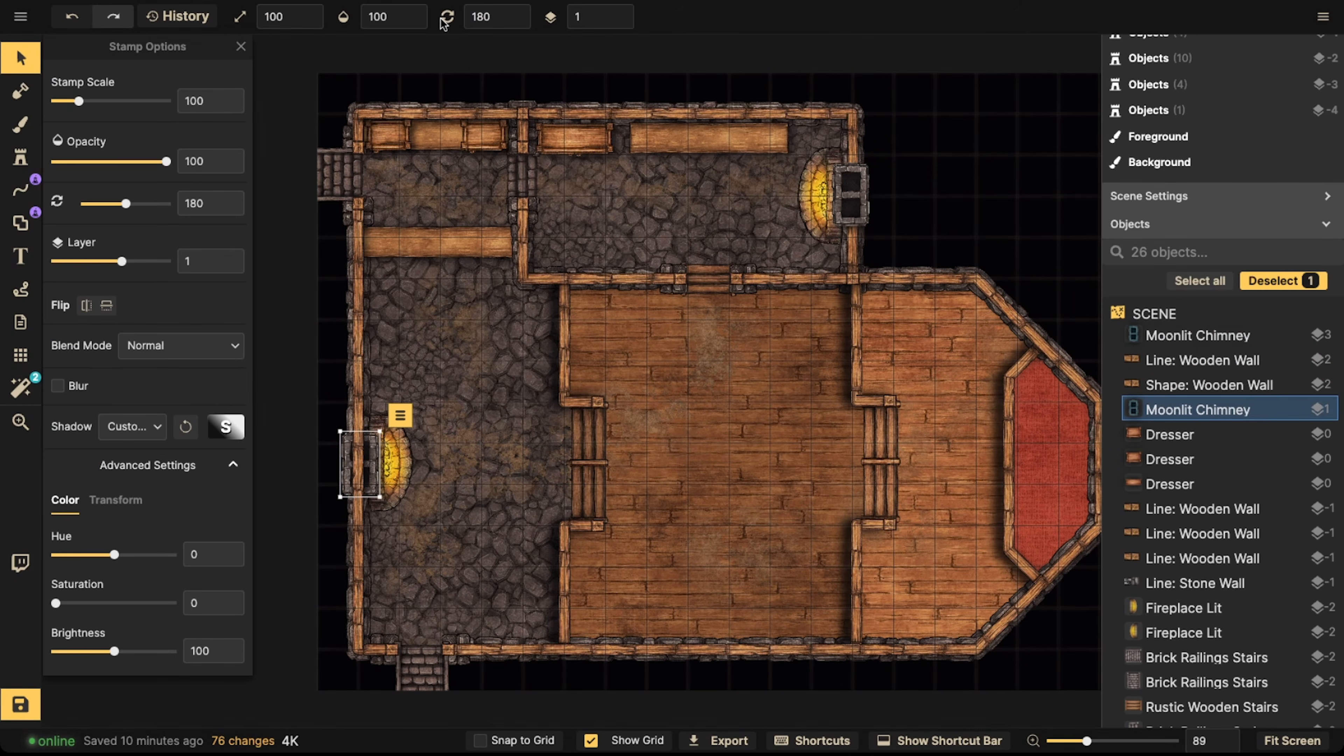
left_click(619, 13)
left_click(619, 13)
left_click(598, 59)
scroll(539, 238, "down", 2)
middle_click_drag(600, 257, 637, 225)
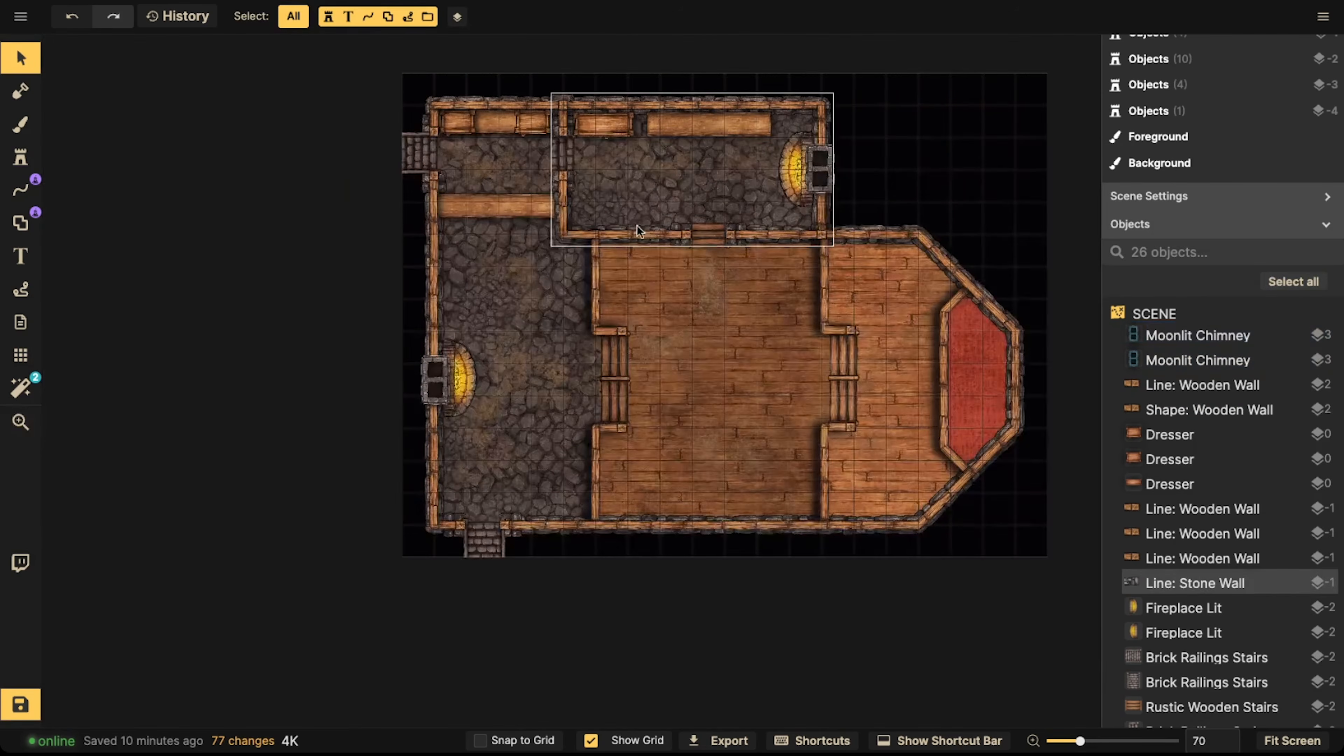
Search the Fantasy Battlemaps stamp catalog for "table" and choose the round wooden plank table
middle_click_drag(512, 216, 548, 223)
scroll(724, 289, "up", 2)
left_click(20, 157)
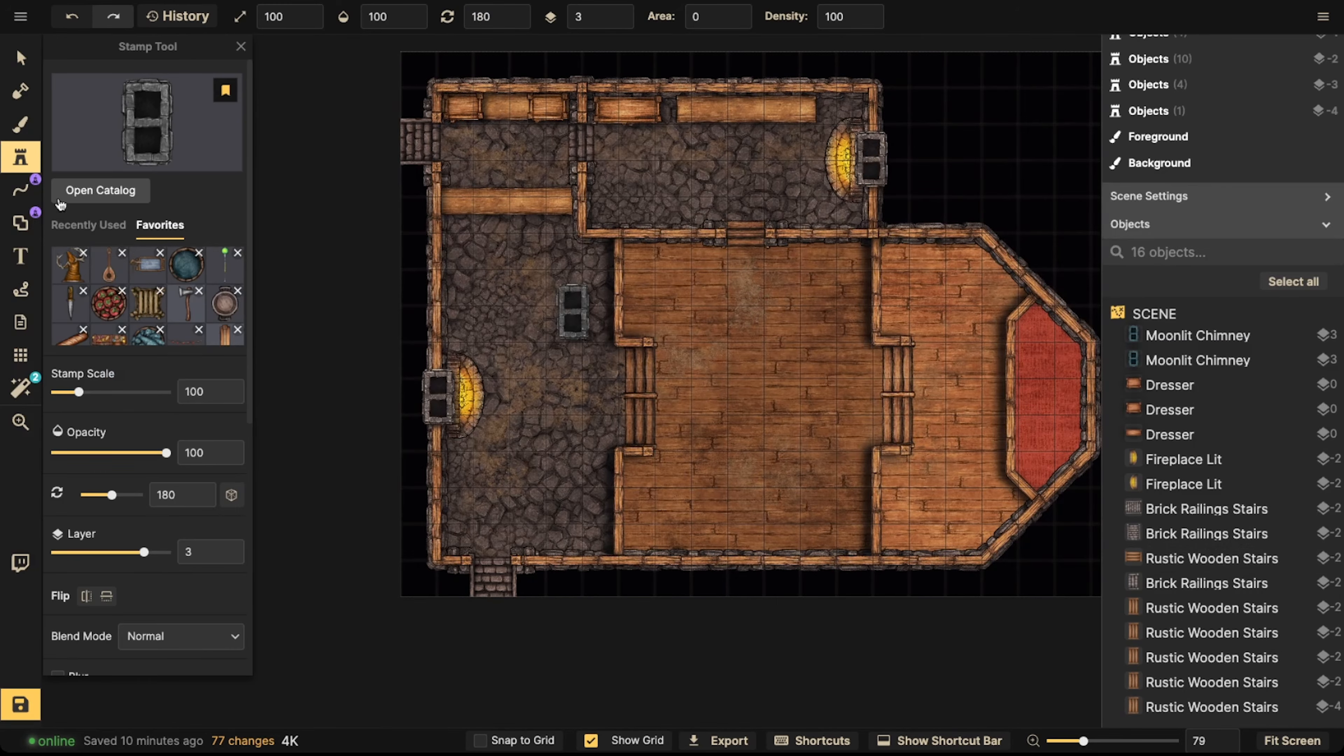
scroll(108, 325, "down", 5)
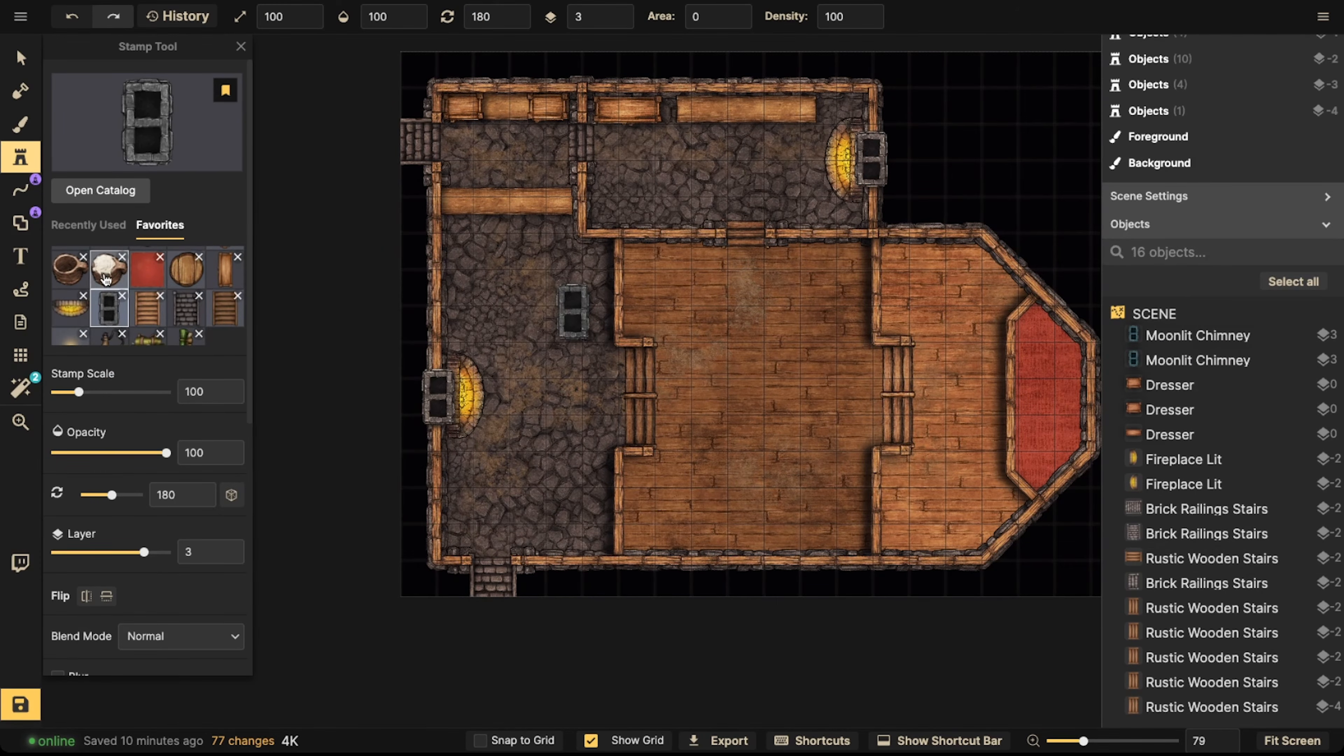
scroll(108, 280, "down", 1)
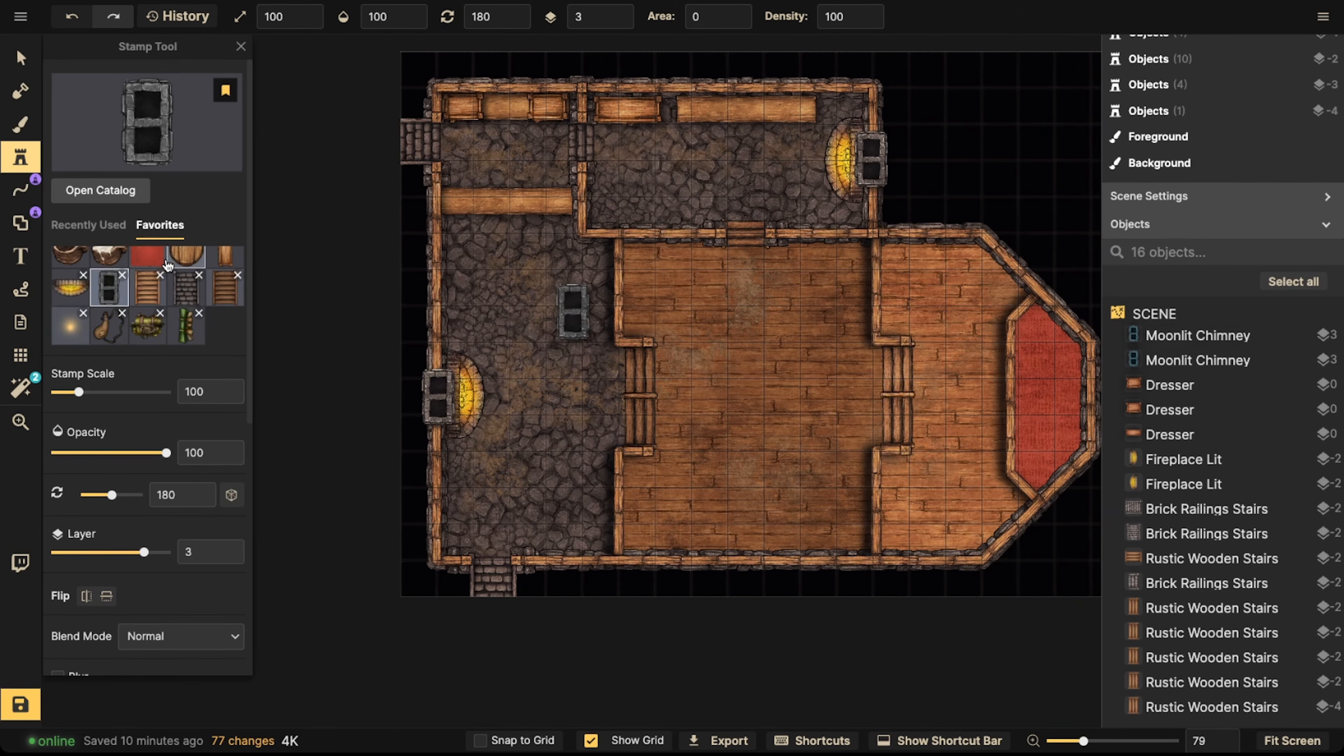
scroll(167, 265, "up", 6)
type("f")
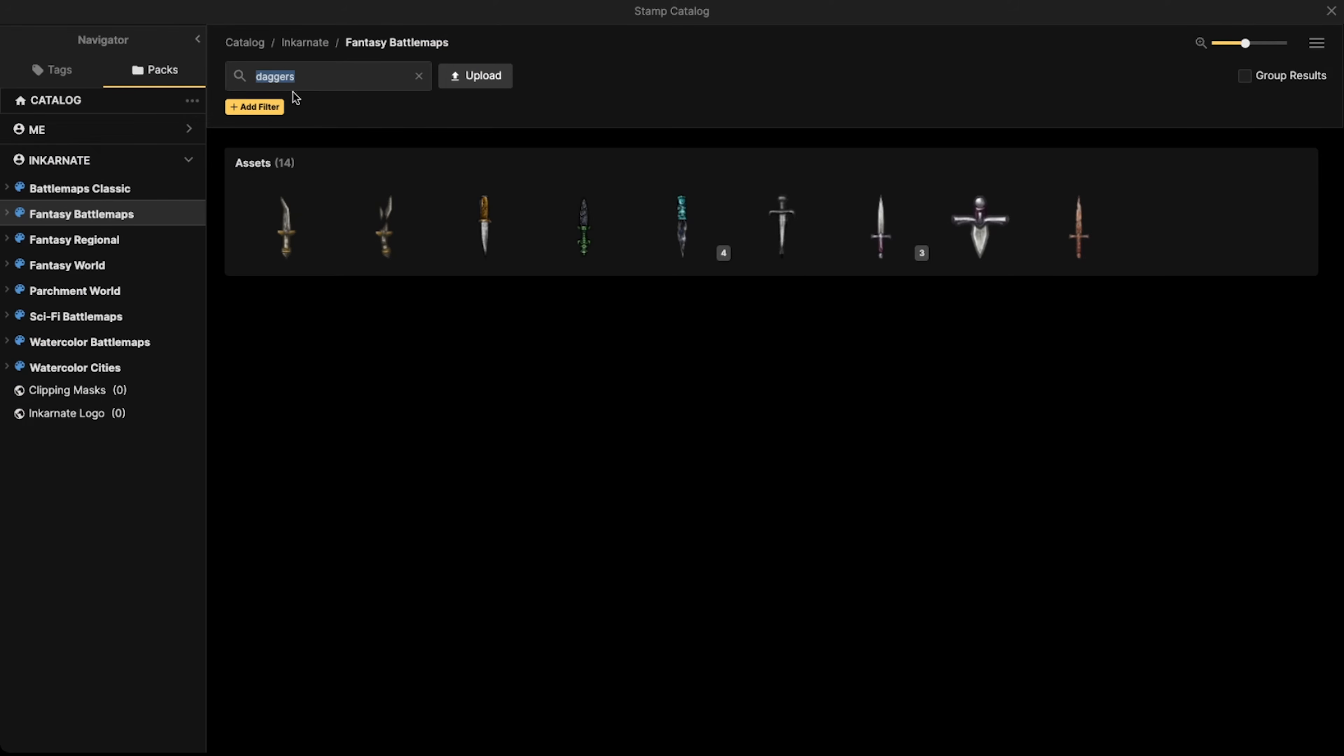
type("table")
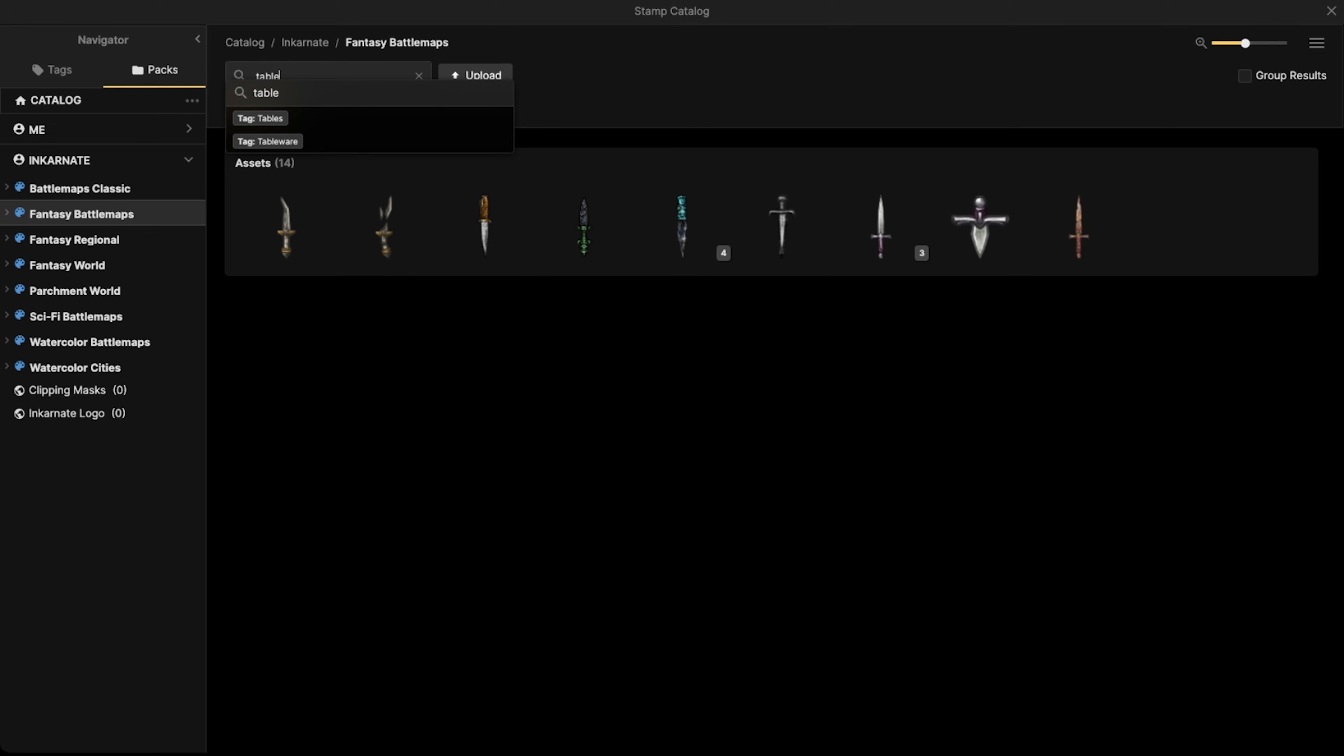
key("Return")
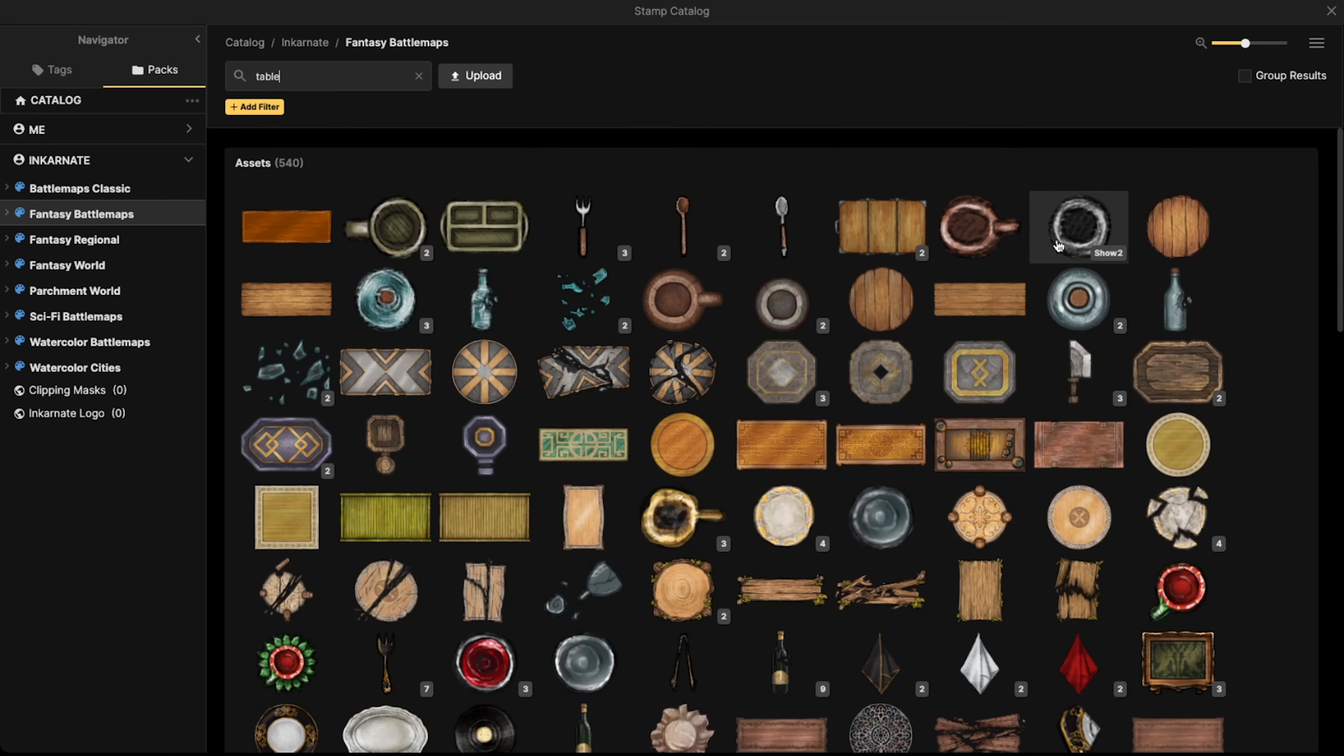
left_click(1151, 231)
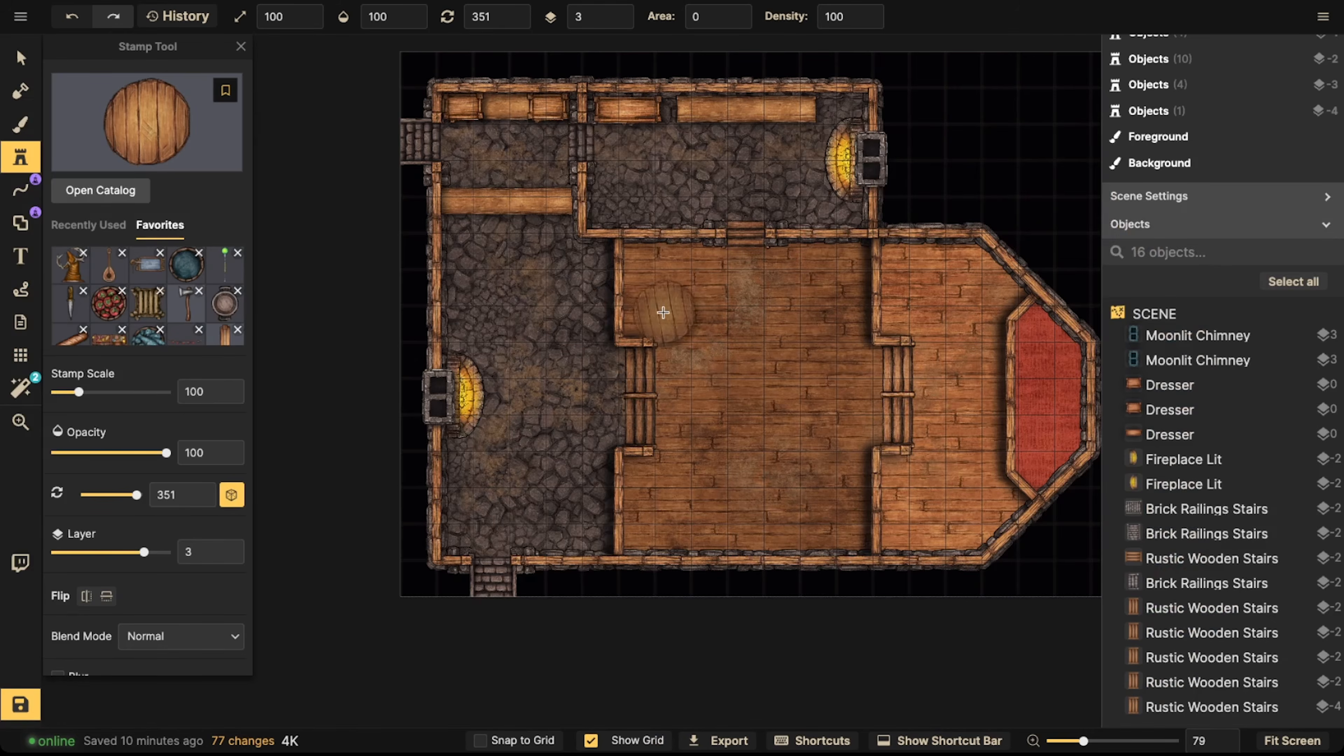
Place a Round Table near the northwest corner of the central wooden room and shift it slightly east
scroll(619, 286, "up", 3)
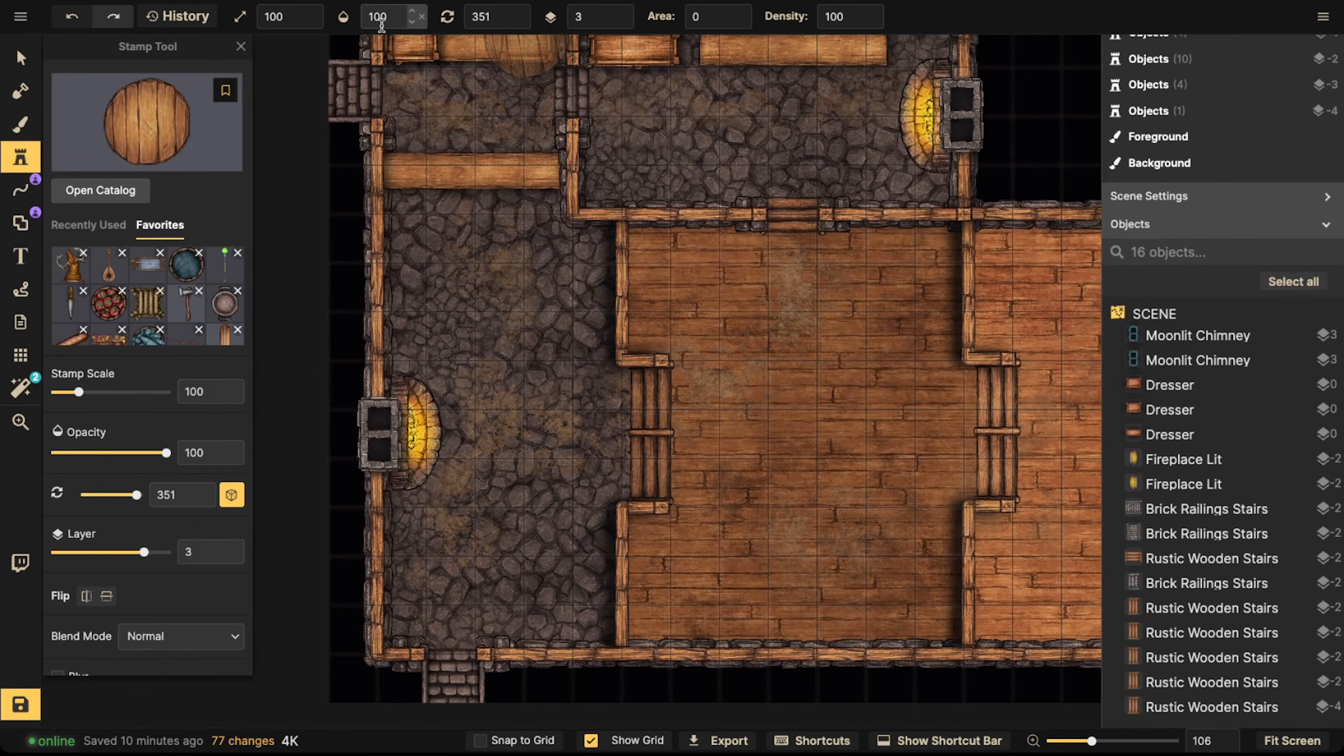
left_click(683, 291)
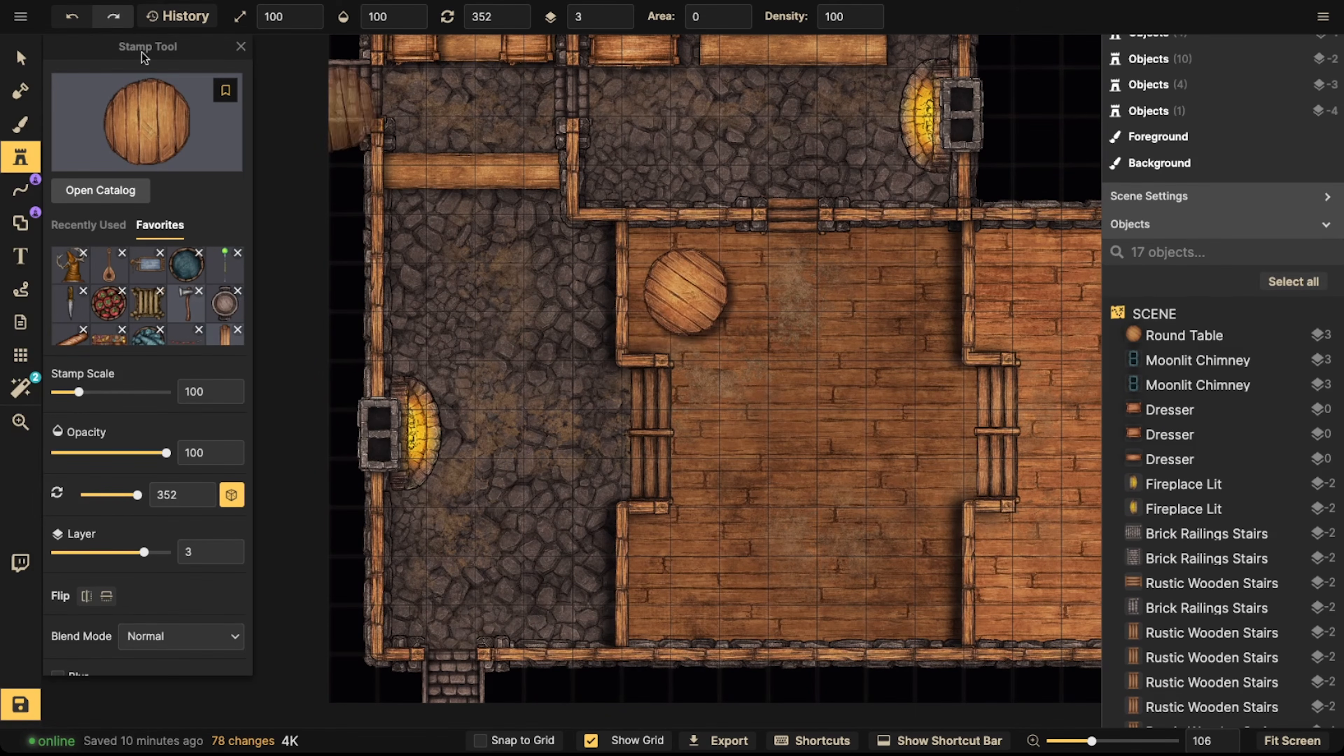
left_click(21, 58)
left_click_drag(668, 290, 704, 292)
Choose the first wooden Chair variant from the stamp catalog
left_click(22, 156)
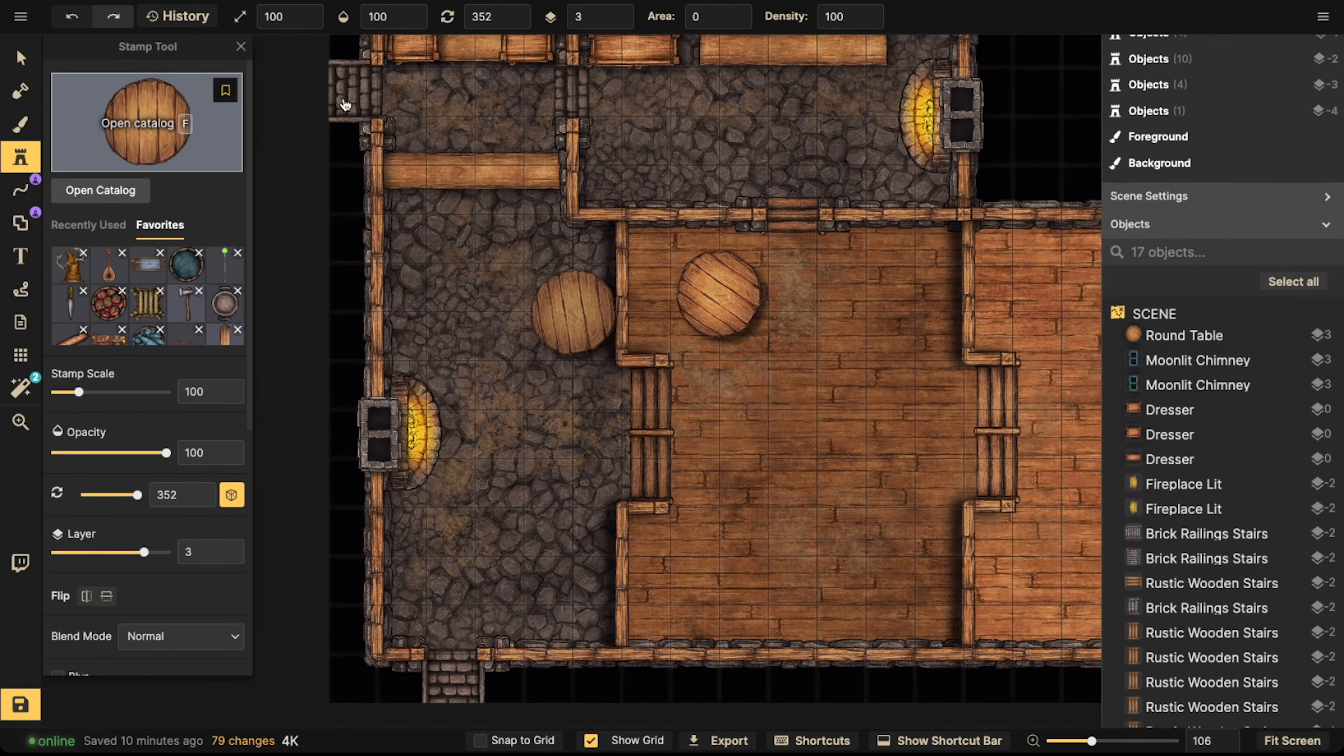
scroll(137, 278, "down", 2)
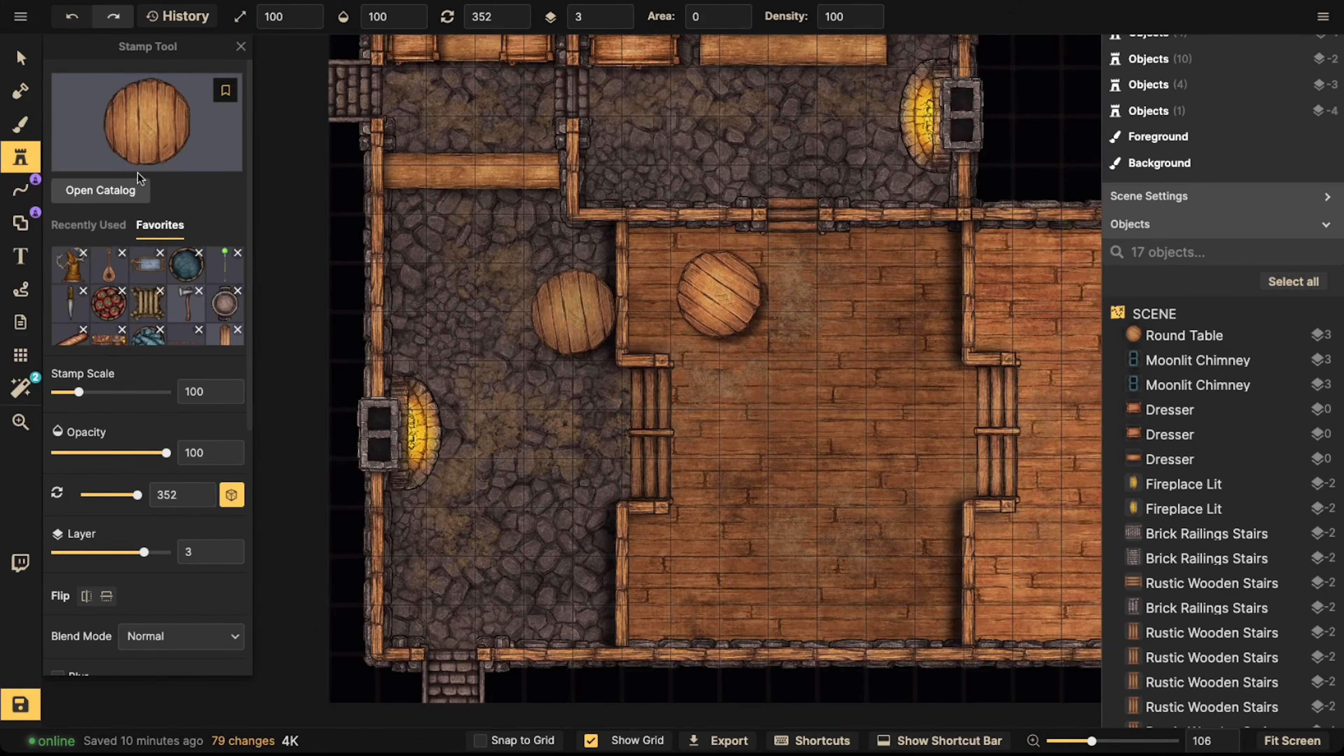
left_click(239, 108)
left_click(284, 77)
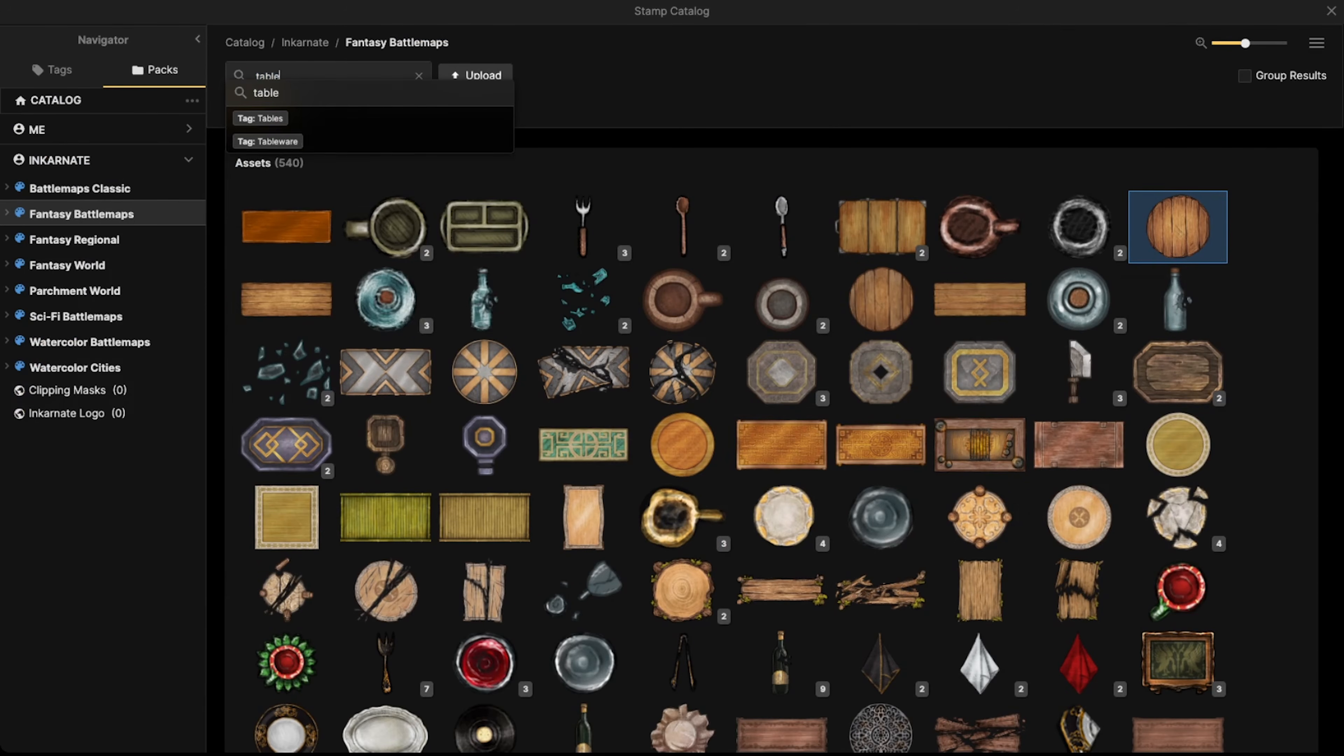
key("Return")
left_click(376, 211)
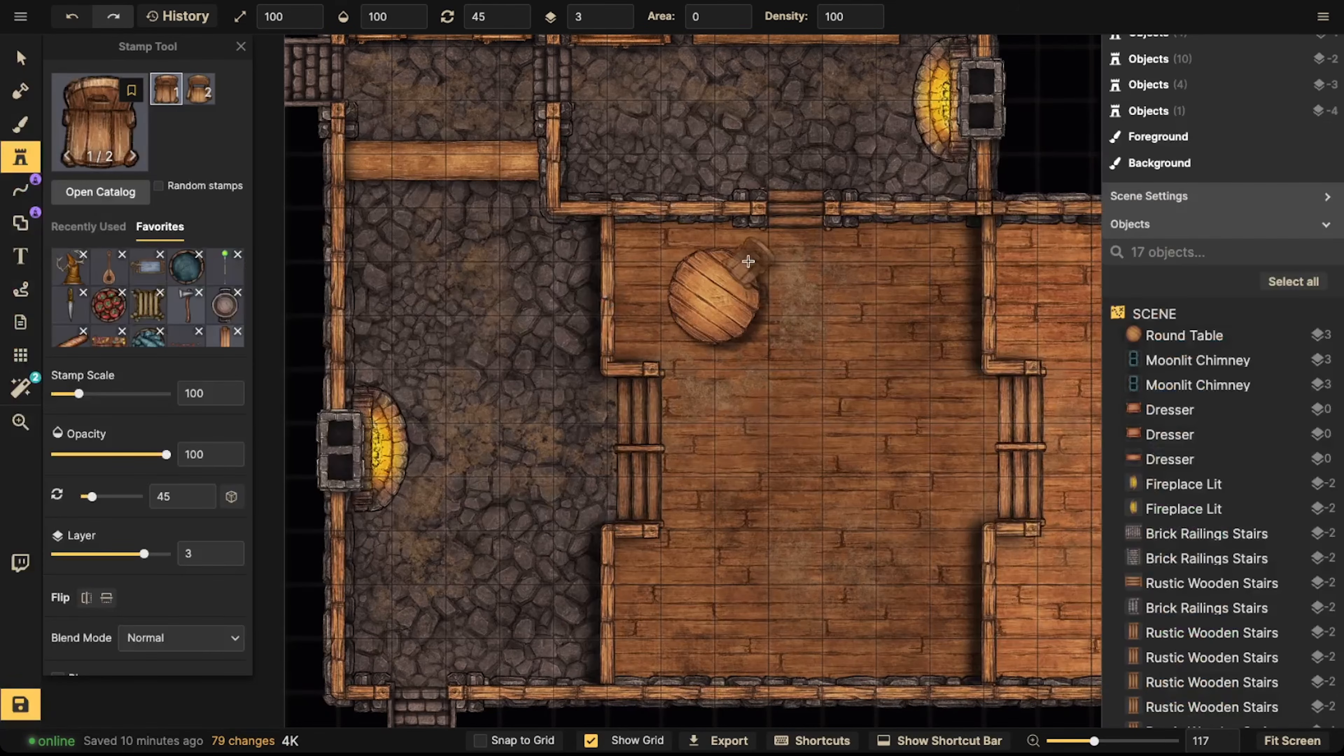
Place four Chair stamps diagonally around the round table, each rotated to face it
left_click(747, 261)
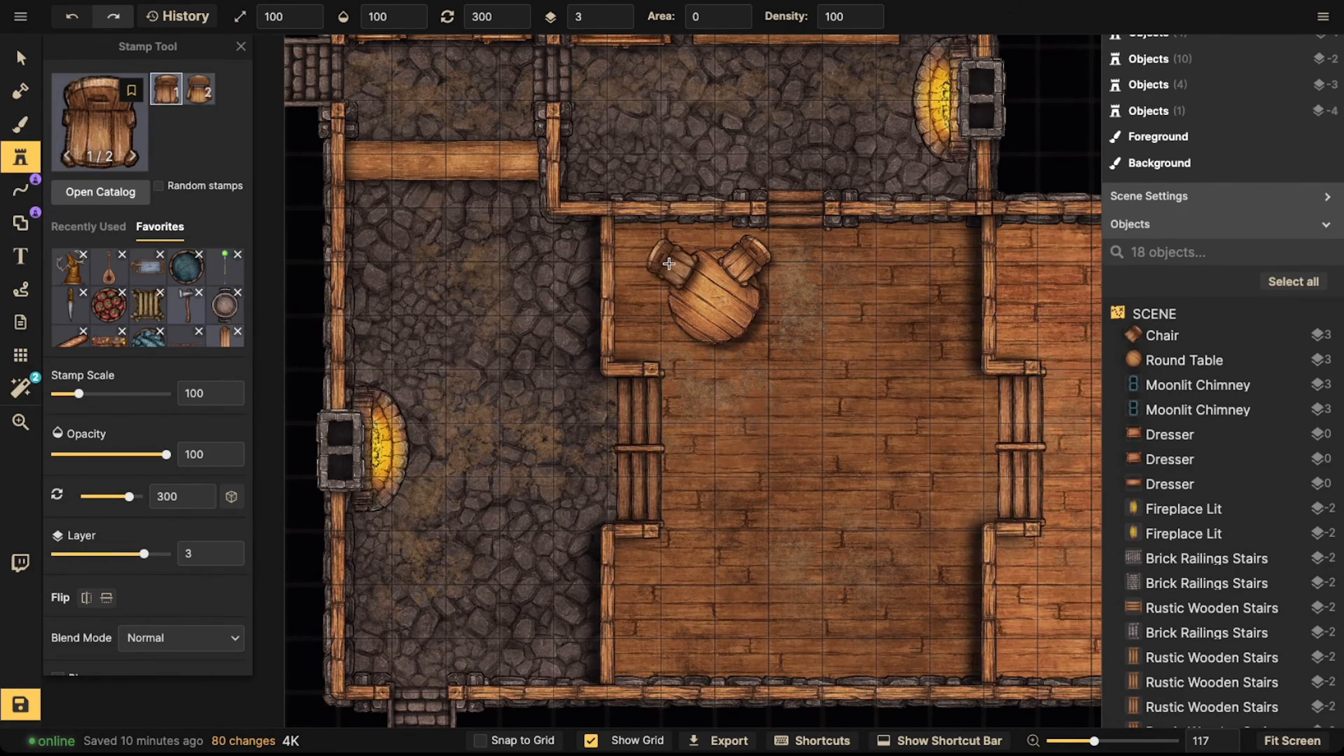
left_click(668, 263)
left_click(672, 329)
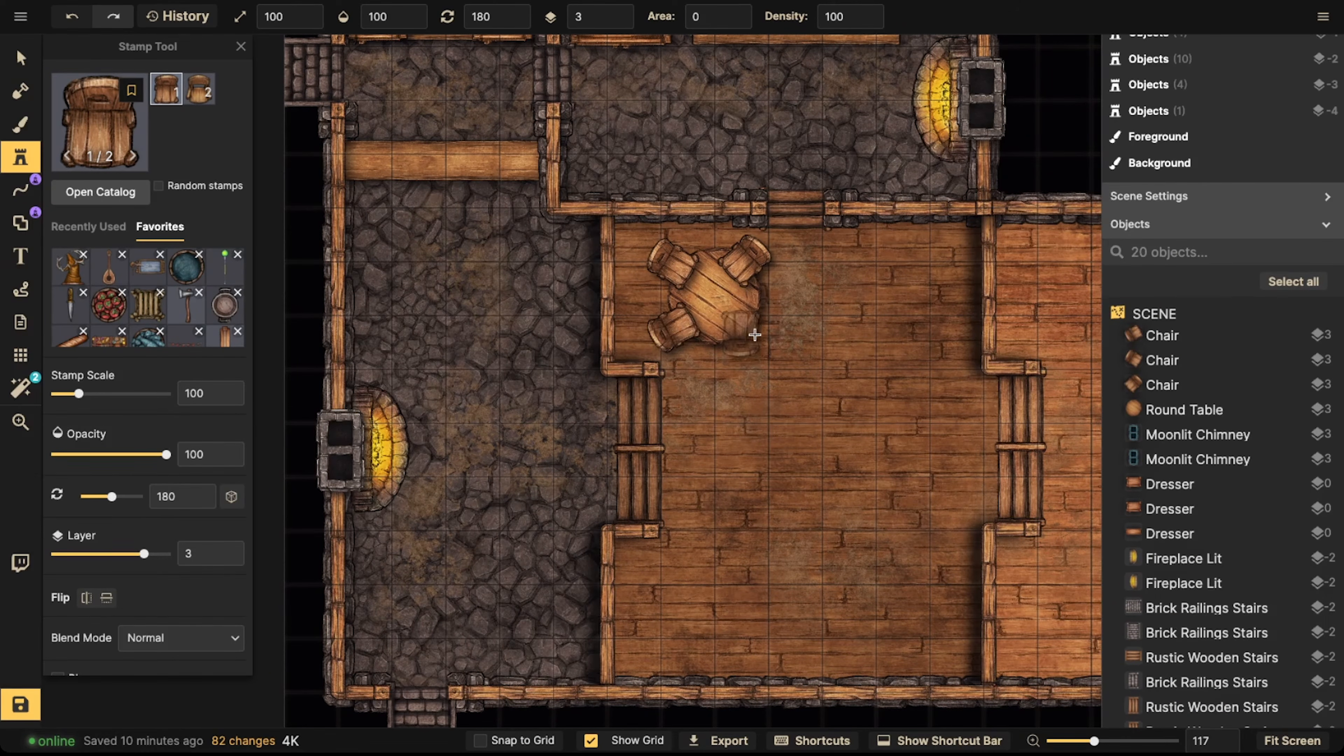
left_click(752, 334)
Select all four chairs around the round table and set them to layer 2, beneath the tabletop
left_click(21, 57)
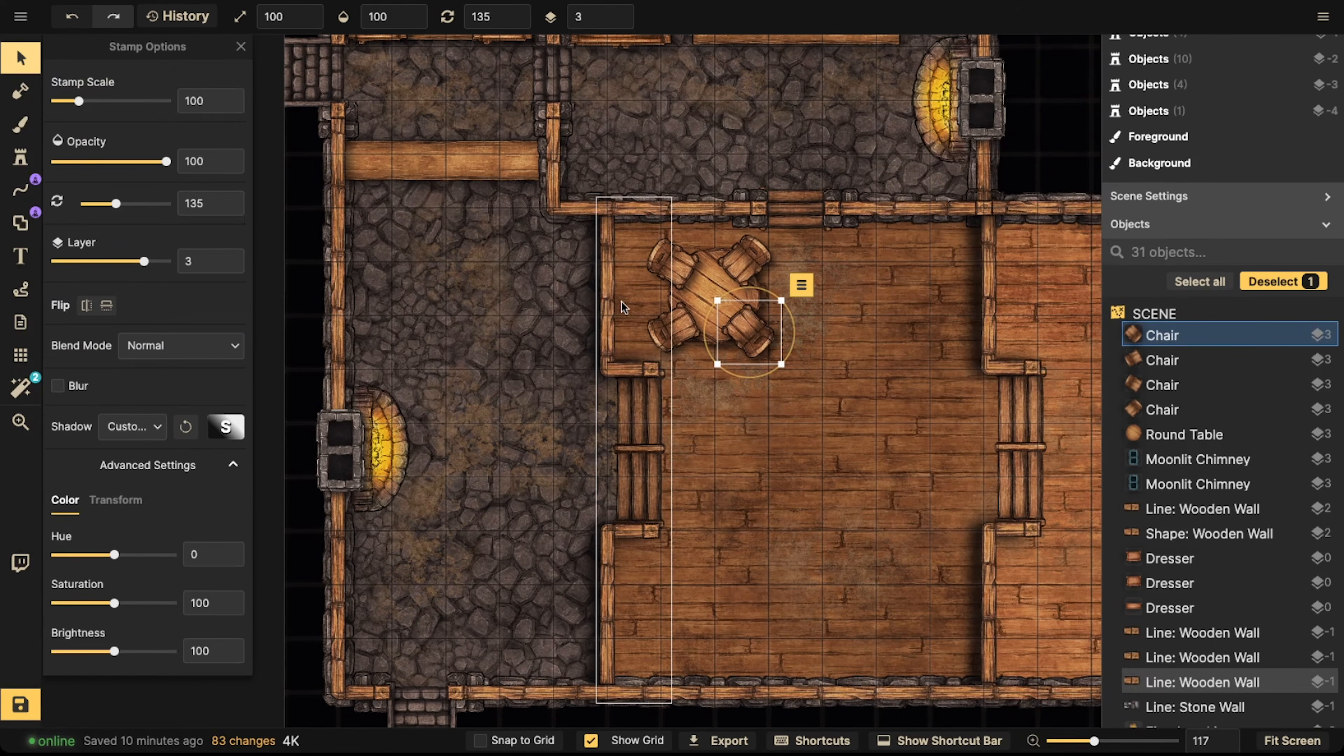
left_click(704, 296)
left_click(669, 261)
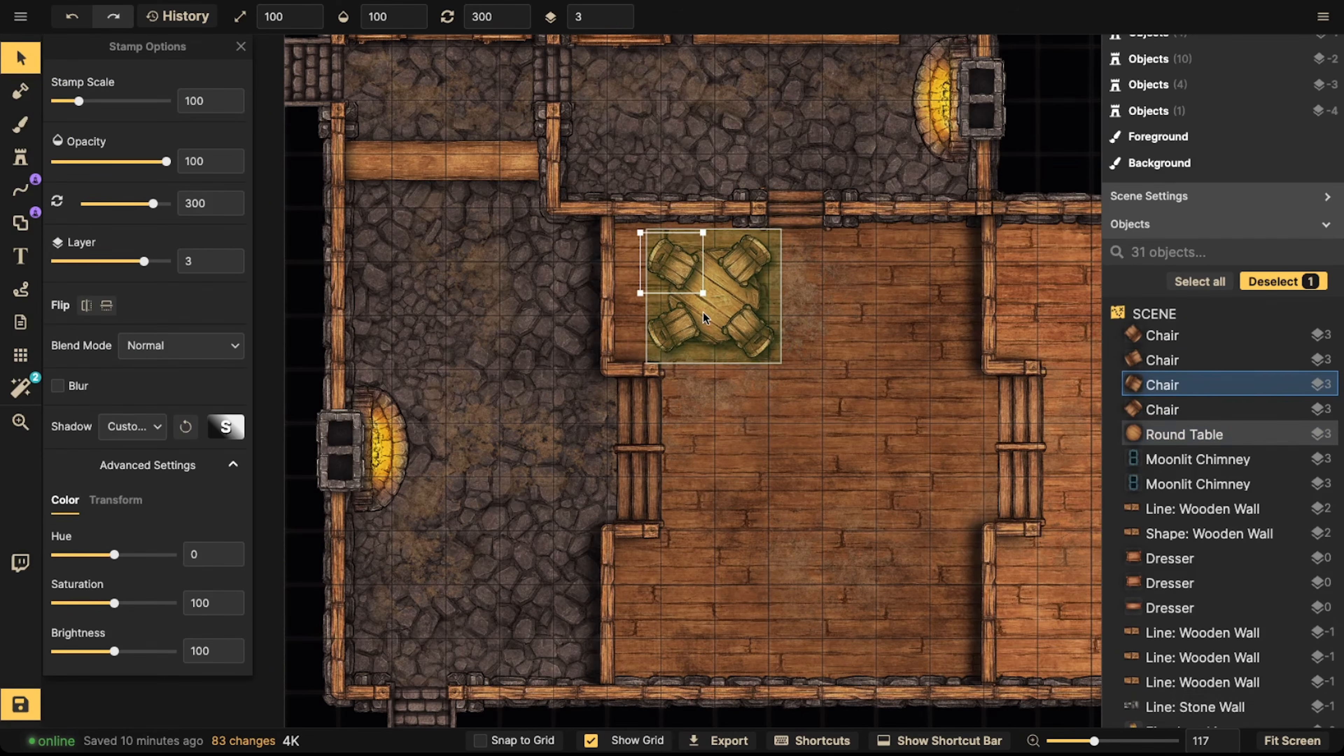
left_click(670, 327, "shift")
left_click(758, 336, "shift")
left_click(740, 257, "shift")
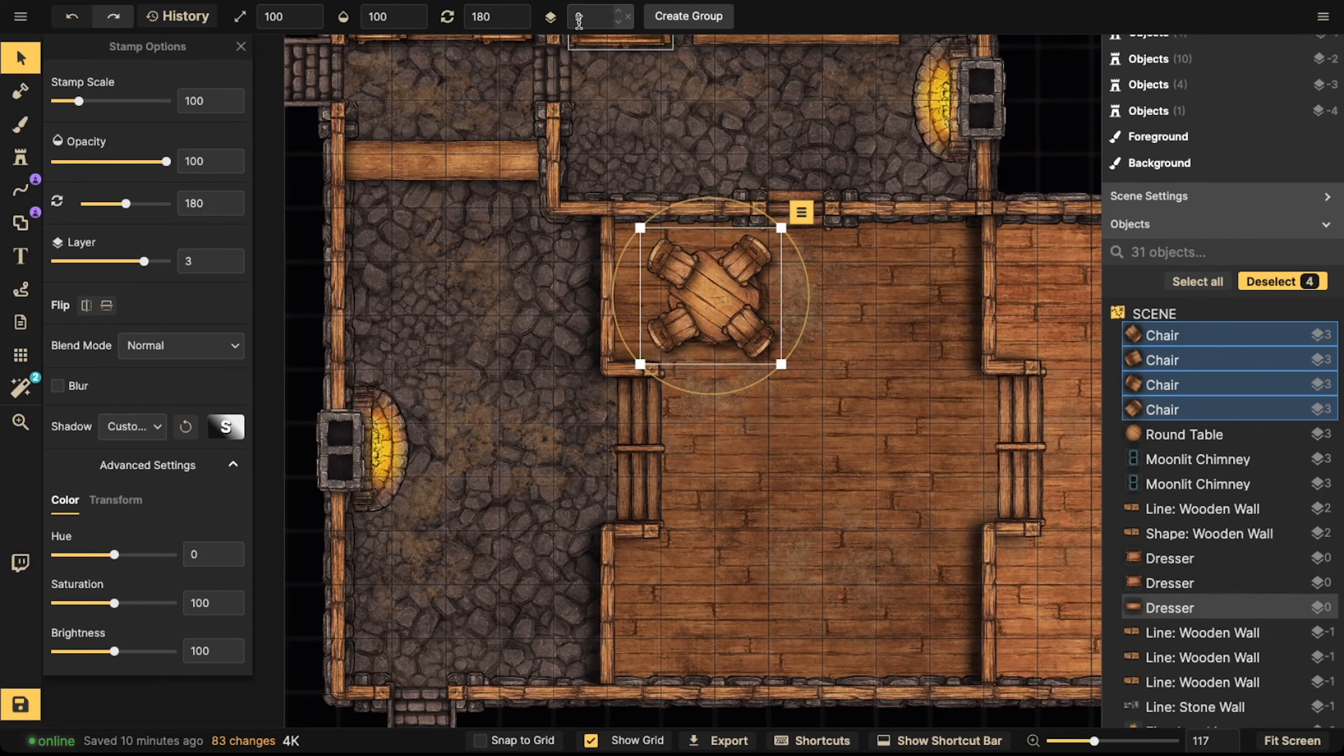
left_click(618, 21)
Move the table with its four chairs slightly west and place a copy in the central wooden room's northeast corner
left_click(719, 298, "shift")
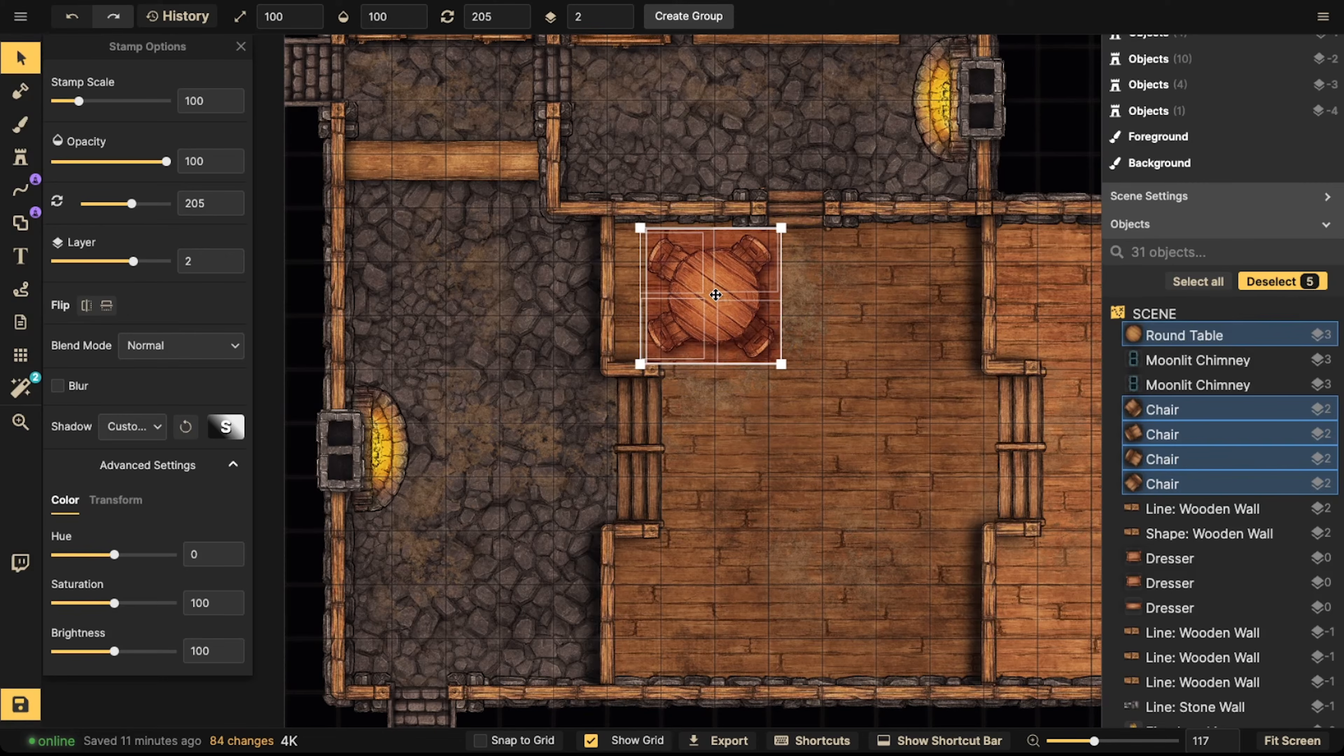
left_click_drag(719, 298, 684, 292)
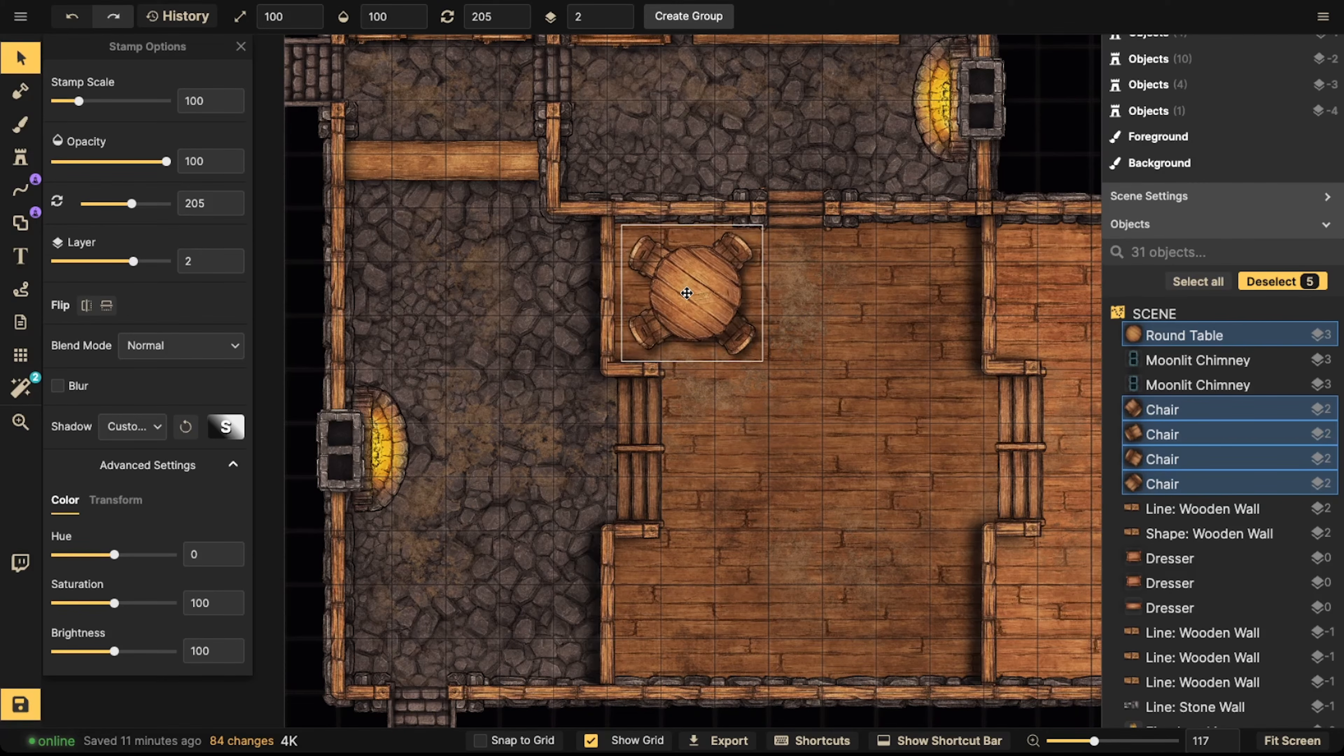
key("ctrl+v")
left_click_drag(885, 296, 862, 263)
Place copies of the table and chairs set in the central wooden room's southwest and southeast corners
scroll(862, 263, "down", 5)
key("ctrl+v")
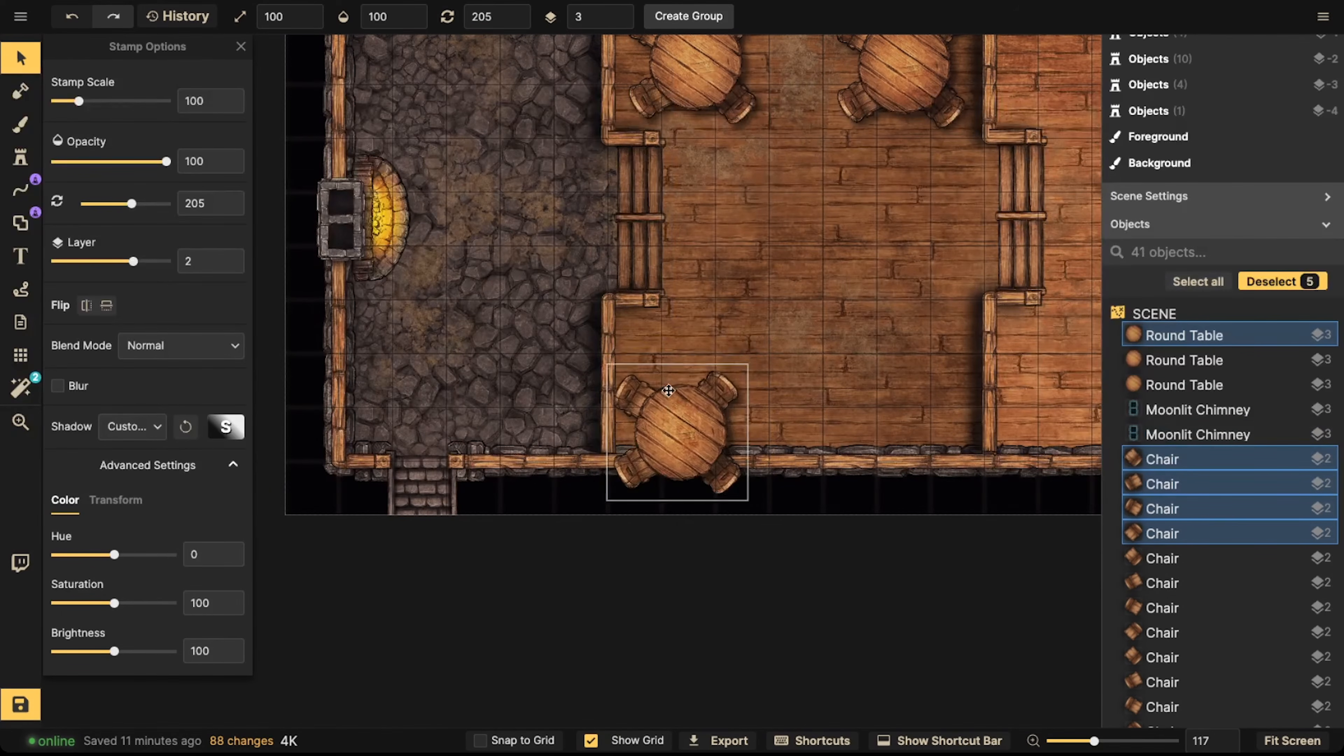
left_click_drag(669, 399, 669, 343)
key("ctrl+v")
left_click_drag(936, 334, 869, 341)
Place two more copies of the table and chairs set in the eastern wooden room, one north and one south of the stairs
middle_click_drag(1042, 53, 785, 269)
key("ctrl+v")
left_click_drag(839, 279, 771, 547)
key("ctrl+v")
middle_click_drag(435, 286, 615, 239)
left_click(16, 158)
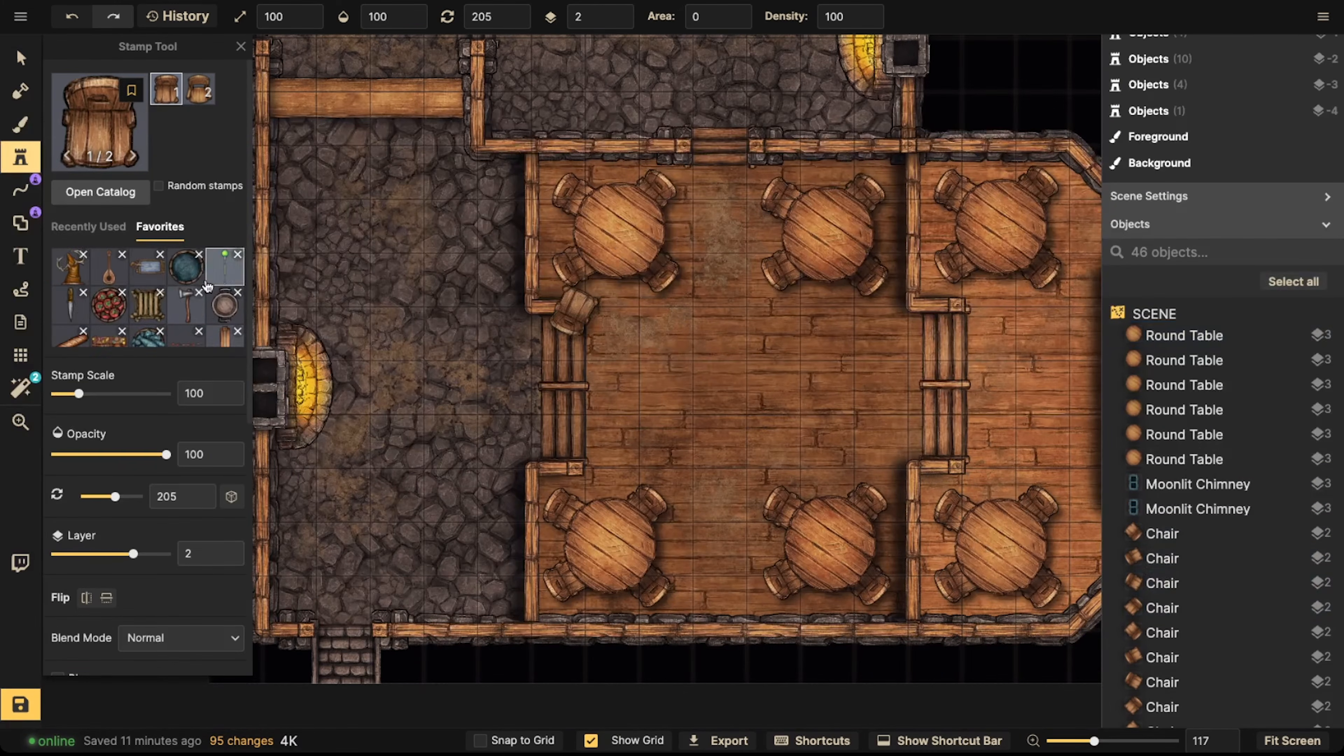
Place the third red rug variant lengthwise in the central wooden room at scale 140 and rotate it to 92.5 degrees
scroll(116, 314, "down", 3)
left_click(148, 258)
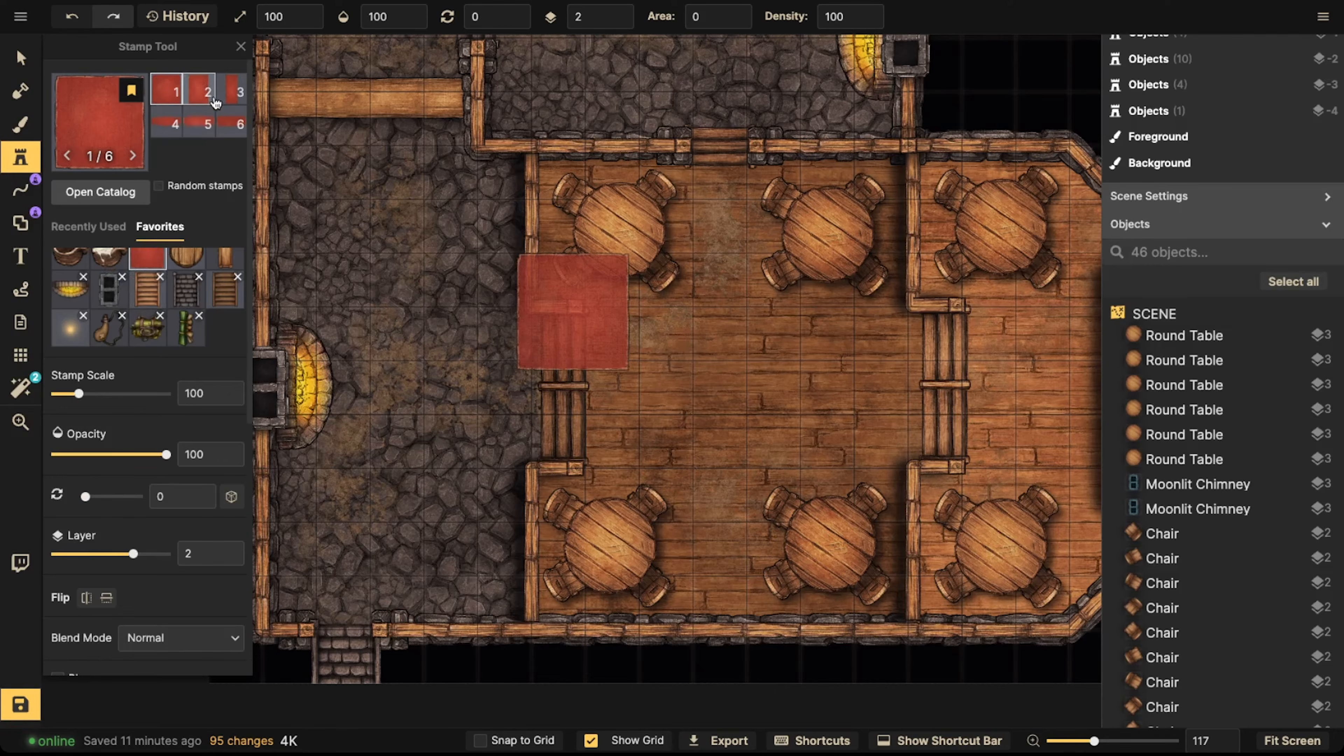
left_click(229, 94)
scroll(675, 301, "up", 3, "alt")
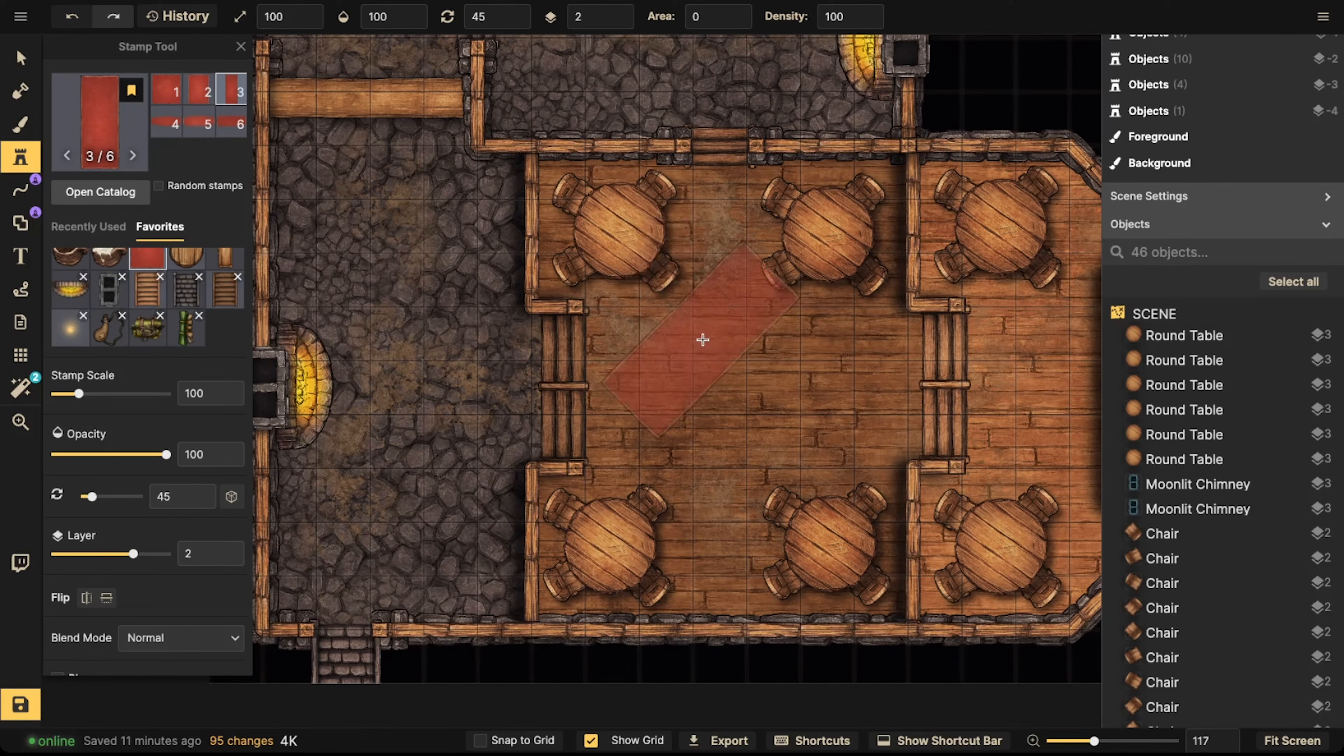
left_click(750, 386)
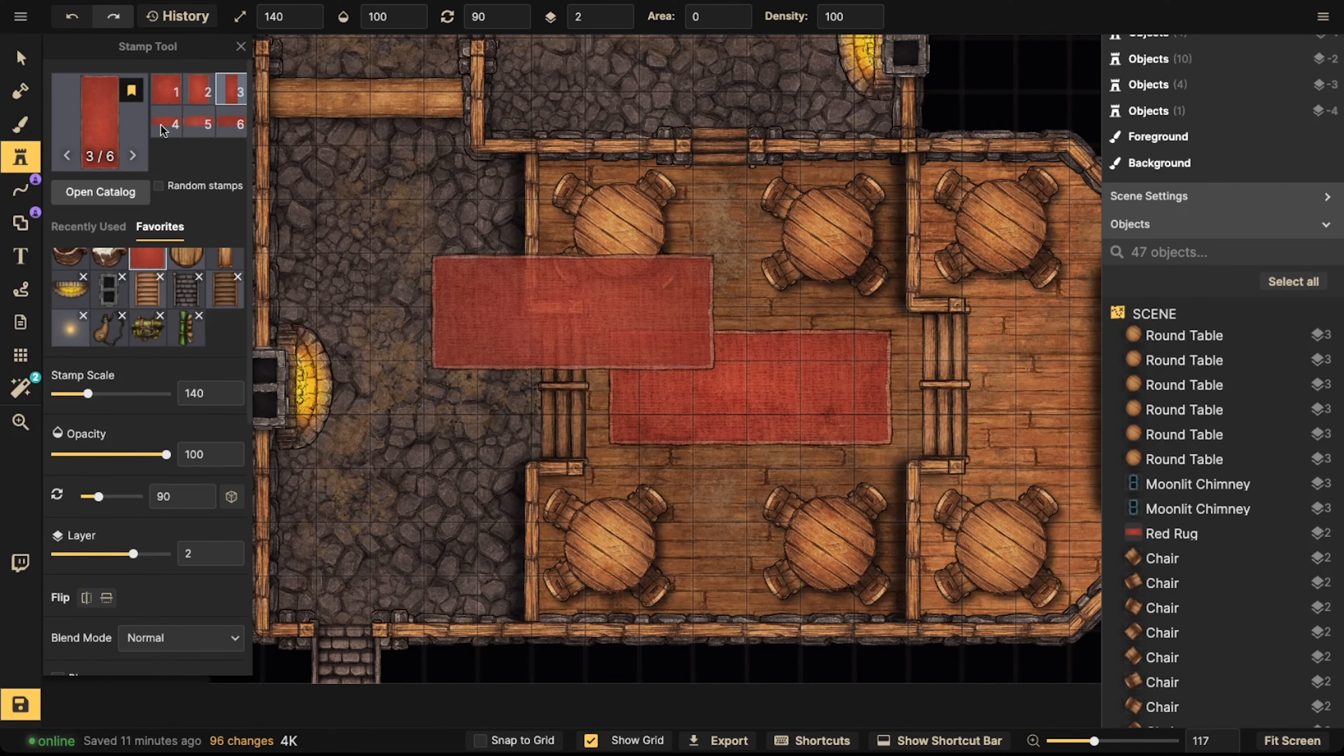
left_click(32, 53)
left_click_drag(675, 524, 673, 519)
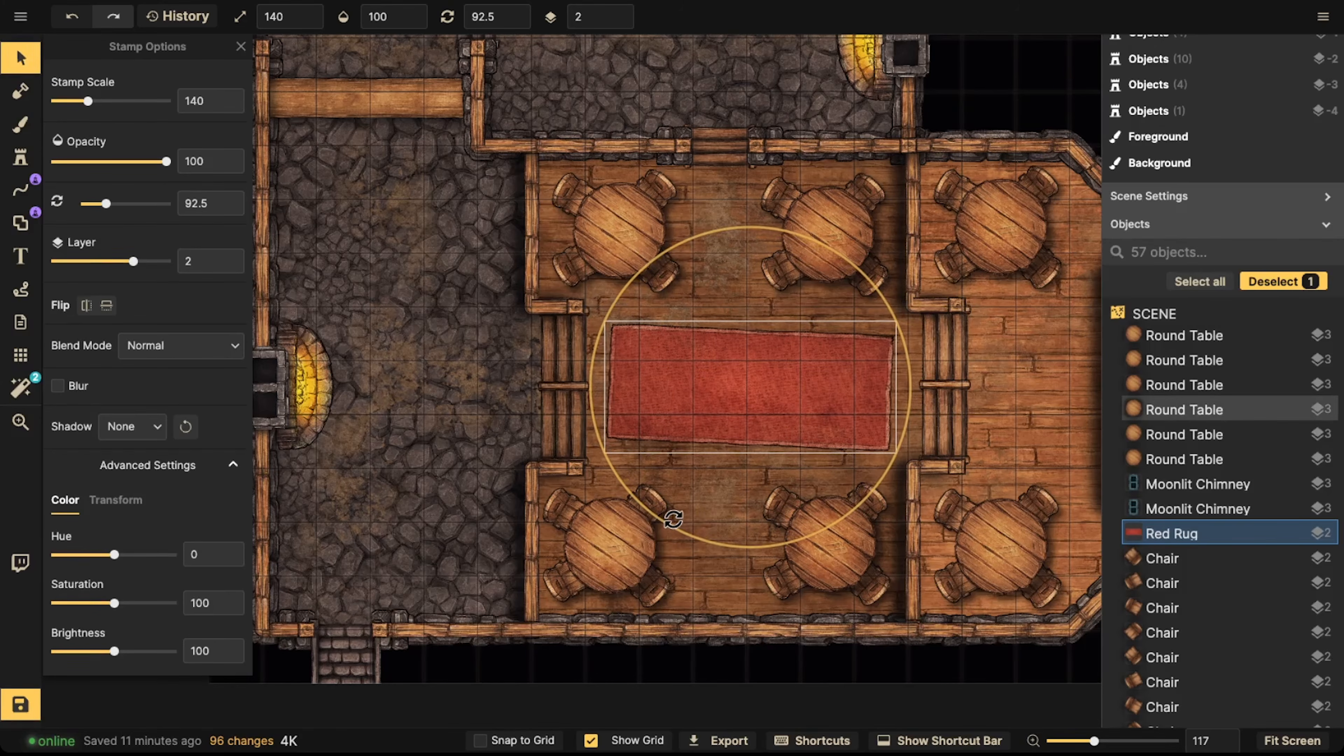
Place the second red rug variant at scale 90 between the stairs and the alcove in the eastern wooden room
left_click(28, 160)
key("space")
left_click_drag(1032, 350, 536, 357)
key("2")
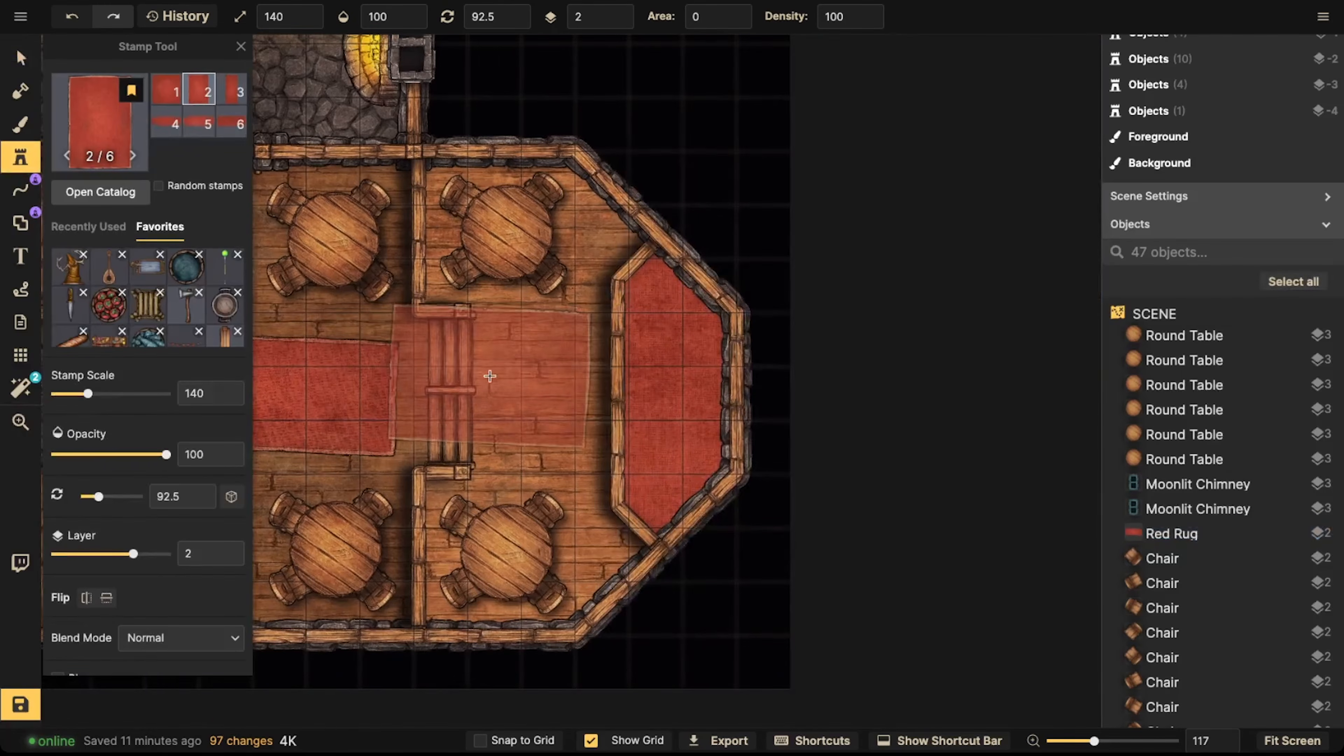
scroll(527, 383, "down", 5, "shift")
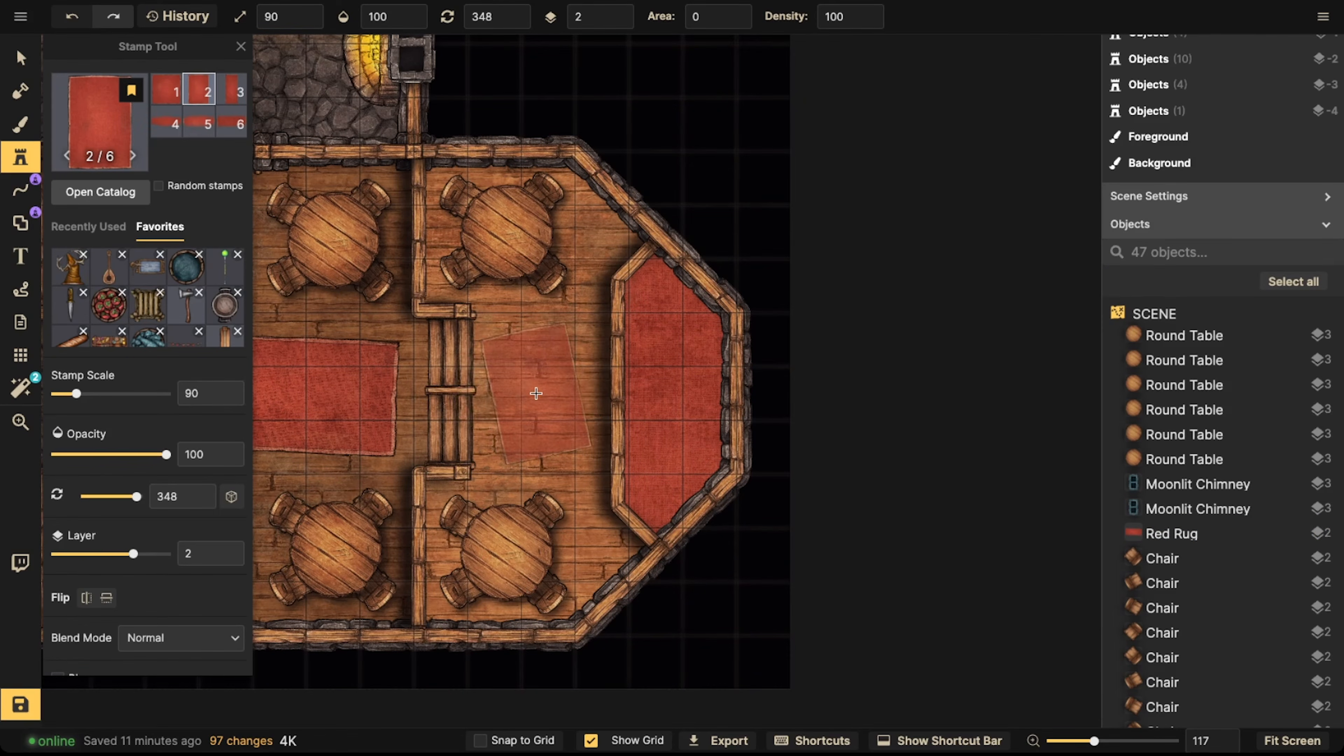
left_click(535, 394)
Enlarge the eastern room's red rug to scale 97 and rotate it to 356.5 degrees
key("v")
left_click(547, 441)
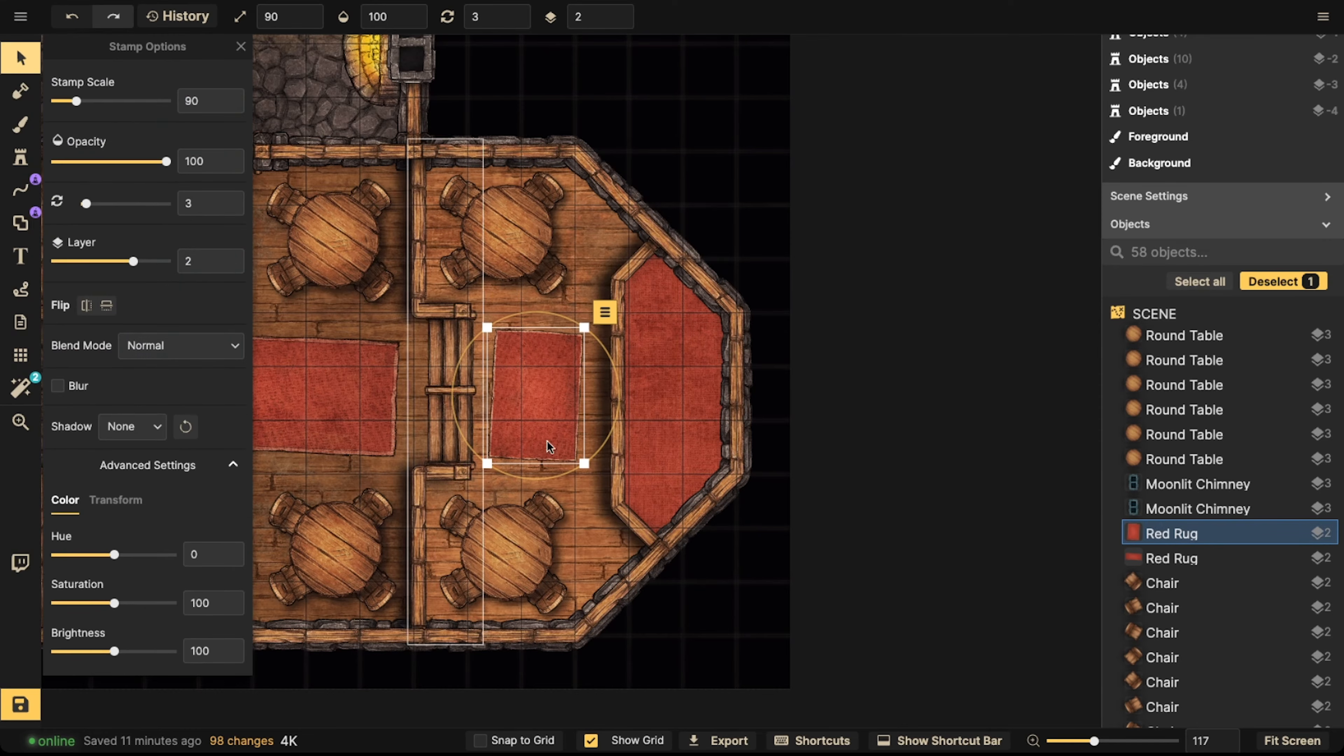
left_click_drag(583, 465, 541, 453)
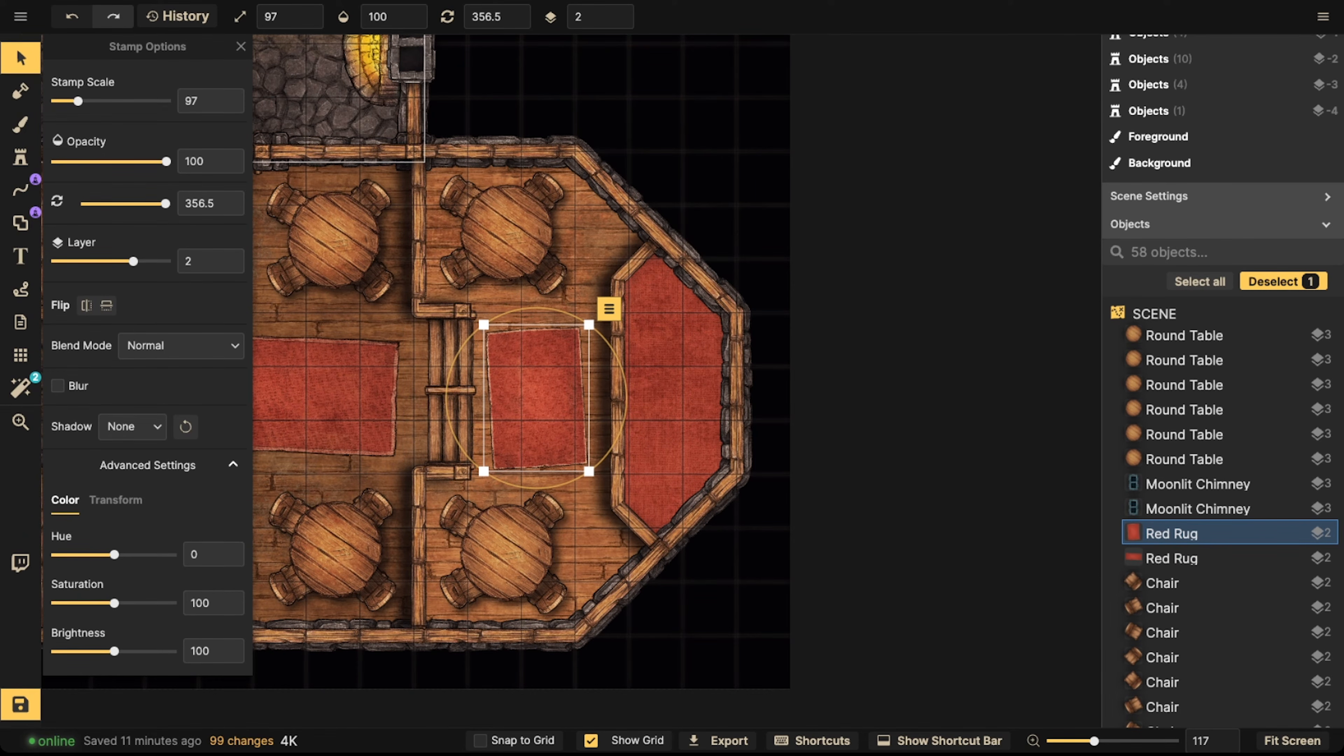
Rotate the central room's large red rug to 90.5 degrees and nudge it into position between the tables
scroll(648, 243, "down", 3)
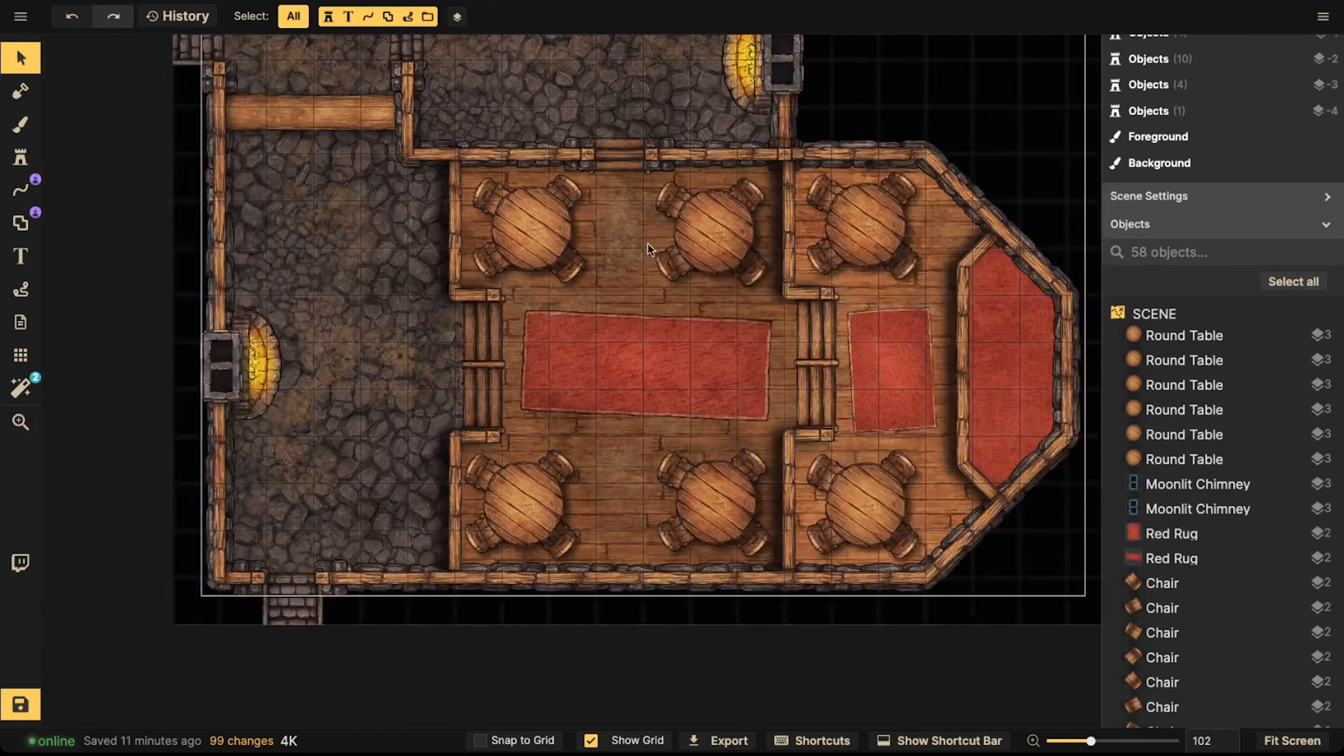
left_click(625, 341)
left_click_drag(566, 436, 571, 438)
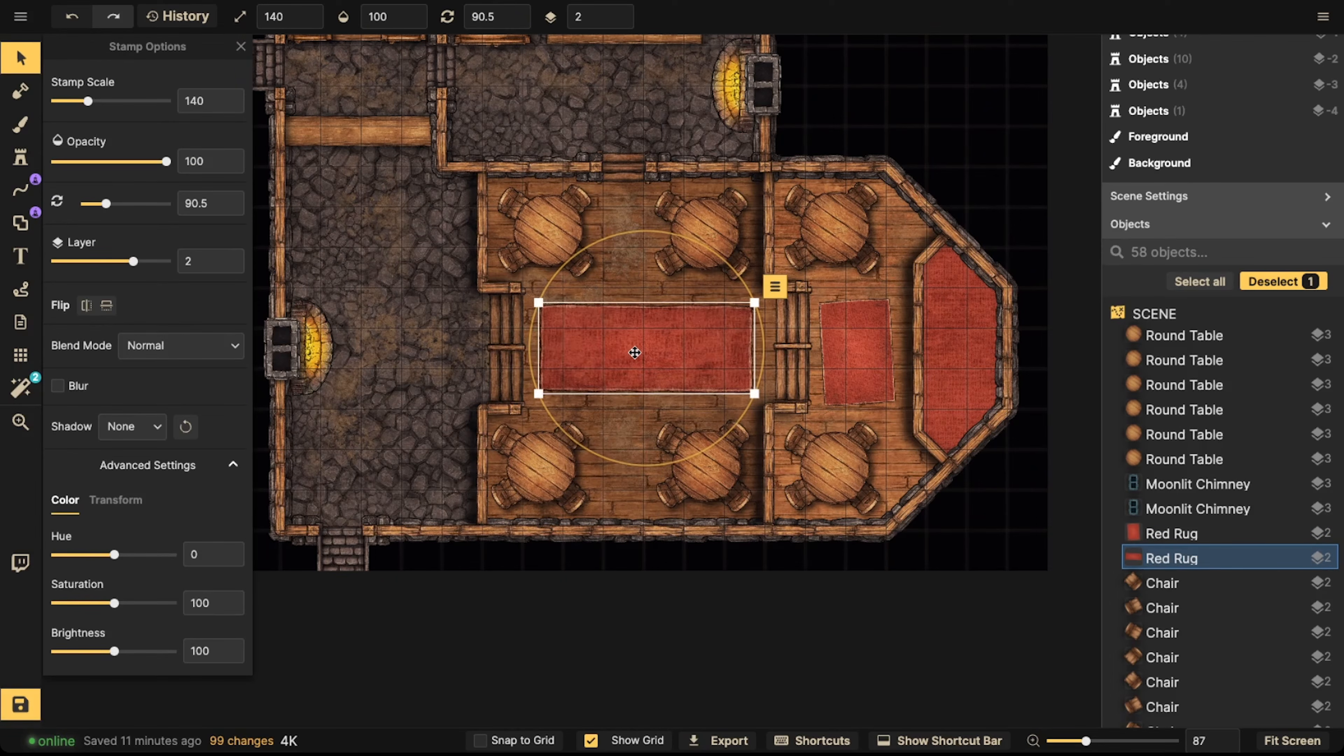
left_click_drag(633, 351, 632, 353)
left_click(363, 306)
Place a wooden stool at scale 100 against the south edge of the bar table in the western stone room
key("space")
left_click_drag(411, 254, 510, 260)
key("space")
left_click(20, 157)
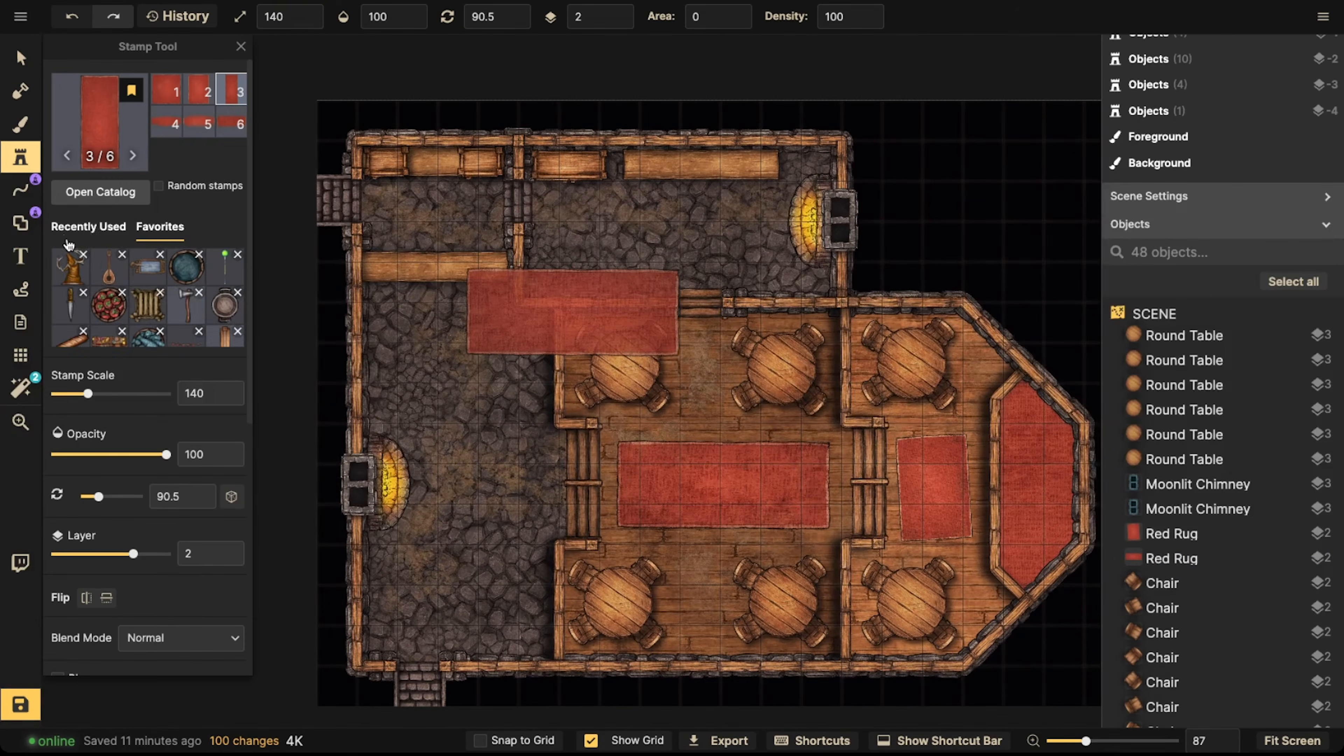
scroll(144, 270, "down", 3)
left_click(186, 256)
scroll(388, 295, "up", 3)
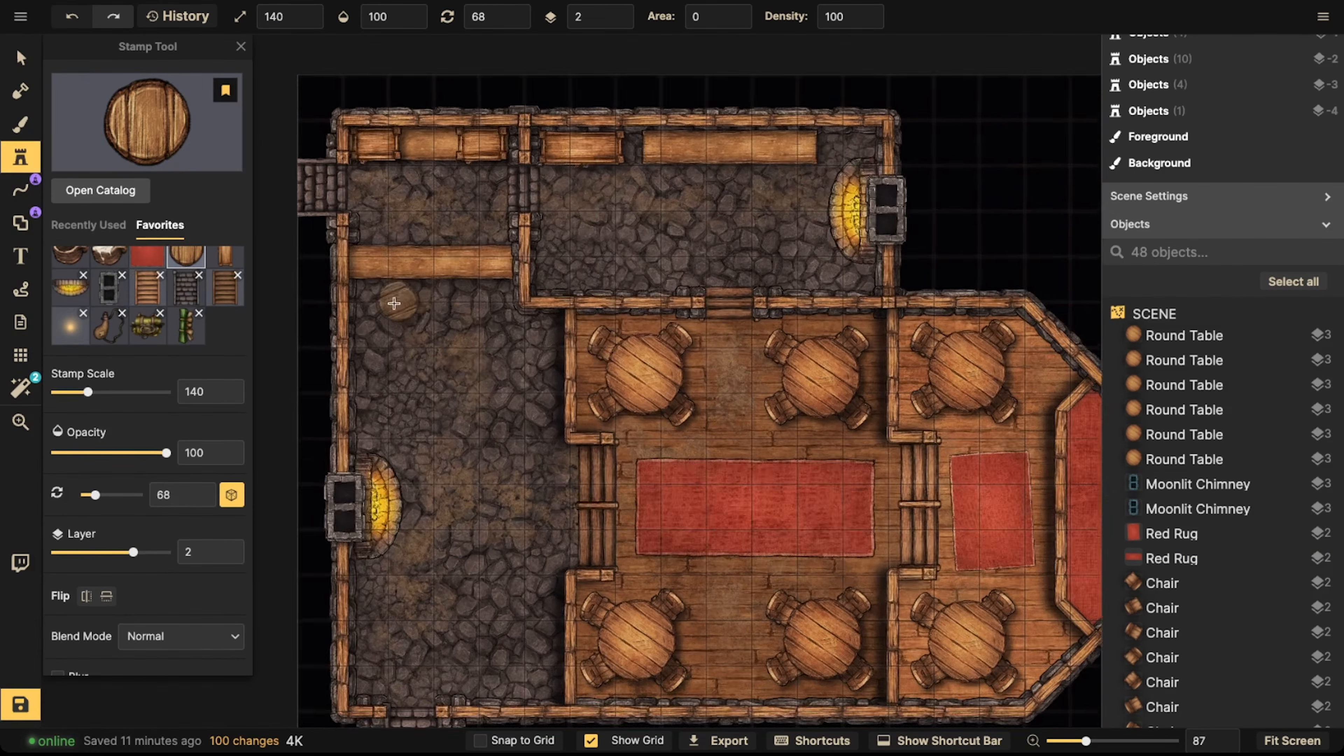
left_click(379, 283)
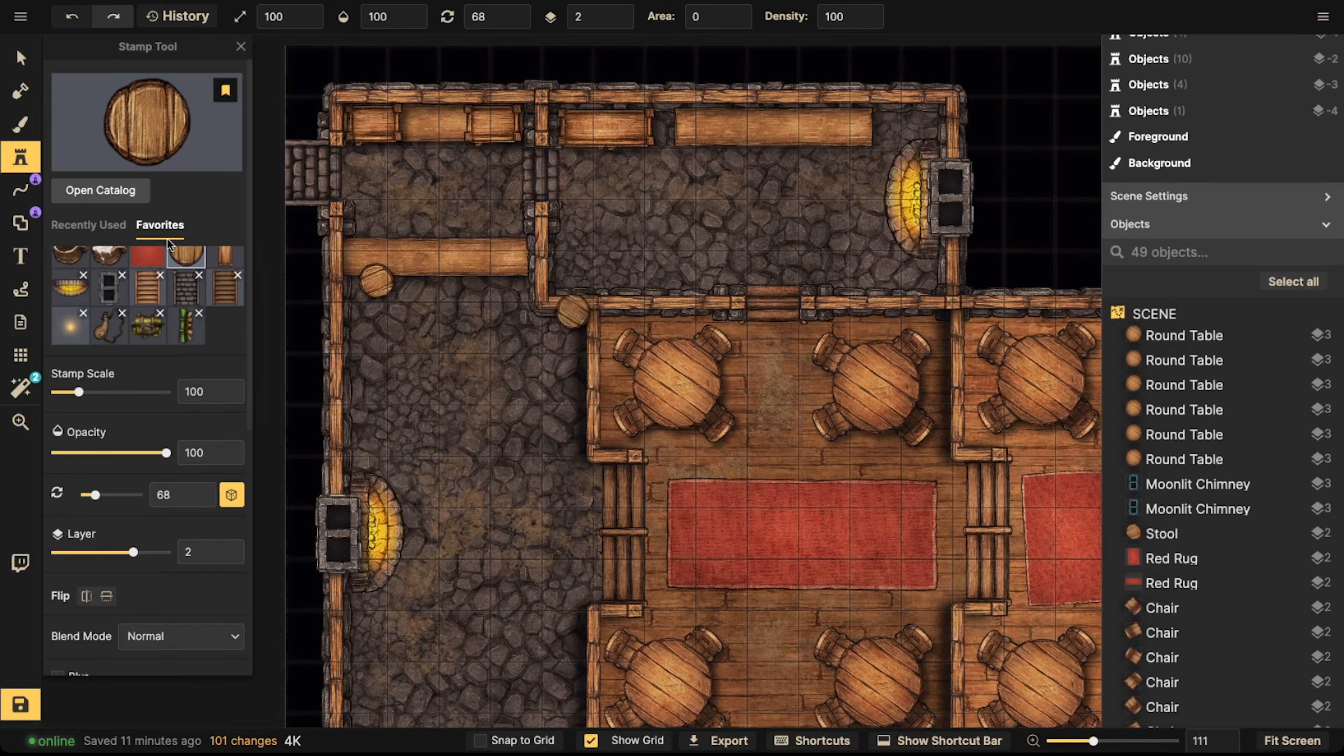
Set the new stool's layer to -2
left_click(39, 52)
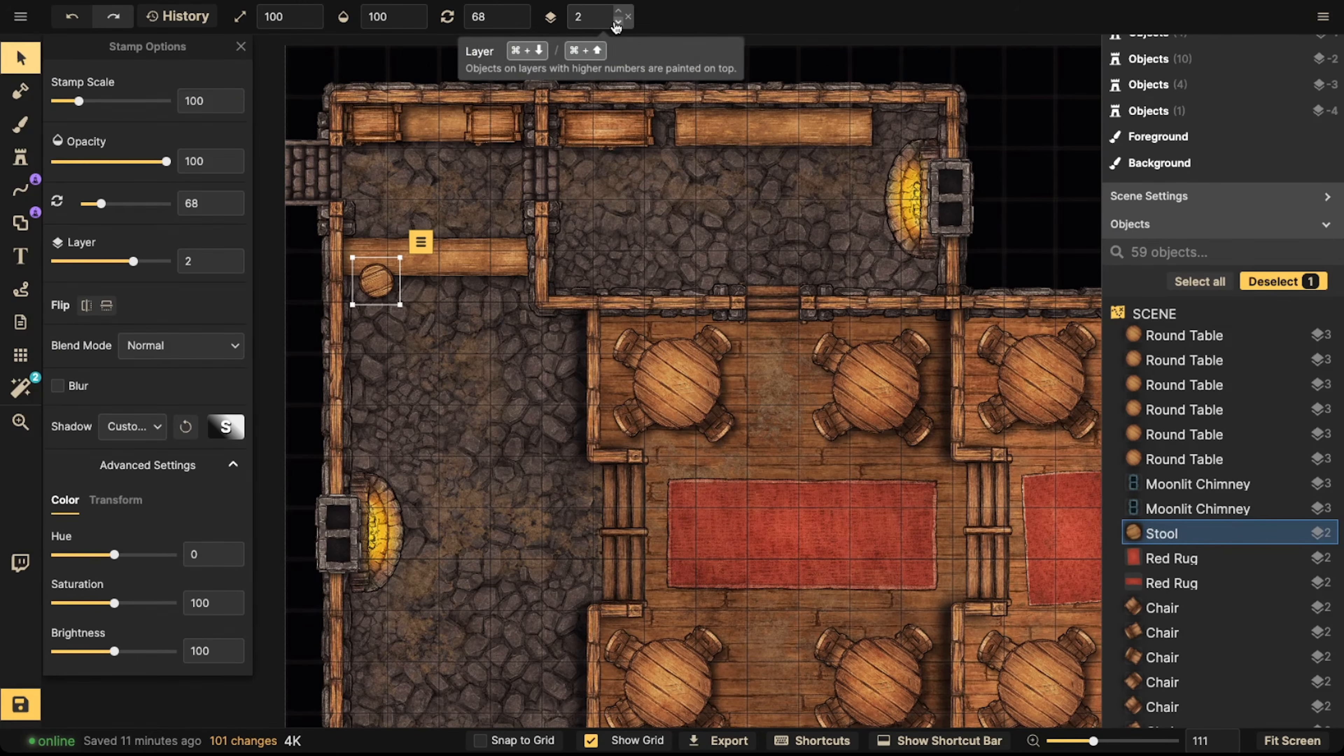
left_click(616, 22)
left_click(617, 22)
left_click(617, 22)
left_click(617, 22)
left_click(616, 22)
left_click(617, 21)
left_click(617, 22)
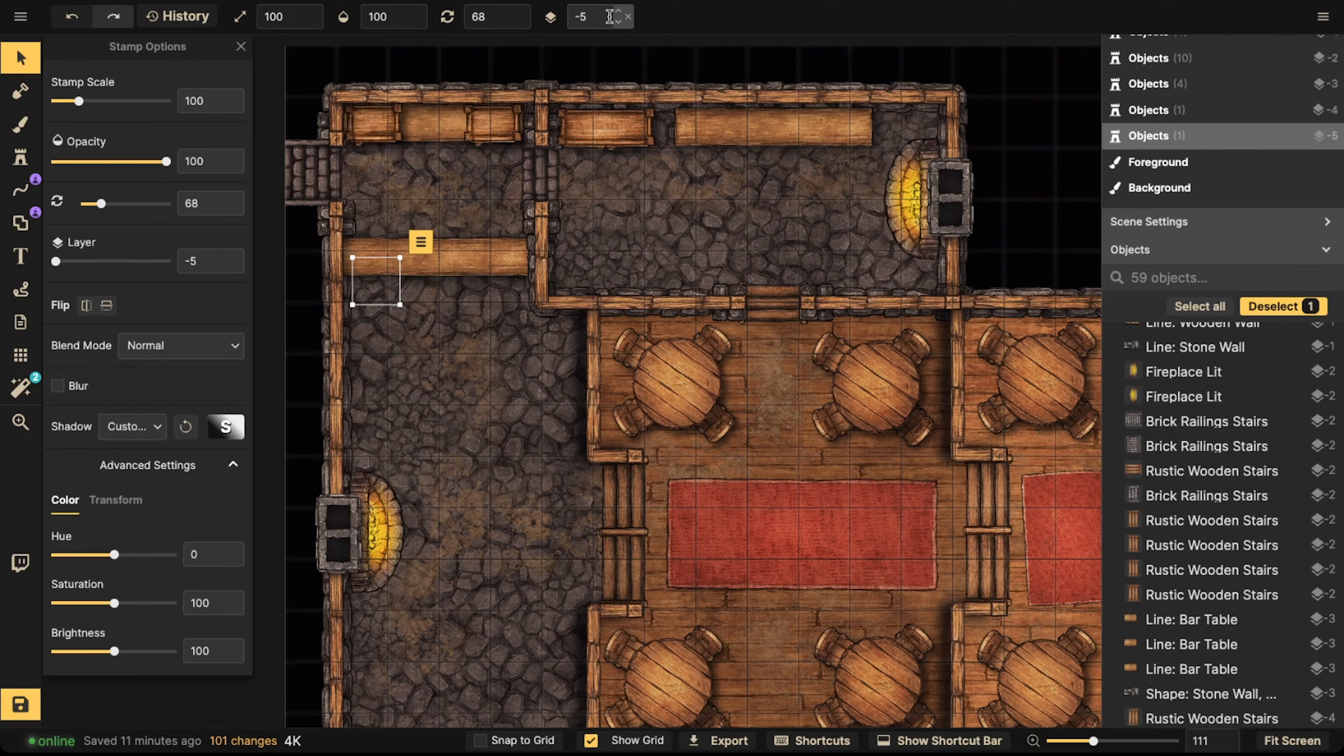
left_click(617, 11)
left_click(618, 11)
left_click(617, 11)
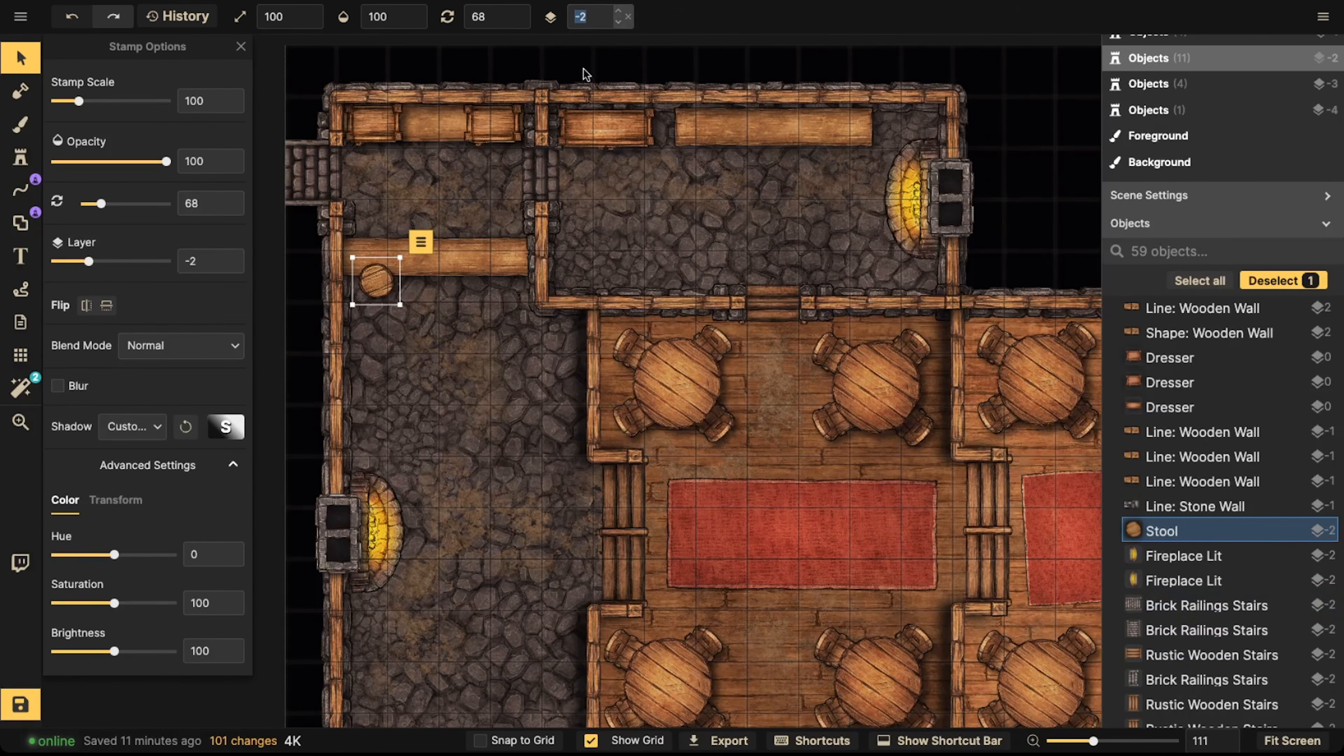
Raise the bar table above the stool to layer -1
left_click(433, 259)
left_click(617, 11)
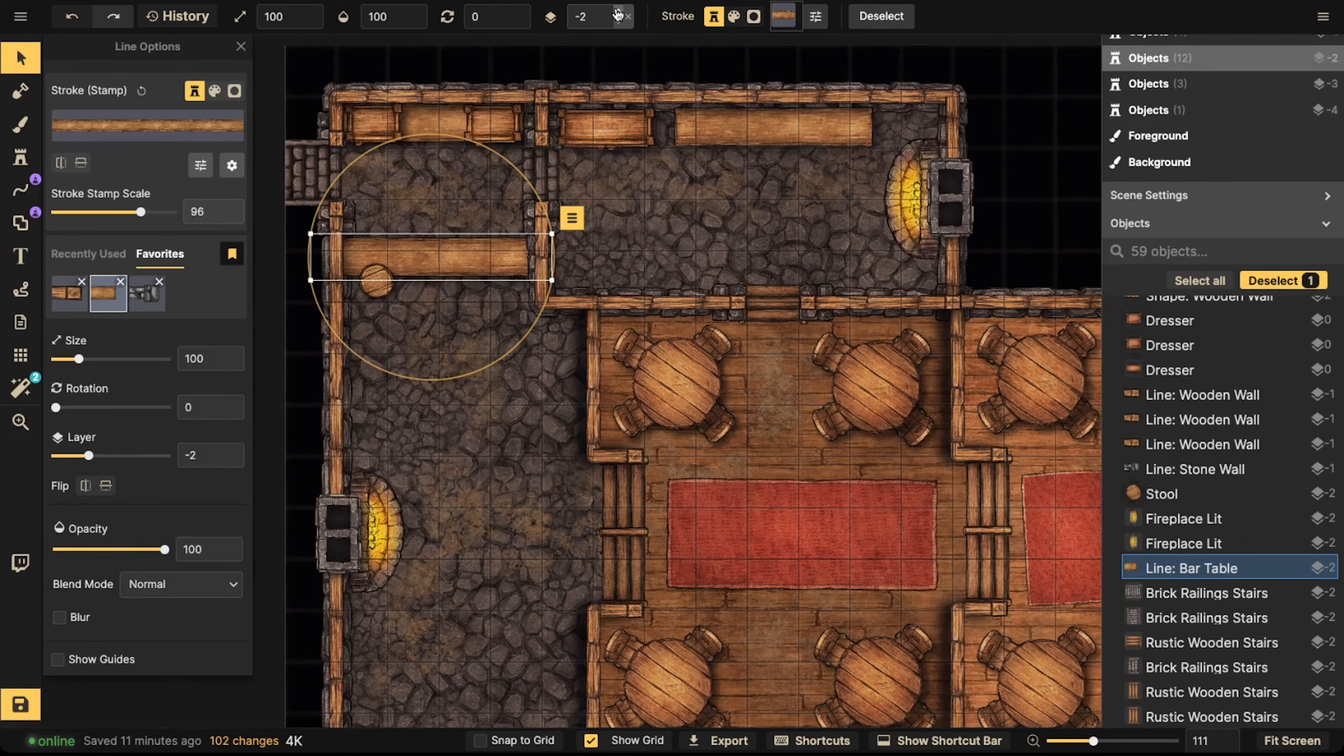
left_click(618, 11)
left_click(474, 232)
Tuck the stool partly under the bar table at brightness 74 and line up two rotated copies beside it
left_click(382, 280)
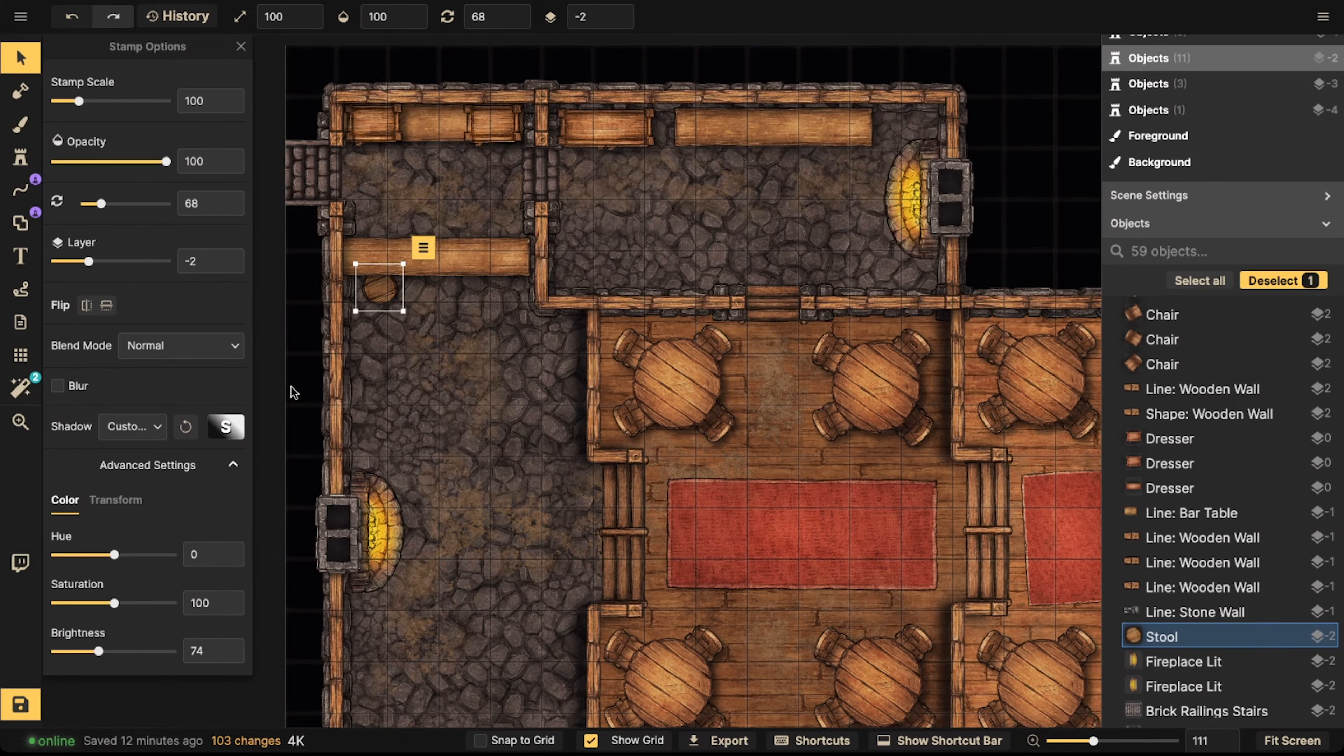
scroll(386, 303, "down", 3)
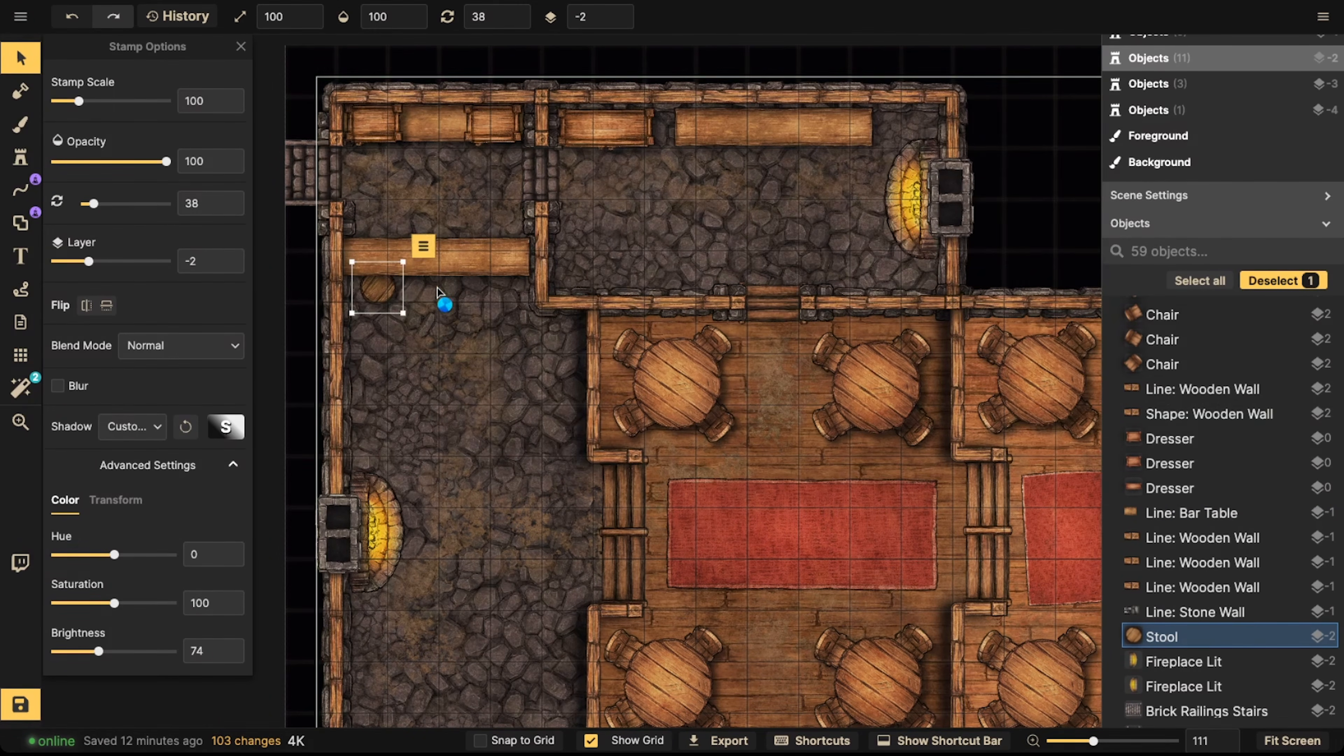
key("ctrl+v")
scroll(442, 297, "down", 6)
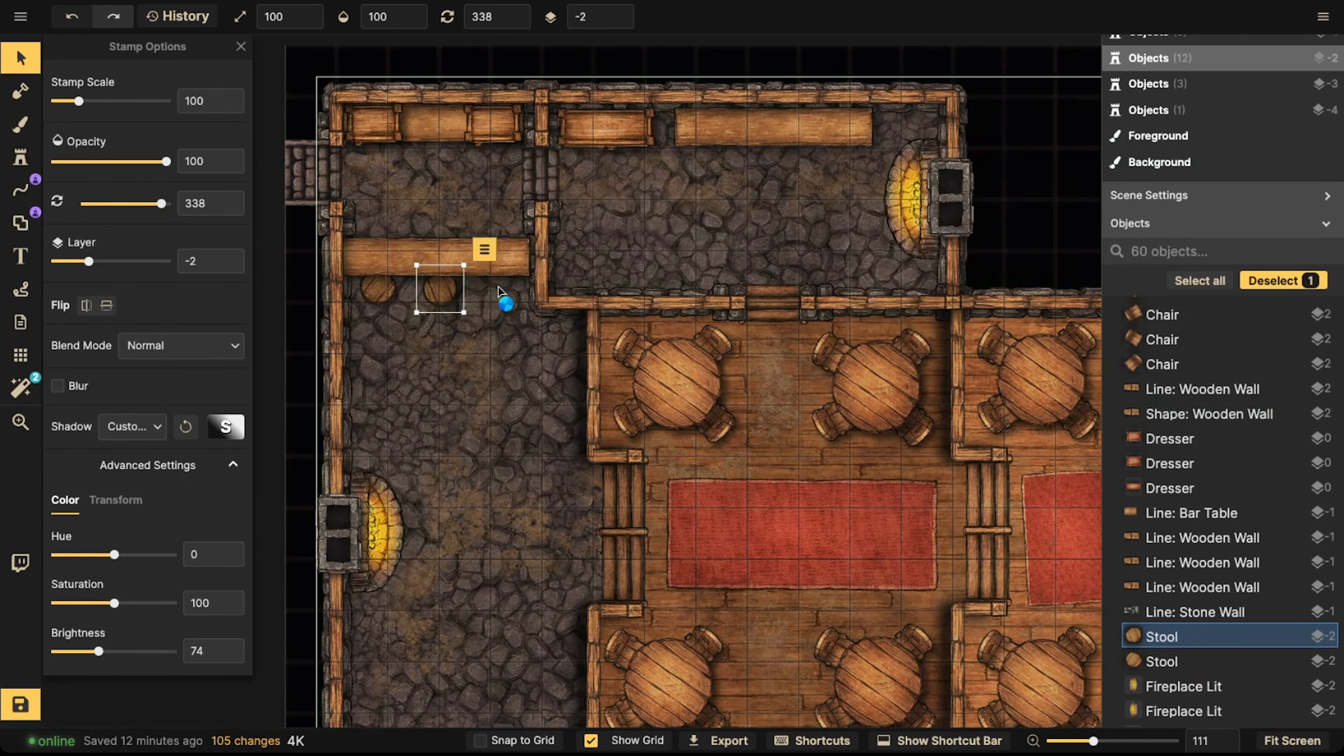
key("ctrl+v")
scroll(498, 288, "up", 2)
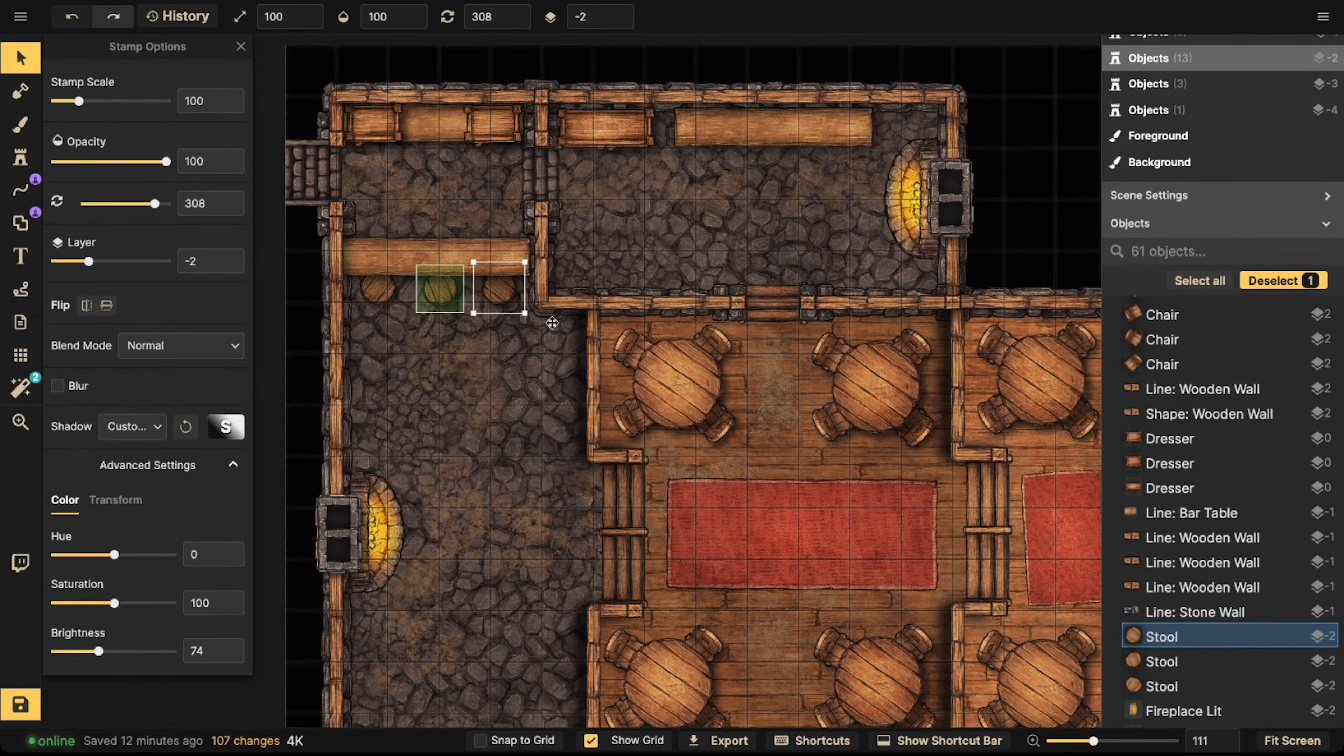
Place a copy of the stool on the red floor of the eastern alcove, reset its brightness to 100, and add two rotated copies
middle_click_drag(988, 449, 614, 331)
key("ctrl+v")
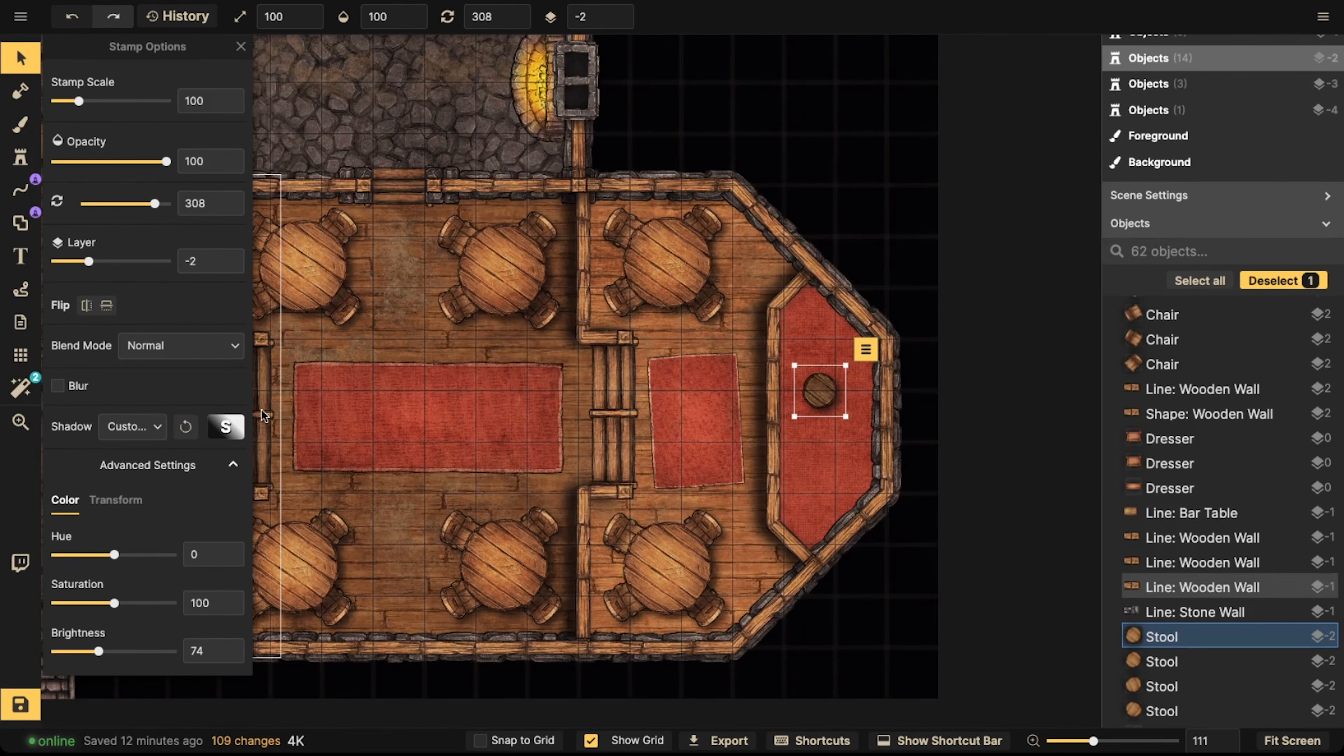
left_click(237, 652)
scroll(852, 385, "up", 2)
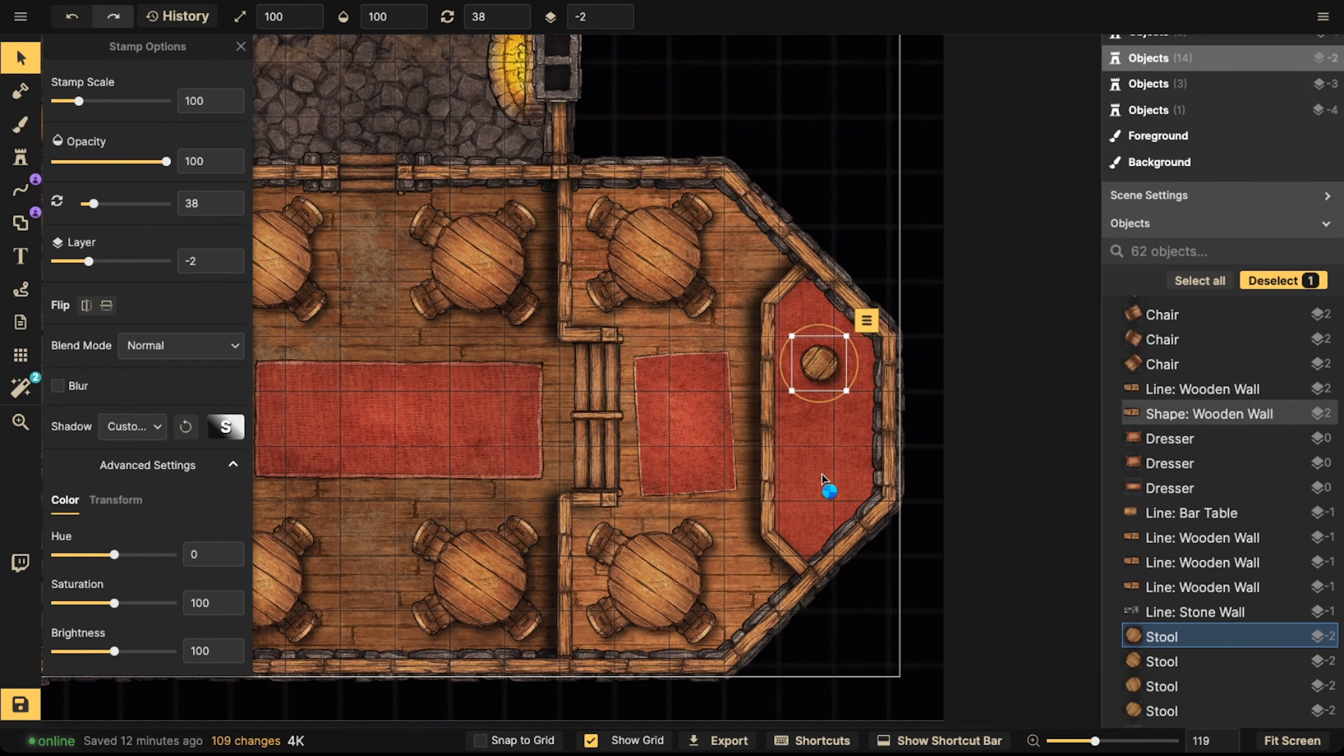
key("ctrl+v")
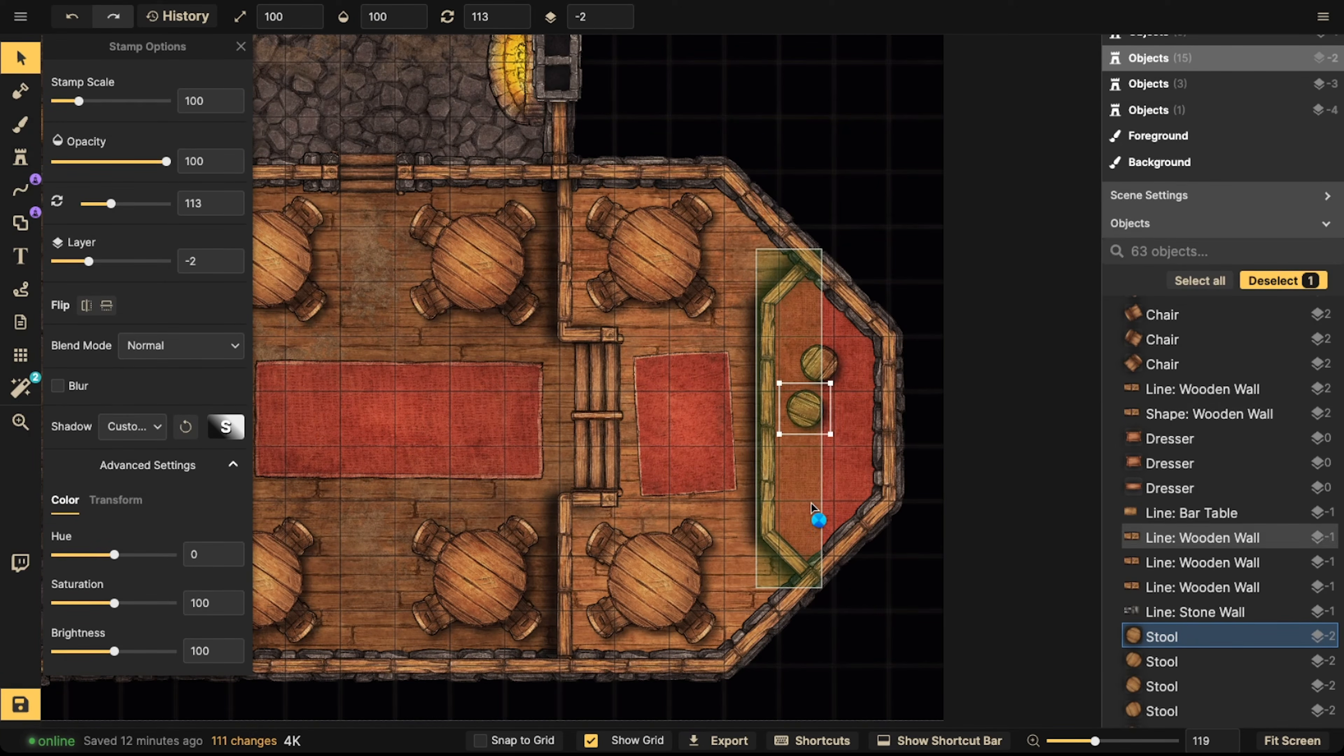
key("ctrl+v")
Pull out and turn the southwest chair at the central room's northeast table, and shift individual chairs at the neighbouring tables for variety
scroll(639, 353, "down", 3)
middle_click_drag(445, 324, 642, 351)
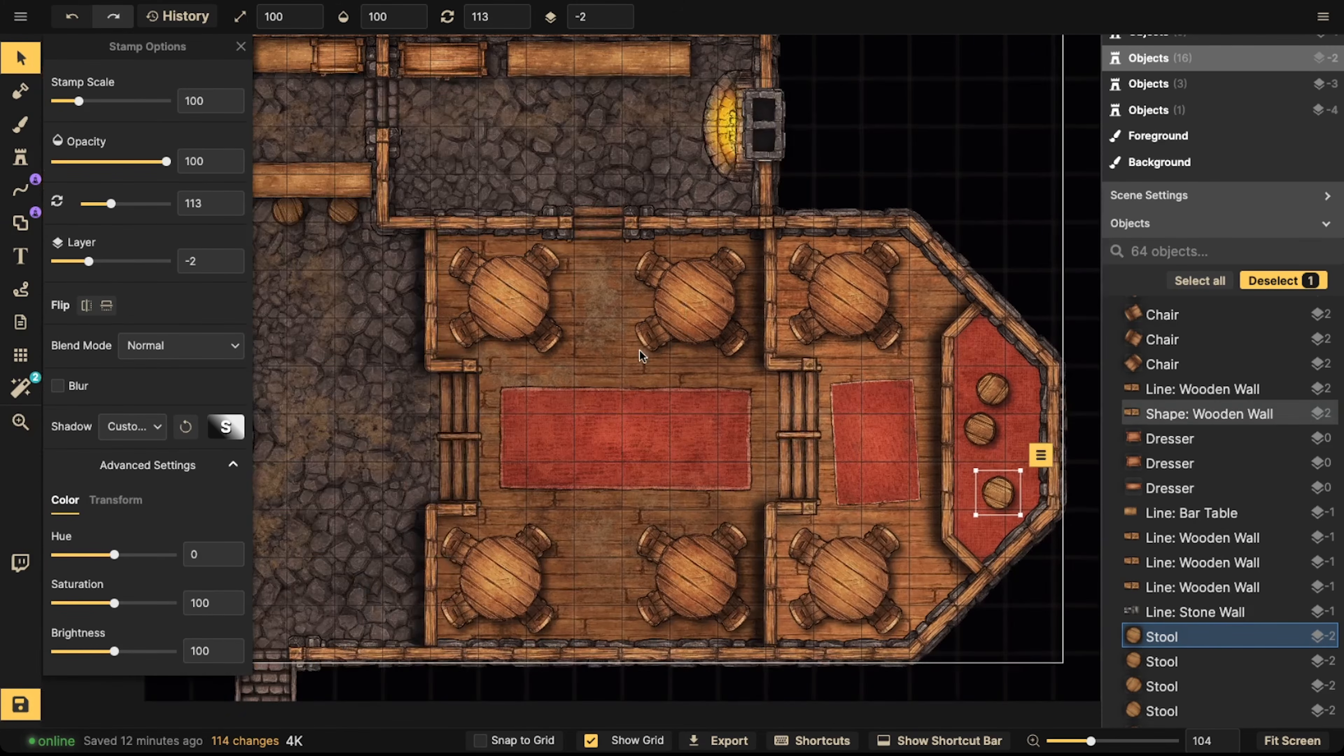
left_click(643, 345)
left_click(637, 343)
left_click_drag(619, 349, 630, 341)
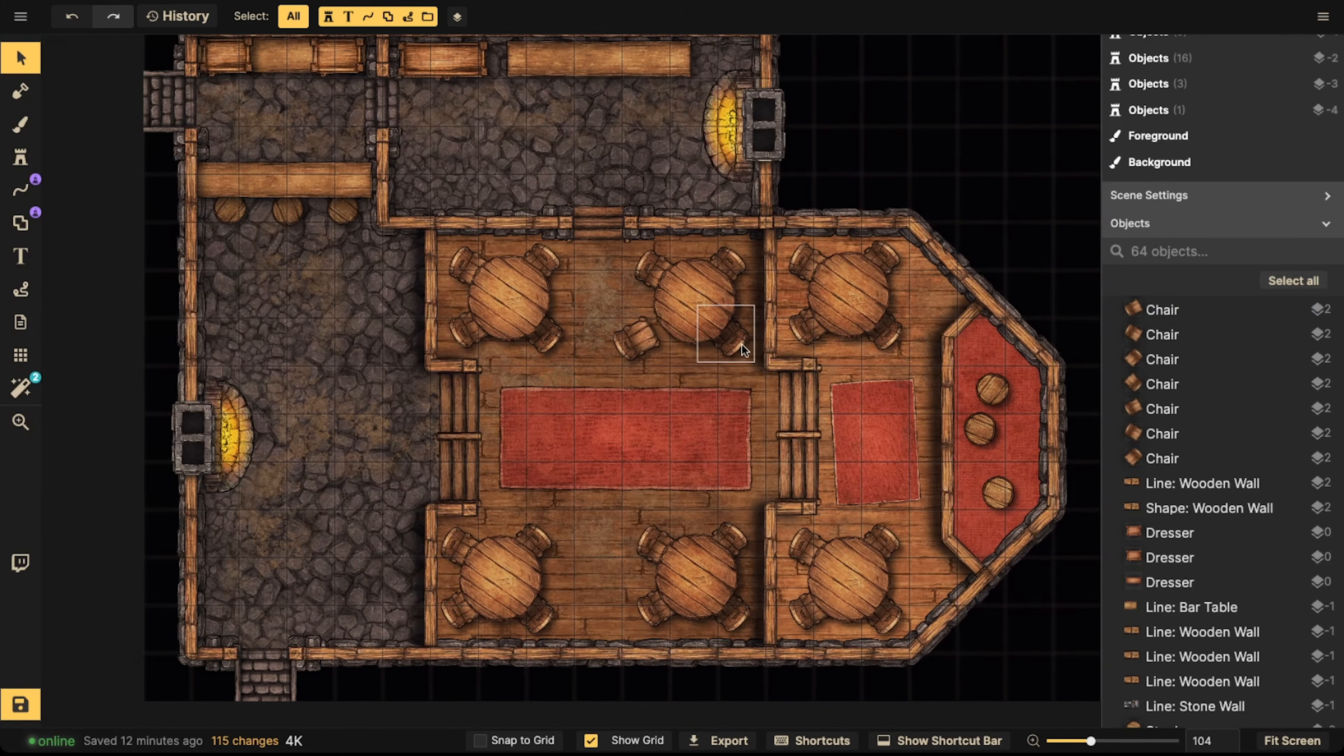
left_click_drag(727, 336, 727, 341)
left_click_drag(524, 551, 538, 539)
left_click(636, 597)
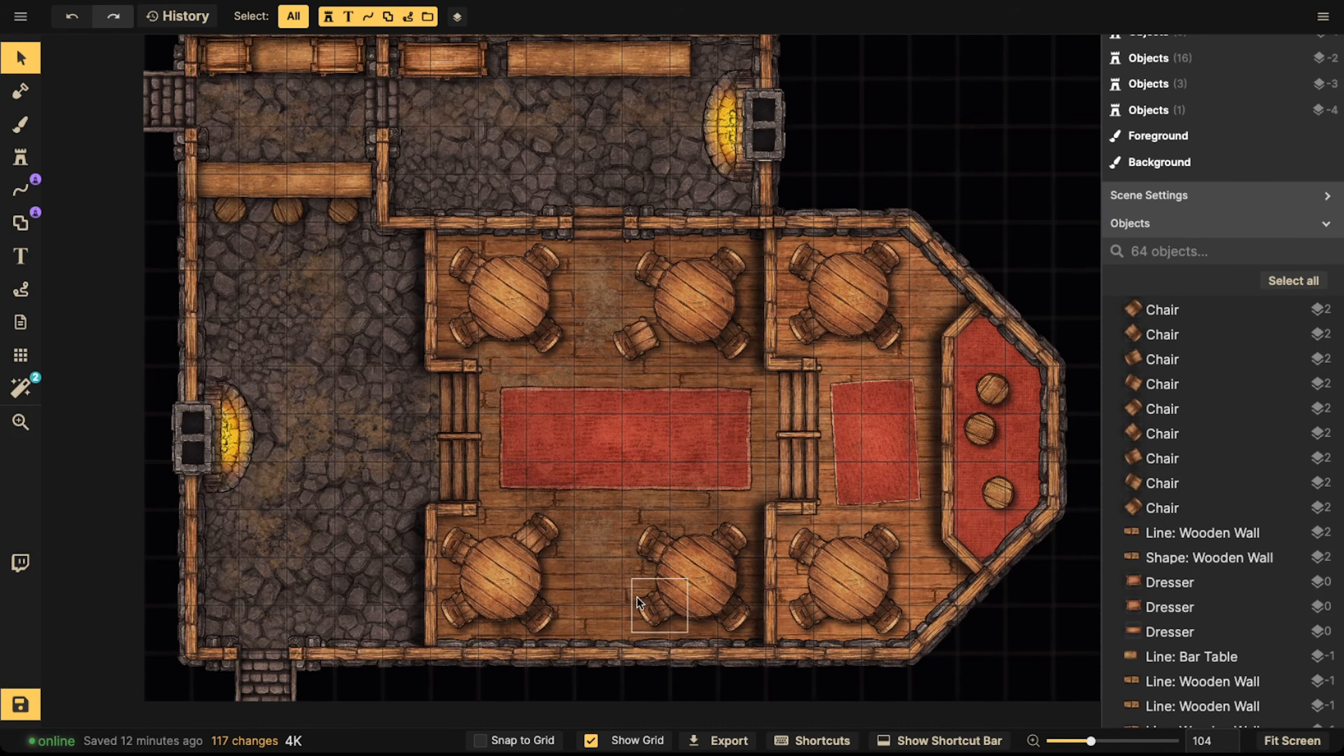
Rotate the round table in the central room's northwest corner to 303 degrees
left_click(519, 584)
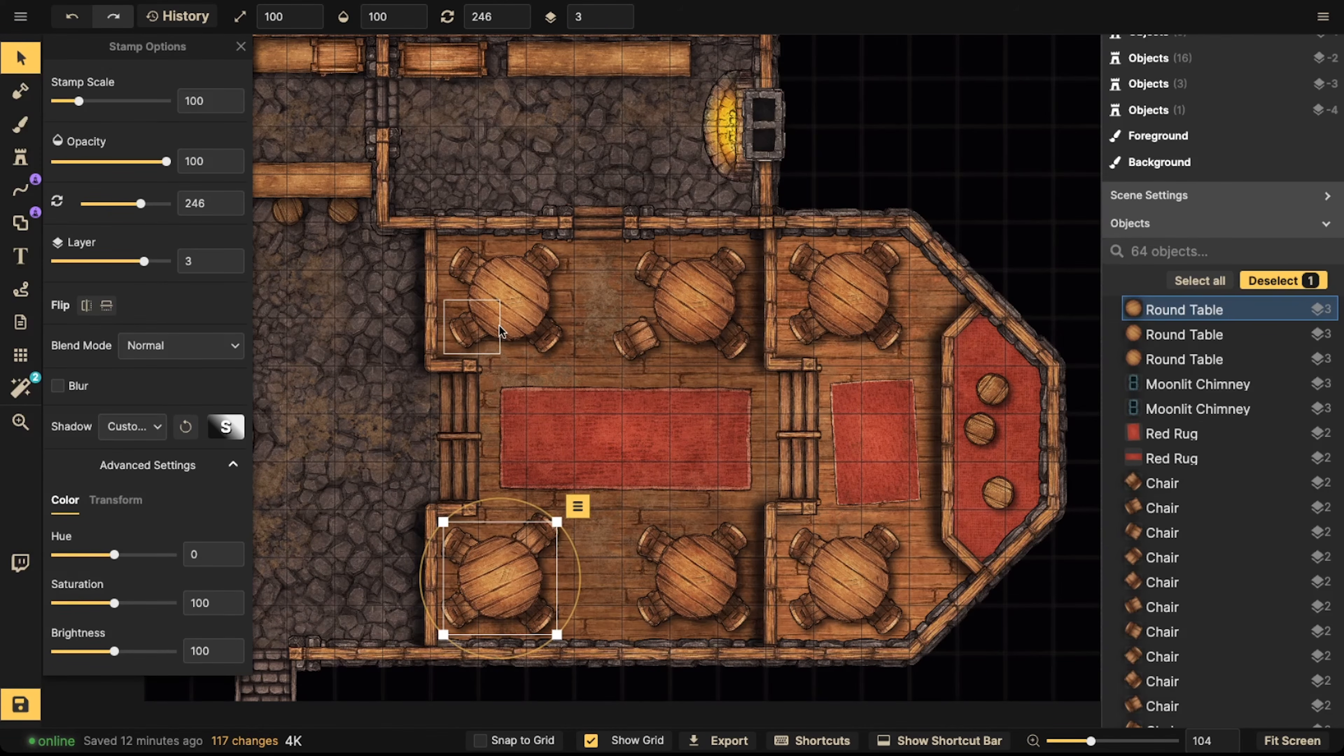
left_click(501, 284)
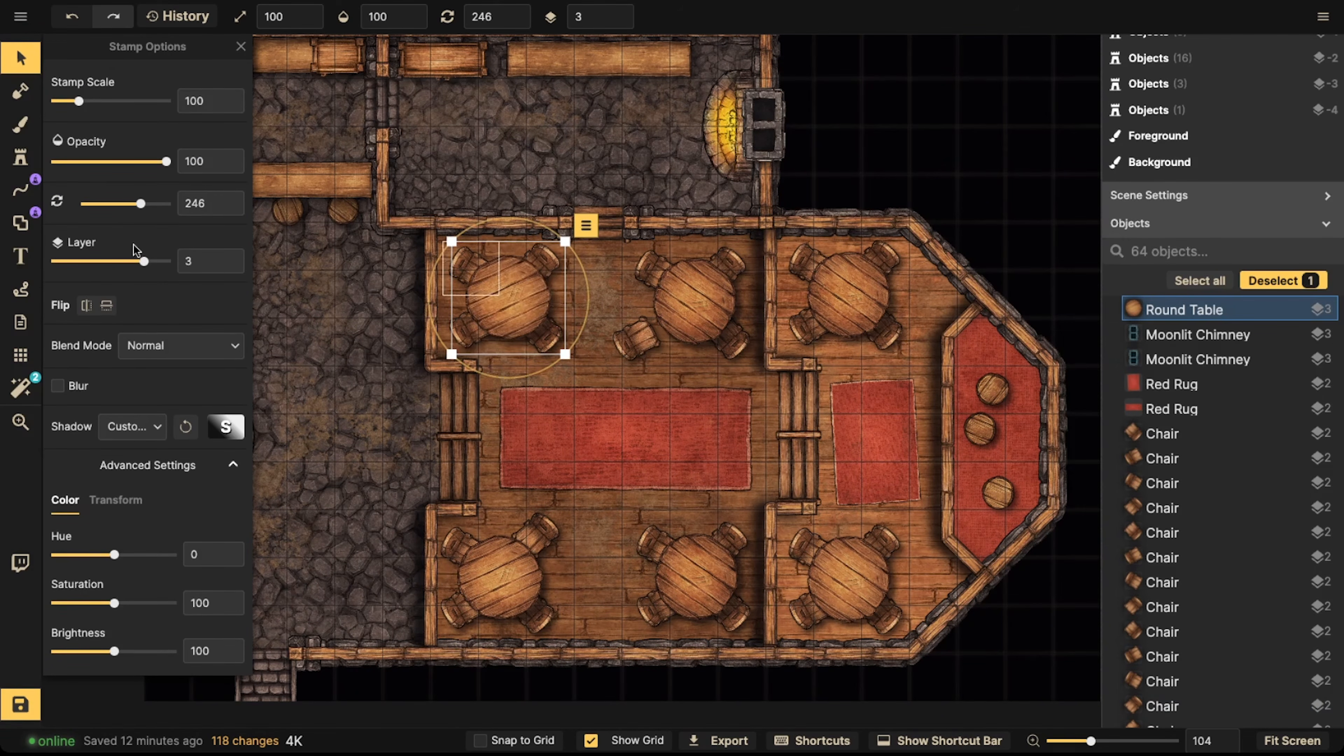
left_click(20, 157)
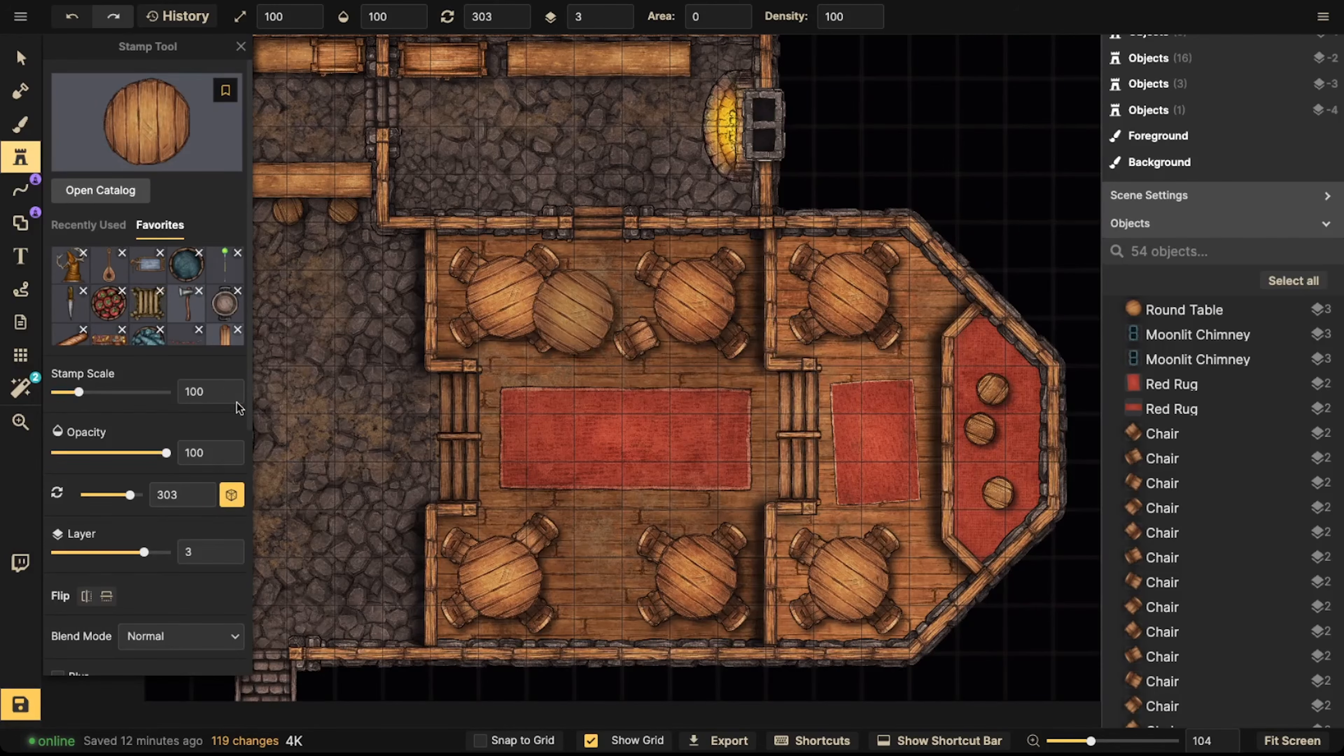
scroll(238, 408, "down", 3)
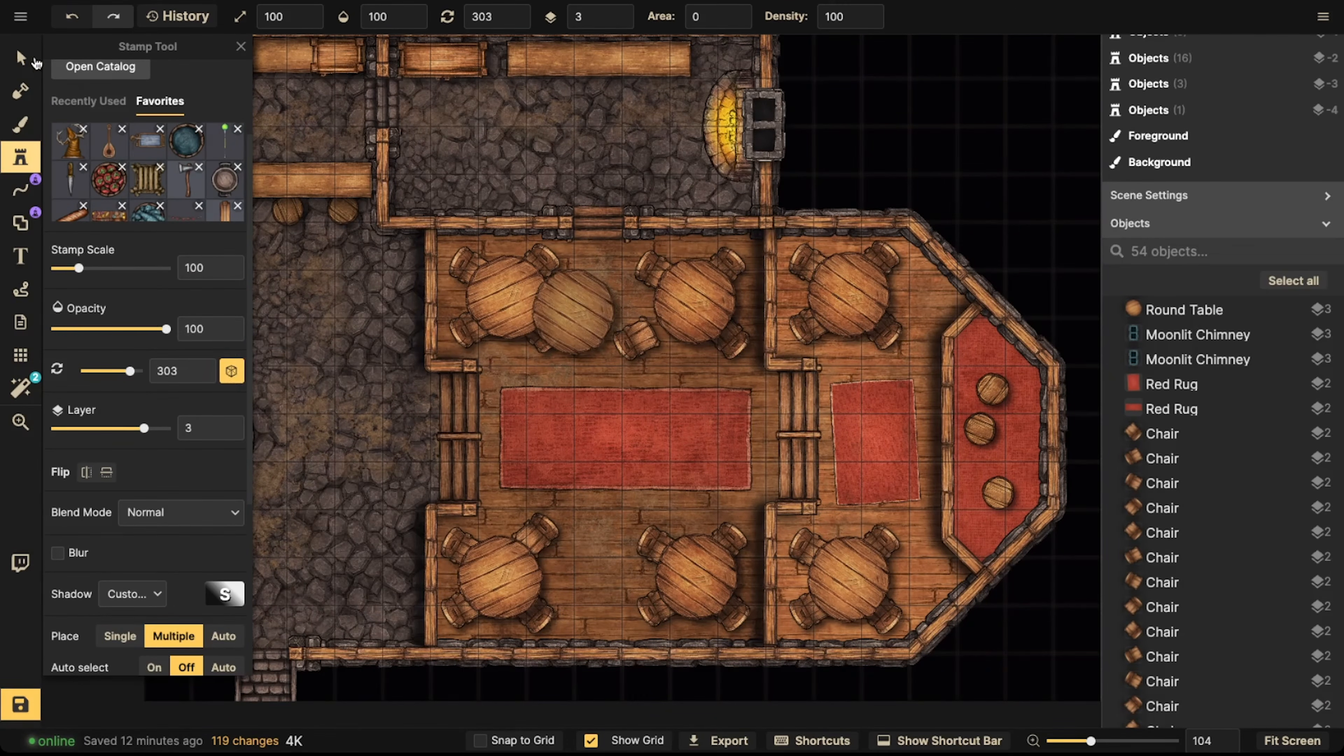
left_click(20, 57)
Rotate the central room's southeast and southwest round tables to 306 and 141 degrees, and the eastern room's northern and southern tables to 261 and 231
left_click(699, 598)
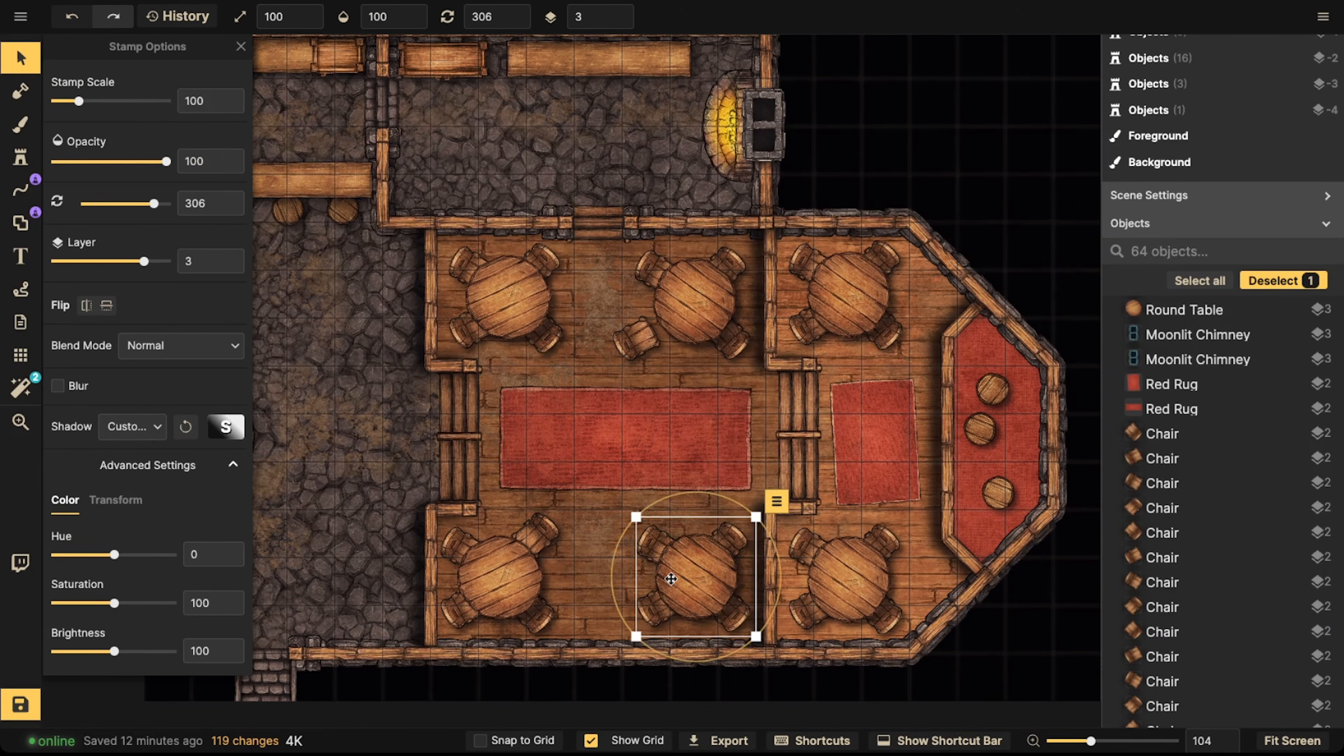
left_click(495, 583)
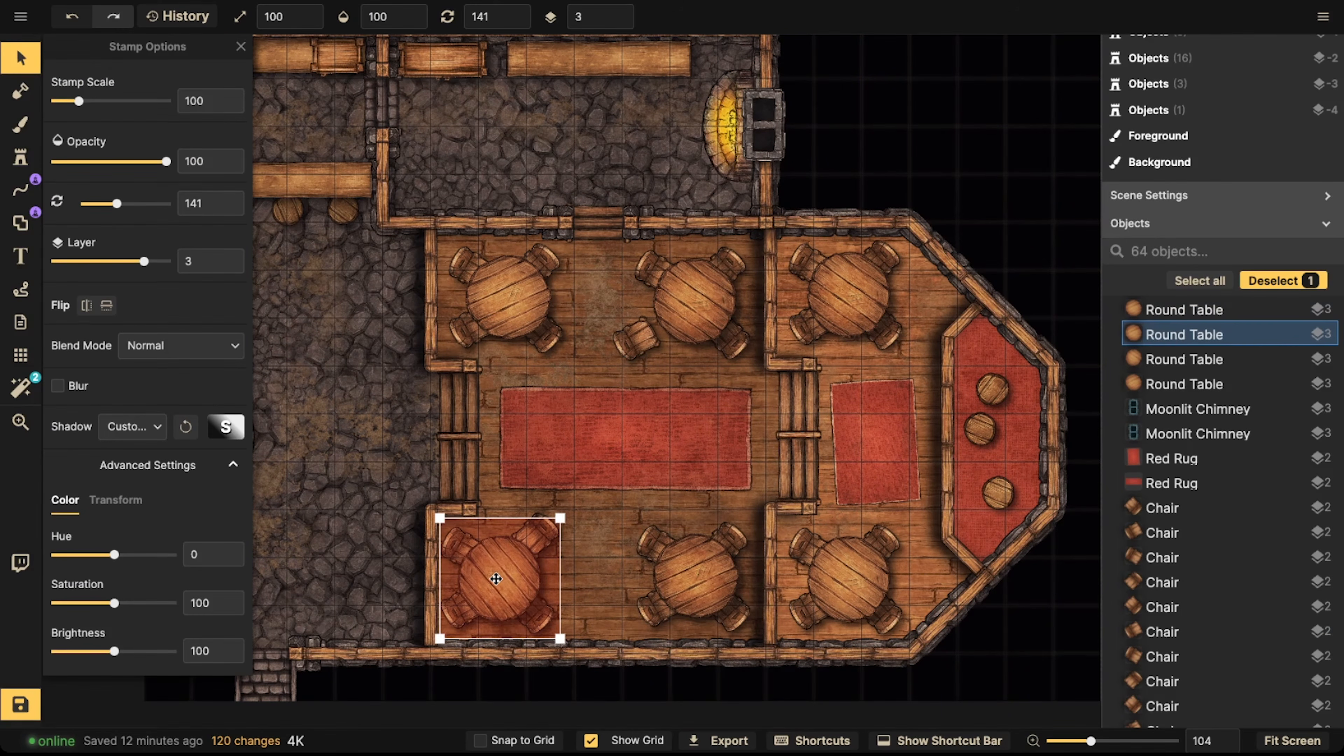
left_click(845, 320)
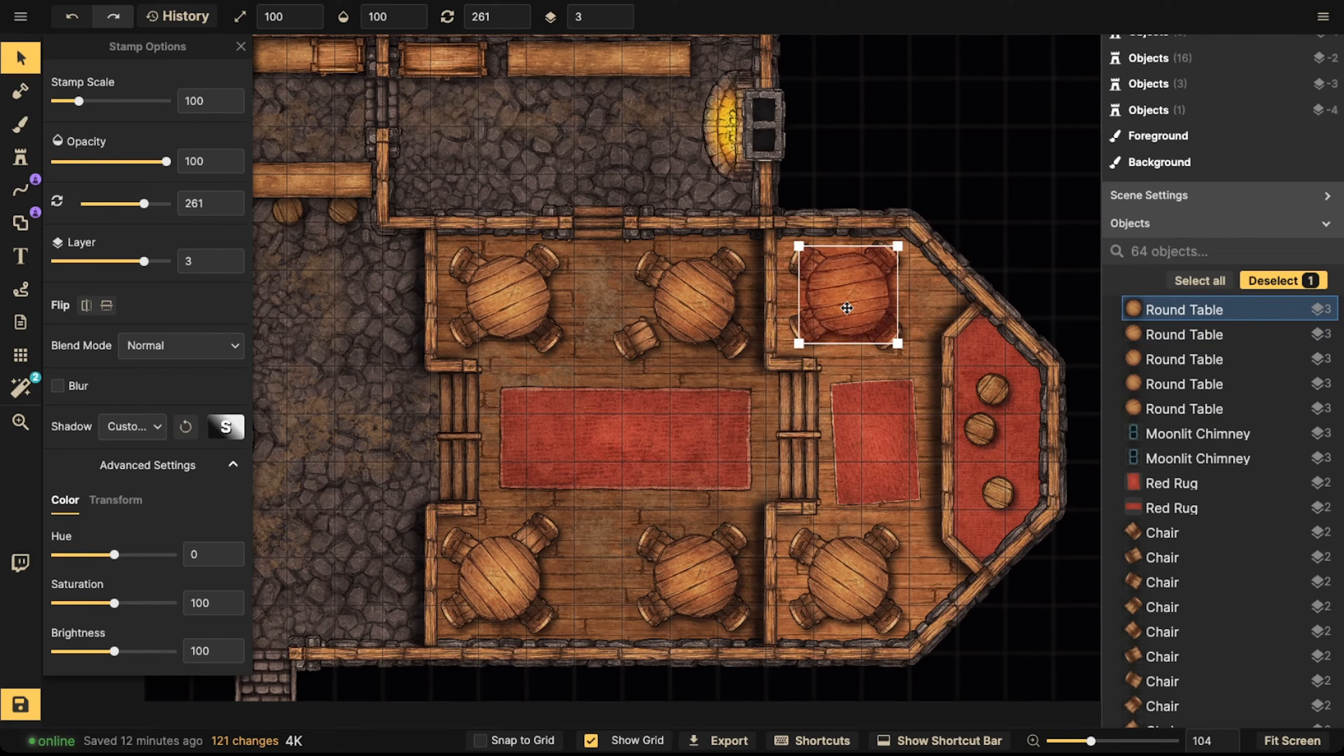
left_click(848, 581)
scroll(847, 581, "down", 20, "alt")
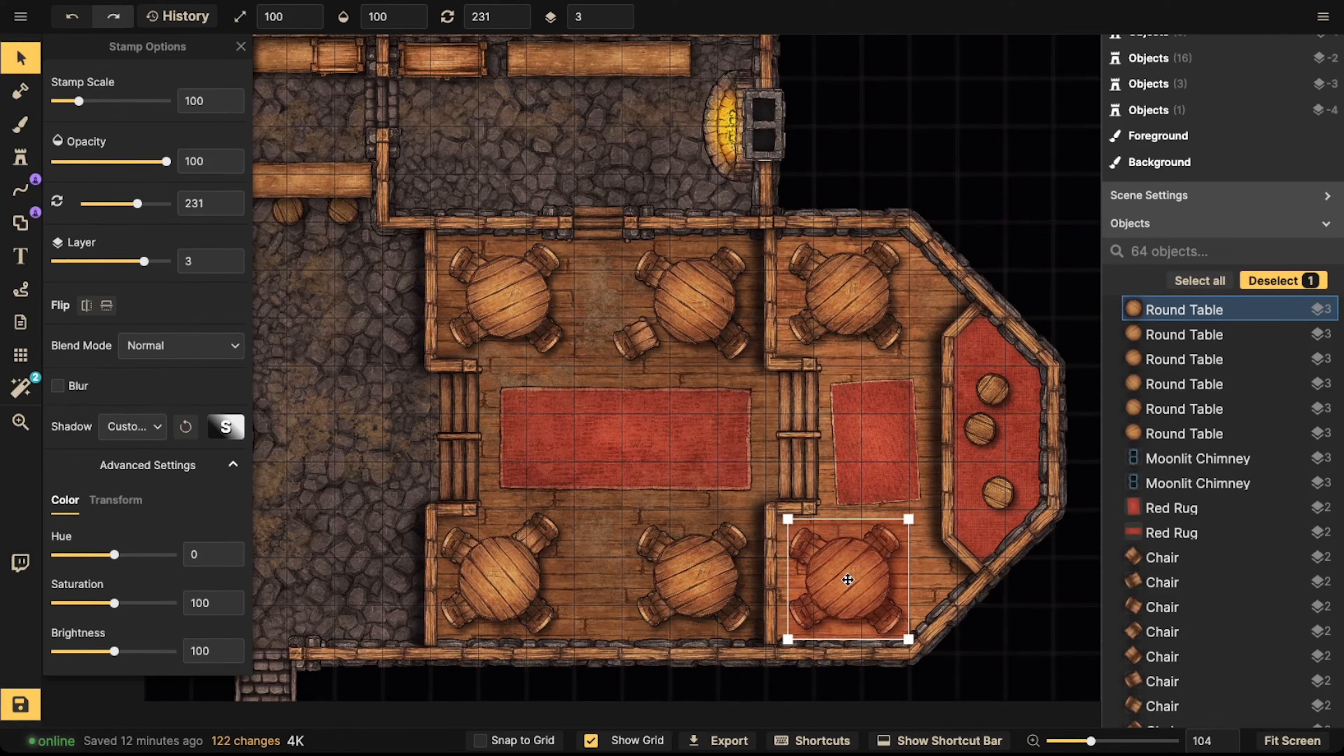
Rotate the round table in the central room's northwest corner further to vary its wood grain
key("Escape")
scroll(637, 464, "down", 3)
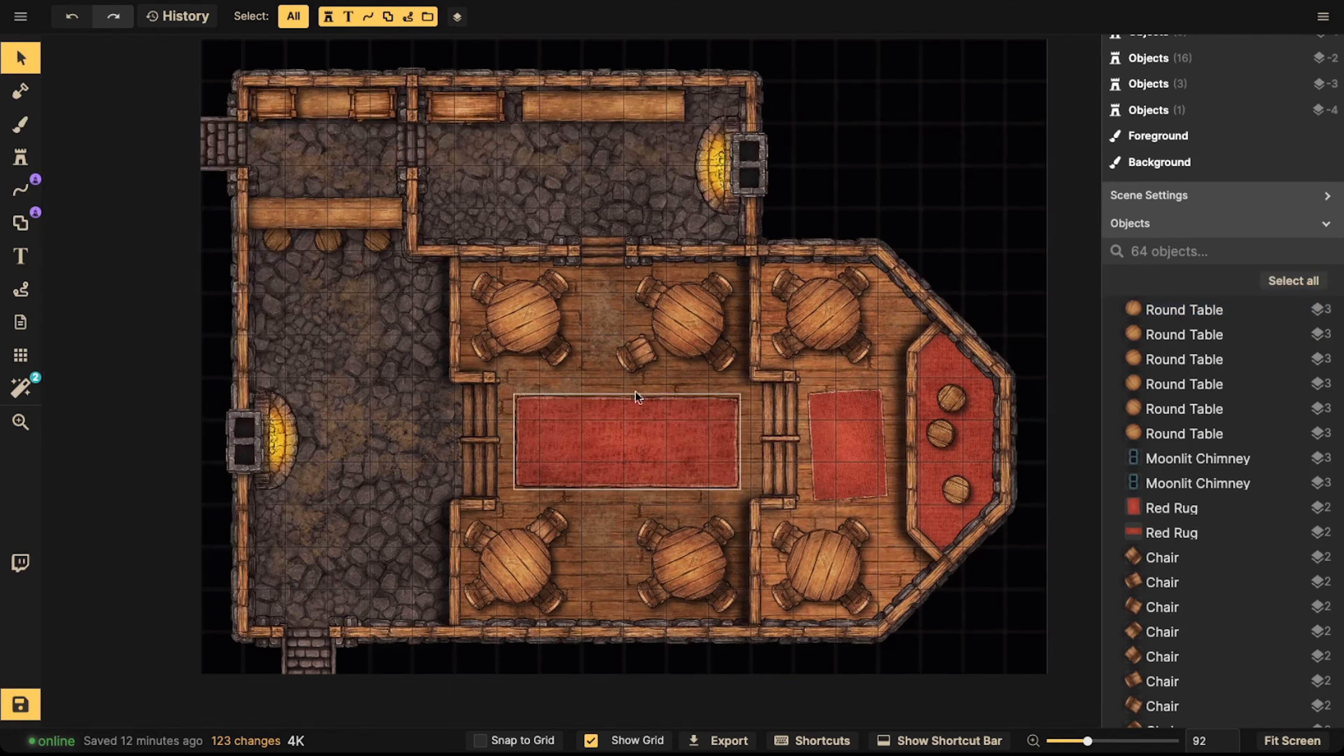
left_click(528, 318)
scroll(528, 319, "down", 3, "alt")
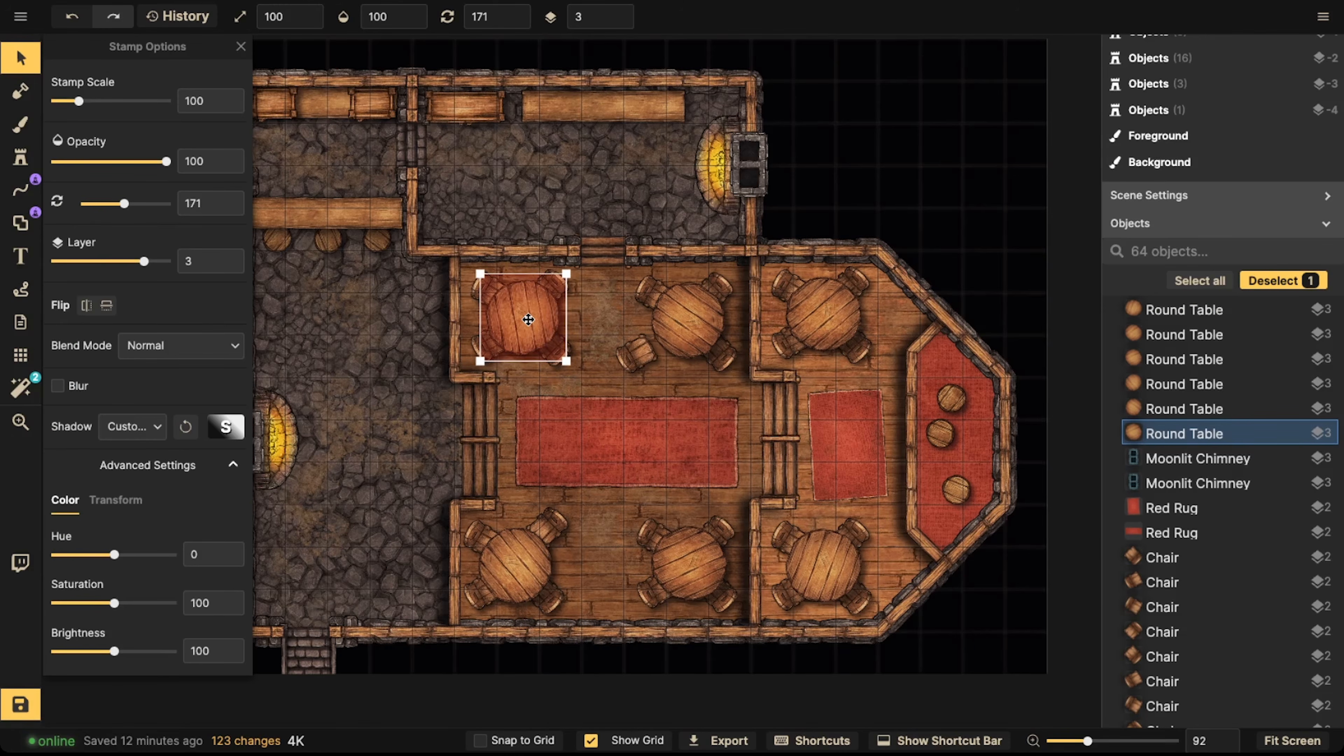
scroll(528, 319, "down", 2, "alt")
key("Escape")
scroll(649, 362, "down", 2)
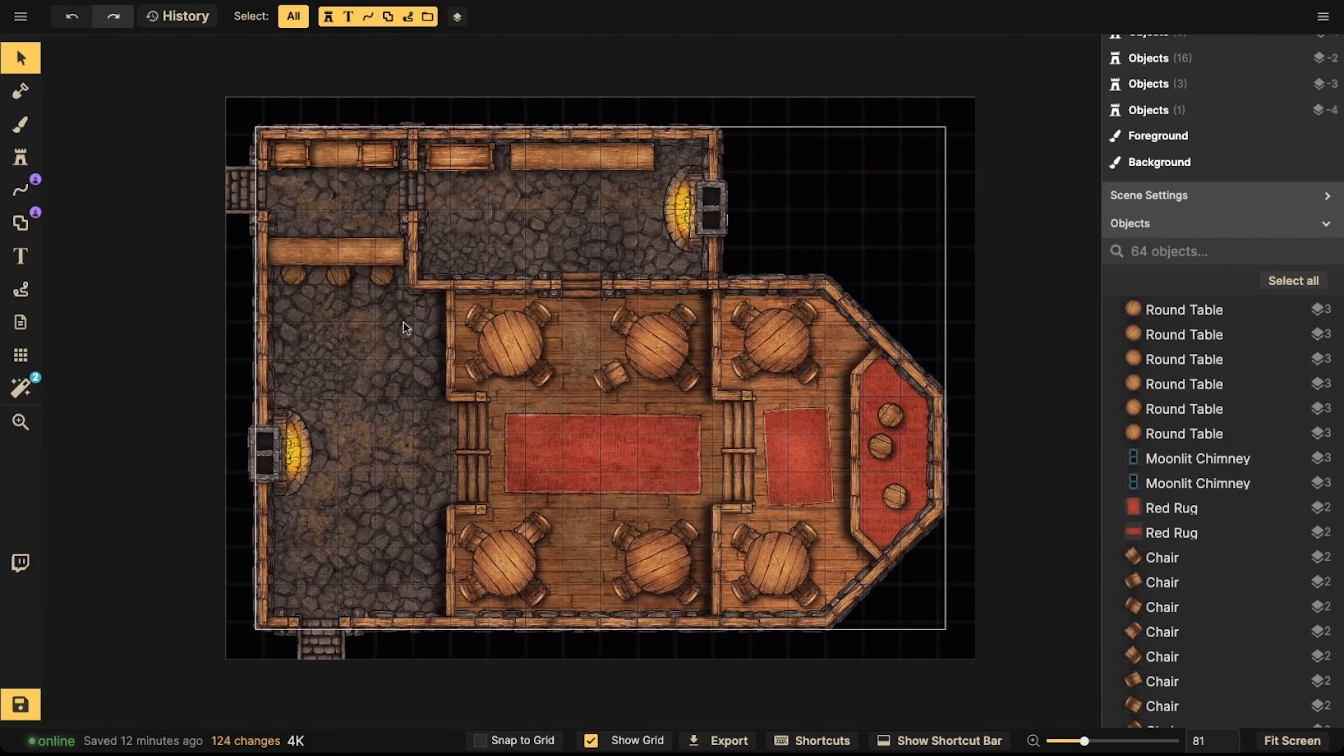
Place a guitar stamp at scale 100, rotated to 300 degrees, over the middle stool on the eastern alcove's red floor
key("space")
left_click_drag(279, 164, 380, 169)
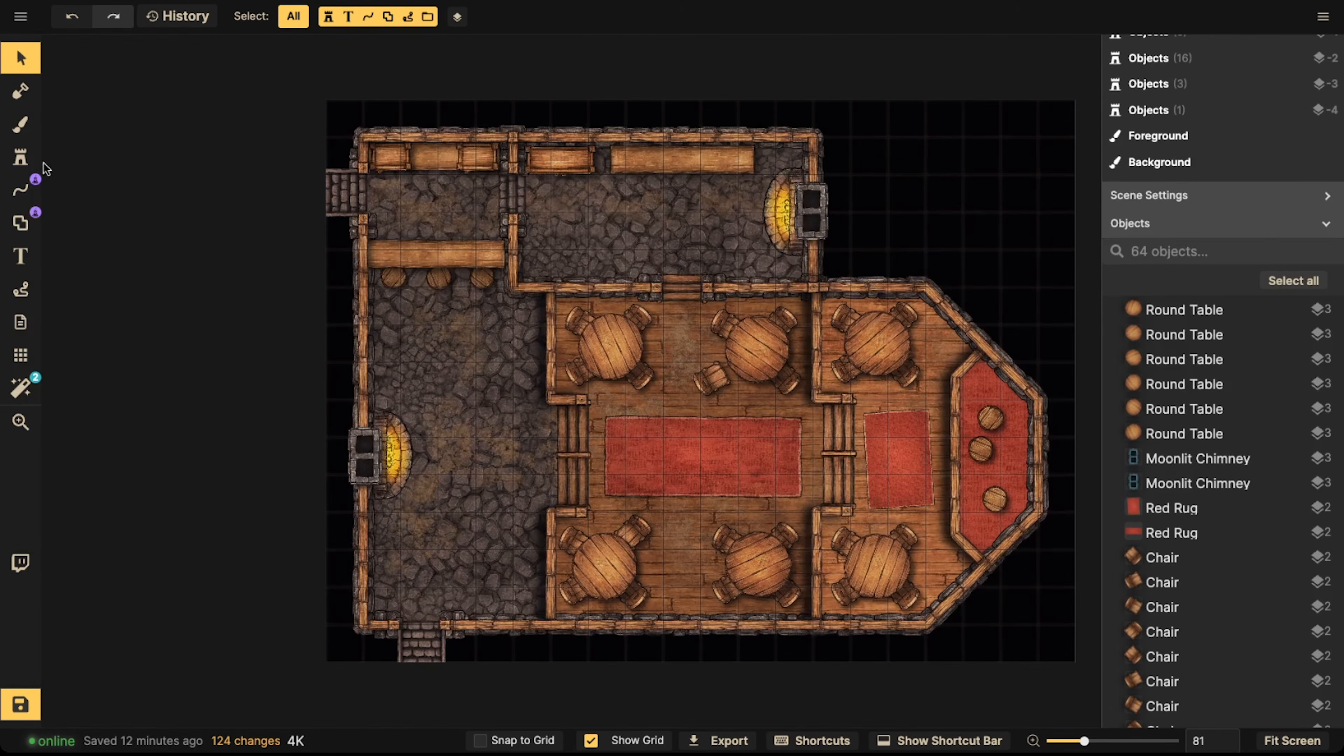
left_click(20, 157)
left_click(109, 264)
scroll(976, 449, "up", 1)
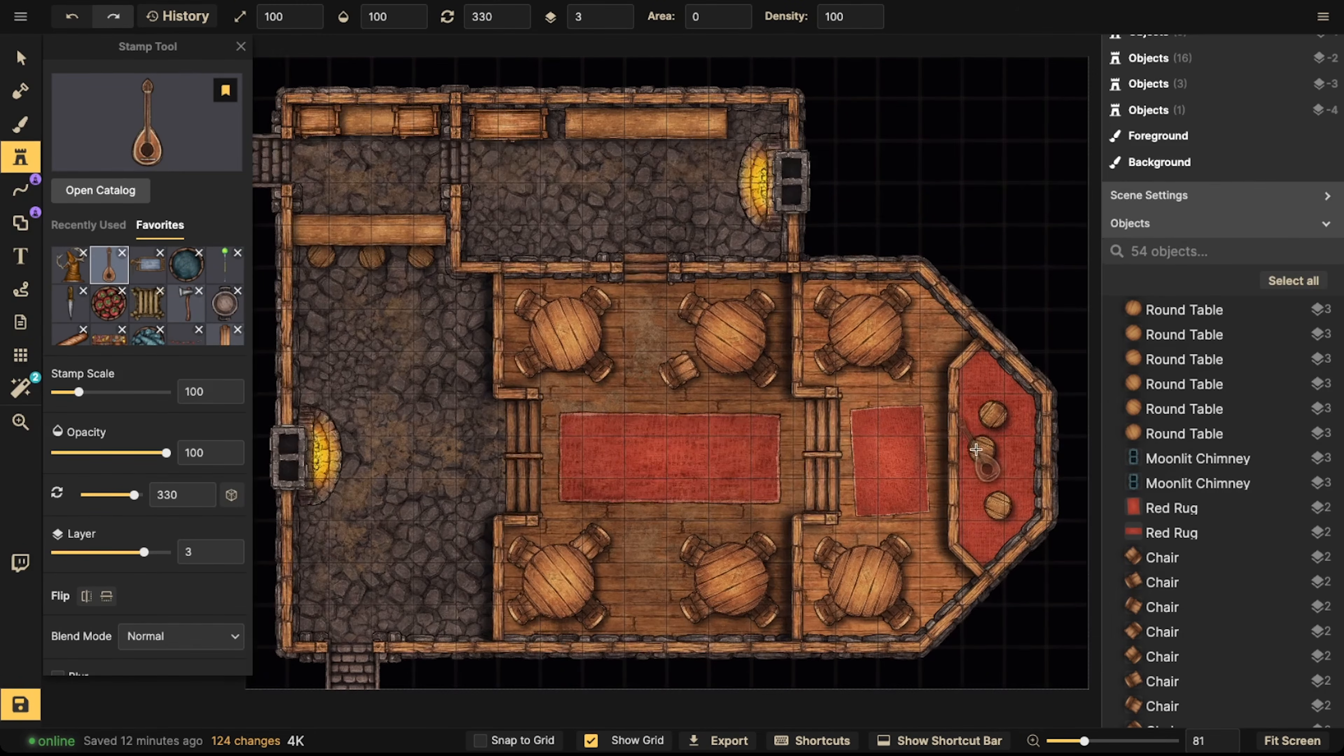
left_click(989, 452)
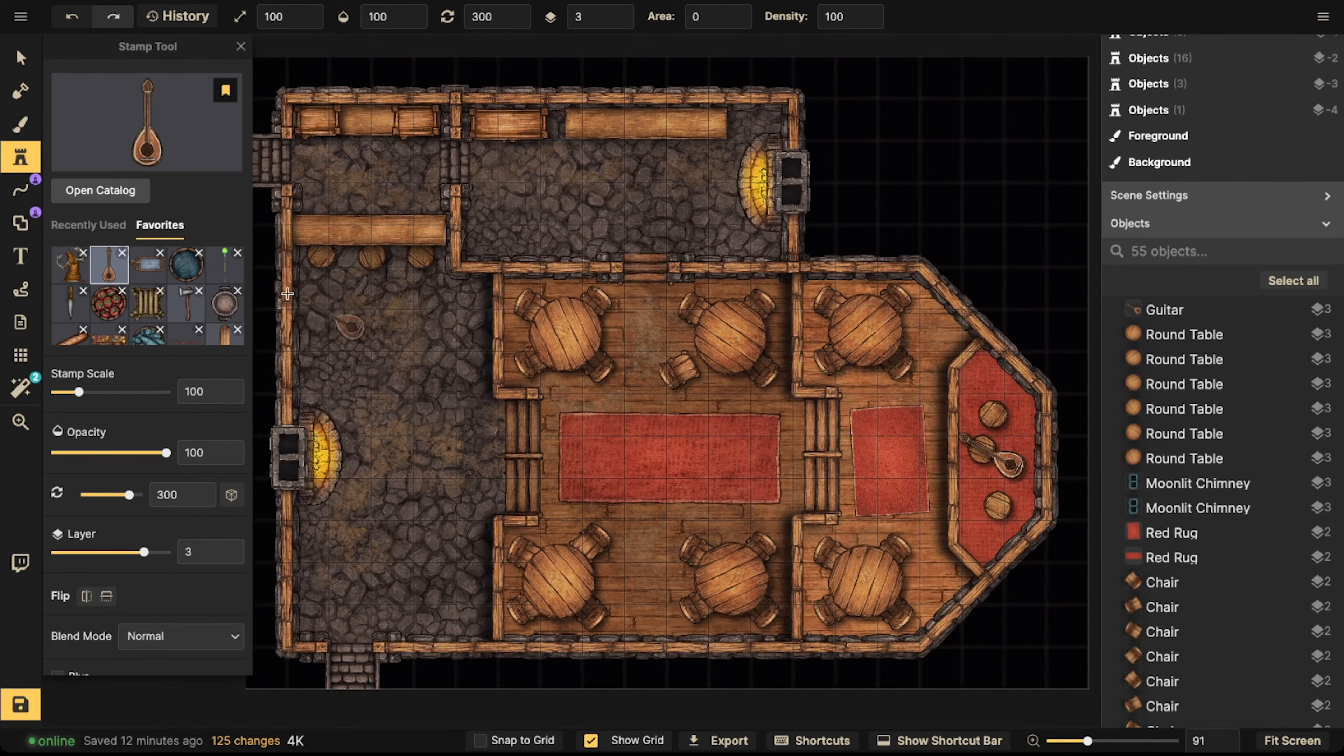
Place an unlit campfire stack just southwest of the northern room's fireplace, and lay an axe beside it at the stack's northwest corner
left_click(139, 305)
scroll(711, 215, "up", 2)
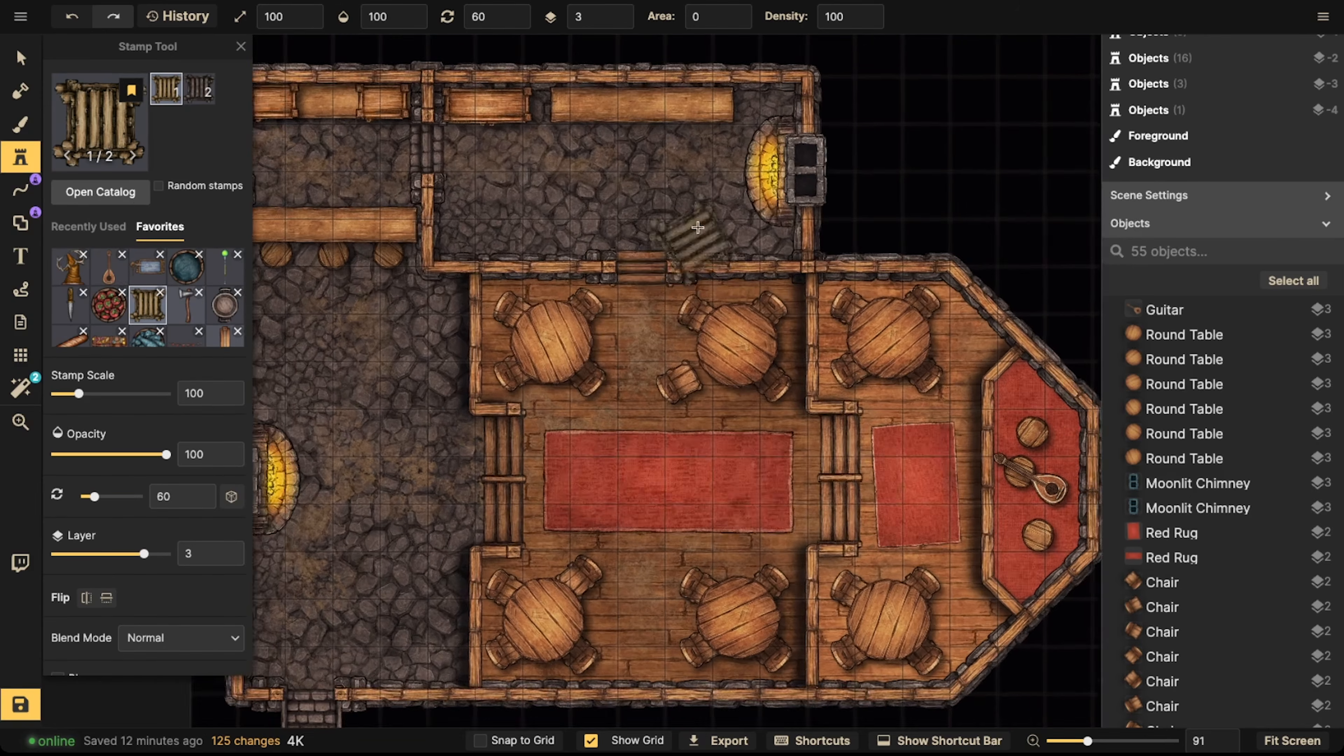
left_click(726, 221)
left_click(194, 305)
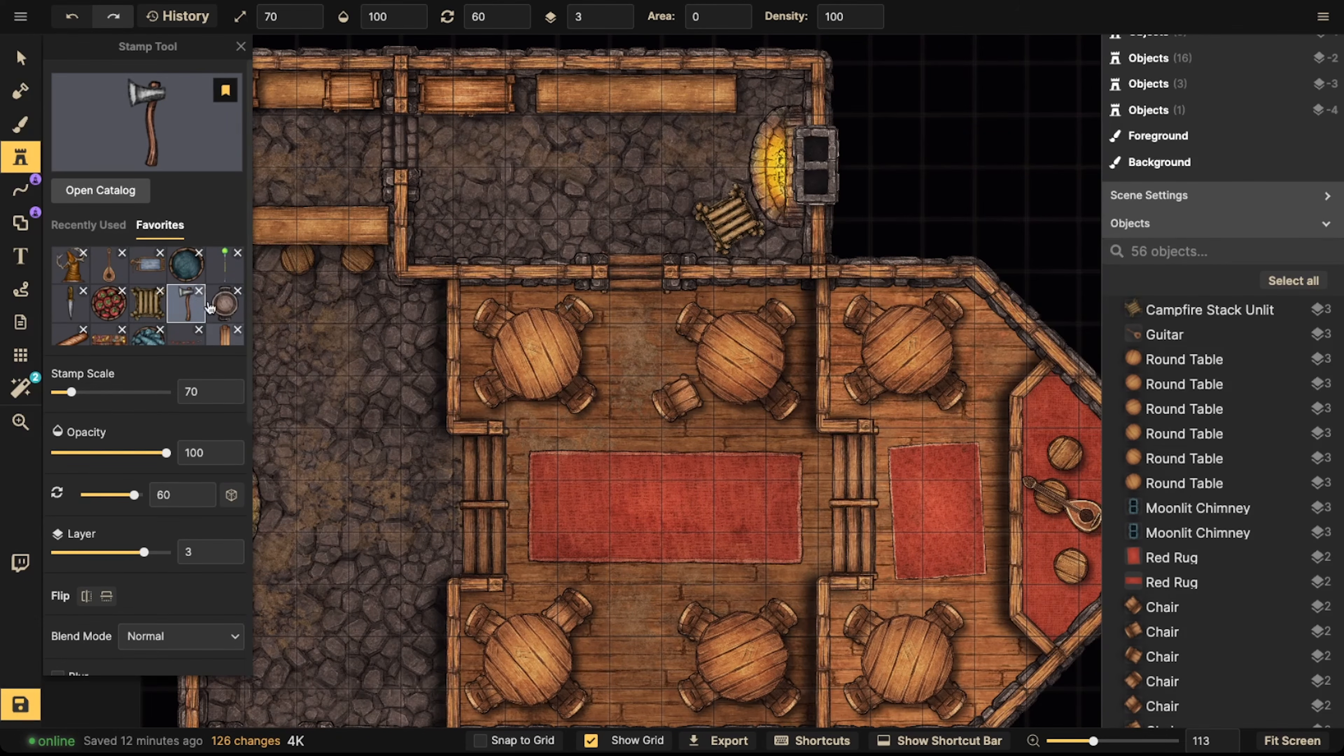
left_click(716, 195)
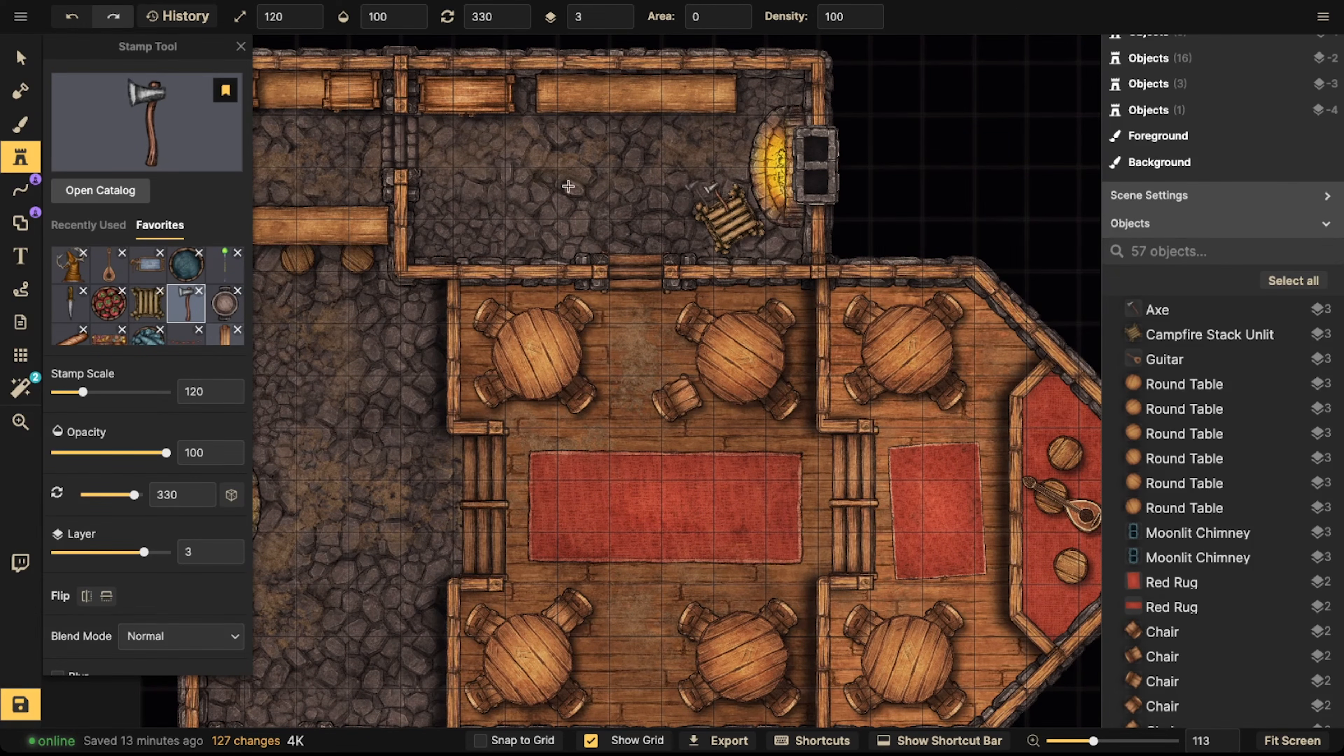
Place a frying pan at the northern room's fireplace and a cooking pot on the bar table's east end, both at scale 120
left_click(225, 305)
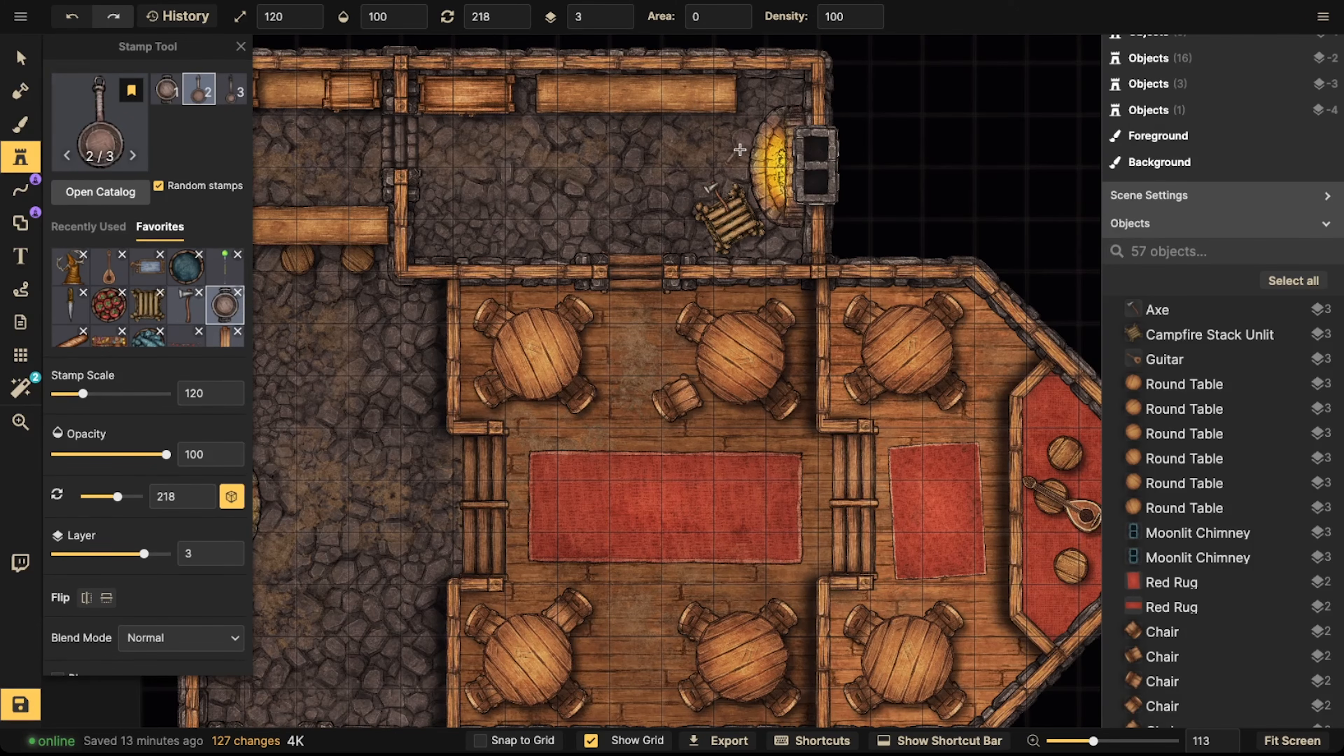
left_click(753, 151)
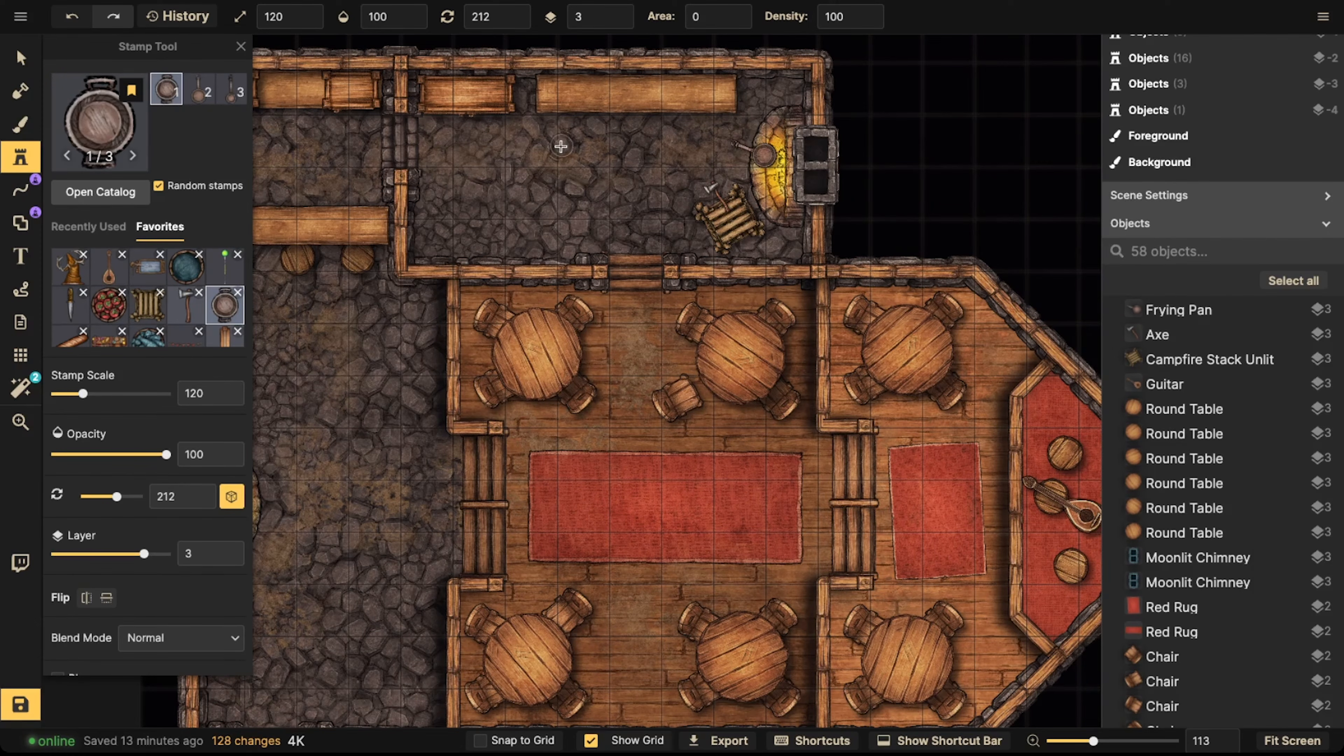
left_click(206, 96)
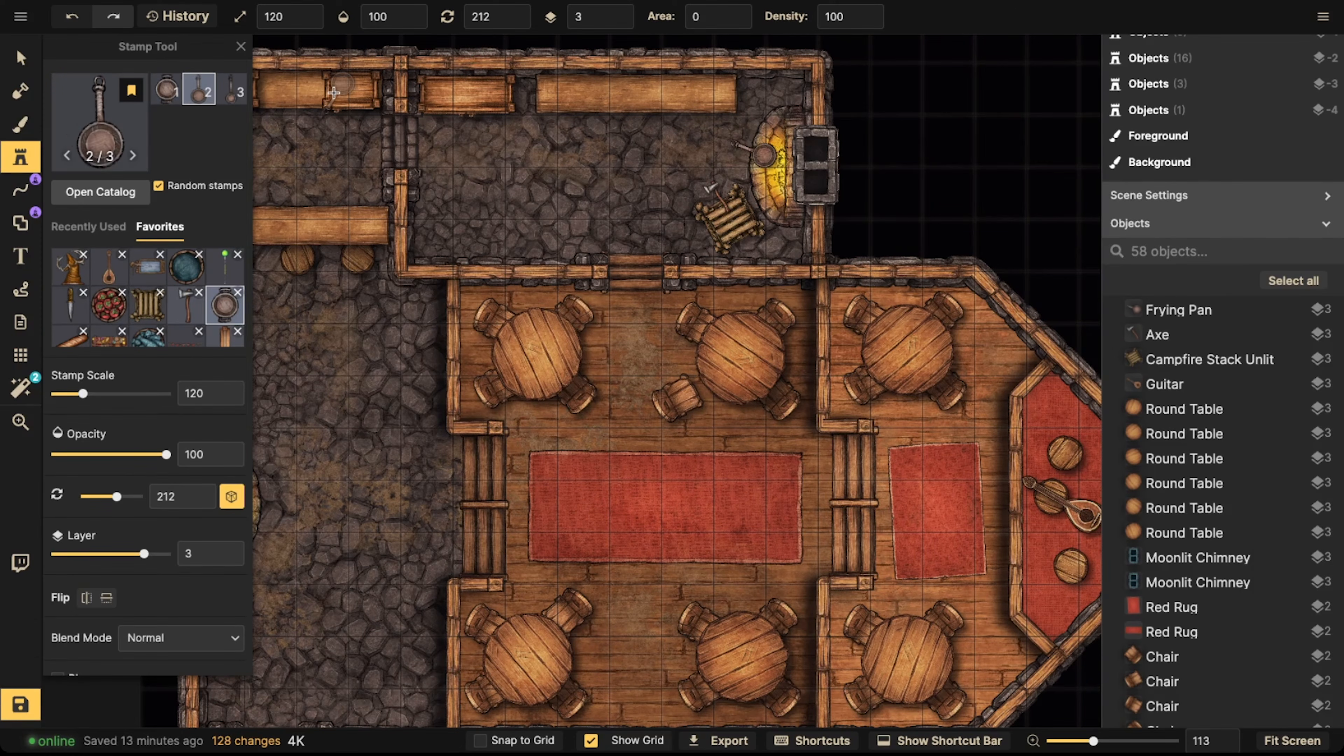
left_click(714, 94)
Place a barrel of tomatoes at scale 120 in the northern room's southwest corner and a smaller barrel of fish in its northeast corner
left_click(109, 304)
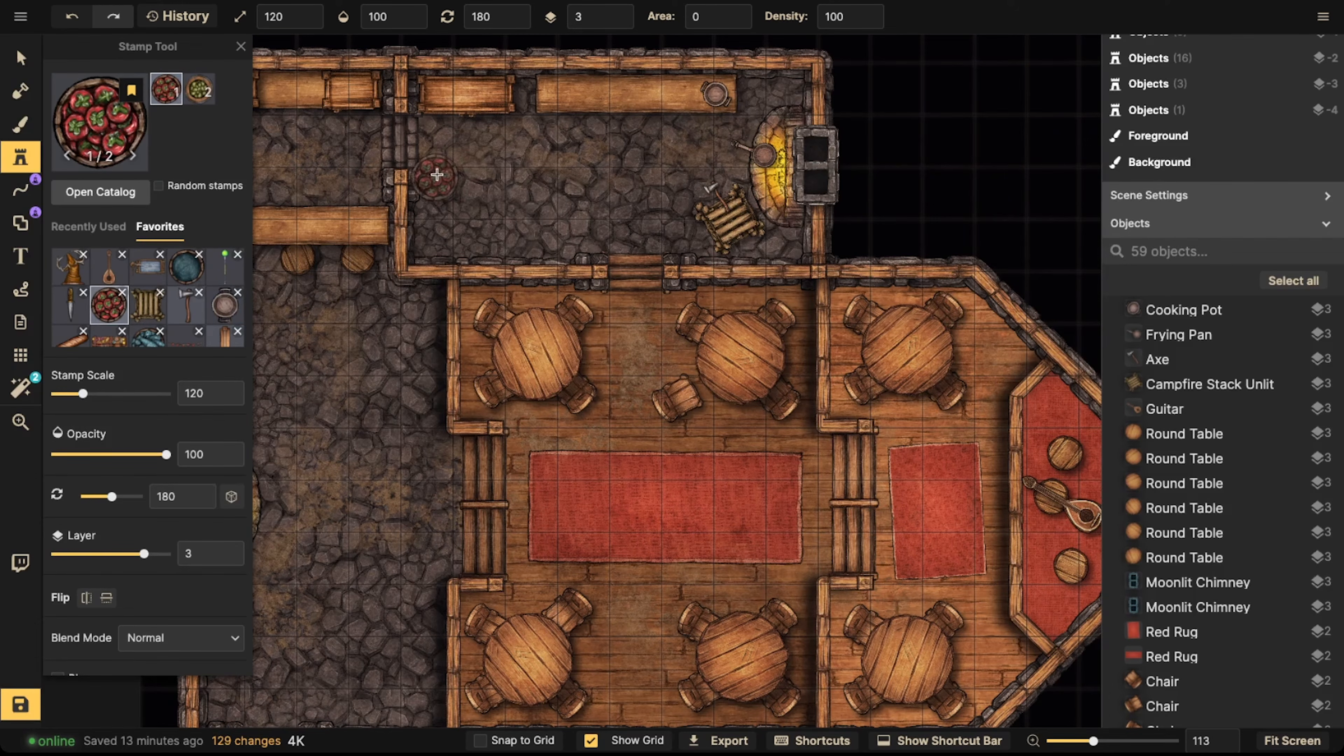
left_click(444, 226)
left_click(198, 255)
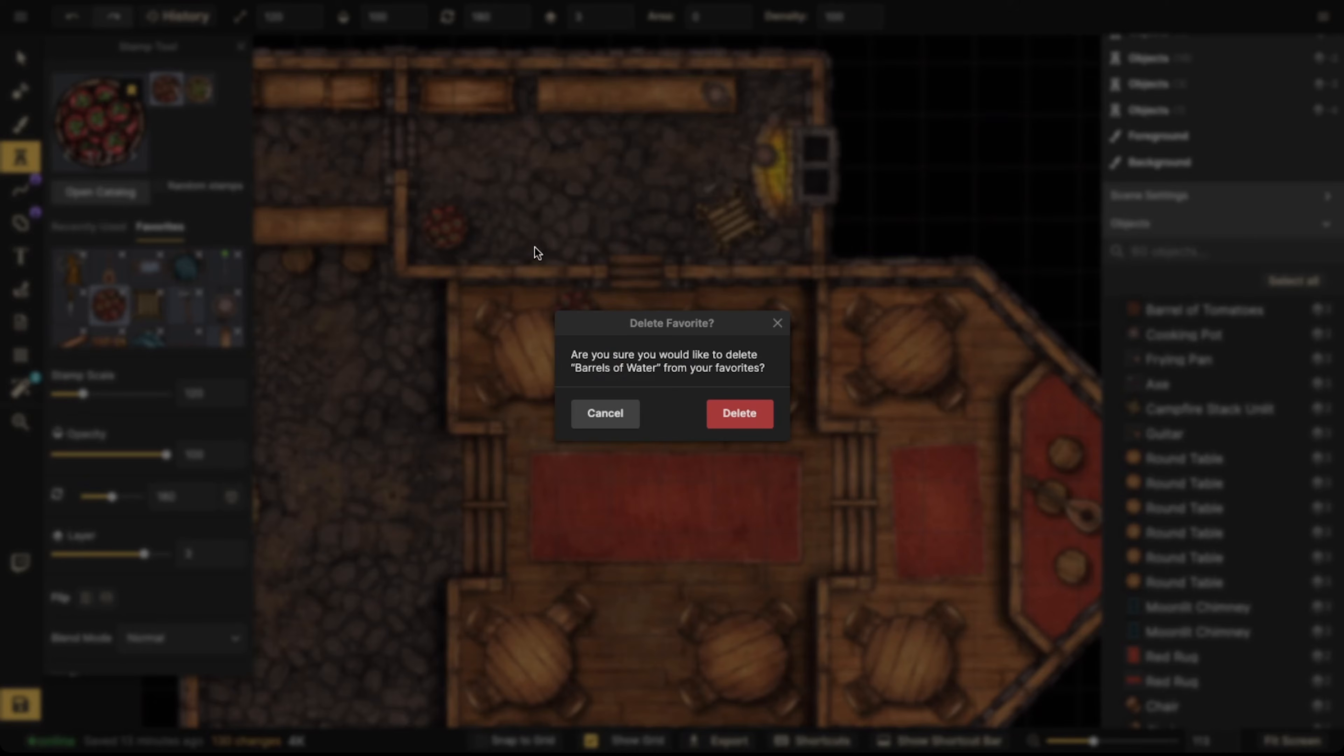
left_click(606, 413)
left_click(147, 335)
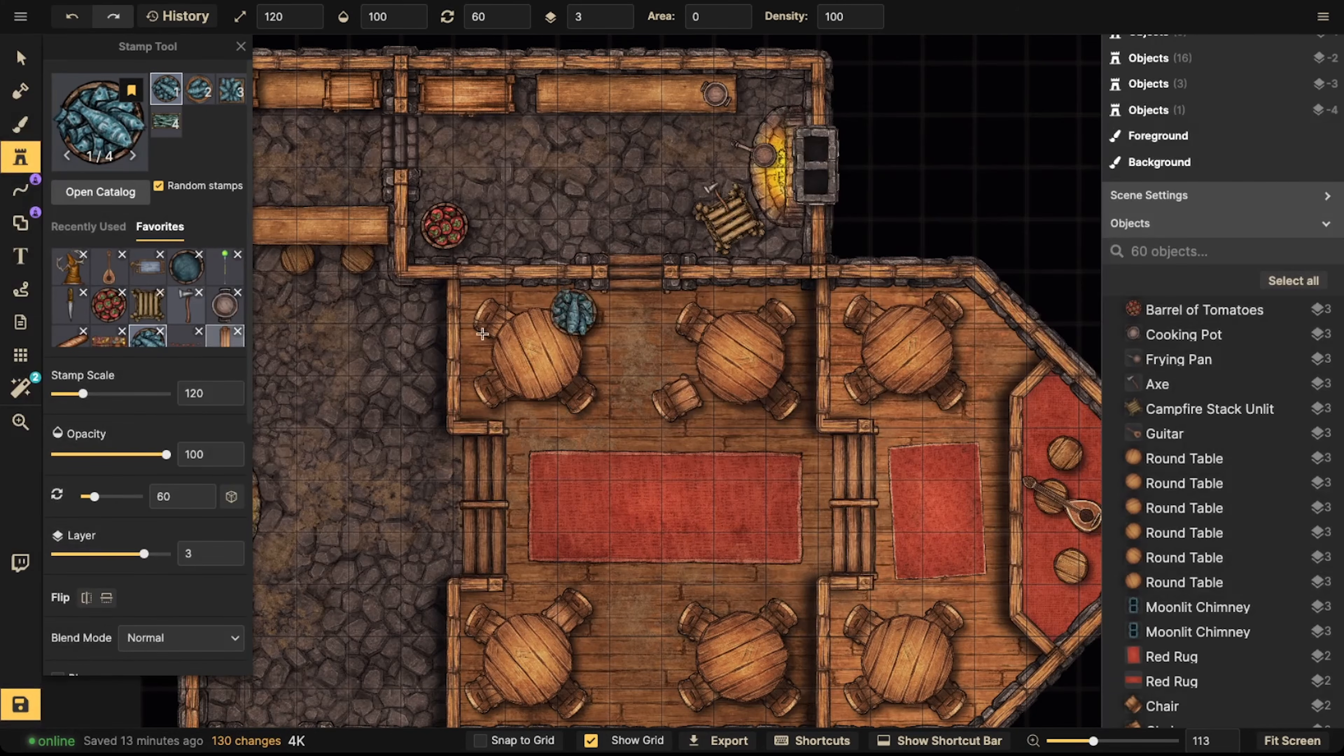
left_click(757, 94)
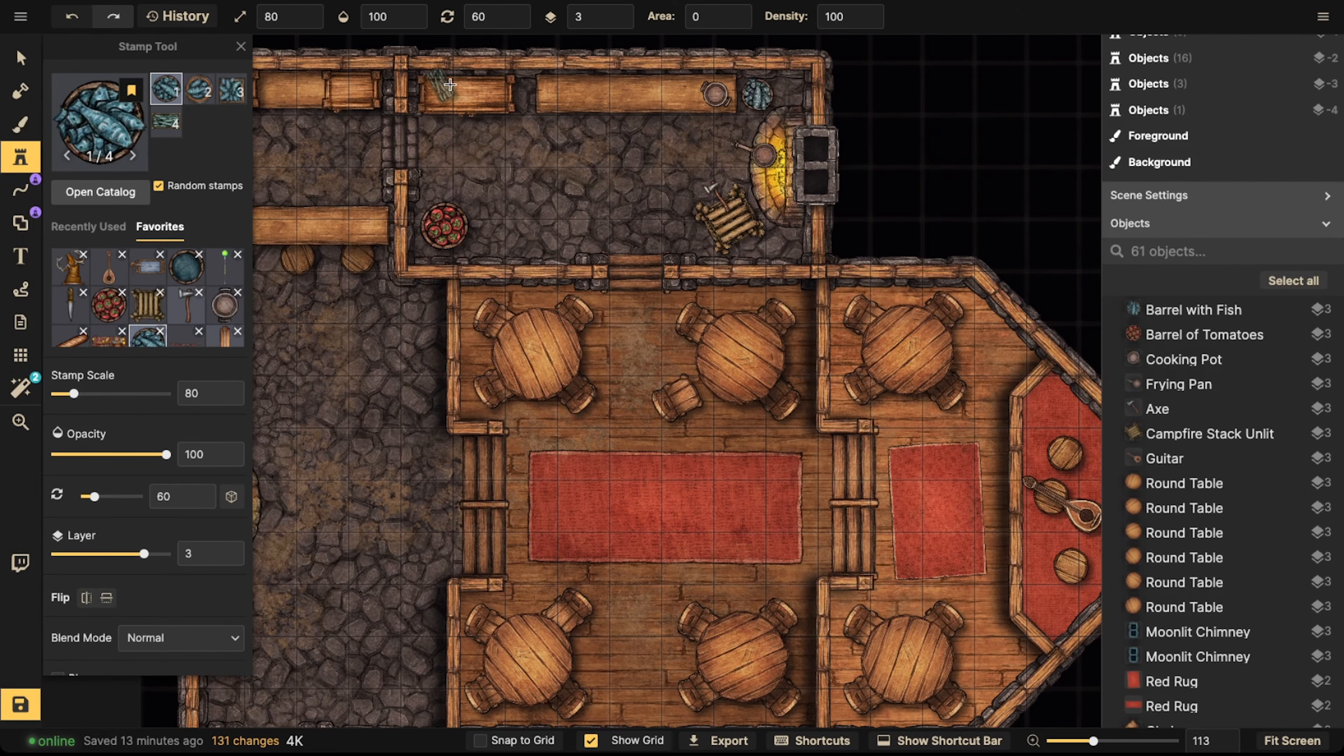
Place the antlered trophy stamp over the western fireplace at scale 100, rotated to 91 degrees so it faces into the room
left_click(70, 275)
middle_click_drag(360, 455, 593, 341)
scroll(470, 387, "up", 5)
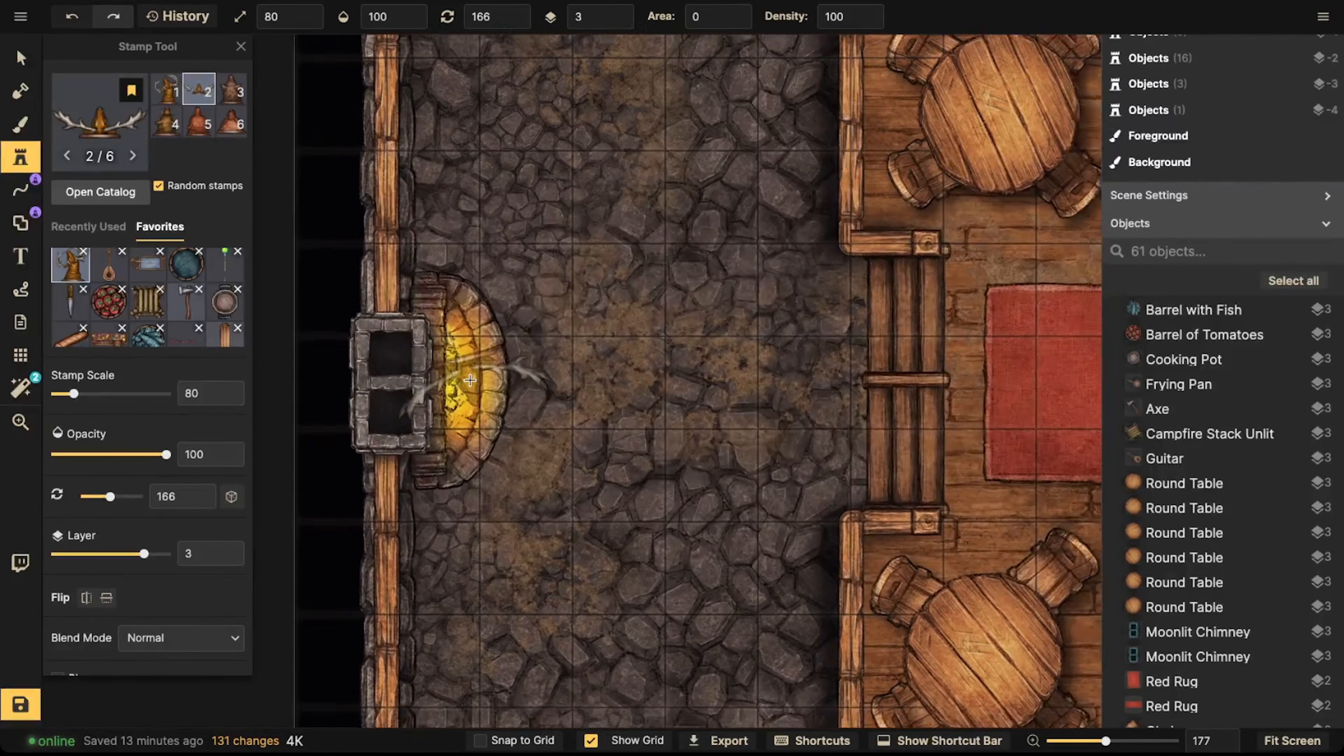
scroll(470, 380, "up", 2)
scroll(470, 380, "up", 2, "shift")
scroll(471, 373, "down", 5, "ctrl")
left_click(464, 383)
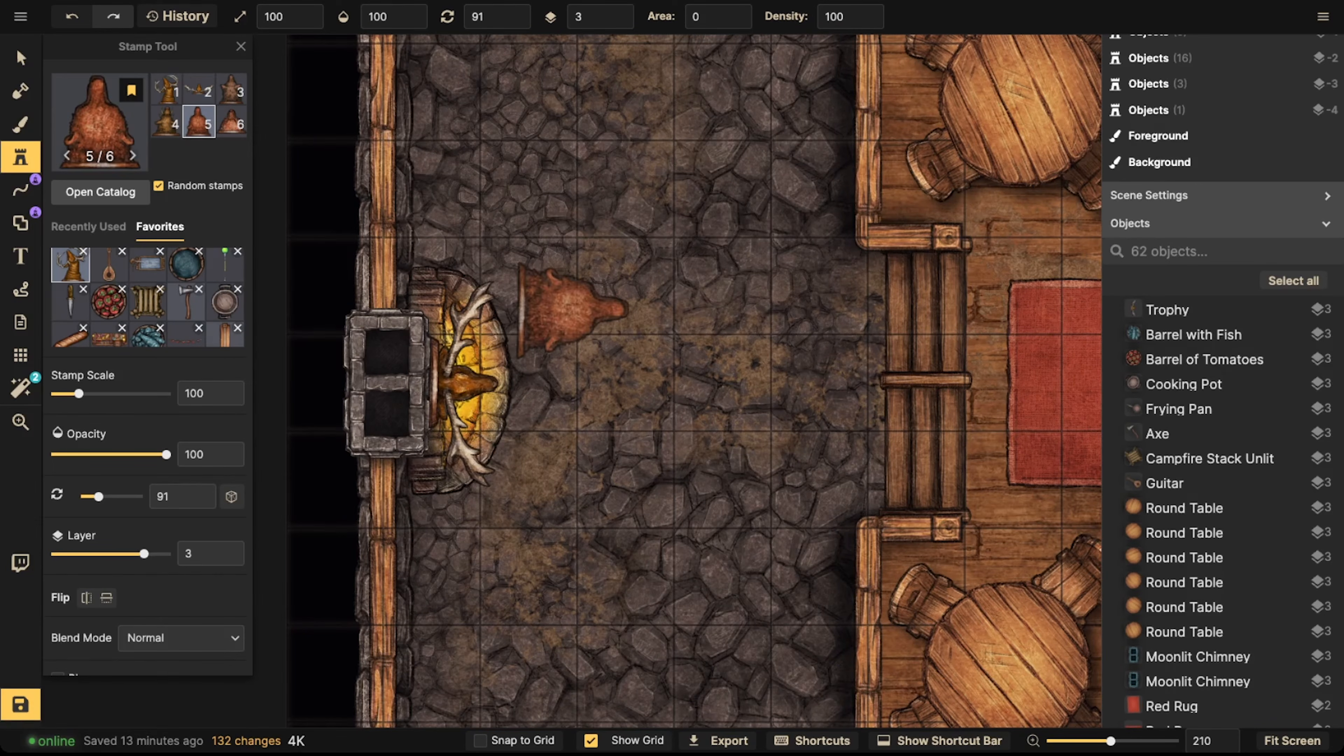
Set the trophy above the western fireplace to layer 2 and darken it by lowering its brightness
left_click(20, 59)
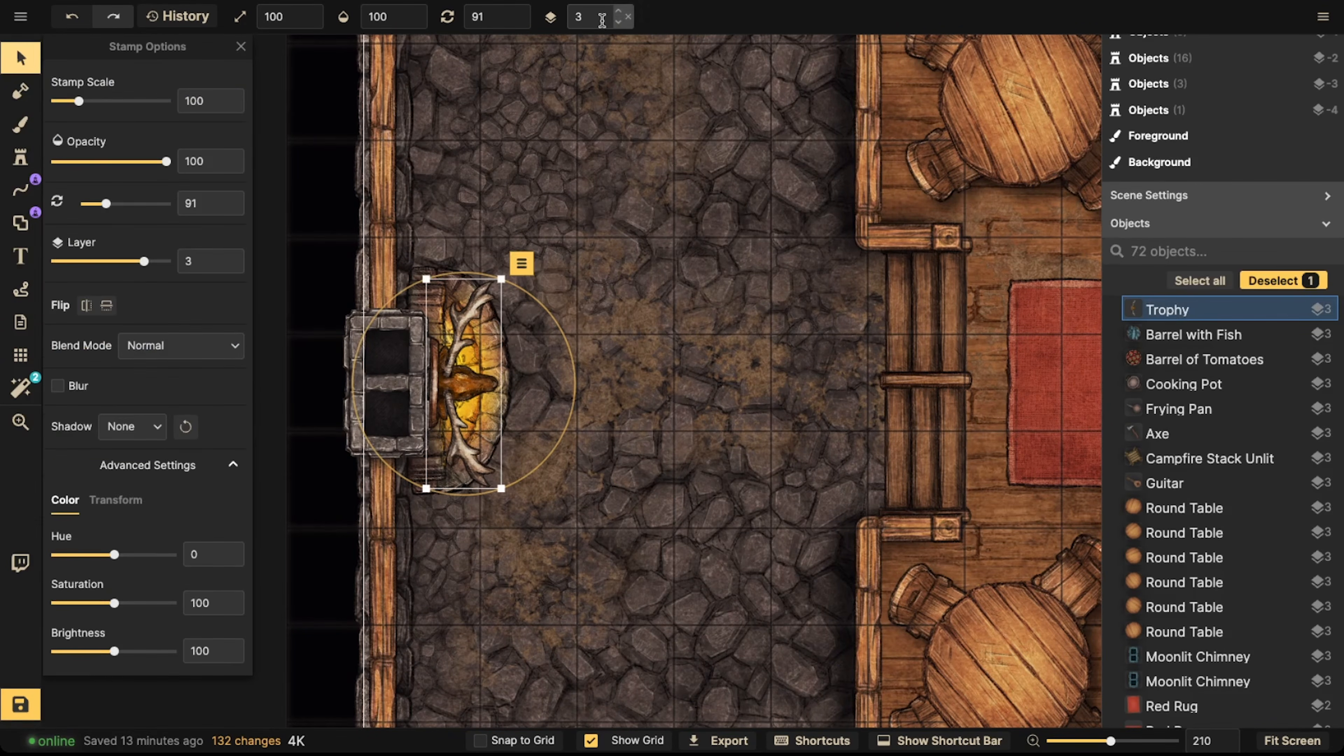
left_click(617, 21)
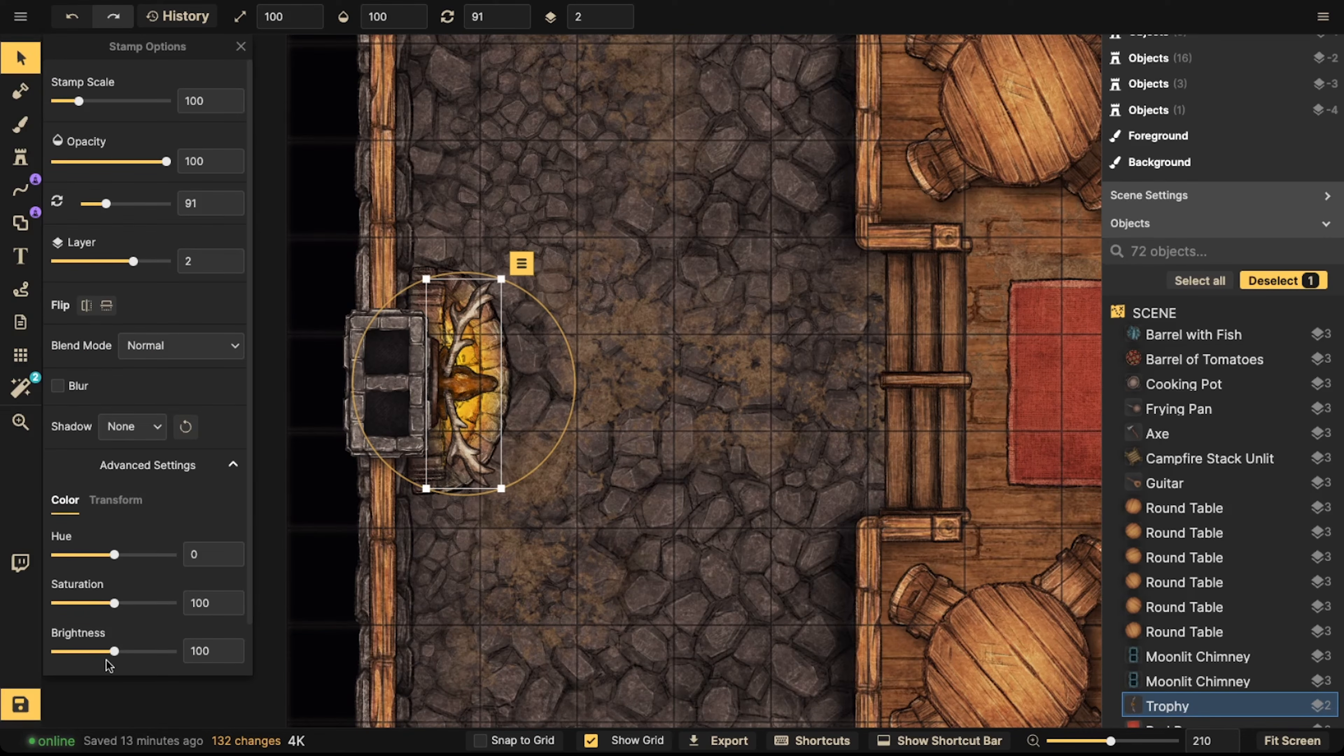
left_click(91, 652)
left_click(76, 24)
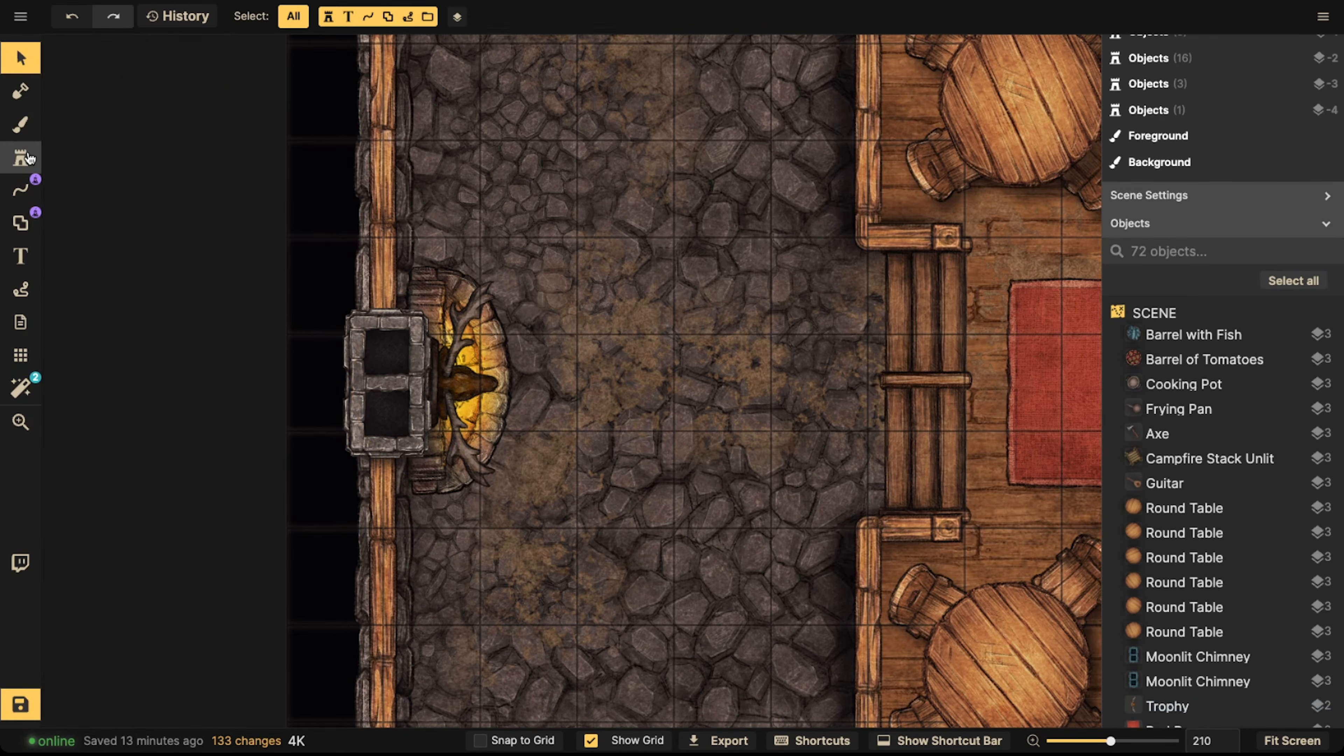
Place a holy dagger at scale 100, rotated to 30 degrees, on the eastern room's northern round table
left_click(22, 158)
scroll(135, 246, "up", 8)
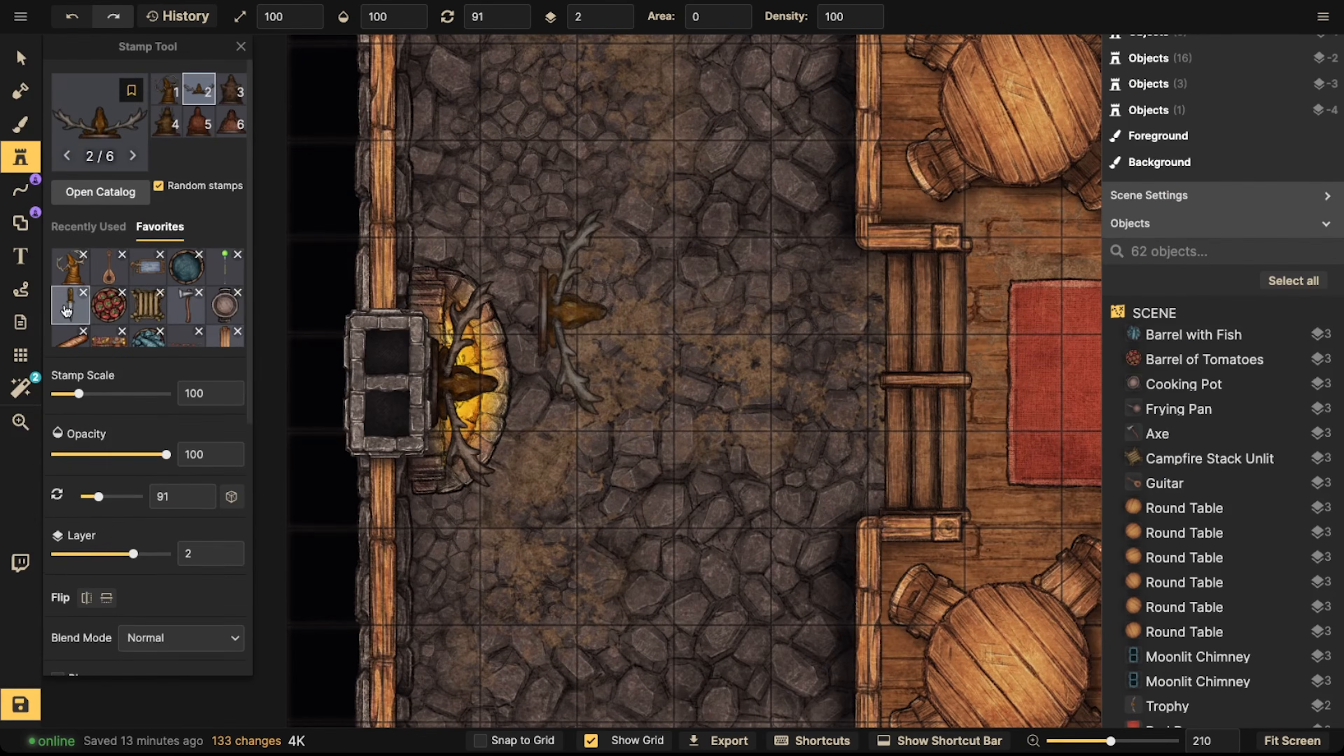
left_click(66, 312)
key("space")
left_click_drag(900, 318, 474, 344)
scroll(692, 406, "down", 3)
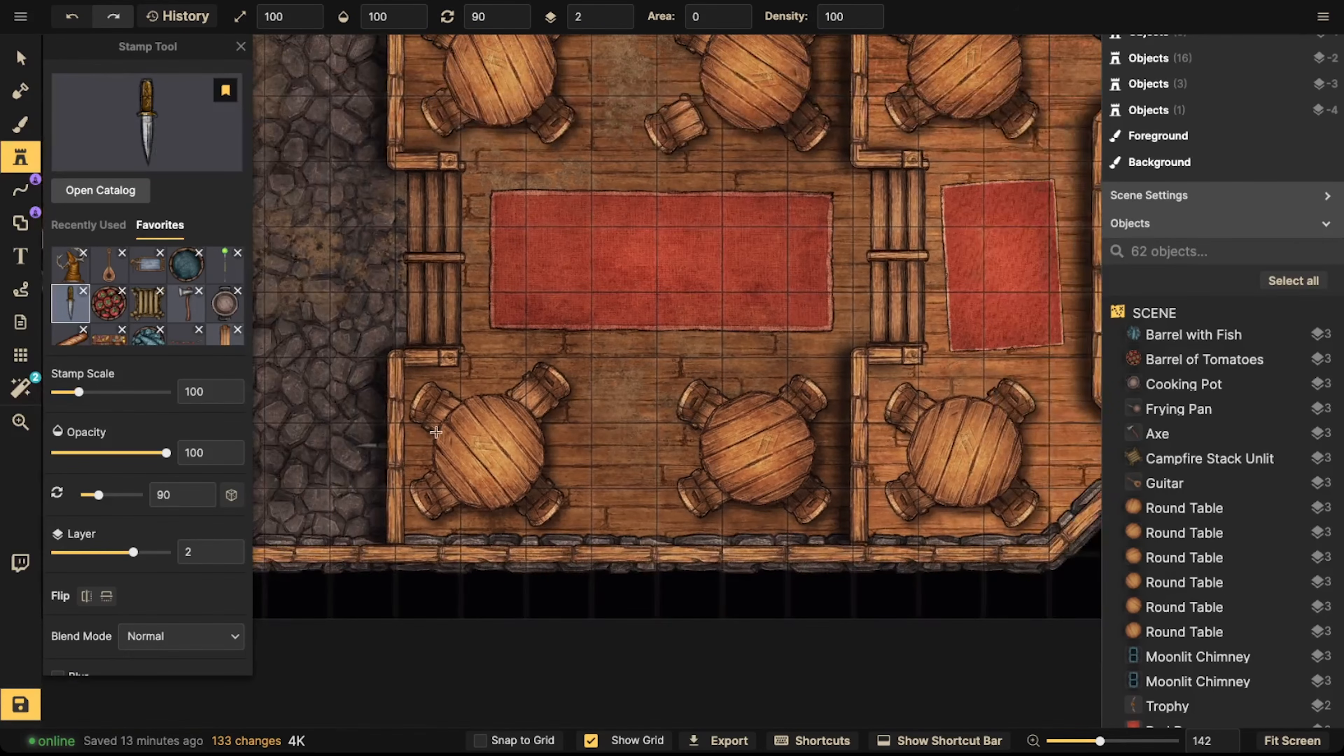
key("space")
left_click_drag(958, 102, 635, 308)
scroll(635, 255, "up", 4)
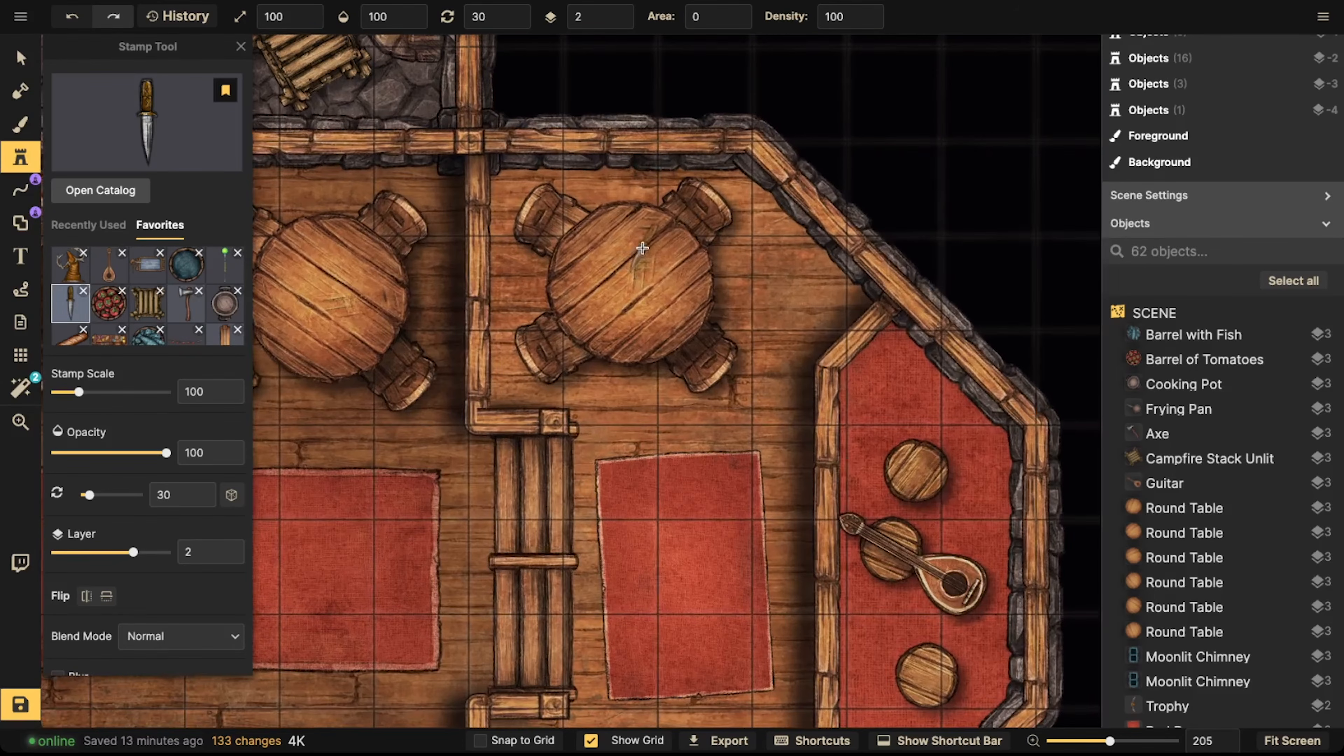
Raise the dagger to layer 4 and place two more on the same table, rotated to 45 and 90 degrees
left_click(21, 56)
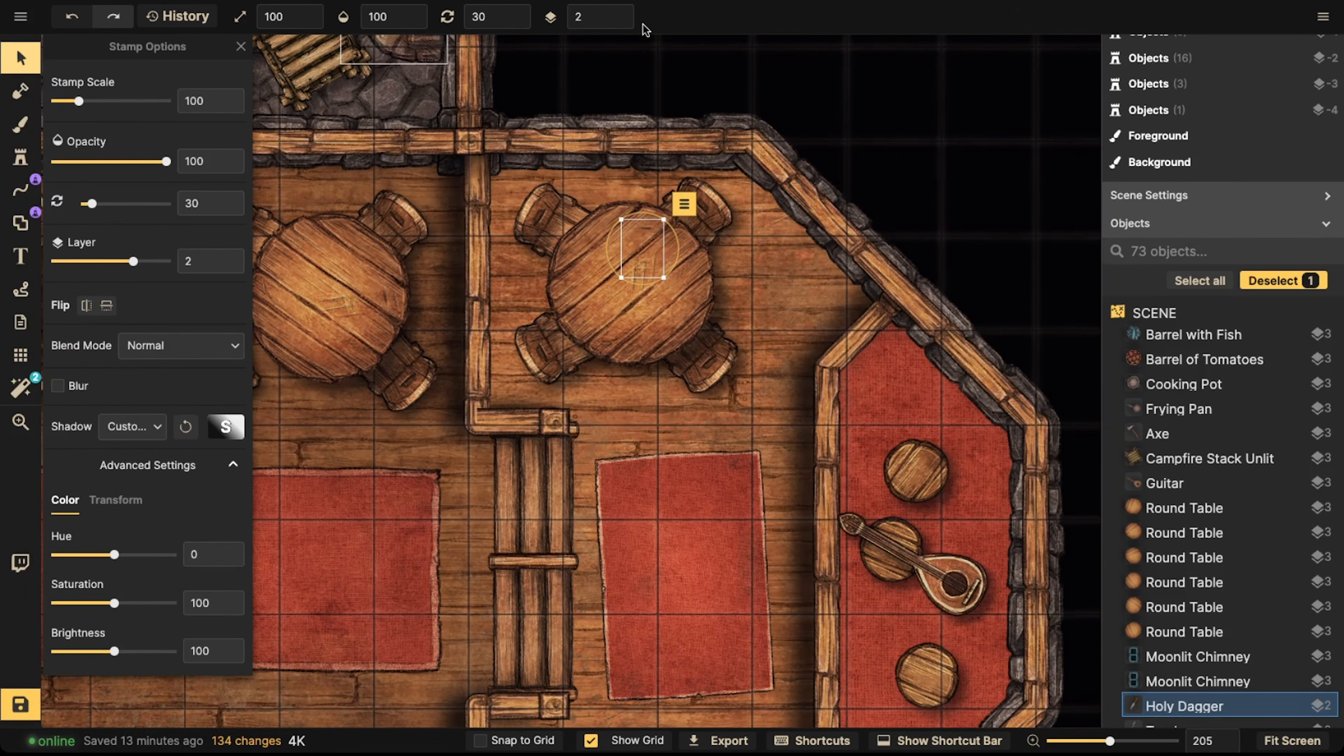
left_click(619, 13)
left_click(618, 13)
left_click(20, 157)
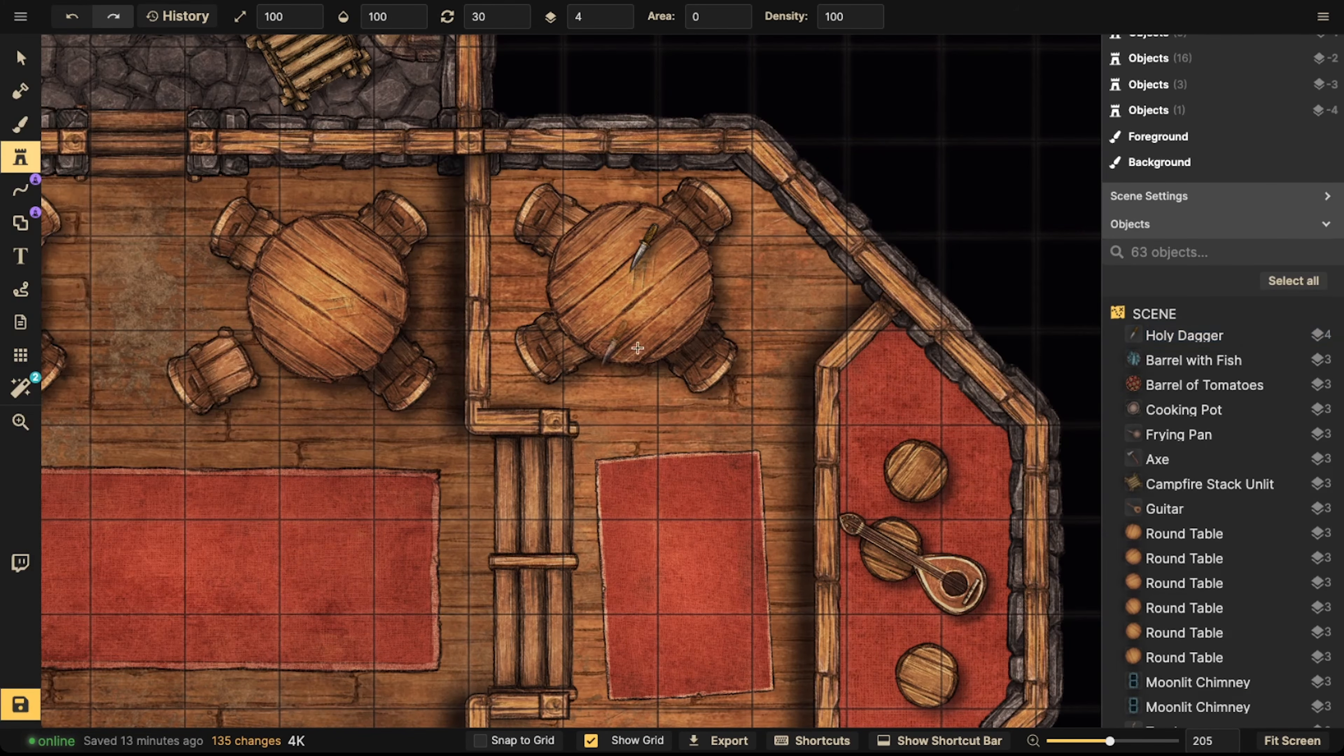
left_click(661, 264)
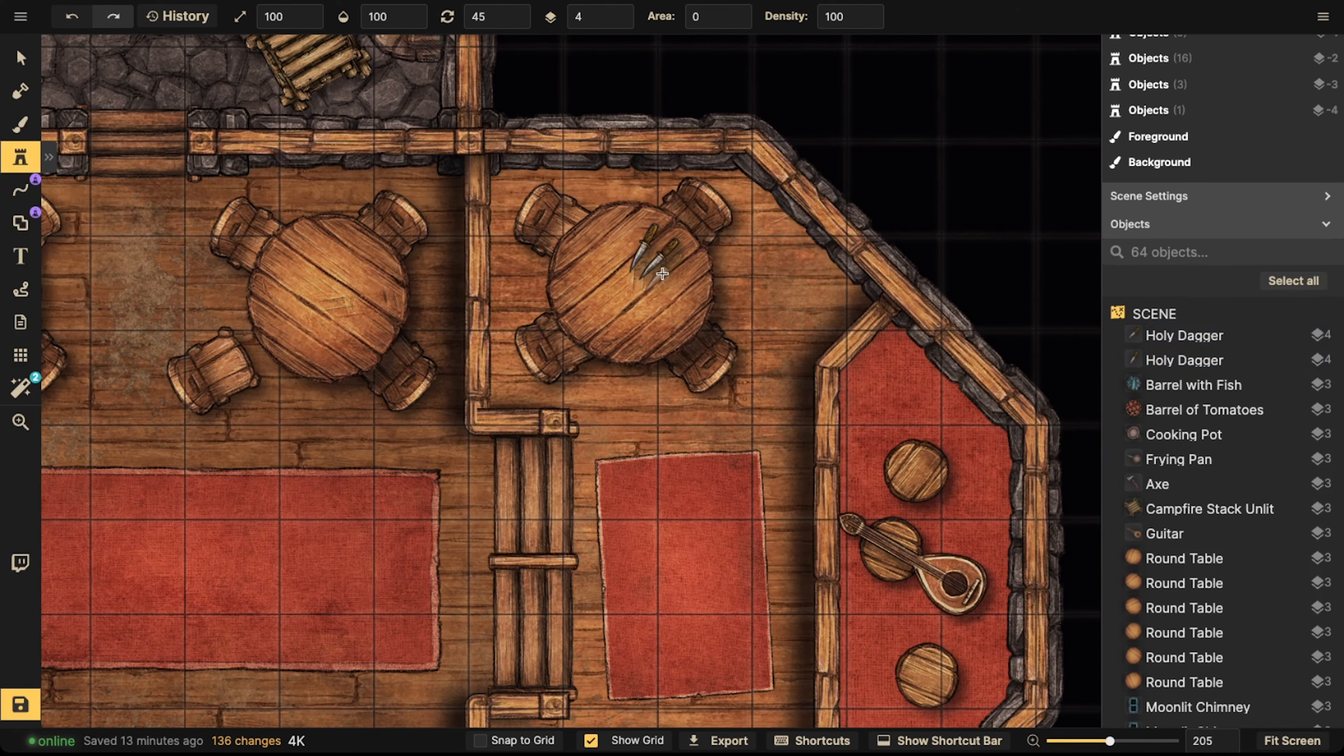
left_click(662, 295)
Place the green-tipped magic staff on the central room's southwest round table at scale 100, rotated to 30 degrees on layer 4
left_click(15, 169)
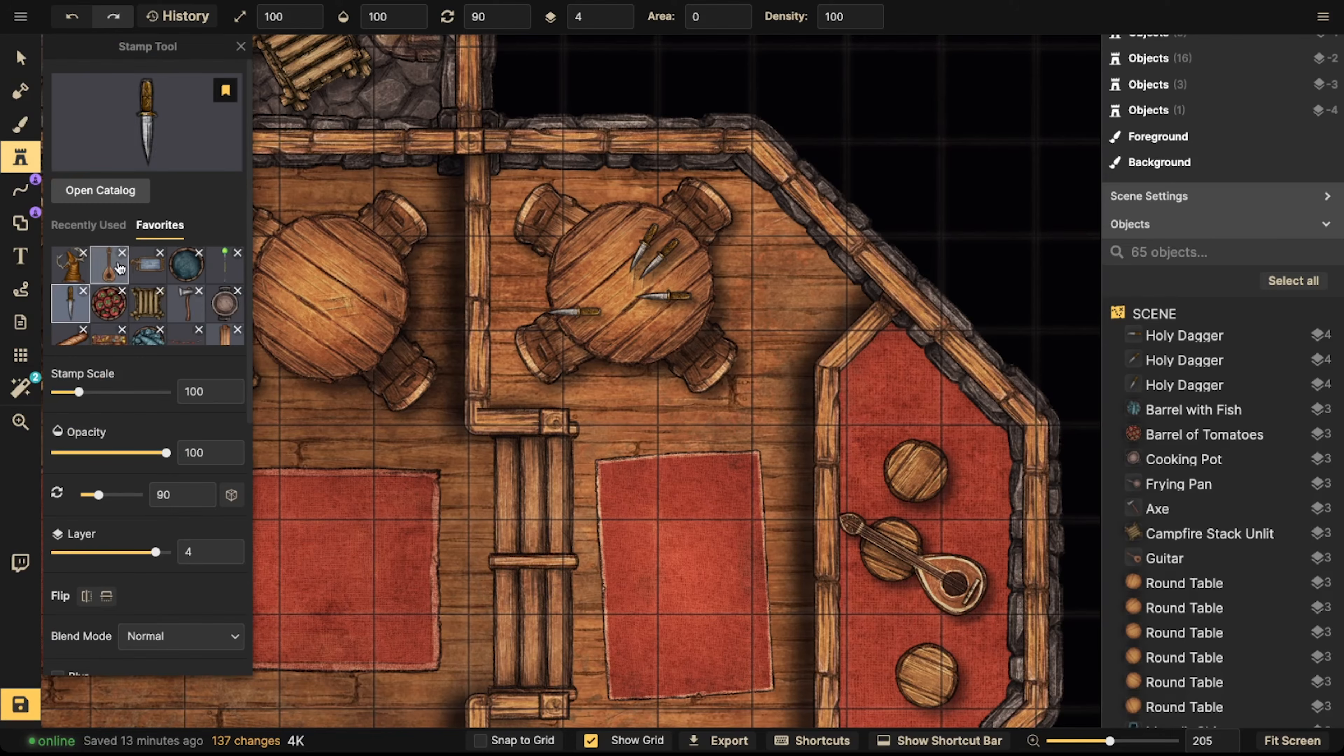
left_click(214, 274)
key("space")
left_click_drag(339, 317, 748, 246)
left_click_drag(585, 360, 717, 216)
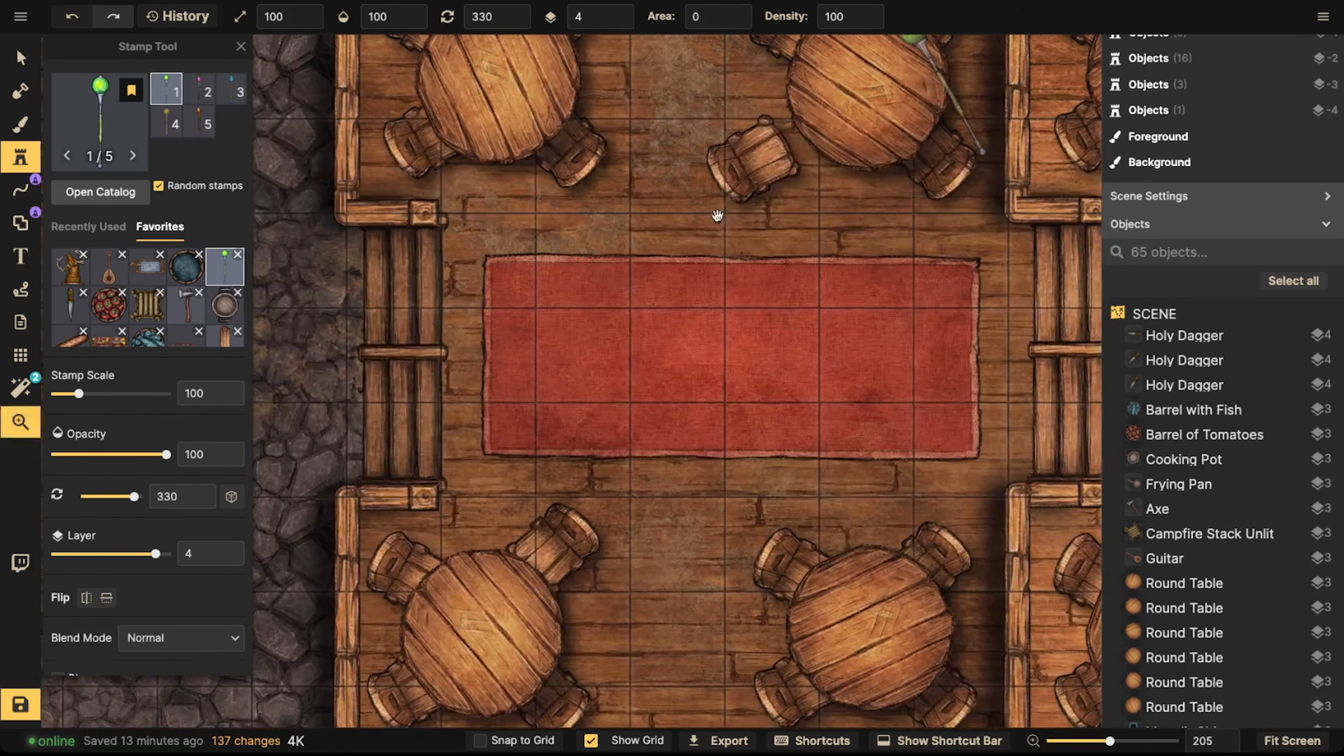
scroll(485, 669, "up", 5)
left_click(490, 637)
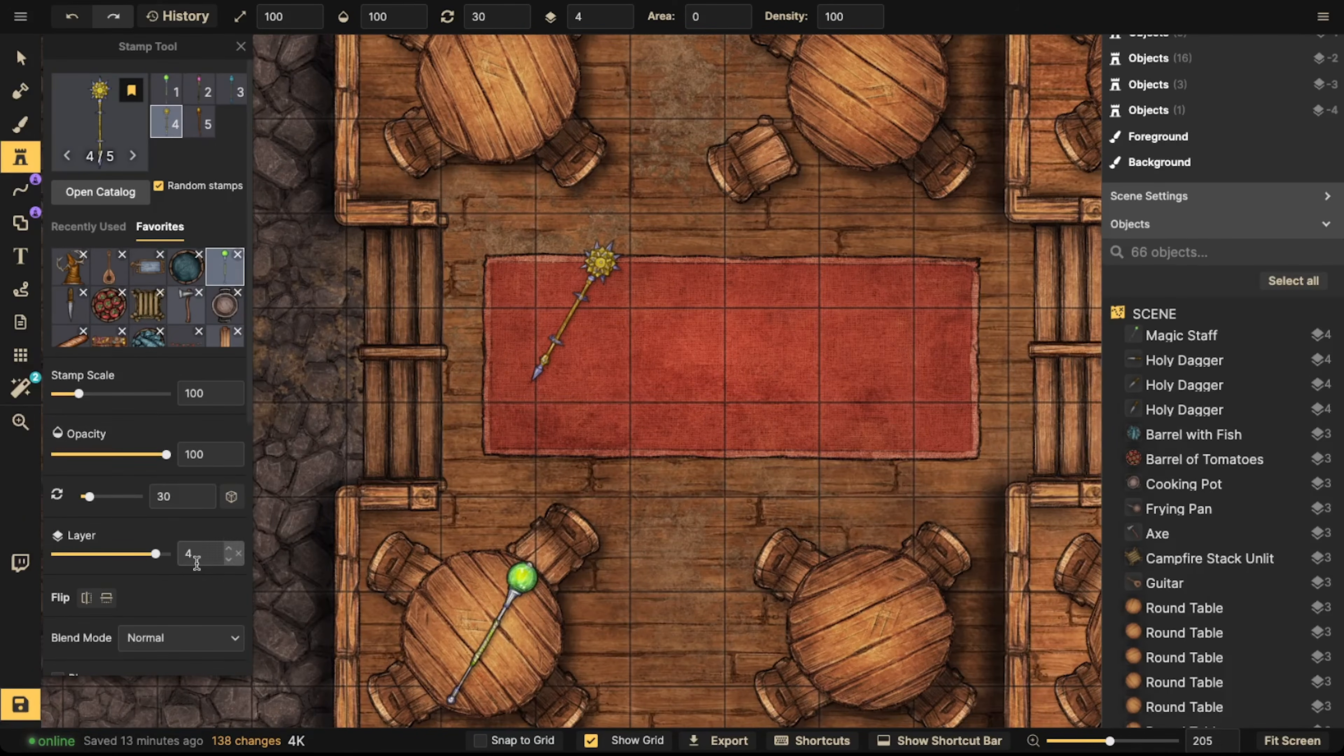
Turn the magic staff on the central room's southwest table to a slightly more upright angle
left_click(21, 58)
scroll(440, 479, "down", 3)
left_click_drag(457, 514, 637, 456)
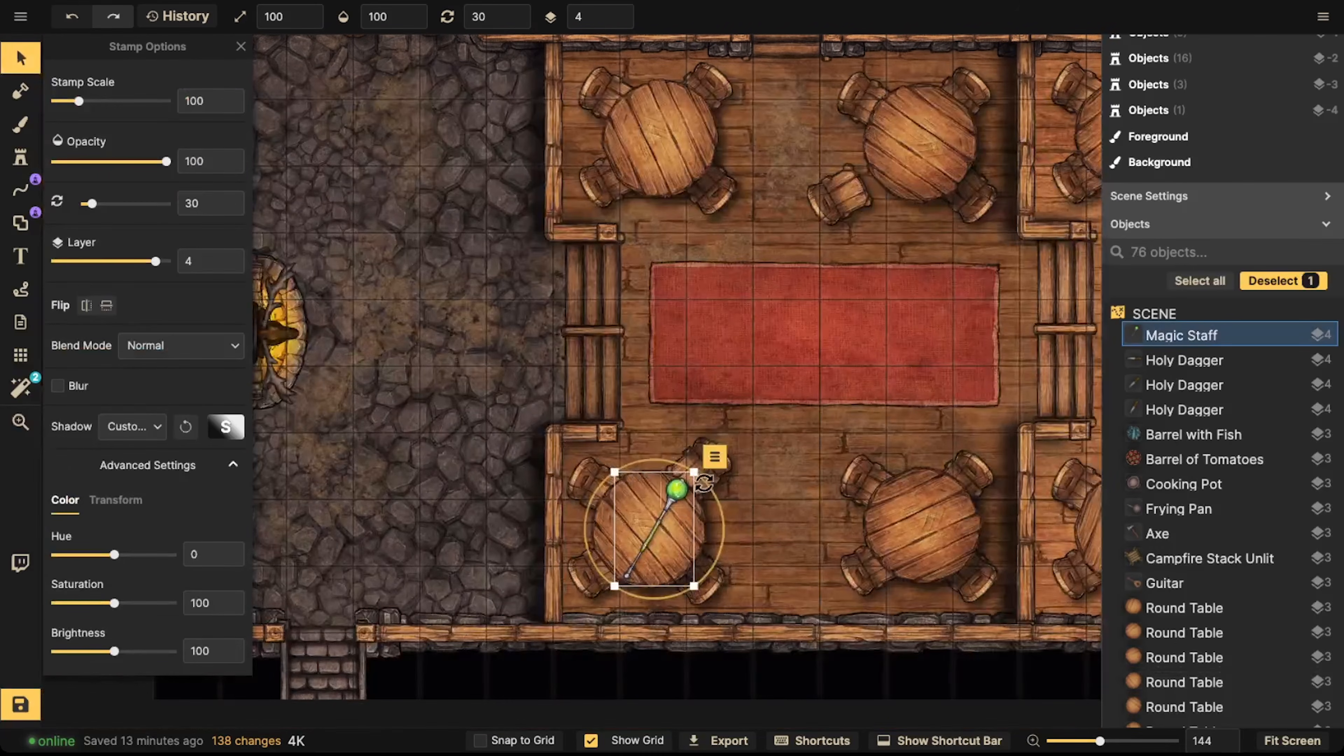
scroll(672, 512, "down", 1)
scroll(672, 512, "up", 2)
scroll(672, 512, "down", 2)
left_click(317, 395)
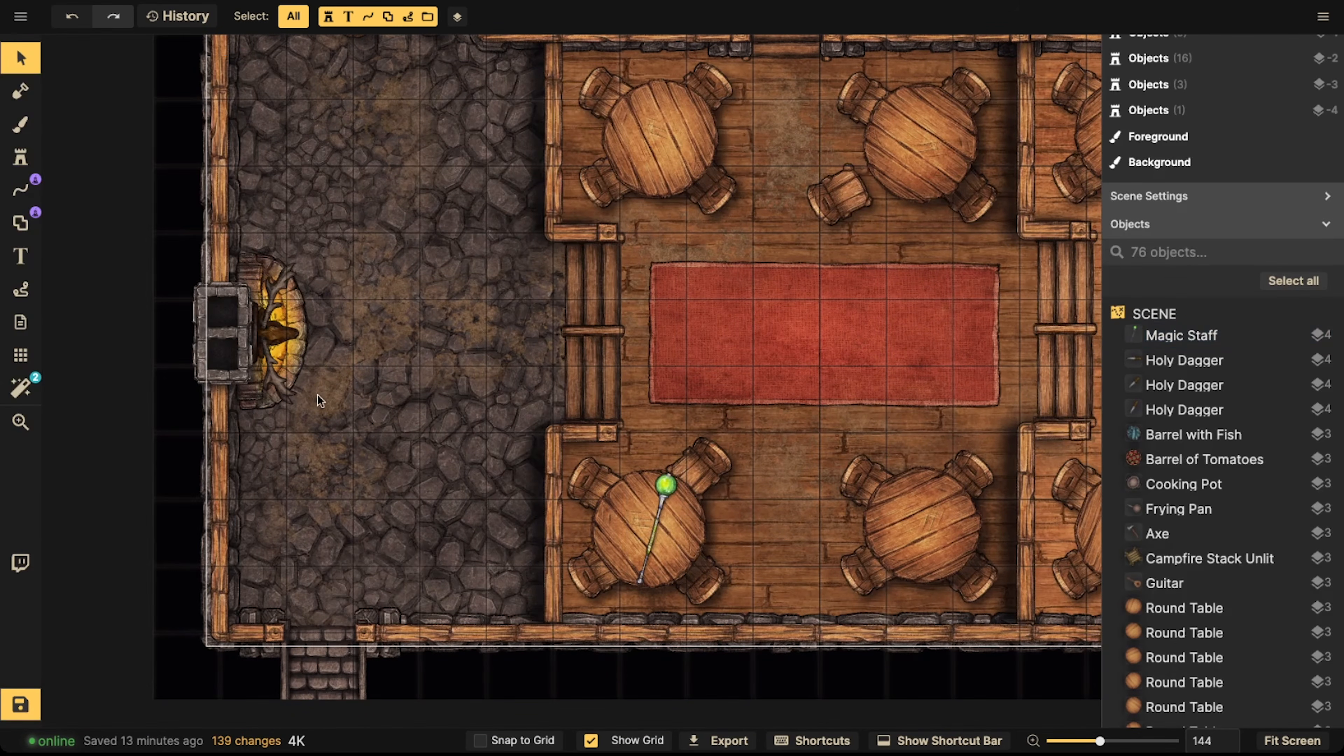
left_click(674, 122)
left_click_drag(674, 122, 741, 219)
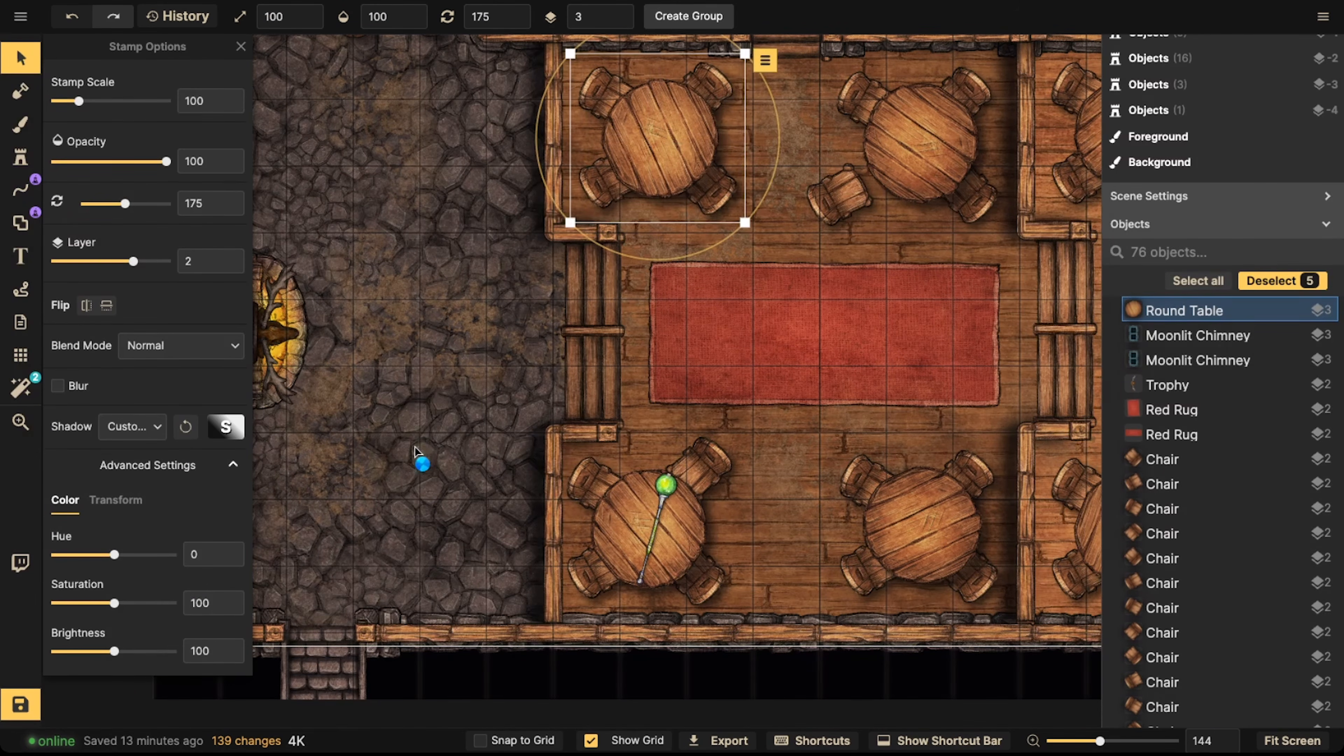
key("super+v")
key("Delete")
Copy the central room's northwest round table with three of its chairs into the southeast corner of the stone-floored western room
left_click(605, 196)
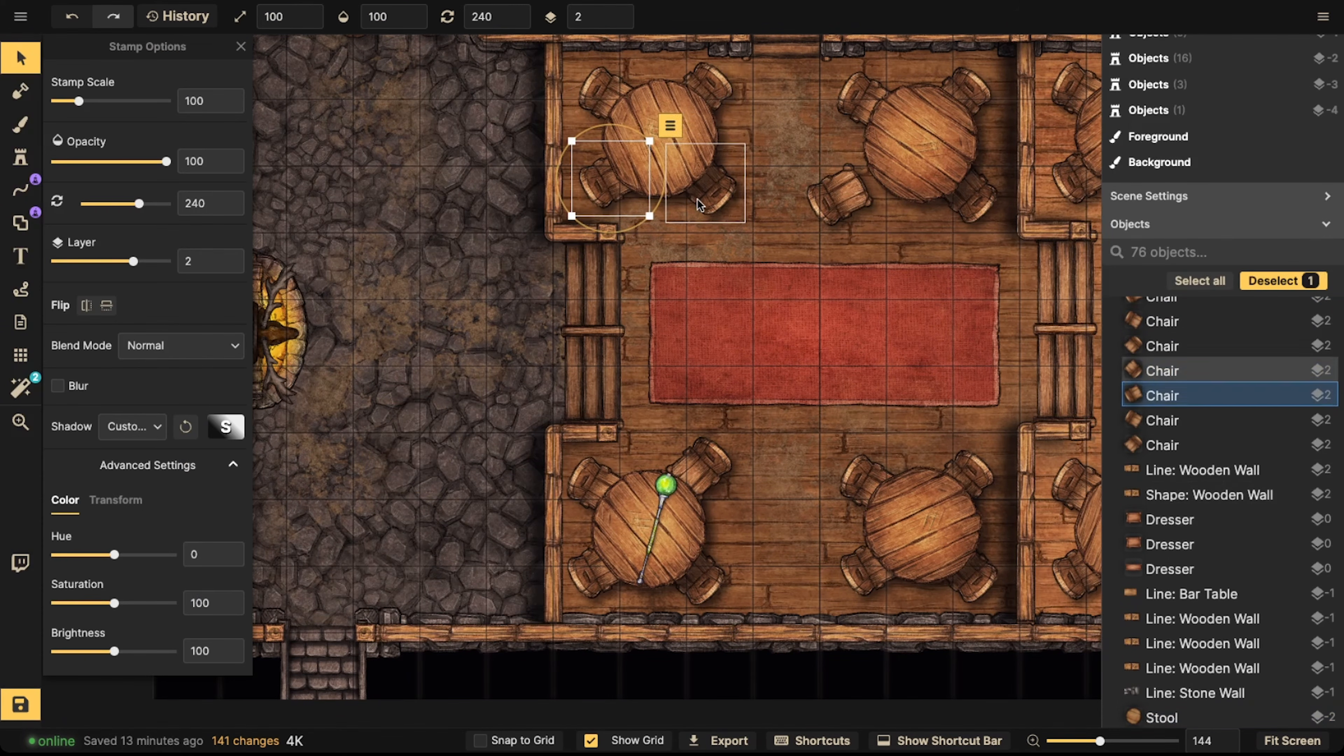
left_click(698, 198)
left_click(656, 143, "shift")
left_click(606, 100, "shift")
left_click(699, 103, "shift")
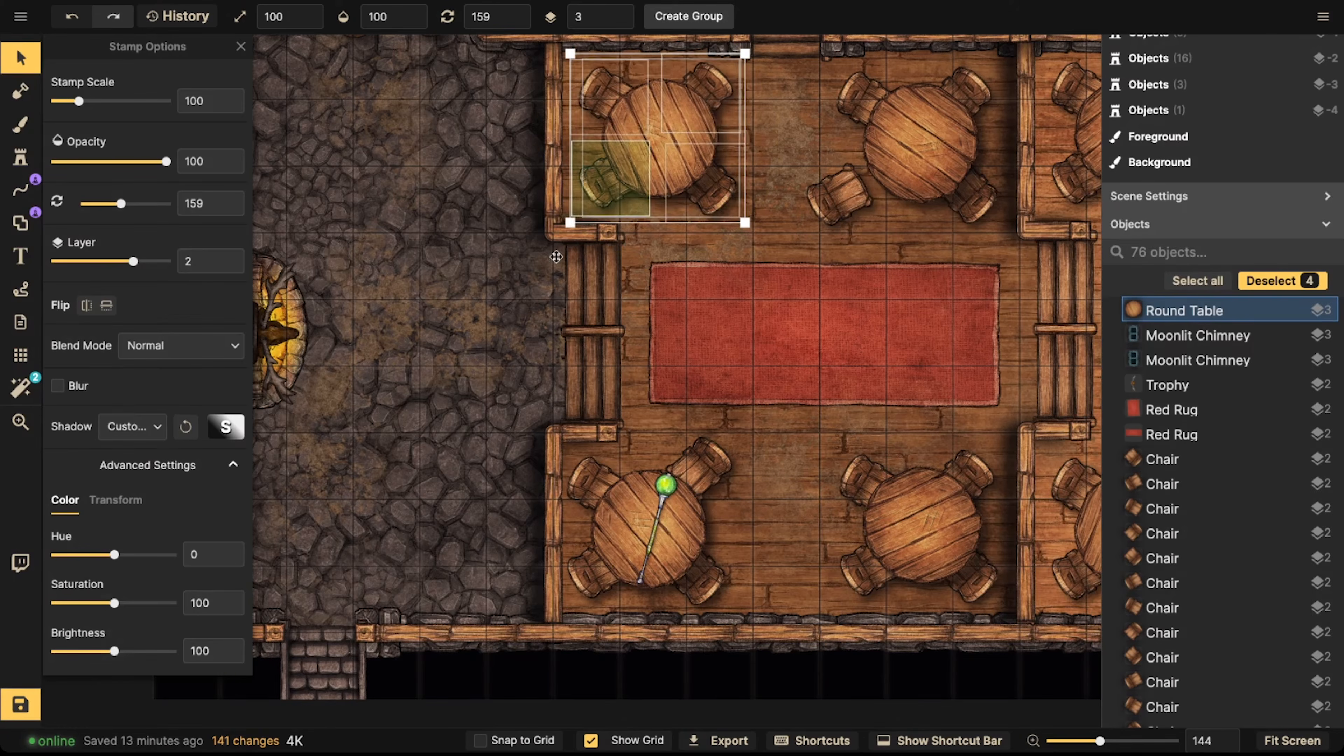
key("super+c")
key("super+v")
left_click_drag(468, 435, 403, 586)
key("Escape")
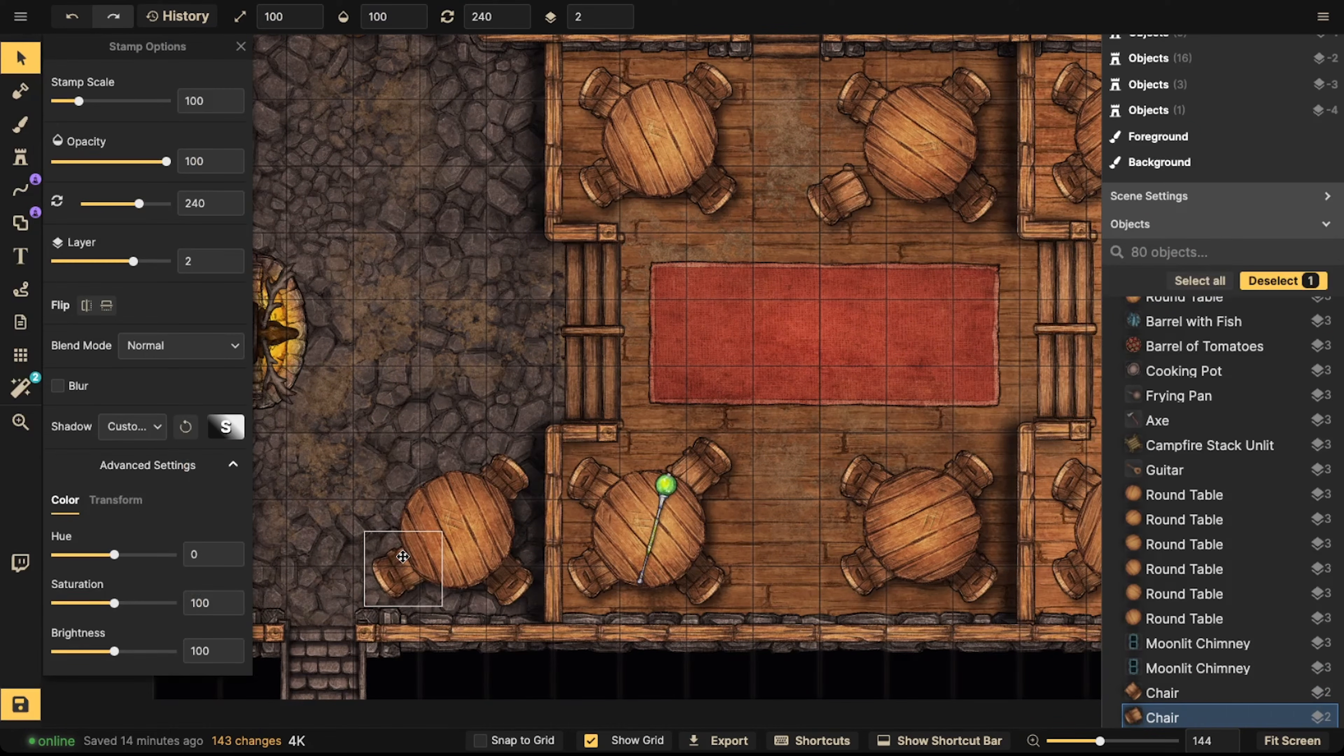
Duplicate the new table's northeast chair, rotate the copy to 90 degrees, and place it near the north end of the western room's east wall
left_click(512, 487)
key("super+c")
key("super+v")
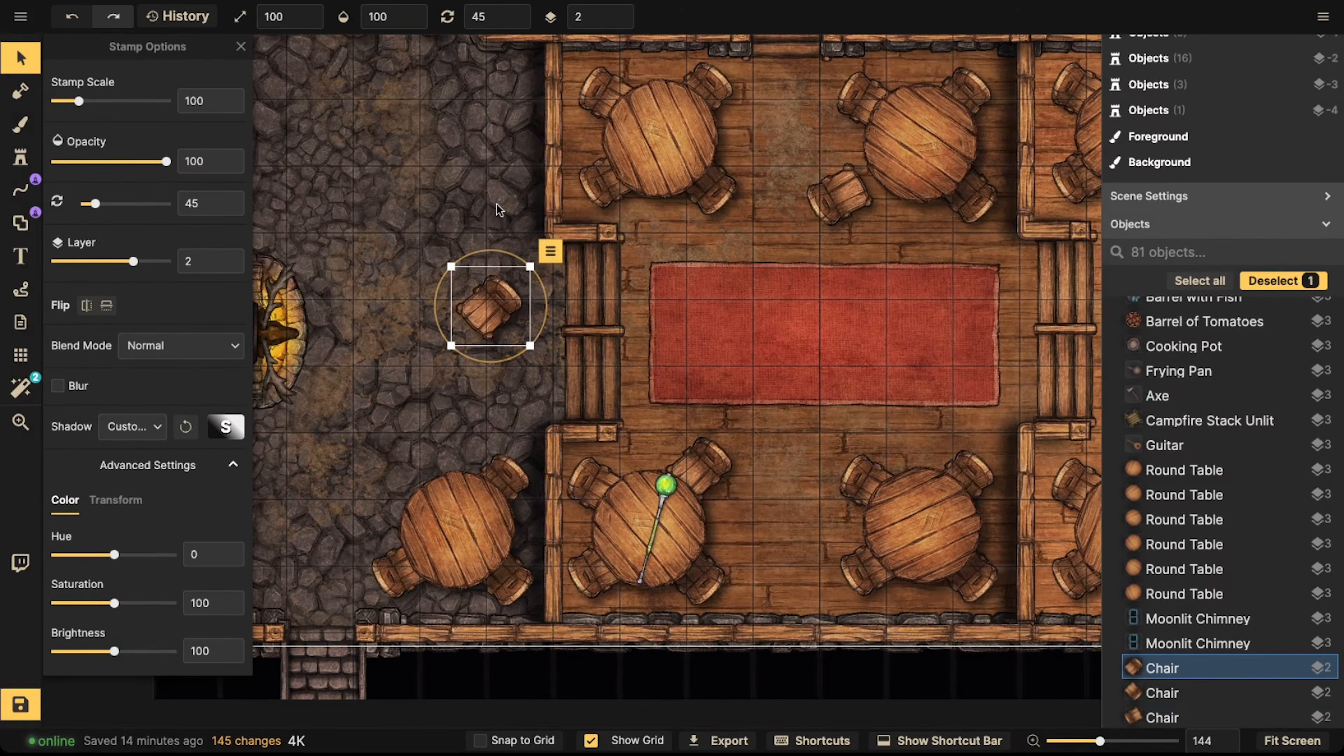
left_click_drag(446, 274, 496, 252)
scroll(487, 300, "down", 1)
left_click_drag(496, 304, 515, 73)
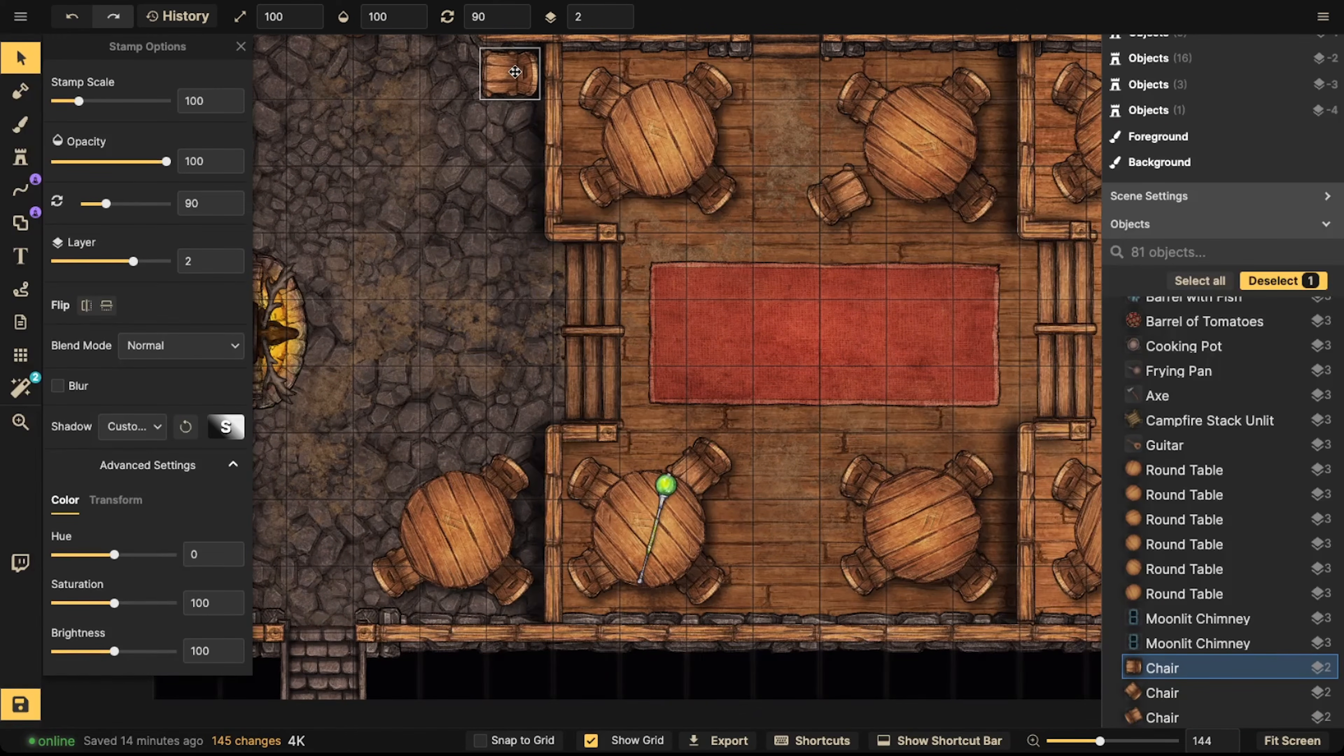
Lower the wall-side chair to layer -3 and nudge it into place against the western room's east wall
left_click(618, 23)
left_click(618, 22)
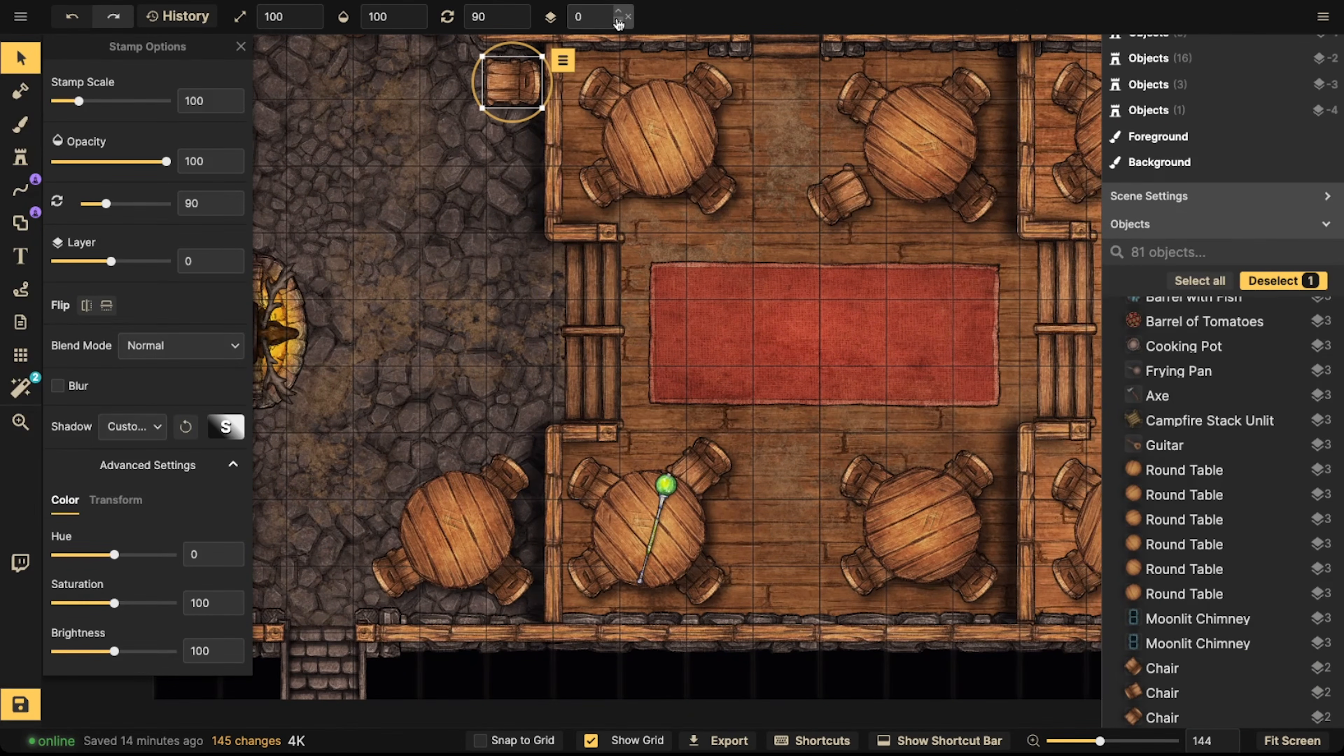
left_click(618, 22)
left_click(618, 22)
left_click(618, 23)
left_click_drag(514, 99, 513, 104)
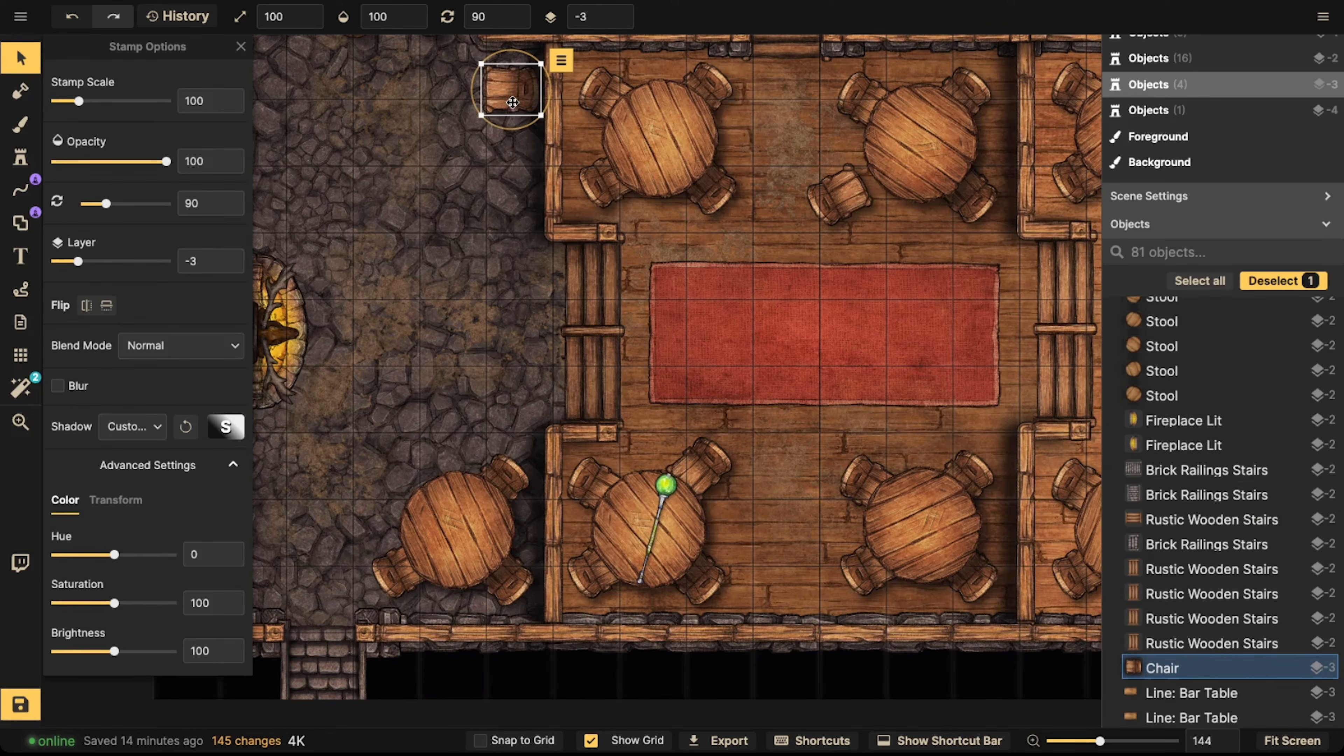
Add a second layer -3 chair south of the first along the same wall, and turn both chairs slightly askew
key("ctrl+v")
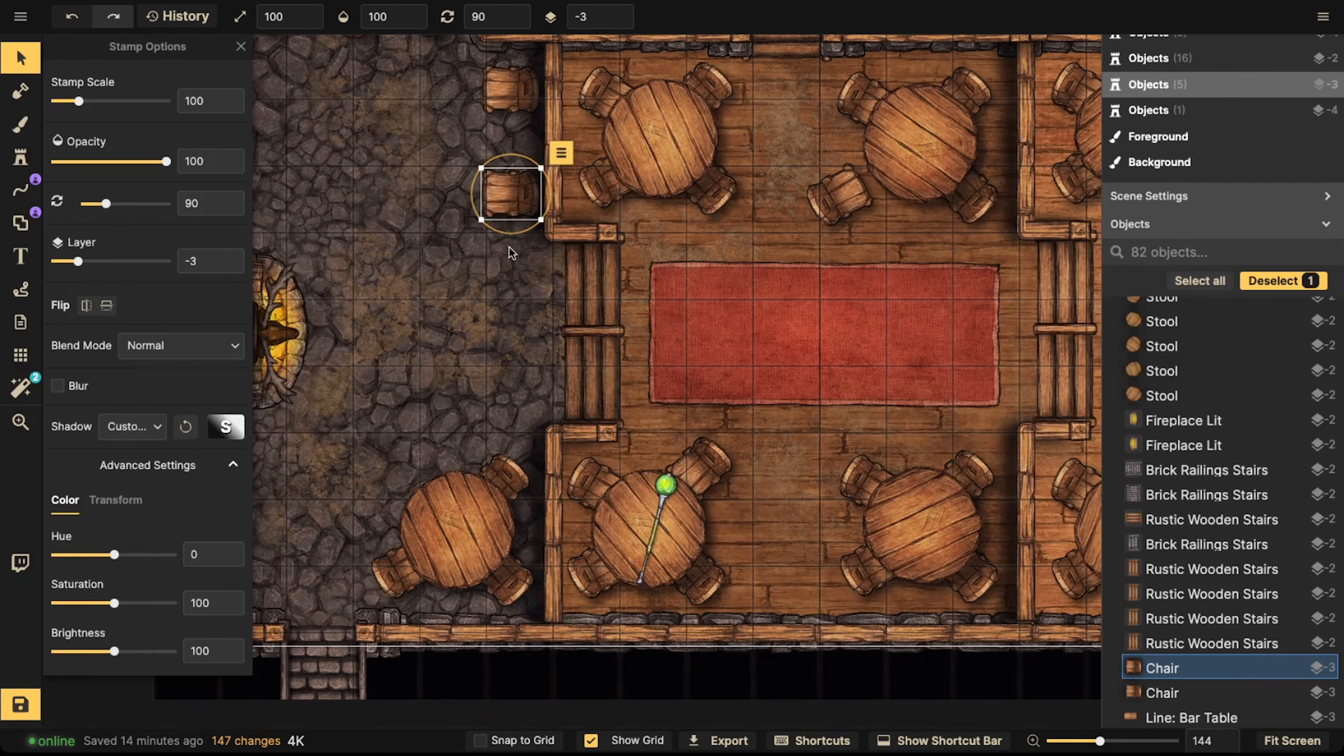
left_click_drag(508, 233, 516, 234)
left_click(393, 240)
scroll(390, 239, "down", 1)
middle_click_drag(391, 239, 547, 320)
scroll(557, 381, "down", 1)
left_click(591, 220)
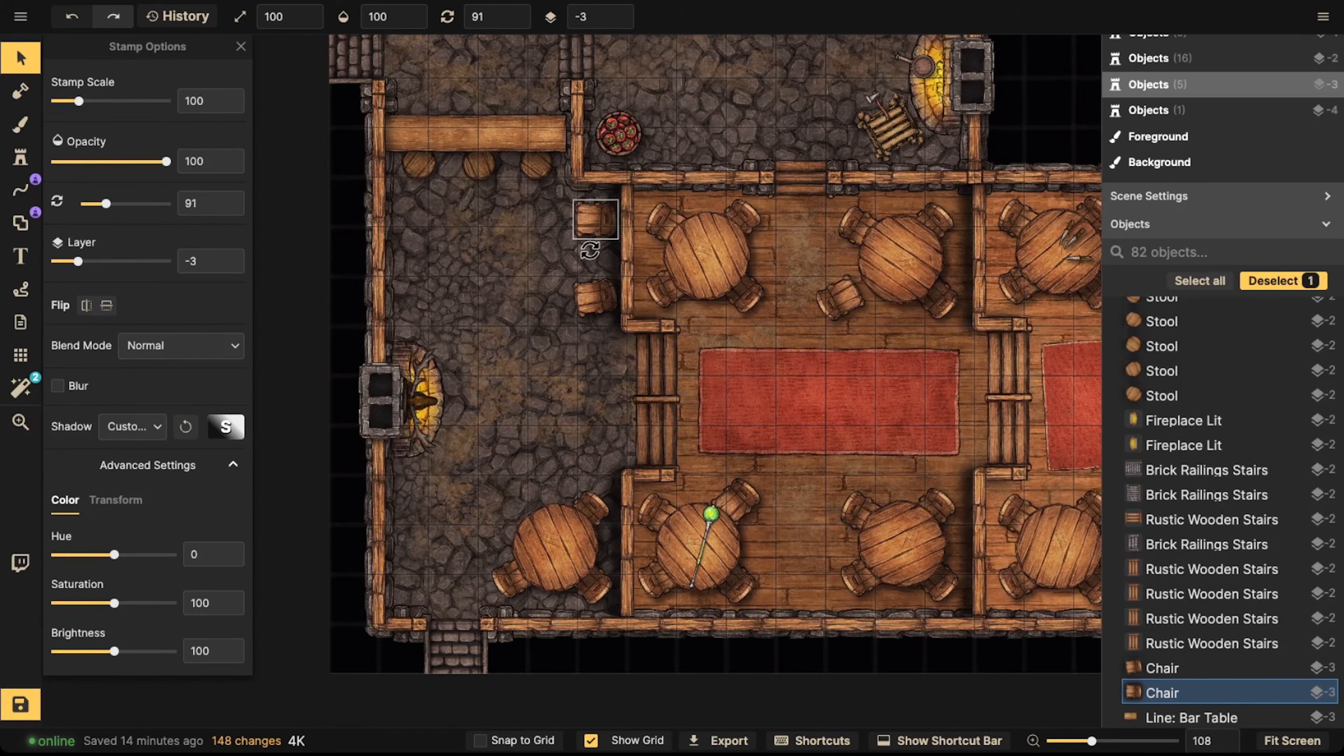
left_click_drag(590, 250, 585, 249)
left_click(459, 246)
Place the fourth Wooden Window variant on the northern kitchen's north wall, at scale 100, layer 2, rotated to 90 degrees, and align it above the long counter
scroll(459, 246, "down", 1)
middle_click_drag(613, 296, 582, 314)
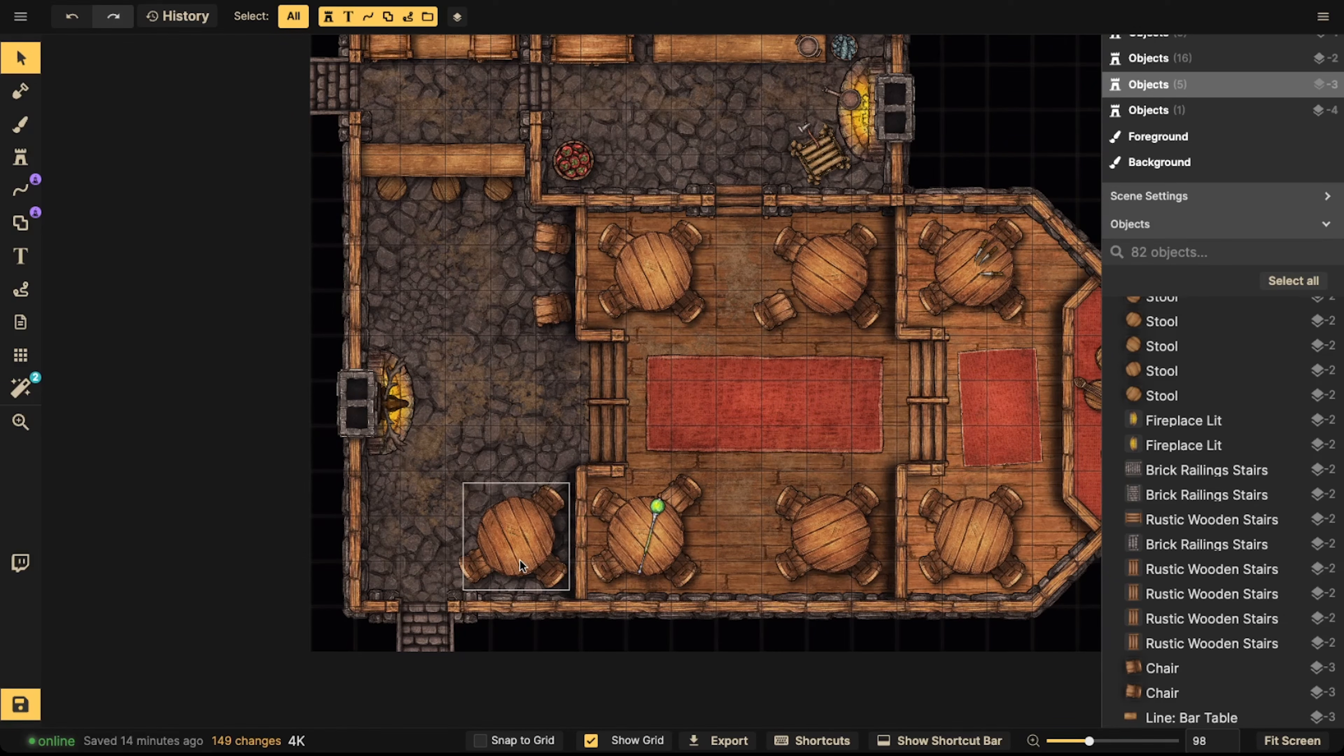
scroll(532, 274, "down", 2)
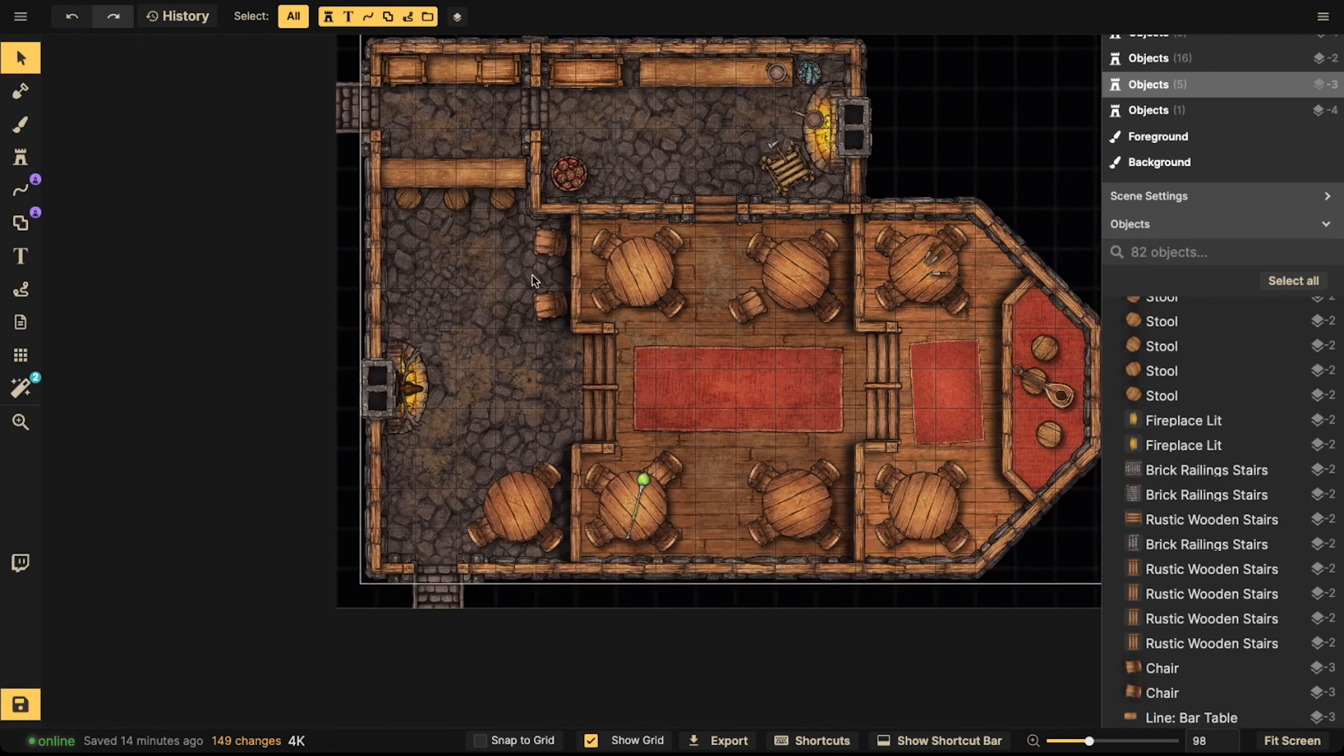
scroll(589, 369, "down", 2)
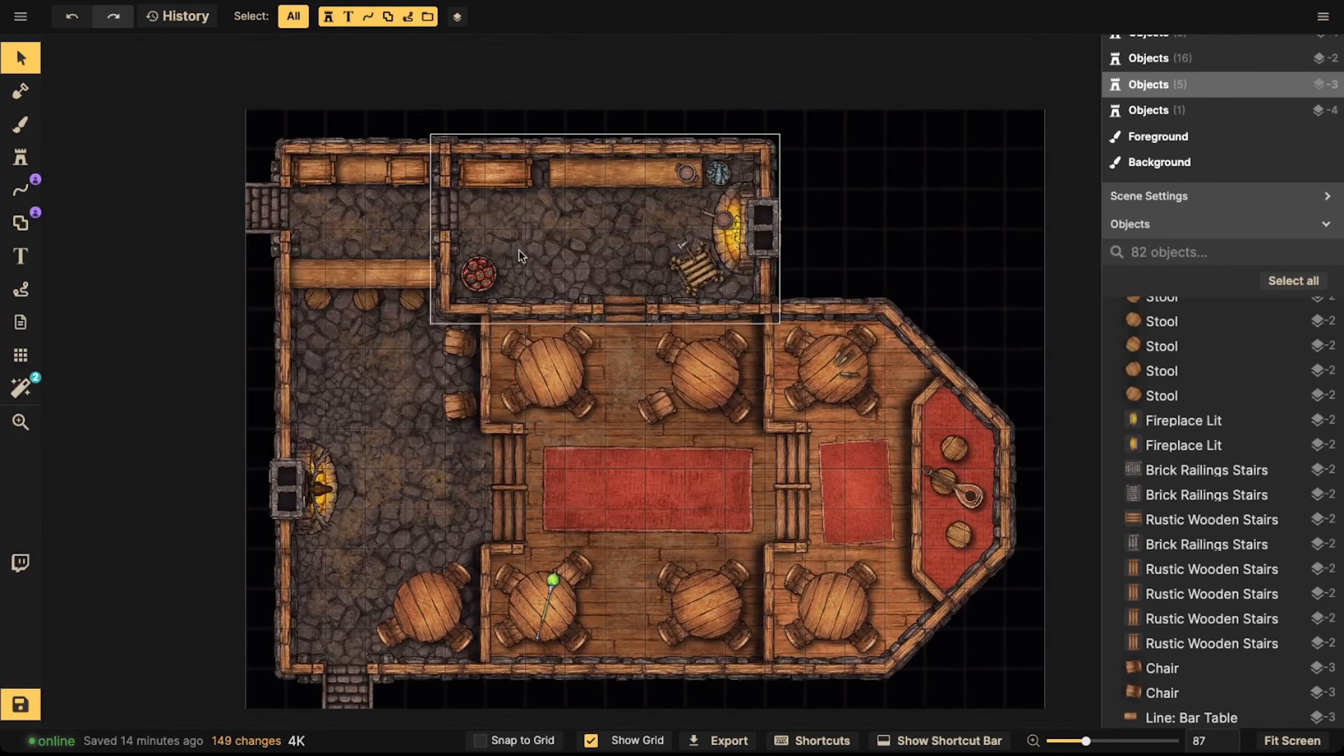
left_click(19, 154)
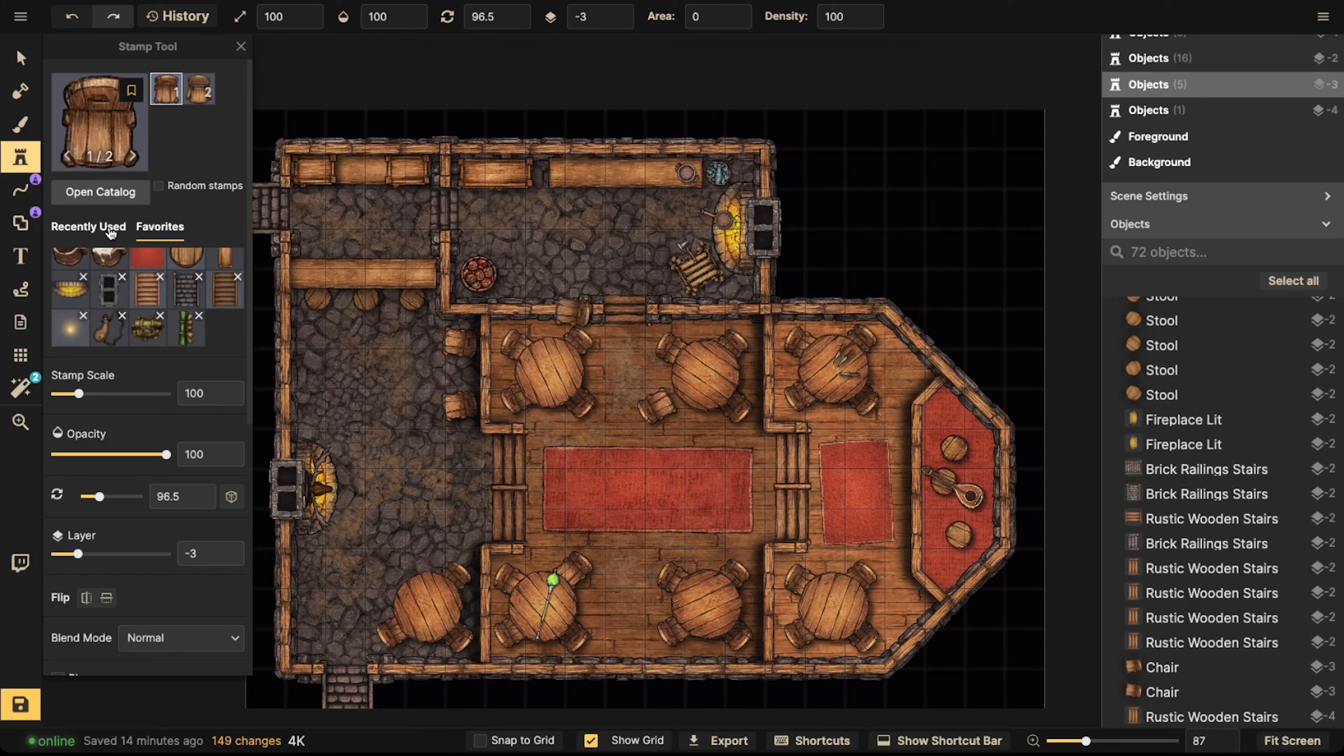
scroll(224, 286, "down", 5)
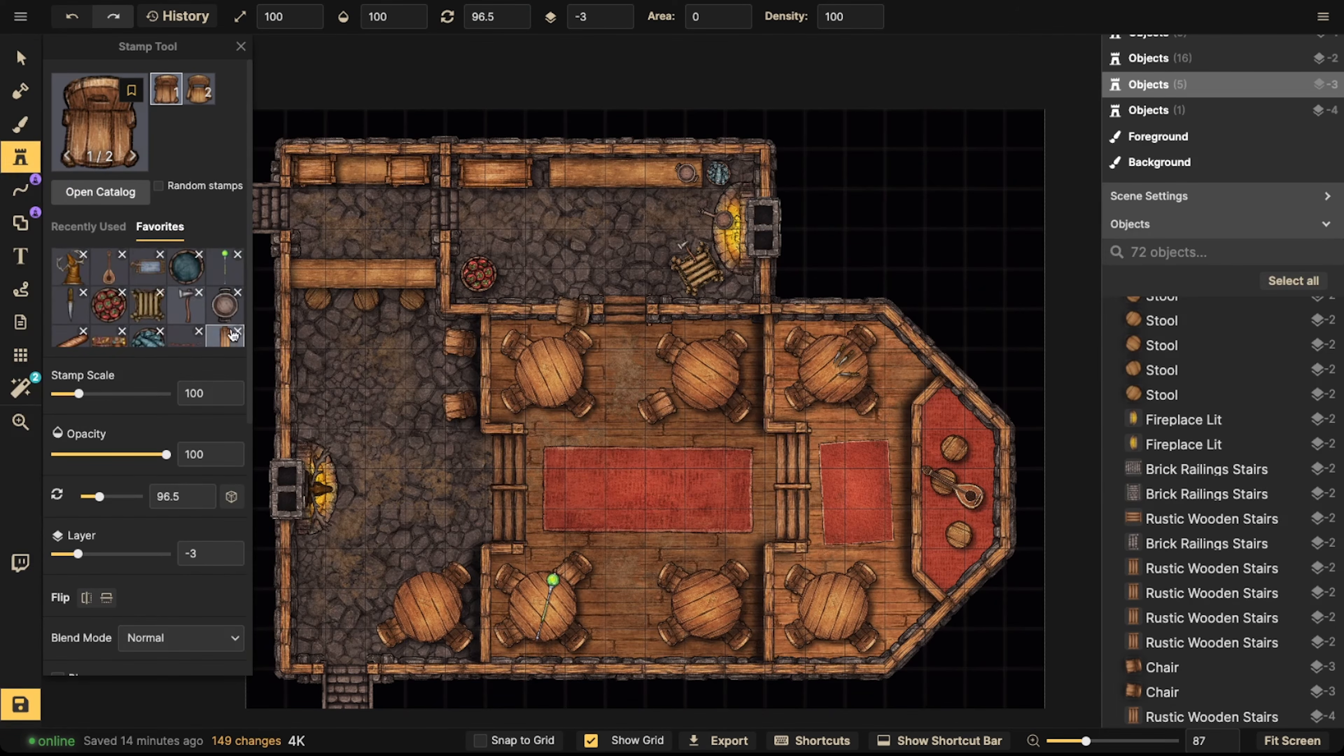
left_click(225, 334)
scroll(586, 50, "up", 4)
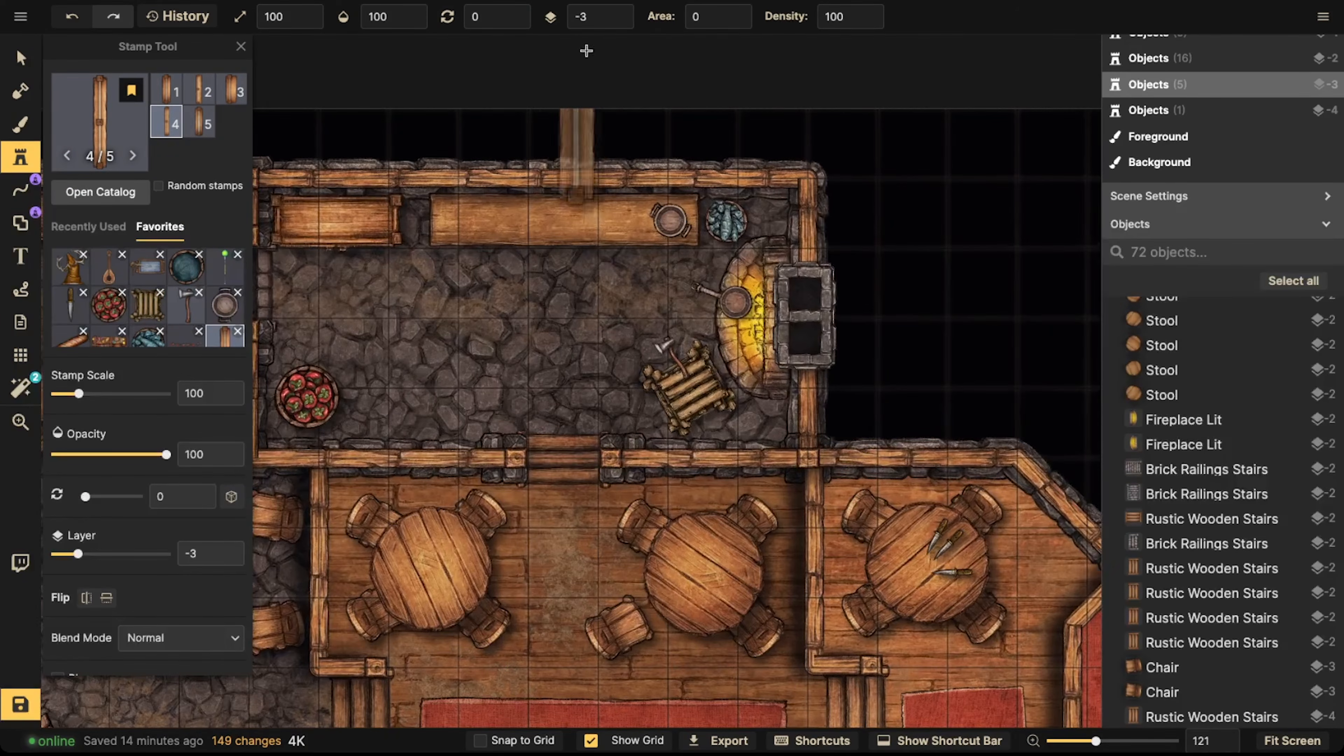
left_click(628, 16)
left_click(619, 10)
left_click(619, 10)
scroll(558, 166, "up", 18, "shift")
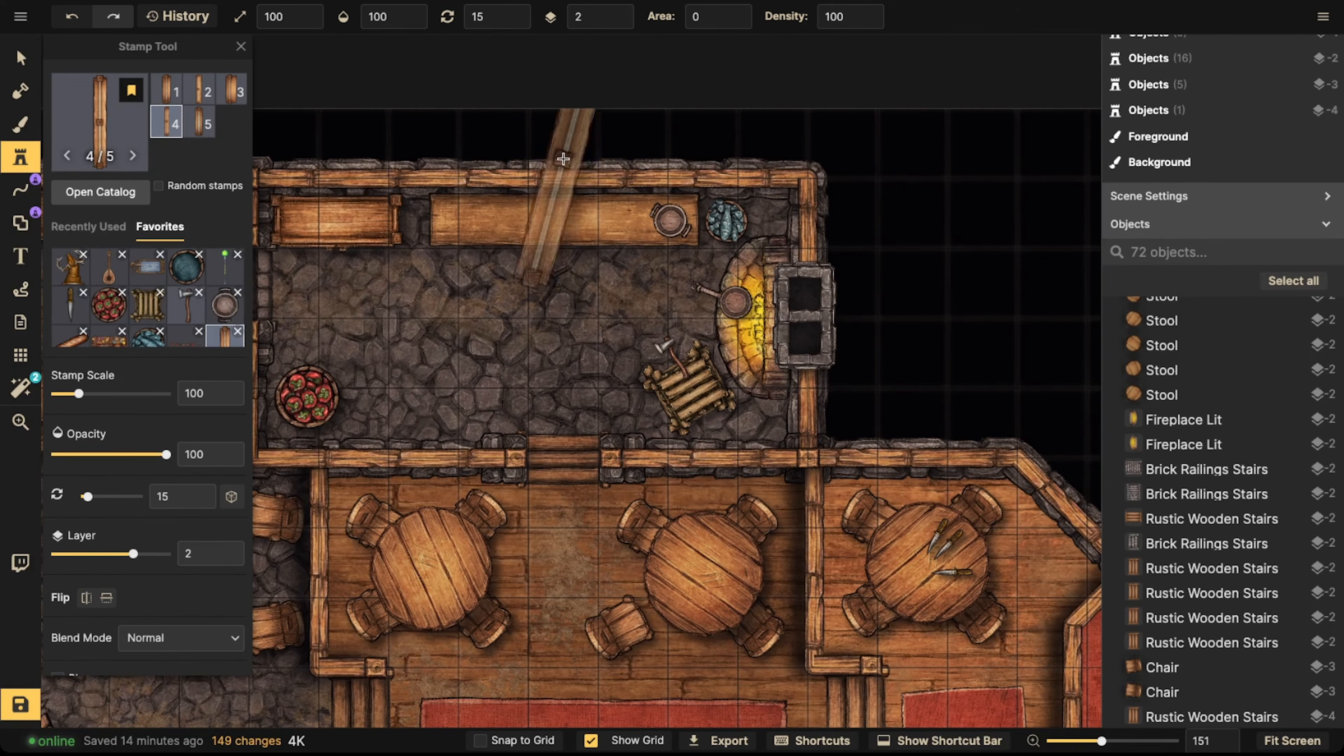
left_click(555, 173)
scroll(372, 161, "down", 3)
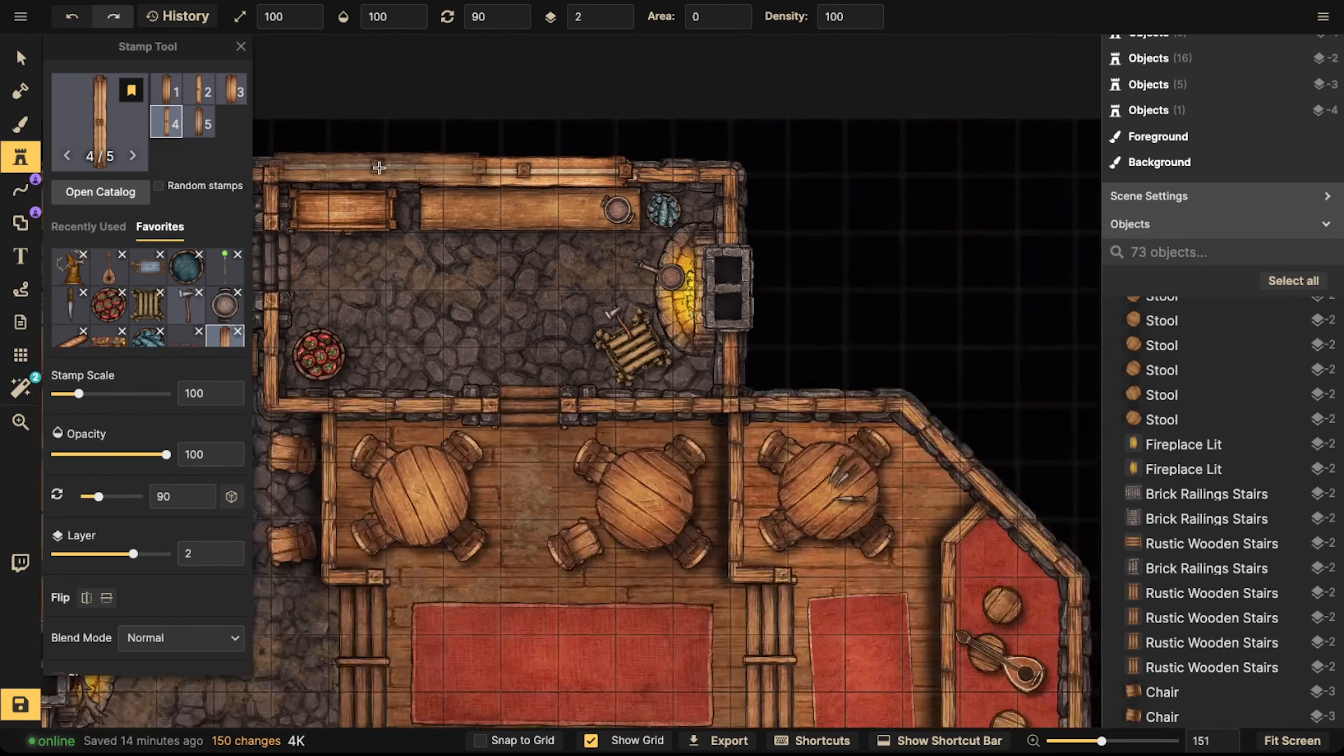
left_click(20, 58)
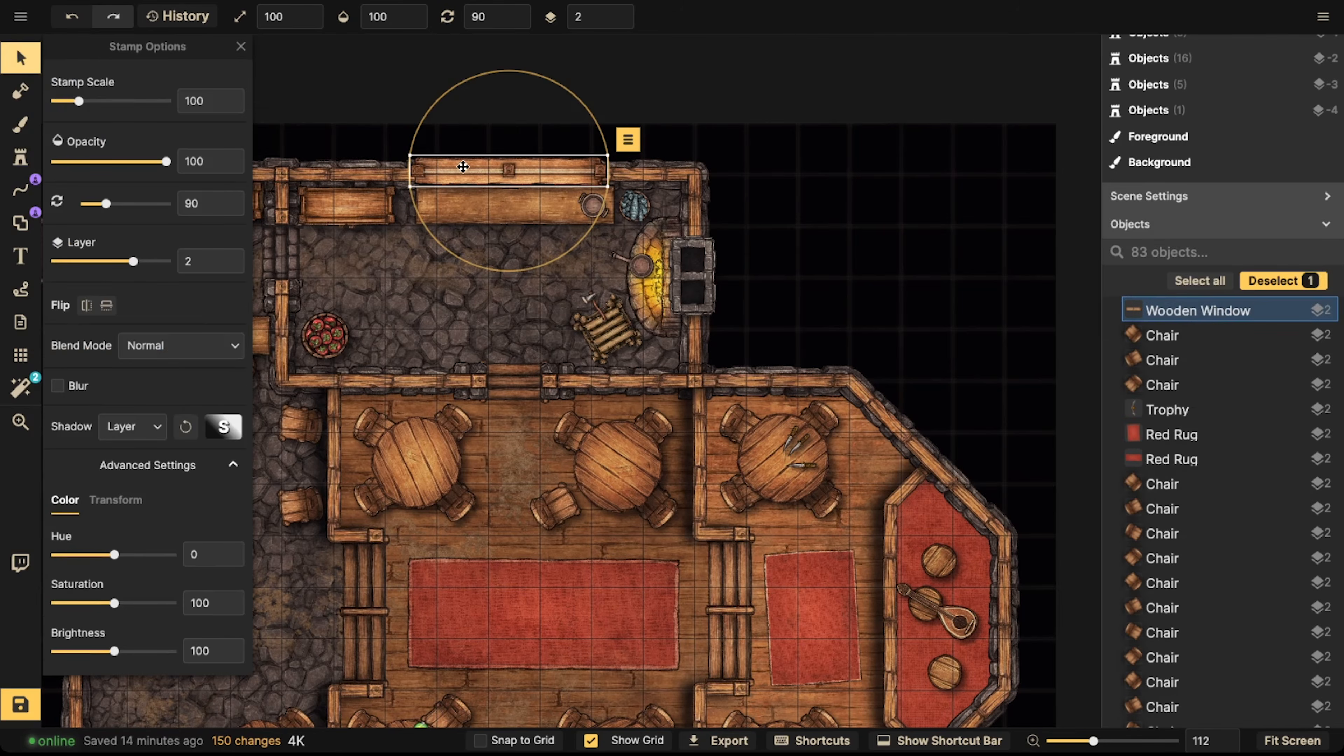
left_click_drag(464, 167, 472, 168)
Place two Wooden Windows of the third variant on the central room's south wall, at scale 90, rotated to 270 degrees on layer 2
left_click(21, 157)
middle_click_drag(561, 551, 262, 334)
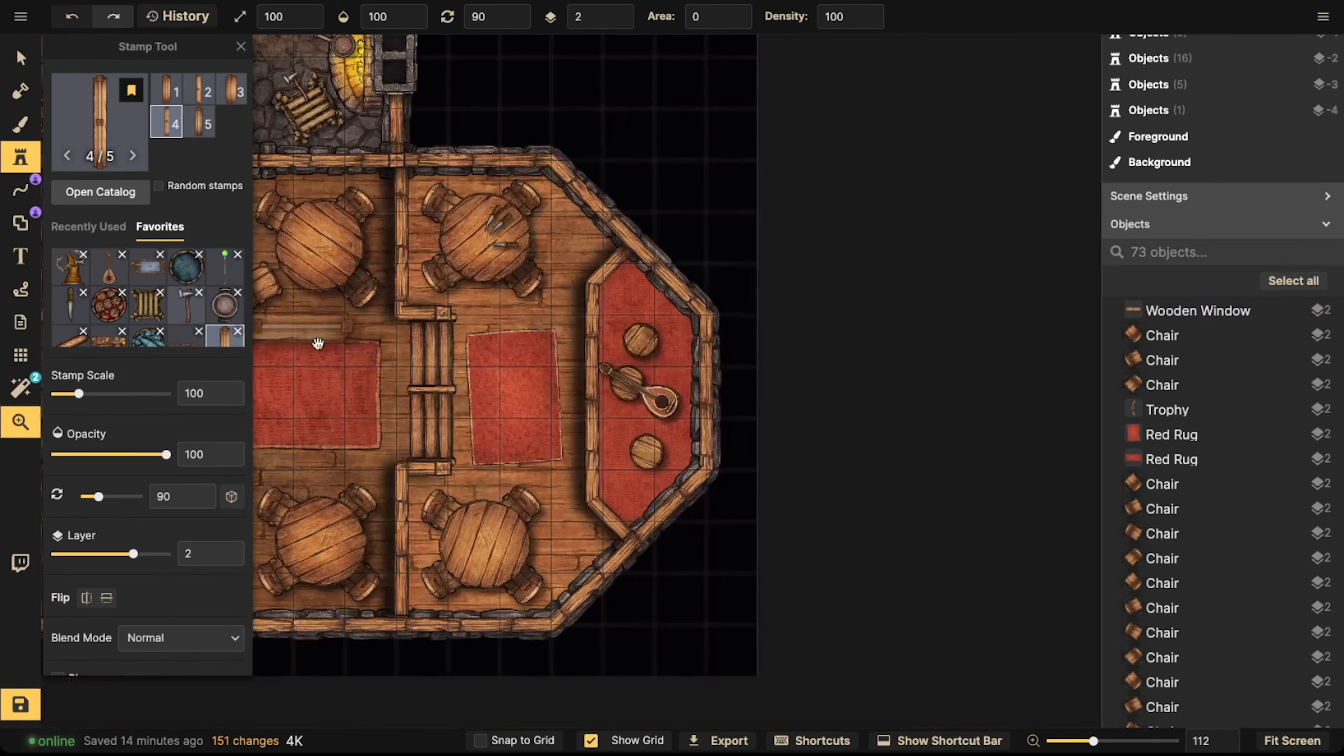
middle_click_drag(529, 479, 1036, 247)
key("3")
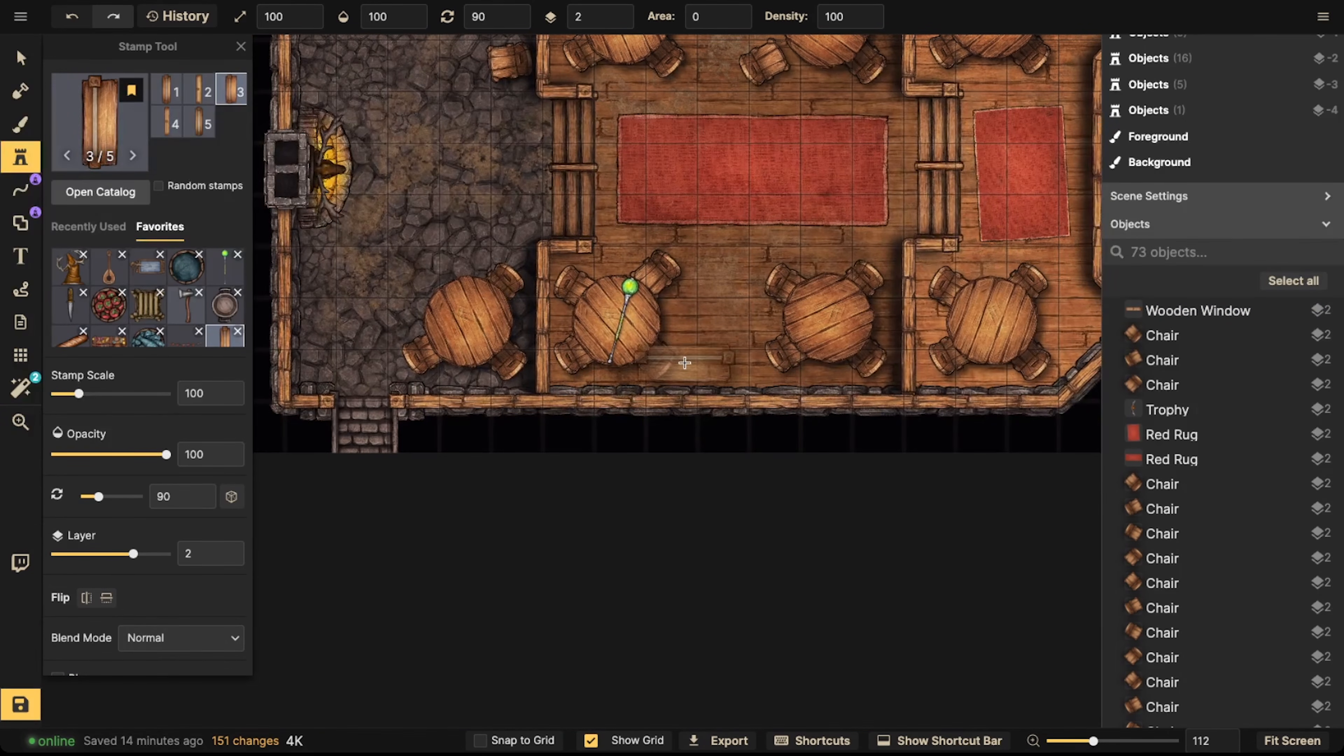
scroll(612, 401, "down", 12, "shift")
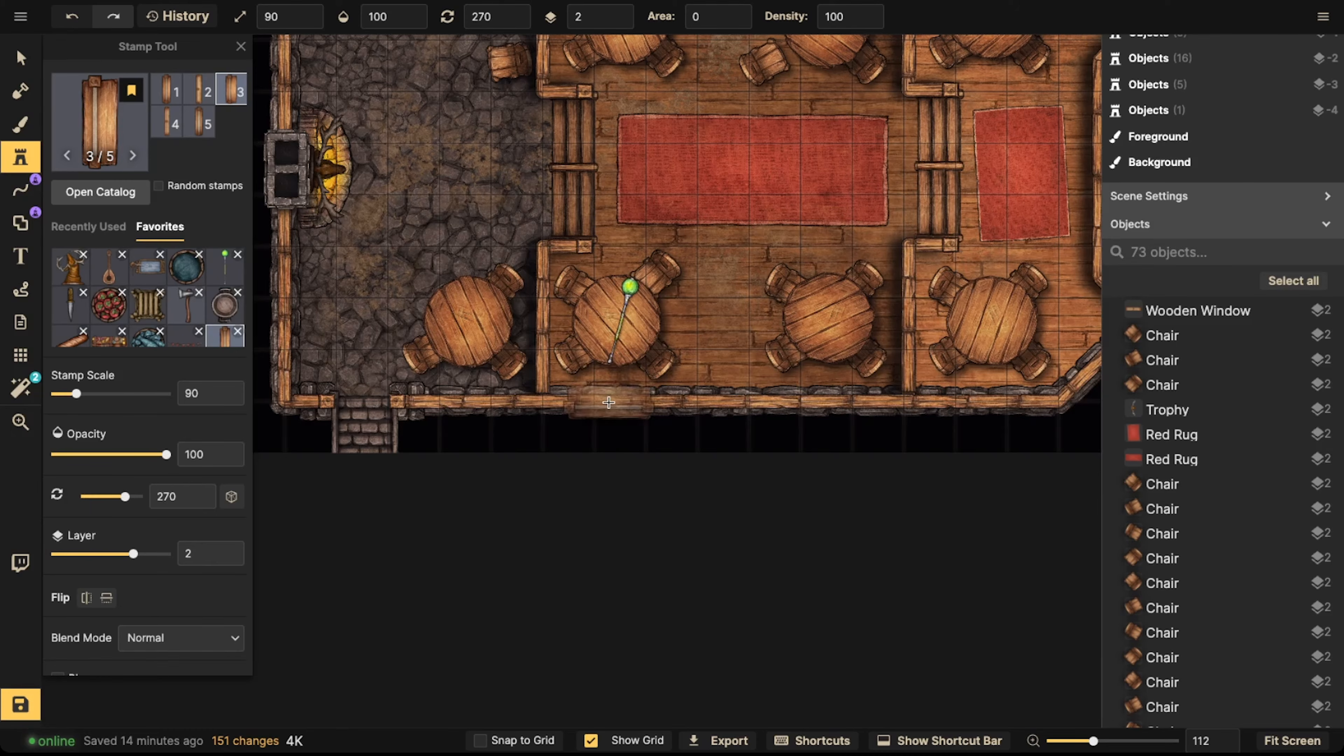
left_click(612, 400)
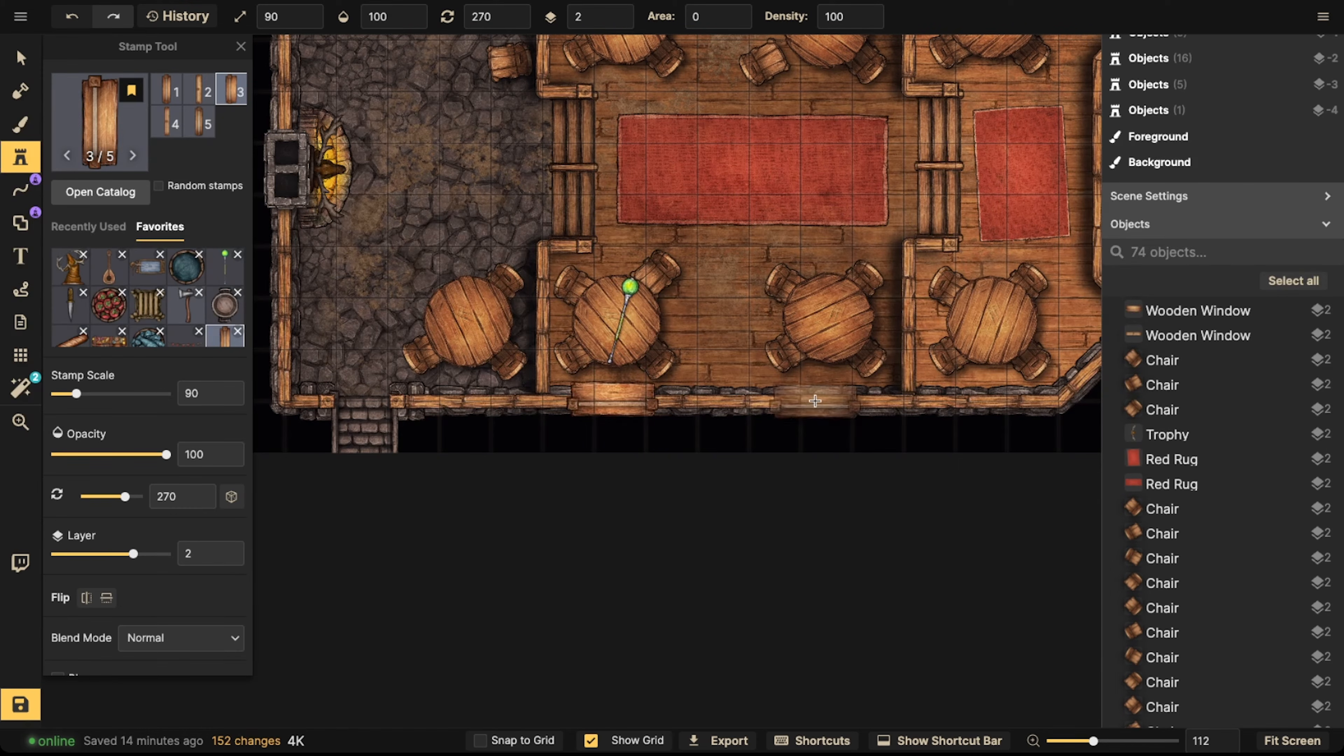
left_click(815, 401)
Add three scale 90 Wooden Windows to the eastern room: south wall at 270 degrees, east wall at 180 and north wall at 90
scroll(814, 401, "right", 10)
scroll(690, 185, "down", 5, "shift")
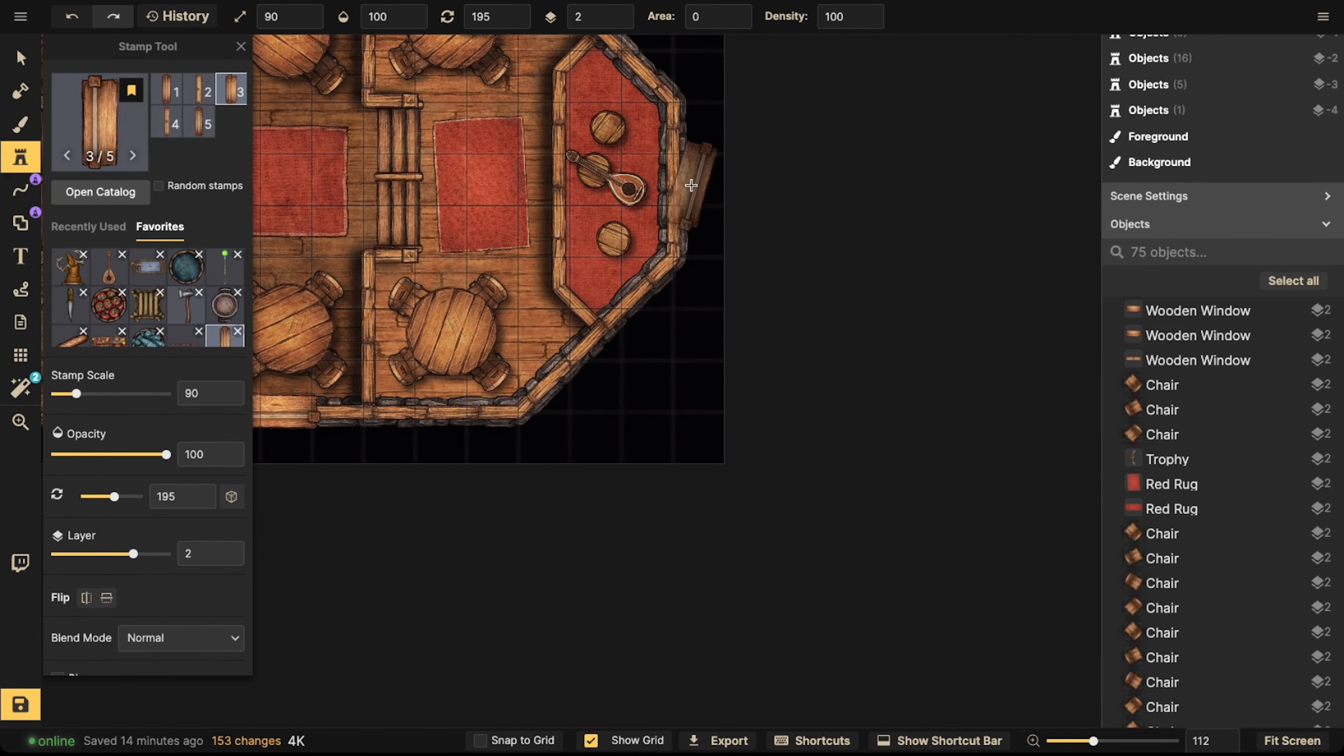
scroll(473, 379, "up", 4, "shift")
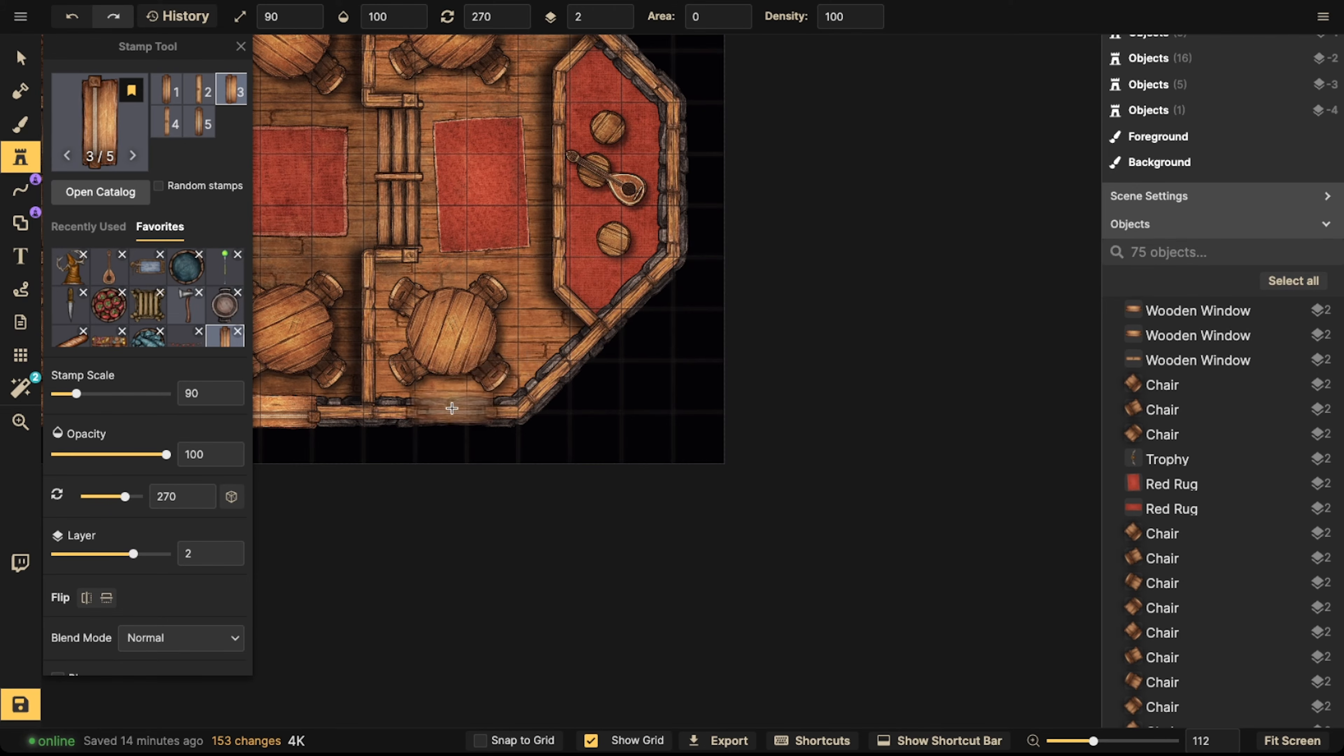
left_click(449, 412)
scroll(667, 177, "down", 5, "shift")
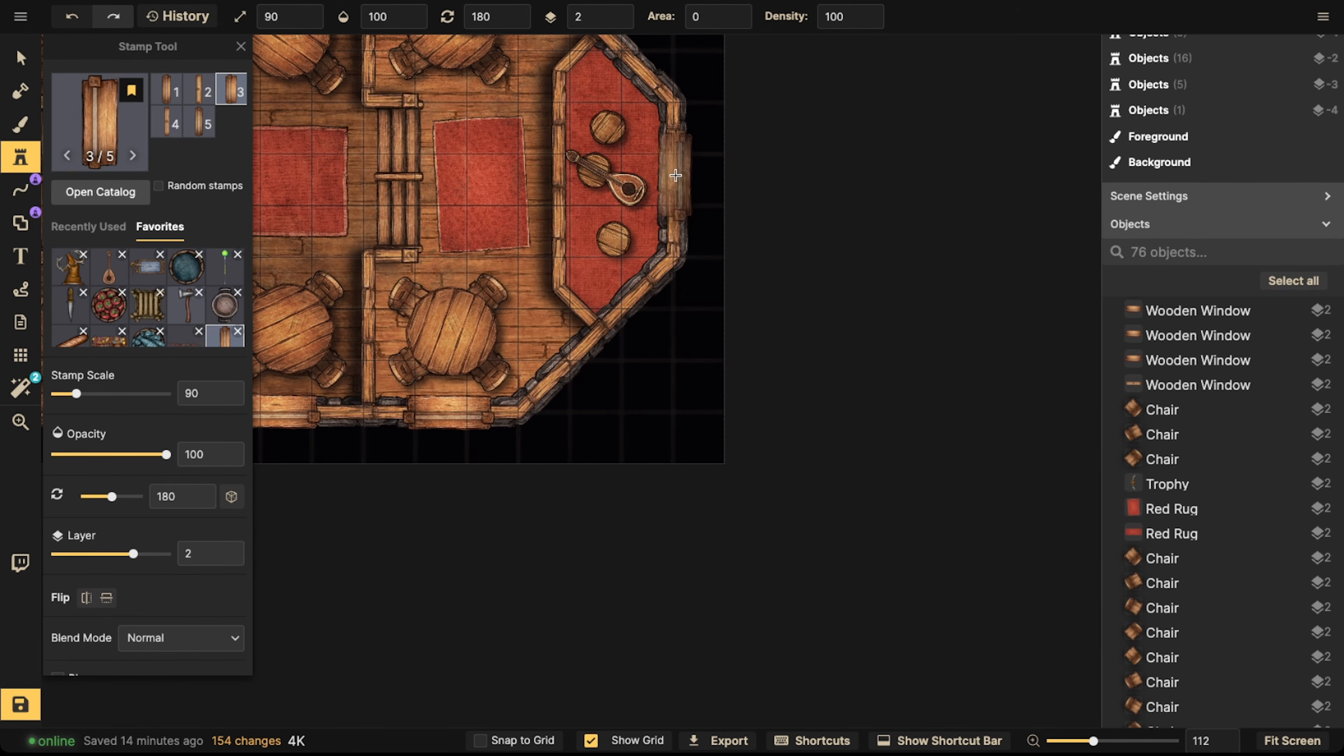
left_click(674, 175)
scroll(682, 159, "down", 3)
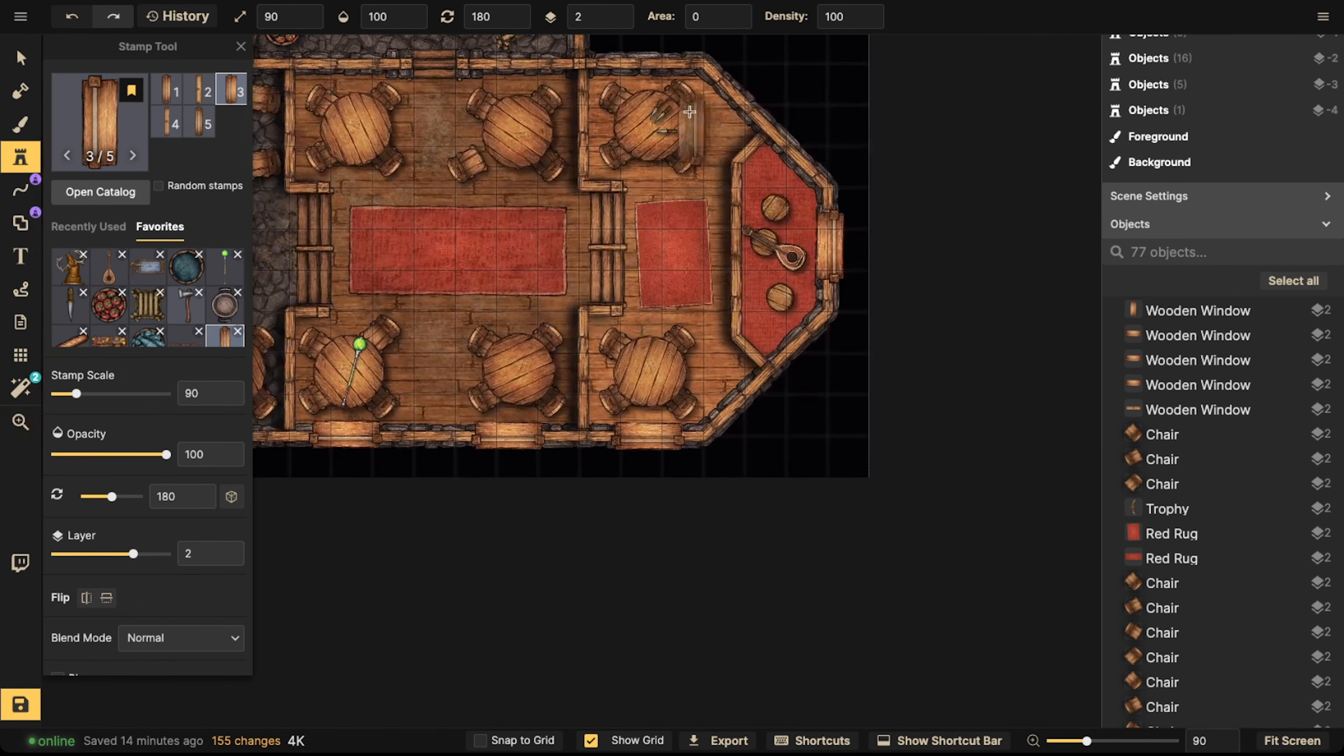
left_click(645, 64)
Place the second warm glow light variant in front of the western room's and the kitchen's fireplaces, at scale 150 on layer 3
scroll(577, 174, "down", 2)
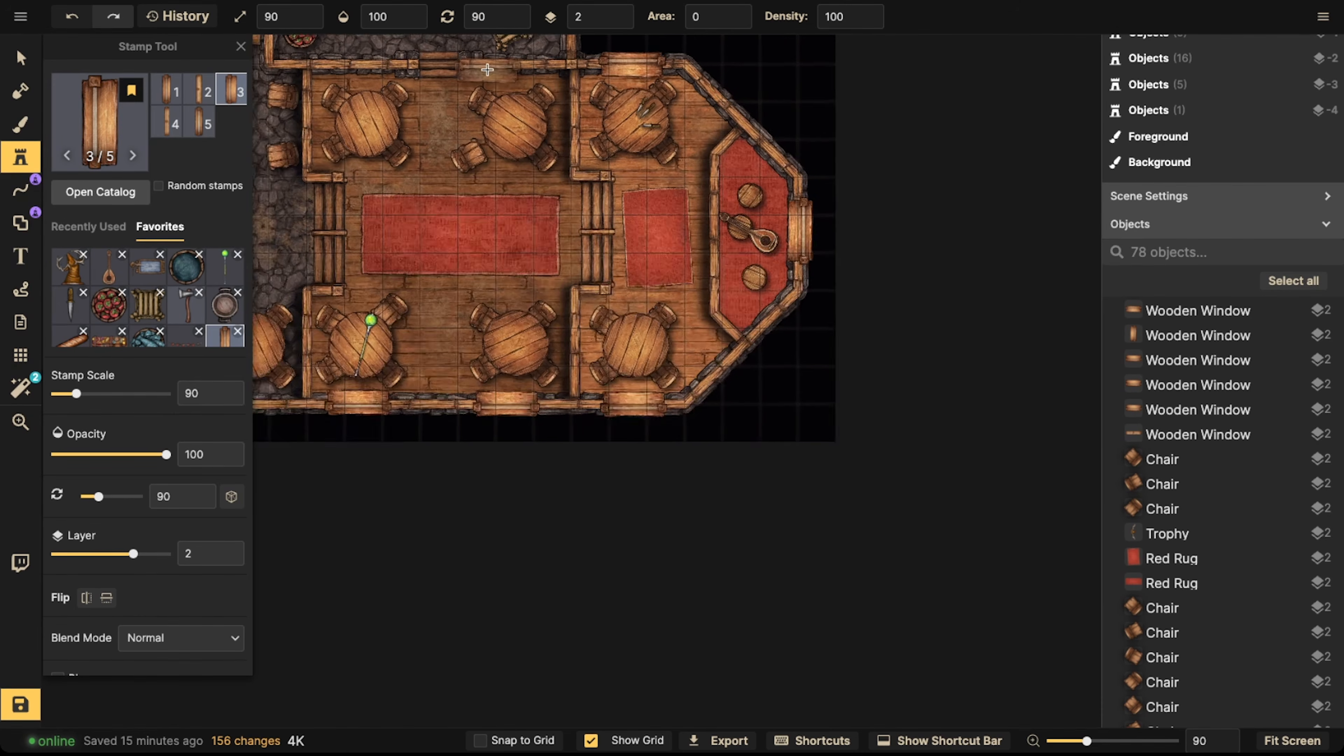
key("space")
left_click_drag(546, 218, 674, 203)
scroll(627, 219, "down", 1)
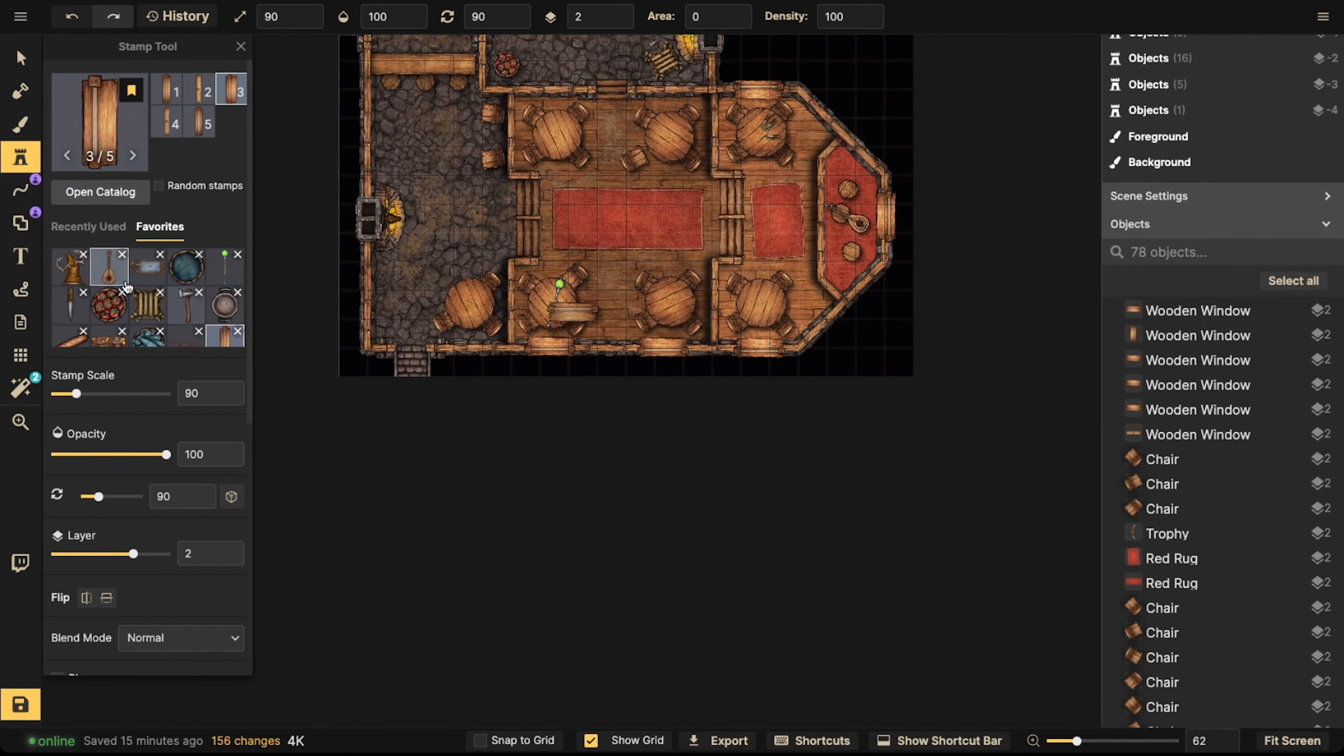
scroll(126, 286, "down", 5)
left_click(87, 330)
scroll(417, 207, "up", 4)
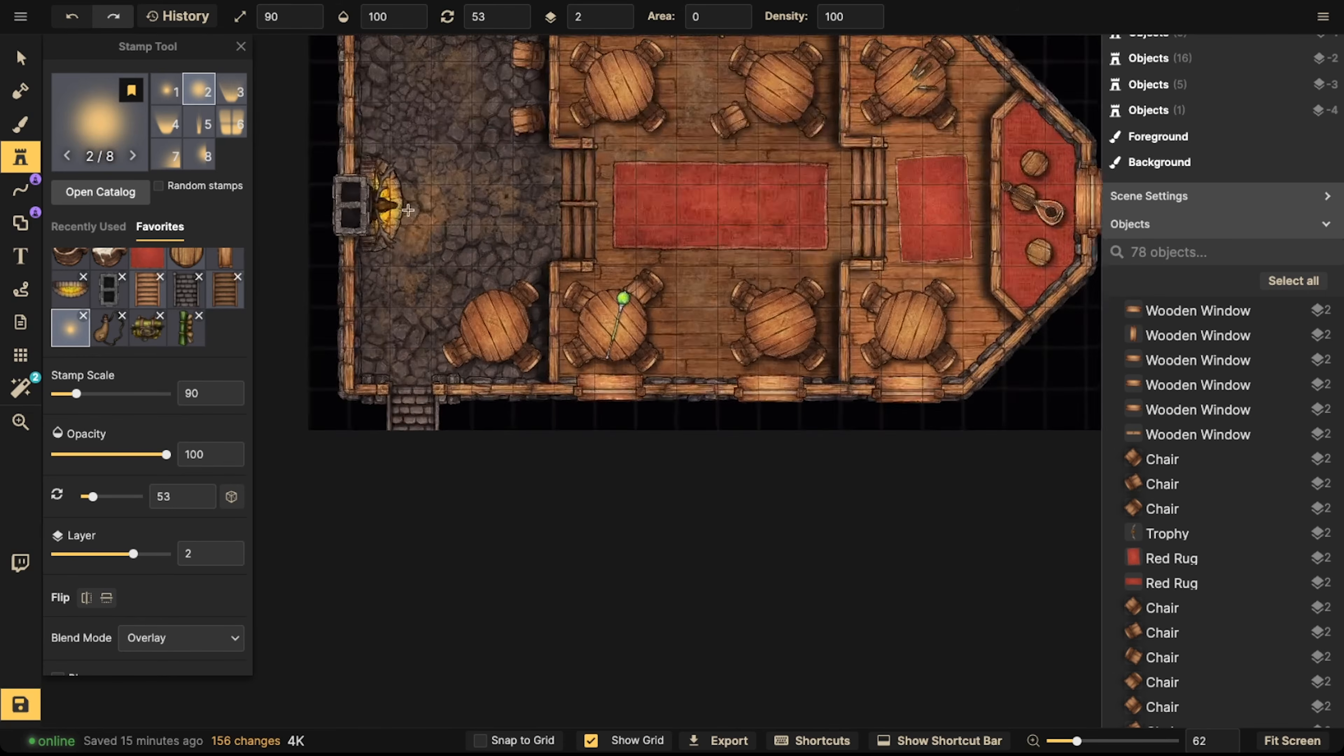
key("]")
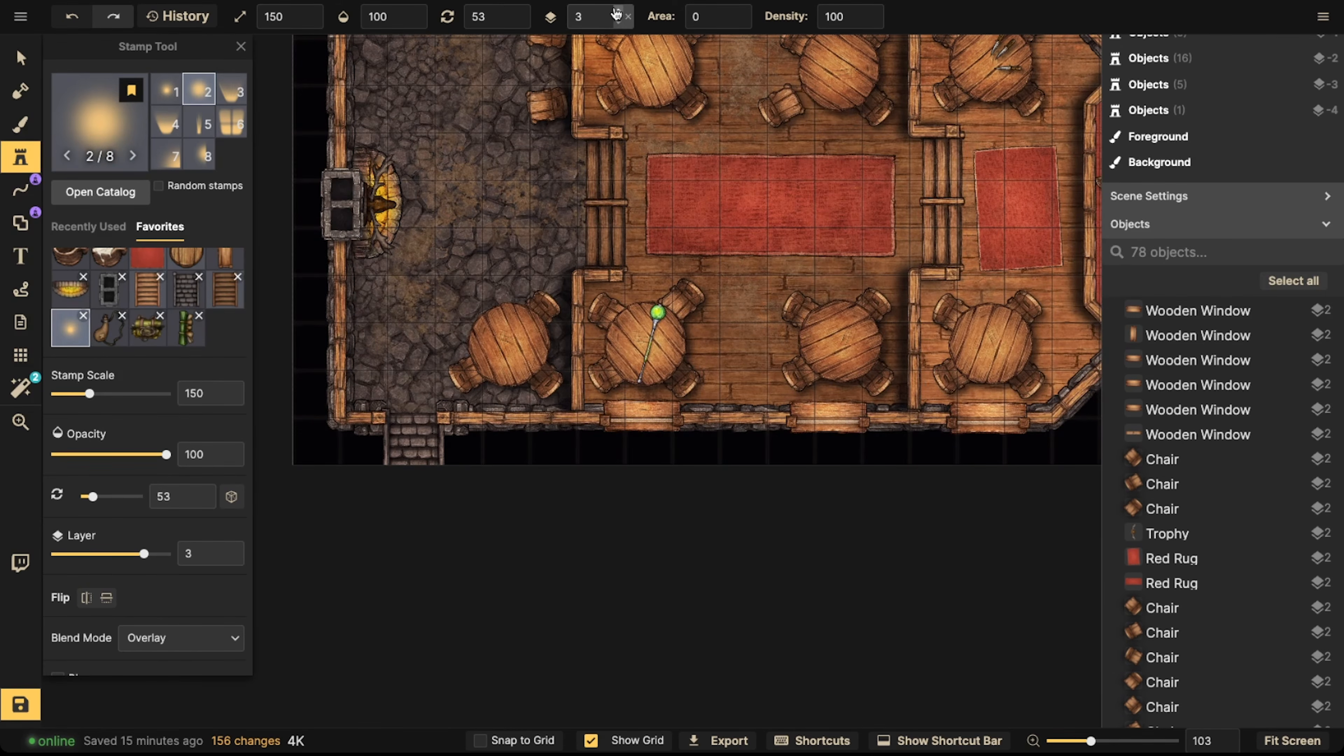
left_click(420, 198)
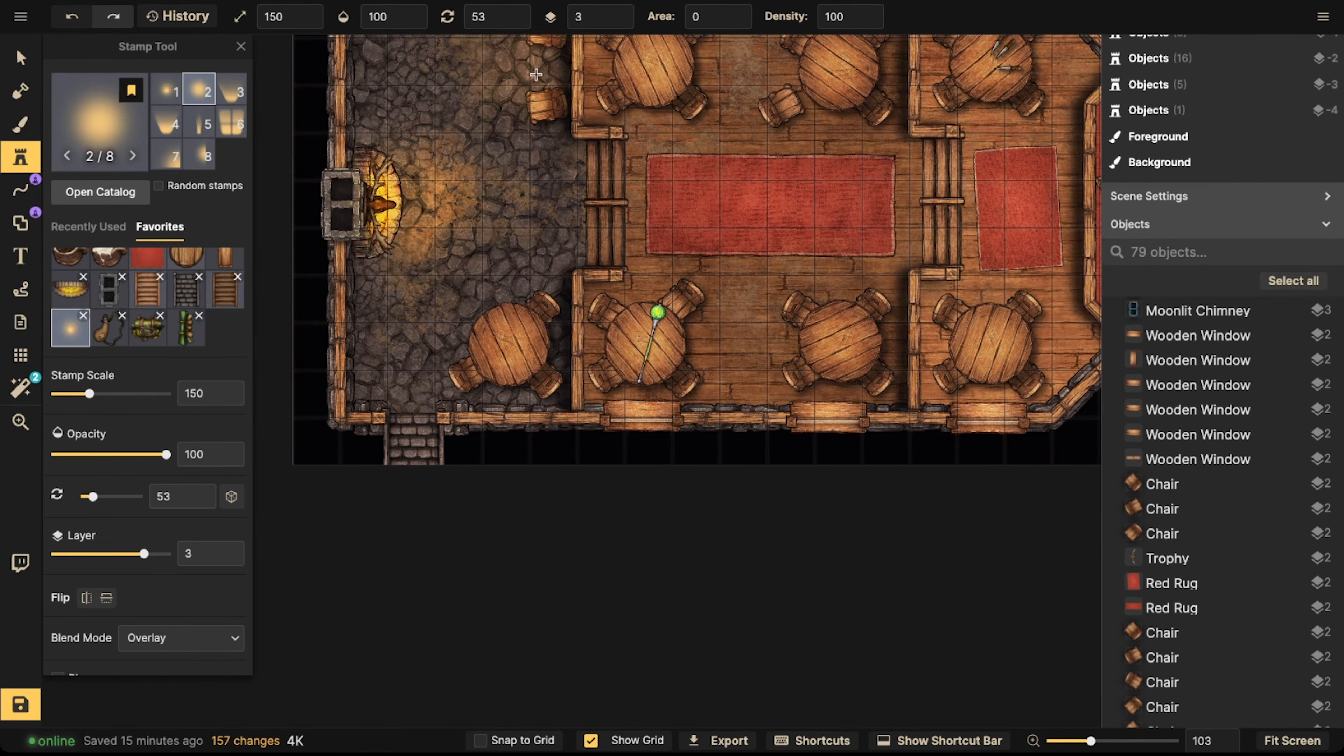
key("space")
left_click_drag(550, 66, 519, 388)
left_click(806, 217)
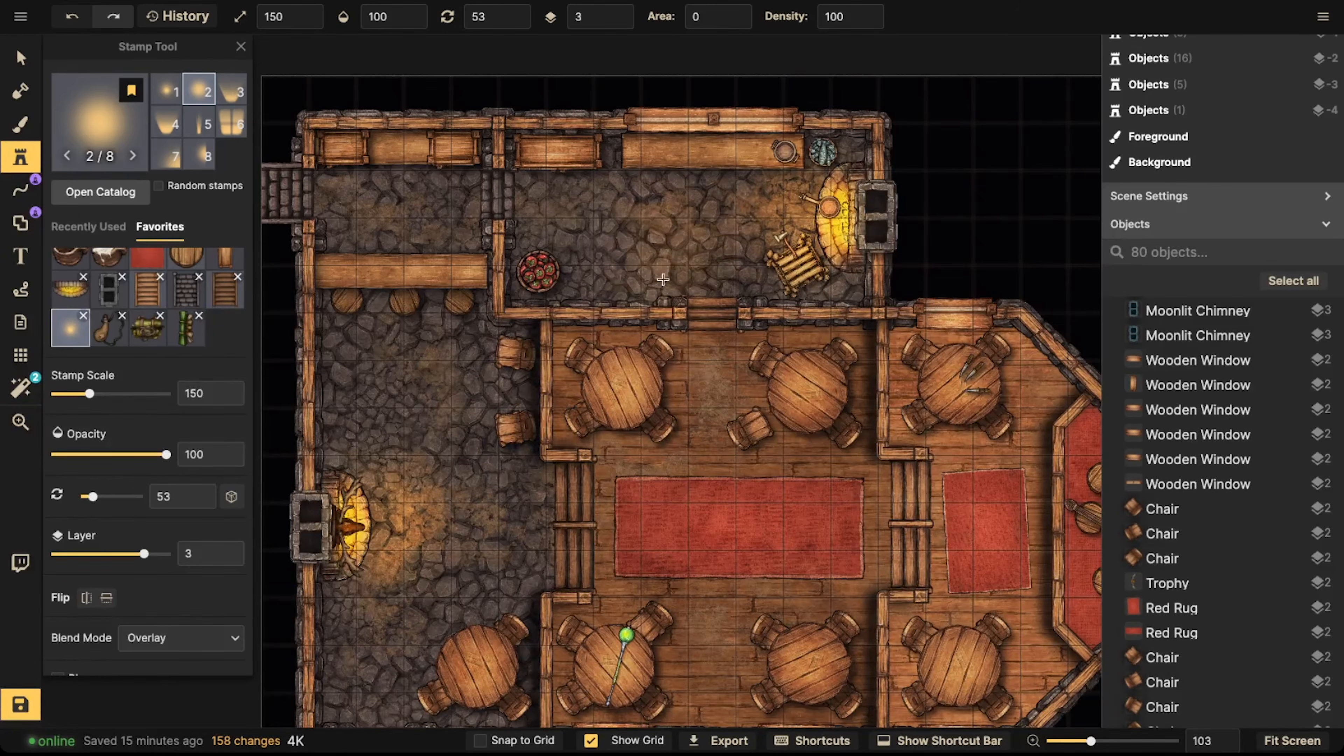
Reduce the glow stamp's opacity to 82 and place one glow inside each of the three south wall windows
key("space")
left_click_drag(766, 456, 569, 335)
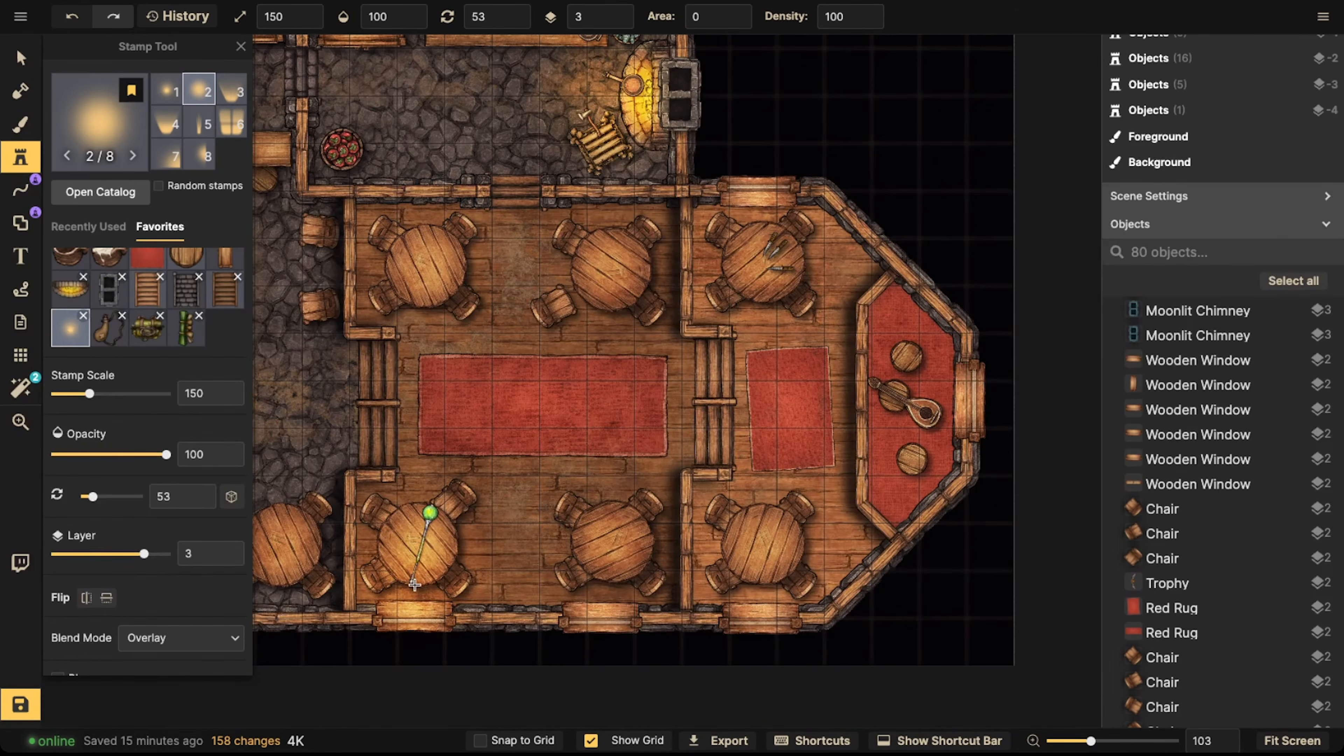
left_click(147, 454)
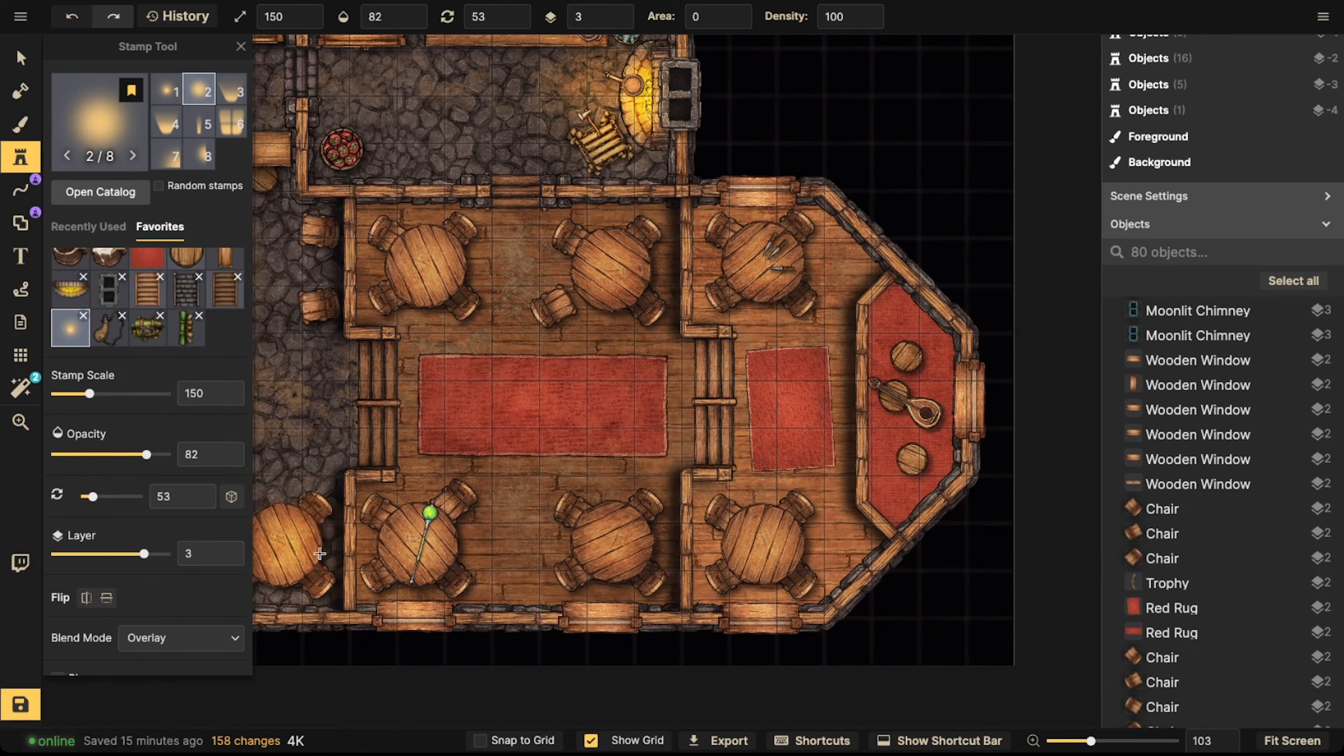
left_click(406, 586)
left_click(577, 587)
left_click(757, 585)
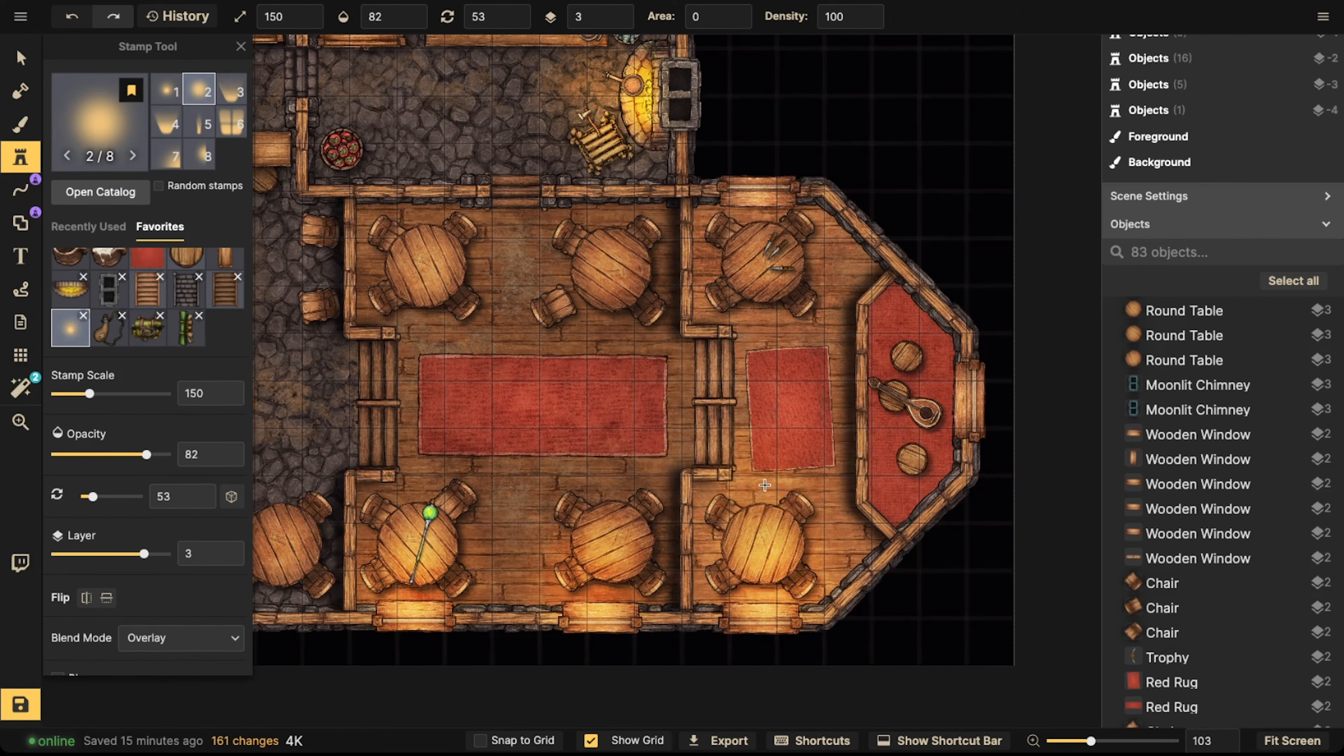
Place a warm glow at the east wall window, and another with opacity 53 at the eastern room's north window
left_click(934, 400)
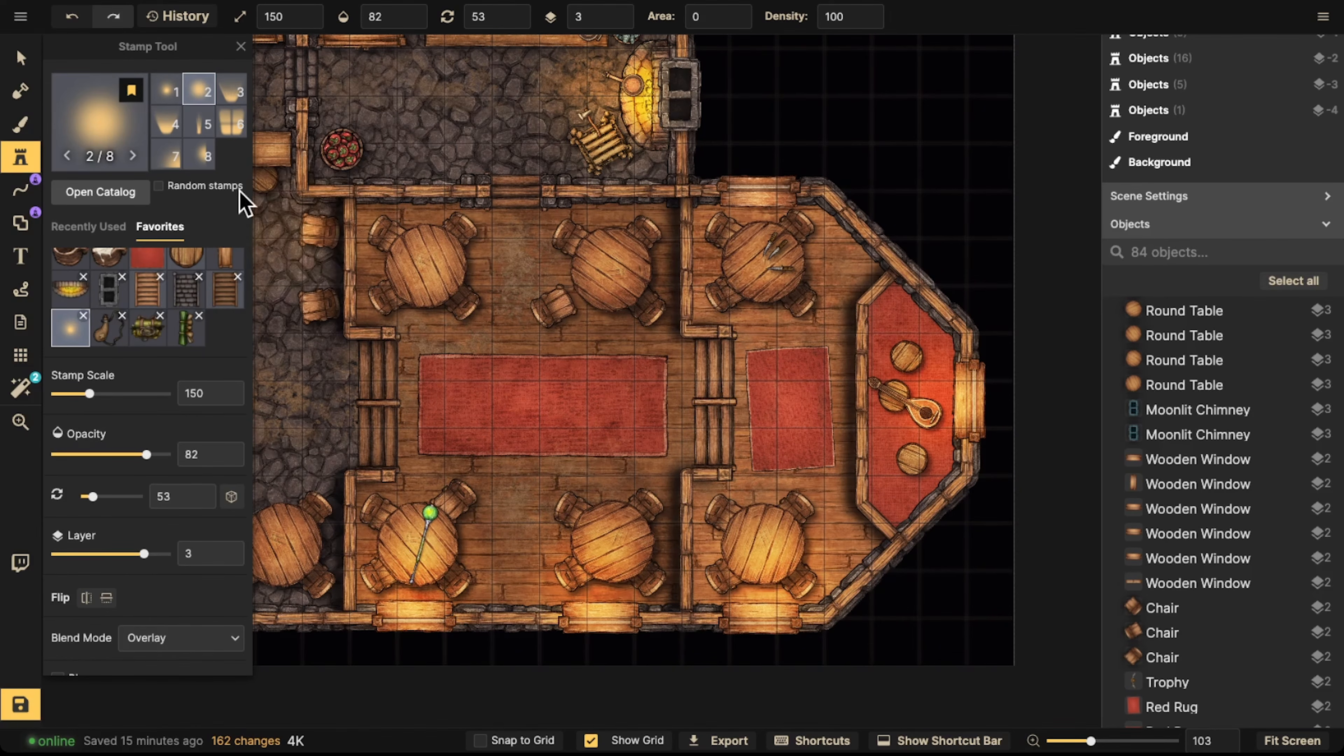
left_click(115, 455)
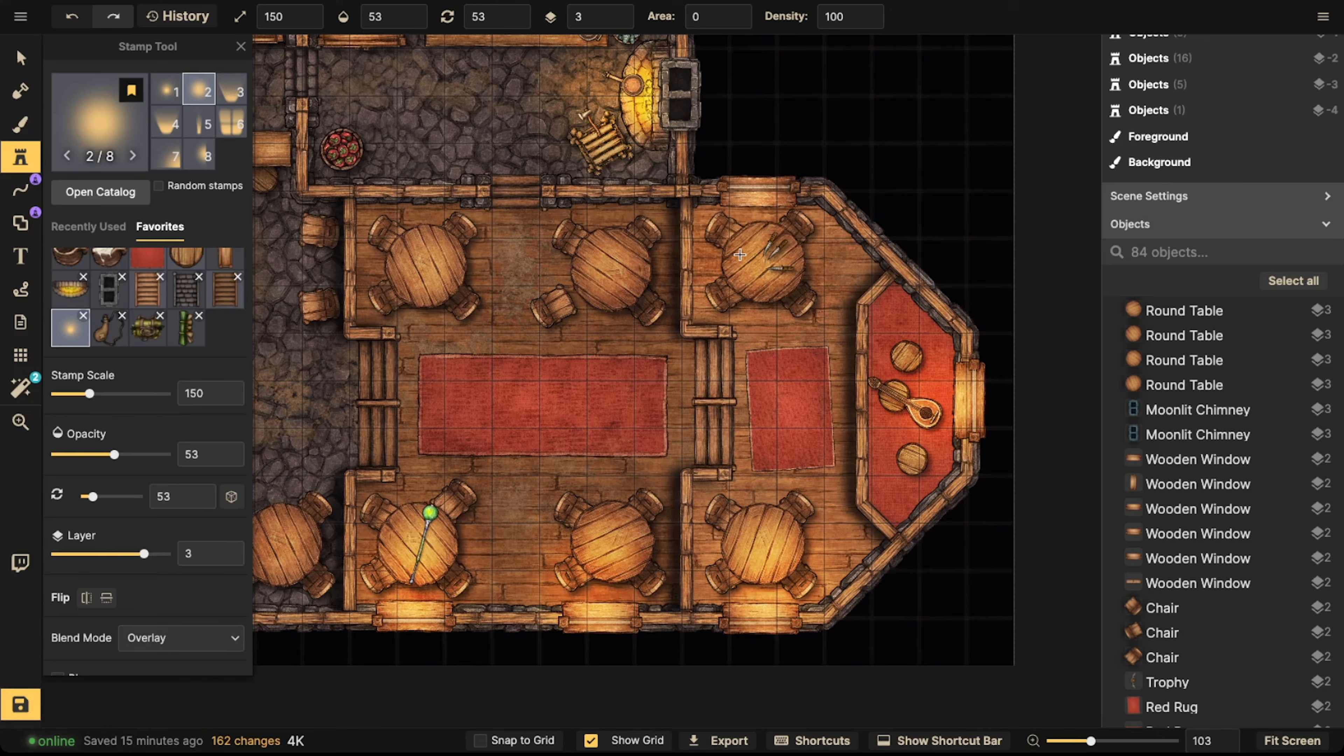
left_click(753, 237)
Place the eighth light variant at the kitchen's north window, at scale 150, opacity 53 and rotation 278 on layer 3
scroll(456, 313, "down", 3)
middle_click_drag(465, 315, 611, 418)
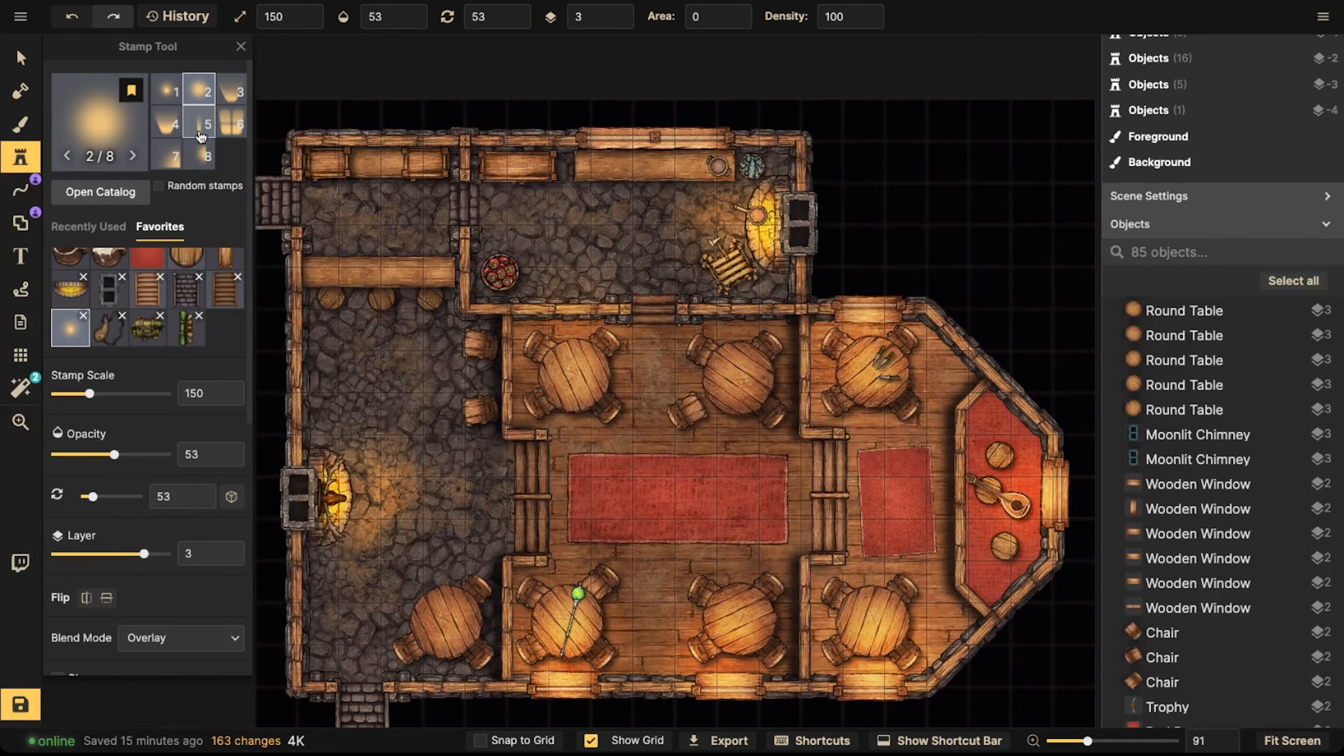
left_click(188, 148)
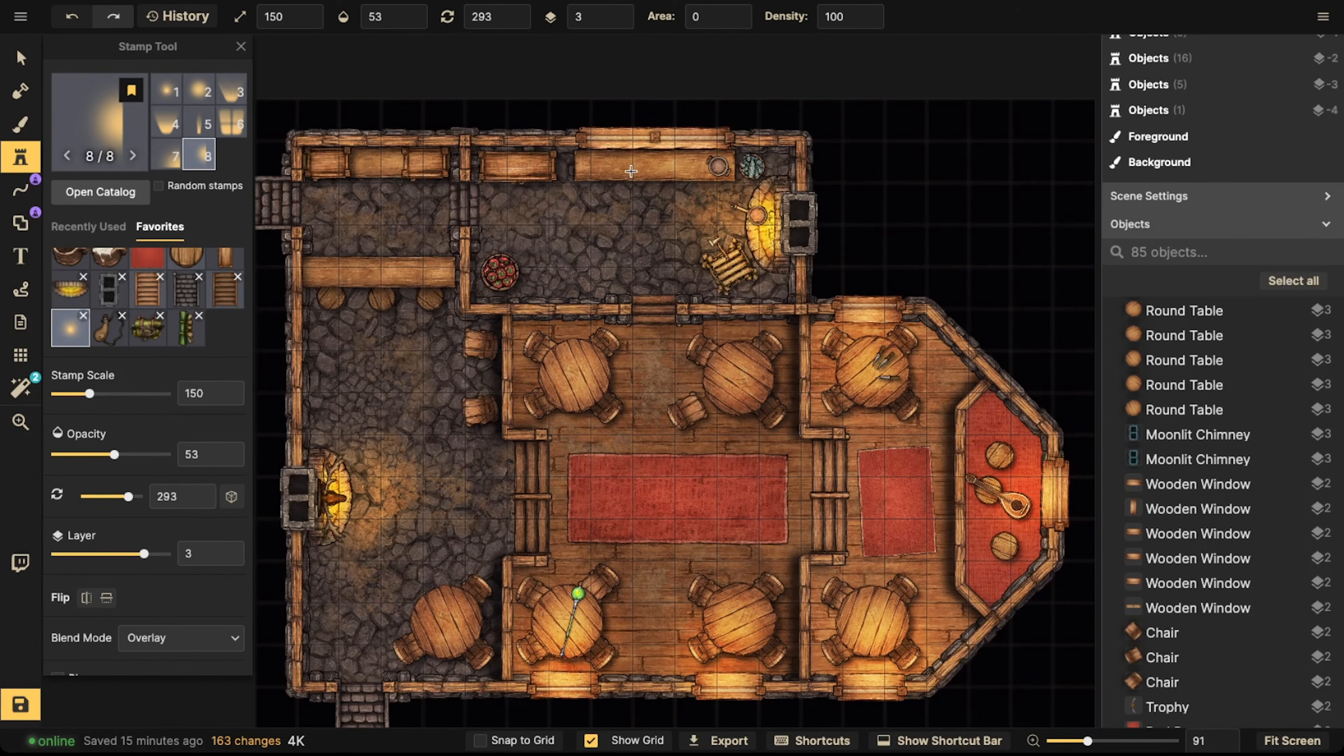
scroll(644, 200, "down", 1)
left_click(650, 186)
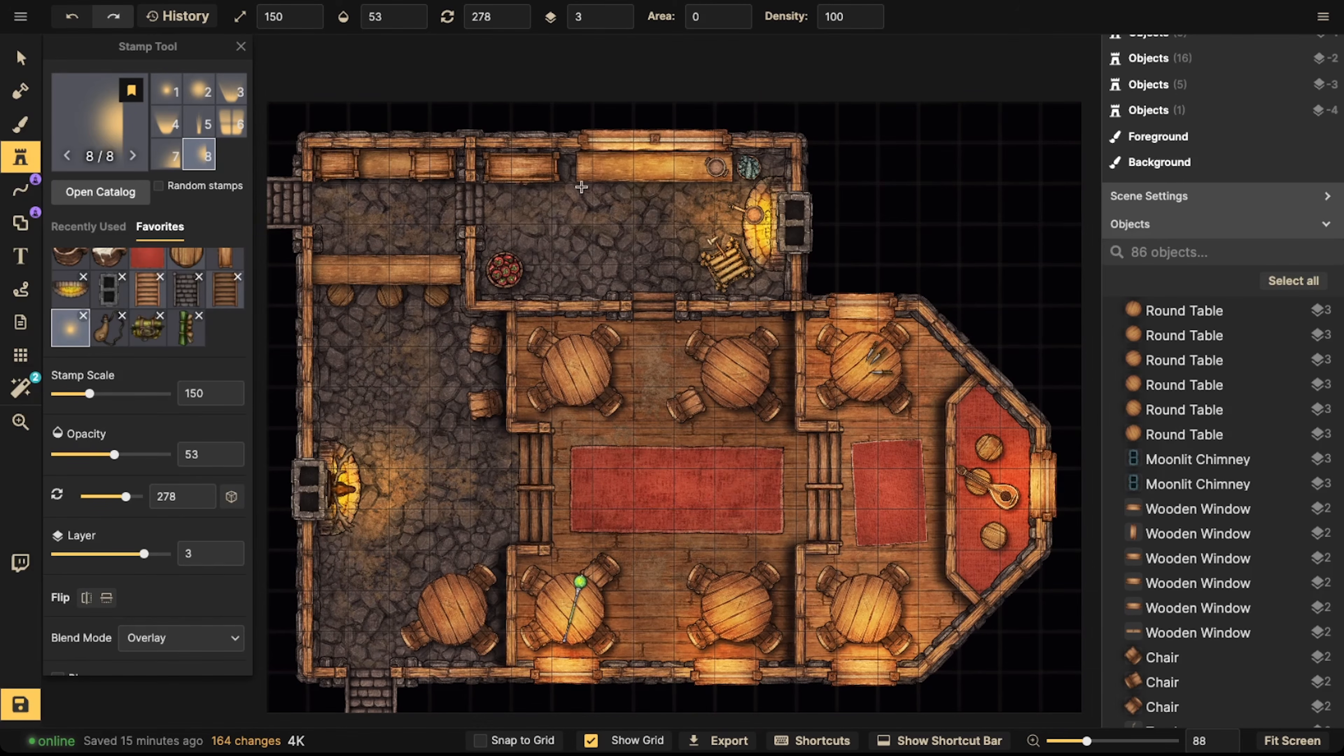
left_click(21, 58)
left_click(349, 233)
scroll(349, 233, "down", 6)
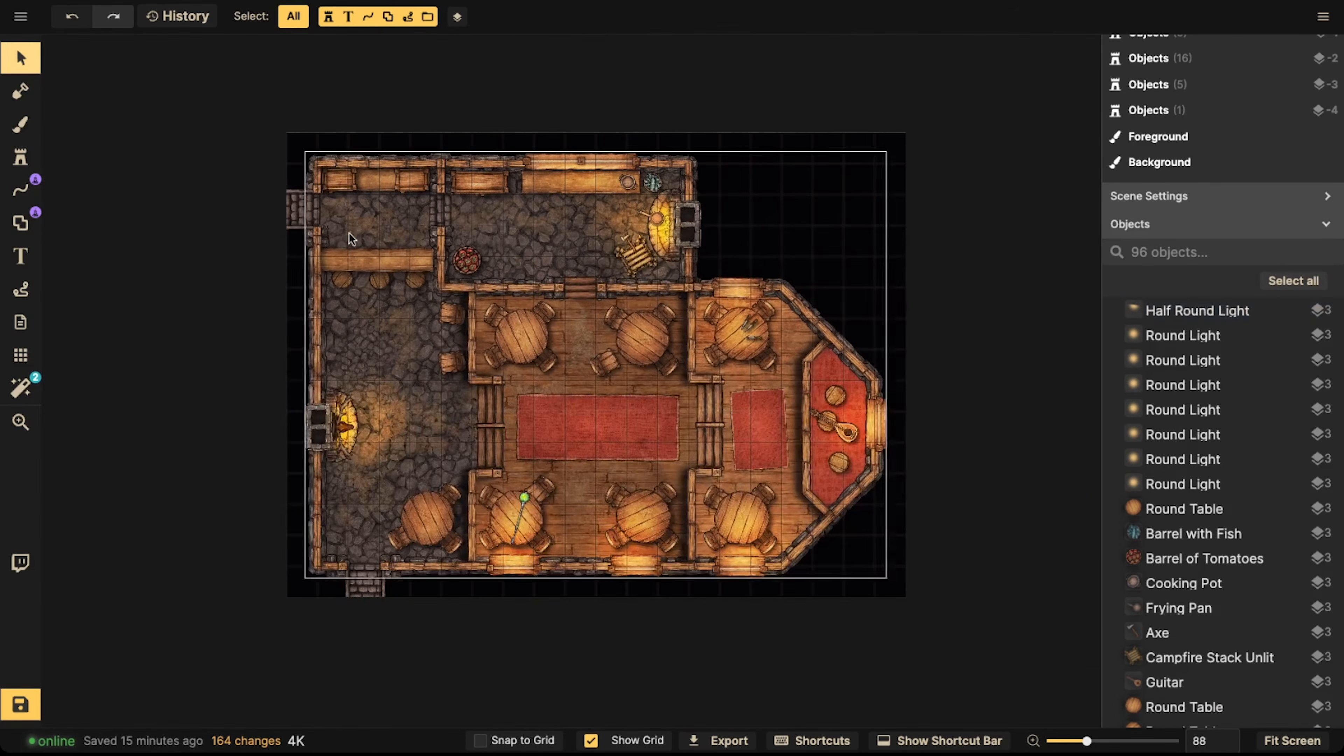
key("space")
left_click_drag(604, 317, 646, 312)
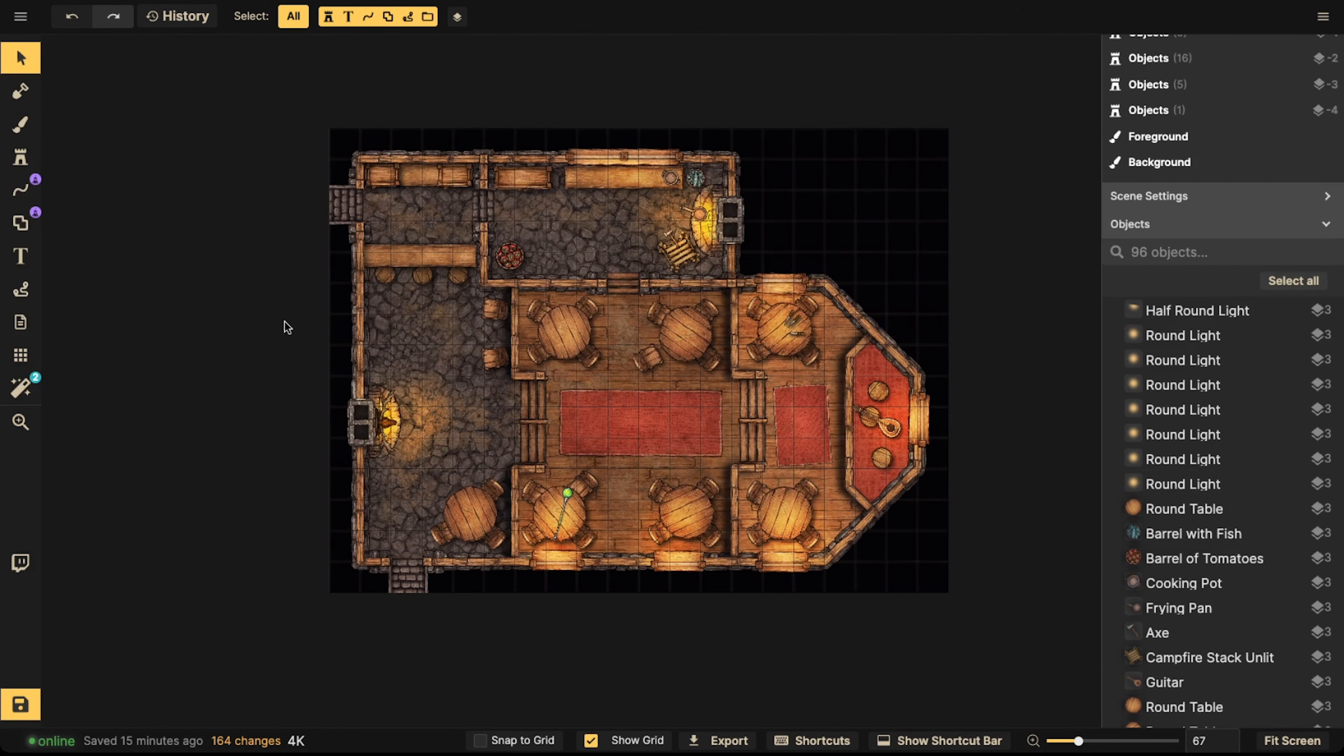
Place three Mug of Beer stamps on the bar counter, at scale 80 on layer 3 with random stamps
left_click(35, 165)
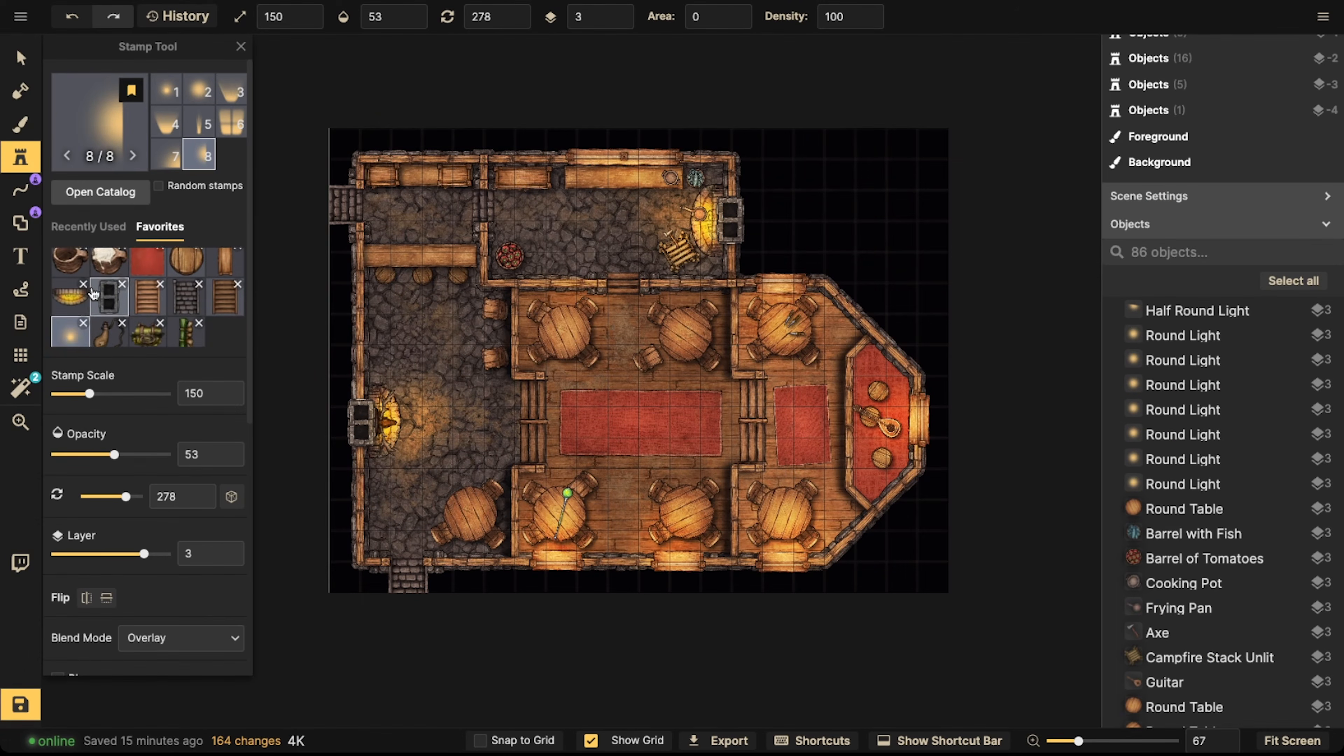
scroll(93, 294, "up", 1)
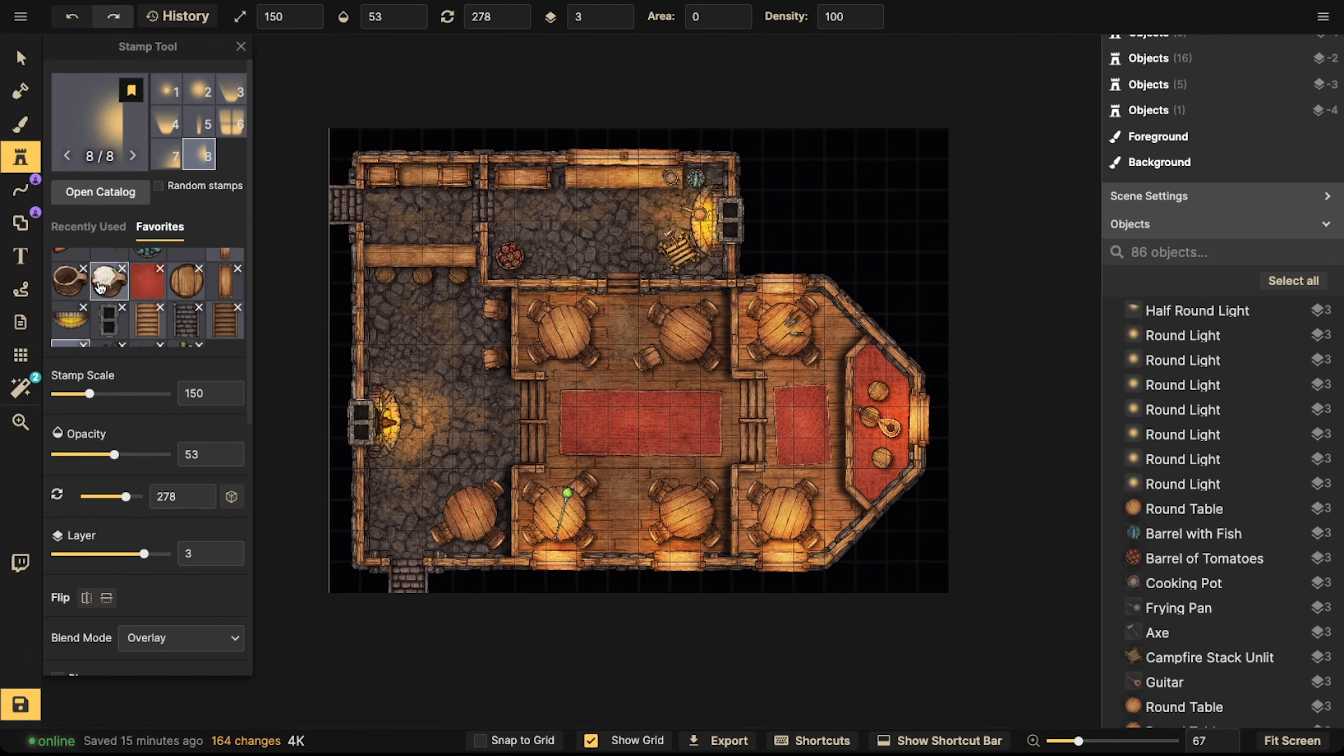
left_click(109, 282)
scroll(559, 326, "up", 5)
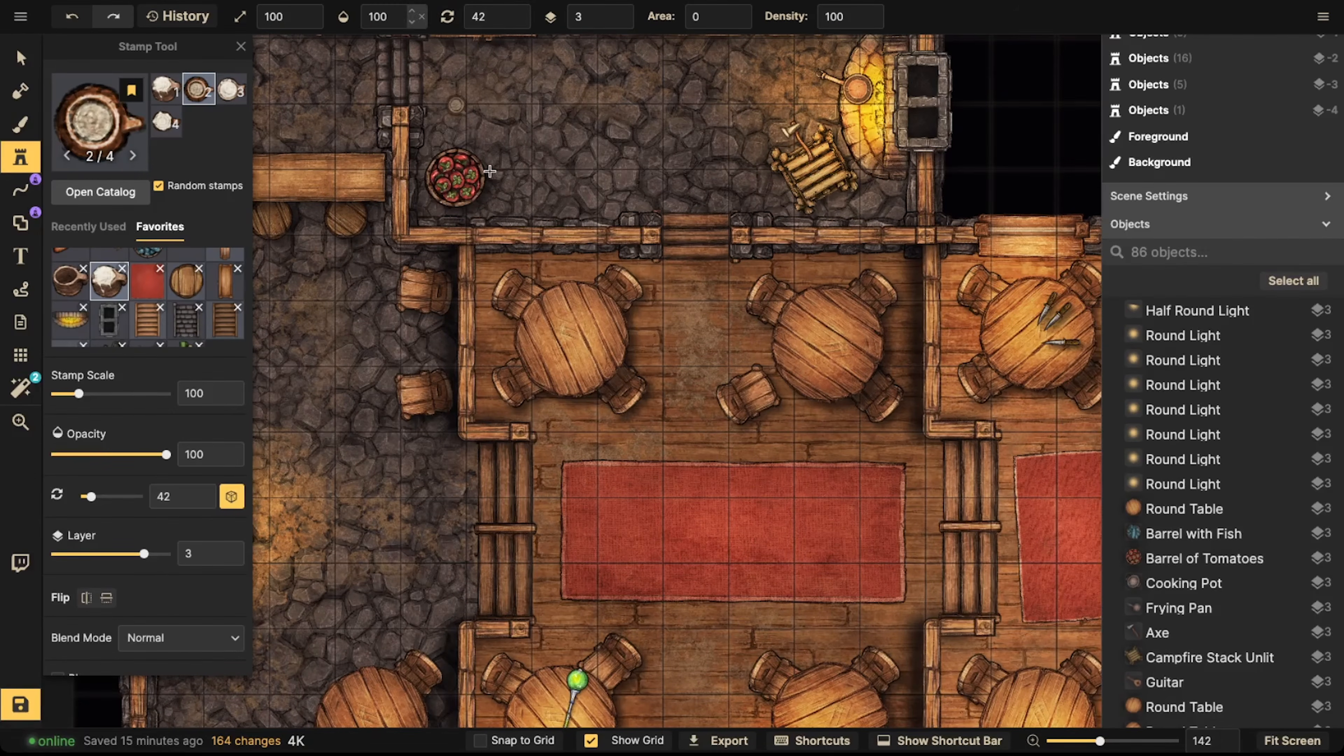
scroll(560, 318, "up", 3)
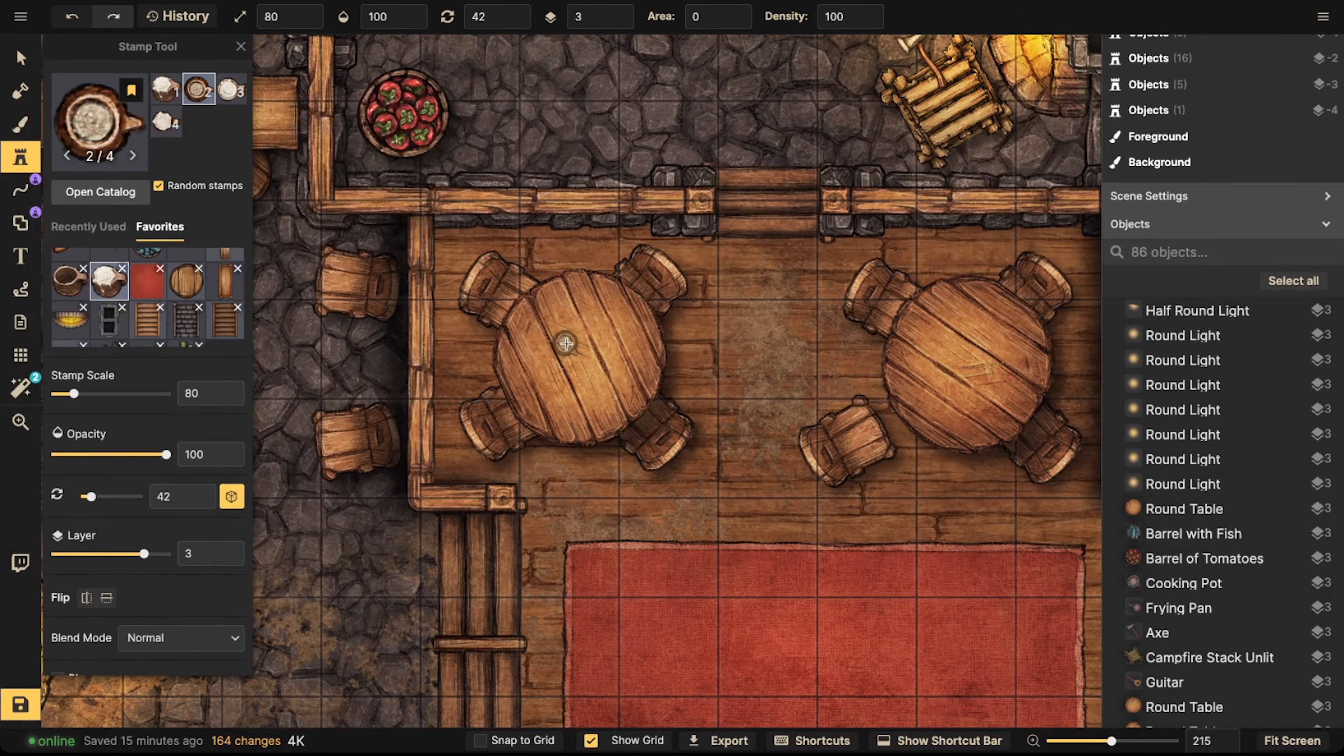
left_click_drag(546, 337, 960, 475)
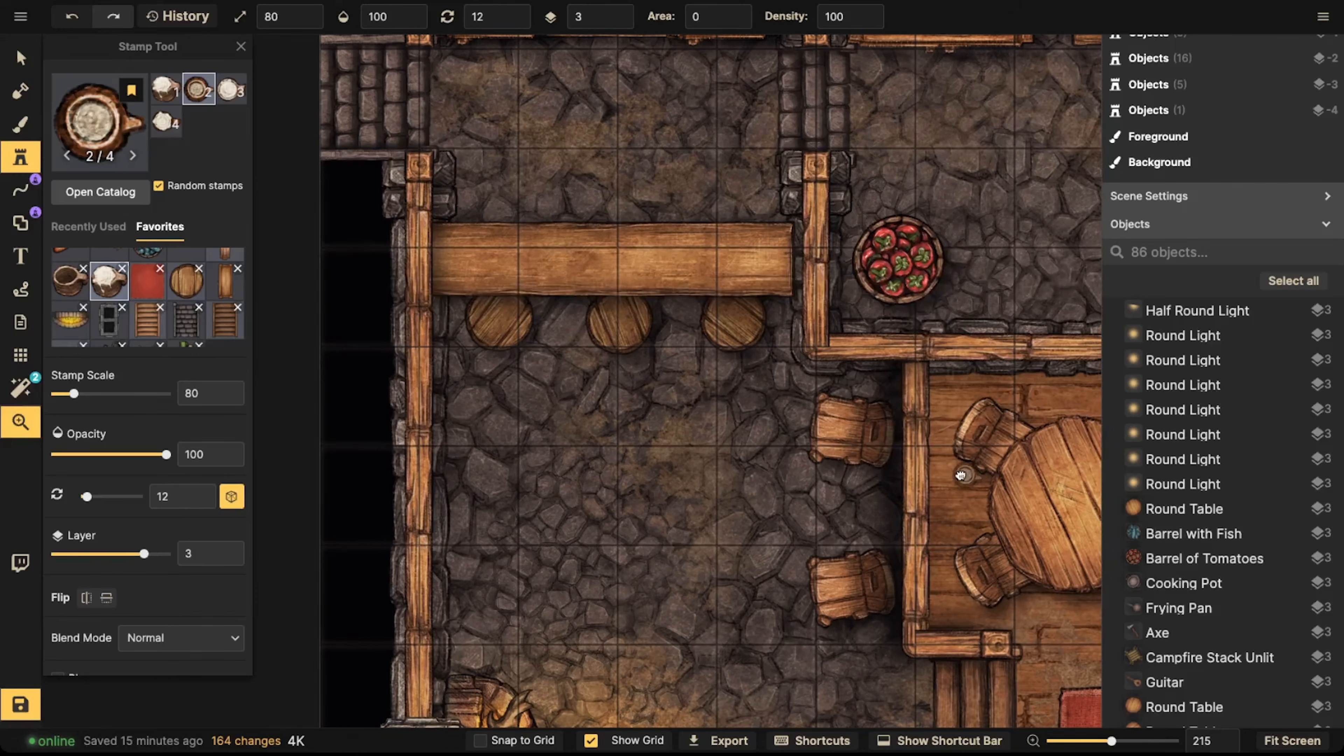
left_click(557, 241)
left_click(588, 253)
left_click(675, 268)
Add three Mugs of Beer to the northwest round table of the central room
scroll(812, 323, "down", 2)
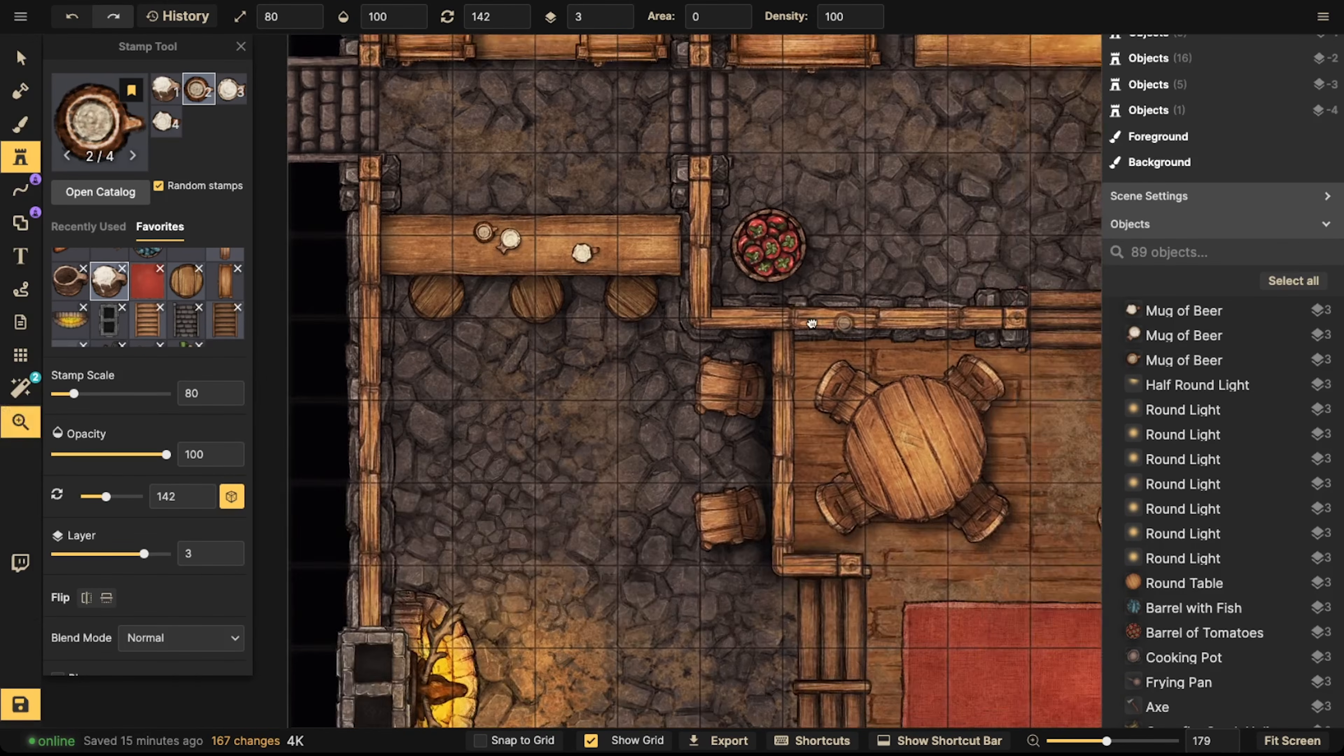
left_click(767, 400)
left_click(761, 422)
left_click(743, 417)
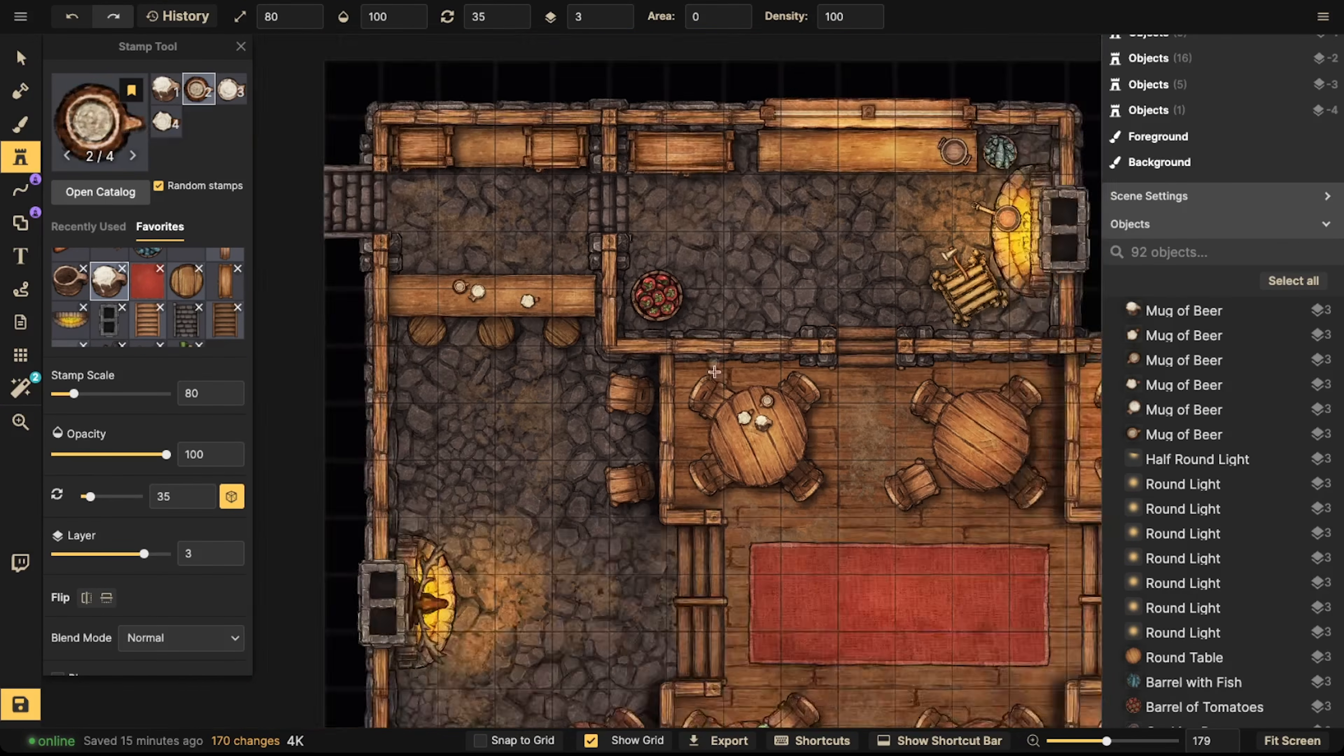
Put two beer mugs on the western room's round table and one on each of the central room's two southern tables
scroll(651, 440, "down", 3)
left_click(572, 453)
left_click(591, 450)
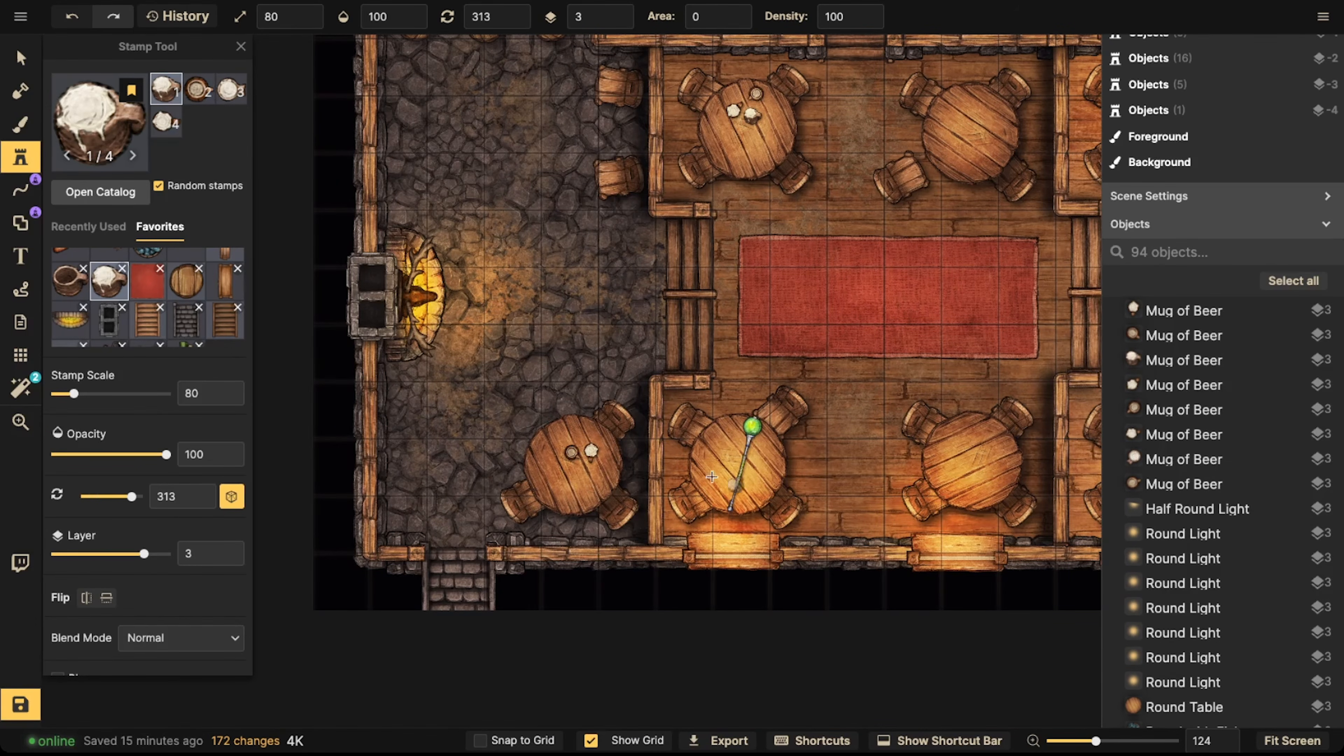
left_click(718, 464)
middle_click_drag(937, 456, 757, 450)
left_click(804, 456)
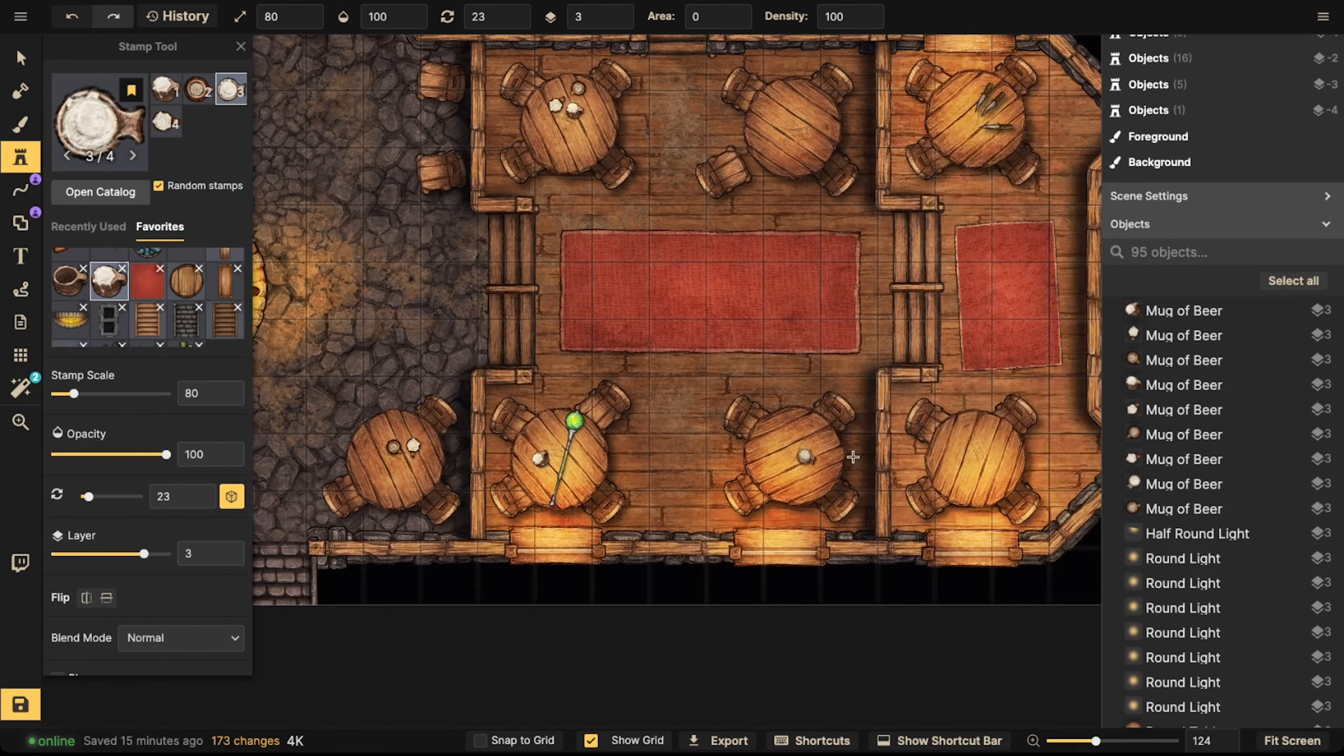
Add three beer mugs to each of the eastern room's two tables and two to the central room's northeast table
left_click(938, 450)
left_click(967, 437)
left_click(977, 463)
middle_click_drag(952, 134, 841, 219)
left_click(833, 222)
left_click(860, 216)
left_click(846, 200)
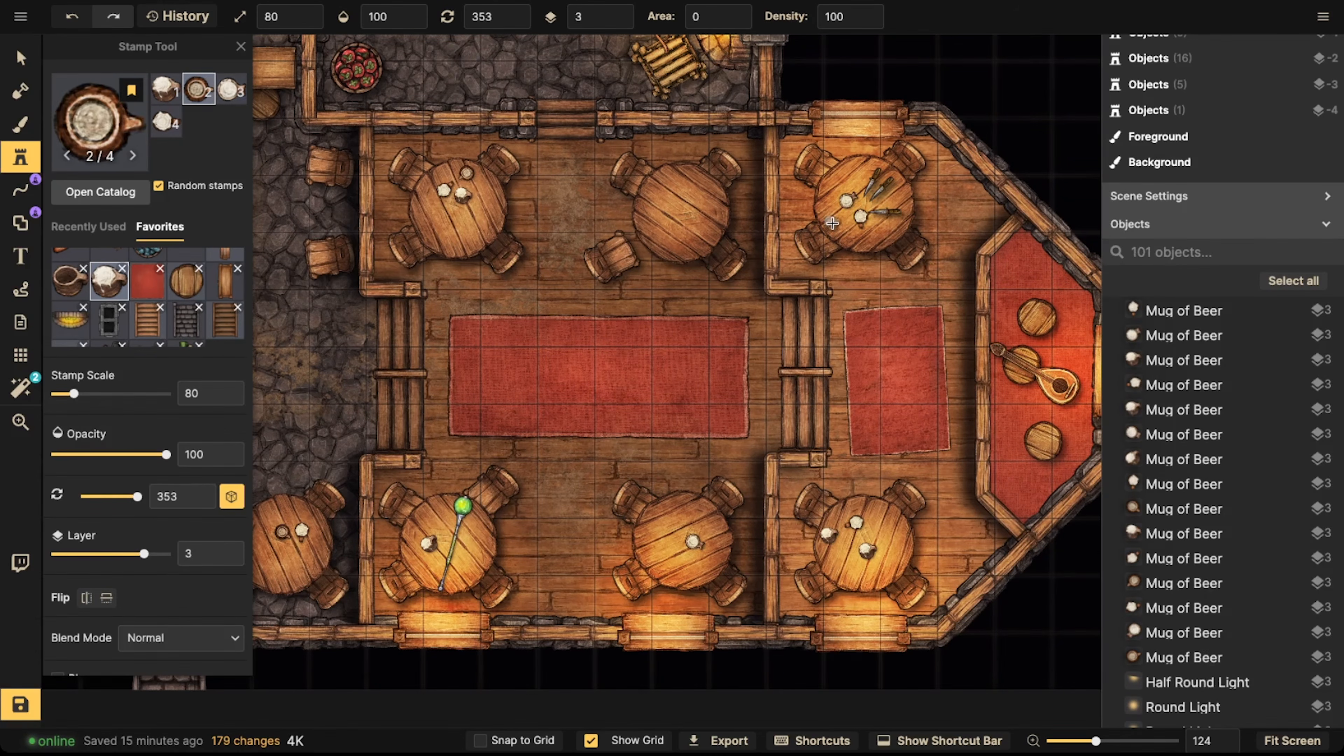
left_click(698, 217)
left_click(667, 228)
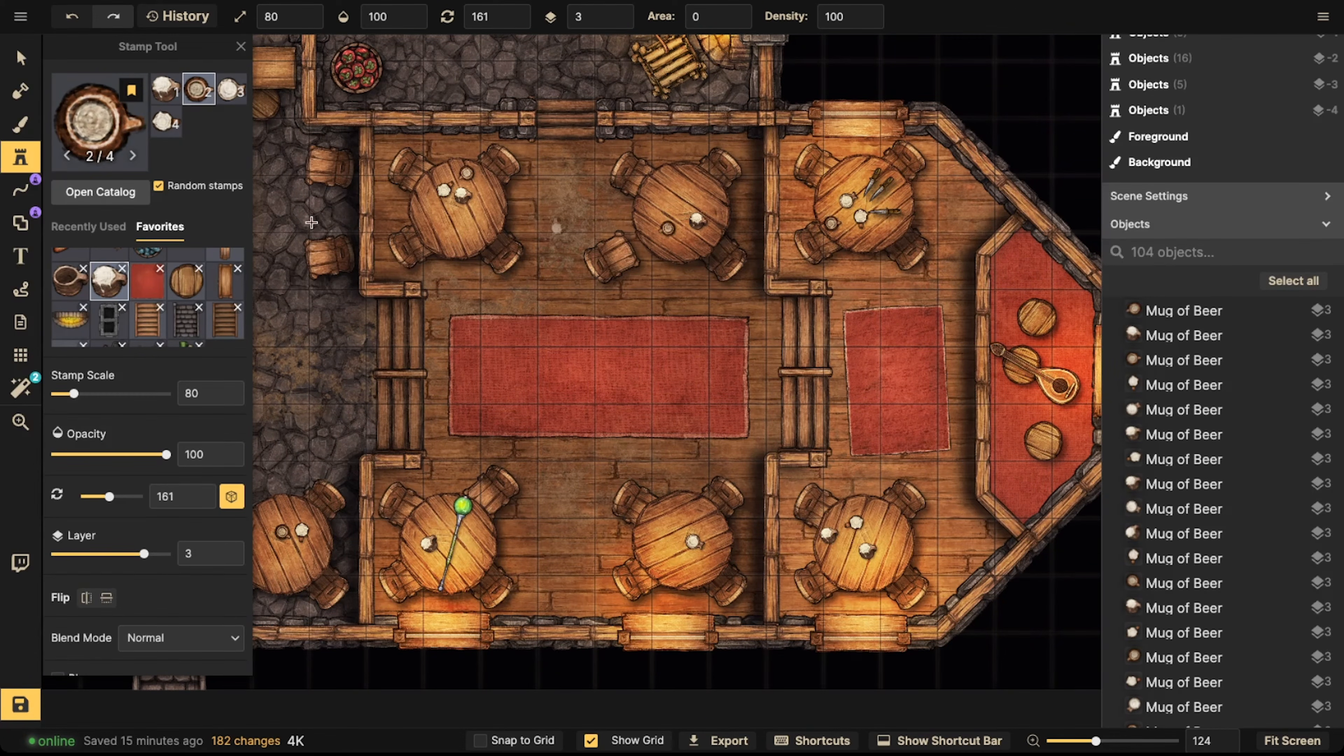
Place a Waterskin at scale 80 on the northern chair along the western room's east wall
scroll(131, 295, "down", 1)
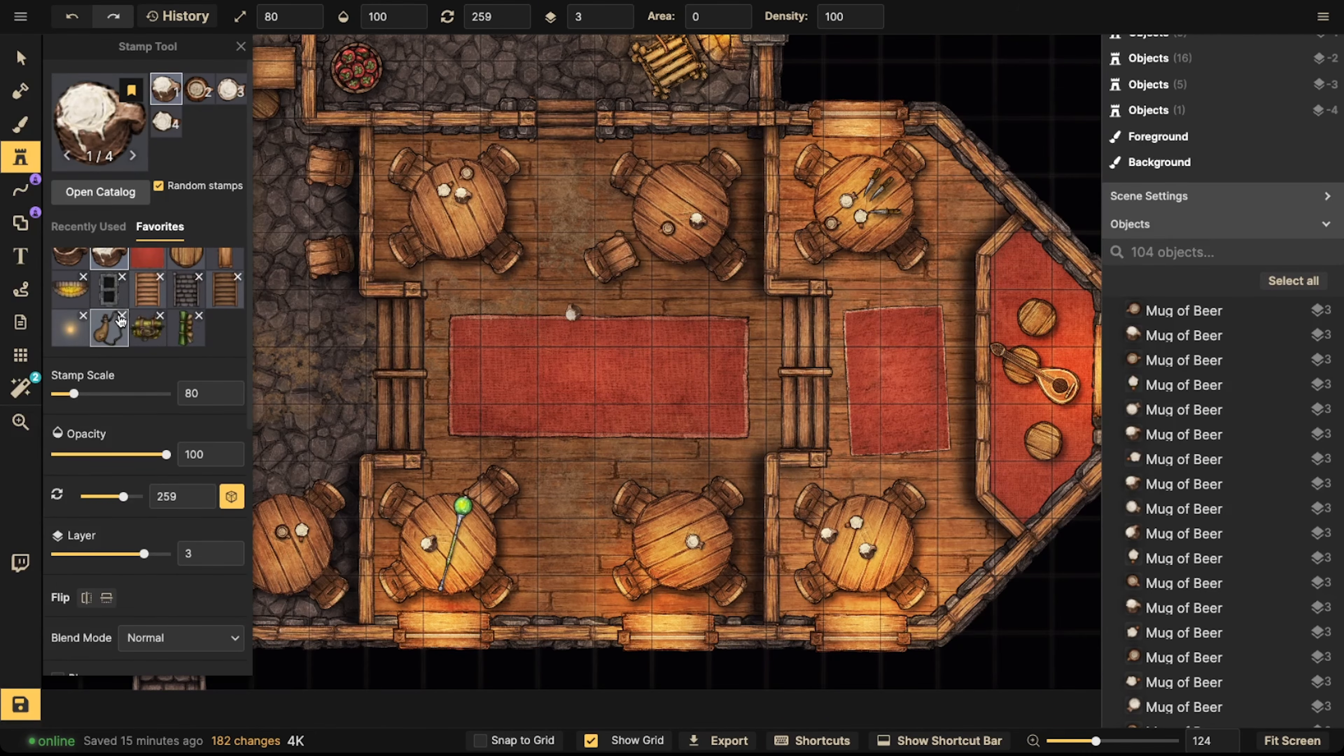
left_click(121, 318)
left_click(614, 403)
left_click(109, 329)
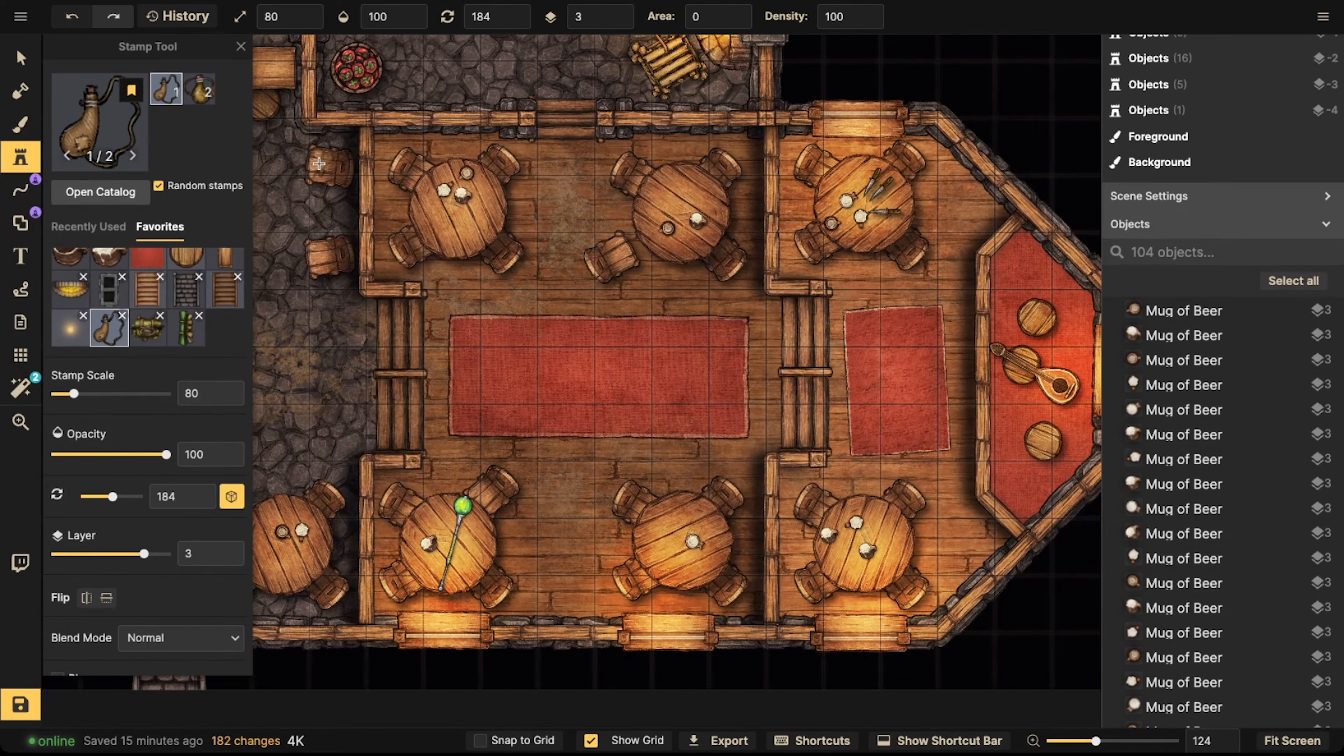
left_click(574, 312)
Place a Survival Backpack at scale 90, rotated to 45 degrees, against the eastern room's northeast diagonal wall
left_click(146, 329)
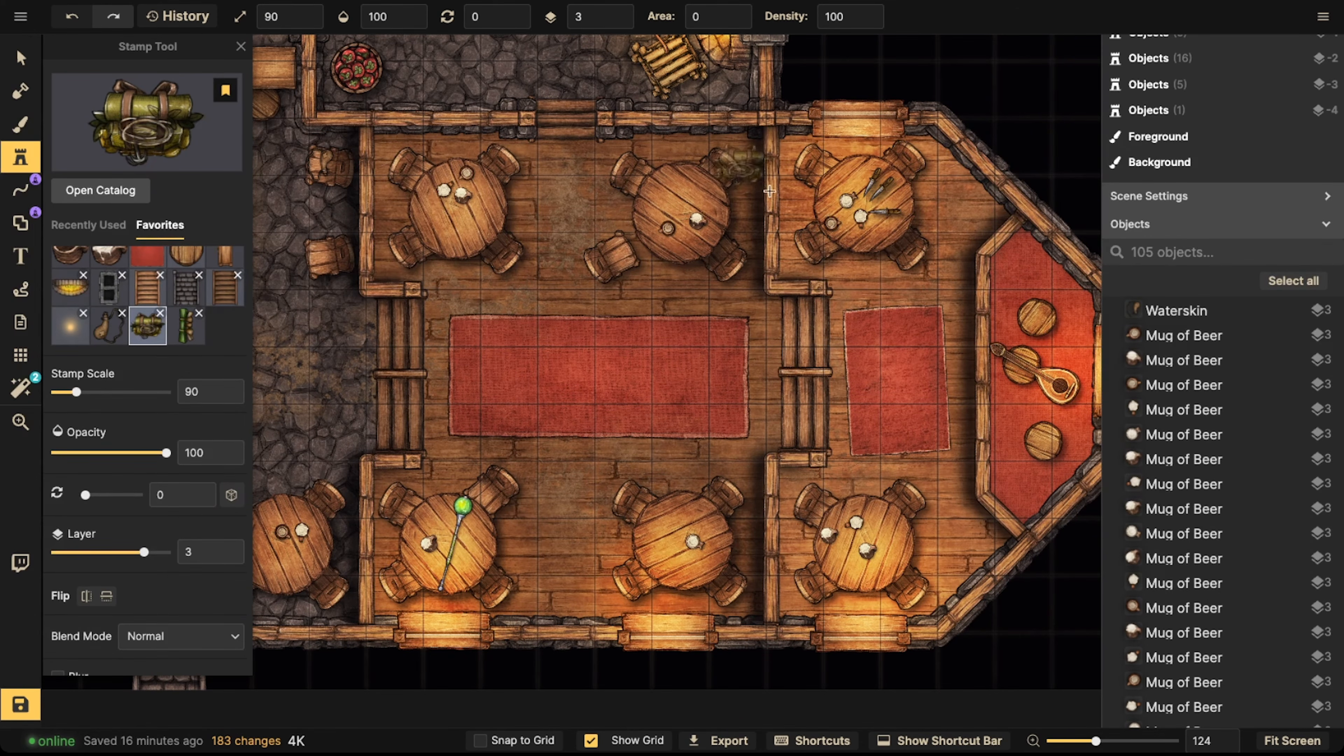
scroll(916, 281, "right", 2)
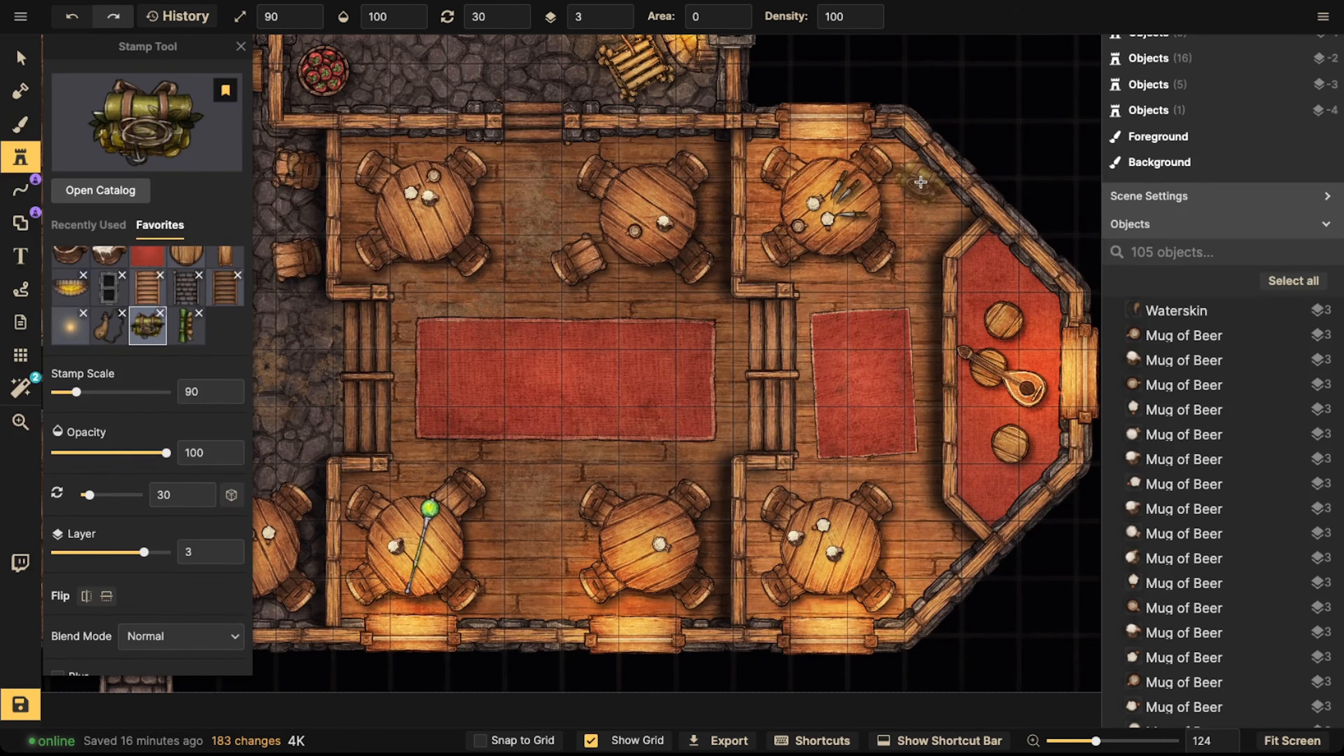
left_click(920, 182)
Move the Survival Backpack to layer -3 and nudge it slightly within its corner
left_click(21, 57)
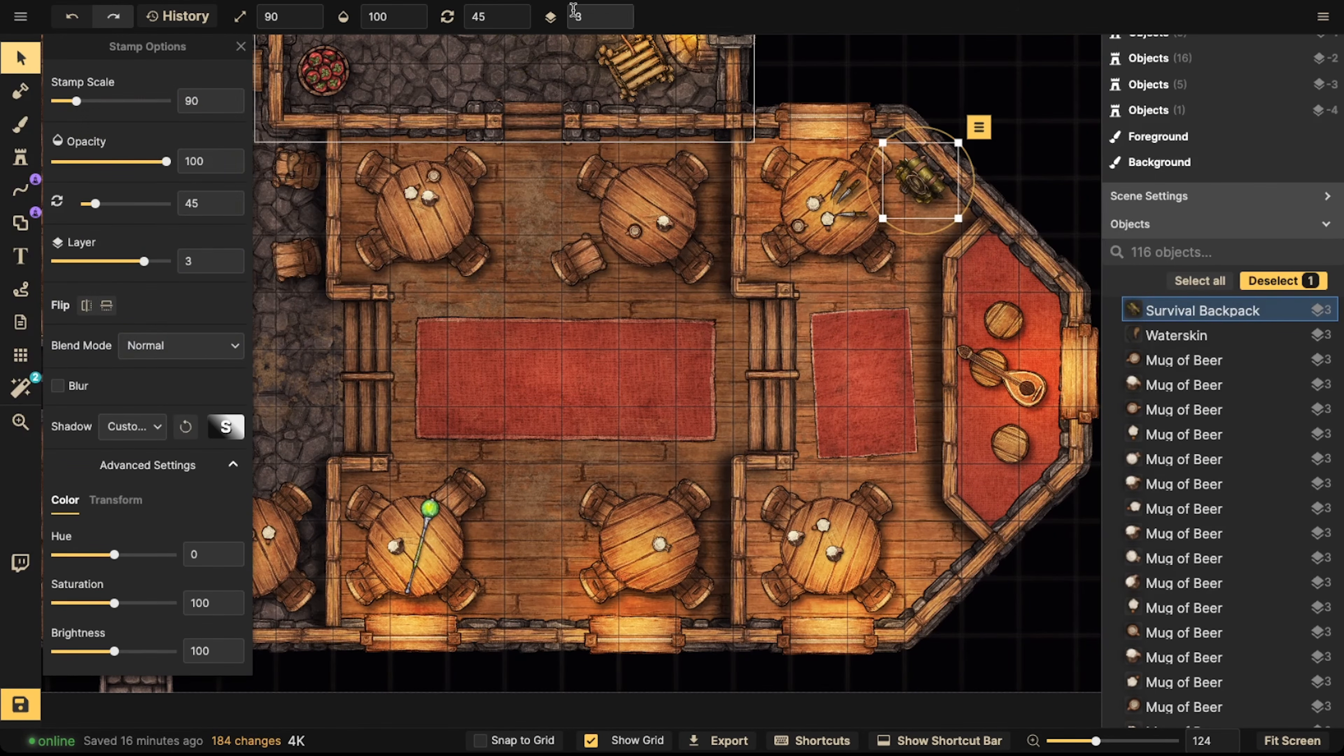
left_click(618, 23)
left_click(618, 23)
left_click(618, 23)
left_click(618, 23)
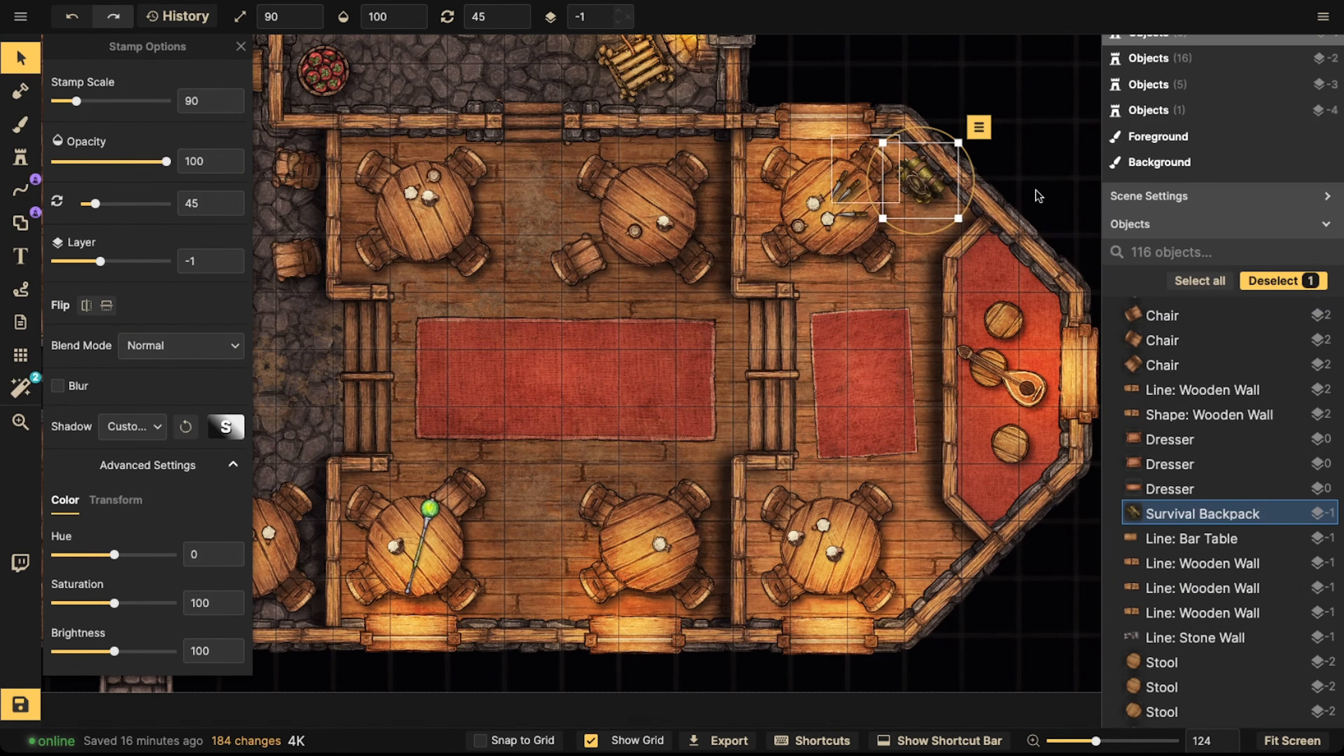
left_click(617, 22)
left_click(617, 22)
left_click(617, 23)
left_click(617, 22)
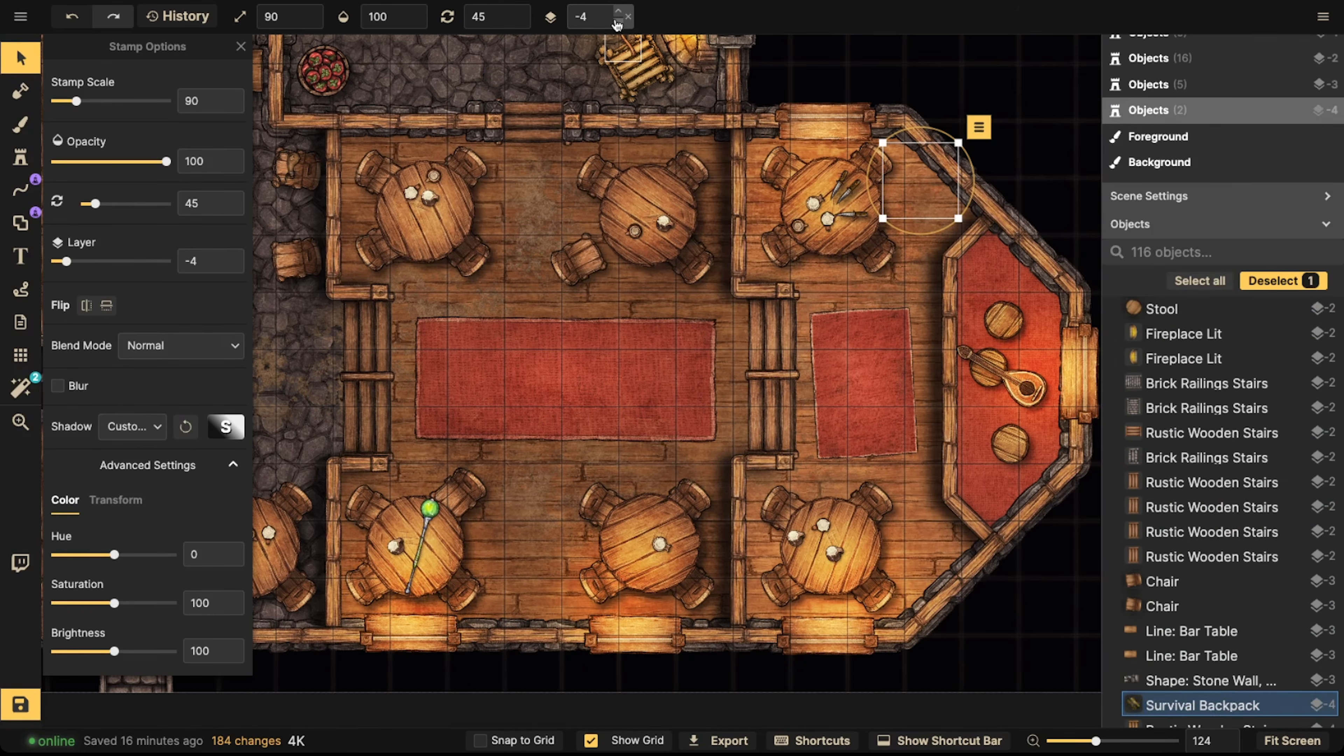
left_click(617, 12)
left_click(617, 13)
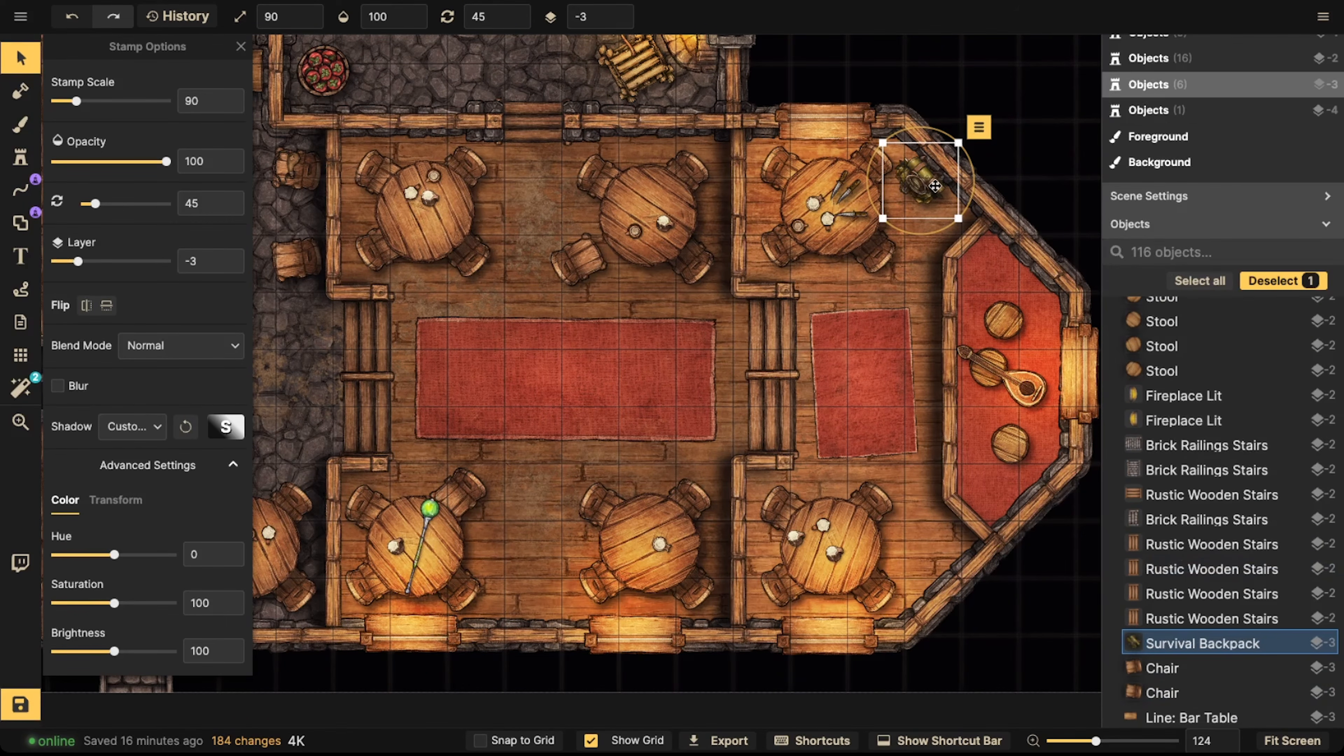
left_click_drag(935, 186, 938, 182)
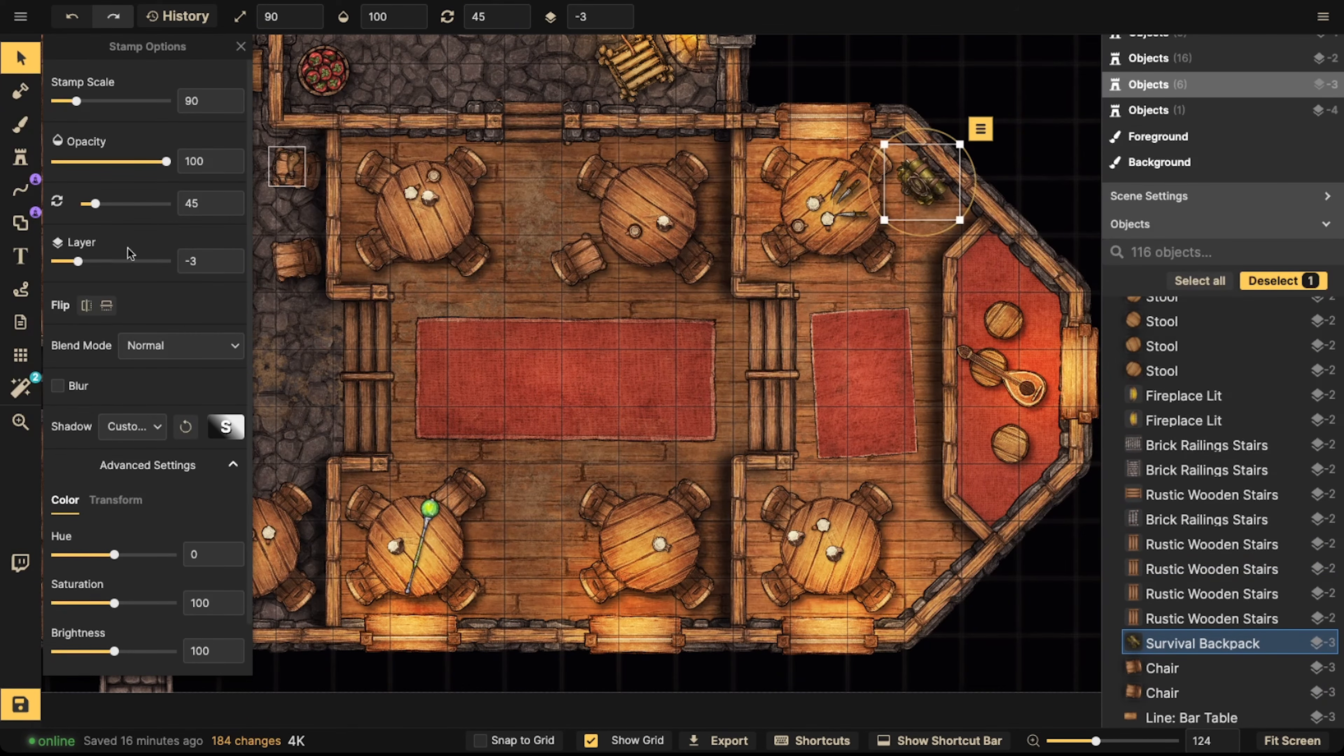
Place the second Rolled Bedroll variant on the central room's eastern south wall window, at scale 90, rotated to 270 degrees
left_click(21, 160)
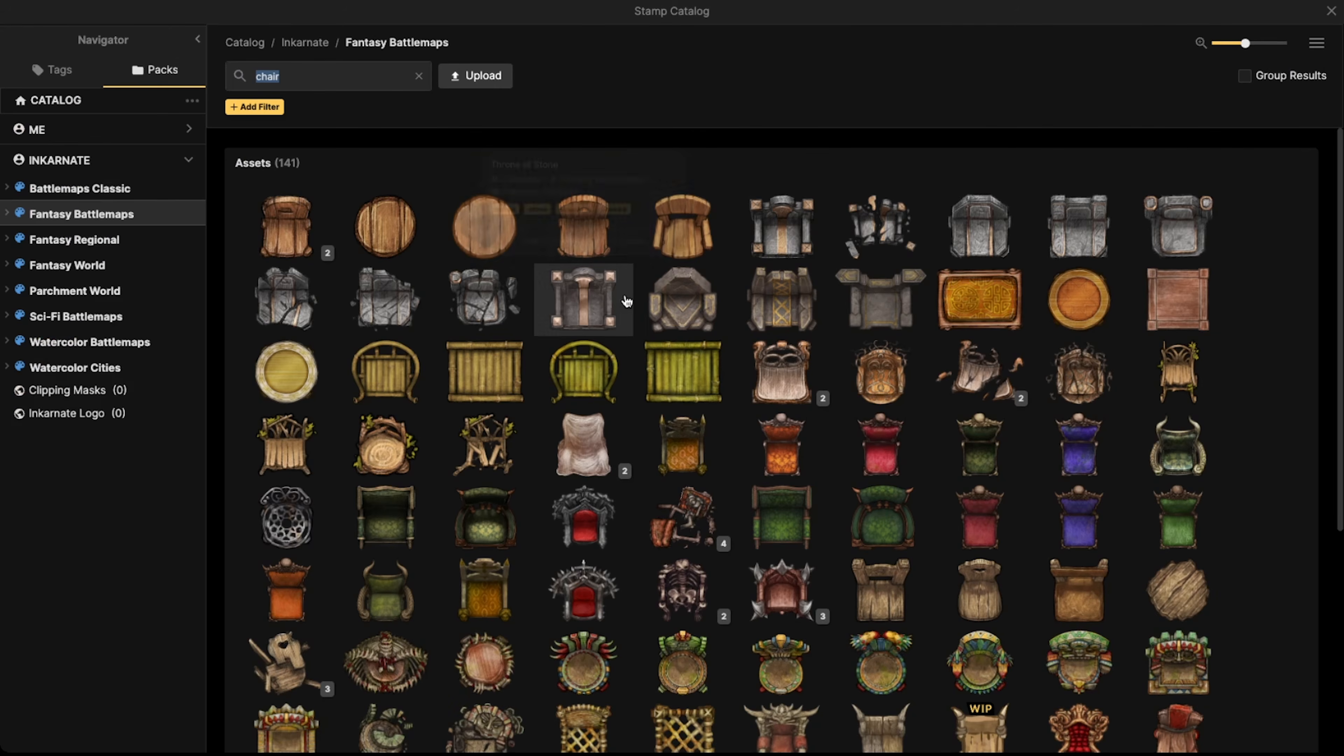
key("Escape")
scroll(177, 315, "down", 2)
scroll(174, 318, "down", 2)
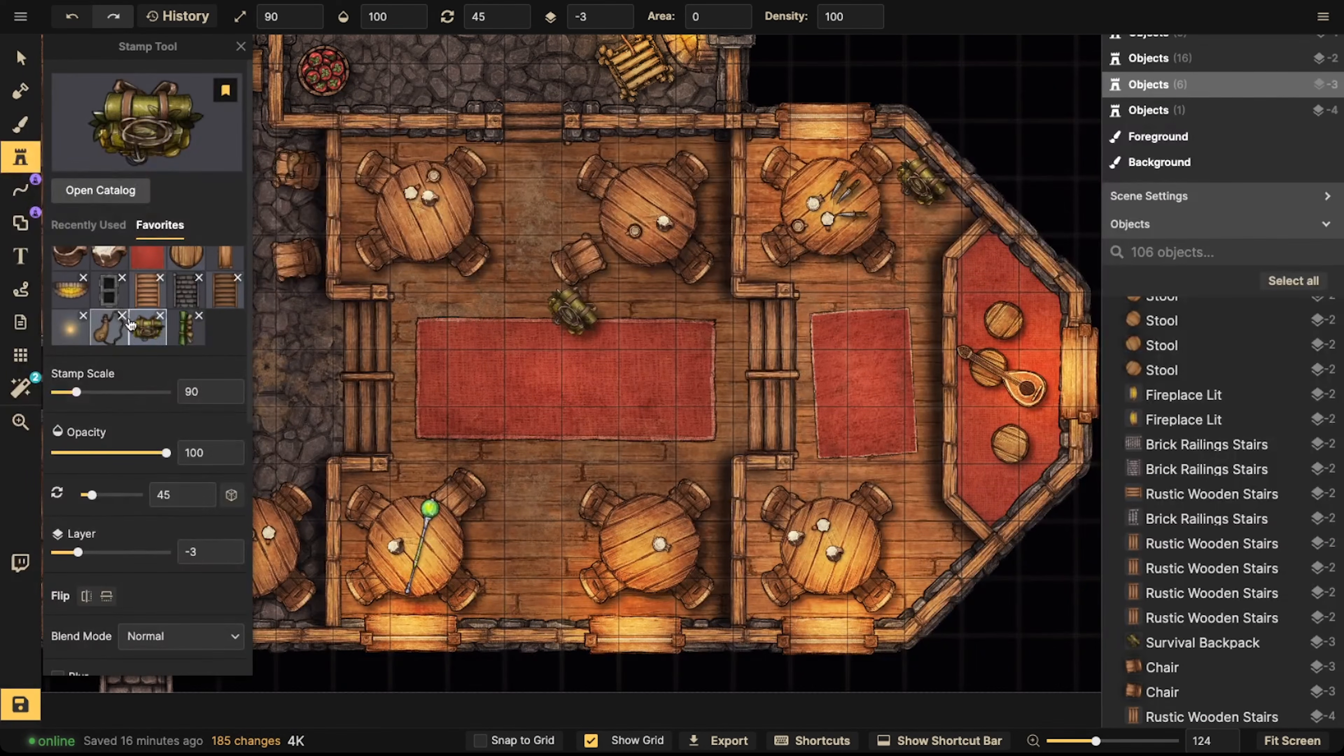
left_click(179, 329)
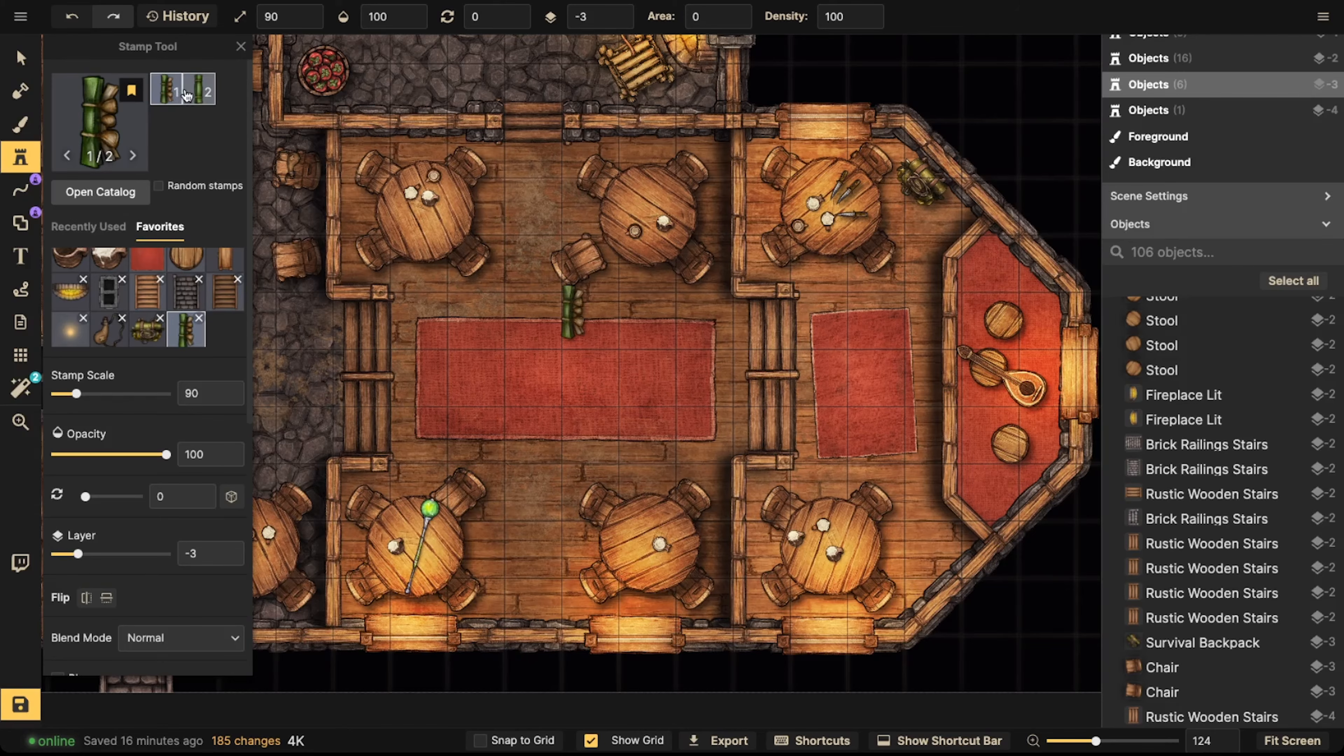
left_click(209, 93)
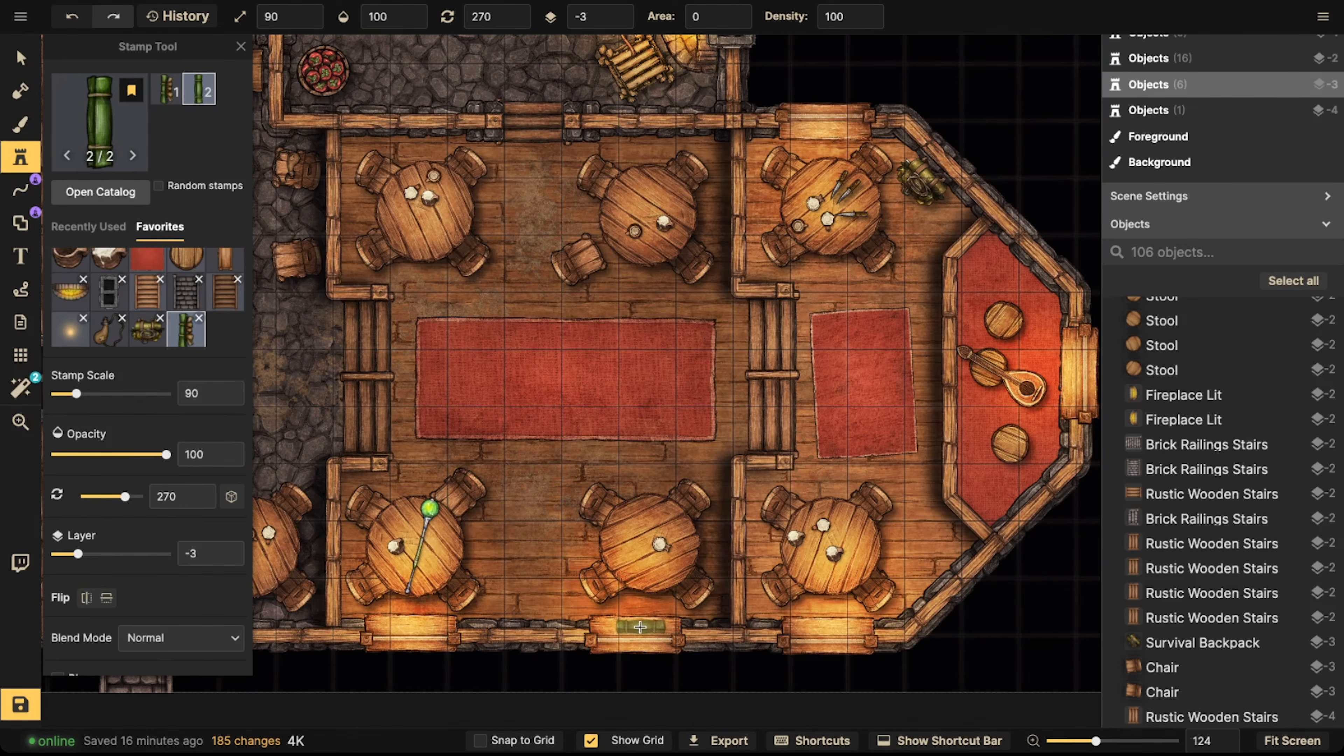
left_click(640, 627)
Set the Rolled Bedroll's layer to 2 and its rotation to 272 degrees
left_click(9, 57)
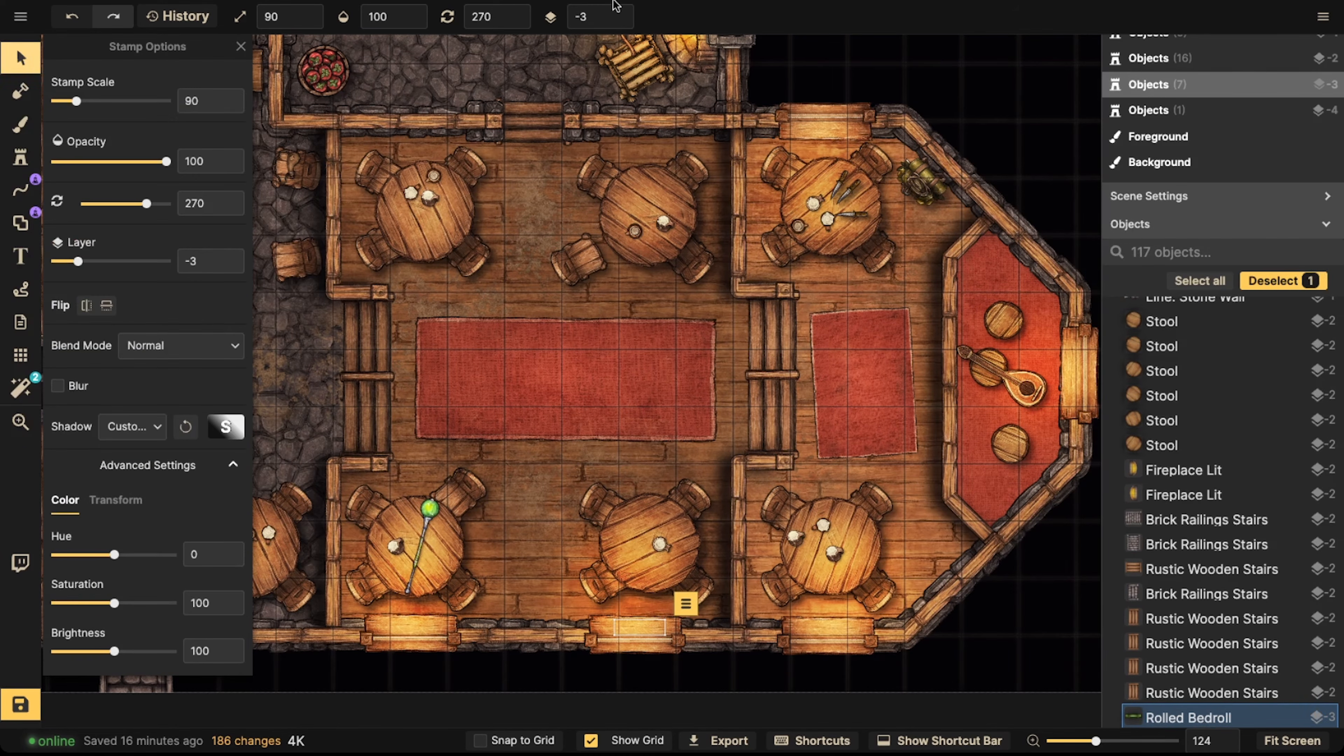
left_click(619, 12)
left_click(619, 11)
left_click(619, 12)
left_click(617, 11)
left_click(618, 12)
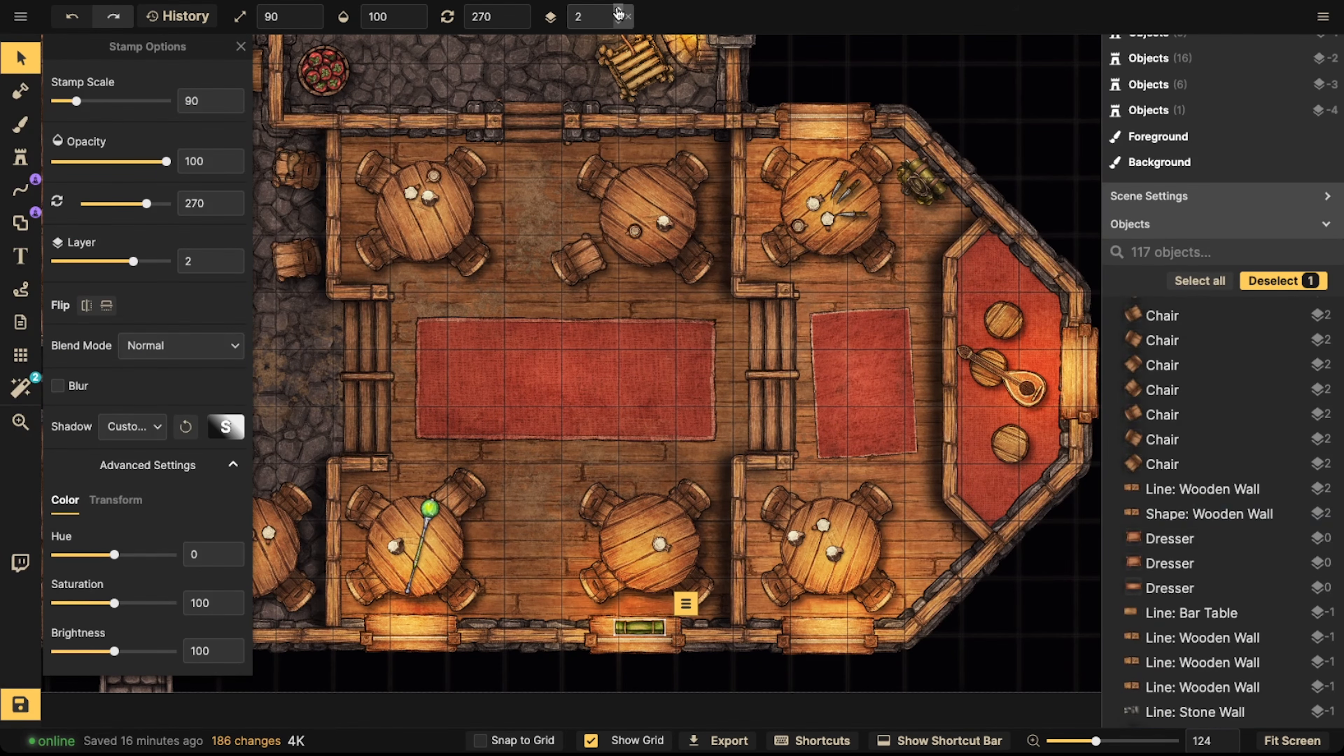
left_click(618, 11)
left_click(618, 22)
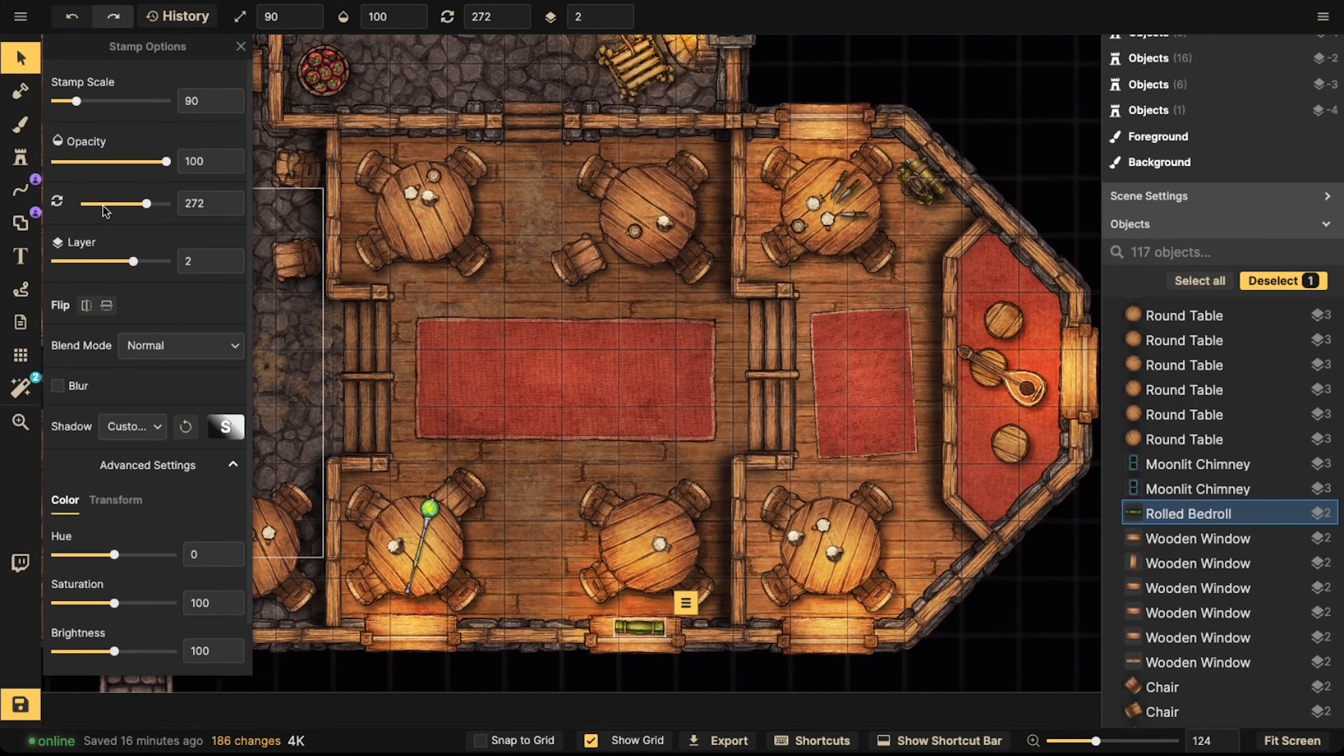
Find the Holy Book by searching the stamps for "book" and place it at scale 90 on the central room's southwest table
left_click(20, 158)
left_click(71, 127)
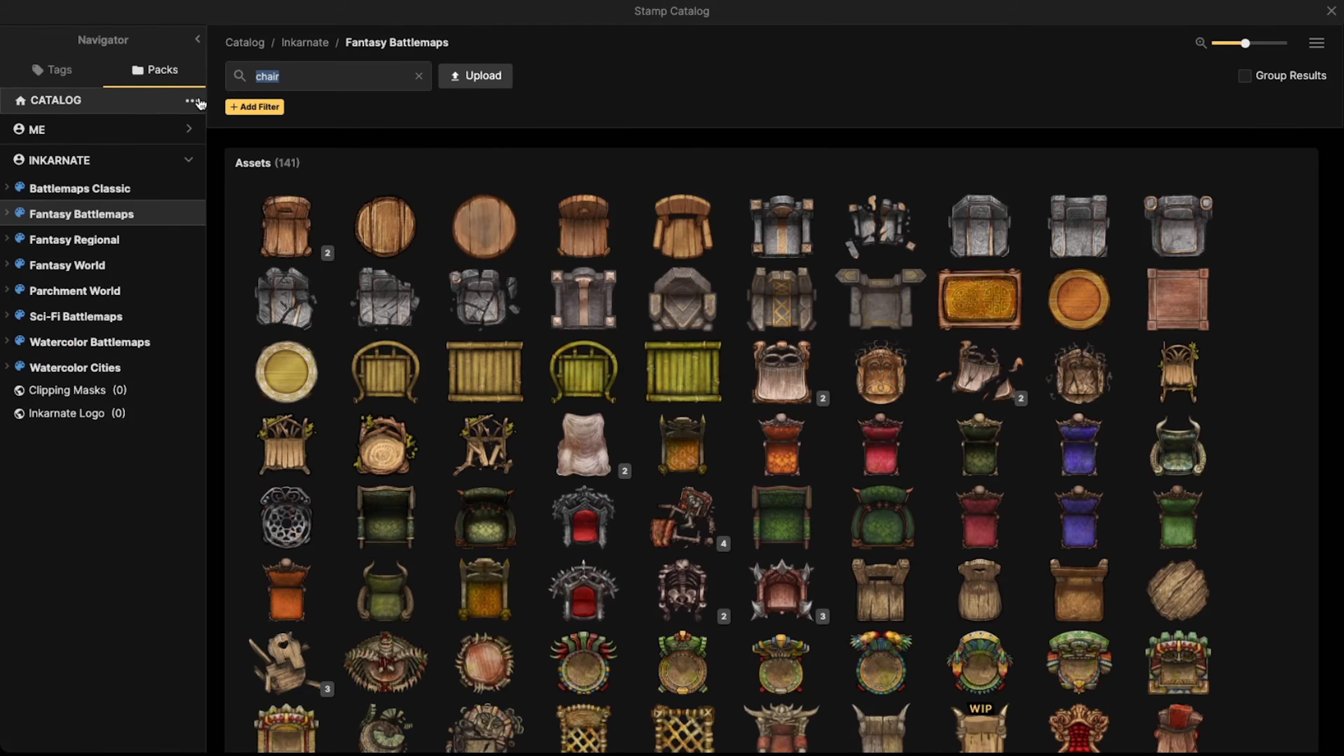
type("book")
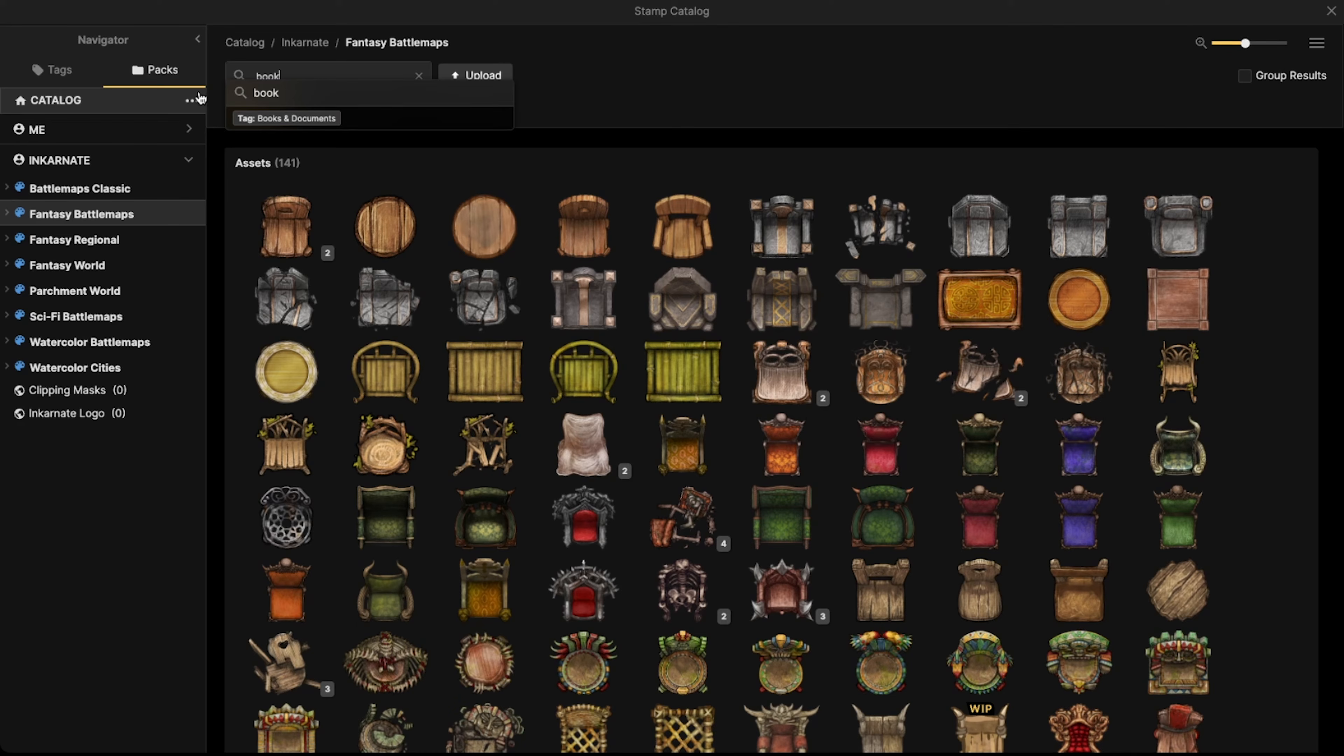
key("Return")
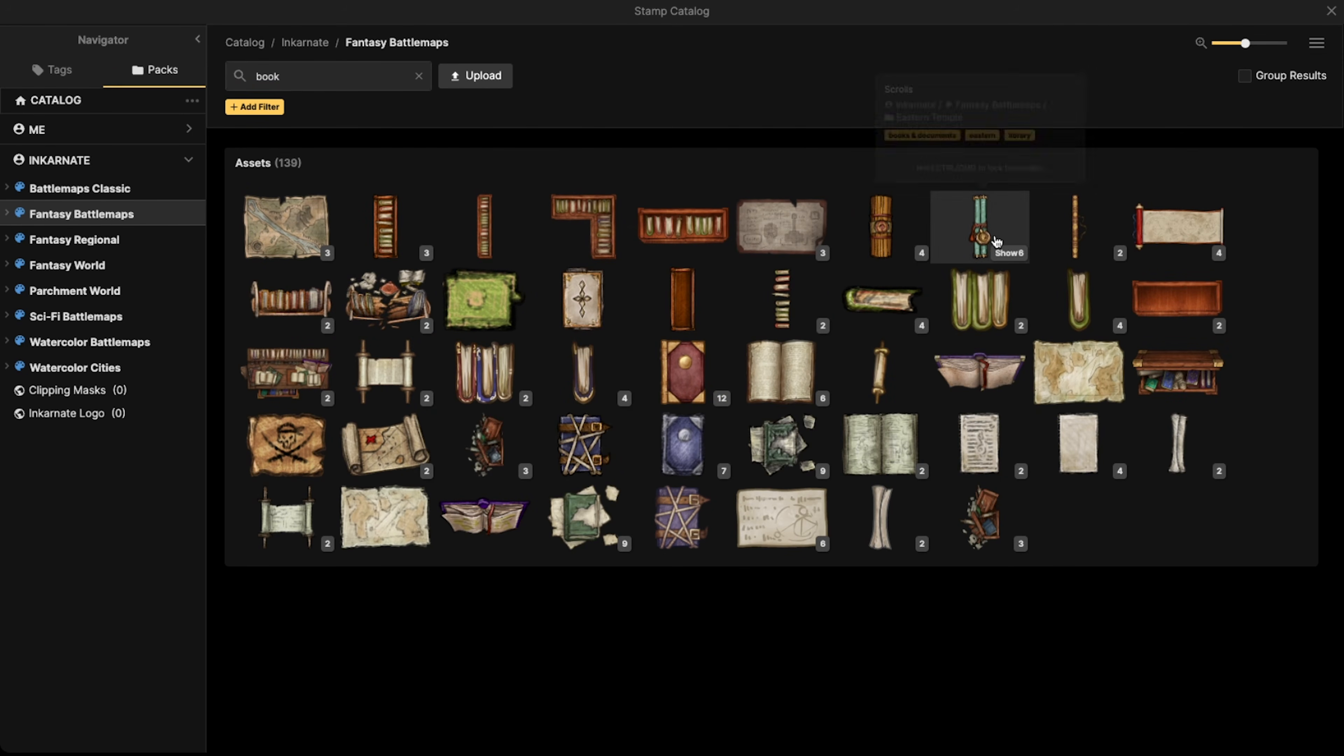
left_click(590, 311)
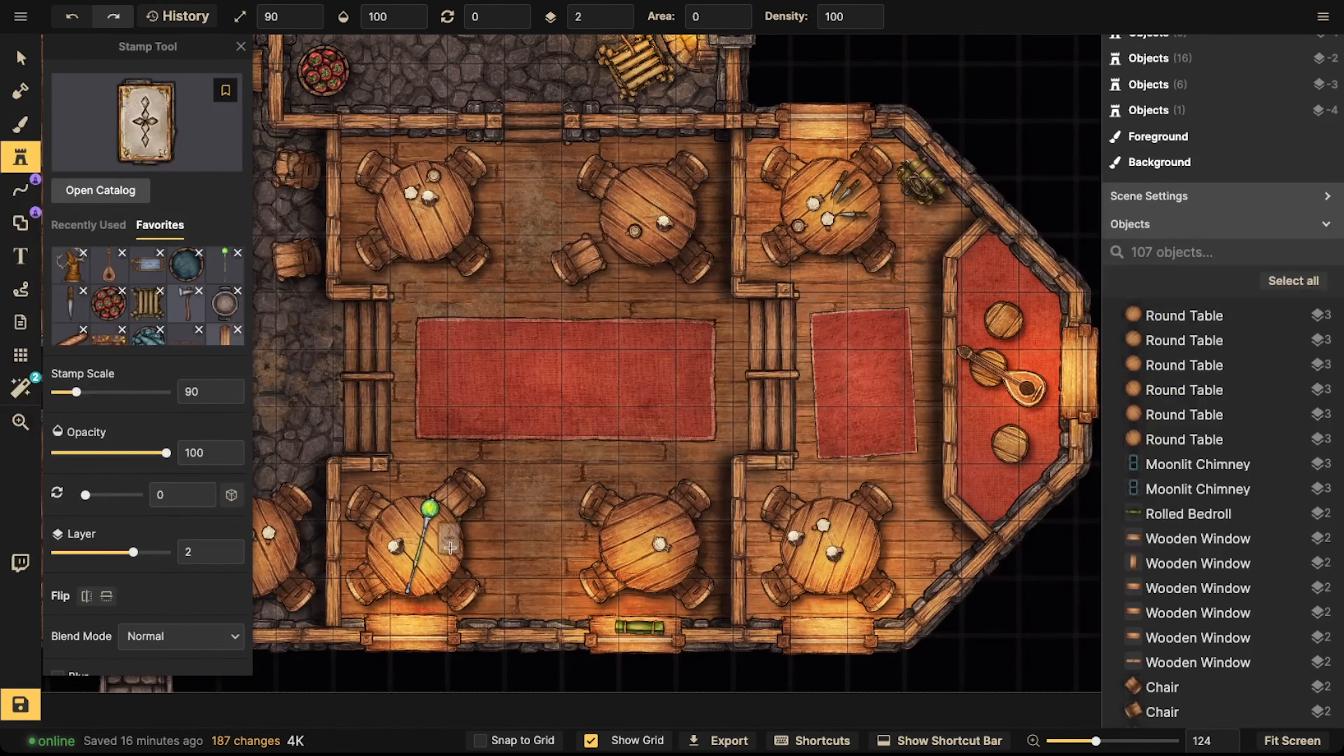
left_click(571, 312)
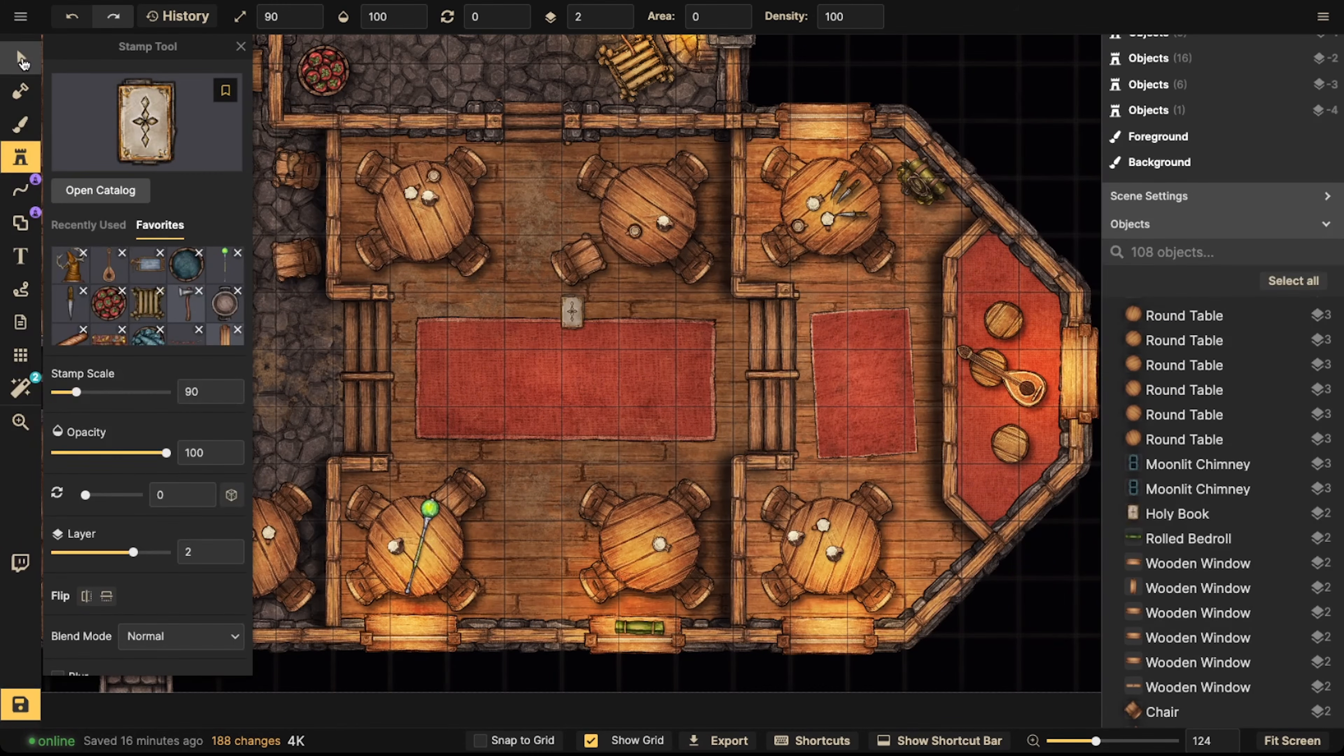
Raise the Holy Book to layer 3
left_click(24, 63)
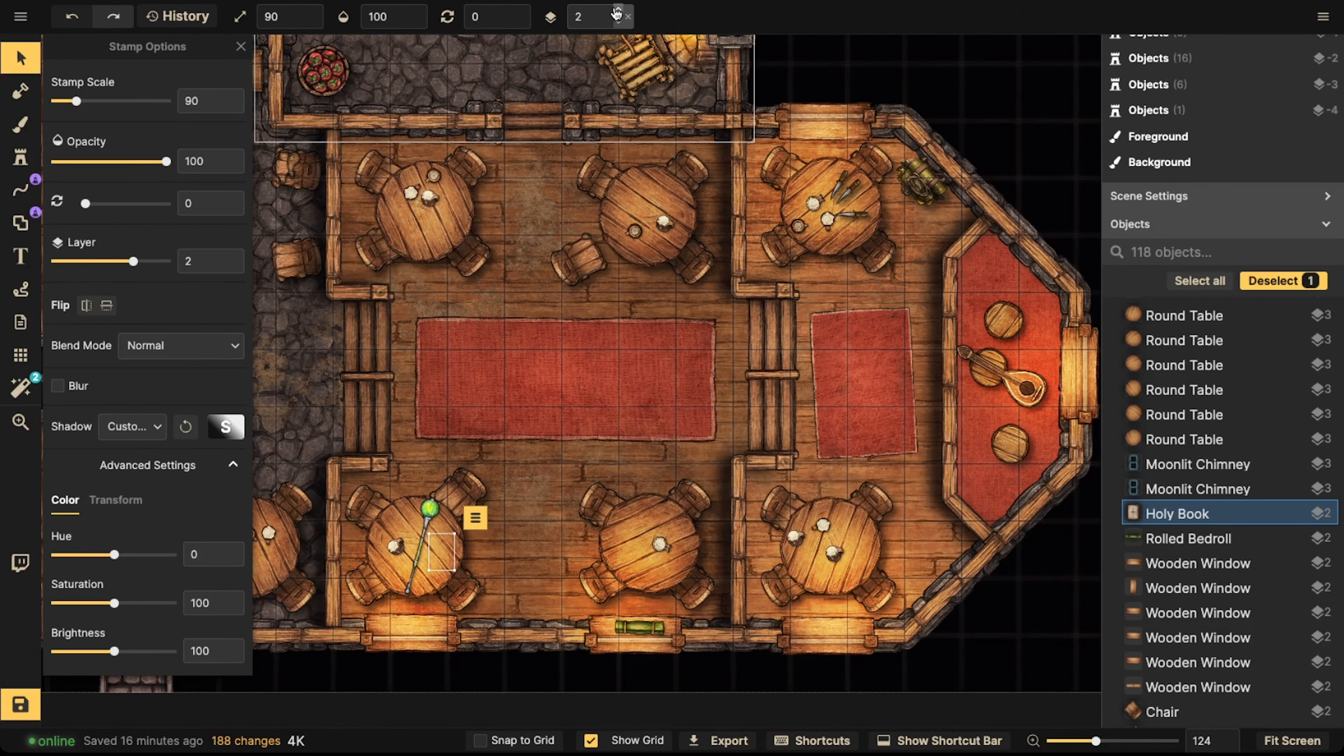
left_click(618, 12)
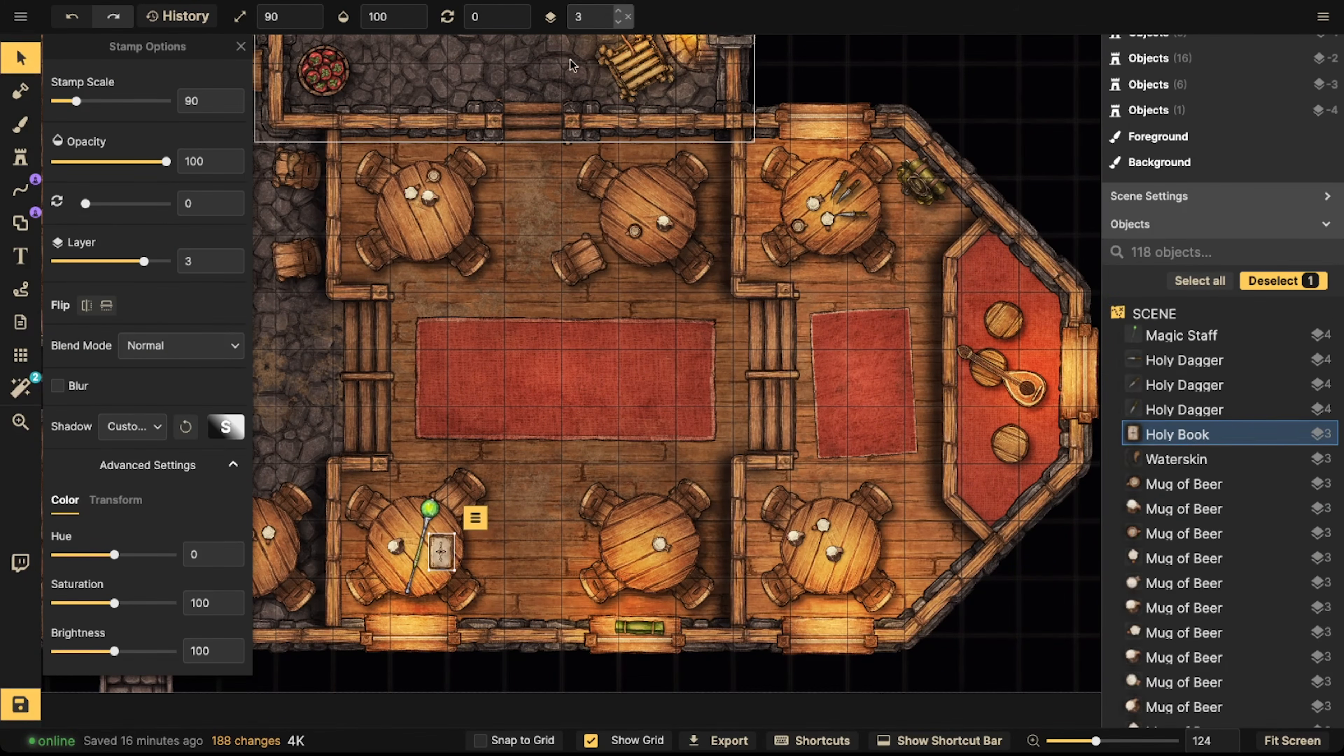
left_click(474, 514)
Search the Fantasy Battlemaps stamp catalog for chairs
scroll(459, 408, "down", 1)
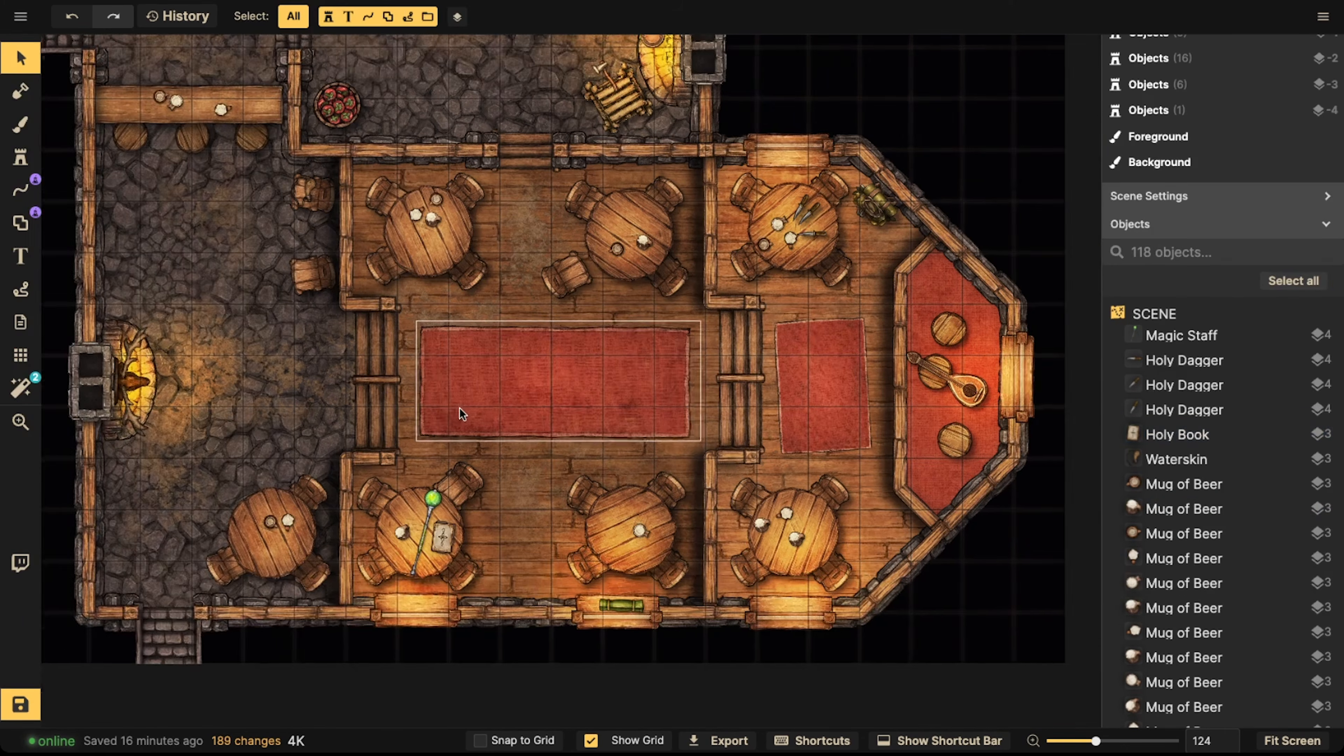
middle_click_drag(459, 408, 610, 325)
left_click(629, 294)
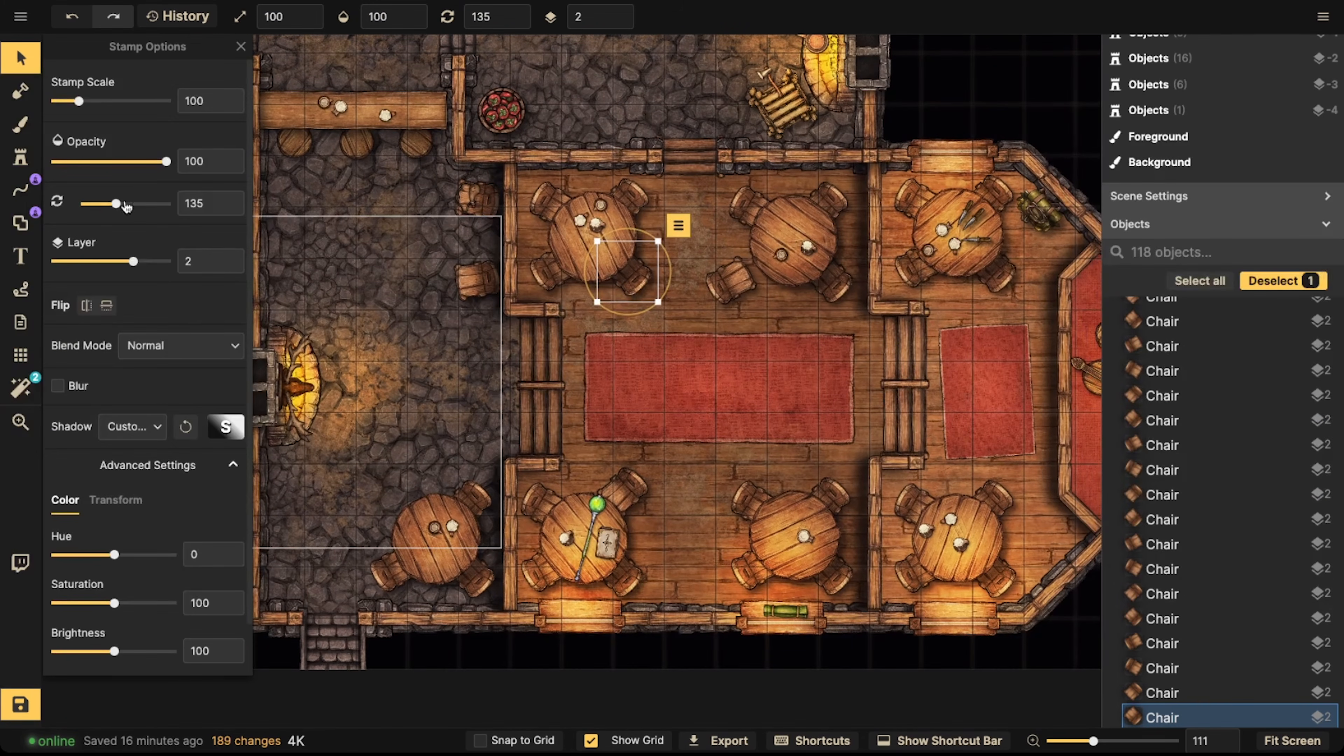
left_click(23, 159)
left_click(217, 114)
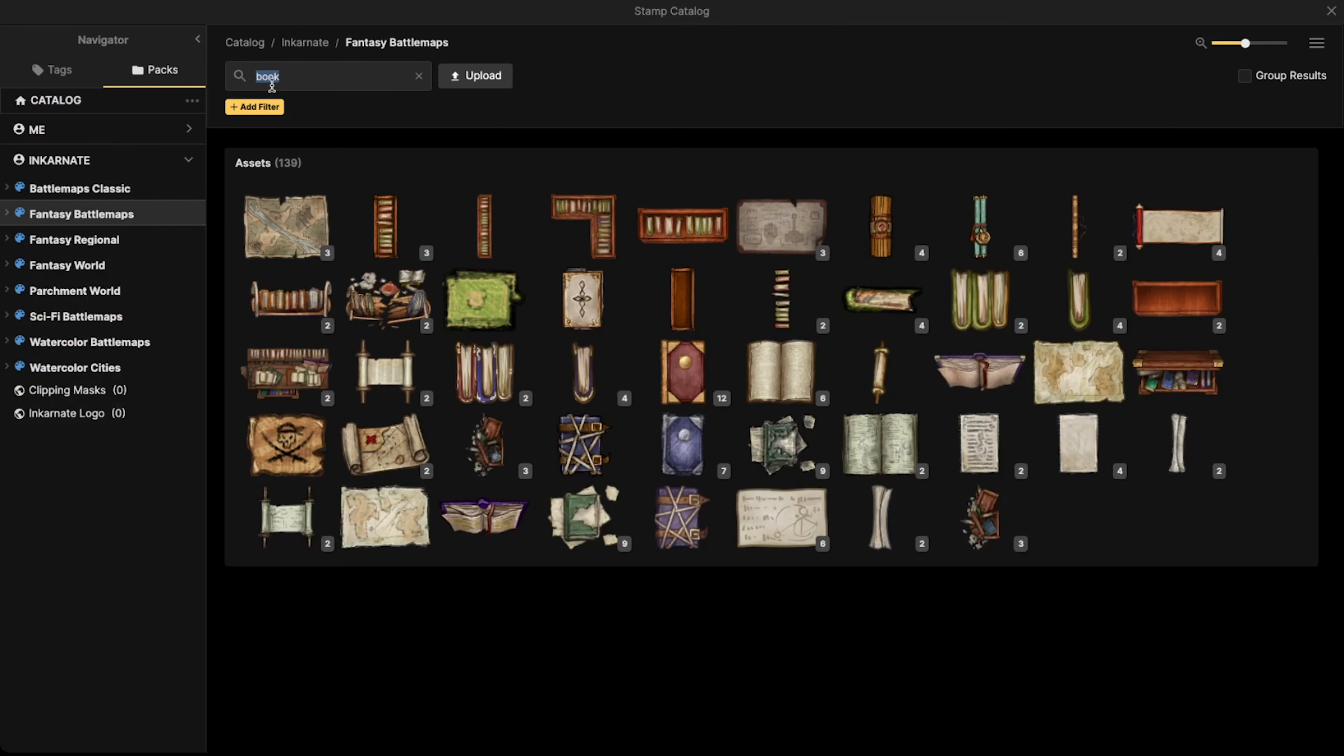
type("chair")
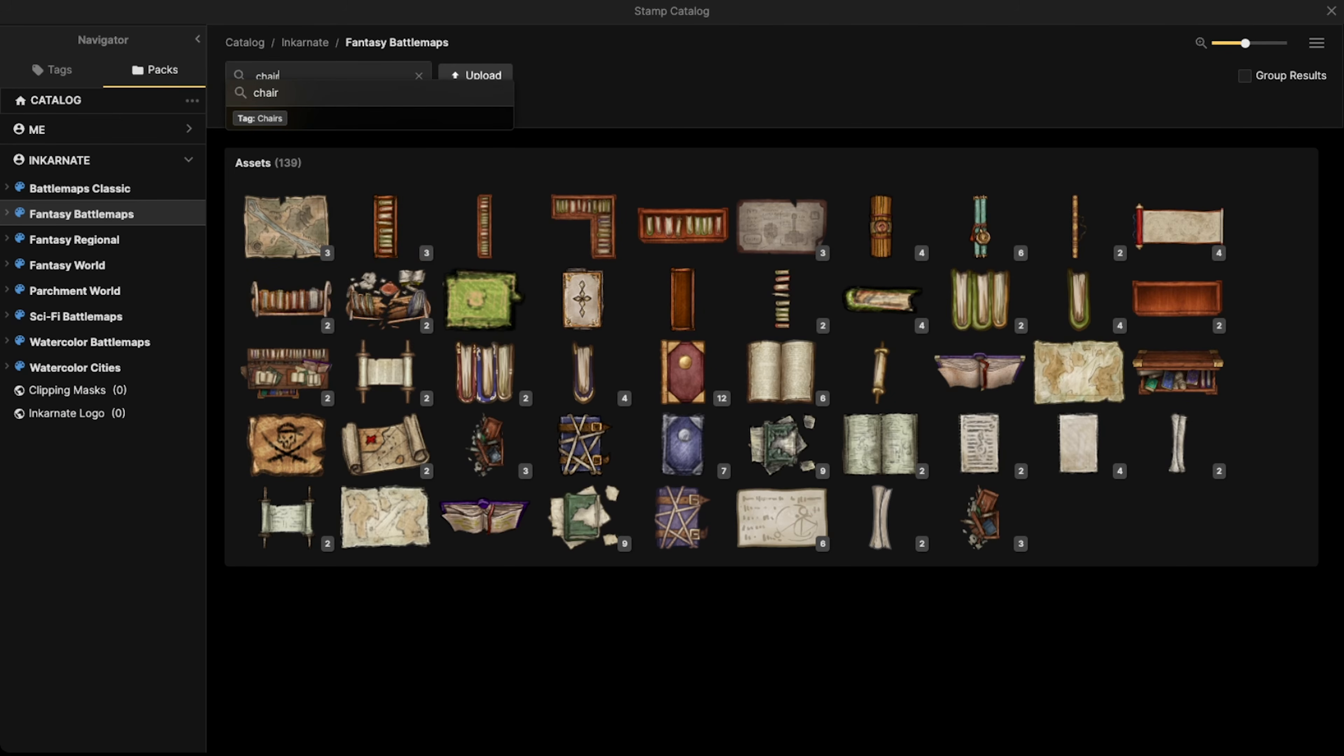
type("\\")
key("Return")
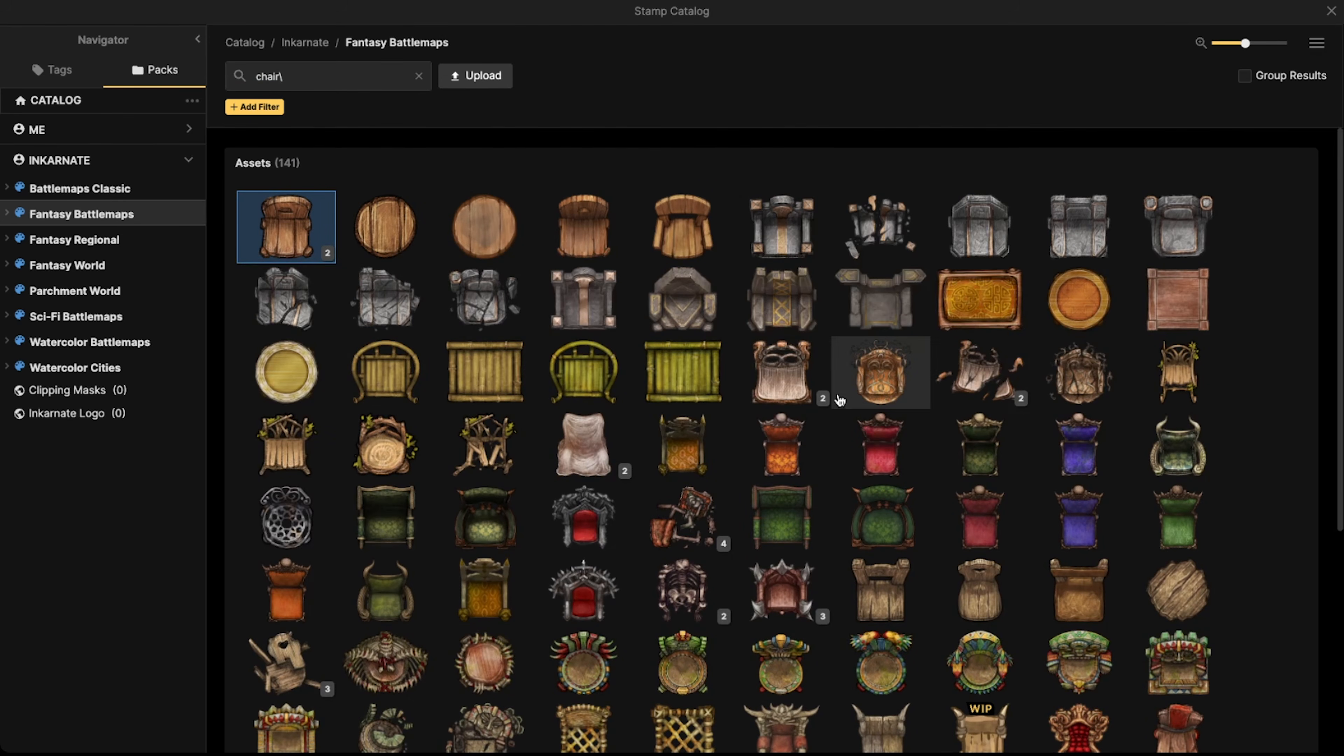
Choose the Chair Broken stamp and place it at scale 100, rotated 6 degrees, on the central room's red rug
scroll(720, 428, "down", 5)
scroll(721, 428, "down", 2)
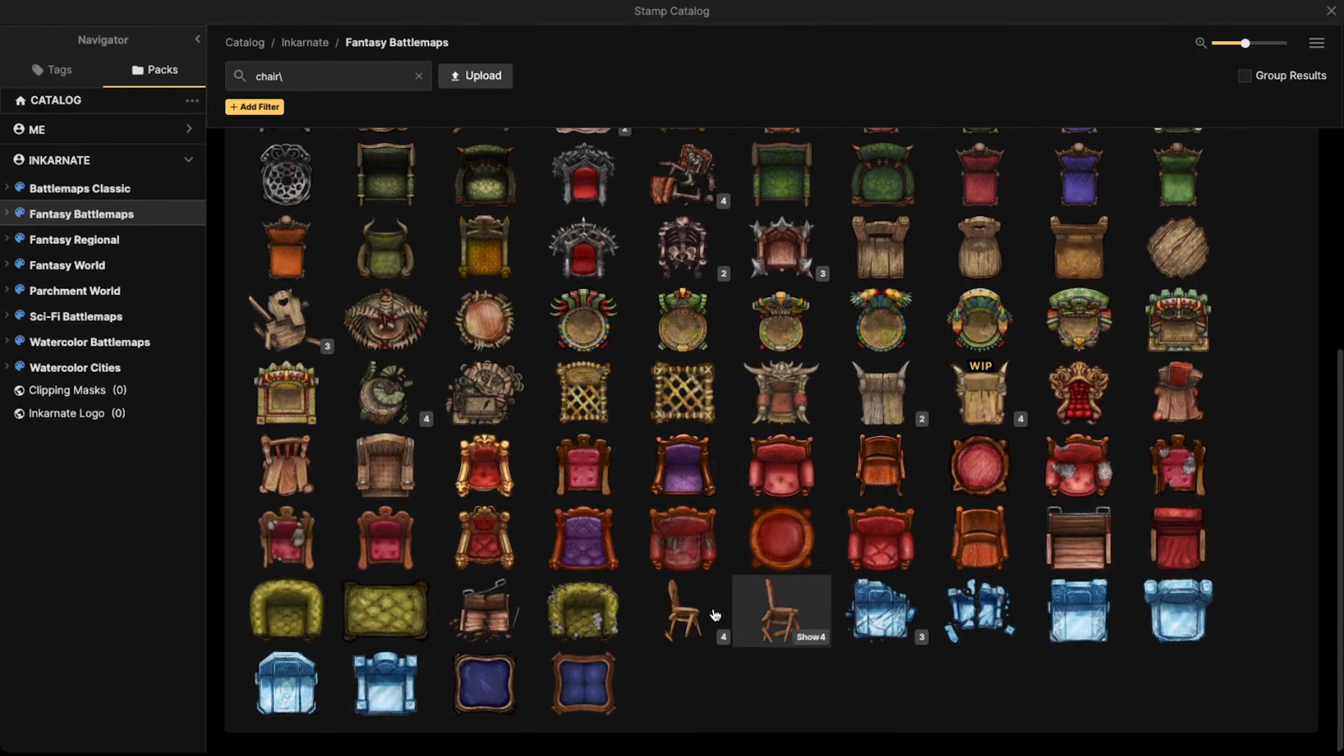
left_click(683, 611)
scroll(630, 373, "up", 4)
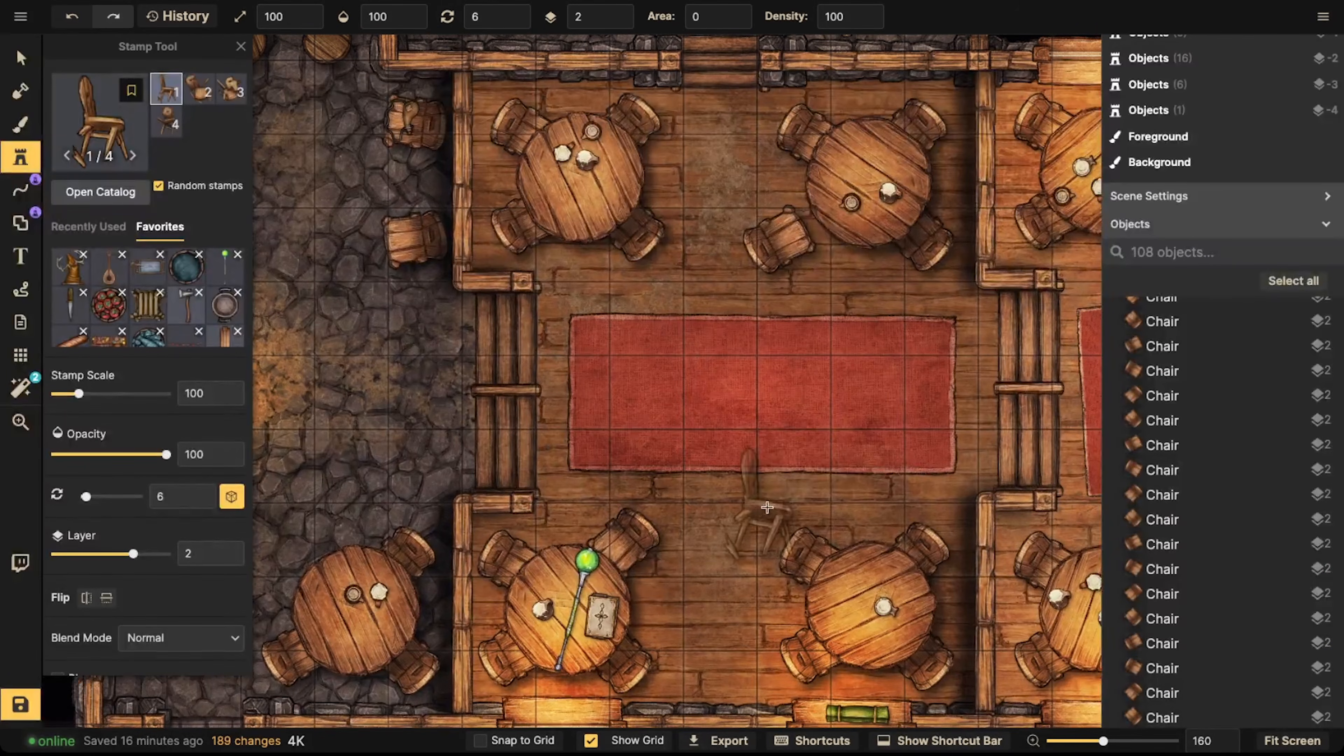
left_click(749, 421)
left_click(21, 57)
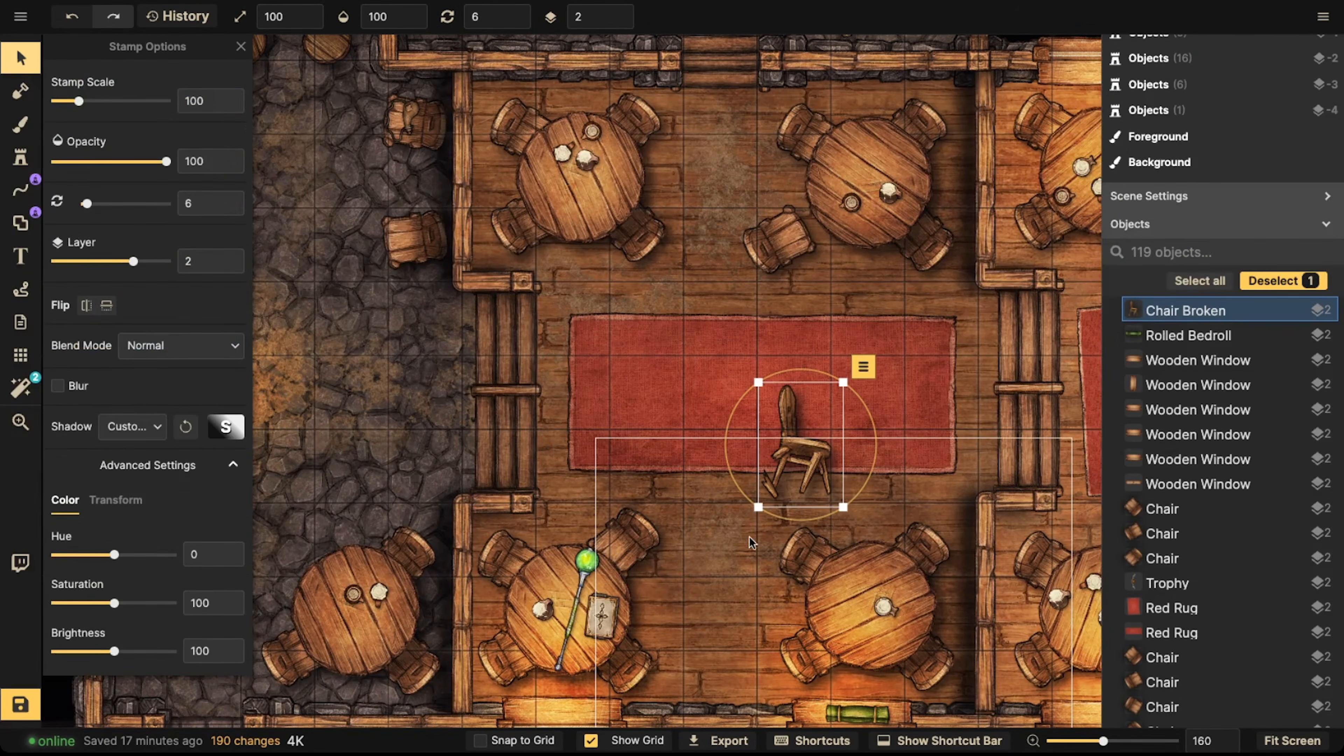
Move the broken chair over the rug's south edge, just above the southeast table, and rotate it to 349 degrees
left_click(751, 540)
left_click_drag(806, 476, 827, 522)
scroll(828, 522, "down", 1, "shift")
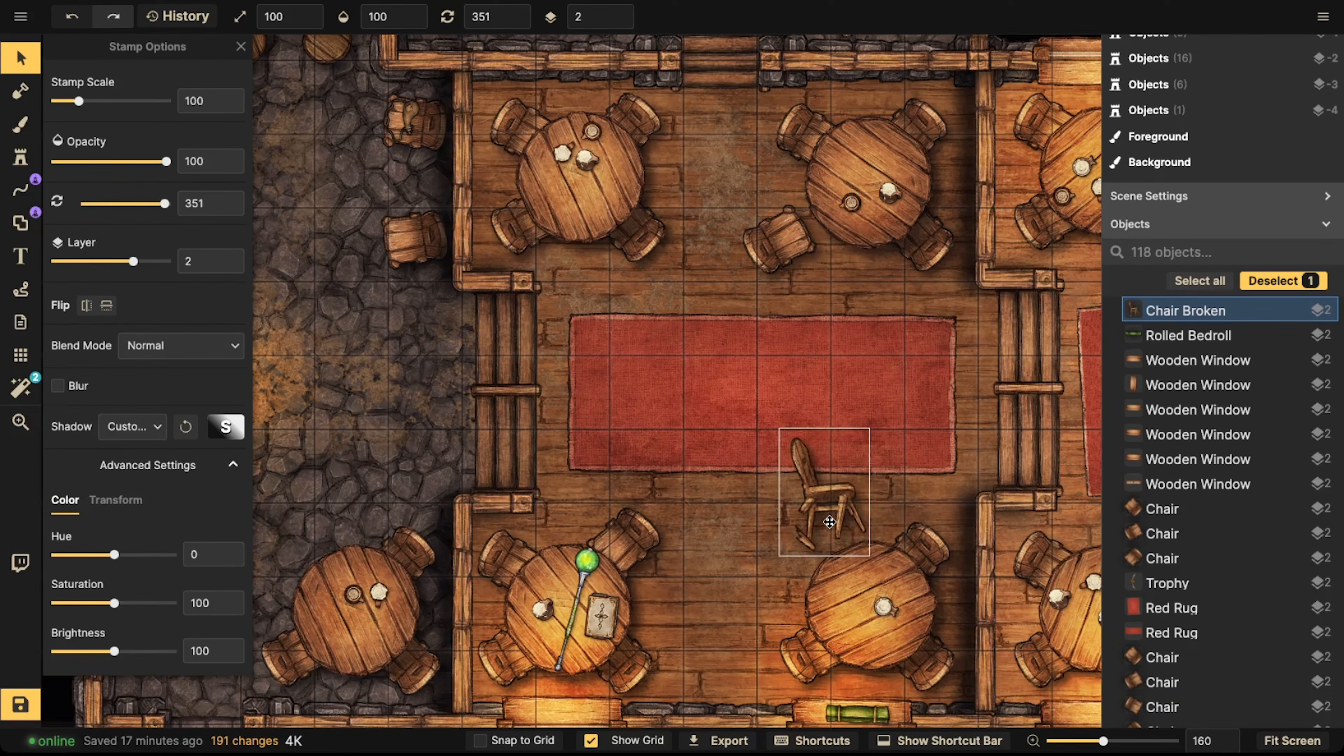
left_click(619, 488)
scroll(620, 488, "down", 3)
scroll(619, 488, "down", 3)
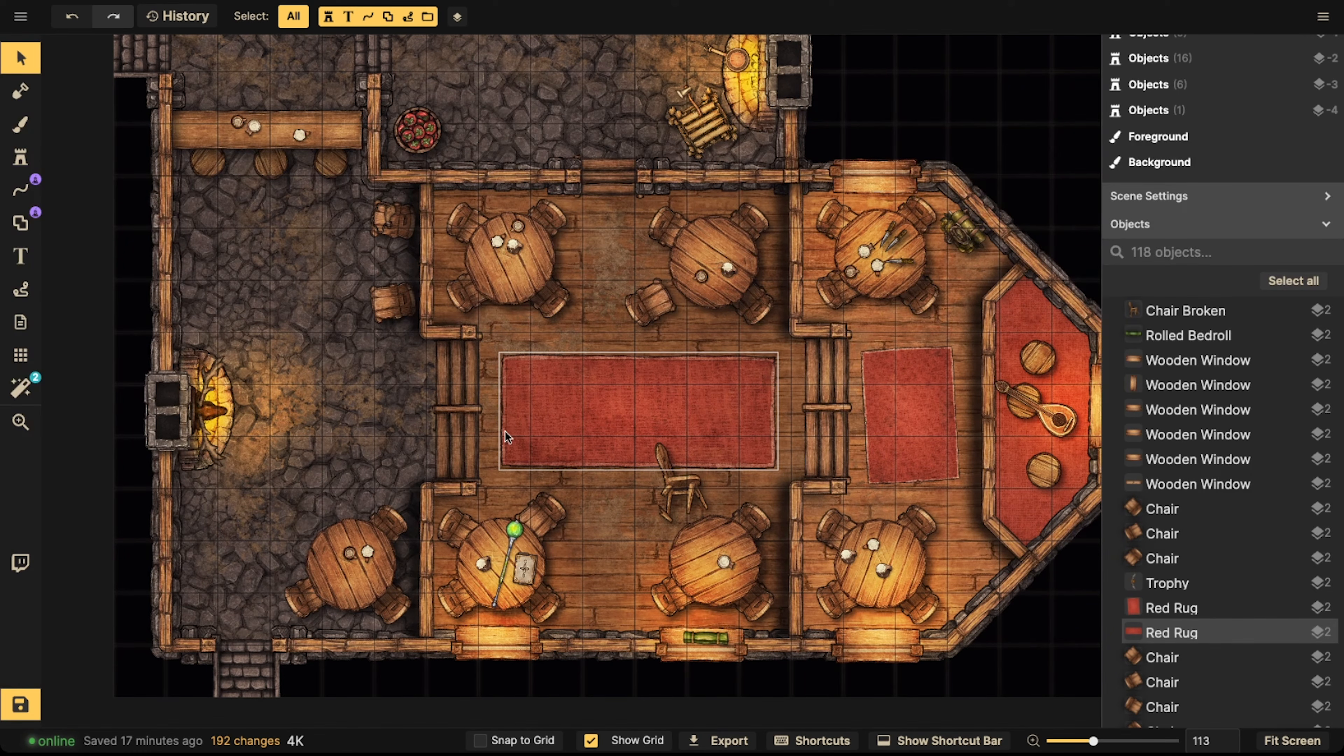
scroll(532, 418, "down", 2)
left_click(662, 485)
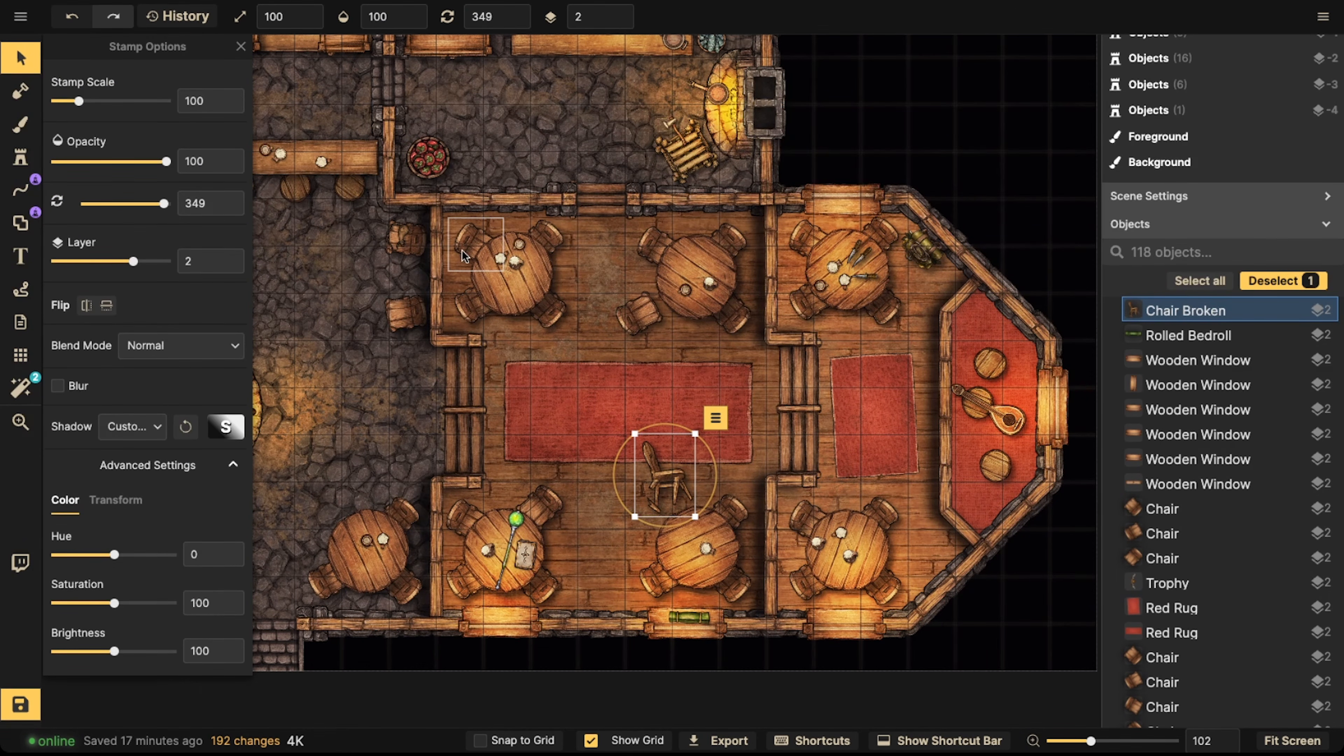
middle_click_drag(462, 256, 564, 256)
left_click(22, 160)
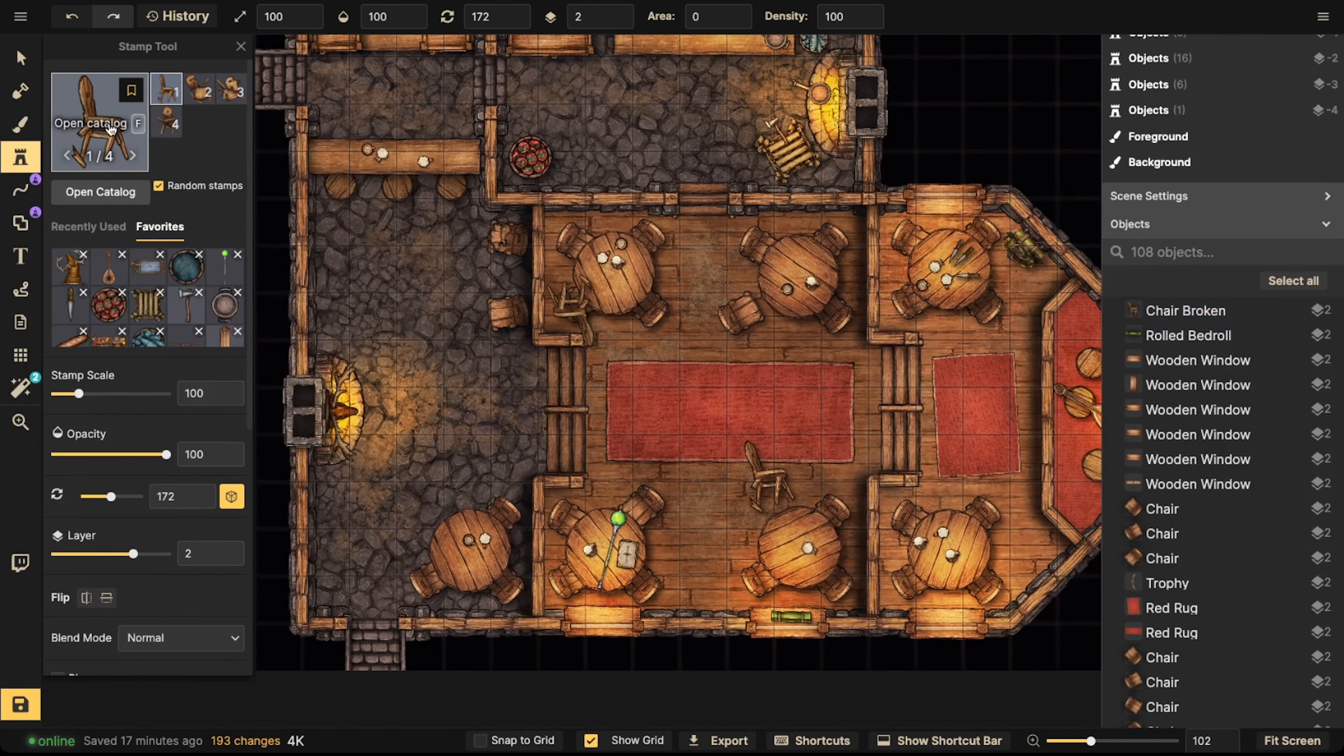
key("f")
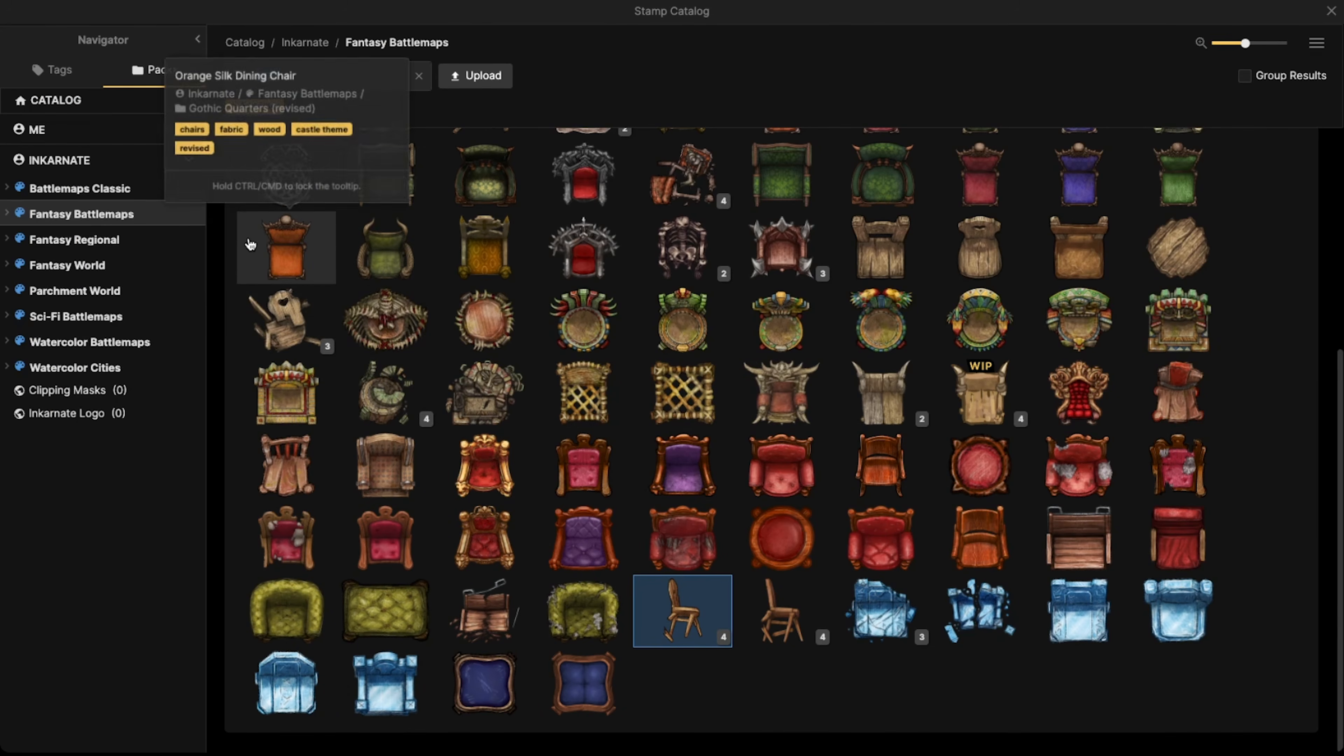
key("Escape")
scroll(611, 127, "up", 2)
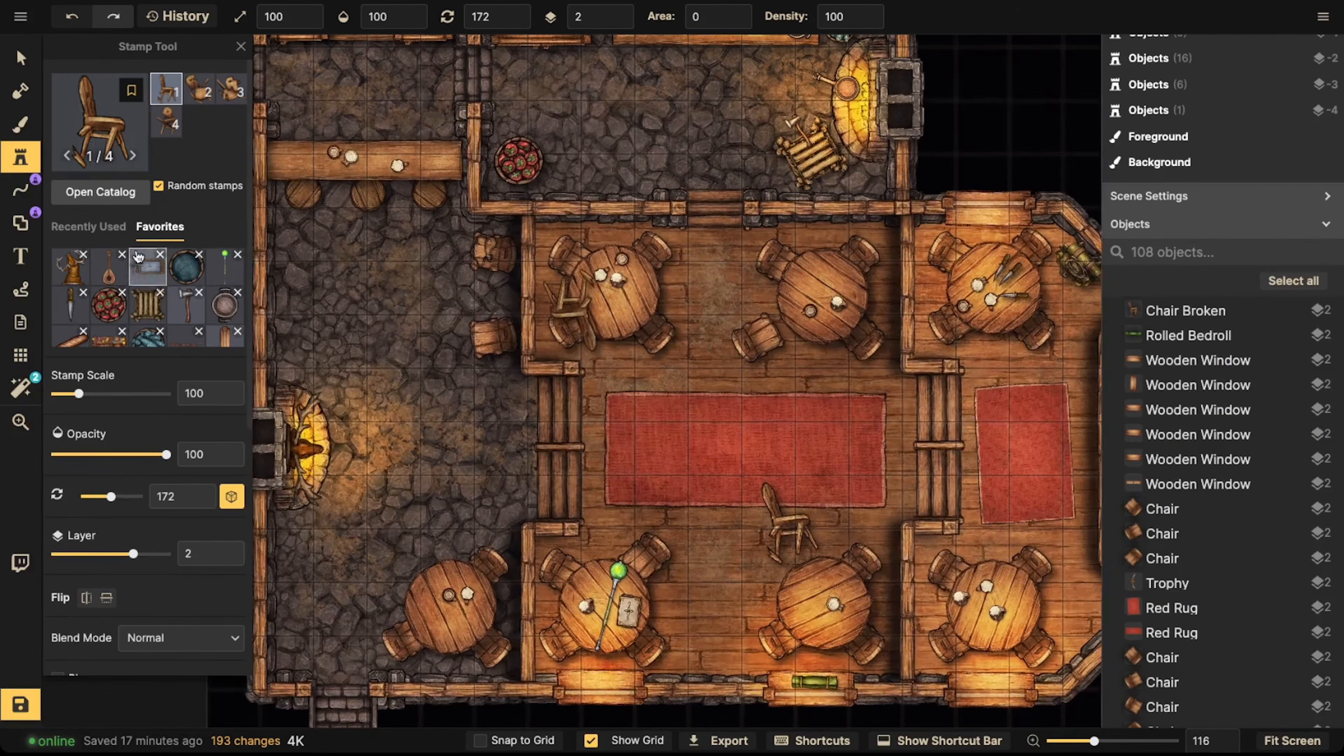
left_click(82, 331)
left_click(608, 413)
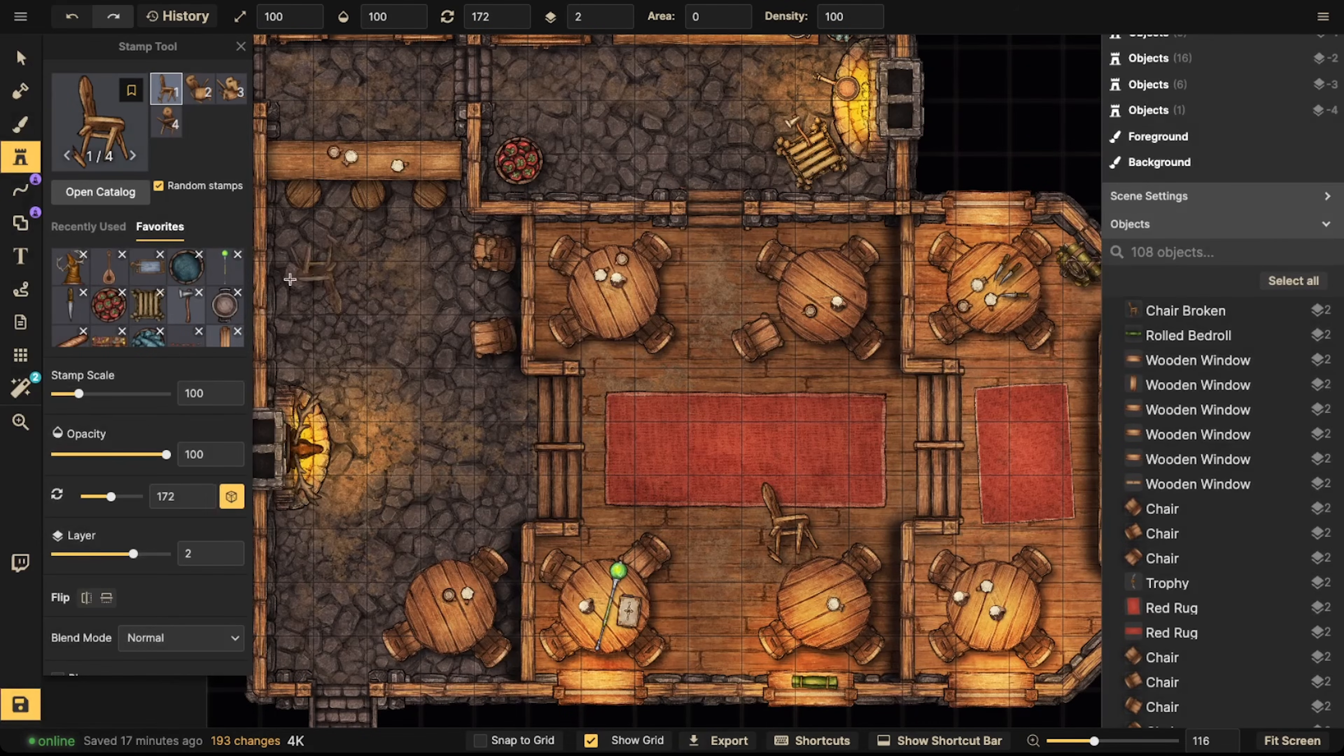
Place three Sausage stamps at scale 120 in a row on the kitchen counter beneath the north window, each randomly rotated
left_click(71, 335)
scroll(637, 258, "up", 5)
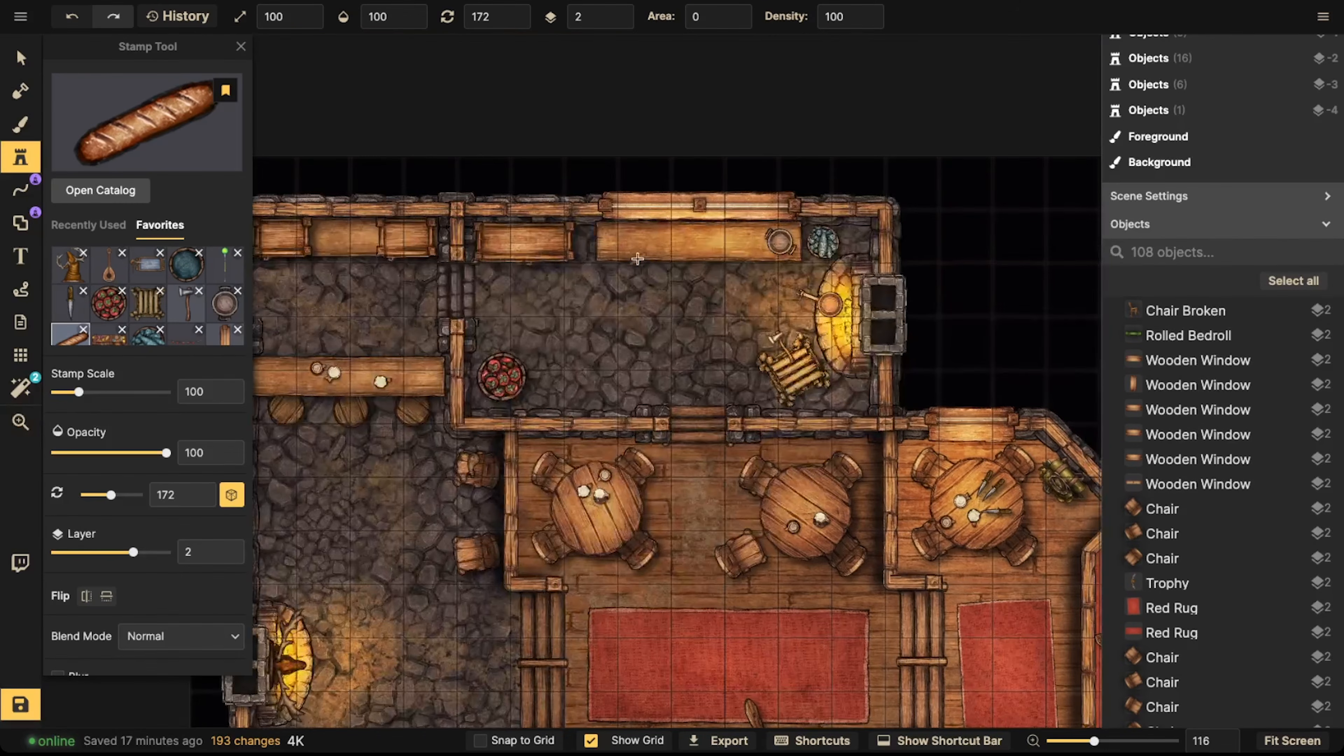
left_click(627, 238)
left_click(650, 240)
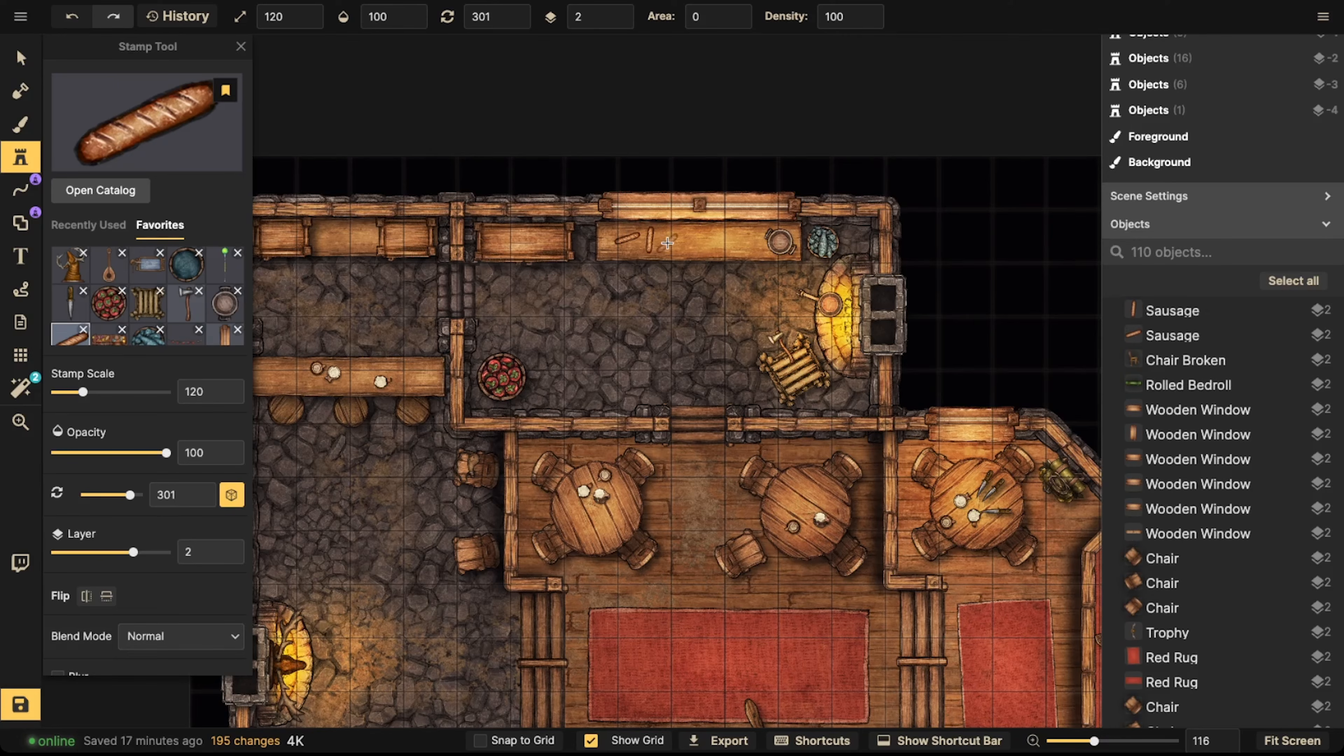
left_click(664, 239)
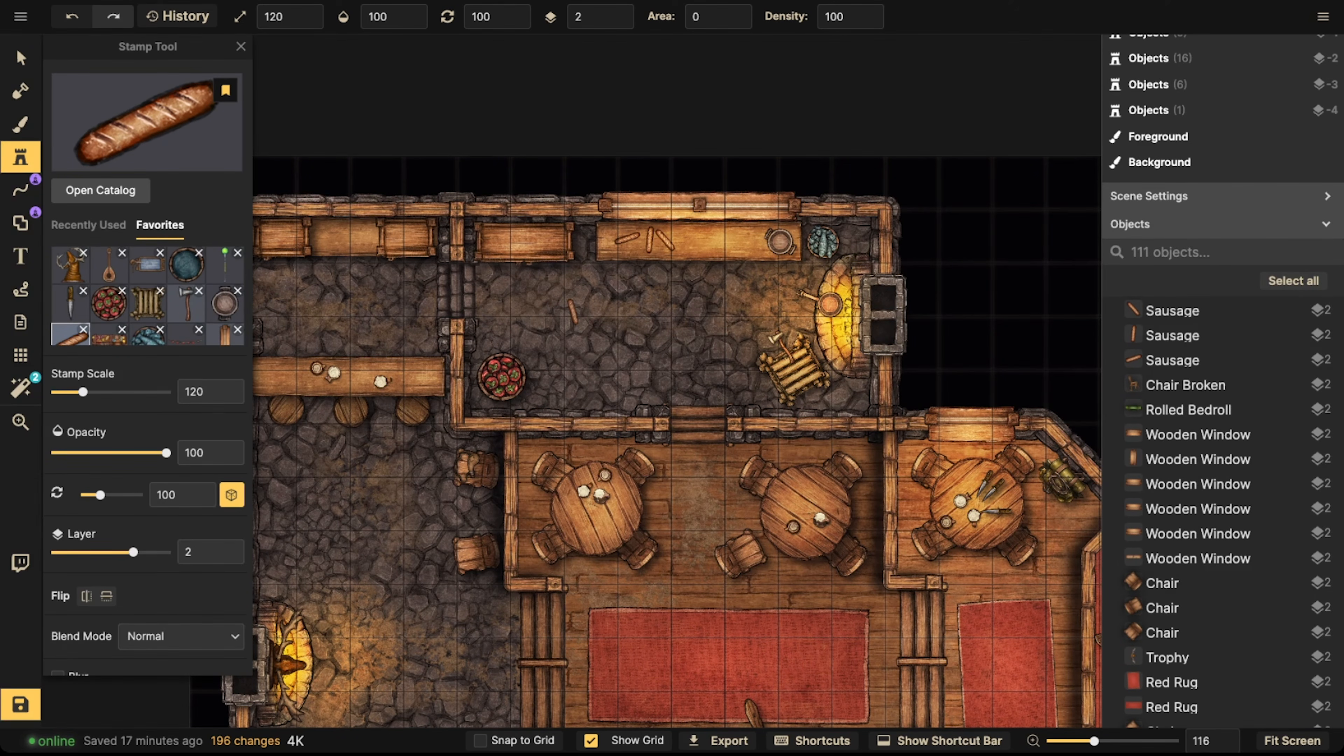
Move the Barrel of Tomatoes into the kitchen's southwest corner on layer -2, with rotation 150 and brightness 84
left_click(26, 60)
left_click_drag(494, 369, 487, 377)
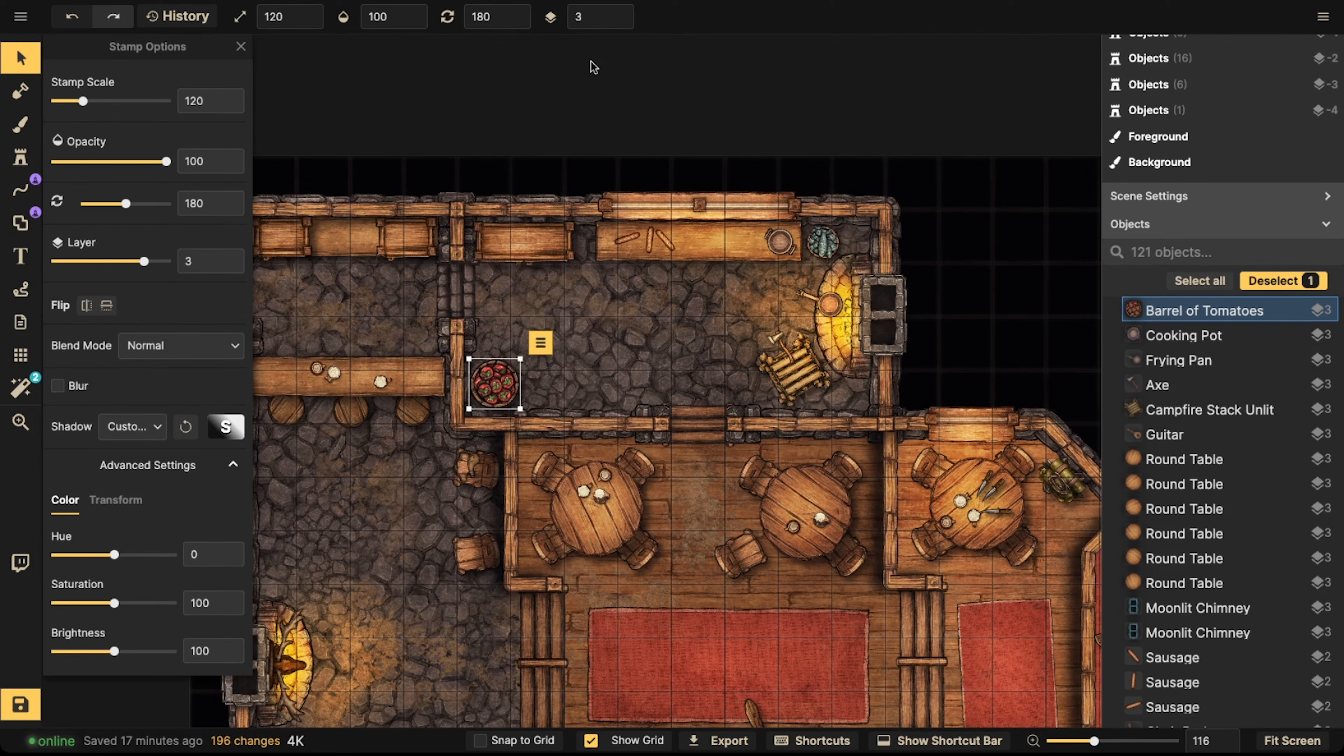
left_click(617, 23)
left_click(617, 12)
left_click(617, 12)
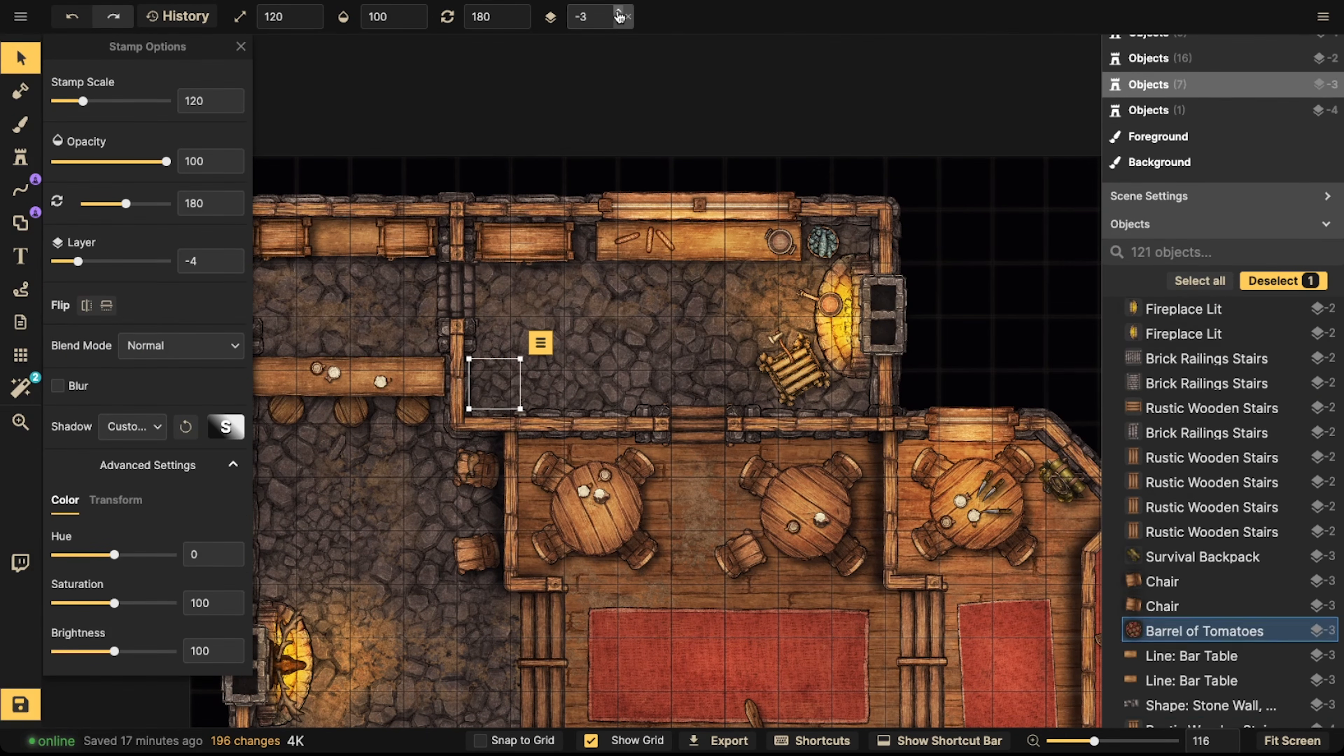
left_click(617, 12)
left_click_drag(479, 390, 459, 371)
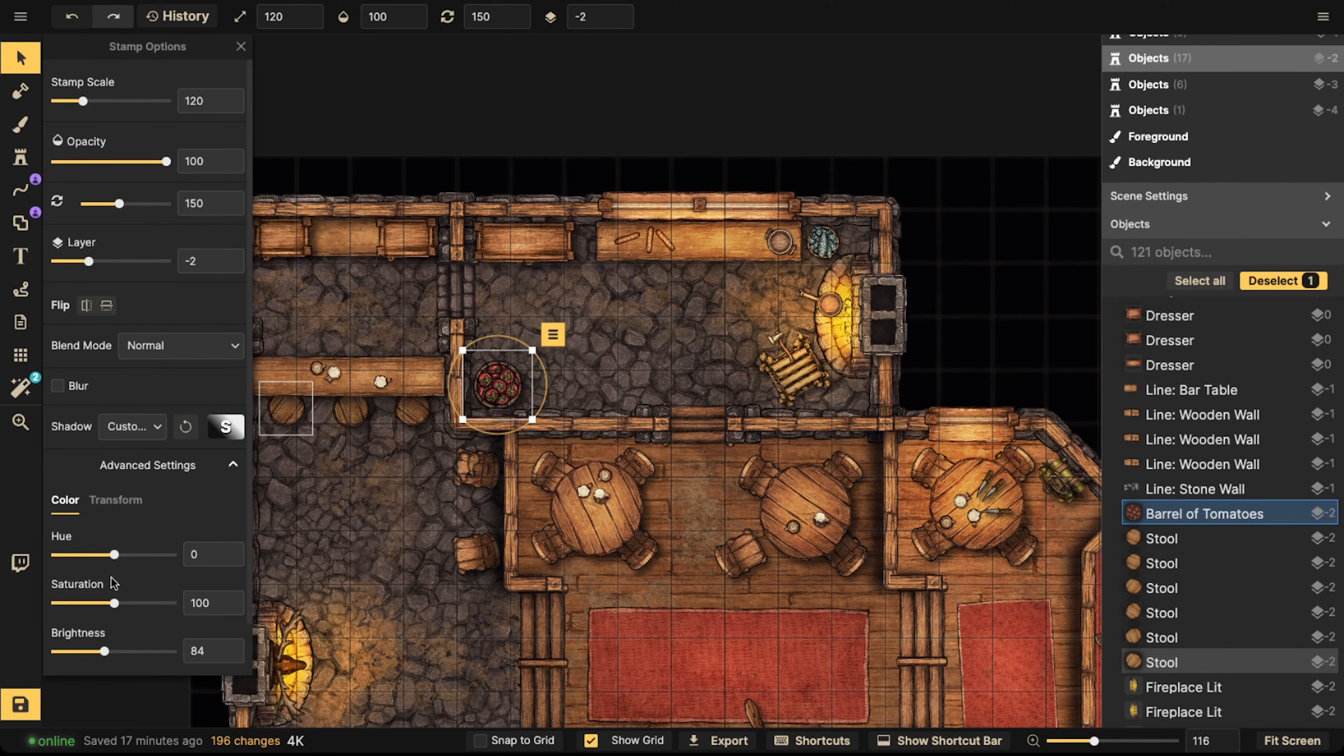
Place a Stocked Tavern Shelf from the favorites in the kitchen beside the tomato barrel, at scale 100, rotation 180 and layer -2
left_click(21, 158)
scroll(110, 306, "down", 1)
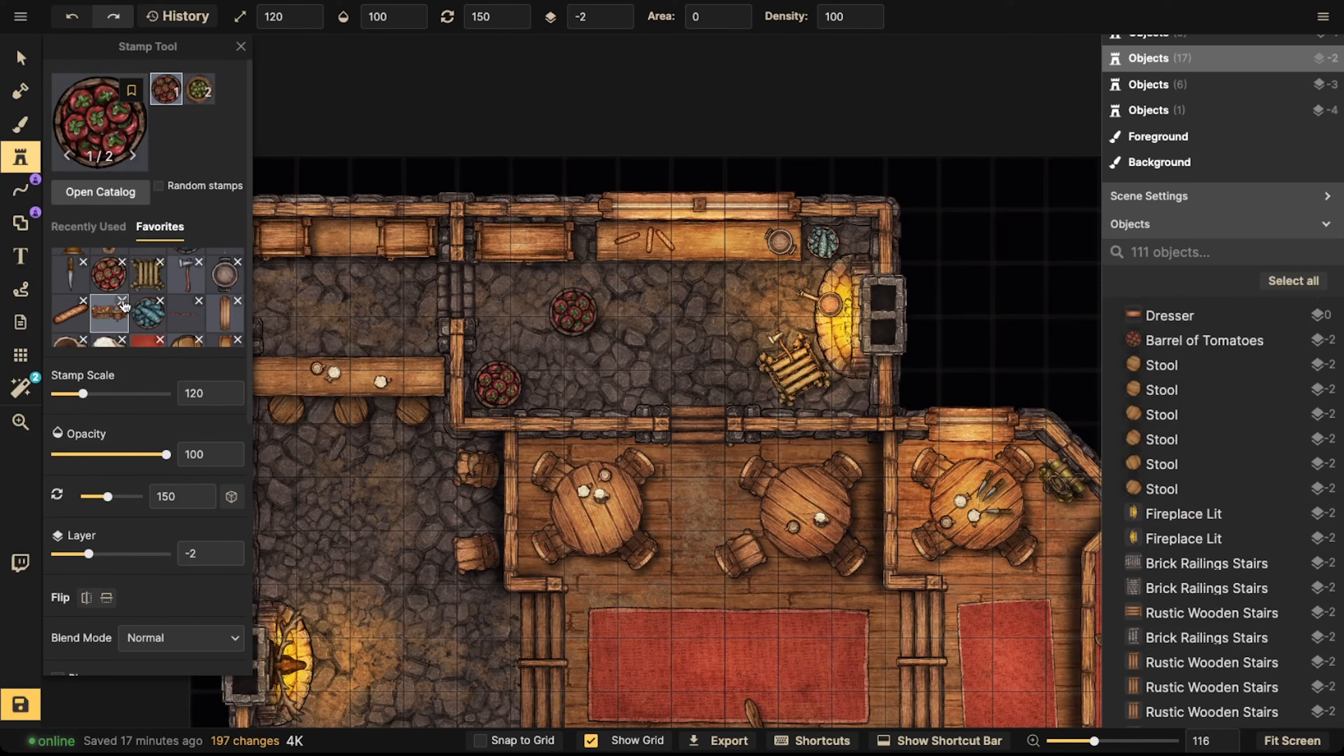
left_click(122, 299)
left_click(605, 420)
left_click(109, 311)
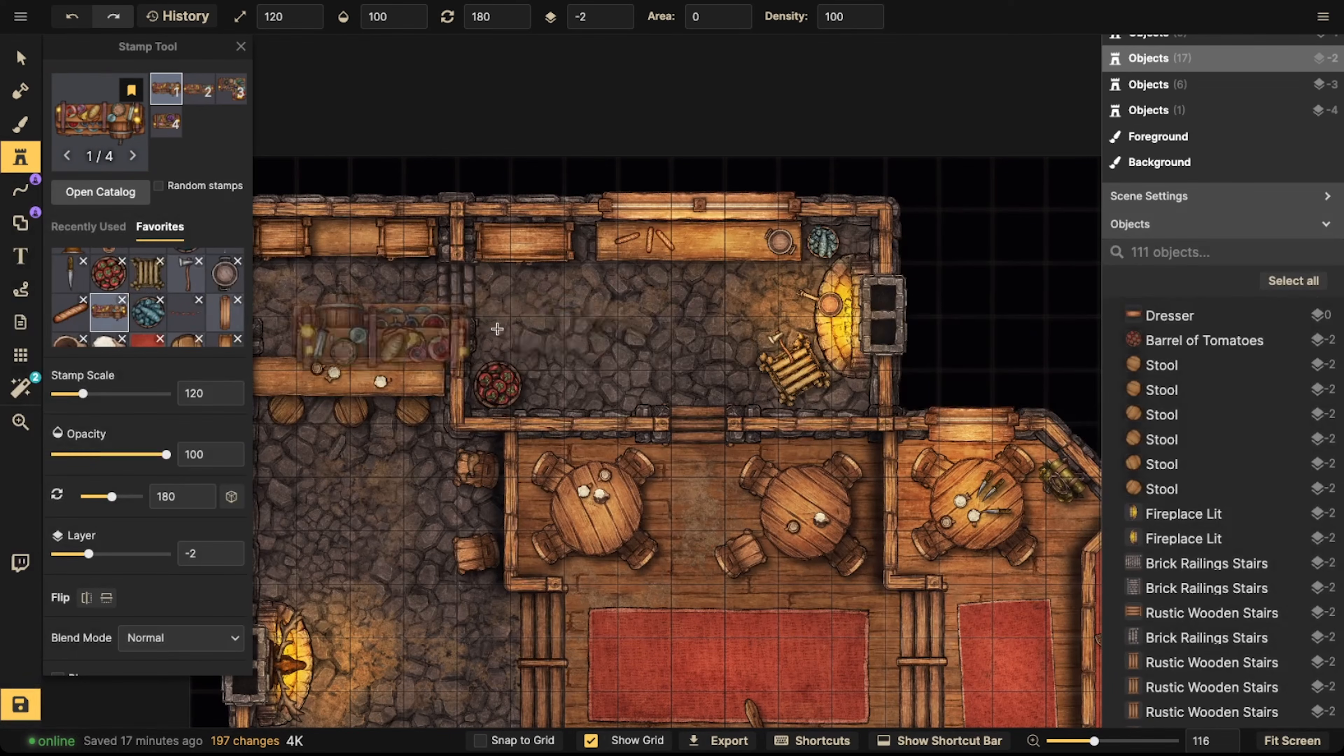
key("bracketleft")
key("bracketleft")
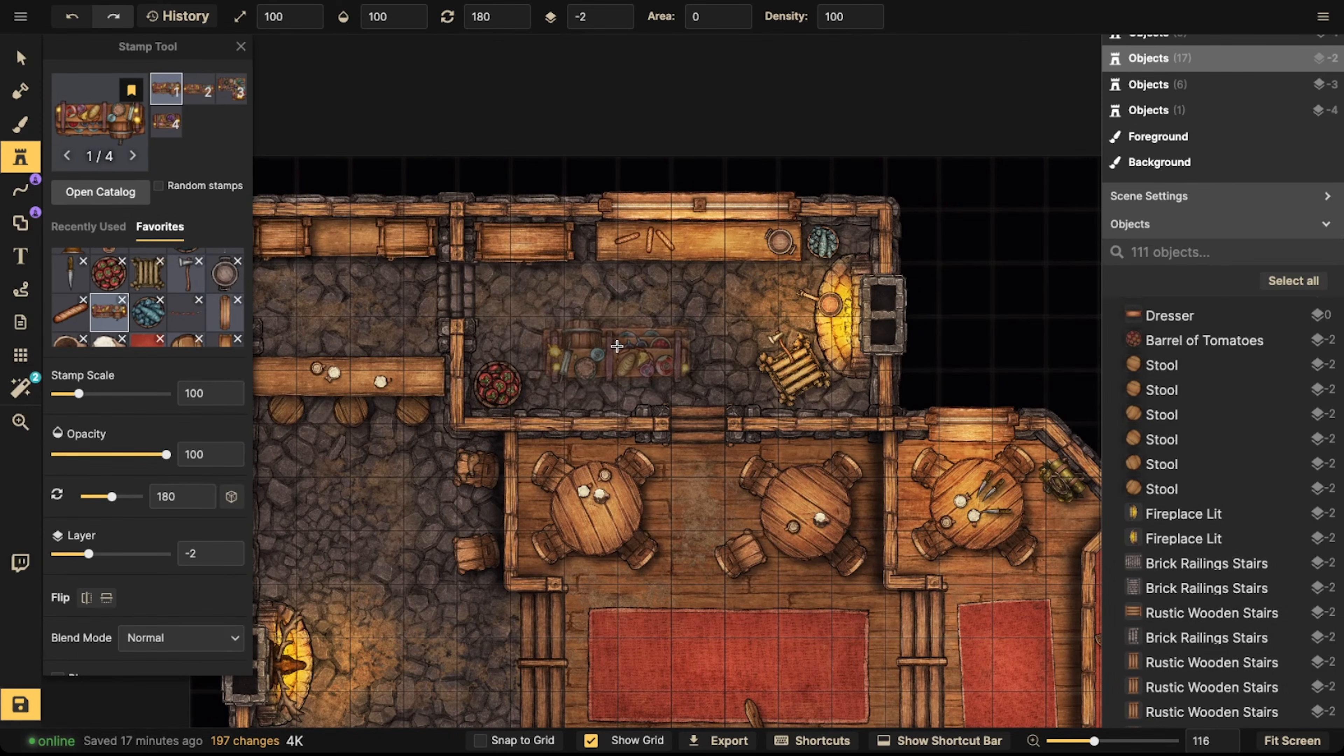
left_click(618, 346)
Delete the Barrel of Tomatoes from the kitchen's southwest corner
left_click(17, 66)
left_click(490, 389)
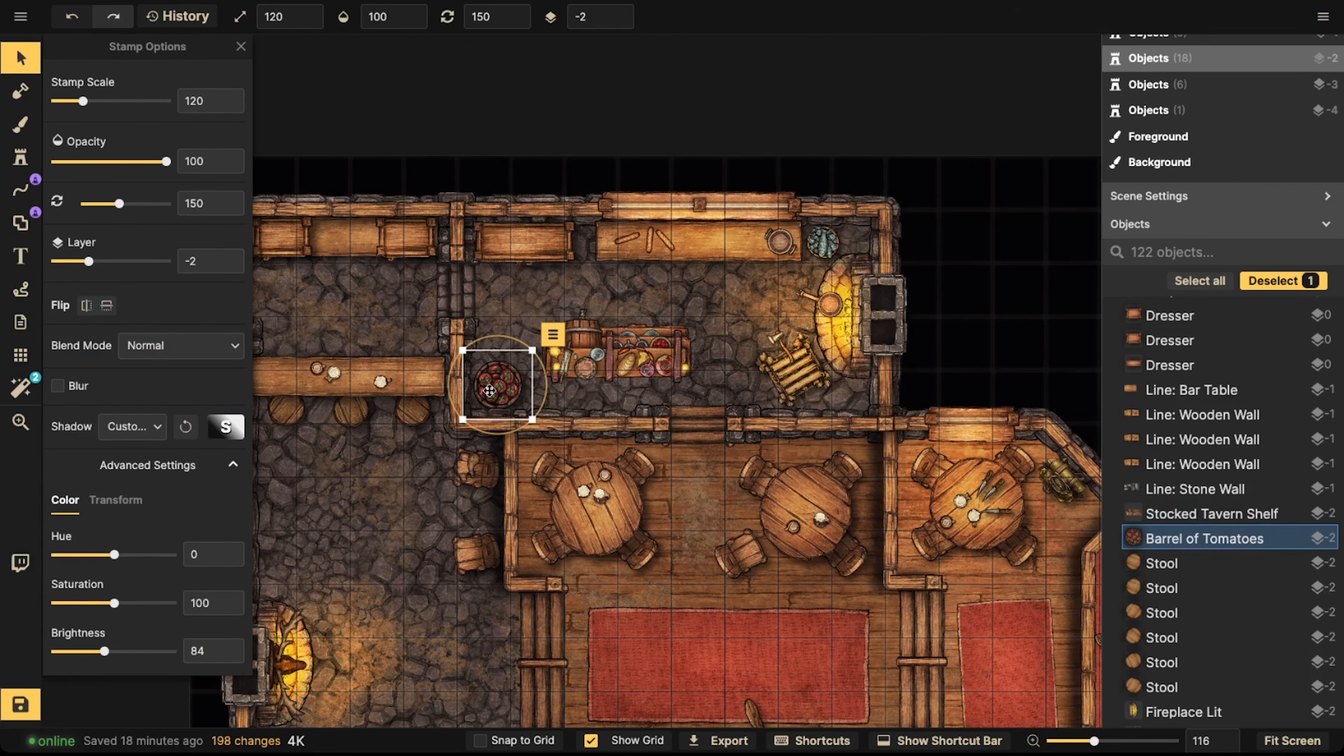
key("Delete")
Move the Stocked Tavern Shelf against the south wall in the kitchen's southwest corner, keeping its scale at 100
left_click(566, 355)
key("bracketleft")
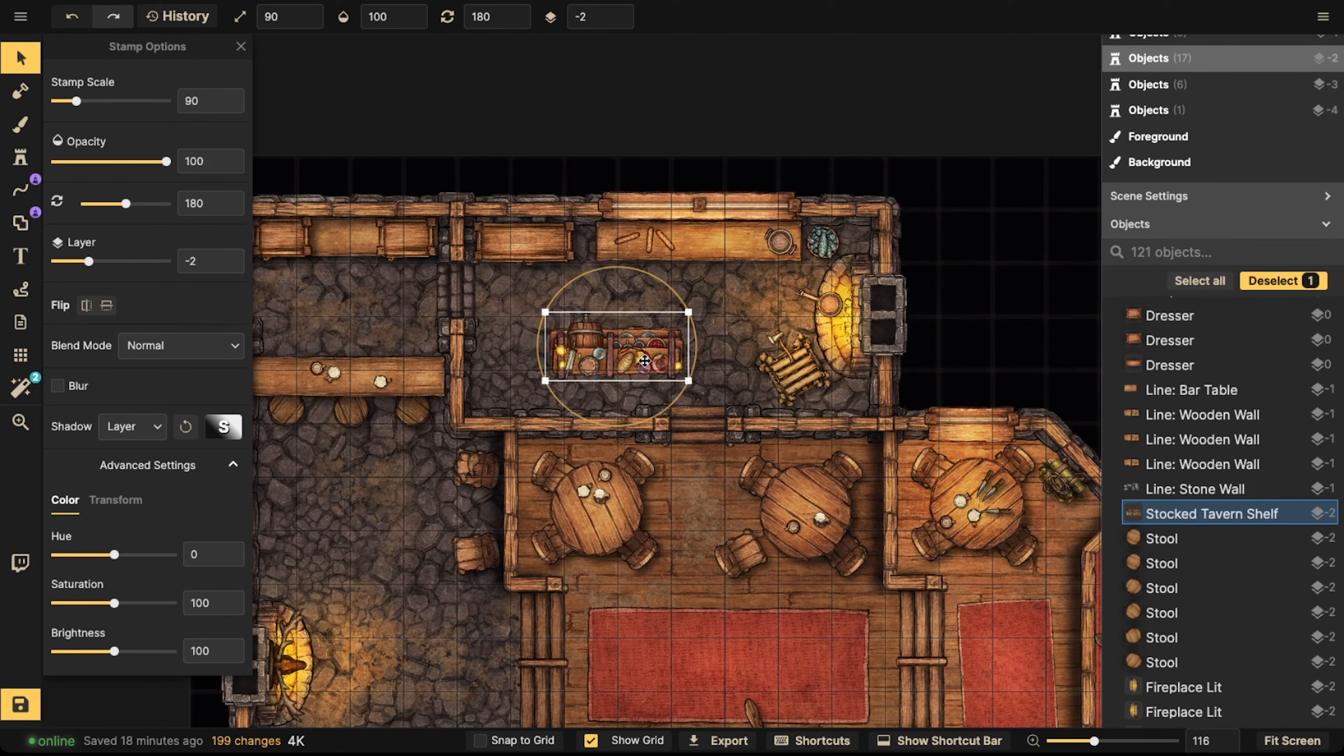
key("bracketright")
left_click_drag(644, 361, 578, 384)
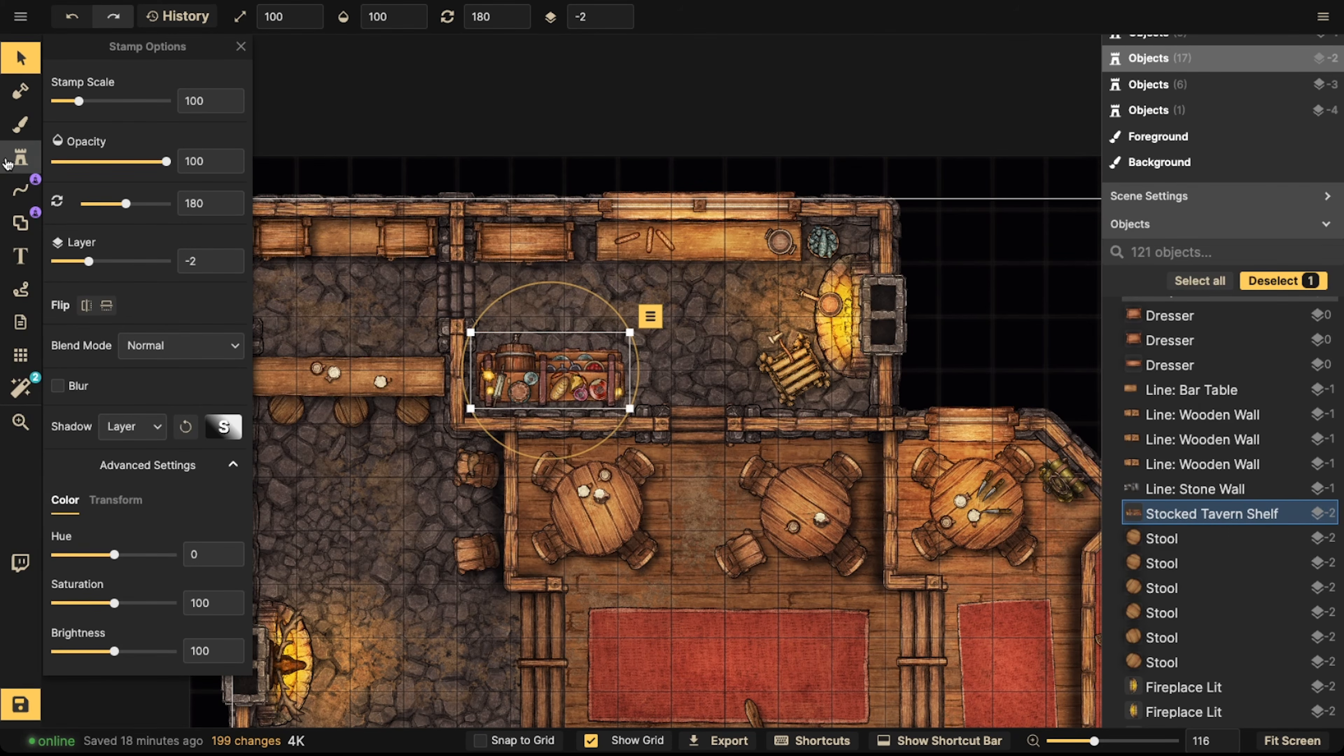
Load the Lights stamp from the favorites, keeping it as a favorite, switch to its second, round variant and set the scale to 130
left_click(7, 160)
scroll(109, 300, "down", 3)
left_click(83, 315)
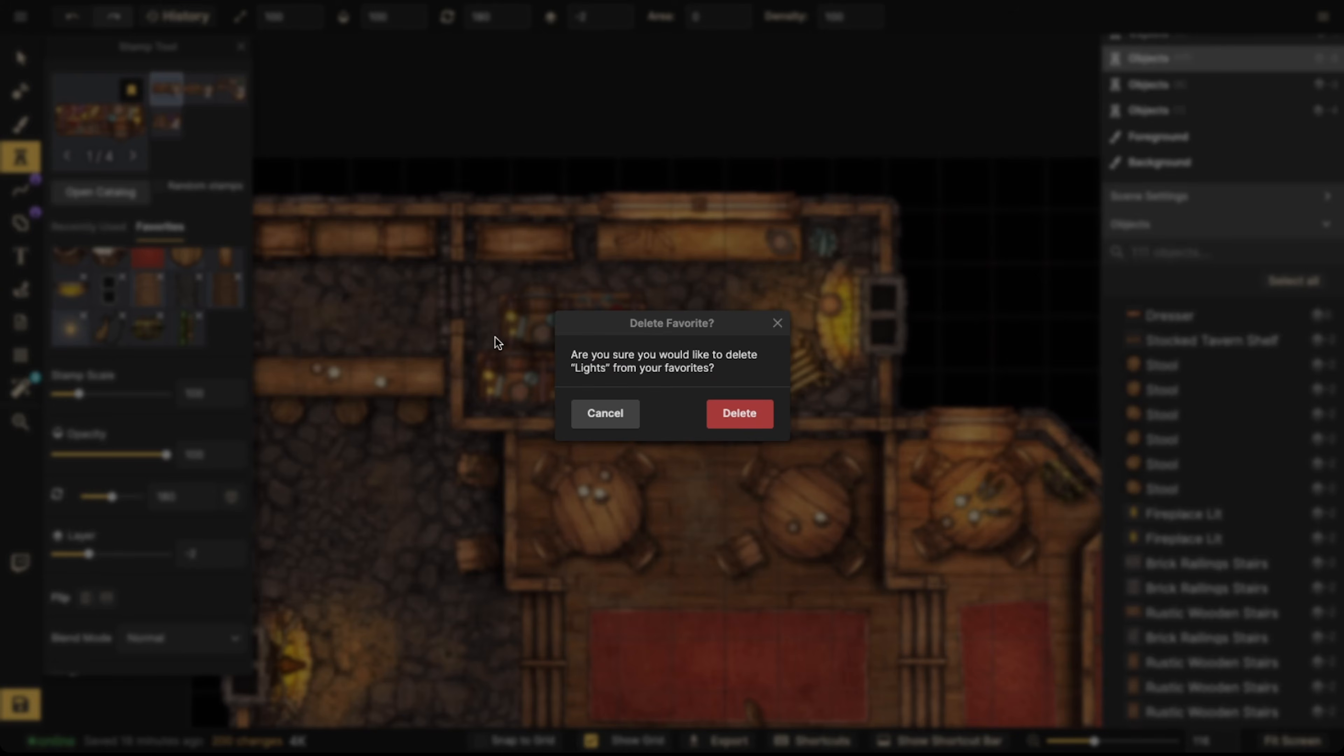
left_click(606, 413)
left_click(70, 329)
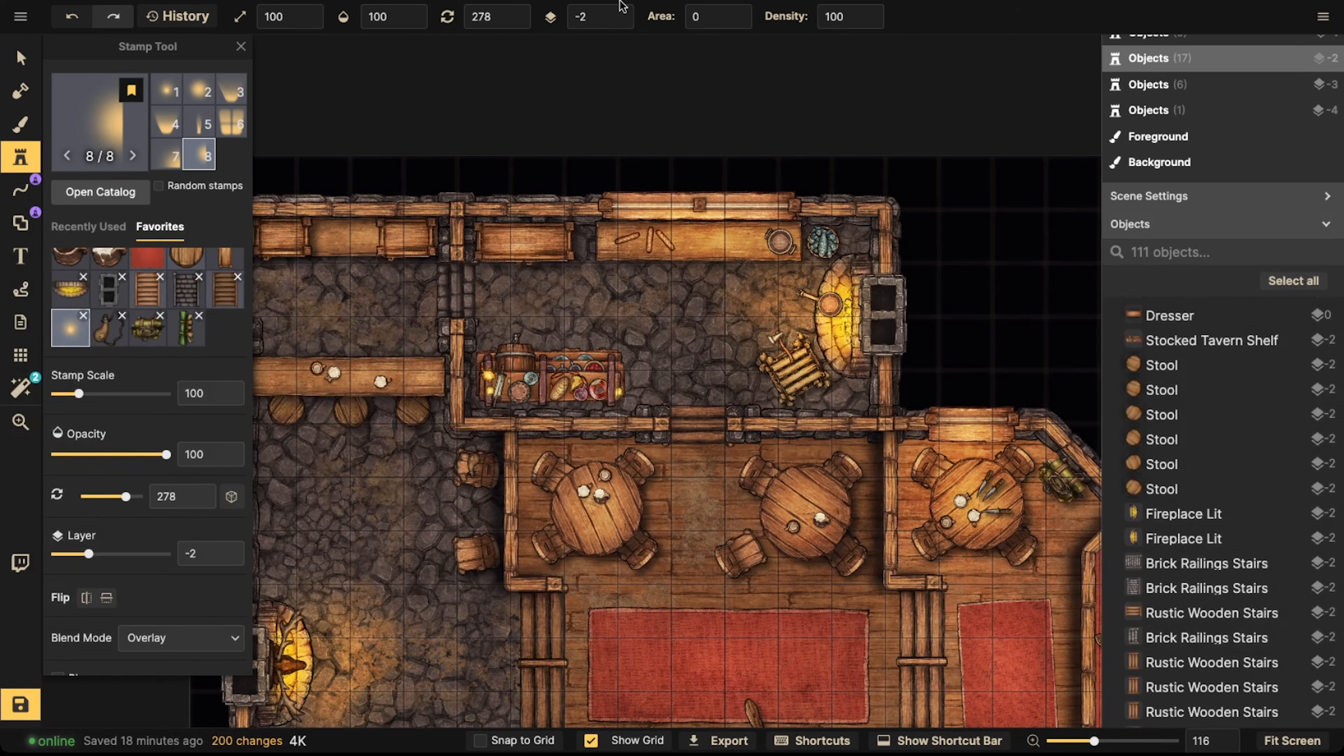
left_click(622, 12)
left_click(622, 12)
left_click(622, 12)
left_click(622, 12)
key("bracketright")
key("bracketright")
key("bracketright")
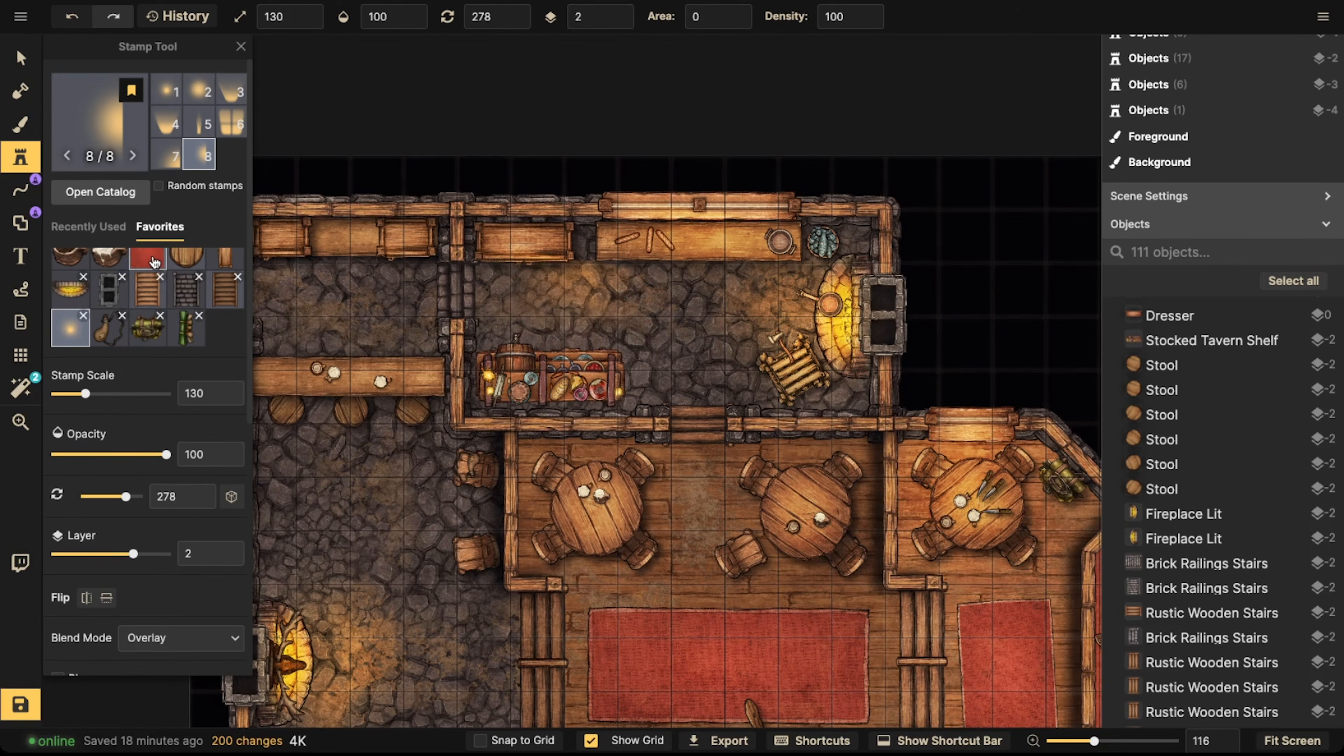
left_click(193, 93)
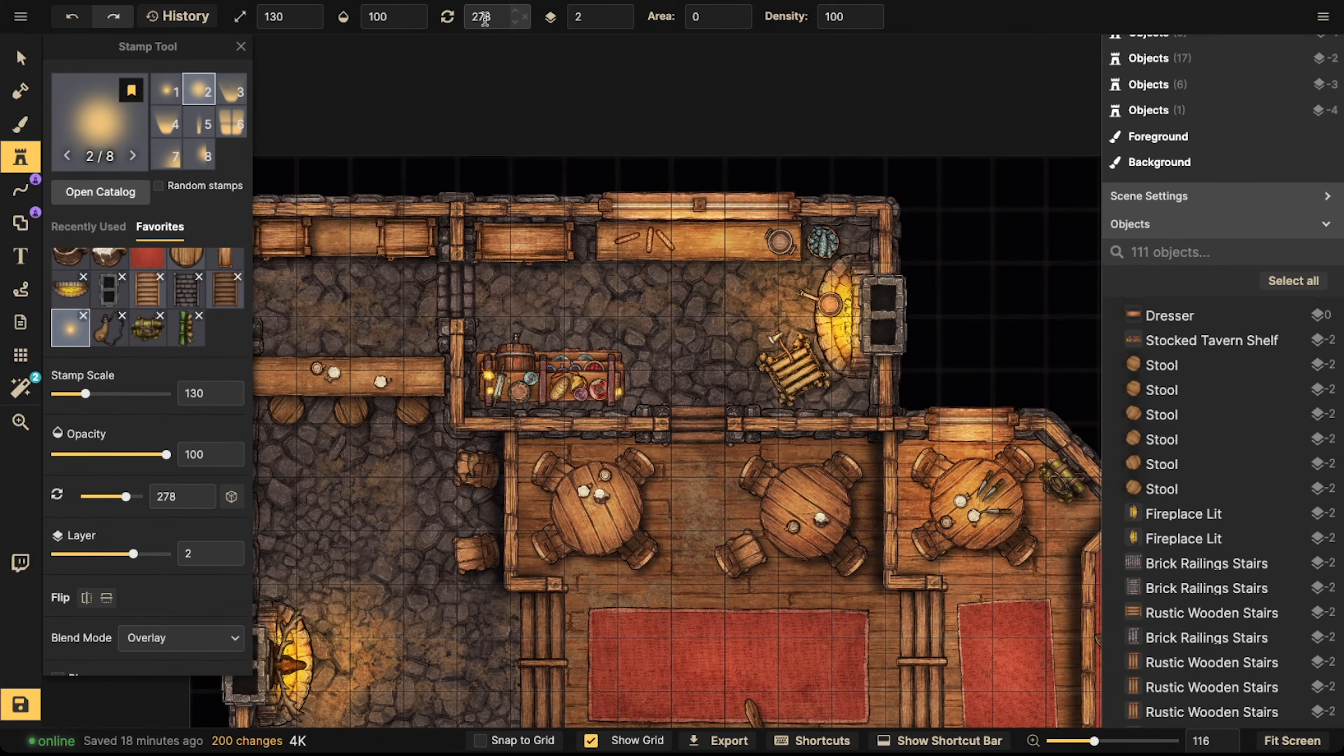
Place two Round Lights over the candles at both ends of the Stocked Tavern Shelf, at opacity 52 and layer 3
left_click(382, 17)
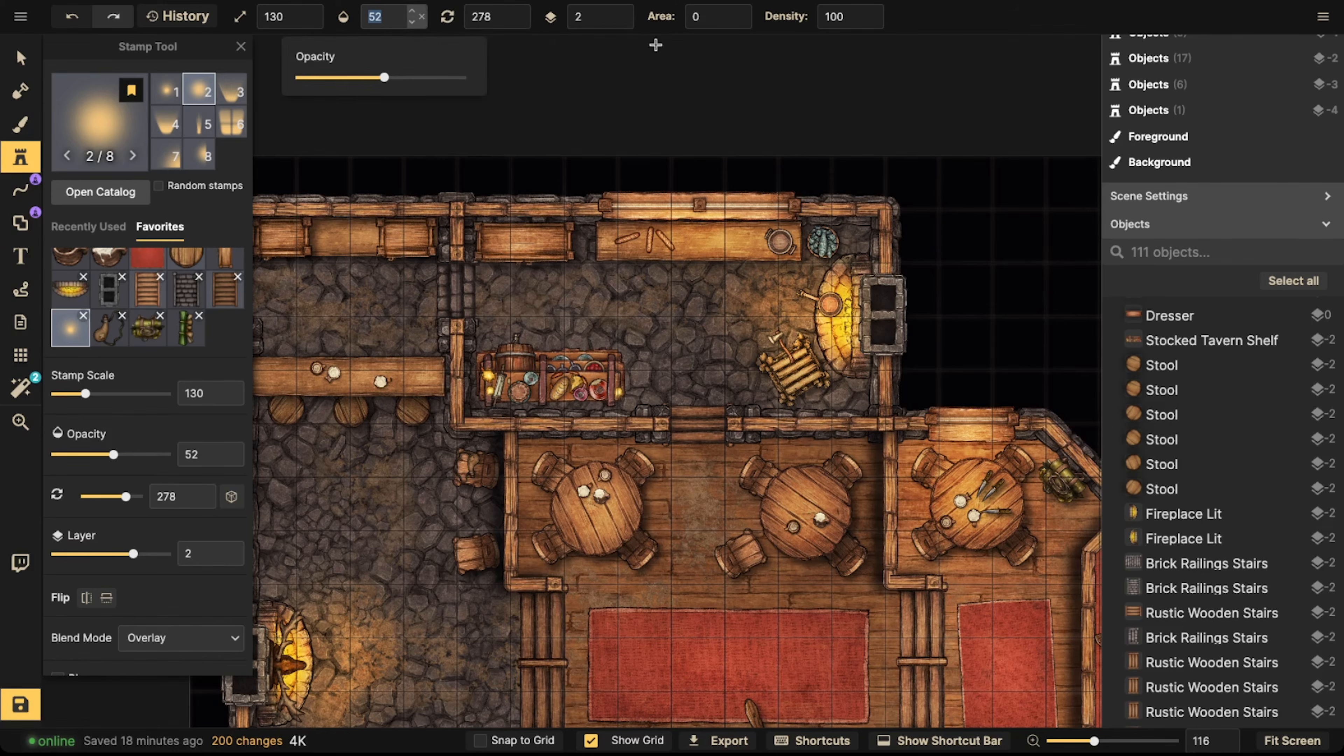
left_click(617, 9)
left_click(616, 9)
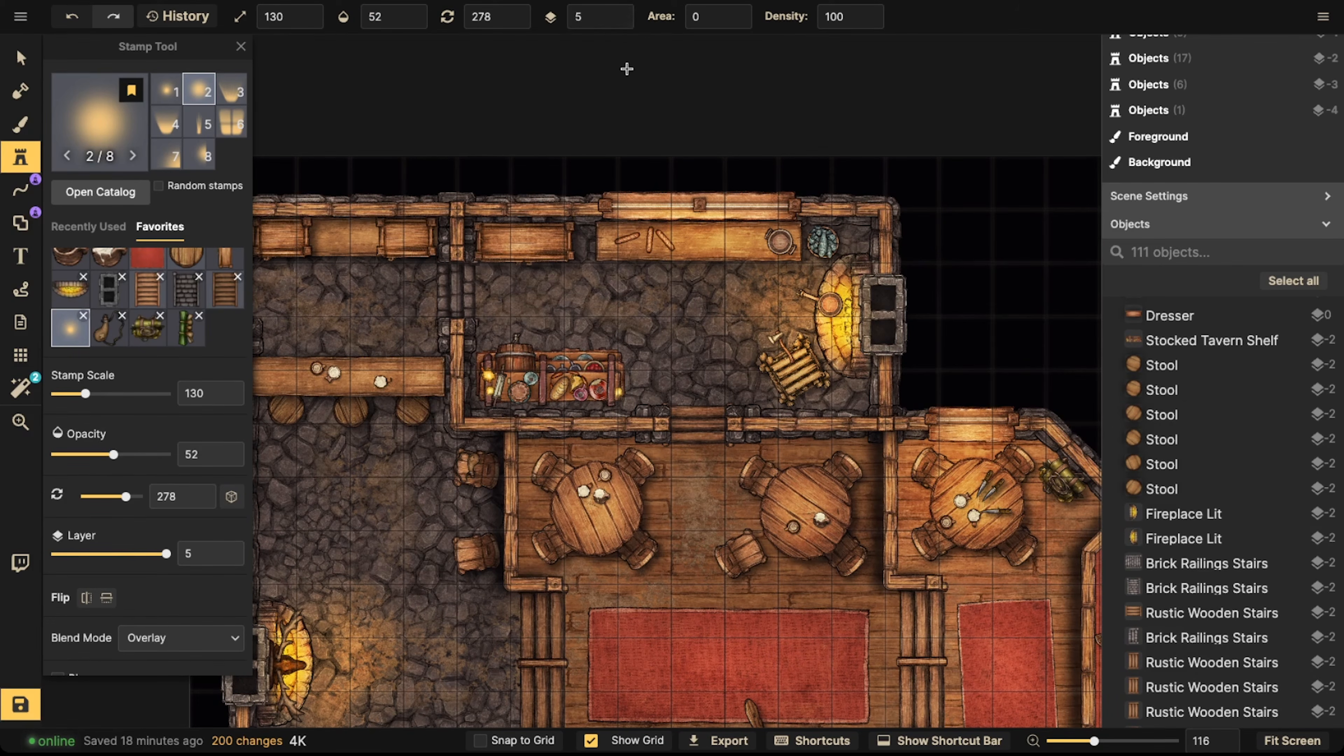
left_click(618, 24)
left_click(618, 24)
left_click(625, 391)
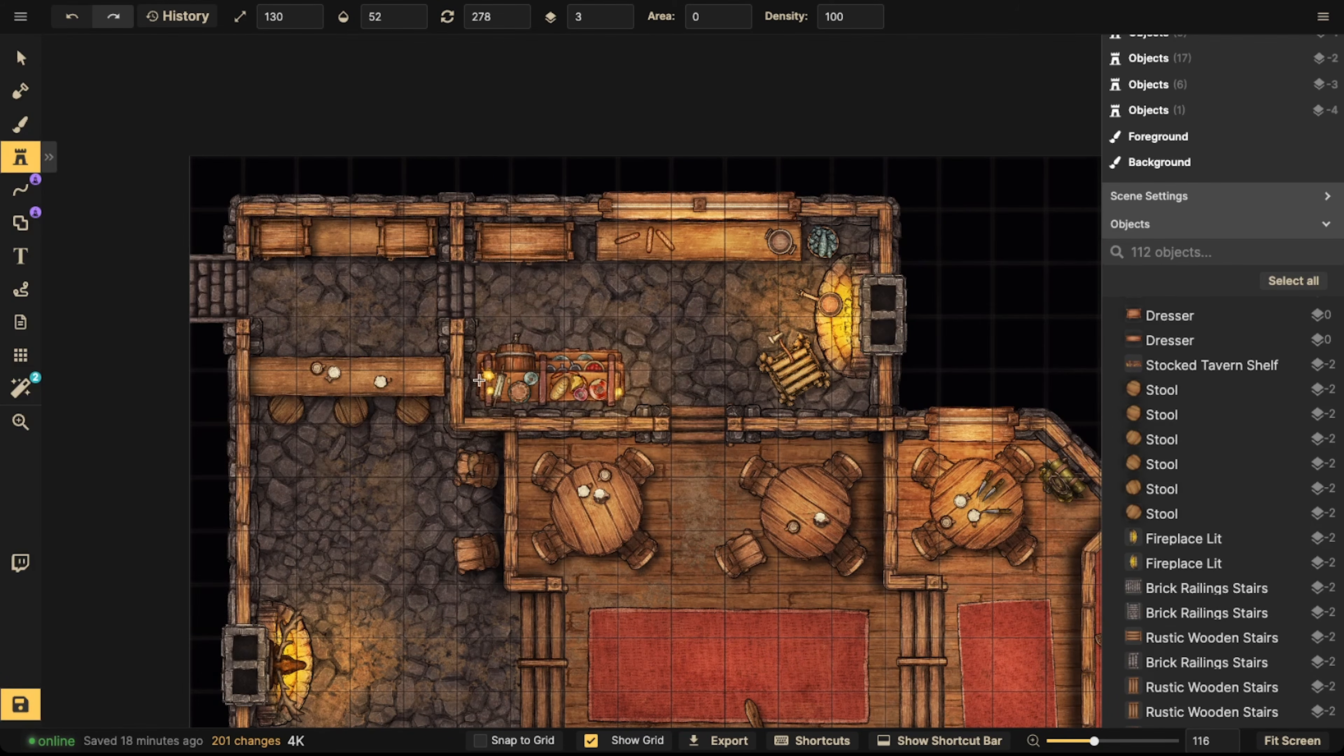
left_click(595, 358)
left_click(21, 57)
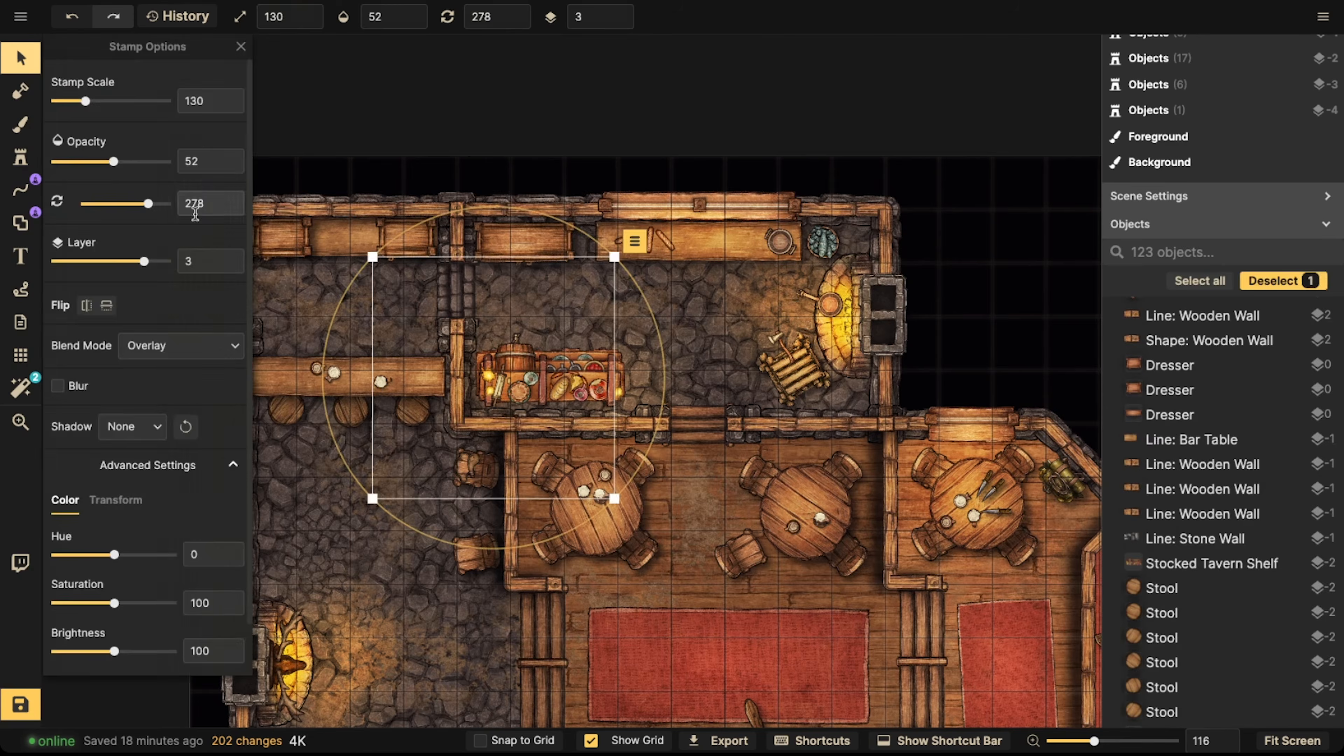
left_click(312, 265)
Place a Half Round Light just inside the south entrance stairs at scale 40, opacity 52, rotation 83 and layer 3
scroll(313, 262, "down", 3)
middle_click_drag(370, 339, 492, 125)
scroll(428, 529, "up", 3)
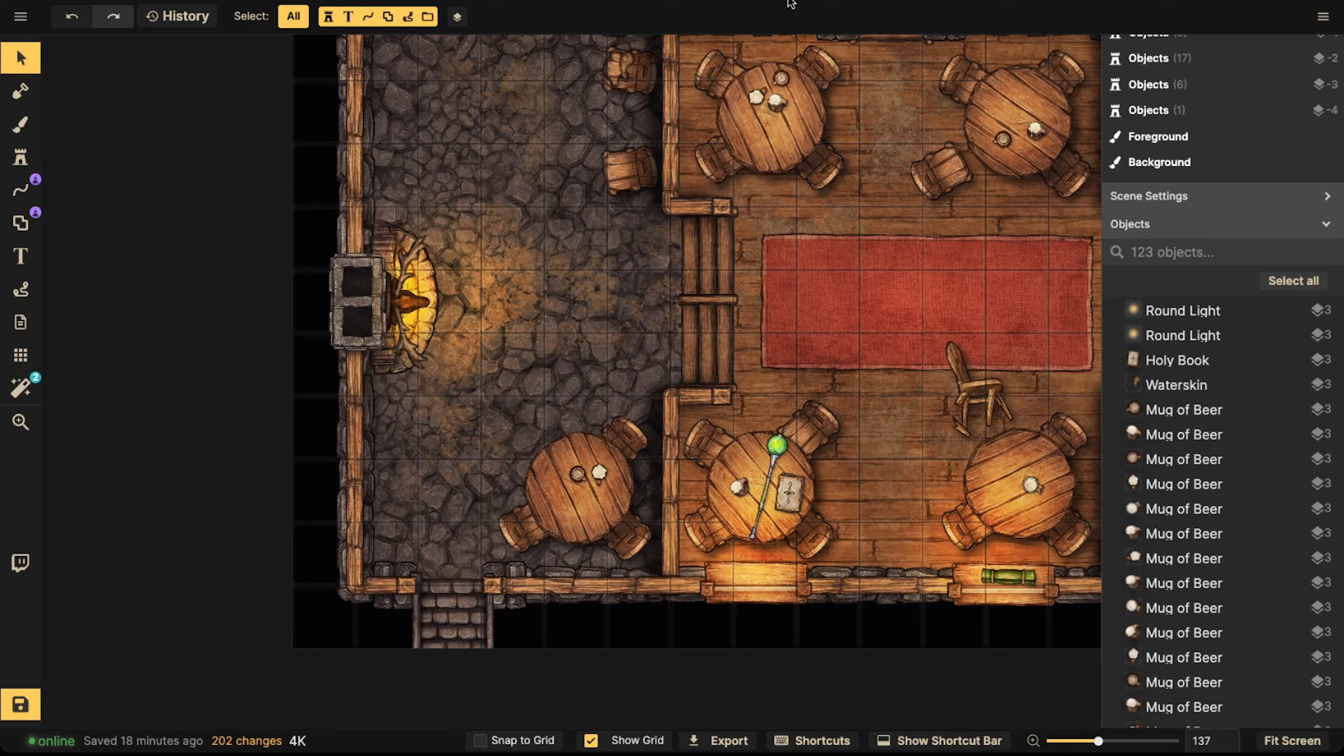
left_click(24, 162)
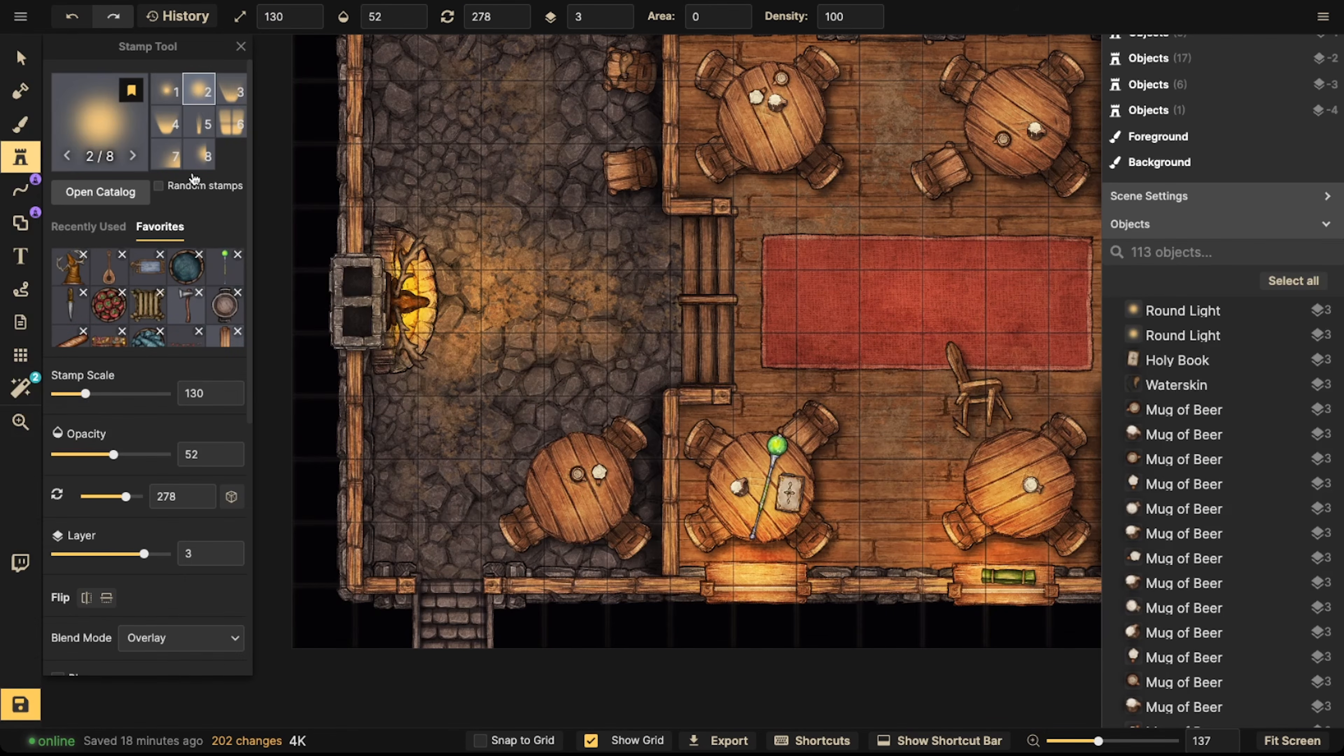
left_click(199, 156)
scroll(470, 611, "up", 3)
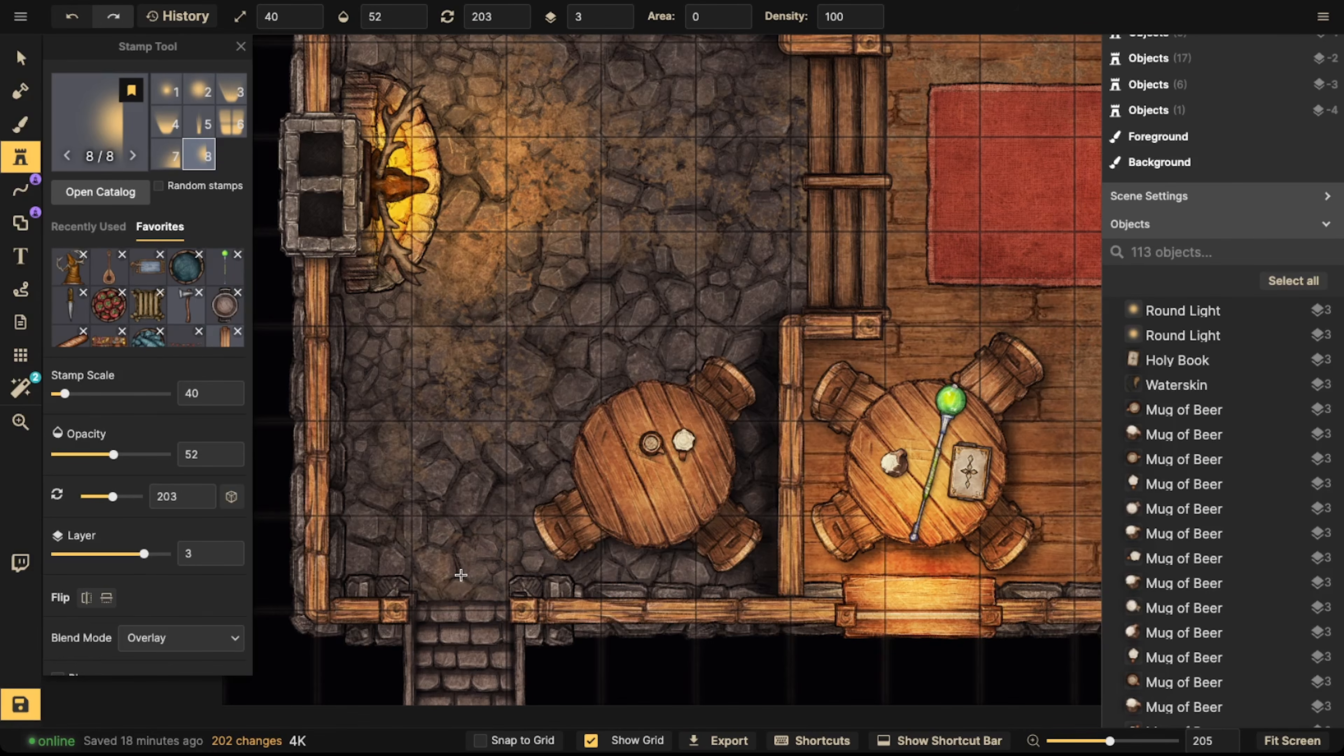
left_click(460, 570)
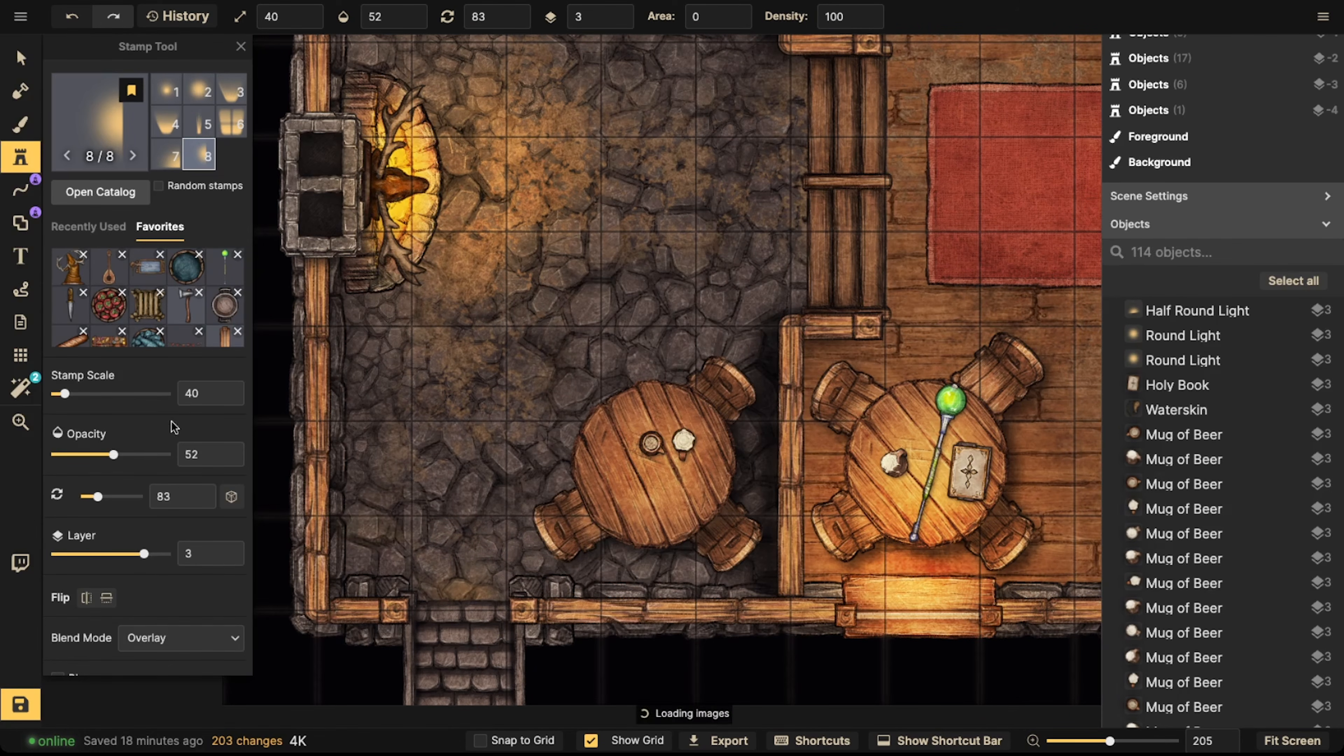
Raise the south entrance light's opacity to 83, set its rotation to 84.5 and nudge it toward the doorway
left_click(21, 57)
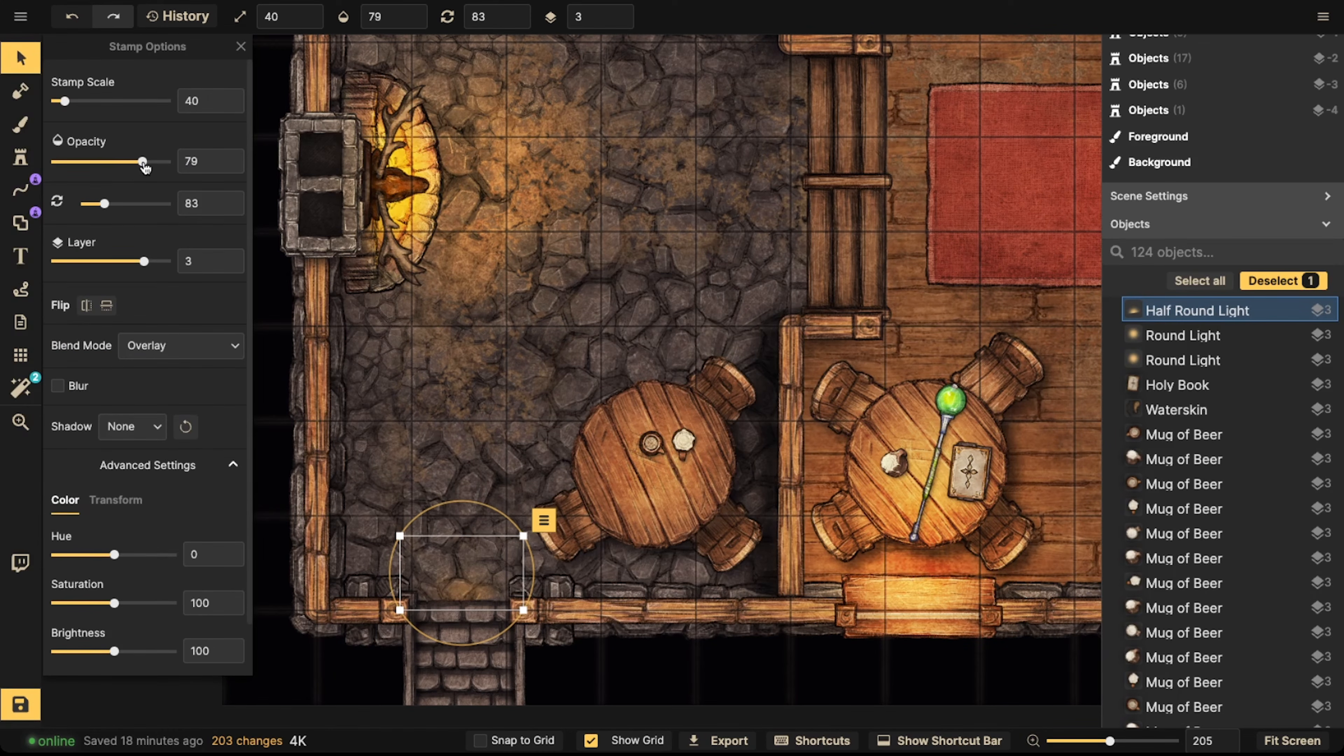
left_click_drag(145, 167, 148, 164)
left_click_drag(456, 627, 447, 643)
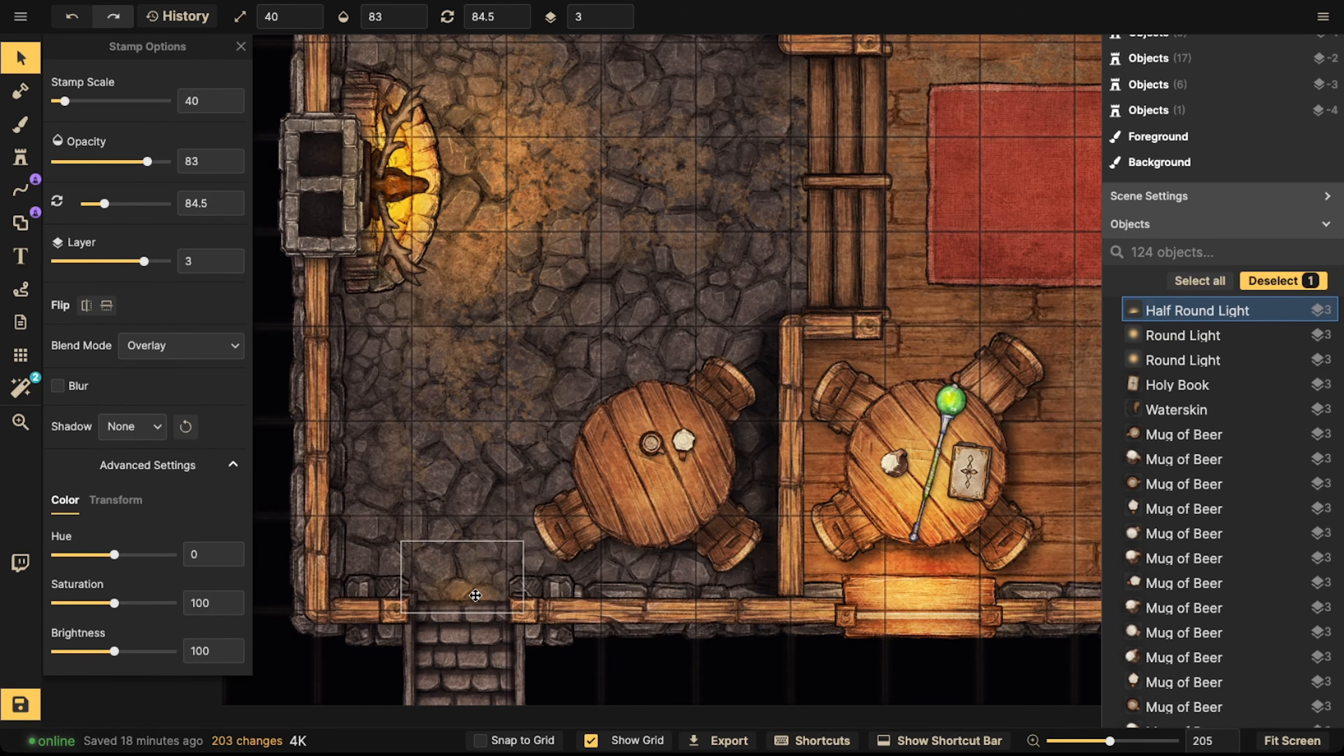
Paste a copy of the Half Round Light at the northwest entrance stairs and rotate it to 174
scroll(475, 550, "down", 1)
middle_click_drag(477, 351, 500, 622)
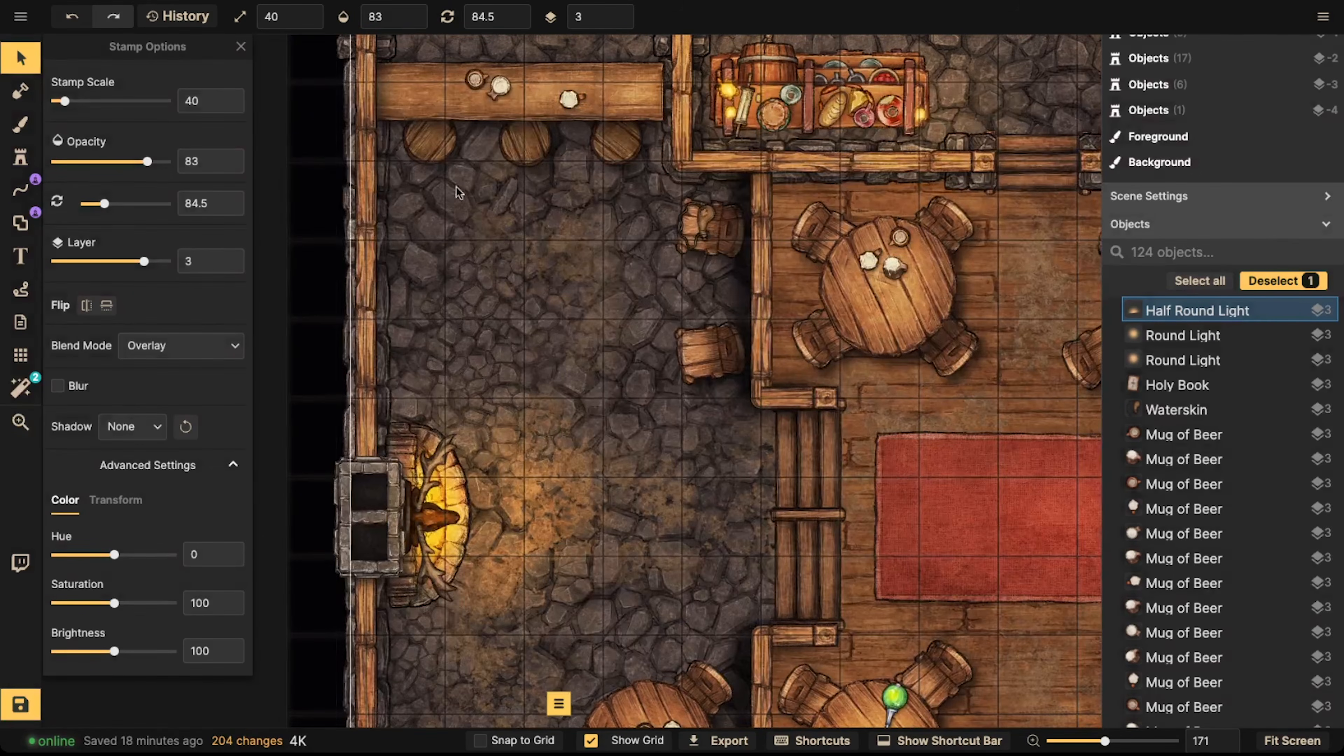
middle_click_drag(456, 186, 465, 464)
key("super+v")
scroll(371, 251, "up", 5, "alt")
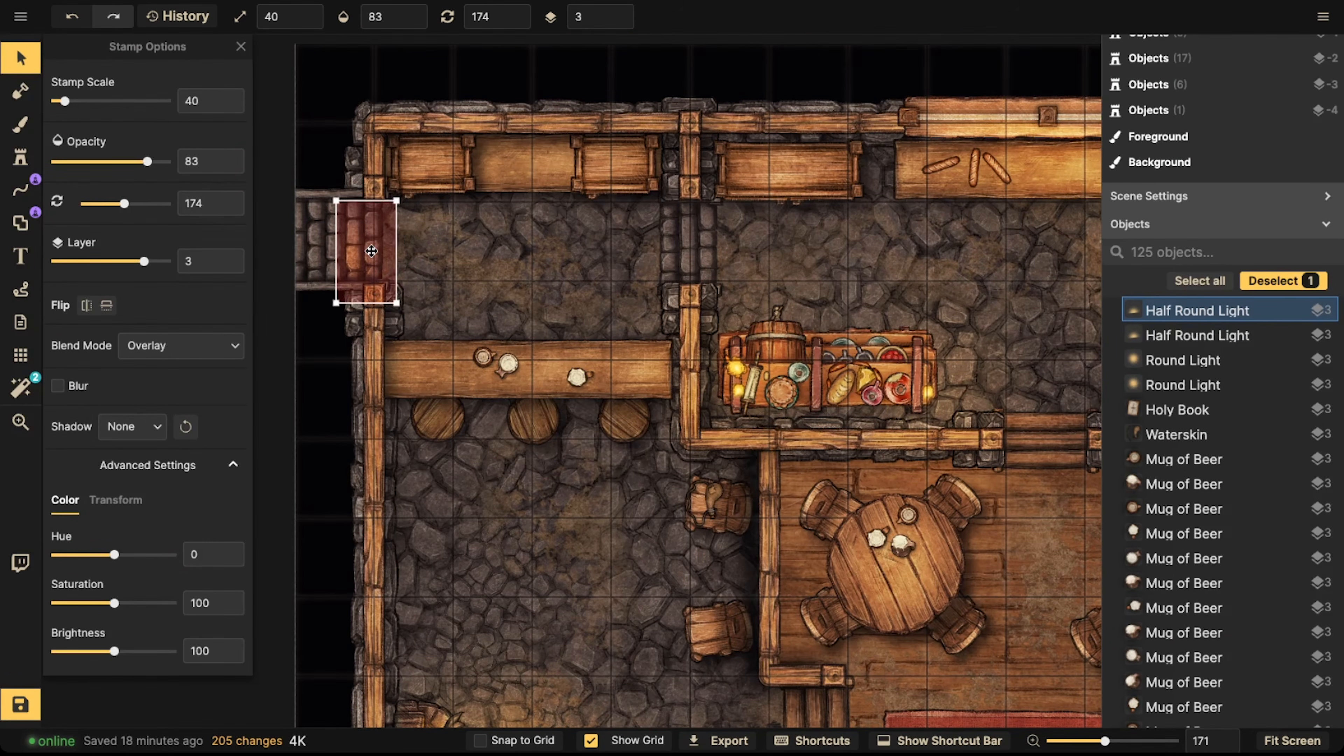
Move the copied light just inside the northwest doorway and set its rotation to 182.5
left_click_drag(371, 251, 408, 238)
scroll(408, 237, "up", 1, "alt")
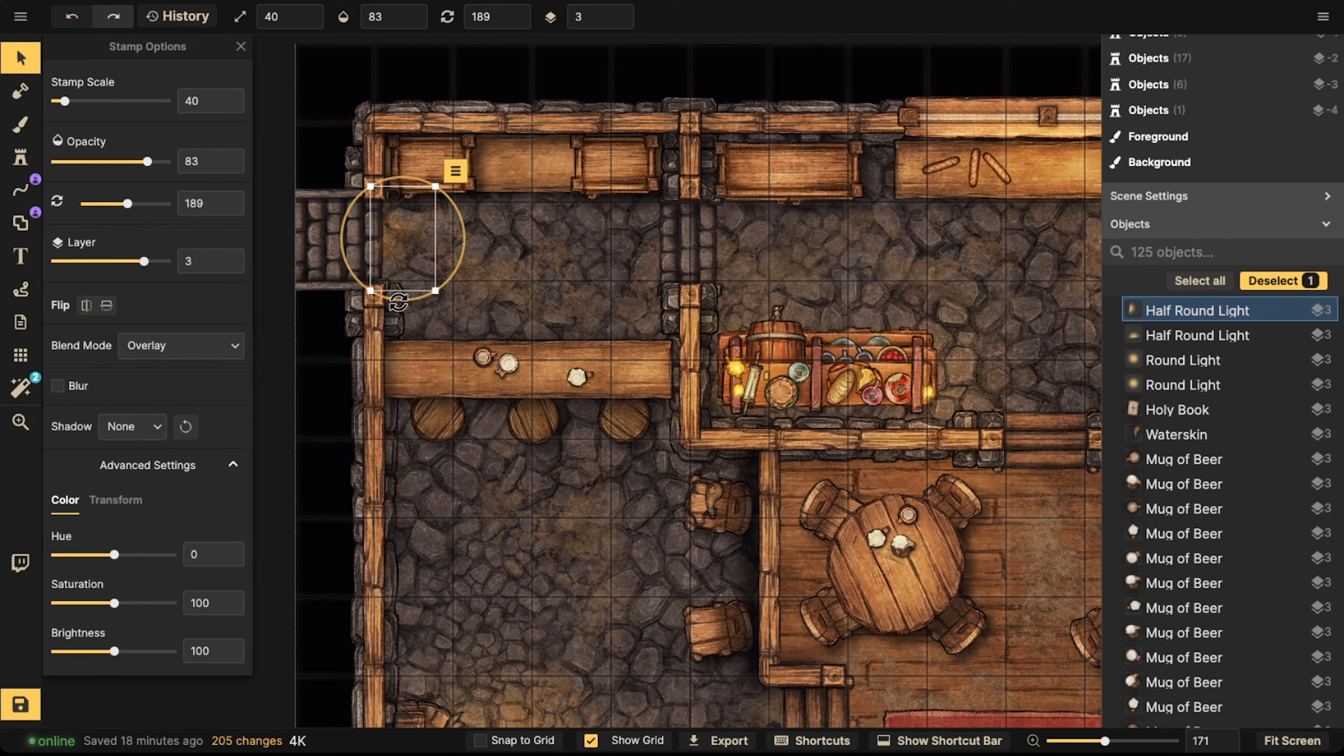
left_click_drag(398, 303, 405, 301)
left_click_drag(402, 234, 402, 232)
scroll(312, 188, "down", 2)
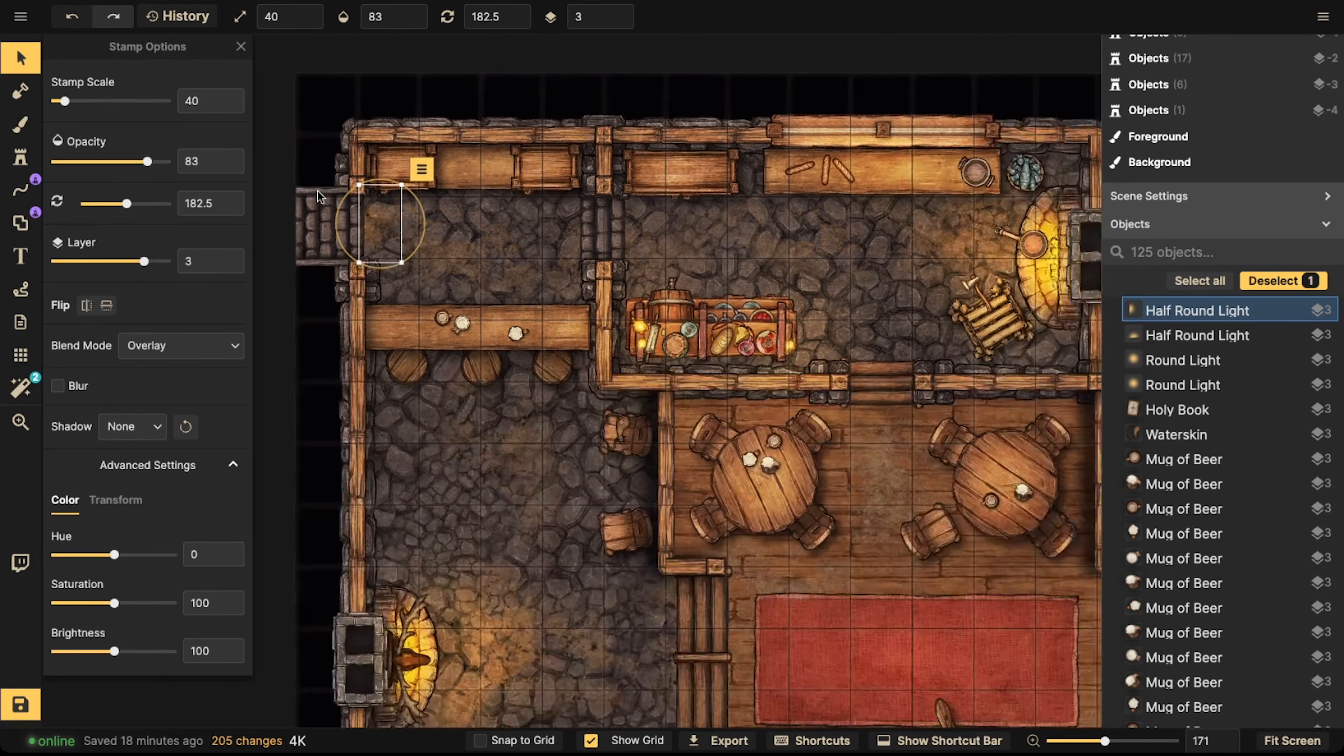
scroll(317, 191, "down", 5)
key("Escape")
middle_click_drag(675, 298, 635, 297)
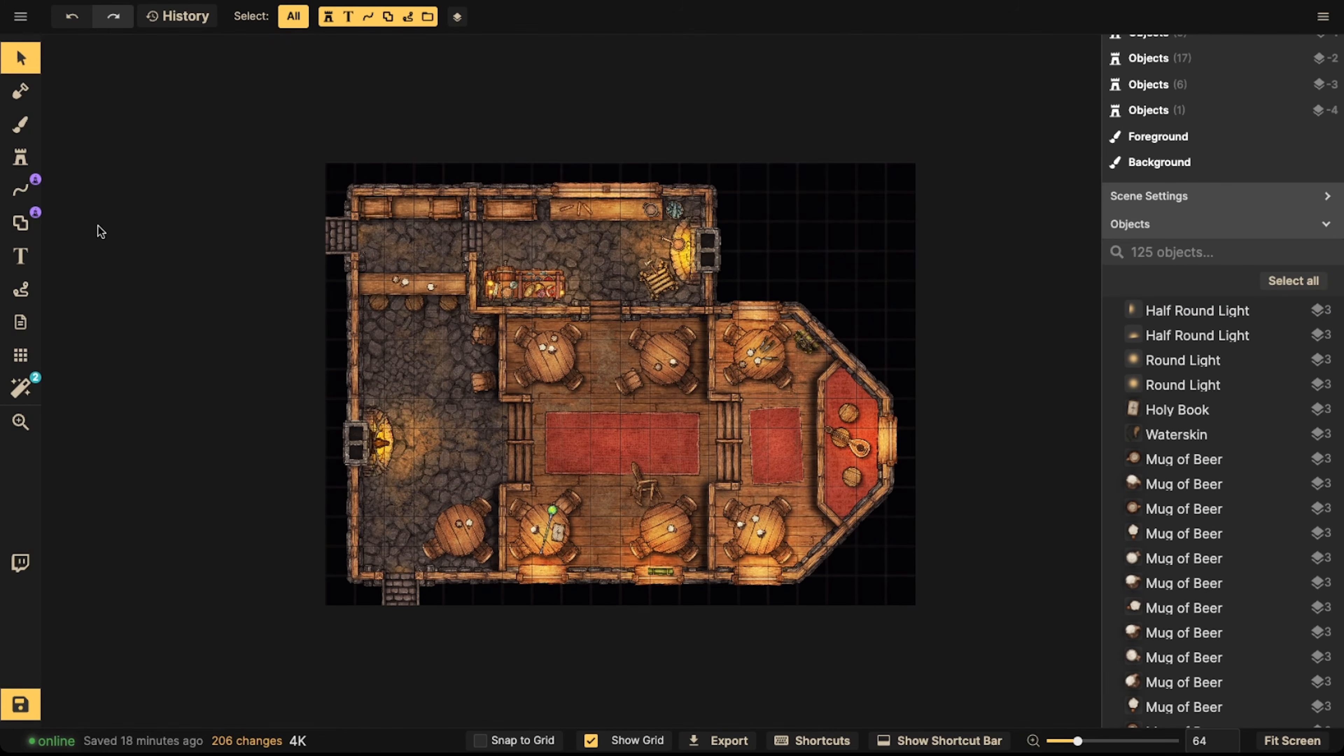
Clear the "chair" search in the stamp catalog and choose the Purple Wizard Hat from the Fantasy Battlemaps pack
left_click(20, 157)
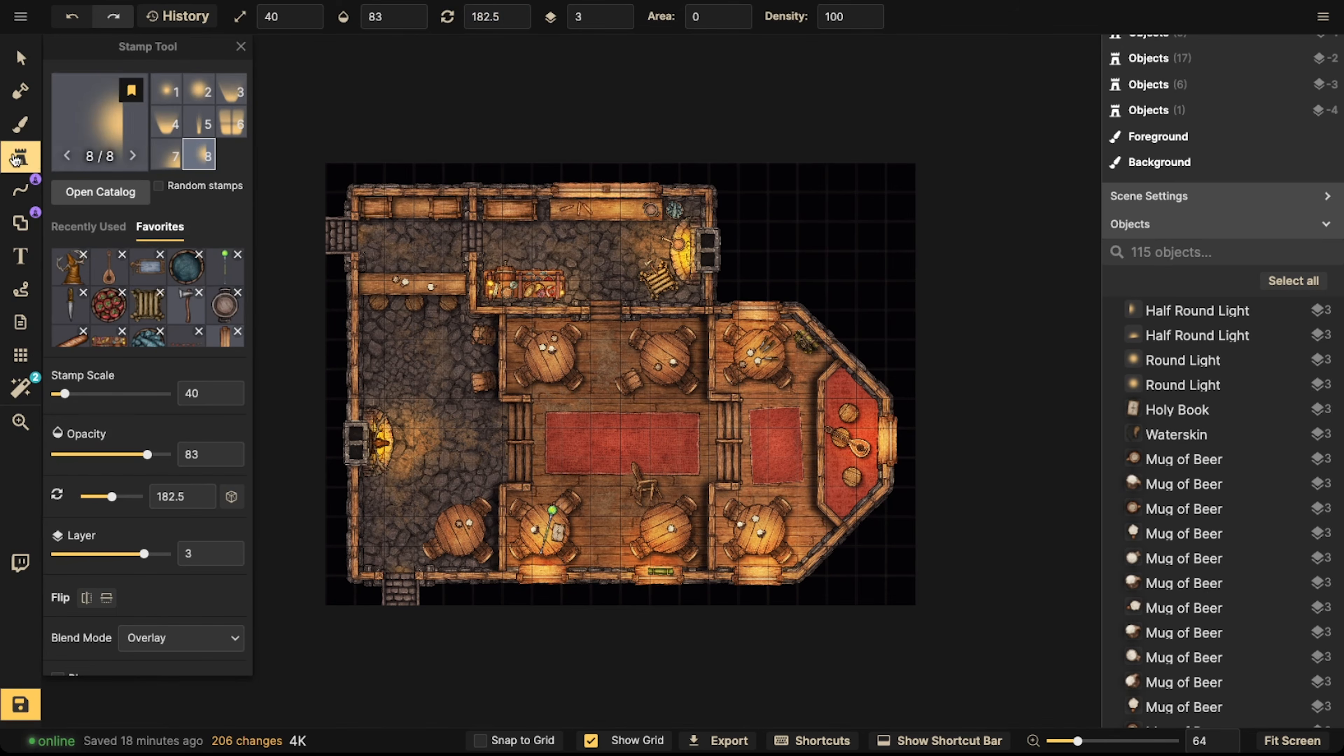
left_click(128, 144)
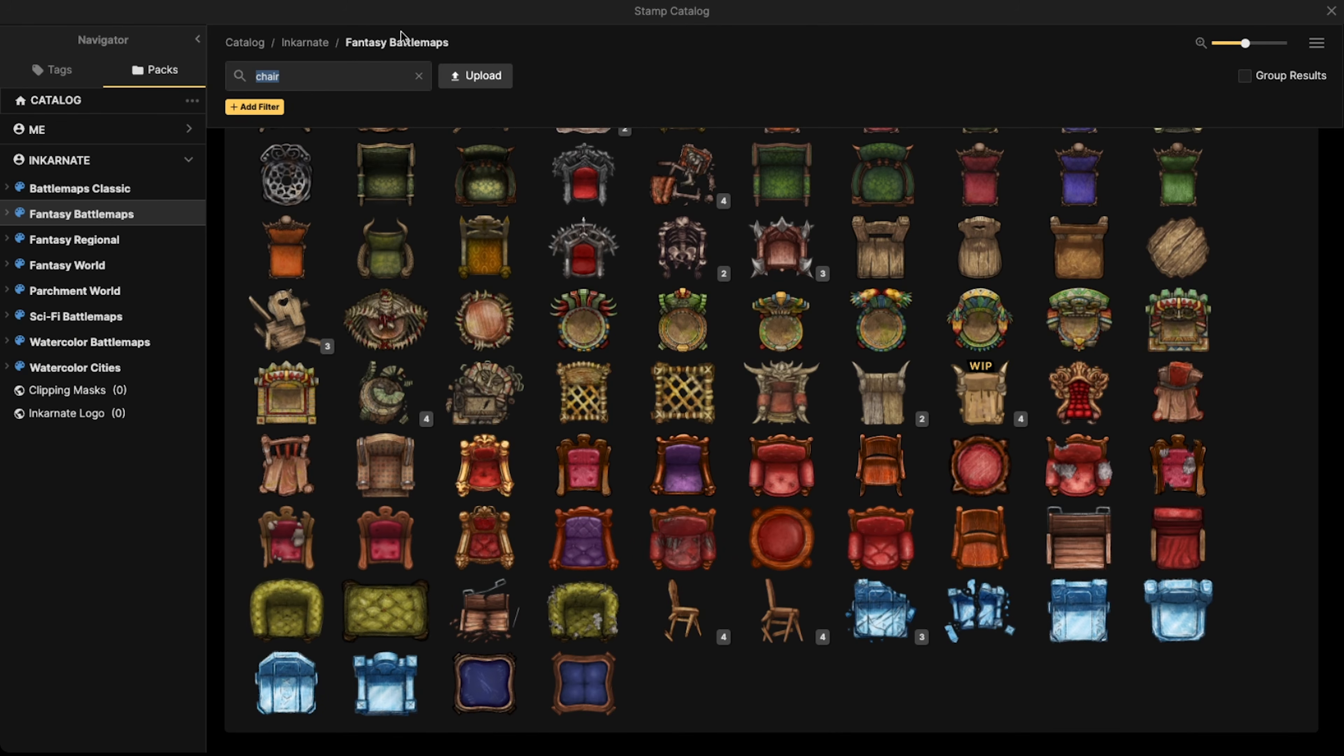
left_click(419, 76)
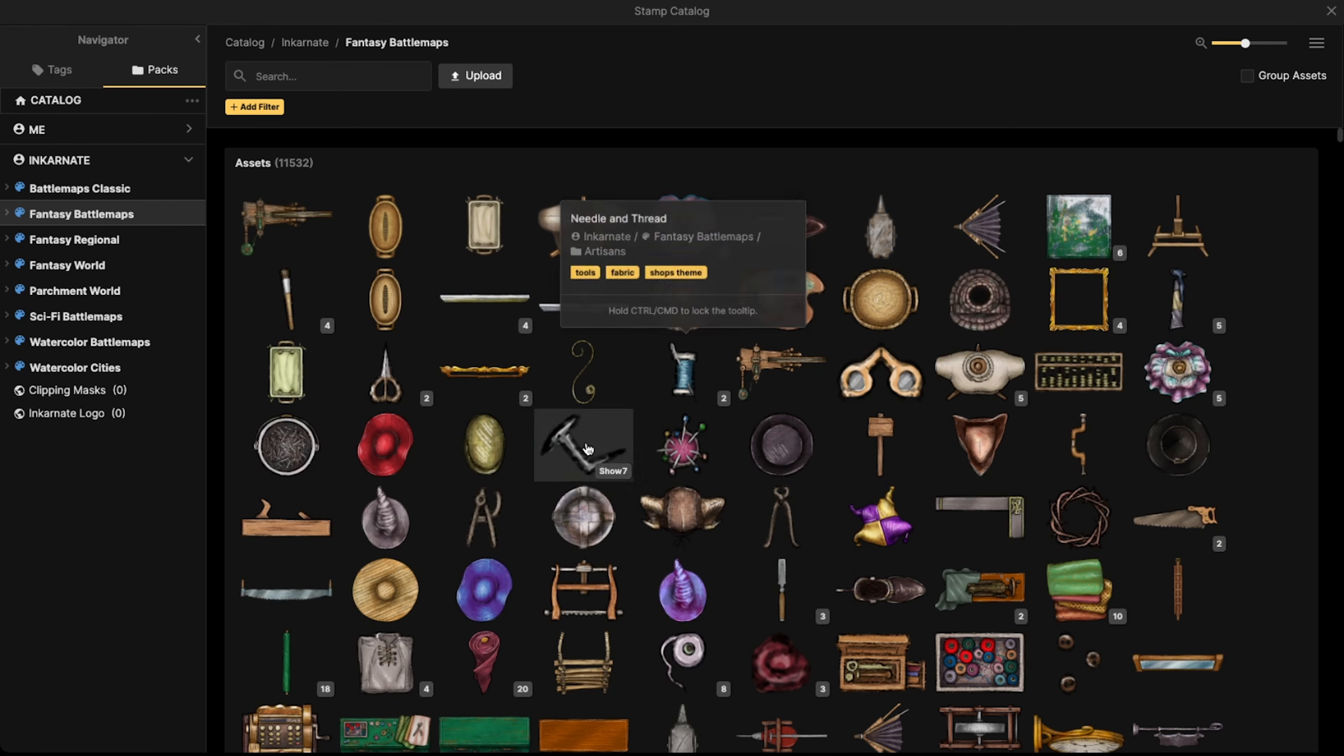
scroll(392, 487, "down", 1)
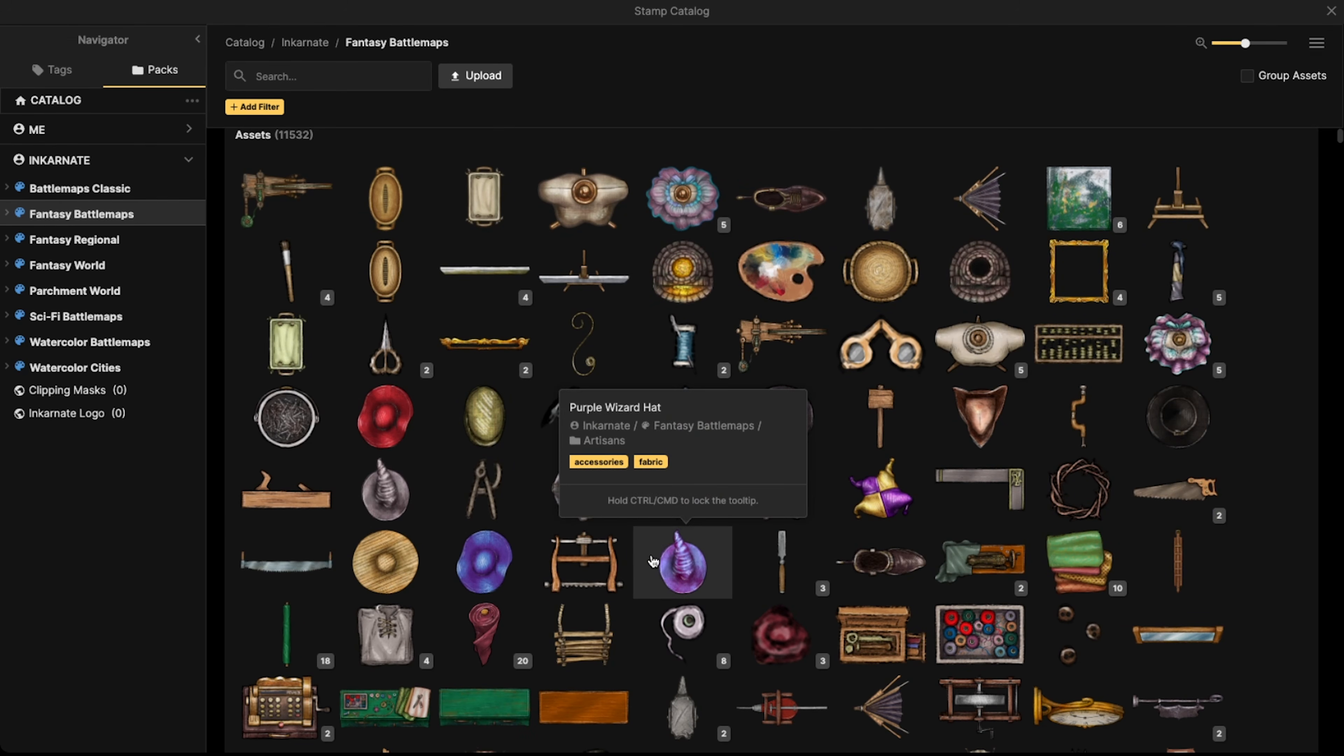
left_click(682, 562)
Place the Purple Wizard Hat at scale 80 on the table that holds the green-tipped staff and Holy Book
scroll(516, 487, "up", 8)
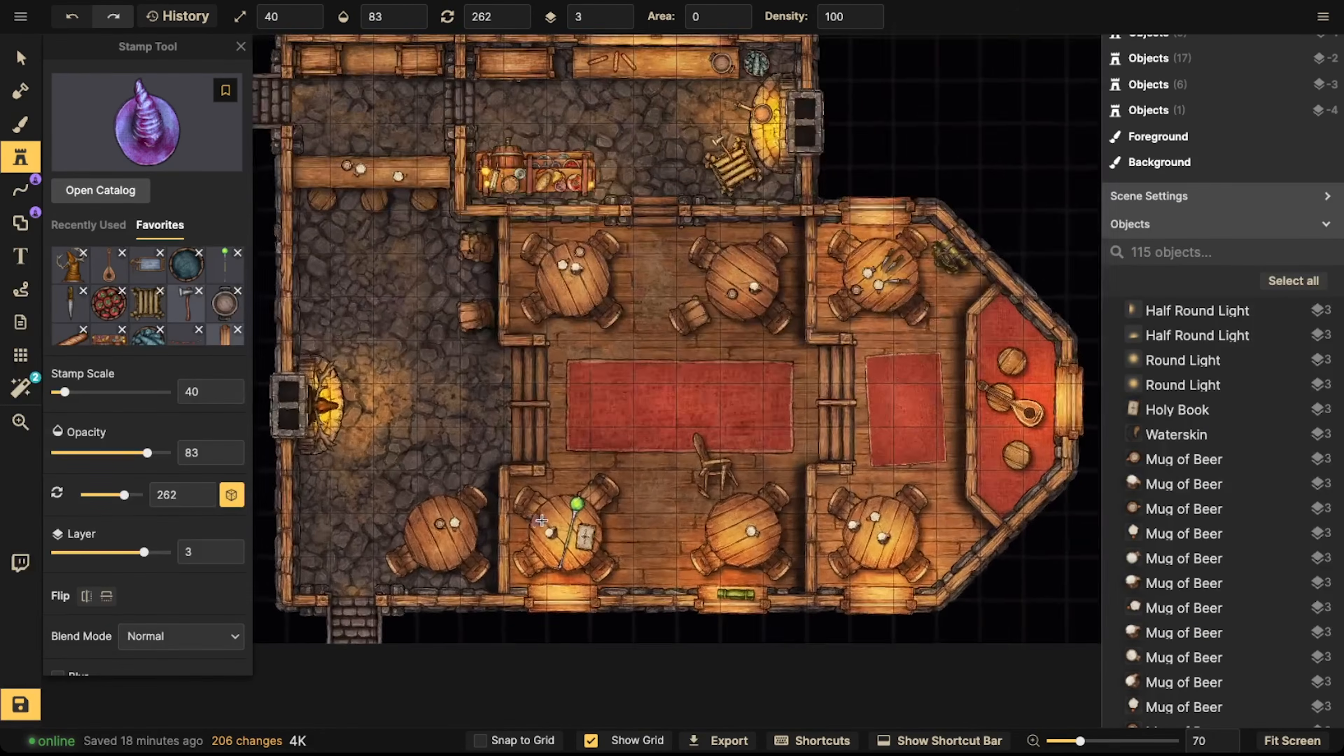
scroll(516, 487, "up", 3)
scroll(561, 512, "up", 4, "shift")
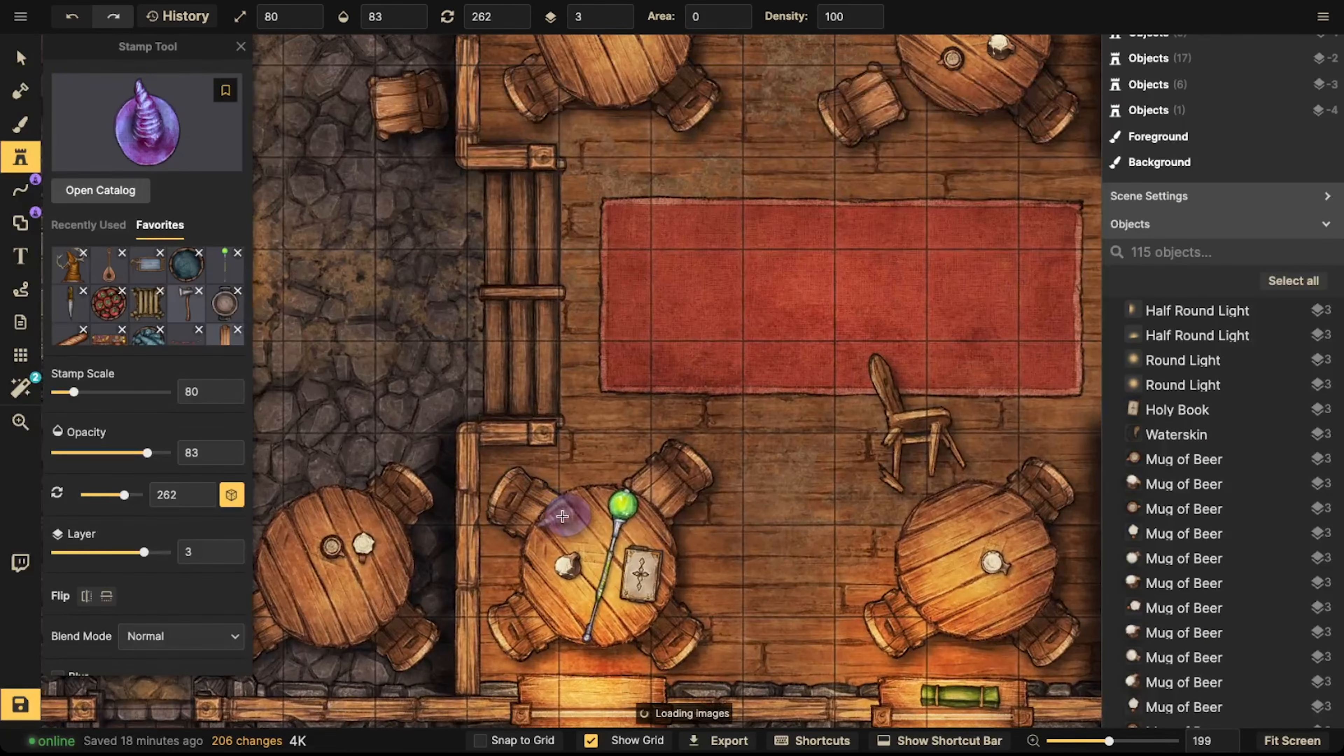
scroll(573, 520, "up", 3, "alt")
left_click(574, 521)
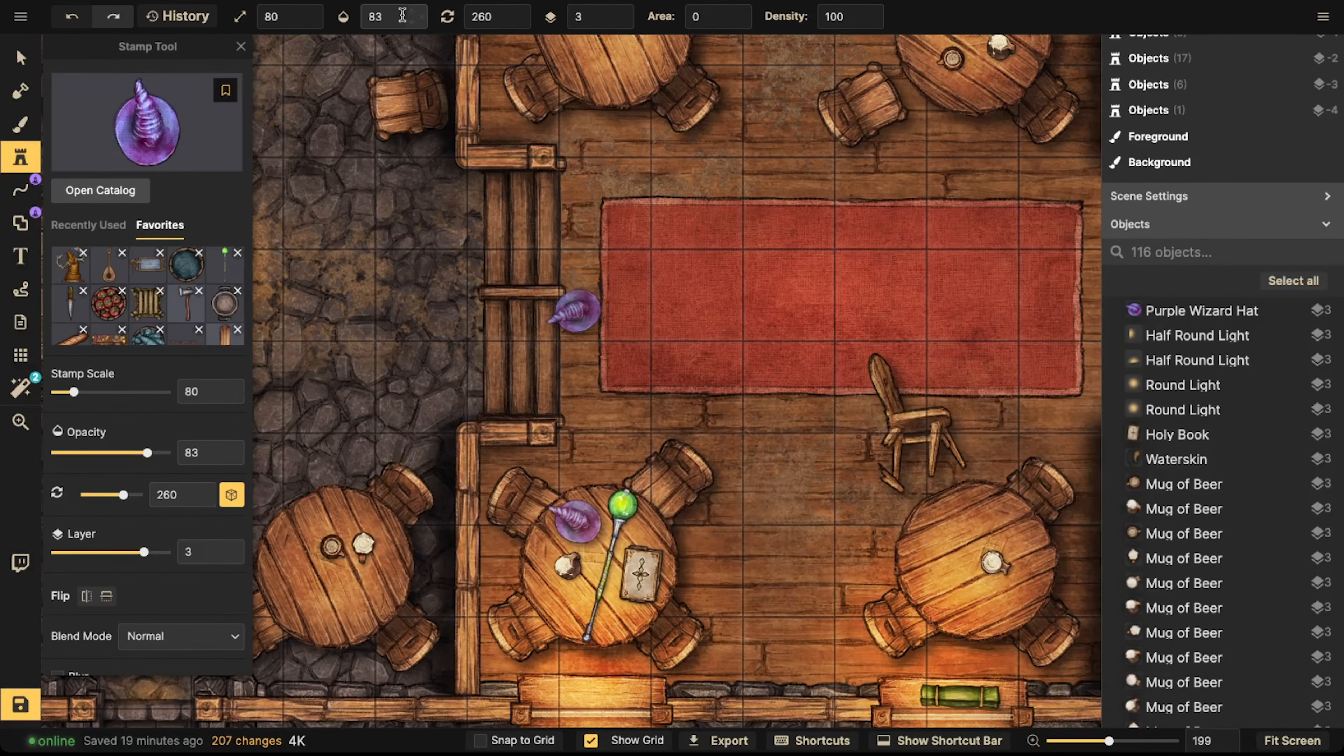
Set the placed Purple Wizard Hat's opacity to 100
left_click(422, 17)
left_click(30, 53)
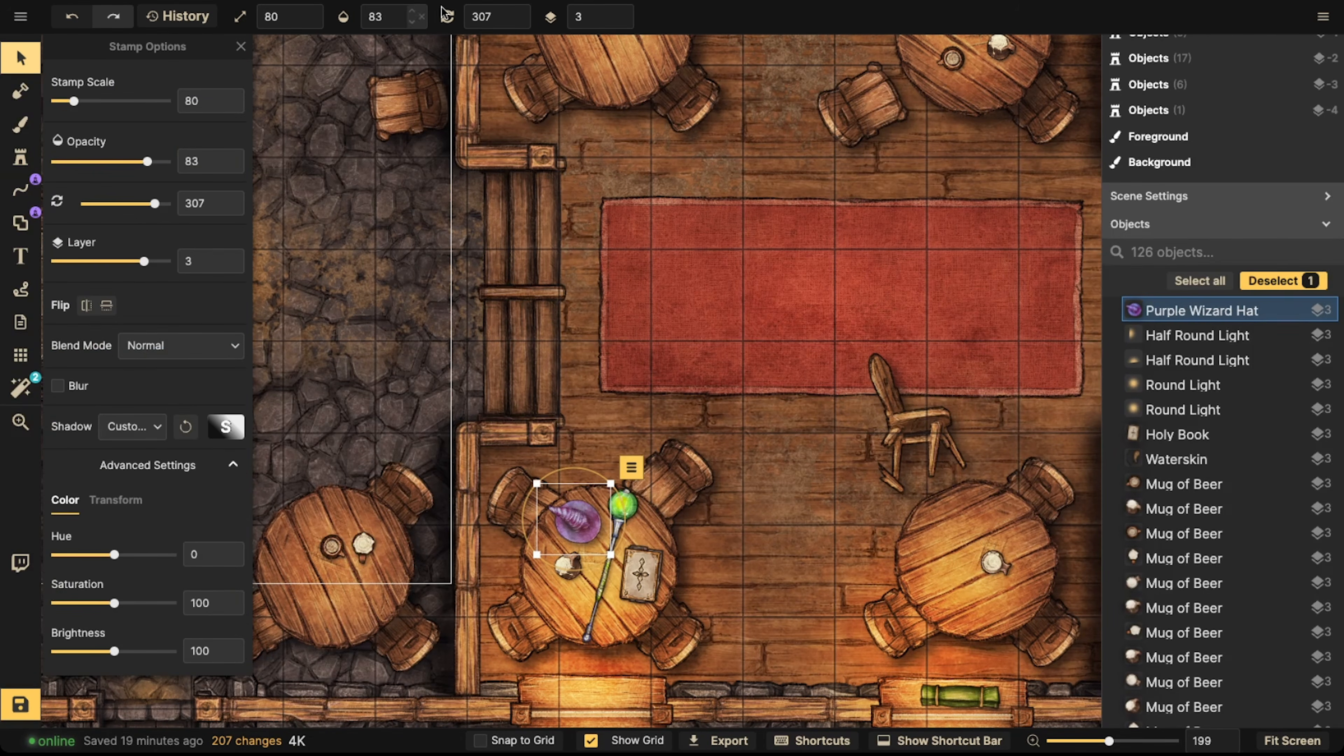
left_click(421, 16)
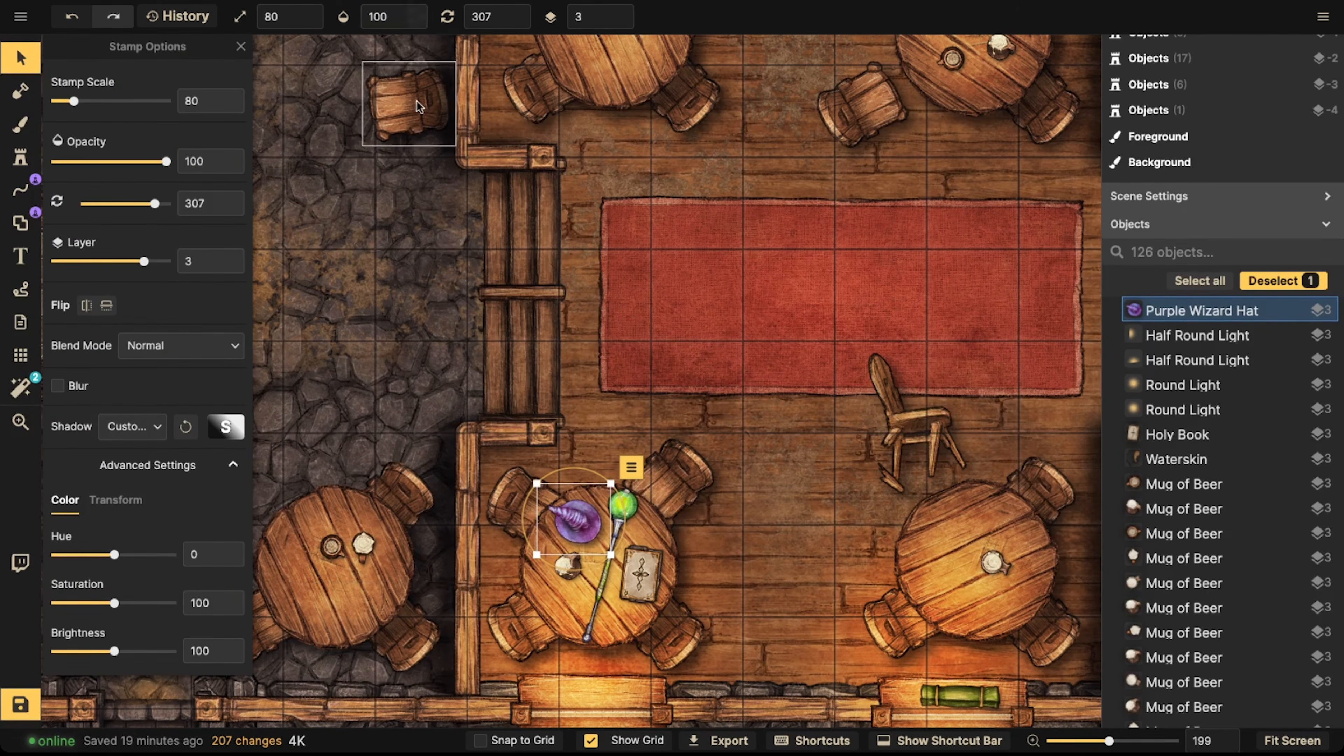
key("Escape")
Choose the Blinder Hat from the stamp catalog and place it at scale 110 on the northeast table with the knives
left_click(20, 157)
left_click(99, 186)
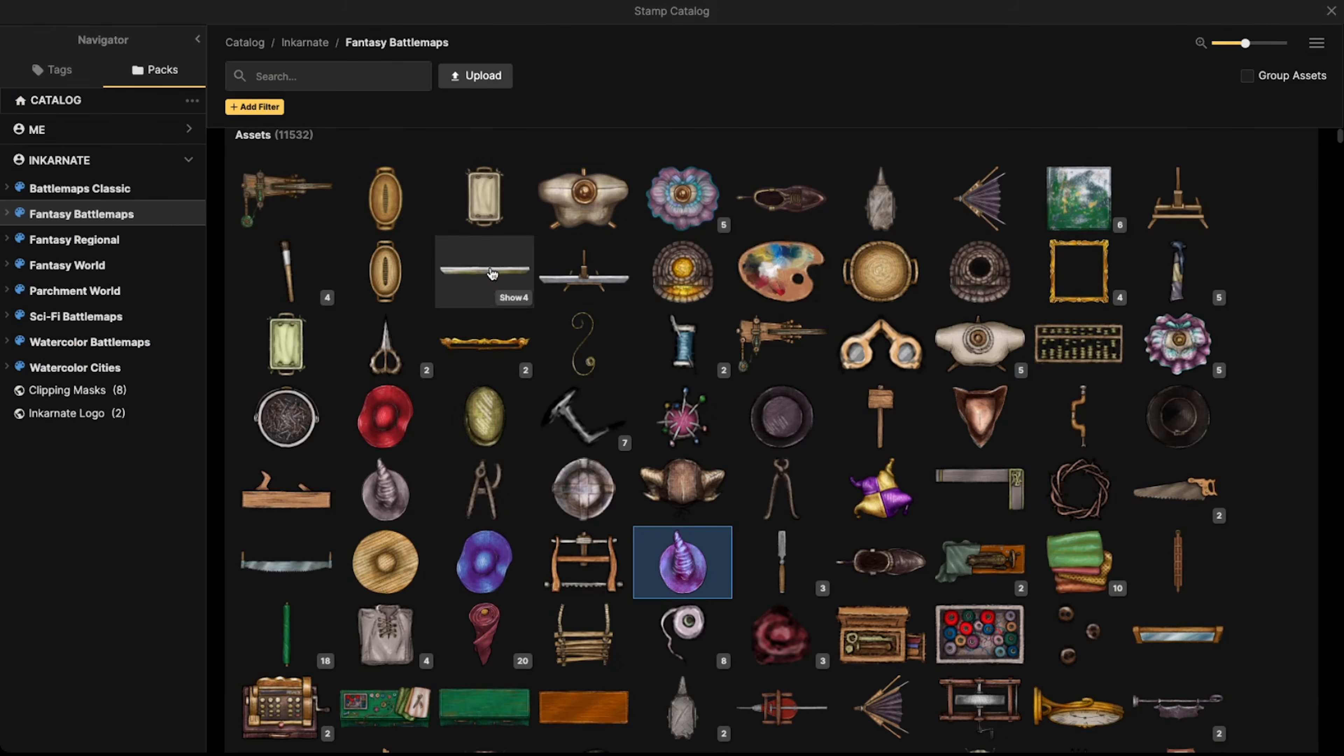
left_click(499, 417)
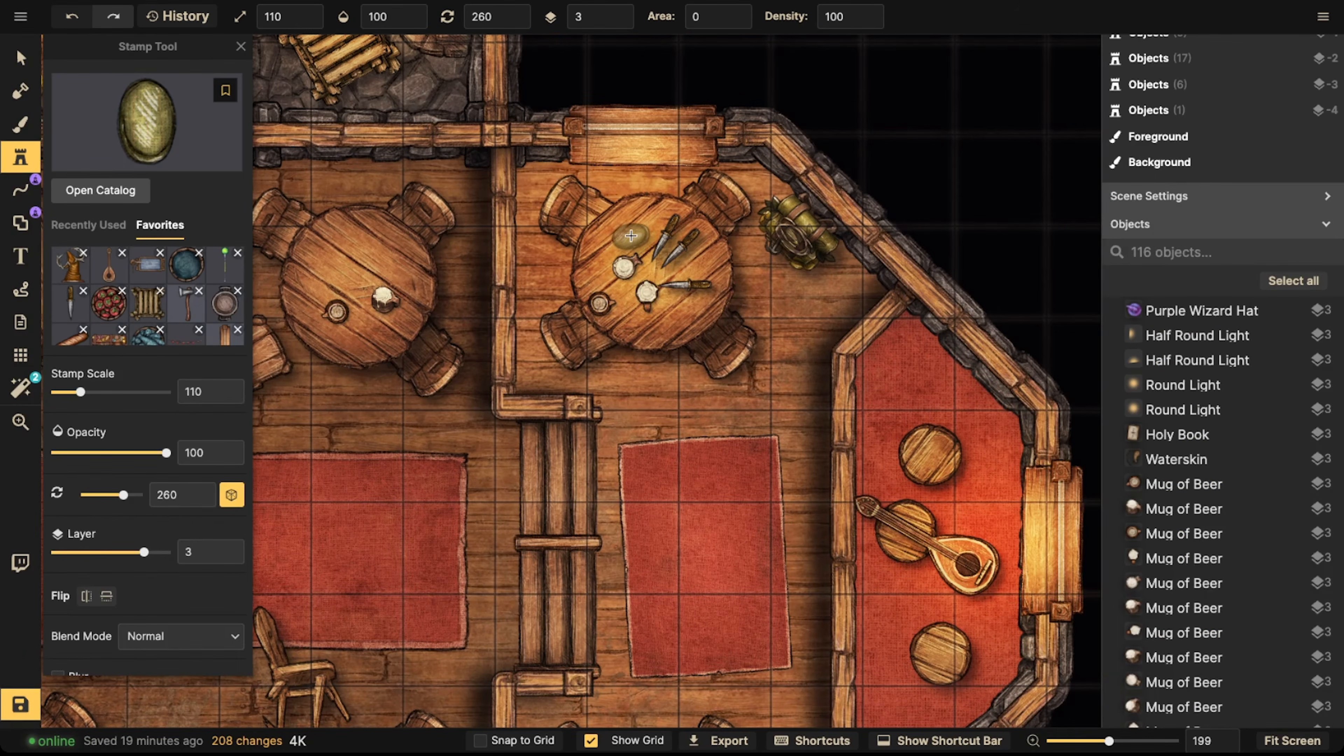
Search the stamp catalog for "mask" and place the cat Mask on the table south of the tilted chair, at scale 130 and rotation 315
left_click(122, 153)
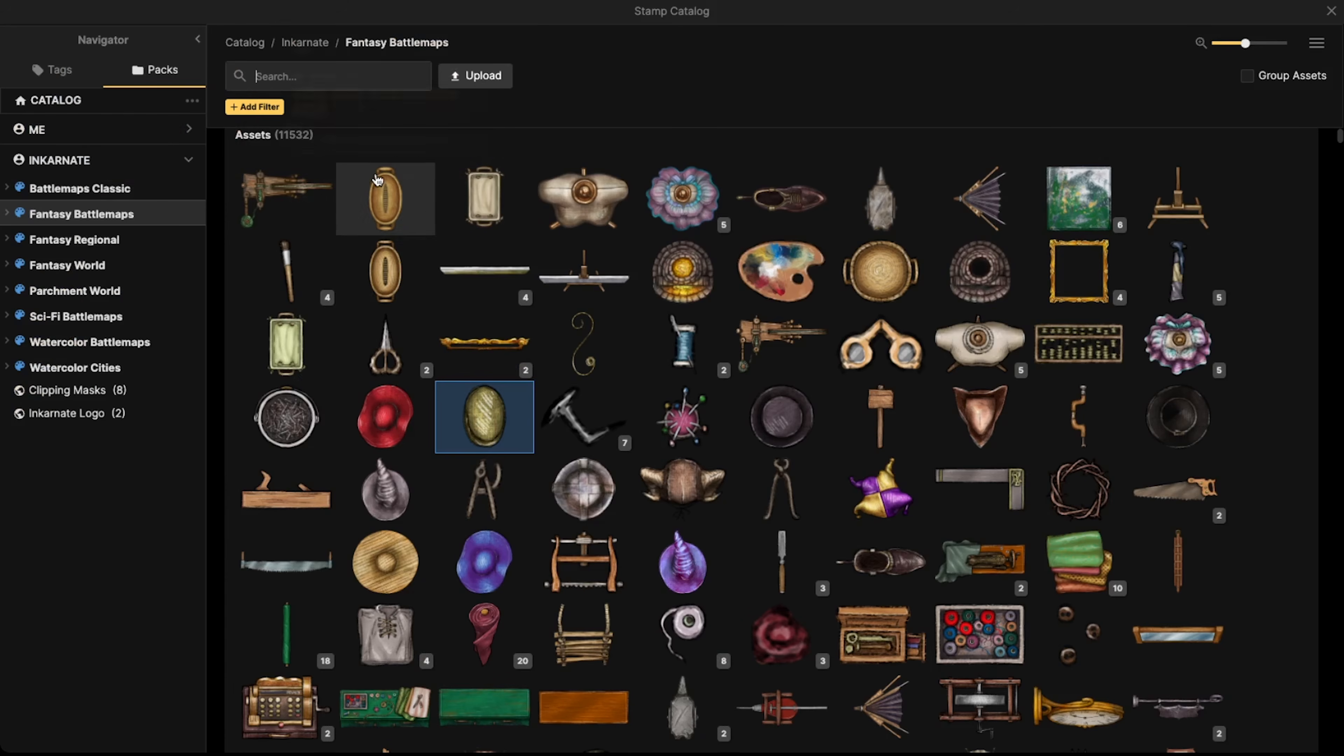
left_click(312, 71)
type("mask")
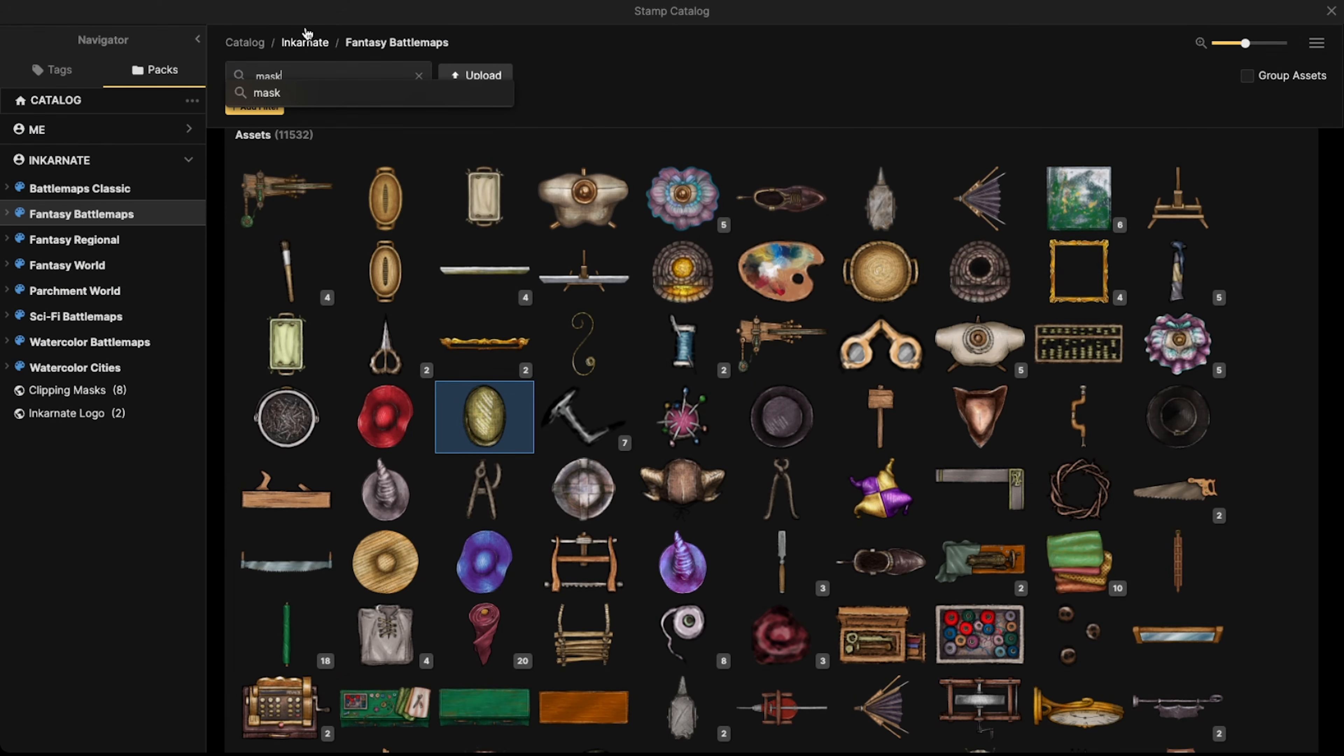
key("Return")
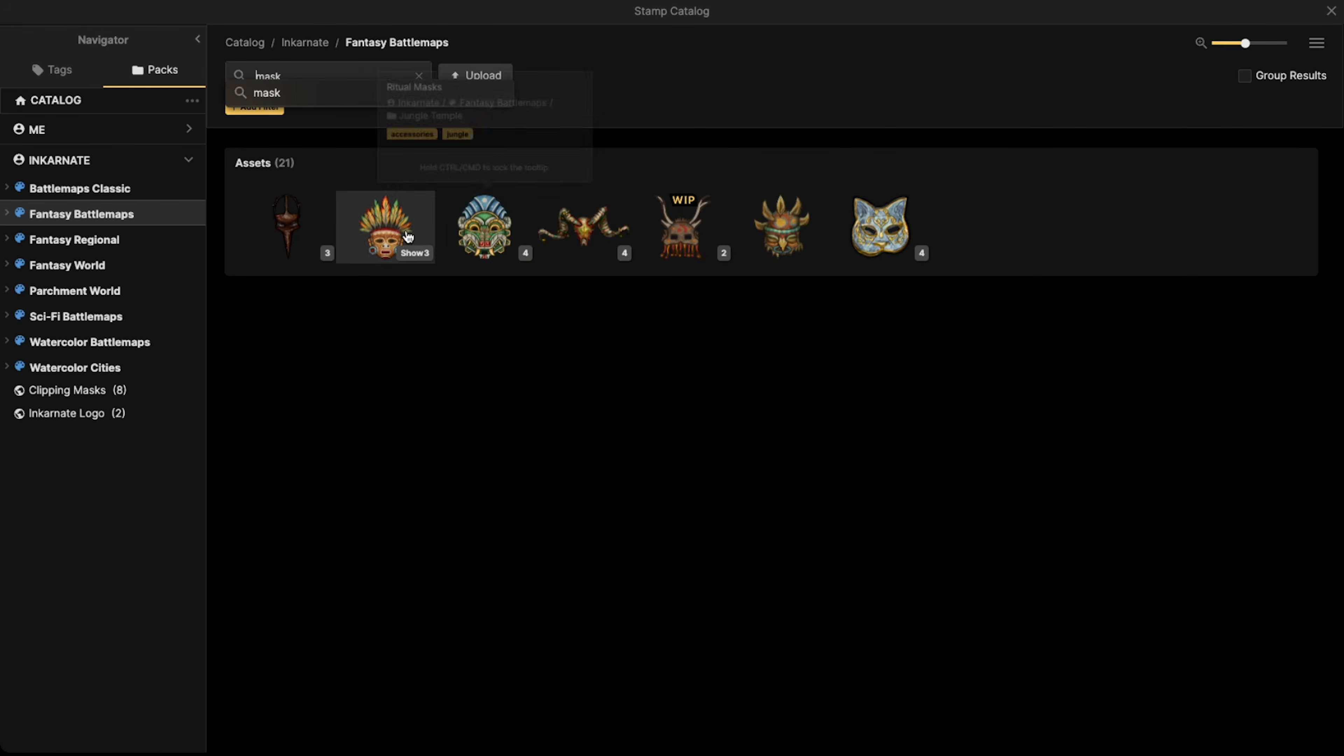
left_click(889, 234)
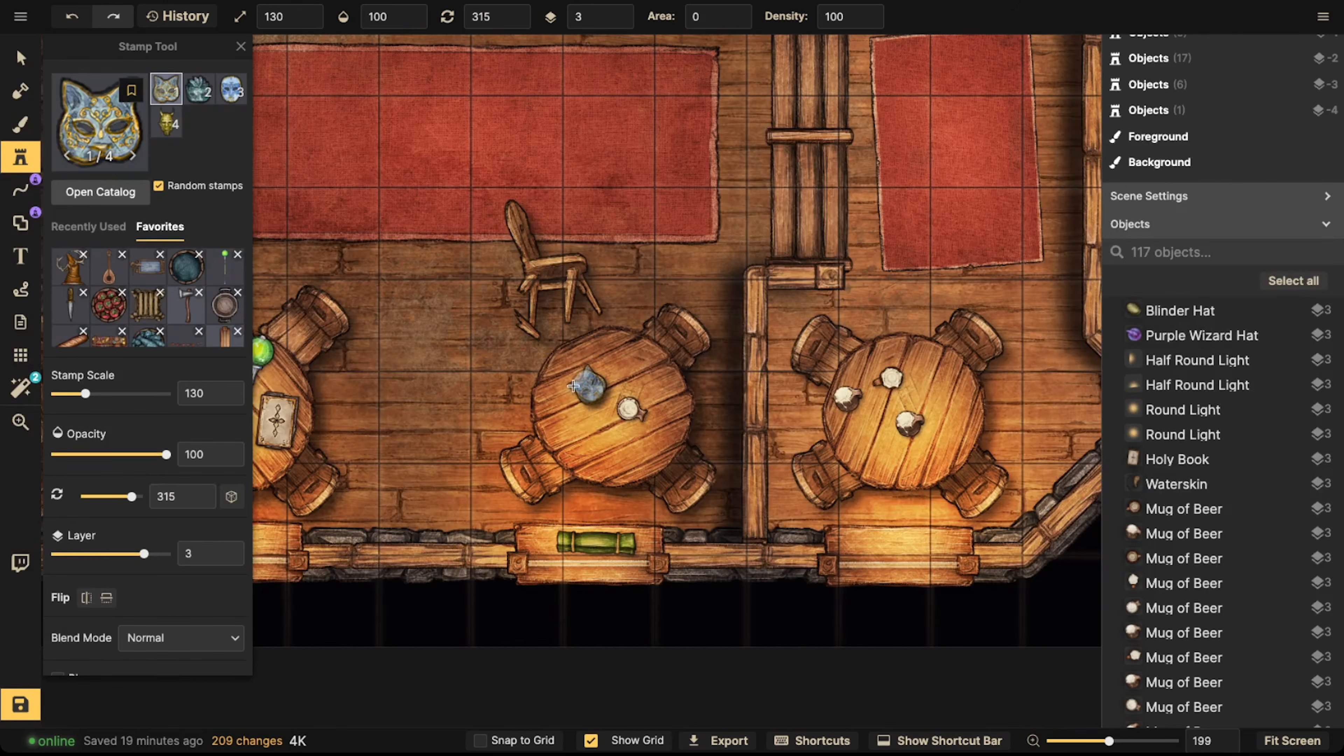
left_click(573, 386)
left_click(9, 61)
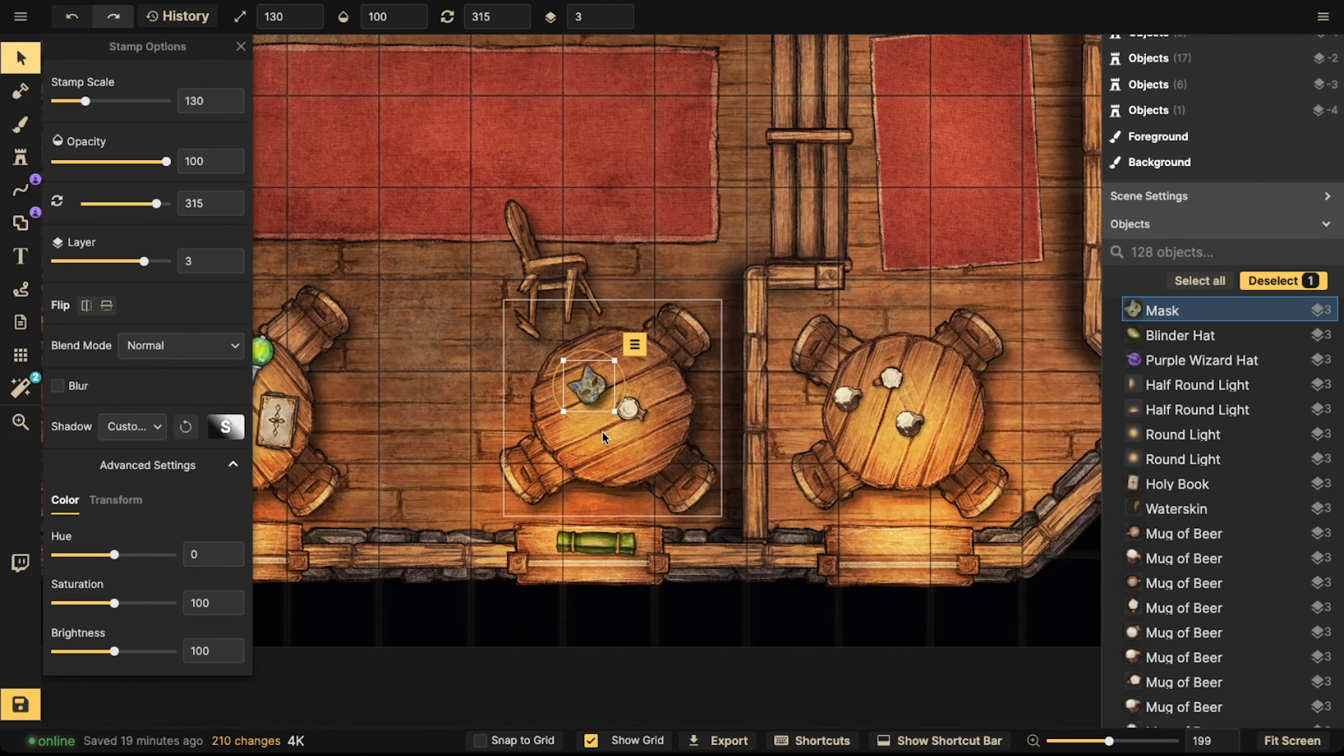
left_click(451, 332)
scroll(413, 340, "down", 6)
middle_click_drag(460, 329, 601, 436)
middle_click_drag(456, 238, 629, 305)
left_click_drag(628, 305, 686, 329)
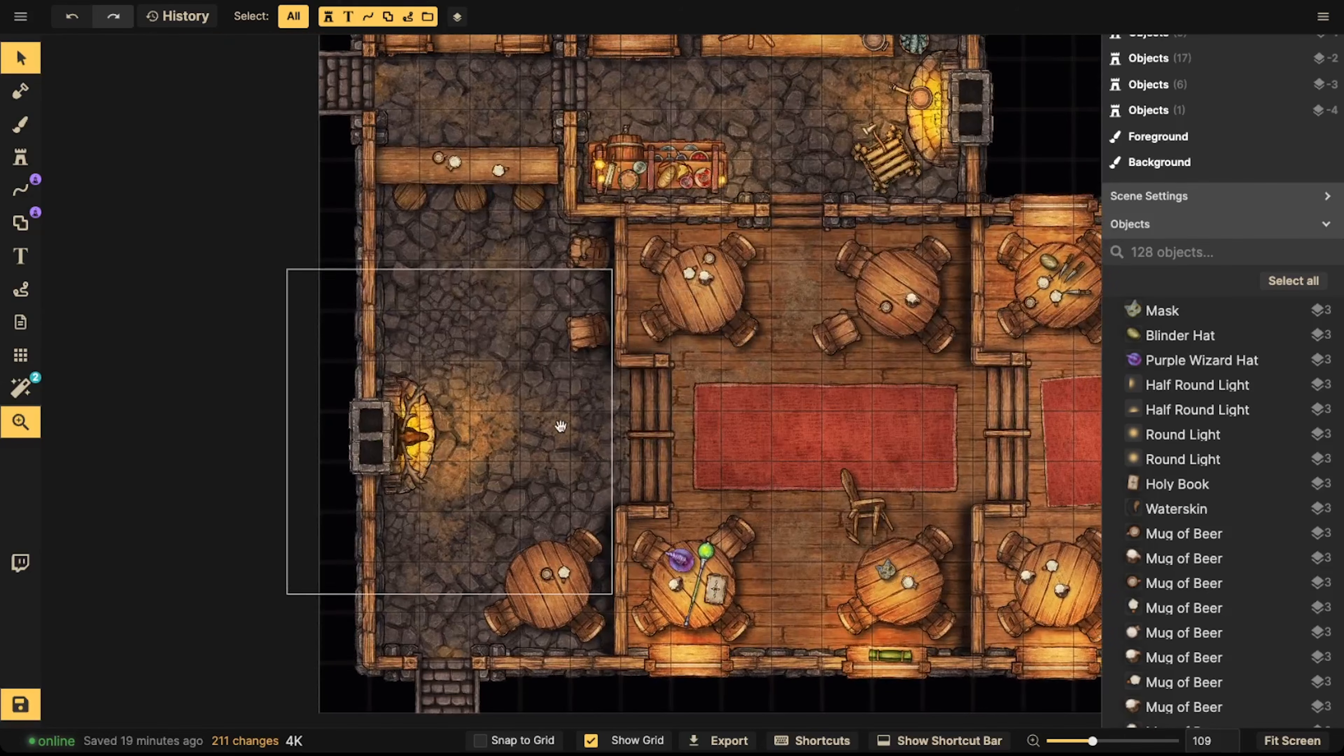
left_click_drag(604, 362, 525, 472)
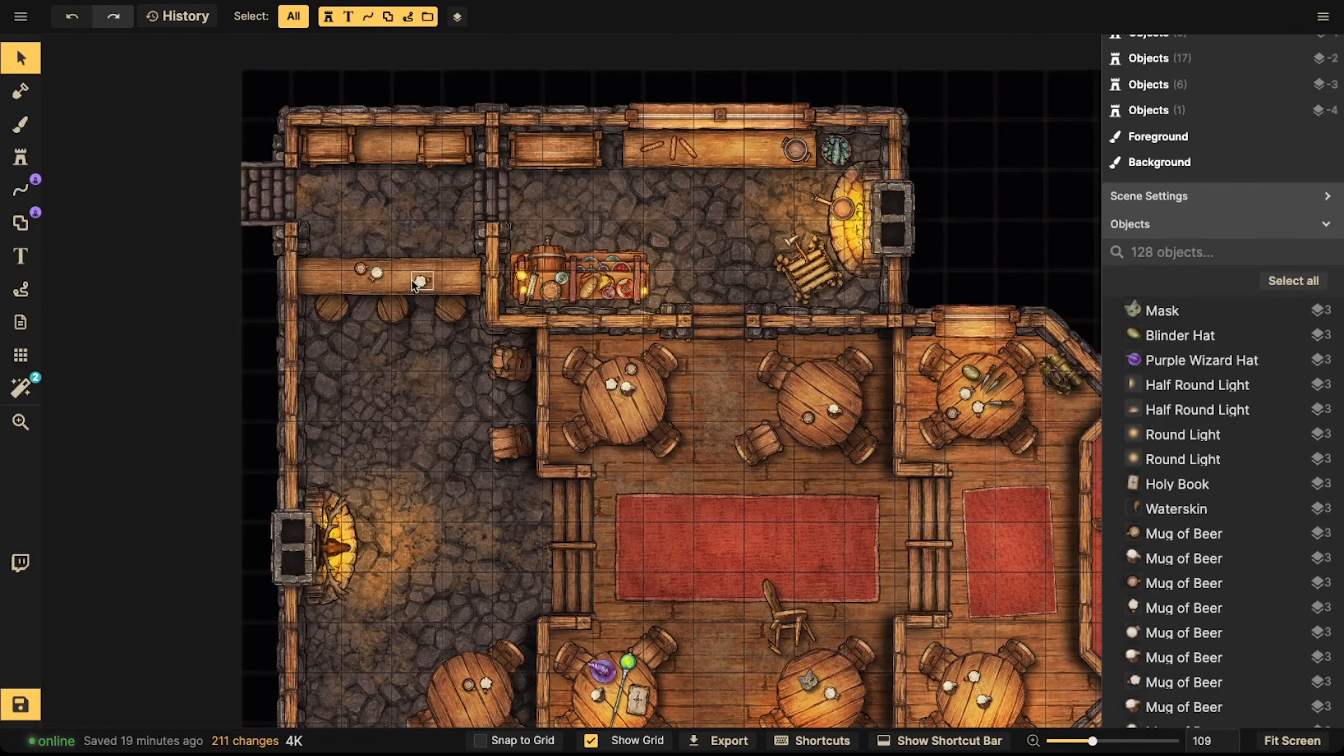
key("s")
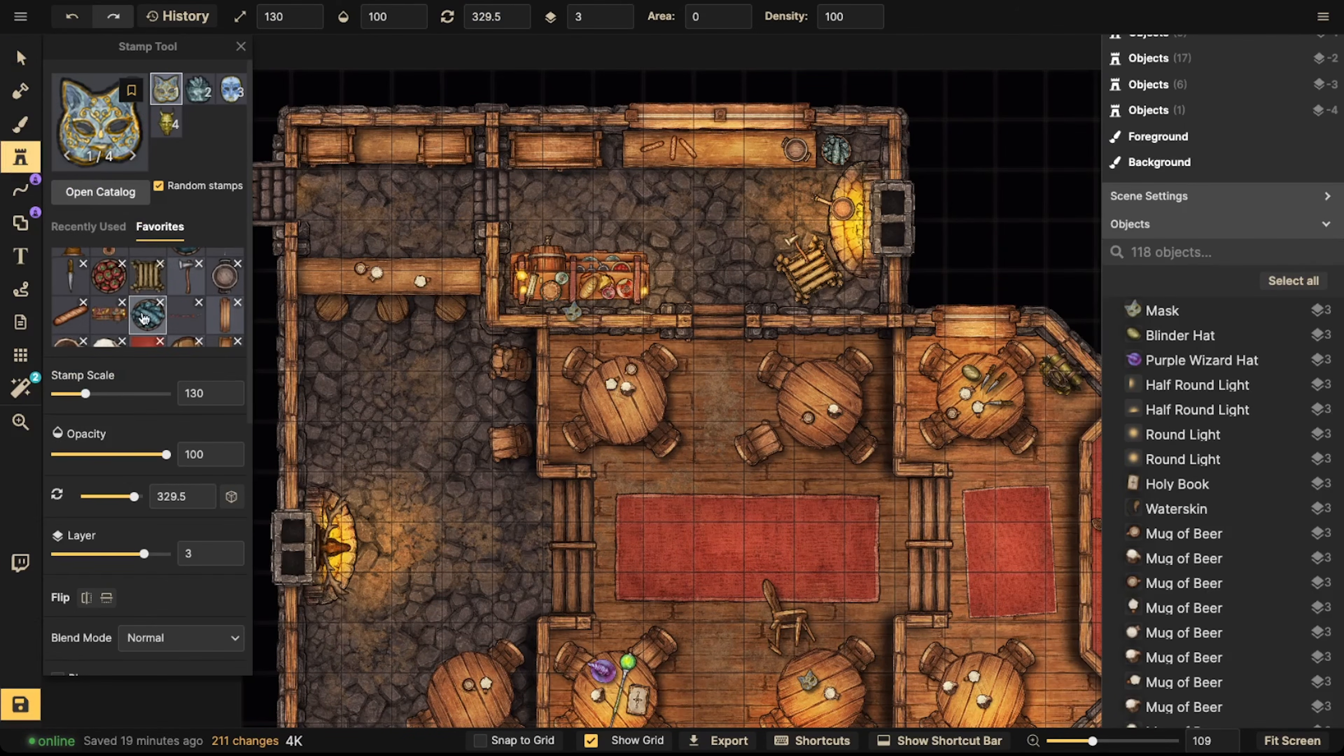
scroll(166, 306, "down", 1)
left_click(62, 265)
scroll(318, 254, "up", 5)
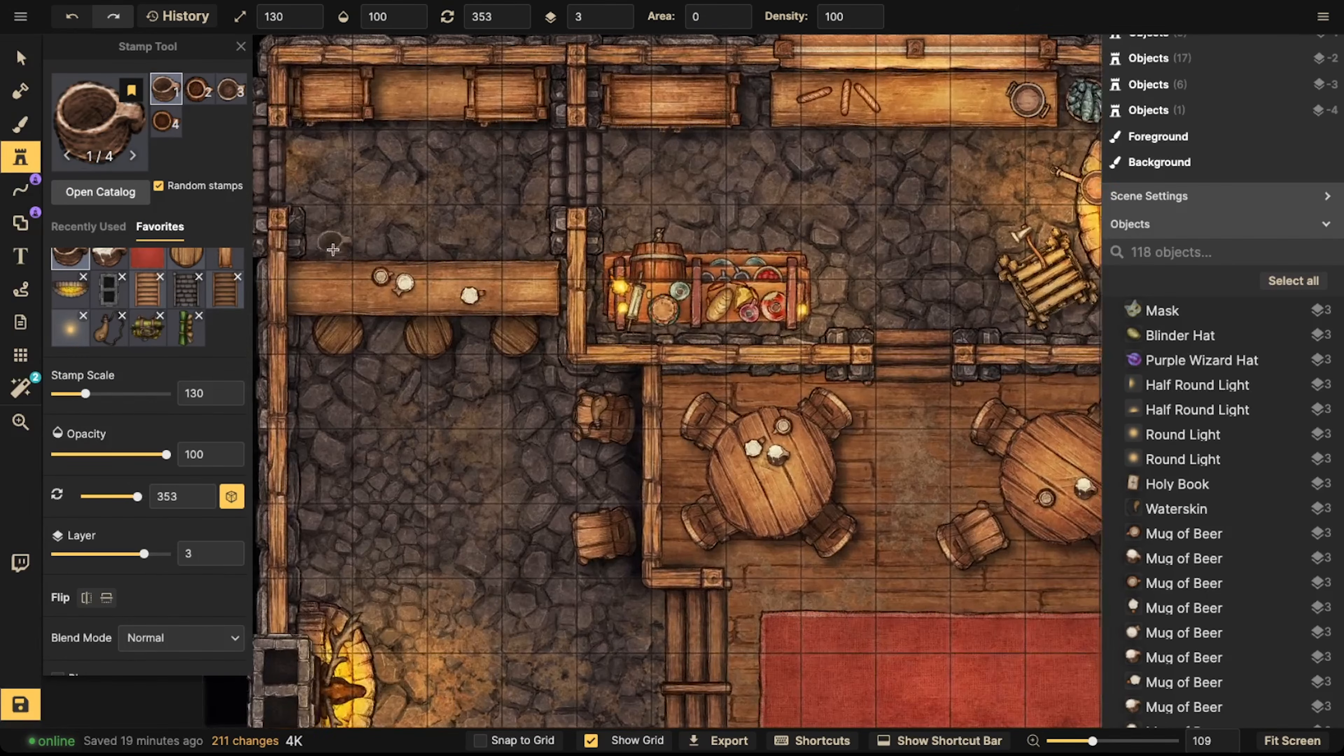
scroll(175, 286, "up", 1)
Place the Hung Tomatoes stamp at scale 130, rotation 330 and layer 2 across the kitchen corner beside the stacked logs
scroll(154, 296, "down", 3)
scroll(189, 309, "down", 1)
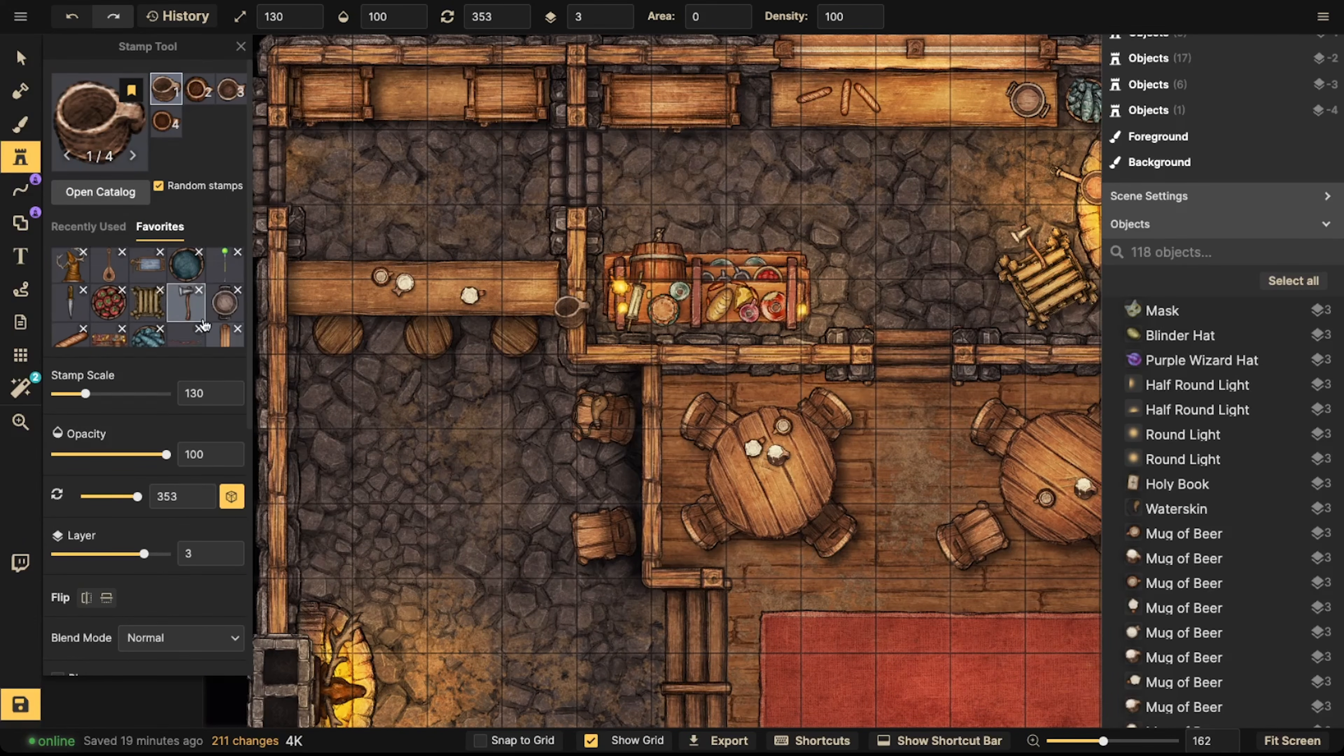
left_click(191, 316)
key("space")
left_click_drag(821, 304, 469, 355)
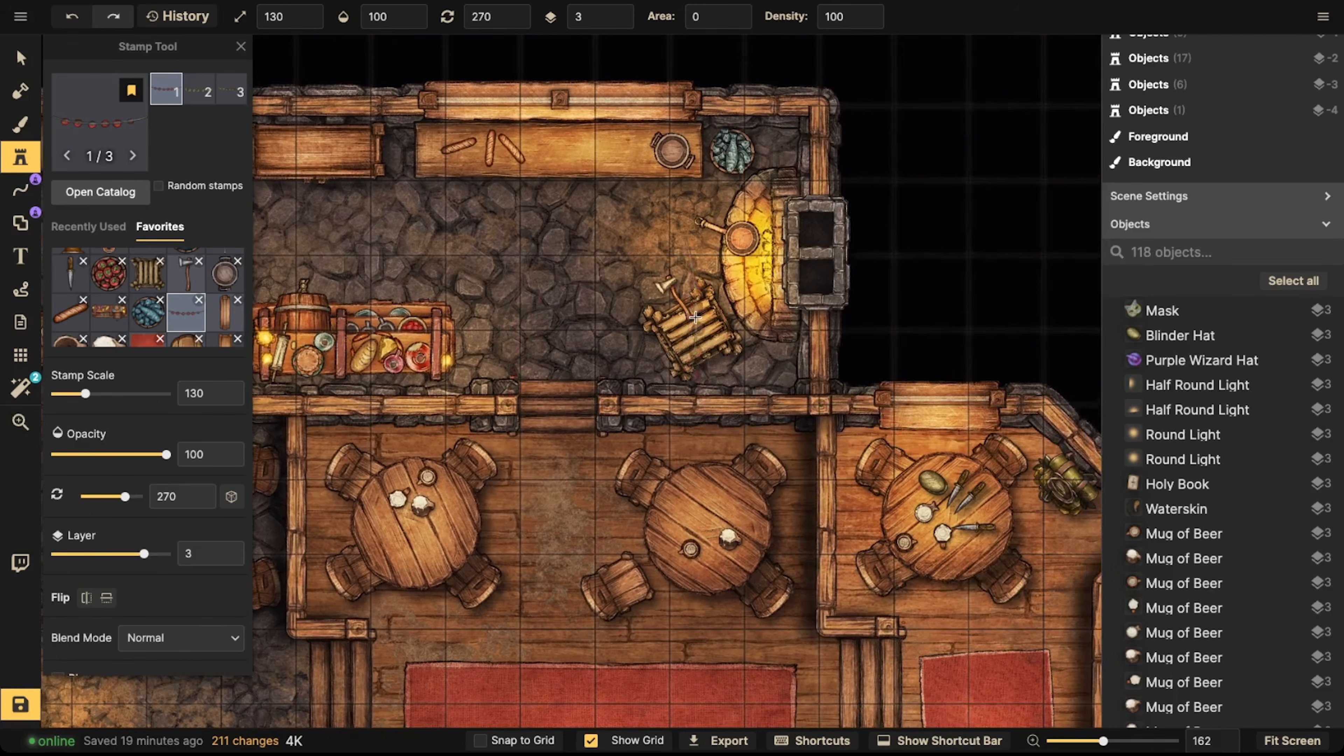
left_click(746, 361)
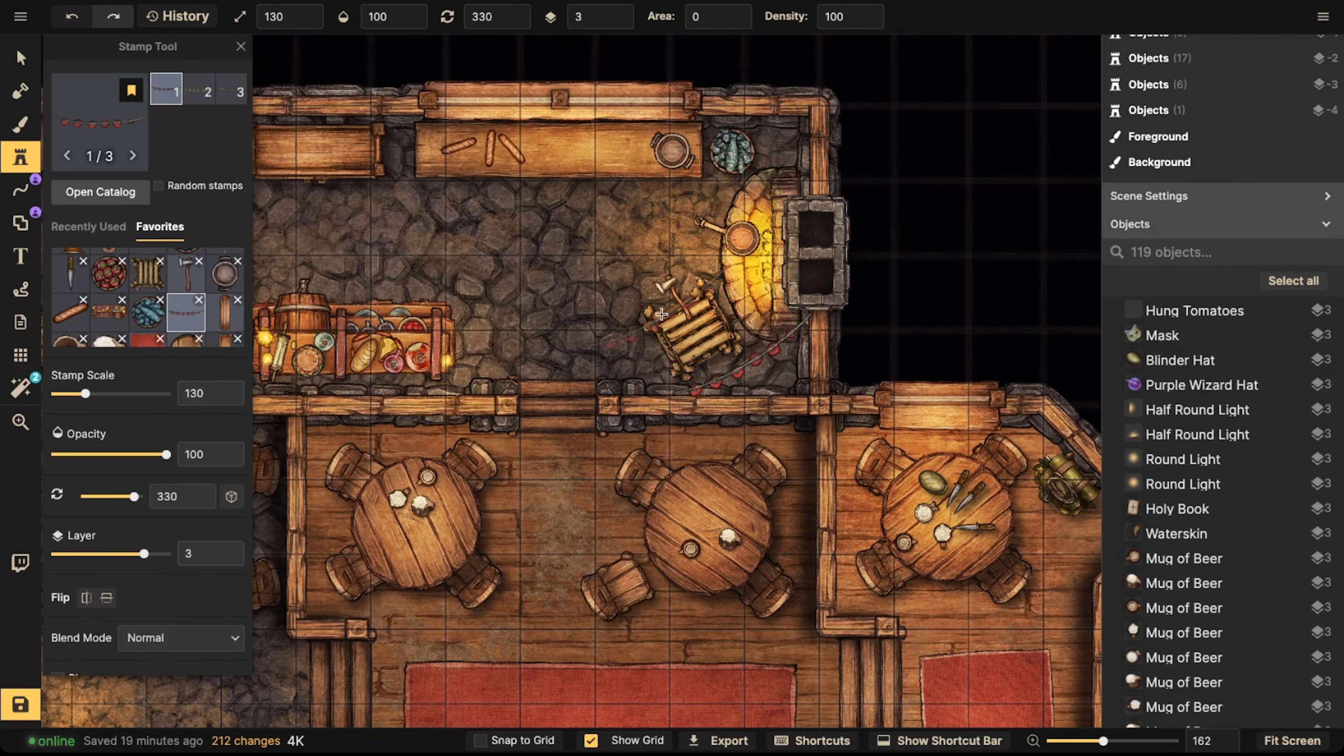
key("ctrl+z")
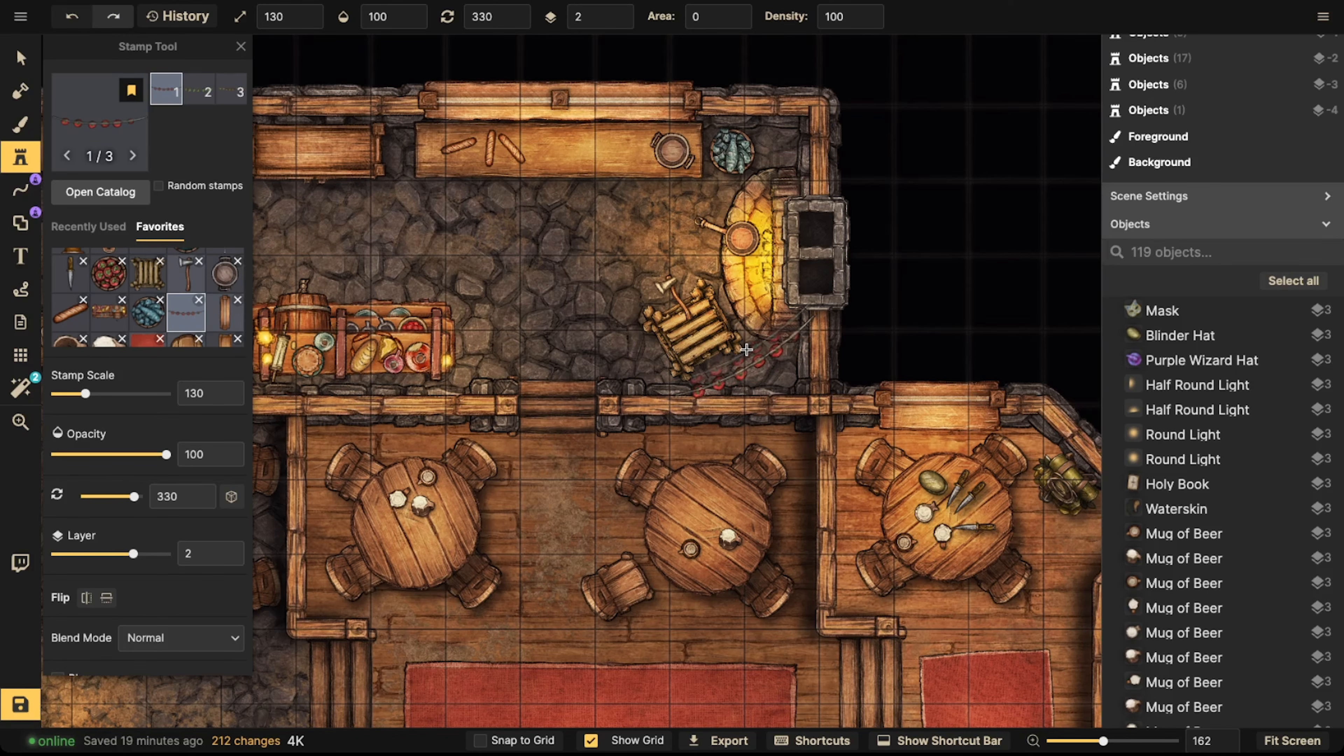
Hang the cheese variant at scale 130, rotation 30, and the herbs variant at scale 100, rotation 60, over the corner by the fish barrel
scroll(753, 120, "down", 3)
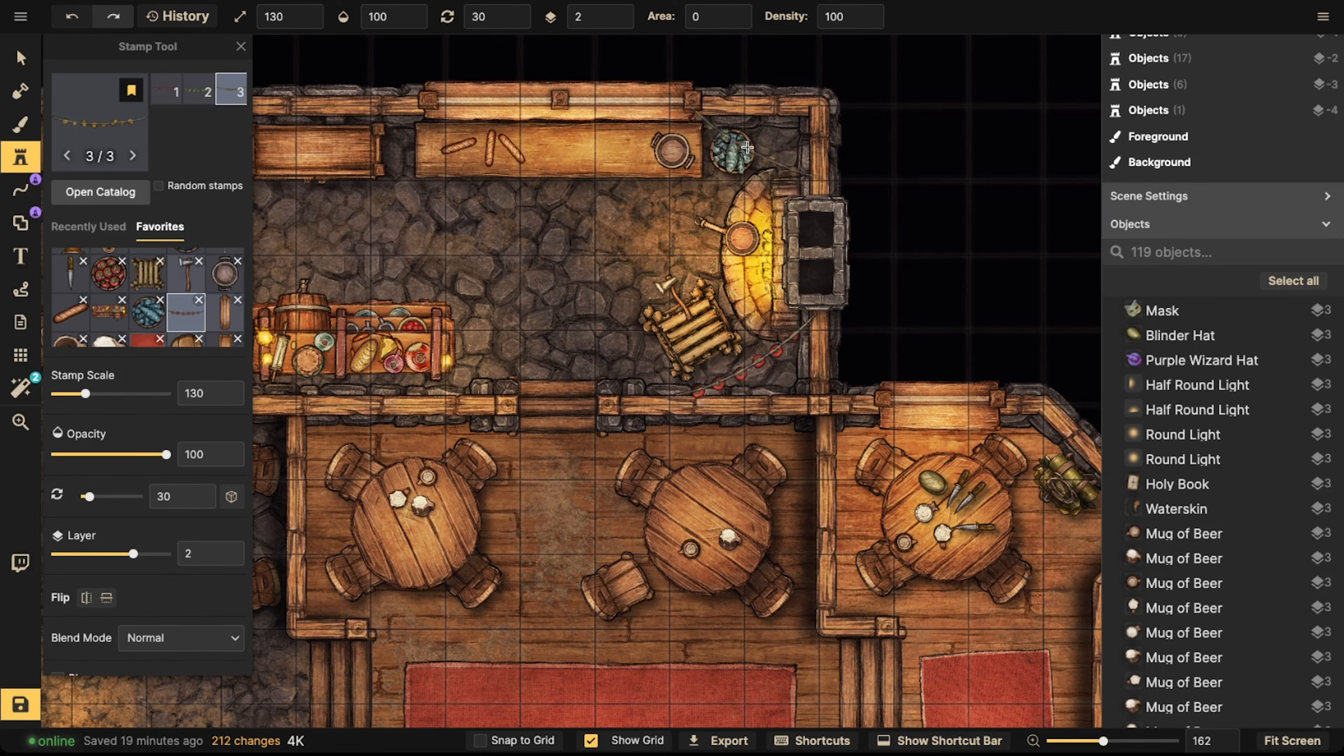
left_click(734, 157)
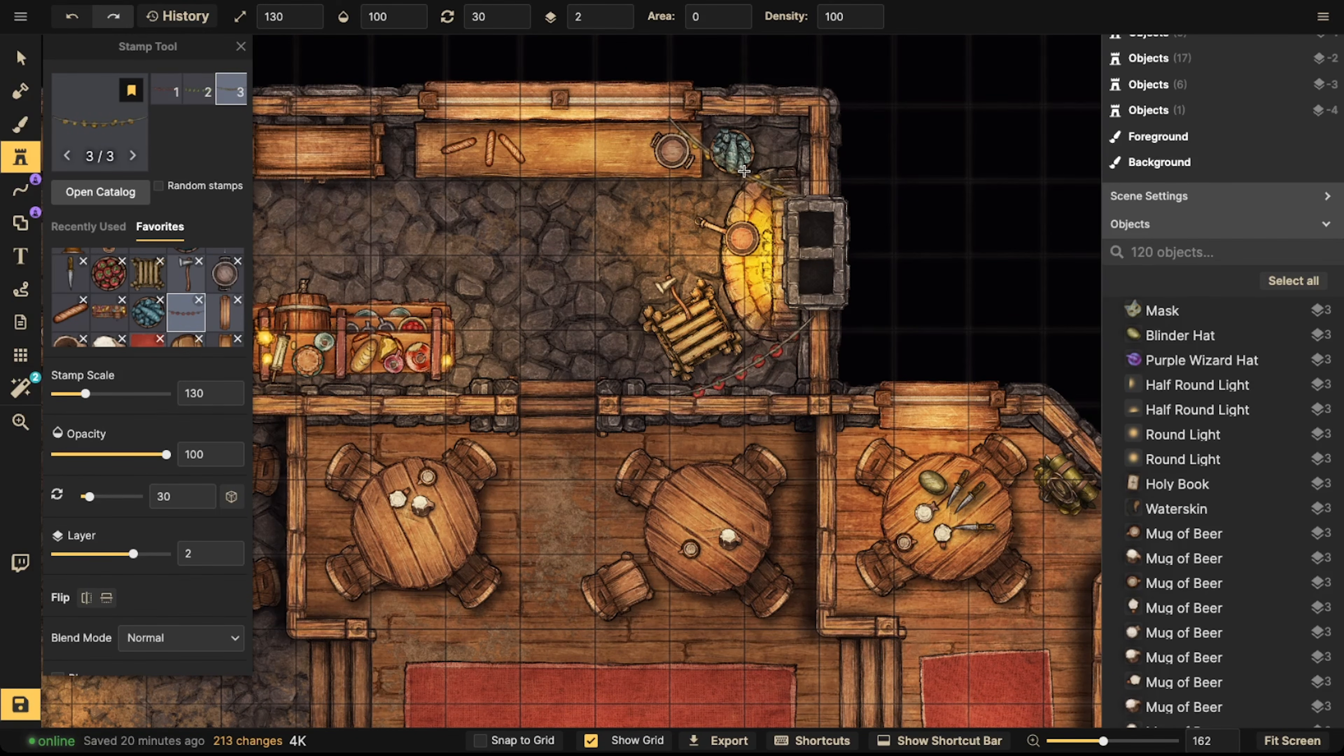
key("2")
scroll(751, 169, "up", 3)
key("[")
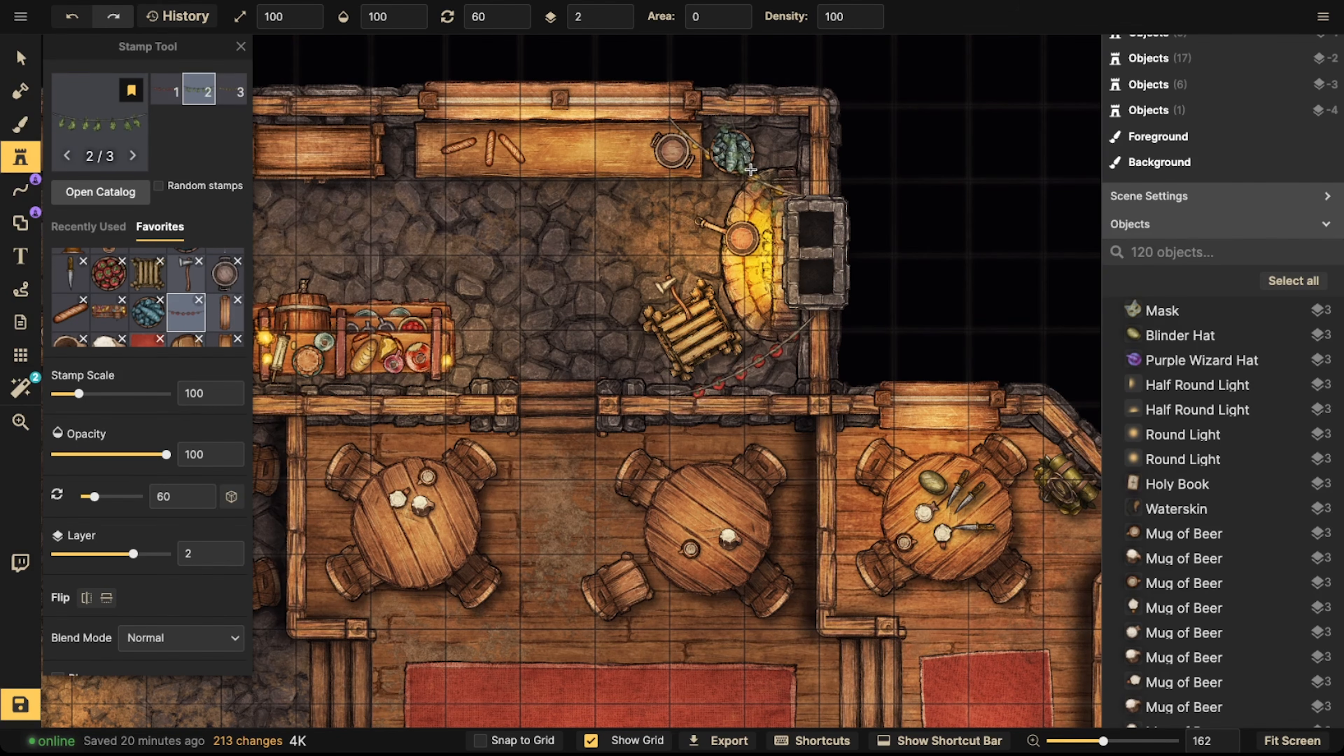
left_click(753, 172)
Lower the Barrel with Fish in the kitchen corner to layer 1
key("v")
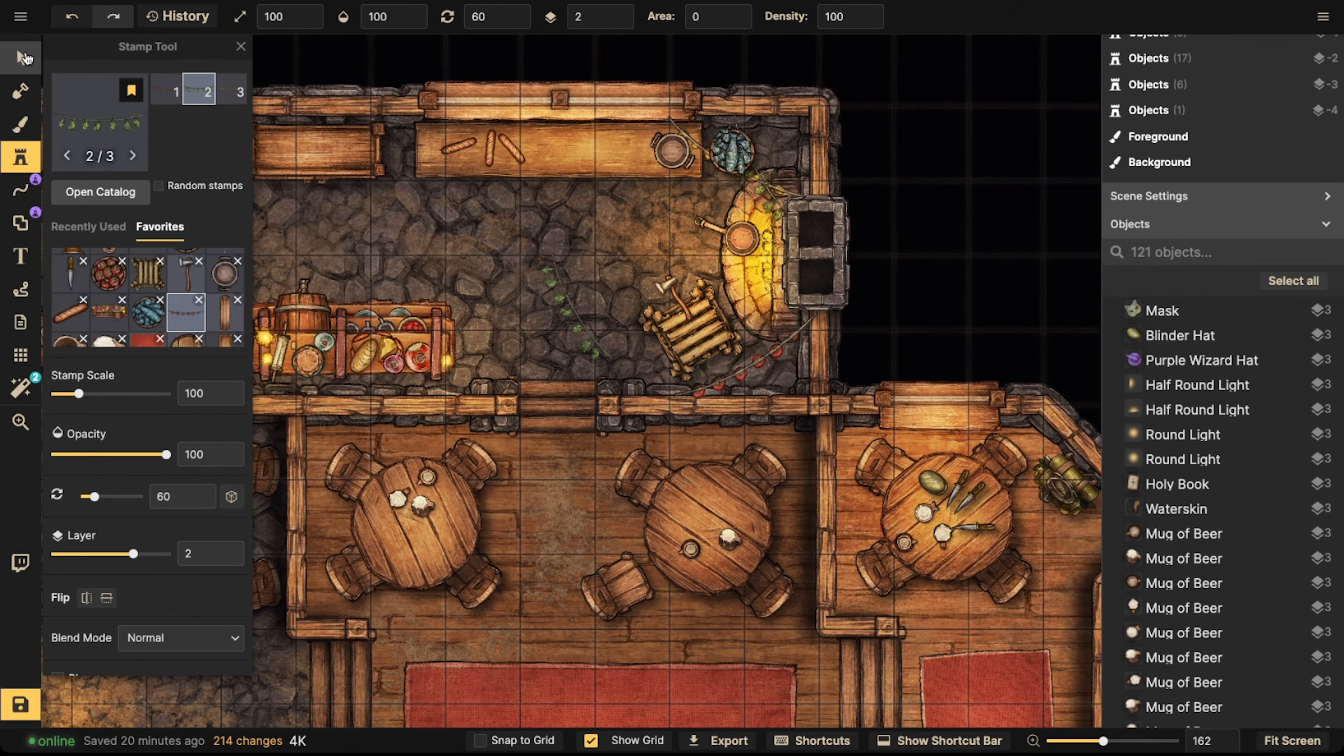
left_click(733, 146)
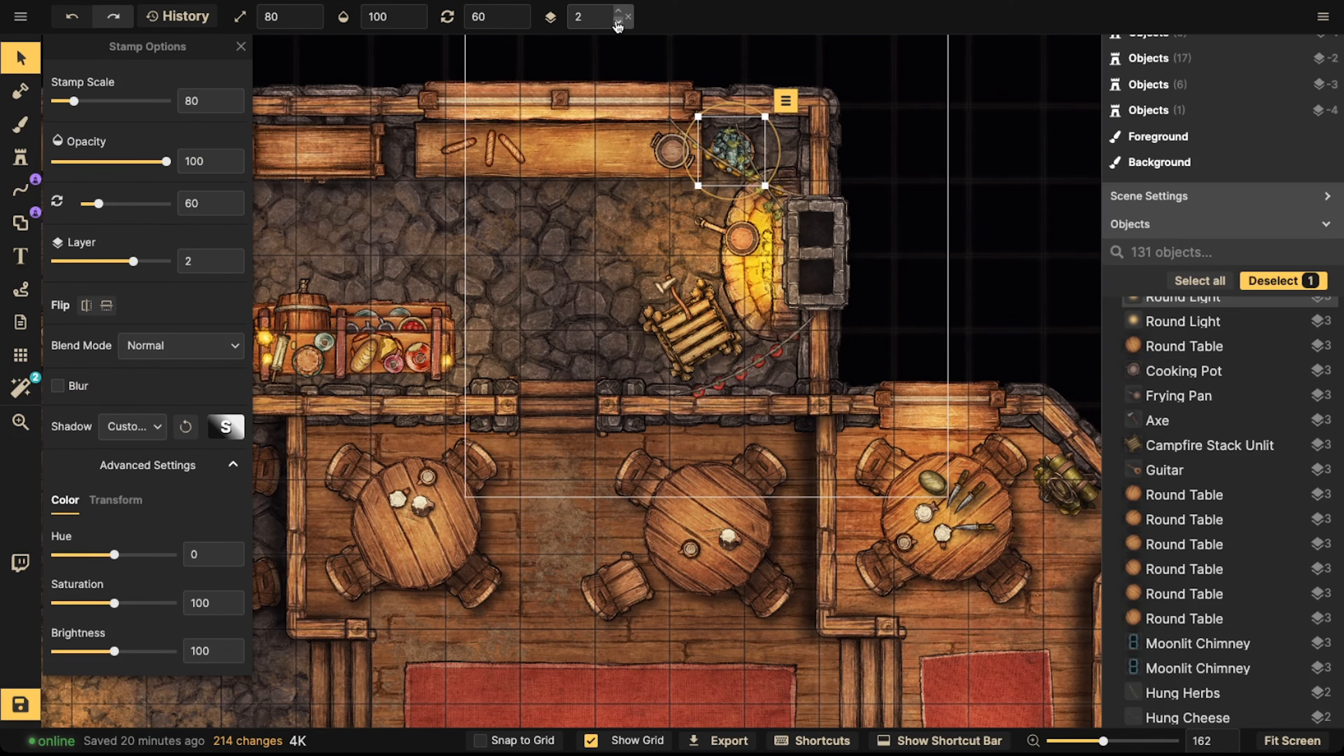
key("Escape")
scroll(630, 233, "down", 2)
middle_click_drag(630, 234, 686, 231)
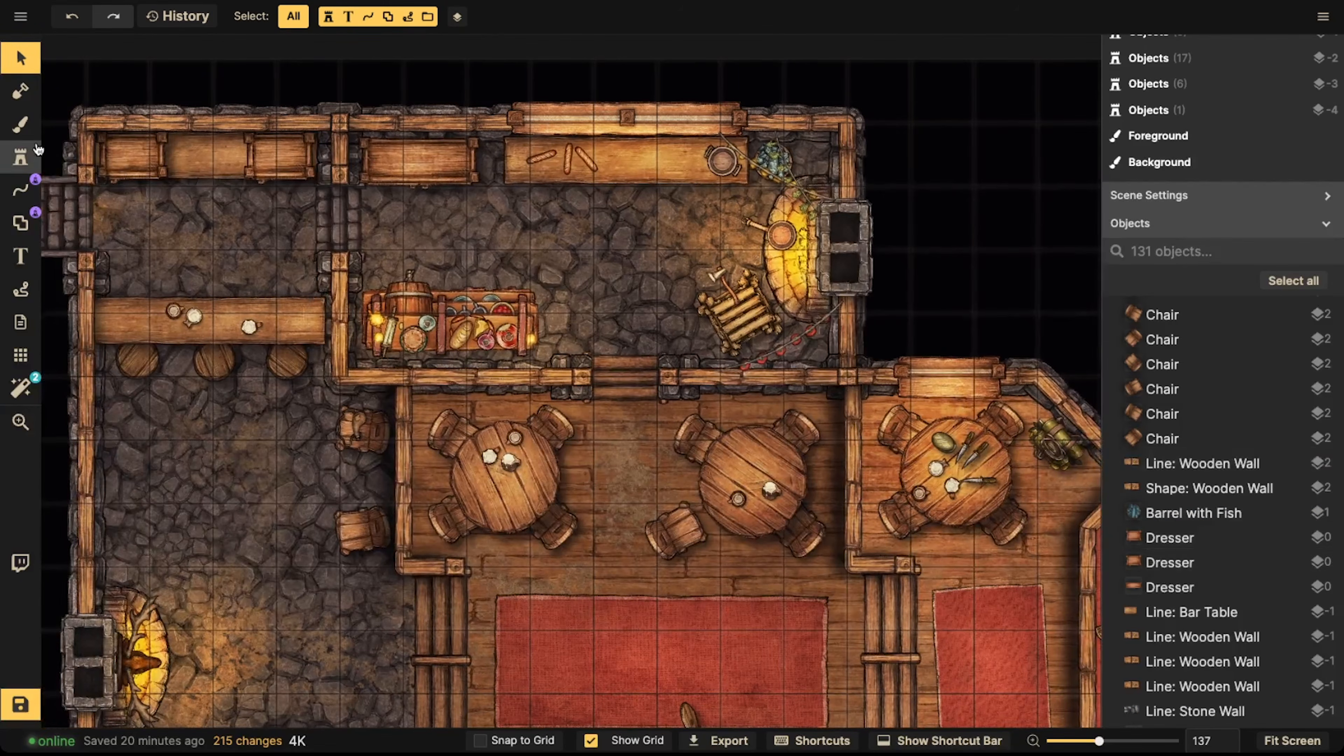
Search the stamp catalog for "mug" and choose the Hanging Mugs rack
left_click(27, 153)
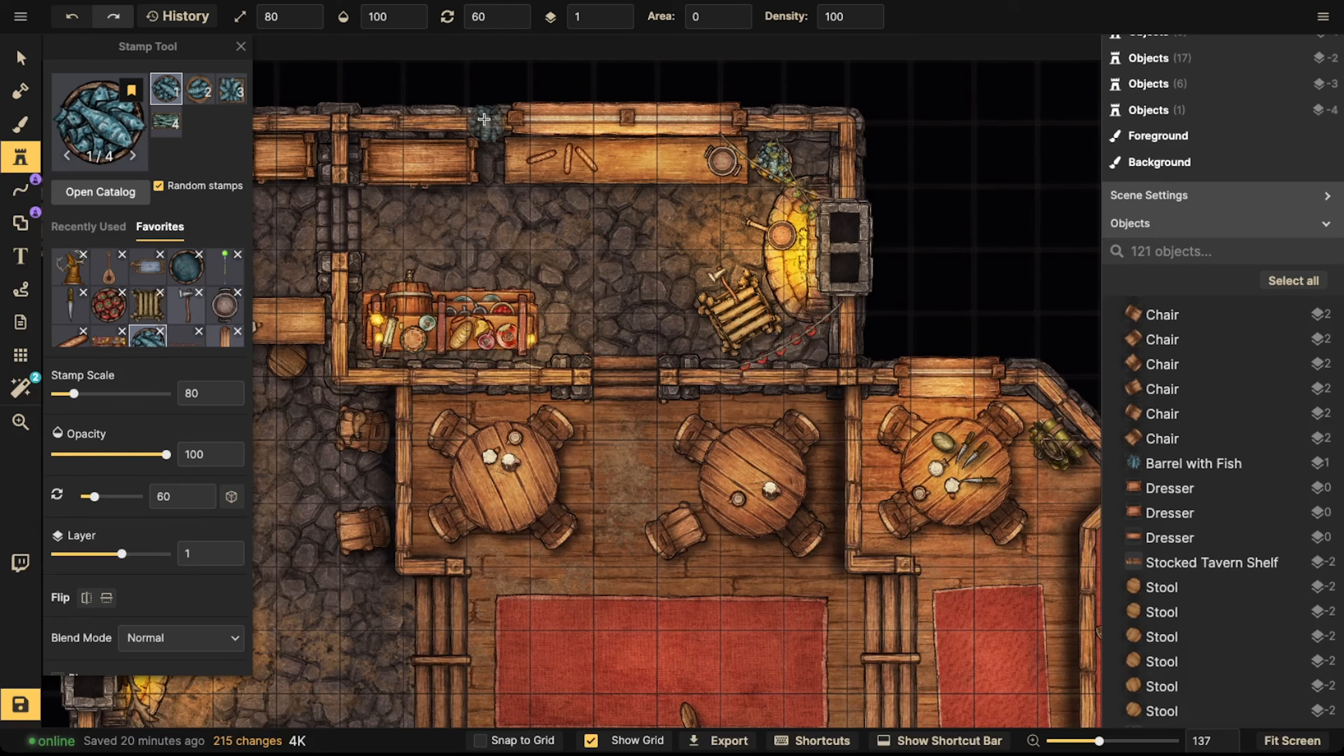
left_click(574, 314)
scroll(109, 304, "down", 5)
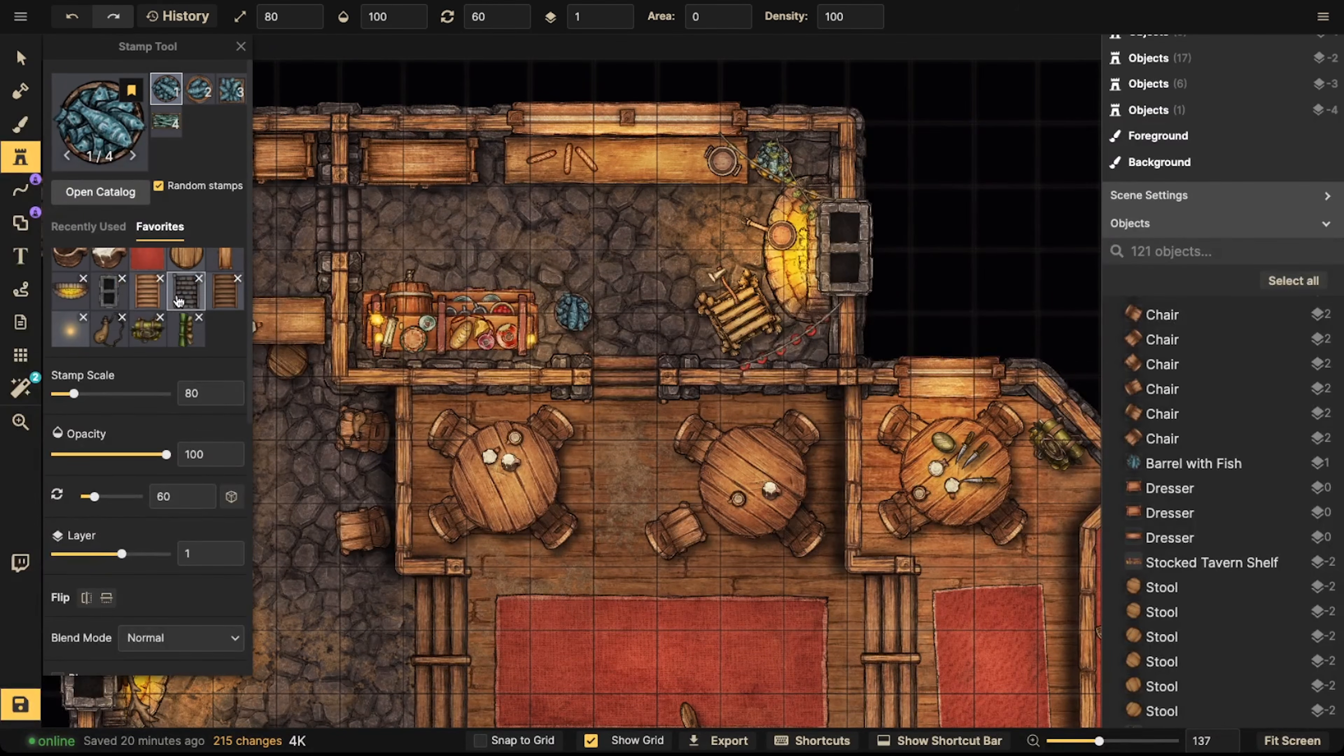
scroll(117, 309, "up", 3)
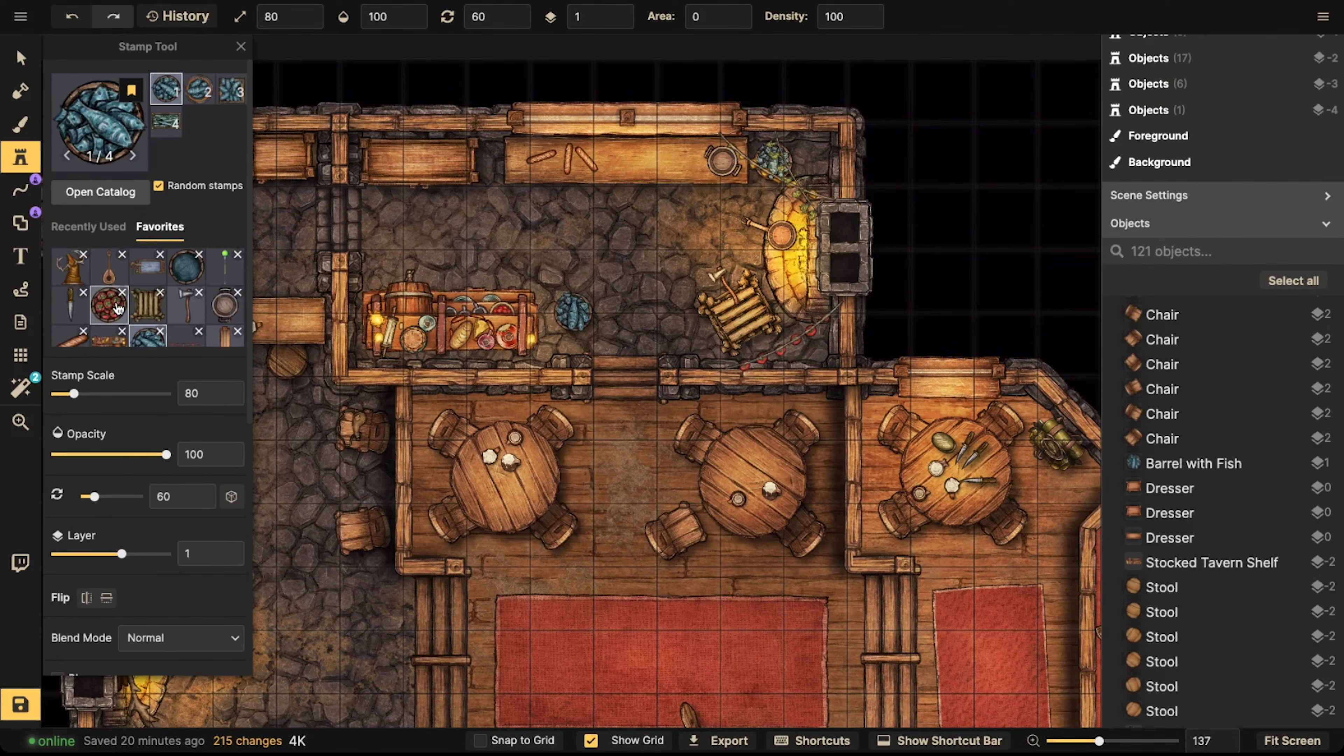
scroll(118, 308, "down", 5)
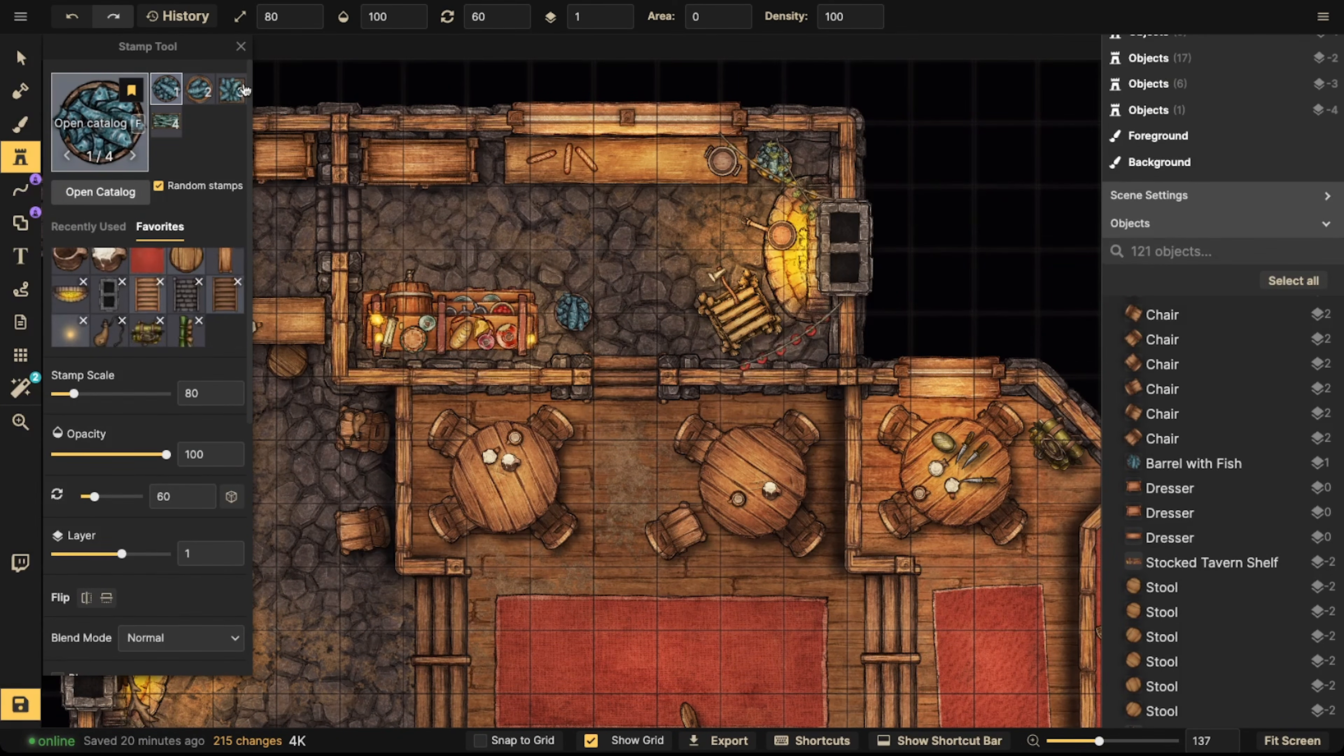
type("f")
type("mud")
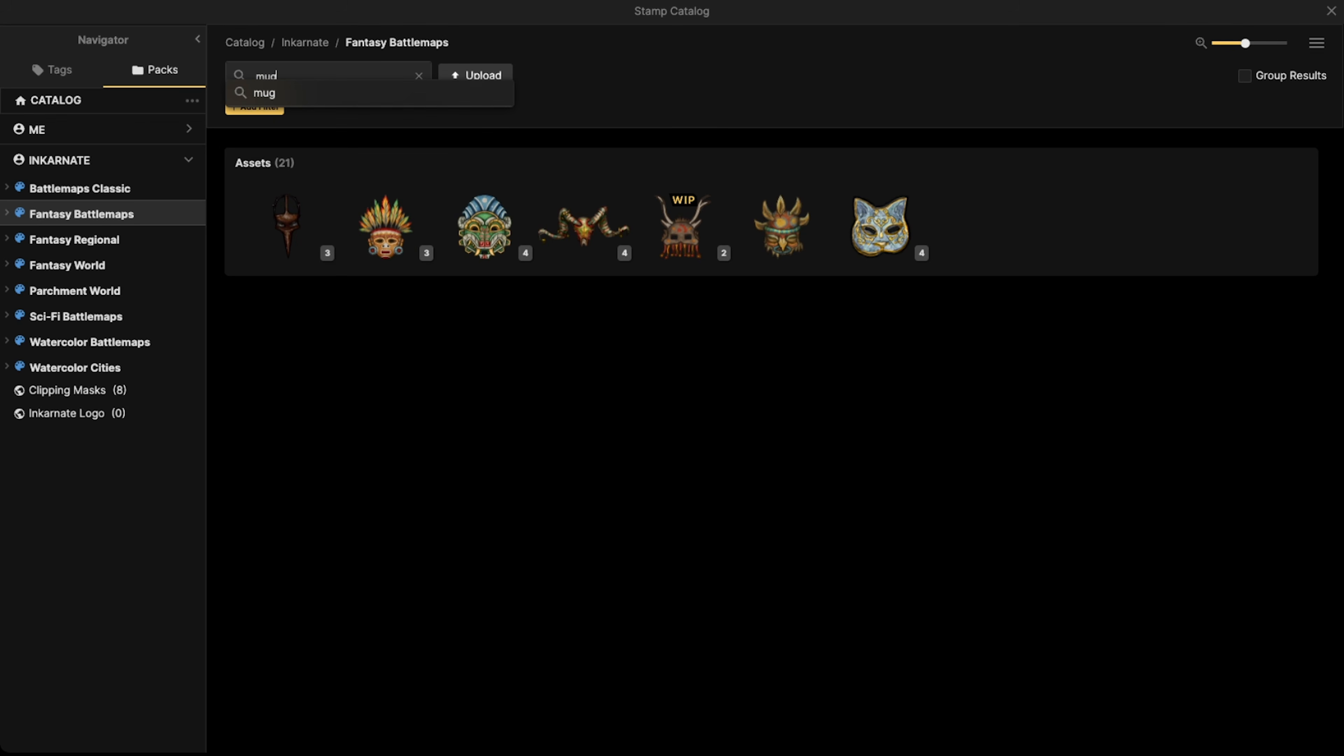
key("BackSpace")
type("g")
key("Return")
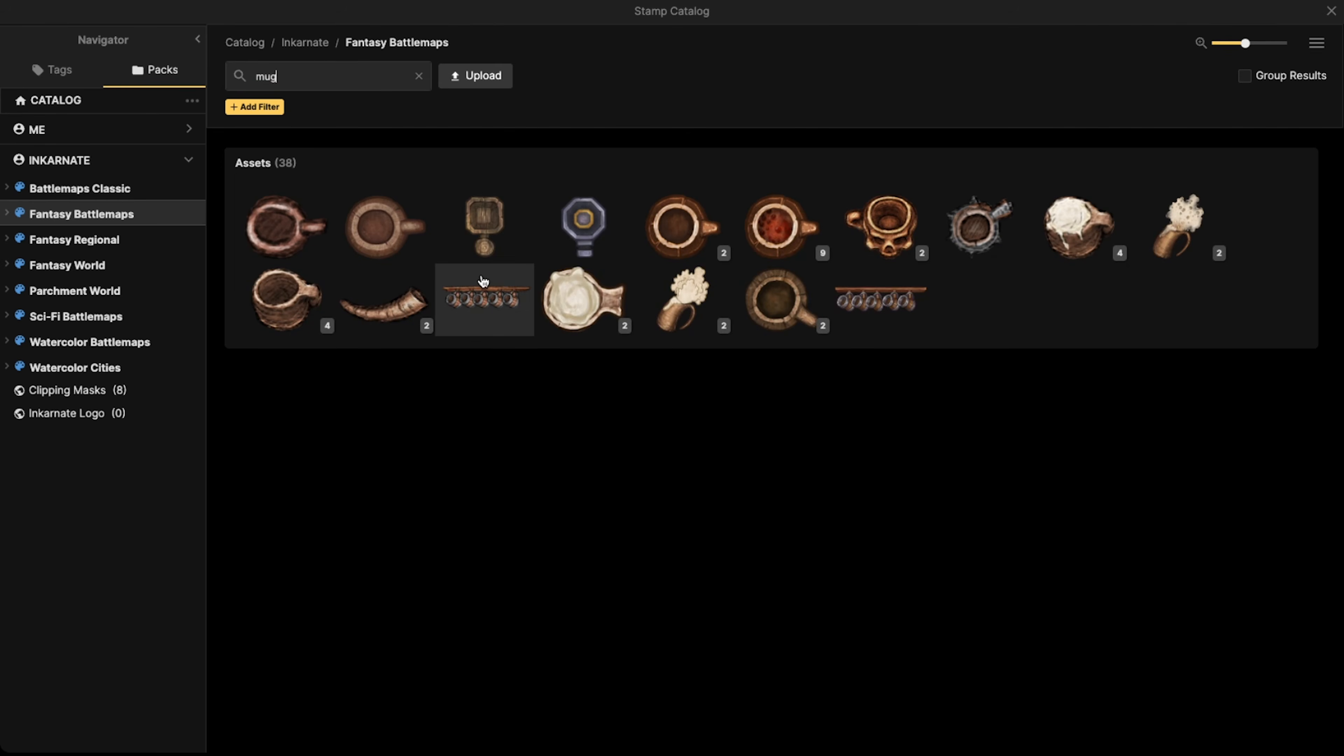
left_click(479, 279)
Place Hanging Mugs at scale 80 below the dressers behind the bar, and again at rotation 180 along the bar counter's upper edge
scroll(568, 244, "up", 5)
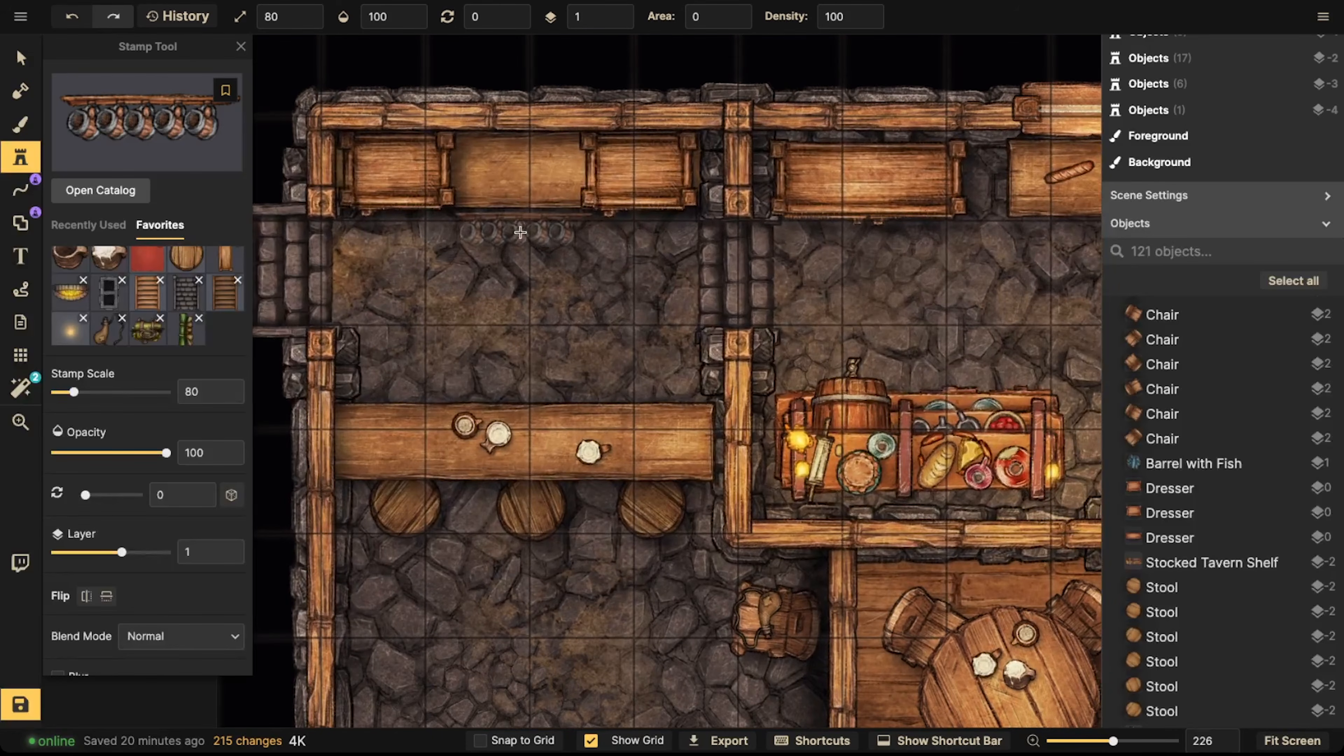
left_click(519, 226)
scroll(418, 324, "down", 14, "alt")
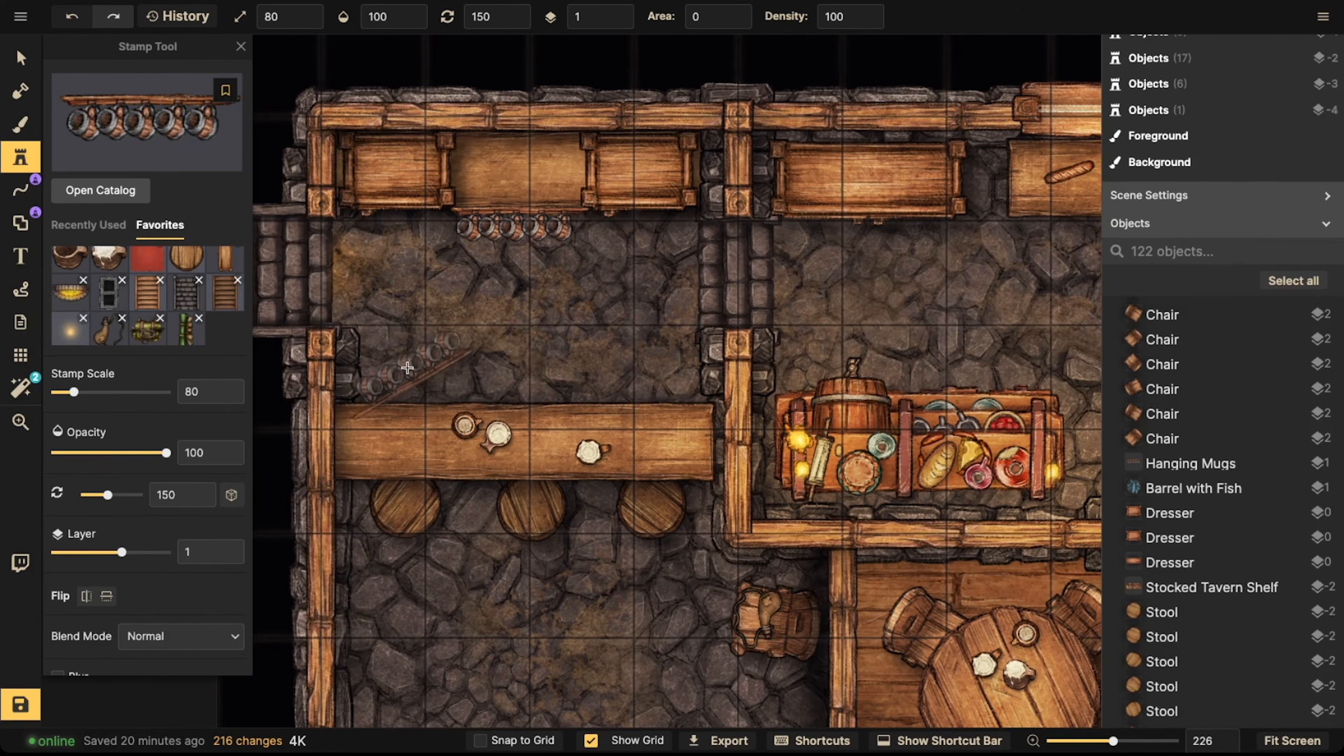
scroll(408, 366, "up", 2, "alt")
left_click(425, 383)
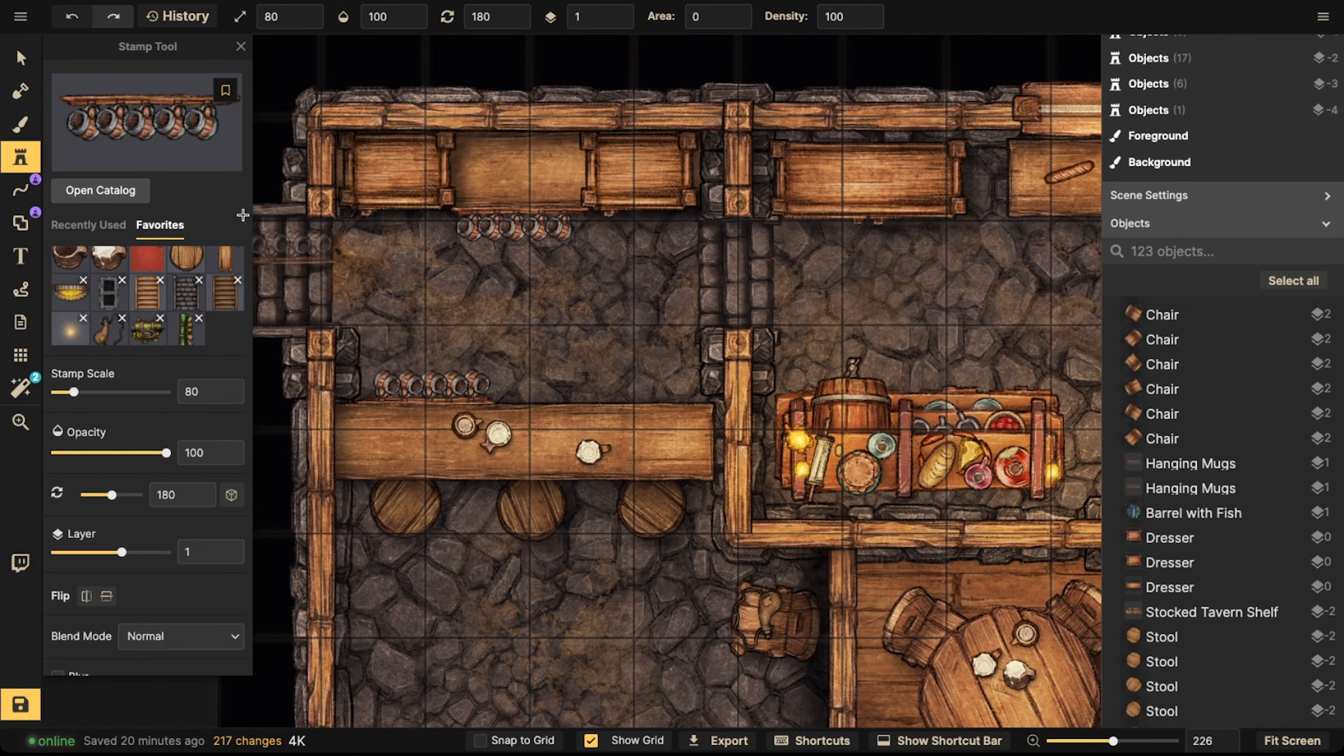
Move both Hanging Mugs racks to layer 0 and reduce their brightness
key("Escape")
left_click(497, 231, "shift")
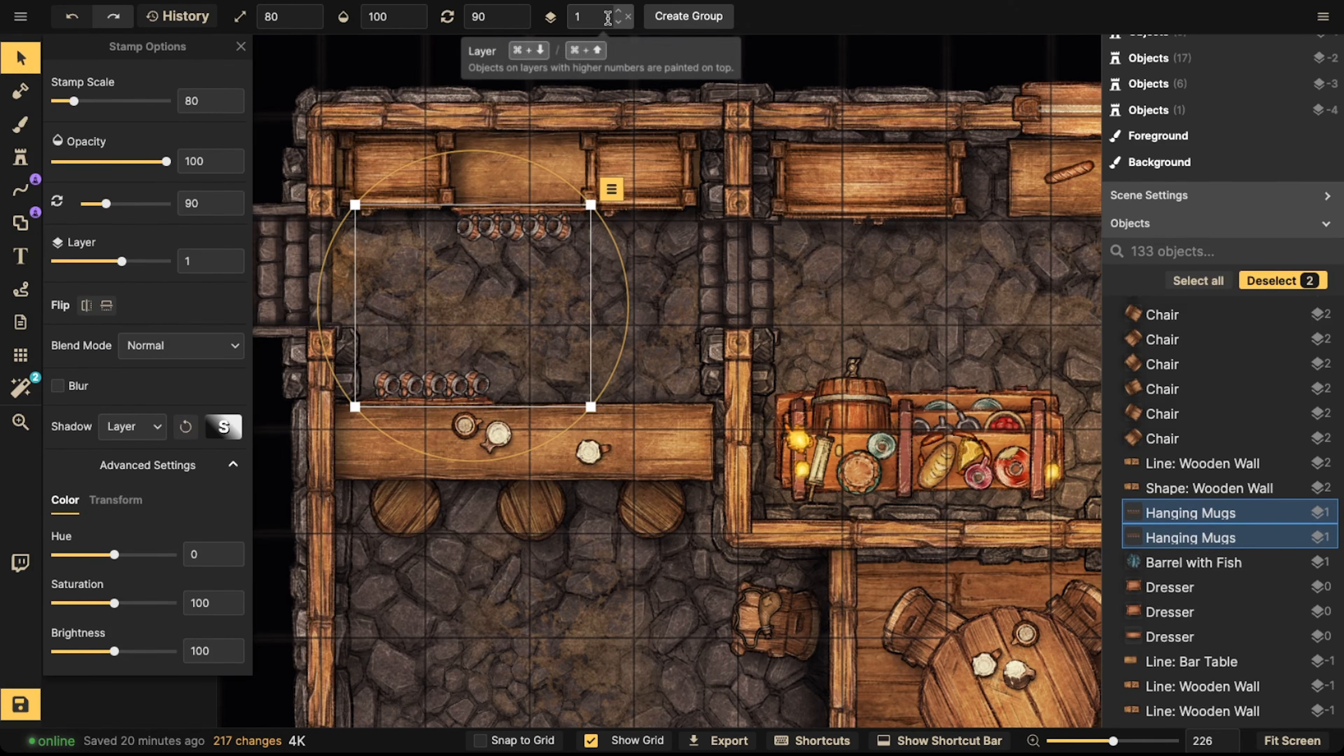
left_click(618, 23)
left_click_drag(114, 652, 99, 654)
left_click(380, 326)
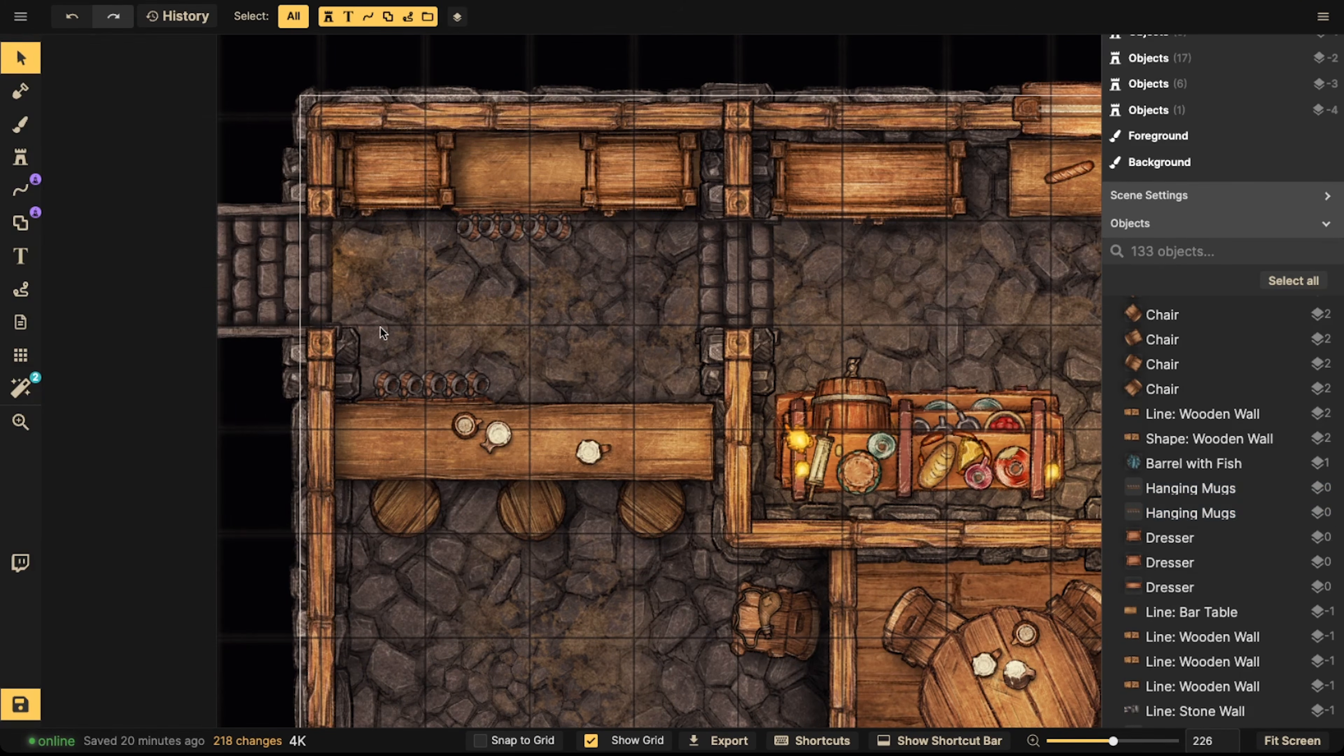
Place three randomly rotated Empty Mugs at scale 70 on the shelf and dresser behind the bar
left_click(22, 157)
scroll(127, 248, "down", 3)
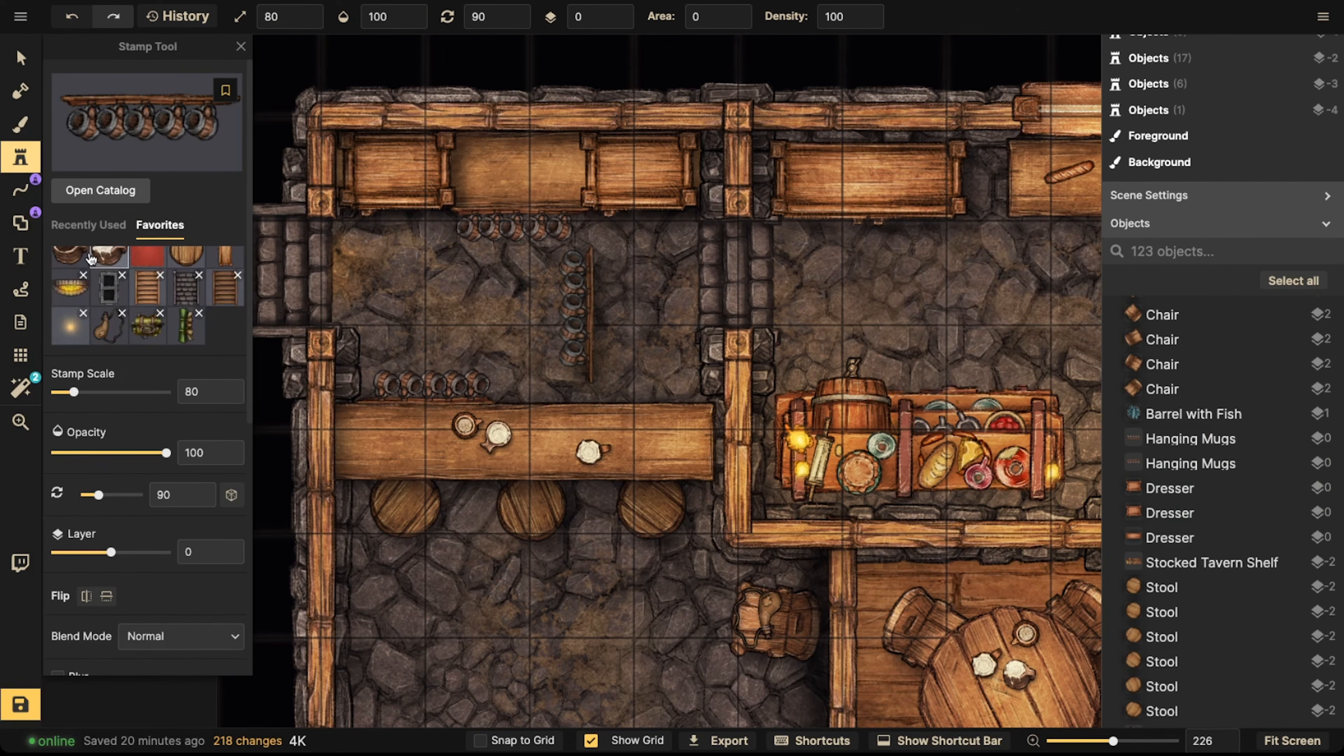
left_click(70, 257)
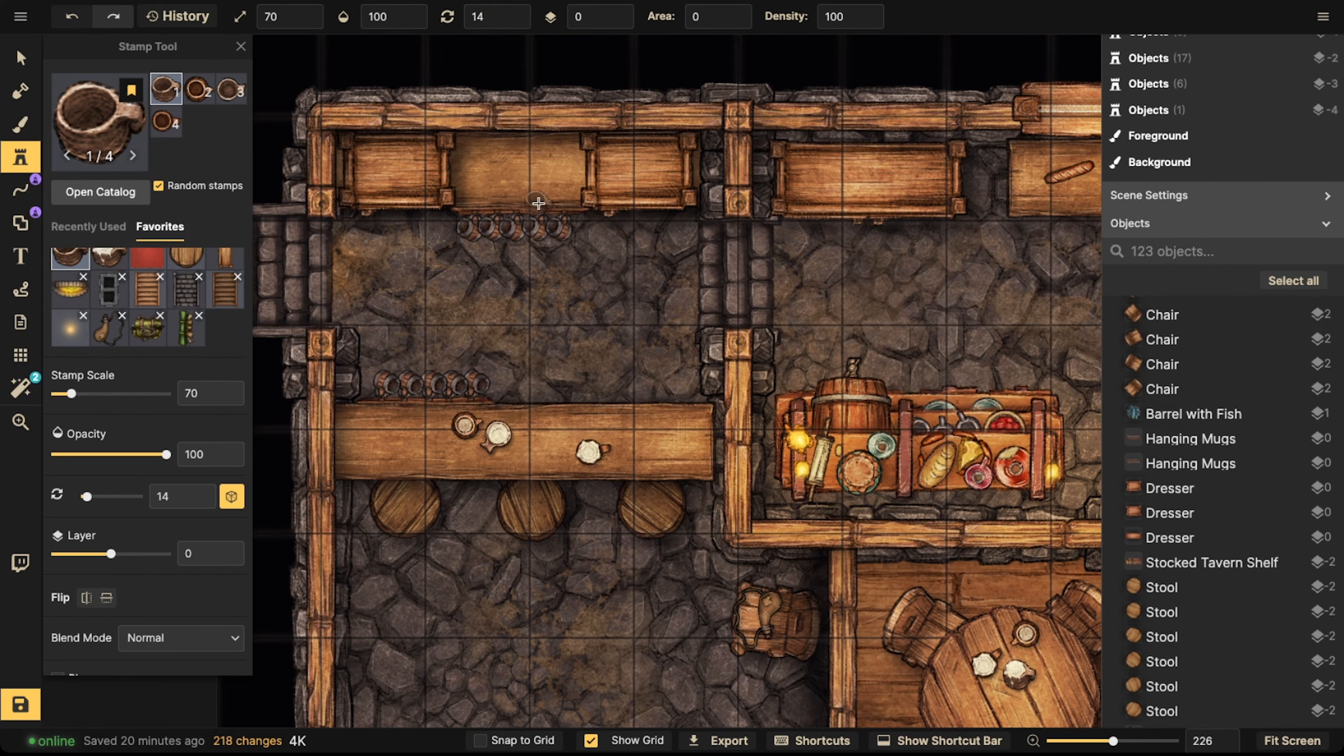
left_click(536, 161)
left_click(499, 161)
left_click(637, 168)
Add an Empty Mug to the bar counter and a cluster of three on the stone floor below the westernmost bar stool
scroll(520, 254, "down", 3)
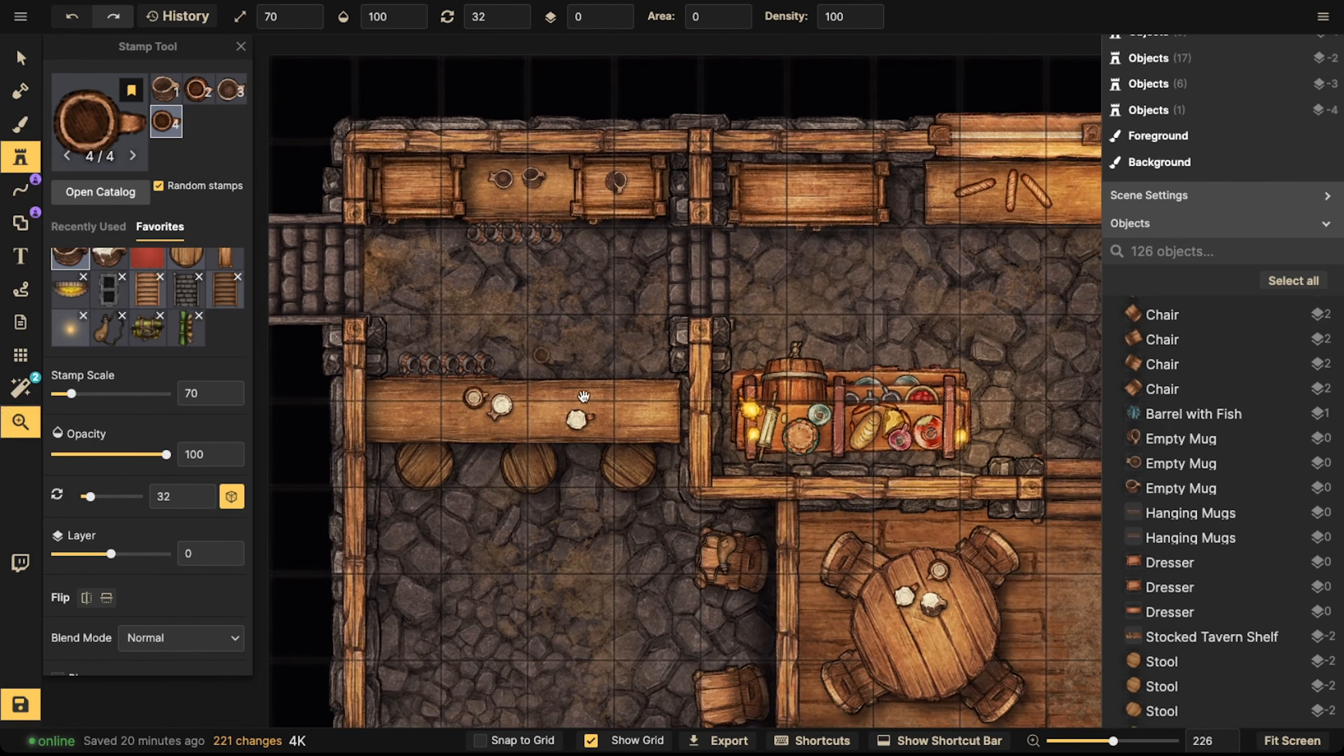
left_click(547, 399)
left_click(400, 507)
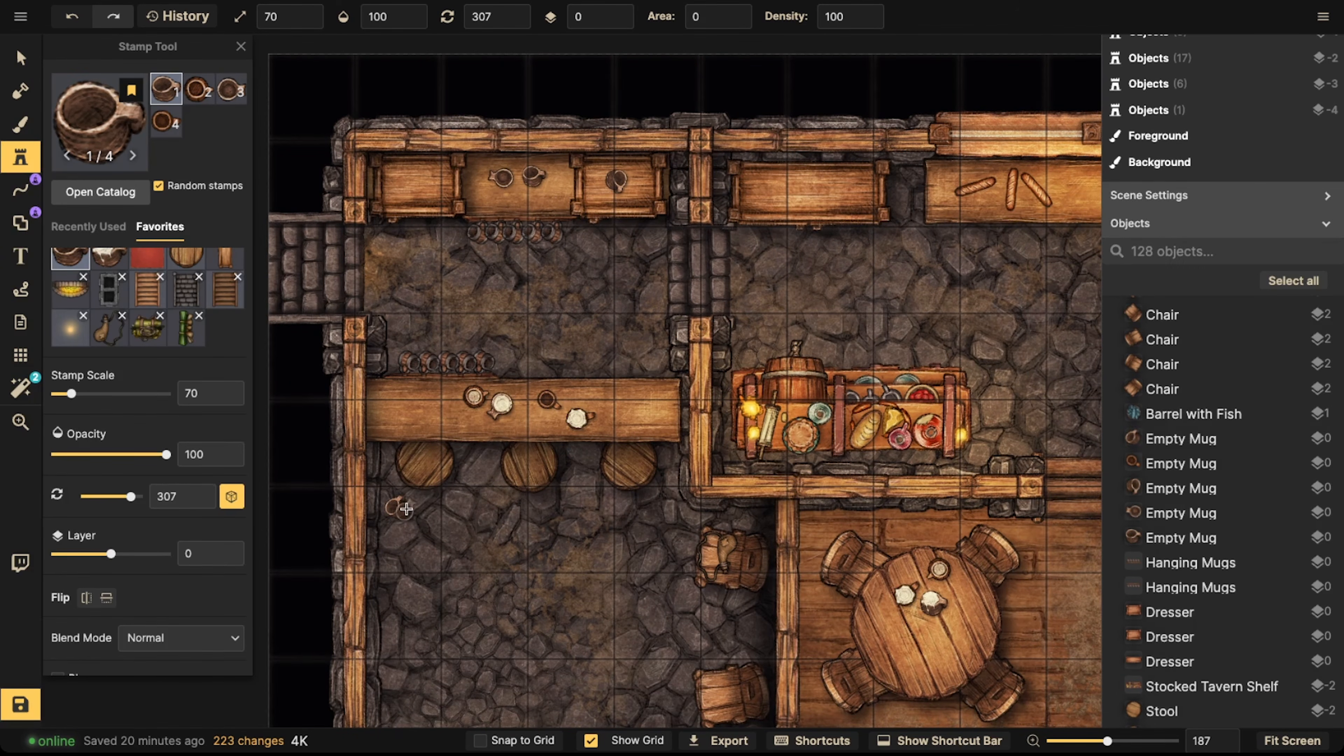
left_click(416, 512)
left_click(407, 516)
Scatter more Empty Mugs around the kitchen, including one on the long counter and several on the dresser
key("space")
left_click_drag(931, 500, 702, 363)
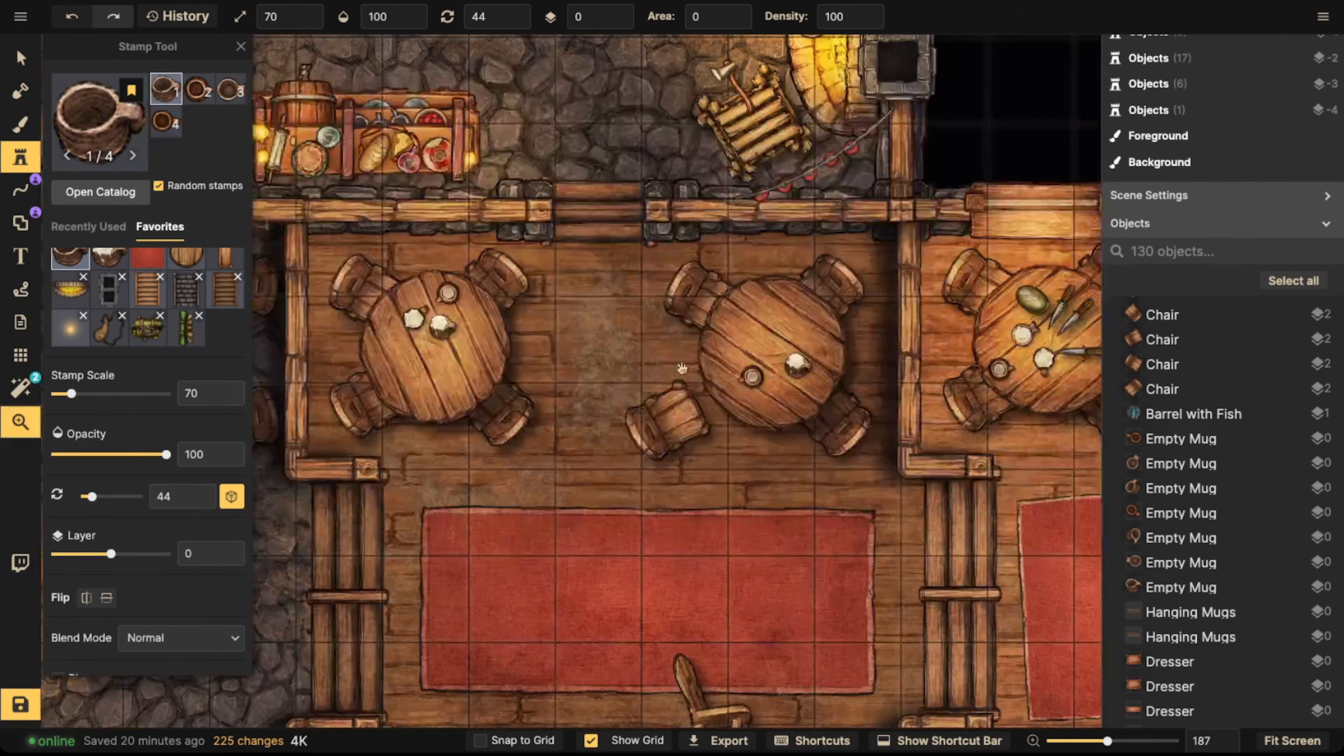
scroll(702, 362, "down", 4)
left_click(727, 344)
key("space")
left_click_drag(667, 65, 717, 203)
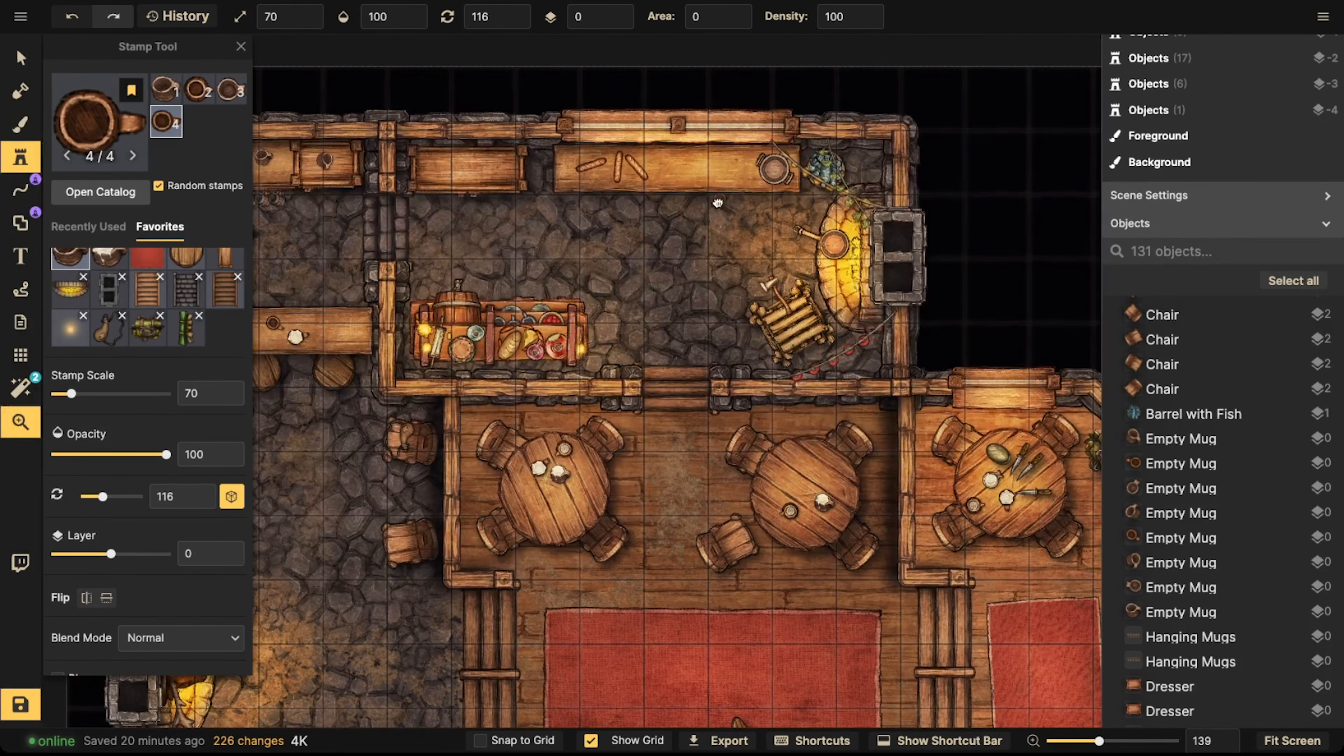
left_click(716, 178)
left_click(493, 162)
left_click(499, 159)
left_click(506, 174)
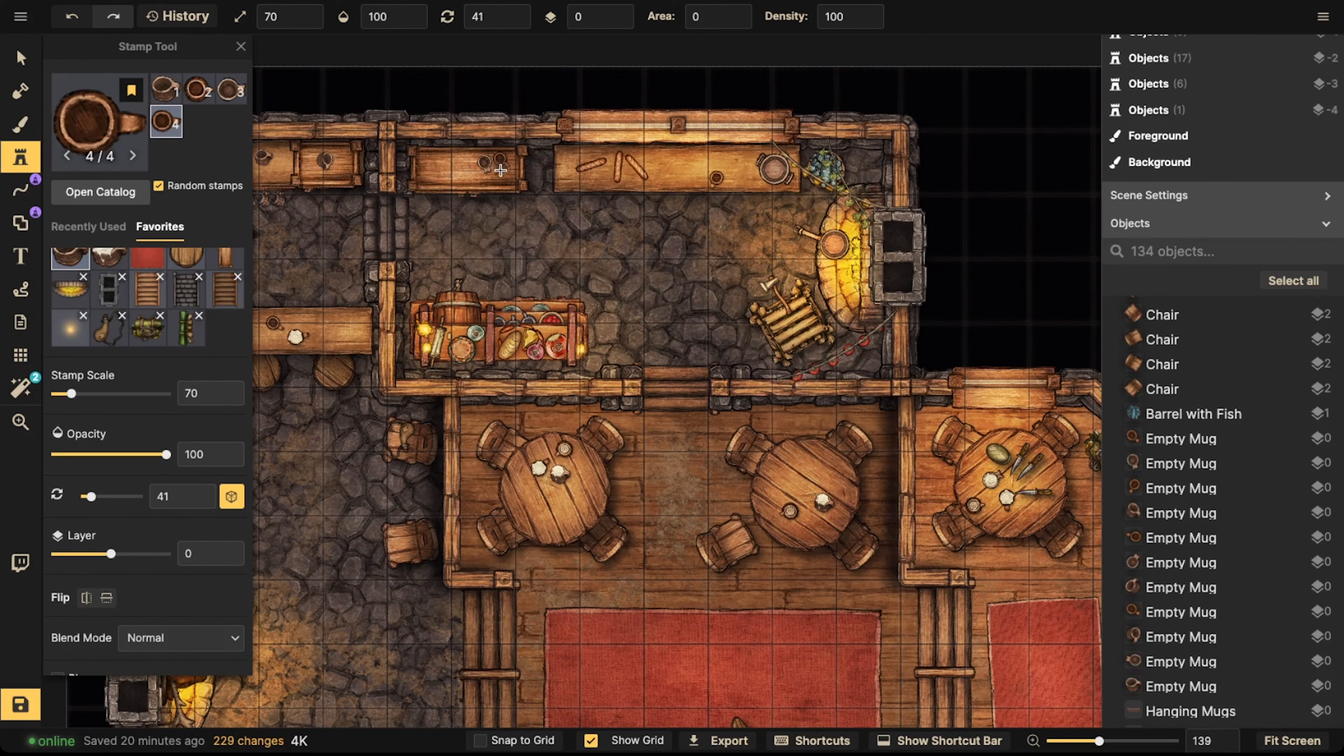
left_click(610, 347)
Place three Empty Mugs on the red stage carpet beside the southern stool
scroll(550, 269, "down", 4)
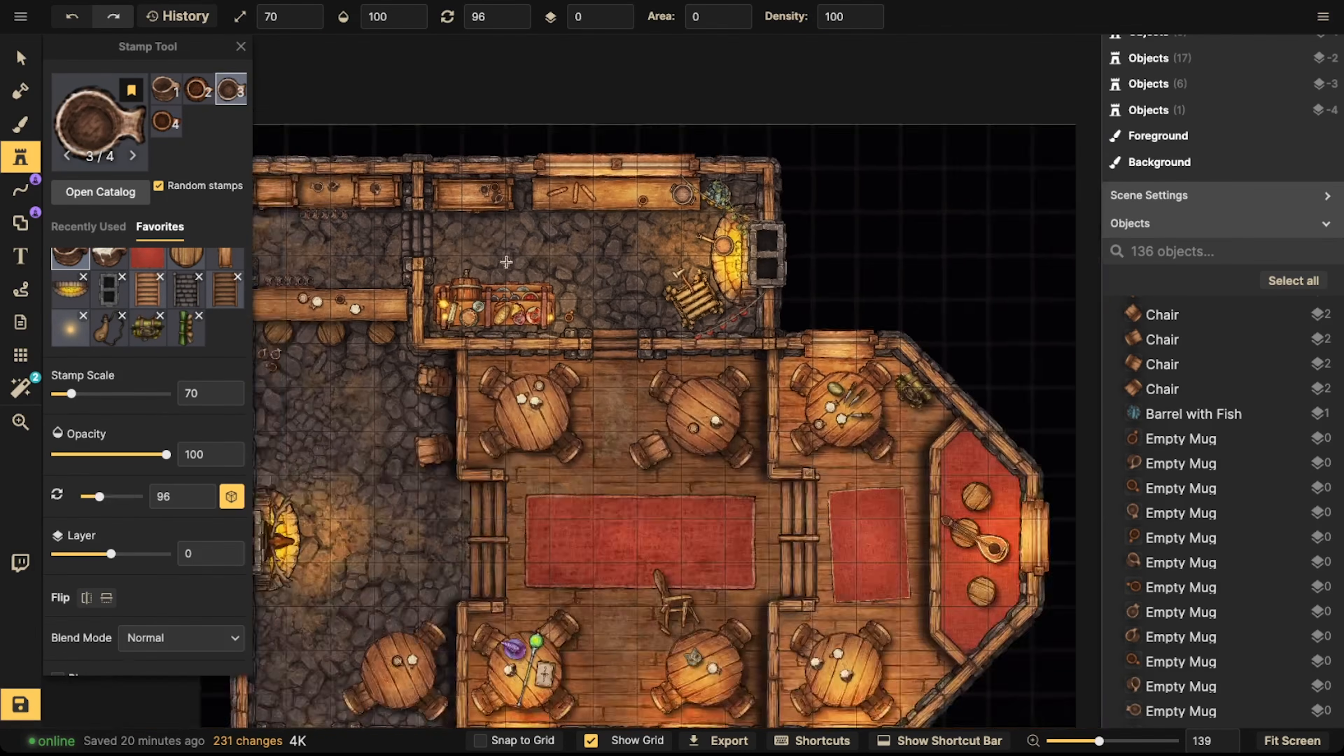
key("space")
left_click_drag(911, 639, 904, 463)
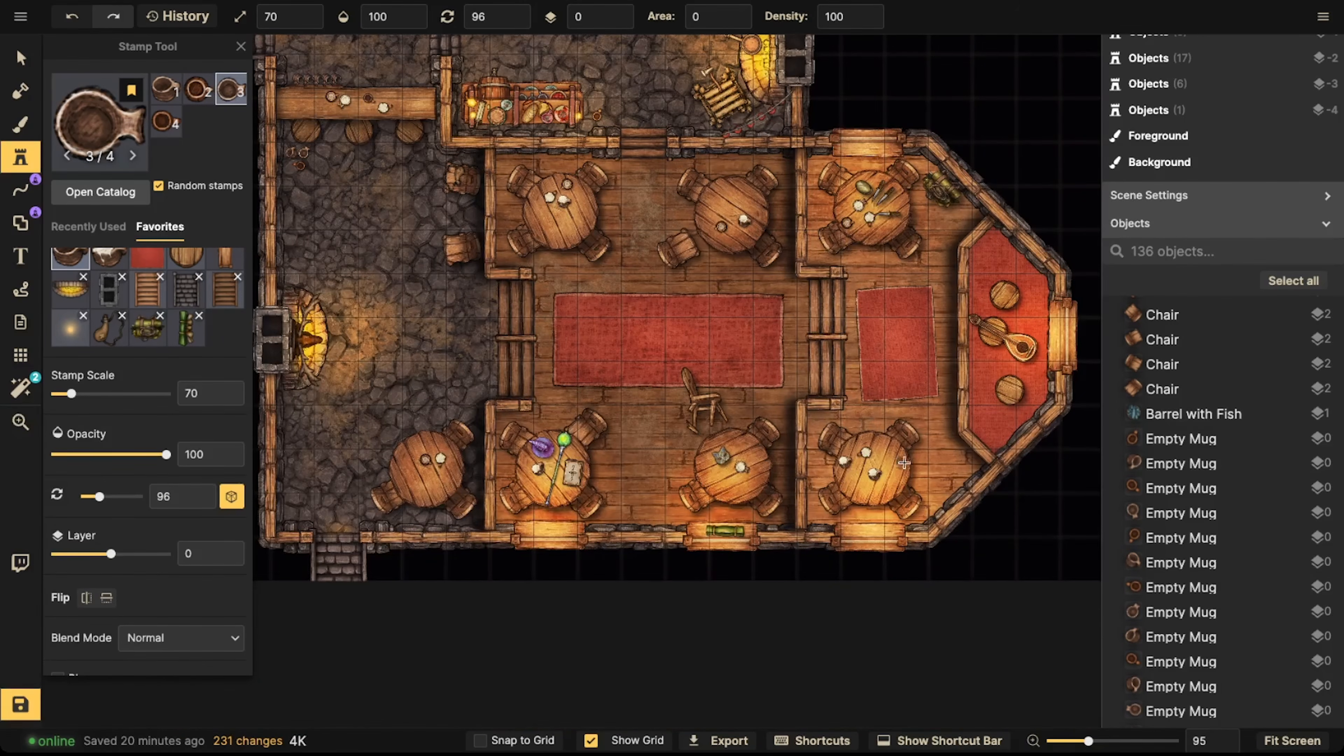
left_click(992, 409)
left_click(1000, 420)
left_click(985, 428)
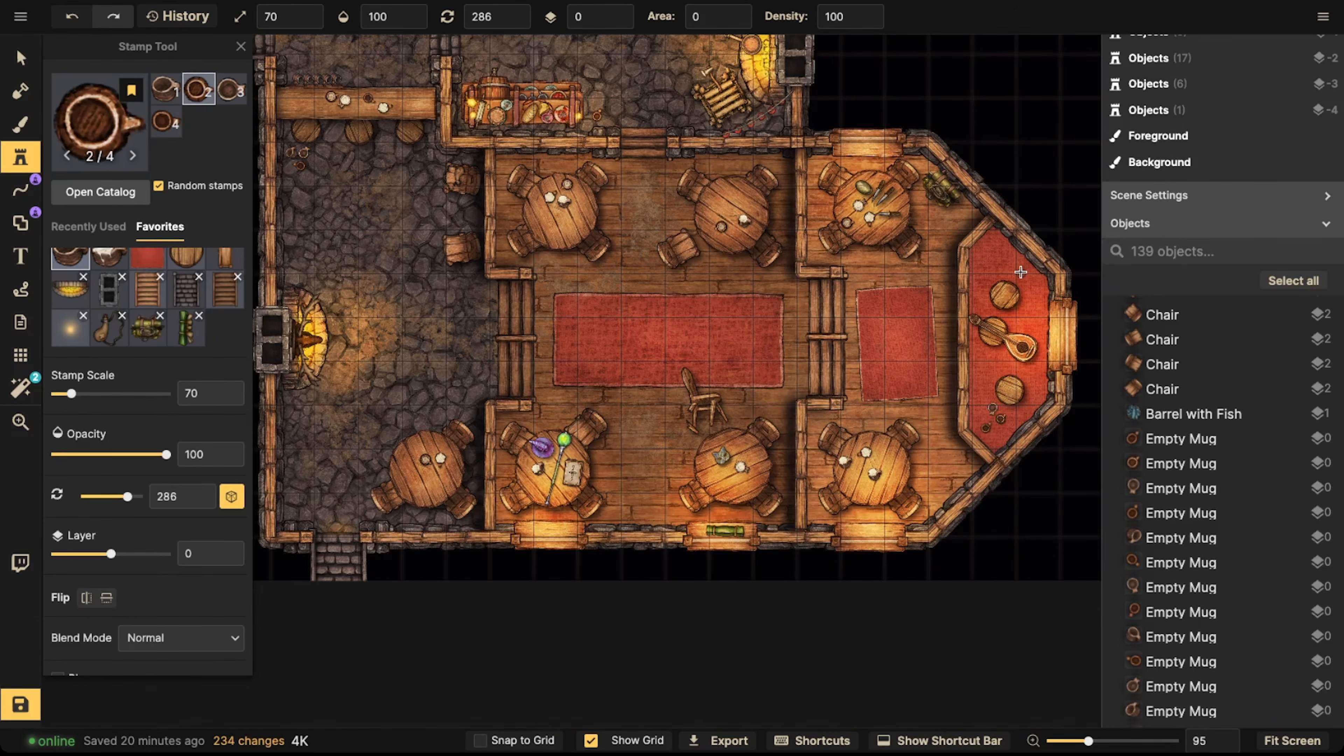
Add an Empty Mug to the round table in the southwest corner of the stone-floored room and raise it to layer 3
key("space")
left_click_drag(484, 295, 644, 275)
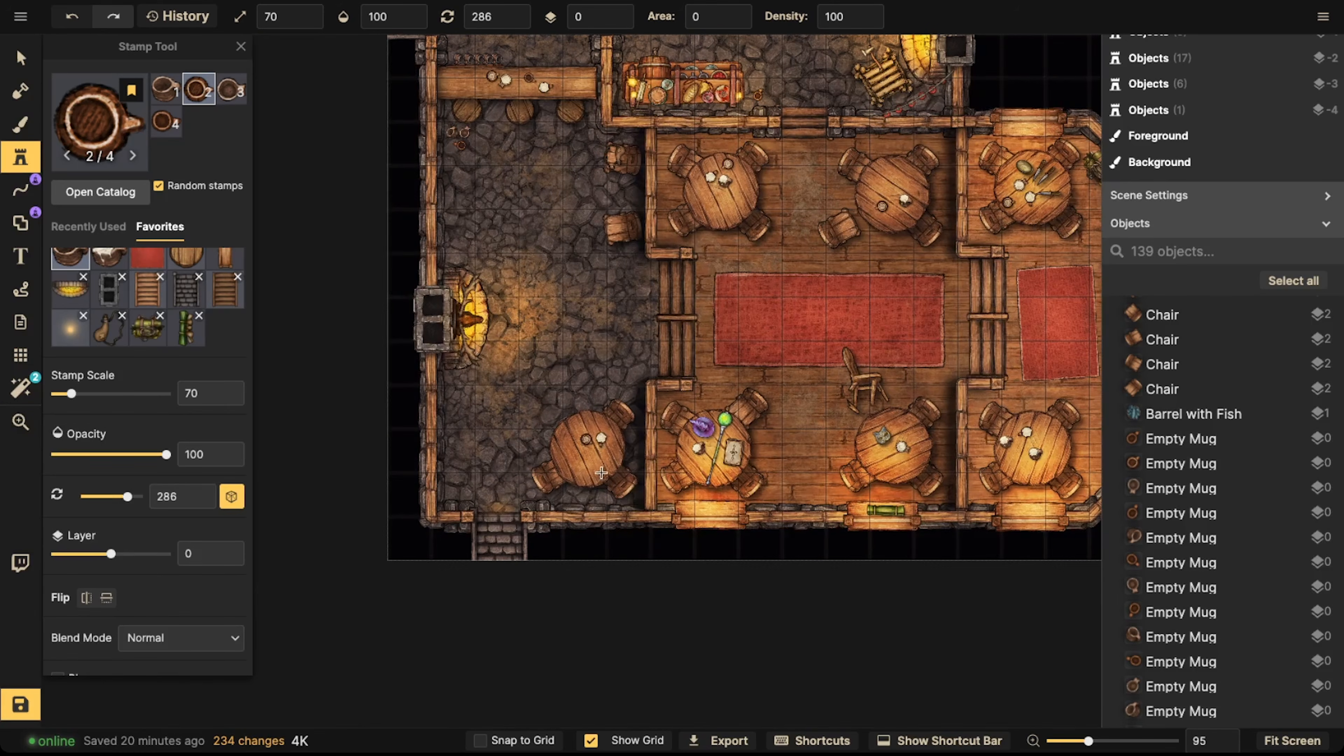
left_click(572, 310)
left_click(20, 58)
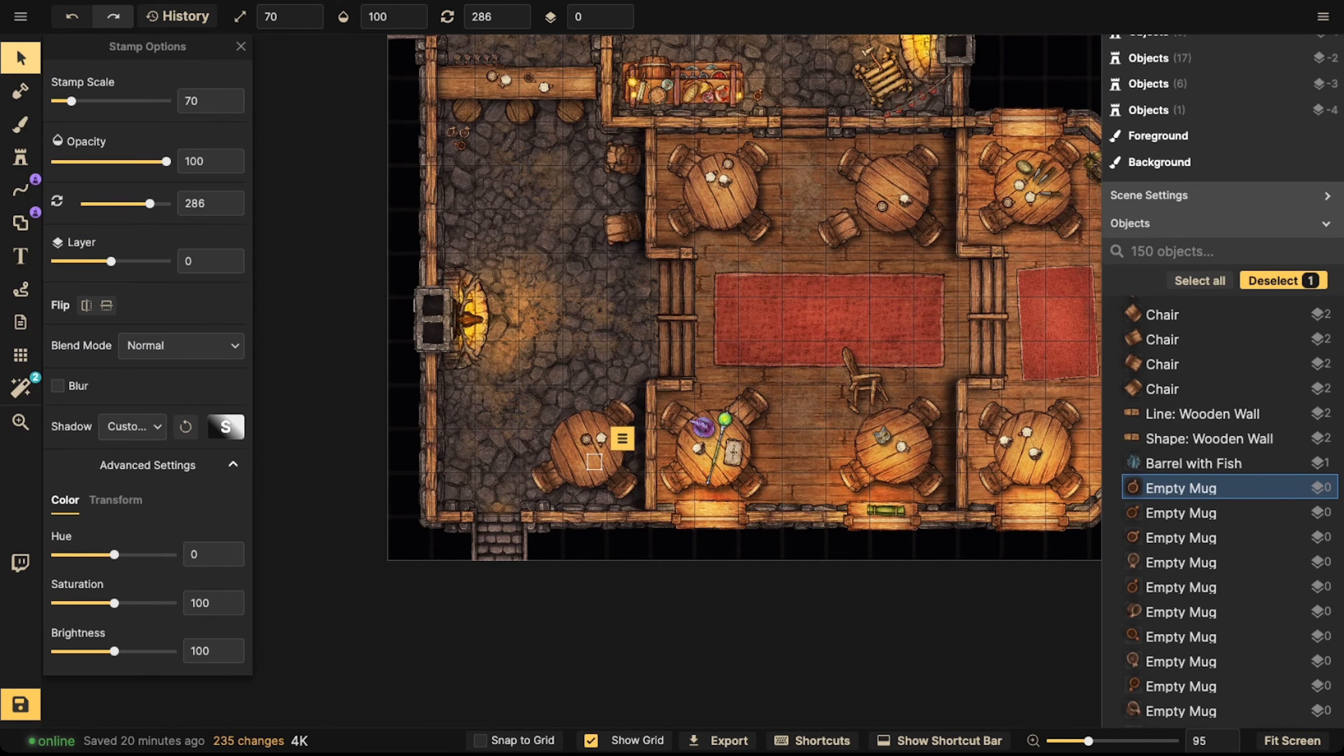
left_click(618, 12)
left_click(617, 12)
left_click(617, 12)
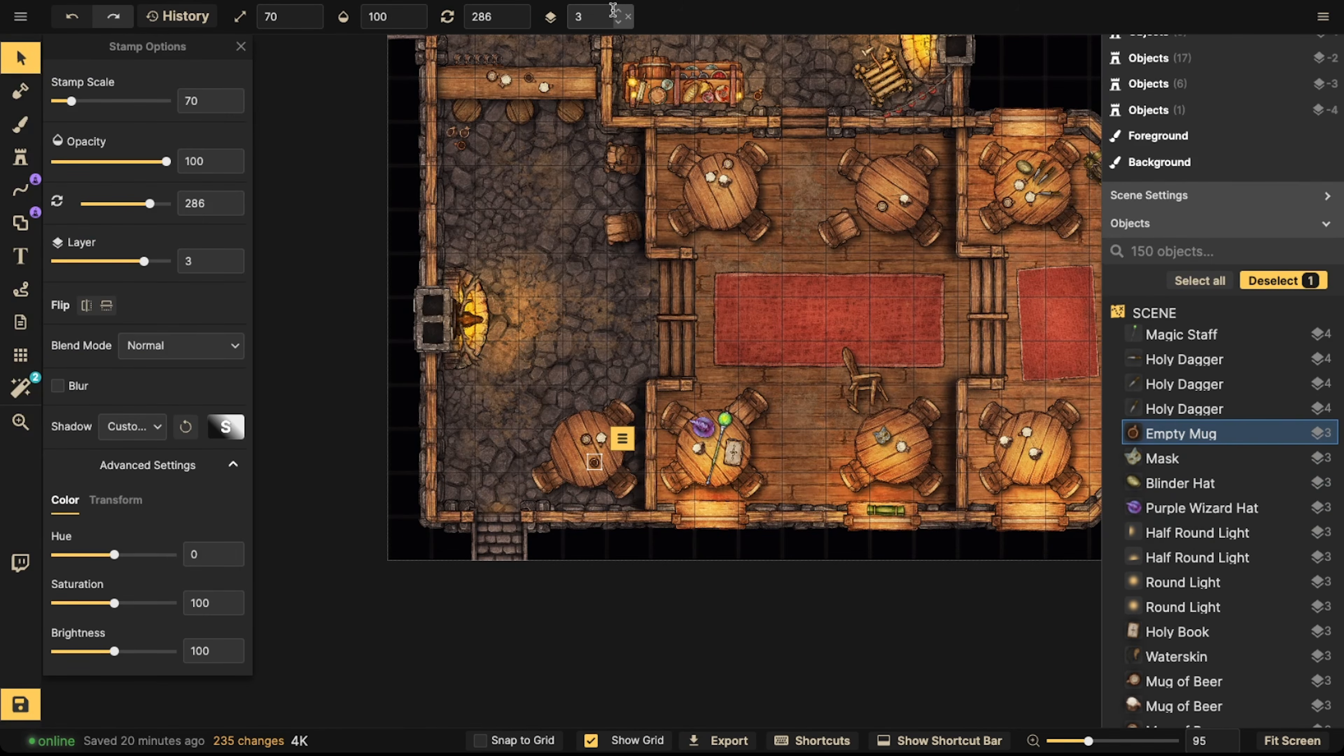
left_click(262, 626)
Search the Fantasy Battlemaps stamps for "fey" and choose the yellow Fey Lights stamp
scroll(261, 616, "down", 3)
key("space")
left_click_drag(617, 405, 510, 435)
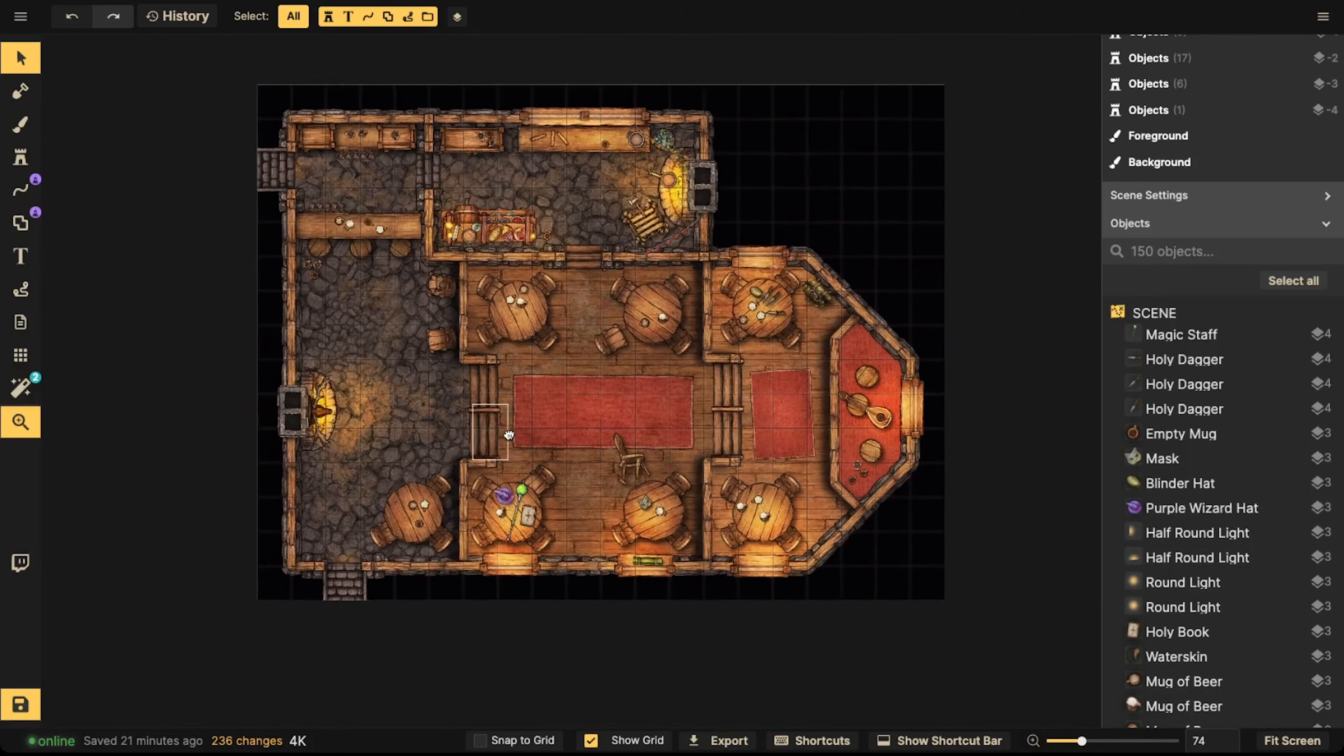
scroll(491, 282, "up", 2)
scroll(474, 276, "up", 2)
key("space")
left_click_drag(432, 301, 526, 289)
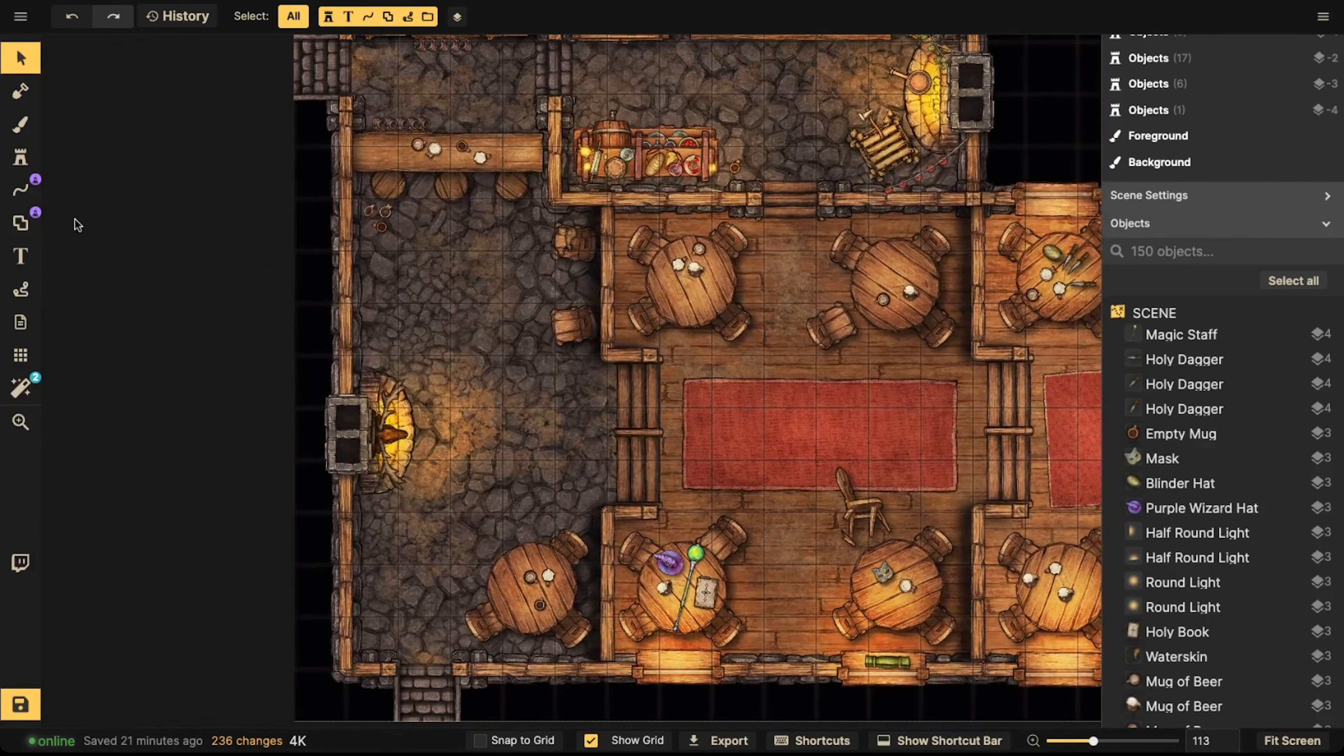
left_click(20, 157)
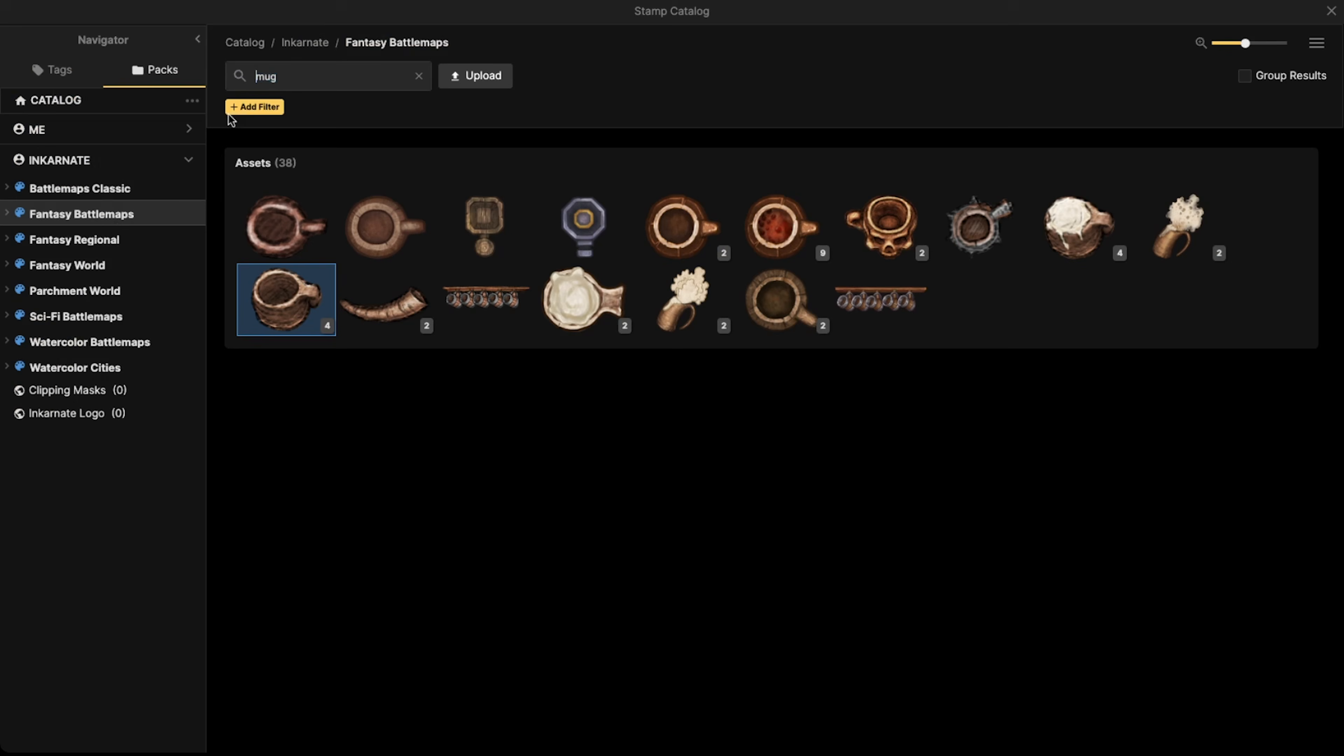
left_click(68, 128)
type("fey")
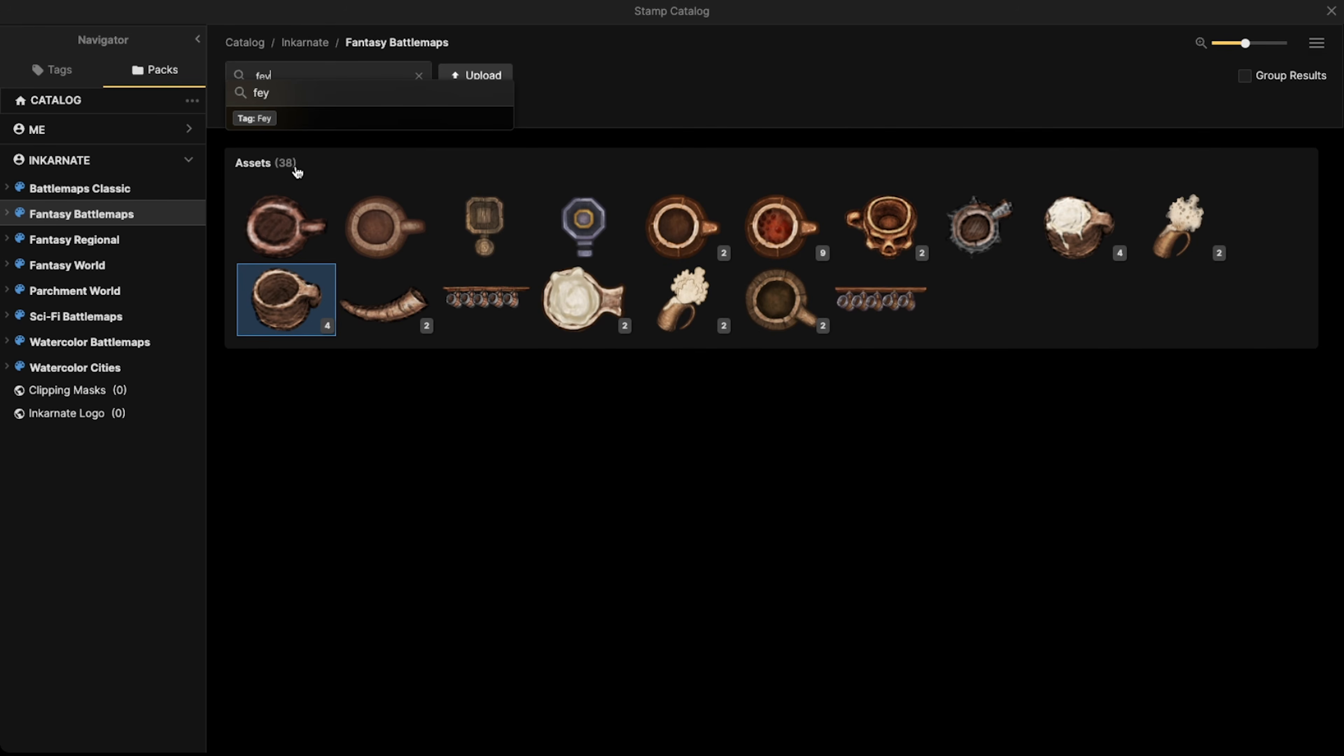
key("Return")
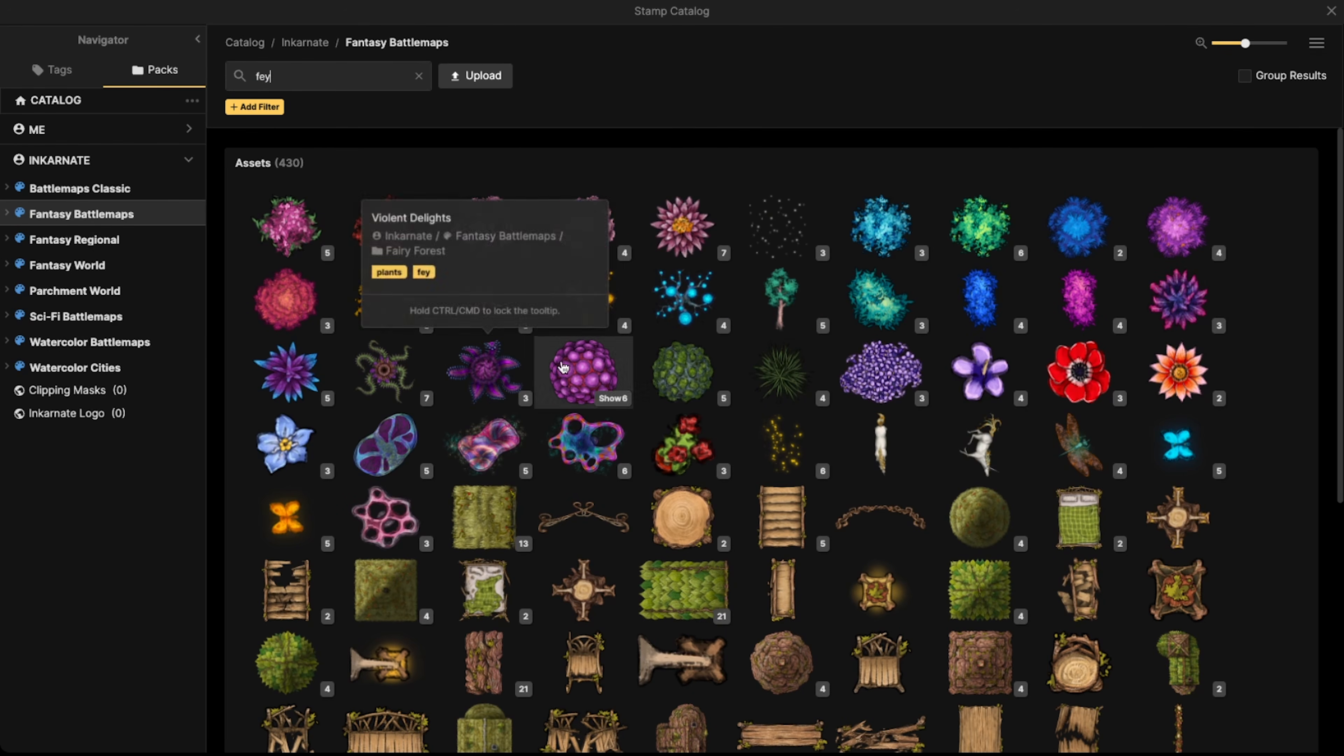
left_click(781, 444)
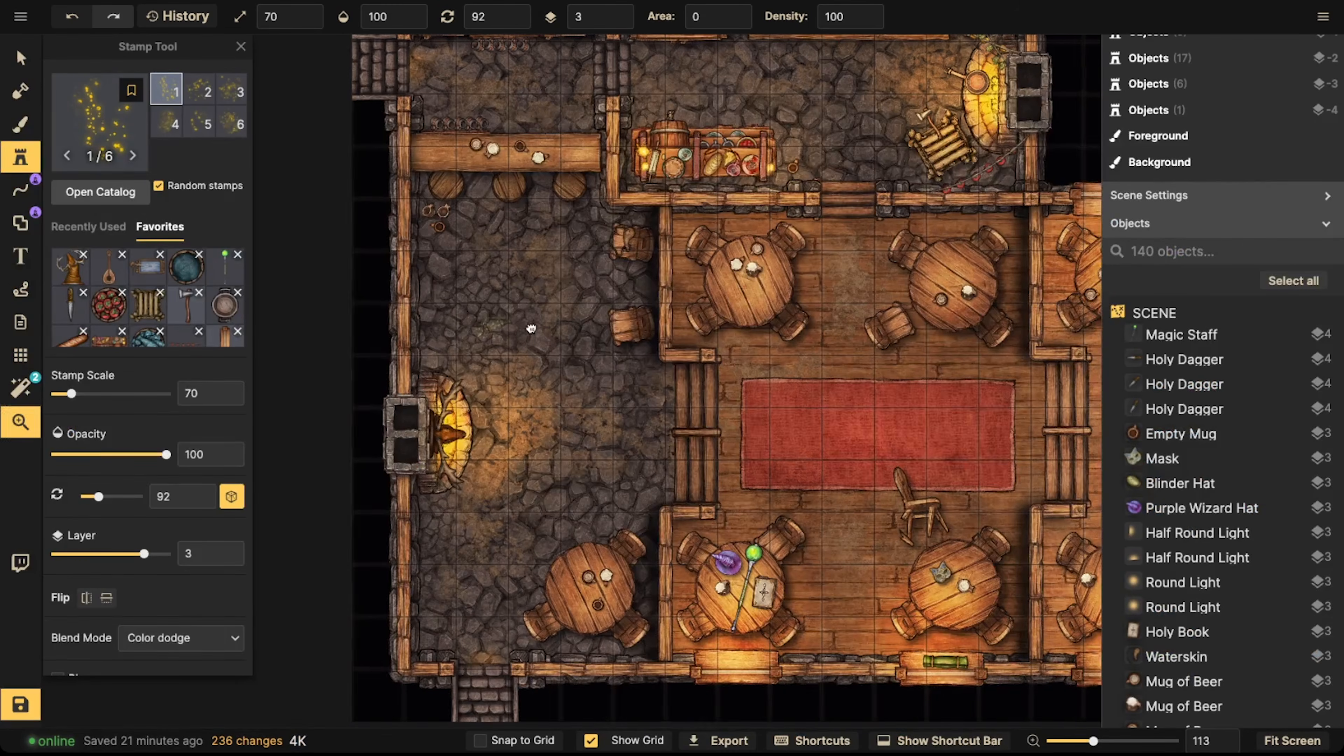
Place a Fey Lights stamp at scale 180 over the fireplace on the west wall
left_click_drag(531, 329, 658, 314)
scroll(579, 438, "up", 2)
scroll(589, 426, "up", 5)
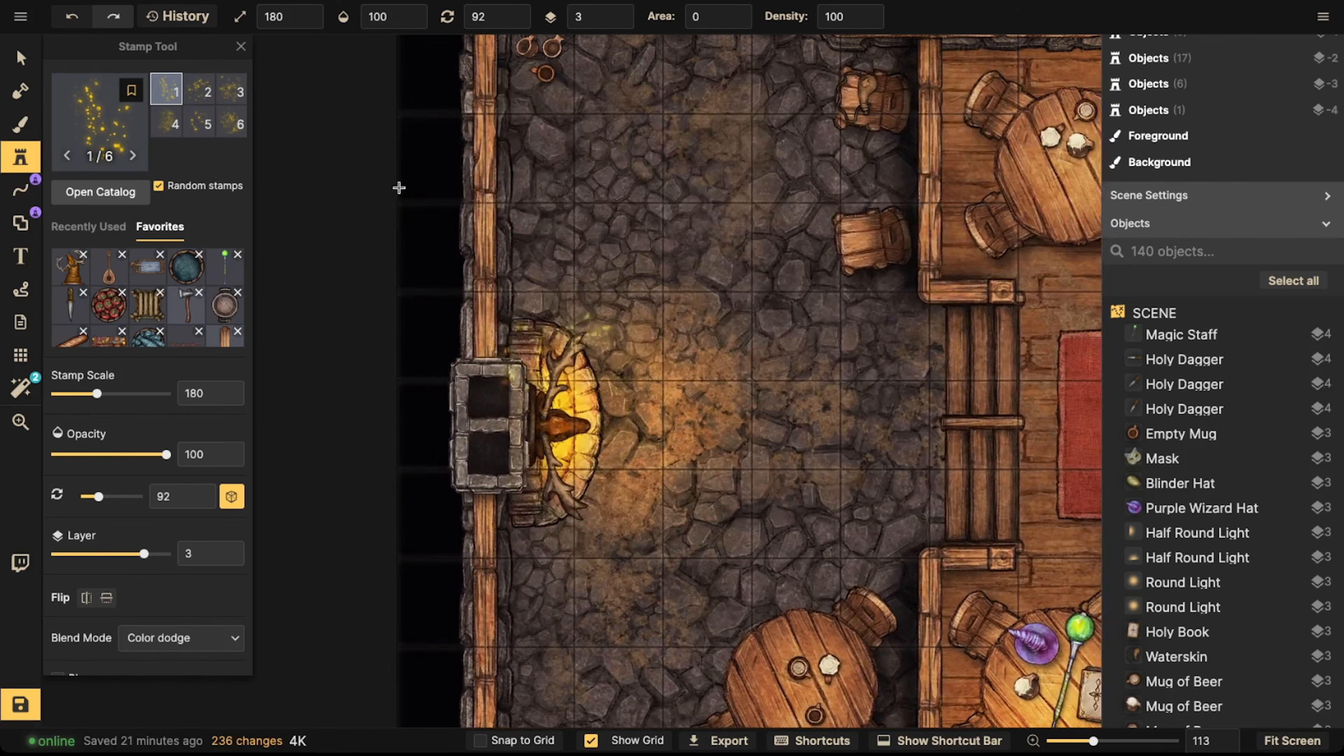
left_click(579, 299)
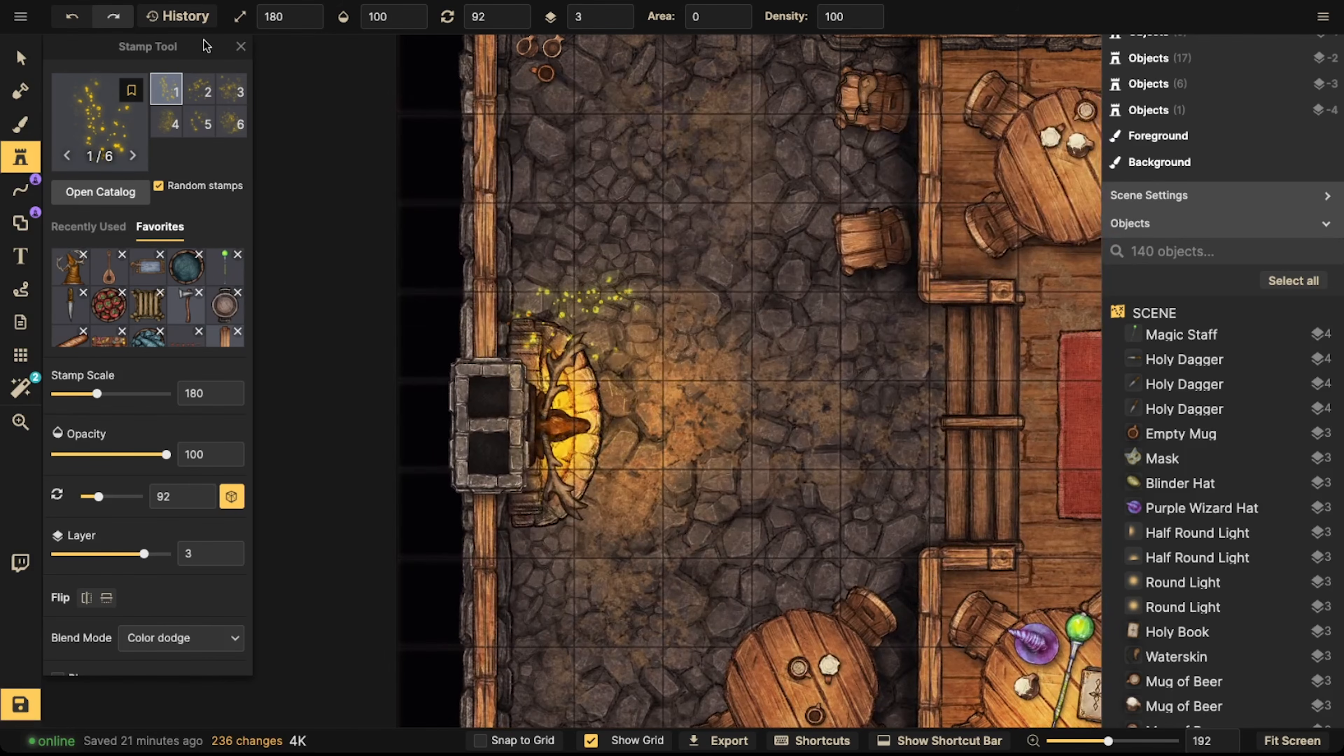
left_click(598, 410)
left_click(54, 131)
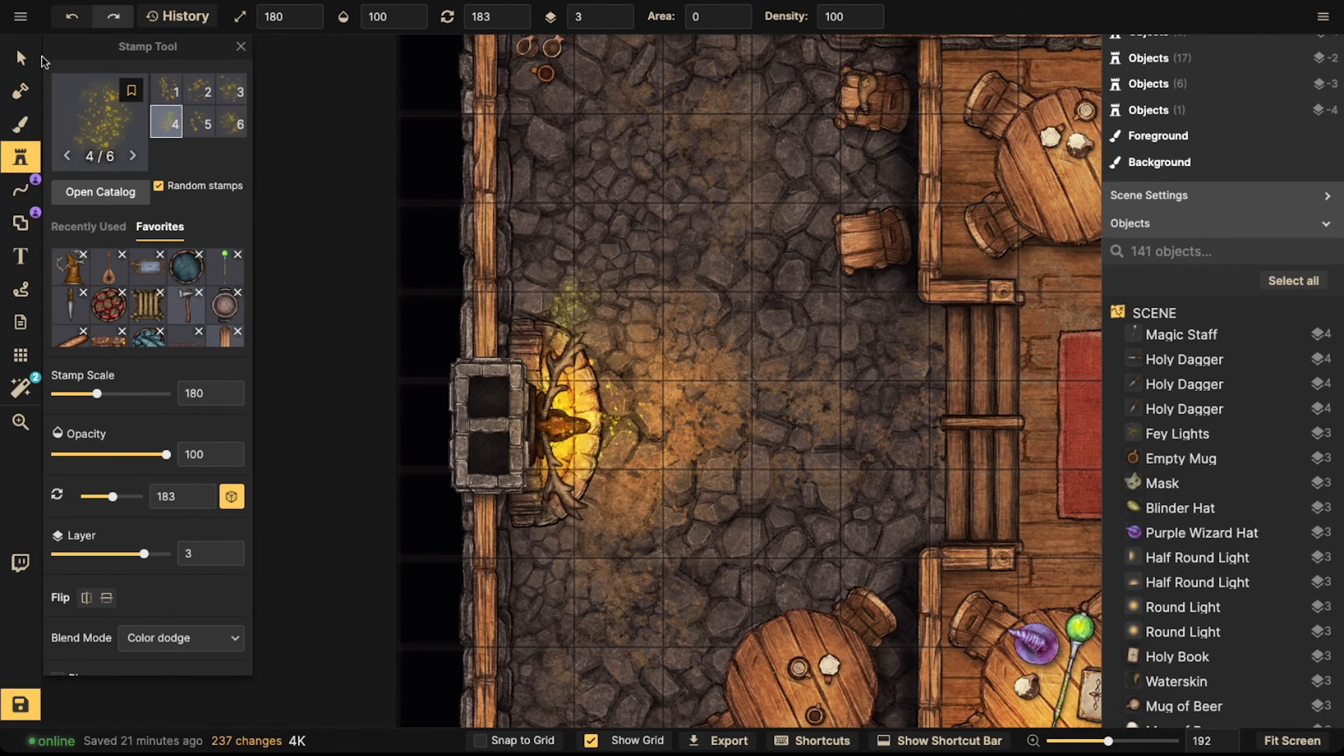
Enlarge the west fireplace's Fey Lights to scale 190, lower them to layer 1 and reposition them over the flames
key("v")
left_click(635, 429)
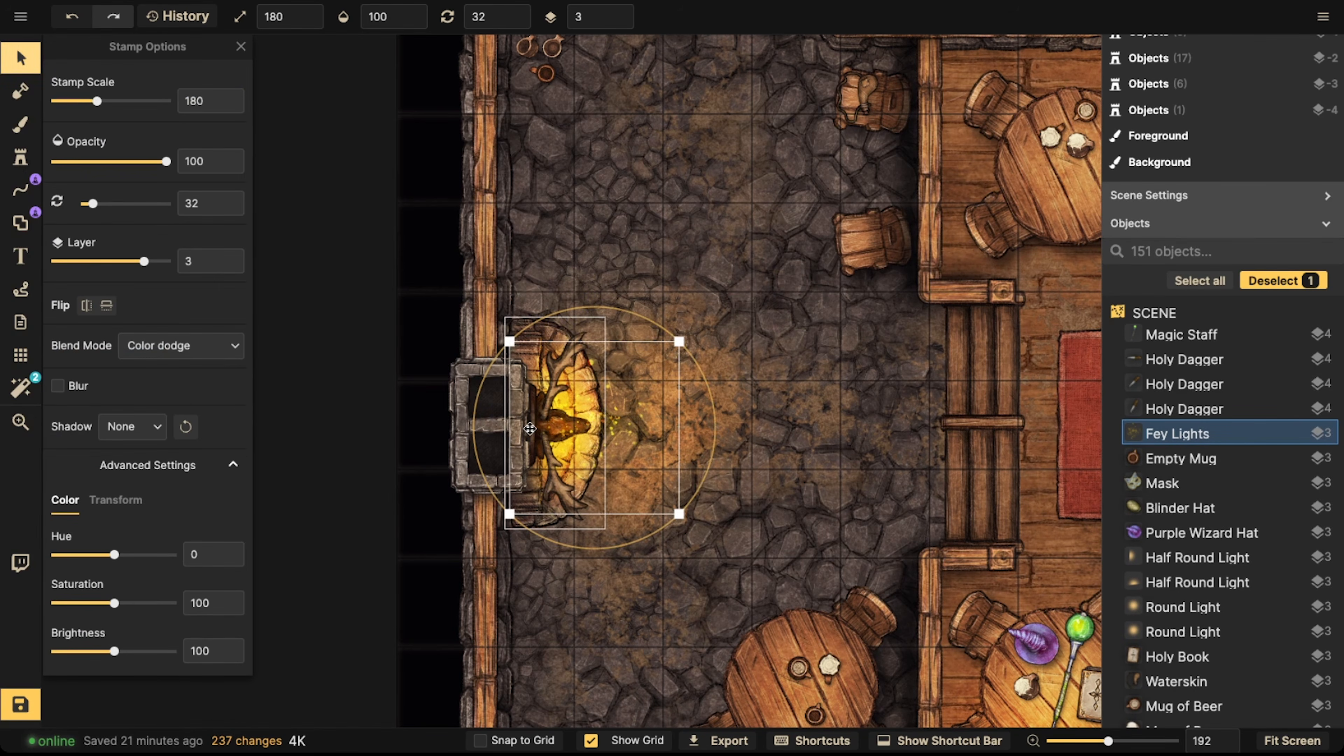
left_click_drag(634, 428, 616, 438)
left_click(625, 22)
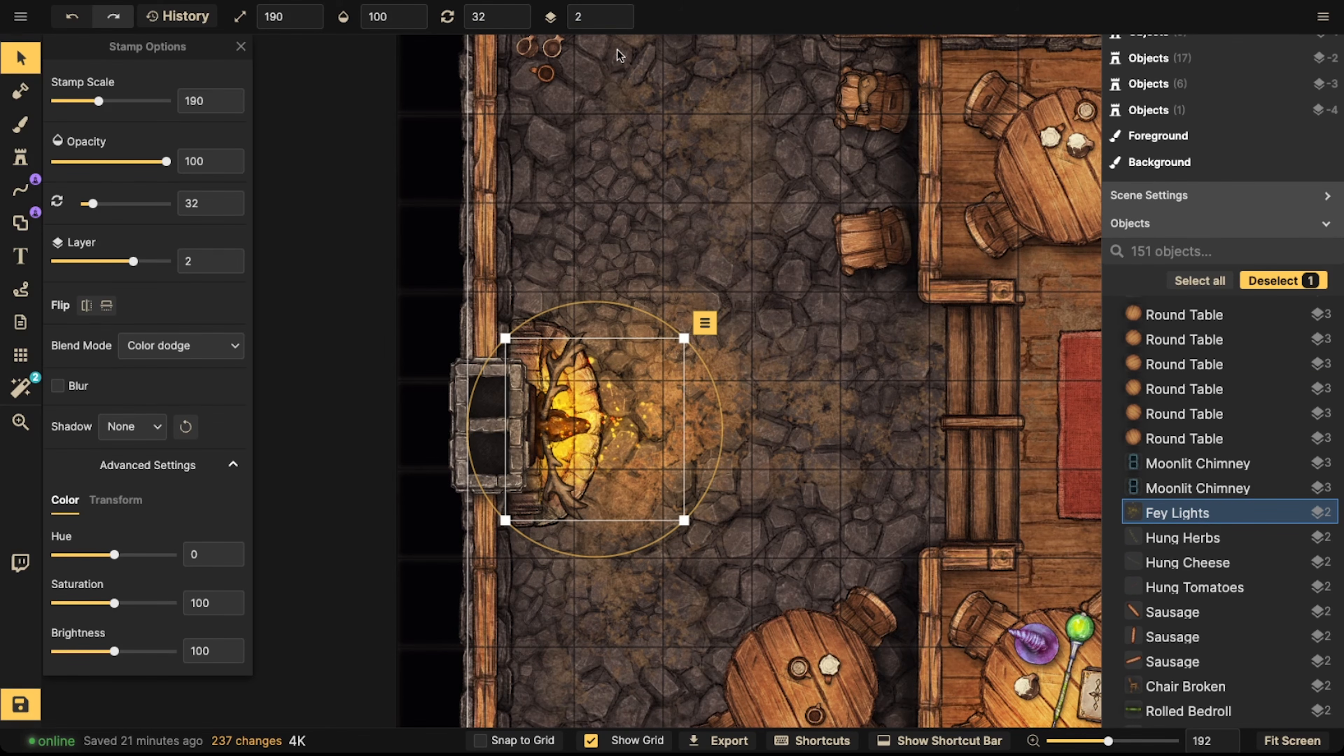
left_click(617, 23)
left_click_drag(606, 428, 559, 409)
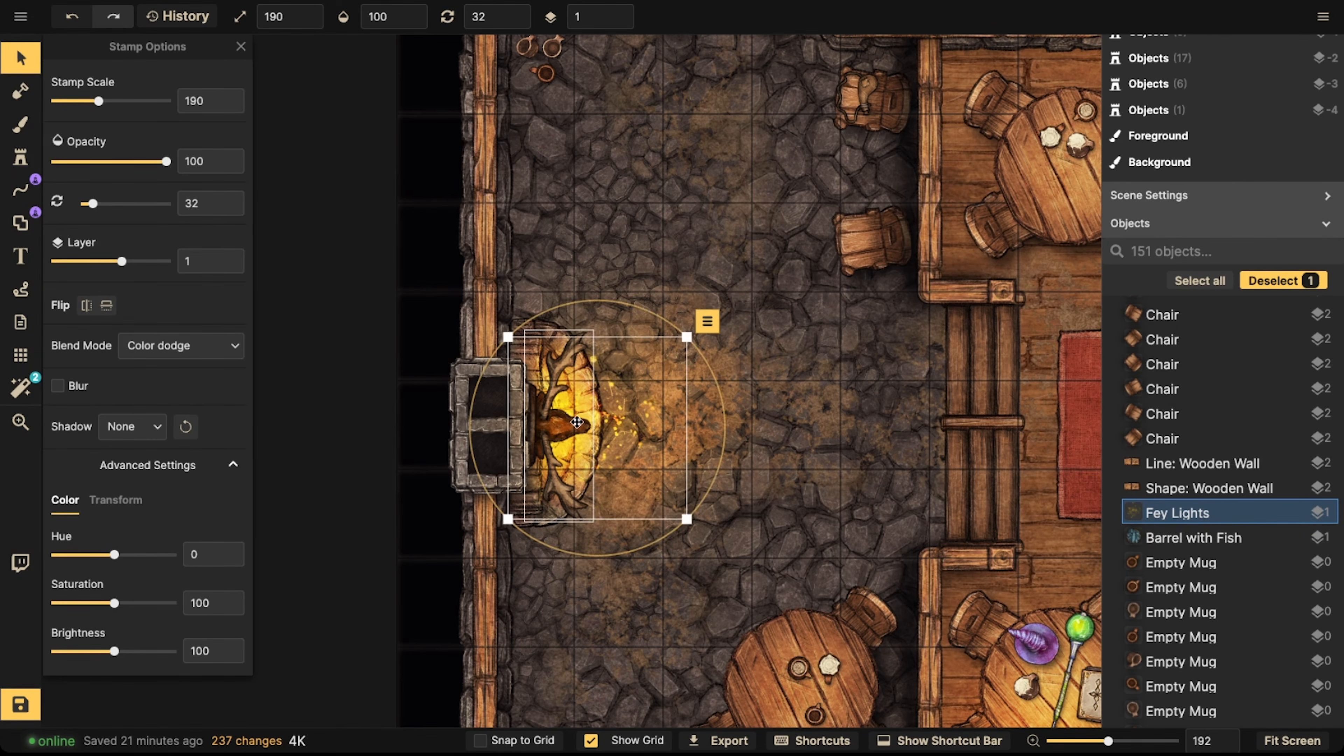
key("Escape")
Add a second Fey Lights stamp at scale 190 over the kitchen fireplace and raise it to layer 3
scroll(559, 408, "down", 5)
key("space")
scroll(681, 392, "down", 3)
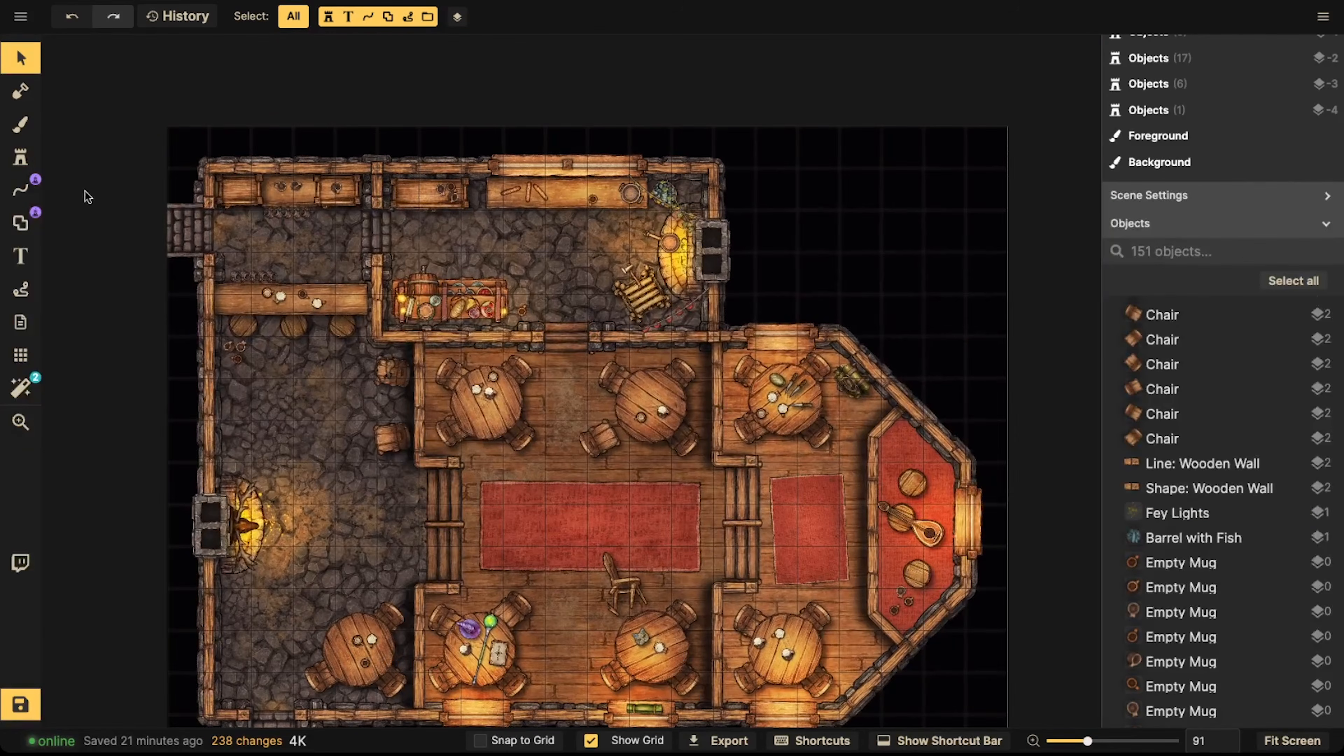
left_click(20, 157)
scroll(658, 254, "up", 6)
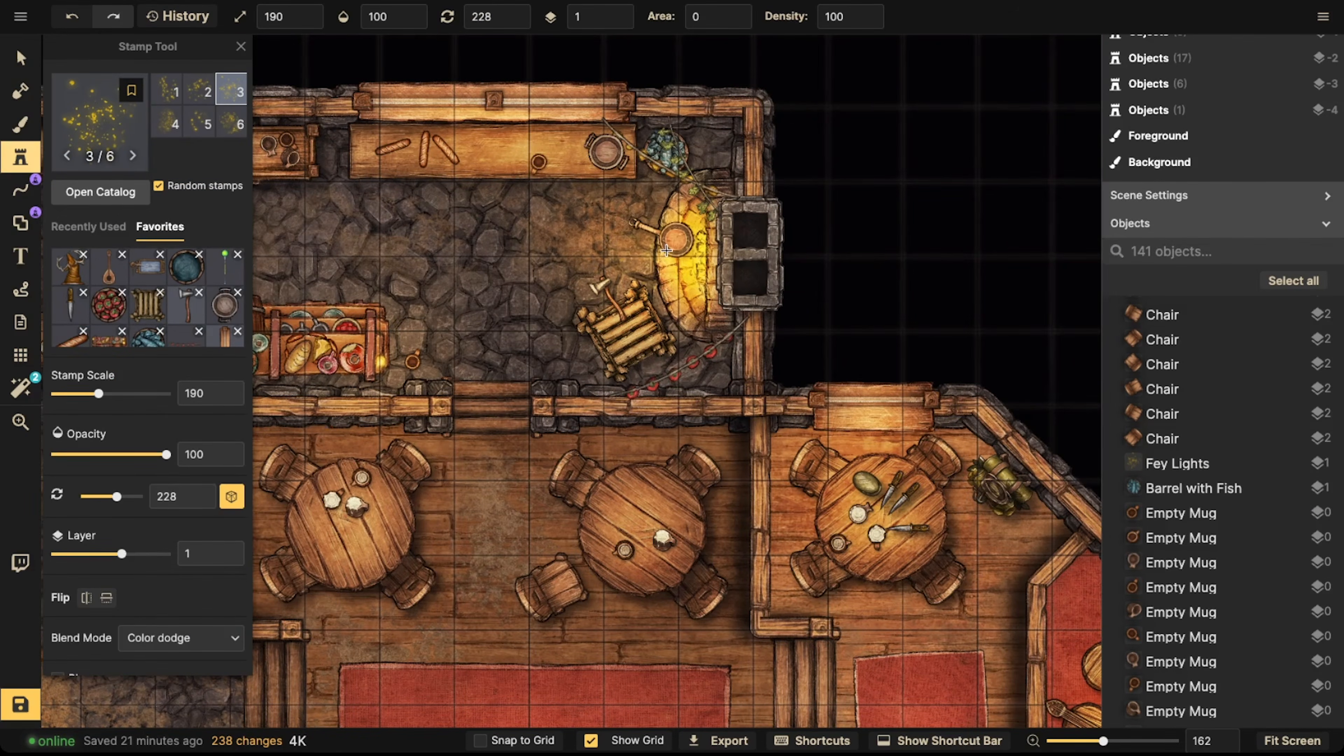
left_click(563, 315)
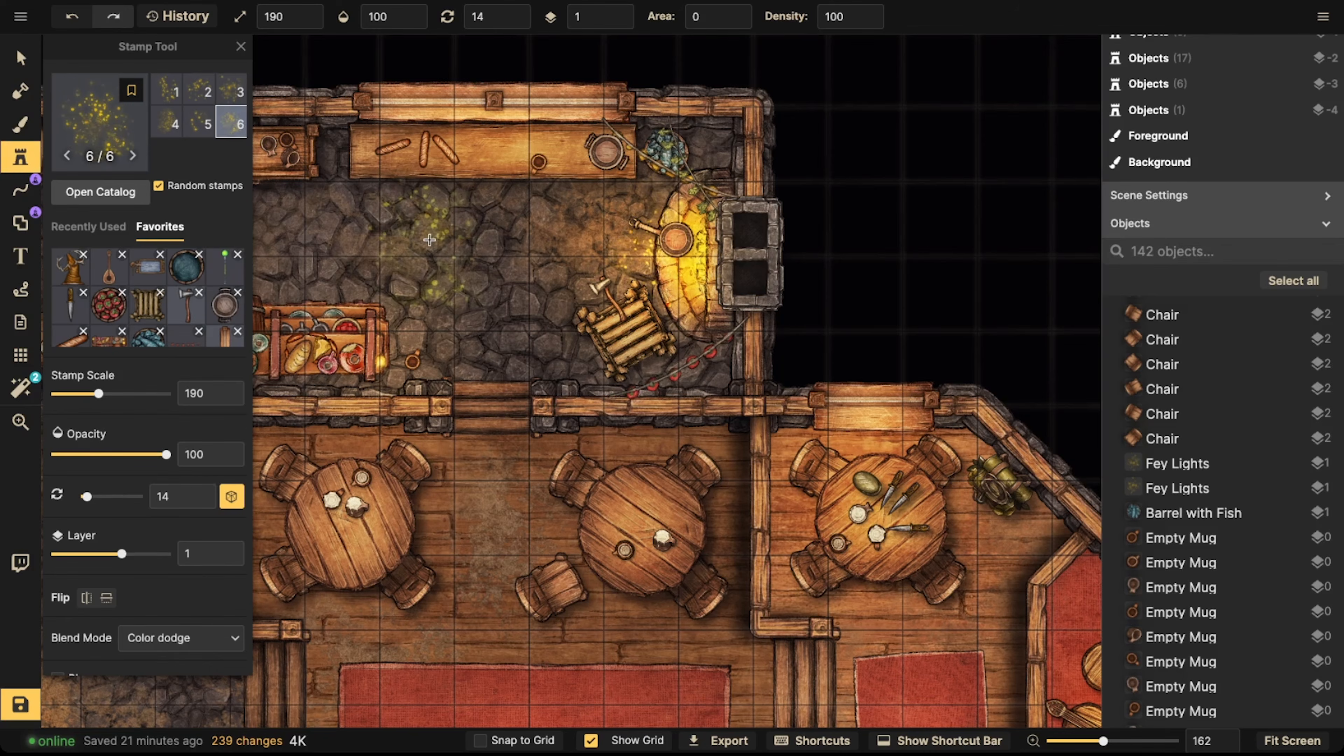
left_click(22, 57)
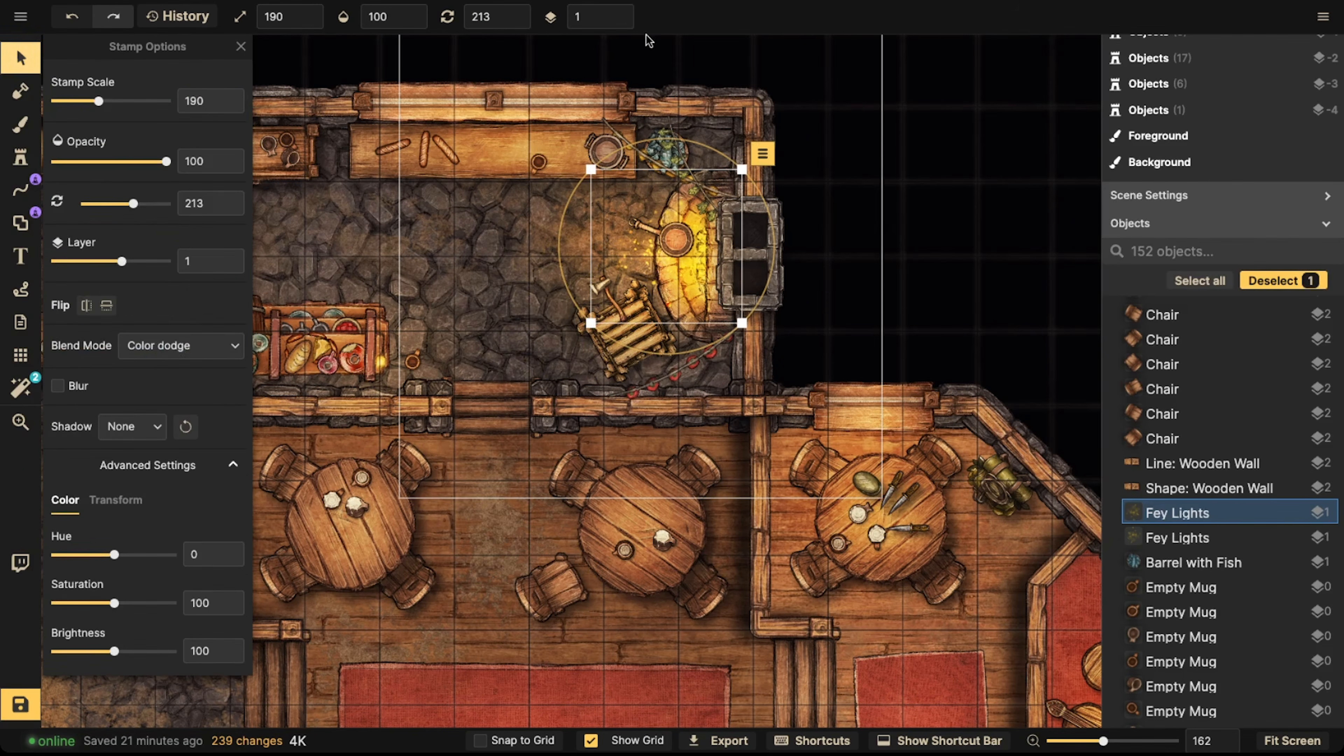
left_click(618, 14)
left_click(618, 13)
key("Escape")
Search the Fantasy Battlemaps stamps for "food" and choose the Eastern Food bowl
scroll(529, 317, "down", 4)
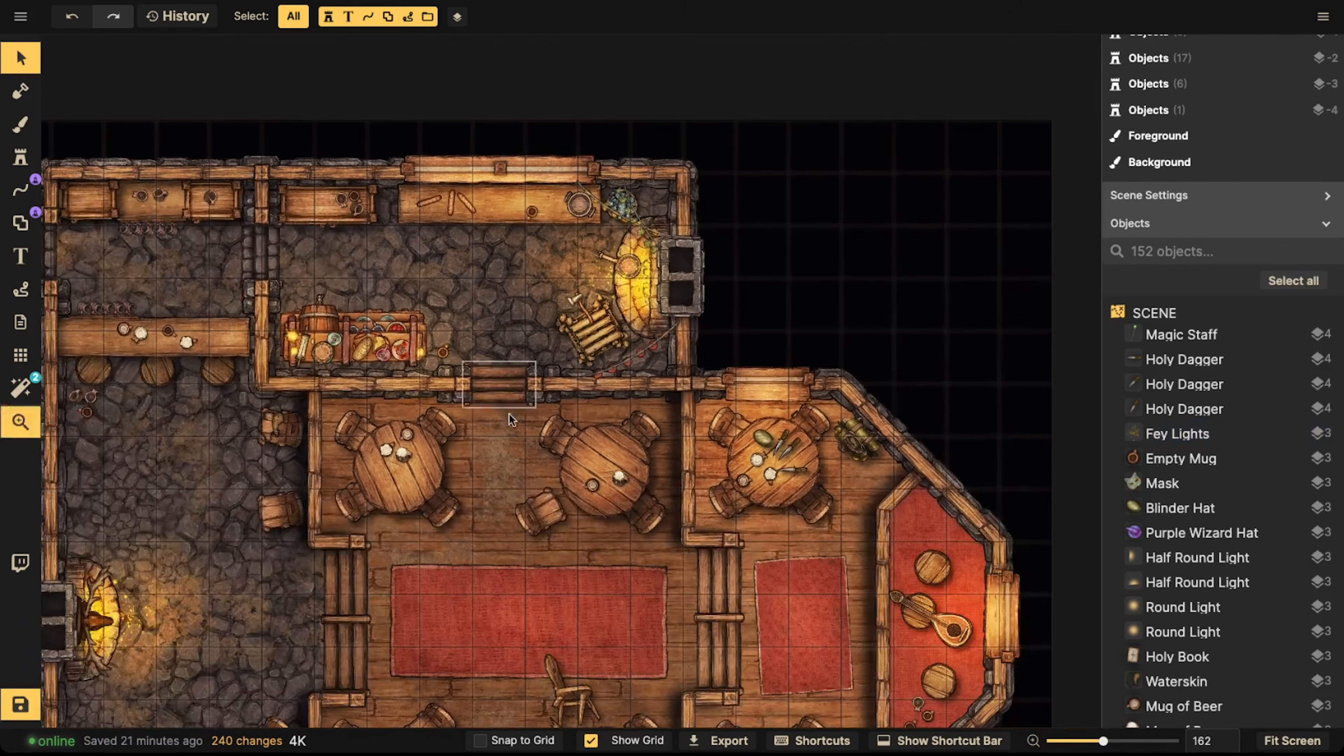
left_click(20, 157)
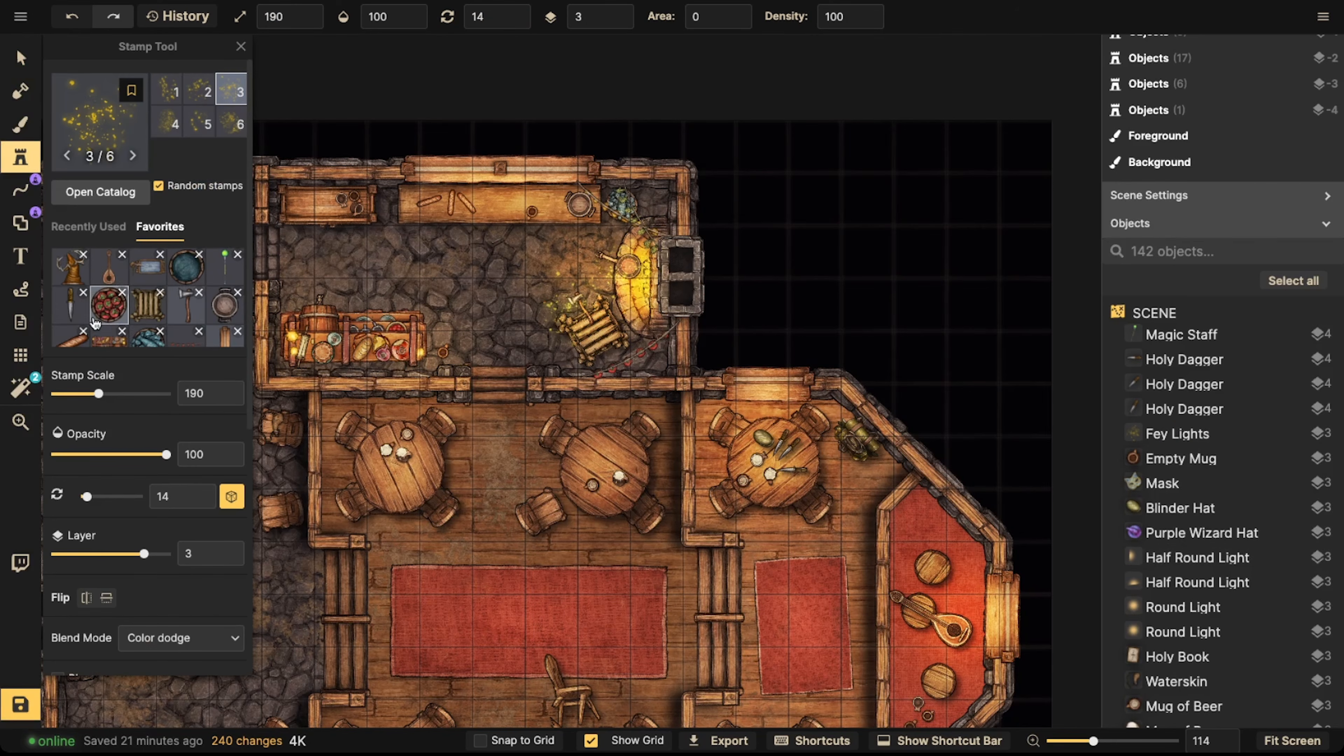
scroll(123, 318, "up", 5)
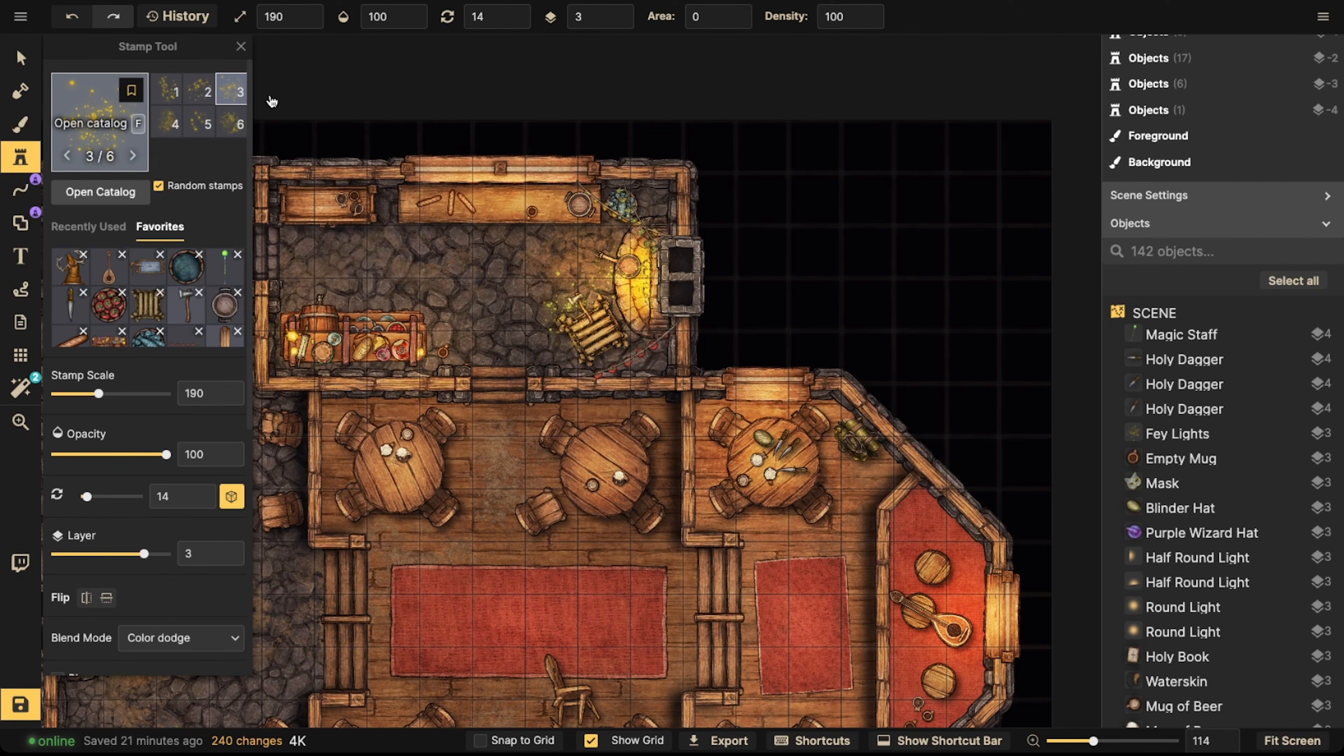
type("f")
type("foo")
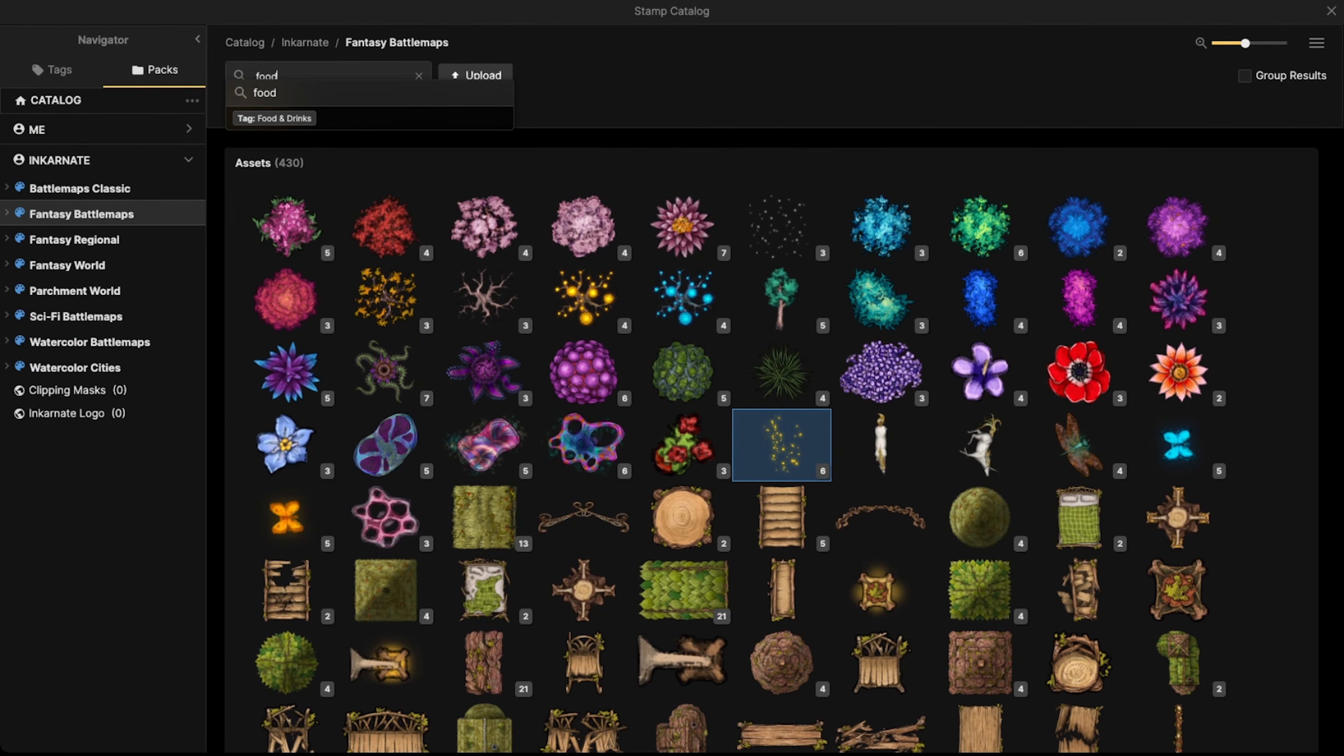
key("Return")
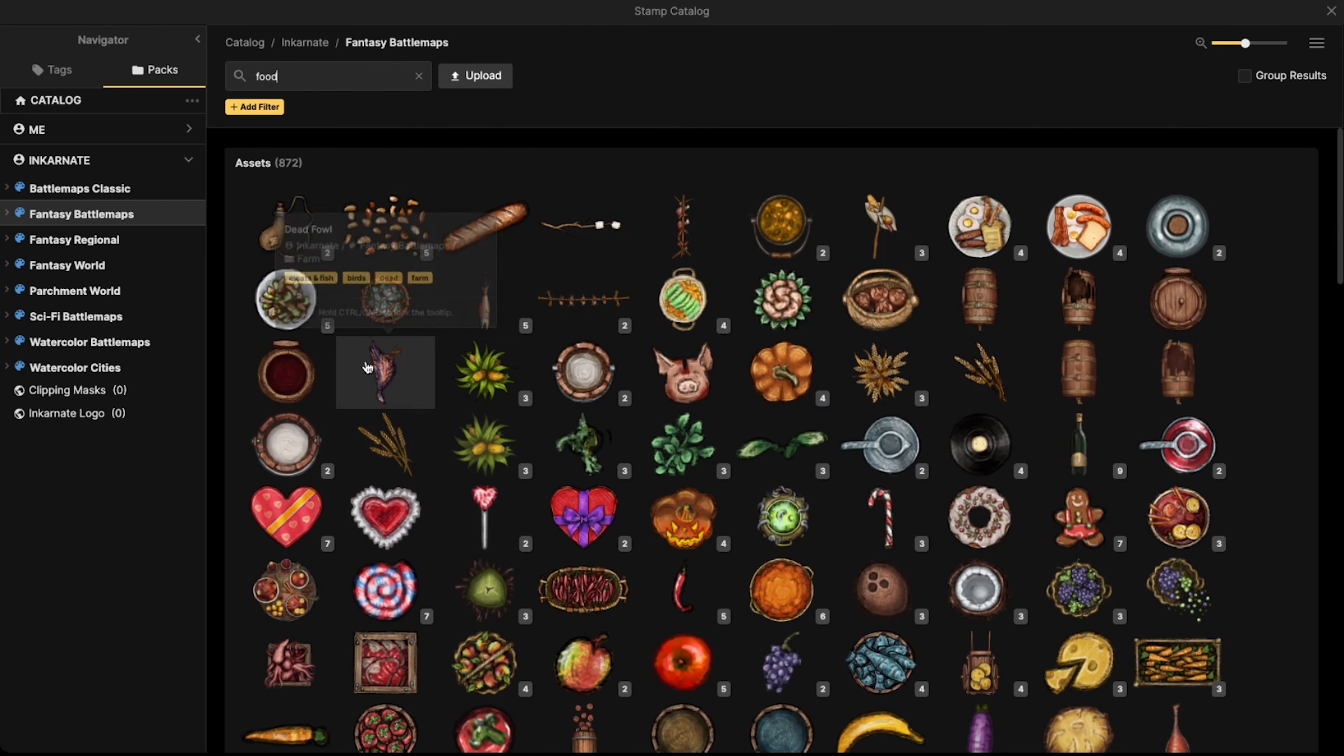
left_click(293, 308)
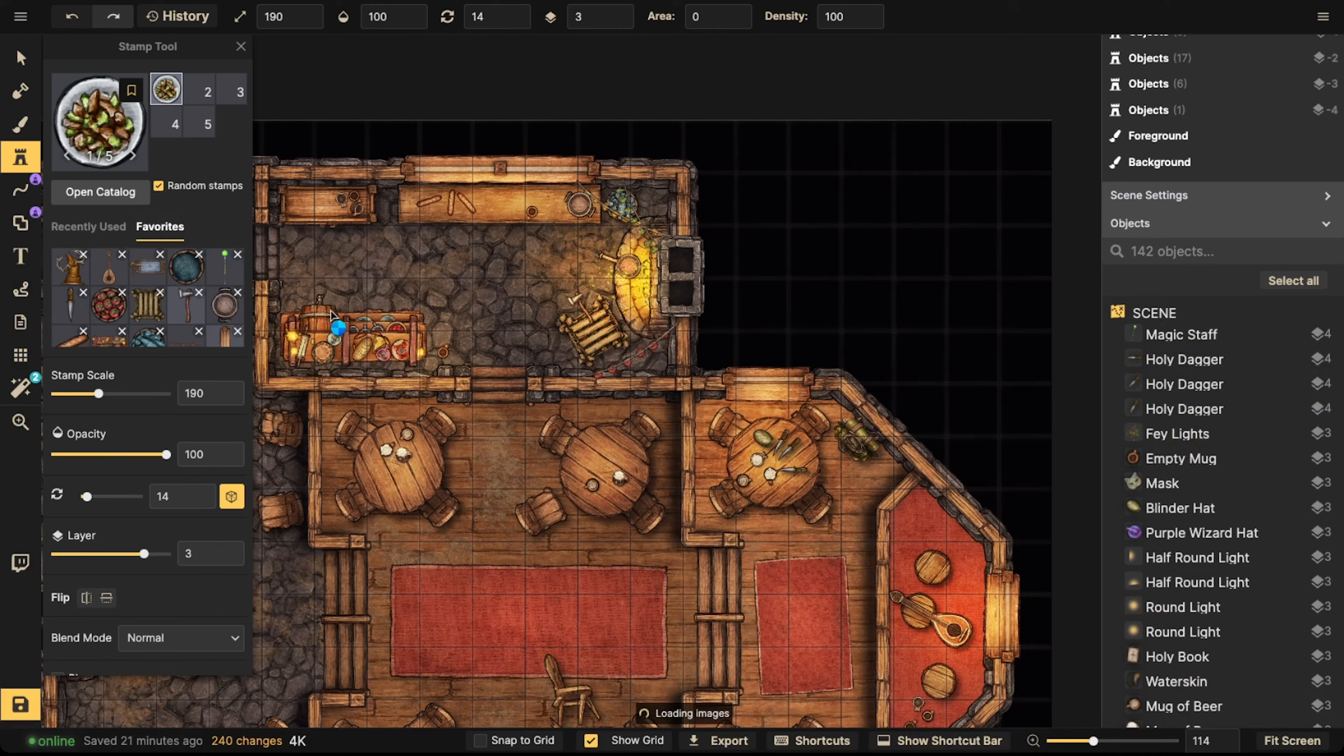
Place Eastern Food bowls at scale 80 on the middle northern round table and on the east end of the bar counter
scroll(604, 458, "down", 10, "alt")
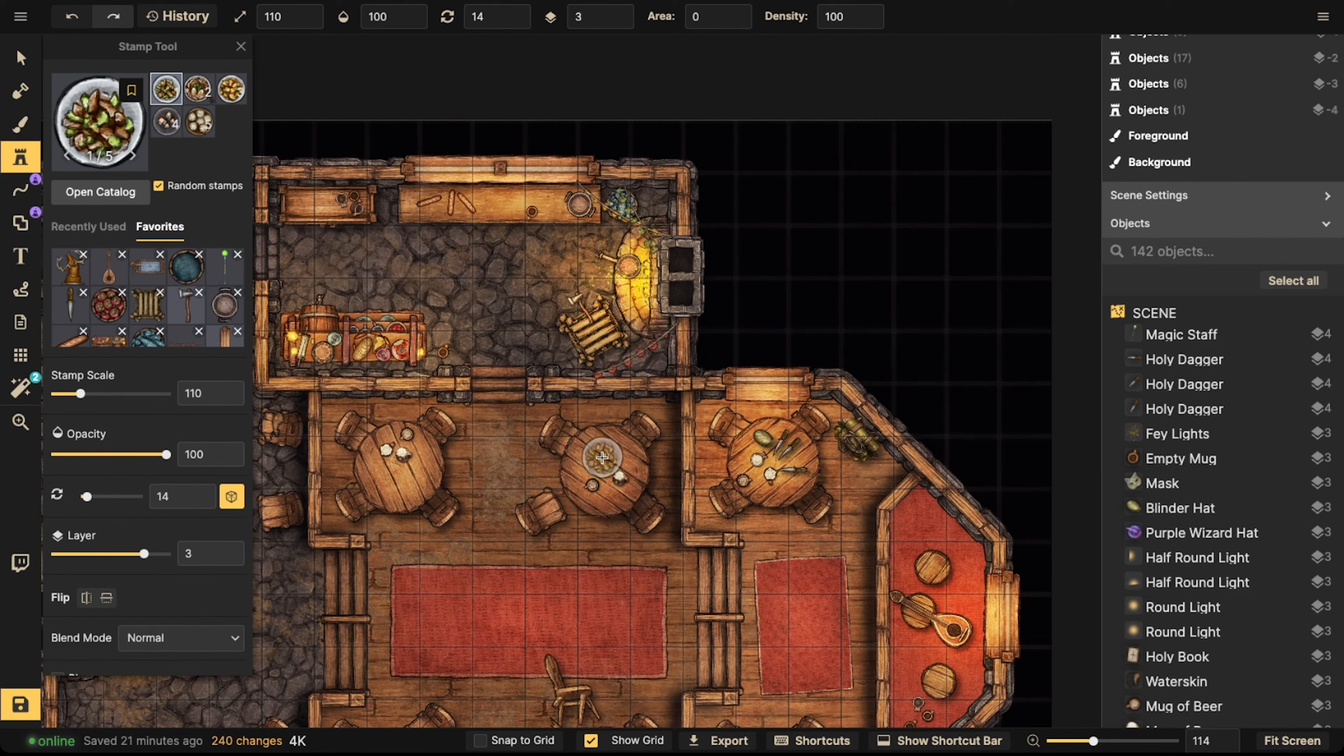
left_click(603, 460)
scroll(603, 460, "down", 3)
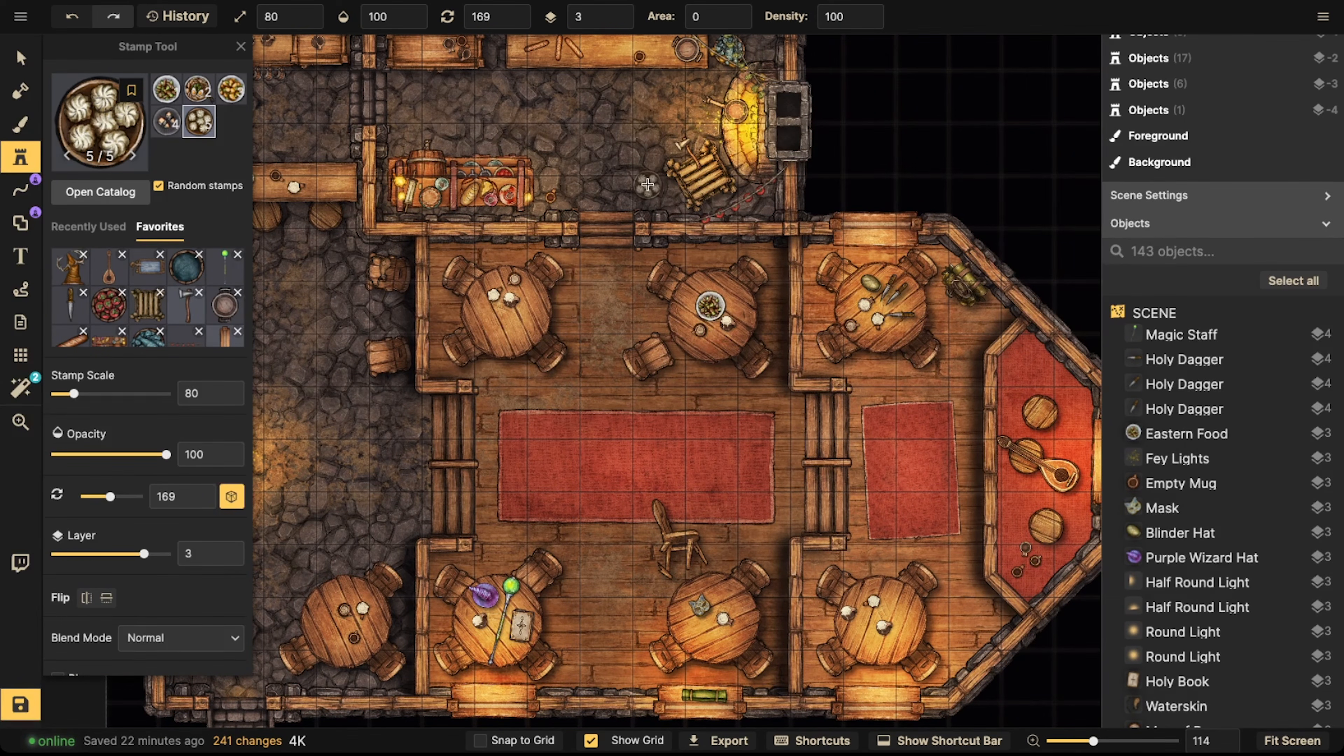
key("space")
left_click_drag(387, 175, 544, 204)
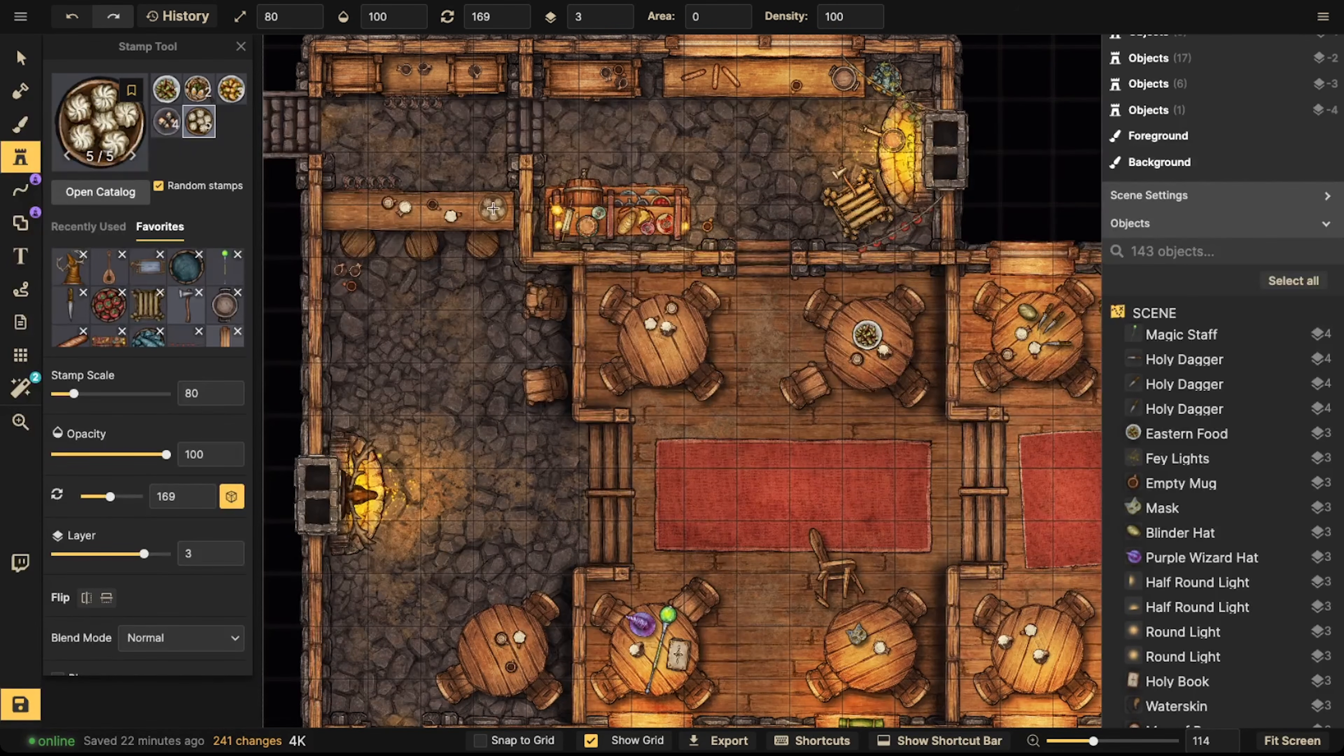
left_click(492, 208)
key("v")
Hide the map's grid and save the map
scroll(575, 324, "down", 3)
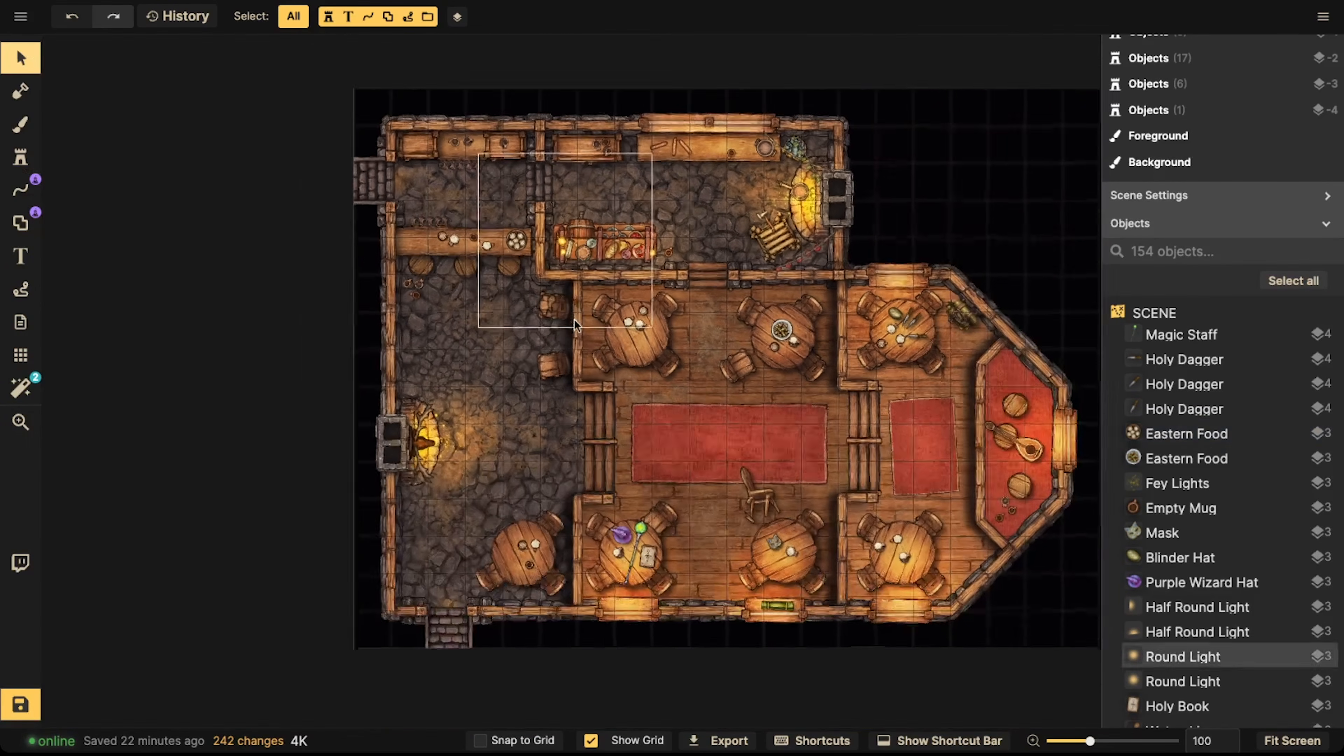
scroll(575, 324, "down", 3)
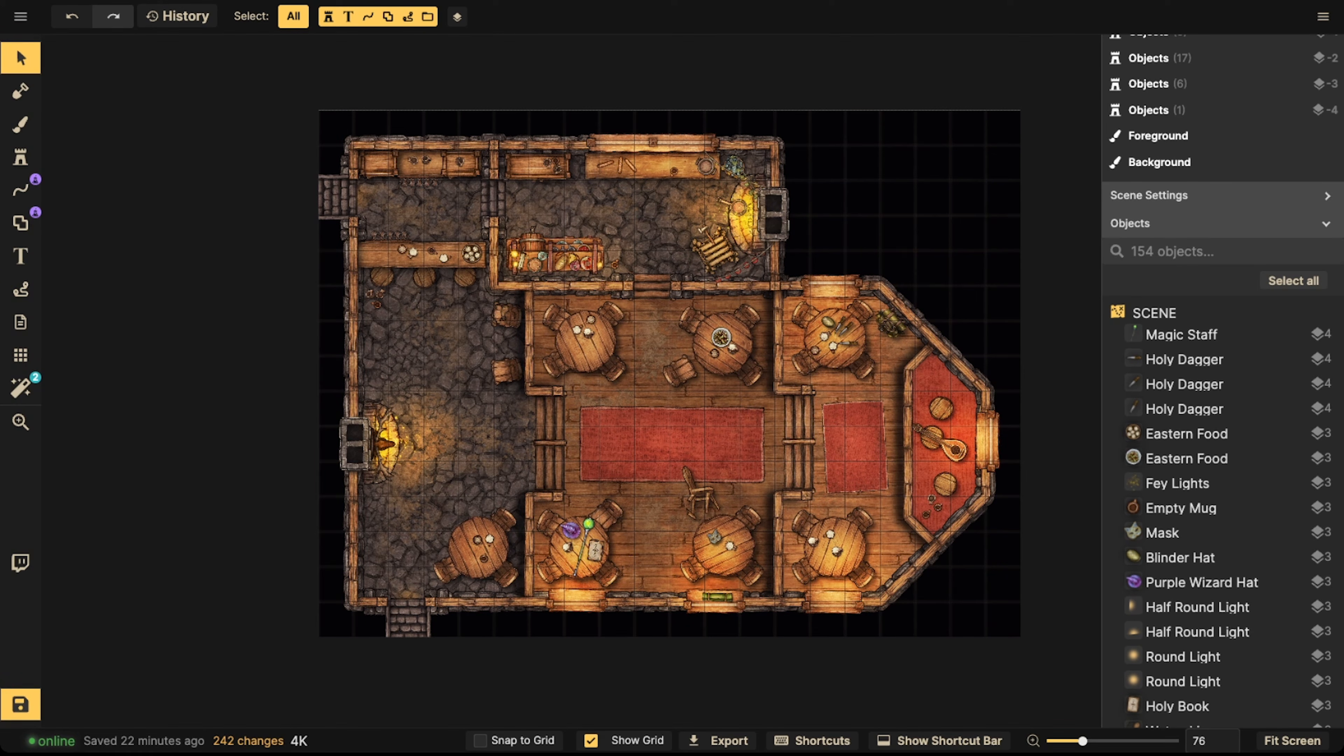
left_click(20, 355)
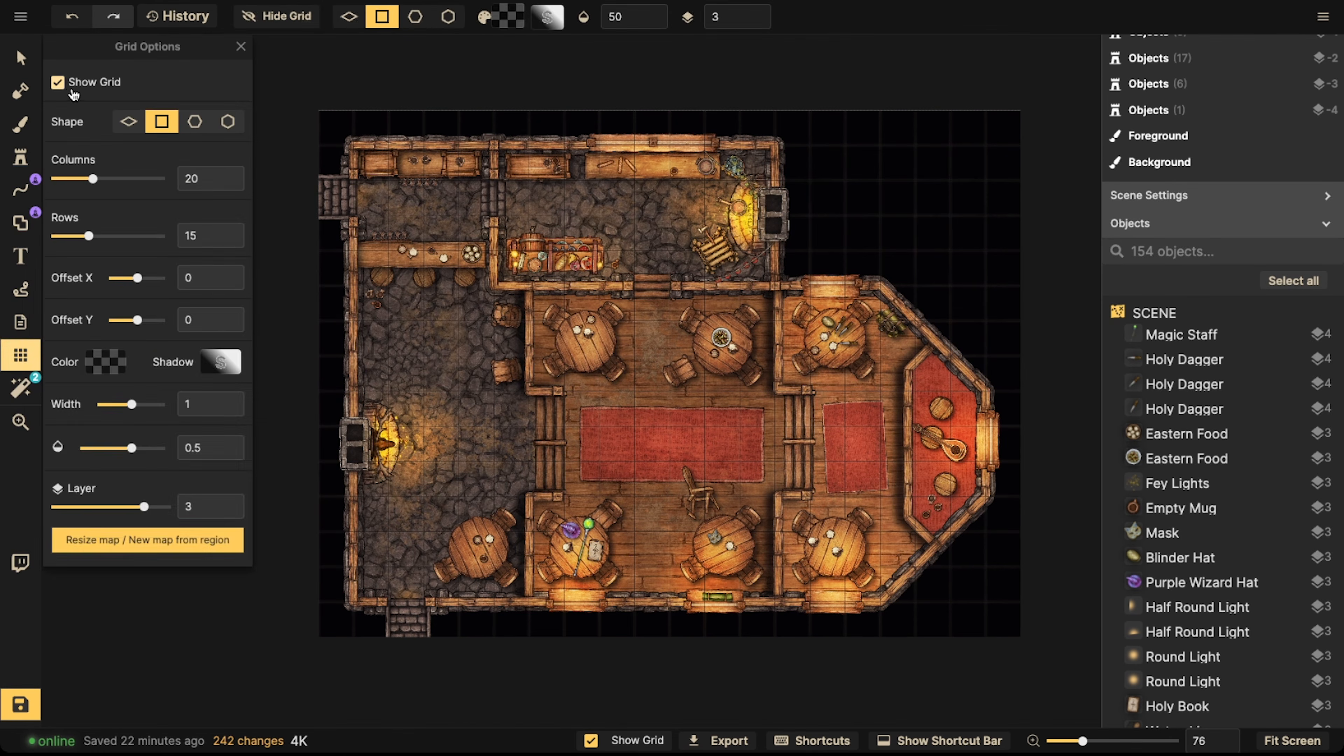
left_click(73, 91)
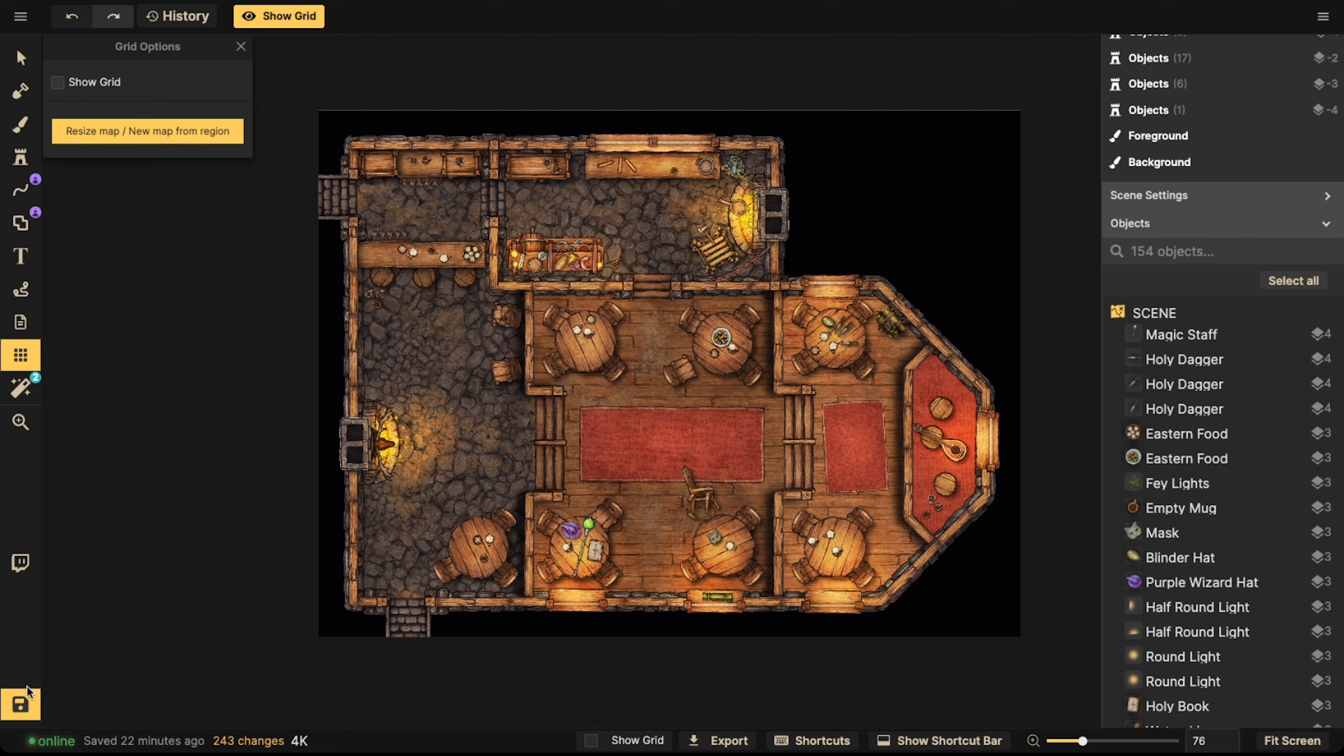
left_click(21, 701)
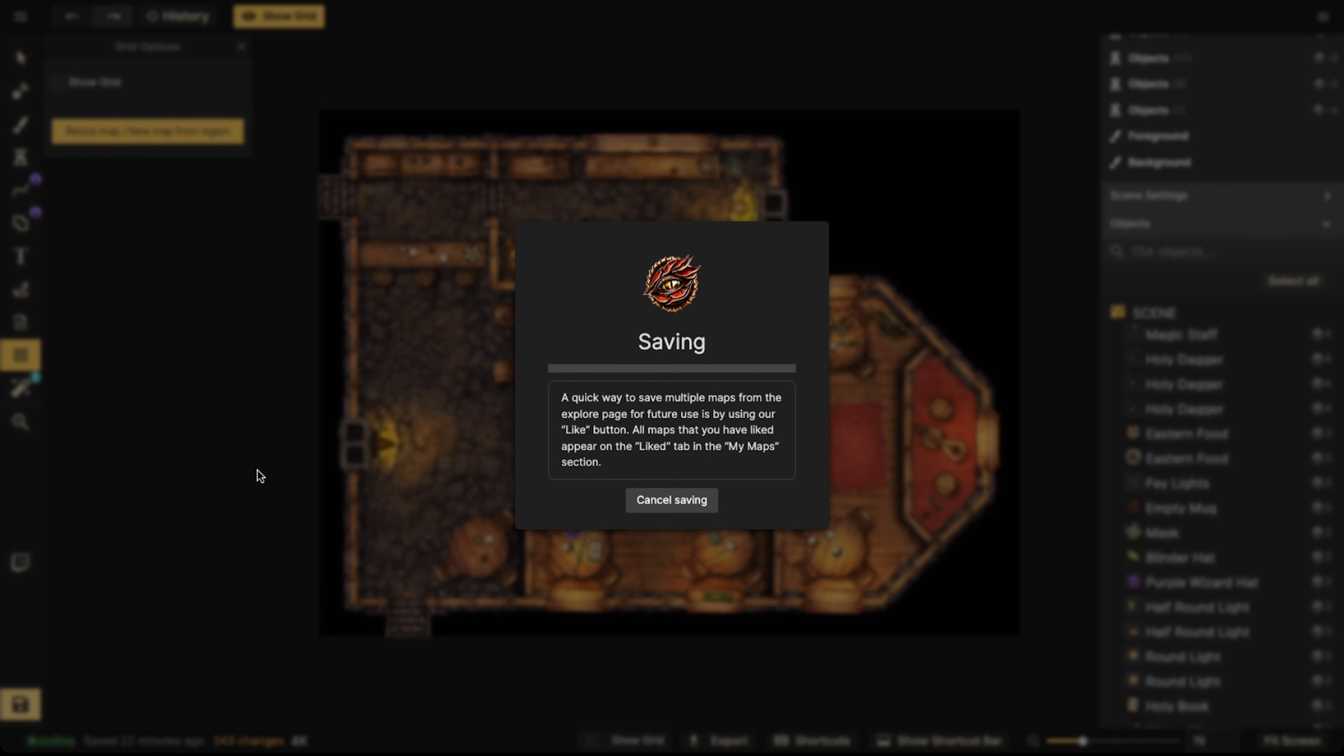